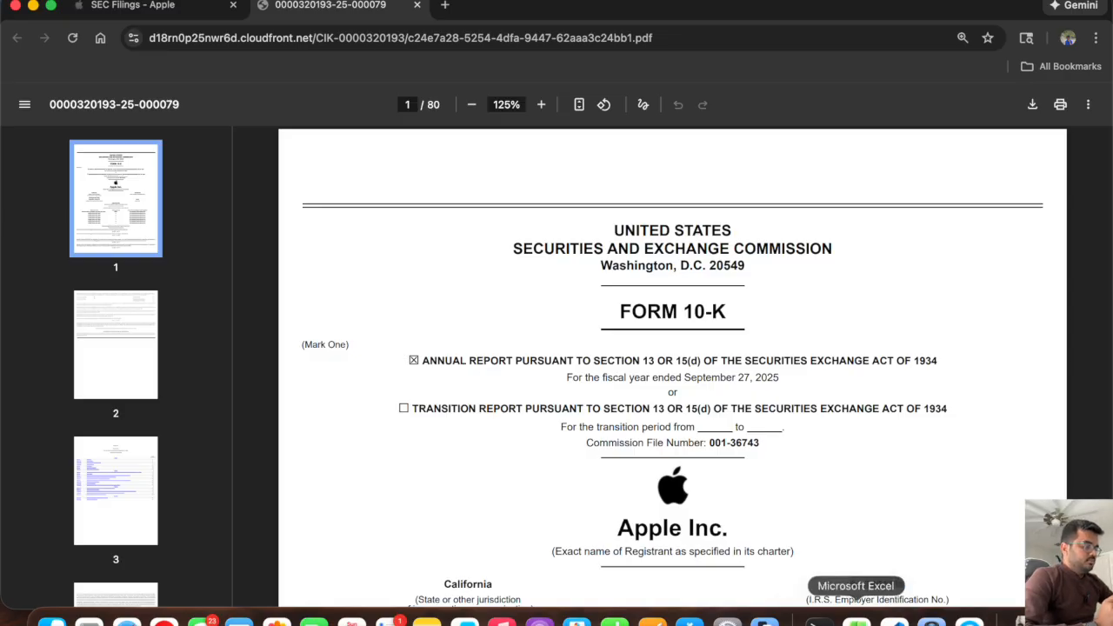
Switch to the Apple FSM 1 workbook in Excel and review its income statement, balance sheet, debt schedule and cash flow statement.
click(856, 619)
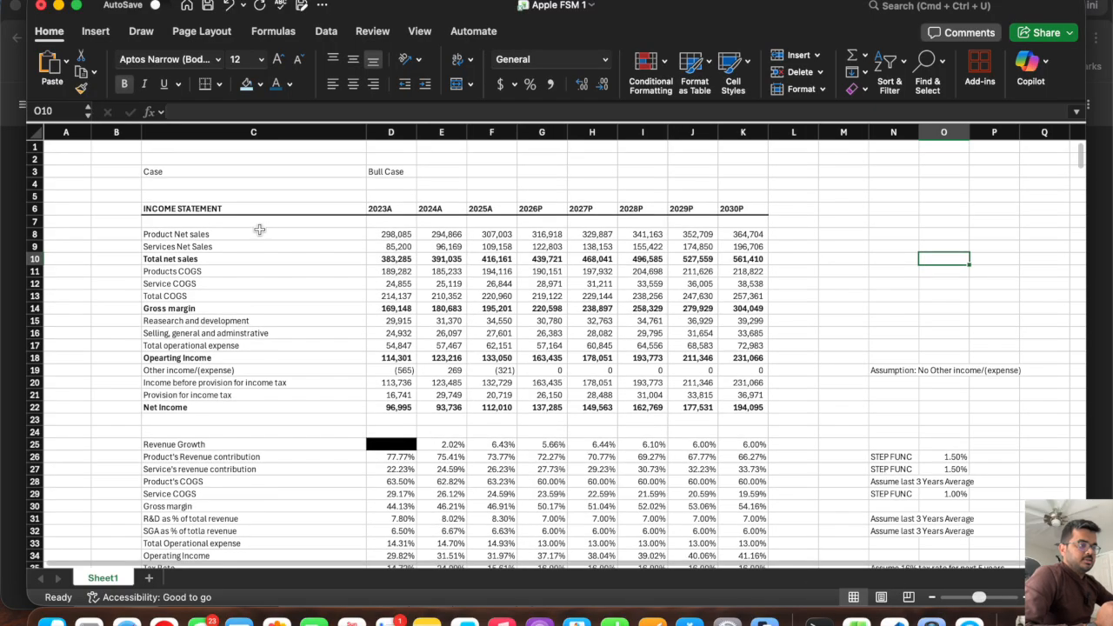
click(391, 295)
scroll(391, 294, down, 2)
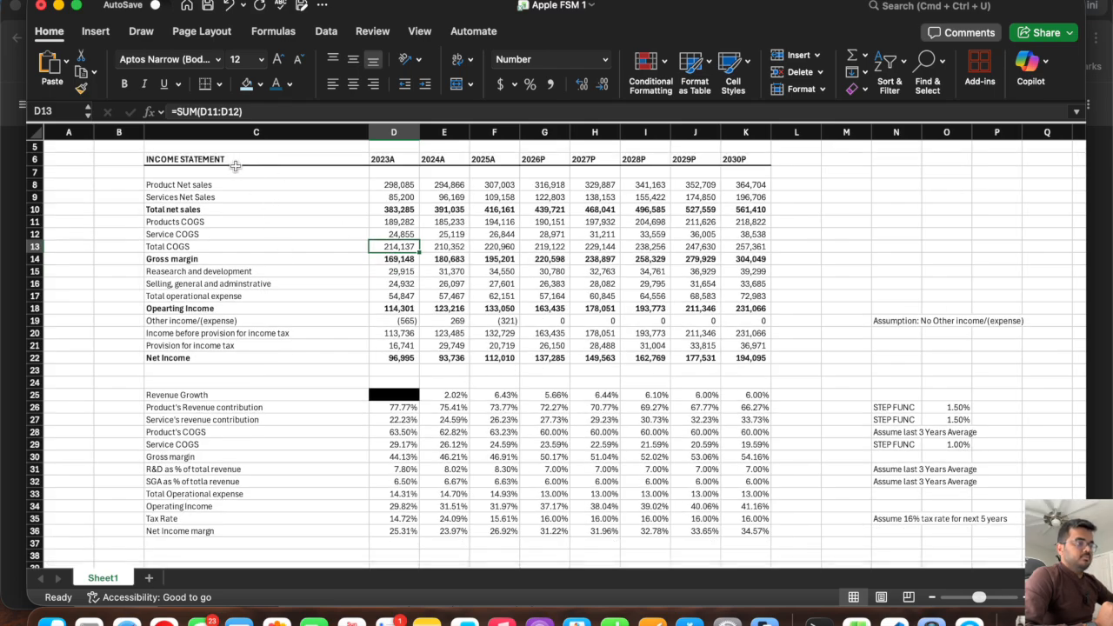
scroll(565, 271, down, 10)
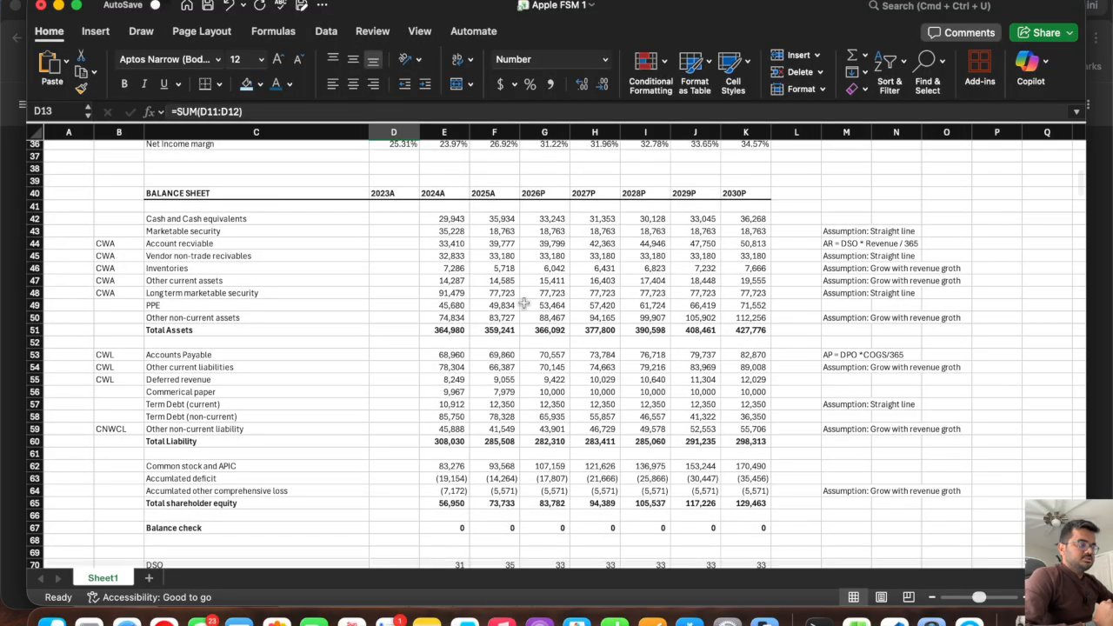
scroll(524, 303, down, 8)
scroll(523, 302, down, 3)
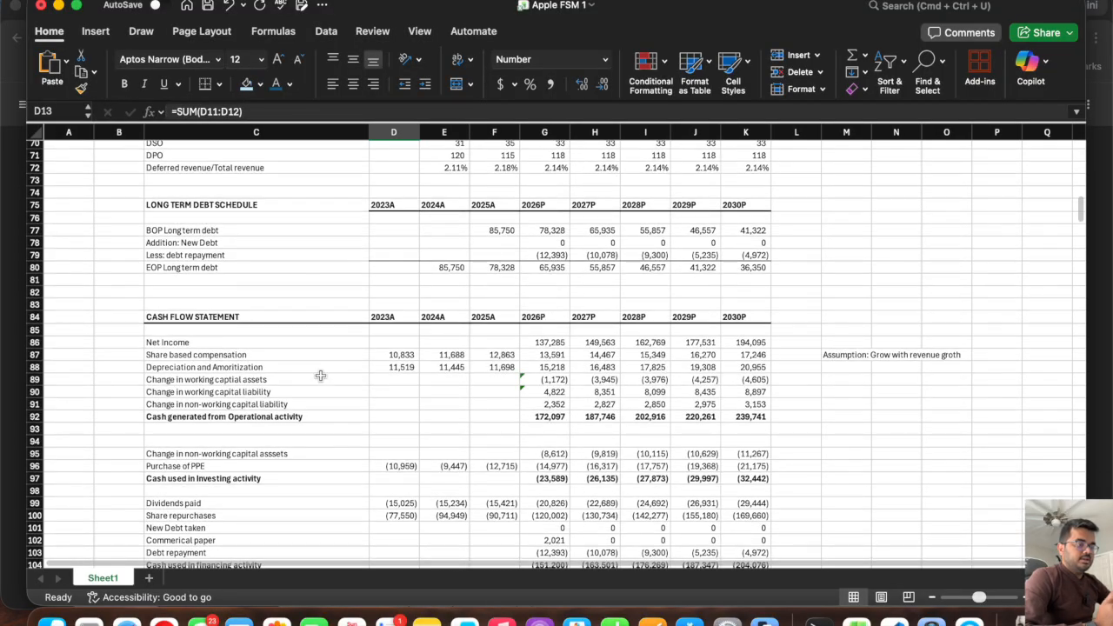
scroll(318, 374, down, 10)
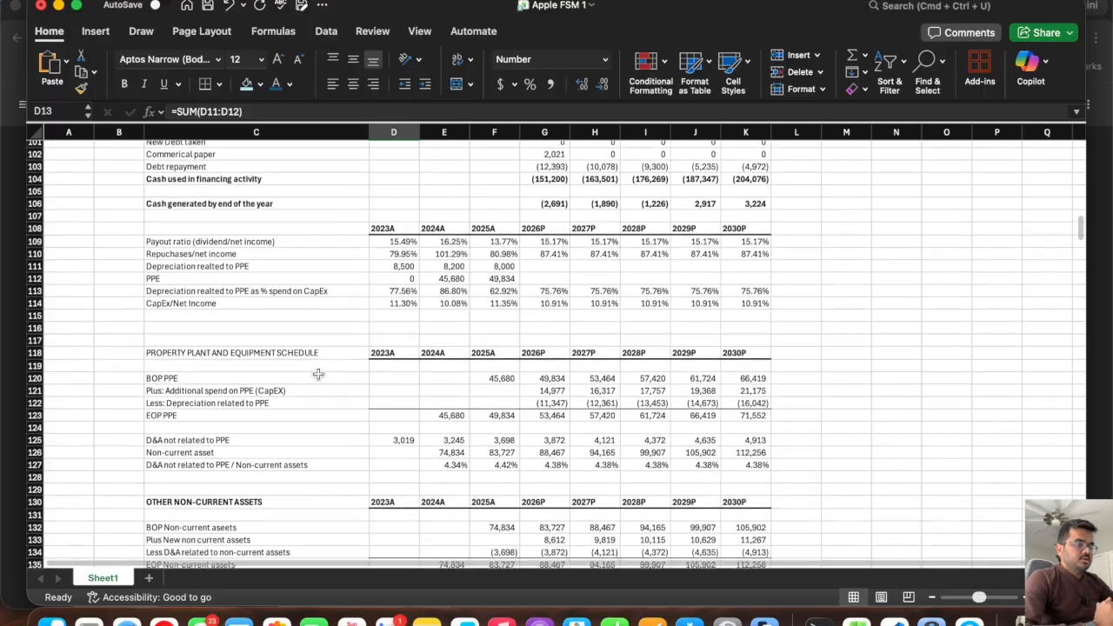
Bold the PROPERTY PLANT AND EQUIPMENT SCHEDULE heading in C118 and review the remaining schedules through the scenario analysis.
click(295, 353)
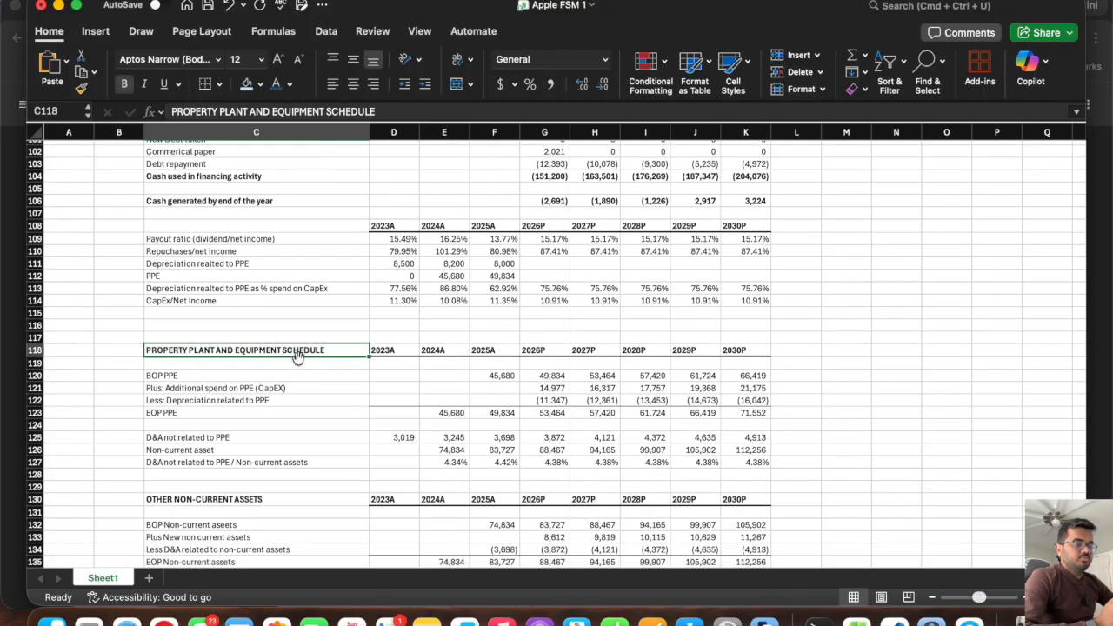
scroll(296, 357, down, 5)
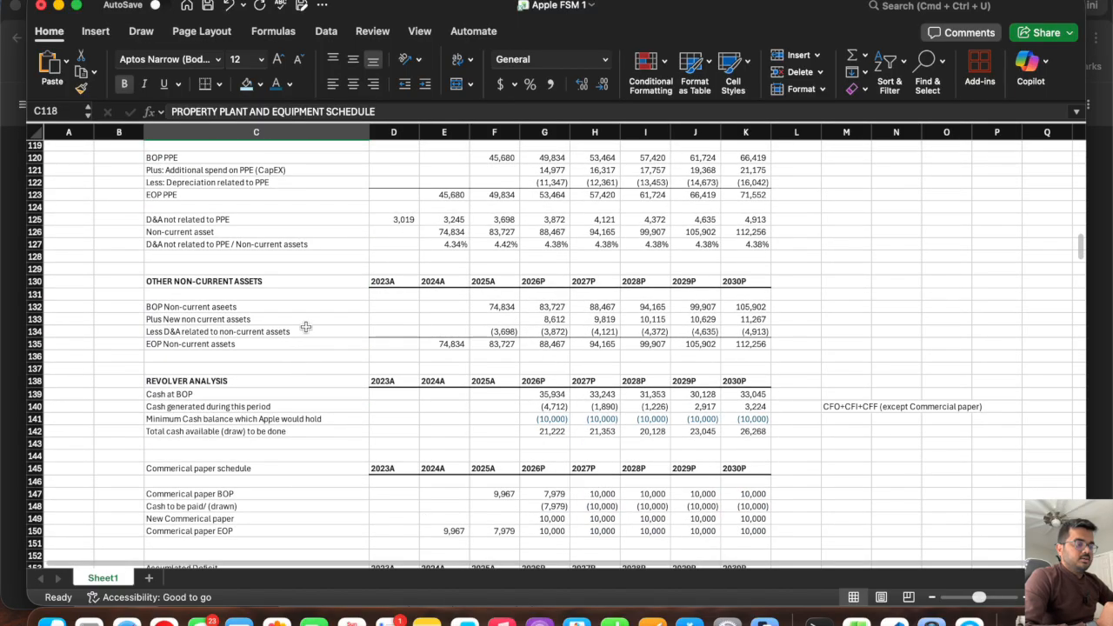
scroll(243, 379, down, 4)
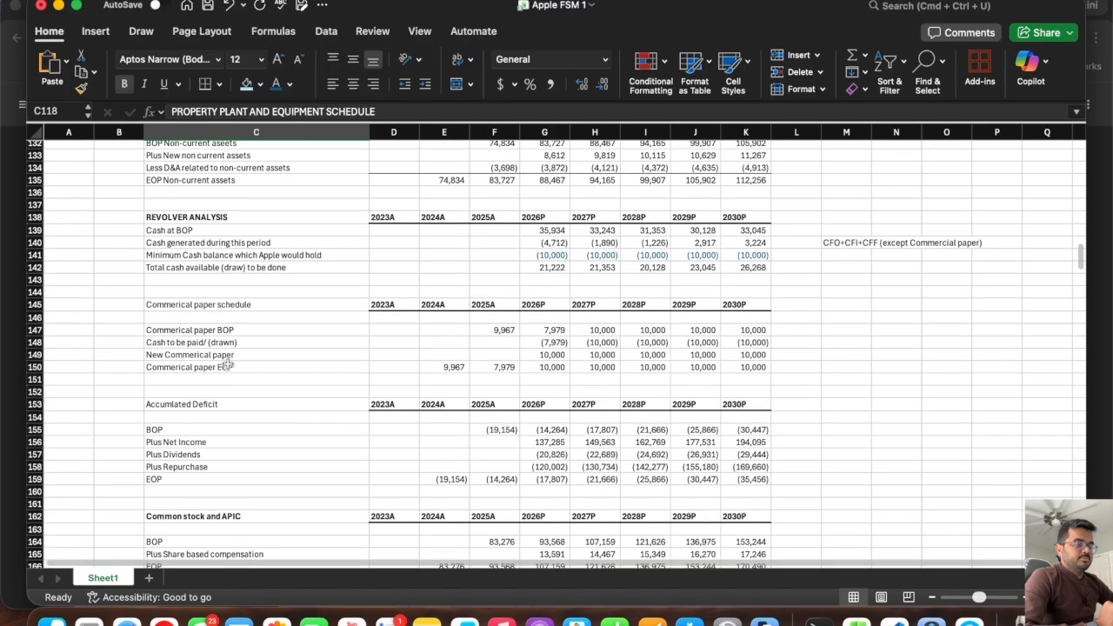
scroll(226, 365, down, 5)
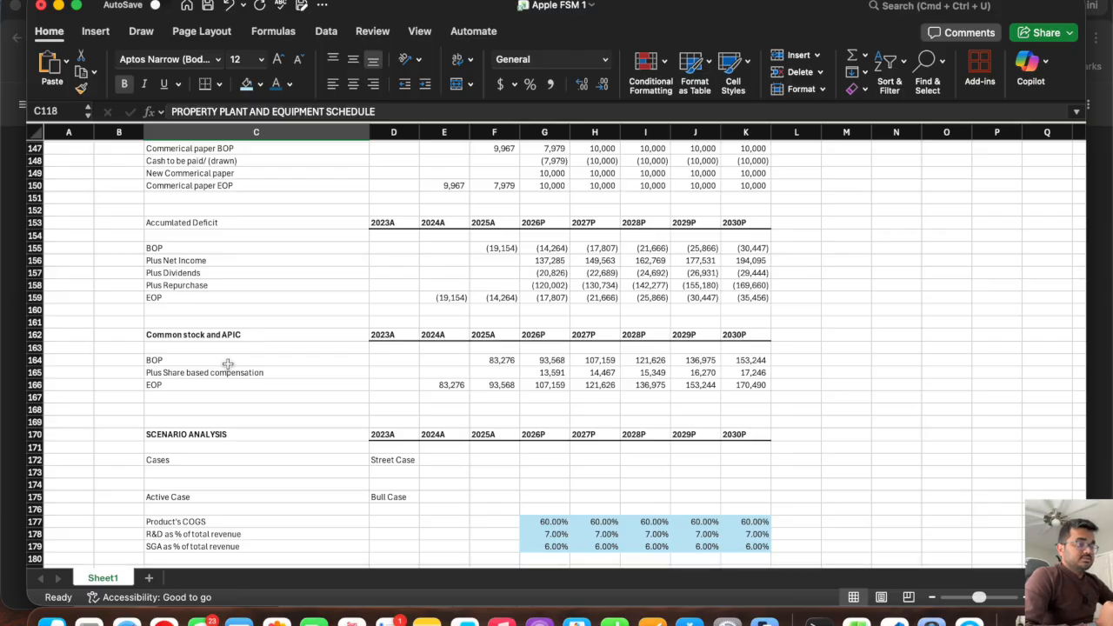
scroll(227, 364, up, 20)
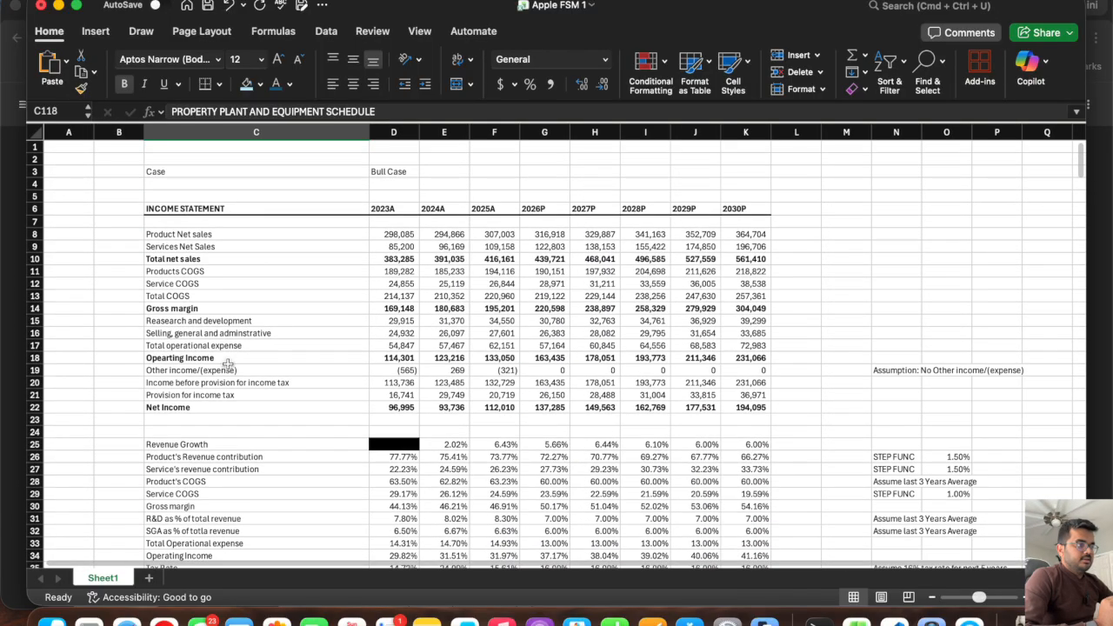
Set the case selector in D3 to Street Case and inspect the 2026P net income in the income statement.
click(387, 162)
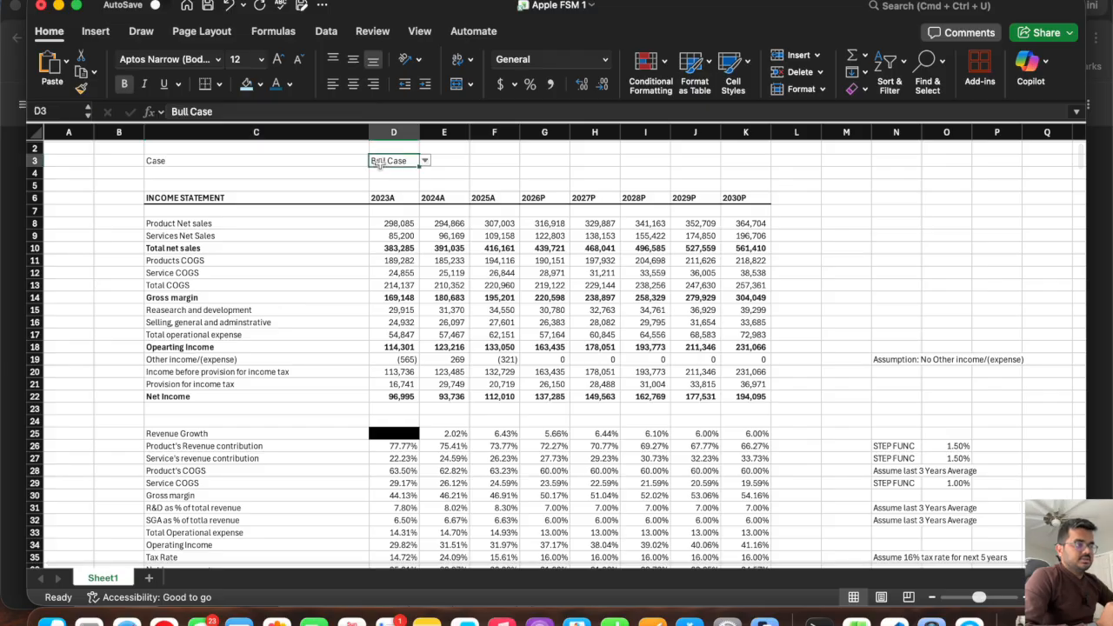
click(425, 162)
click(402, 189)
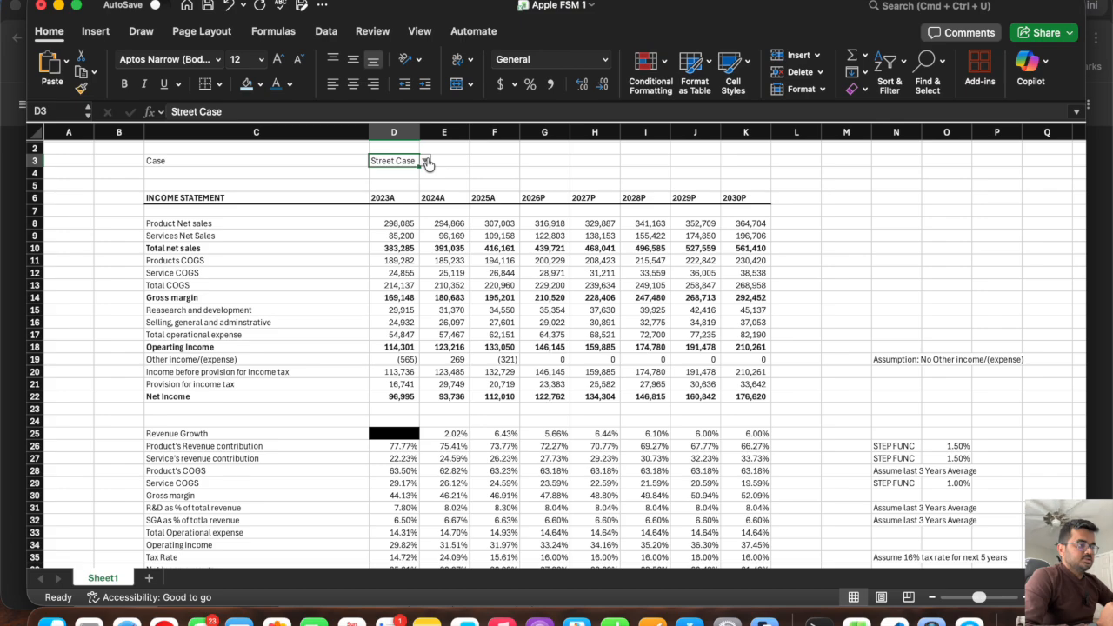
click(425, 162)
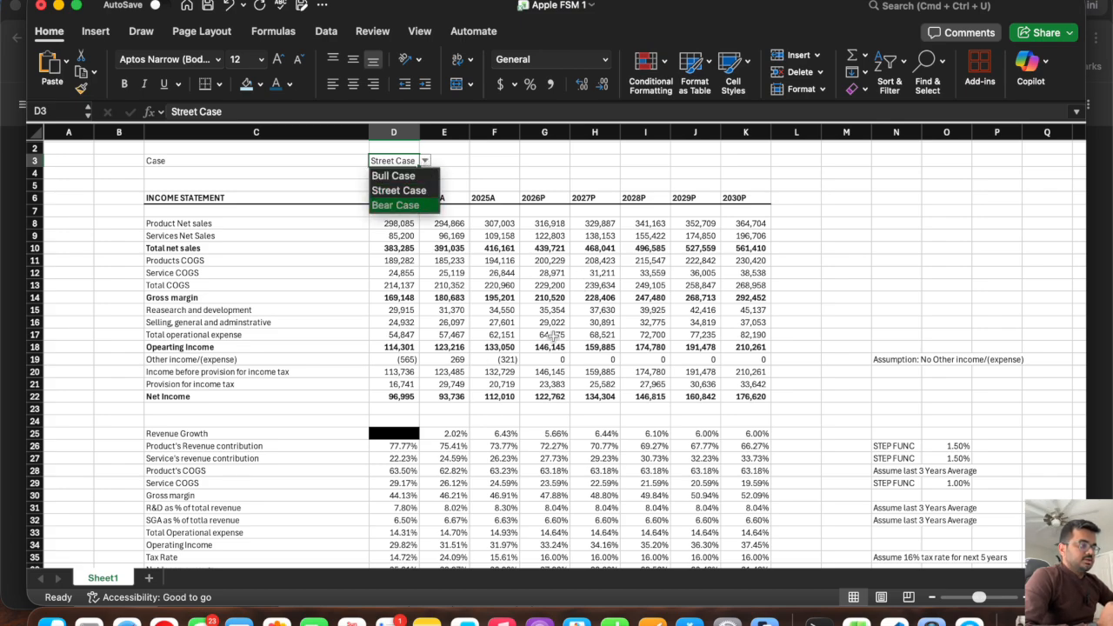
key(Escape)
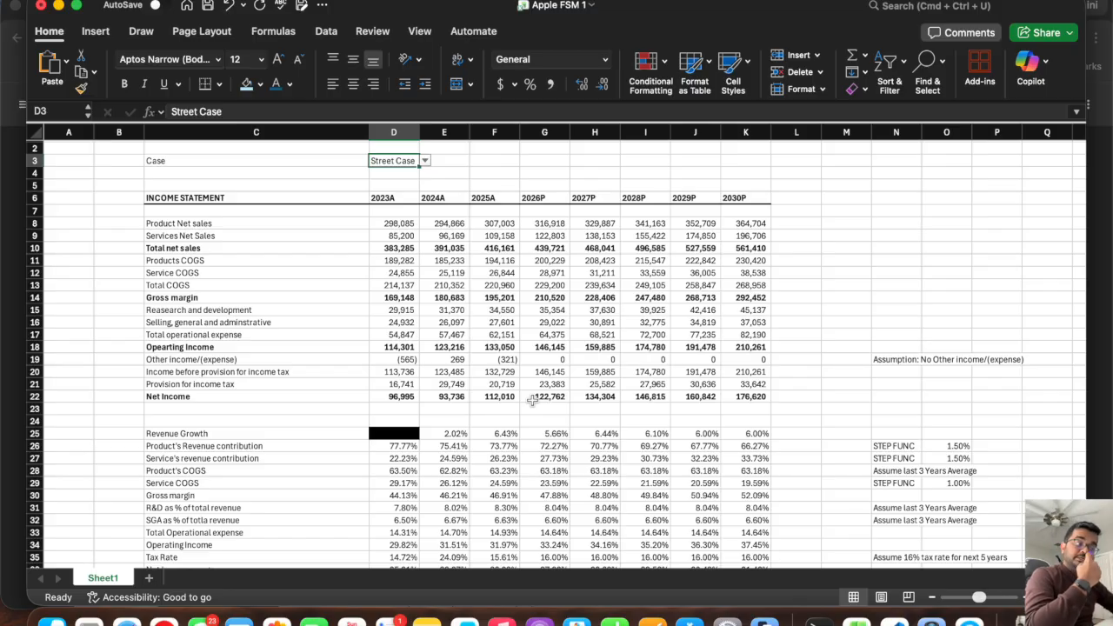
click(533, 400)
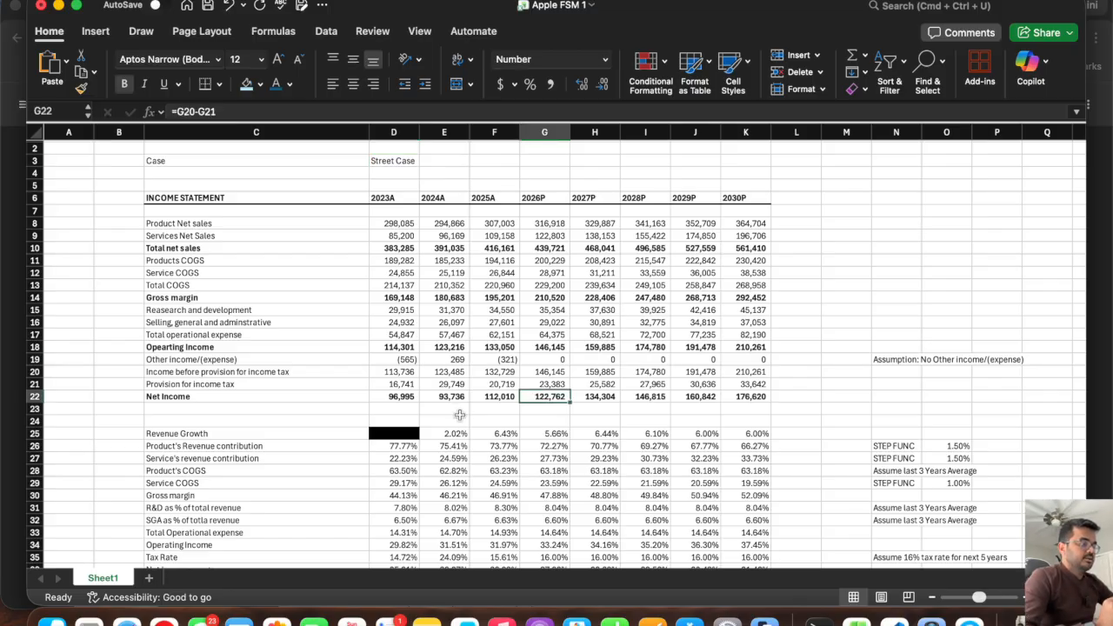
Set the case selector in D3 to Bear Case and return it to Street Case.
click(414, 163)
click(424, 162)
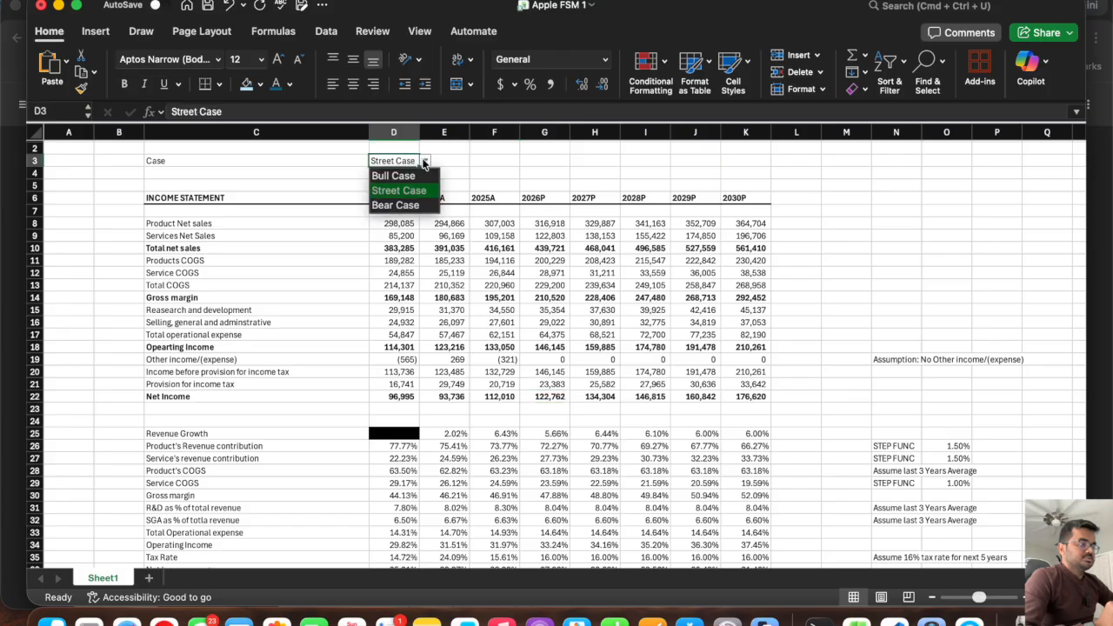
click(395, 205)
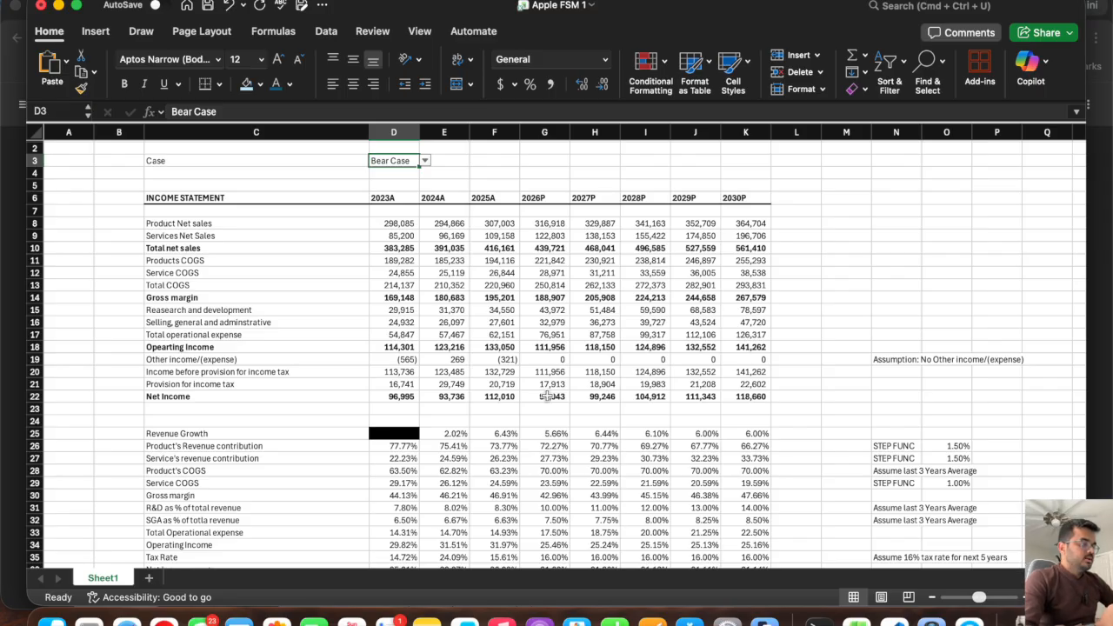
click(425, 162)
click(405, 190)
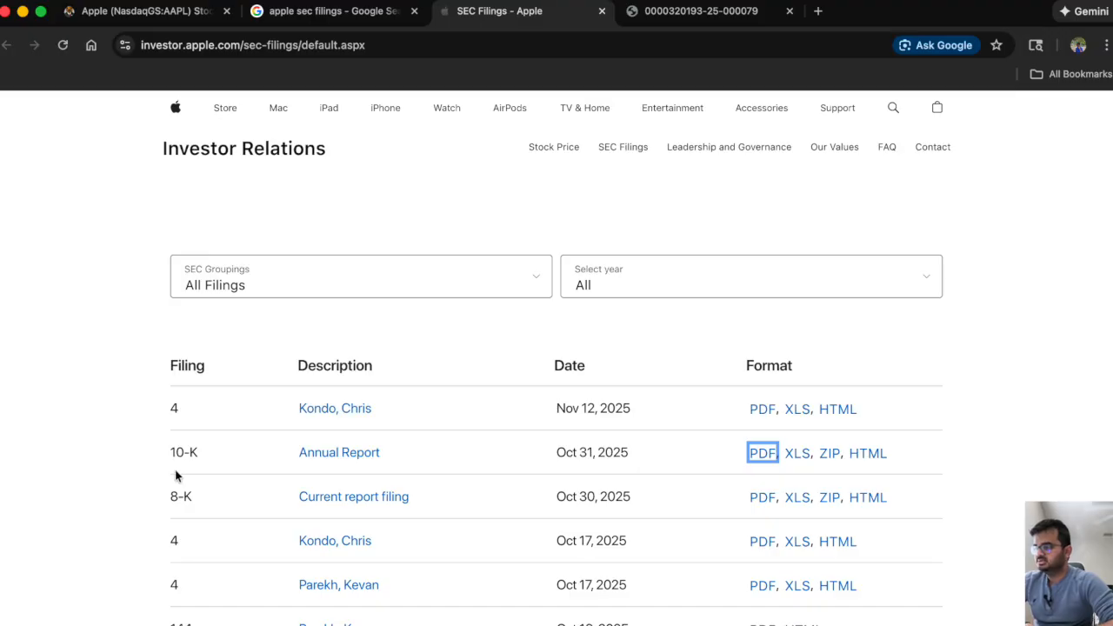
Open the PDF of the 10-K annual report dated Oct 31, 2025 from Apple's SEC filings and close the duplicate report tab.
click(79, 431)
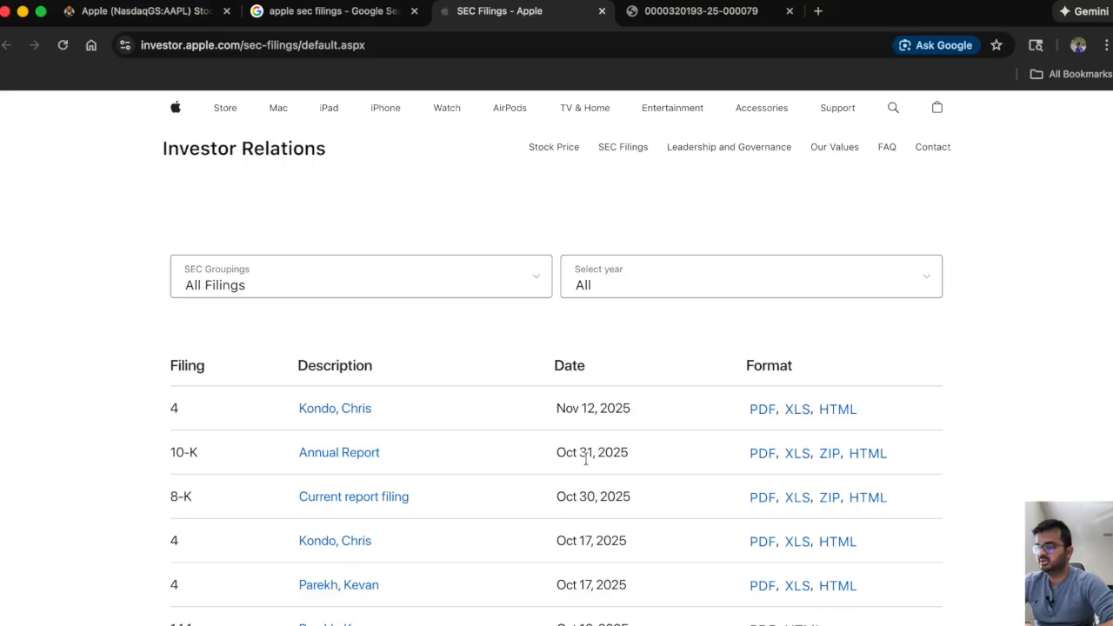
drag(632, 455, 555, 453)
click(1085, 455)
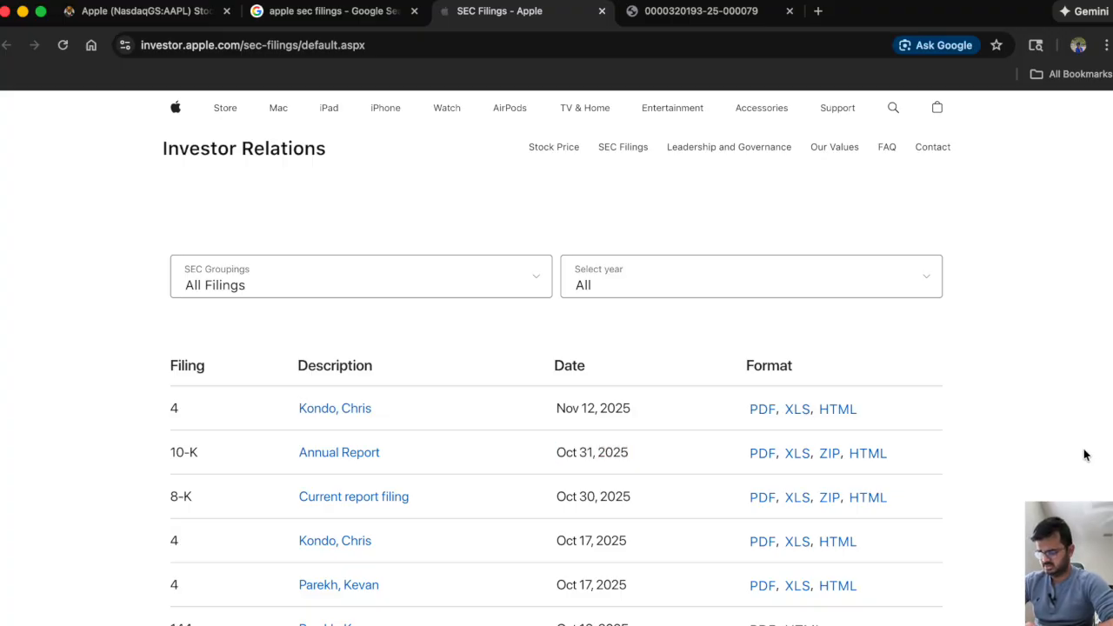
super+click(760, 454)
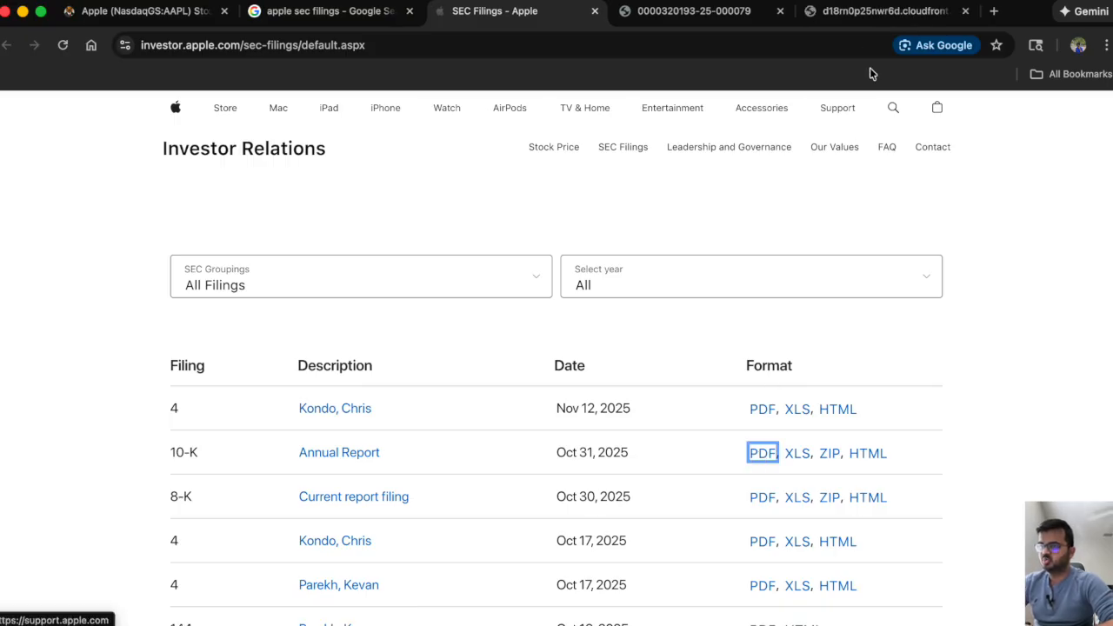
click(804, 10)
click(779, 10)
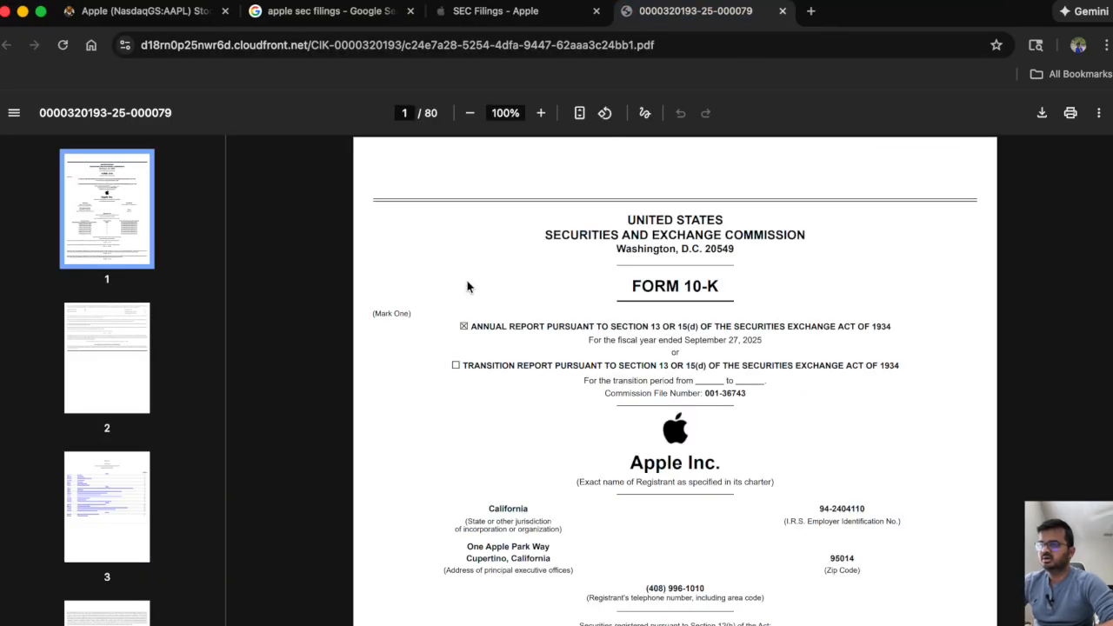
Search the 10-K report for "net income" and review the consolidated statements of operations.
click(538, 114)
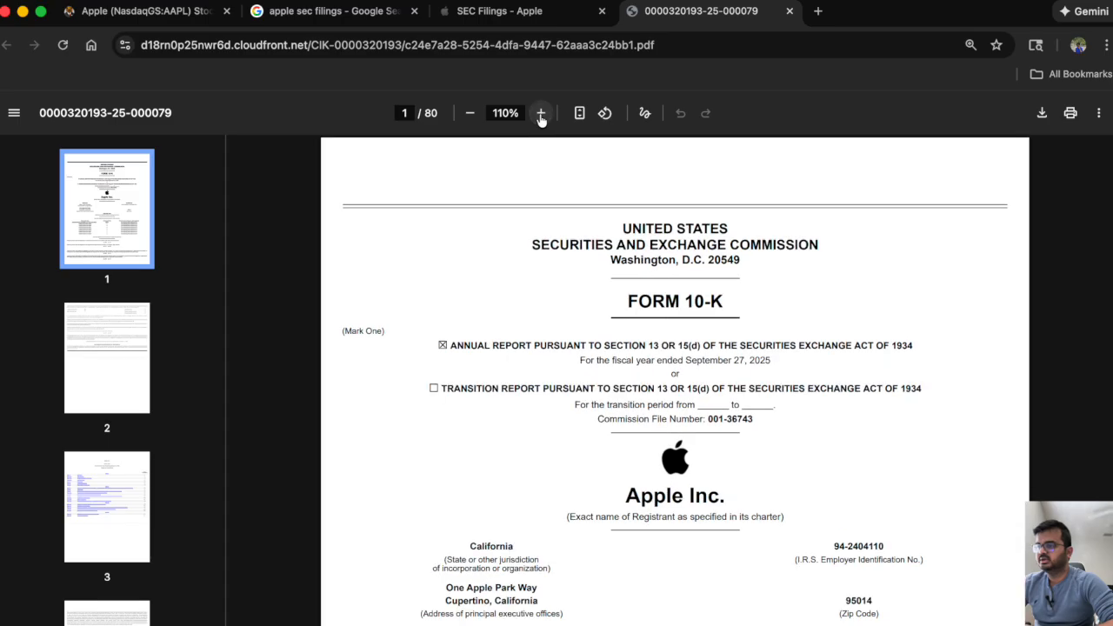
click(540, 114)
scroll(441, 390, down, 20)
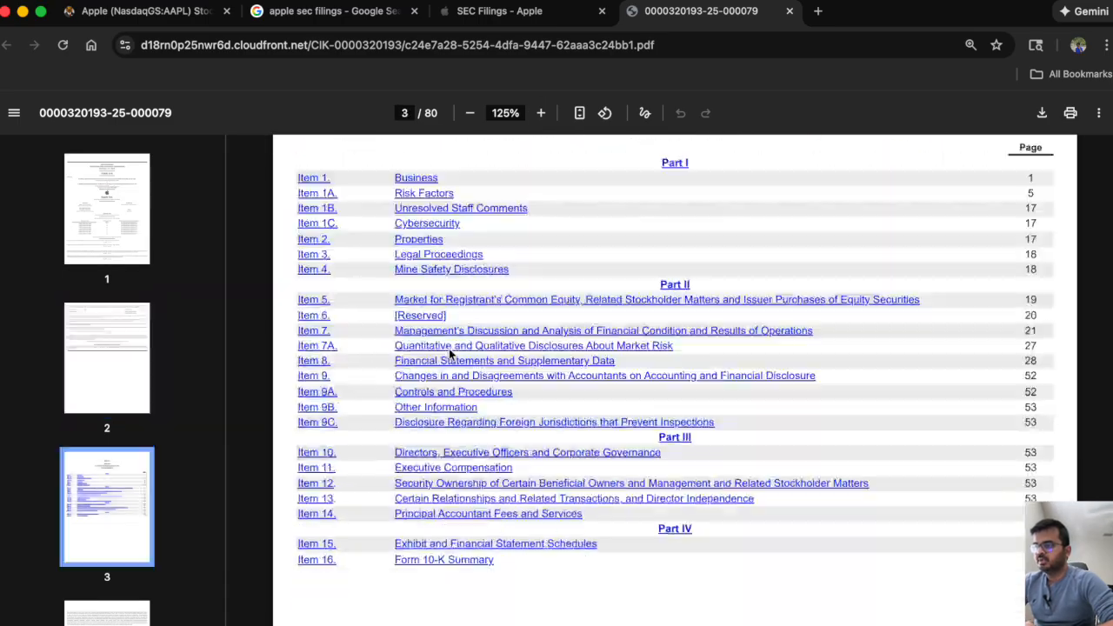
scroll(449, 354, down, 15)
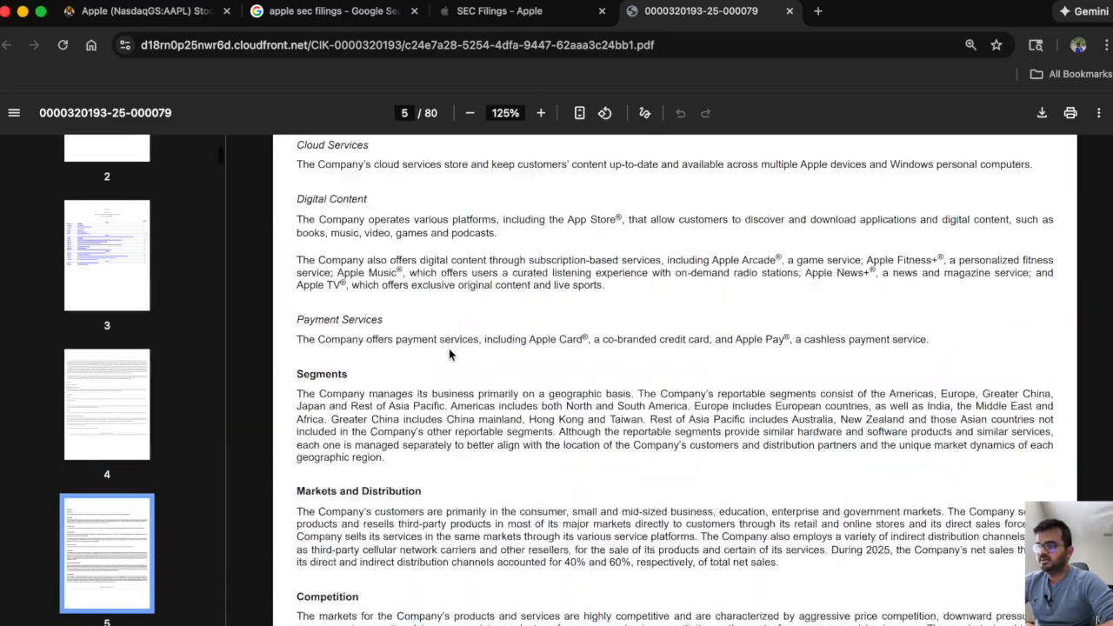
key(super+f)
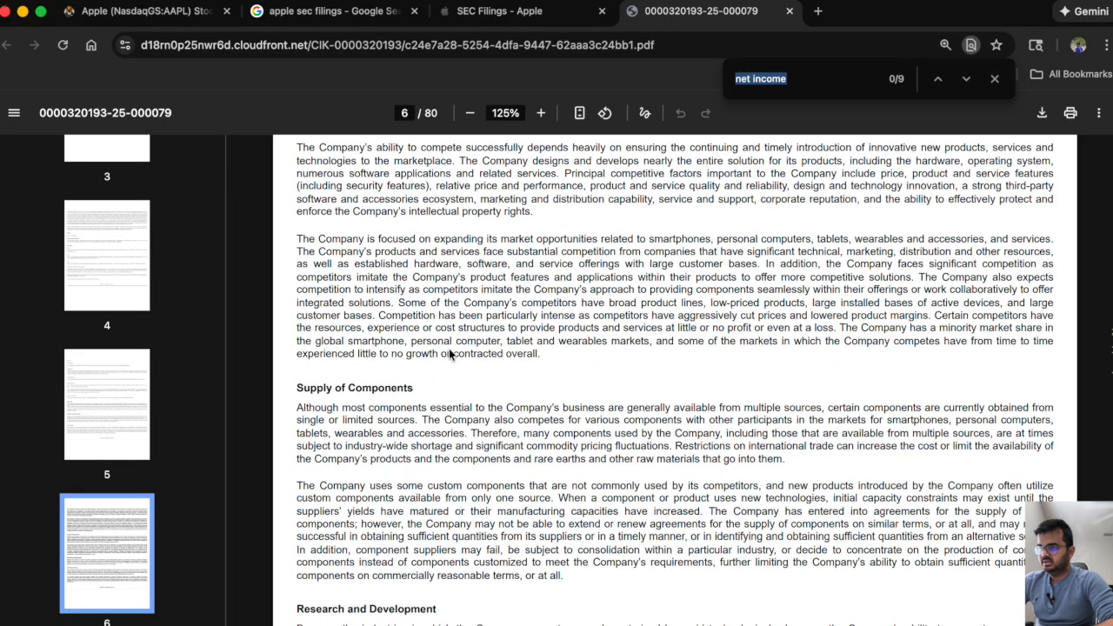
text(net income)
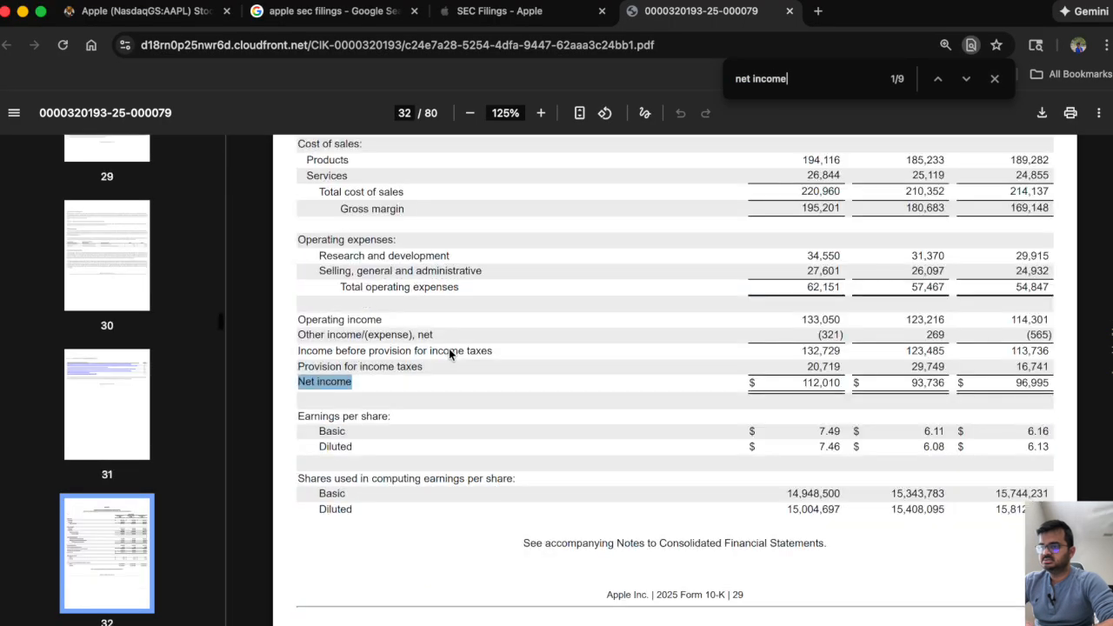
scroll(516, 307, up, 2)
scroll(515, 313, up, 1)
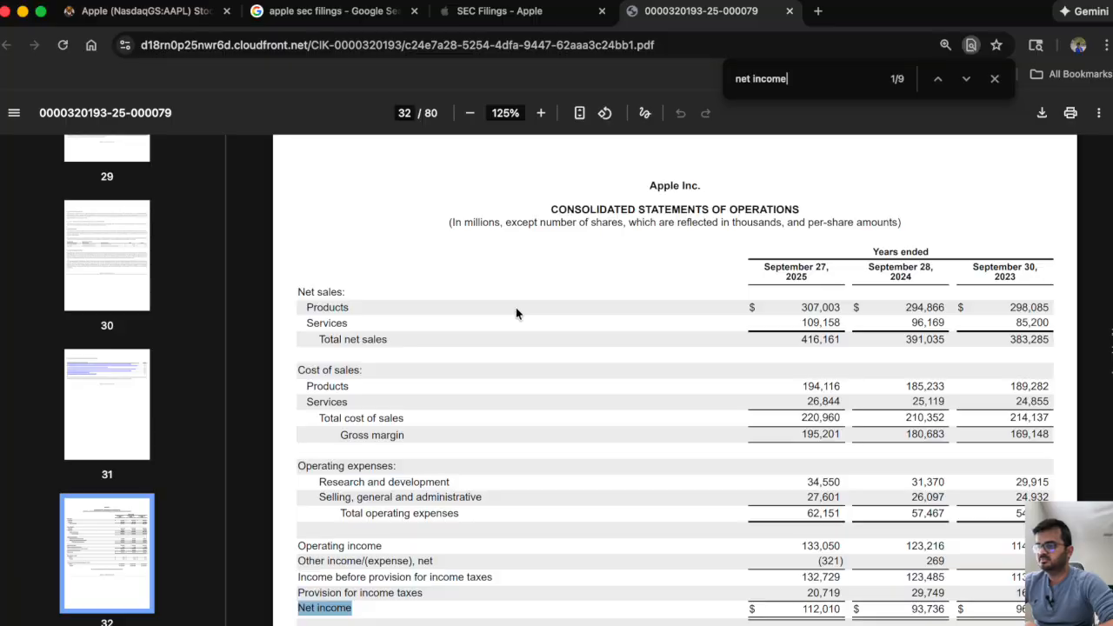
scroll(515, 313, down, 2)
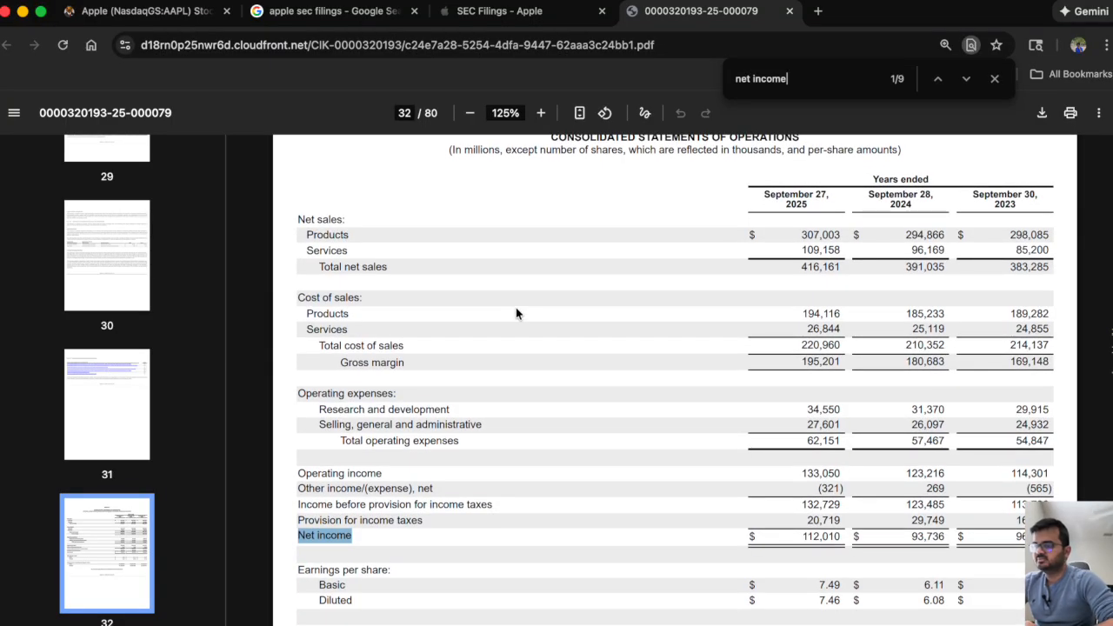
scroll(515, 313, down, 1)
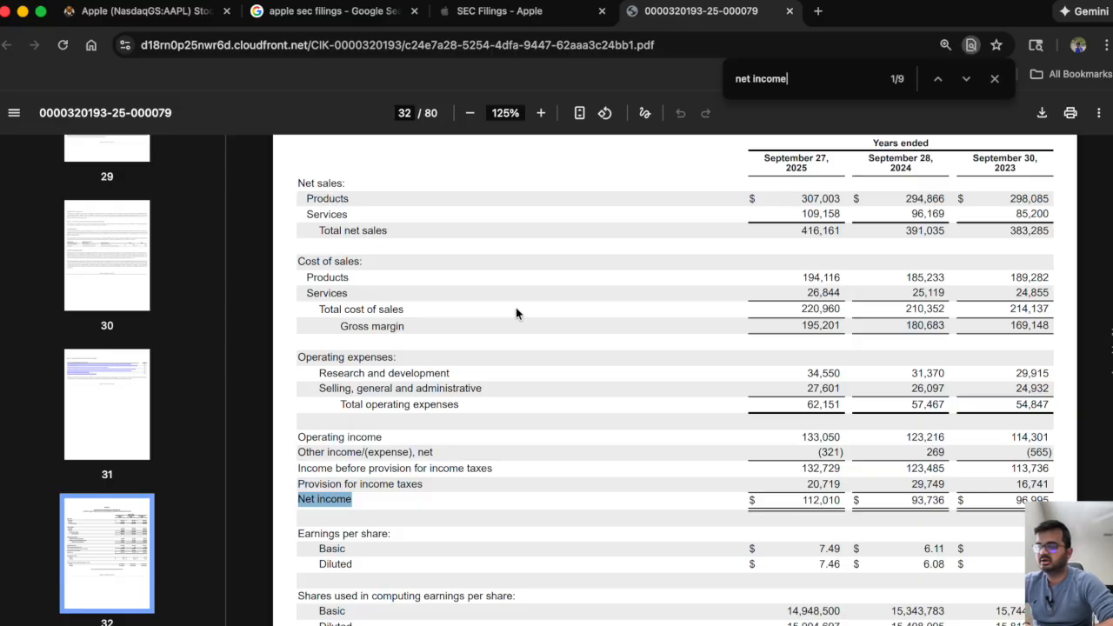
scroll(516, 313, up, 1)
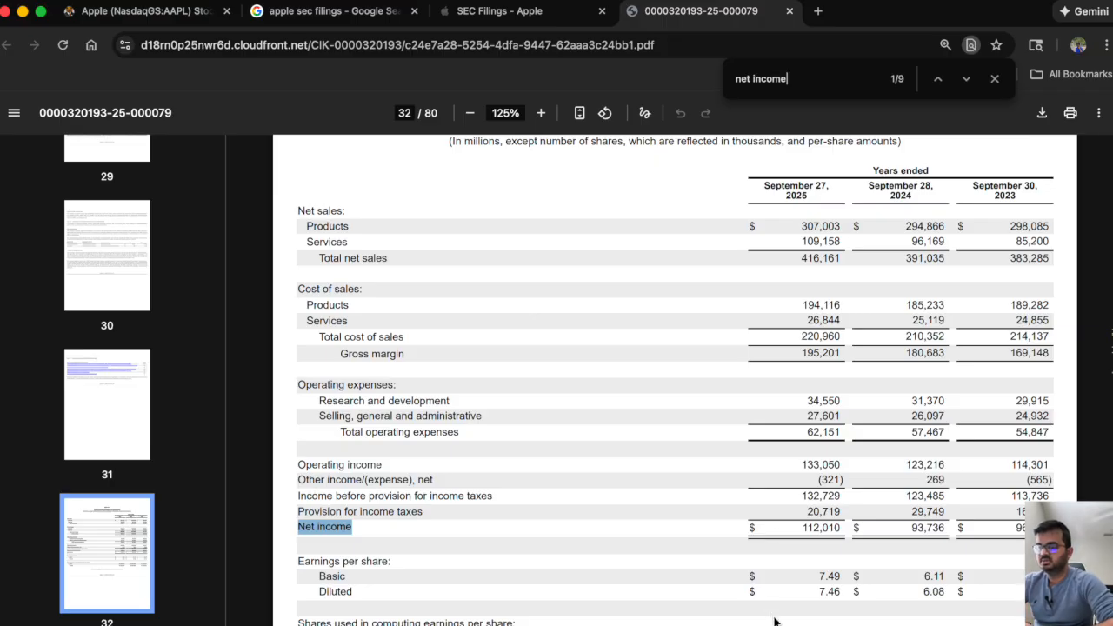
Place the blank Book1 Excel workbook beside the 10-K report and highlight the report's Total net sales line.
click(817, 619)
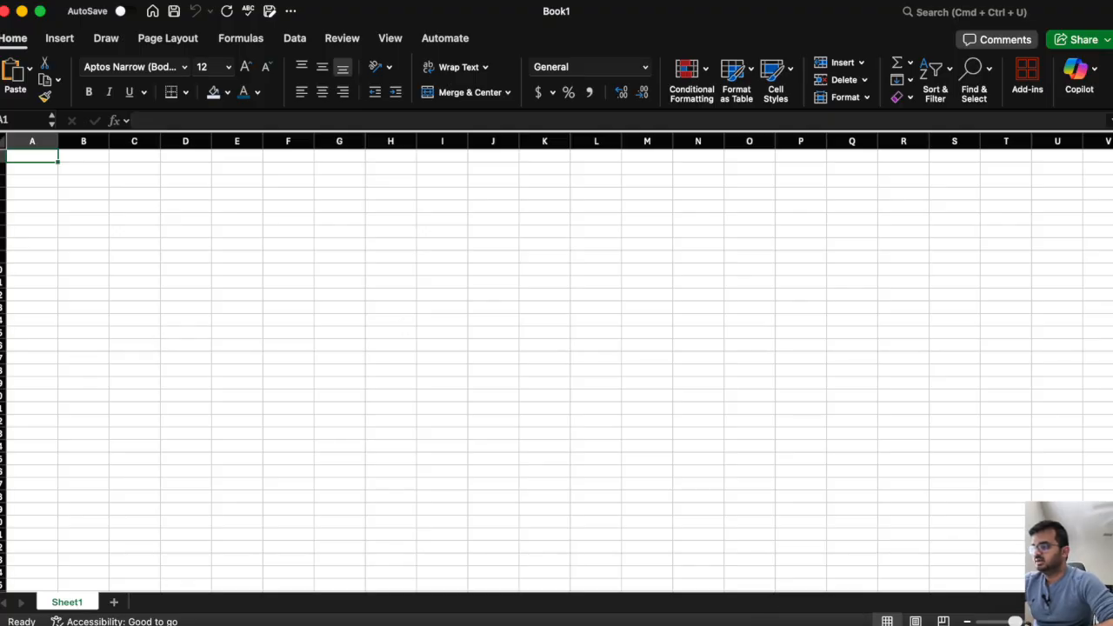
drag(3, 339, 493, 380)
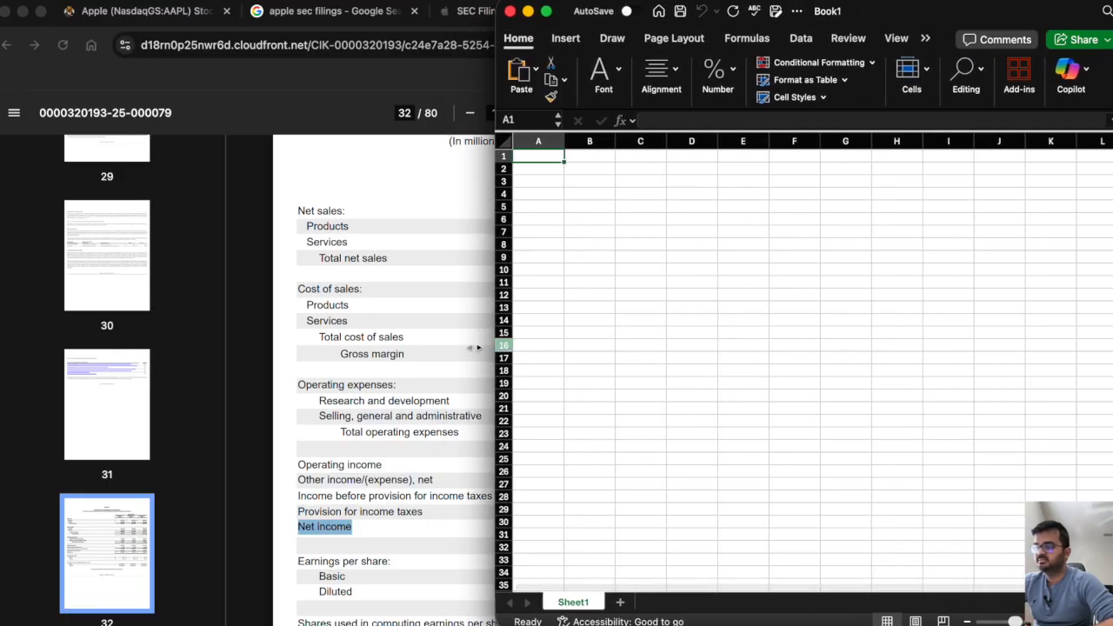
click(400, 350)
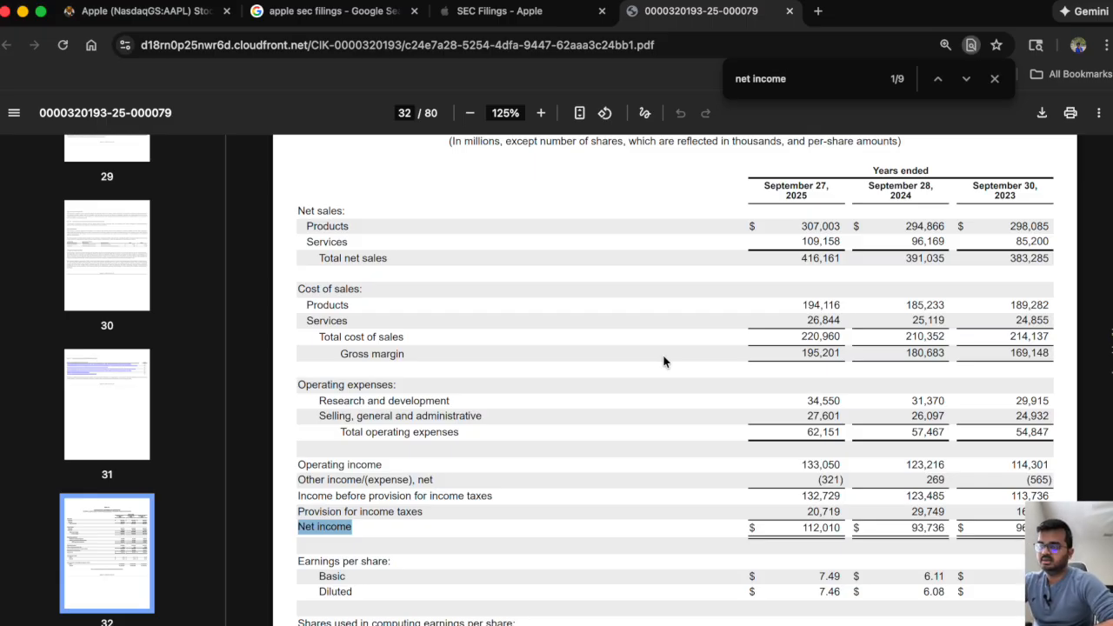
triple_click(340, 258)
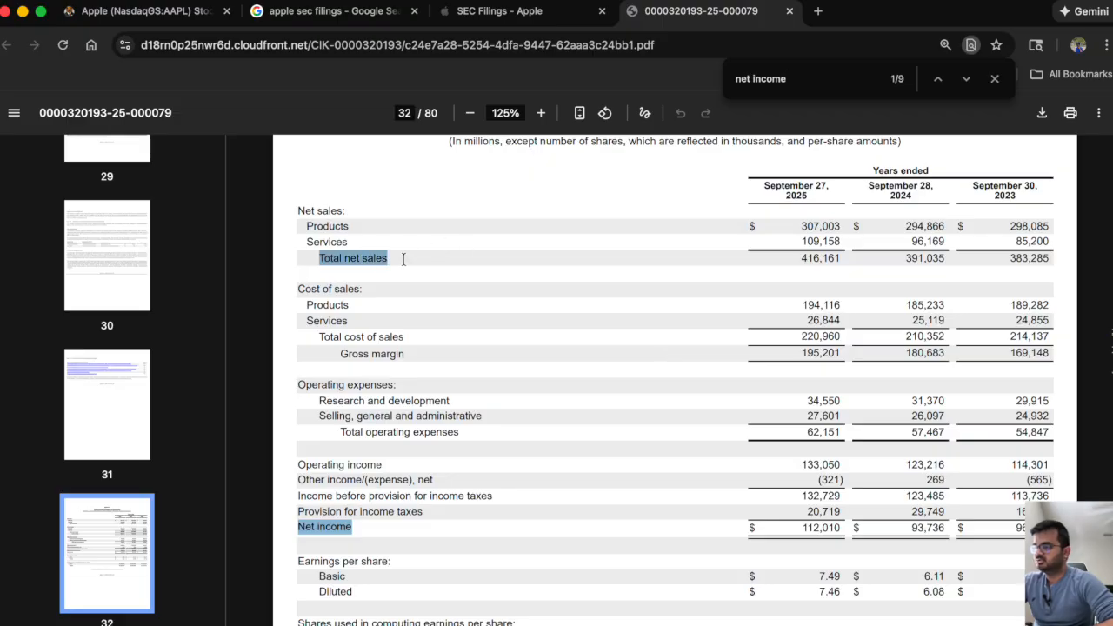
Highlight the Products and Services lines under Net sales in the 10-K's statements of operations.
double_click(321, 227)
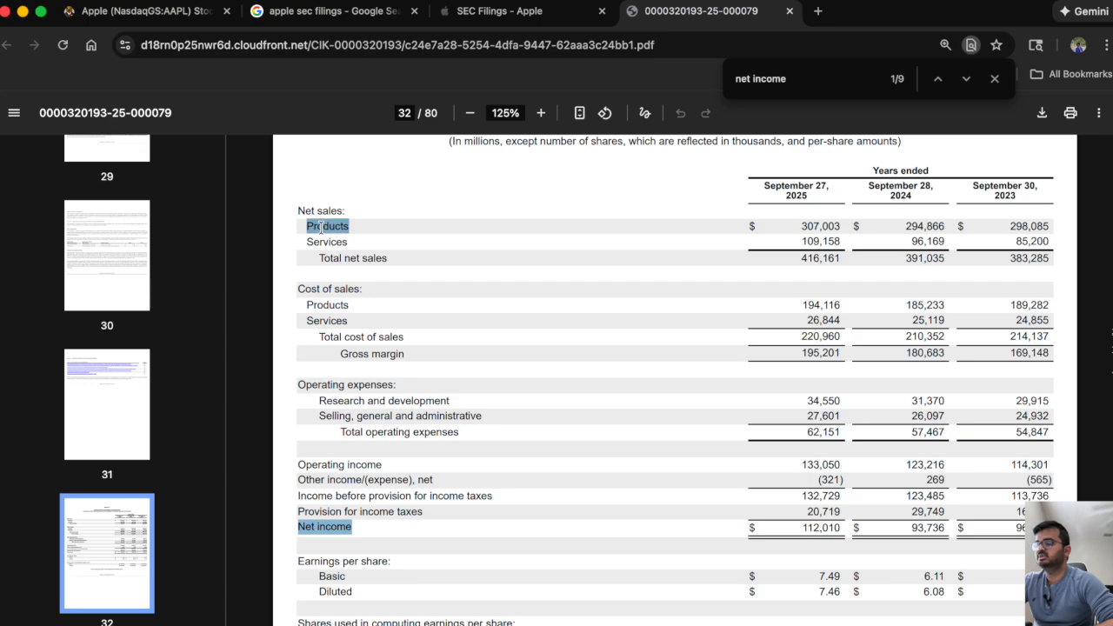
click(322, 242)
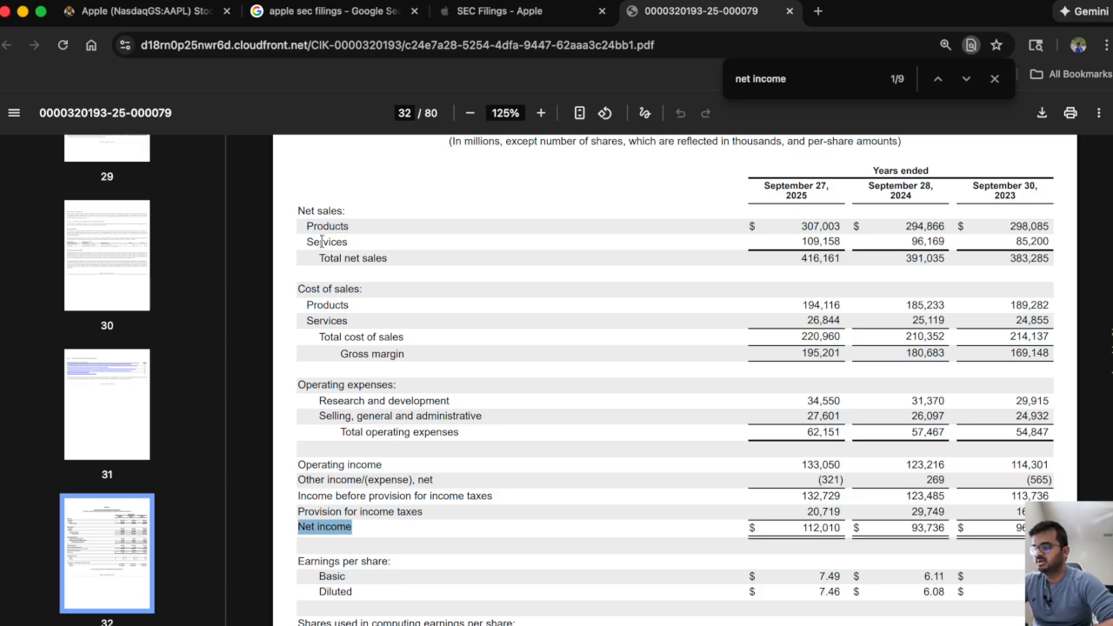
double_click(322, 242)
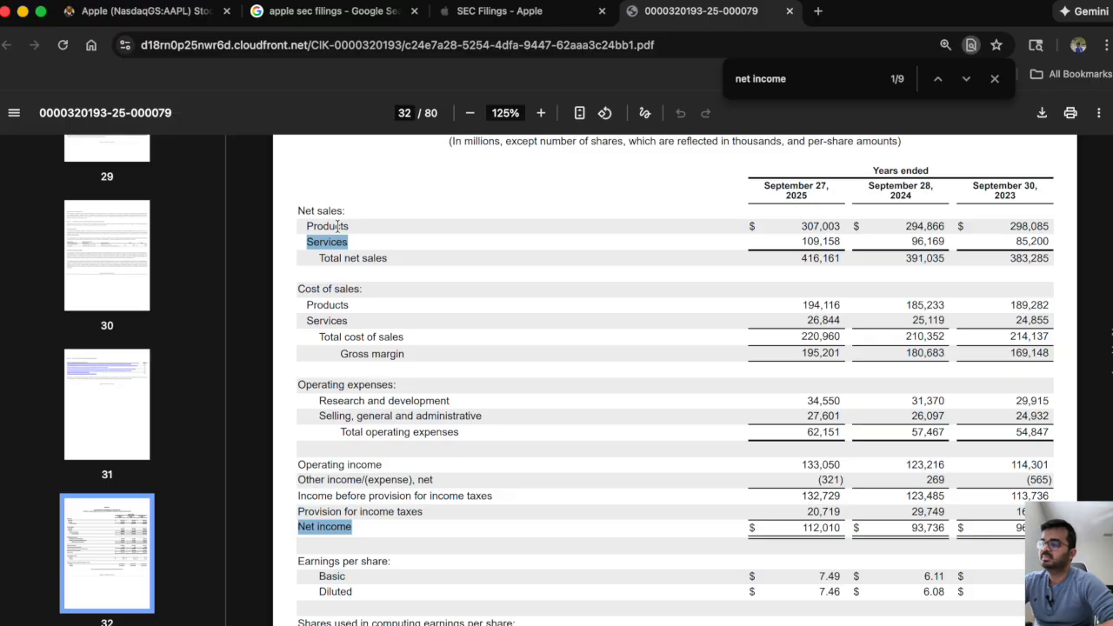
click(338, 227)
double_click(338, 227)
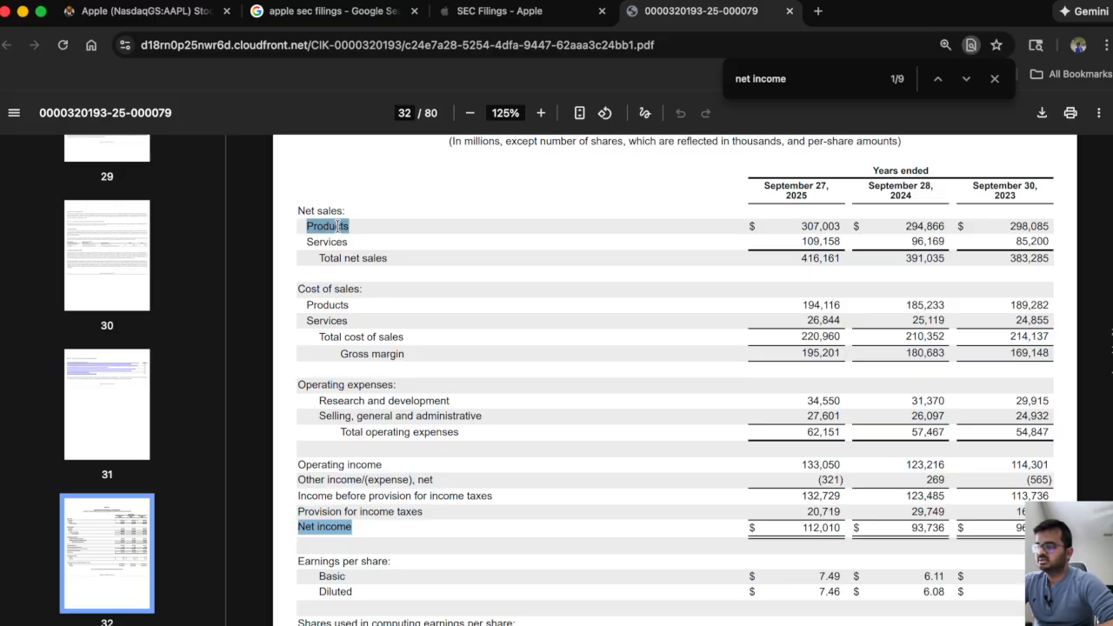
click(322, 242)
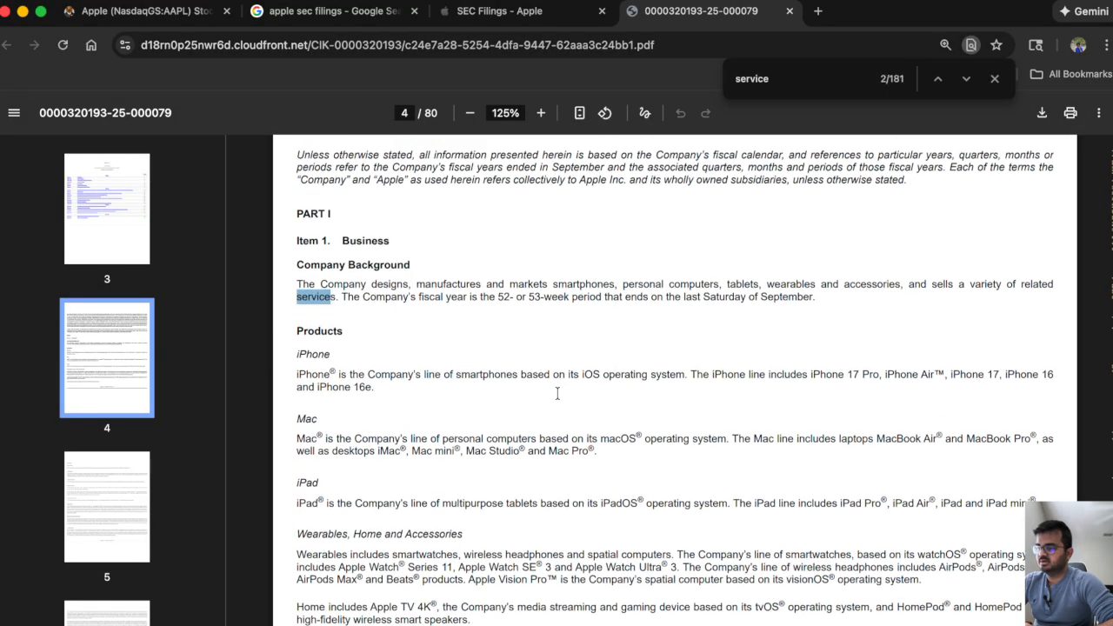
Search the 10-K for "service" and read the Services section from Advertising through Payment Services.
scroll(557, 392, down, 2)
scroll(556, 392, down, 10)
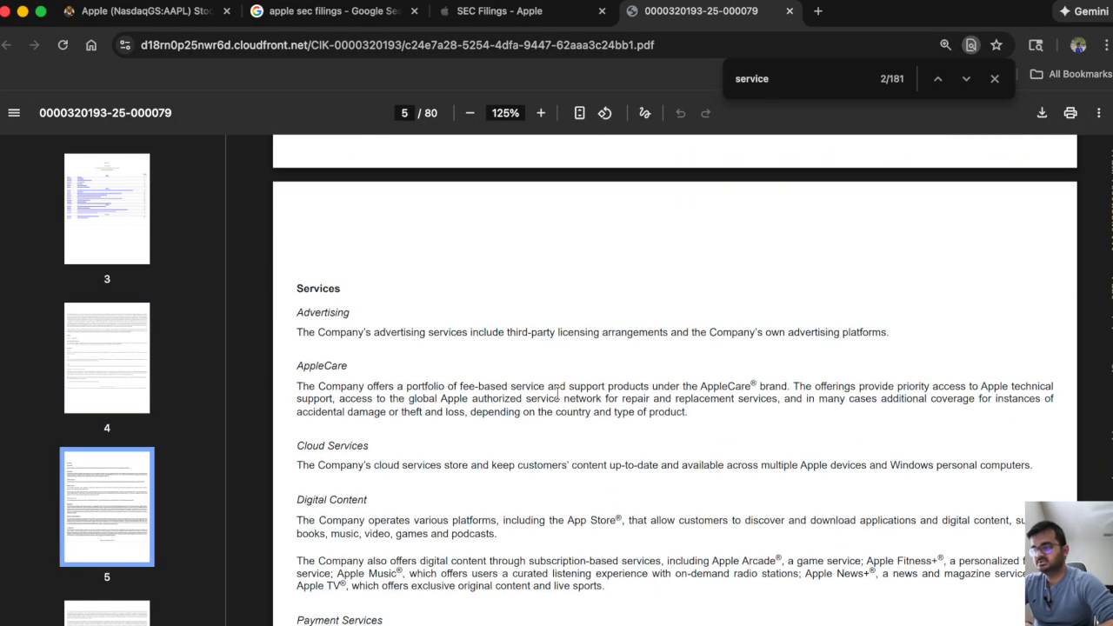
double_click(318, 314)
double_click(323, 365)
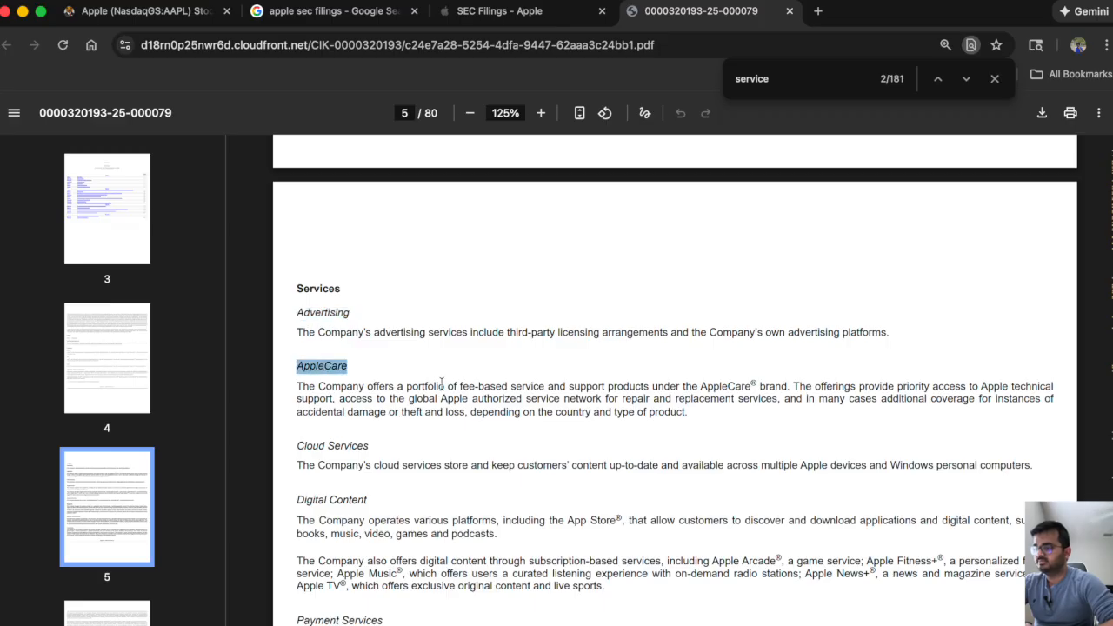
scroll(459, 389, down, 3)
double_click(339, 335)
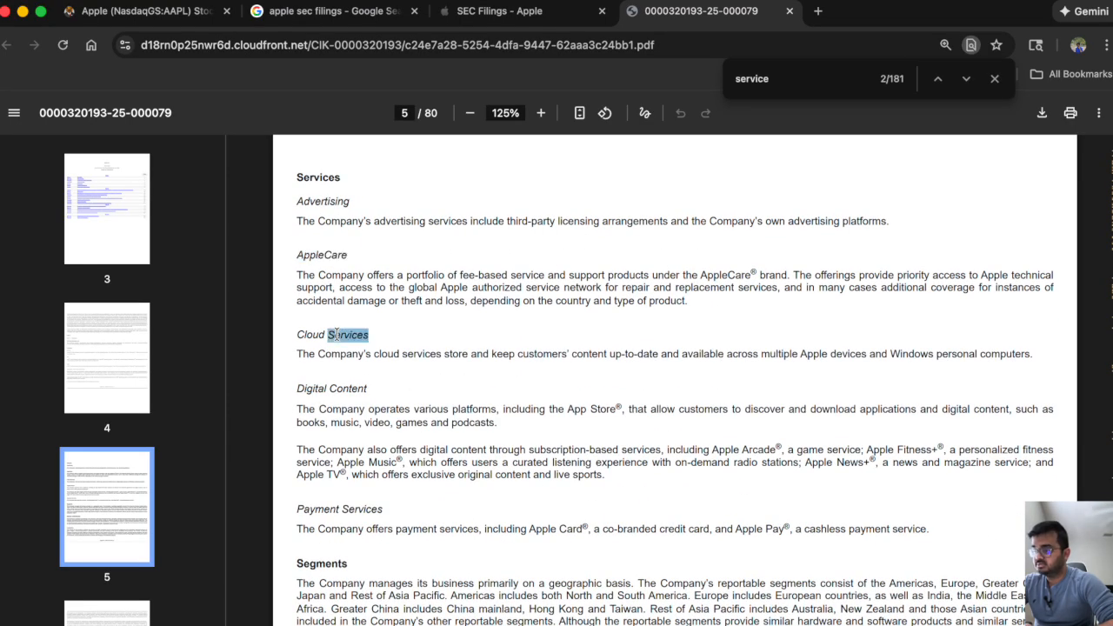
double_click(346, 390)
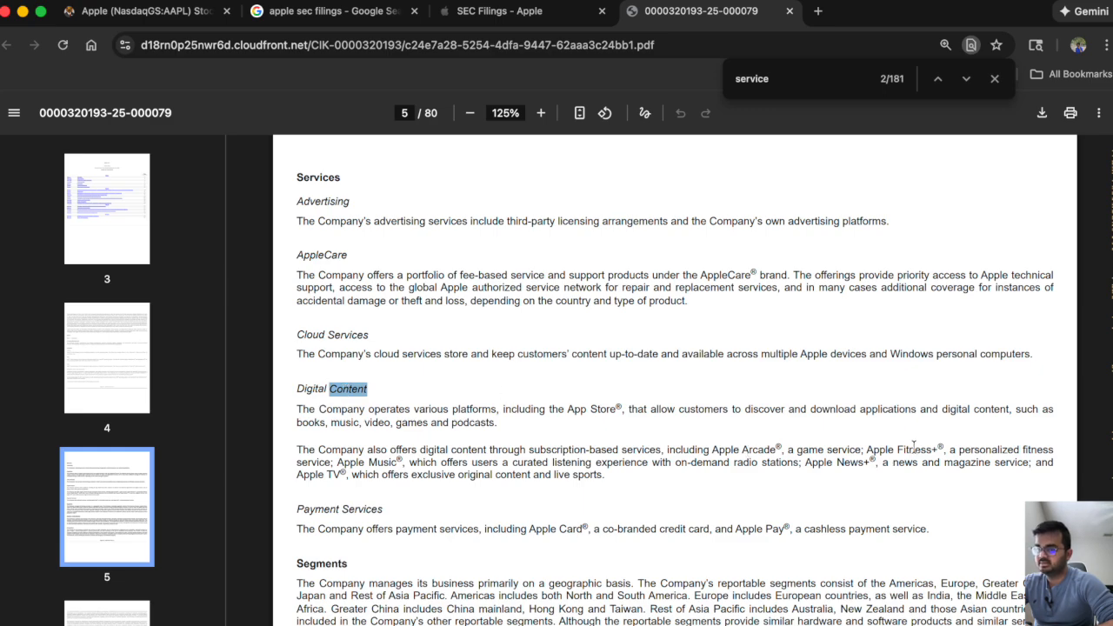
scroll(482, 493, down, 1)
double_click(363, 473)
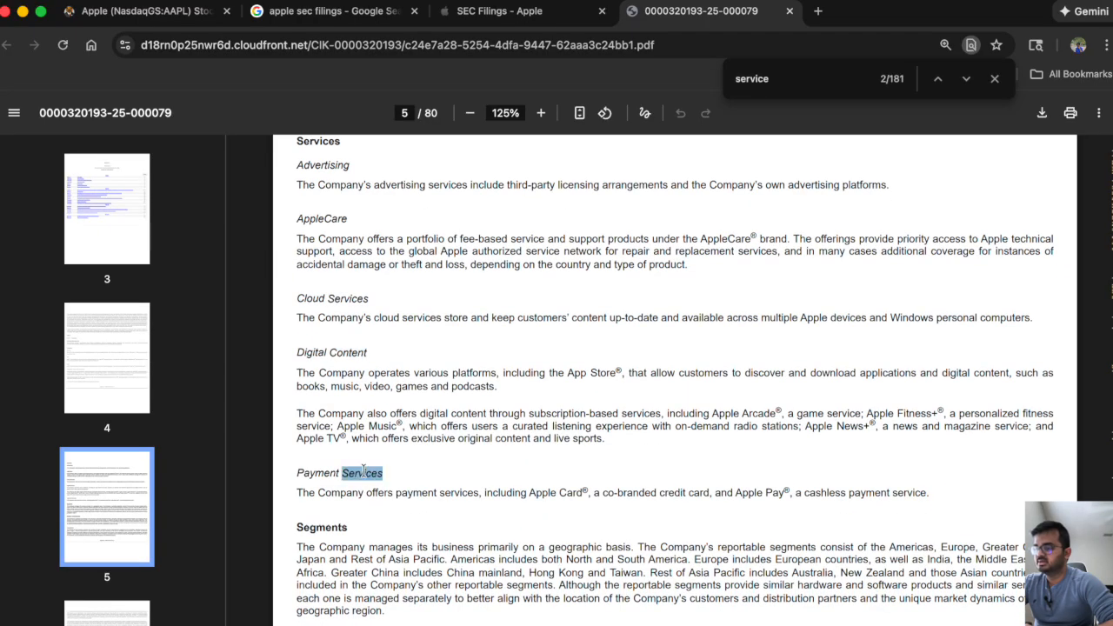
scroll(364, 469, up, 2)
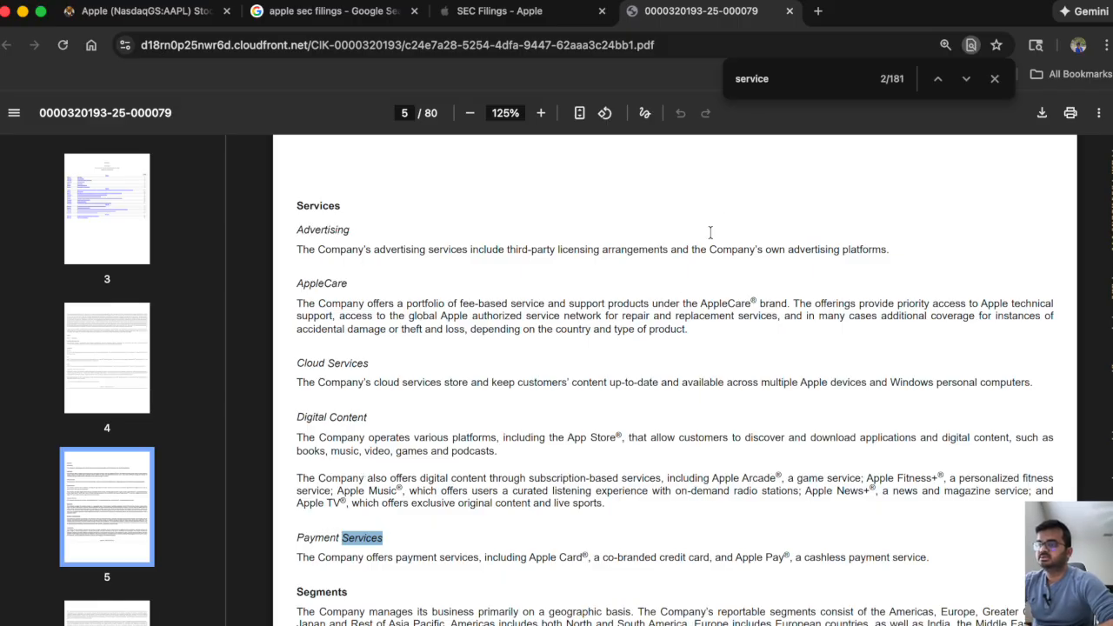
Search the 10-K for "net i" to return to the consolidated statements of operations.
click(797, 82)
key(super+a)
text(net ic)
key(BackSpace)
scroll(637, 245, up, 1)
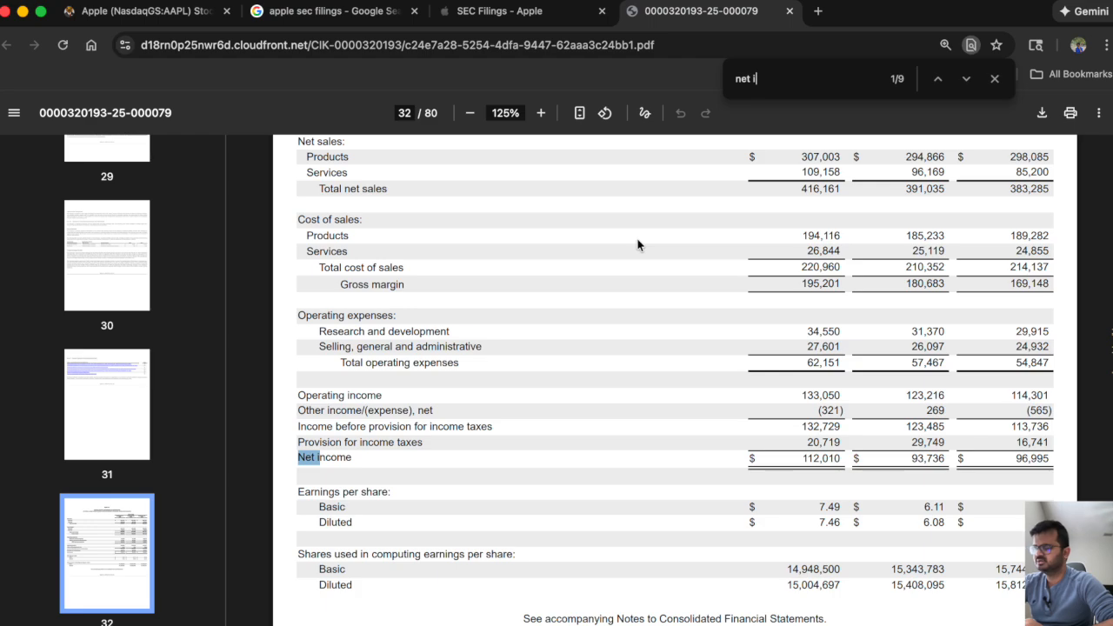
scroll(636, 244, up, 2)
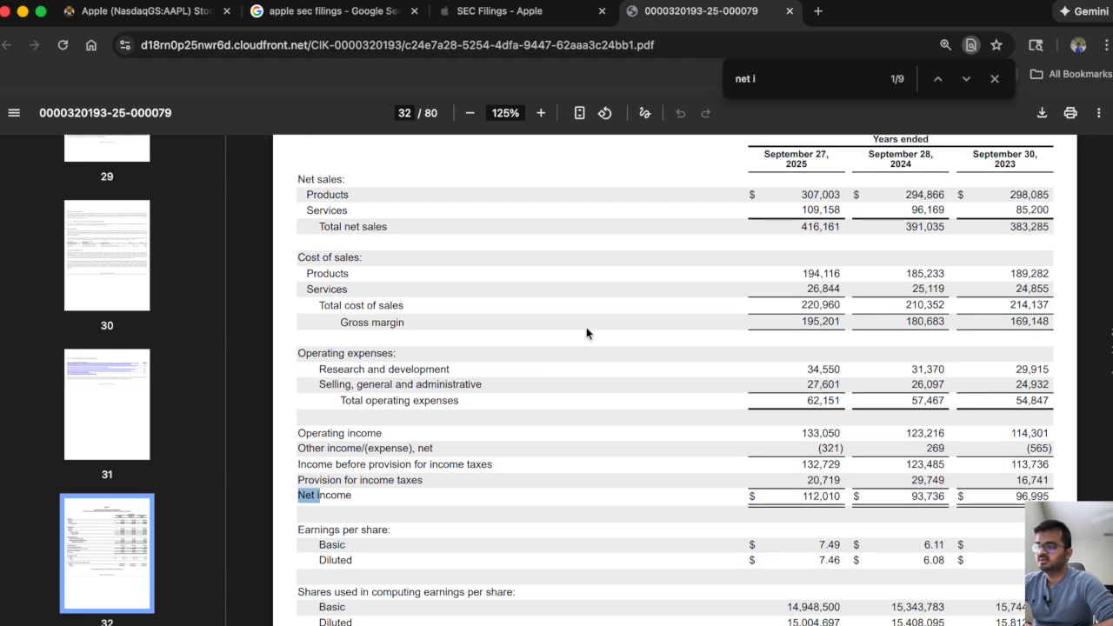
Switch to the blank Book1 workbook in Excel and enter the title INCOME STATEMENT in cell B6.
click(818, 619)
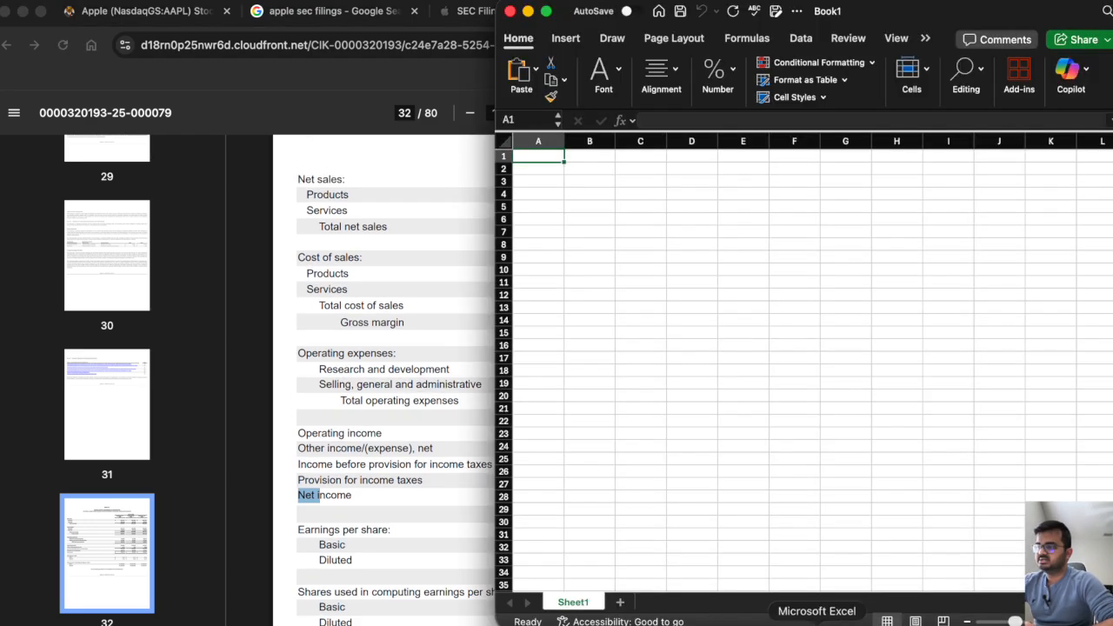
click(585, 216)
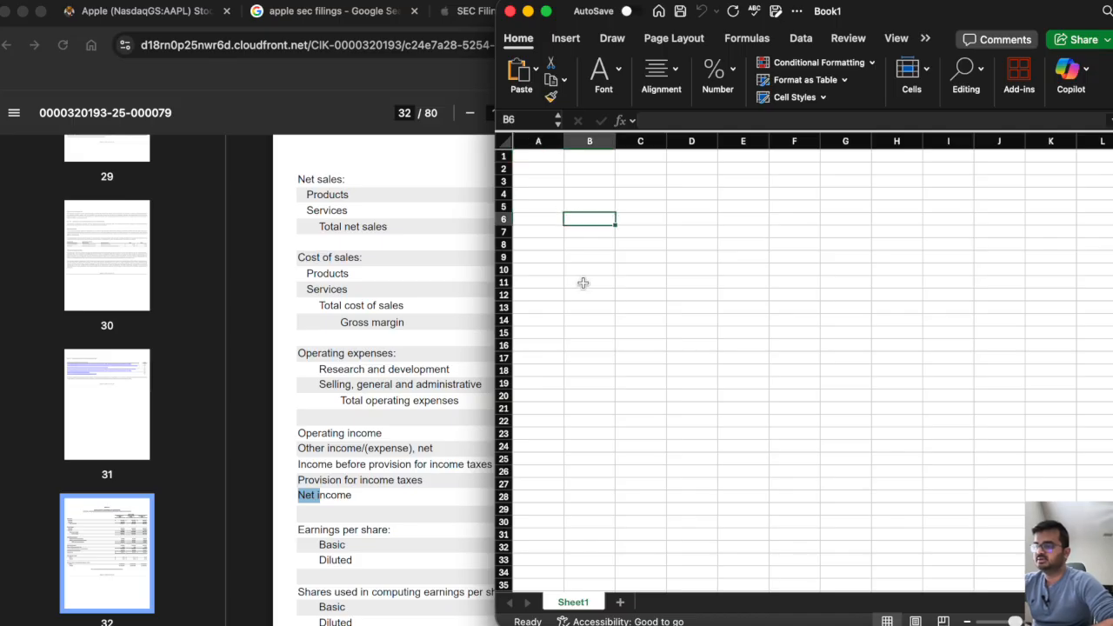
text(INCO)
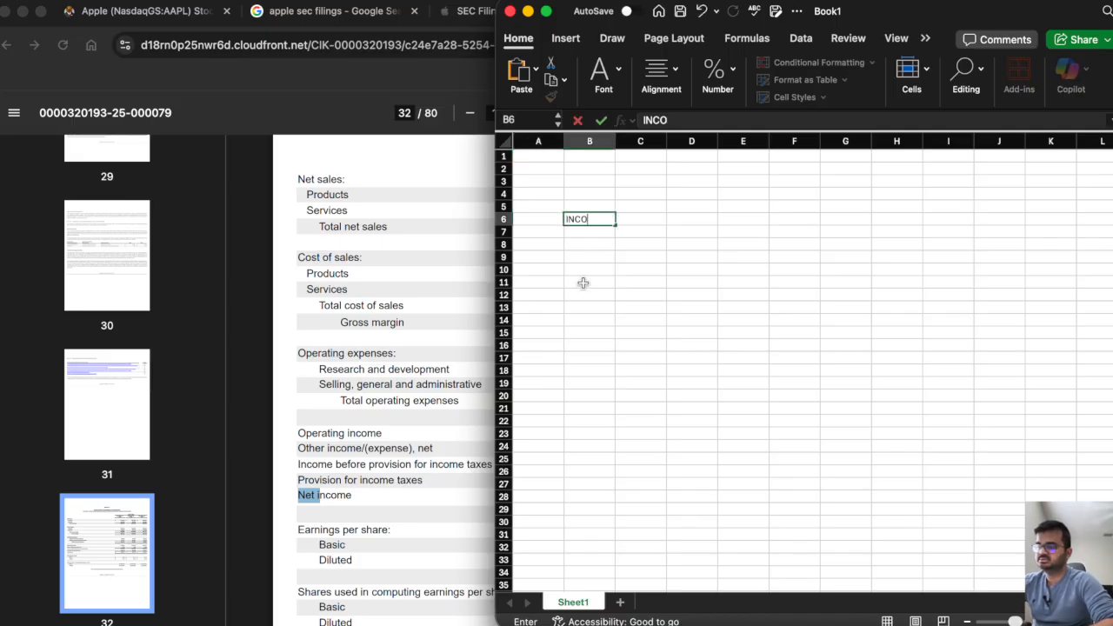
text(ME STAT)
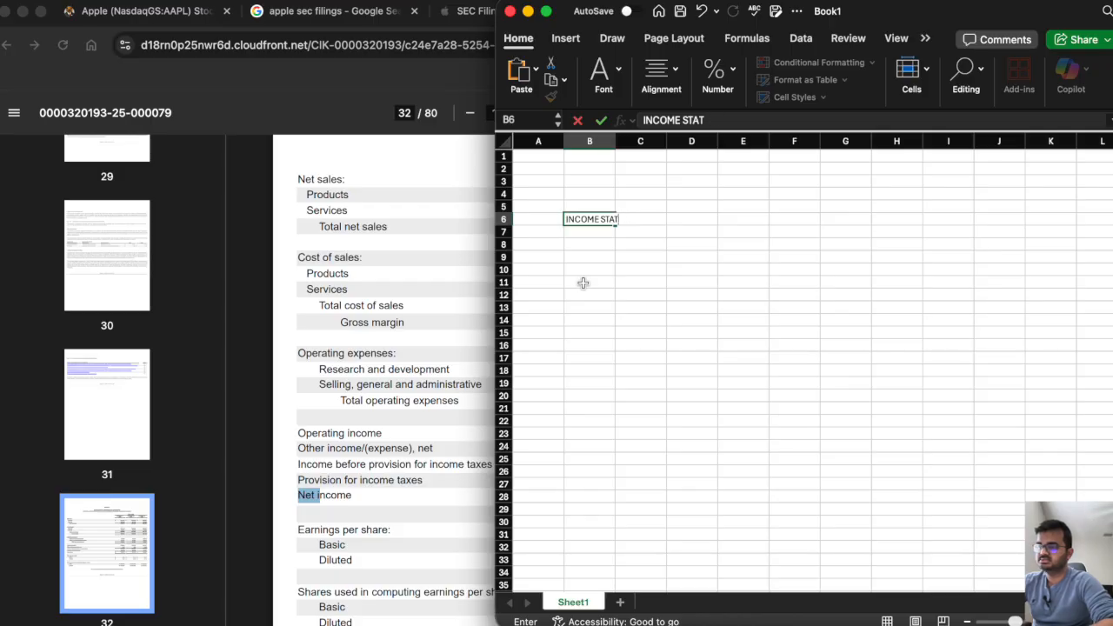
text(EMENT)
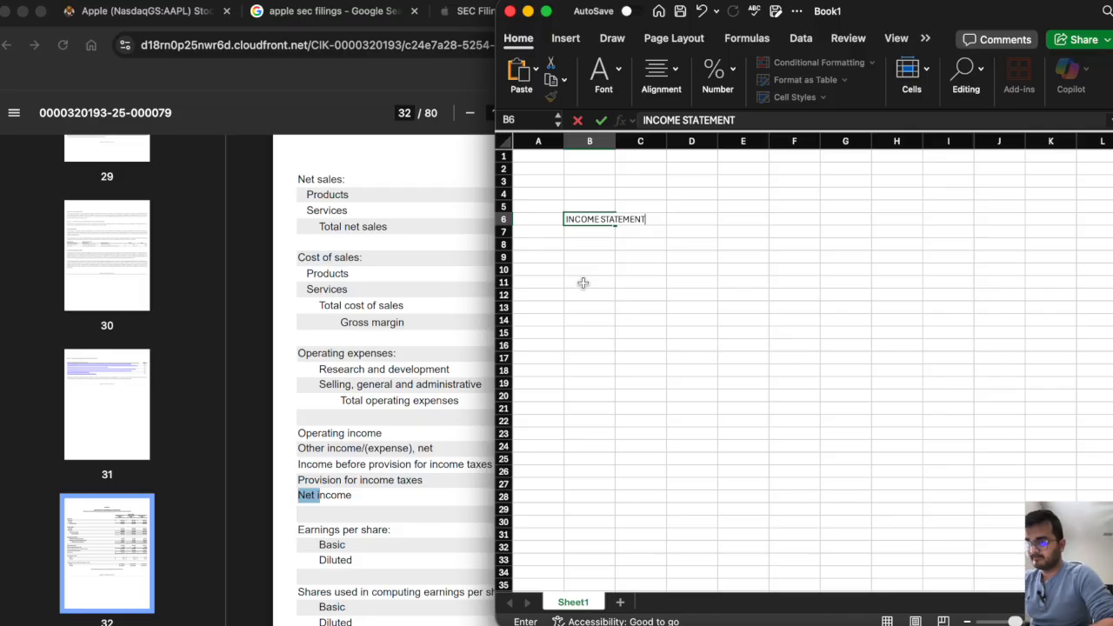
key(Return)
Make the INCOME STATEMENT title bold and widen column B to make room for the line-item labels.
click(582, 214)
key(super+b)
drag(615, 141, 793, 141)
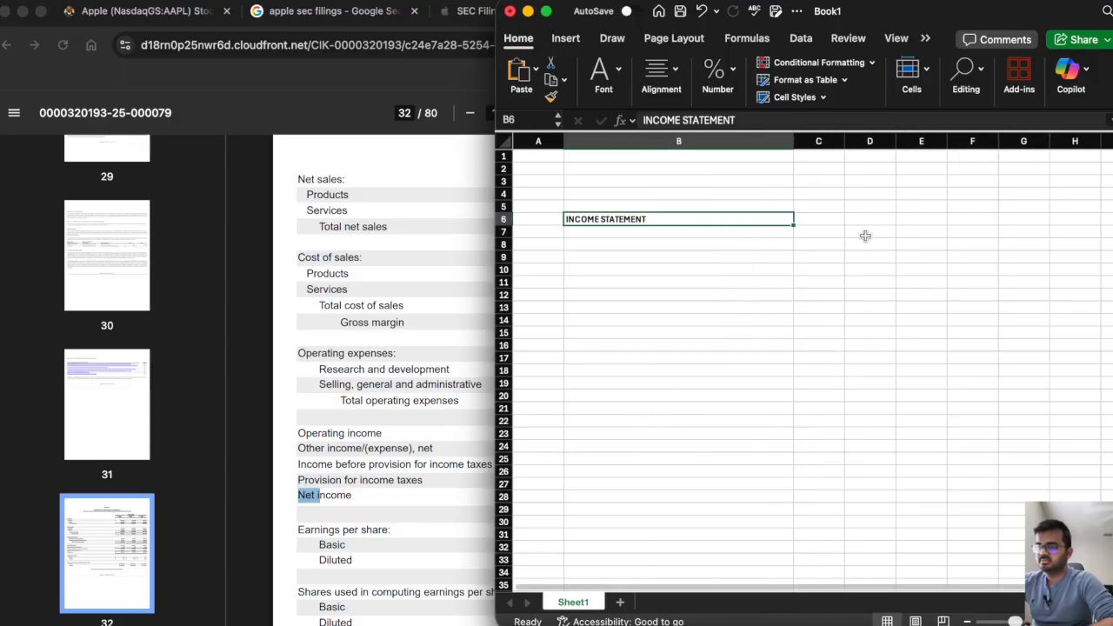
Enter the year headers 2023A, 2024A and 2025A in cells C6 to E6, following the fiscal years in the 10-K.
click(818, 219)
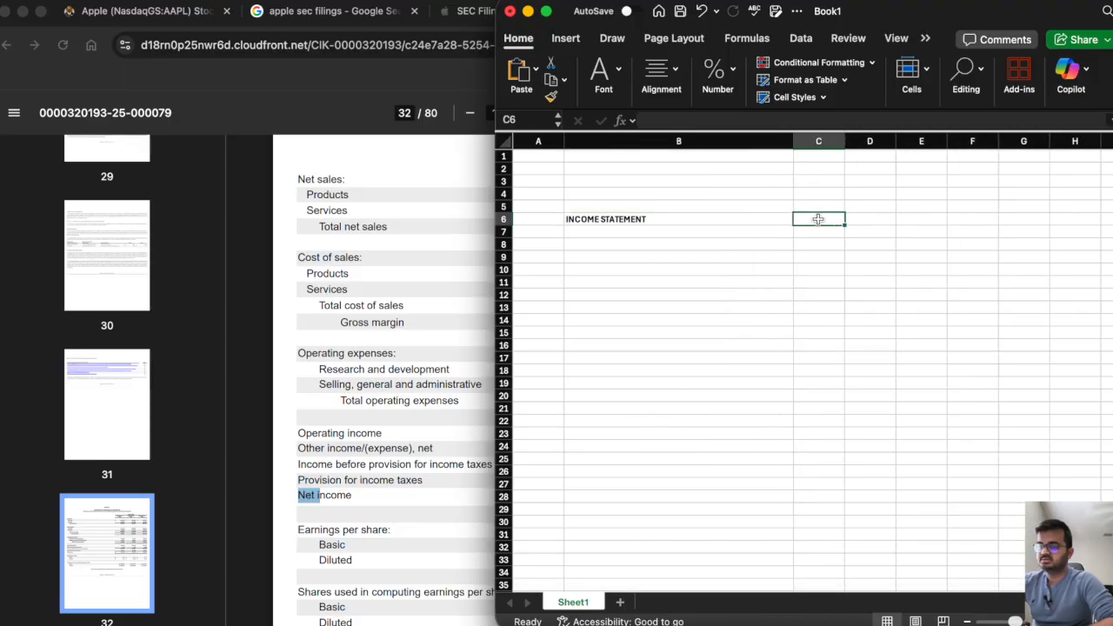
click(380, 336)
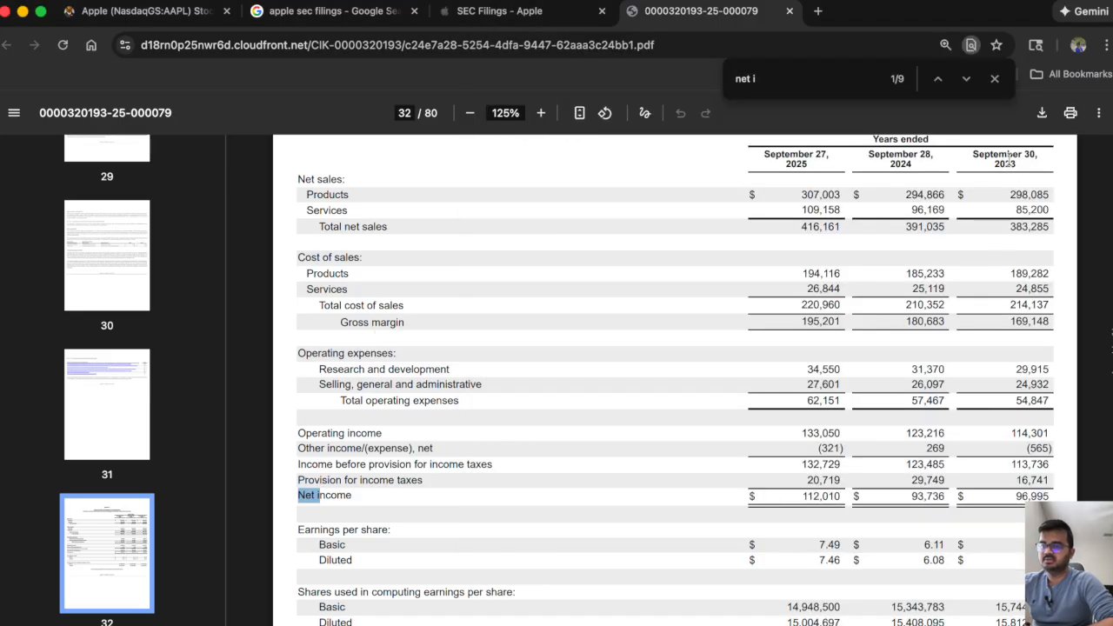
key(super+Tab)
text(2023)
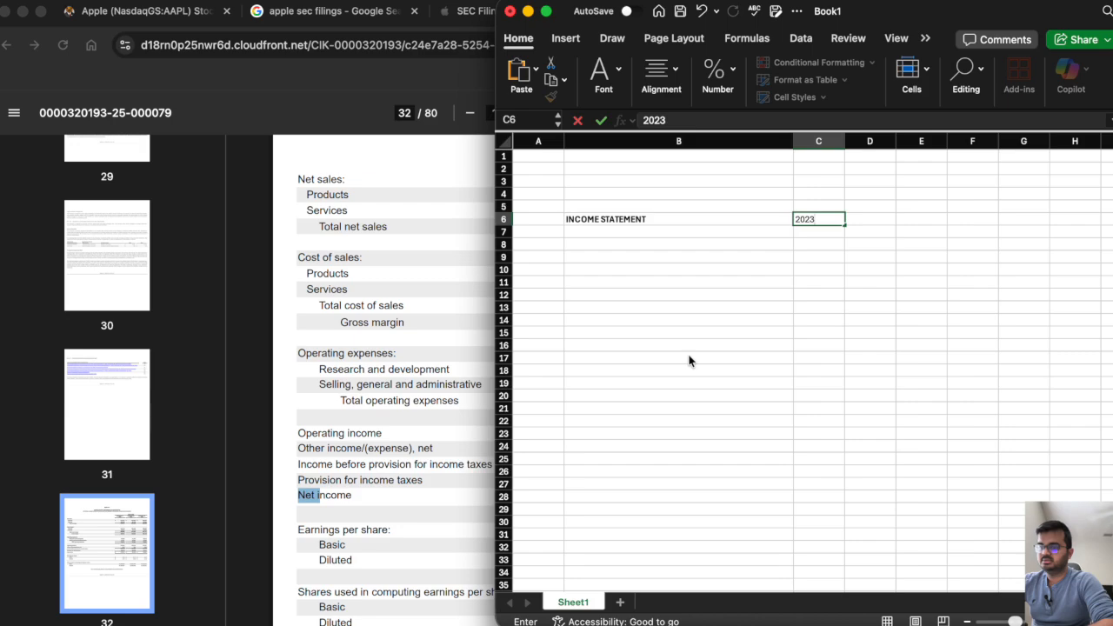
text(A)
key(Tab)
text(2024A)
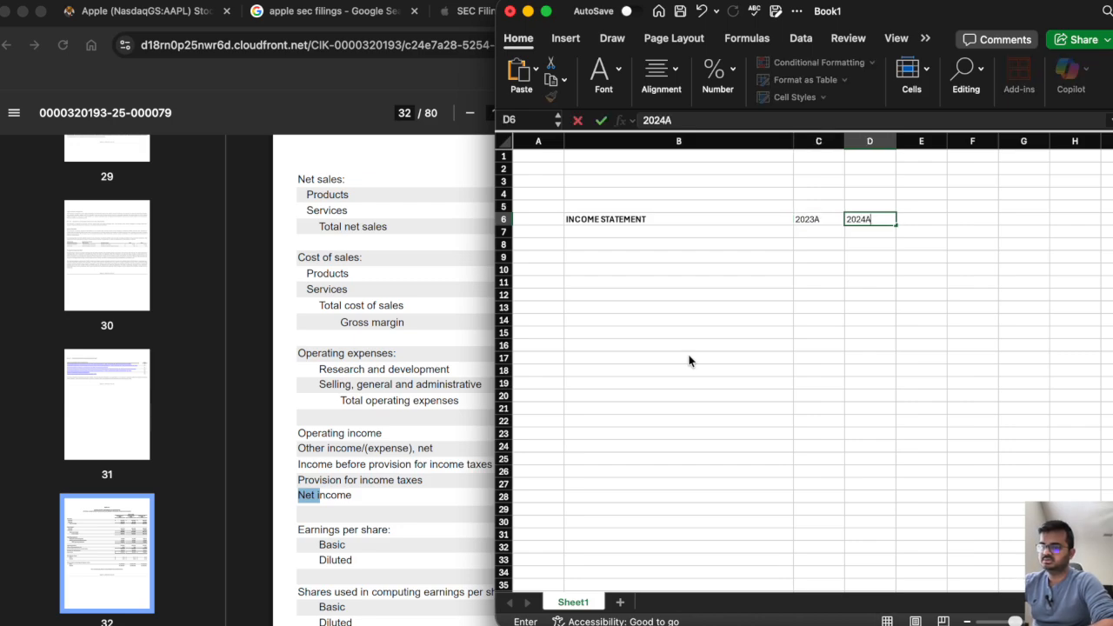
key(Tab)
text(2025A)
key(Return)
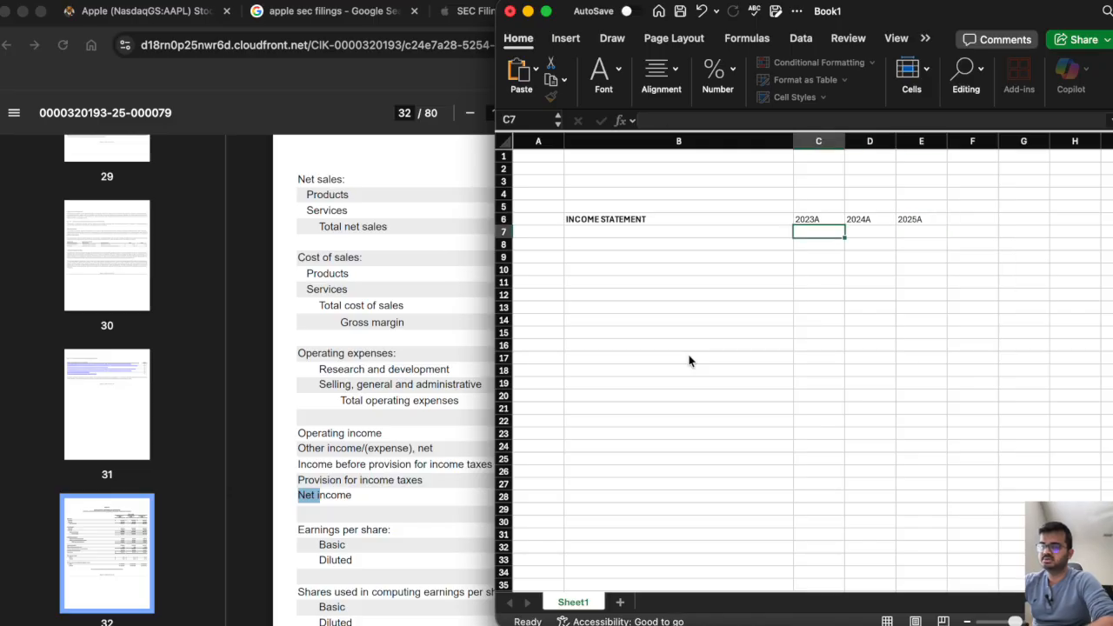
Make the year headers in C6 to E6 bold.
click(804, 220)
shift+click(913, 219)
key(super+b)
Check the Net sales lines in the 10-K and enter the label Product Net sales in cell B8.
click(583, 241)
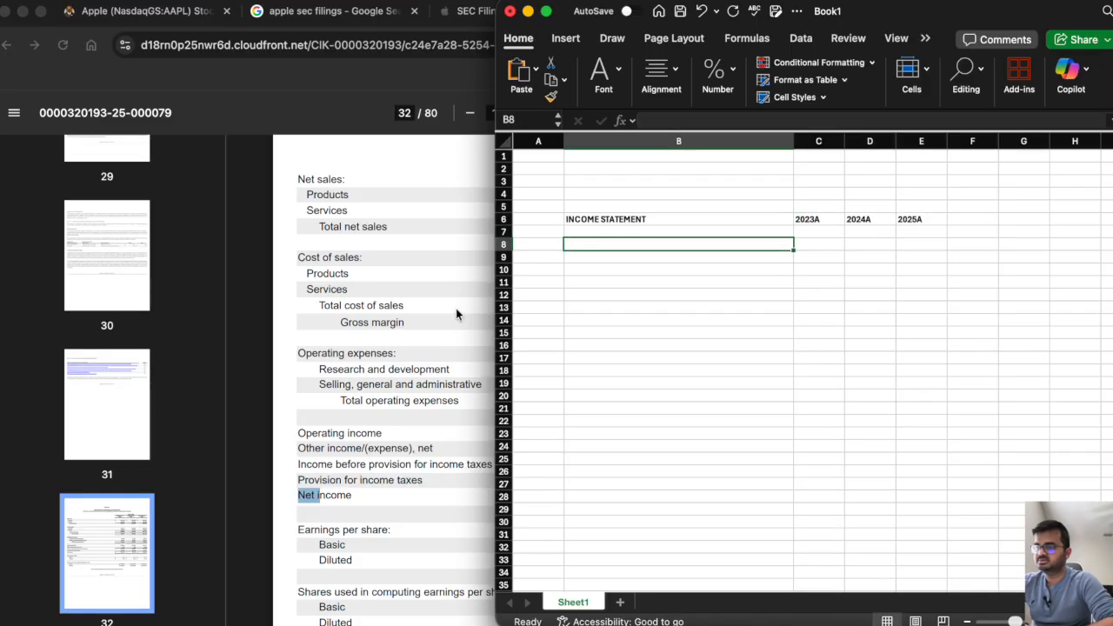
click(394, 319)
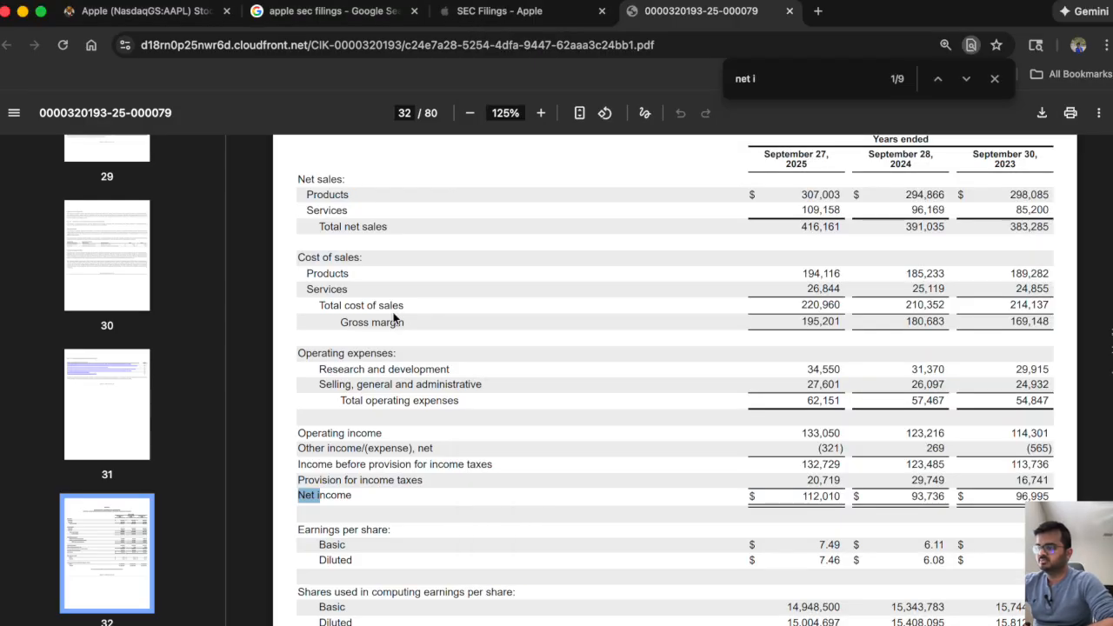
key(super+Tab)
text(Product)
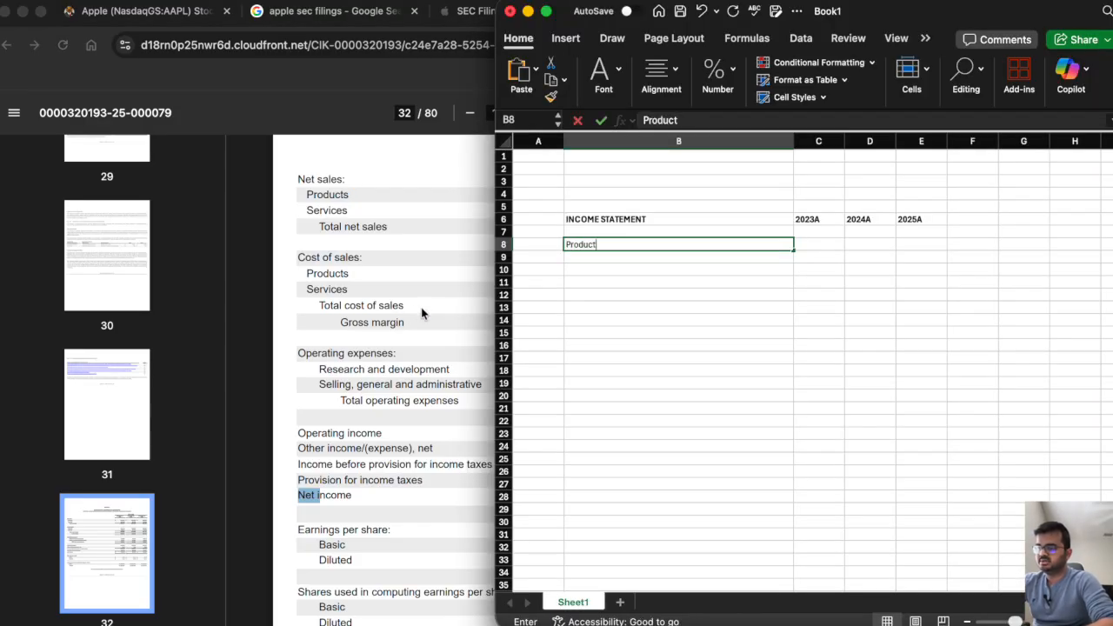
text( Net sales)
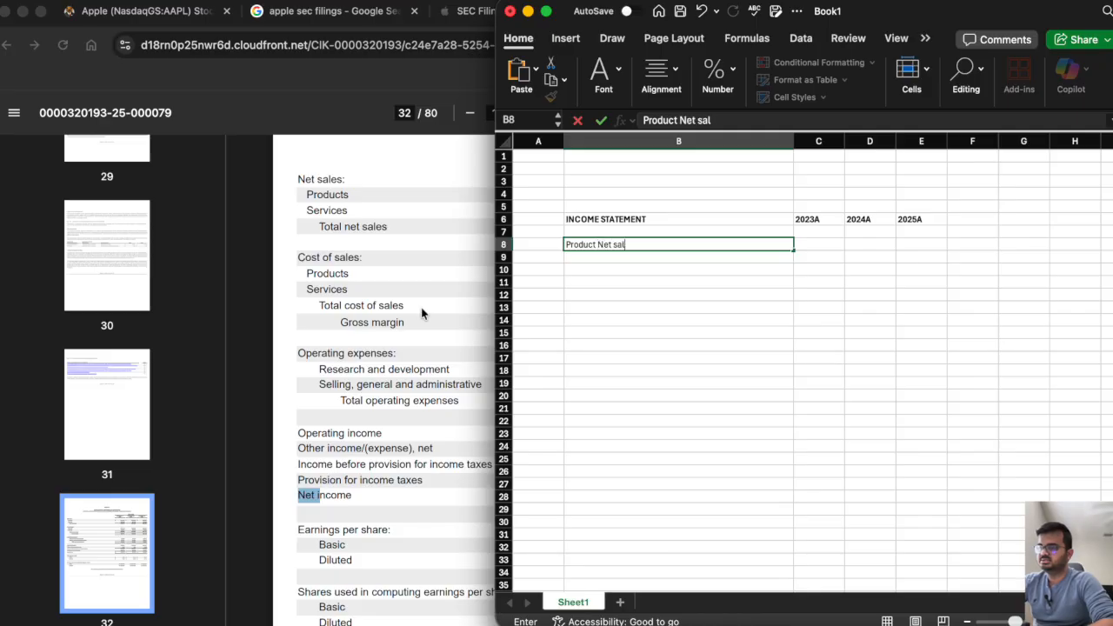
key(Return)
Enter the labels Services Net Sales in B9 and Total net sales in B10.
text(Ser)
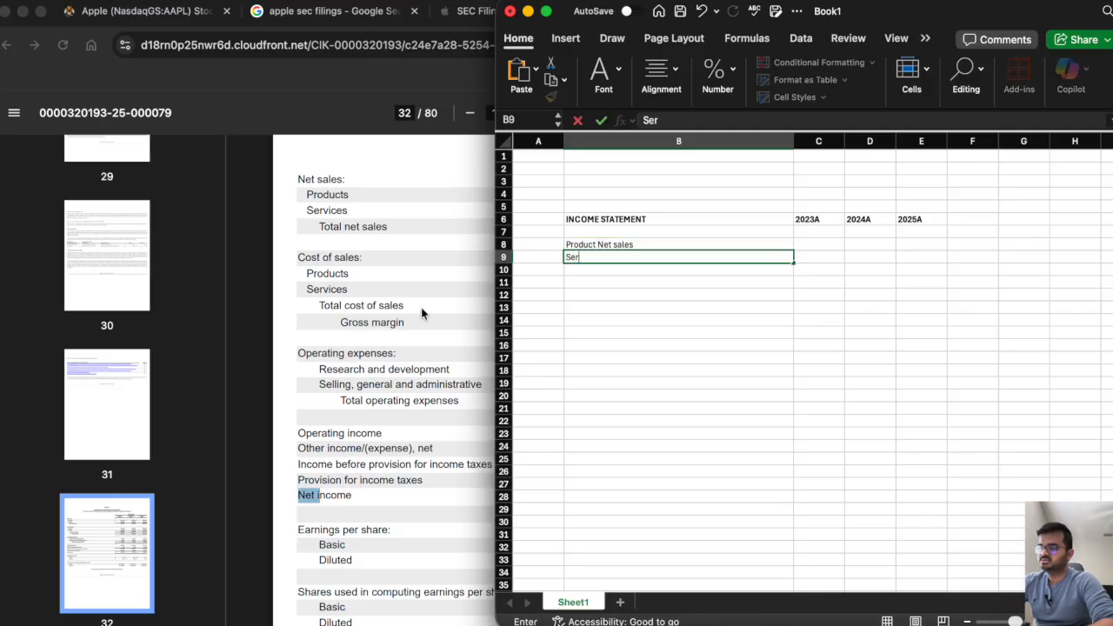
text(vices Net Sales)
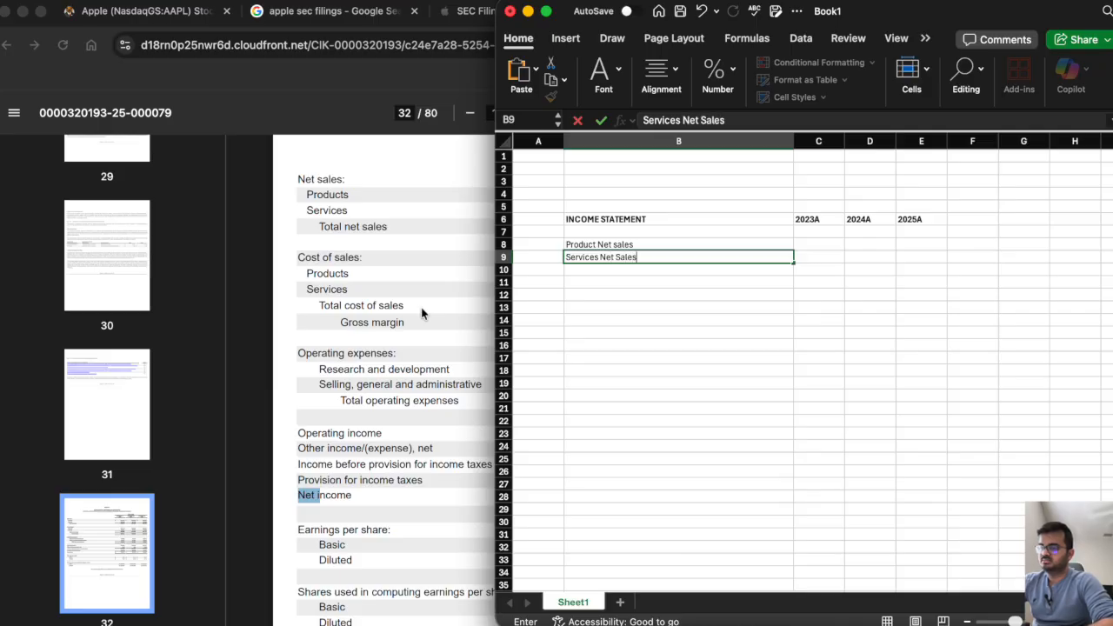
key(Return)
text(Tota)
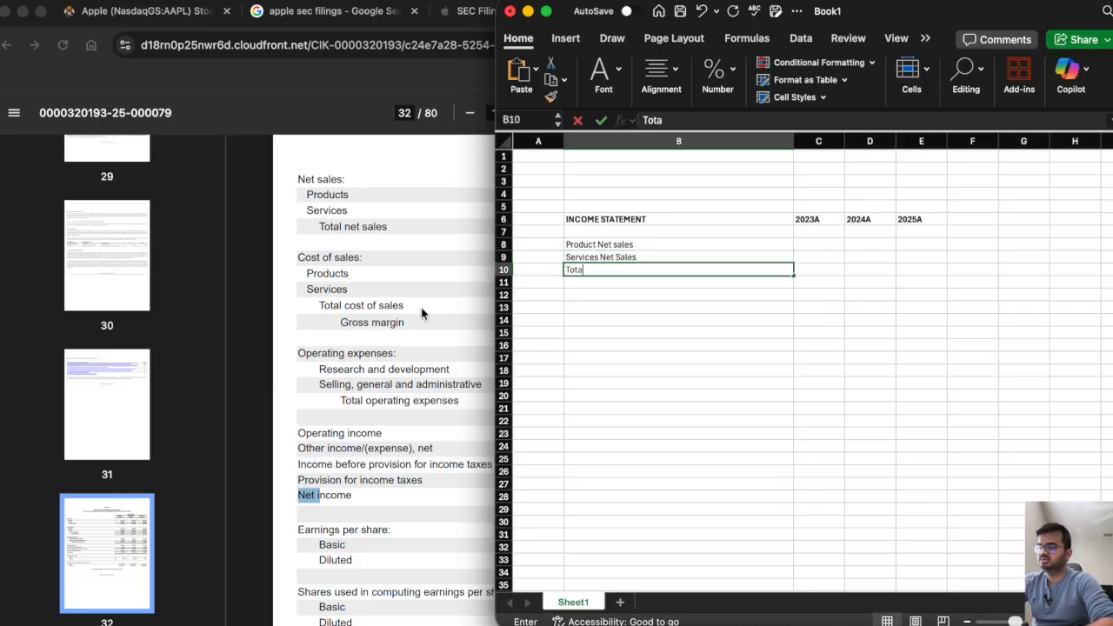
text(l net sales)
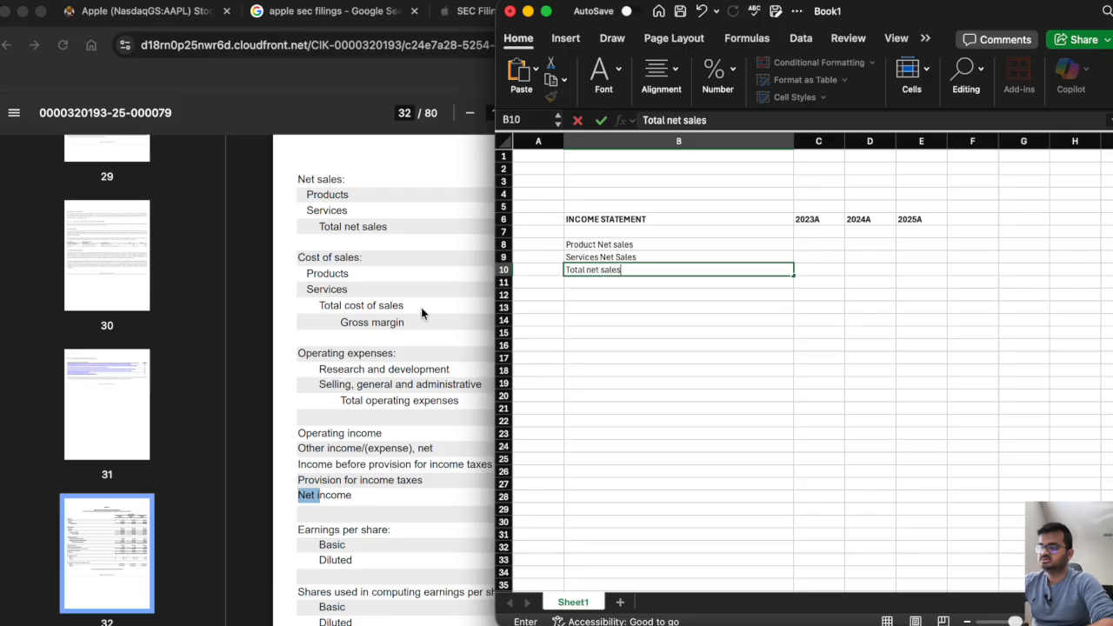
key(Return)
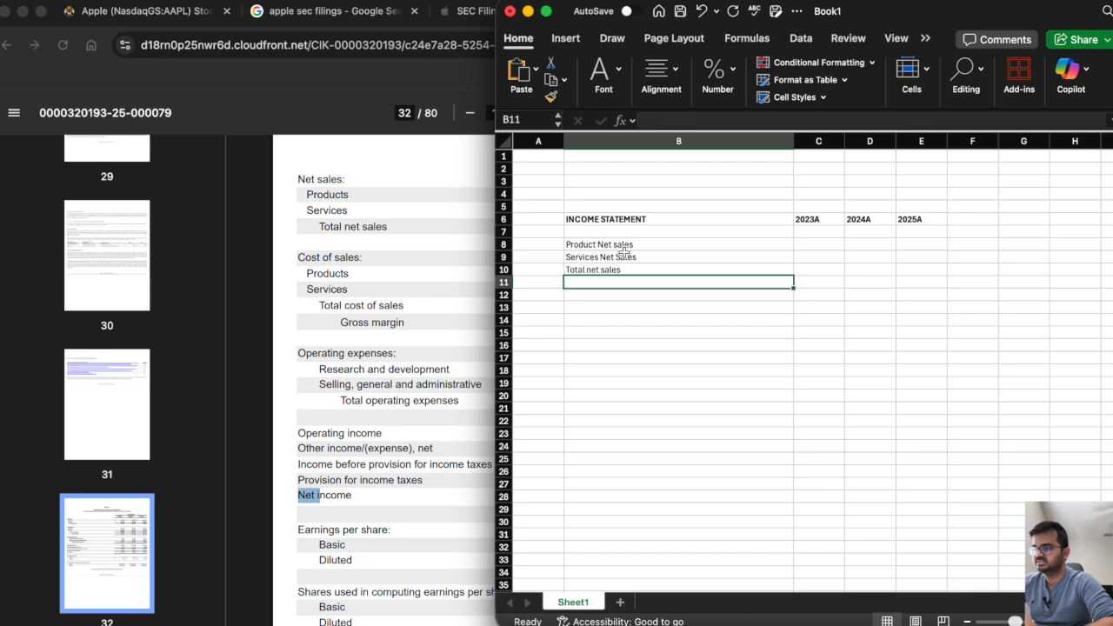
Enter the labels Products COGS in cell B11 and Serrvice COGS in B12, following the Cost of sales lines in the 10-K.
text(Products)
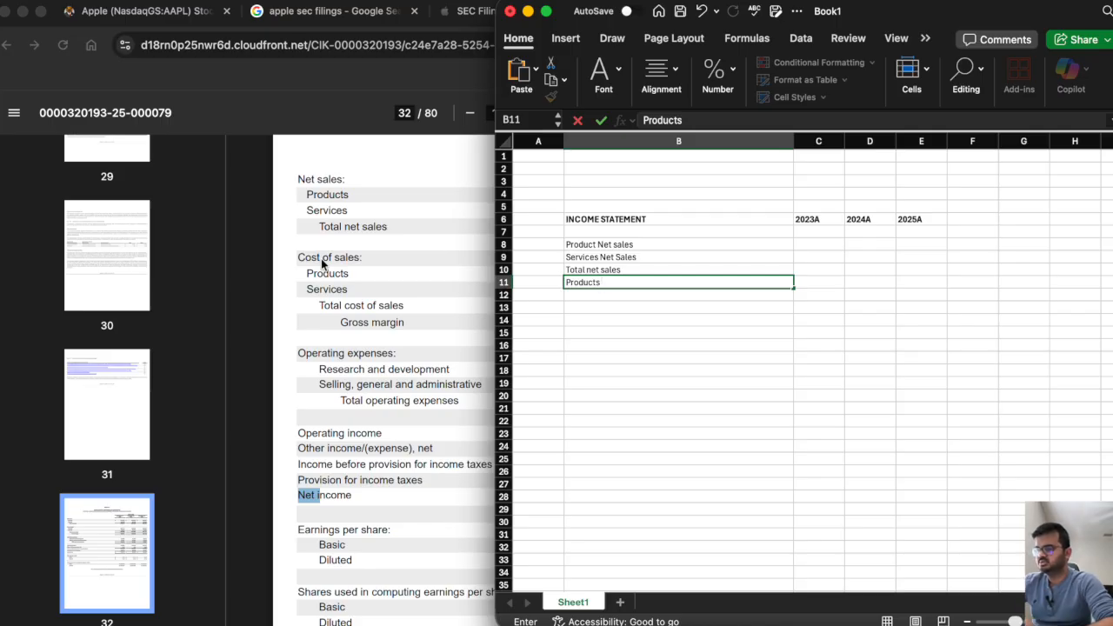
text(COGS)
key(Return)
text(Sert)
key(BackSpace)
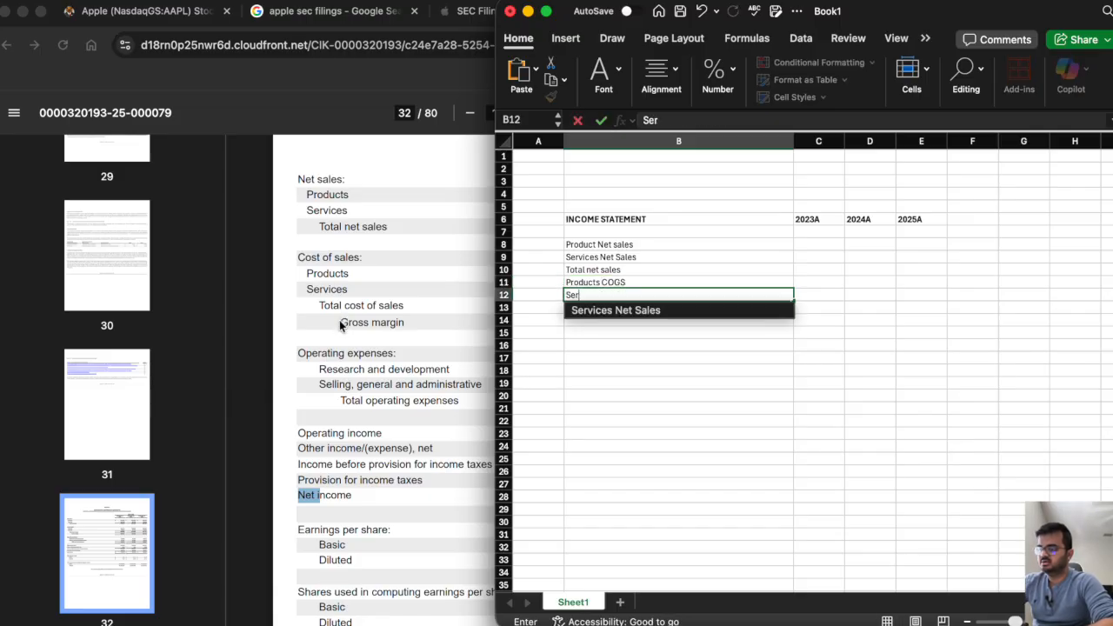
text(vice COGS)
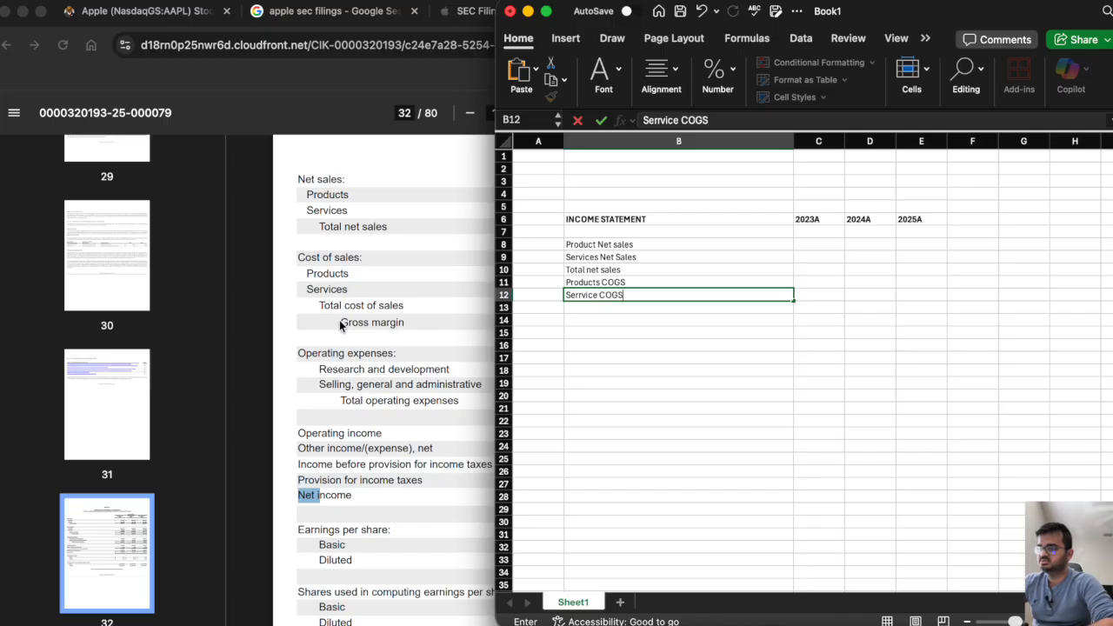
key(Return)
Enter the labels Total COGS in cell B13 and Gross margin in B14.
text(Total )
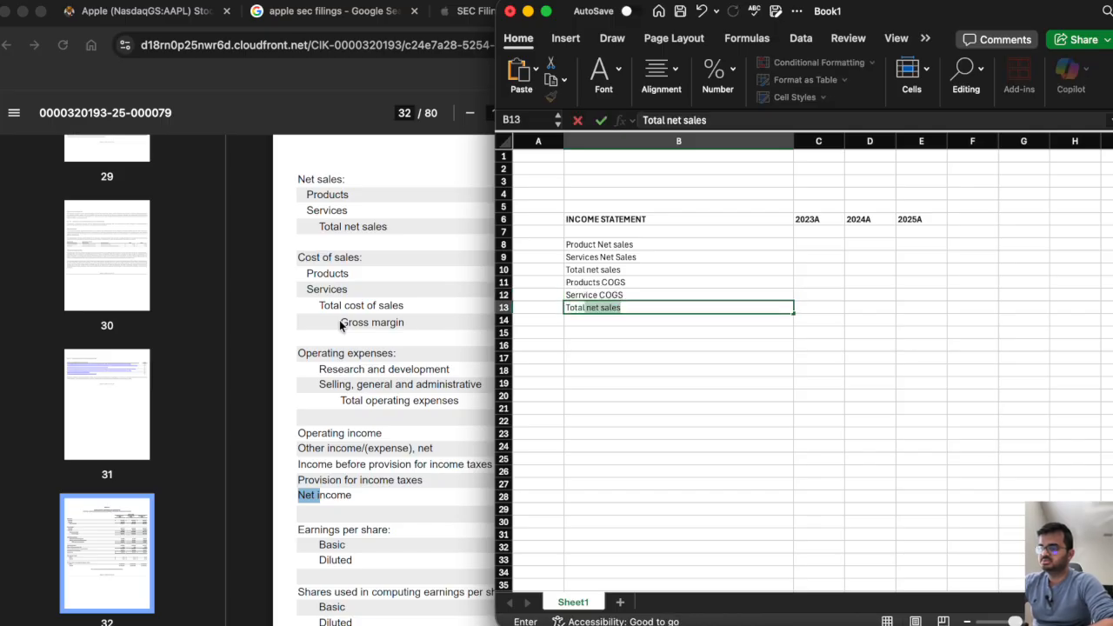
text(COGS)
key(Return)
text(G)
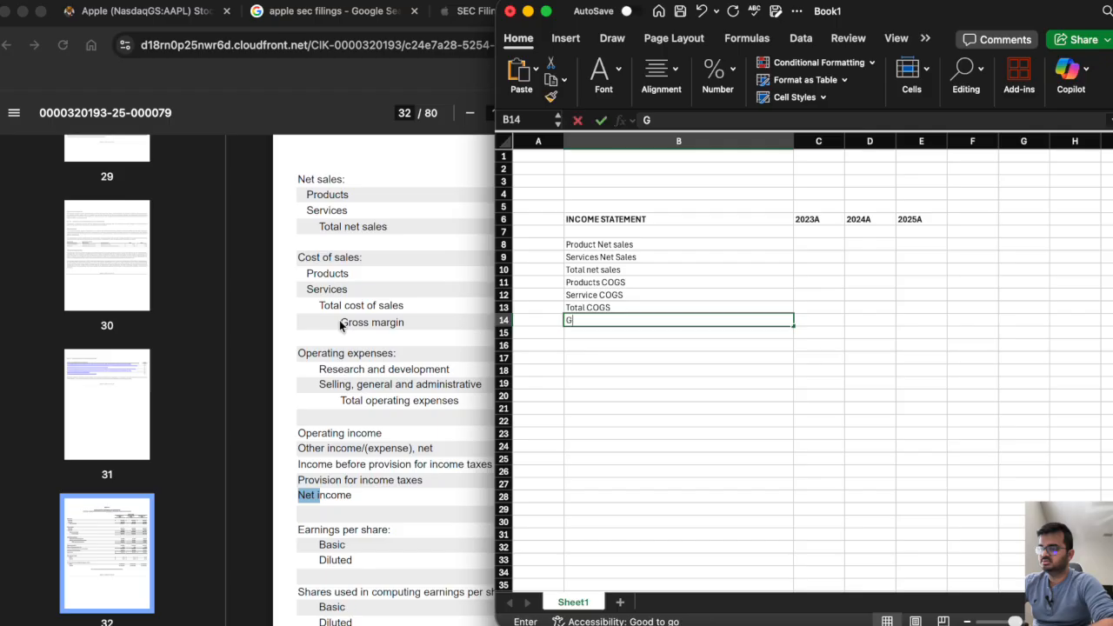
text(ross margin)
key(Return)
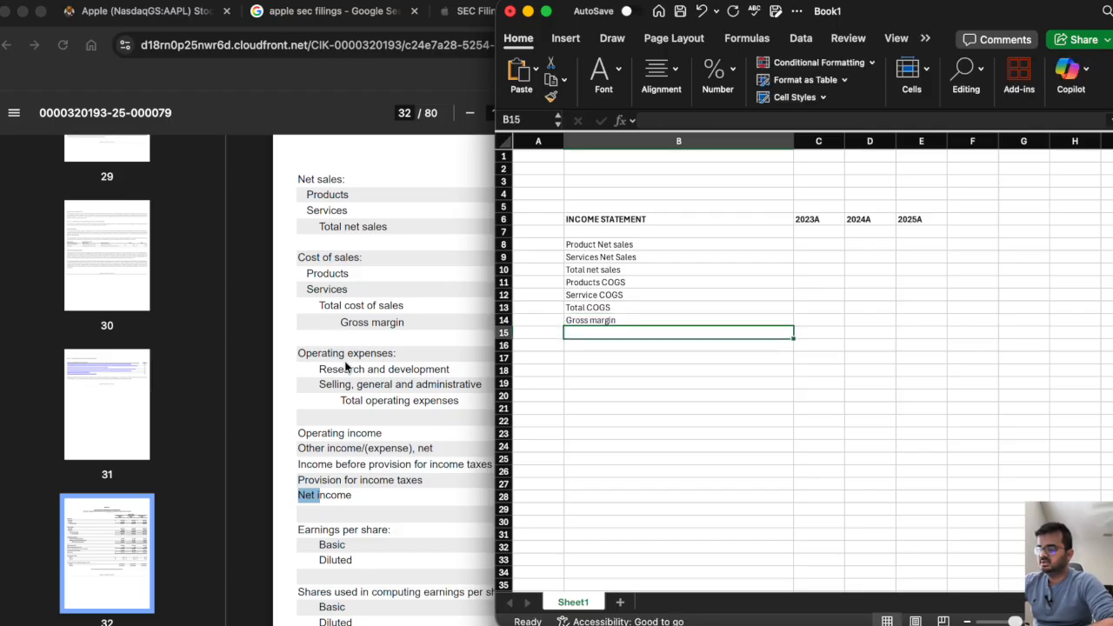
Check the Operating expenses lines in the 10-K and enter the label Reasearch and development in cell B15.
scroll(341, 370, down, 1)
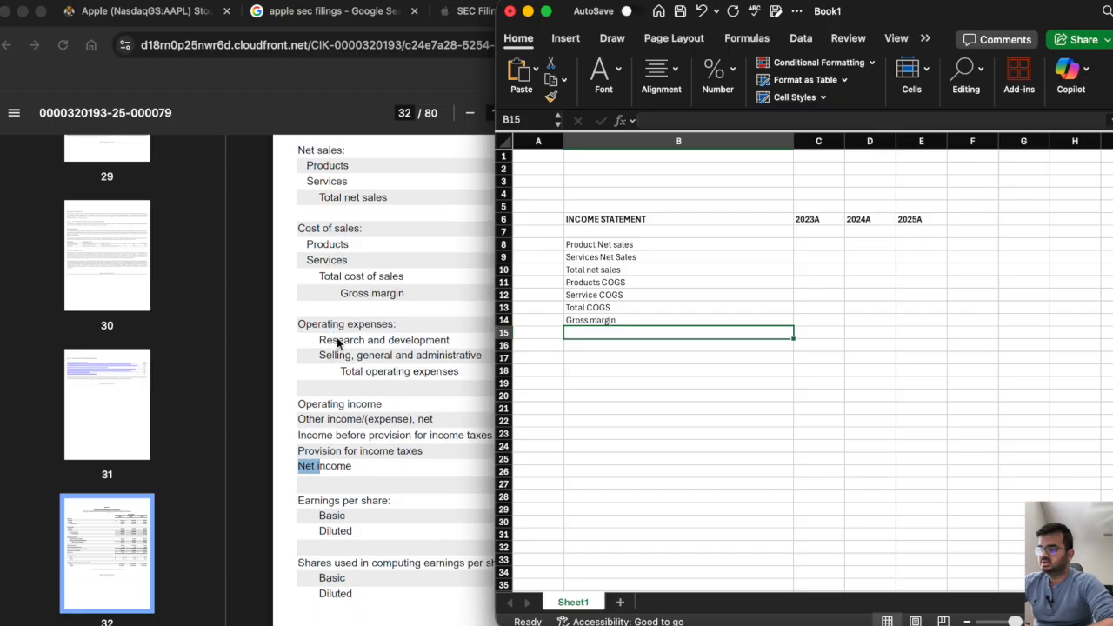
click(405, 311)
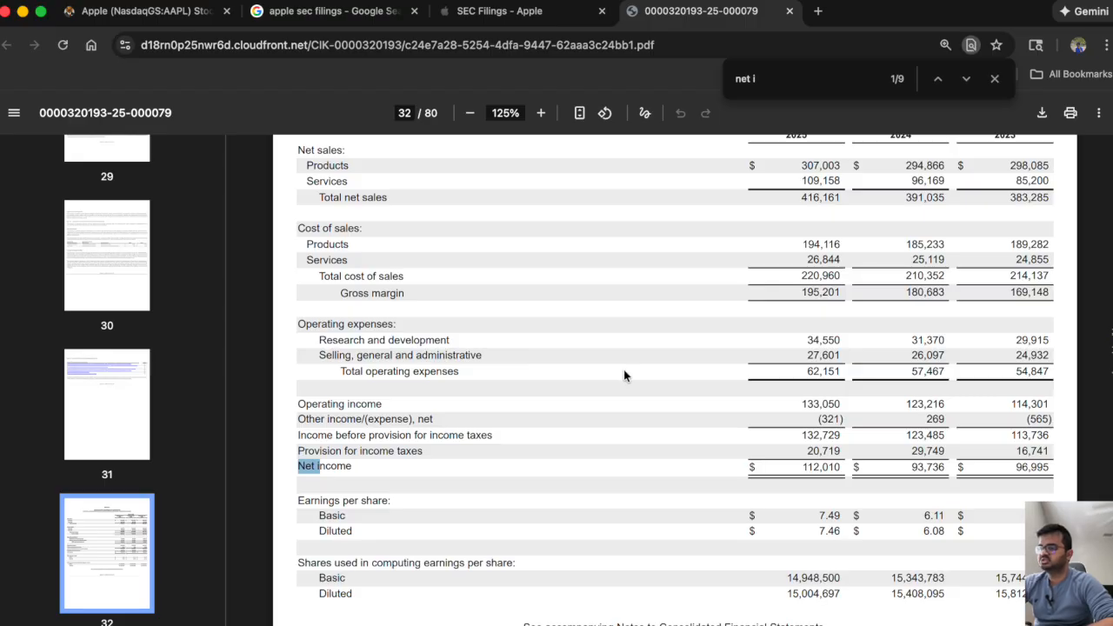
key(super+Tab)
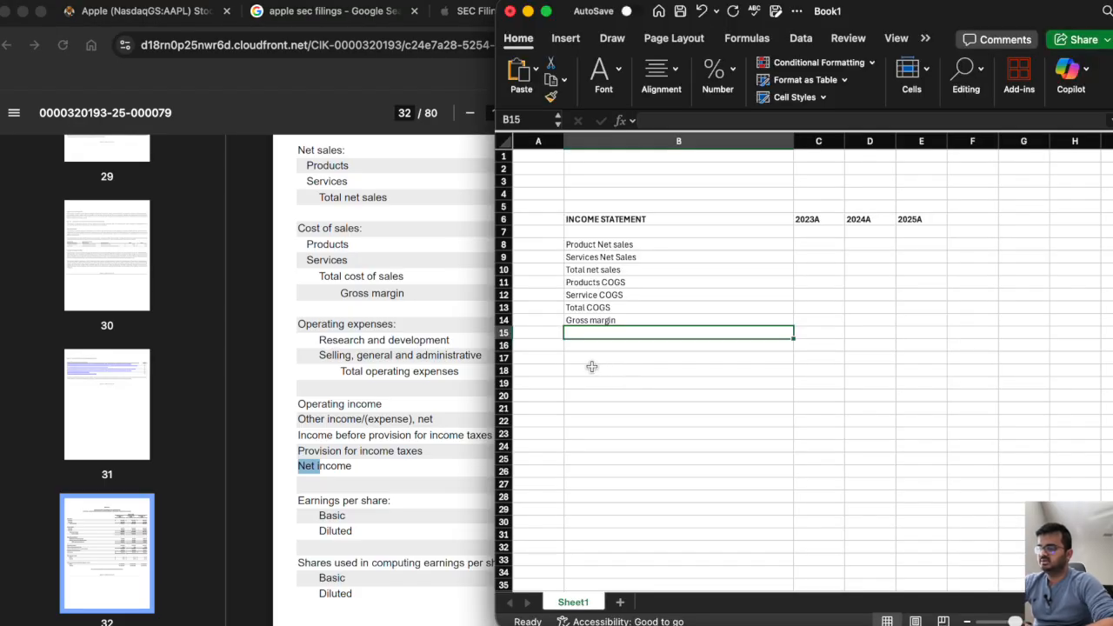
text(Reasearcha dn Dev)
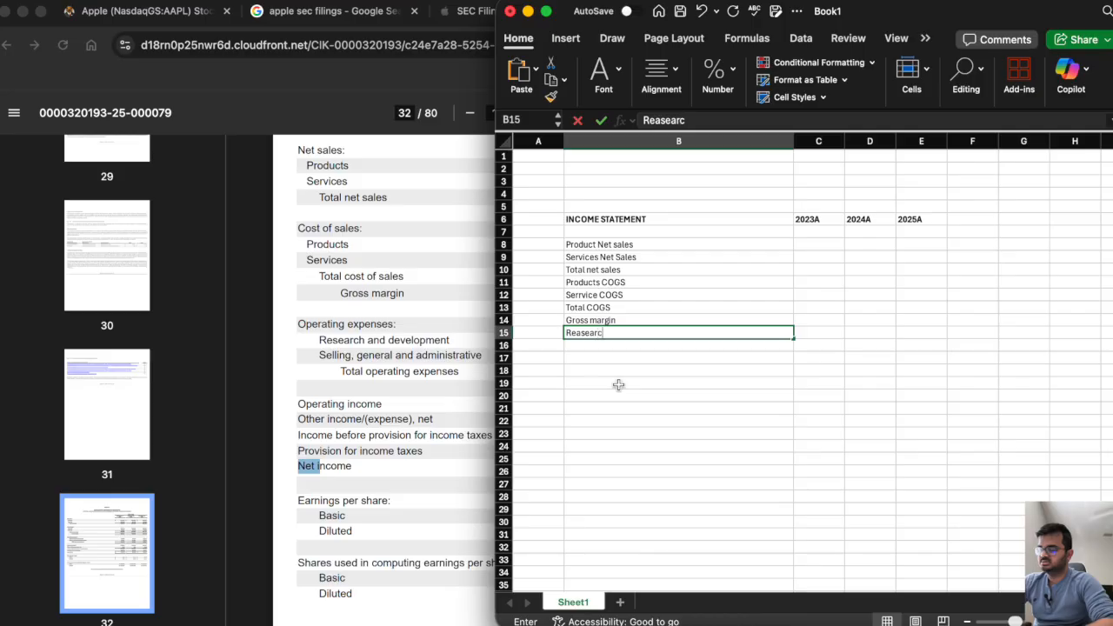
key(BackSpace)
key(BackSpace)
key(BackSpace)
key(BackSpace)
key(BackSpace)
key(BackSpace)
key(BackSpace)
key(BackSpace)
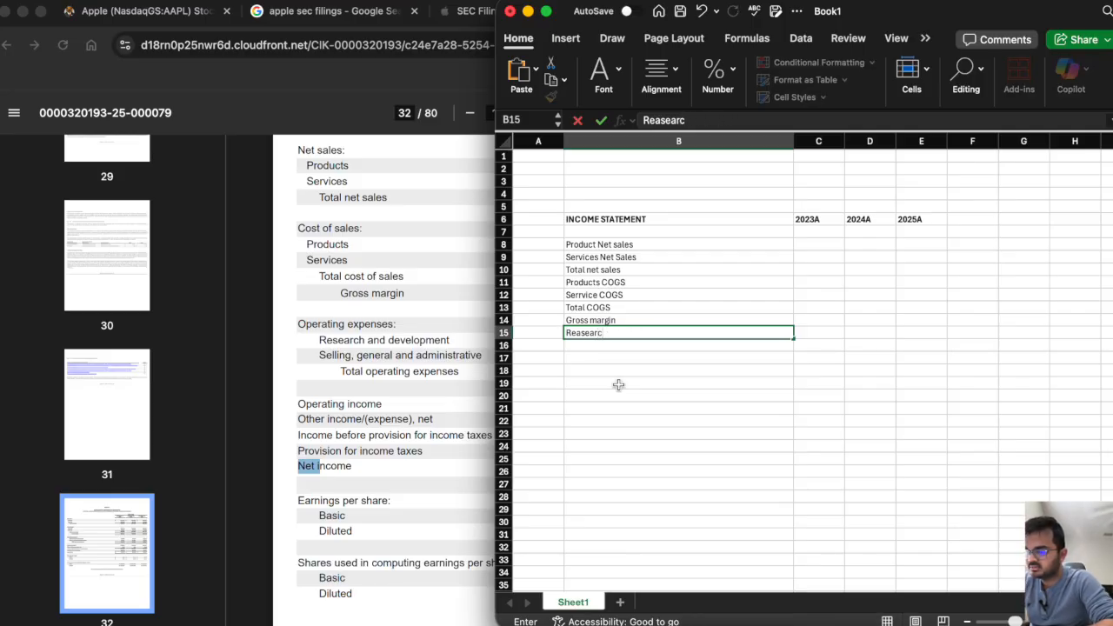
text(and development)
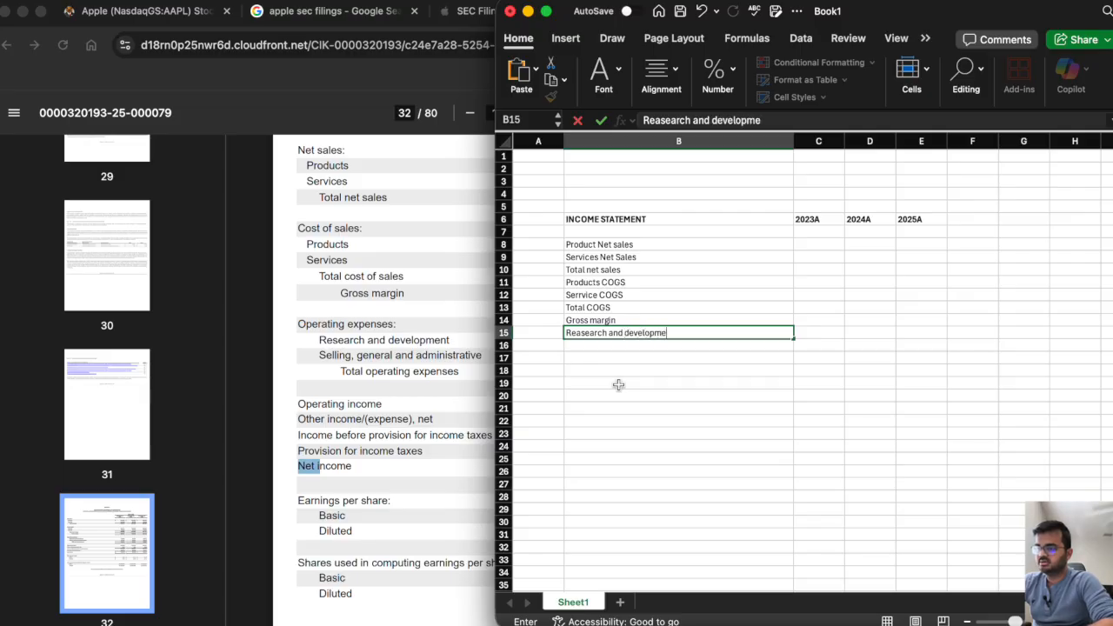
key(Return)
Enter the labels Selling, general and adminstrative in cell B16 and Total operational expense in B17.
text(Selling, ge)
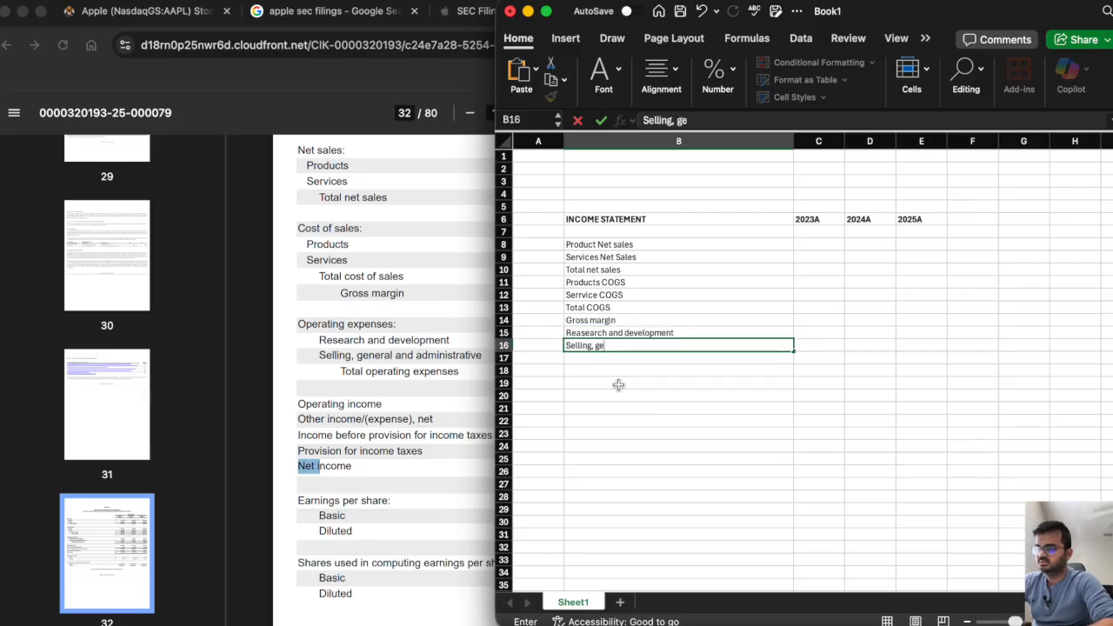
text(neral and ad)
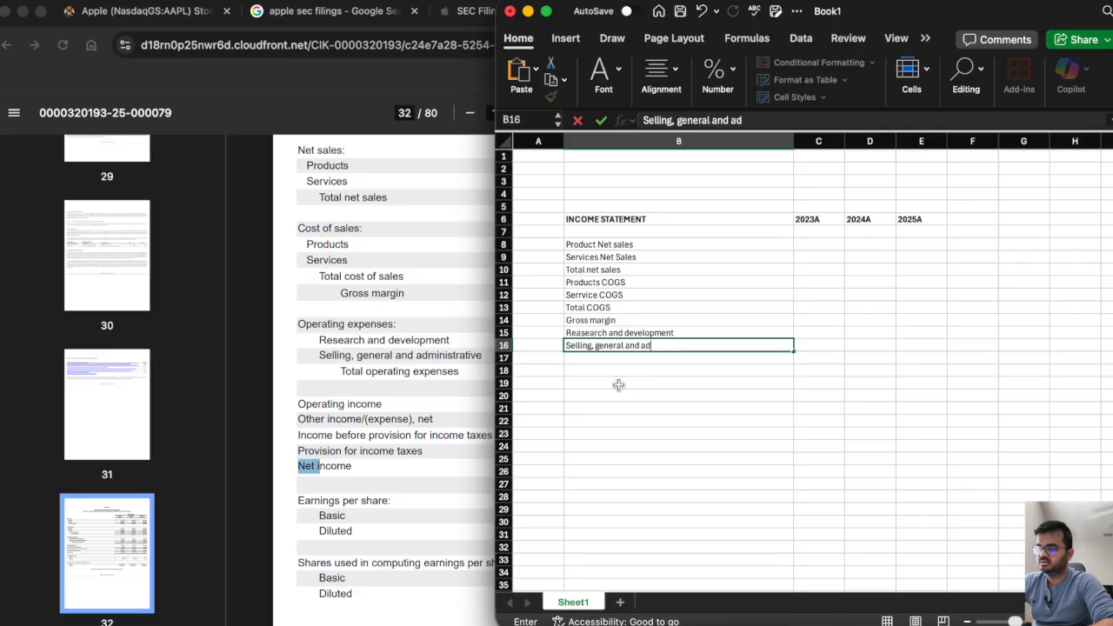
text(minstrative)
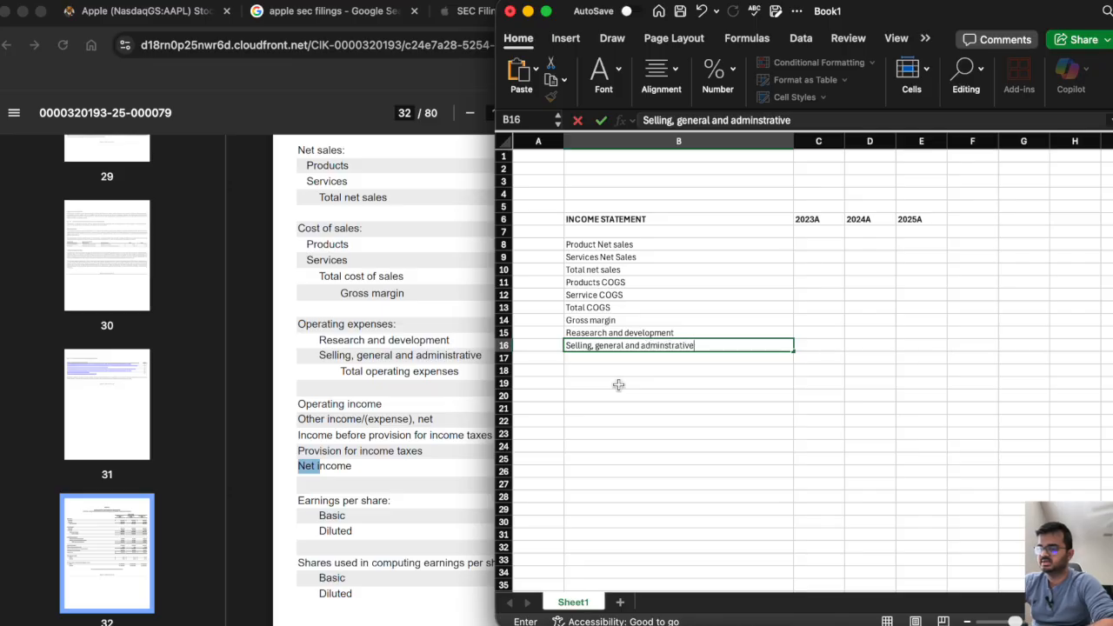
key(Return)
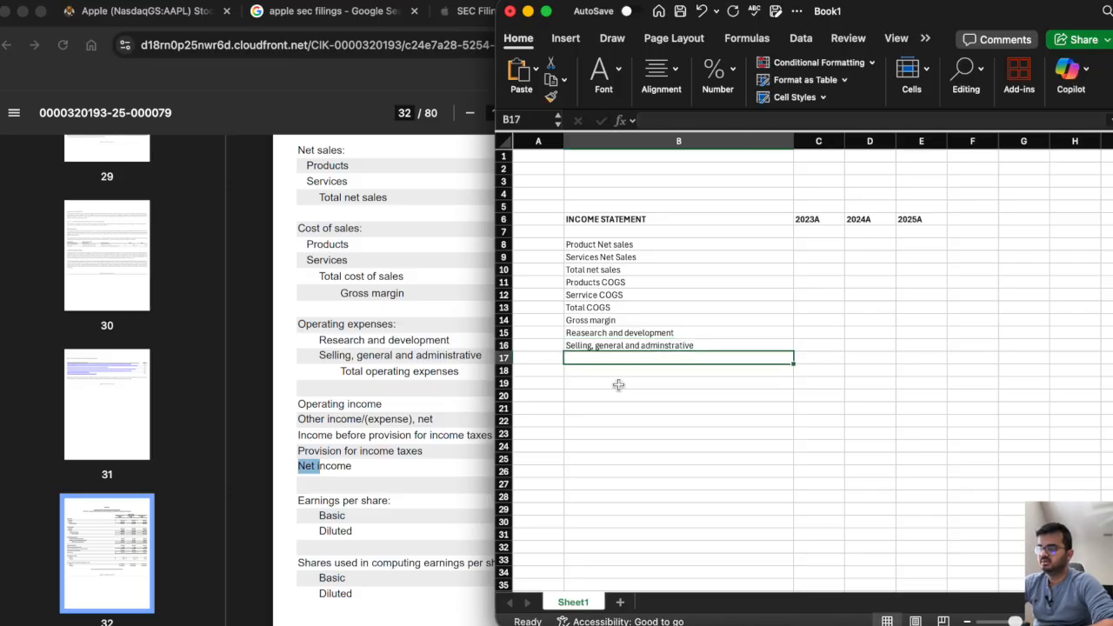
text(Total)
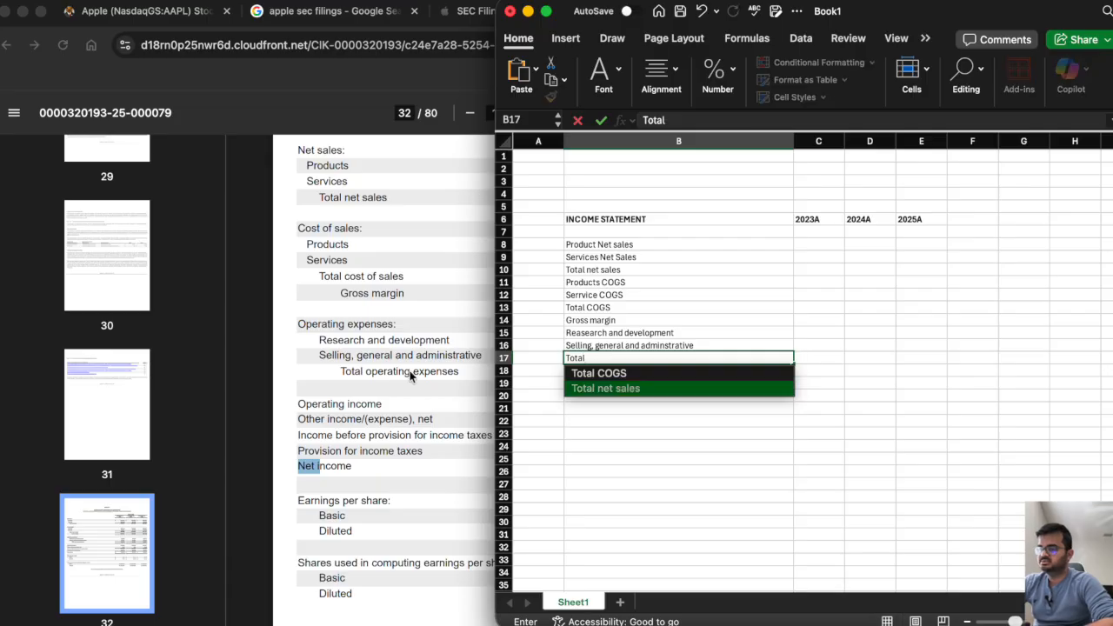
text( operationa)
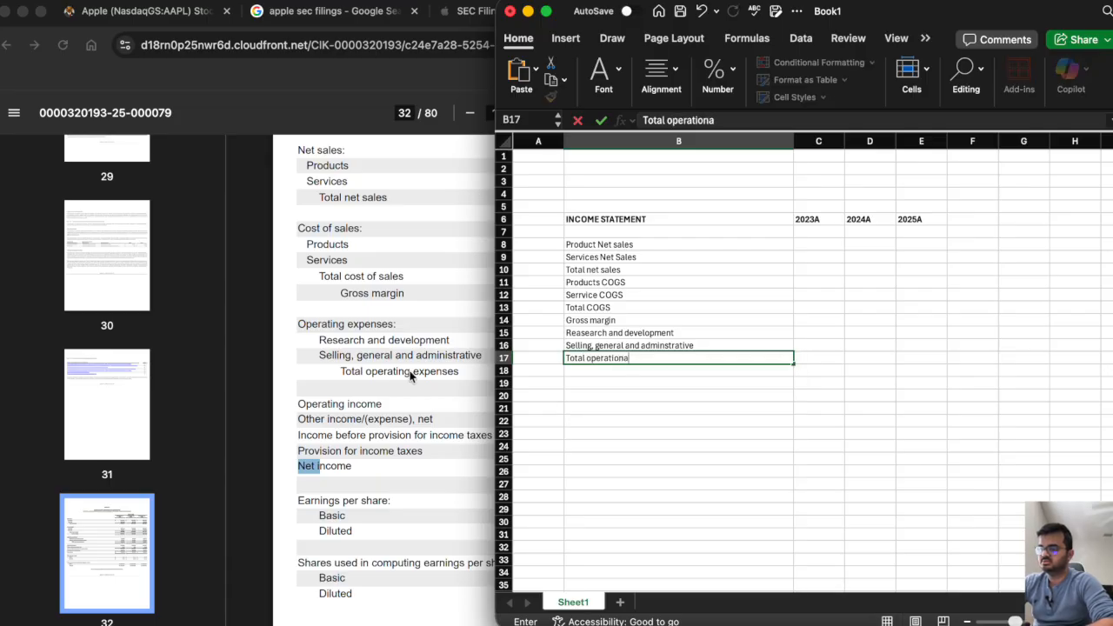
text(l expense)
key(Return)
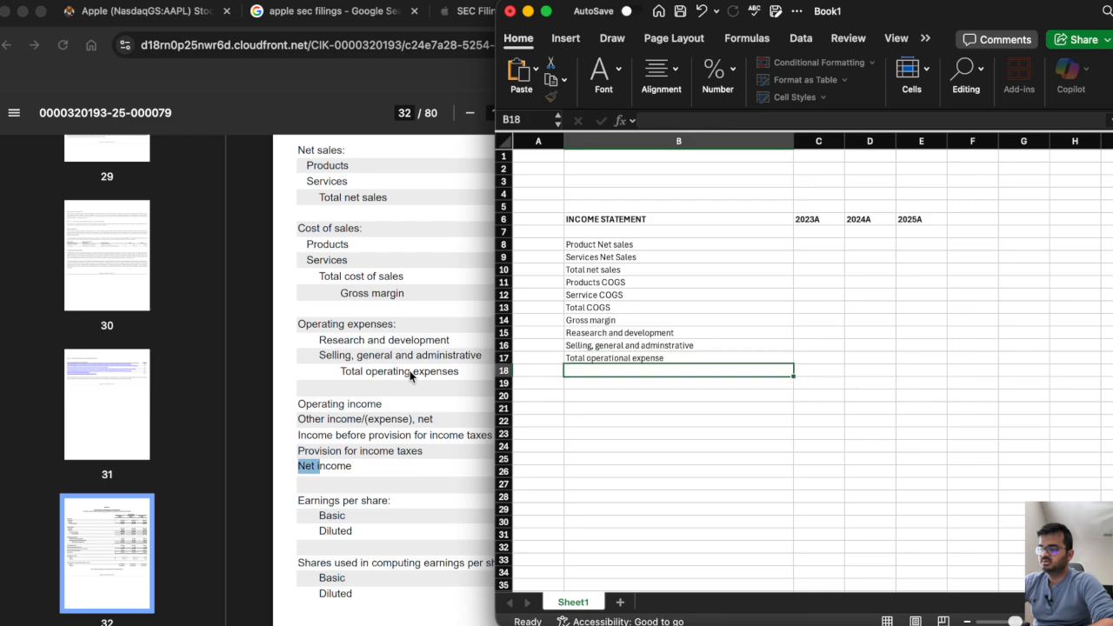
Following the 10-K, enter the labels Opearting Income in cell B18 and Other income/(expense) in B19.
click(362, 411)
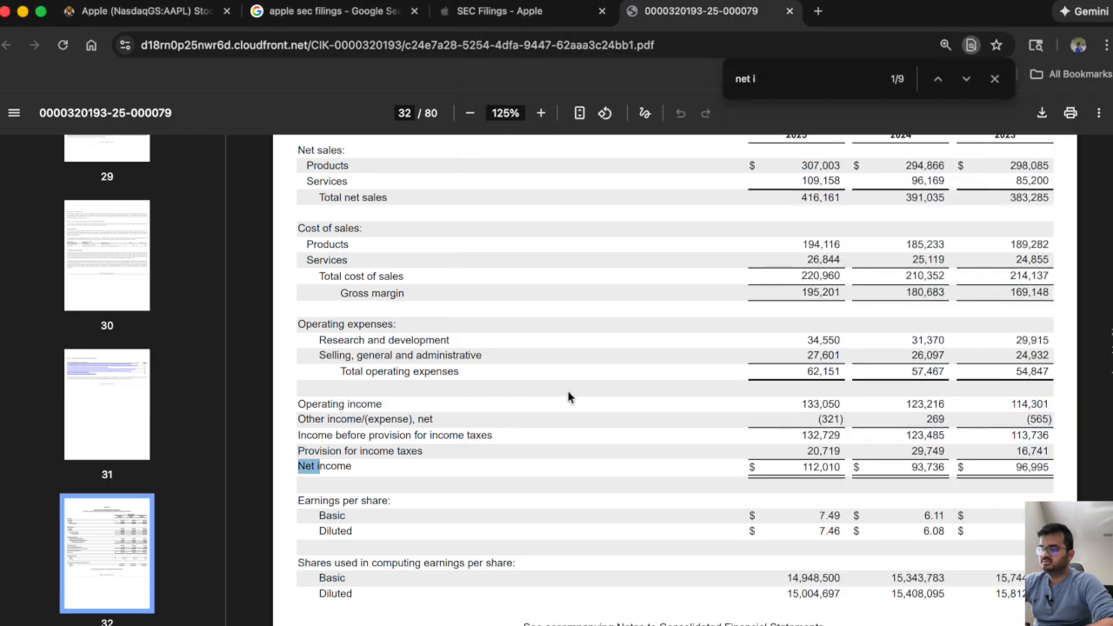
key(super+Tab)
text(P)
key(BackSpace)
text(O)
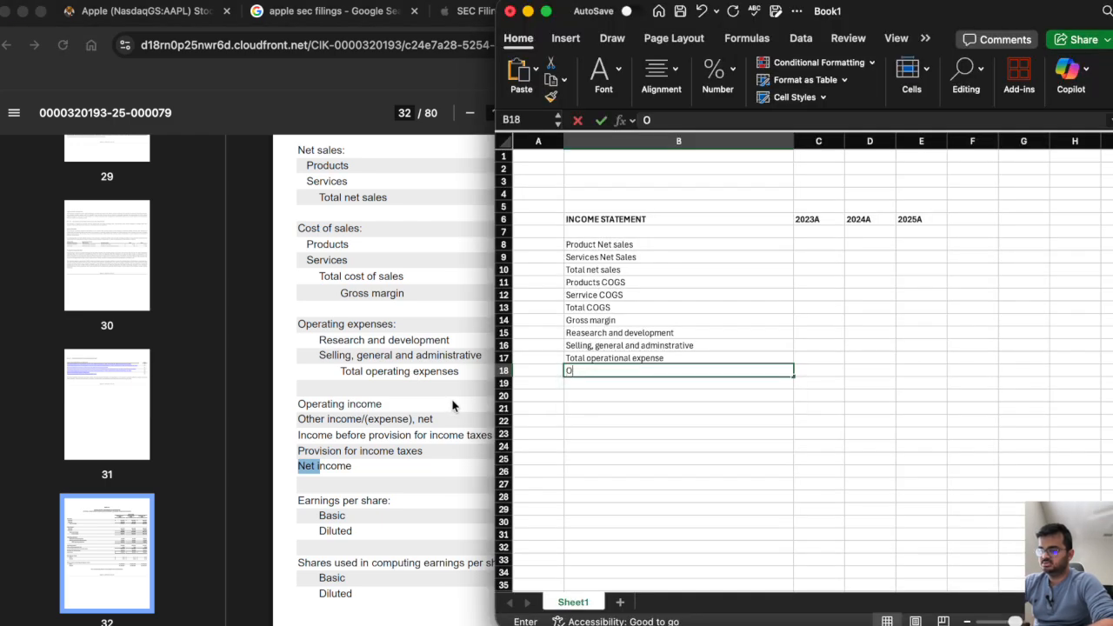
text(pearting Income)
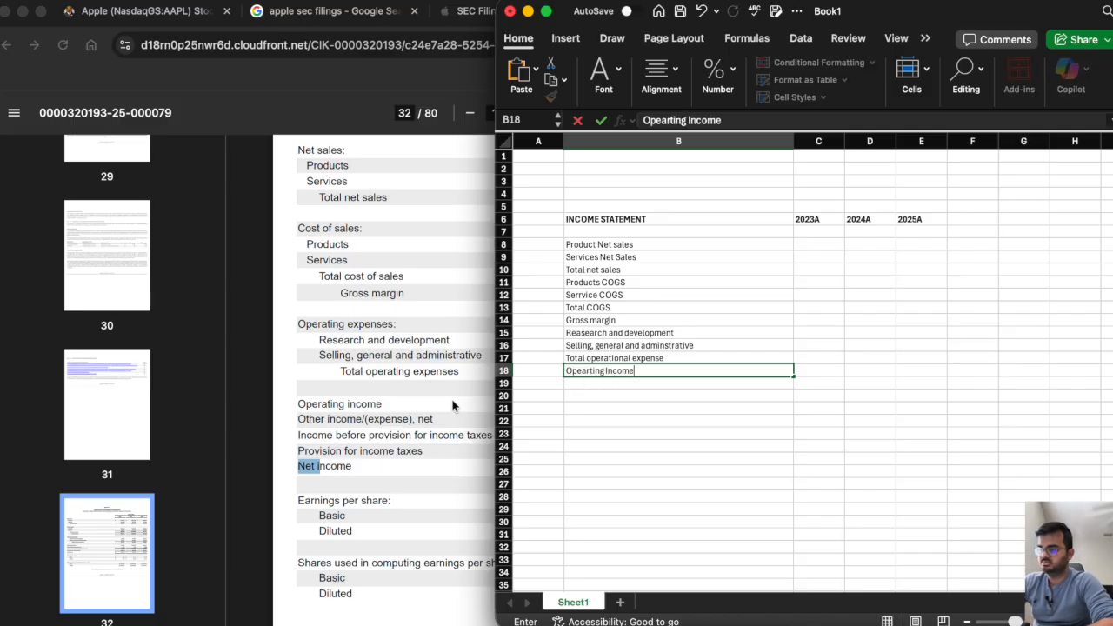
key(Return)
text(Other inco)
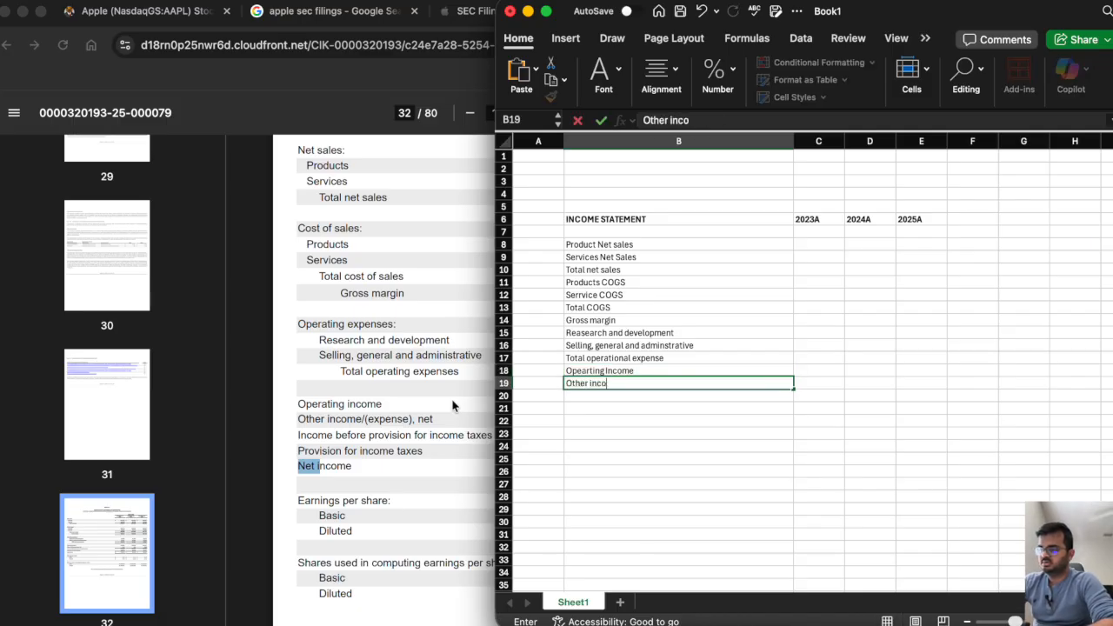
text(me/(expen)
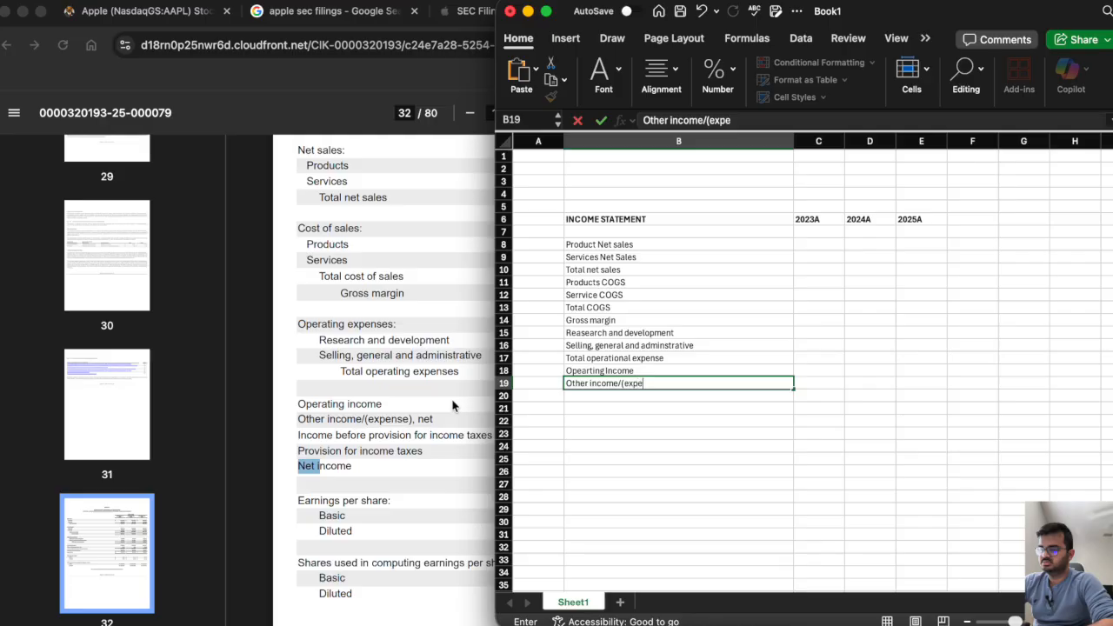
key(Return)
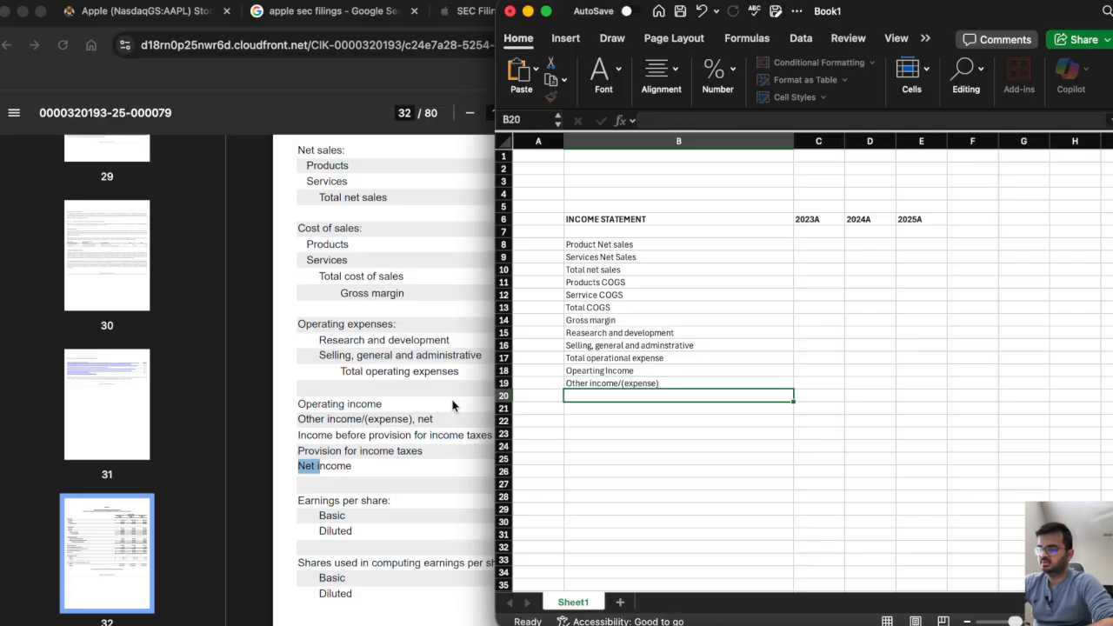
Check the pre-tax income line in the 10-K and enter the label Income before provision for income tax in cell B20.
click(452, 405)
scroll(414, 409, down, 2)
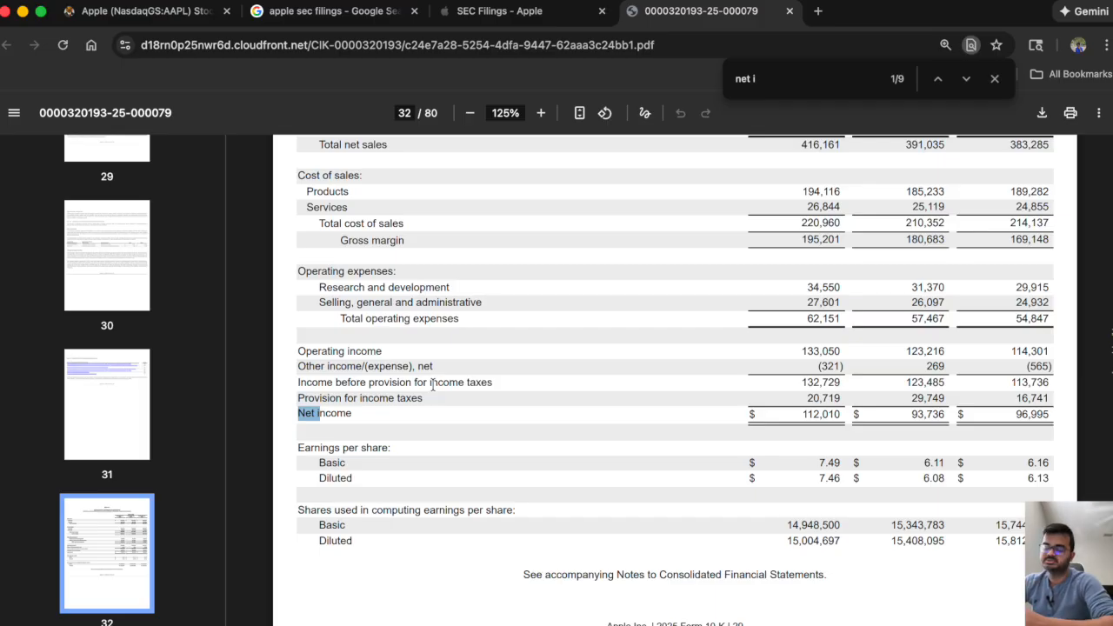
key(super+Tab)
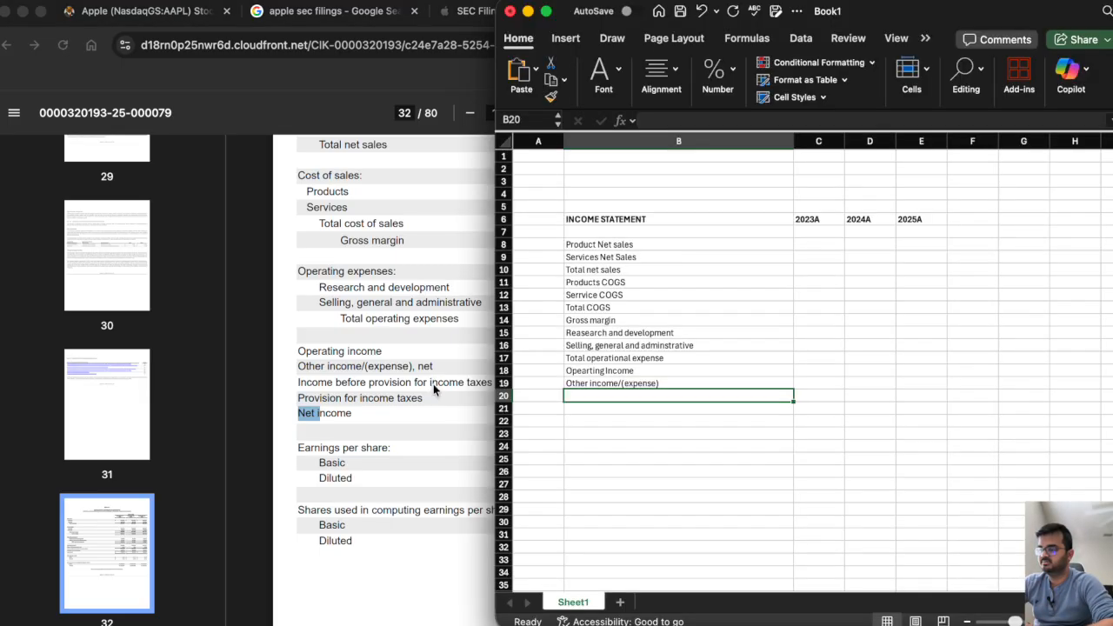
text(Income sta)
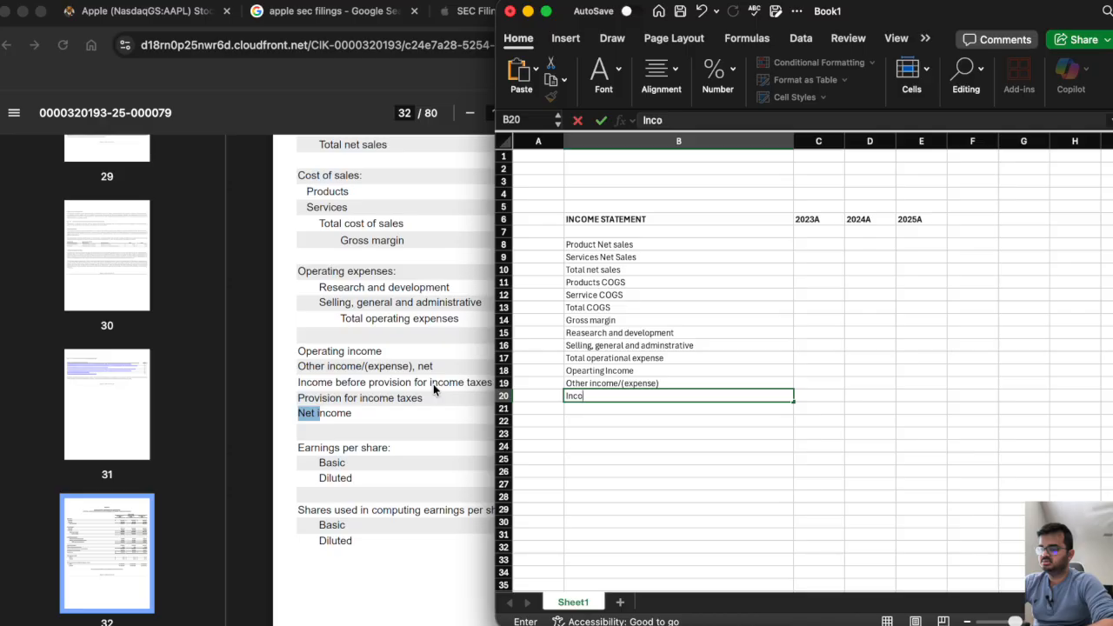
key(BackSpace)
key(BackSpace)
key(BackSpace)
text(before)
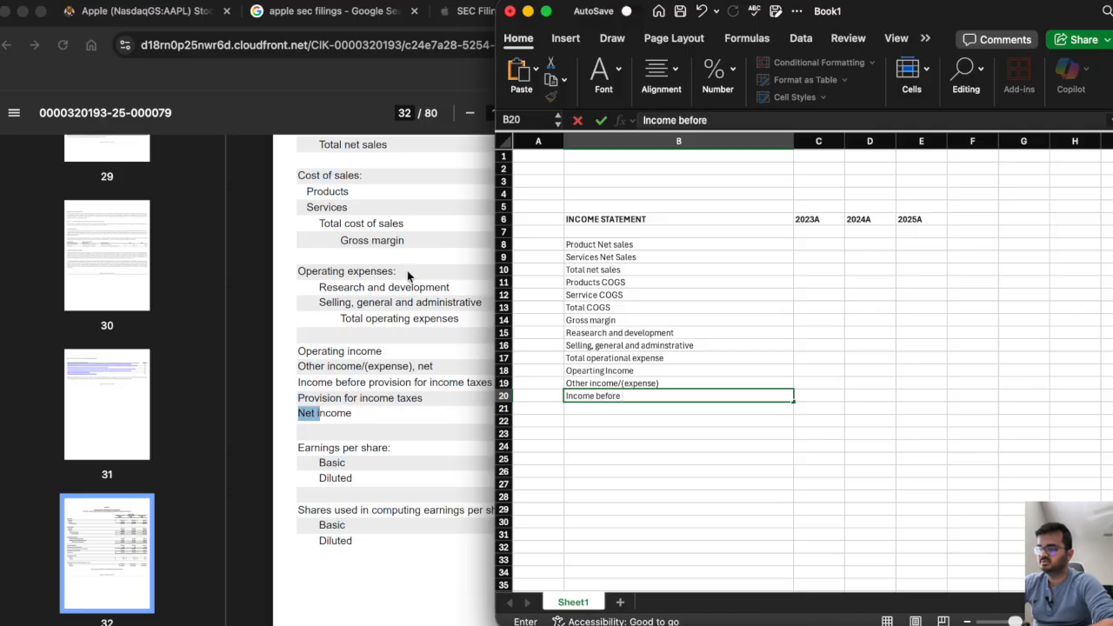
text( provision)
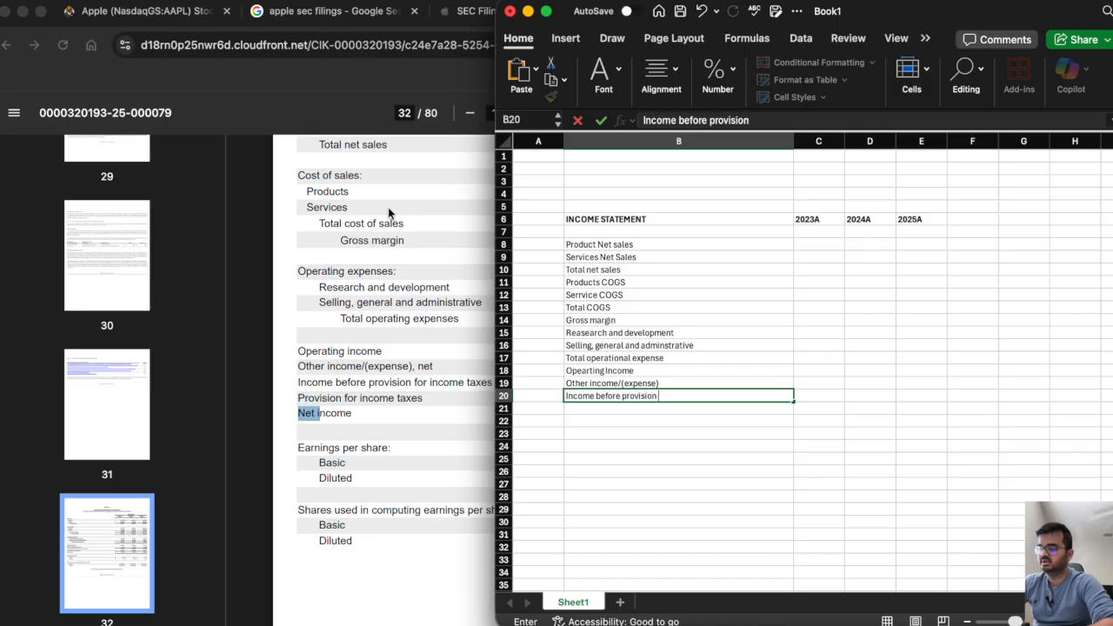
text( for income tax)
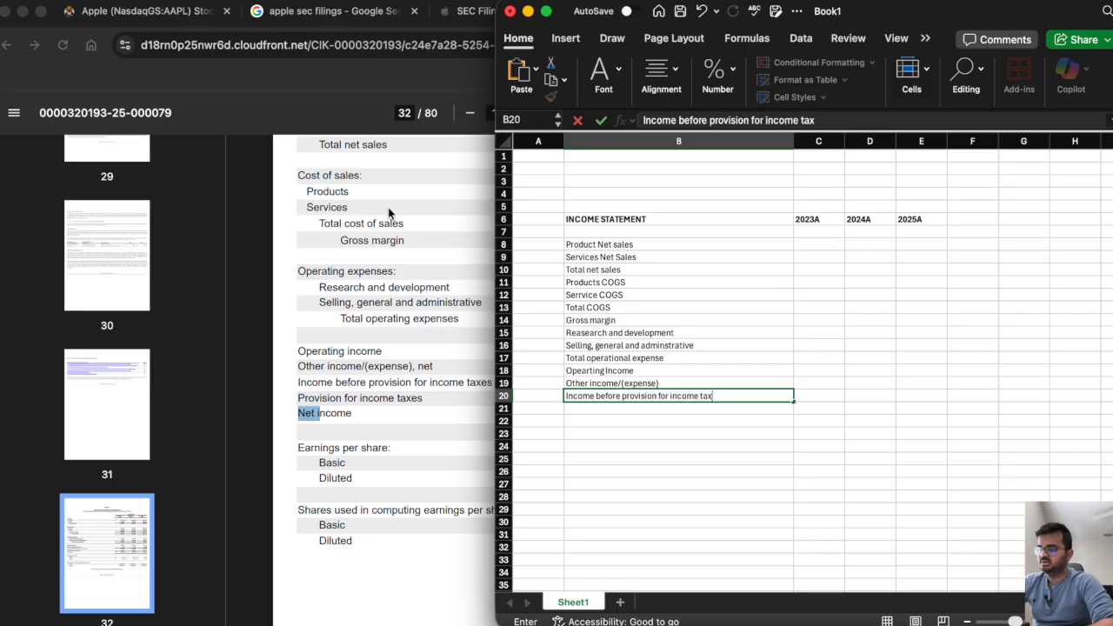
key(Return)
Enter the labels Provision for income tax in cell B21 and Net Income in cell B22.
text(Pro)
key(BackSpace)
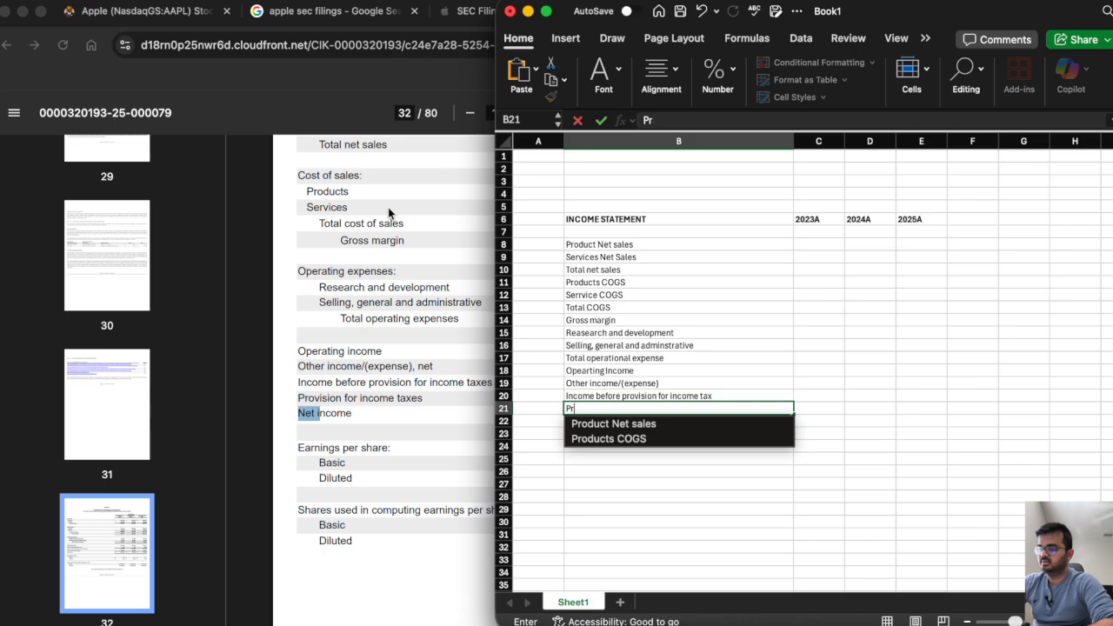
text(voi)
key(BackSpace)
key(BackSpace)
key(BackSpace)
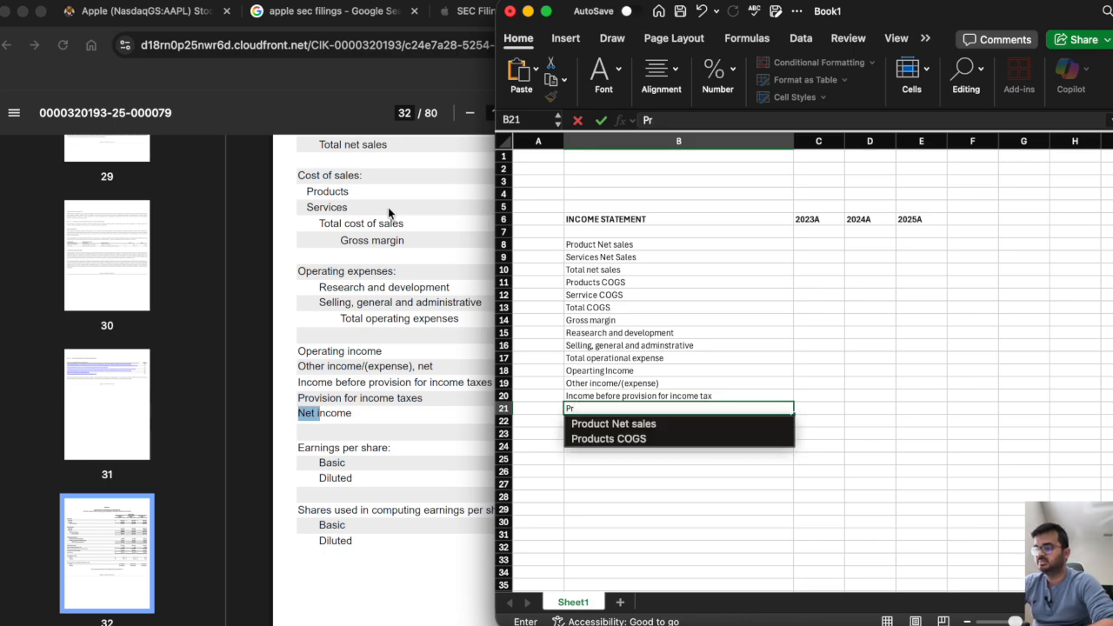
text(ovisio)
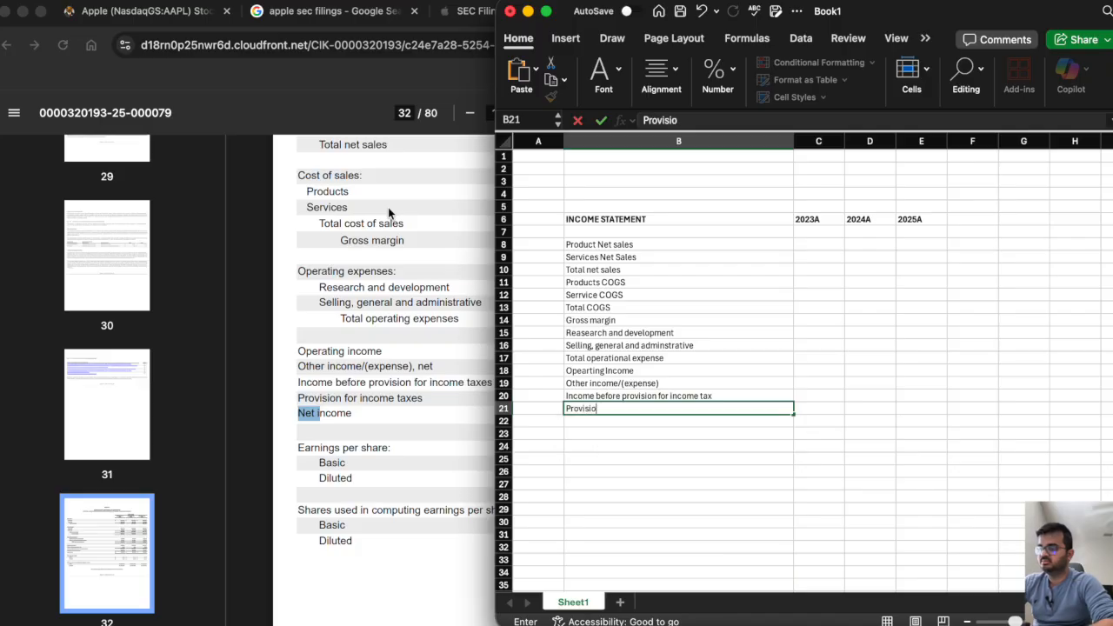
text(n for income tax)
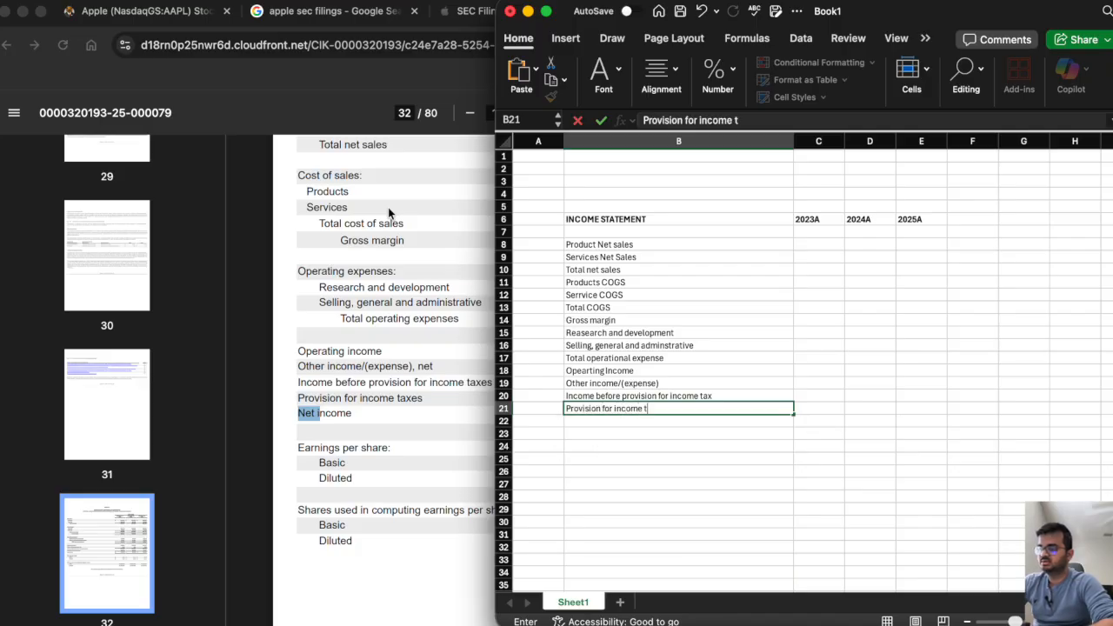
key(Return)
text(Net Income)
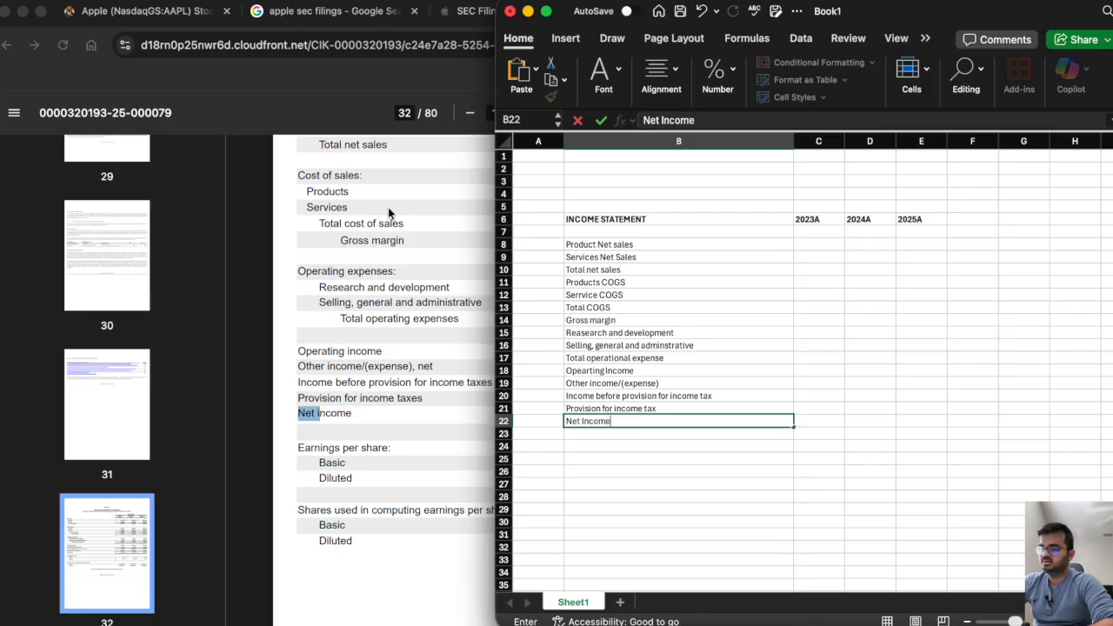
key(Return)
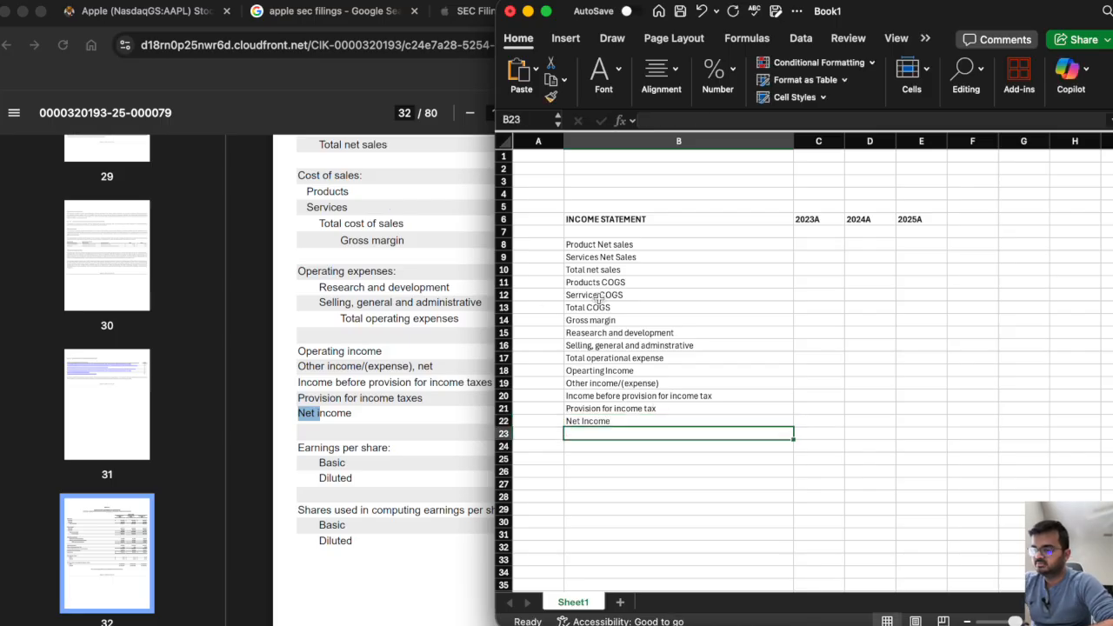
Bold the Total net sales, Gross margin, Opearting Income and Net Income rows (10, 14, 18 and 22).
click(503, 269)
key(super+b)
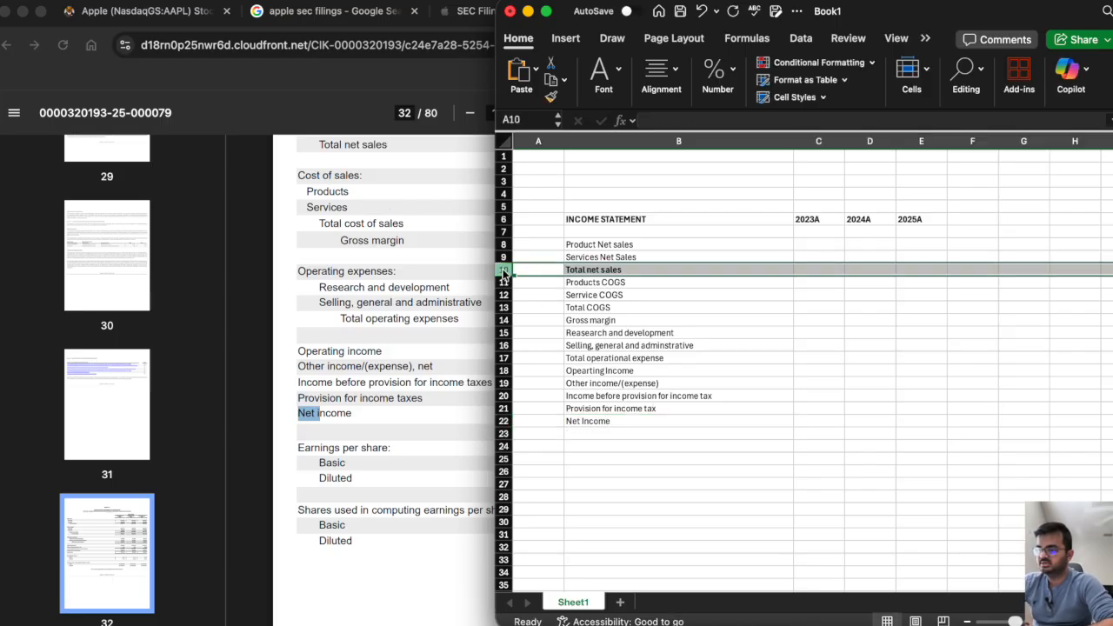
click(503, 320)
key(super+b)
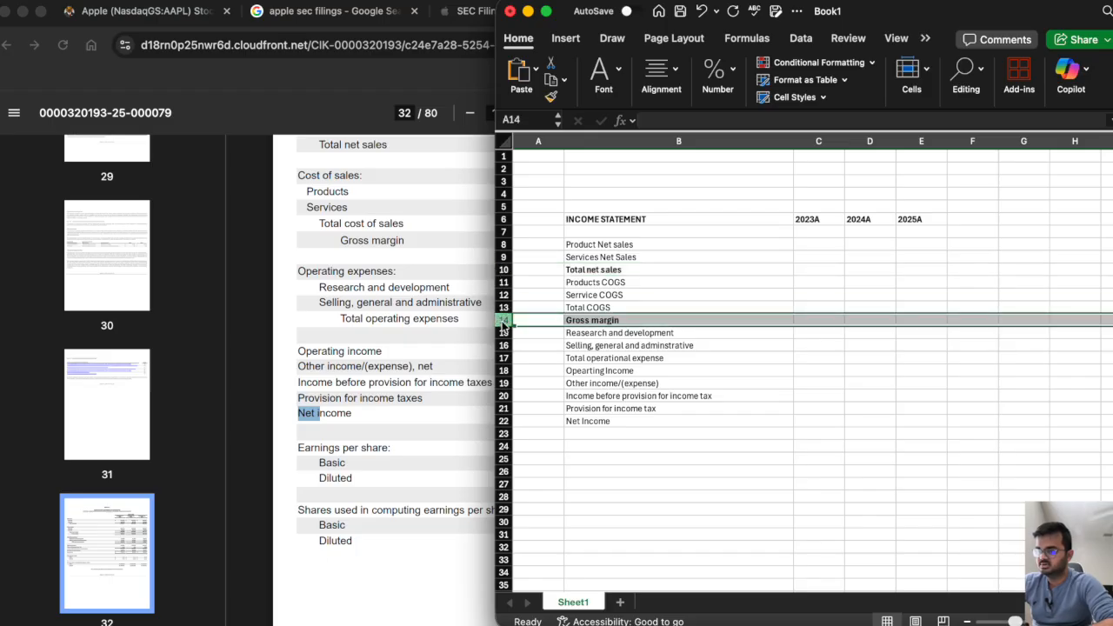
click(505, 370)
key(super+b)
click(502, 422)
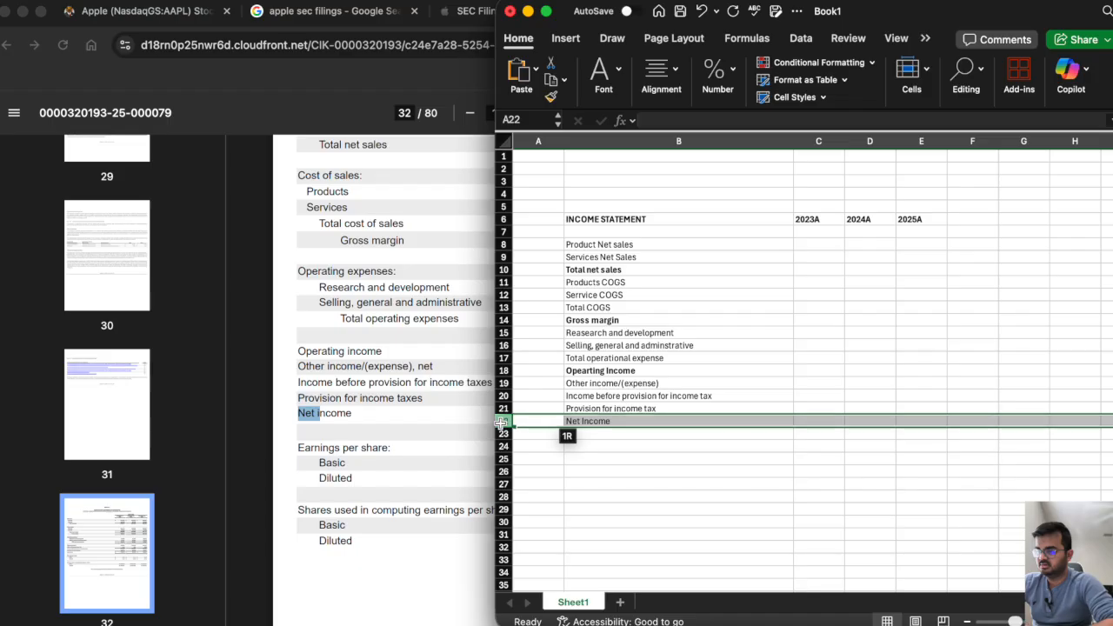
Review the Consolidated Statements of Operations in the 10-K from the Net sales lines, and return to the Excel workbook.
click(454, 348)
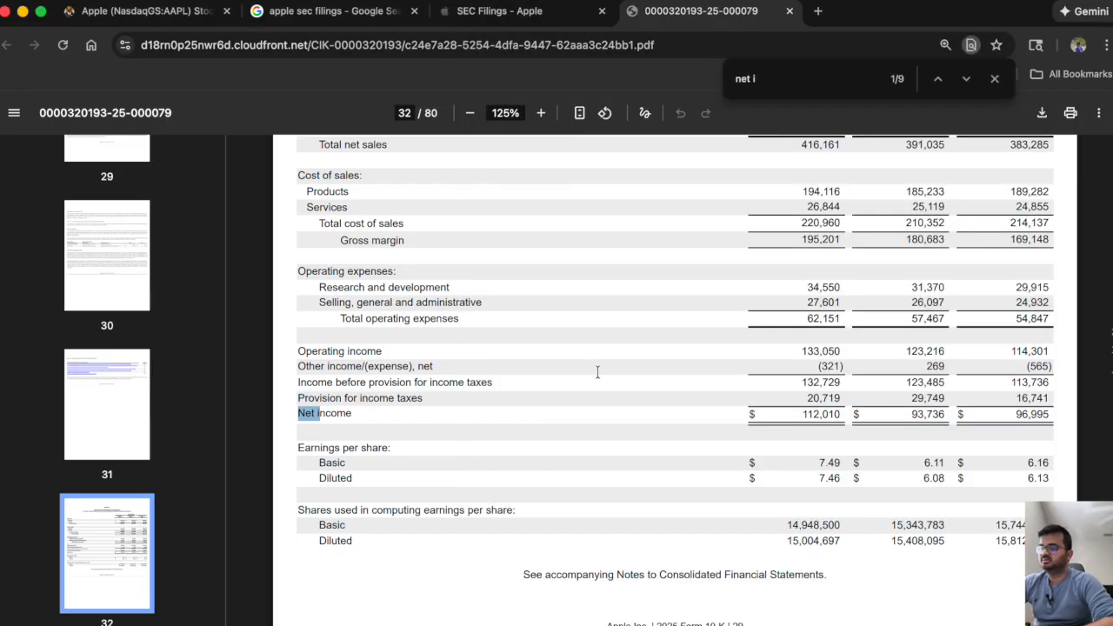
scroll(597, 372, up, 3)
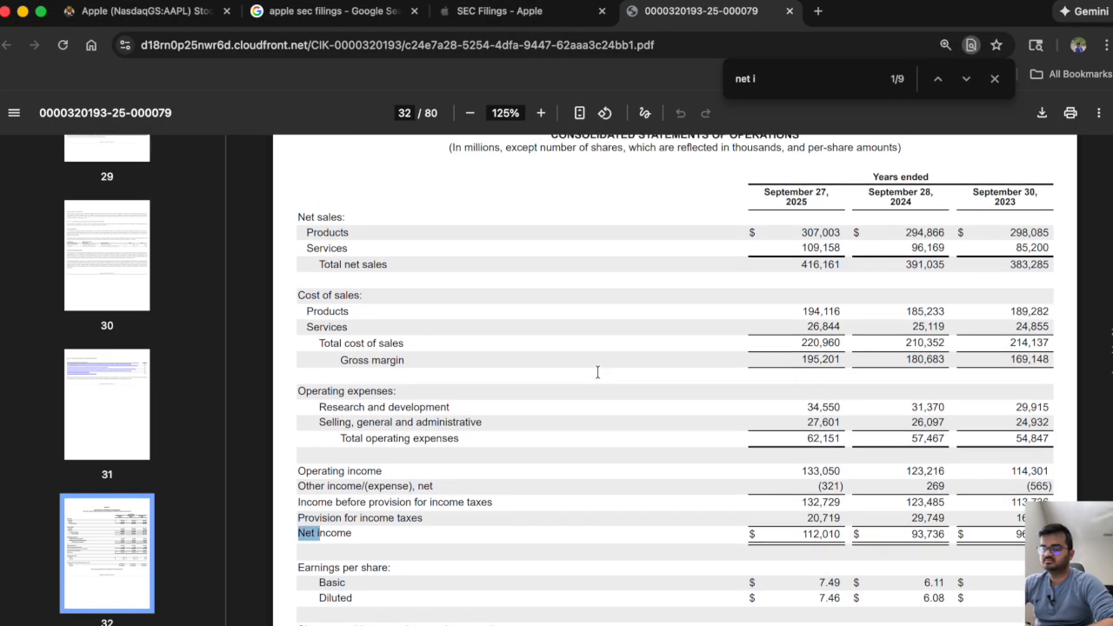
scroll(598, 372, up, 1)
click(816, 623)
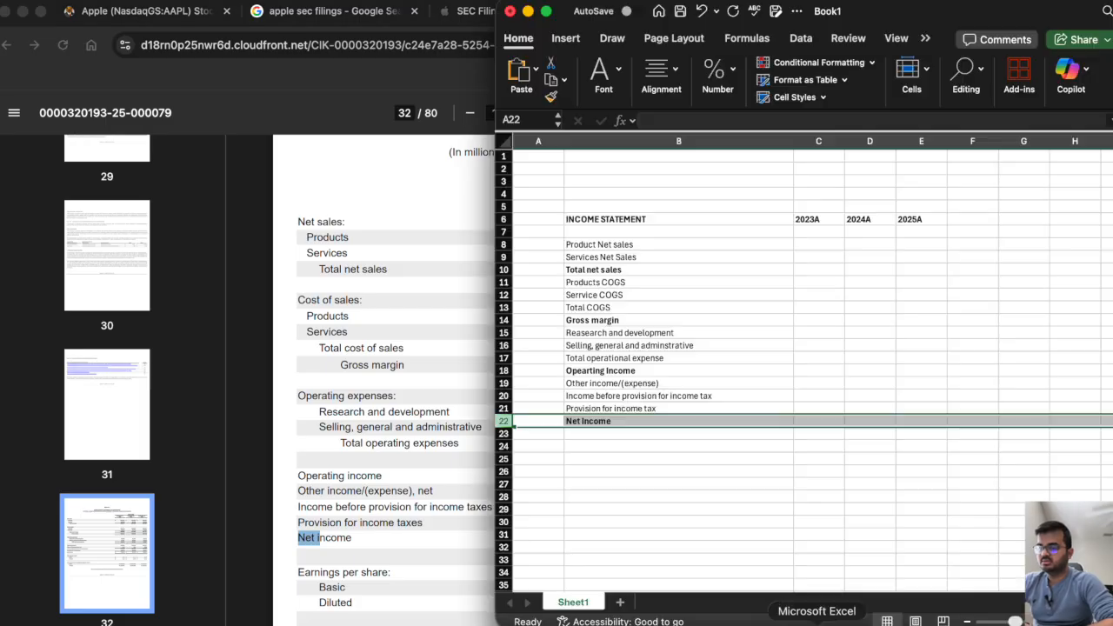
scroll(800, 345, right, 2)
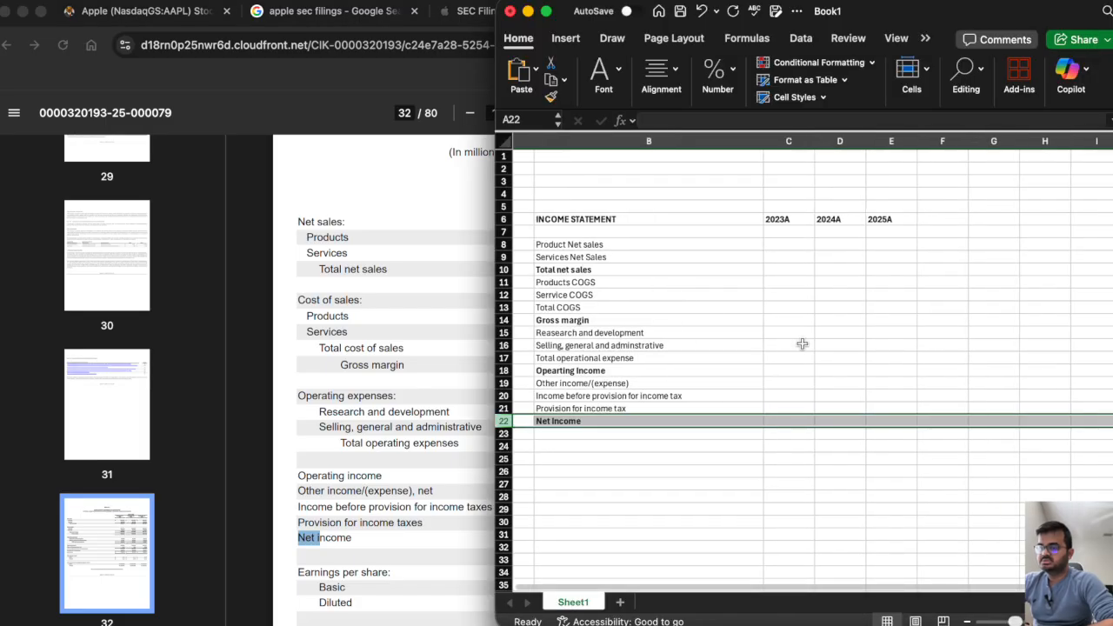
click(770, 254)
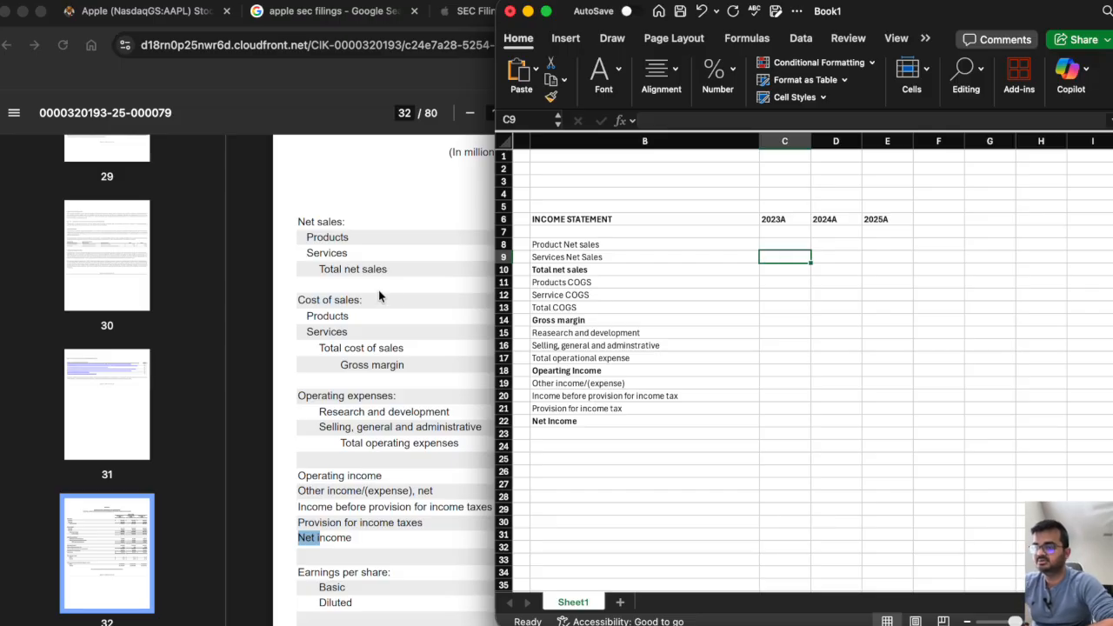
click(761, 320)
scroll(761, 320, right, 3)
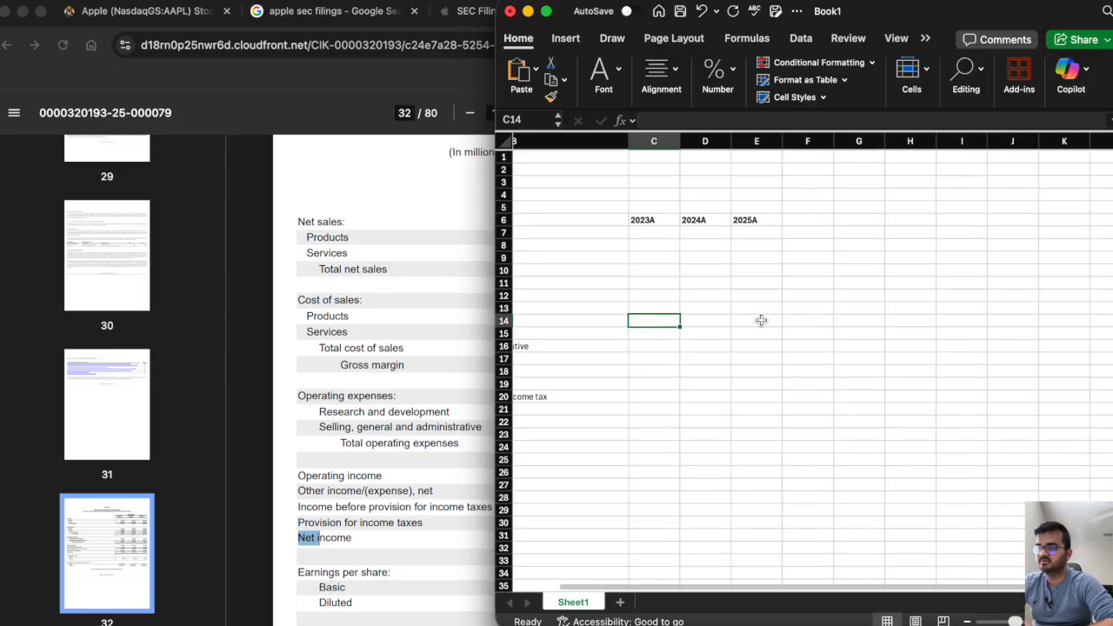
scroll(761, 320, left, 2)
click(737, 246)
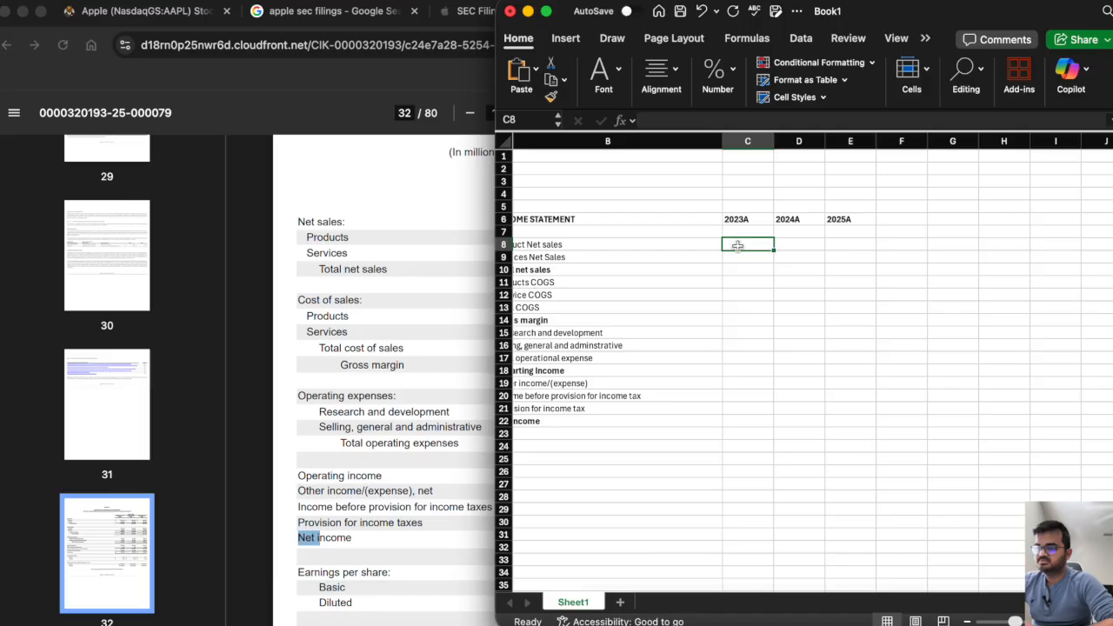
scroll(737, 246, left, 1)
Widen the Excel window and try to select the blank cells below the year headers.
drag(493, 252, 142, 252)
drag(394, 245, 783, 600)
click(565, 265)
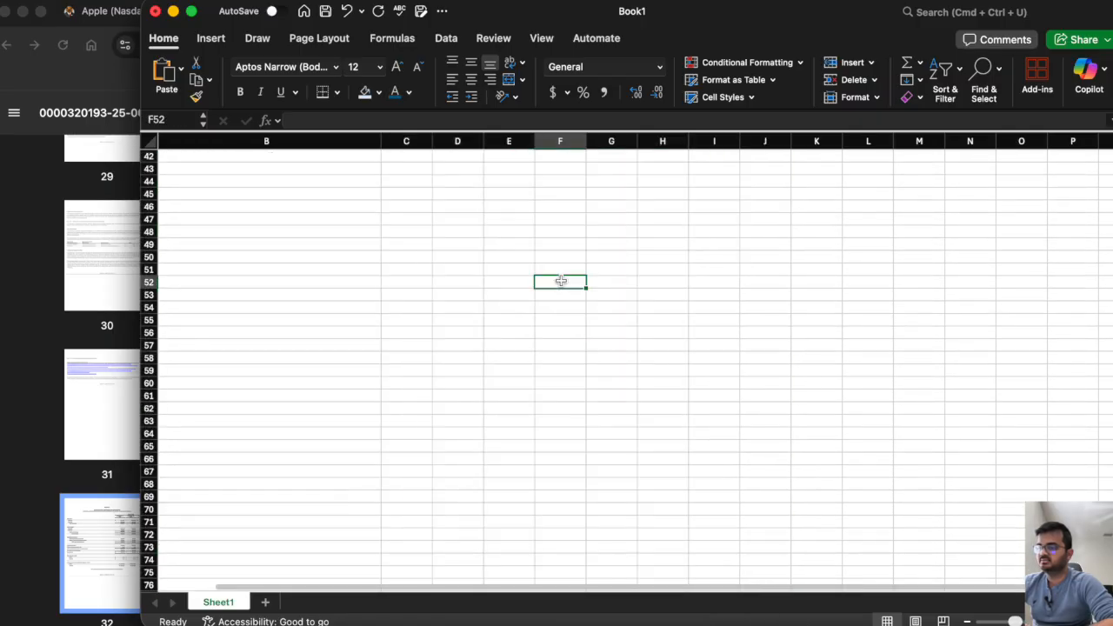
Format range C7:K557 as Number with 0 decimal places, the 1000 separator and negatives in black parentheses.
scroll(561, 279, up, 10)
click(390, 229)
drag(390, 229, 773, 497)
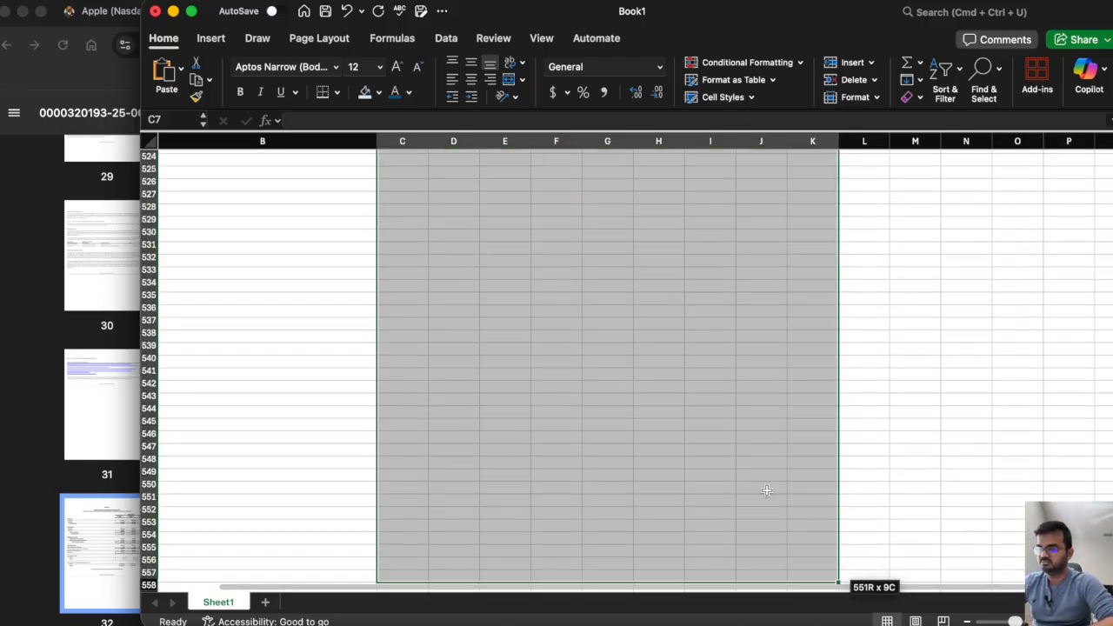
right_click(771, 492)
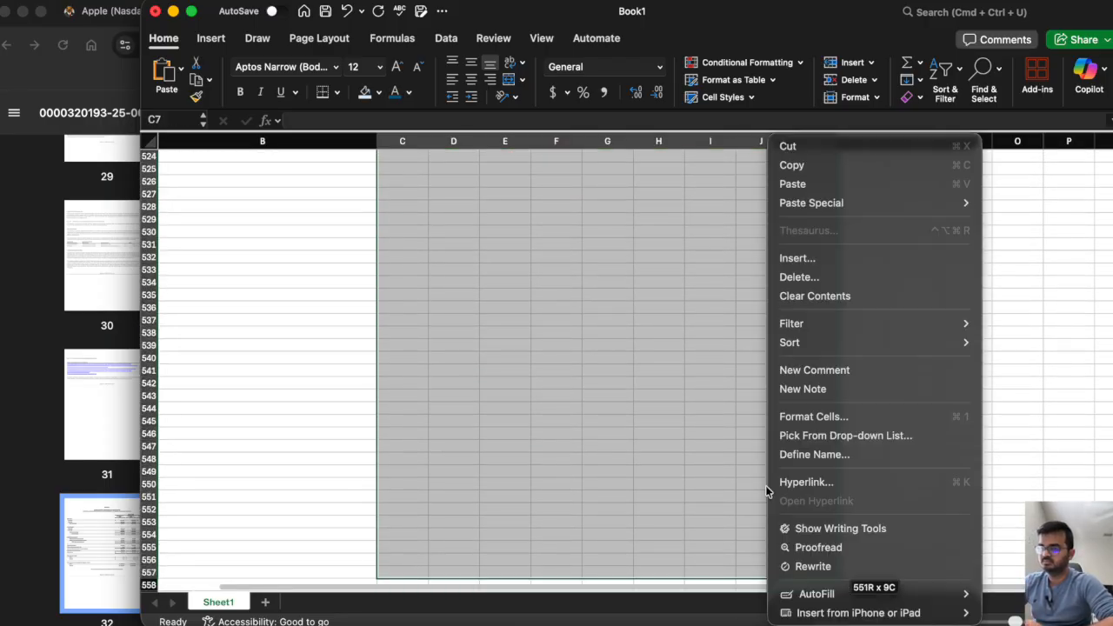
click(841, 419)
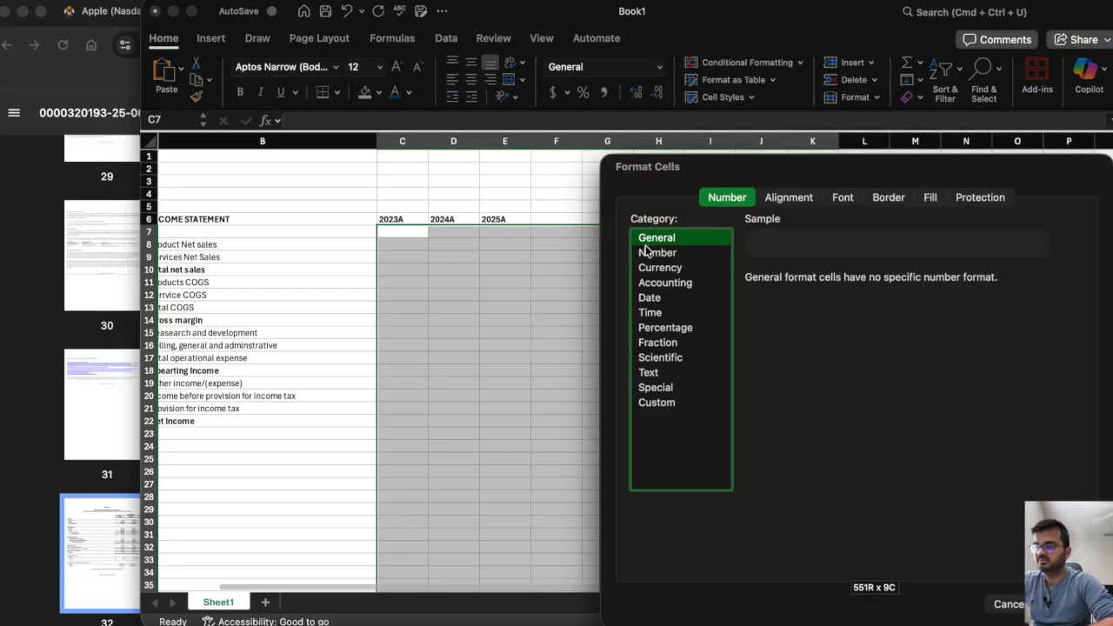
click(649, 253)
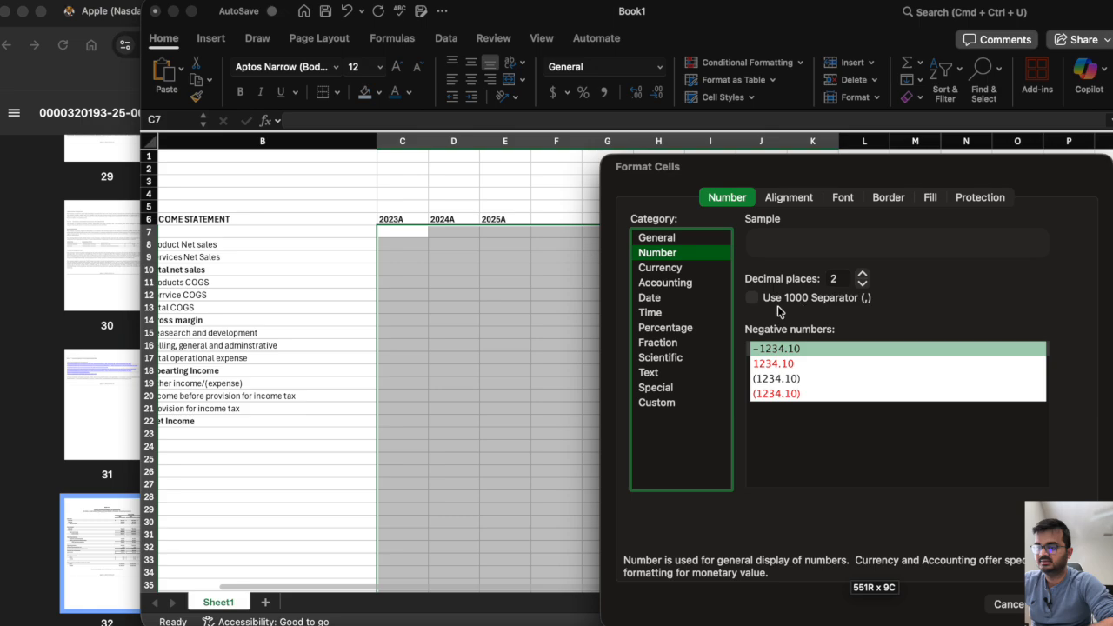
click(753, 298)
click(835, 279)
key(BackSpace)
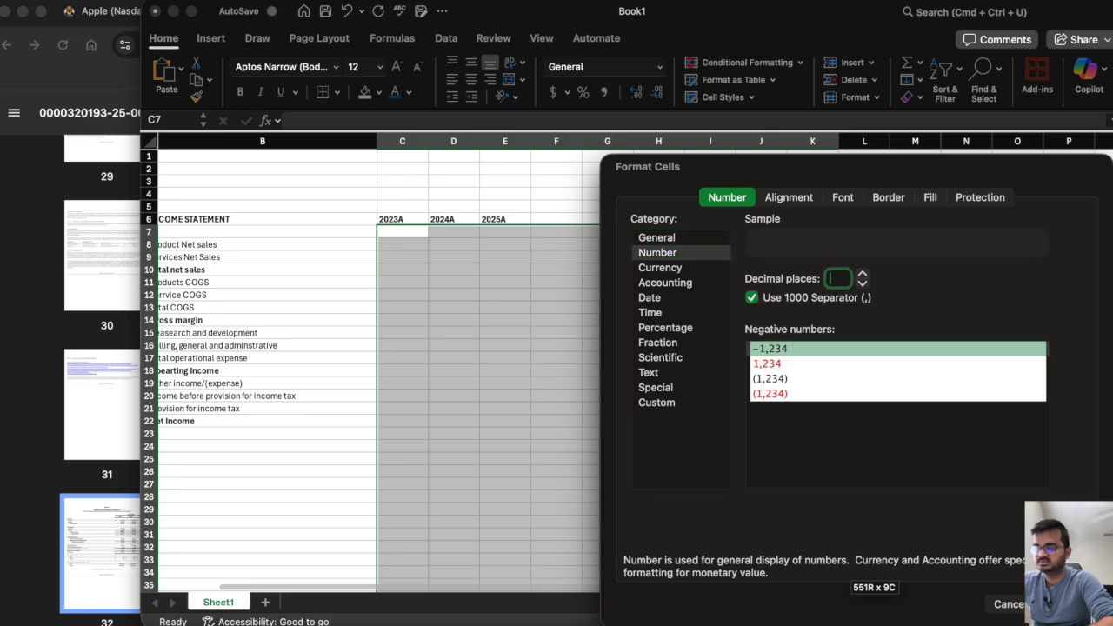
click(790, 379)
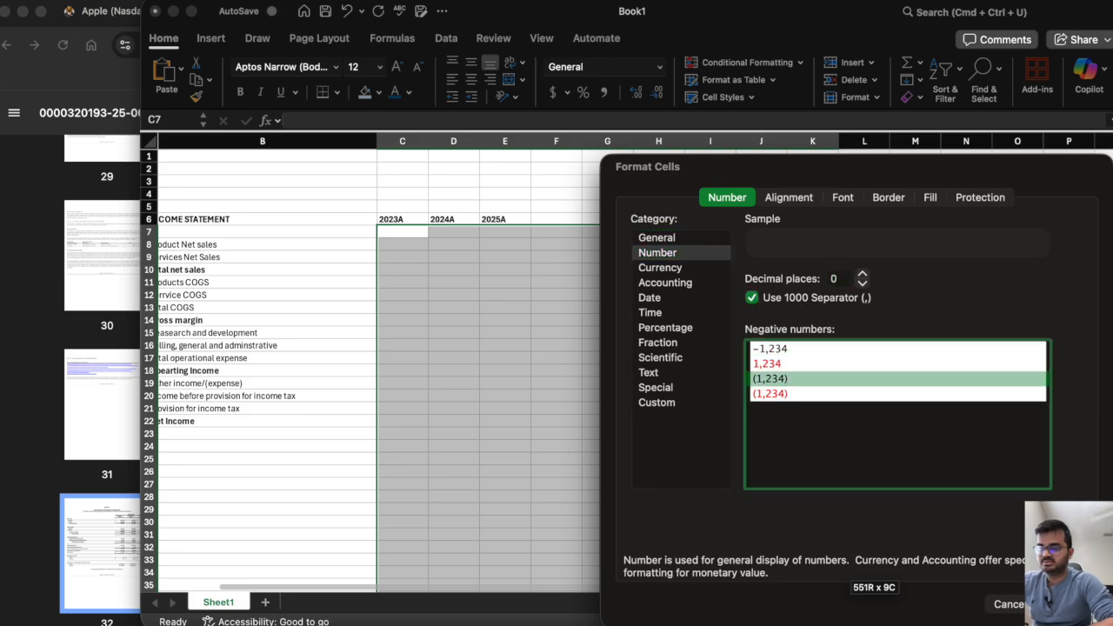
key(Return)
click(405, 232)
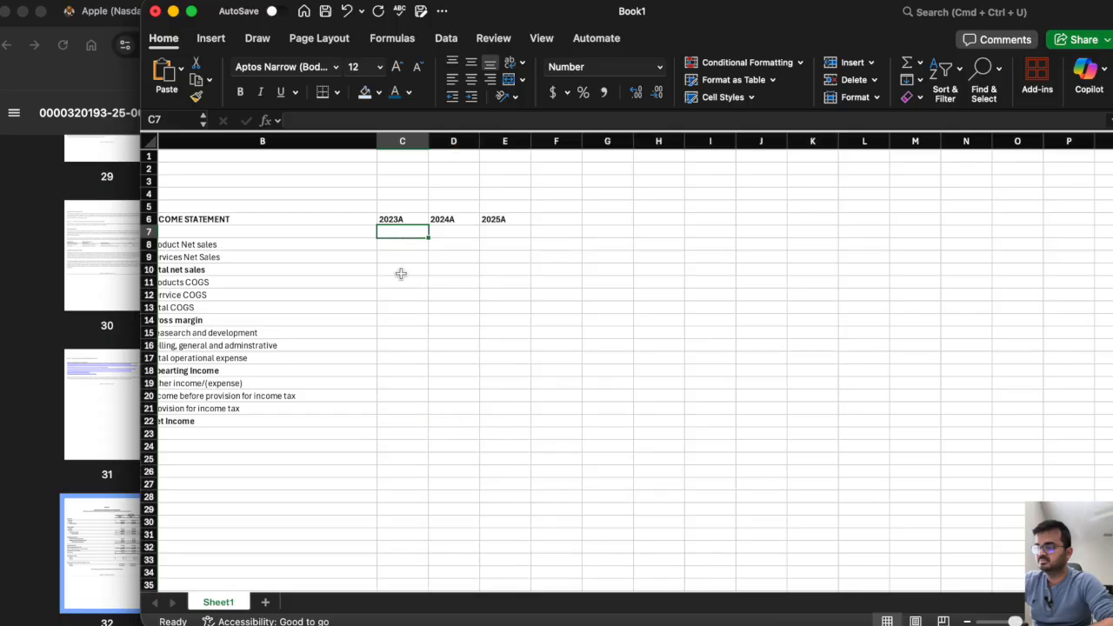
Resize and move the Excel window so columns A to F sit beside the 10-K's yearly figures.
scroll(387, 326, left, 2)
scroll(387, 325, right, 1)
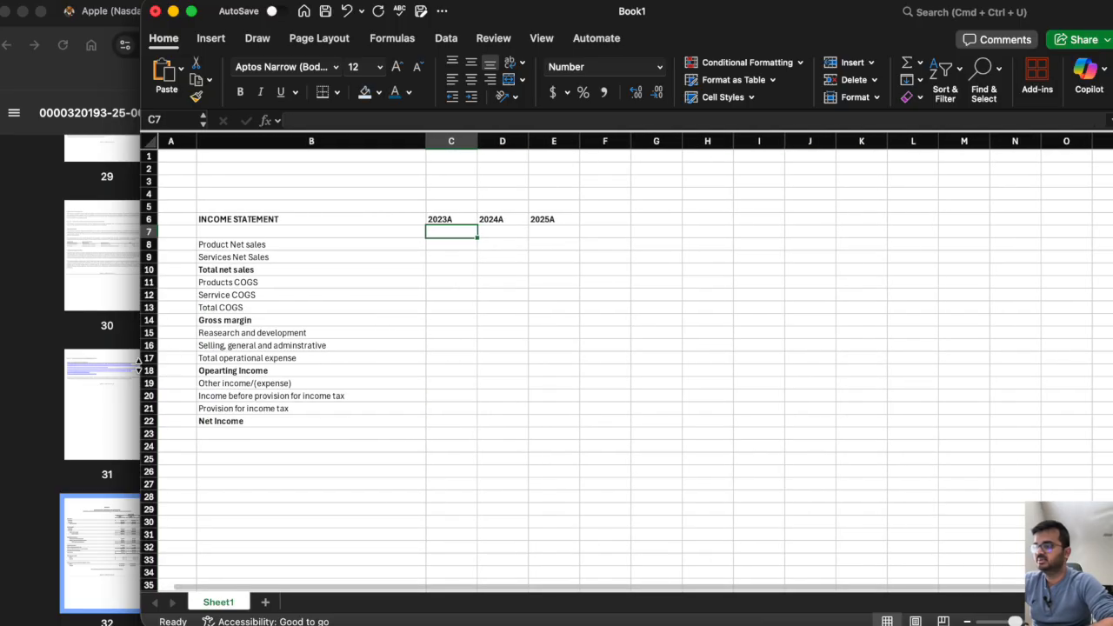
drag(136, 360, 484, 396)
drag(1111, 253, 876, 253)
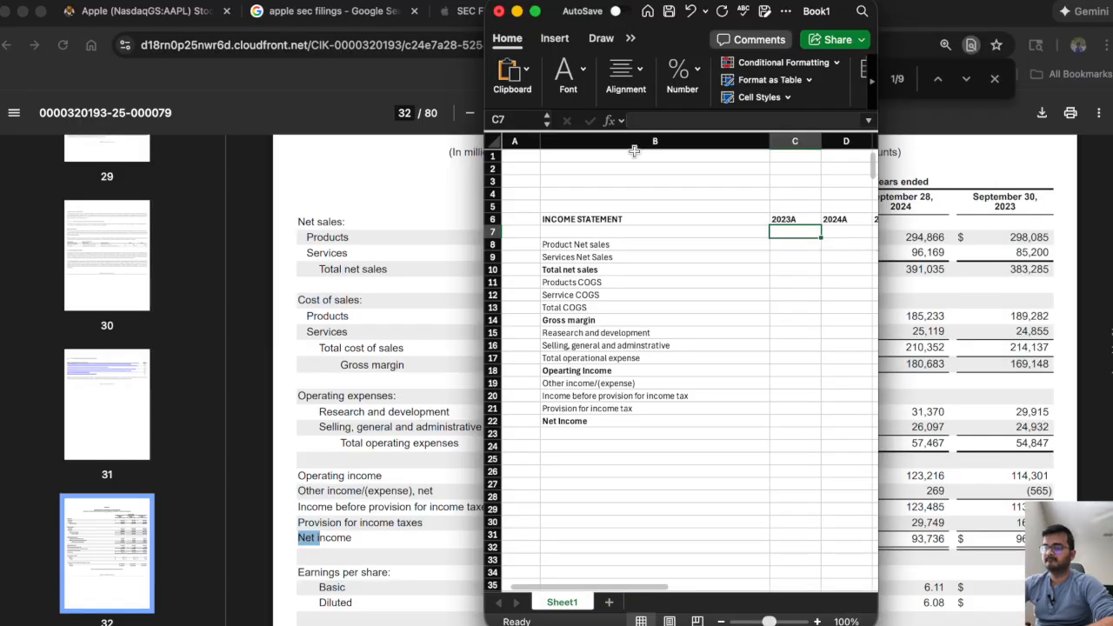
drag(670, 50, 324, 51)
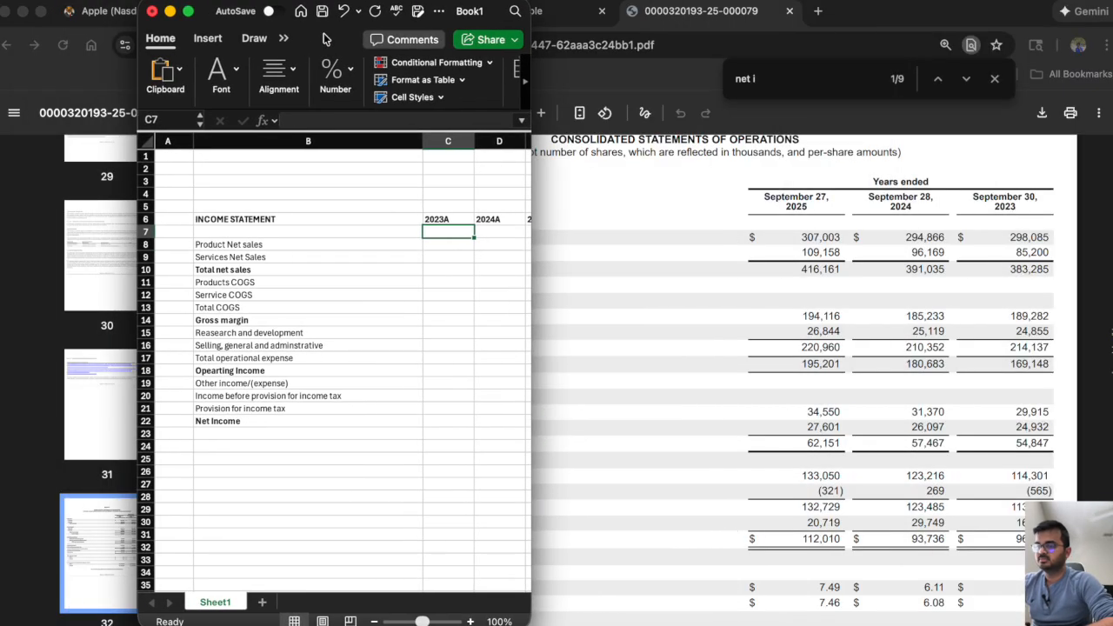
drag(536, 265, 636, 265)
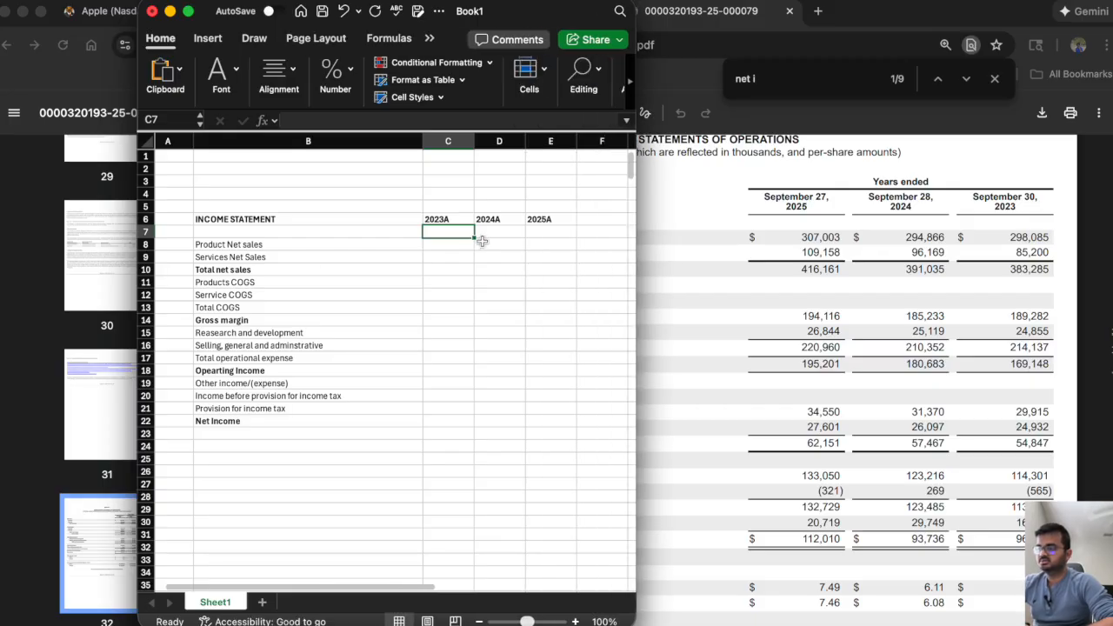
Enter the 10-K's 2023 product net sales, 298085, in cell C8.
click(442, 244)
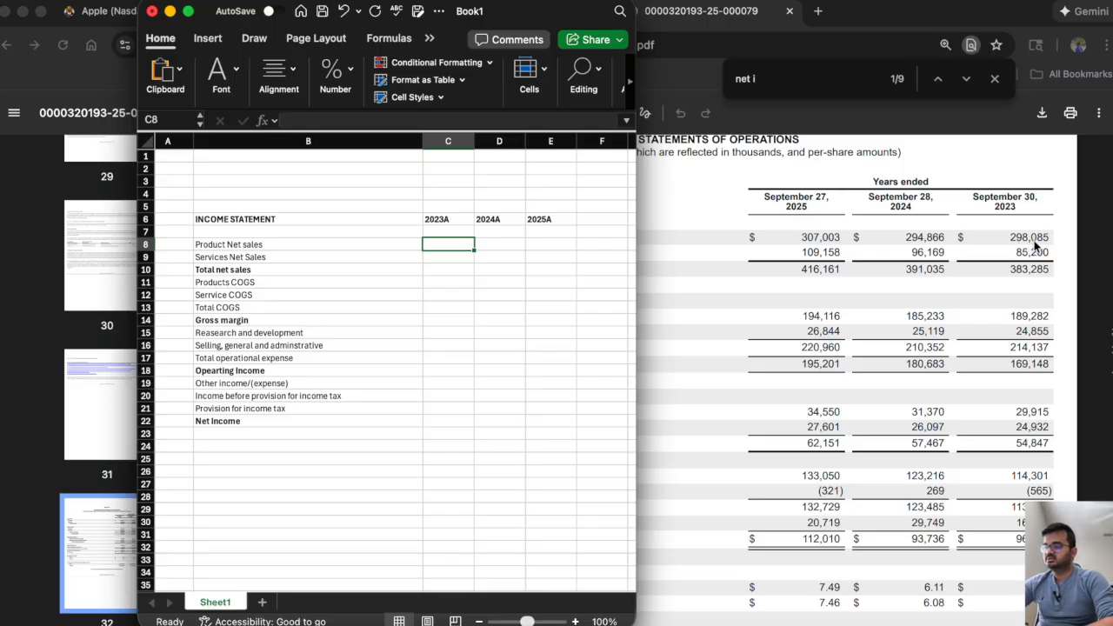
text(2,98)
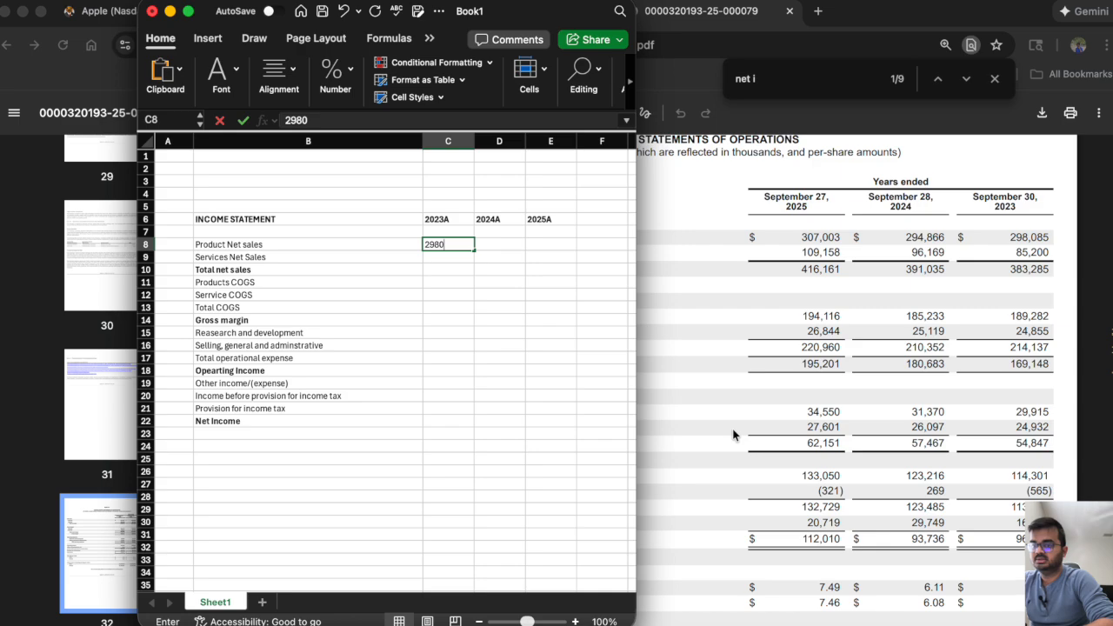
text(0,085)
key(Return)
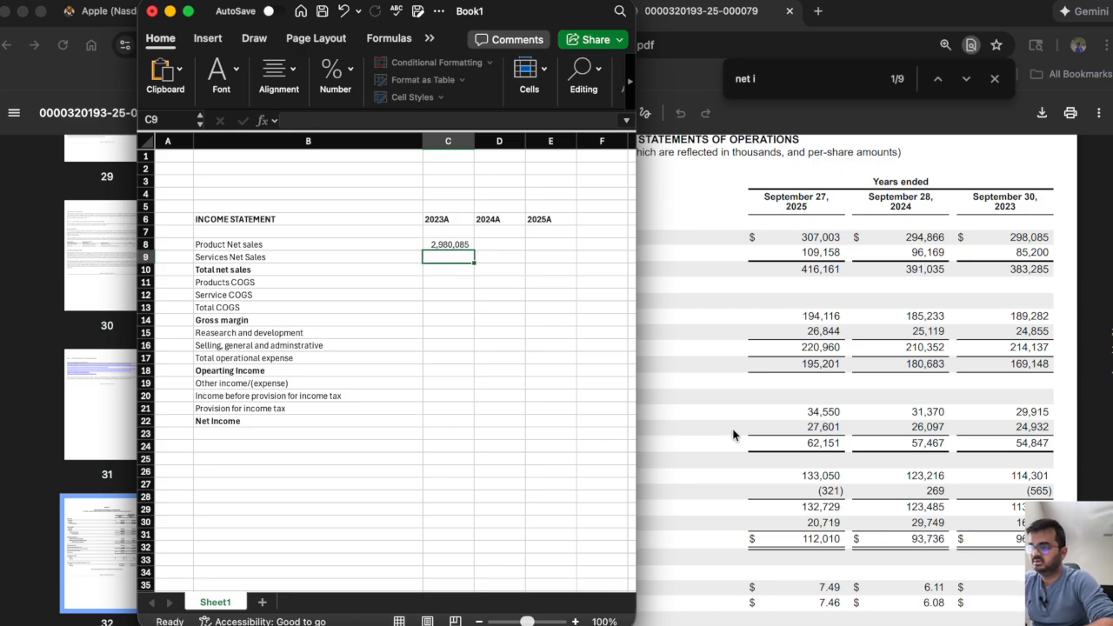
key(Up)
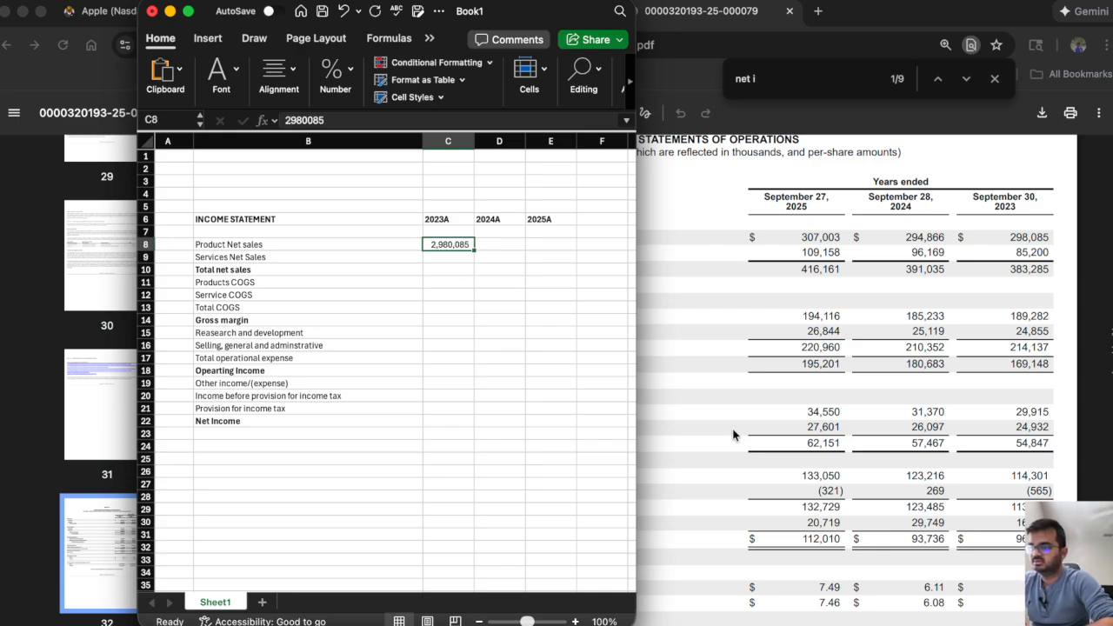
click(301, 122)
key(Delete)
key(Return)
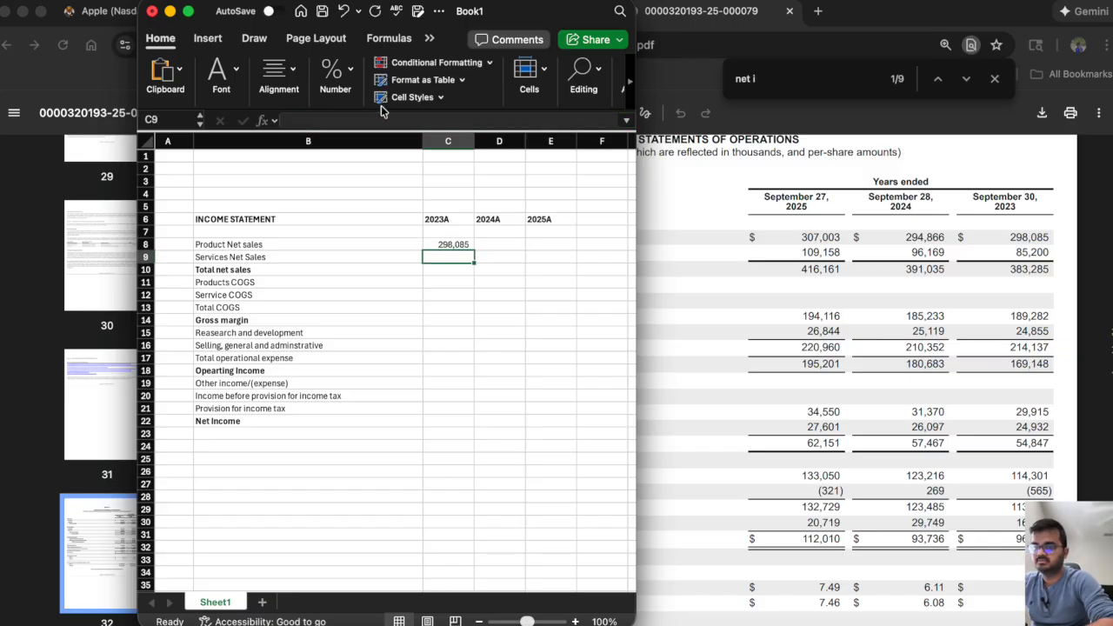
Enter the 10-K's services net sales in C9:E9: 85200 for 2023A, 96169 for 2024A and 109158 for 2025A.
text(85200)
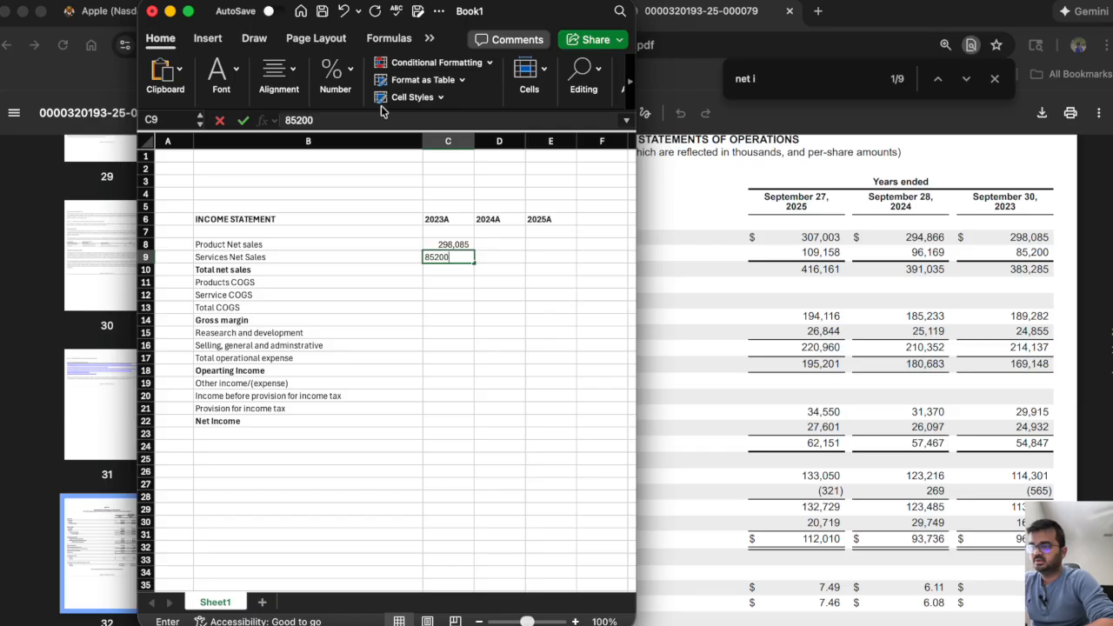
key(Tab)
text(98)
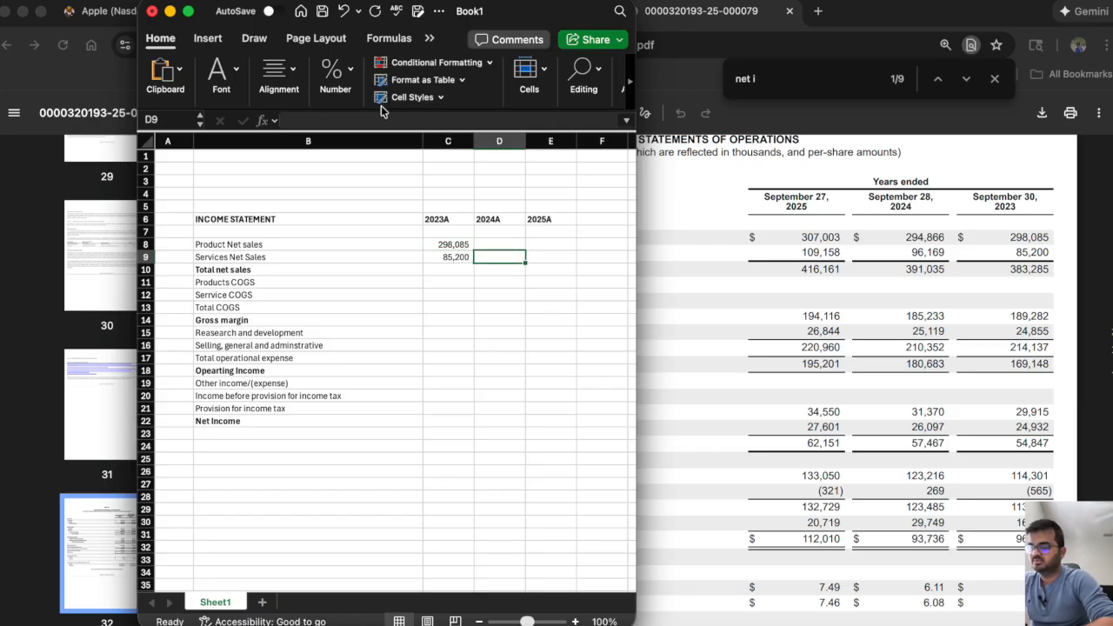
key(BackSpace)
text(6169)
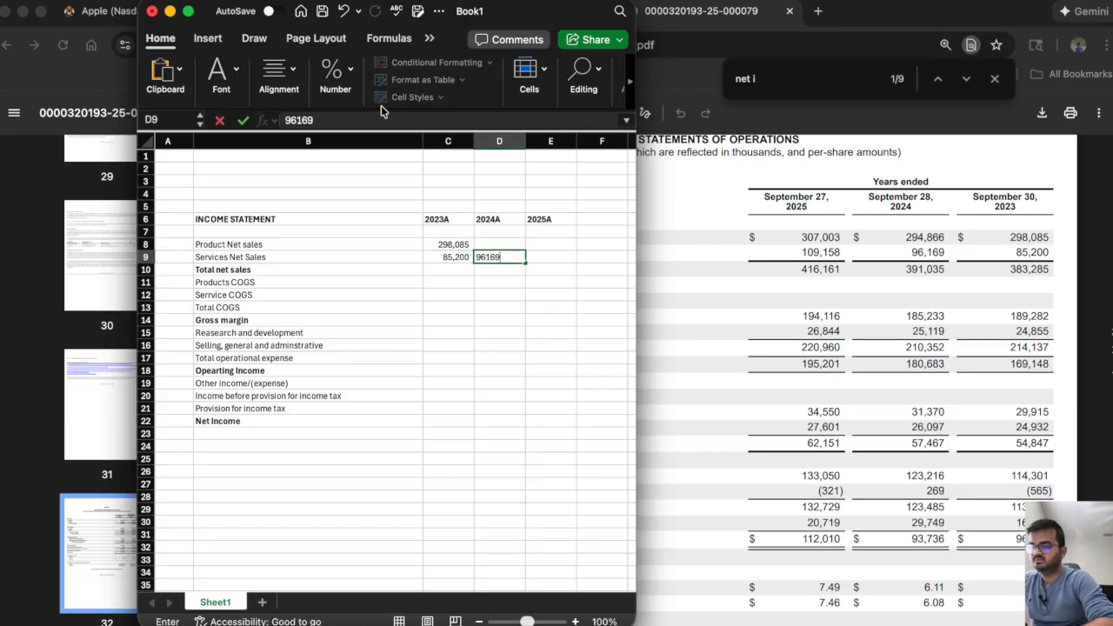
key(Tab)
text(109158)
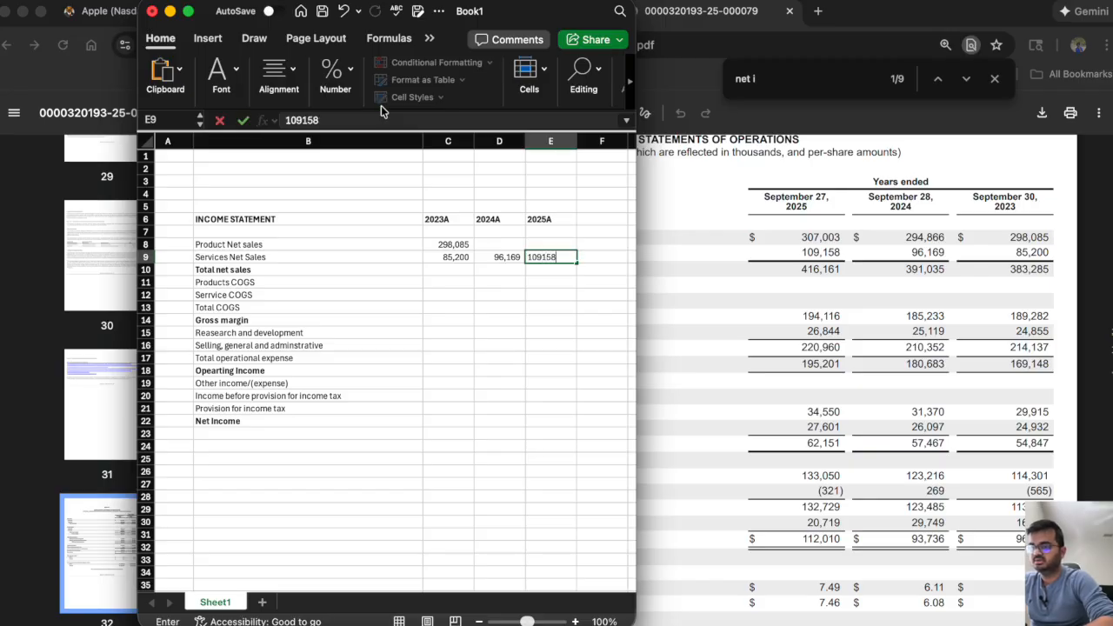
Enter the 10-K's remaining product net sales: 307003 for 2025A in E8 and 294866 for 2024A in D8.
key(Up)
text(307,003)
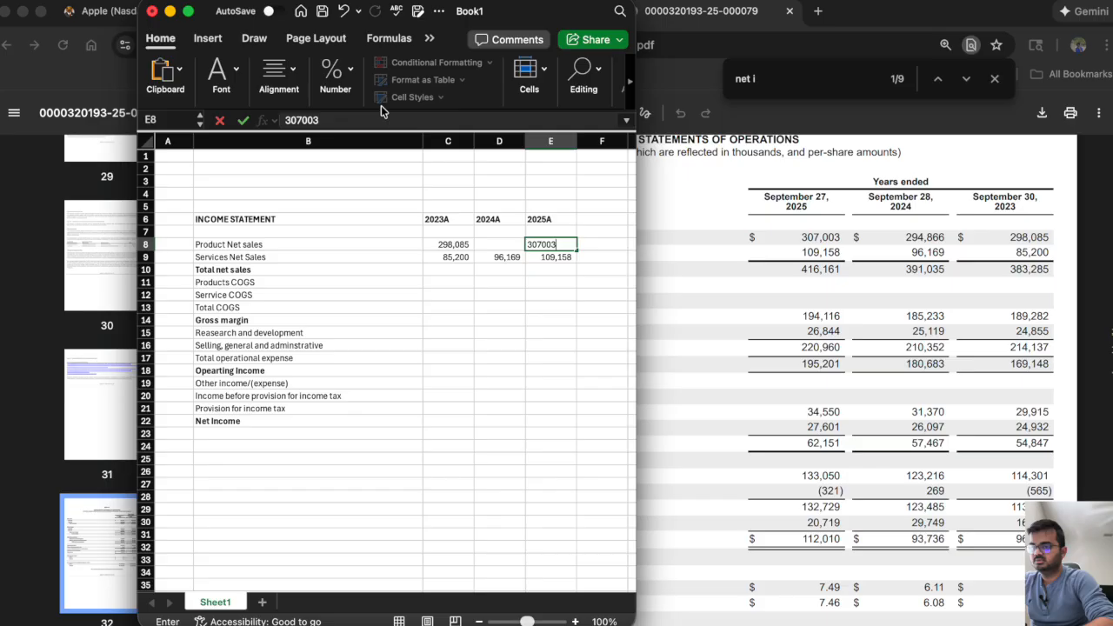
key(Left)
text(294866)
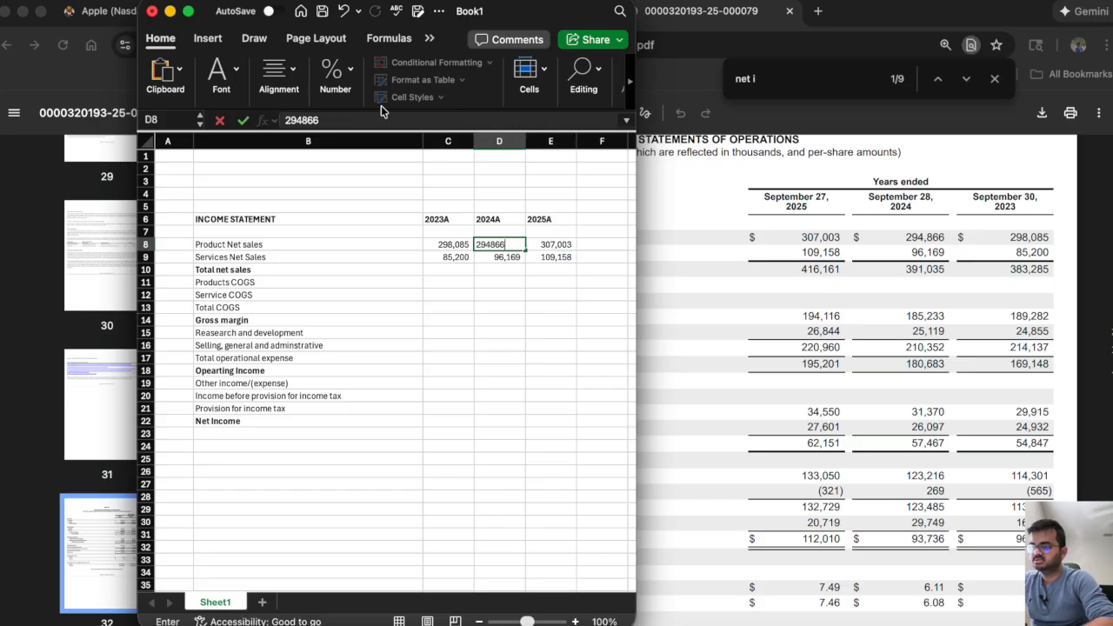
key(Return)
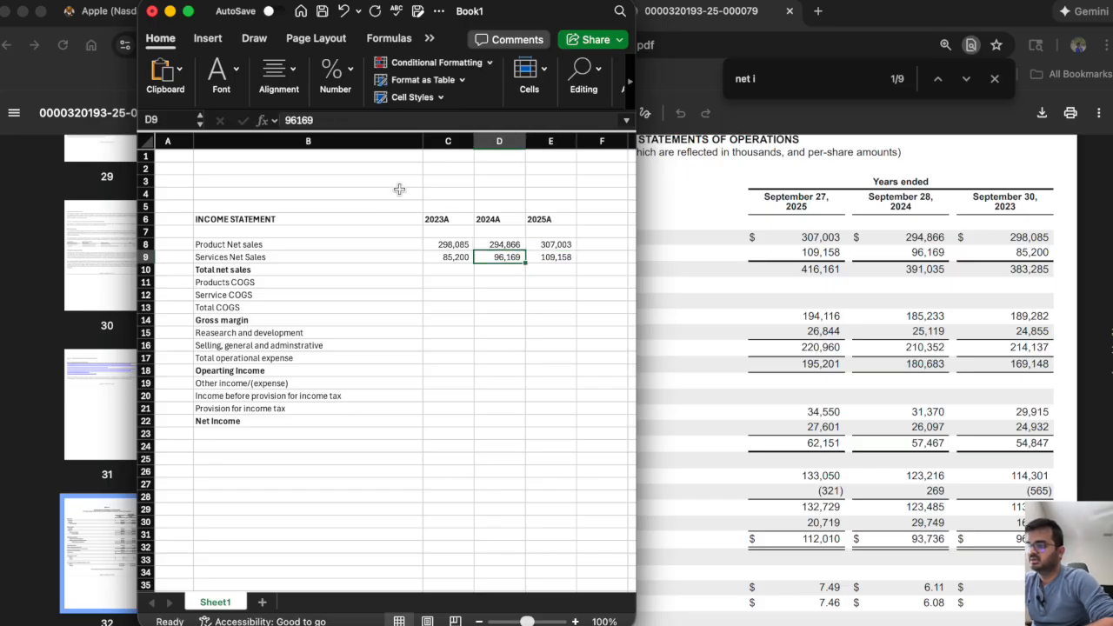
Calculate total net sales in C10 with =SUM(C8:C9) and copy the formula across to E10.
click(444, 268)
text(=sum*)
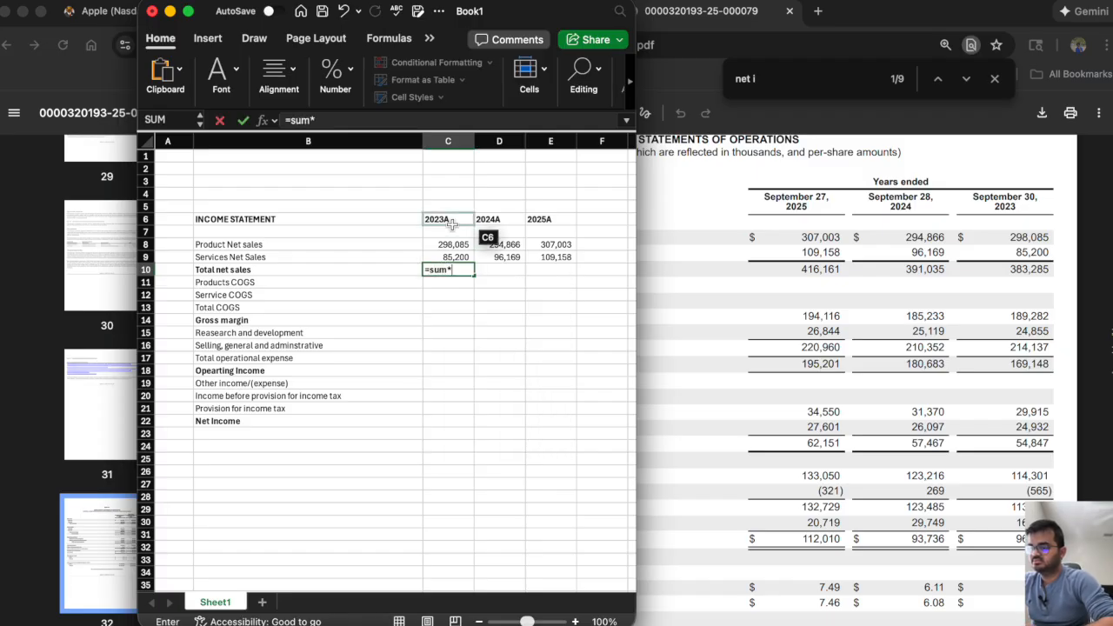
key(BackSpace)
text(()
drag(448, 244, 565, 273)
key(Return)
click(452, 269)
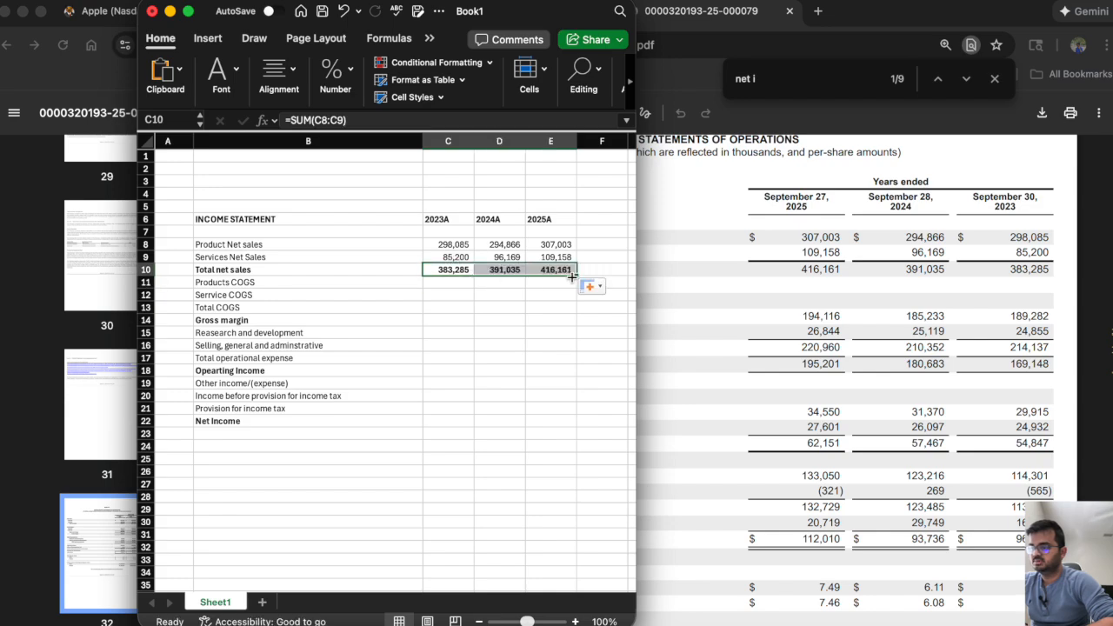
Enter the 10-K's 2023 products cost of sales, 189282, in cell C11.
click(442, 284)
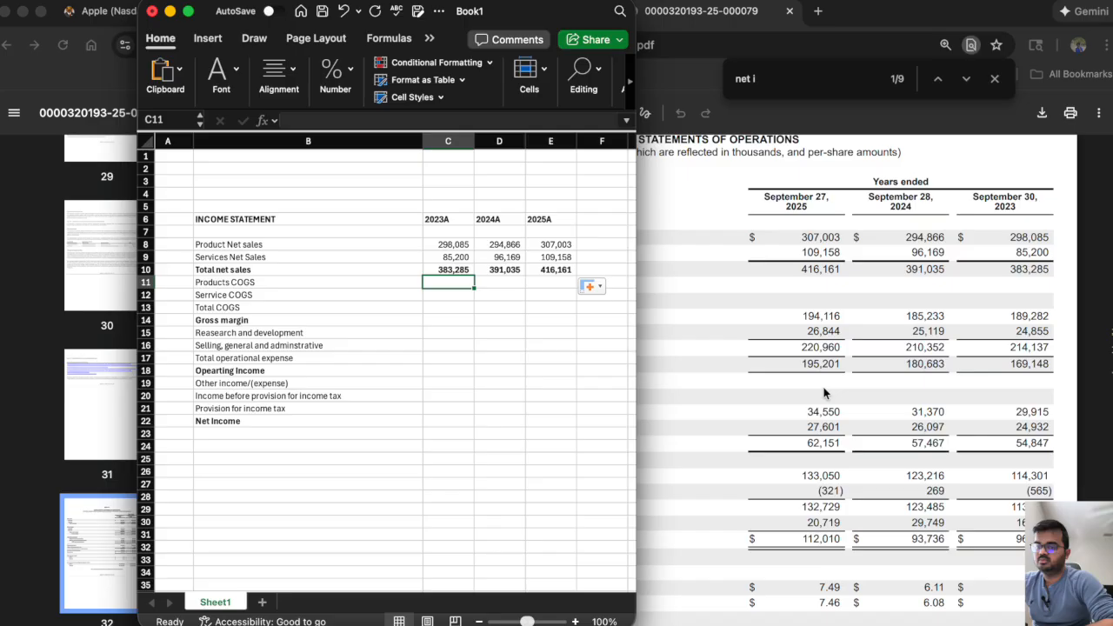
text(189282)
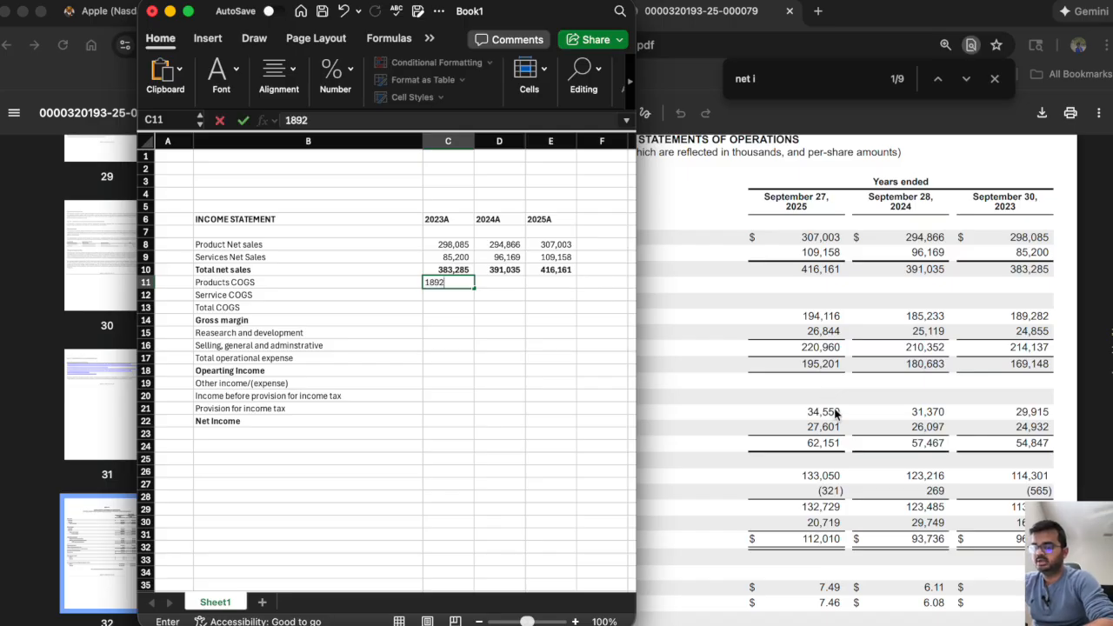
key(Return)
Switch to the 10-K in the browser and check the units note under the Consolidated Statements of Operations heading.
click(676, 283)
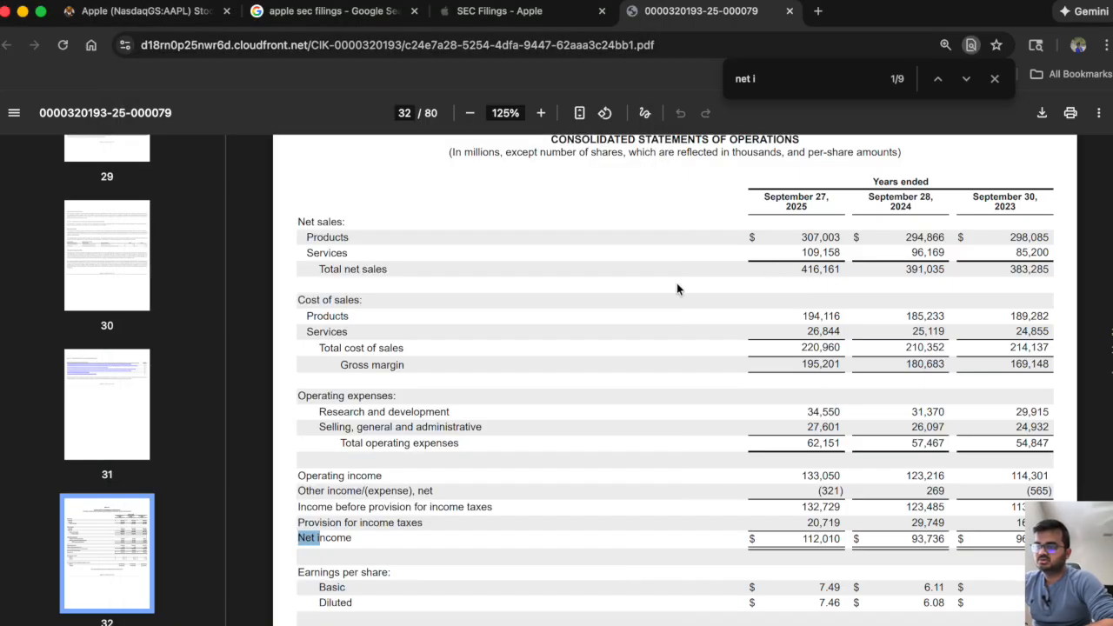
scroll(677, 283, up, 1)
triple_click(467, 212)
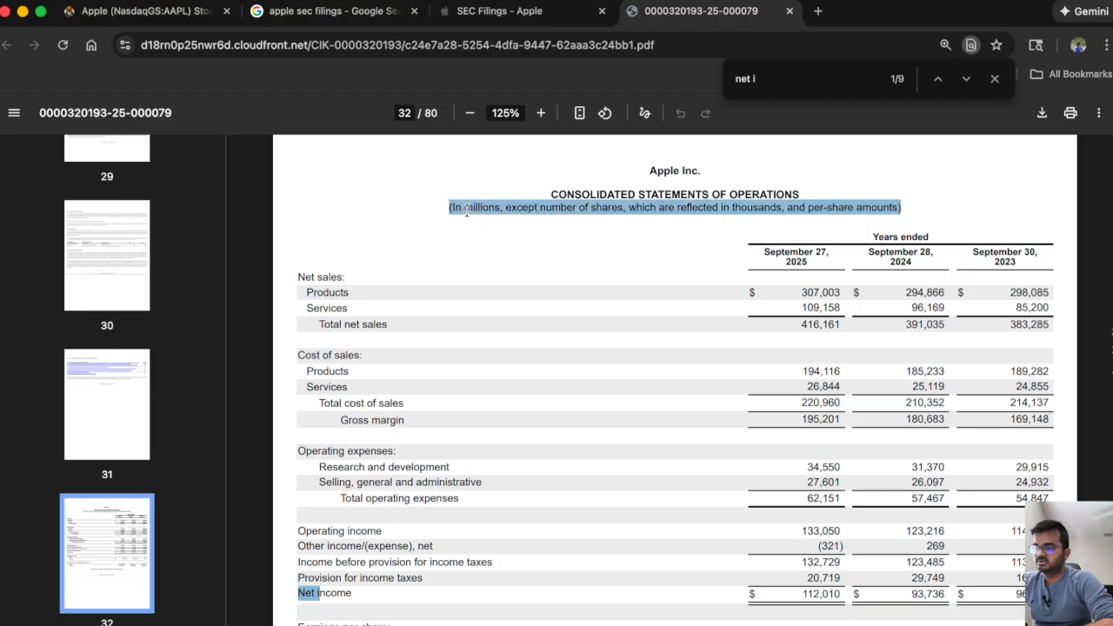
click(467, 211)
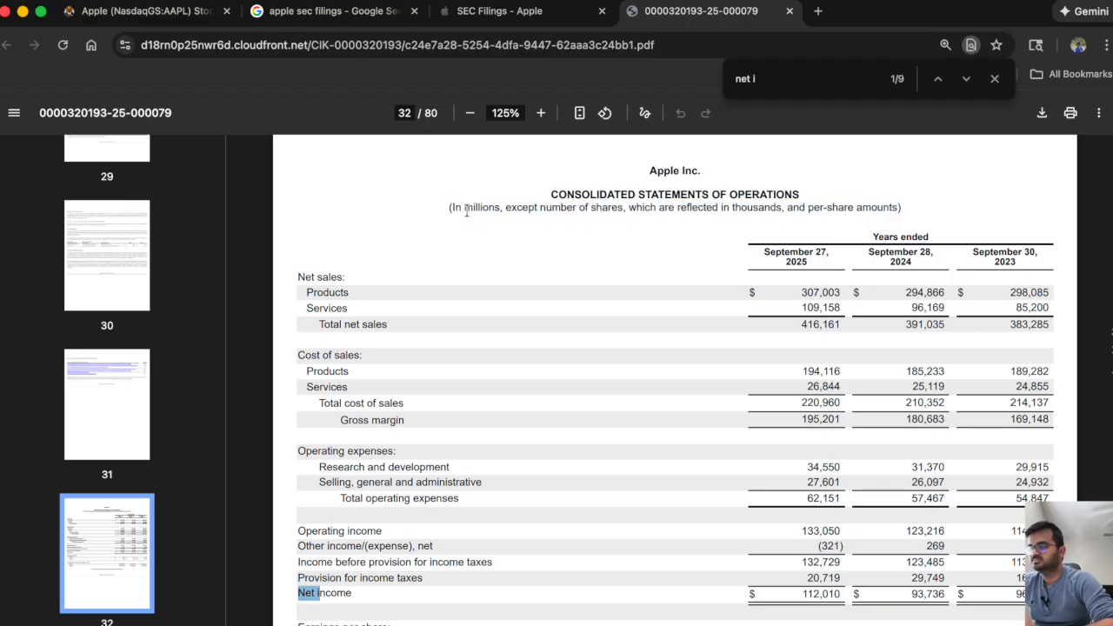
scroll(735, 386, down, 2)
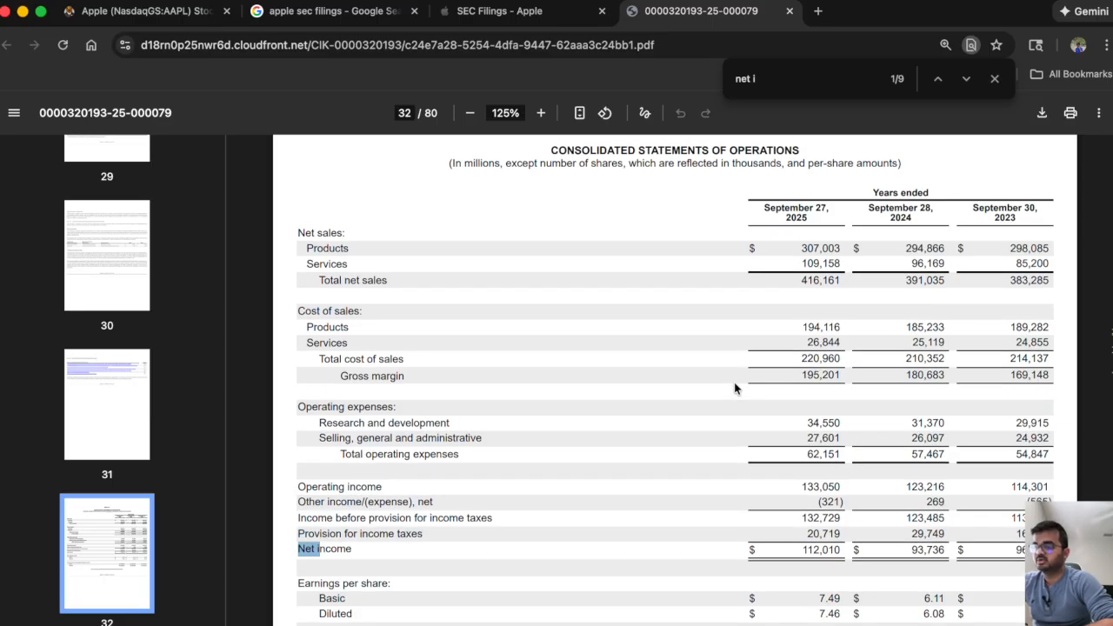
Switch back to Excel and enter products COGS of 185233 for 2024A in D11 and 194116 for 2025A in E11.
key(super+Tab)
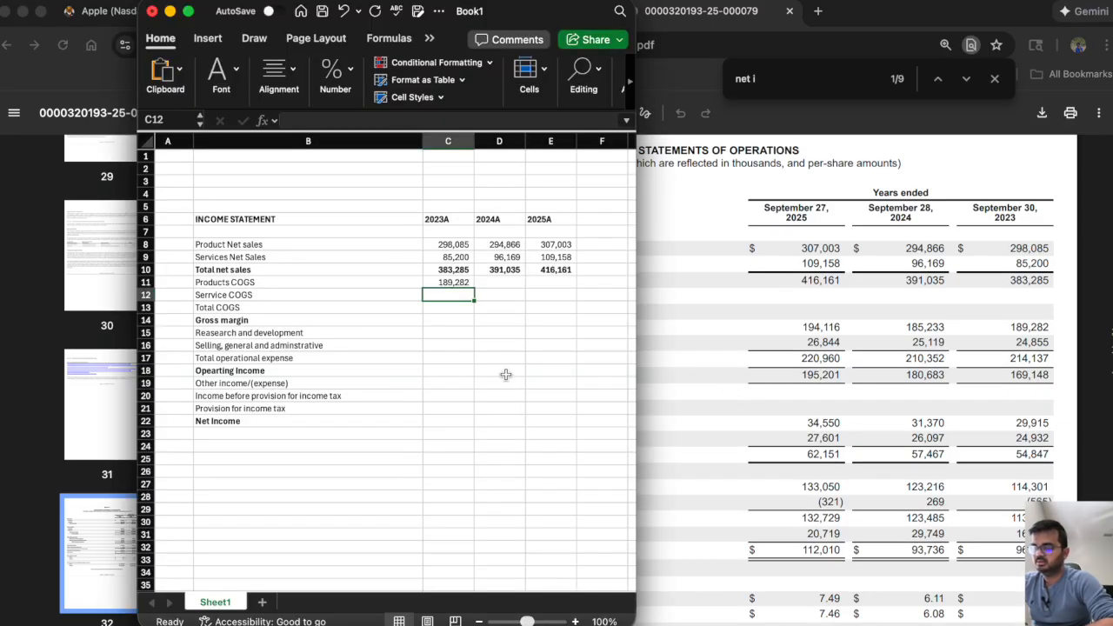
key(Right)
key(Up)
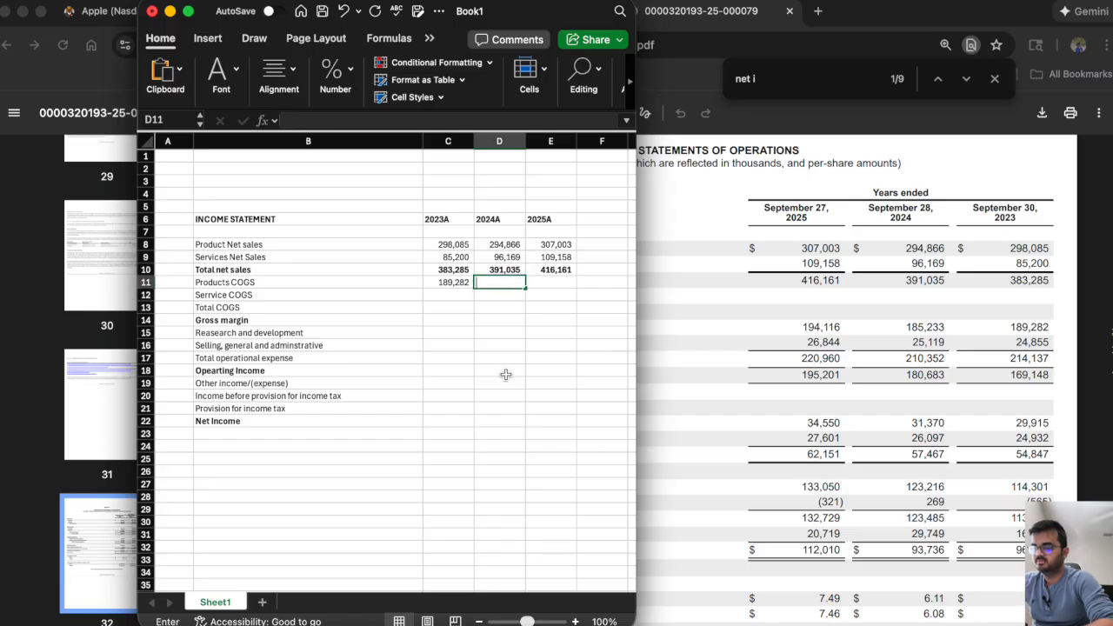
text(185233)
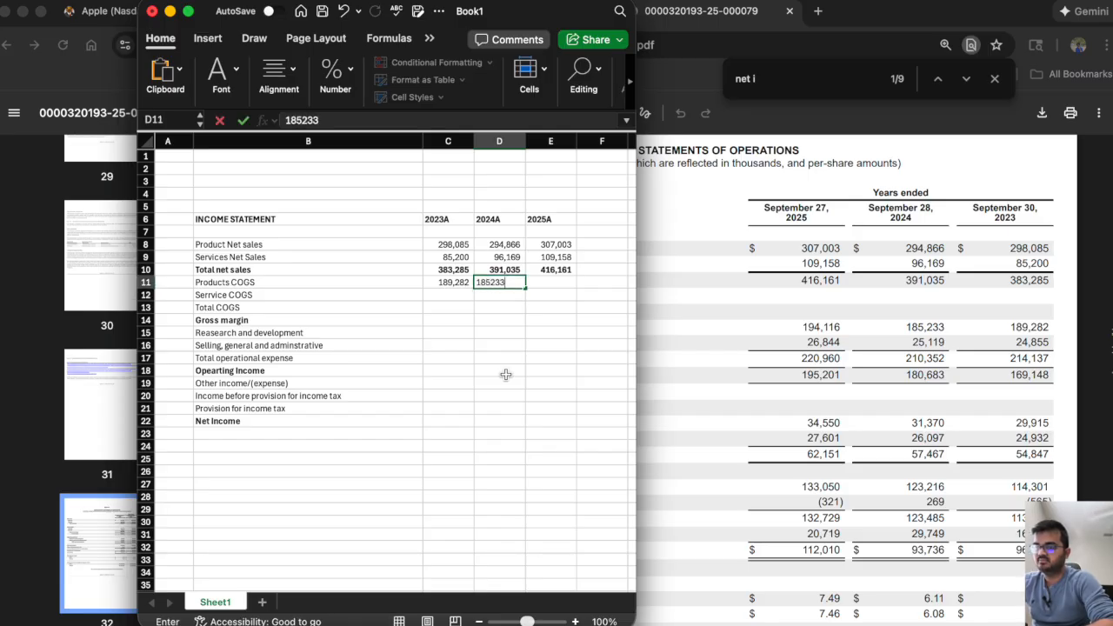
key(Tab)
text(194)
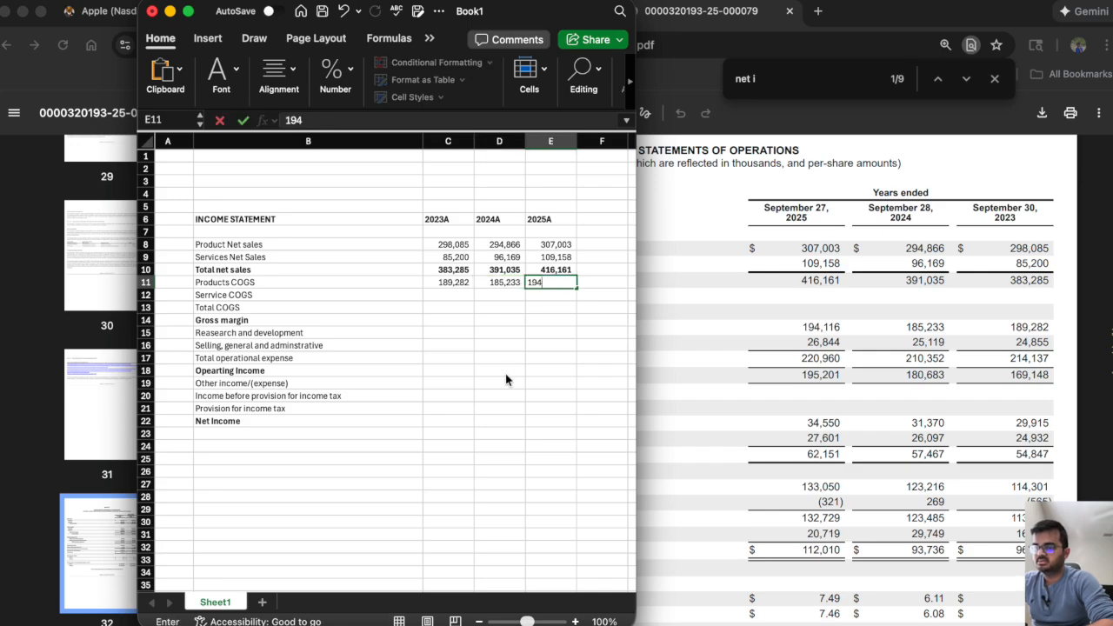
text(144)
key(BackSpace)
text(16)
key(Return)
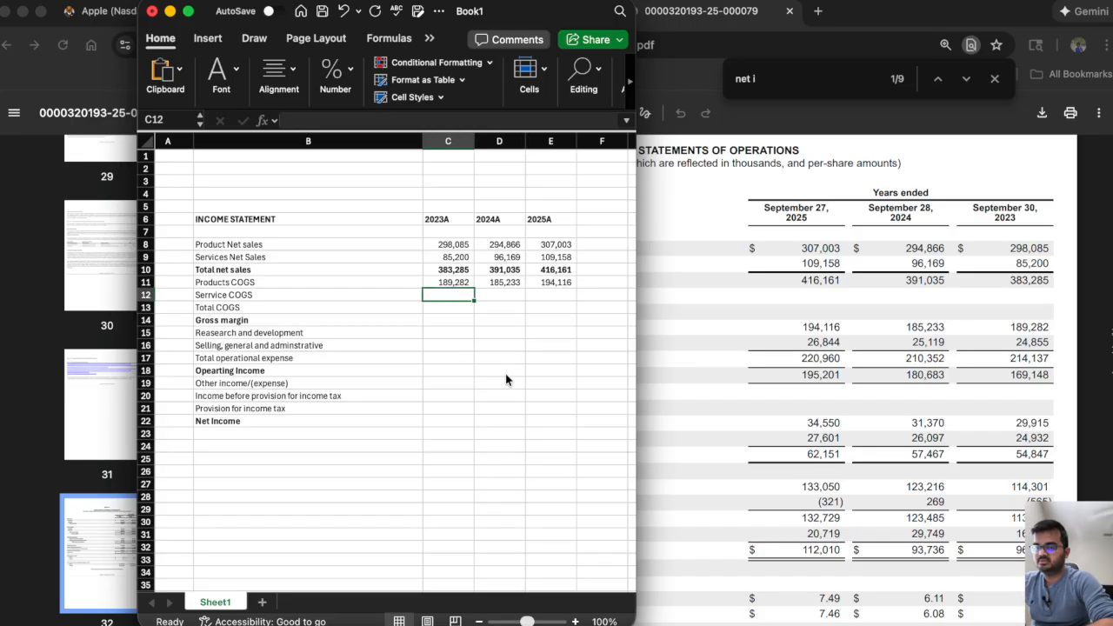
Enter the 10-K's services COGS in C12:E12: 24855 for 2023A, 25119 for 2024A and 26844 for 2025A.
text(24,855)
key(Tab)
text(25)
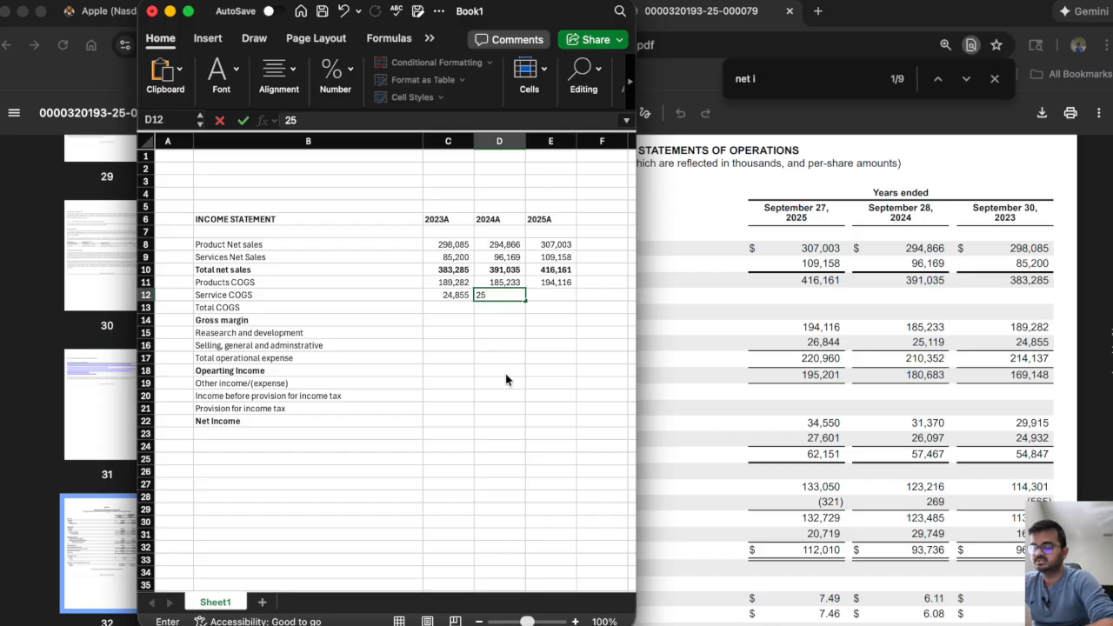
text(119)
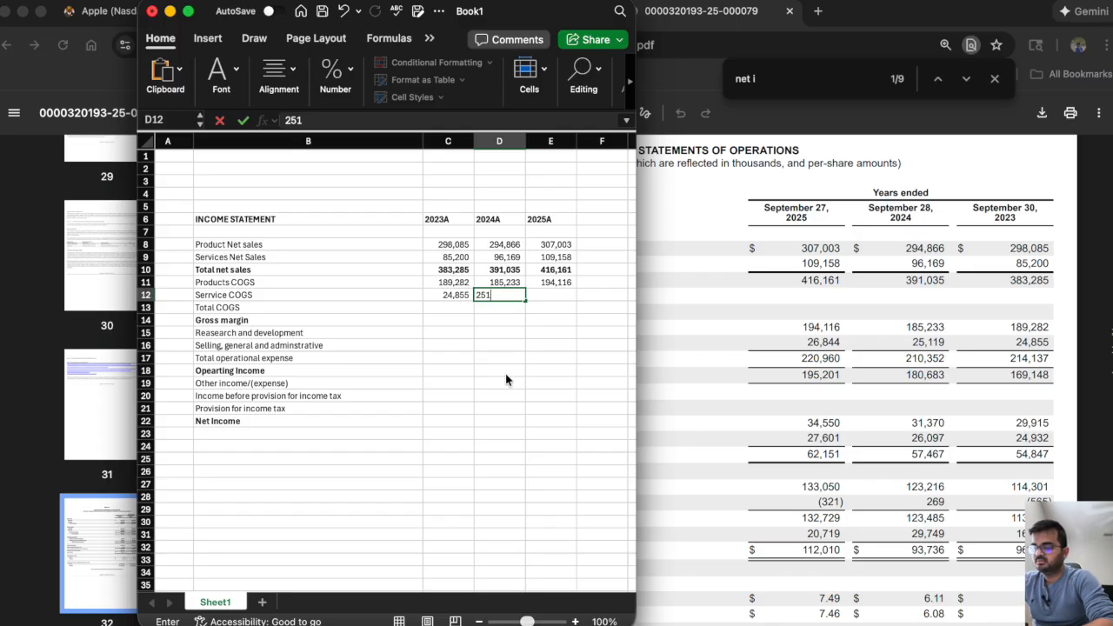
key(Tab)
text(26,)
text(8)
text(44)
key(Return)
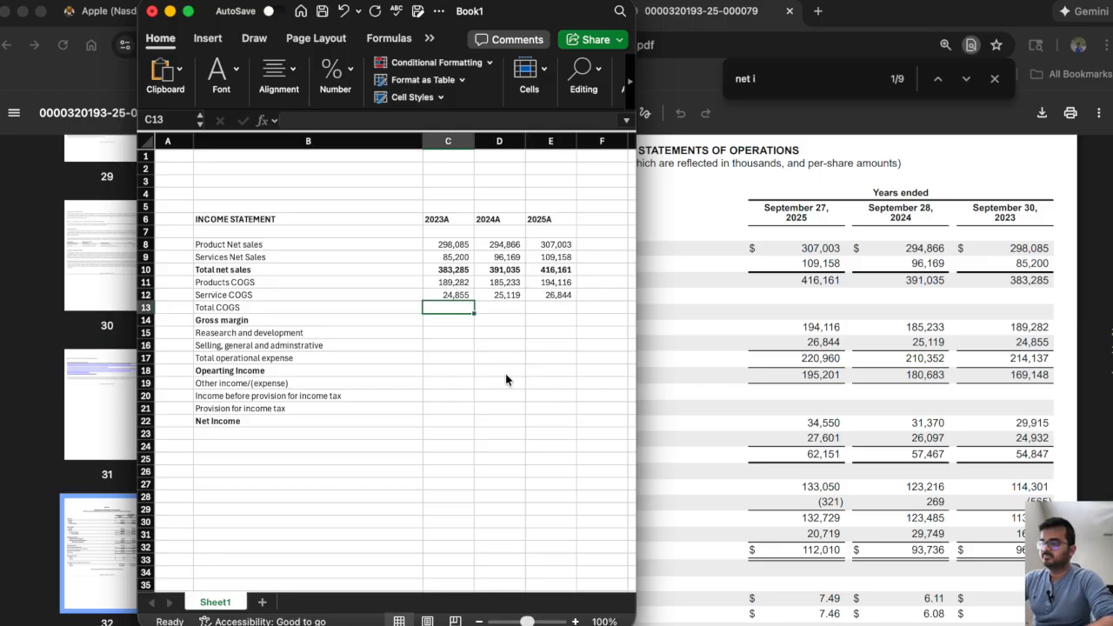
Calculate total COGS in C13 as the sum of C11:C12 and copy the formula across to E13.
text(=sum()
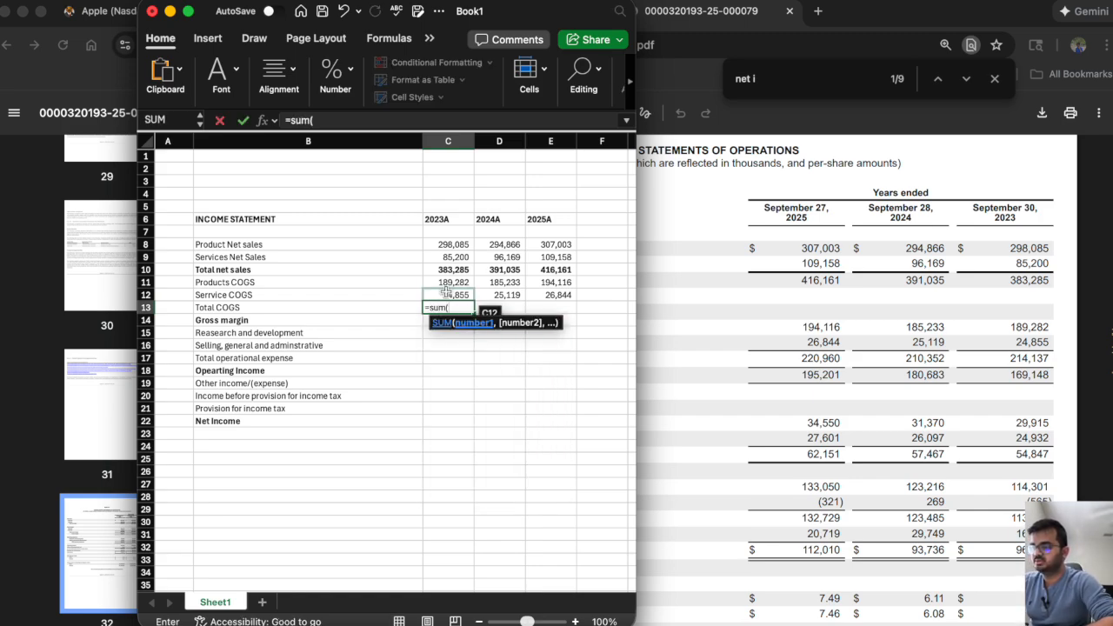
drag(447, 283, 553, 320)
key(Return)
click(466, 309)
Calculate gross margin in C14 with =C10-C13, copy it across to E14, and compare each year with the 10-K.
click(424, 320)
text(=)
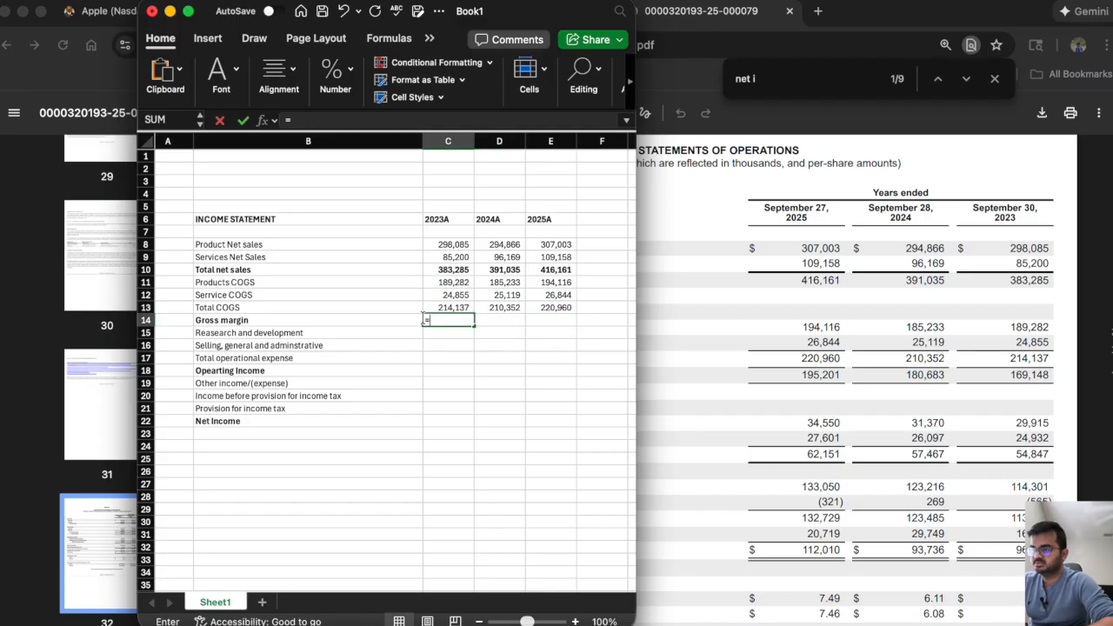
click(444, 270)
text(-)
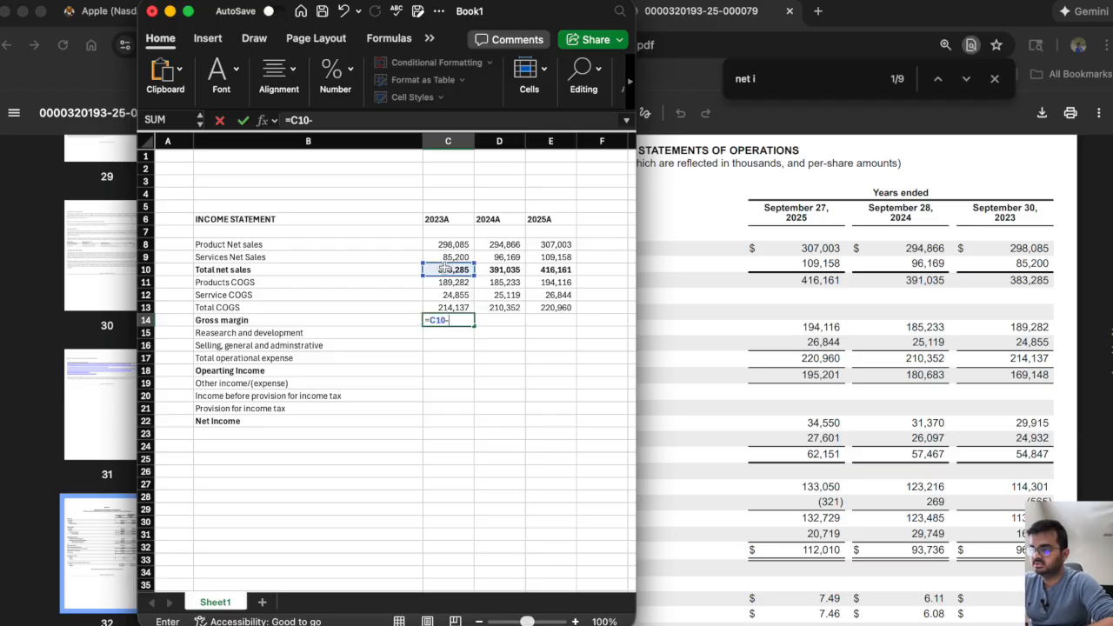
click(443, 307)
key(Return)
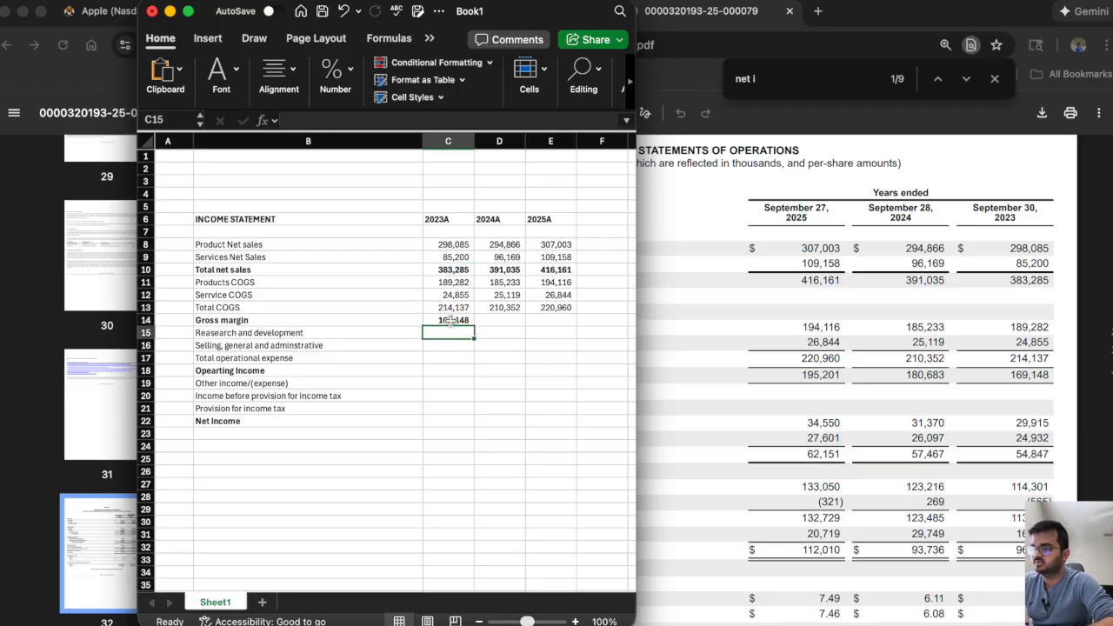
click(468, 322)
drag(475, 325, 576, 336)
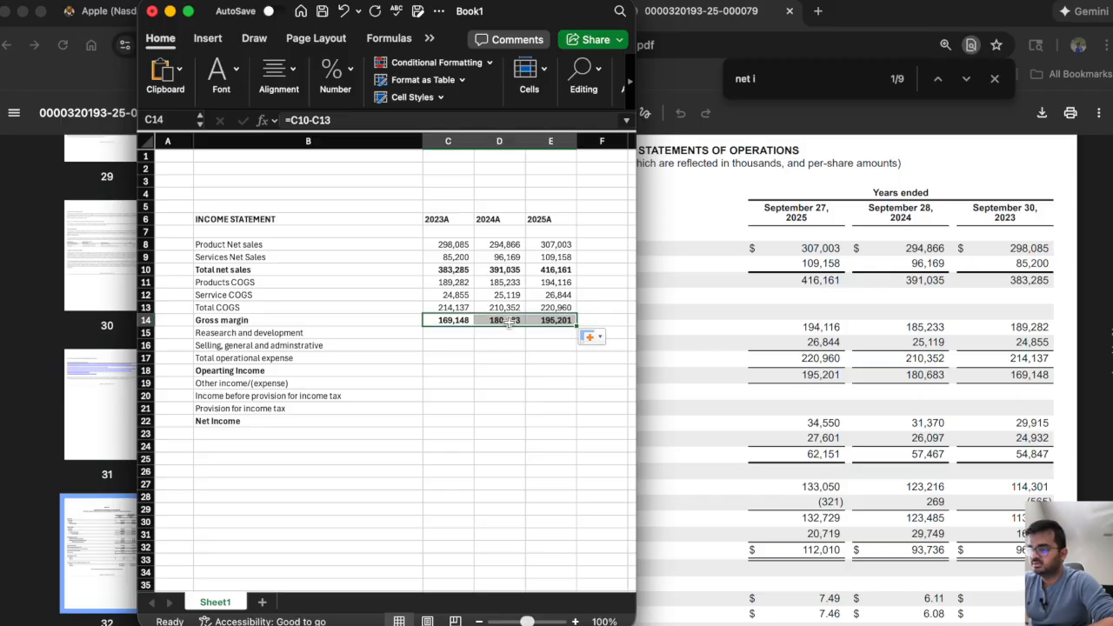
click(452, 320)
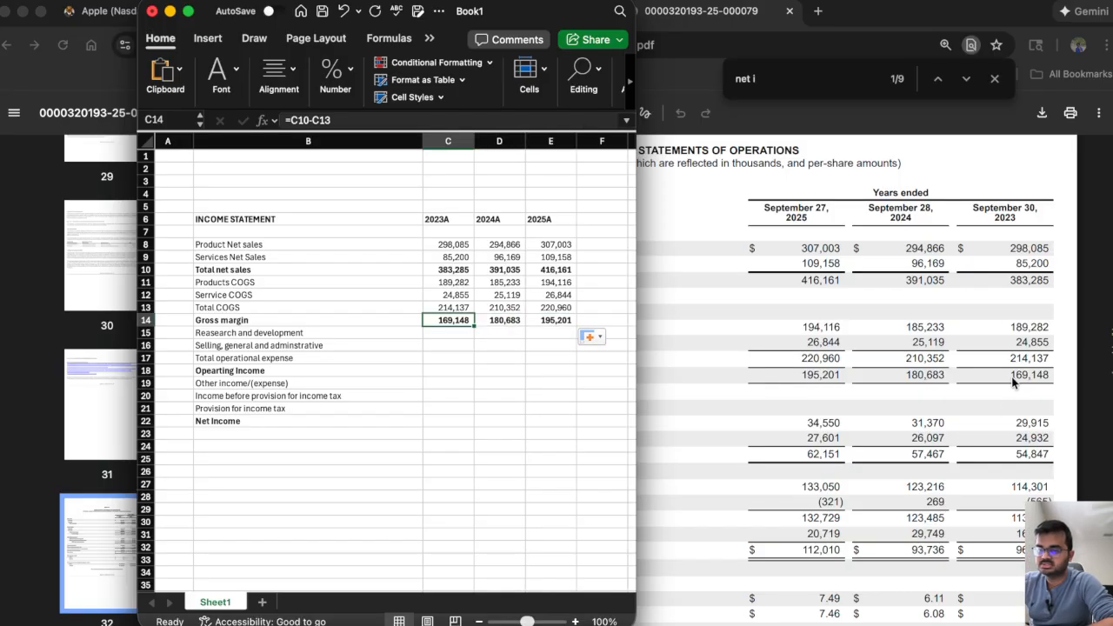
key(Right)
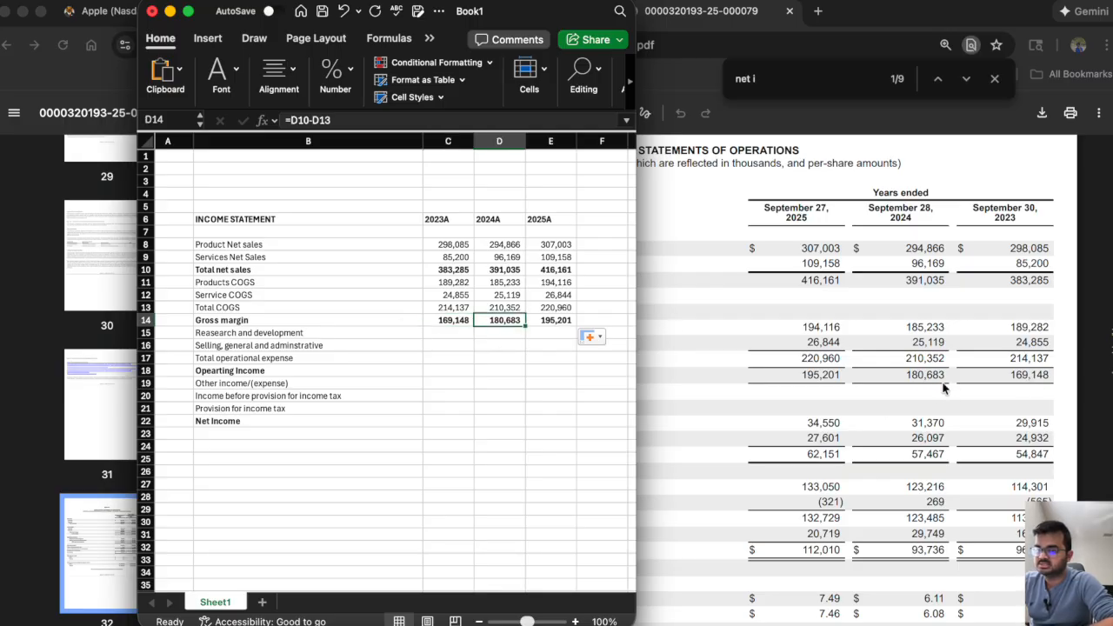
key(Right)
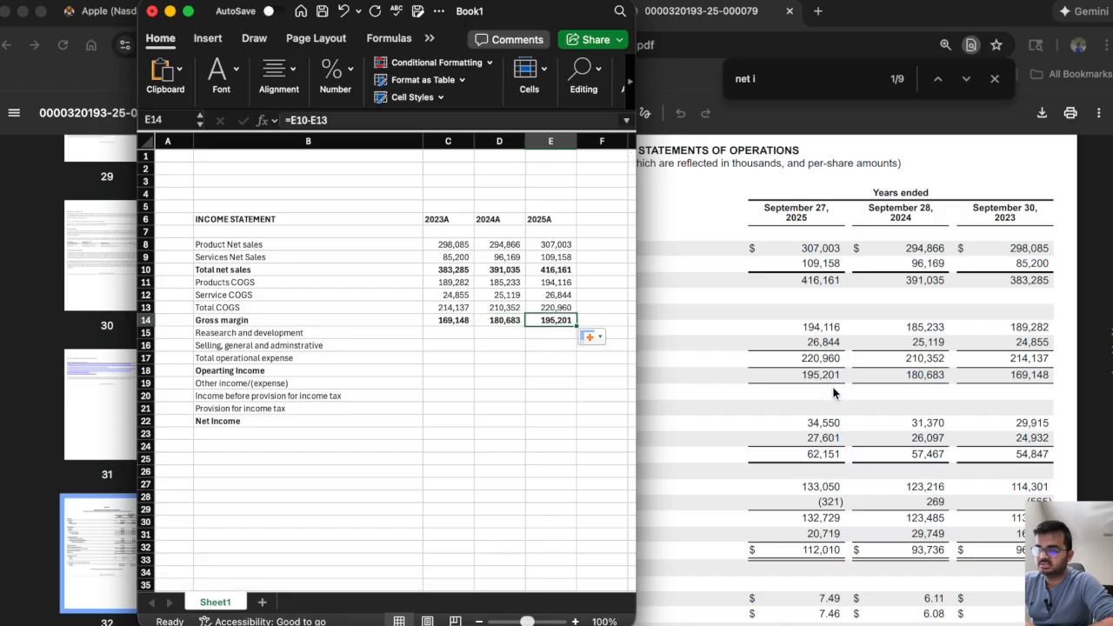
Enter the 10-K's research and development expense in C15:E15: 29915 for 2023A, 31370 for 2024A and 34550 for 2025A.
click(447, 331)
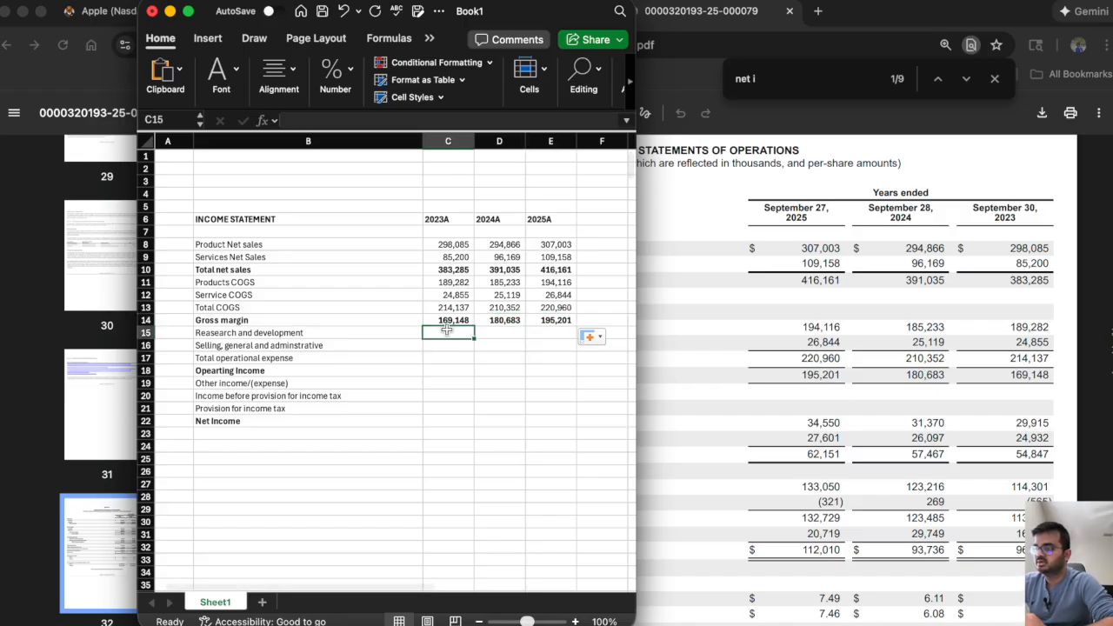
scroll(869, 393, down, 1)
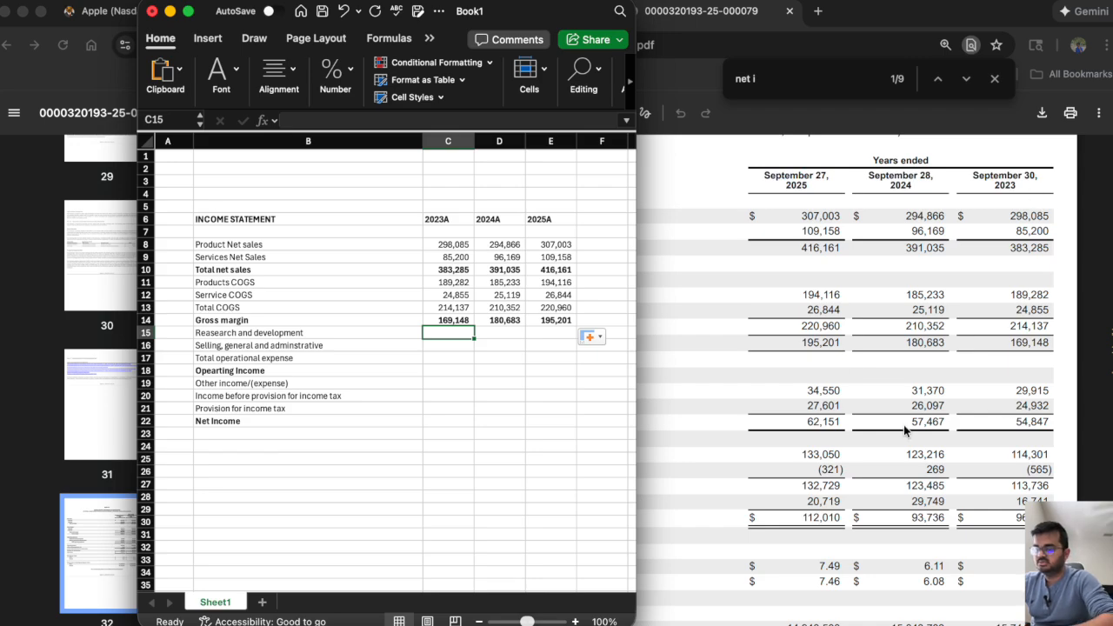
text(29,915)
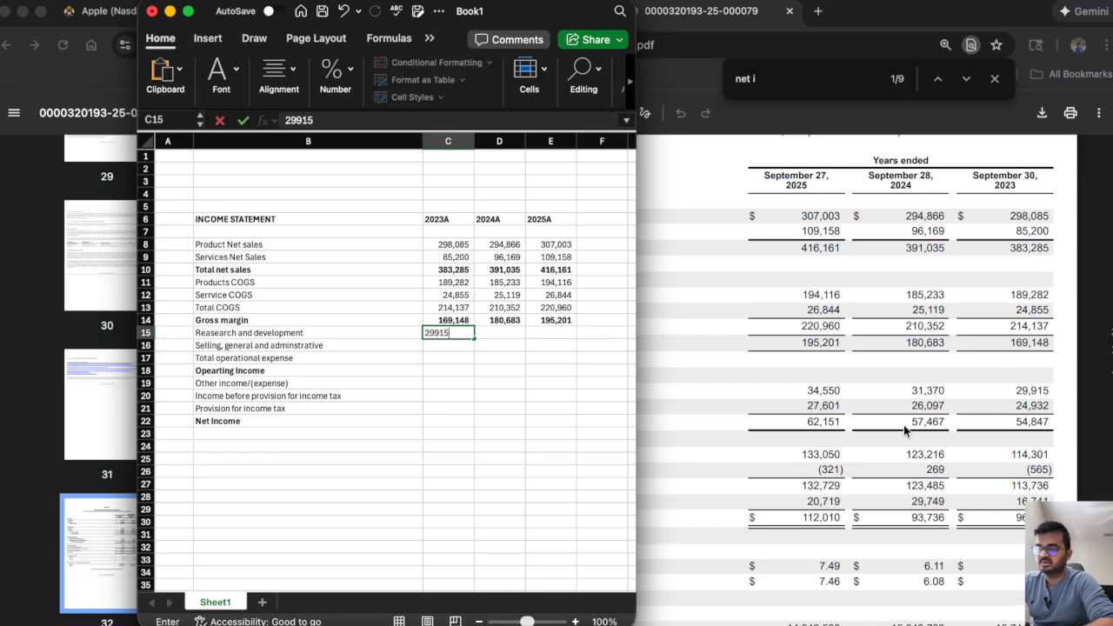
key(Tab)
text(3)
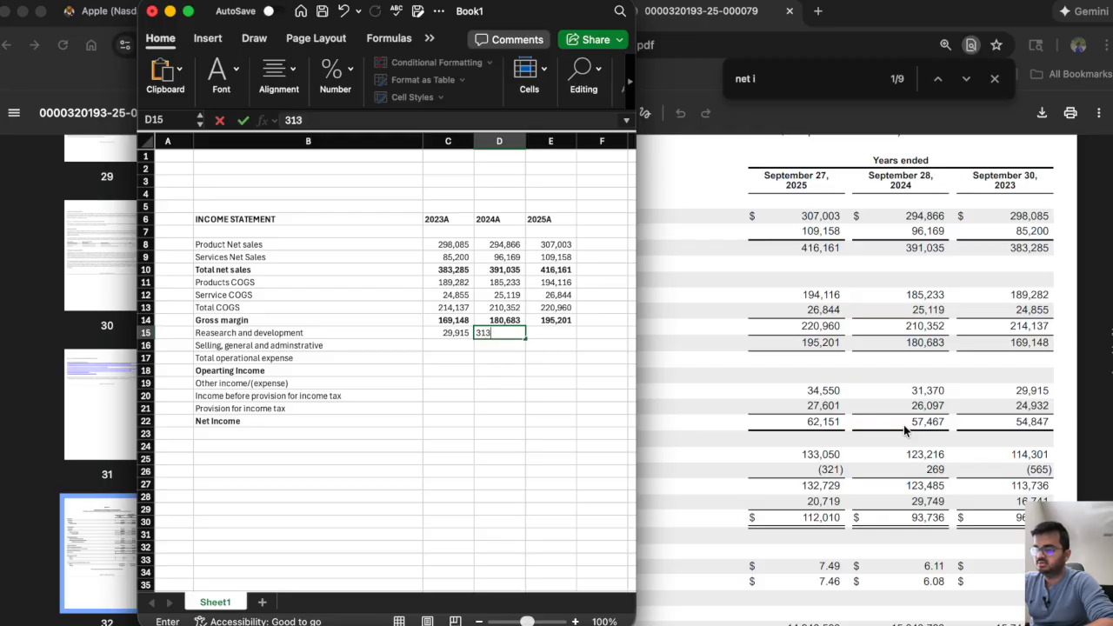
text(1,370)
key(Tab)
text(3455)
key(Return)
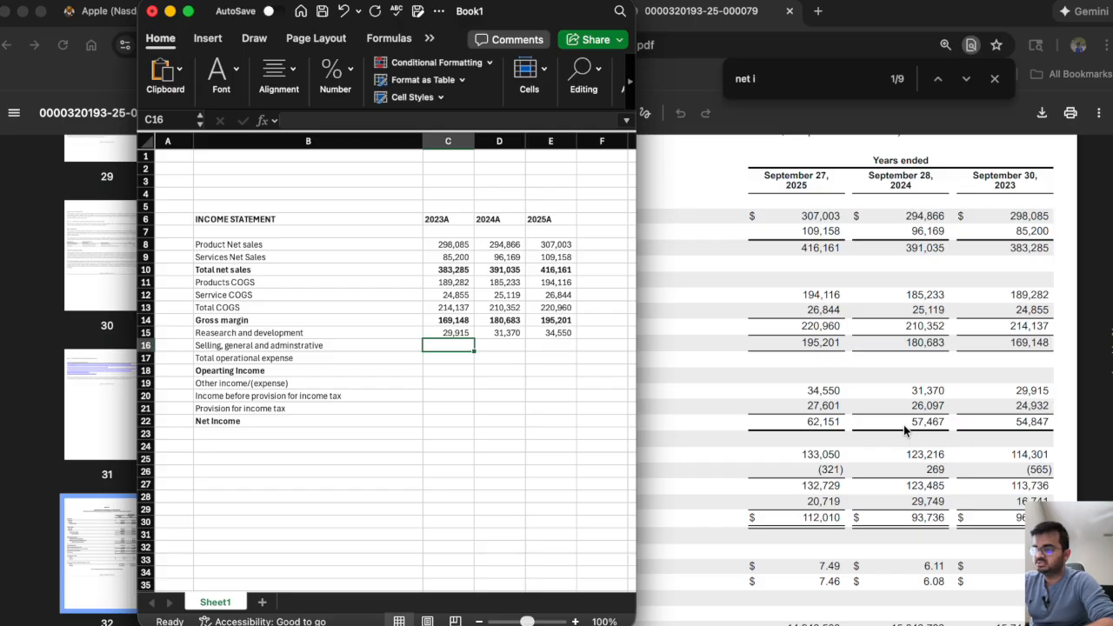
Enter selling, general and administrative expense in C16:E16: 24932 for 2023A, 26097 for 2024A and 27601 for 2025A.
text(24932)
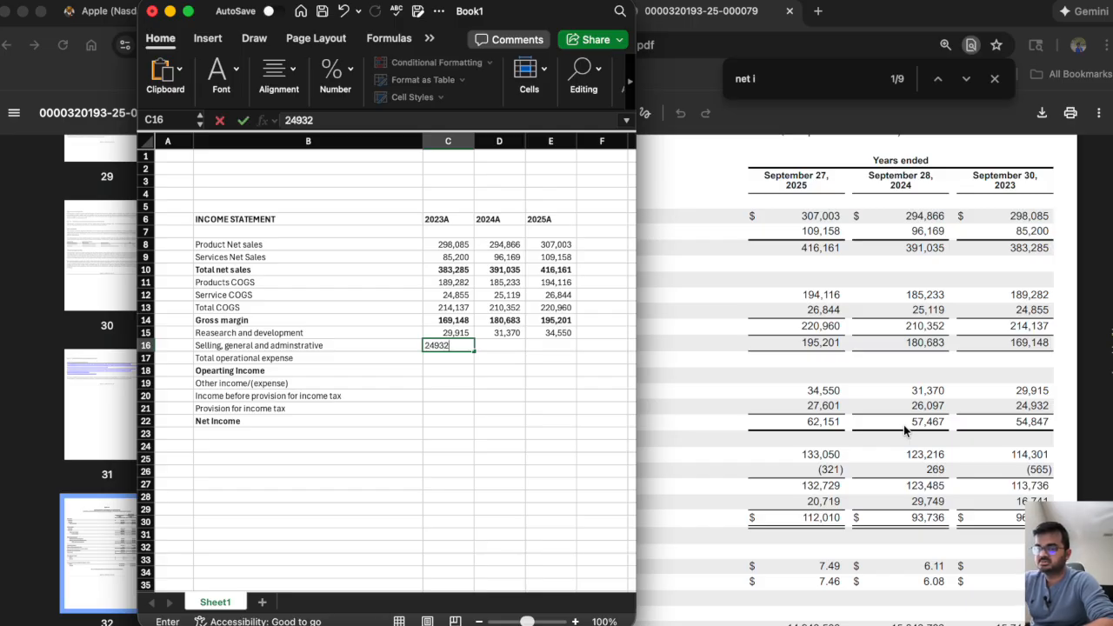
key(Tab)
text(26,0)
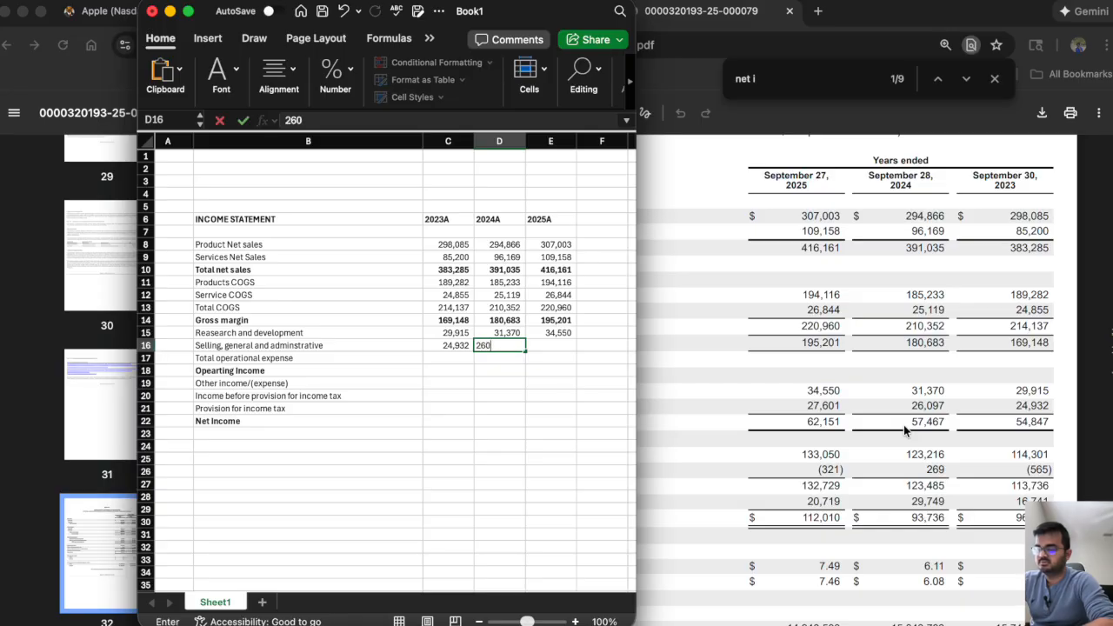
text(97)
key(Tab)
text(27,601)
key(Return)
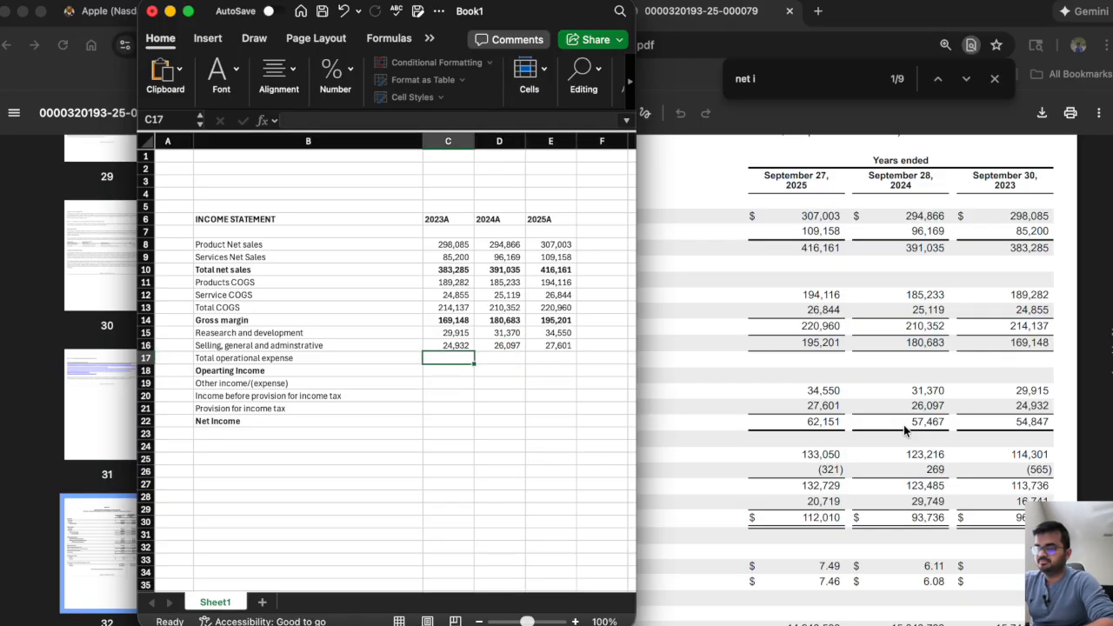
Calculate total operating expense in C17 with =SUM(C15:C16) and copy the formula across to E17.
text(=sum()
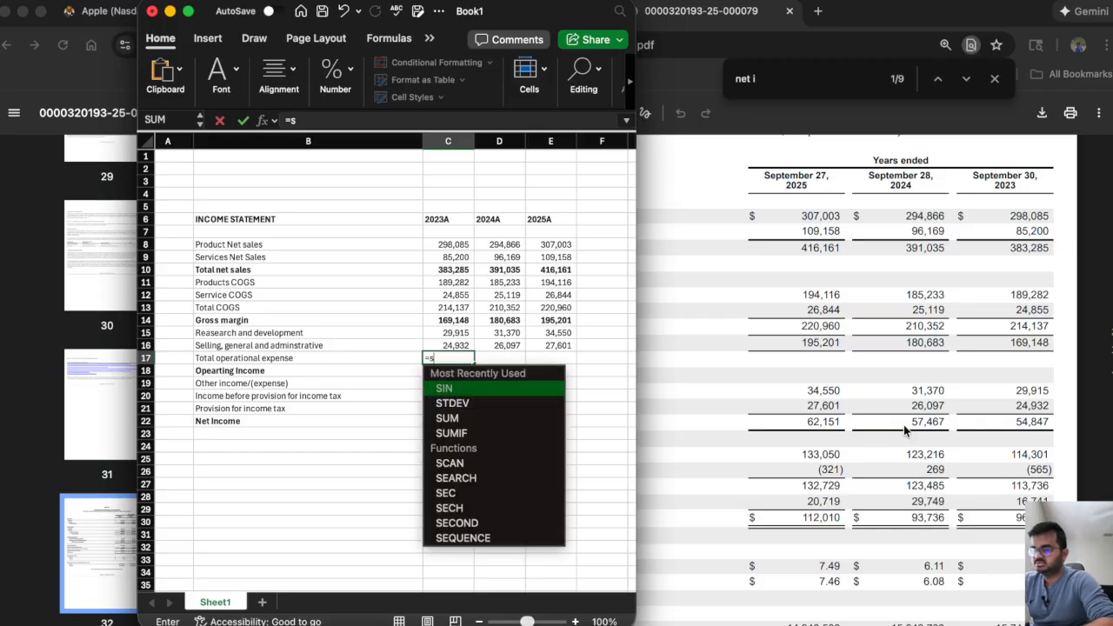
drag(449, 333, 450, 342)
key(Return)
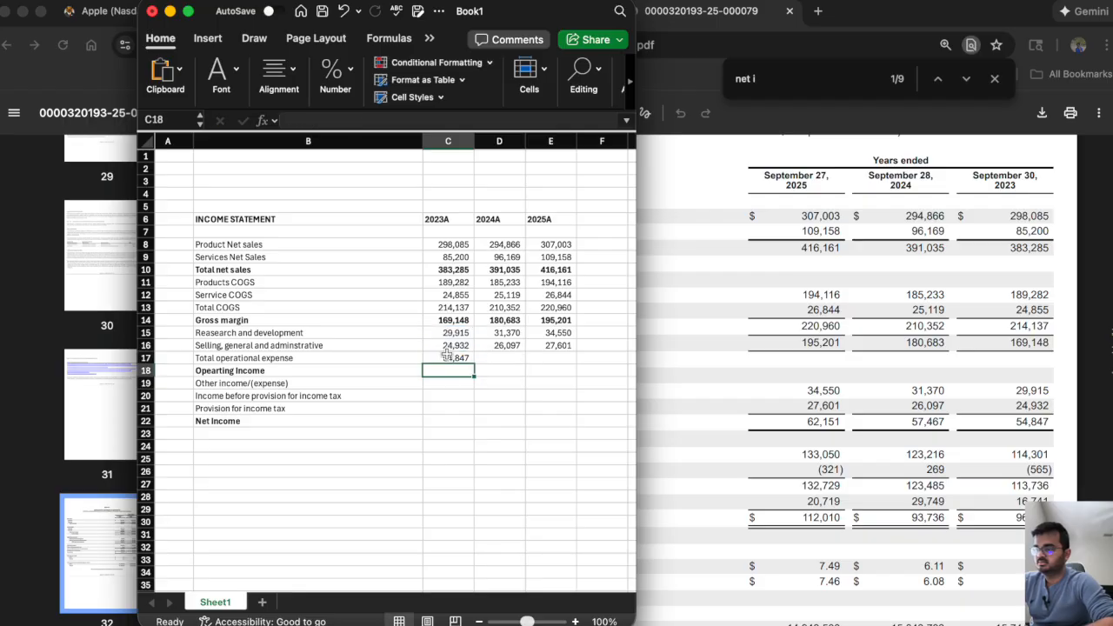
click(447, 357)
drag(474, 363, 570, 364)
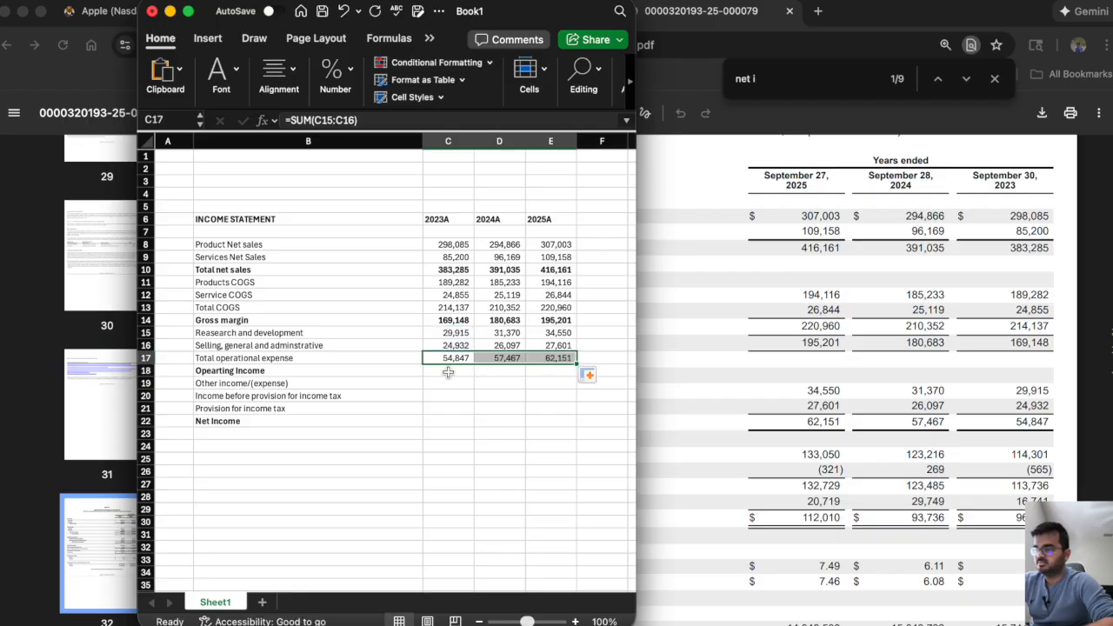
Calculate operating income in C18 with =C14-C17 and copy the formula across to E18.
click(440, 371)
text(=)
click(449, 320)
text(-)
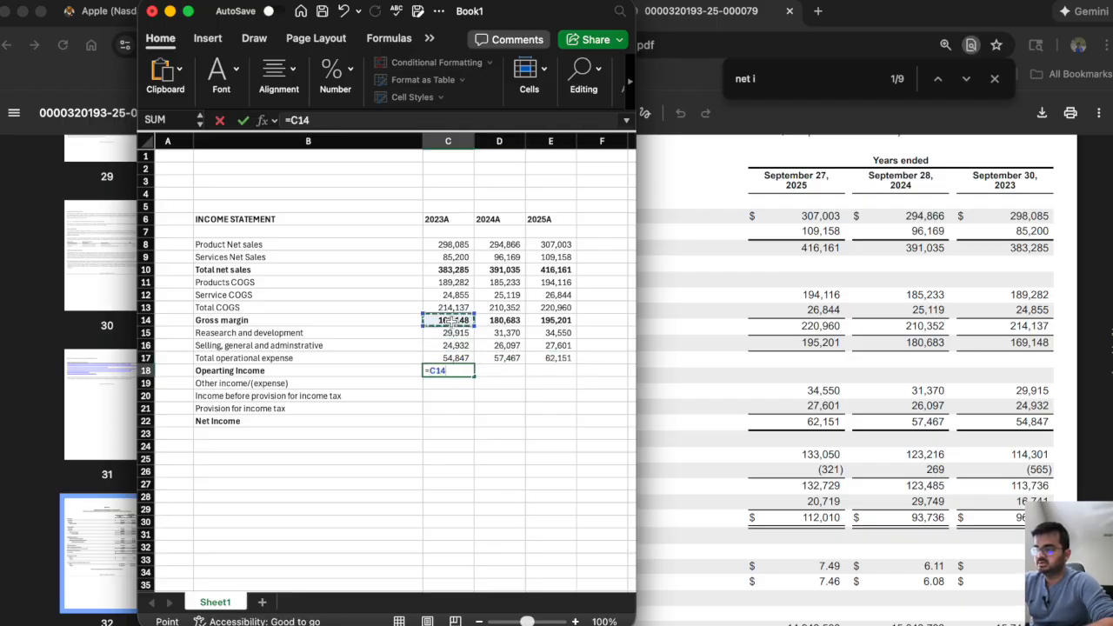
click(447, 358)
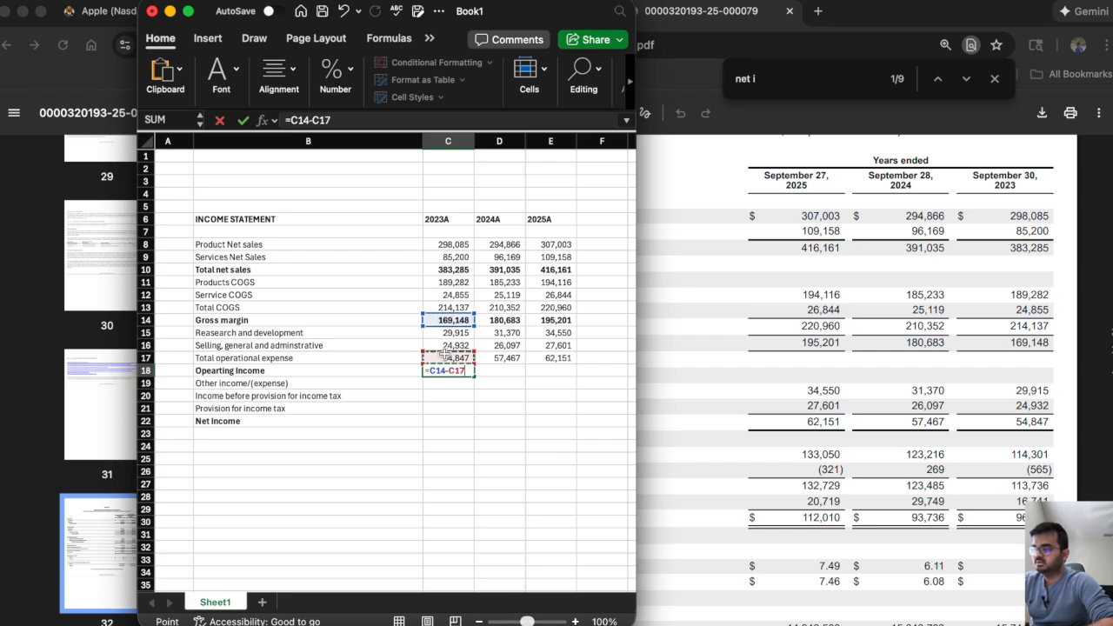
key(Return)
click(445, 368)
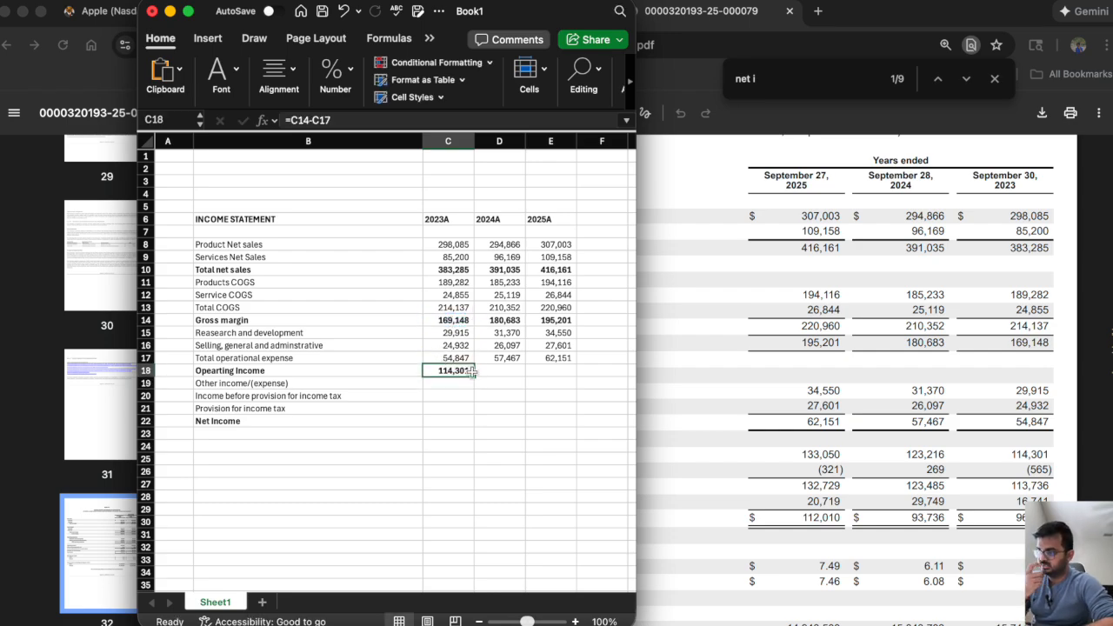
drag(475, 376, 568, 376)
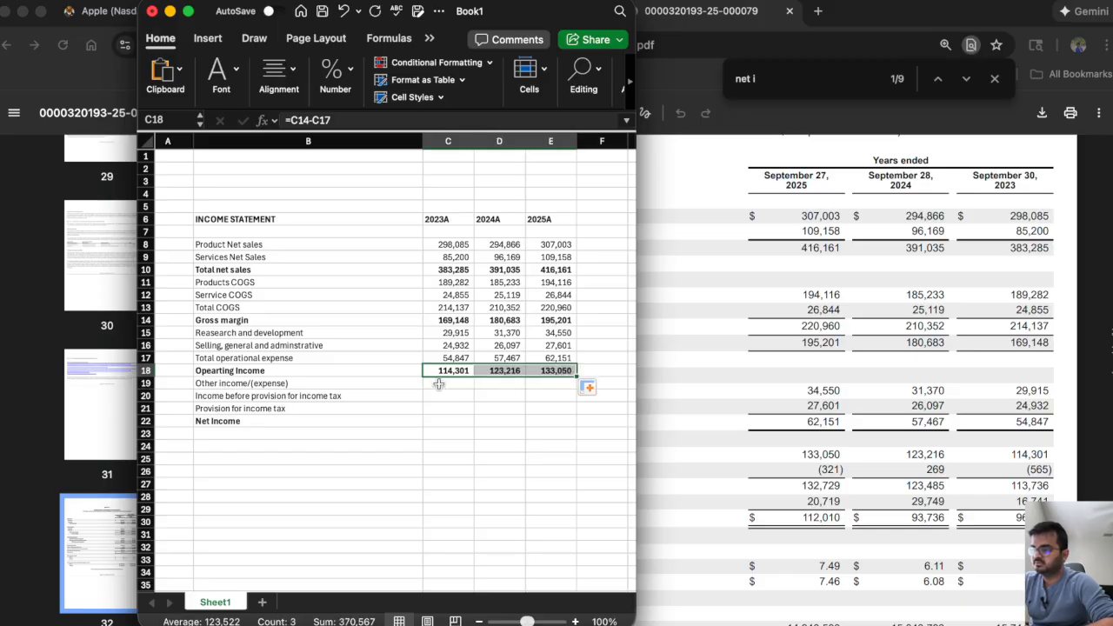
Switch to the 2025 10-K in the browser, examine the Other income/(expense), net line and search the filing for "other income".
click(439, 384)
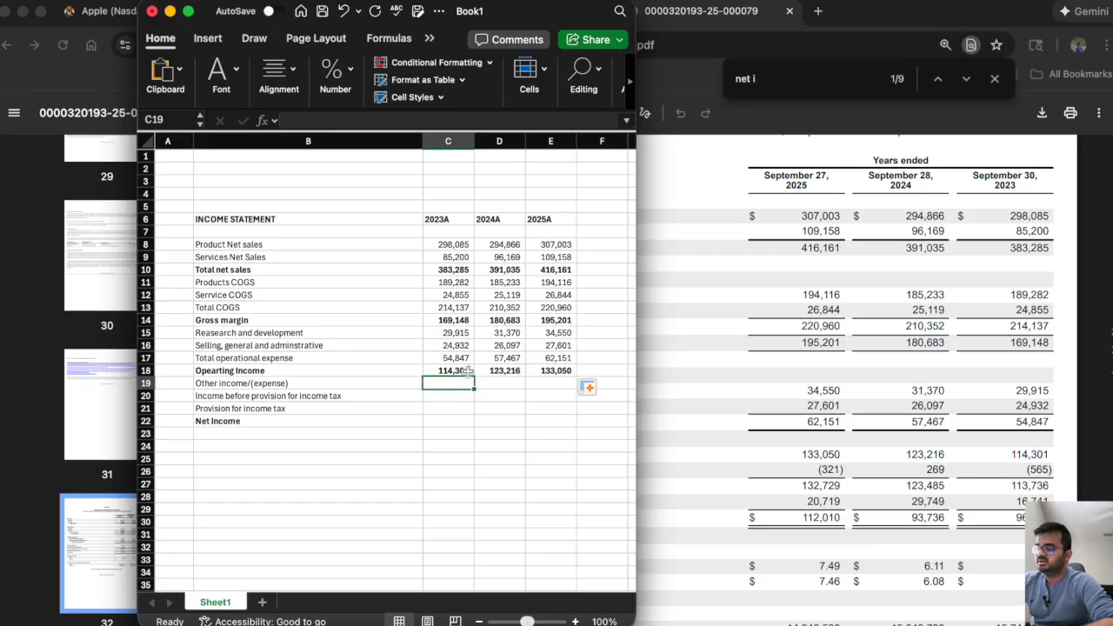
click(780, 405)
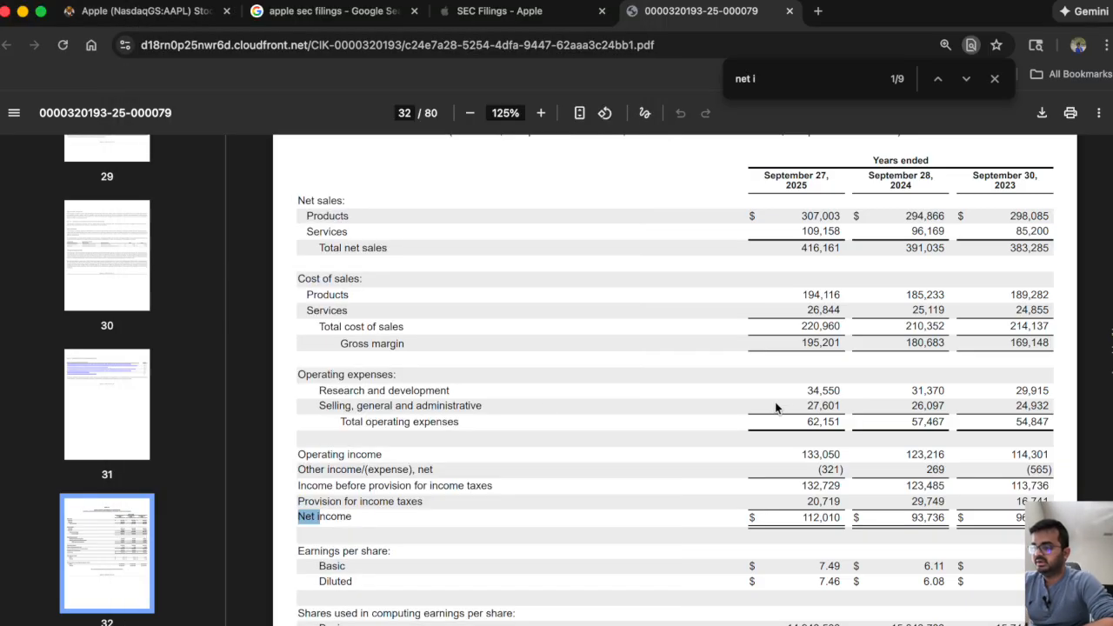
scroll(458, 428, down, 2)
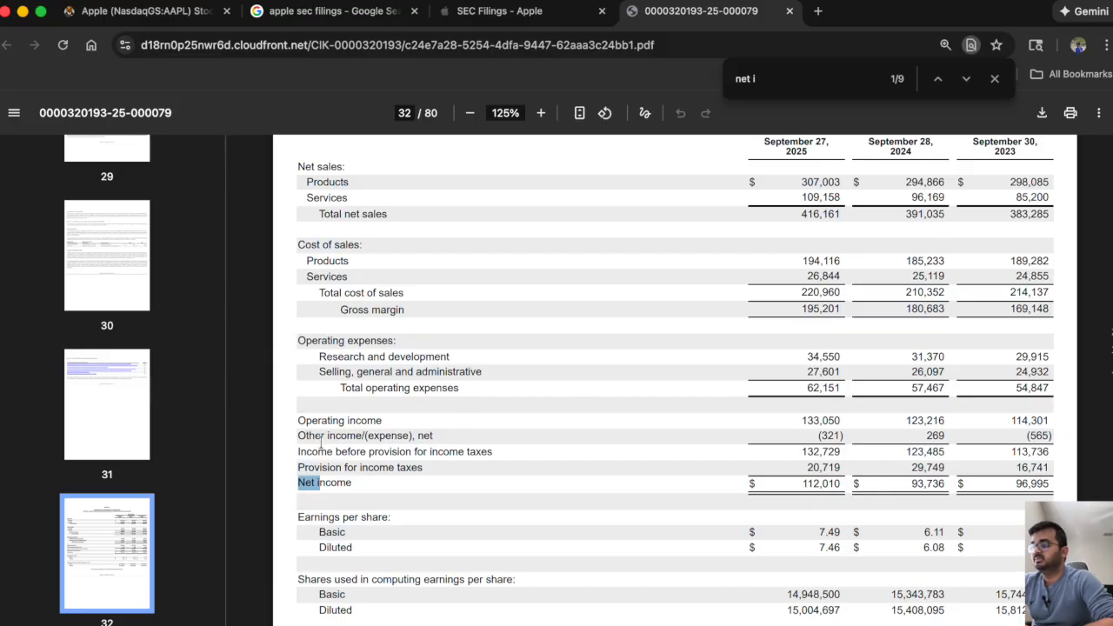
drag(306, 436, 420, 435)
click(521, 428)
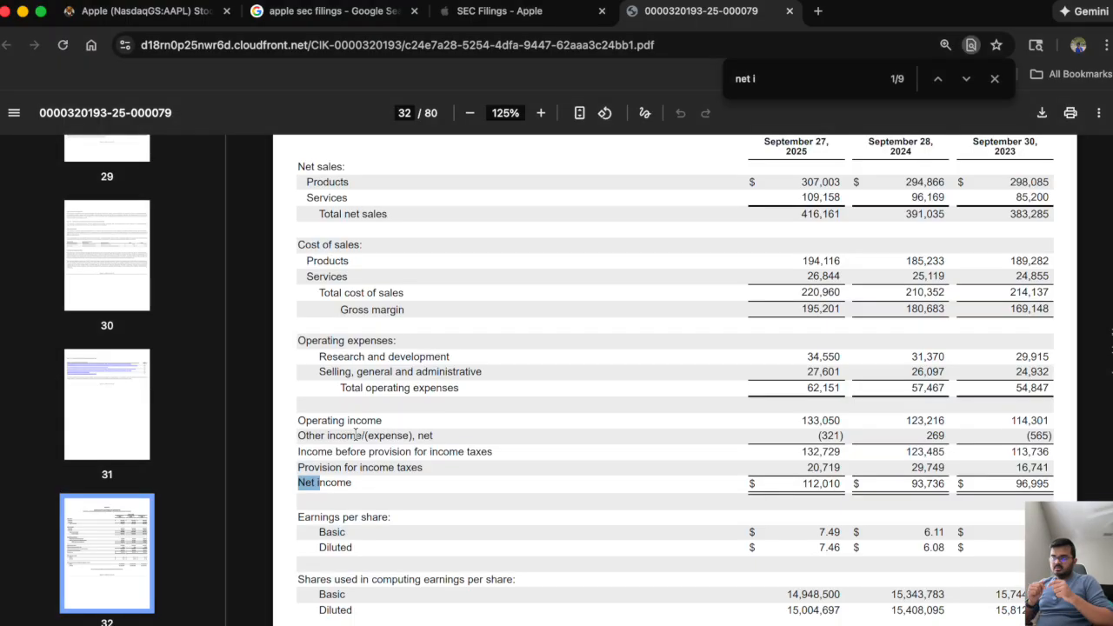
click(521, 11)
key(ctrl+Tab)
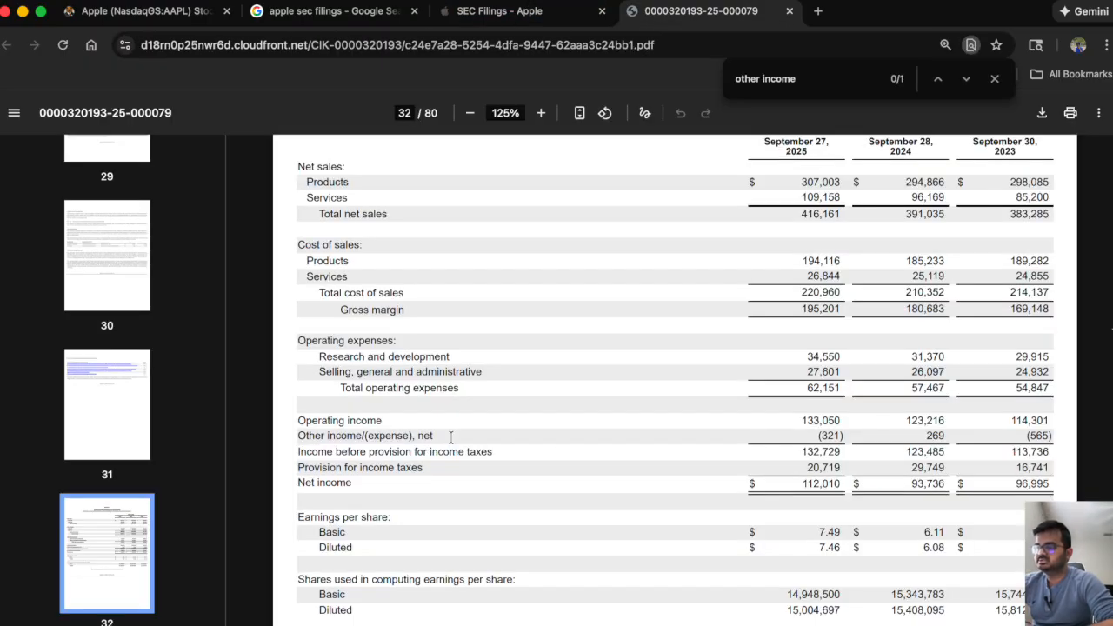
Filter Apple's SEC filings to 2023 and open the PDF of the 10-K annual report dated Nov 03, 2023.
click(509, 15)
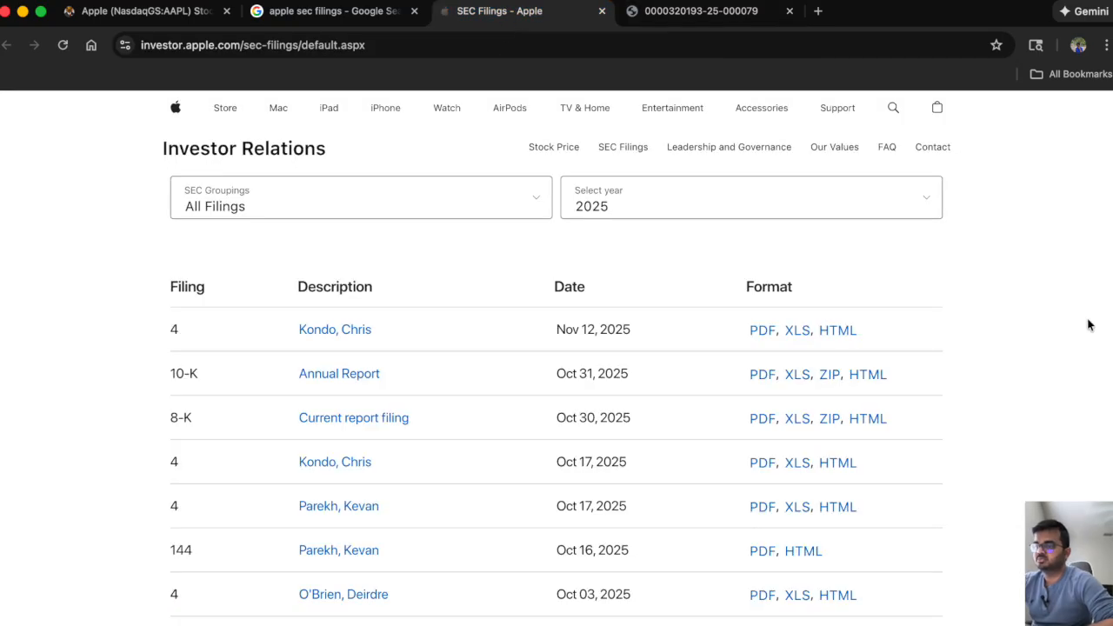
click(793, 216)
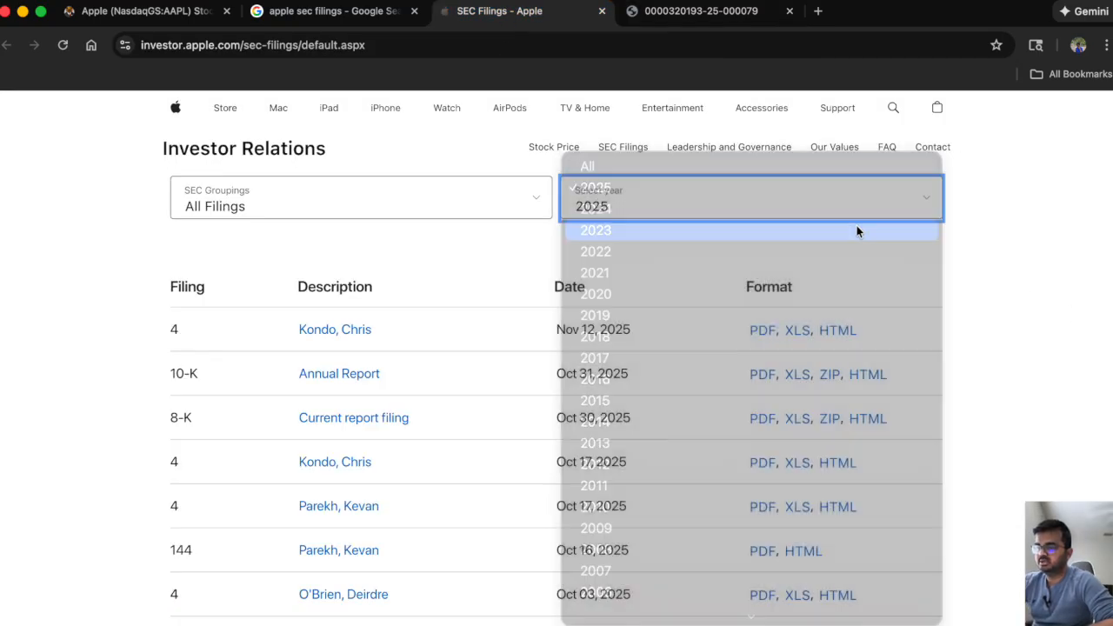
click(766, 231)
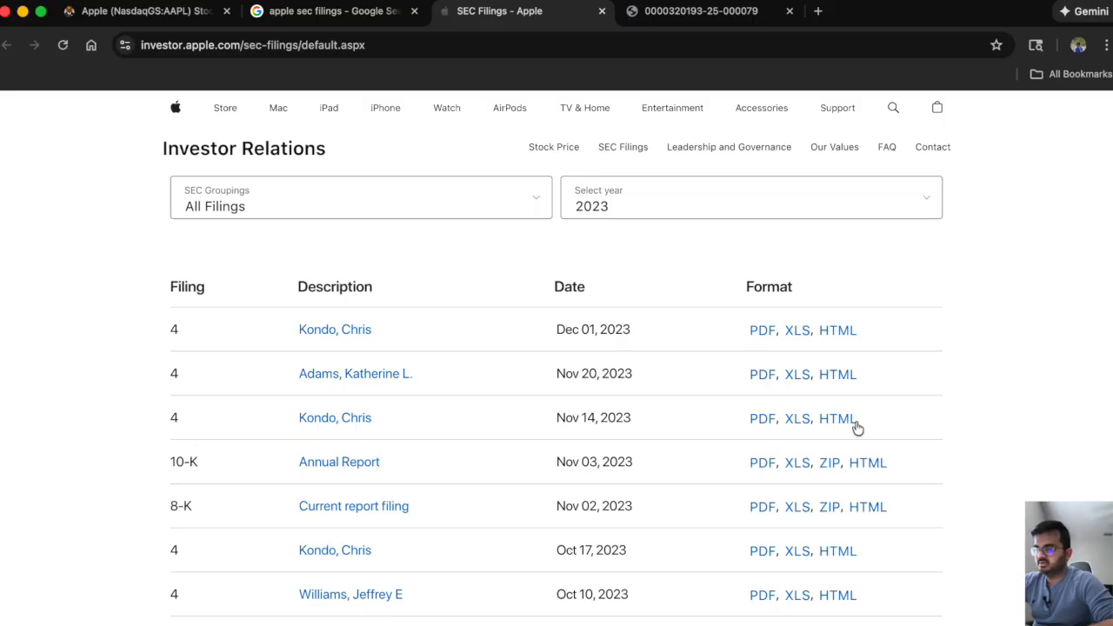
super+click(764, 462)
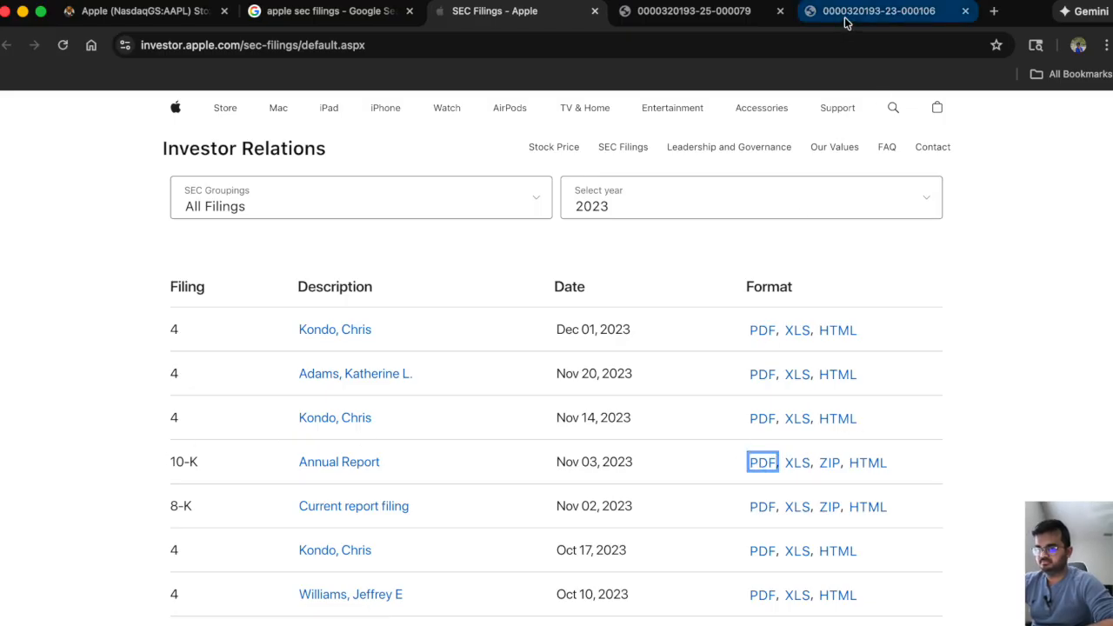
click(845, 23)
Search the 2023 10-K for "other inco" and examine the 2023 and 2022 other income/(expense) figures in the statement of operations.
key(super+f)
text(othe)
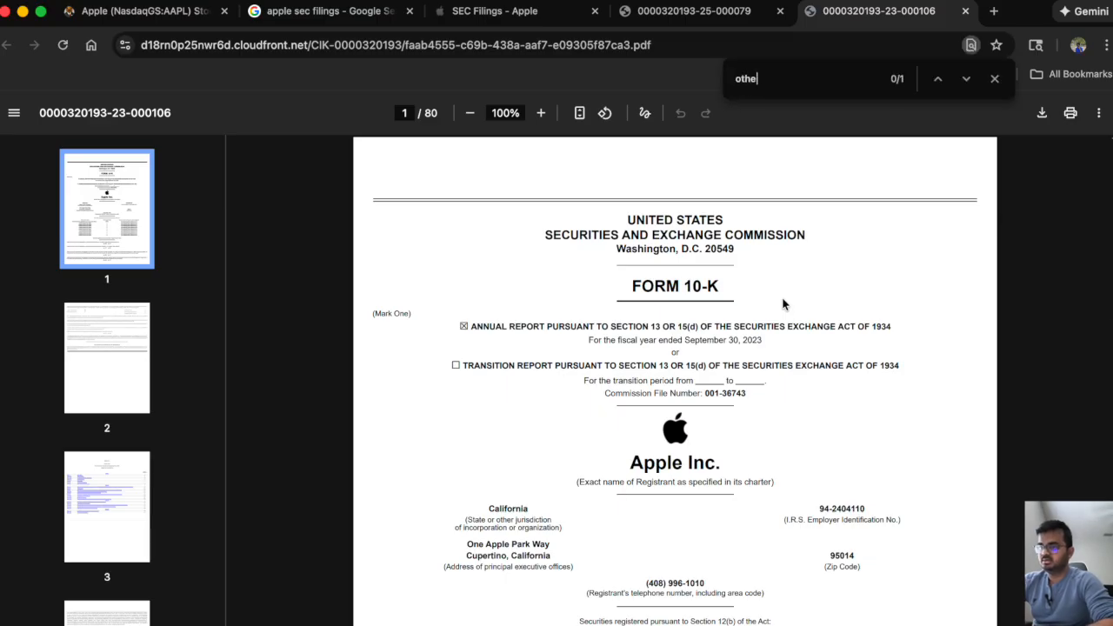
text(r inco)
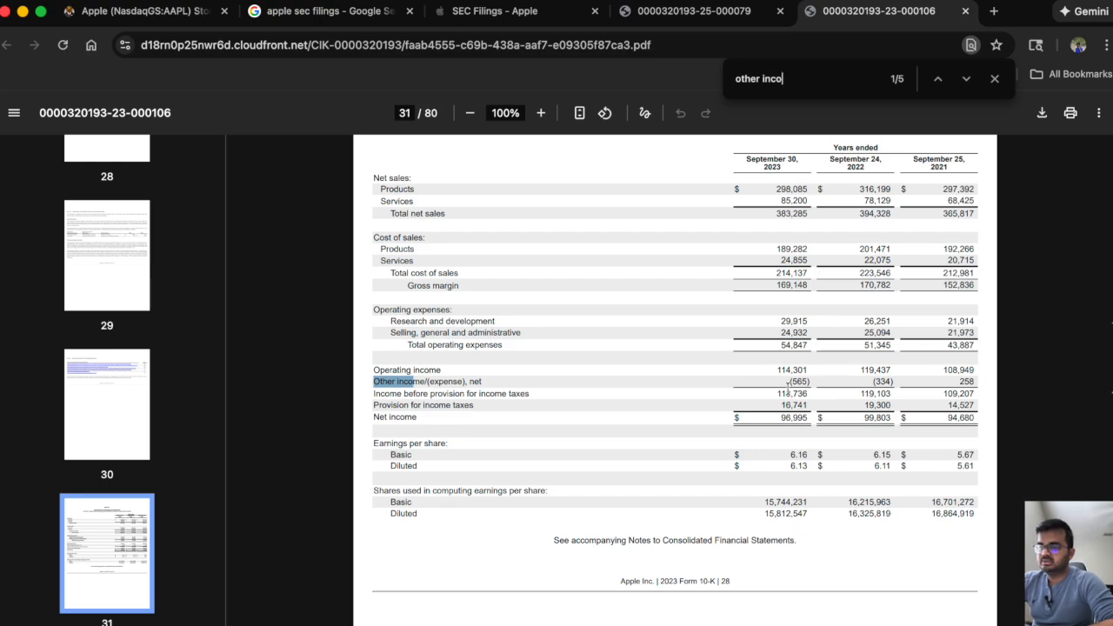
drag(788, 382, 811, 380)
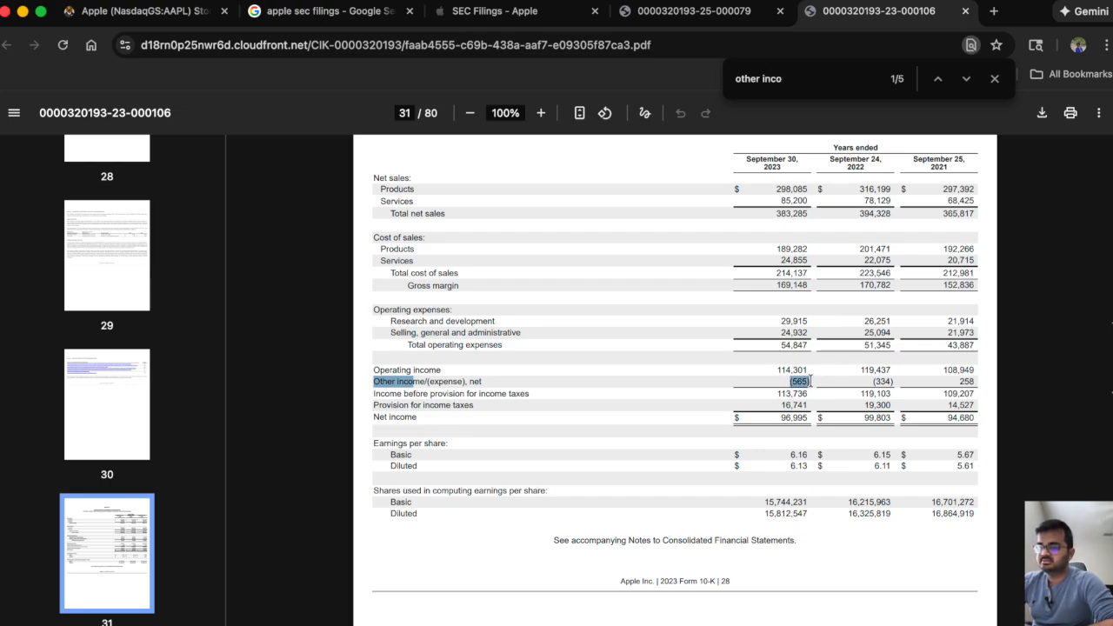
drag(867, 384, 895, 381)
click(895, 380)
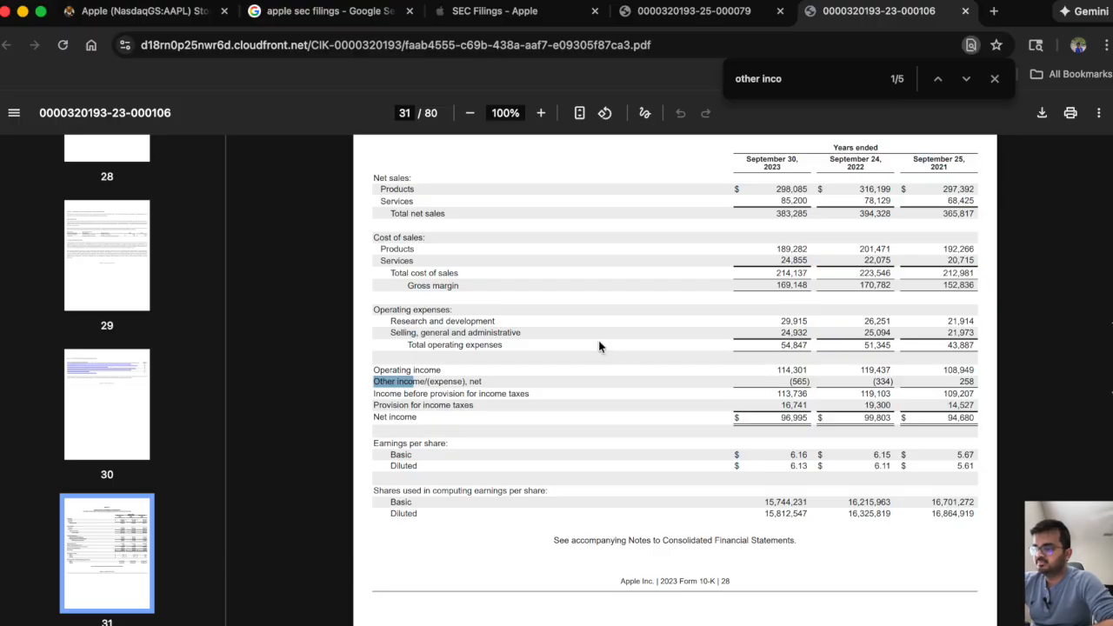
Go to the next "other inco" match and examine the interest and dividend income line in the Other Income/(Expense), Net breakdown.
click(797, 78)
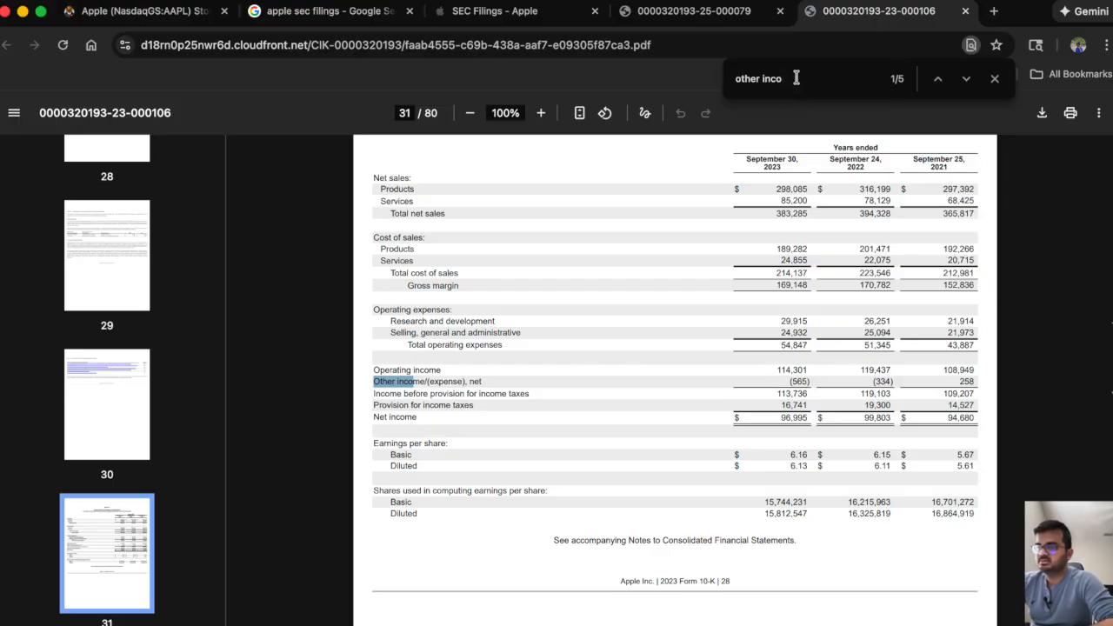
click(965, 78)
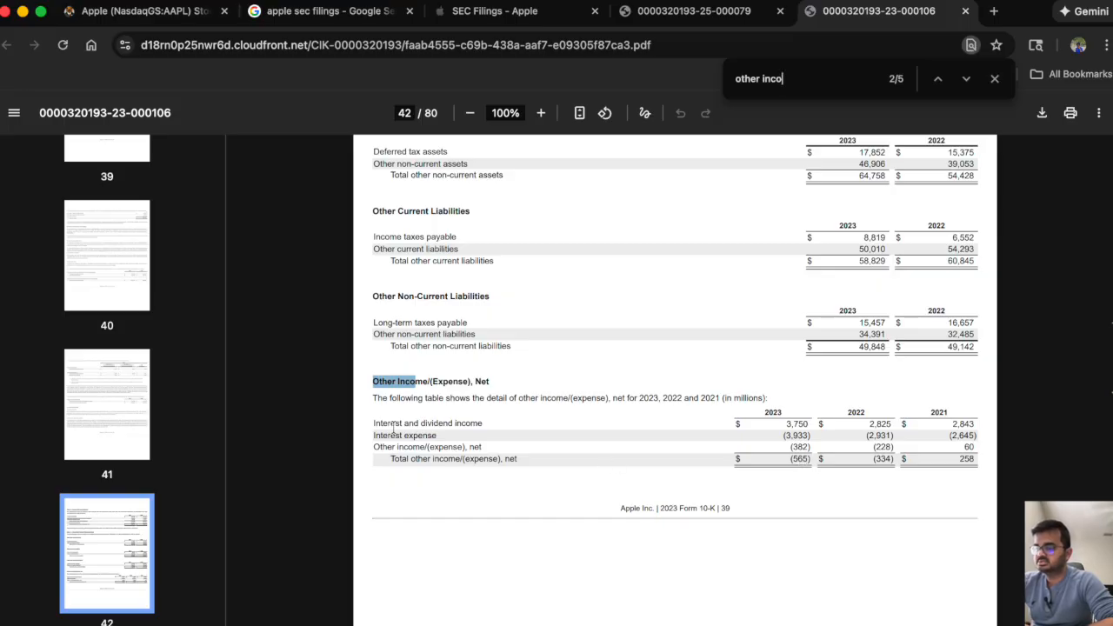
drag(383, 423, 783, 426)
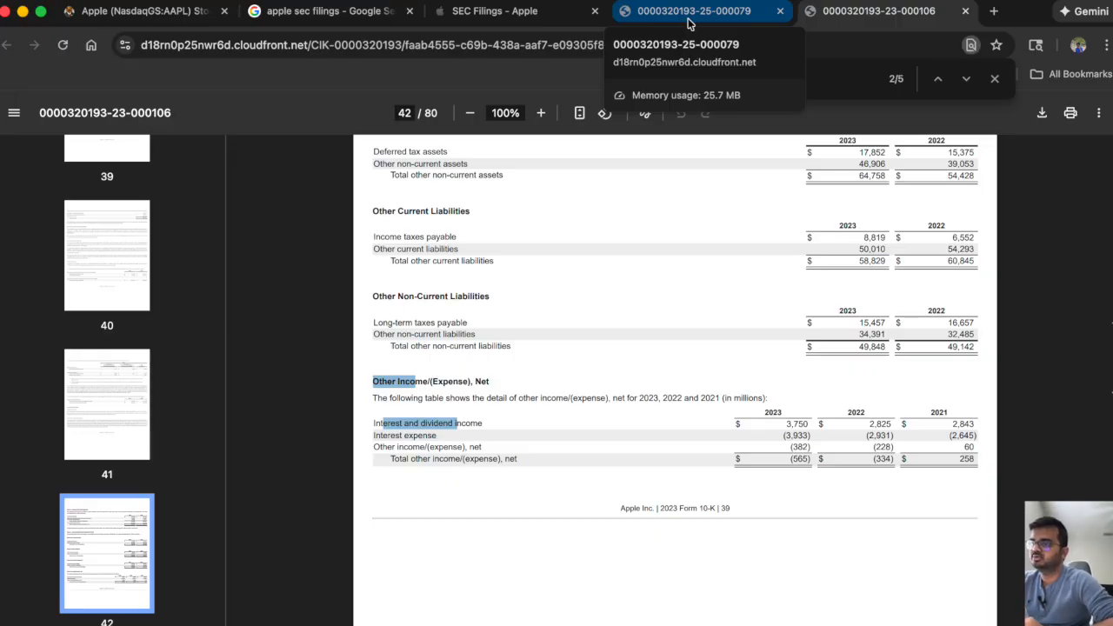
Return to the 2025 10-K's Other income/(expense), net line, switch to Excel and enter -565 for 2023A in C19.
click(522, 12)
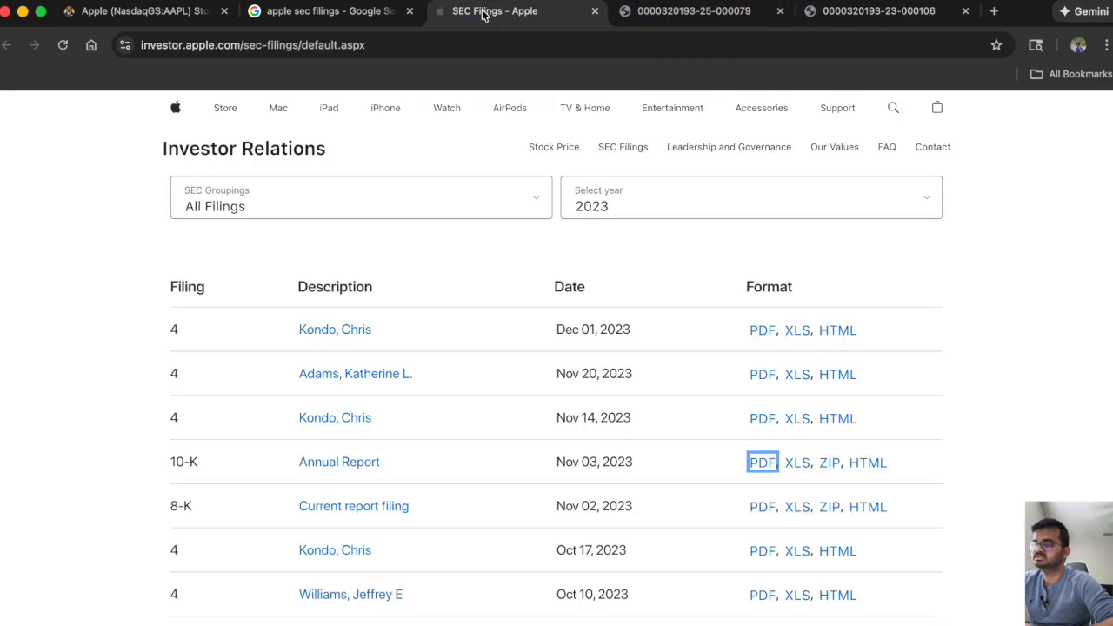
click(818, 614)
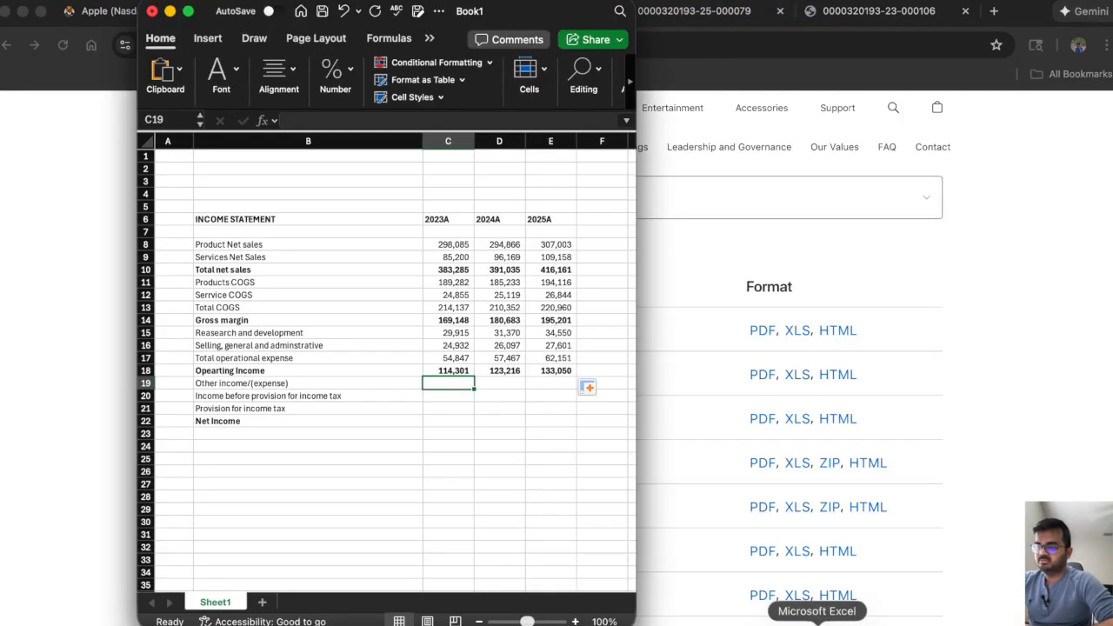
click(705, 11)
scroll(619, 296, up, 1)
scroll(619, 296, down, 1)
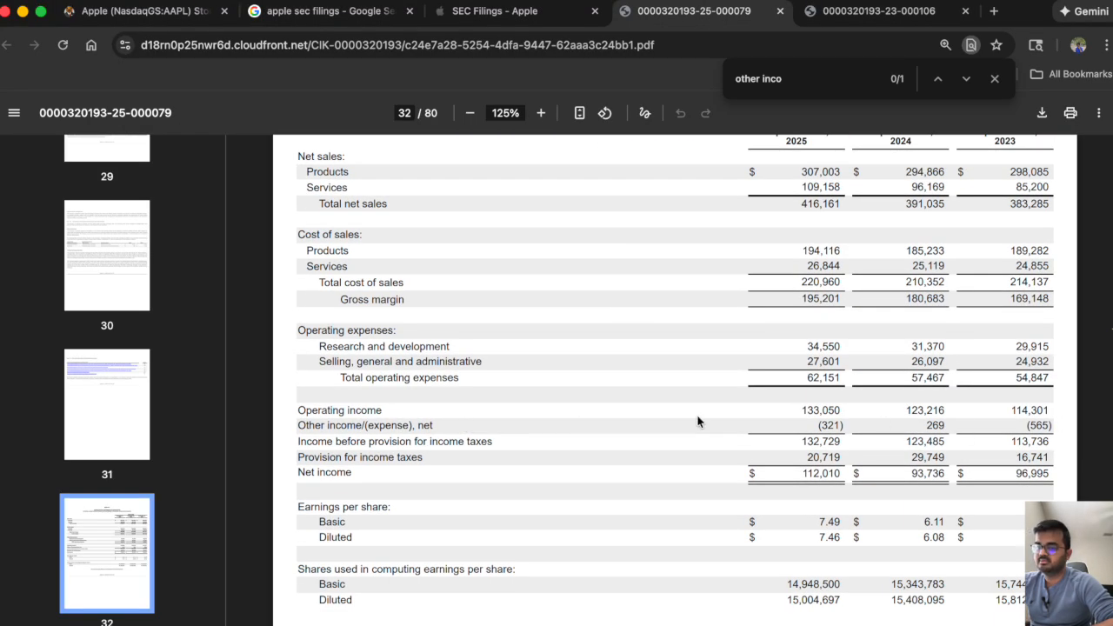
key(super+Tab)
text(-565)
key(Tab)
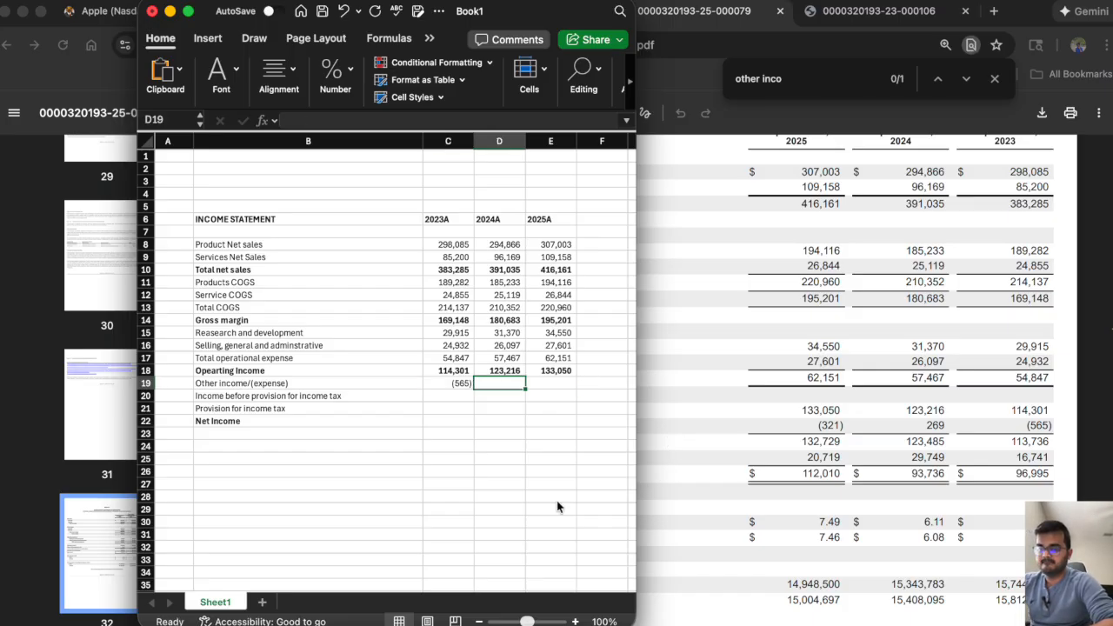
Enter other income/(expense) of 269 for 2024A in D19 and -321 for 2025A in E19.
text(269)
key(Tab)
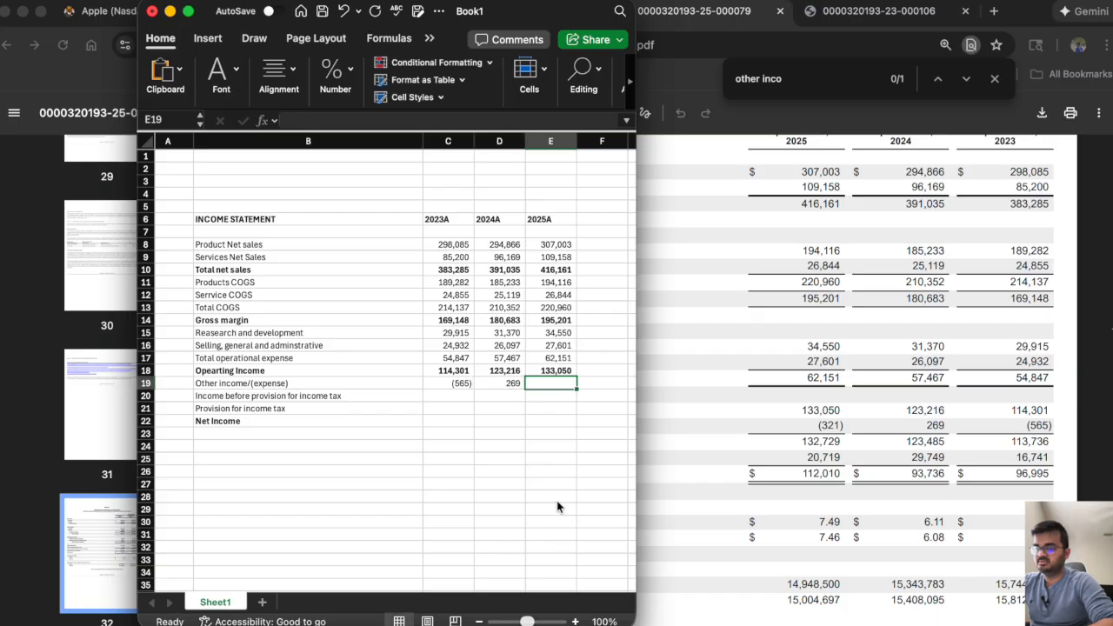
text(-321)
key(Return)
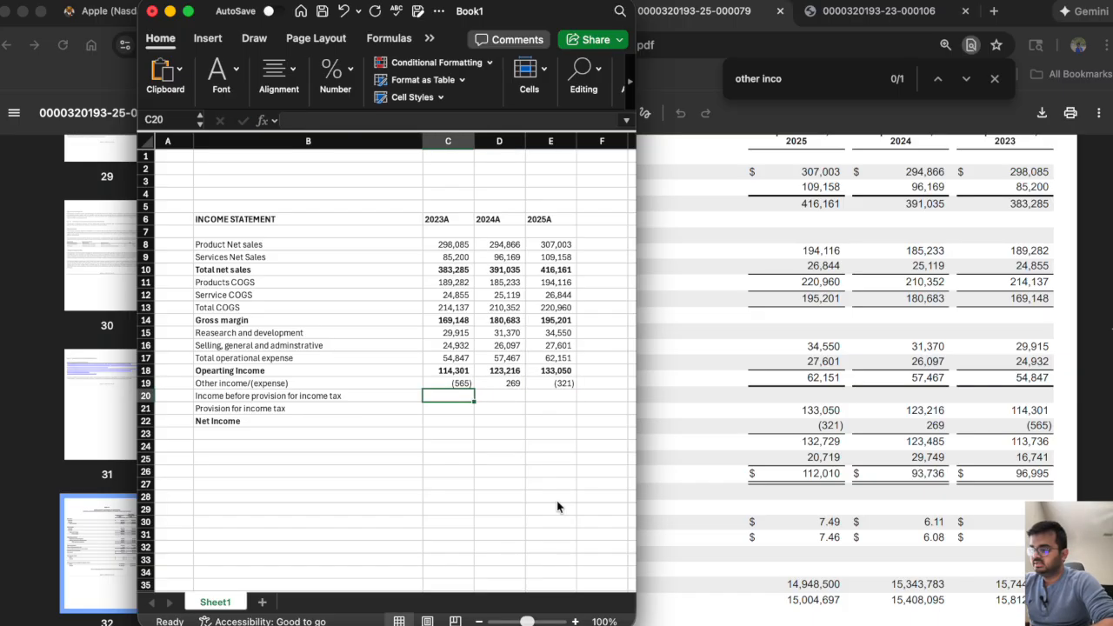
Calculate income before provision for income tax in C20 as =C18+C19 and fill the formula across to 2025A in E20.
text(=)
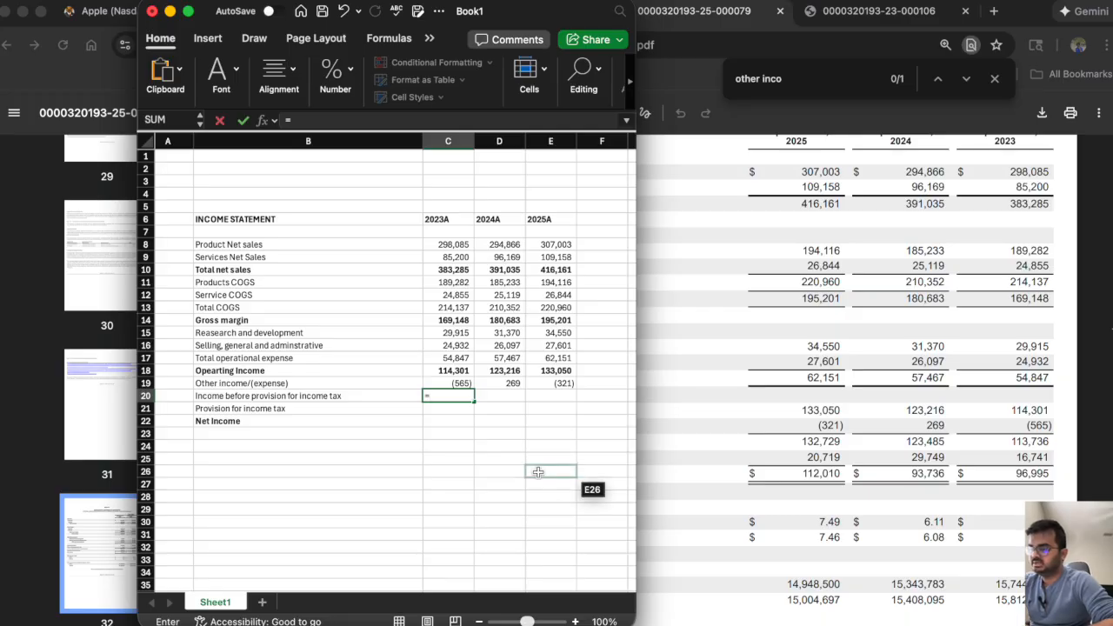
click(446, 358)
click(443, 370)
text(+)
click(433, 384)
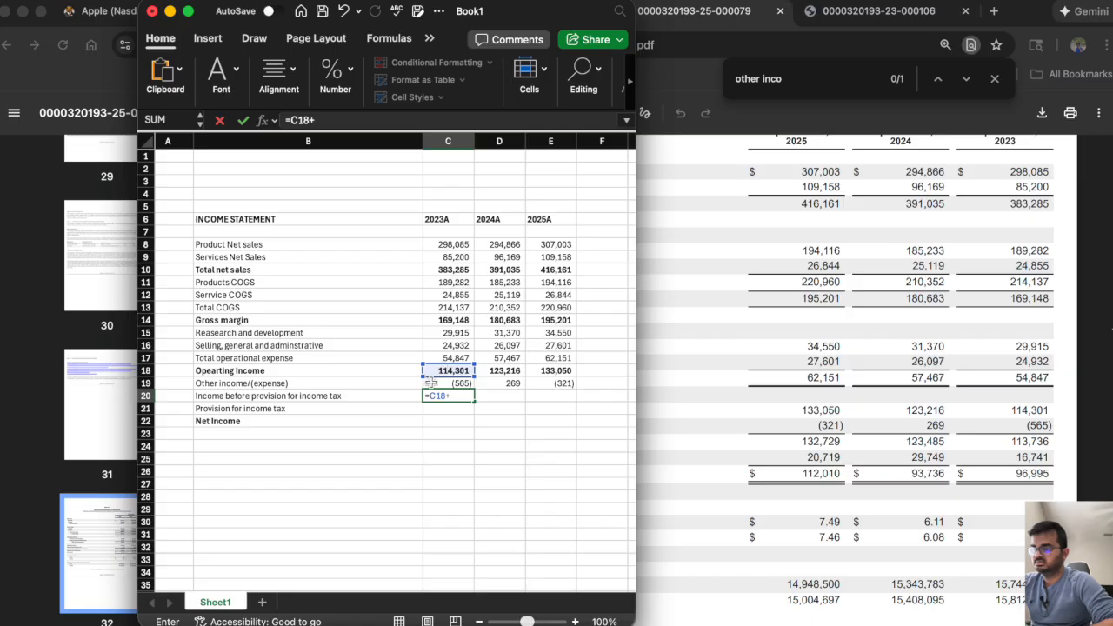
key(Return)
click(444, 396)
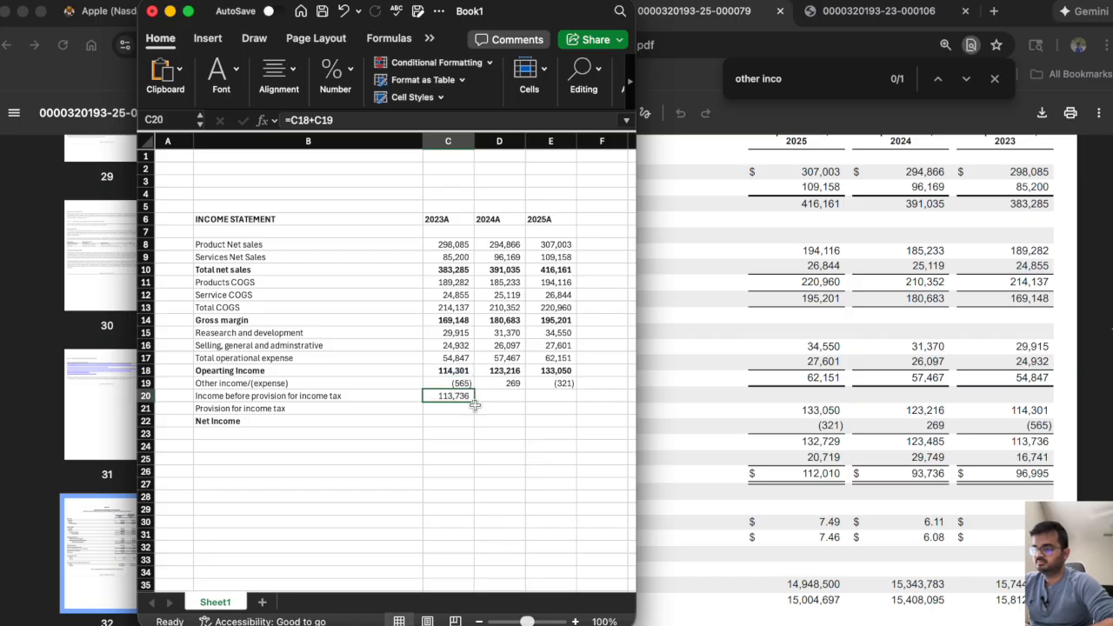
drag(480, 407, 564, 404)
click(454, 395)
drag(474, 401, 564, 406)
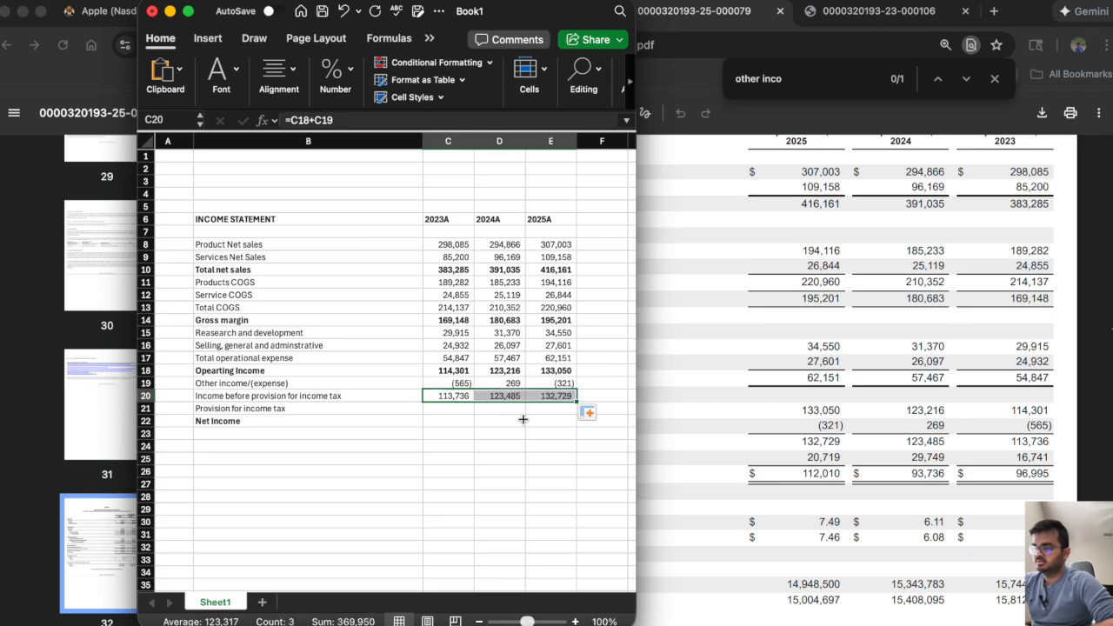
Enter the provision for income tax in row 21: 16,741 for 2023A, 29,749 for 2024A and 20,719 for 2025A.
click(445, 409)
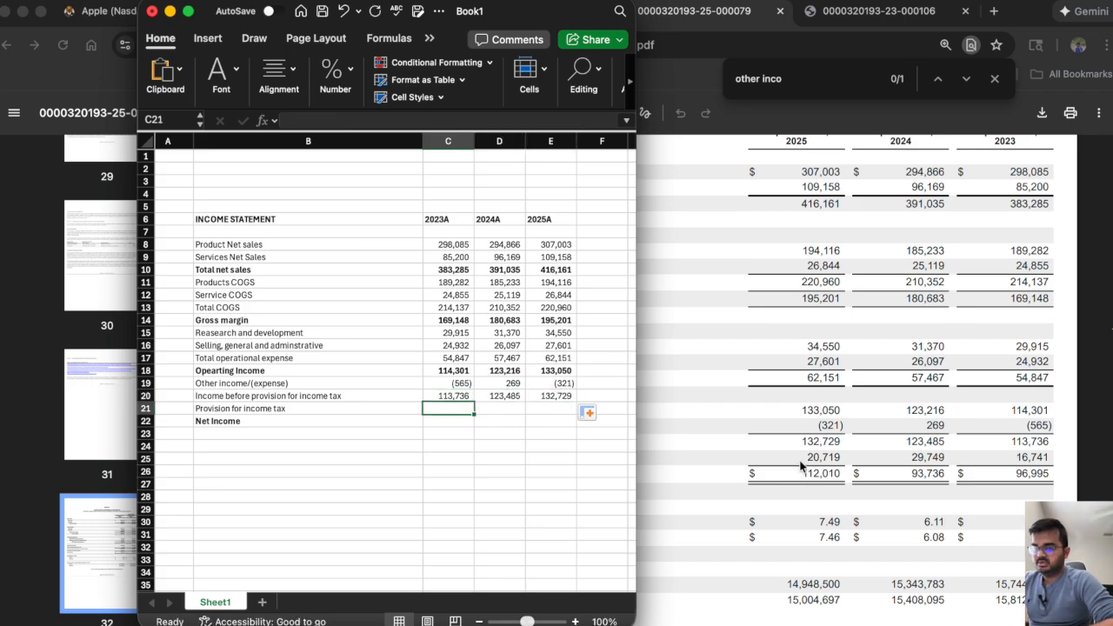
scroll(1028, 231, up, 1)
scroll(1022, 252, up, 1)
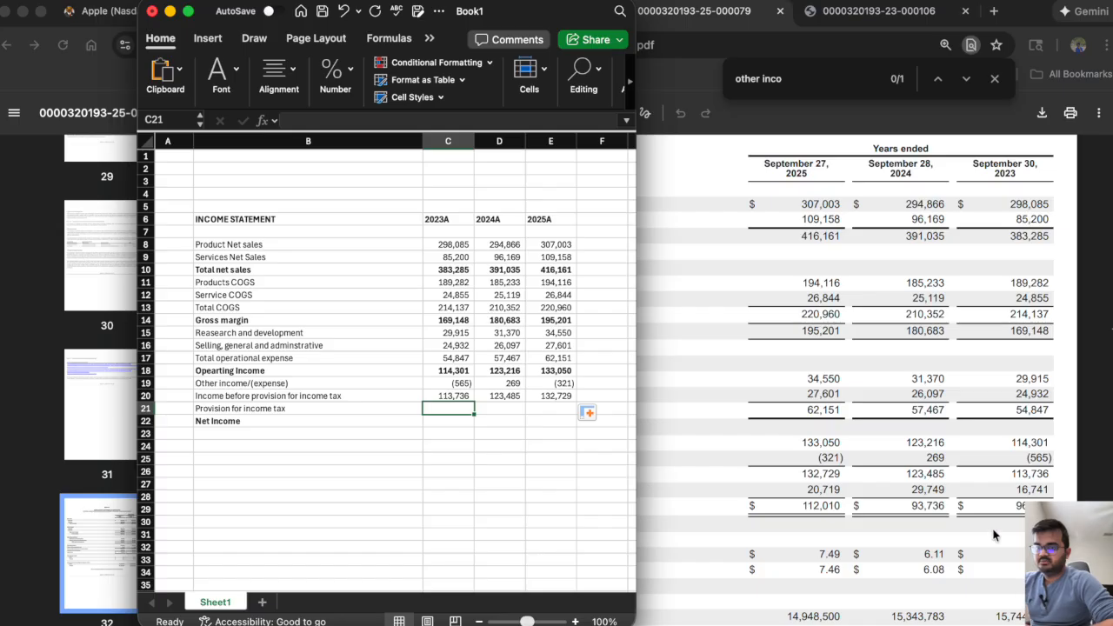
text(16)
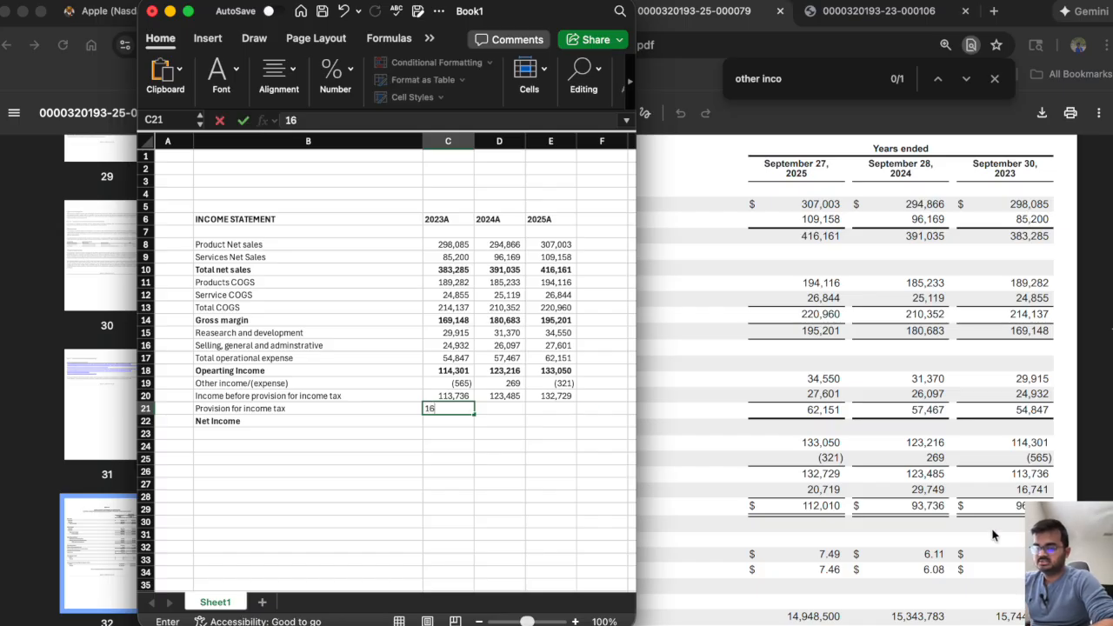
text(,741)
key(Tab)
text(29)
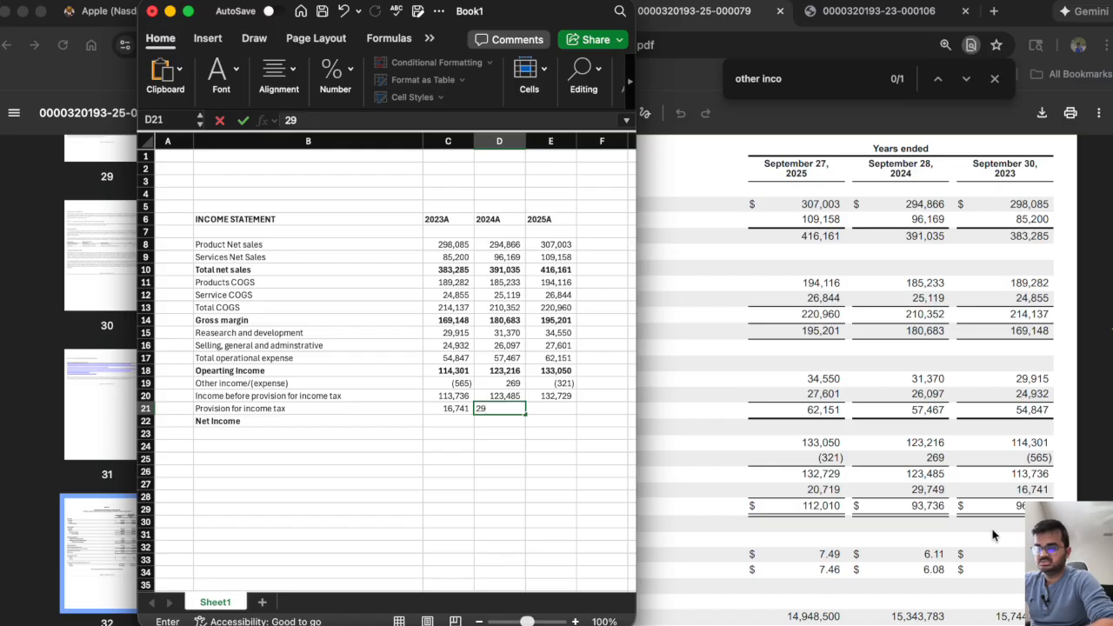
text(,749)
key(Tab)
text(20719)
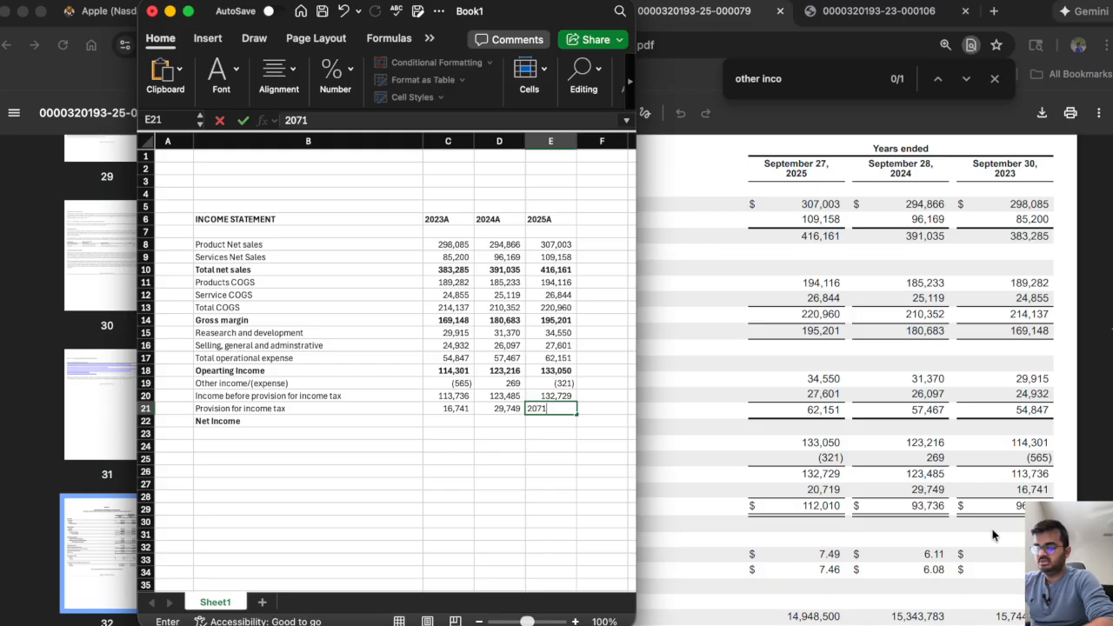
key(Return)
Calculate net income in C22 as =C20-C21 and fill the formula across to 2025A in E22.
text(=)
click(446, 395)
text(-)
click(433, 408)
key(Return)
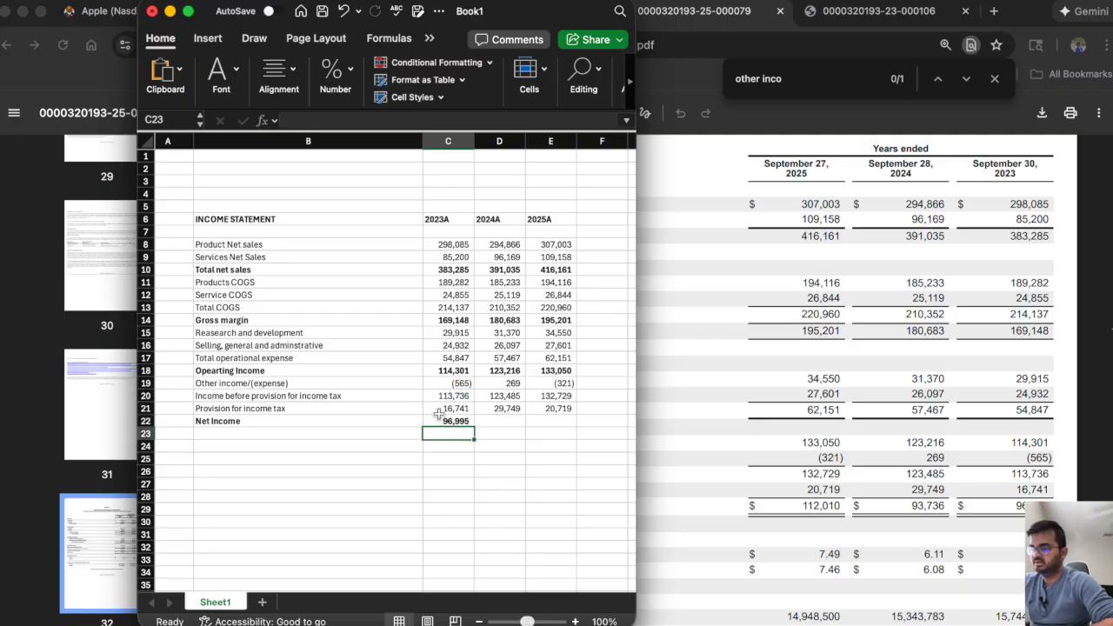
click(450, 422)
drag(468, 424, 556, 427)
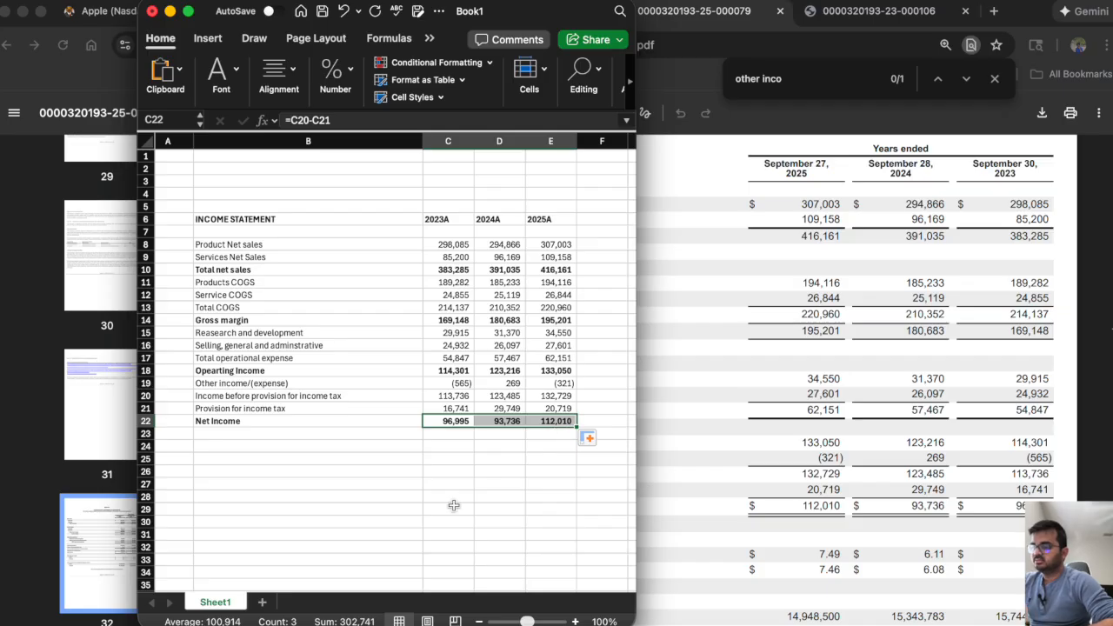
key(Down)
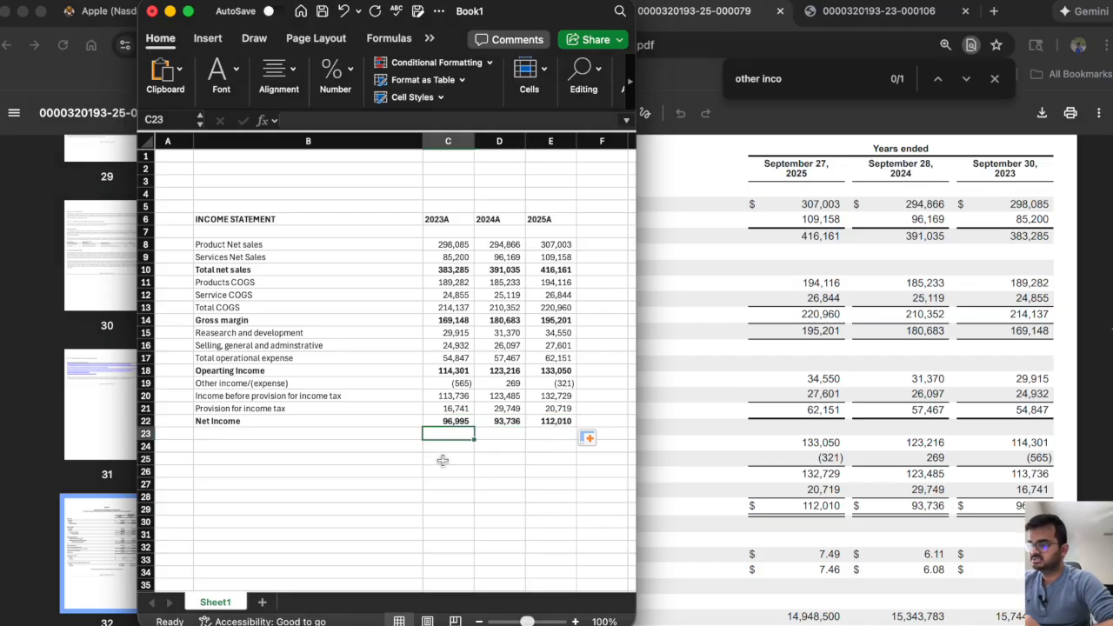
Save the workbook as "Apple FSM 1" in Excel Workbook (.xlsx) format in the Apple folder.
key(super+s)
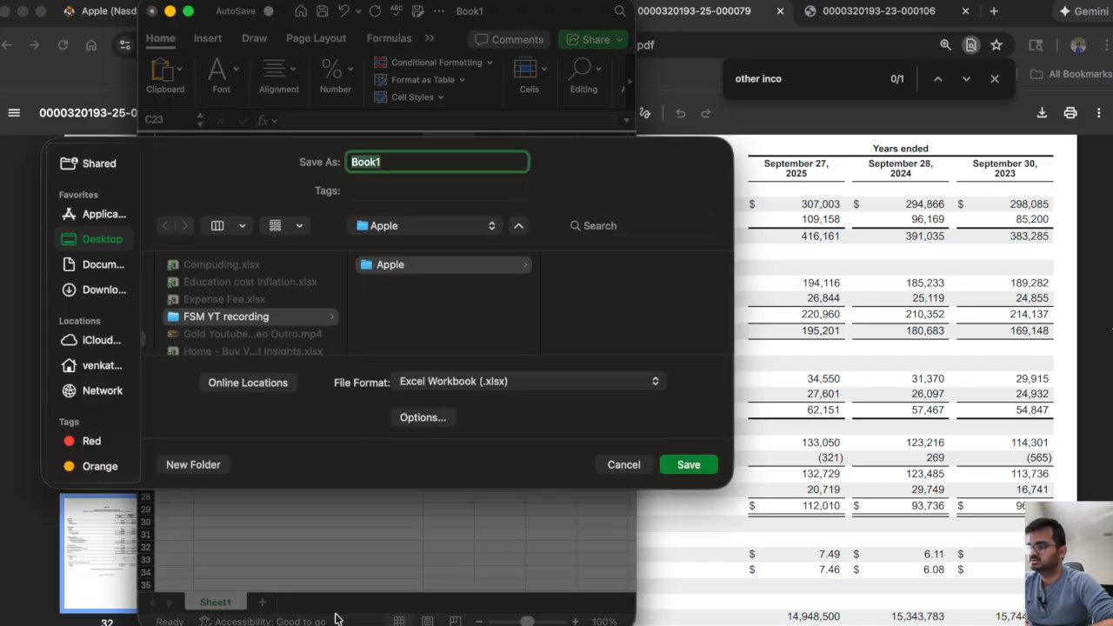
text(Apple )
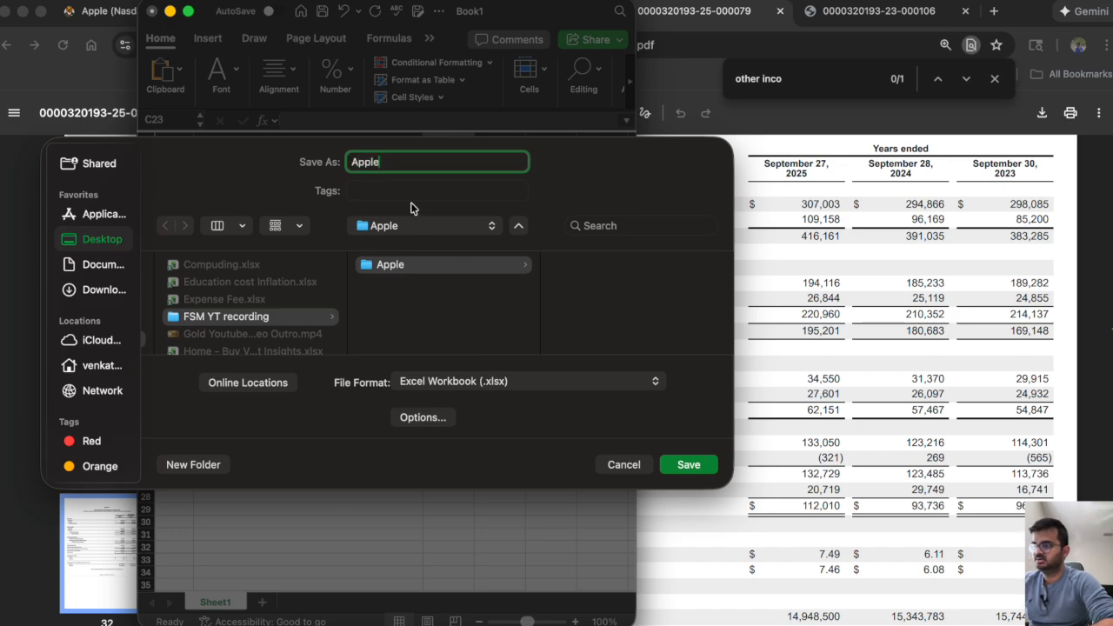
text(FSM )
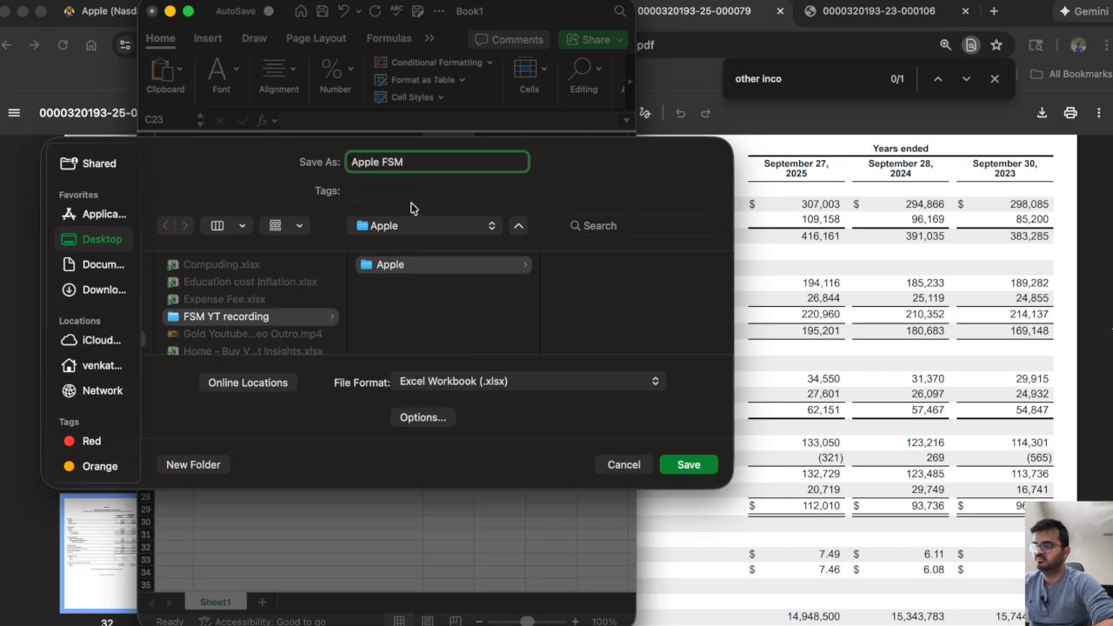
text(1)
key(Return)
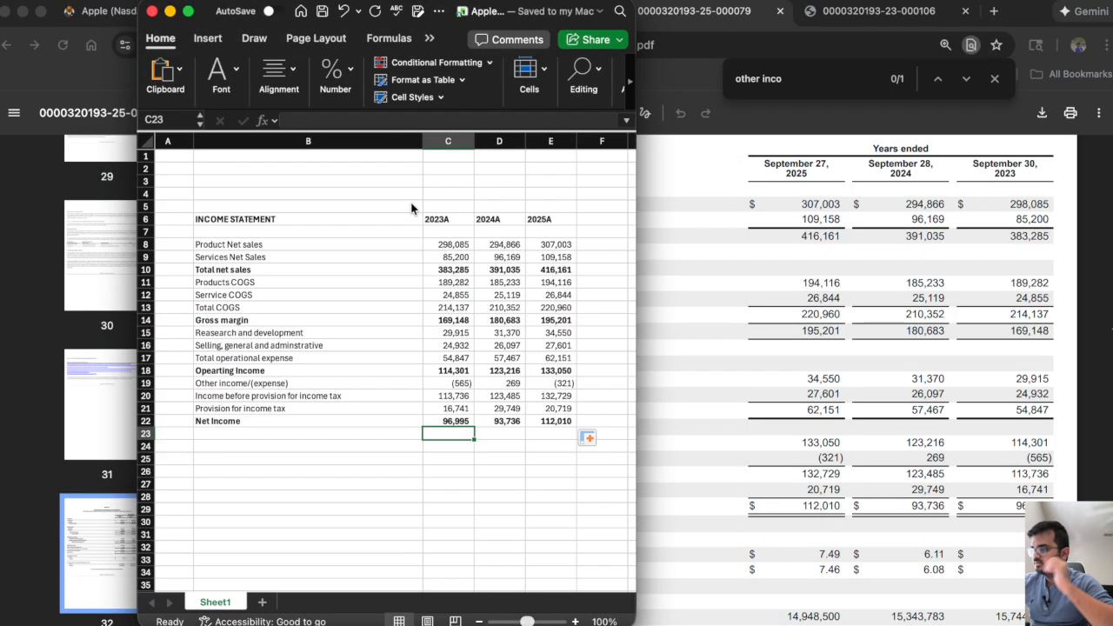
Widen the workbook window so that the sheet shows columns up to H.
click(425, 346)
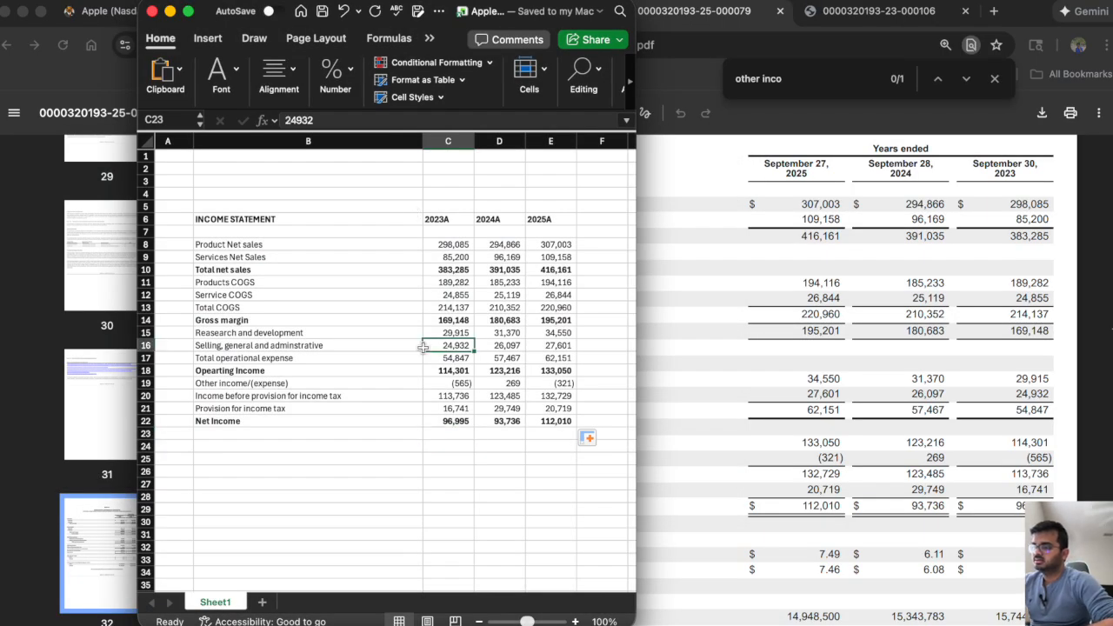
click(320, 381)
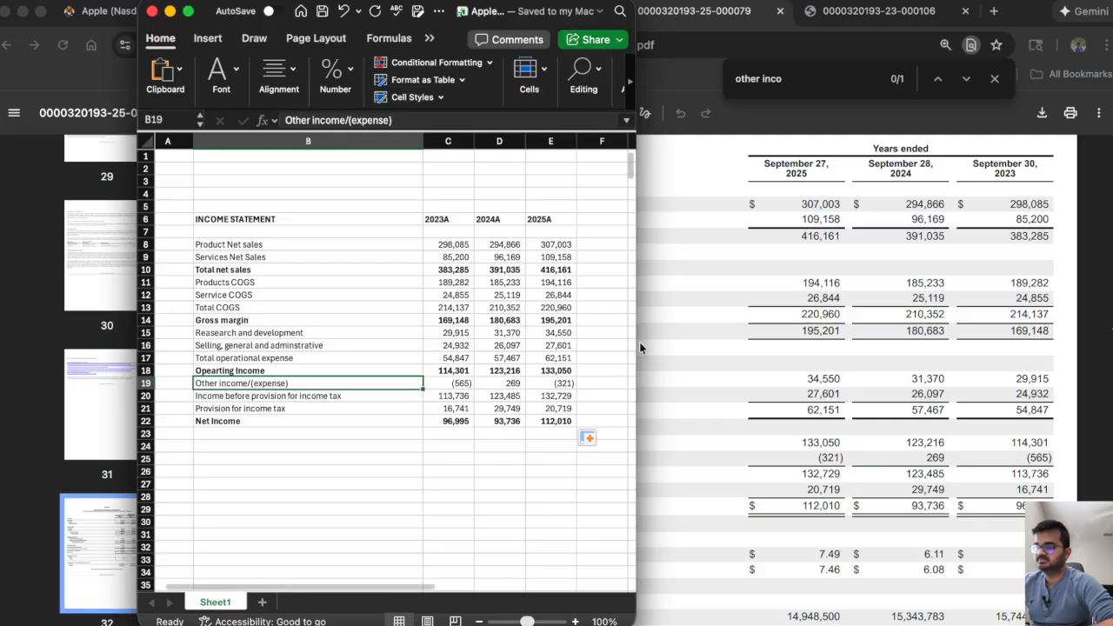
drag(695, 341, 728, 339)
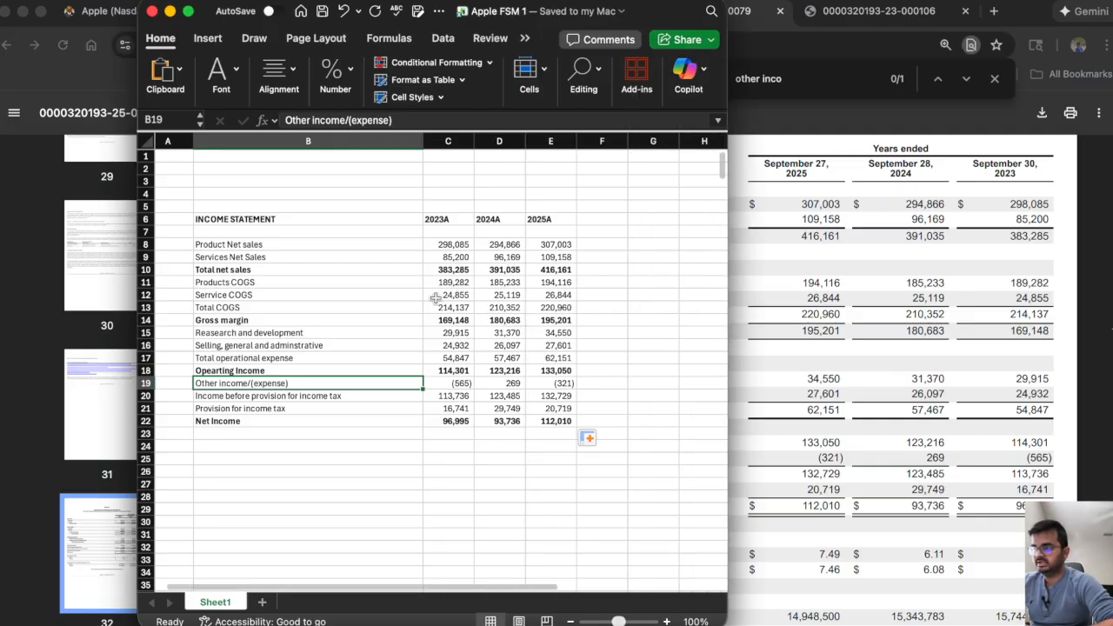
Add the label "Revenue Growth" in B25 below the income statement.
scroll(435, 298, down, 1)
scroll(435, 298, right, 1)
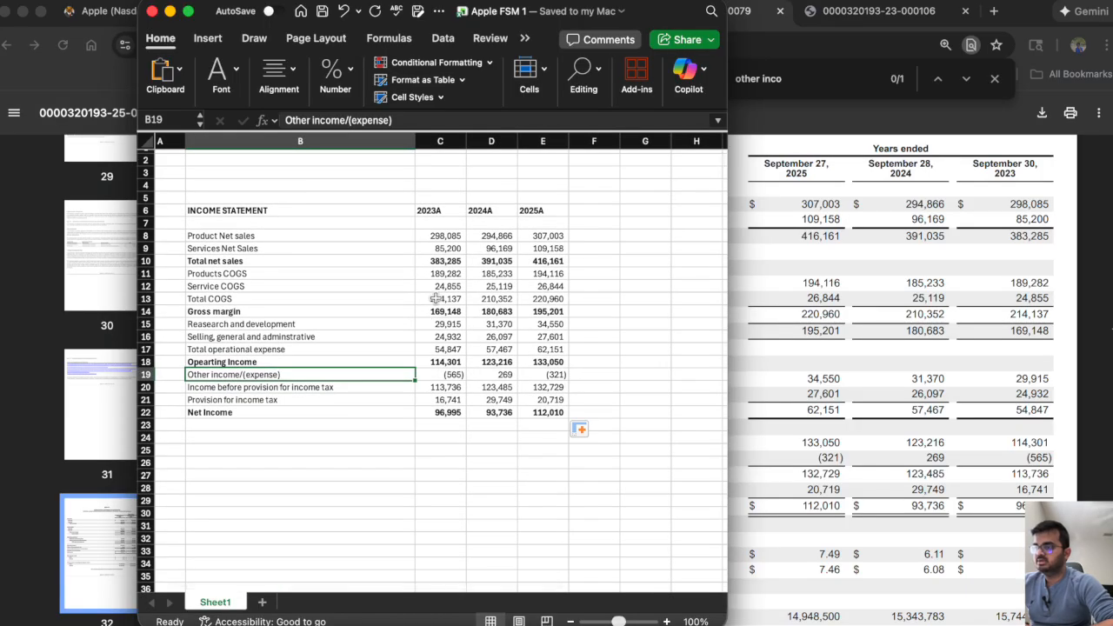
scroll(435, 298, down, 3)
scroll(435, 298, left, 1)
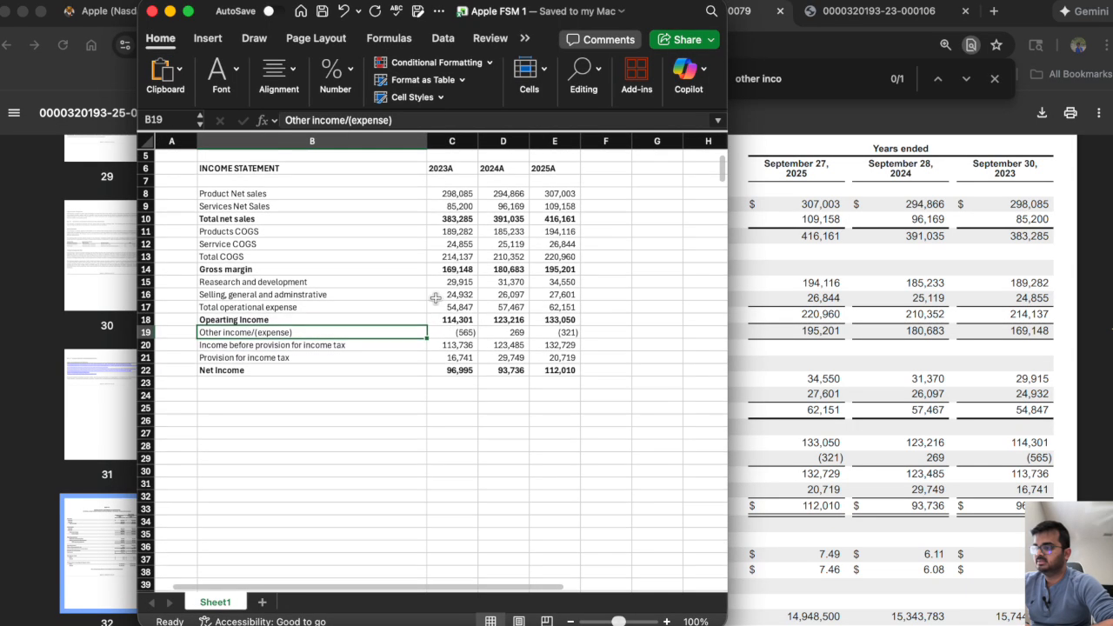
click(274, 407)
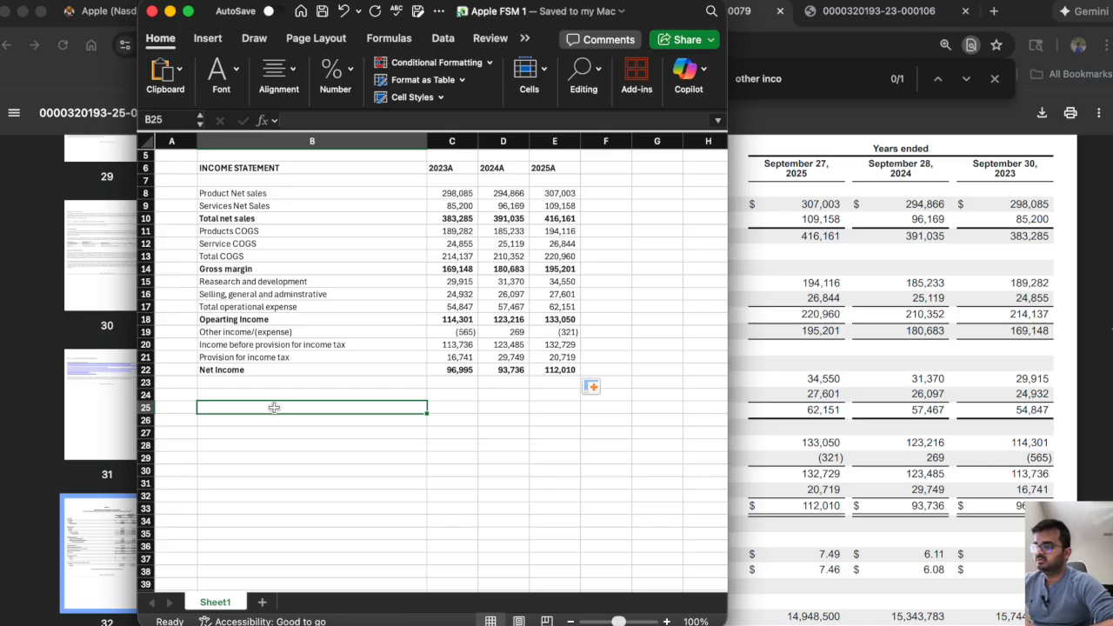
text(Rev)
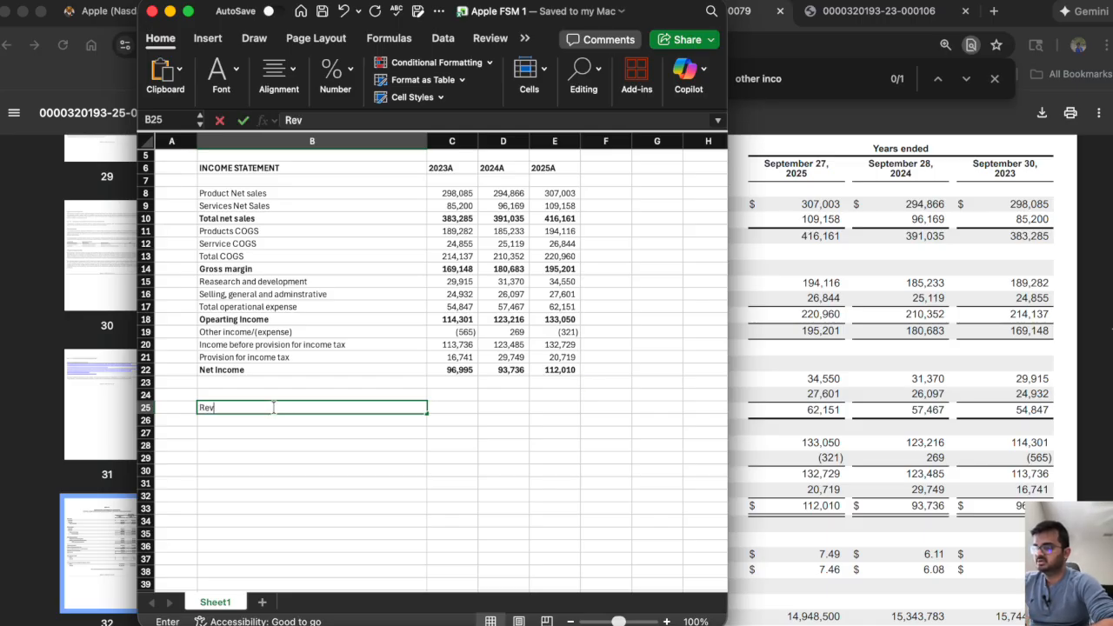
text(enue Growth)
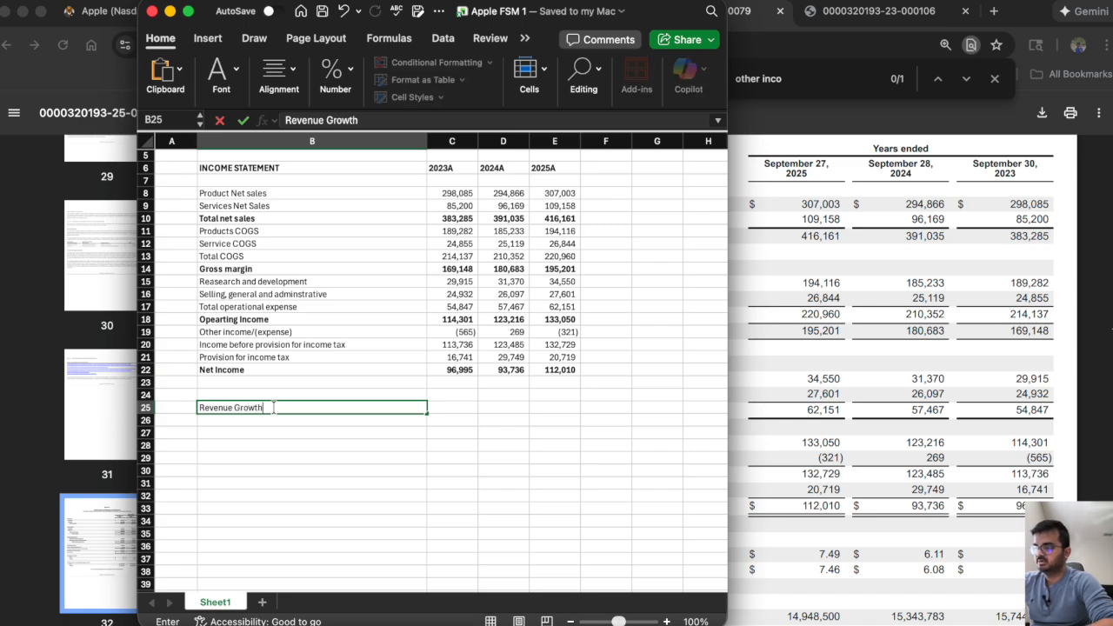
key(Return)
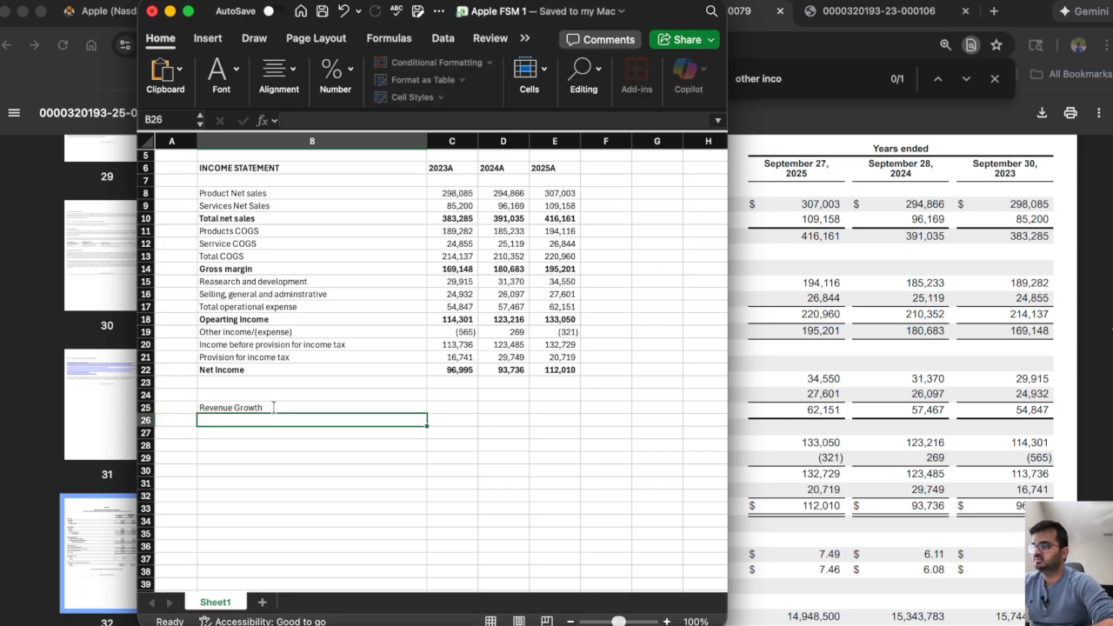
Add the label "Product's Revenue contribution" in B26 under the revenue growth label.
drag(456, 218, 523, 219)
click(567, 218)
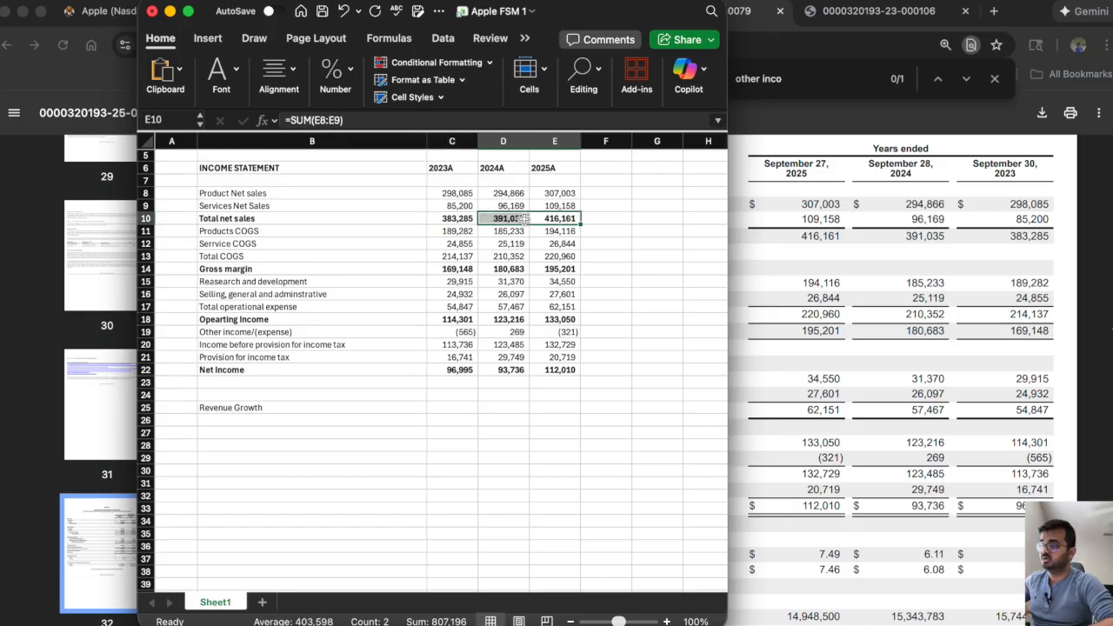
click(241, 420)
text(Gr)
key(BackSpace)
key(BackSpace)
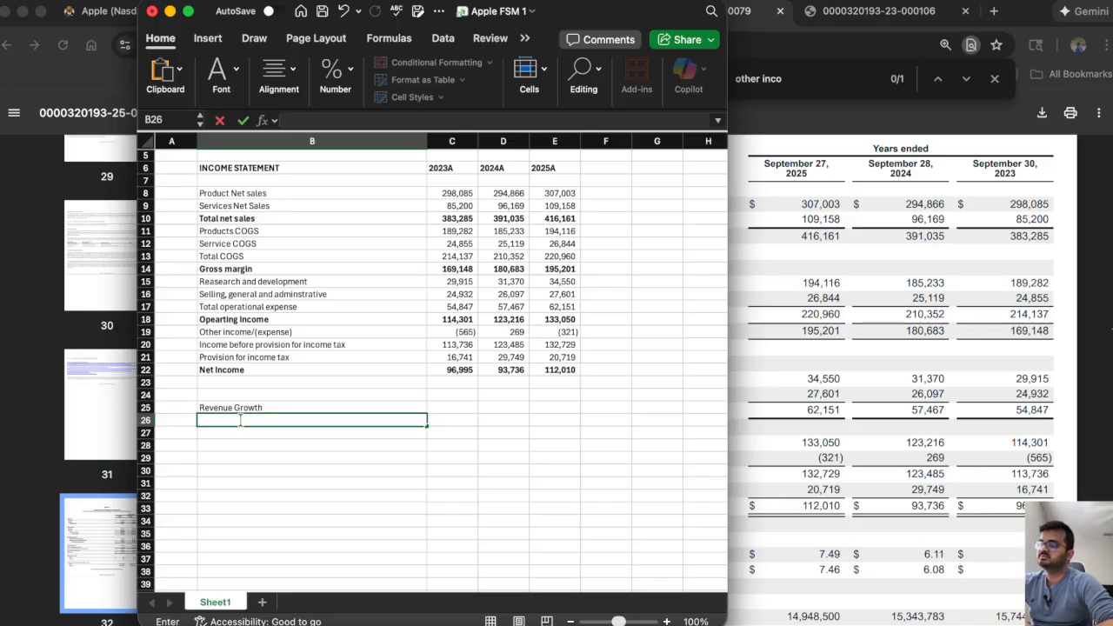
text(Product)
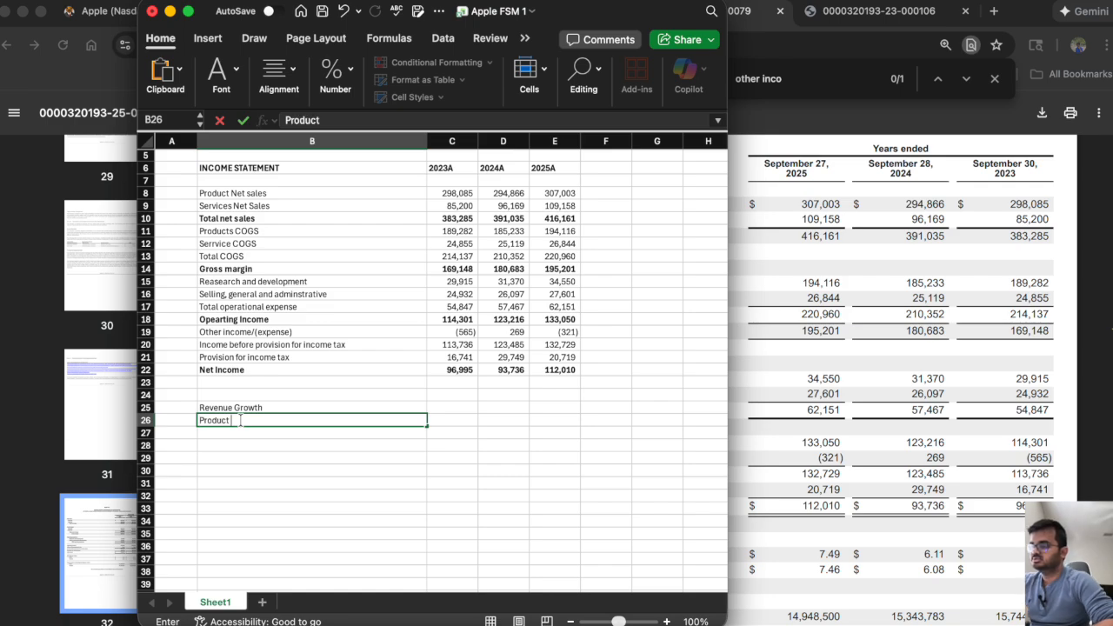
text('s)
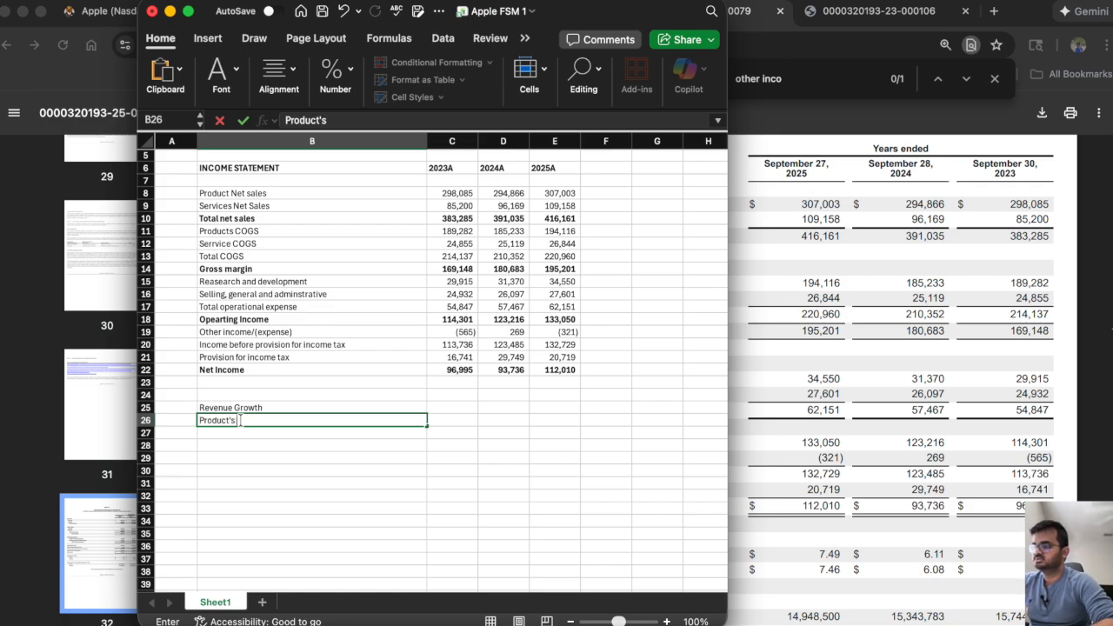
text( Revenue c)
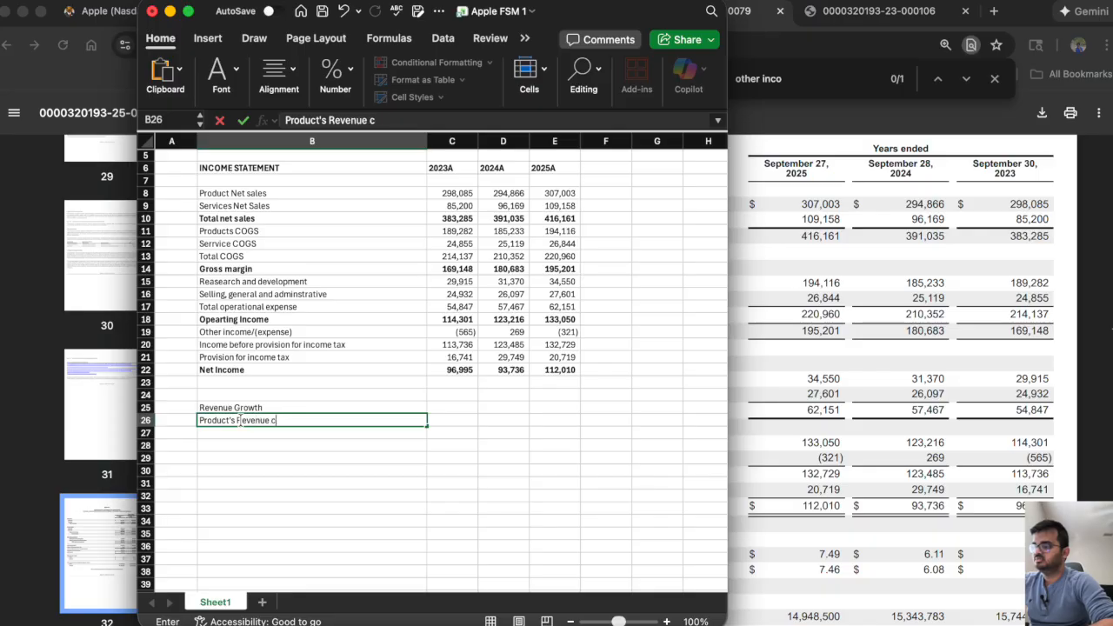
text(ontribution)
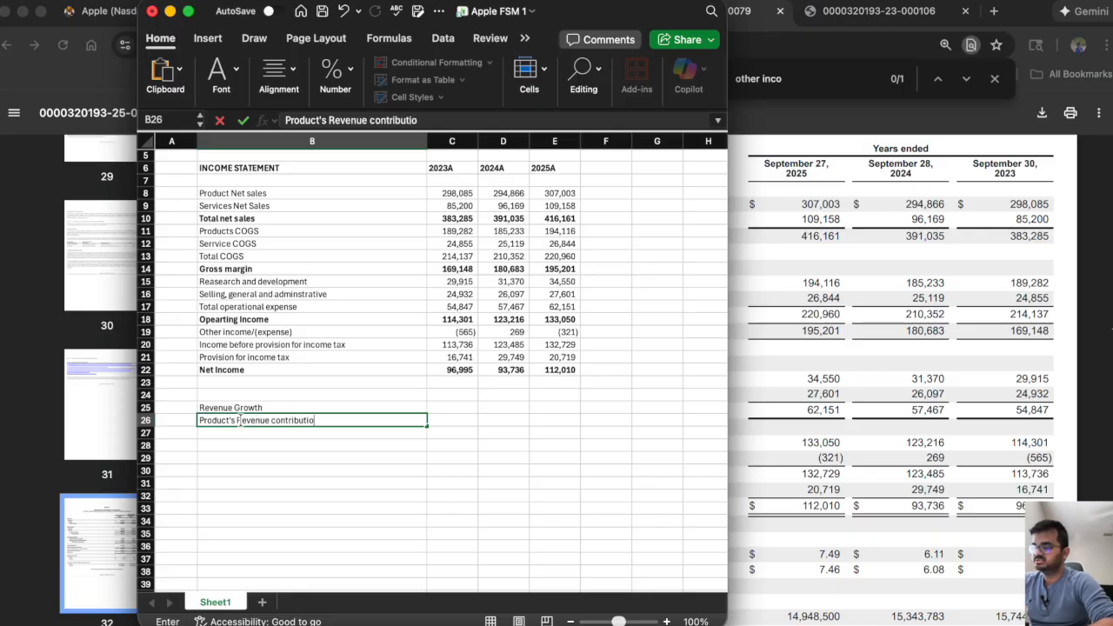
key(Return)
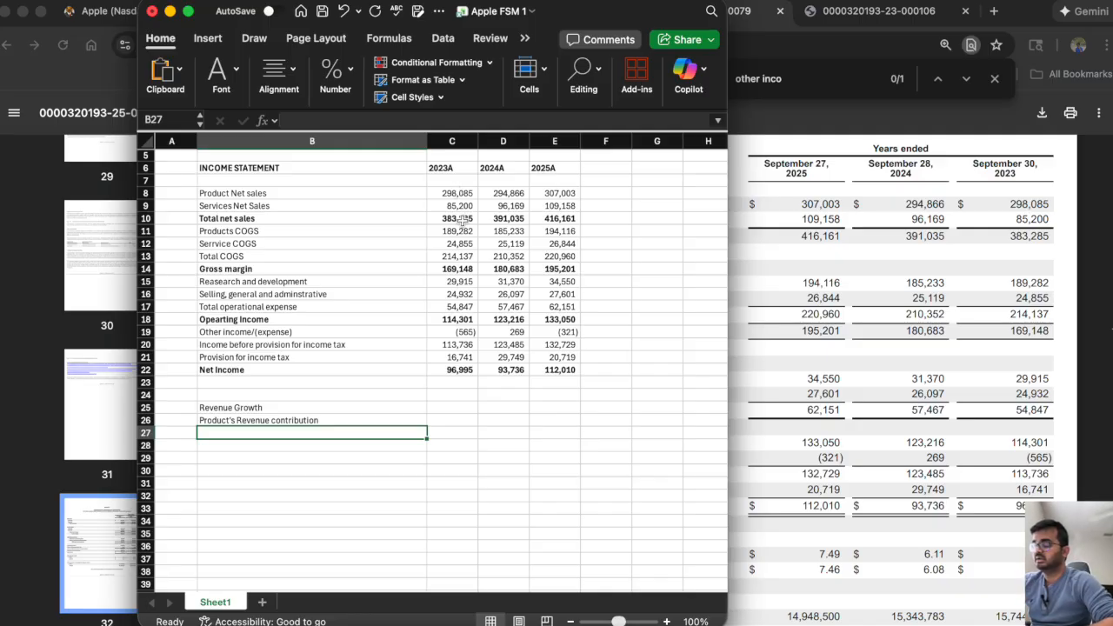
Add the label "Service's revenue contribution" in B27 under the product's revenue contribution label.
text(Ser)
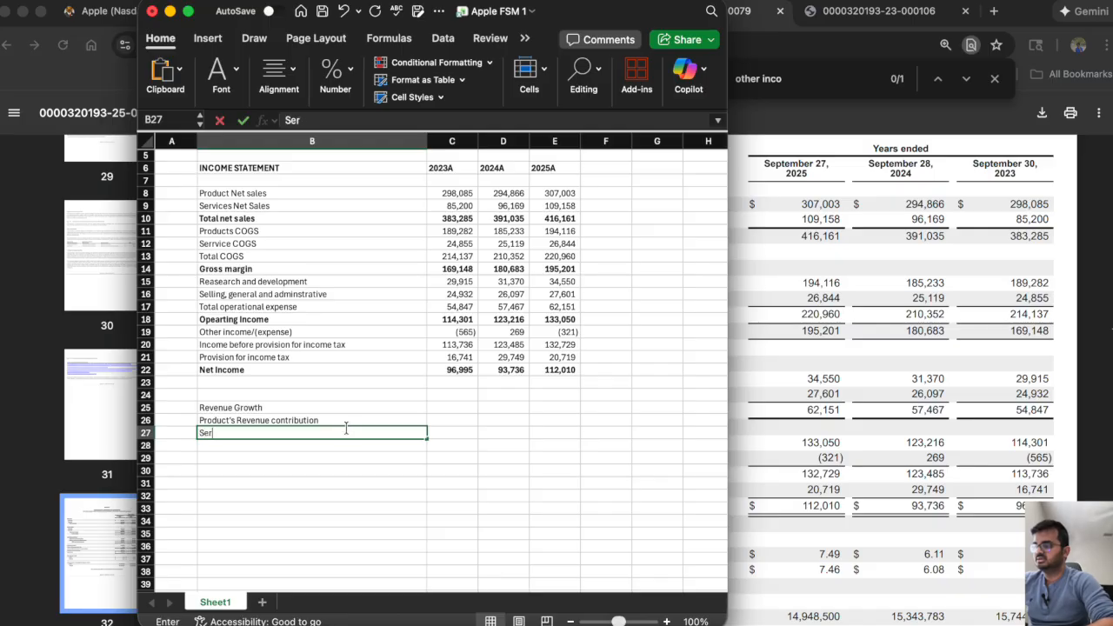
text(vice's)
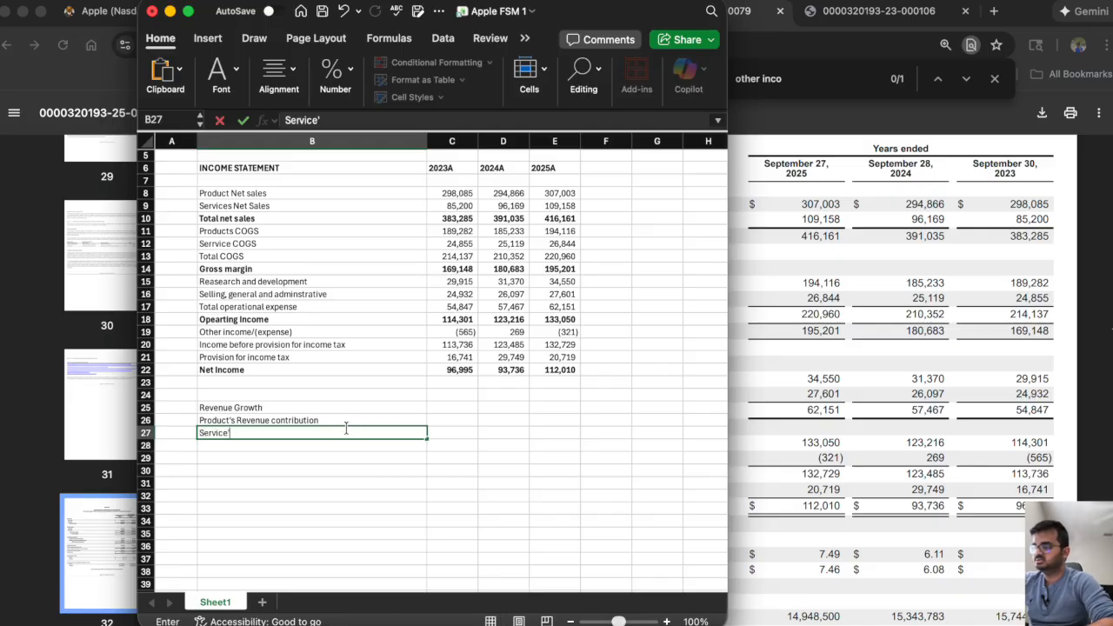
text( revenue co)
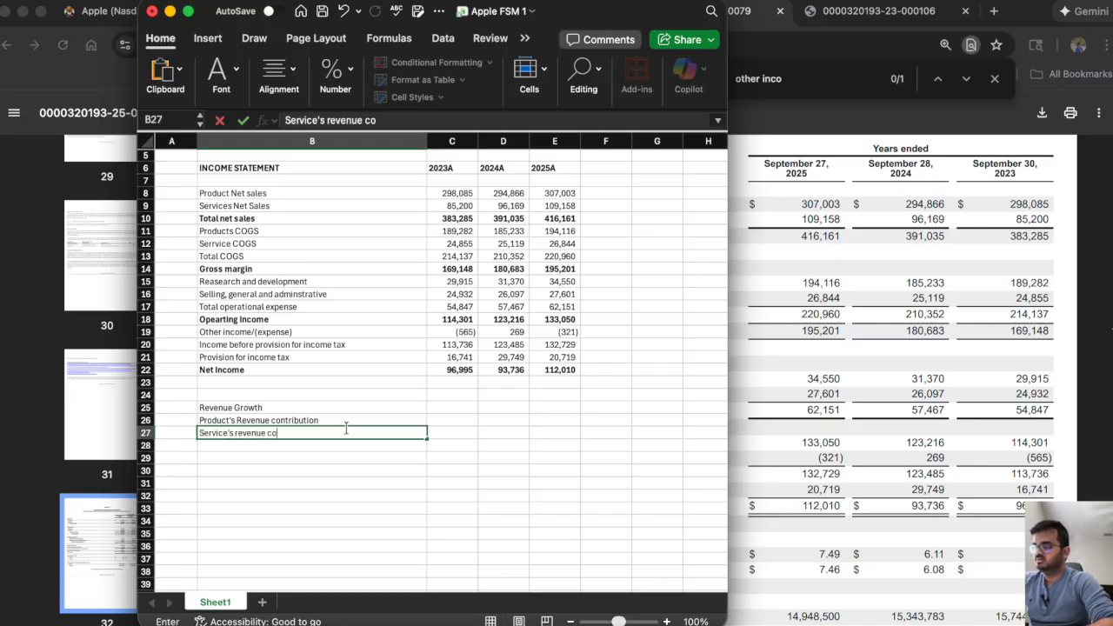
text(ntribution)
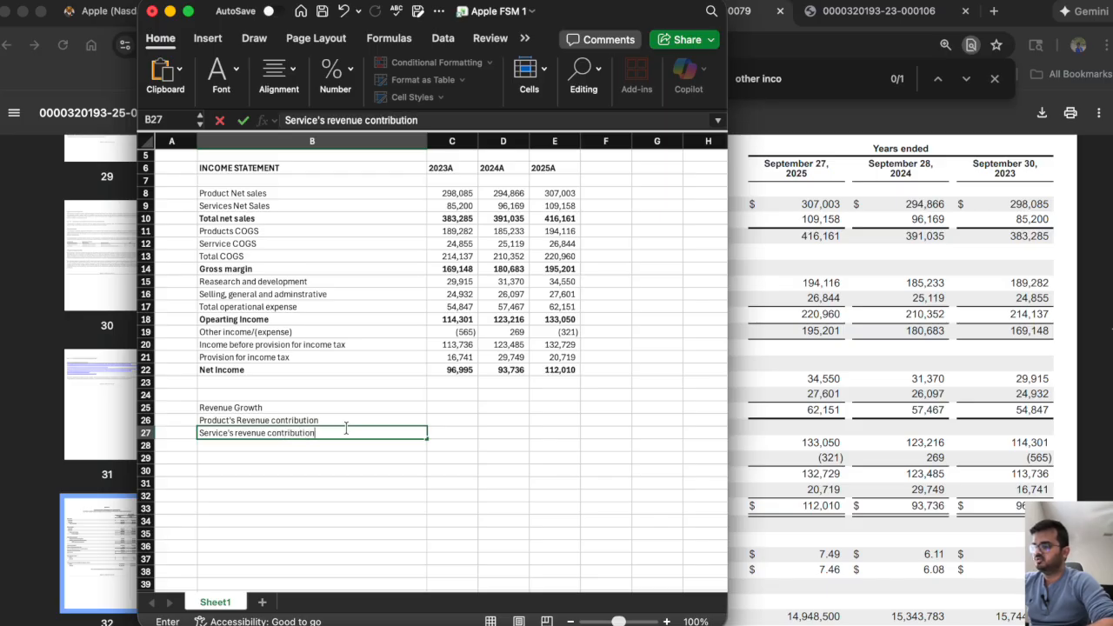
key(Return)
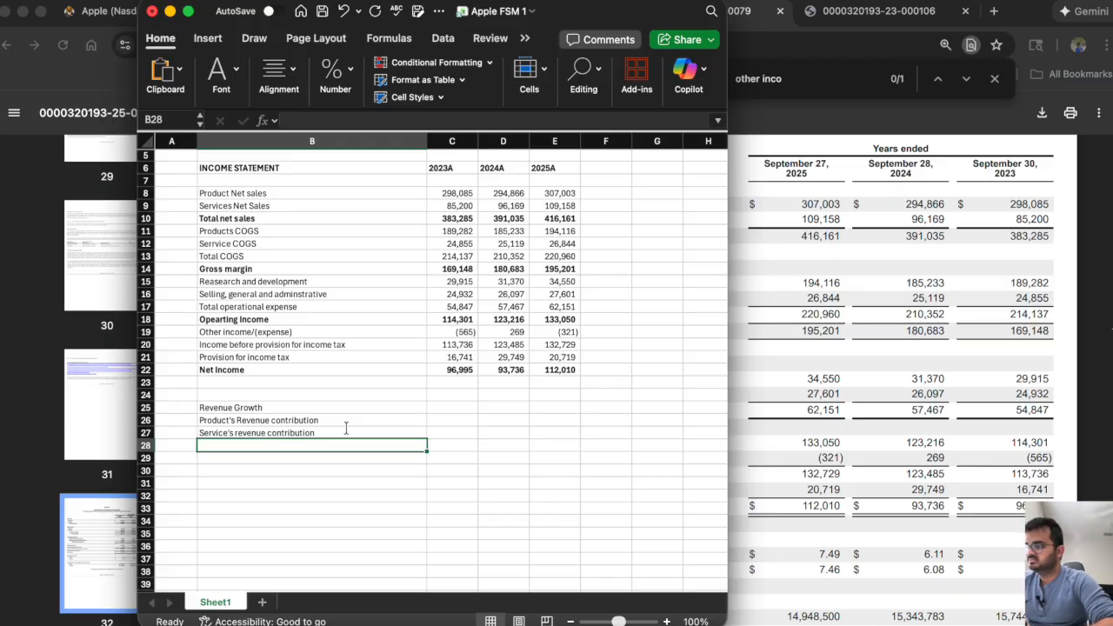
Add the label "Product's COGS" in B28 under the service's revenue contribution label.
text(Products')
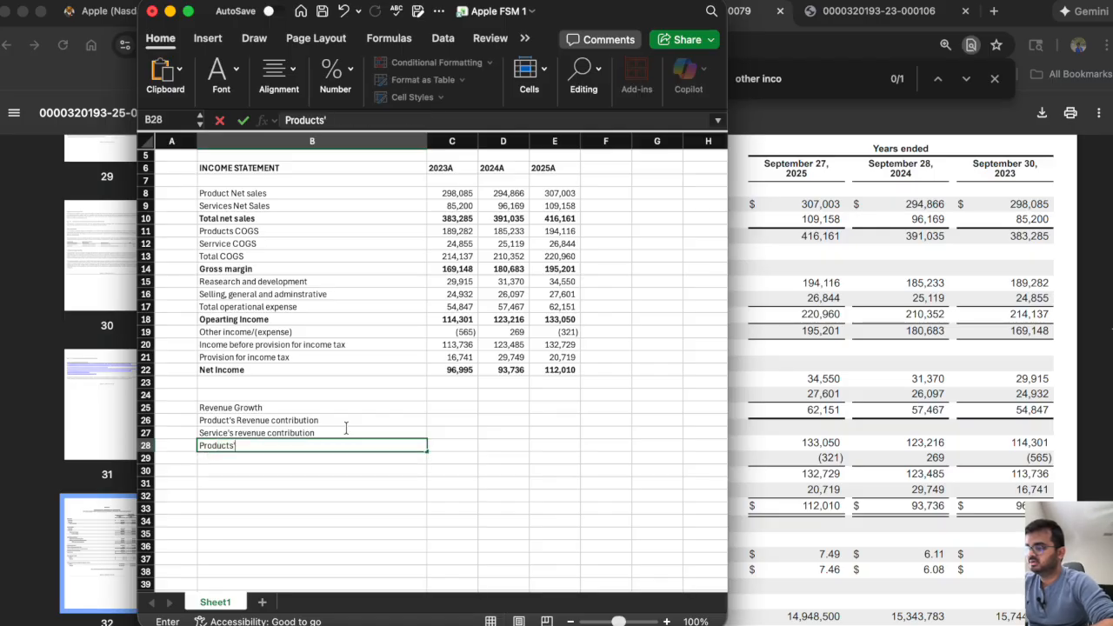
key(BackSpace)
key(BackSpace)
key(BackSpace)
text(t's COGS)
key(Return)
Add the label "Service COGS" in B29 below the product's COGS label.
text(Sertvice)
key(BackSpace)
key(BackSpace)
key(BackSpace)
key(BackSpace)
key(BackSpace)
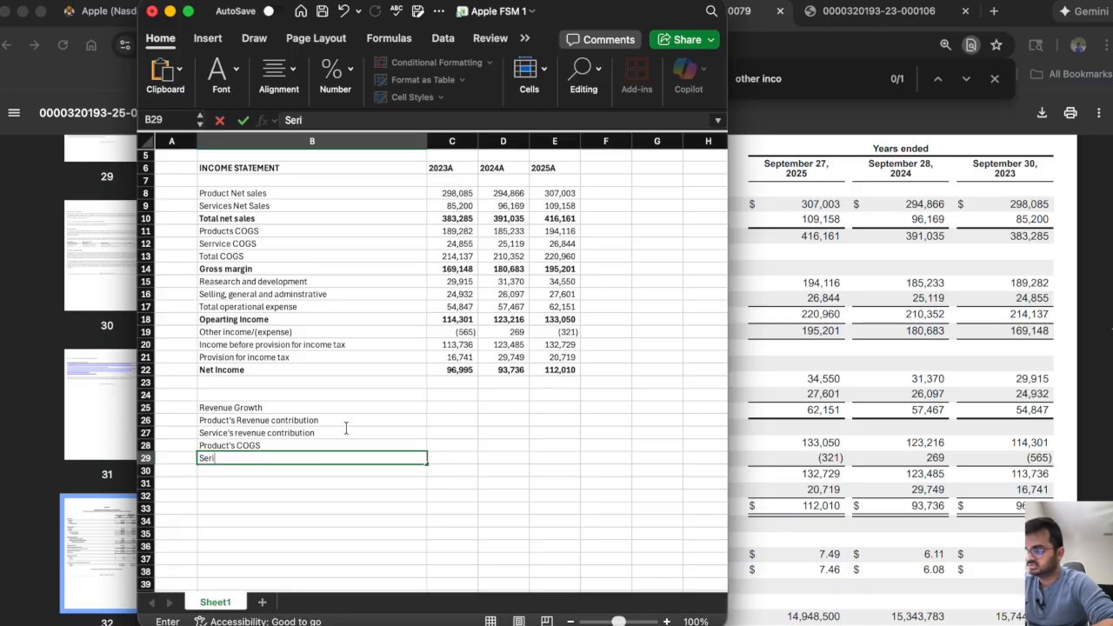
text(vice COGS)
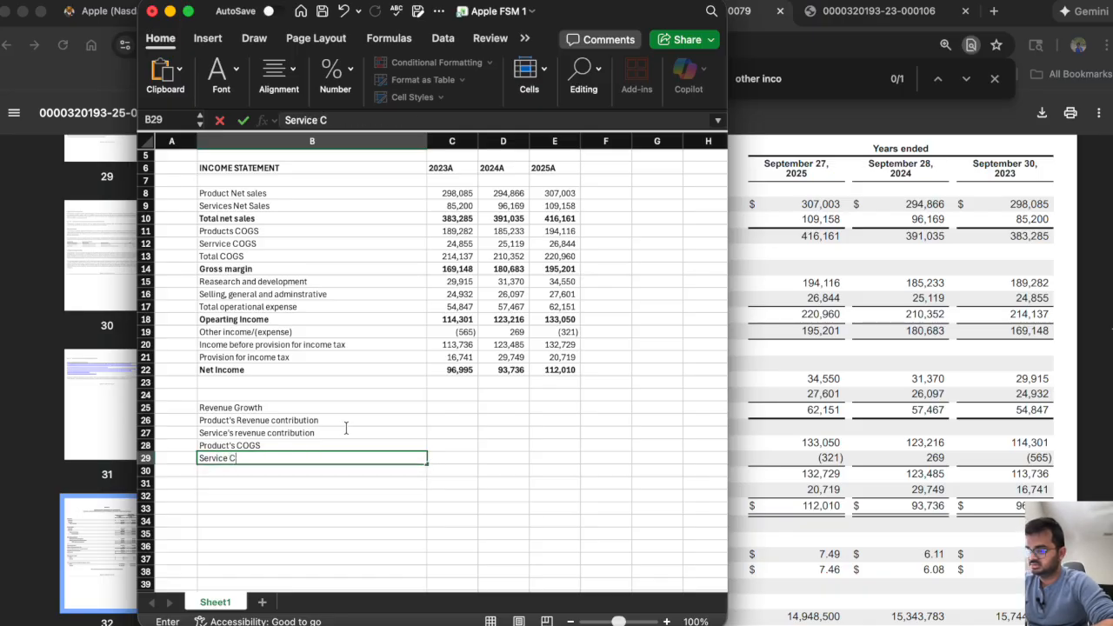
key(Return)
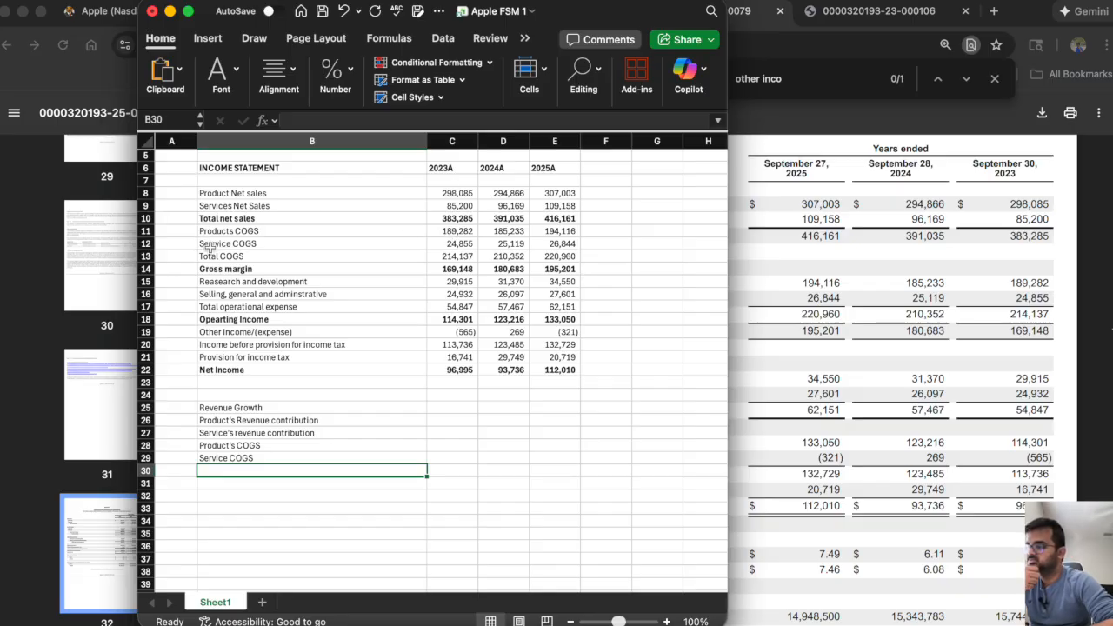
Correct the misspelled service cost label in B12 of the income statement to "Service COGS".
click(205, 244)
click(299, 119)
key(BackSpace)
key(Return)
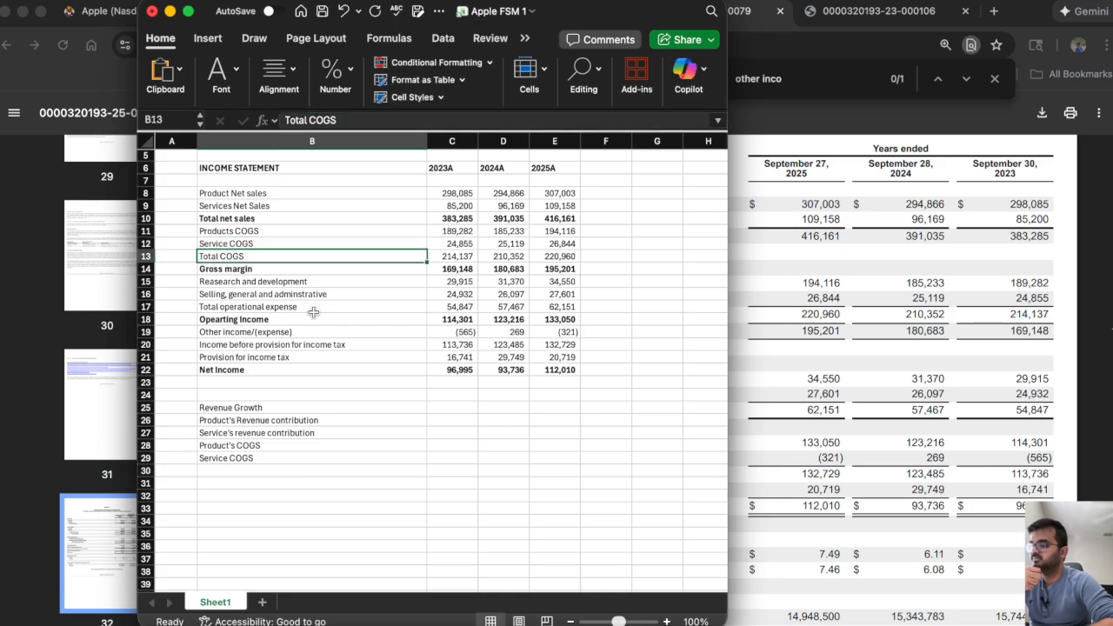
Add the labels "Total COGS" in B30 and "Gross margin" in B31 of the metrics list.
click(265, 469)
text(Total COGS)
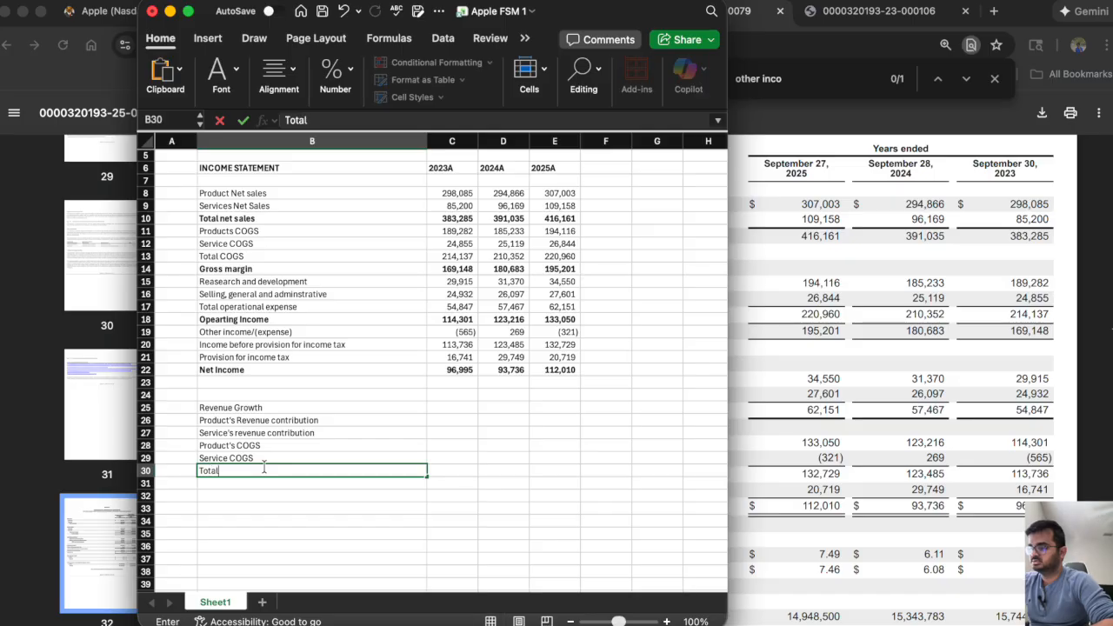
key(Return)
text(Gros)
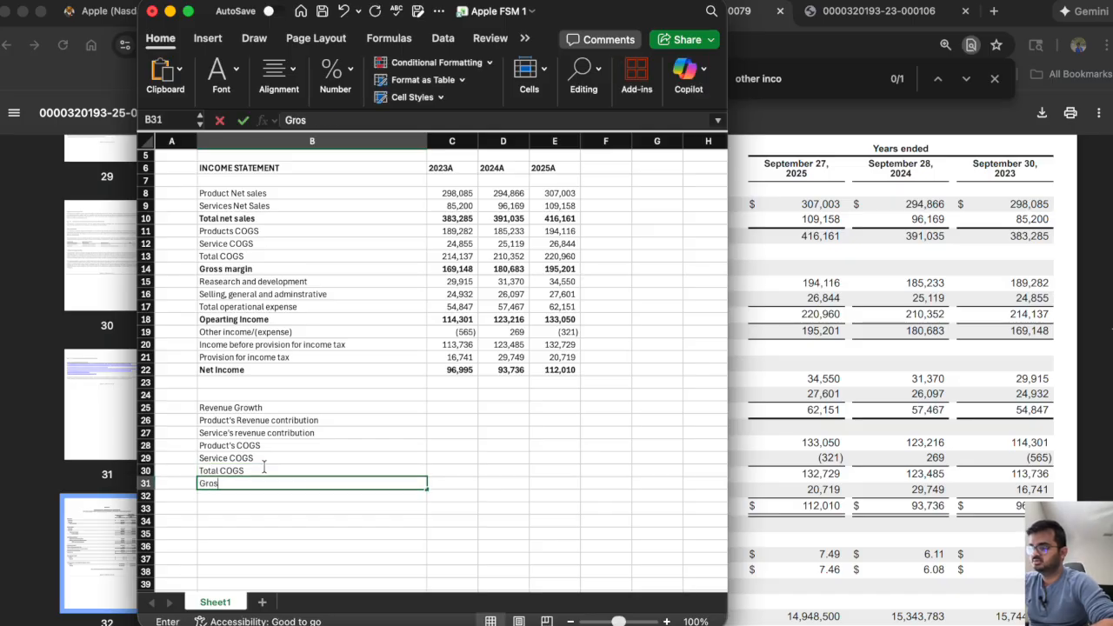
text(s margin)
key(Return)
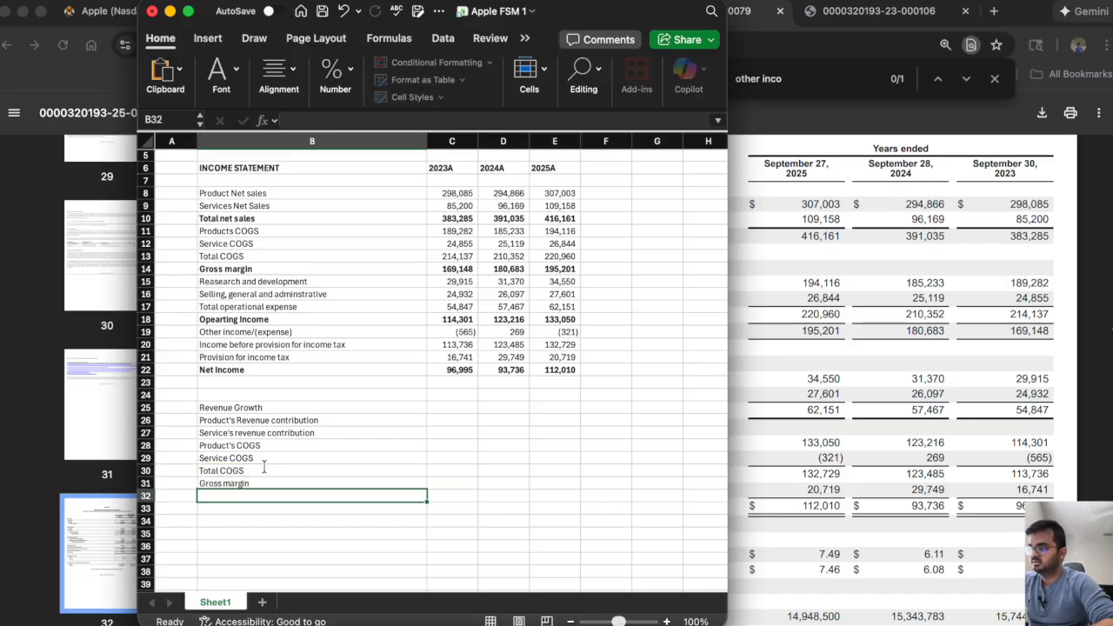
Add the label "R&D as % of total revenue" in B32 below the gross margin label.
text(R&D)
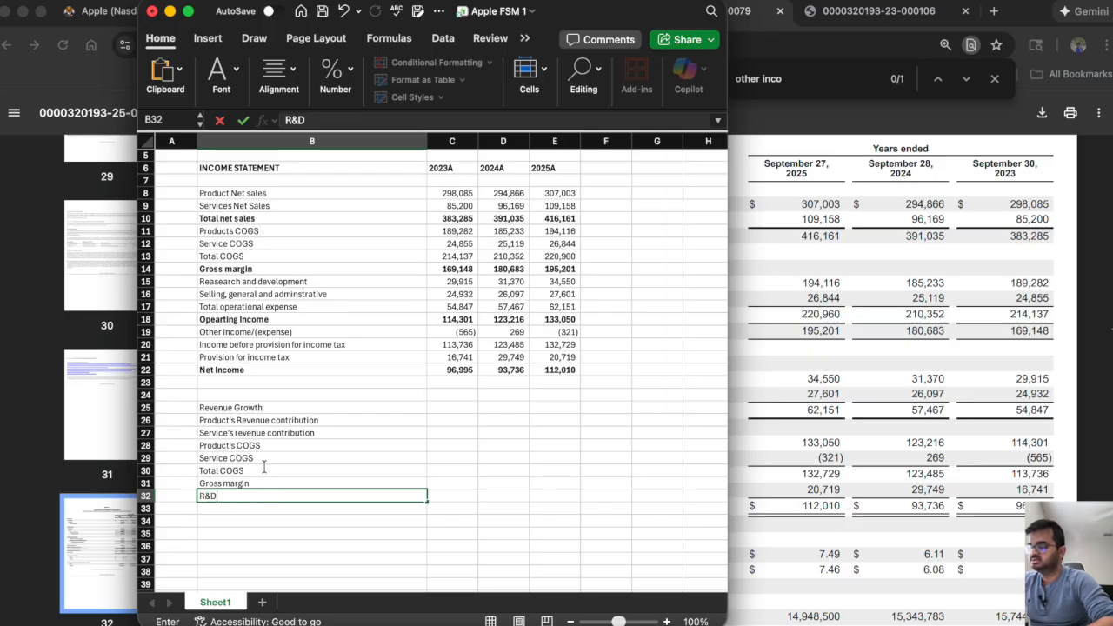
text( as % of total revenue)
key(Return)
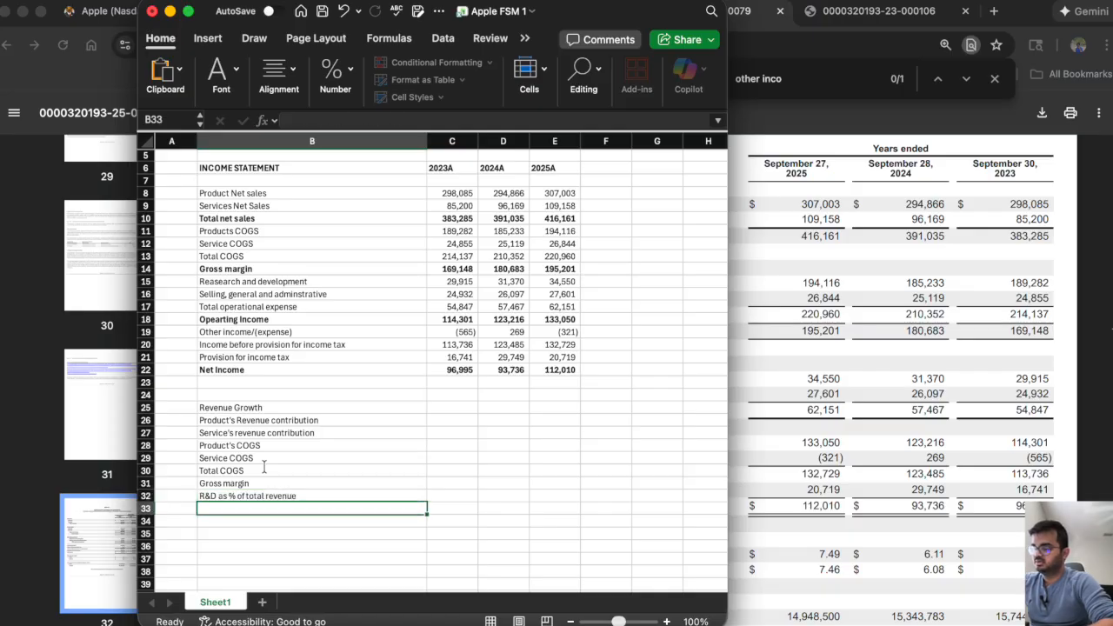
Add the label "SGA as % of totla revenue" in B33 below the R&D label.
text(SGA as)
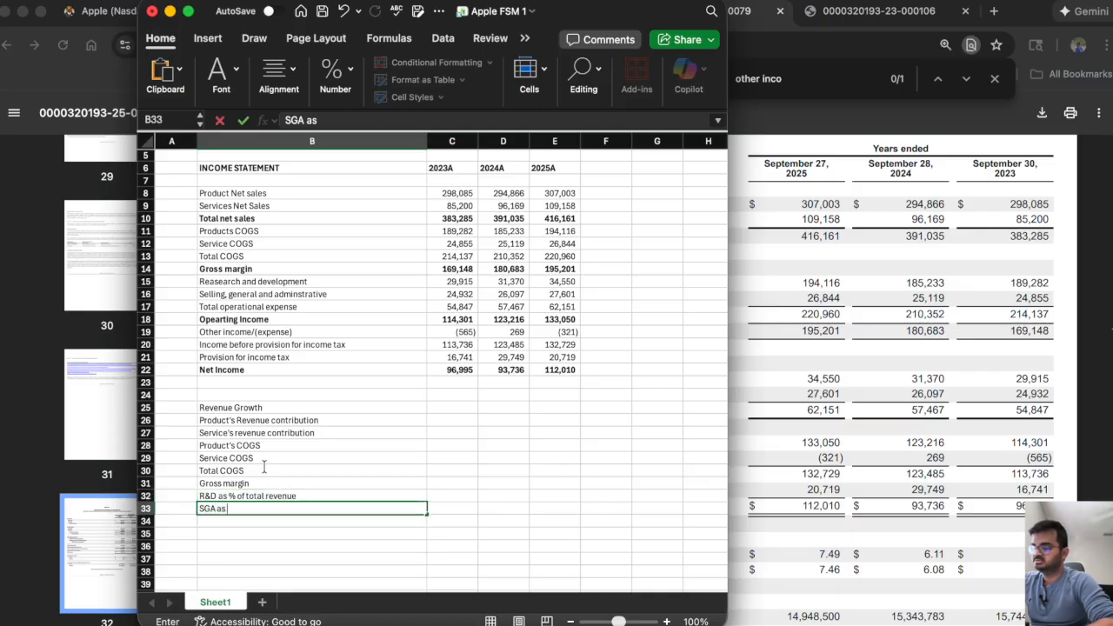
text(% of totla re)
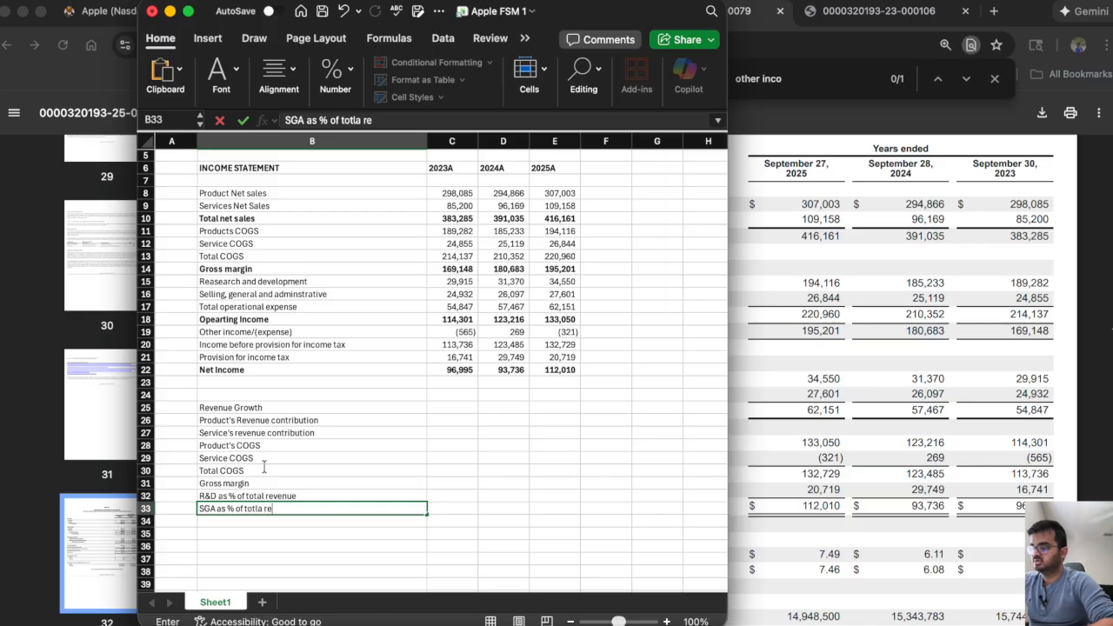
text(venue)
key(Return)
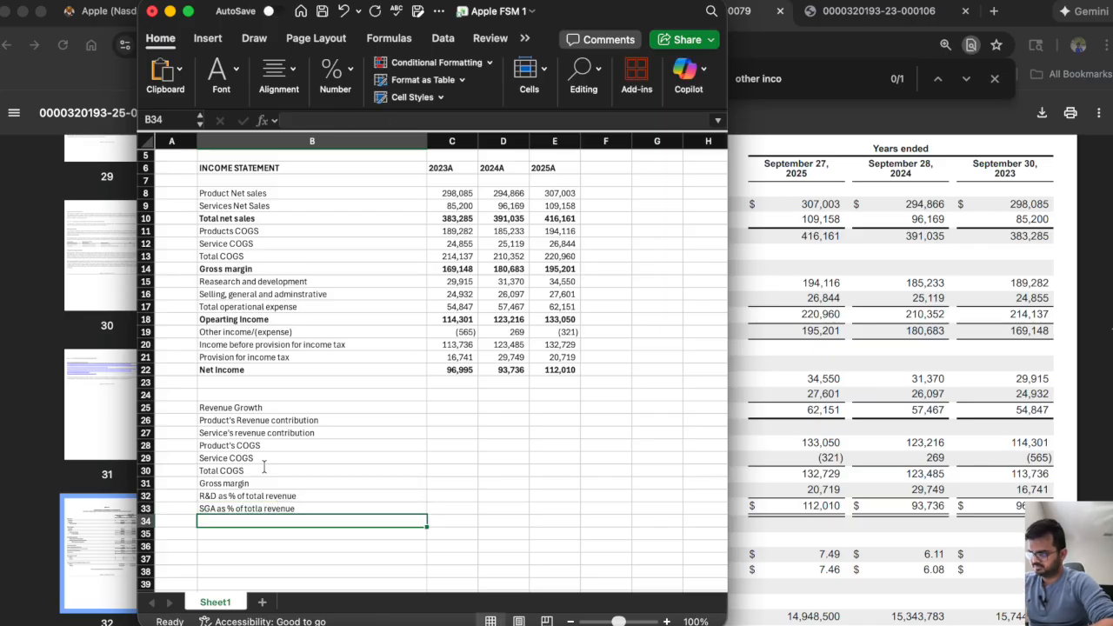
Add the label "Total Operational expense" in B34 of the metrics list.
text(Oper)
key(BackSpace)
key(BackSpace)
key(BackSpace)
key(BackSpace)
text(Total )
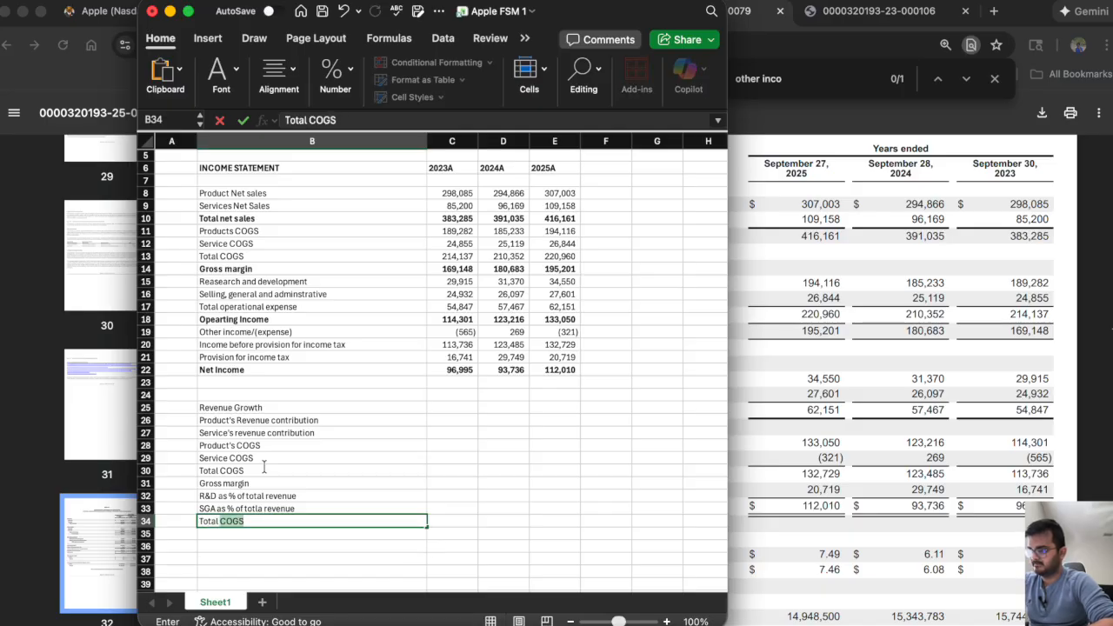
text(Operational expe)
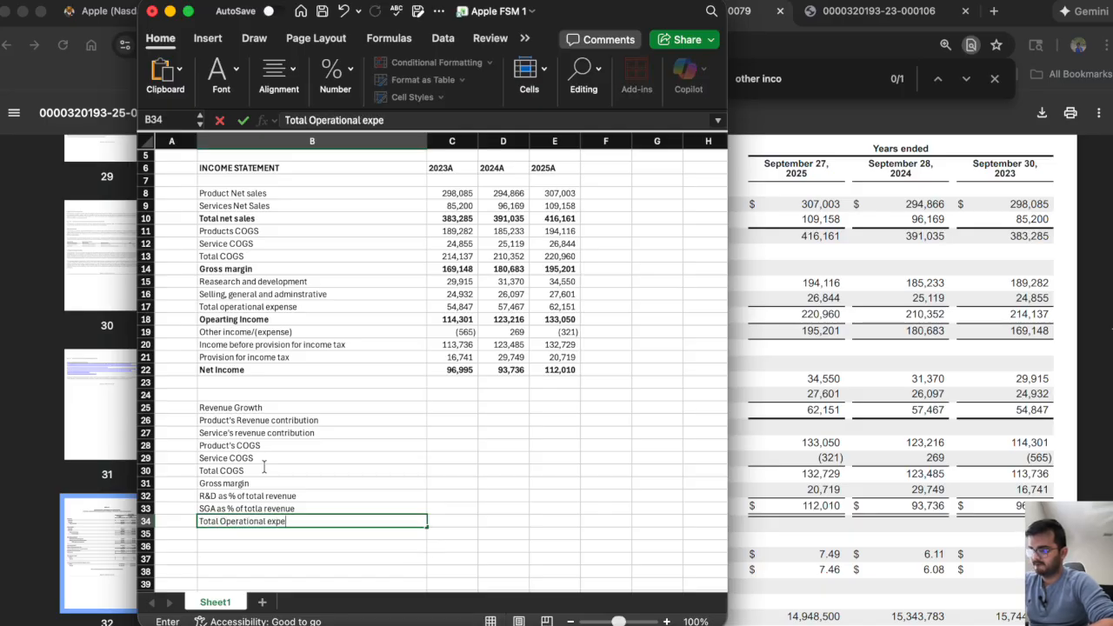
text(nse)
key(Return)
Add the label "Operating Income" in B35 below the total operational expense label.
text(Operat)
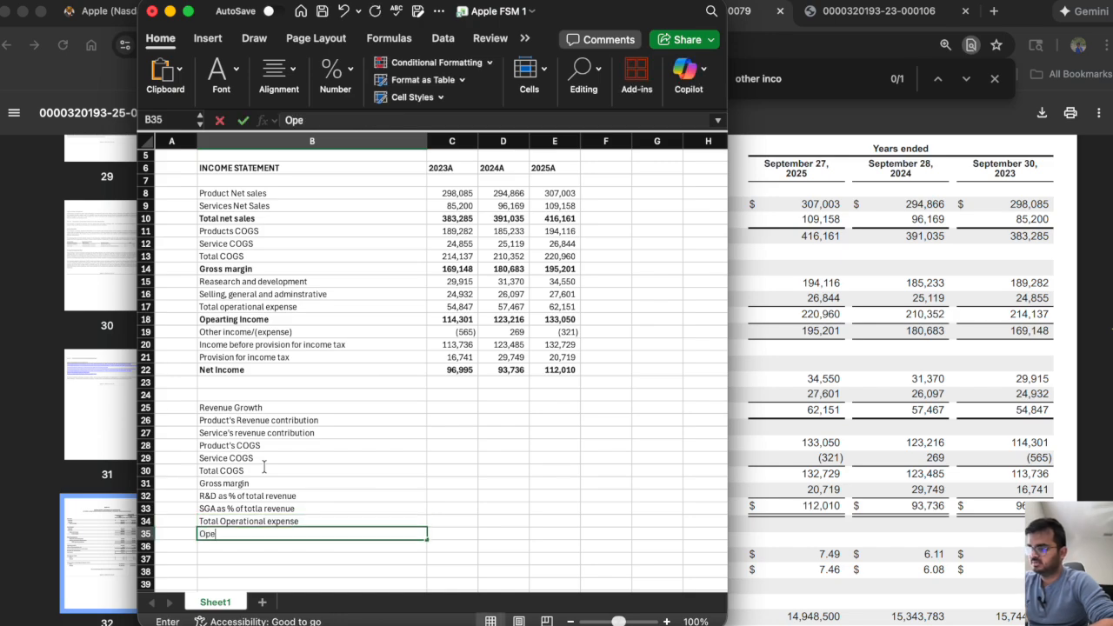
text(ing Income)
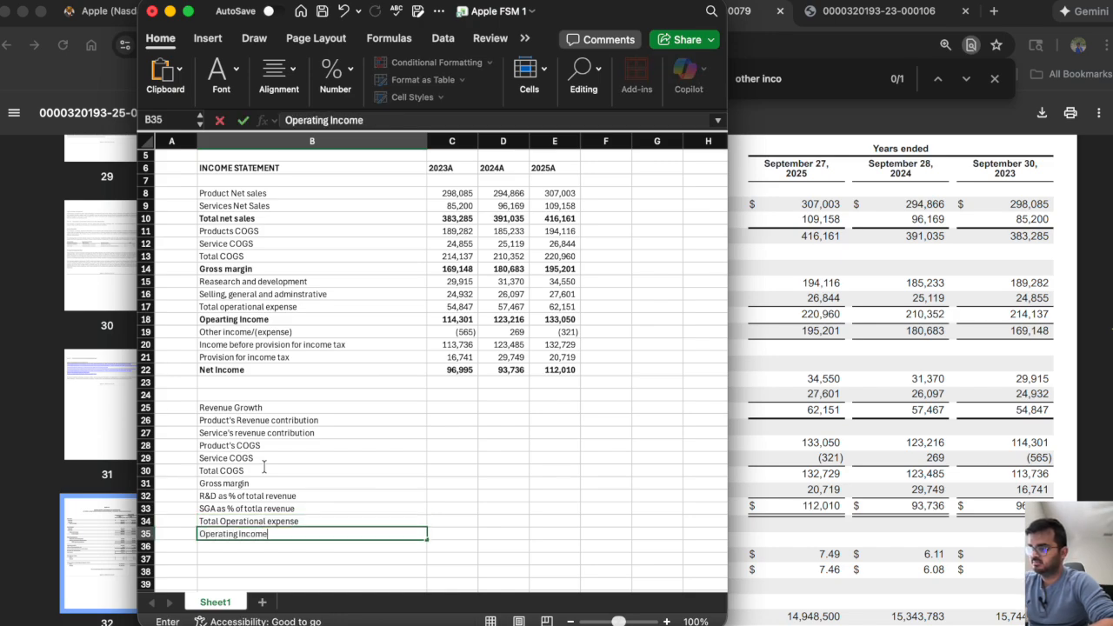
key(Return)
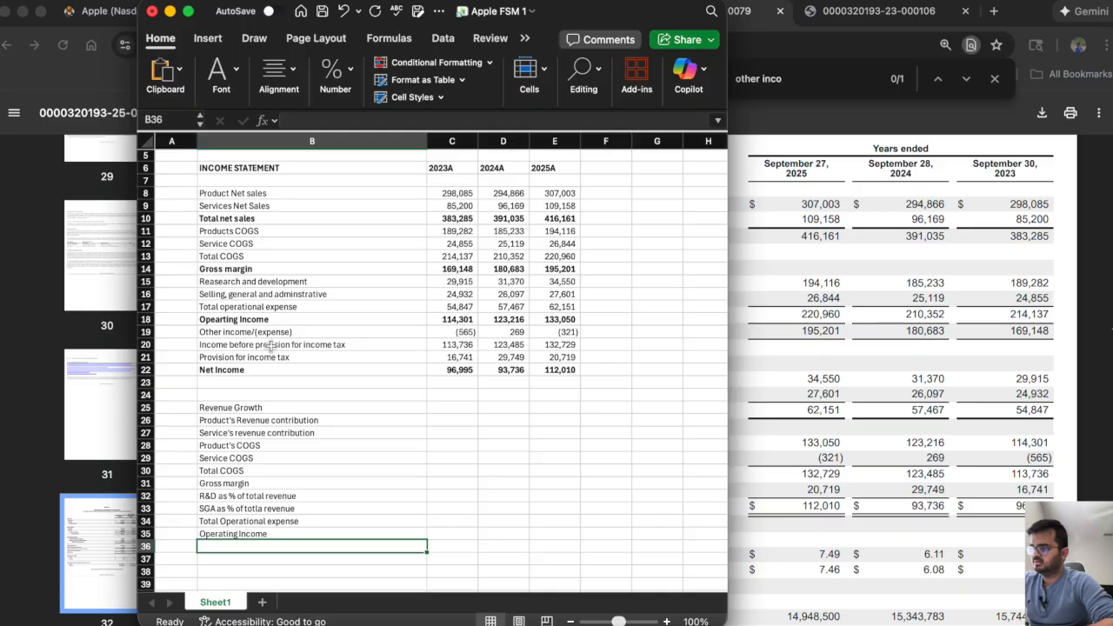
Add the label "Tax Rate" in B36 under the operating income label of the metrics list.
click(352, 345)
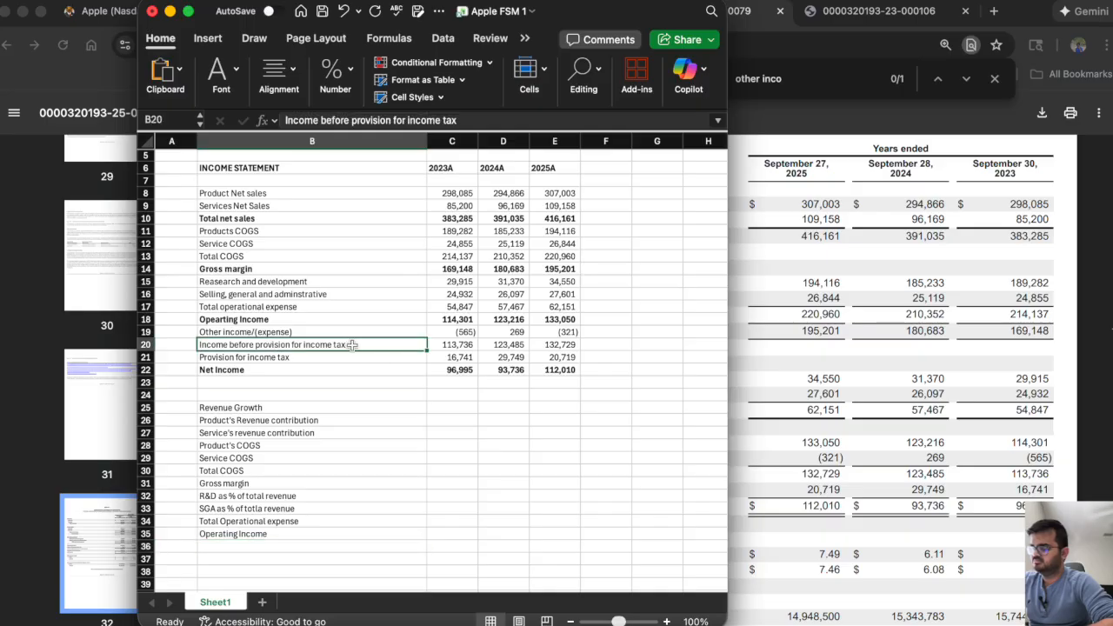
click(234, 547)
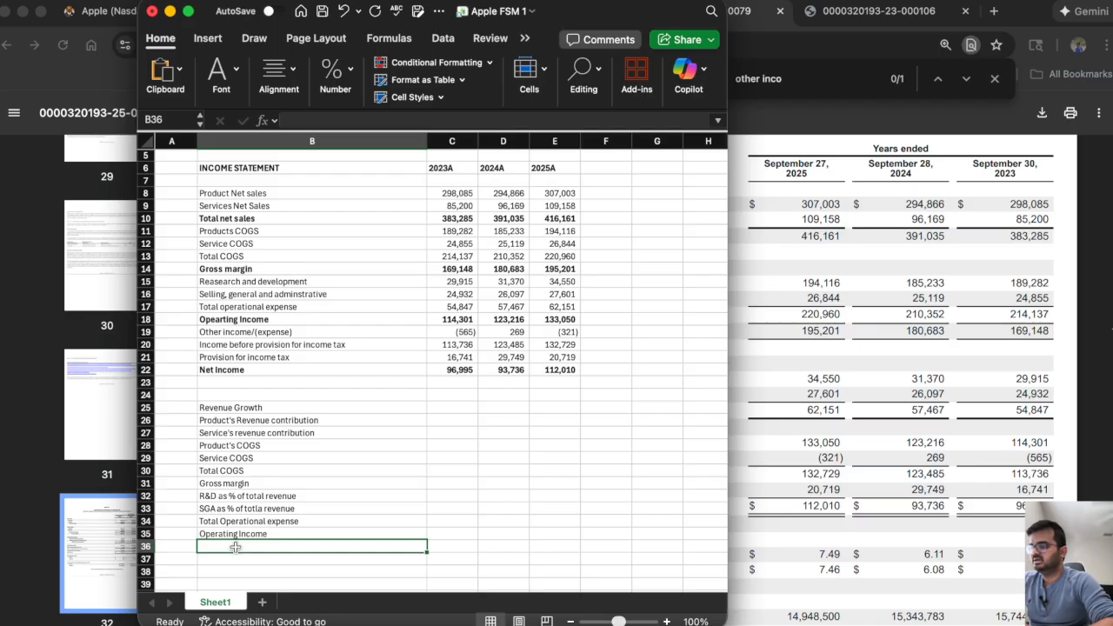
text(tax Ra)
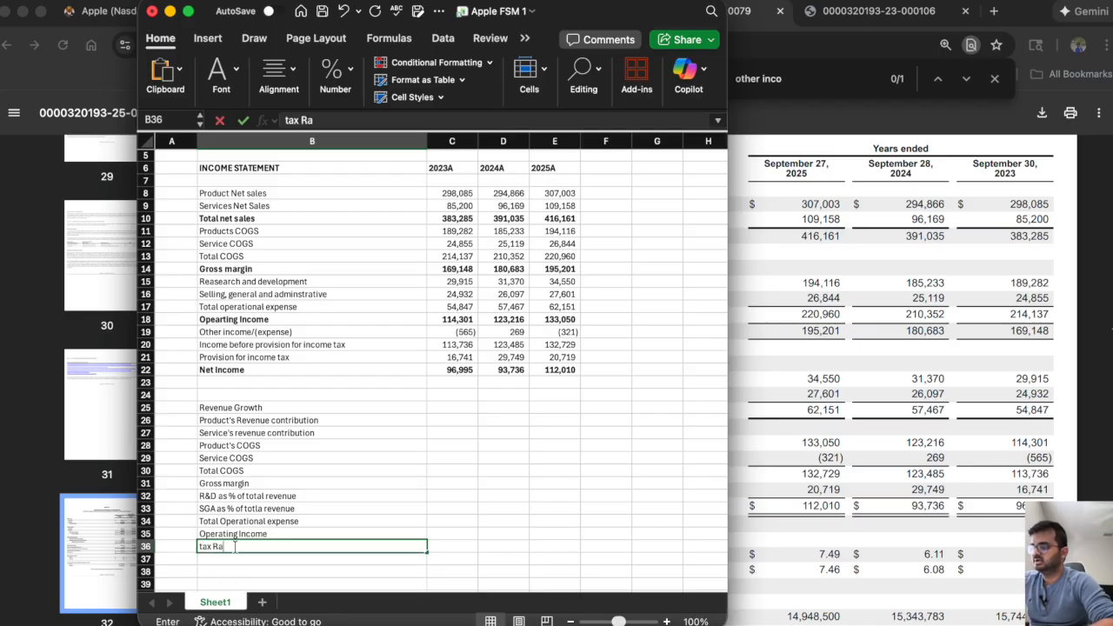
key(BackSpace)
key(BackSpace)
key(BackSpace)
text(Ta)
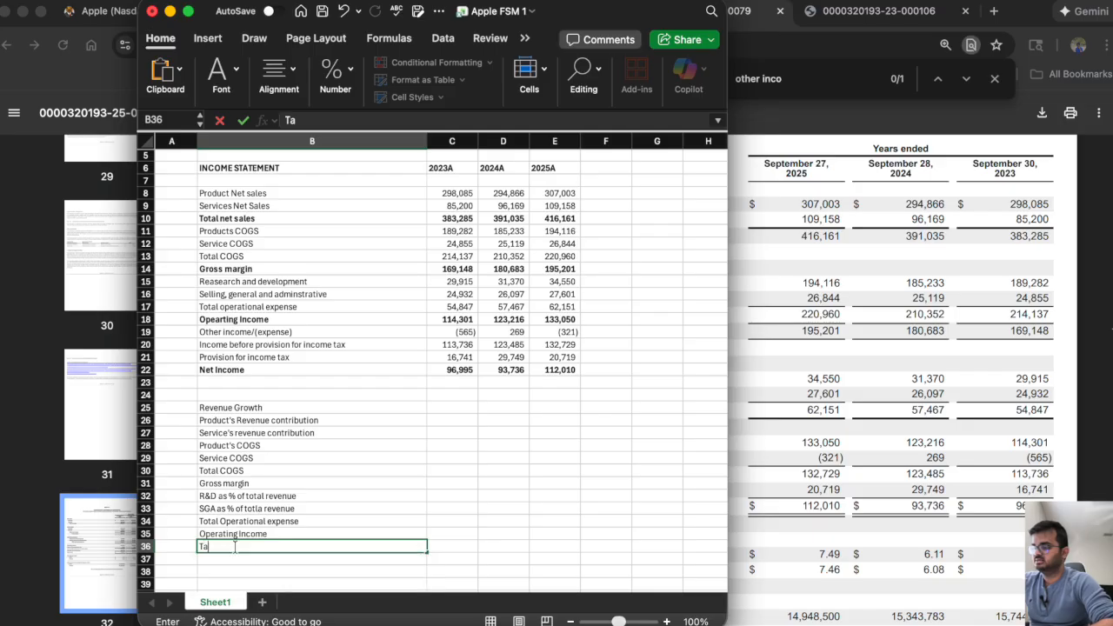
text(x Rate)
key(Return)
Add the label "Net Income margn" in B37 below the tax rate label.
text(N)
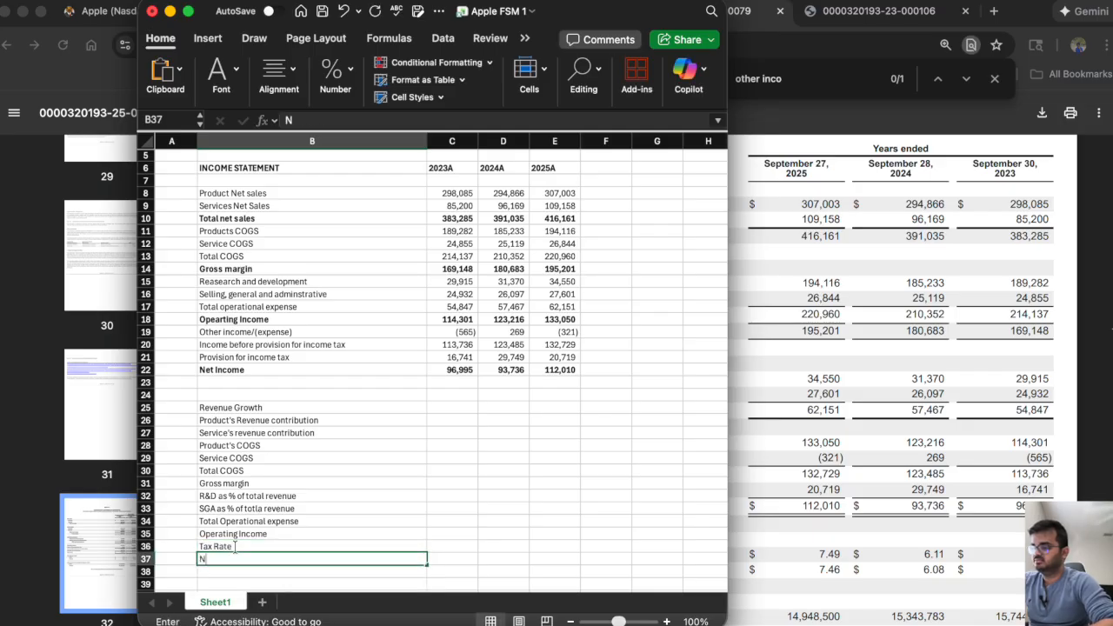
text(et Income margn)
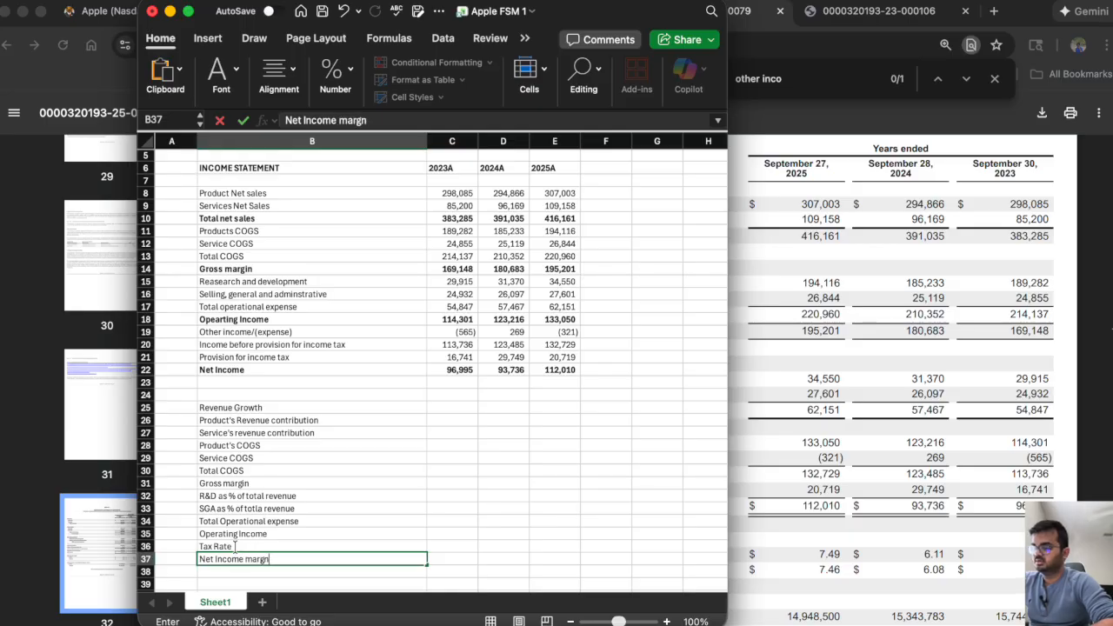
key(Return)
Select the empty range C25:K36 beside the metric labels.
scroll(524, 409, down, 1)
scroll(524, 409, right, 1)
scroll(525, 410, down, 2)
scroll(524, 410, right, 1)
drag(398, 364, 614, 503)
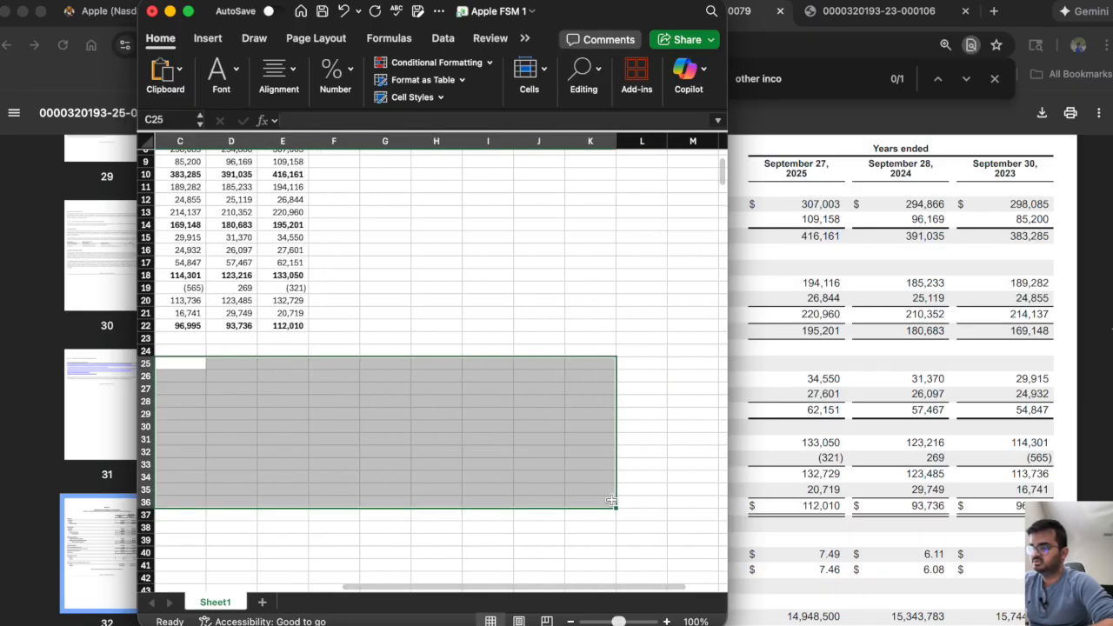
right_click(463, 433)
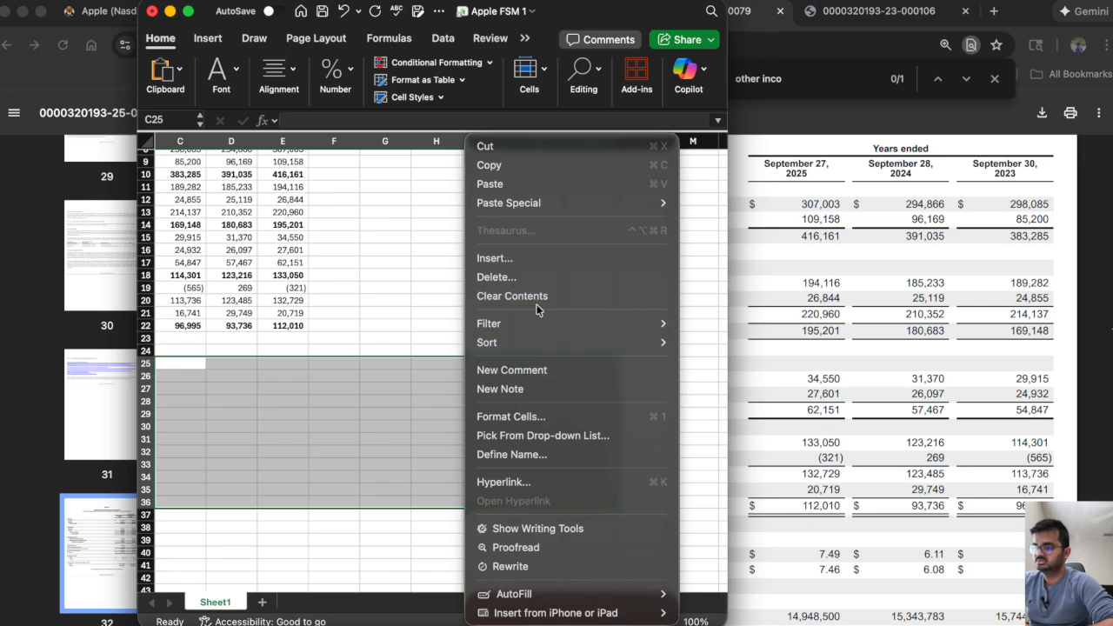
click(530, 418)
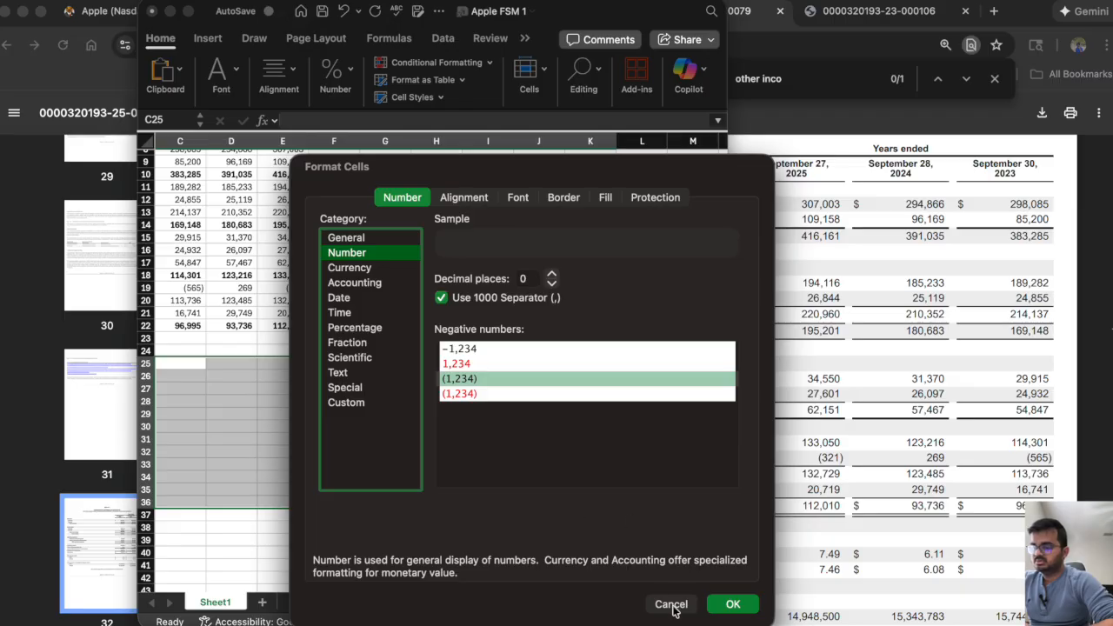
click(672, 604)
Apply the Percentage number format to the selected range C25:K36, and return to the metric labels.
click(335, 74)
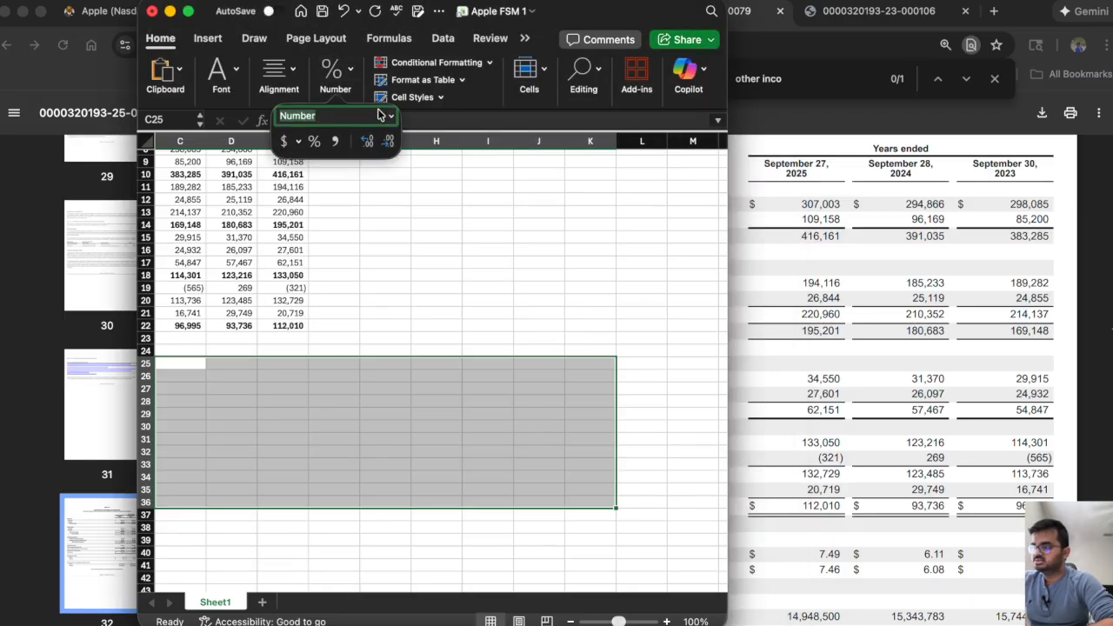
click(390, 115)
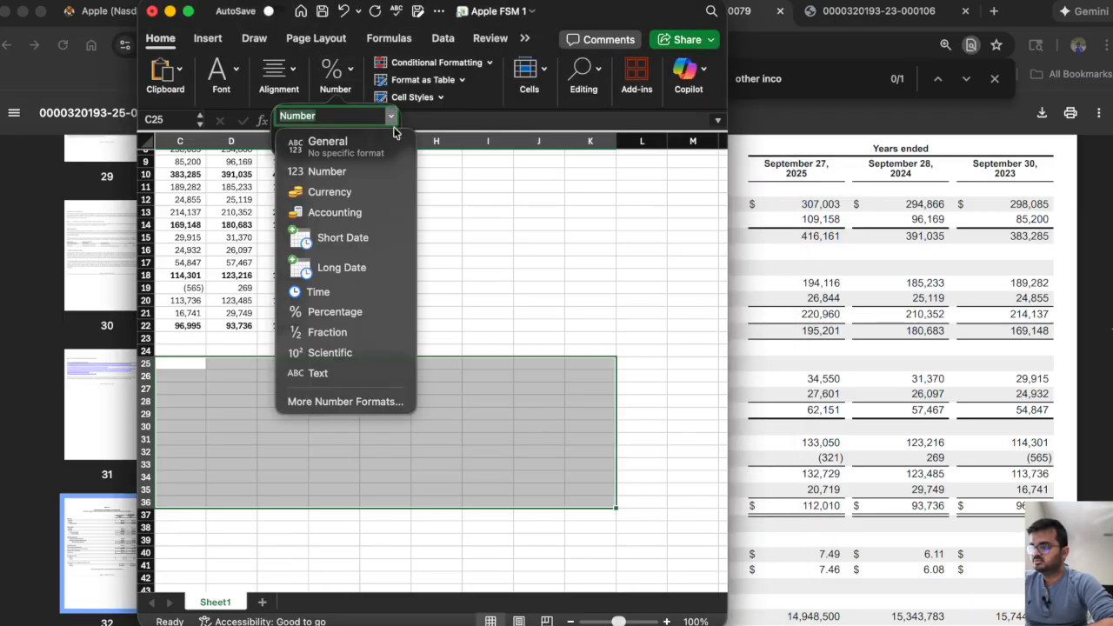
click(351, 313)
click(286, 458)
scroll(286, 457, up, 3)
scroll(286, 457, left, 2)
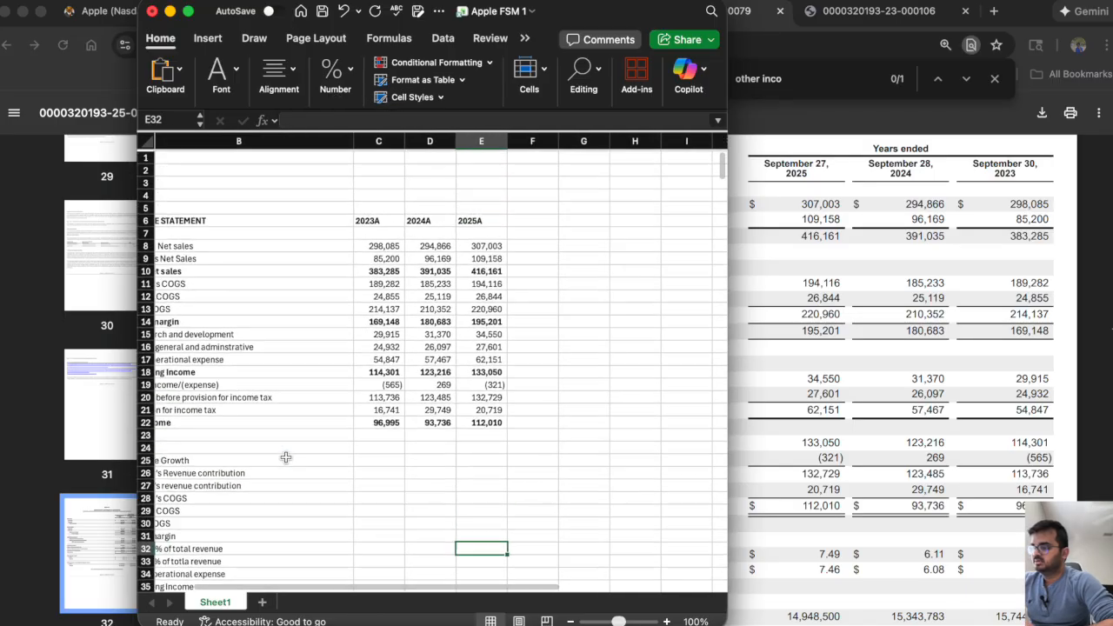
Widen the workbook window and fill the 2023 Revenue Growth cell C25 with black.
scroll(286, 457, down, 2)
scroll(287, 457, left, 2)
click(428, 432)
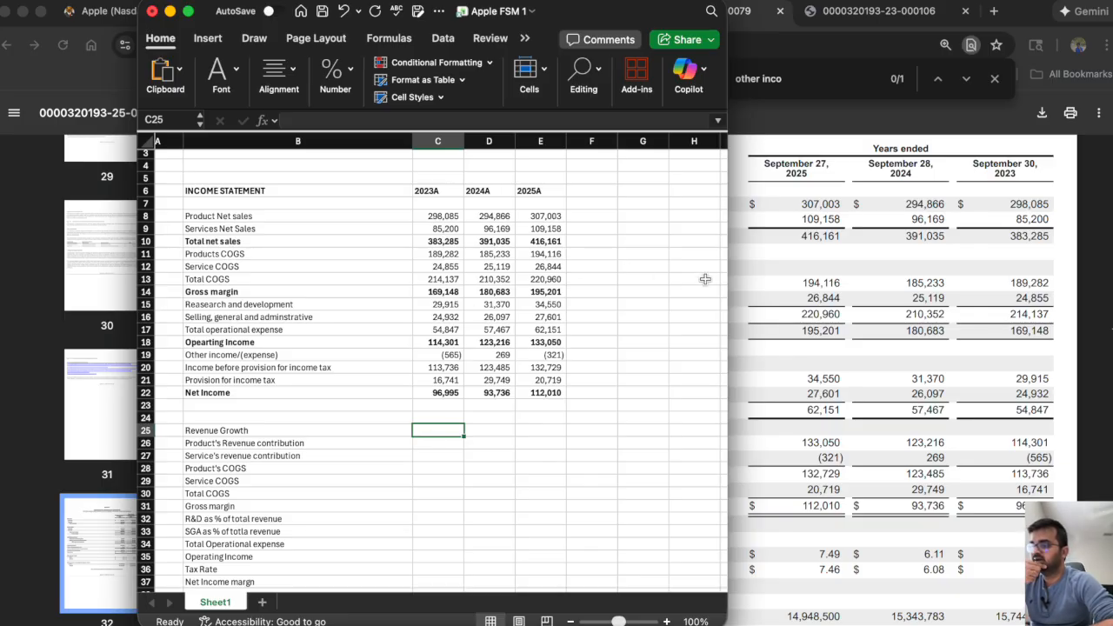
drag(727, 278, 1111, 334)
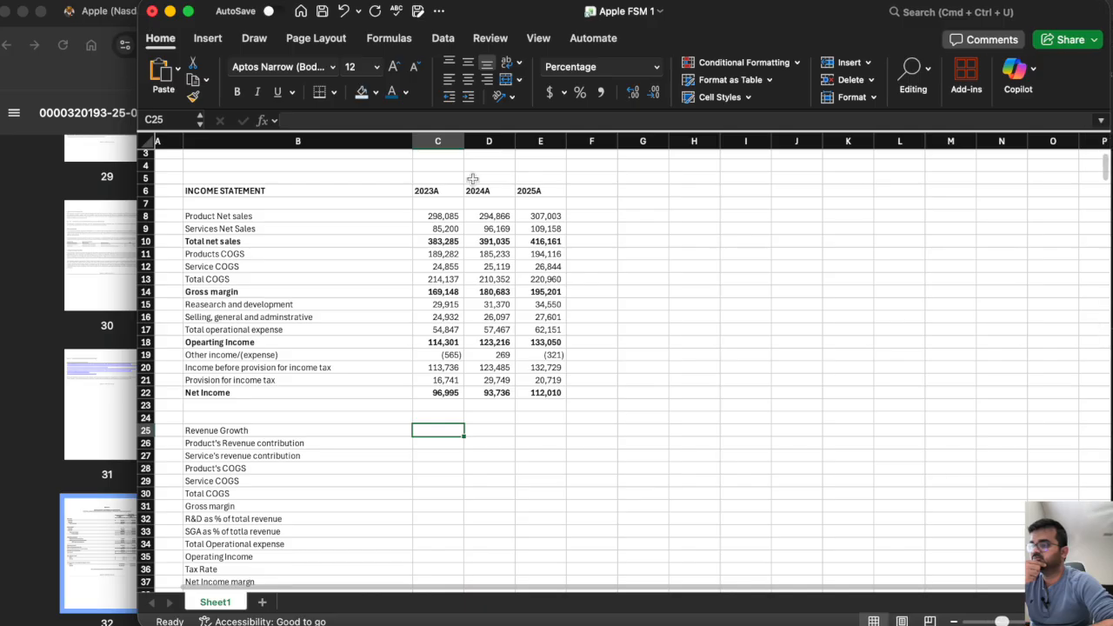
click(376, 93)
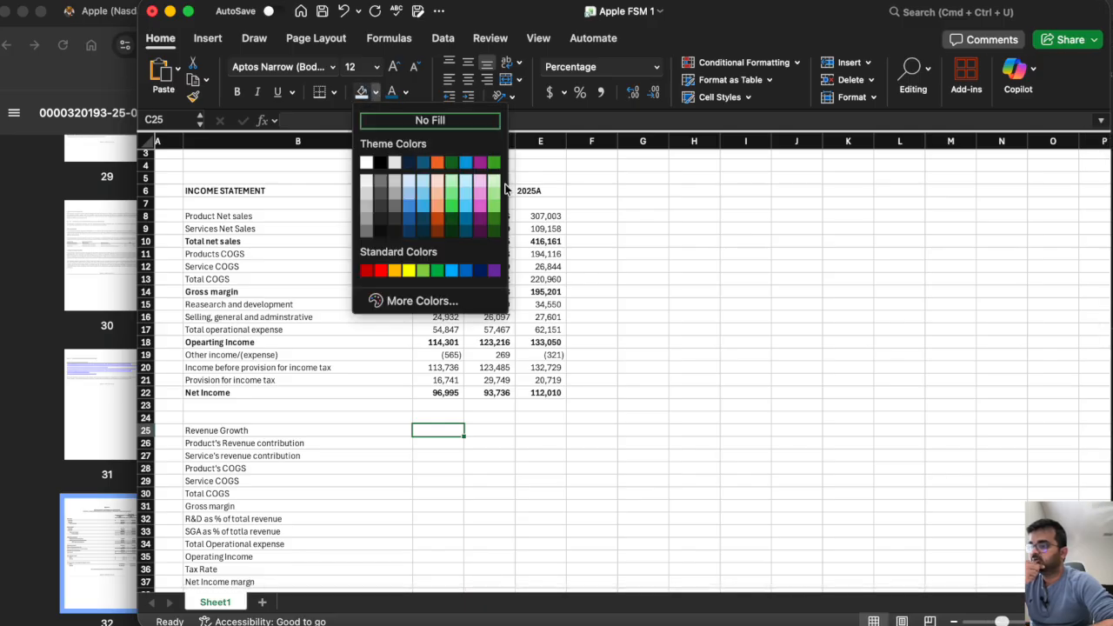
click(380, 162)
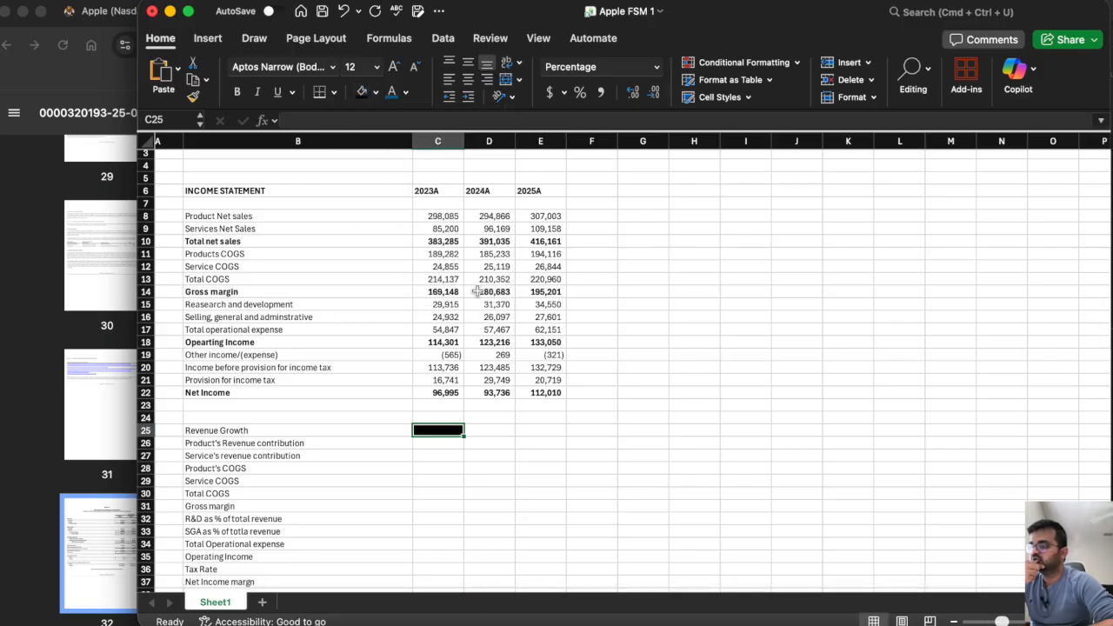
Narrow the workbook window to reveal the 10-K beside it, and begin the 2024 Revenue Growth formula in D25.
click(489, 429)
drag(1106, 372, 757, 374)
text(=)
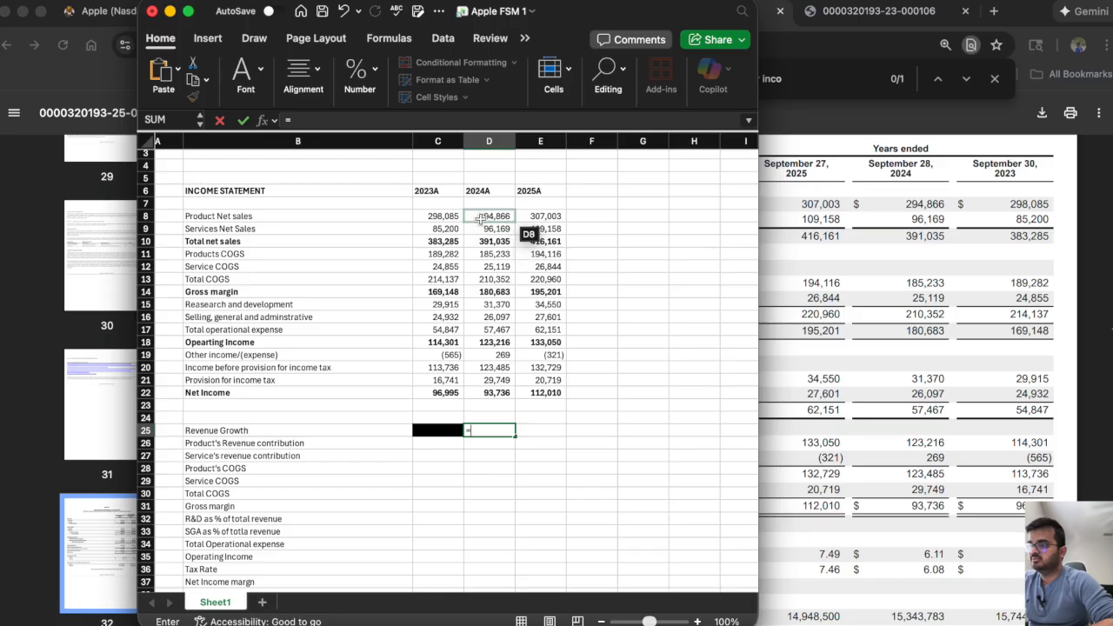
text(()
click(480, 218)
text(-)
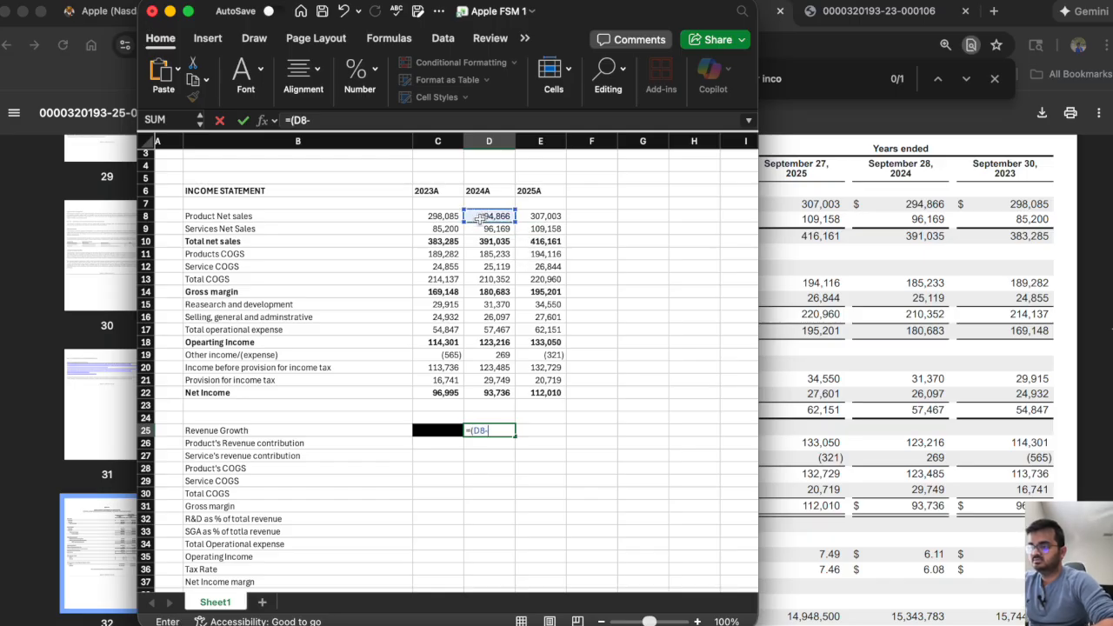
key(BackSpace)
key(BackSpace)
key(BackSpace)
key(BackSpace)
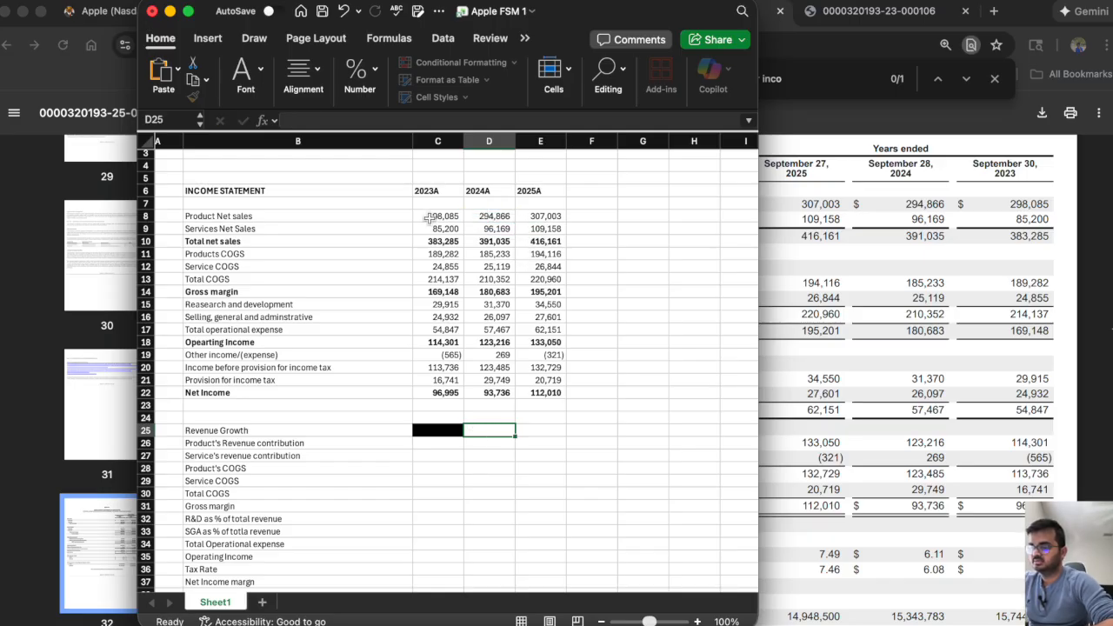
Calculate 2024 revenue growth from total net sales in D25 as =(D10-C10)/C10, and fill the formula across to E25.
text(()
click(481, 243)
text(-)
click(444, 243)
text())
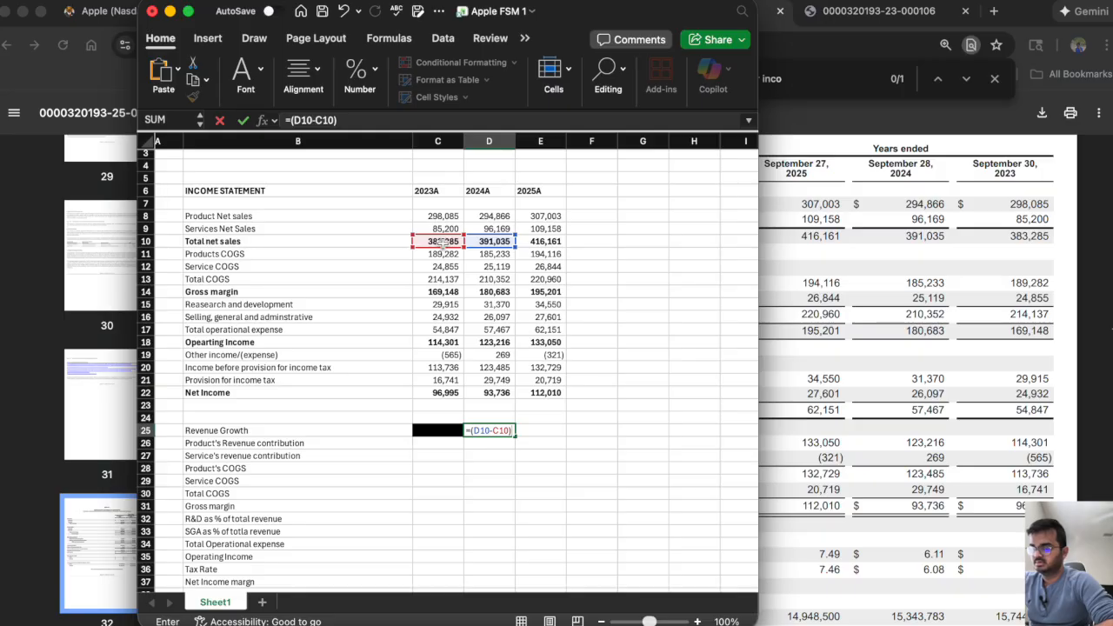
text(/)
click(443, 244)
key(Return)
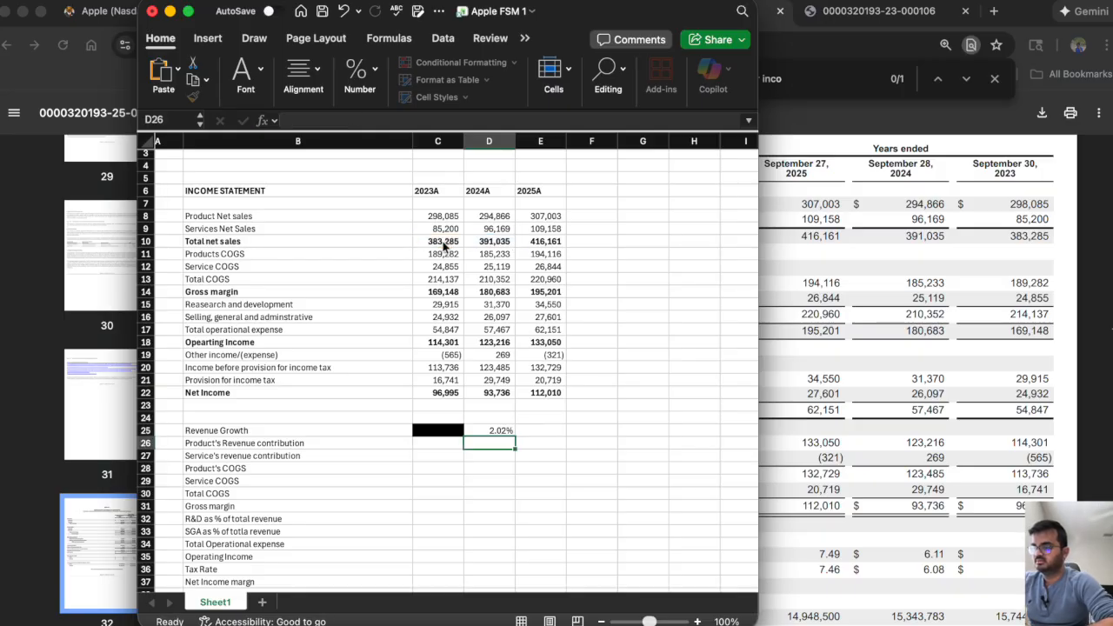
click(490, 432)
drag(514, 437, 561, 434)
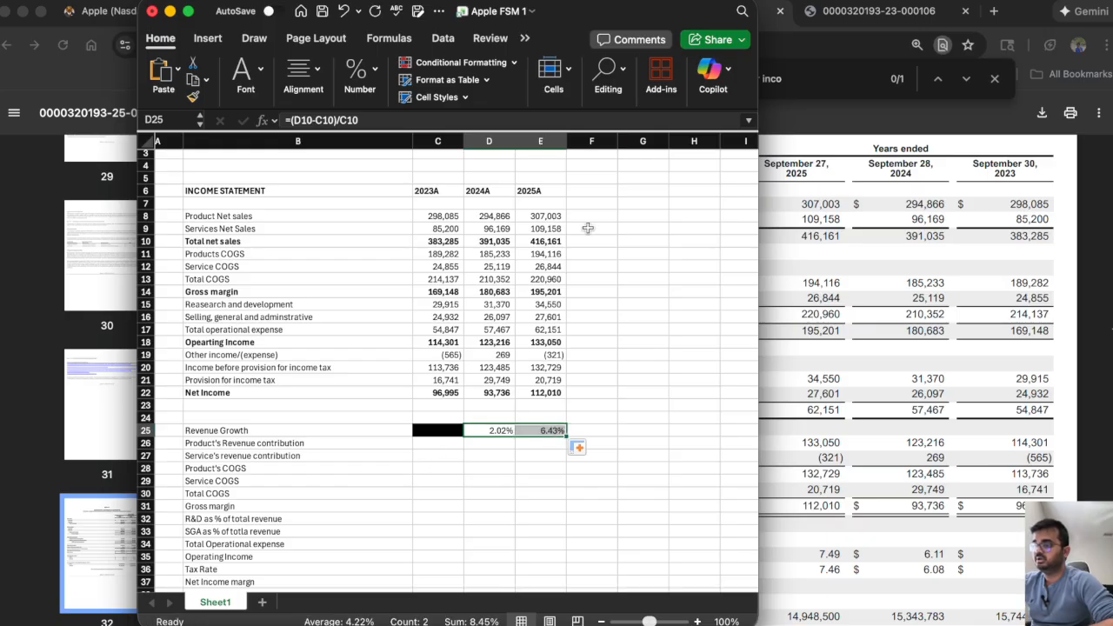
Calculate the product's revenue contribution in C26 as =C8/C10 and fill the formula across to E26.
click(429, 444)
scroll(428, 446, down, 3)
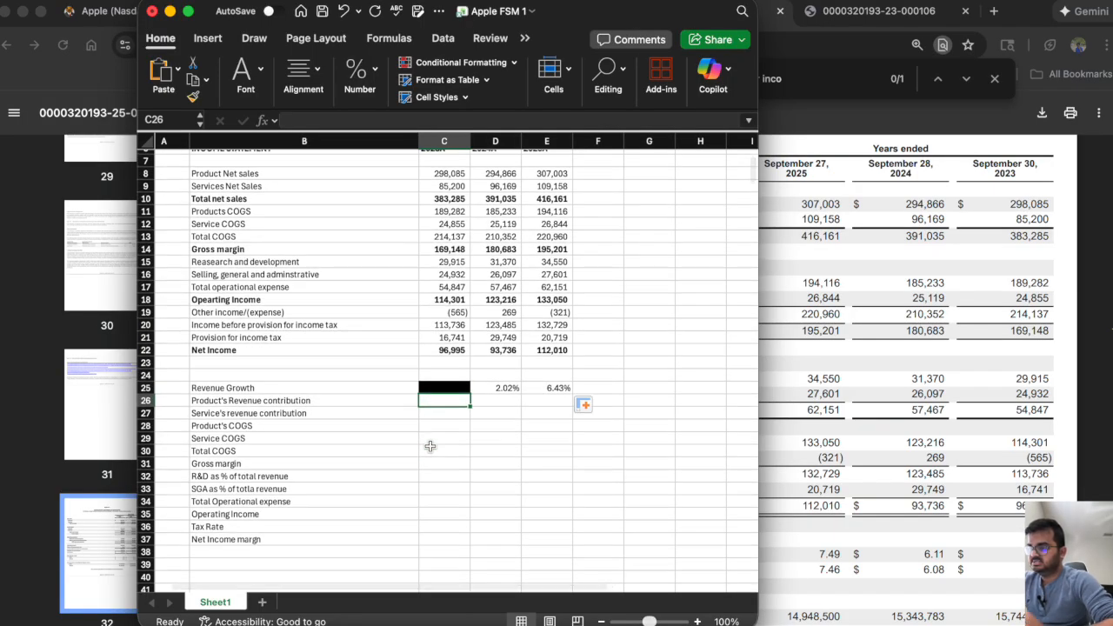
scroll(430, 446, up, 2)
scroll(430, 446, left, 1)
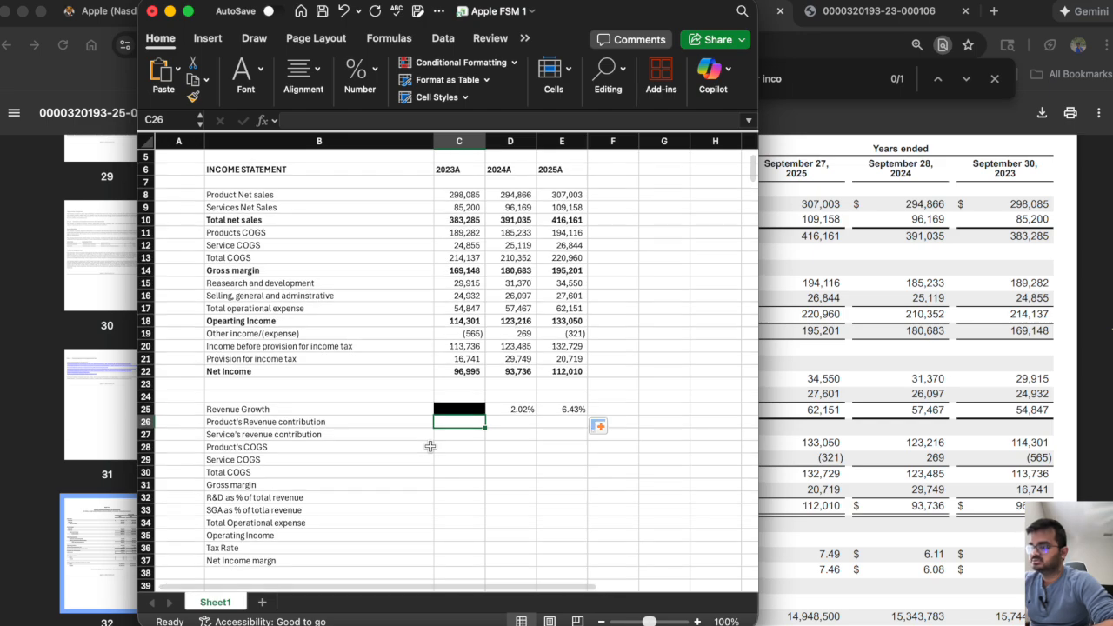
text(=)
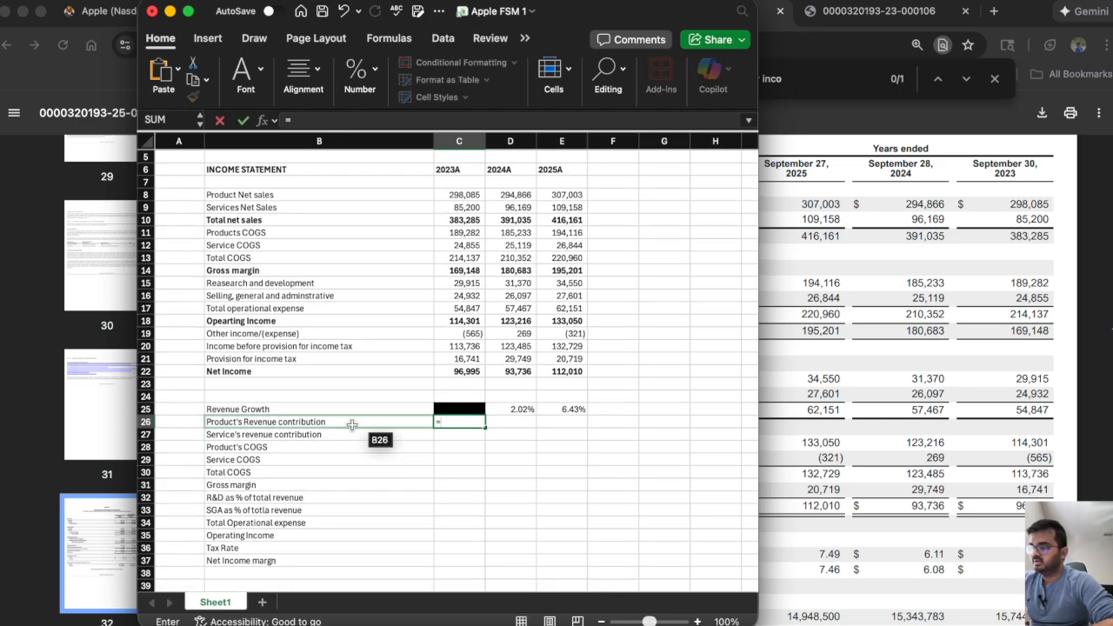
click(462, 194)
text(/)
click(464, 221)
key(Return)
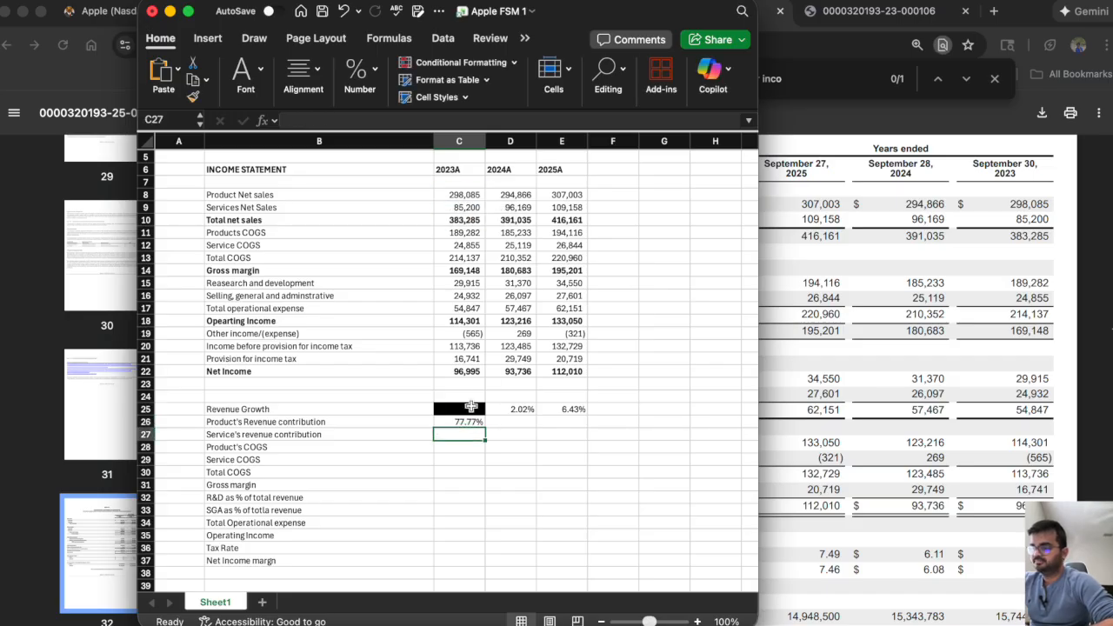
click(465, 422)
drag(484, 426, 597, 440)
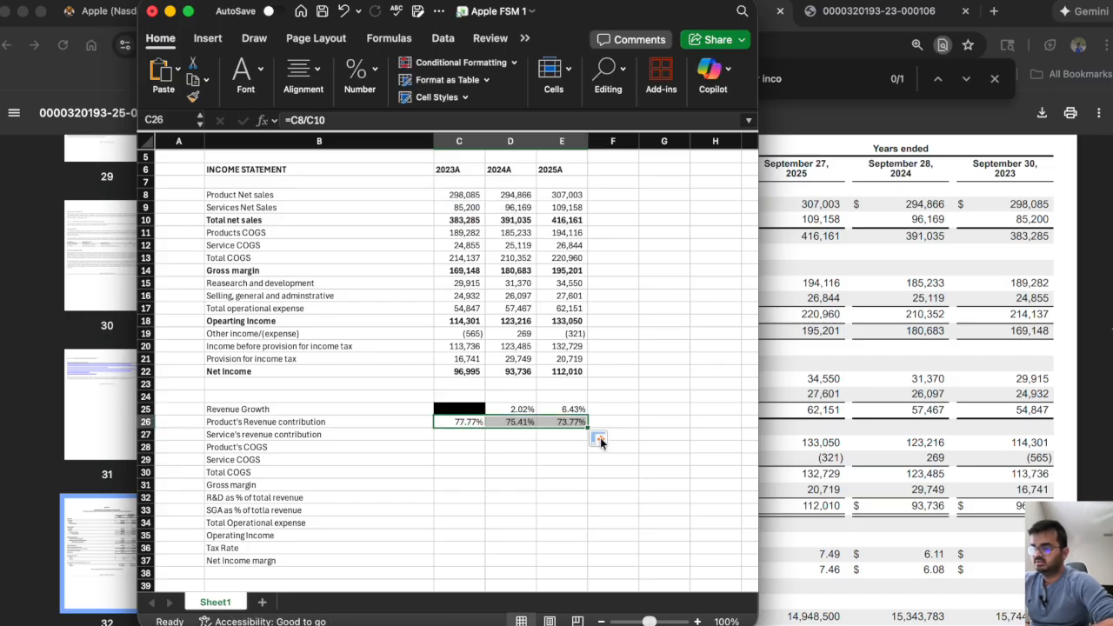
Calculate the service's revenue contribution in C27 as =C9/C10 and fill the formula across to E27.
click(443, 436)
text(=)
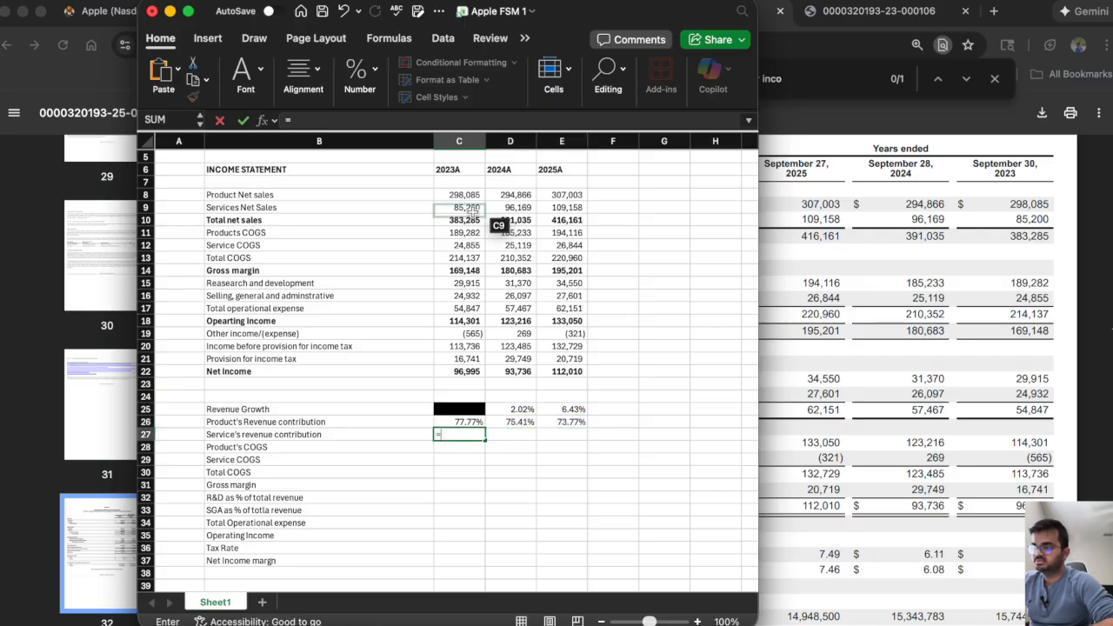
click(461, 208)
text(/)
click(458, 220)
key(Return)
click(445, 437)
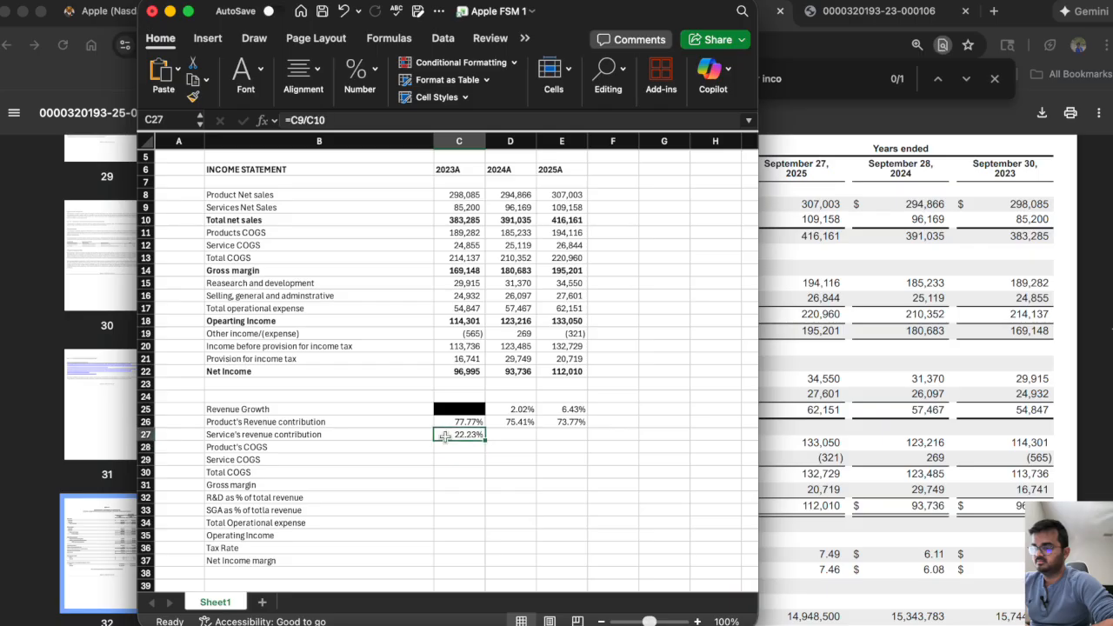
drag(485, 440, 577, 447)
Review the product revenue contribution percentages in C26:E26 and the 2023 service contribution in C27.
click(449, 421)
drag(449, 421, 565, 424)
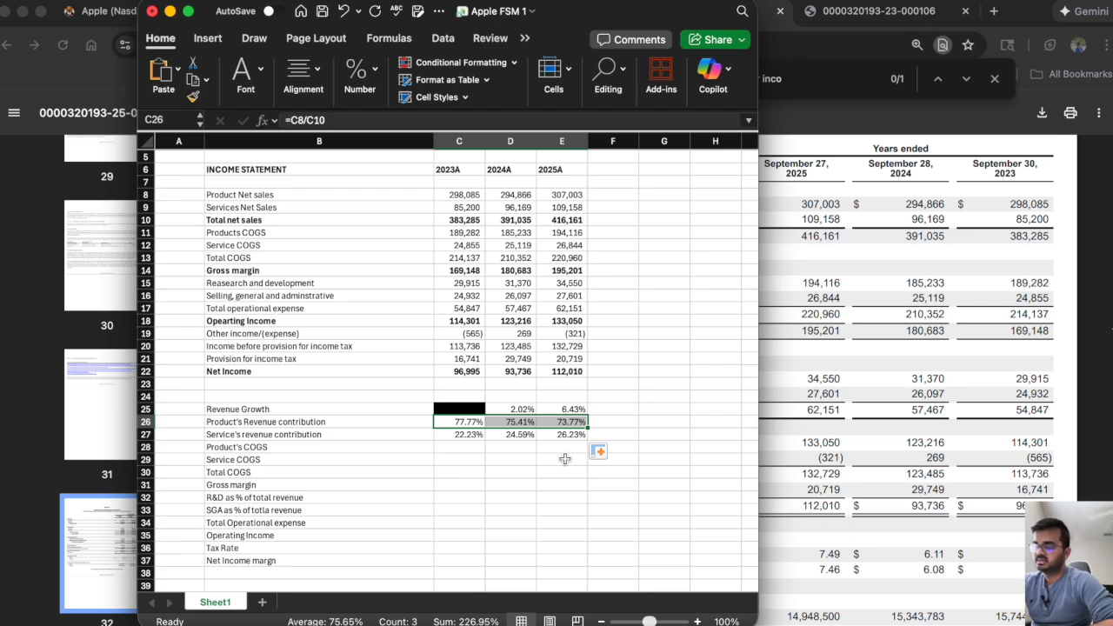
click(441, 436)
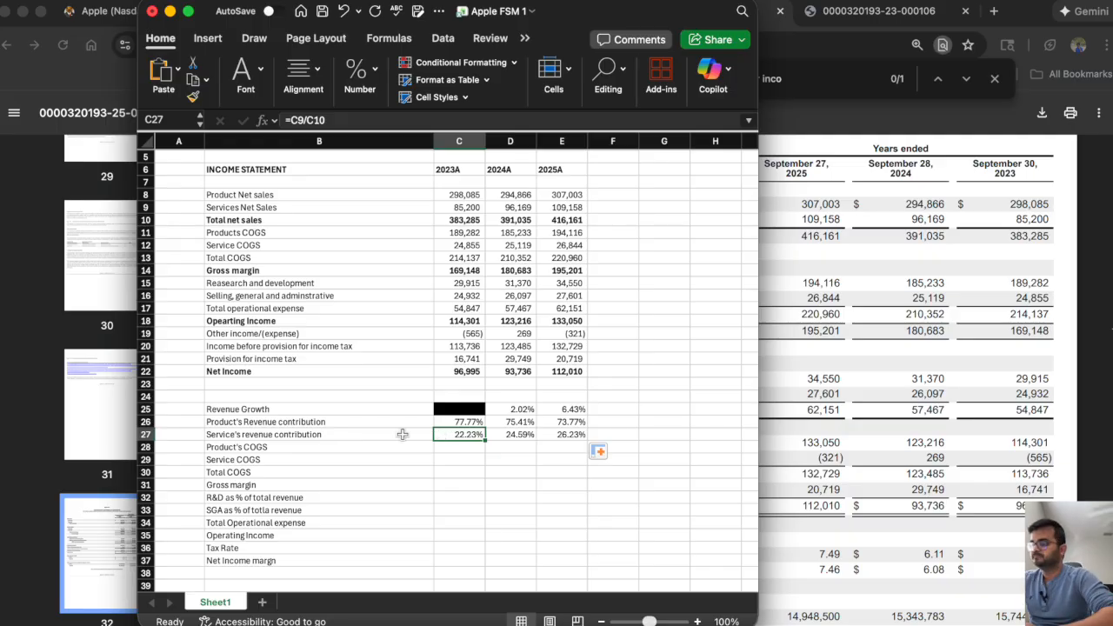
click(450, 447)
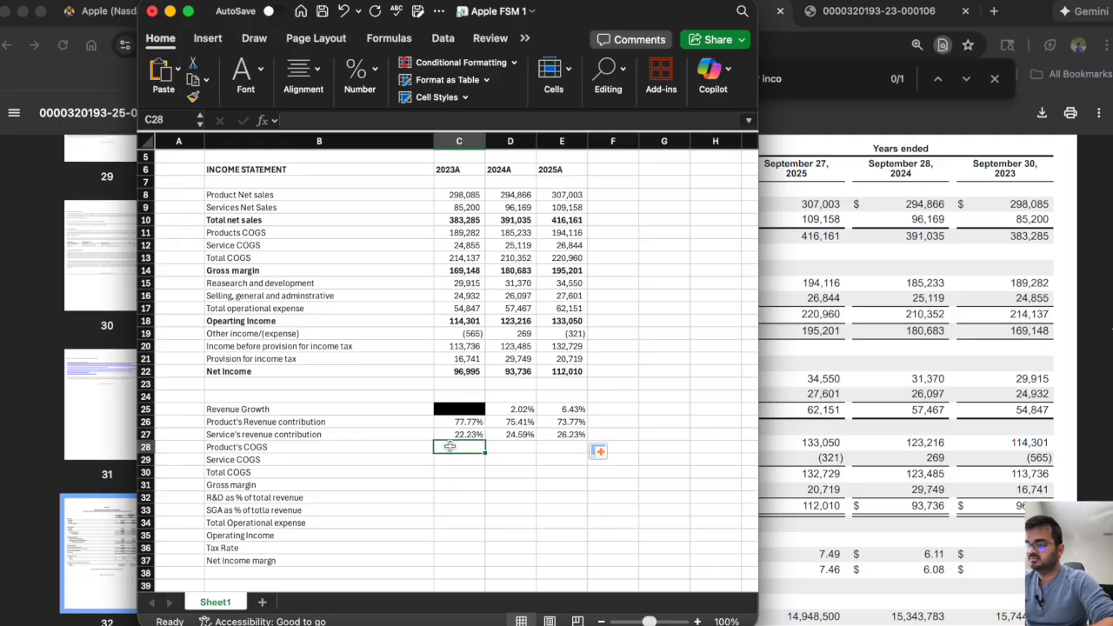
text(=)
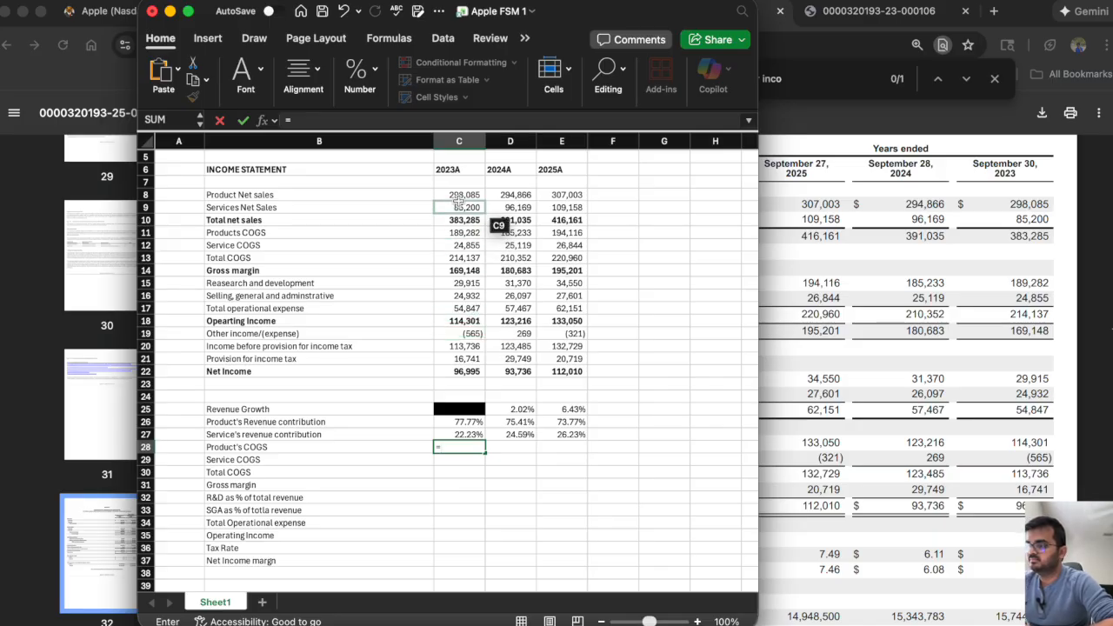
key(Escape)
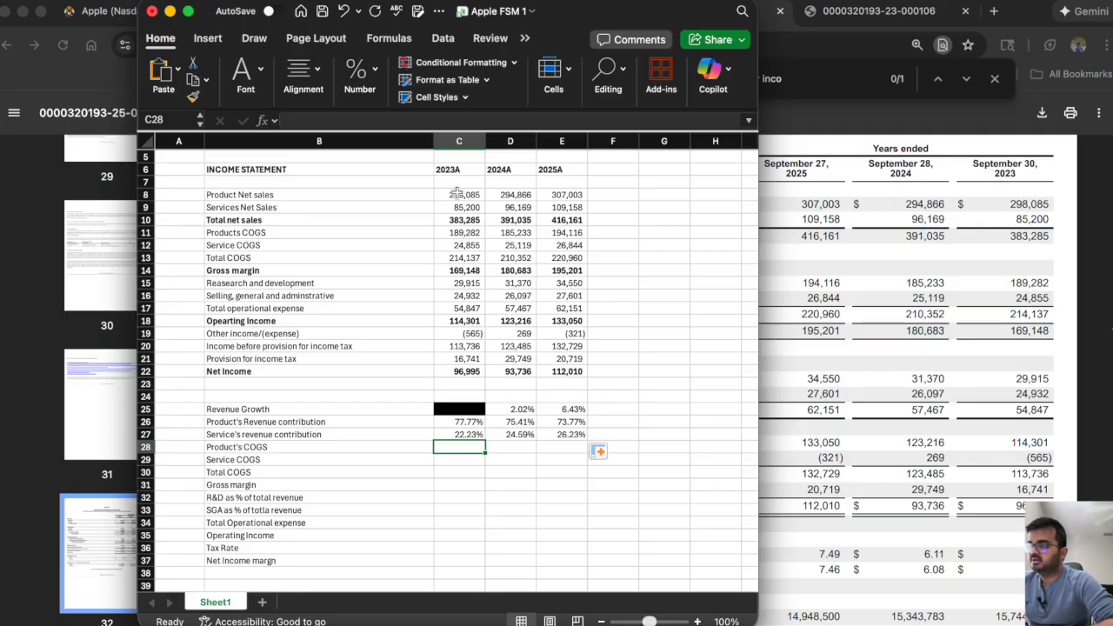
Calculate product COGS as a share of product net sales in C28 as =C11/C8, and fill across to E28.
click(456, 195)
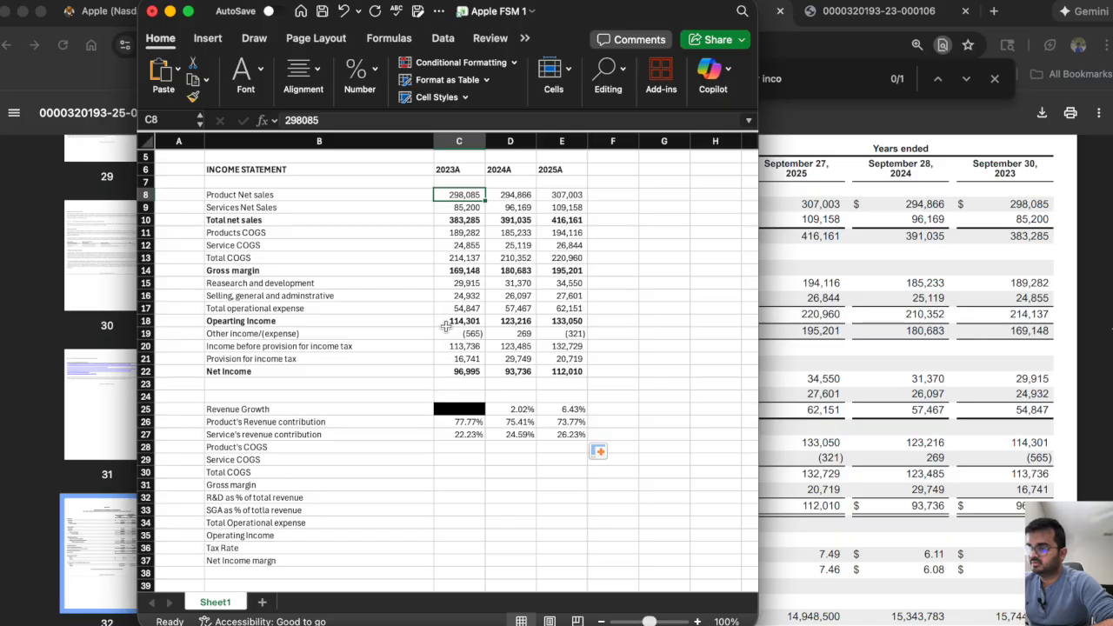
click(467, 232)
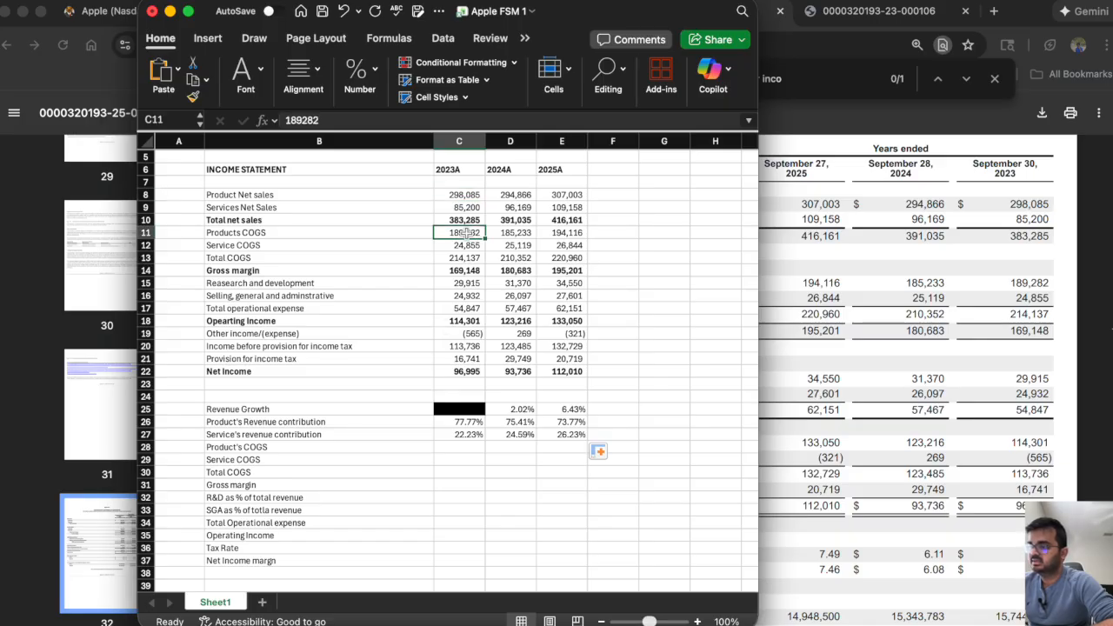
click(450, 447)
text(=)
click(467, 232)
text(/)
click(461, 194)
key(Return)
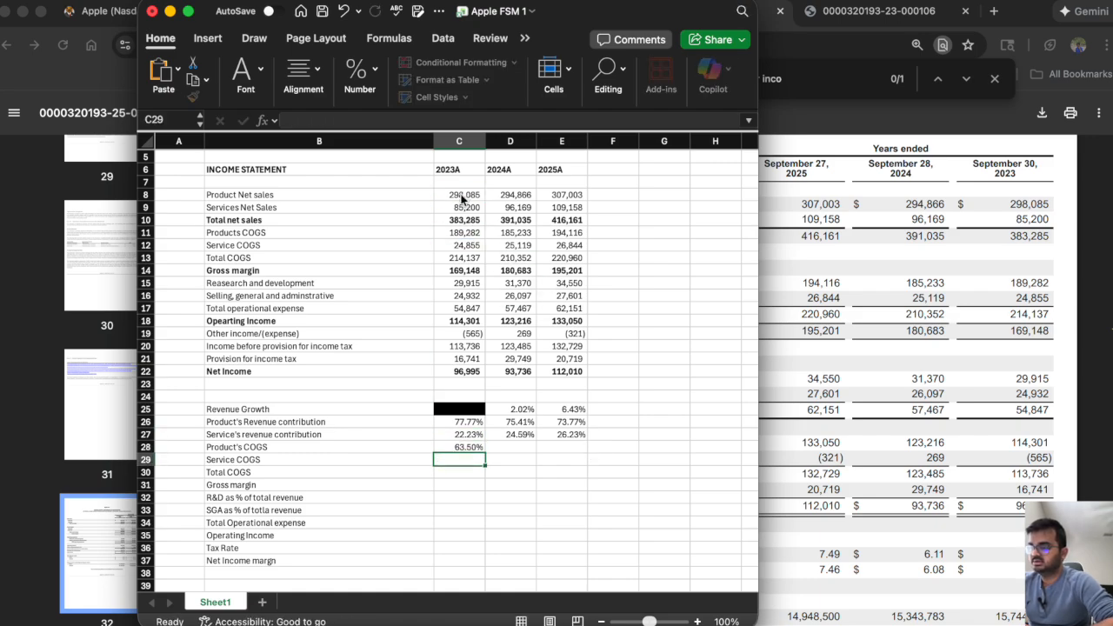
click(455, 448)
drag(484, 453, 576, 449)
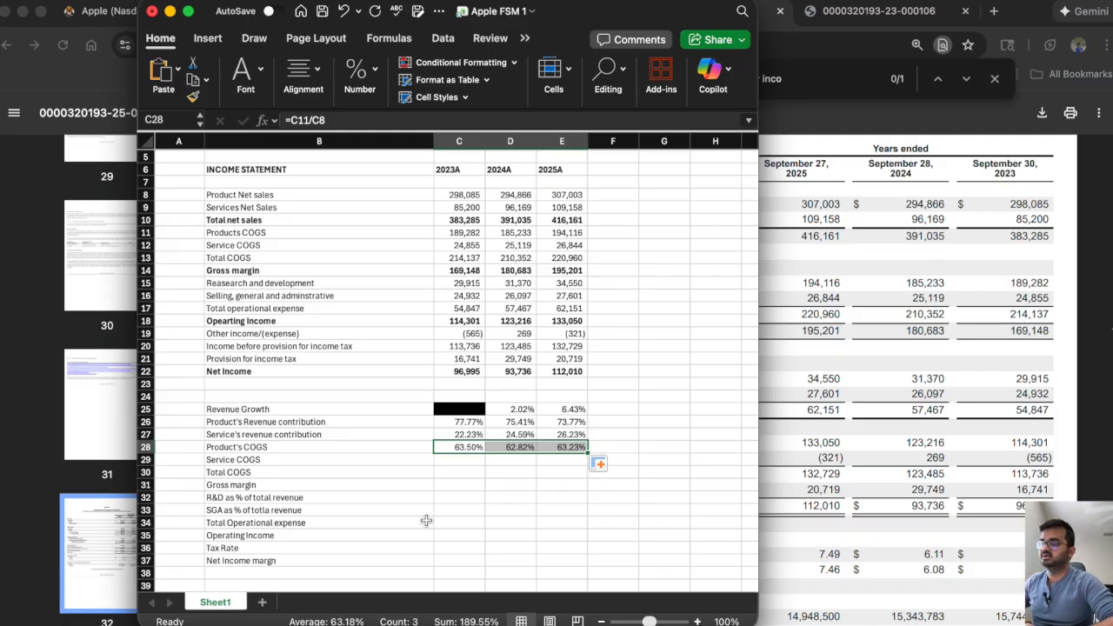
Calculate service COGS as a share of services net sales in C29 as =C12/C9, and fill across to E29.
click(454, 460)
text(=)
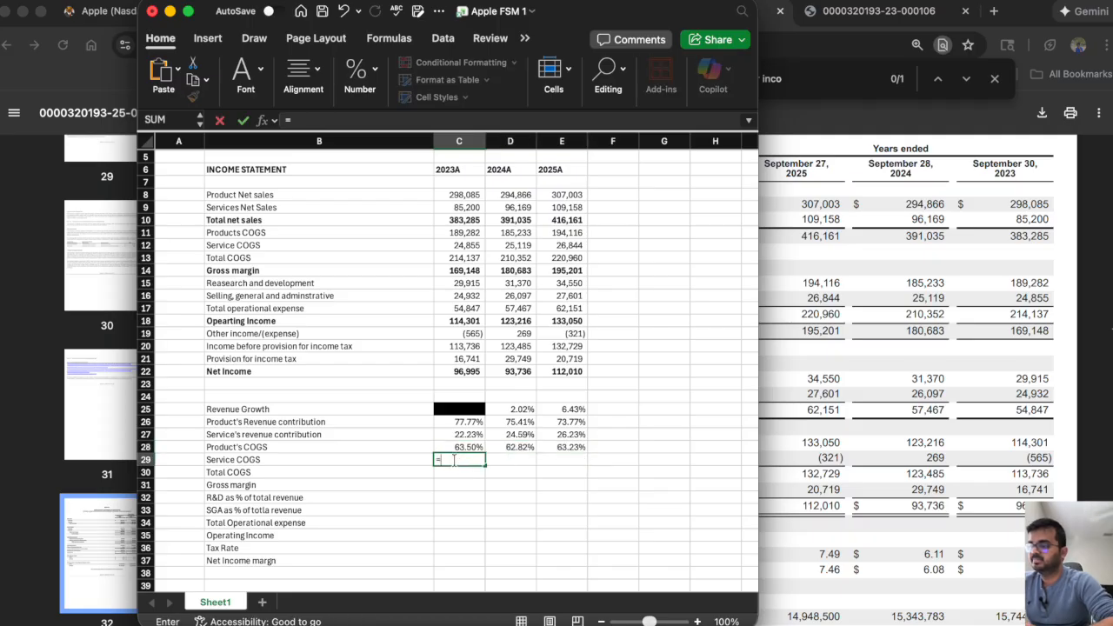
click(461, 245)
text(/)
click(455, 207)
key(Return)
click(452, 460)
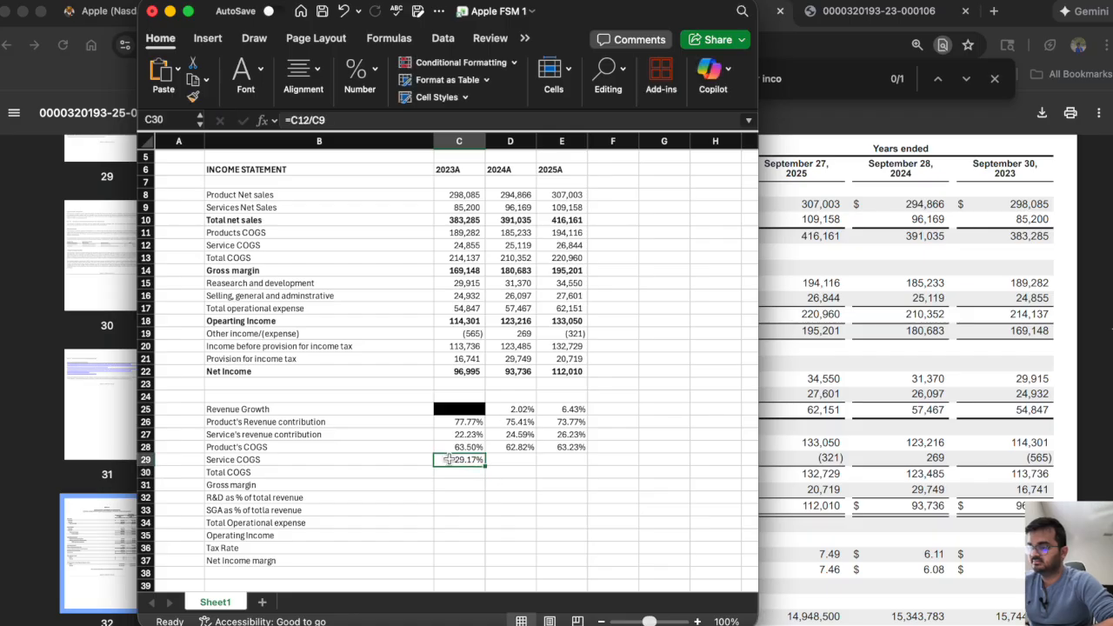
drag(485, 464, 569, 467)
click(453, 470)
drag(453, 467, 454, 459)
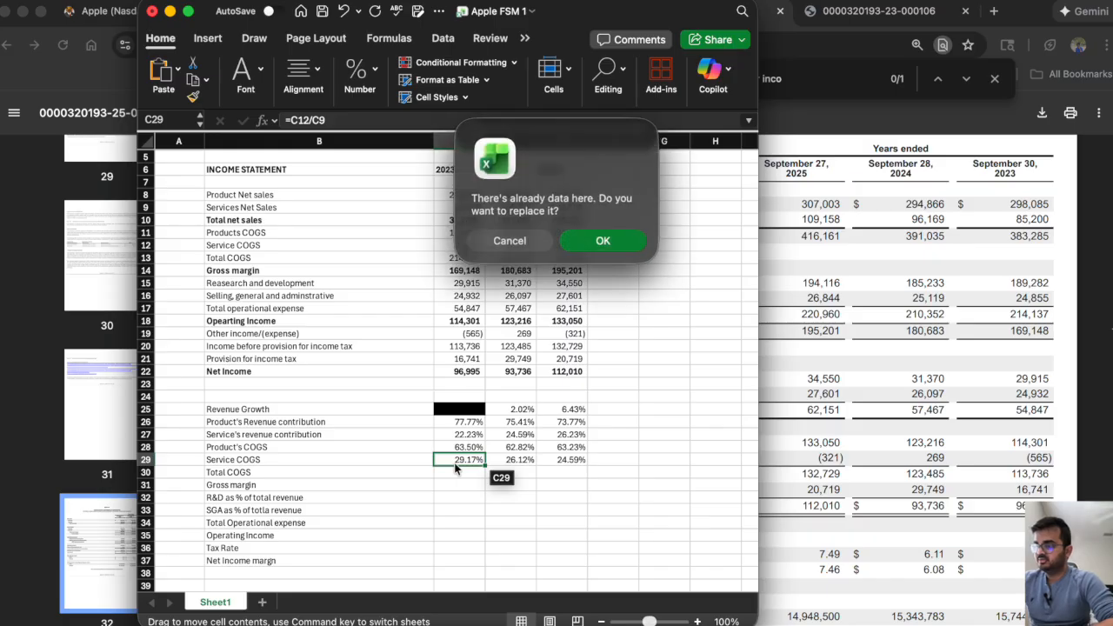
click(511, 241)
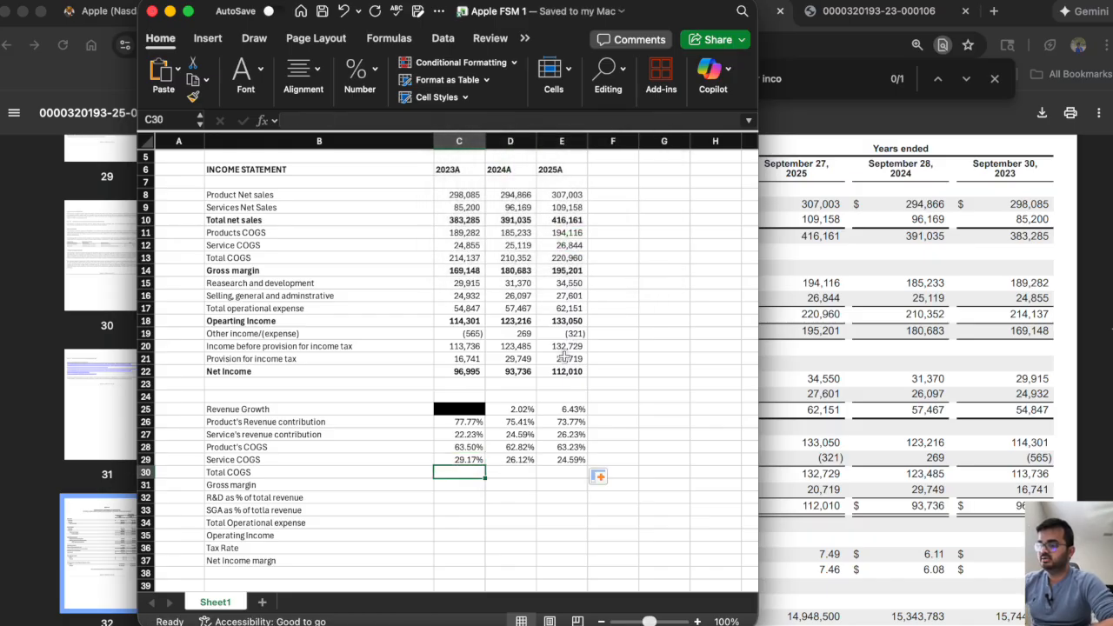
click(453, 459)
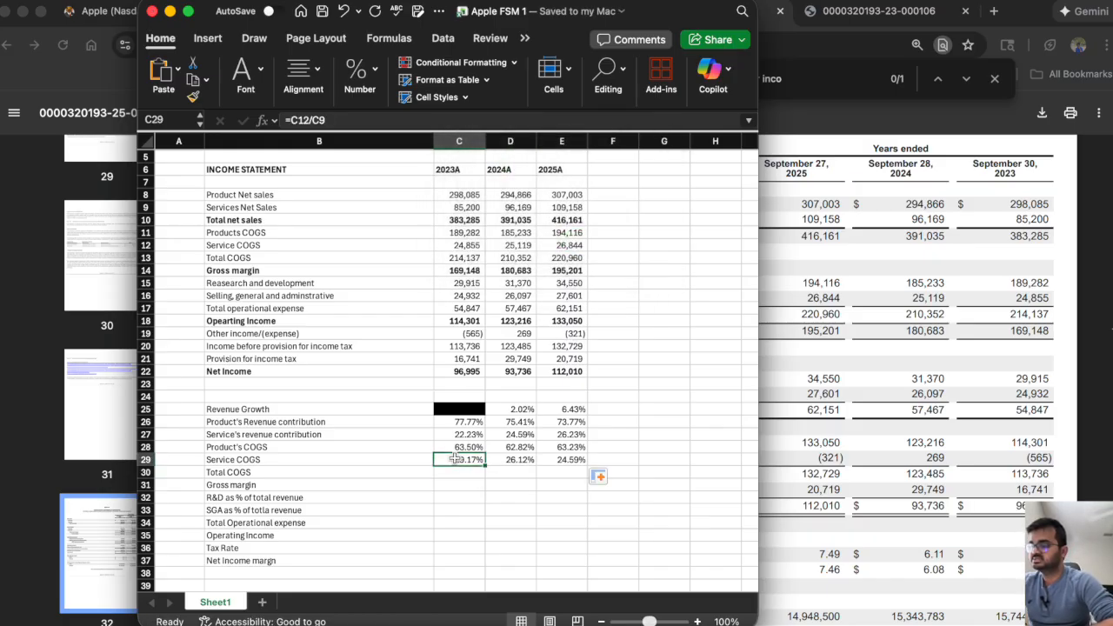
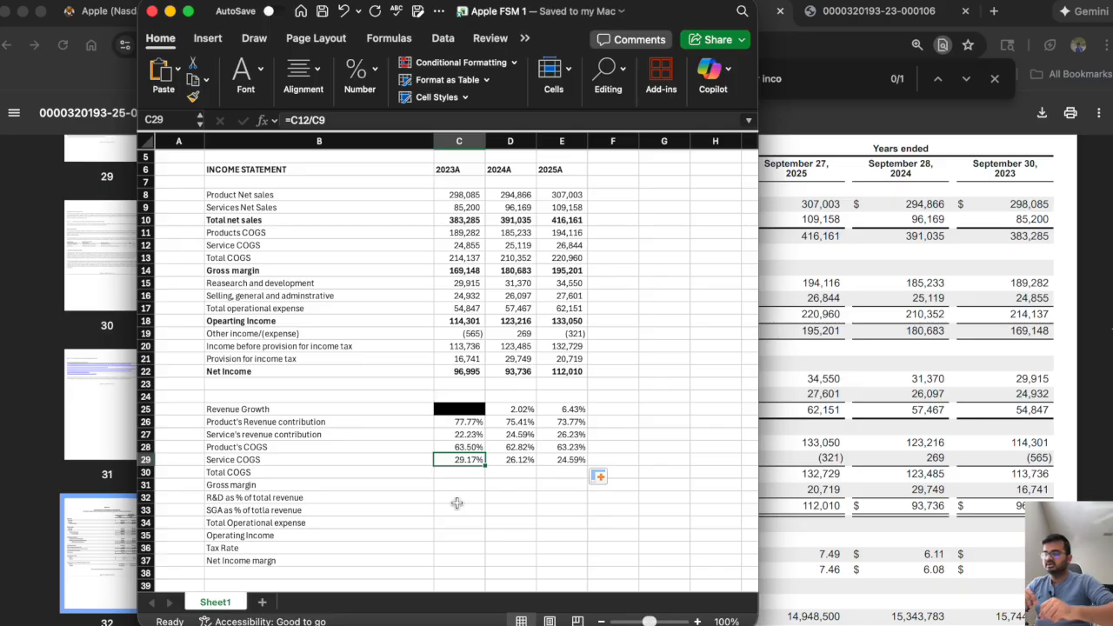
Calculate total COGS as a share of total net sales in C30 as =C13/C10, and fill across to E30.
key(Down)
text(=)
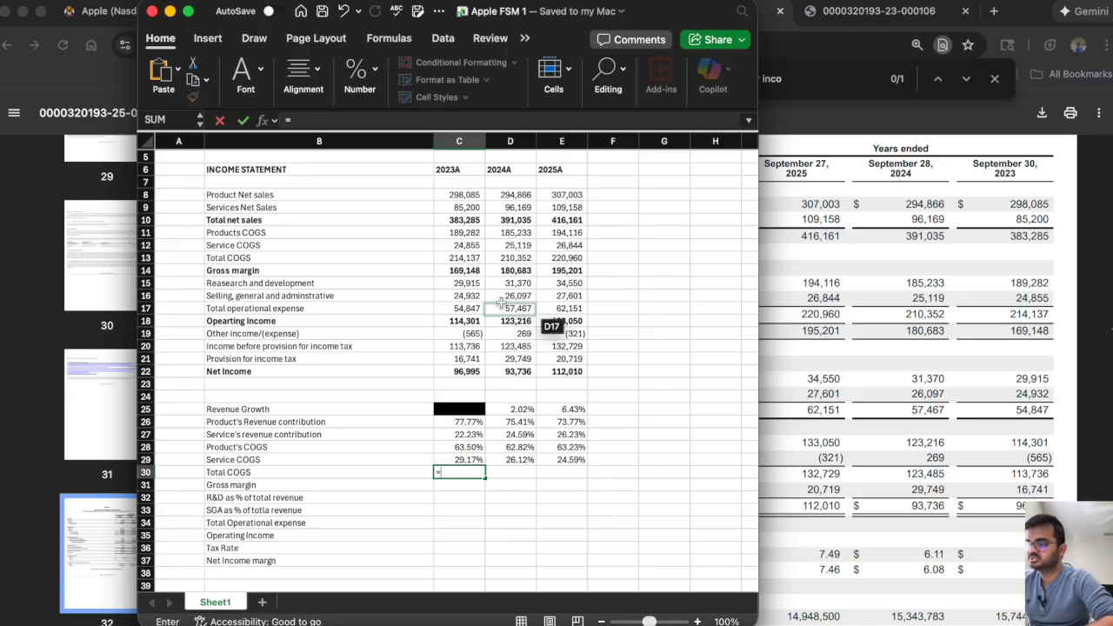
click(451, 258)
text(/)
click(458, 220)
key(Return)
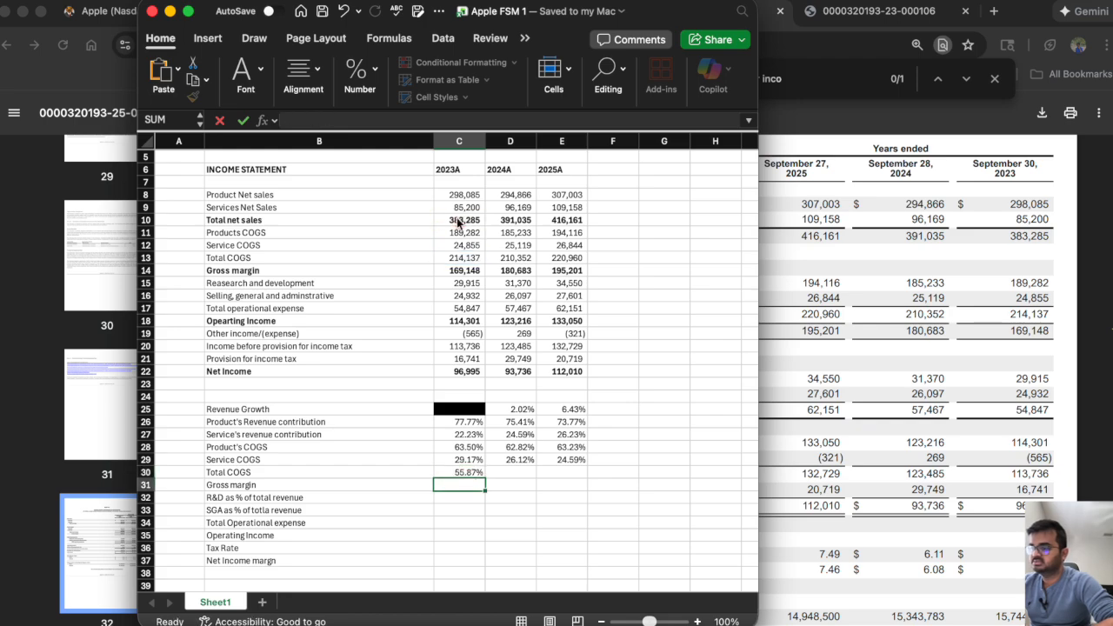
click(452, 471)
drag(485, 478, 567, 480)
Calculate gross margin as a share of total net sales in C31 as =C14/C10, and fill across to E31.
click(464, 484)
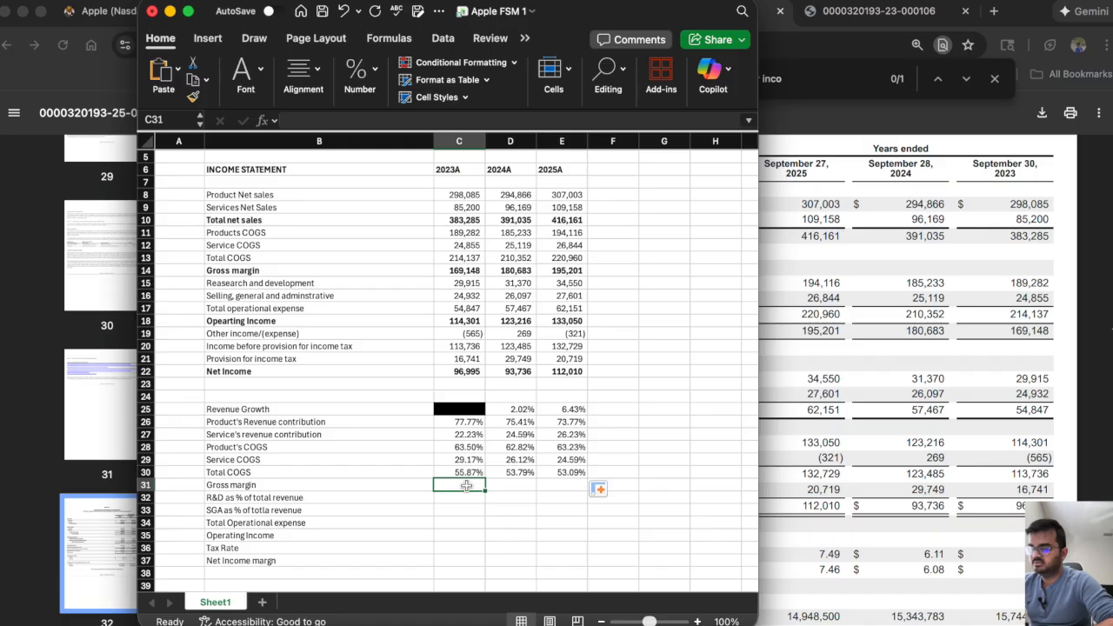
text(=)
click(459, 271)
text(/)
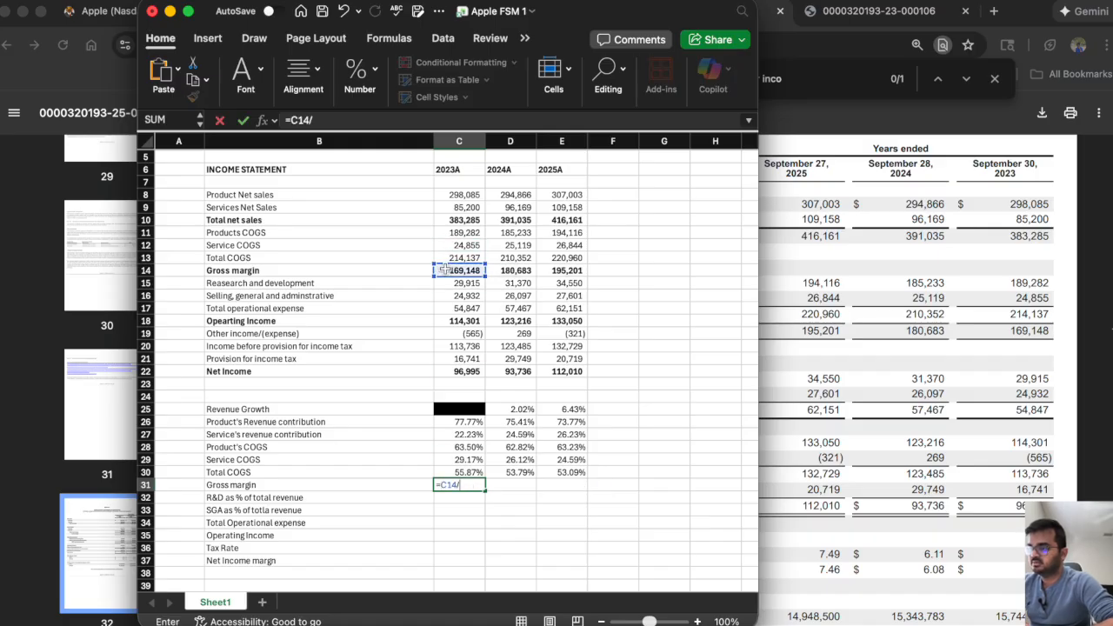
click(453, 224)
key(Return)
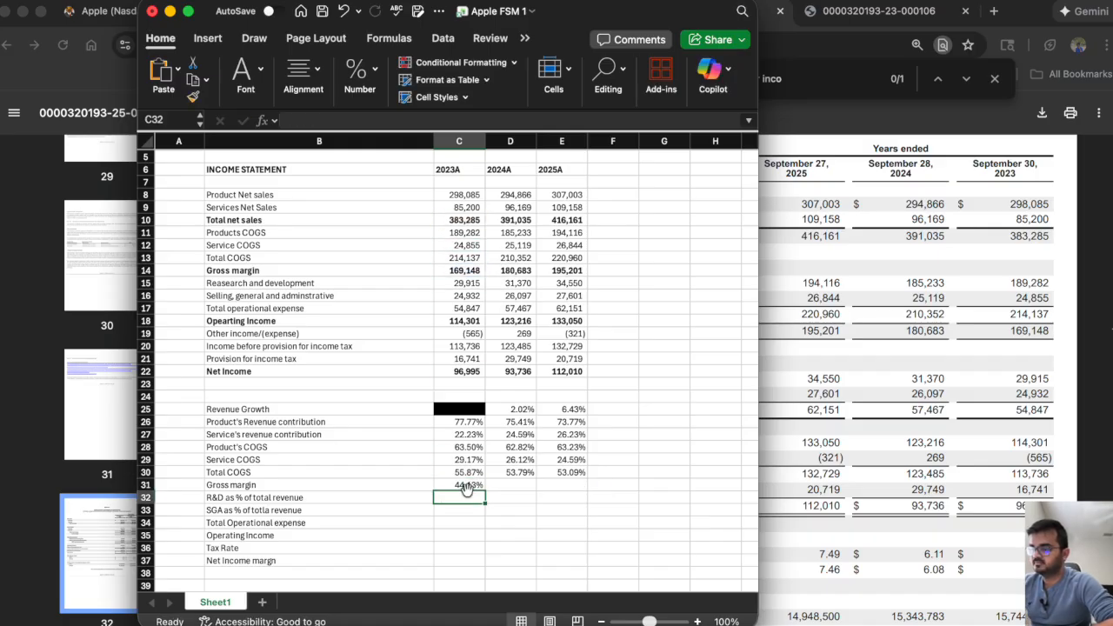
click(466, 485)
drag(485, 491, 562, 494)
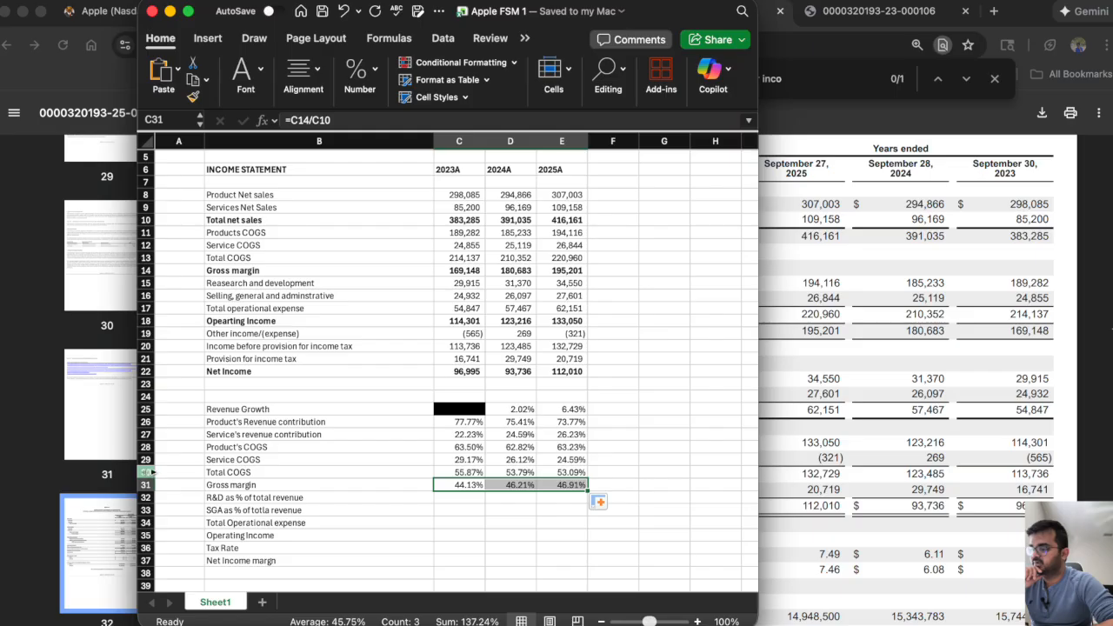
Check the sum of the total COGS and gross margin percentages for 2023 and 2025.
click(447, 471)
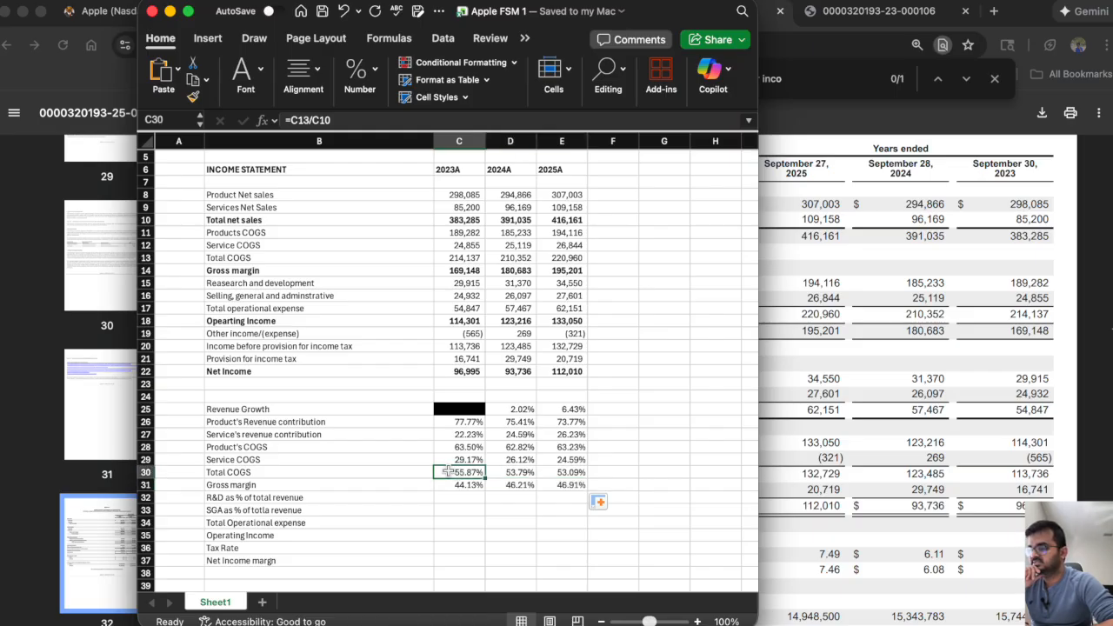
drag(448, 471, 448, 483)
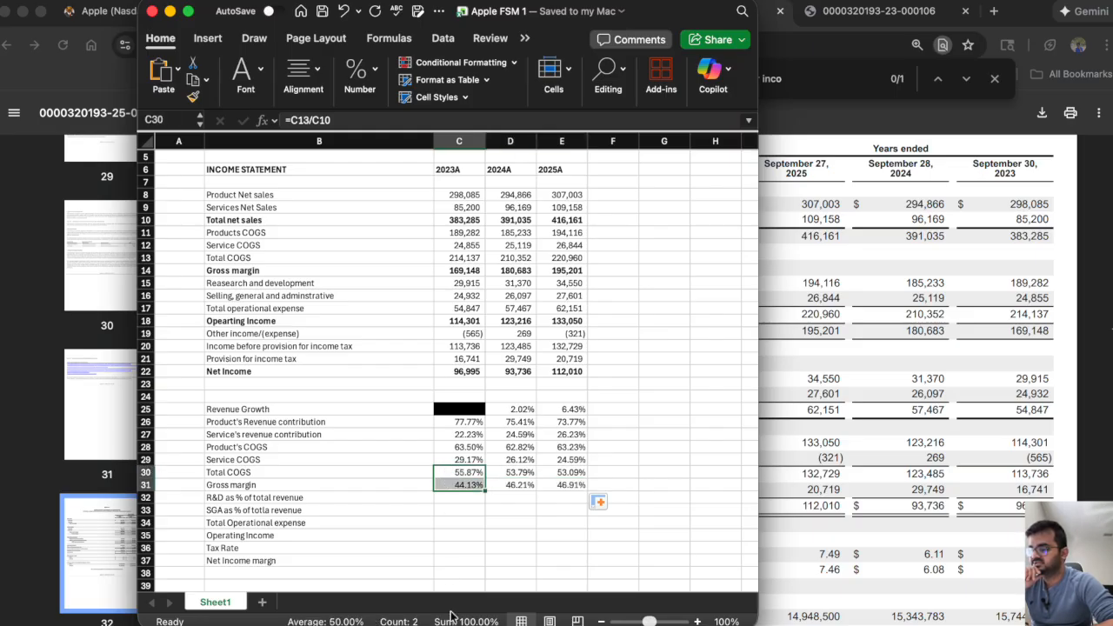
click(569, 473)
drag(574, 475, 573, 482)
Delete the Total COGS percentage row, row 30.
click(459, 522)
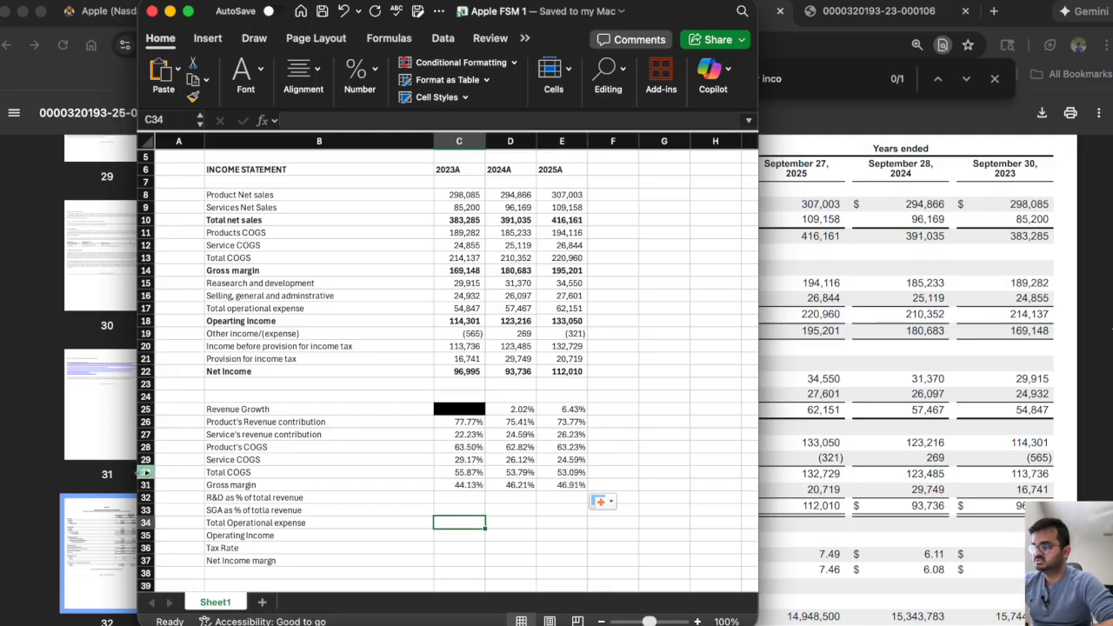
click(145, 472)
right_click(144, 472)
click(199, 488)
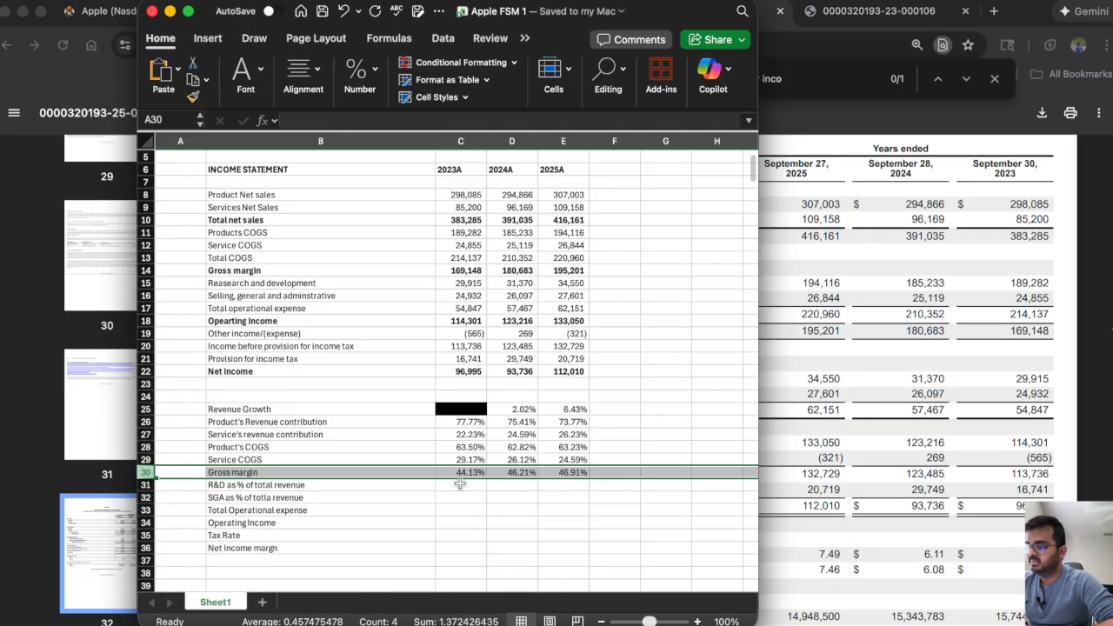
Calculate R&D as a percentage of total revenue in C31 as =C15/C10, and fill across to E31.
click(459, 485)
text(=)
click(462, 282)
text(/)
click(456, 220)
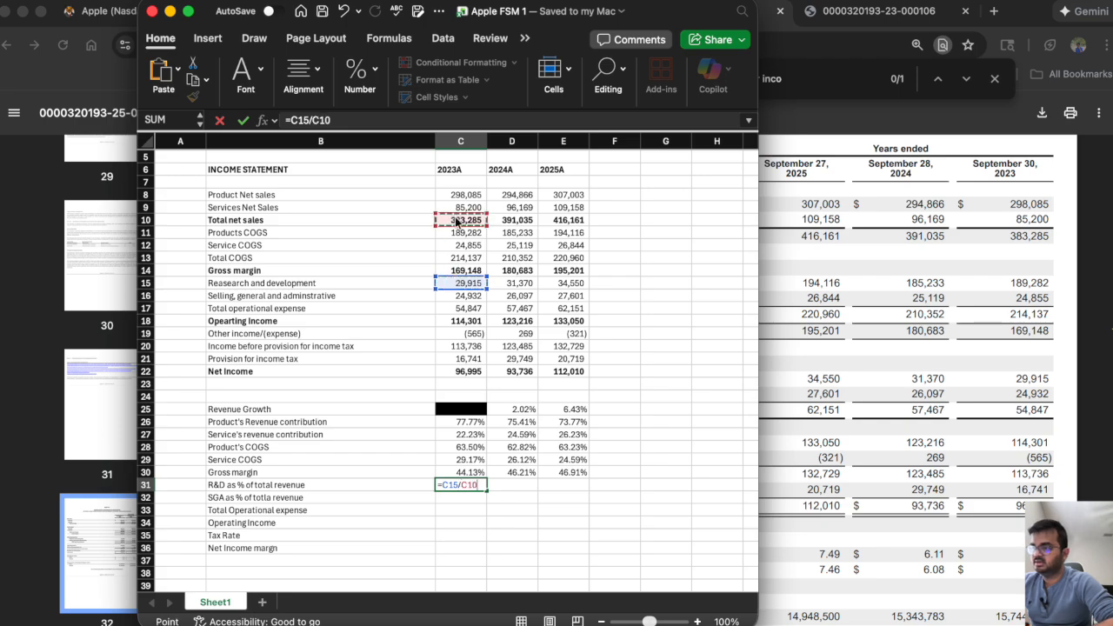
key(Return)
click(481, 489)
drag(487, 490, 576, 492)
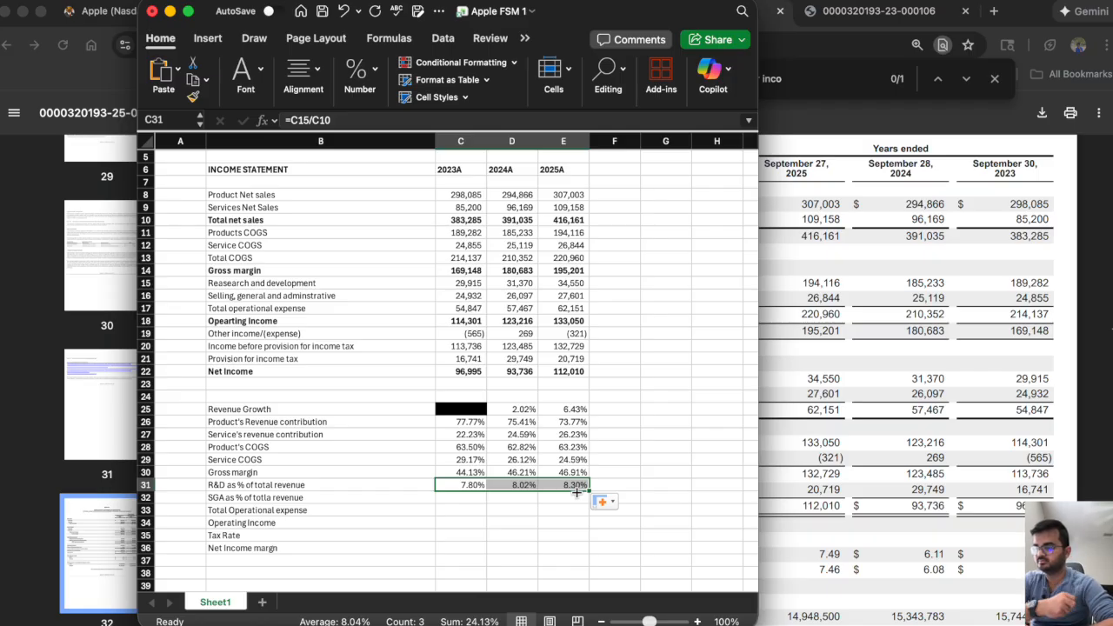
Calculate SG&A as a percentage of total revenue in C32 as =C16/C10, and fill across to E32.
click(460, 499)
text(=)
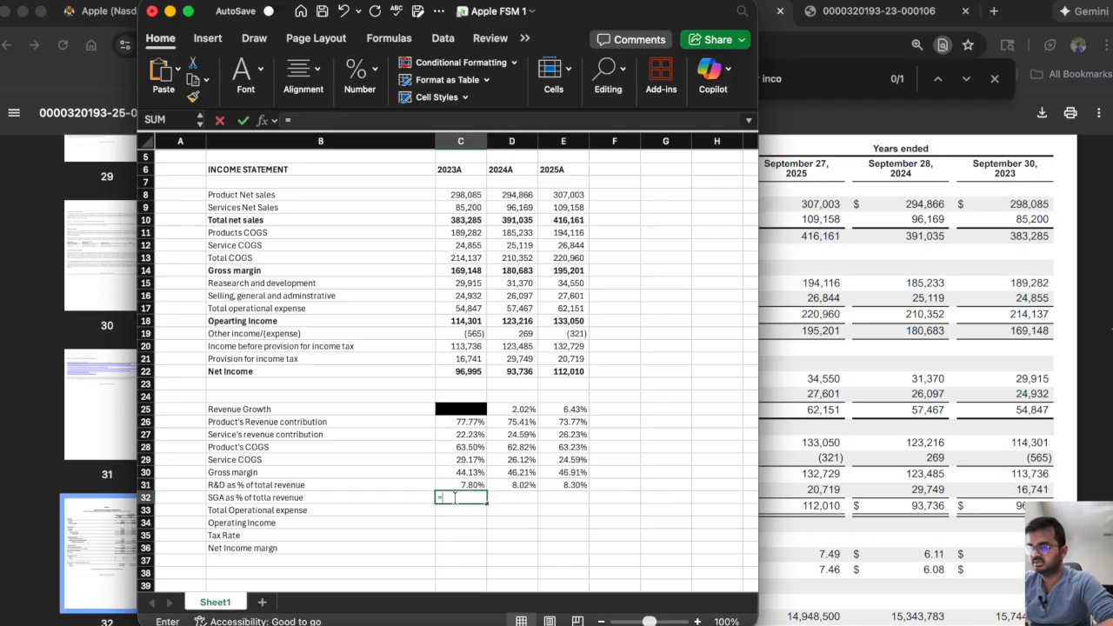
click(463, 283)
key(Down)
text(/)
click(459, 219)
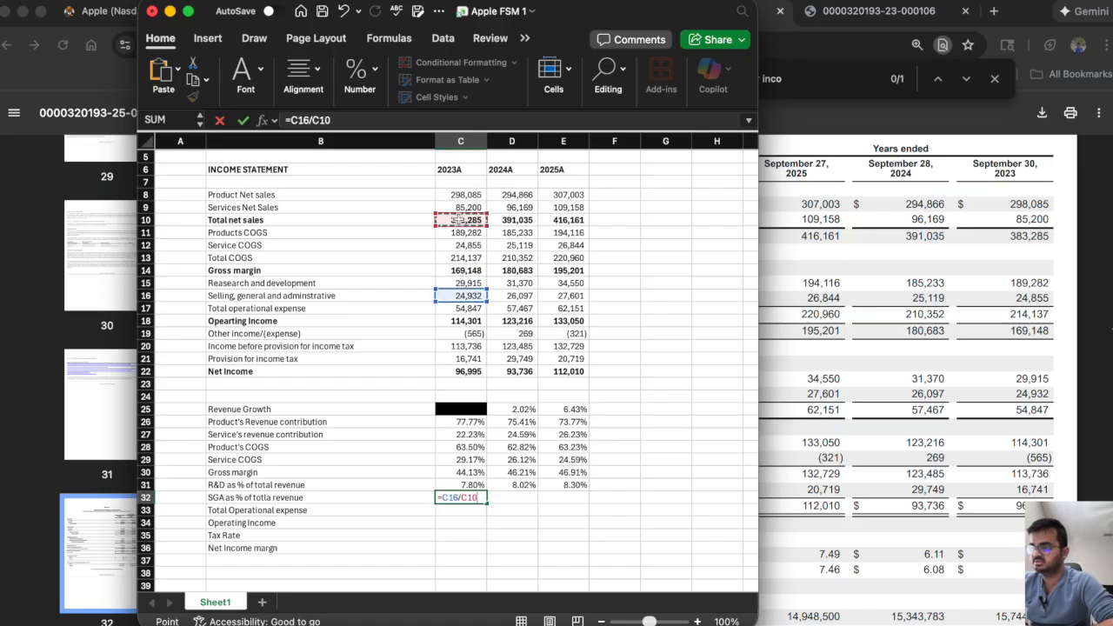
key(Return)
click(457, 497)
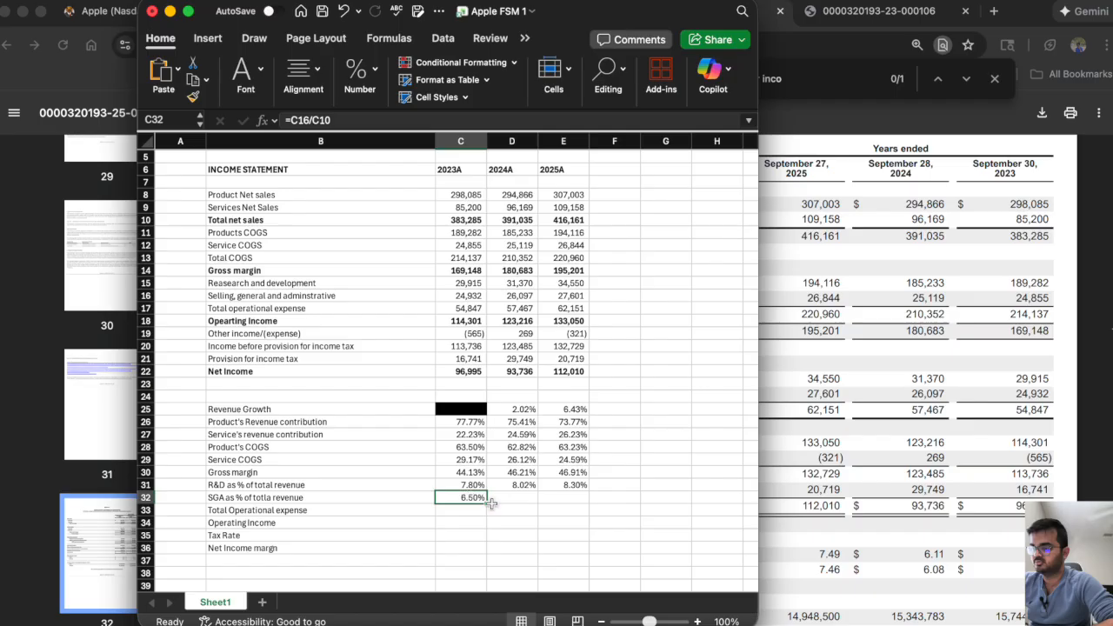
drag(487, 504, 576, 501)
Review the R&D and SG&A percentages of revenue across 2023–2025 in C31:E32.
click(442, 485)
shift+click(565, 485)
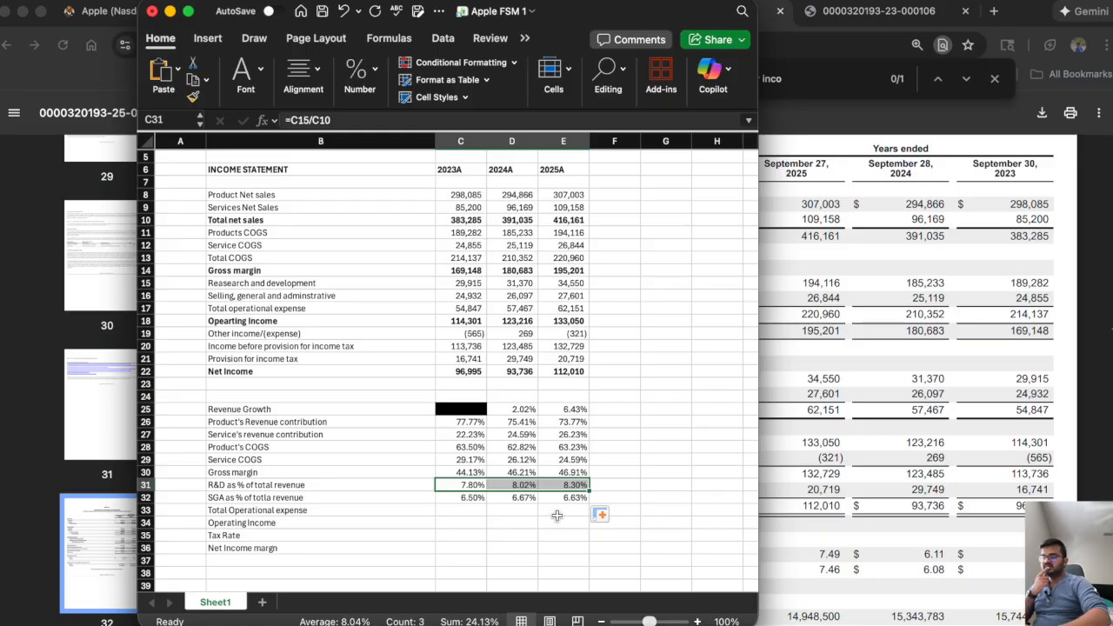
drag(569, 500, 468, 496)
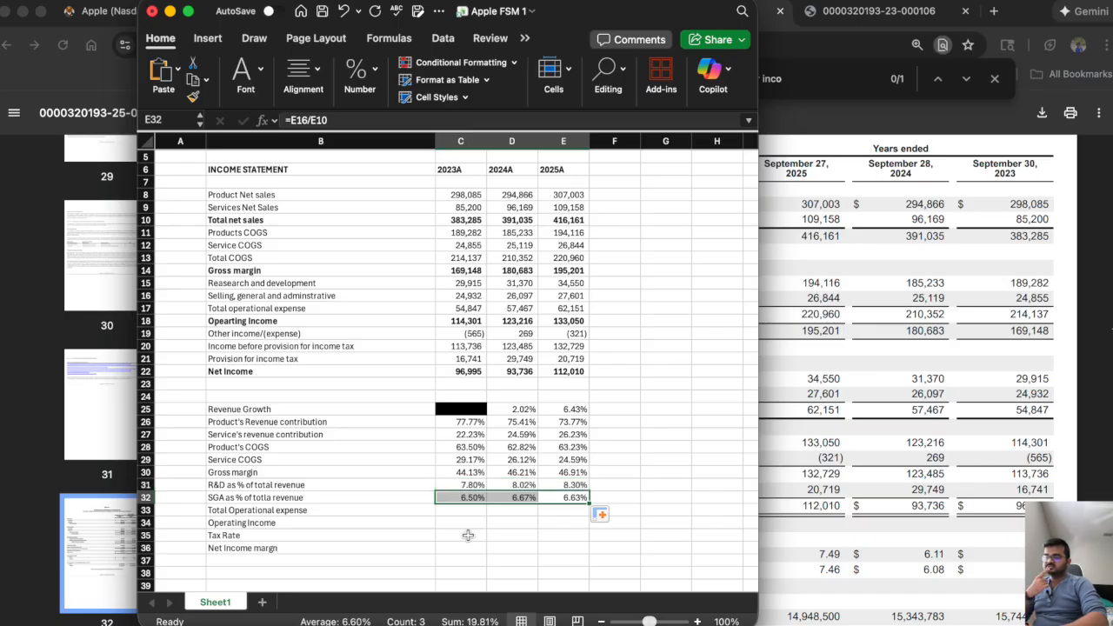
click(696, 621)
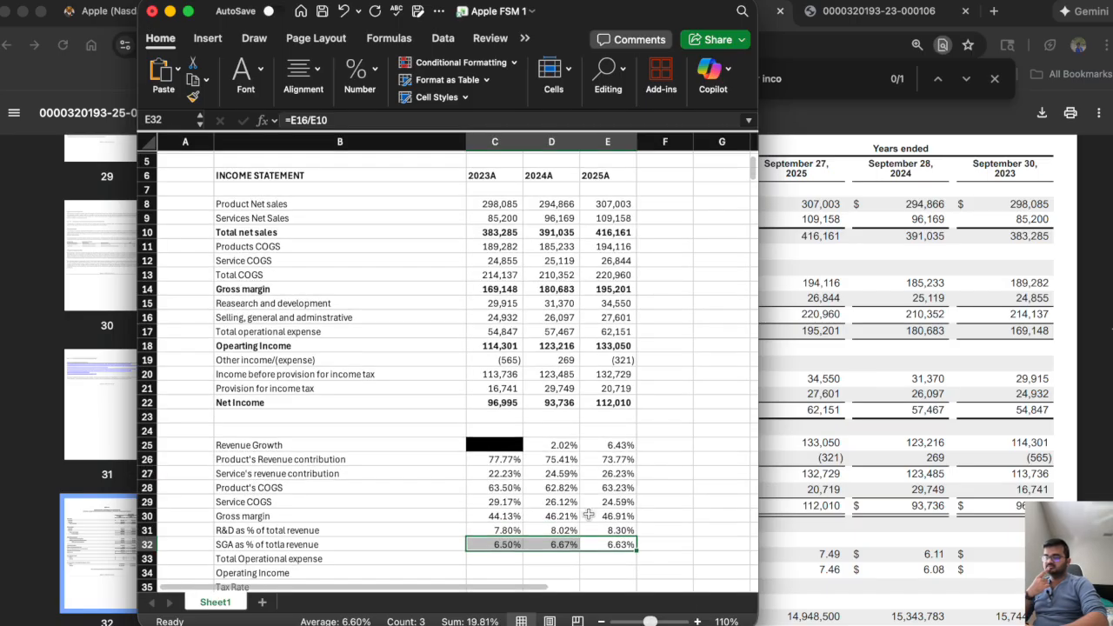
click(601, 621)
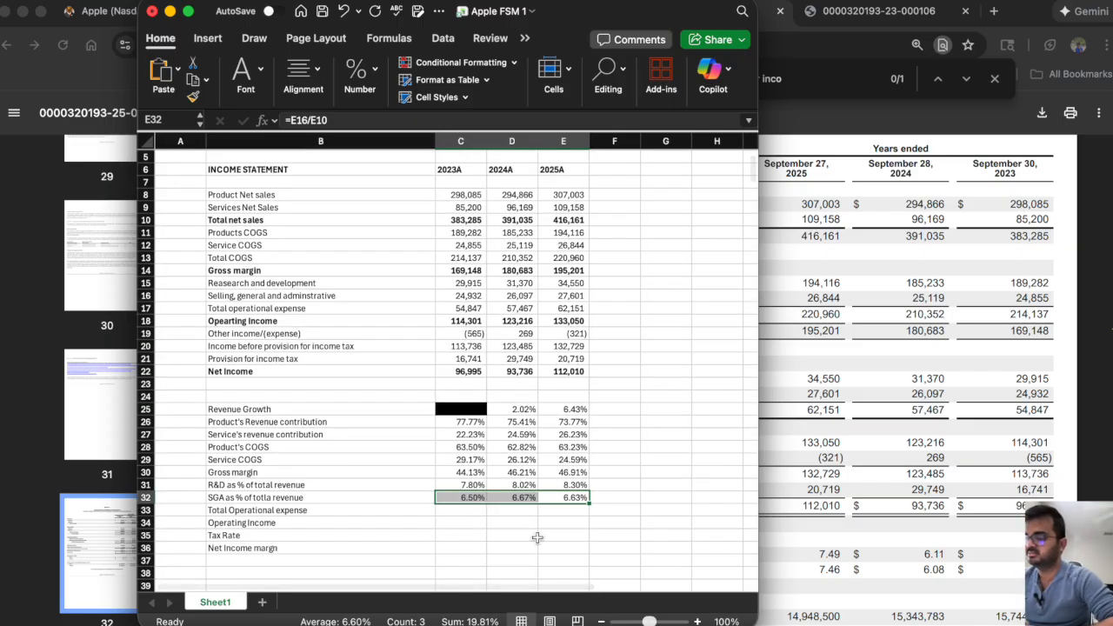
Try removing the Total Operational expense row, row 33, and undo the deletion.
click(448, 510)
text(=)
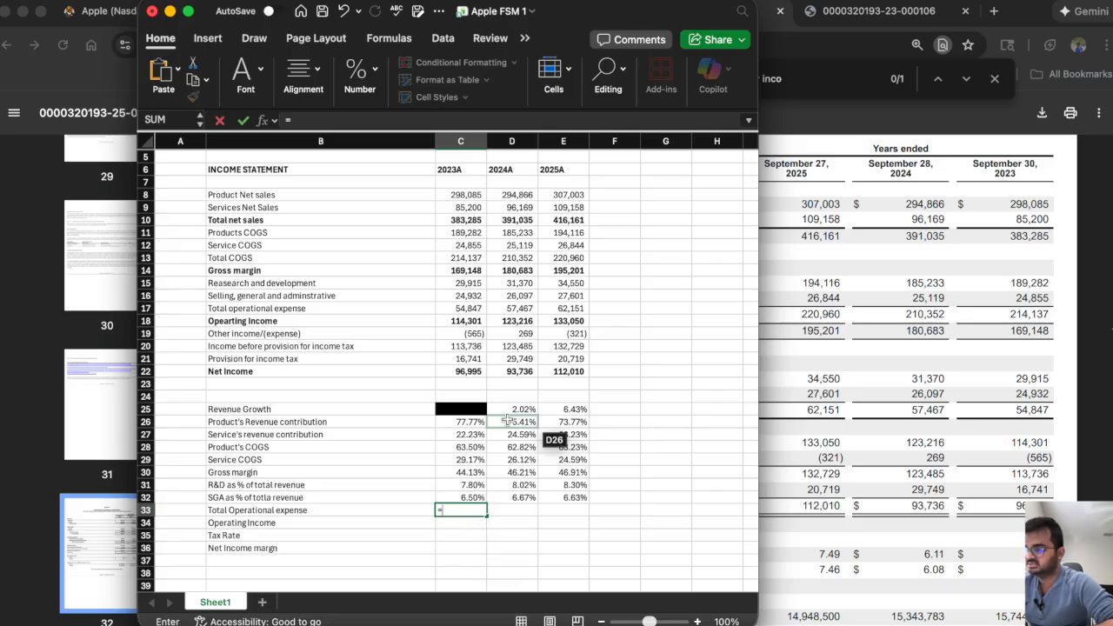
key(Escape)
right_click(146, 510)
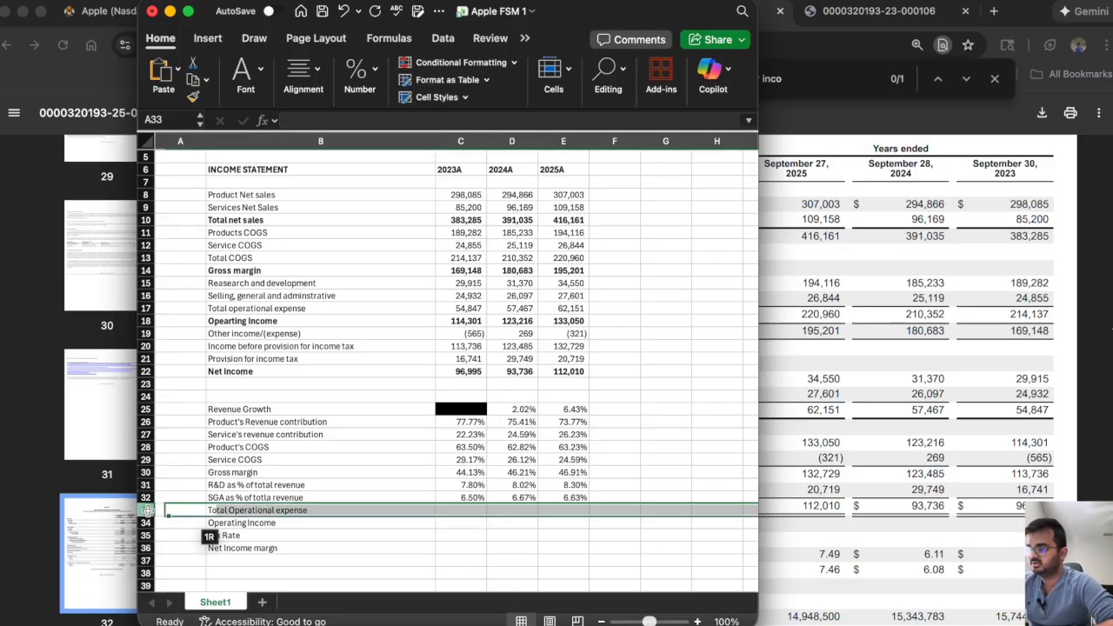
click(177, 481)
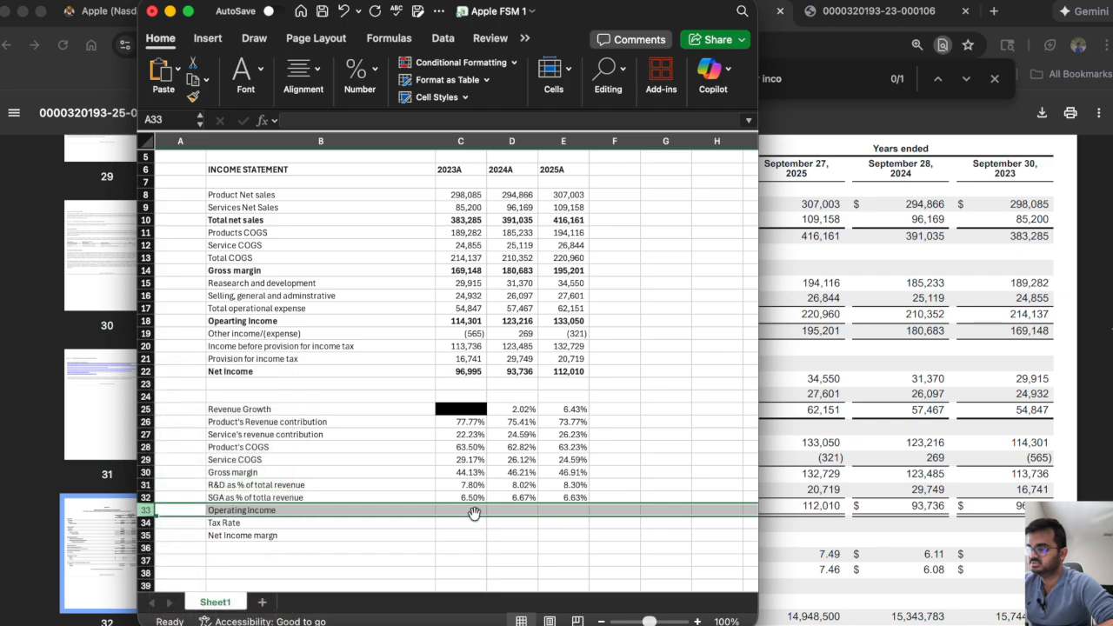
key(super+z)
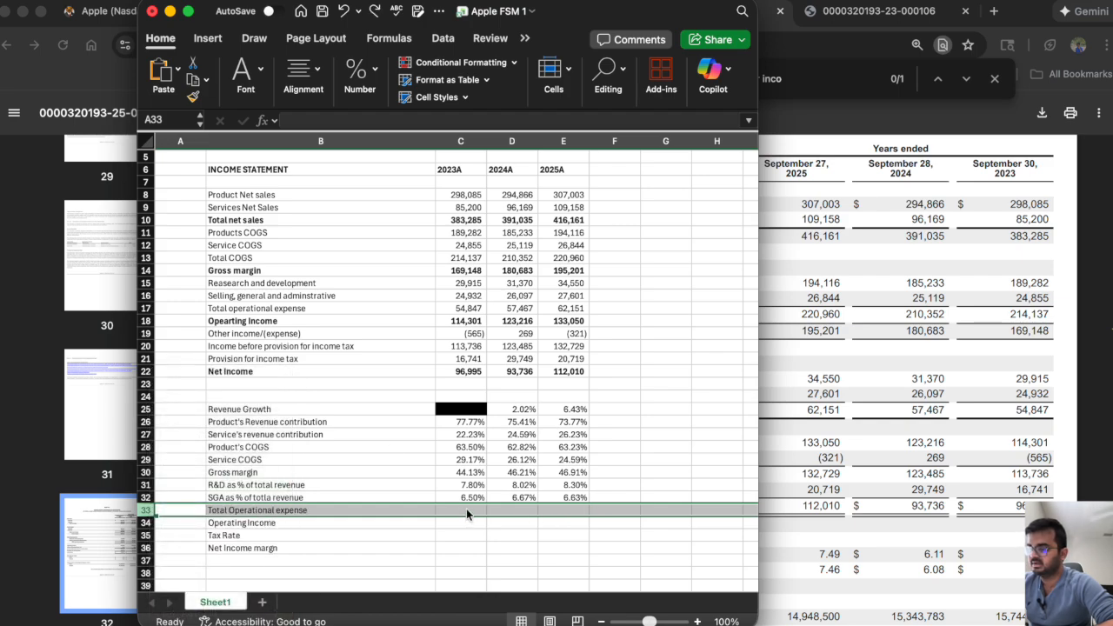
Try =C18/C10 in C33 as the 2023 total operational expense percentage.
click(466, 509)
text(=)
click(453, 484)
text(+)
key(BackSpace)
key(BackSpace)
key(BackSpace)
key(BackSpace)
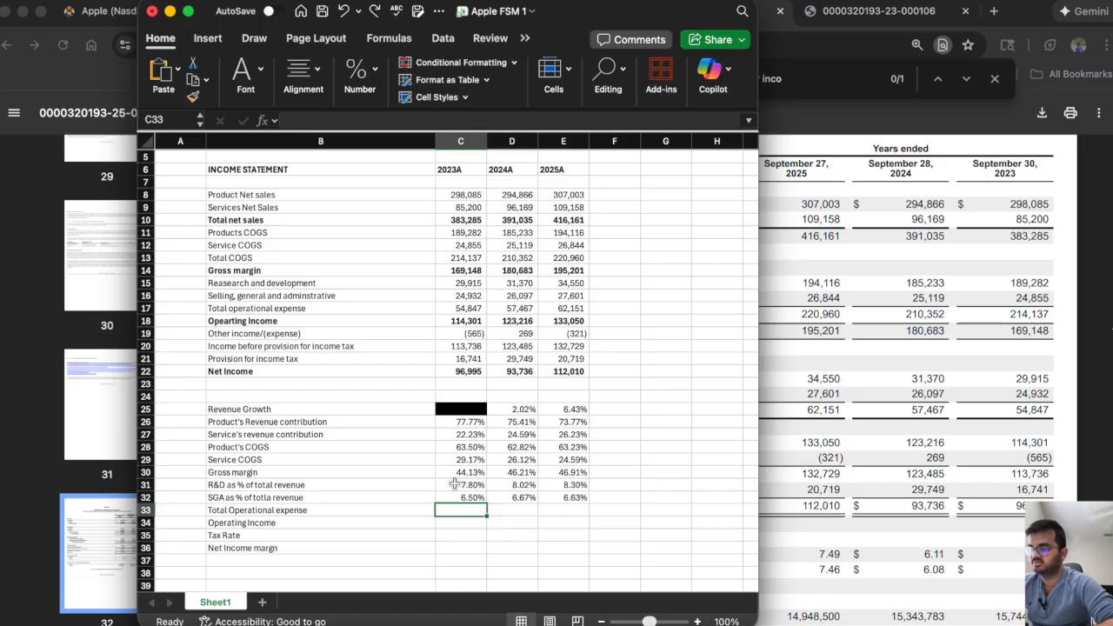
click(470, 320)
text(/)
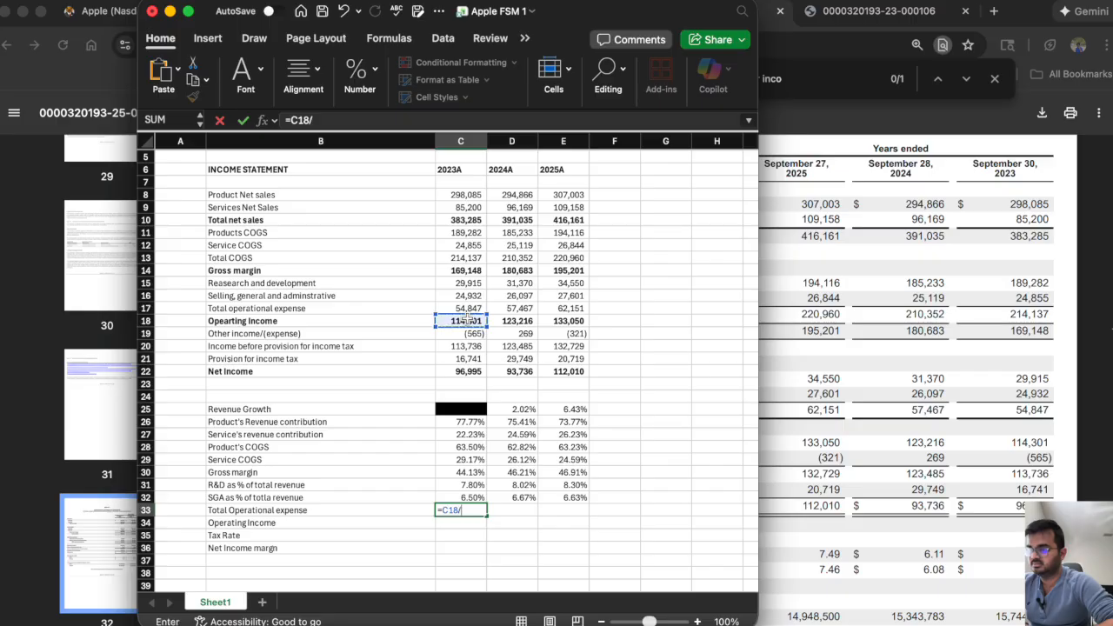
click(467, 221)
key(Return)
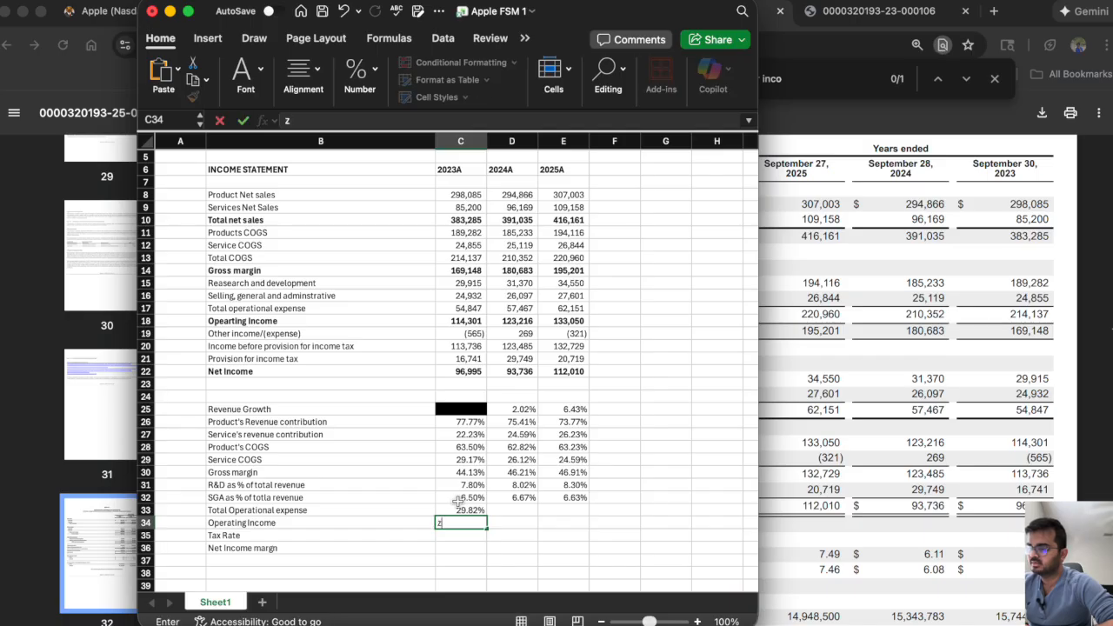
Replace the total operational expense formula in C33 with =C17/C10, and fill across to E33.
click(459, 510)
key(BackSpace)
text(=)
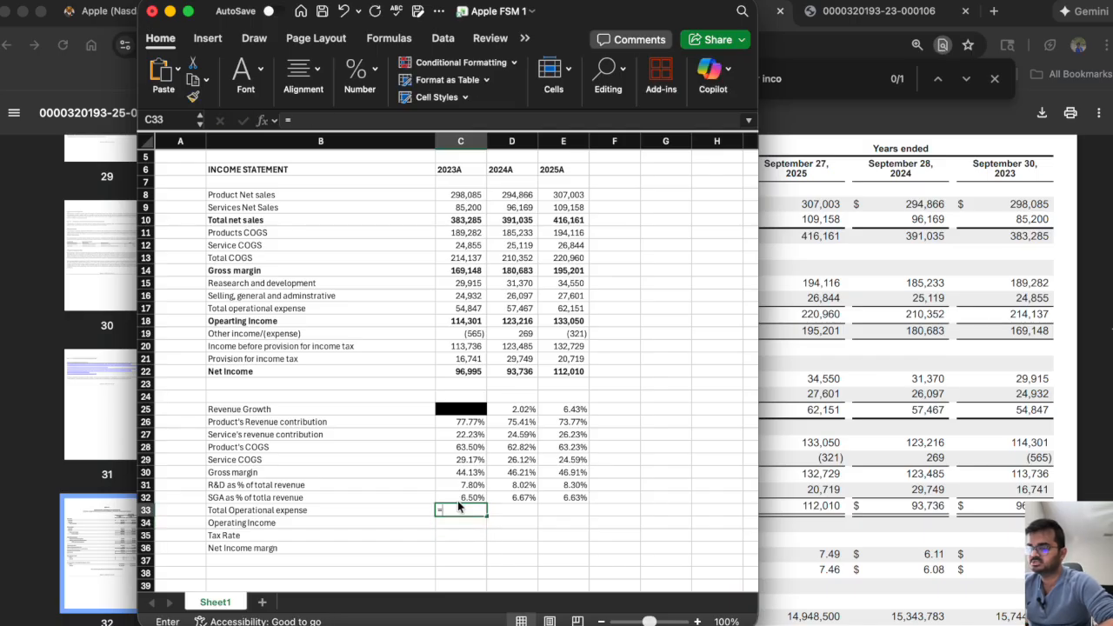
click(464, 307)
text(/)
click(458, 221)
key(Return)
click(469, 510)
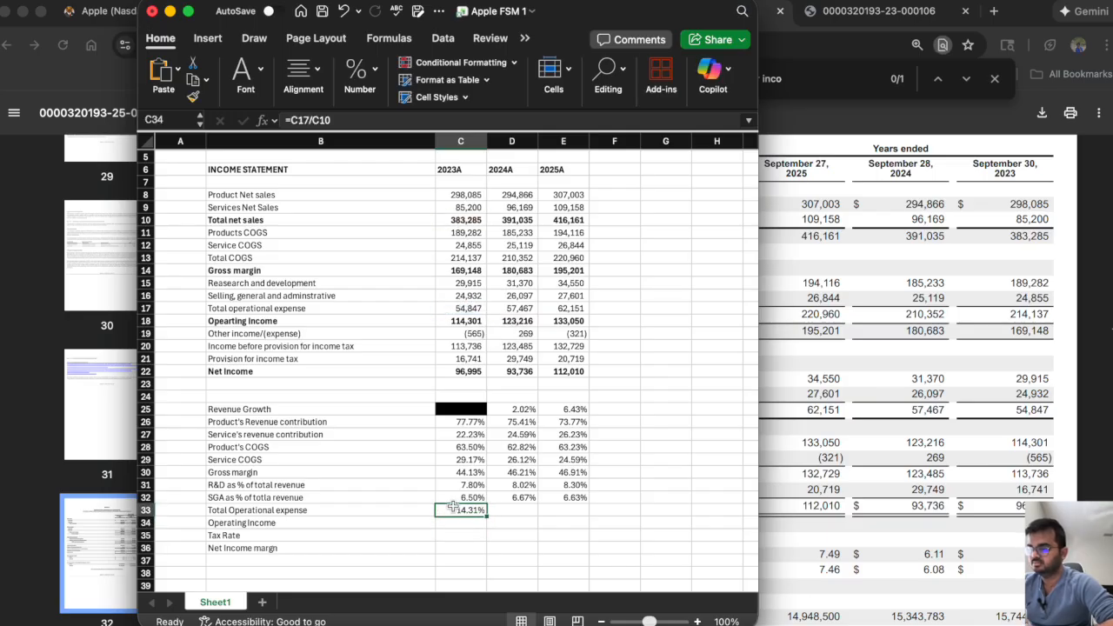
drag(488, 516, 579, 524)
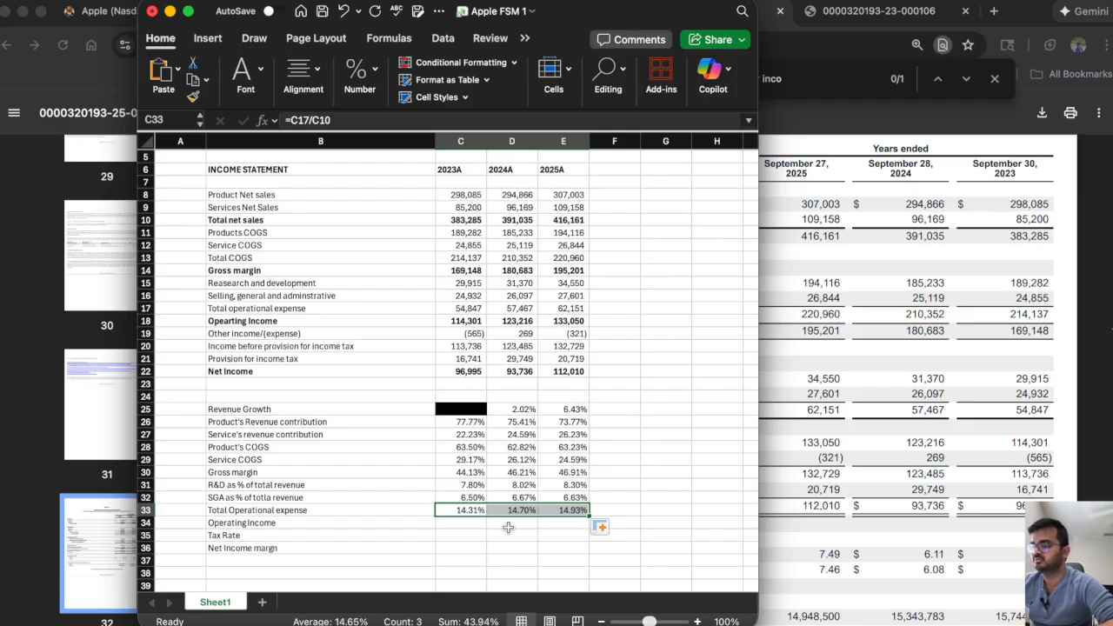
Calculate operating income as a share of total net sales in C34 as =C18/C10, and fill across to E34.
text(=)
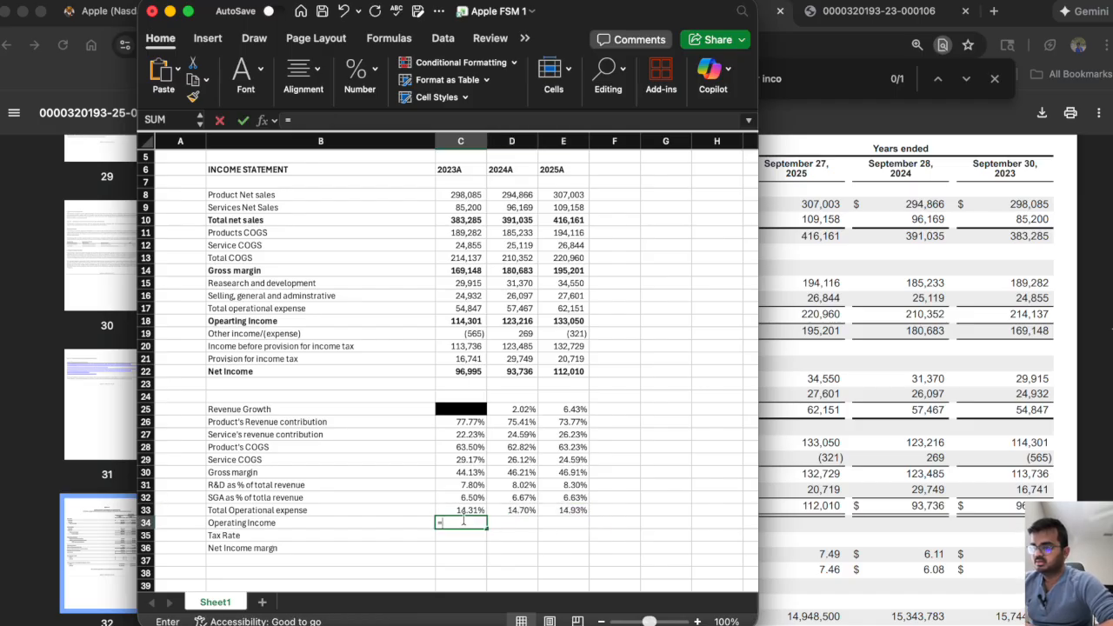
click(454, 320)
text(/)
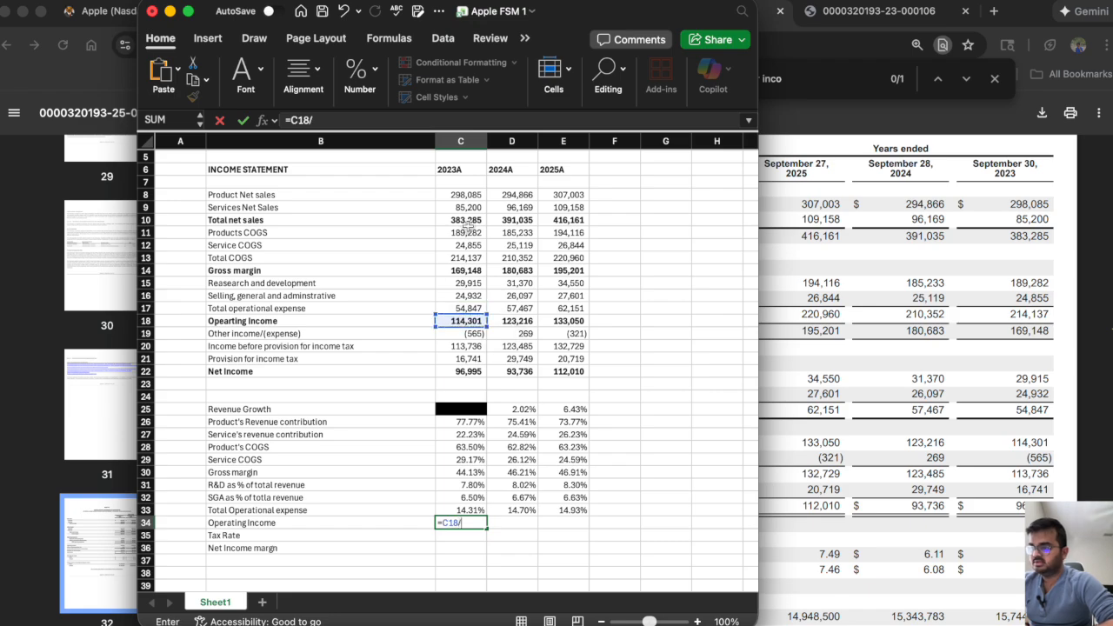
click(460, 220)
key(Return)
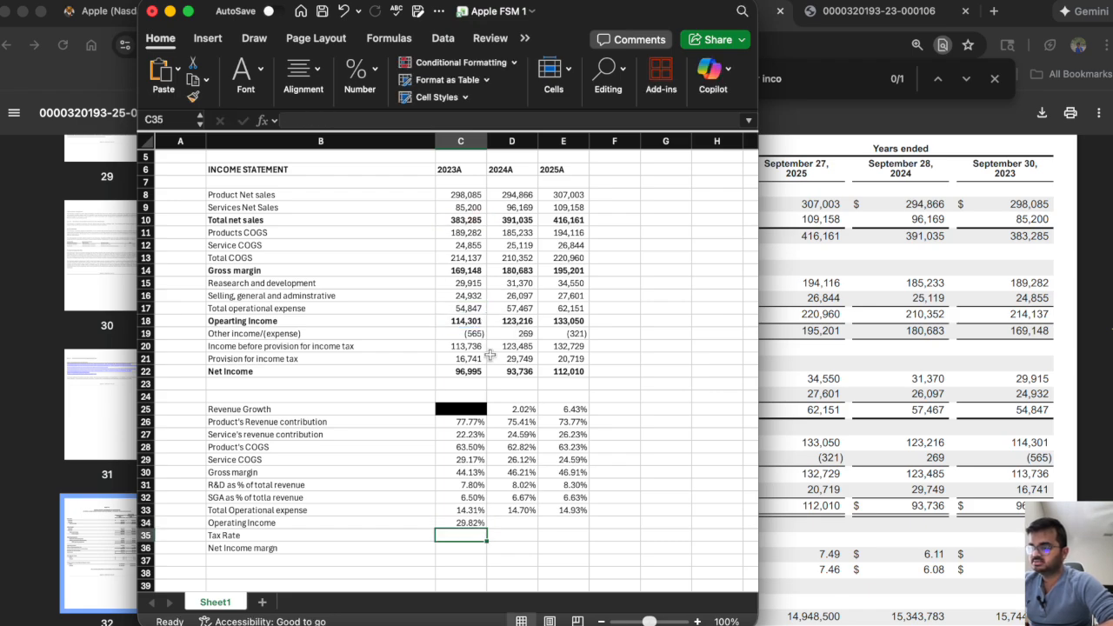
click(448, 522)
drag(484, 527, 589, 533)
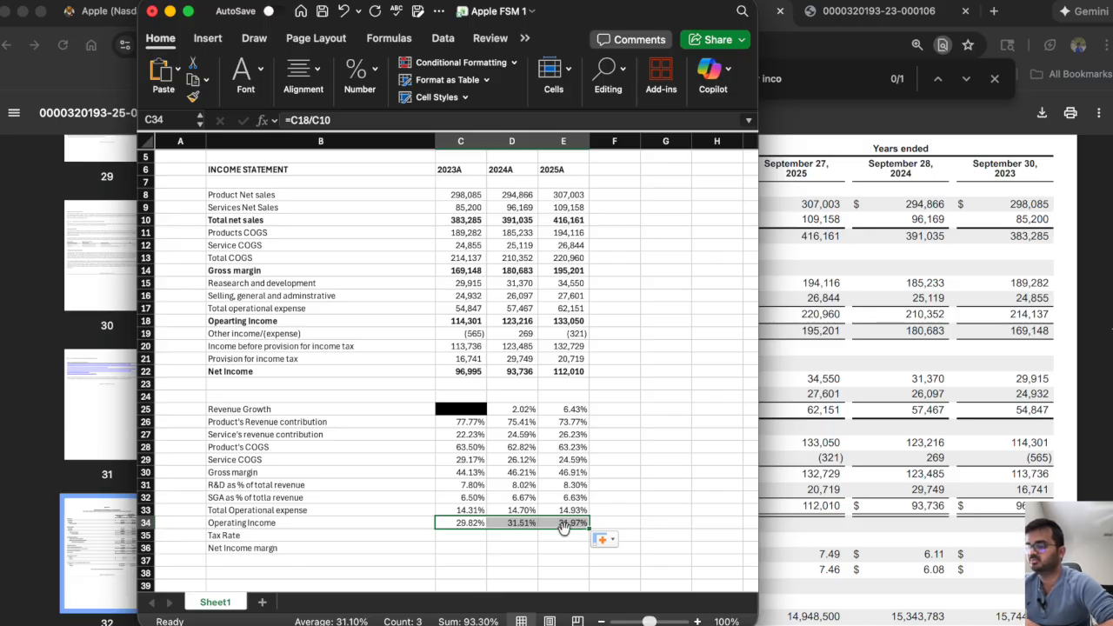
Calculate the tax rate in C35 as provision for income tax over income before tax, =C21/C20, and fill across to E35.
click(453, 535)
text(=)
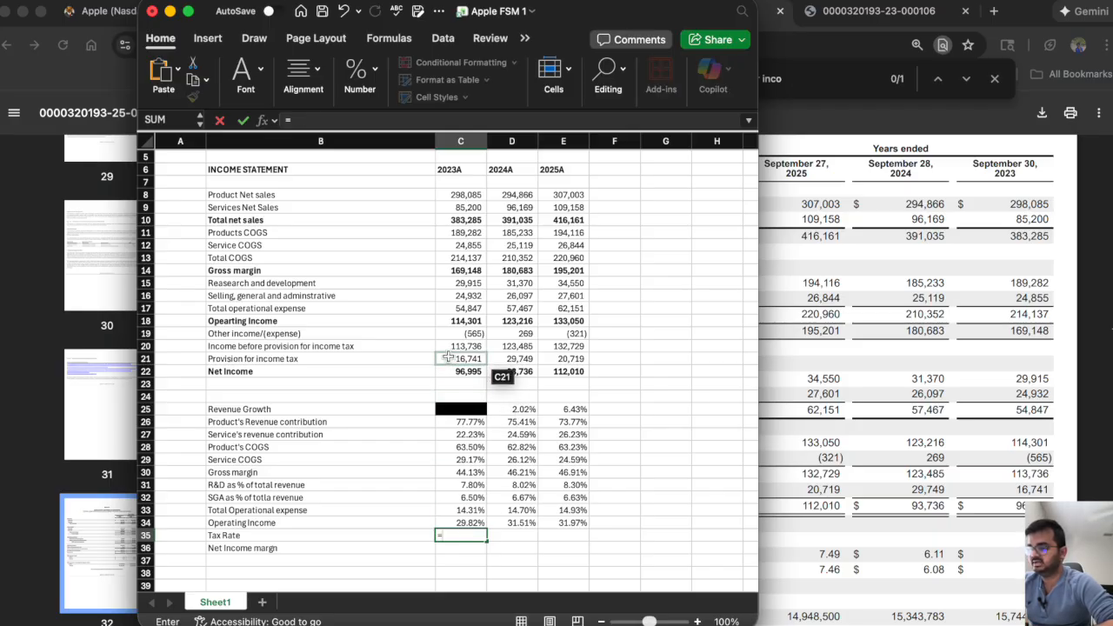
click(449, 359)
text(/)
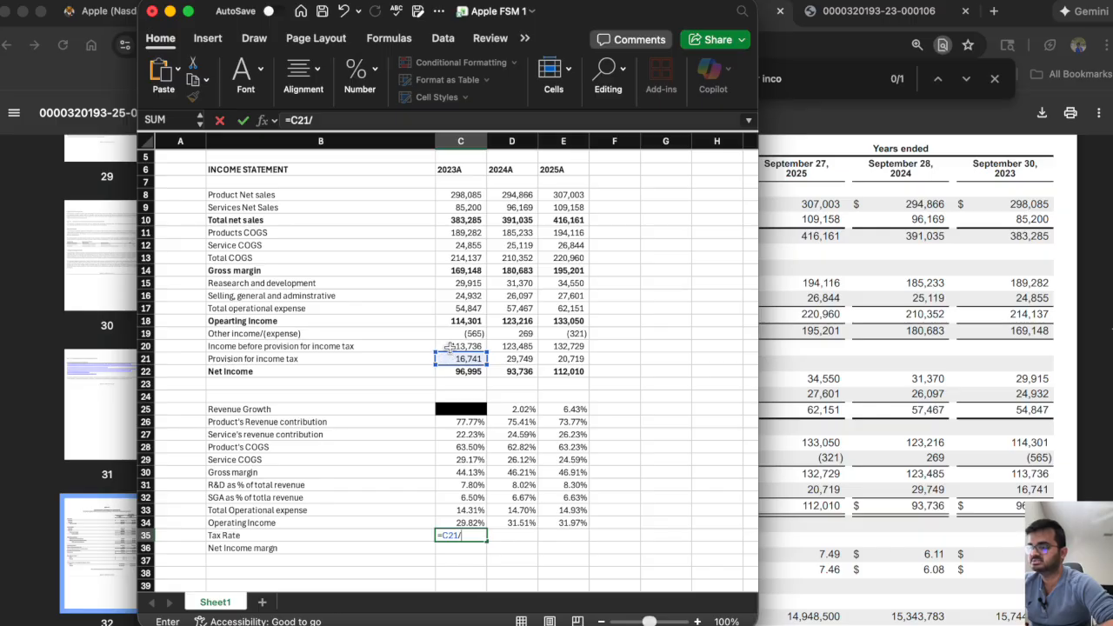
click(449, 346)
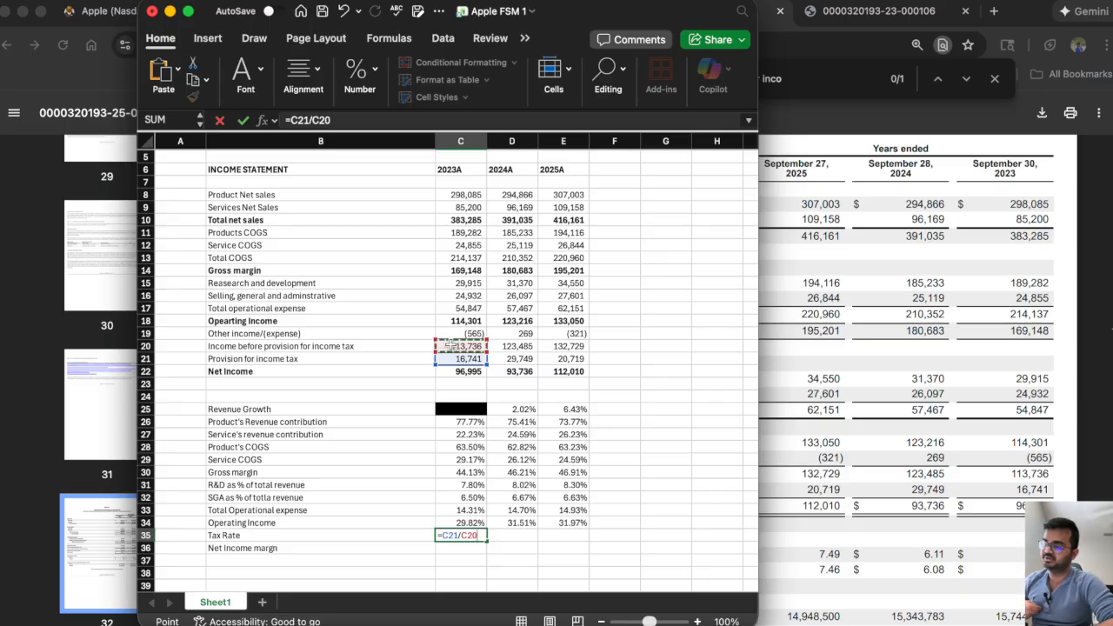
key(Return)
click(450, 536)
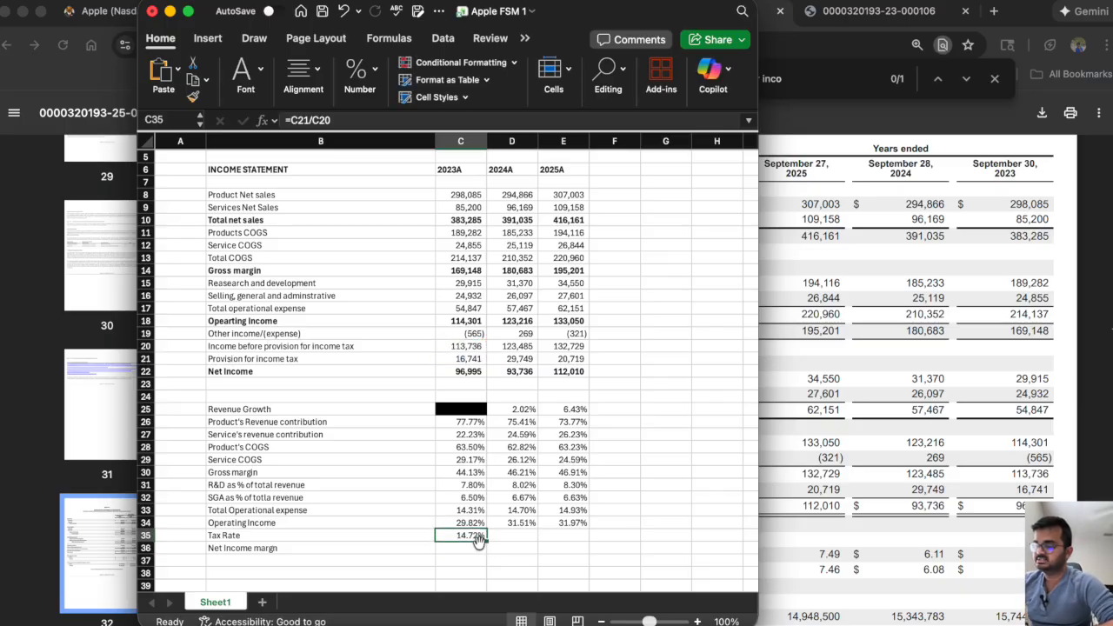
drag(486, 539, 588, 537)
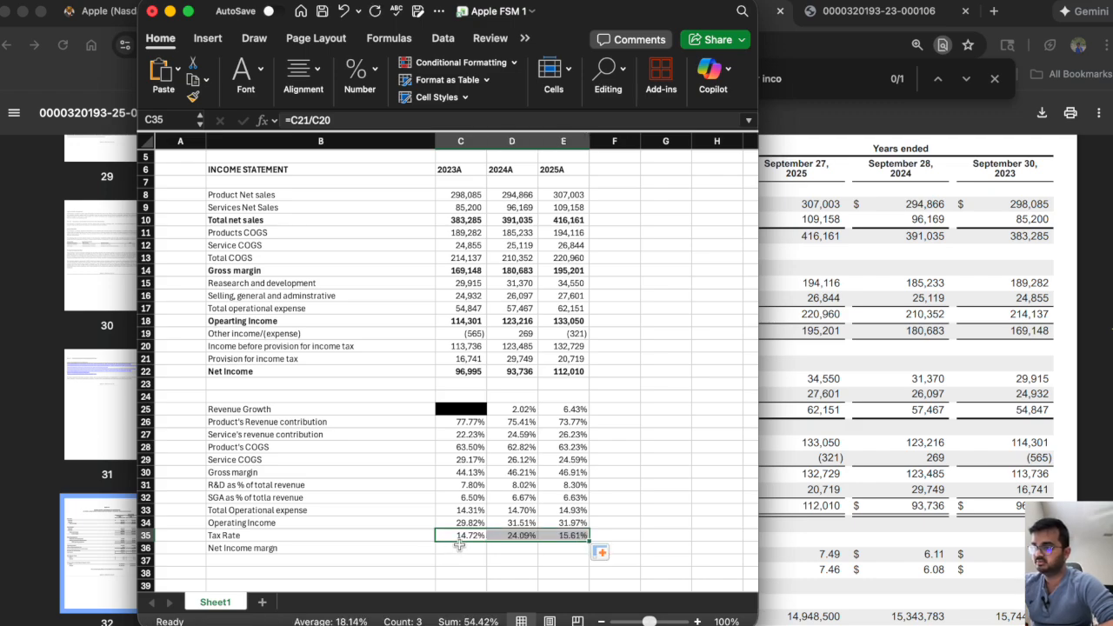
click(513, 536)
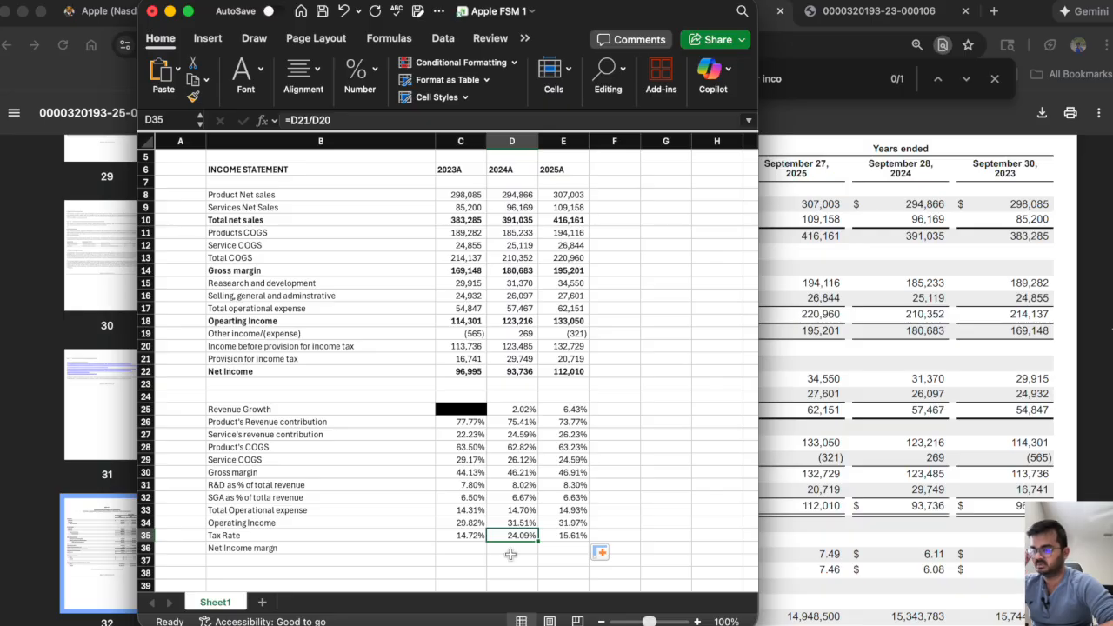
Calculate net income margin in C36 as net income over total net sales, =C22/C10, and fill across to E36.
click(463, 549)
text(=)
click(470, 371)
text(/)
click(461, 220)
key(Return)
click(453, 548)
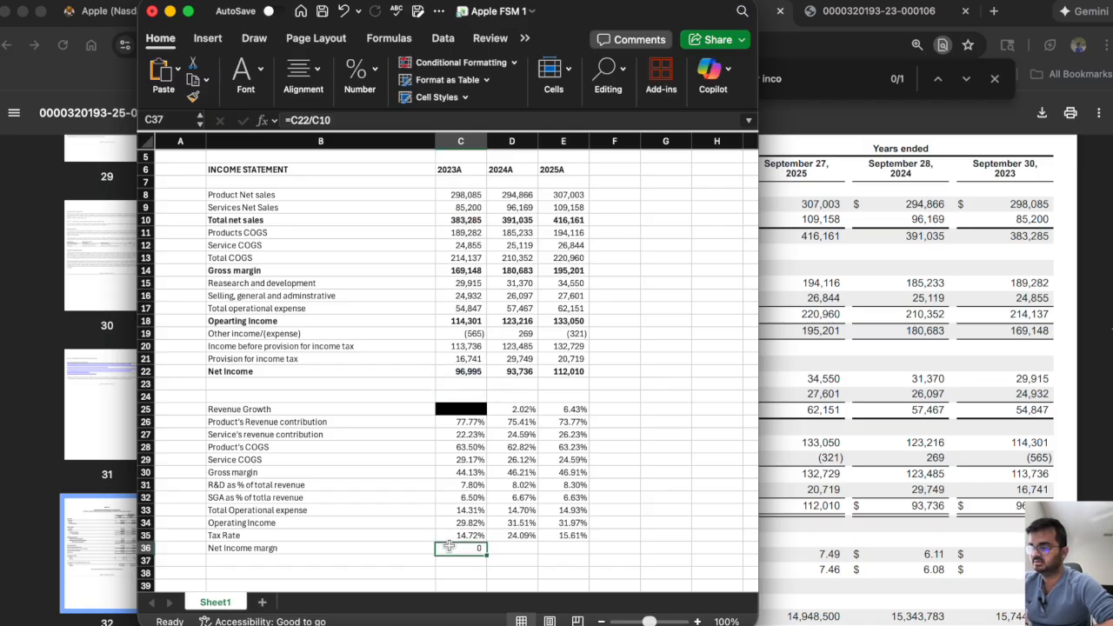
drag(486, 554, 604, 567)
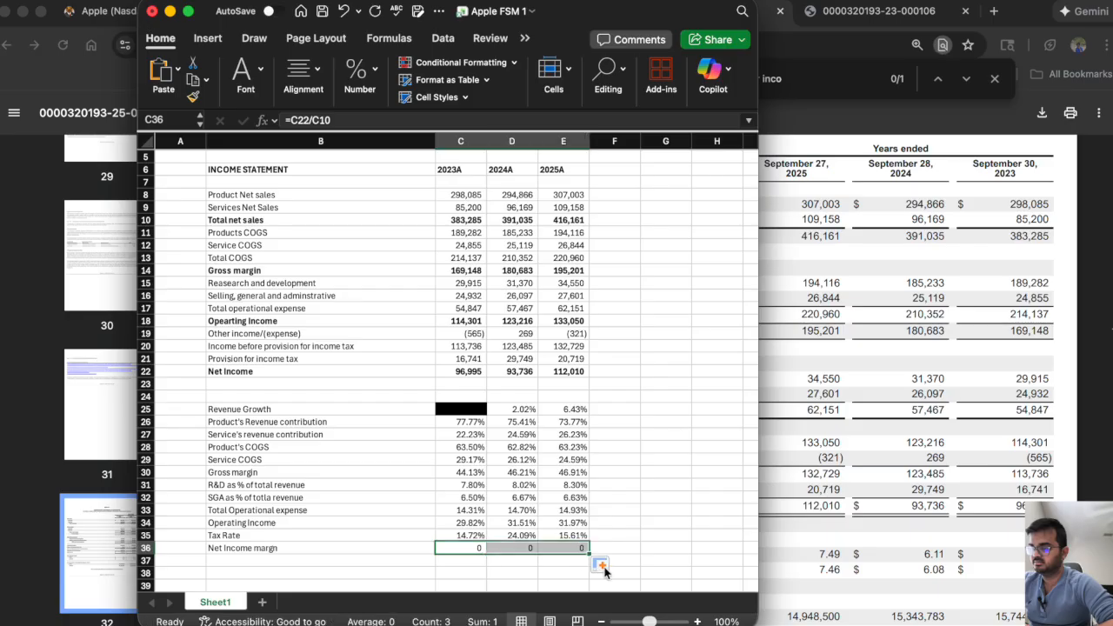
Format the net income margin cells C36:E36 as Percentage.
click(376, 74)
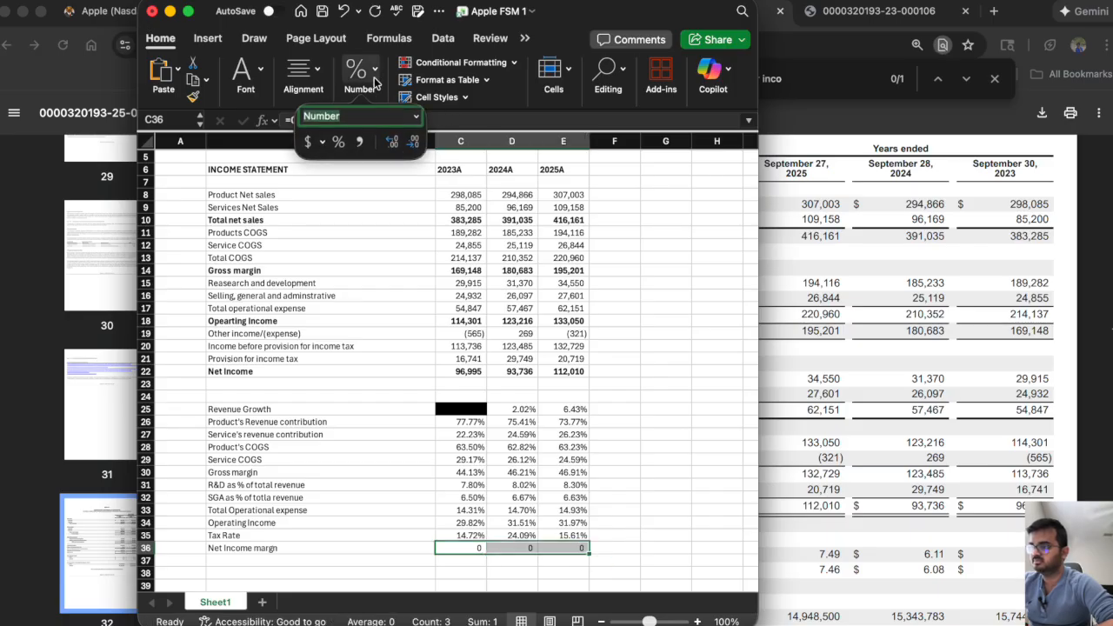
click(416, 116)
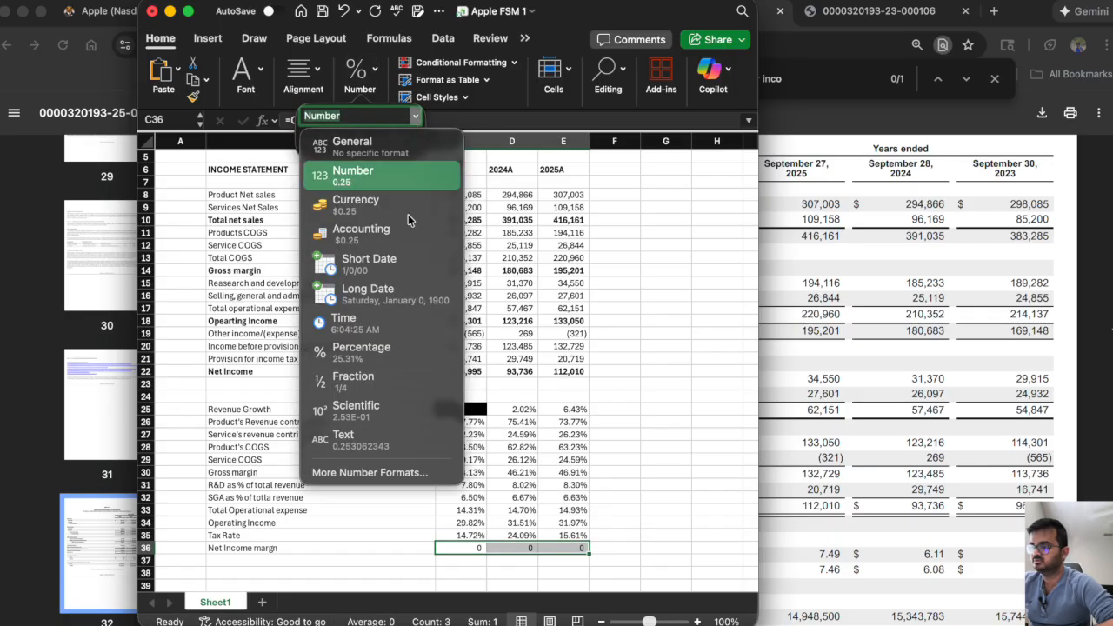
click(379, 347)
click(615, 393)
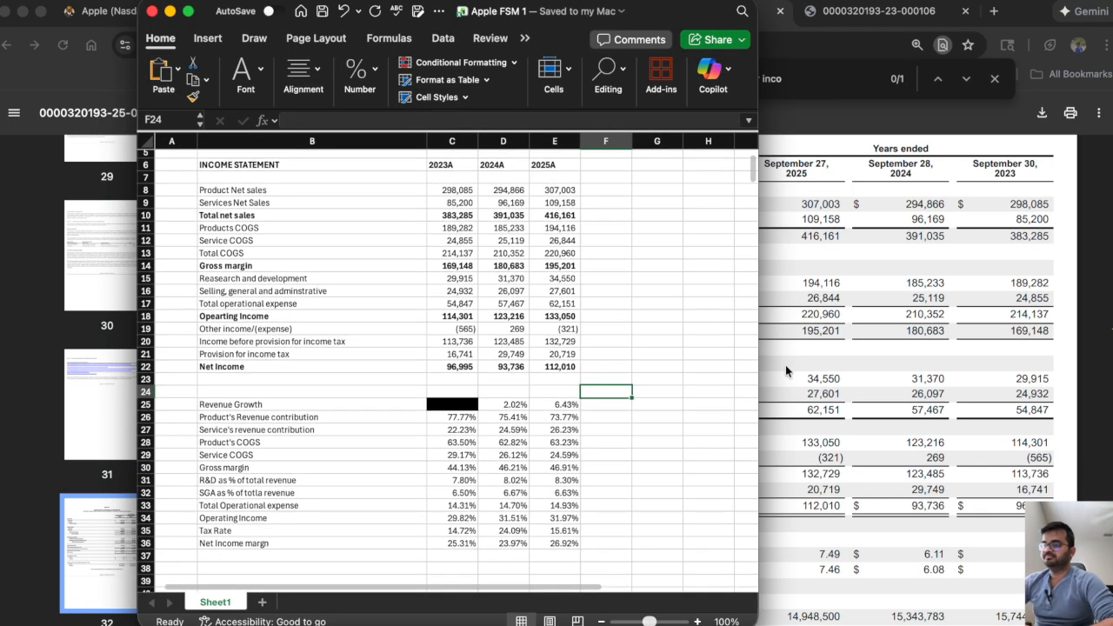
Widen the workbook window and add the projection year headers 2026P, 2027P, 2028P, 2029P and 2030P in F6:J6.
drag(757, 375, 941, 391)
scroll(679, 313, up, 3)
scroll(678, 313, right, 1)
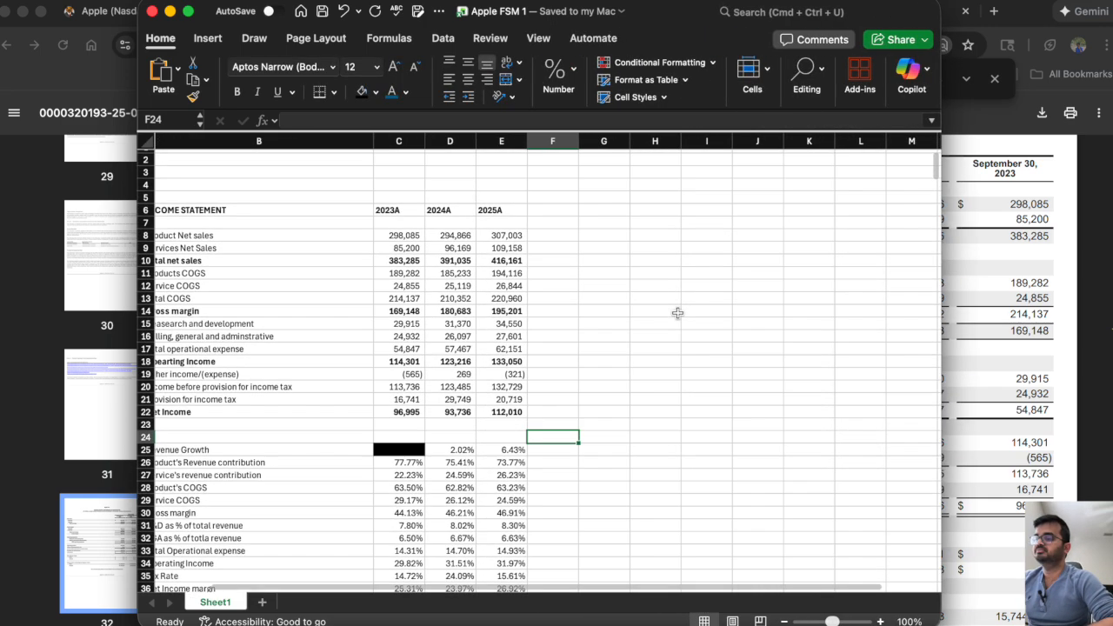
click(546, 210)
text(202)
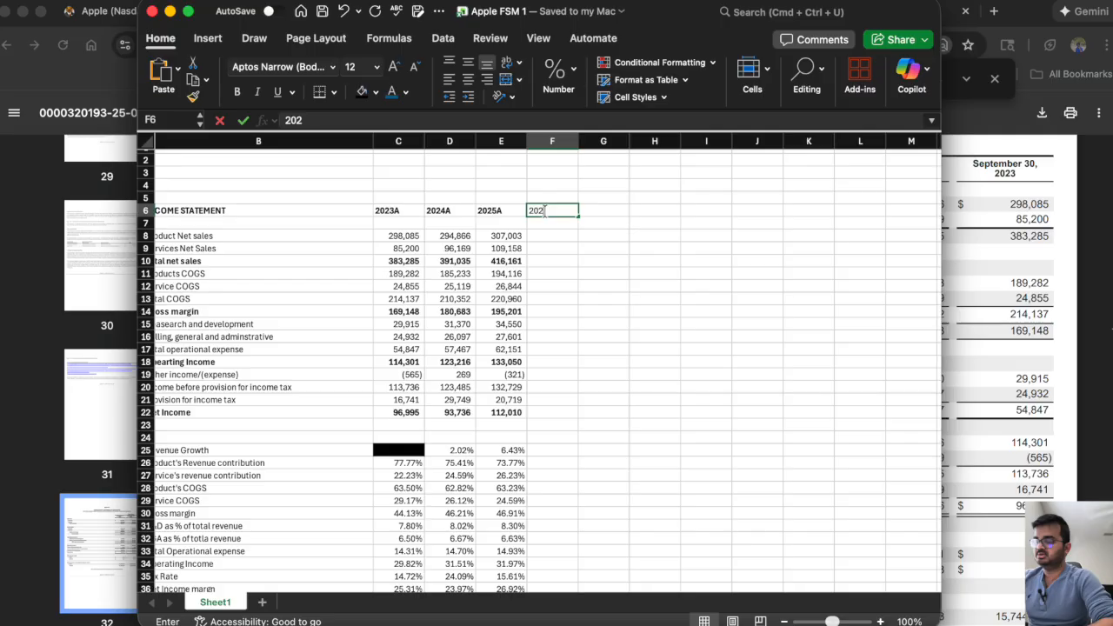
text(6P)
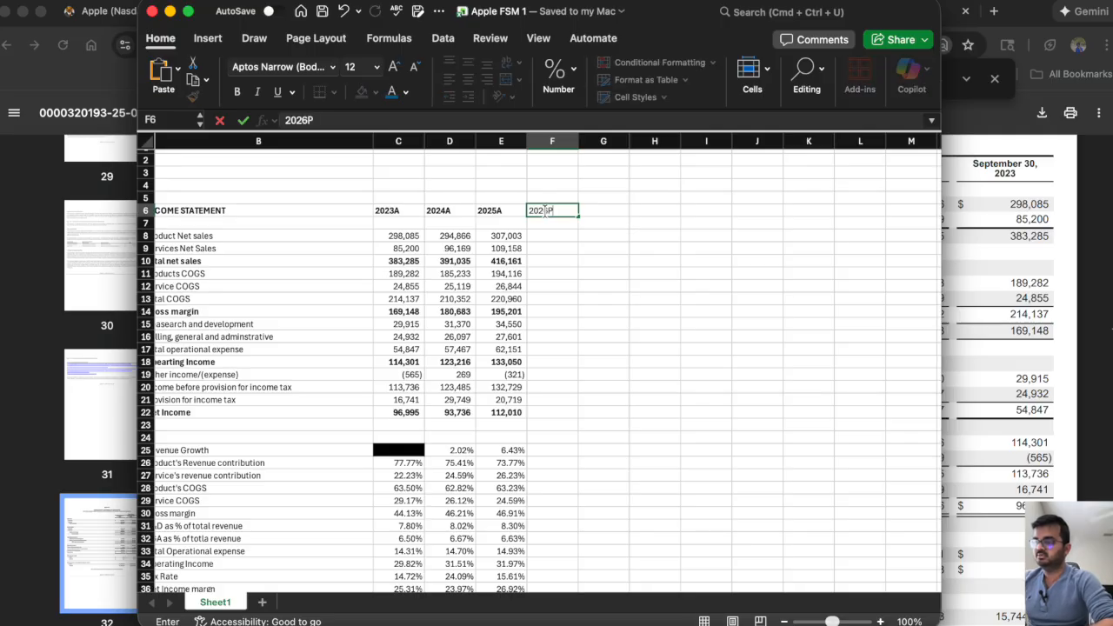
key(Tab)
text(2027P)
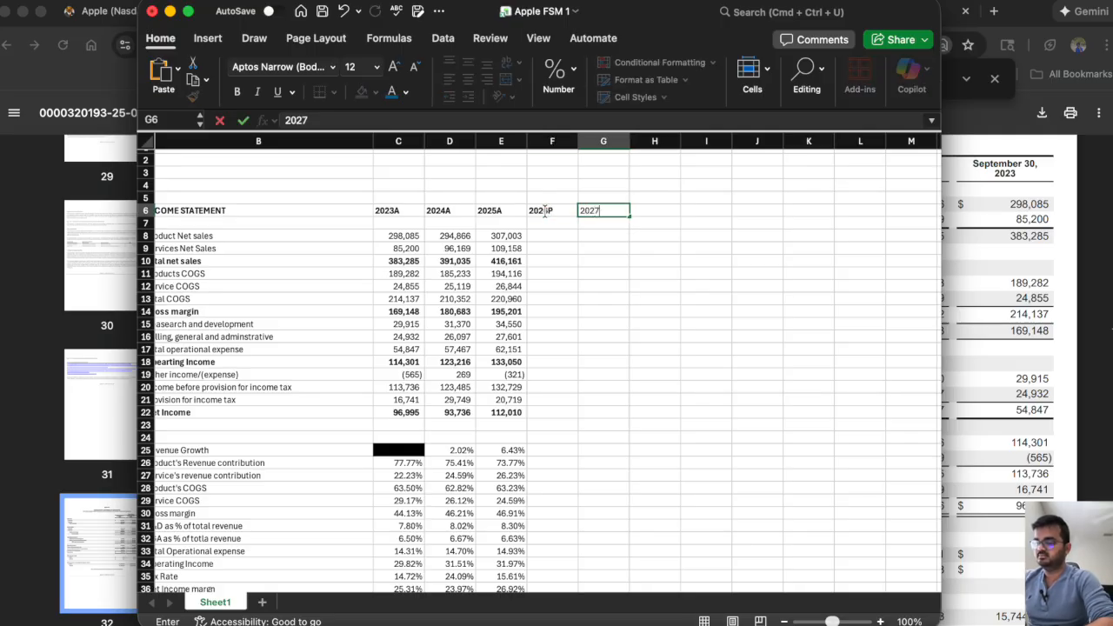
key(Tab)
text(022)
key(BackSpace)
key(BackSpace)
key(BackSpace)
text(2028P)
key(Tab)
text(2029P)
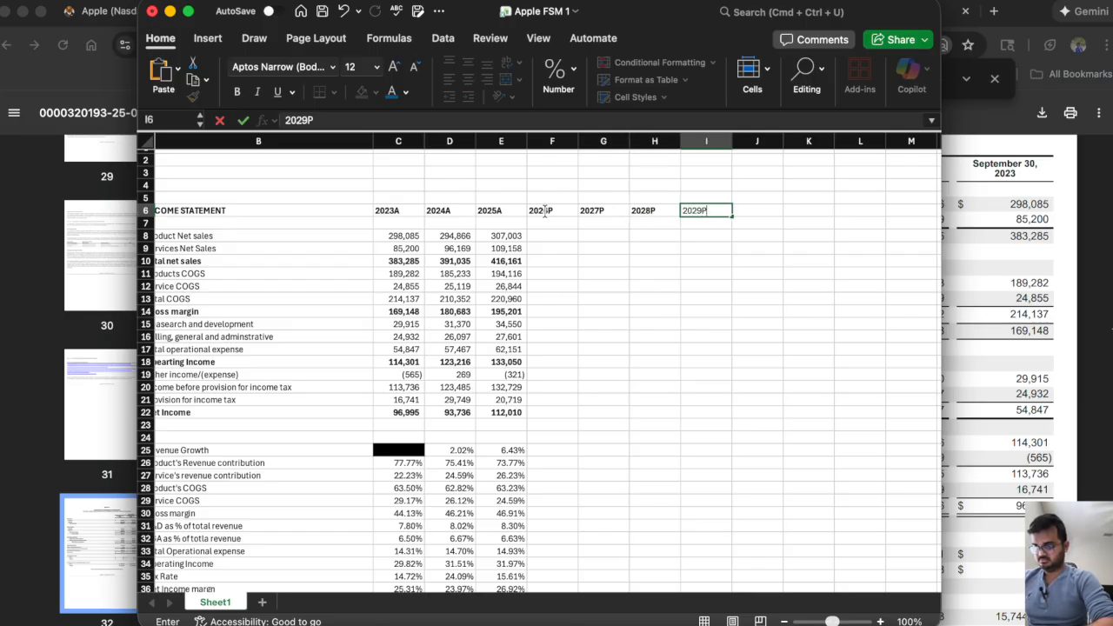
key(Tab)
text(2030P)
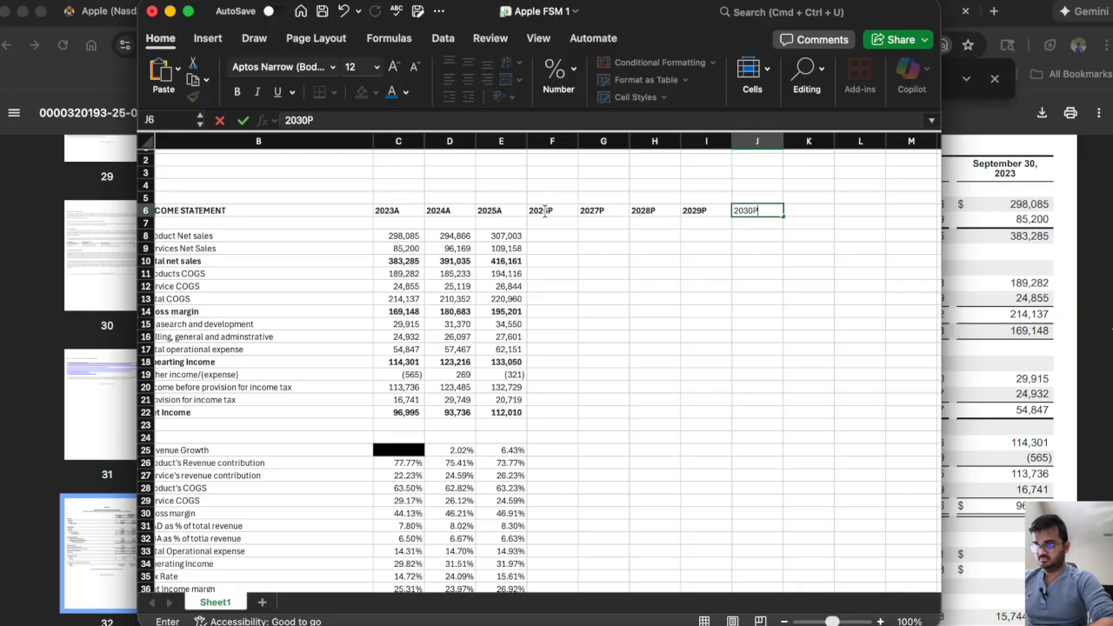
key(Return)
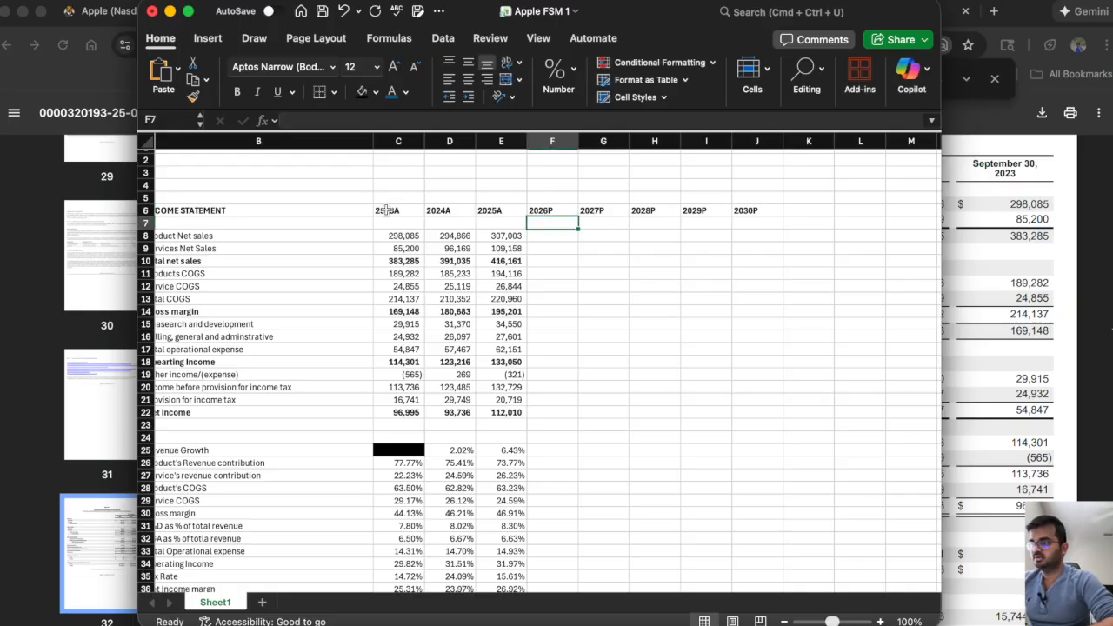
Apply a thick bottom border to the income statement header row, B6:J6.
drag(287, 209, 770, 210)
click(334, 92)
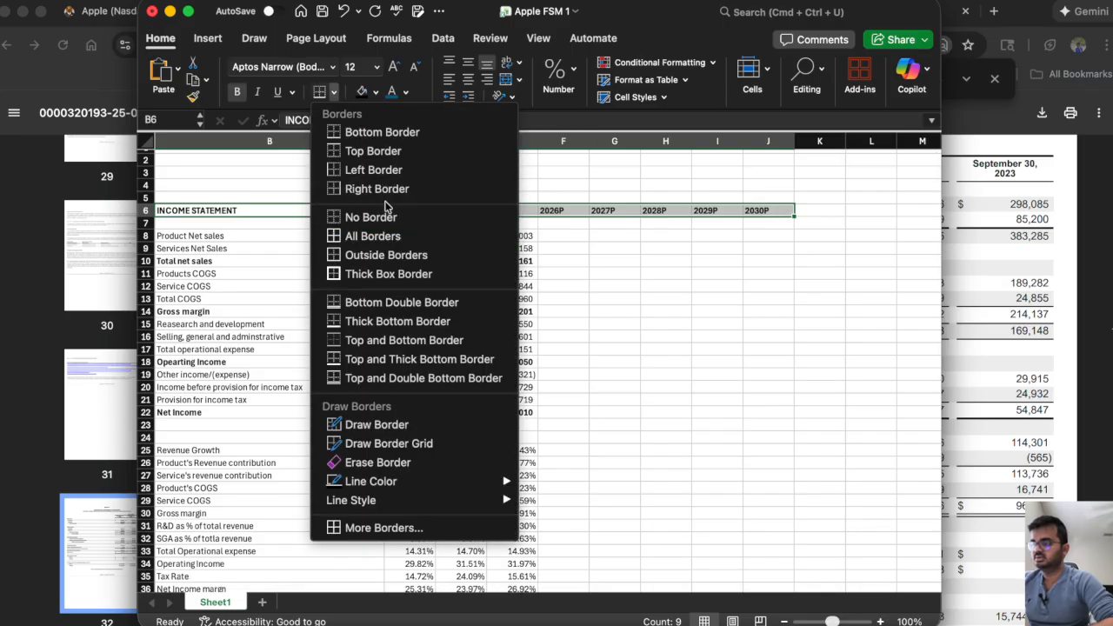
click(374, 322)
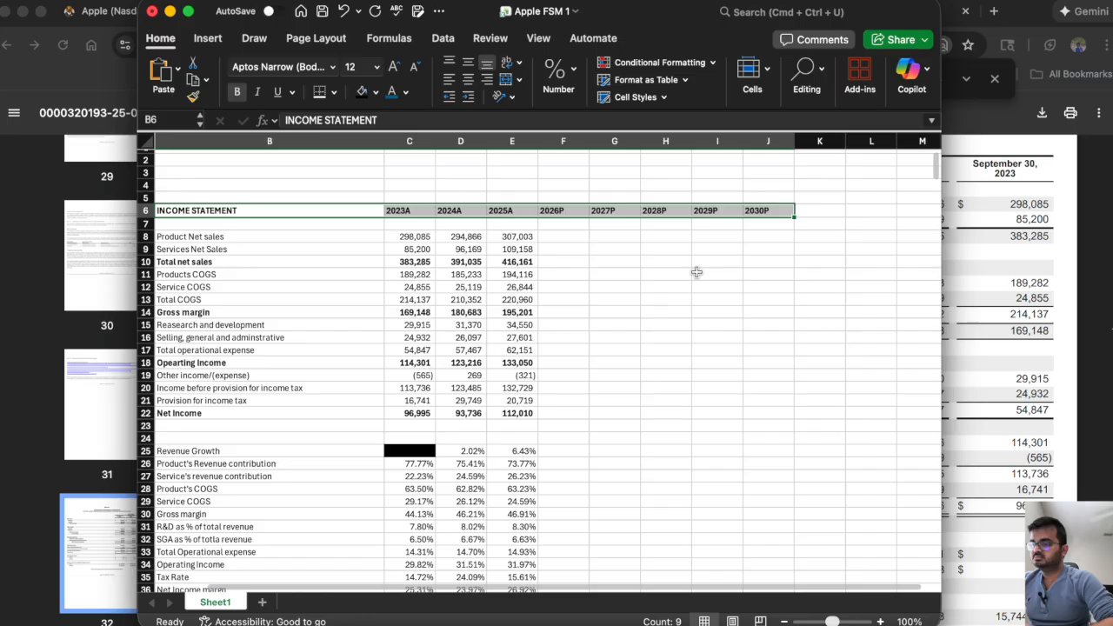
click(713, 273)
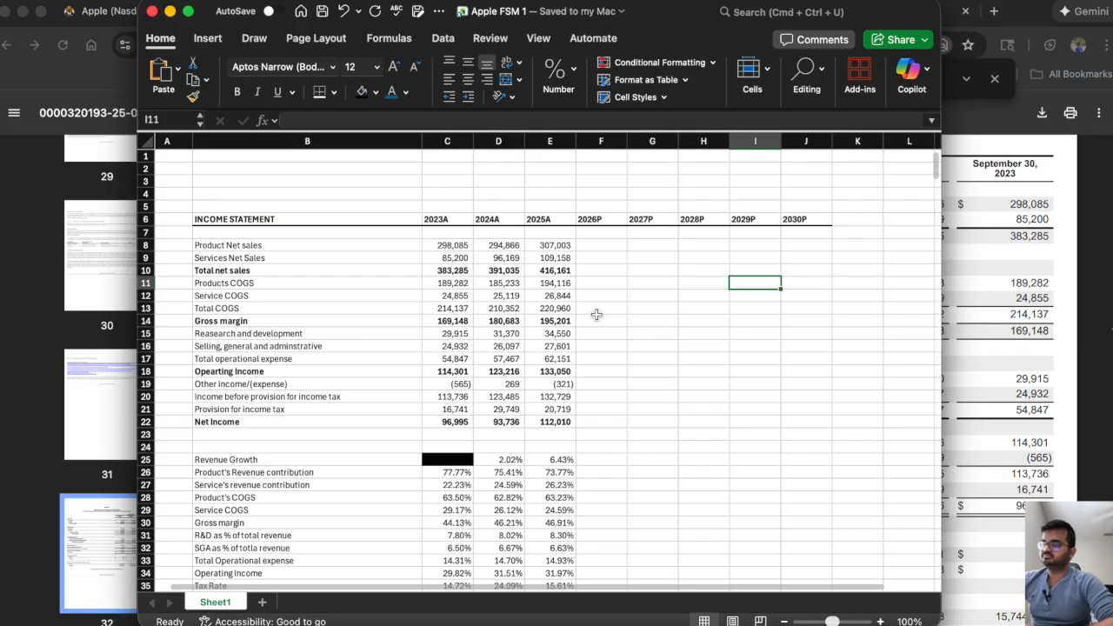
Switch to the Simply Wall St Apple page in Chrome and examine the Future Growth section's revenue forecast for September 2026.
click(595, 245)
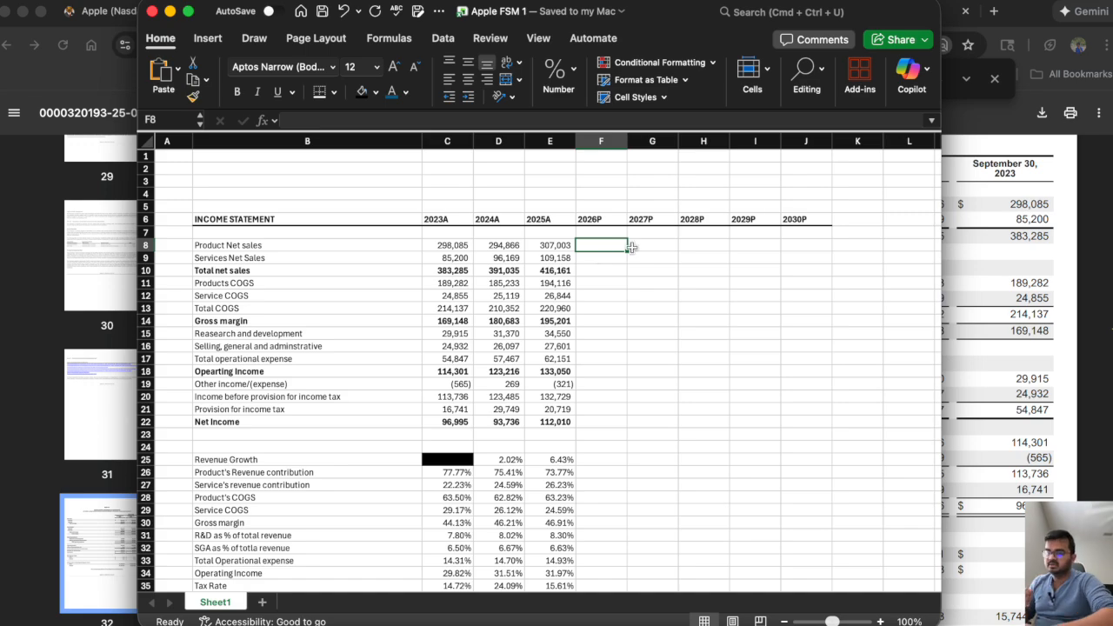
click(1035, 333)
click(153, 22)
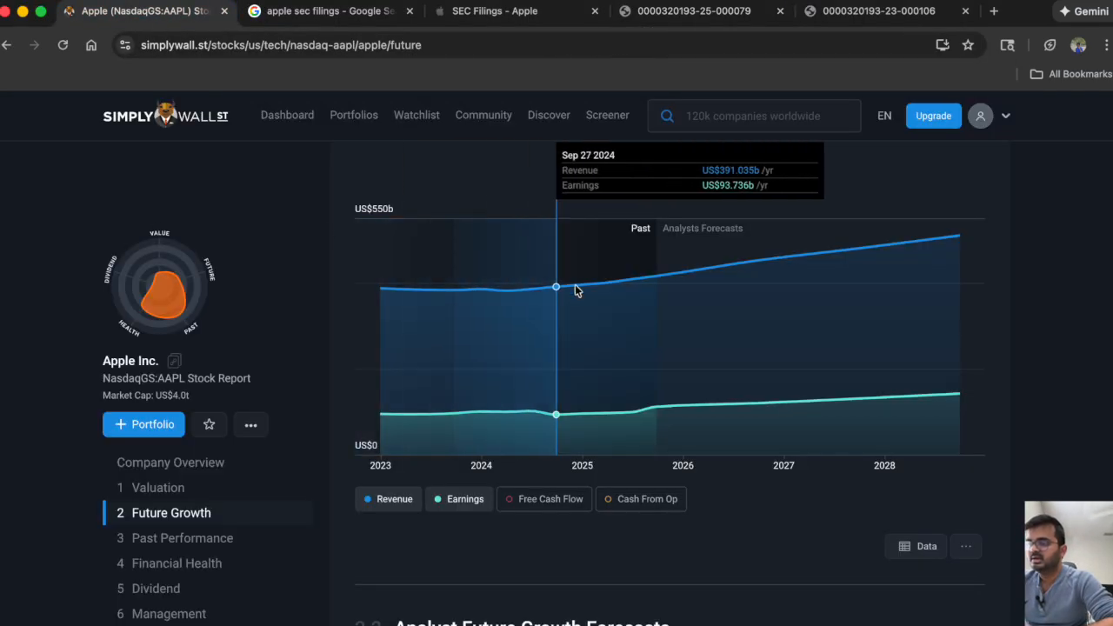
scroll(581, 290, up, 2)
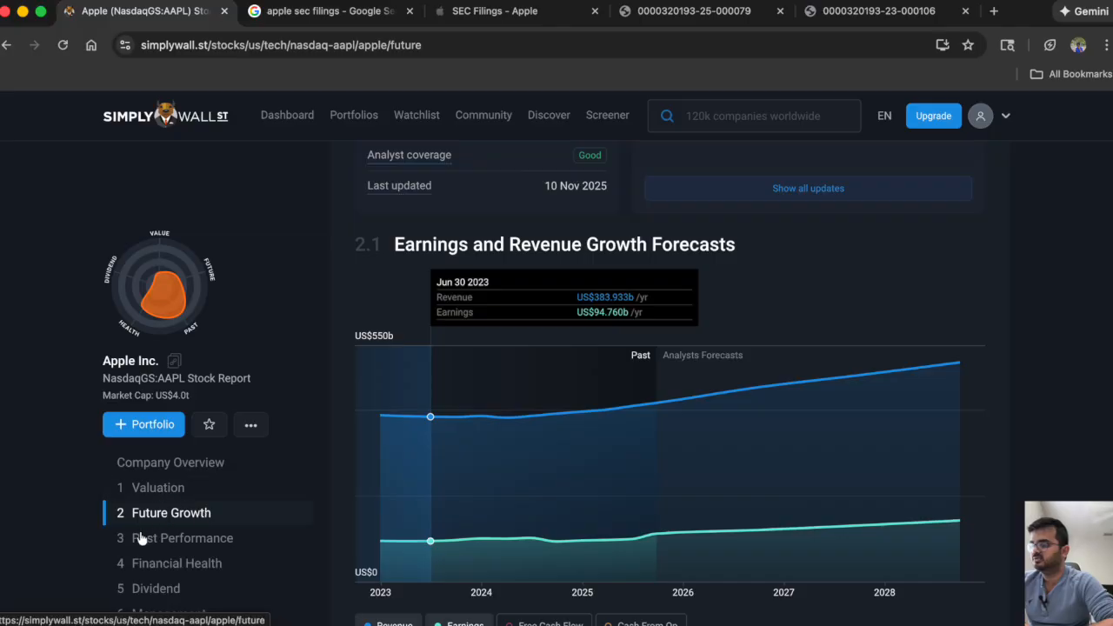
scroll(158, 534, down, 2)
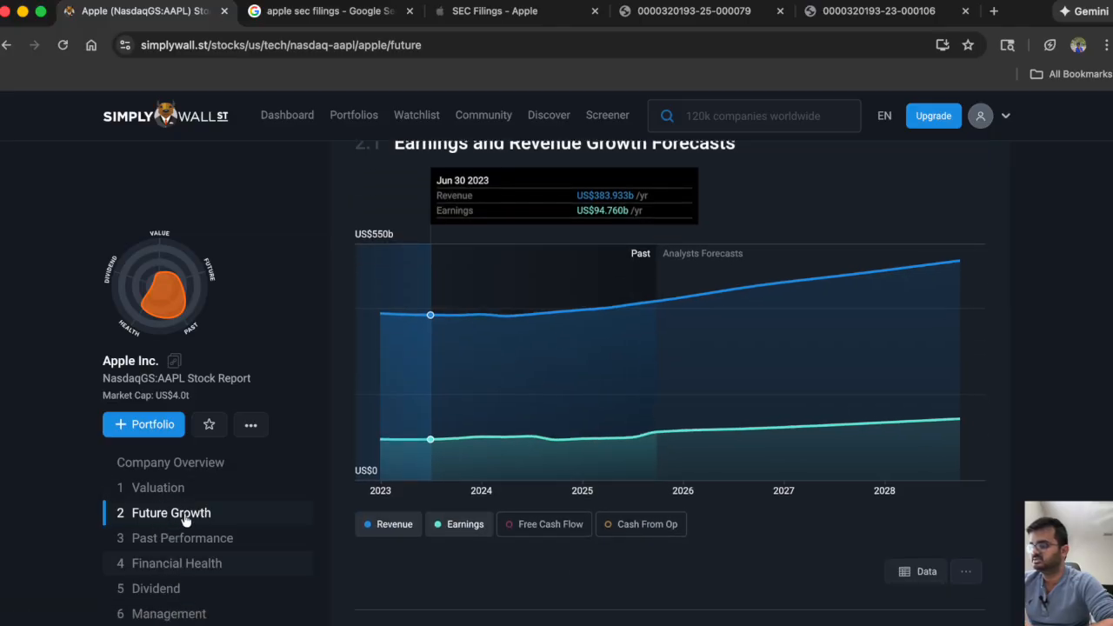
click(181, 512)
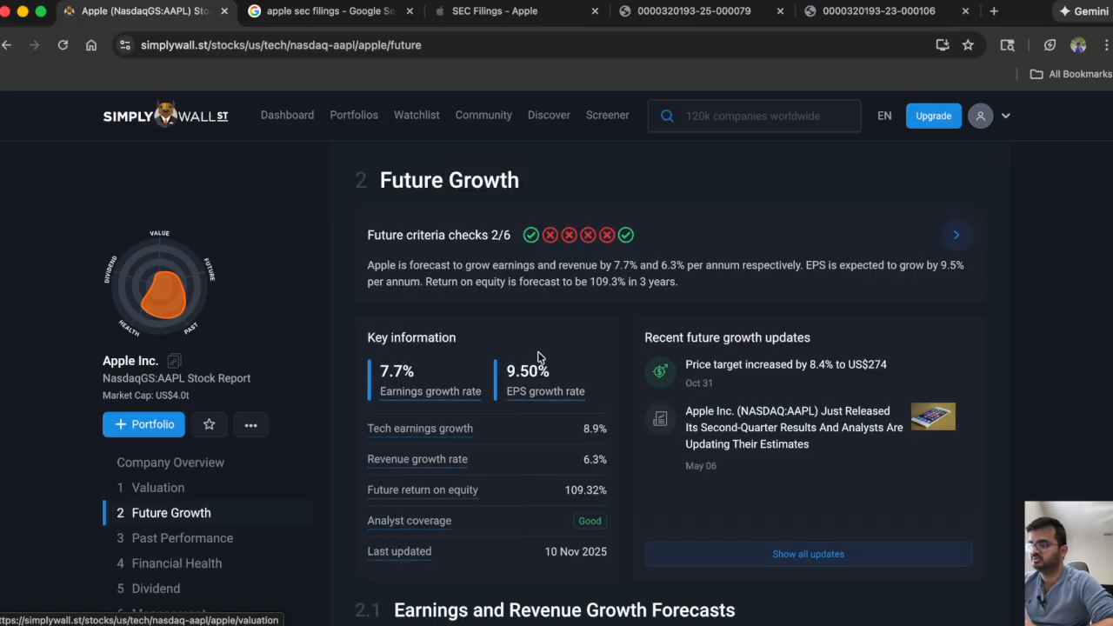
scroll(538, 356, down, 5)
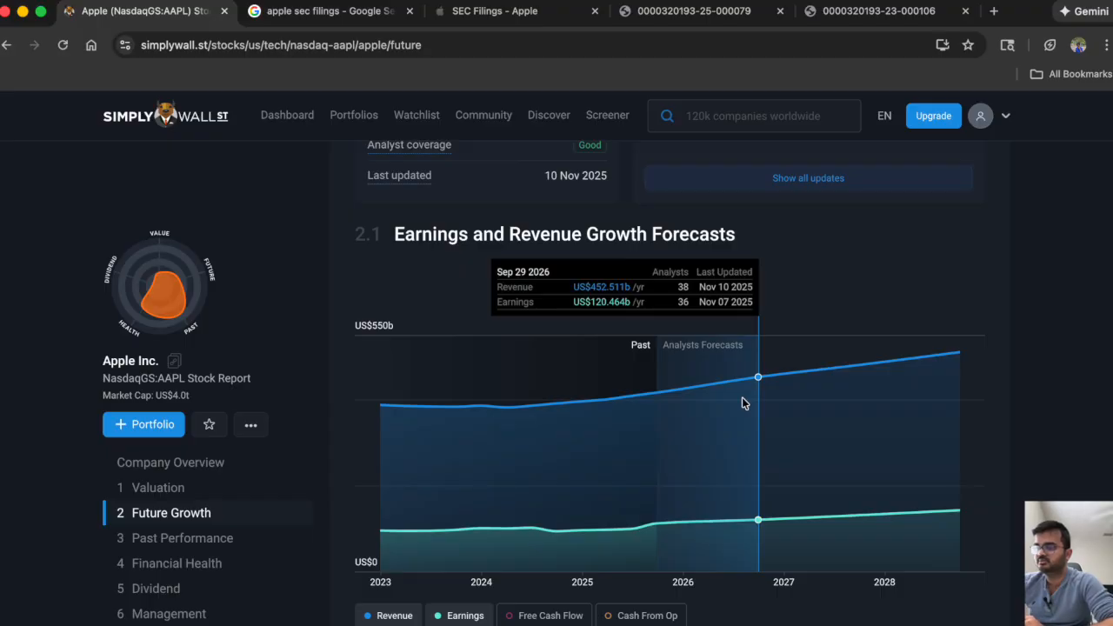
Switch back to Excel and enter the analysts' 2026 revenue forecast, 452511, as 2026P total net sales in F10.
key(super+Tab)
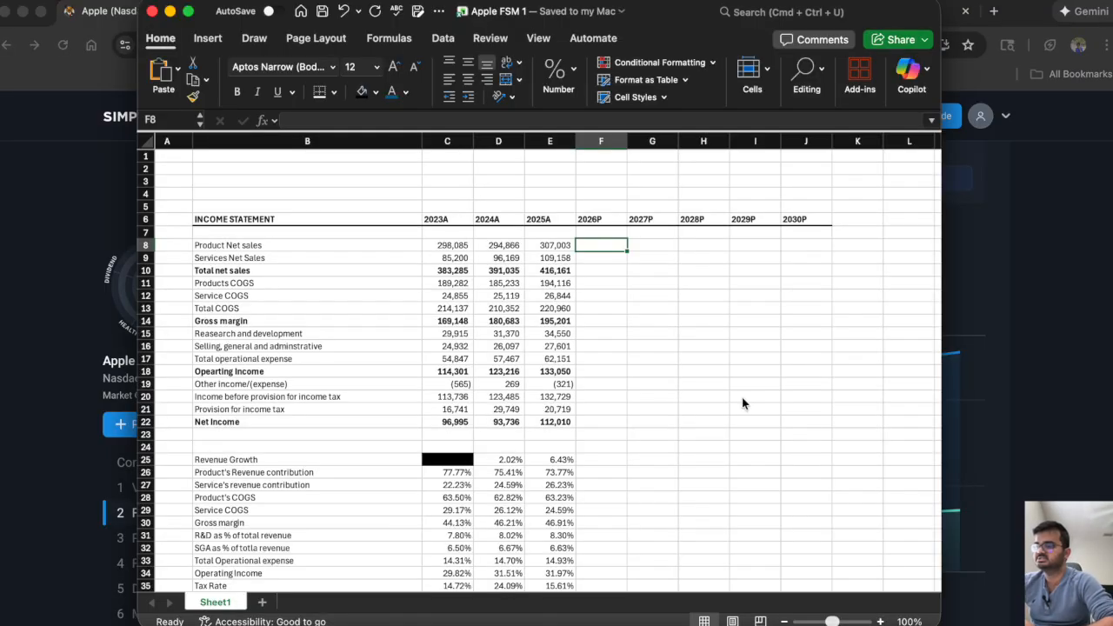
key(Down)
key(Down)
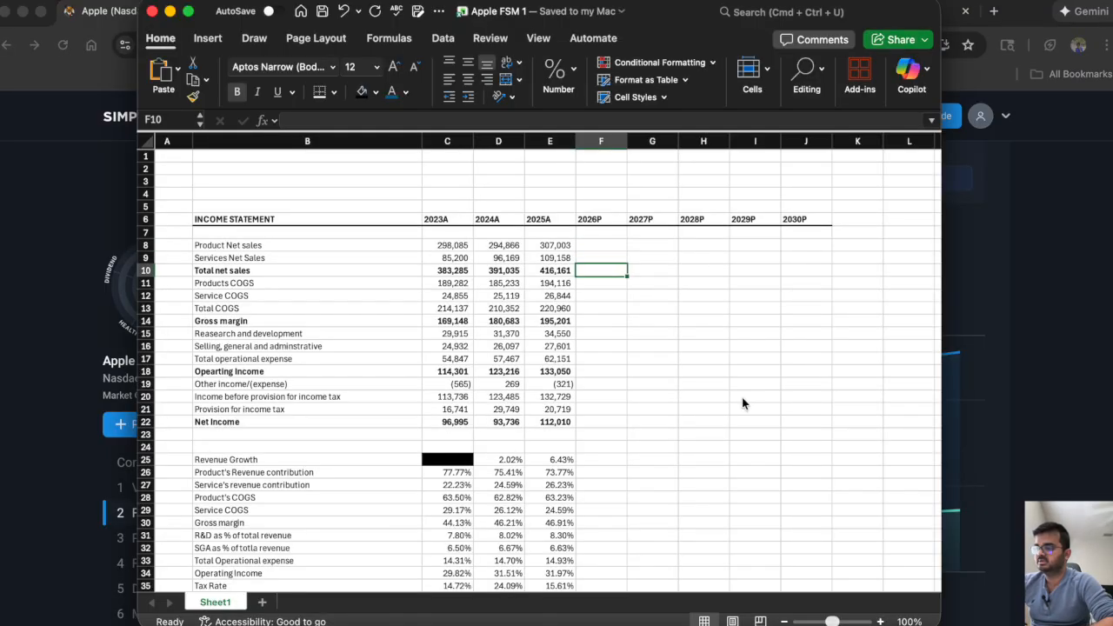
key(Up)
key(Up)
key(Down)
key(Down)
text(5)
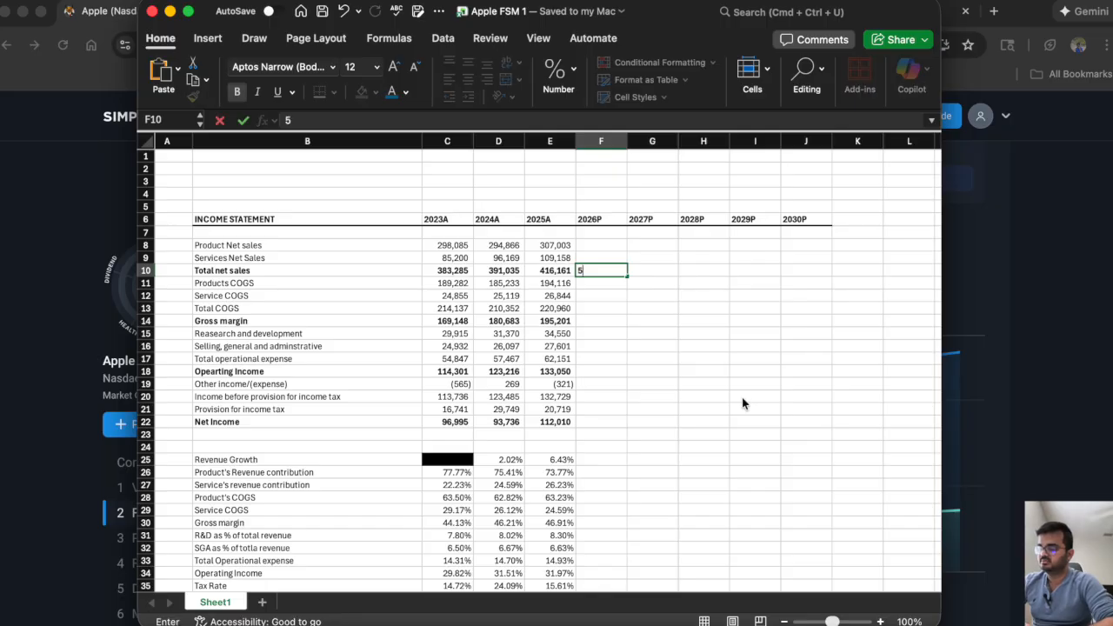
key(BackSpace)
text(452)
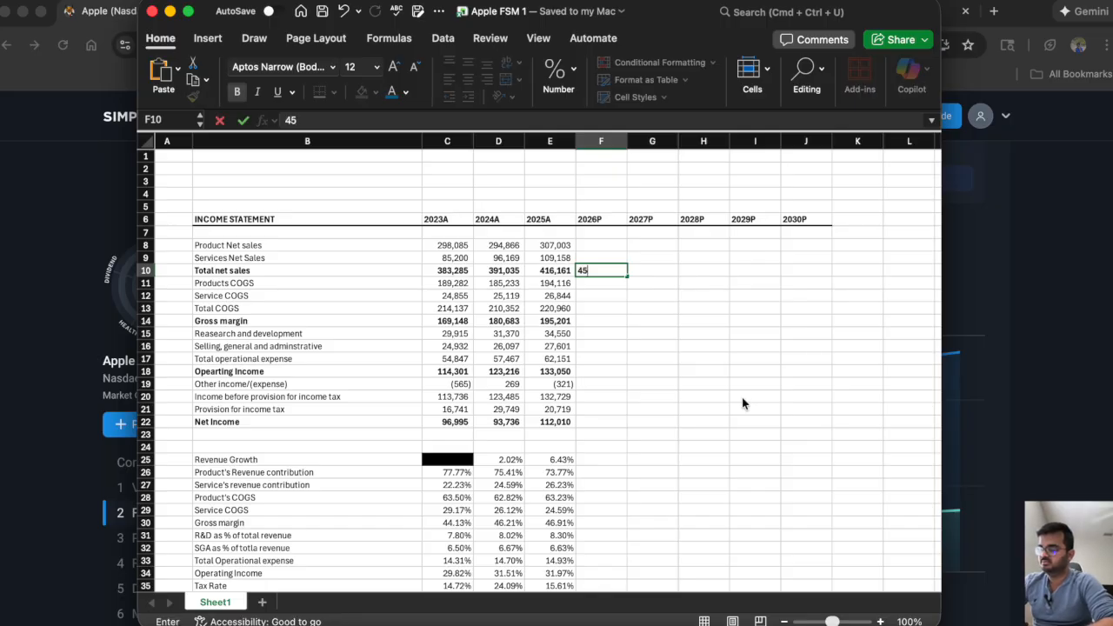
key(super+Tab)
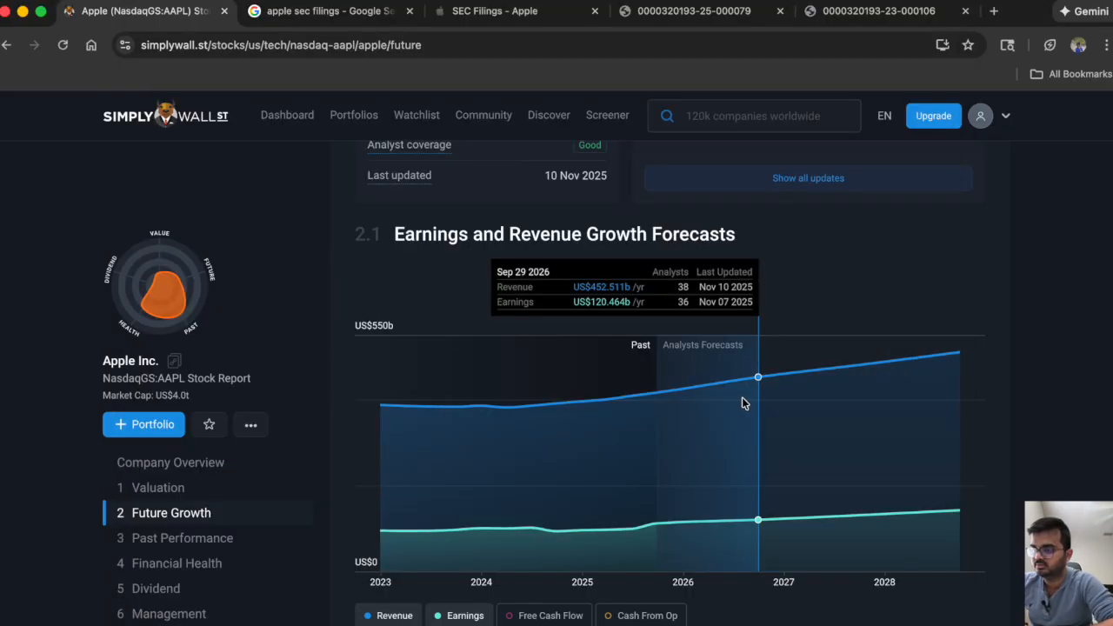
key(super+Tab)
text(511)
key(Tab)
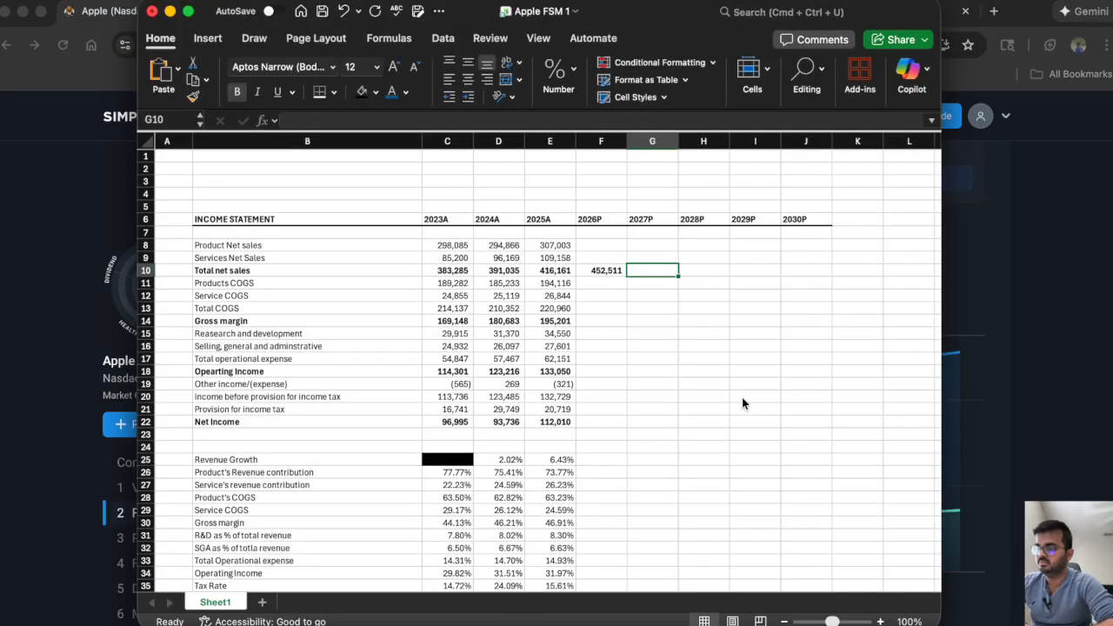
Compare the September 2025 revenue on the Simply Wall St chart in Chrome with 2025A total net sales in Excel cell E10.
key(super+Tab)
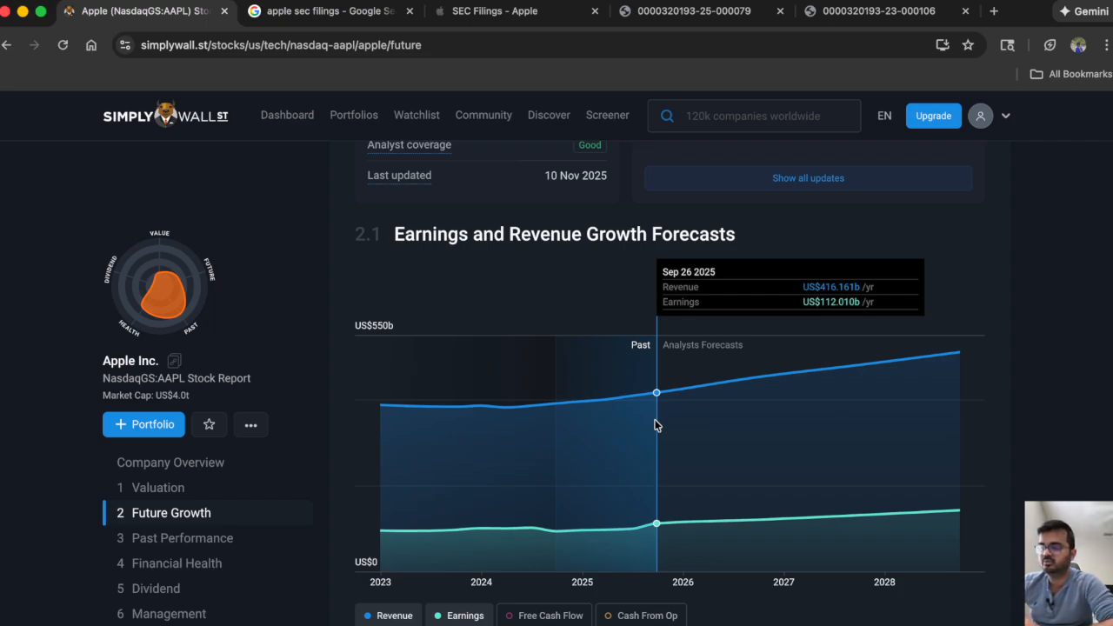
key(super+Tab)
click(550, 271)
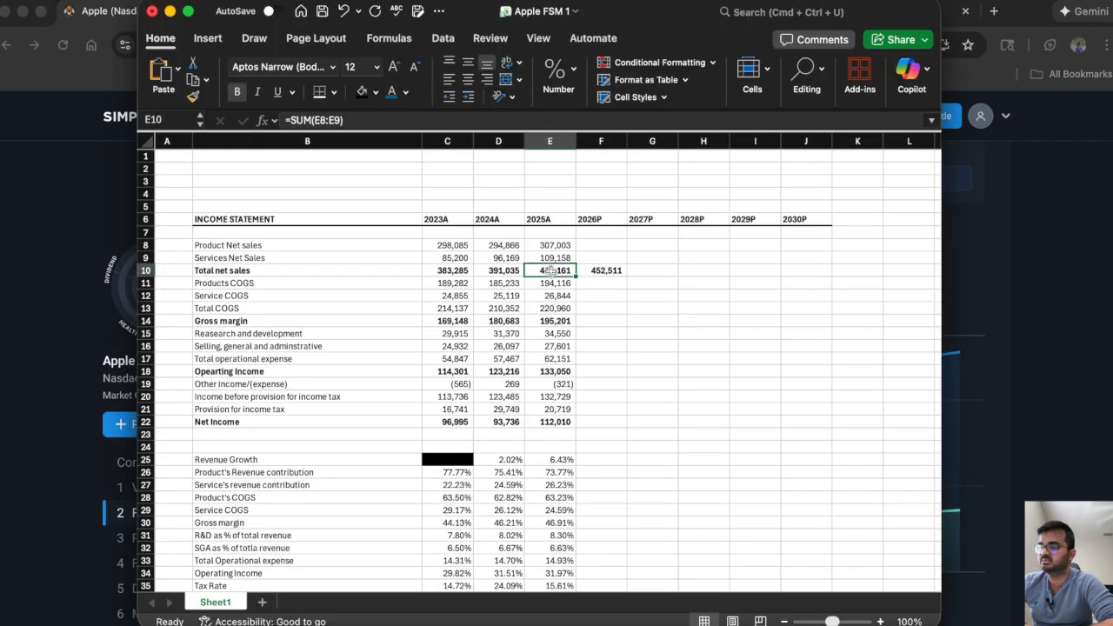
Enter the analysts' September 2027 revenue forecast from the Simply Wall St chart in Chrome, 480437, as 2027P total net sales in Excel cell G10.
click(614, 273)
click(648, 269)
key(super+Tab)
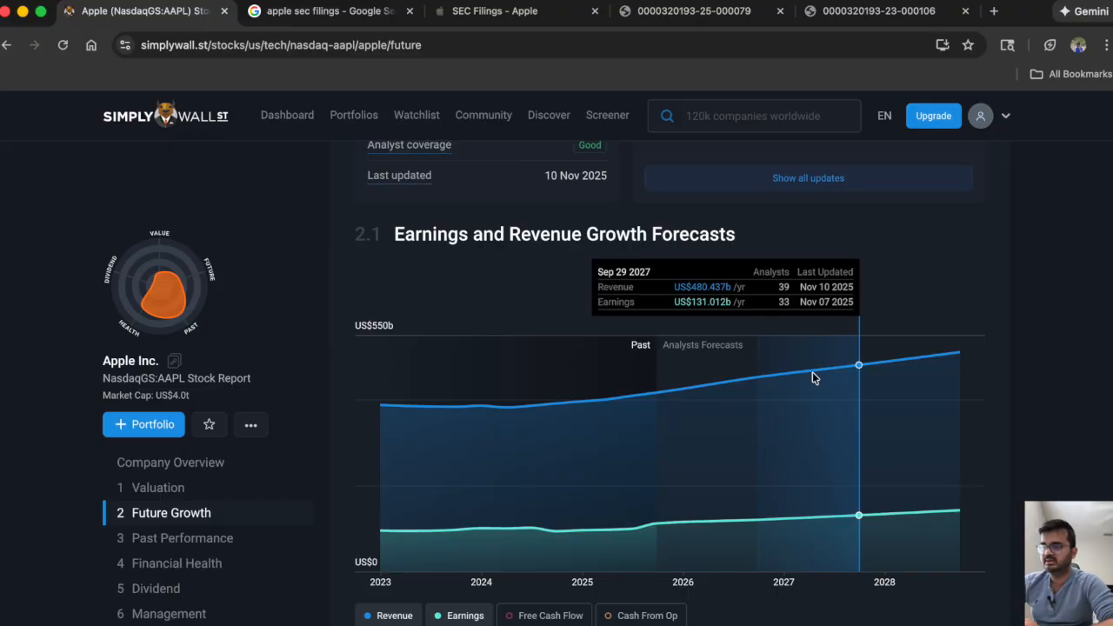
key(super+Tab)
text(480)
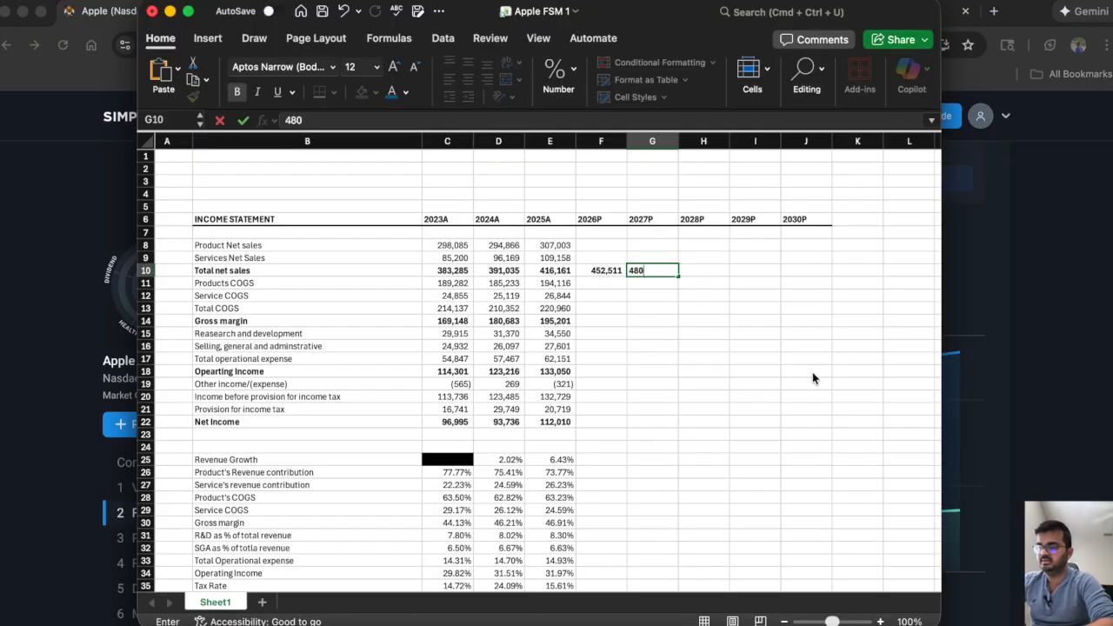
key(super+Tab)
key(super+Tab)
text(437)
key(Tab)
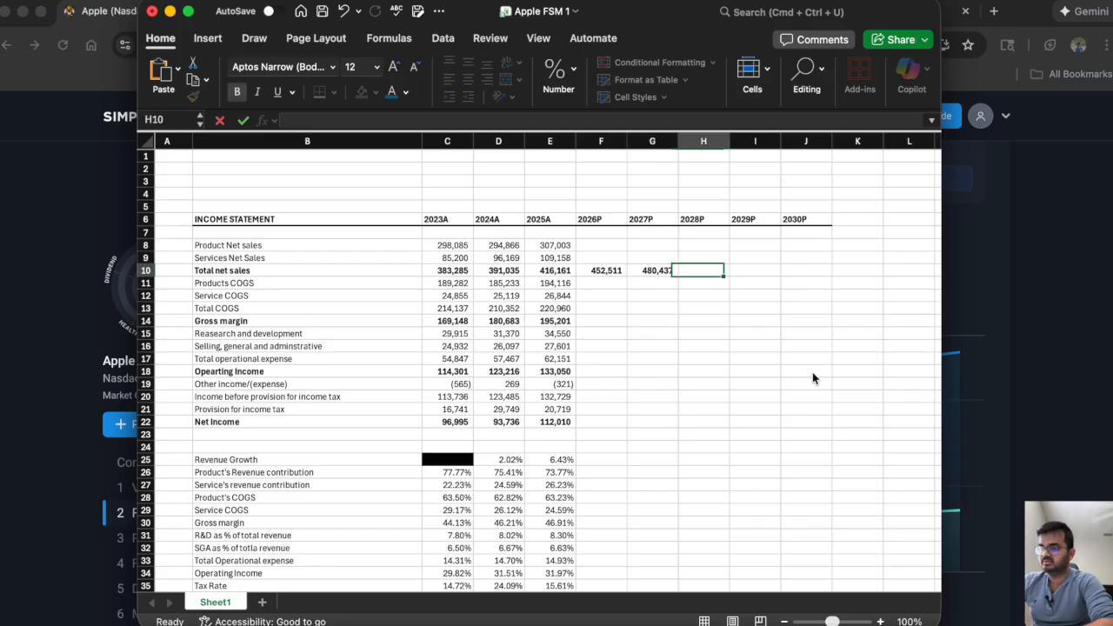
Look up the September 2028 revenue forecast in Chrome and enter 510397 as 2028P total net sales in Excel cell H10.
key(super+Tab)
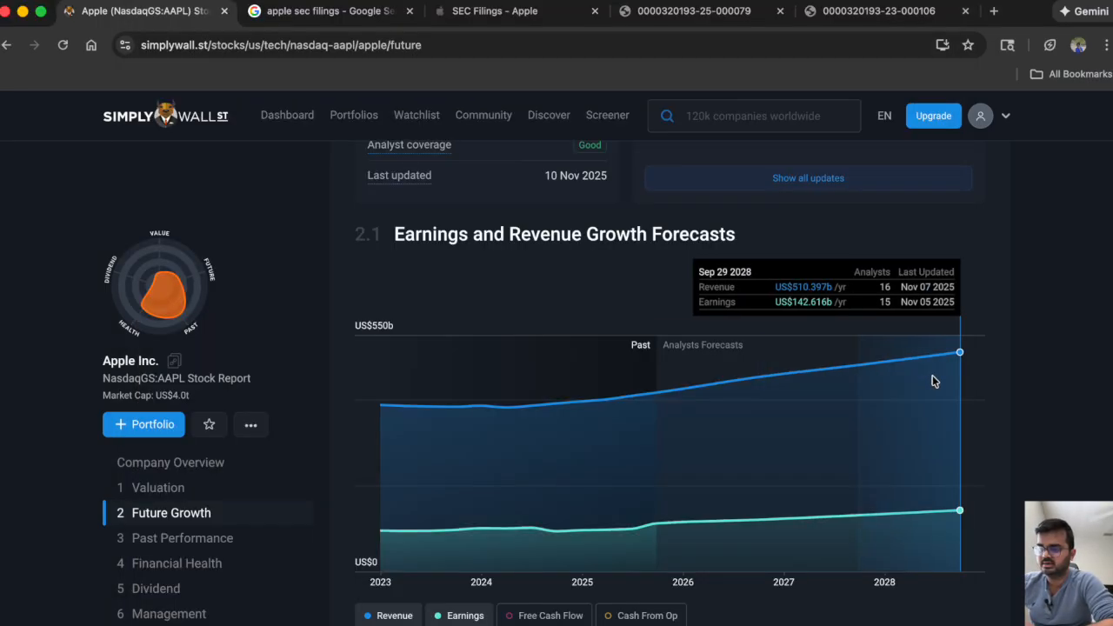
key(super+Tab)
text(510,397)
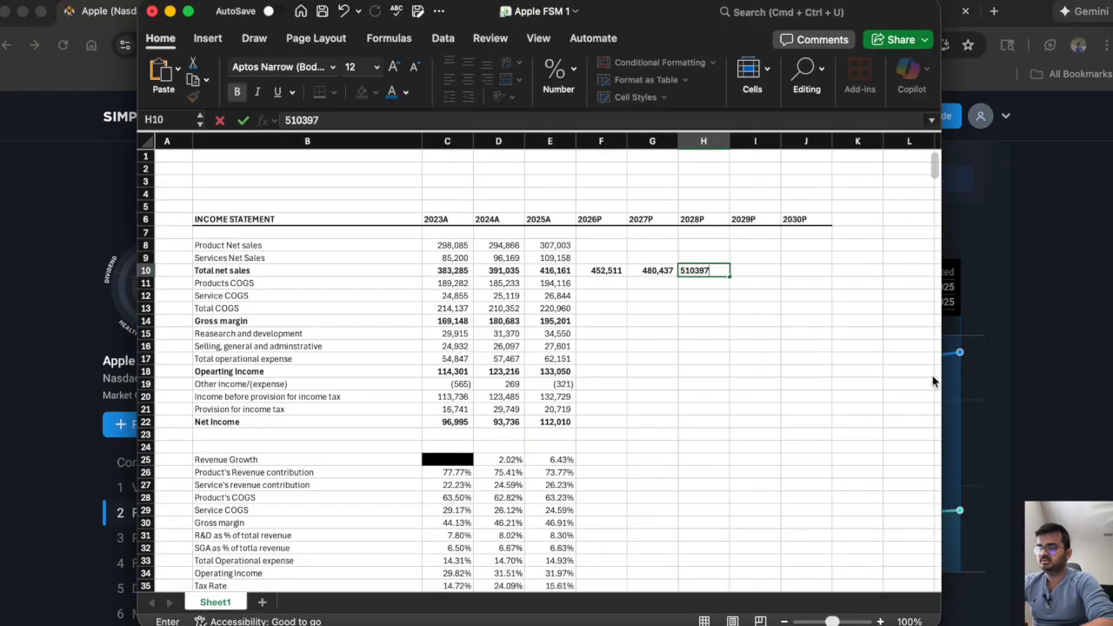
key(Tab)
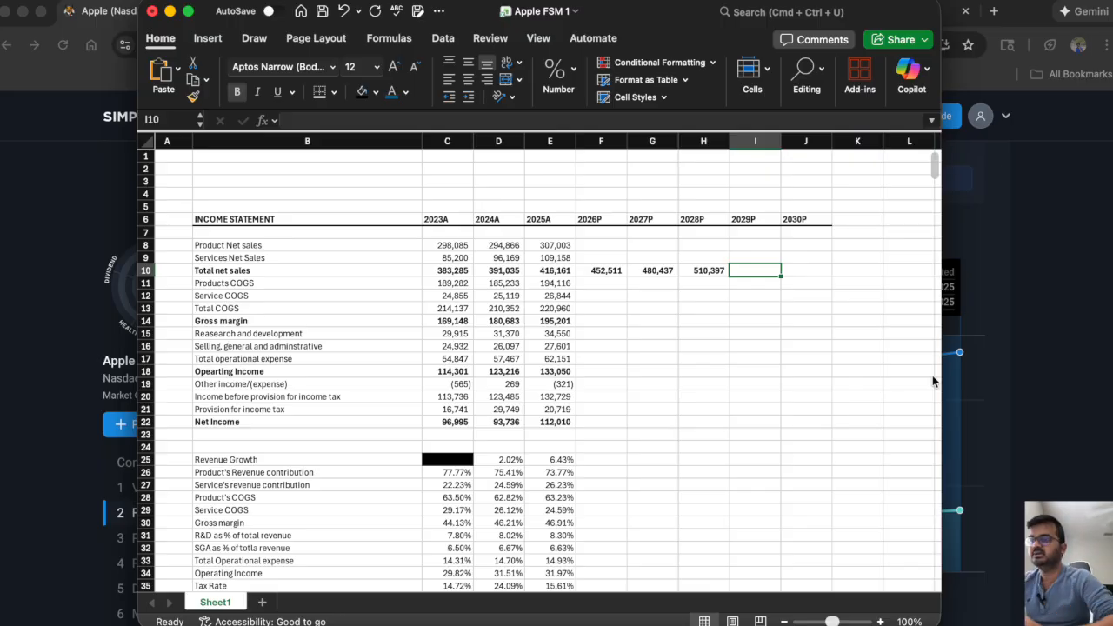
Extend the 2025A revenue growth formula in E25 across the 2026P to 2028P columns, through H25.
click(786, 272)
drag(785, 272, 772, 272)
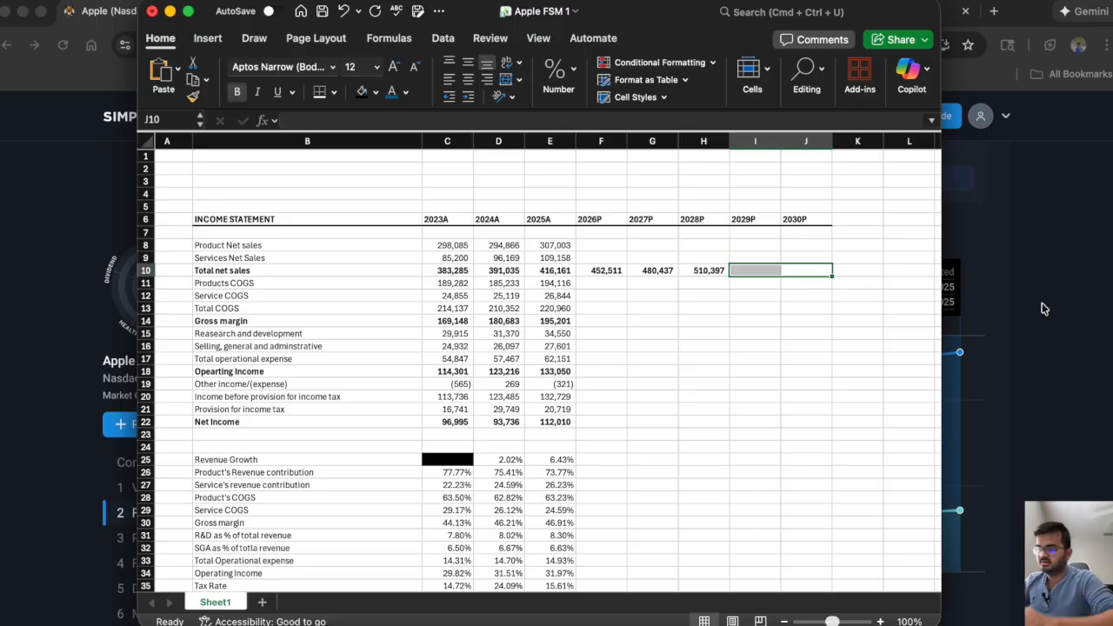
click(716, 271)
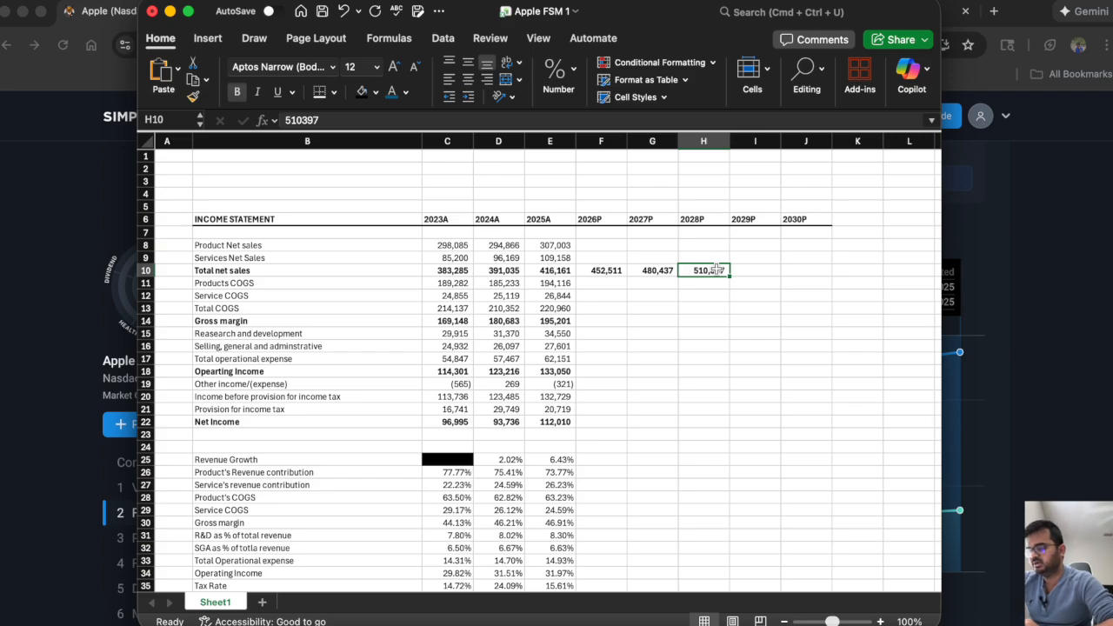
click(561, 462)
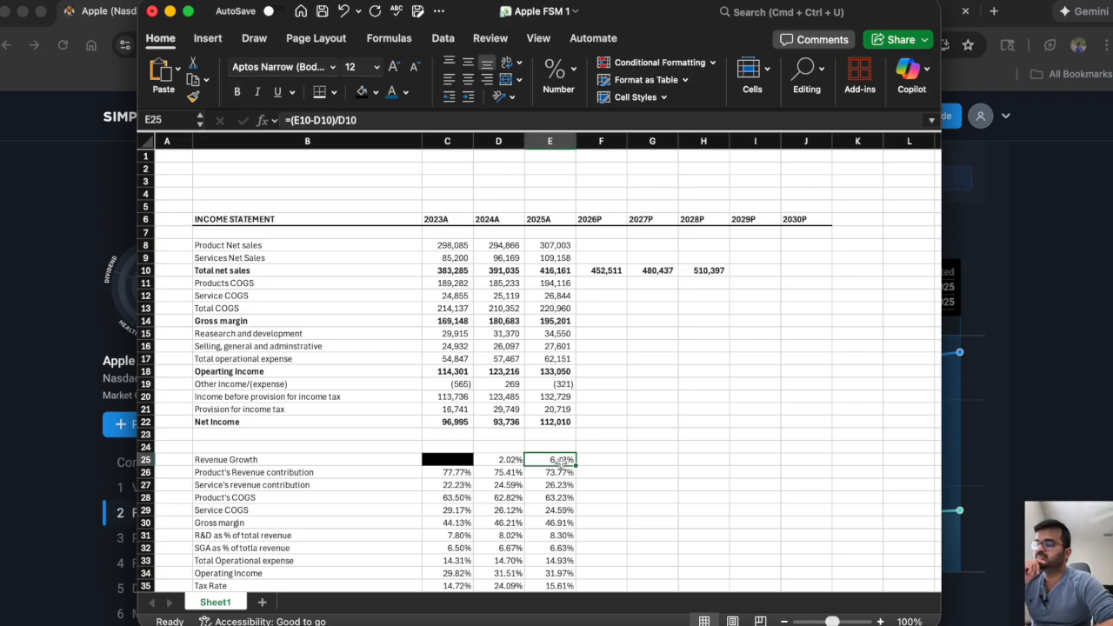
click(289, 460)
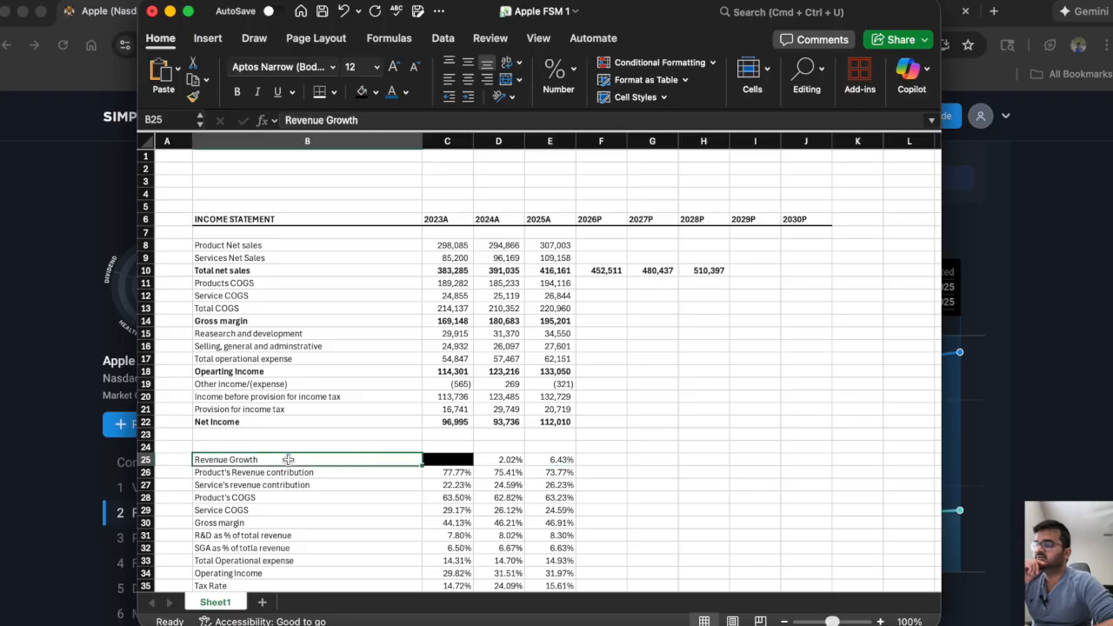
click(563, 458)
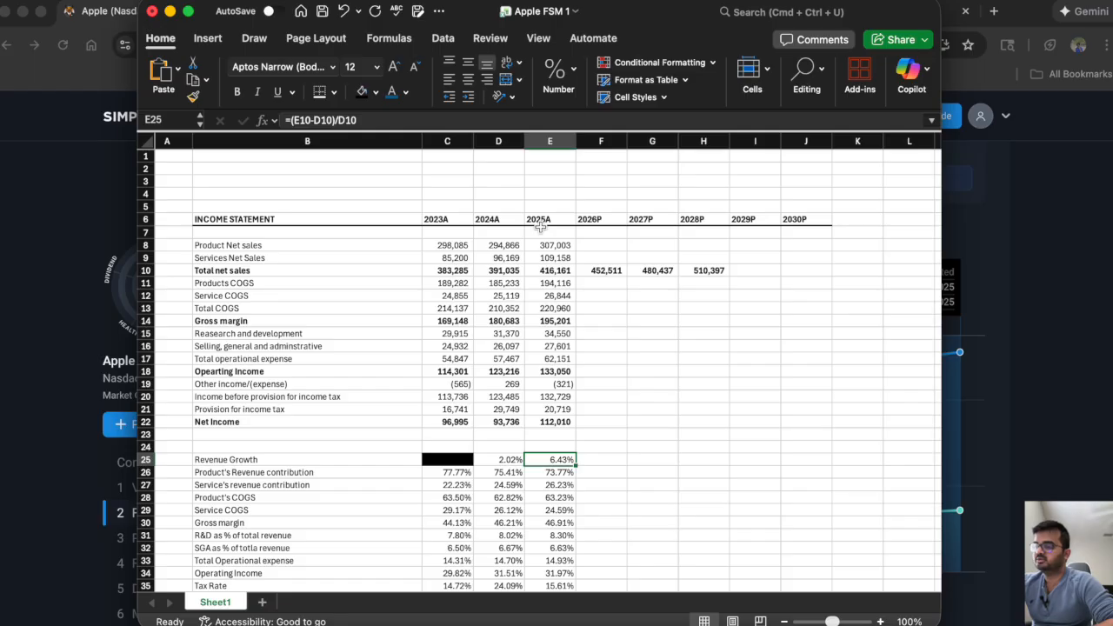
click(599, 271)
click(665, 275)
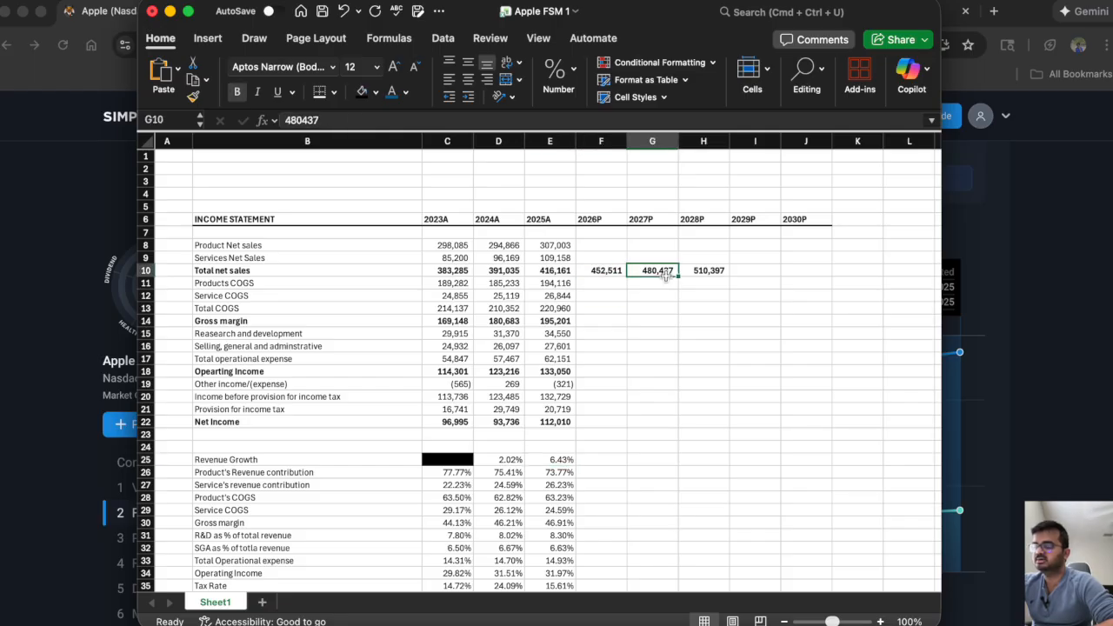
click(715, 270)
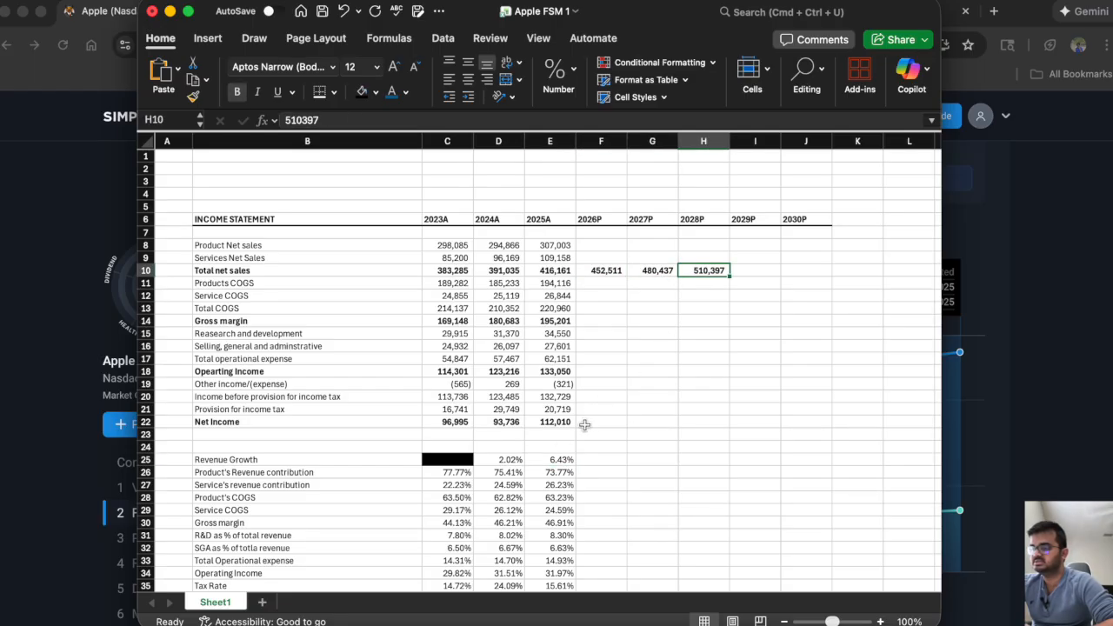
click(553, 459)
drag(576, 467, 705, 467)
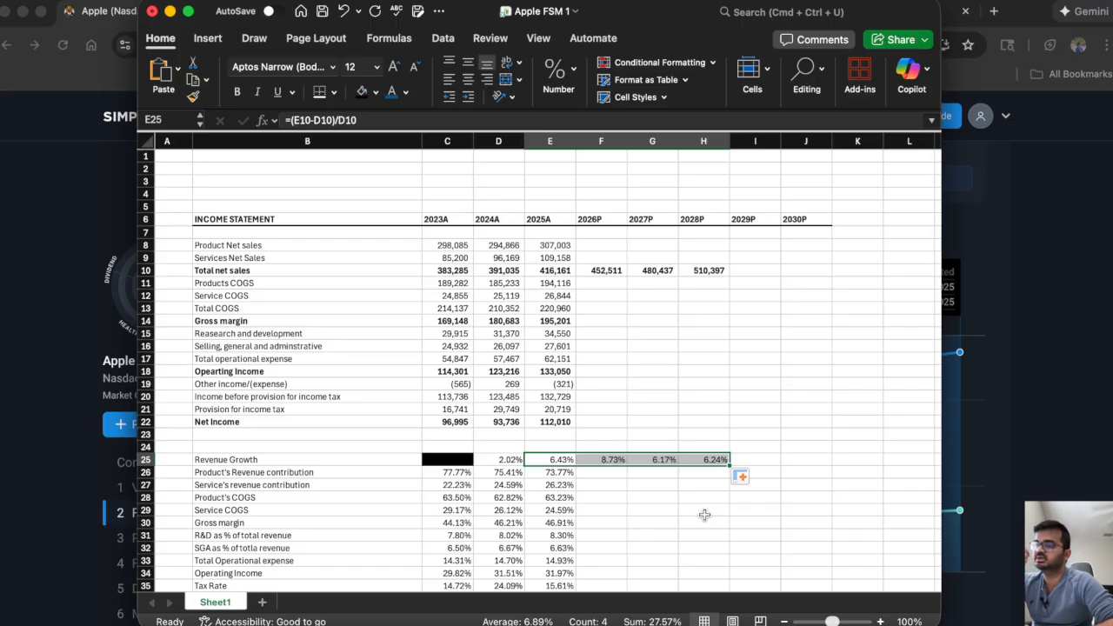
Review the 2026P–2028P growth formulas and enter 6% revenue growth for 2029P and 2030P in I25 and J25.
click(595, 273)
click(606, 461)
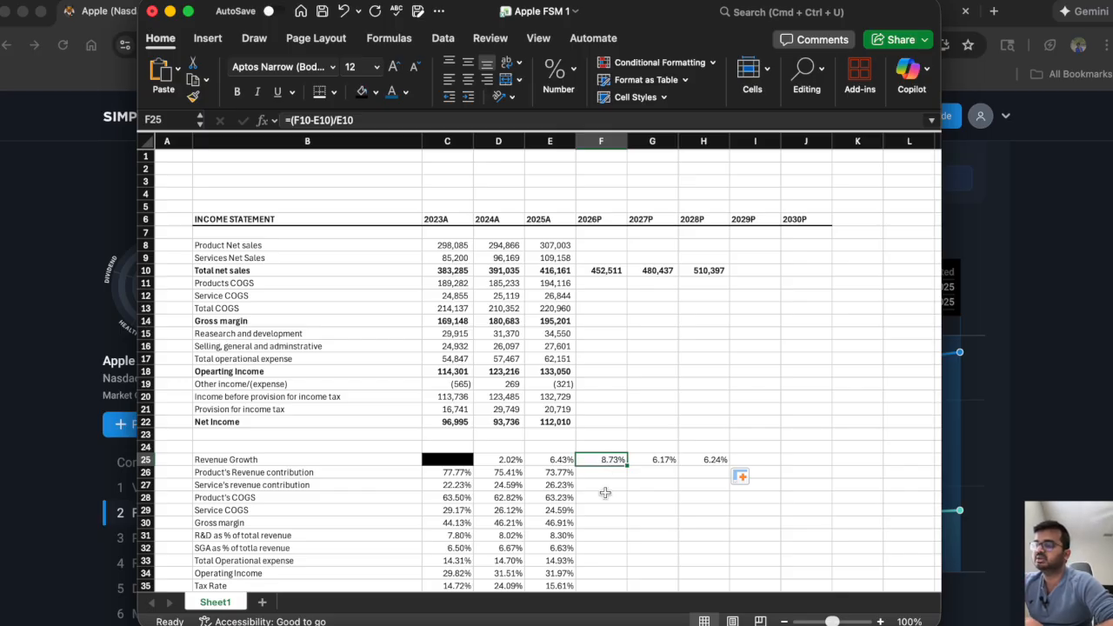
key(Right)
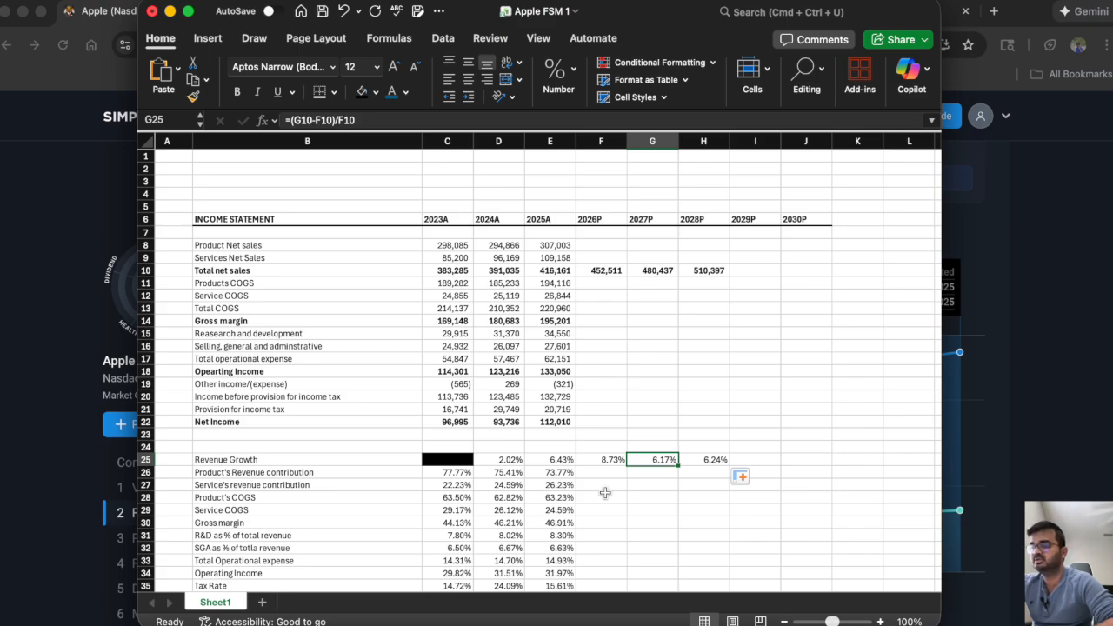
key(Right)
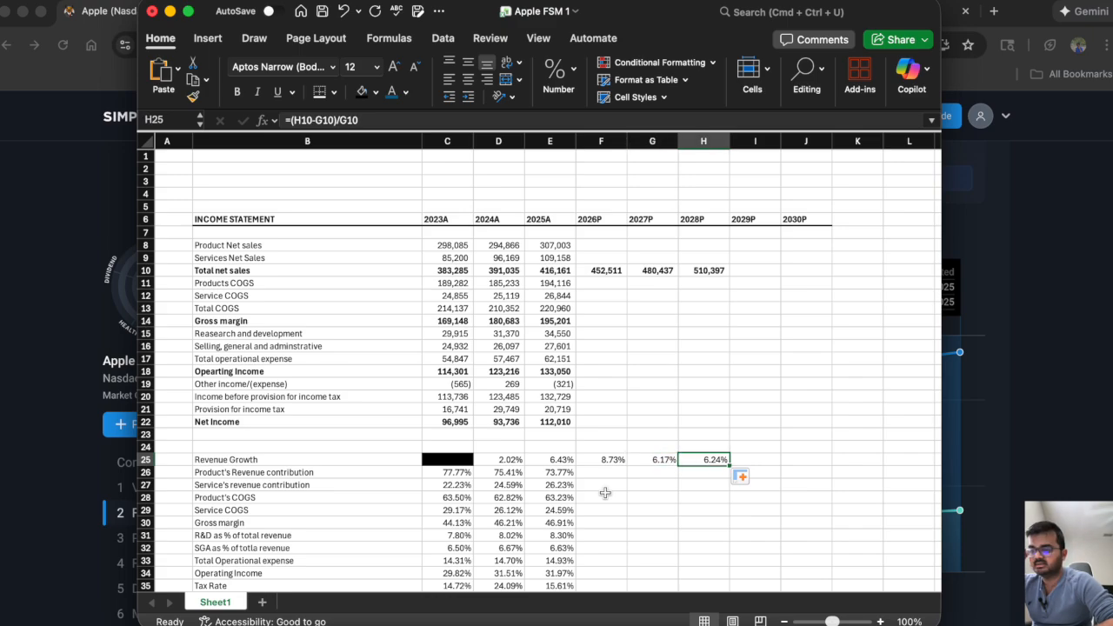
key(Right)
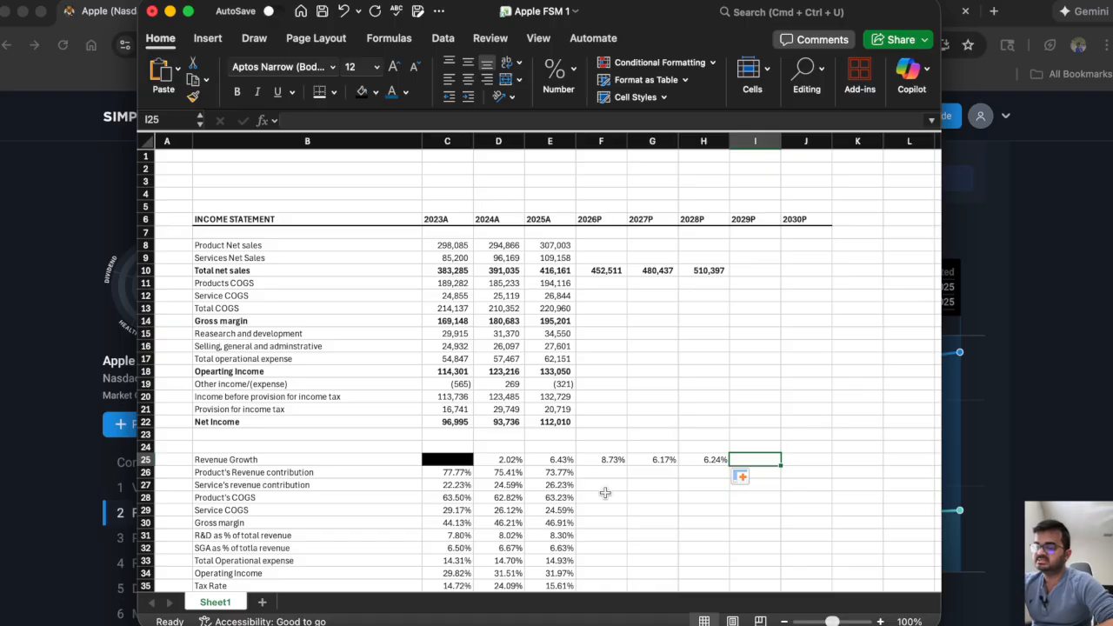
text(6%)
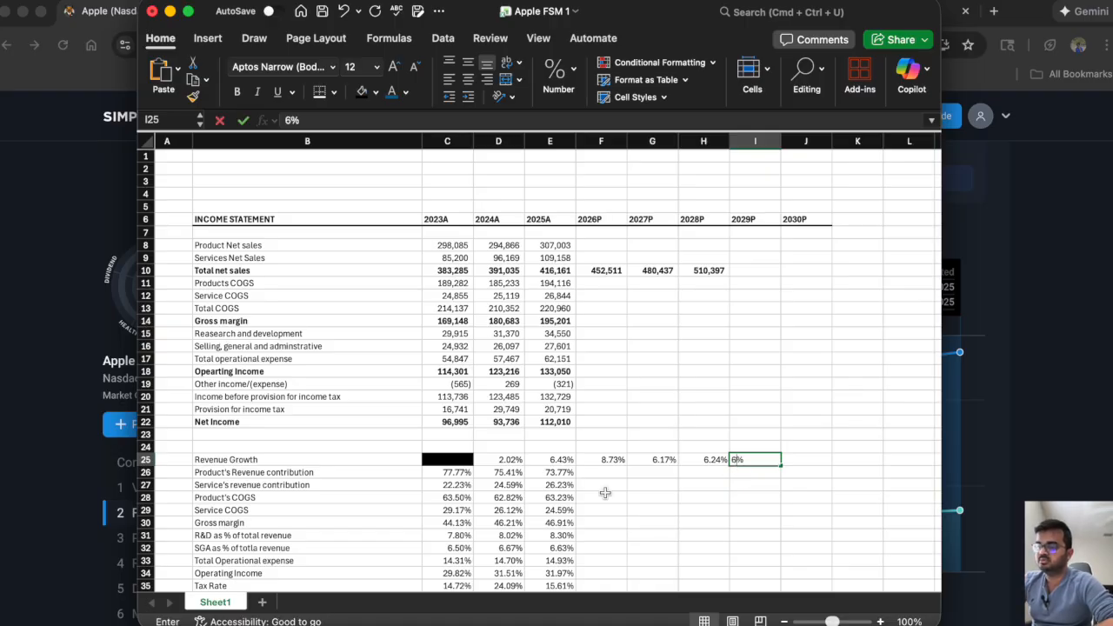
key(Tab)
text(6%)
key(Tab)
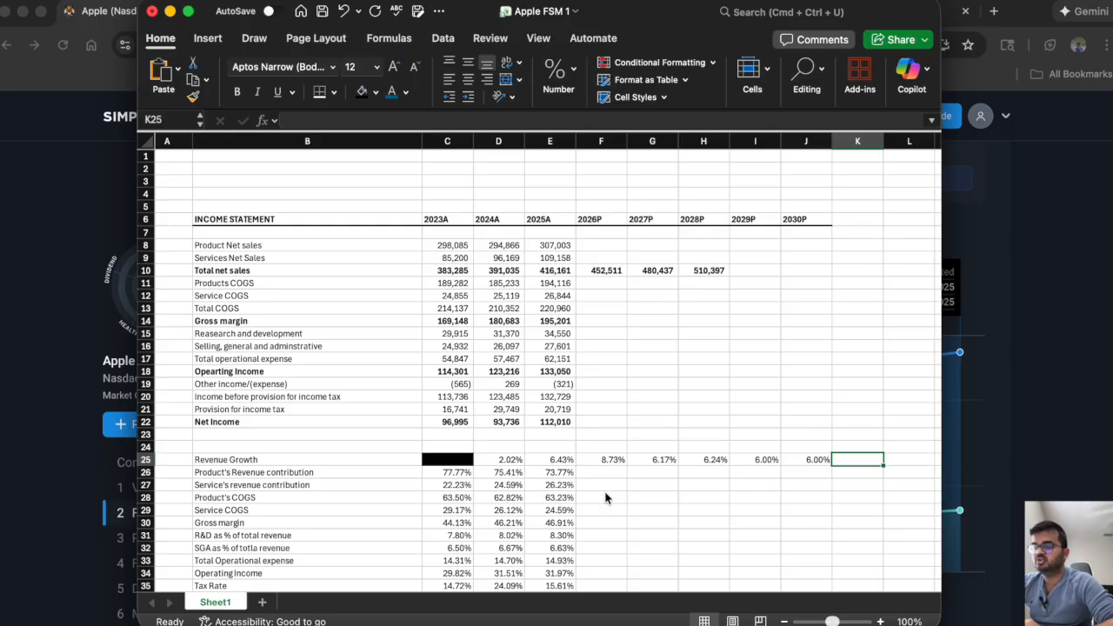
Calculate 2029P total net sales in I10 from the prior year's sales and the growth rate, with =H10*(1+I25).
click(745, 272)
text(=)
click(683, 271)
text(*()
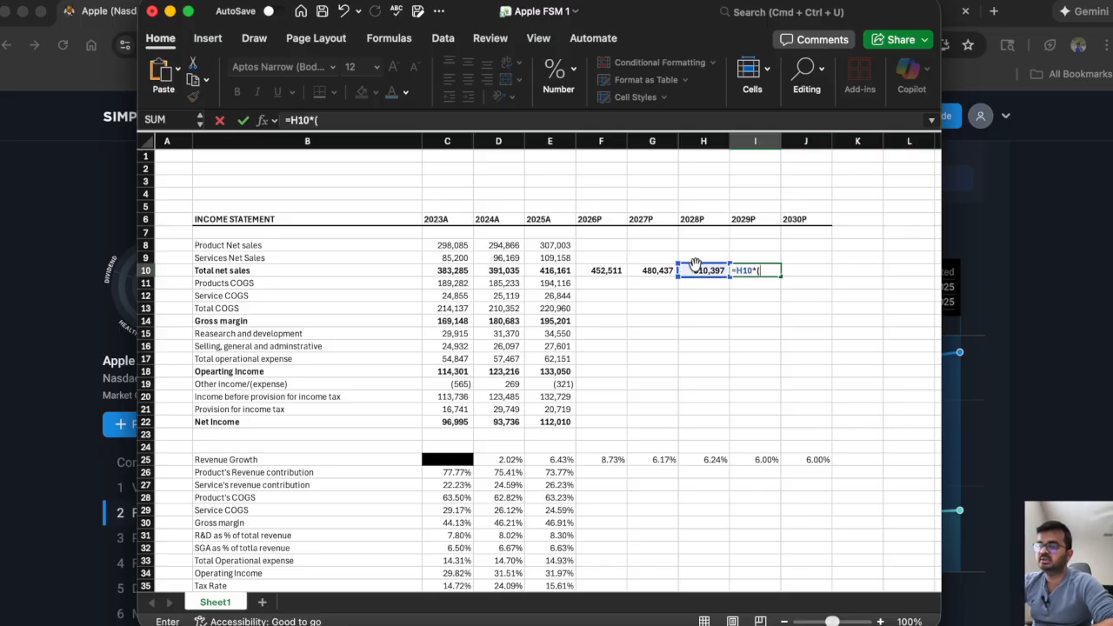
text(1+)
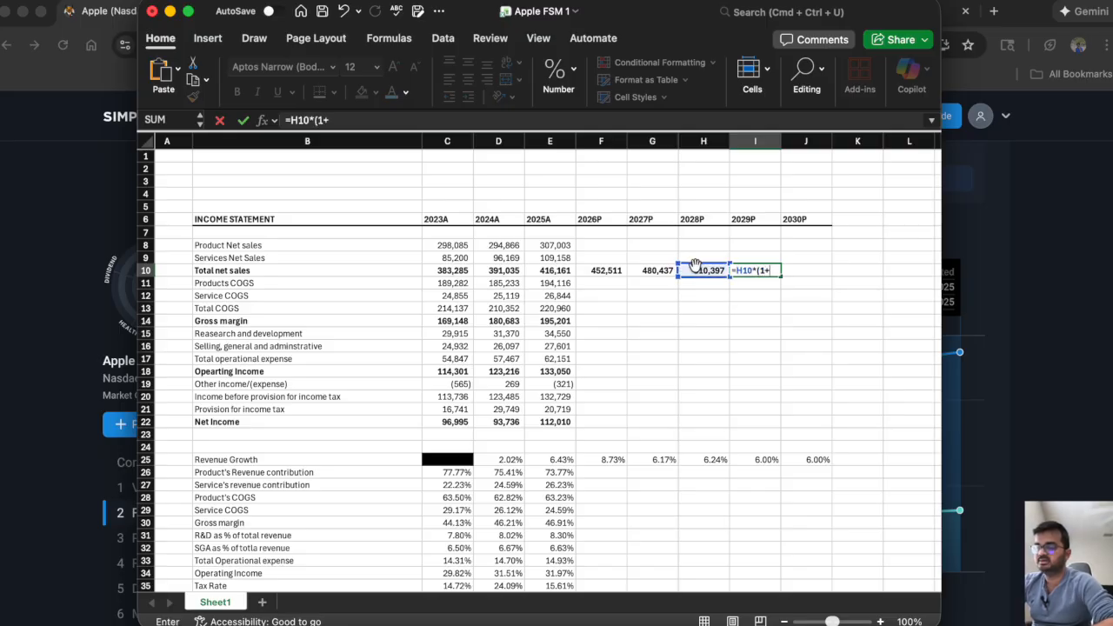
click(759, 463)
text())
key(Return)
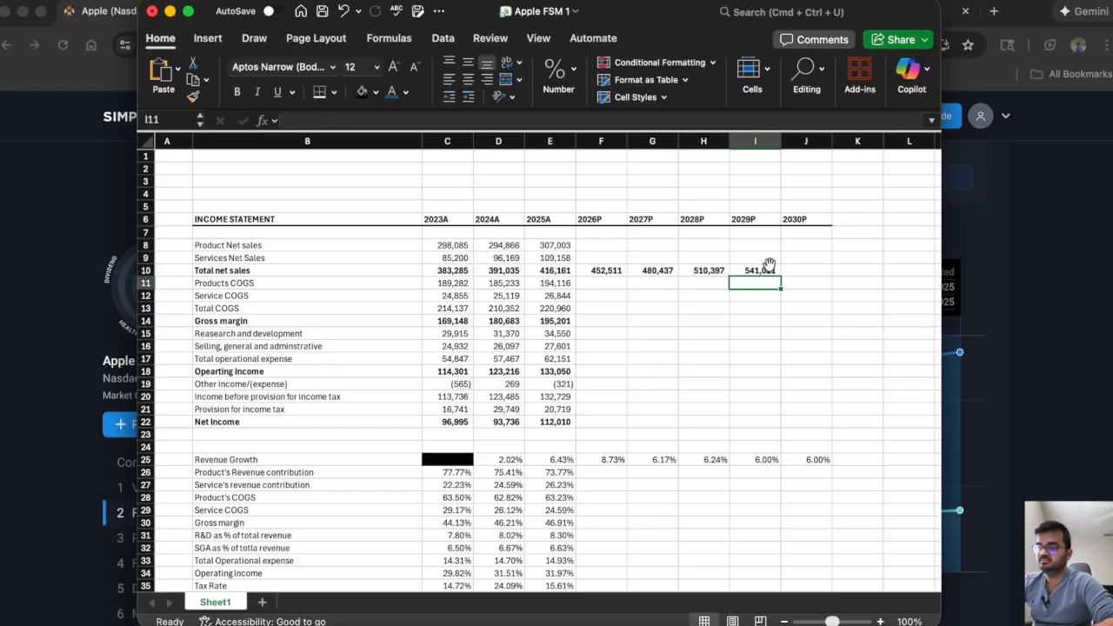
Copy the 2029P total net sales formula from I10 into the 2030P cell J10.
click(775, 272)
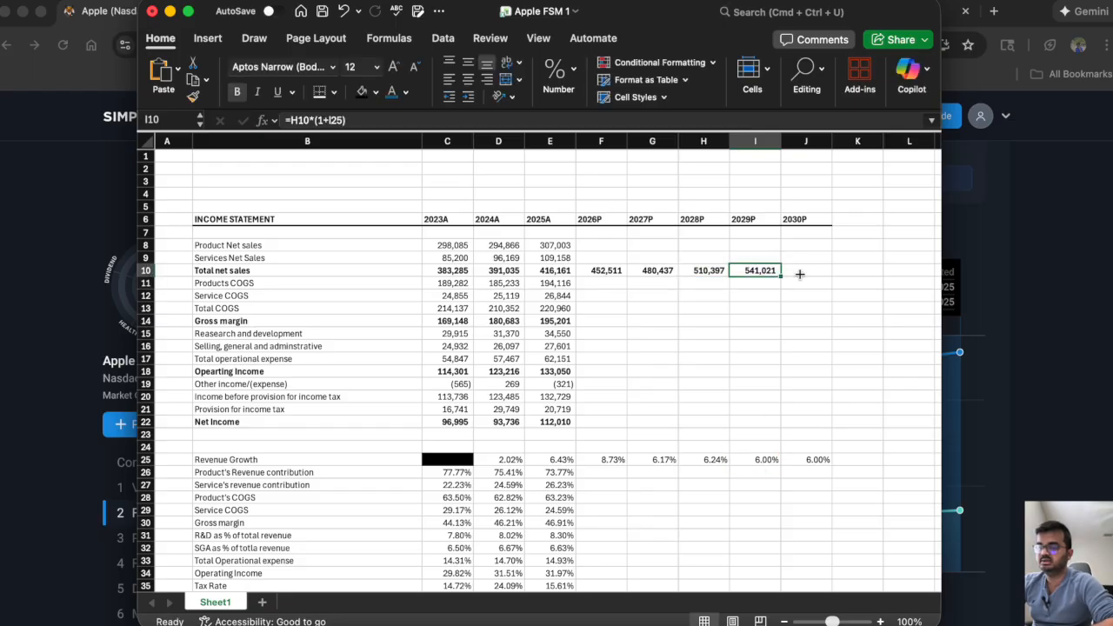
click(807, 275)
click(767, 271)
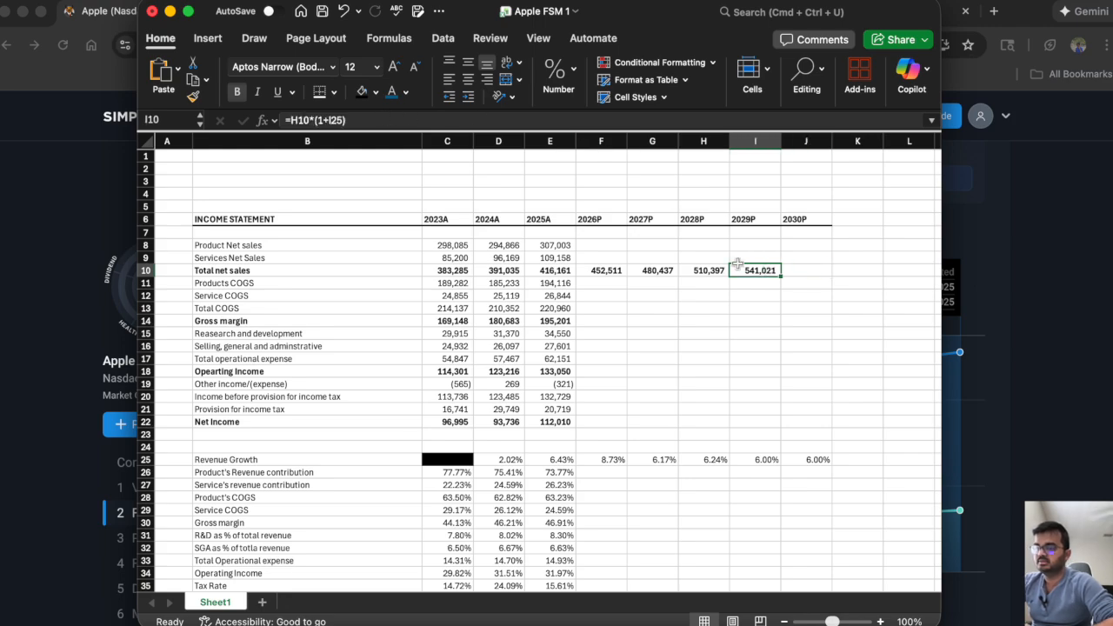
drag(781, 276, 807, 276)
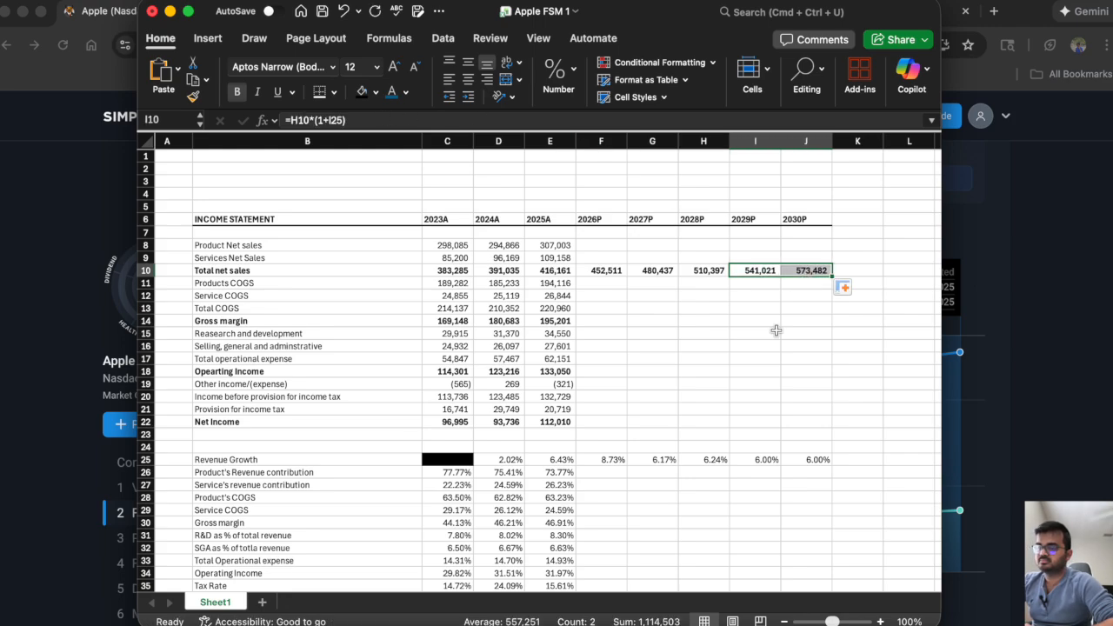
click(733, 332)
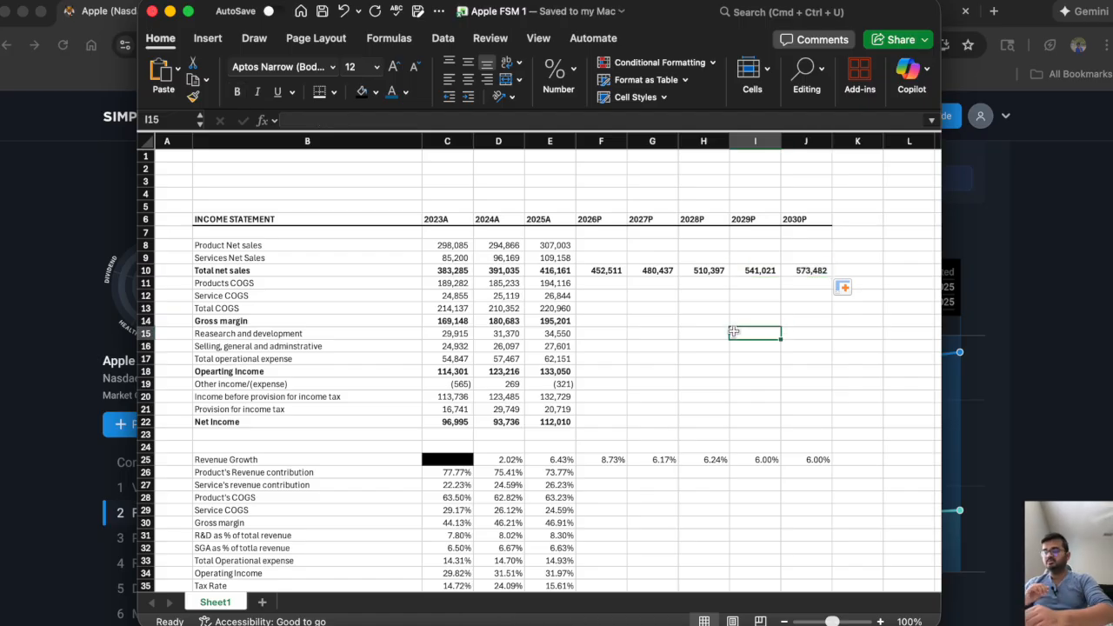
key(Down)
key(Down)
key(Down)
key(Down)
key(Down)
key(Down)
key(Down)
key(Down)
key(Down)
key(Down)
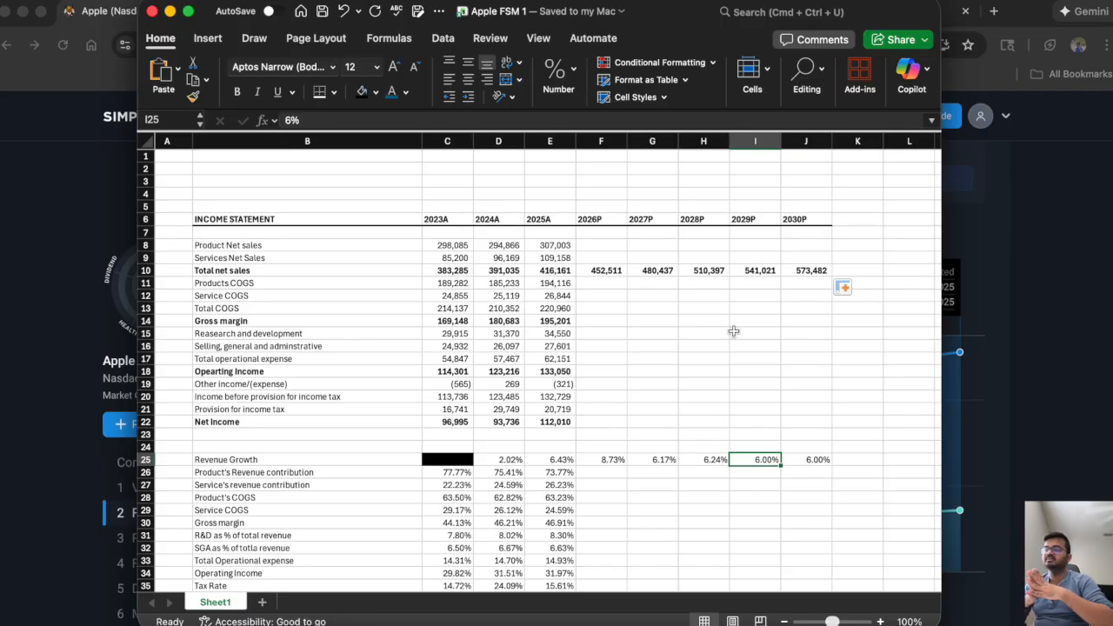
click(659, 384)
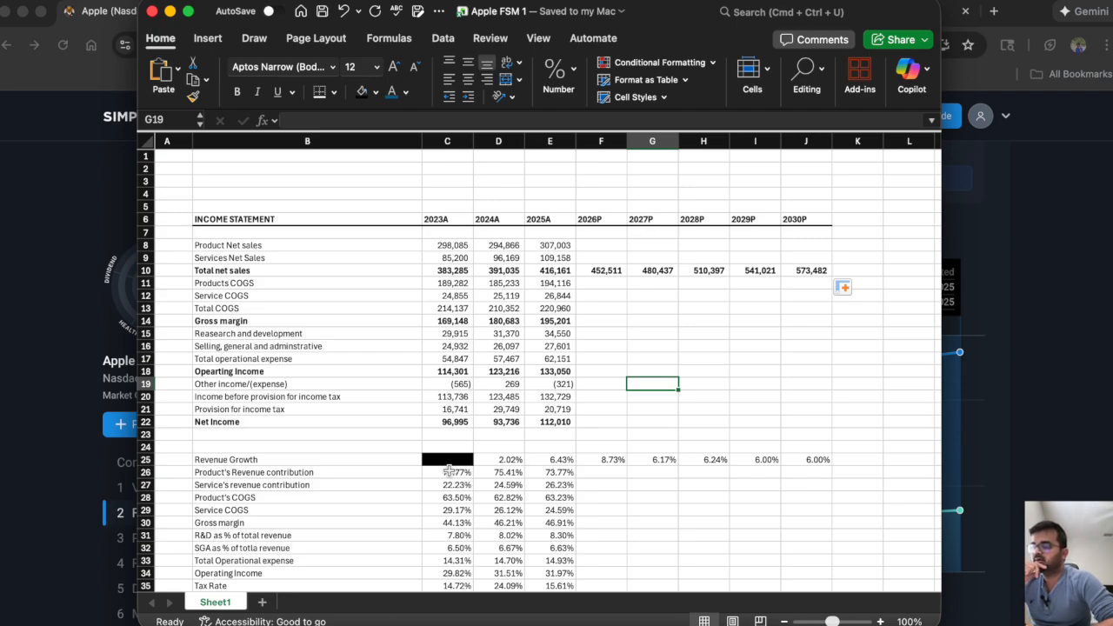
Examine the 2023A–2025A trend of the product and service revenue contributions in rows 26 and 27.
drag(448, 470, 546, 484)
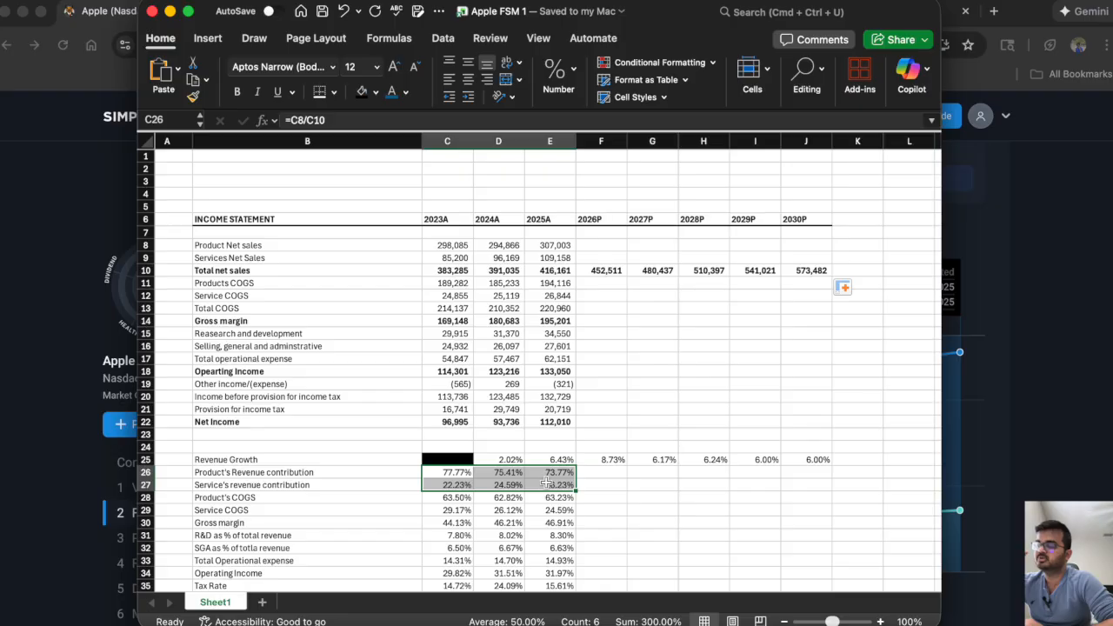
drag(441, 474, 538, 474)
click(435, 486)
drag(435, 485, 557, 490)
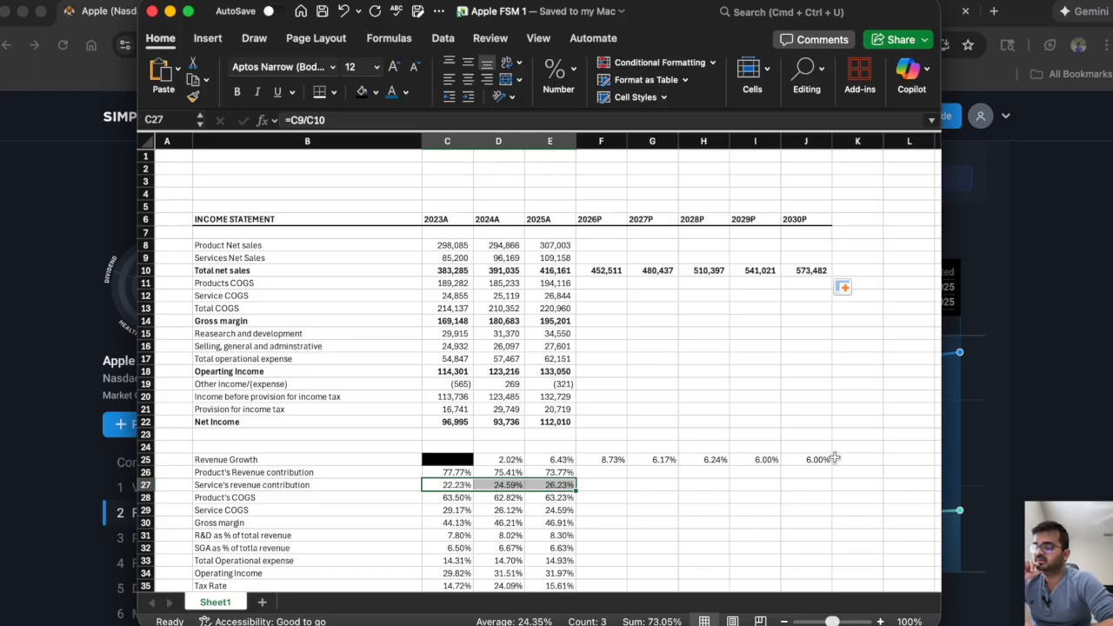
scroll(835, 458, right, 3)
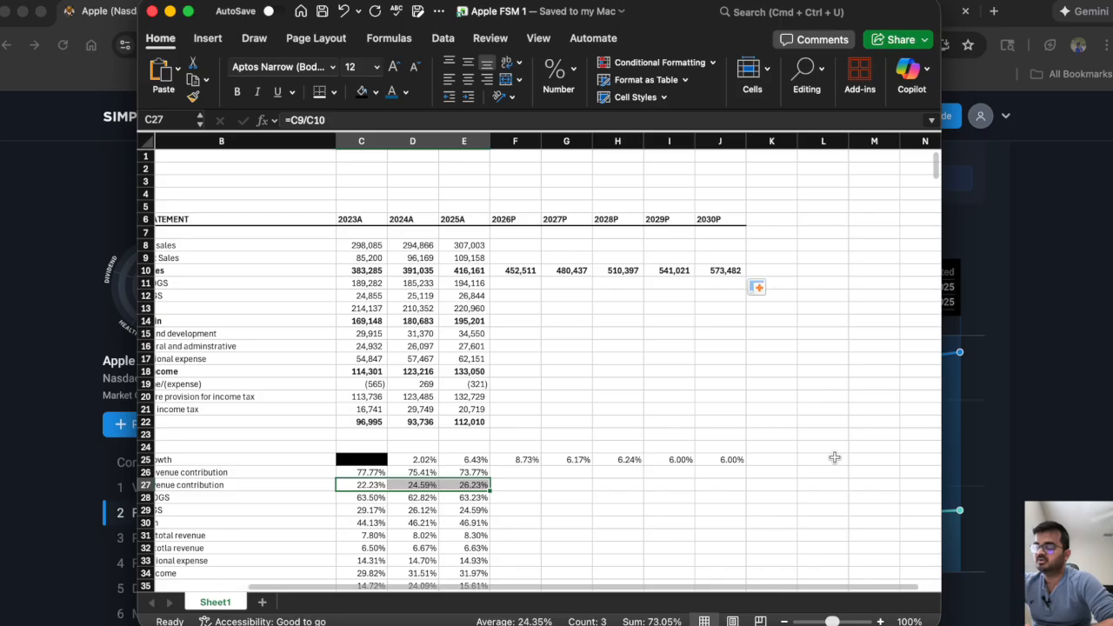
click(467, 472)
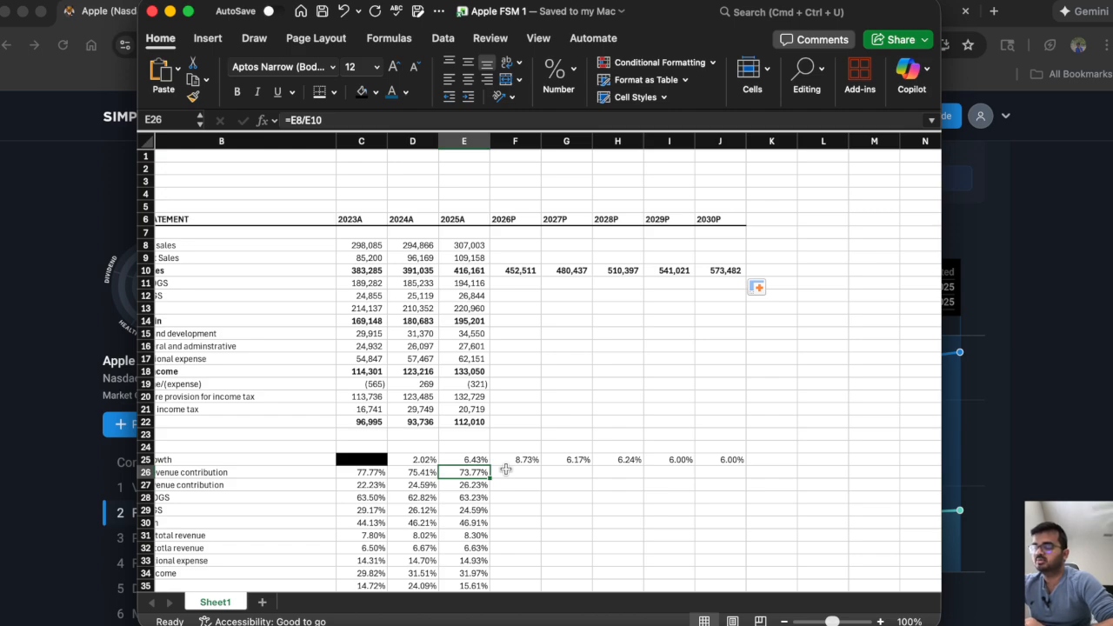
click(464, 485)
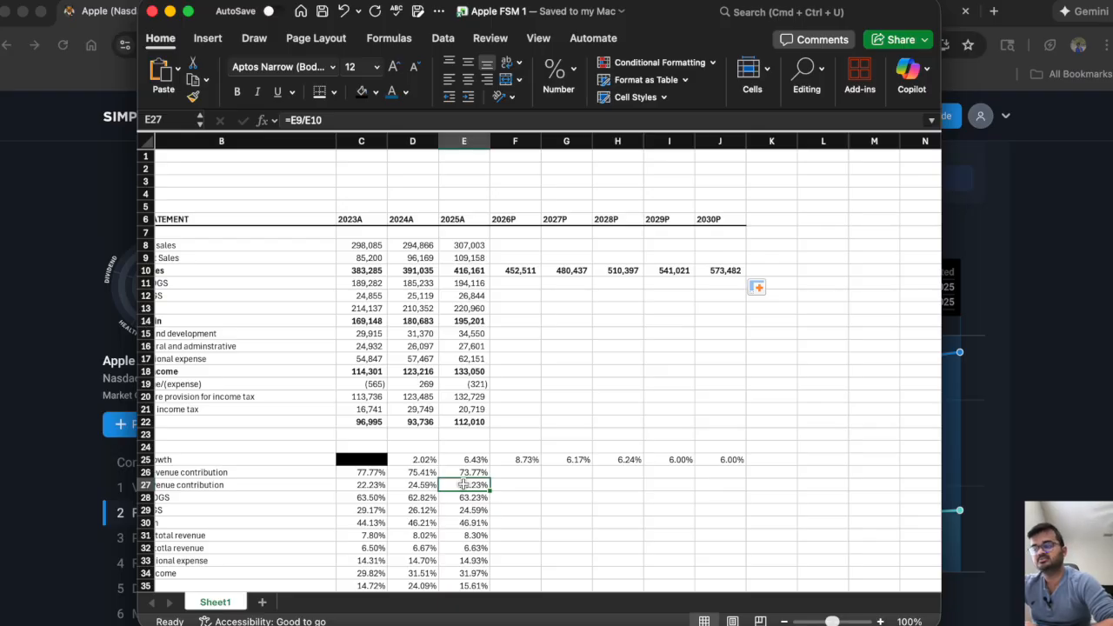
click(823, 472)
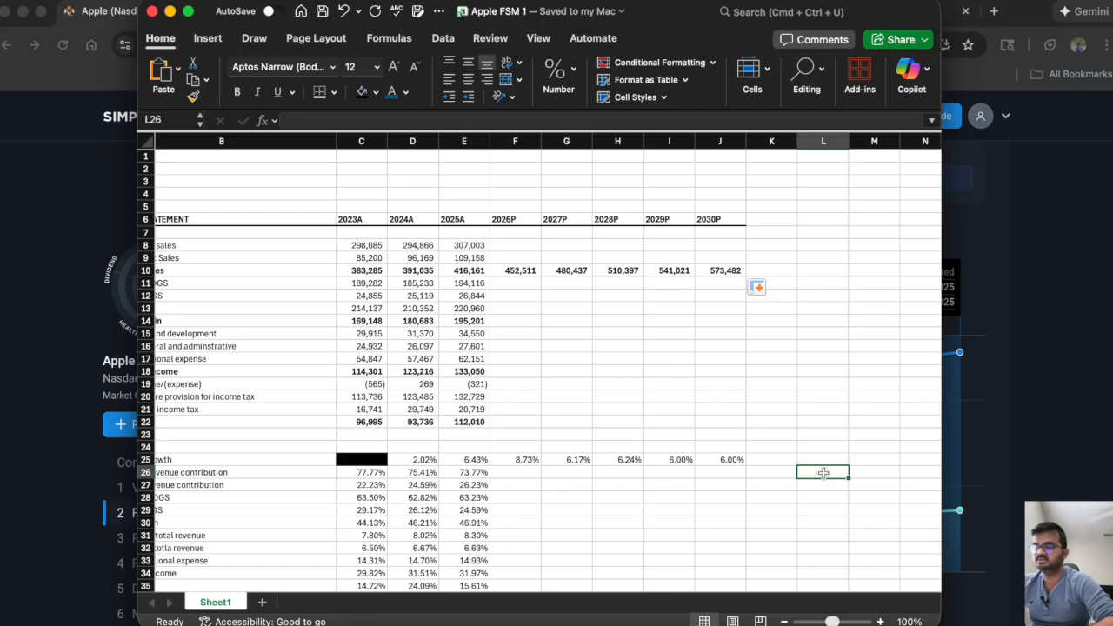
Label M26 as STEP FUN and enter 1.5% beside it in N26.
key(Right)
text(STE)
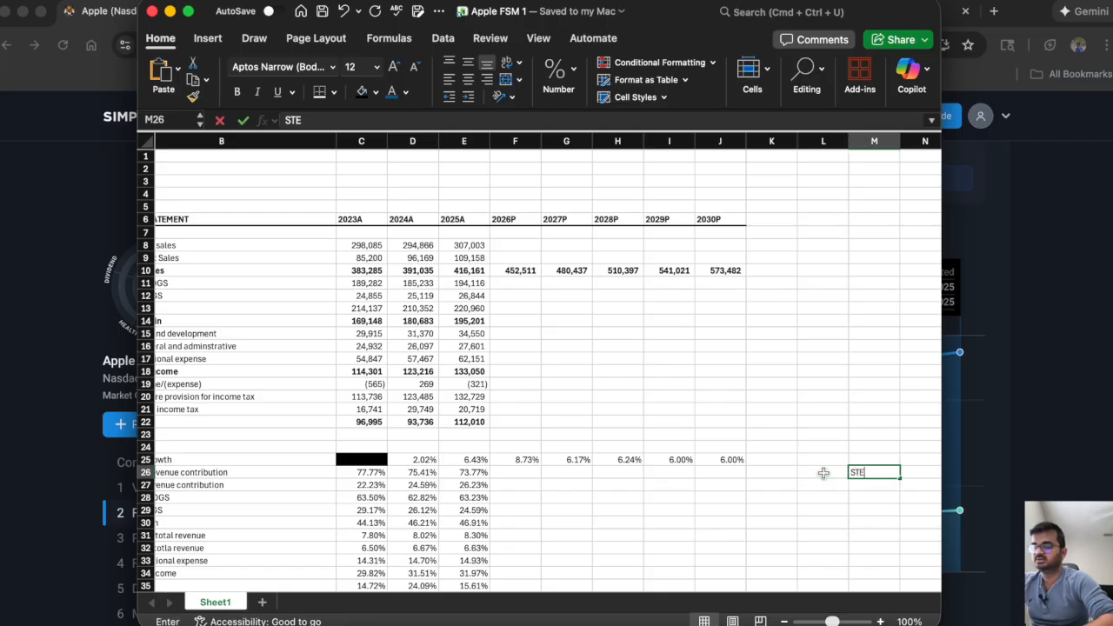
text(P Fun)
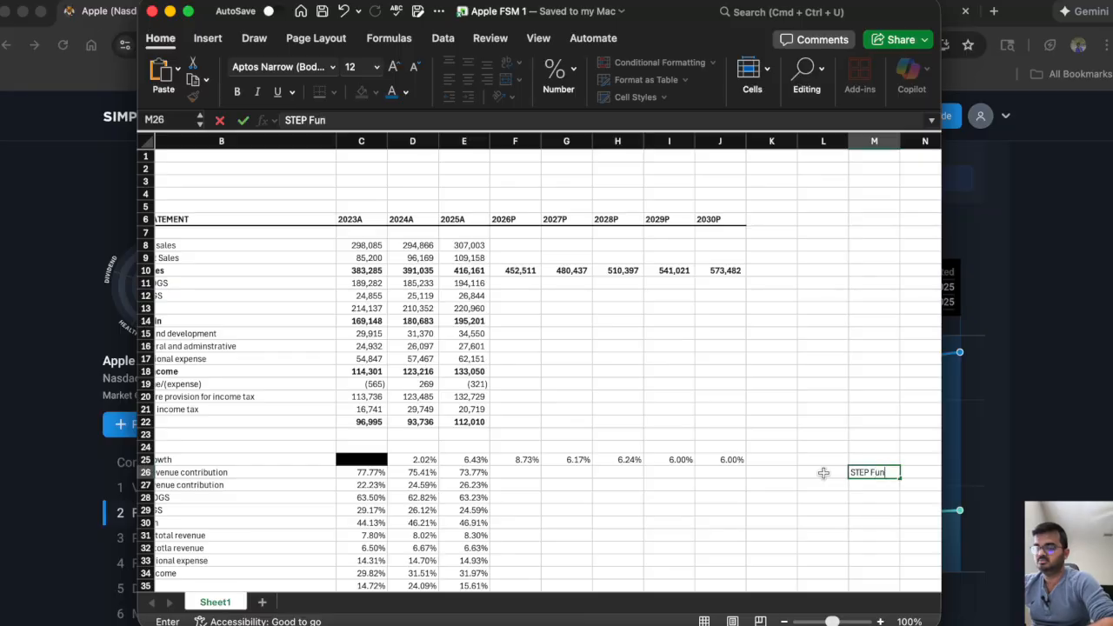
key(Right)
text(2)
key(BackSpace)
text(1)
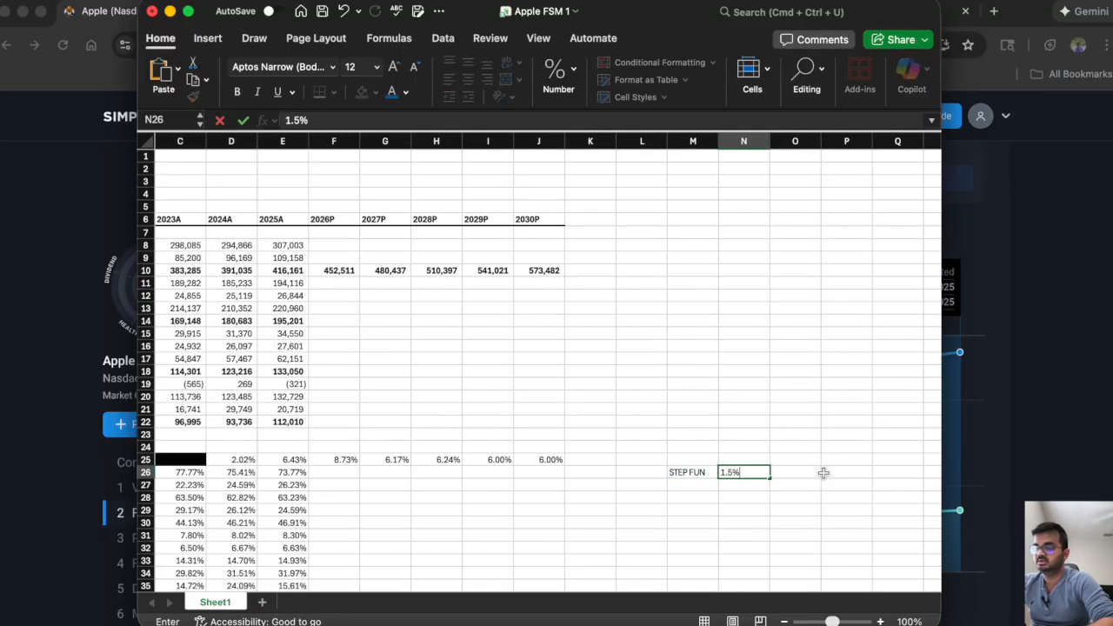
key(Return)
Set up the 2026P product revenue contribution in F26 as the 2025A contribution minus the step value, =E26-N26.
key(Up)
key(Left)
key(Left)
key(Left)
key(Left)
key(Left)
key(Left)
key(Left)
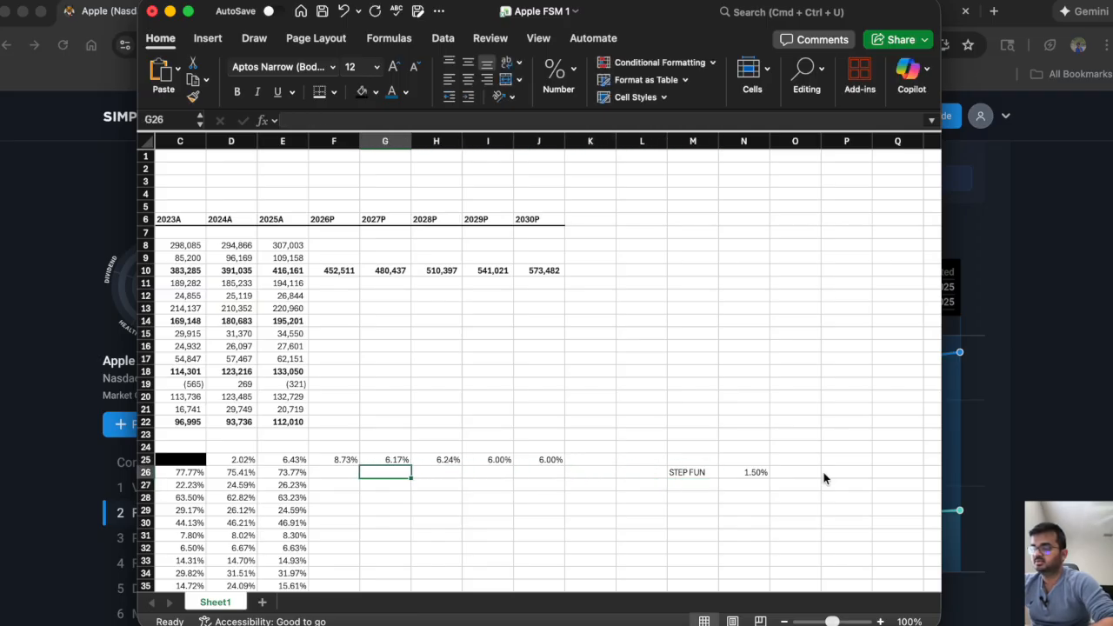
key(Left)
text(=)
click(744, 471)
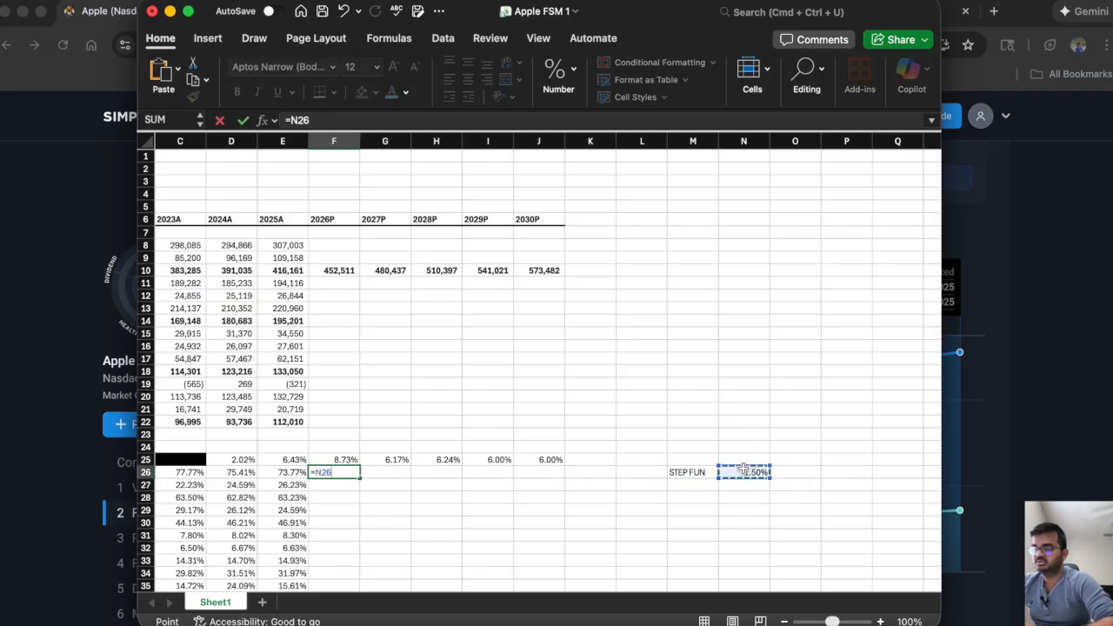
text(-)
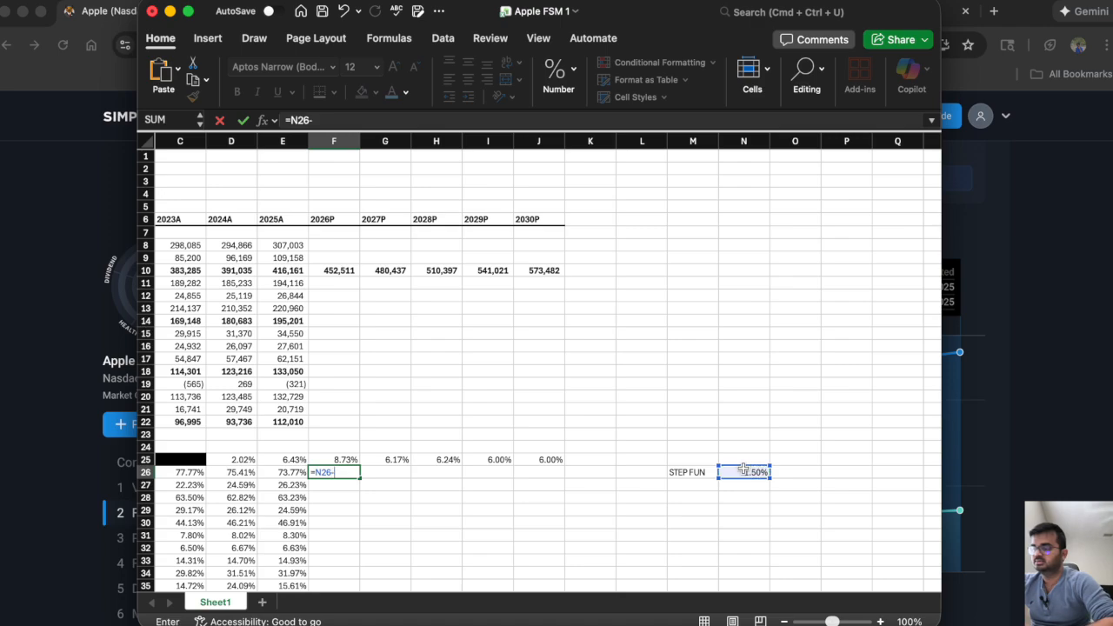
key(BackSpace)
key(BackSpace)
key(BackSpace)
key(BackSpace)
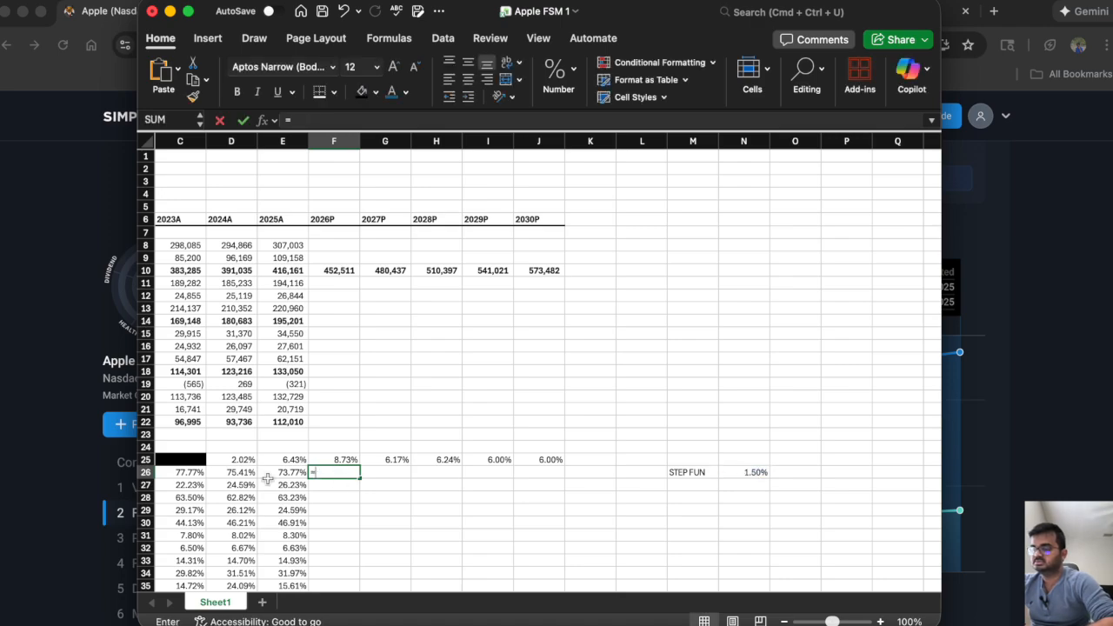
click(283, 472)
text(-)
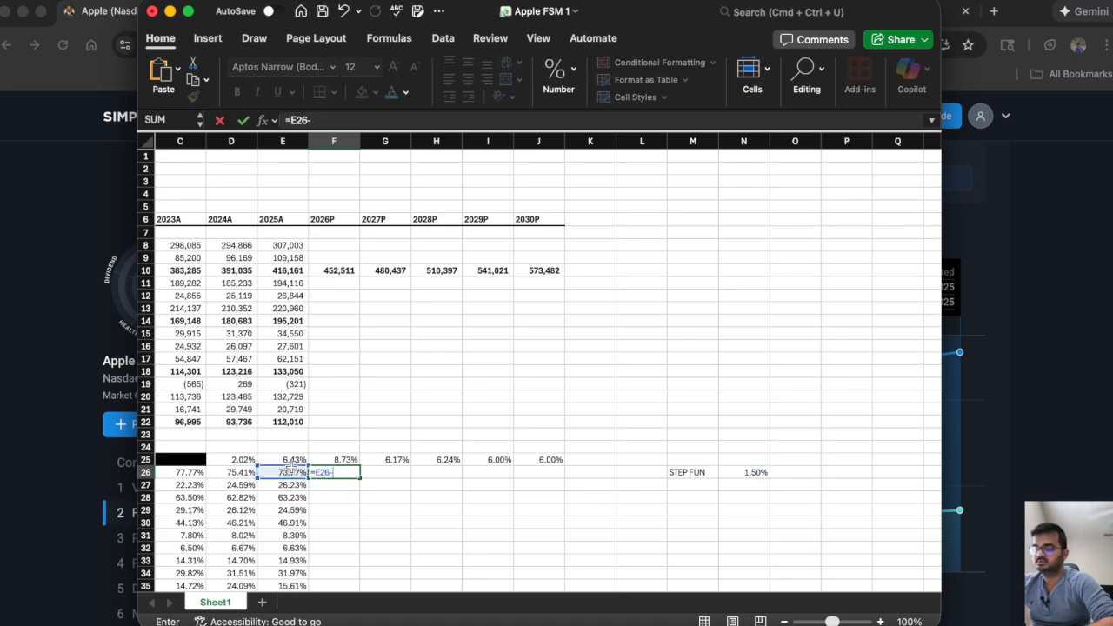
click(744, 471)
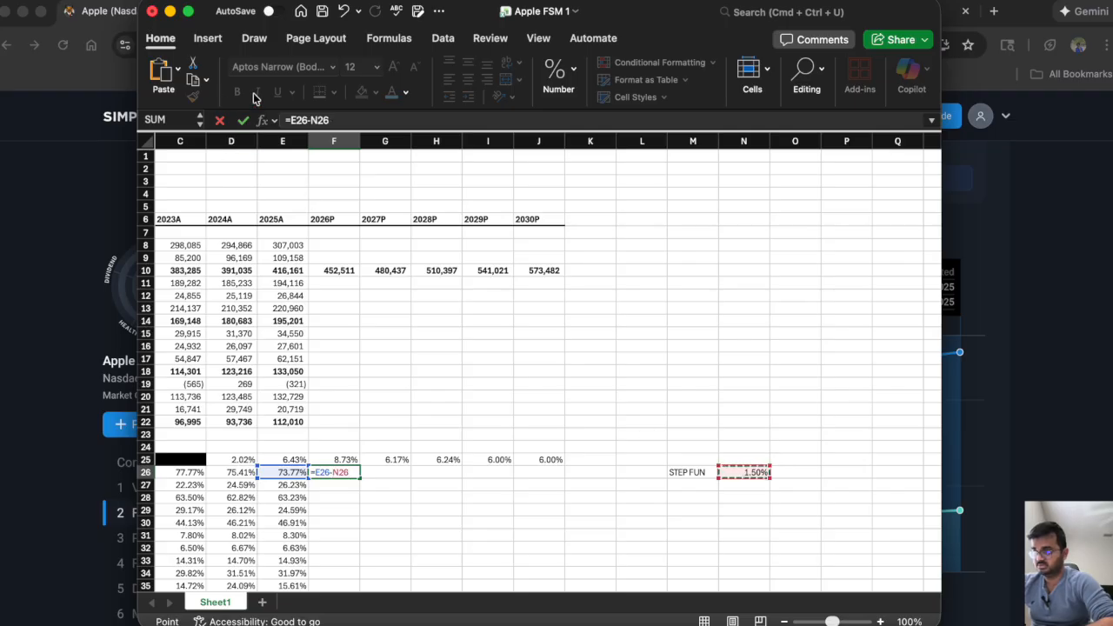
Make the step reference absolute in F26, giving =E26-$N$26, and copy the formula across to 2030P in J26.
click(310, 120)
text($)
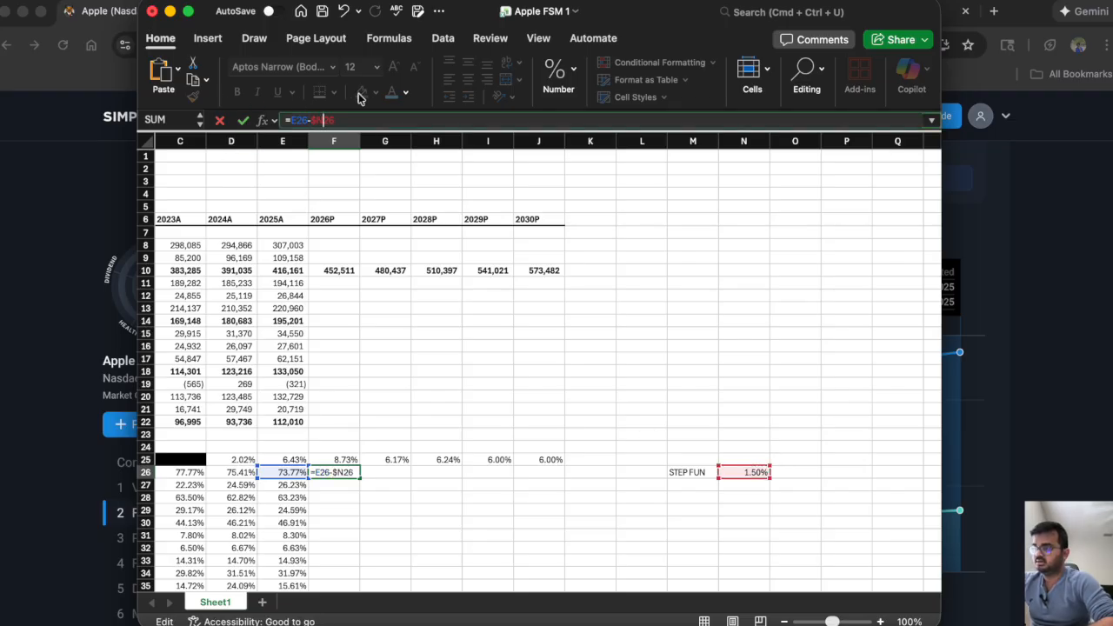
key(Right)
text($)
key(Return)
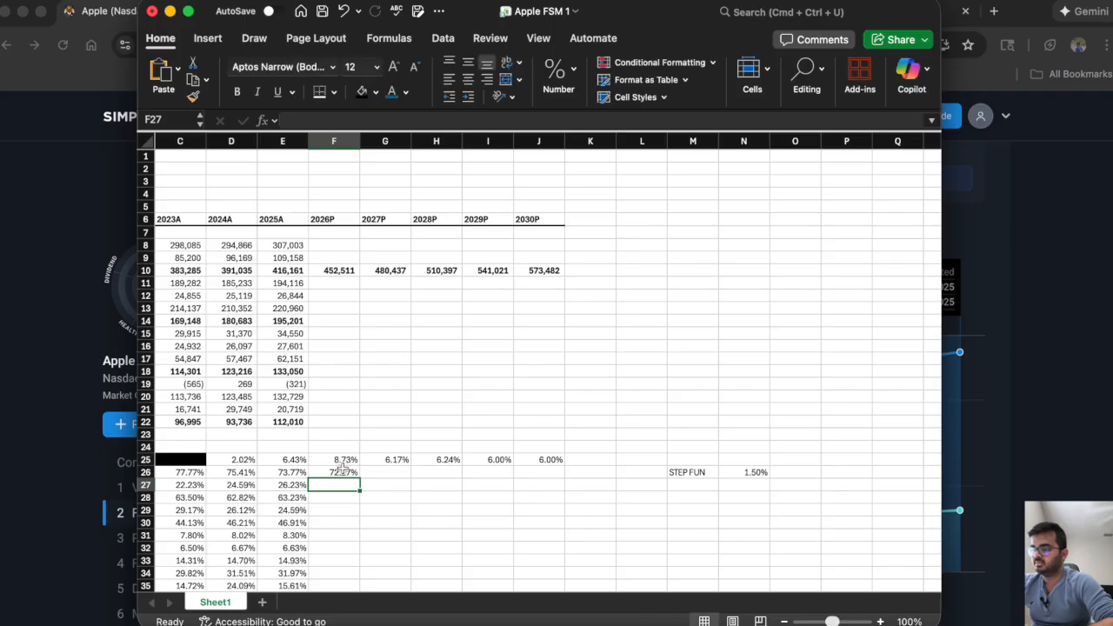
click(336, 472)
drag(358, 475, 556, 476)
Calculate the 2026P service revenue contribution in F27 with =E27+$N$26 and copy it across to 2030P in J27.
click(331, 485)
text(=)
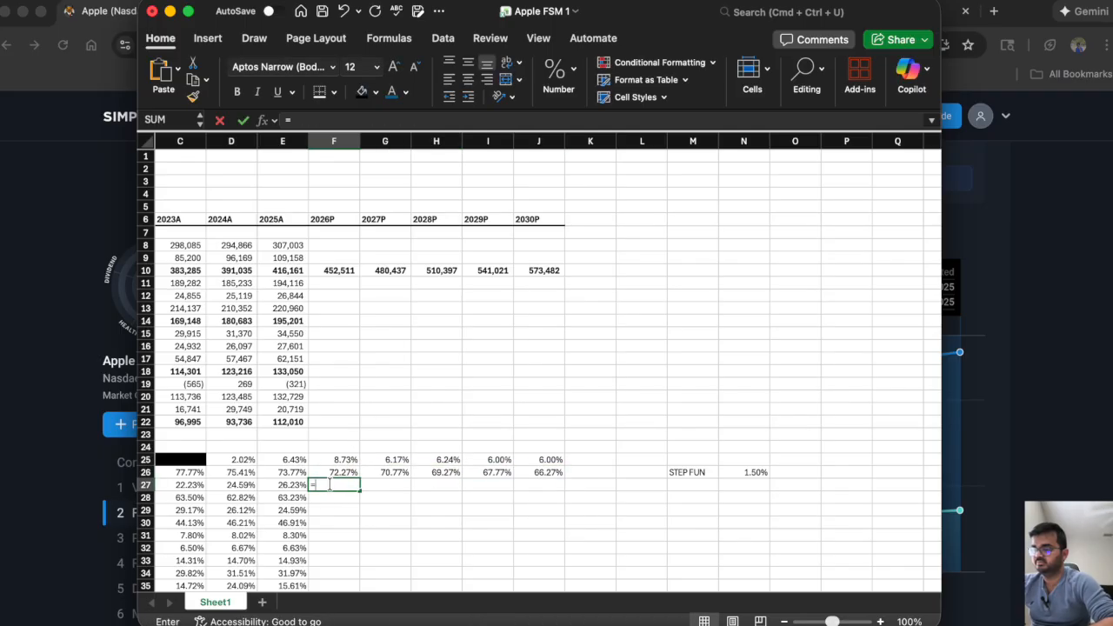
click(291, 484)
text(+)
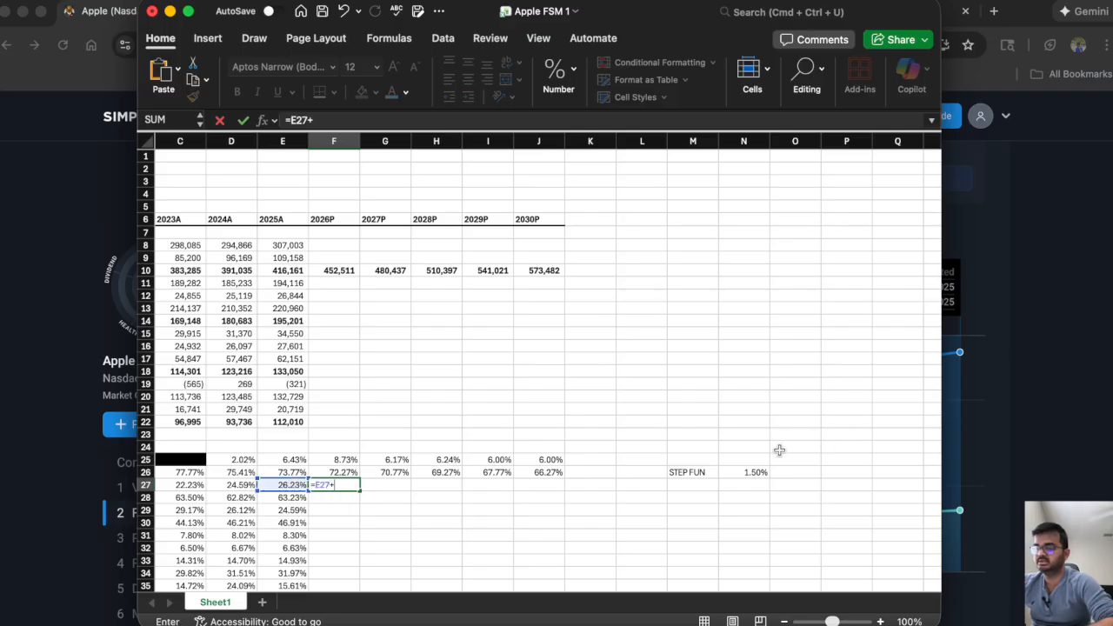
click(734, 470)
click(315, 122)
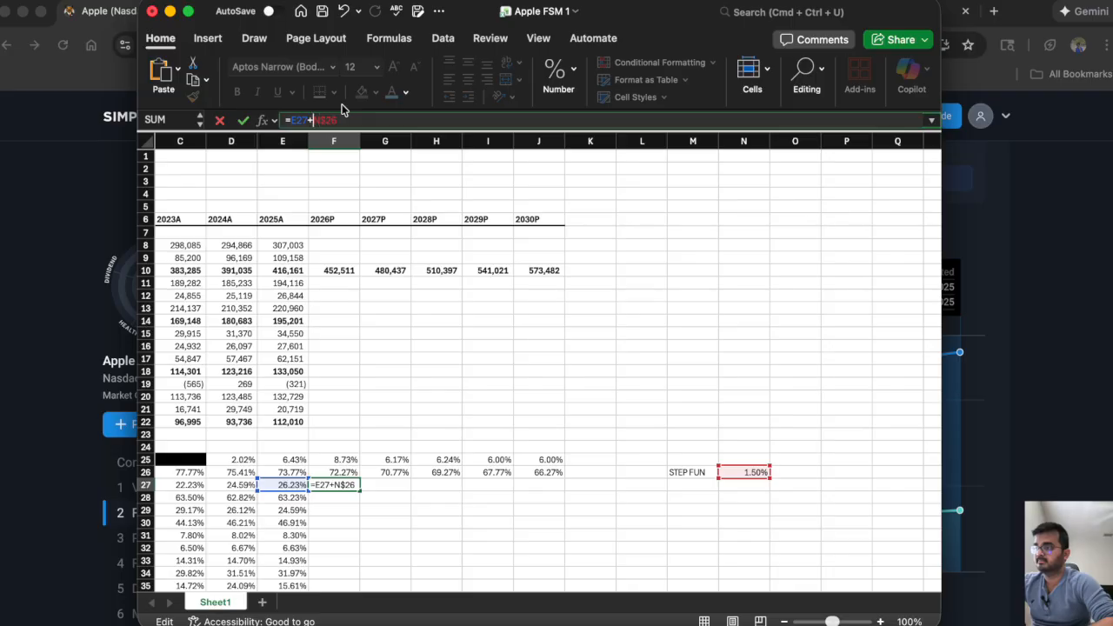
key(Return)
click(337, 485)
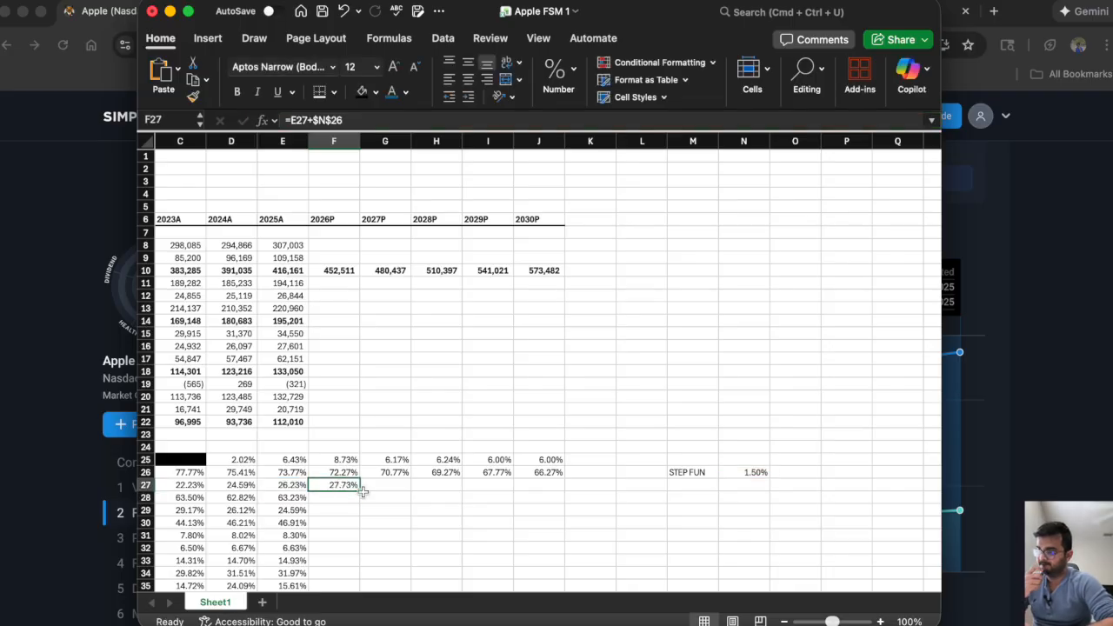
drag(362, 491, 557, 496)
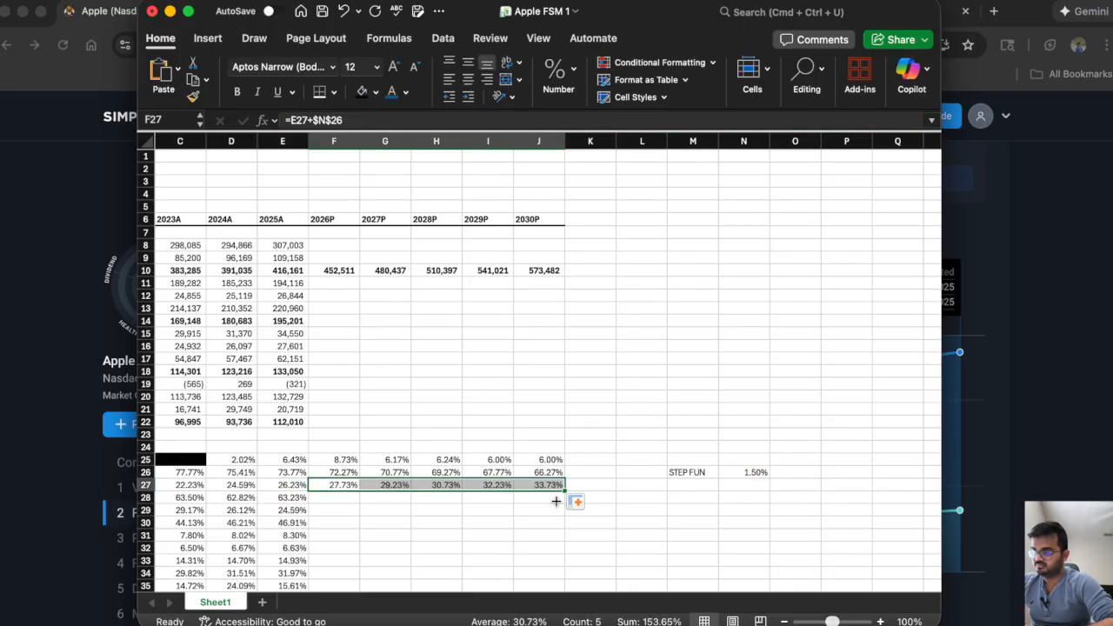
Review the projected 2026P–2030P product and service revenue contributions in F26:J27.
scroll(395, 412, down, 5)
scroll(396, 413, left, 3)
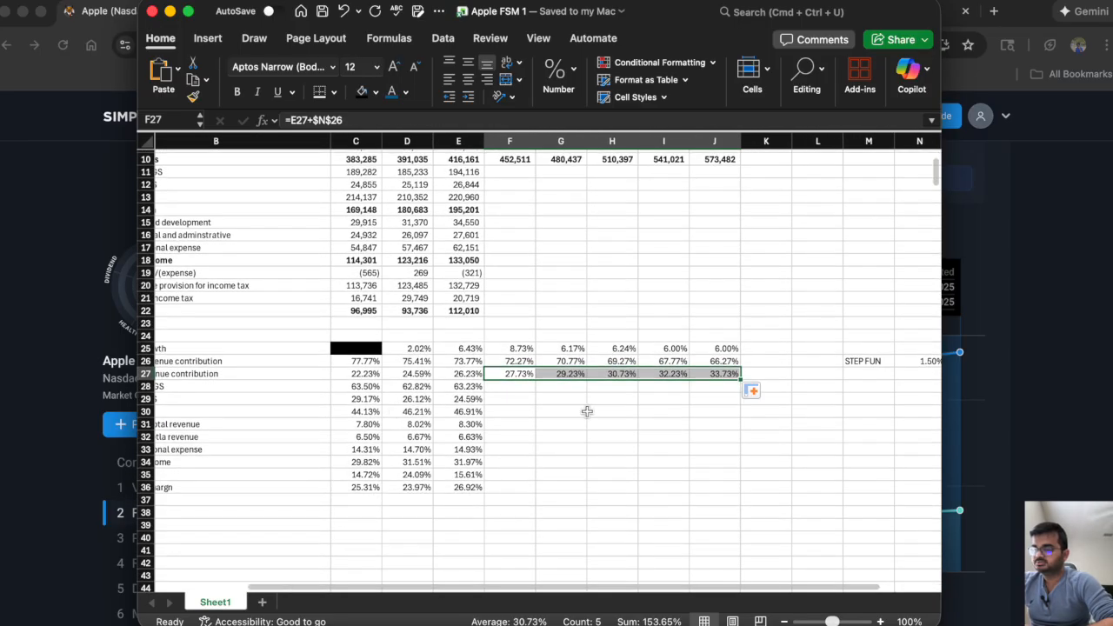
click(588, 412)
scroll(614, 396, up, 4)
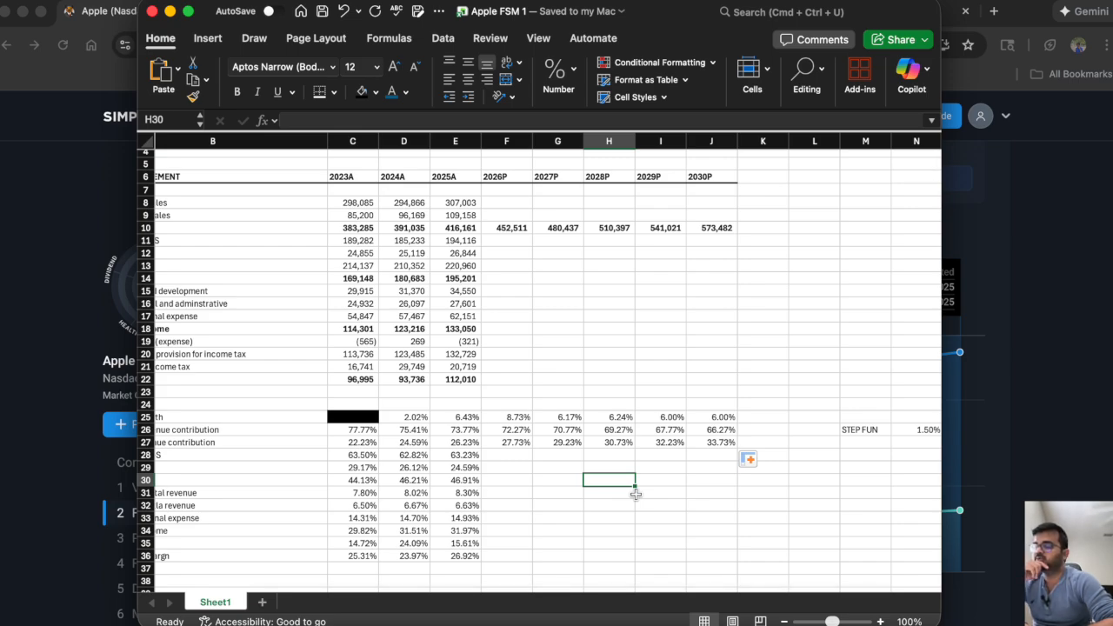
click(494, 432)
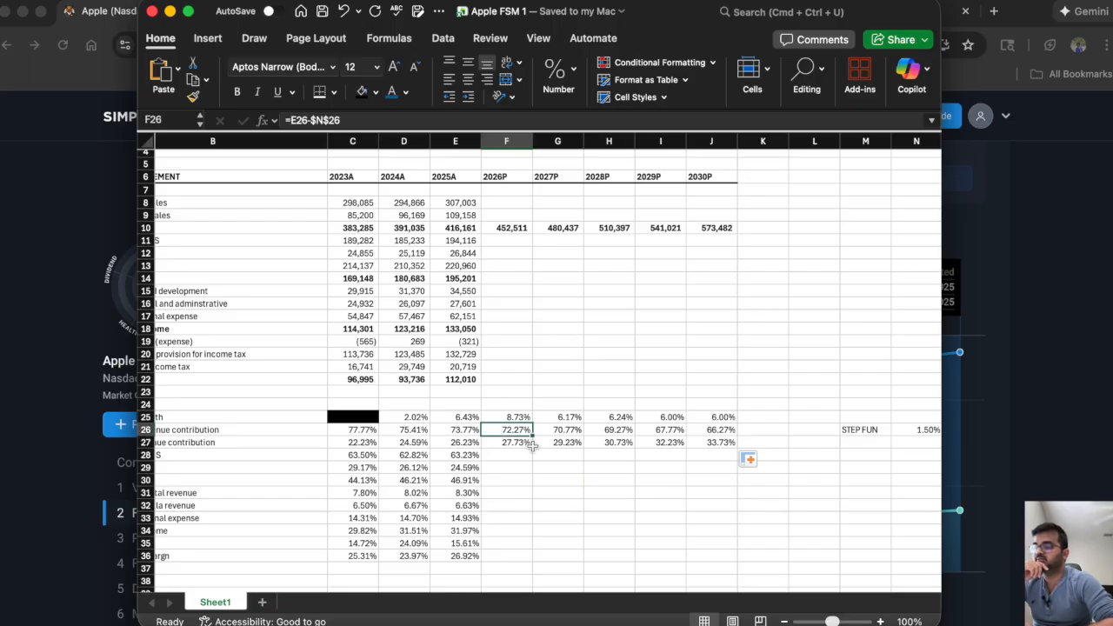
drag(513, 431, 706, 438)
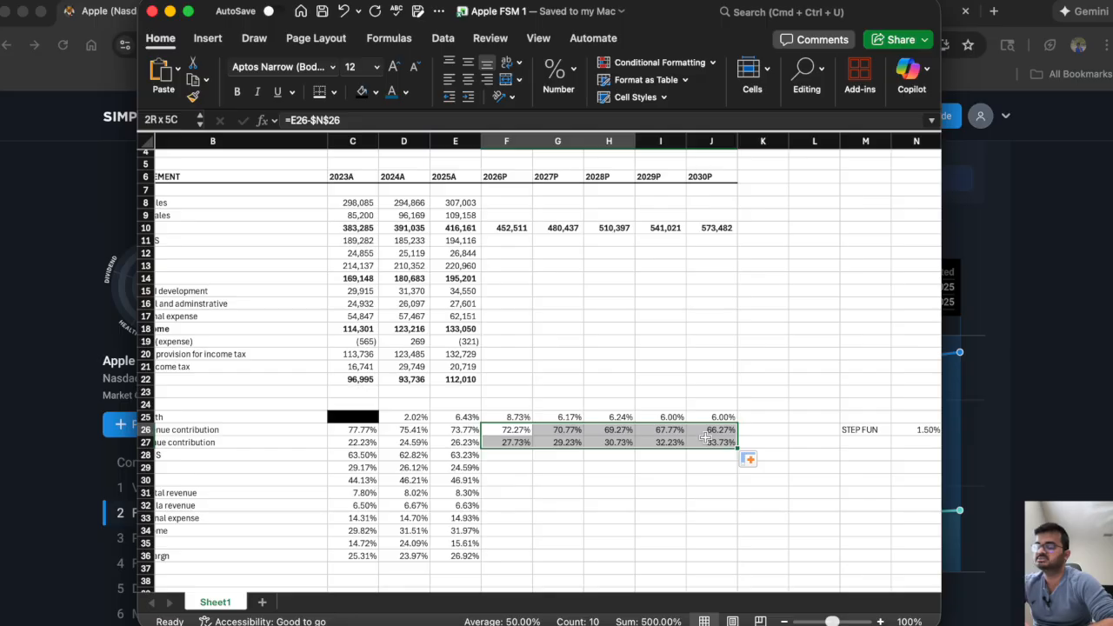
Calculate 2026P product net sales in F8 with =F10*F26 and copy the formula across to 2030P in J8.
click(503, 202)
text(=)
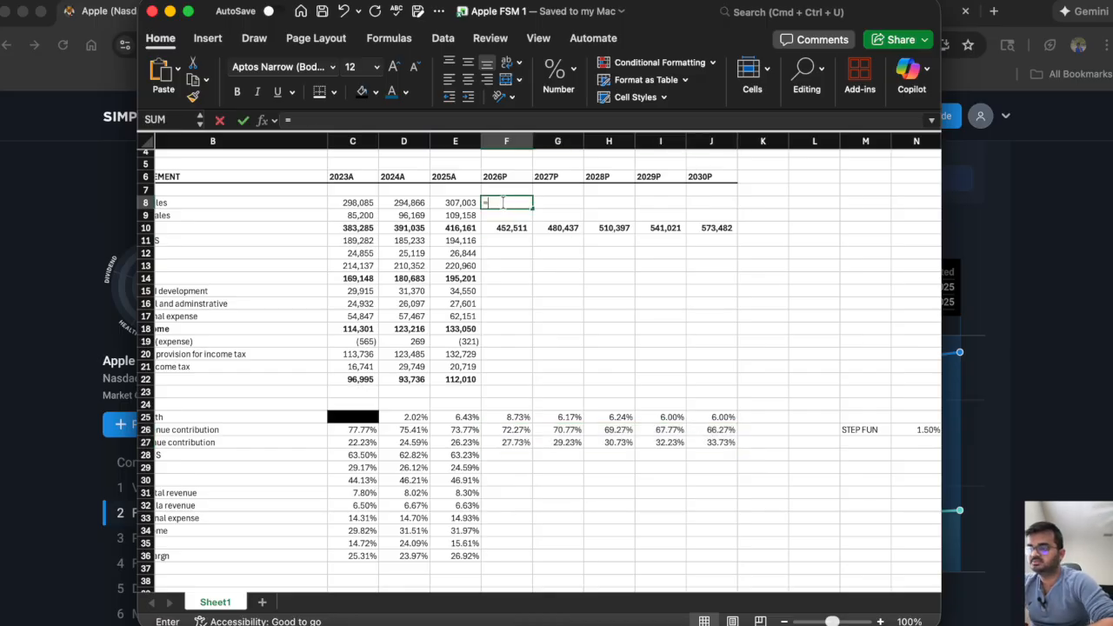
click(503, 229)
text(*)
click(506, 429)
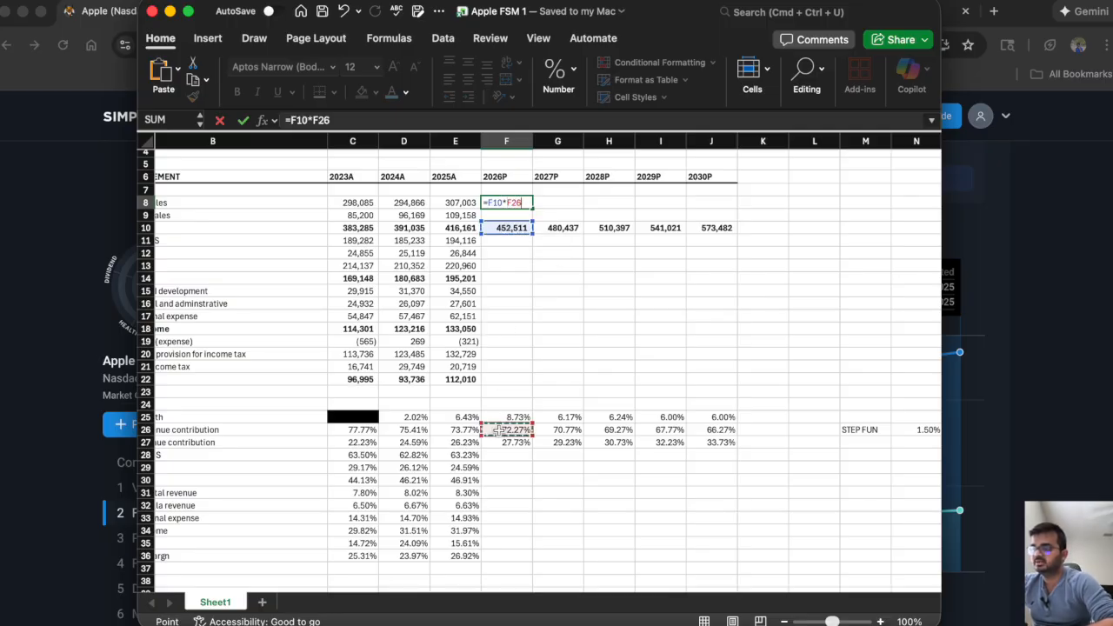
key(Return)
click(509, 203)
drag(532, 210, 741, 219)
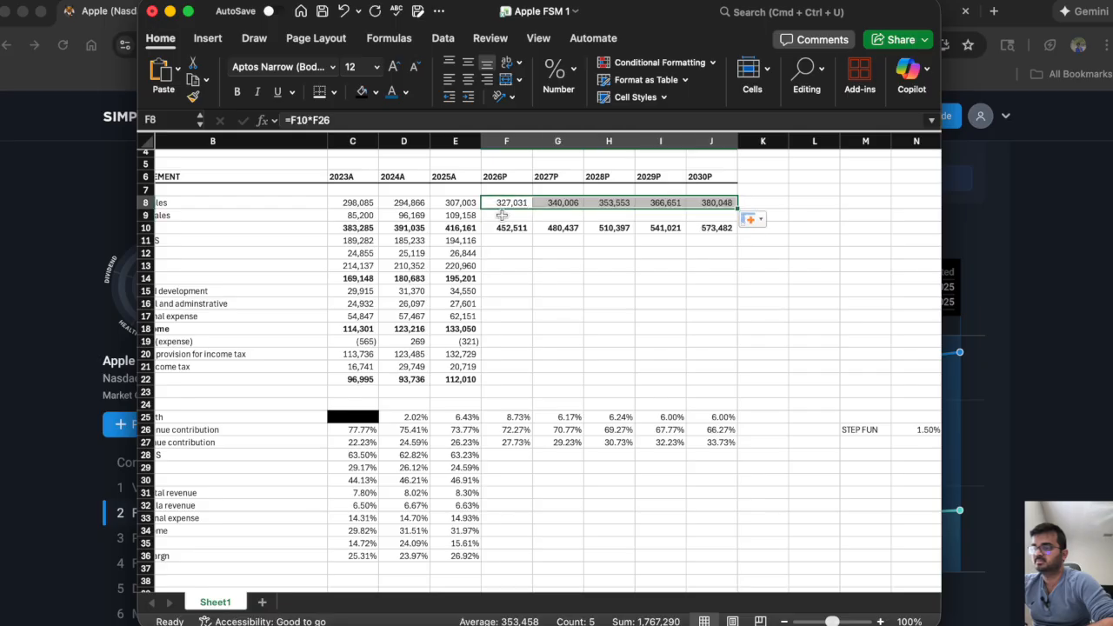
Calculate 2026P services net sales in F9 with =F27*F10 and copy the formula across to 2030P in J9.
click(502, 215)
text(=)
click(501, 443)
text(*)
click(493, 230)
key(Return)
click(501, 214)
drag(533, 221, 741, 250)
click(665, 265)
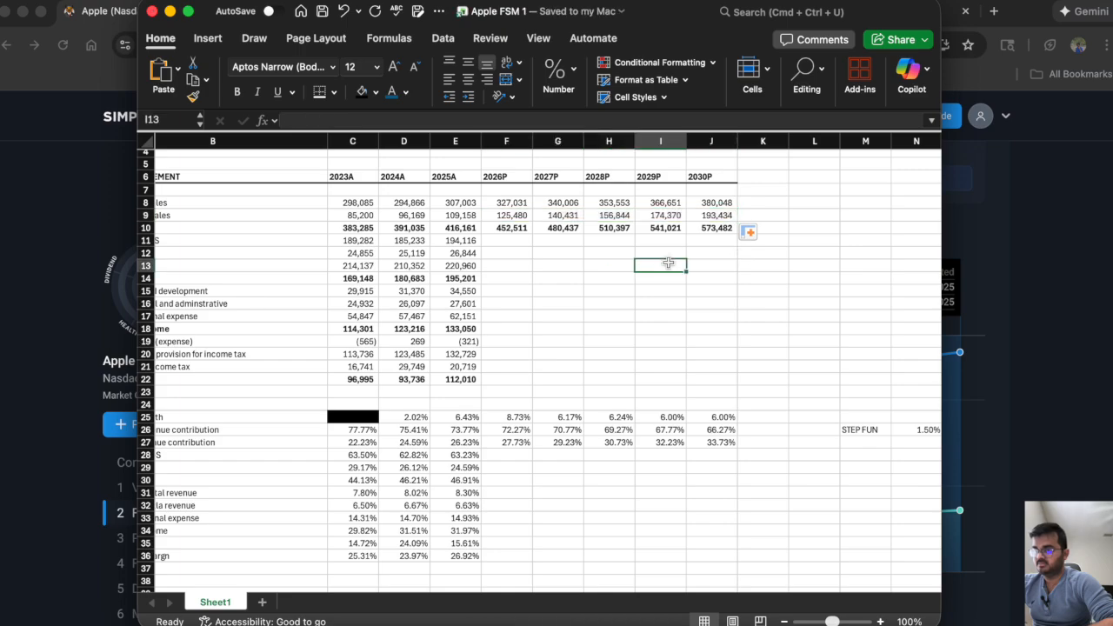
Check that product and services net sales add up to total net sales for 2030P and 2028P.
click(713, 206)
drag(713, 212, 713, 216)
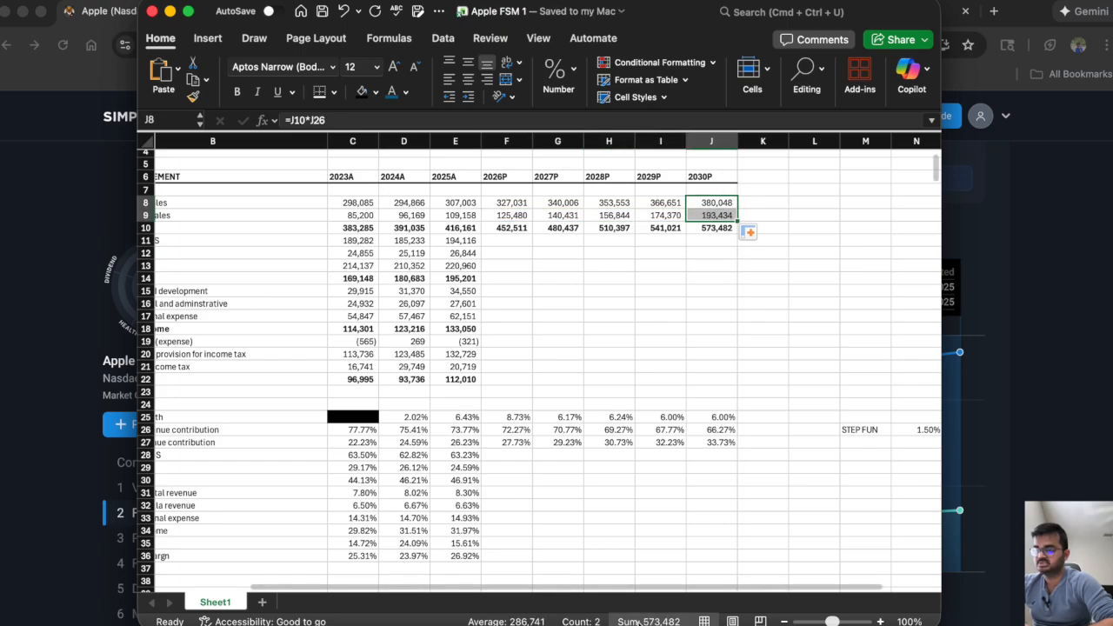
click(606, 200)
drag(607, 199, 606, 214)
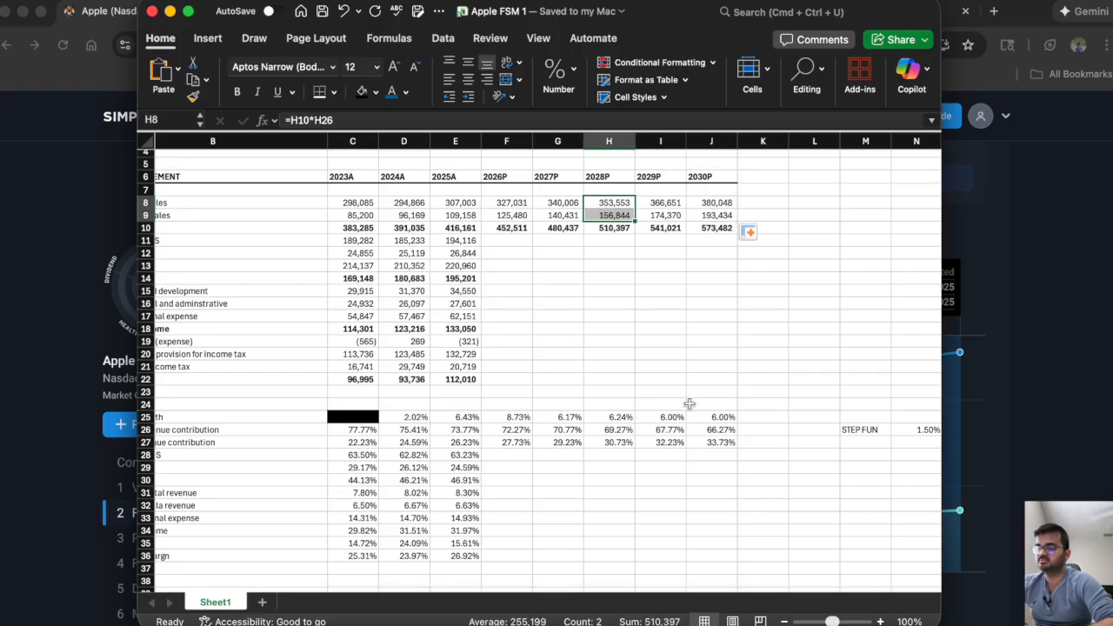
click(561, 254)
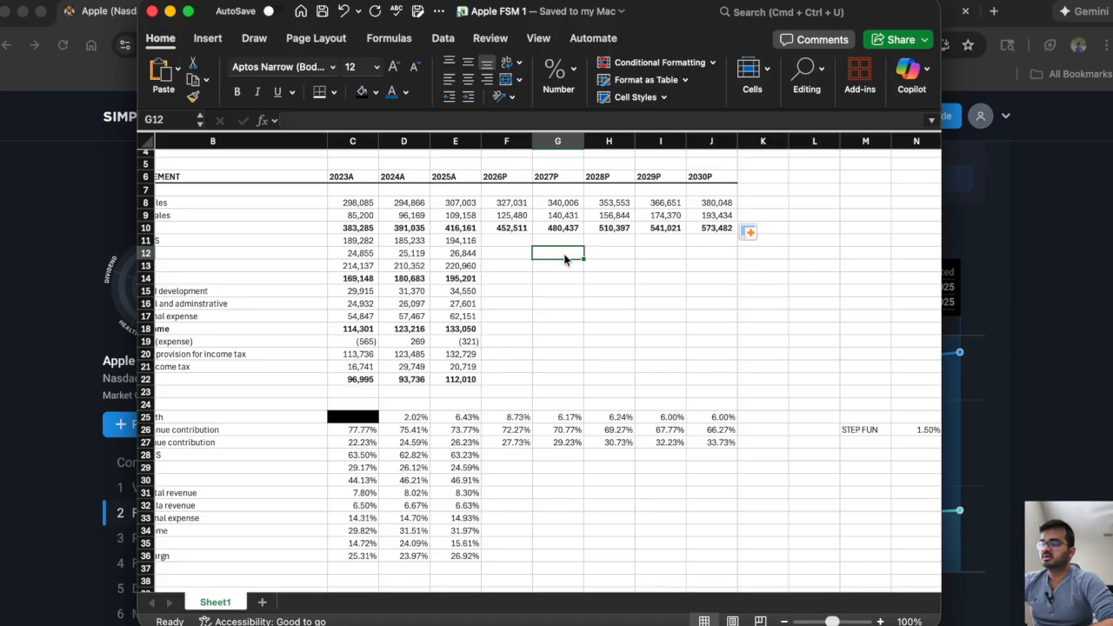
Widen the workbook window on both sides so the row labels, projections and step value fit together.
click(143, 290)
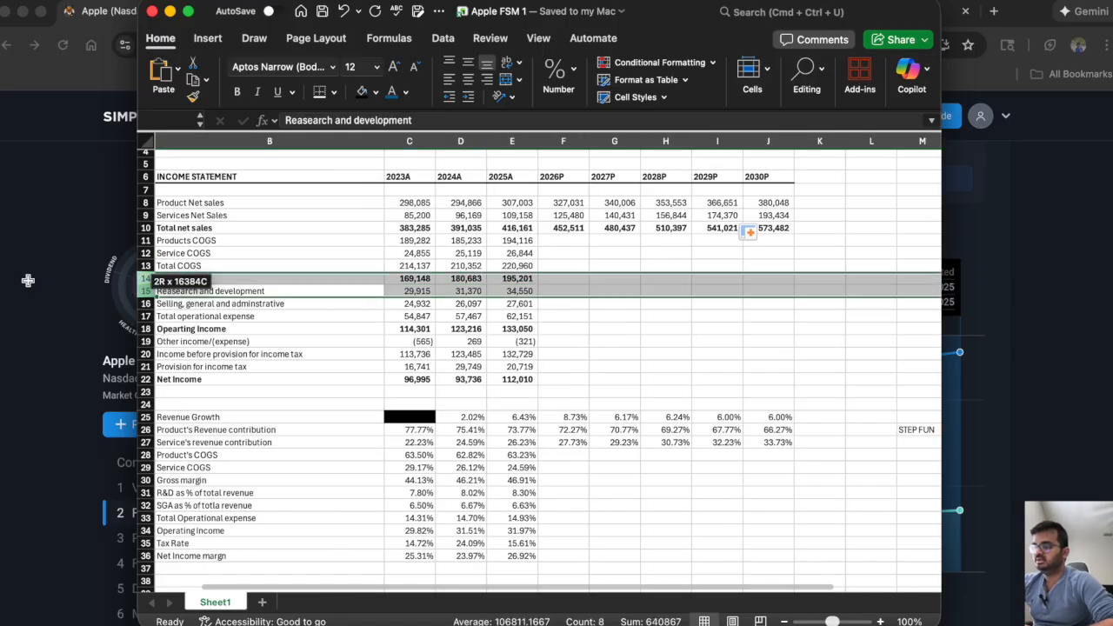
click(614, 316)
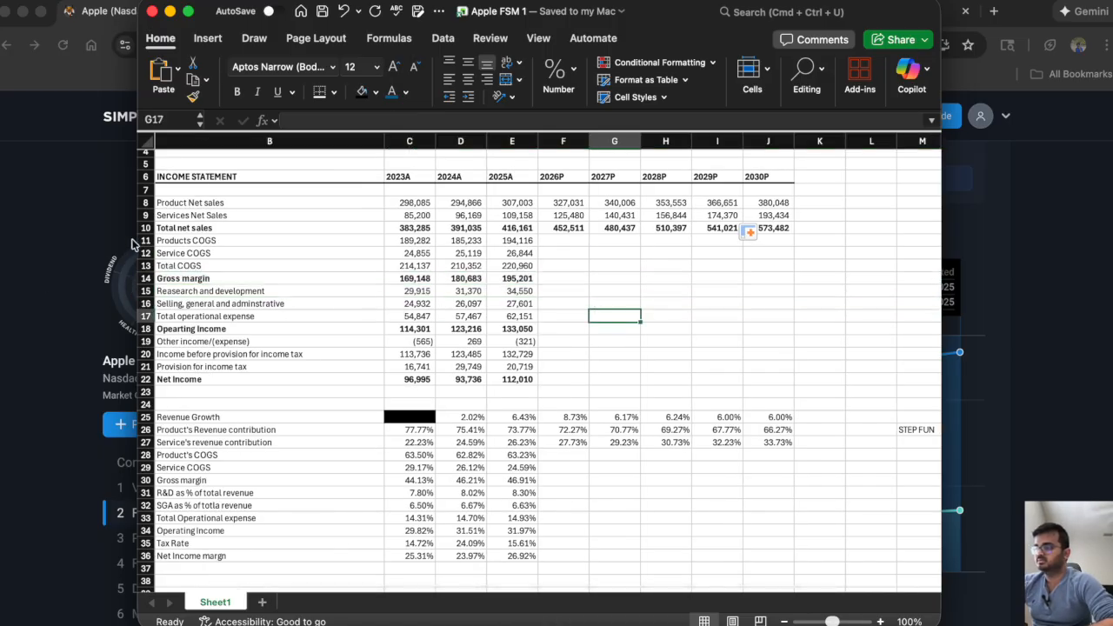
drag(126, 236, 1, 235)
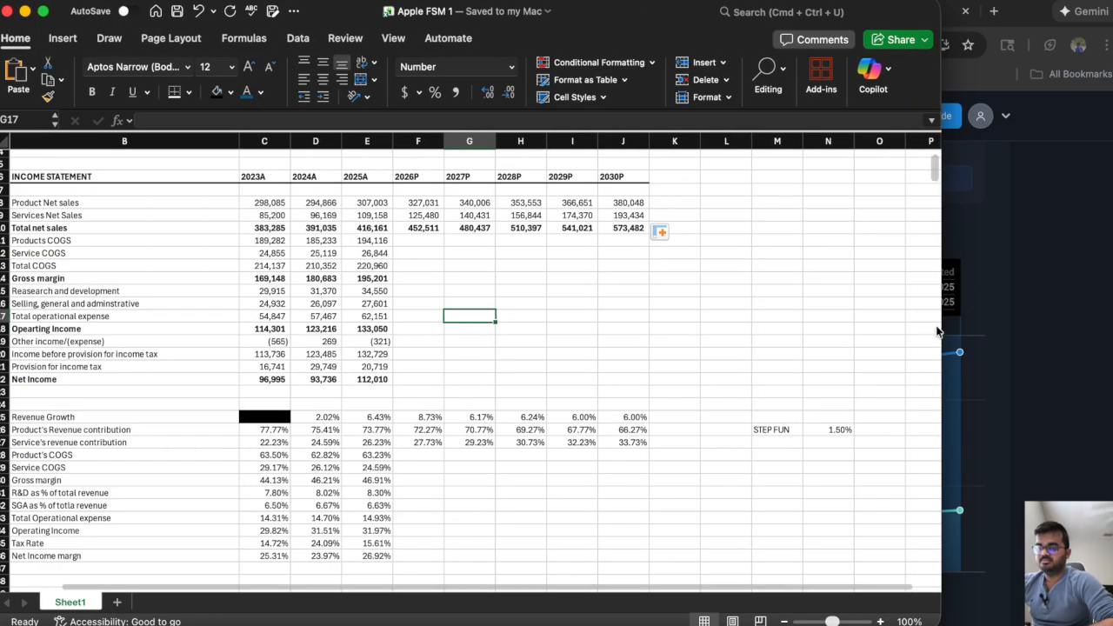
drag(940, 324, 1029, 330)
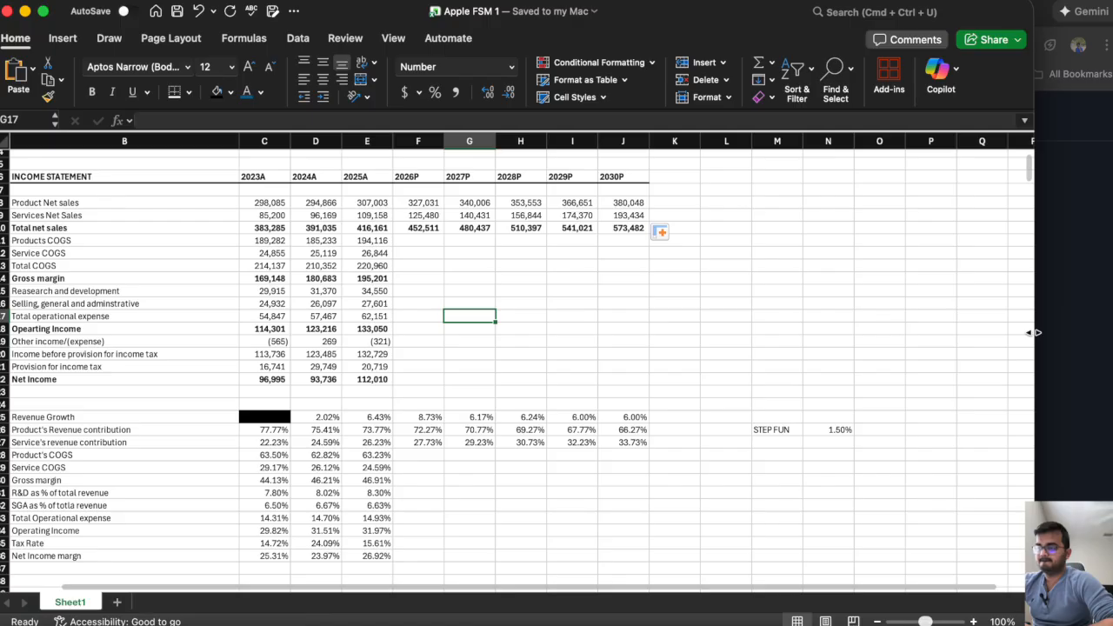
click(551, 369)
scroll(537, 315, left, 1)
scroll(537, 315, up, 1)
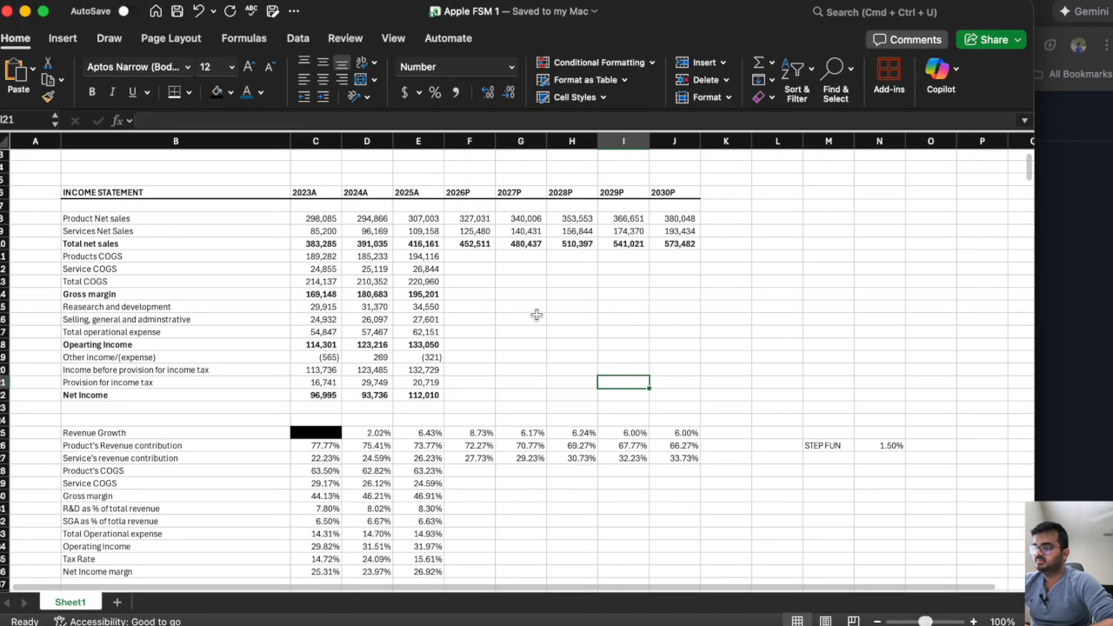
Examine the 2023A–2025A product COGS percentages in C28:E28 and go to the 2026P product COGS cell F28.
click(461, 257)
click(464, 481)
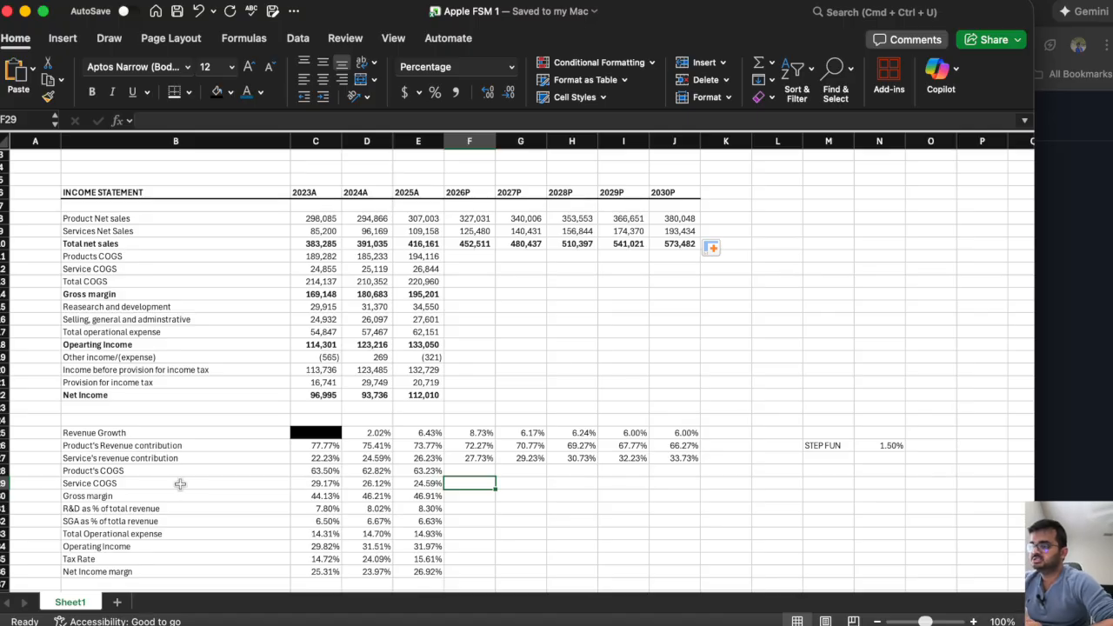
drag(432, 470, 323, 473)
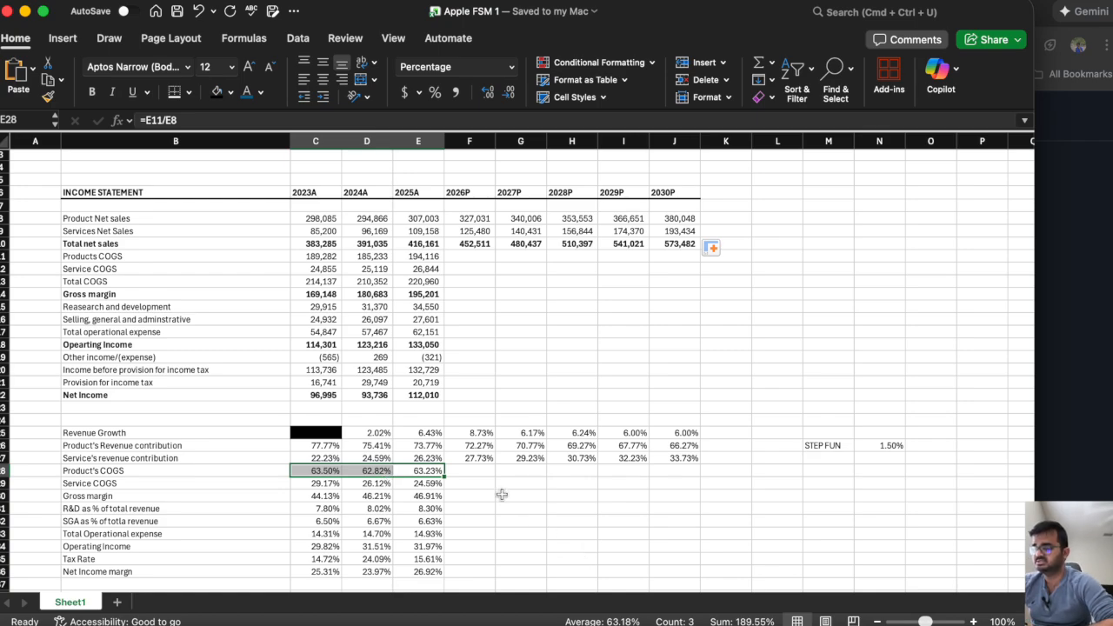
click(473, 470)
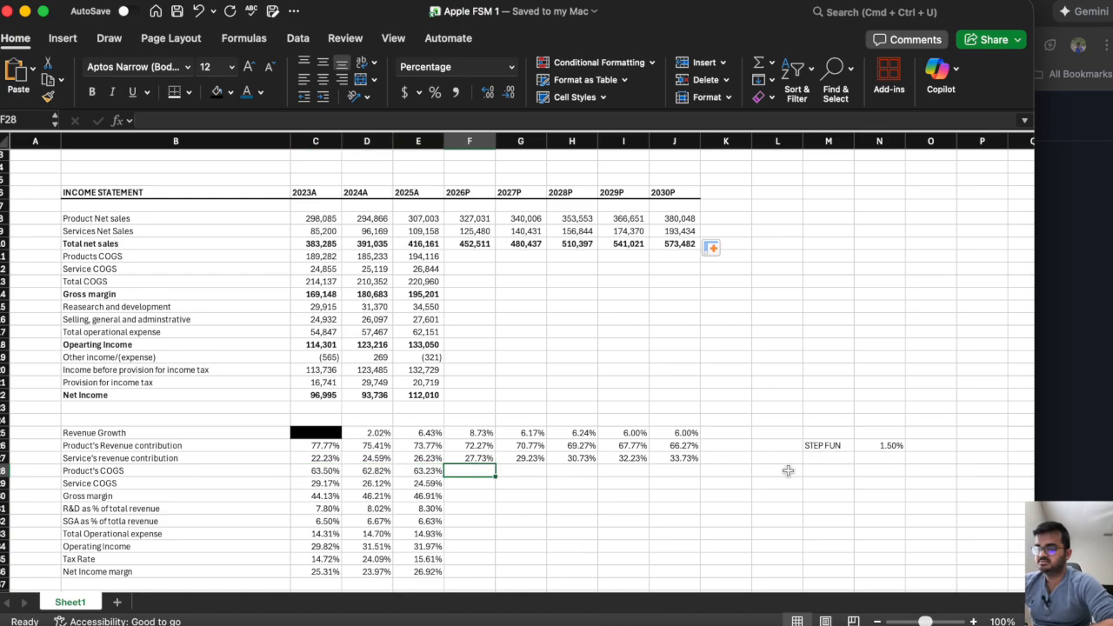
Enter the note "Assume last 3 Years Average" in M28 beside the product COGS assumptions.
click(817, 472)
text(Assume)
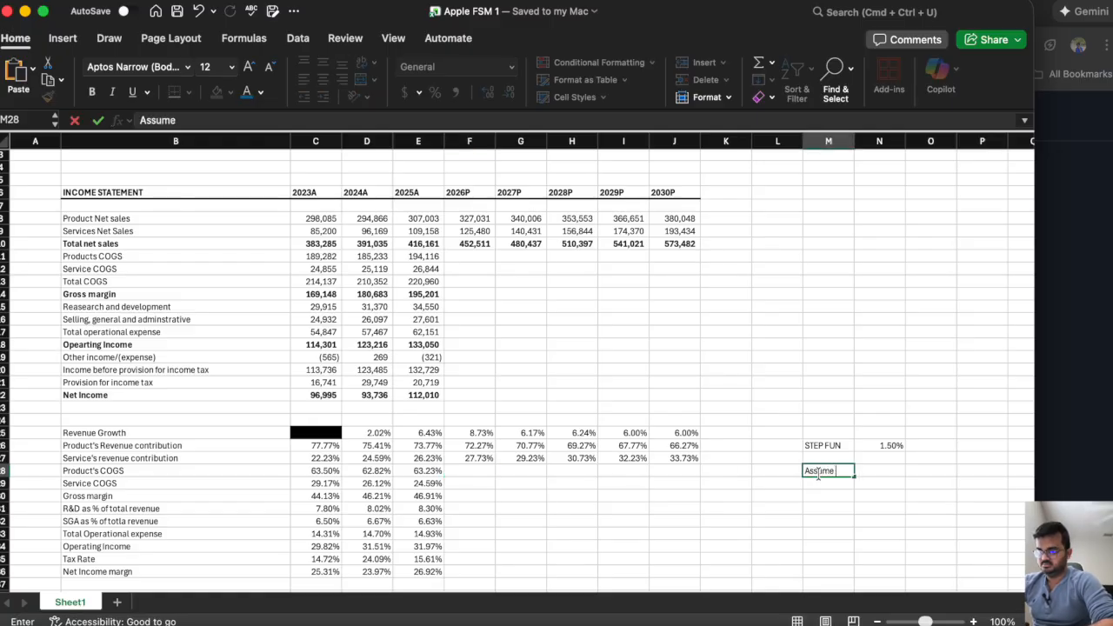
text( last 3 Year)
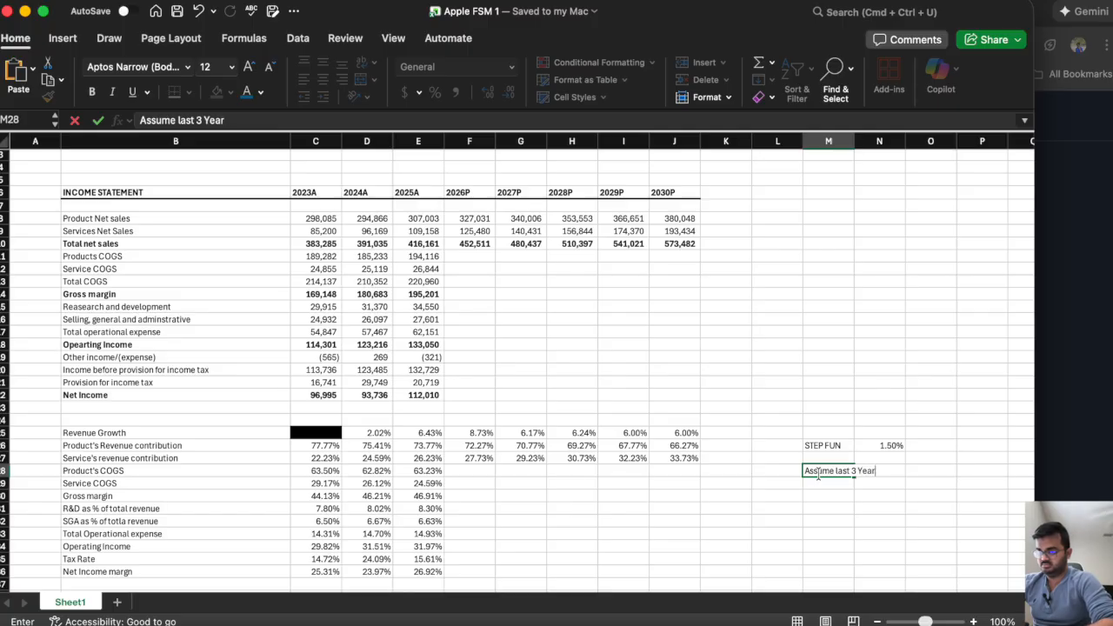
text(s Average)
key(Return)
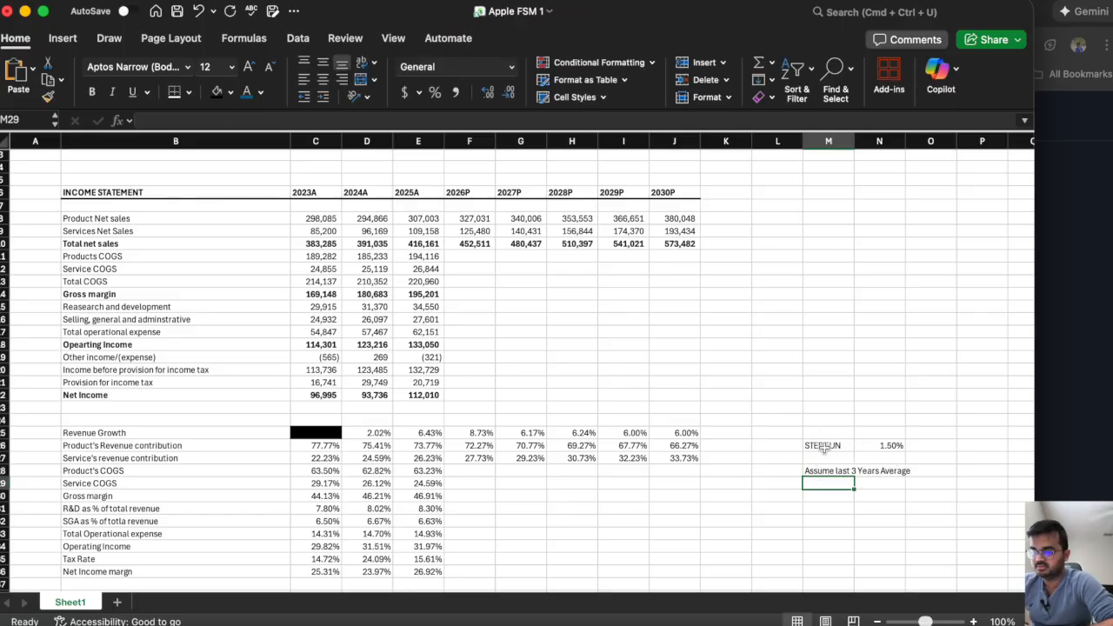
Copy the STEP FUN label and its 1.50% value from M26:N26 to M27:N27 for the services contribution row.
drag(823, 445, 876, 445)
key(cmd+c)
click(825, 459)
key(super+v)
key(Escape)
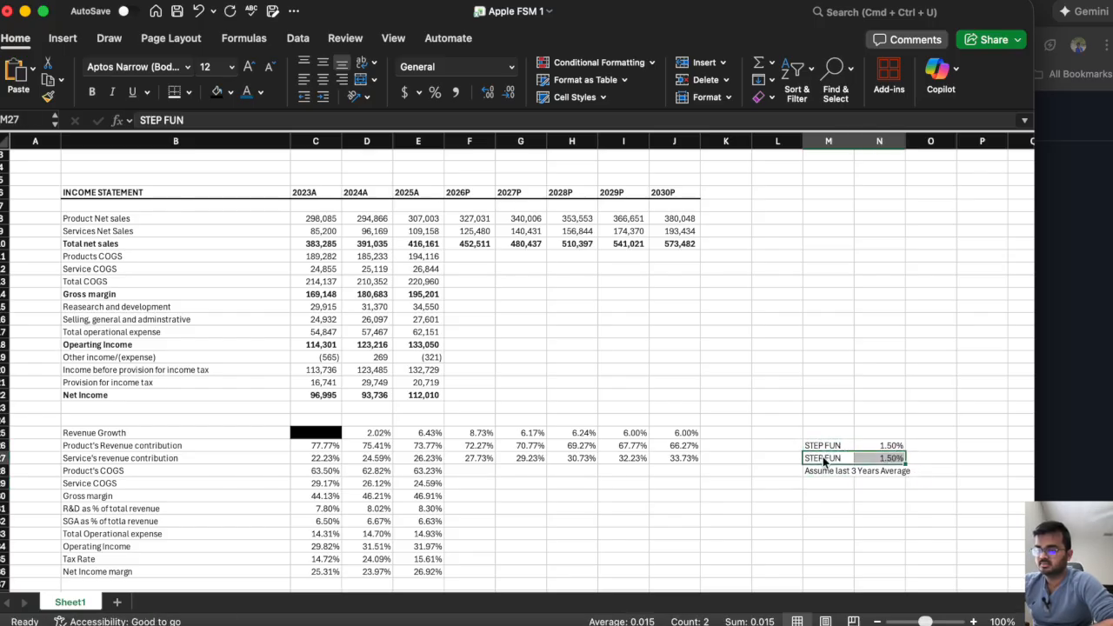
Calculate the 2026P product COGS percentage in F28 as the average of C28:E28.
click(468, 476)
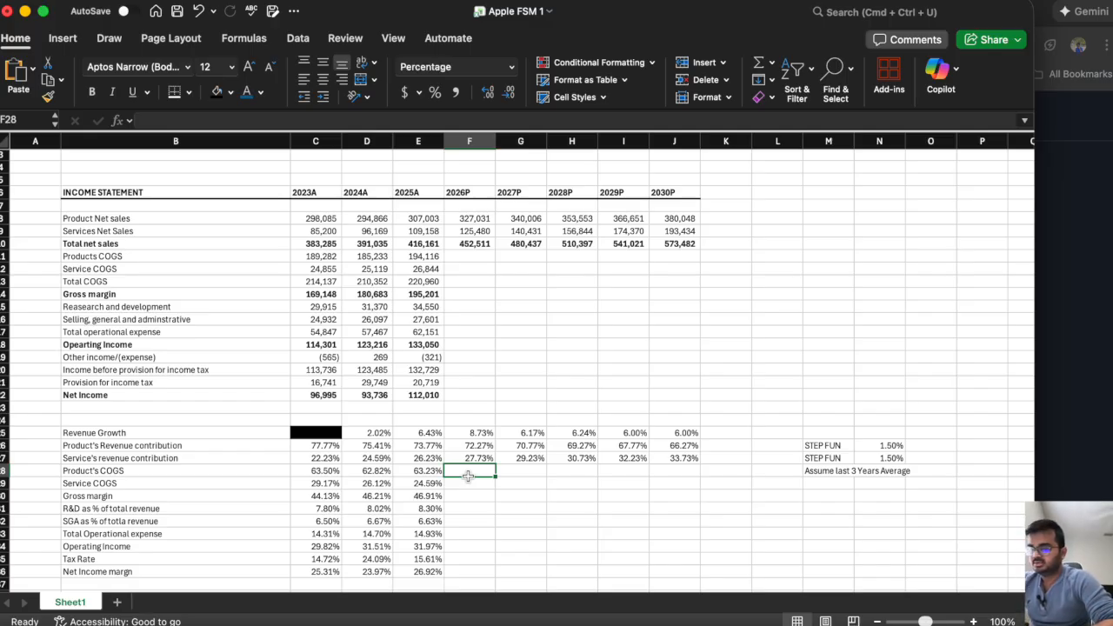
text(=aver)
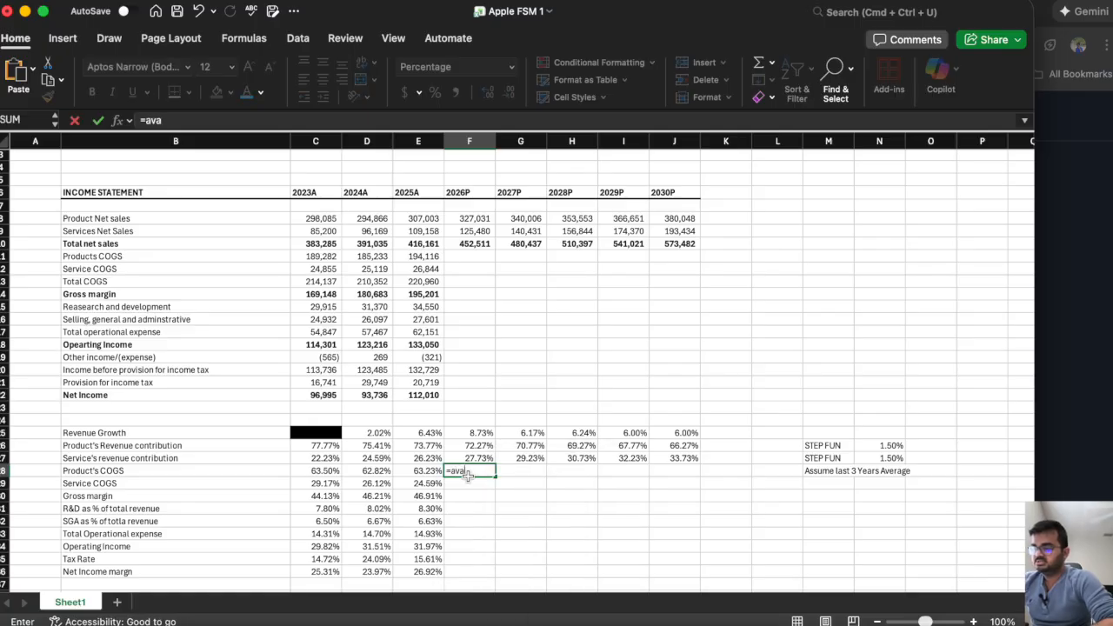
double_click(479, 501)
drag(426, 474, 324, 477)
key(Return)
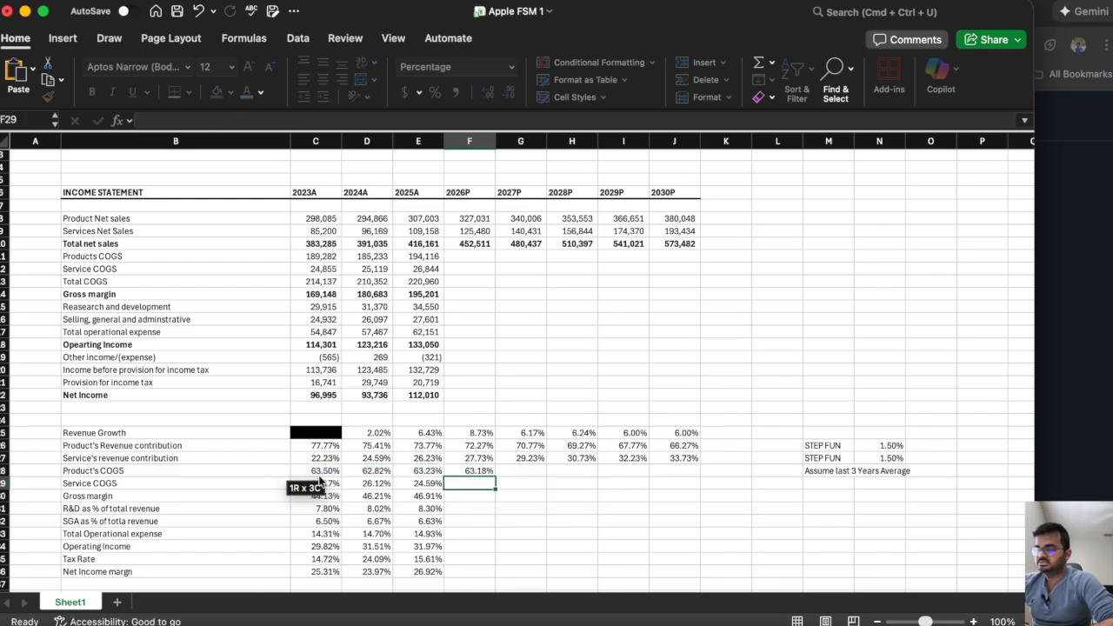
Carry the product COGS percentage forward with =F28 in G28 and copy the formula across to 2030P in J28.
click(526, 473)
text(=)
key(Left)
key(Return)
click(526, 468)
drag(548, 476, 681, 490)
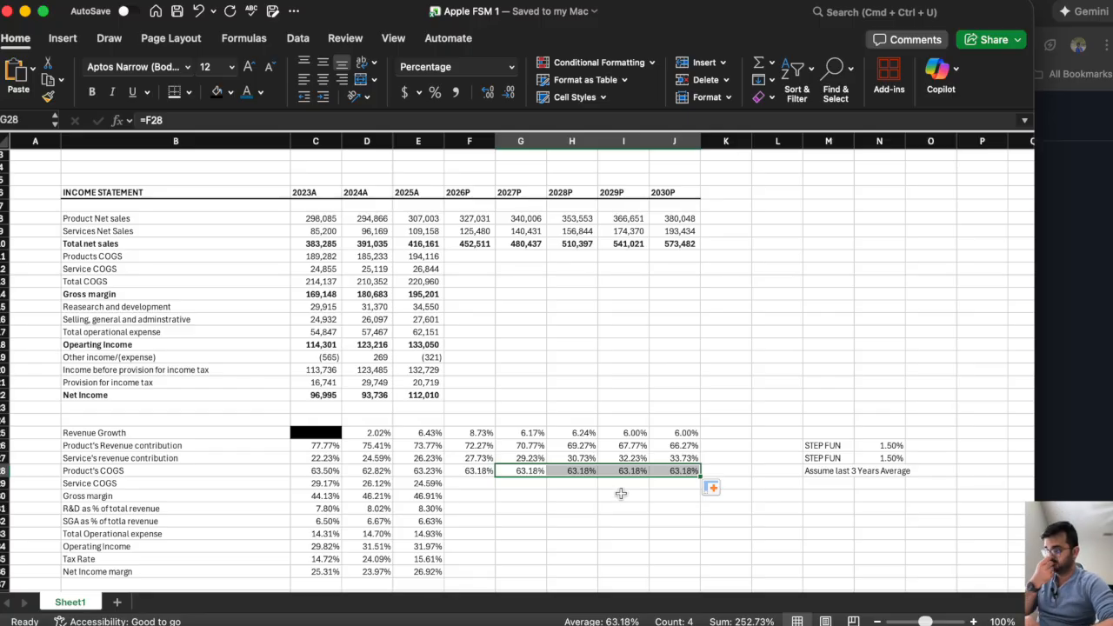
Review the 2023A–2025A service COGS percentages in C29:E29 and enter the label "STEP FUNC" in M29.
click(470, 483)
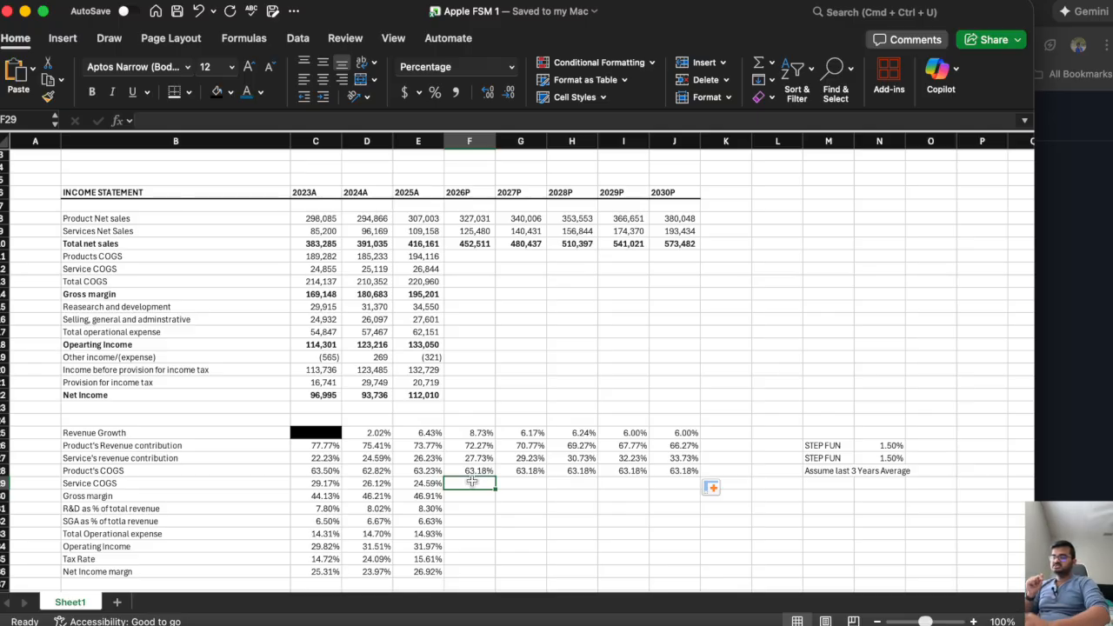
drag(326, 484, 428, 485)
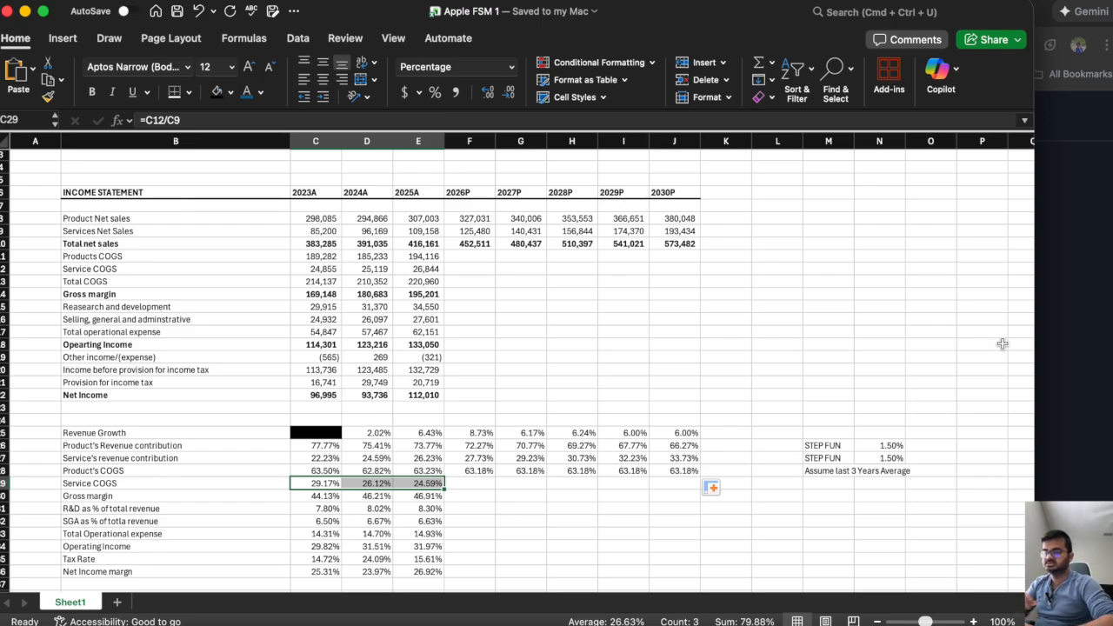
click(818, 483)
text(STE)
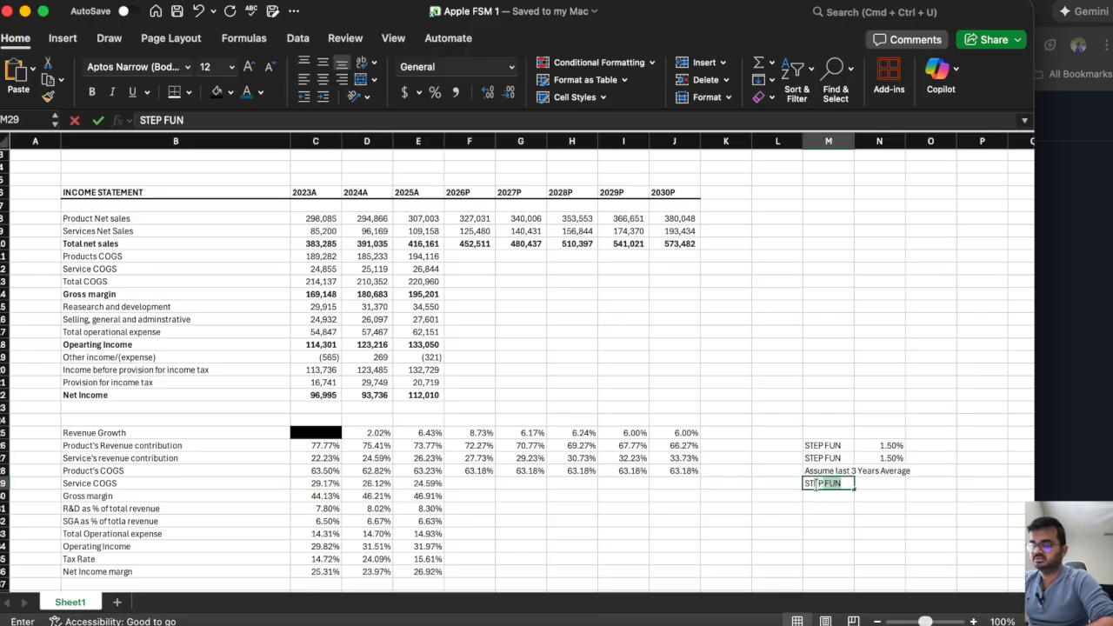
text(P FUNC)
Correct the step labels in M26 and M27 to "STEP FUNC".
click(833, 443)
click(281, 121)
text(C)
key(Return)
click(280, 121)
text(C)
key(Return)
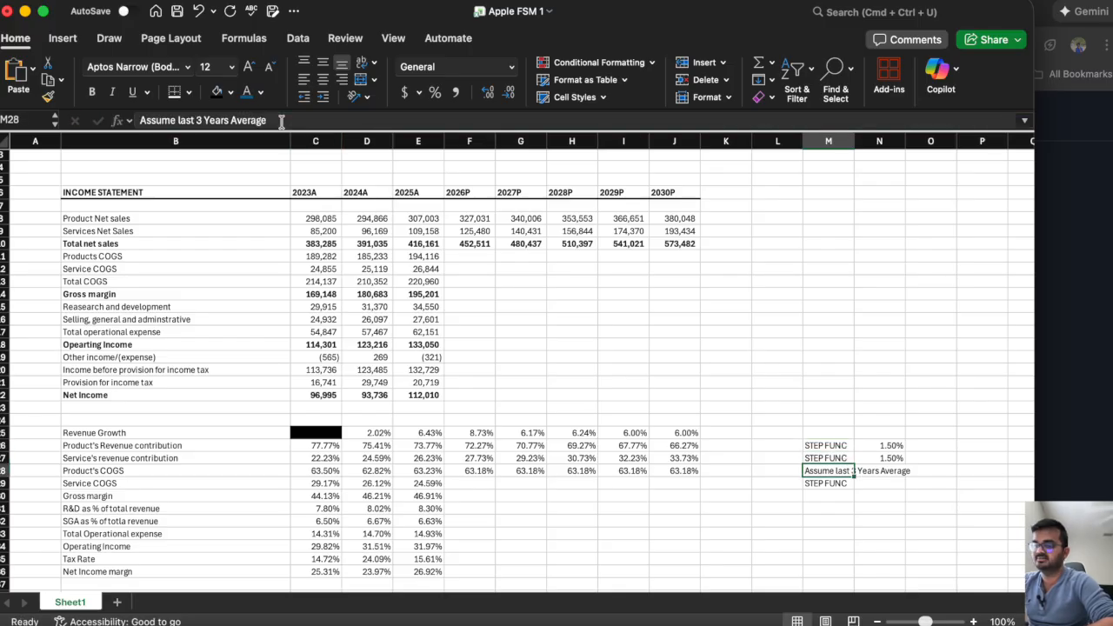
Set the service COGS step value in N29 to 1.25%.
key(Down)
key(Right)
text(1.25%)
key(Left)
key(Left)
key(Left)
key(Left)
key(Left)
Calculate the 2026P service COGS percentage in F29 with =E29-$N$29 and copy the formula across to 2030P in J29.
key(Left)
key(Left)
key(Left)
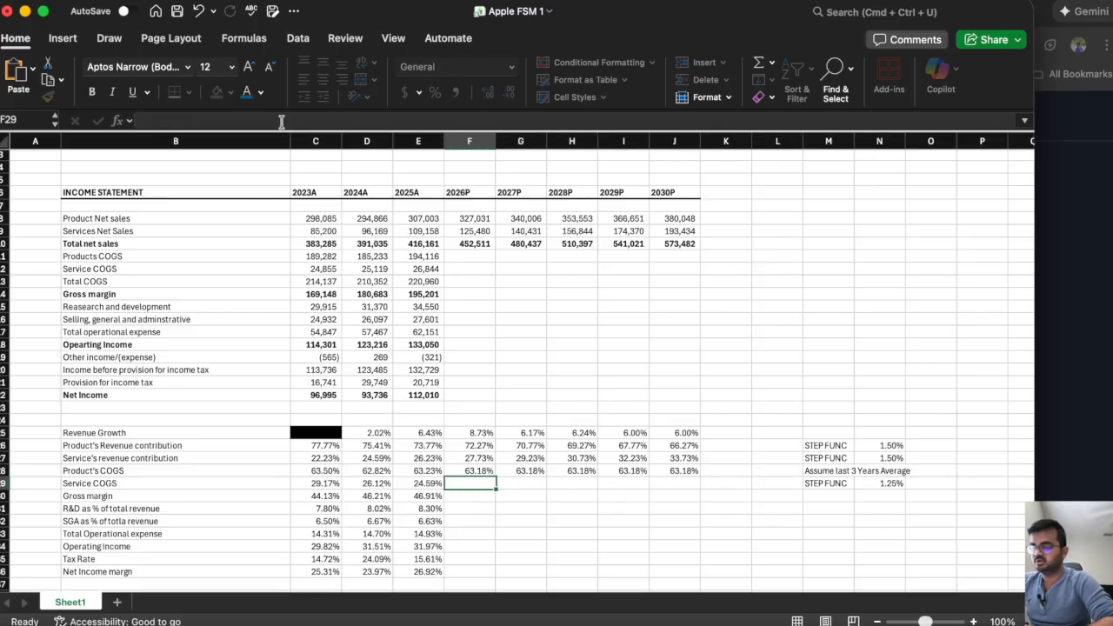
text(=)
key(Left)
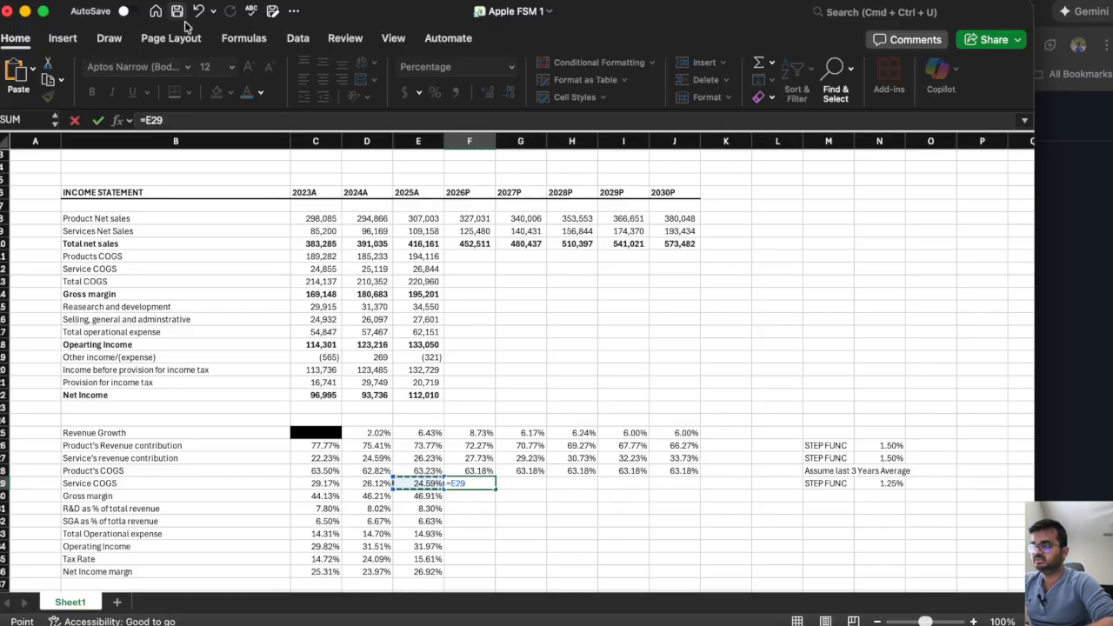
click(198, 114)
text(-)
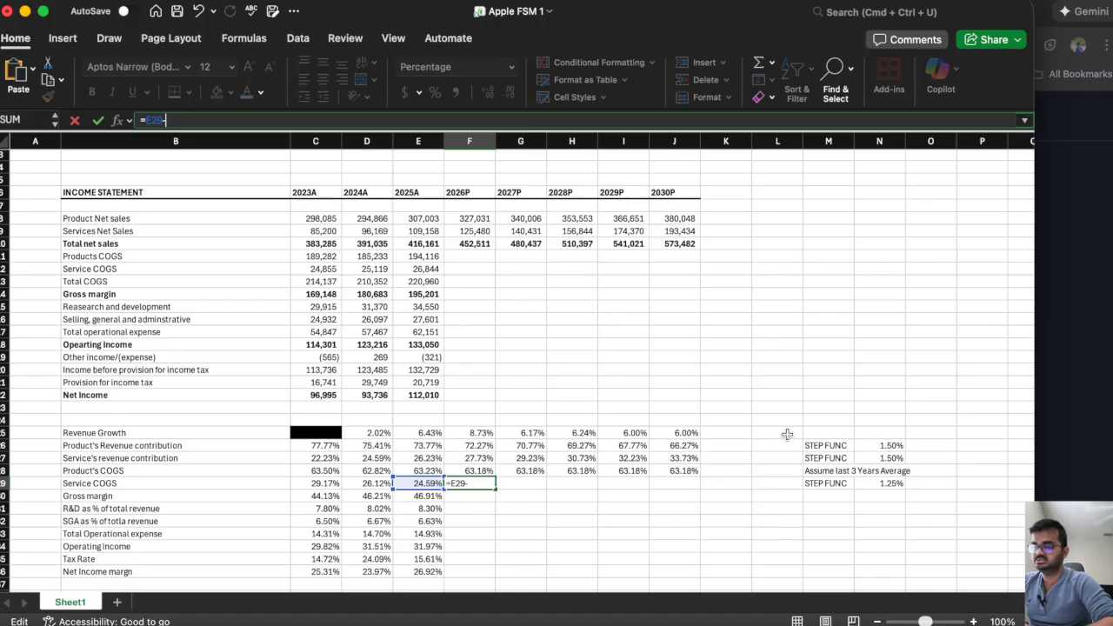
click(863, 482)
key(F4)
key(F4)
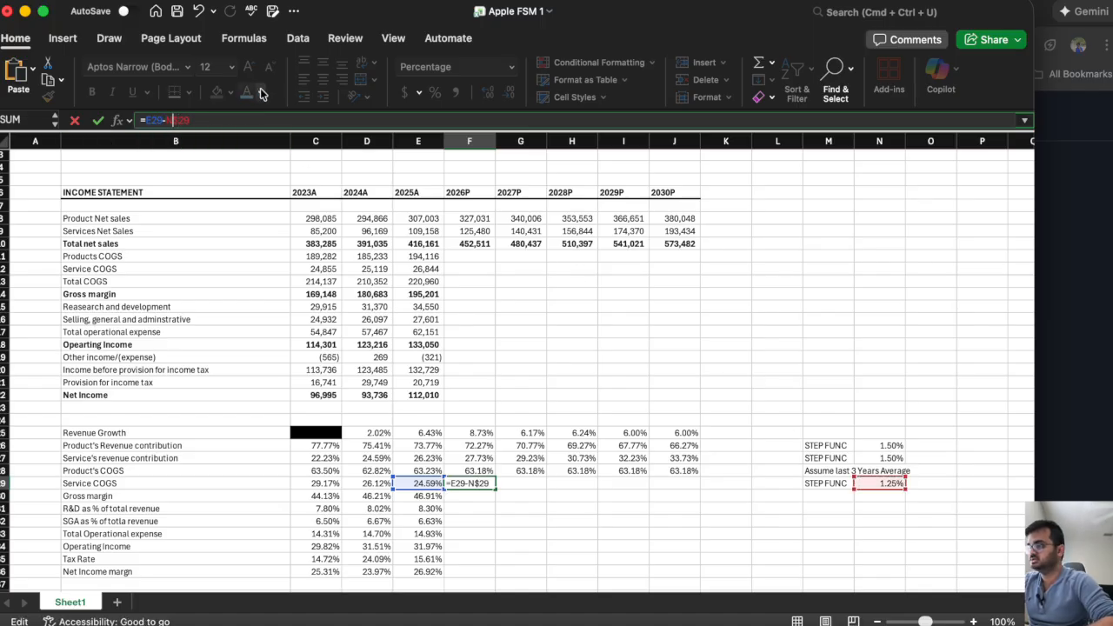
text($)
key(Return)
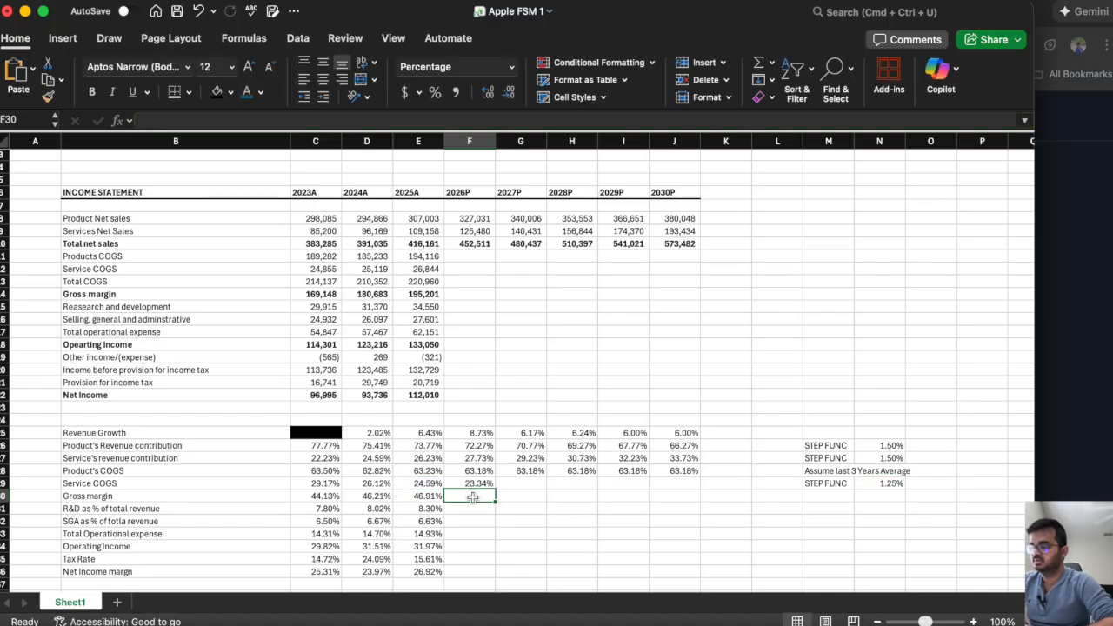
click(467, 483)
drag(496, 490, 694, 492)
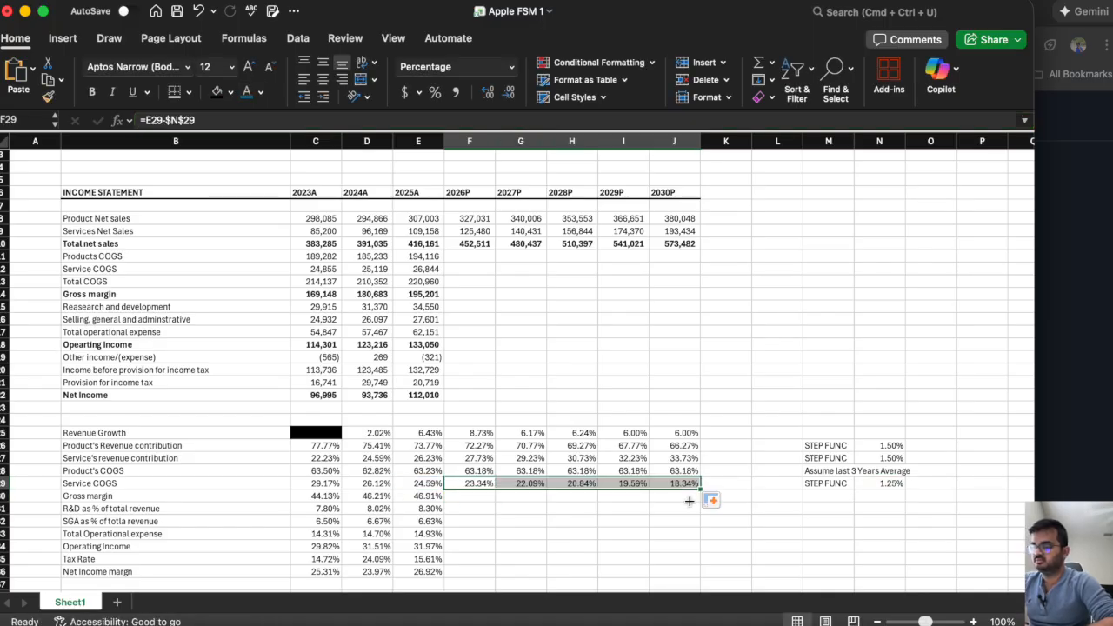
Change the service COGS step value in N29 to 1.00%.
click(884, 485)
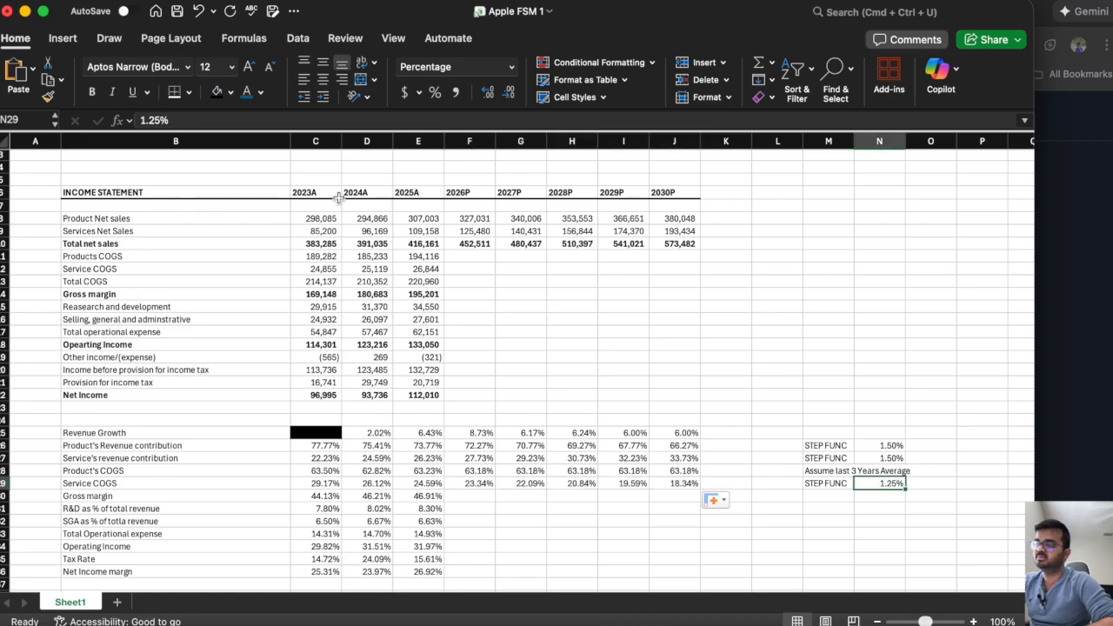
click(161, 120)
key(BackSpace)
key(BackSpace)
key(BackSpace)
text(0%)
key(Return)
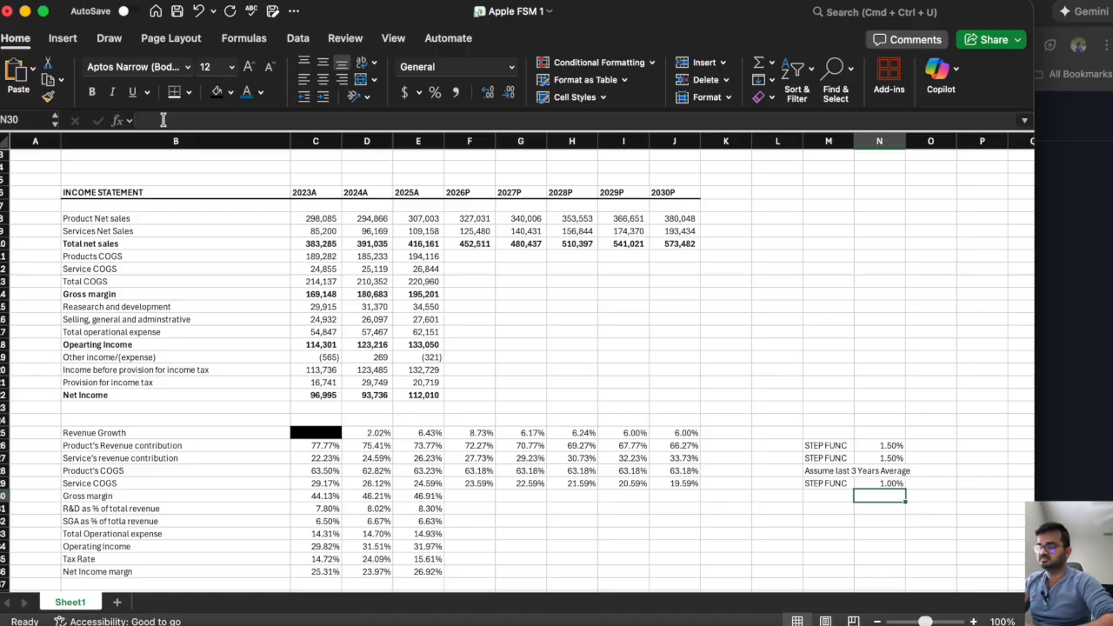
Calculate 2026P products COGS in F11 with =F28*F8 and copy the formula across to 2030P in J11.
click(463, 260)
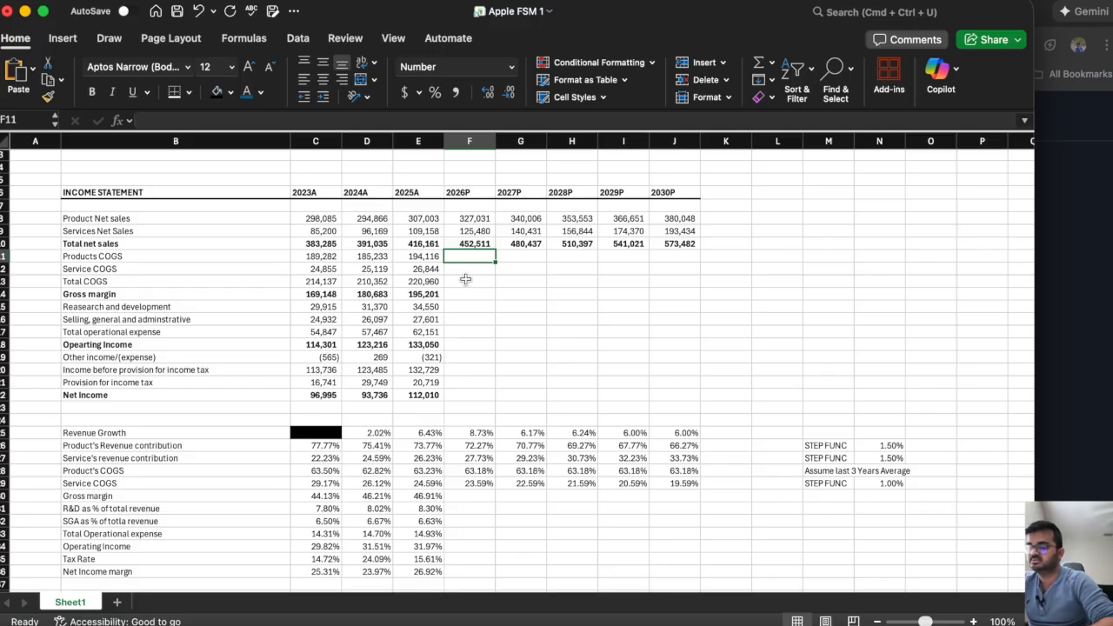
text(=)
click(478, 471)
text(*)
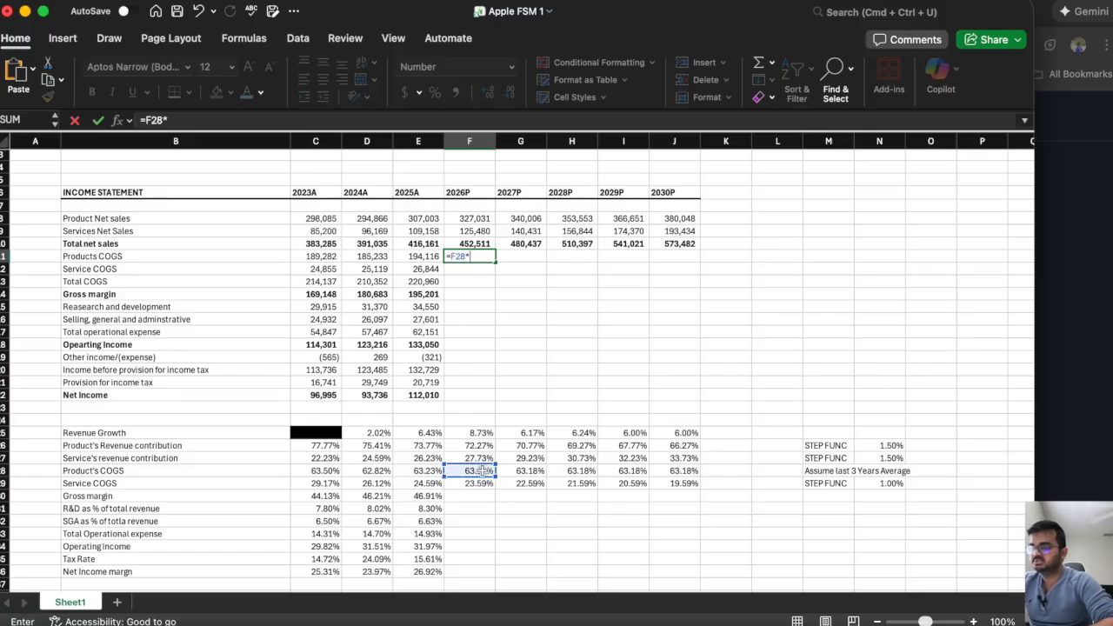
click(466, 221)
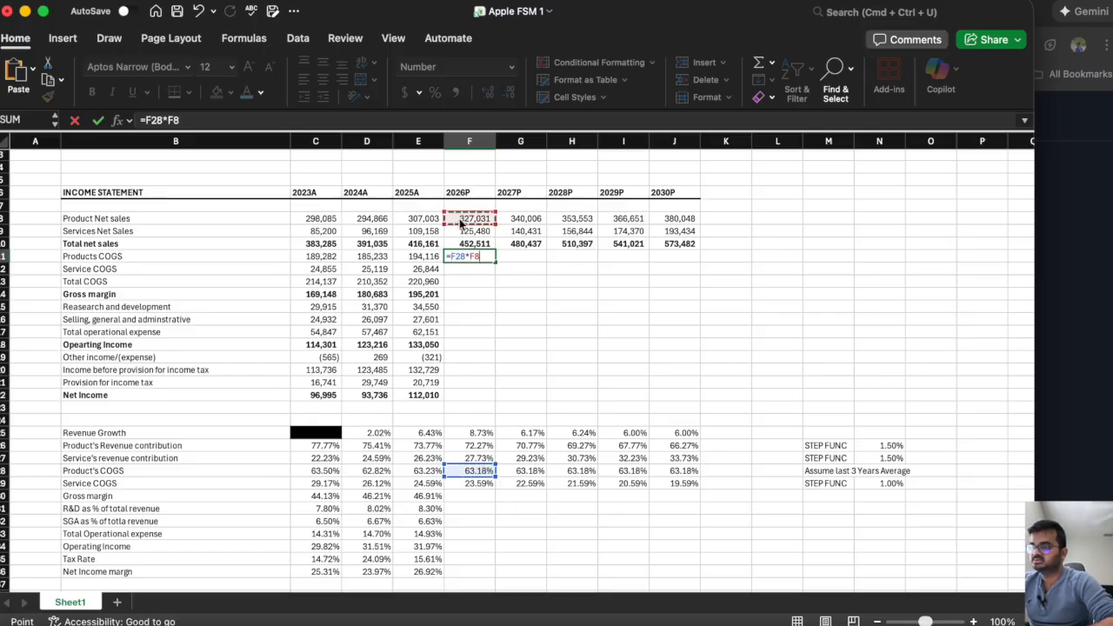
key(Return)
click(457, 257)
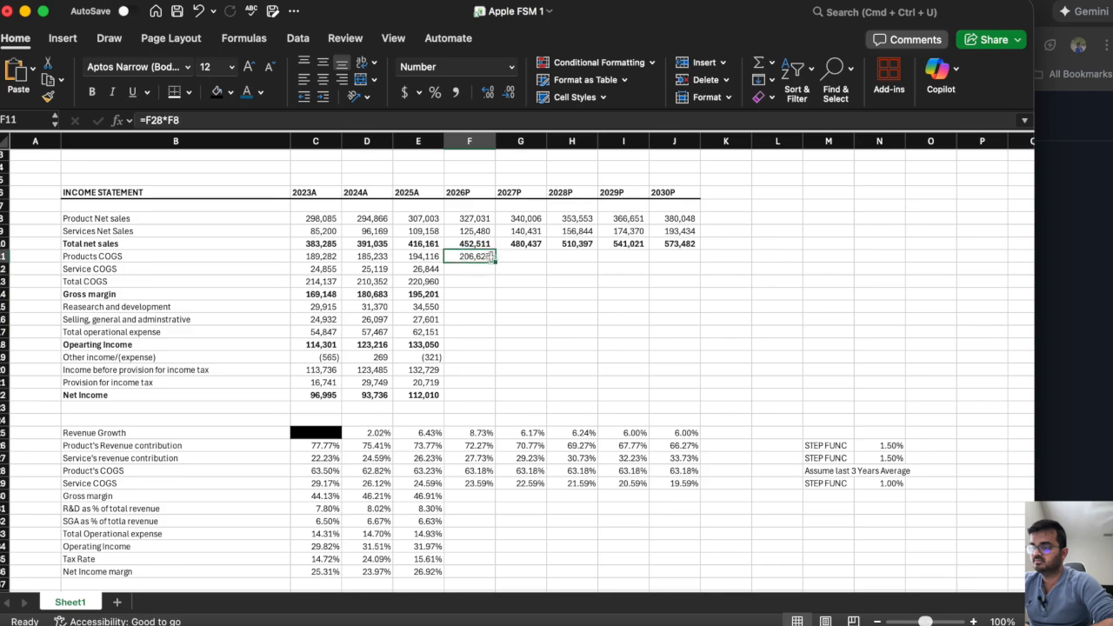
drag(495, 262, 712, 287)
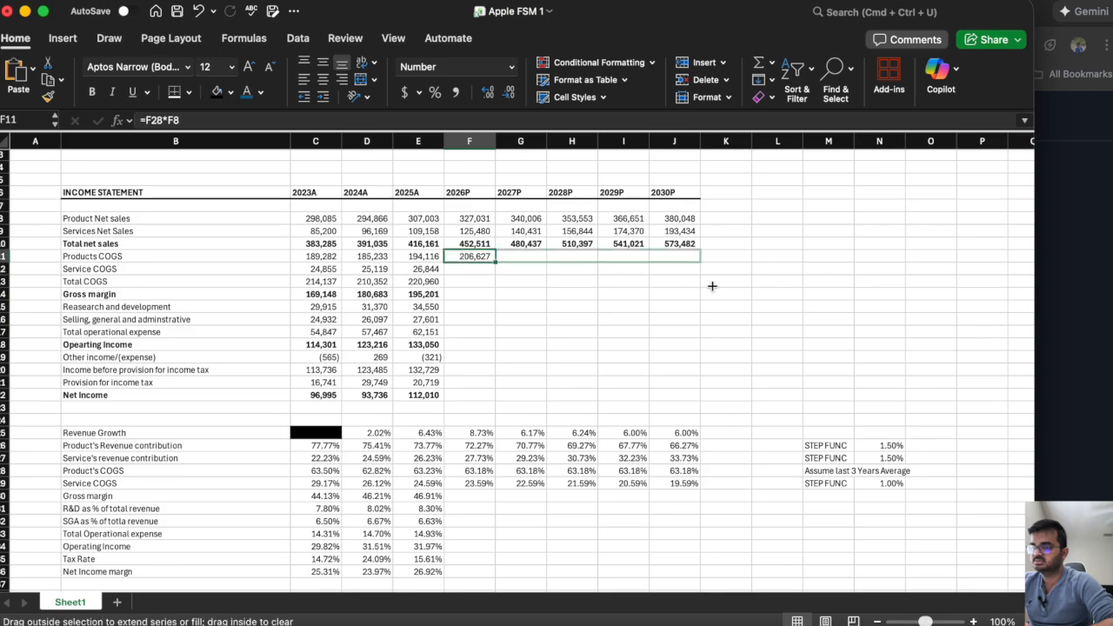
Calculate 2026P service COGS in F12 with =F29*F9 and copy the formula across to 2030P in J12.
click(466, 270)
text(=)
click(477, 484)
text(*)
click(474, 232)
key(Return)
click(483, 270)
drag(496, 275, 694, 294)
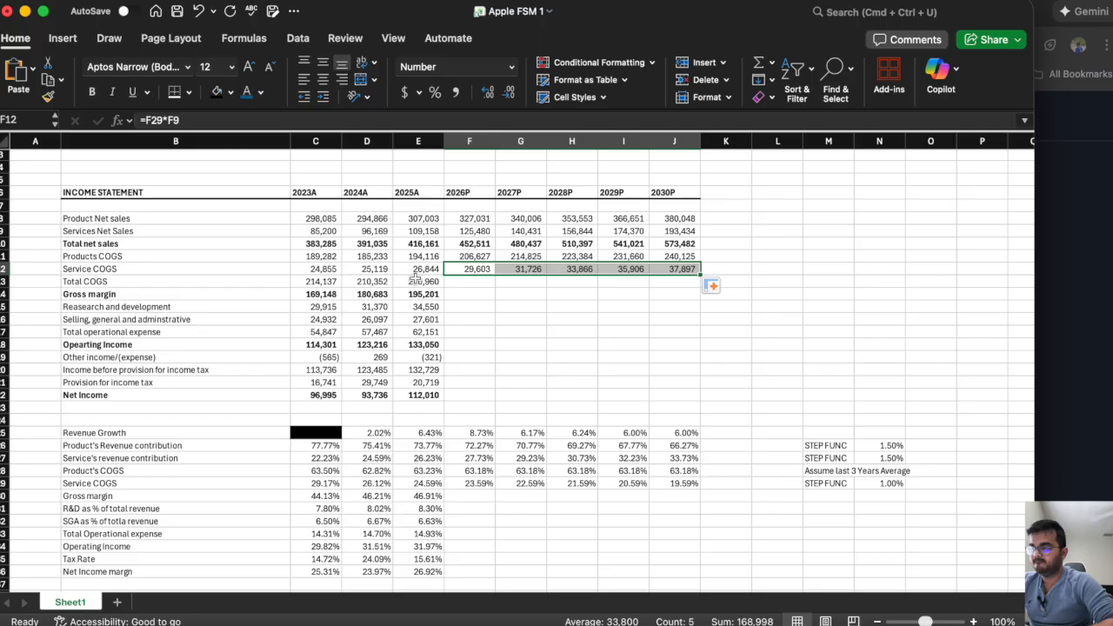
Extend the 2025A total COGS and gross margin formulas in E13 and E14 across to 2030P in column J.
click(417, 281)
drag(452, 287, 694, 306)
click(435, 294)
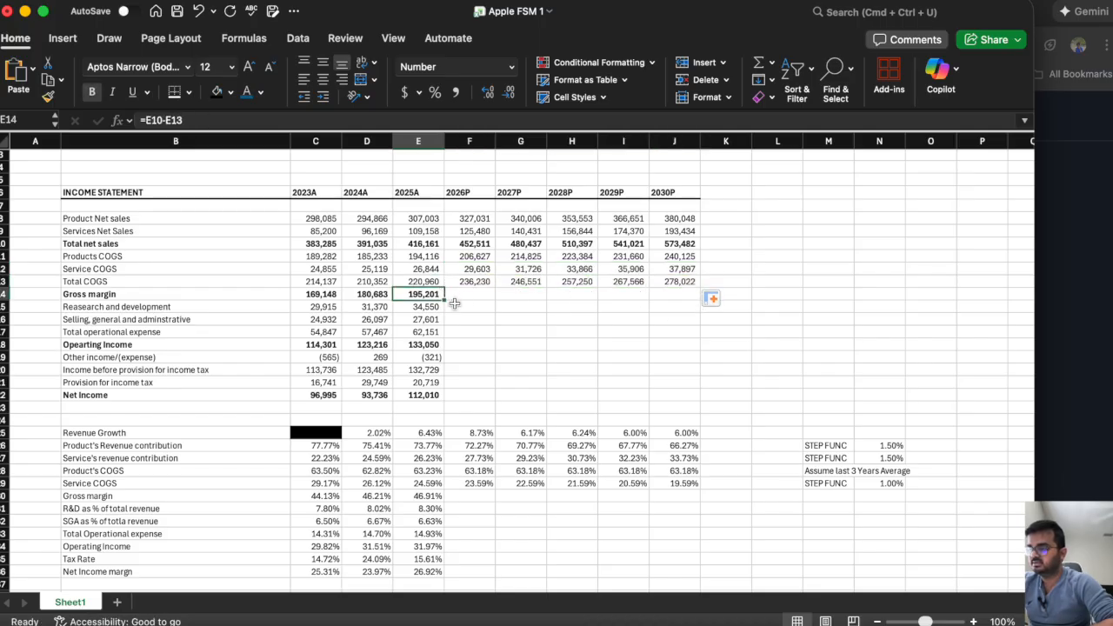
drag(445, 300, 684, 317)
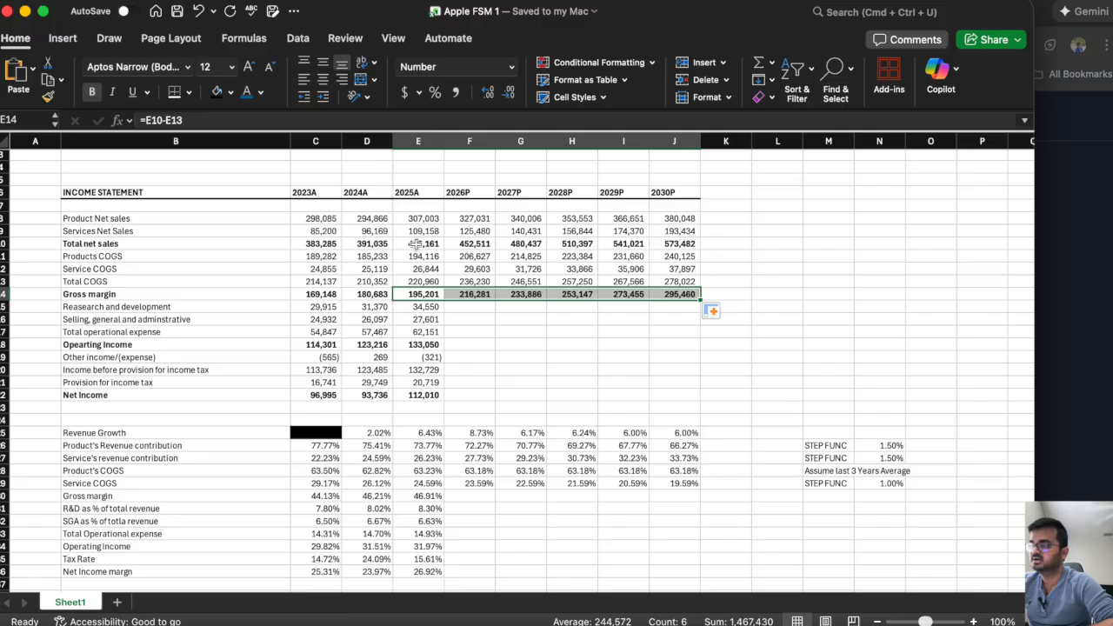
Check the 2025A total net sales and total COGS cells, then extend the gross margin percentage formula from E30 across to 2030P in J30.
click(416, 244)
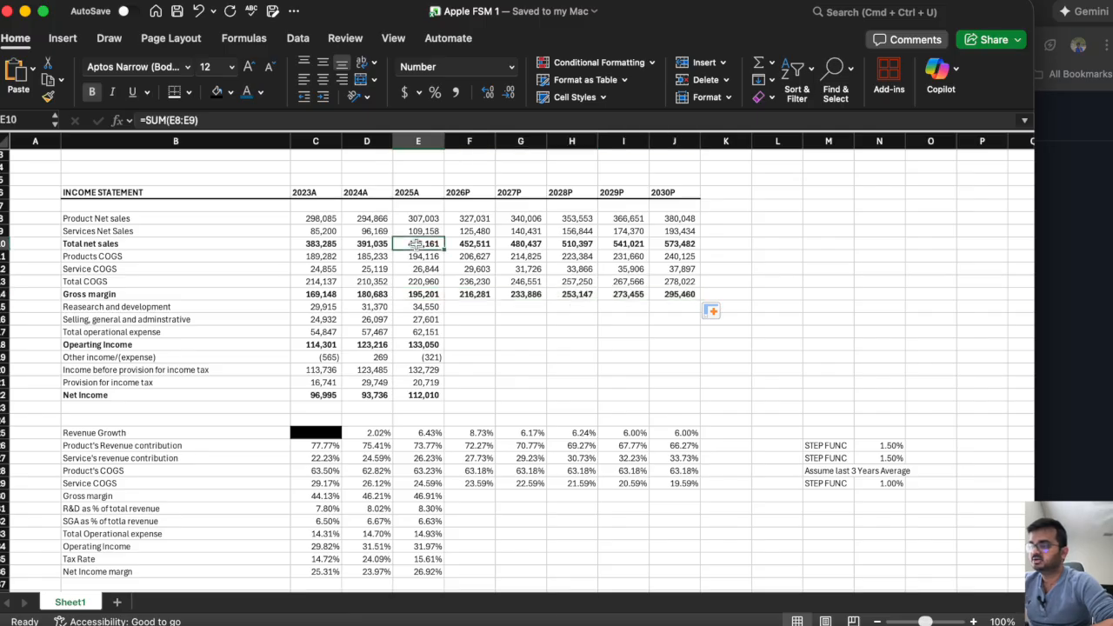
click(423, 282)
click(432, 498)
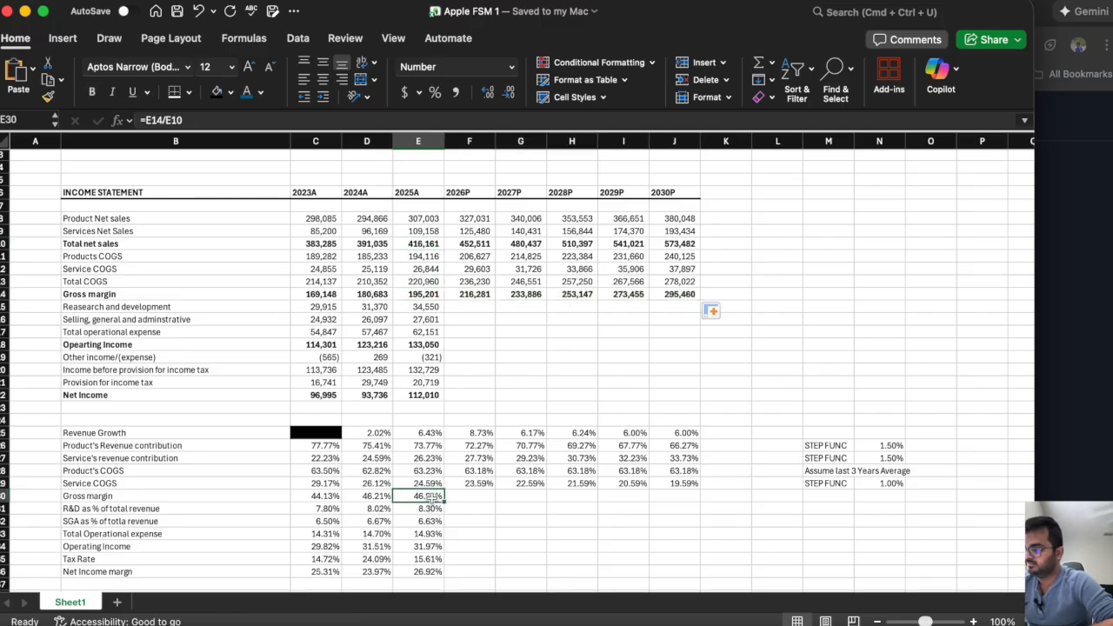
drag(445, 501, 676, 512)
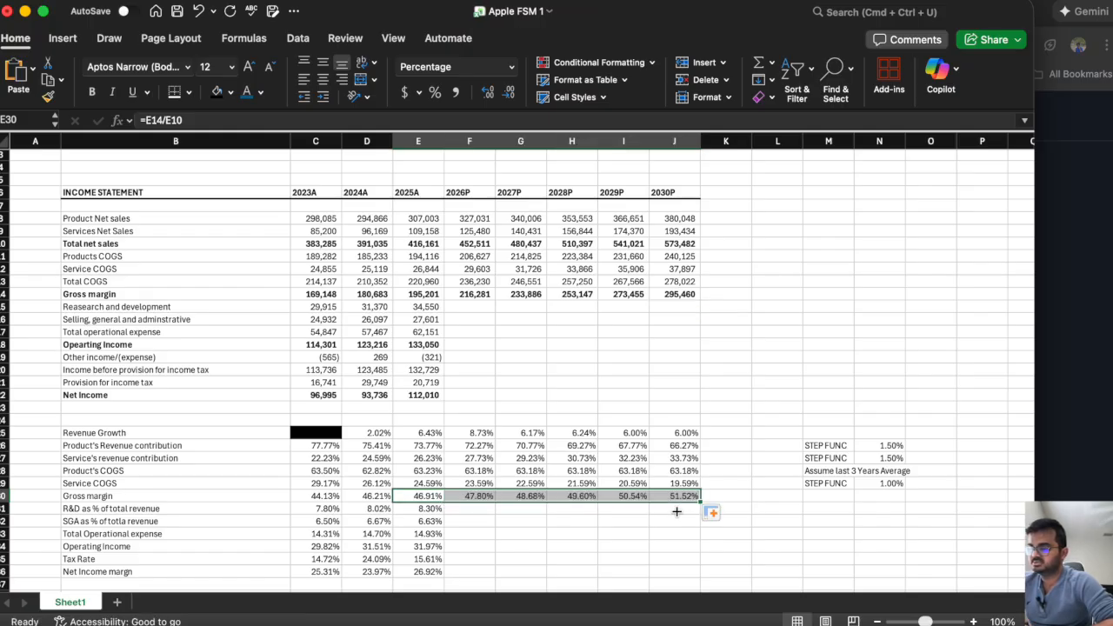
click(576, 540)
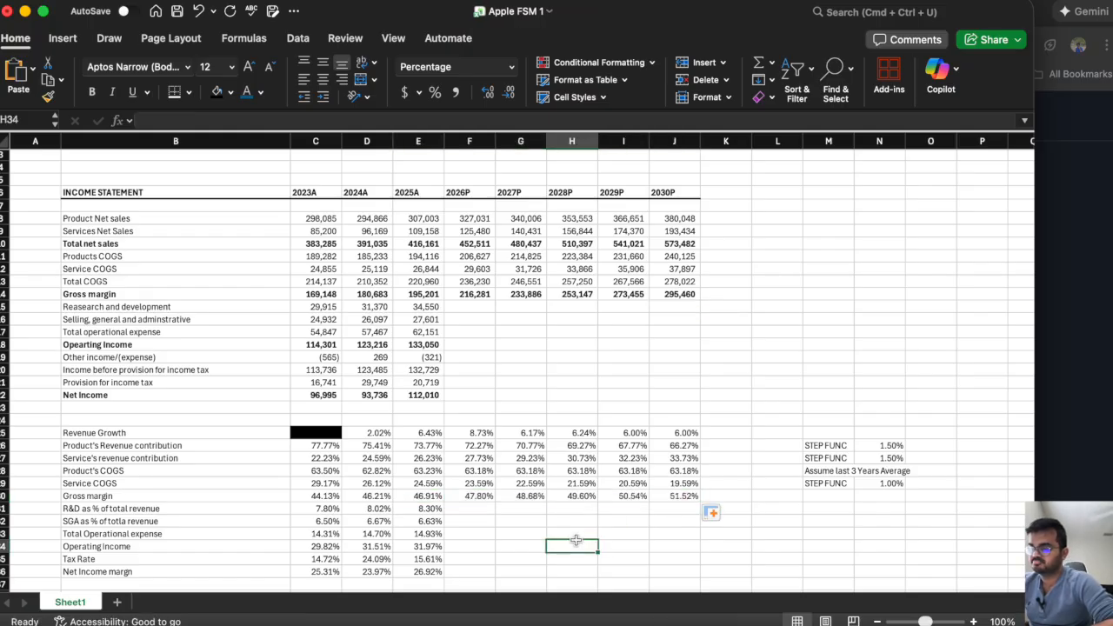
Compare the 2025A gross margin percentage in E30 with the projected percentages in F30:J30.
click(426, 496)
drag(483, 496, 683, 495)
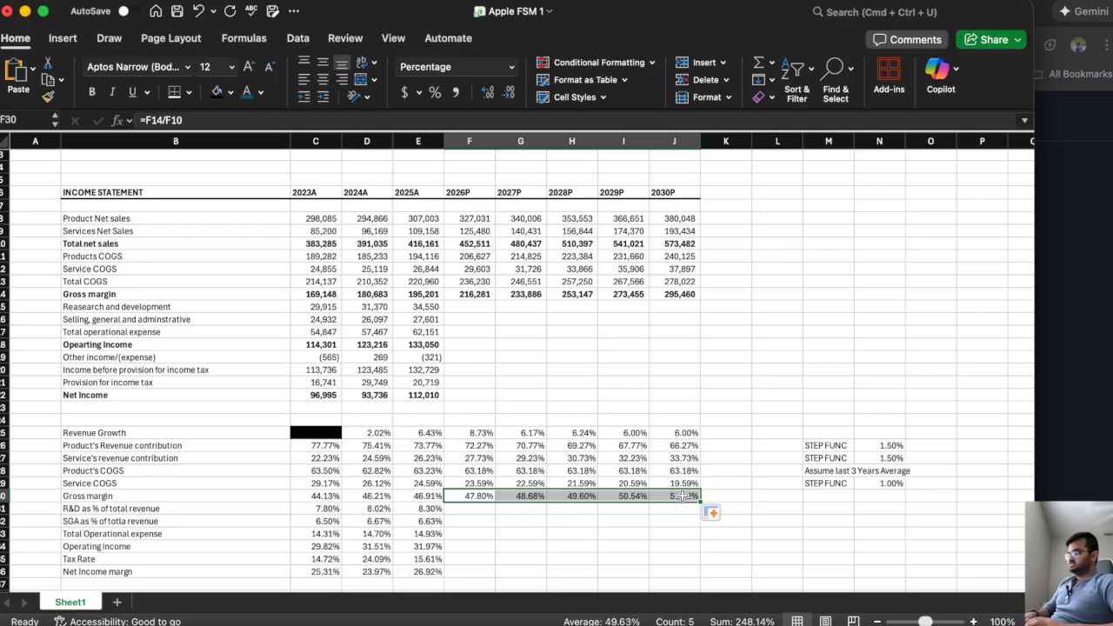
click(430, 493)
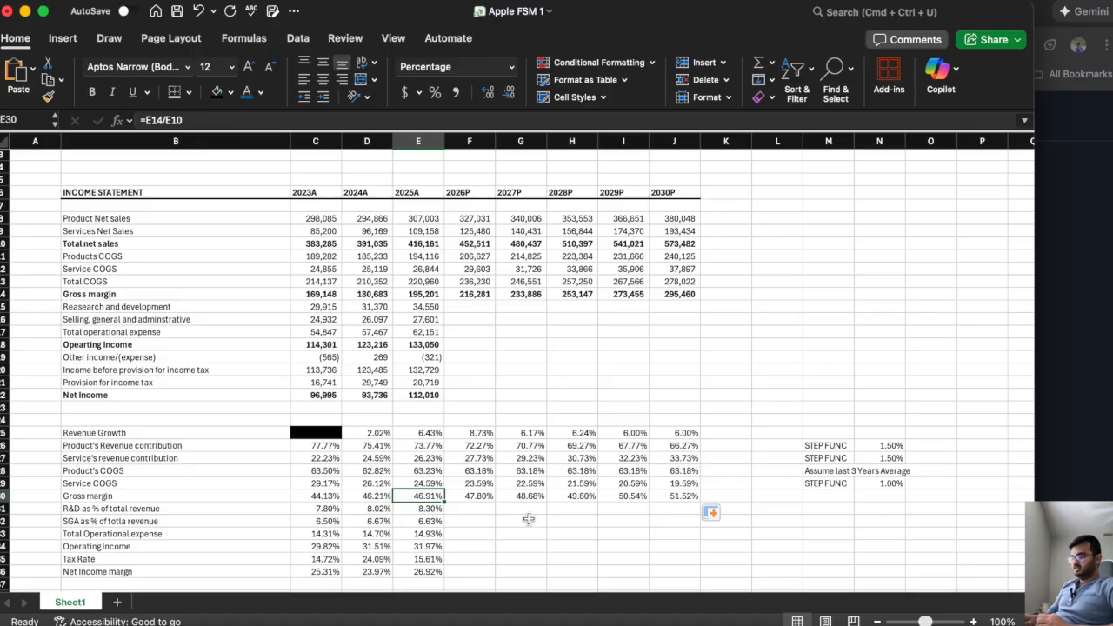
click(675, 498)
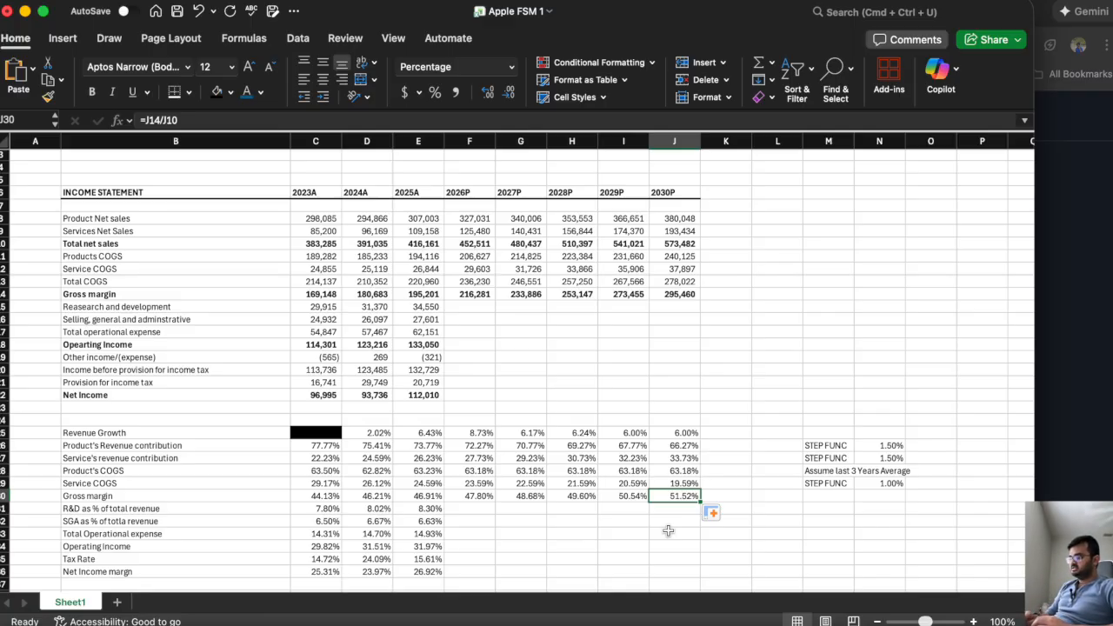
Copy the "Assume last 3 Years Average" note from M28 to M31 and M32 beside the R&D and SGA rows.
click(464, 509)
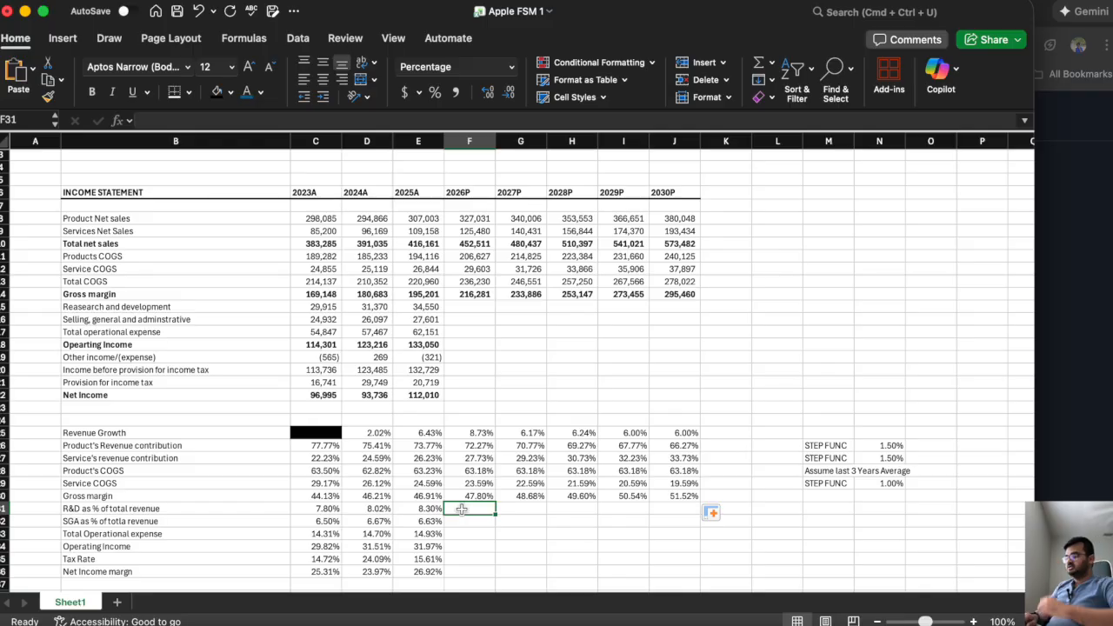
drag(900, 475, 842, 471)
click(842, 471)
key(cmd+c)
click(826, 512)
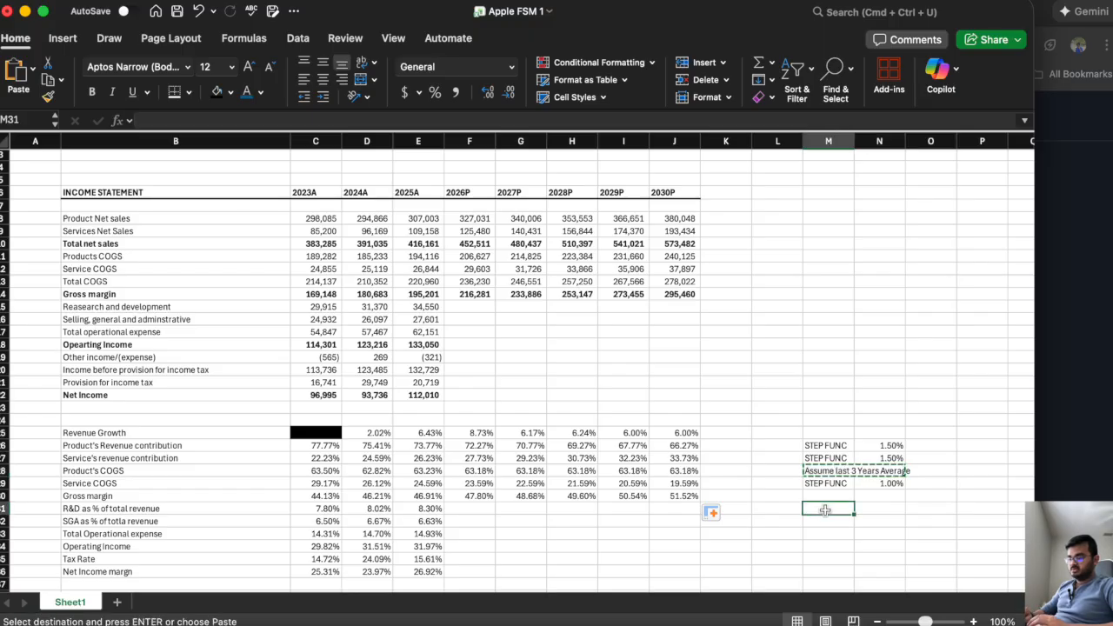
key(cmd+v)
click(826, 521)
key(cmd+v)
key(Escape)
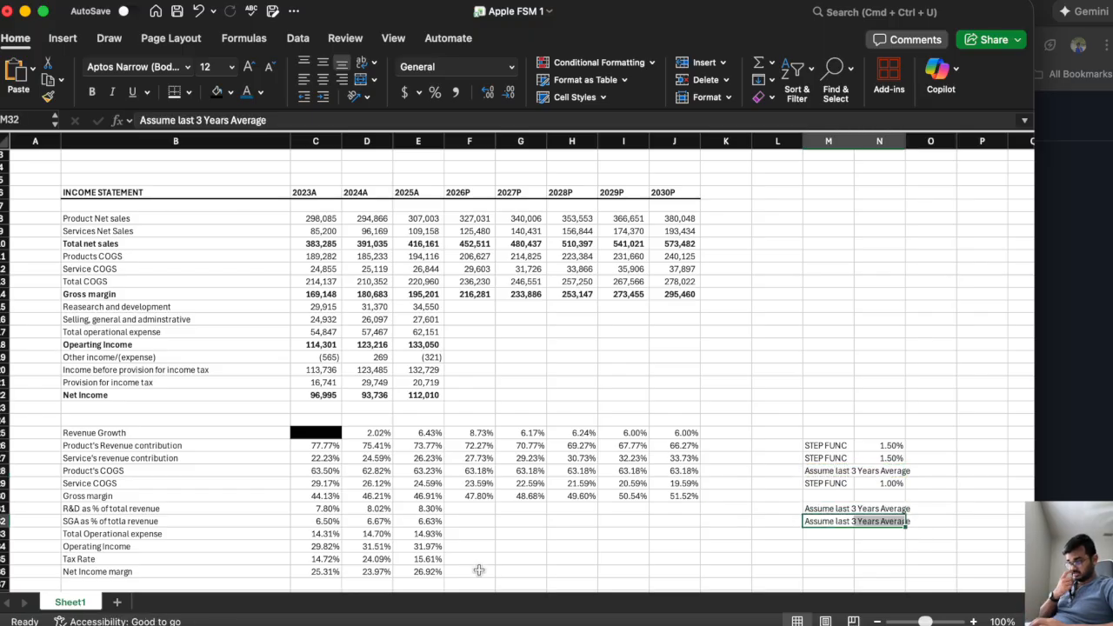
Calculate the 2026P R&D percentage of total revenue in F31 with =AVERAGE(C31:E31).
click(464, 510)
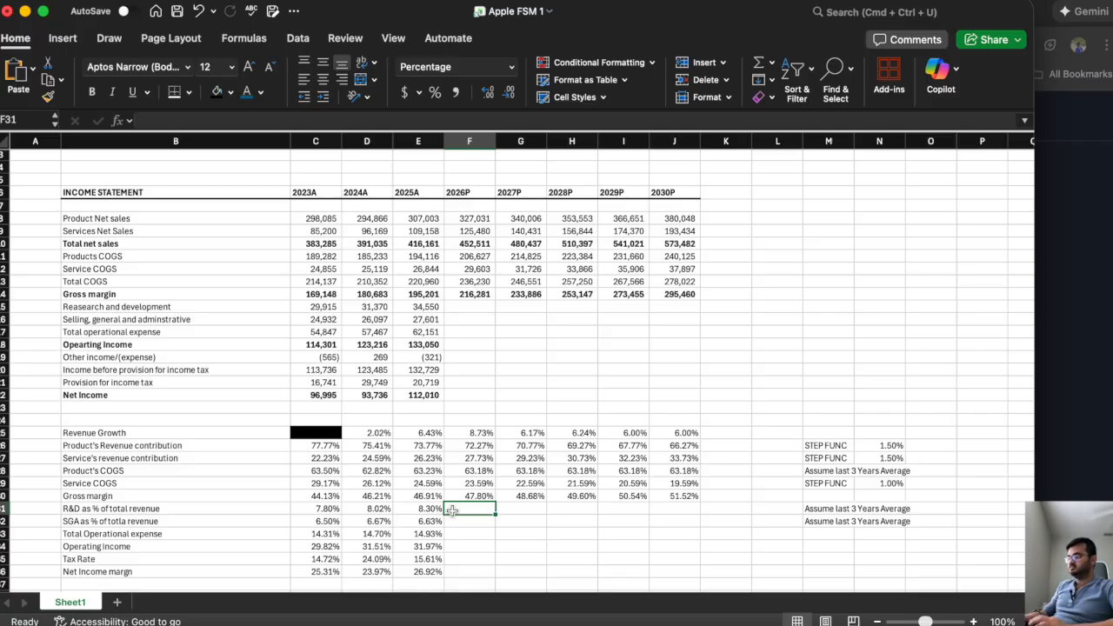
click(432, 511)
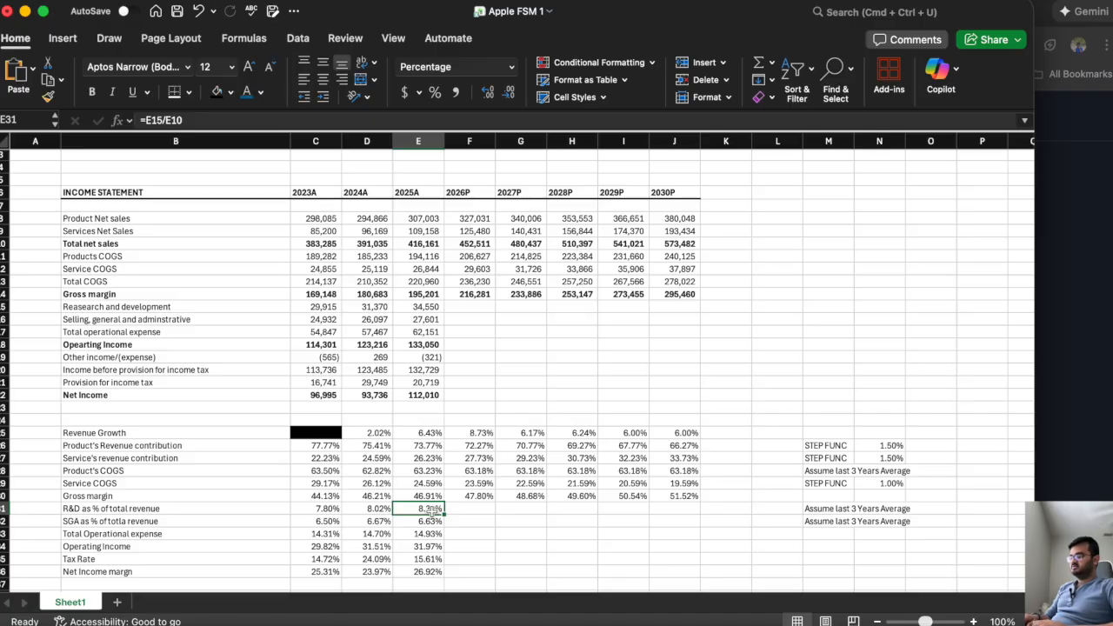
key(Right)
text(=aver)
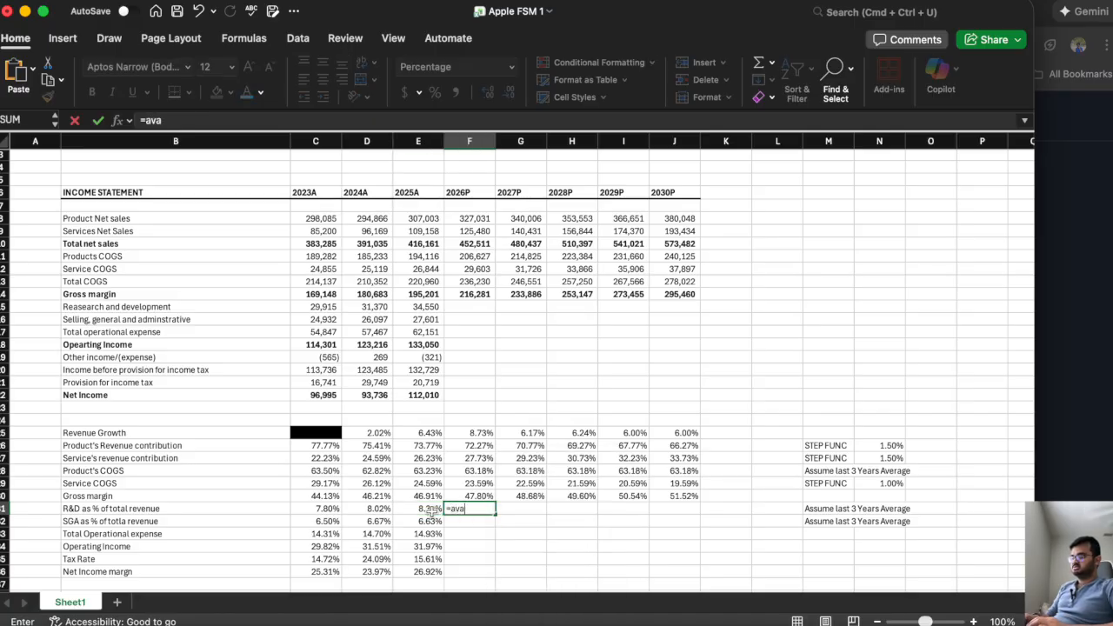
double_click(531, 532)
drag(430, 509, 318, 513)
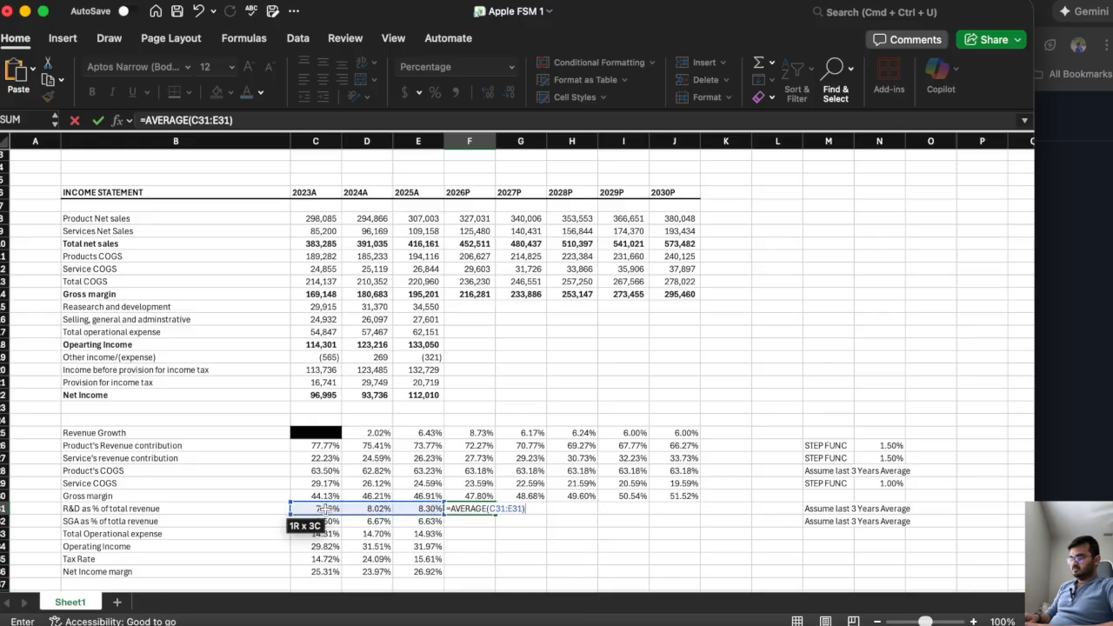
key(Return)
Link the 2027P R&D percentage in G31 to the prior year with =F31 and copy it across to 2030P in J31.
click(531, 509)
text(=)
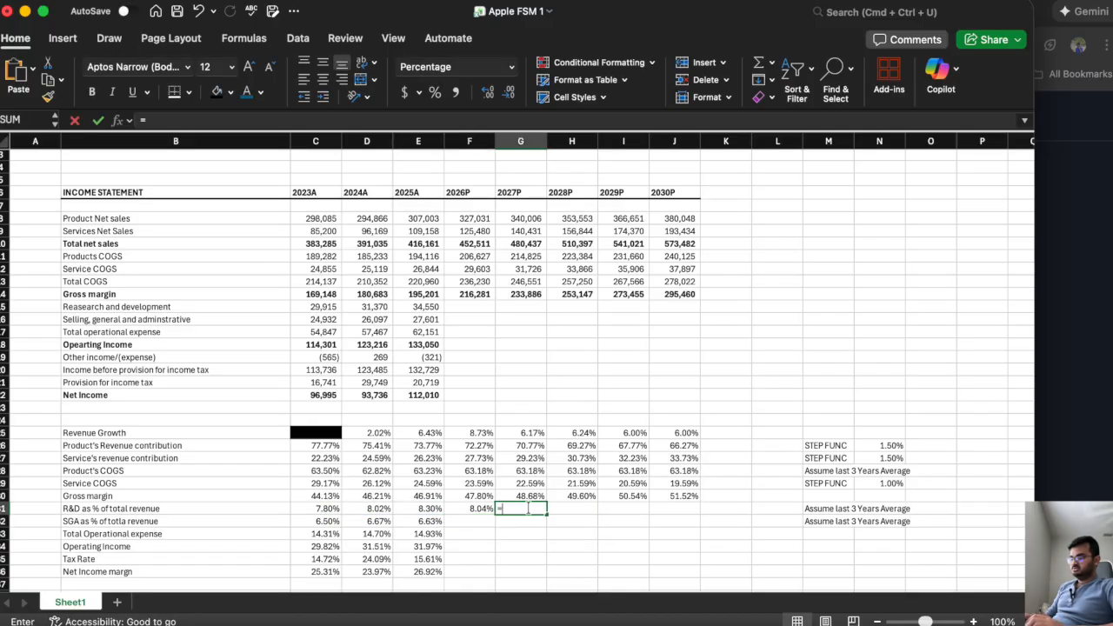
key(Left)
key(Return)
click(530, 509)
drag(546, 514, 694, 513)
Calculate the 2026P SGA percentage of total revenue in F32 with =AVERAGE(C32:E32).
click(474, 520)
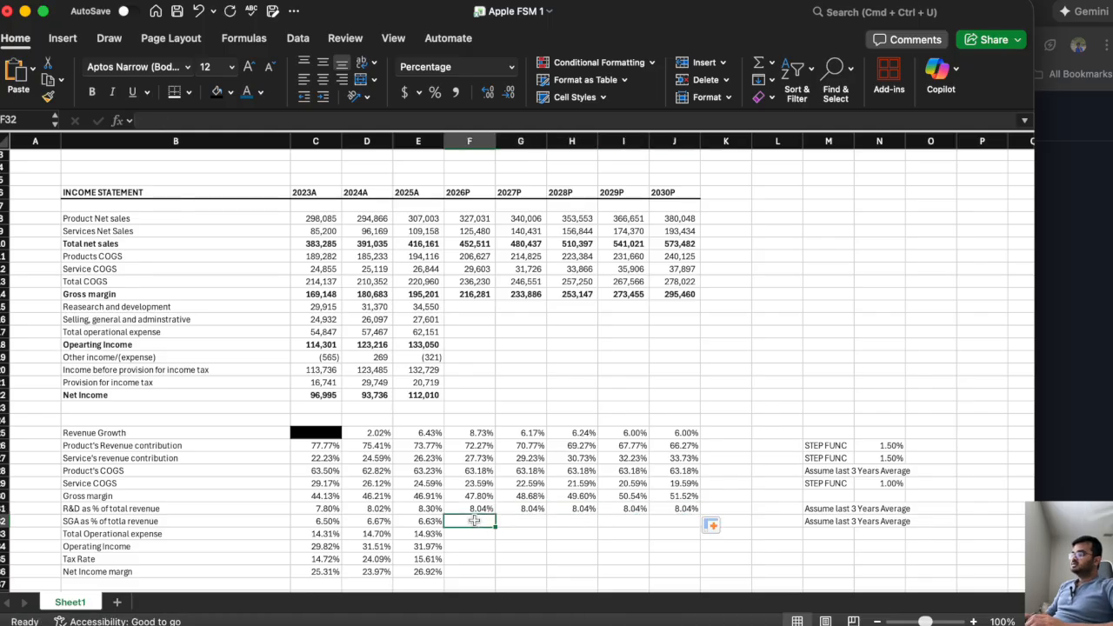
key(XF86MonBrightnessUp)
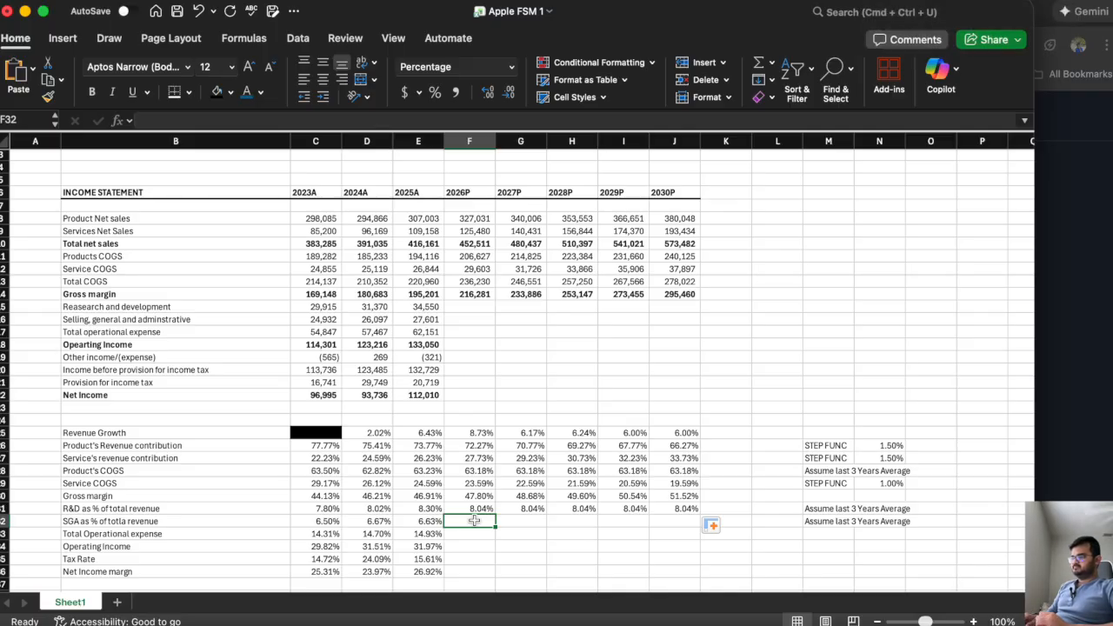
key(XF86MonBrightnessUp)
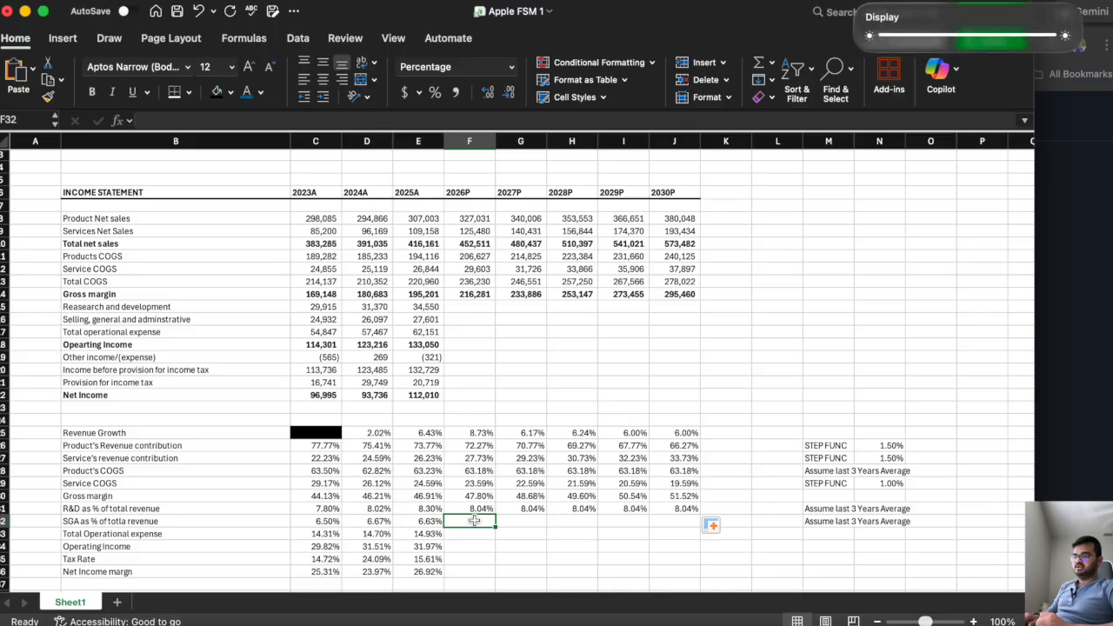
text(=avae)
key(BackSpace)
text(ra)
double_click(533, 536)
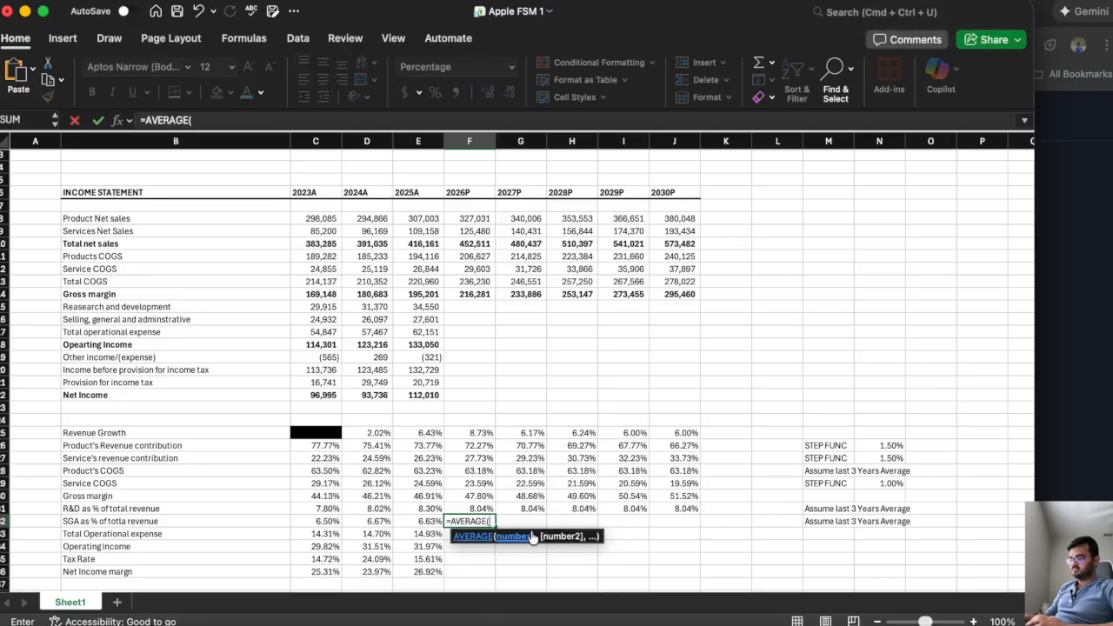
drag(426, 521, 294, 524)
key(Return)
Link the 2027P SGA percentage in G32 to the prior year with =F32 and copy it across to 2030P in J32.
click(469, 521)
key(Right)
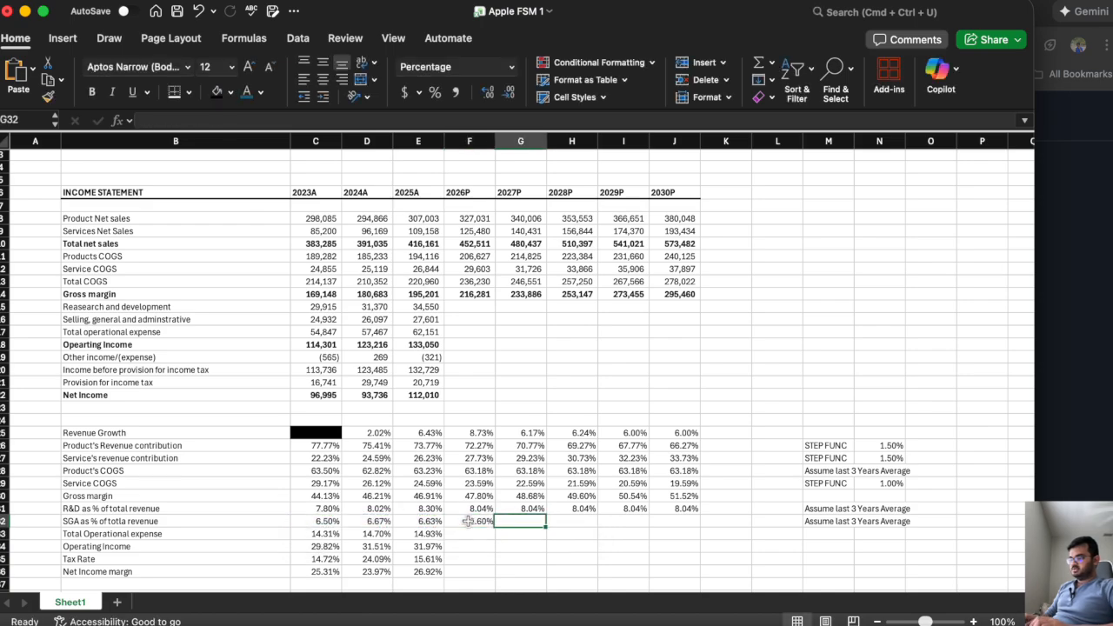
text(=)
click(469, 520)
key(Return)
click(528, 520)
drag(547, 528, 676, 539)
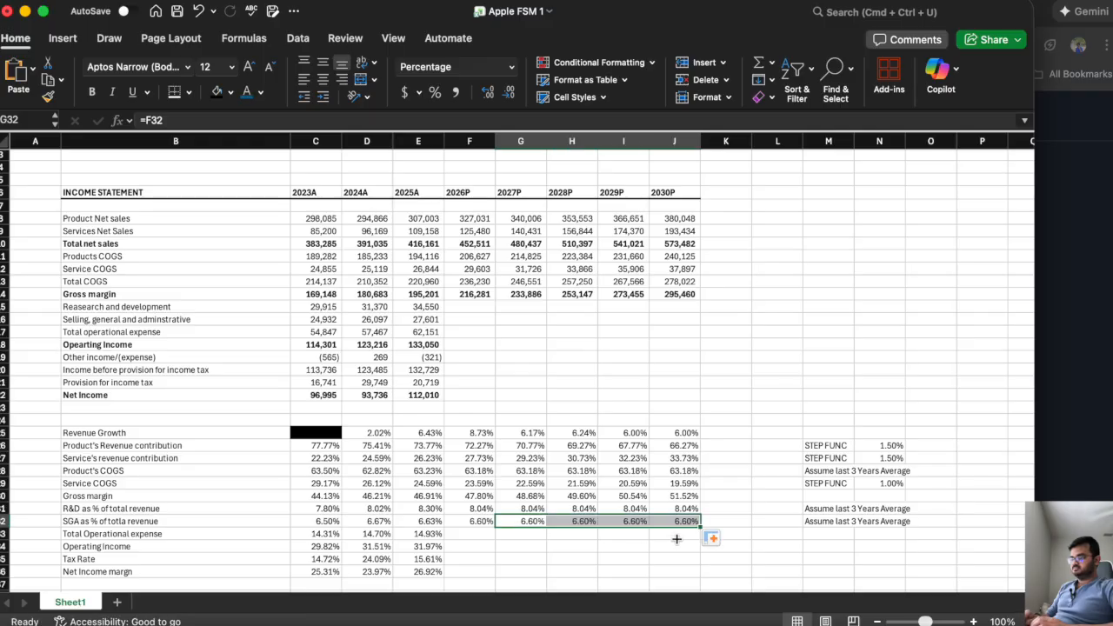
Calculate 2026P research and development expense in F15 with =F31*F10 and copy the formula across to 2030P in J15.
click(462, 308)
text(=)
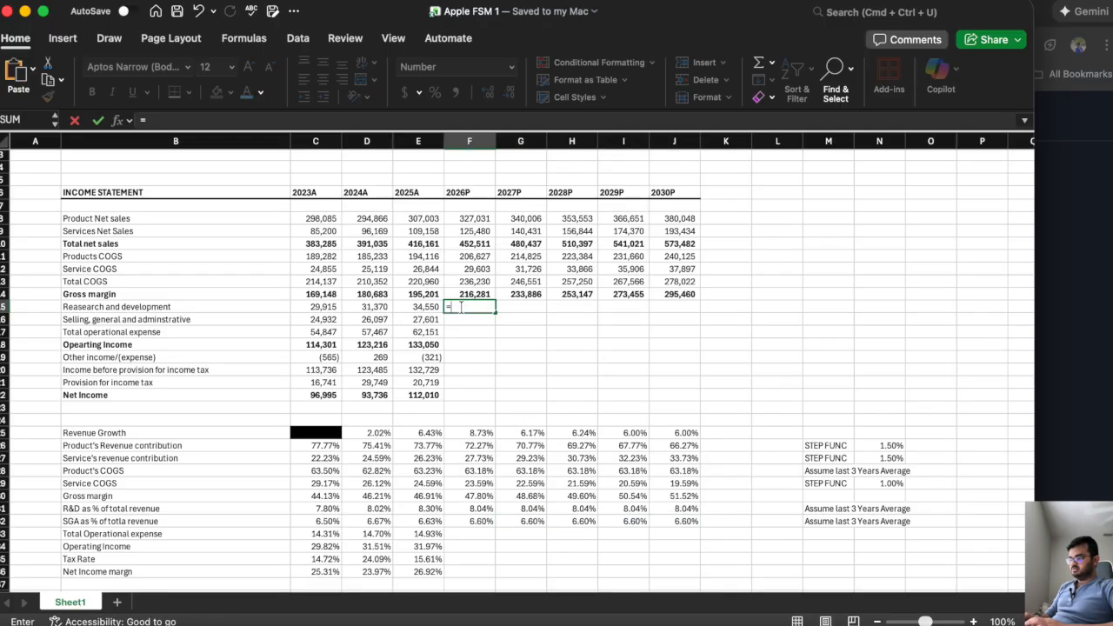
click(462, 508)
text(*)
click(466, 246)
key(Return)
click(470, 308)
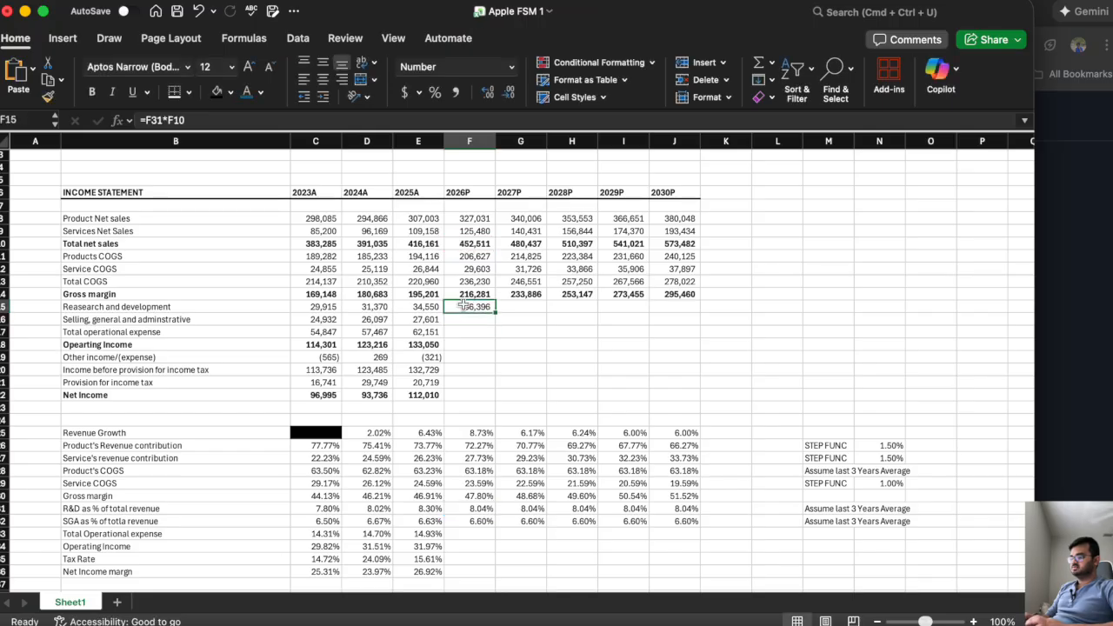
drag(494, 310, 682, 324)
Calculate 2026P selling, general and administrative expense in F16 with =F32*F10 and copy the formula across to 2030P in J16.
click(465, 321)
text(=)
click(470, 520)
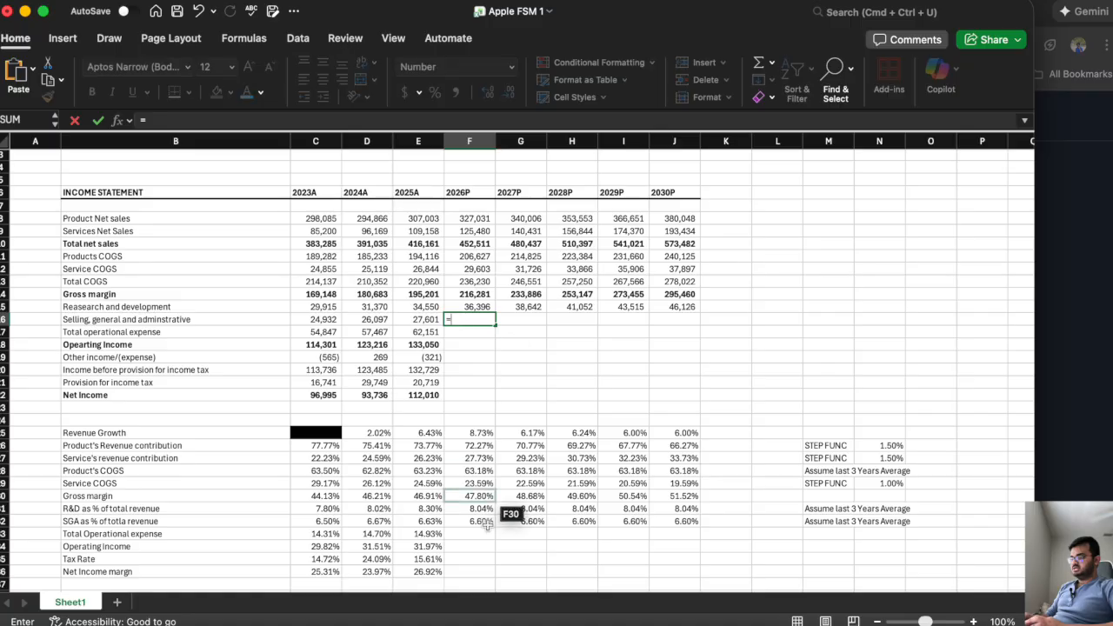
text(*)
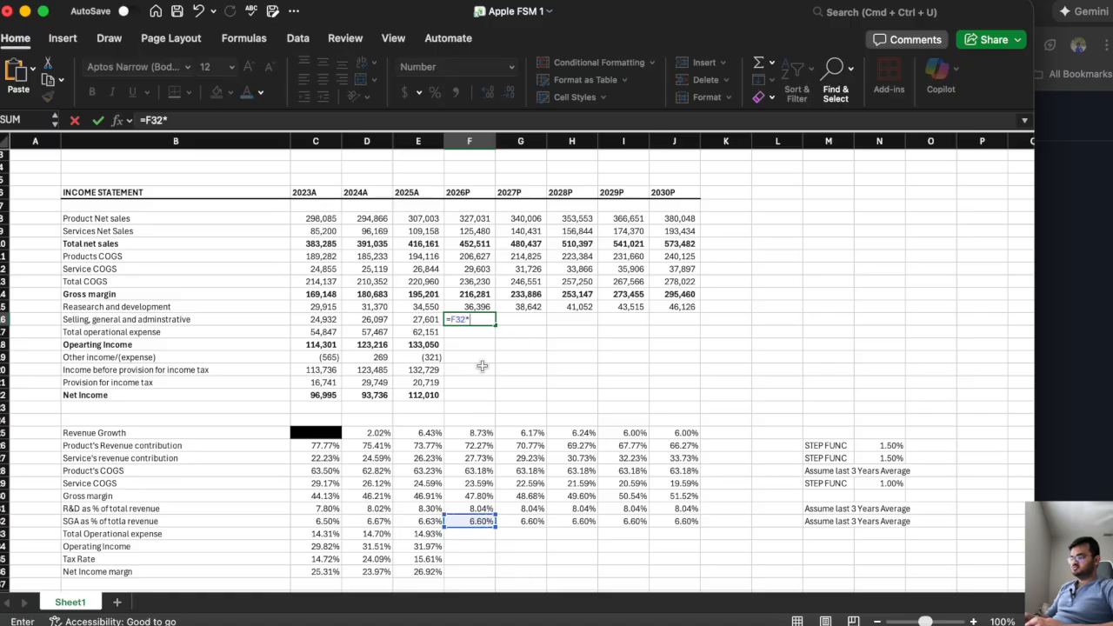
click(467, 247)
key(Return)
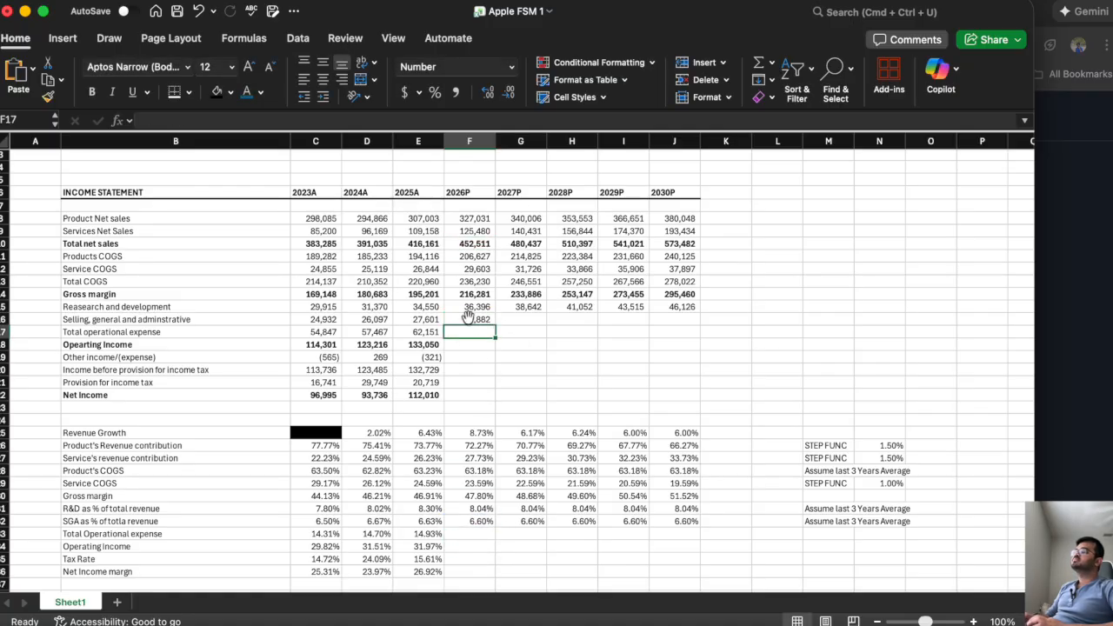
click(469, 320)
drag(495, 325, 698, 323)
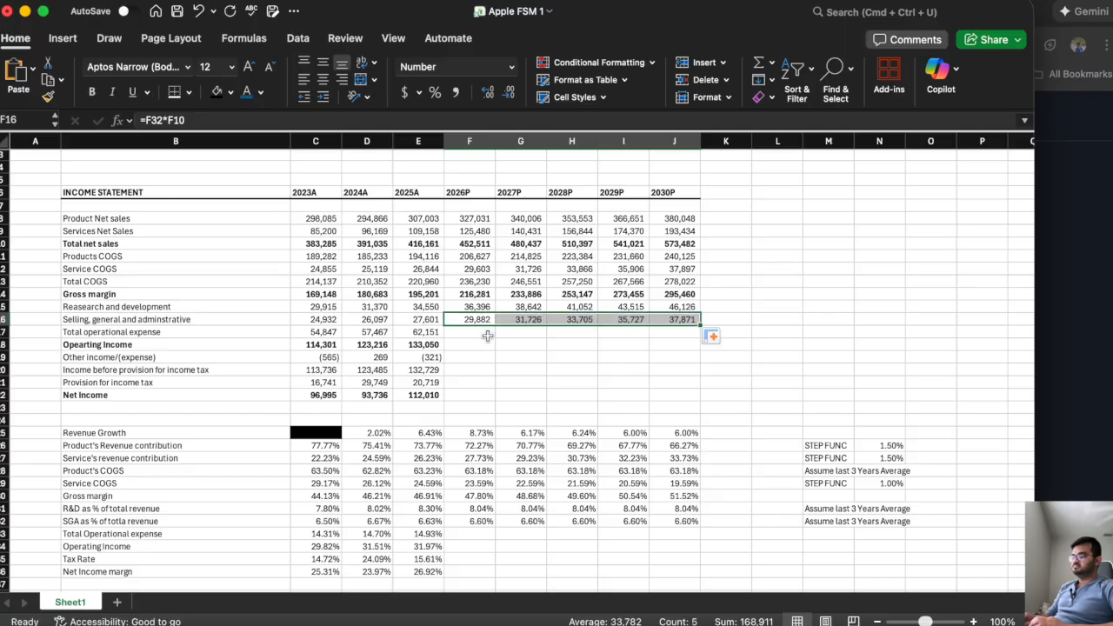
Extend the 2025A total operational expense and operating income formulas in E17 and E18 across to 2030P in column J.
click(482, 332)
click(435, 335)
drag(444, 338, 695, 346)
click(426, 348)
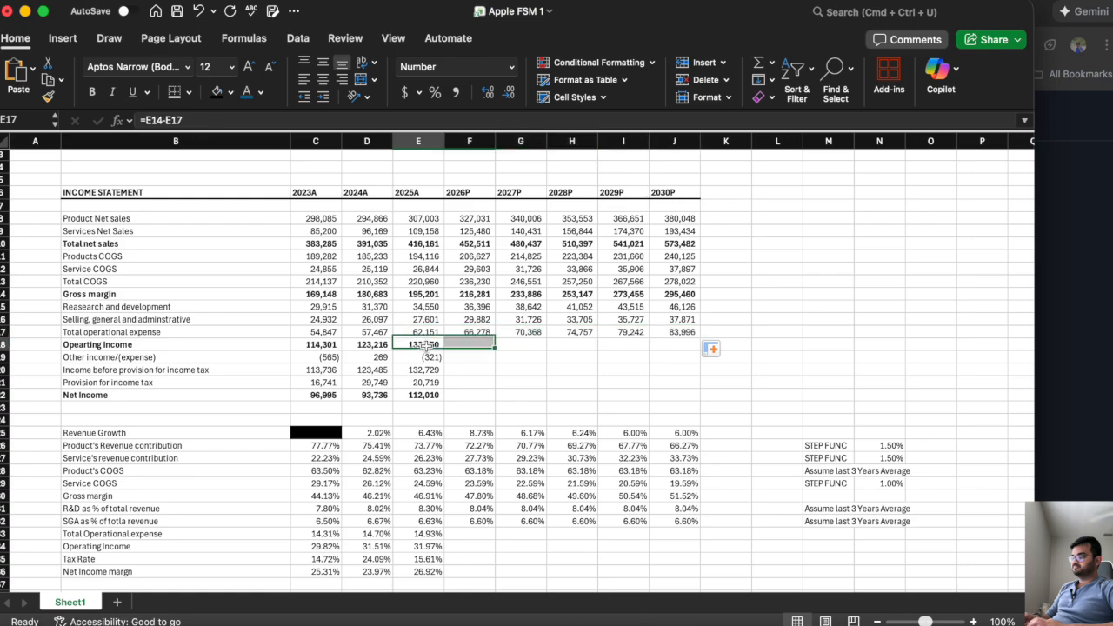
drag(445, 350, 680, 368)
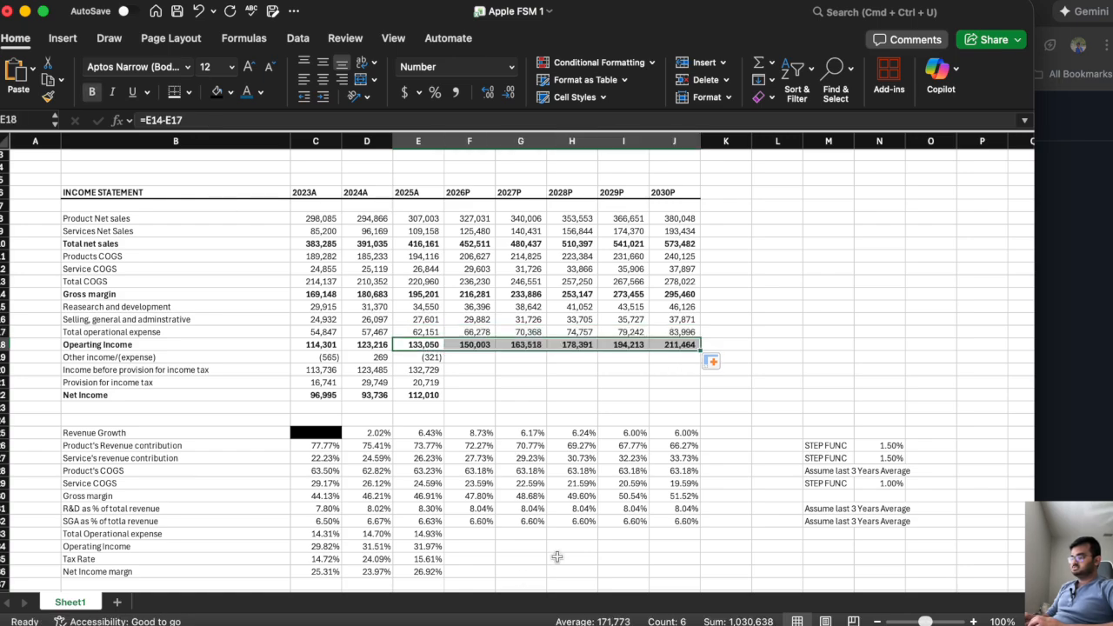
Extend the 2025A total operational expense and operating income percentage formulas in E33 and E34 across to 2030P in column J.
click(439, 534)
drag(443, 538, 680, 563)
click(427, 545)
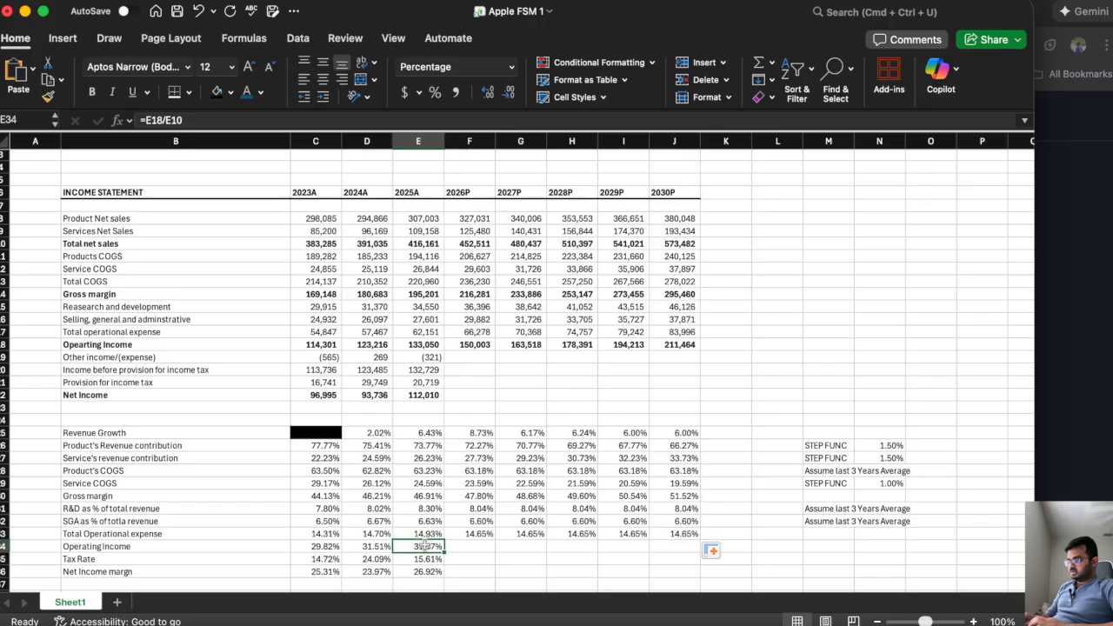
drag(445, 553, 680, 571)
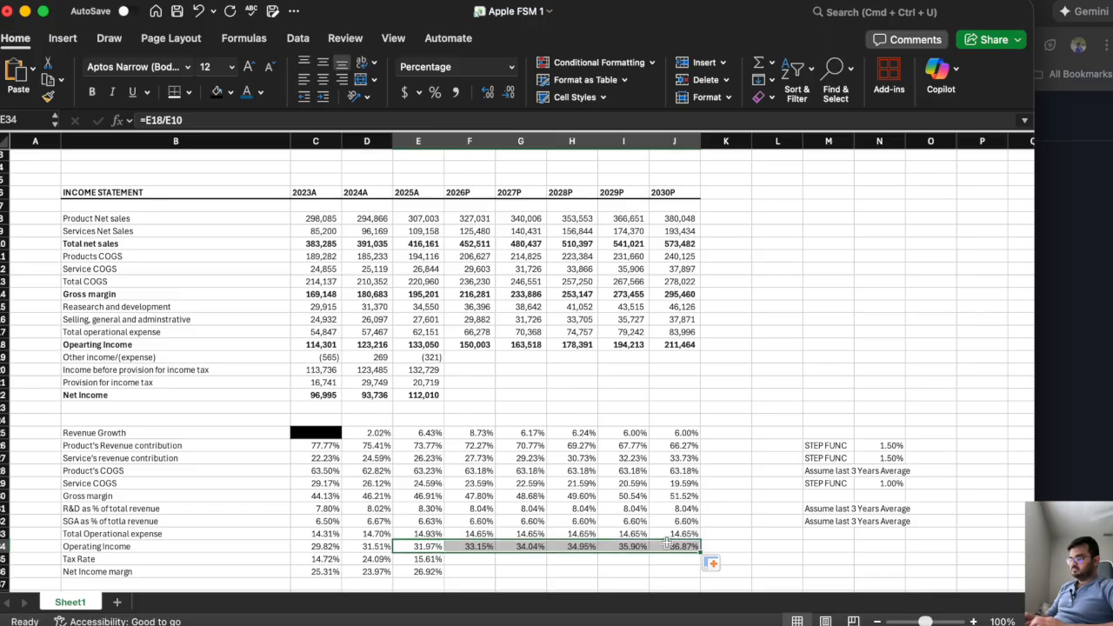
Fill the 2025A other income/(expense) value of -321 from E19 across to 2030P in J19.
click(470, 359)
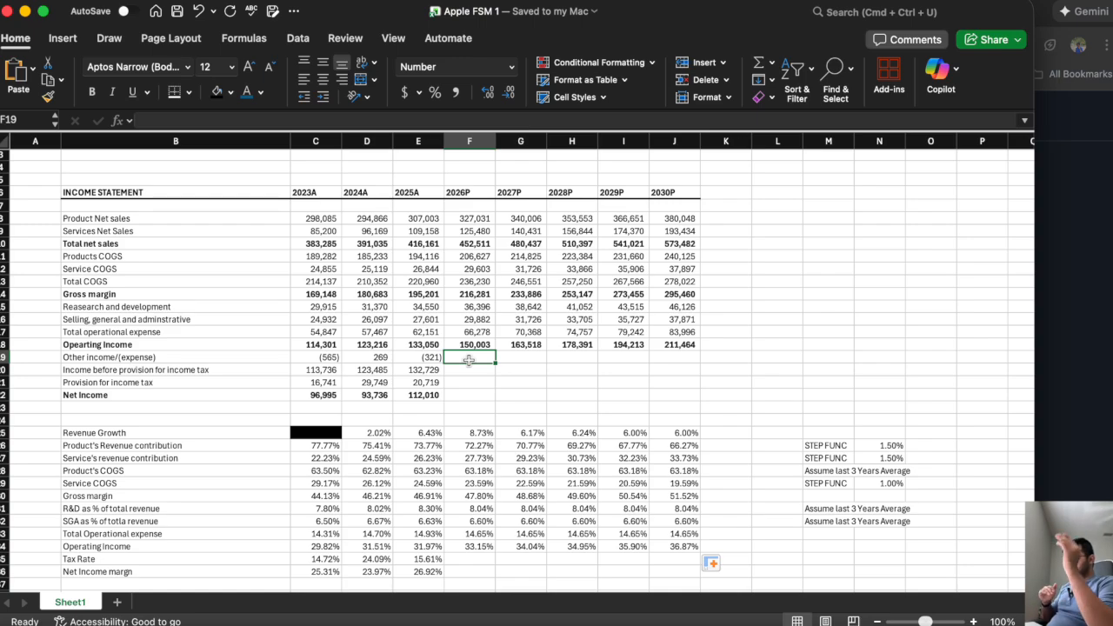
click(414, 358)
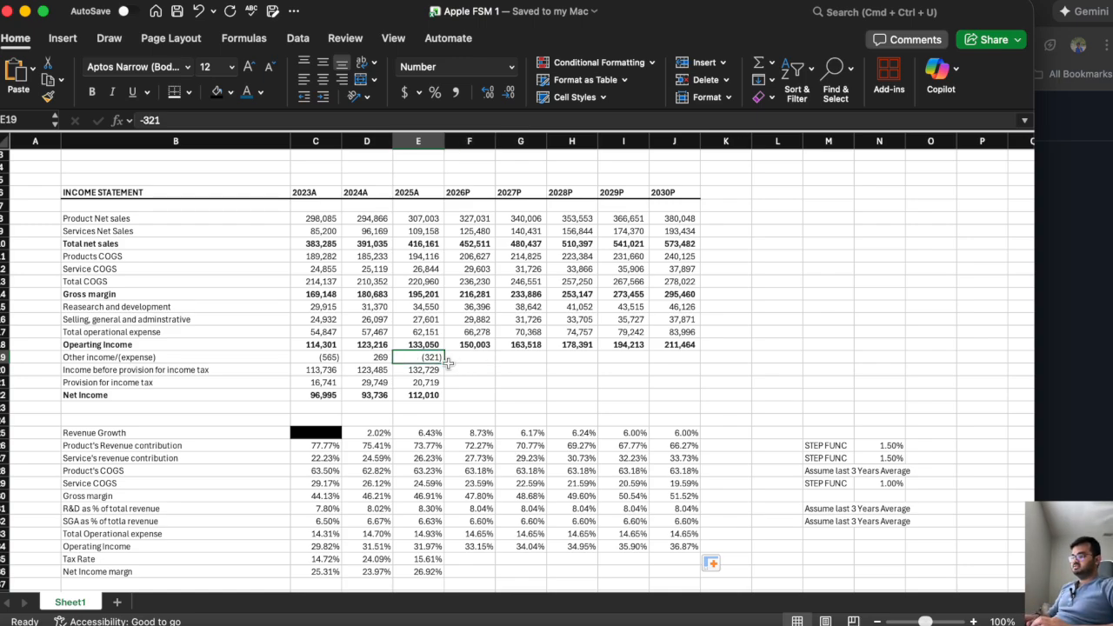
drag(444, 364, 695, 384)
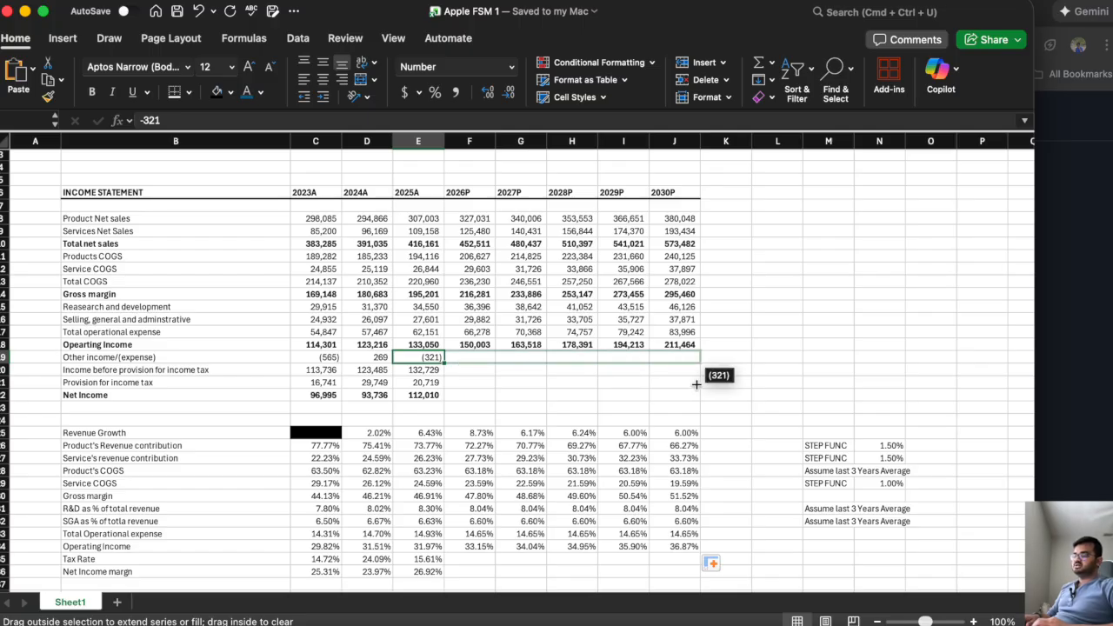
drag(696, 384, 695, 383)
Enter the note "Assumpation: Straight line from 2025" in M19 beside the other income/(expense) row.
click(813, 348)
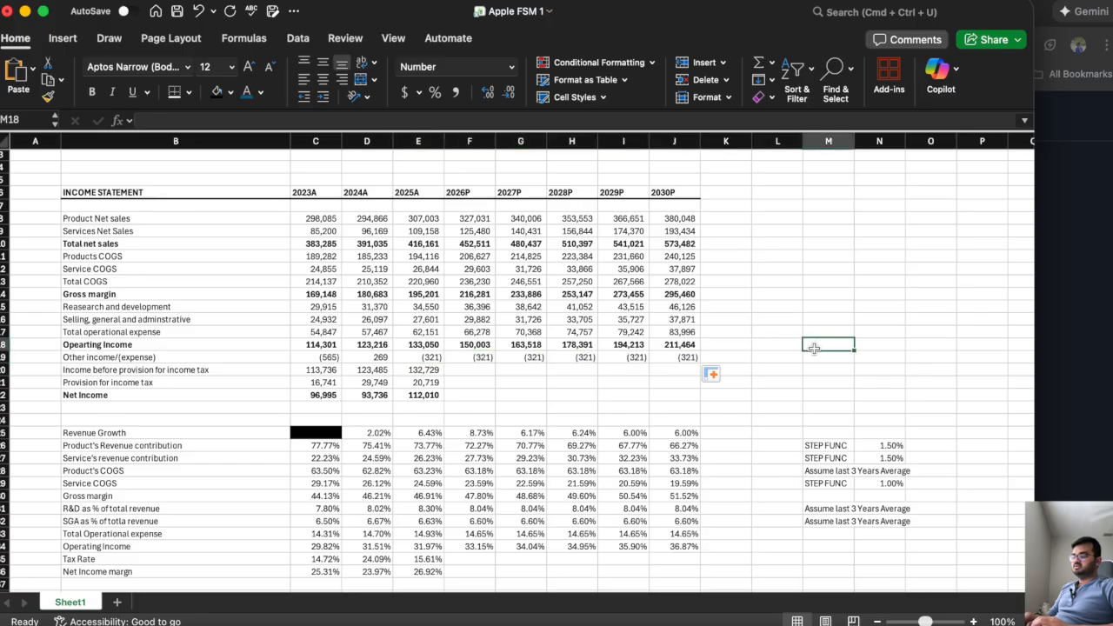
key(Down)
text(SE)
key(BackSpace)
key(BackSpace)
text(Assumpation: Straight line from 2025)
key(Return)
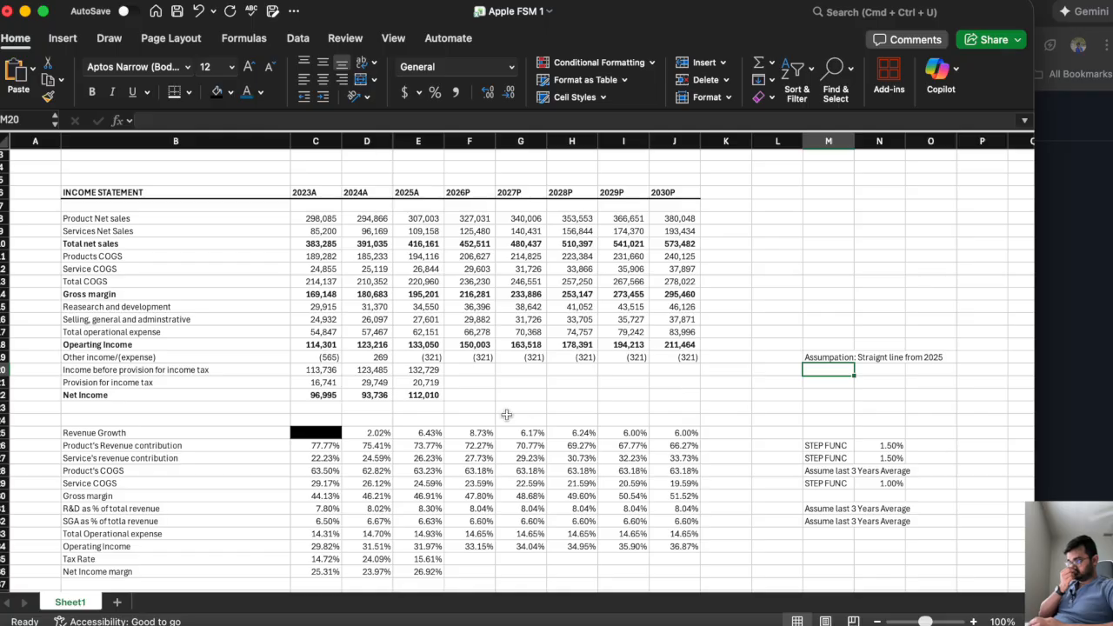
Extend the 2025A income before provision for income tax formula from E20 across to 2030P in J20.
click(463, 368)
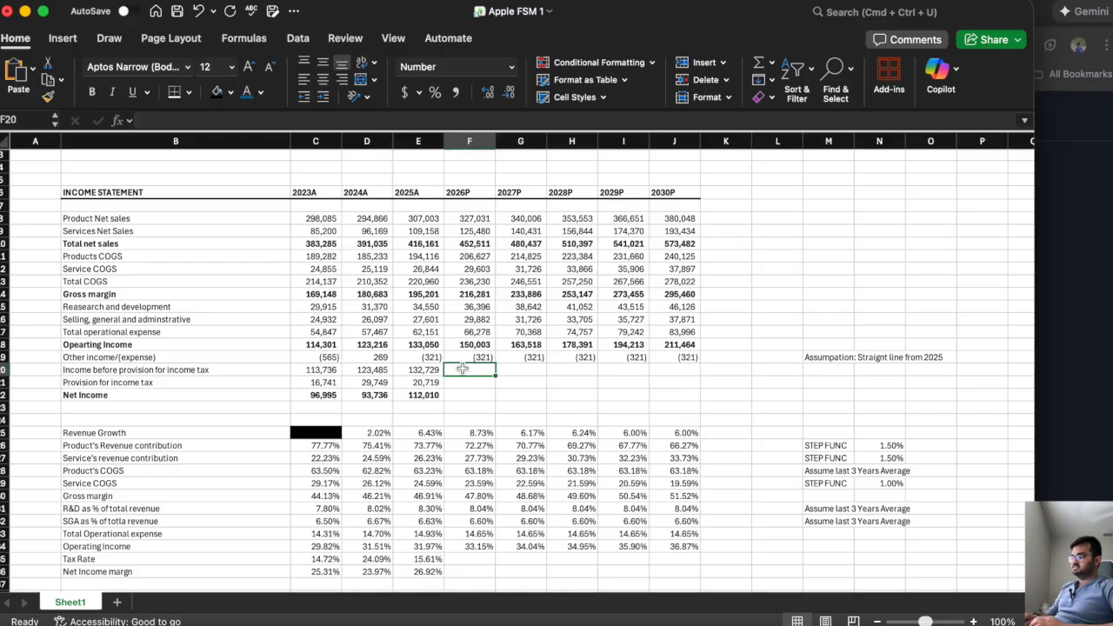
scroll(462, 369, down, 2)
click(435, 346)
drag(441, 346, 702, 364)
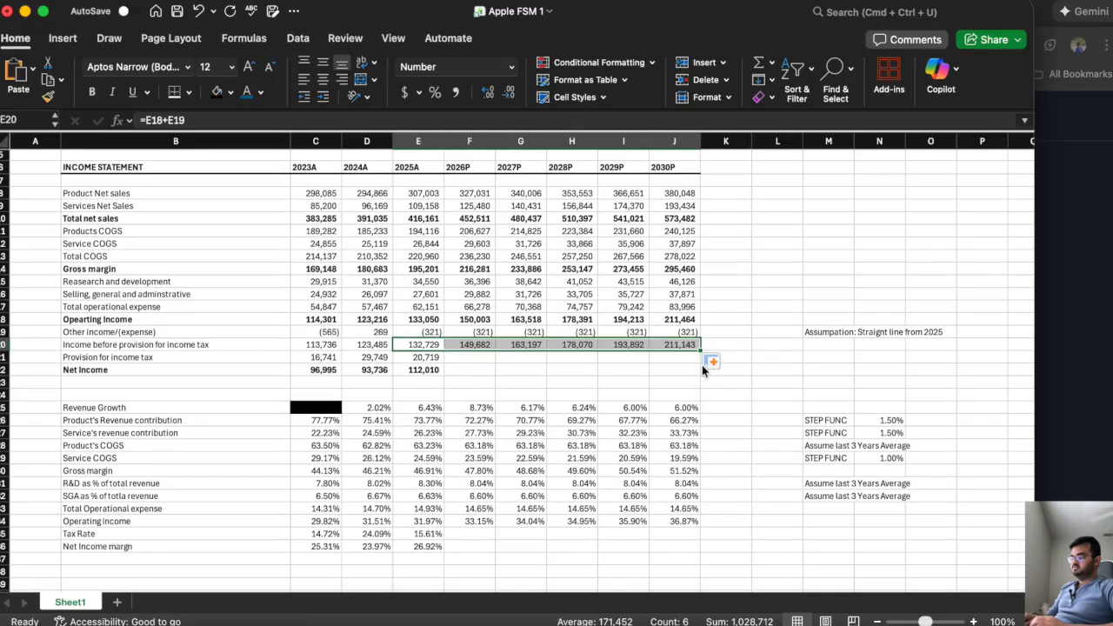
Replace the projected other income/(expense) values for 2026P through 2030P in F19:J19 with 0.
click(462, 329)
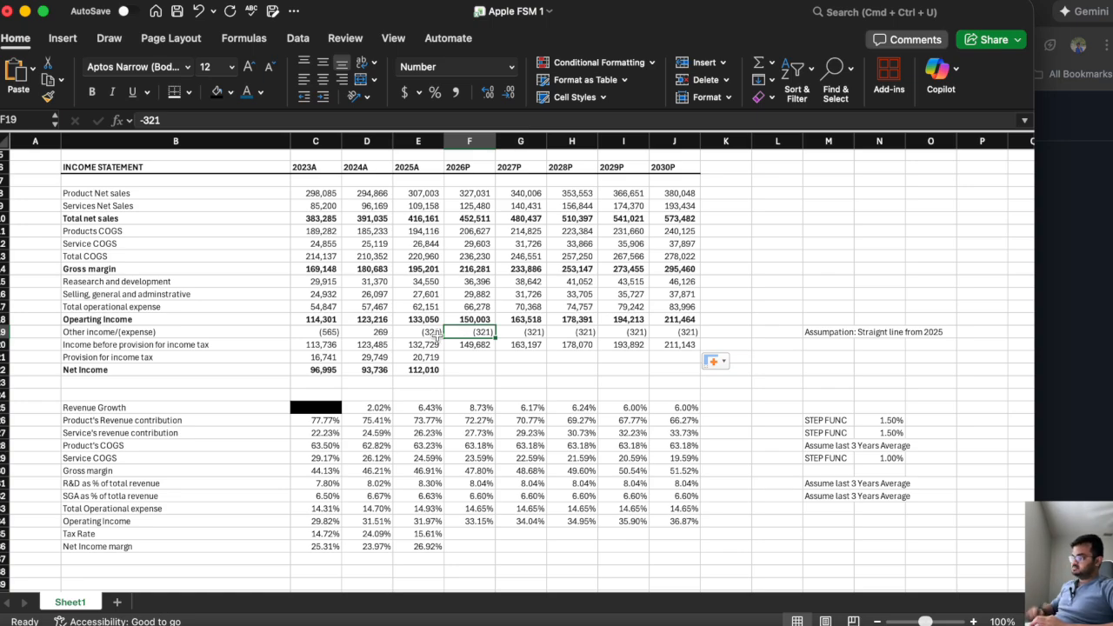
click(419, 334)
drag(396, 334, 336, 334)
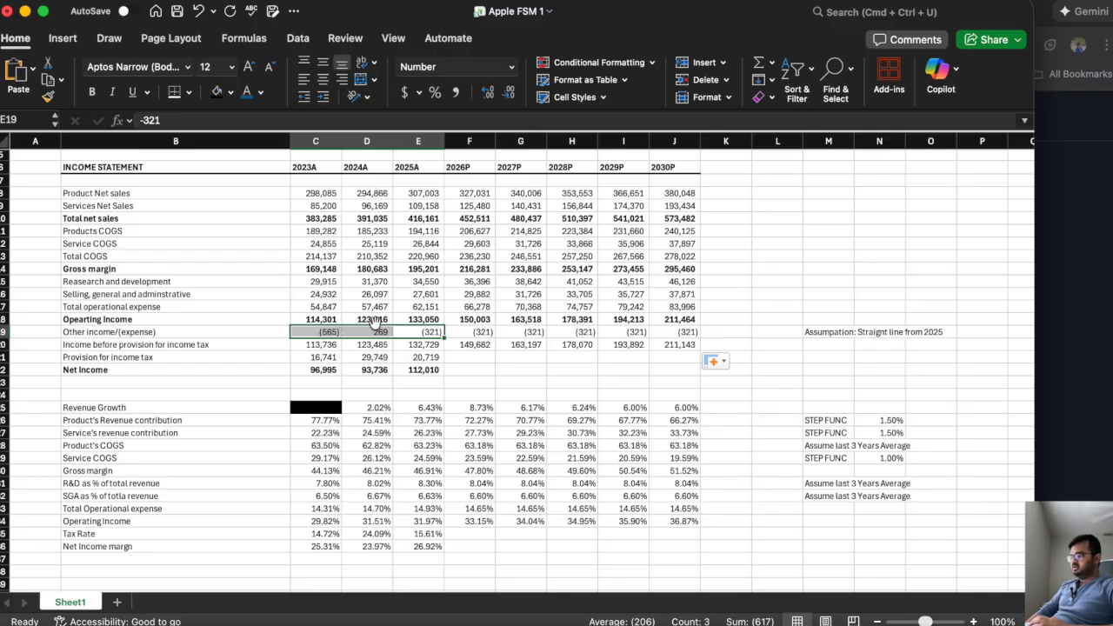
drag(472, 334, 683, 332)
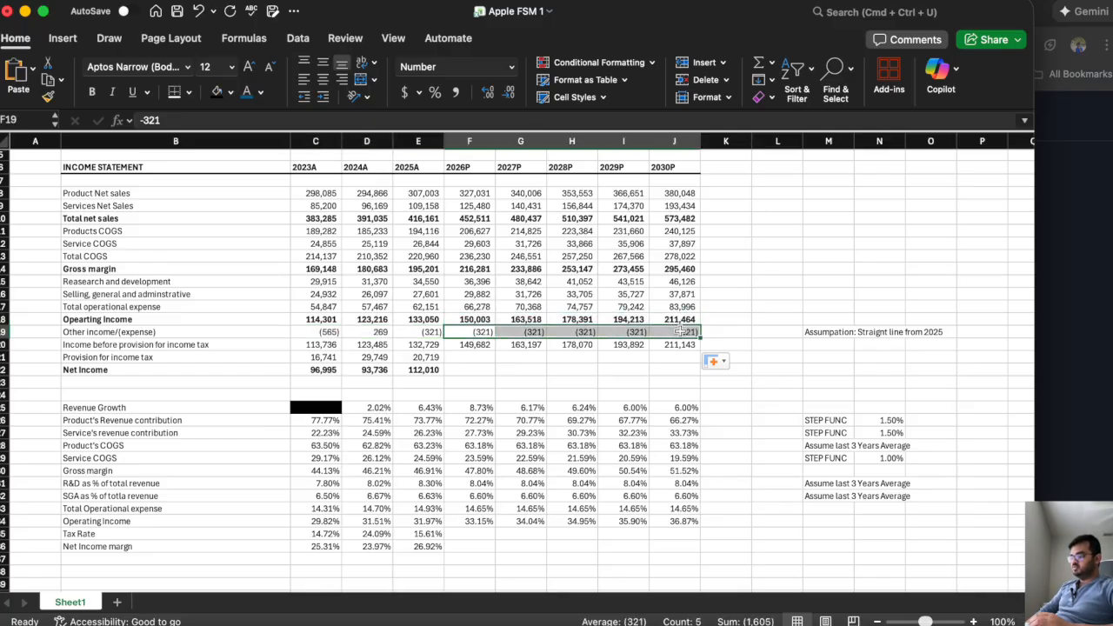
key(Delete)
click(472, 331)
text(0)
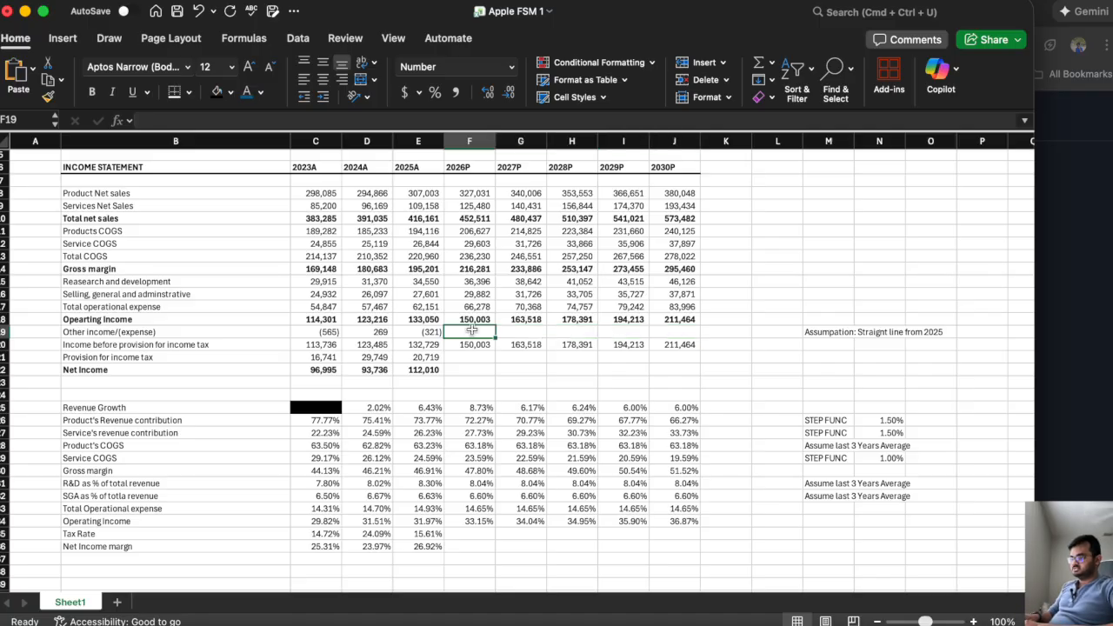
key(Tab)
text(0)
key(Tab)
text(0)
key(Tab)
text(0)
key(Tab)
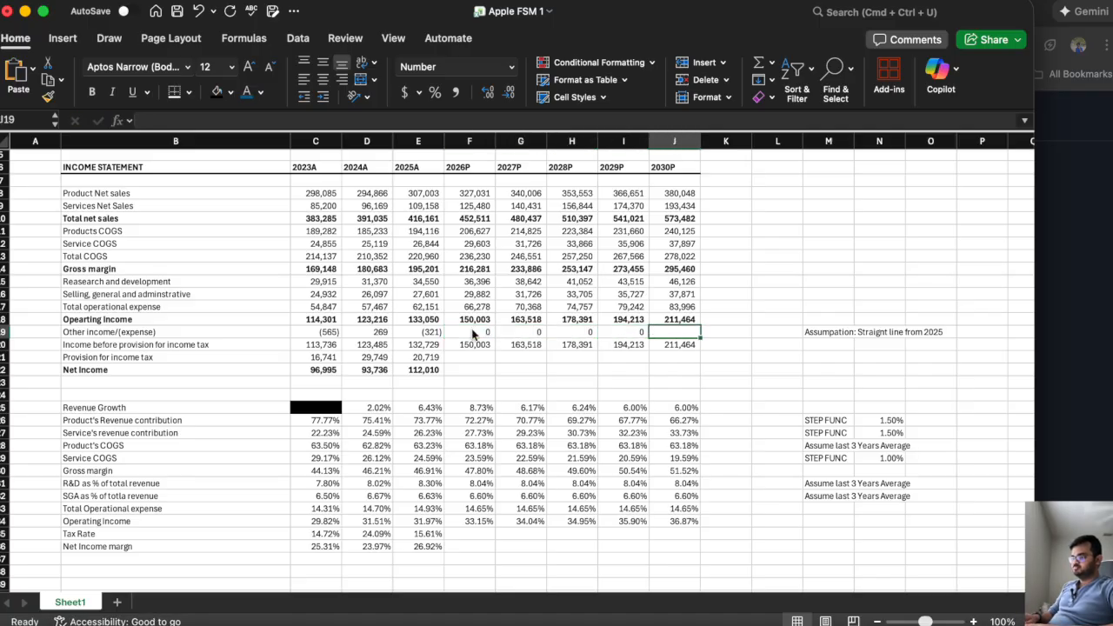
text(0)
key(Tab)
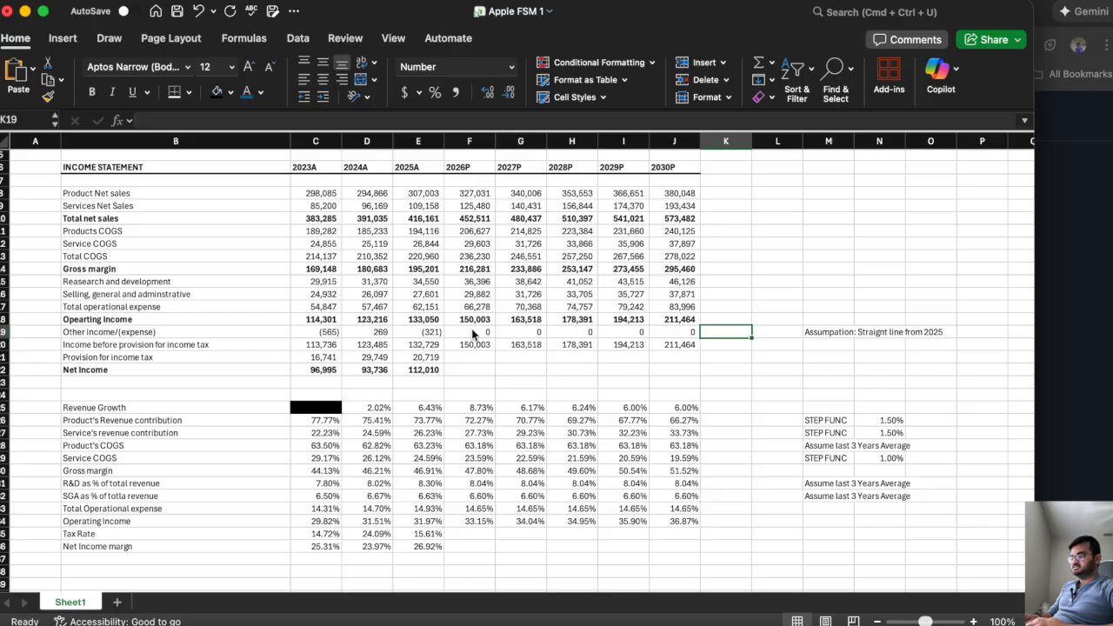
click(472, 331)
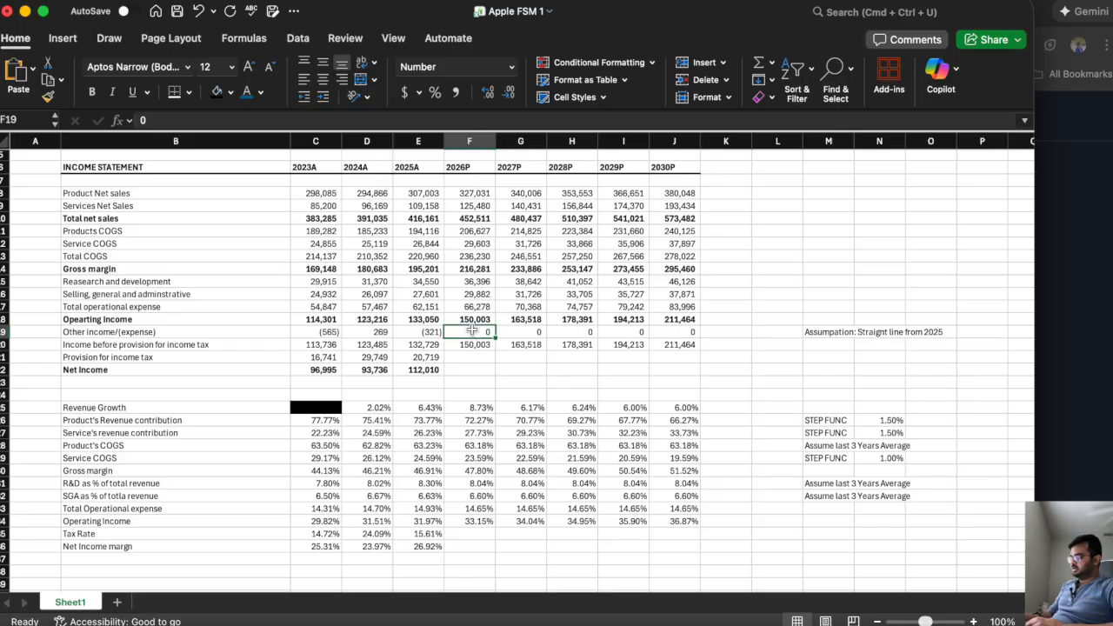
Replace the note in M19 with "Assumption: No Other income/(expense)".
click(818, 332)
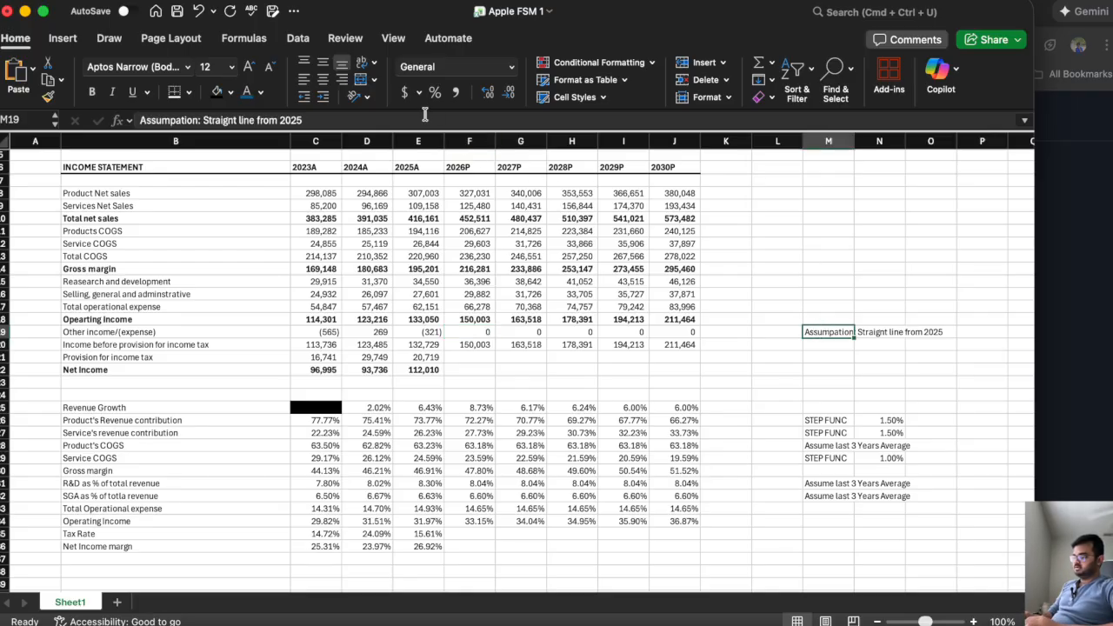
text(Assumpation)
key(BackSpace)
key(BackSpace)
key(BackSpace)
key(BackSpace)
key(BackSpace)
text(tion:)
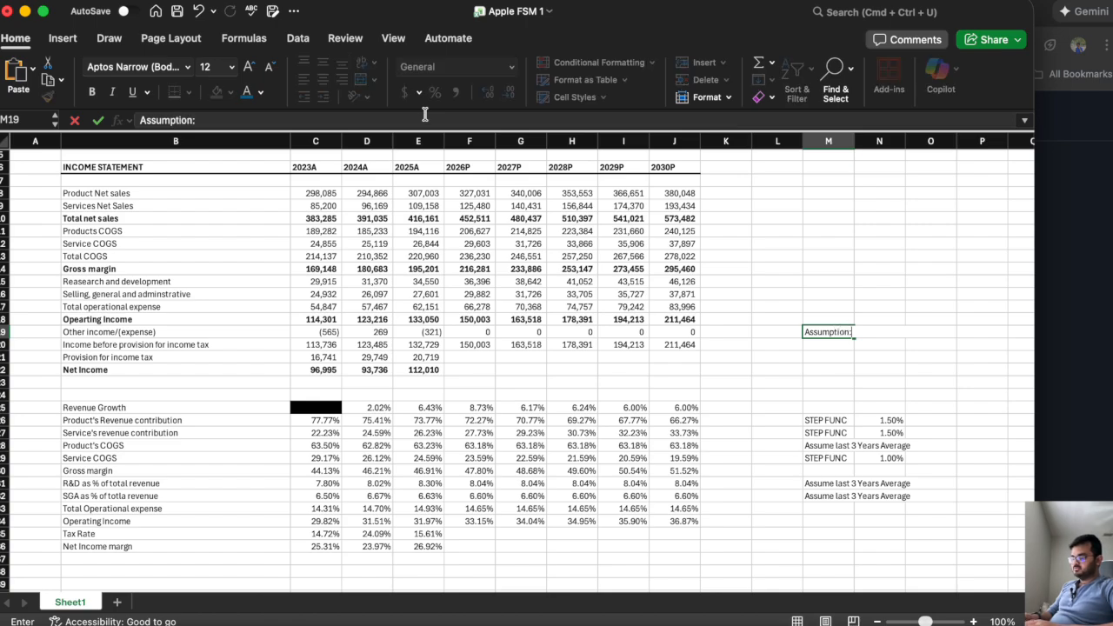
text( No Other income/(expen)
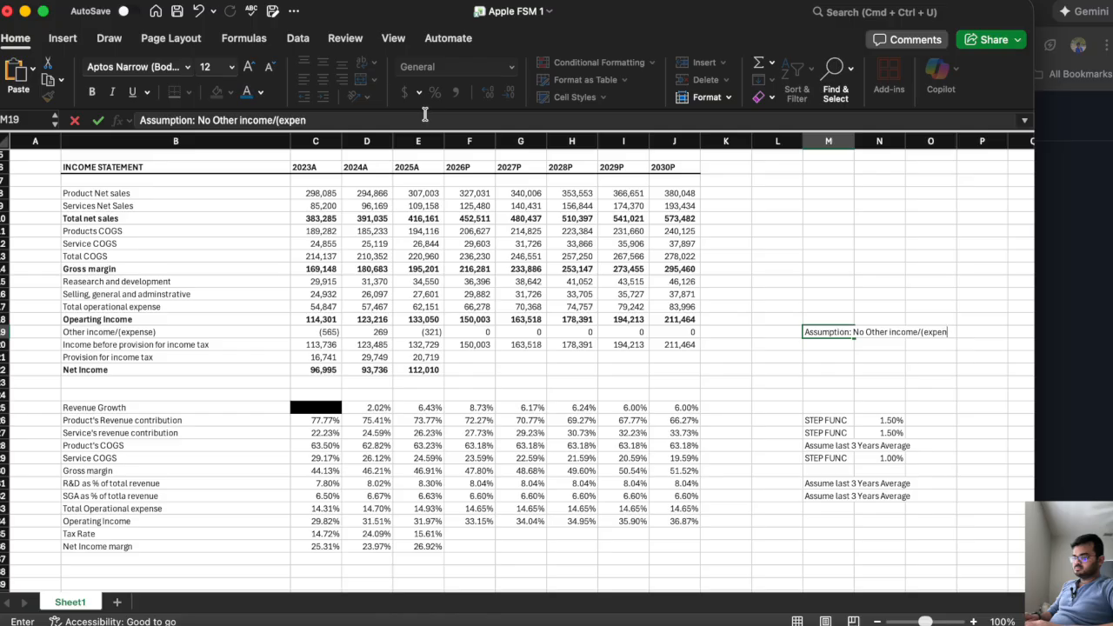
text(se))
key(Return)
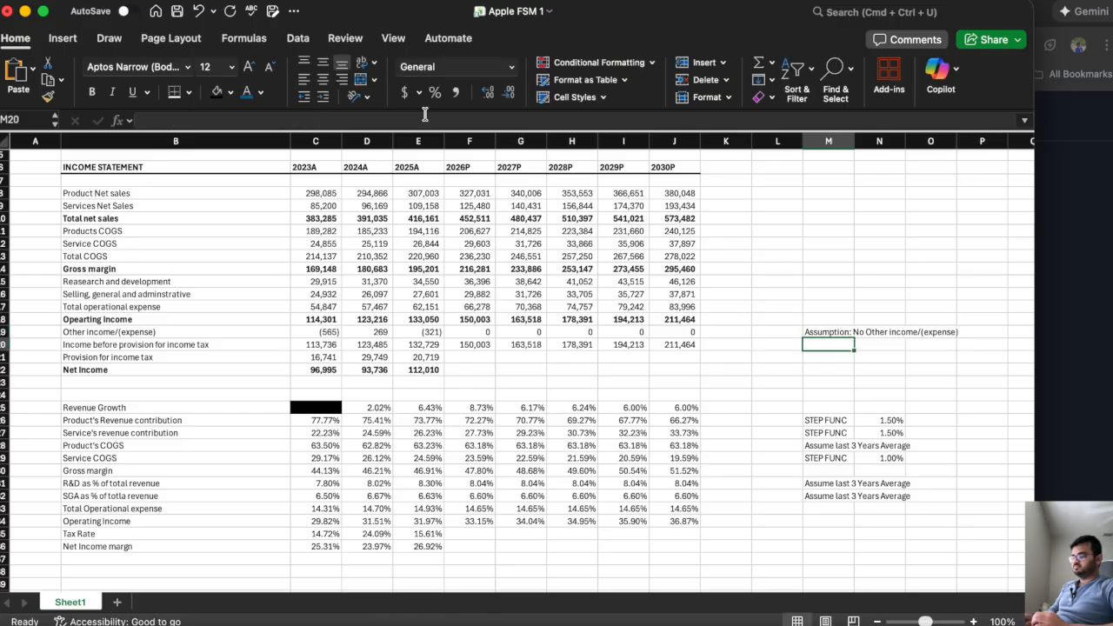
Set the 2026P tax rate in F35 to 16% and fill it across to 2030P in J35.
click(456, 359)
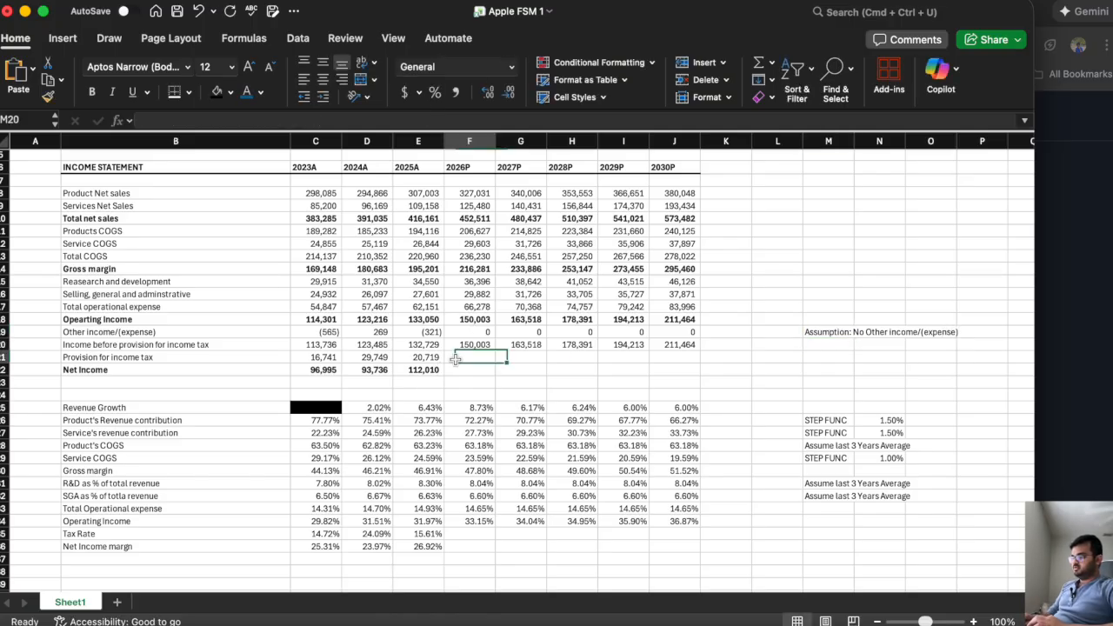
click(453, 534)
drag(416, 536, 306, 535)
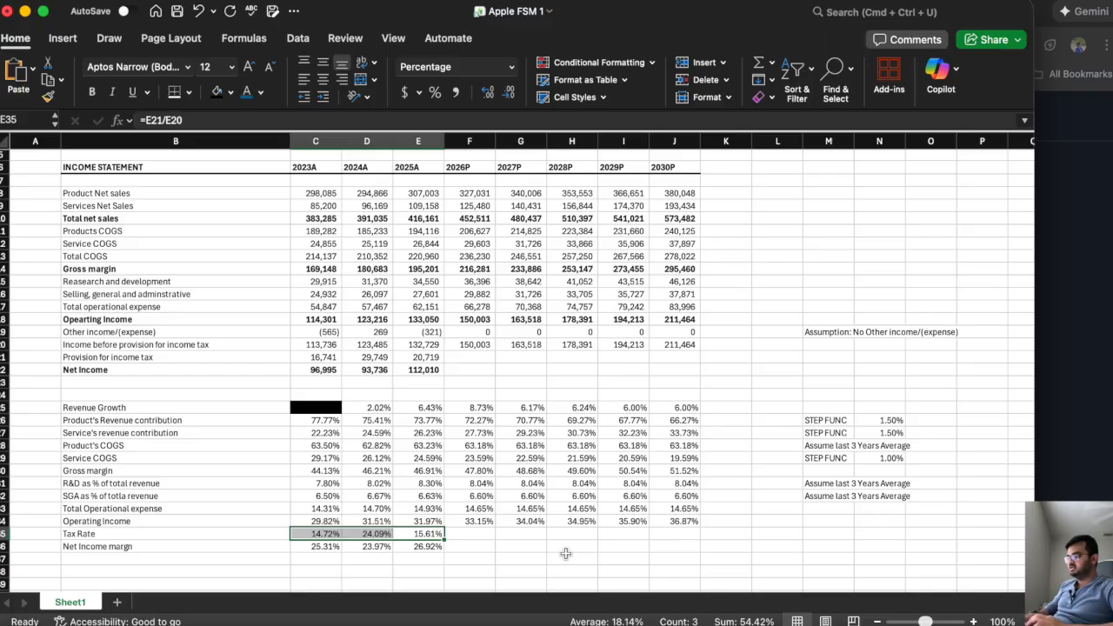
click(469, 534)
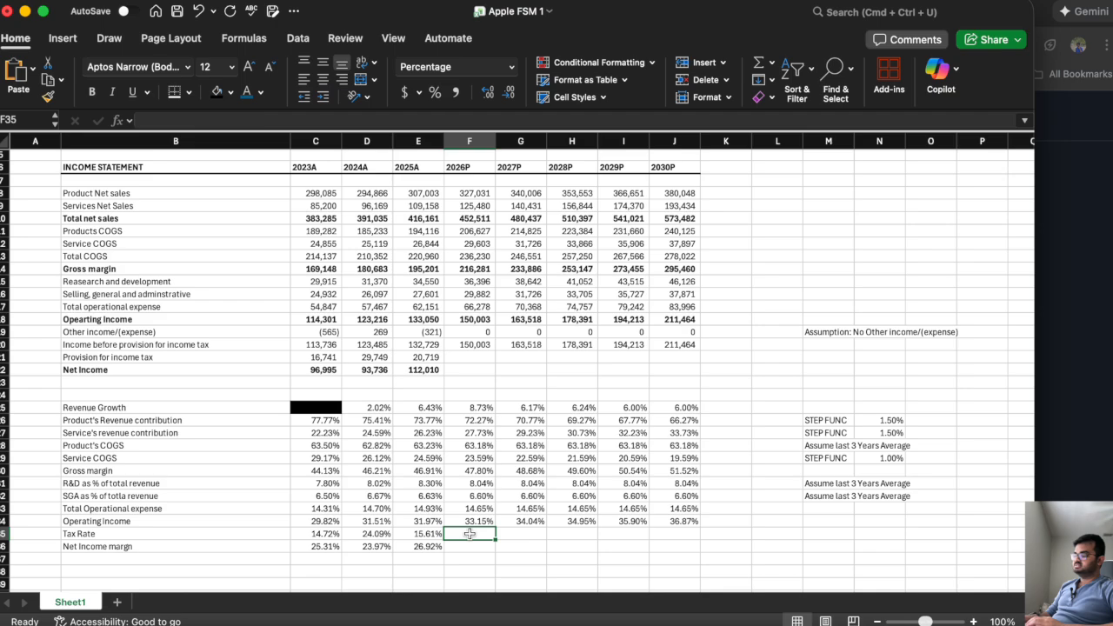
text(16%)
key(ctrl+Return)
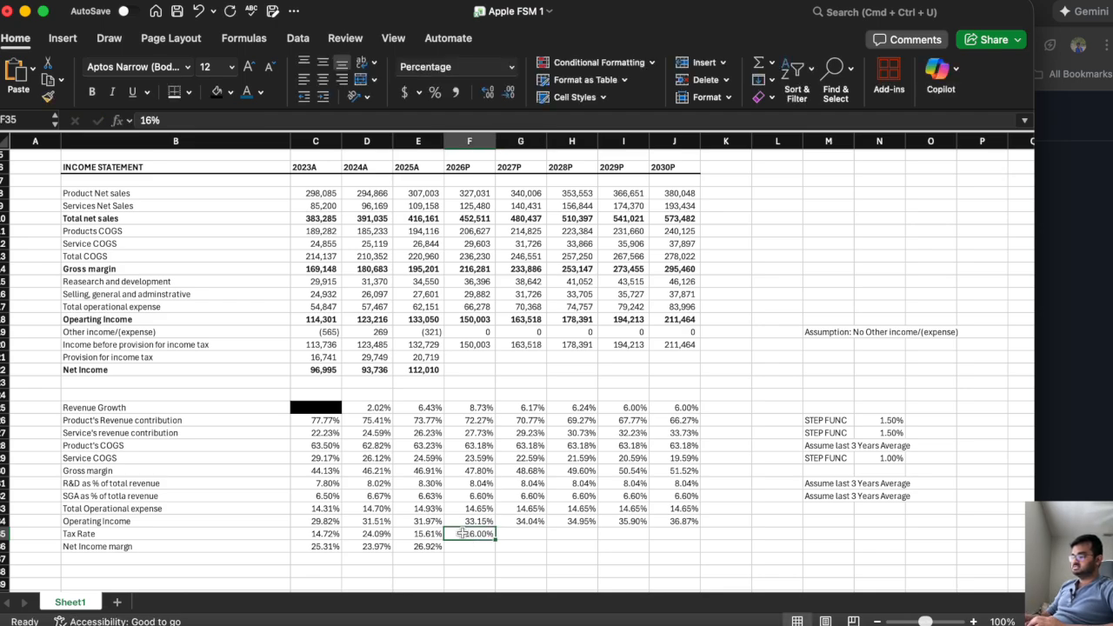
drag(494, 539, 675, 544)
Enter the note "Assume 16% tax rate for next 5 years" in M35 beside the tax rate row.
click(822, 533)
text(Assume 16)
text(% ta)
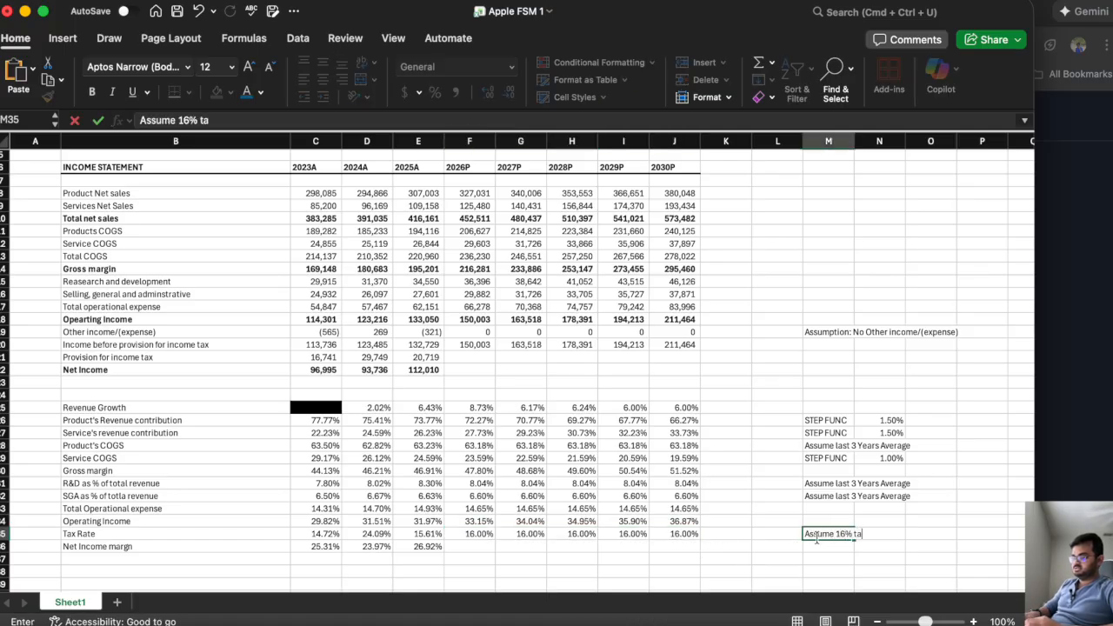
text(x rate for )
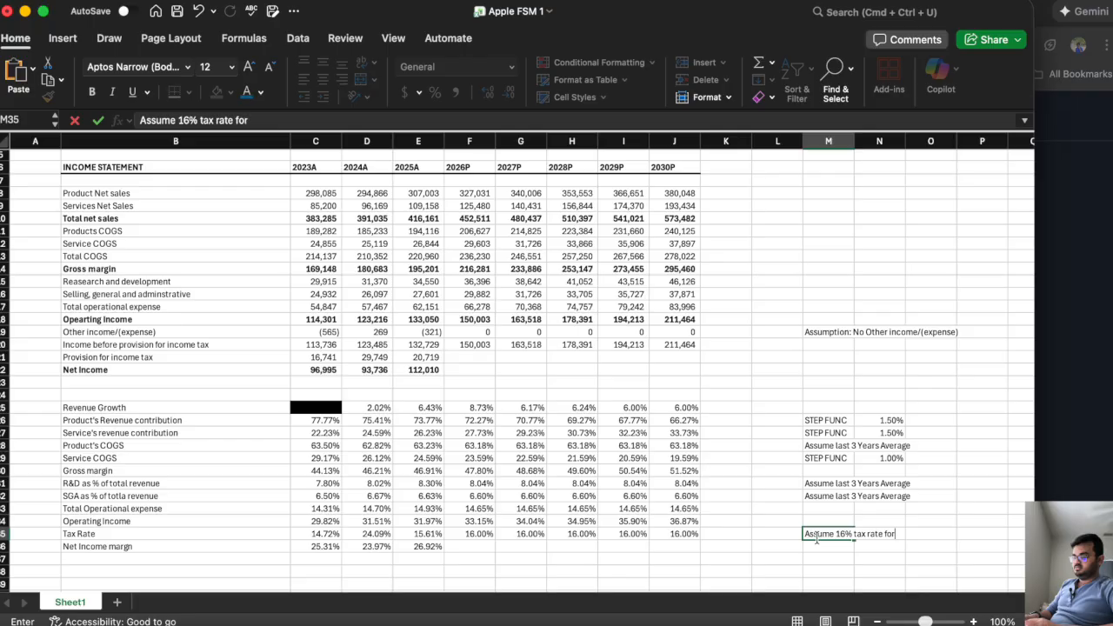
text(next 5 years)
key(Return)
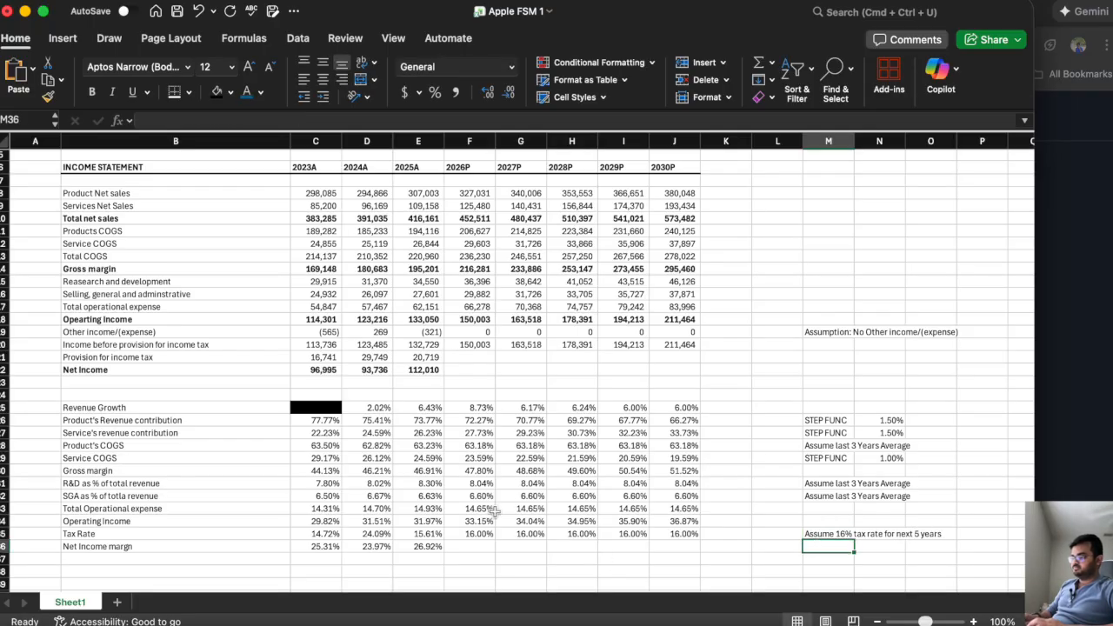
Calculate the 2026P provision for income tax in F21 as =F35*F20 and fill the formula across to 2030P in J21.
click(480, 535)
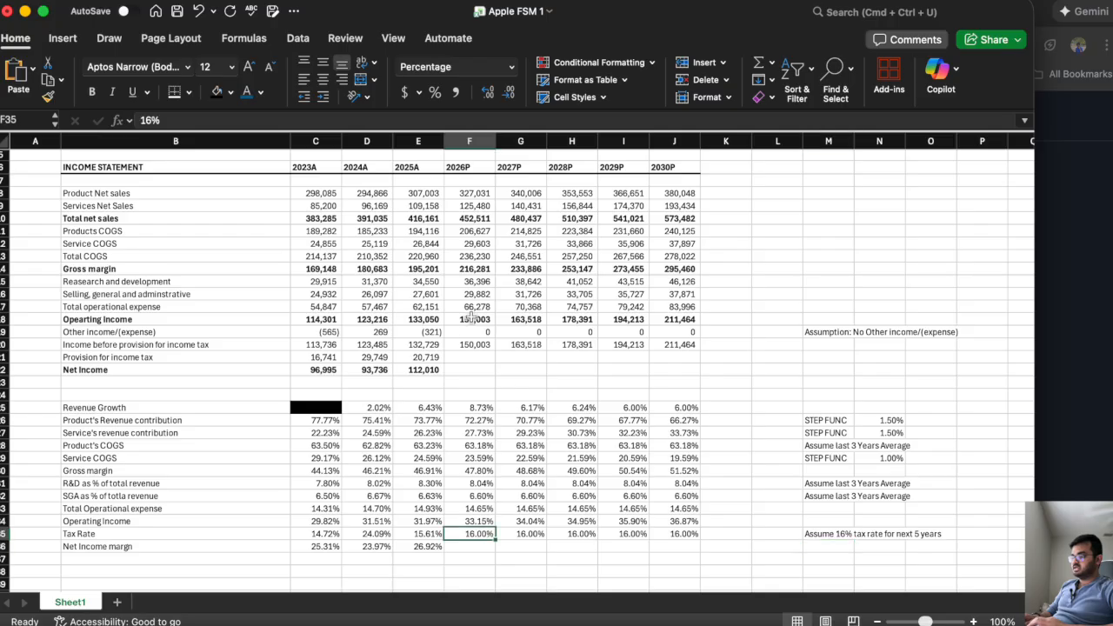
click(461, 355)
text(=)
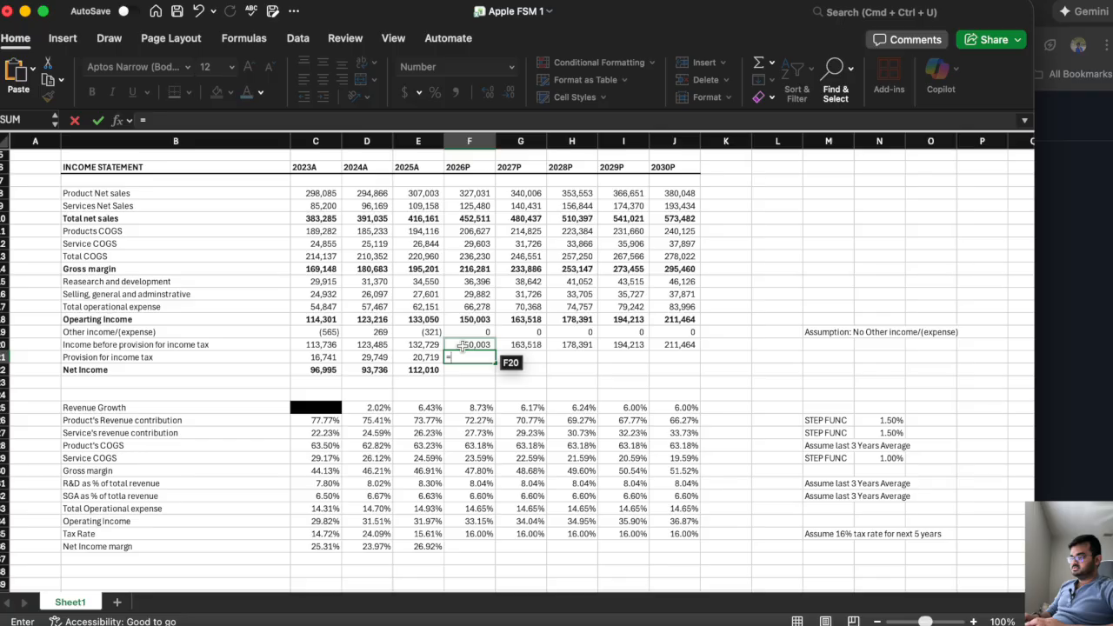
click(470, 534)
text(*)
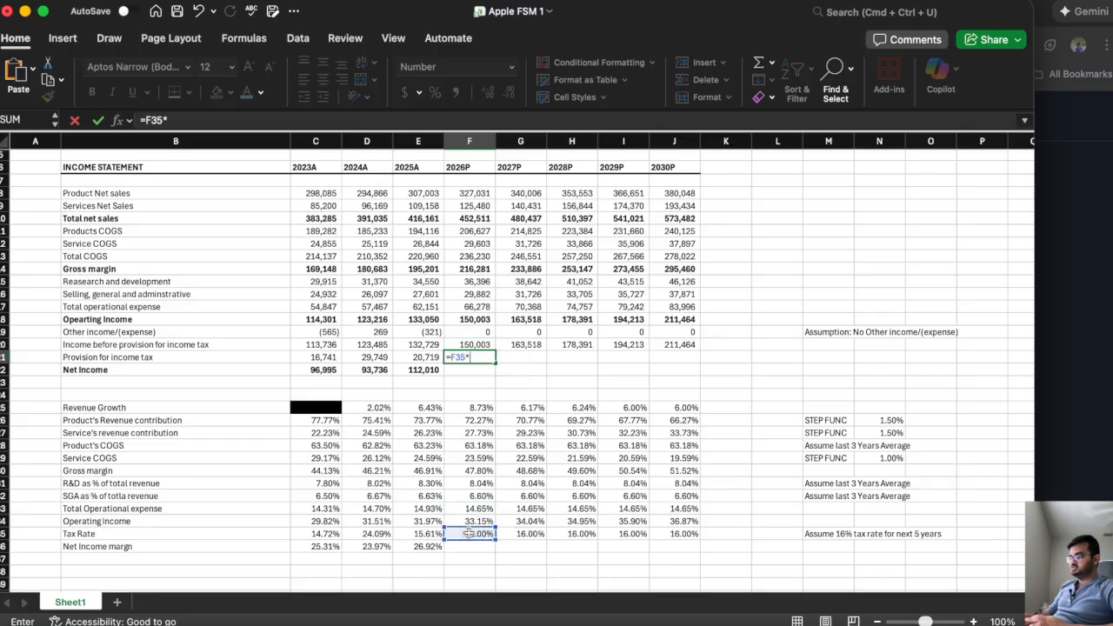
click(466, 343)
key(Return)
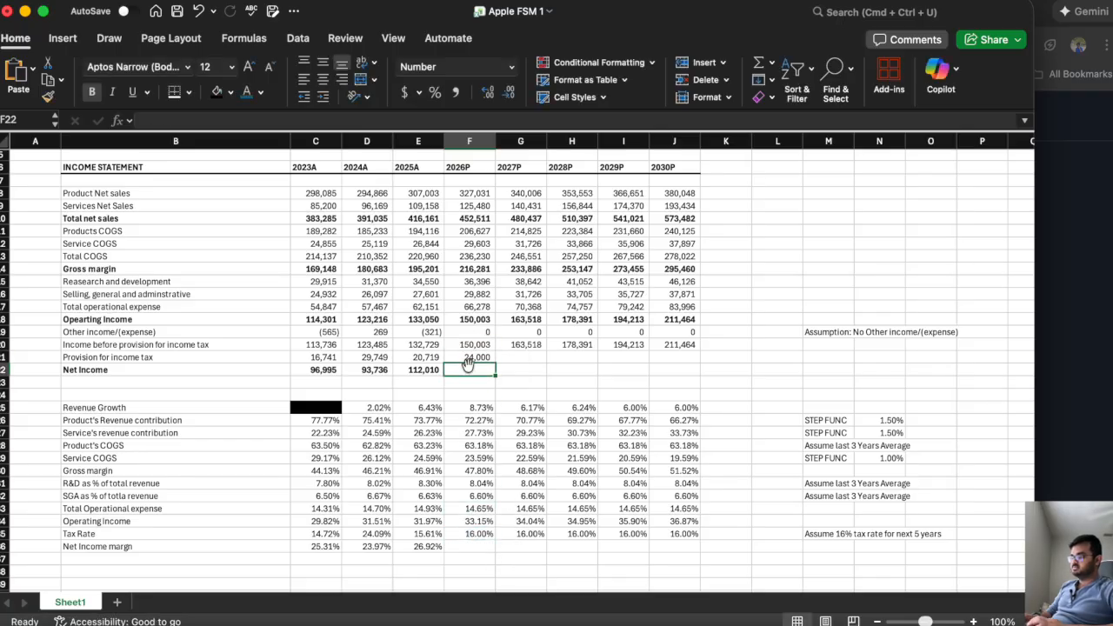
click(487, 357)
drag(492, 360, 687, 365)
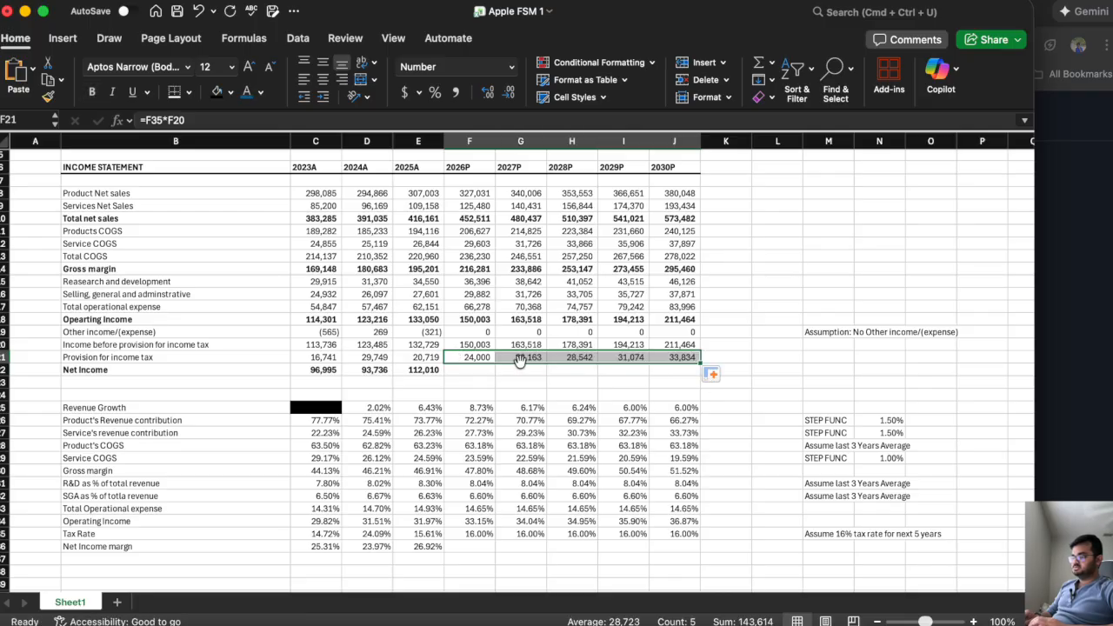
Extend the 2025A net income formula from E22 across to 2030P in J22.
click(454, 371)
click(425, 370)
drag(443, 376, 689, 383)
Extend the 2025A net income margin formula from E36 across to 2030P in J36.
scroll(528, 350, down, 2)
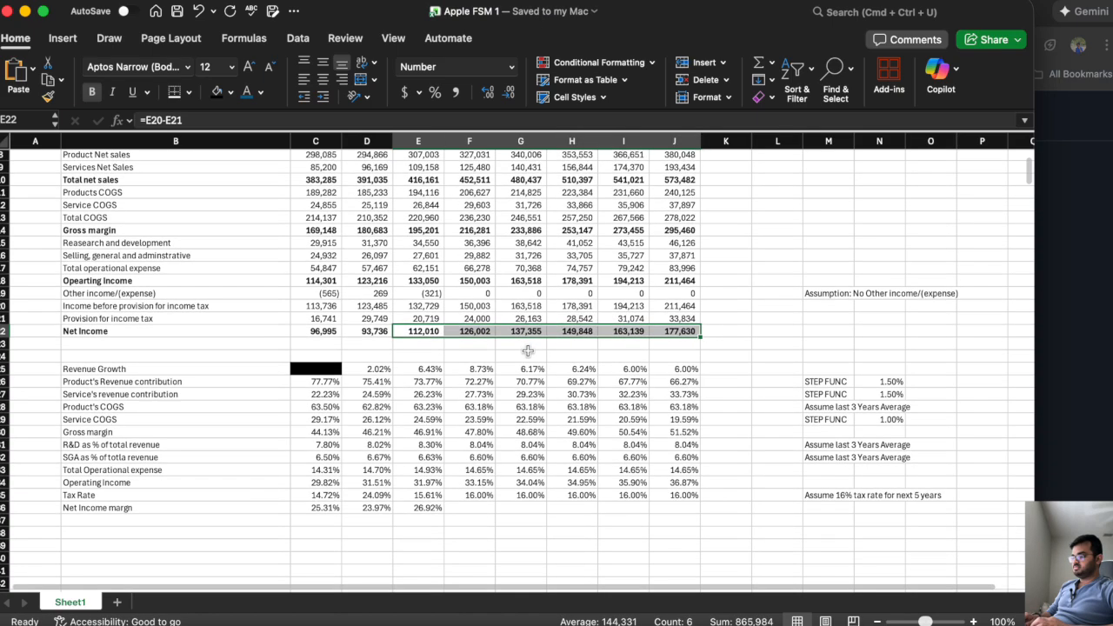
click(465, 508)
text(=)
key(Escape)
click(428, 508)
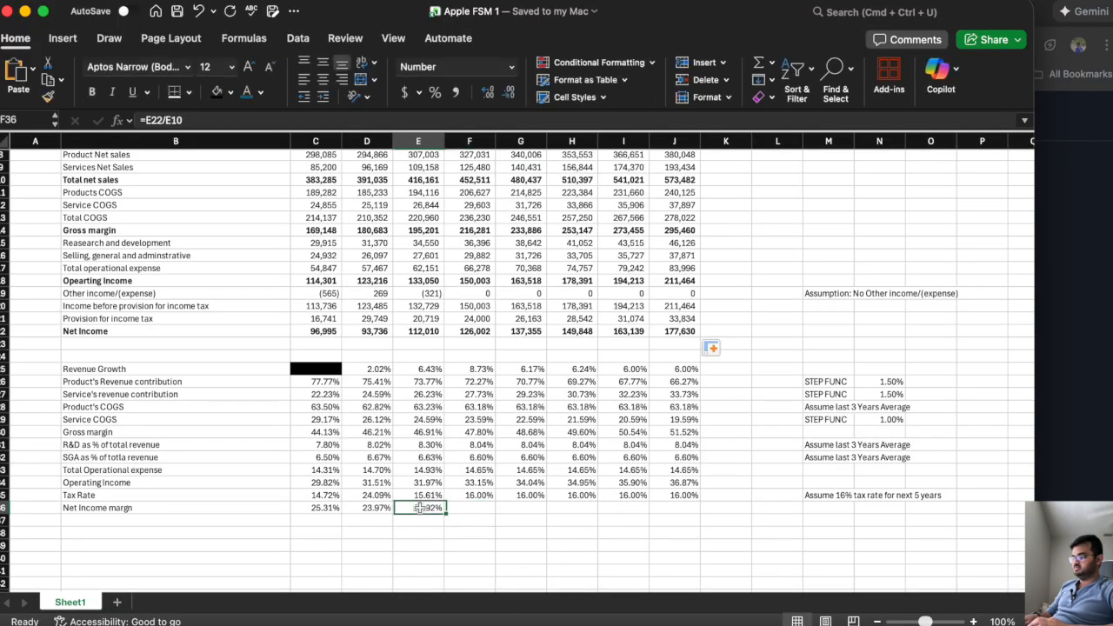
drag(445, 514, 693, 527)
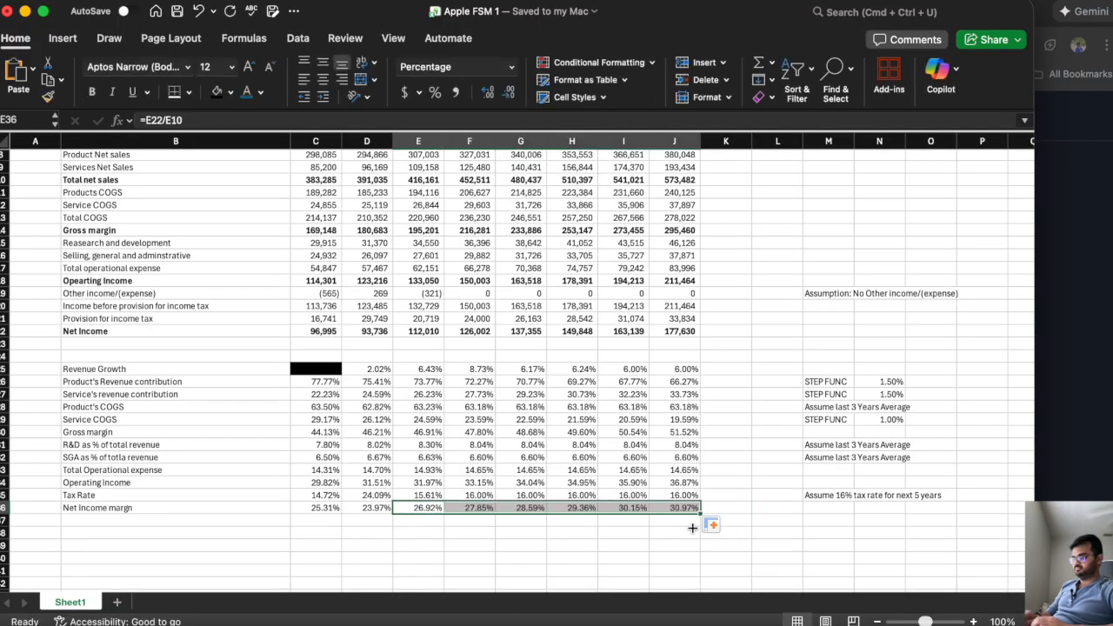
click(476, 508)
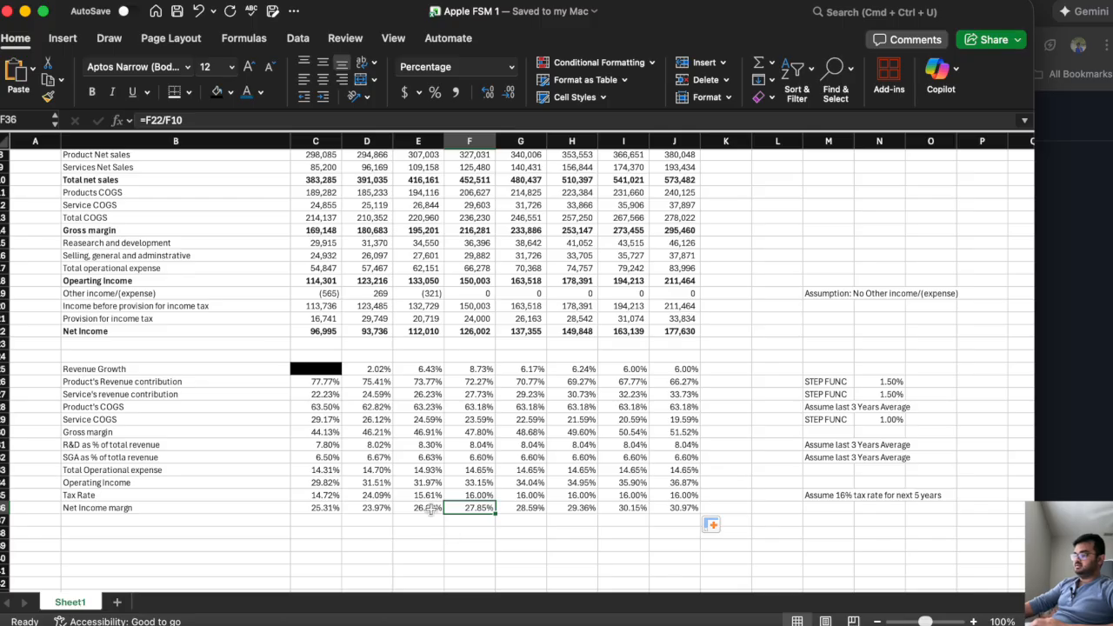
click(435, 511)
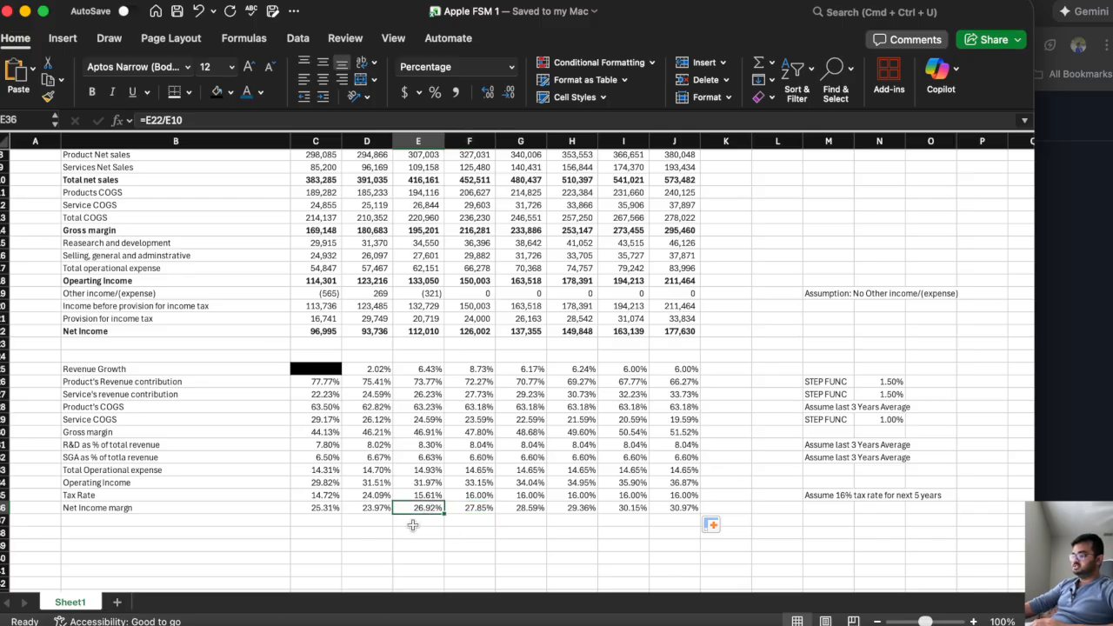
scroll(413, 525, up, 2)
click(472, 529)
drag(472, 529, 687, 528)
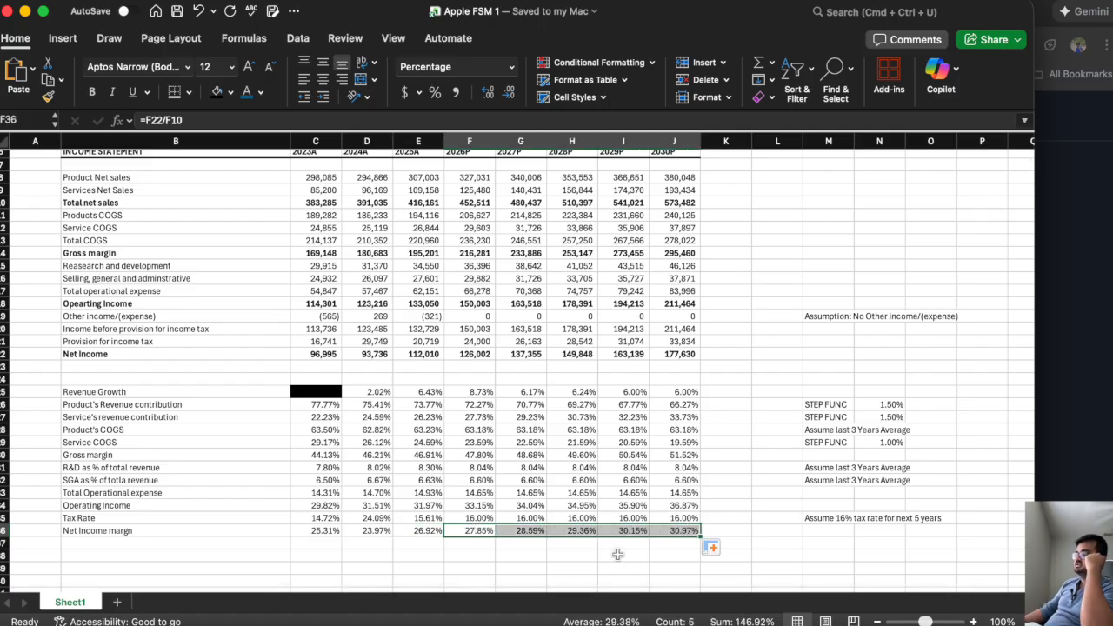
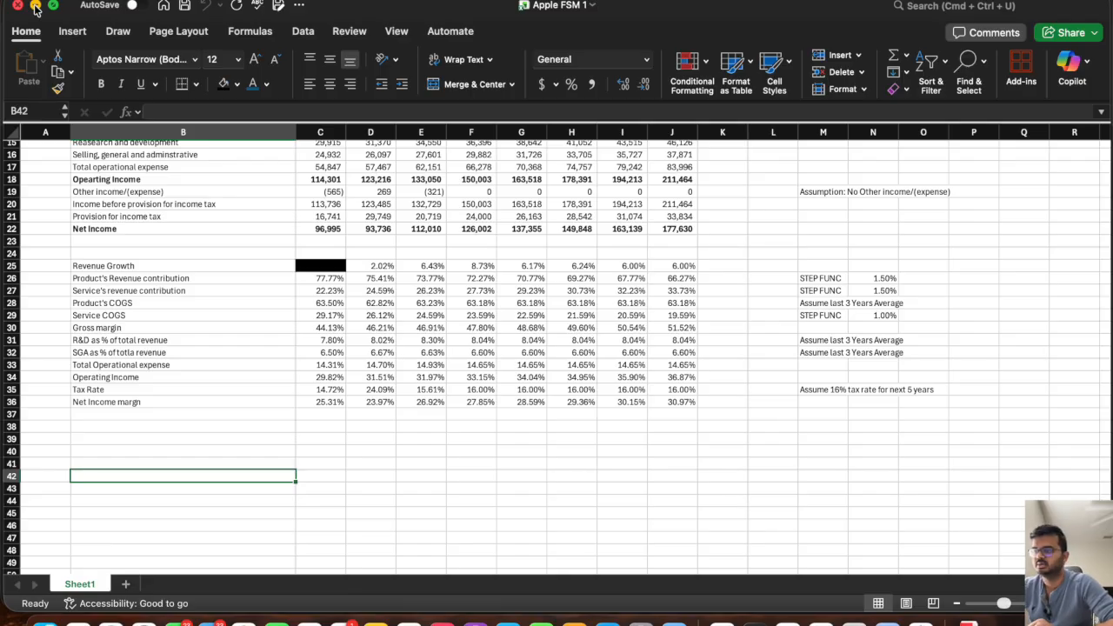
Switch to the Apple 2025 Form 10-K PDF in the browser and look over the consolidated balance sheets on page 34.
click(35, 7)
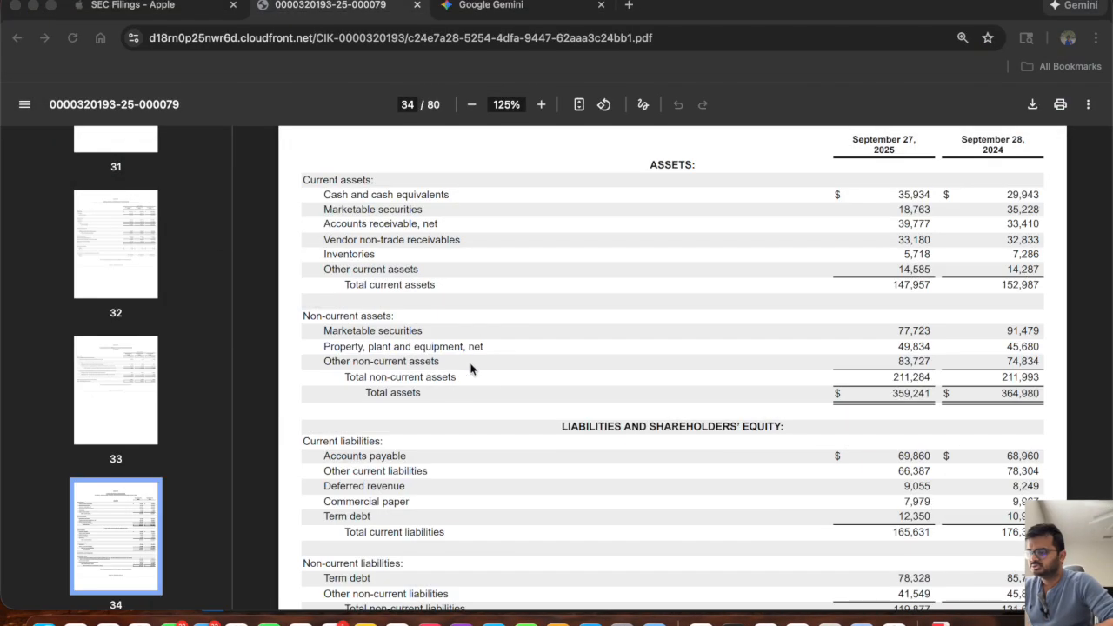
scroll(500, 393, up, 2)
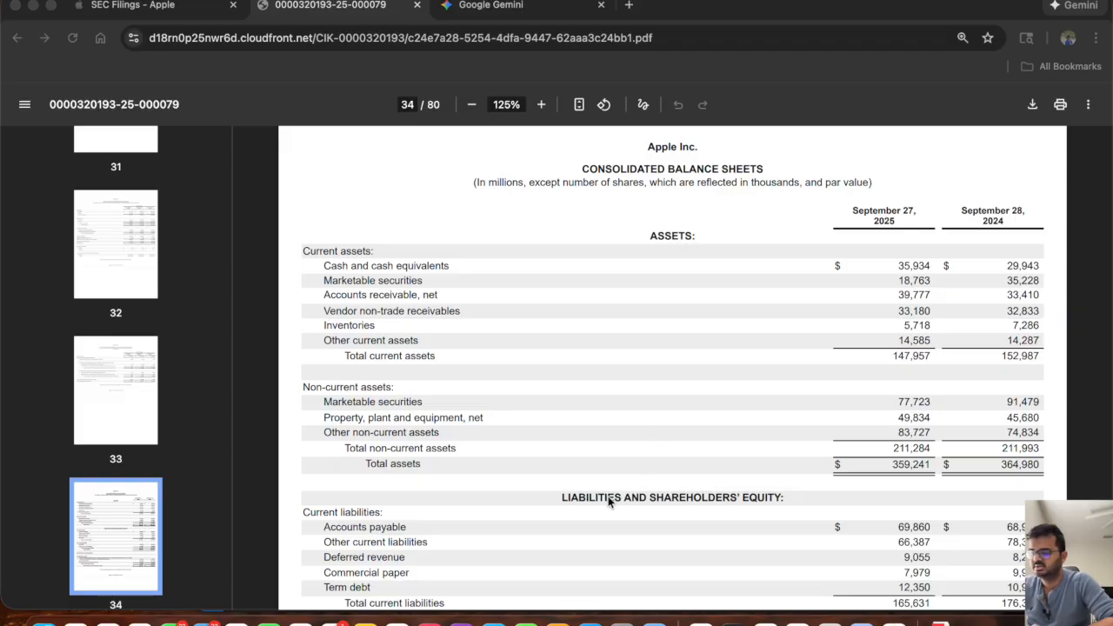
scroll(650, 498, down, 3)
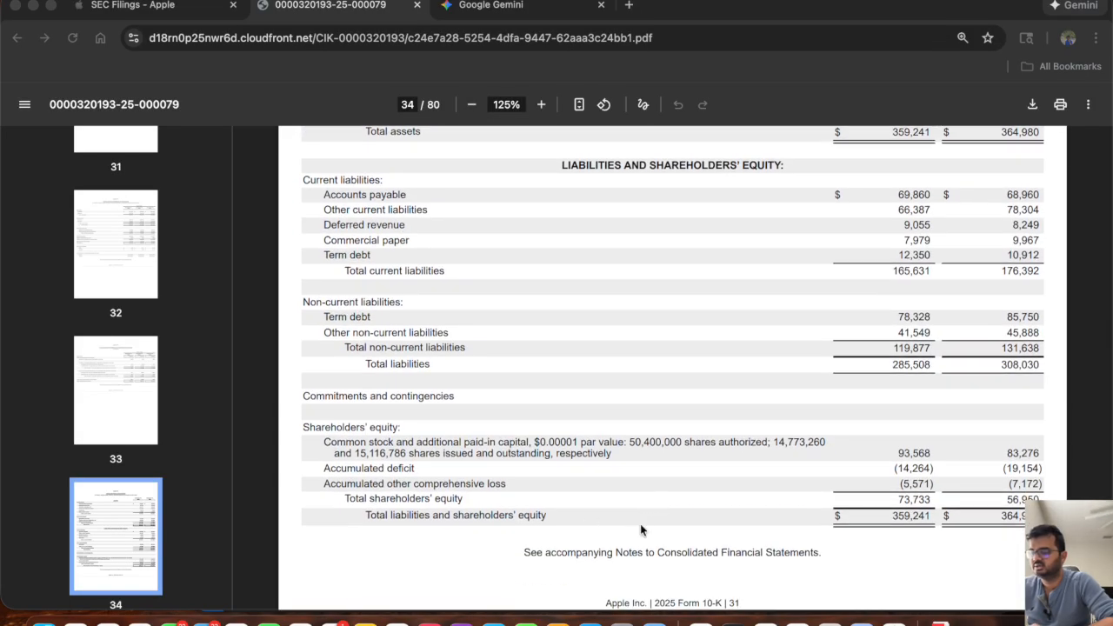
scroll(640, 524, up, 5)
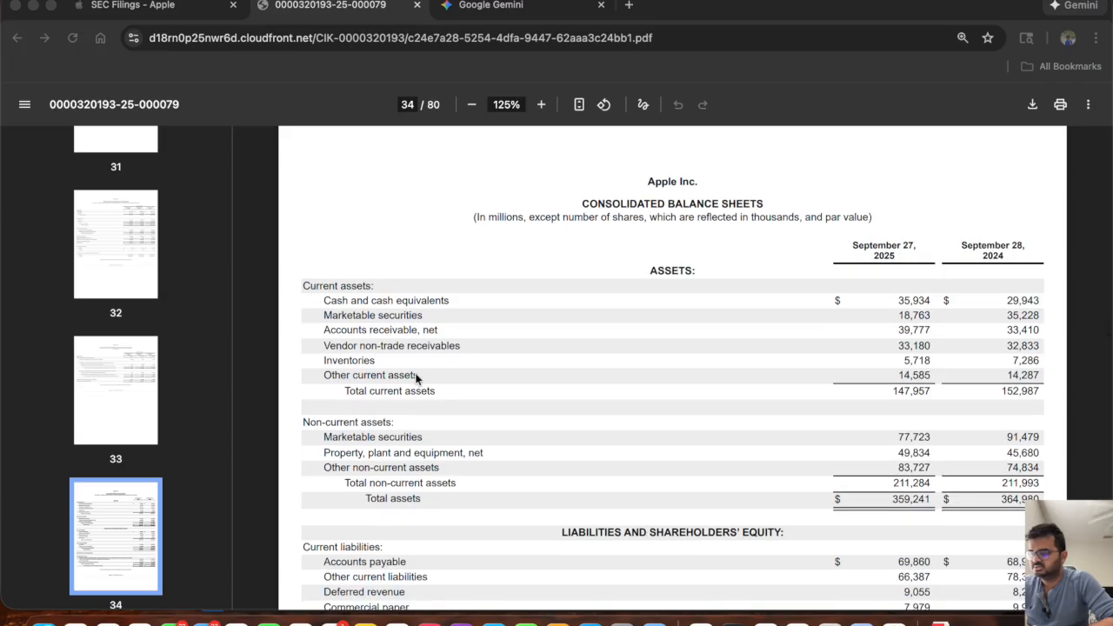
Review the current asset line items in the 10-K balance sheet, from cash and cash equivalents to other current assets.
double_click(337, 302)
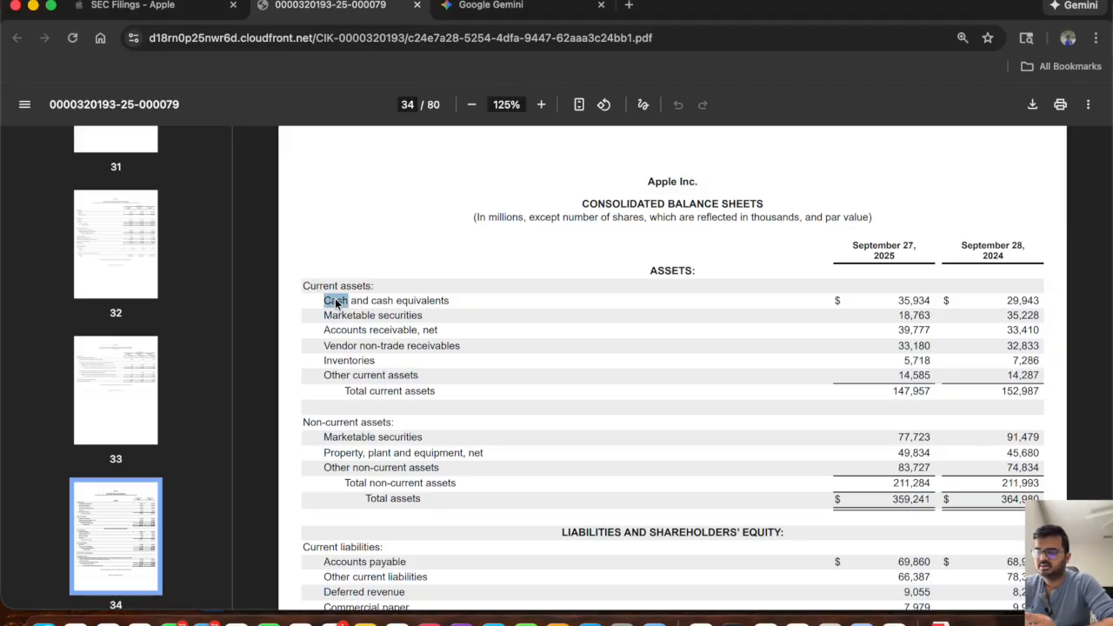
double_click(382, 302)
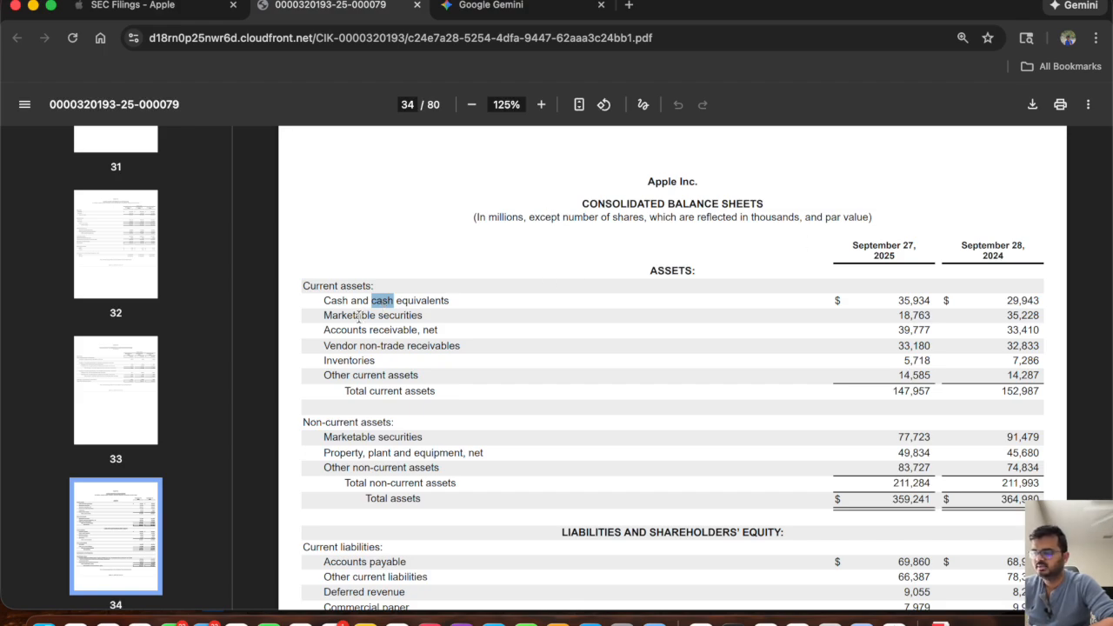
triple_click(360, 317)
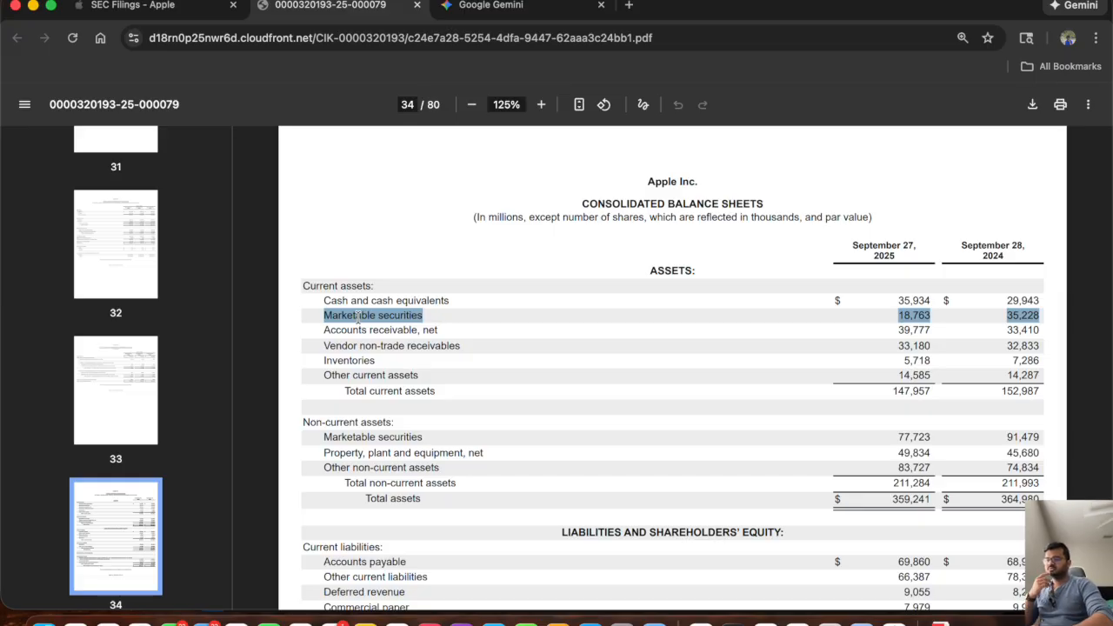
double_click(380, 330)
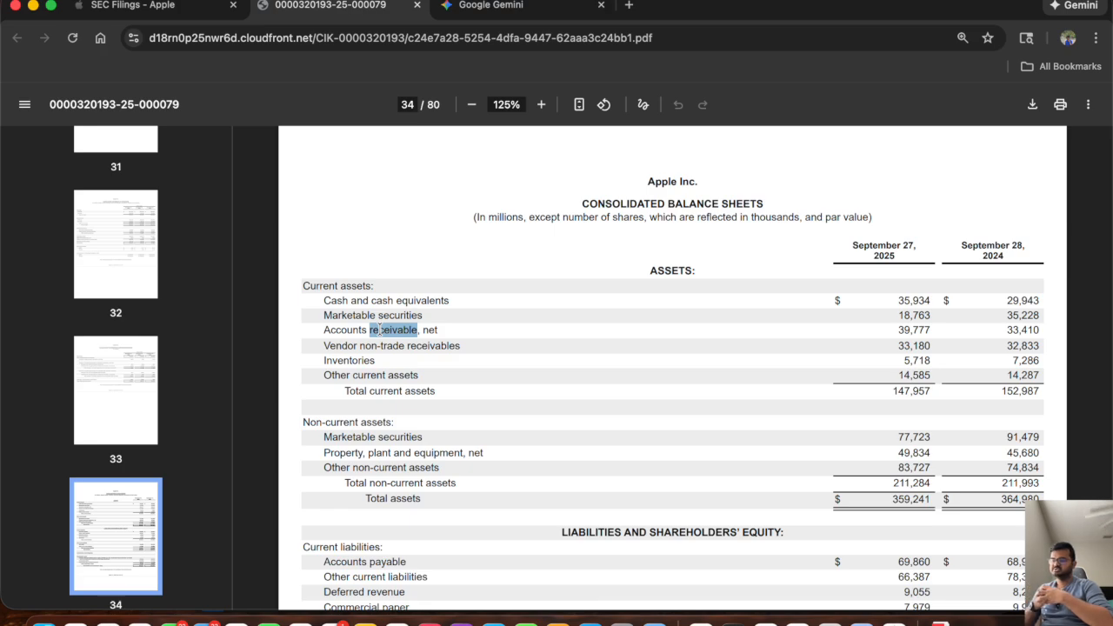
triple_click(389, 347)
click(389, 347)
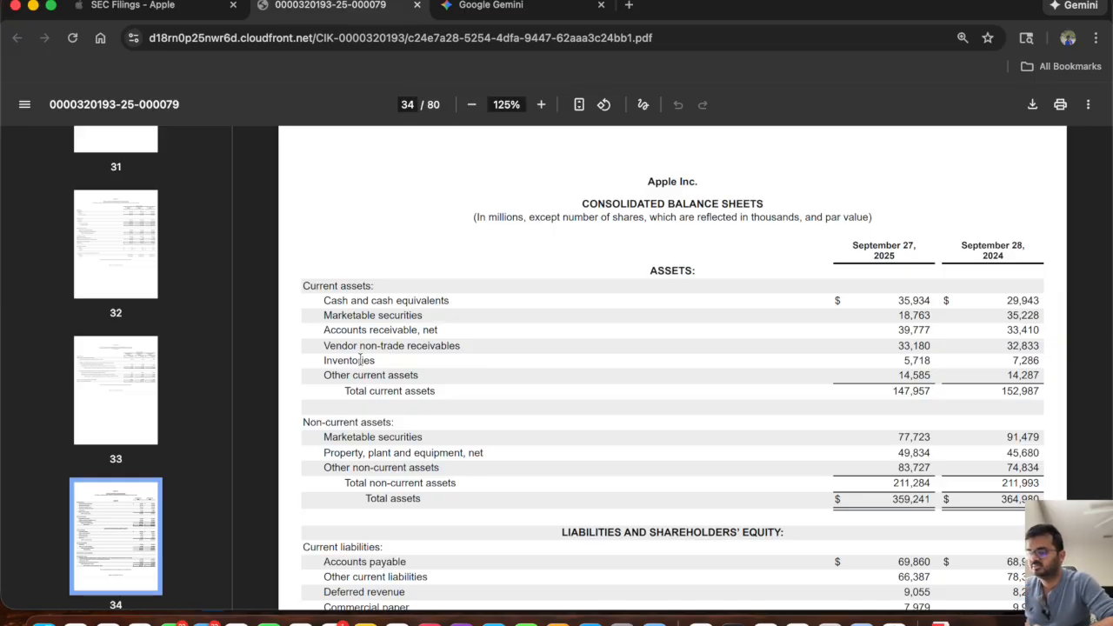
double_click(360, 360)
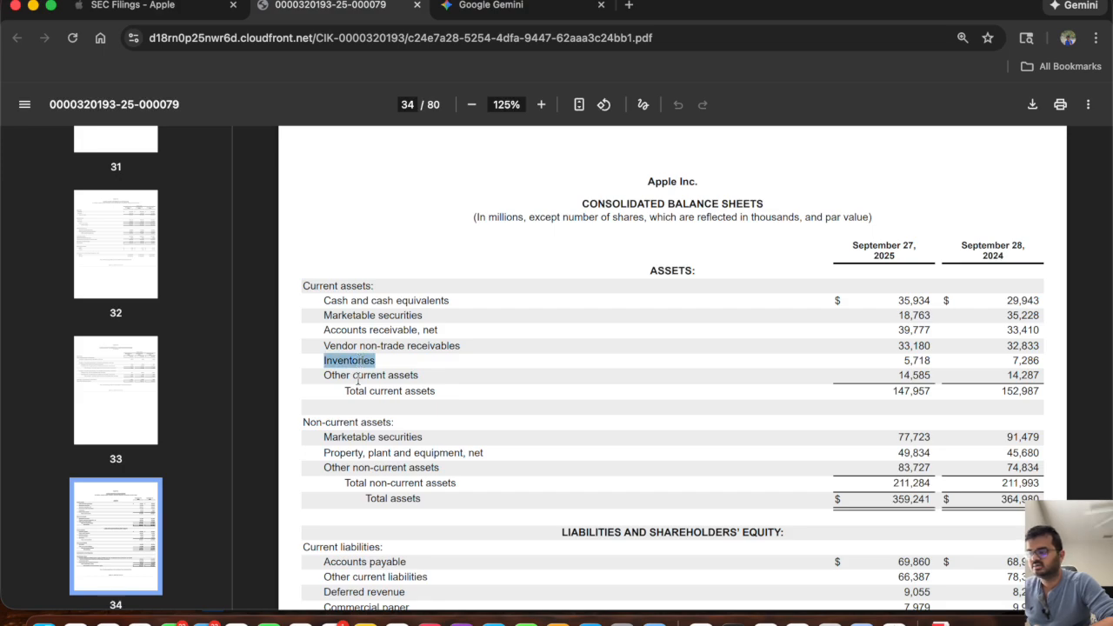
double_click(369, 375)
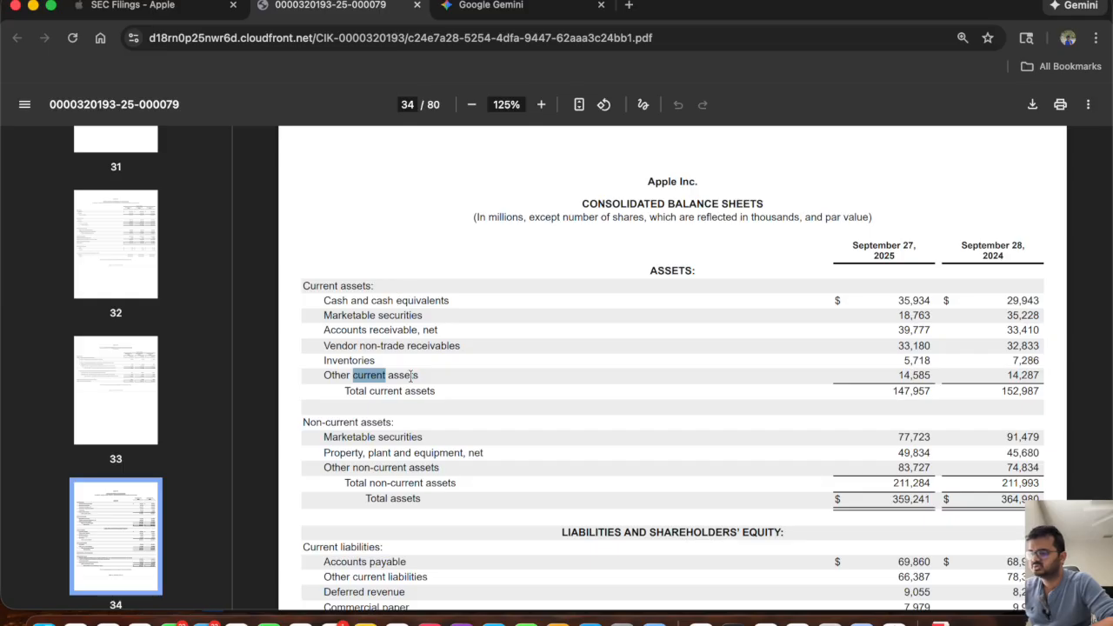
Review the non-current assets in the 10-K: marketable securities, property, plant and equipment, and other non-current assets.
scroll(416, 393, down, 3)
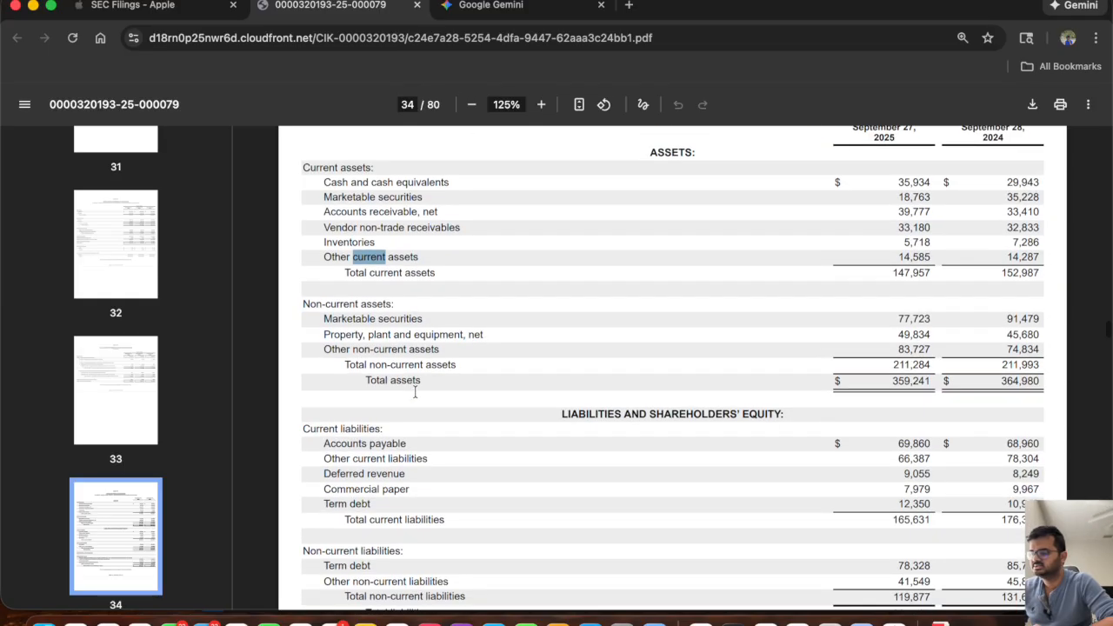
click(374, 320)
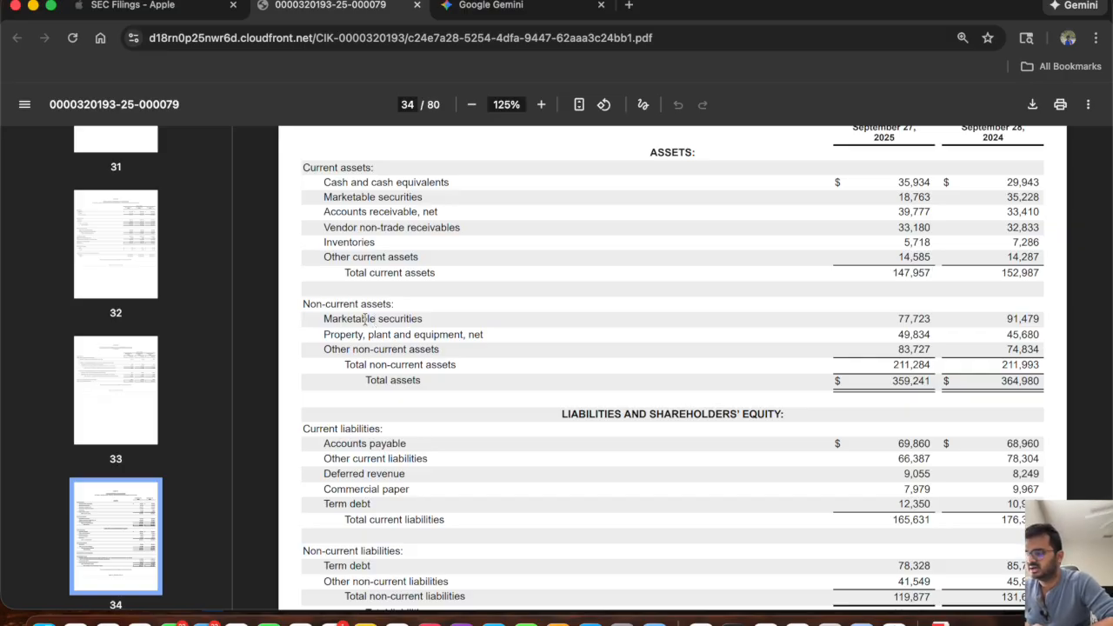
triple_click(364, 320)
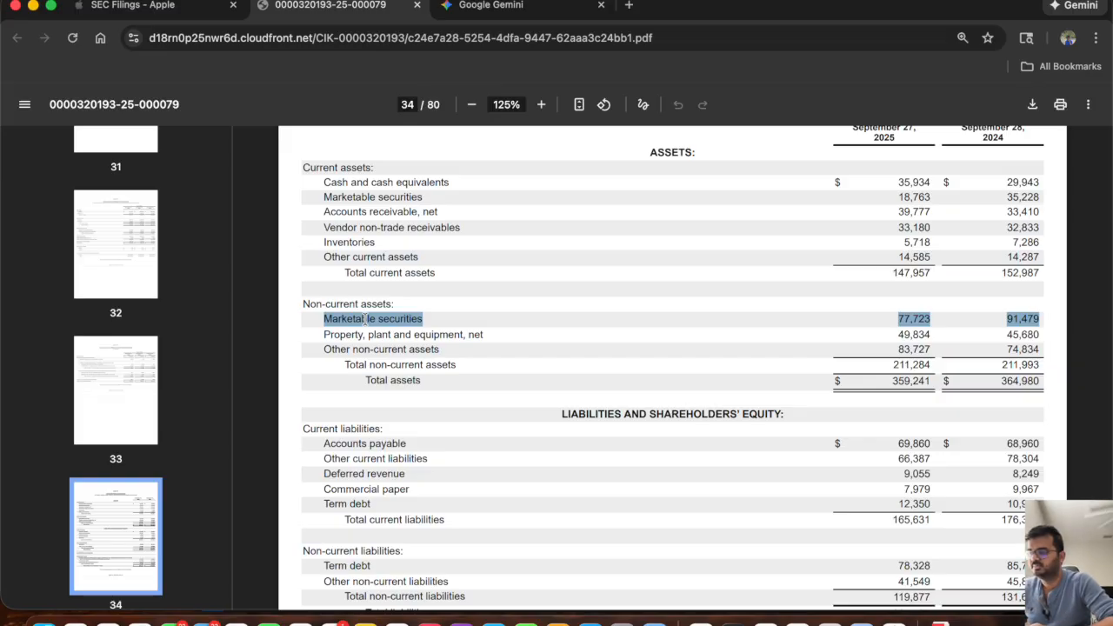
triple_click(351, 338)
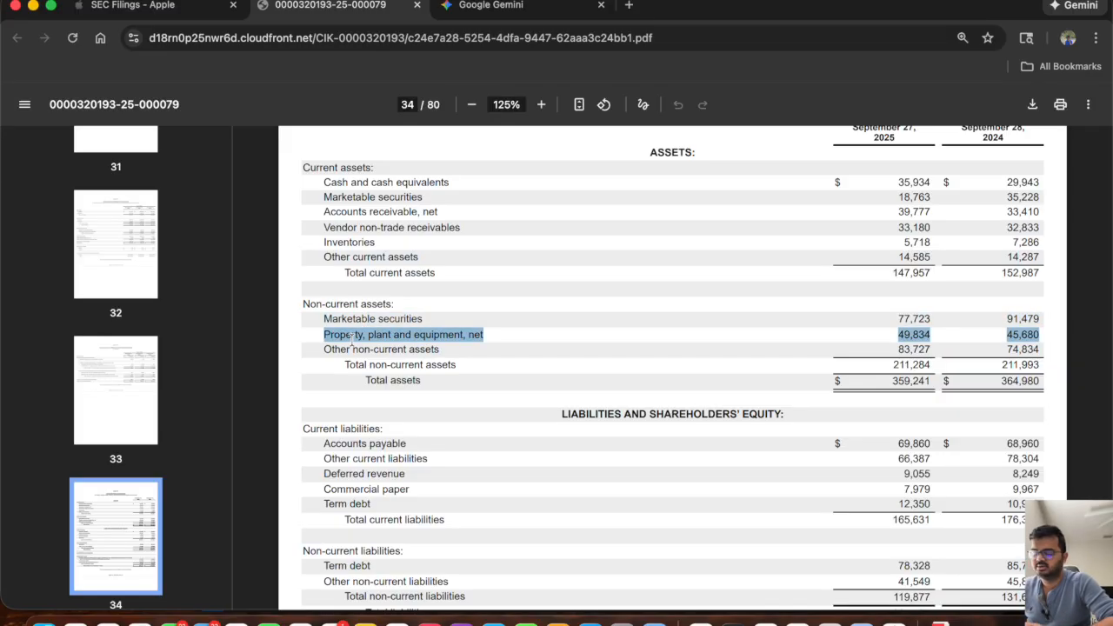
double_click(338, 348)
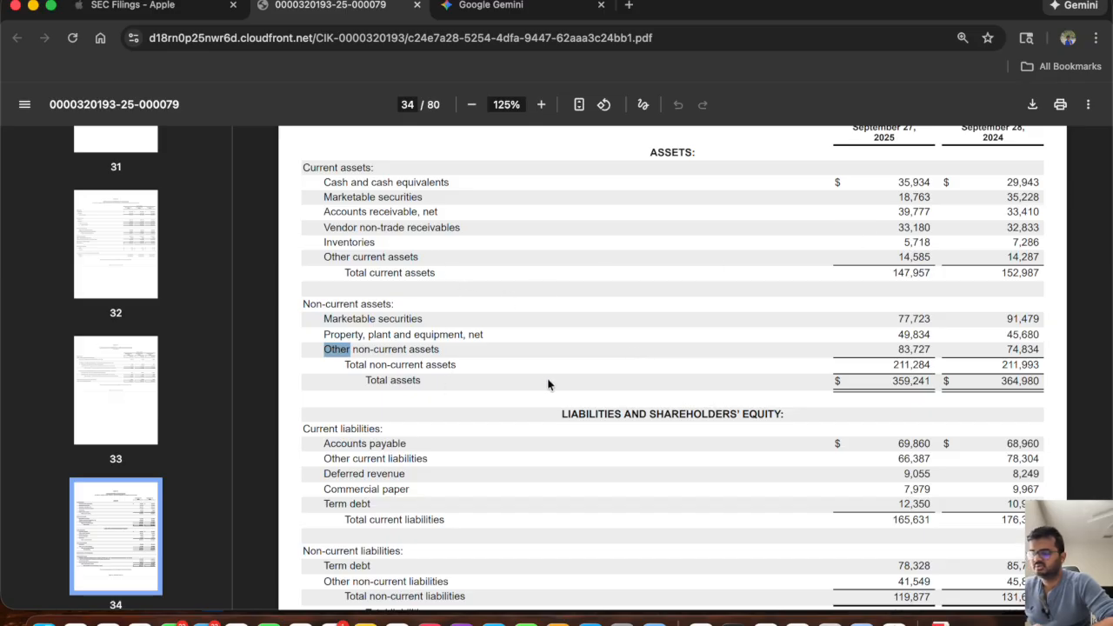
Review the 10-K's current liabilities from accounts payable to term debt, plus the non-current term debt.
scroll(548, 383, down, 1)
scroll(548, 384, down, 2)
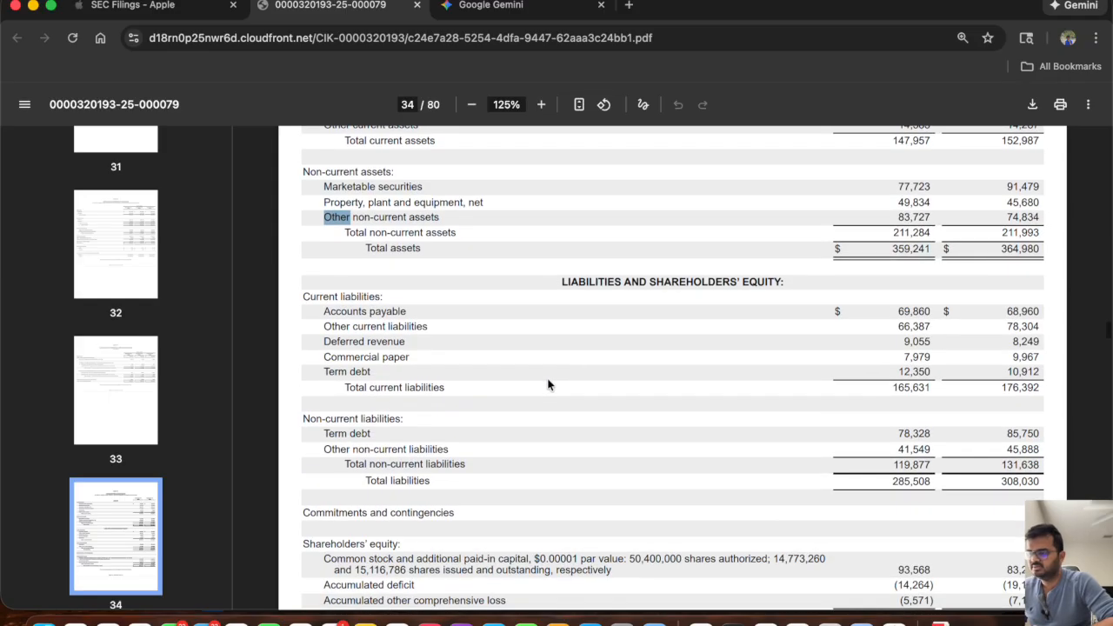
double_click(393, 312)
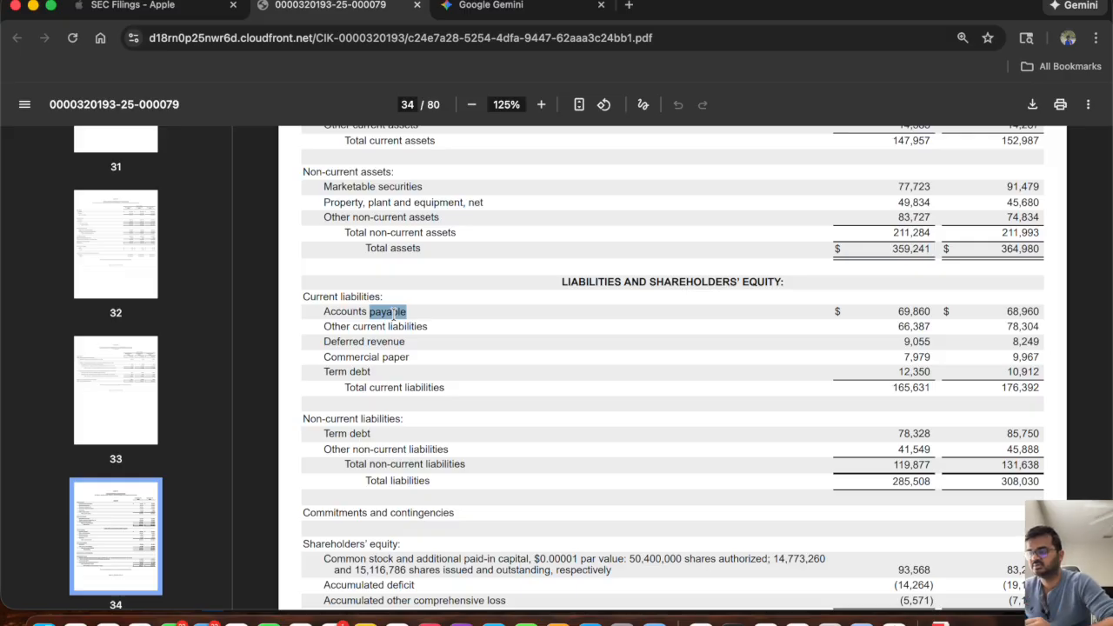
double_click(370, 328)
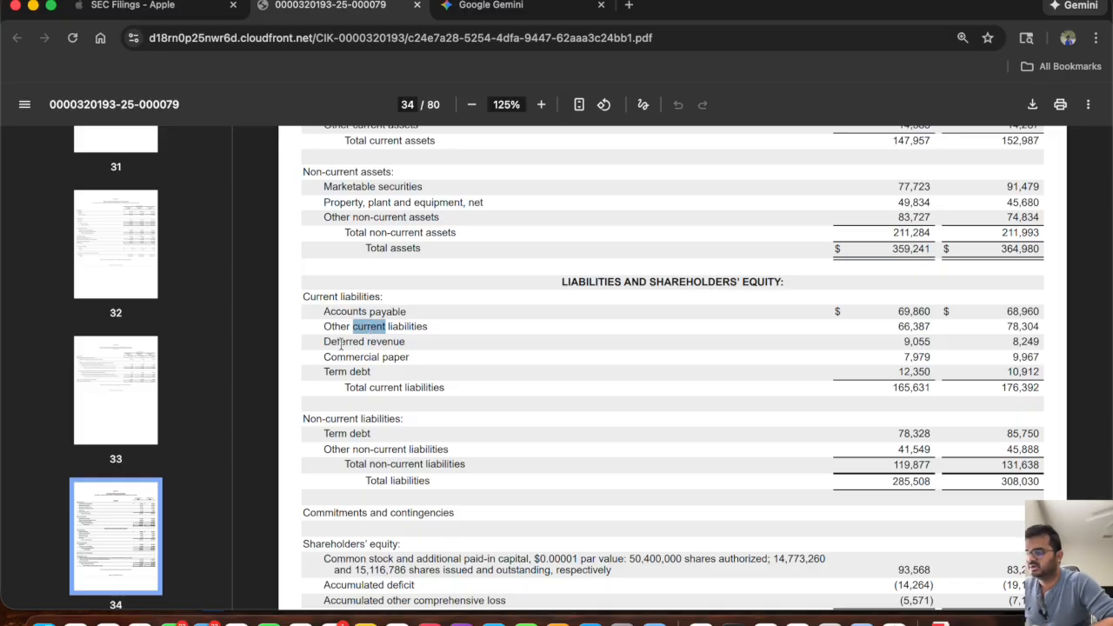
double_click(342, 343)
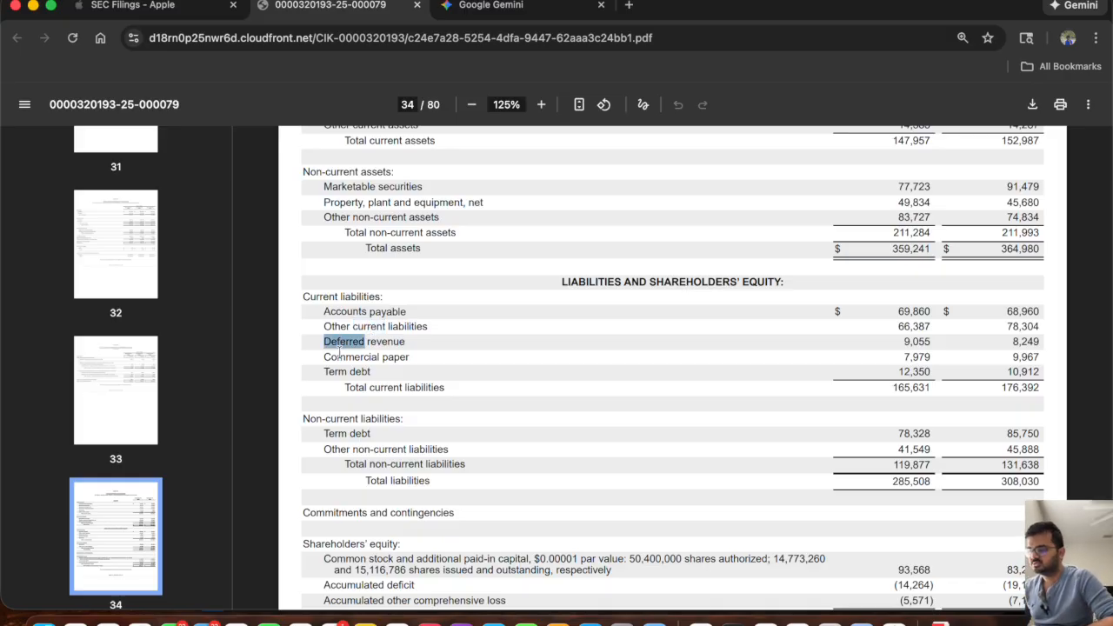
double_click(338, 357)
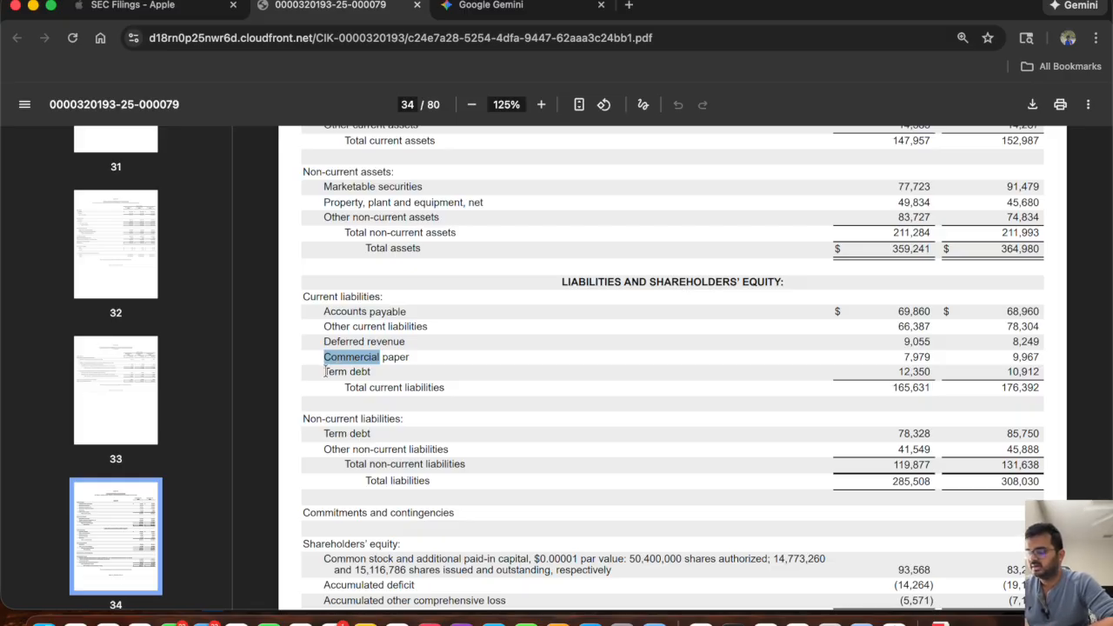
double_click(329, 372)
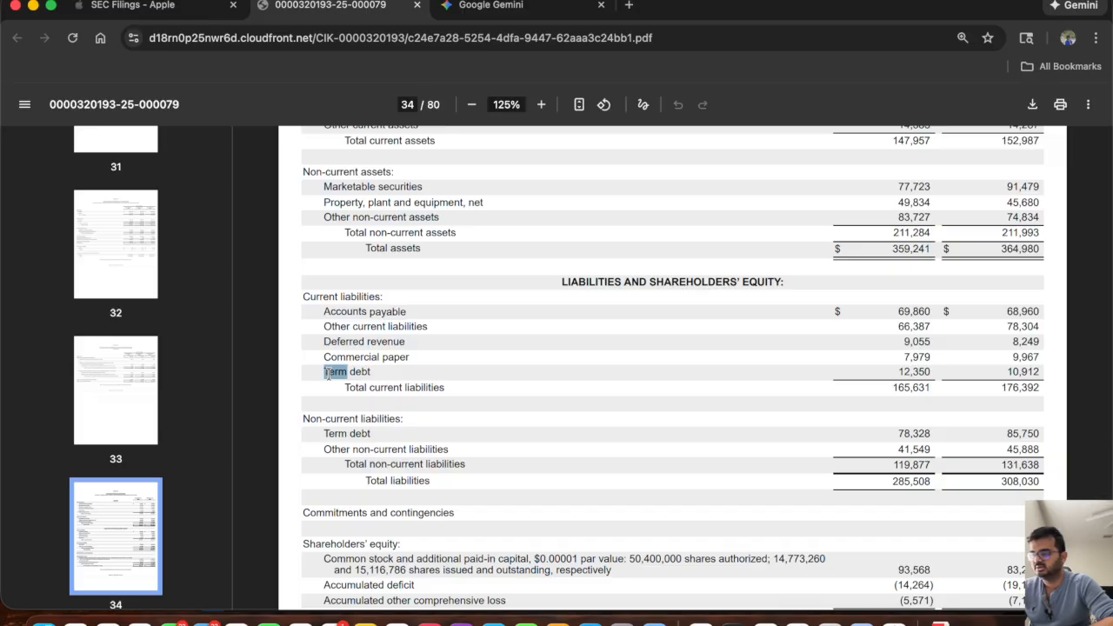
double_click(344, 434)
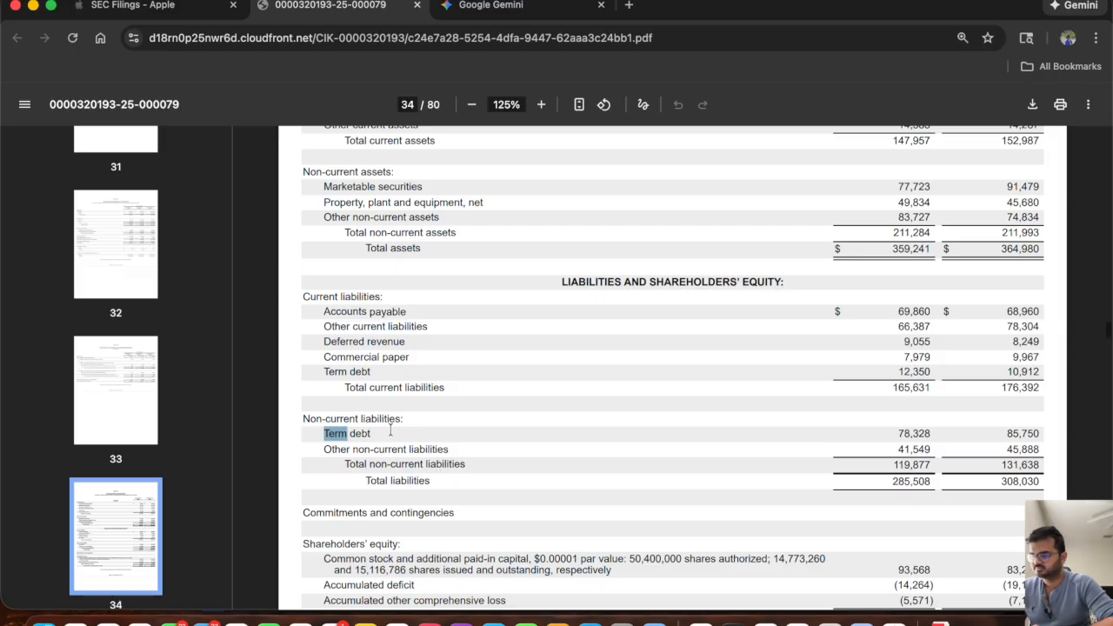
Examine the shareholders' equity items in the 10-K: common stock and additional paid-in capital, accumulated deficit, and accumulated other comprehensive loss.
scroll(390, 430, down, 1)
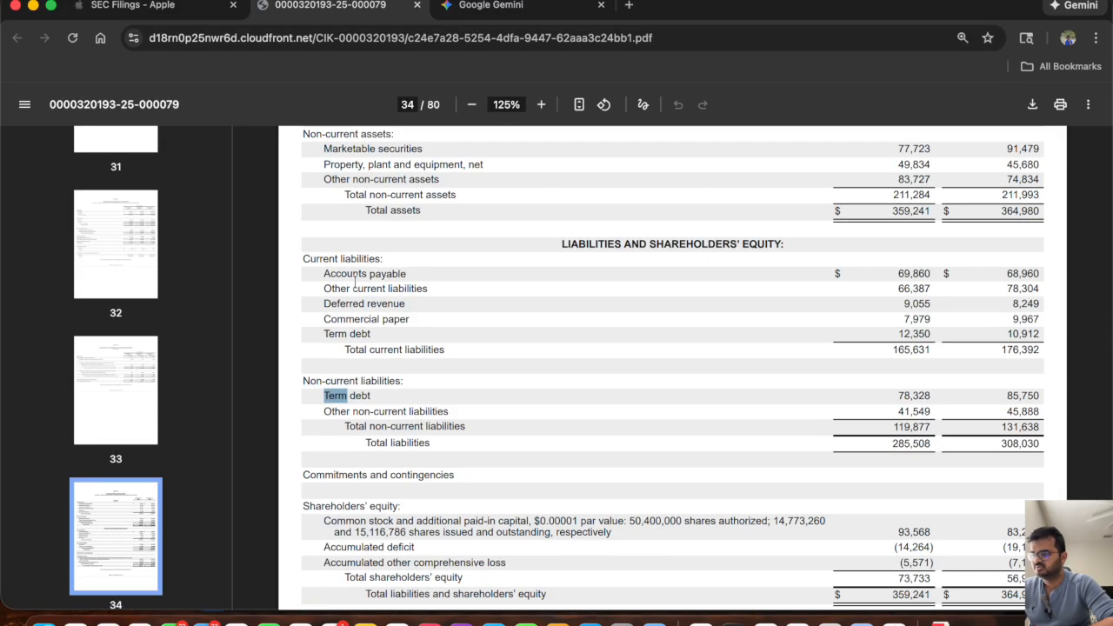
scroll(439, 444, down, 3)
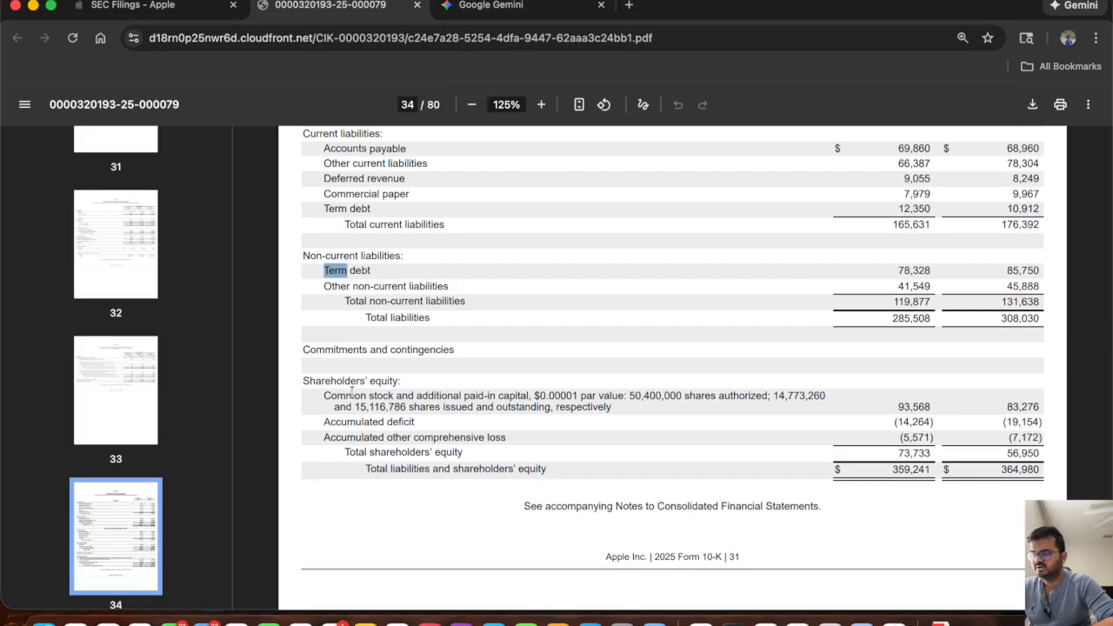
drag(322, 394, 530, 396)
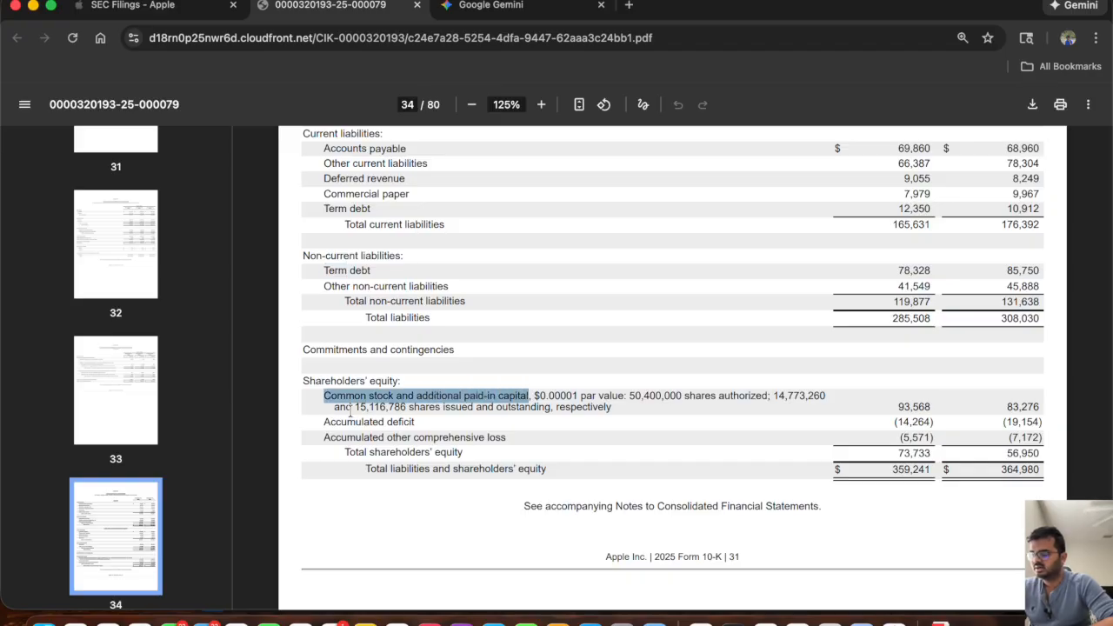
click(331, 420)
drag(329, 421, 416, 422)
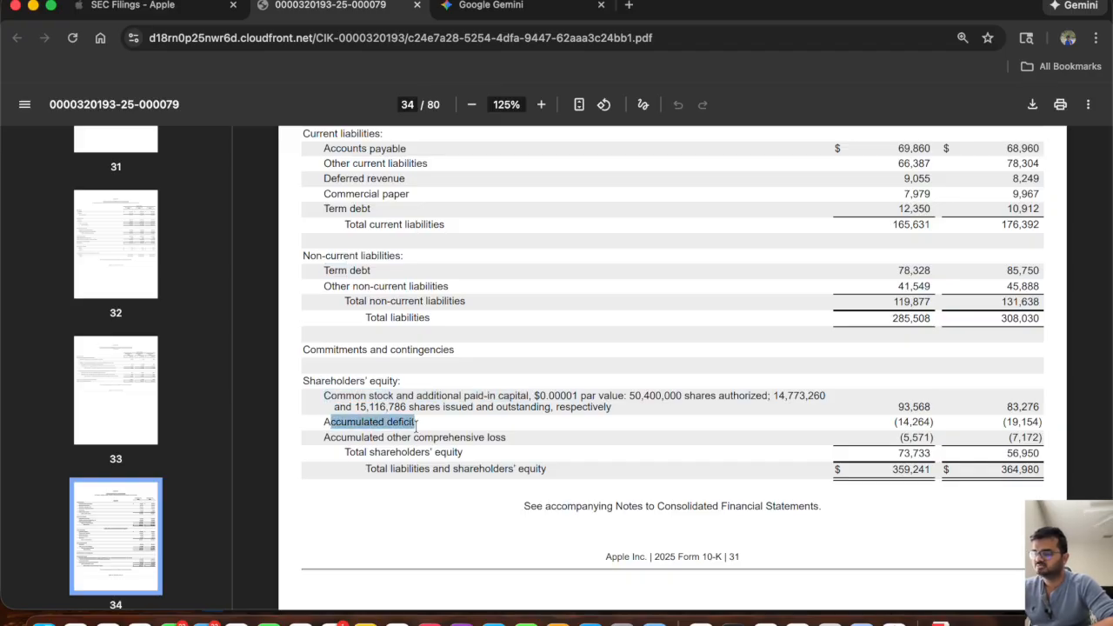
drag(1047, 422, 324, 427)
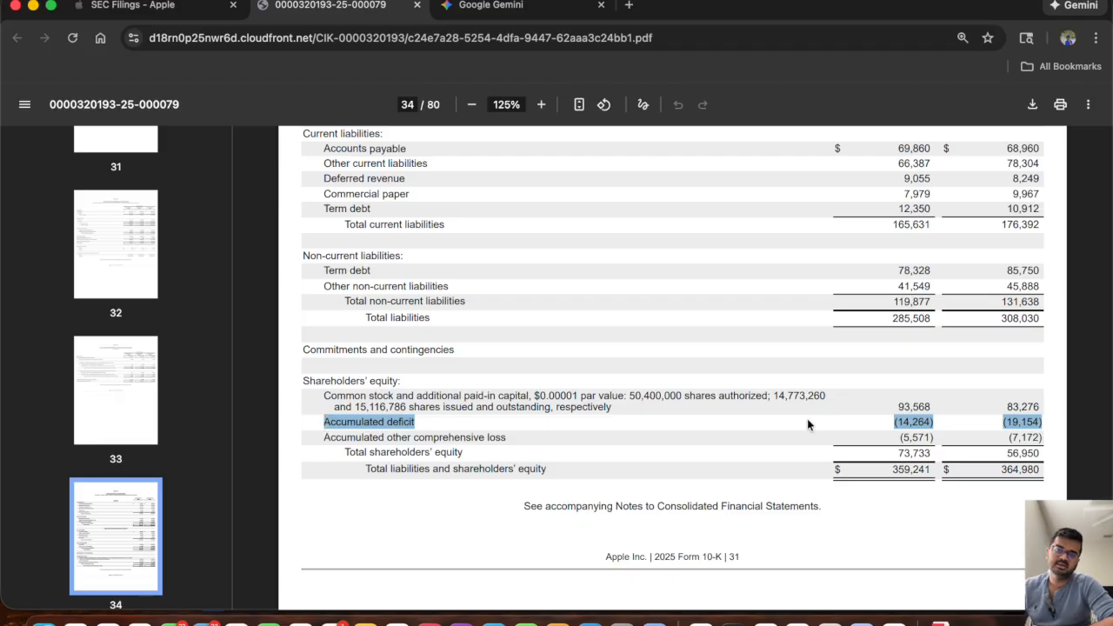
click(325, 437)
drag(324, 437, 496, 435)
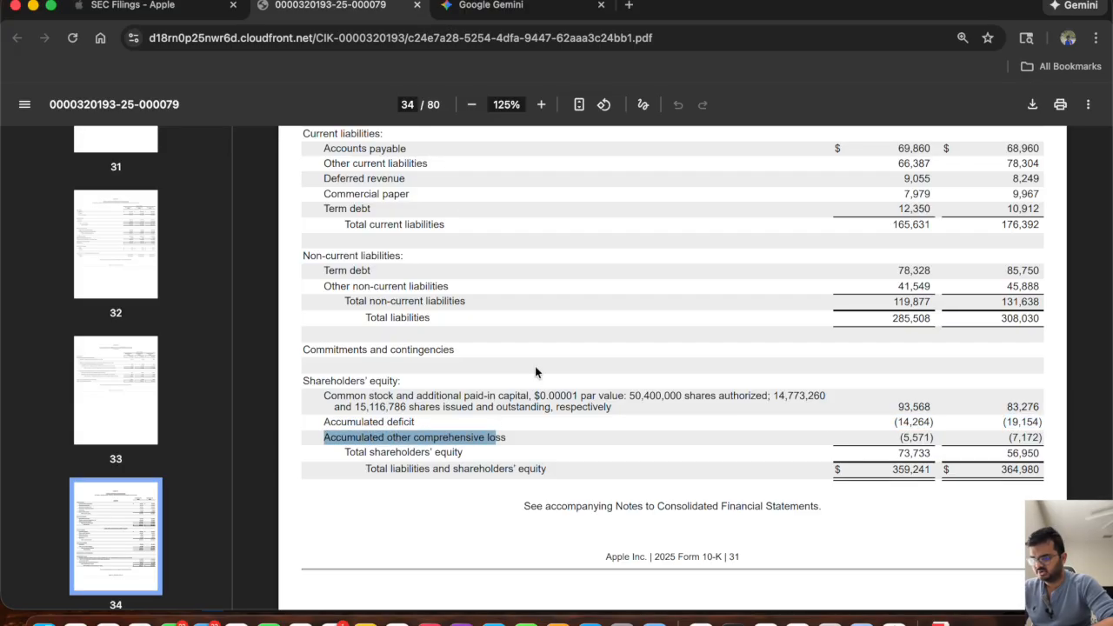
Compare the 10-K's balance sheet with the Excel worksheet's 2024A and 2025A figures and its asset, liability and equity line items.
scroll(535, 367, up, 4)
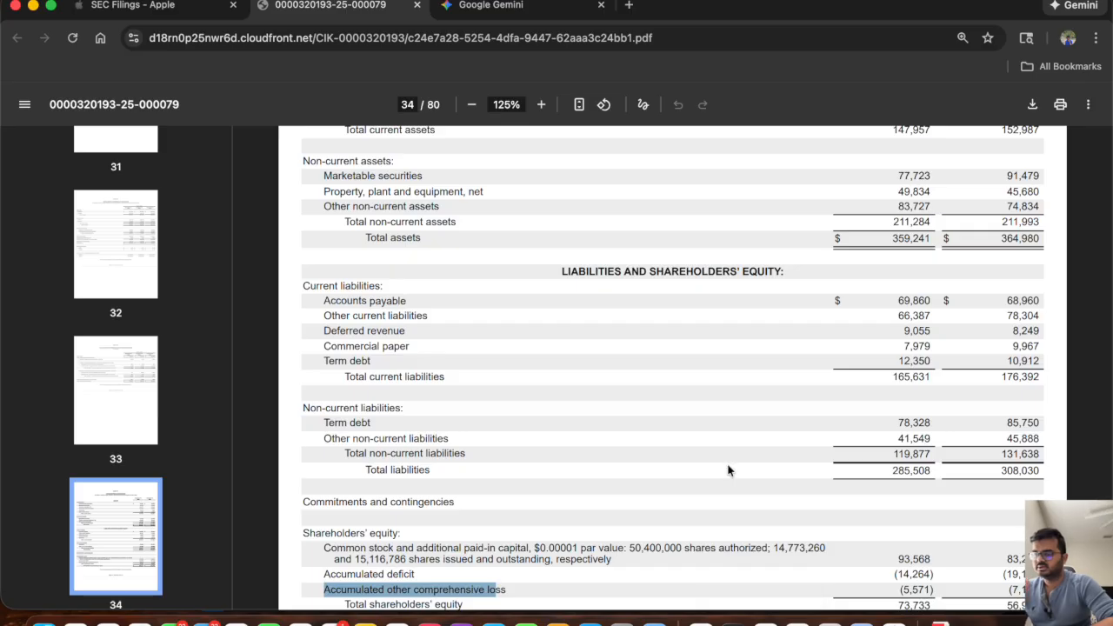
scroll(694, 371, up, 4)
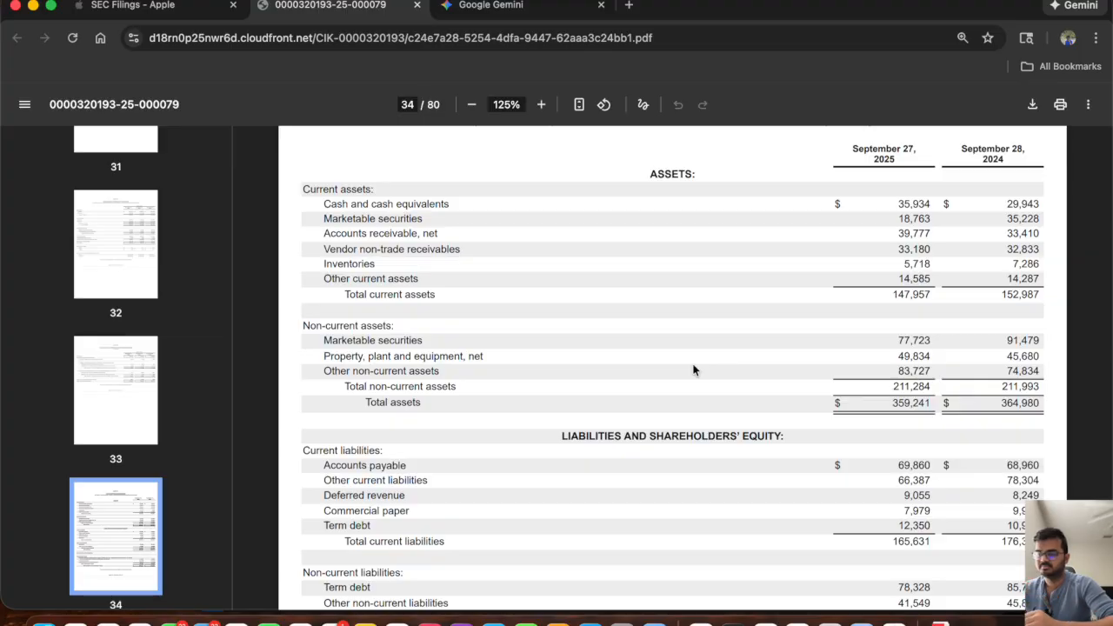
key(super+Tab)
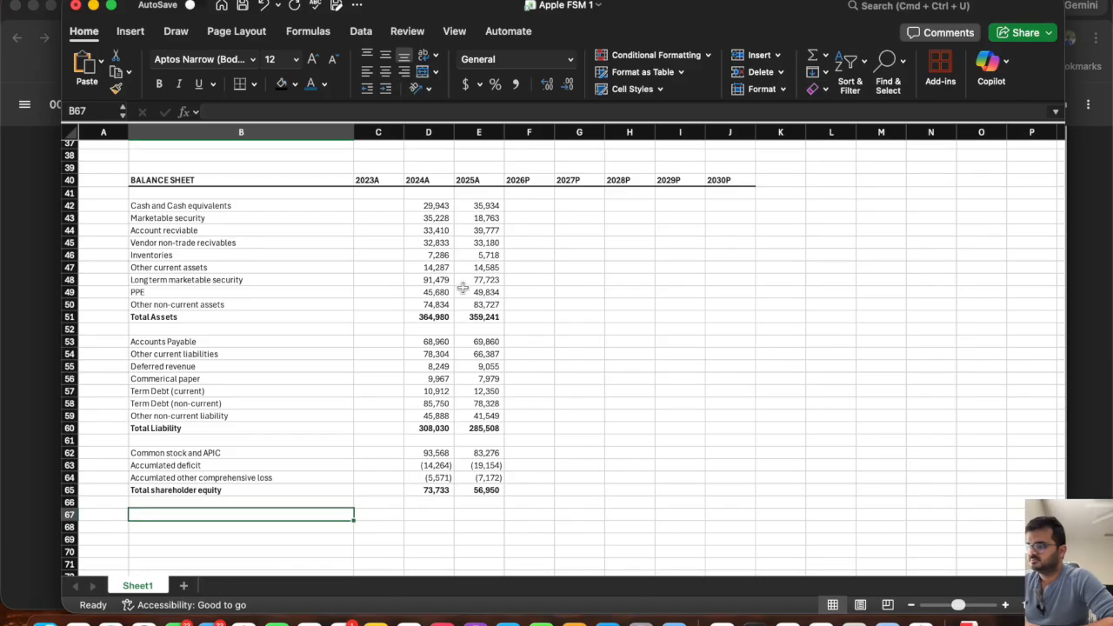
drag(434, 204, 484, 490)
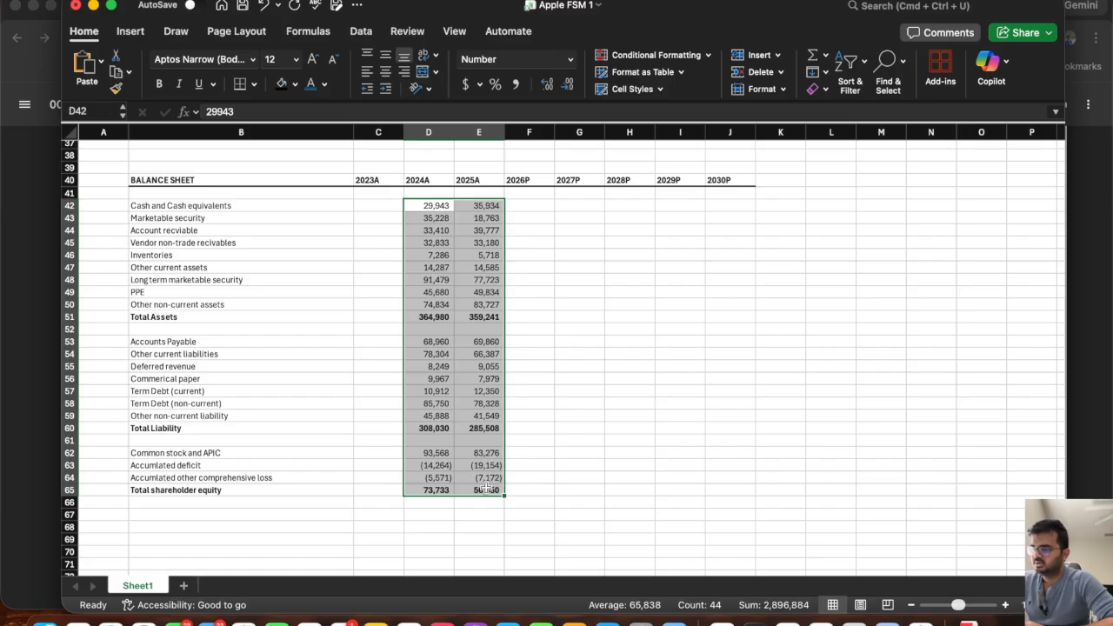
click(415, 287)
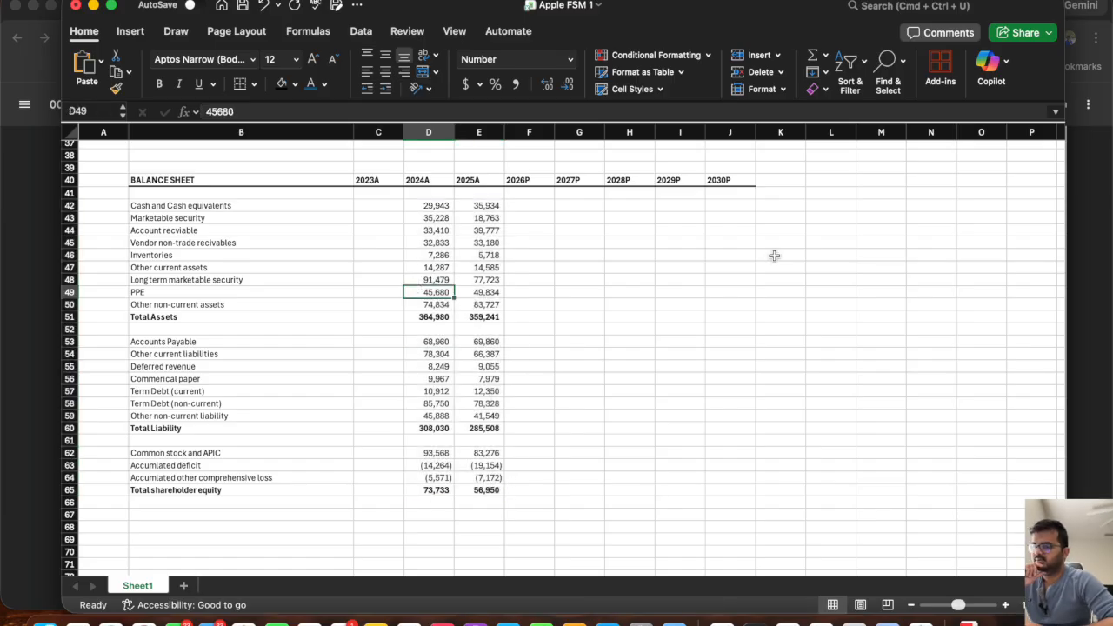
click(1084, 286)
scroll(426, 240, up, 5)
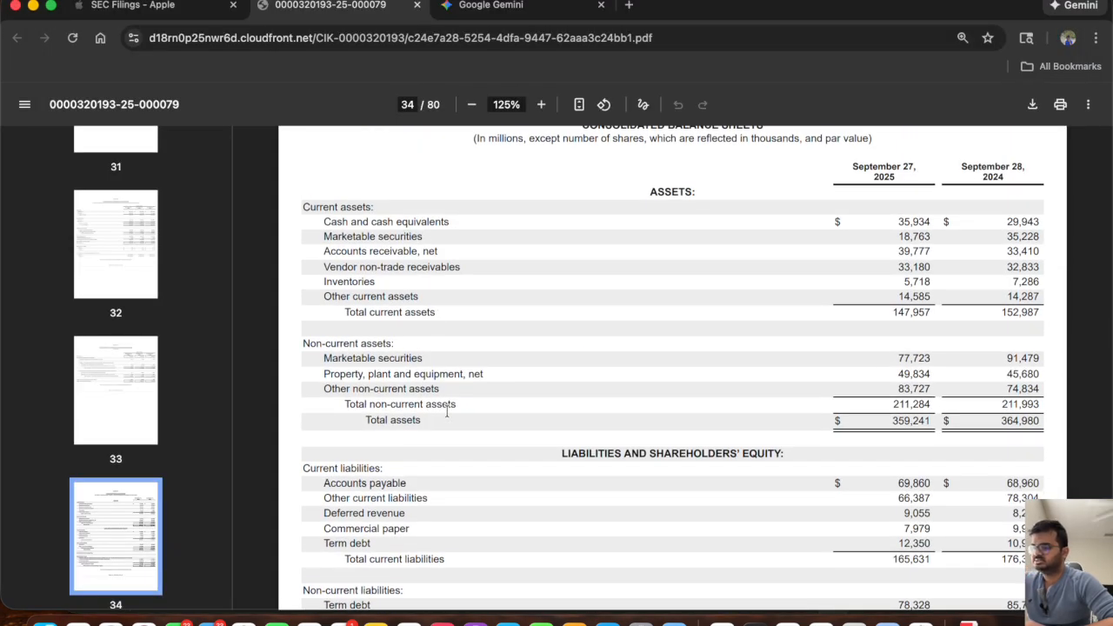
key(super+Tab)
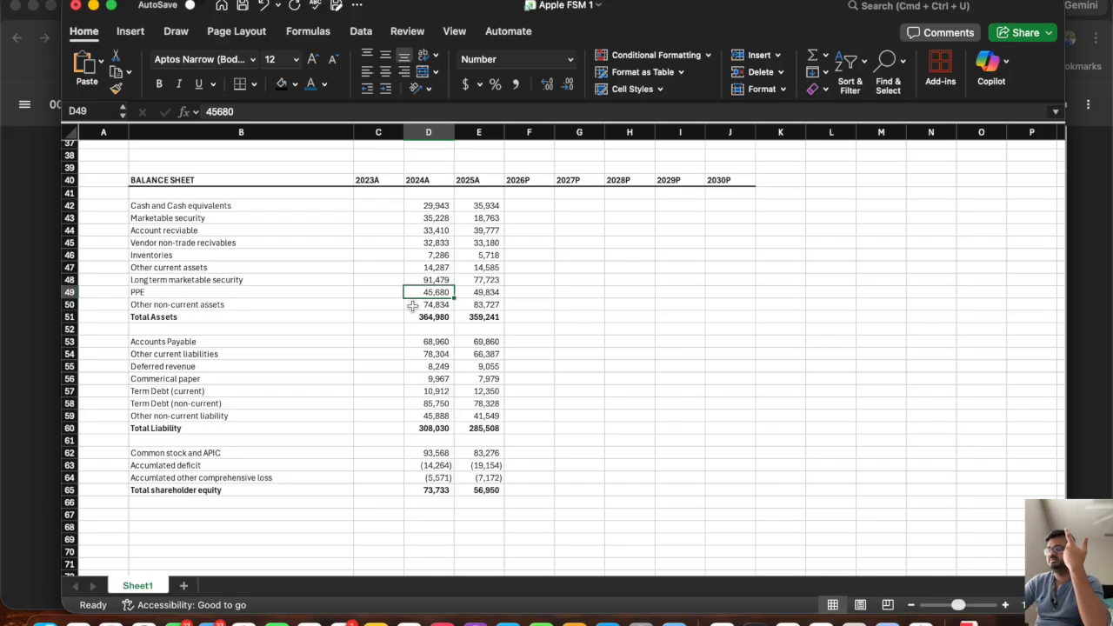
drag(163, 205, 197, 426)
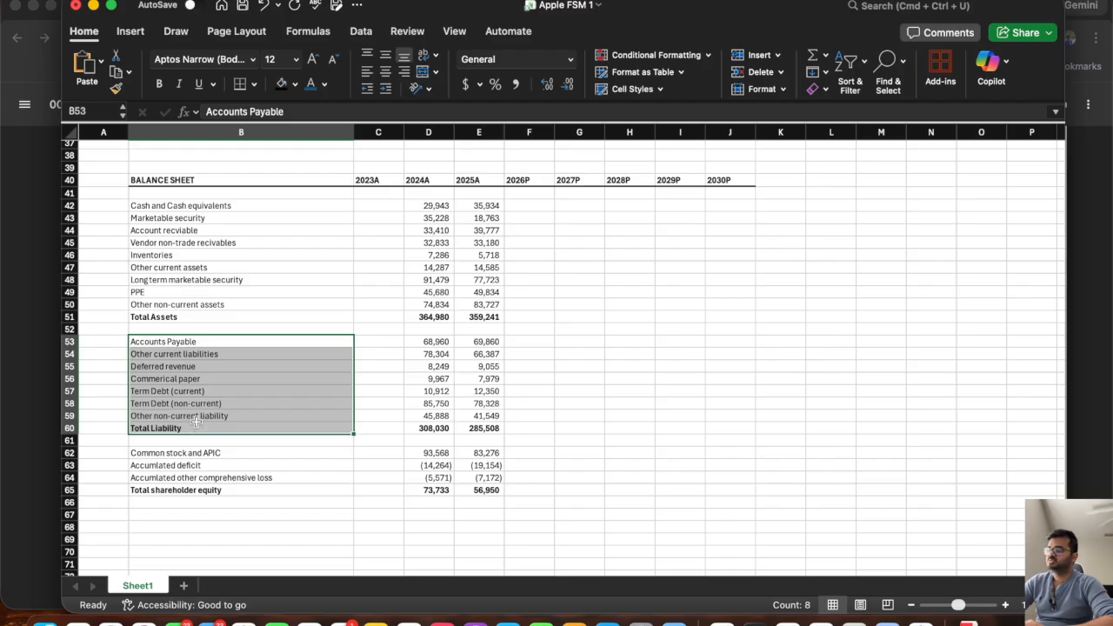
drag(214, 453, 215, 483)
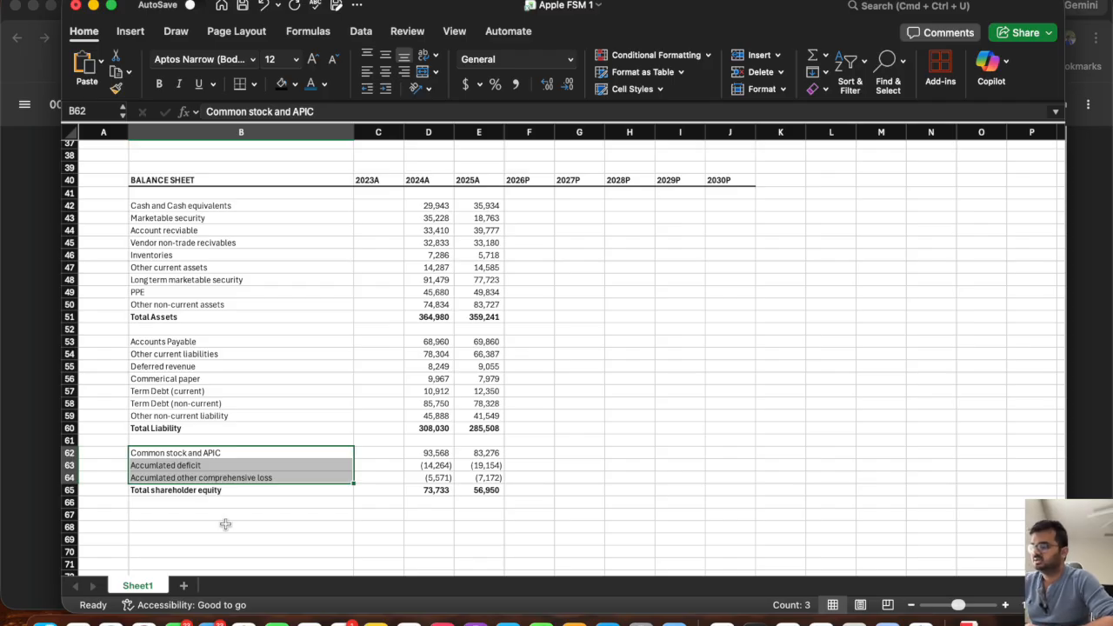
Add a "Balance check" label in B67, two rows below total shareholder equity, and make row 67 bold.
click(185, 515)
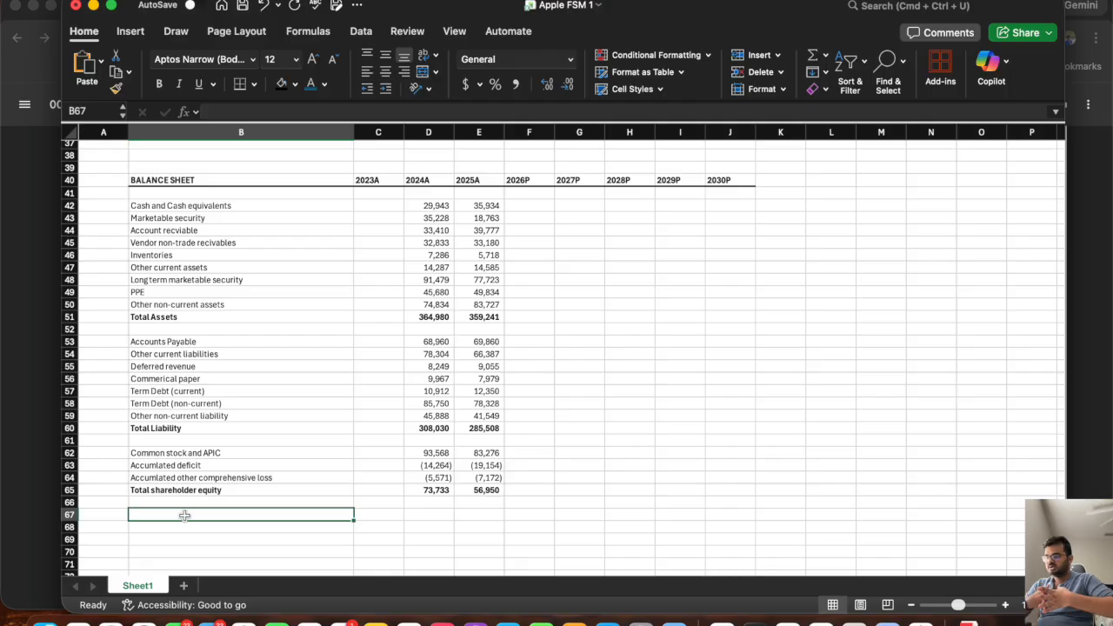
text(Balanc)
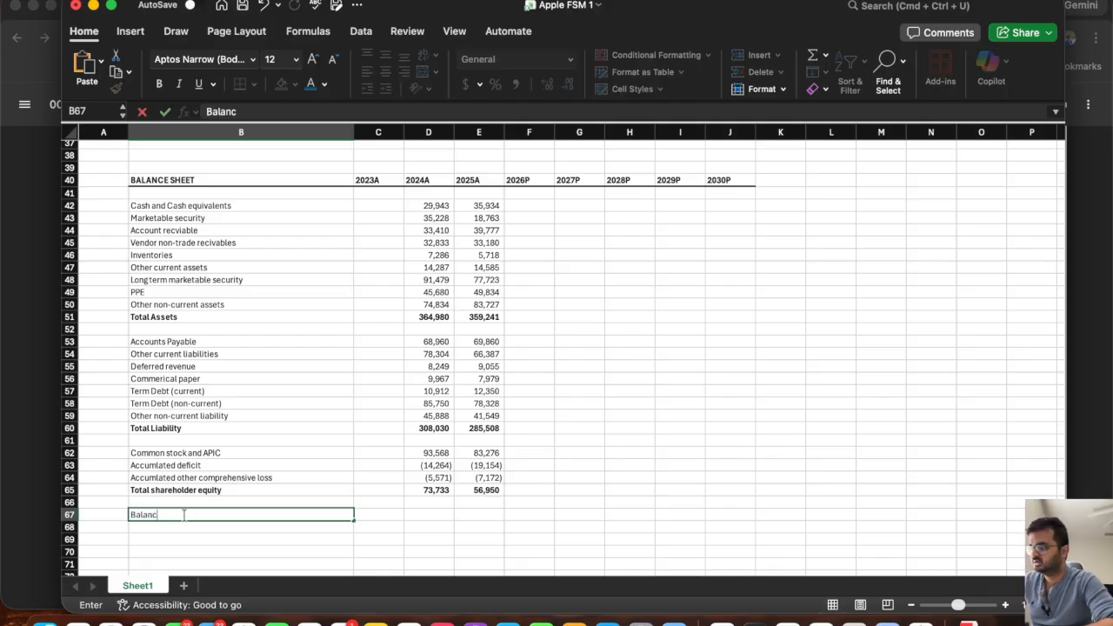
text(e check)
click(109, 514)
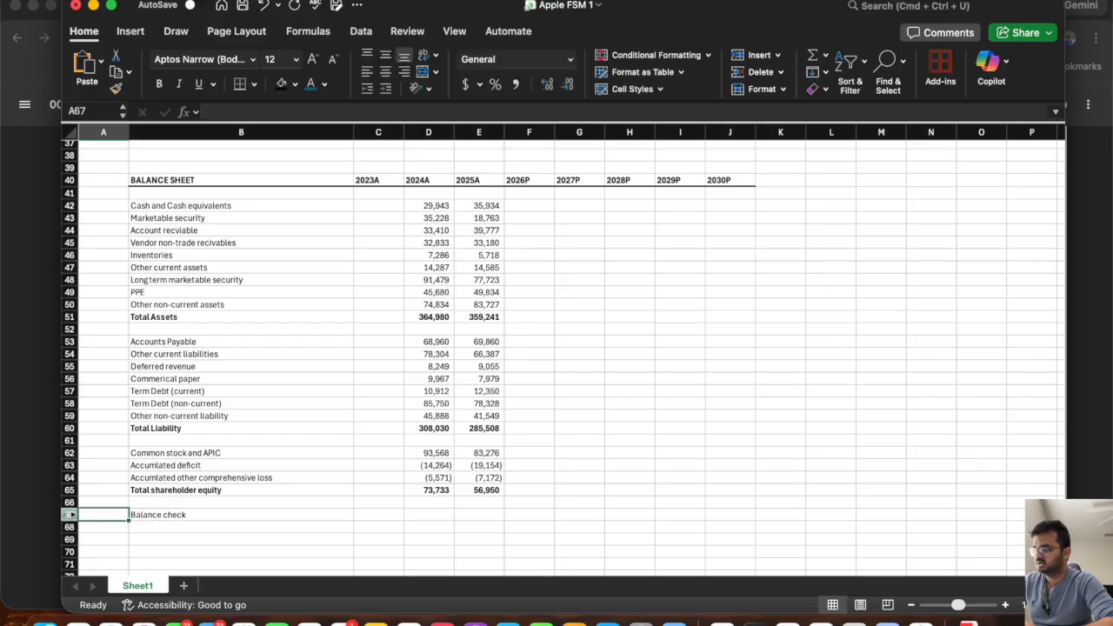
click(68, 514)
key(super+b)
Enter the 2024A balance check in D67 as total assets minus total liability minus total shareholder equity, =D51-D60-D65.
click(421, 517)
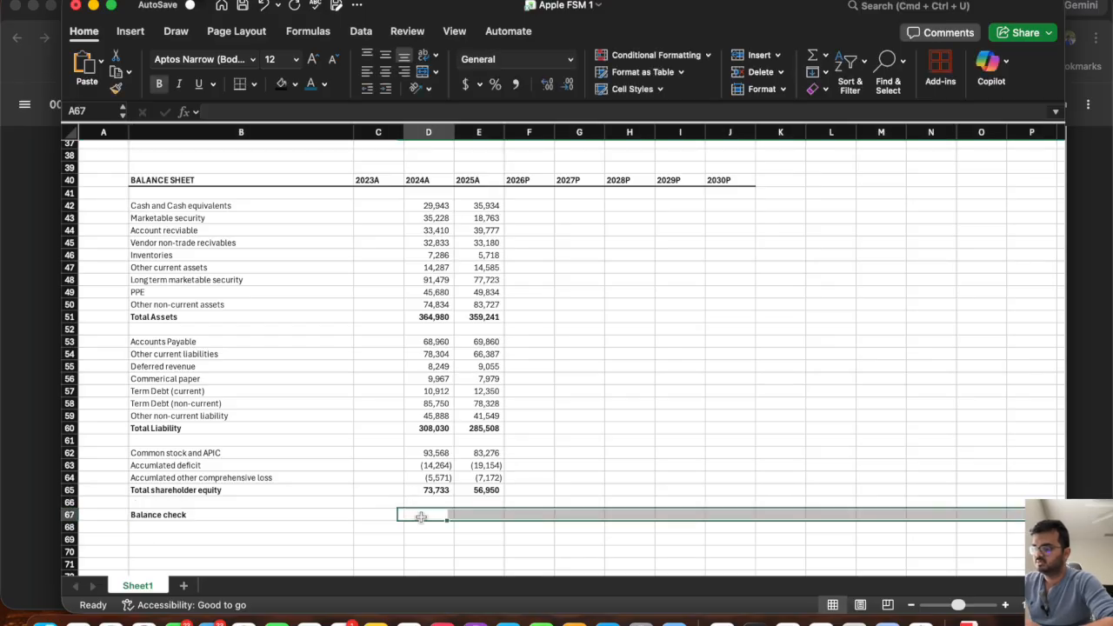
text(=)
click(434, 316)
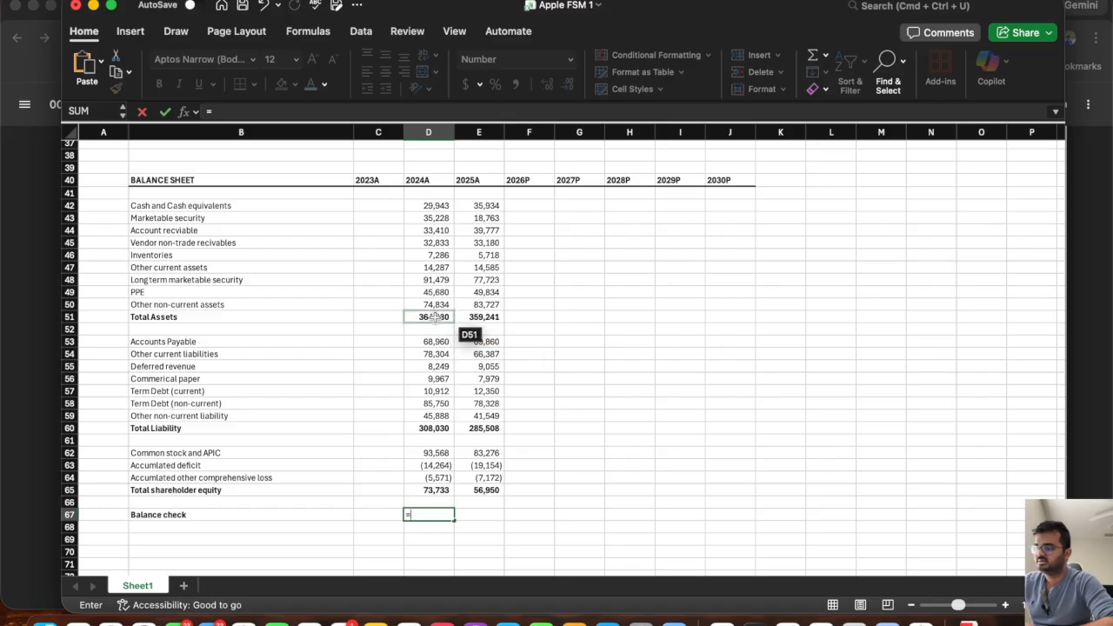
text(-)
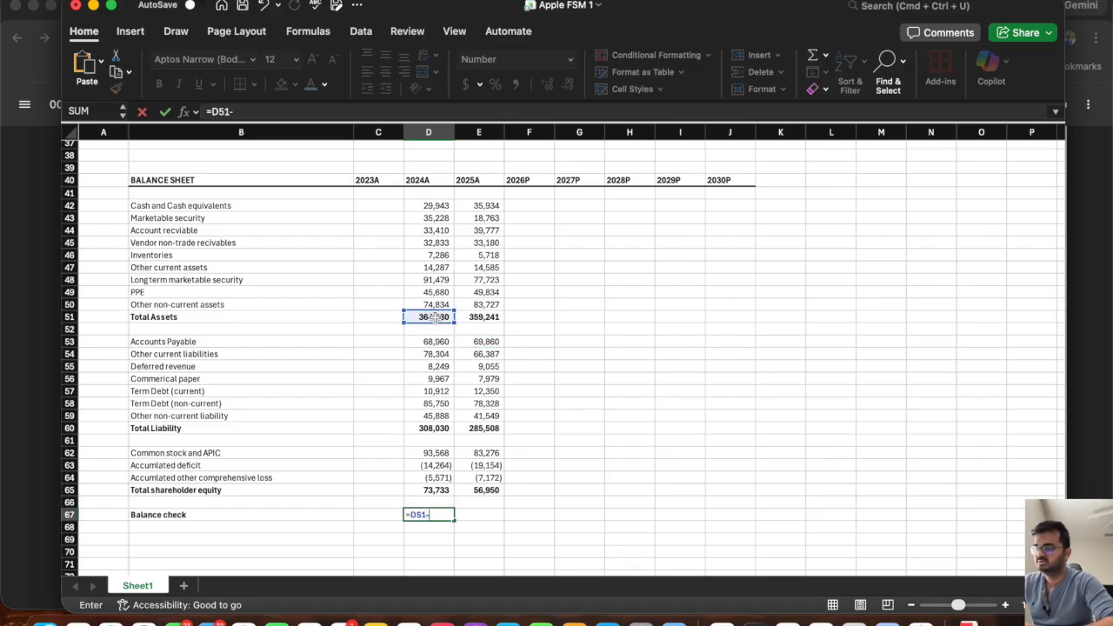
click(422, 428)
text(-)
click(421, 492)
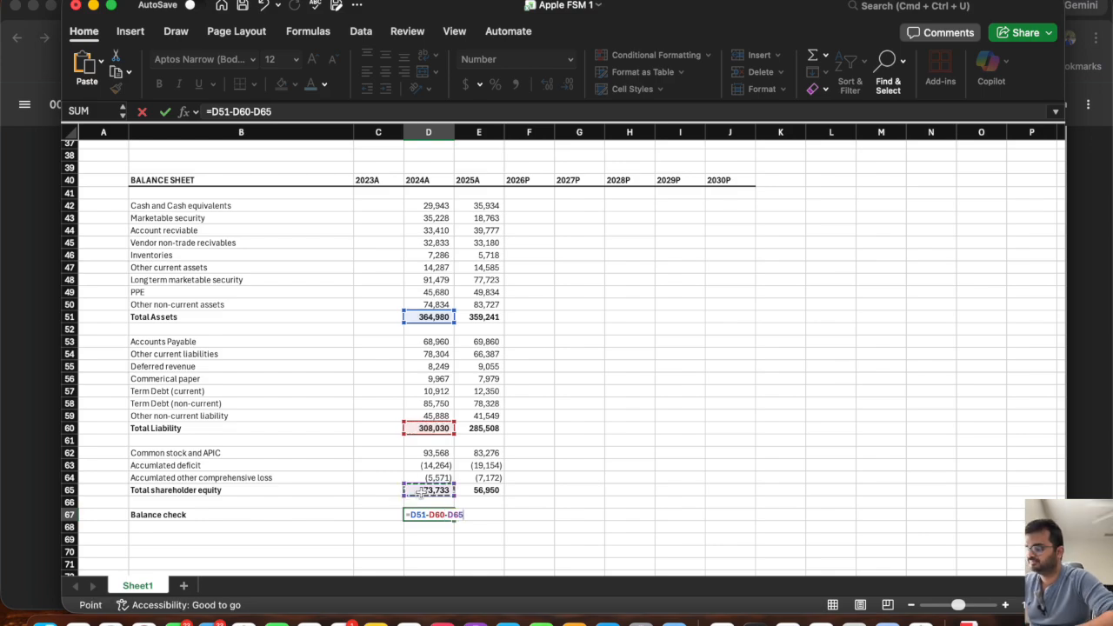
key(ctrl+Return)
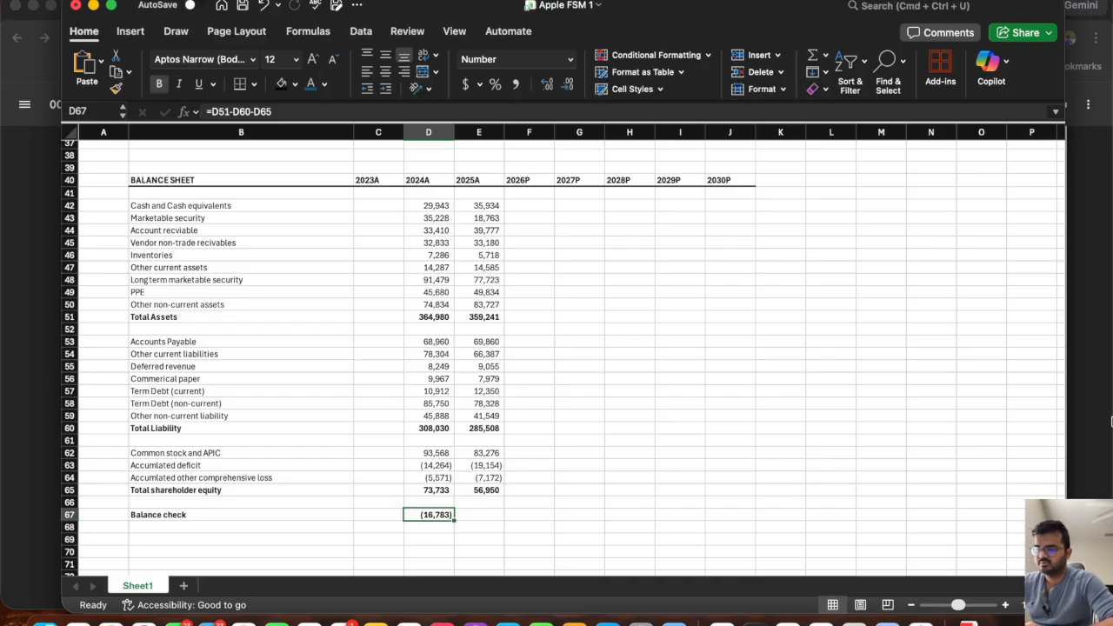
Narrow the workbook window so the 10-K shows beside it, and compare both years' asset, liability and equity figures.
drag(1065, 442, 659, 378)
scroll(990, 350, down, 5)
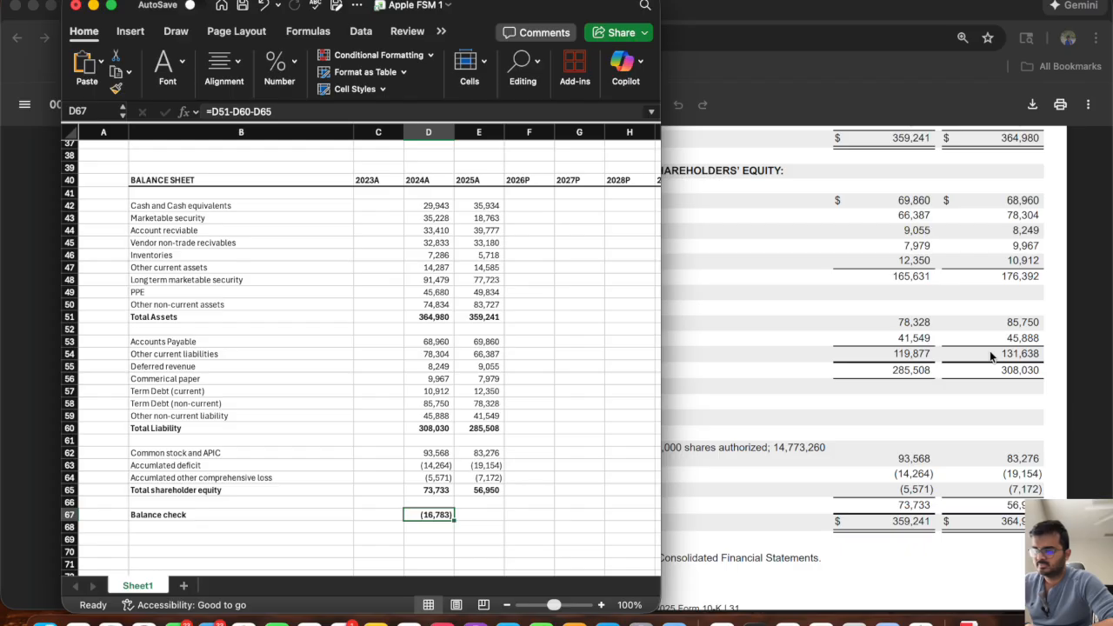
scroll(856, 409, up, 3)
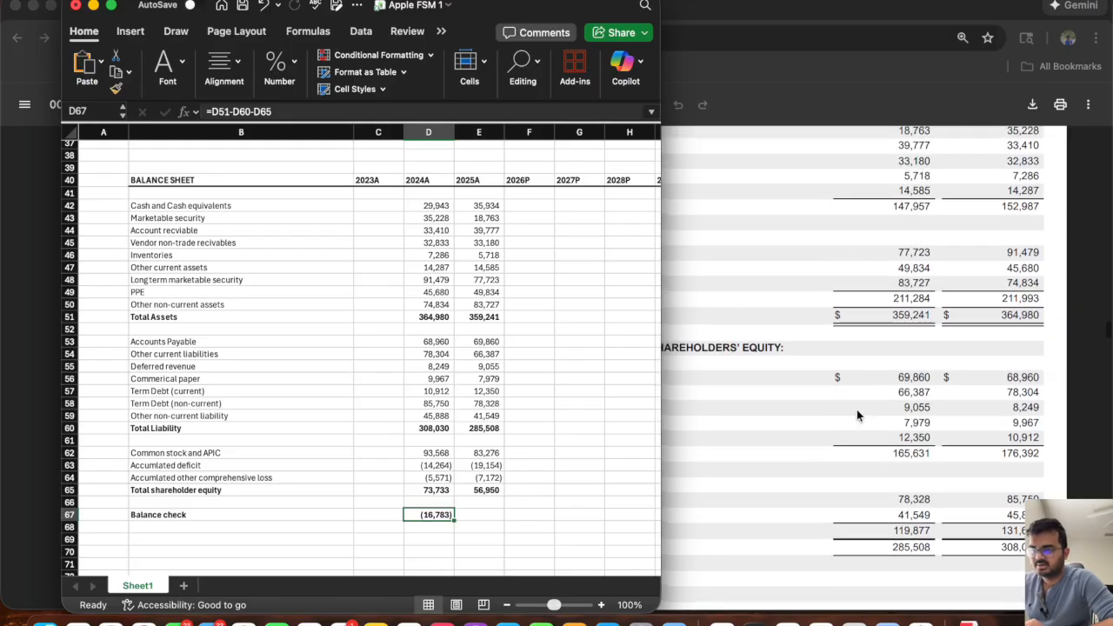
scroll(857, 410, down, 3)
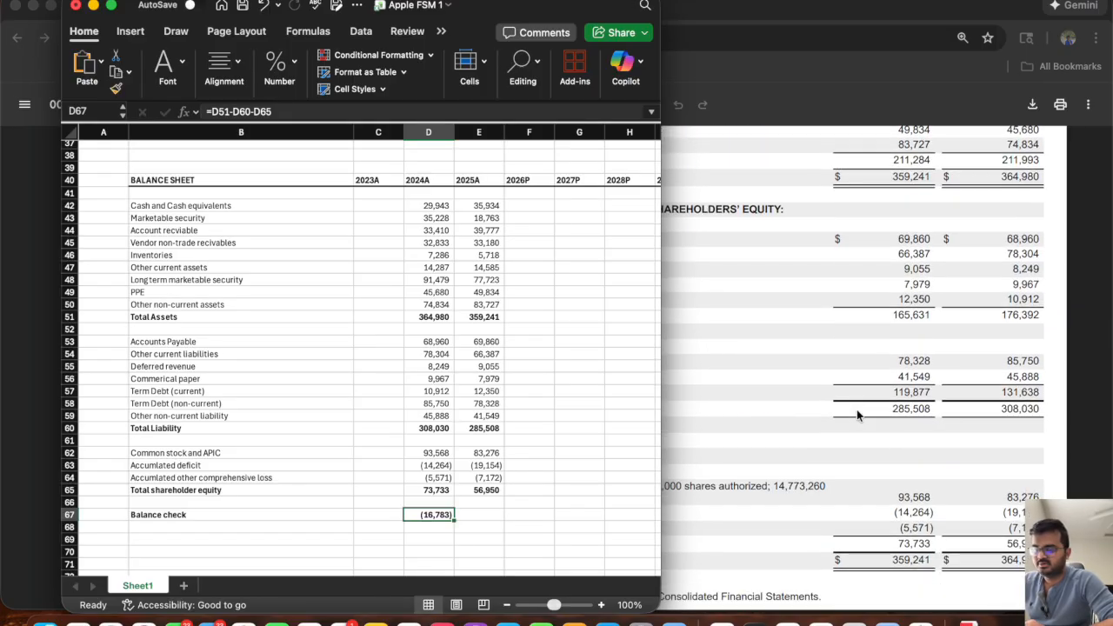
scroll(856, 410, down, 1)
scroll(857, 409, up, 6)
scroll(856, 409, down, 2)
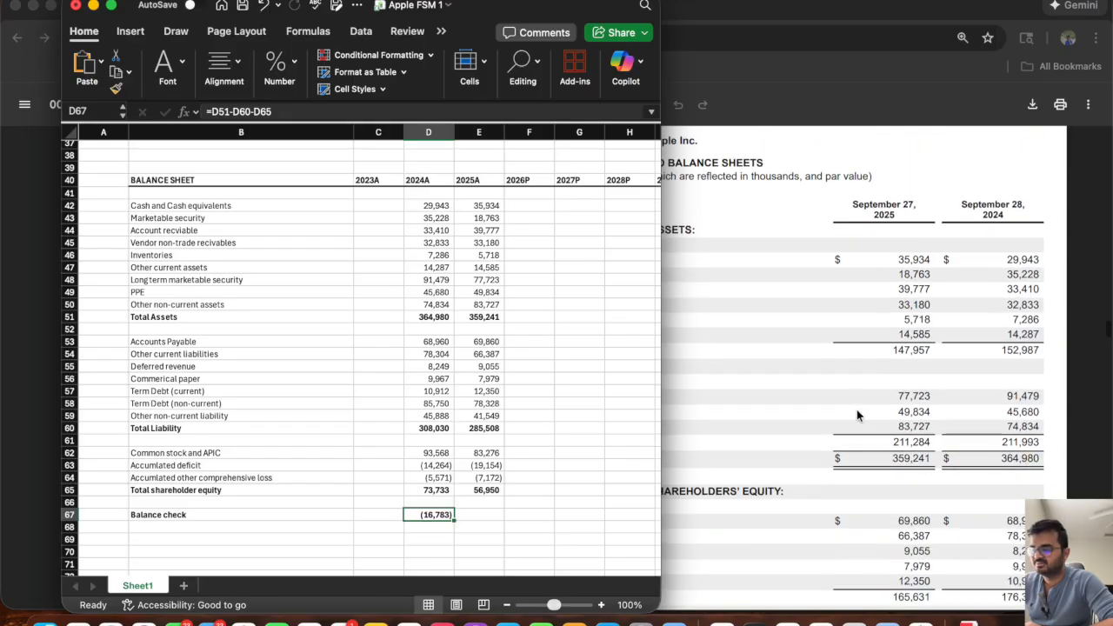
scroll(857, 416, down, 3)
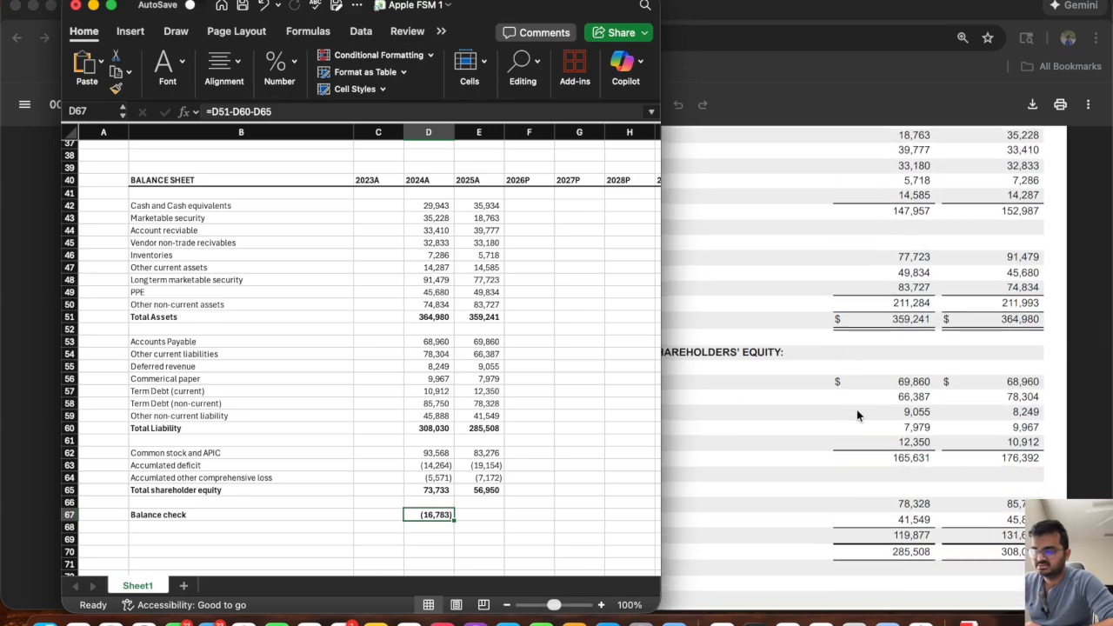
scroll(856, 416, down, 5)
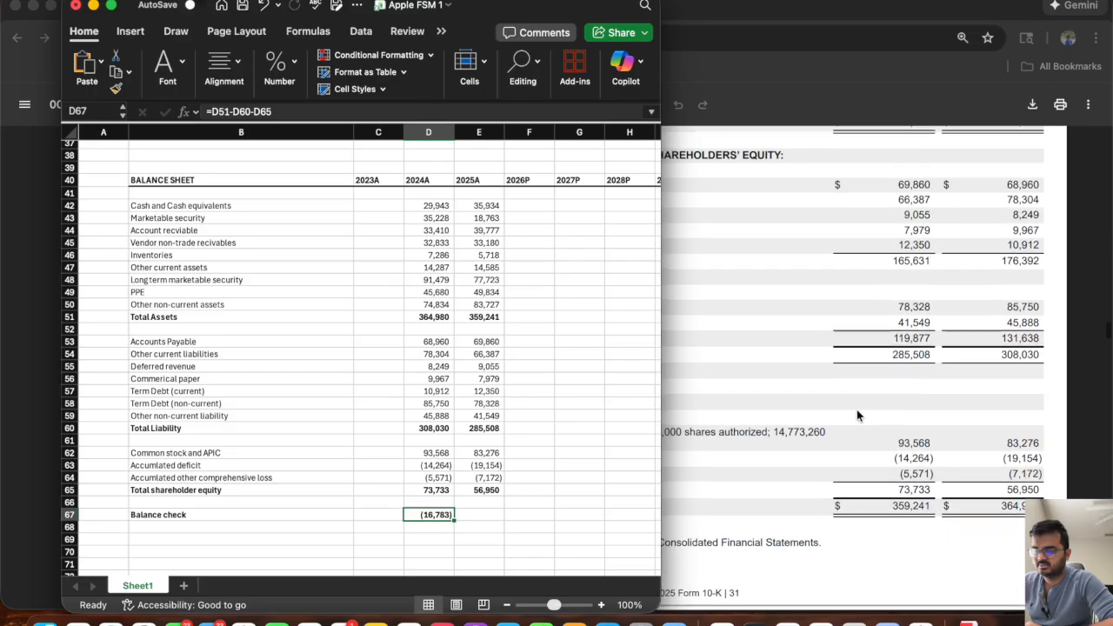
scroll(856, 410, up, 2)
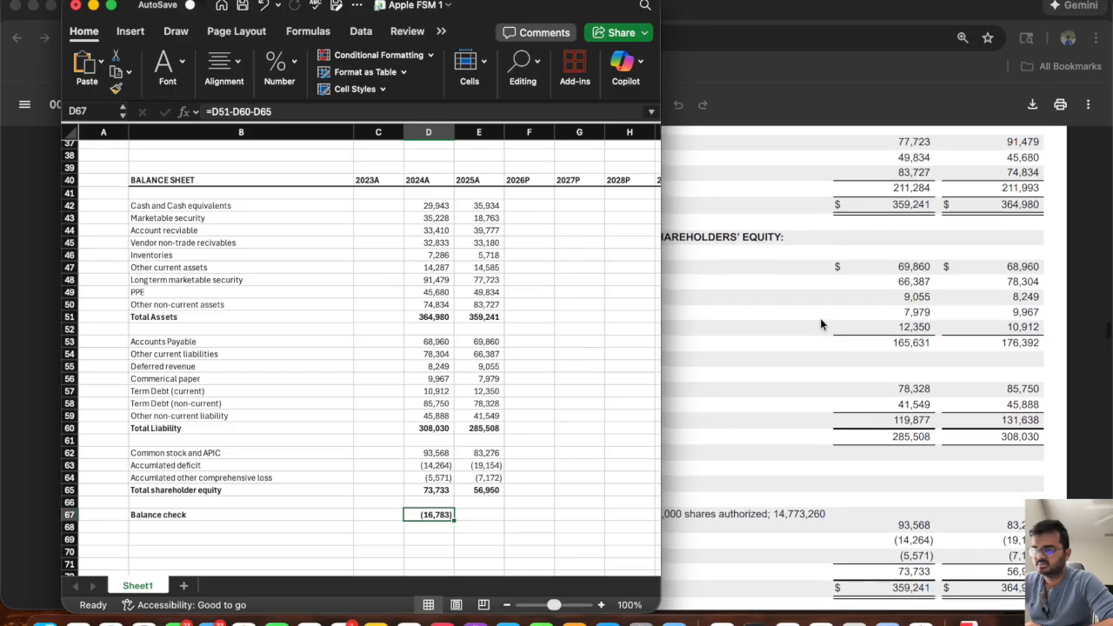
Zoom the 10-K out to 110% and show its shareholders' equity figures beside the Excel workbook.
click(856, 410)
click(471, 104)
scroll(681, 269, up, 5)
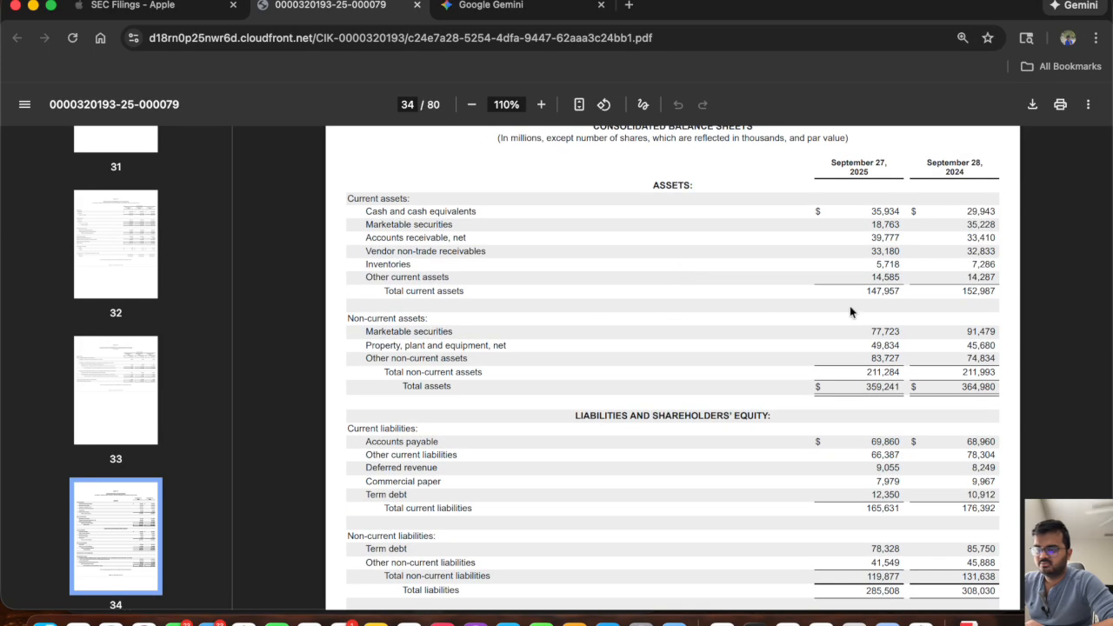
scroll(849, 305, down, 6)
key(super+Tab)
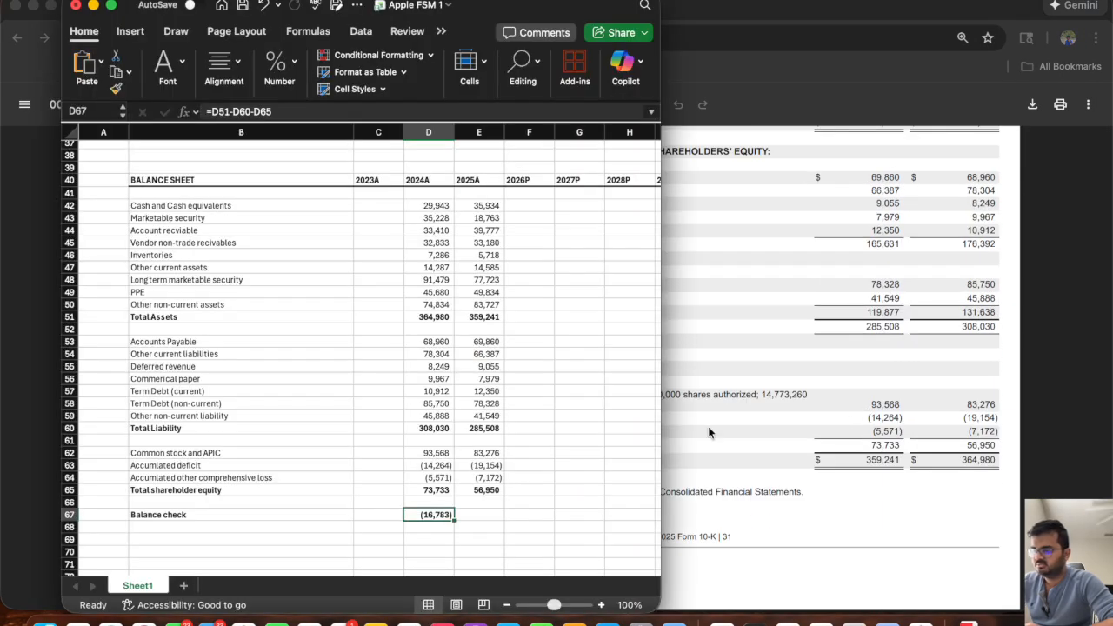
Copy the three shareholder equity values from the 2024A column (D62:D64) into the 2025A column.
drag(433, 453, 439, 478)
key(cmd+c)
click(485, 453)
key(cmd+v)
key(Escape)
Correct the 2024A equity values to 83276 for common stock and APIC, -19154 for accumulated deficit, and -7172 for accumulated other comprehensive loss.
click(435, 454)
text(83276)
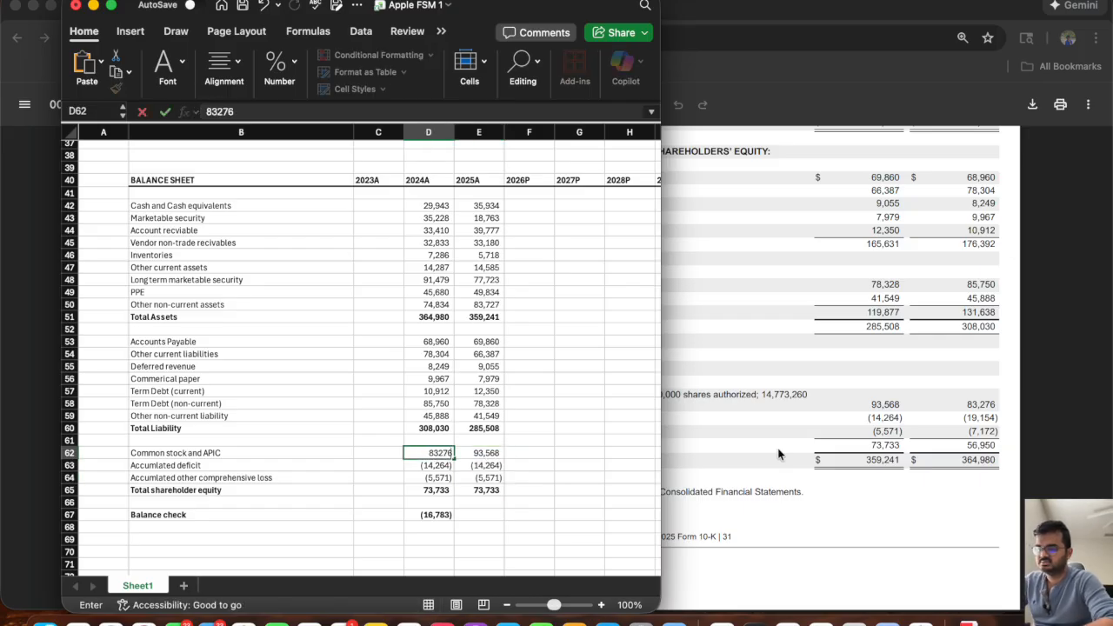
key(Return)
text(-191)
text(54)
key(Return)
key(BackSpace)
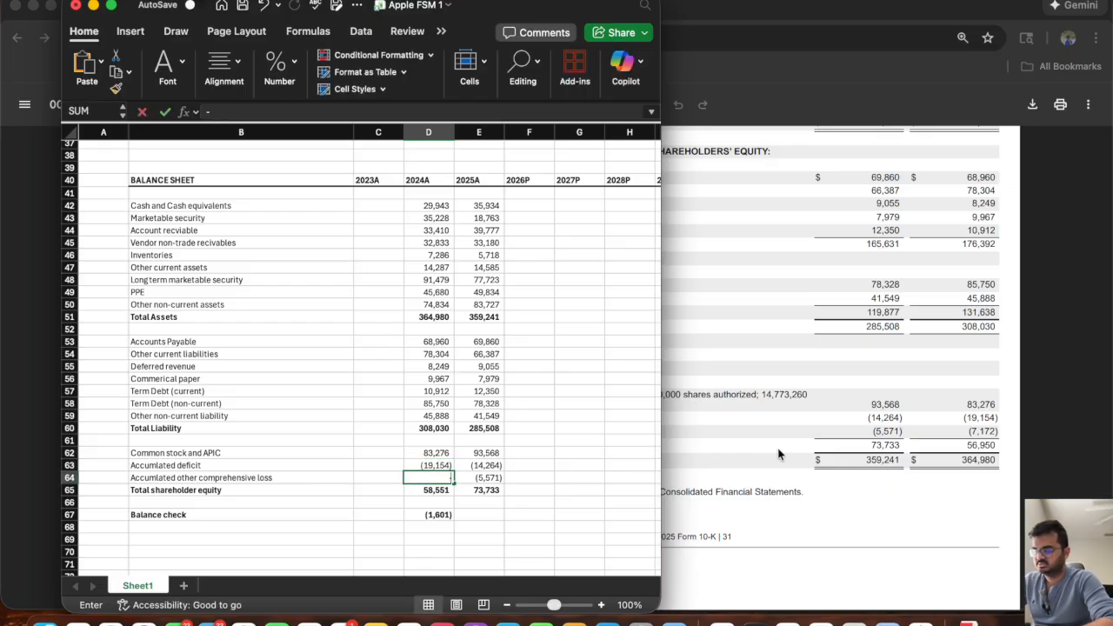
text(-7172)
key(Return)
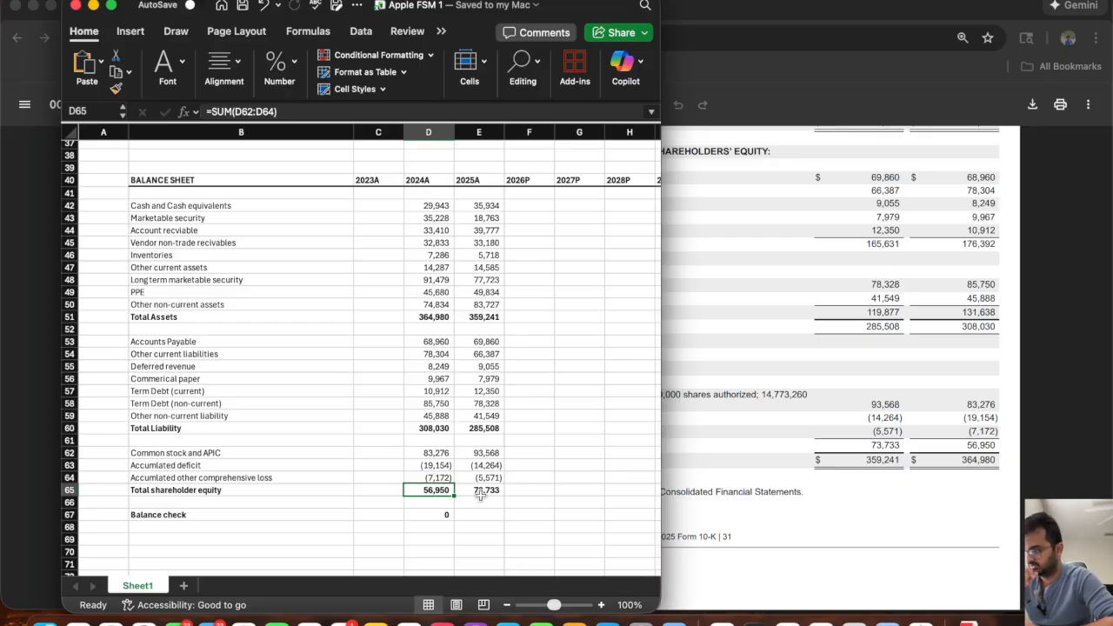
Inspect the 2024A balance check formula and the total assets, total liability and total shareholder equity cells it uses.
click(431, 516)
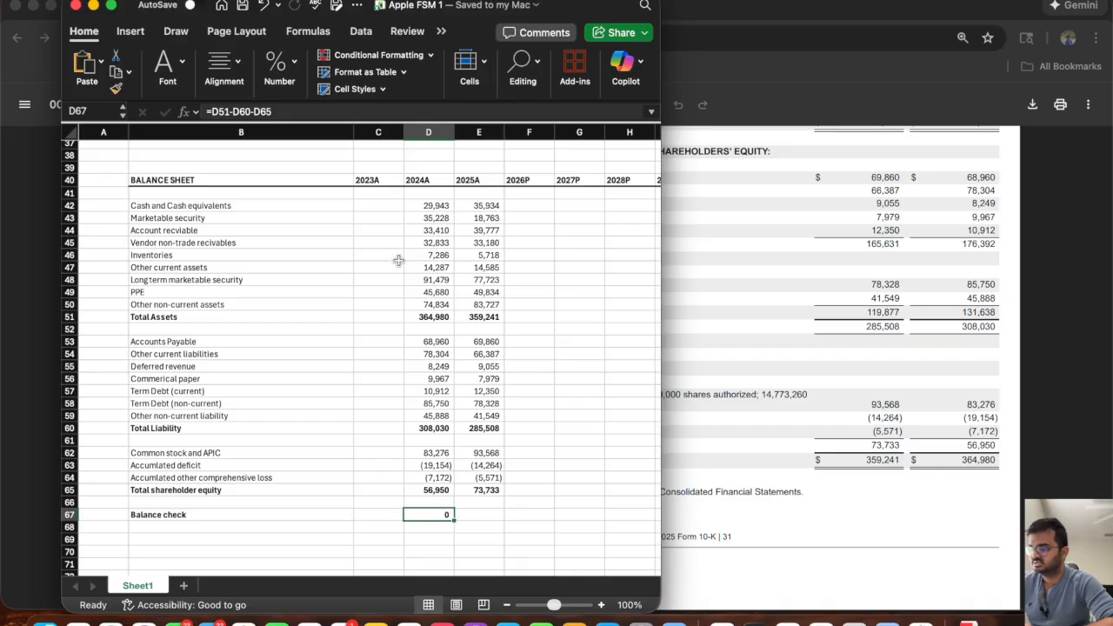
click(432, 317)
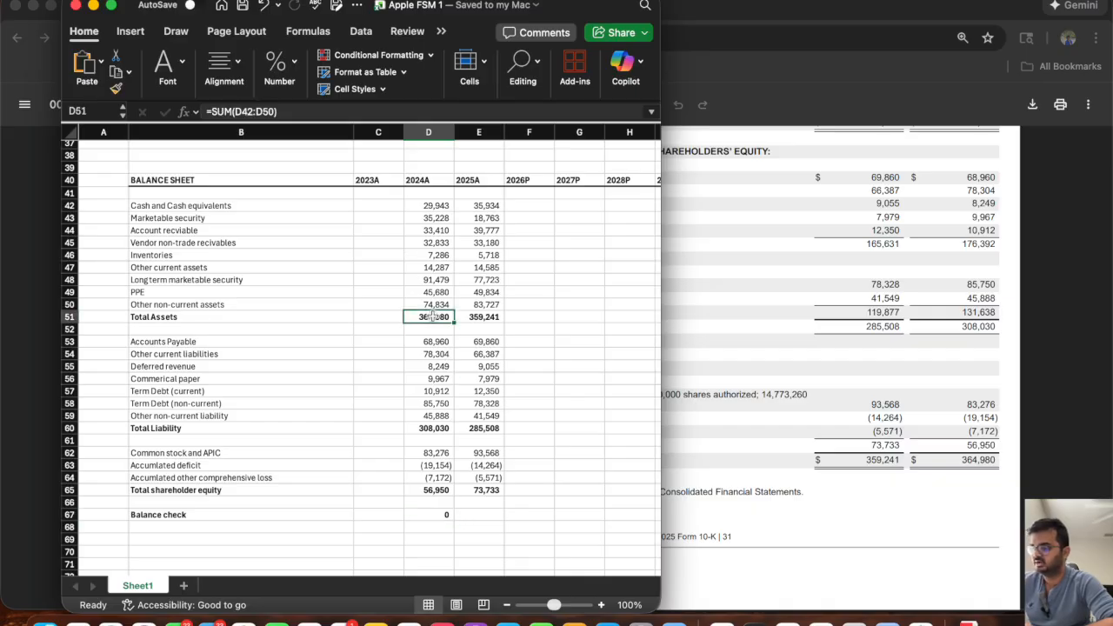
click(428, 438)
click(427, 427)
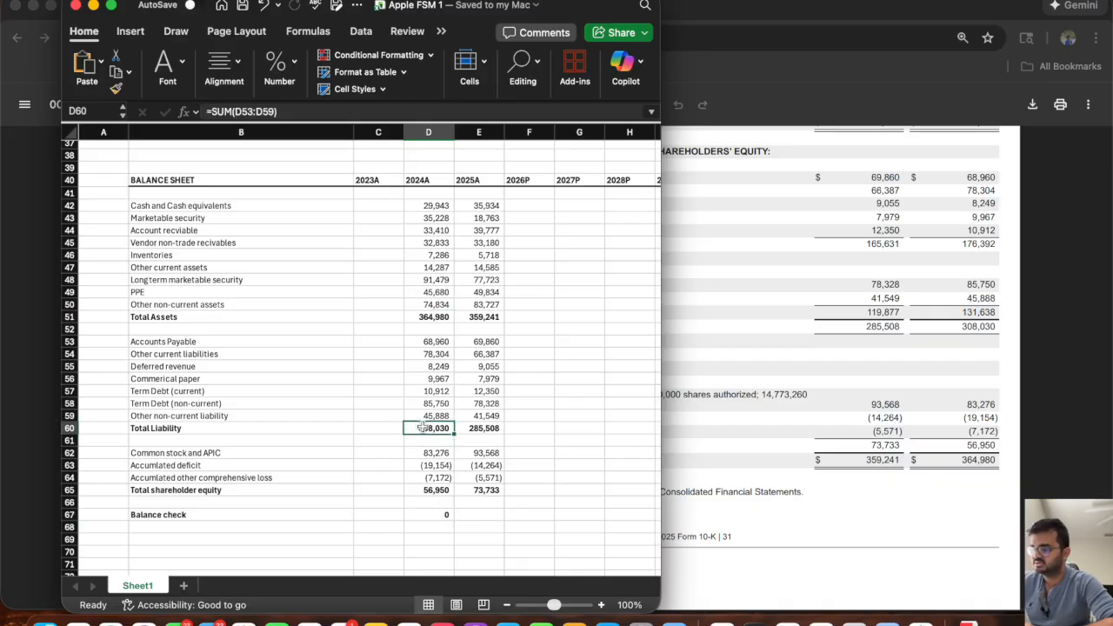
click(431, 490)
Extend the balance check formula from D67 to the 2025A column in E67.
click(430, 514)
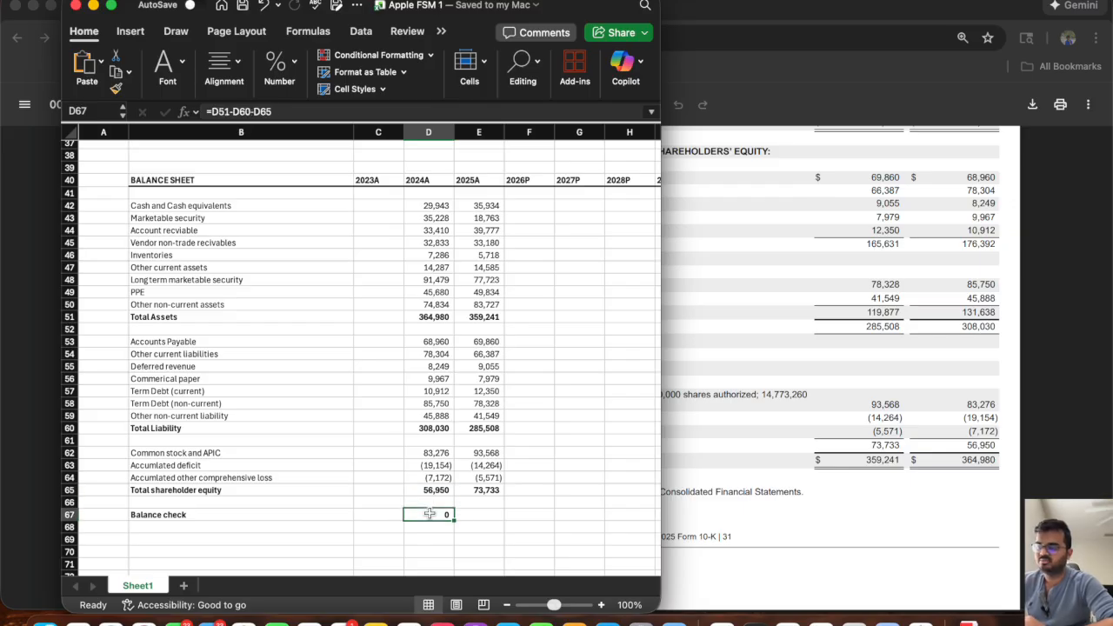
drag(453, 520, 489, 527)
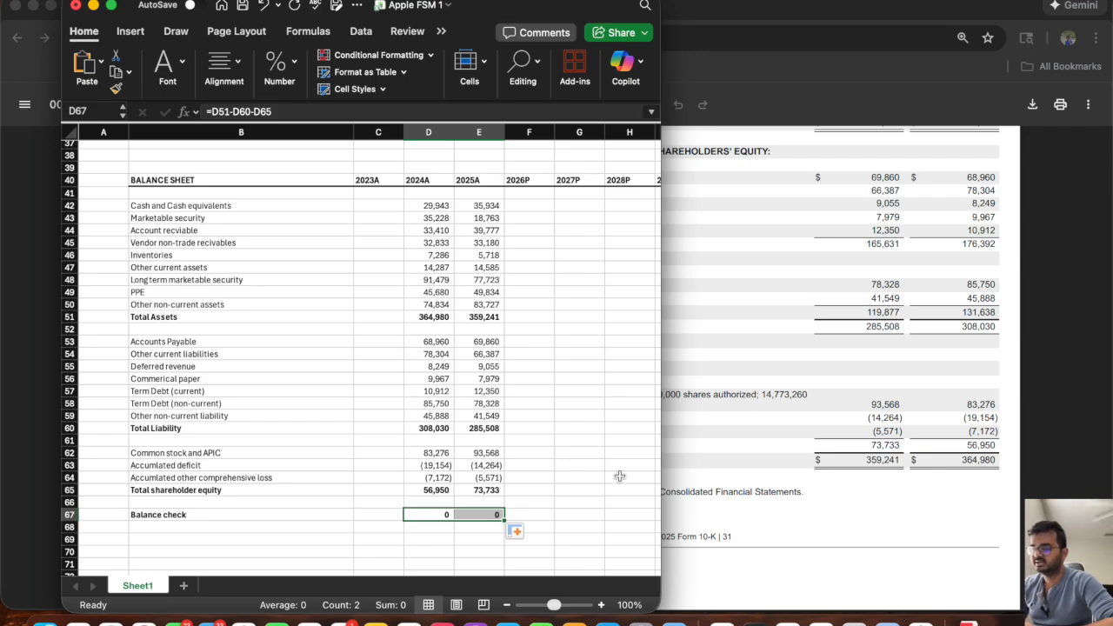
click(550, 505)
click(419, 515)
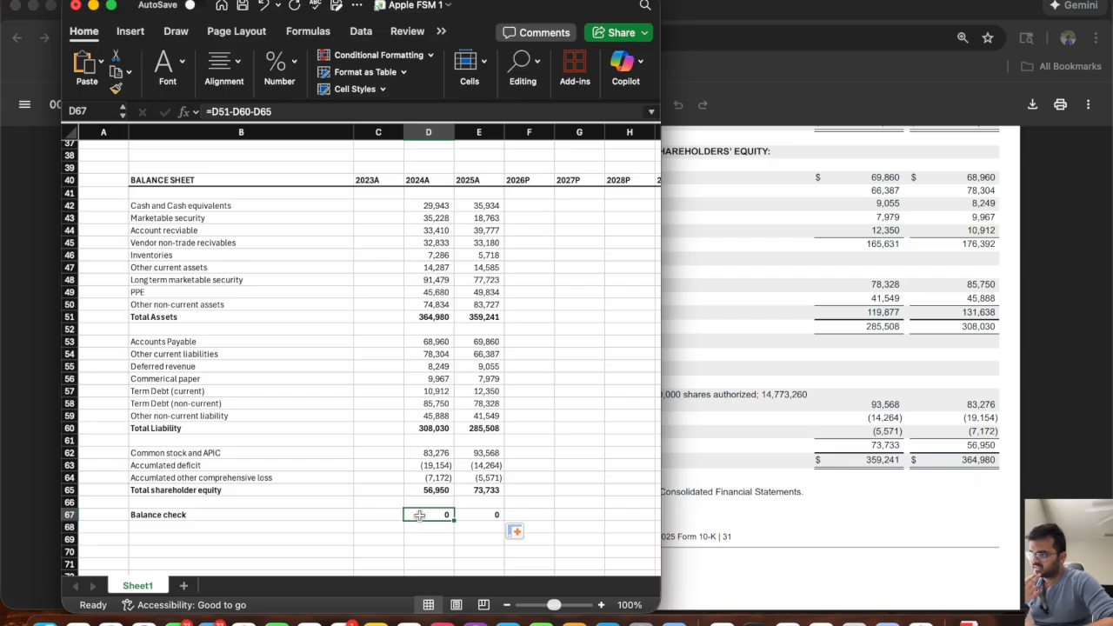
Wrap the balance check formula in D67 in ROUND with 3 digits and extend it to the 2025A column.
click(206, 111)
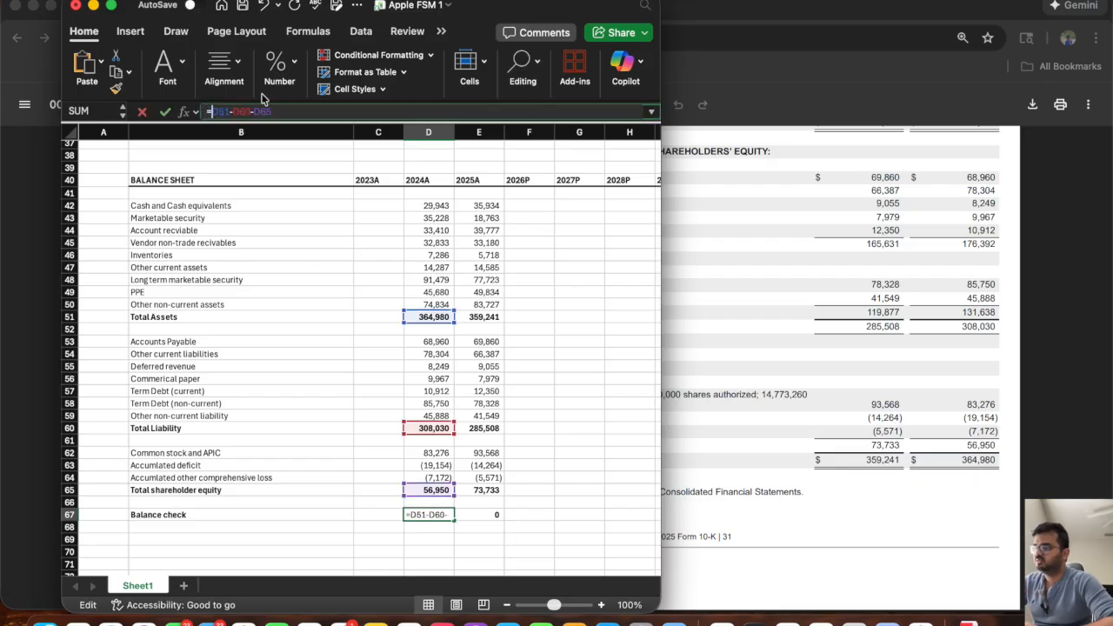
text(Ro)
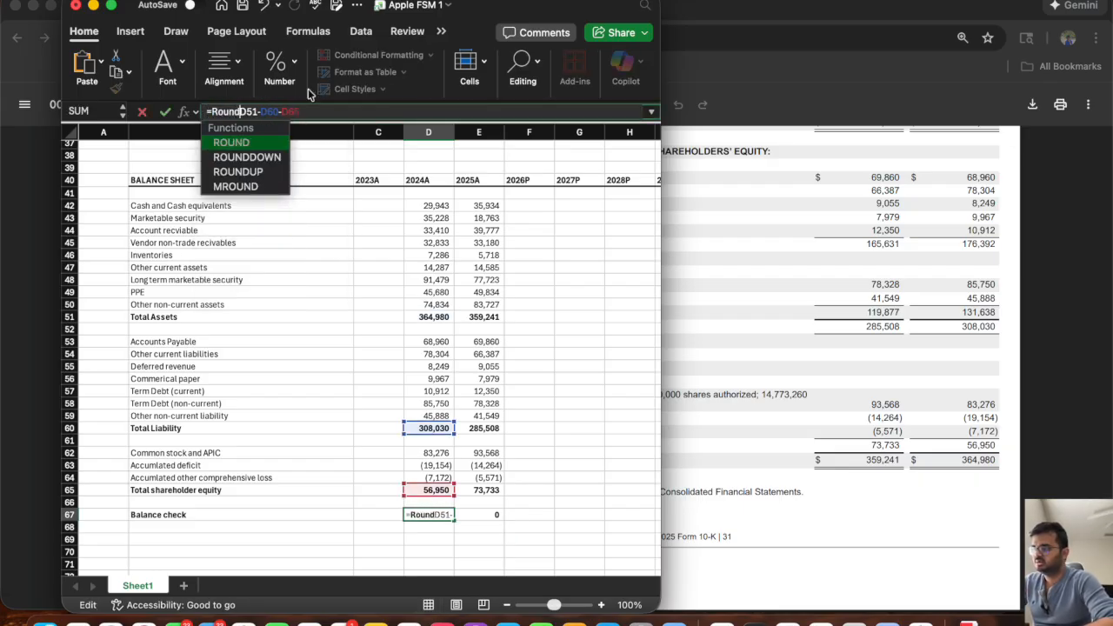
text(UND()
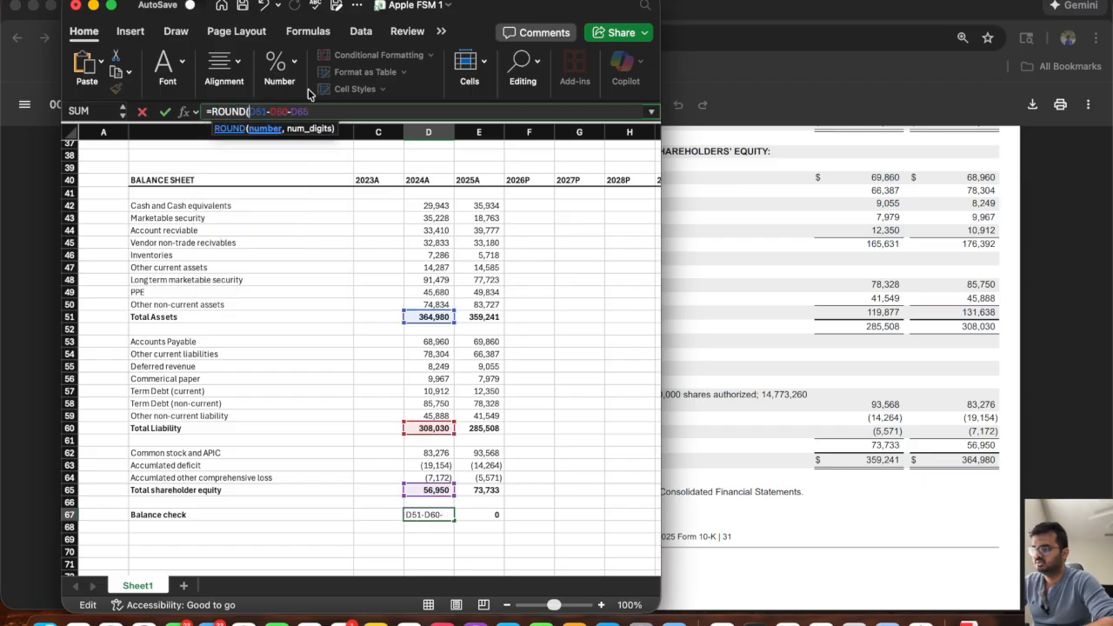
click(322, 109)
text(,0))
key(Return)
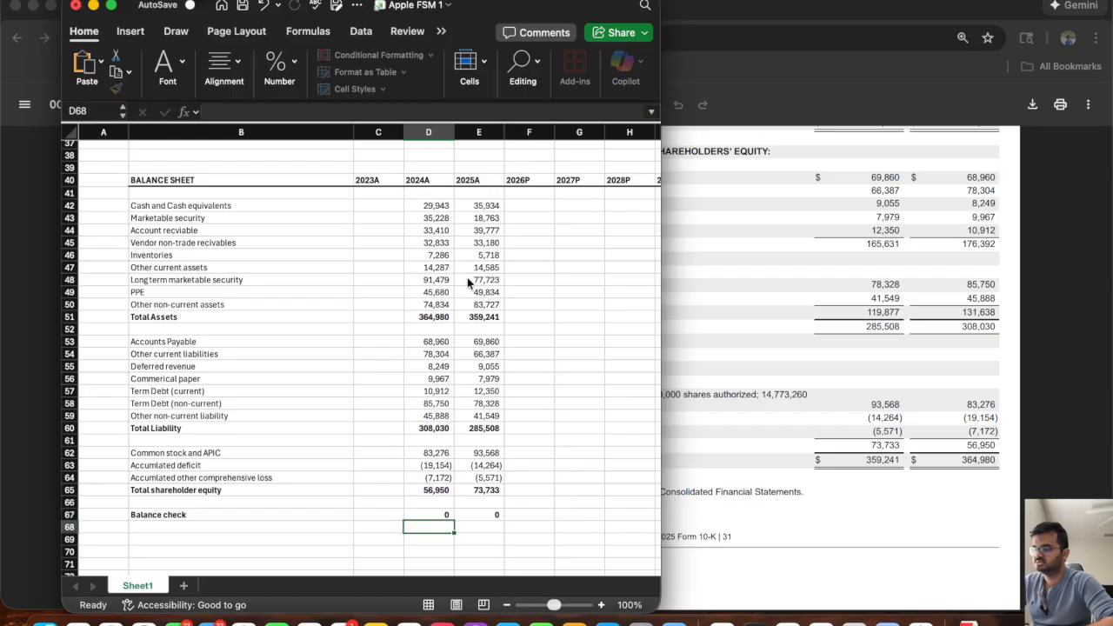
click(426, 514)
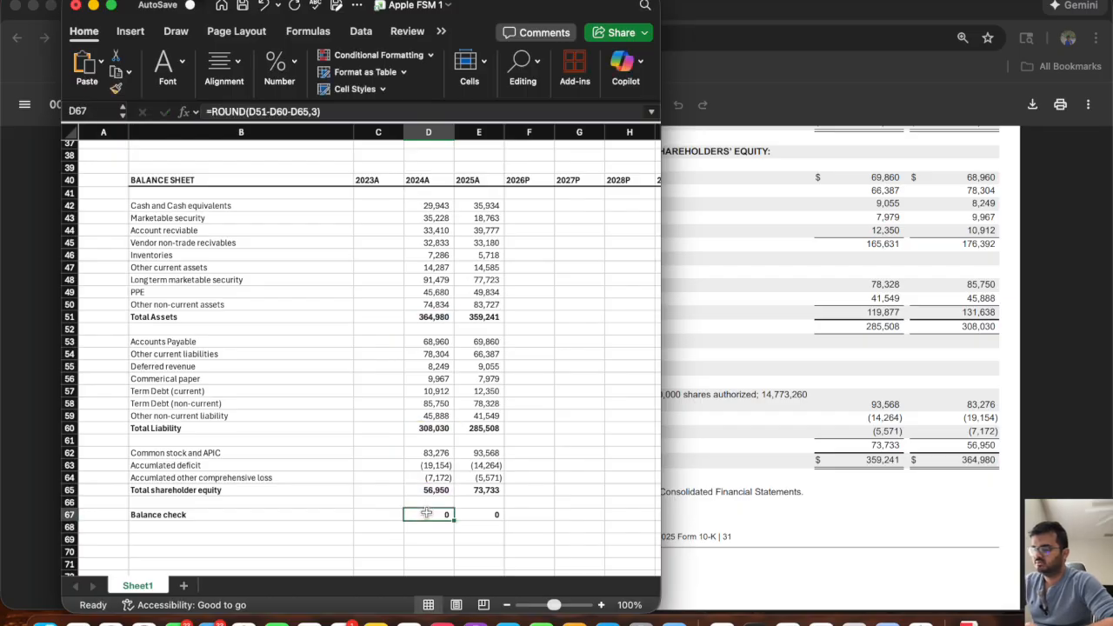
drag(453, 519, 496, 519)
Widen the workbook window to show the projection columns through 2030P and the assumption notes beside them.
click(527, 207)
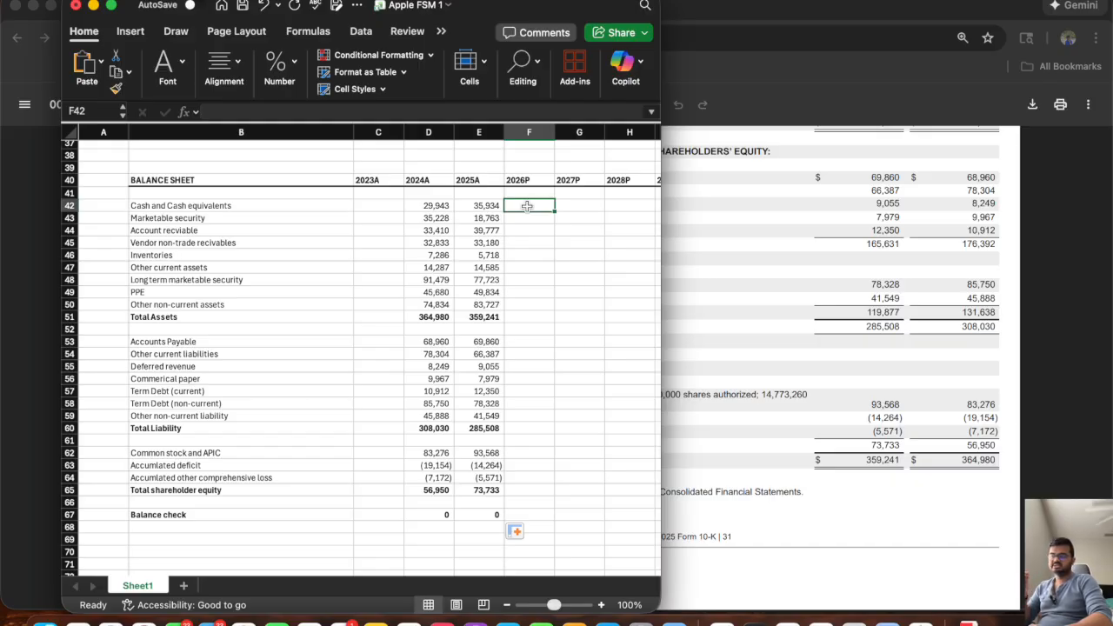
click(428, 515)
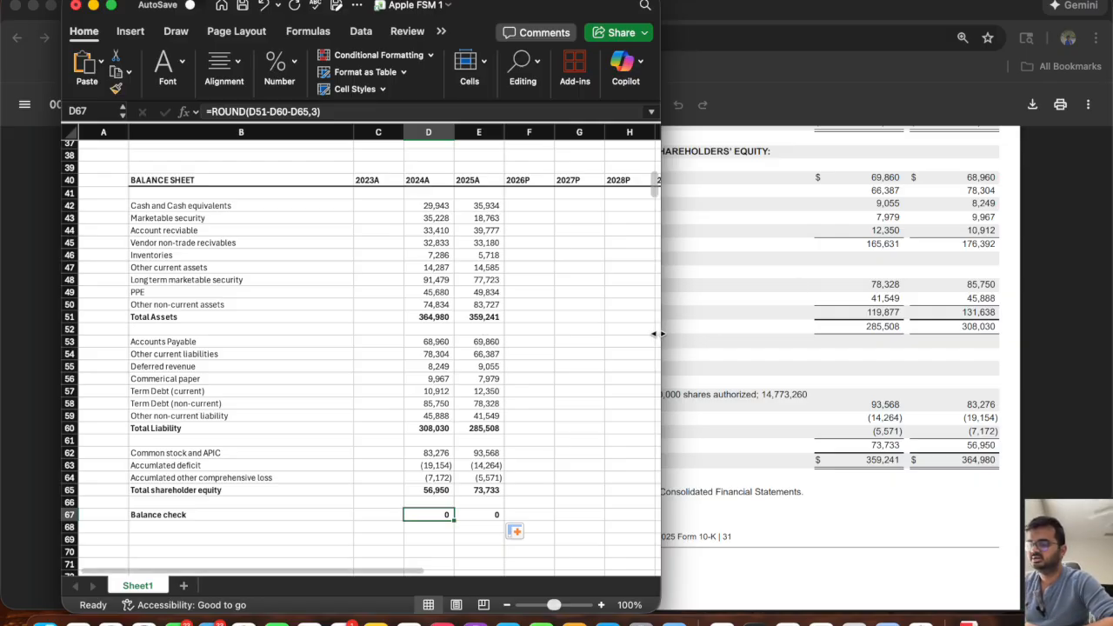
drag(659, 334, 1070, 371)
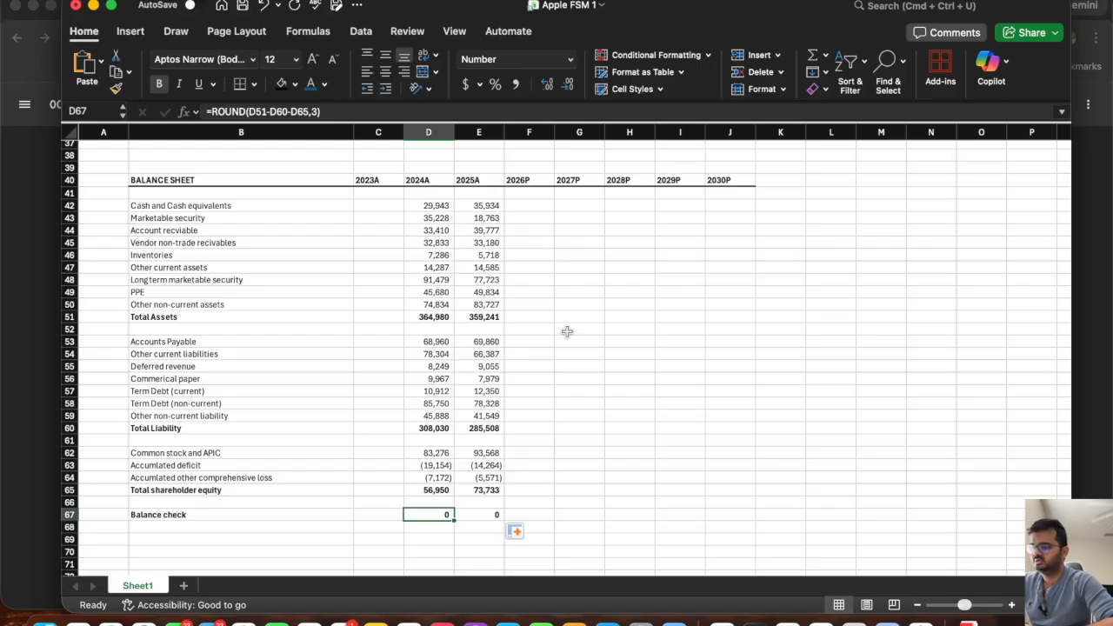
scroll(537, 256, up, 5)
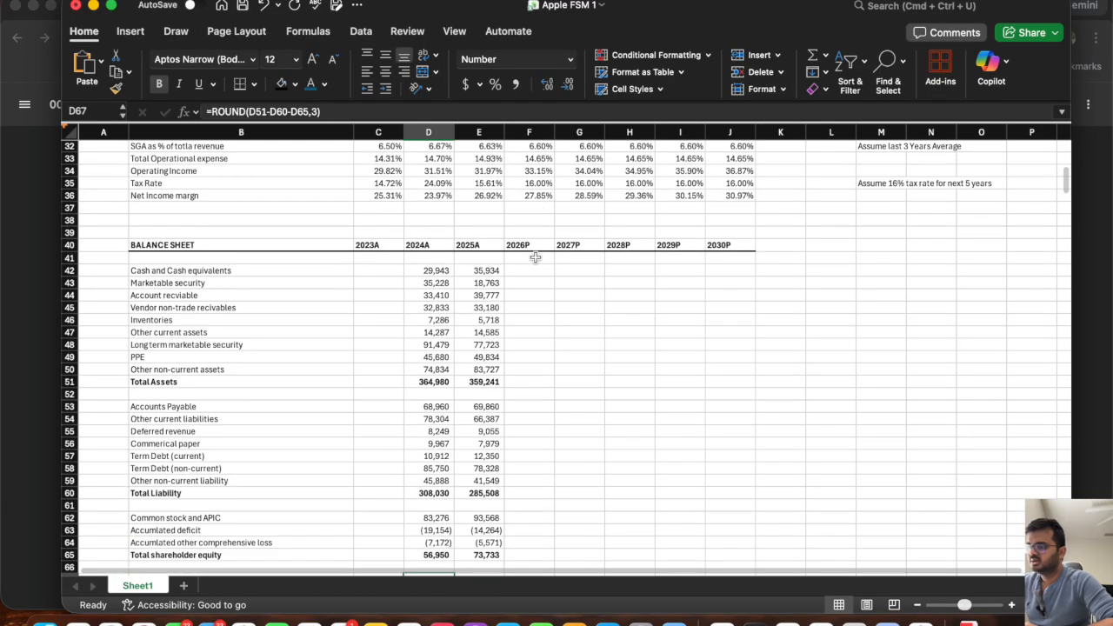
scroll(539, 247, down, 4)
Shade the 2026P to 2030P cash and cash equivalents cells (F42:J42) with an orange fill.
click(520, 230)
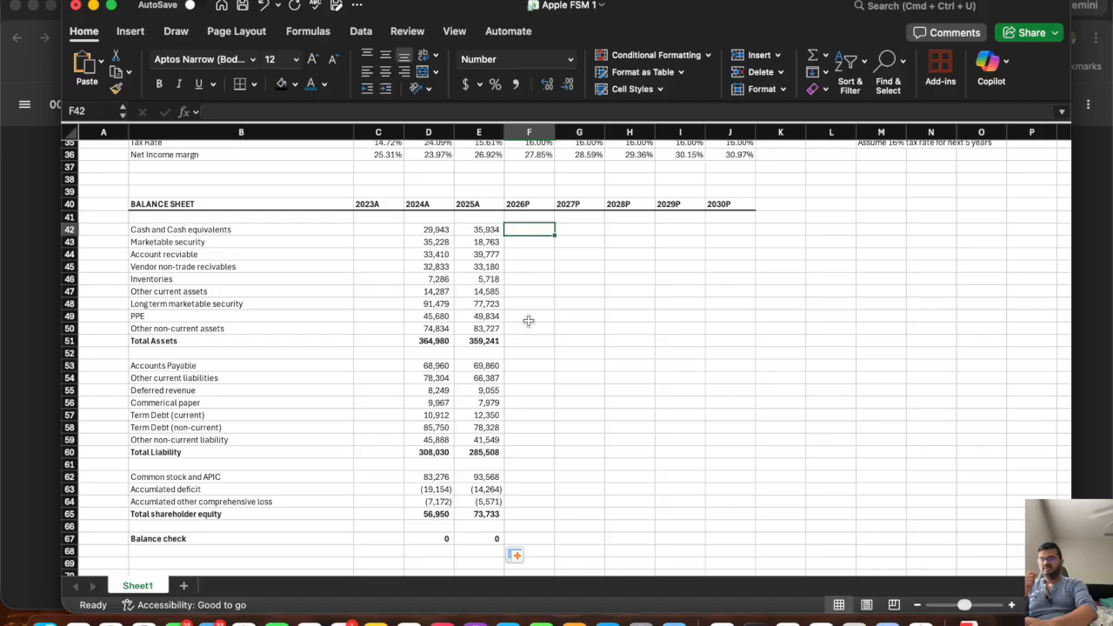
click(486, 230)
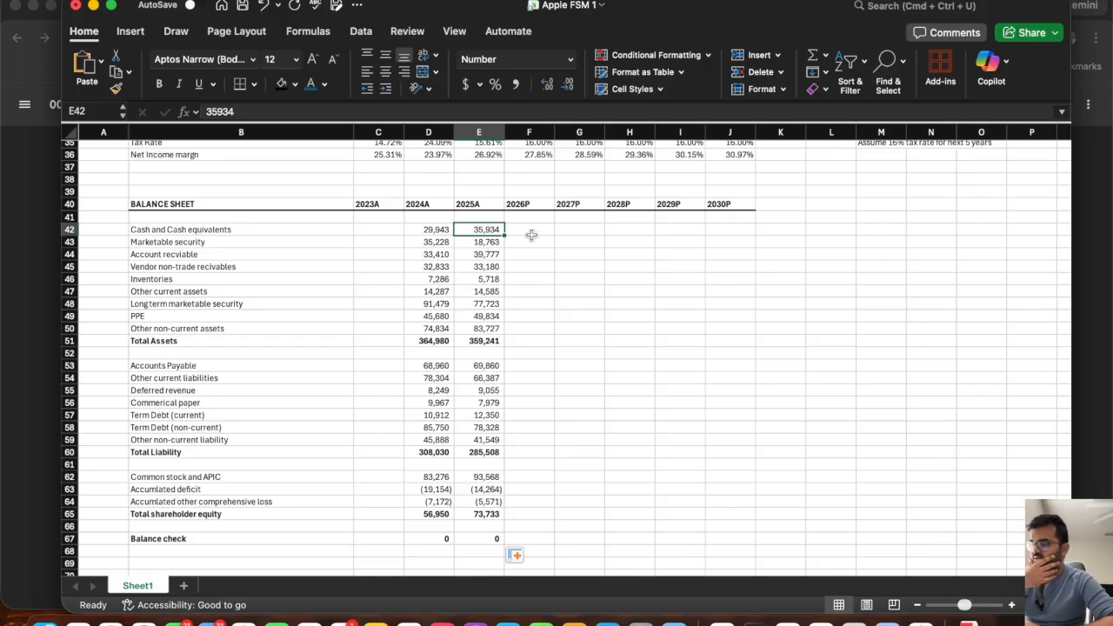
drag(530, 231, 729, 230)
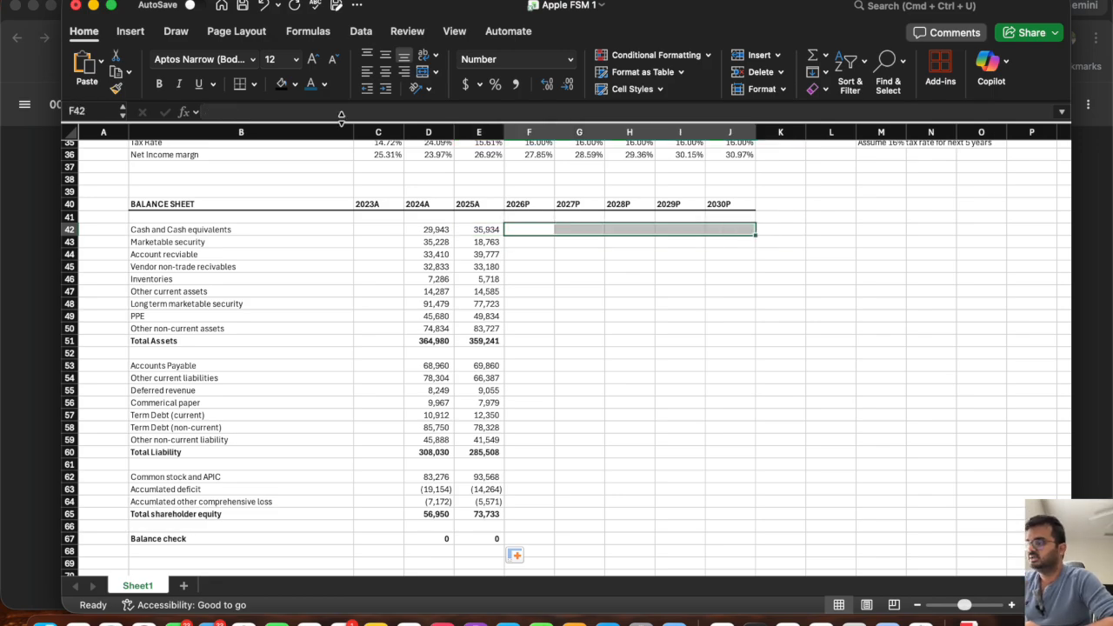
click(295, 83)
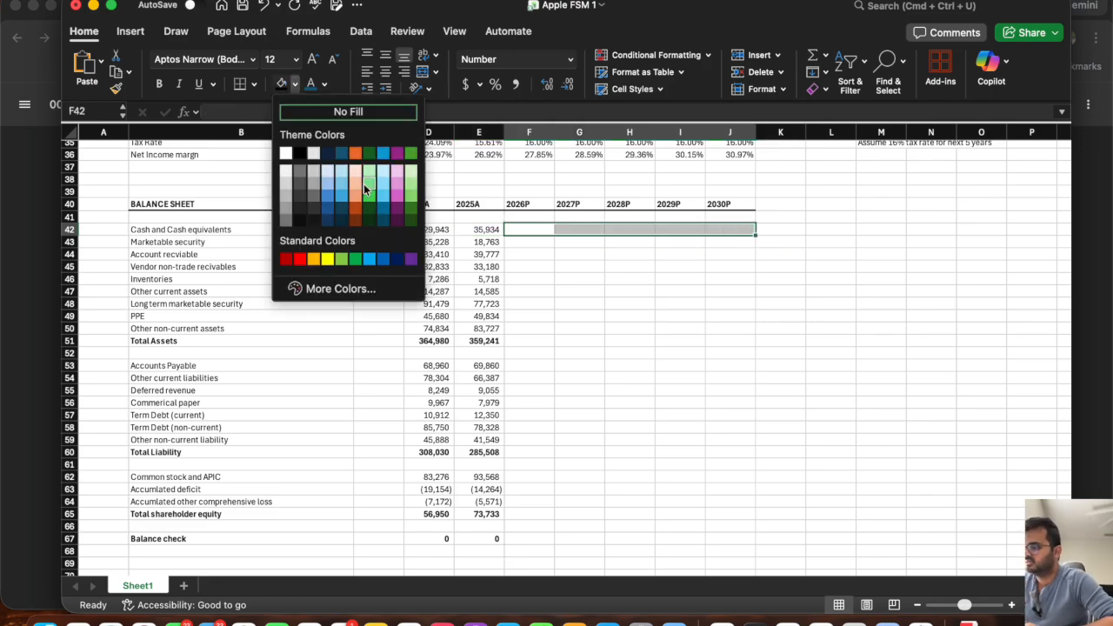
click(355, 216)
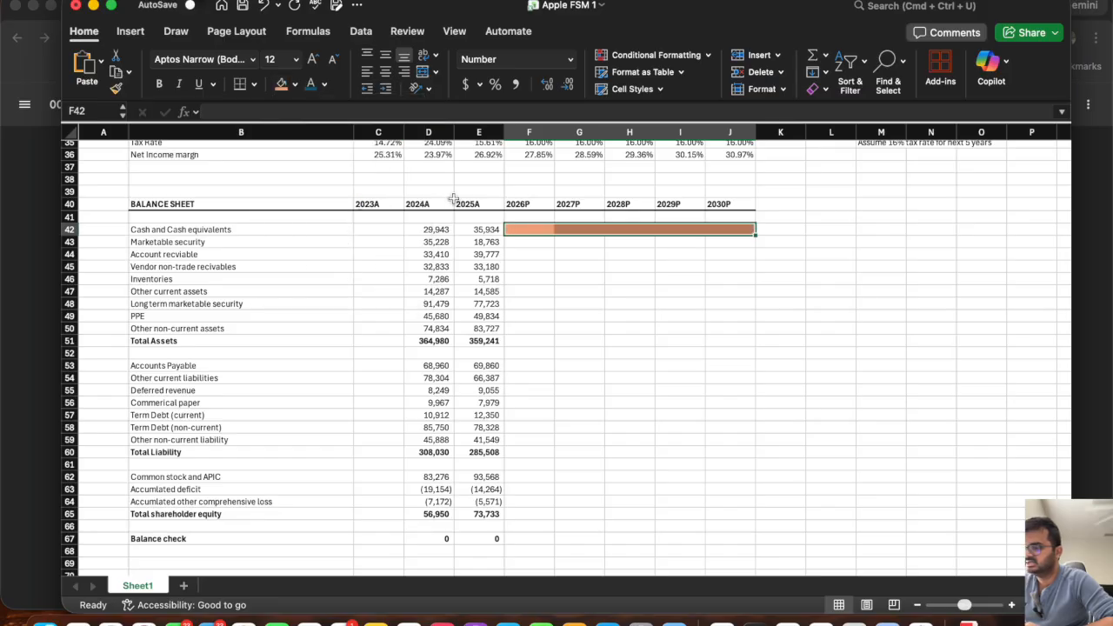
click(605, 279)
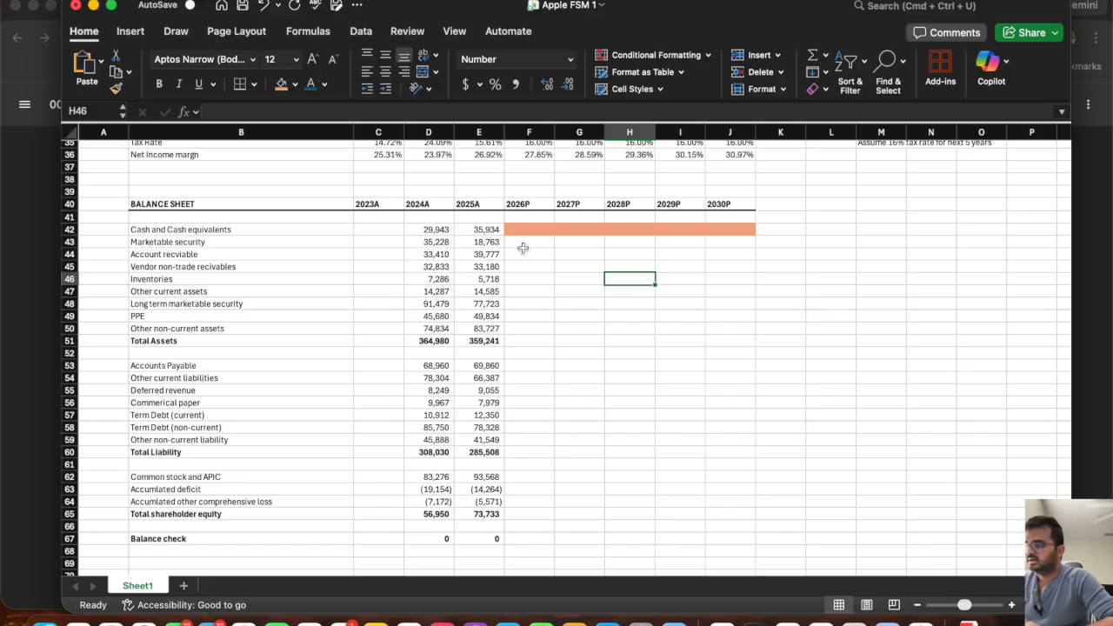
Copy the 2025A marketable security value in E43 across the 2026P to 2030P columns.
click(523, 245)
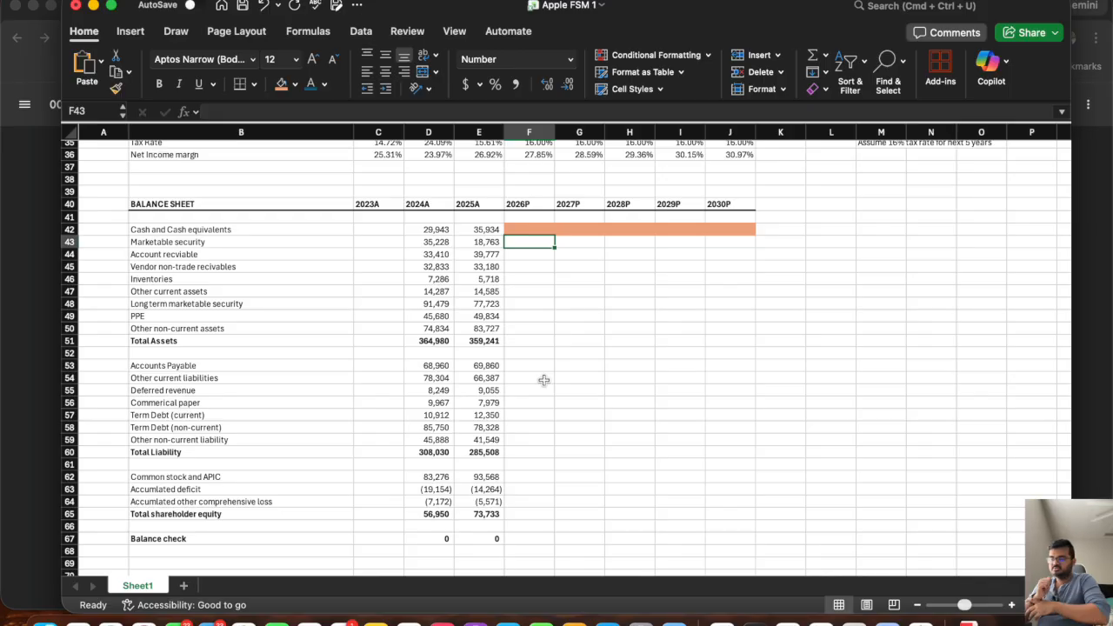
click(475, 246)
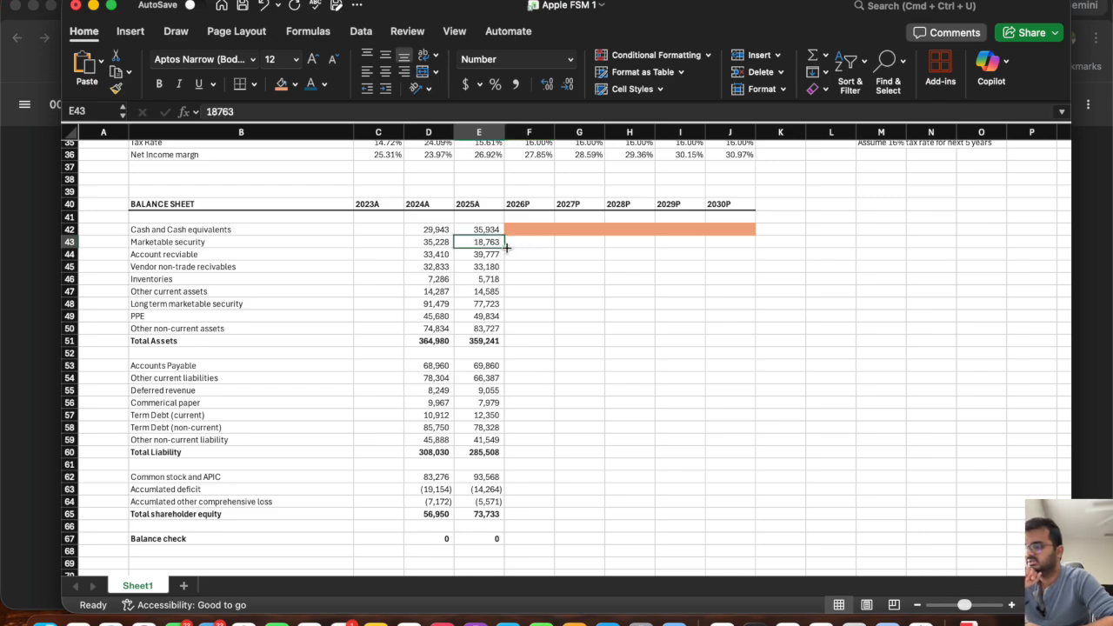
drag(504, 248, 735, 246)
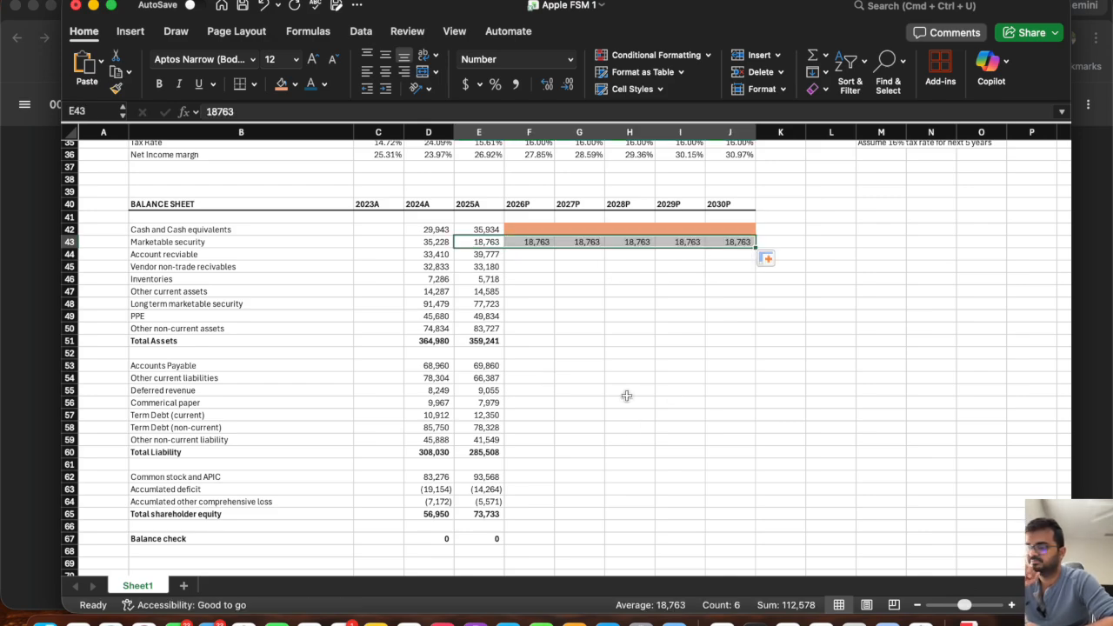
Add the note "Assumption: Straight line" in L43 beside the marketable security row.
click(823, 242)
text(As)
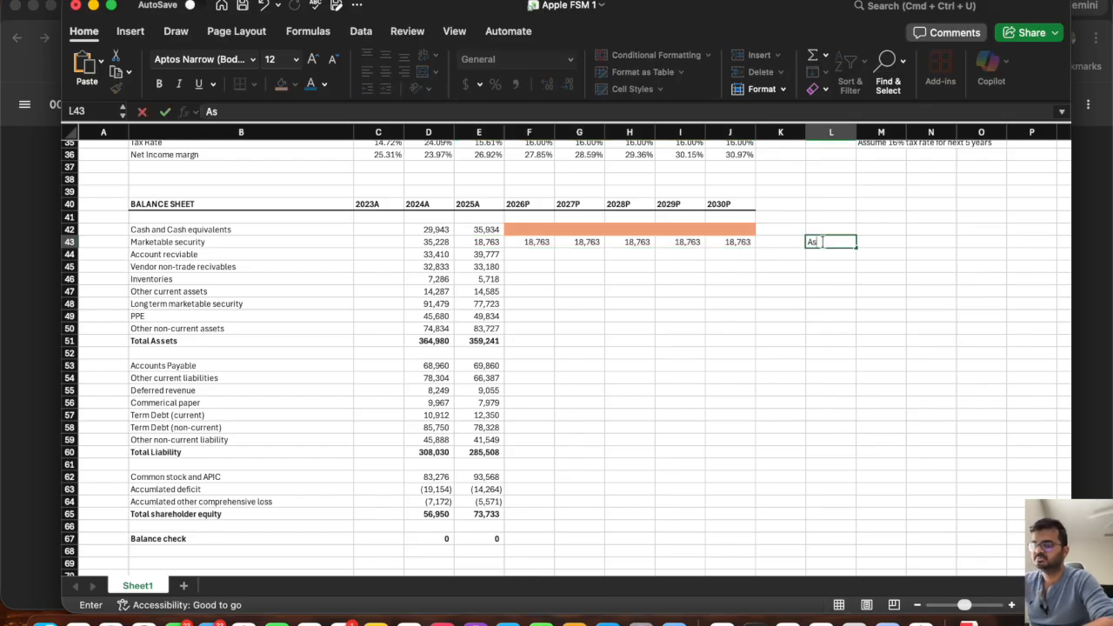
text(s)
text(ume)
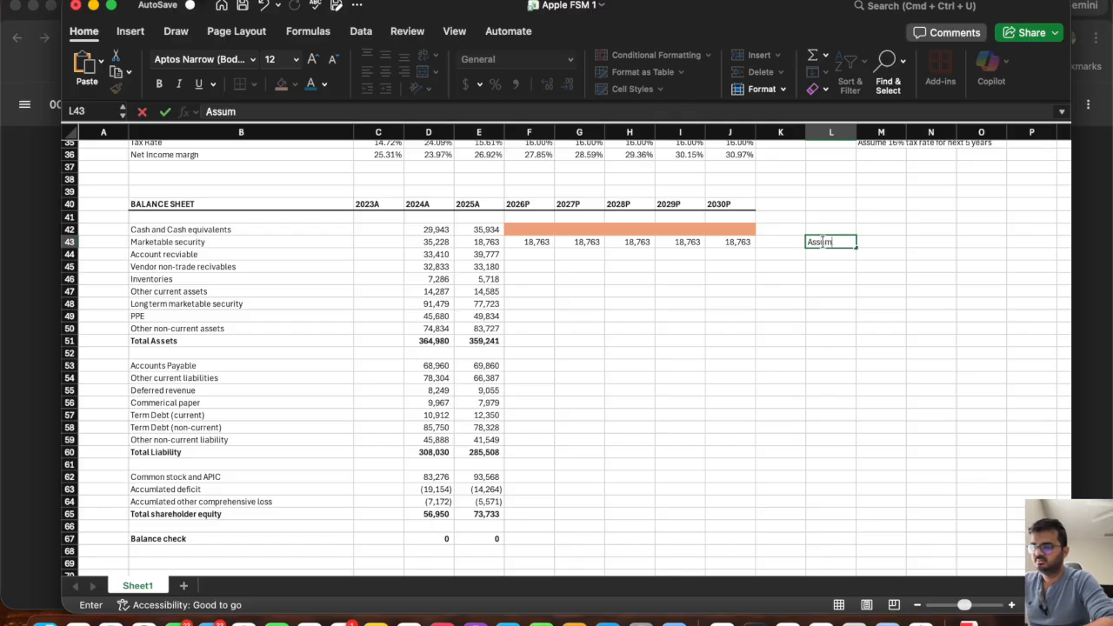
key(BackSpace)
key(BackSpace)
key(BackSpace)
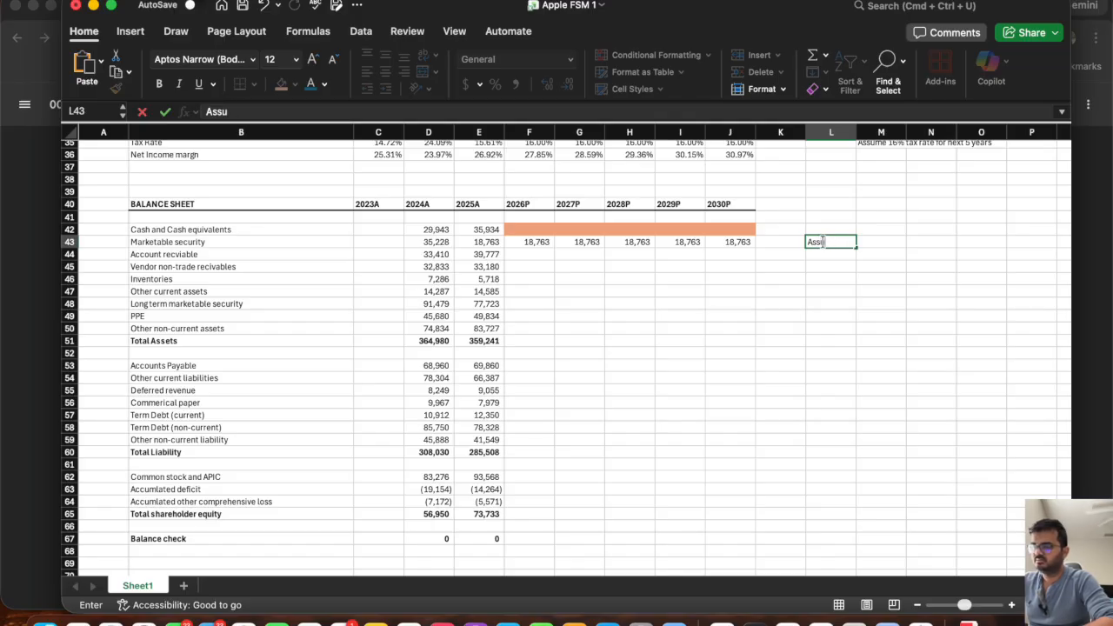
text(m)
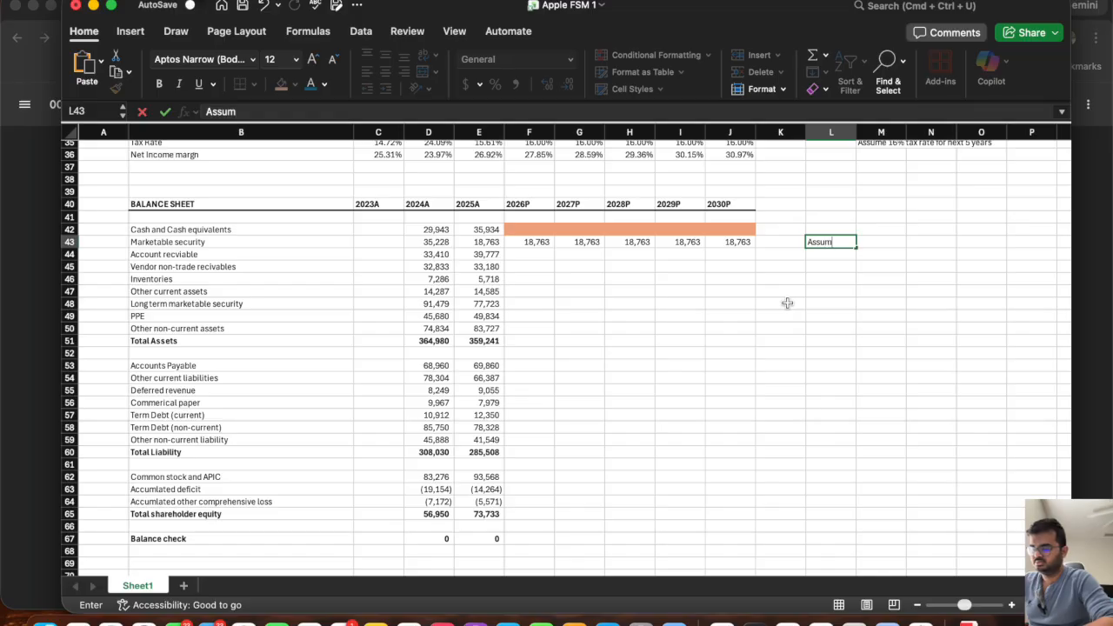
text(ption: Straign)
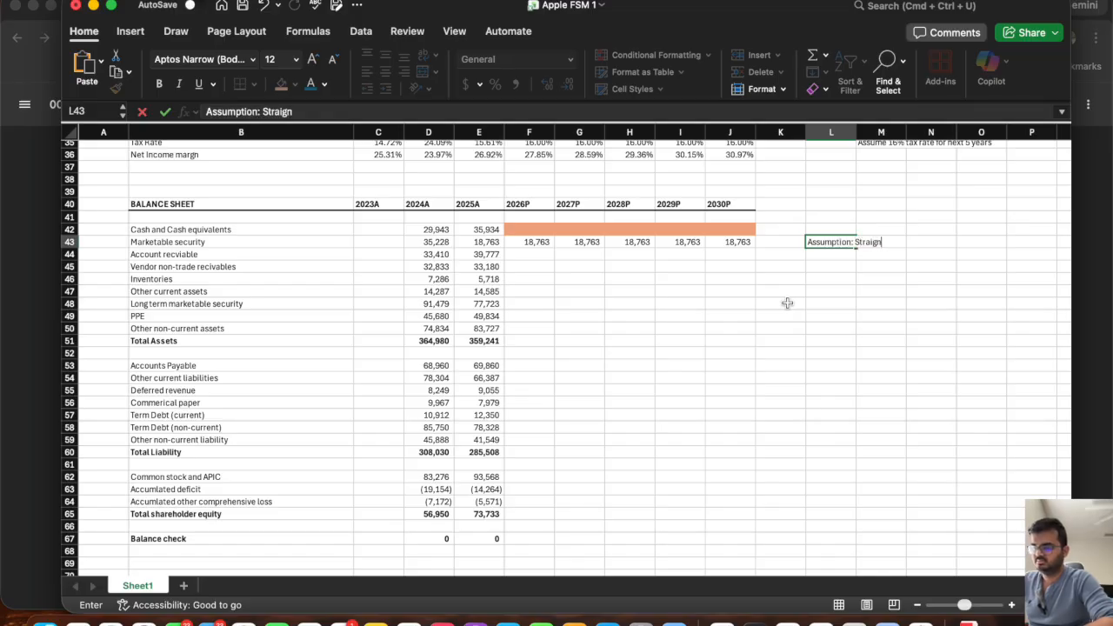
key(BackSpace)
text(ht line)
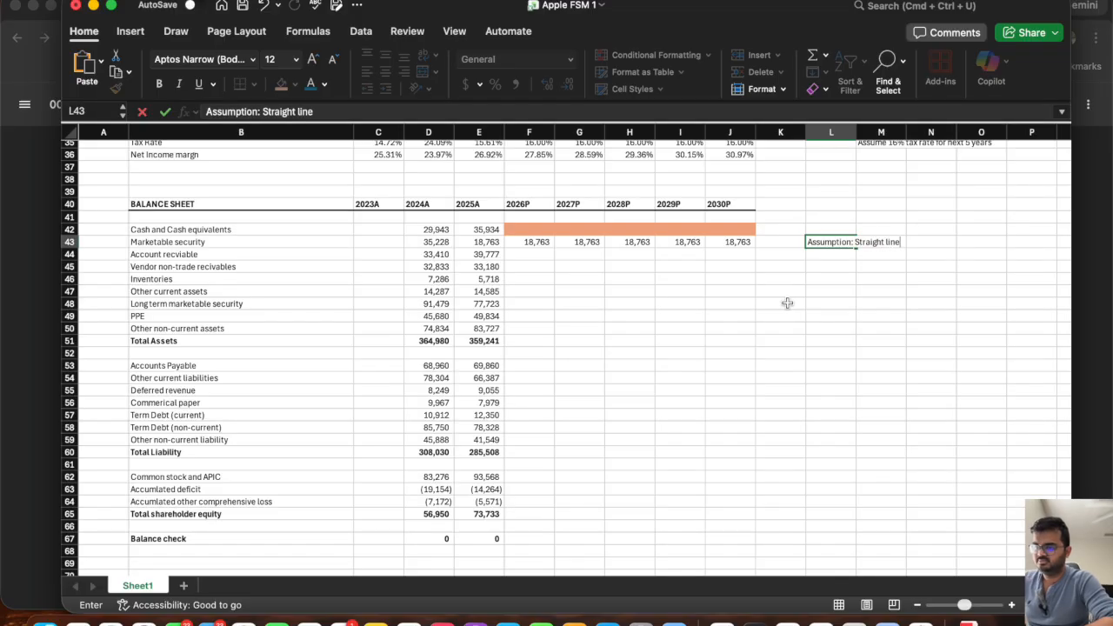
key(Return)
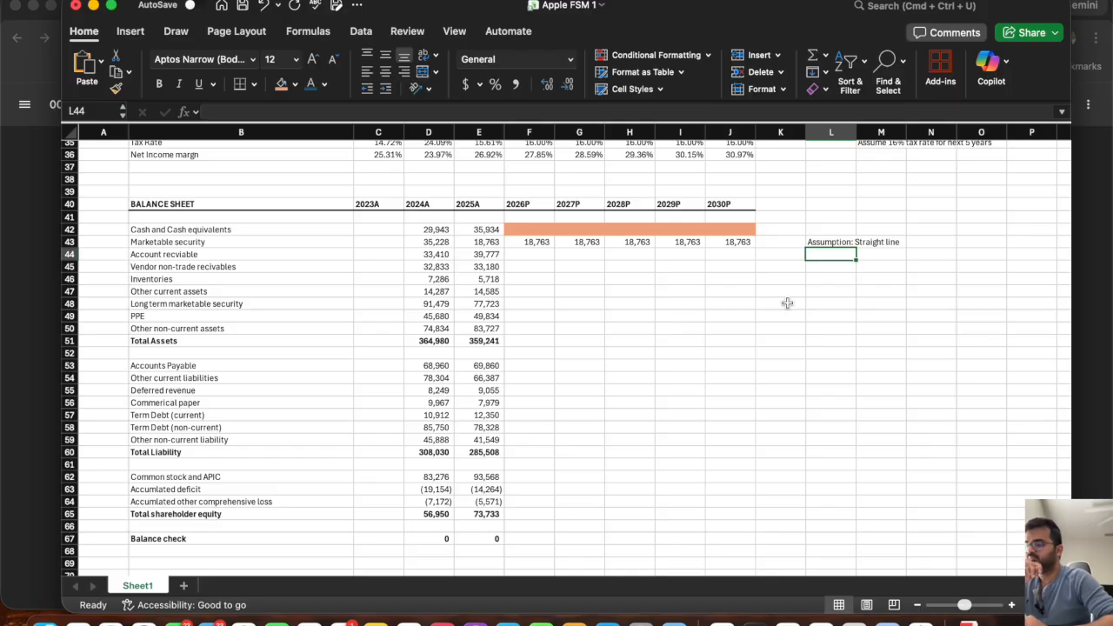
Check the 2025A total net sales formula and note "AR = DSO * Revenue / 365" in L44 beside the accounts receivable row.
click(517, 259)
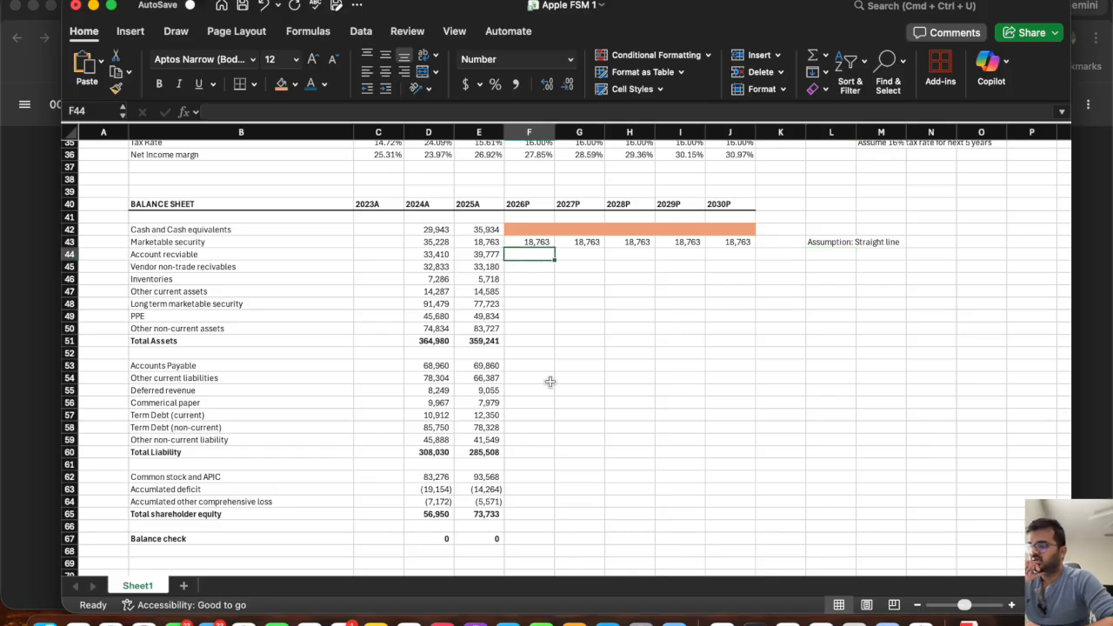
scroll(549, 382, down, 2)
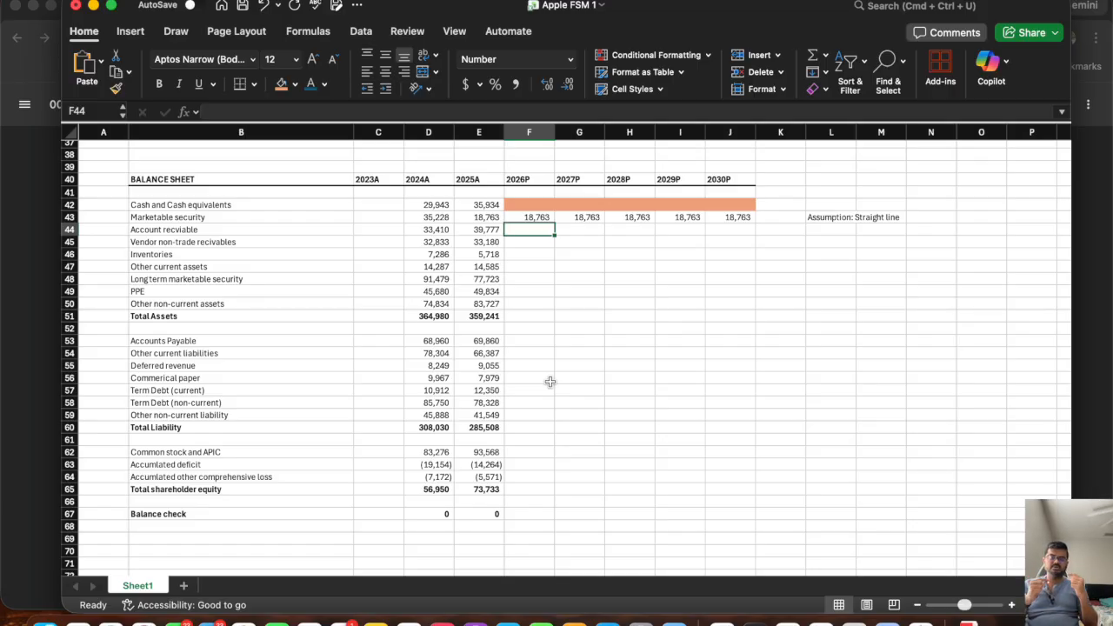
scroll(550, 381, up, 15)
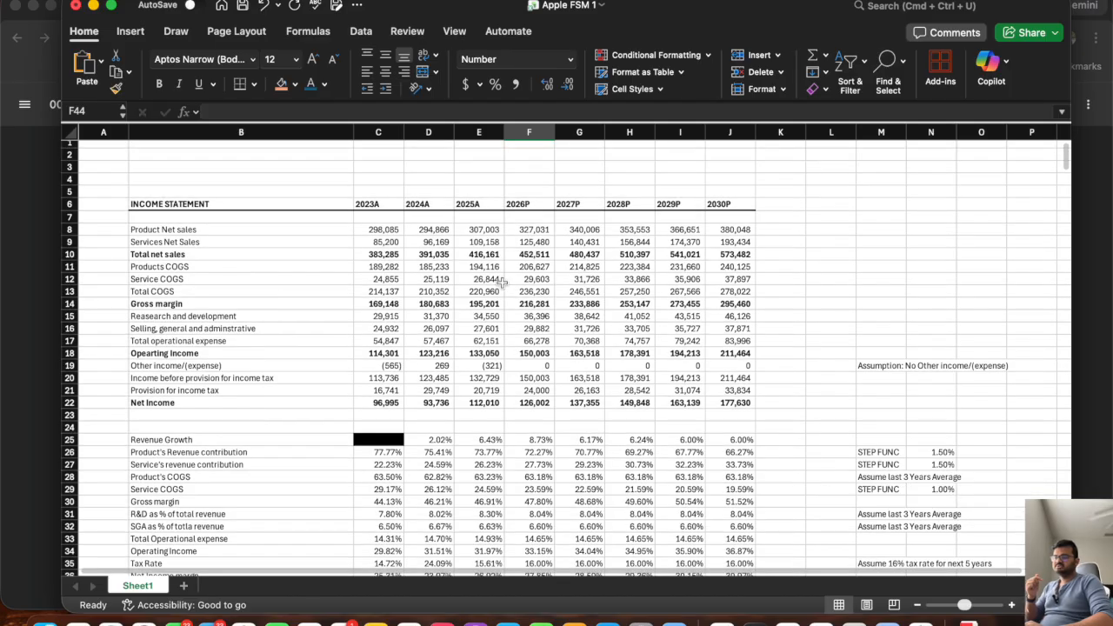
click(484, 254)
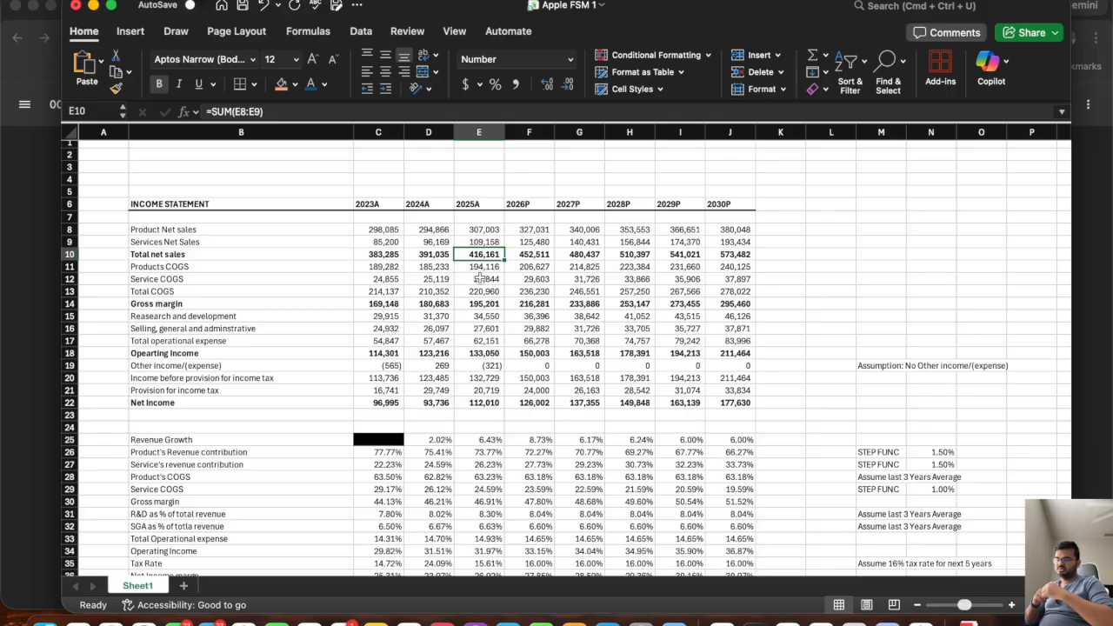
scroll(479, 277, down, 10)
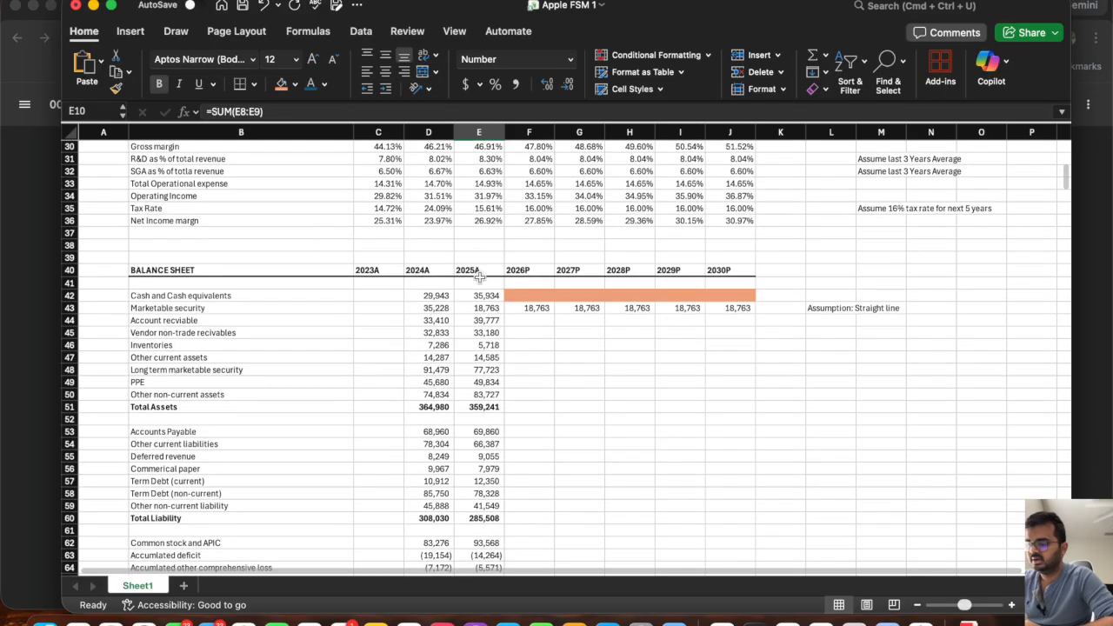
click(825, 262)
text(AR =)
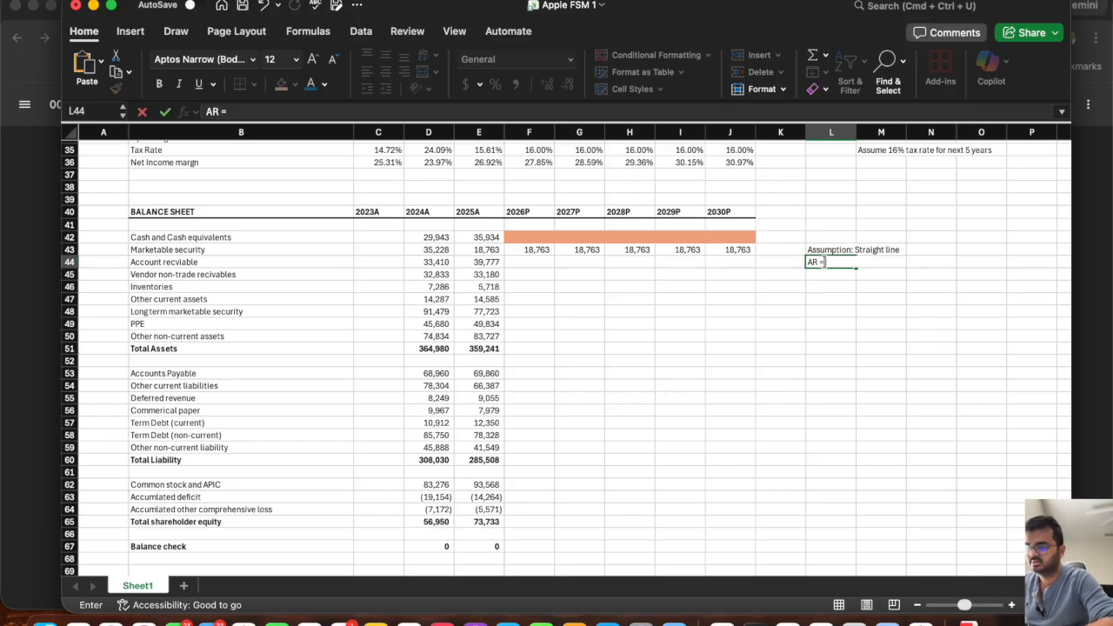
text( DSO * Revenue/)
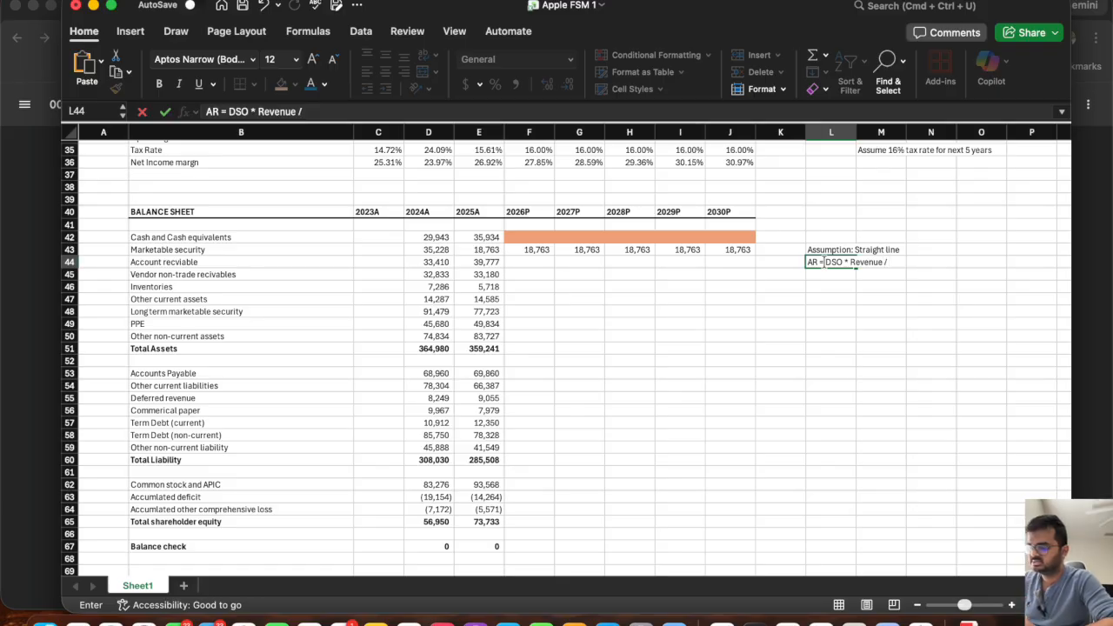
text(365)
key(Return)
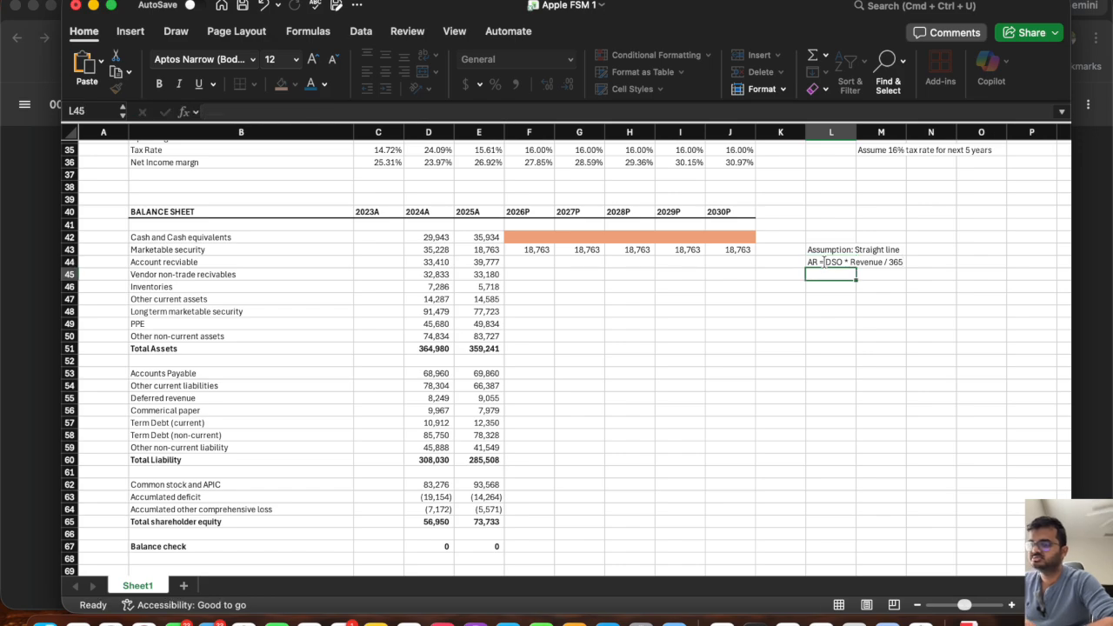
Label a new DSO row in B70 below the balance check.
scroll(615, 370, down, 3)
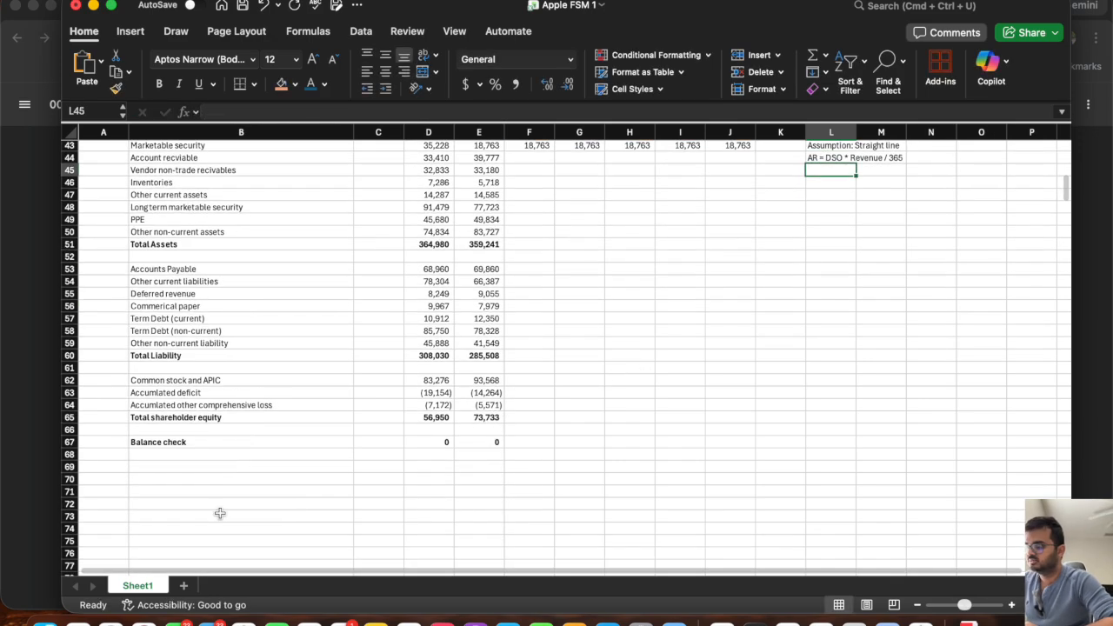
click(170, 479)
text(DSO)
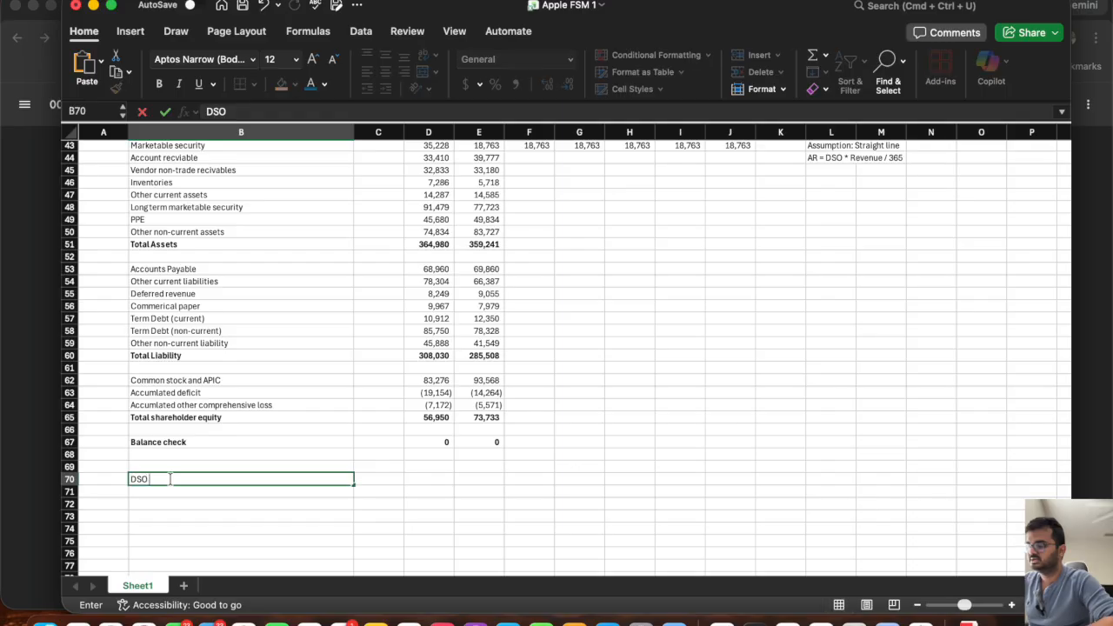
key(Tab)
key(Tab)
Calculate the 2024A DSO in D70 as accounts receivable times 365 divided by total net sales (=D44*365/D10).
scroll(844, 244, up, 2)
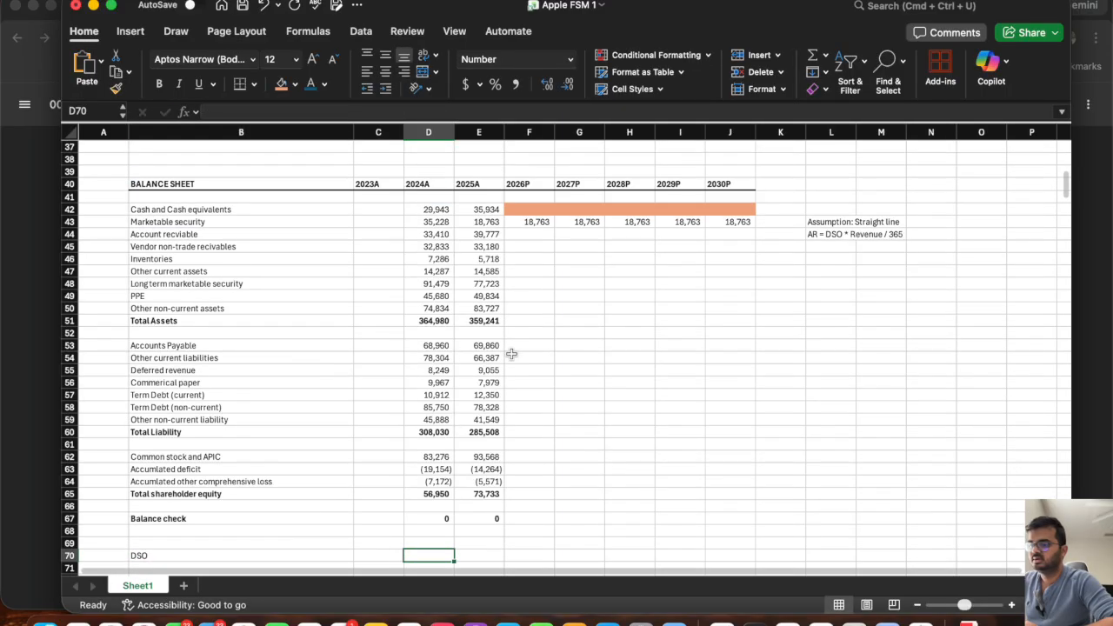
click(840, 240)
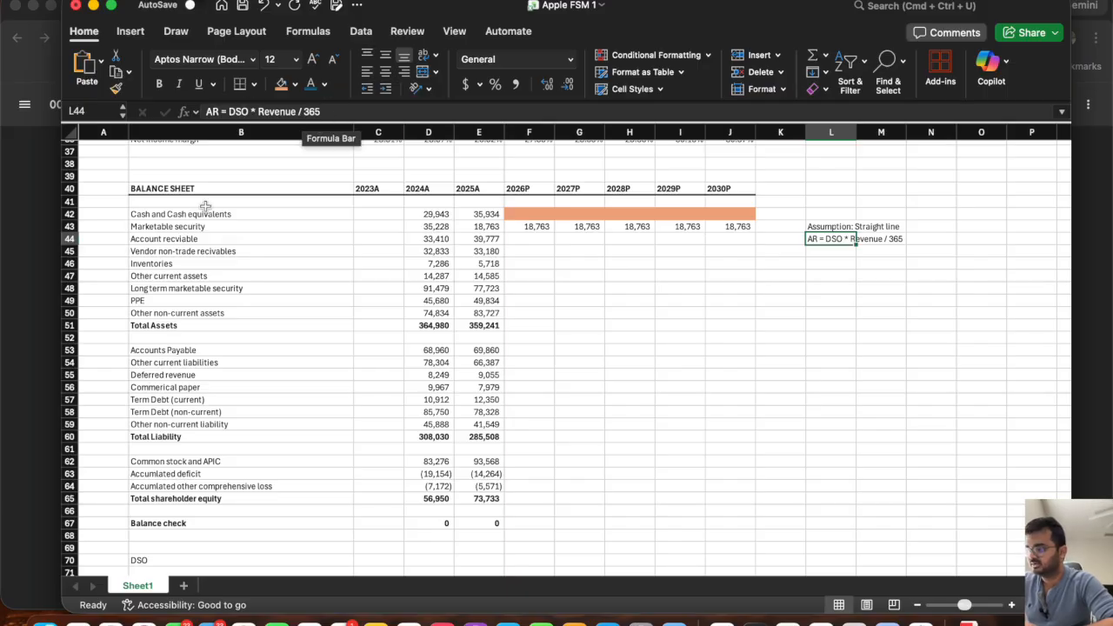
scroll(452, 374, down, 5)
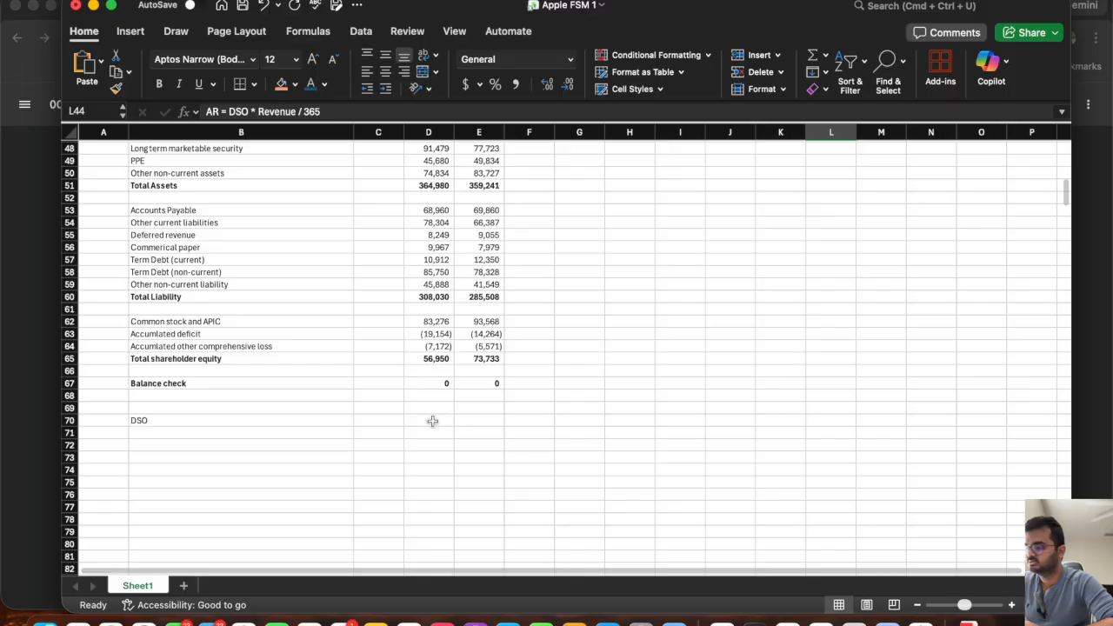
click(433, 421)
text(=)
scroll(537, 310, up, 3)
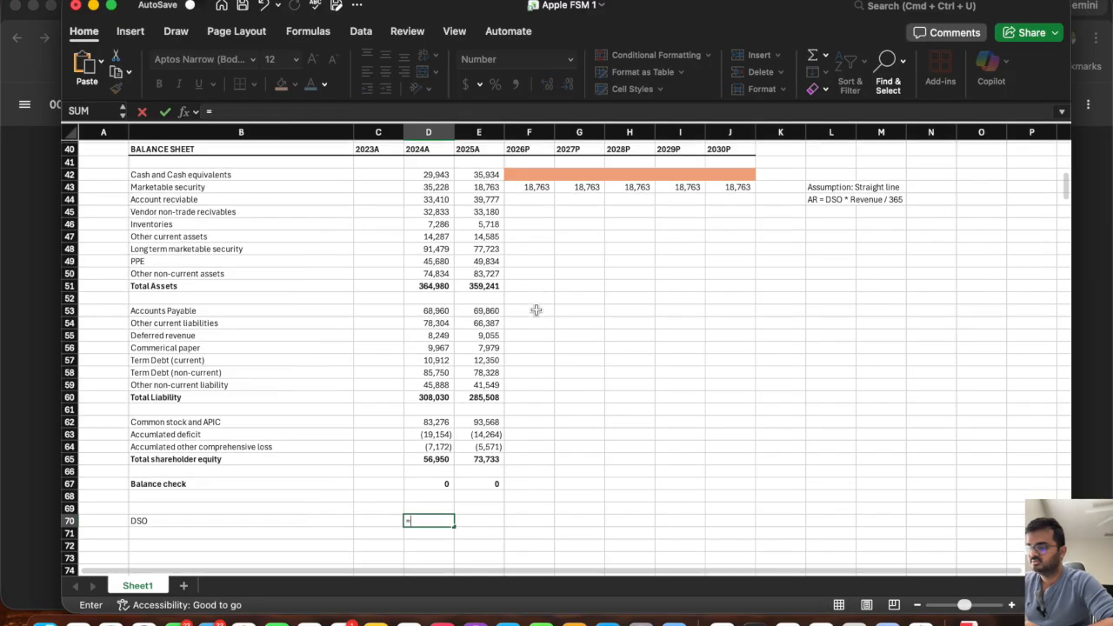
scroll(536, 311, up, 2)
scroll(537, 310, up, 1)
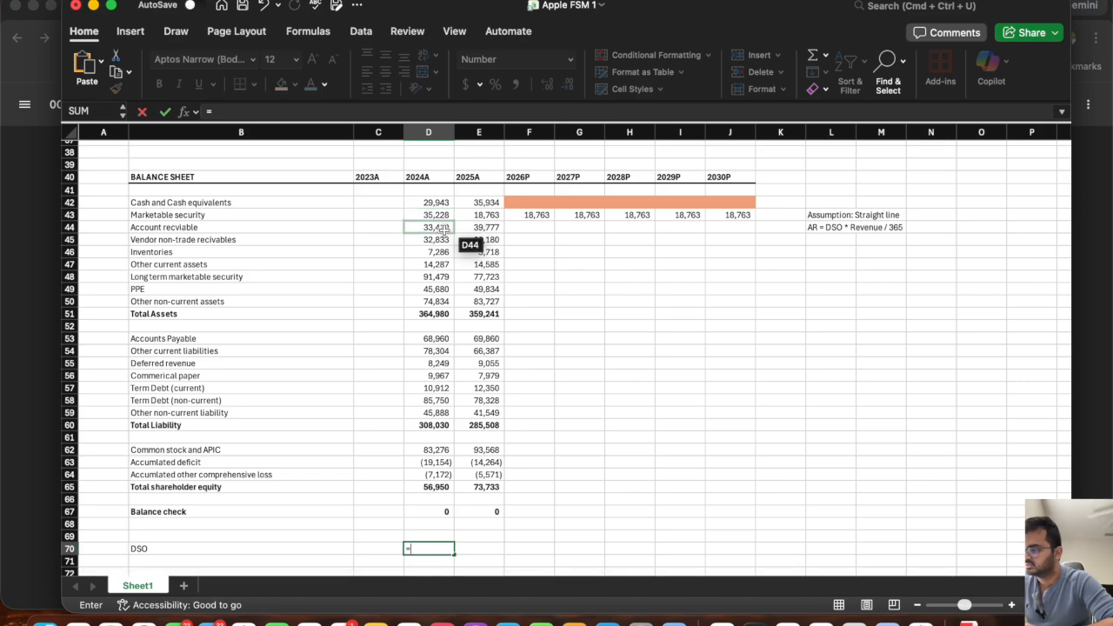
click(442, 227)
text(*)
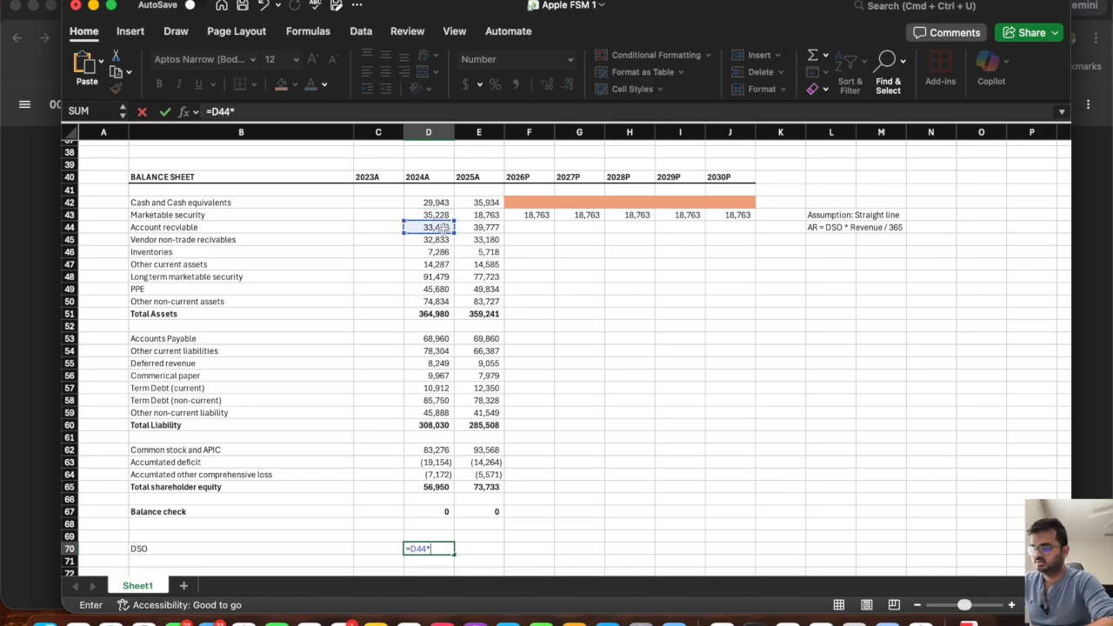
text(365/)
scroll(435, 239, up, 10)
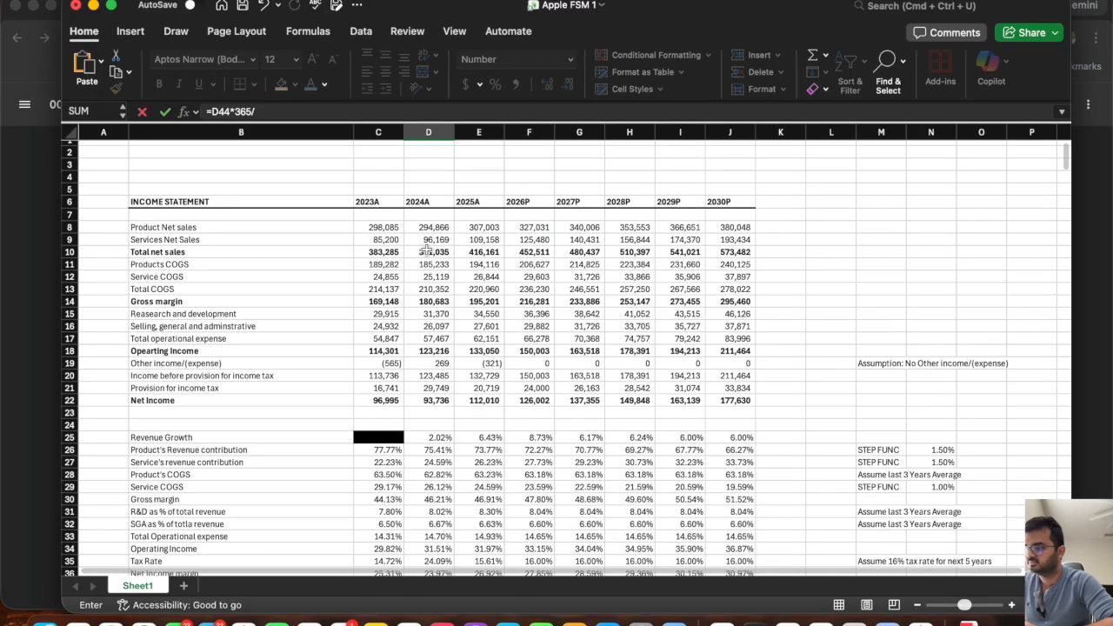
click(426, 251)
key(Return)
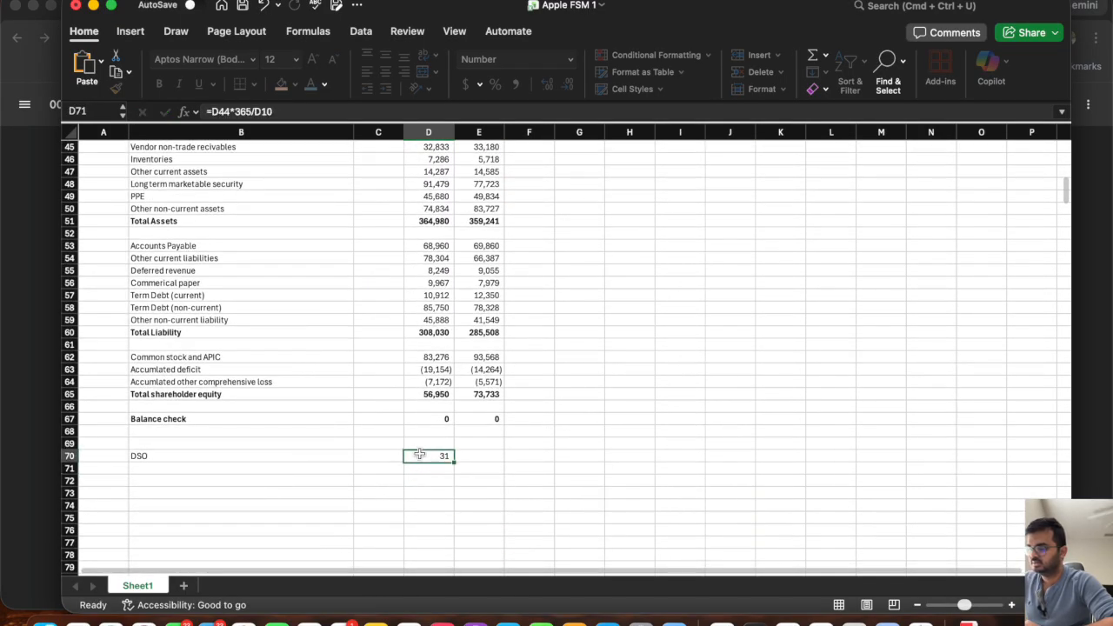
Extend the 2024A DSO formula in D70 to the 2025A column.
click(420, 454)
drag(454, 463, 487, 462)
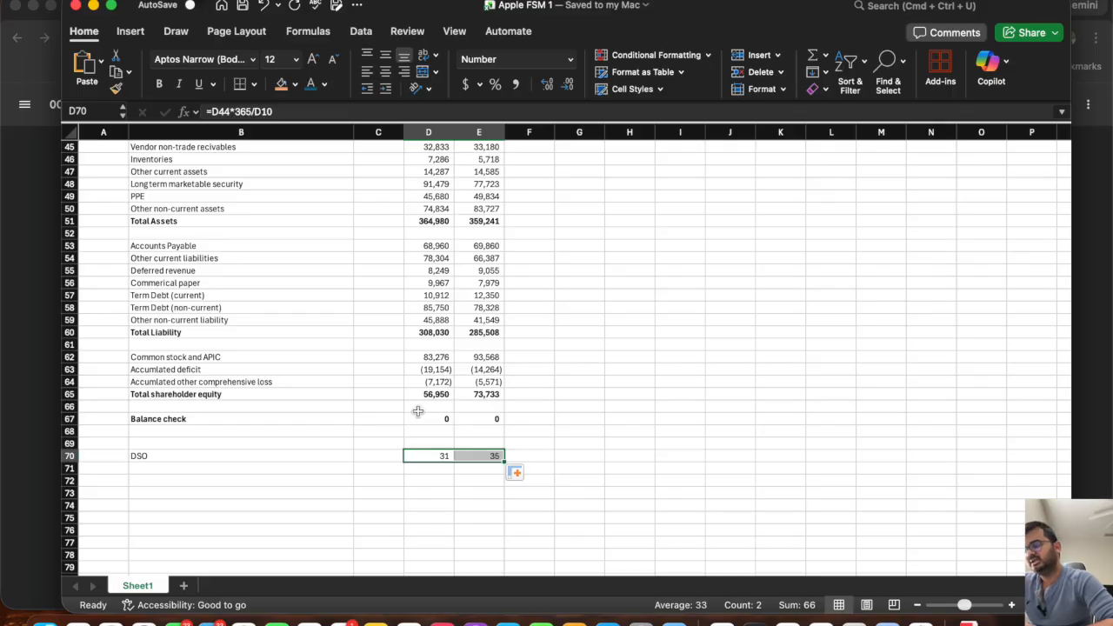
click(428, 457)
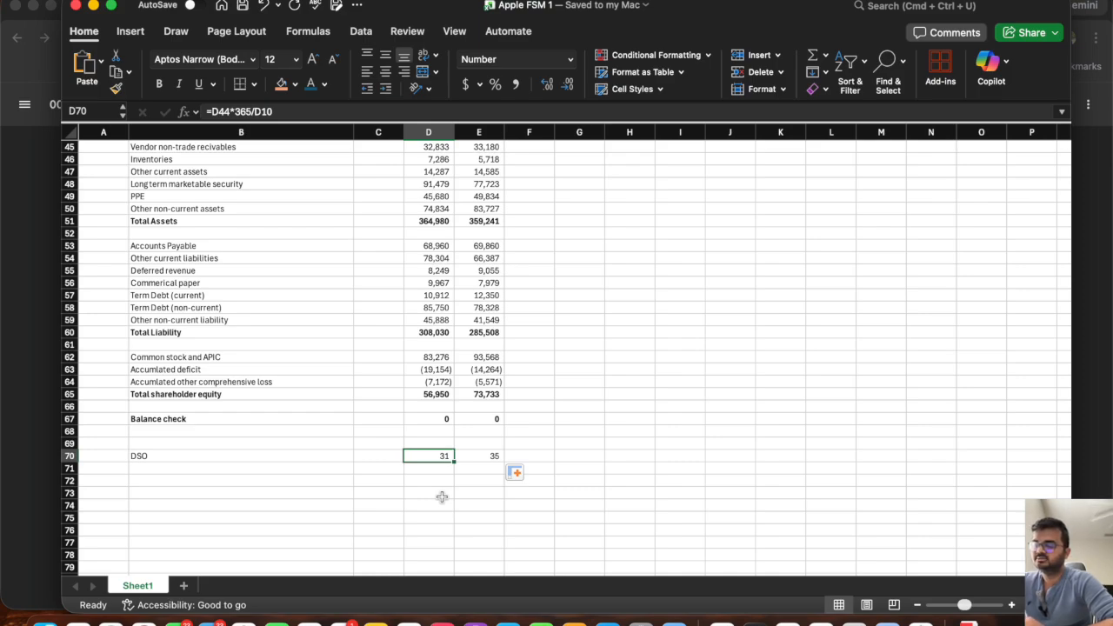
Set the 2026P DSO in F70 to the average of the 2024A and 2025A values (D70:E70).
click(532, 454)
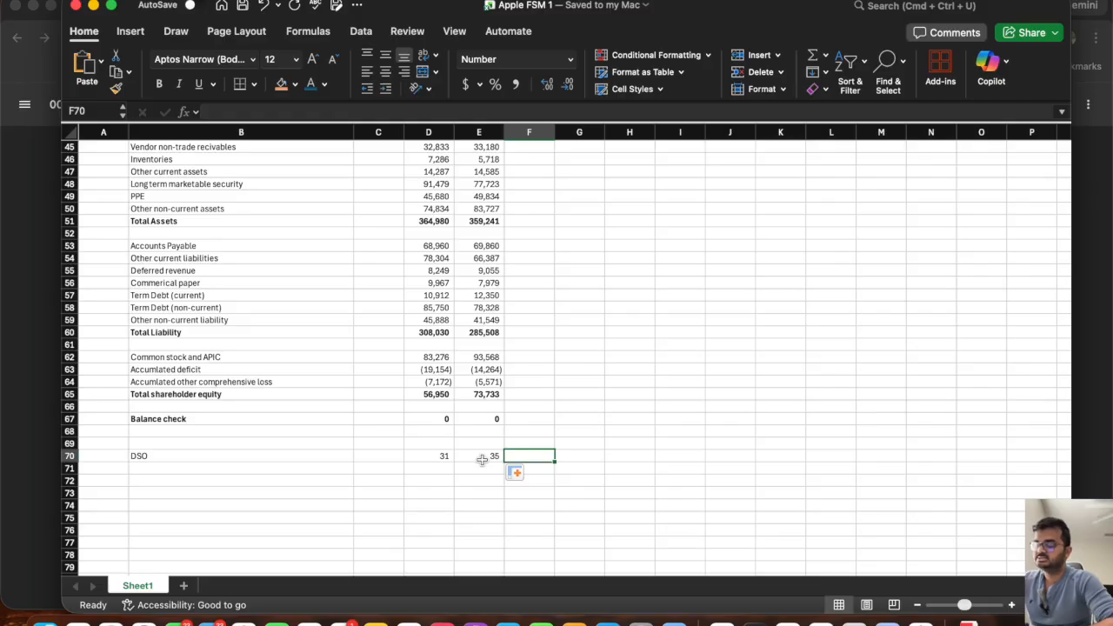
text(=av)
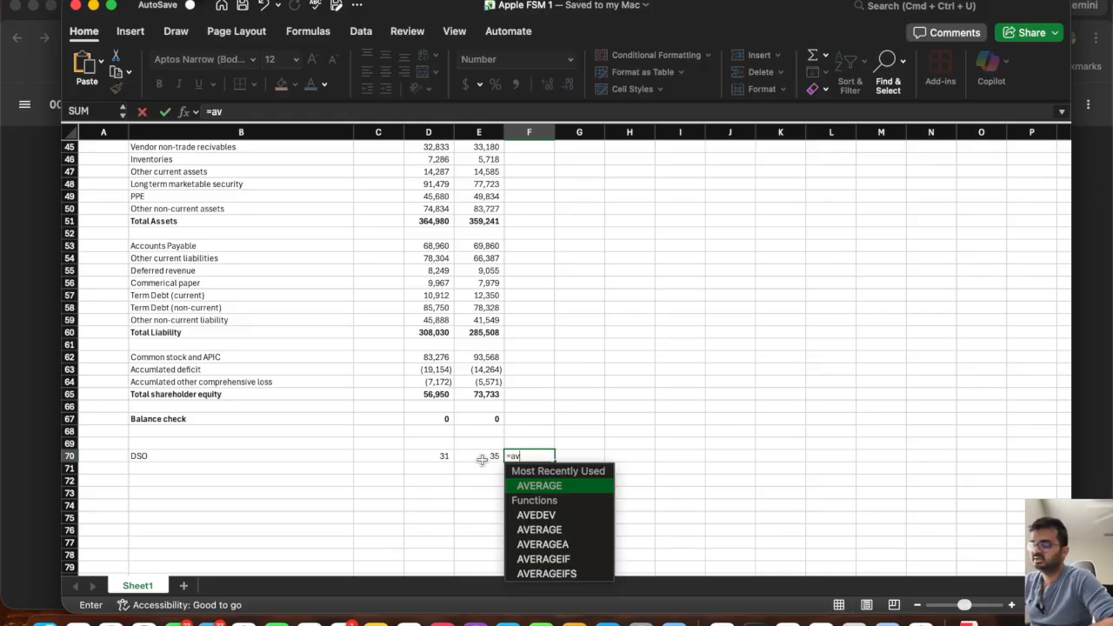
key(Tab)
drag(482, 459, 444, 456)
key(Return)
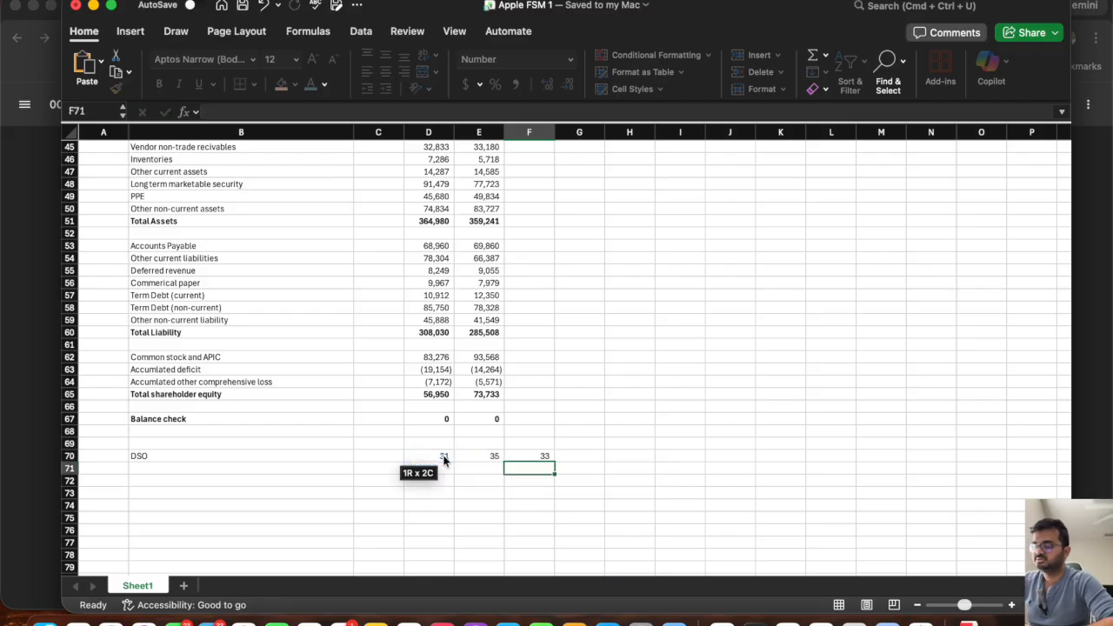
Link the 2027P DSO in G70 to the prior year with =F70 and extend it through 2030P.
key(Up)
key(Right)
text(=)
key(Left)
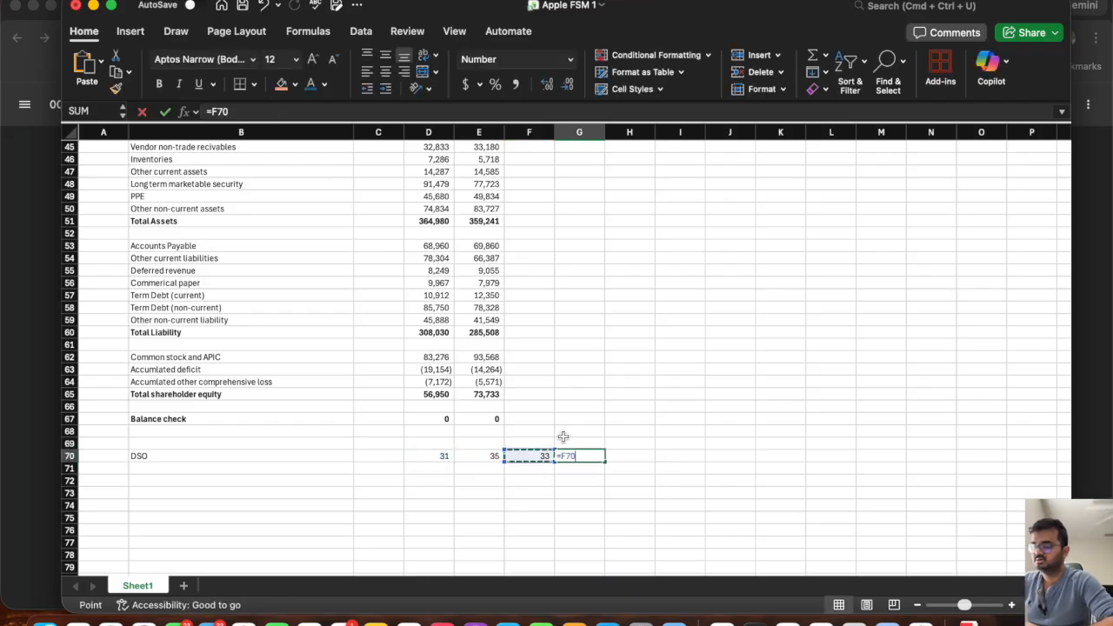
key(Return)
click(576, 455)
drag(605, 462, 730, 468)
Project the 2026P accounts receivable in F44 from DSO and total net sales with =F70*F10/365.
scroll(614, 335, up, 5)
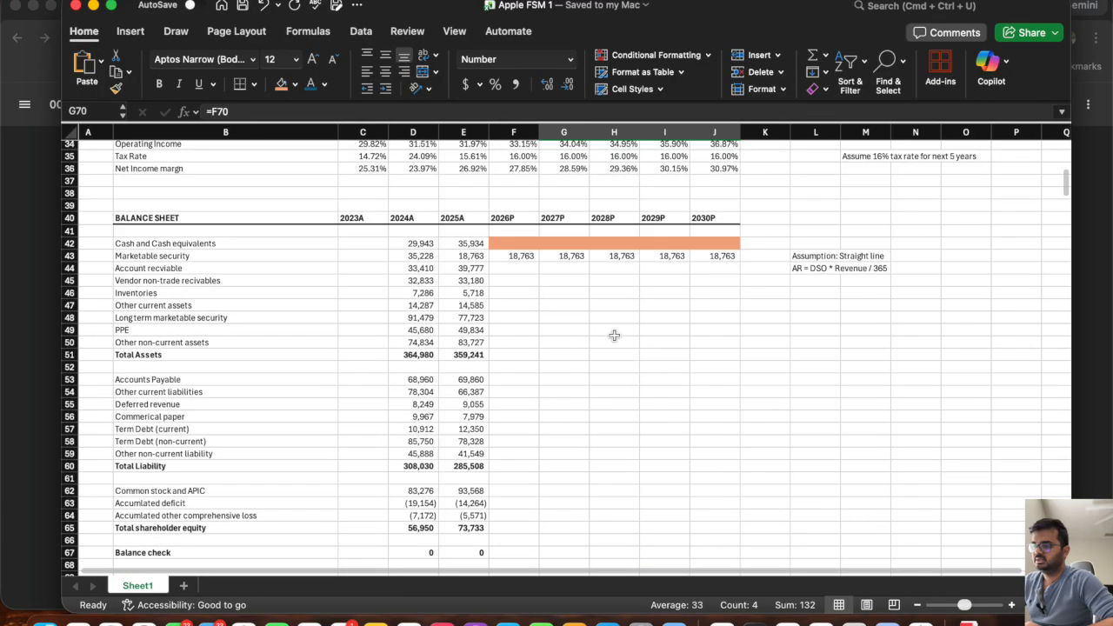
scroll(614, 335, down, 3)
click(518, 210)
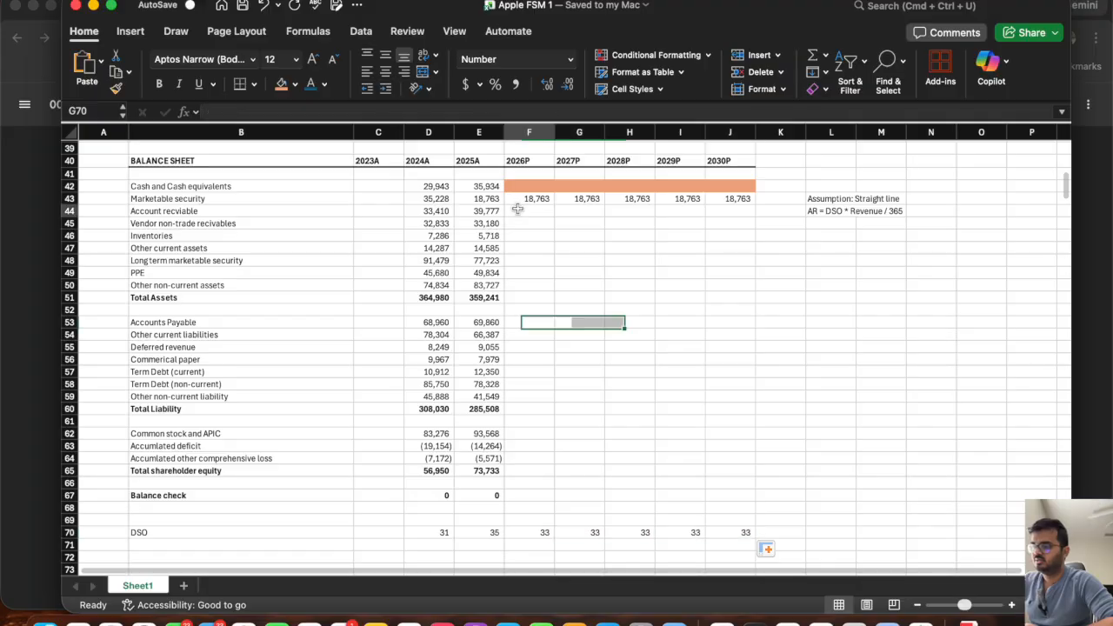
text(=)
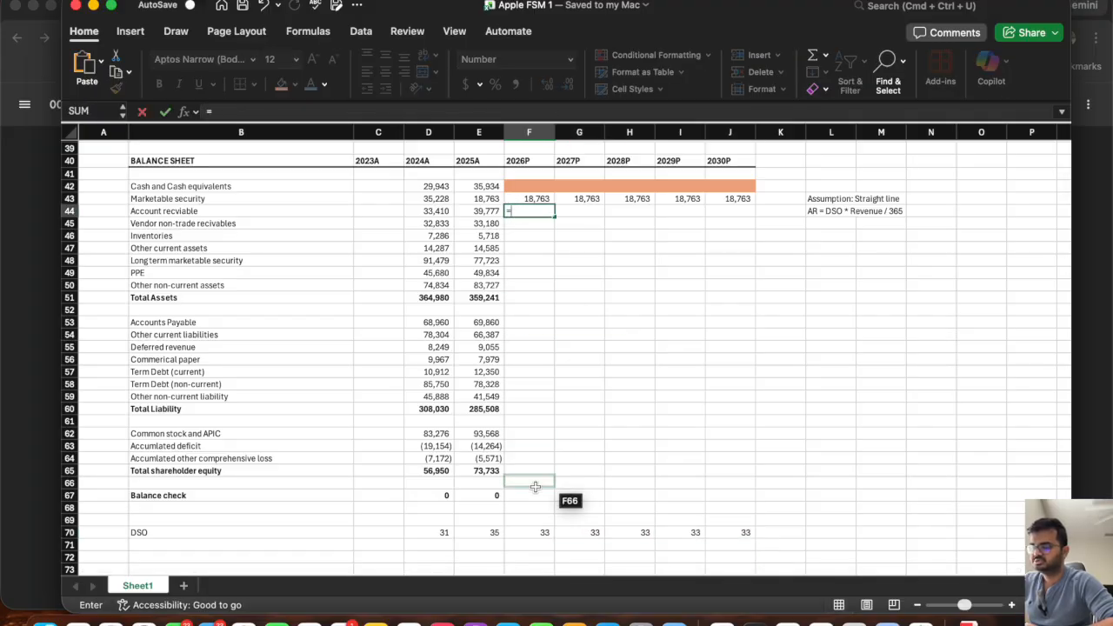
click(527, 533)
text(*)
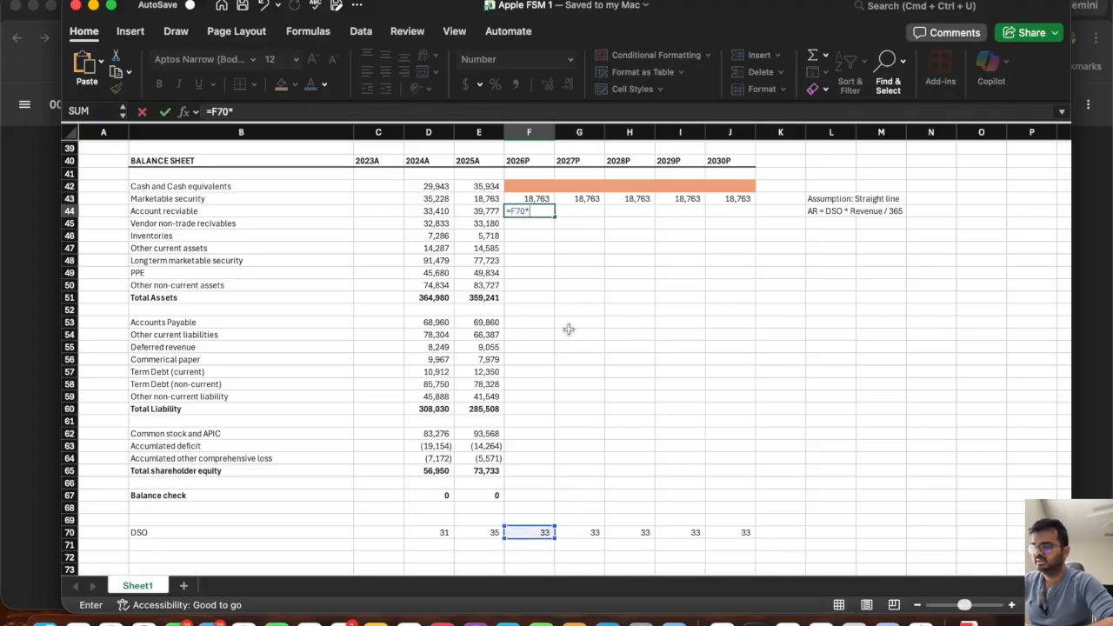
scroll(568, 328, up, 4)
scroll(568, 328, up, 15)
click(522, 248)
text(/)
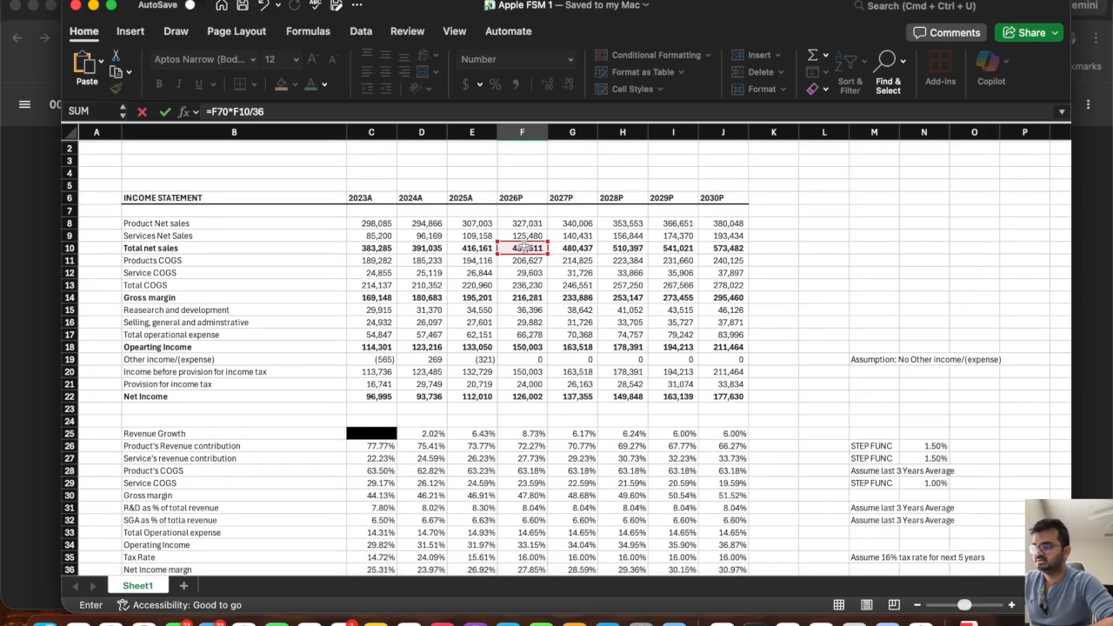
text(36)
key(Return)
scroll(526, 348, down, 8)
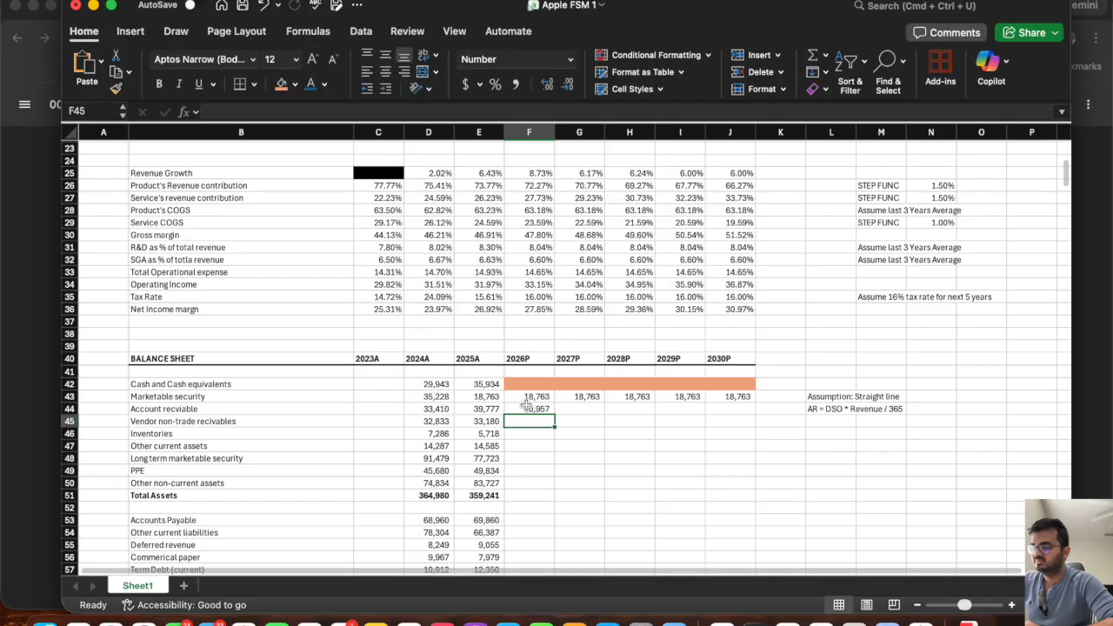
Fill the 2026P accounts receivable formula in F44 across the 2027P to 2030P columns.
click(525, 406)
drag(554, 415, 736, 410)
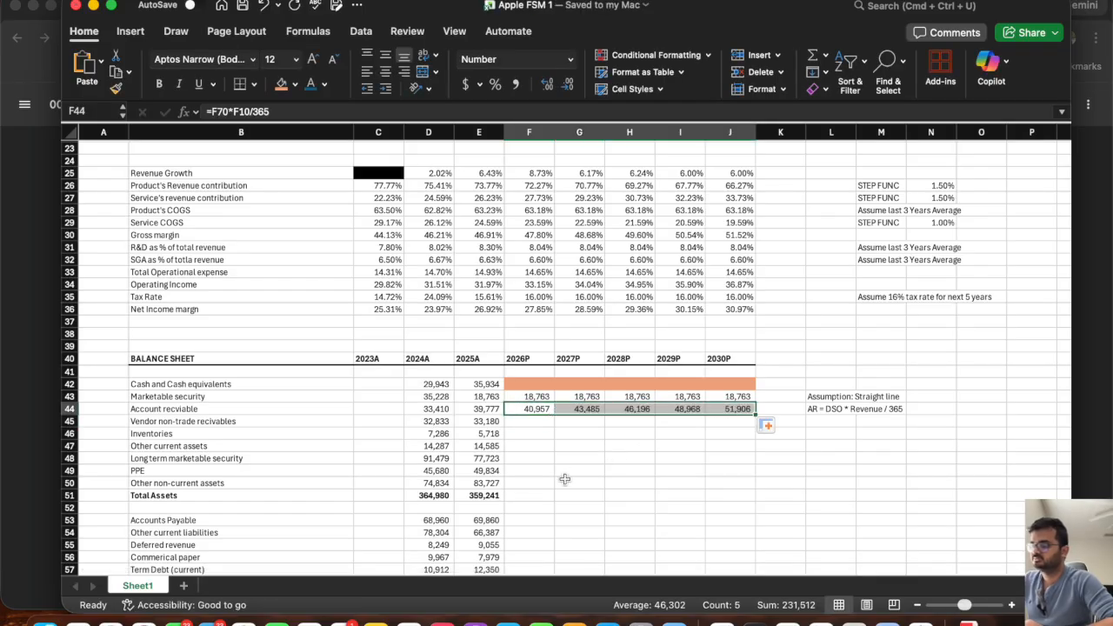
click(517, 421)
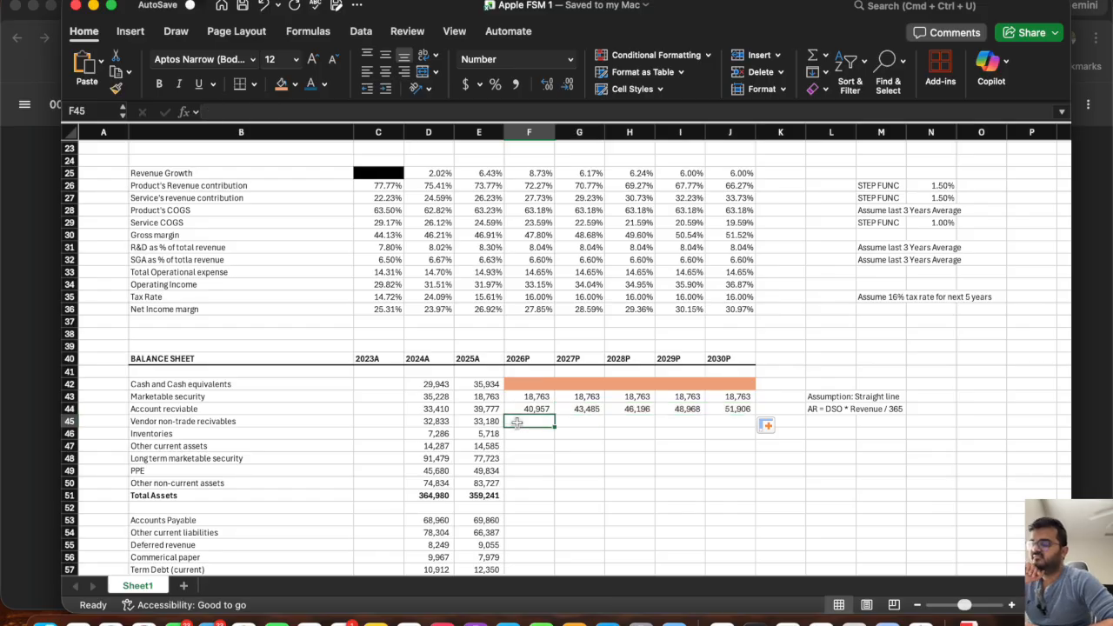
Copy the "Assumption: Straight line" note from L43 to L45 beside the vendor non-trade receivables row.
click(817, 396)
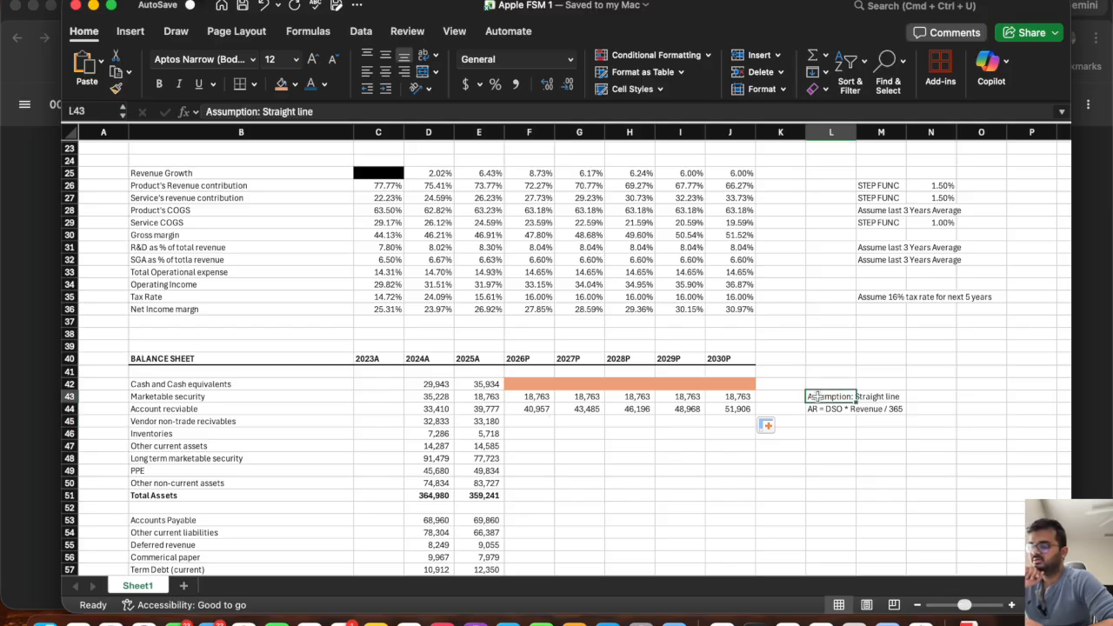
click(212, 421)
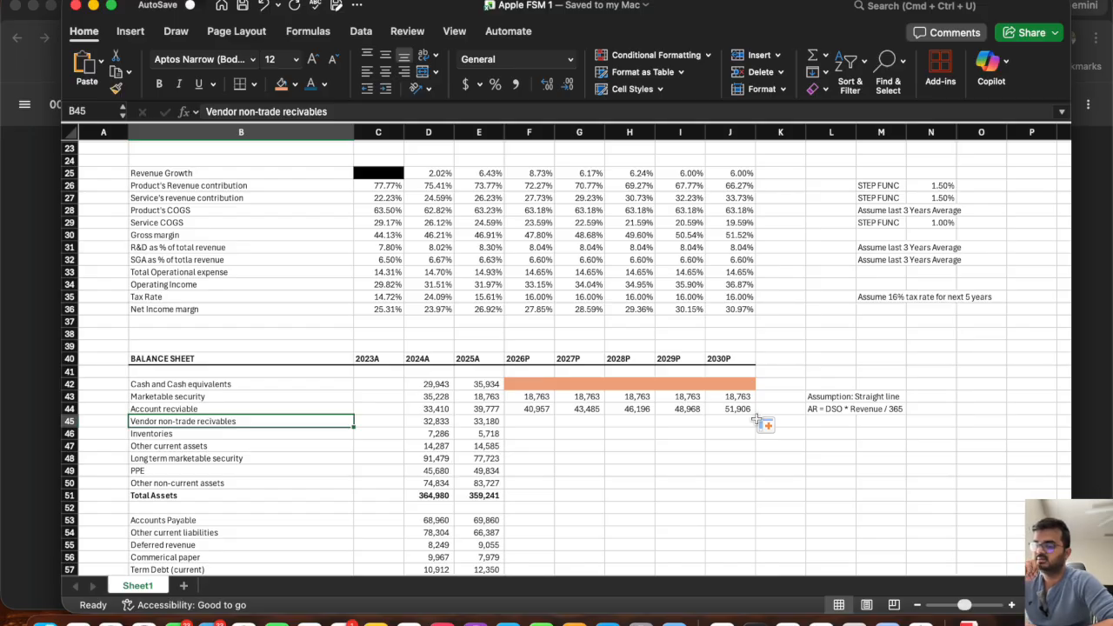
click(832, 398)
key(super+c)
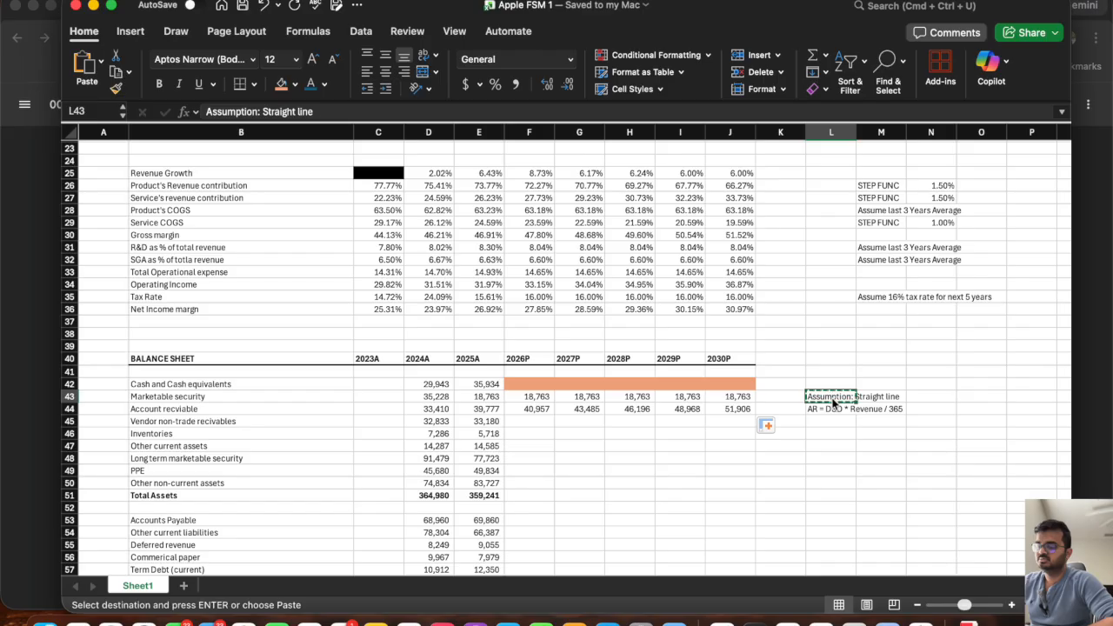
key(Down)
key(Down)
key(Escape)
key(Up)
key(Up)
key(super+c)
key(Down)
key(Down)
key(super+v)
key(Escape)
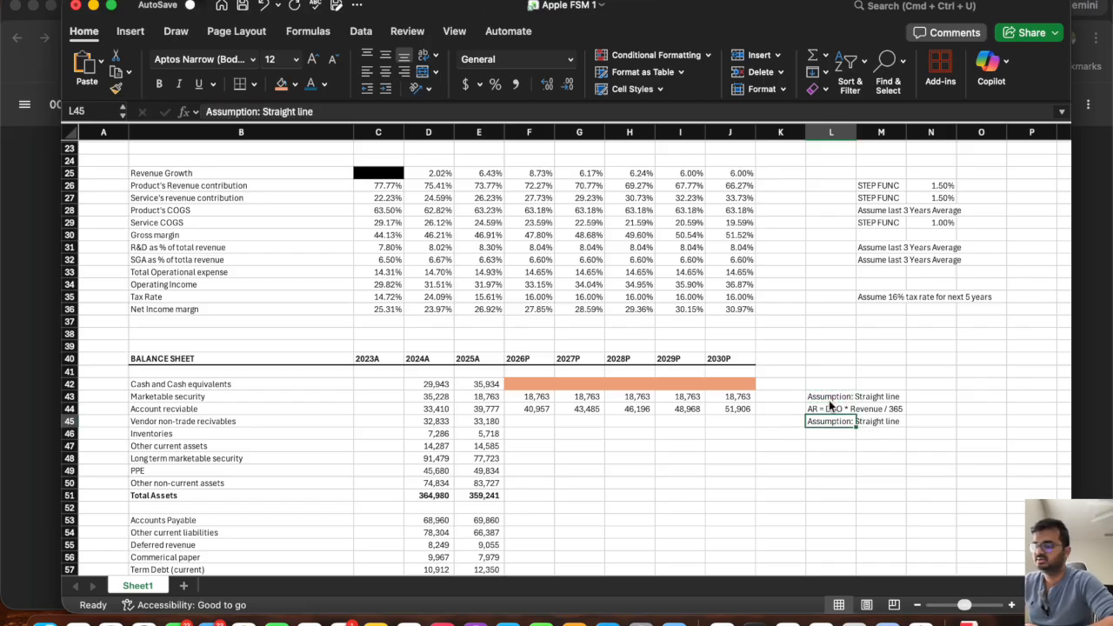
Copy the 2025A vendor non-trade receivables value in E45 across the 2026P to 2030P columns.
click(475, 420)
drag(505, 427, 748, 442)
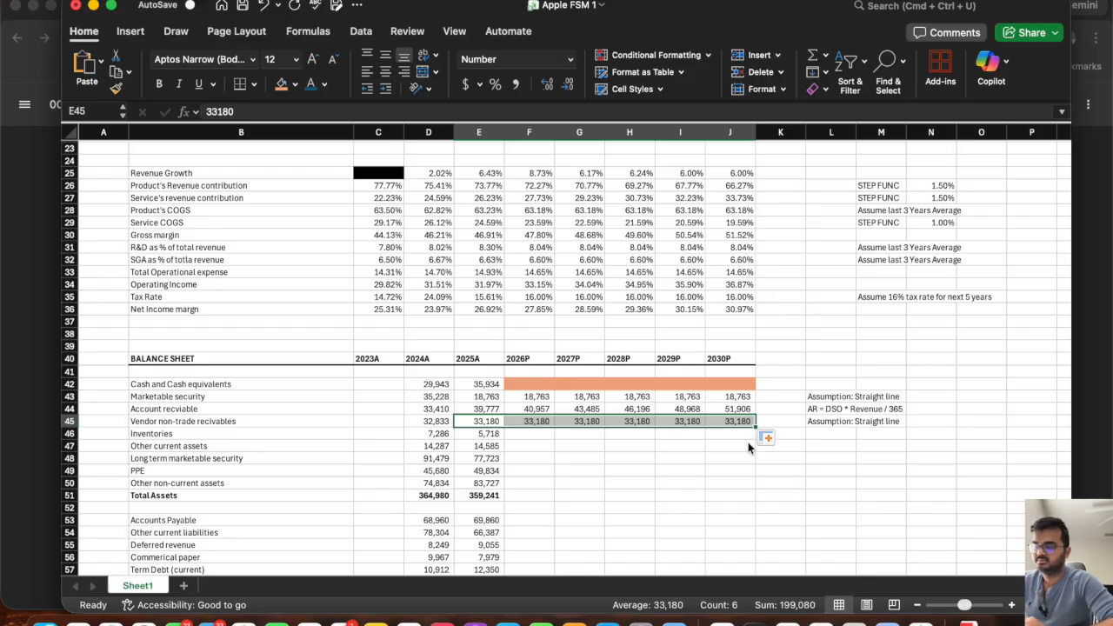
click(518, 442)
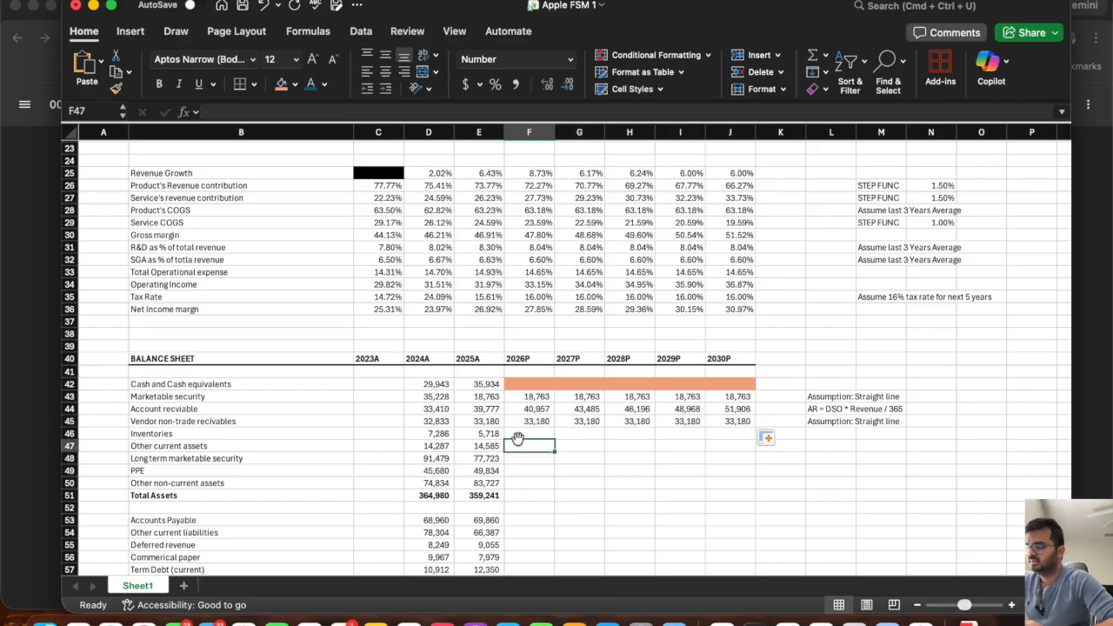
click(518, 437)
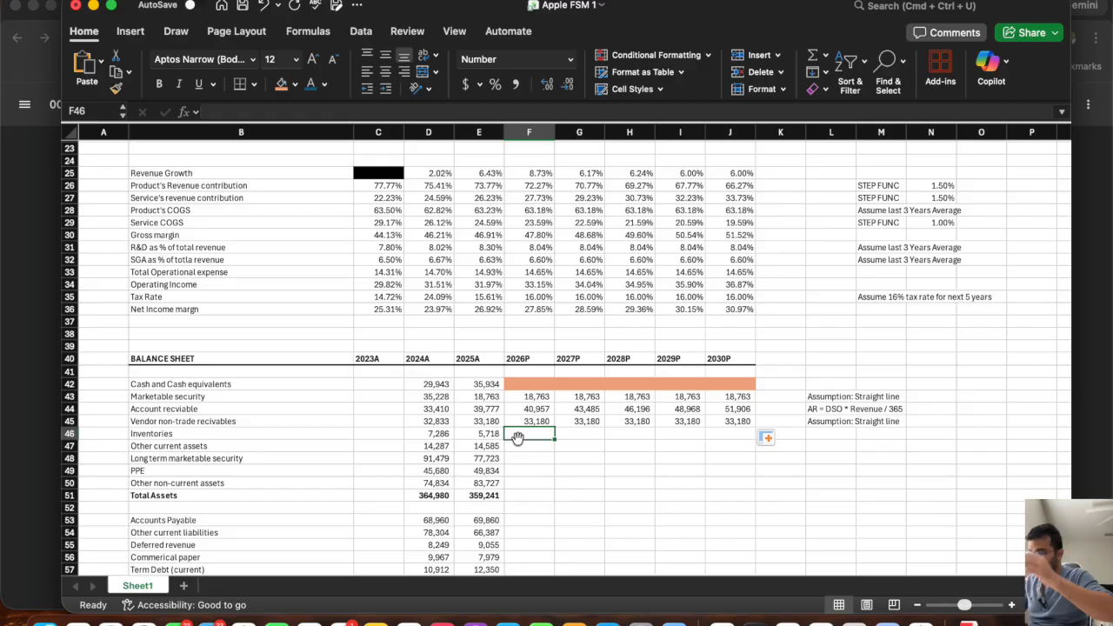
Add the note "Assumption: Grow ith revenue groth" in L46 beside the inventories row.
click(830, 439)
text(Assu)
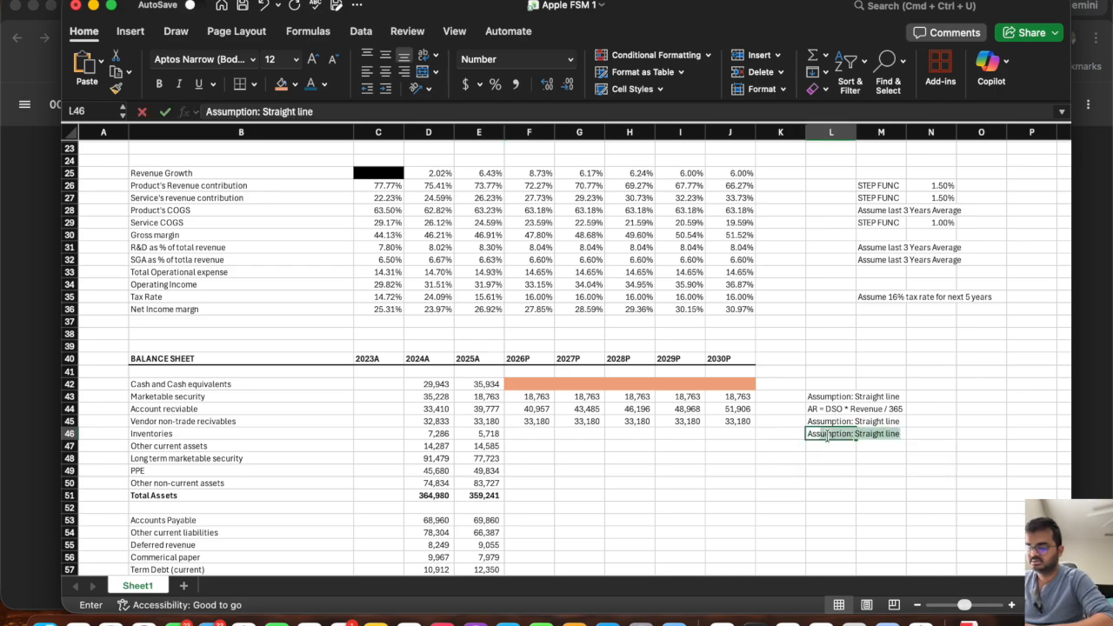
text(mption:)
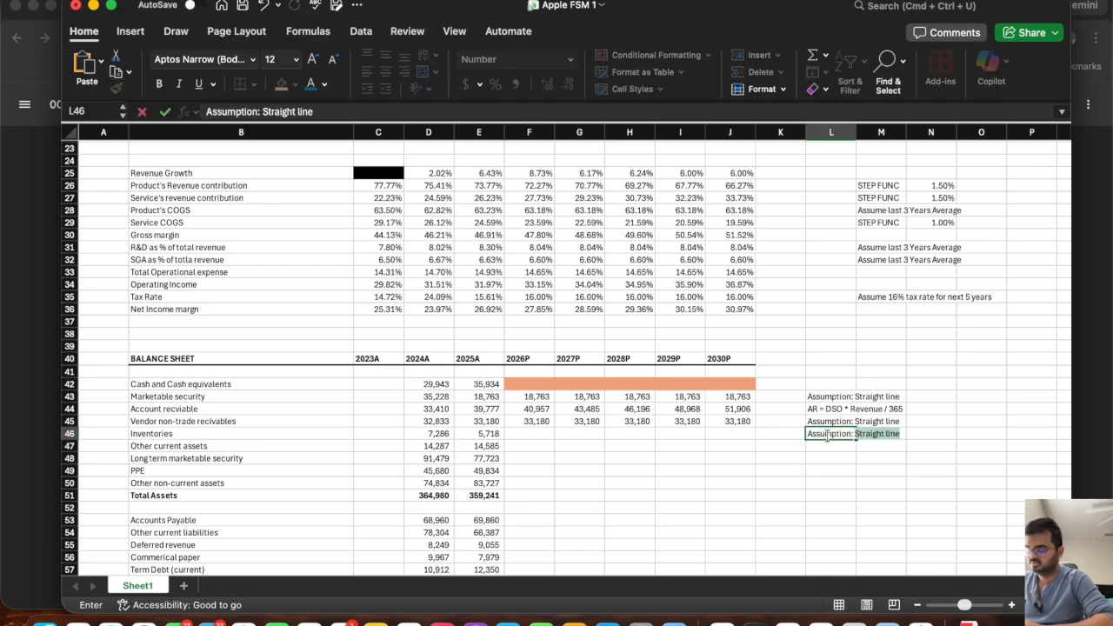
text( Grow ith revenue groth)
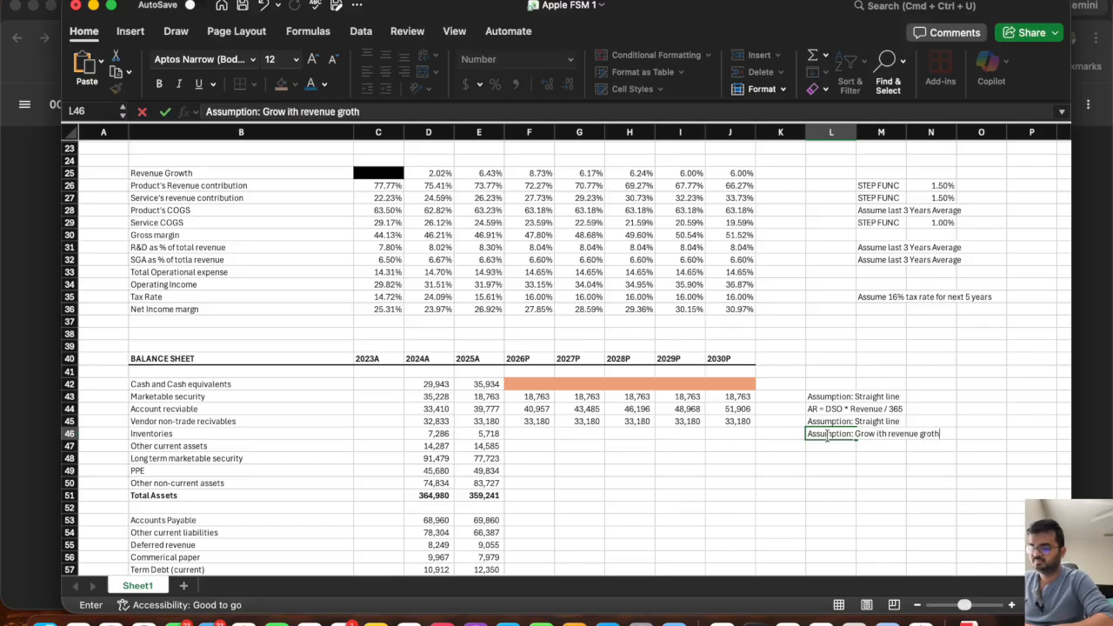
key(Return)
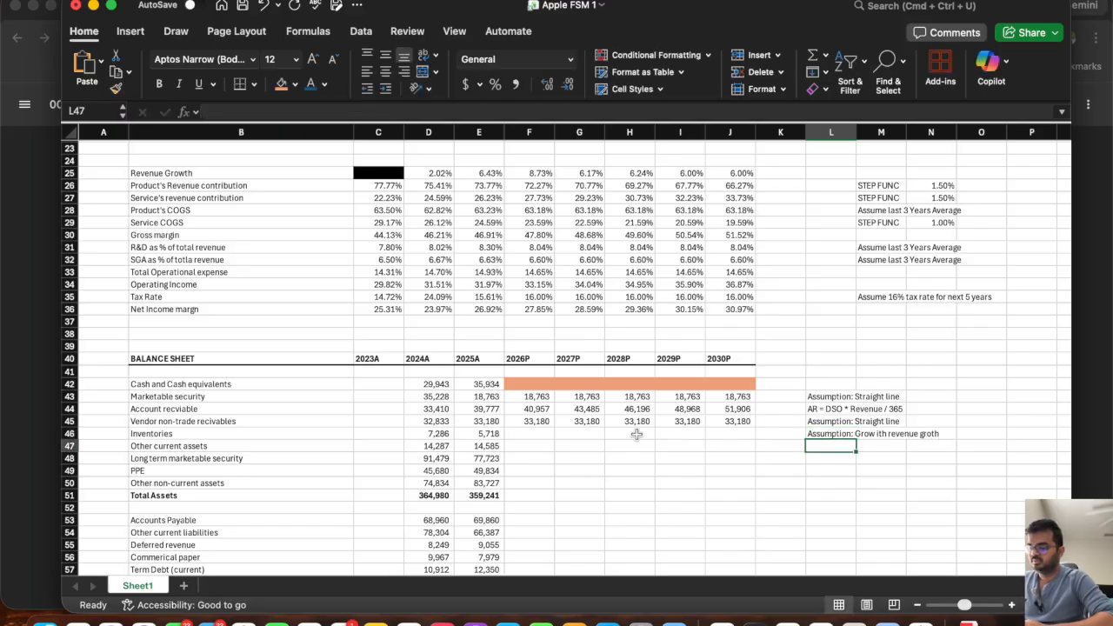
Project 2026P inventories in F46 as =E46*(1+F25) and fill the formula across to 2030P.
click(522, 433)
text(=)
click(488, 433)
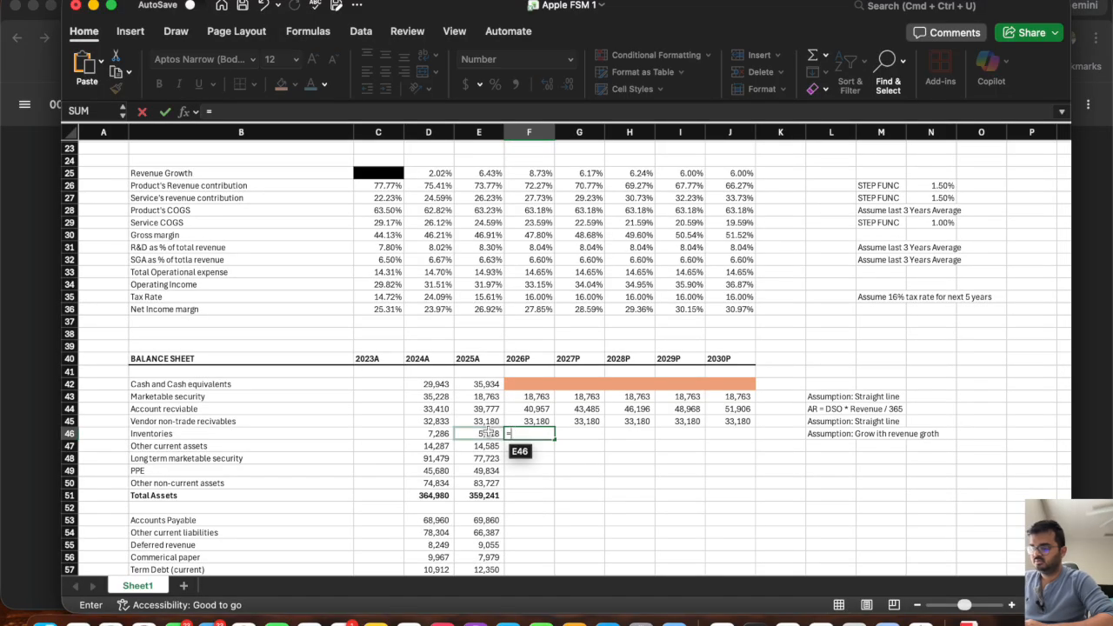
text(*(1+)
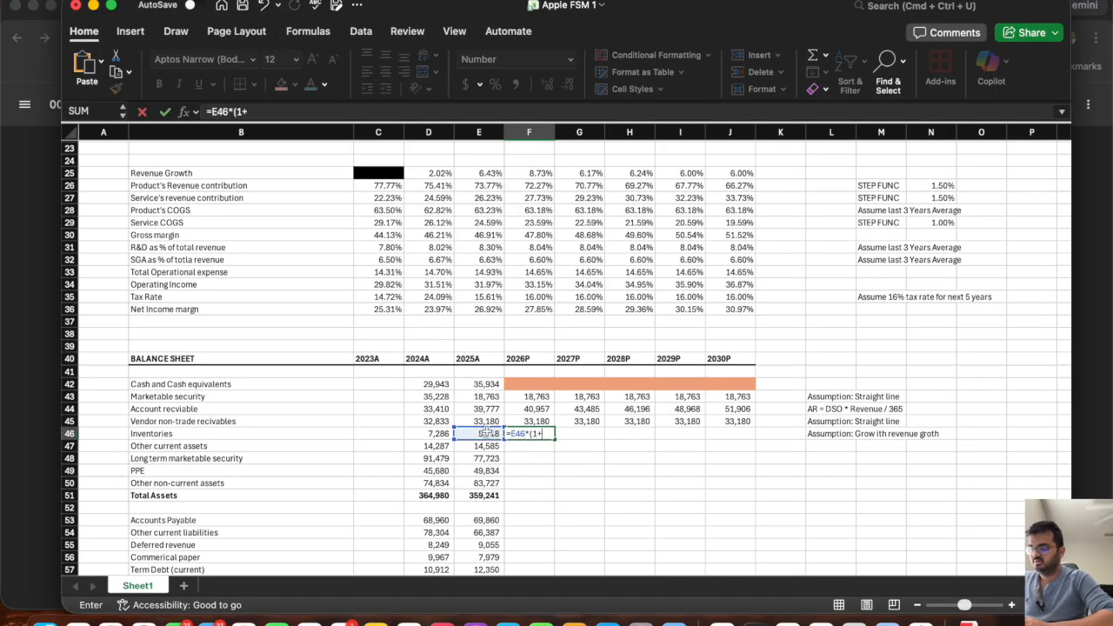
click(527, 173)
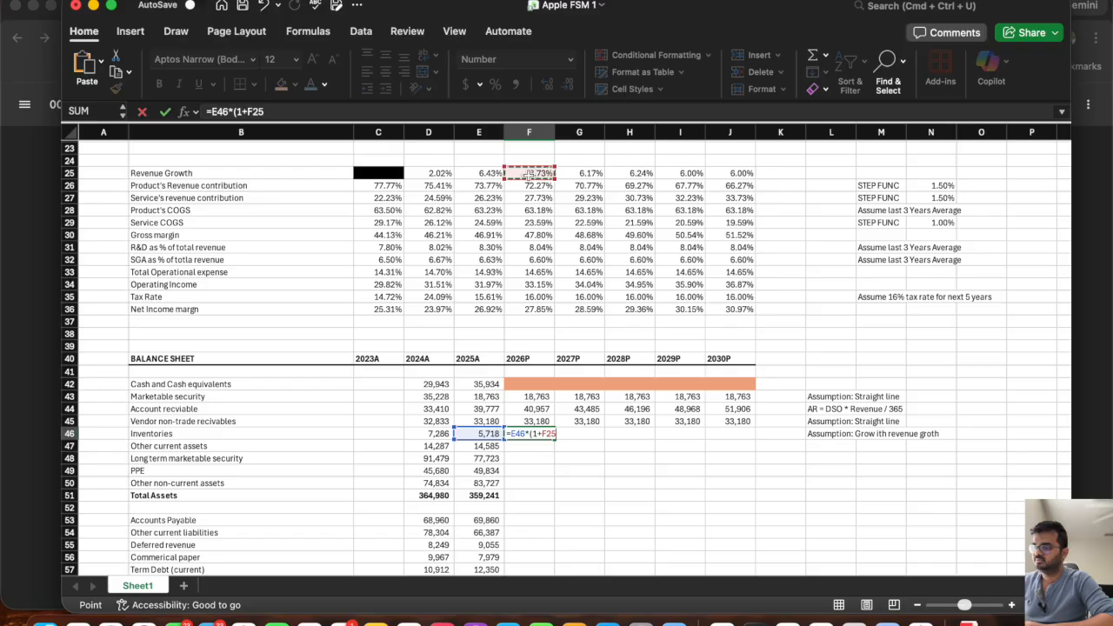
scroll(528, 173, up, 3)
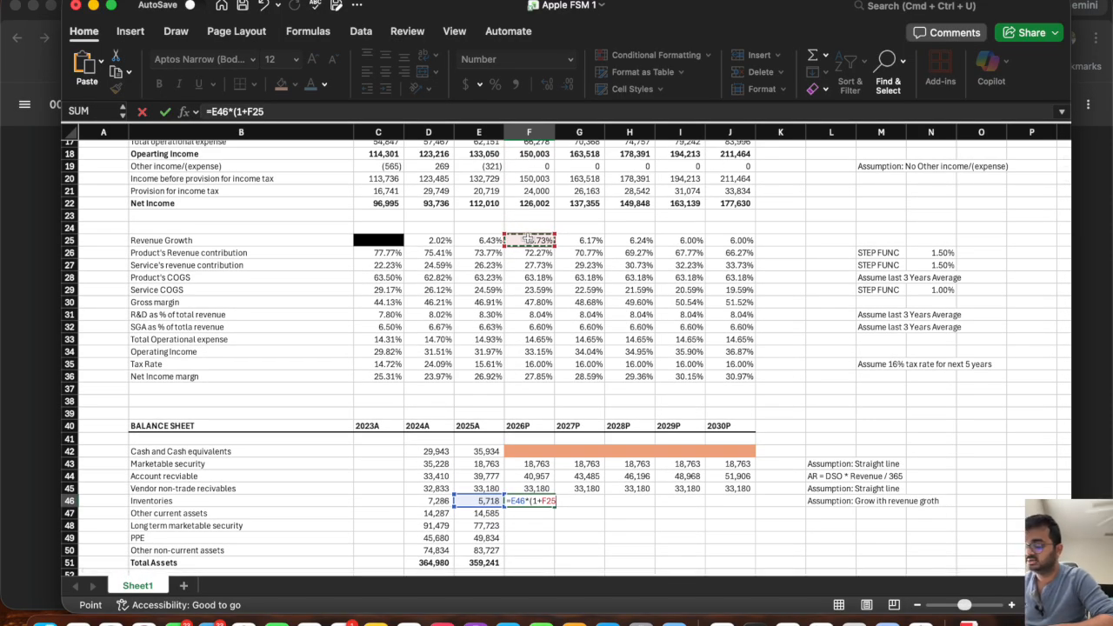
text())
key(Return)
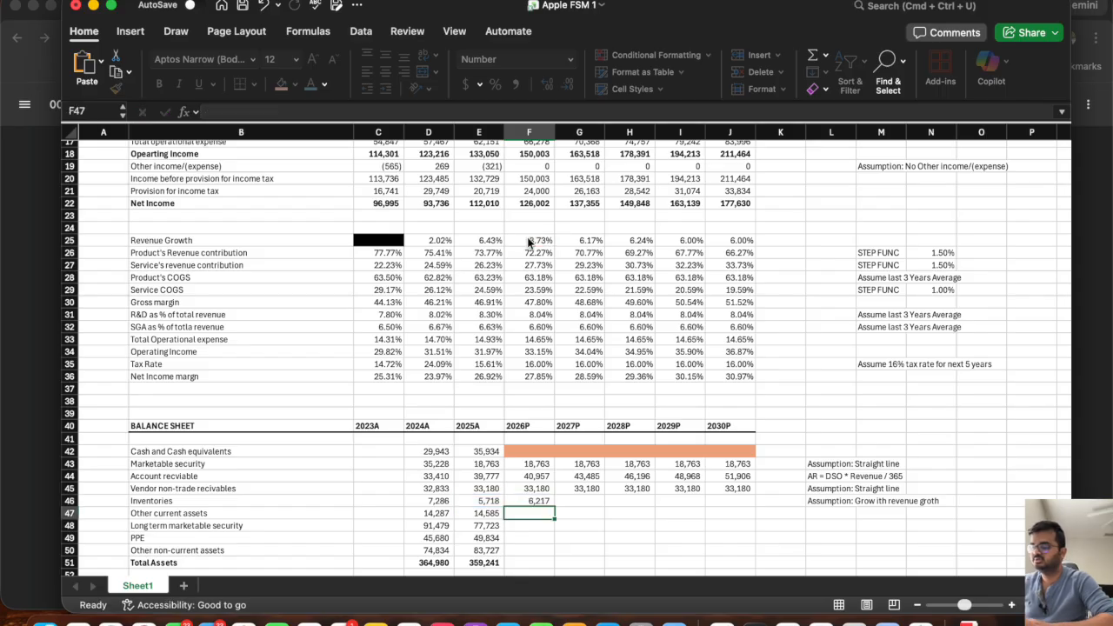
click(531, 501)
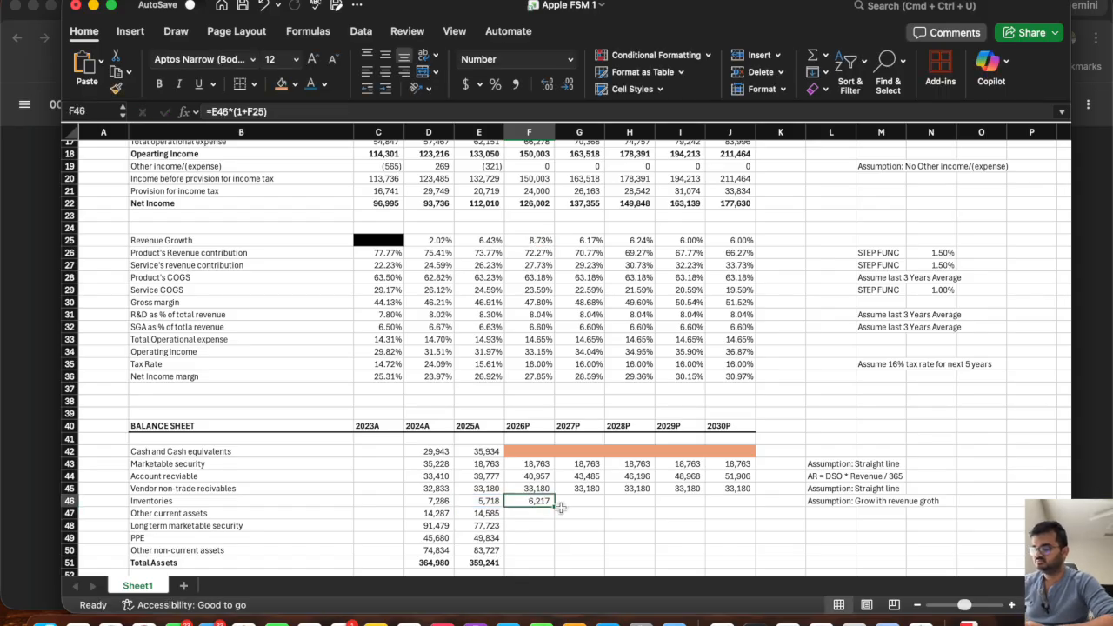
drag(555, 507, 741, 492)
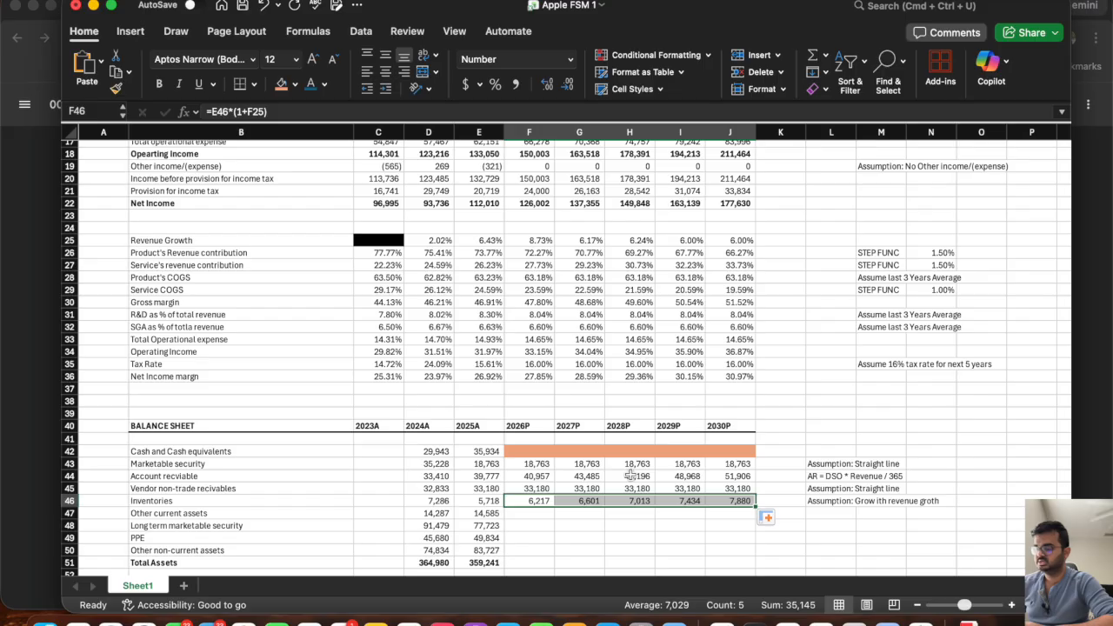
Correct the inventories note in L46 to read "Assumption: Grow with revenue groth".
scroll(574, 461, down, 5)
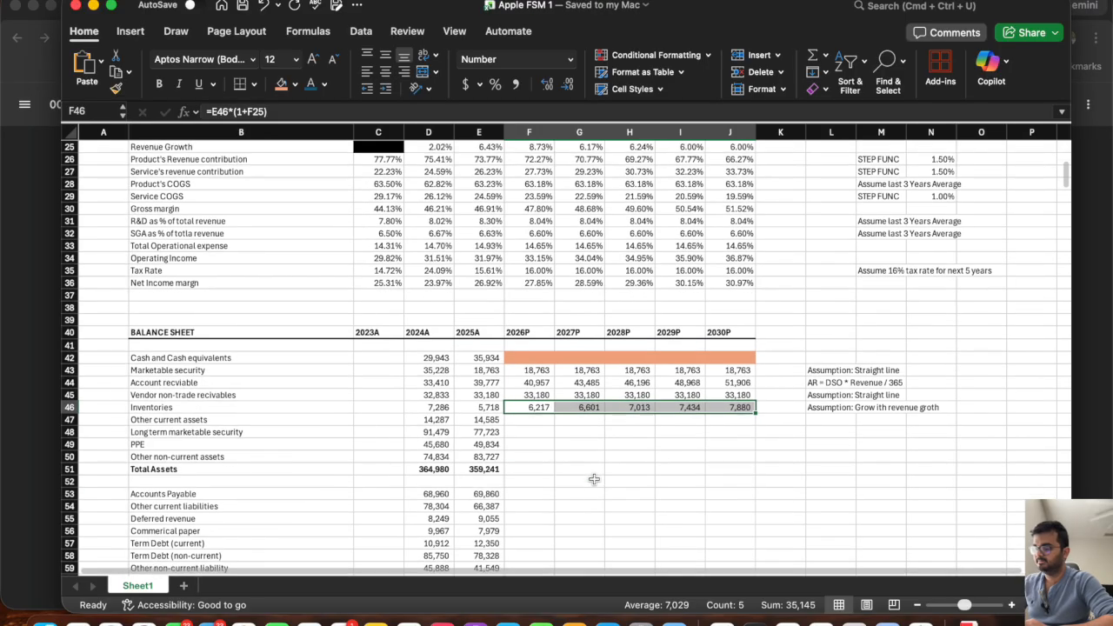
click(522, 421)
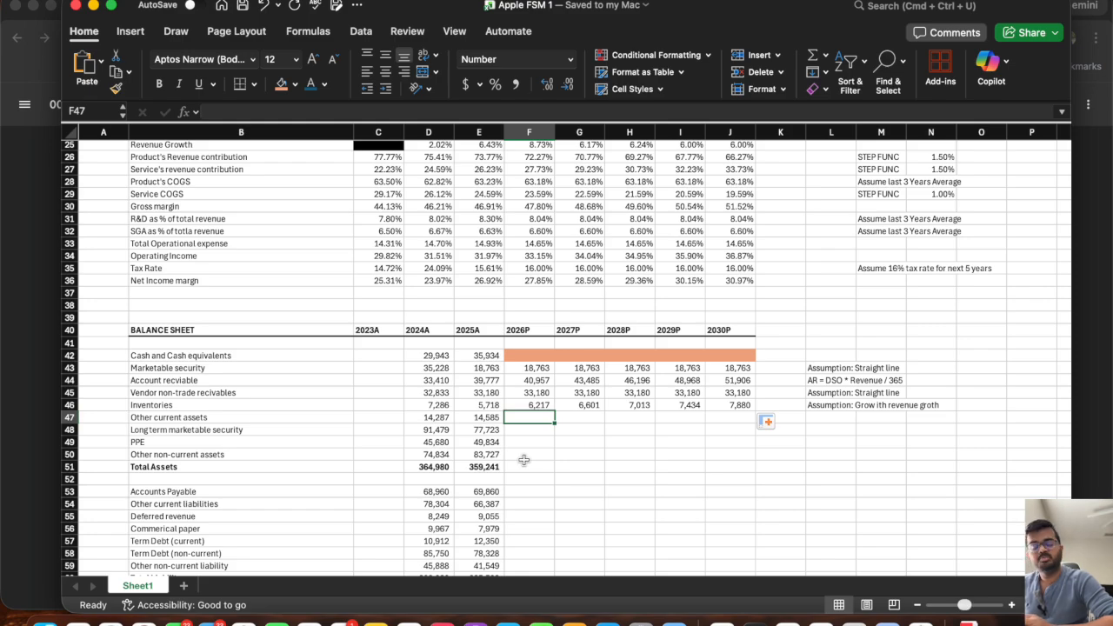
click(828, 406)
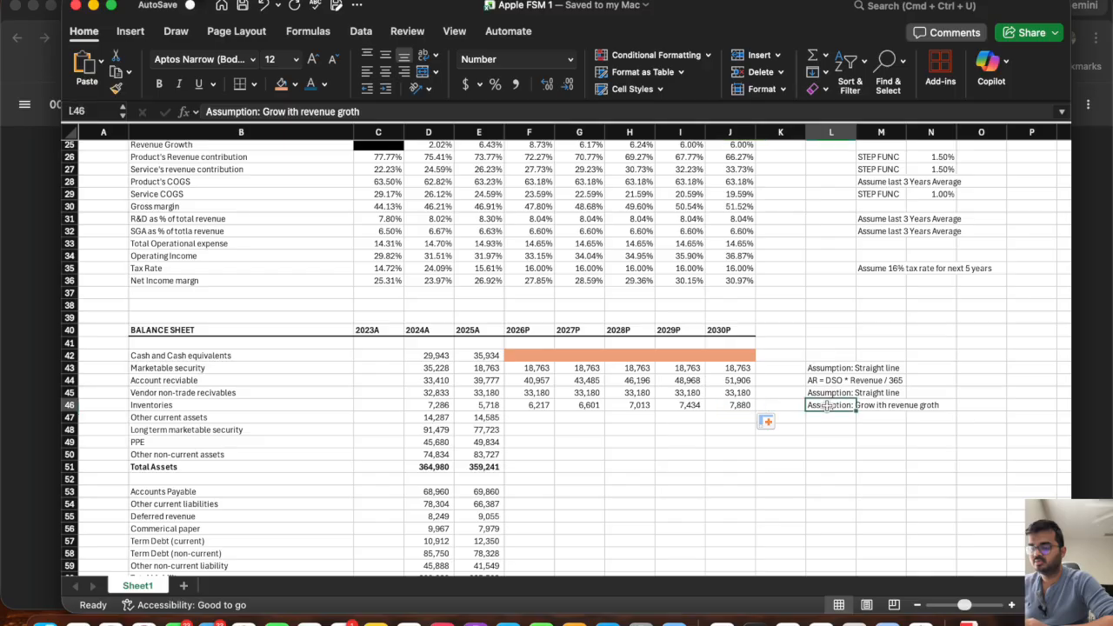
click(287, 111)
text(w)
key(Return)
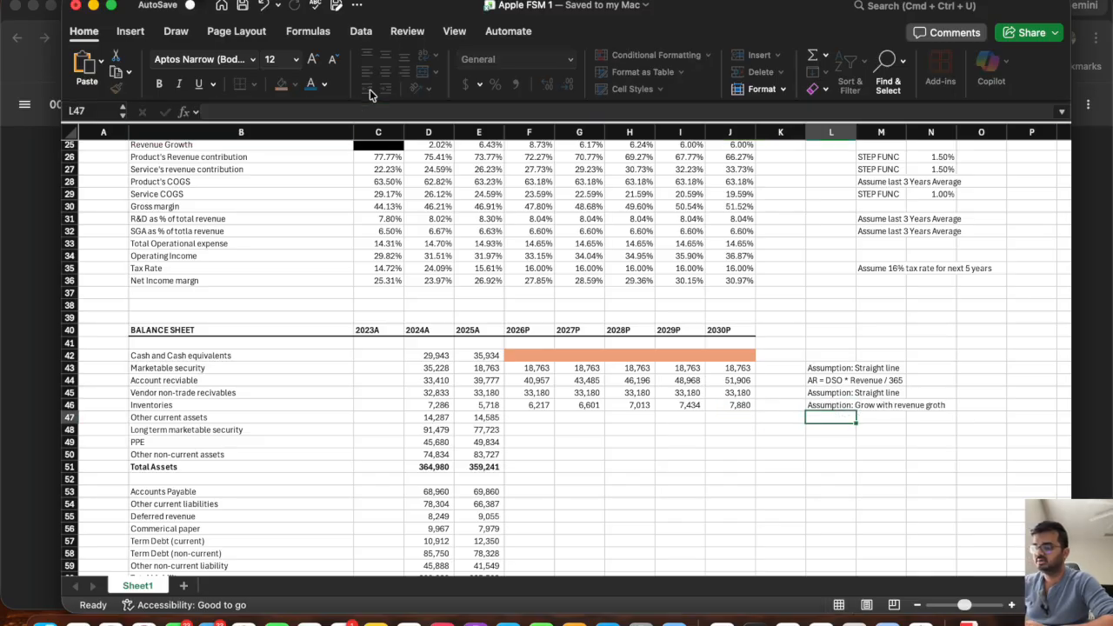
Copy the inventories assumption note from L46 to L47 beside the other current assets row.
key(Up)
key(super+c)
key(Down)
key(super+v)
key(Escape)
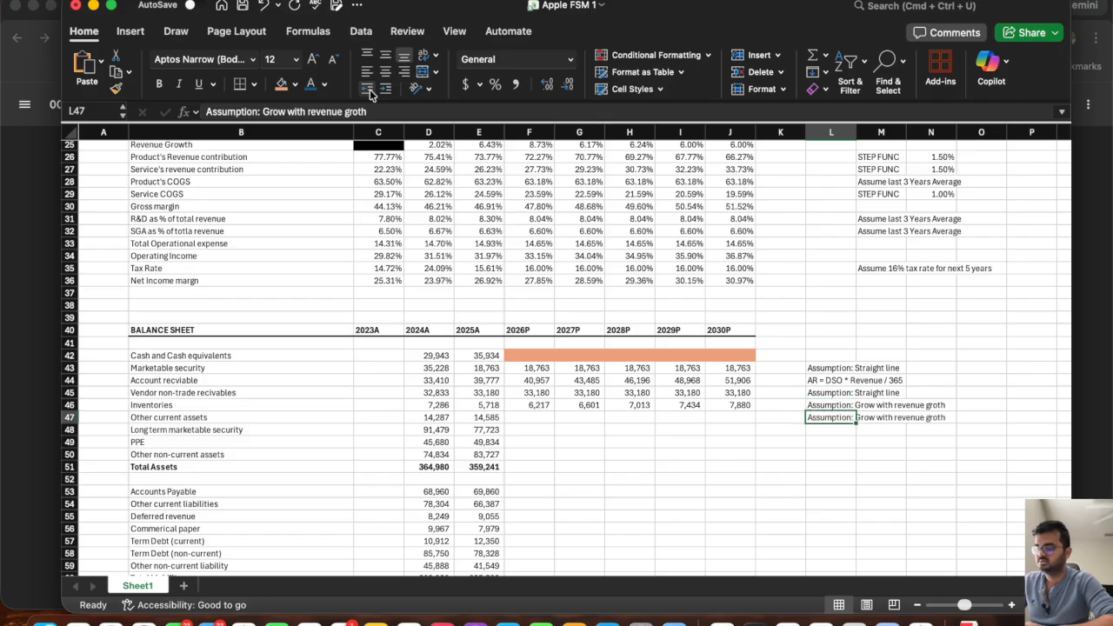
Enter the 2026P other current assets formula =E47*(1+F25) in F47.
click(539, 423)
text(=)
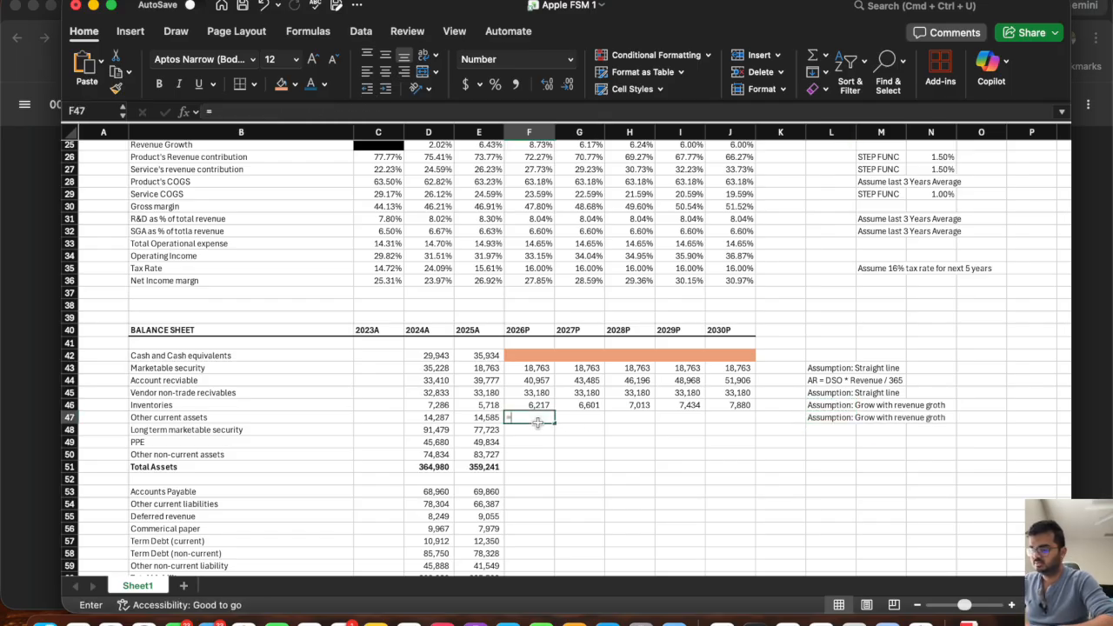
click(484, 418)
text(*(1+)
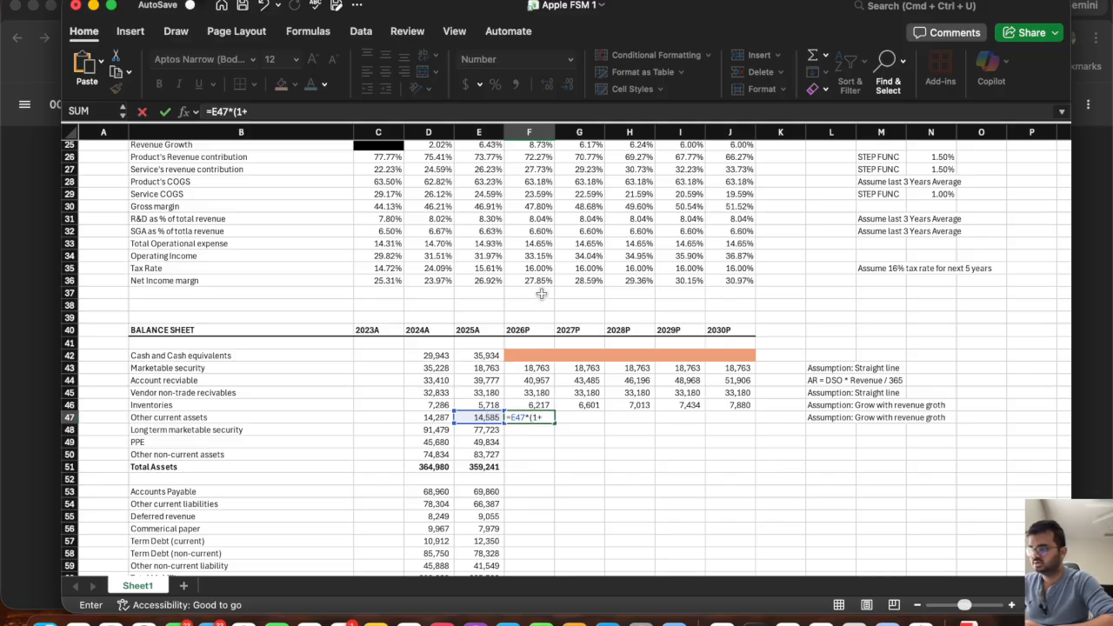
scroll(541, 294, up, 2)
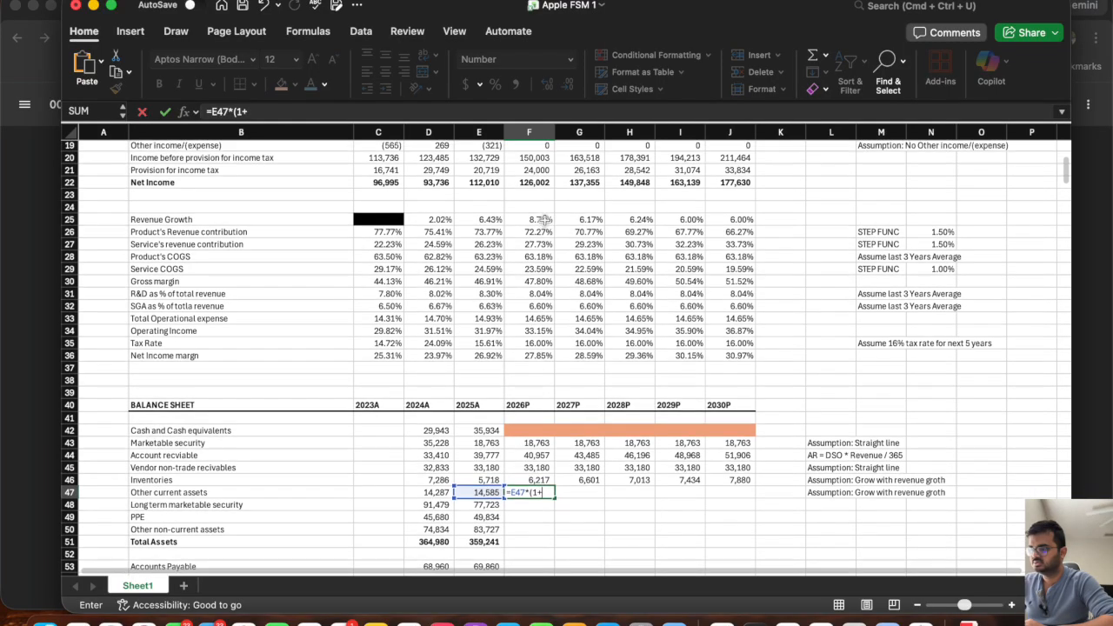
click(539, 223)
text())
key(Return)
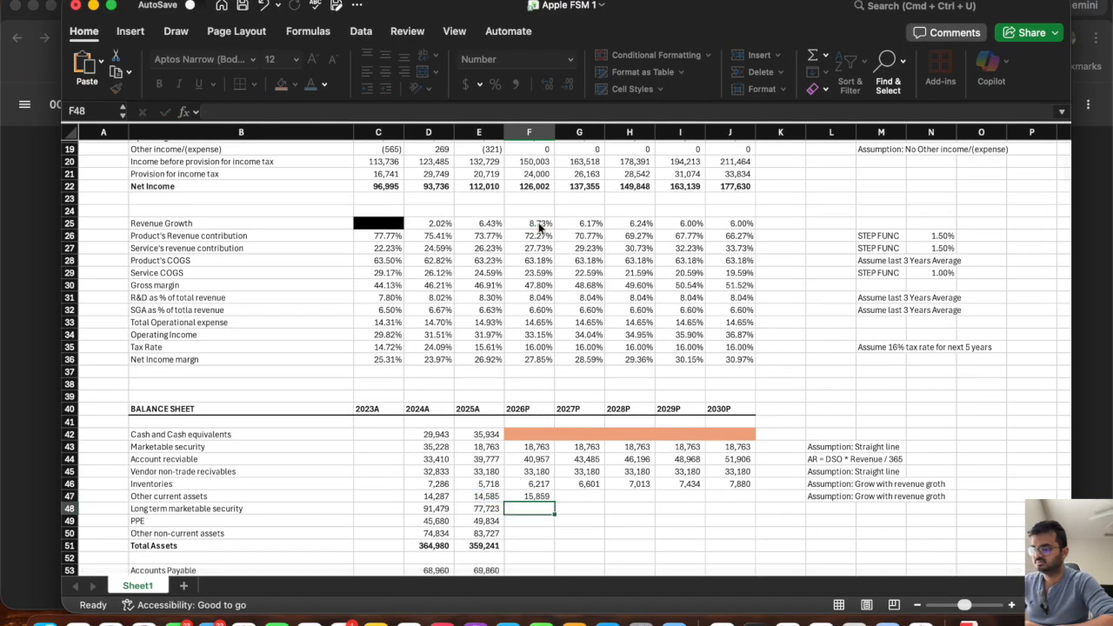
Fill the other current assets formula in F47 across the 2027P to 2030P columns.
drag(553, 503, 553, 501)
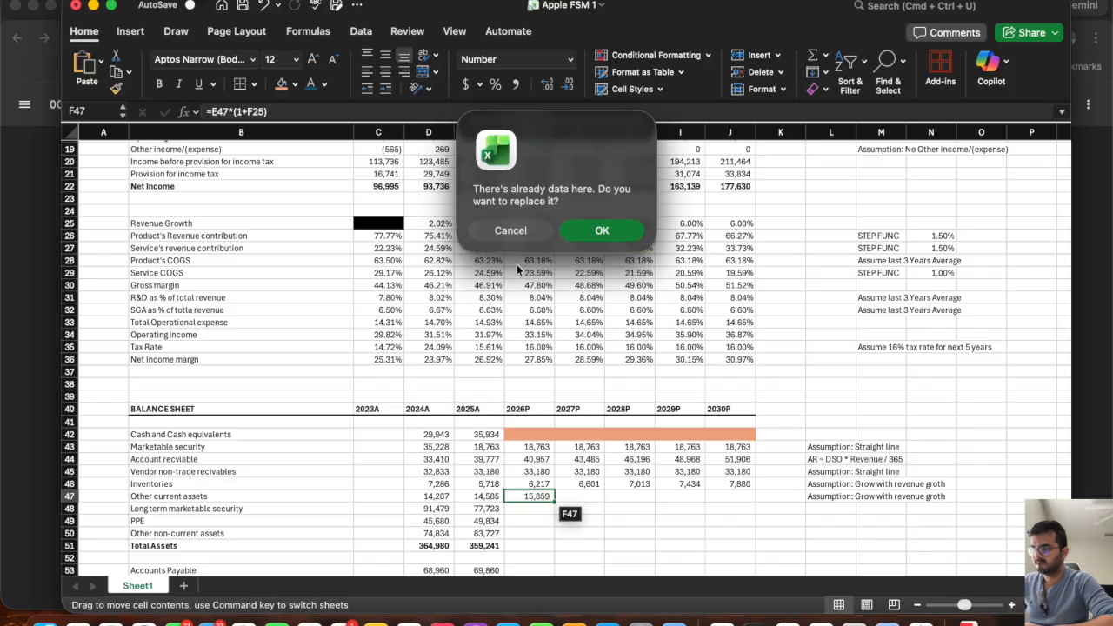
key(Escape)
click(521, 496)
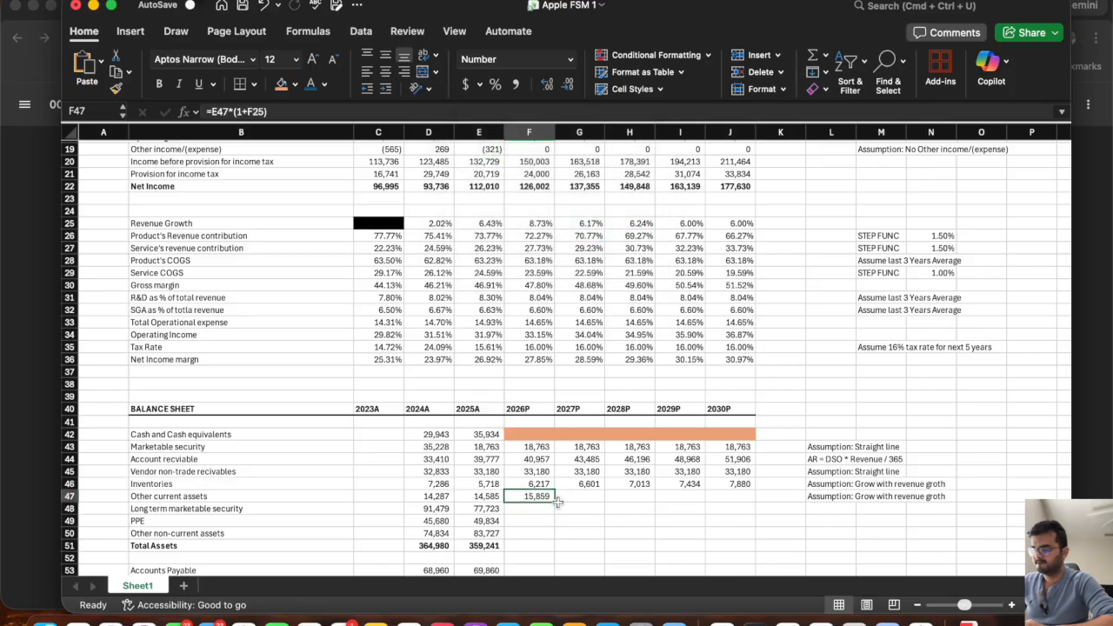
drag(555, 502, 758, 497)
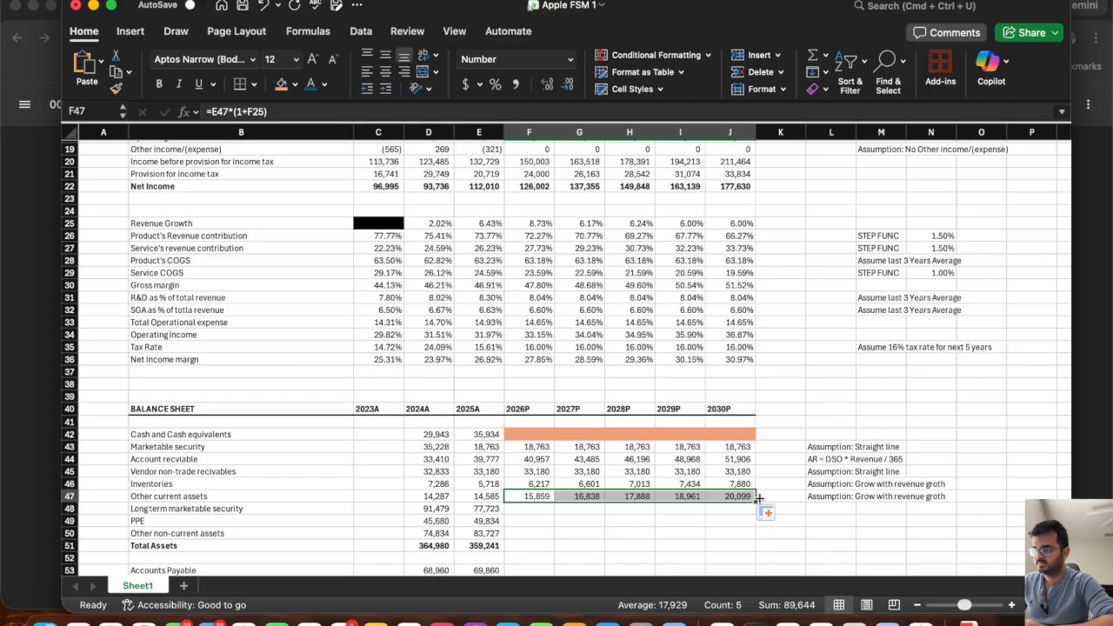
Copy the "Assumption: Straight line" note from L43 to L48 and extend the 2025A long term marketable security value across 2026P to 2030P.
scroll(557, 435, down, 3)
click(525, 411)
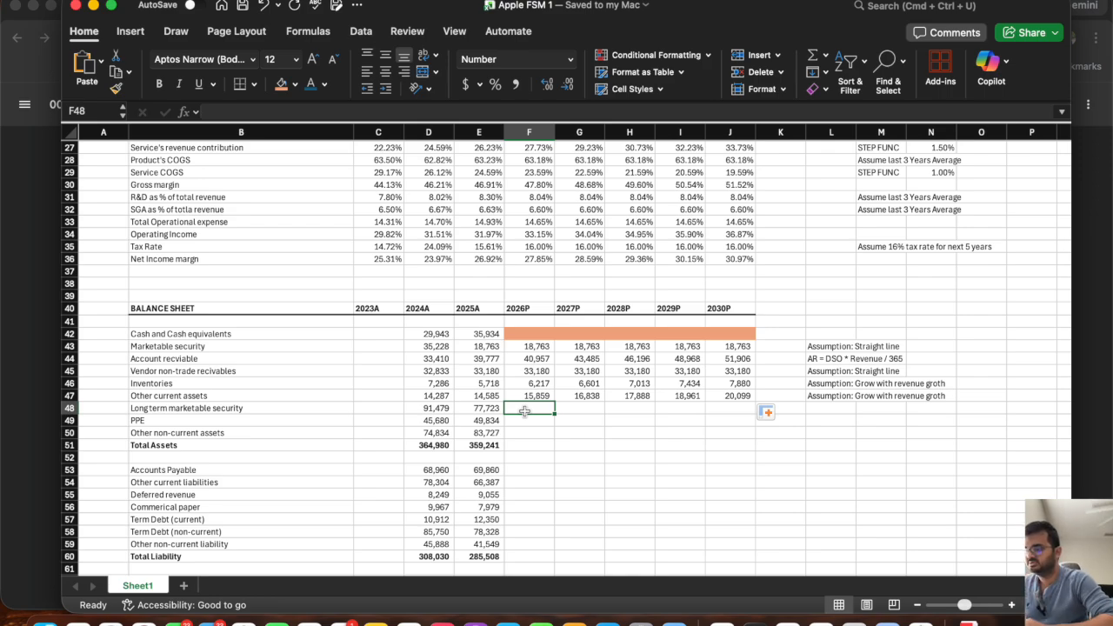
click(535, 349)
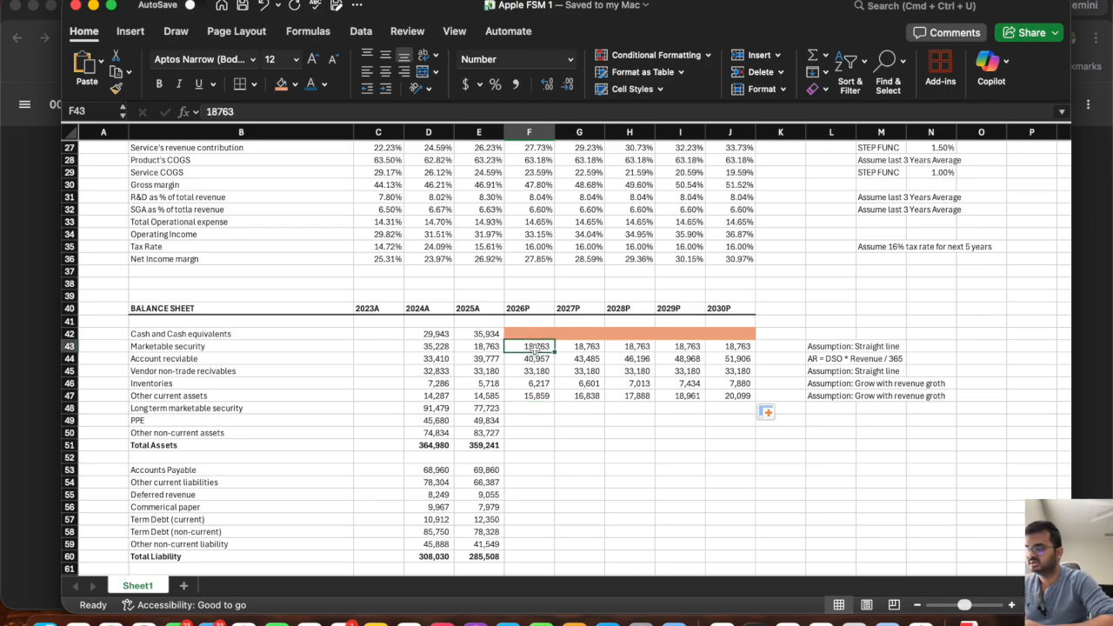
click(833, 347)
key(super+c)
click(826, 407)
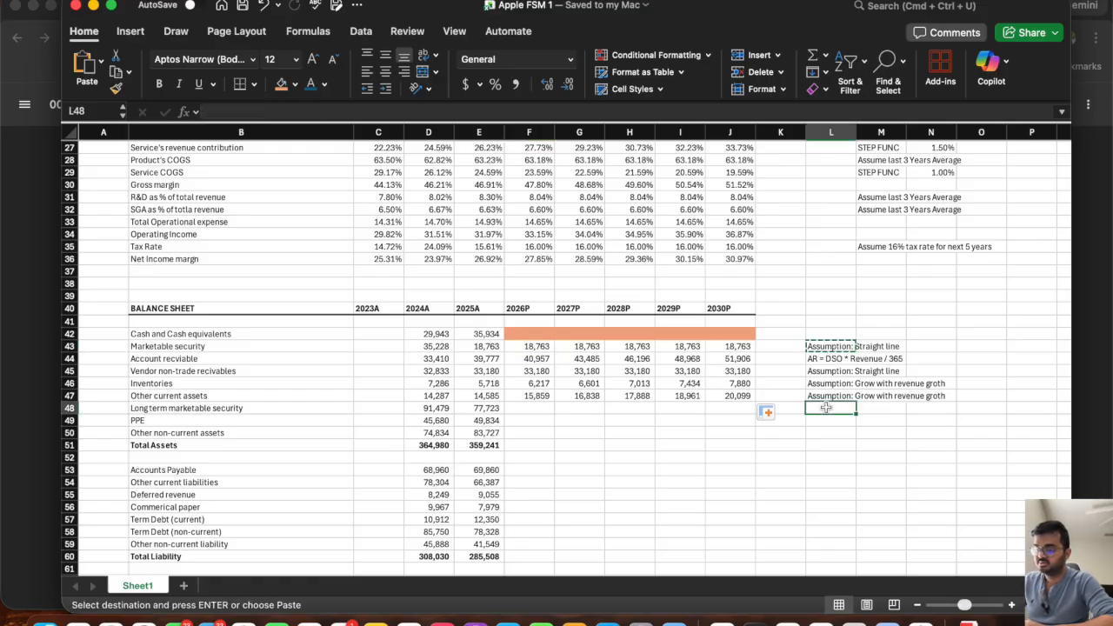
key(super+v)
key(Escape)
click(489, 408)
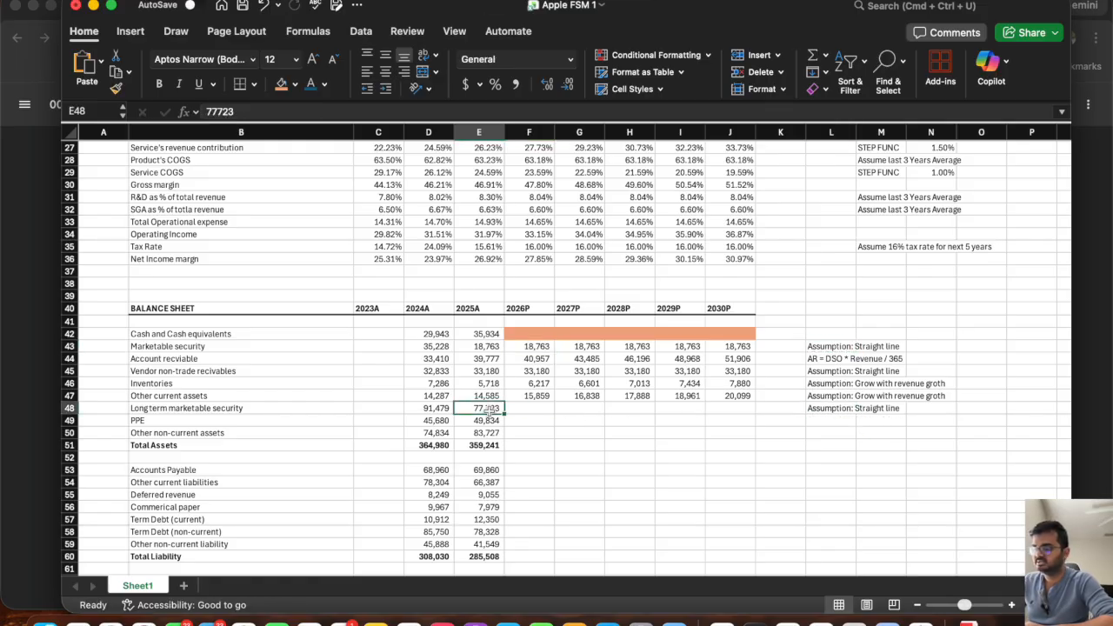
drag(504, 414, 746, 414)
click(530, 421)
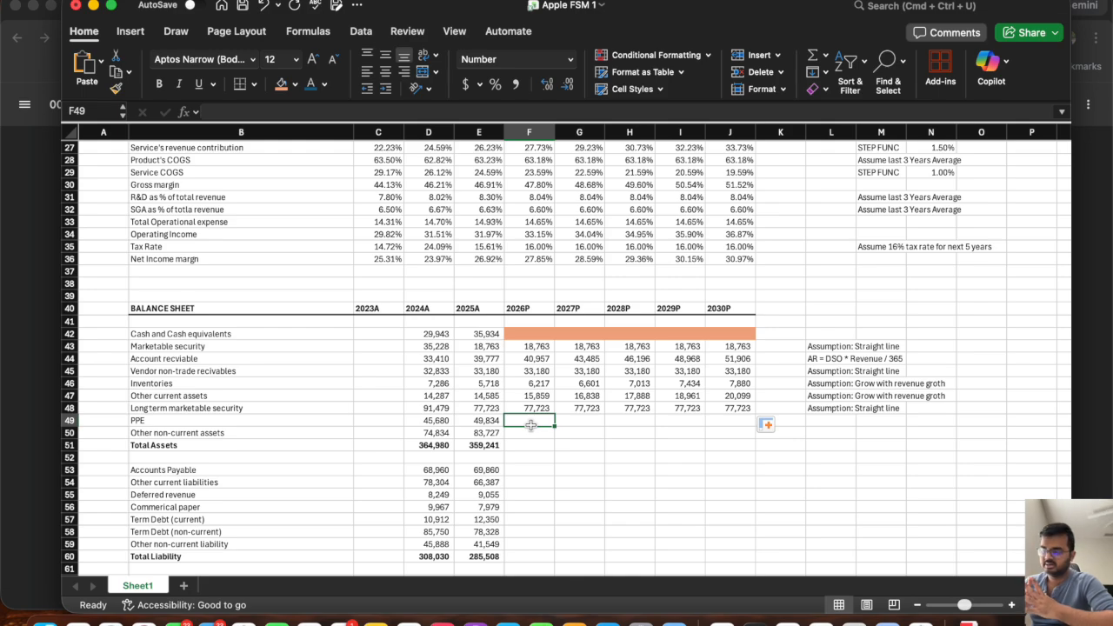
drag(525, 334, 739, 335)
key(super+c)
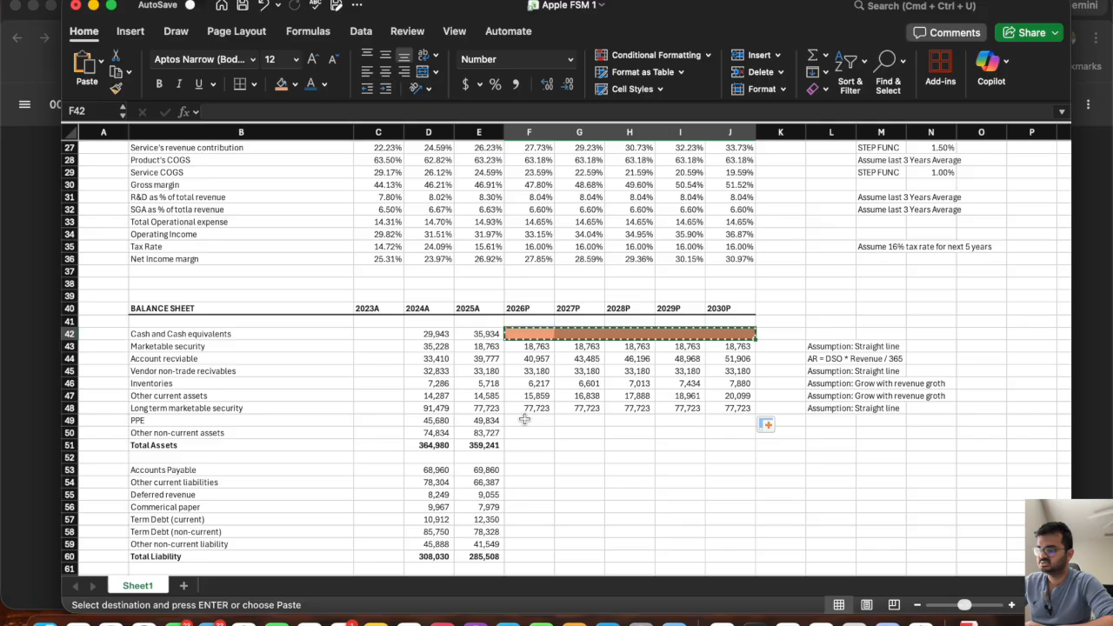
click(525, 420)
key(Escape)
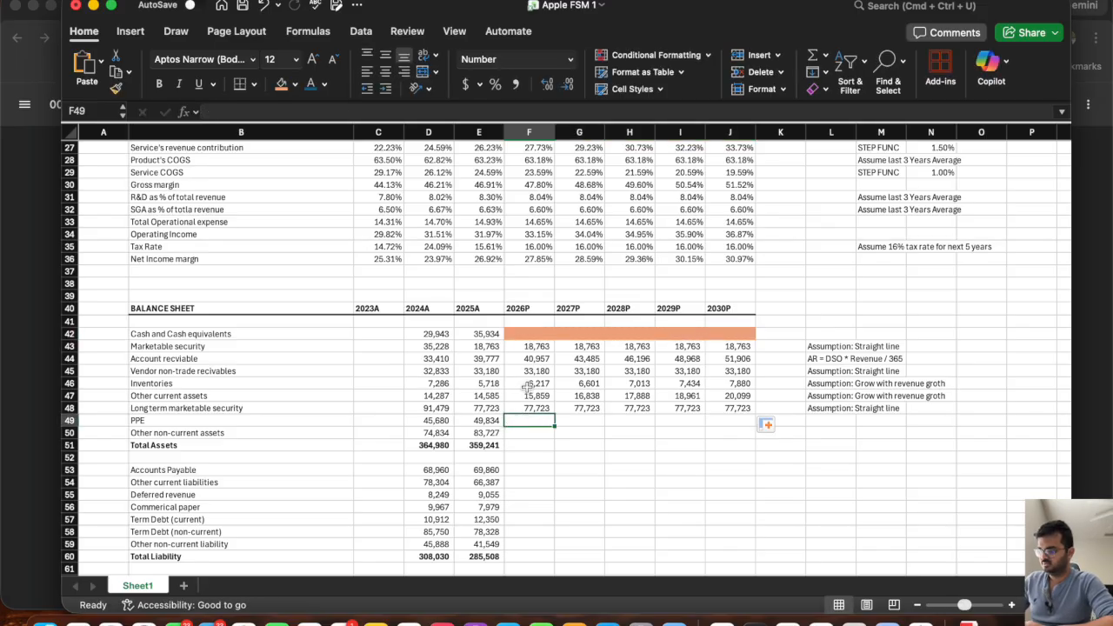
drag(526, 334, 733, 336)
key(super+c)
click(528, 420)
text(v)
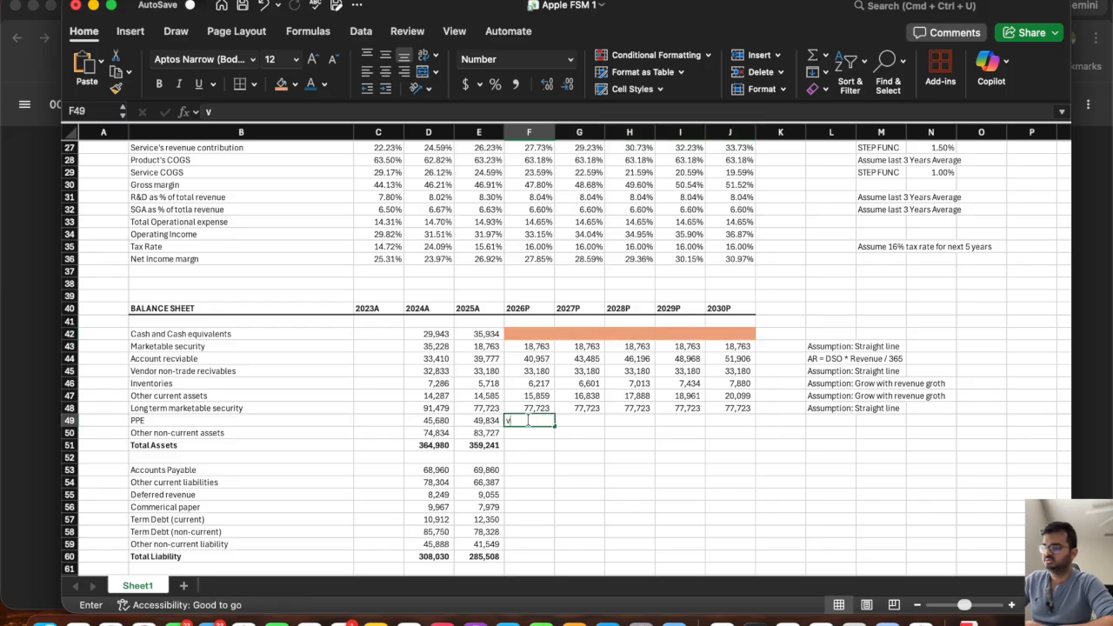
key(Escape)
Shade the 2026P to 2030P PPE cells F49:J49 with the same orange fill as the cash row.
drag(736, 420, 530, 421)
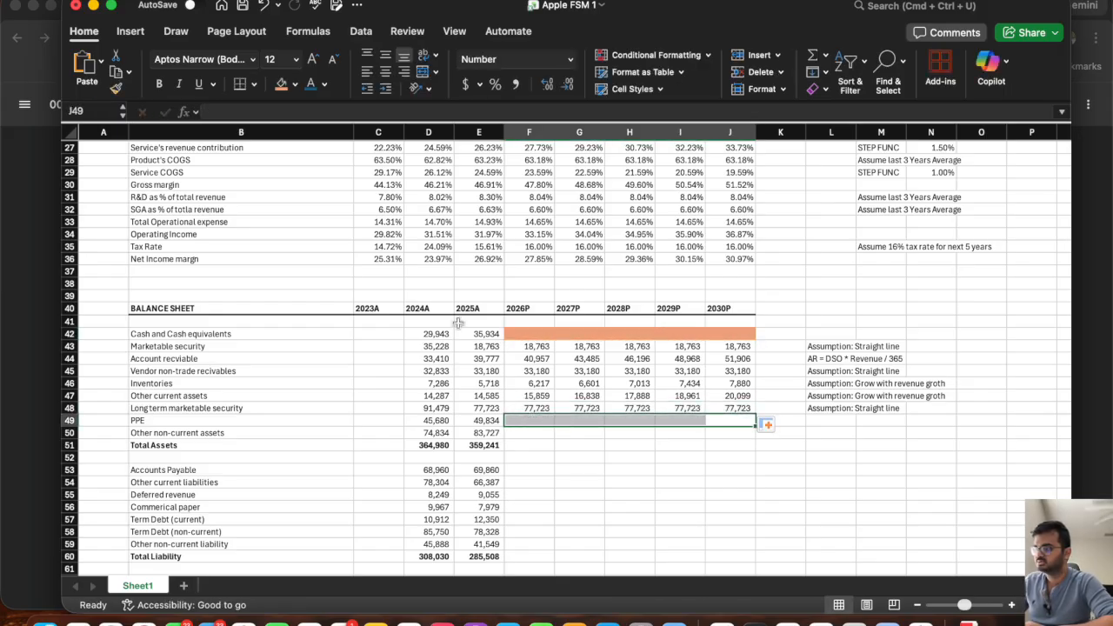
click(281, 85)
click(527, 445)
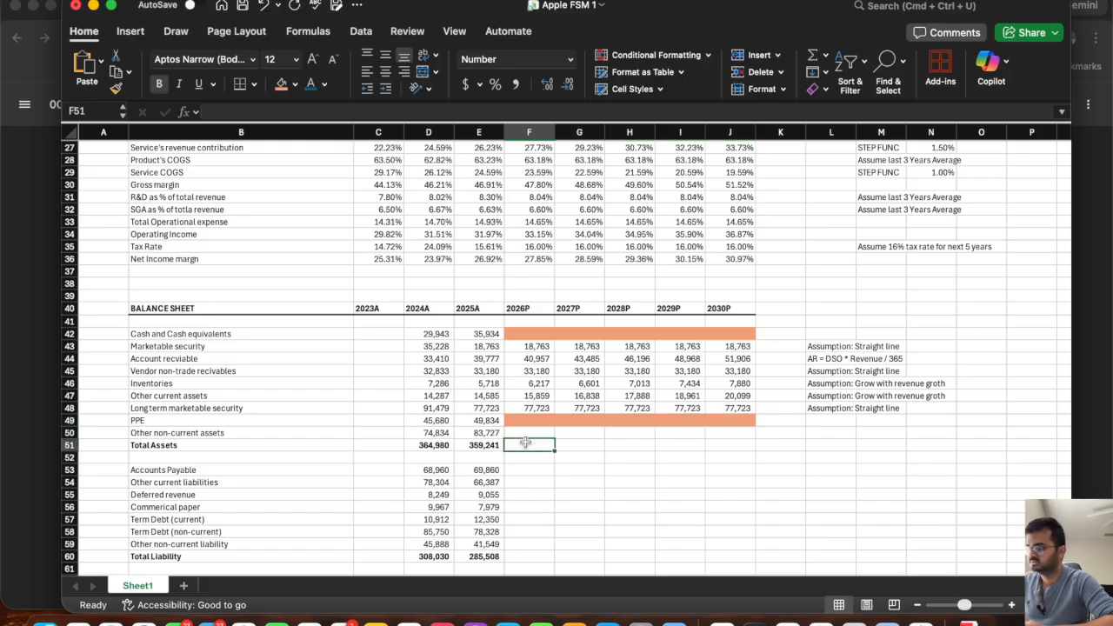
Copy the "Assumption: Grow with revenue groth" note from L47 to L50 beside the other non-current assets row.
click(519, 433)
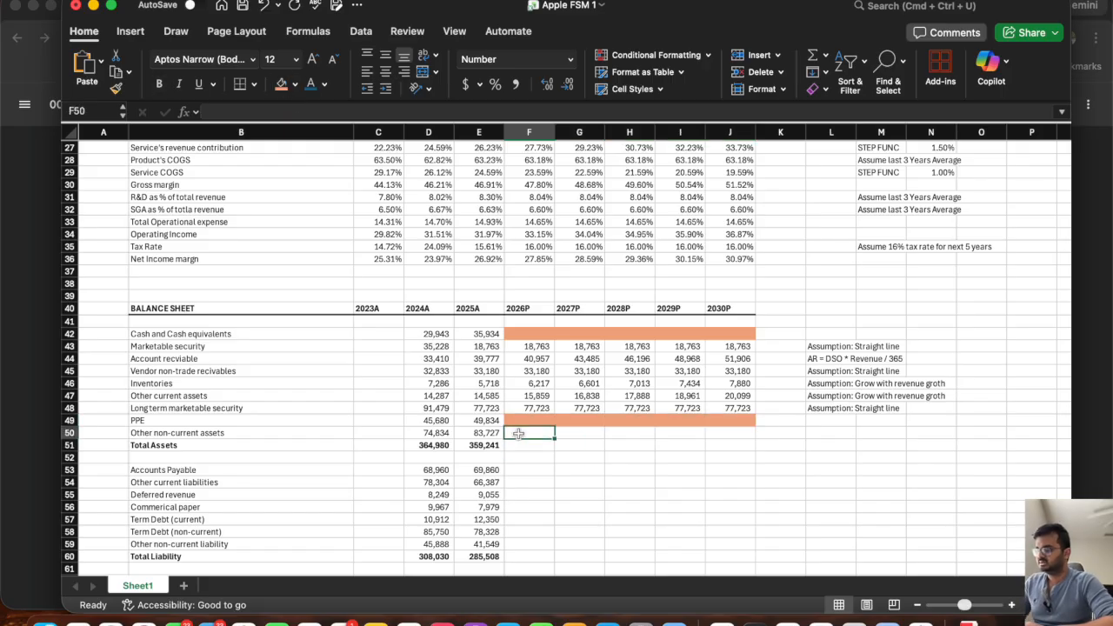
click(70, 395)
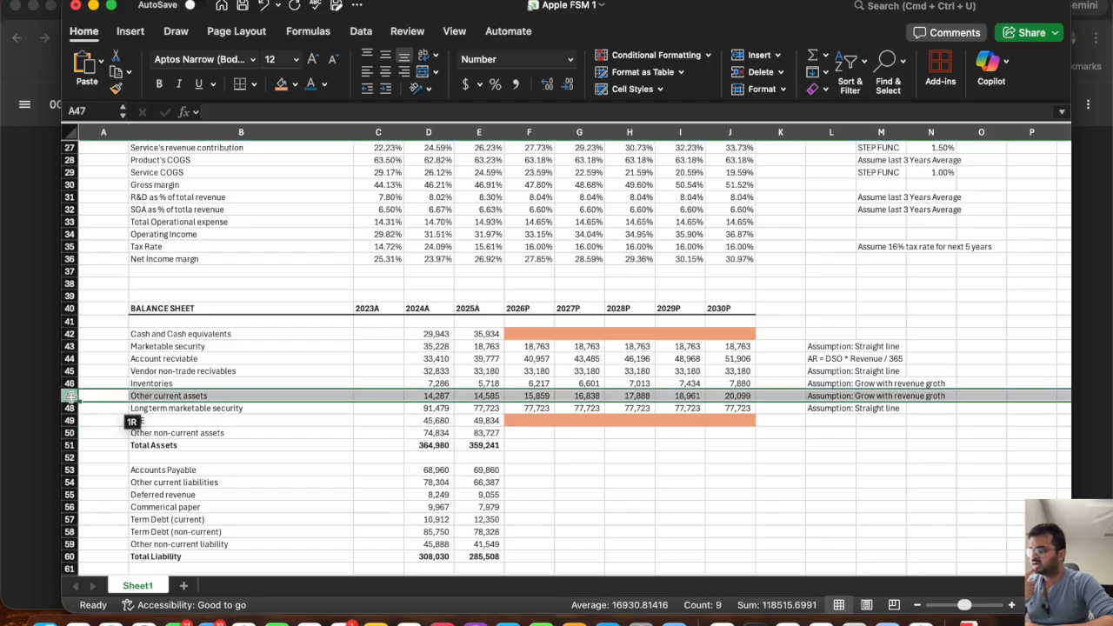
click(831, 397)
key(super+c)
click(821, 434)
key(super+v)
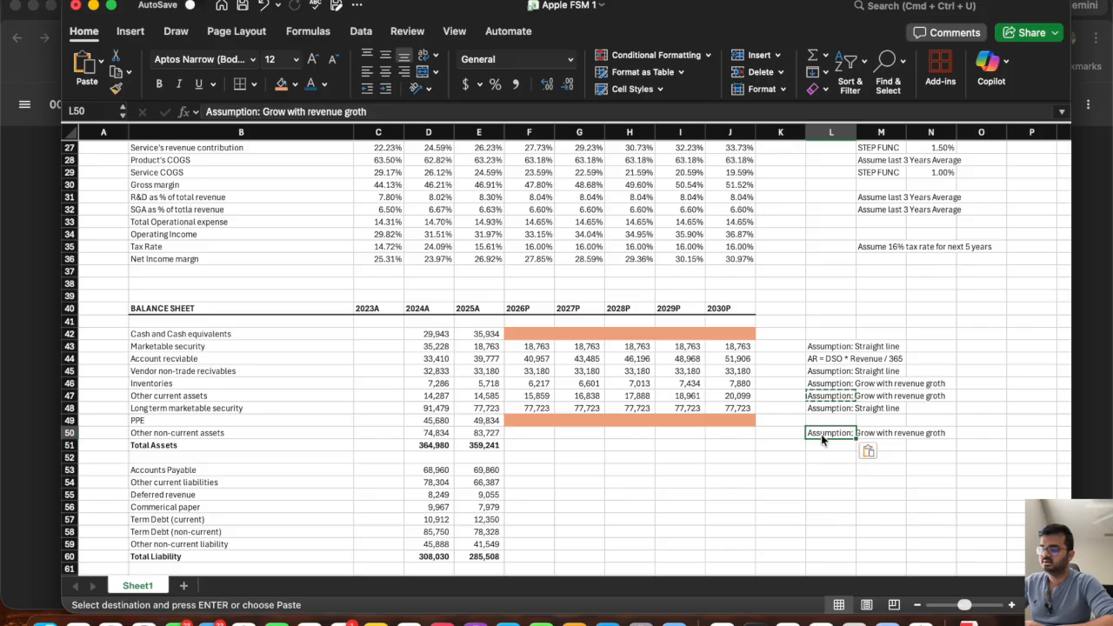
key(Escape)
Project 2026P other non-current assets in F50 as =E50*(1+F25) and fill the formula across to 2030P.
click(526, 434)
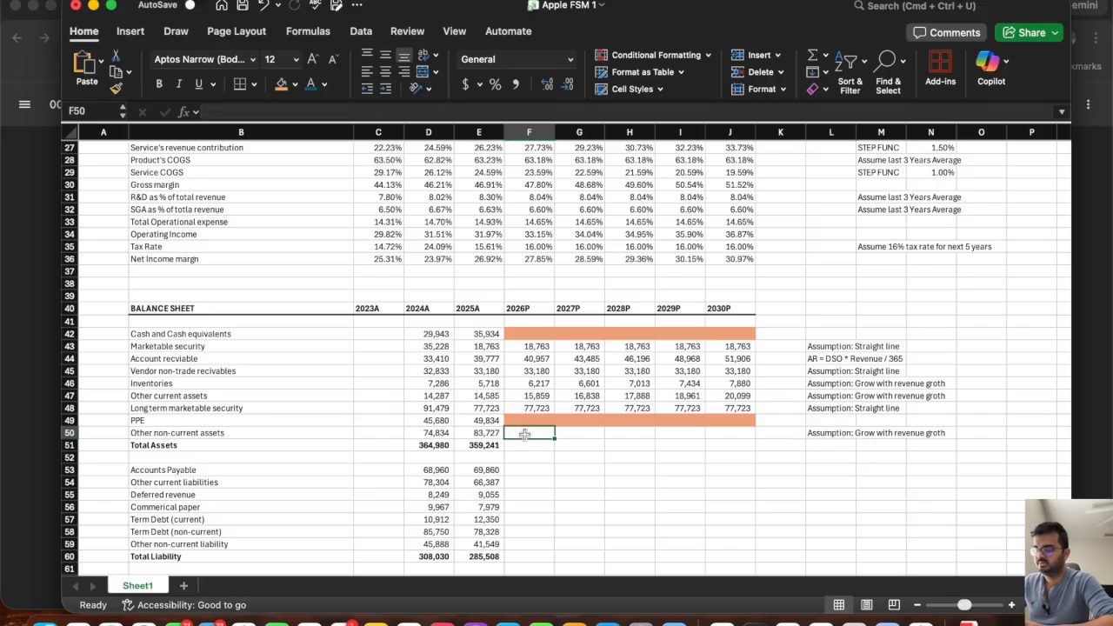
text(=)
click(469, 435)
text(*(1+)
scroll(518, 167, up, 2)
click(521, 171)
text())
key(Return)
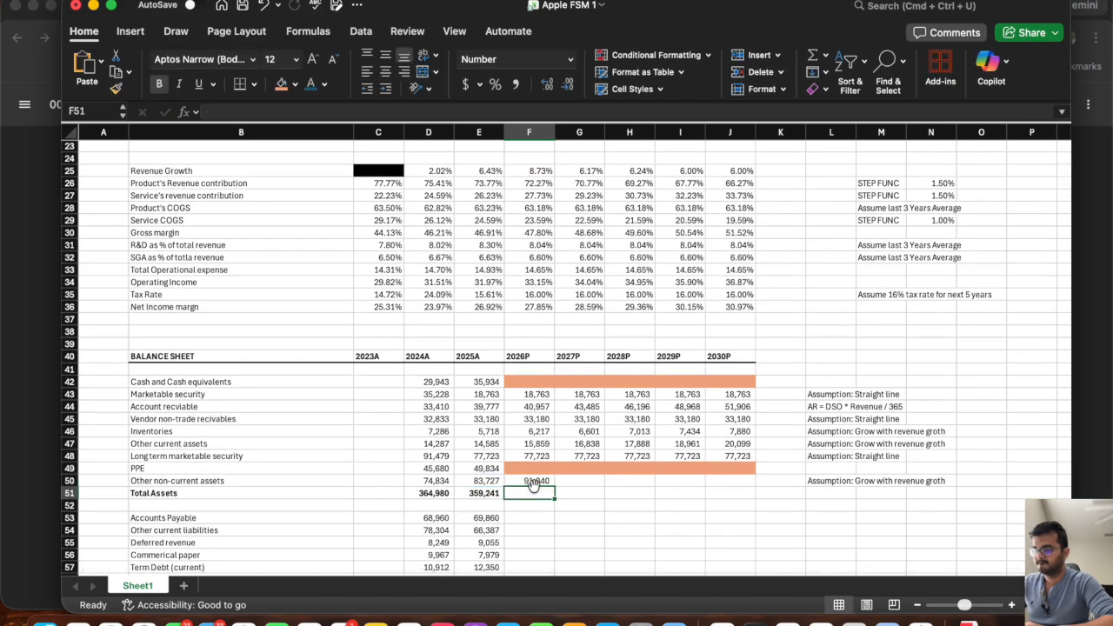
click(536, 482)
drag(554, 486, 767, 514)
Extend the 2025A Total Assets sum in E51 across 2026P to 2030P.
click(479, 493)
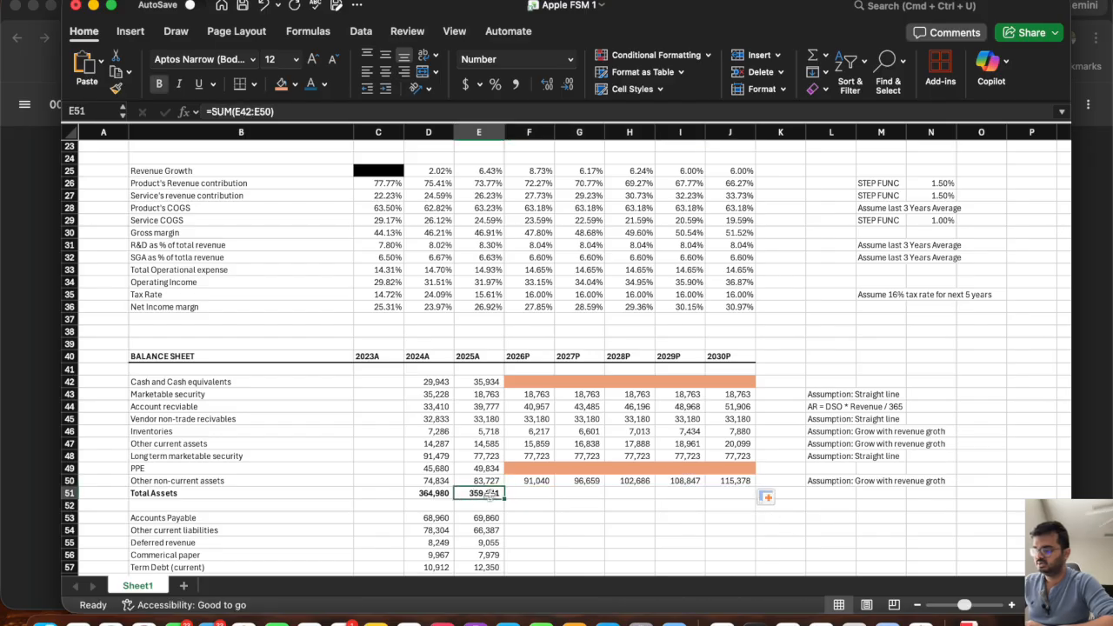
drag(503, 499, 726, 494)
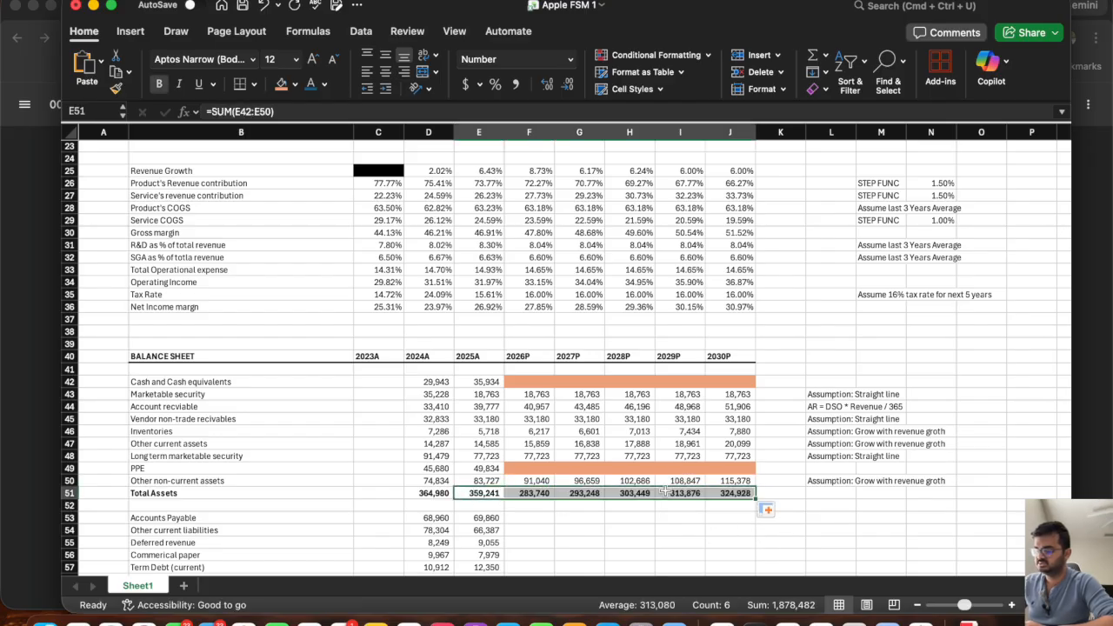
click(622, 417)
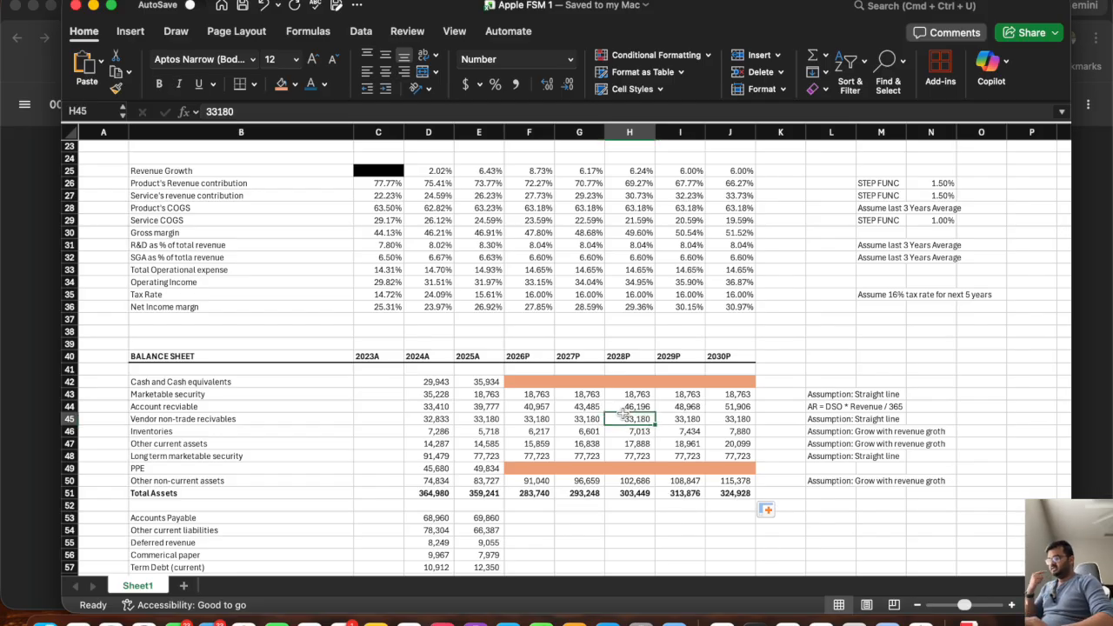
click(539, 384)
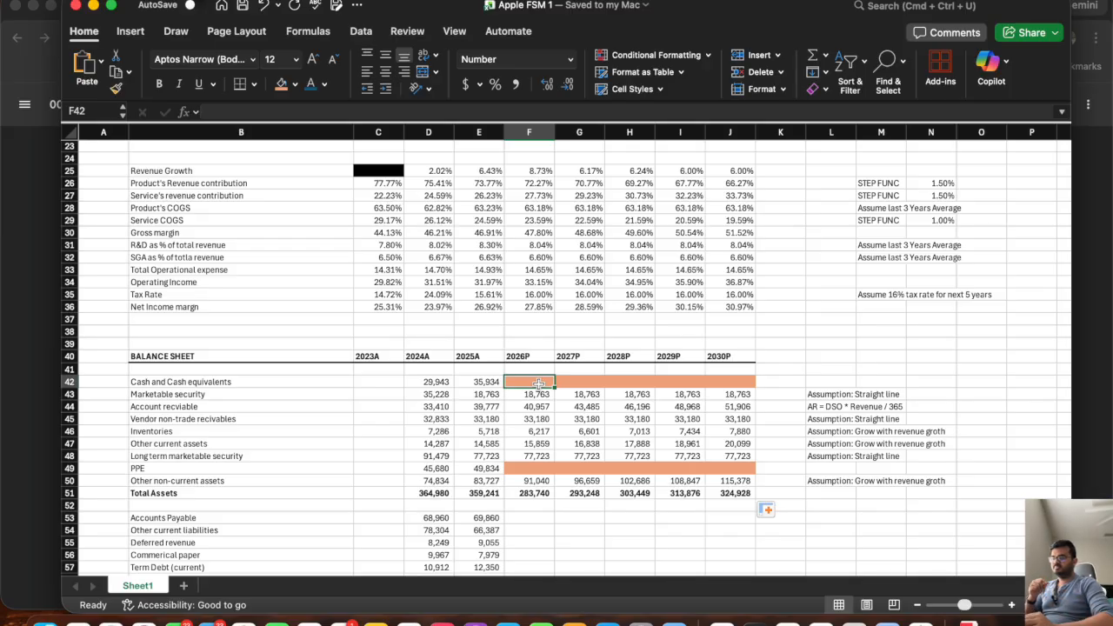
click(536, 468)
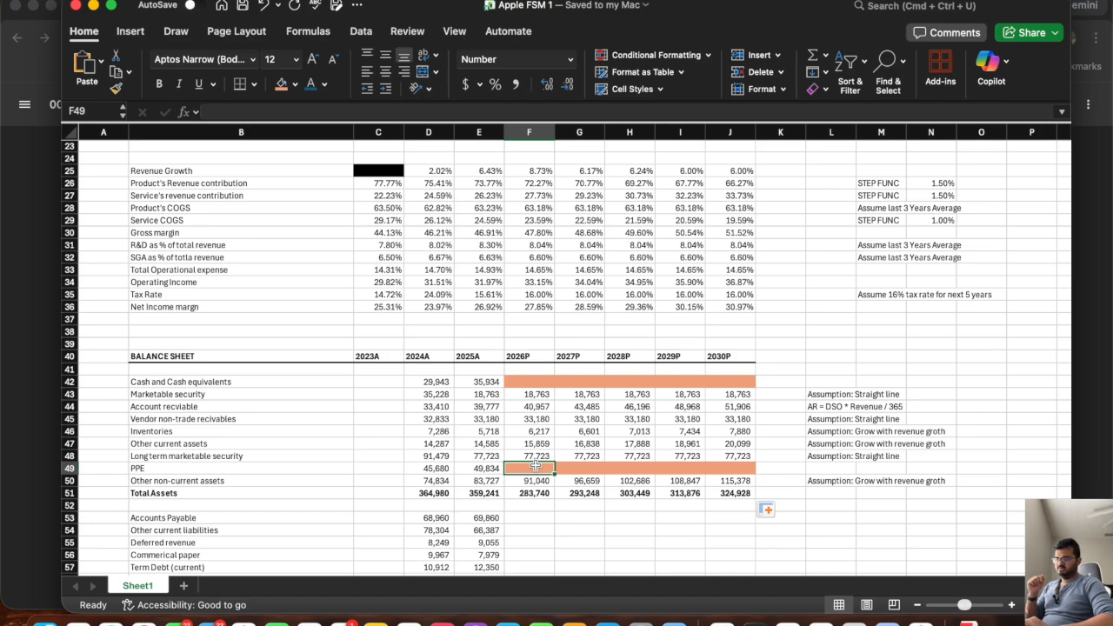
Add the note "AP = DPO *COGS/365" in L53 beside the Accounts Payable row.
scroll(536, 468, down, 5)
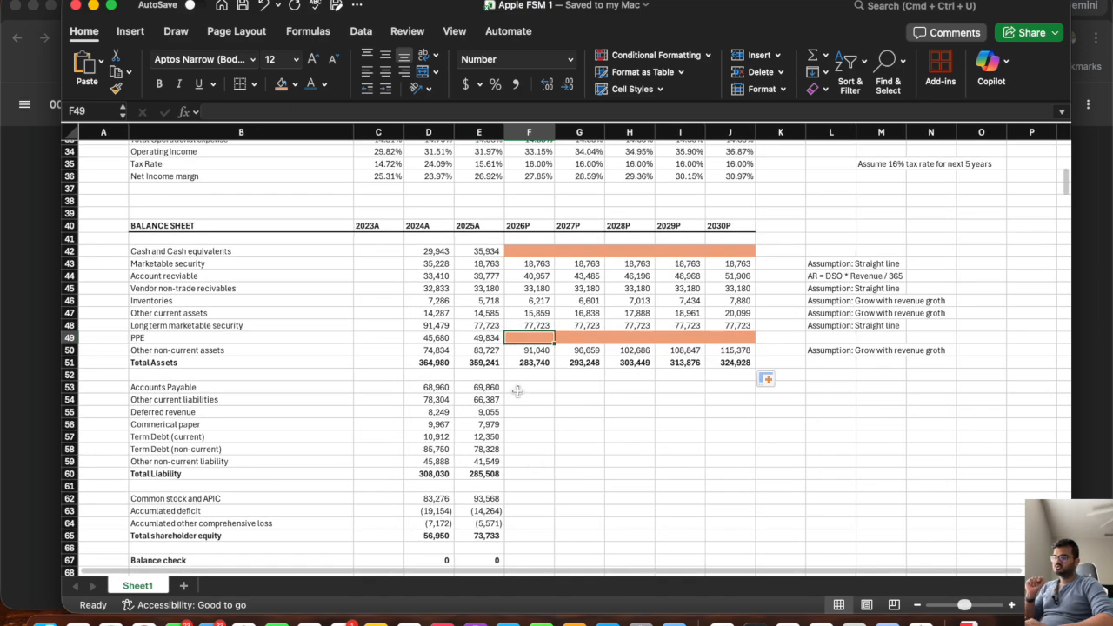
click(519, 389)
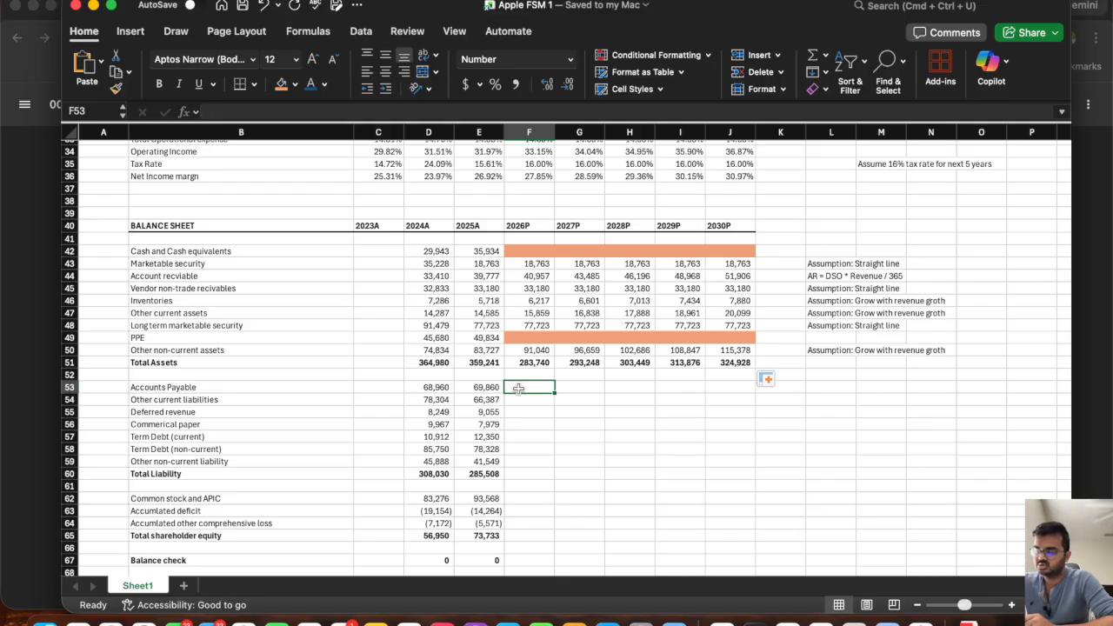
click(827, 387)
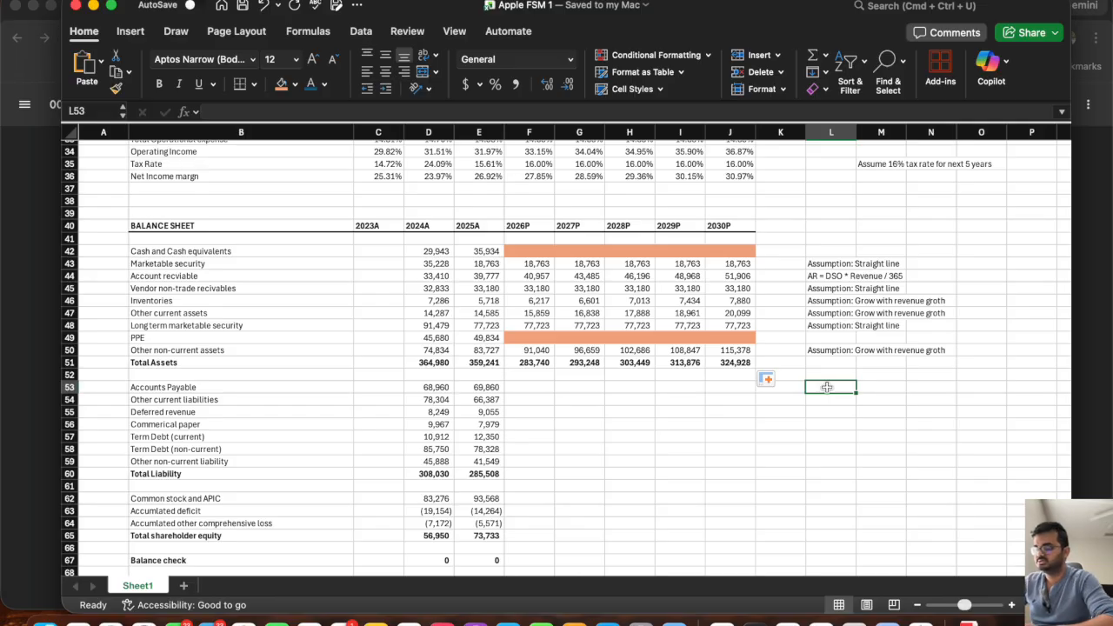
text(AP = DPO)
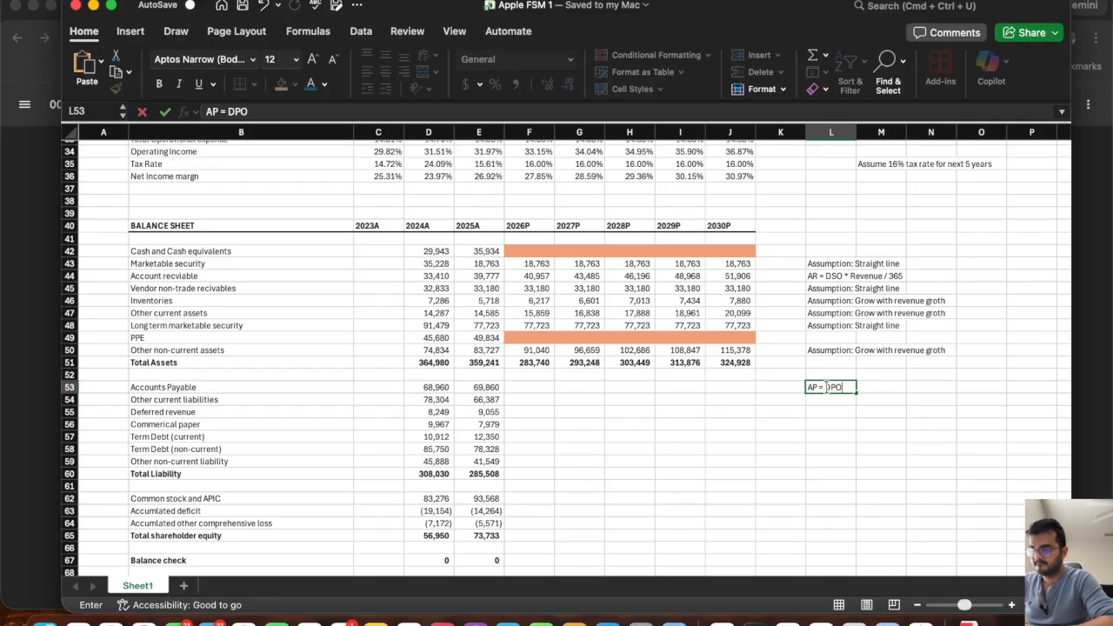
text( *CO)
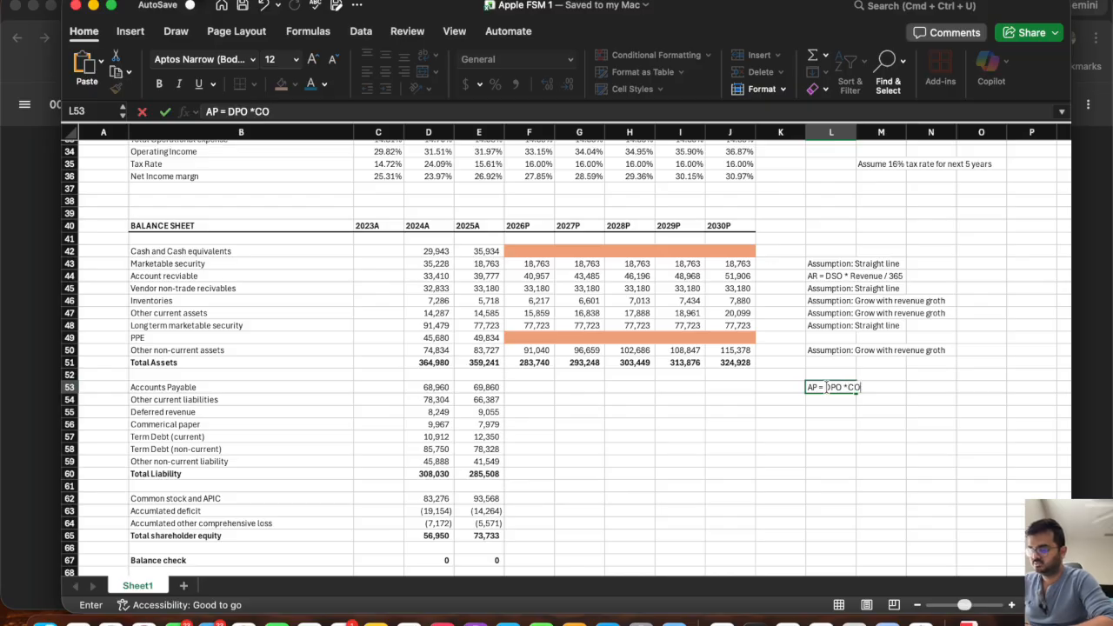
text(GS/365)
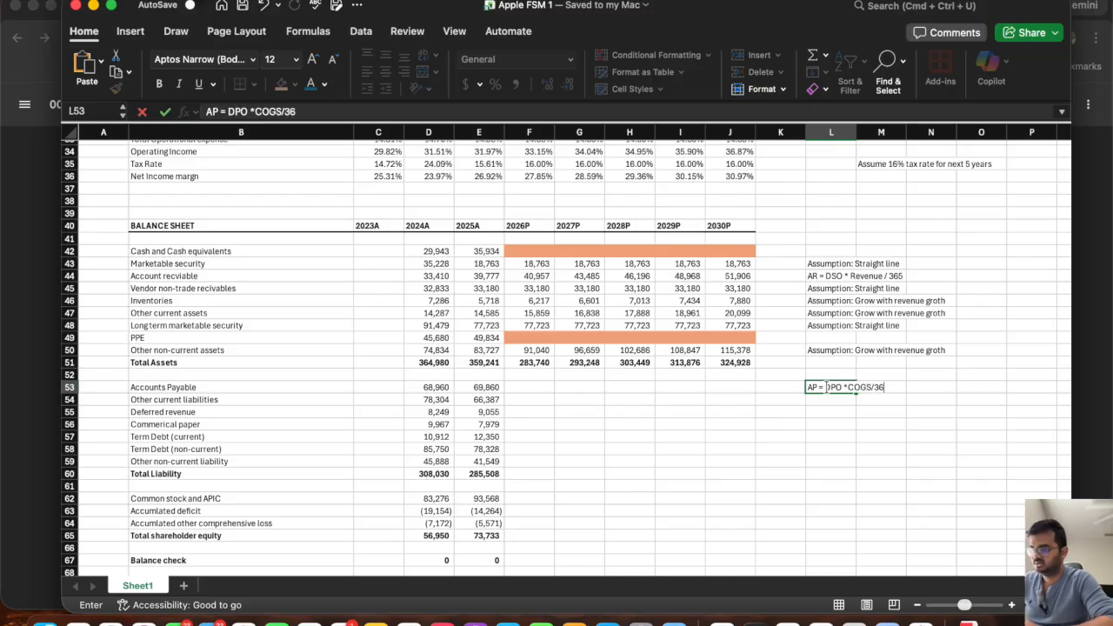
key(Return)
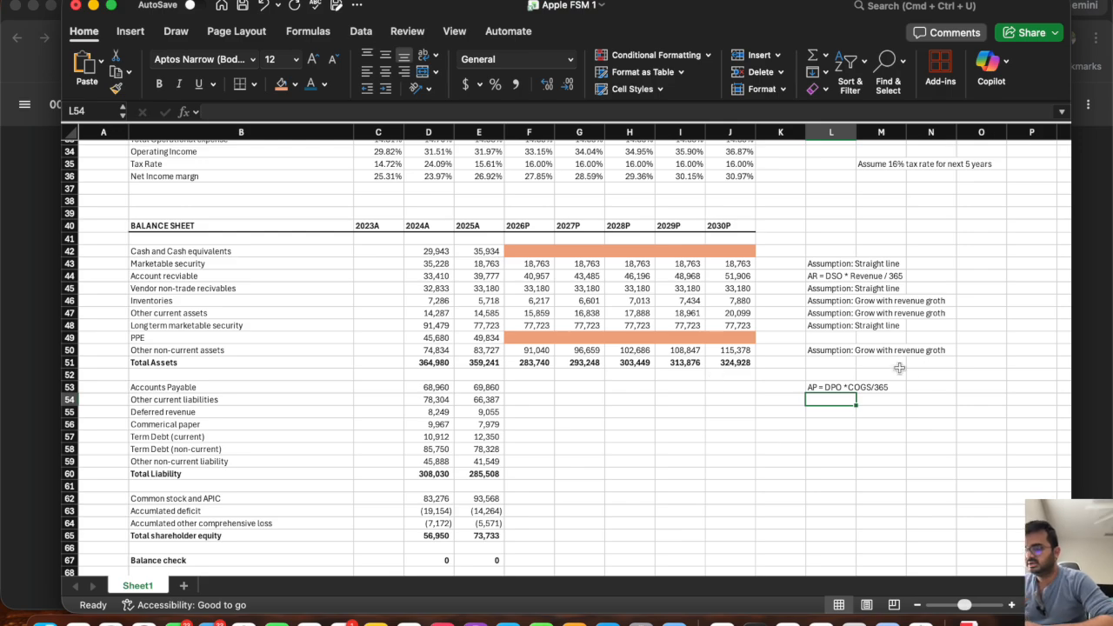
click(70, 275)
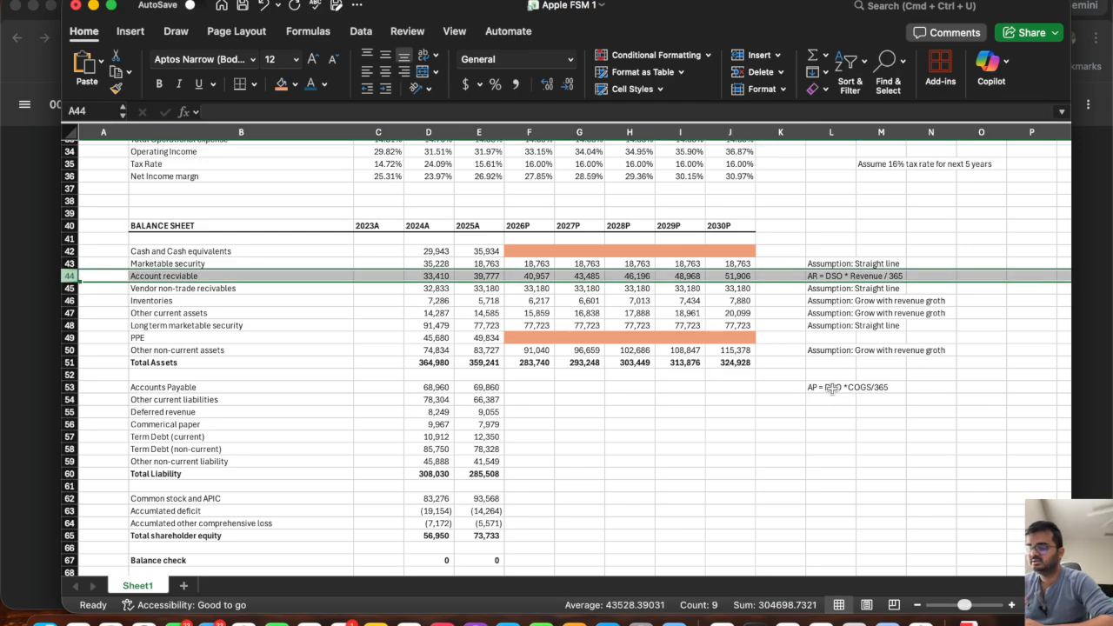
click(833, 387)
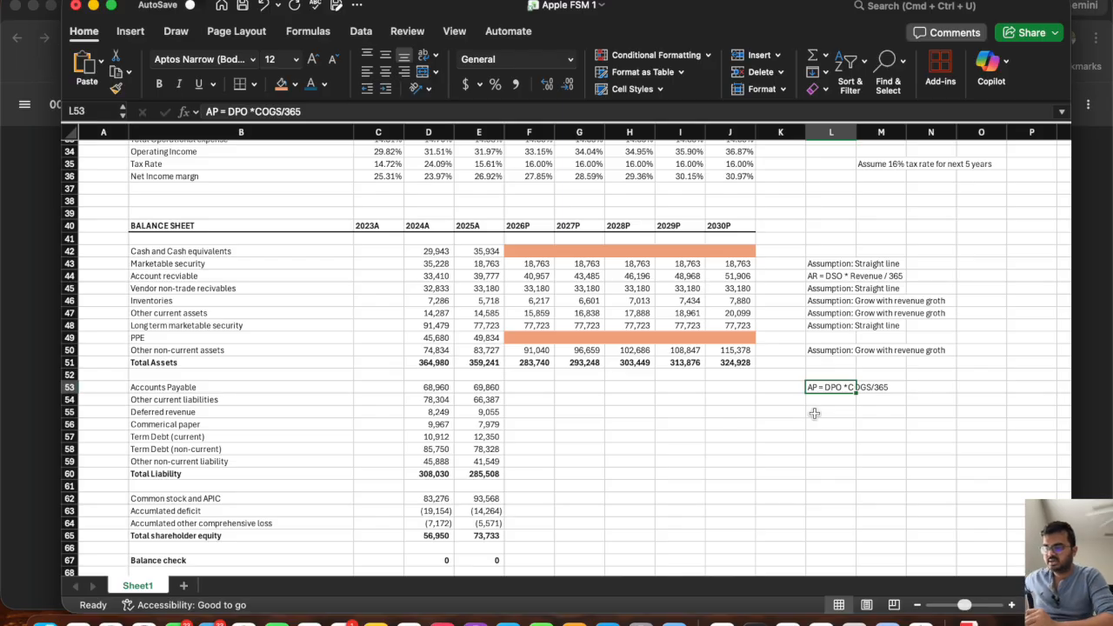
Label B71 below the DSO row as "DPO".
scroll(814, 414, down, 5)
scroll(814, 414, up, 3)
click(159, 540)
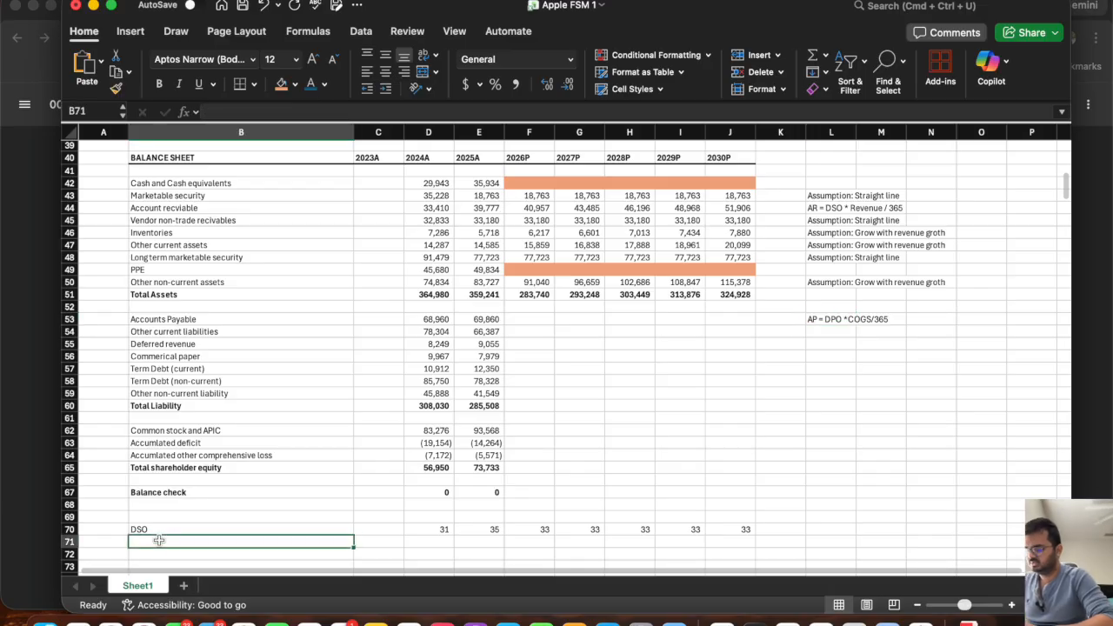
text(DPO)
key(Tab)
key(Tab)
Calculate 2024A DPO in D71 as =D53*365/D13 and extend the formula to 2025A.
text(=)
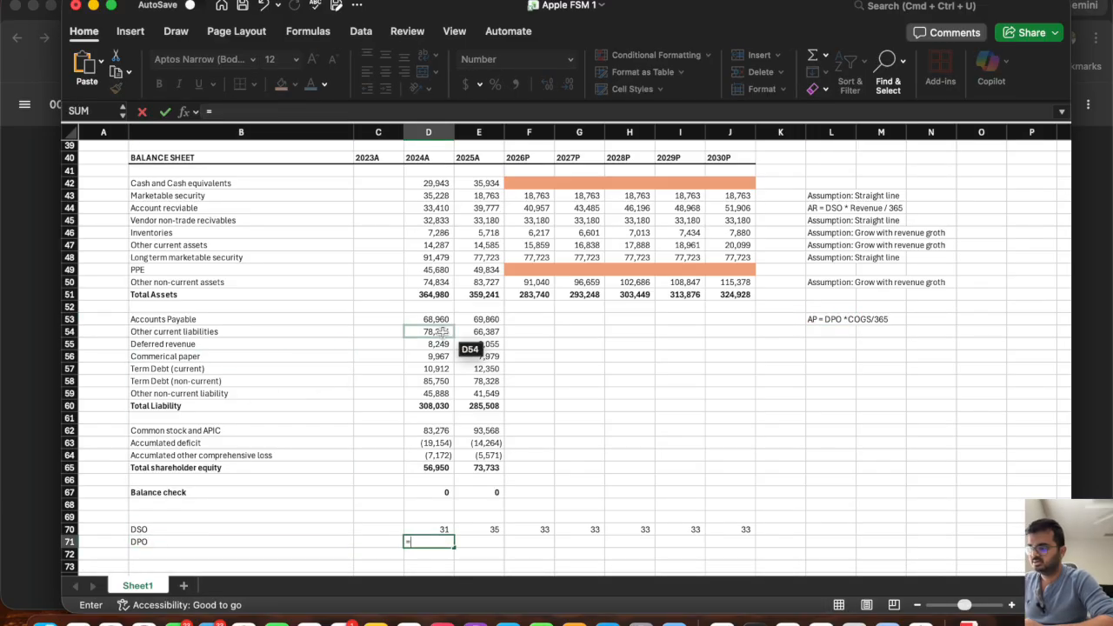
scroll(441, 333, up, 10)
scroll(441, 333, down, 10)
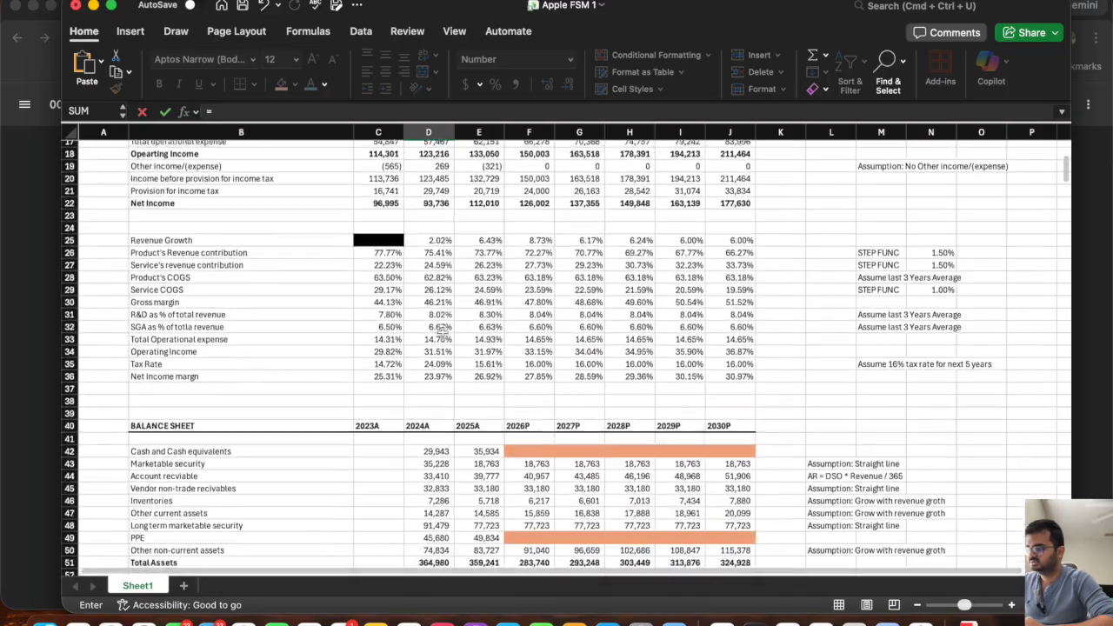
click(435, 319)
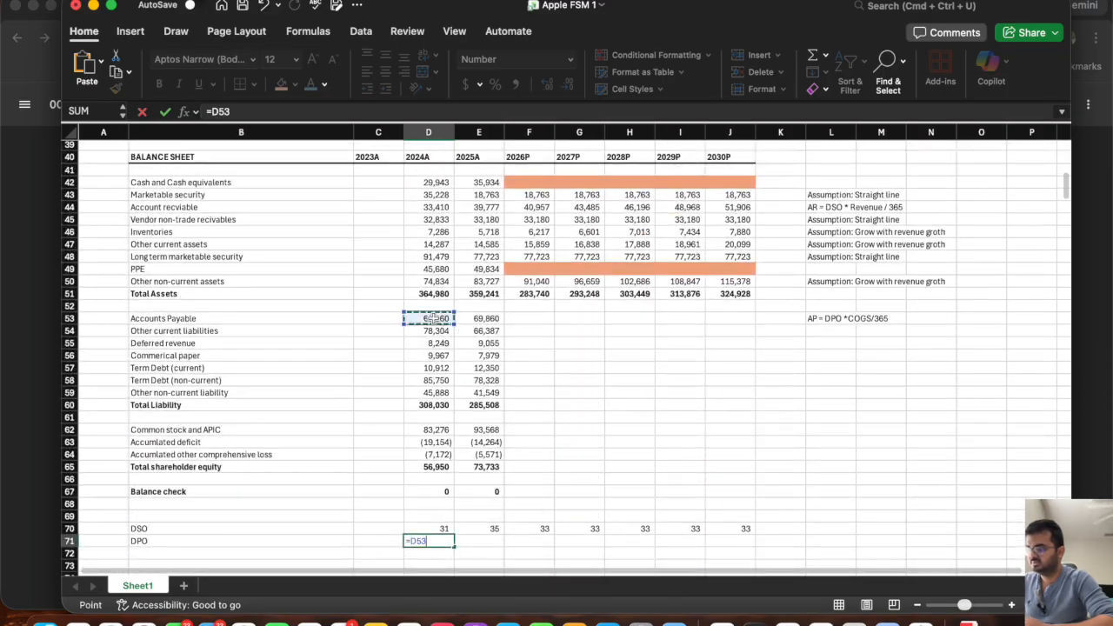
text(*365/)
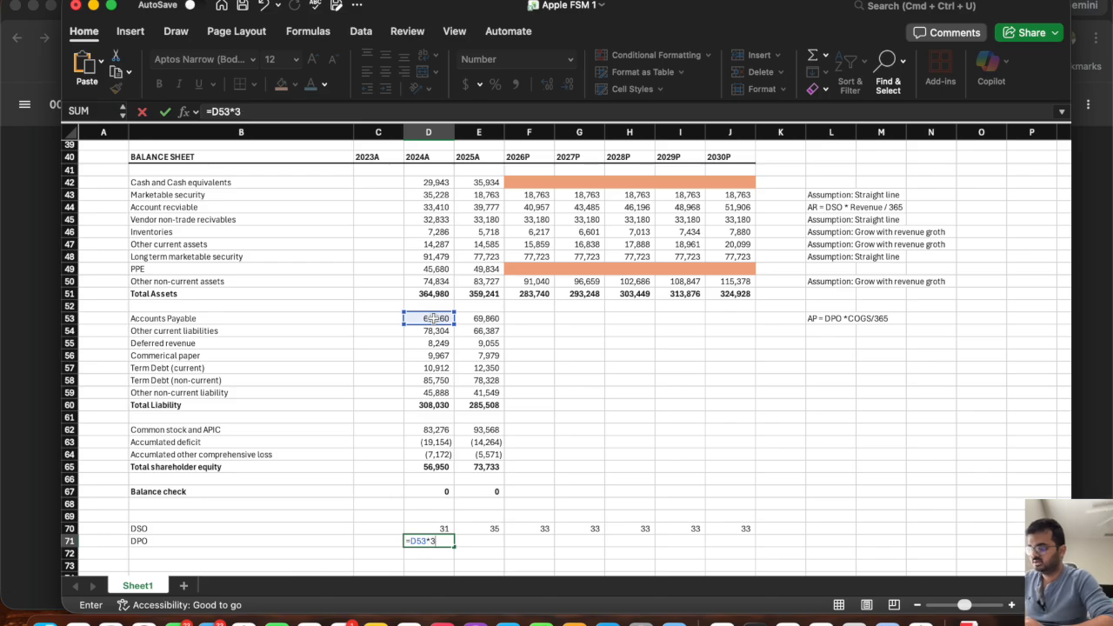
scroll(445, 306, up, 10)
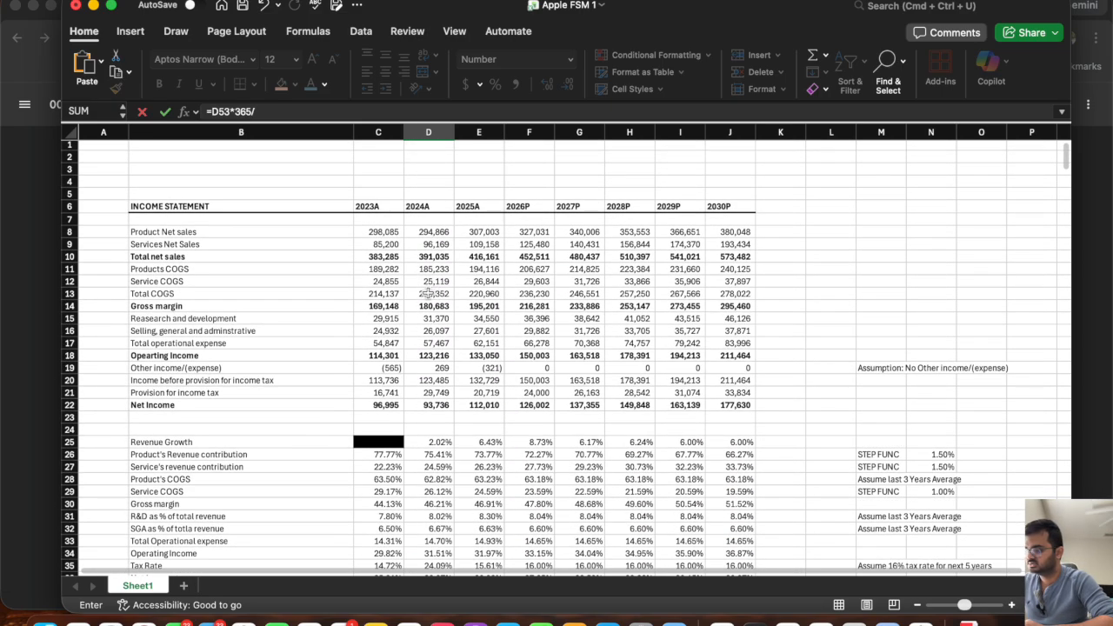
click(431, 294)
key(Return)
scroll(438, 374, down, 4)
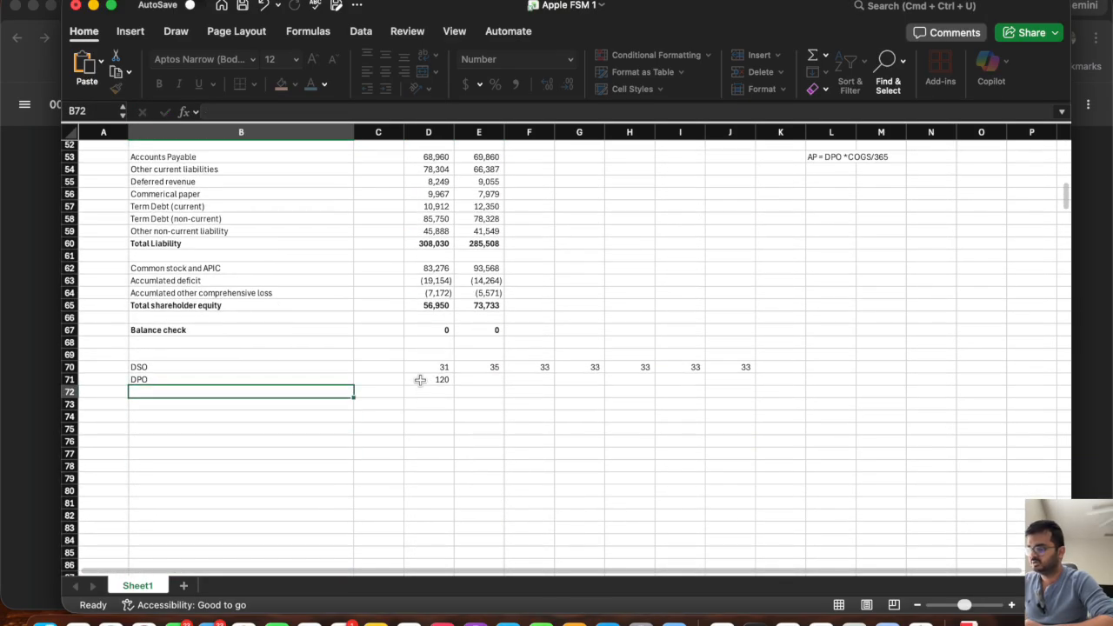
click(435, 379)
drag(484, 385, 486, 383)
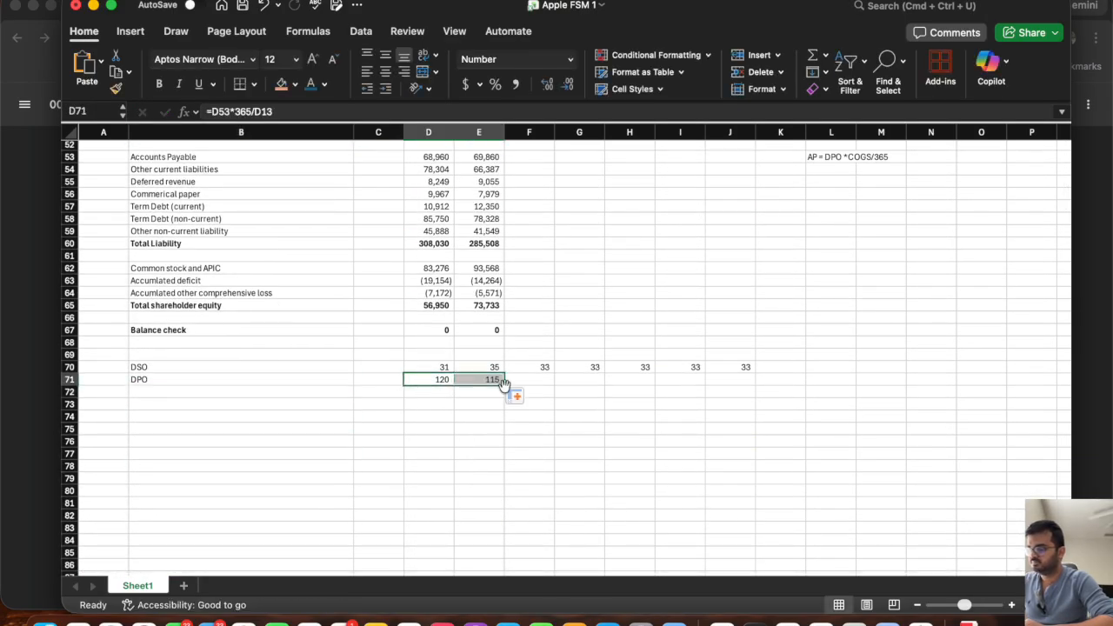
Project 2026P DPO in F71 as the average of the 2024A and 2025A values, D71 and E71.
click(536, 379)
text(=av)
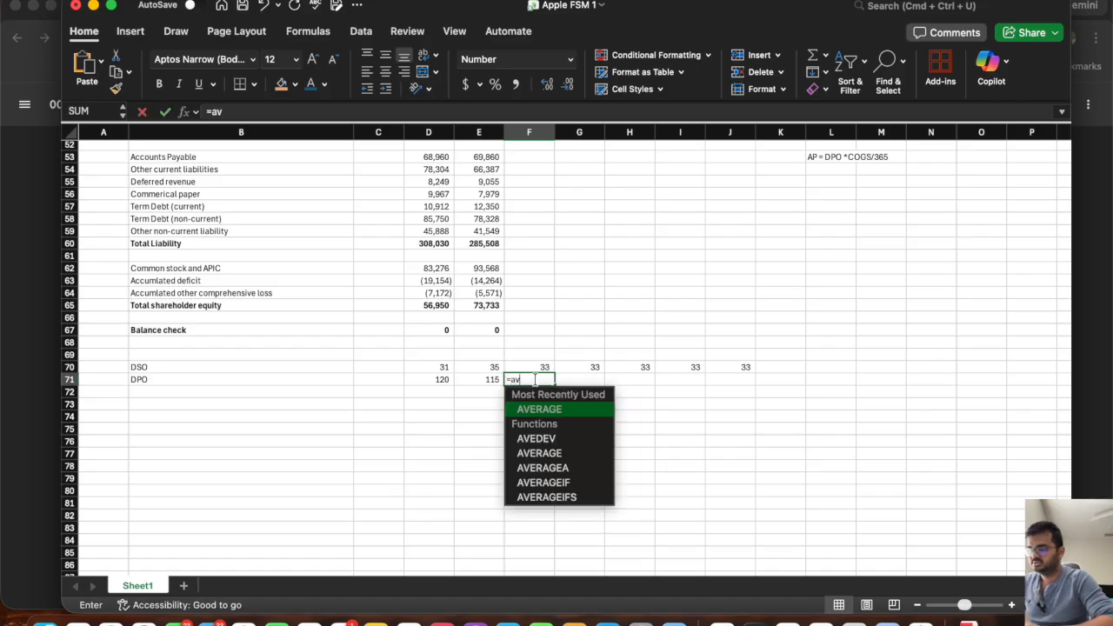
text(g)
key(BackSpace)
double_click(532, 409)
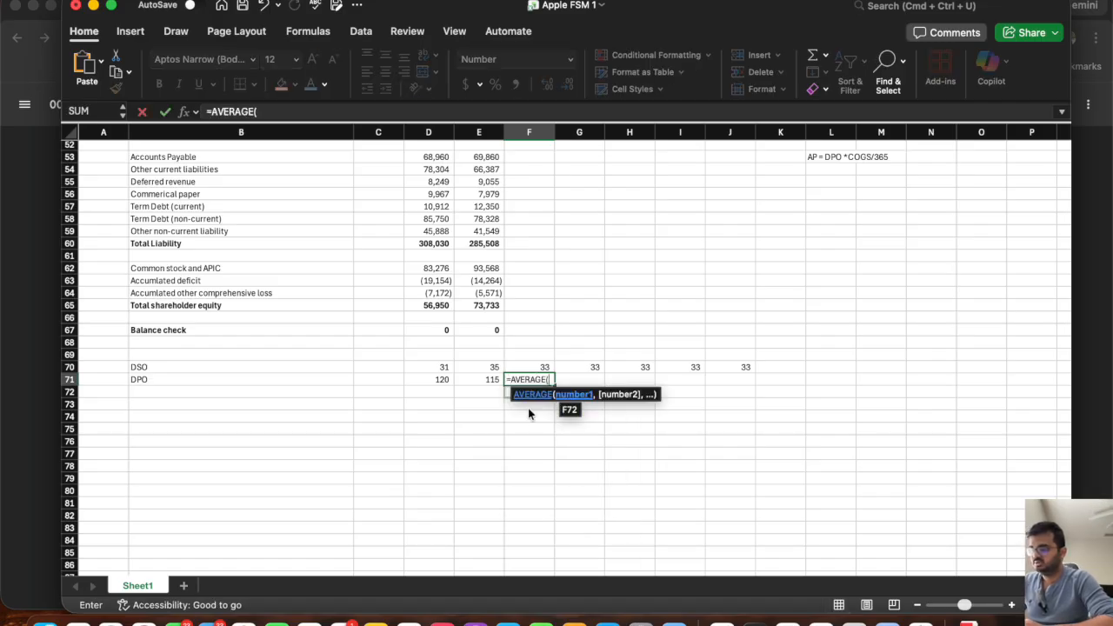
drag(483, 379, 425, 379)
key(Return)
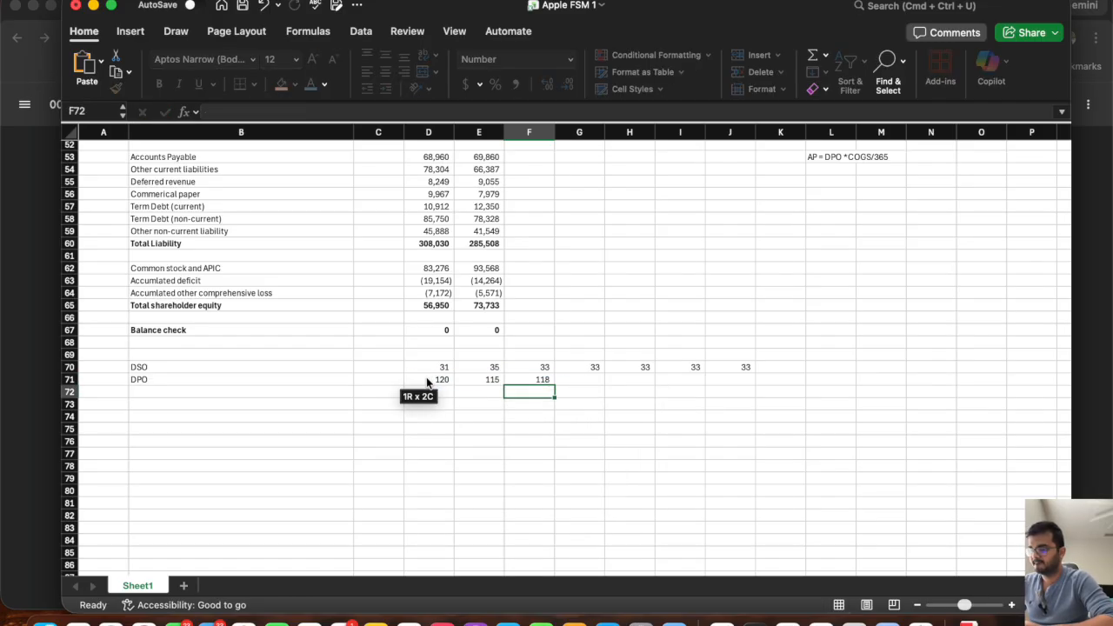
Link 2027P DPO in G71 to the prior year with =F71 and fill the formula across to 2030P.
click(581, 380)
text(=)
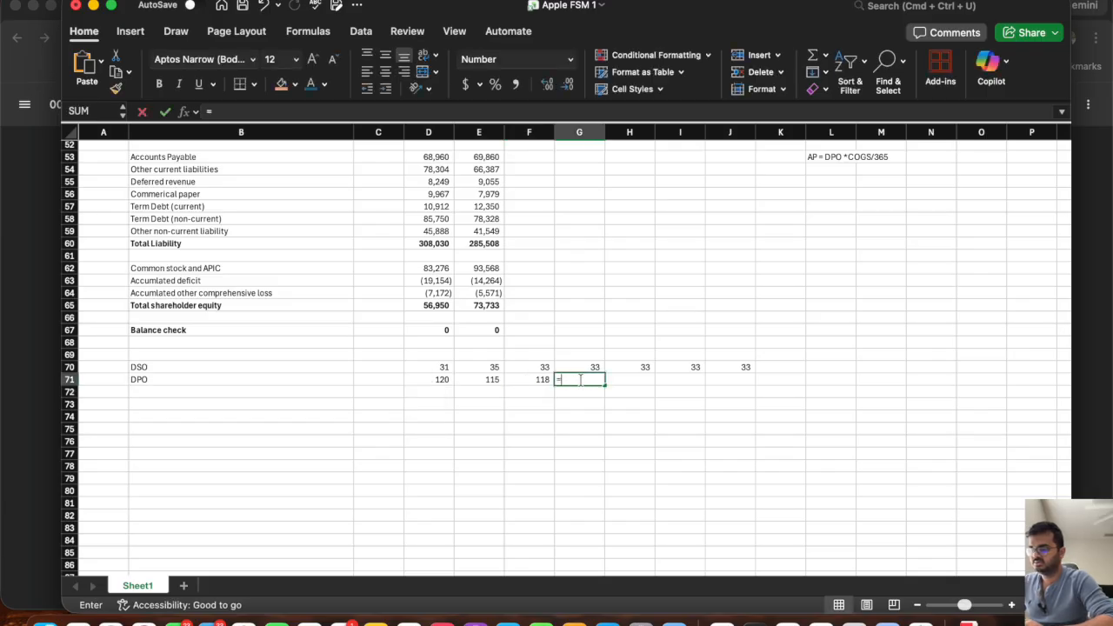
key(Left)
key(Return)
click(569, 379)
drag(605, 385, 749, 390)
Project 2026P Accounts Payable in F53 as =F71*F13/365 and fill the formula across to 2030P.
scroll(585, 259, up, 5)
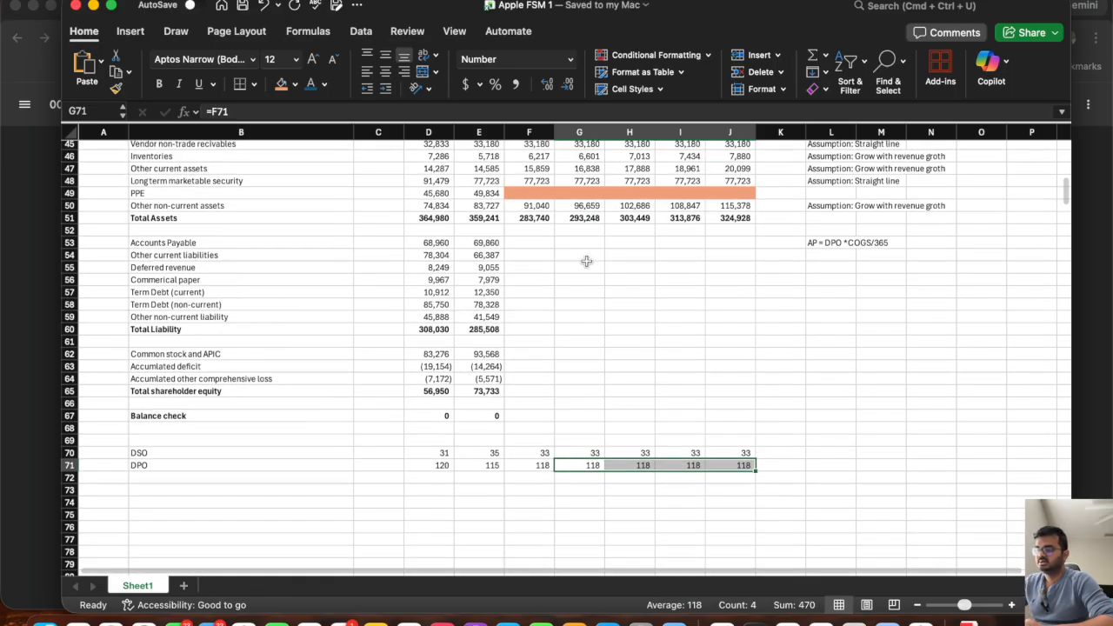
click(519, 242)
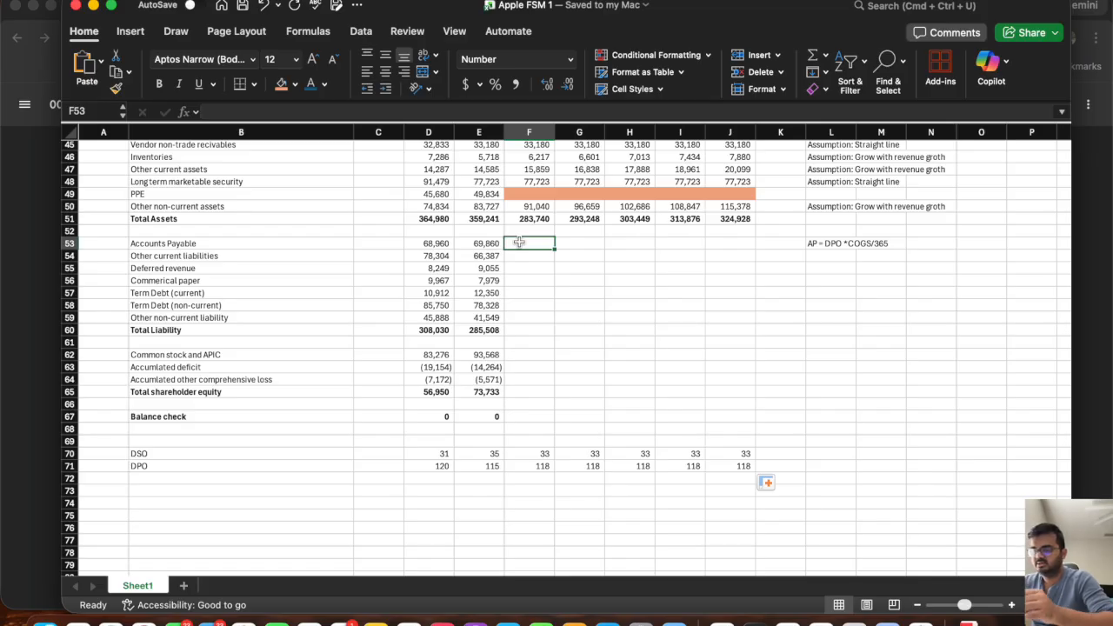
text(=)
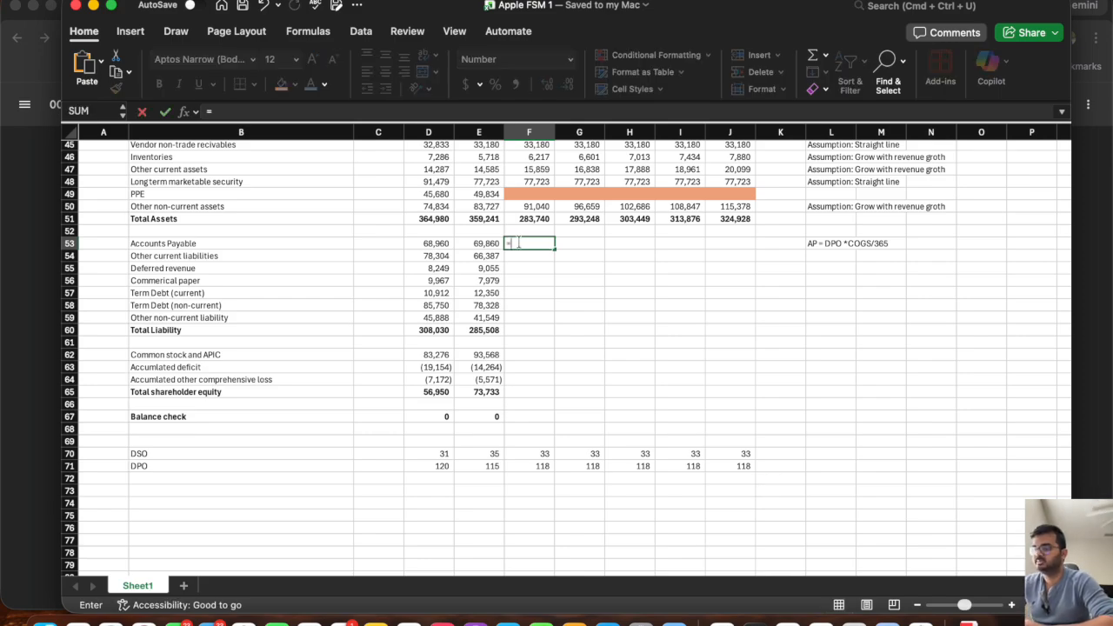
click(526, 466)
text(*)
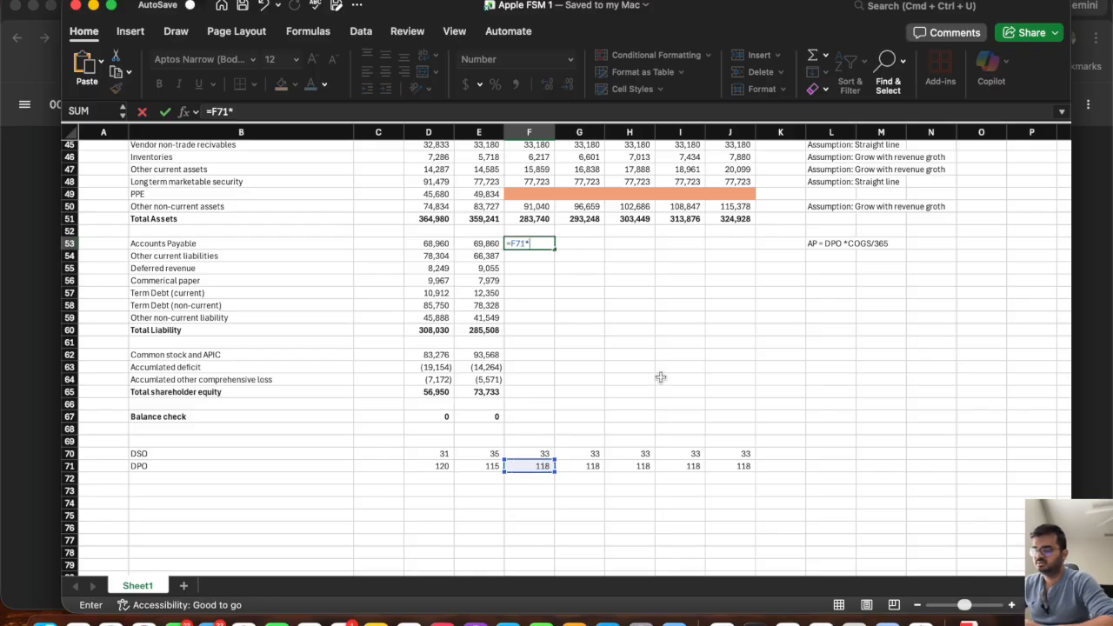
scroll(661, 377, up, 12)
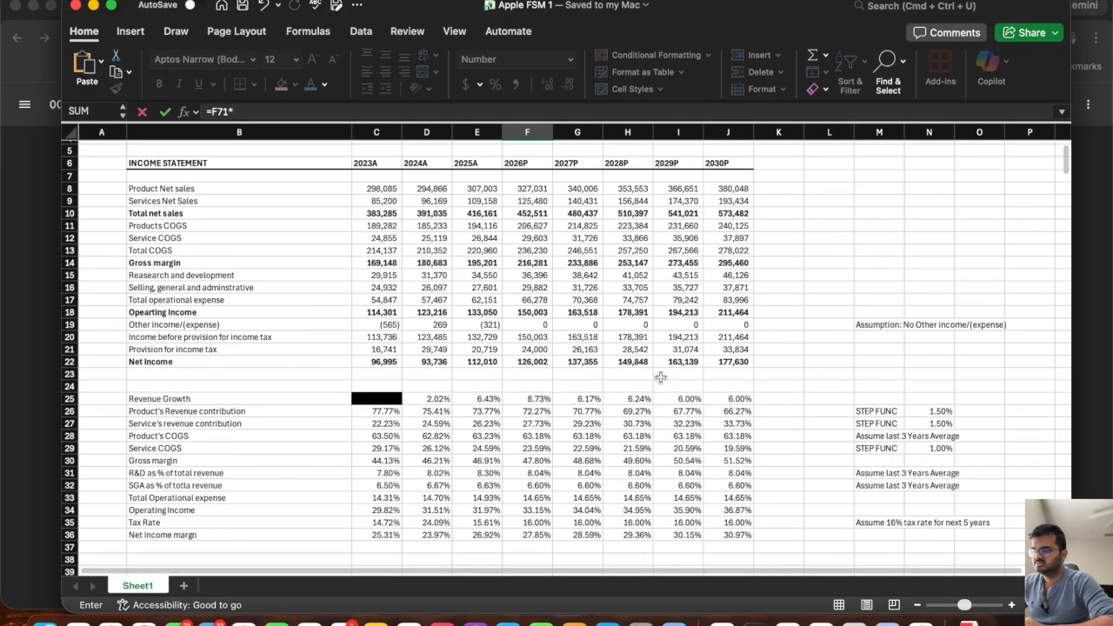
click(539, 250)
text(/365)
key(Return)
scroll(537, 256, down, 8)
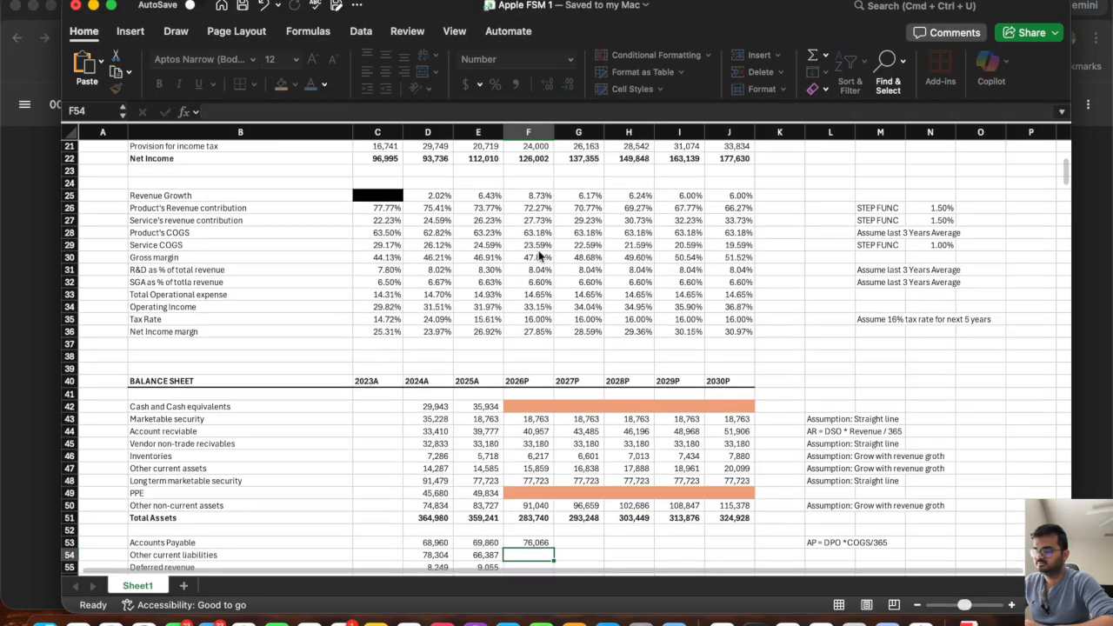
click(539, 446)
drag(555, 452, 758, 461)
scroll(581, 449, down, 2)
click(522, 400)
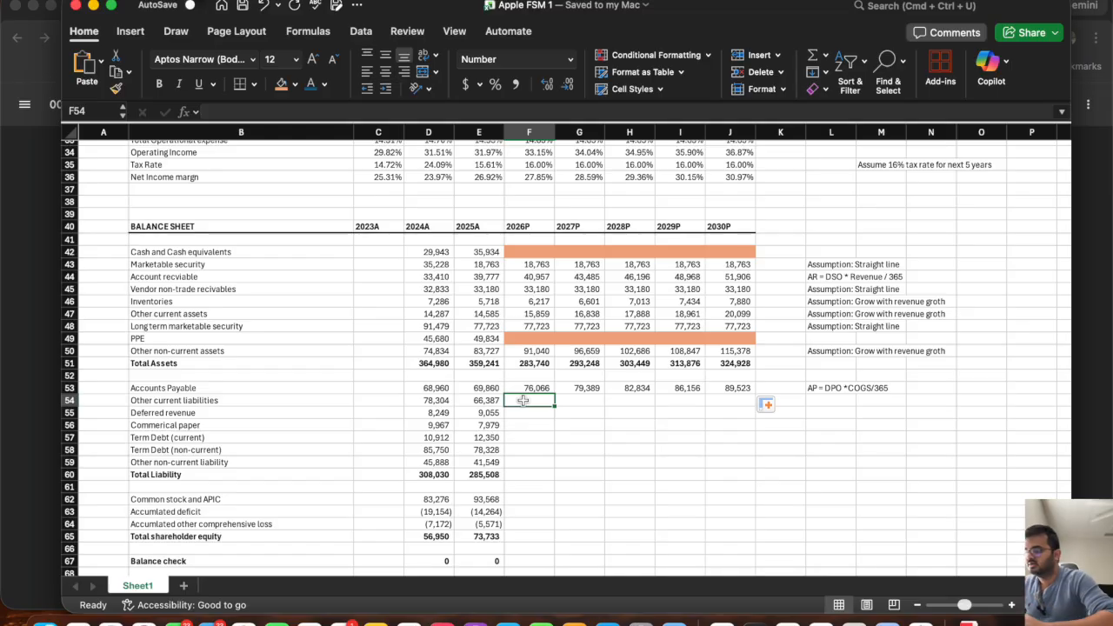
click(837, 351)
key(cmd+c)
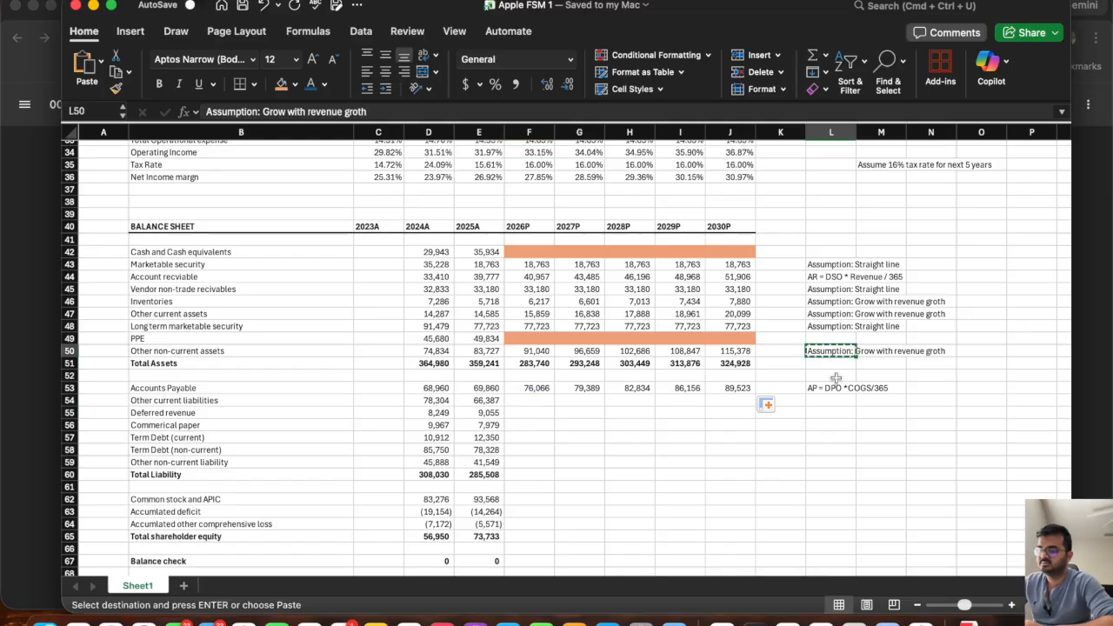
click(828, 401)
double_click(828, 400)
key(Escape)
Copy the revenue-growth assumption note from L50 to L54 for Other current liabilities.
click(817, 351)
key(cmd+c)
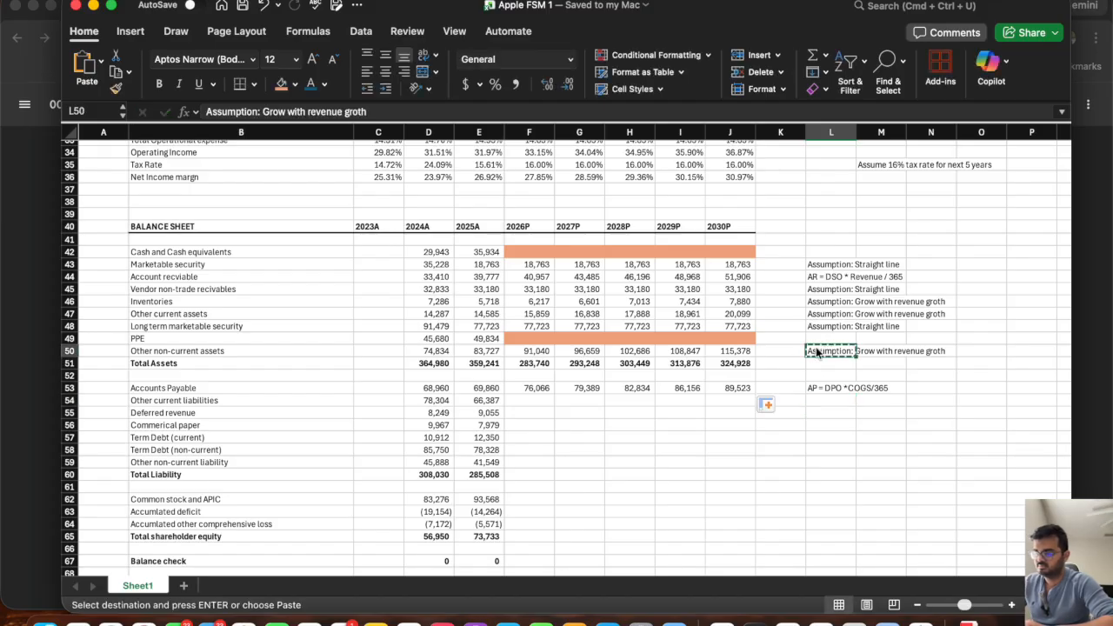
click(828, 400)
key(cmd+v)
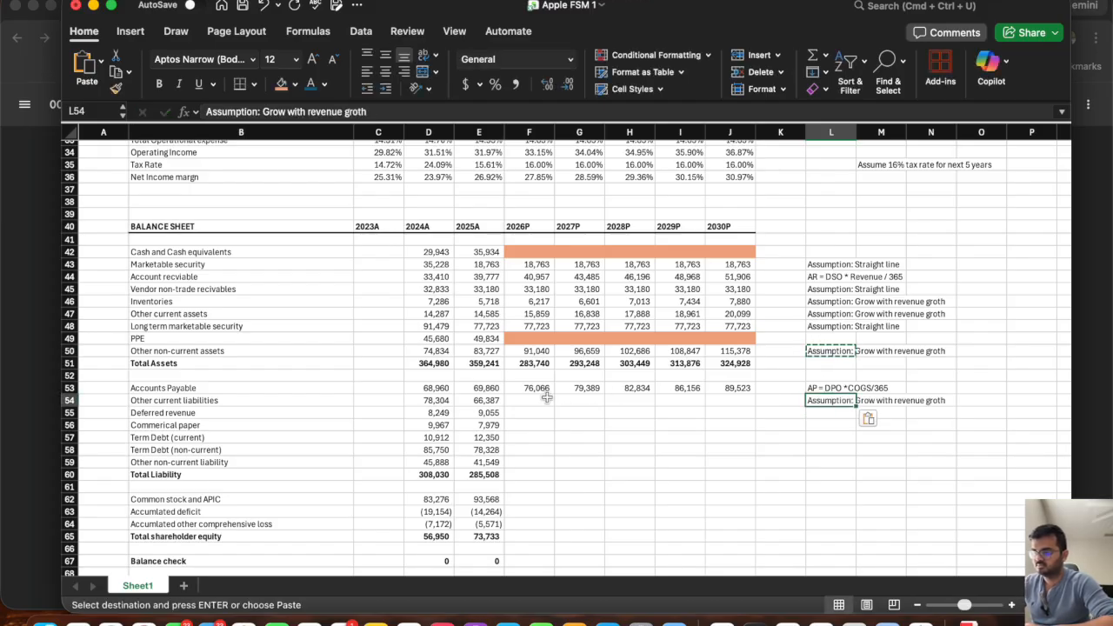
Project 2026P Other current liabilities in F54 as =E54*(1+F25) and fill the formula across to 2030P.
click(532, 400)
key(Escape)
text(=)
click(480, 400)
text(*(1+)
scroll(522, 348, up, 6)
click(533, 262)
key(Return)
scroll(530, 365, down, 3)
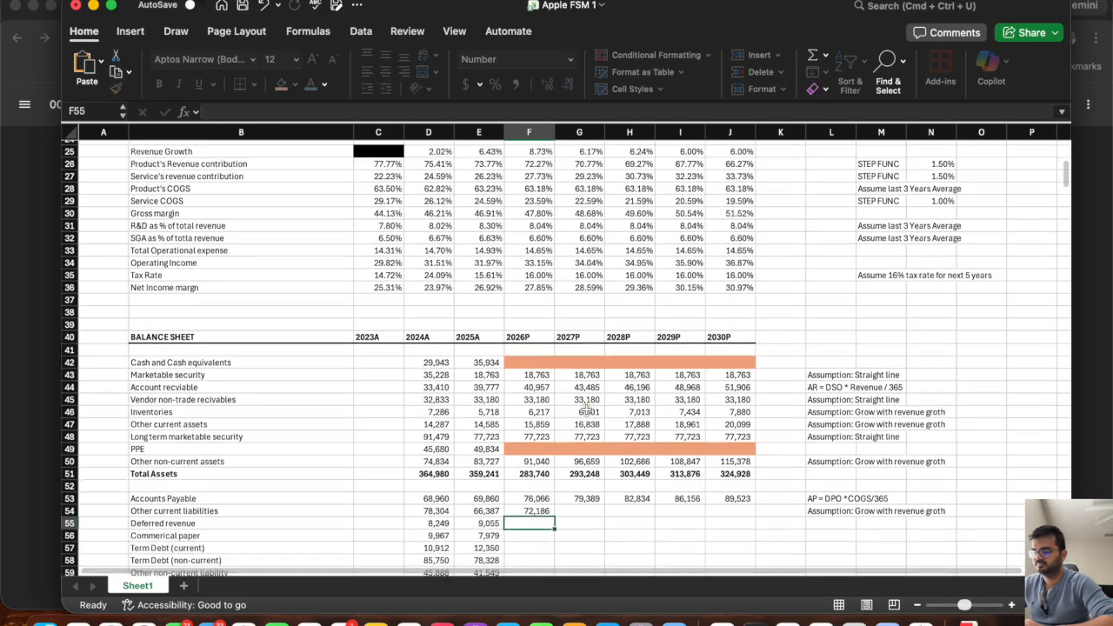
click(526, 470)
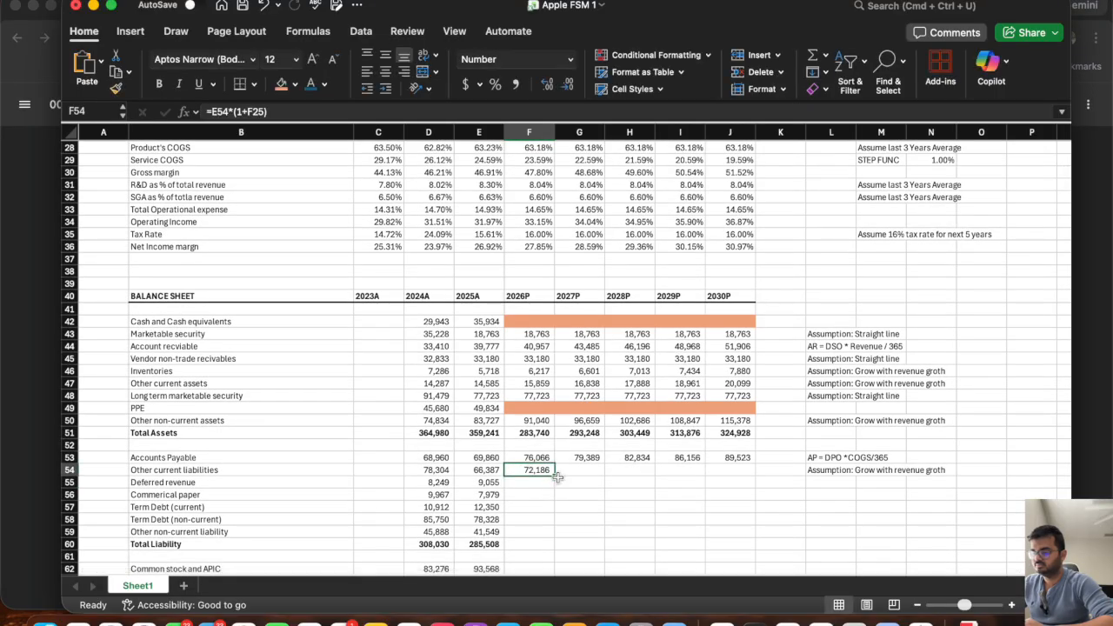
drag(555, 475, 746, 485)
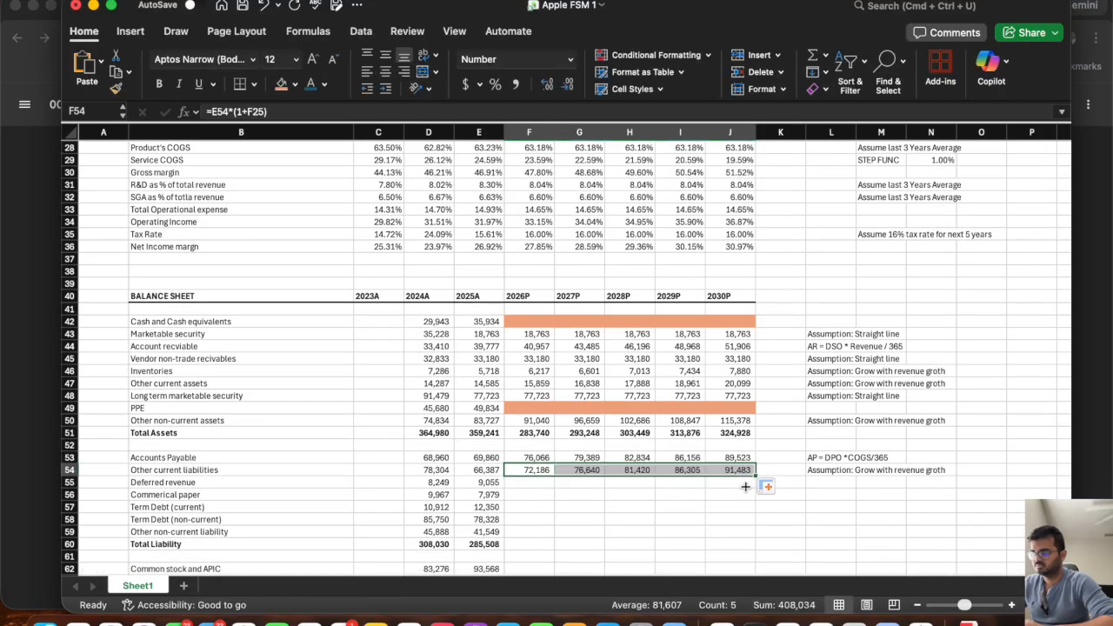
Add the row label "Deferred revenue/Total revenue" in B72, below DPO.
click(524, 483)
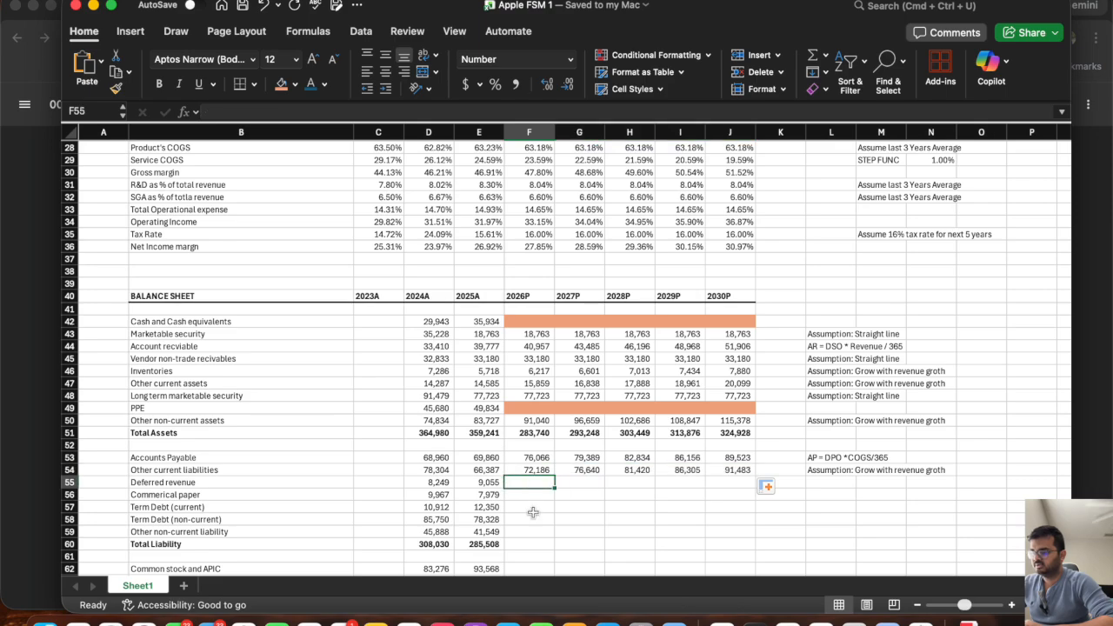
scroll(533, 513, down, 4)
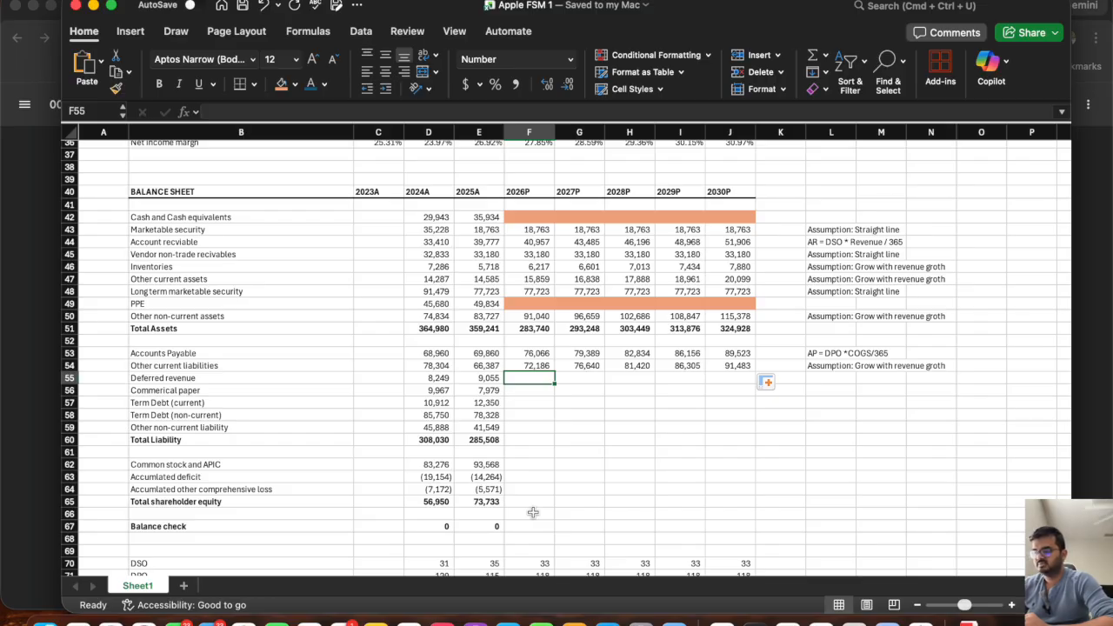
drag(488, 381, 441, 380)
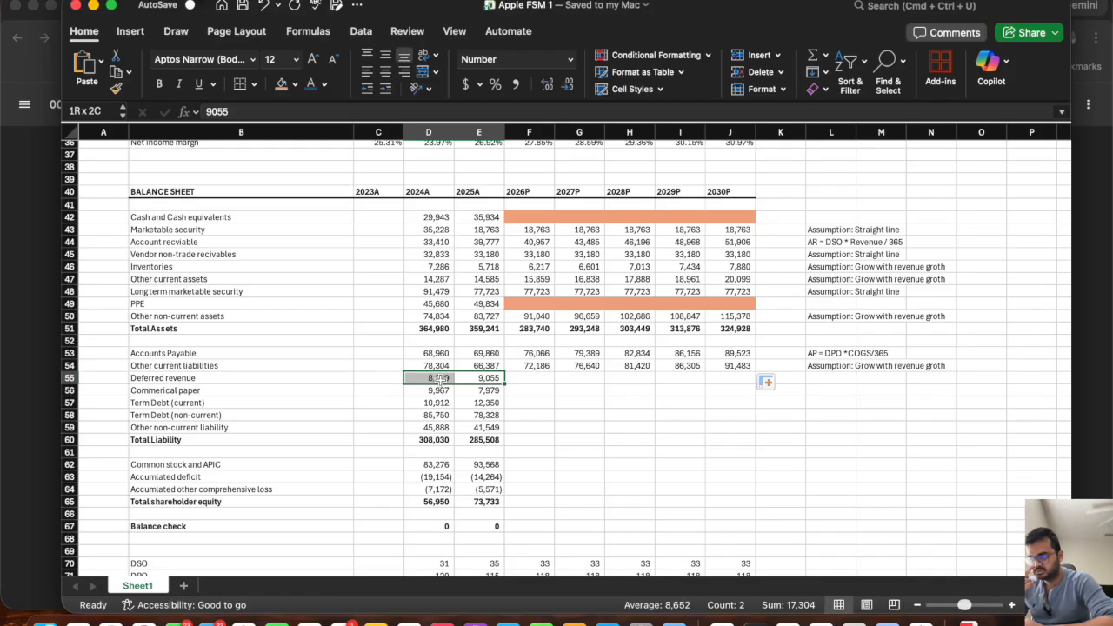
scroll(183, 489, down, 8)
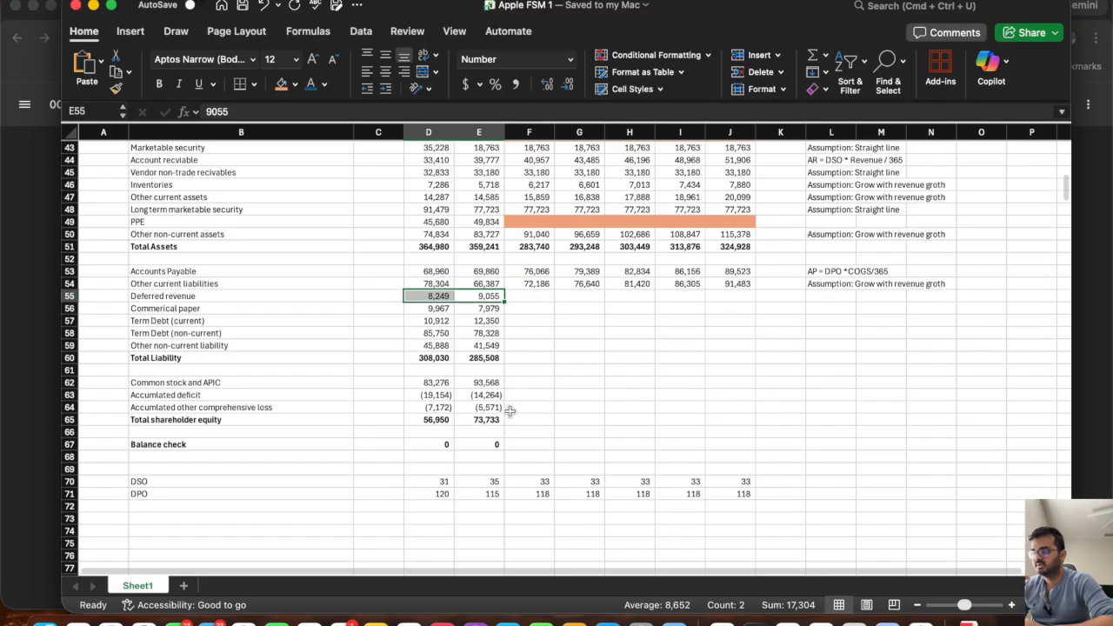
click(181, 484)
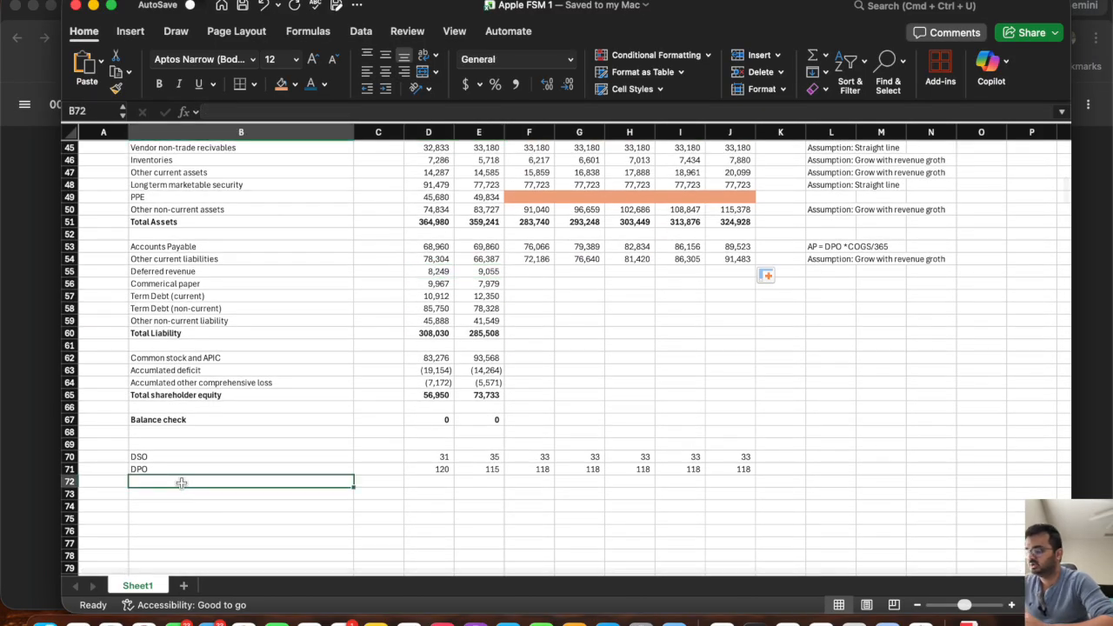
text(De)
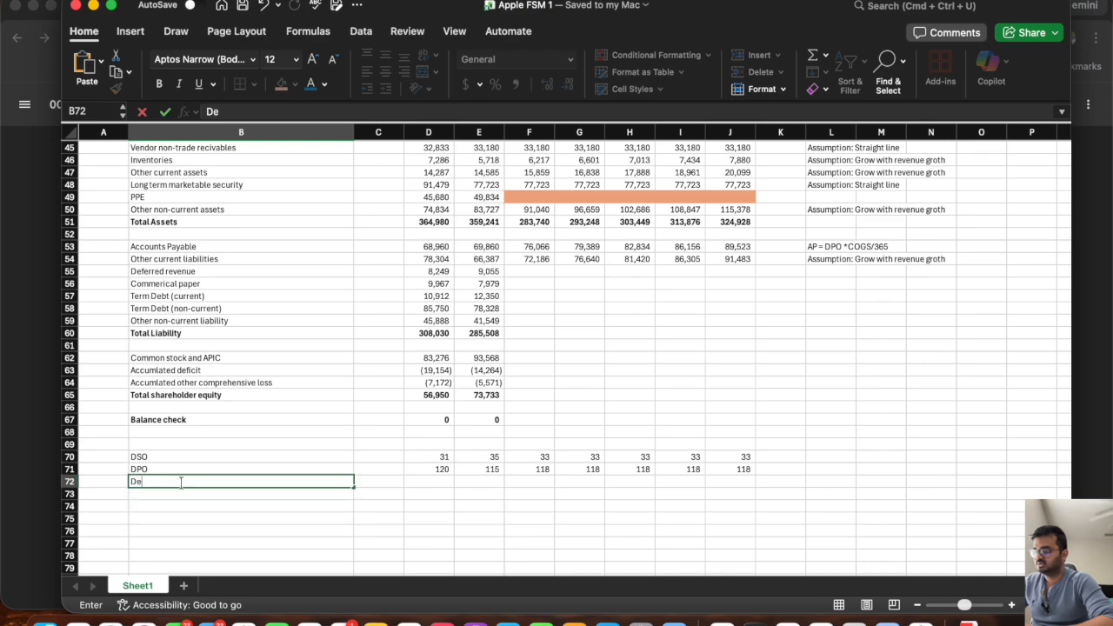
text(ferred revenue)
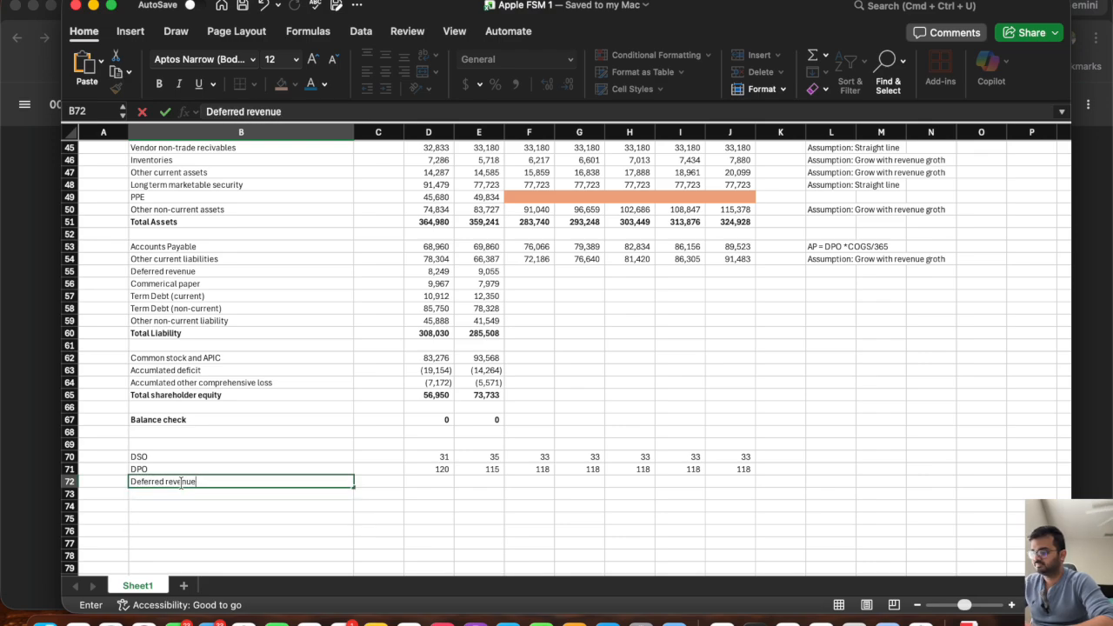
text(/Totla re)
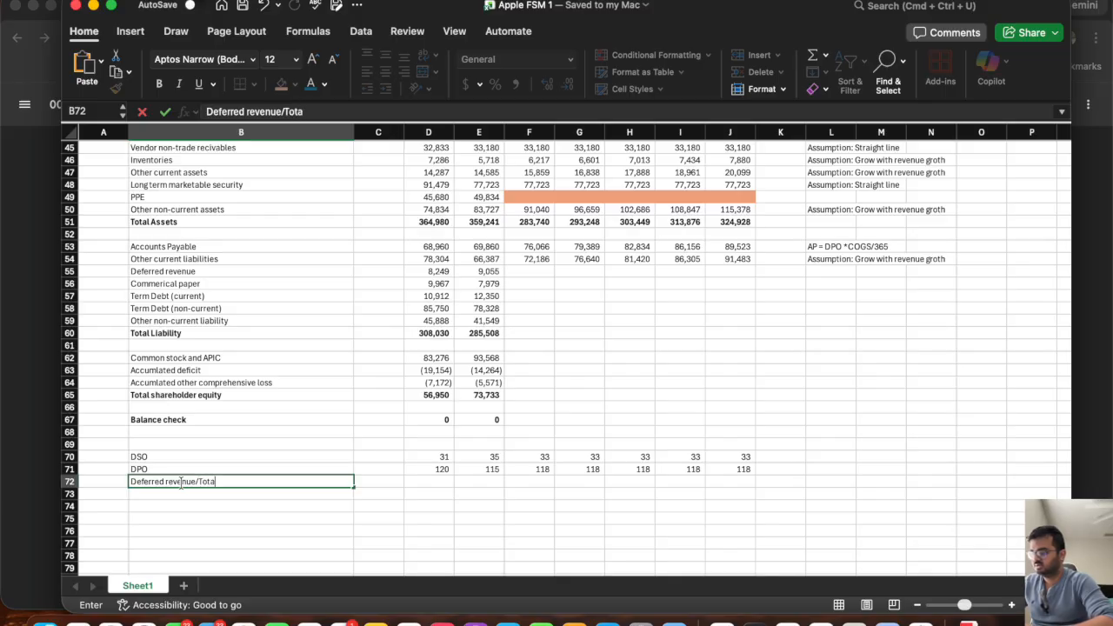
text(venue)
key(Tab)
key(Tab)
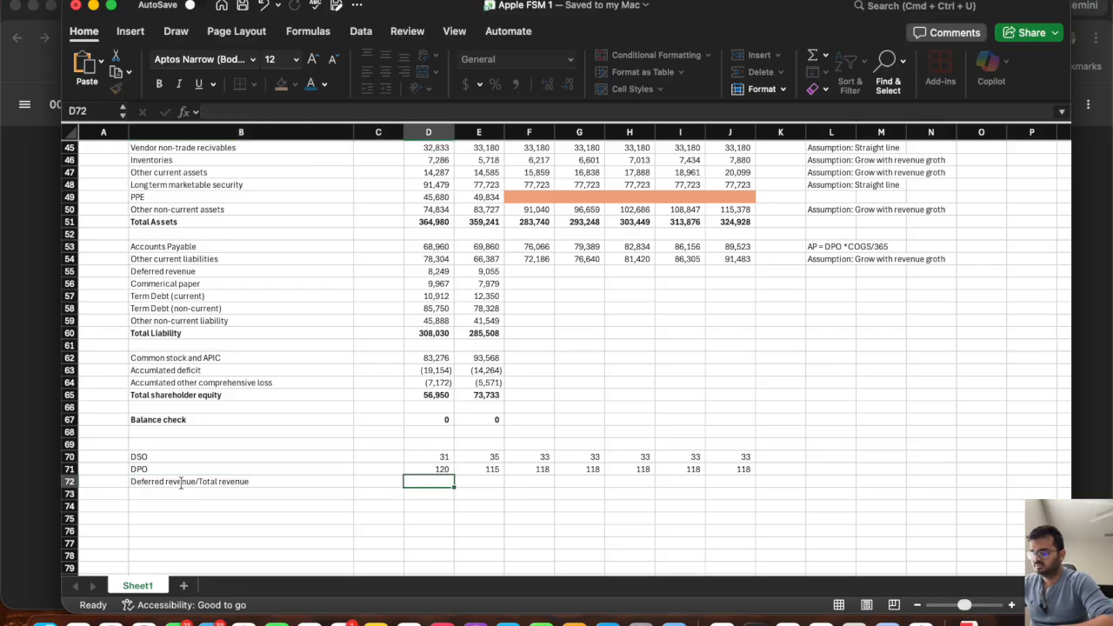
Calculate the 2024A deferred revenue ratio in D72 as =D55/D10 and extend the formula to 2025A.
text(=)
click(430, 272)
text(/)
scroll(430, 236, up, 10)
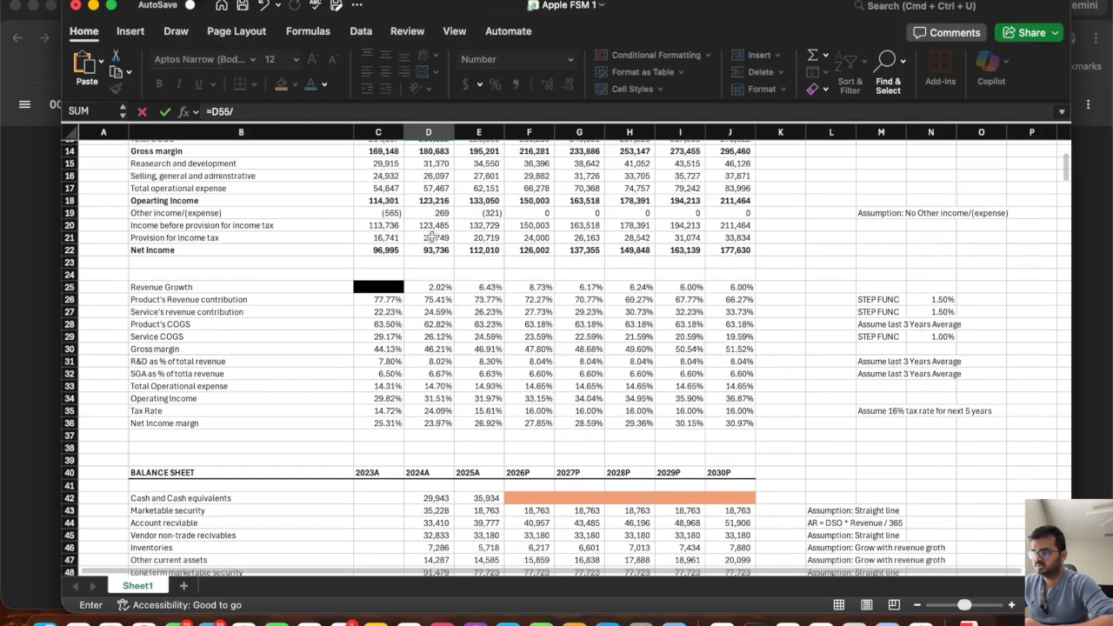
scroll(432, 236, down, 1)
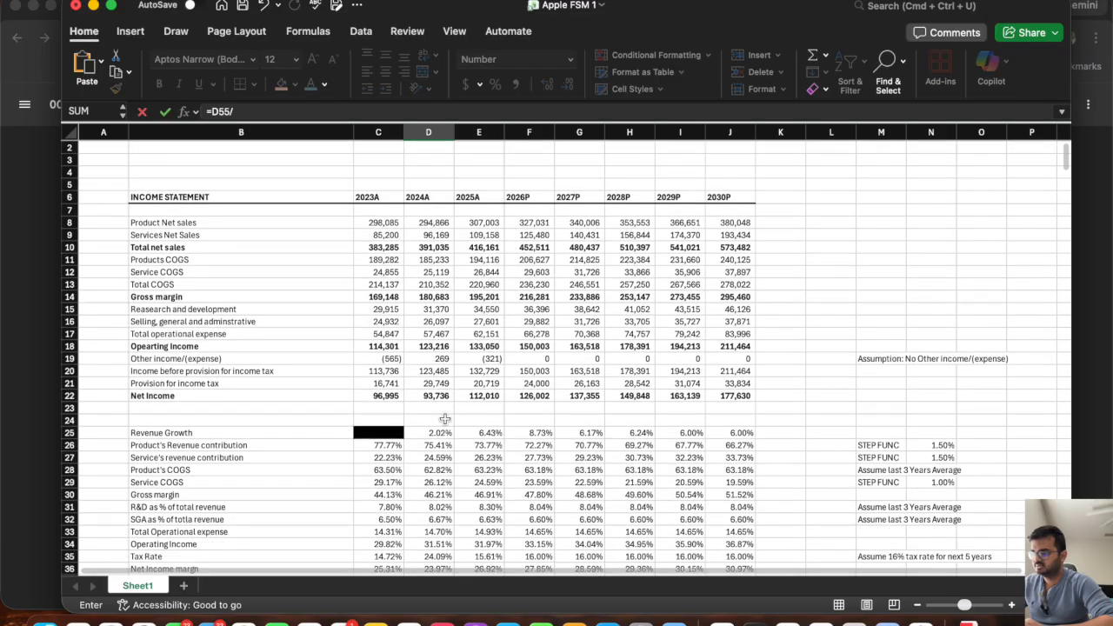
click(432, 247)
scroll(430, 248, down, 15)
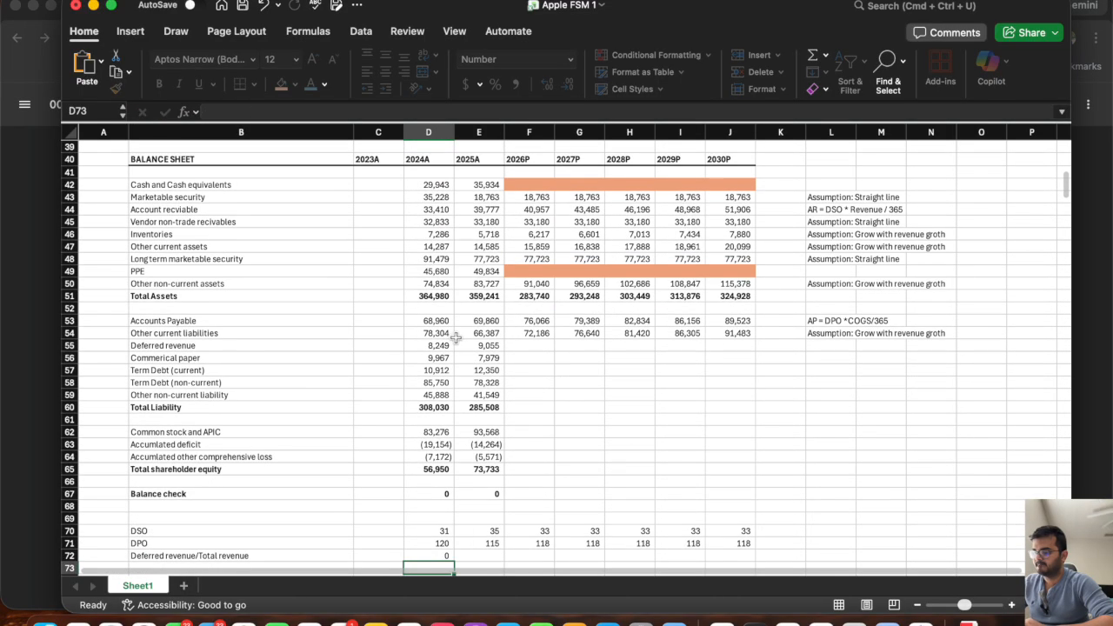
key(Return)
drag(453, 466, 513, 475)
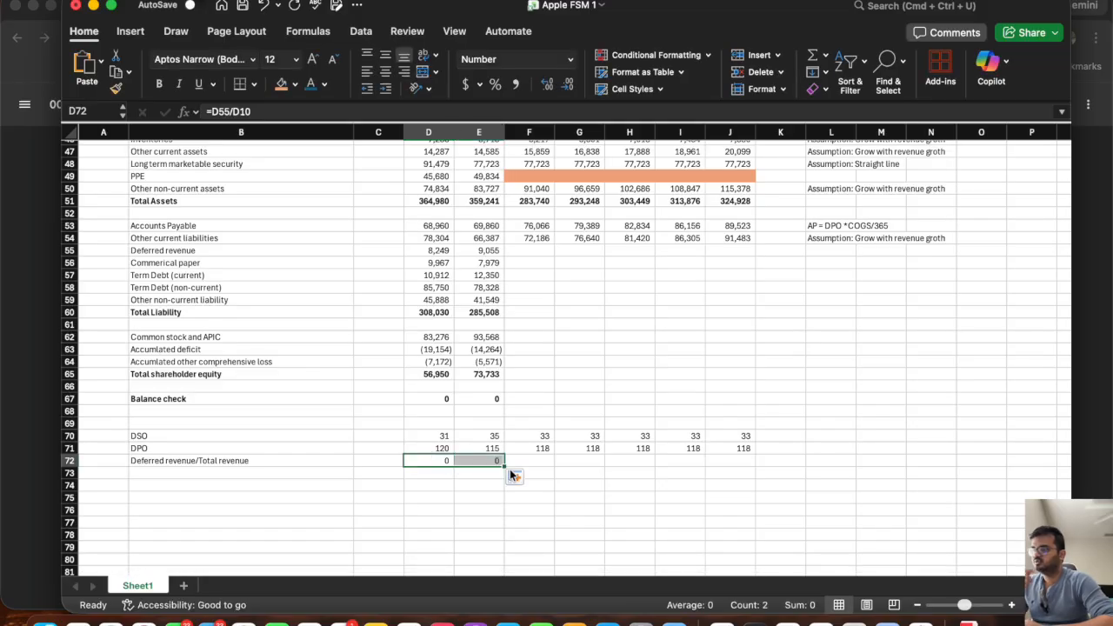
Format the deferred revenue ratio cells D72:J72 as Percentage.
drag(741, 460, 425, 465)
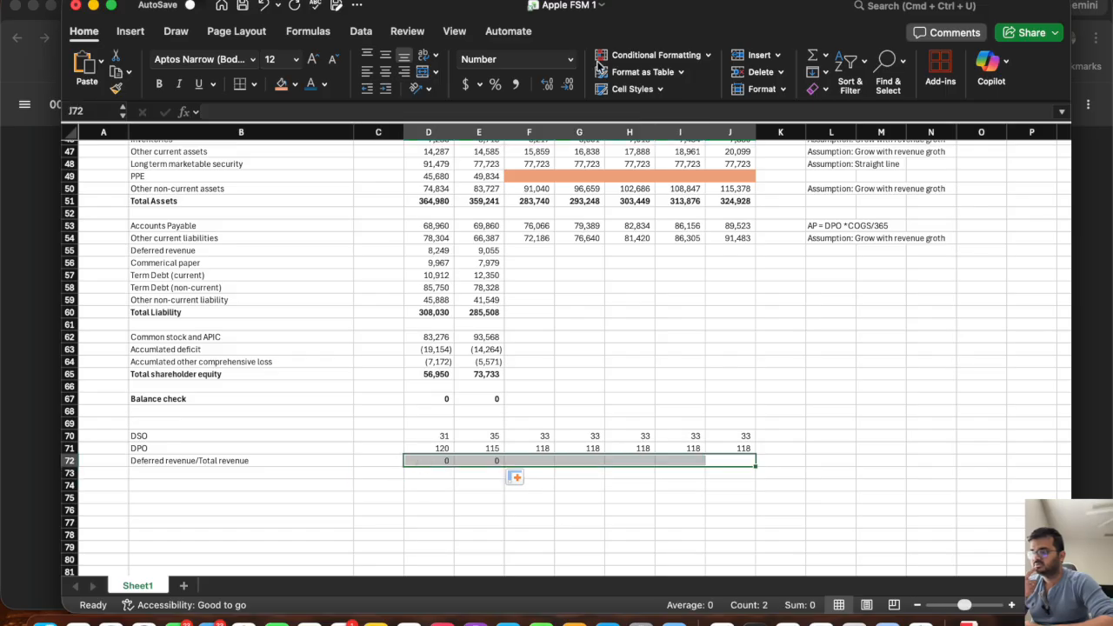
click(569, 59)
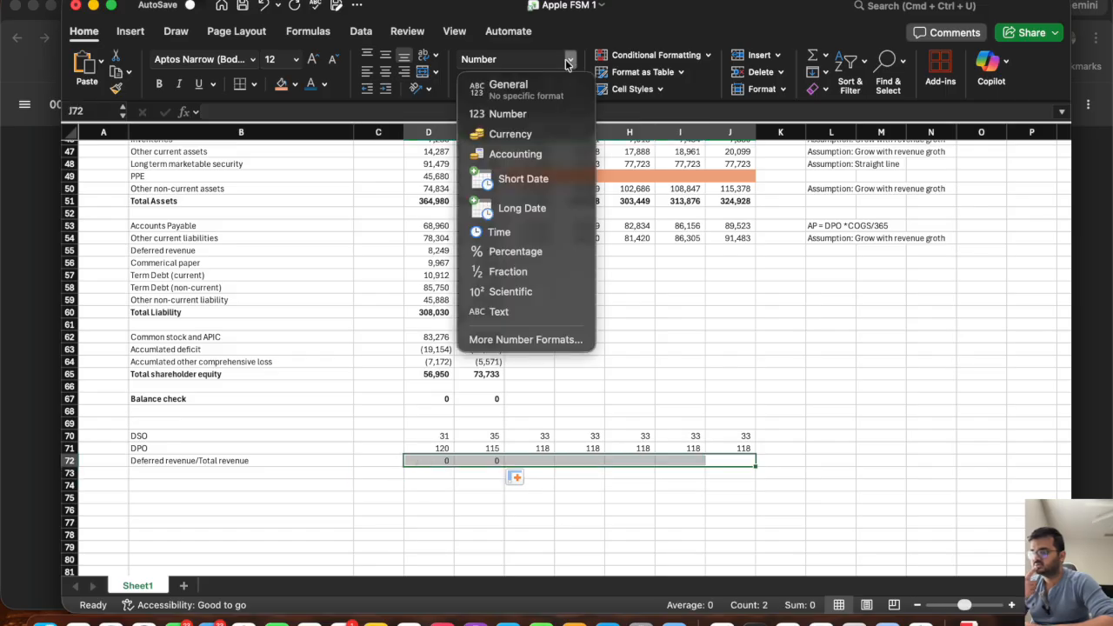
click(526, 252)
click(474, 500)
click(432, 461)
drag(432, 461, 488, 458)
Project the 2026P deferred revenue ratio in F72 as the average of D72:E72.
click(529, 462)
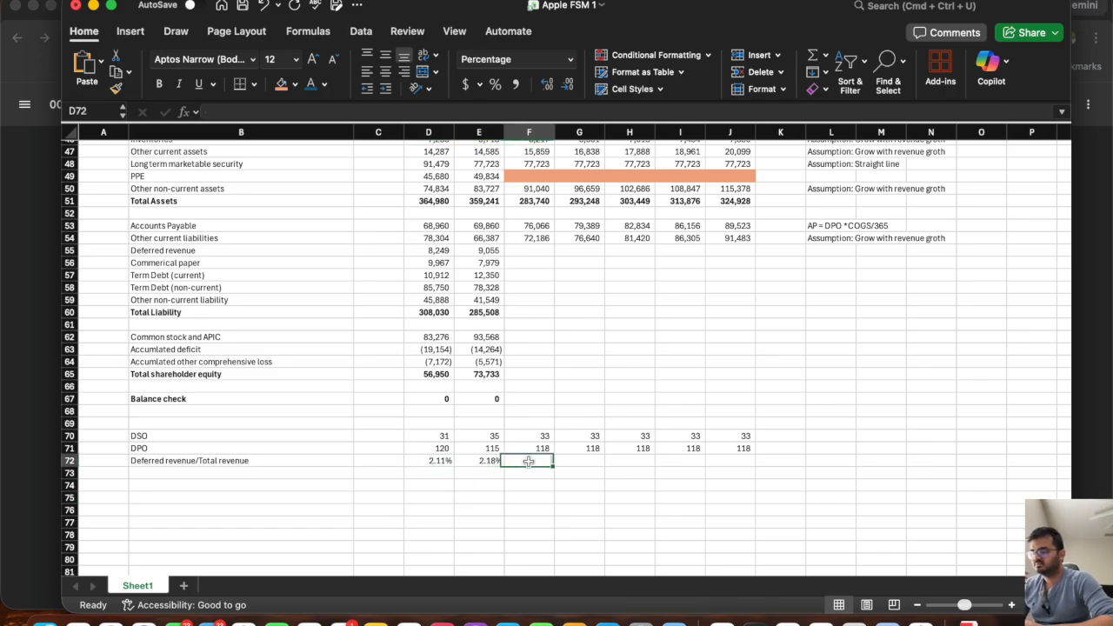
text(=aver)
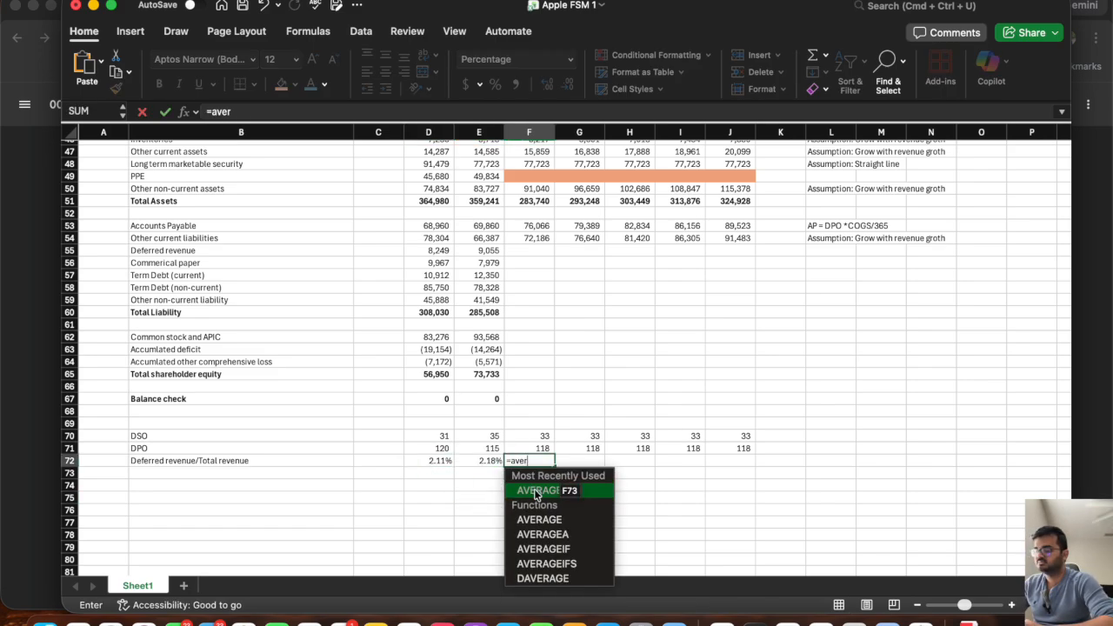
double_click(537, 490)
drag(483, 461, 417, 461)
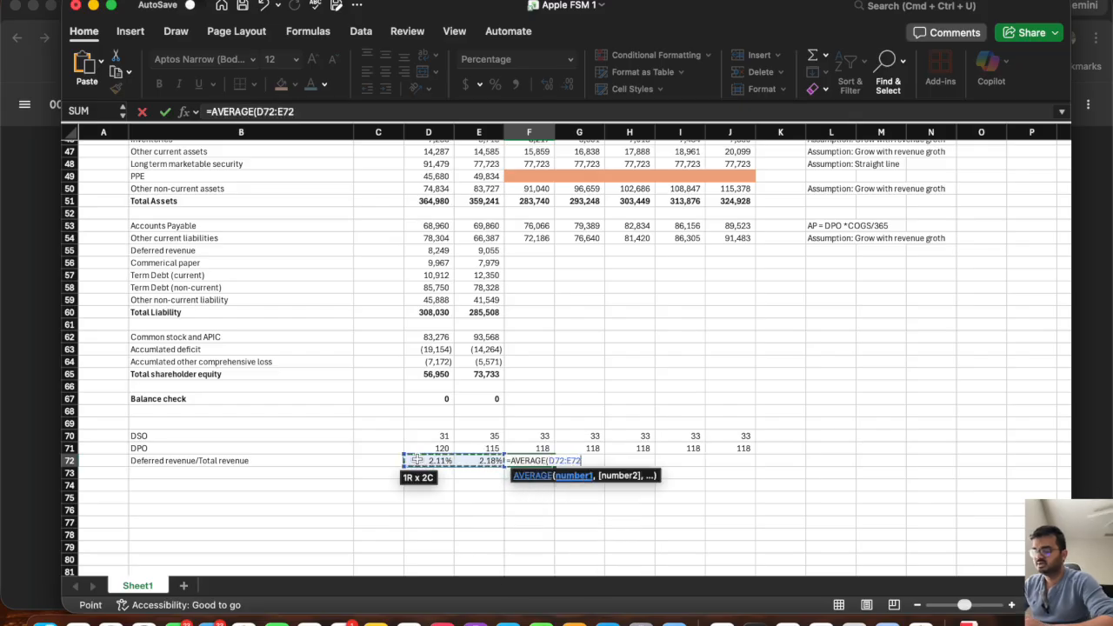
key(Return)
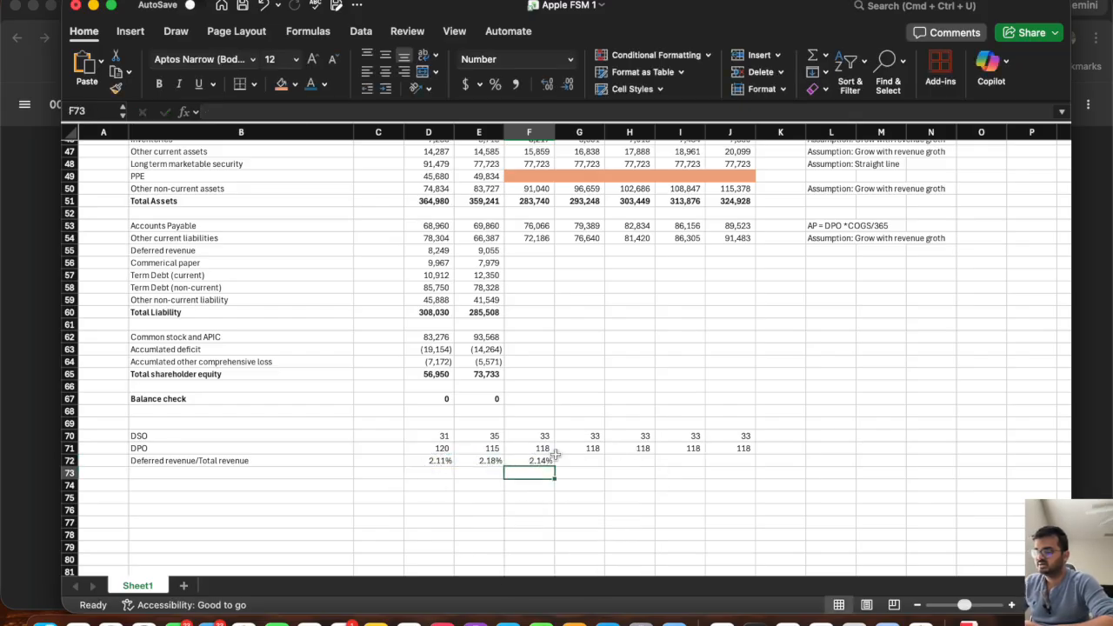
Link the 2027P deferred revenue ratio in G72 to the prior year with =F72 and fill it across to 2030P.
click(579, 460)
text(=F72)
key(Return)
click(587, 462)
drag(605, 467, 729, 474)
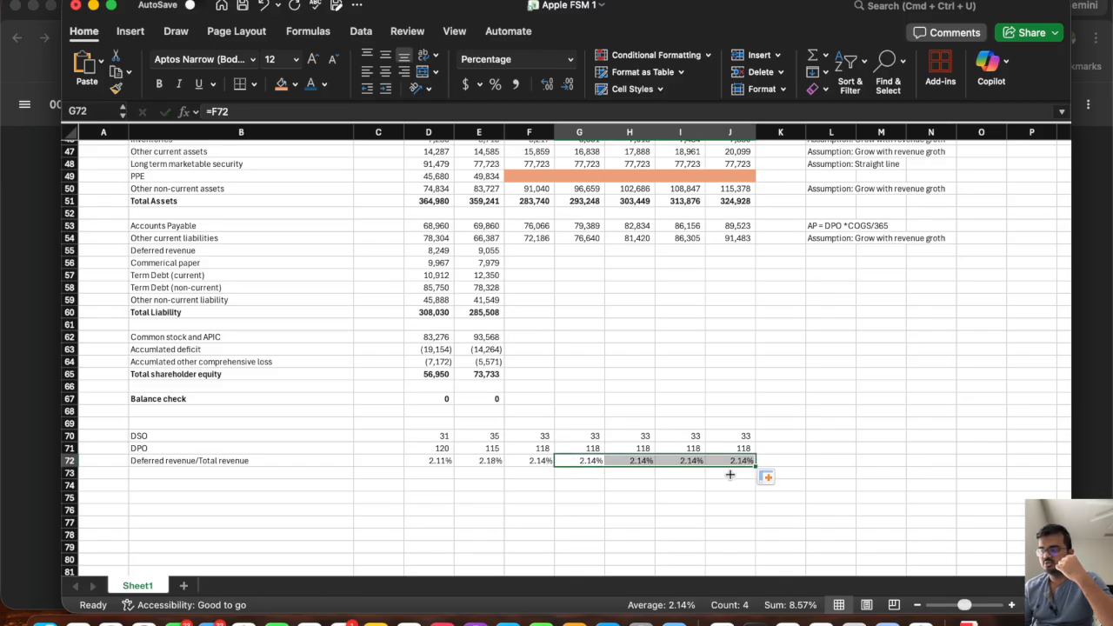
Project 2026P Deferred revenue in F55 as =F72*F10 and fill the formula across to 2030P.
click(531, 250)
text(=)
click(526, 461)
text(*)
scroll(557, 356, up, 15)
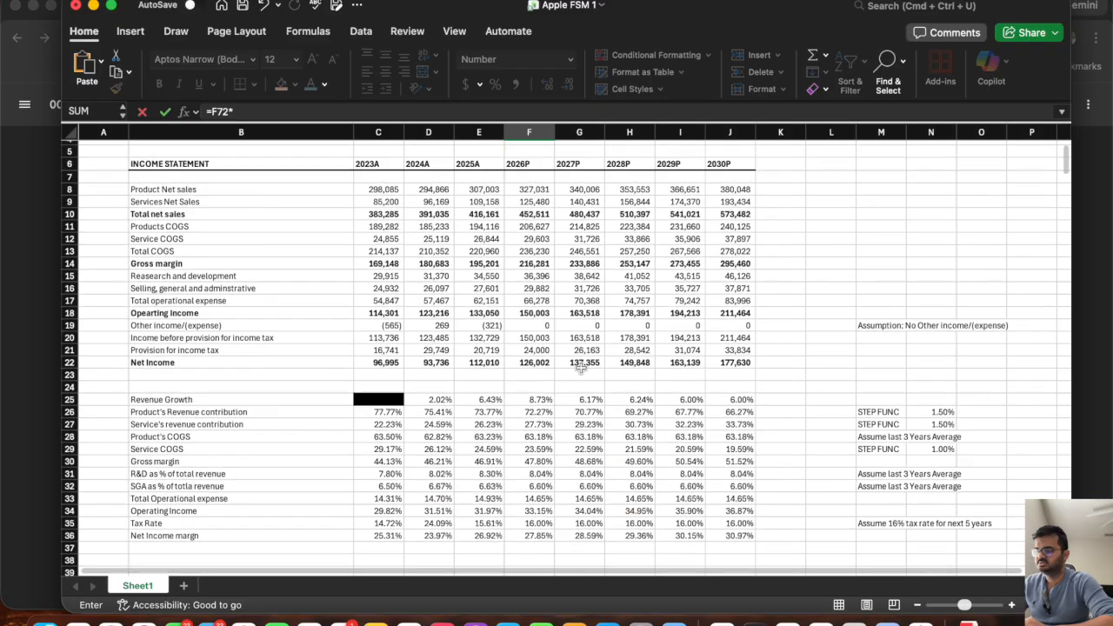
click(519, 251)
scroll(519, 251, down, 10)
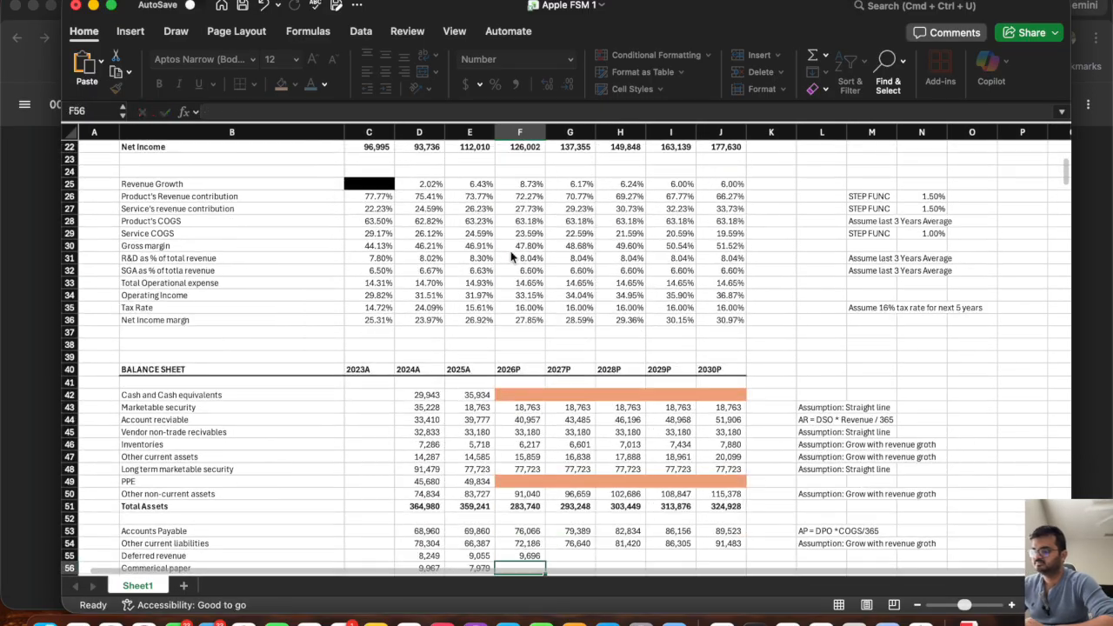
key(Return)
click(532, 418)
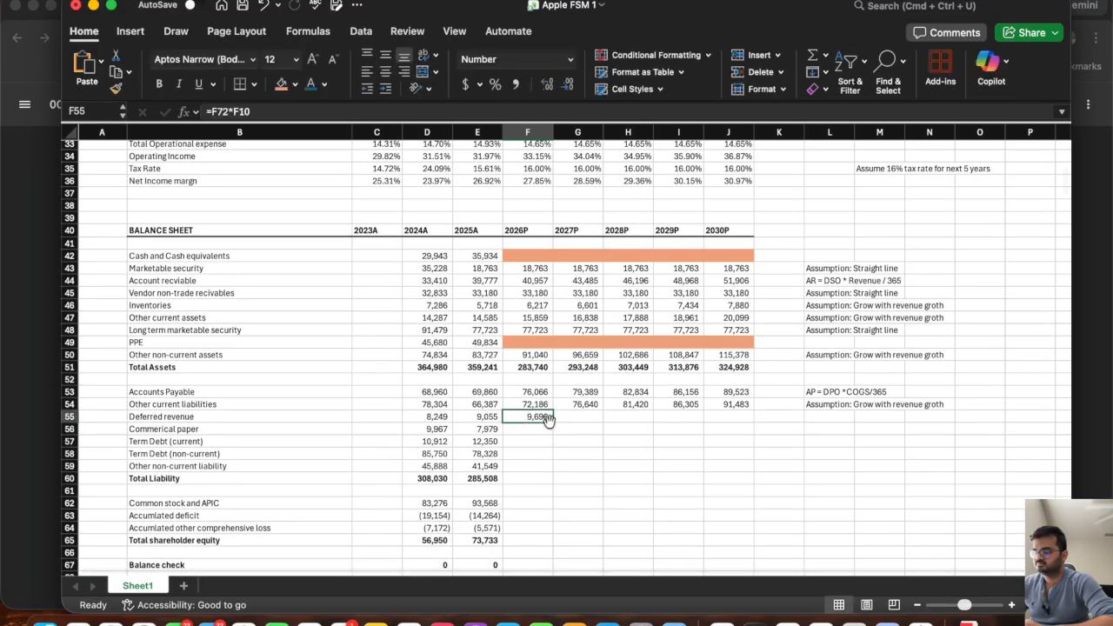
drag(553, 423, 734, 424)
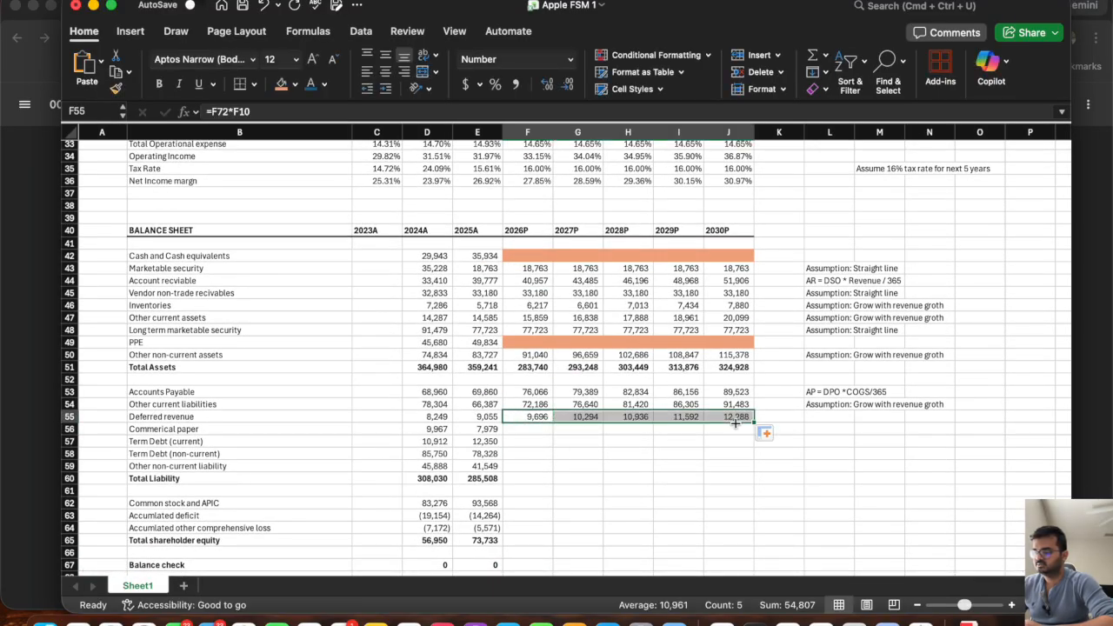
Copy the orange-shaded blank PPE projection cells F49:J49 to the Commercial paper row, F56:J56.
click(553, 451)
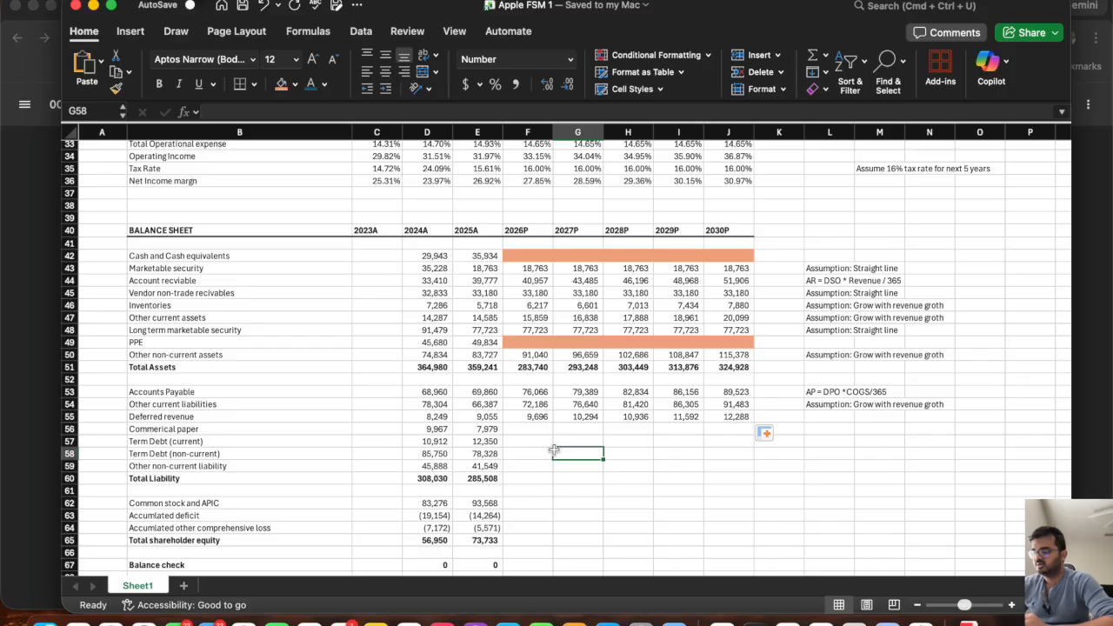
drag(740, 342, 534, 345)
key(super+c)
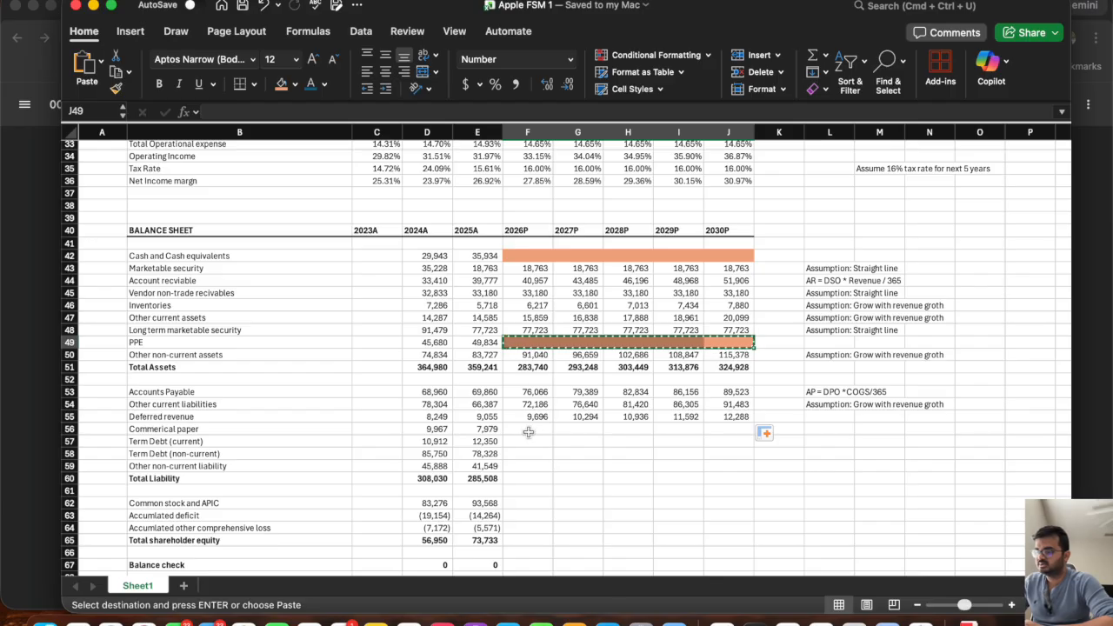
click(527, 429)
key(super+v)
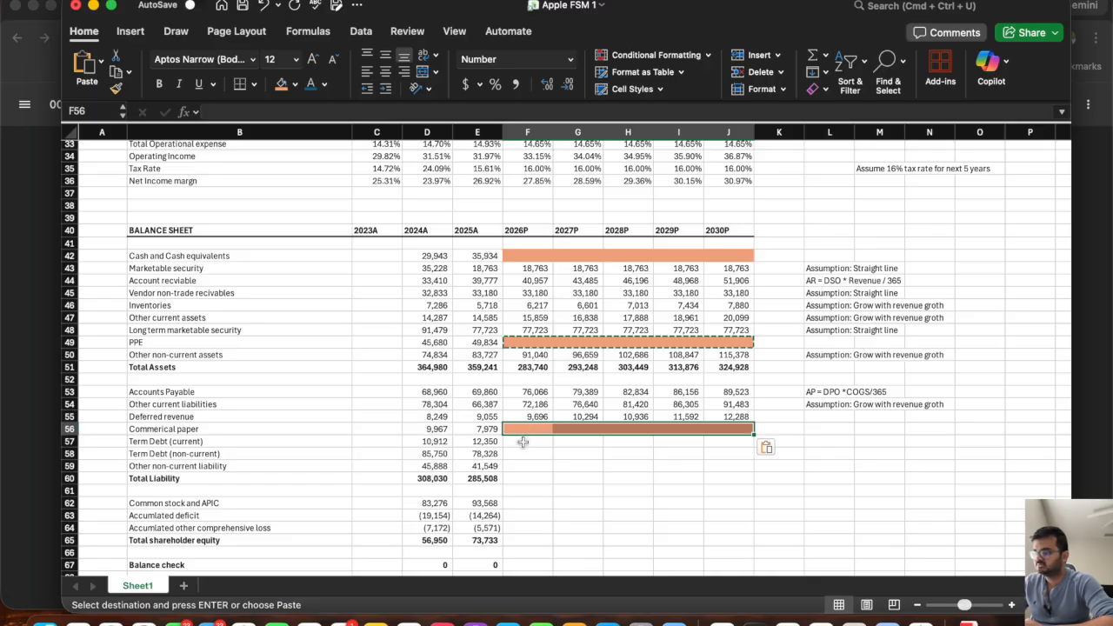
key(Escape)
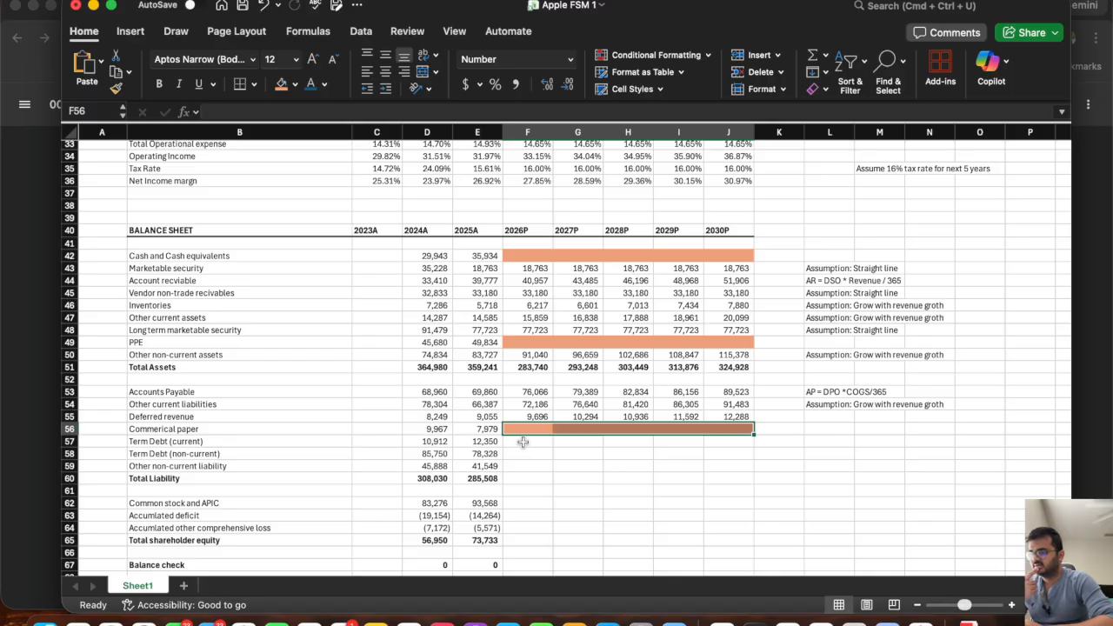
click(522, 441)
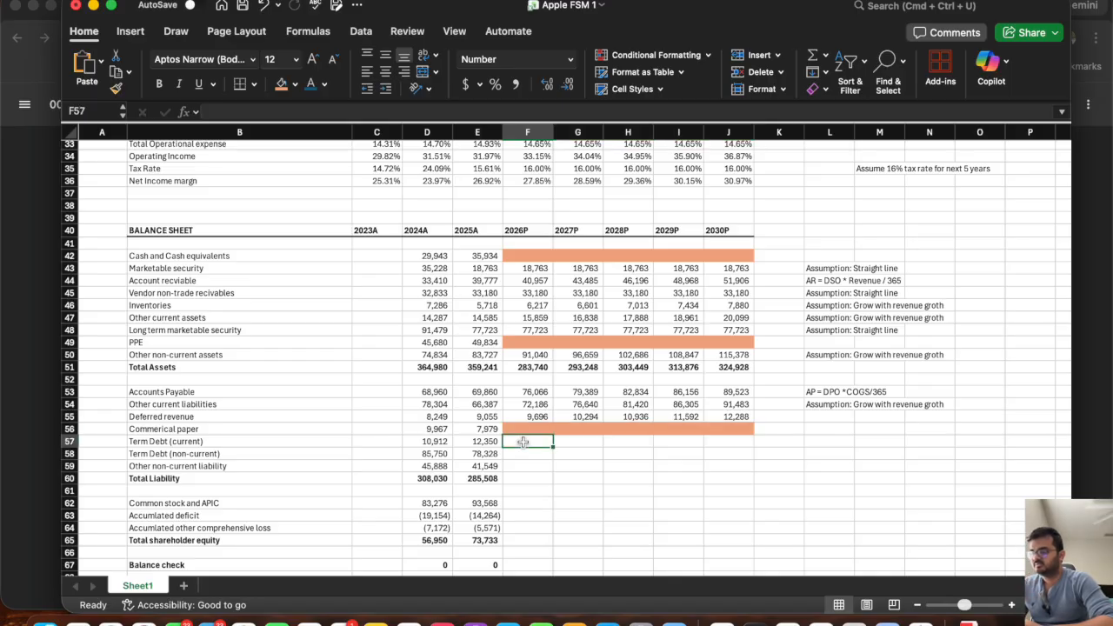
click(221, 451)
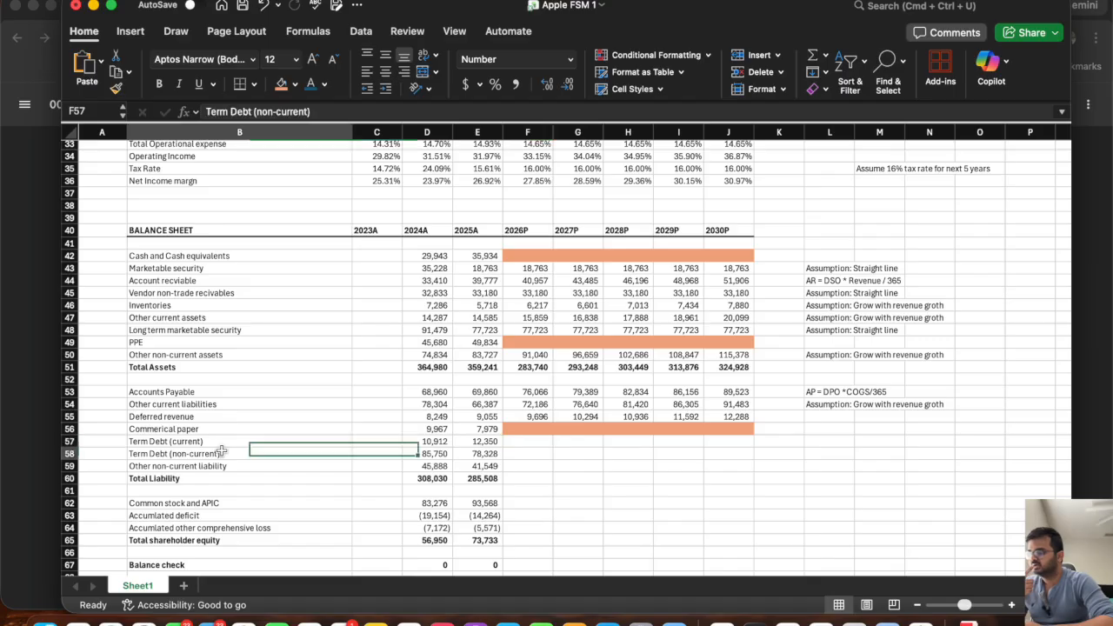
Copy the "Assumption: Grow with revenue groth" note from L54 to L59 beside Other non-current liability.
click(208, 468)
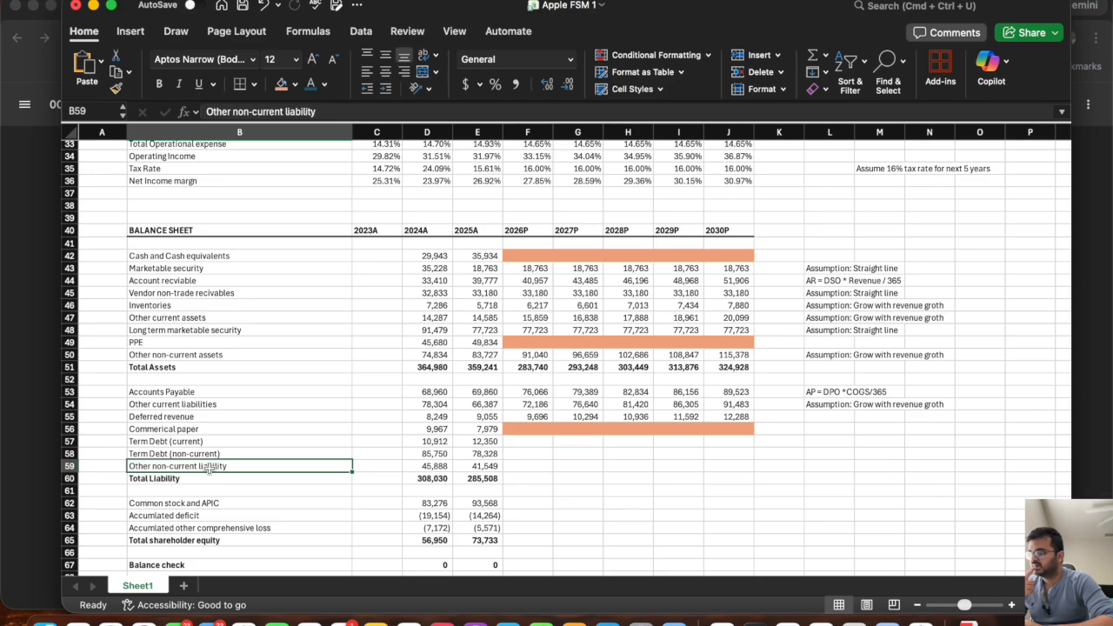
click(822, 406)
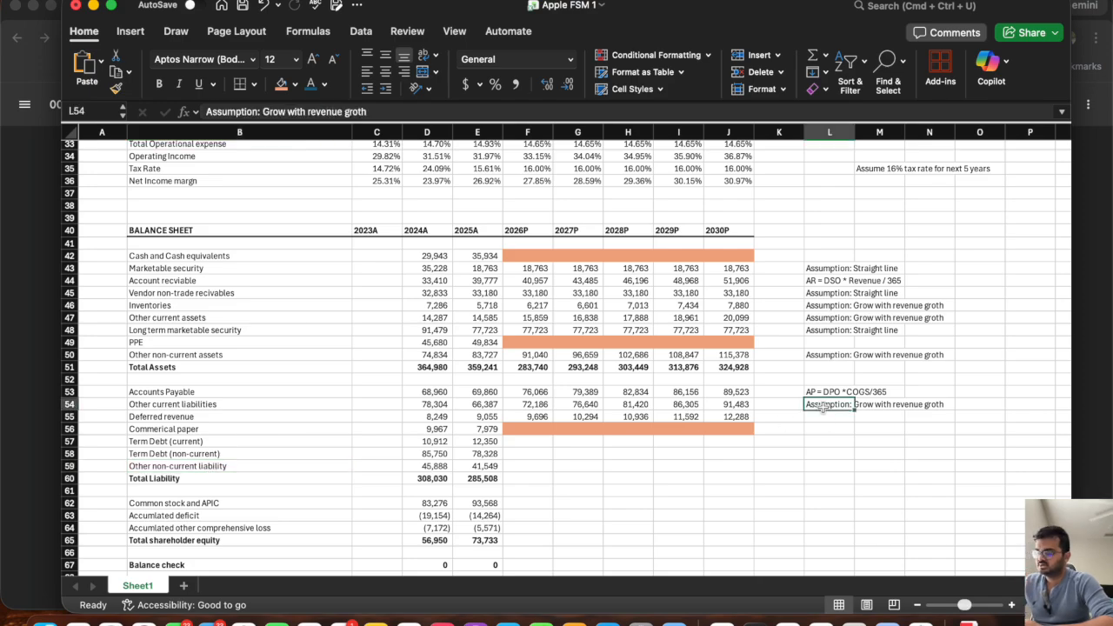
key(super+c)
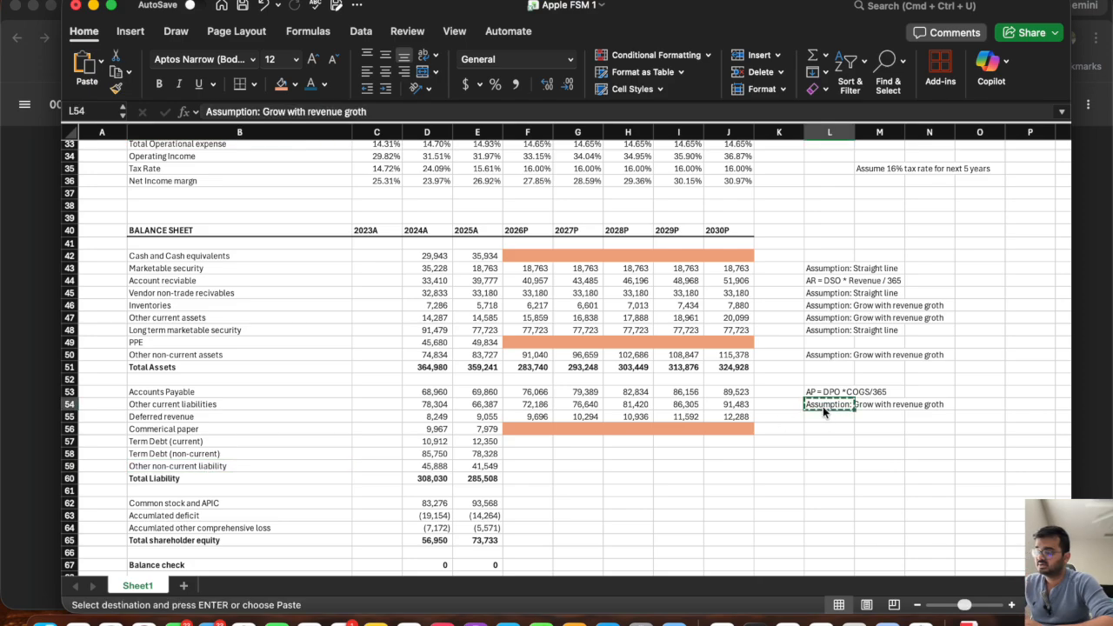
click(818, 466)
key(super+v)
key(Escape)
Project 2026P Other non-current liability in F59 with the formula =E59*(1+F25).
click(521, 466)
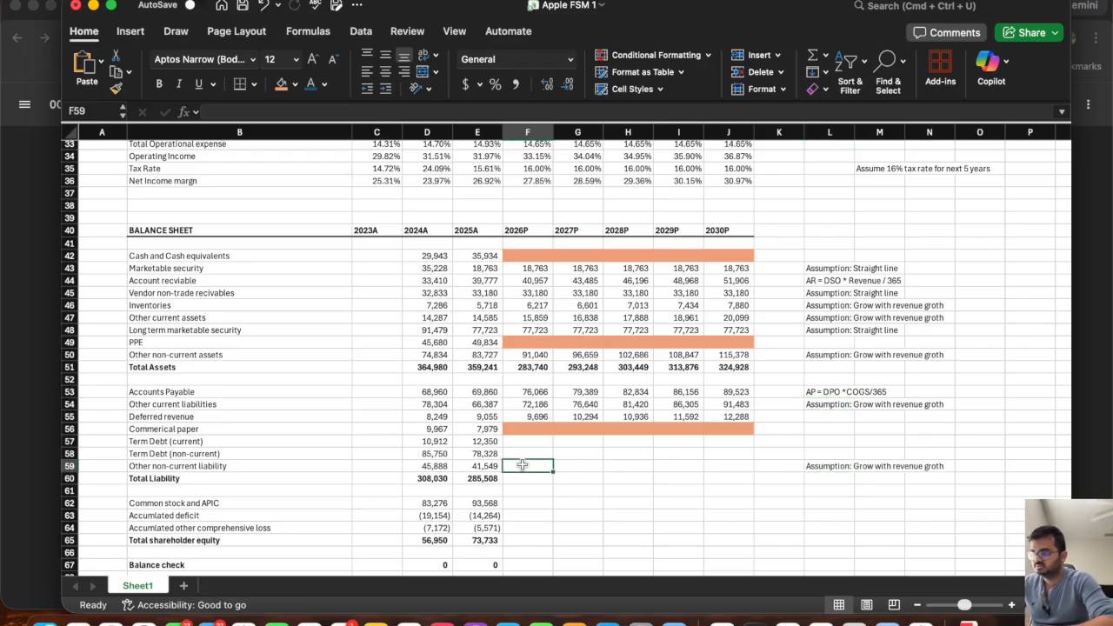
text(=)
click(478, 466)
text(*()
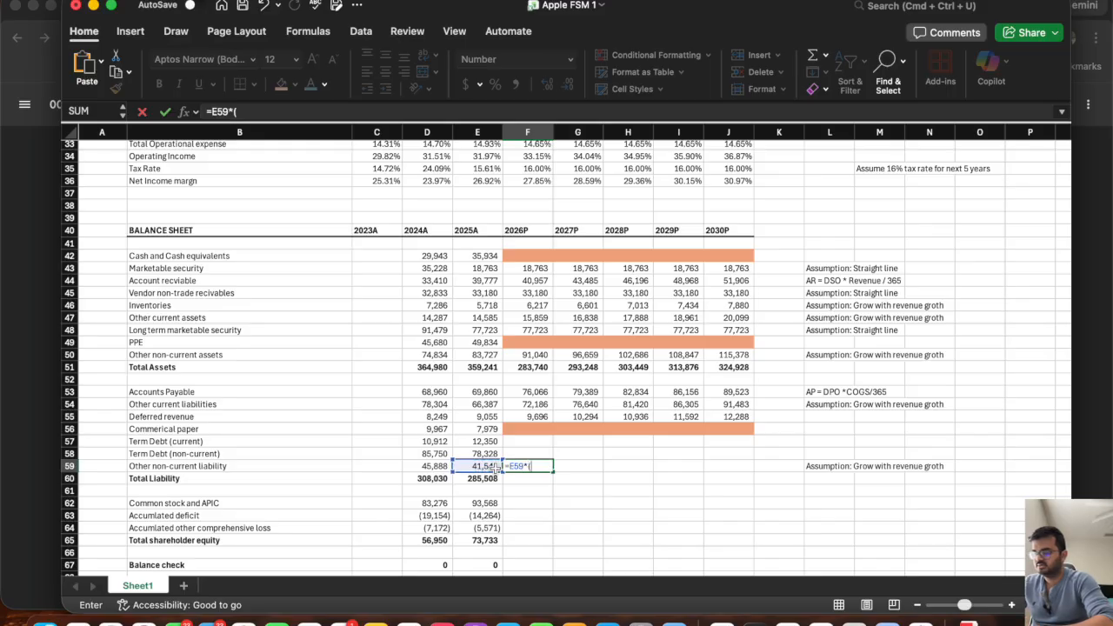
text(1+)
scroll(536, 186, up, 5)
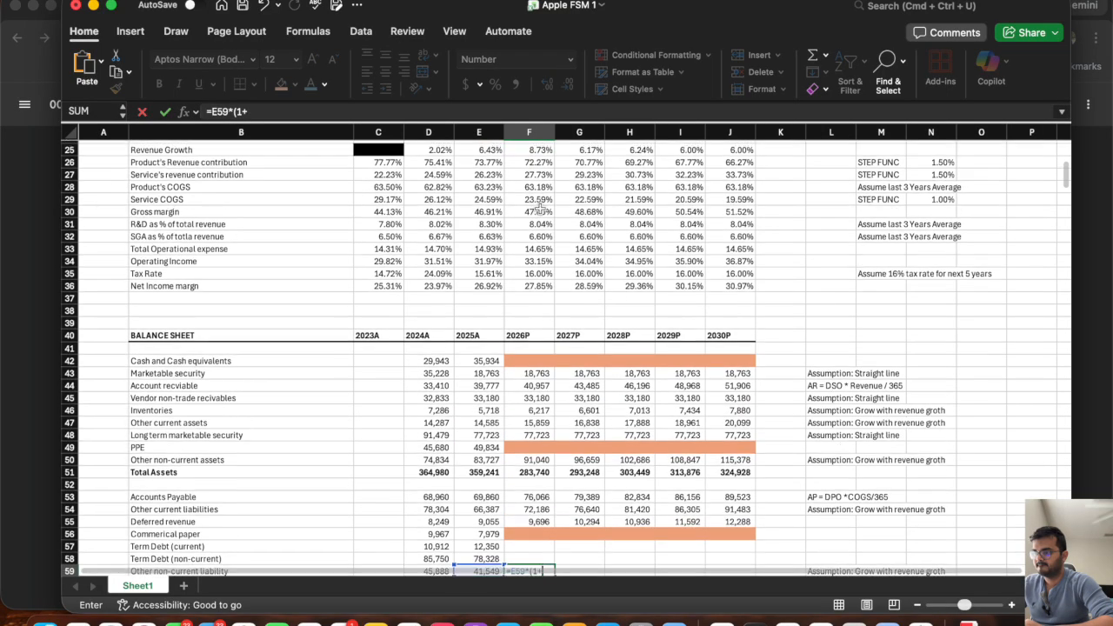
click(530, 174)
text())
key(Return)
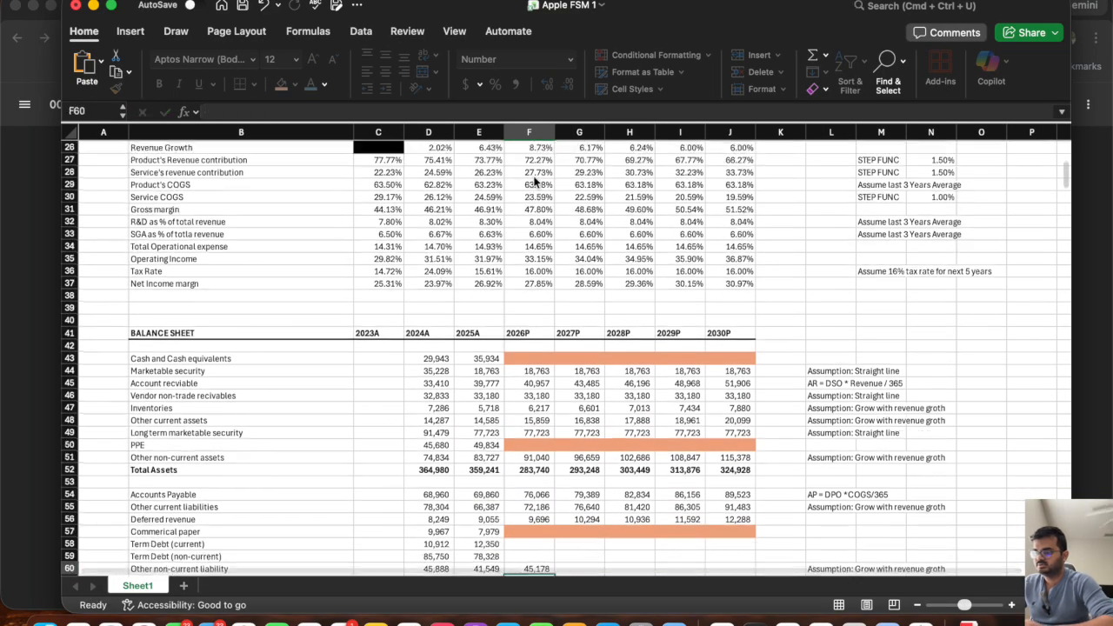
Fill the Other non-current liability formula in F59 and the Total Liability sum in E60 across to 2030P.
scroll(541, 363, down, 3)
click(531, 494)
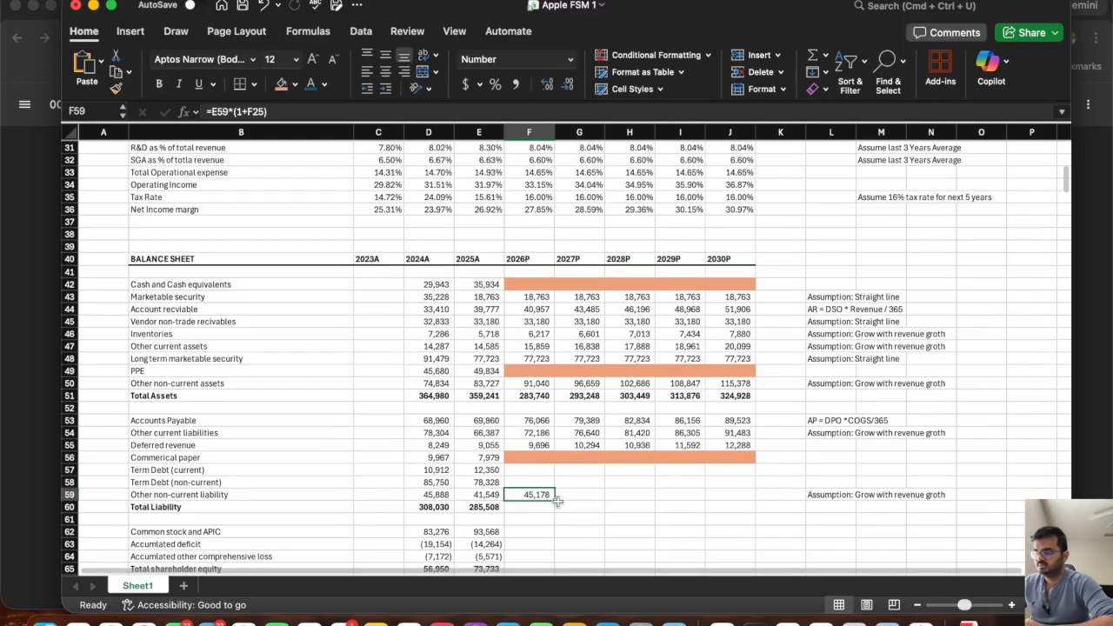
drag(556, 502, 753, 508)
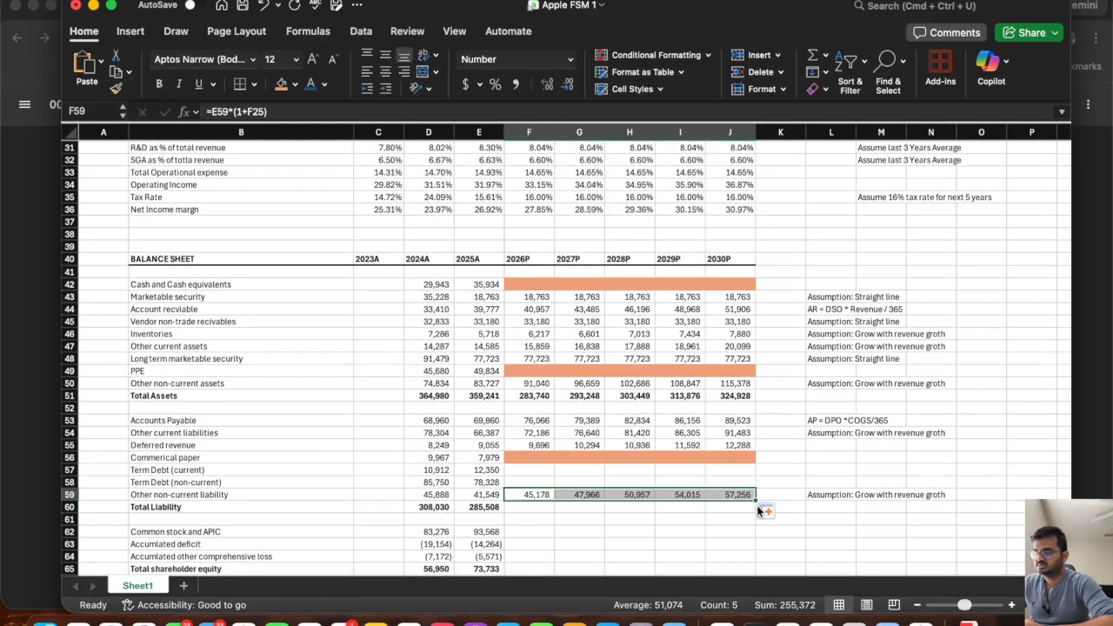
click(485, 507)
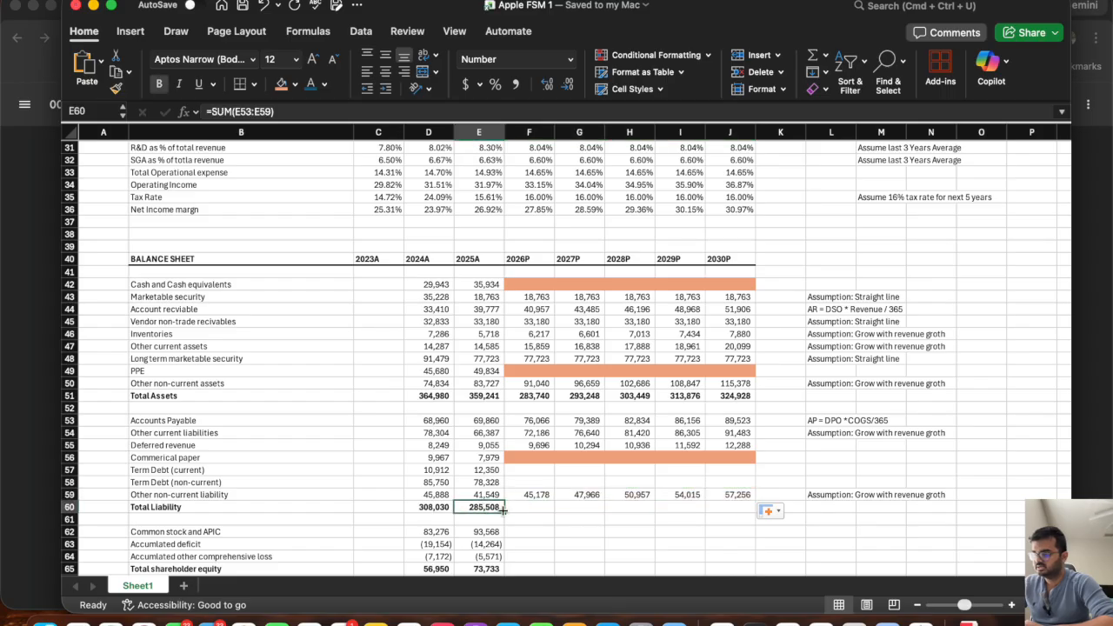
drag(502, 513, 746, 517)
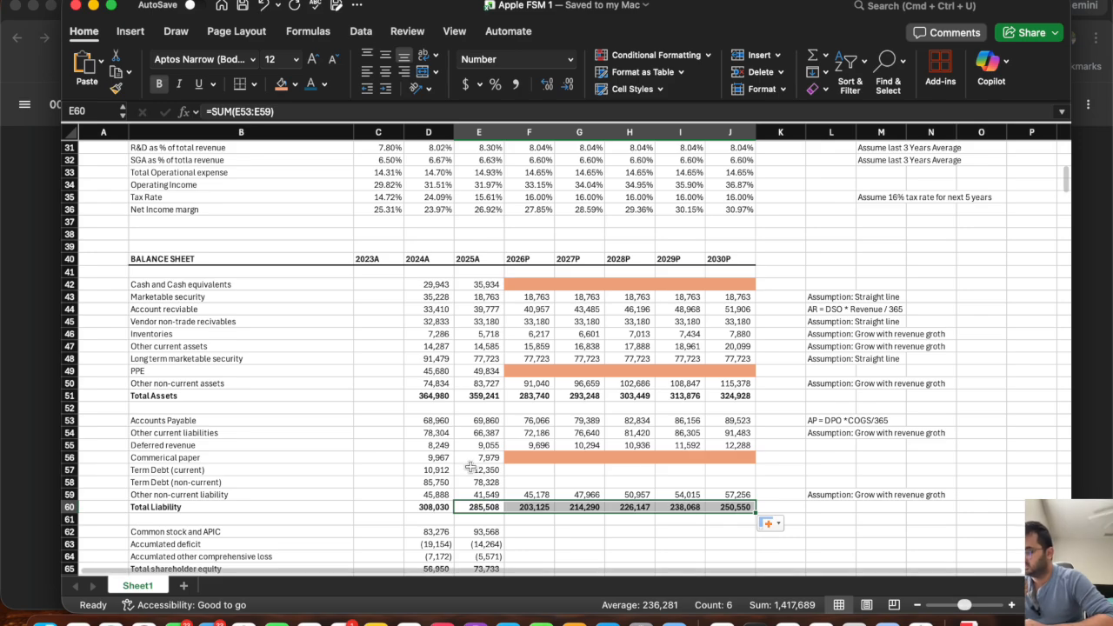
Switch to the Apple 10-K PDF in Chrome and search it for "long-term" and "long term" to source the non-current term debt.
drag(489, 487, 252, 484)
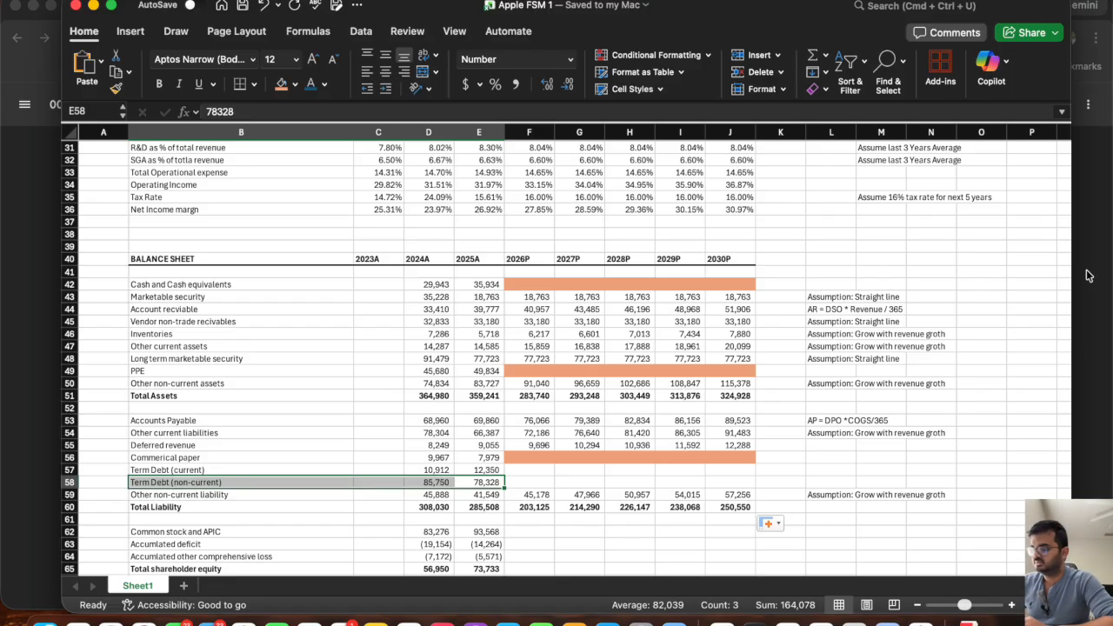
key(super+Tab)
key(super+f)
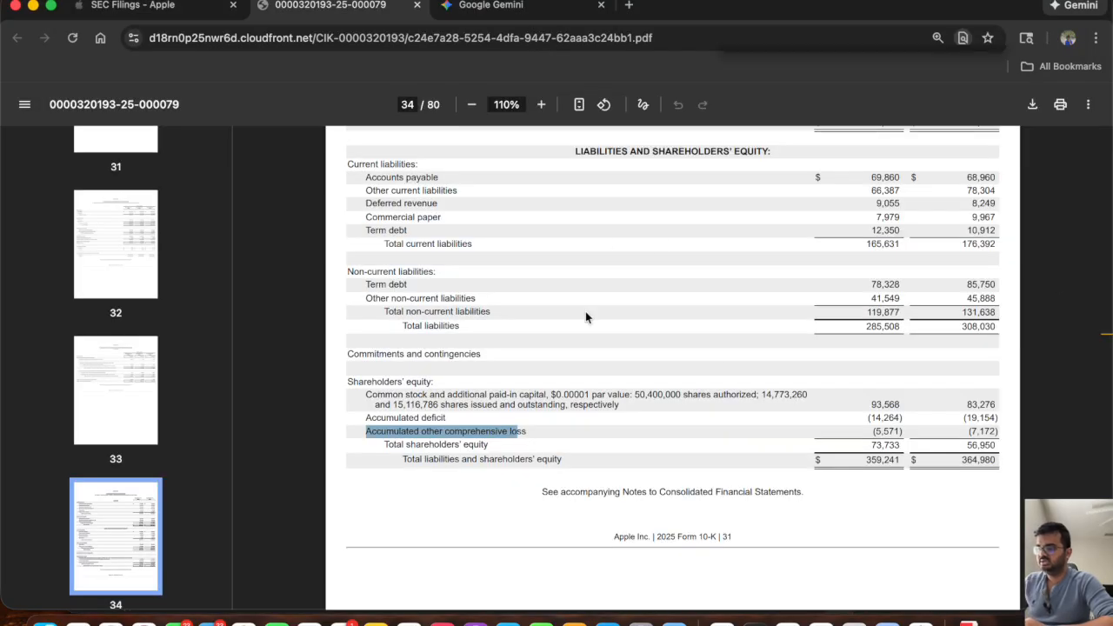
text(long)
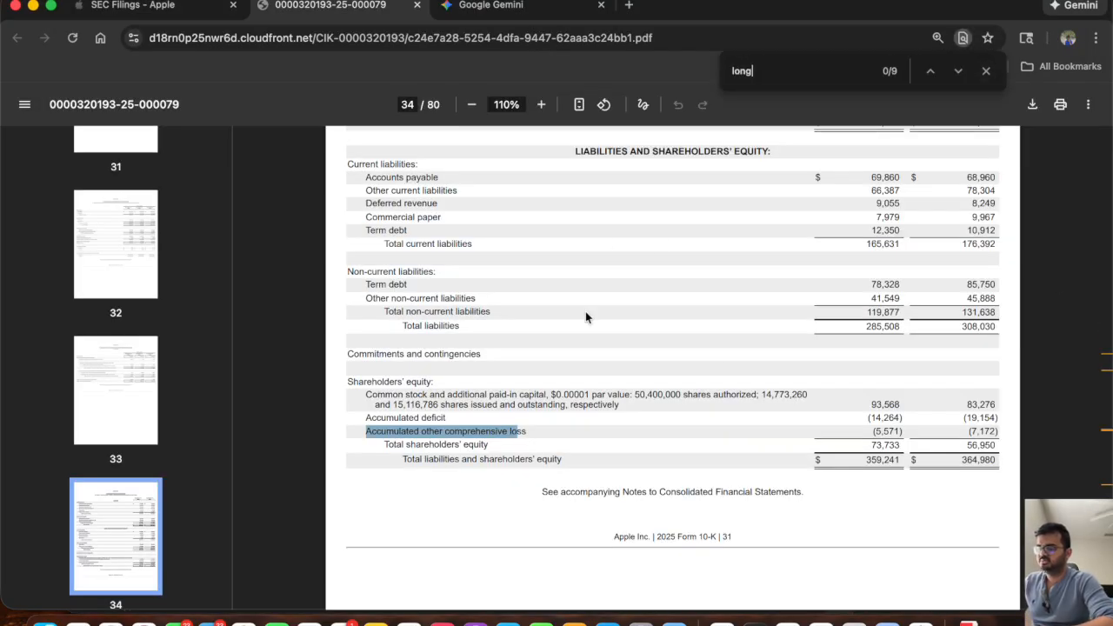
text(-term)
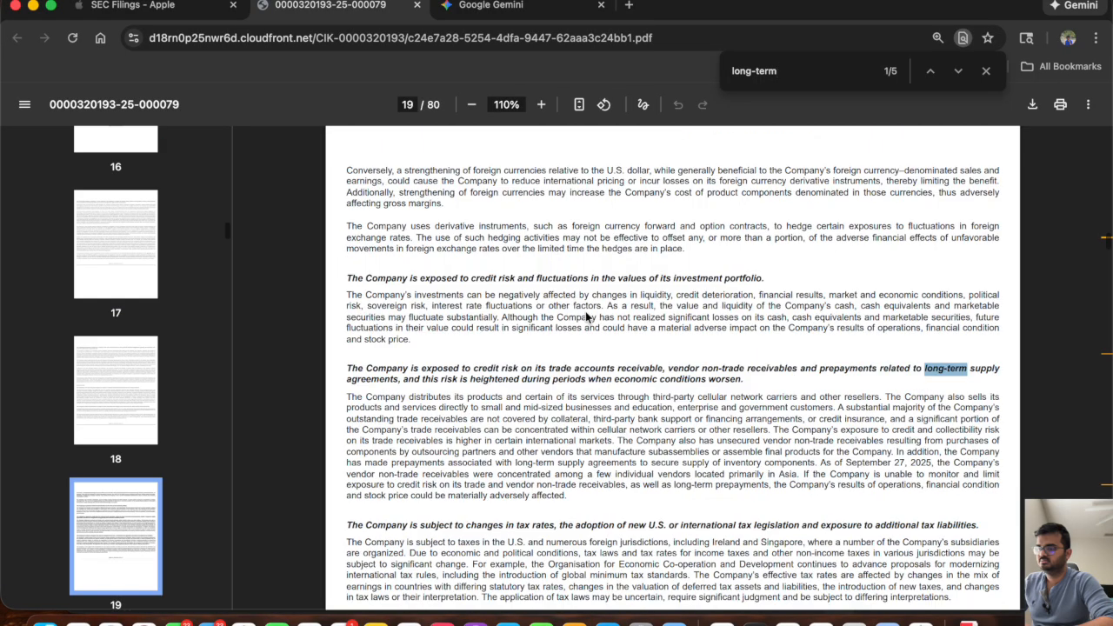
key(Return)
key(Return)
key(Return)
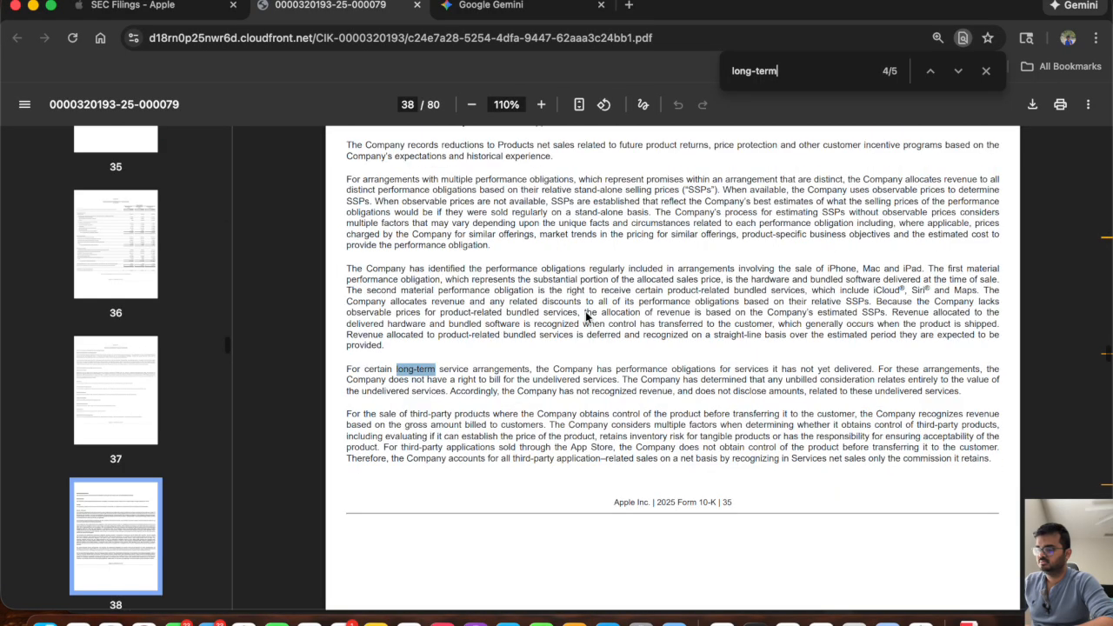
key(Return)
key(BackSpace)
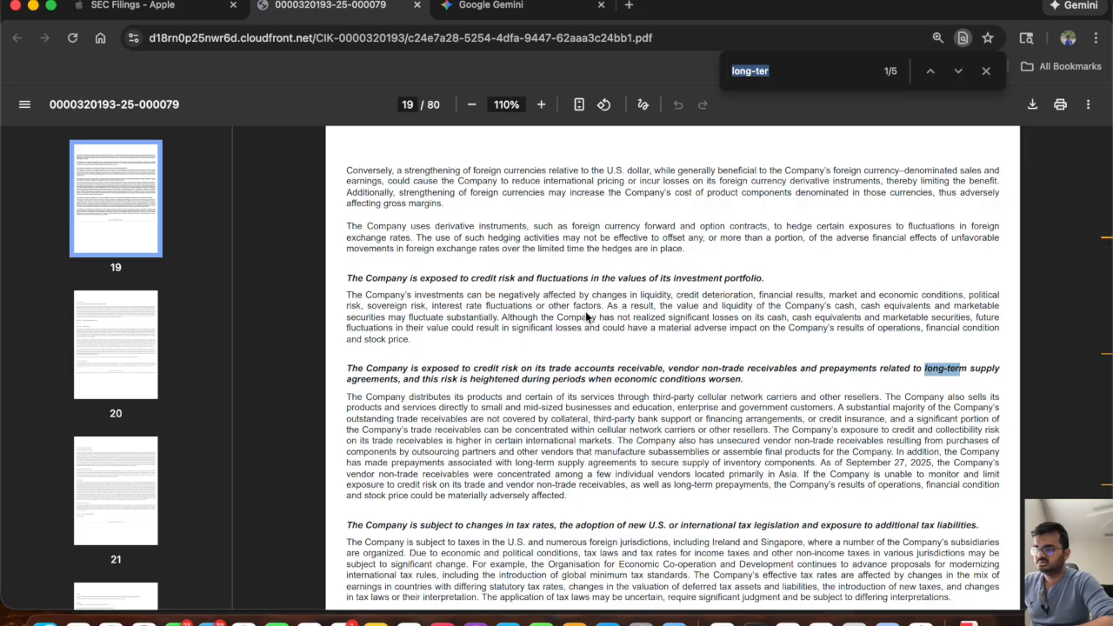
text(long term)
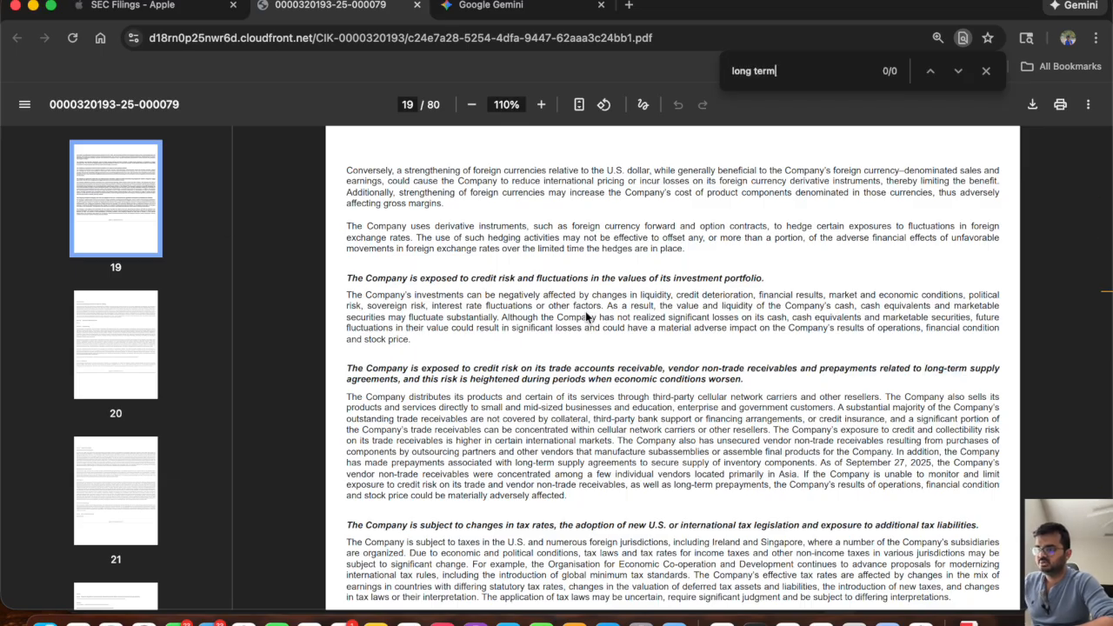
key(BackSpace)
key(BackSpace)
key(BackSpace)
key(BackSpace)
key(BackSpace)
key(BackSpace)
Search the 10-K for "2030" and go to the second match, in the Notes' future principal payments schedule.
key(super+a)
text(2090)
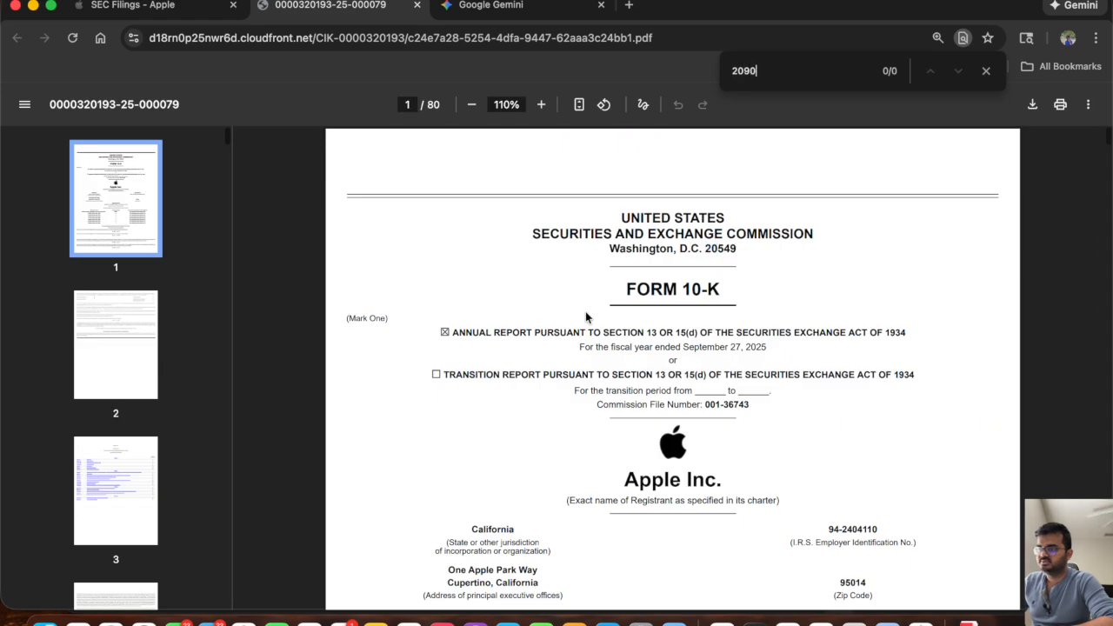
key(BackSpace)
key(BackSpace)
text(30)
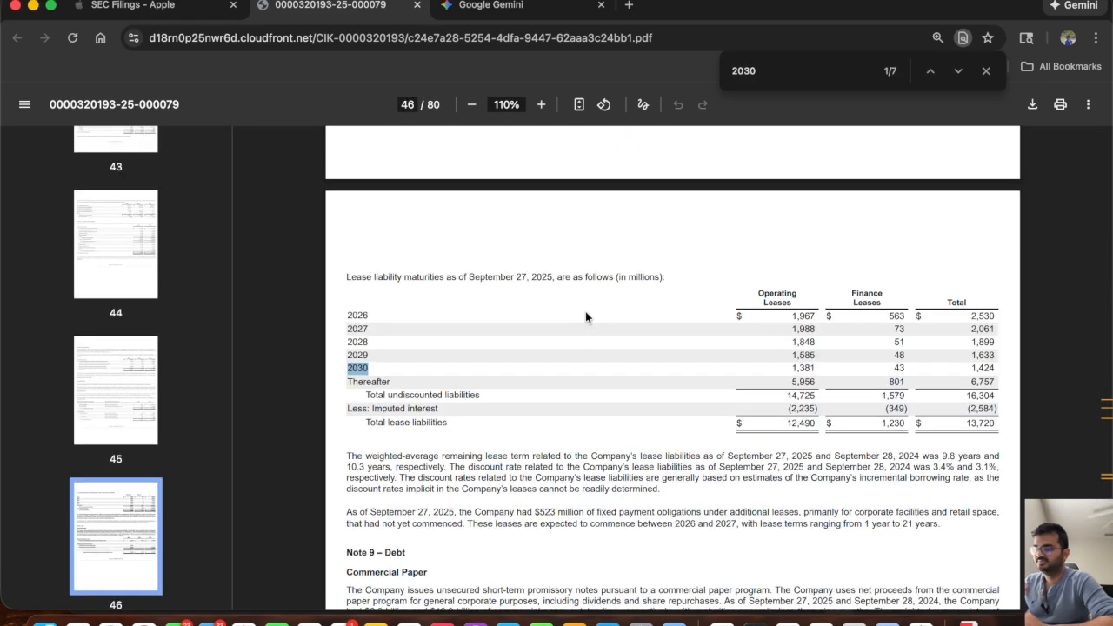
key(Return)
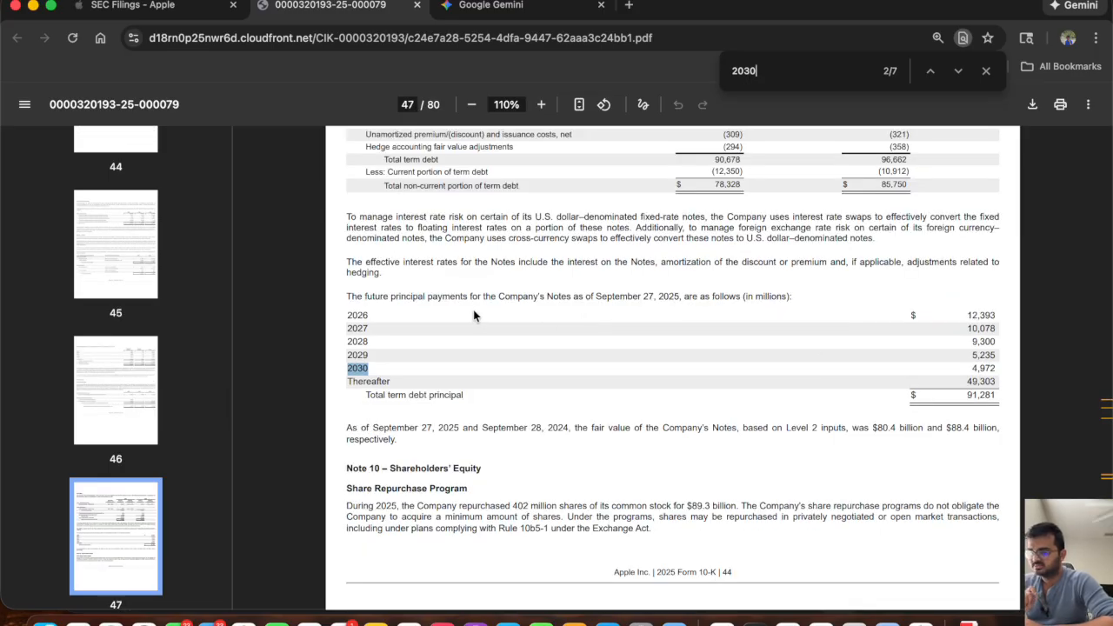
key(super+f)
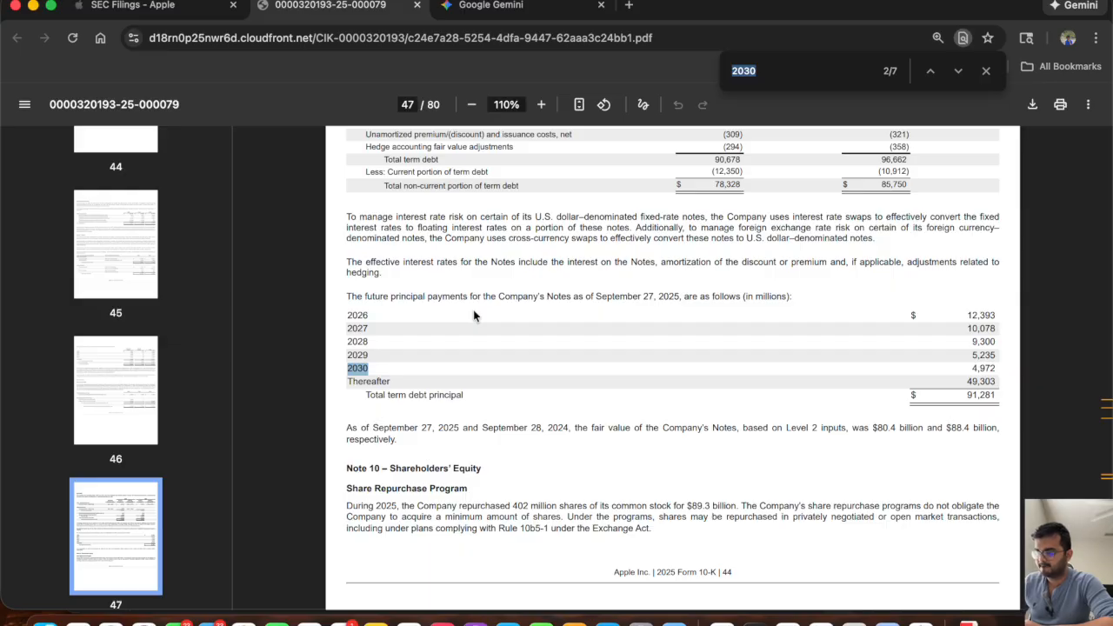
Check the 2026P Term Debt (non-current) cell F58 in the Excel model, and return to the 10-K PDF.
key(super+Tab)
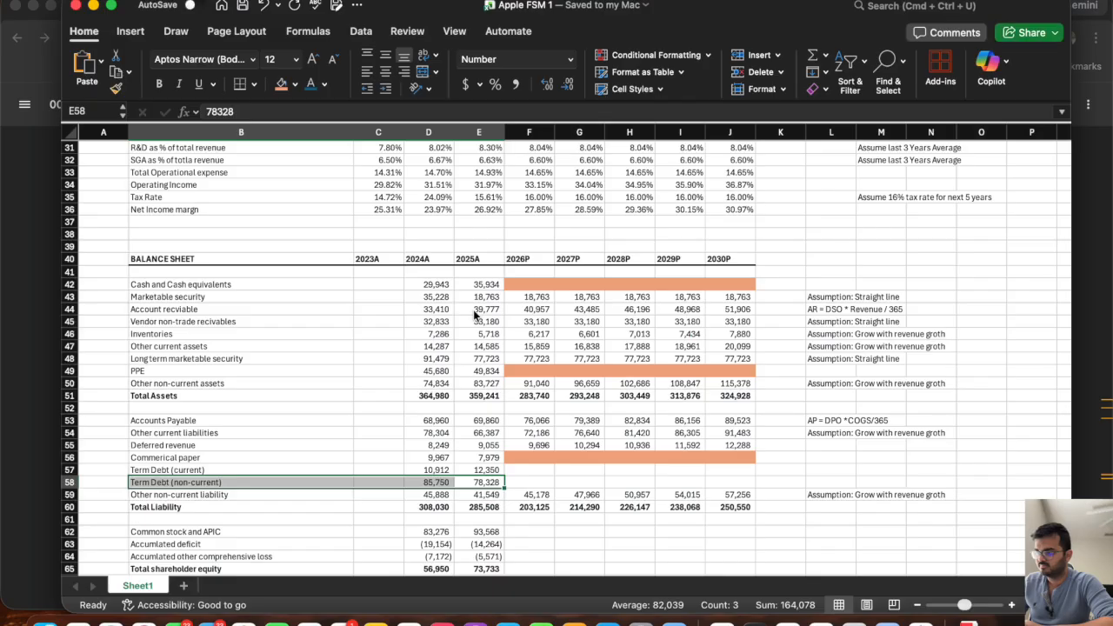
click(550, 481)
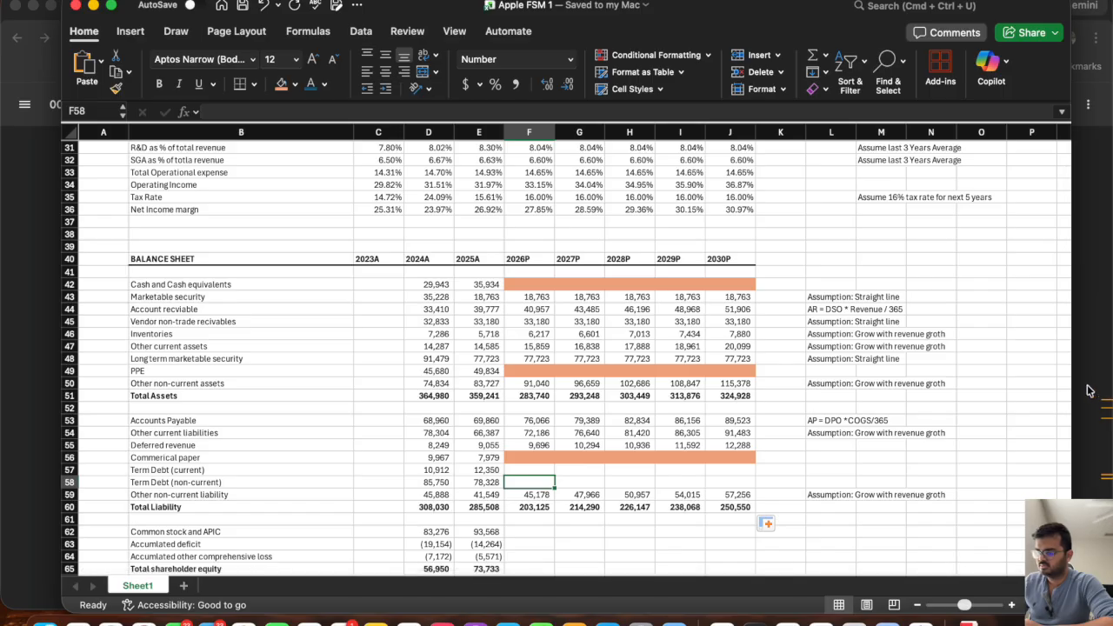
key(super+Tab)
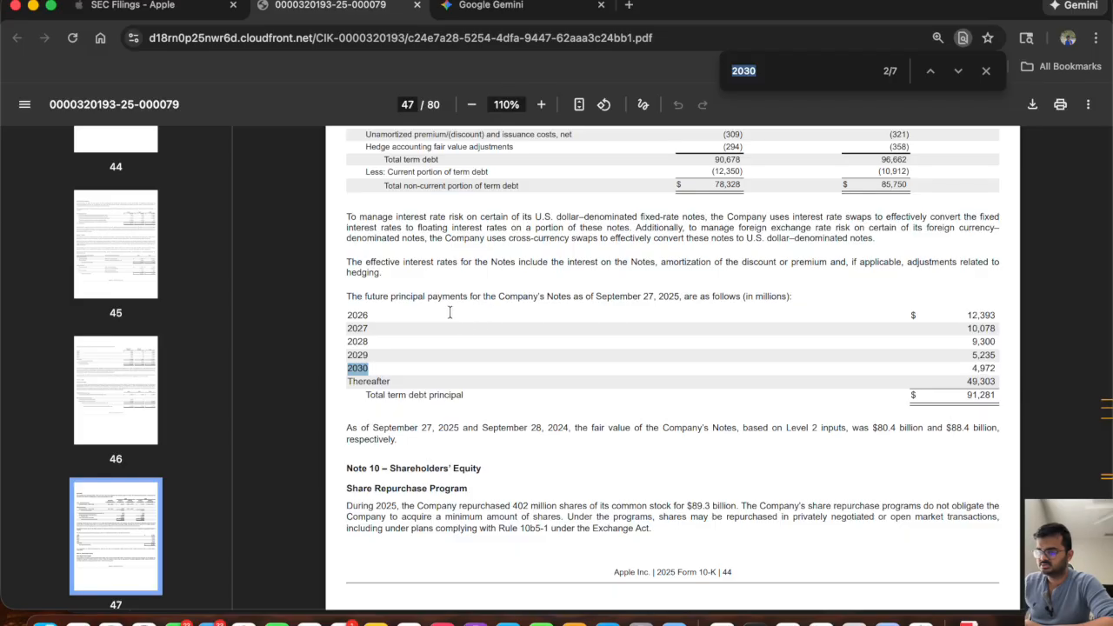
Examine the Term Debt note and the future principal payments for 2026, 2027 and 2028 in the 10-K.
scroll(588, 391, up, 1)
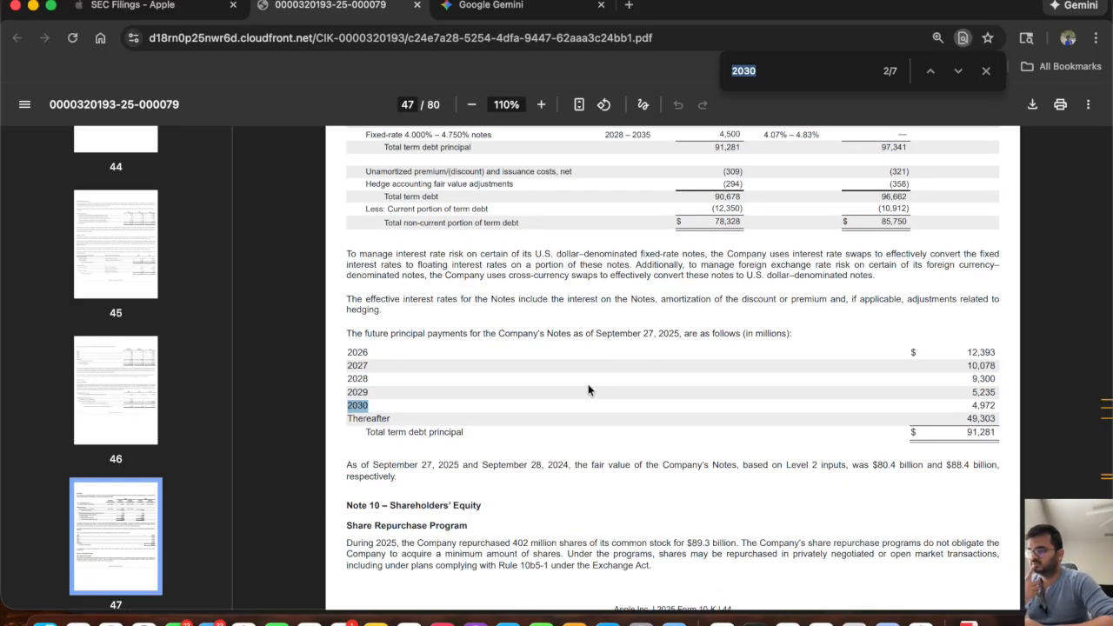
scroll(588, 390, up, 5)
scroll(588, 391, down, 6)
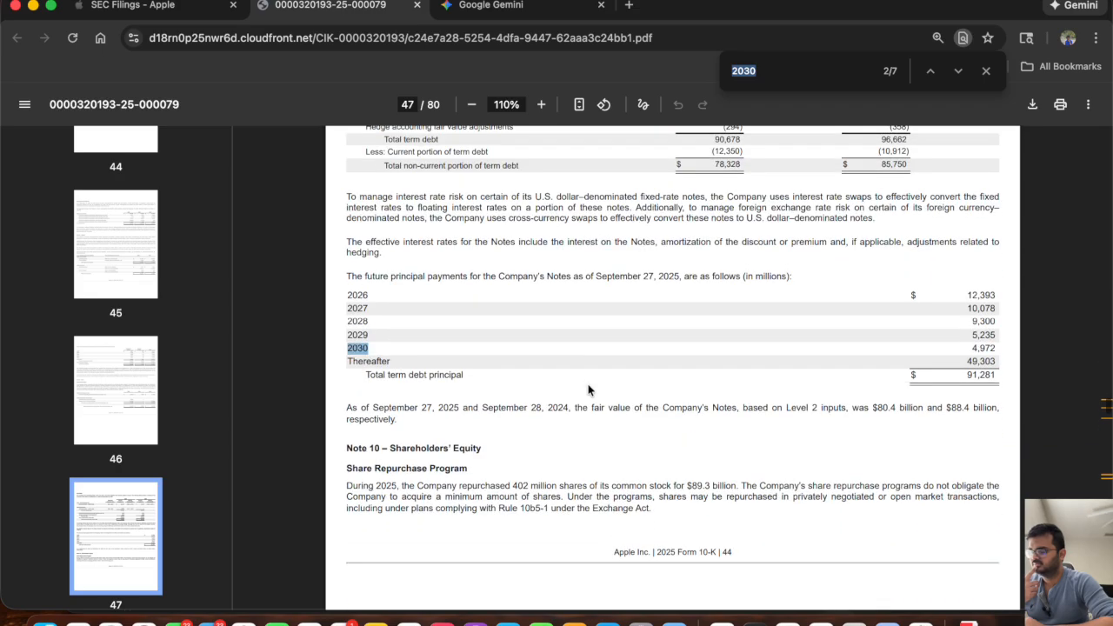
scroll(587, 390, up, 7)
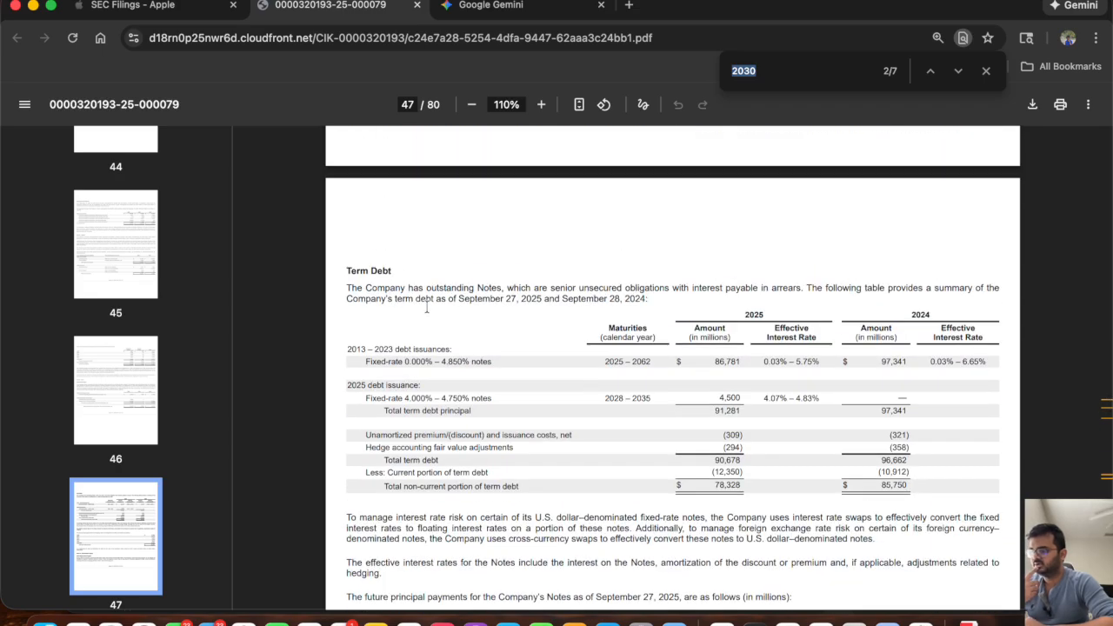
scroll(467, 470, down, 5)
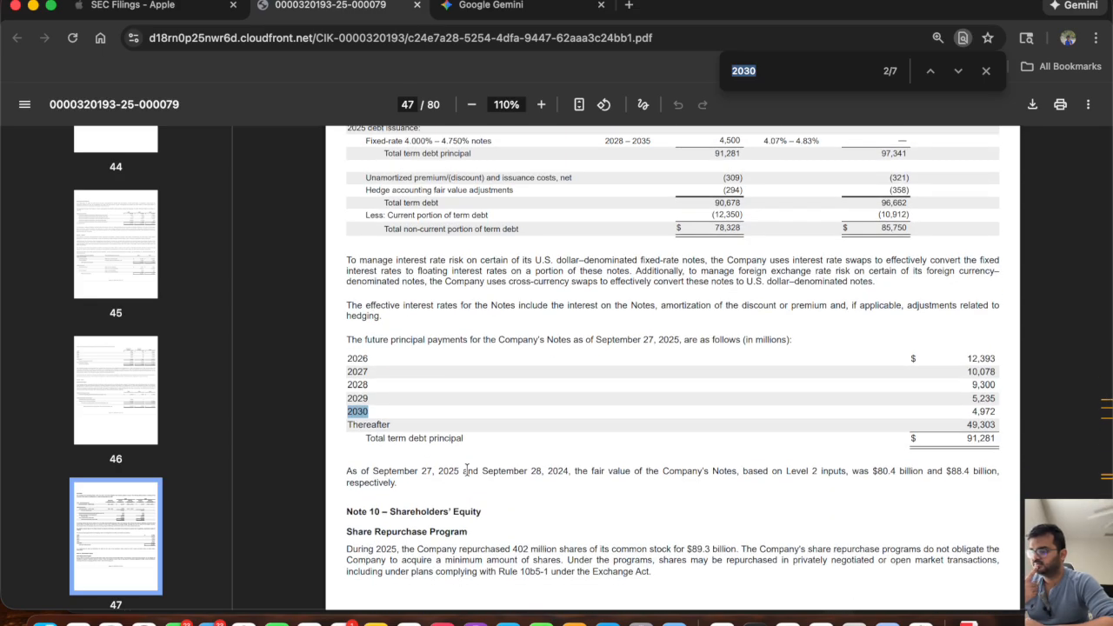
scroll(467, 470, down, 1)
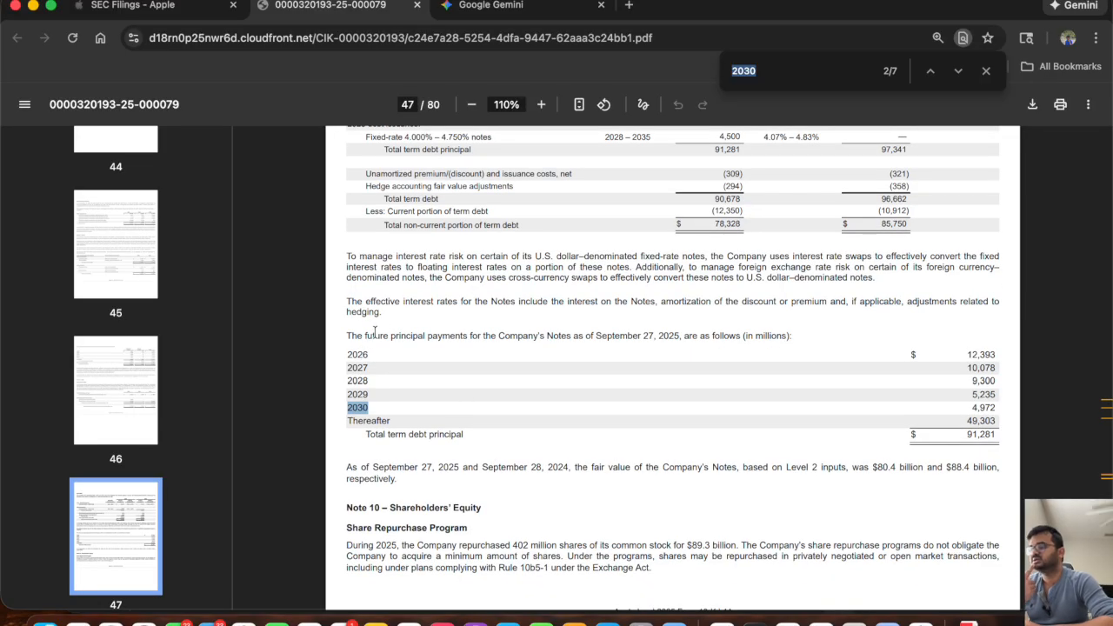
drag(343, 337, 804, 343)
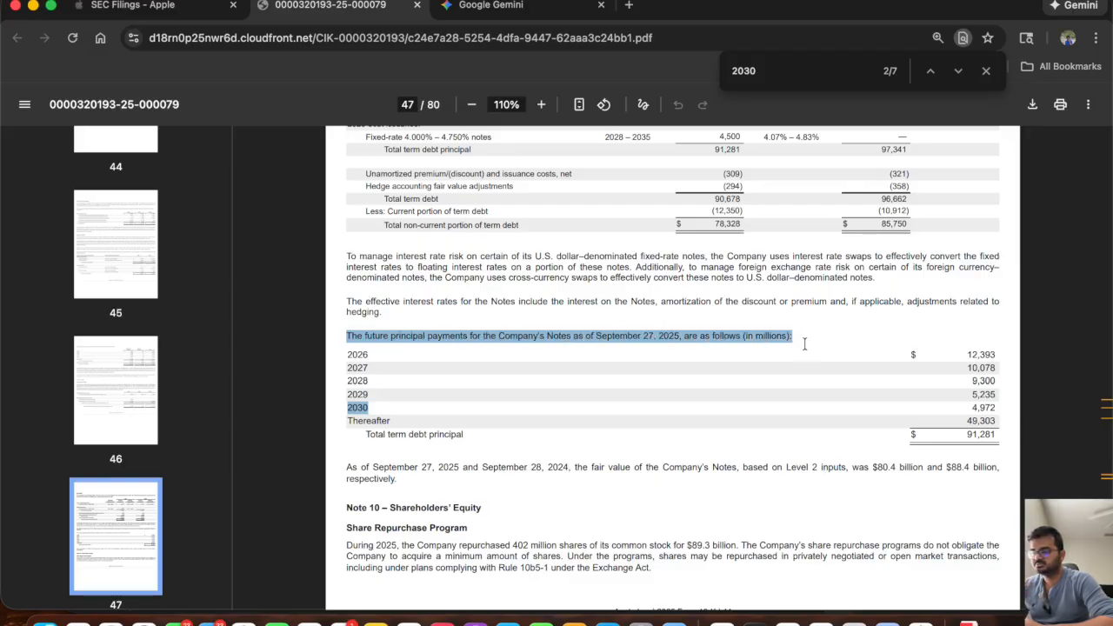
click(356, 352)
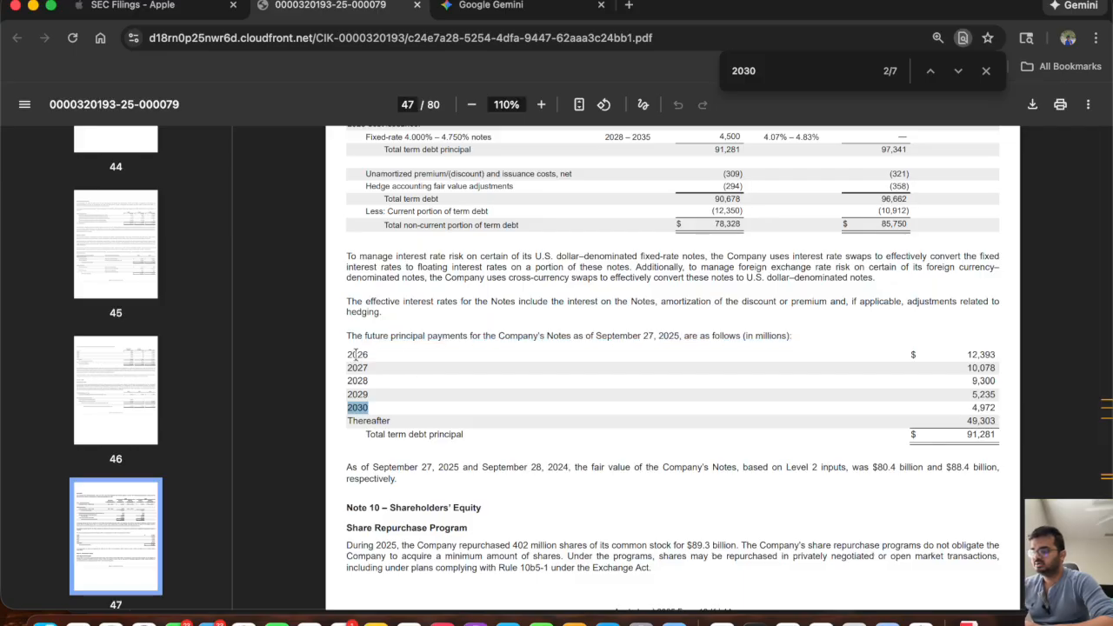
drag(965, 354, 1001, 353)
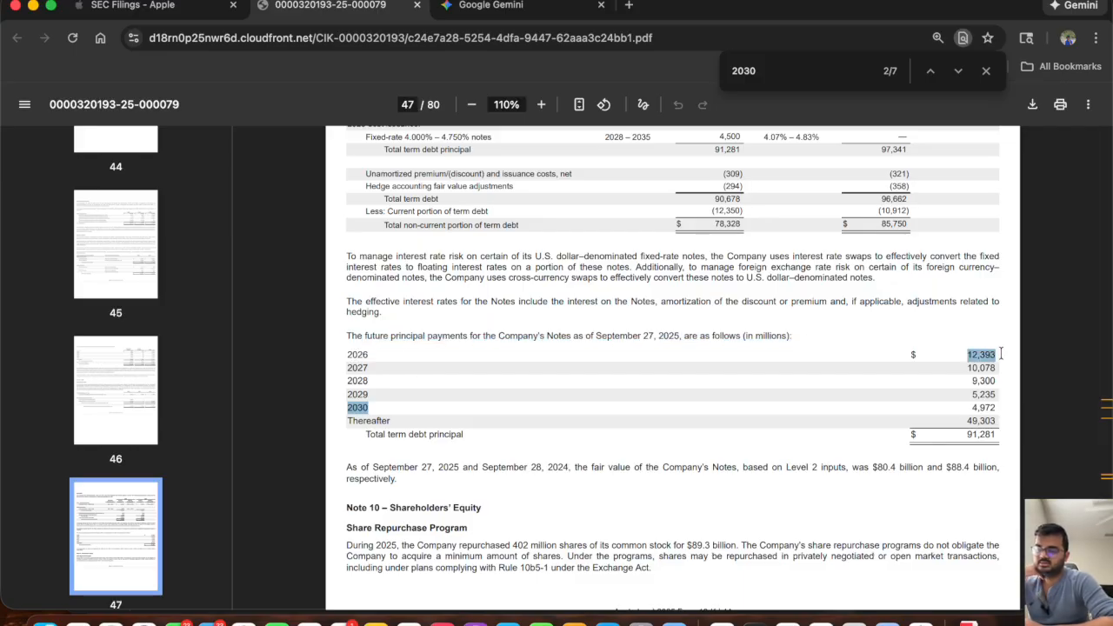
click(349, 361)
drag(966, 369, 1004, 370)
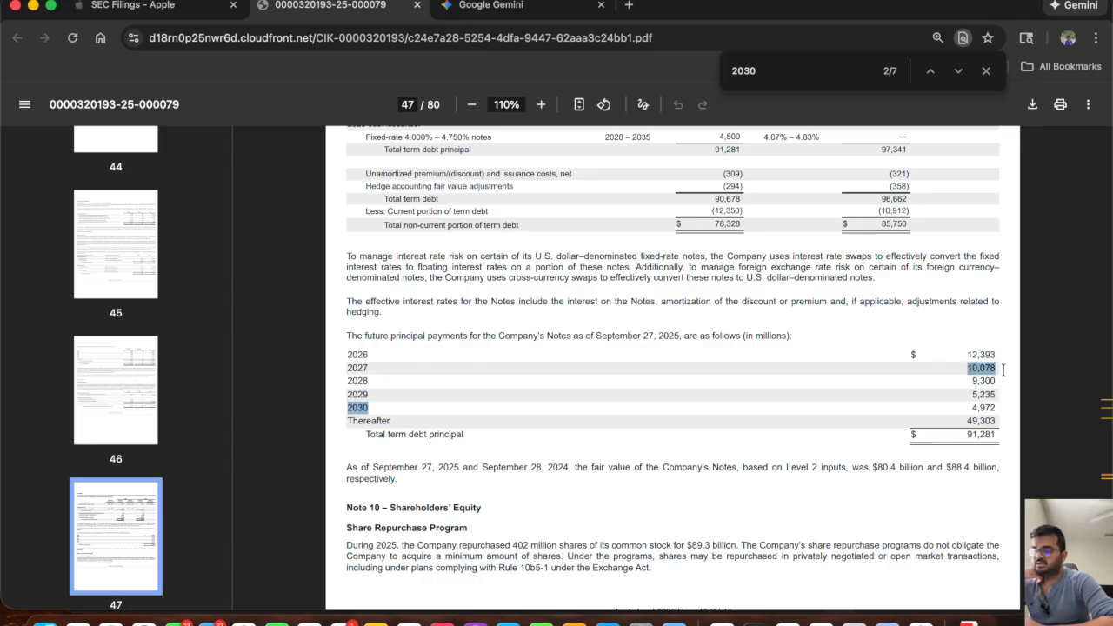
drag(971, 381, 996, 383)
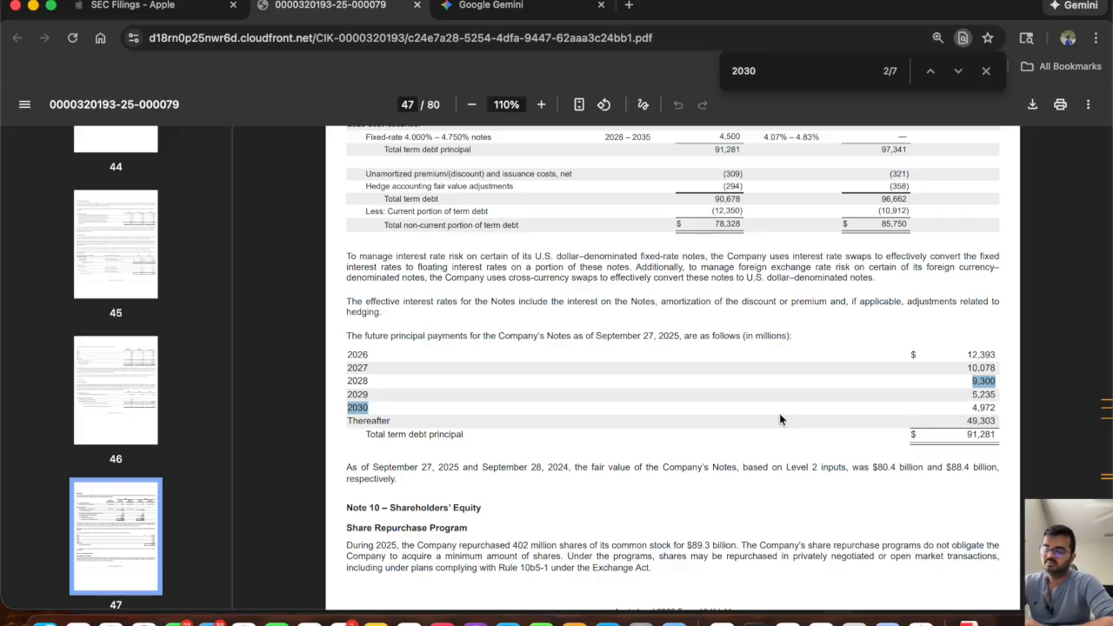
Check the 2026 and 2027 principal payments in the 10-K, and enter the heading LONG TERM DEBT SCHEDULE in cell B75 of the Excel model.
drag(966, 356, 1001, 369)
click(962, 371)
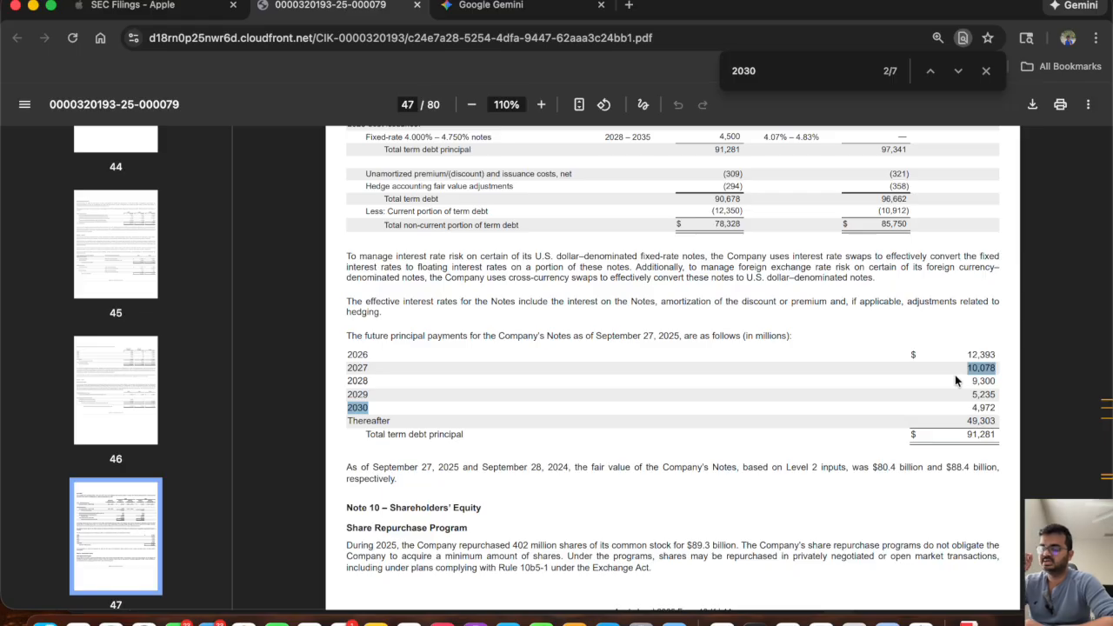
key(super+Tab)
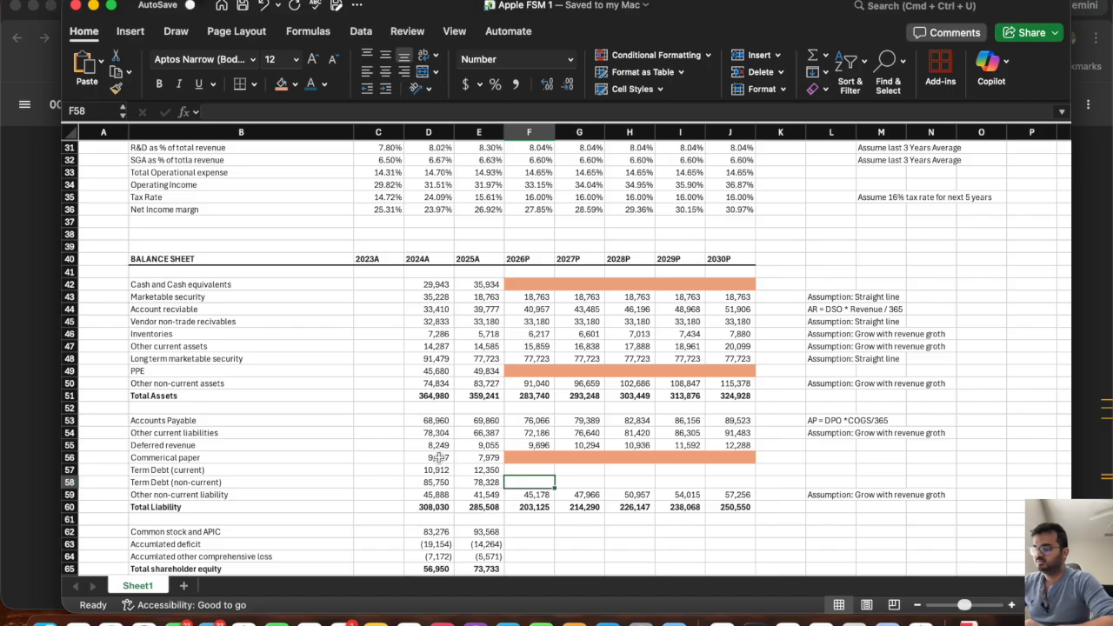
scroll(439, 459, down, 6)
click(169, 459)
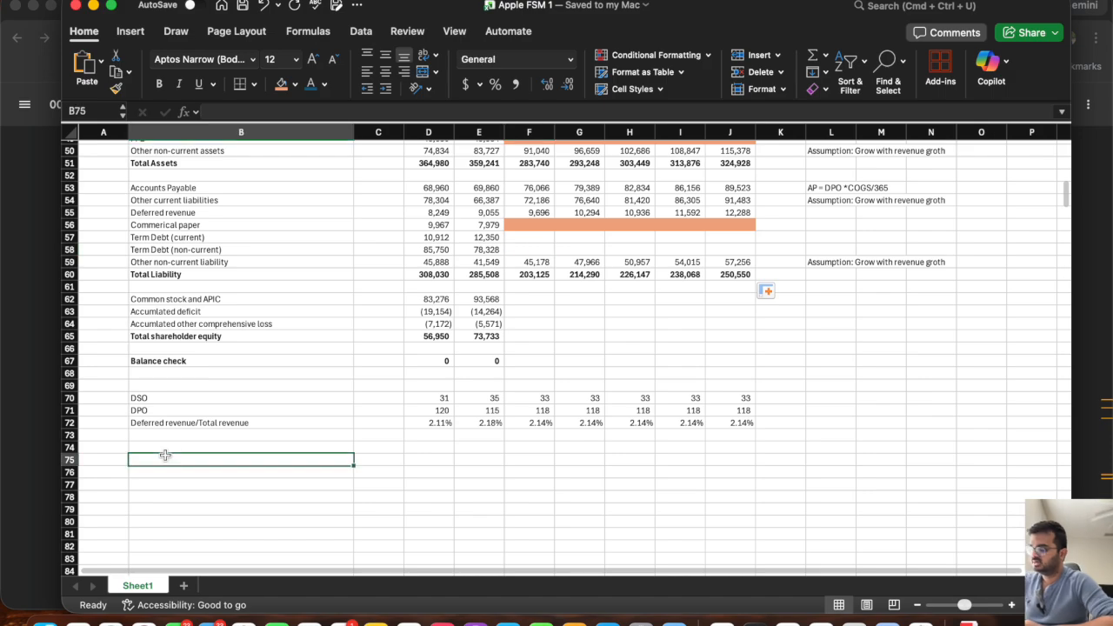
text(LONG T)
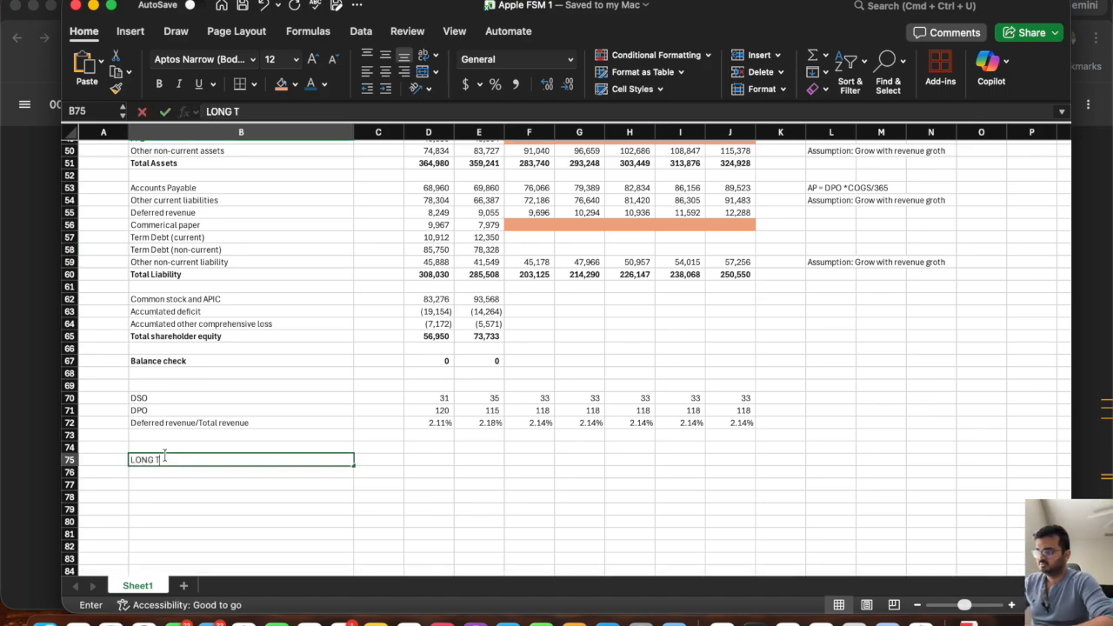
text(ERM DE)
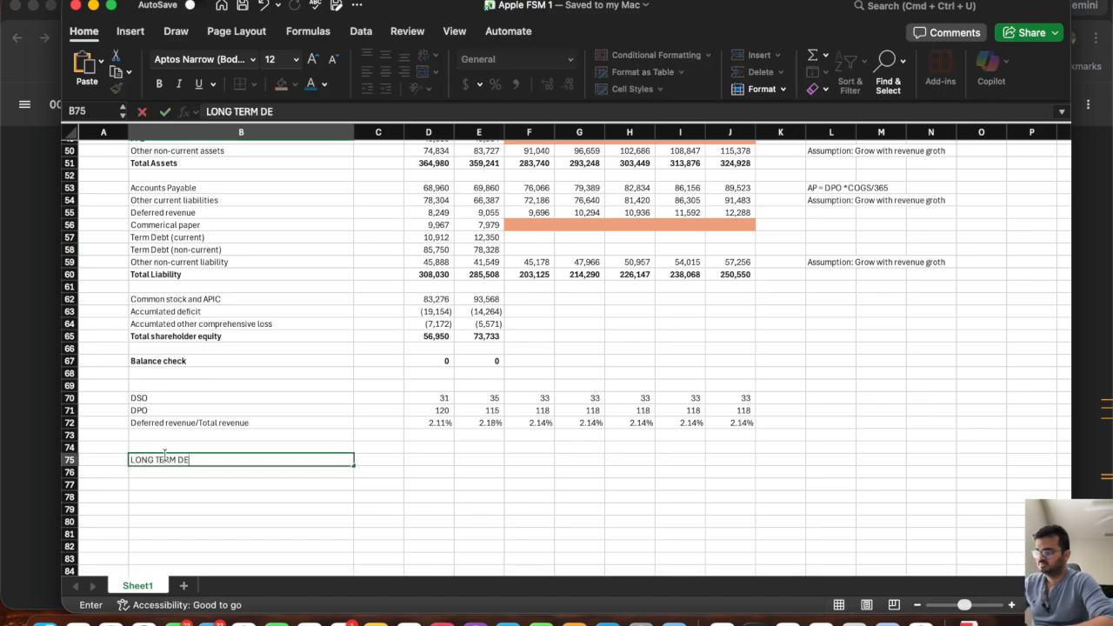
text(BT SCHEDULE)
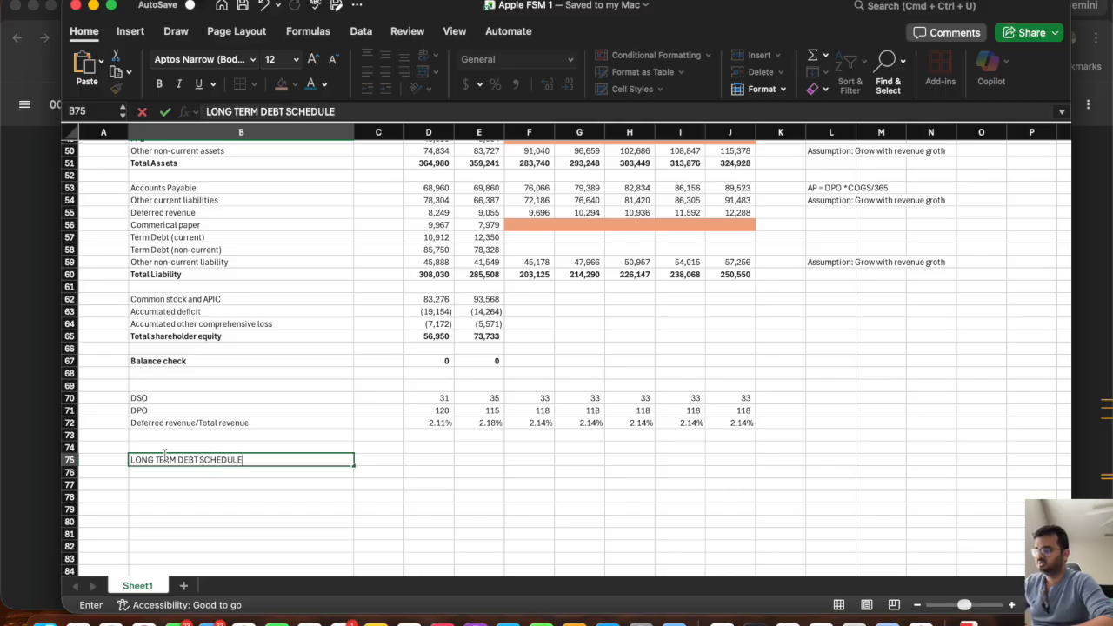
key(Return)
Copy the year headers 2023A to 2030P from the BALANCE SHEET header row into the debt schedule's heading row, starting at C75.
scroll(487, 371, up, 3)
scroll(487, 371, up, 5)
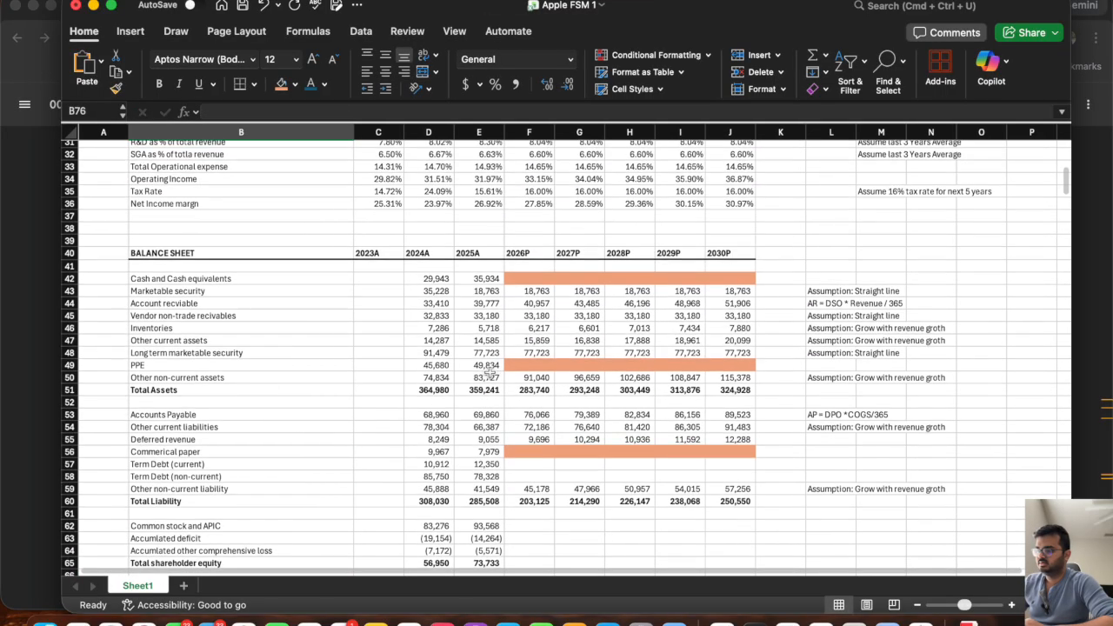
drag(722, 254, 382, 255)
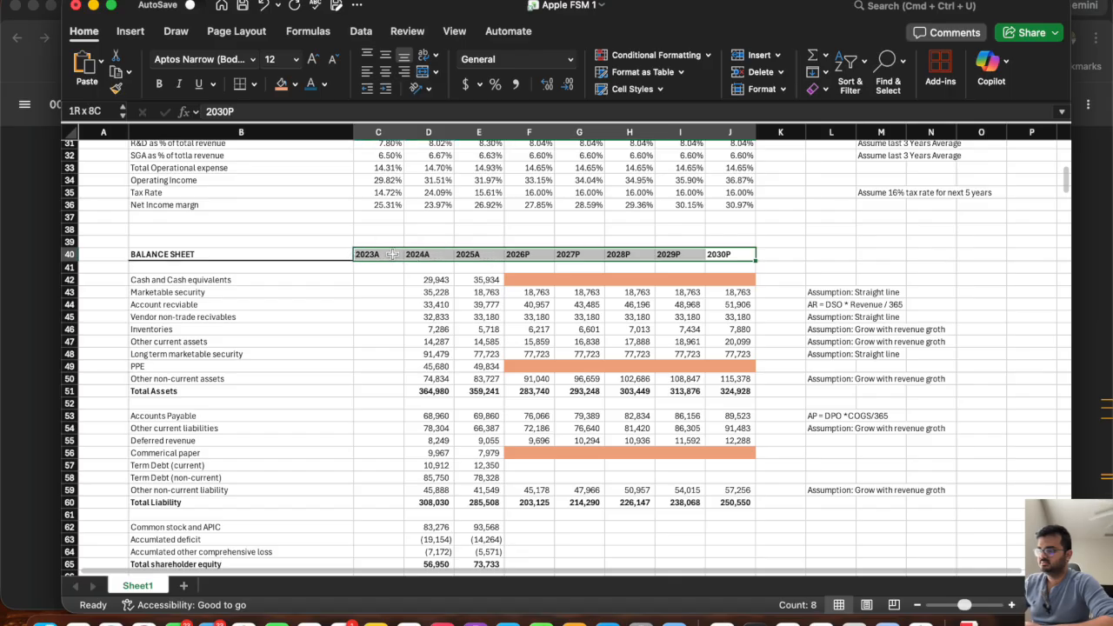
key(super+c)
scroll(382, 443, down, 8)
click(379, 452)
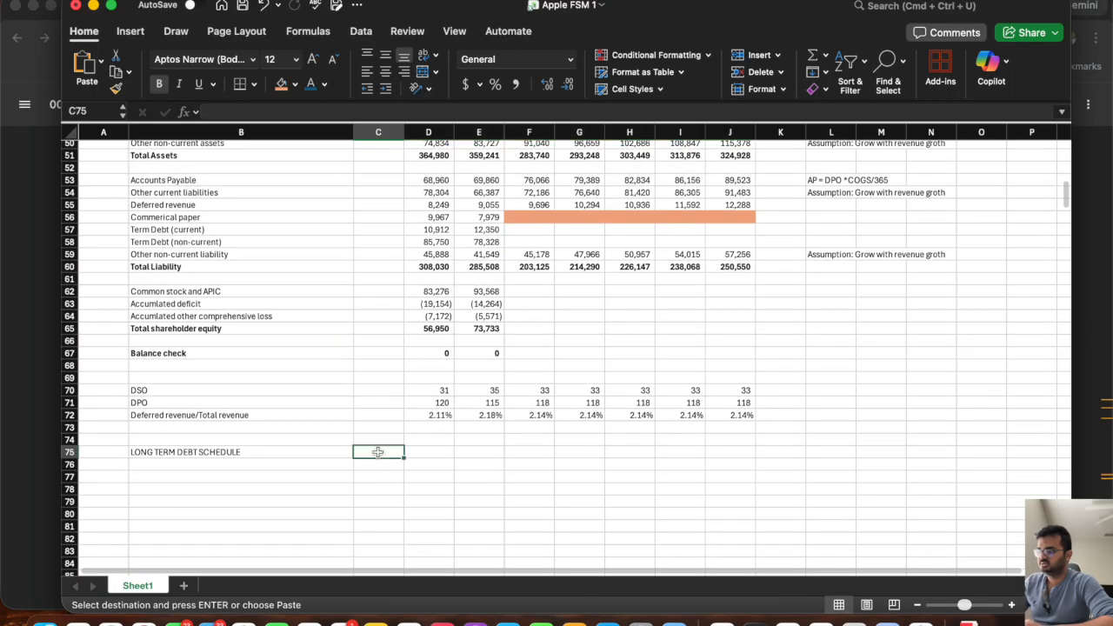
key(super+v)
key(Escape)
Make the LONG TERM DEBT SCHEDULE heading bold and enter the row label BOP in cell B77.
click(330, 464)
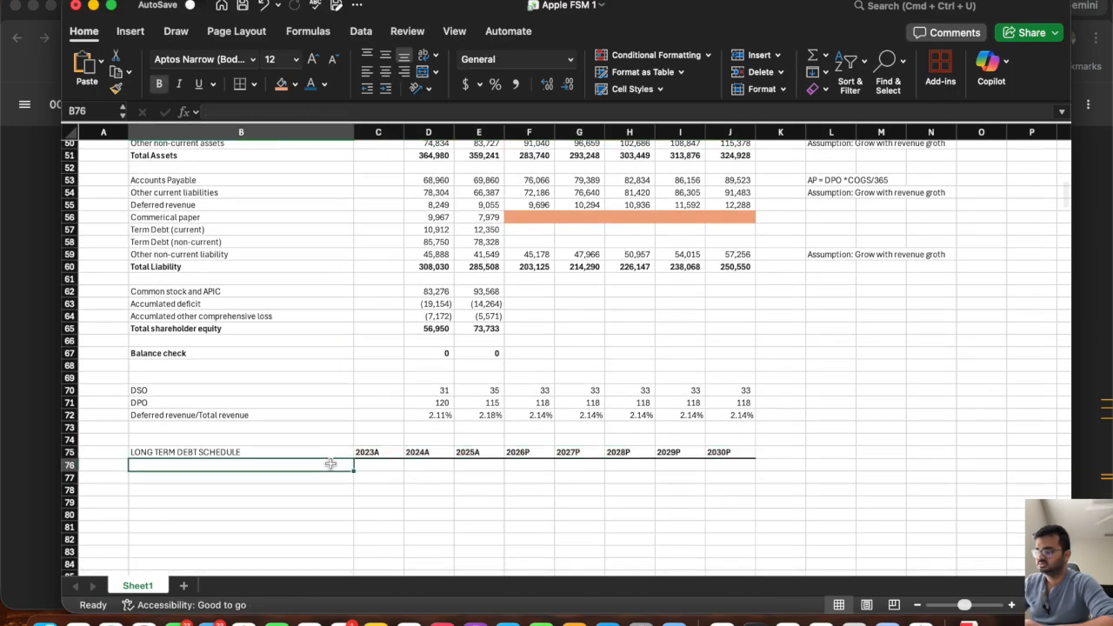
click(268, 452)
key(super+b)
click(235, 475)
text(BOP)
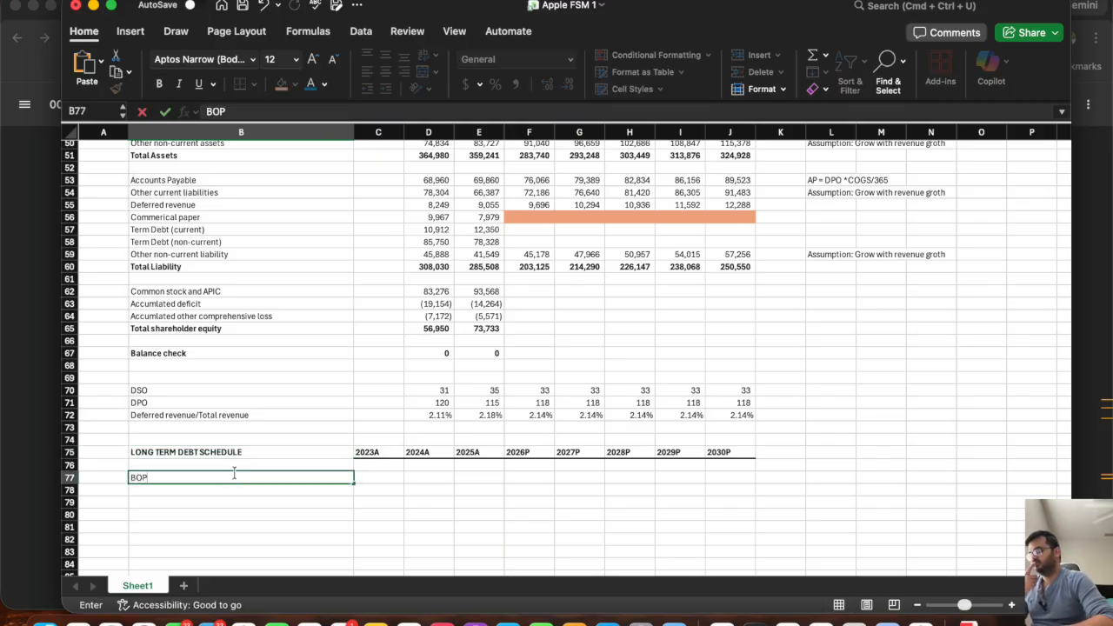
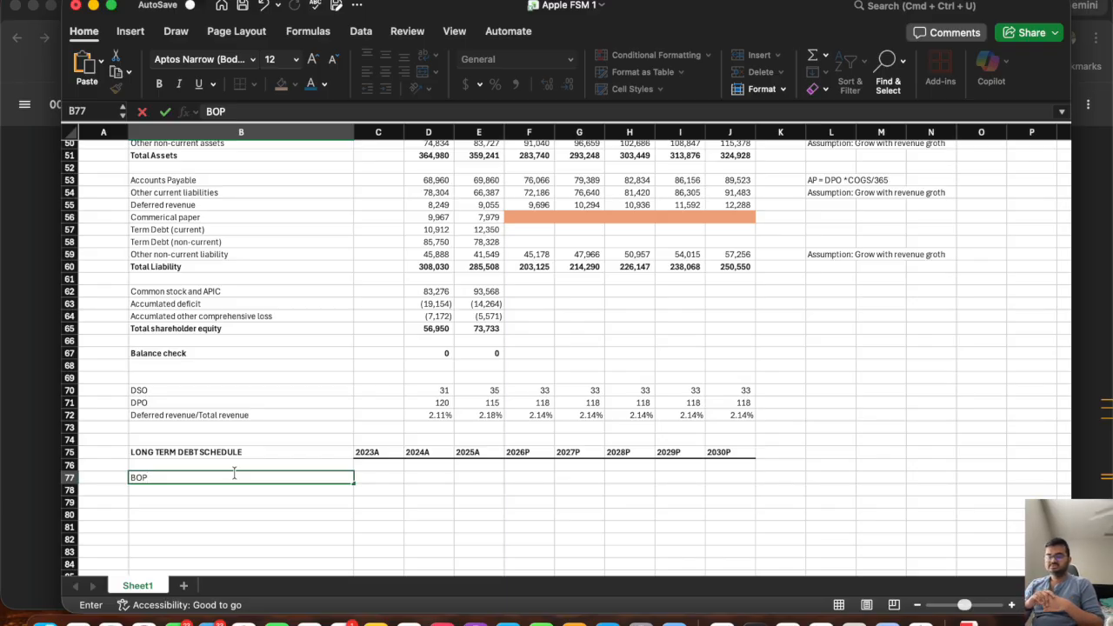
Label the first two rows of the long term debt schedule "BOP Long term debt" and "Addition: New Debt".
text(Lo)
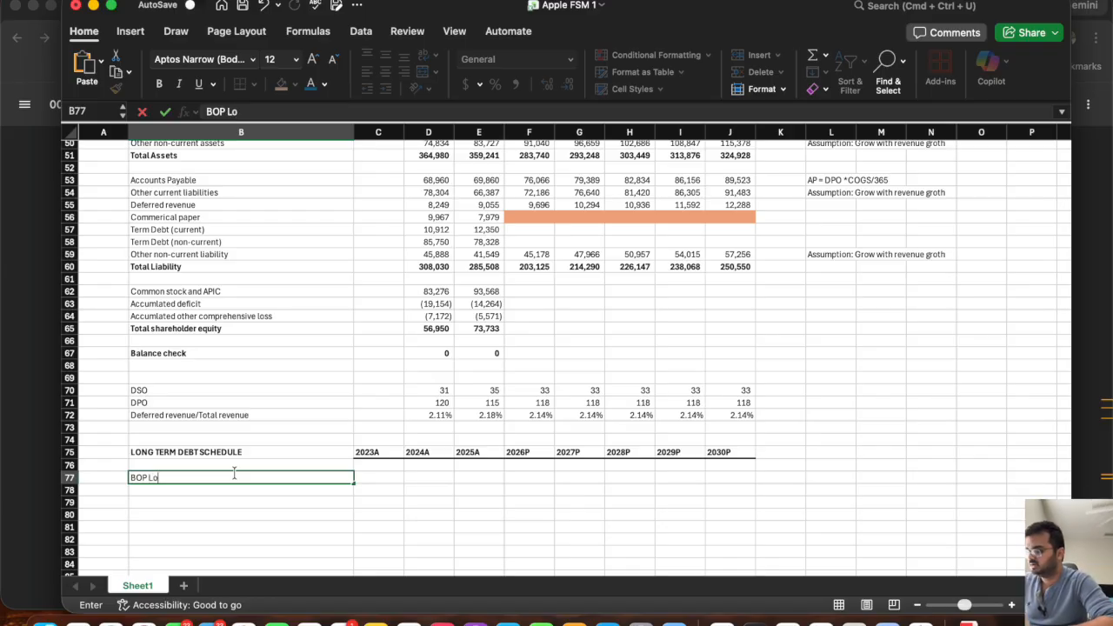
text(ng term debt)
key(Return)
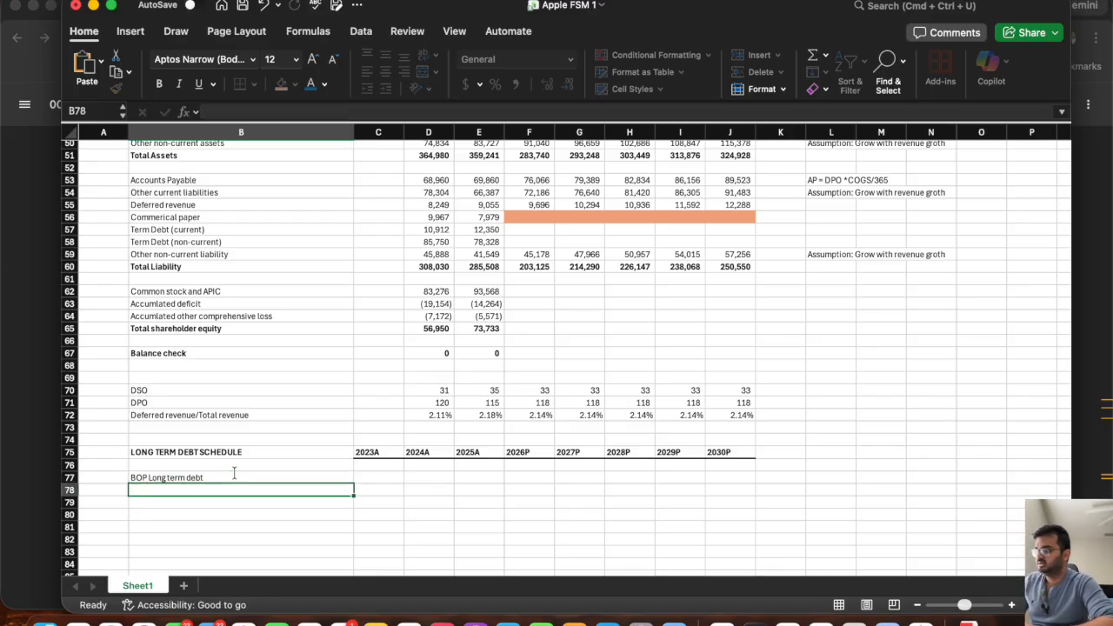
text(A)
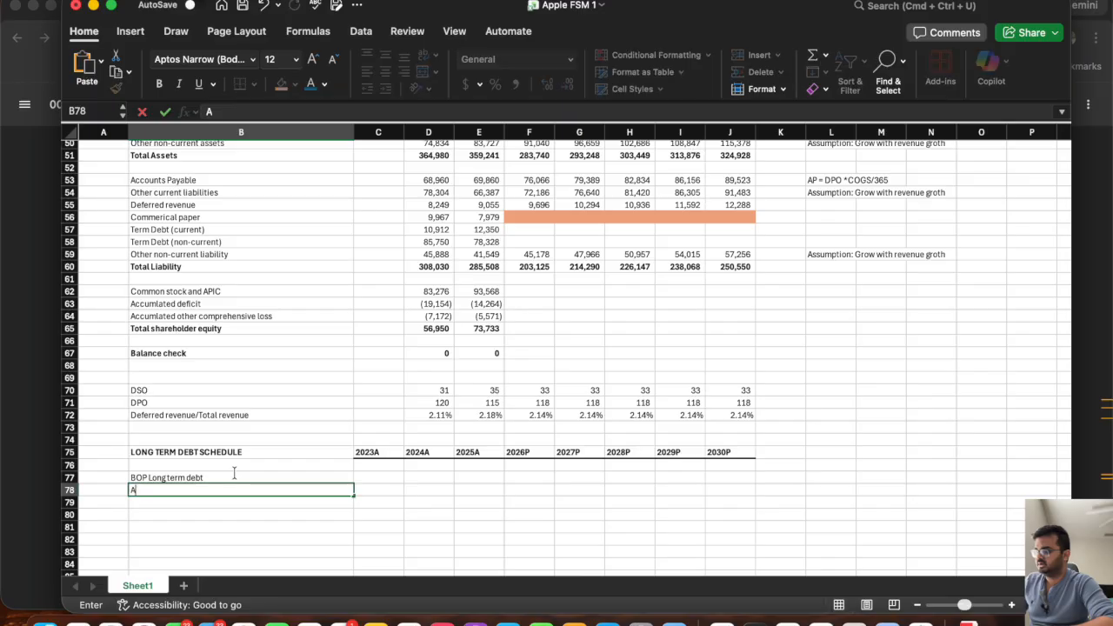
text(ddition: New Debt)
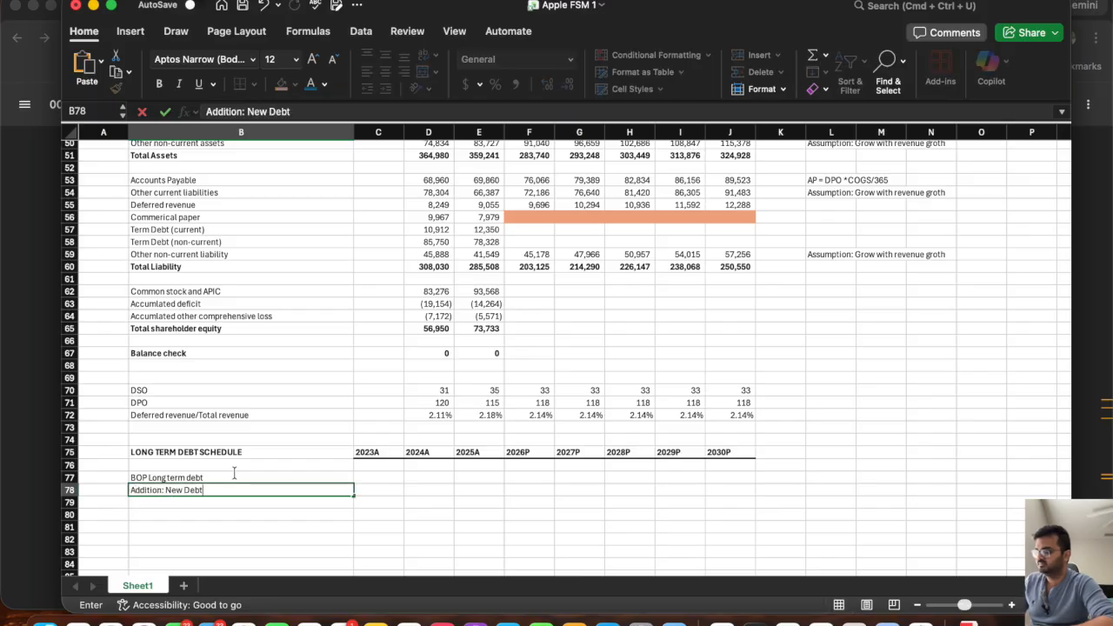
key(Return)
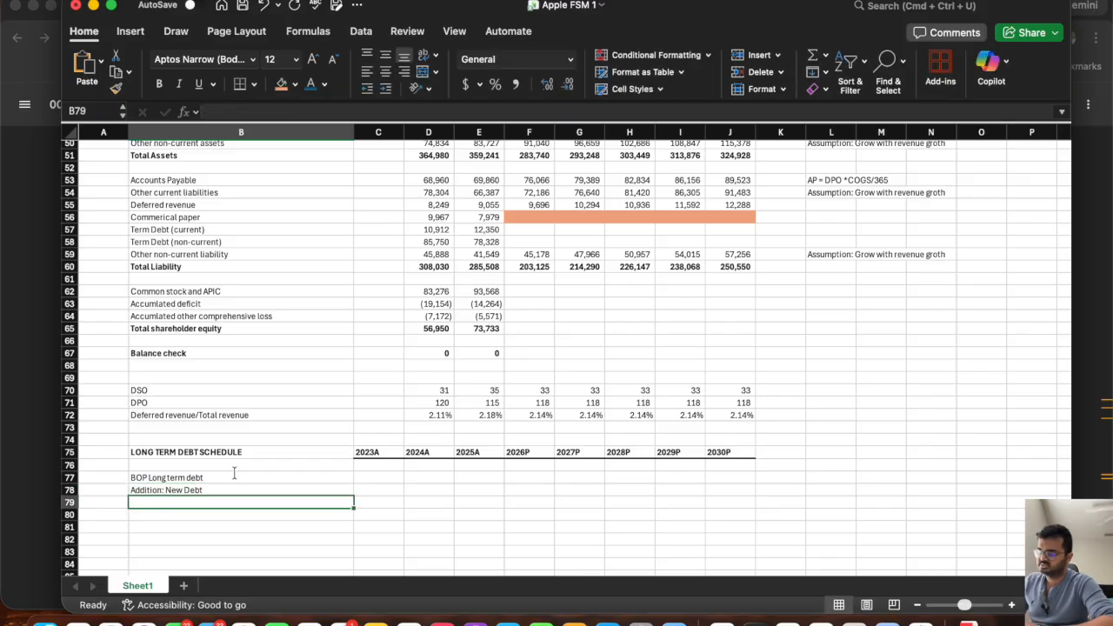
Add the row labels "Less: debt repayment" in B79 and "EOP Long term debt" in B80.
text(Less:)
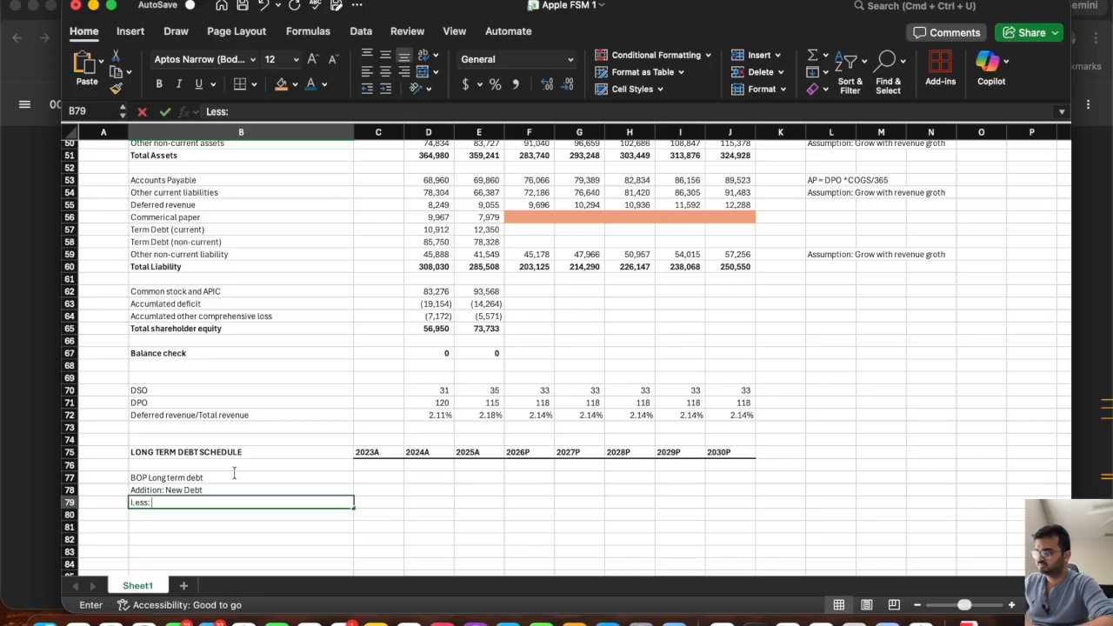
text( debt)
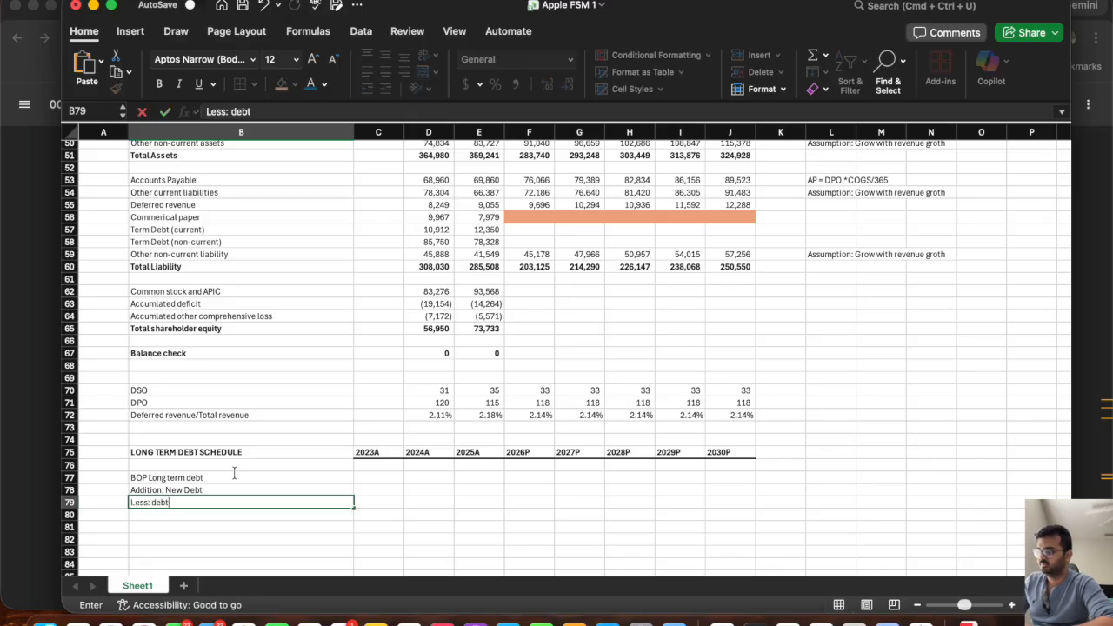
text( repayment)
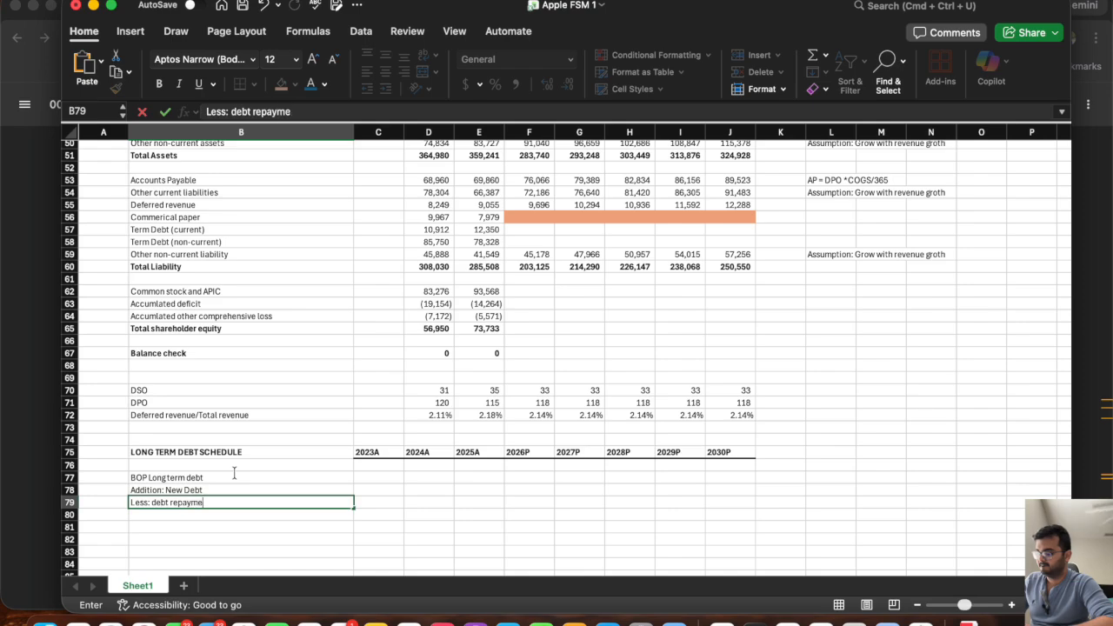
key(Return)
text(EP)
key(BackSpace)
text(O)
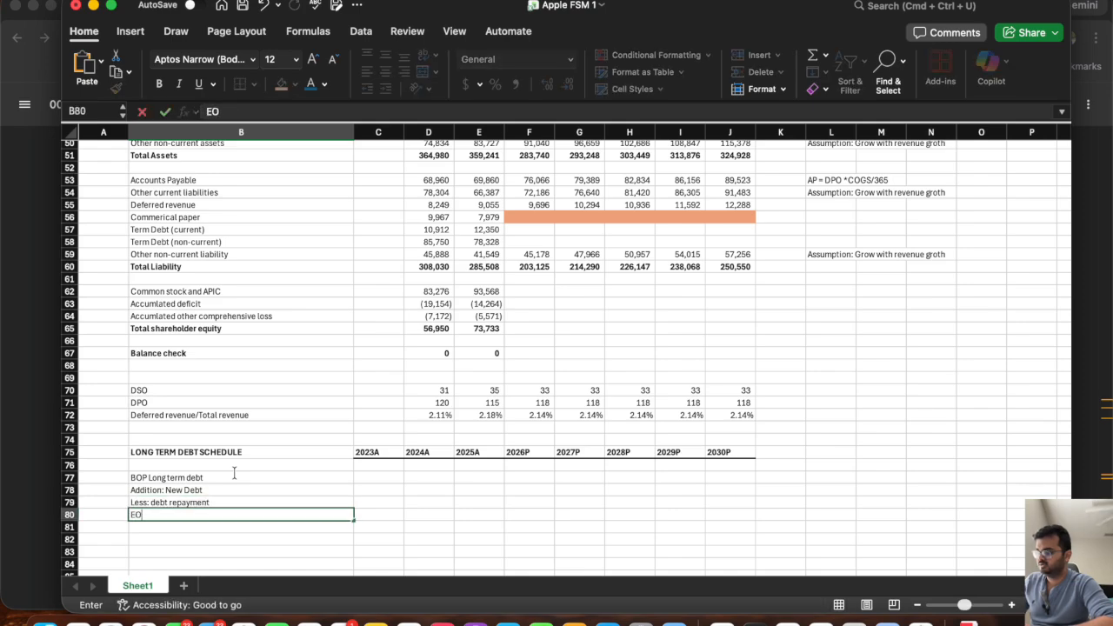
text(P Long term debt)
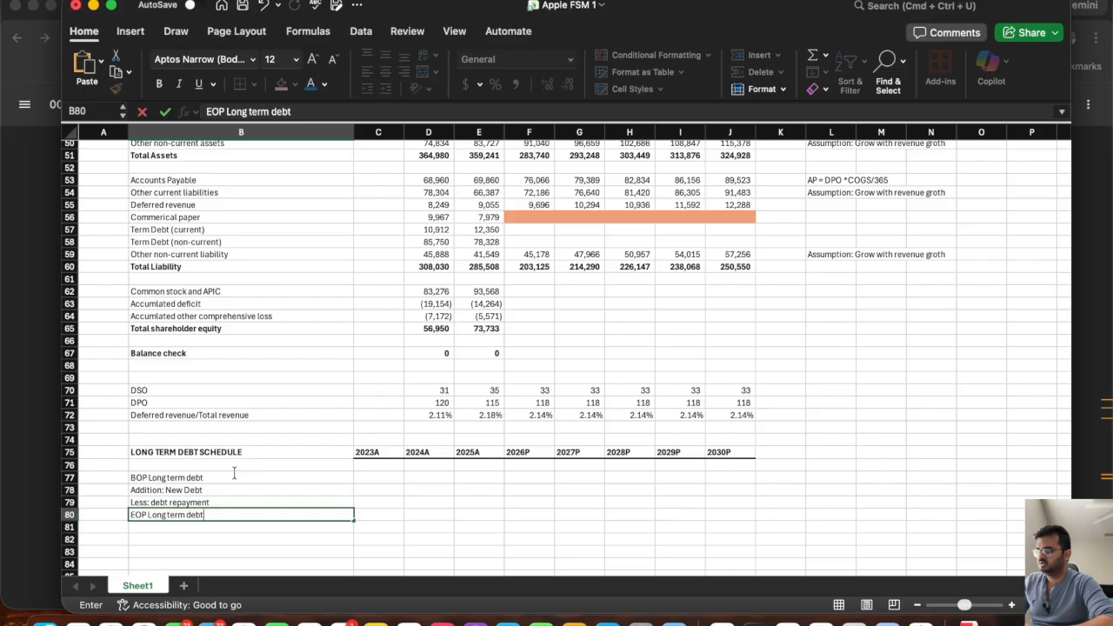
key(Tab)
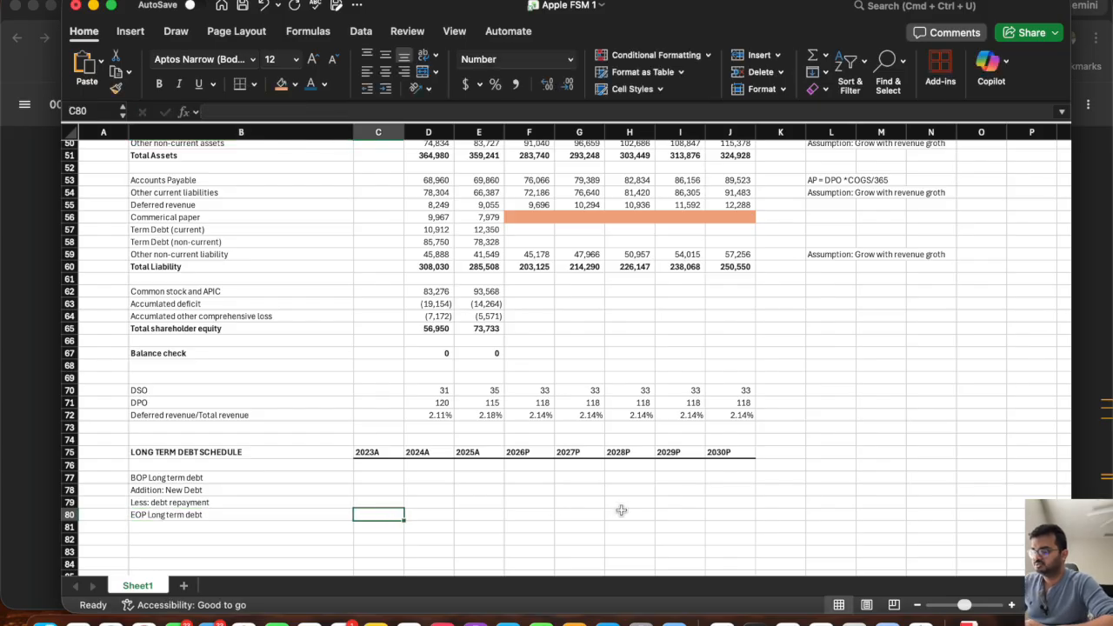
Apply a top border to the EOP Long term debt row from 2023A to 2030P (C80:J80).
drag(718, 516, 360, 514)
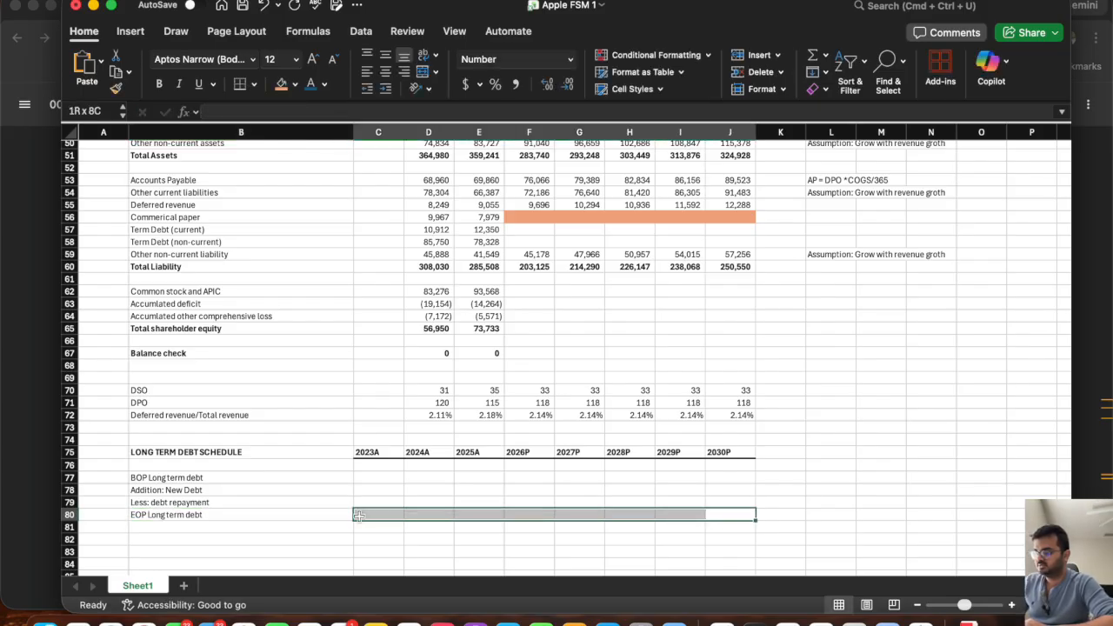
click(254, 85)
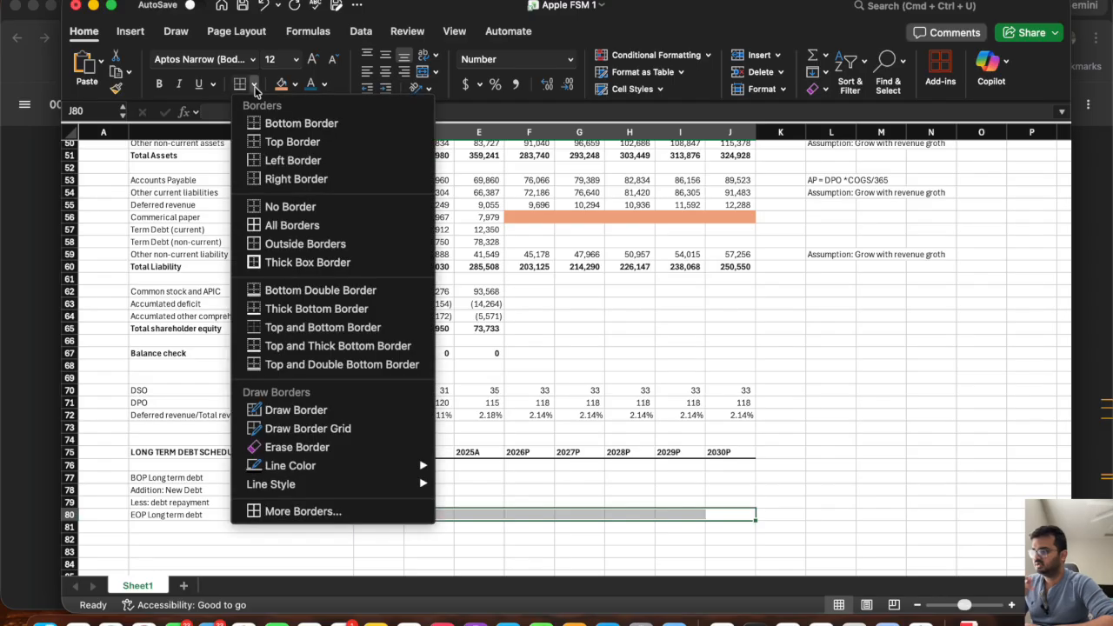
click(295, 142)
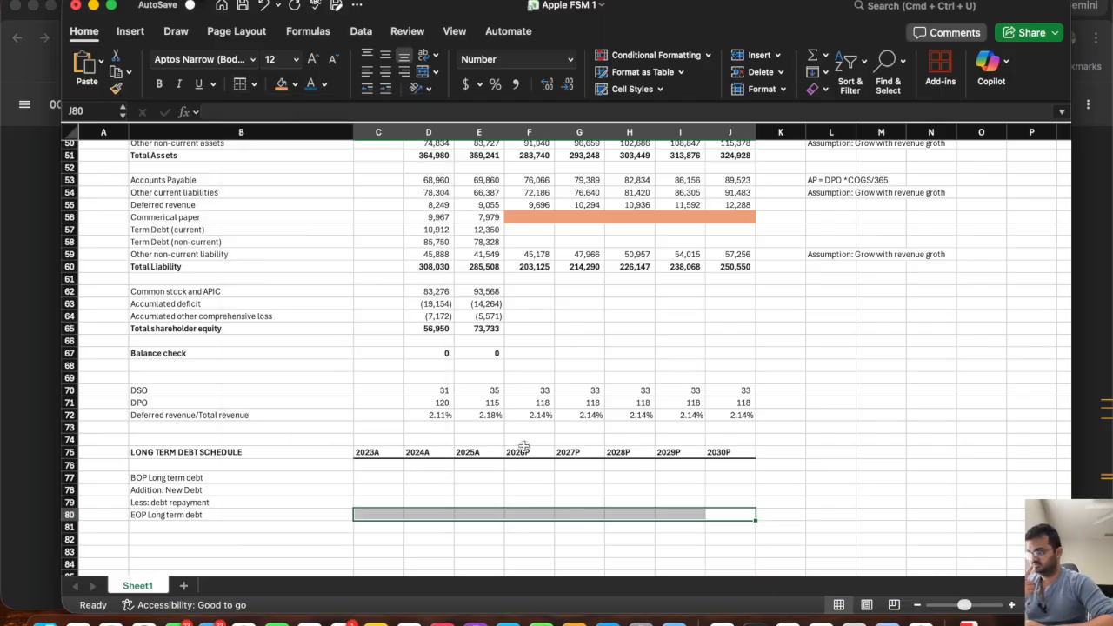
click(484, 485)
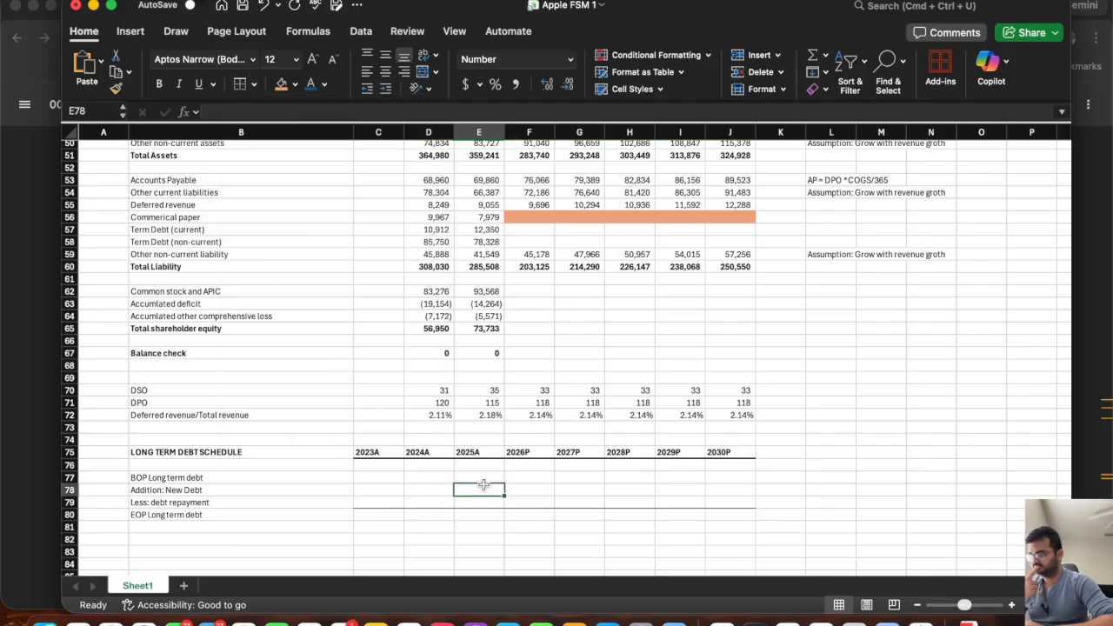
Link the 2024A EOP long term debt in D80 to non-current term debt with =D58 and fill it across to 2025A.
click(433, 514)
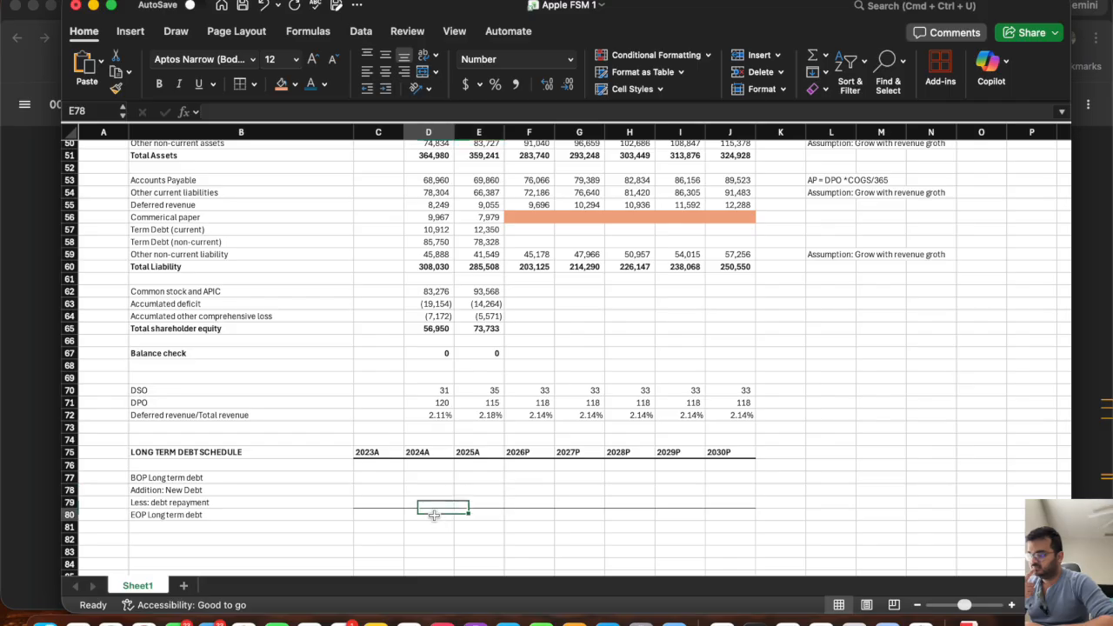
text(=)
click(421, 242)
key(Return)
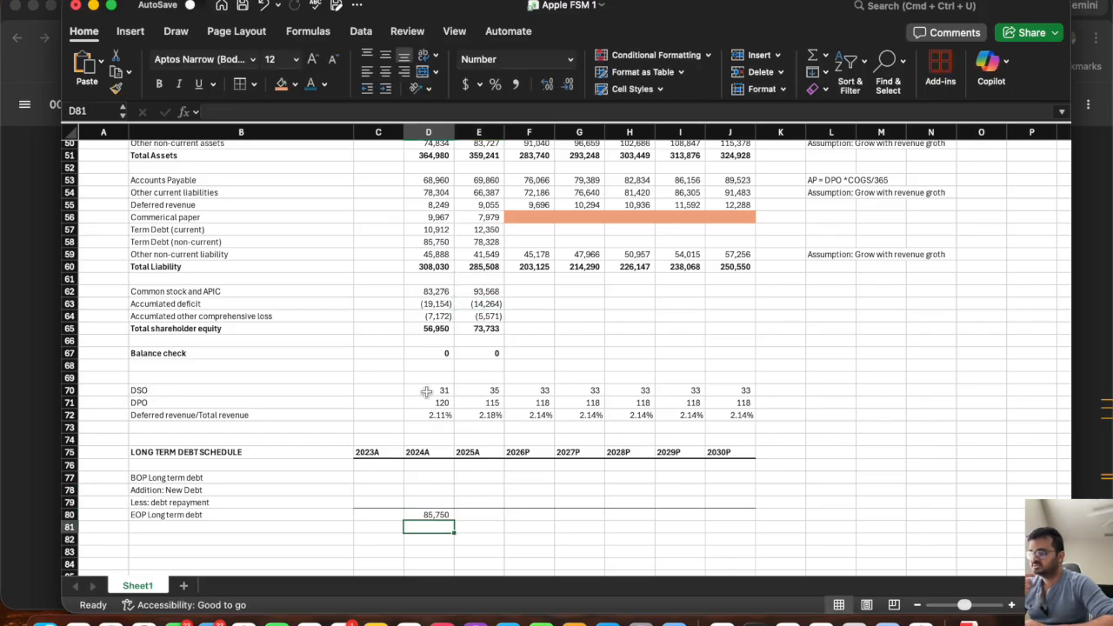
click(439, 516)
drag(453, 519, 498, 519)
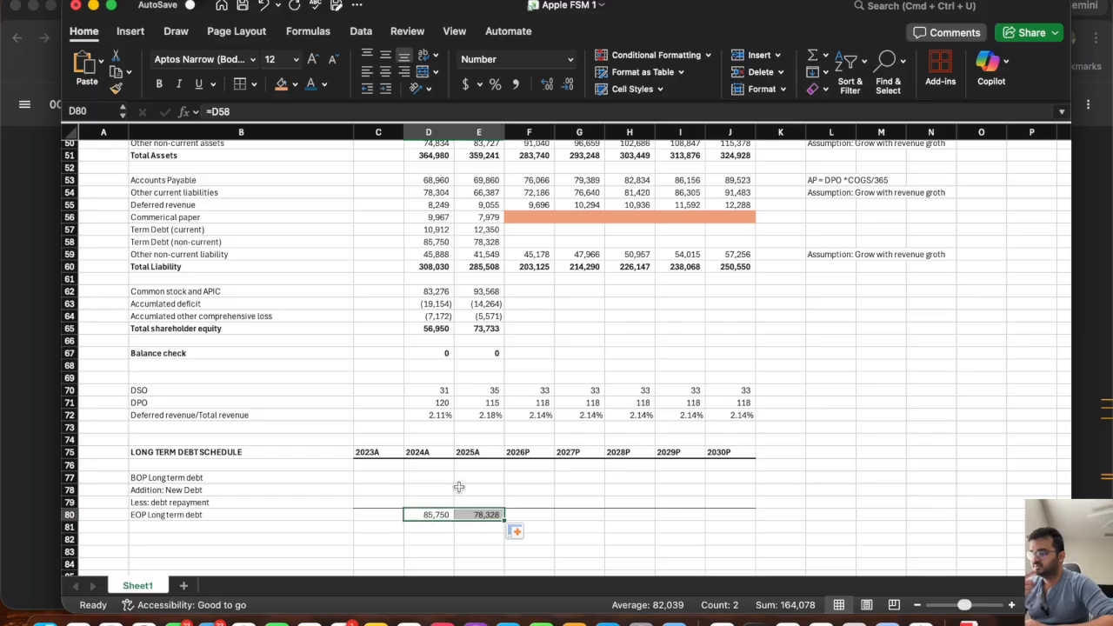
click(241, 517)
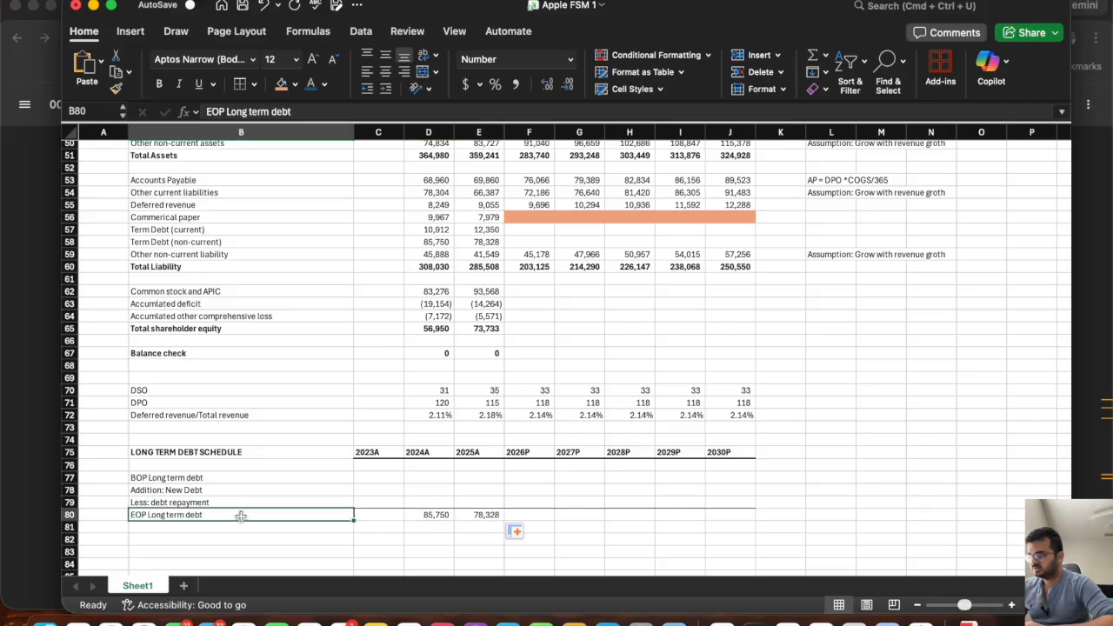
click(430, 515)
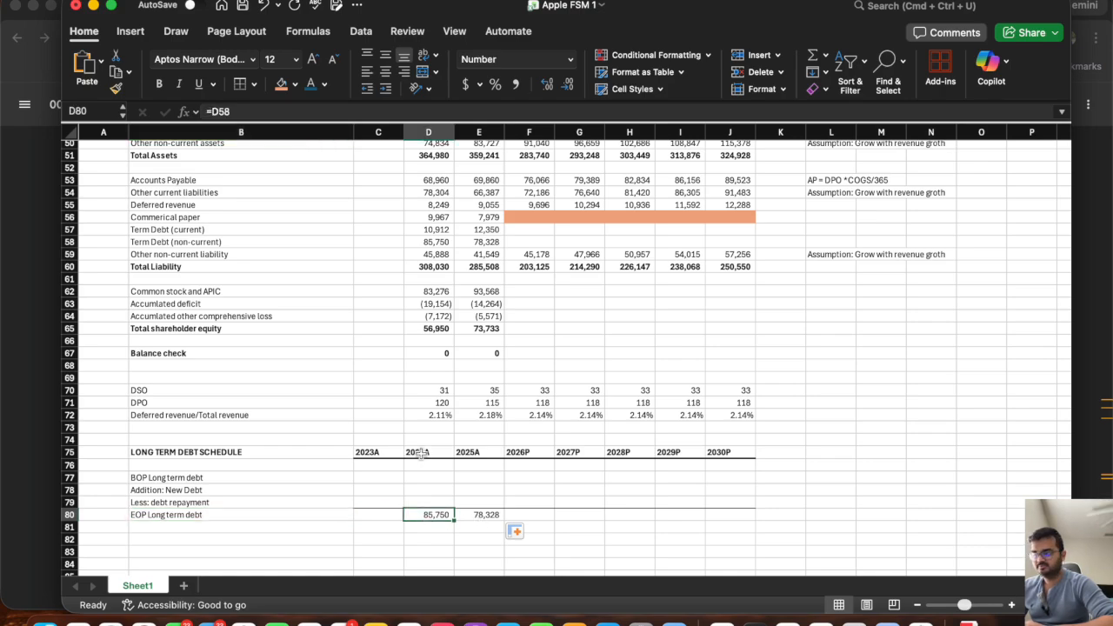
Set the 2025A BOP long term debt in E77 to the prior year's EOP balance with =D80 and fill it across to 2030P.
click(475, 475)
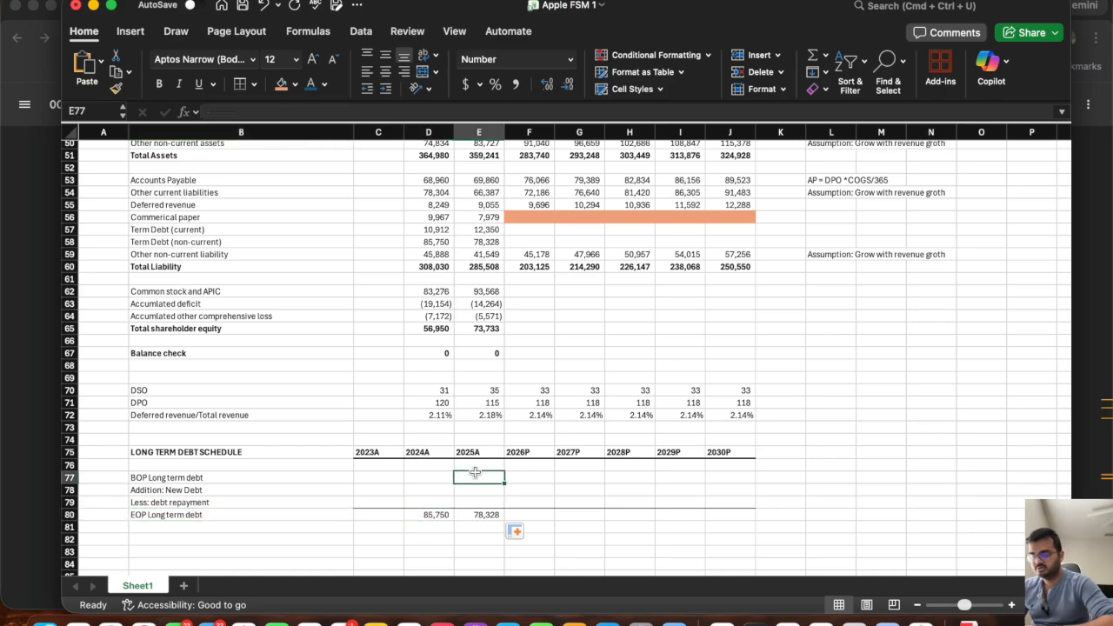
text(=)
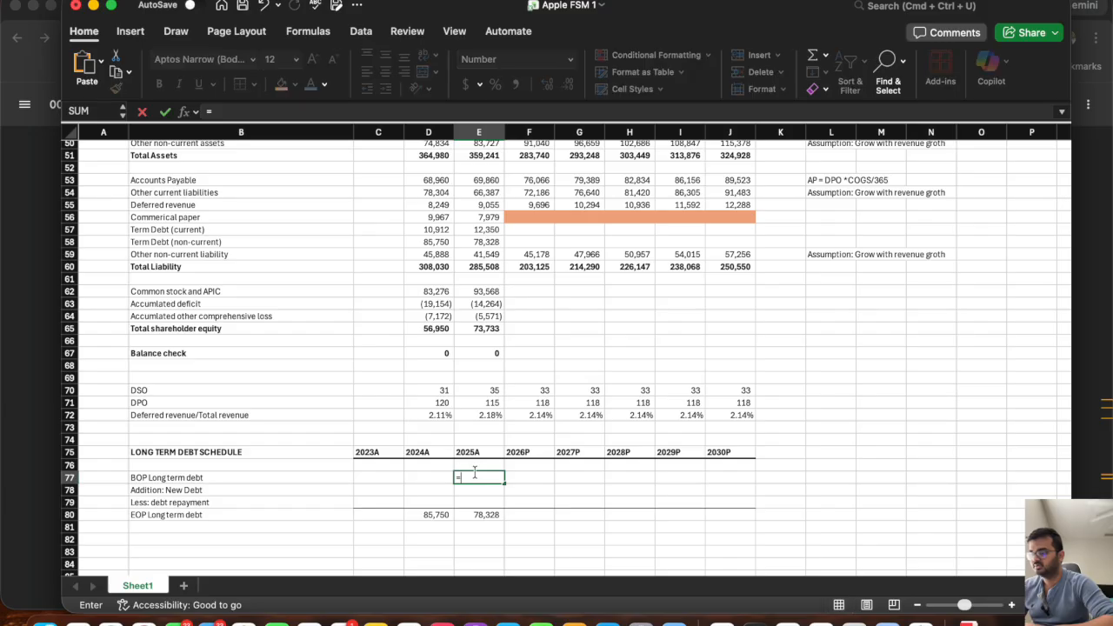
click(427, 516)
key(Return)
click(492, 480)
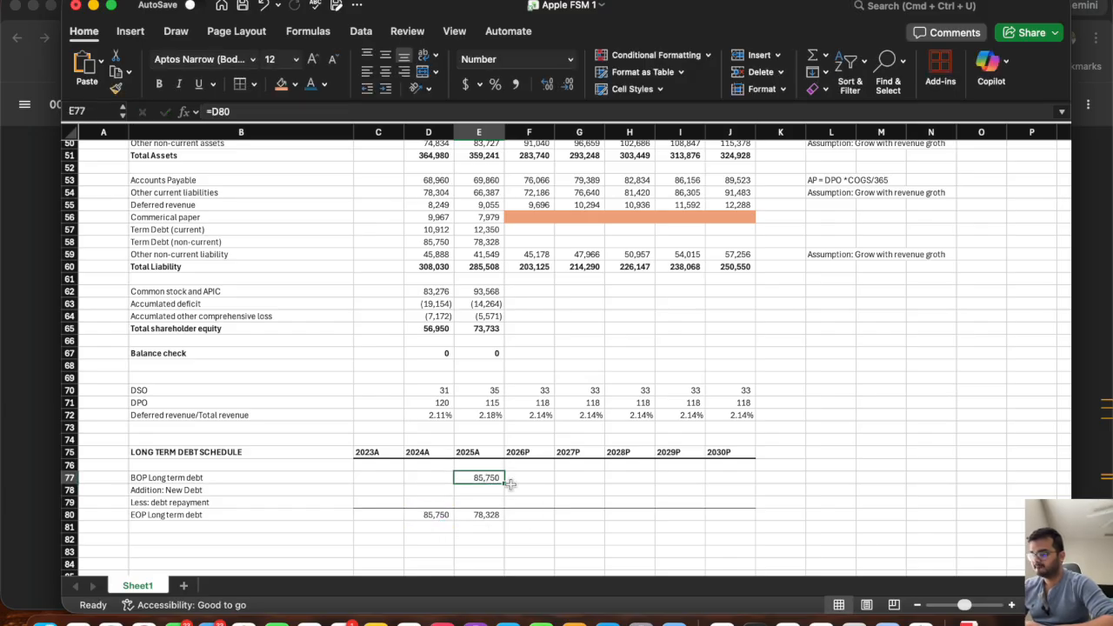
drag(511, 485, 753, 484)
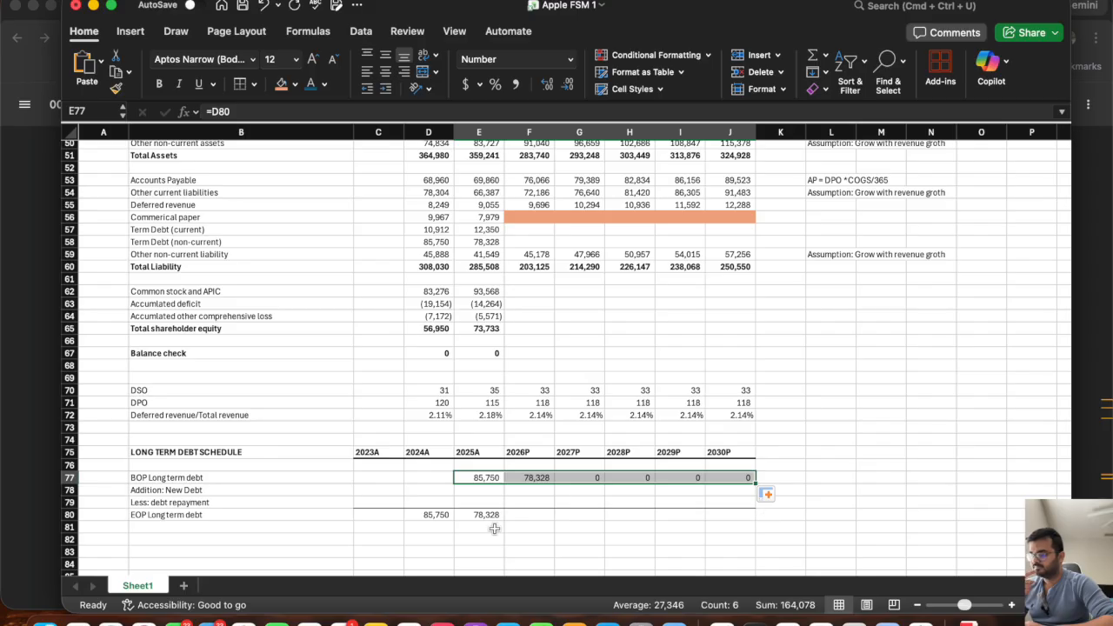
Calculate the 2026P EOP long term debt in F80 as =SUM(F77:F79) and fill the formula across to 2030P.
click(537, 516)
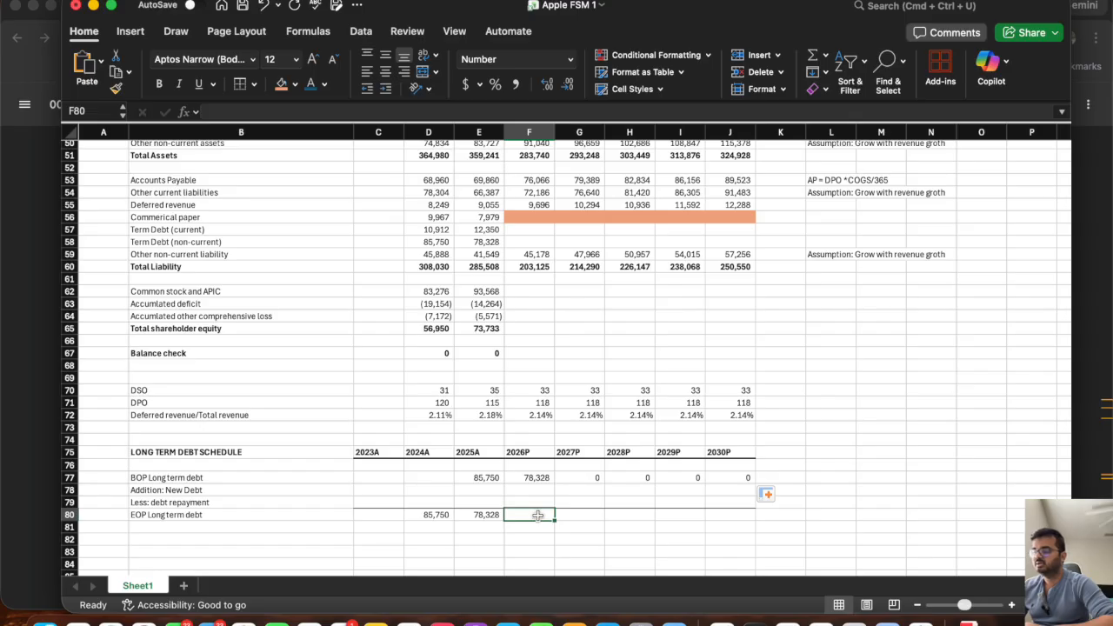
text(=)
click(528, 477)
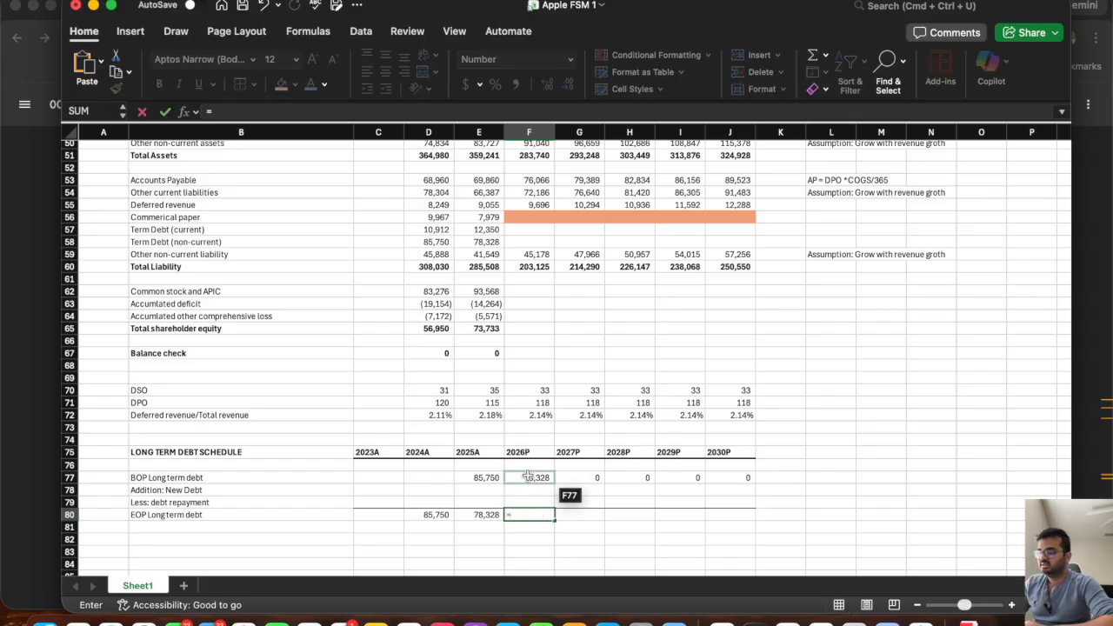
text(sum()
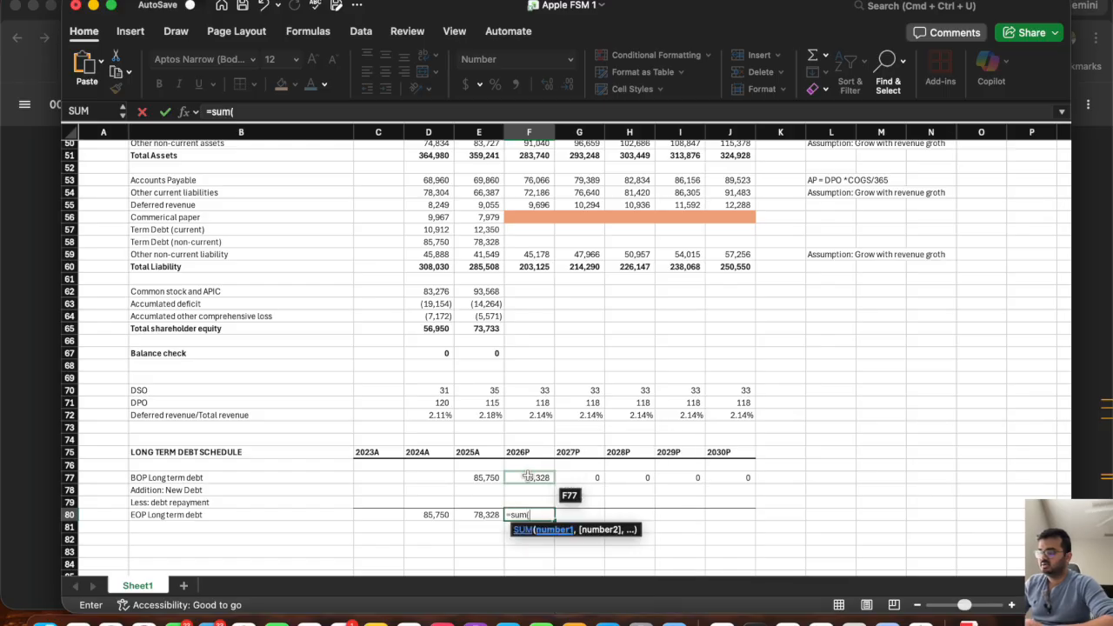
click(528, 477)
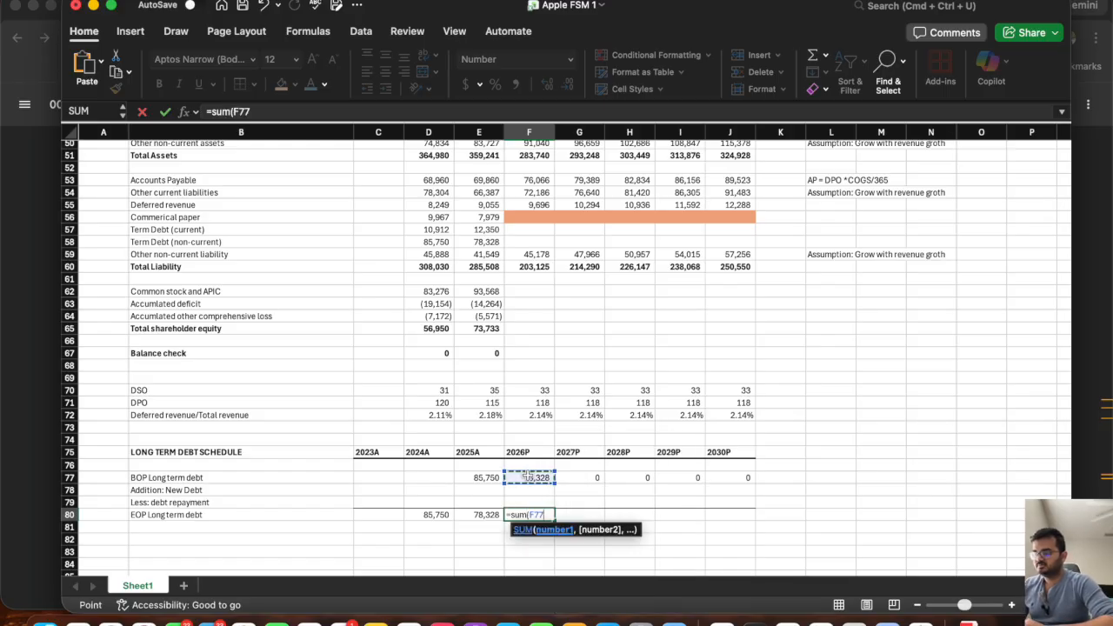
drag(528, 477, 527, 497)
key(Return)
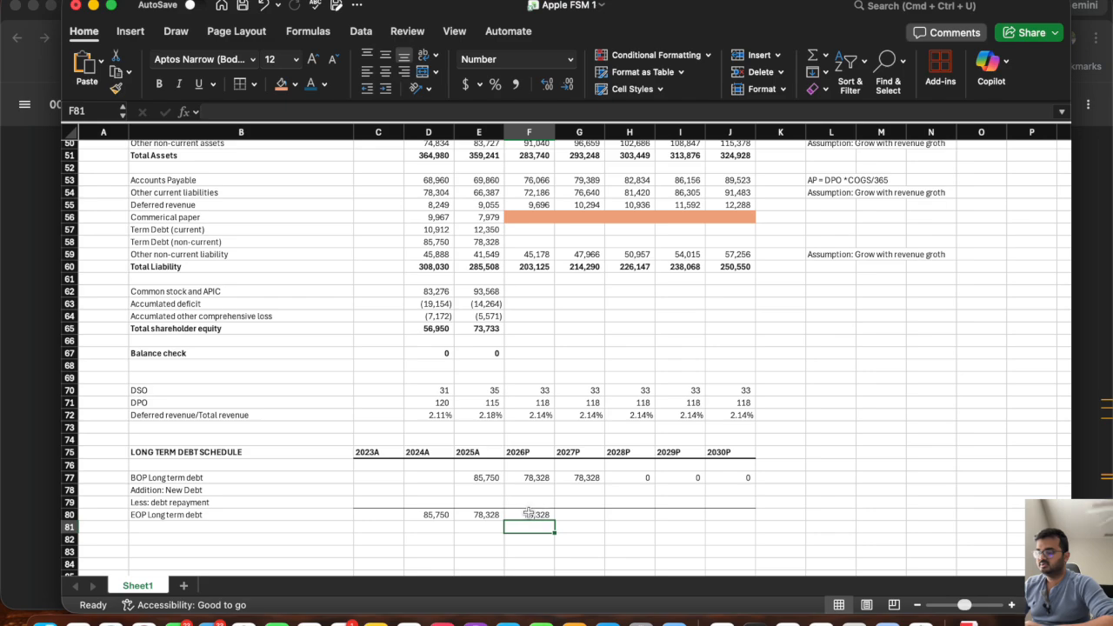
click(535, 514)
drag(554, 519, 746, 520)
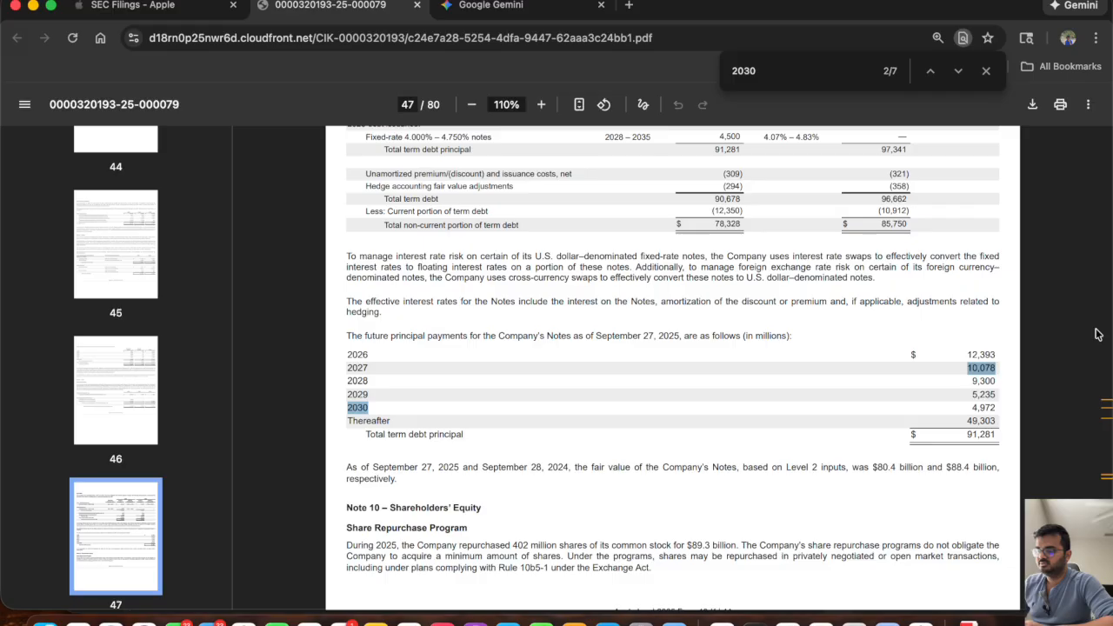
Switch to the Apple filing PDF in the browser to check the 2026 future principal payment on the Notes, and return to the Excel workbook.
click(1097, 337)
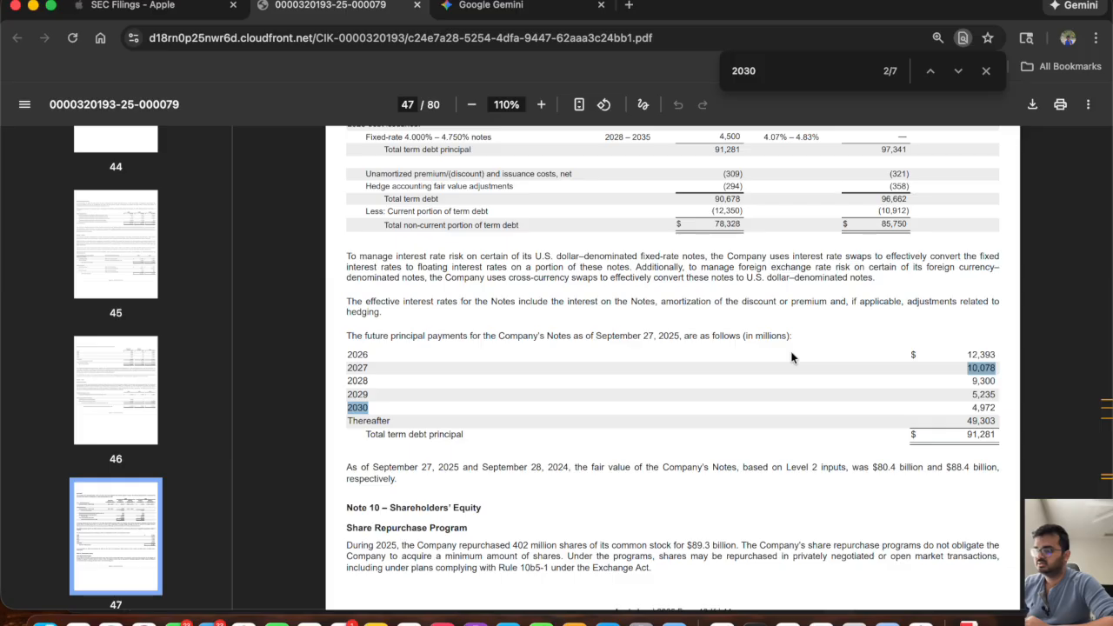
click(950, 368)
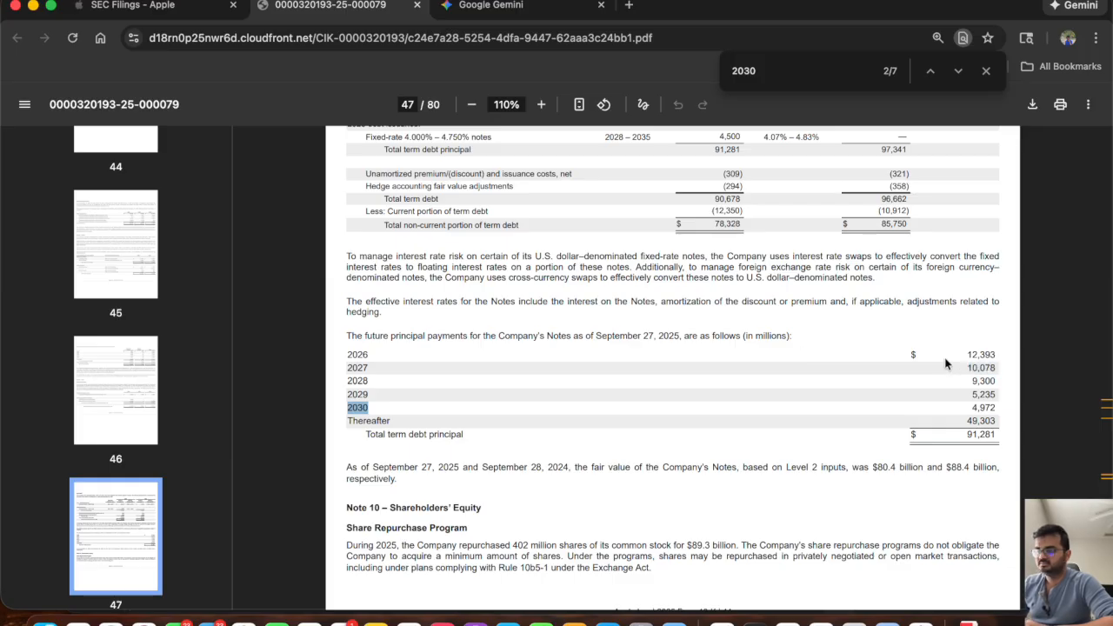
scroll(741, 385, up, 1)
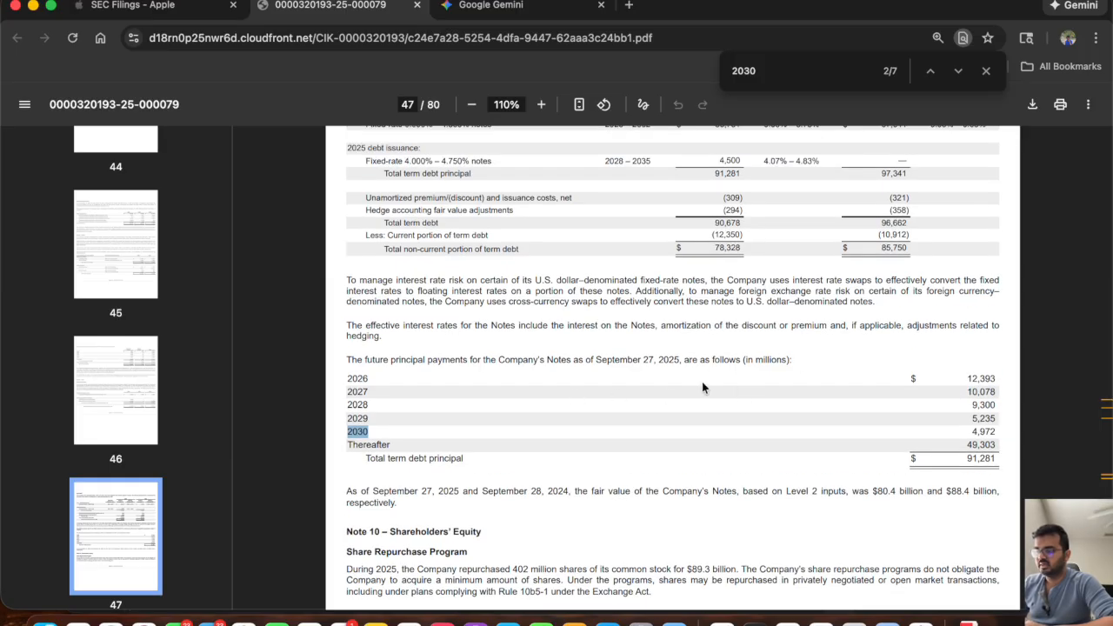
drag(963, 377, 998, 379)
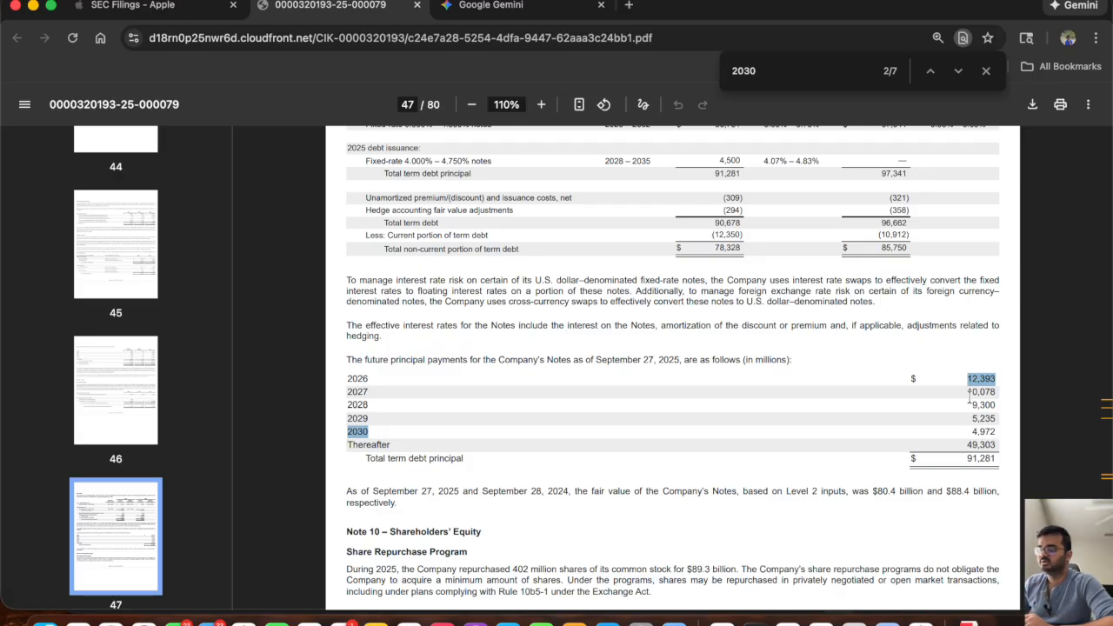
key(super+Tab)
key(super+Tab)
key(super+Tab)
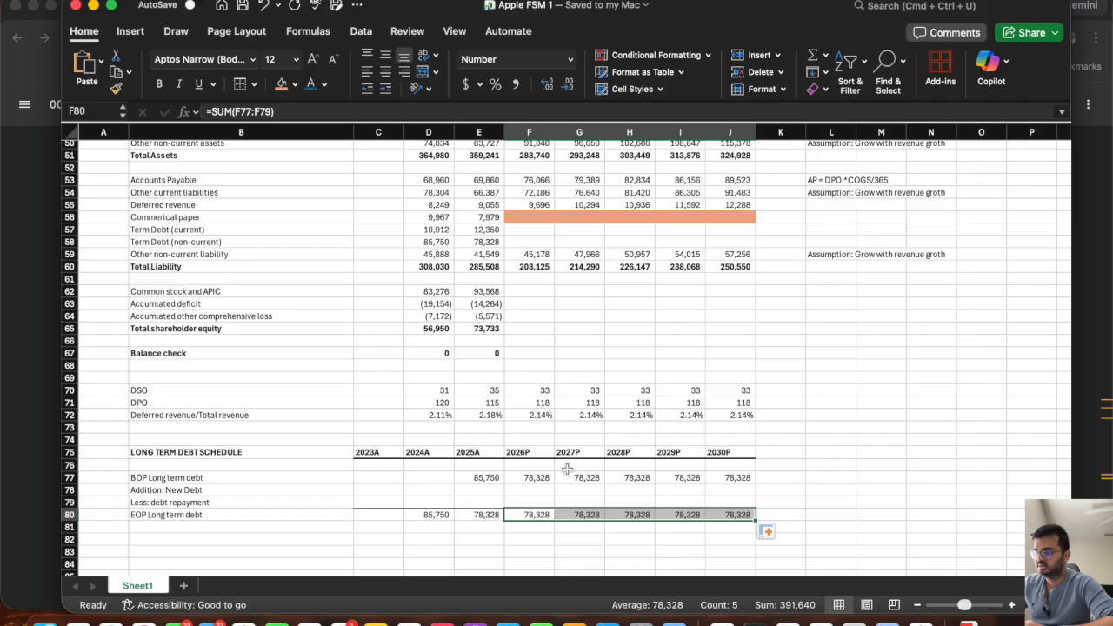
click(476, 492)
click(476, 502)
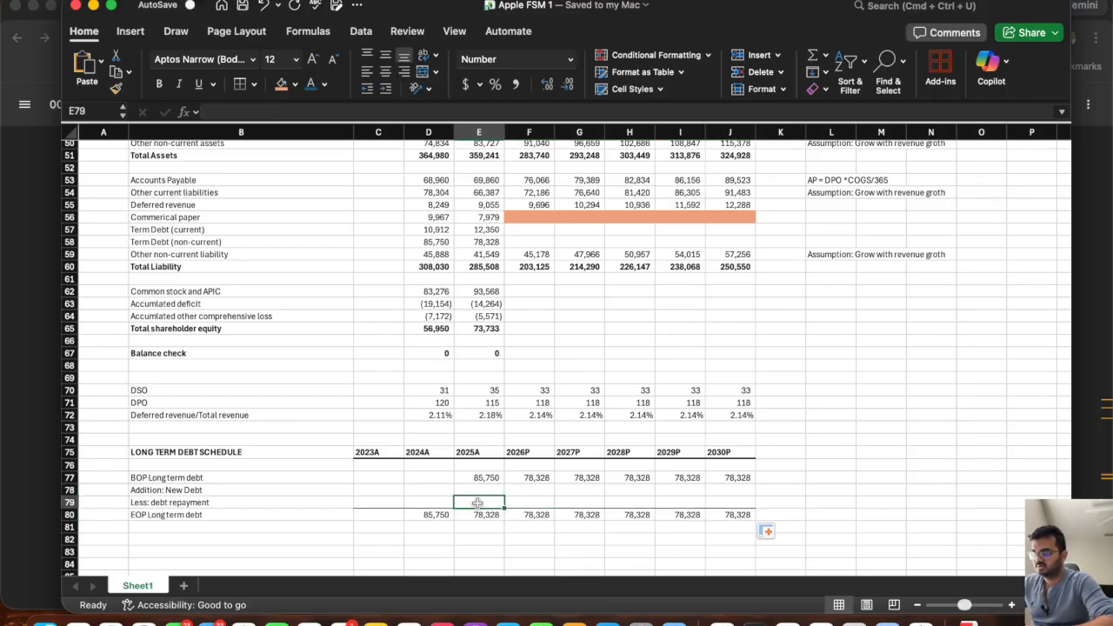
text(-12393)
key(Return)
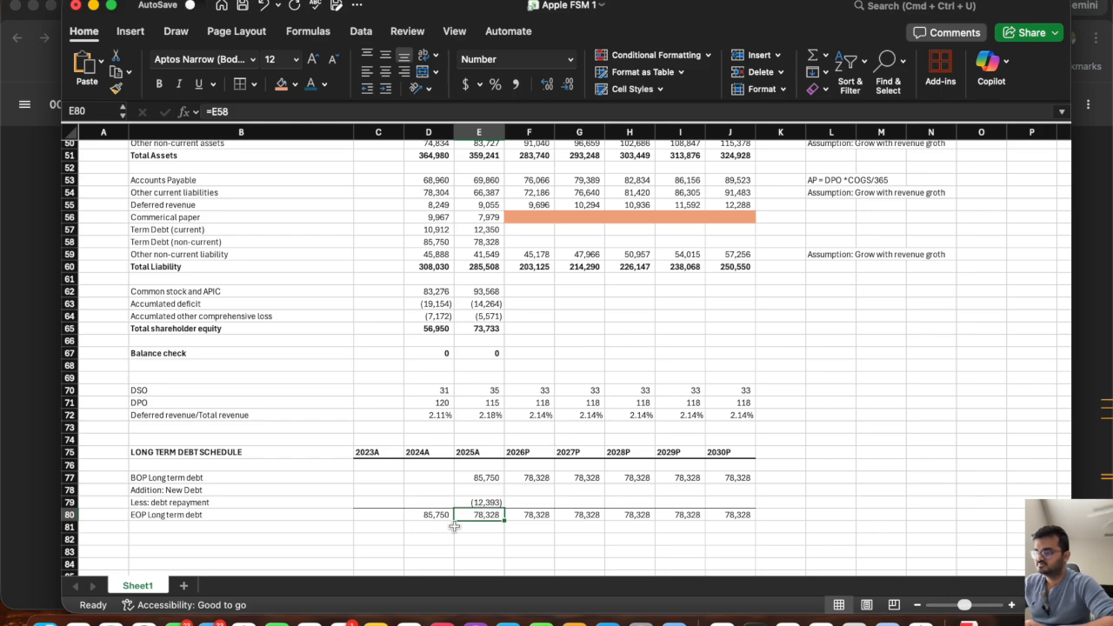
Clear the misplaced 2025A debt repayment in E79 and enter -12393 as the 2026P debt repayment in F79.
key(Up)
key(Right)
text(-12393)
key(Return)
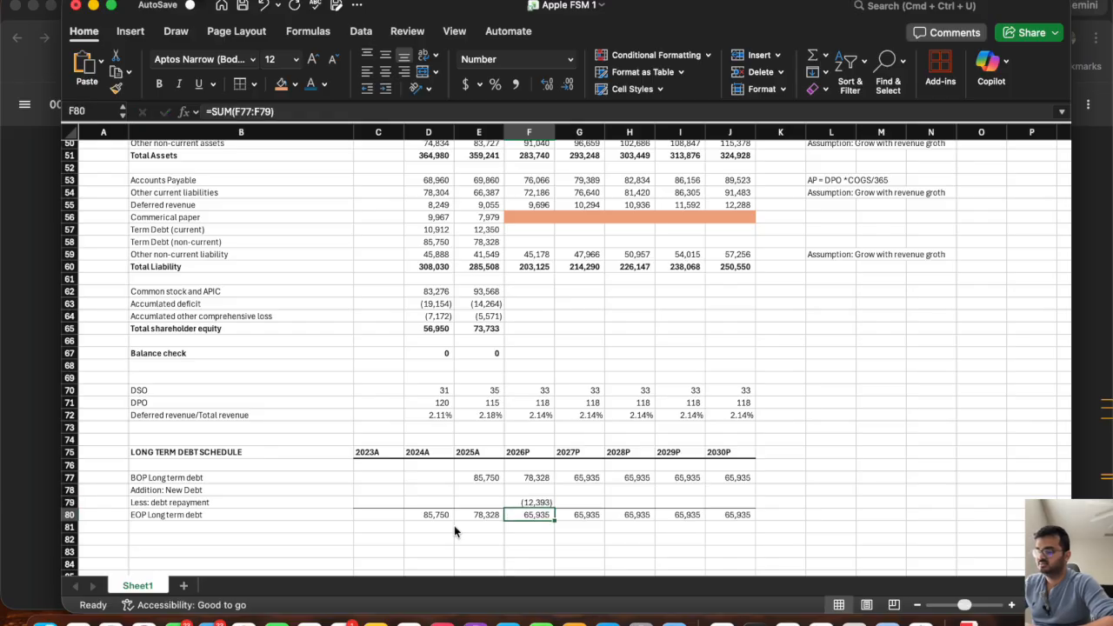
Look up the 2027 principal payment in the Apple filing and enter it as -10078 for the 2027P debt repayment in G79.
key(super+Tab)
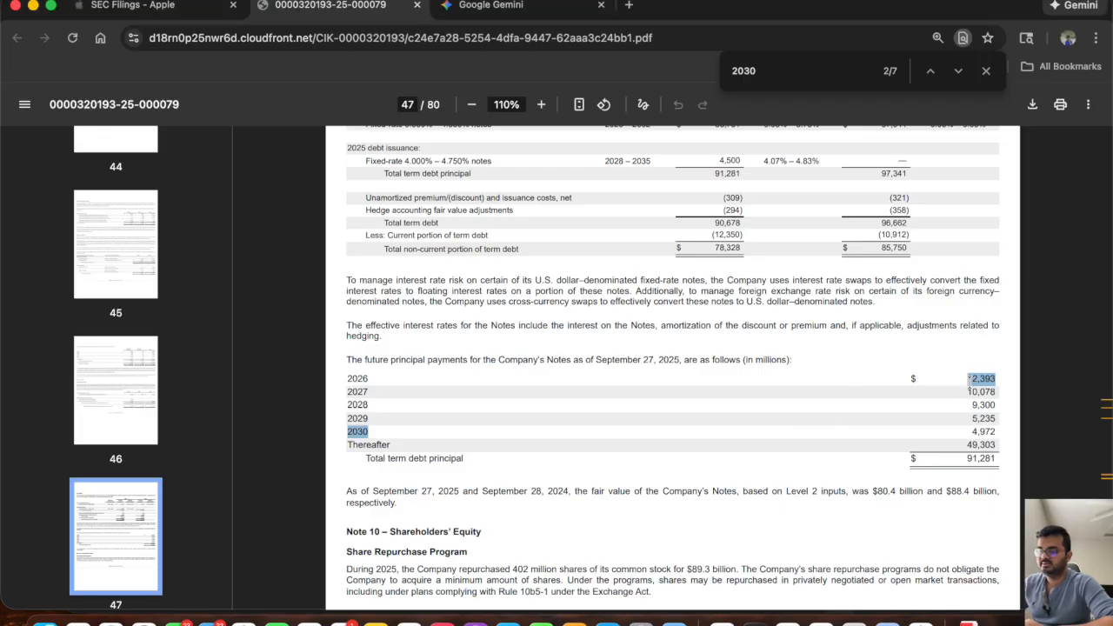
key(super+Tab)
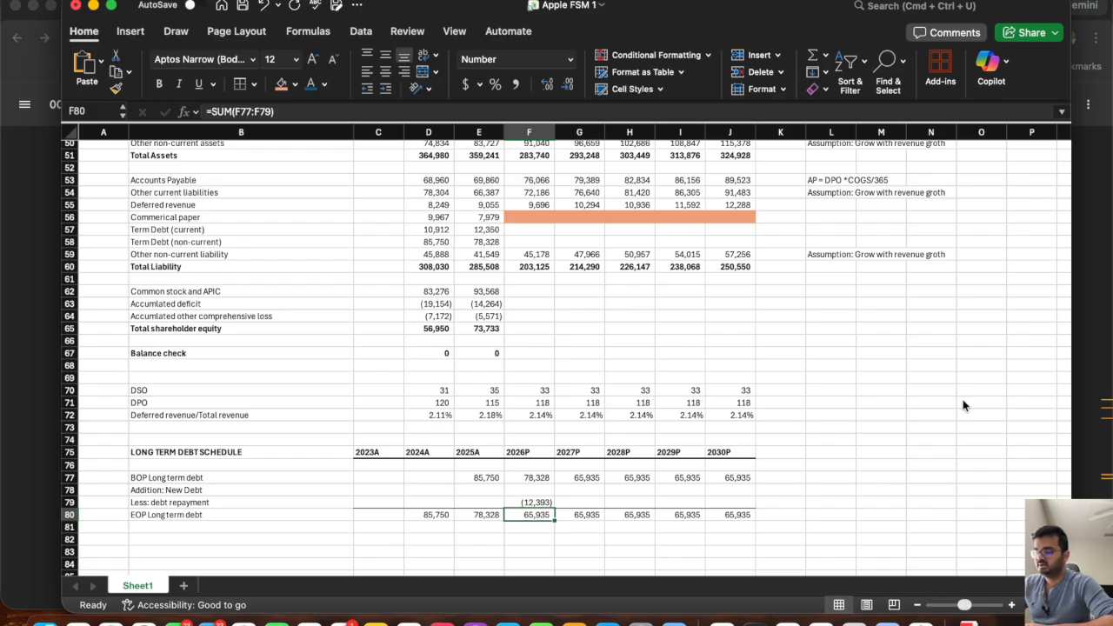
key(Up)
key(Right)
text(10078)
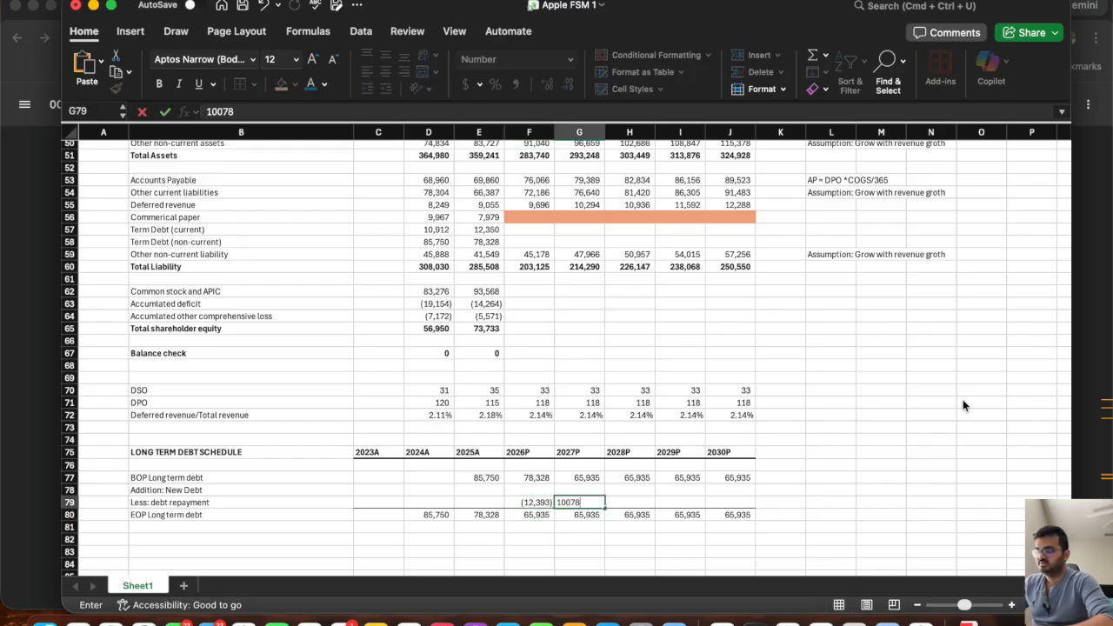
key(Right)
key(super+Tab)
key(super+Tab)
key(Left)
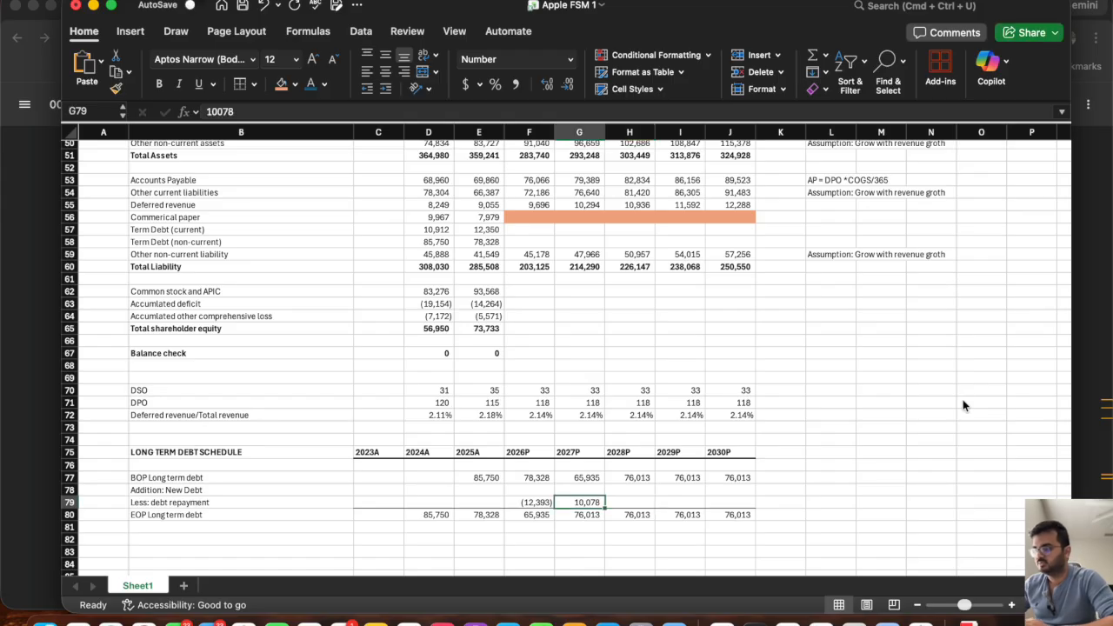
click(206, 111)
text(-)
key(Tab)
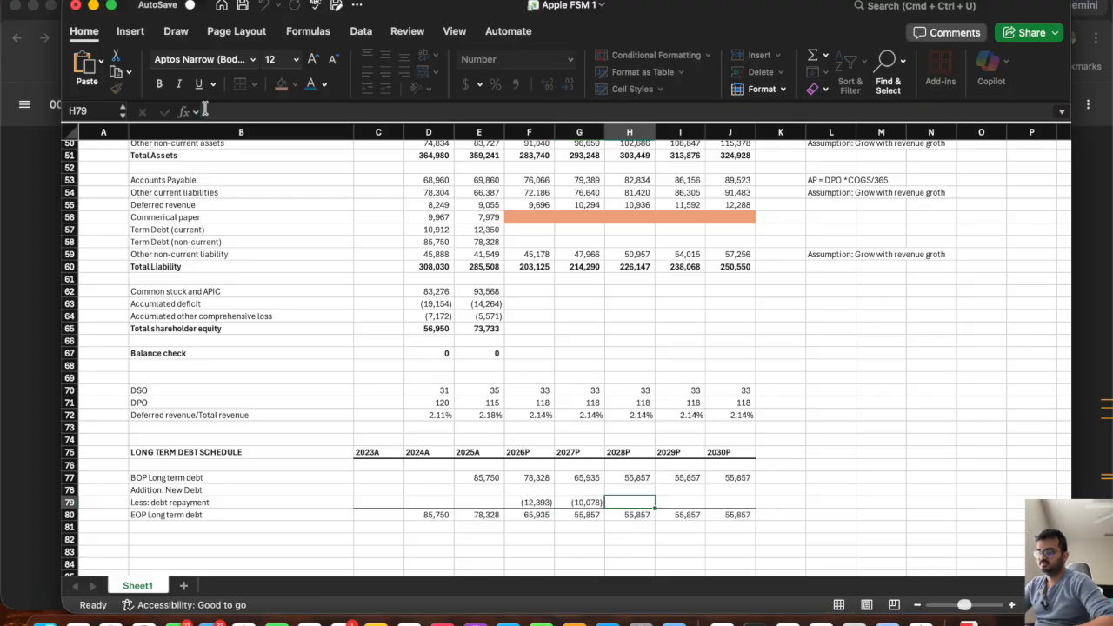
Look up the 2028 principal payment in the filing and enter it as -9300 for the 2028P debt repayment in H79.
key(super+Tab)
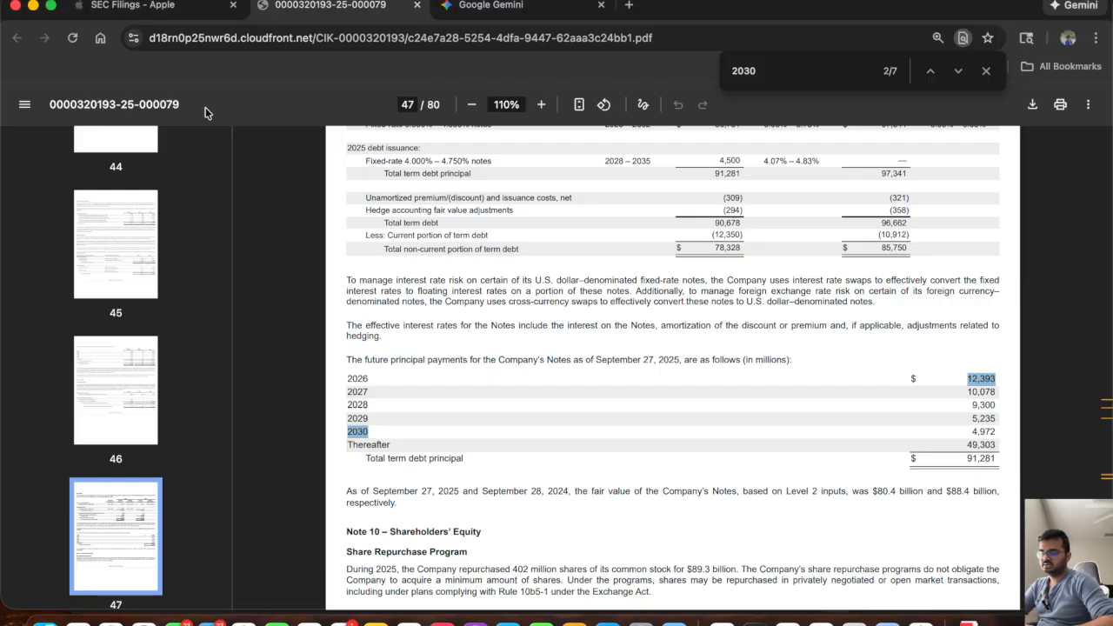
key(super+Tab)
text(93)
key(BackSpace)
key(BackSpace)
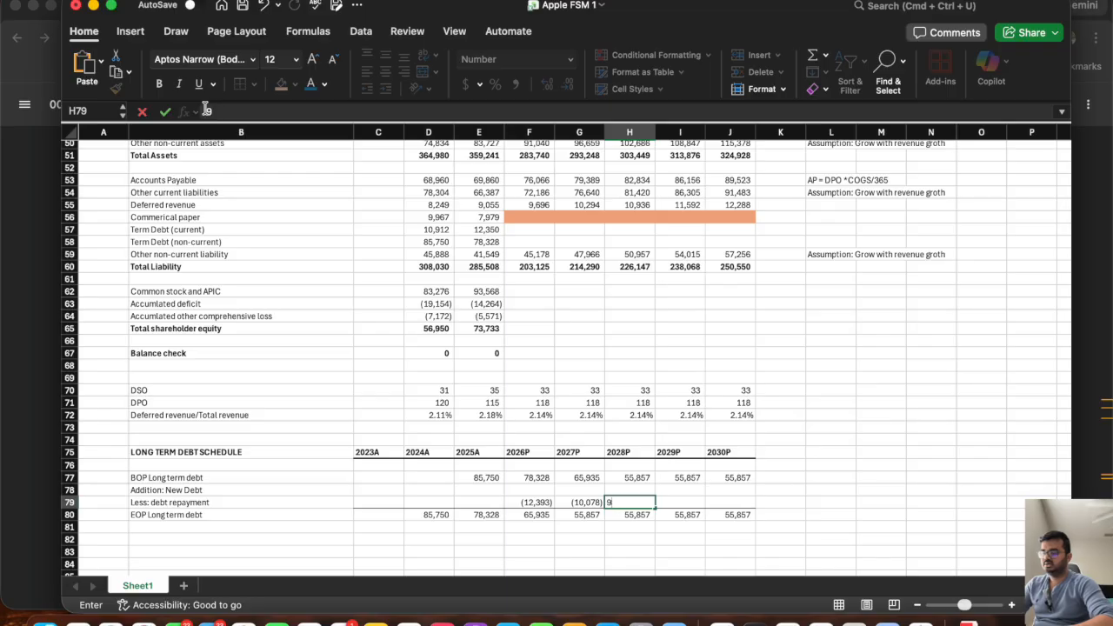
text(-9300)
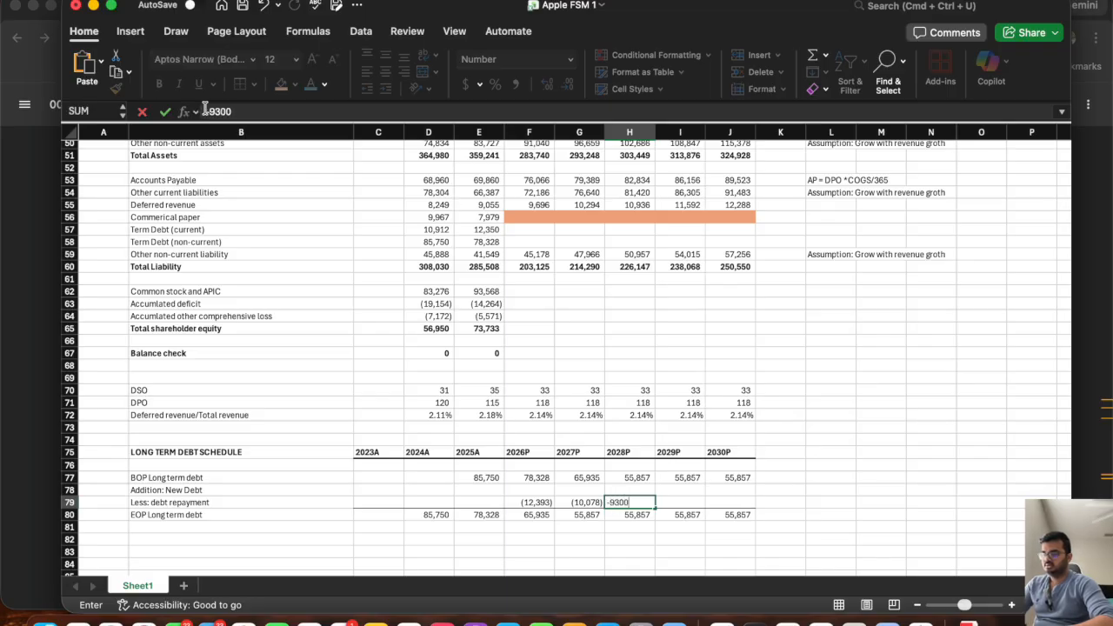
key(Tab)
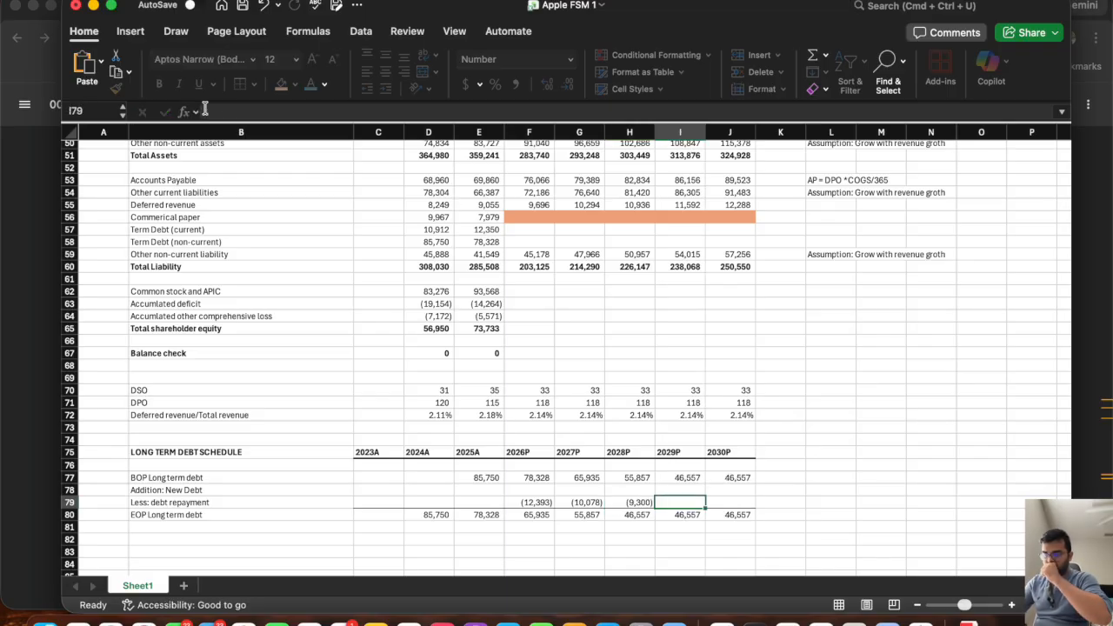
Look up the 2029 principal payment in the filing and enter it as -5235 for the 2029P debt repayment in I79.
key(super+Tab)
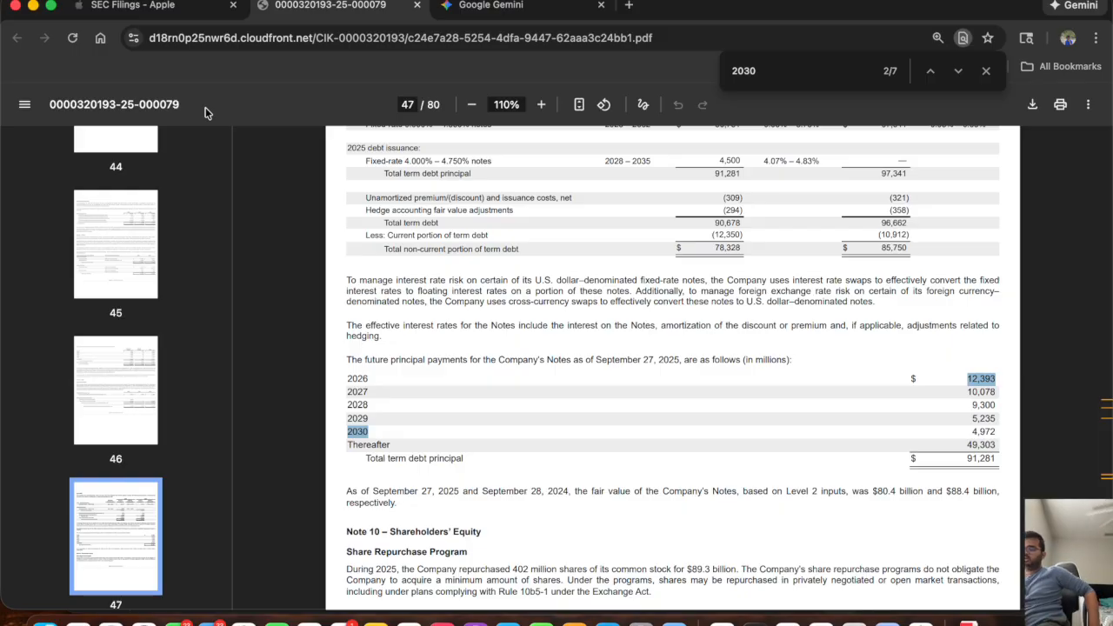
key(super+Tab)
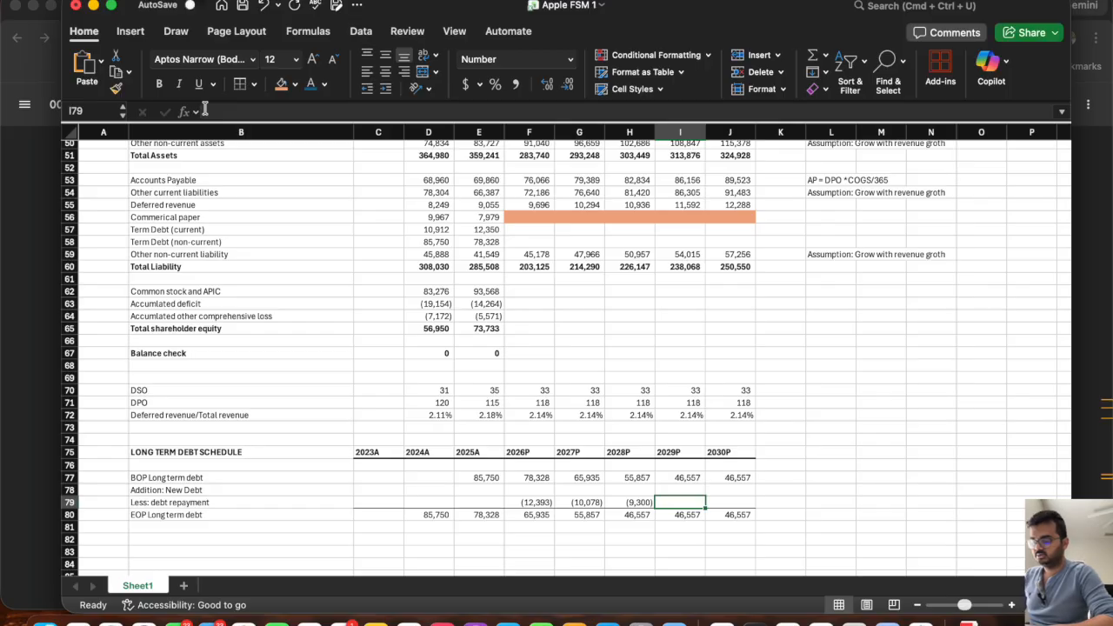
text(-523)
text(5)
key(Tab)
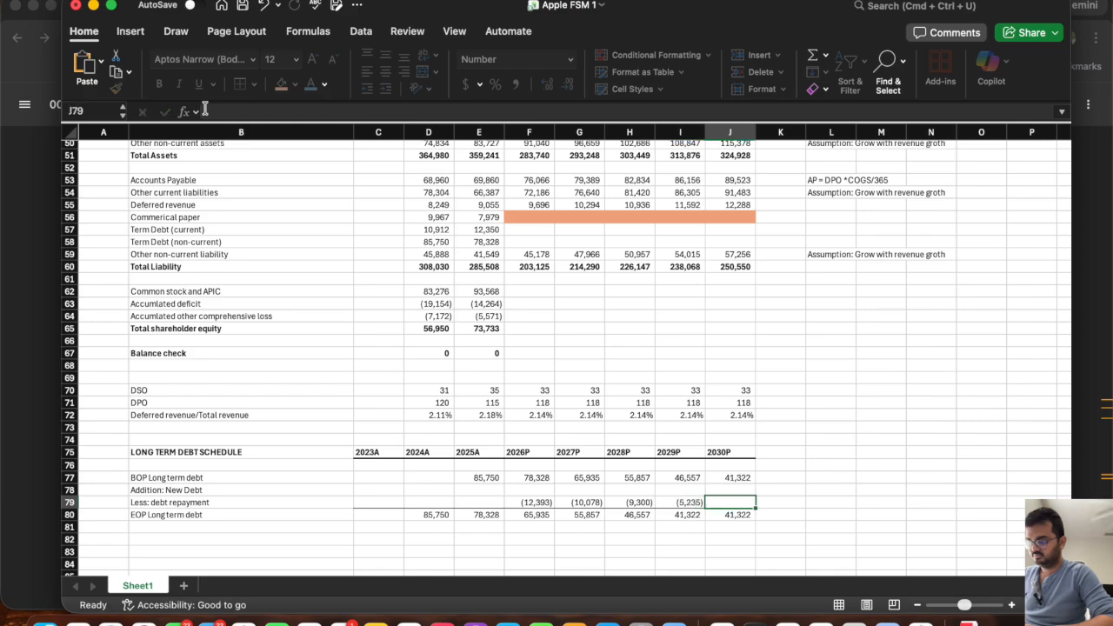
Enter the filing's 2030 principal payment as -4972 for the 2030P debt repayment in J79, and review the schedule against the filing.
key(super+Tab)
key(super+Tab)
text(-4972)
key(Return)
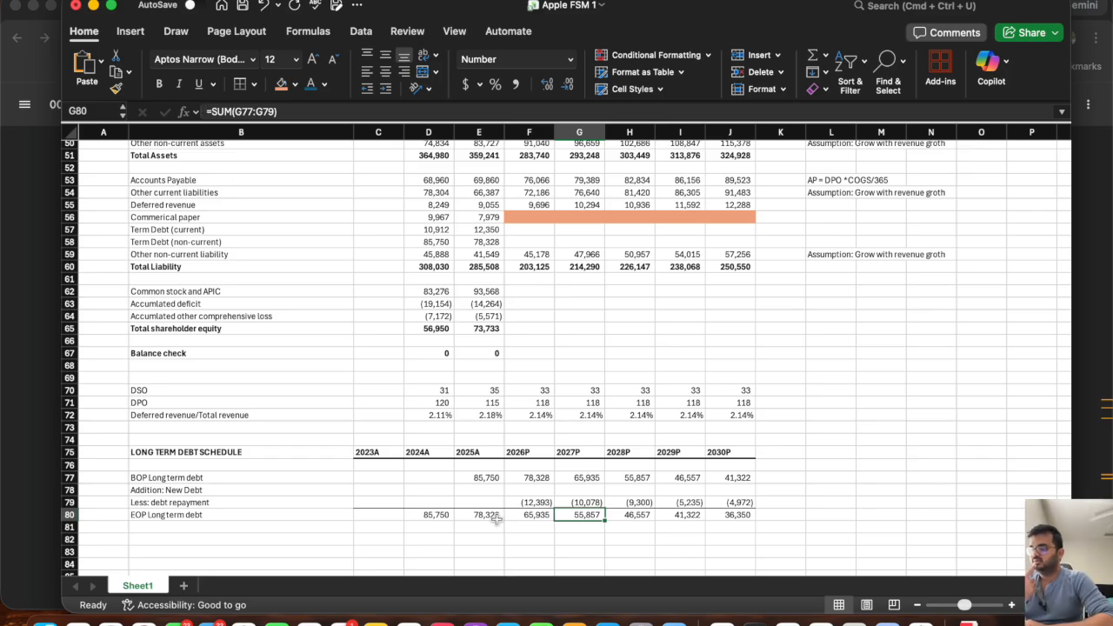
click(530, 477)
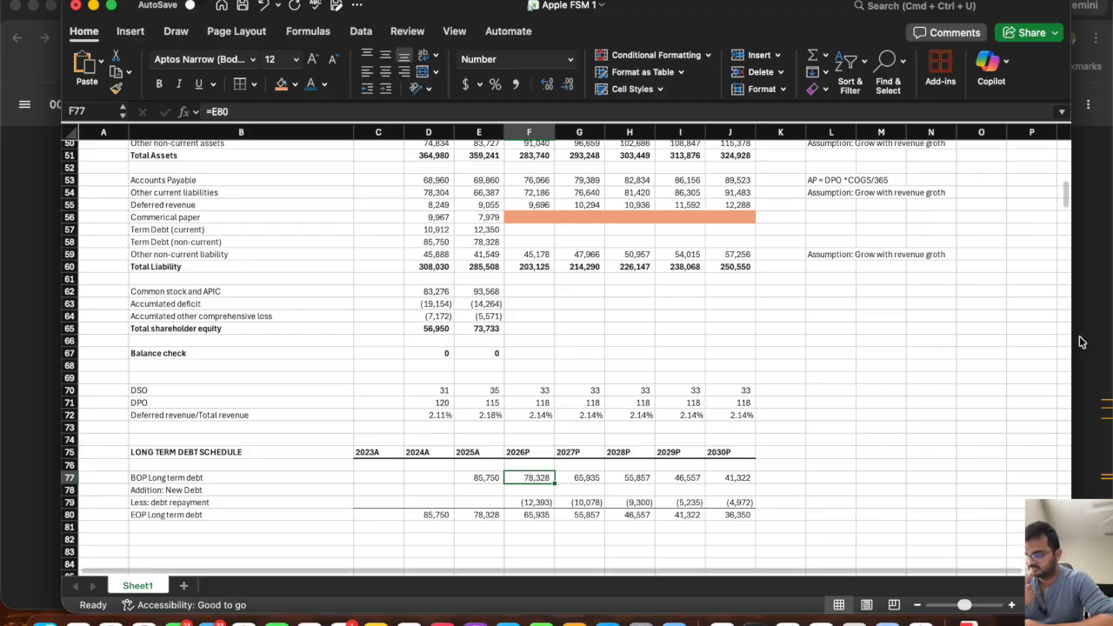
key(super+Tab)
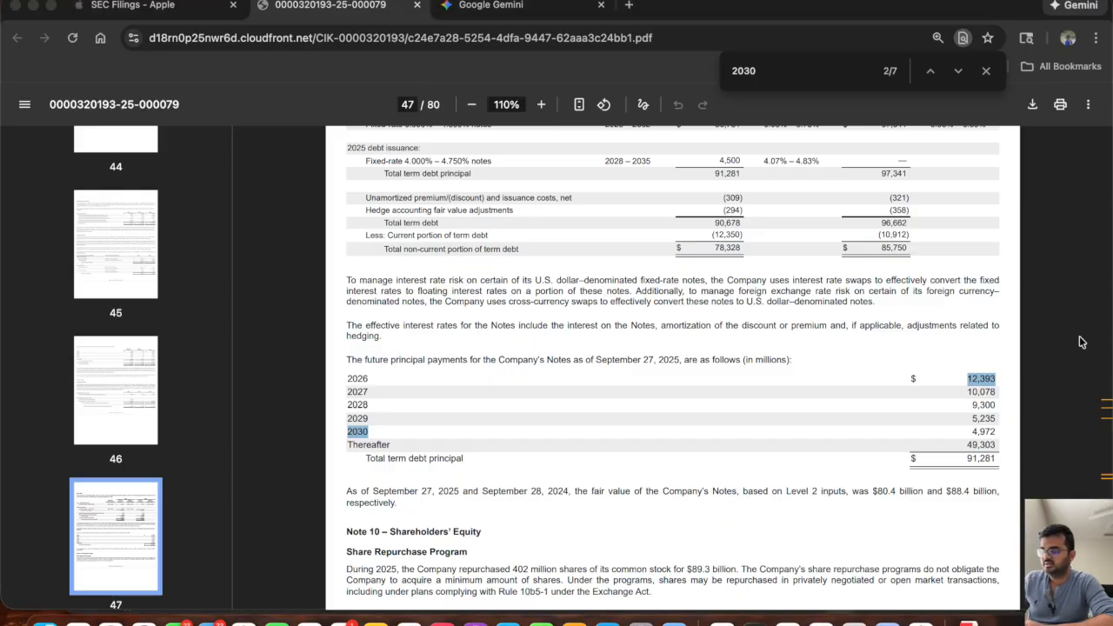
key(super+Tab)
click(750, 502)
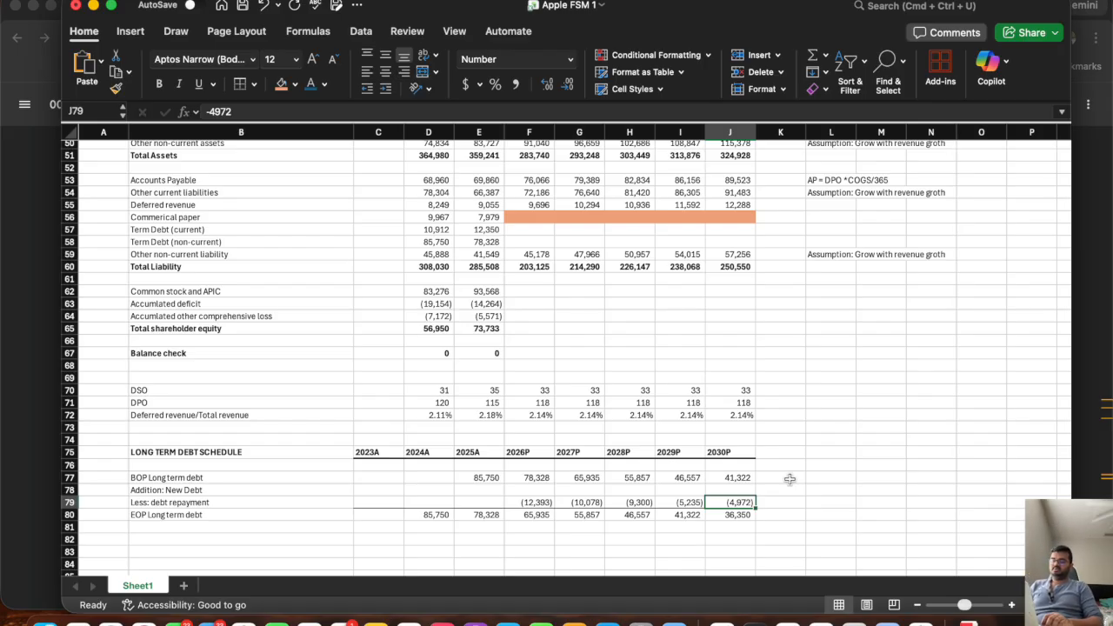
key(Down)
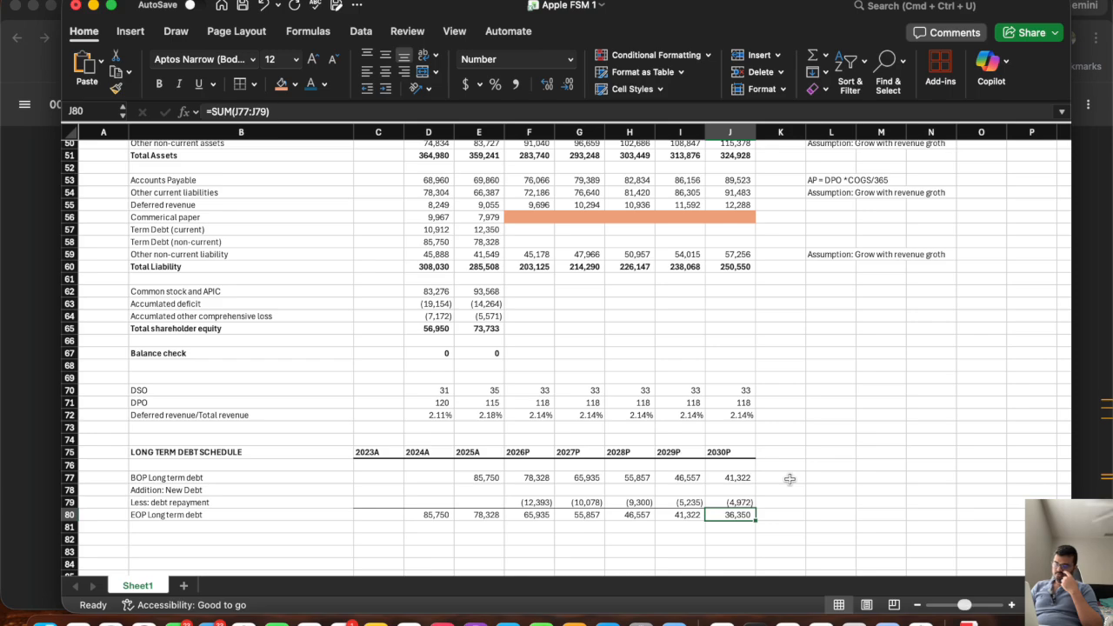
Try a 2026P new debt addition of 10000 in F78, and clear the cell.
drag(731, 490, 515, 491)
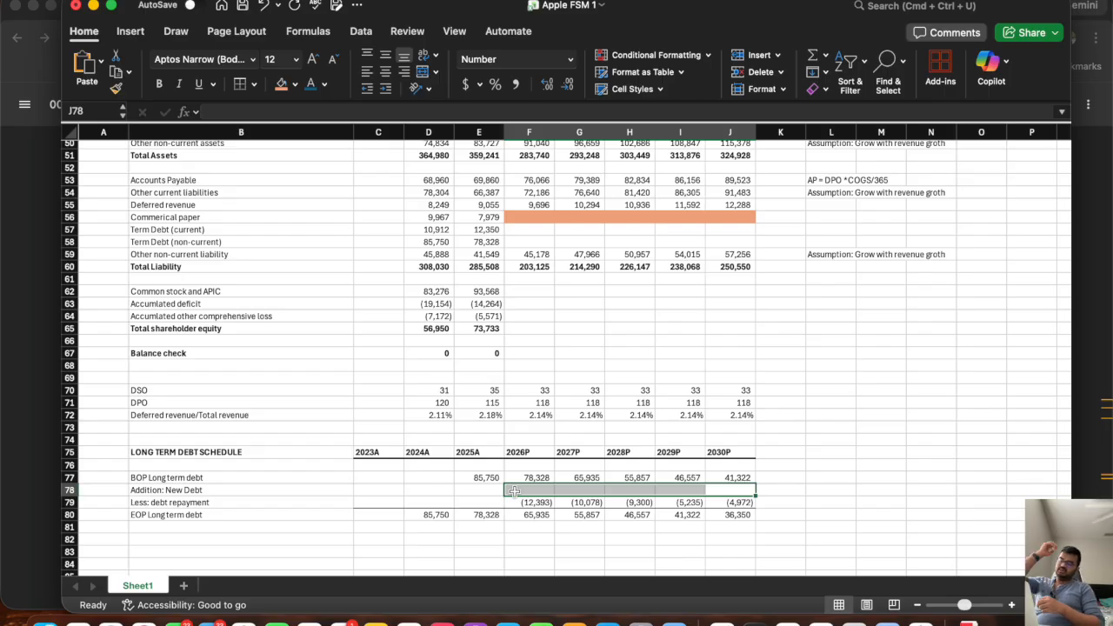
click(513, 492)
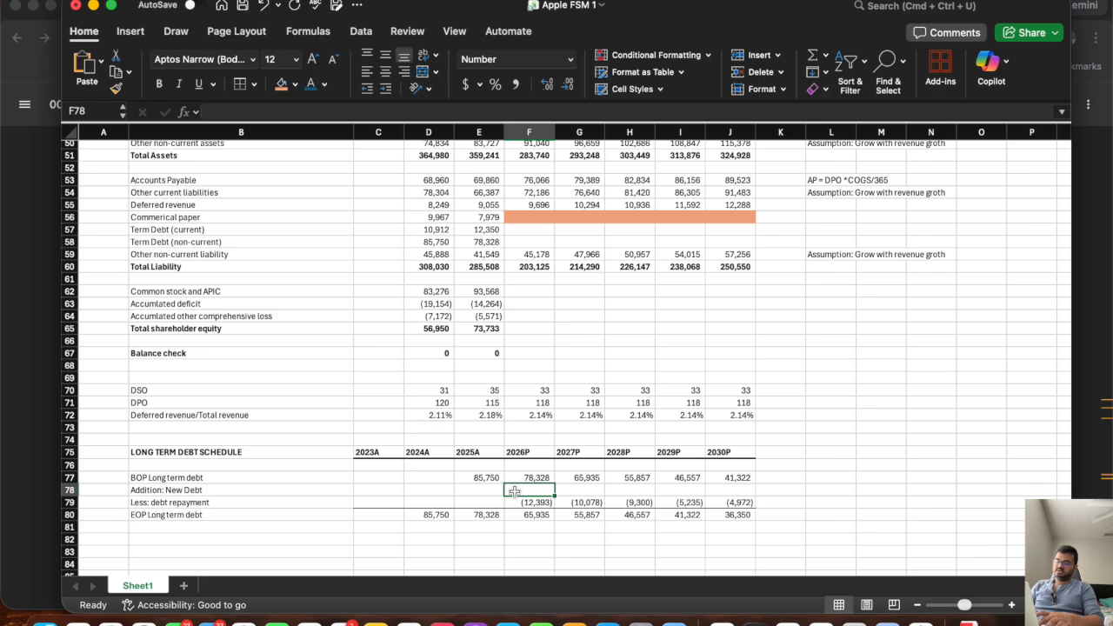
text(10000)
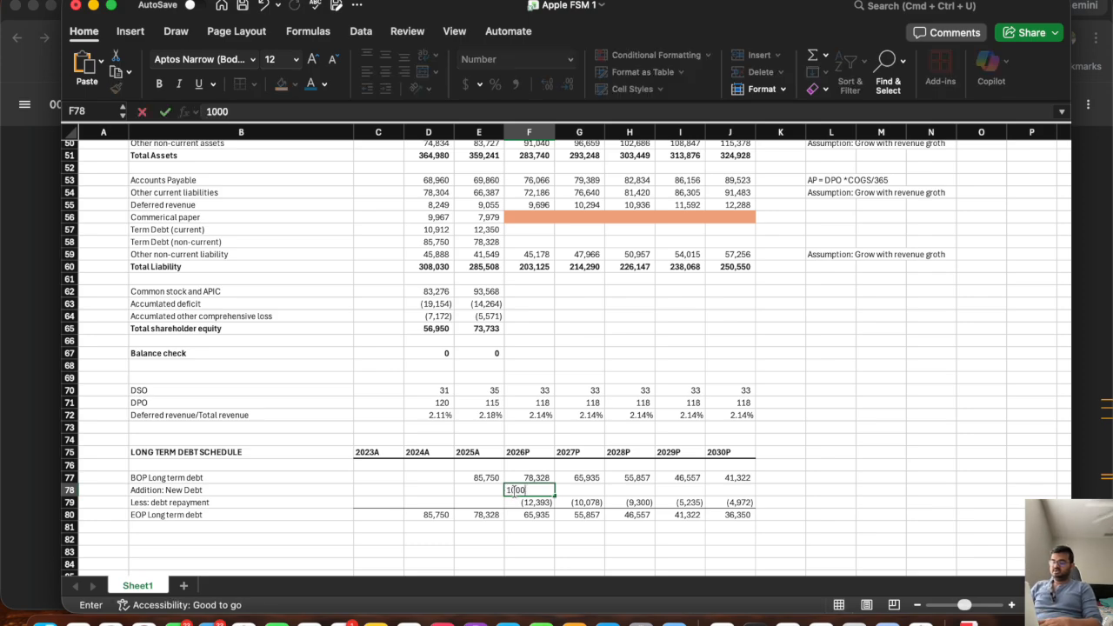
key(Tab)
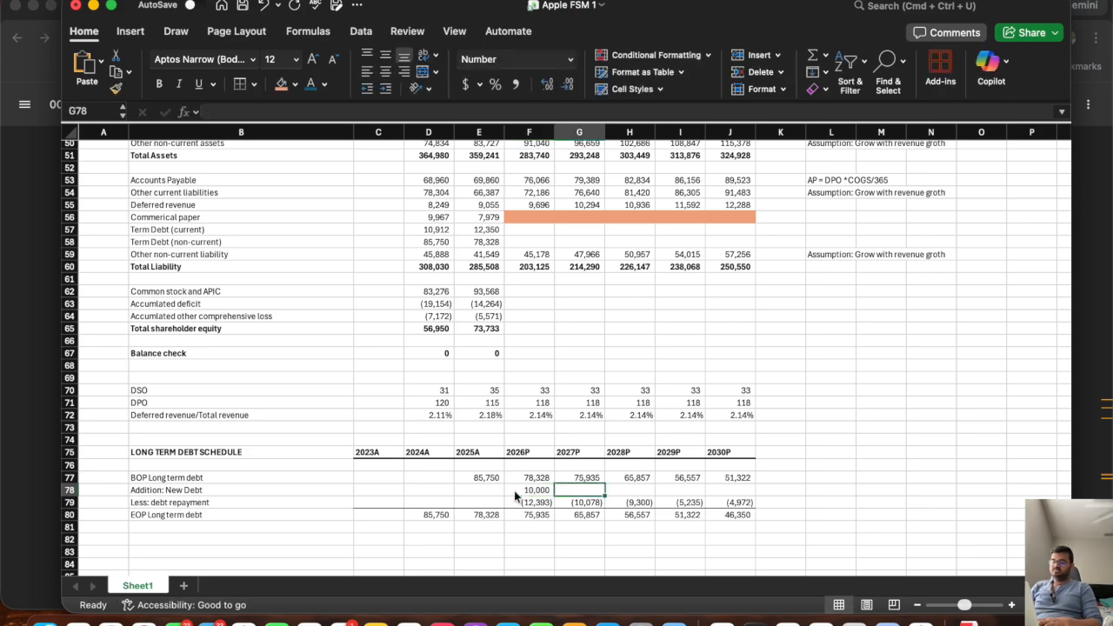
click(514, 489)
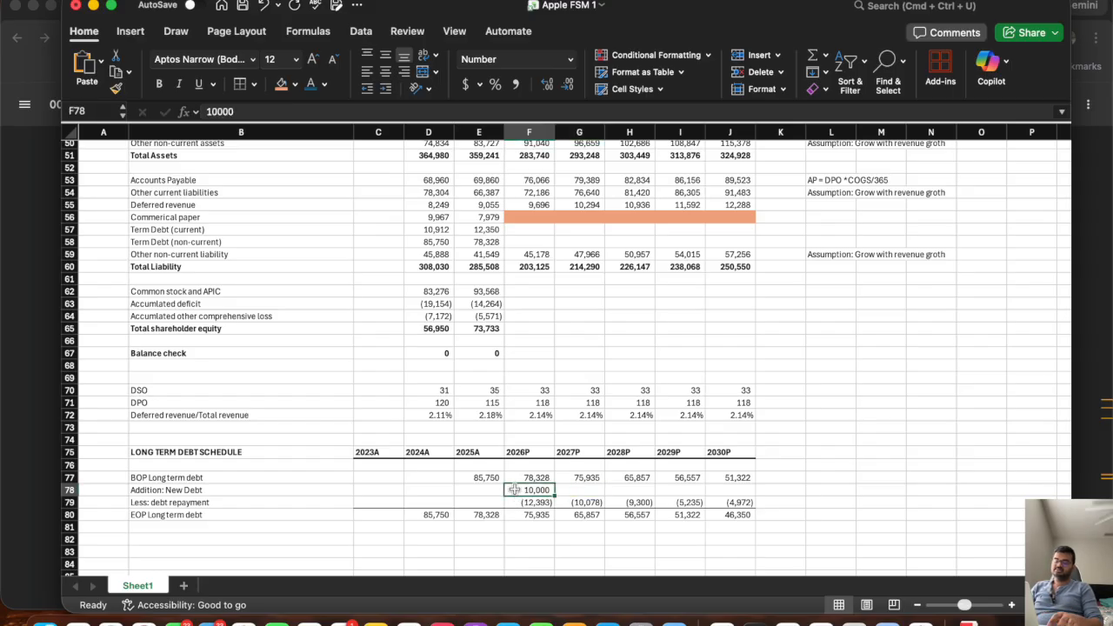
key(Delete)
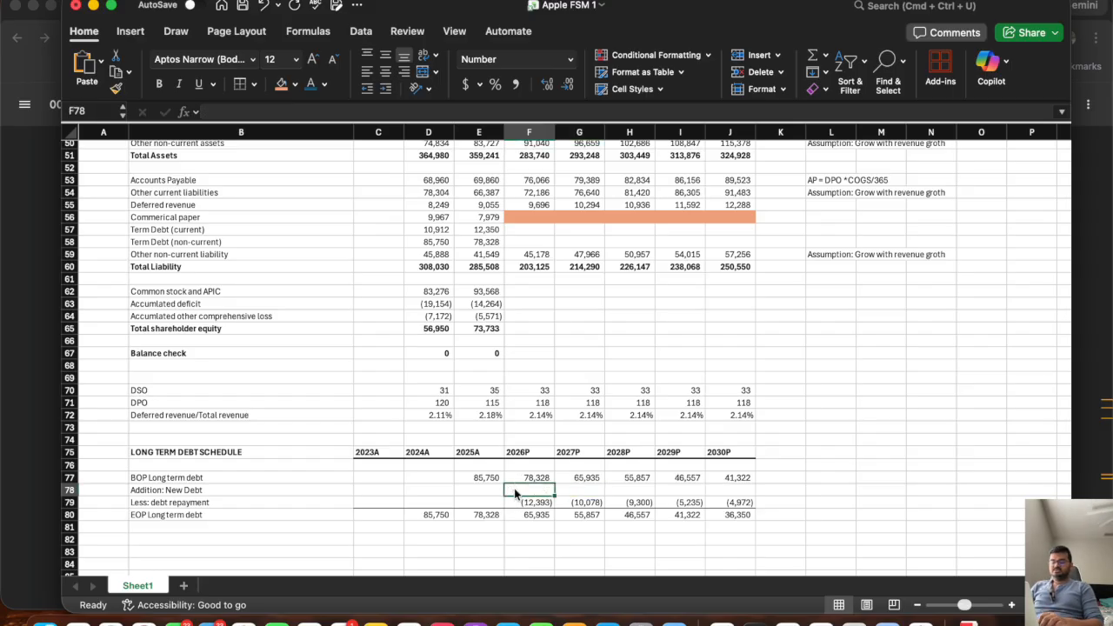
Enter 0 as the new debt addition for each projected year from 2026P to 2030P in F78:J78.
text(0	0	0	0	0)
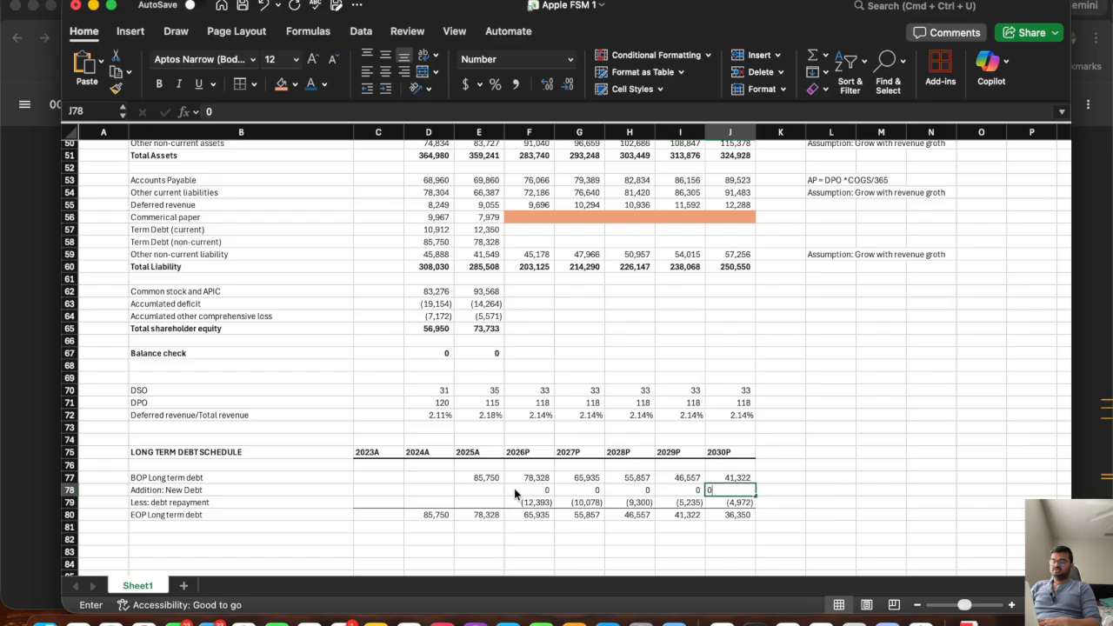
key(Tab)
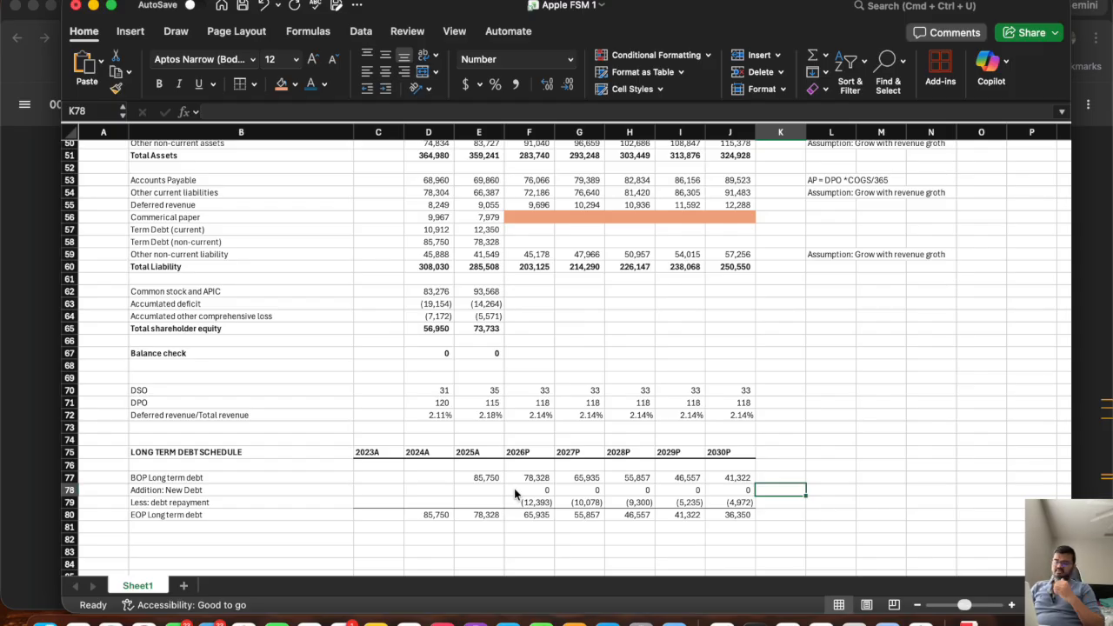
Link the 2026P non-current term debt in F58 to the EOP balance with =F80, fill it across to 2030P, and save the workbook.
click(749, 516)
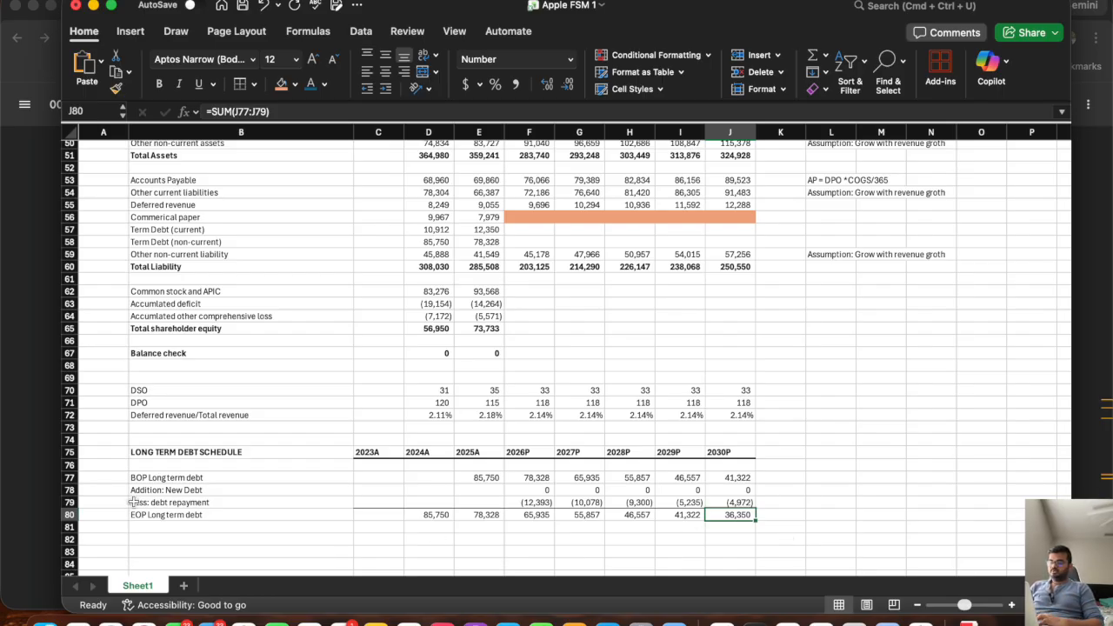
click(72, 515)
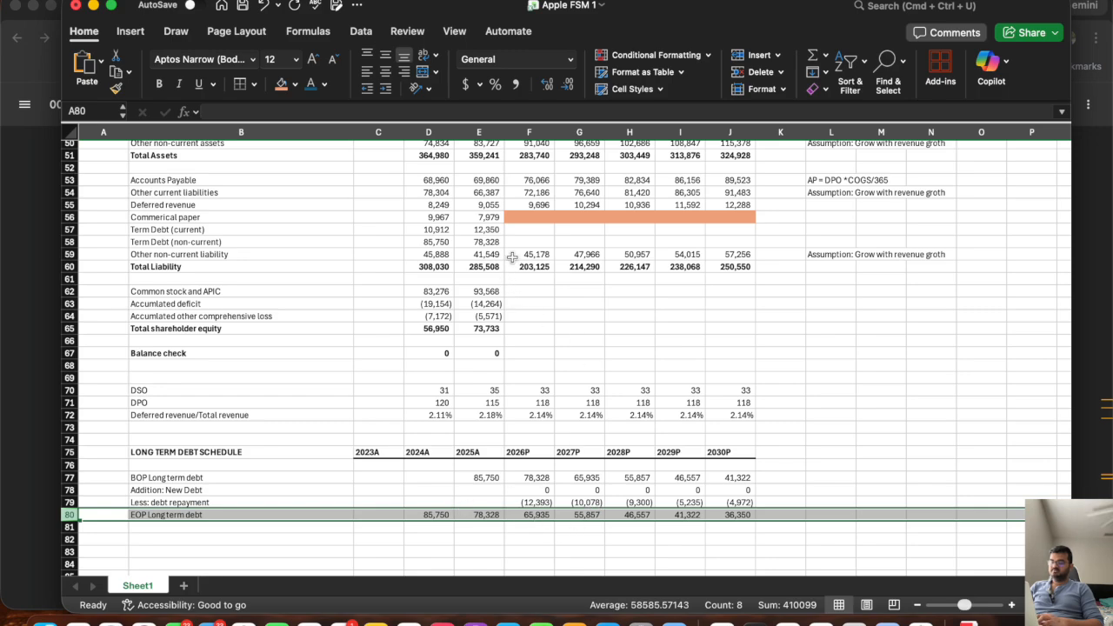
click(77, 242)
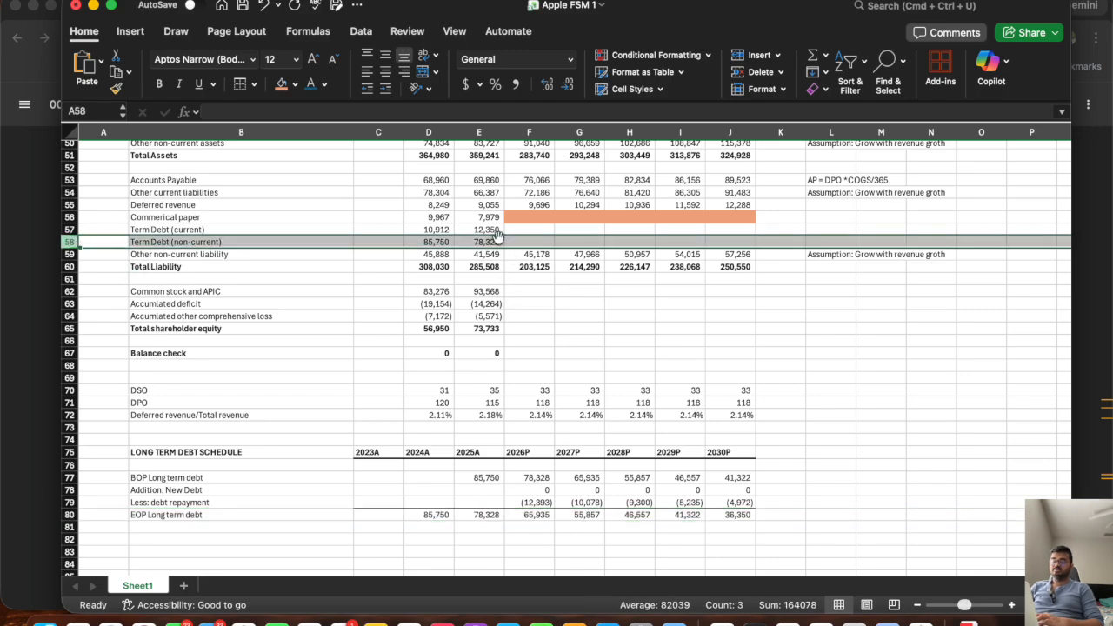
text(=)
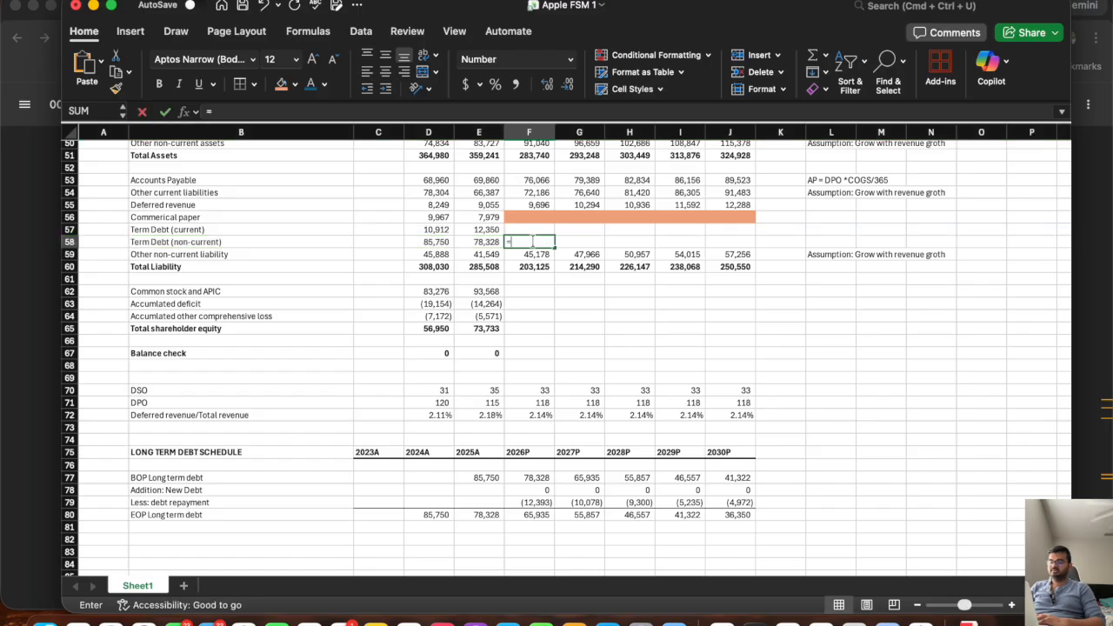
click(532, 514)
key(Return)
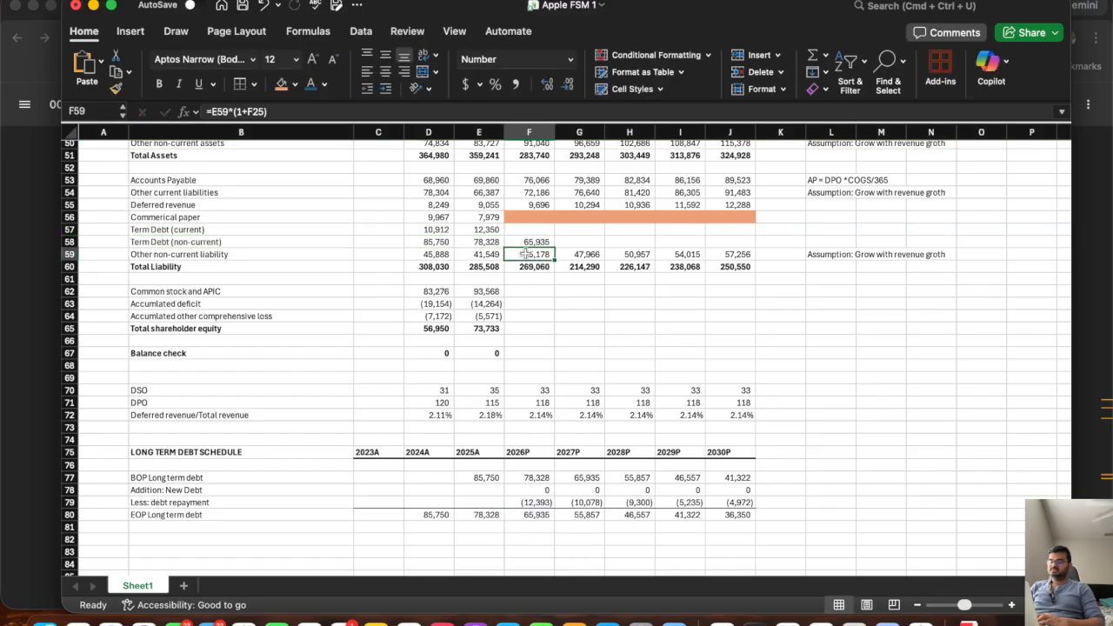
click(546, 243)
drag(553, 247, 753, 251)
key(super+s)
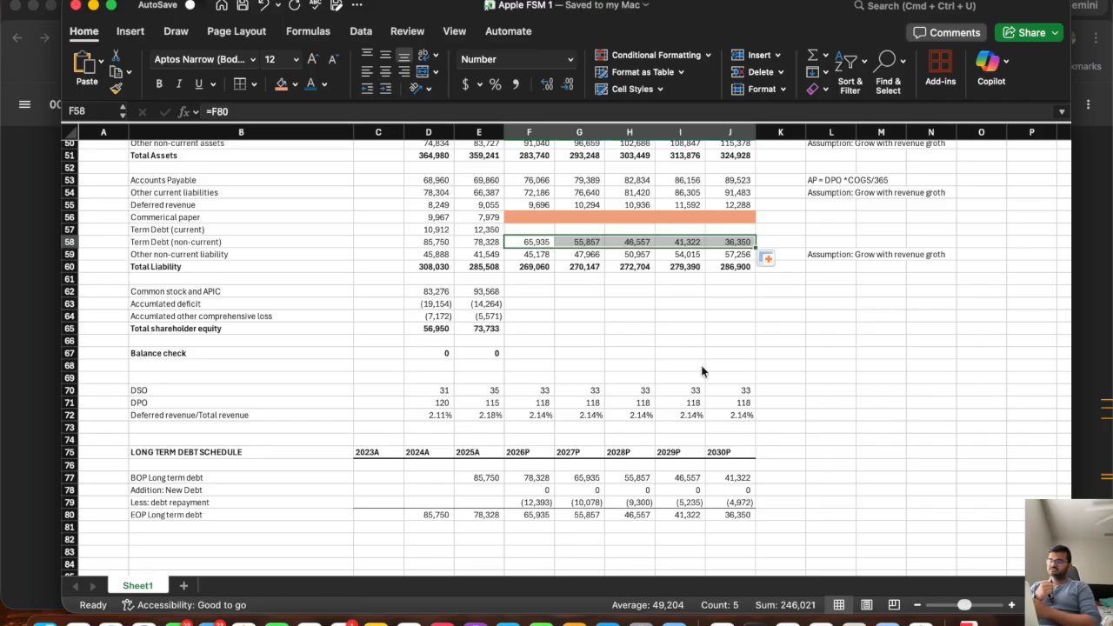
click(526, 229)
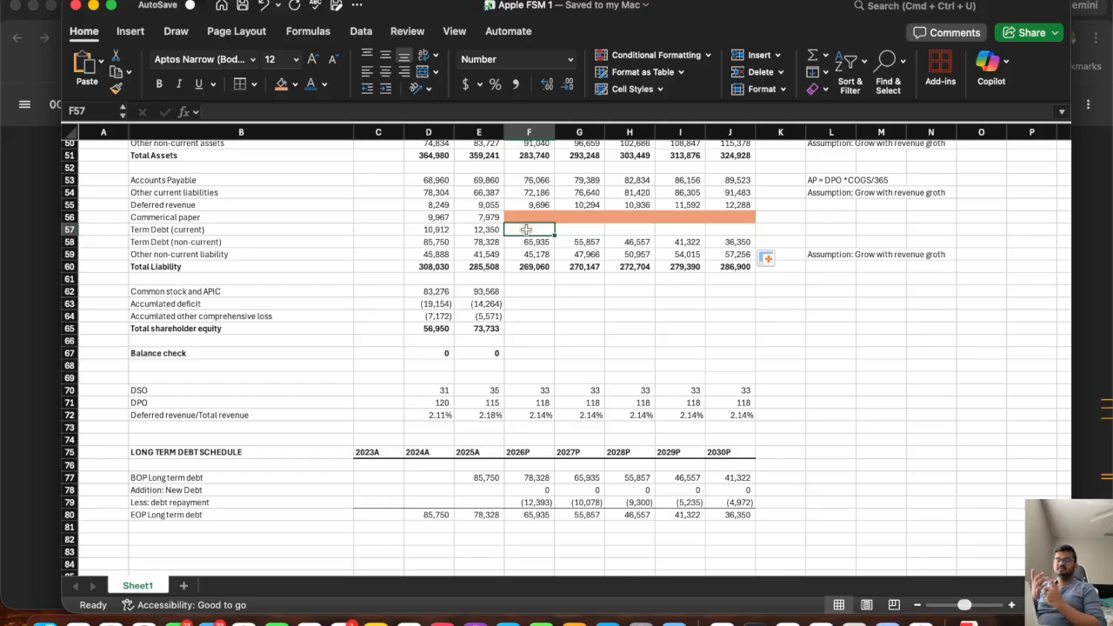
click(827, 255)
key(super+c)
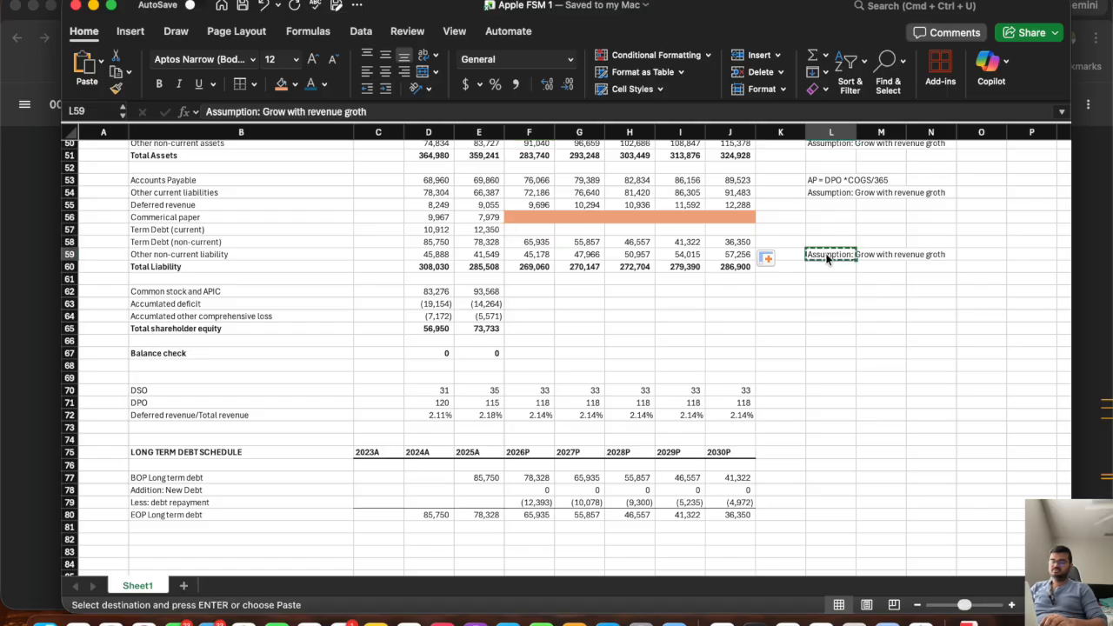
key(Up)
key(Escape)
Copy the "Assumption: Straight line" note from L45 to L57, and fill the 2025A current term debt across to 2030P in F57:J57.
scroll(826, 252, up, 3)
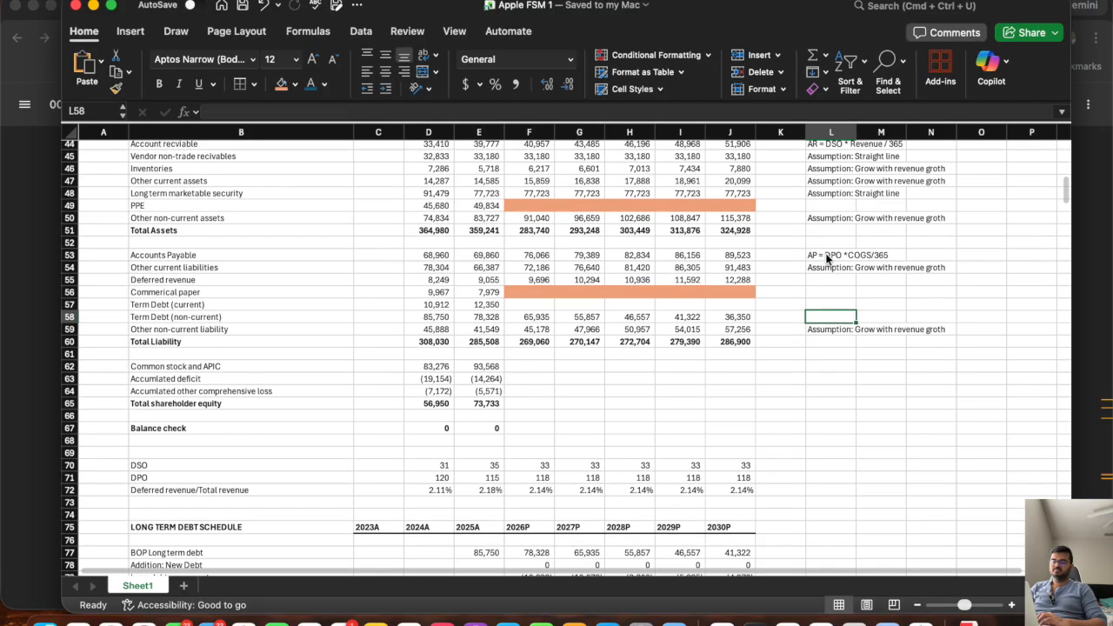
scroll(826, 229, up, 2)
click(826, 213)
key(super+c)
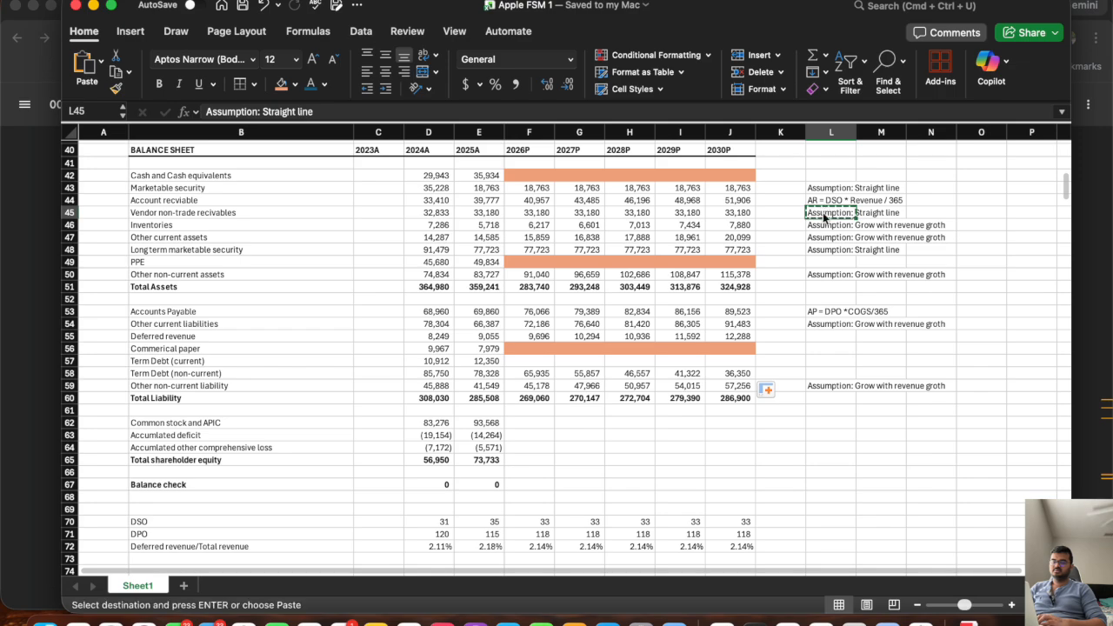
click(844, 361)
key(super+v)
key(Escape)
click(481, 361)
drag(504, 366, 735, 392)
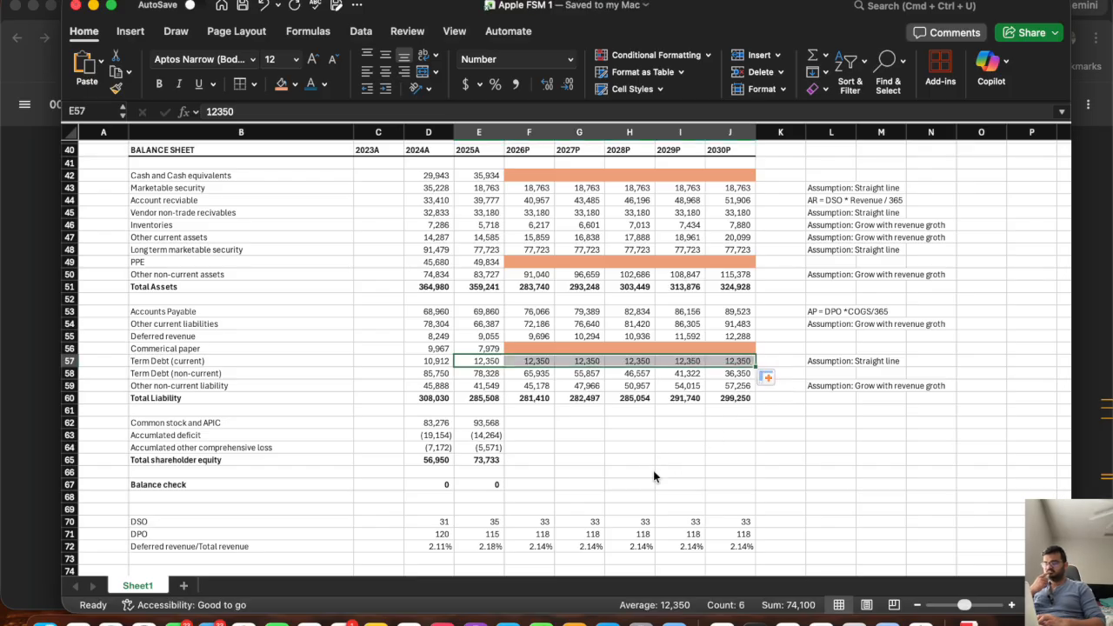
Switch to the 10-K filing in the browser and search for "total ass" to review the balance sheet's shareholders' equity lines.
click(525, 423)
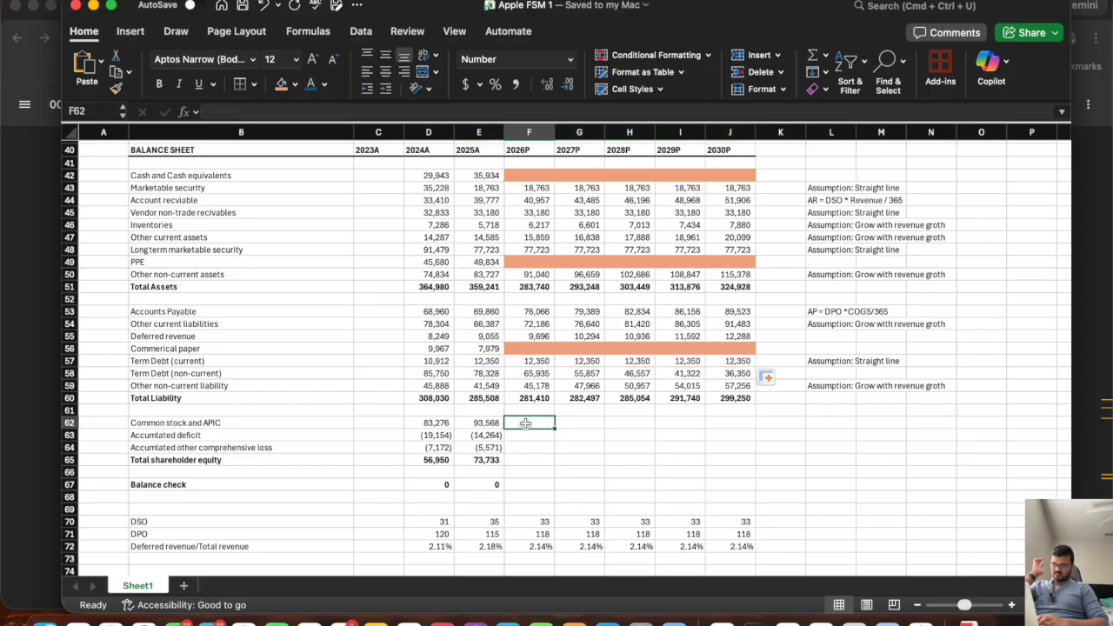
drag(202, 421, 202, 445)
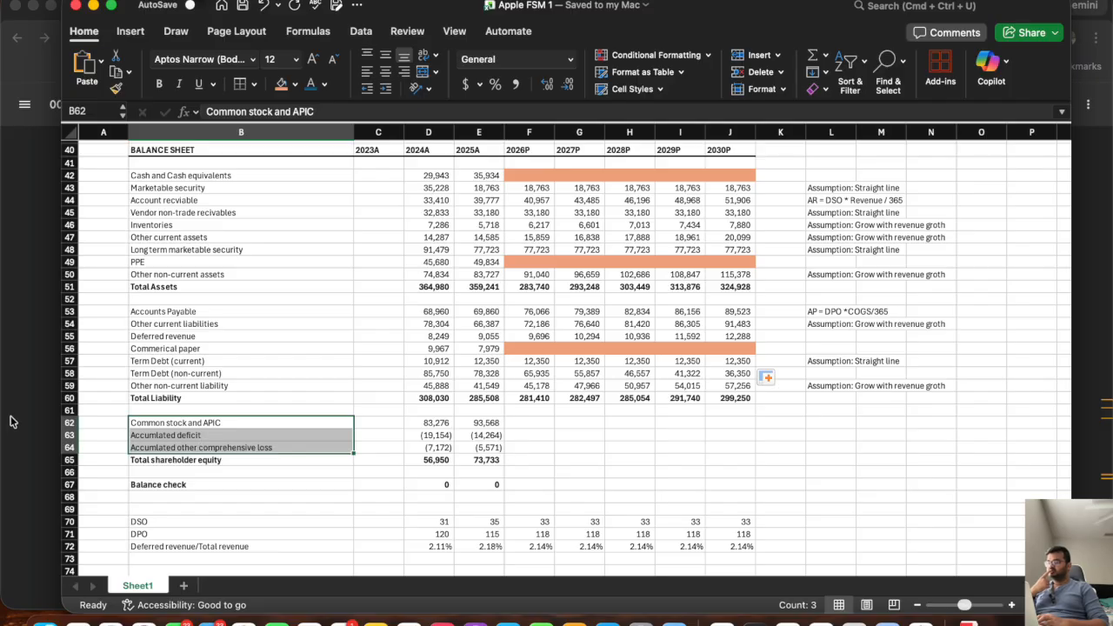
key(super+Tab)
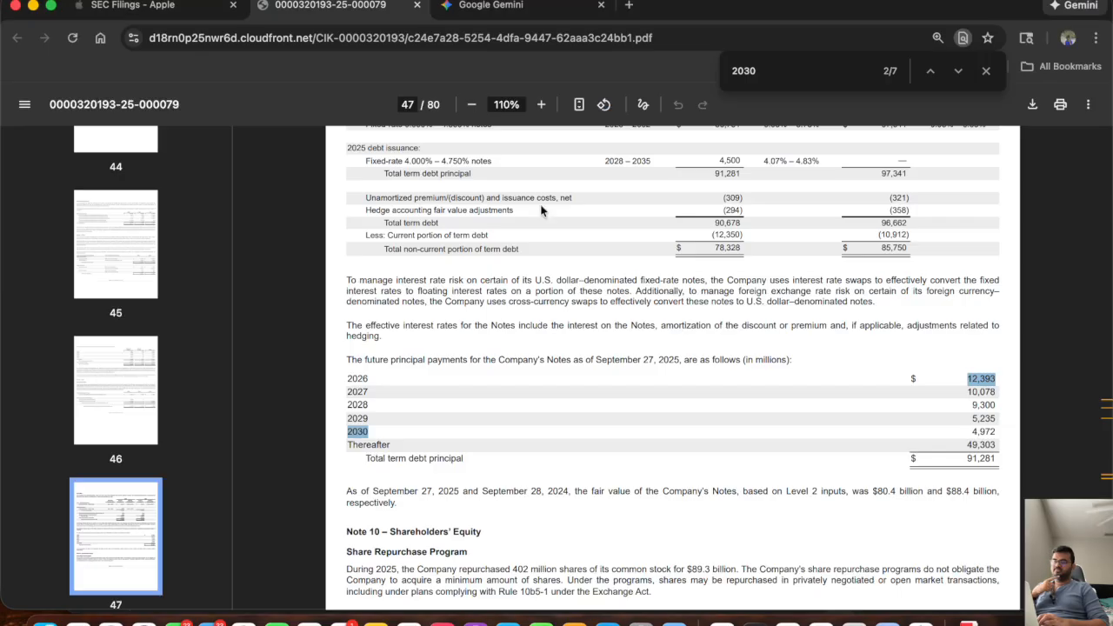
click(787, 68)
text(total )
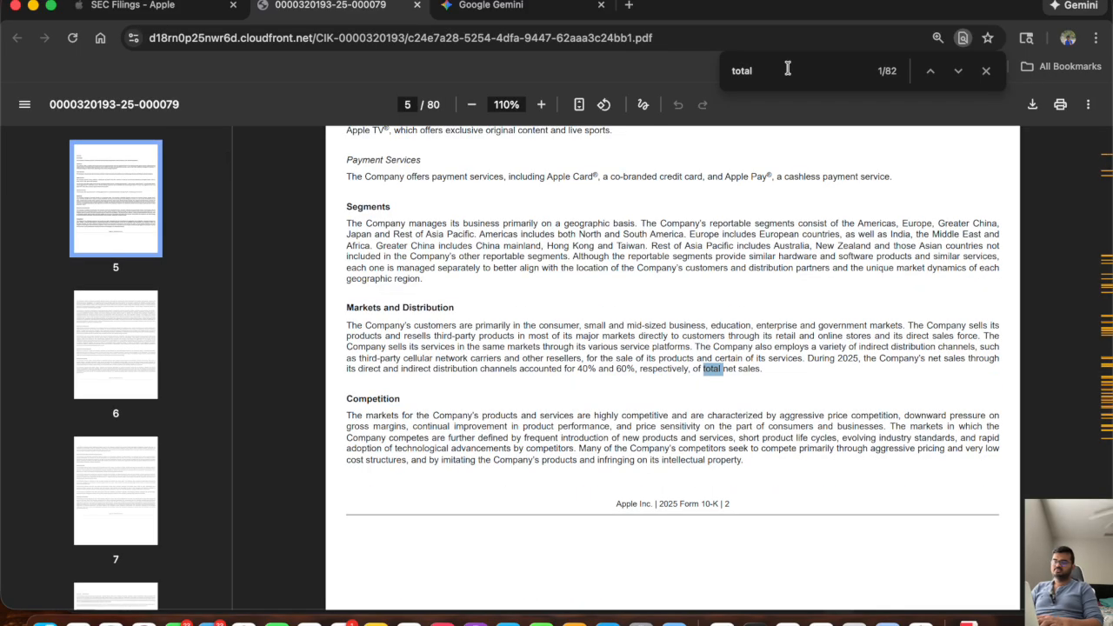
text(ass)
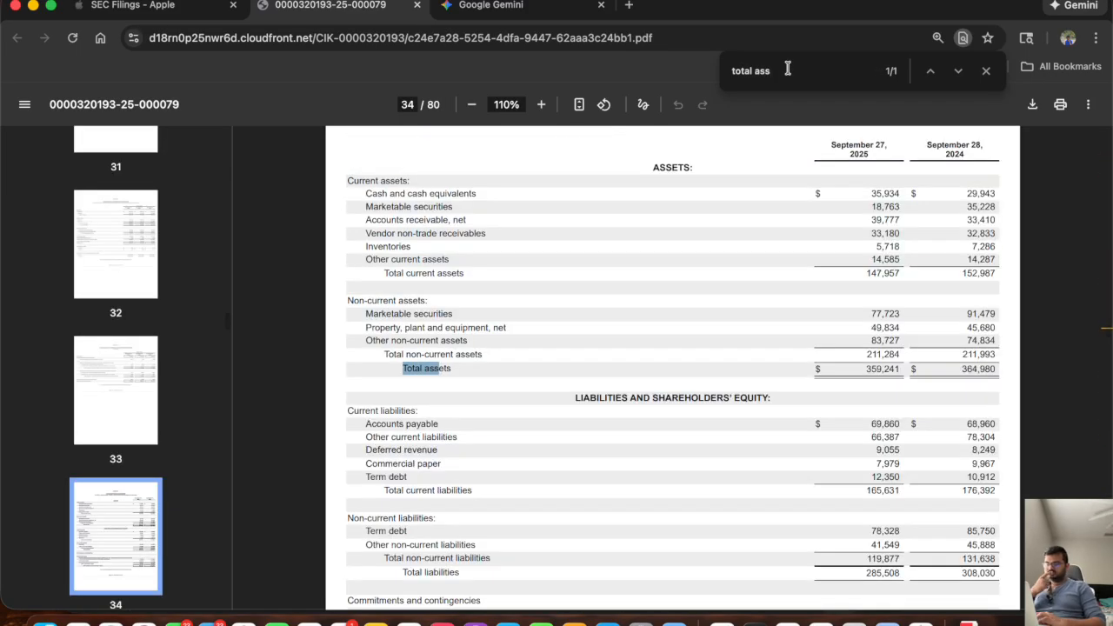
scroll(669, 372, down, 3)
scroll(669, 373, up, 2)
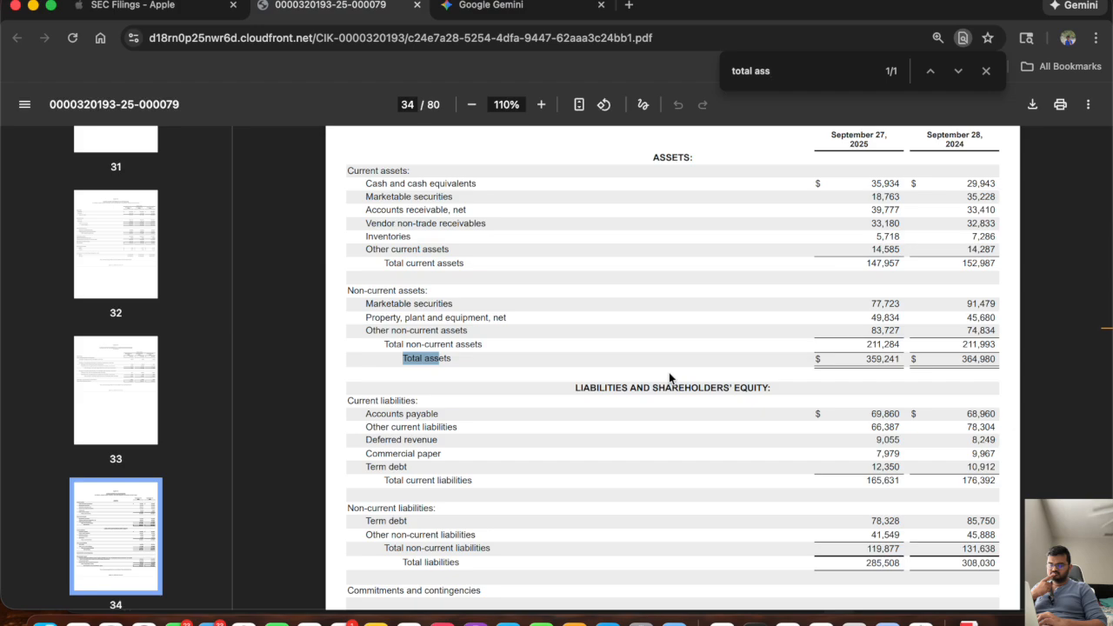
scroll(669, 372, down, 5)
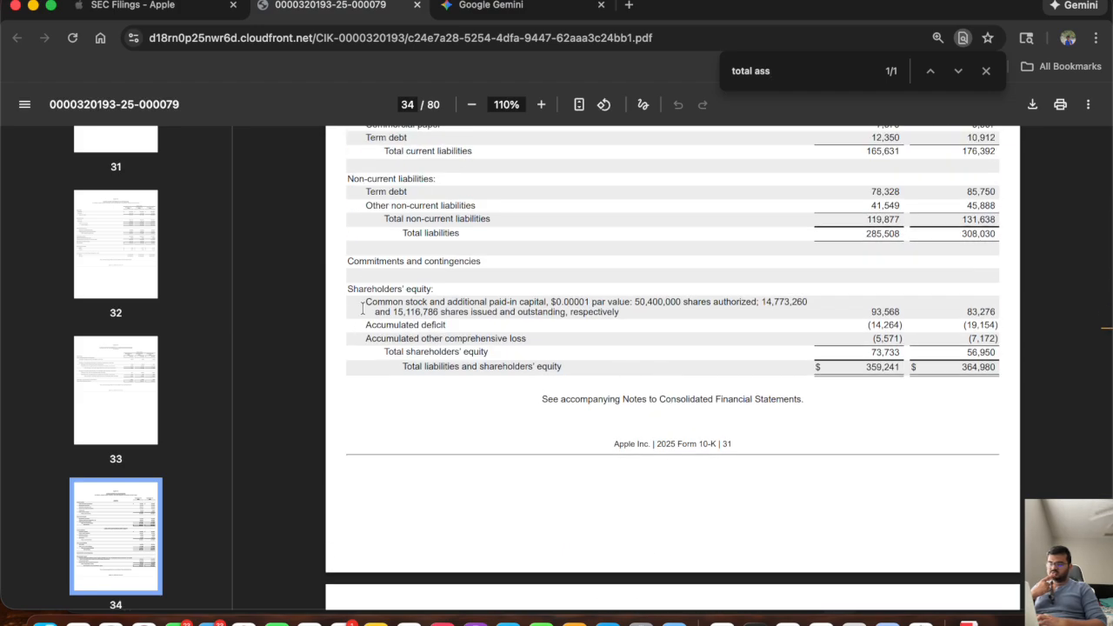
Examine how common stock, accumulated deficit and accumulated other comprehensive loss roll forward in the filing's Consolidated Statements of Shareholders' Equity.
scroll(502, 470, down, 5)
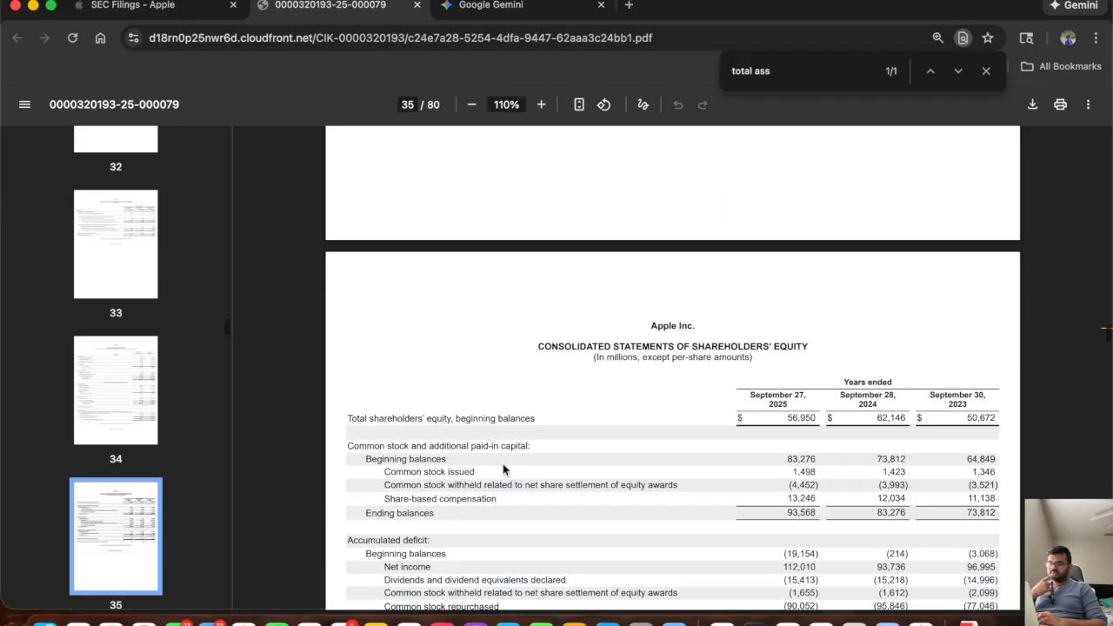
scroll(502, 467, up, 5)
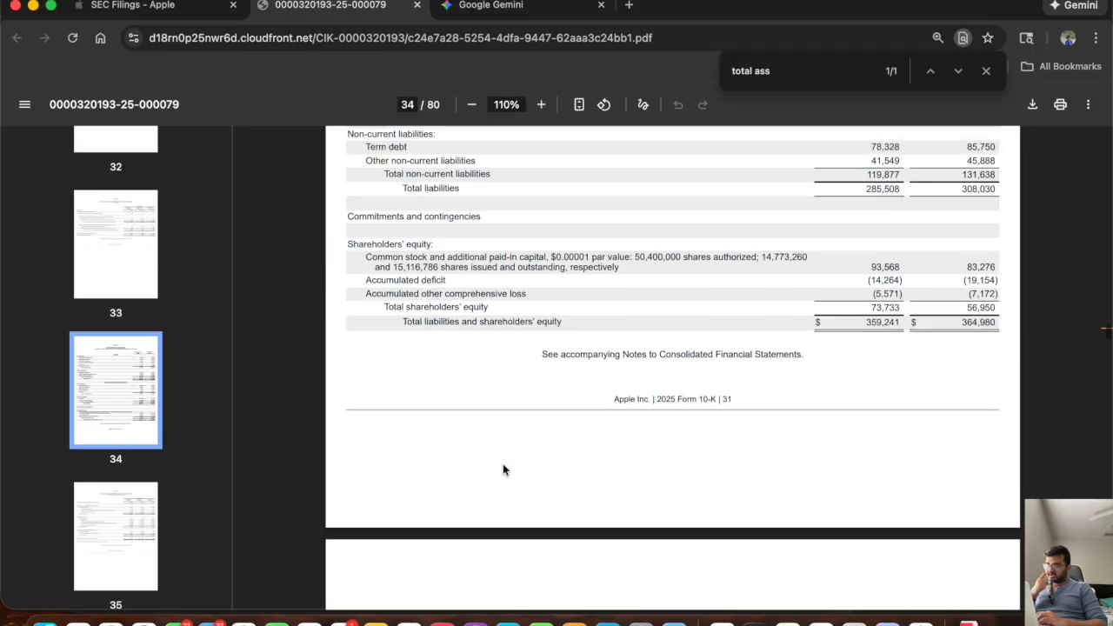
scroll(490, 333, down, 5)
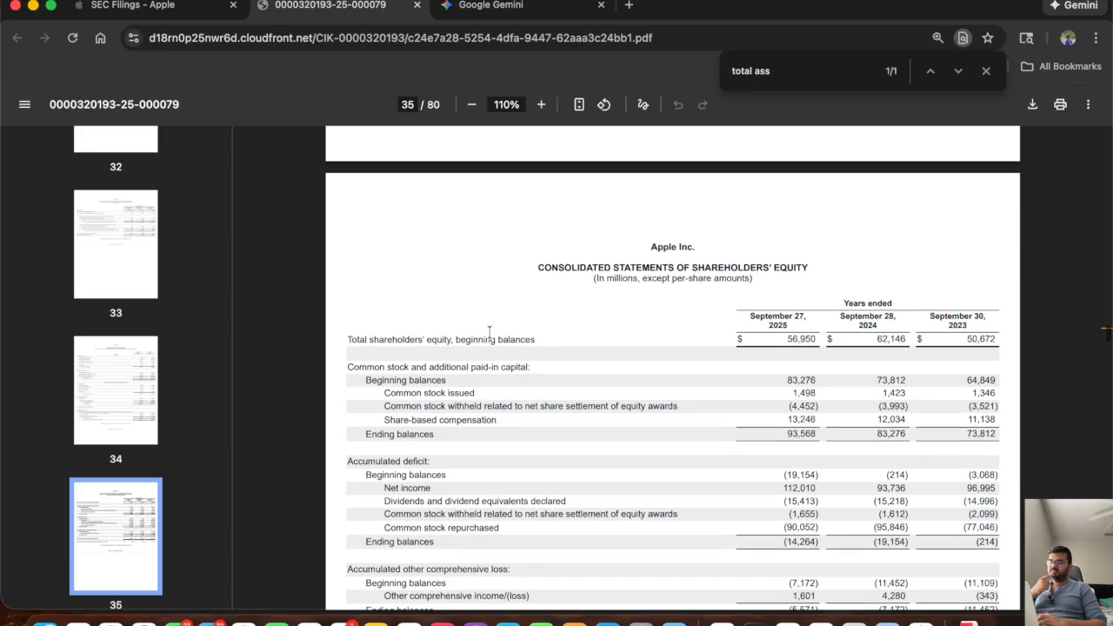
drag(536, 263, 805, 261)
scroll(567, 323, up, 6)
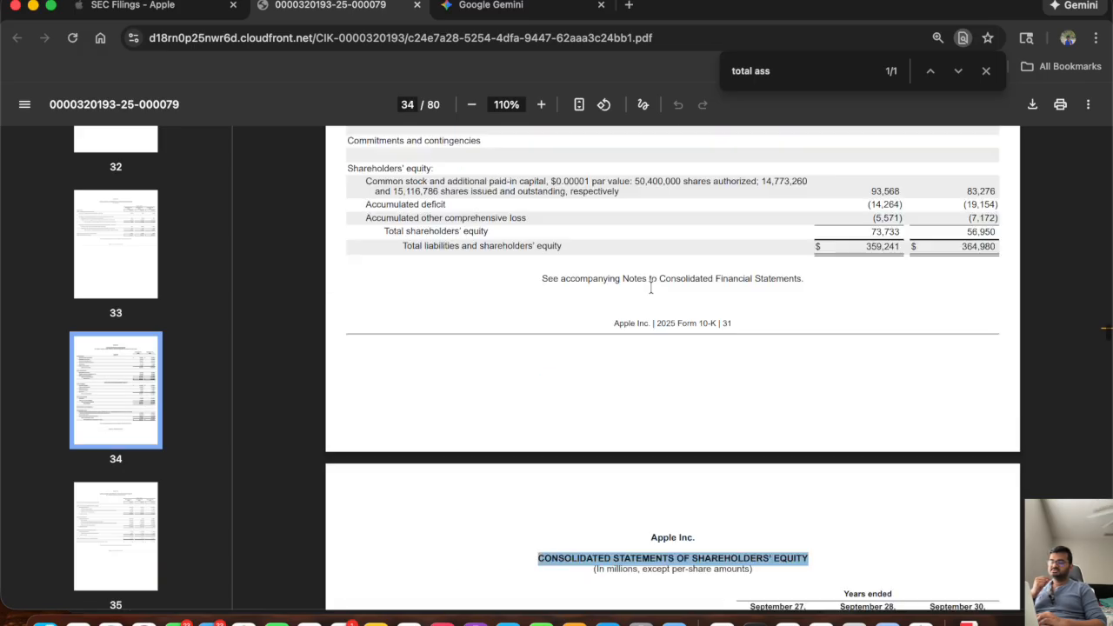
drag(527, 314, 376, 300)
scroll(411, 417, down, 1)
scroll(411, 419, down, 5)
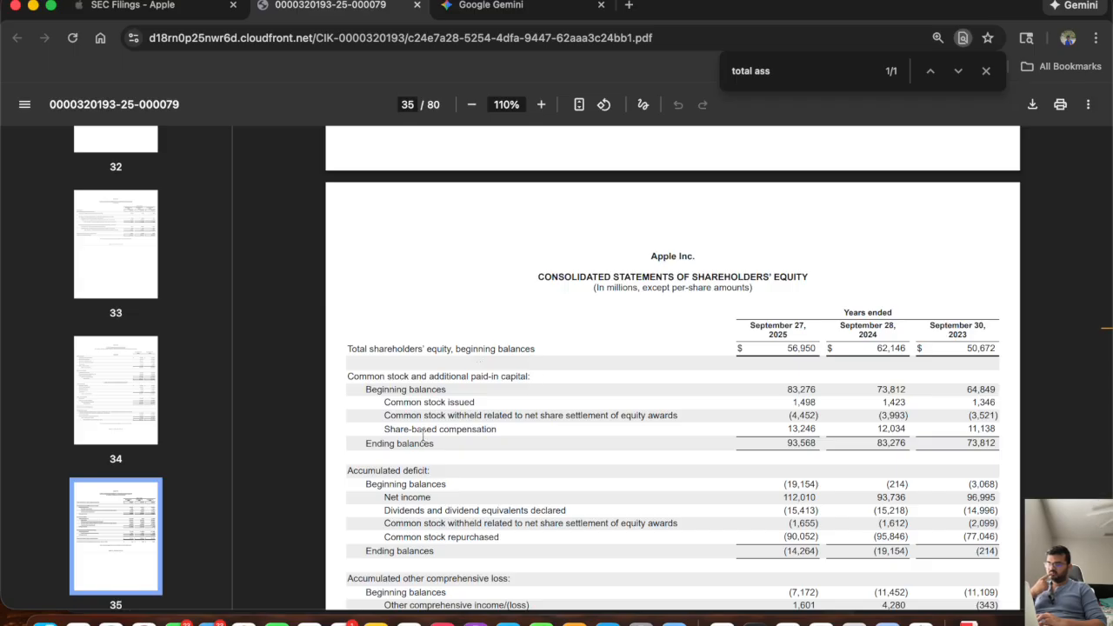
drag(367, 392, 802, 391)
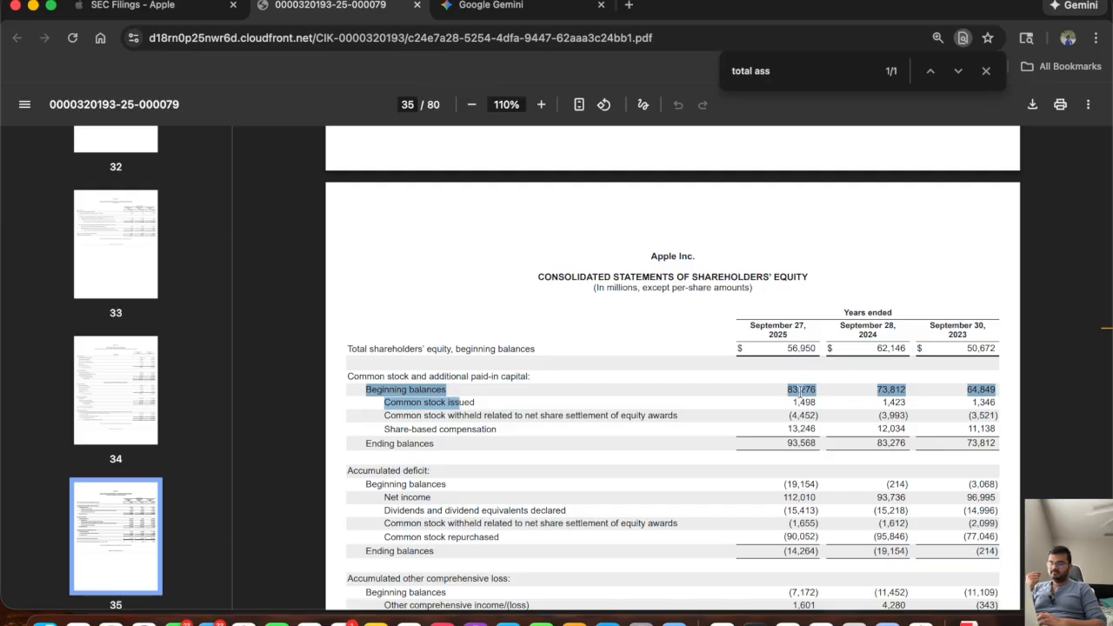
click(802, 392)
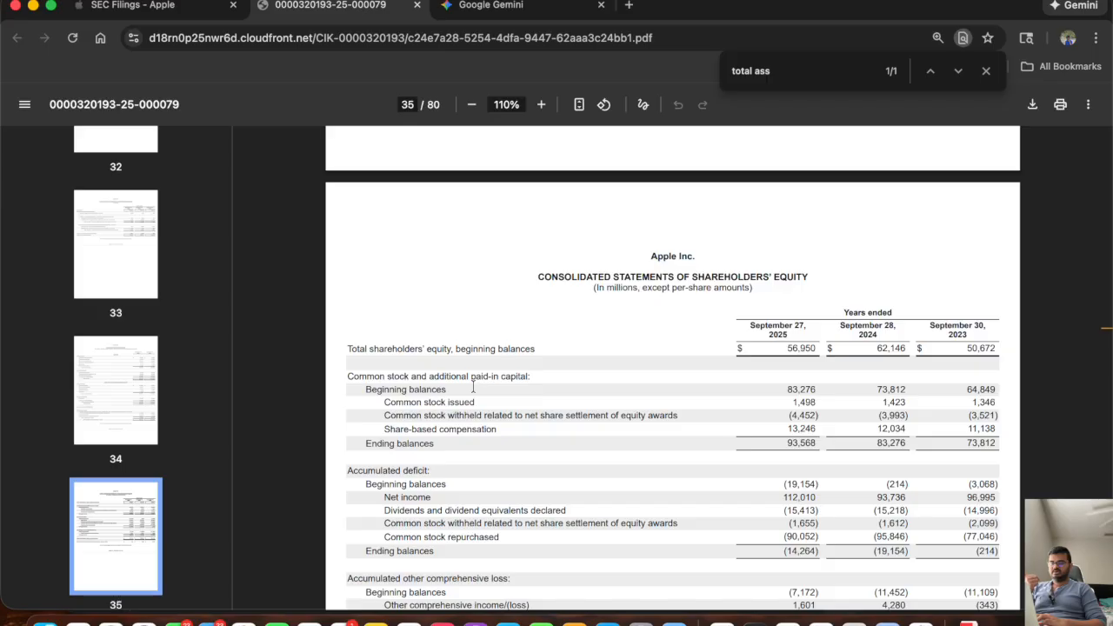
scroll(474, 388, down, 3)
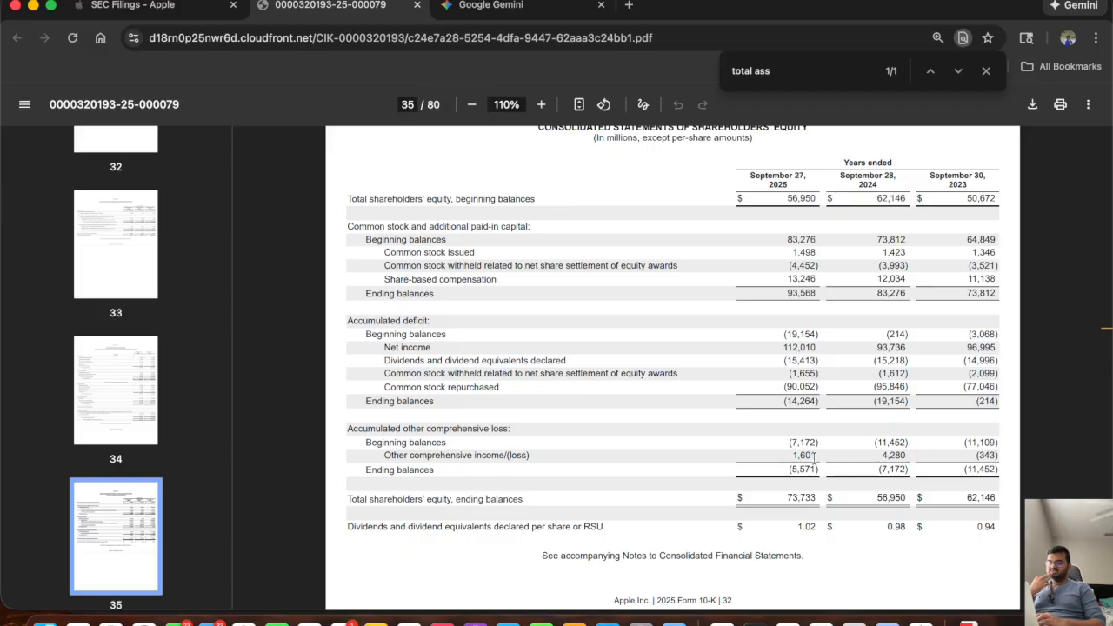
drag(777, 456, 459, 460)
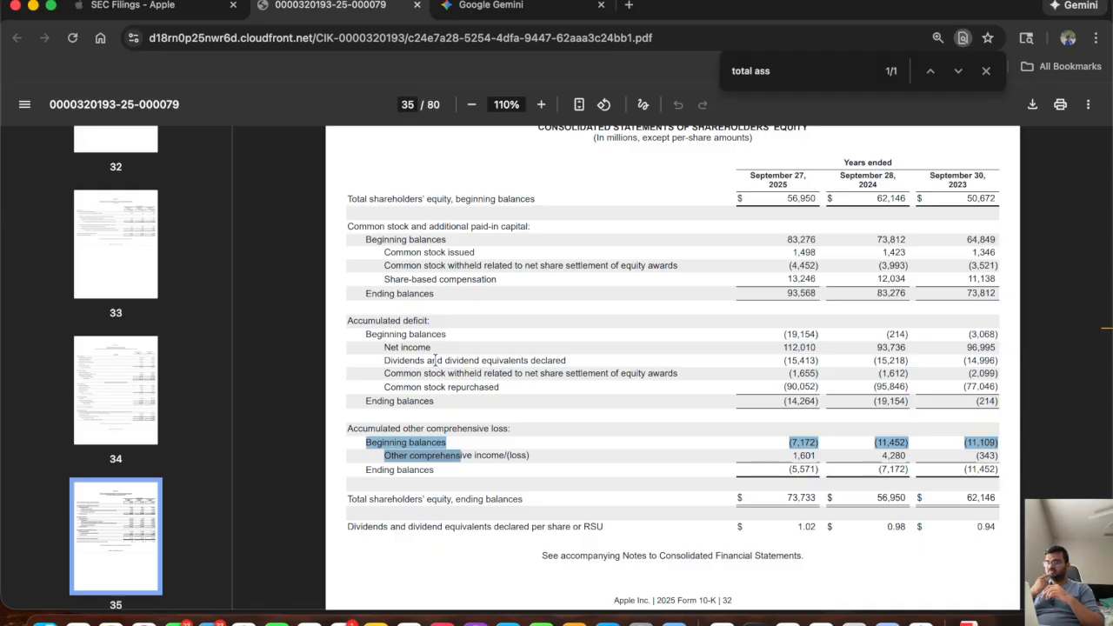
Switch back to Excel and copy the orange placeholder cells F56:J56 onto the common stock and accumulated deficit rows, F62:J63.
click(812, 623)
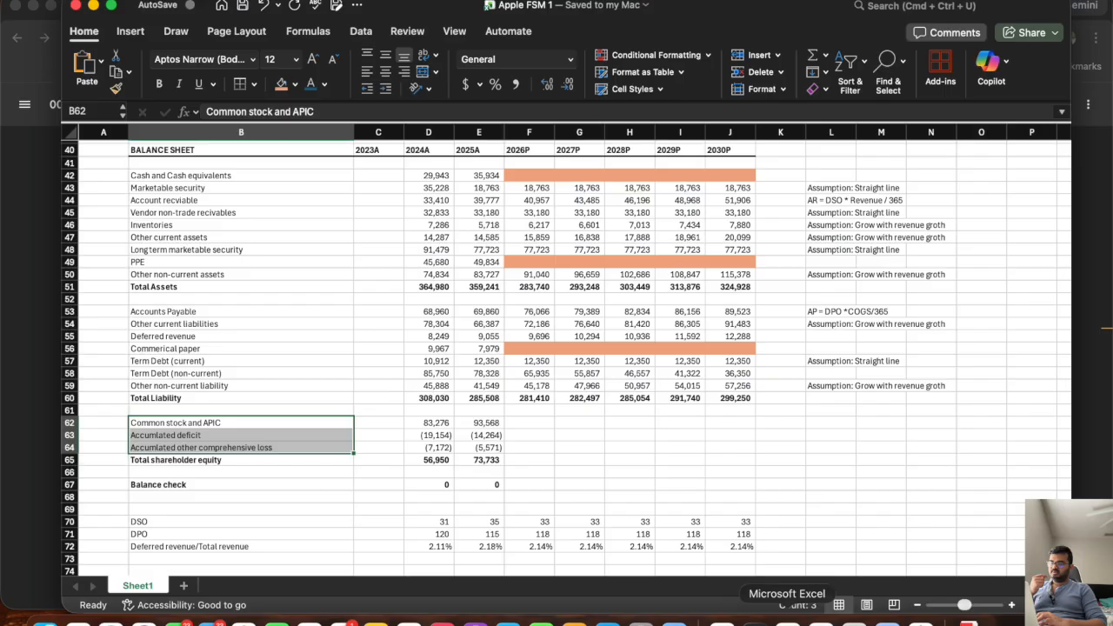
click(535, 423)
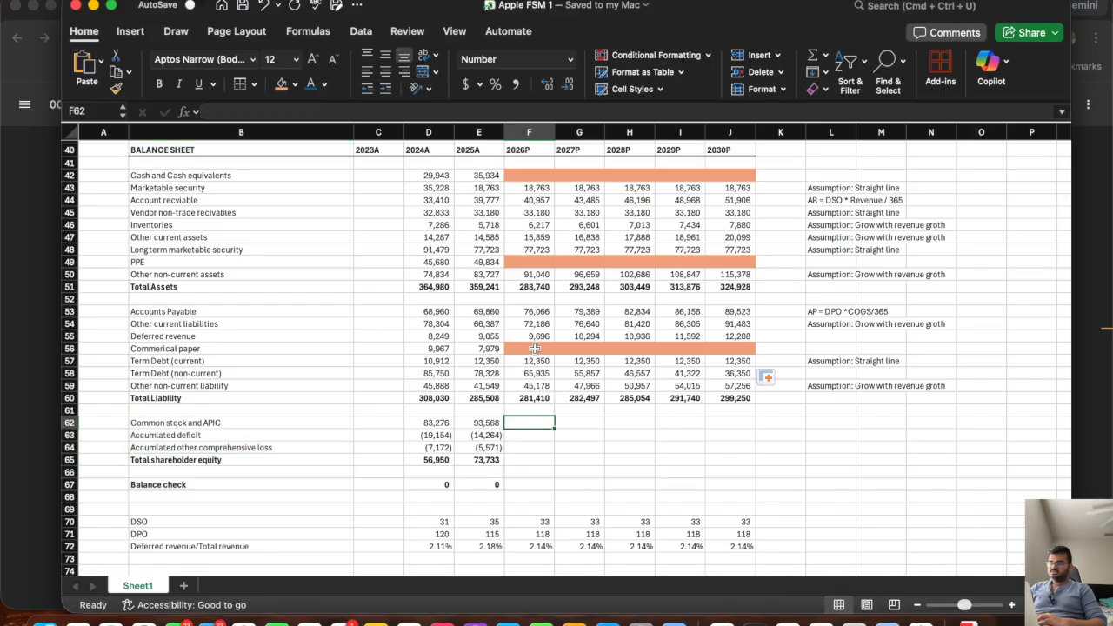
drag(534, 349, 726, 348)
key(super+c)
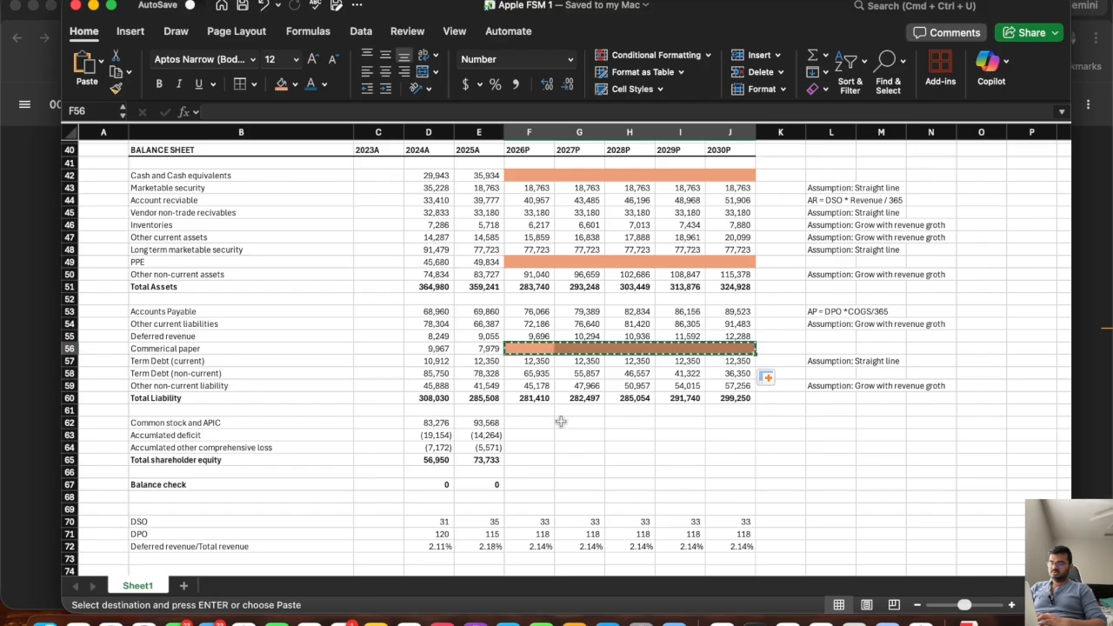
click(531, 422)
key(super+v)
click(525, 435)
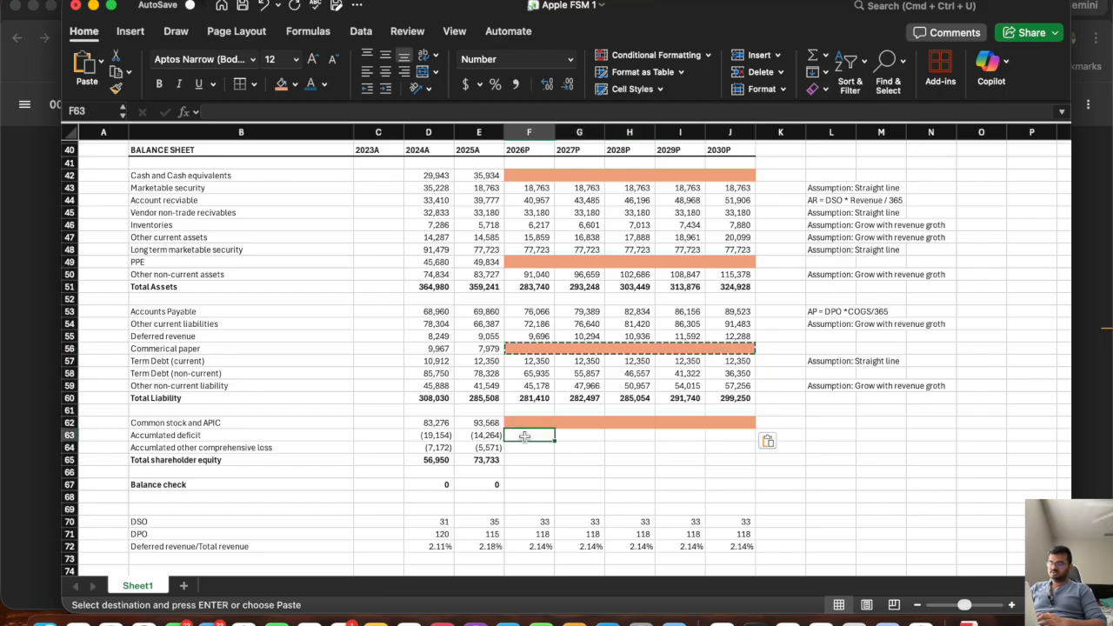
key(super+v)
key(Escape)
Copy the "Assumption: Grow with revenue groth" note from L59 to L64, and fill the 2025A accumulated other comprehensive loss across to 2030P.
click(519, 447)
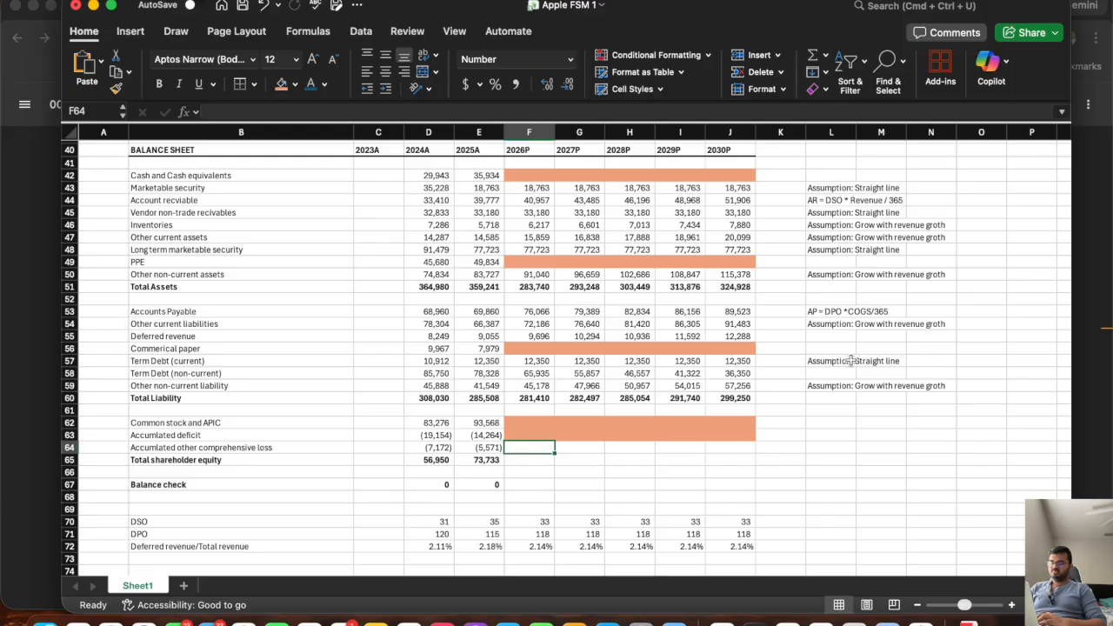
click(830, 389)
key(super+c)
click(817, 447)
key(super+v)
key(Escape)
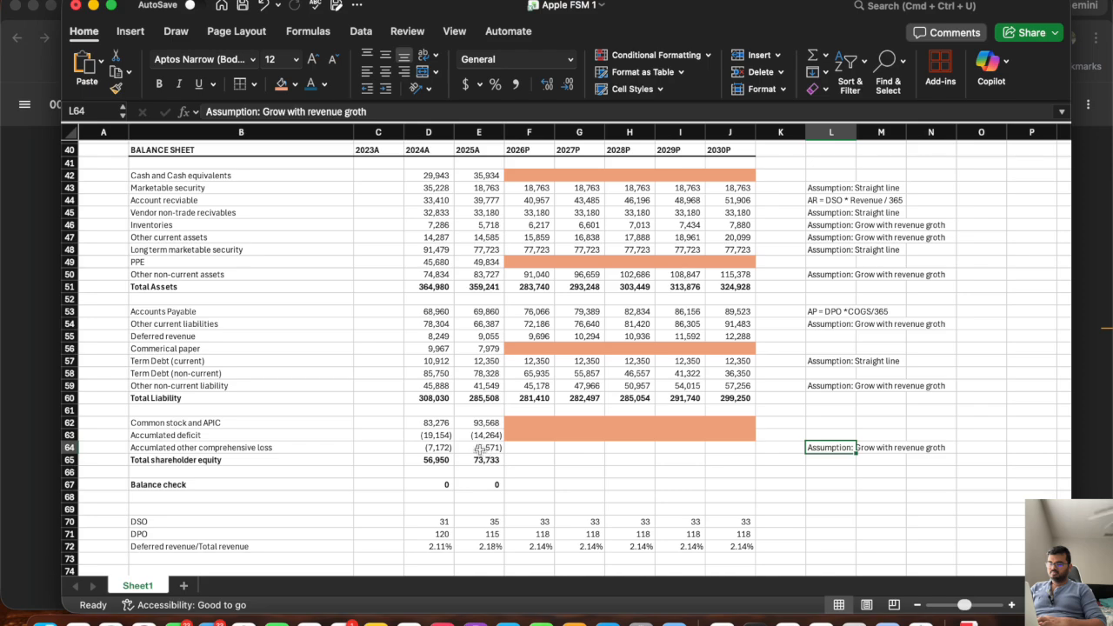
click(480, 449)
drag(502, 453, 735, 462)
Fill the 2025A total shareholder equity and balance check formulas in E65 and E67 across to 2030P, and check F67's formula.
click(480, 463)
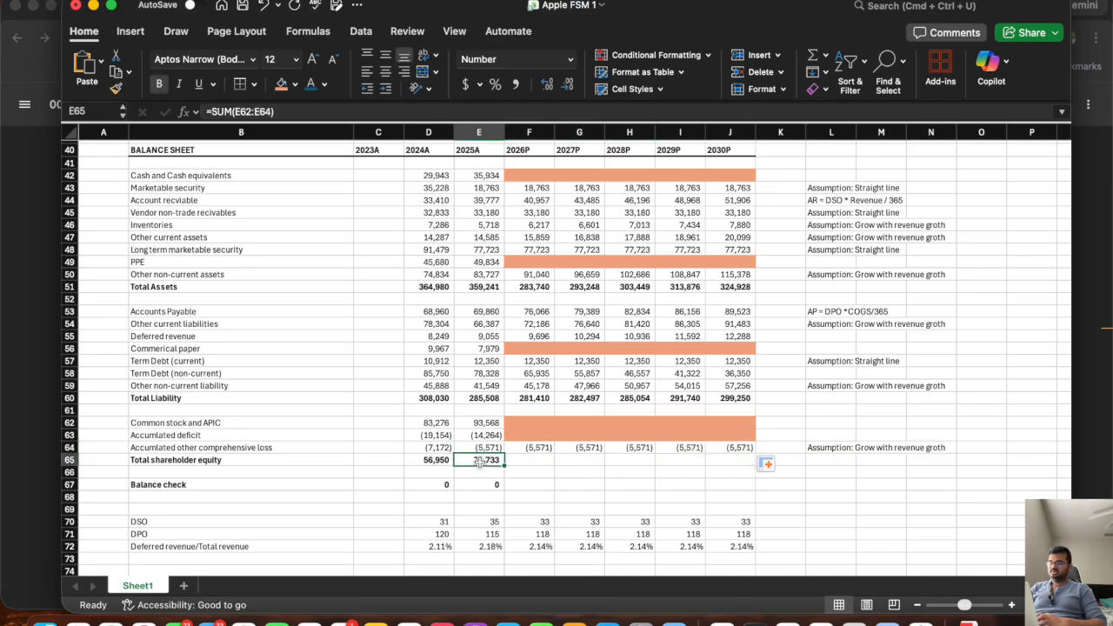
drag(503, 466, 746, 502)
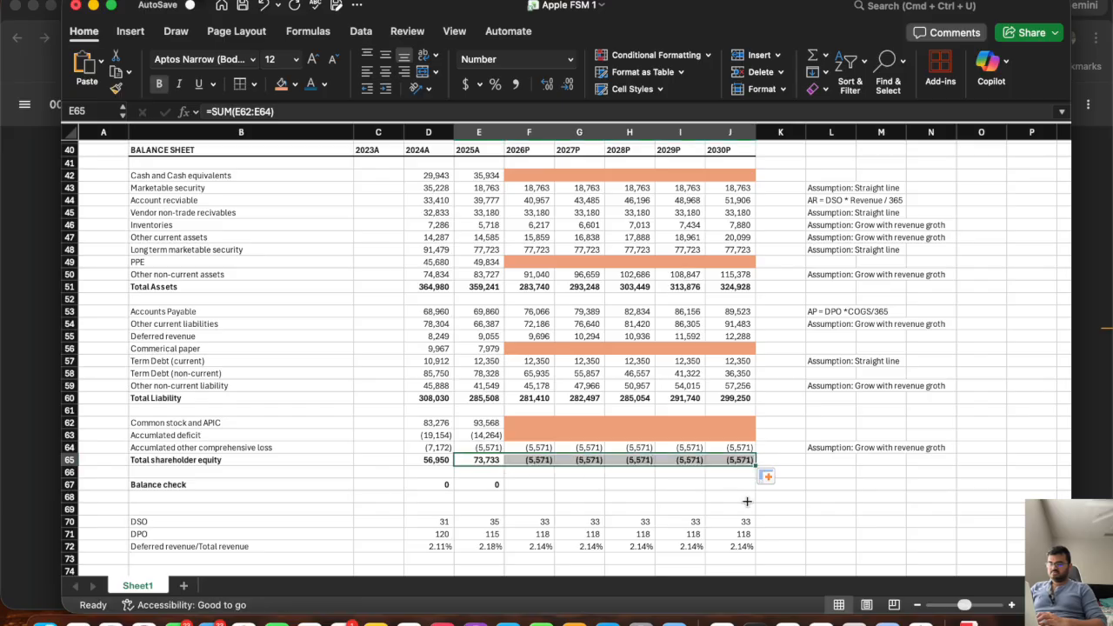
click(487, 485)
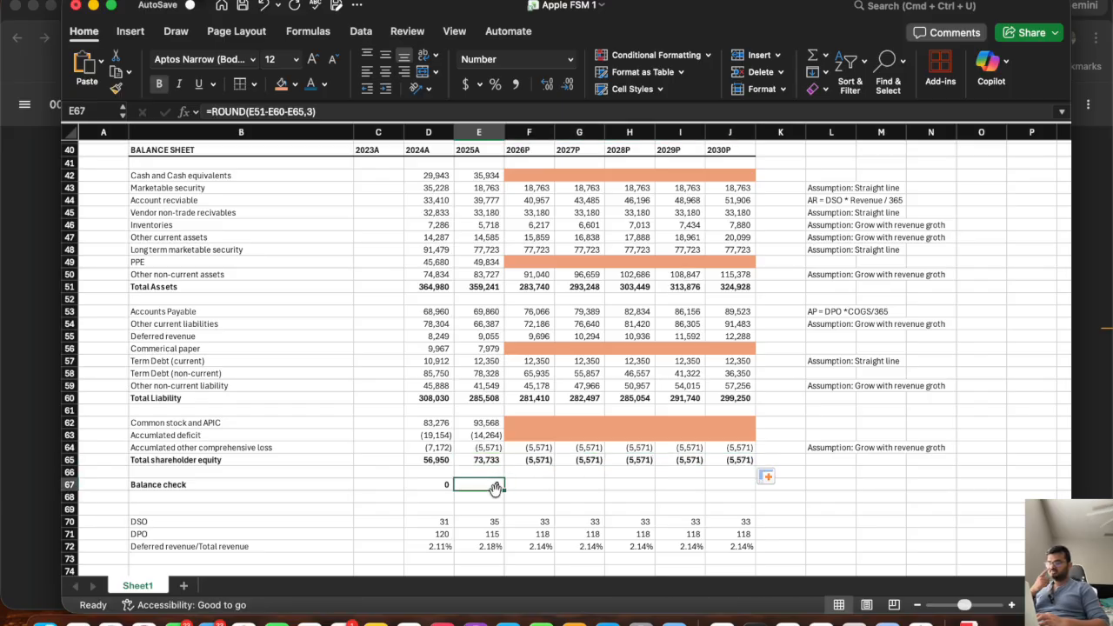
drag(503, 489, 743, 493)
click(530, 488)
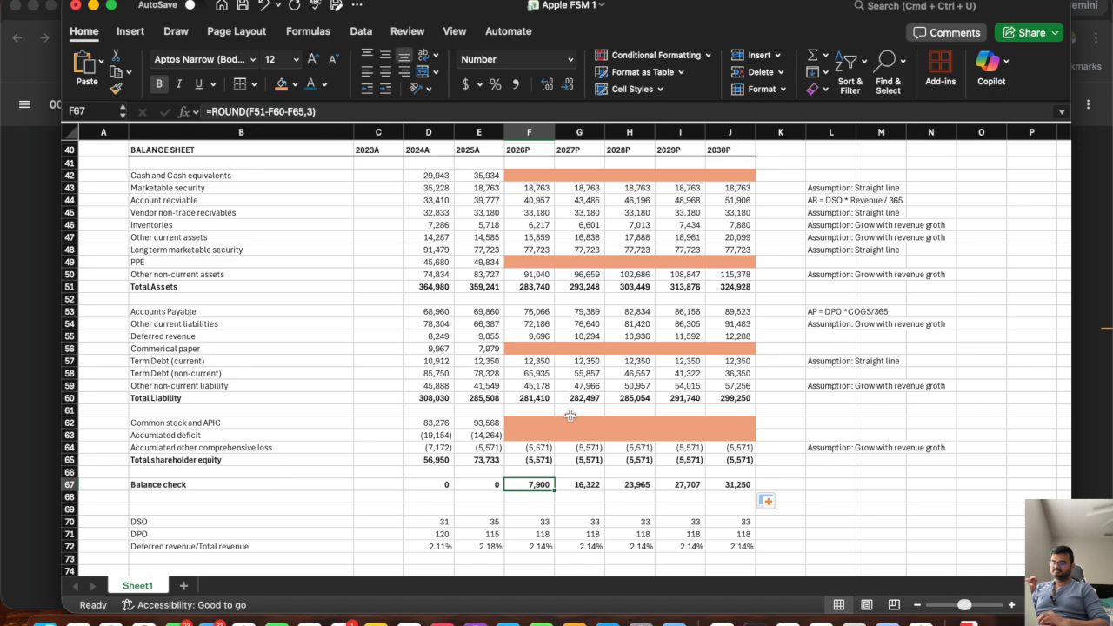
Copy the balance sheet header row B40:J40, with its years 2023A to 2030P, to row 84 below the long term debt schedule.
scroll(570, 415, down, 5)
scroll(570, 415, up, 4)
scroll(570, 416, up, 2)
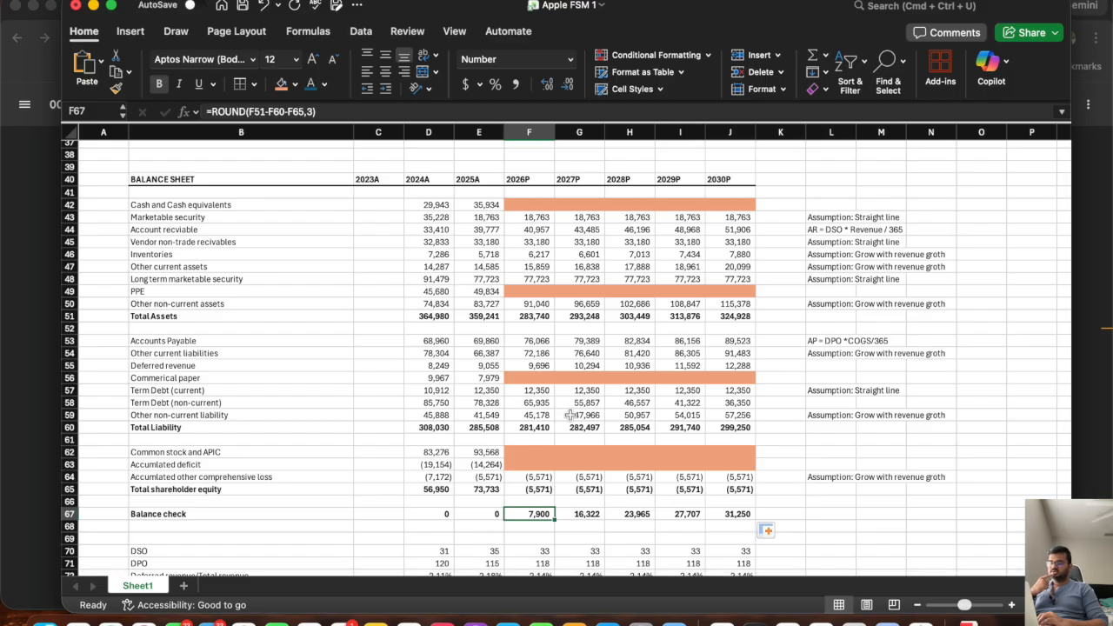
scroll(570, 416, down, 1)
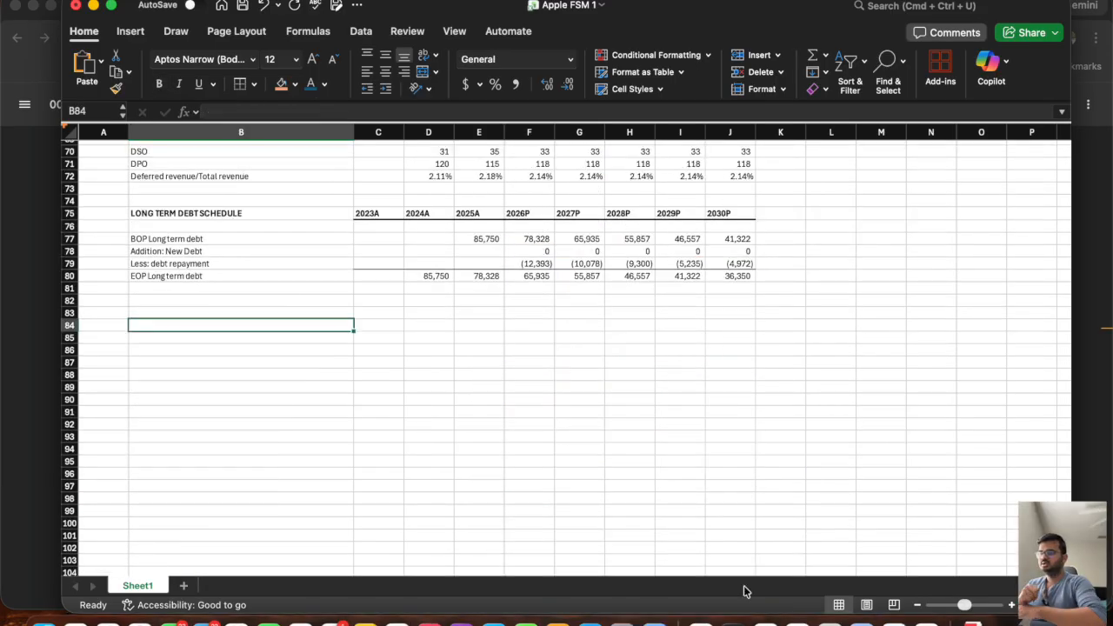
scroll(551, 369, up, 14)
scroll(551, 369, up, 1)
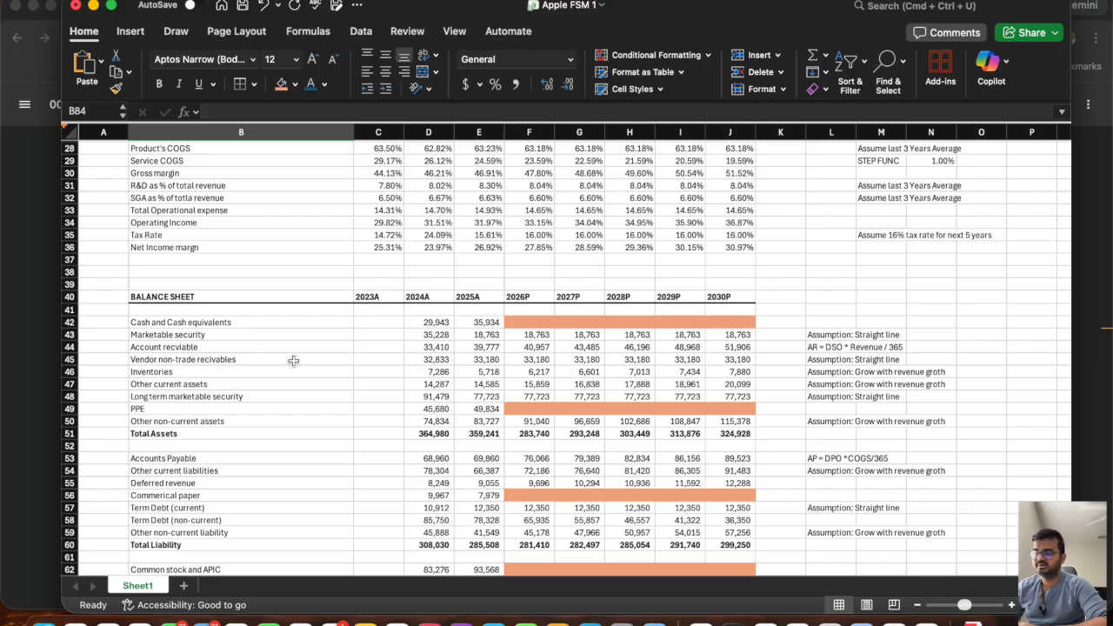
drag(717, 296, 306, 298)
key(super+c)
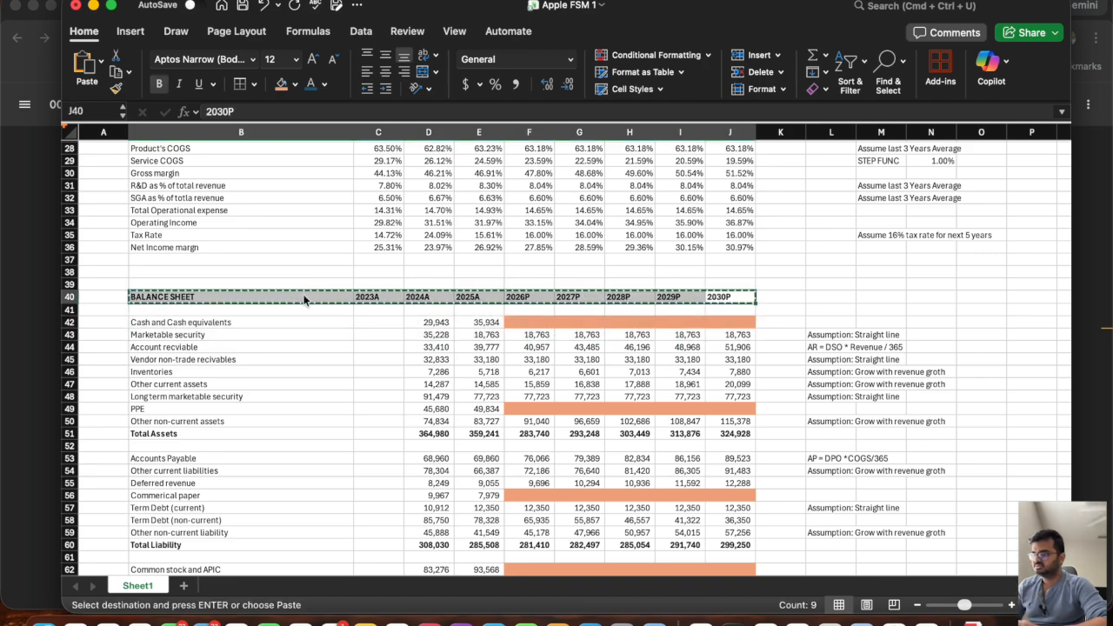
scroll(300, 304, down, 10)
click(164, 354)
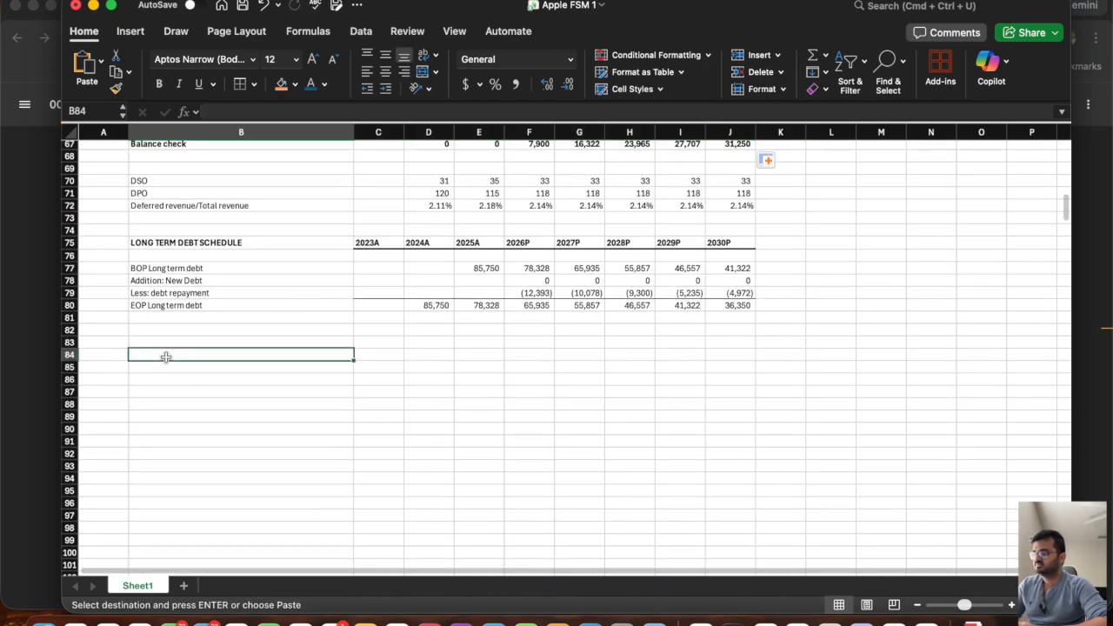
key(super+v)
Retitle the copied header in B84 as CASH FLOW STATEMENT.
text(CASH FL)
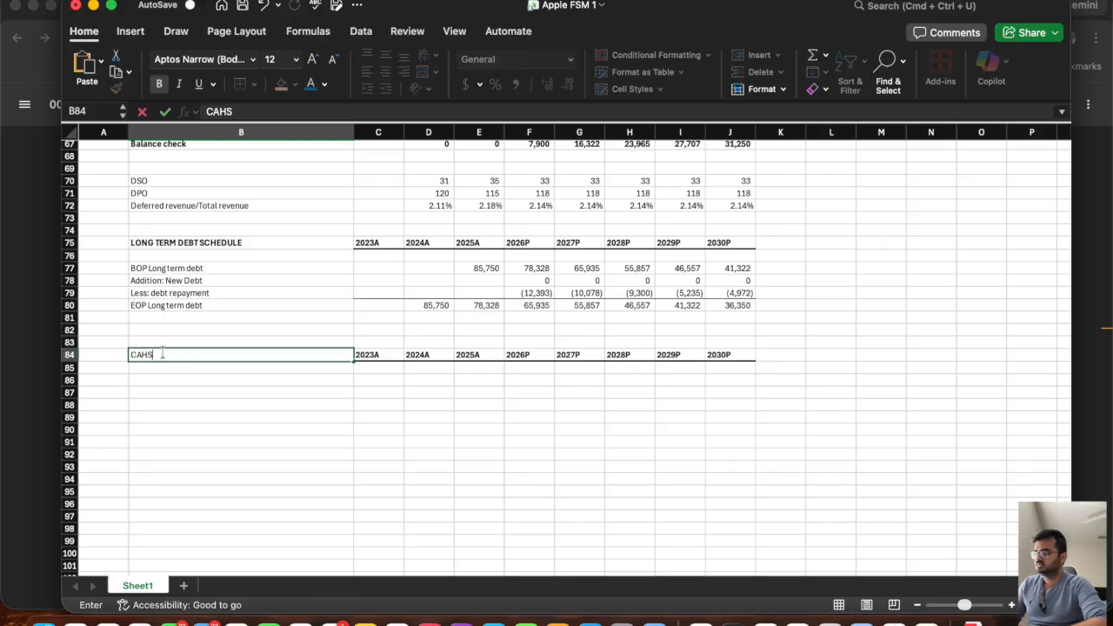
text(O ST)
key(BackSpace)
key(BackSpace)
key(BackSpace)
text(W STATEMENT)
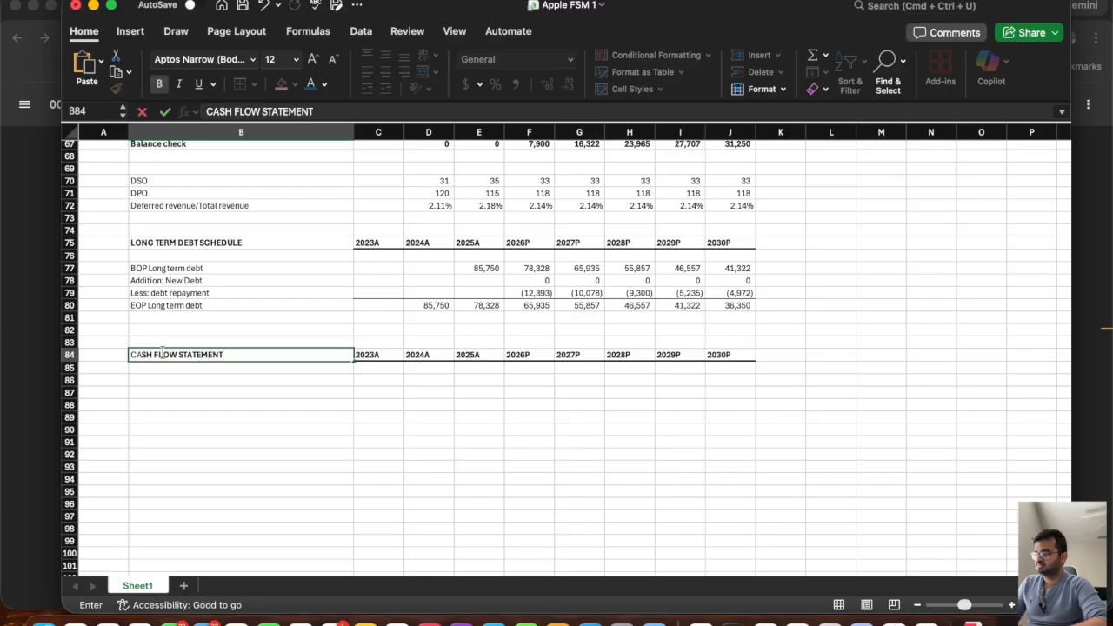
key(Return)
key(Return)
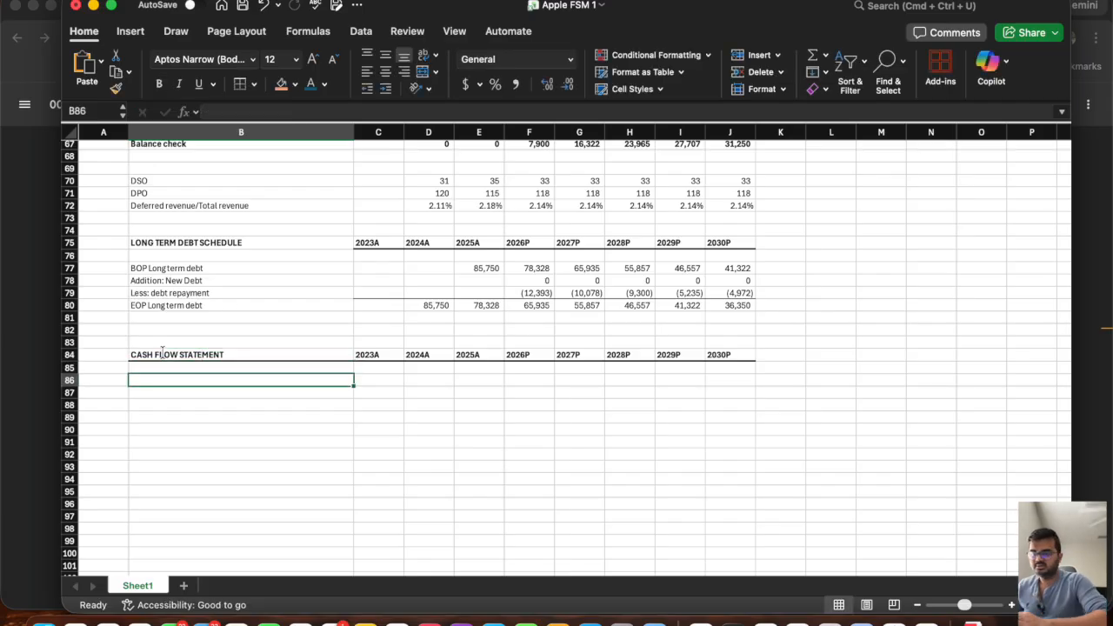
Switch to the 10-K filing in Chrome and examine the operating, investing and financing lines of the cash flow statement.
key(super+Tab)
scroll(644, 424, down, 5)
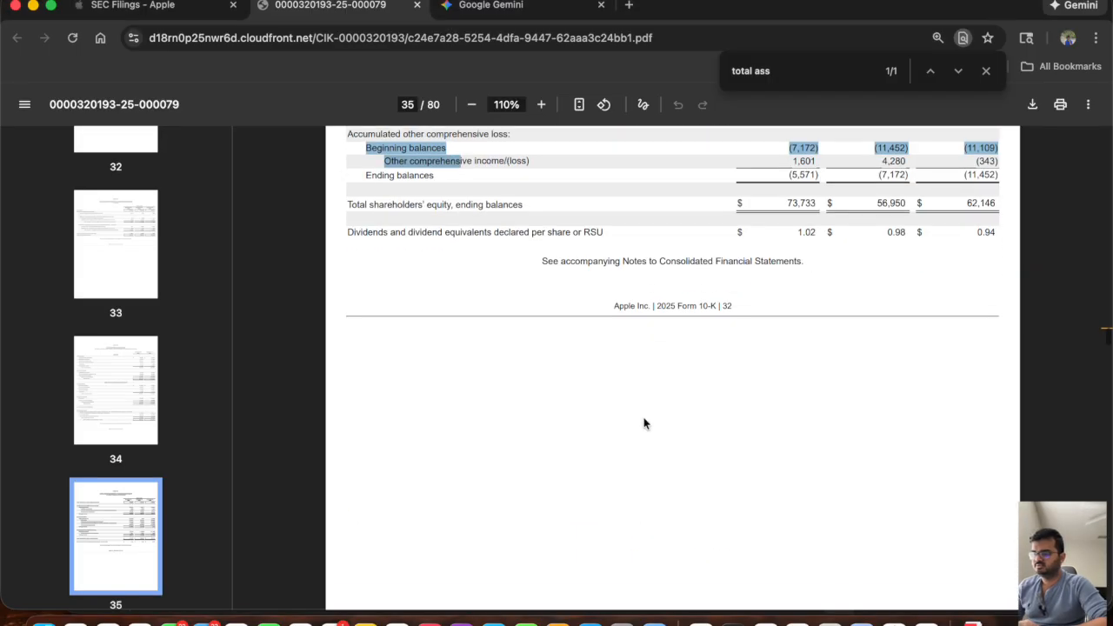
scroll(644, 424, down, 5)
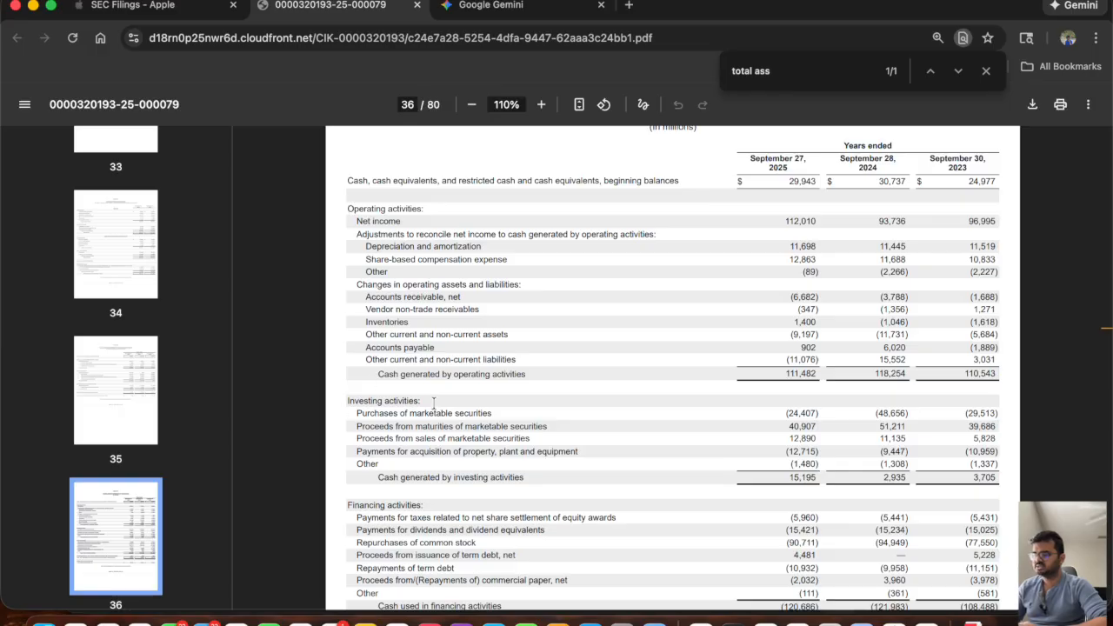
scroll(435, 402, down, 1)
scroll(435, 403, down, 2)
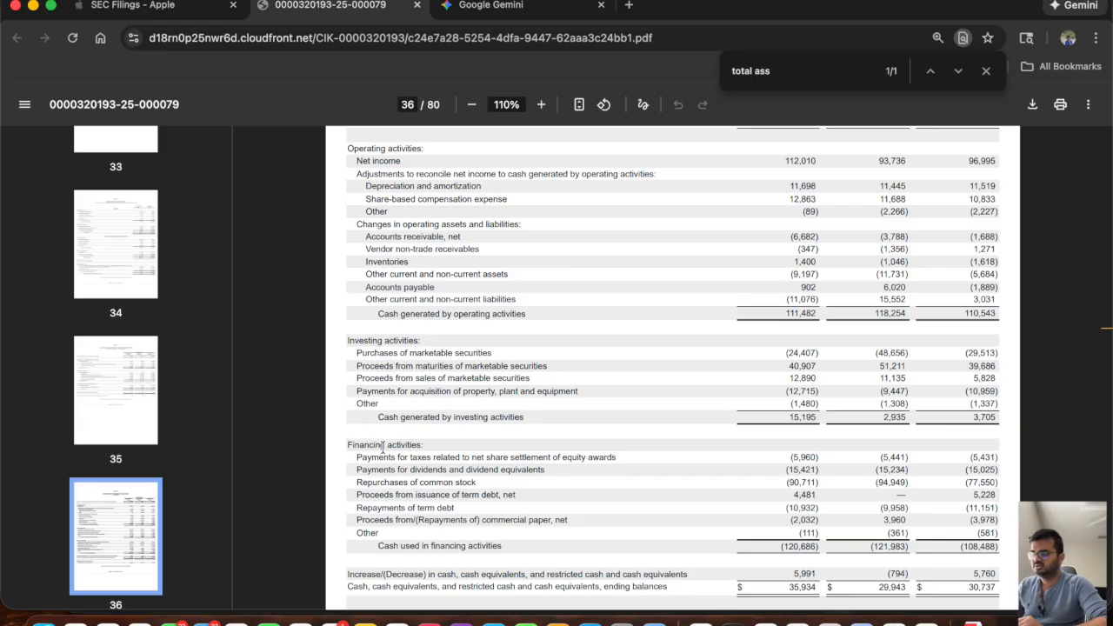
Switch back to Excel and add the line labels "Net Income" in B86 and "Share based compensation" in B87.
key(super+Tab)
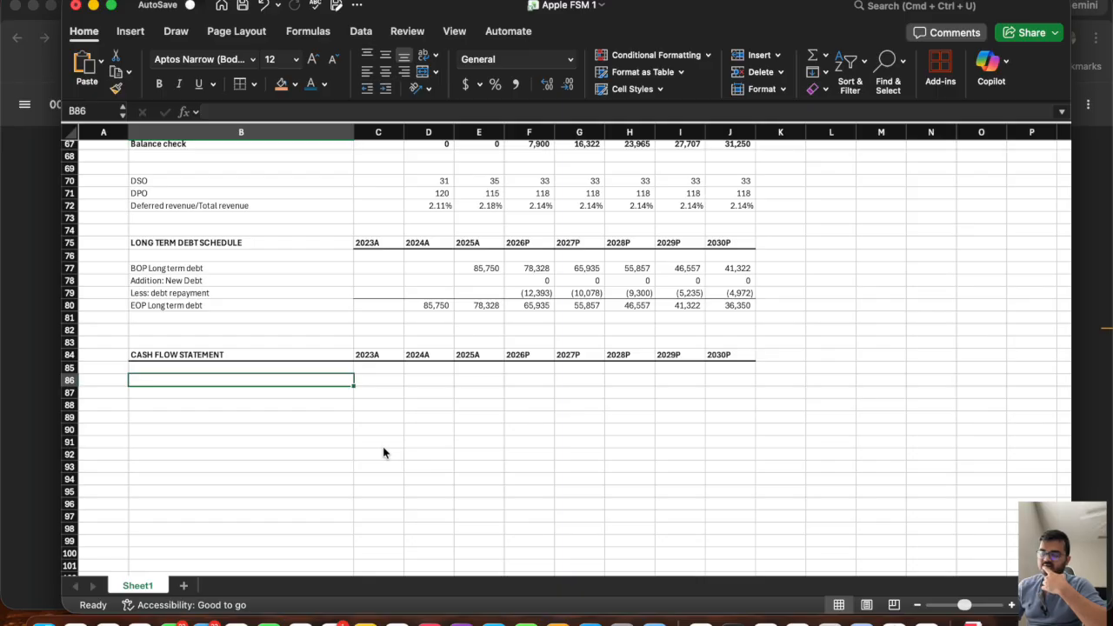
text(Net )
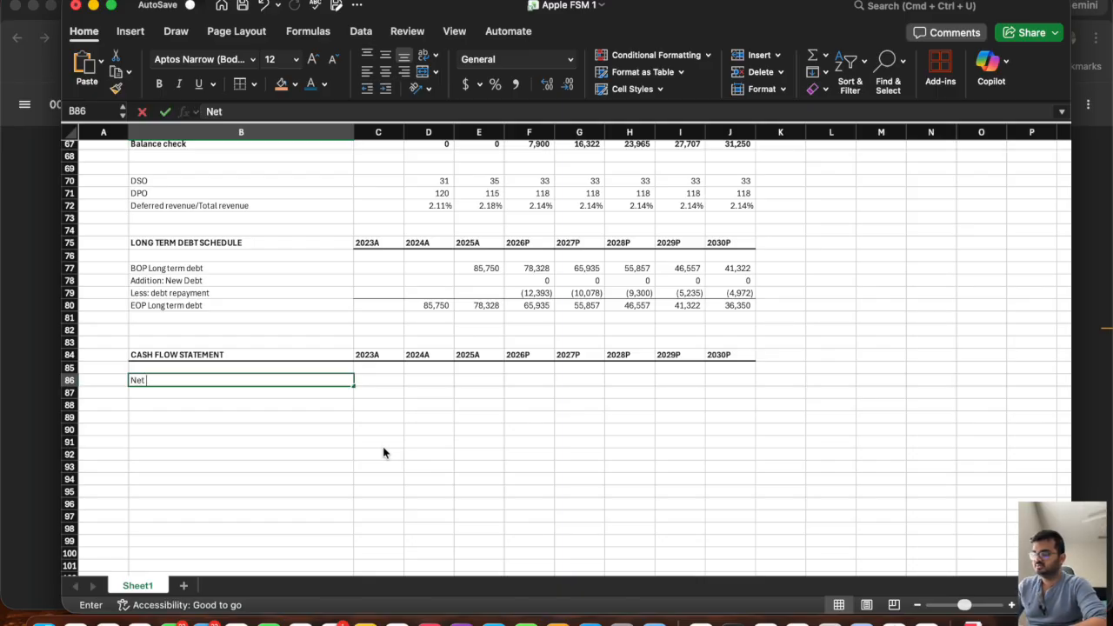
text(Income)
key(Return)
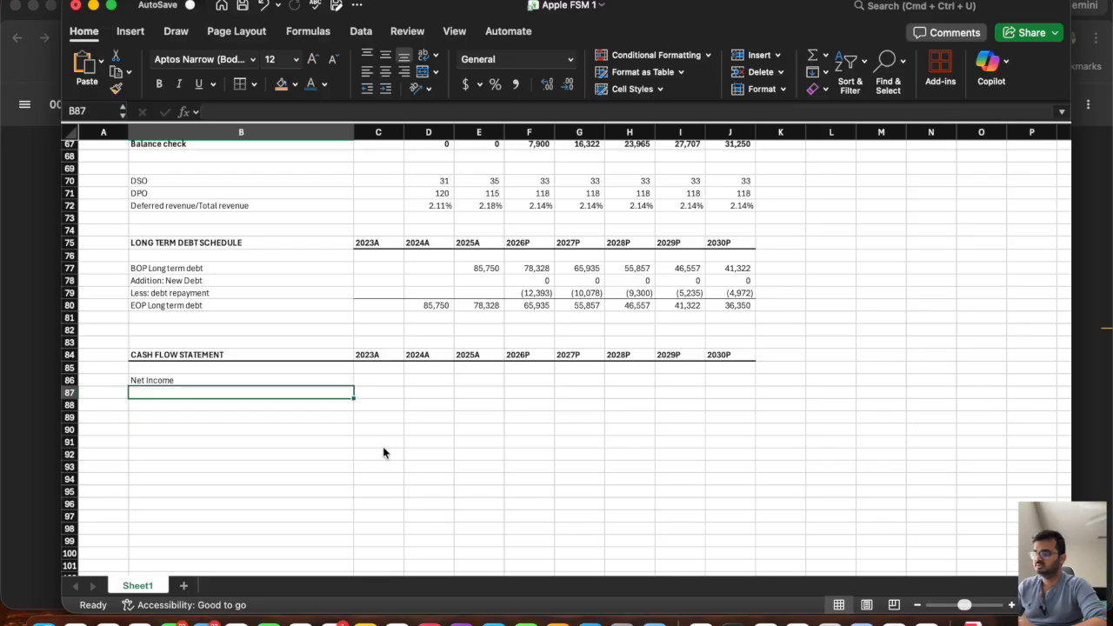
text(Share based)
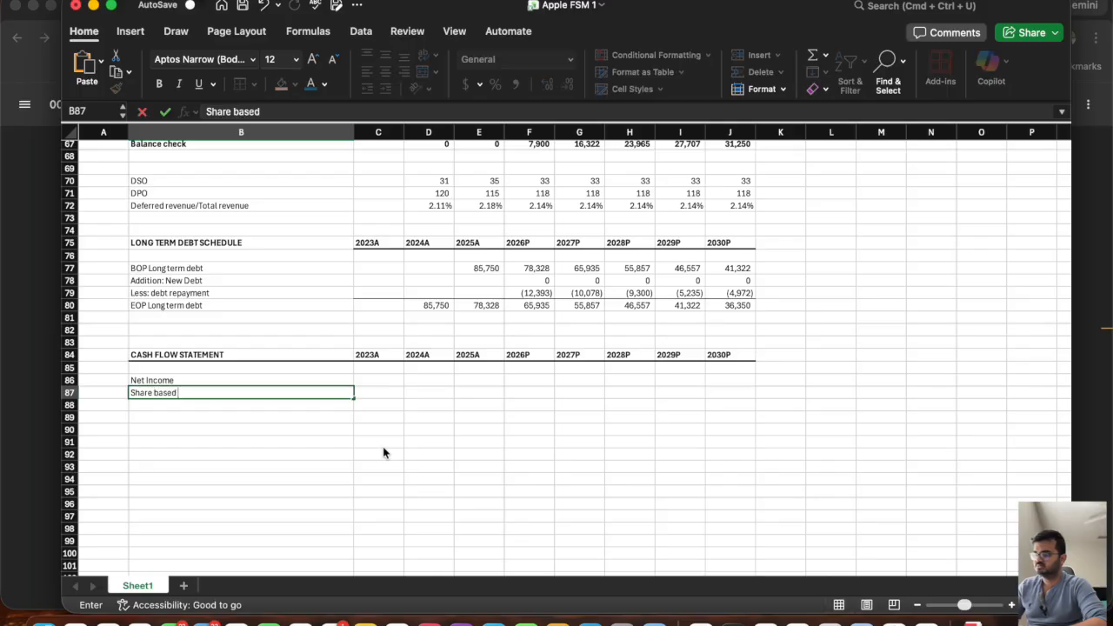
text( compensation)
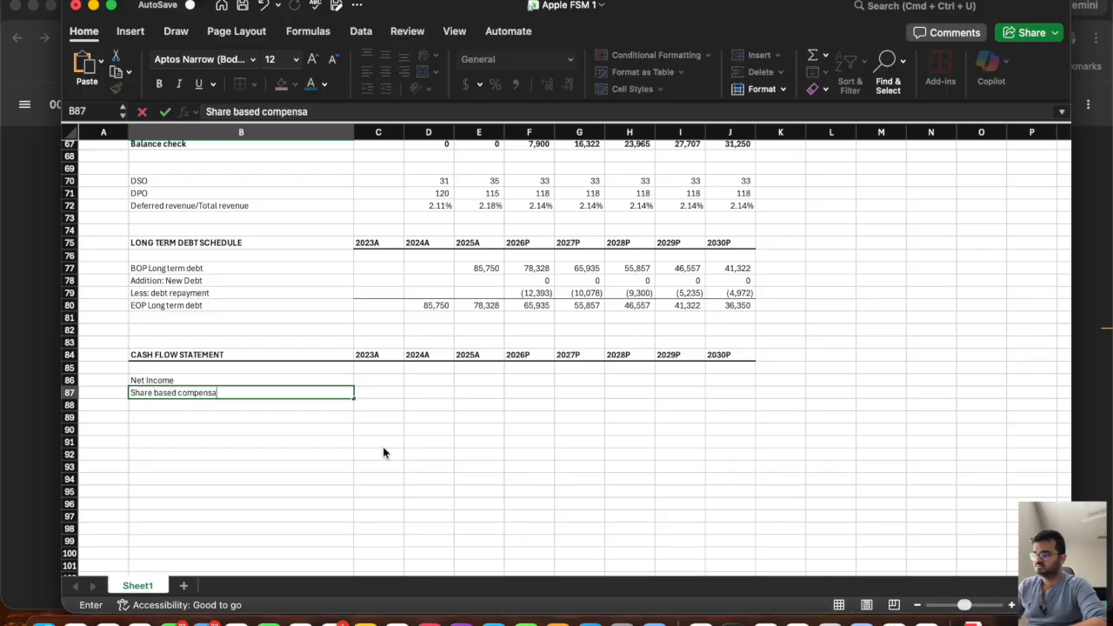
key(Return)
Check the net income adjustments in the Chrome filing, and add the label "Depreciation and Amoritization" in B88 of the Excel model.
key(super+Tab)
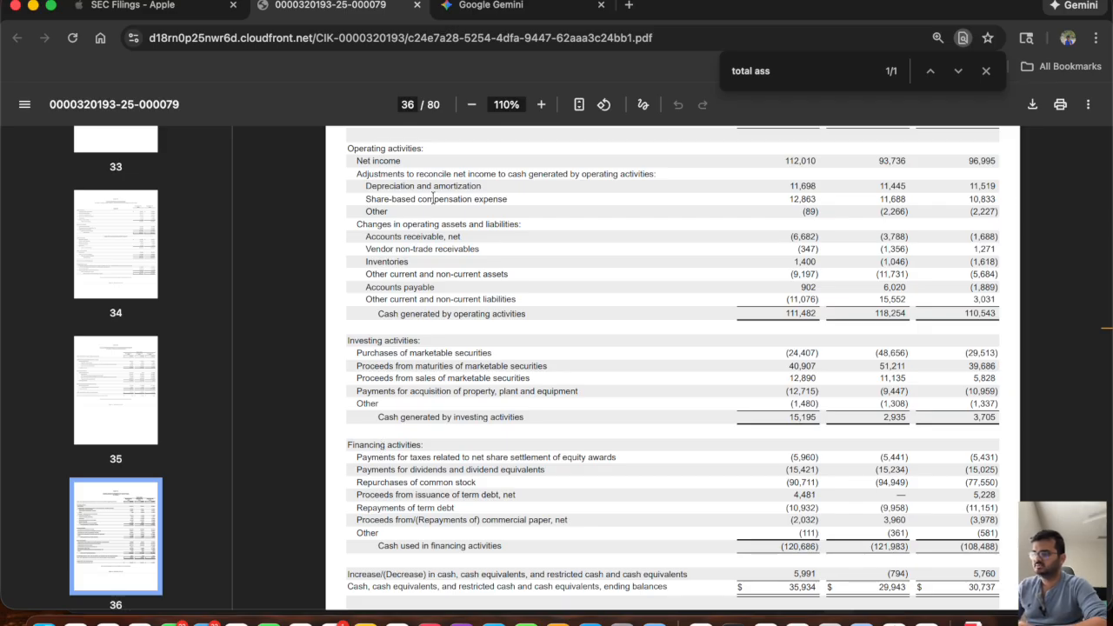
scroll(419, 186, up, 1)
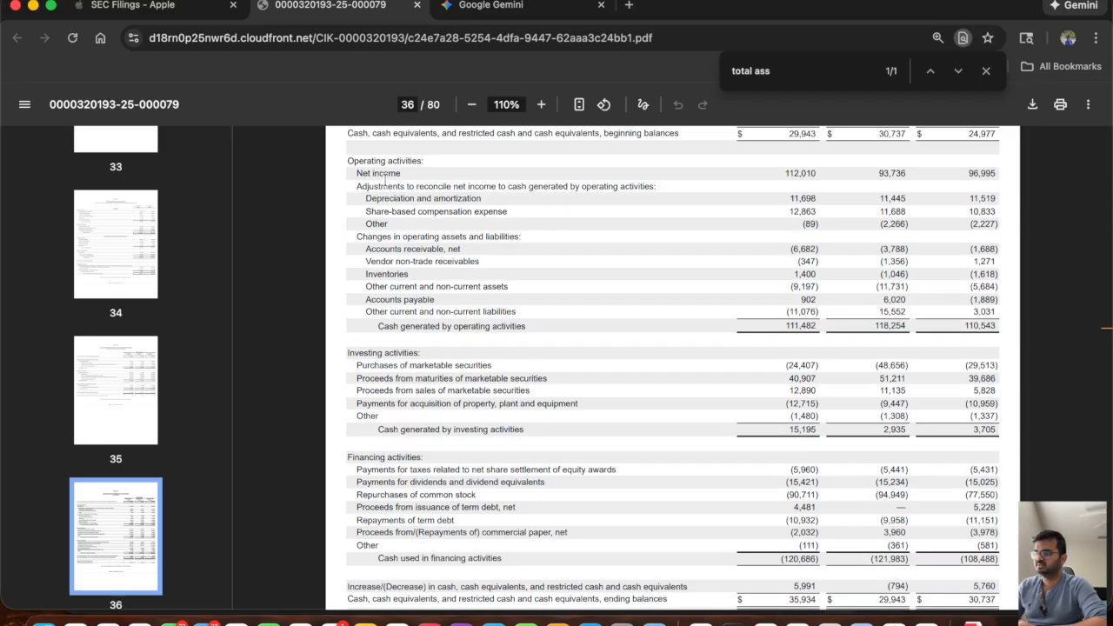
key(super+Tab)
text(Depr)
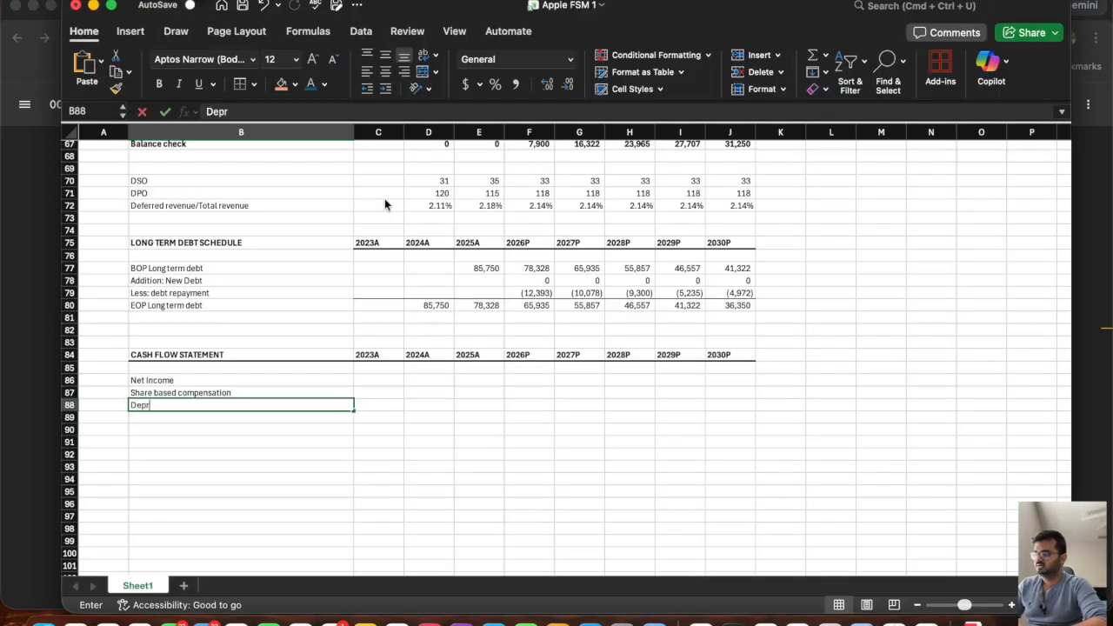
text(eciation and Amoritization)
key(Return)
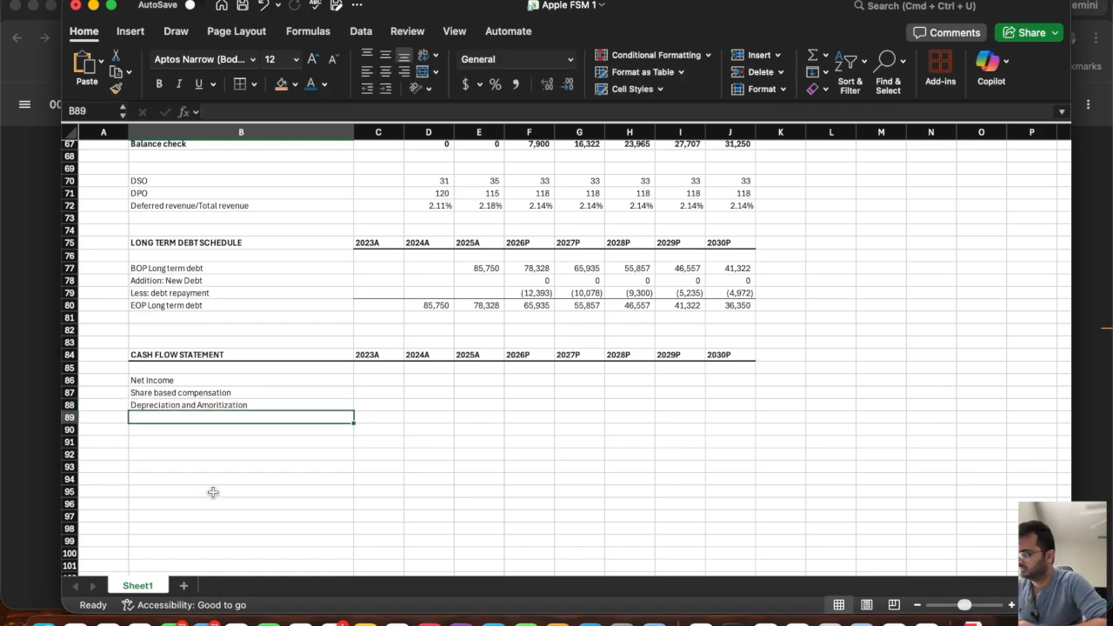
Switch to the filing in Chrome and highlight the operating asset and liability changes, from accounts receivable to other current and non-current liabilities.
key(super+Tab)
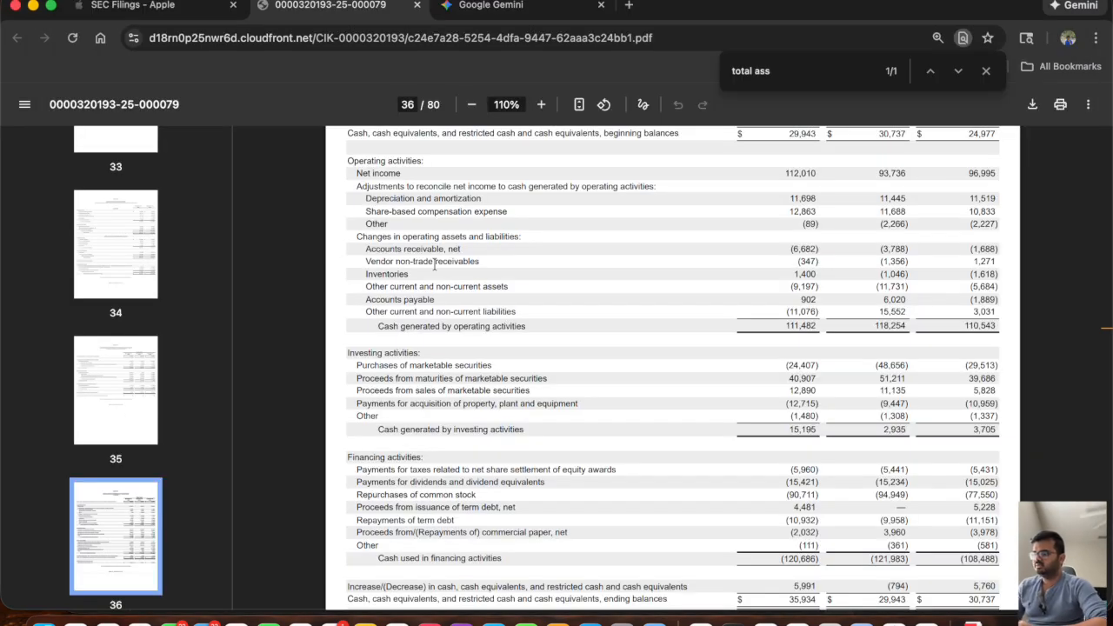
drag(366, 248, 519, 315)
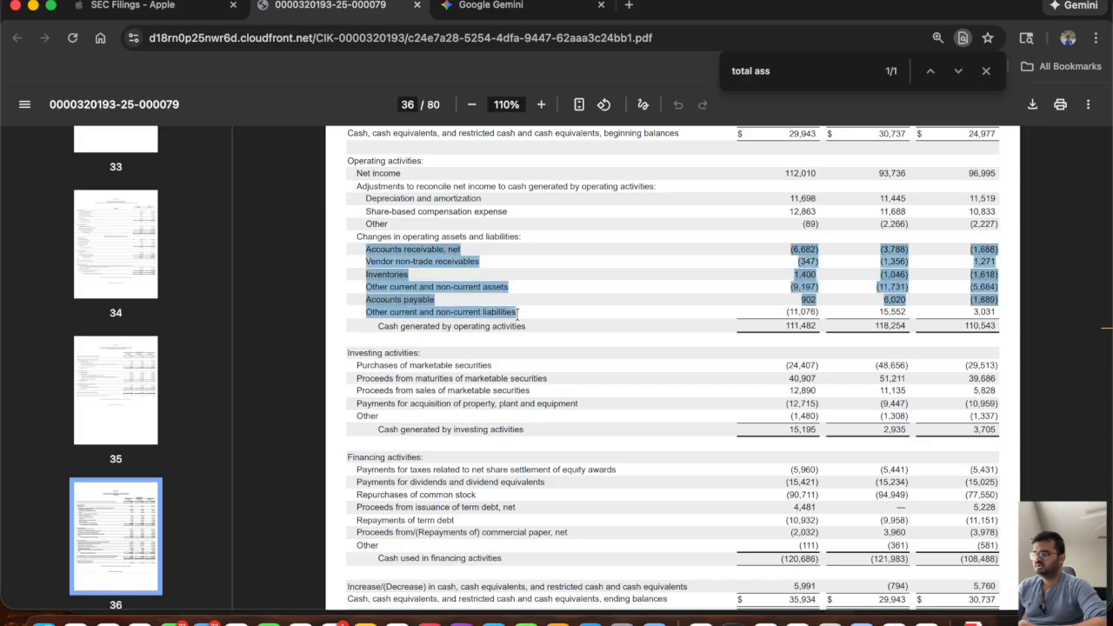
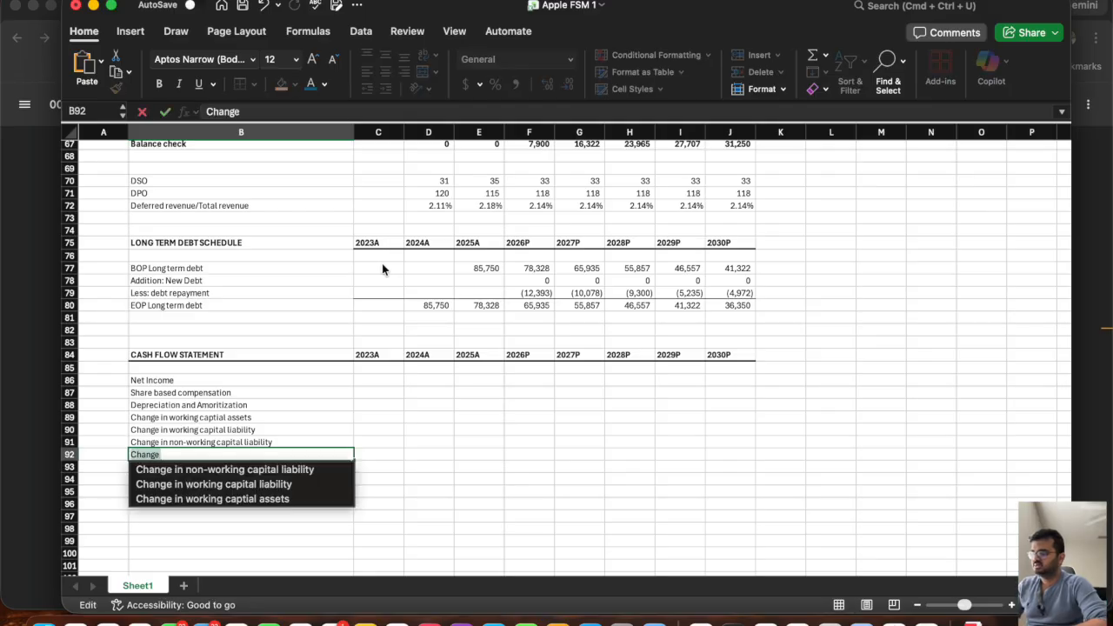
Enter the subtotal label "Cash generated from Operational activity" in B92 and make row 92 bold.
key(BackSpace)
key(BackSpace)
key(BackSpace)
key(BackSpace)
key(BackSpace)
text(ash generated from)
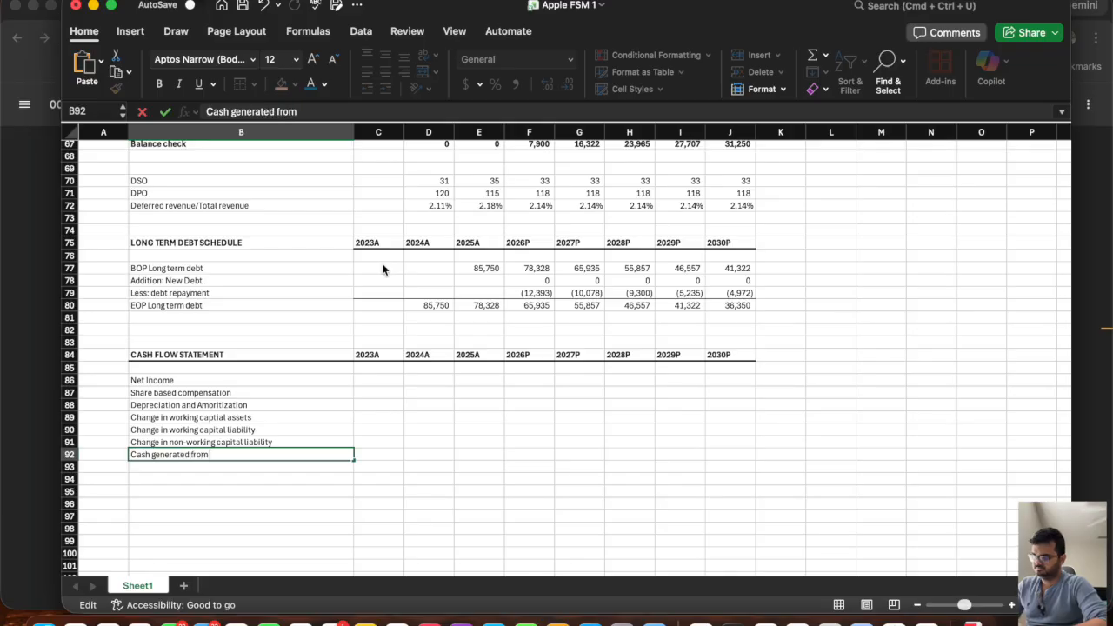
text( Oprerat)
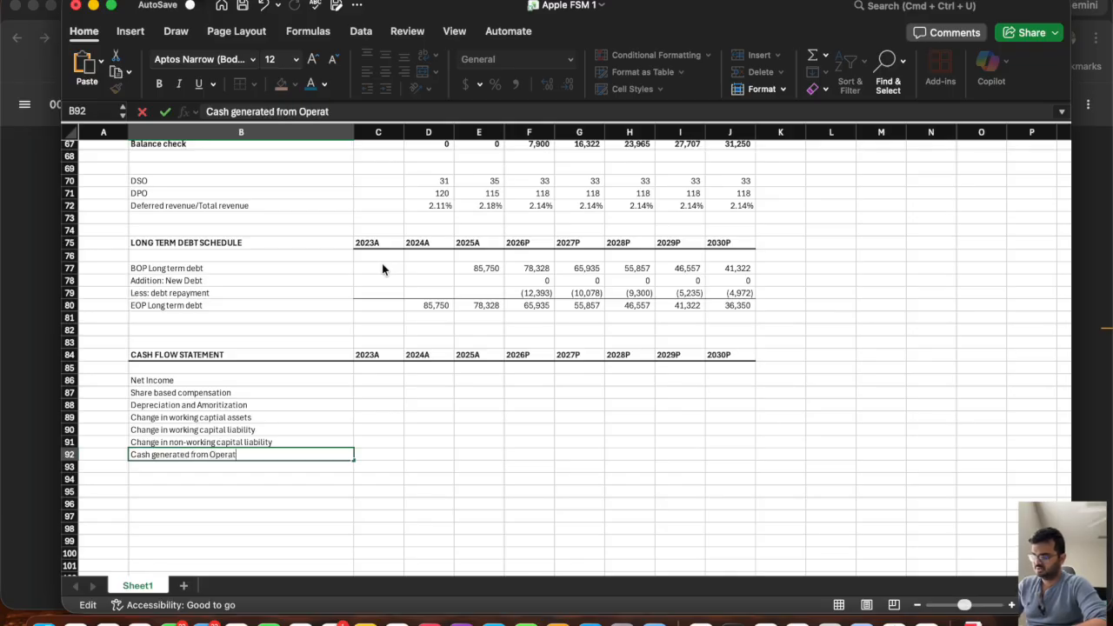
text(ional actc)
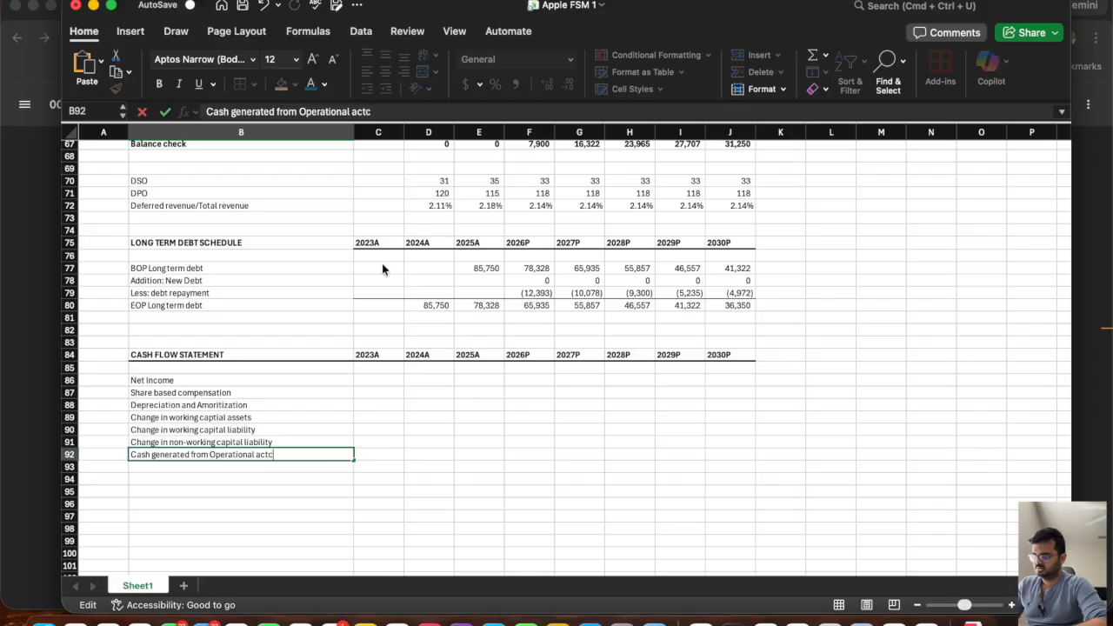
key(BackSpace)
text(ivity)
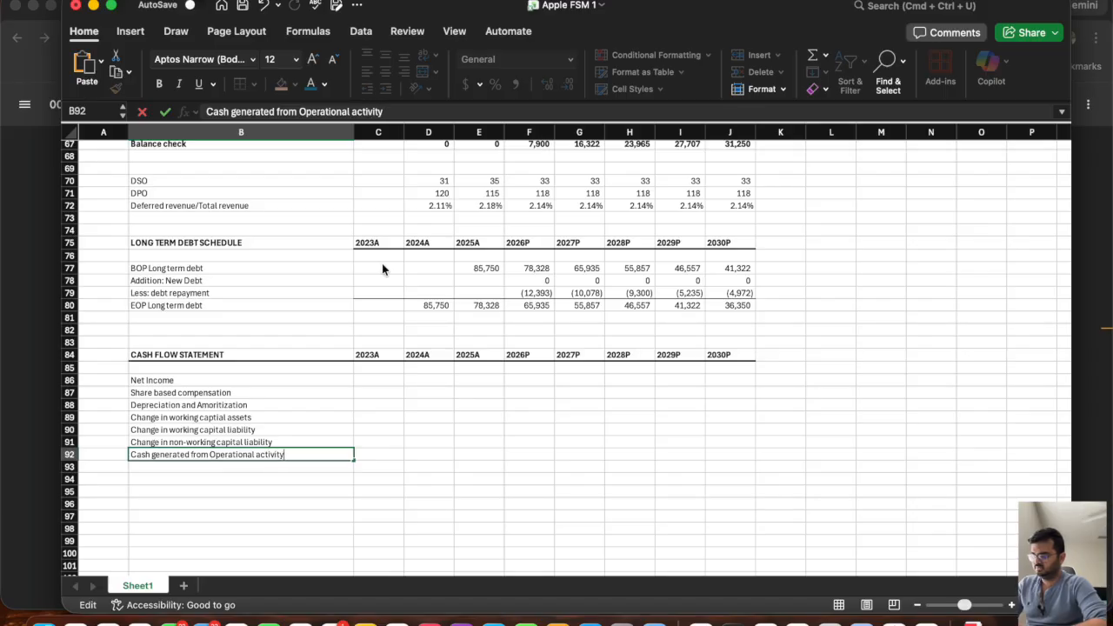
key(Return)
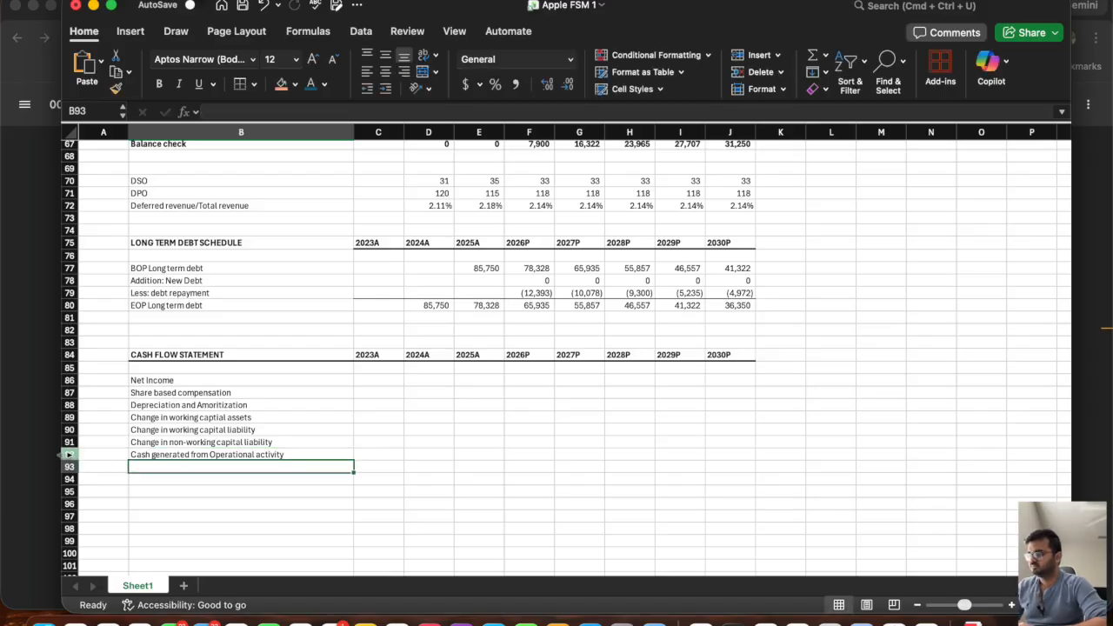
click(68, 453)
key(super+b)
click(197, 516)
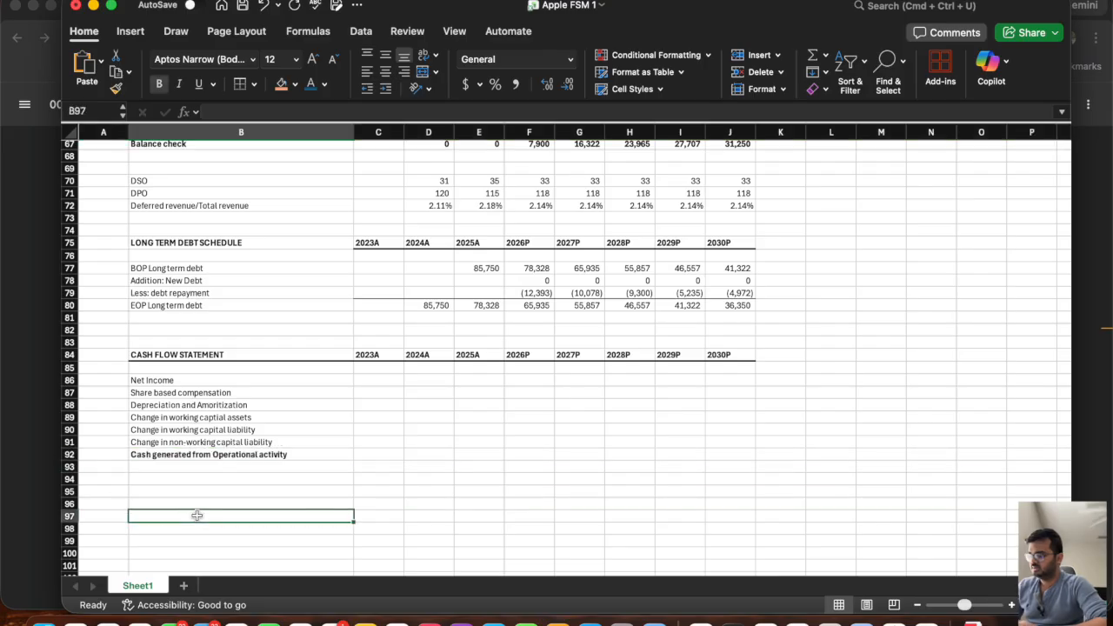
Start the investing section with the label "Change in non-working capital asssets" in B95.
click(173, 443)
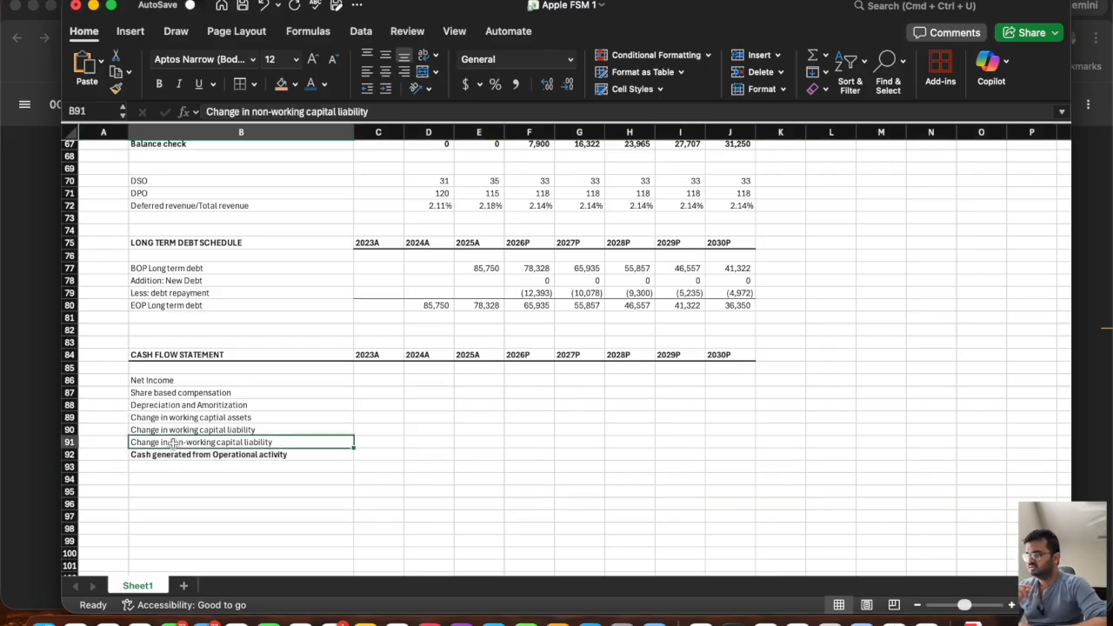
click(156, 490)
text(Change in n)
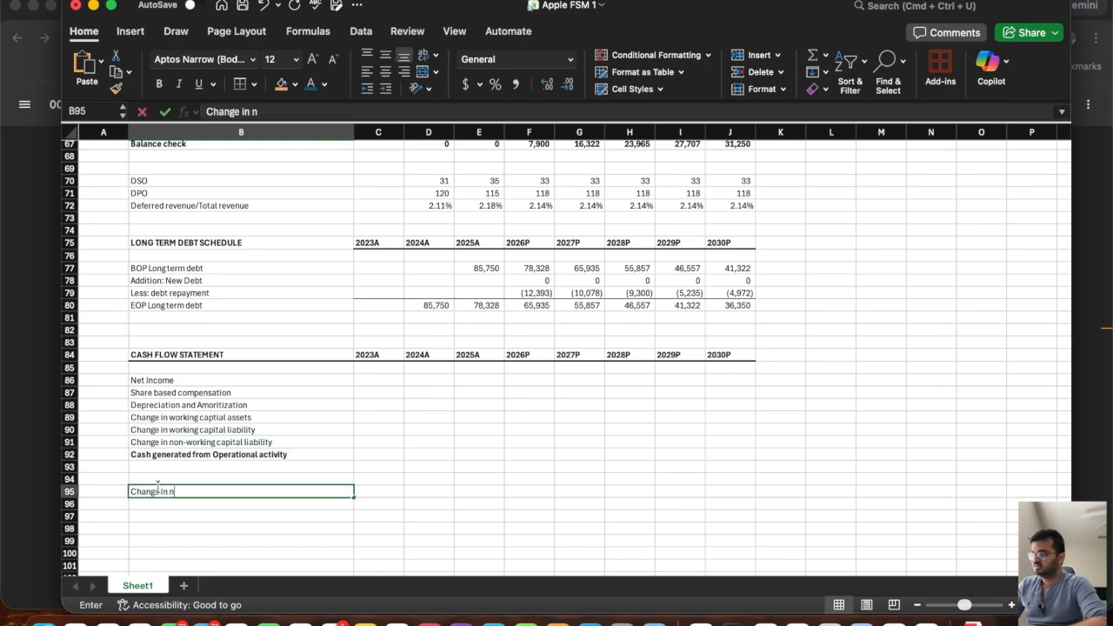
text(on-working)
key(BackSpace)
key(BackSpace)
key(BackSpace)
key(BackSpace)
key(BackSpace)
key(BackSpace)
text(work)
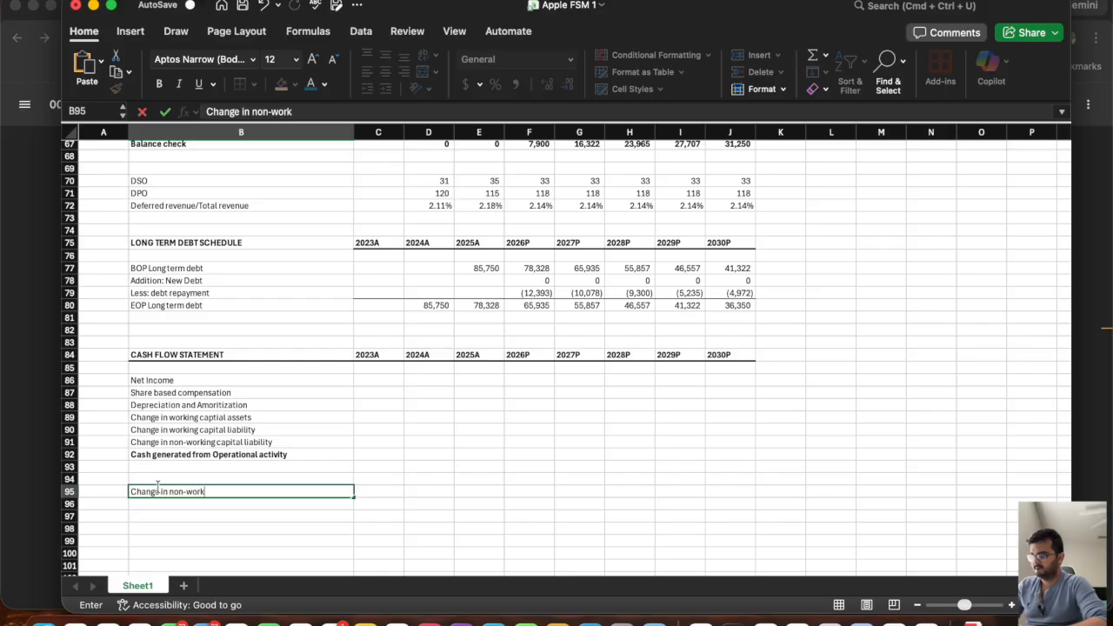
text(ing capital )
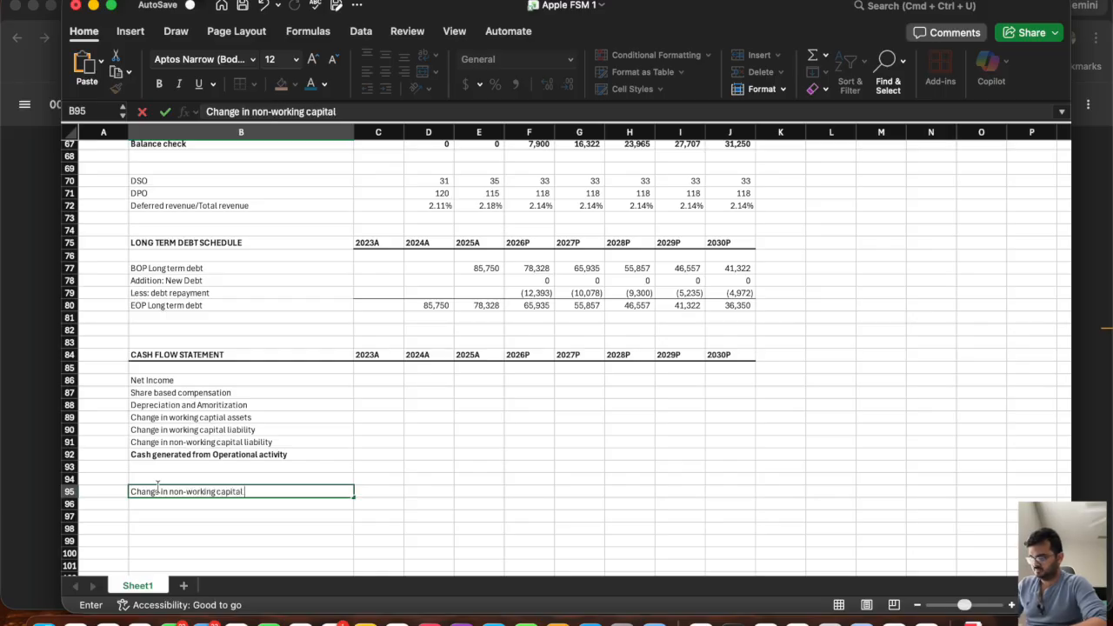
text(asssets)
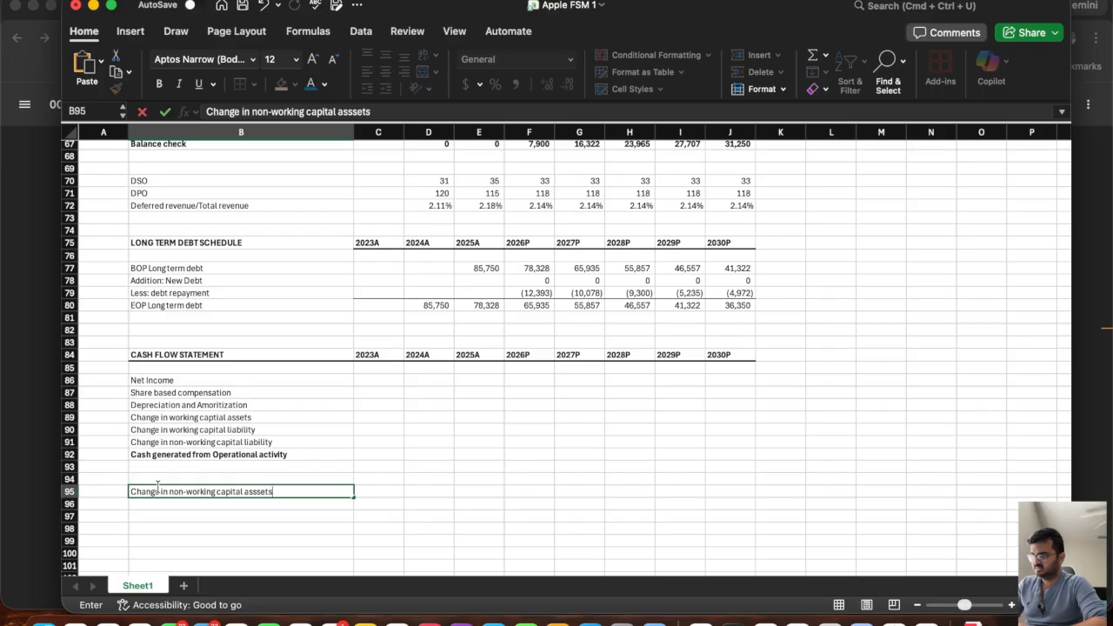
key(Return)
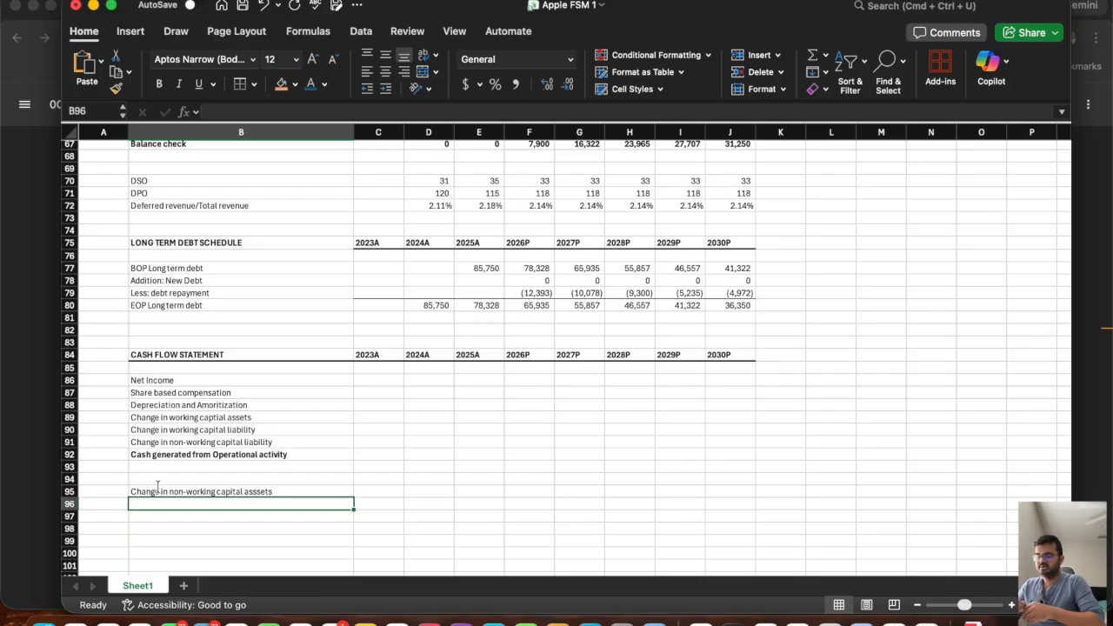
Add the investing line label "Purchase of PPE" in B96.
text(Purchase)
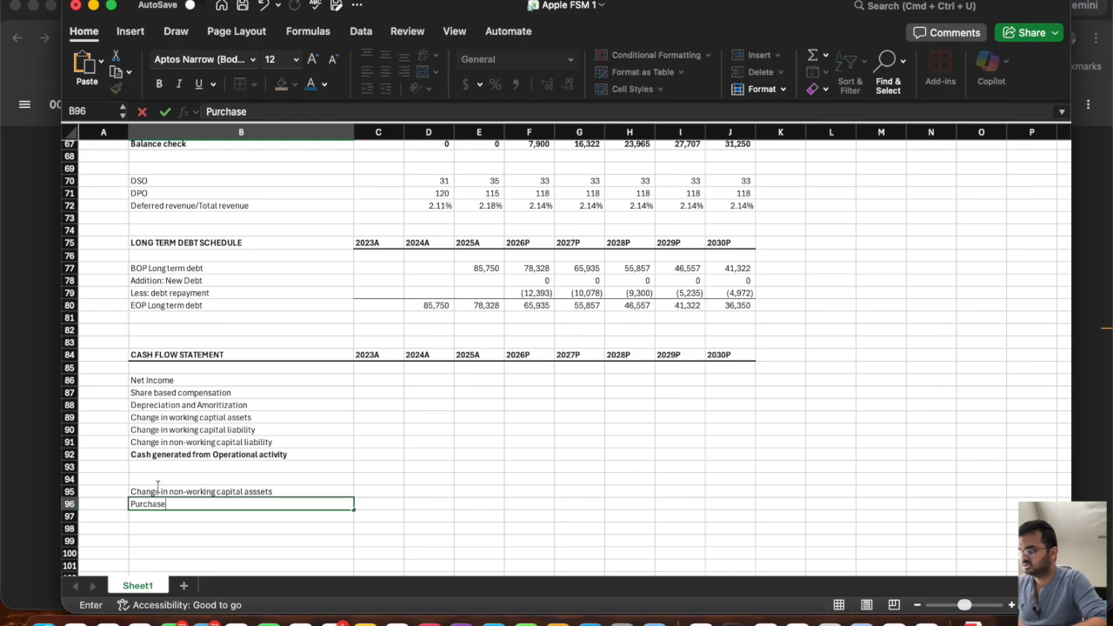
text( of PPE)
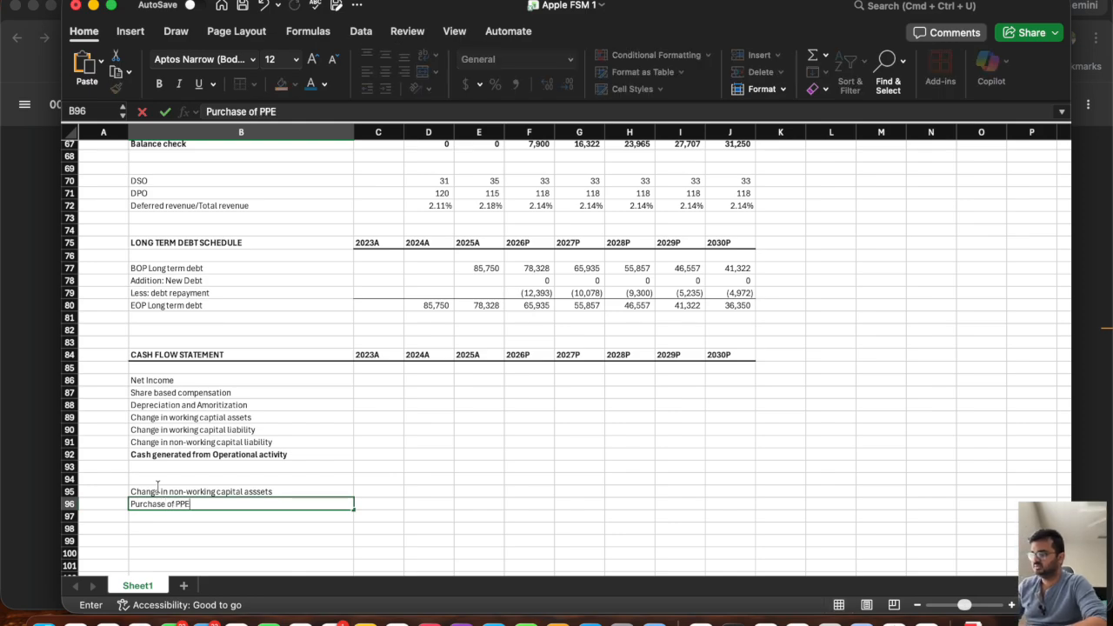
key(Return)
Enter the subtotal label "Cash used in Investing activity" in B97 and make row 97 bold.
text(Cas)
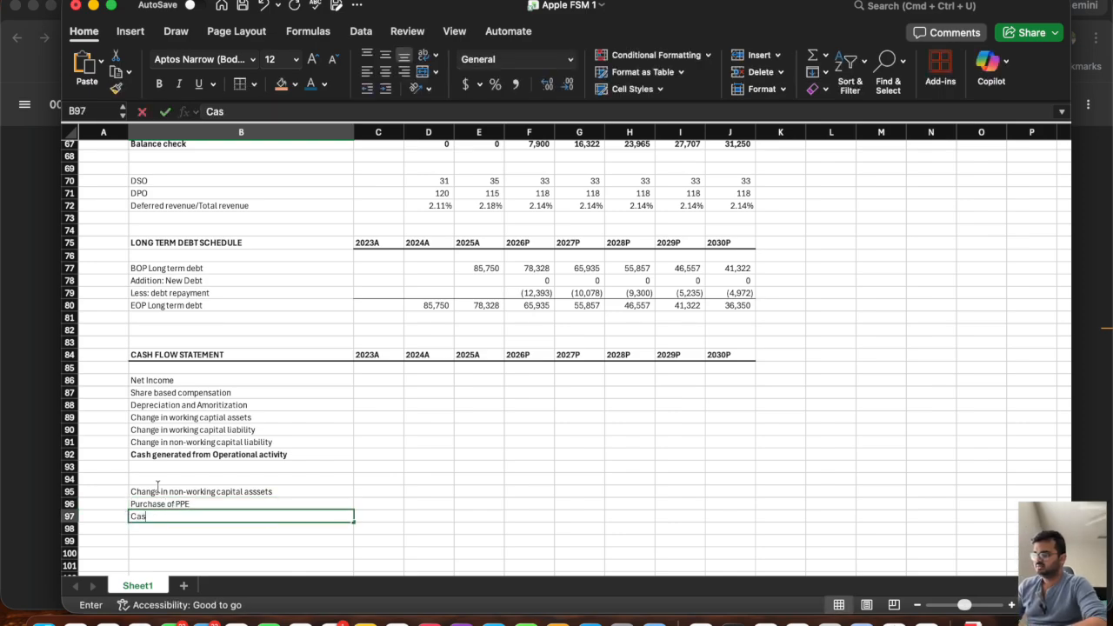
text(h u)
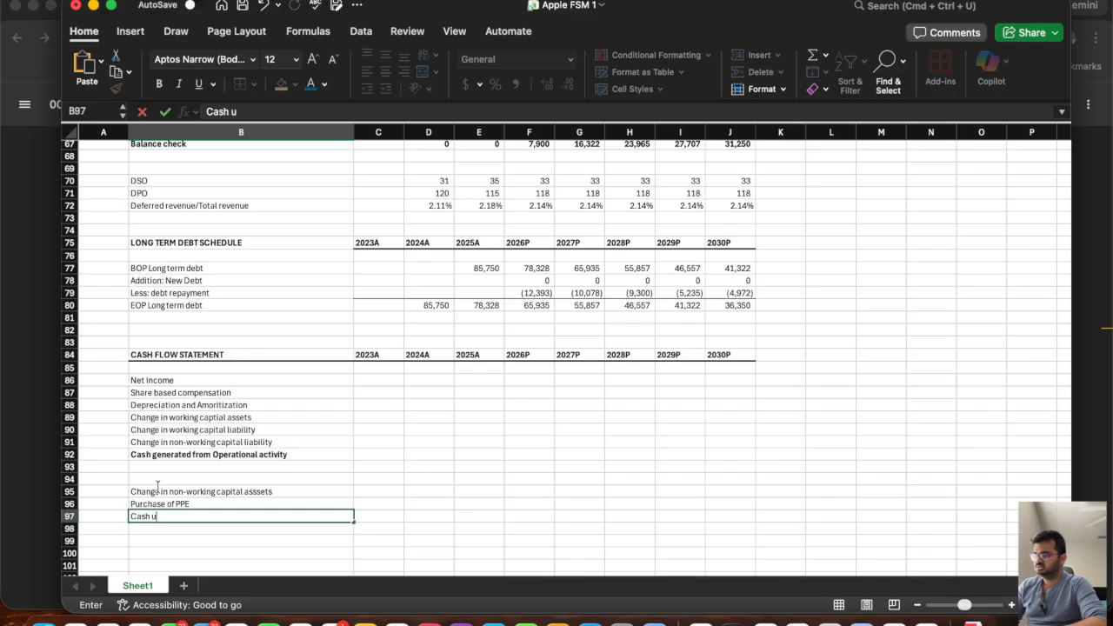
text(sed in Inves)
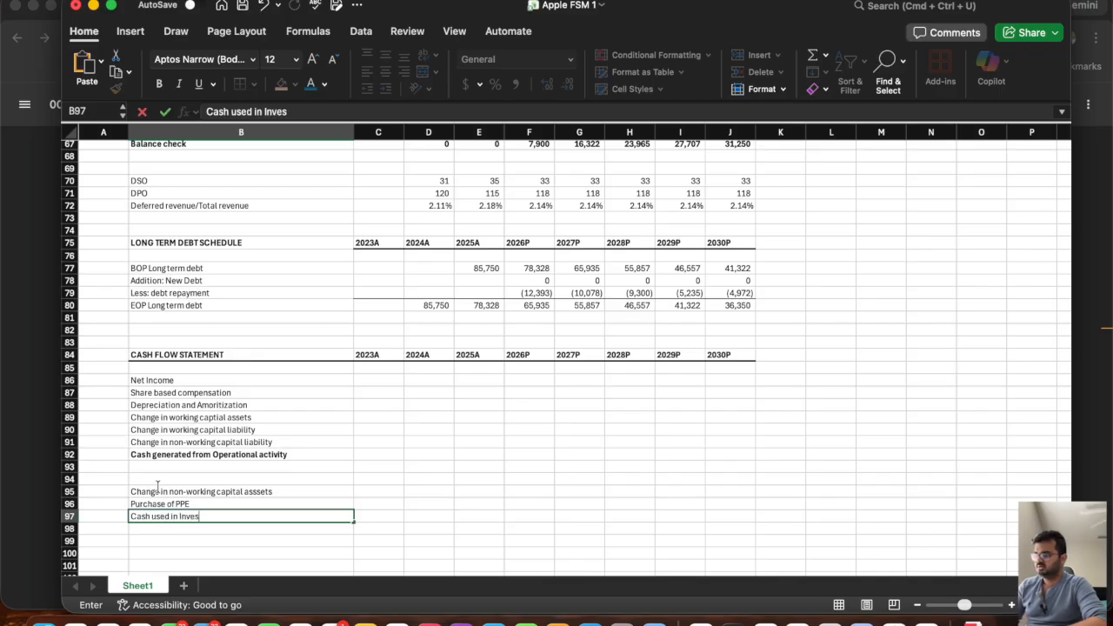
text(ting actvity)
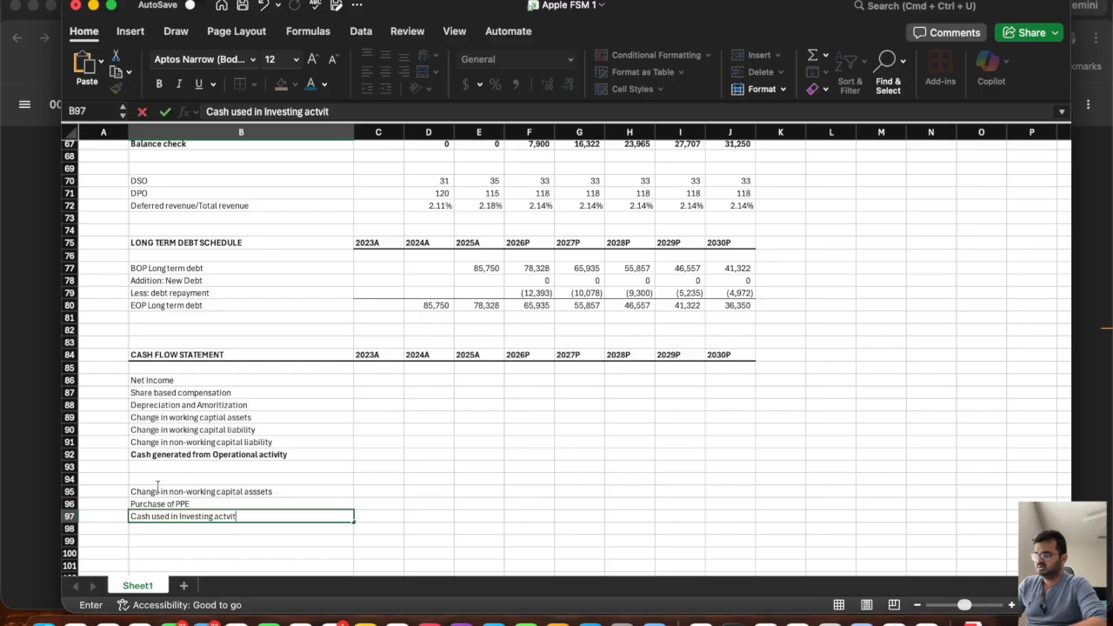
key(BackSpace)
key(BackSpace)
key(BackSpace)
key(BackSpace)
text(ici)
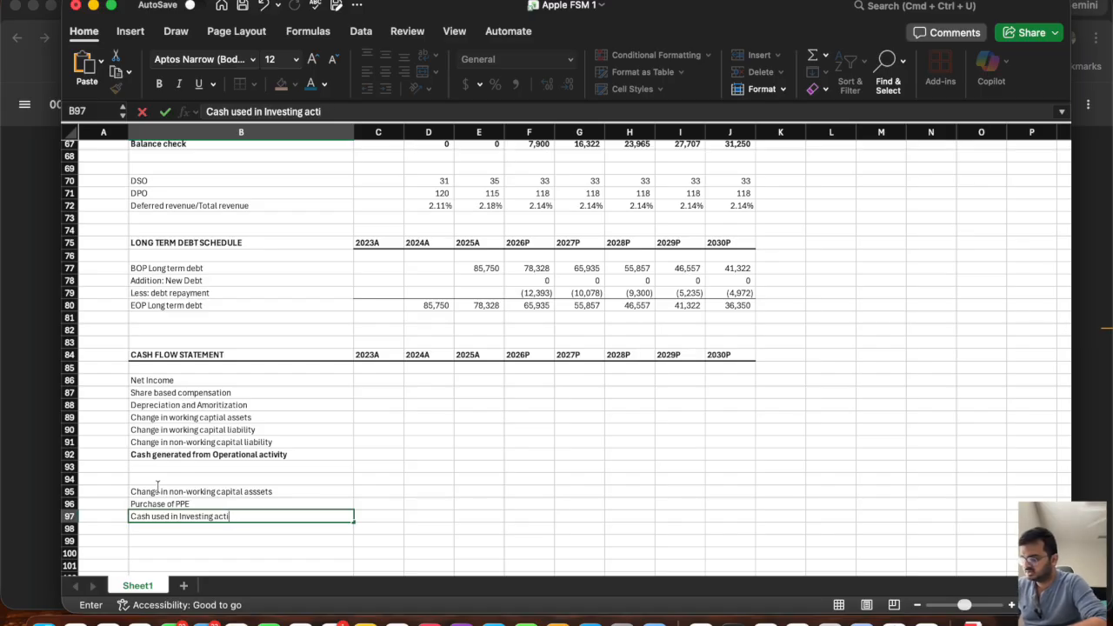
key(BackSpace)
text(vity)
key(Return)
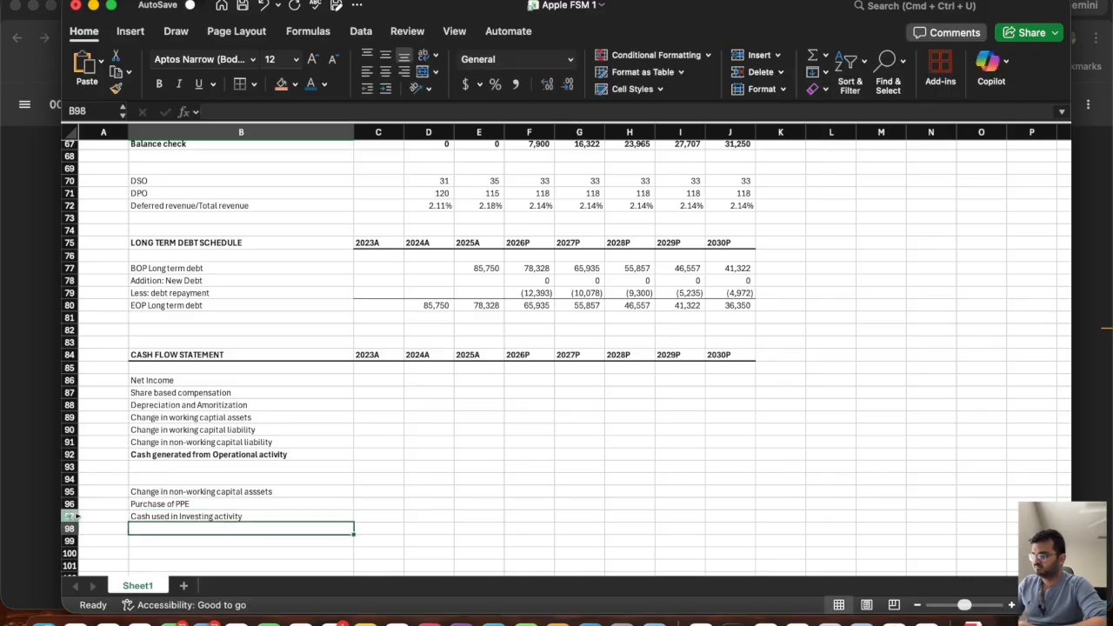
click(69, 516)
key(super+b)
Start the financing section with the labels "Dividends paid" in B99 and "Share repurchases" in B100.
scroll(183, 459, down, 3)
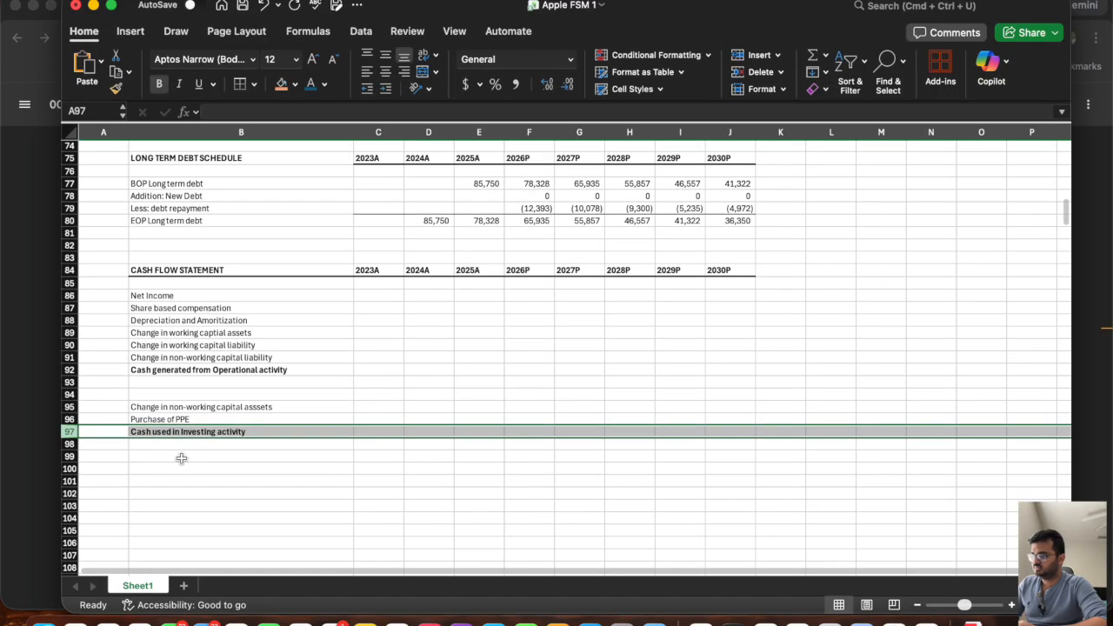
click(148, 460)
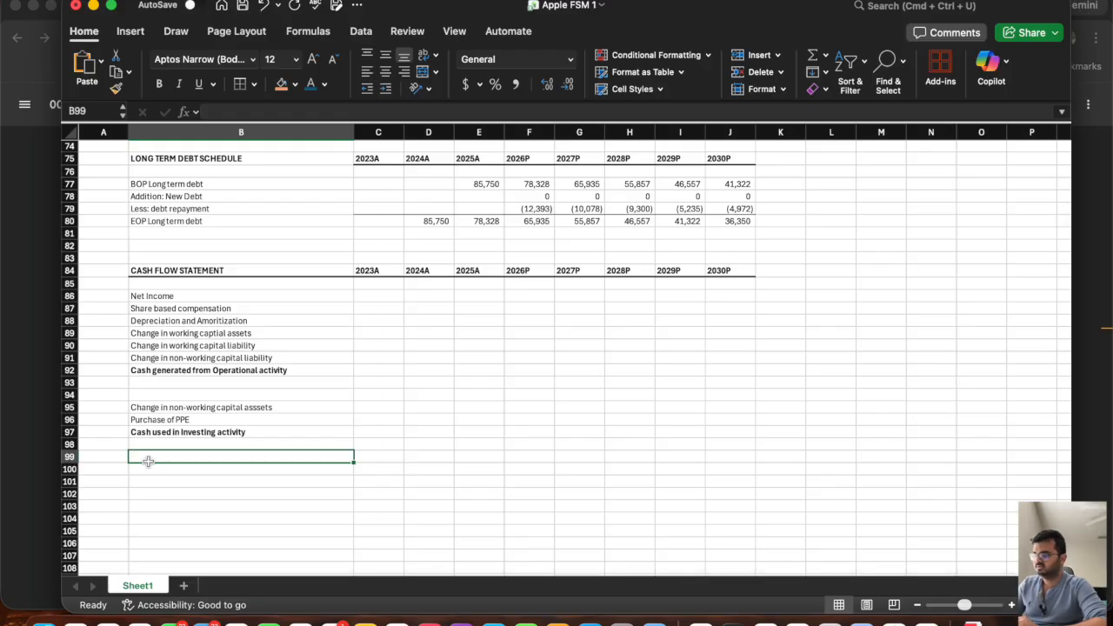
text(Dividends paid)
key(Return)
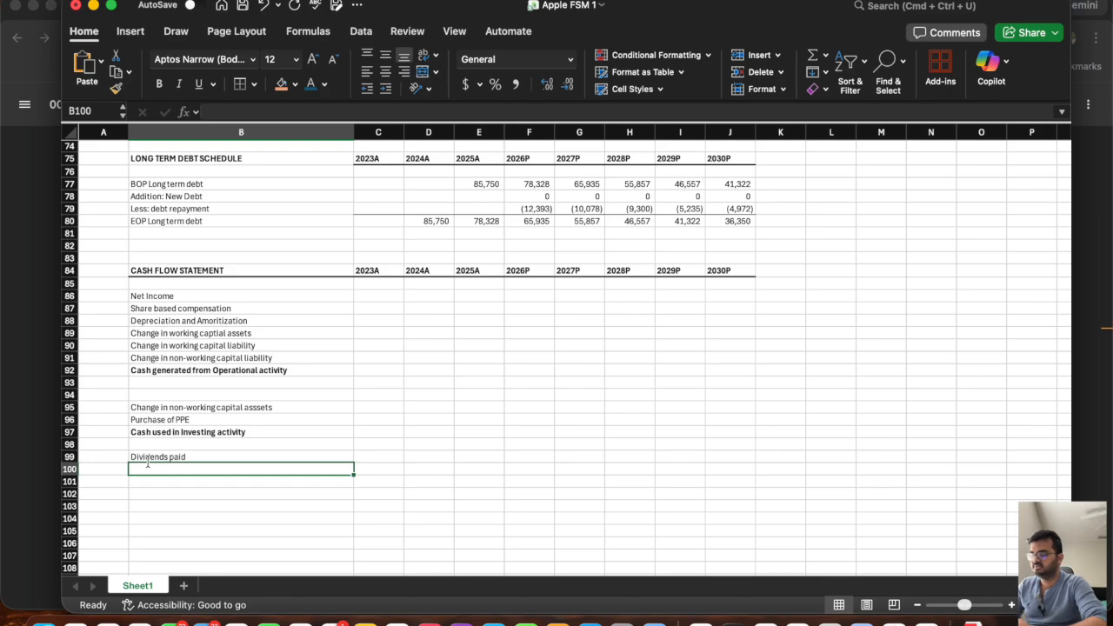
text(Share repurchases)
key(Return)
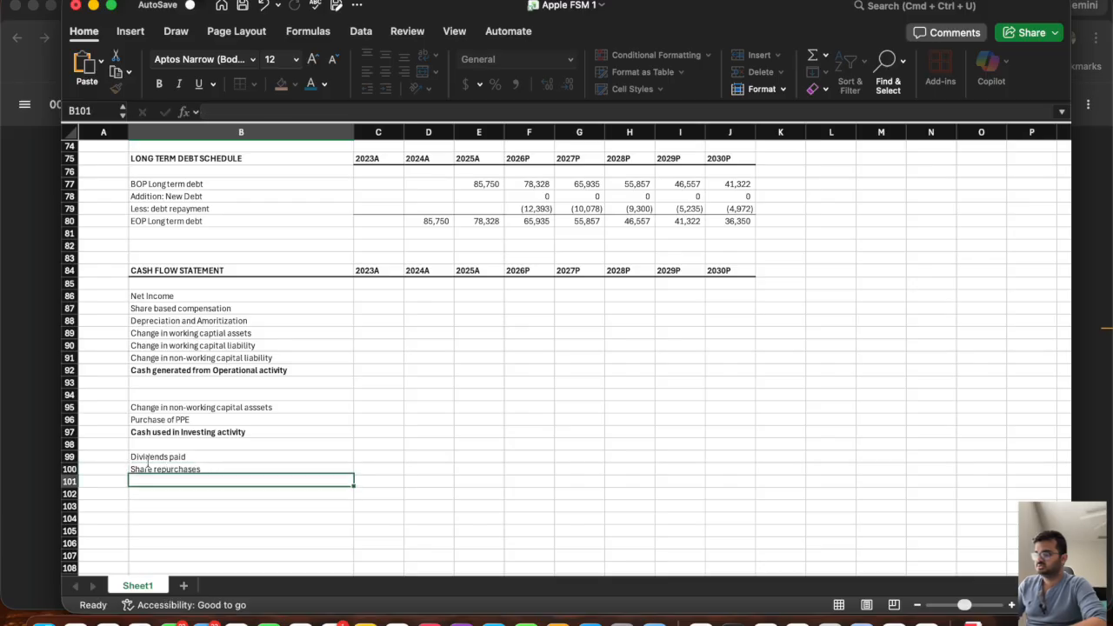
Add the financing line labels "New Debt taken" in B101 and "Debt repayment" in B102.
text(New)
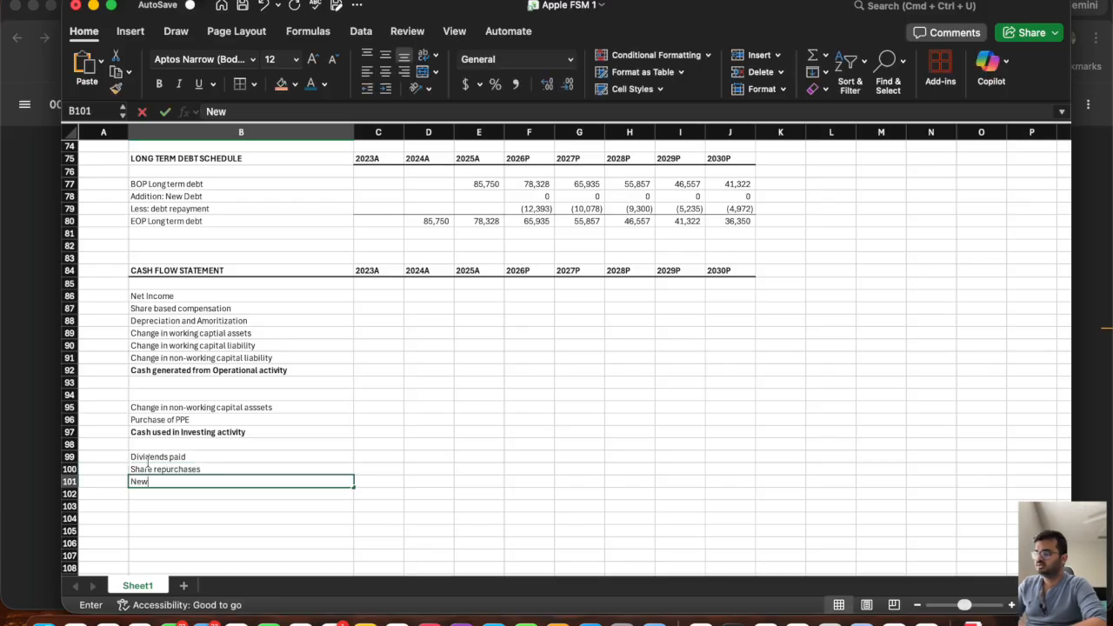
text( Debt taken)
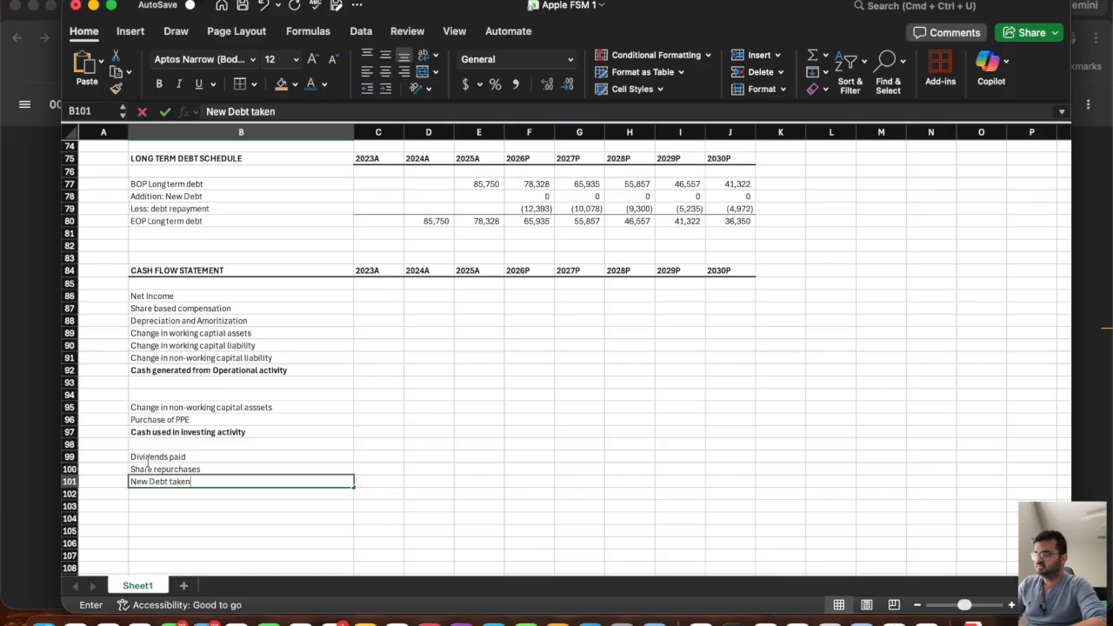
key(Return)
text(Debt repa)
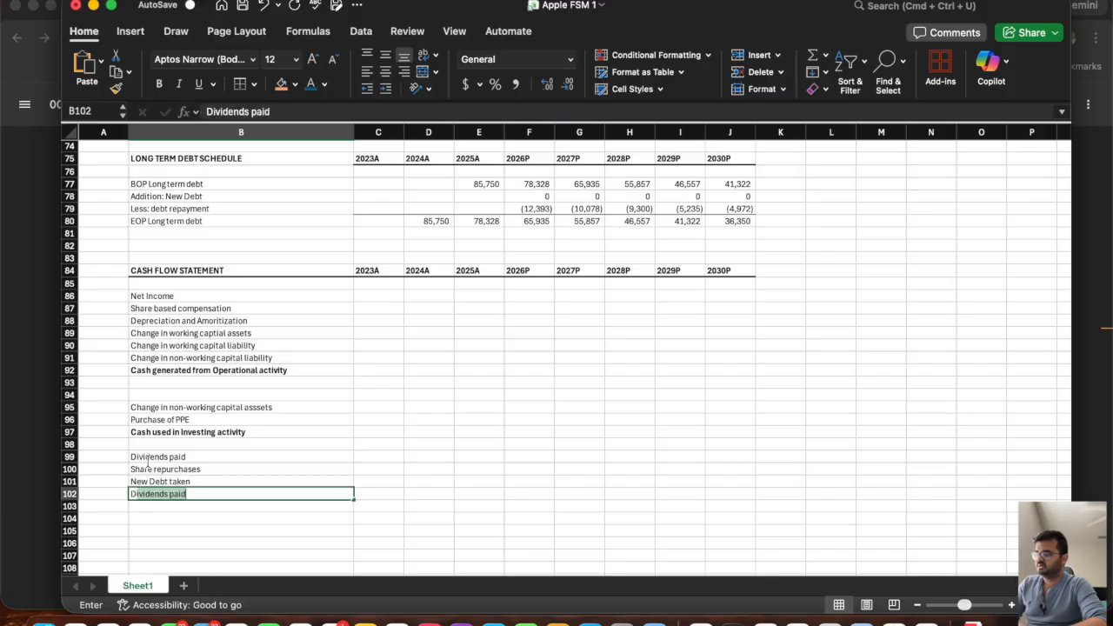
text(yment)
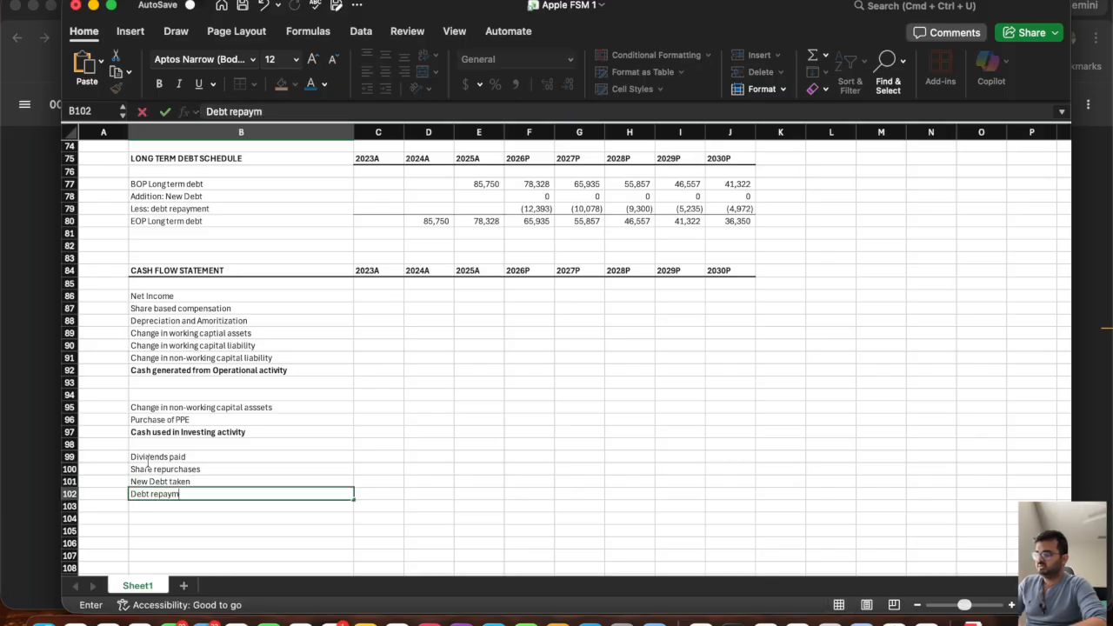
key(Return)
Enter the subtotal label "Cash used in financing activity" in B103 and make row 103 bold.
text(Ca)
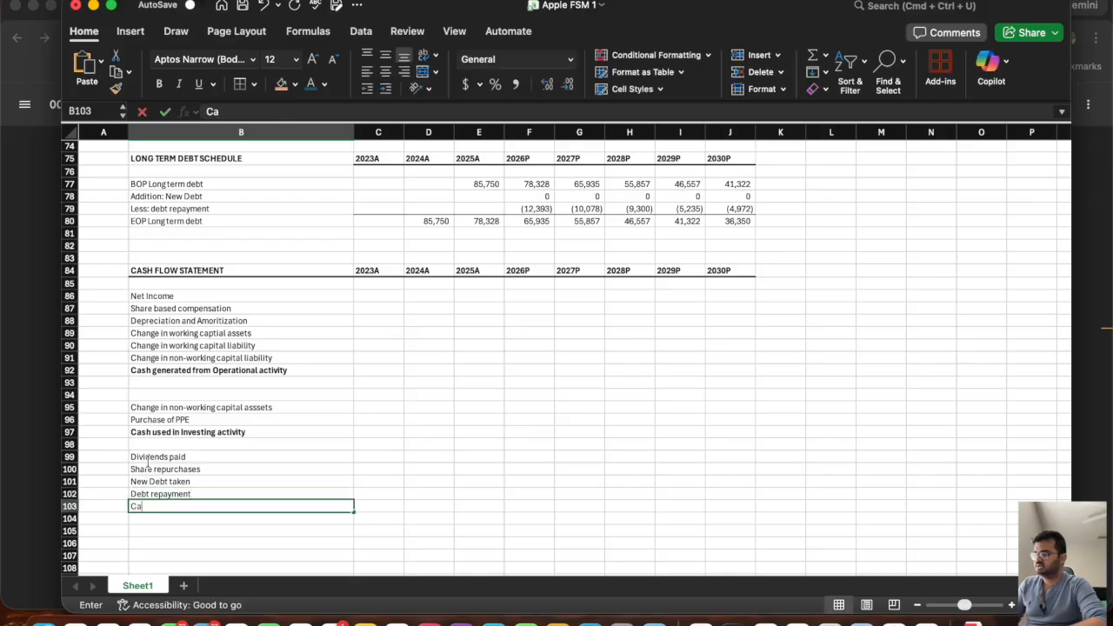
key(BackSpace)
key(BackSpace)
text(Cash us)
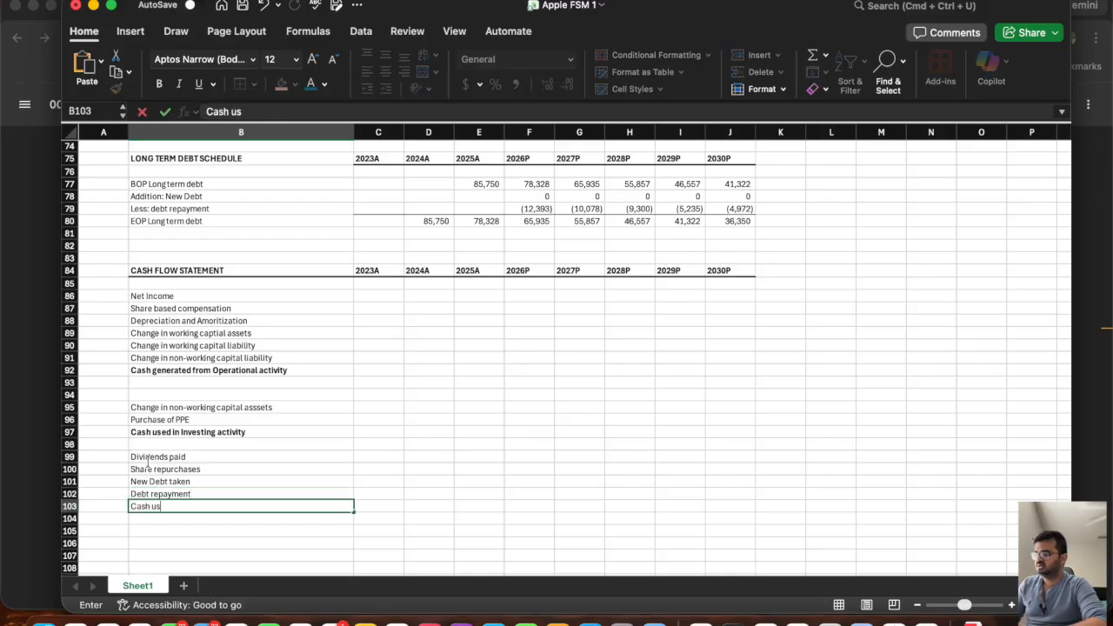
text(ed in finai)
text(ncing)
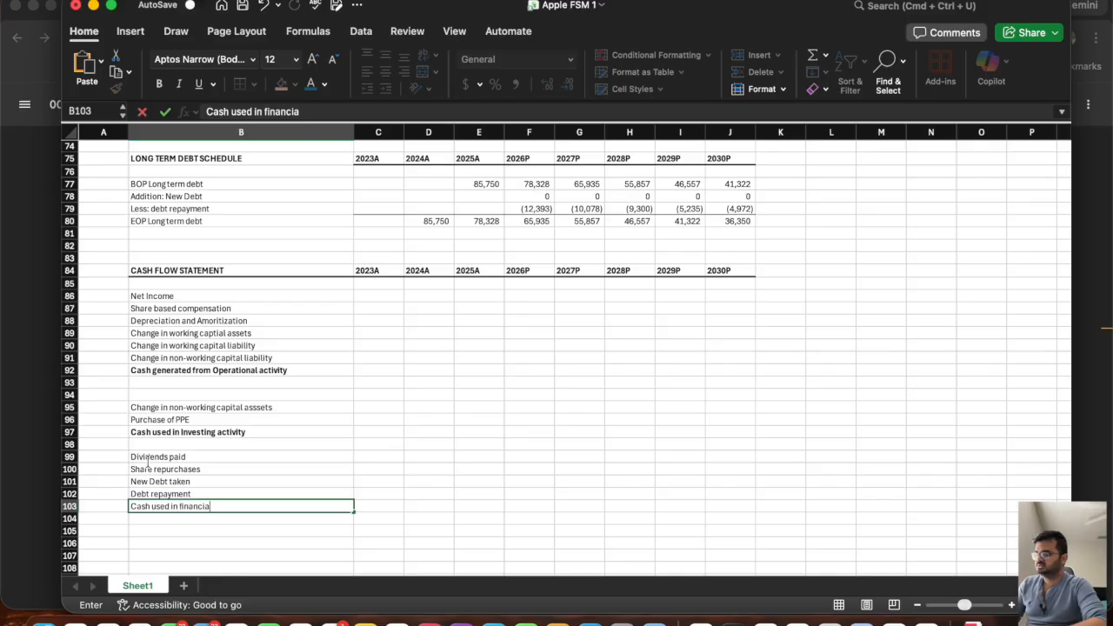
text( activity)
key(Return)
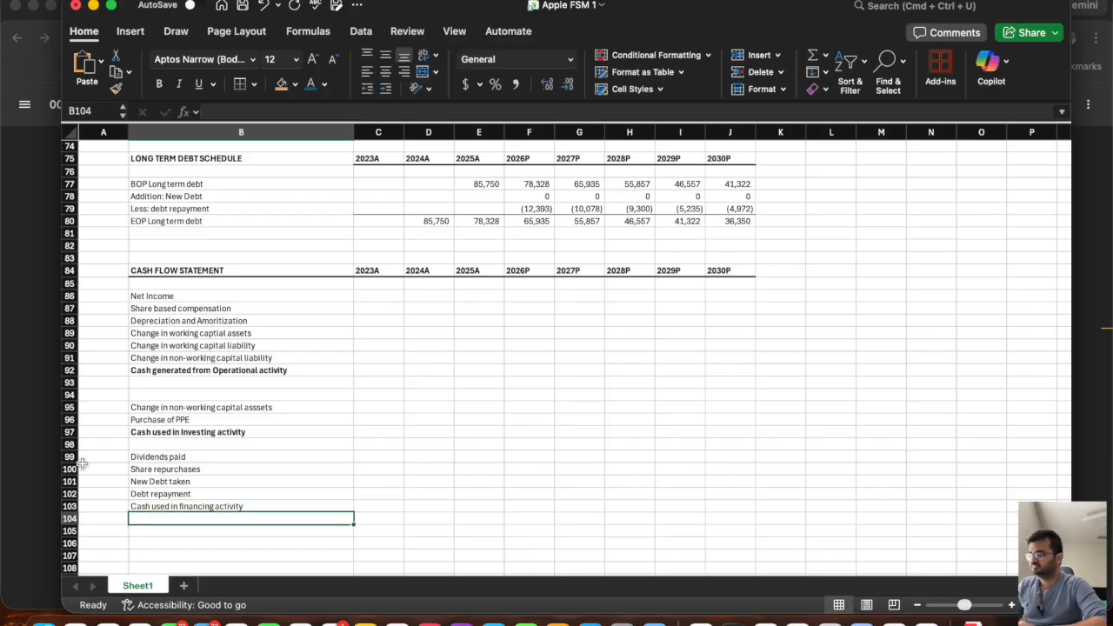
click(68, 506)
key(super+b)
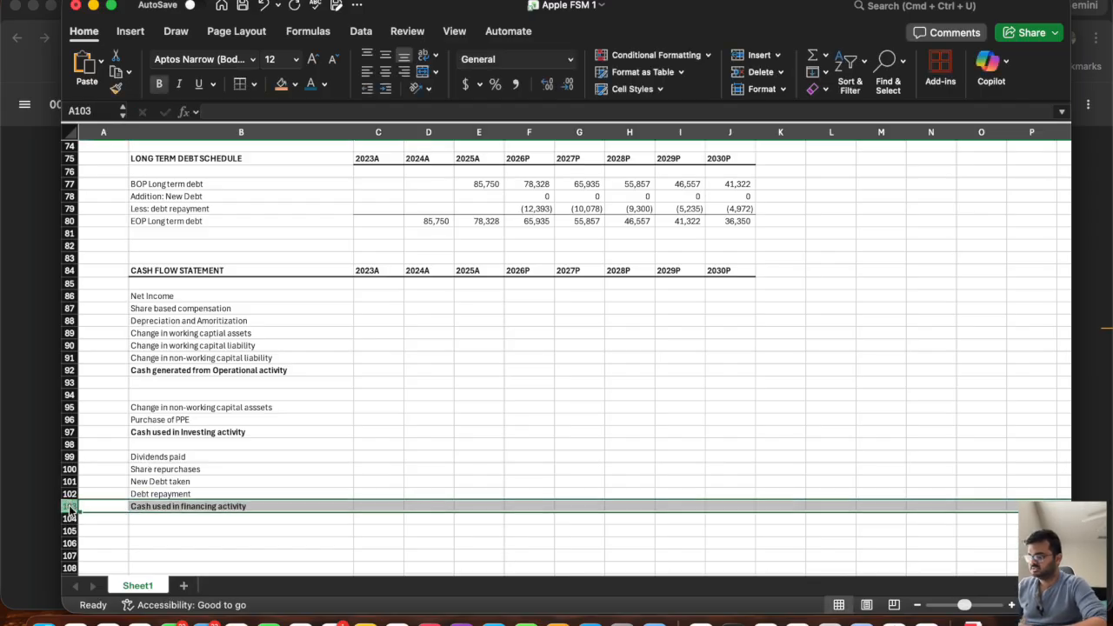
Enter the label "Cash generated by end of the year" in B105, two rows below the financing subtotal.
click(149, 531)
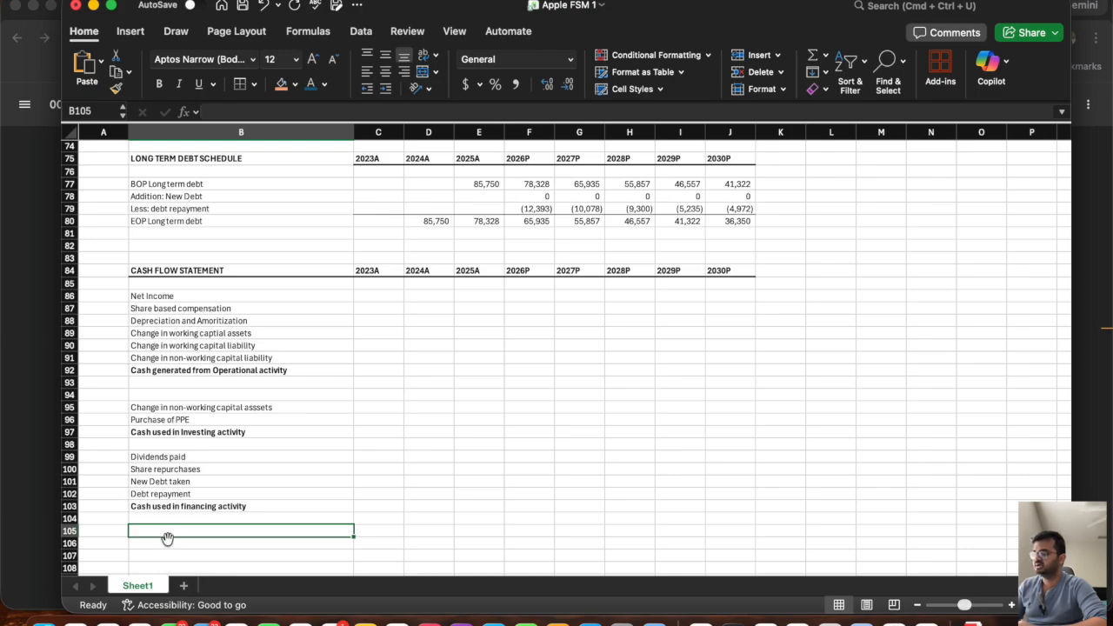
text(Cash )
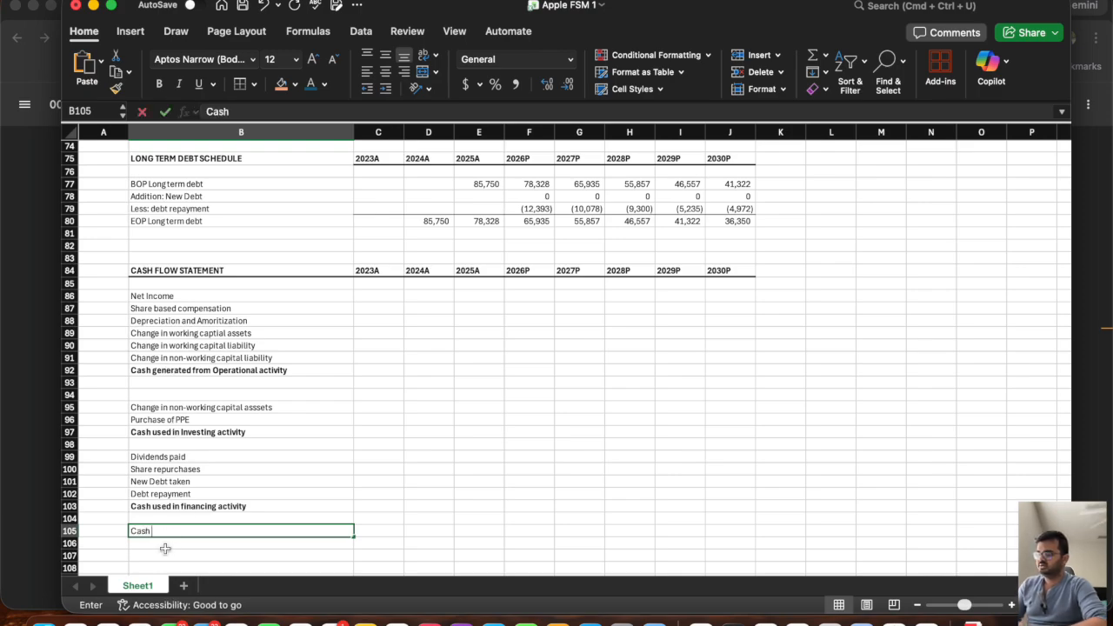
text(generated)
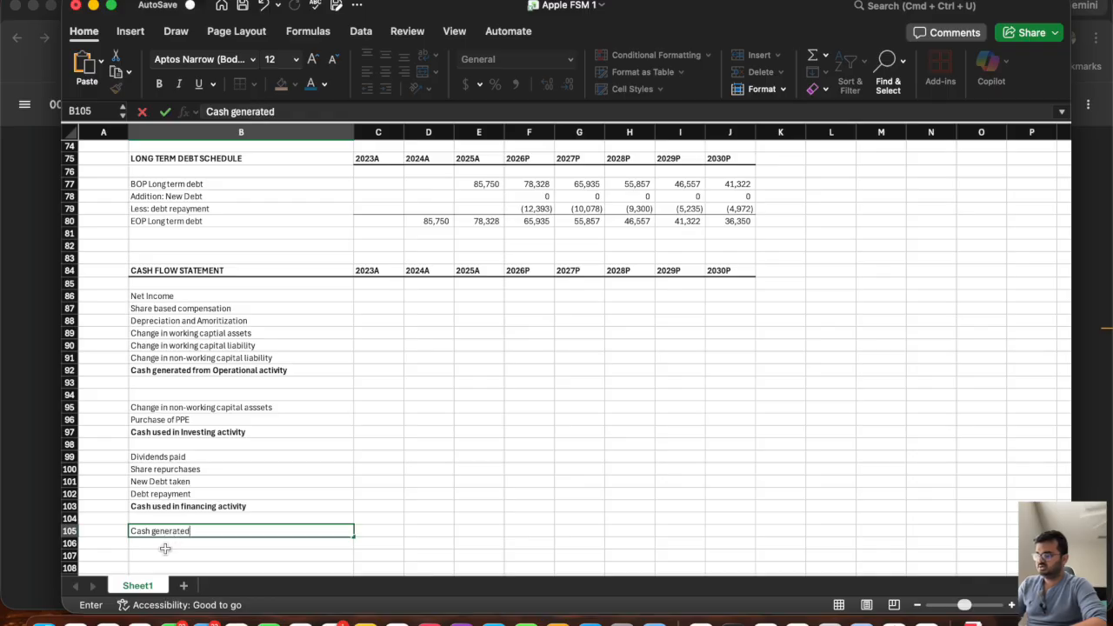
text( by end of the yeat)
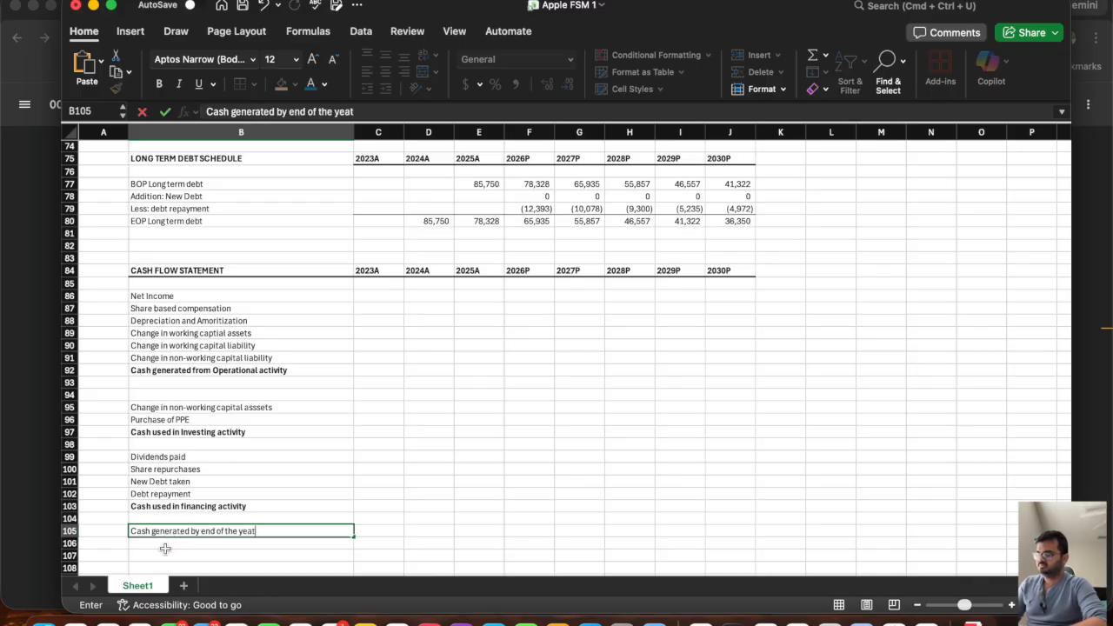
key(Return)
key(Up)
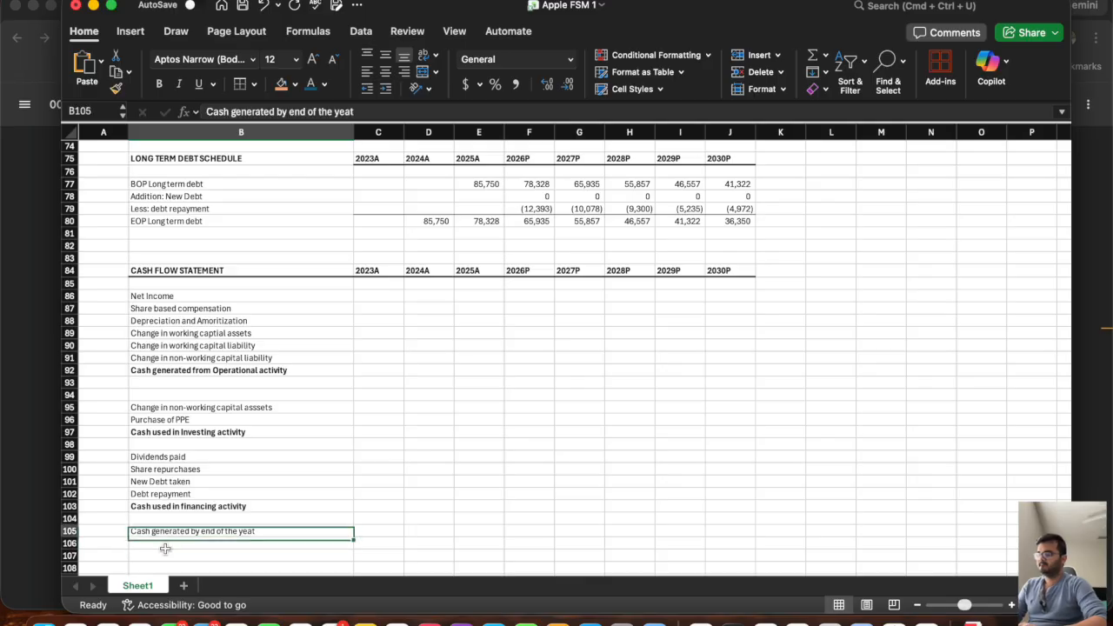
click(389, 109)
key(BackSpace)
text(r)
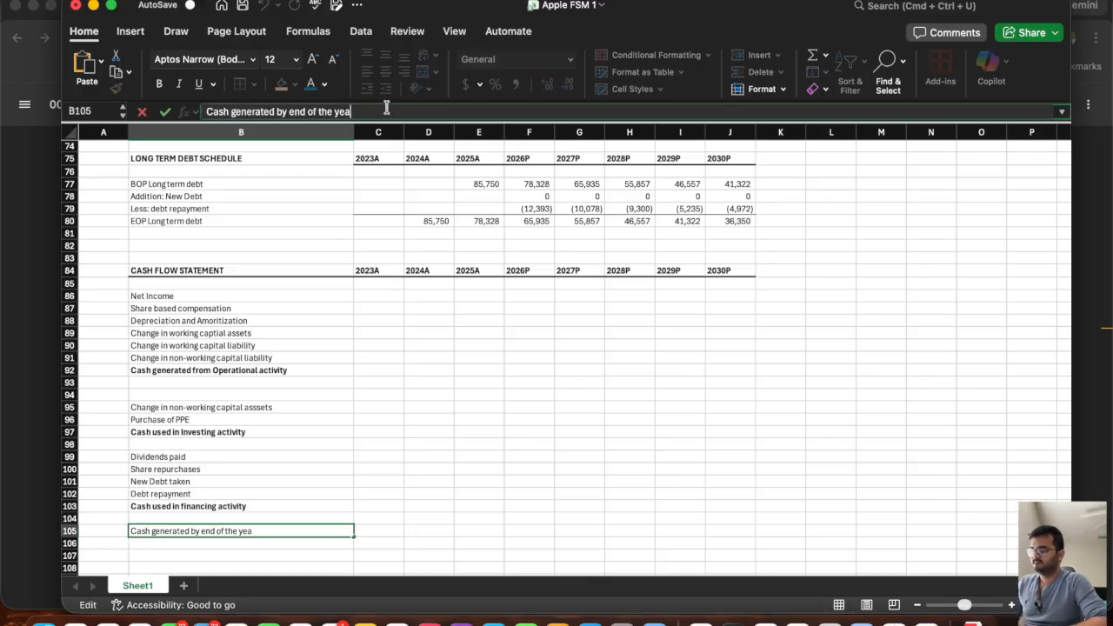
key(Return)
Link 2026P Net Income in F86 to the income statement with =F22 and fill the formula across to J86.
click(466, 296)
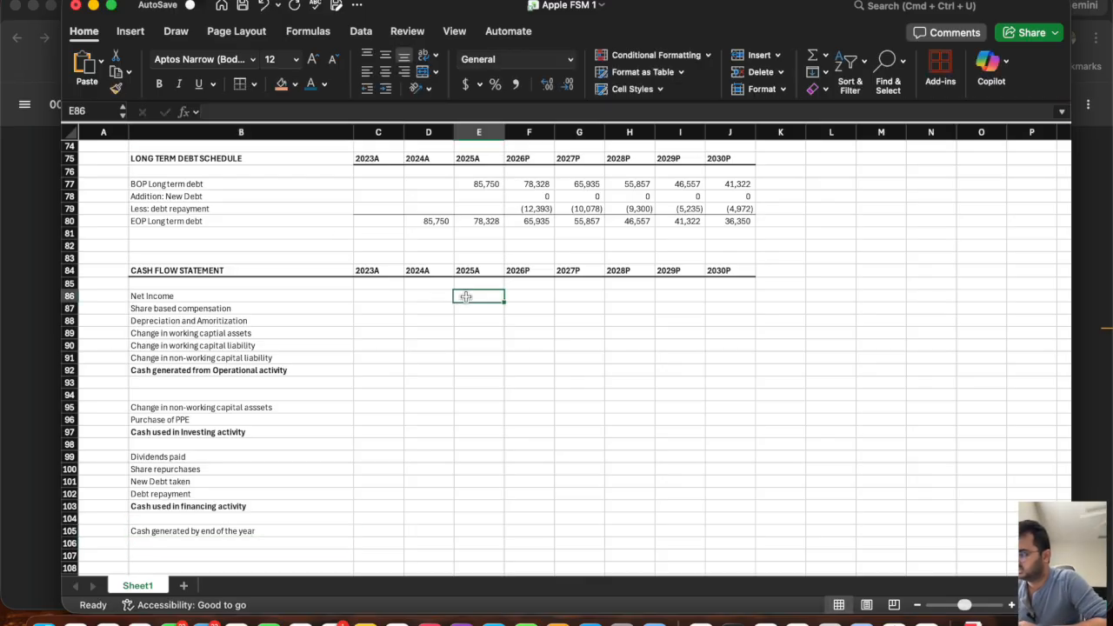
click(520, 303)
scroll(444, 431, up, 2)
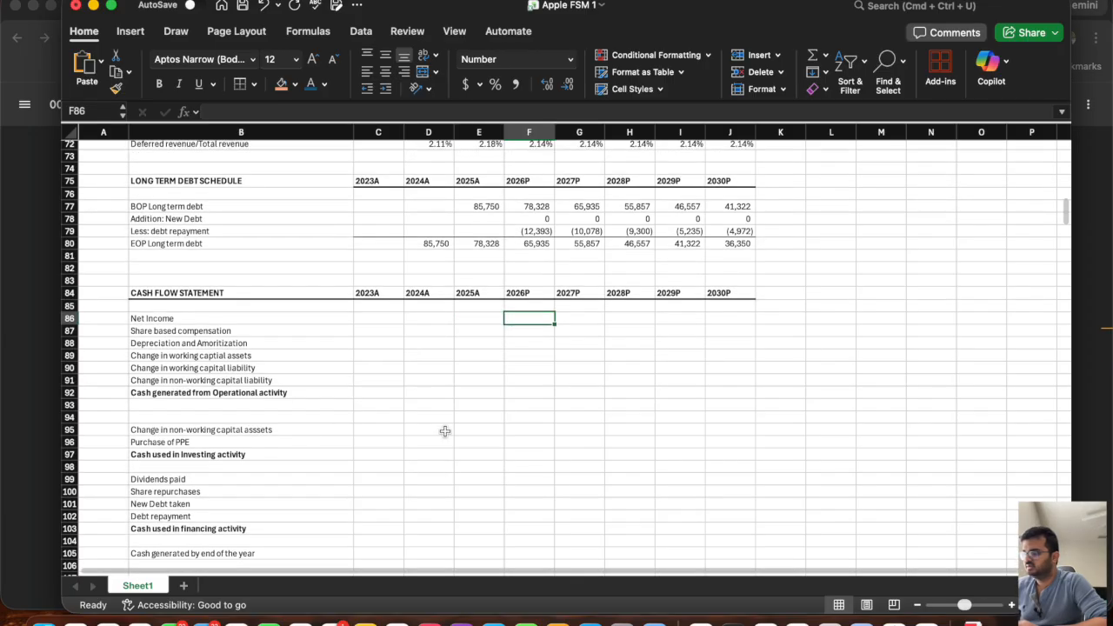
text(=)
scroll(507, 356, up, 10)
scroll(507, 356, up, 10)
click(529, 280)
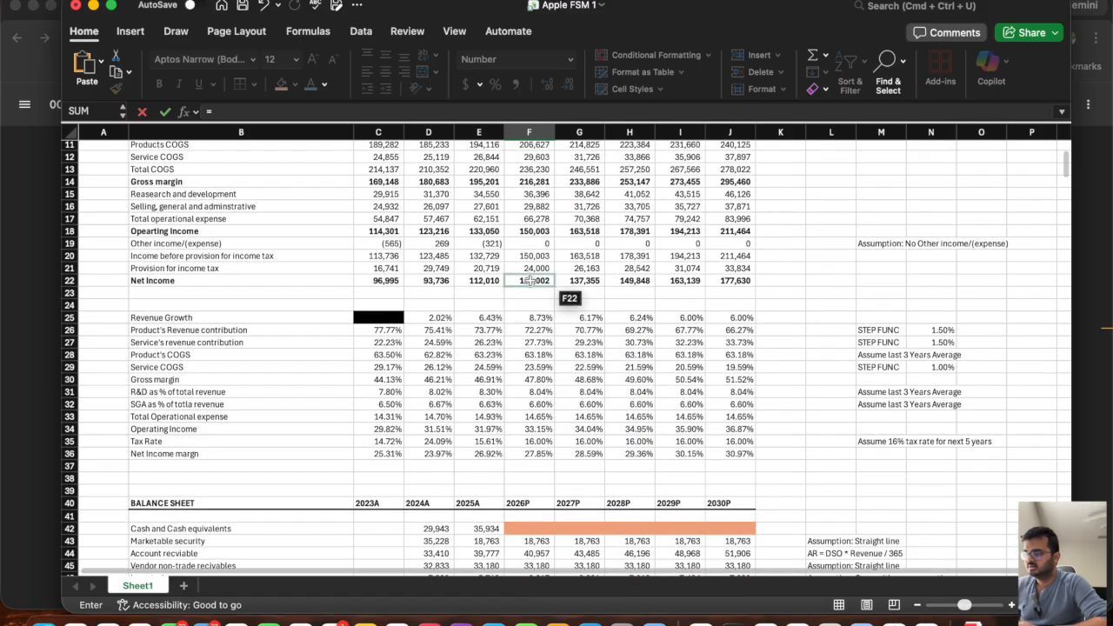
key(Return)
click(522, 324)
drag(553, 329, 741, 340)
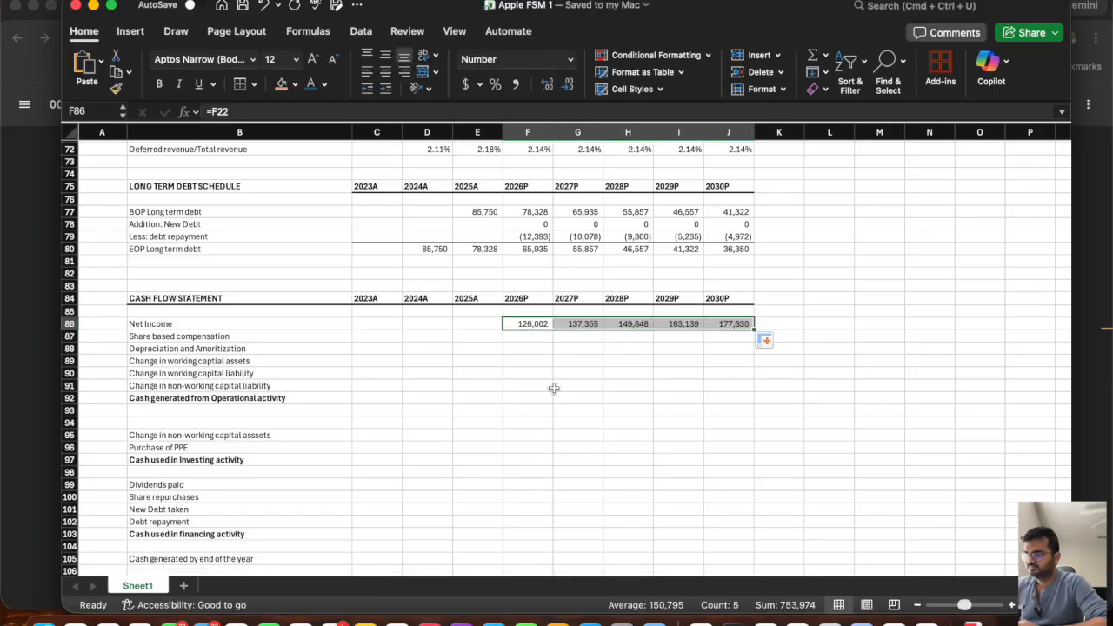
Look up share-based compensation expense in the filing PDF's cash flow statement in Chrome, and enter the 2023 figure 10833 in C87 of the Excel model.
click(520, 335)
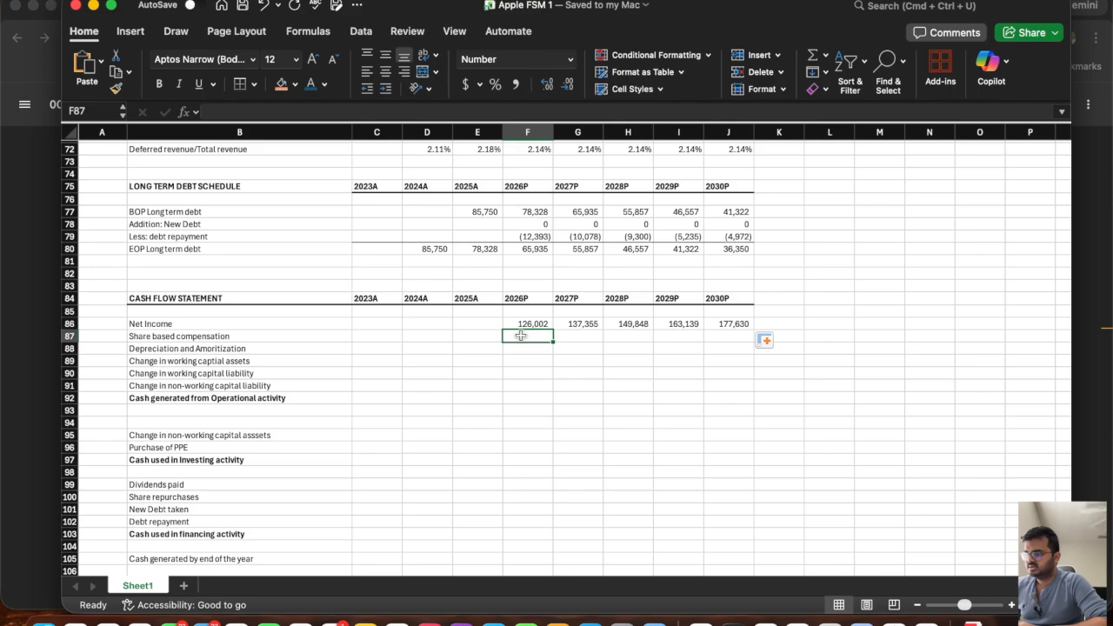
click(376, 336)
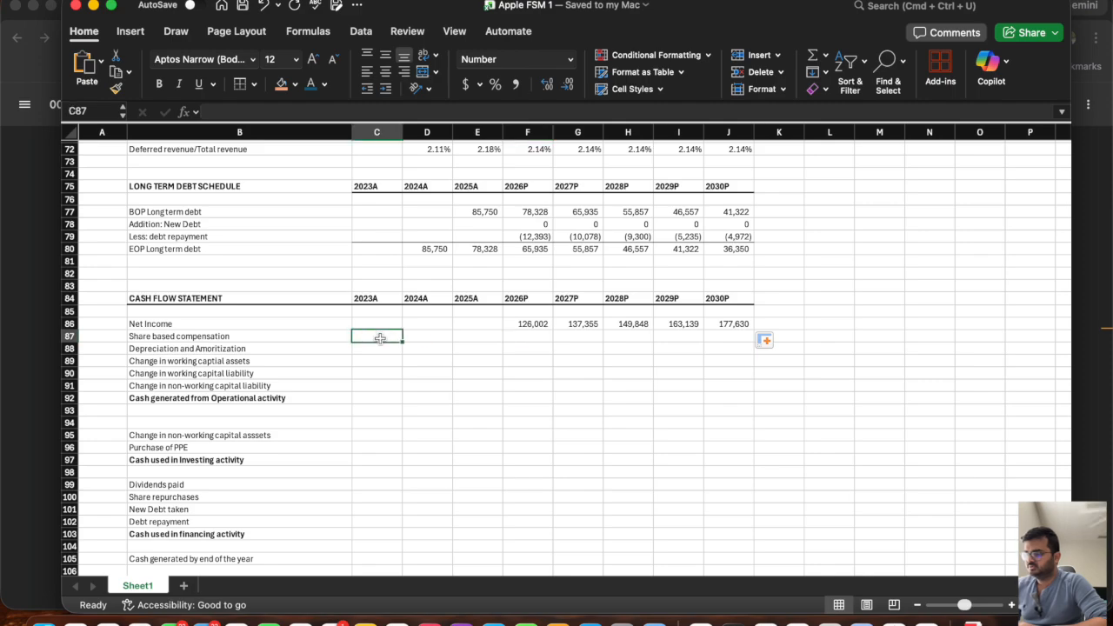
click(1088, 369)
scroll(670, 409, up, 3)
scroll(669, 409, down, 2)
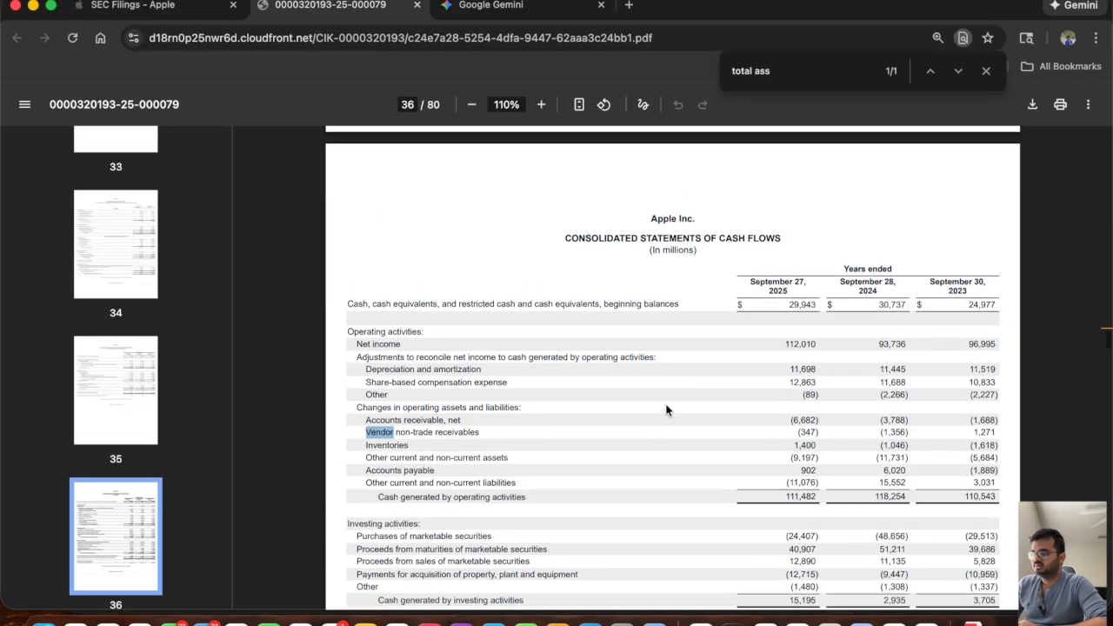
click(541, 105)
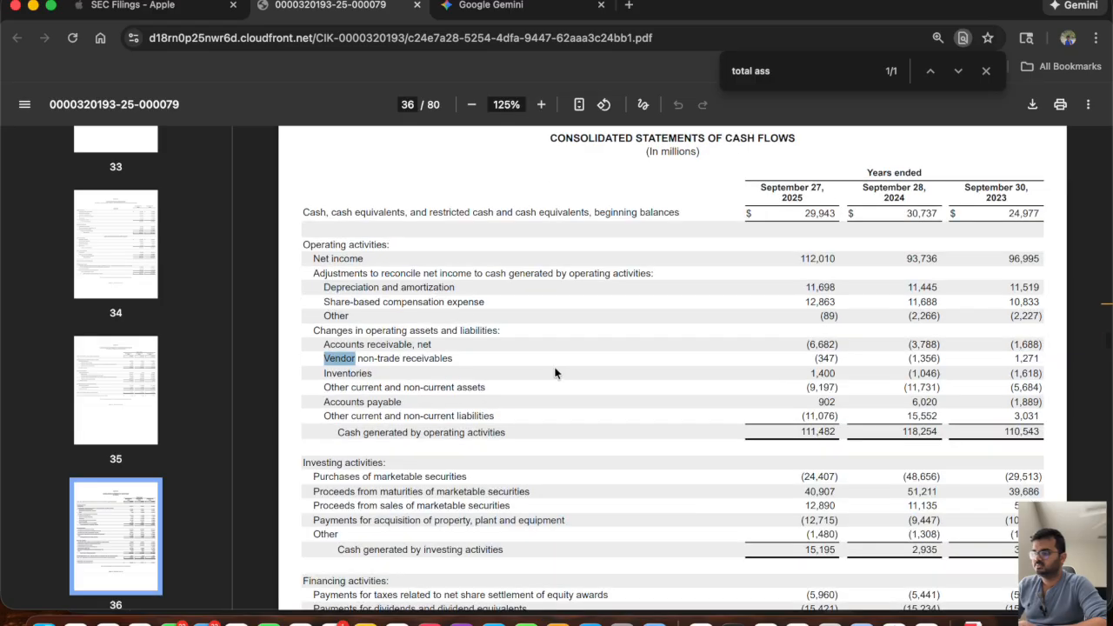
drag(322, 302, 498, 302)
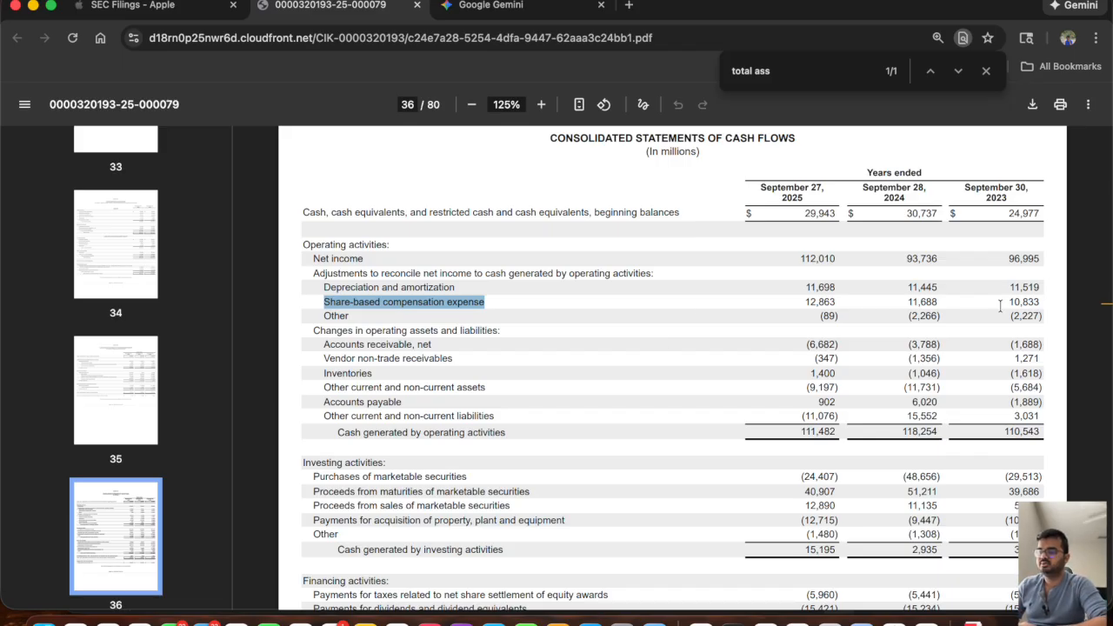
key(super+Tab)
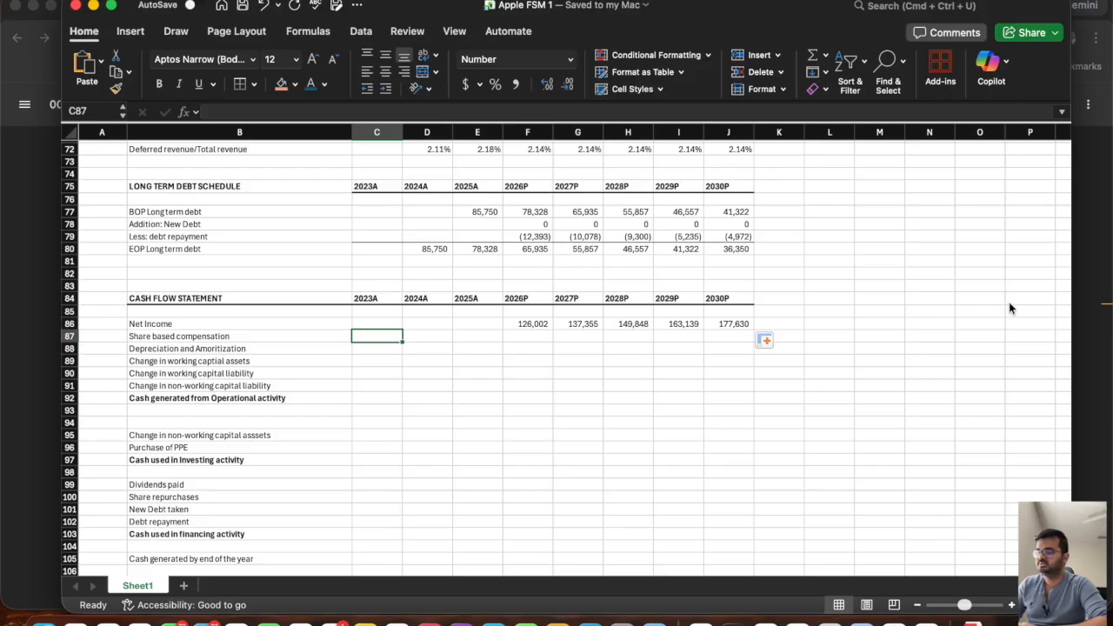
text(10833)
key(Tab)
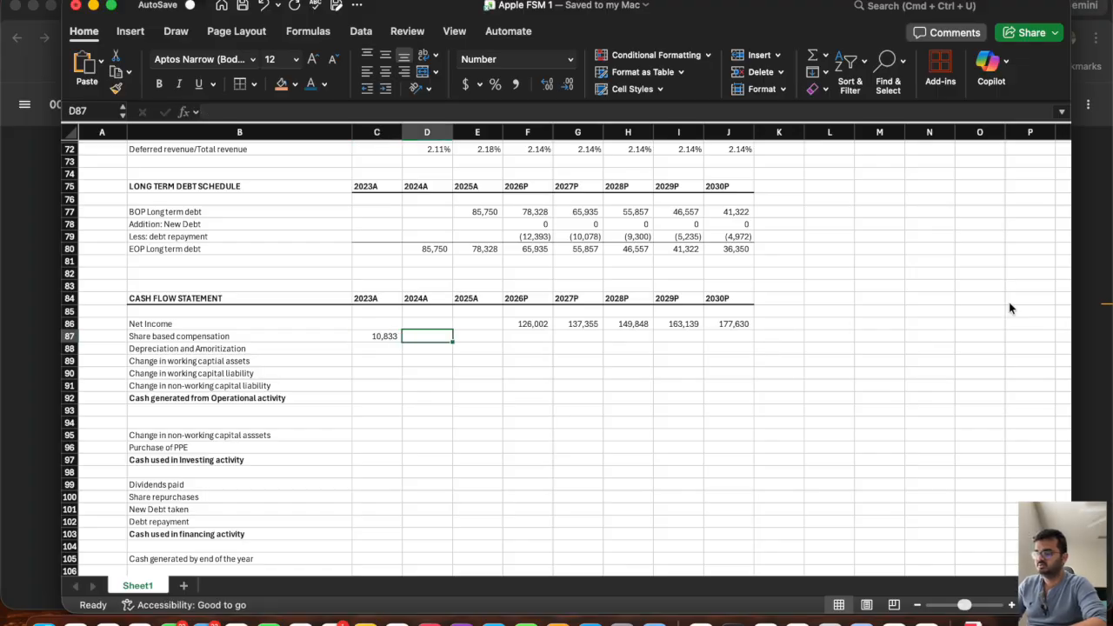
Enter the filing's share-based compensation figures for 2024 and 2025, 11688 in D87 and 12863 in E87.
key(super+Tab)
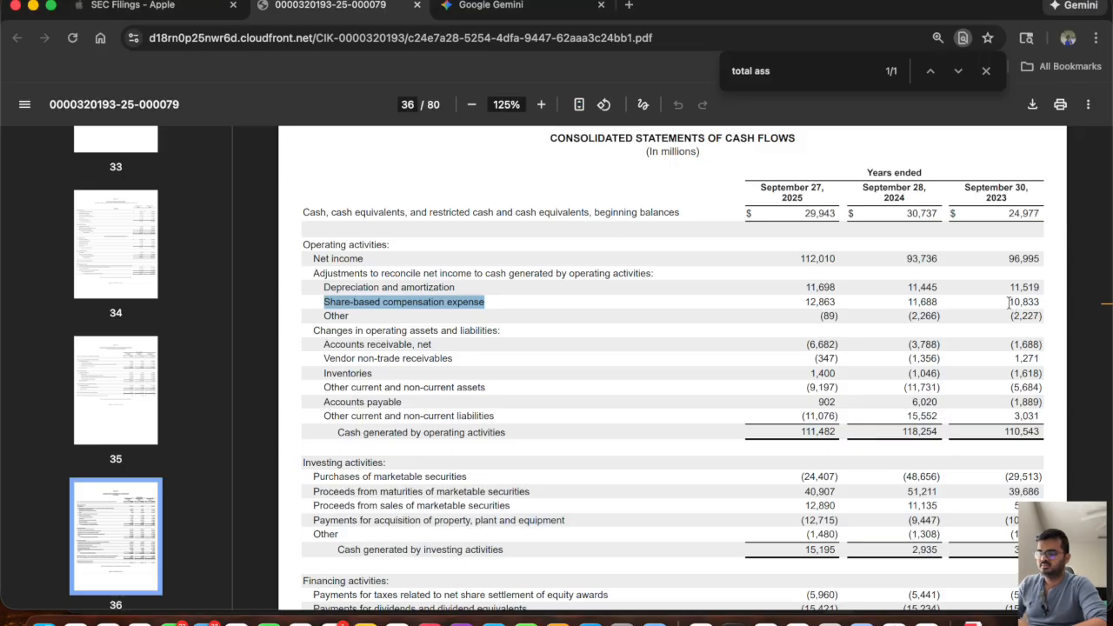
key(super+Tab)
text(11688)
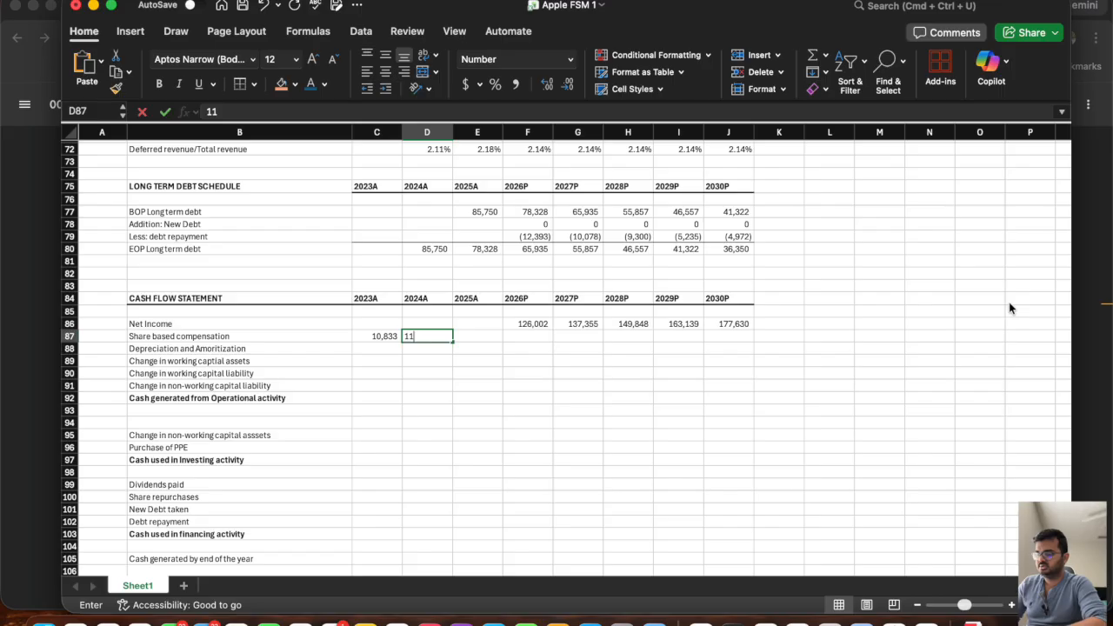
key(Tab)
key(super+Tab)
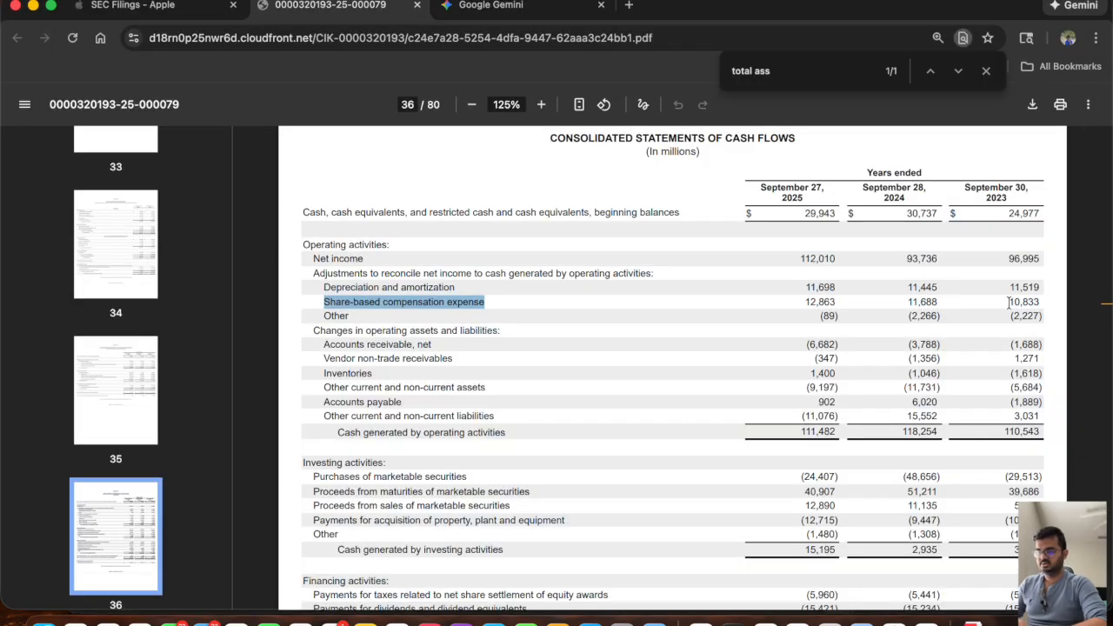
key(super+Tab)
text(12863)
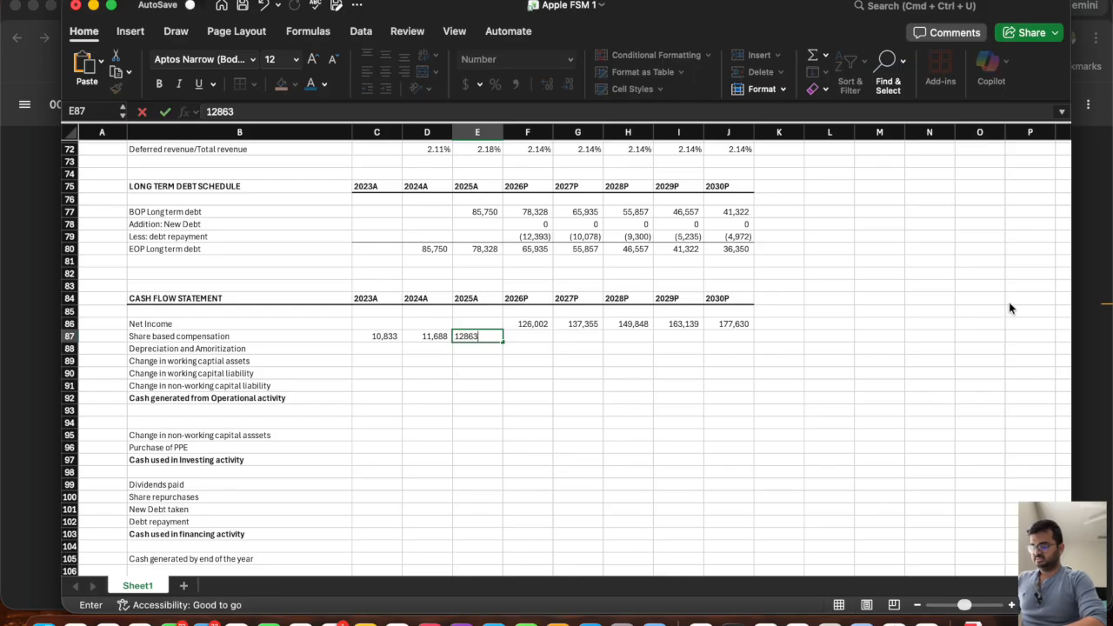
key(Return)
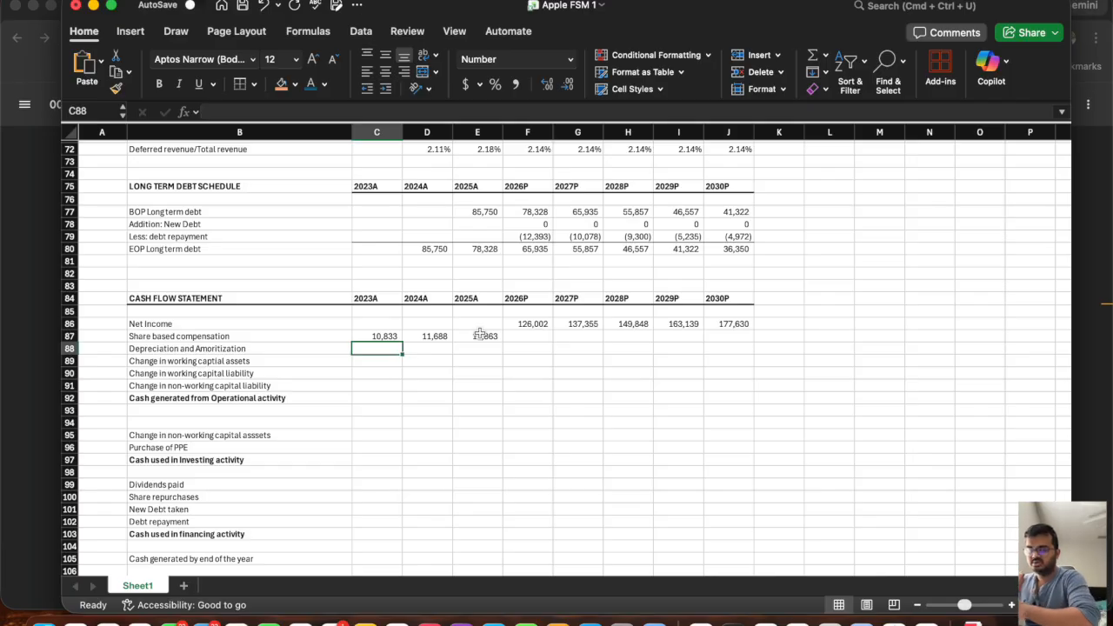
Copy the note "Assumption: Grow with revenue groth" from L59 to L87 beside the share based compensation row.
scroll(783, 348, up, 9)
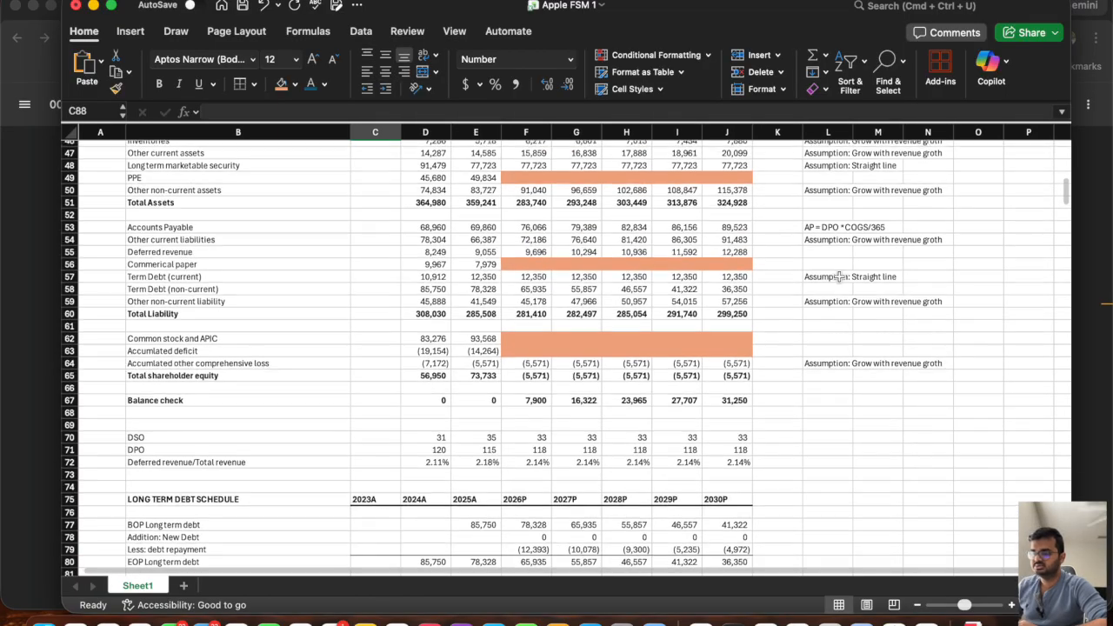
click(818, 302)
key(super+c)
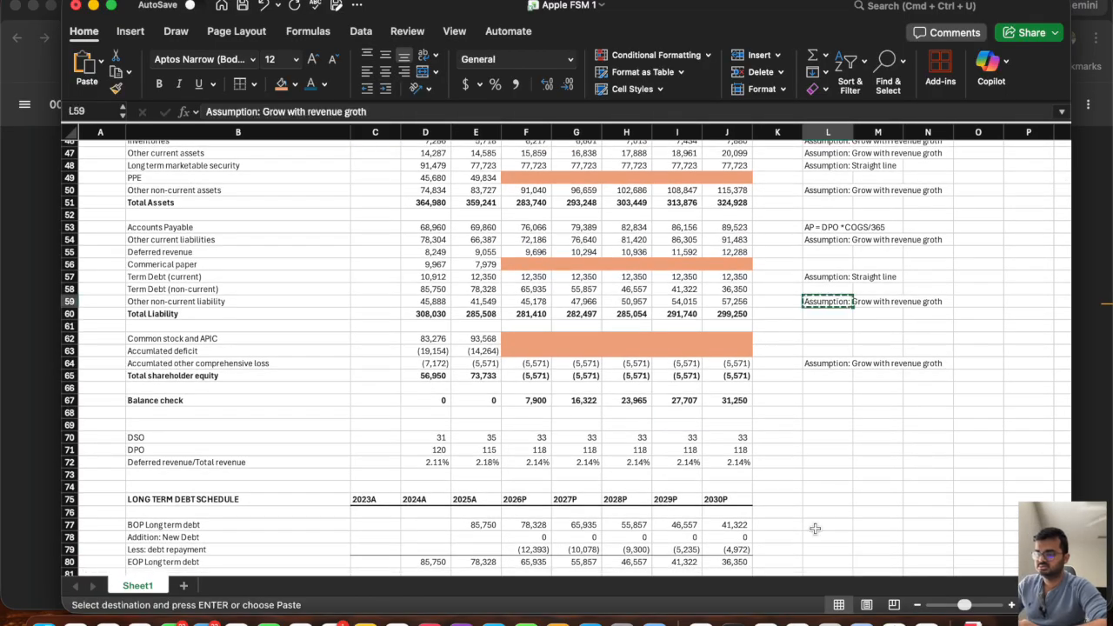
scroll(815, 528, down, 5)
click(821, 490)
key(Return)
Project share based compensation in F87 as E87 times one plus the 2026P revenue growth, and fill it across to J87.
click(522, 492)
text(=)
click(474, 490)
text(*(1+)
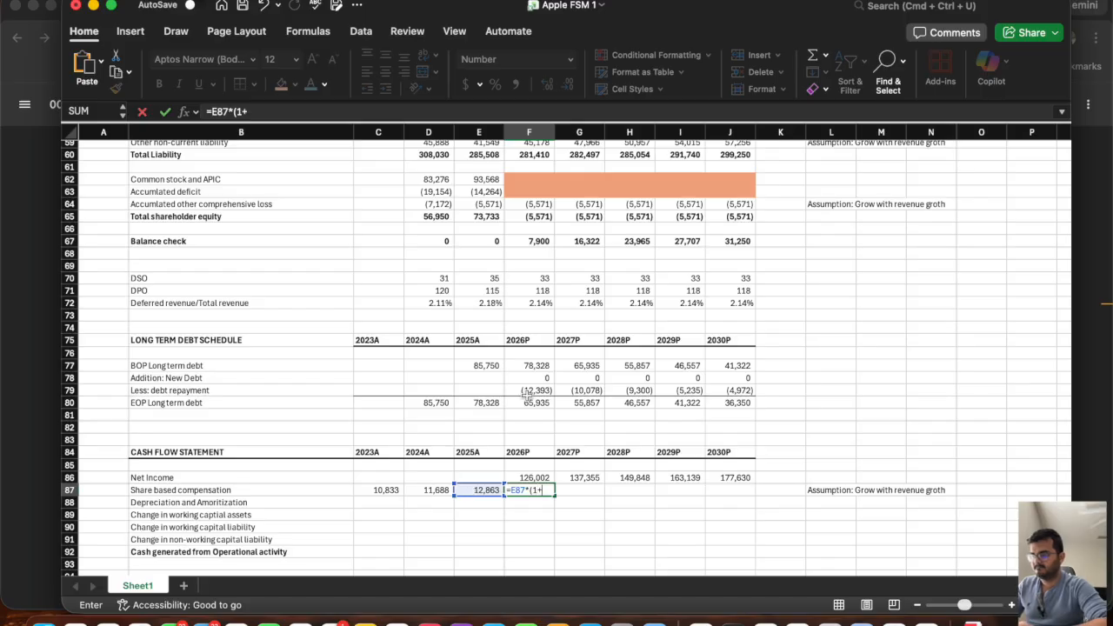
scroll(527, 396, up, 4)
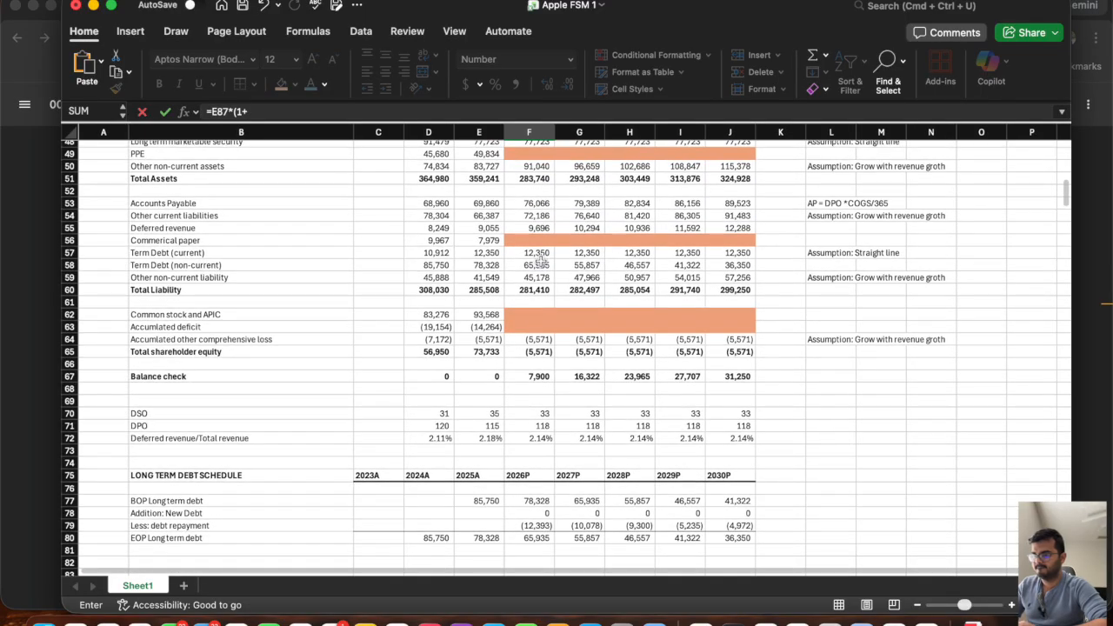
scroll(540, 258, up, 8)
click(532, 236)
key(Return)
scroll(523, 449, down, 5)
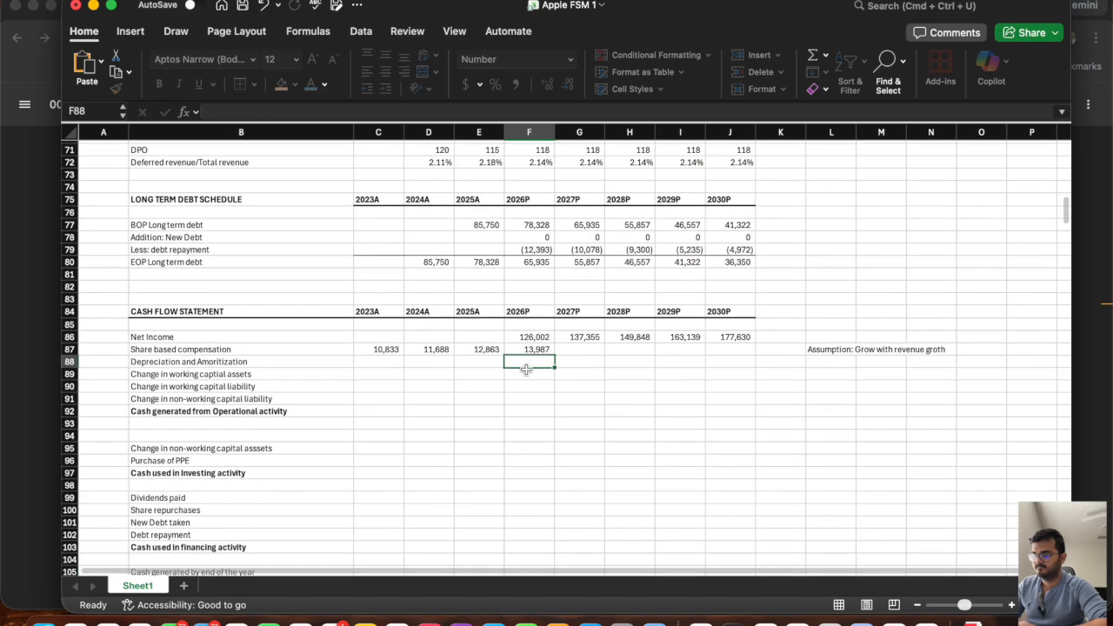
click(527, 351)
drag(552, 353, 748, 352)
Look up depreciation and amortization in the filing PDF in Chrome and enter the 2023 figure 11519 in C88 of the Excel model.
click(365, 360)
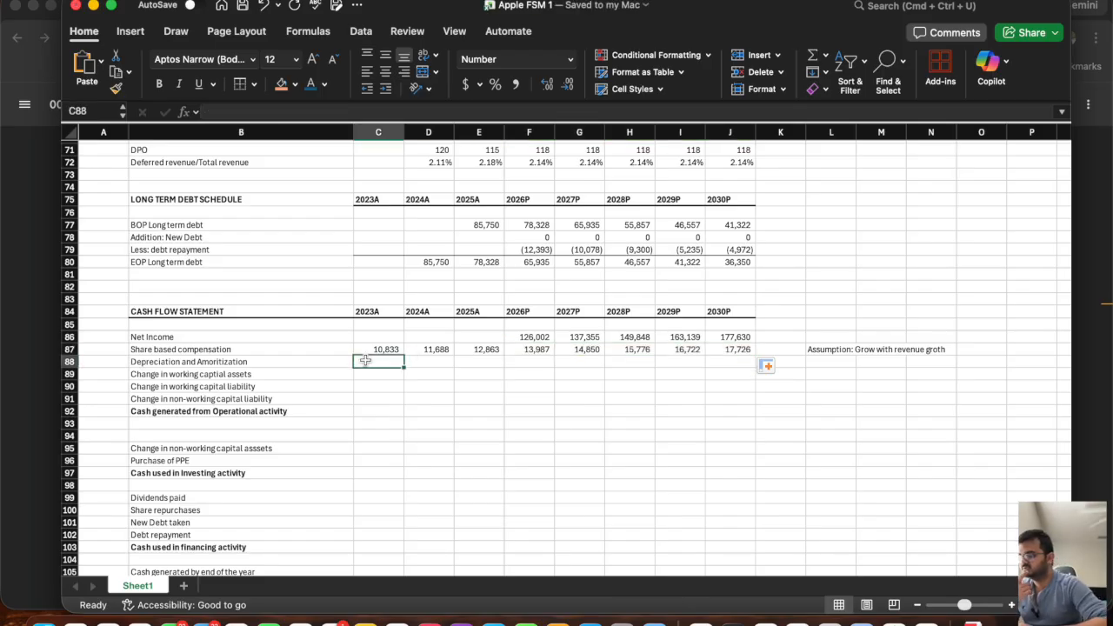
click(5, 393)
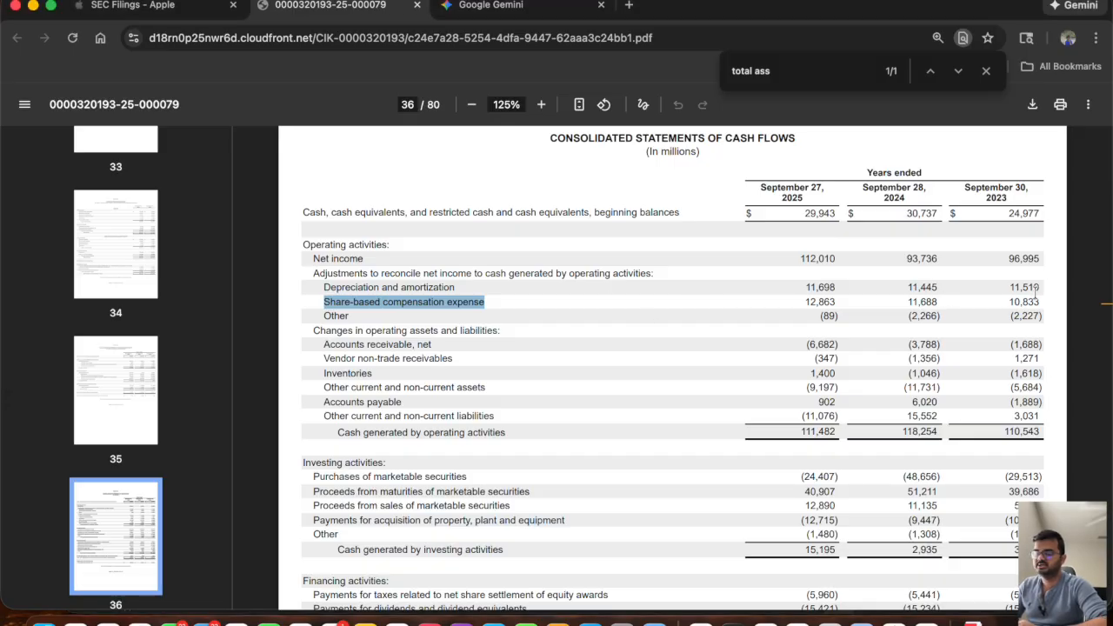
key(super+Tab)
text(11)
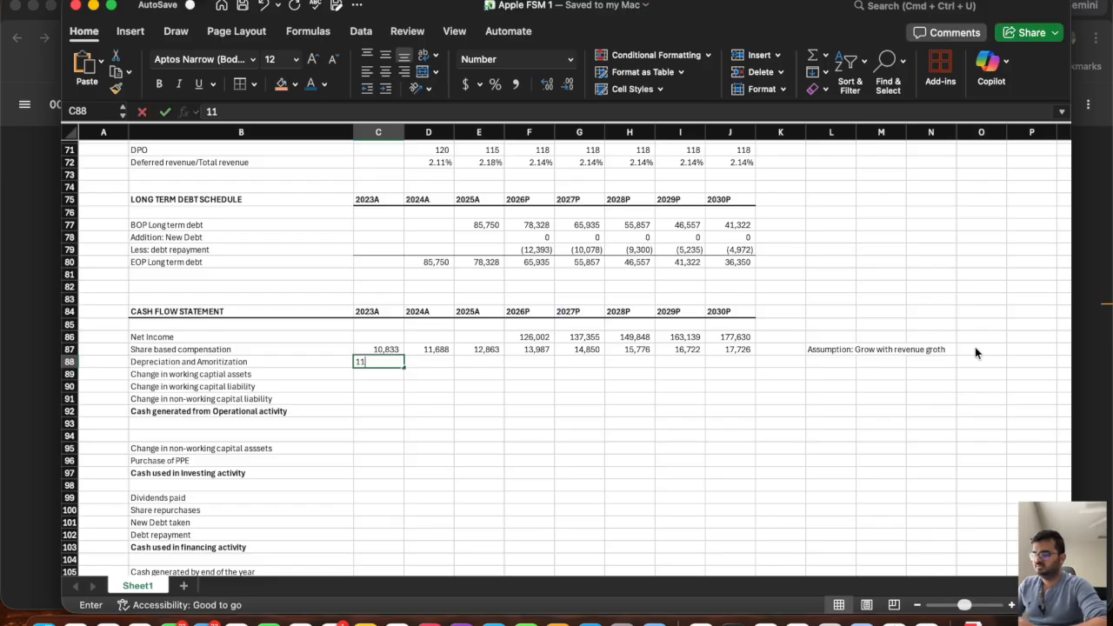
text(519)
key(Tab)
Enter the filing's depreciation and amortization for 2024 and 2025, 11445 in D88 and 11698 in E88, and select C88:E88.
key(super+Tab)
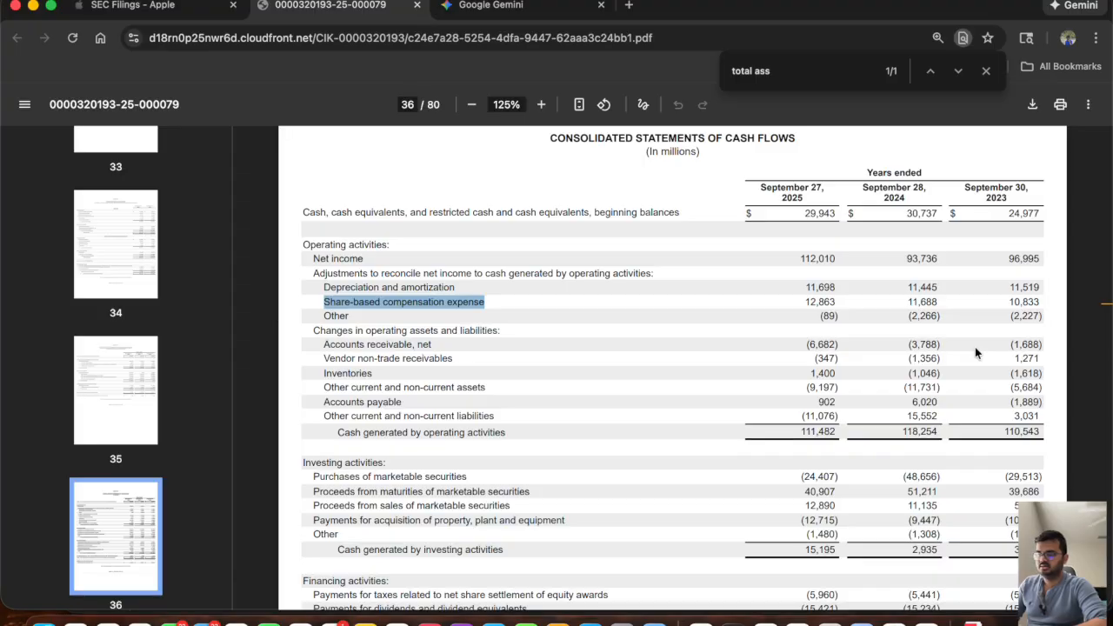
key(super+Tab)
text(11445)
key(Tab)
key(super+Tab)
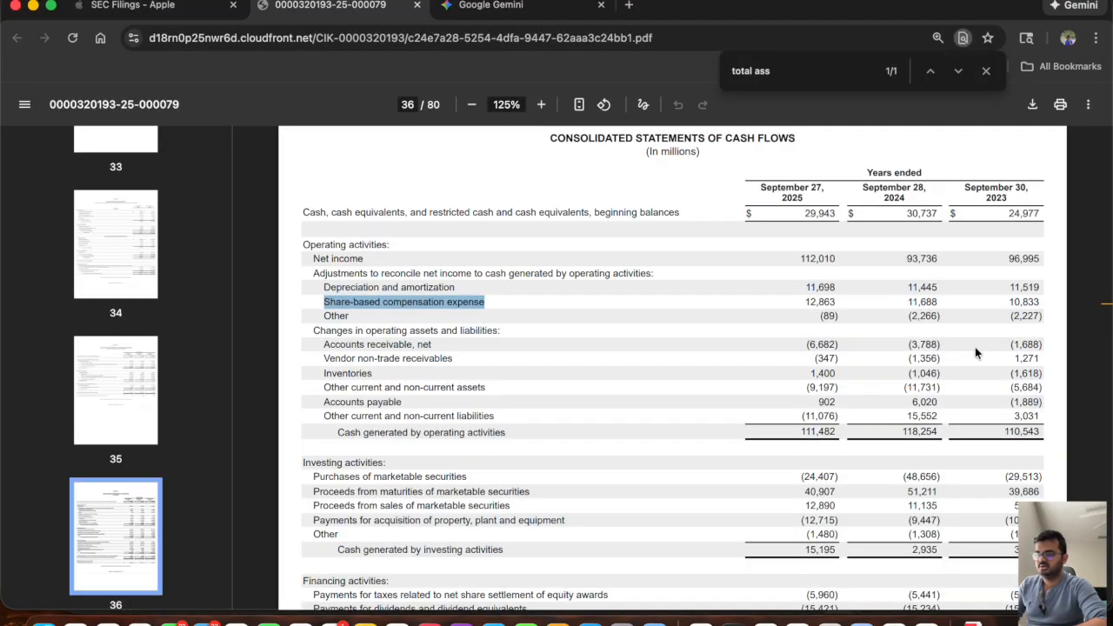
key(super+Tab)
text(11)
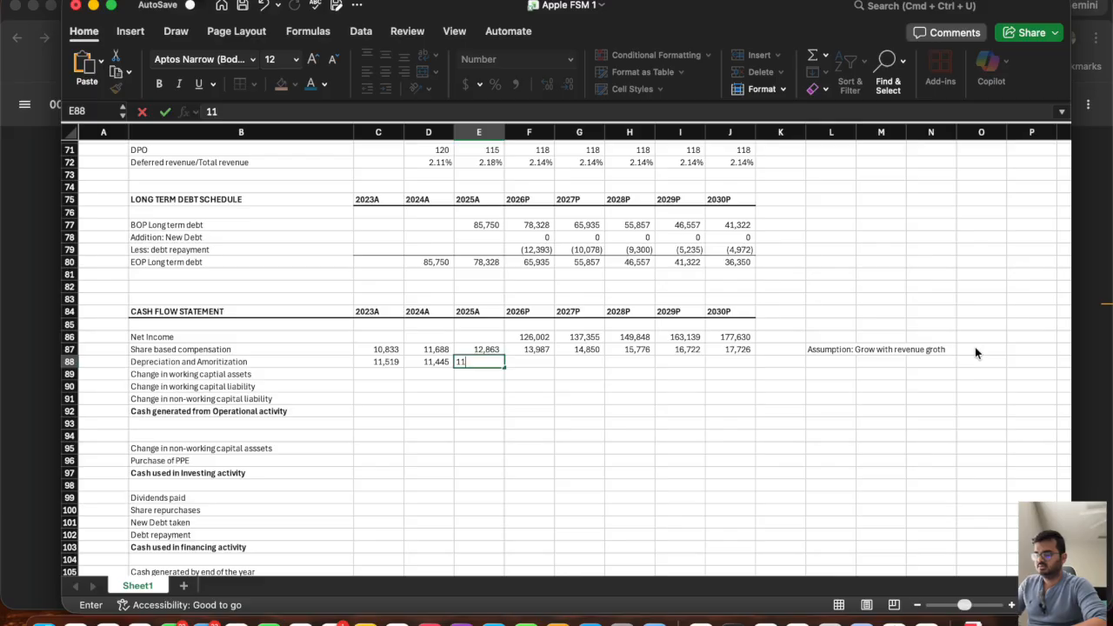
text(,698)
key(Tab)
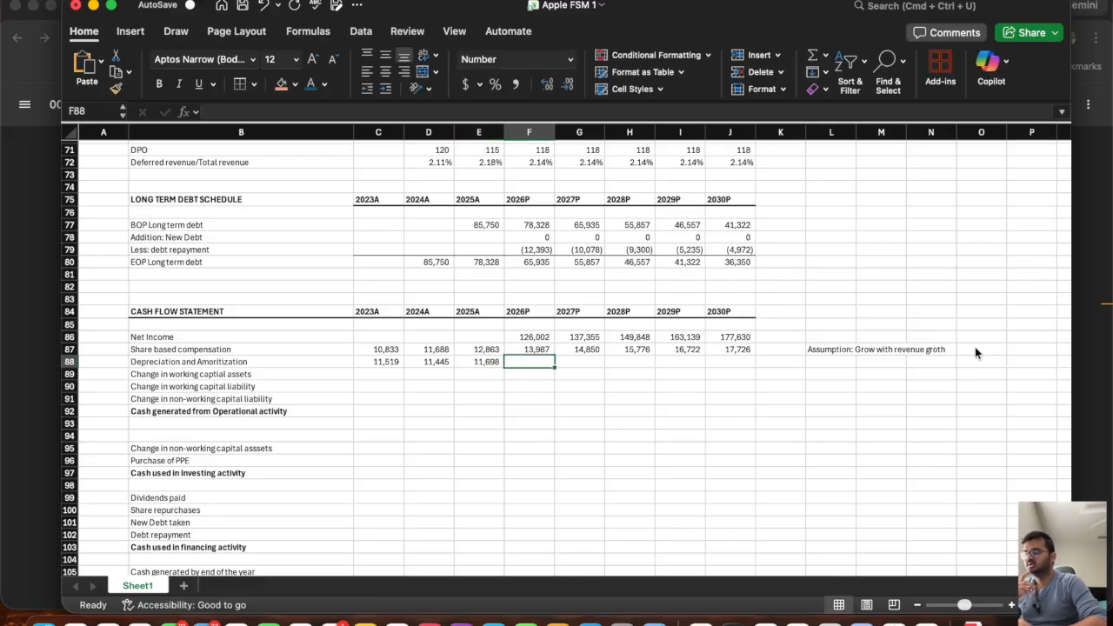
drag(384, 365, 464, 364)
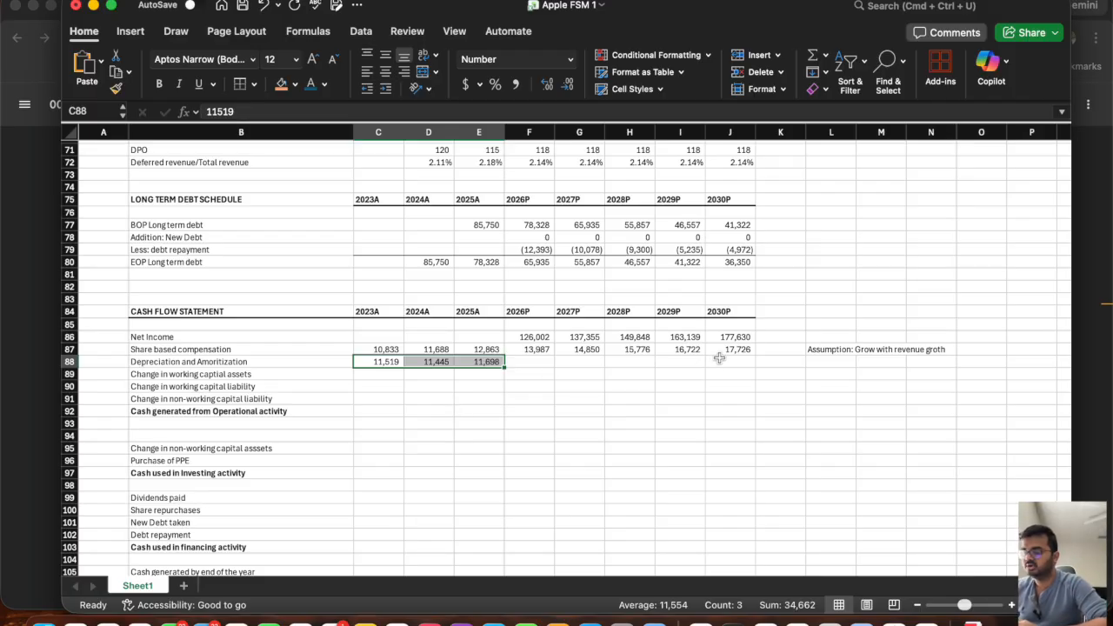
Copy an orange placeholder row from the balance sheet's 2026P to 2030P columns onto the depreciation and amortization cells F88:J88.
scroll(719, 359, up, 5)
drag(728, 322, 520, 322)
key(super+c)
scroll(534, 458, down, 4)
click(522, 417)
key(super+v)
key(Escape)
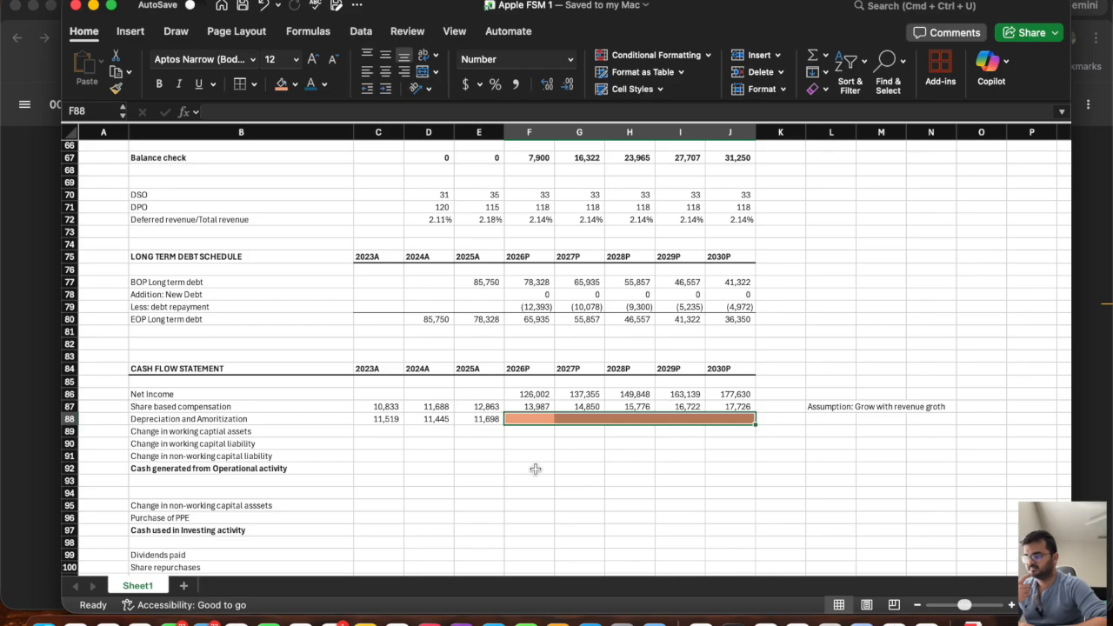
Review the balance sheet lines that feed the change in working capital assets row of the cash flow statement.
click(438, 418)
scroll(418, 422, up, 1)
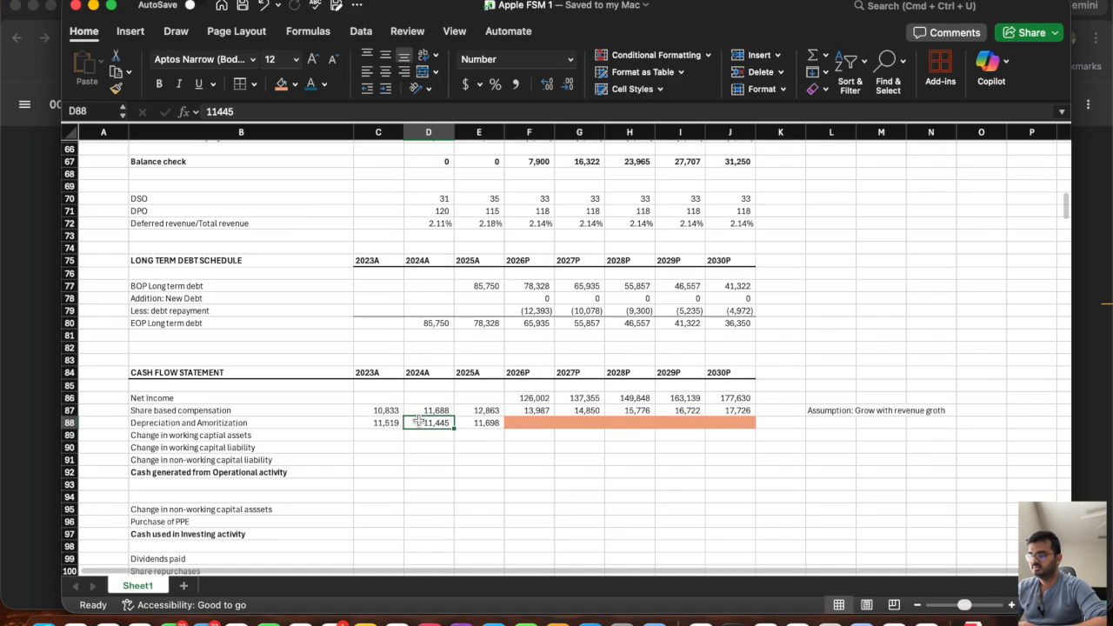
click(261, 436)
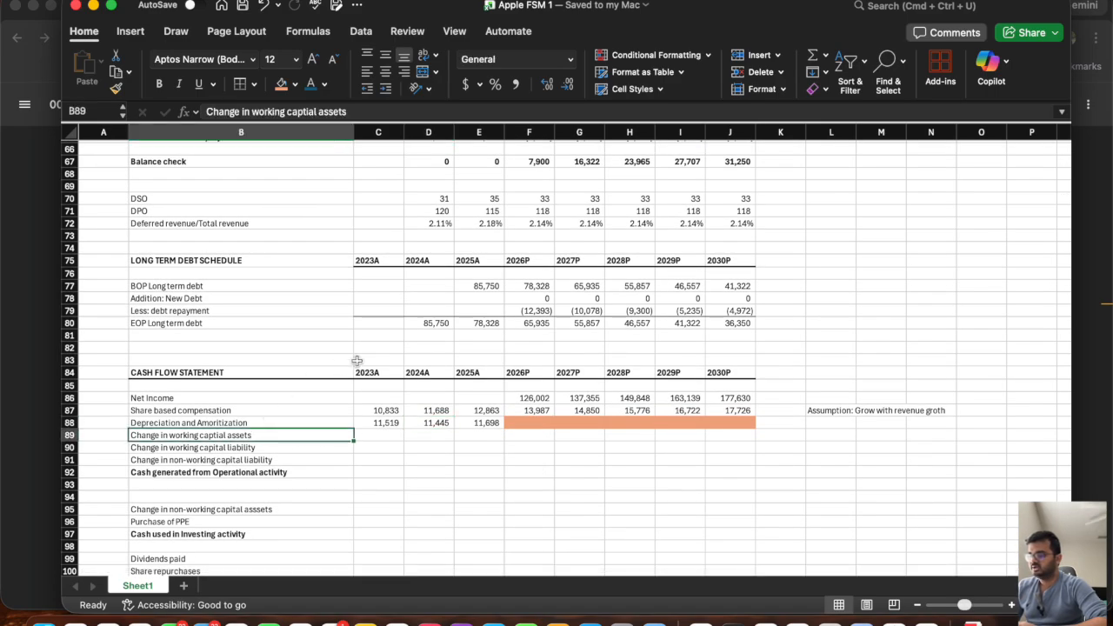
scroll(357, 361, up, 12)
scroll(357, 361, down, 15)
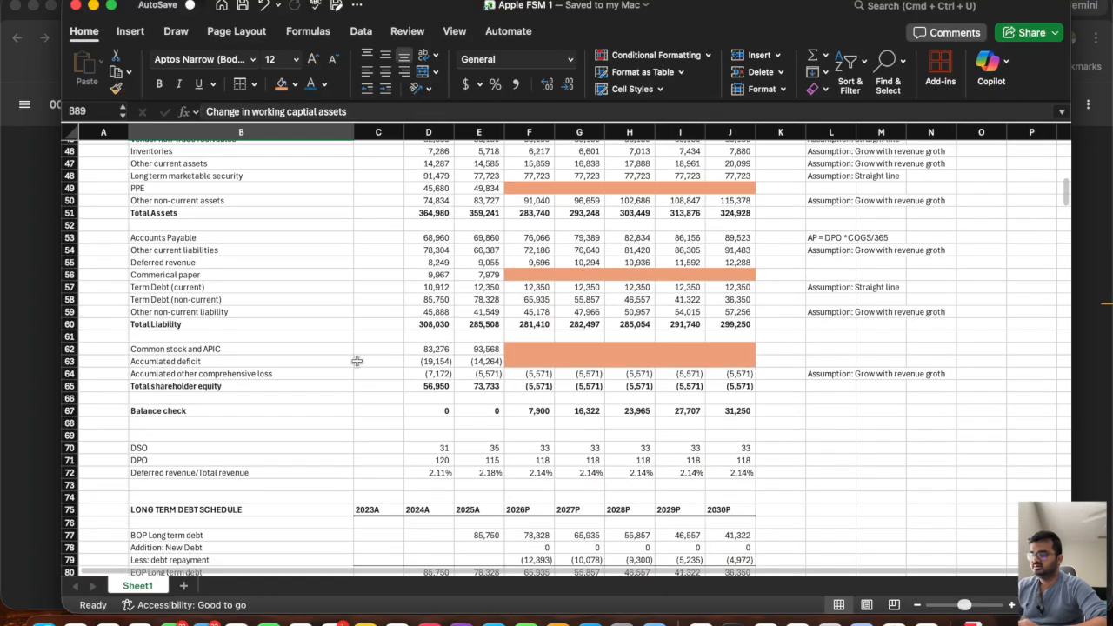
scroll(357, 361, down, 3)
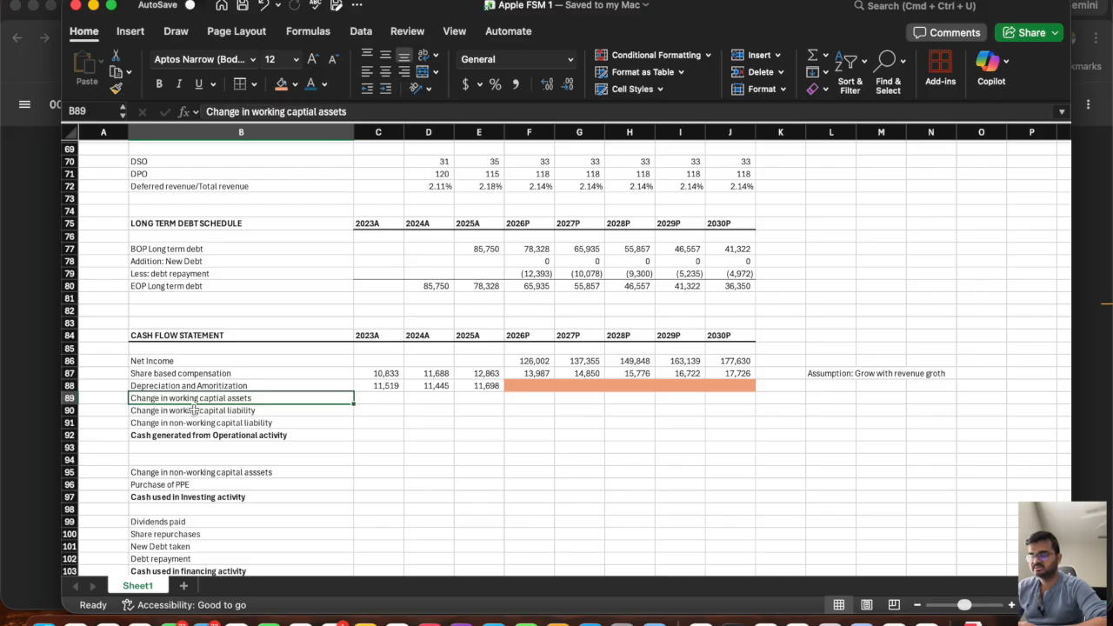
click(531, 397)
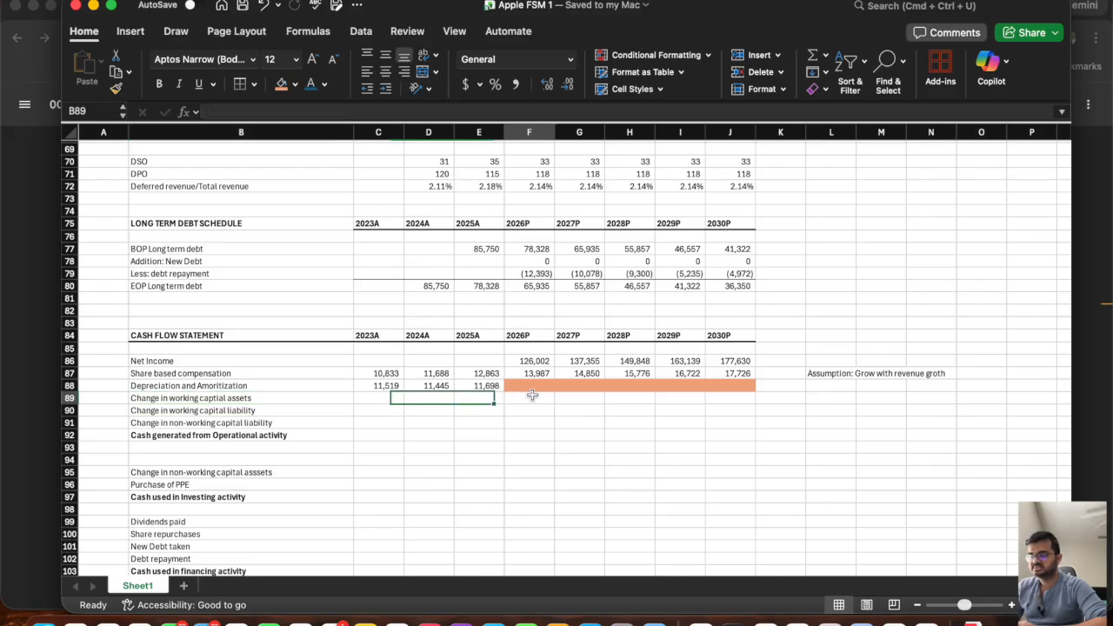
click(297, 399)
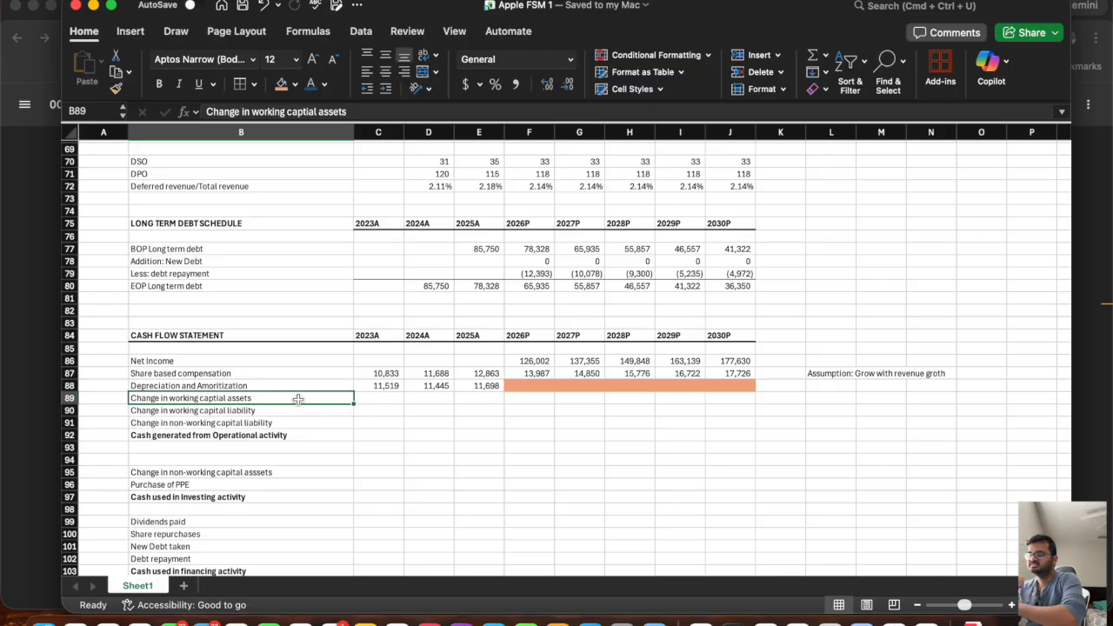
click(533, 402)
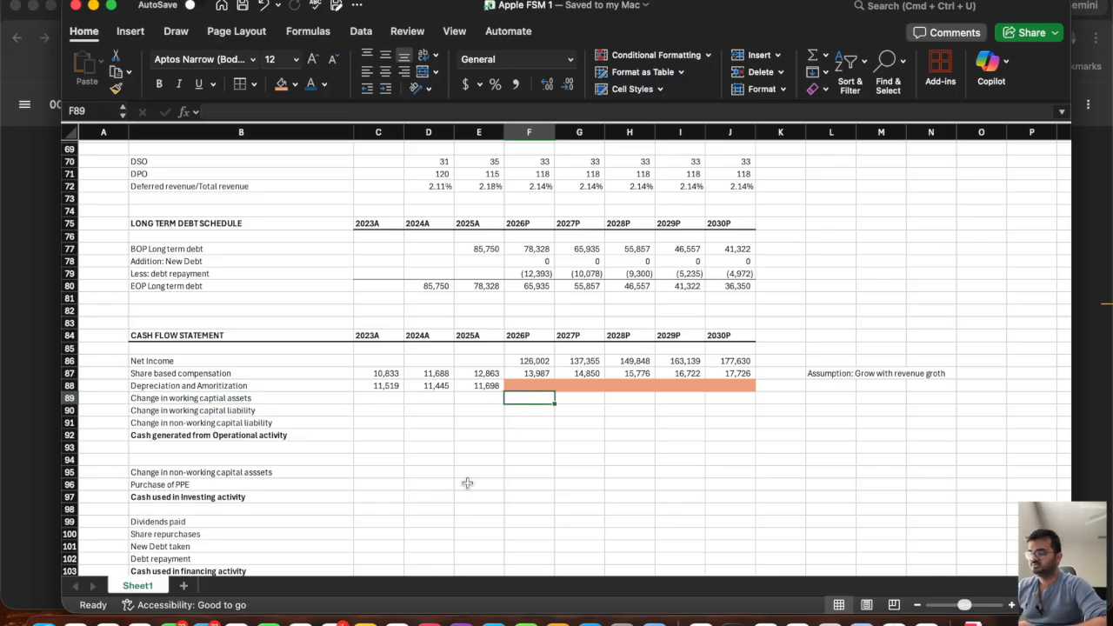
Insert a blank column before the line item labels in column B.
scroll(394, 339, up, 10)
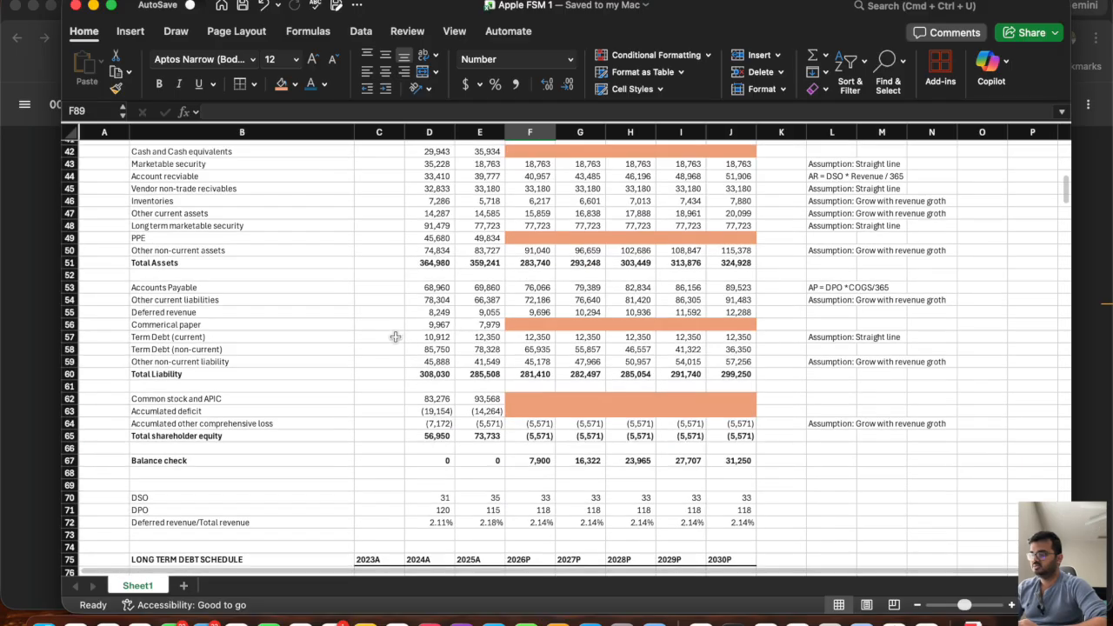
scroll(395, 338, down, 1)
drag(211, 139, 212, 133)
right_click(212, 133)
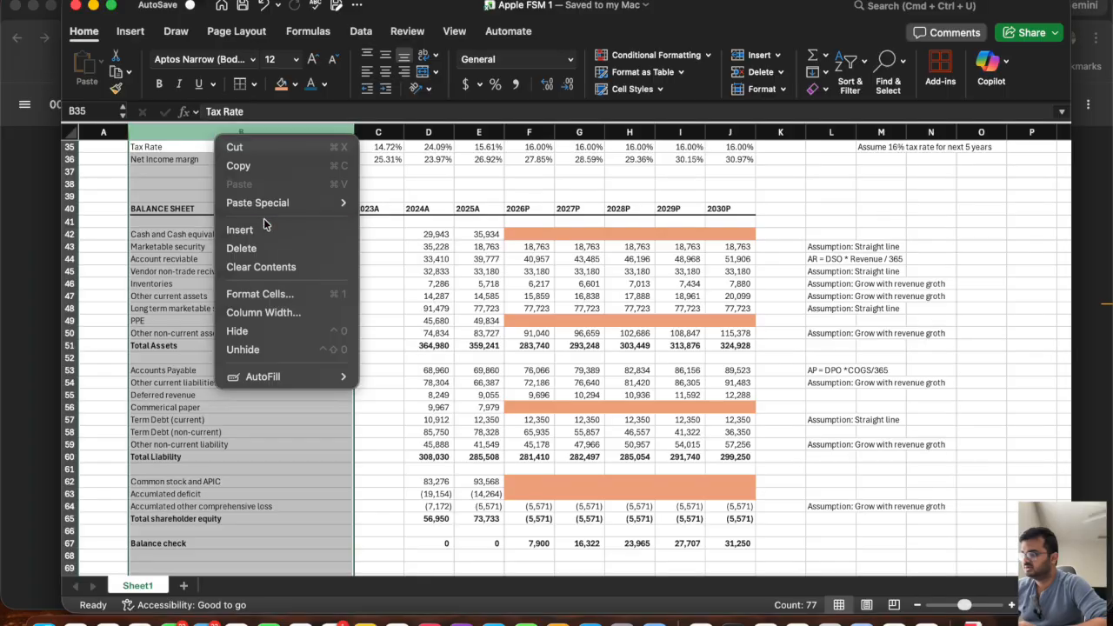
click(263, 223)
click(157, 295)
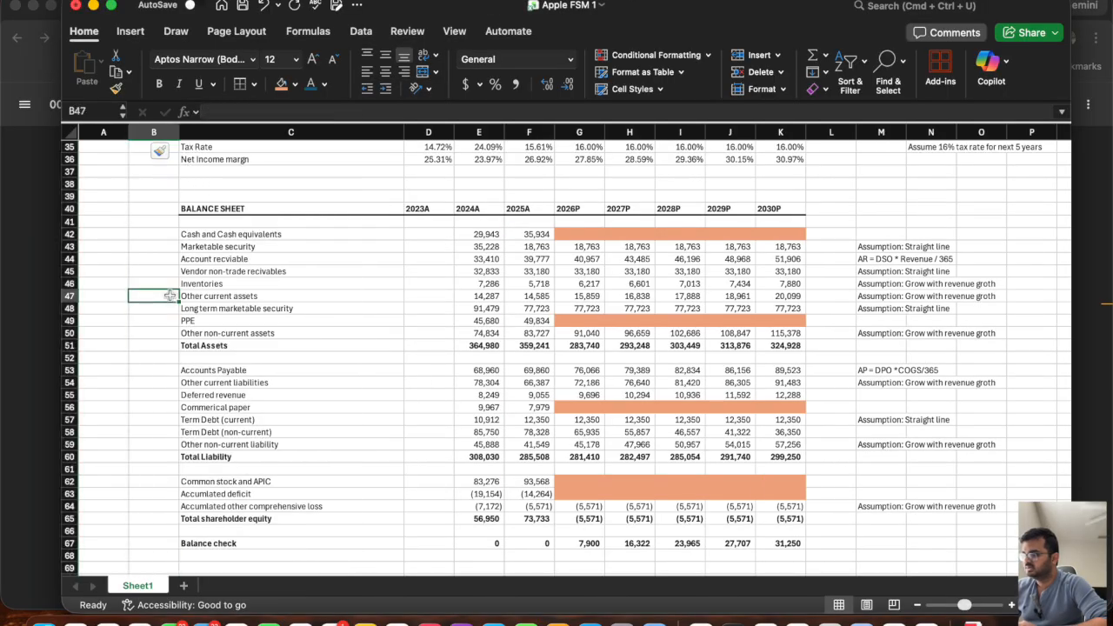
Tag the balance sheet rows from account receivable to long term marketable security as CWA in B44:B48.
scroll(142, 354, down, 2)
scroll(143, 354, up, 5)
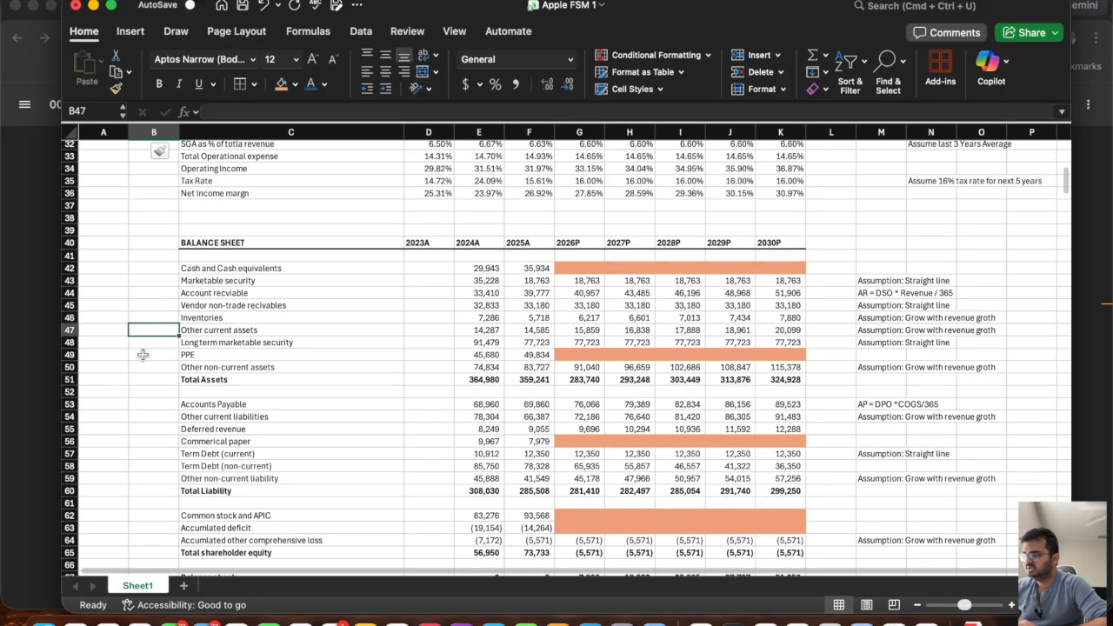
key(Up)
key(Up)
key(Up)
key(Up)
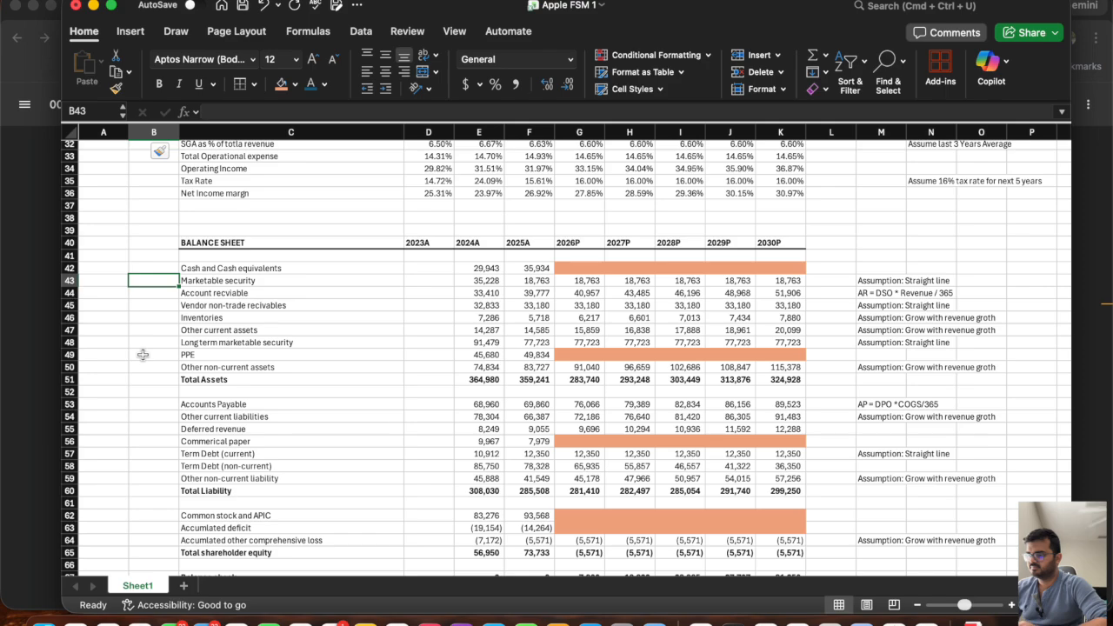
key(Down)
key(Up)
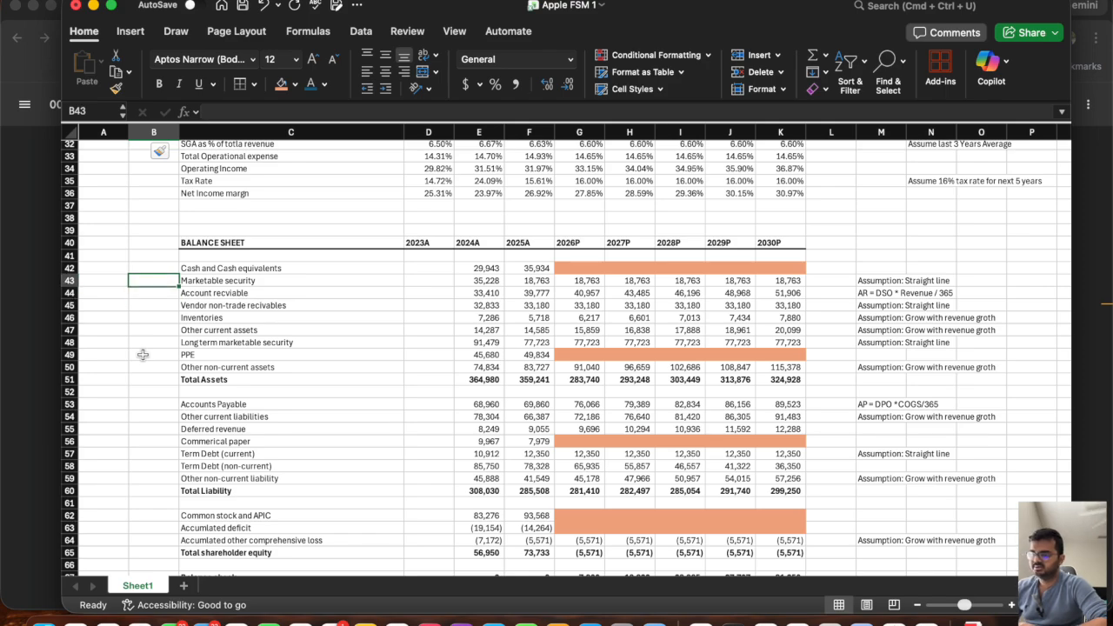
key(Down)
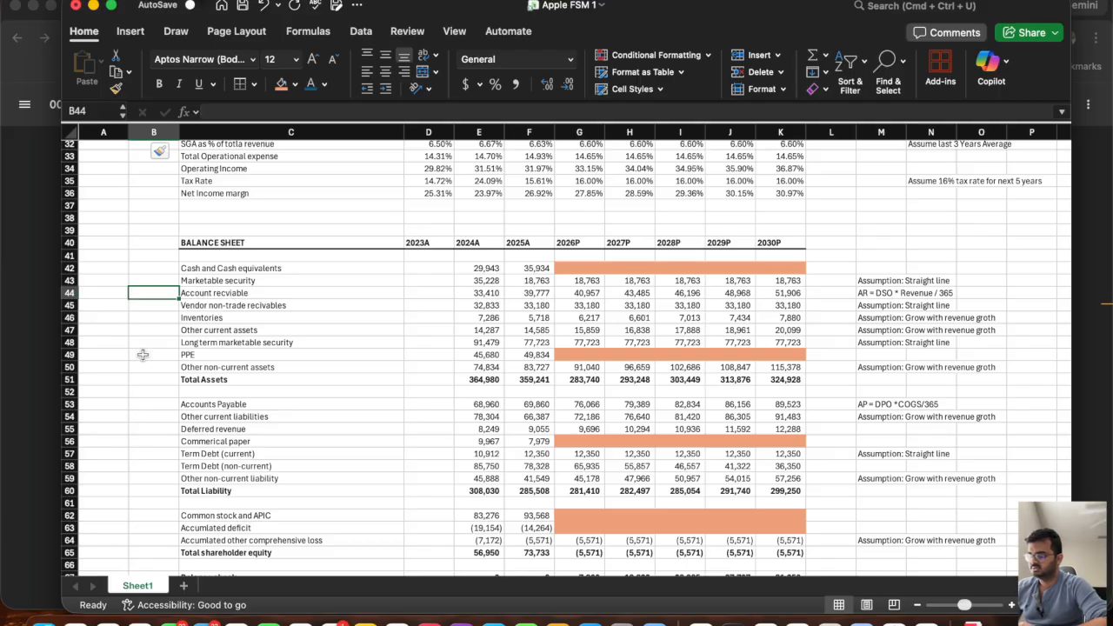
text(CWA)
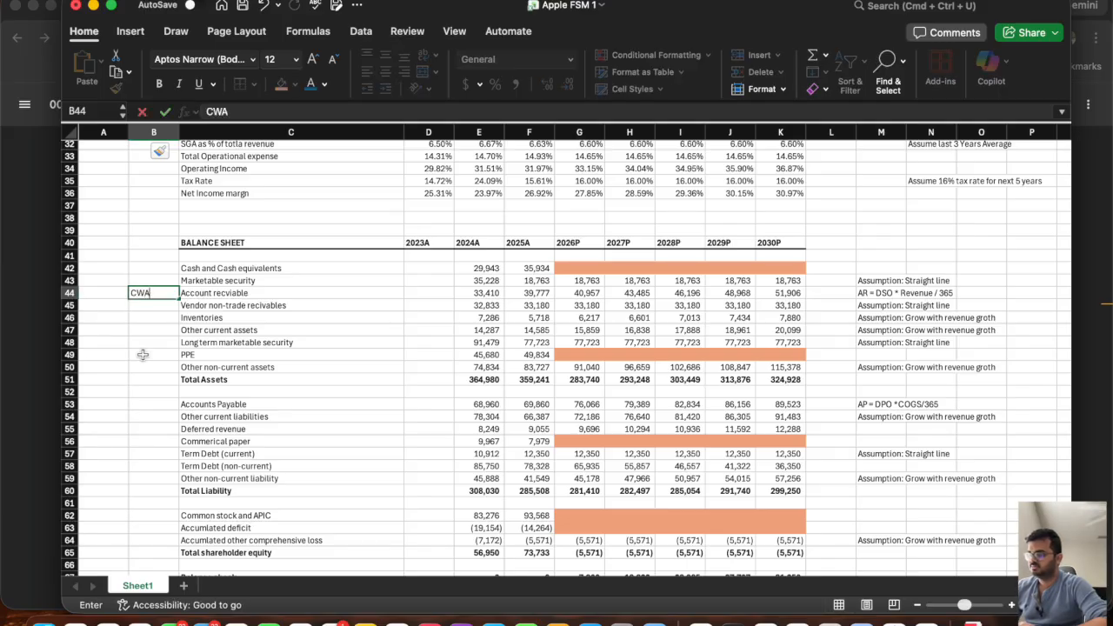
key(Return)
text(CWA)
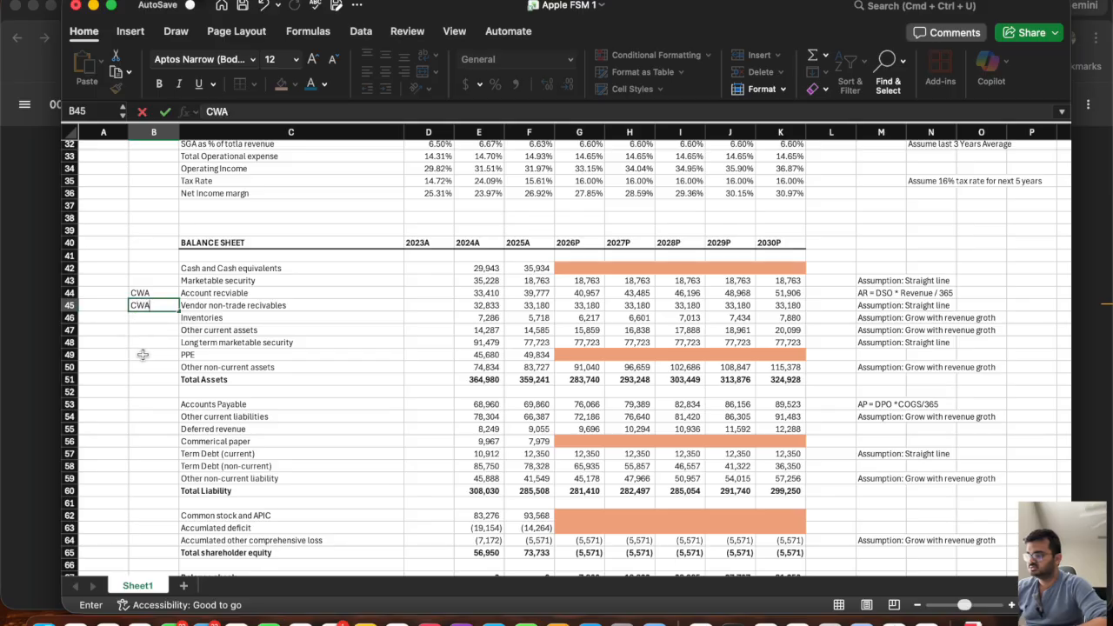
key(Return)
text(CWA)
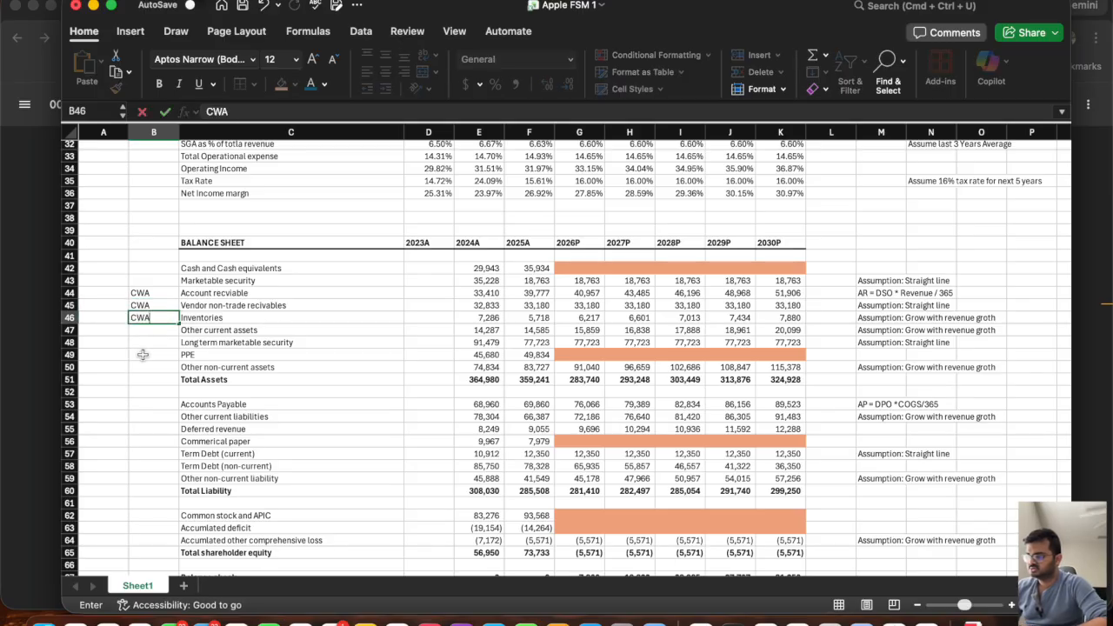
key(Return)
text(CWA)
key(Return)
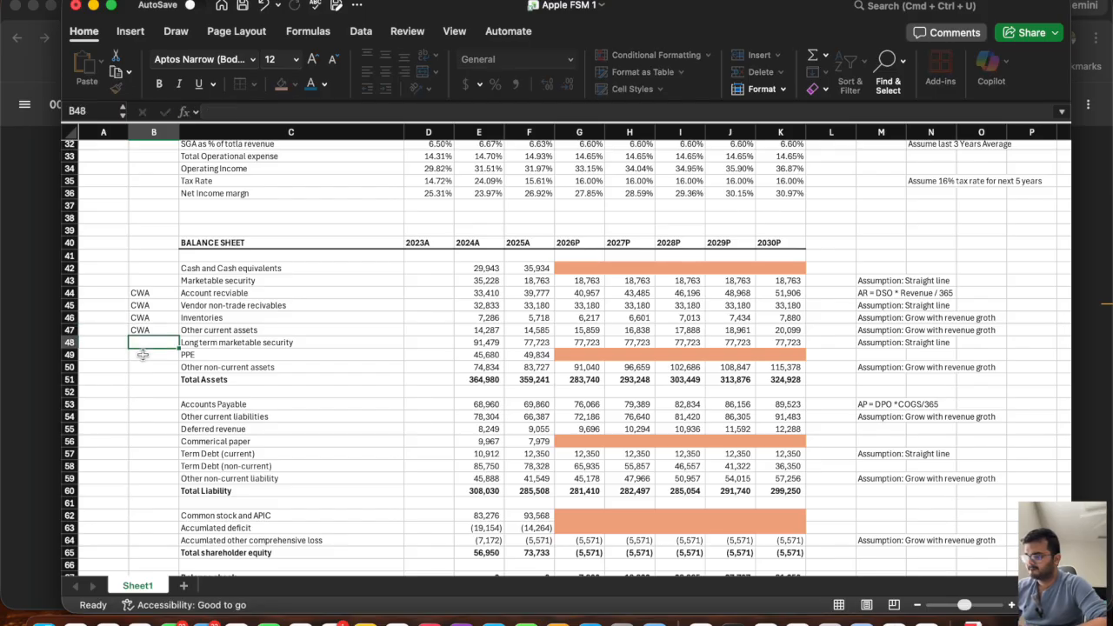
text(CWA)
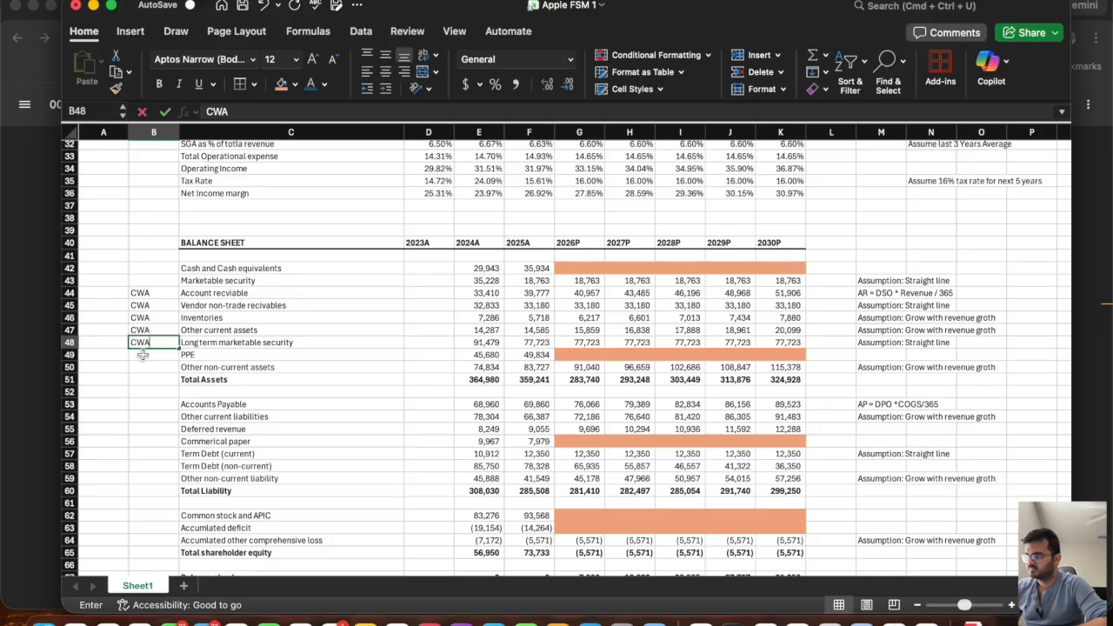
key(Return)
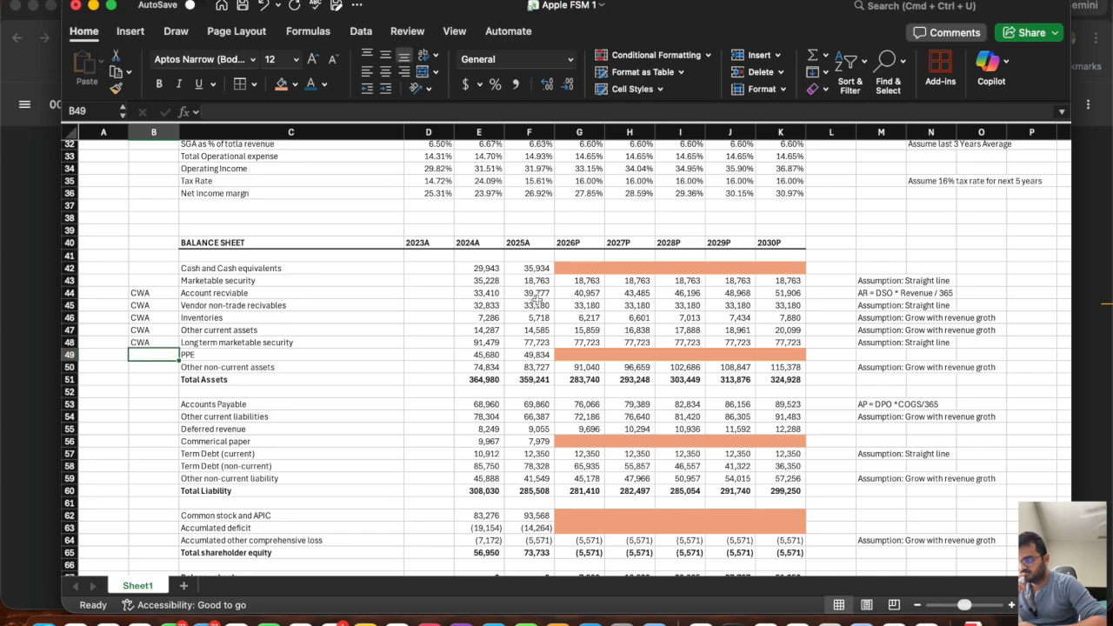
Calculate the 2026P change in working capital assets in G89 as =-(SUM(G44:G48)-SUM(F44:F48)).
scroll(622, 379, down, 10)
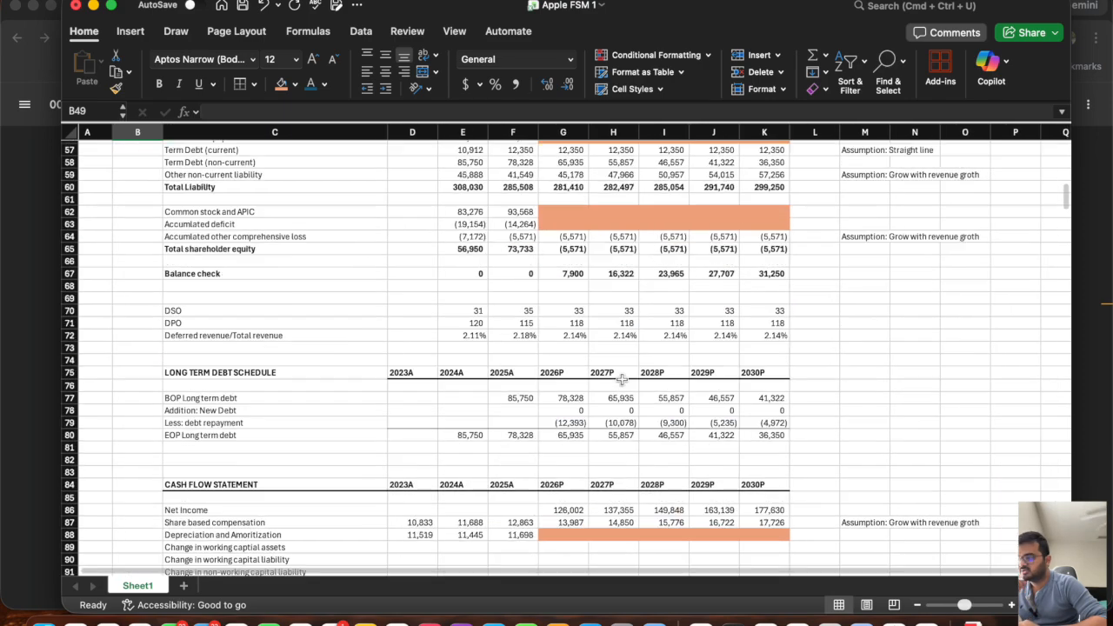
click(555, 461)
text(=sum()
scroll(543, 263, up, 9)
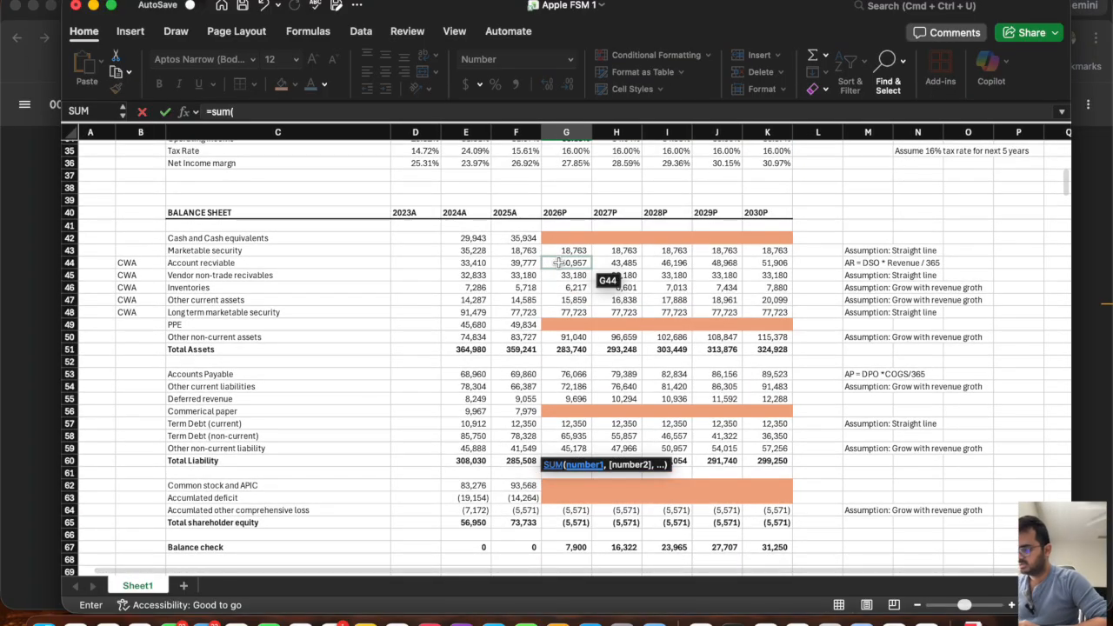
click(557, 263)
drag(558, 263, 561, 309)
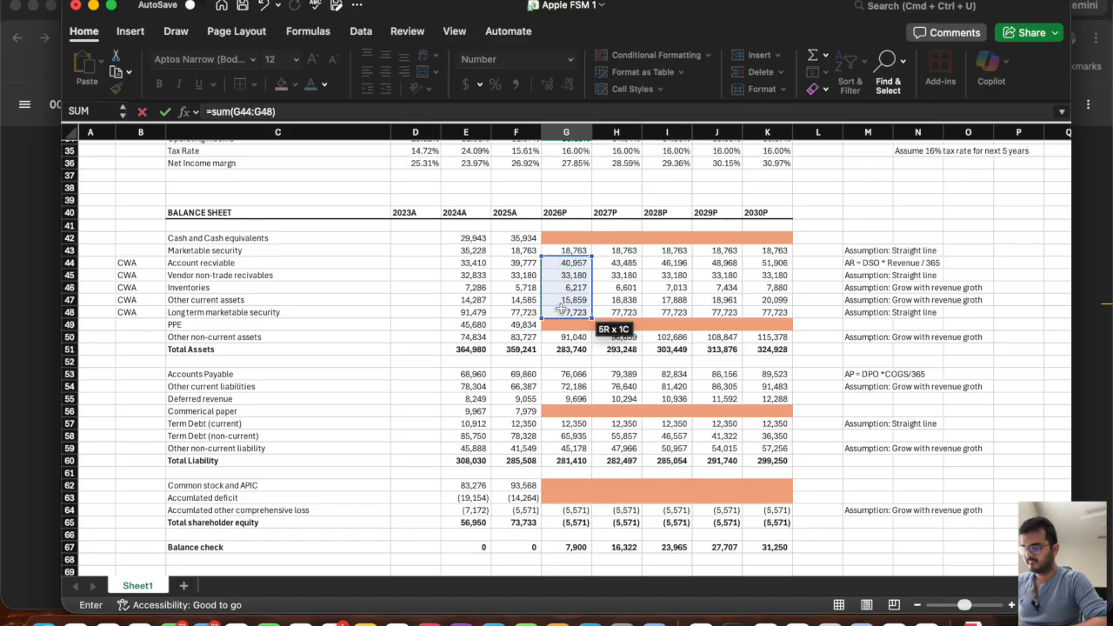
text(-sum()
click(522, 263)
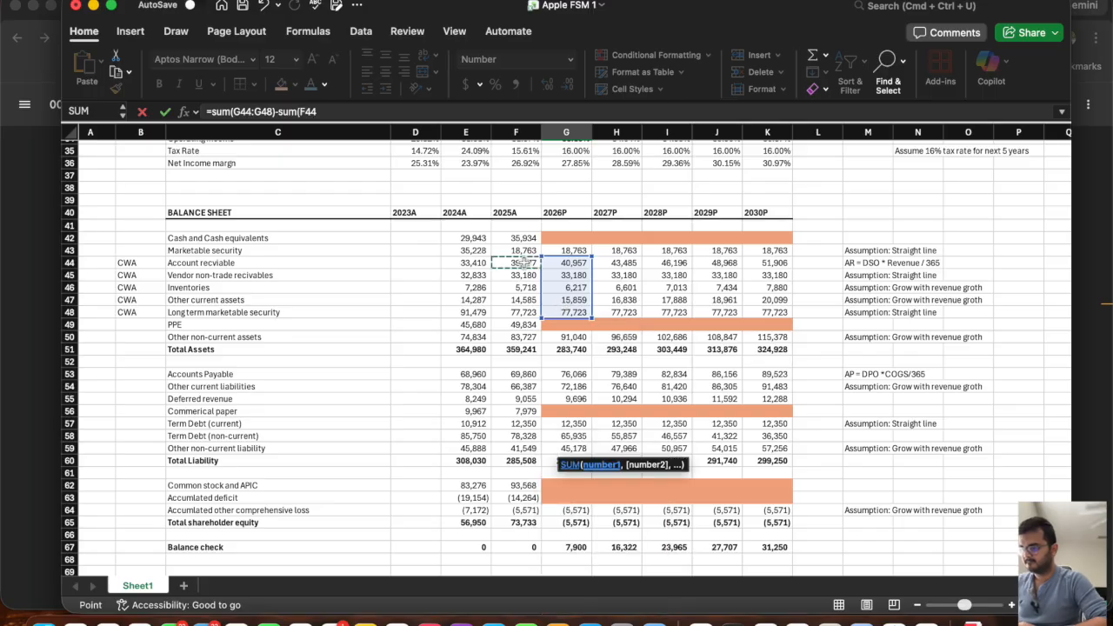
drag(522, 263, 522, 319)
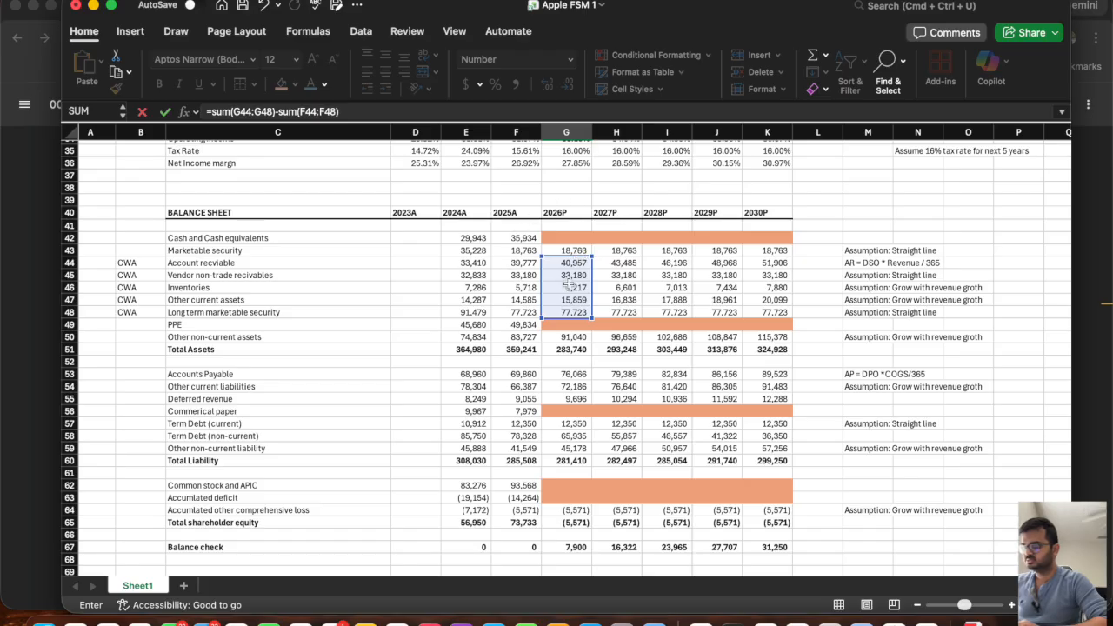
click(211, 108)
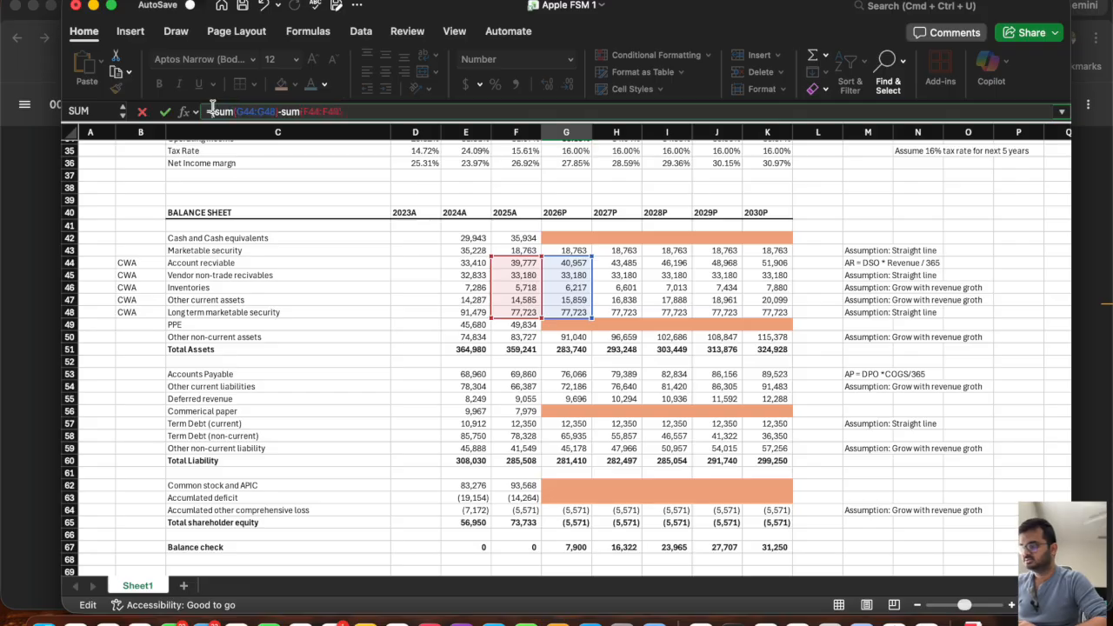
text(-()
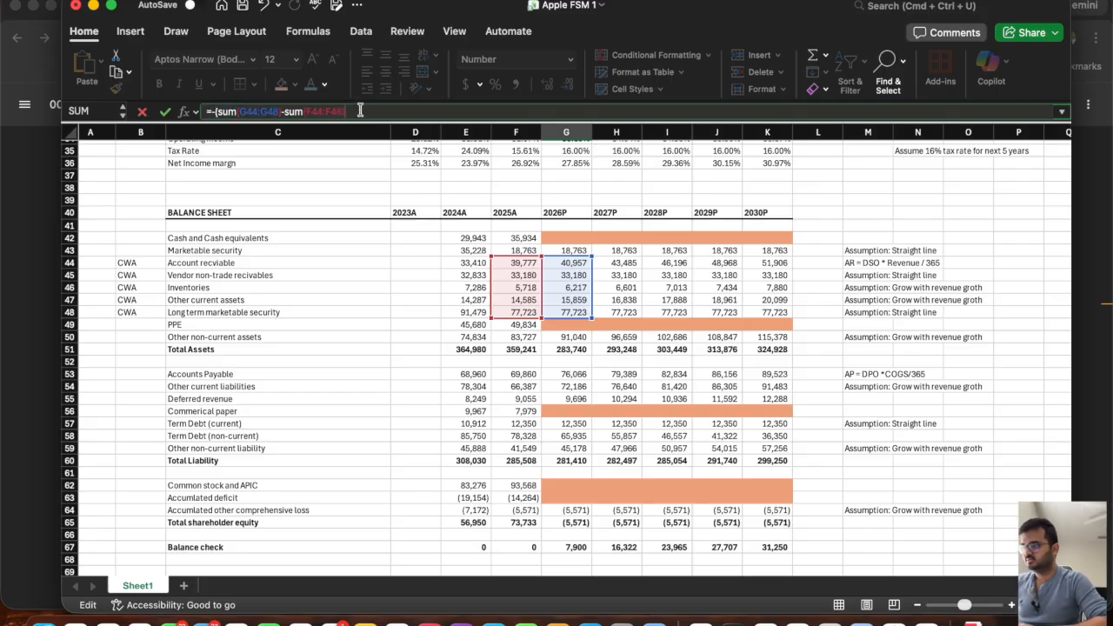
key(Return)
Fill the change in working capital assets formula from G89 across to K89.
scroll(555, 460, down, 3)
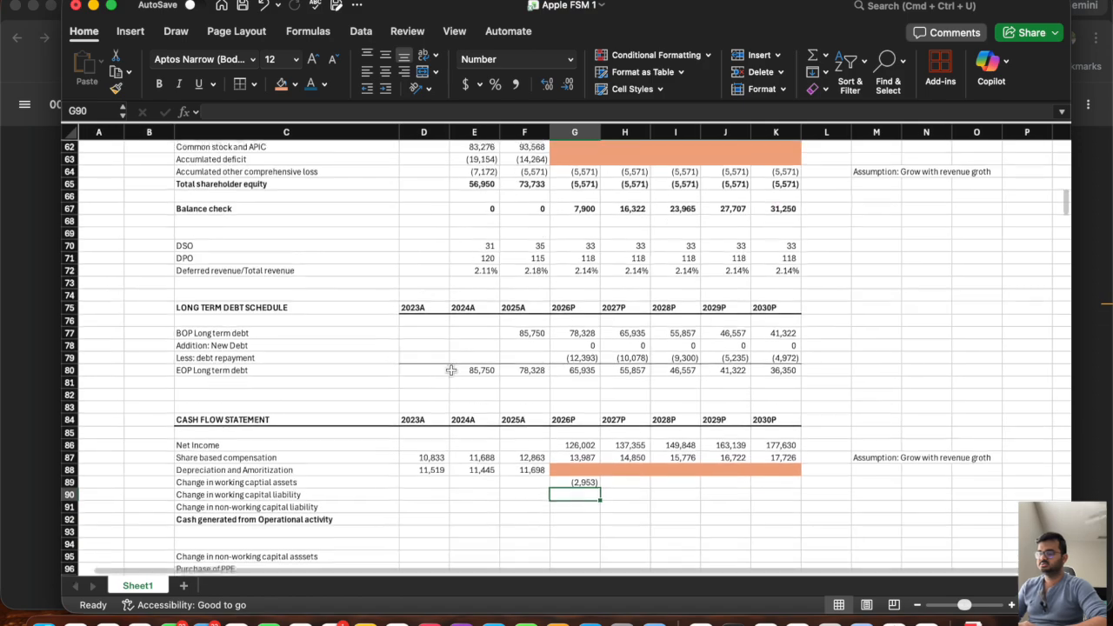
click(574, 480)
drag(600, 486, 800, 498)
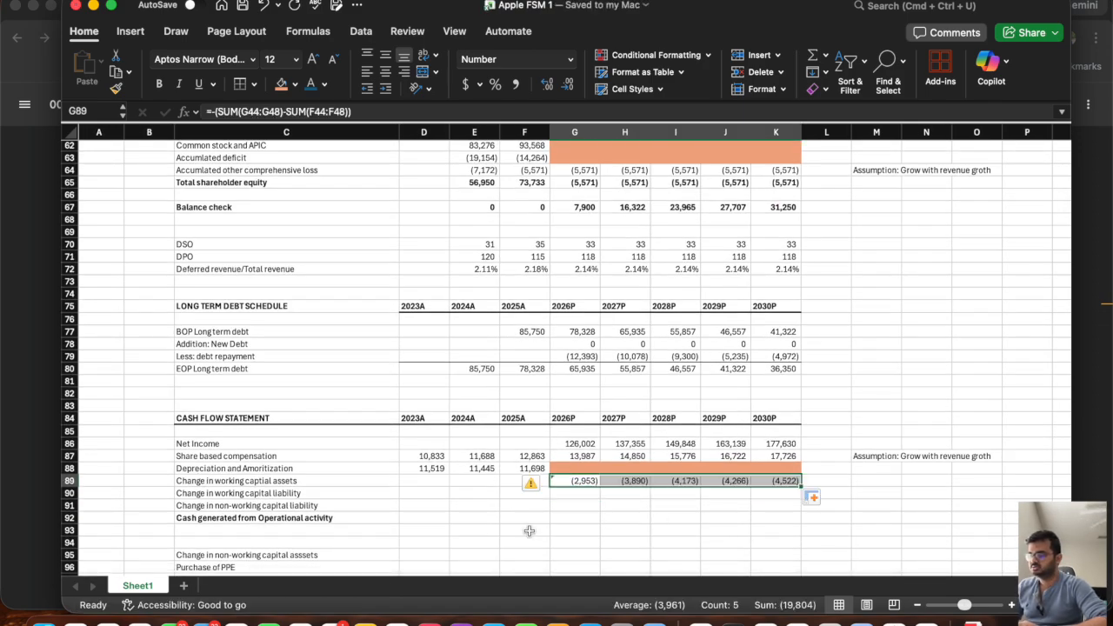
Tag accounts payable, other current liabilities and deferred revenue as CWL in B53:B55.
click(320, 493)
scroll(453, 412, up, 8)
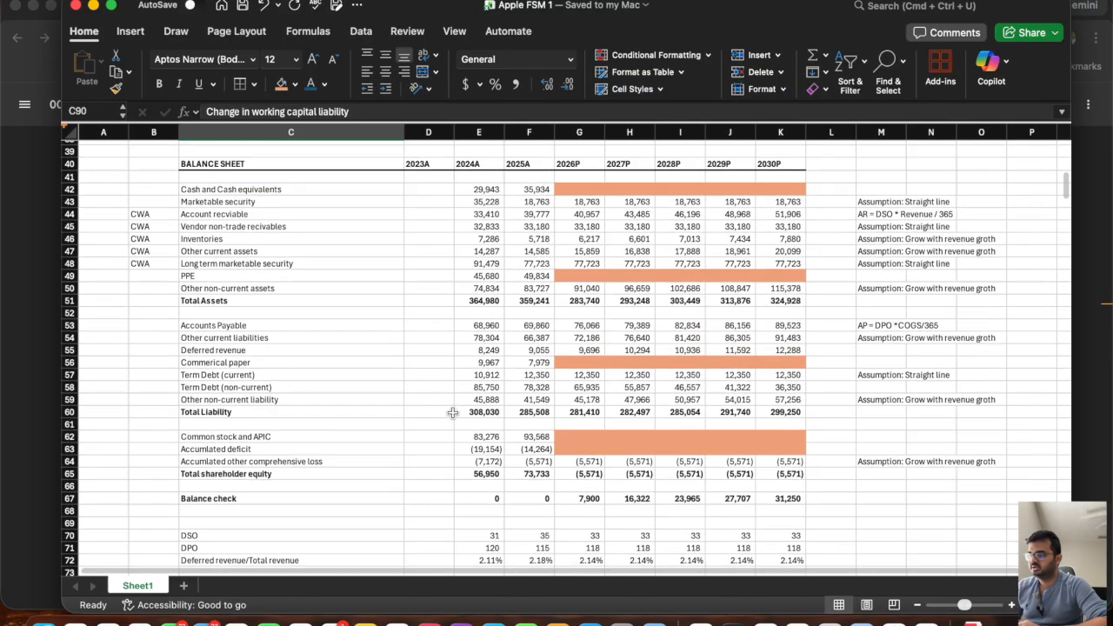
click(139, 328)
text(CL)
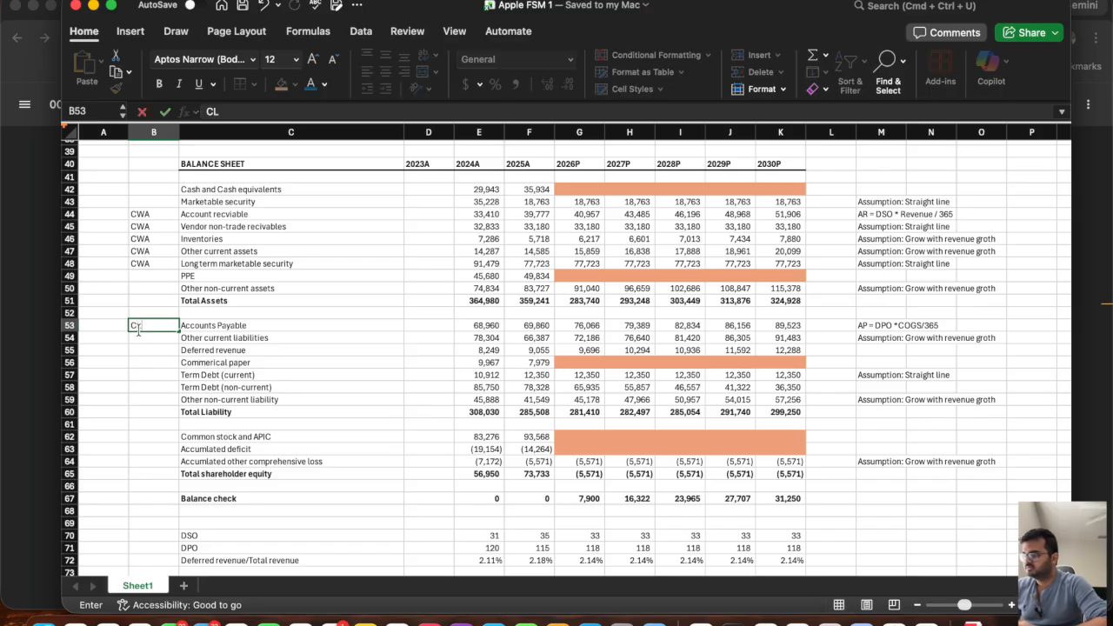
key(BackSpace)
text(WL)
key(Return)
text(C)
key(Return)
text(CWL)
key(Return)
key(Return)
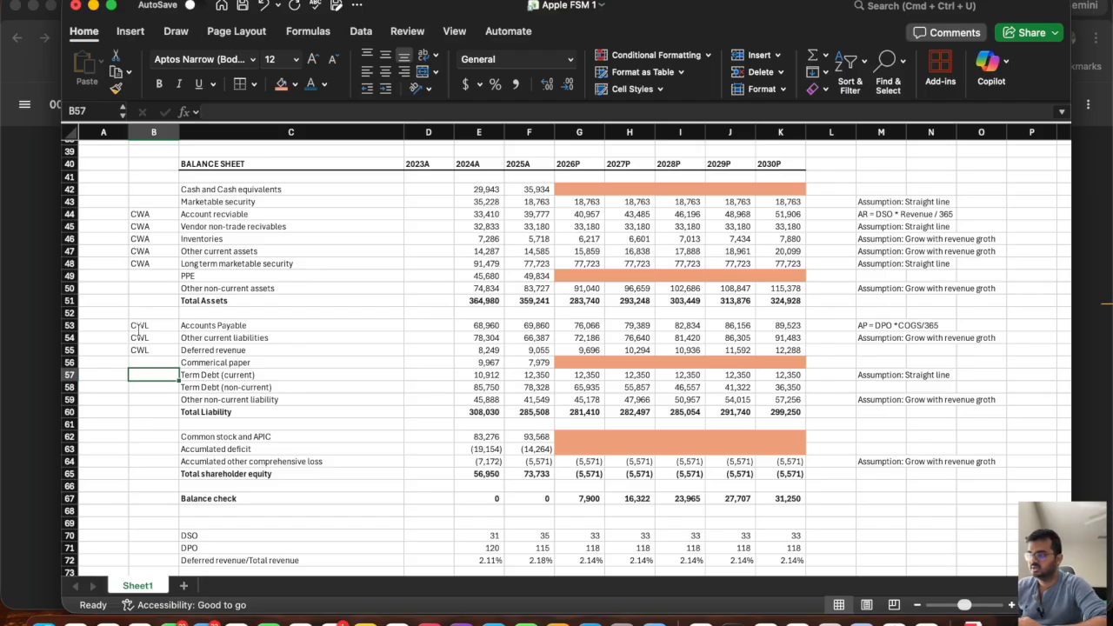
Enter the 2026P change in working capital liability in G90 as the total of G53:G55 minus the total of F53:F55.
scroll(466, 453, down, 10)
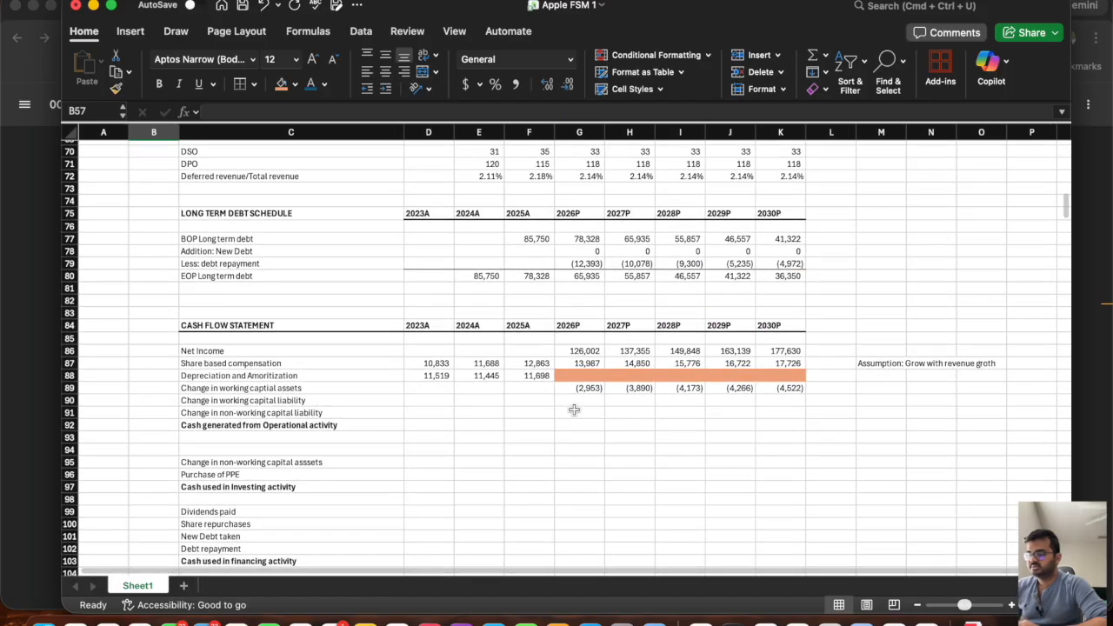
click(572, 401)
text(=sum()
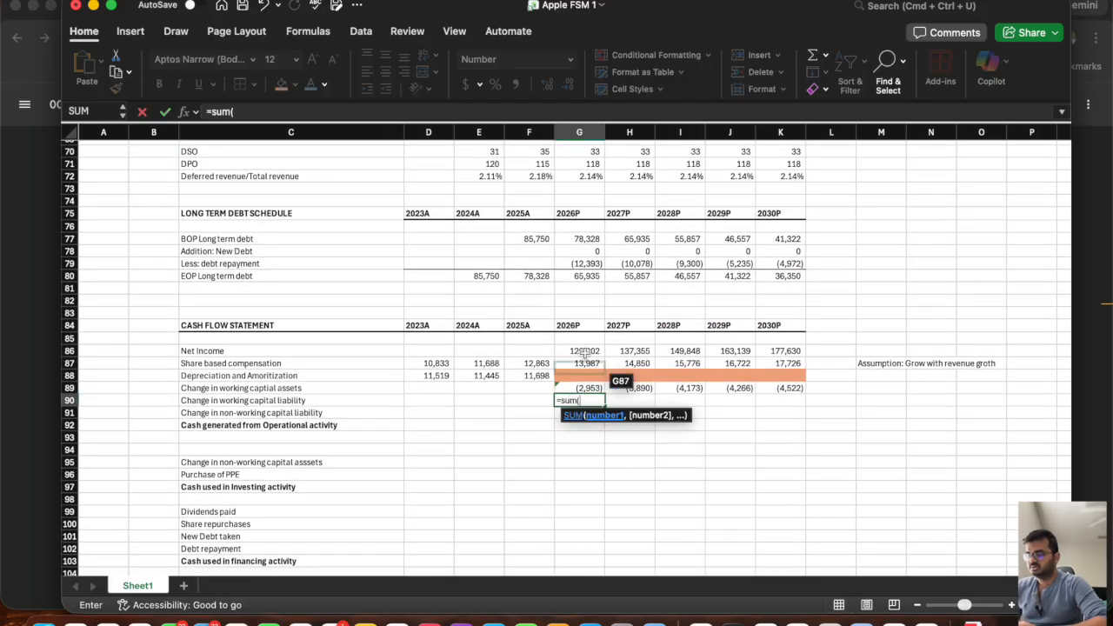
scroll(591, 333, up, 5)
scroll(591, 333, up, 2)
drag(579, 208, 572, 226)
text()-sum*)
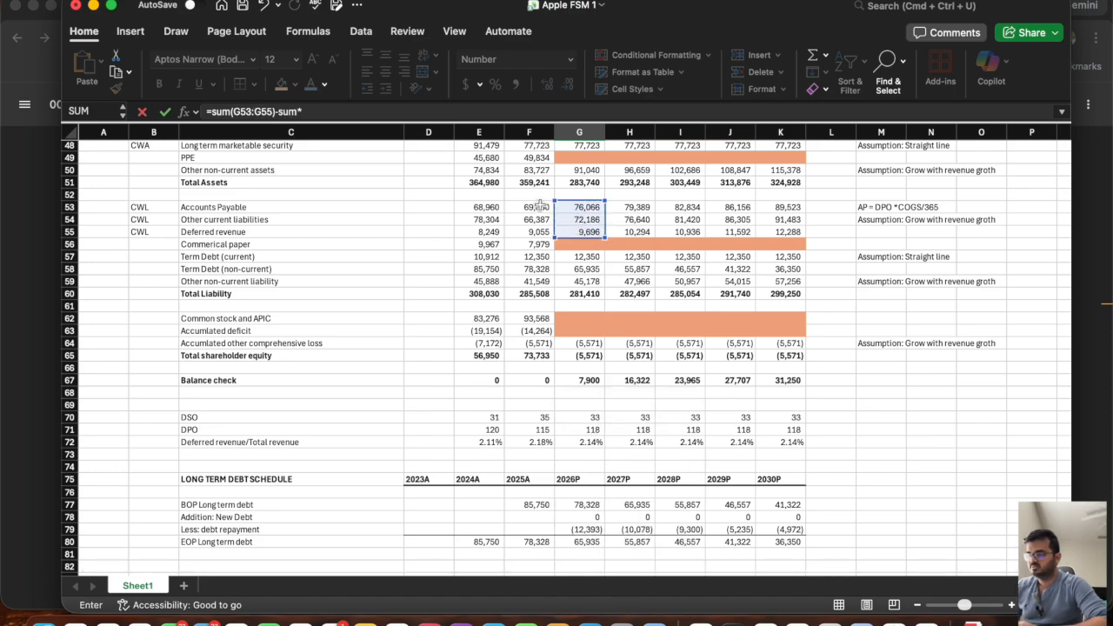
drag(537, 207, 537, 232)
text())
key(Return)
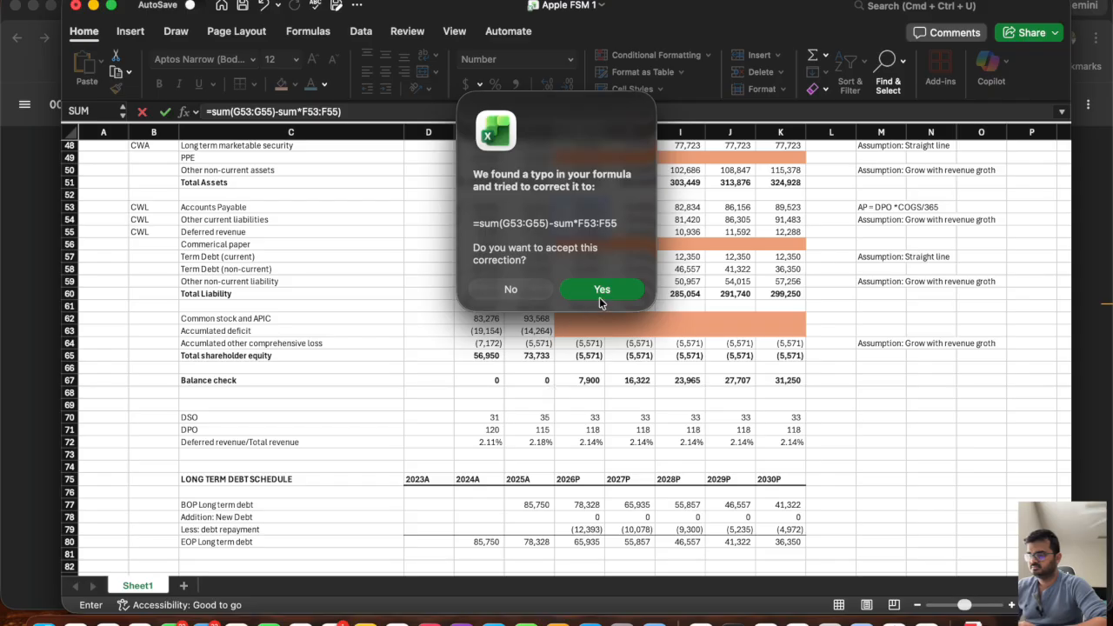
Reject the suggested correction and fix the G90 formula to =SUM(G53:G55)-SUM(F53:F55).
click(519, 292)
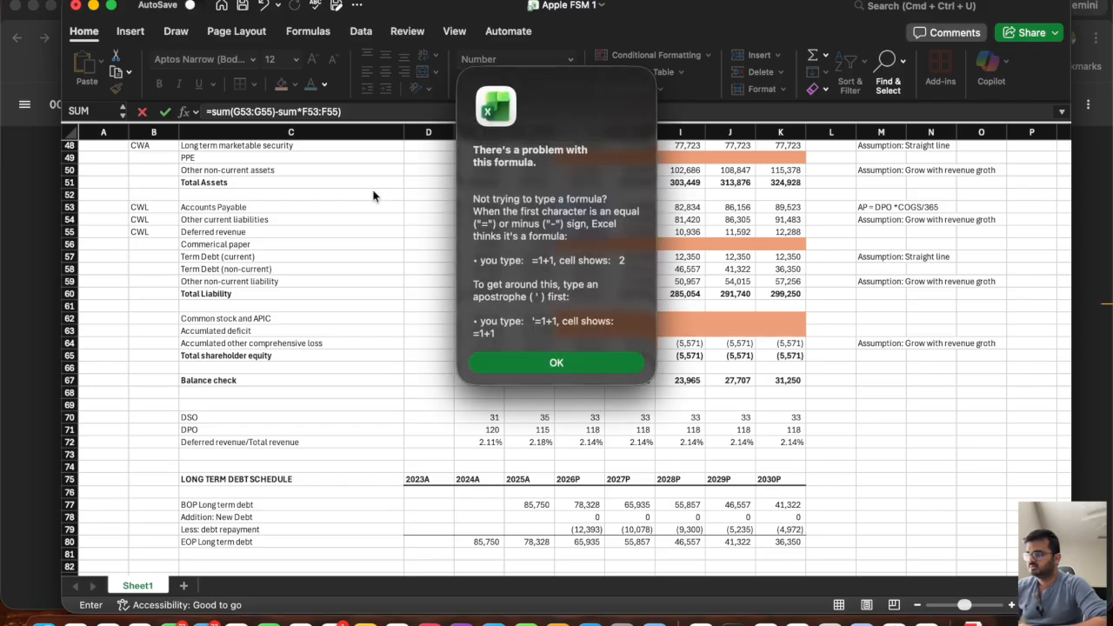
click(536, 361)
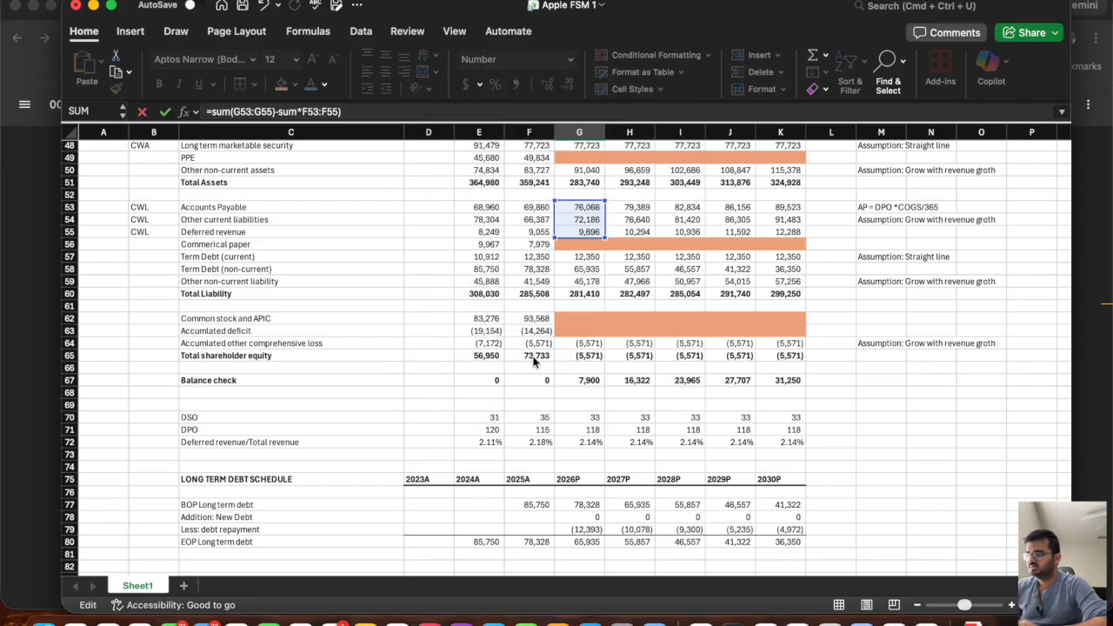
click(300, 112)
key(BackSpace)
text(()
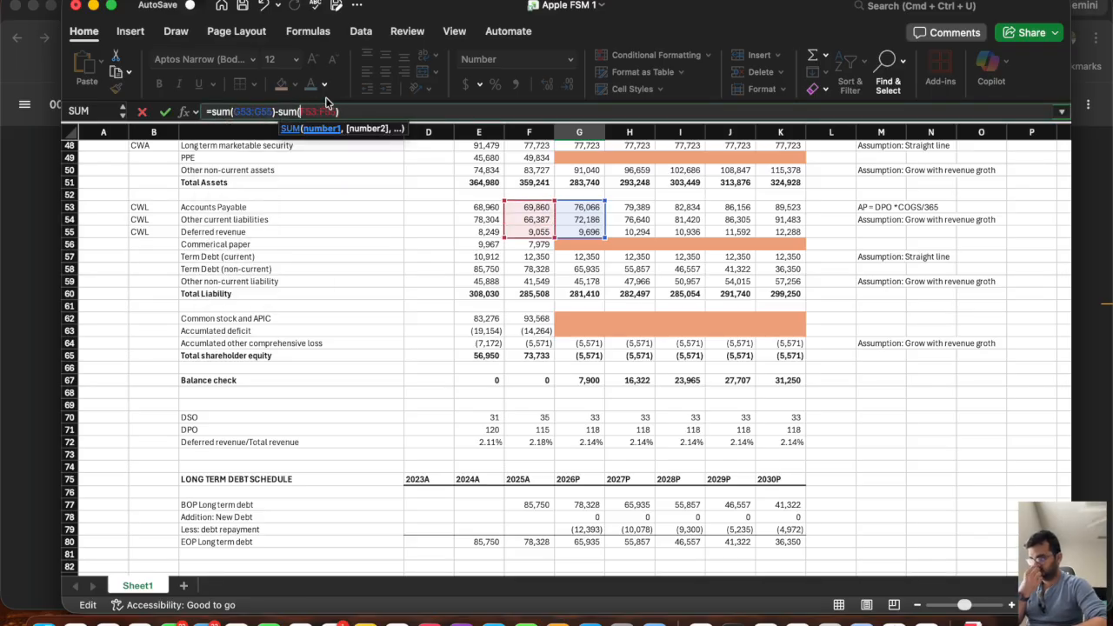
key(Return)
Fill the change in working capital liability formula from G90 across to K90.
scroll(574, 487, down, 2)
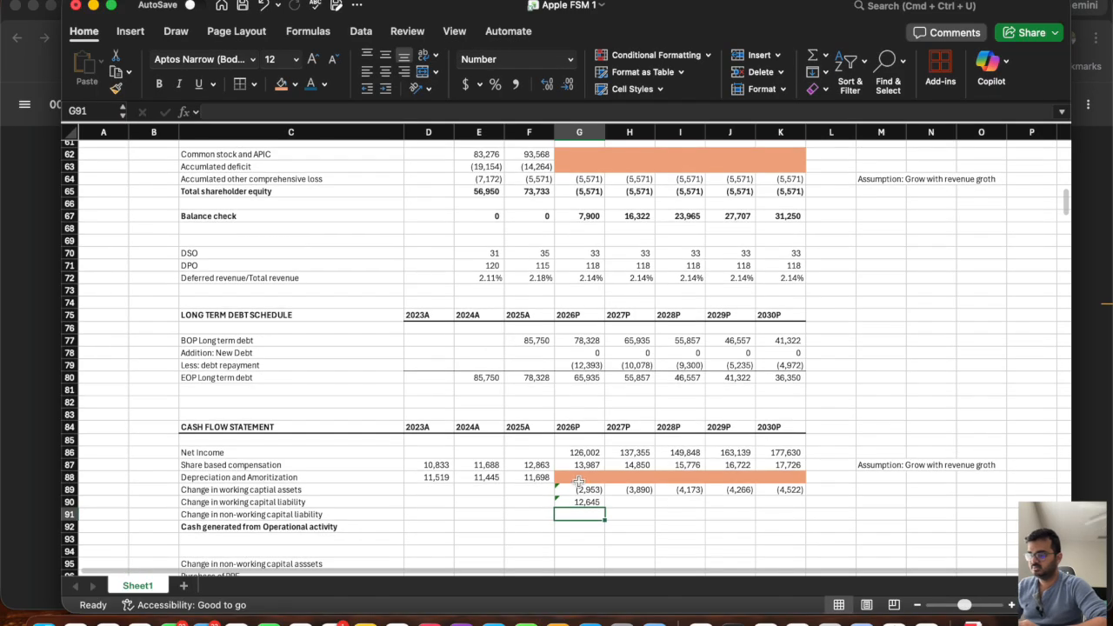
click(575, 503)
drag(606, 507, 786, 502)
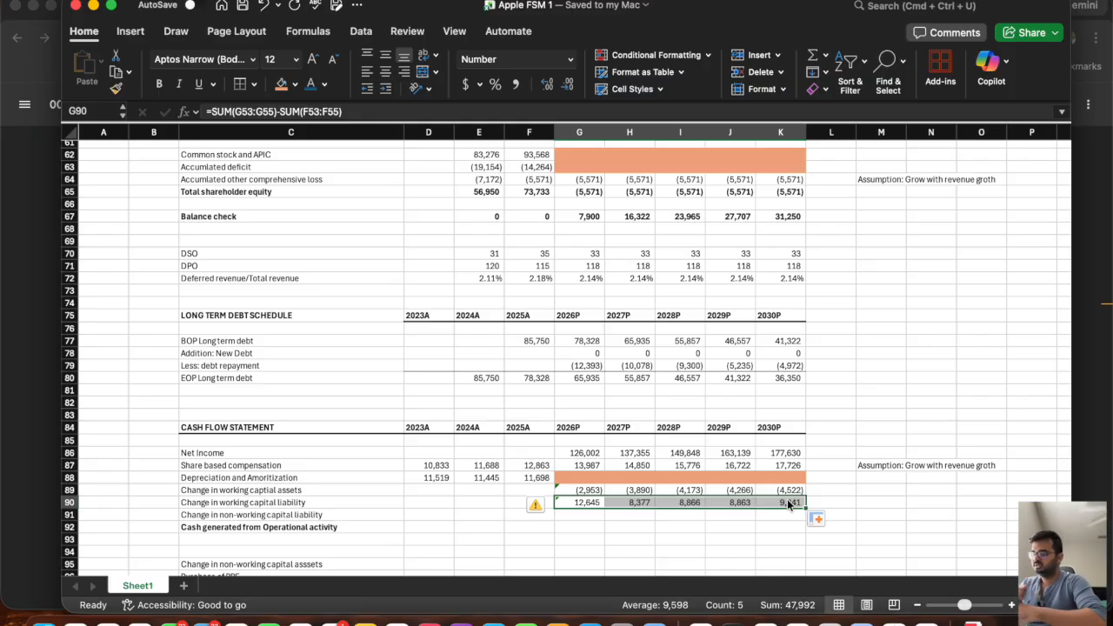
Tag the other non-current liability row as CNWCL in B59.
scroll(293, 362, up, 5)
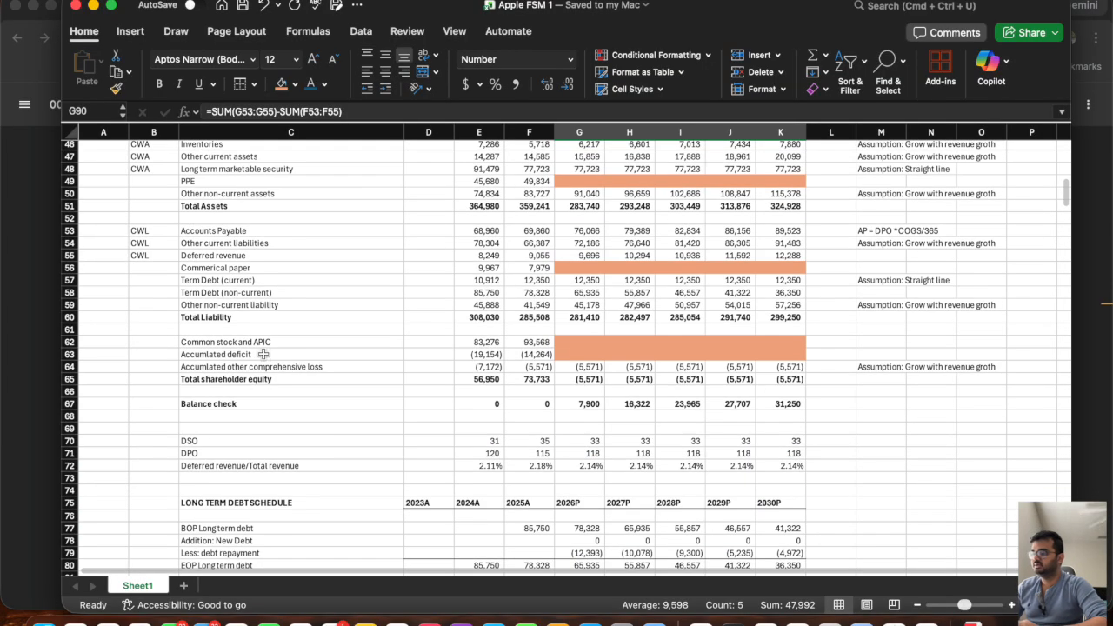
click(146, 308)
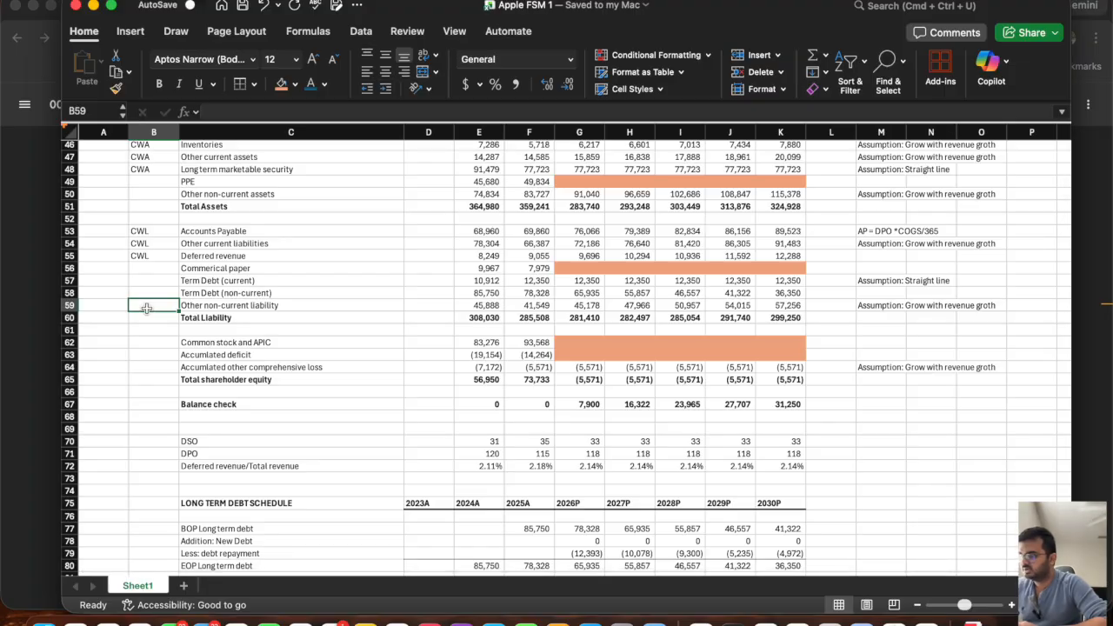
text(CNL)
key(BackSpace)
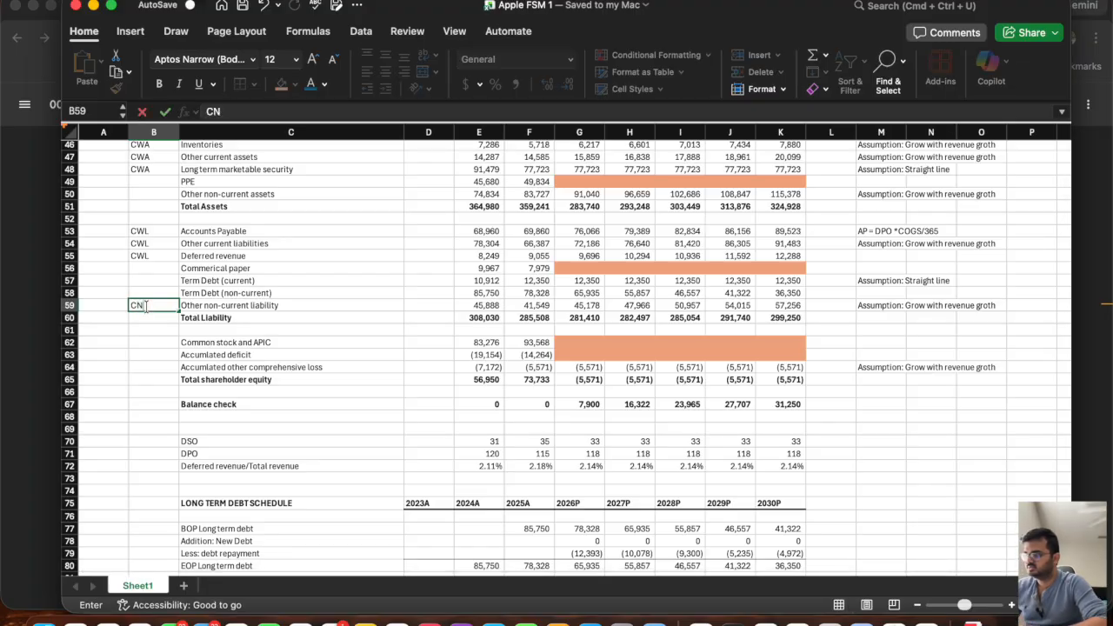
text(WCL)
key(Return)
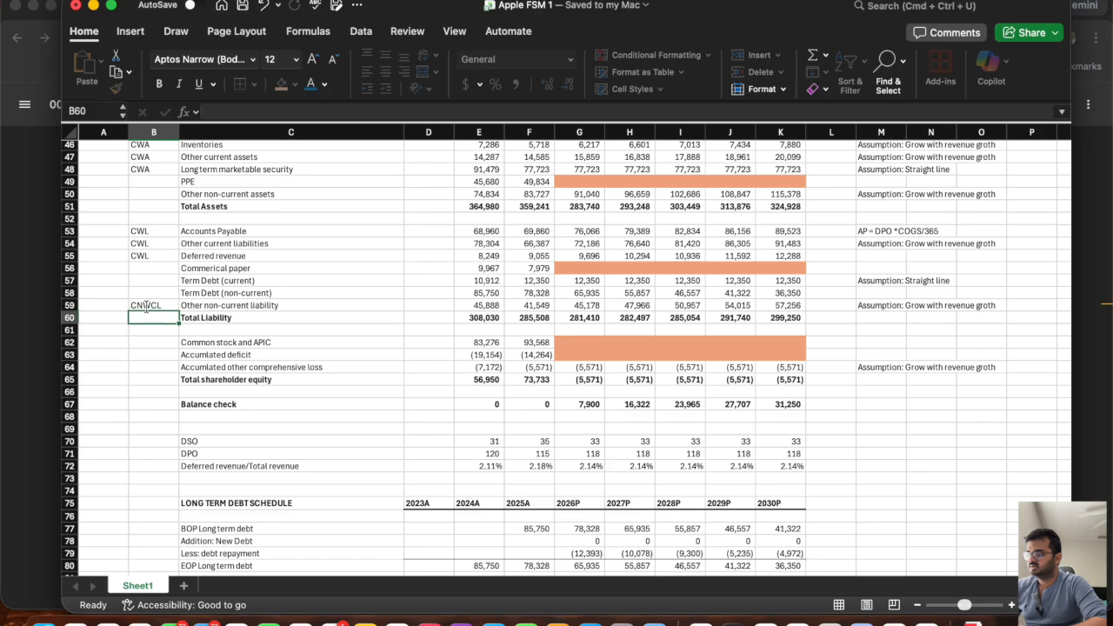
Calculate the 2026P change in non-working capital liability in G91 as =G59-F59 and fill it across to K91.
scroll(521, 420, down, 7)
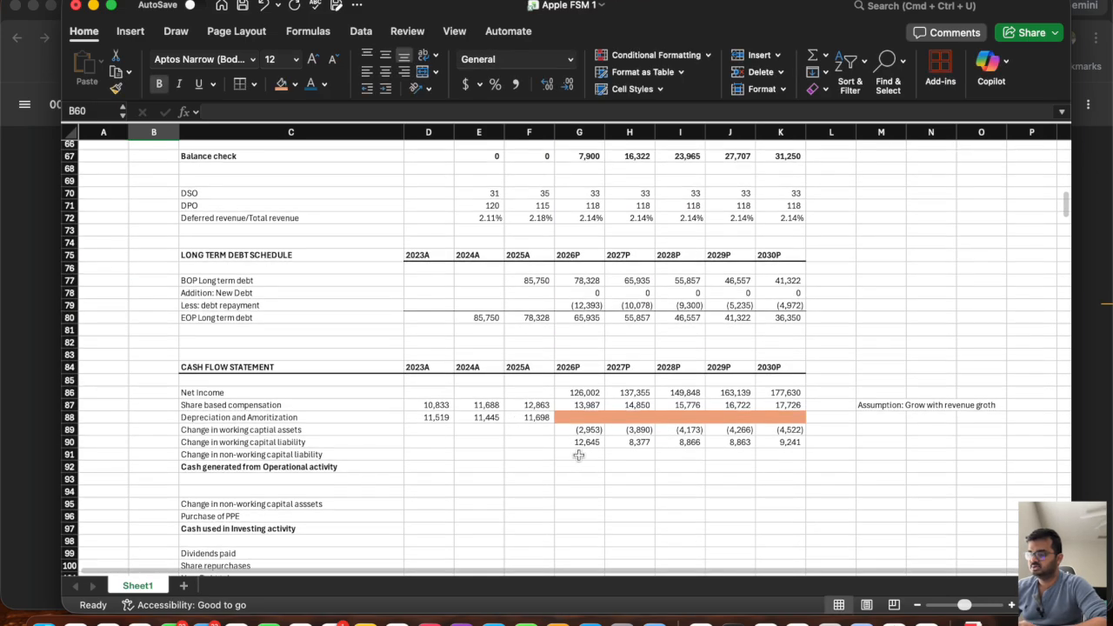
click(578, 452)
text(=)
scroll(581, 298, up, 6)
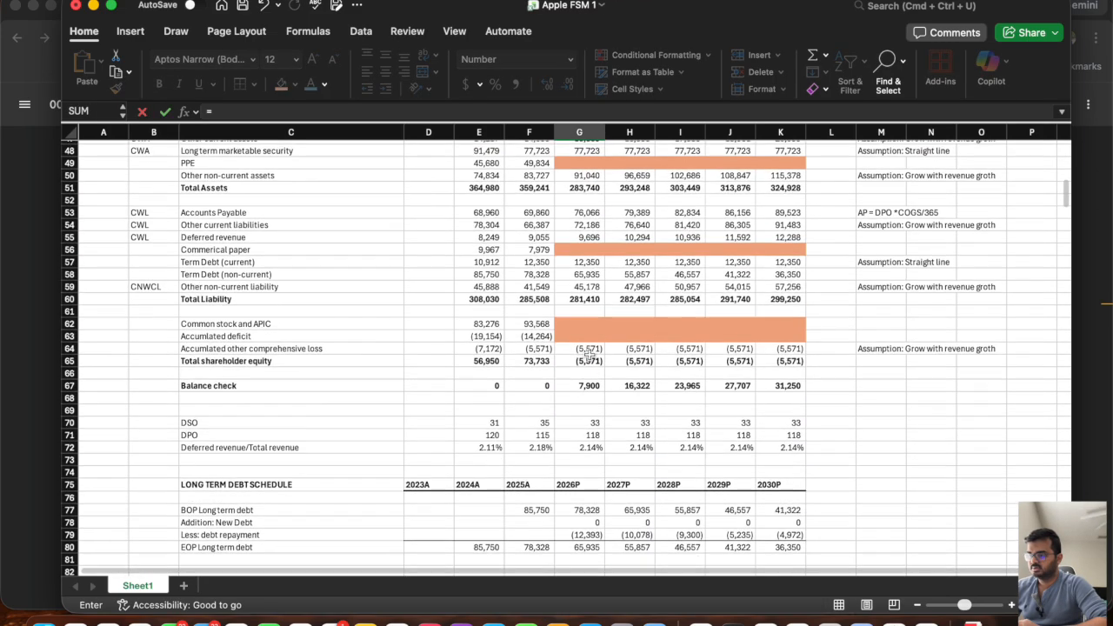
click(584, 287)
text(-)
click(537, 287)
scroll(537, 287, down, 6)
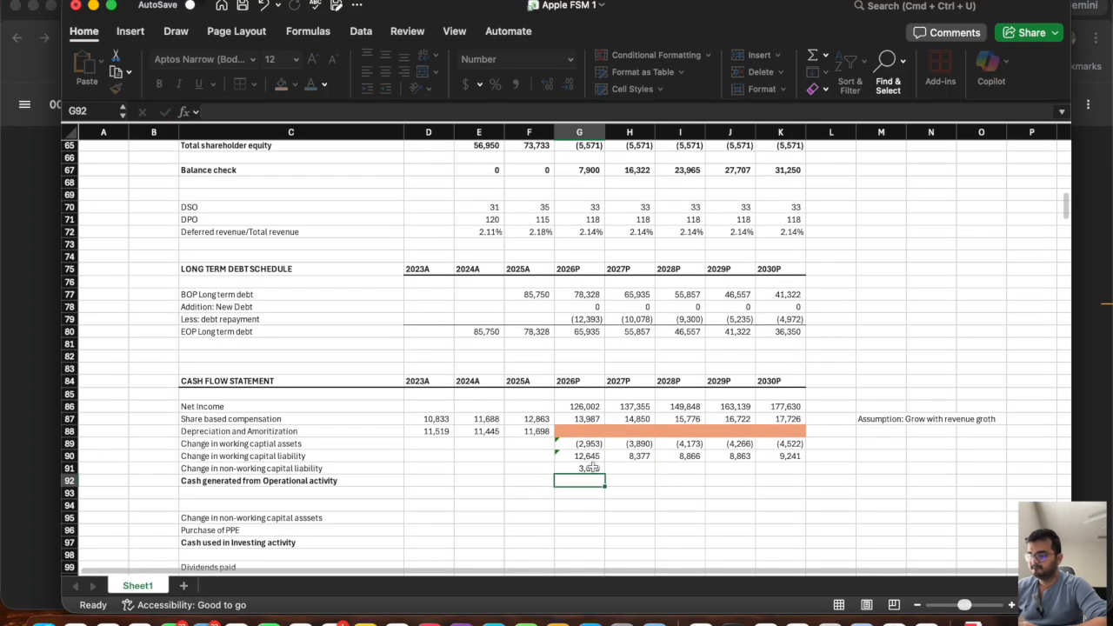
key(Return)
click(591, 470)
drag(605, 475, 813, 488)
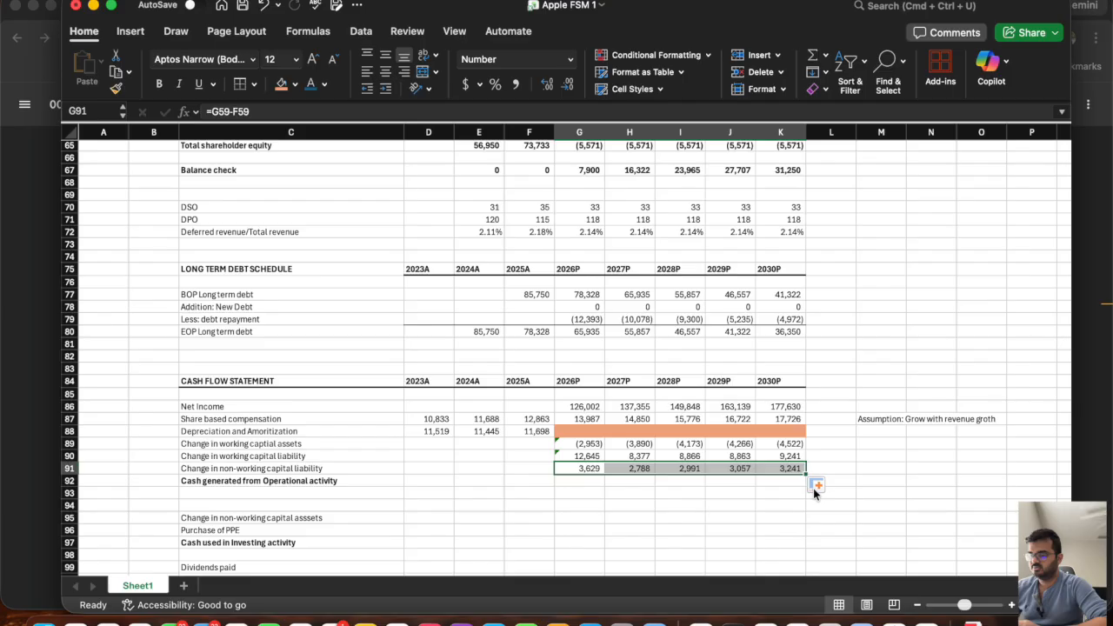
Total the 2026P cash generated from operational activity in G92 as =SUM(G86:G91) and fill it across to K92.
click(583, 484)
text(=sum()
click(583, 406)
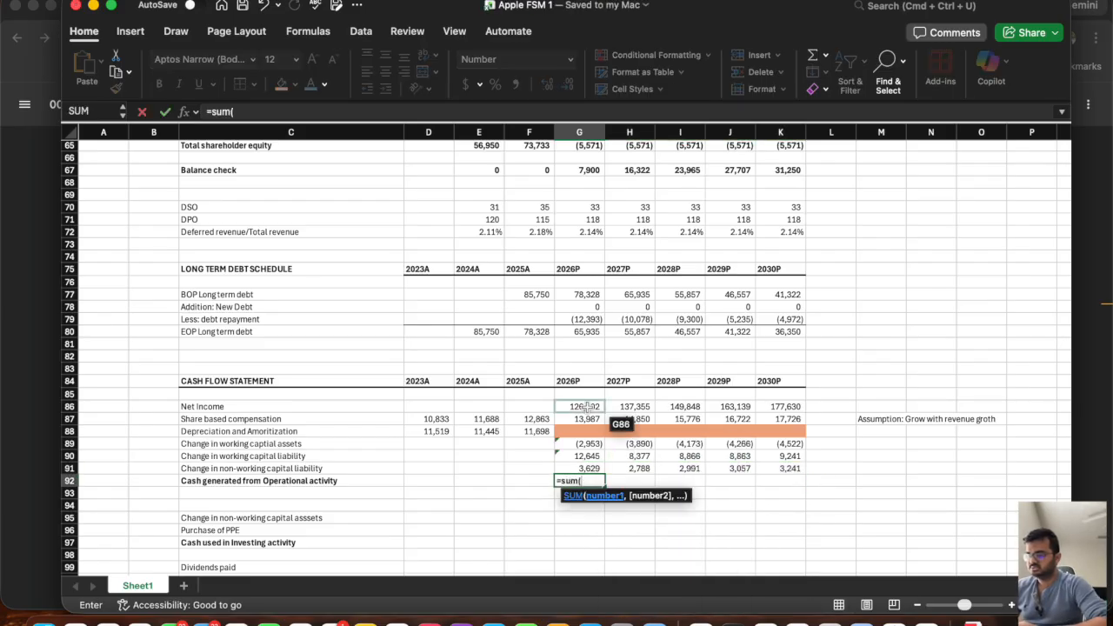
drag(585, 406, 584, 468)
key(Return)
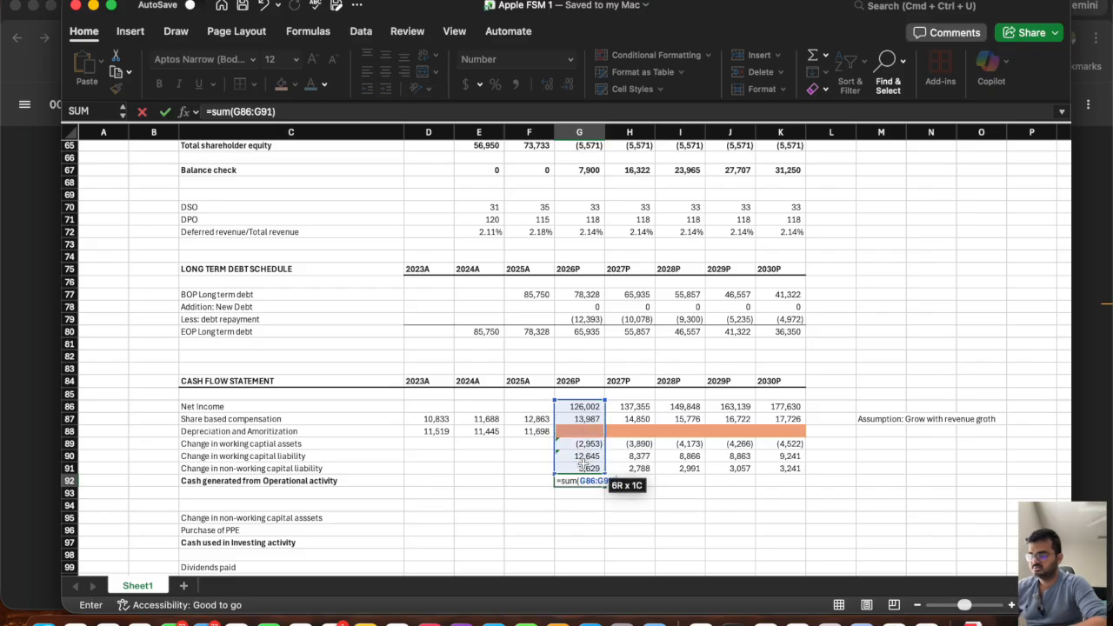
click(570, 480)
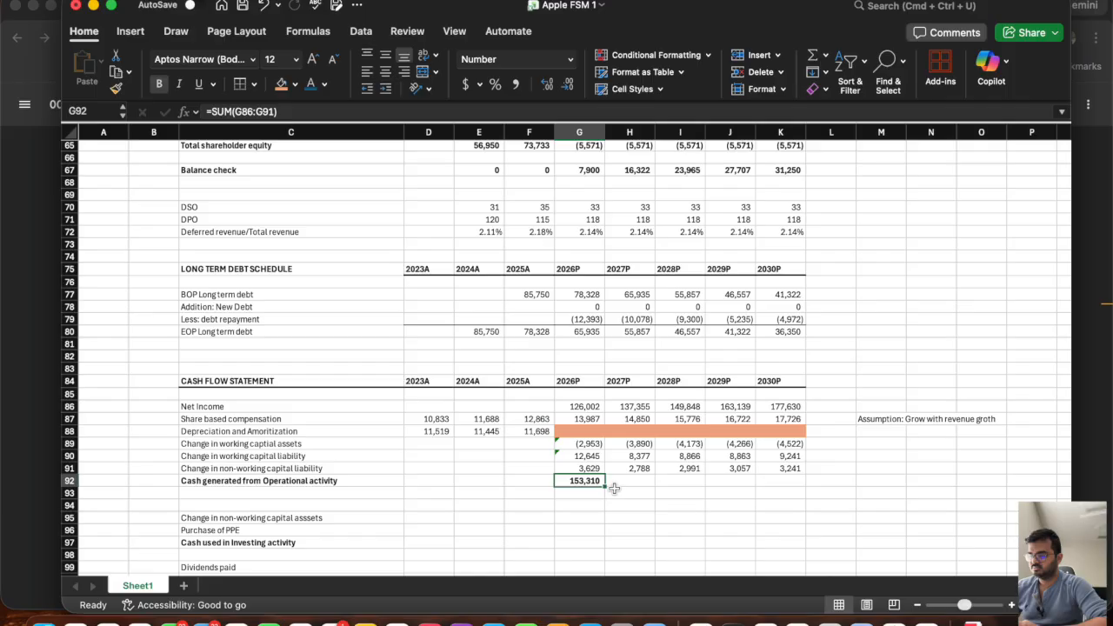
drag(604, 485, 787, 494)
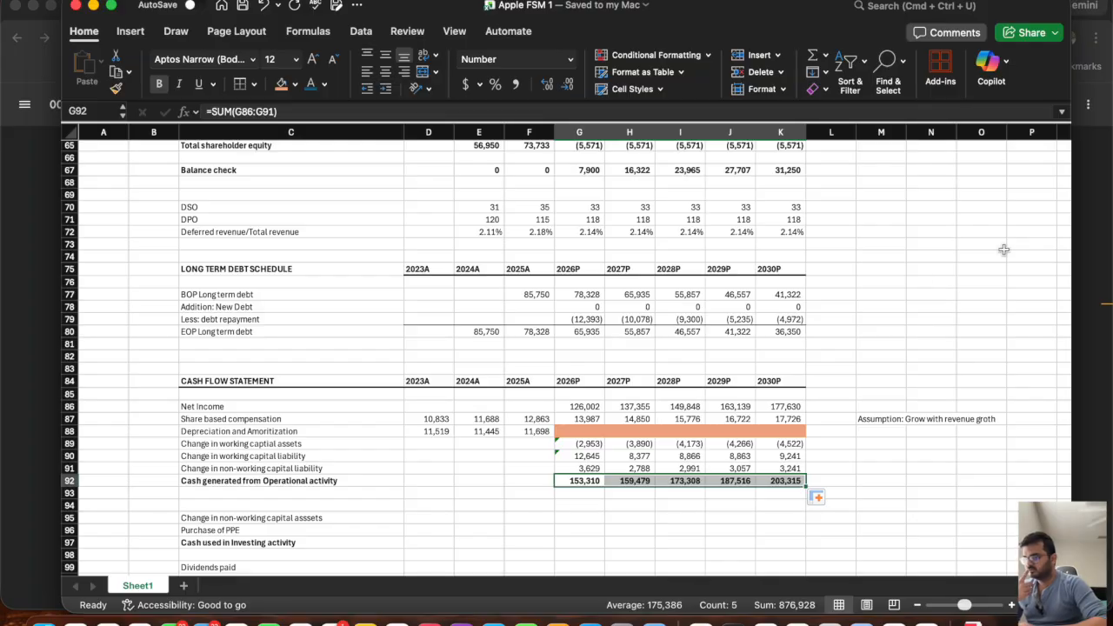
Switch to the filing in the browser and compare its 2025 cash generated by operating activities with the 2026P projection in G92.
key(super+Tab)
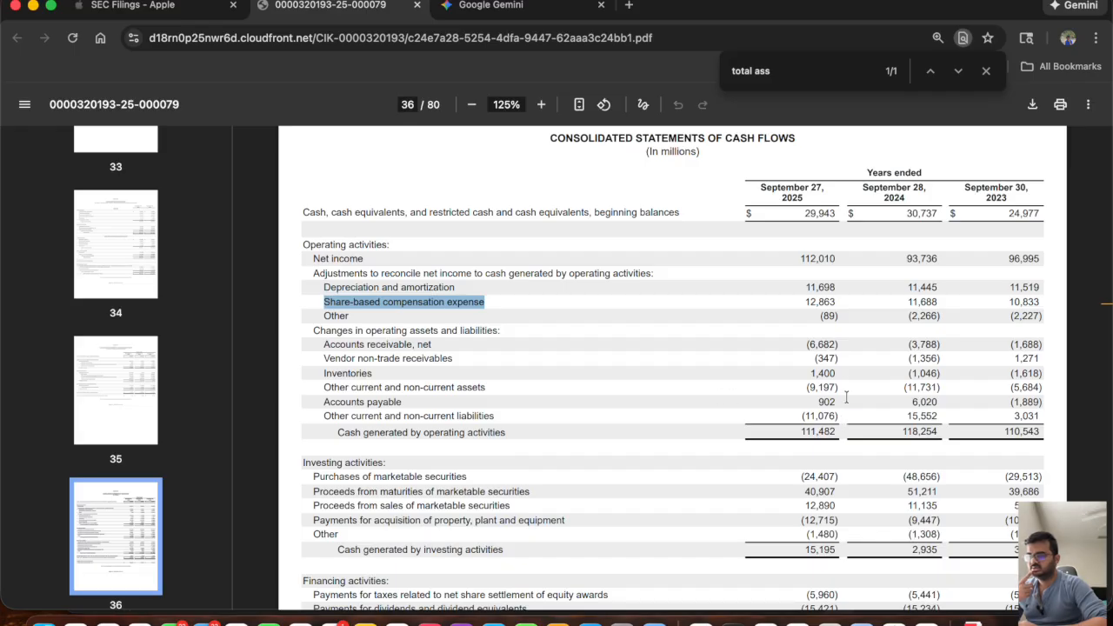
drag(794, 432, 815, 432)
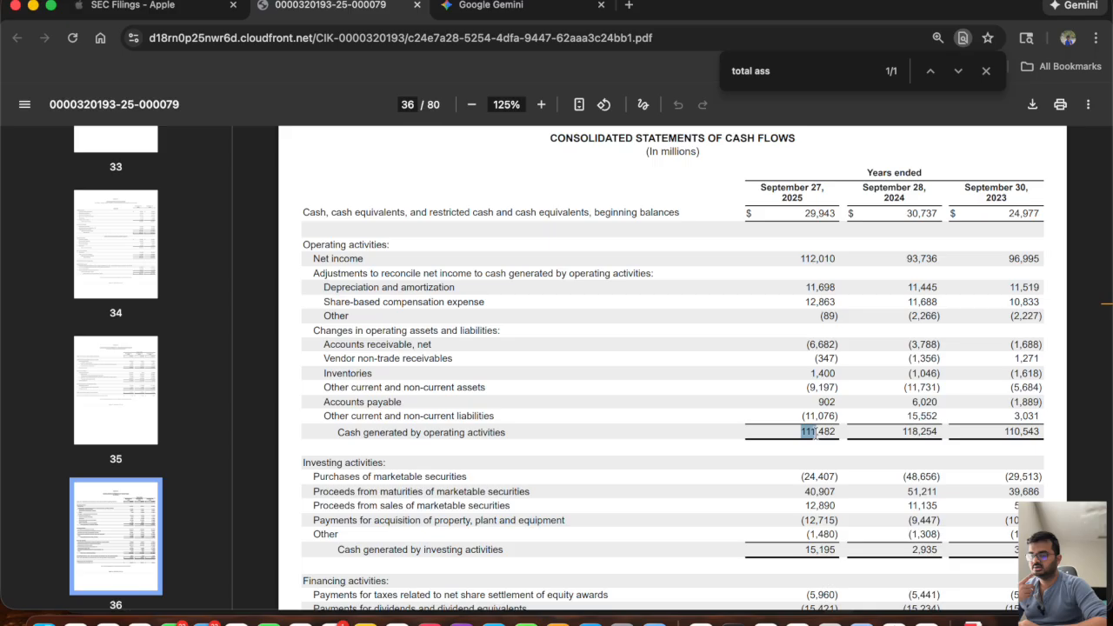
key(super+Tab)
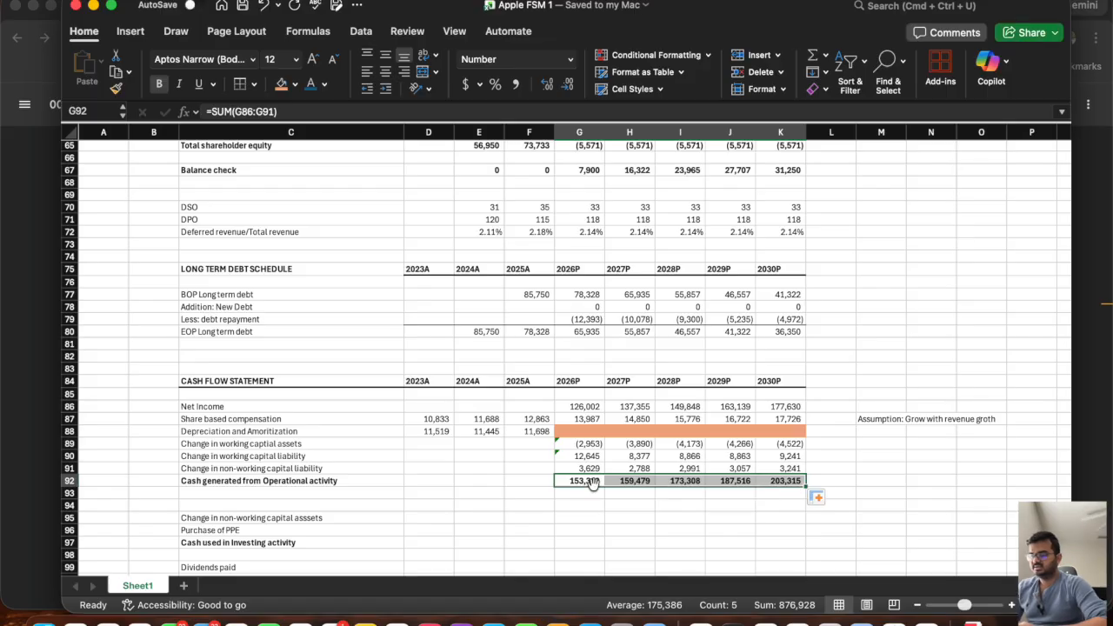
click(584, 481)
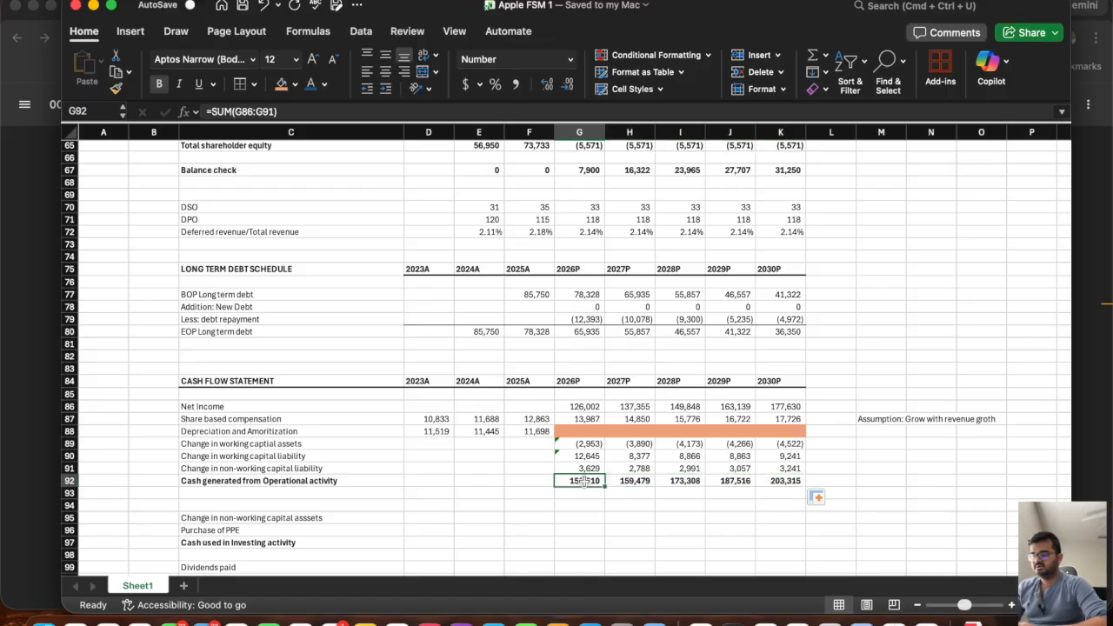
Copy the orange placeholder cells G88:K88 to the change in non-working capital assets row at G95:K95.
click(569, 528)
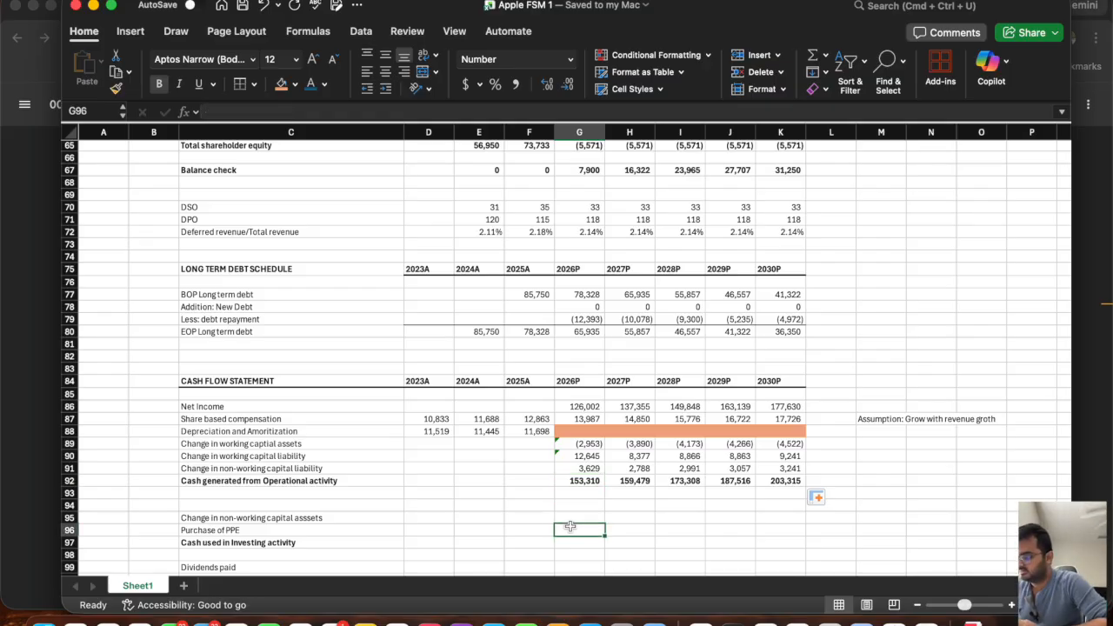
click(69, 518)
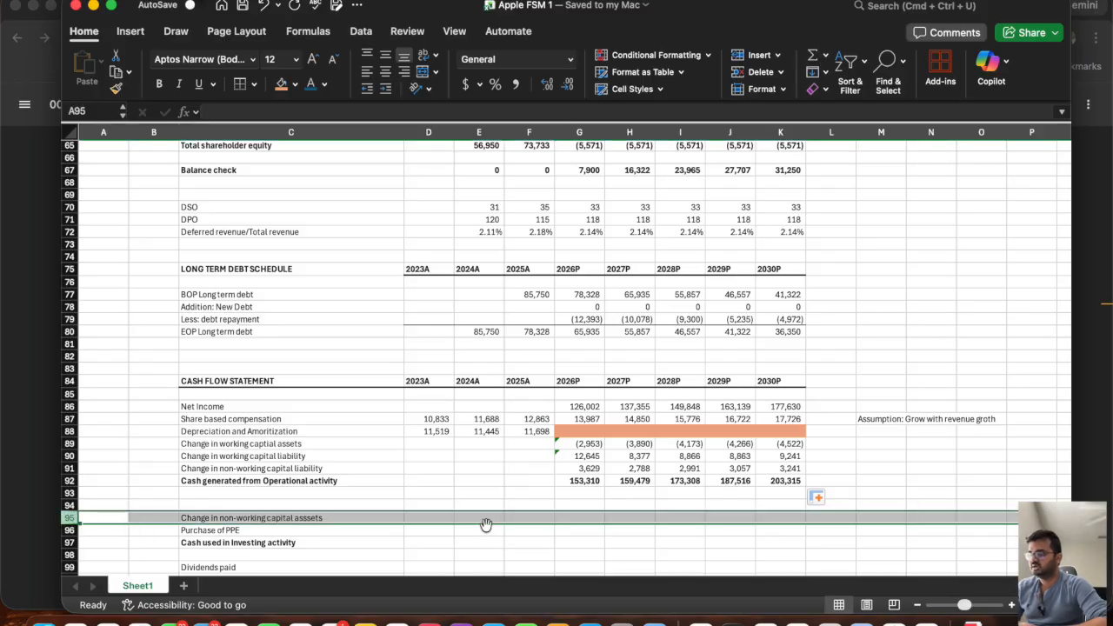
click(587, 430)
drag(588, 429, 801, 433)
key(super+c)
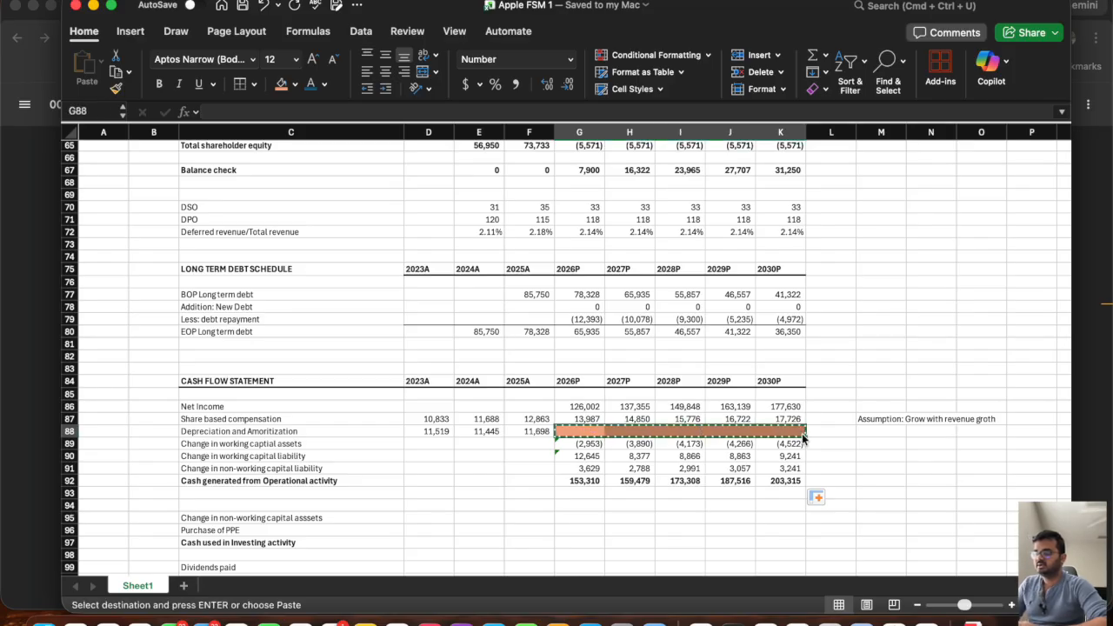
click(575, 520)
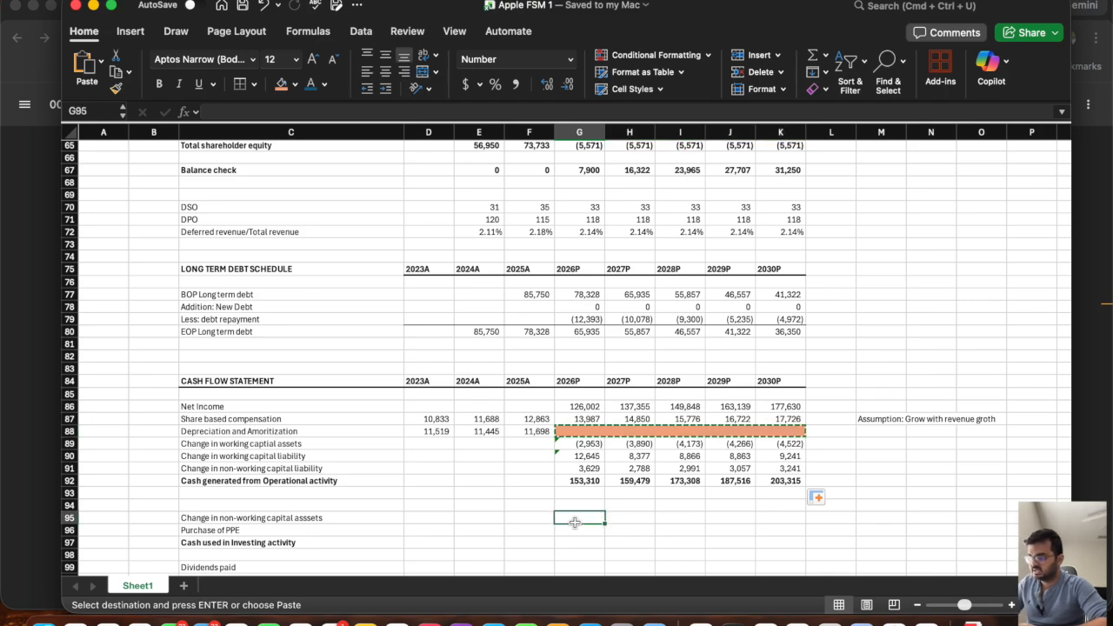
key(super+v)
key(Escape)
Copy the orange placeholder cells G95:K95 to the purchase of PPE row at G96:K96.
scroll(581, 506, down, 2)
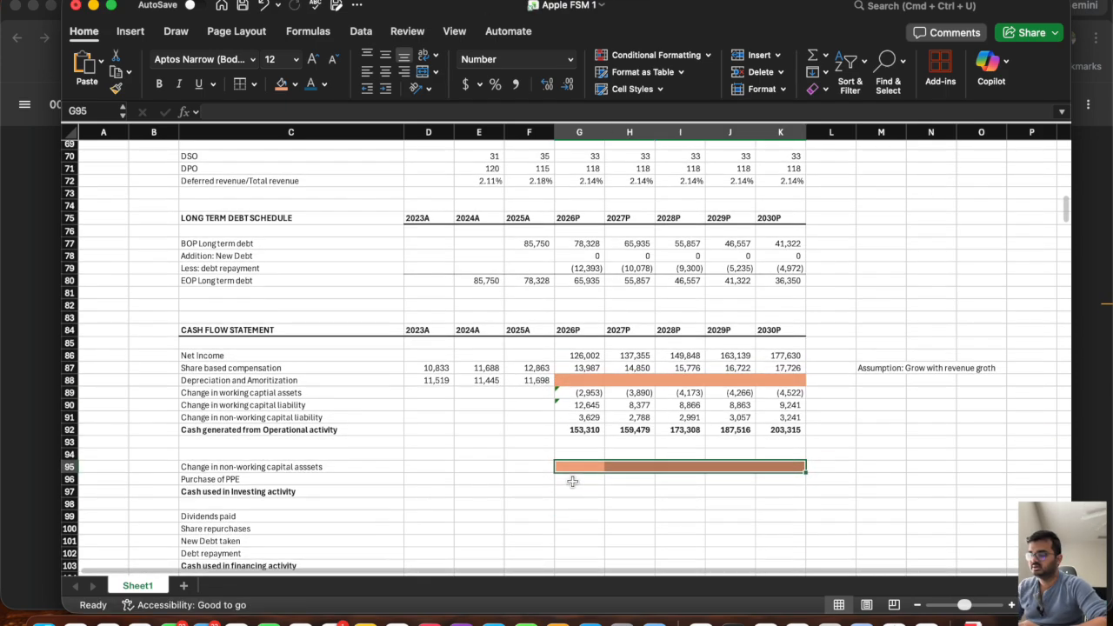
click(571, 479)
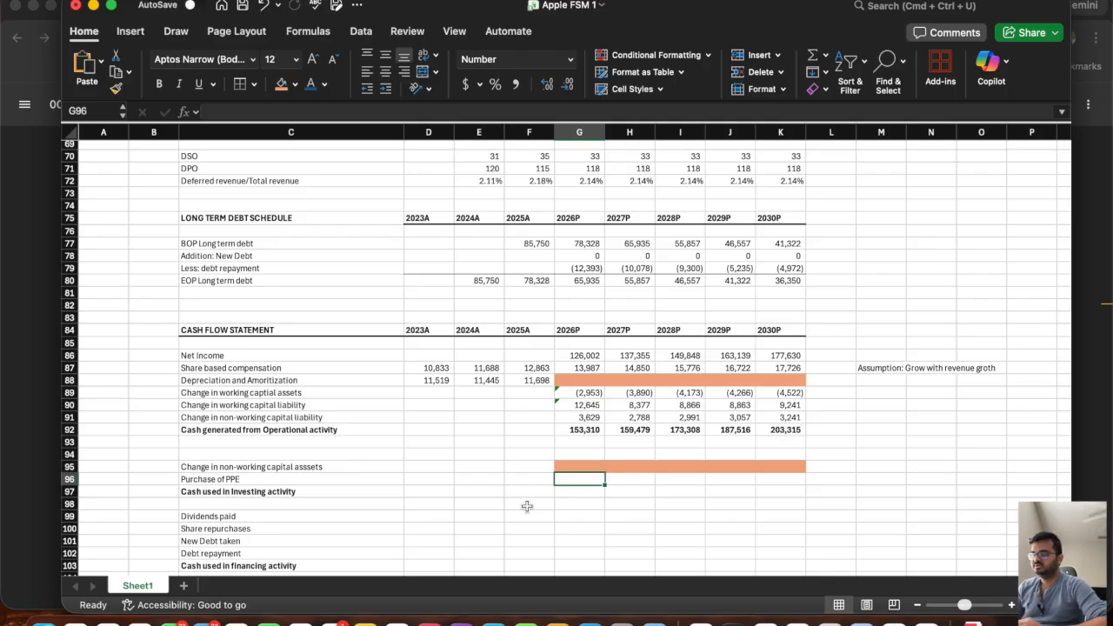
click(578, 493)
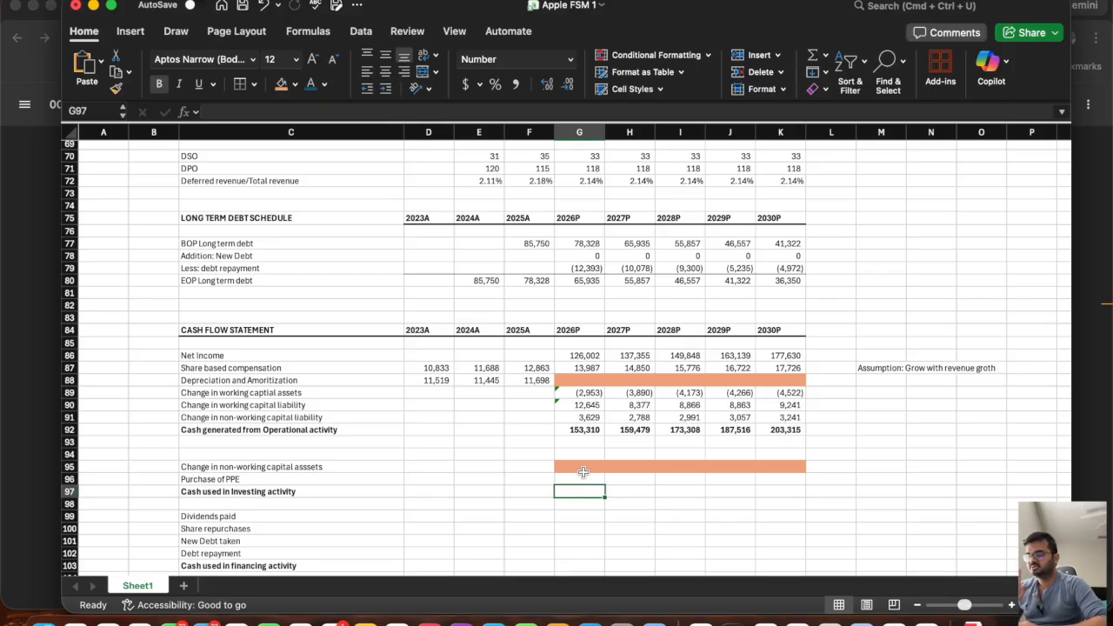
drag(580, 464, 783, 467)
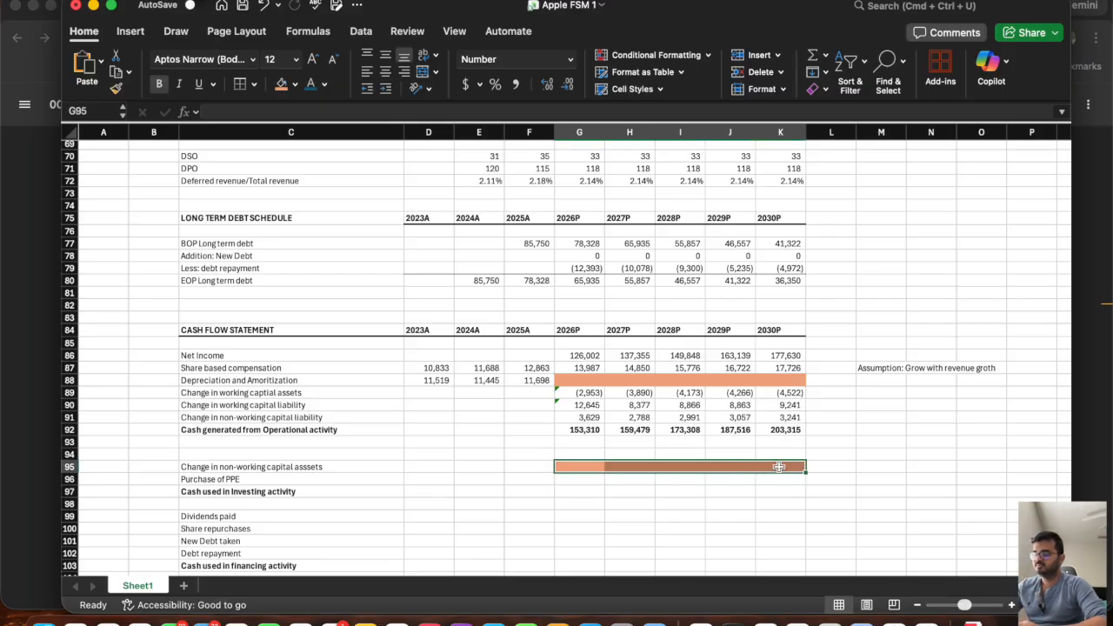
key(super+c)
click(575, 478)
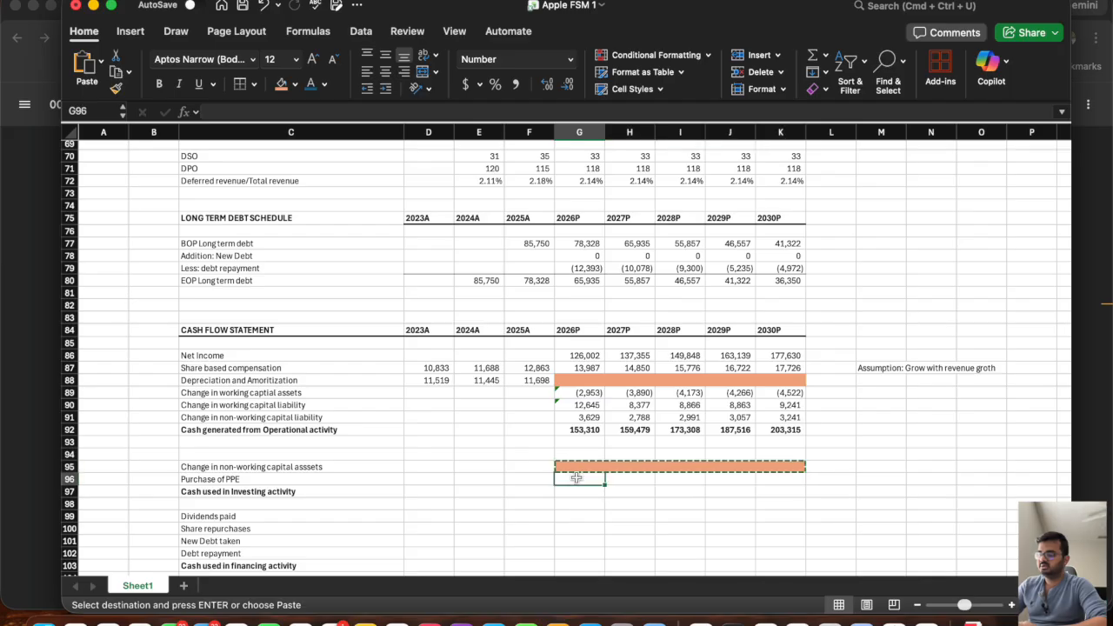
key(super+v)
key(Escape)
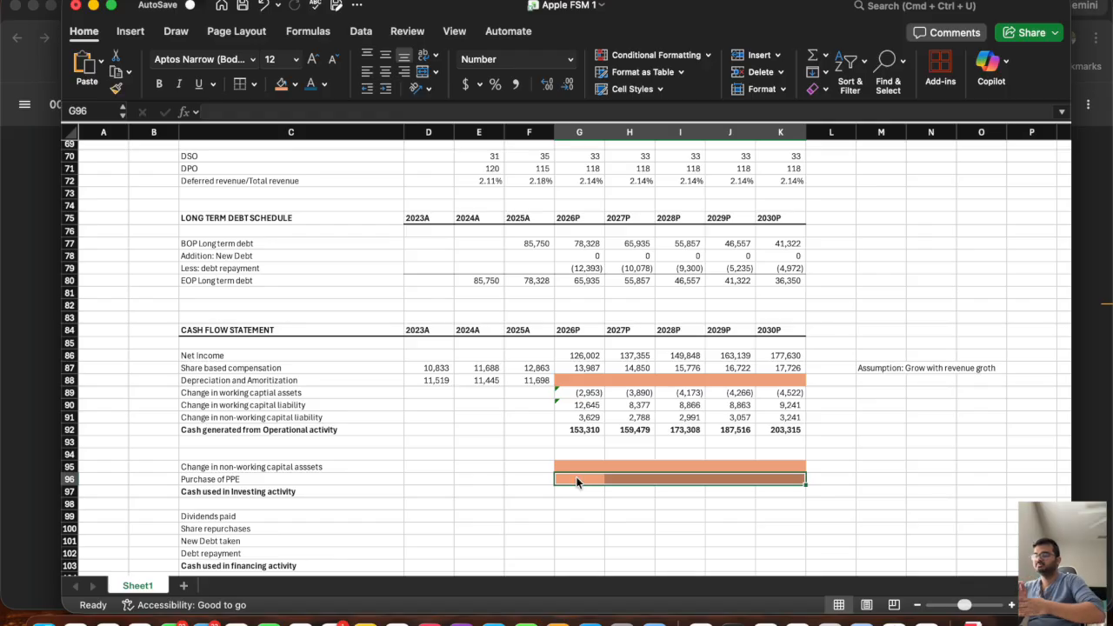
Total the 2026P cash used in investing activity in G97 as =SUM(G95:G96) and fill it across to K97.
click(570, 492)
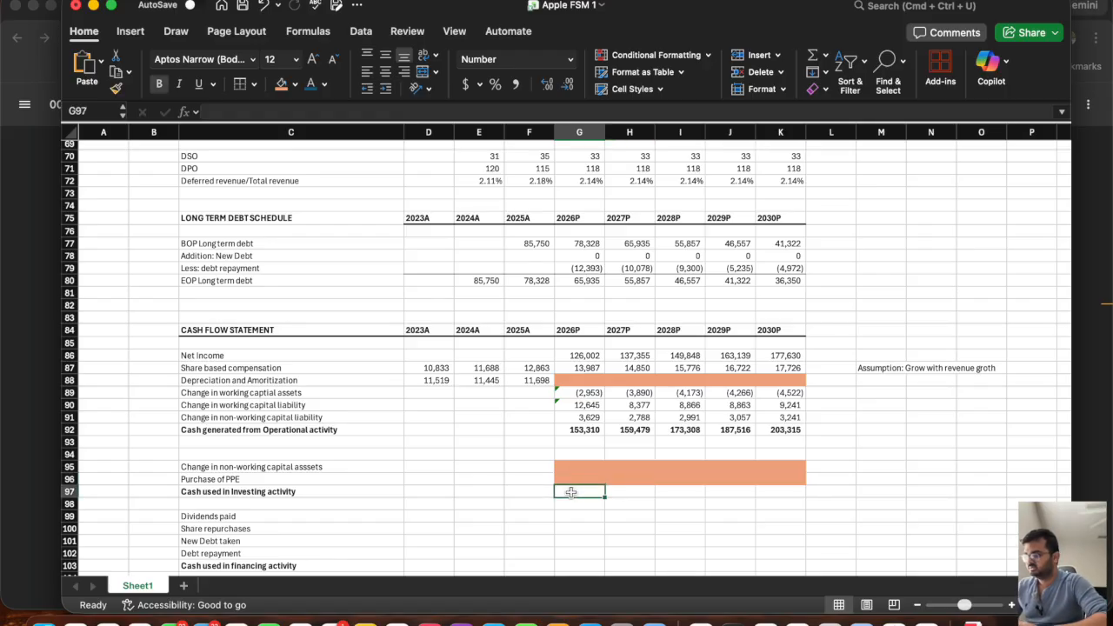
text(=sum()
click(574, 470)
drag(575, 470, 578, 482)
key(Return)
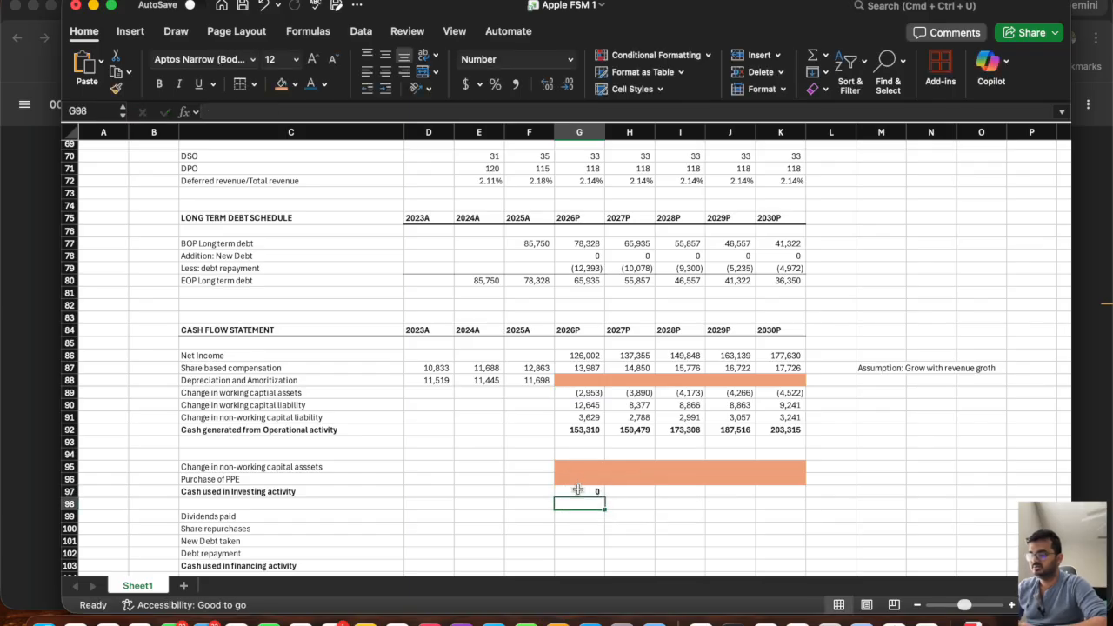
click(584, 493)
drag(605, 500, 810, 520)
Switch to the filing in the browser and highlight the payments for dividends row under financing activities, checking its year columns.
scroll(609, 434, down, 3)
click(582, 450)
click(581, 442)
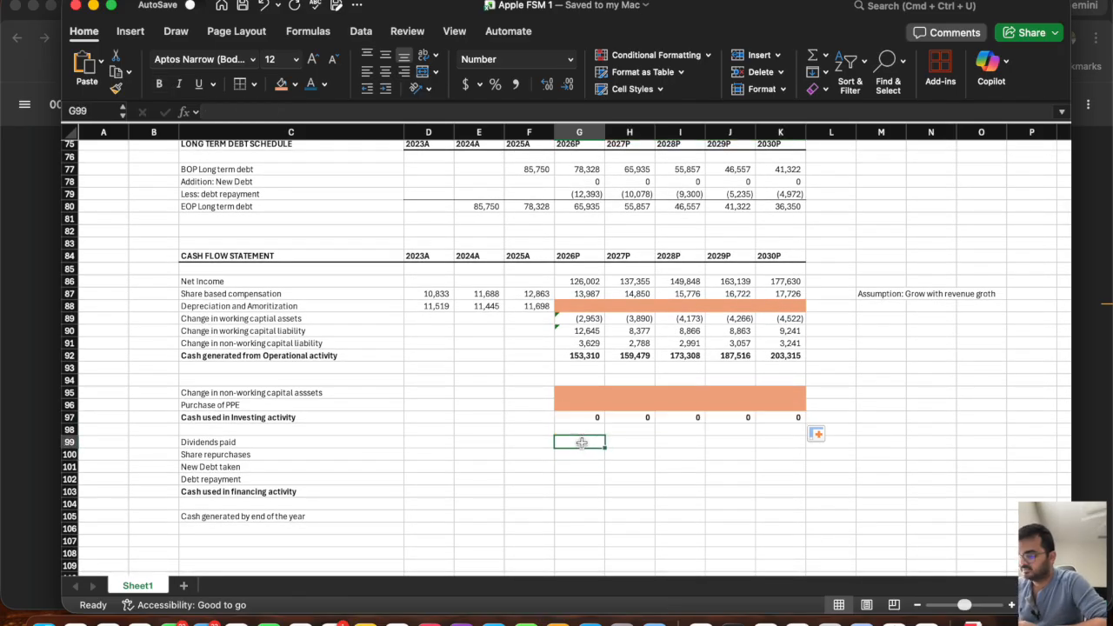
key(super+Tab)
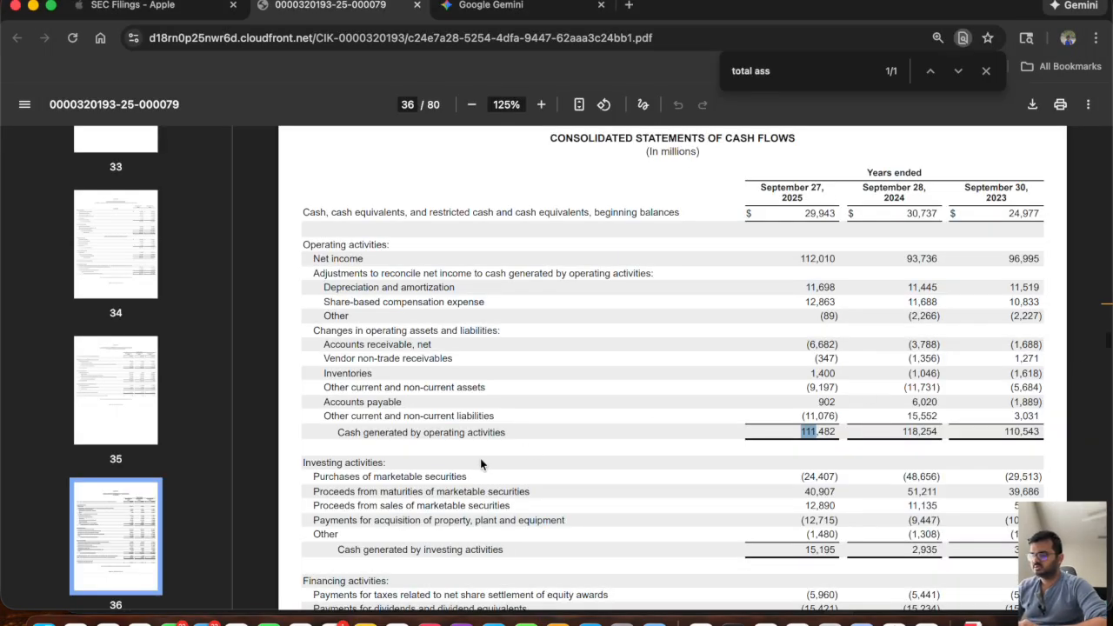
scroll(481, 463, down, 1)
scroll(481, 463, down, 1)
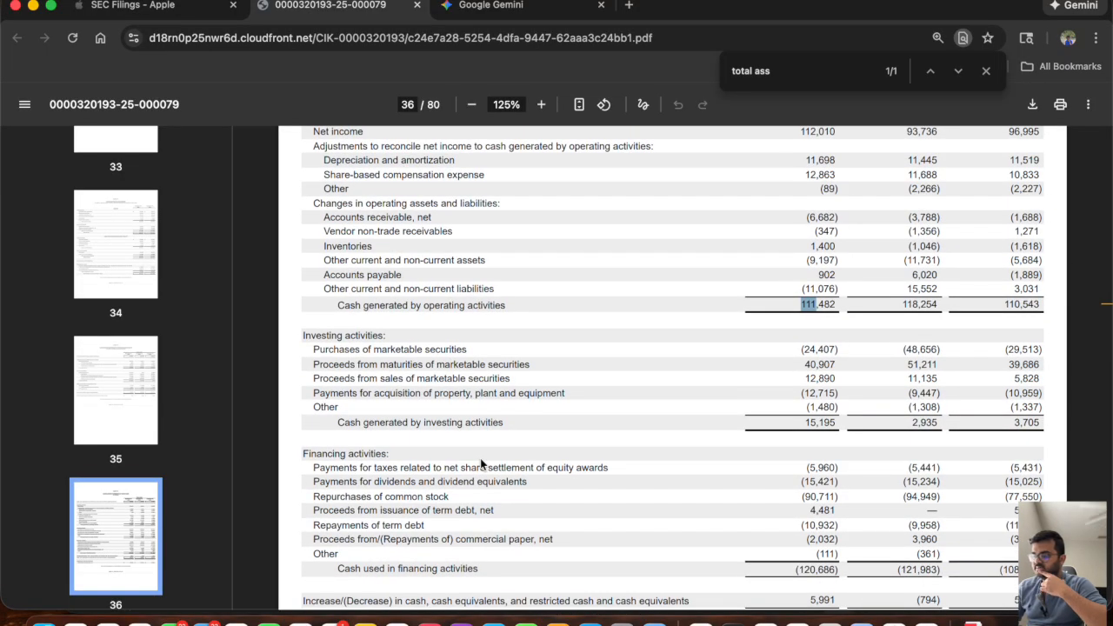
scroll(480, 463, down, 1)
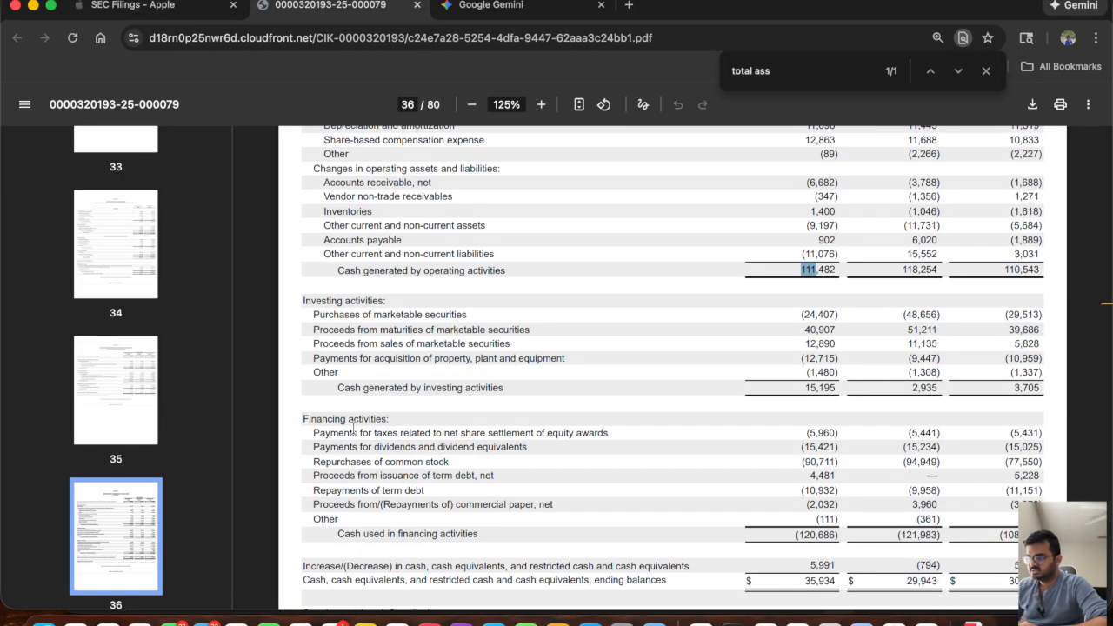
drag(313, 442, 1040, 447)
scroll(998, 406, up, 5)
scroll(933, 340, down, 1)
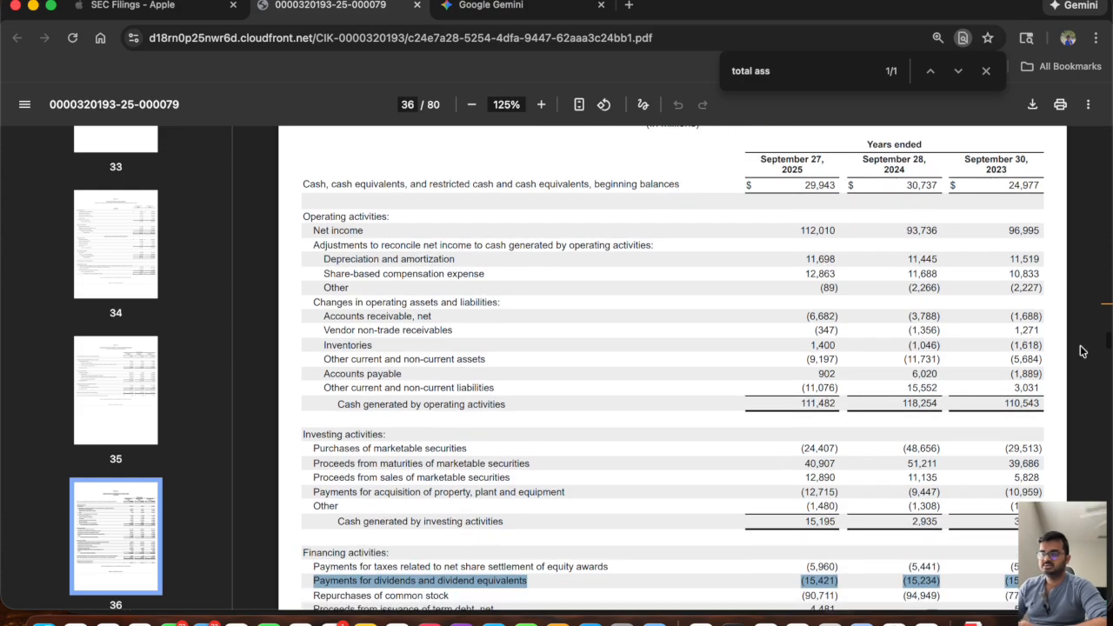
scroll(982, 423, down, 1)
Switch back to the Excel workbook and enter -15025 as the 2023A dividends paid in D99.
key(super+Tab)
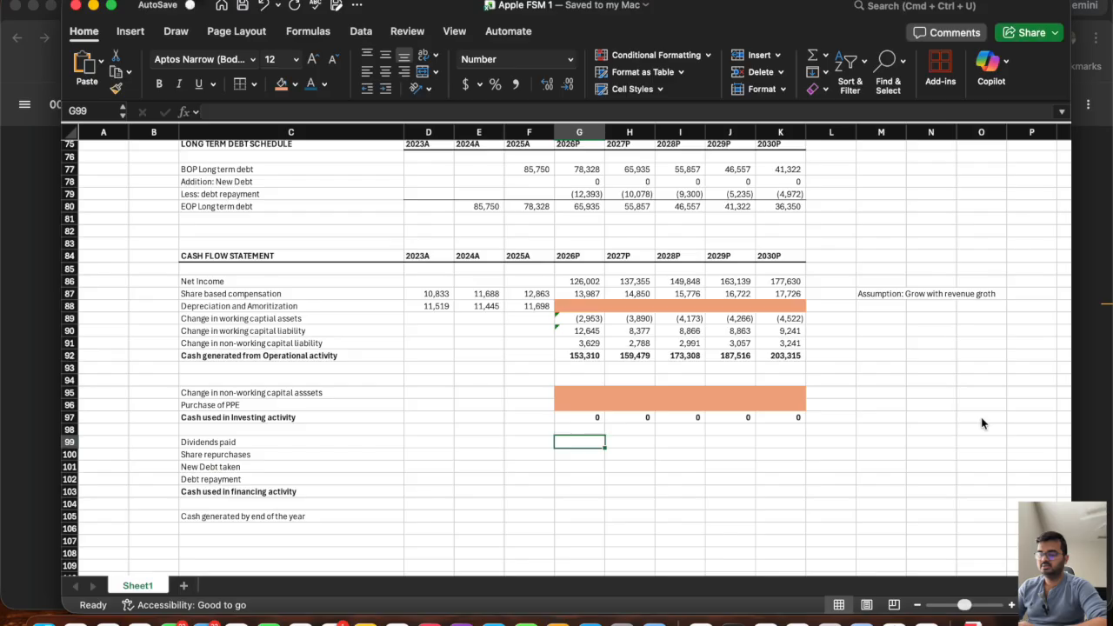
key(Left)
key(Left)
key(Left)
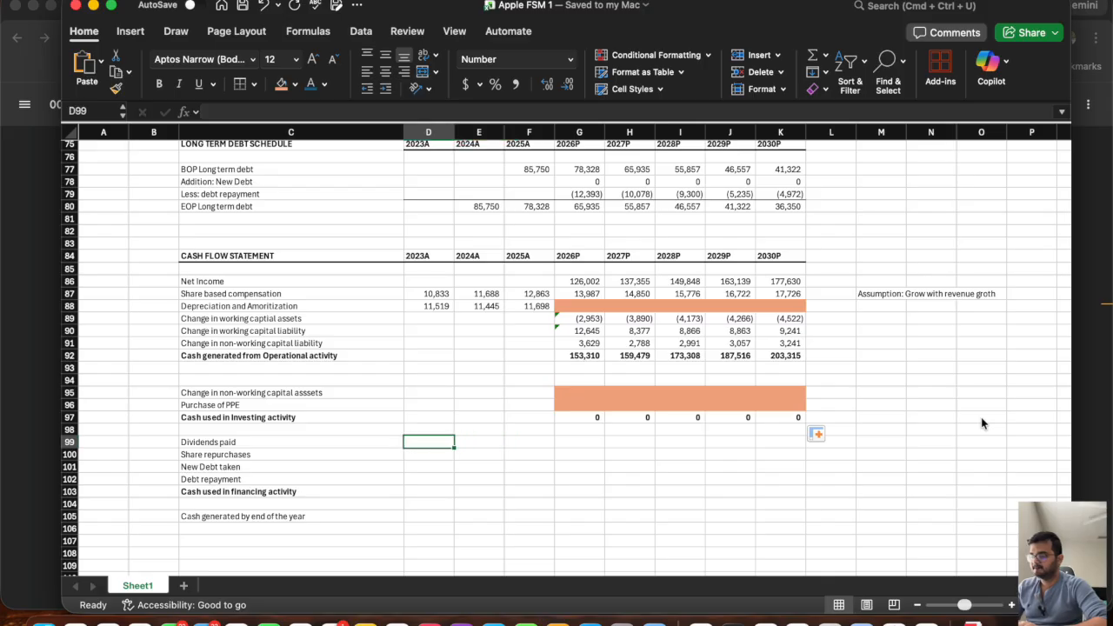
text(-15025)
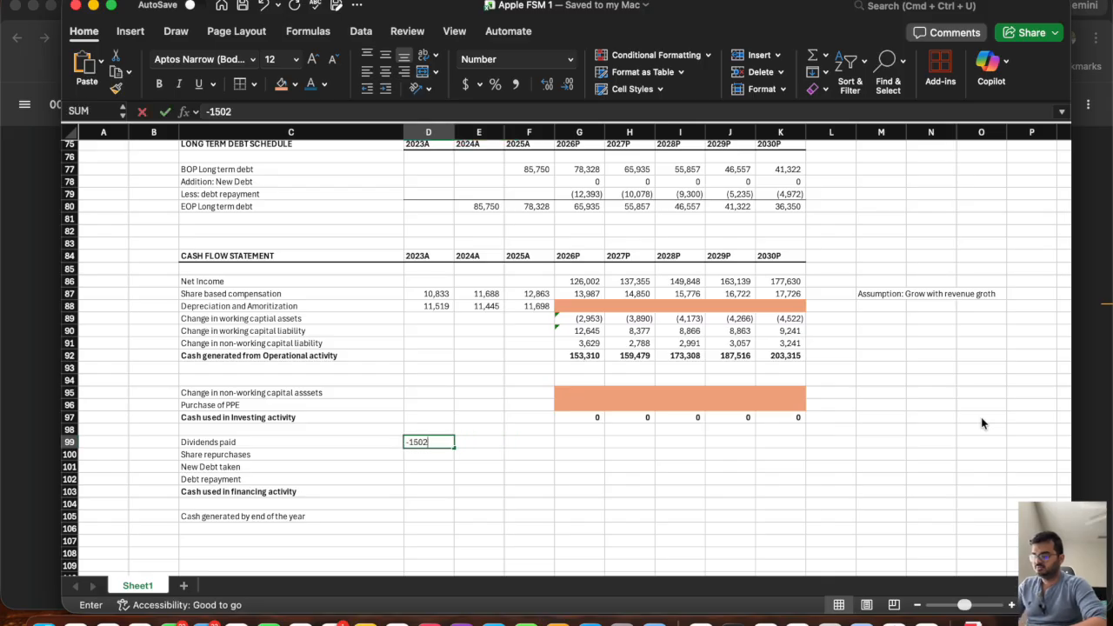
key(Tab)
Enter the remaining historical dividends paid from the filing: -15234 for 2024A in E99 and -15421 for 2025A in F99.
key(super+Tab)
key(super+Tab)
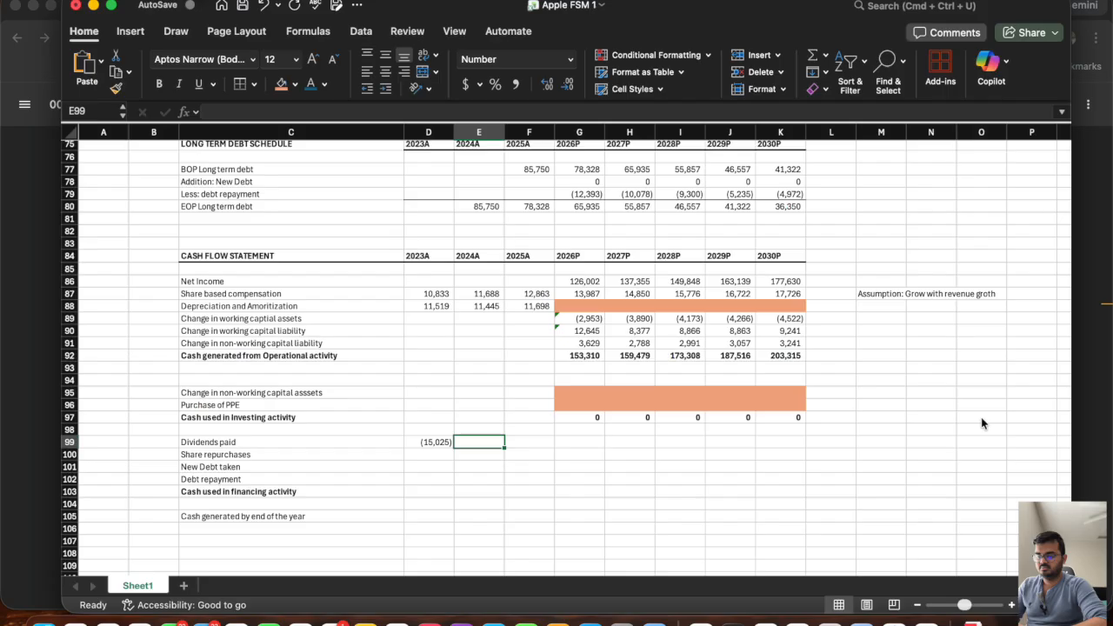
text(-15234)
key(super+Tab)
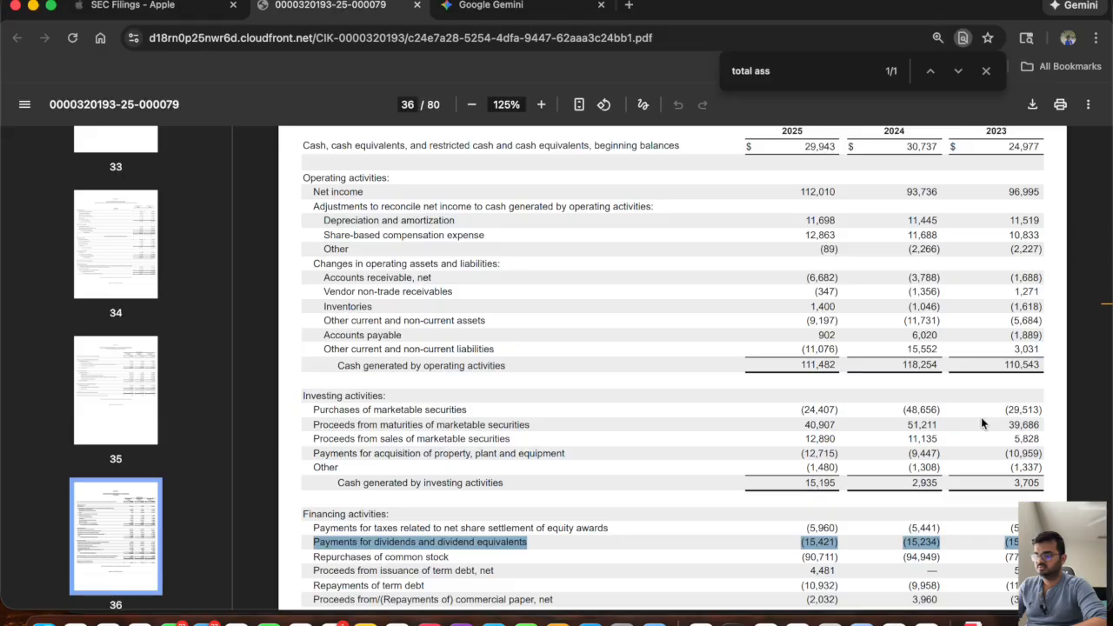
key(super+Tab)
text(-15421)
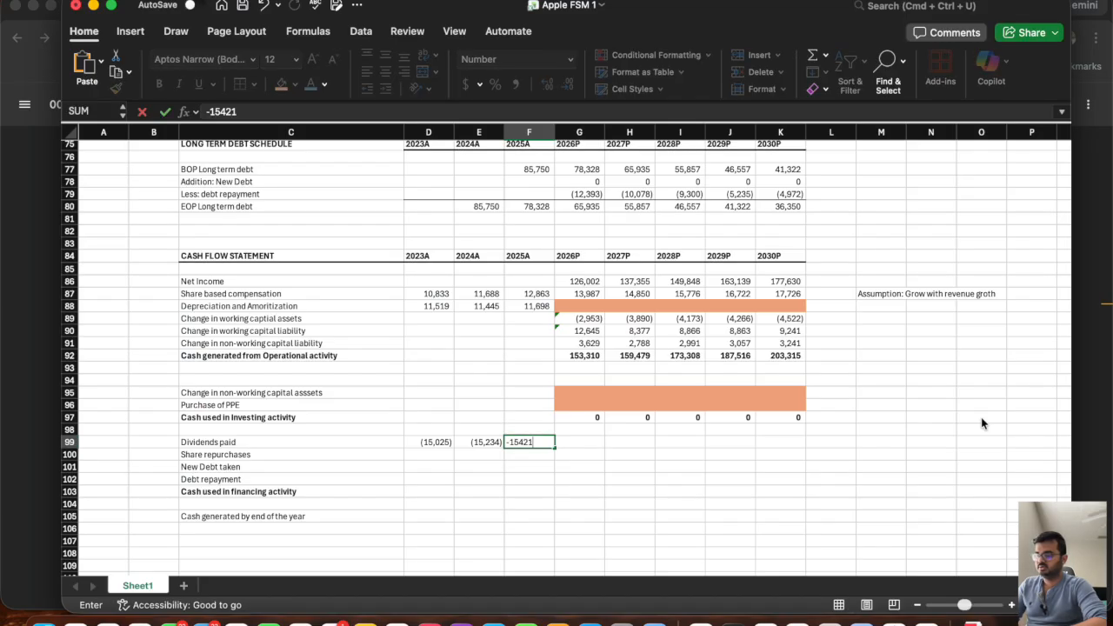
key(Tab)
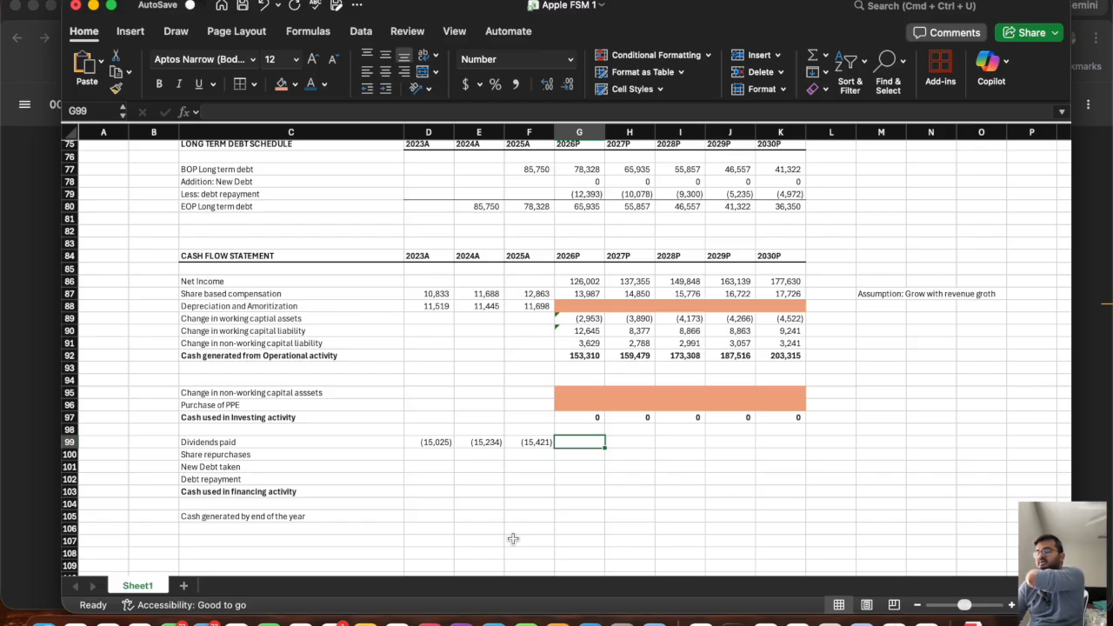
Select the 2023A share repurchases cell D100, switch to the filing and highlight the 2023 repurchases of common stock.
click(436, 453)
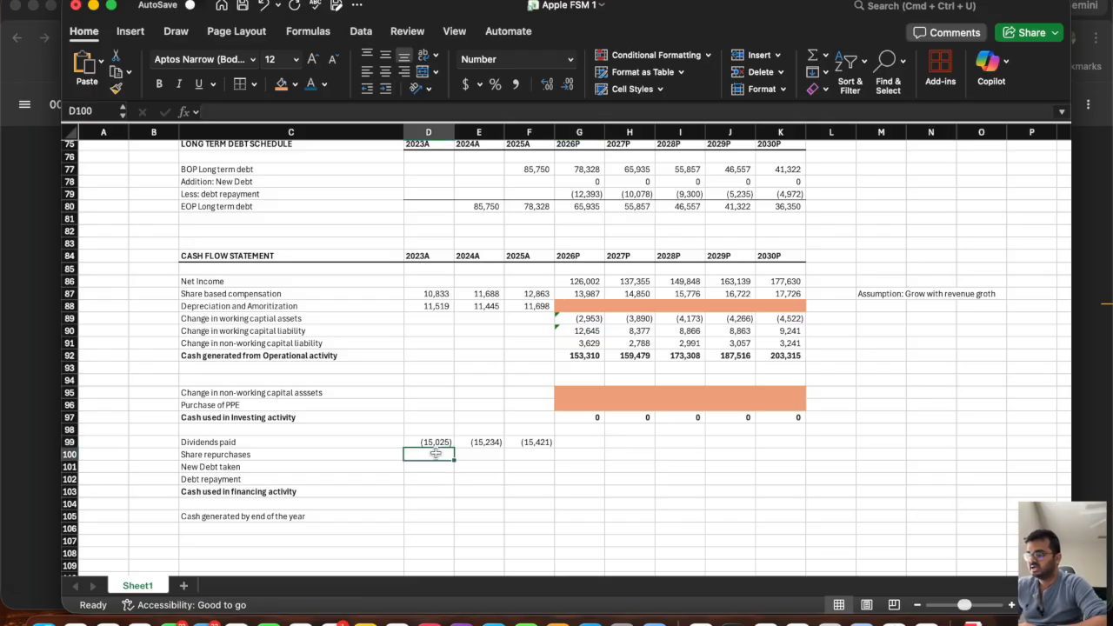
key(super+Tab)
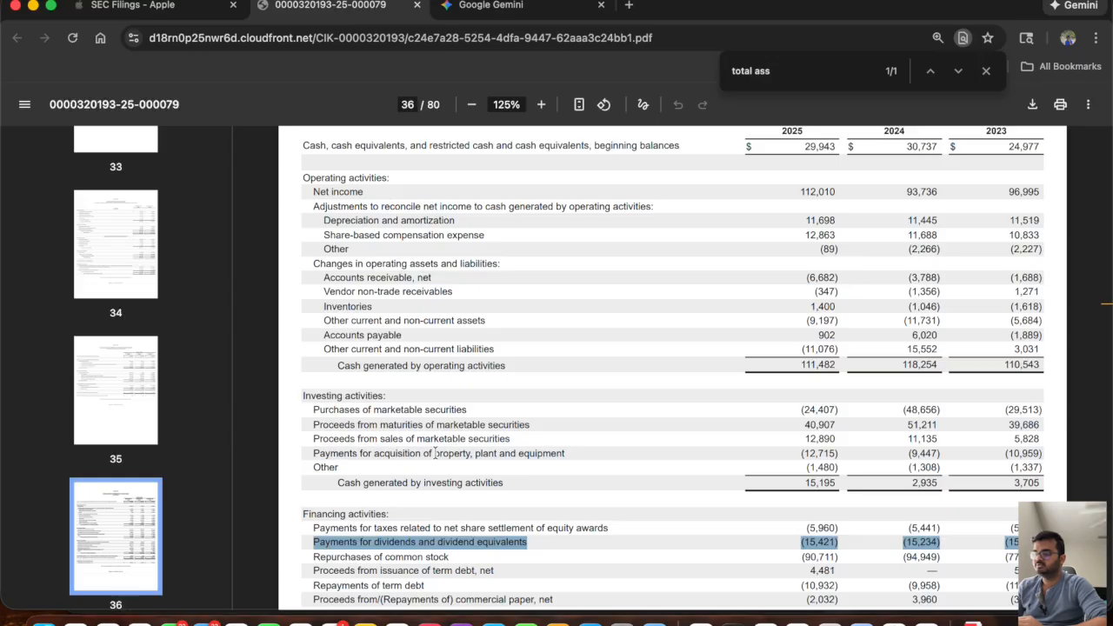
scroll(435, 453, down, 1)
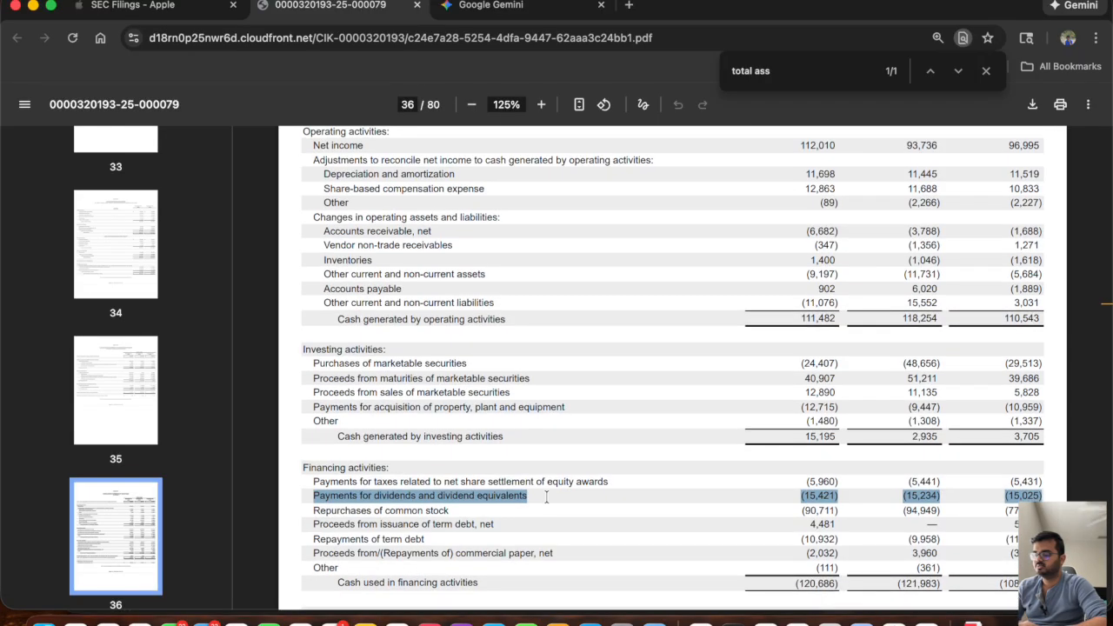
scroll(905, 461, up, 1)
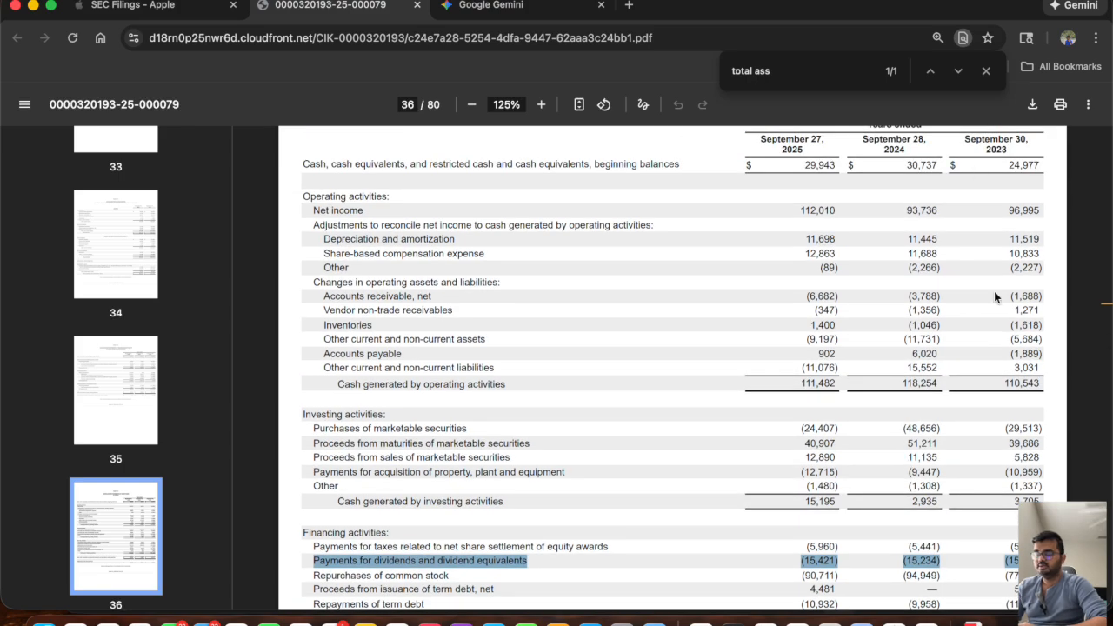
scroll(977, 506, down, 2)
drag(1006, 498, 1057, 494)
Switch back to the workbook and enter the 2023A share repurchases in D100 as -77550, checking the figure against the filing.
key(super+Tab)
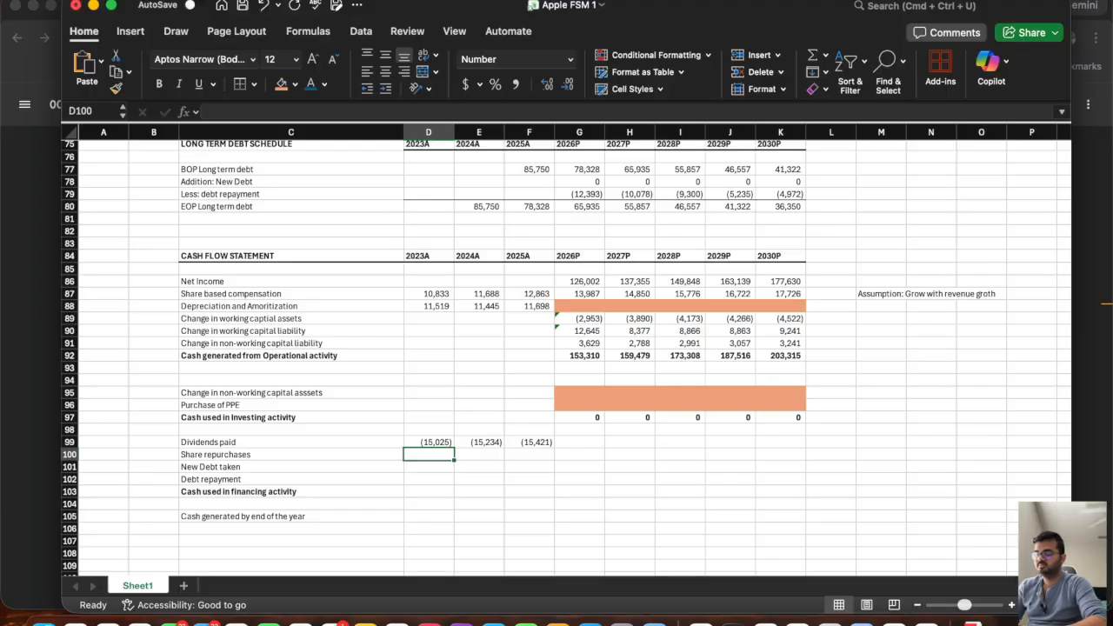
text(-77500)
key(Tab)
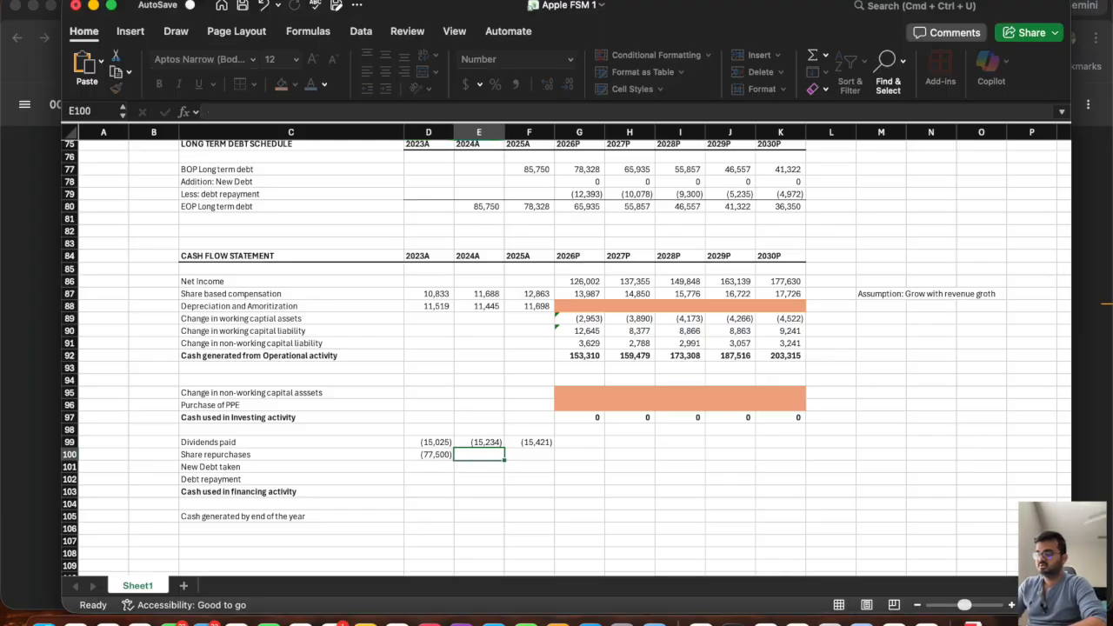
key(Tab)
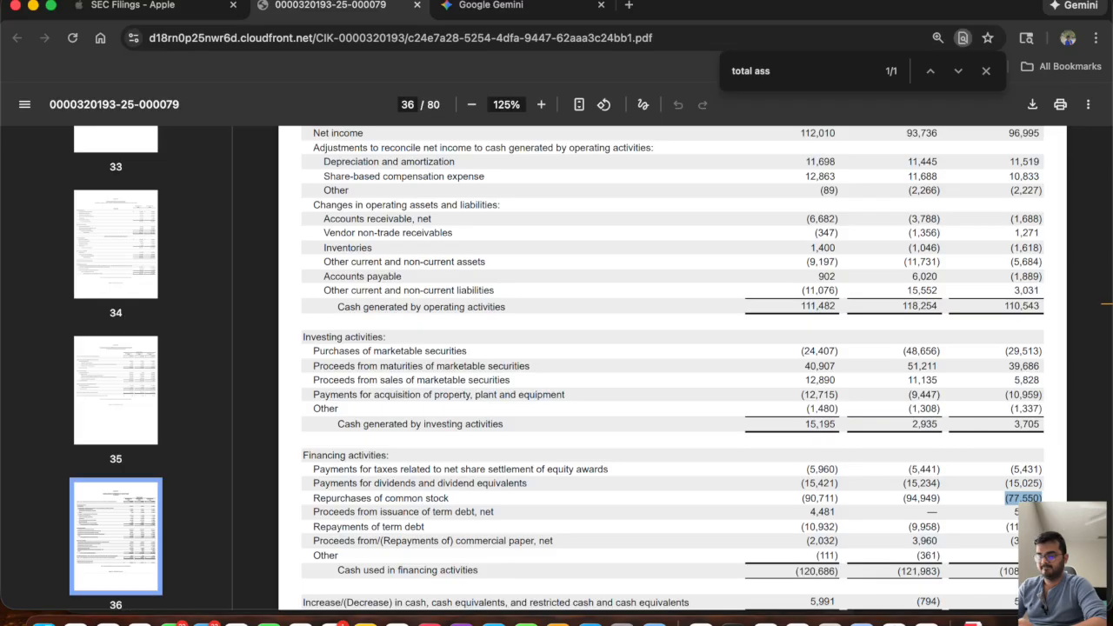
key(super+Tab)
key(Left)
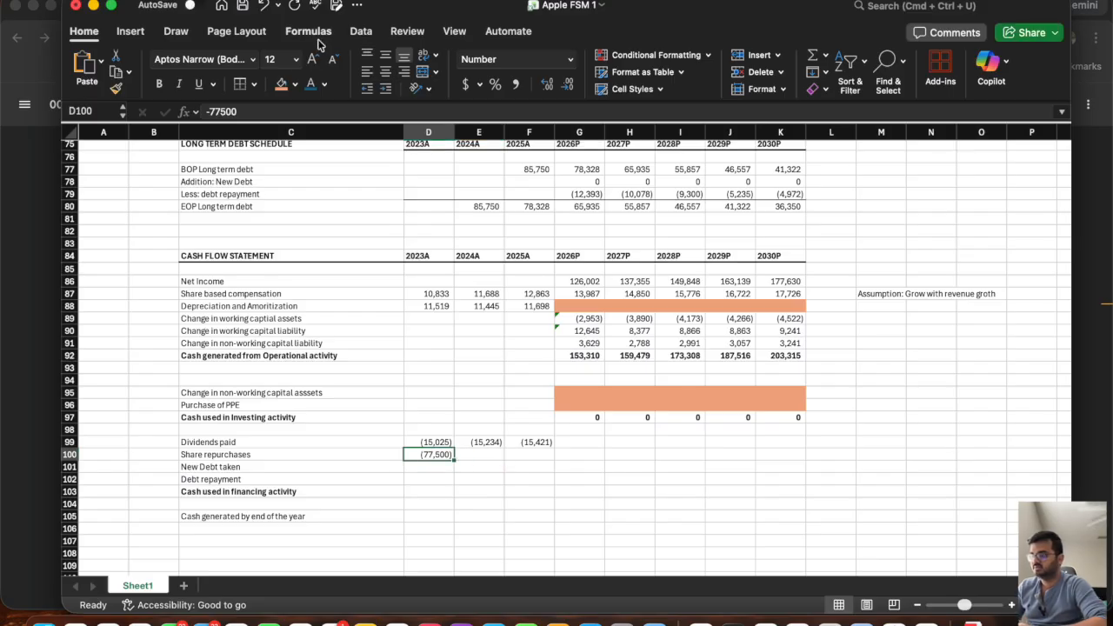
click(235, 113)
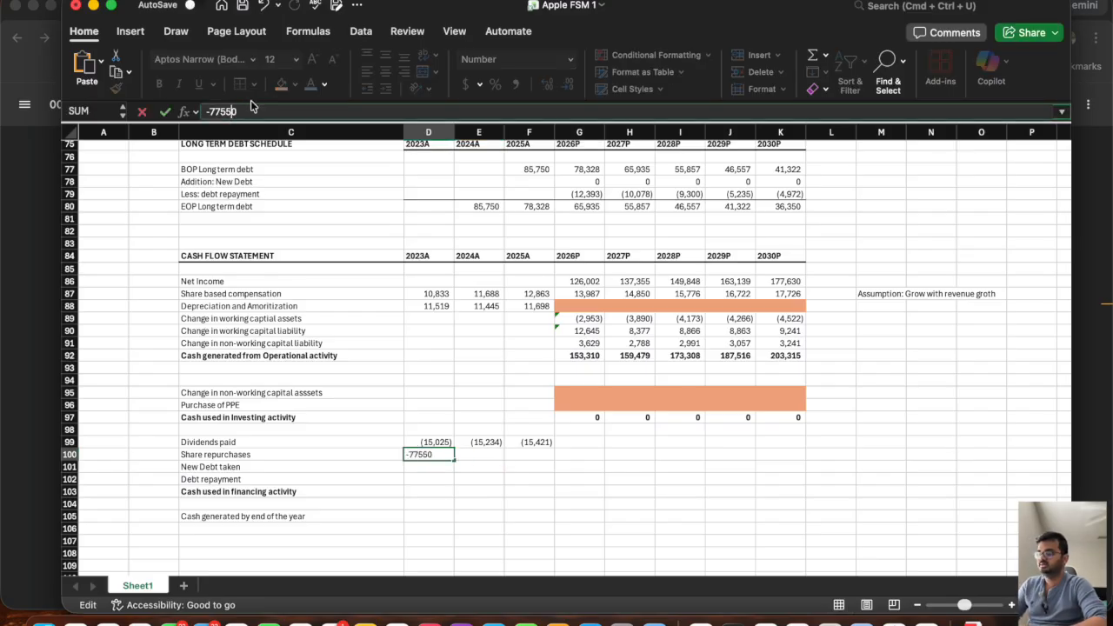
key(Return)
Look up the 2024 repurchases of common stock in the filing and enter them as -94949 in E100.
key(Up)
key(Right)
key(super+Tab)
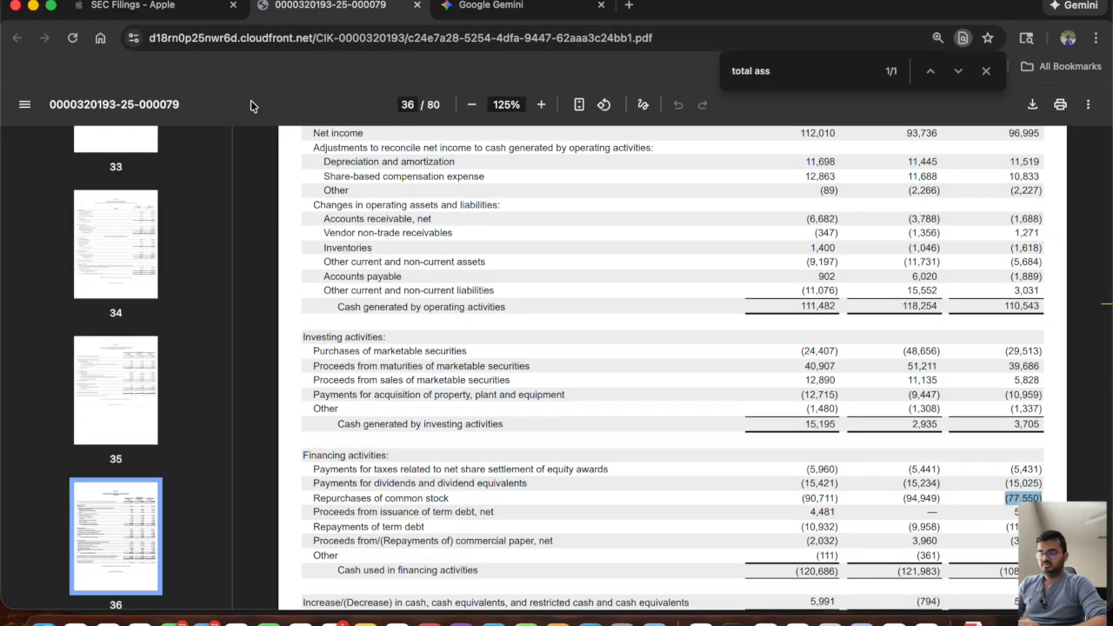
key(super+Tab)
text(-94)
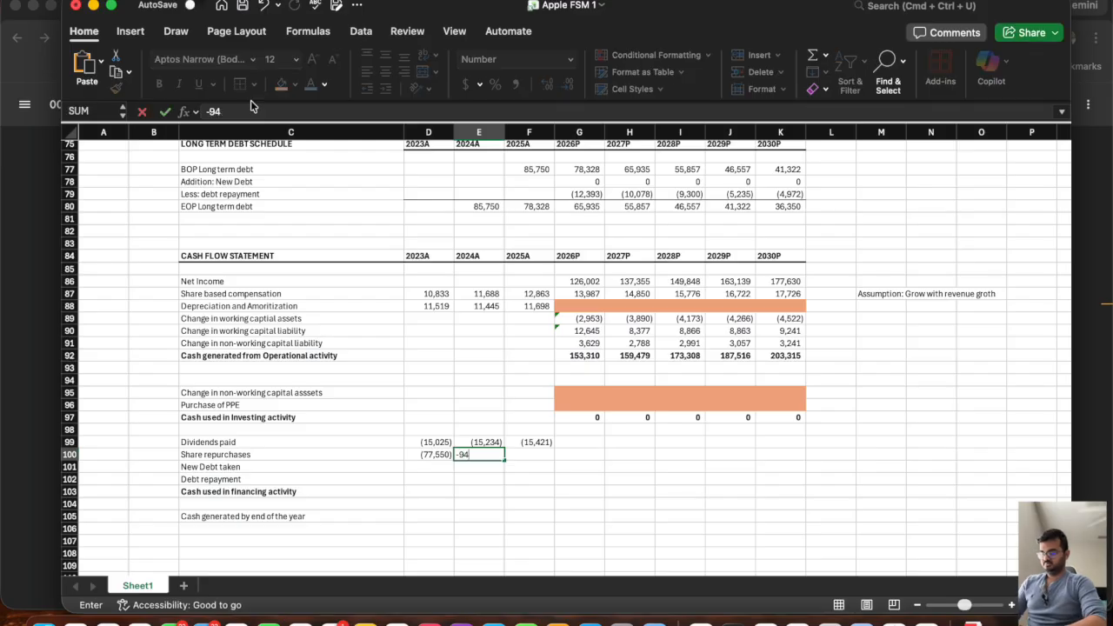
text(949)
key(Tab)
Look up the 2025 repurchases of common stock in the filing and enter them as -90711 in F100.
key(super+Tab)
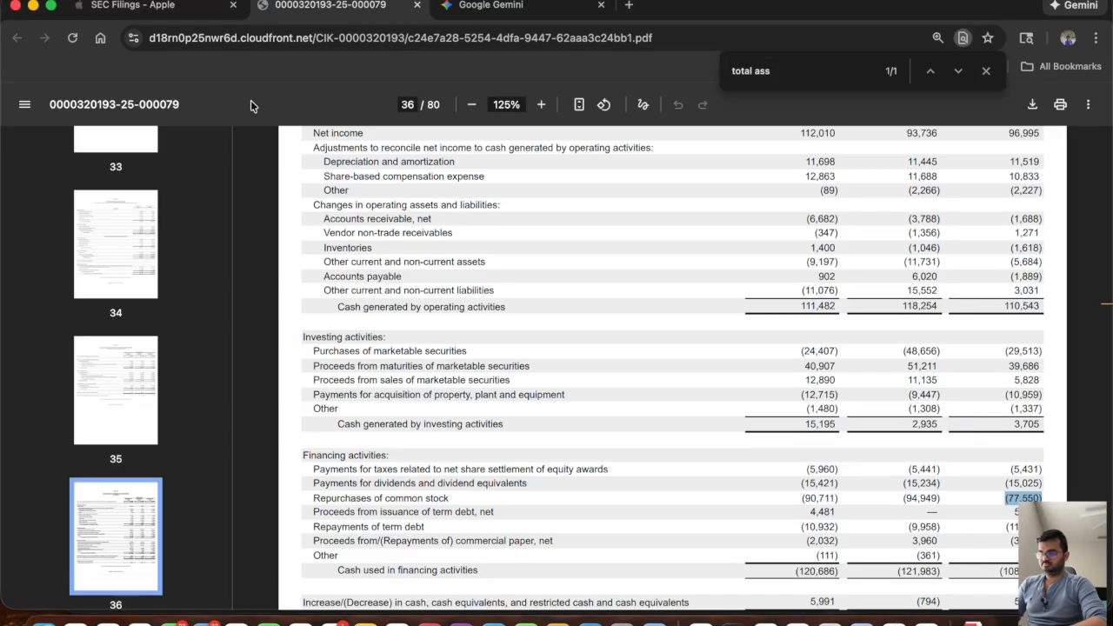
key(super+Tab)
text(-90)
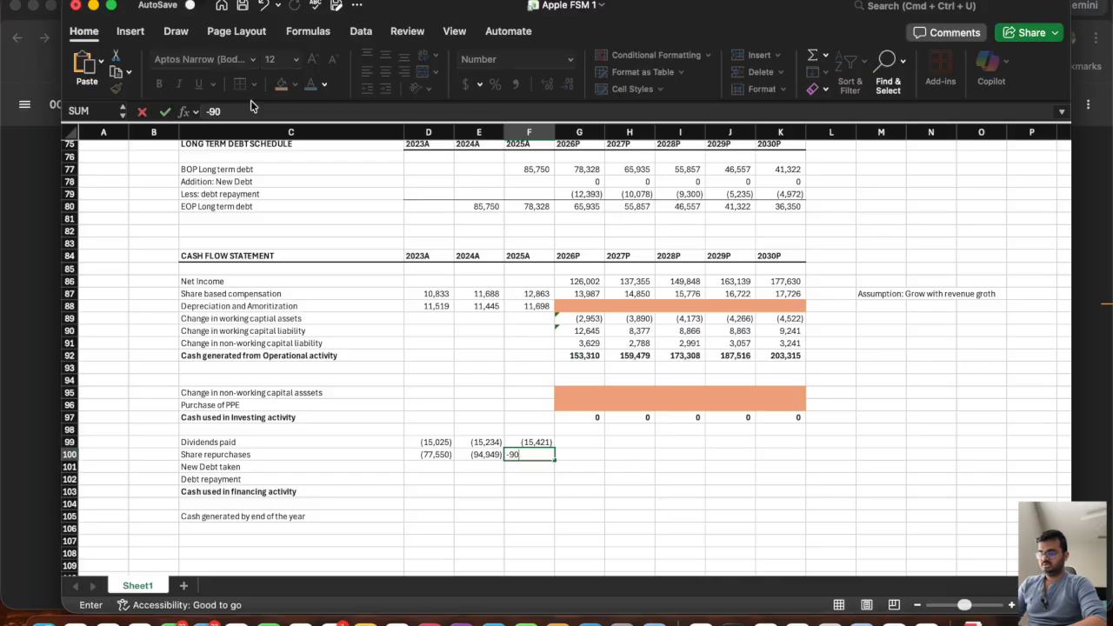
text(711)
key(Tab)
key(super+Tab)
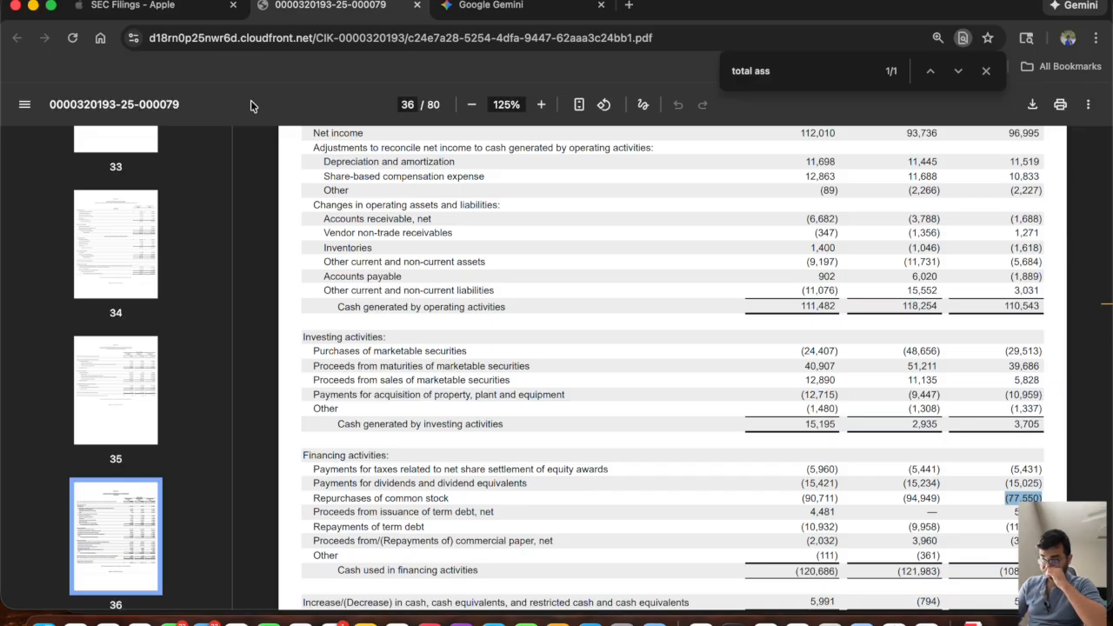
key(super+Tab)
key(Tab)
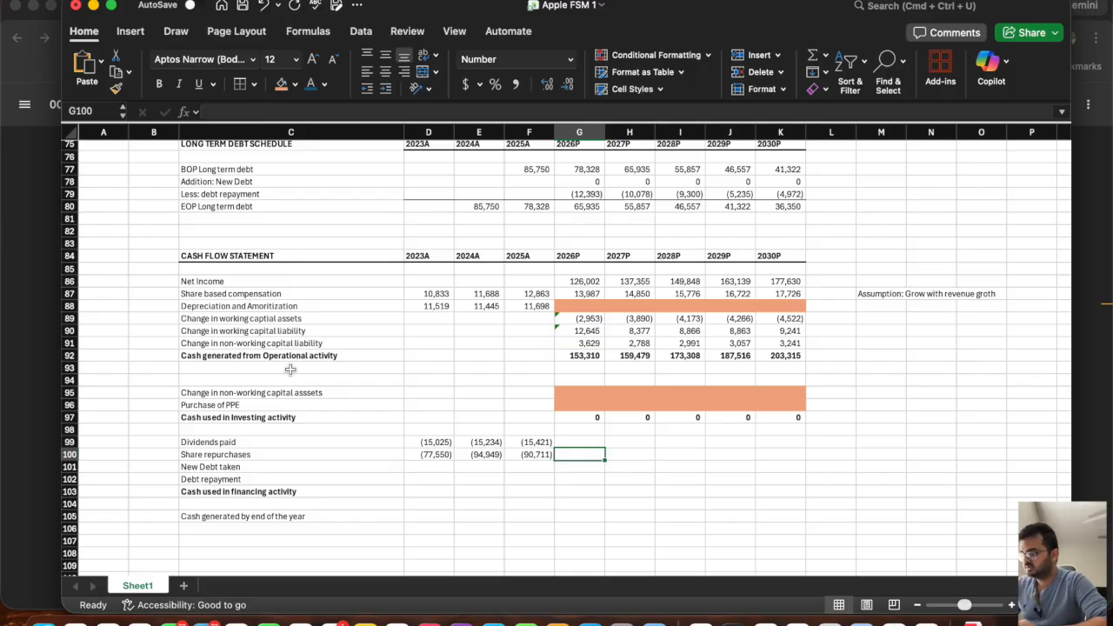
Add the row label "Payout ratio (dividend/net income)" in C108 below the cash flow statement.
scroll(290, 369, down, 3)
click(208, 475)
text(Pay)
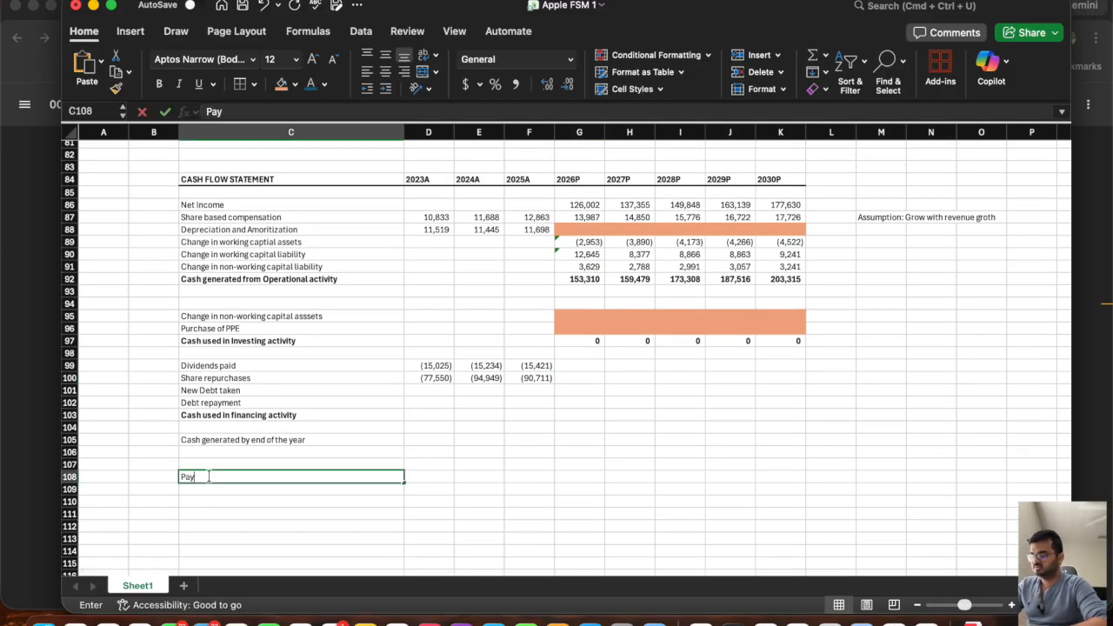
text(out ratio)
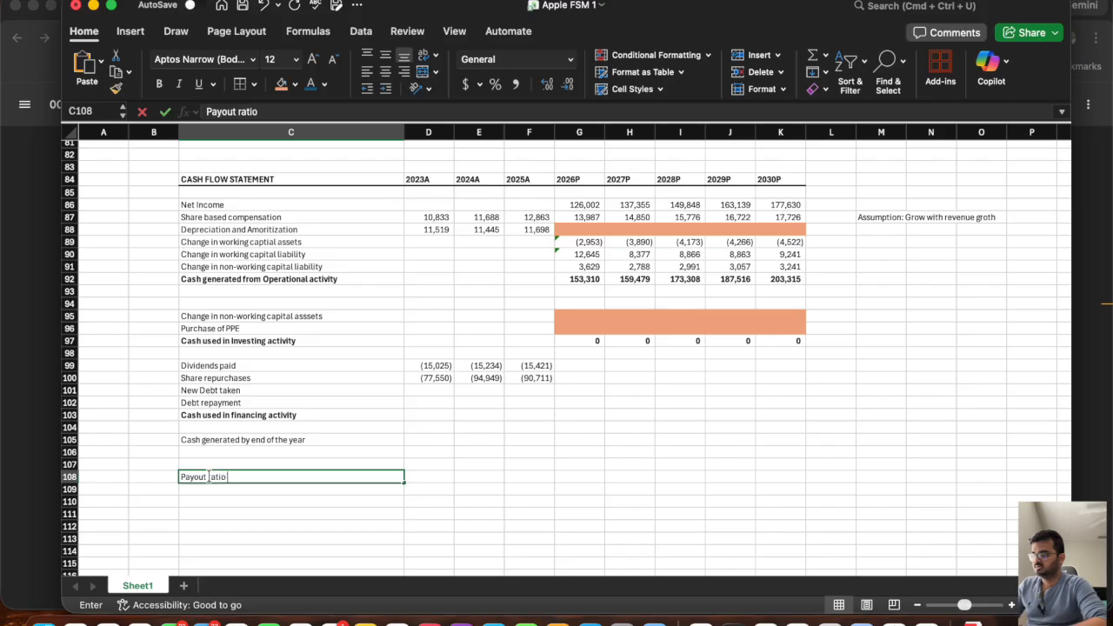
text( (dividend/)
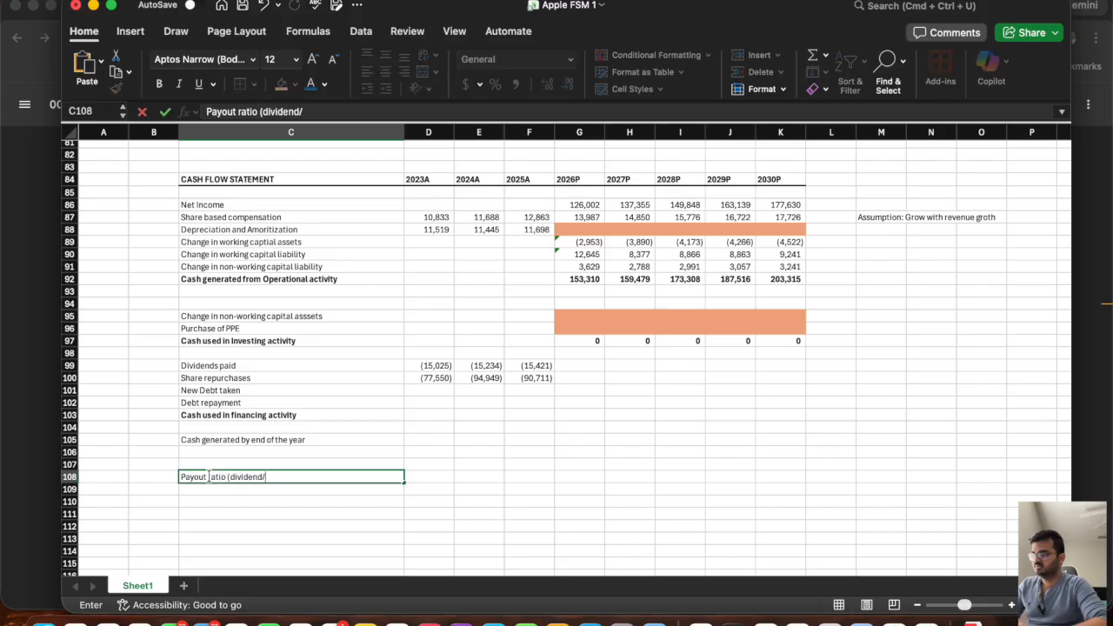
text(net income))
key(Tab)
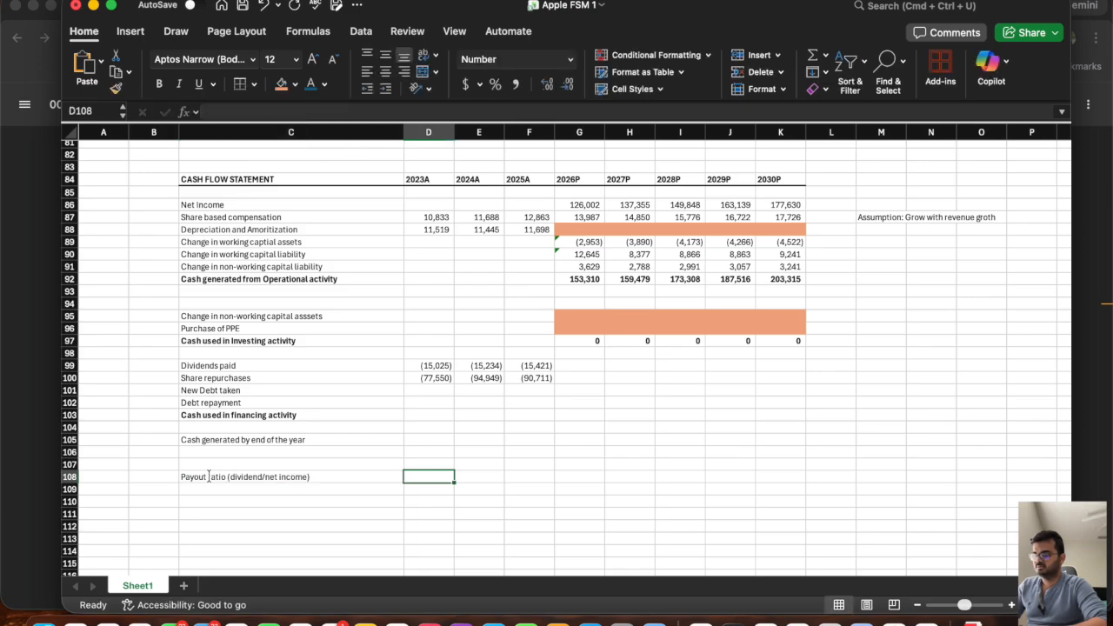
Calculate the historical payout ratio in D108 as =-D99/D22 and fill the formula across to F108.
text(=)
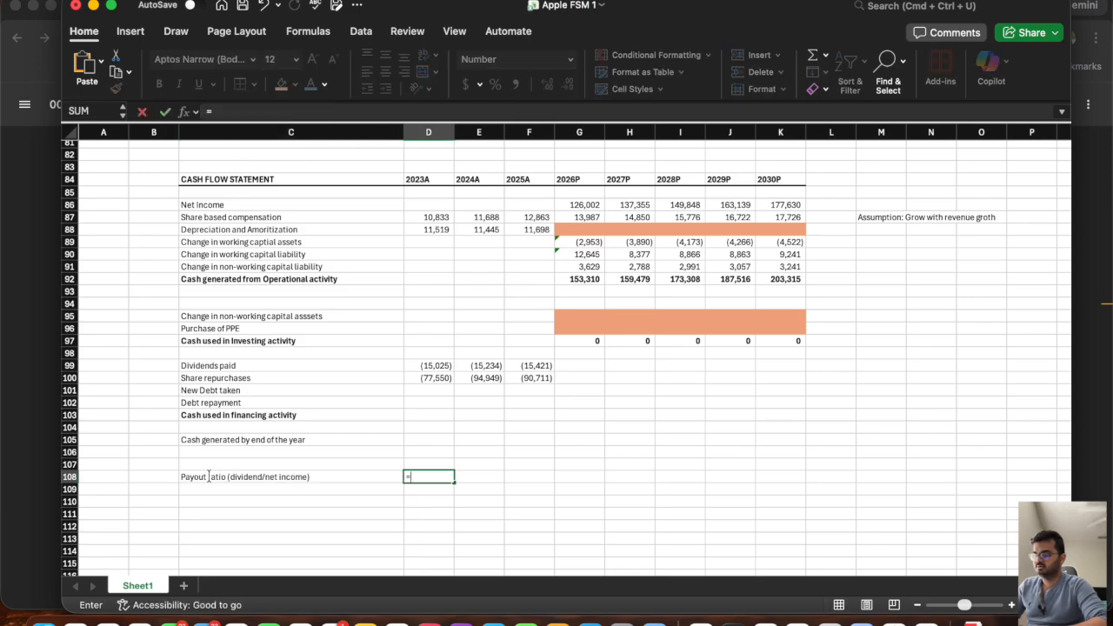
text(-)
click(440, 365)
text(/)
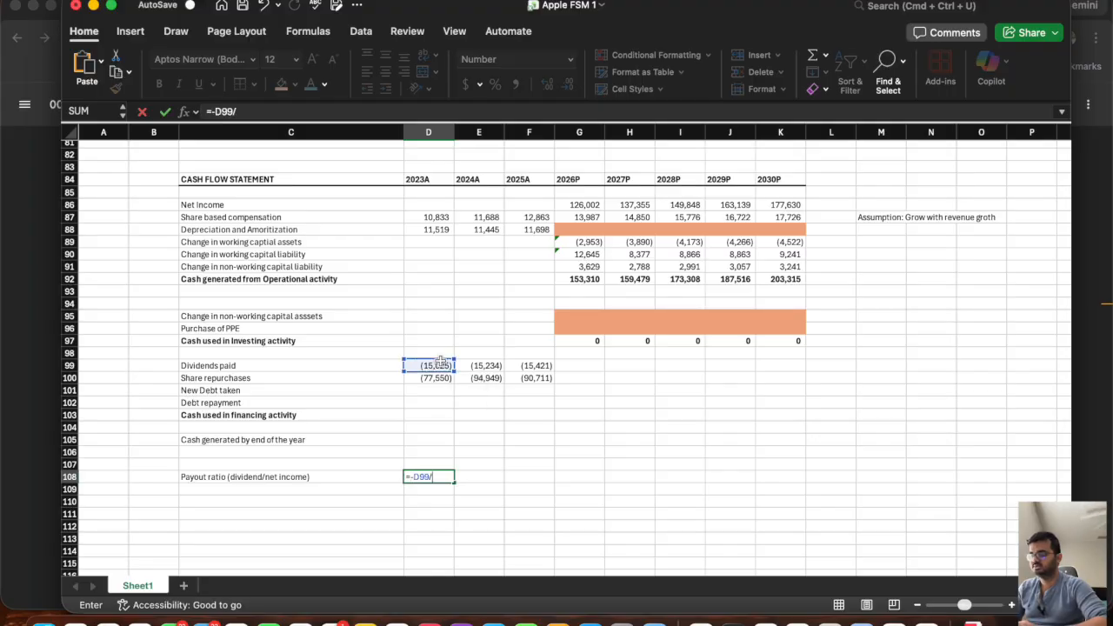
scroll(440, 364, up, 20)
scroll(440, 364, down, 2)
key(Escape)
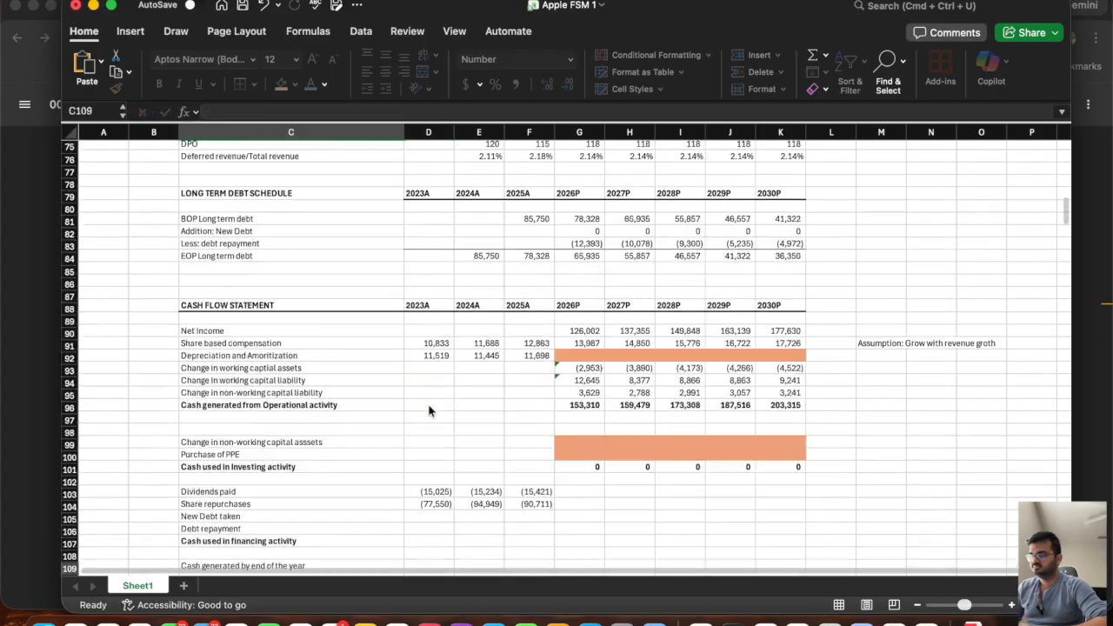
scroll(429, 410, down, 5)
click(424, 357)
drag(454, 361, 548, 361)
Format the payout ratio row D108:K108 as Percentage.
click(794, 357)
drag(795, 357, 430, 357)
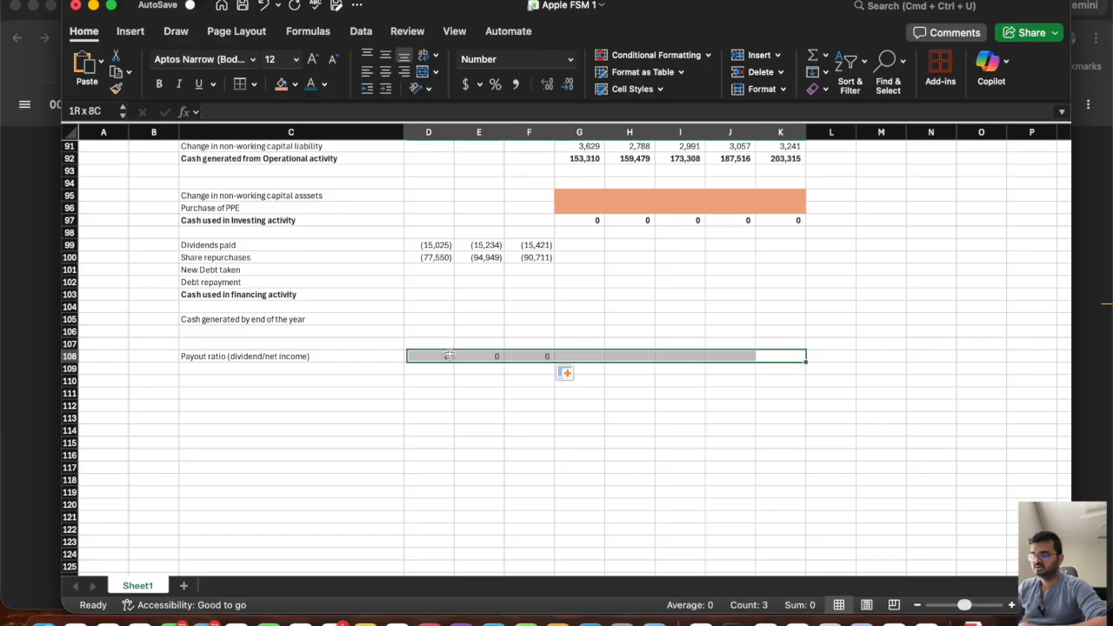
click(571, 59)
click(546, 252)
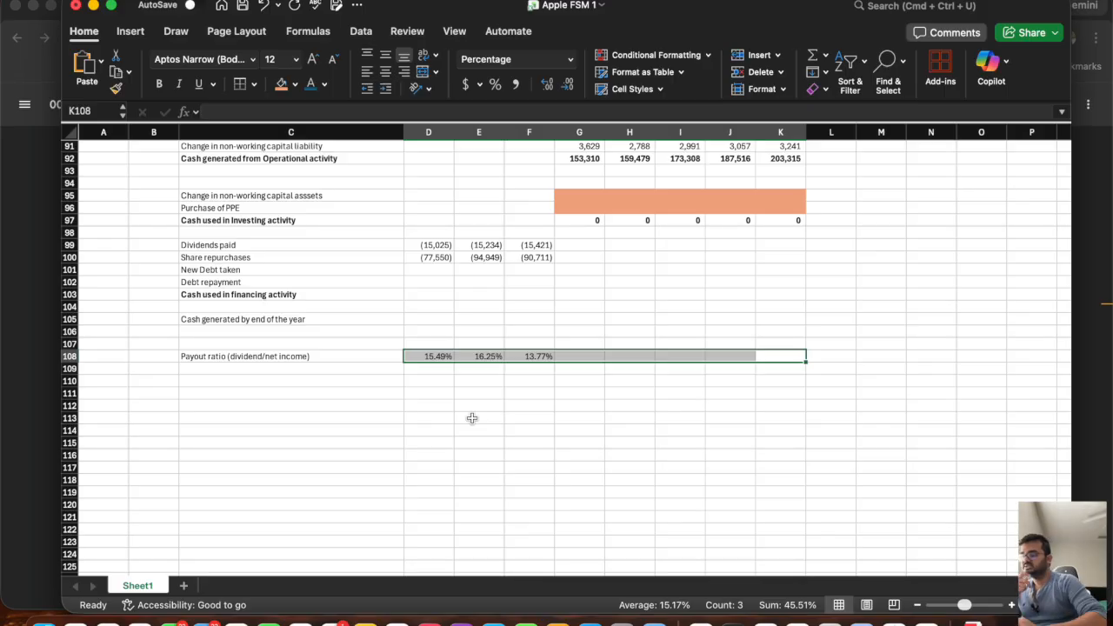
click(461, 387)
click(429, 356)
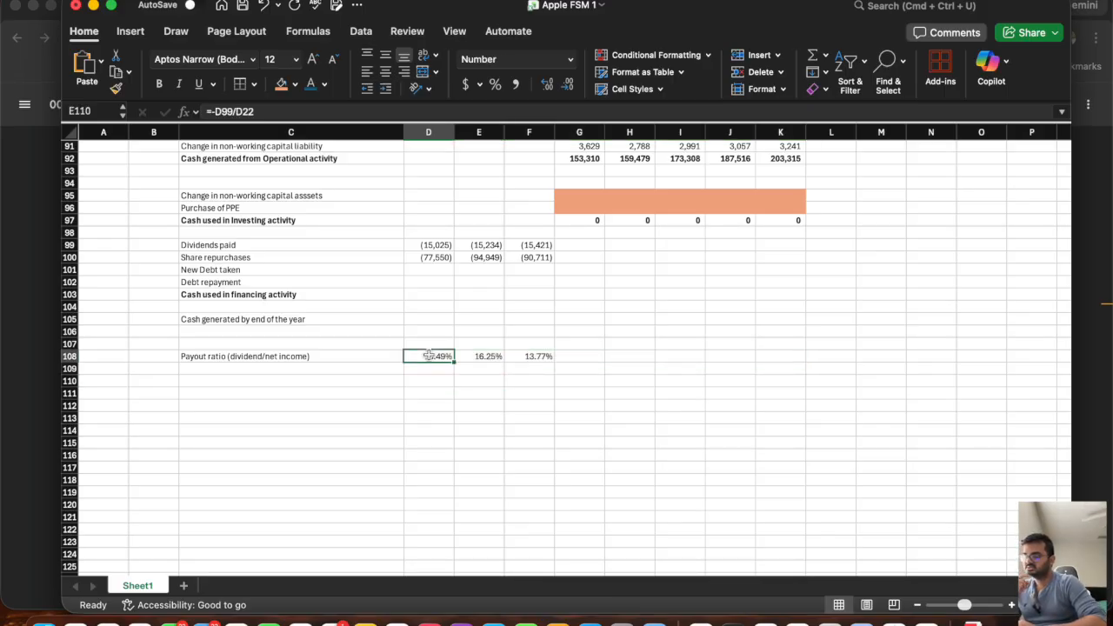
Project the 2026P payout ratio in G108 as the average of the three historical ratios in D108:F108.
drag(429, 356, 510, 365)
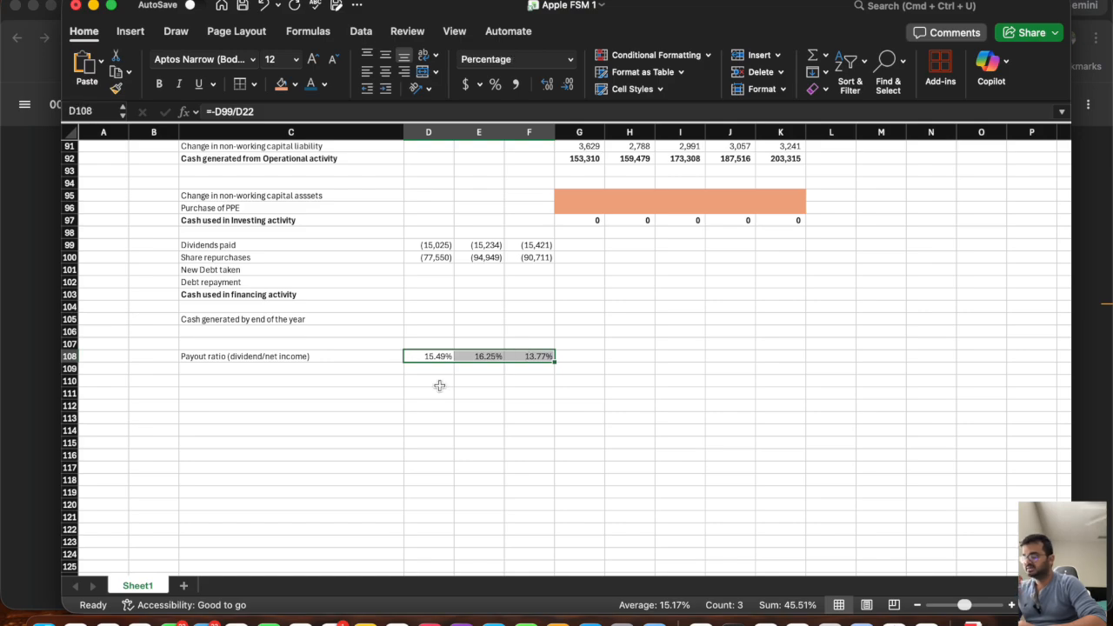
click(569, 356)
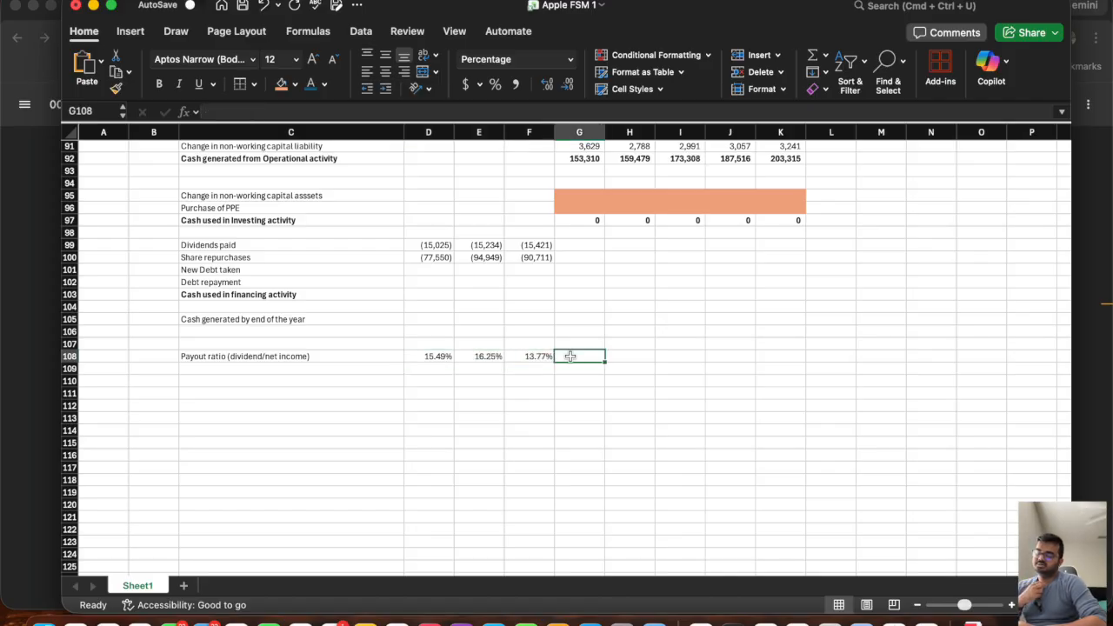
text(=ave)
double_click(578, 386)
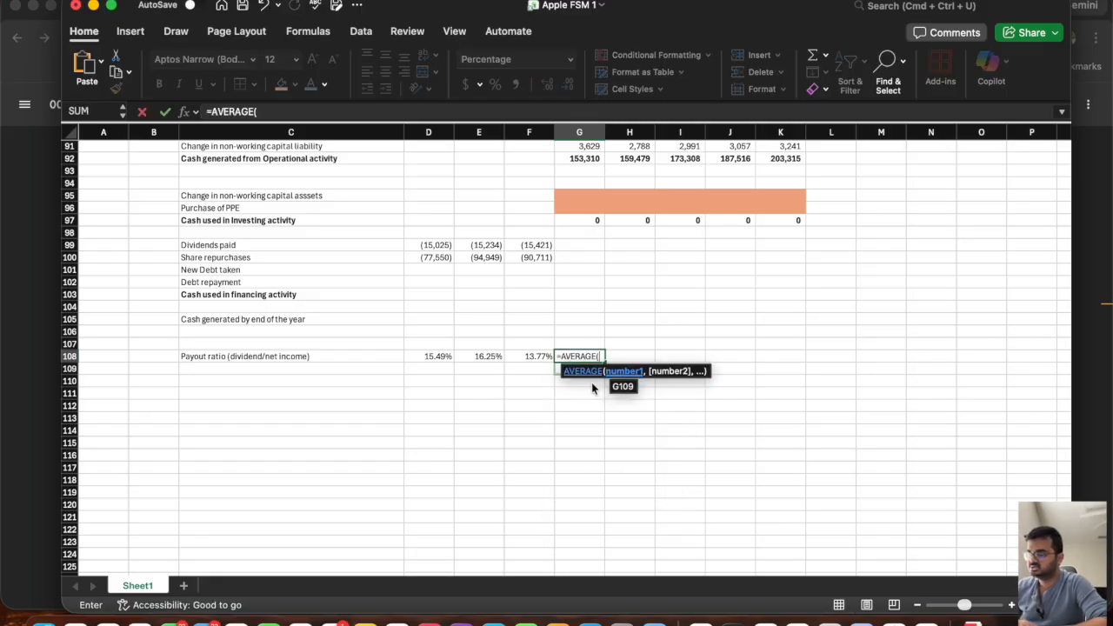
drag(535, 356, 414, 356)
key(Return)
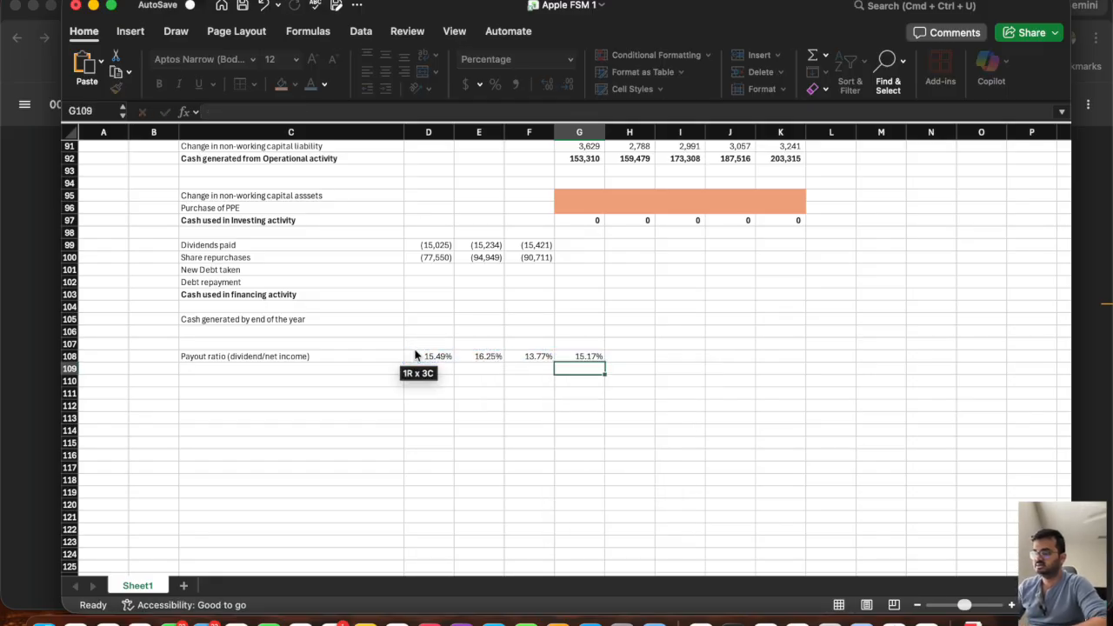
Hold the payout ratio constant by setting H108 to =G108 and filling it across to K108.
click(633, 355)
text(=)
click(581, 357)
key(Return)
click(642, 358)
drag(656, 362, 787, 358)
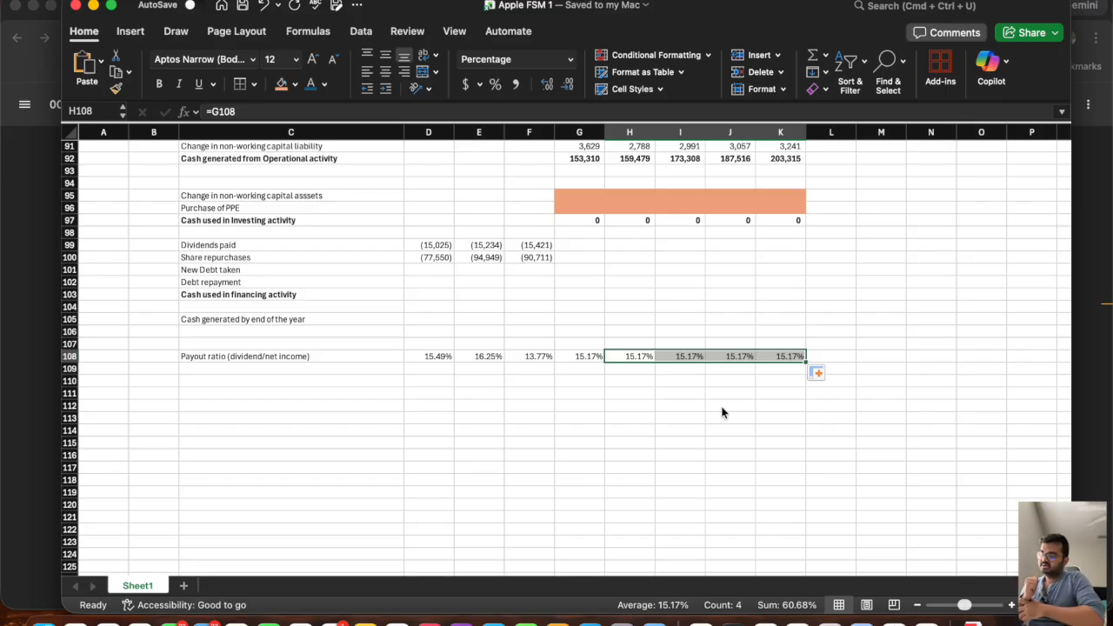
Add the row label "Repuchases/net income" in C109 below the payout ratio.
click(264, 367)
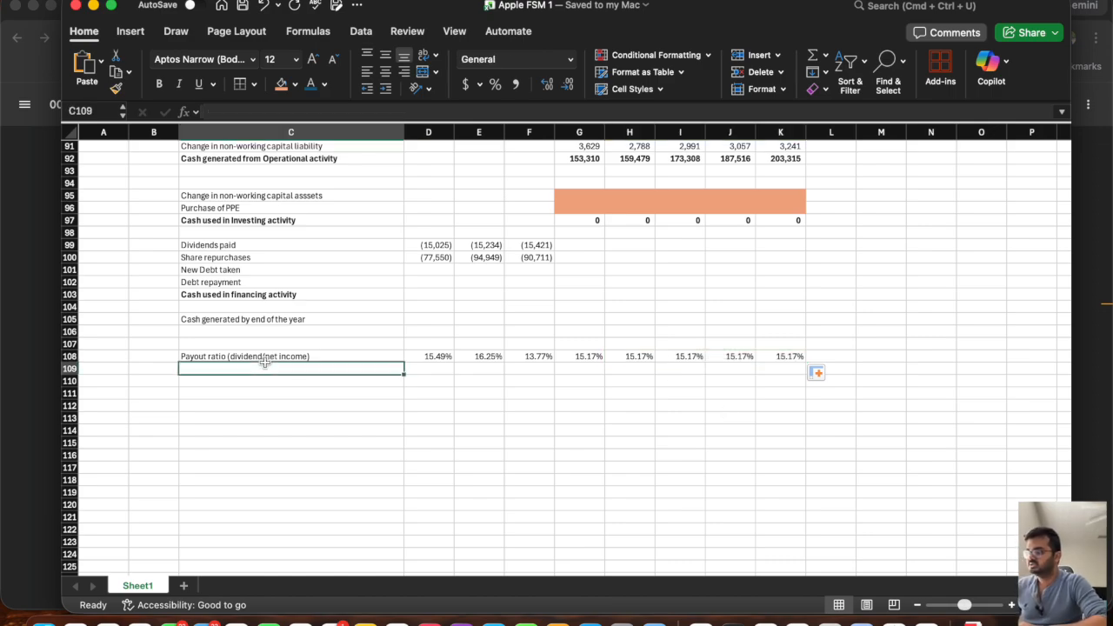
text(Repuchas)
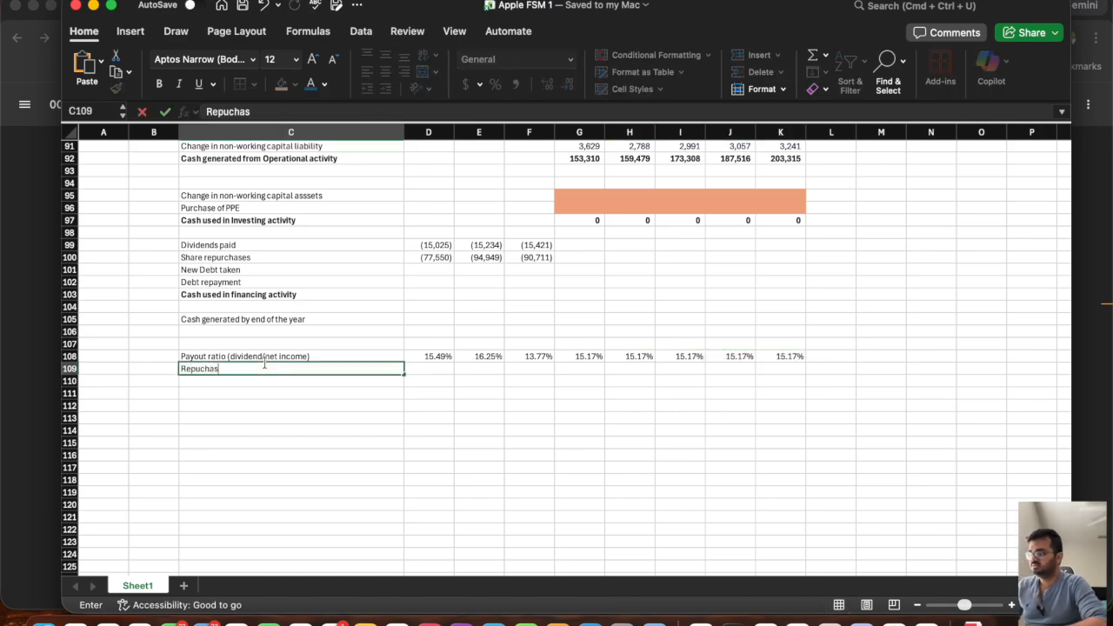
text(es/net ci)
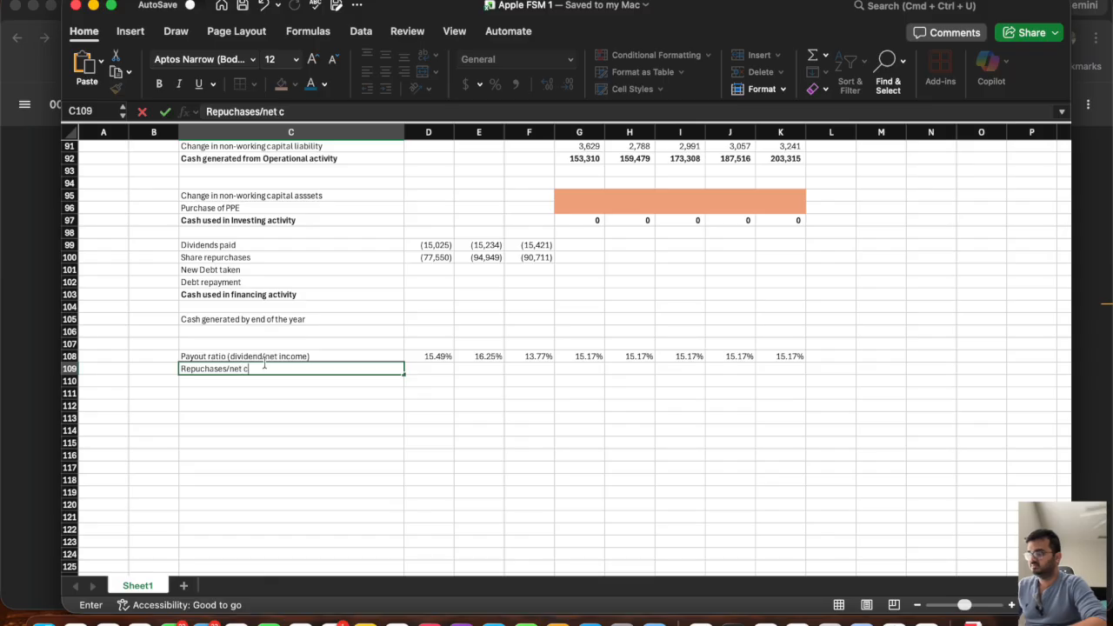
key(BackSpace)
key(BackSpace)
text(in)
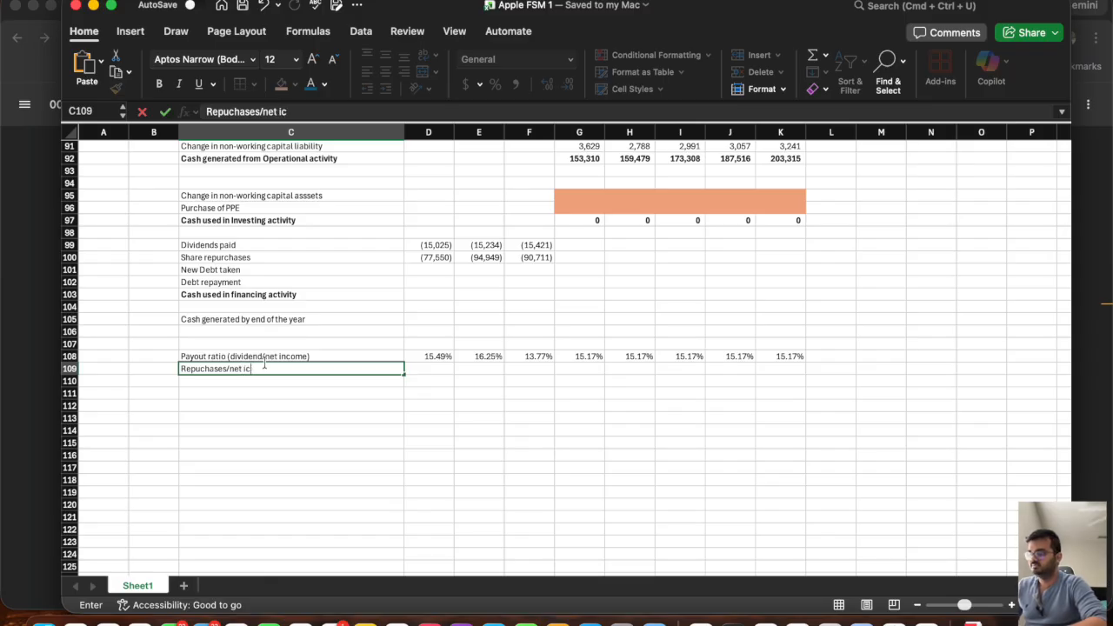
text(come)
key(Tab)
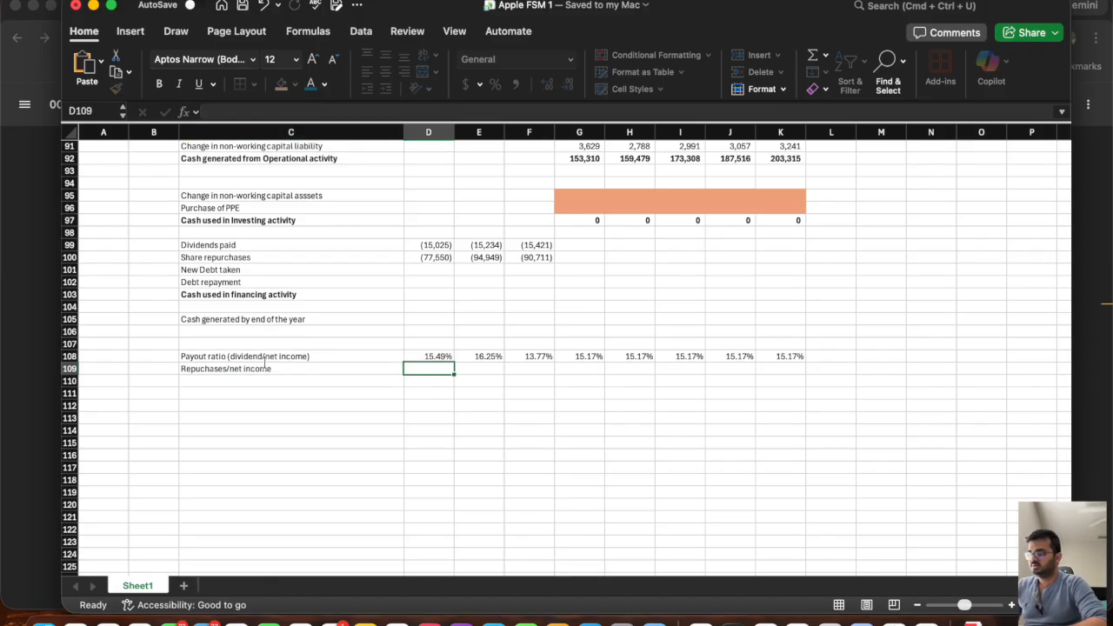
Calculate the historical repurchases-to-net-income ratio in D109 as =-D100/D22 and fill it across to F109.
text(=-)
click(423, 258)
text(/)
scroll(423, 331, up, 15)
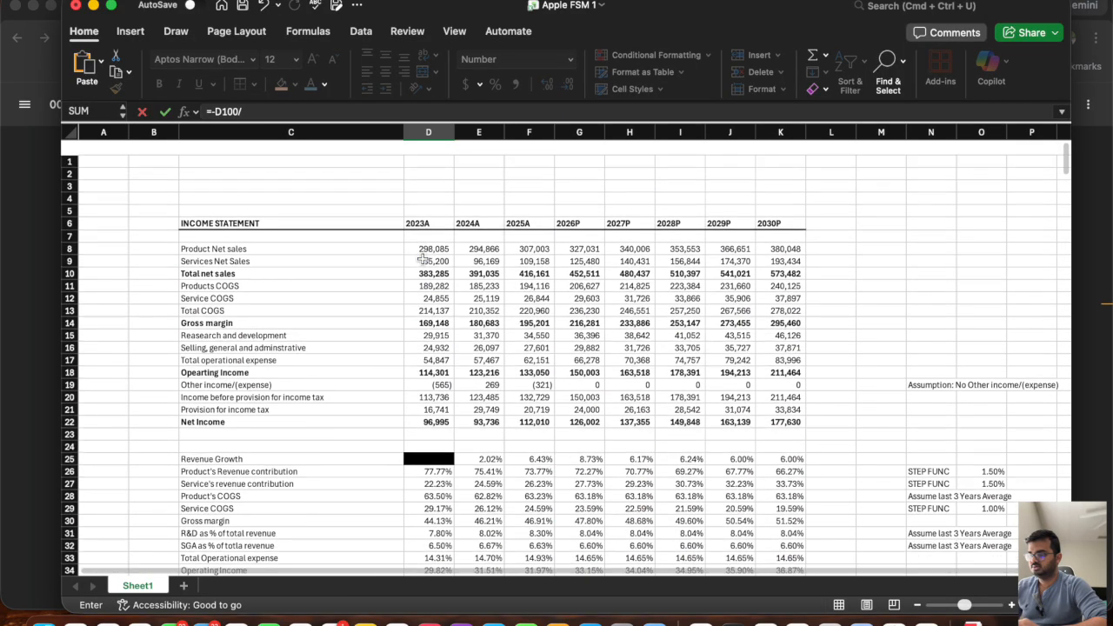
click(422, 406)
key(Return)
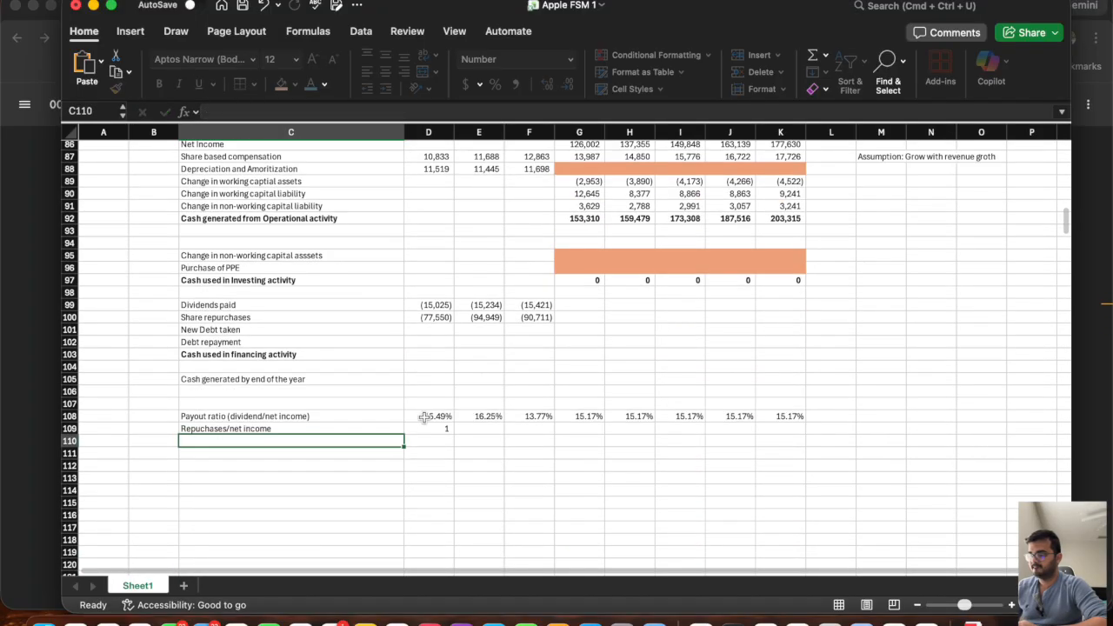
click(426, 428)
drag(457, 435, 550, 434)
Format the repurchases-to-net-income row D109:K109 as Percentage.
drag(780, 426, 428, 428)
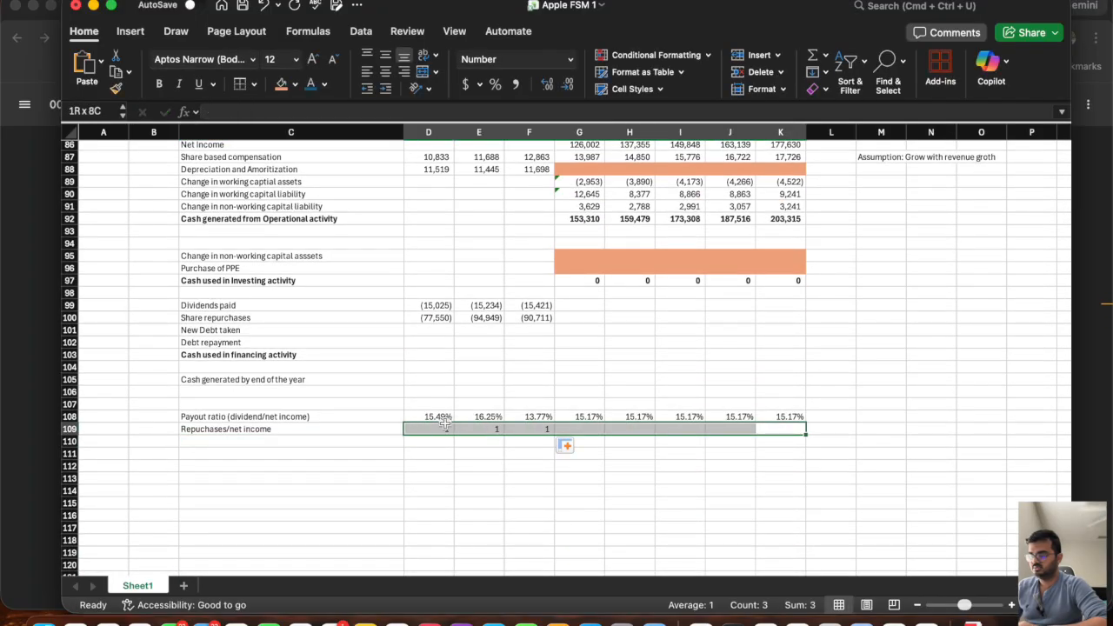
click(572, 61)
click(522, 251)
click(430, 477)
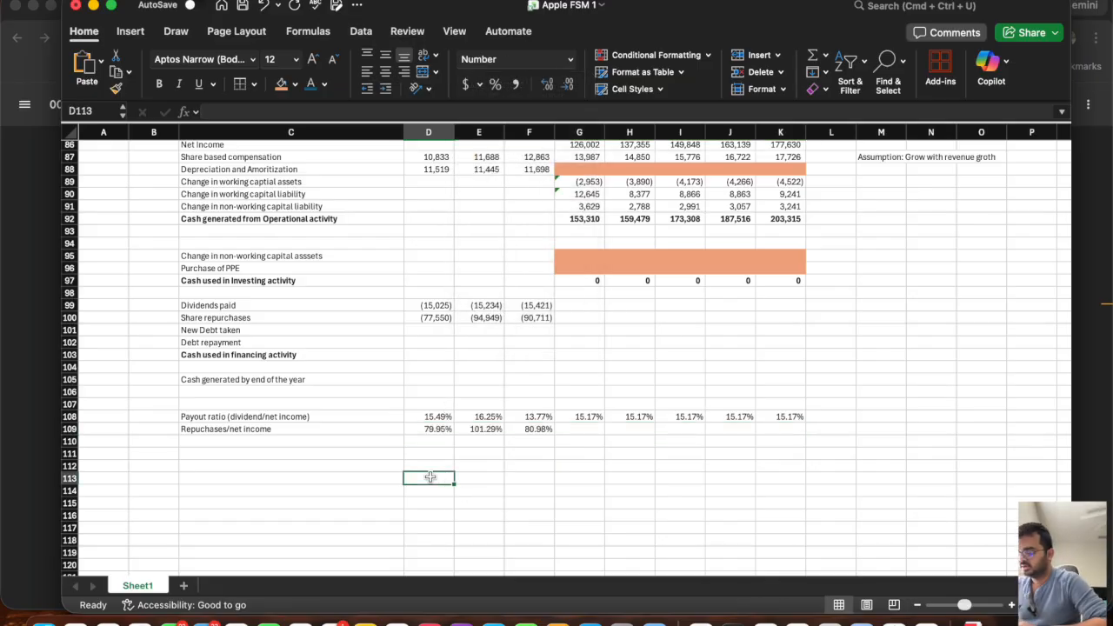
Project the 2026P repurchase ratio in G109 as =AVERAGE(D109:F109).
click(585, 427)
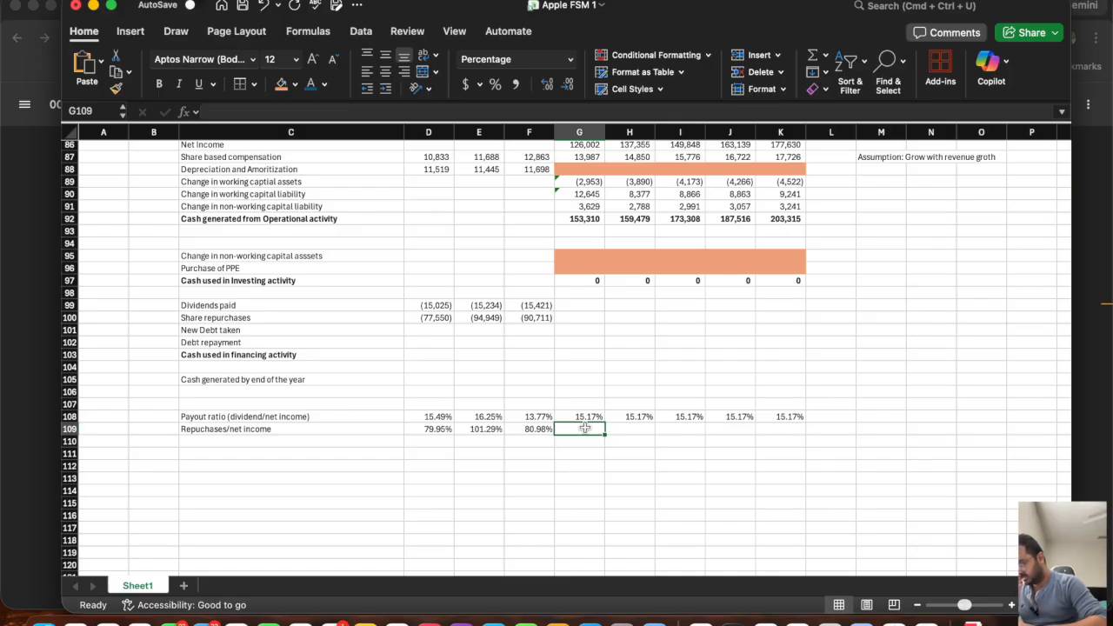
text(=aver)
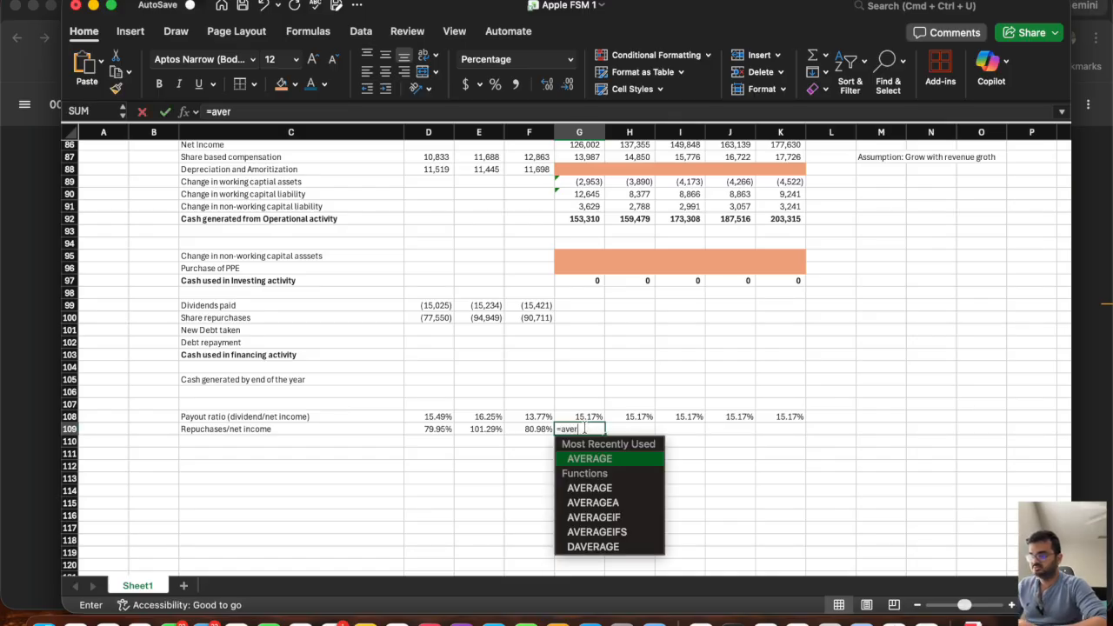
click(584, 459)
drag(537, 432, 429, 433)
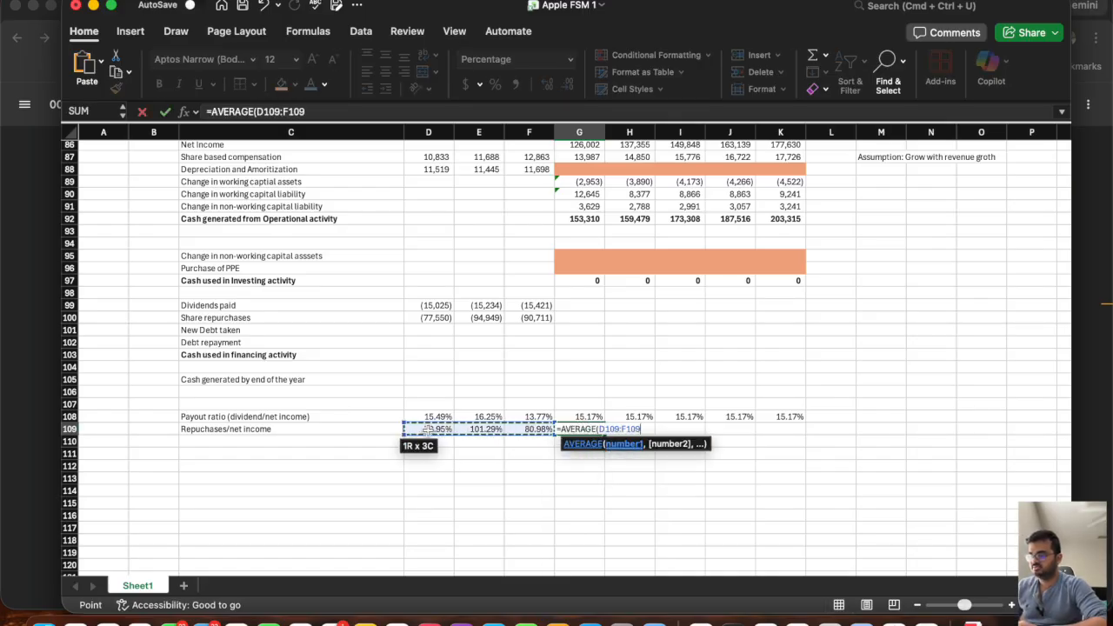
text())
key(Return)
Hold the repurchase ratio constant by setting H109 to =G109 and filling it across to K109.
key(Up)
key(Right)
text(=)
key(Left)
key(Return)
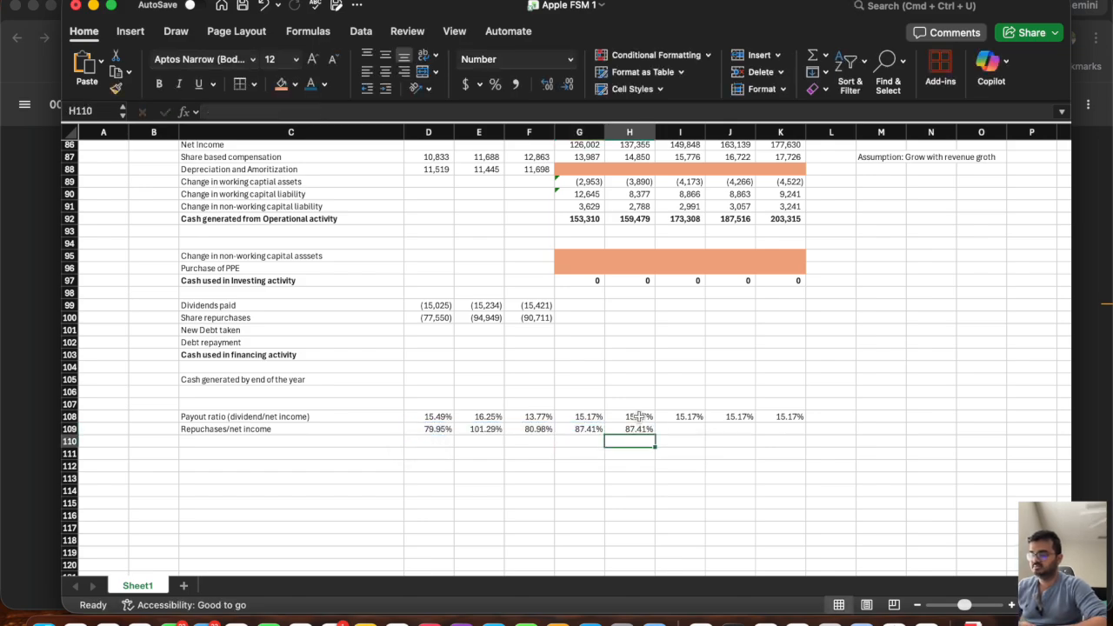
click(635, 429)
drag(656, 435, 784, 435)
click(590, 469)
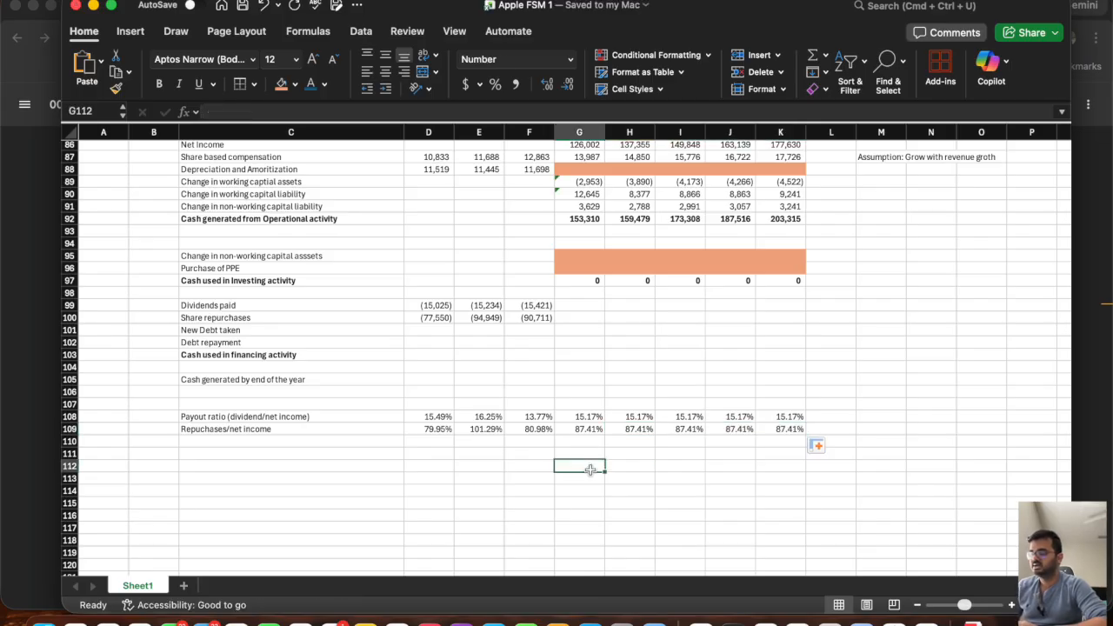
Check the combined dividend and repurchase ratios in rows 108 and 109 for each of 2023A, 2024A and 2025A.
drag(434, 417, 434, 425)
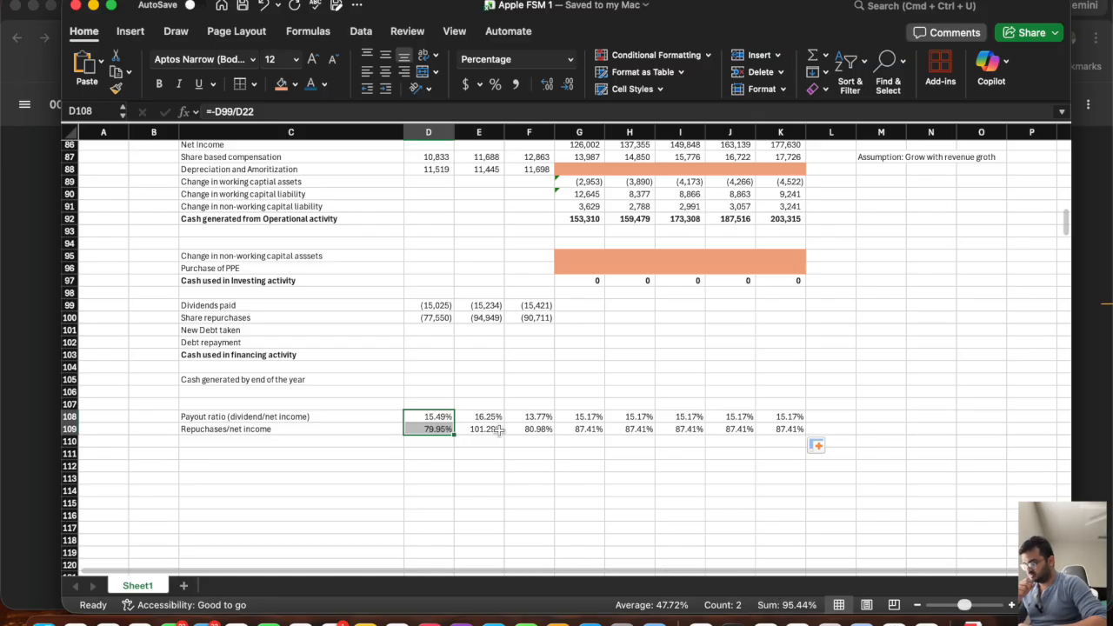
drag(484, 418, 483, 425)
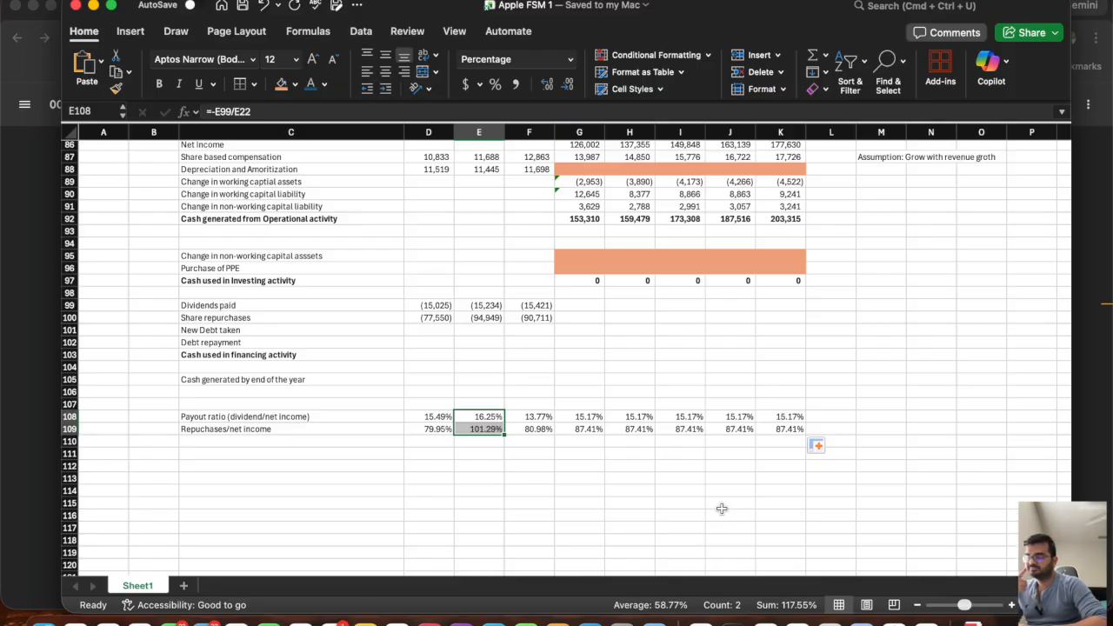
drag(526, 418, 526, 426)
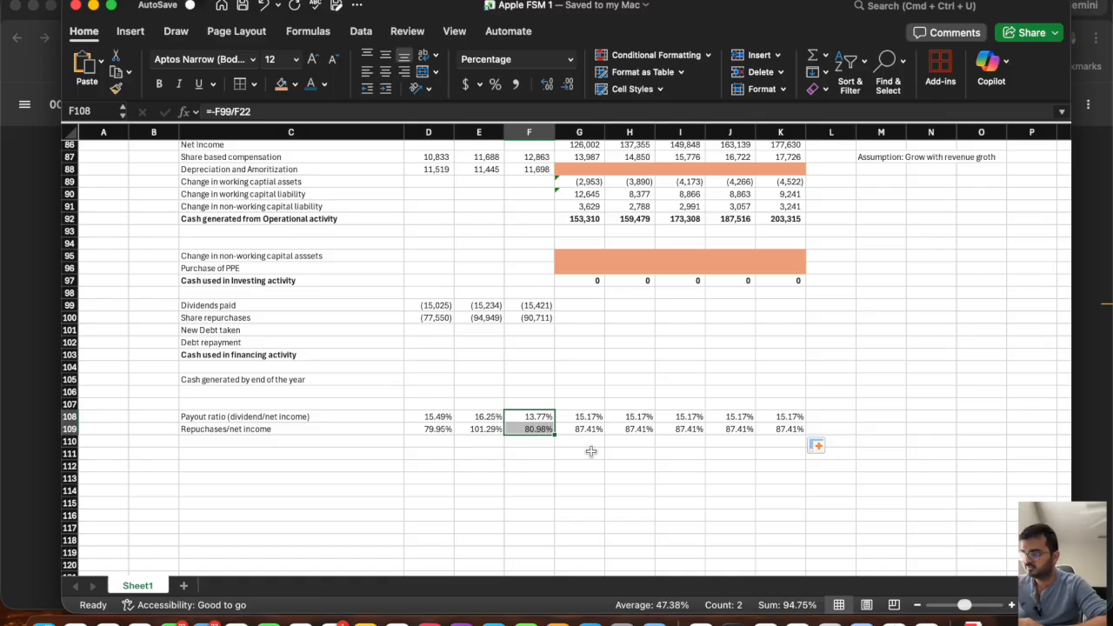
Project dividends paid in G99 as =-G108*G22 and fill the formula across to K99 for 2030P.
click(566, 305)
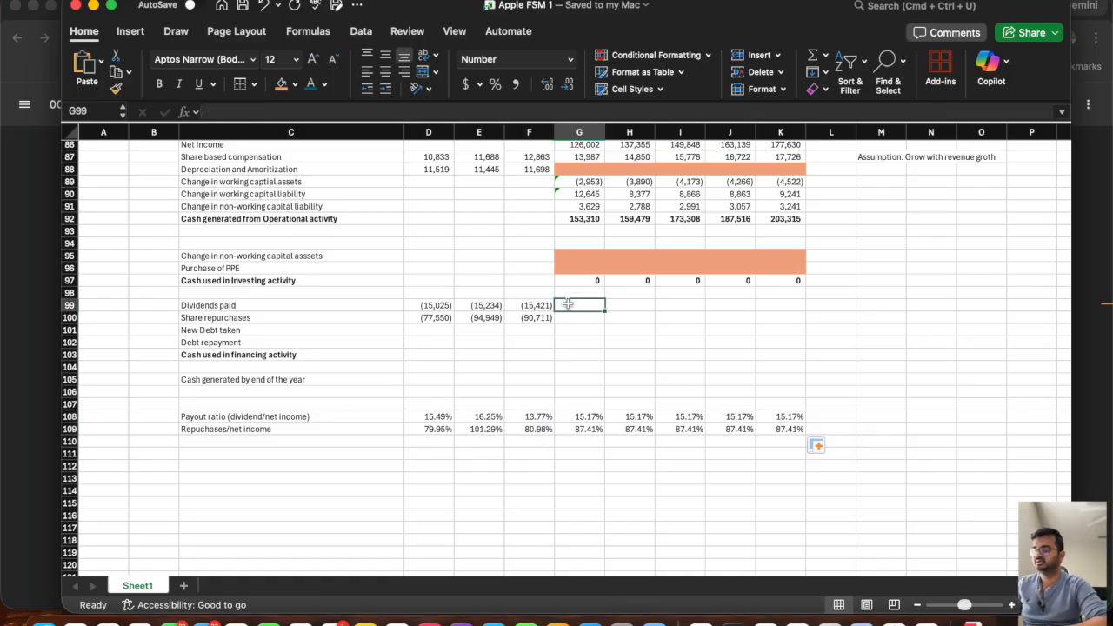
text(=)
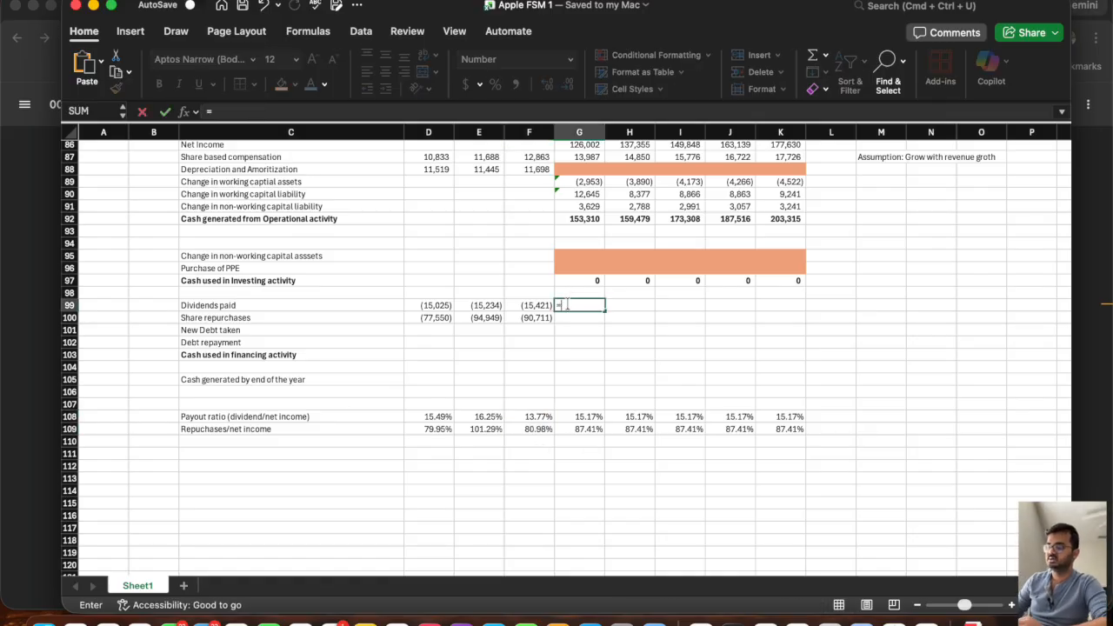
click(566, 416)
text(*)
scroll(605, 331, up, 20)
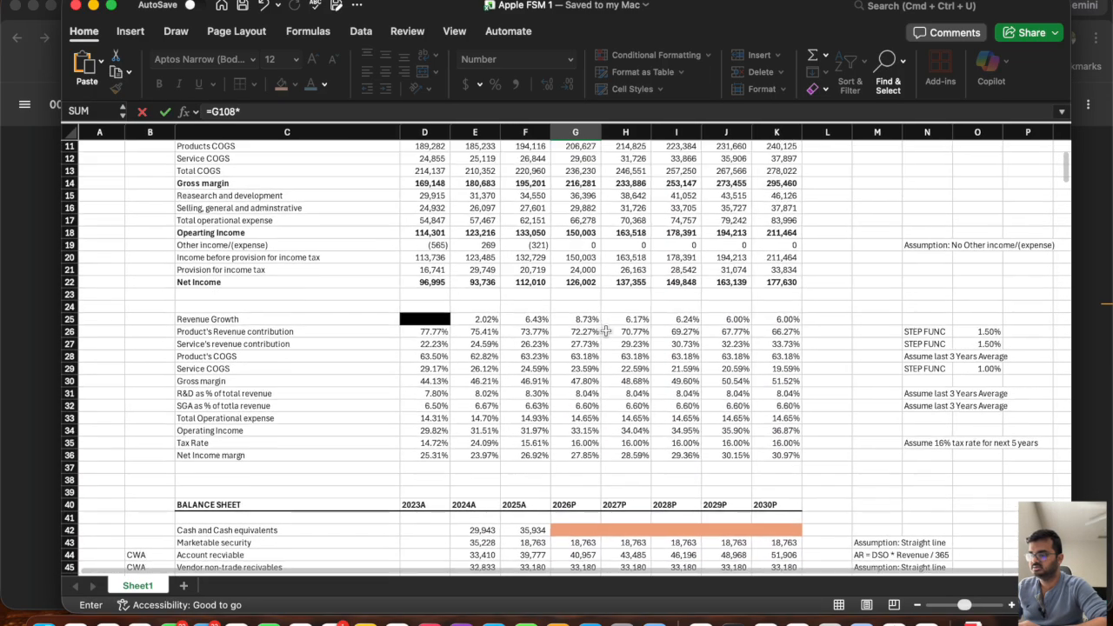
click(578, 282)
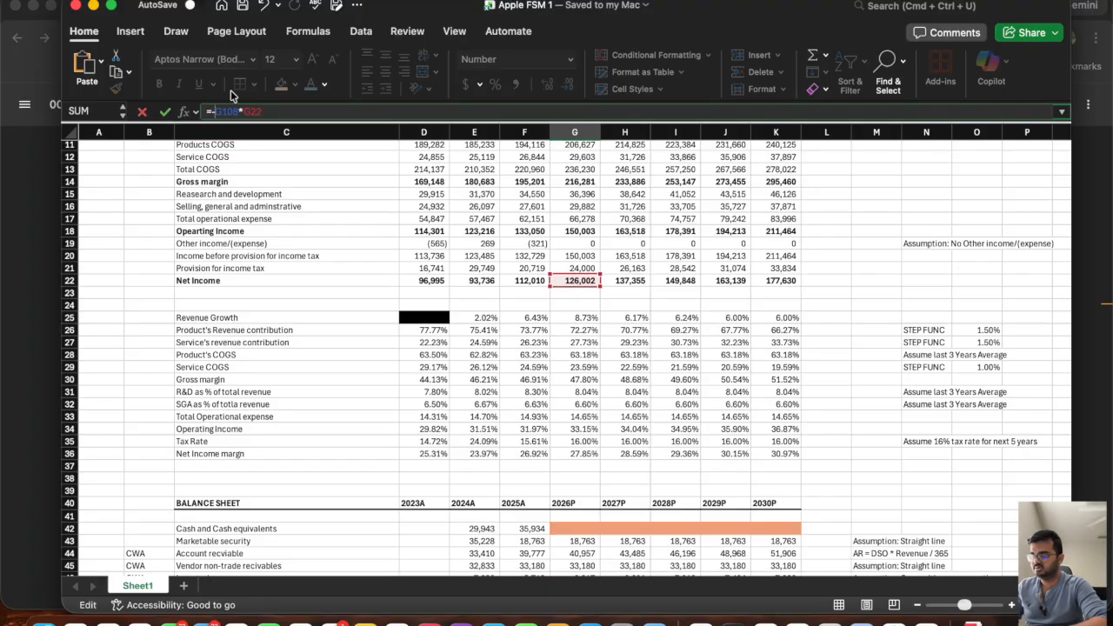
key(Return)
scroll(239, 295, down, 5)
click(565, 373)
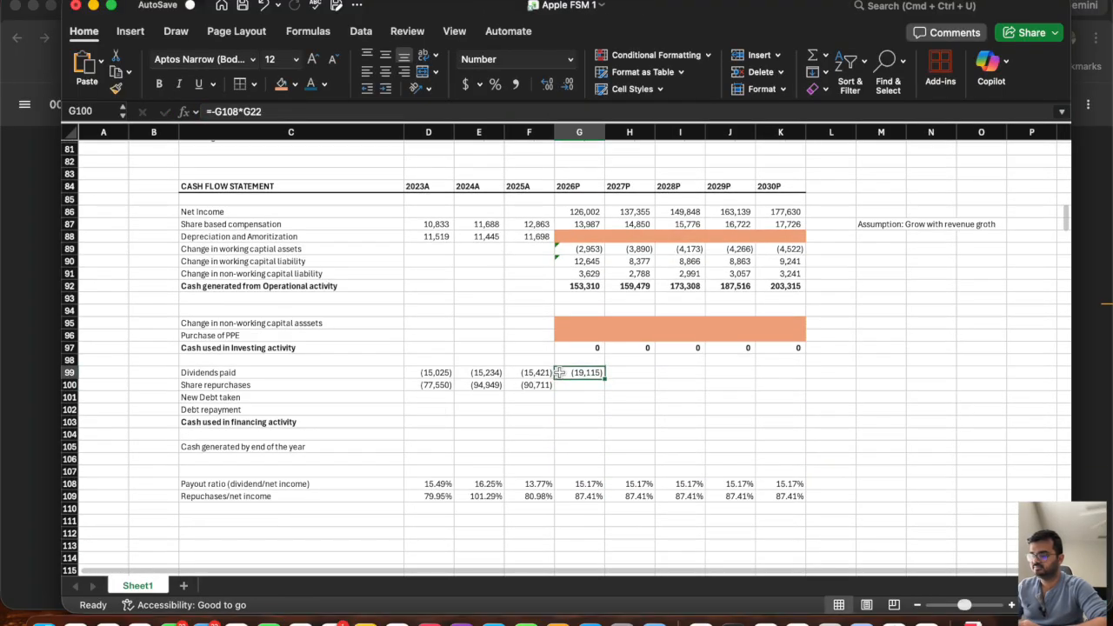
drag(605, 379, 785, 395)
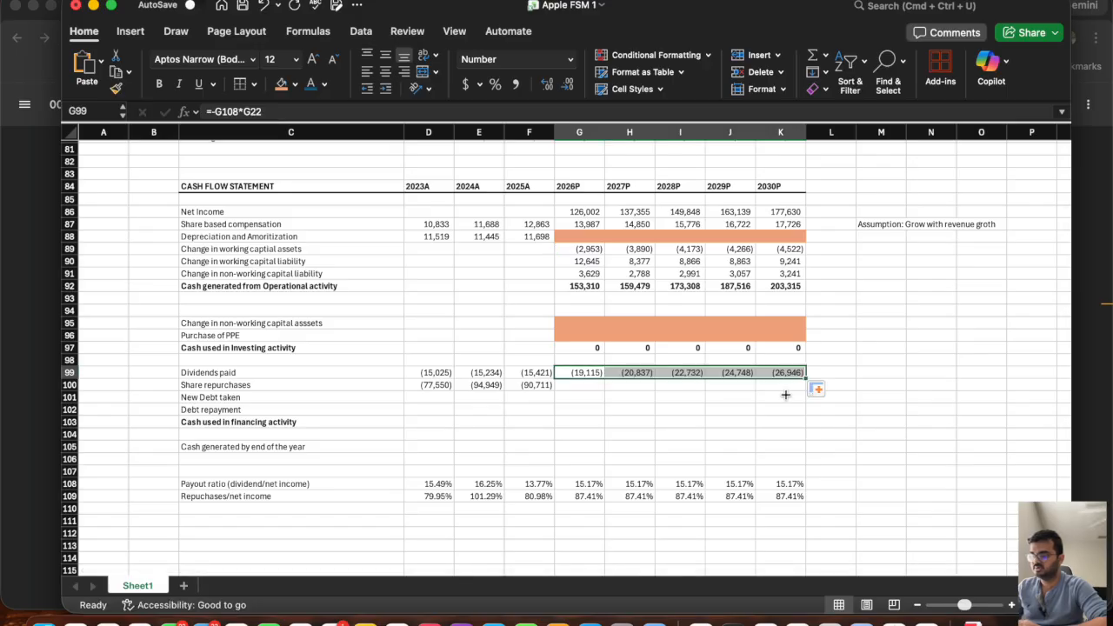
Project share repurchases in G100 as =-G109*G22 and fill the formula across to K100 for 2030P.
click(573, 384)
text(=)
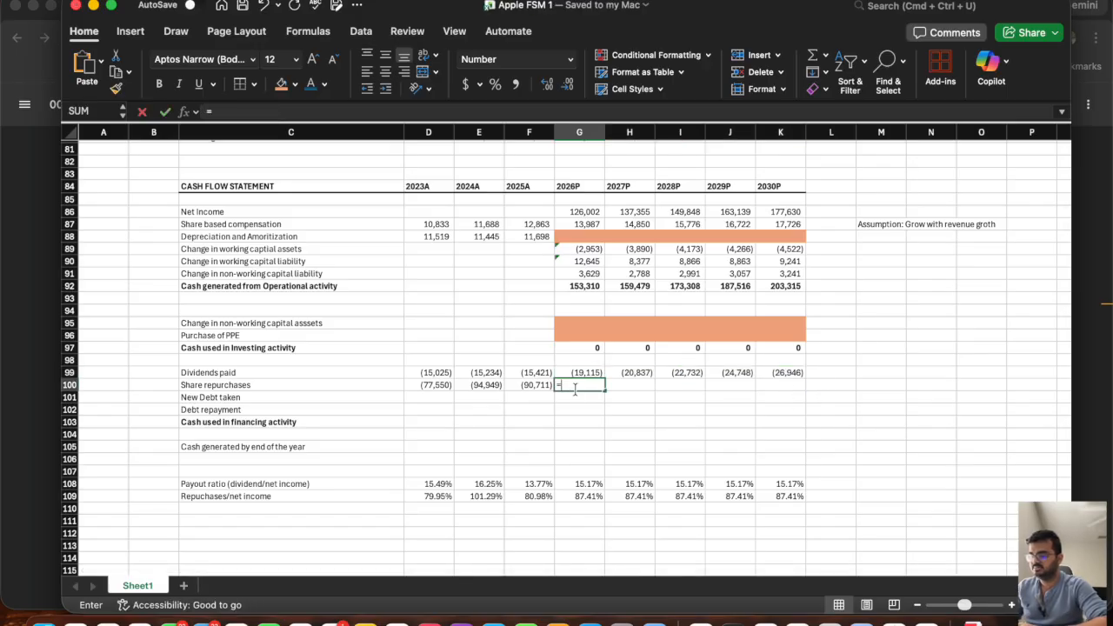
click(581, 497)
text(*)
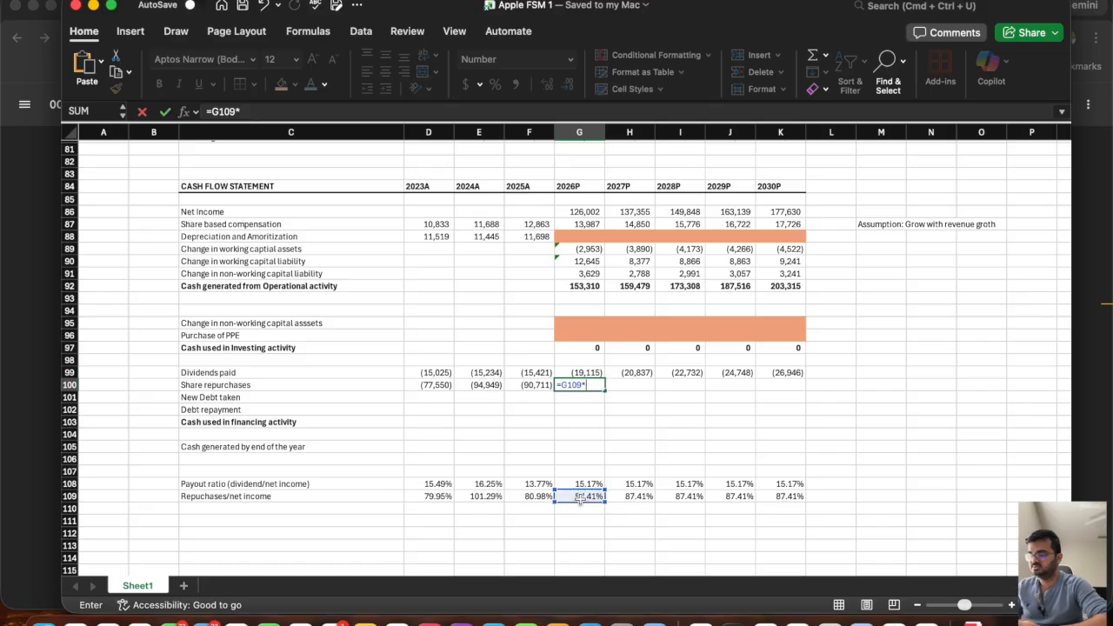
scroll(583, 324, up, 20)
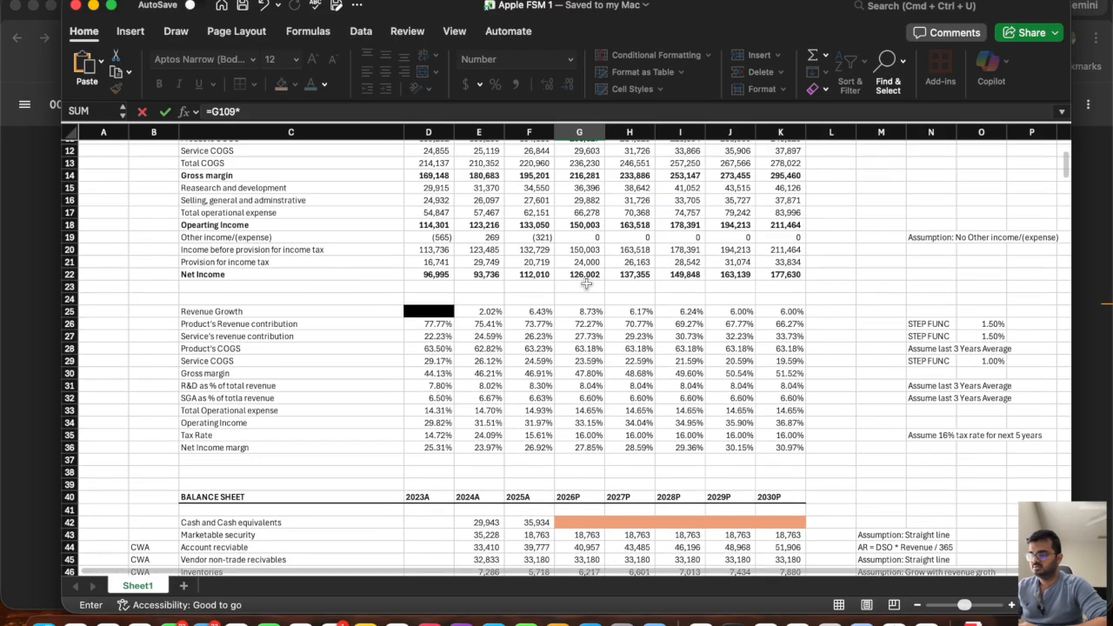
click(585, 273)
double_click(213, 111)
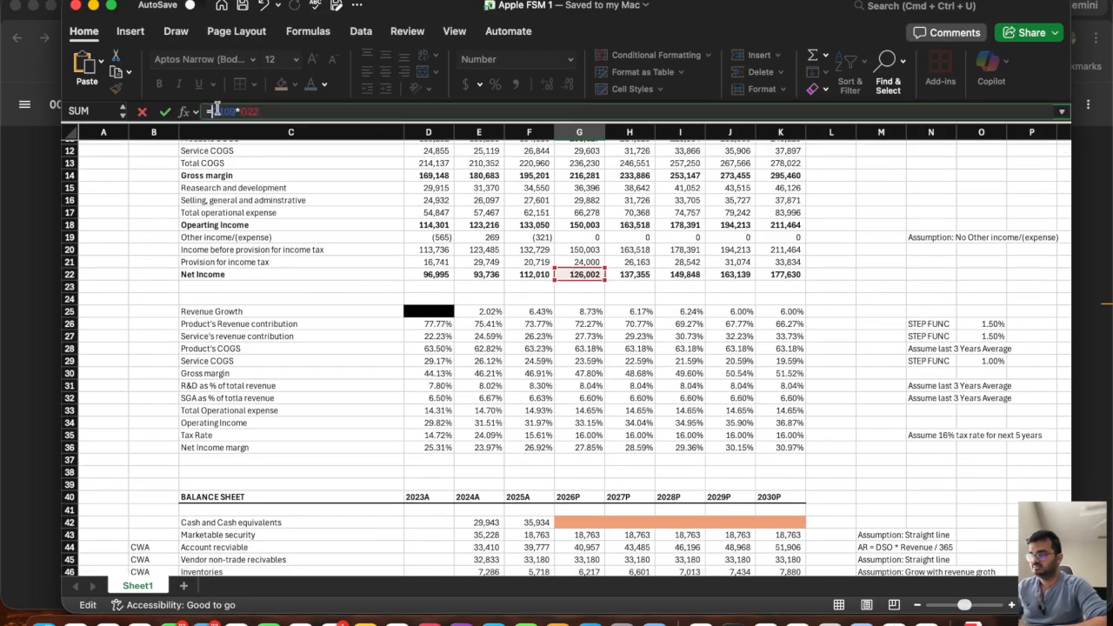
key(Return)
scroll(592, 397, down, 5)
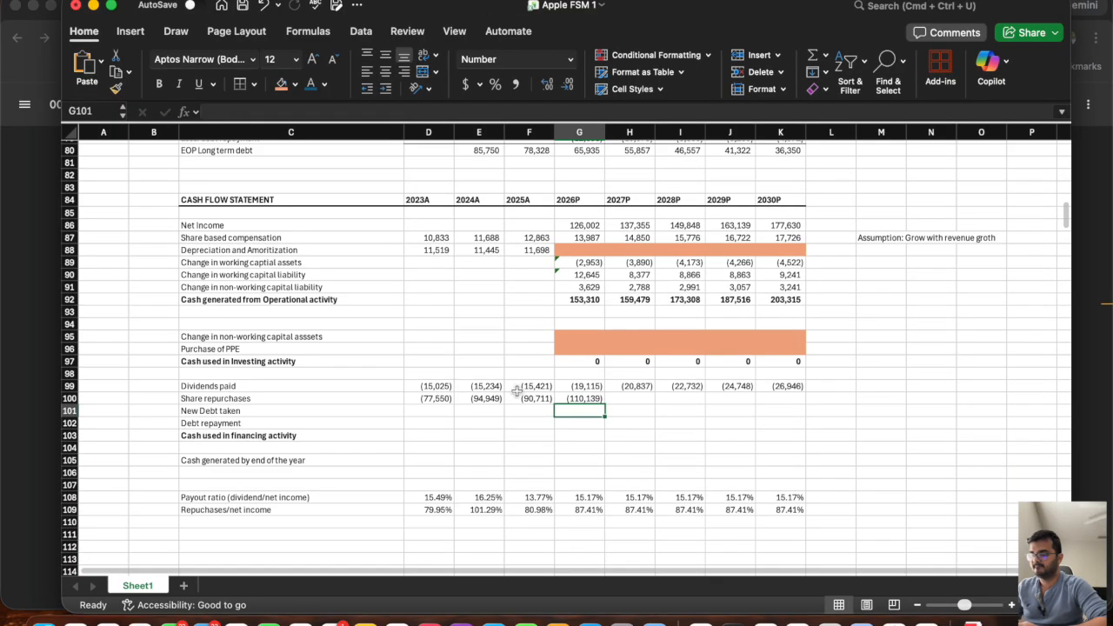
click(591, 398)
drag(605, 404, 798, 410)
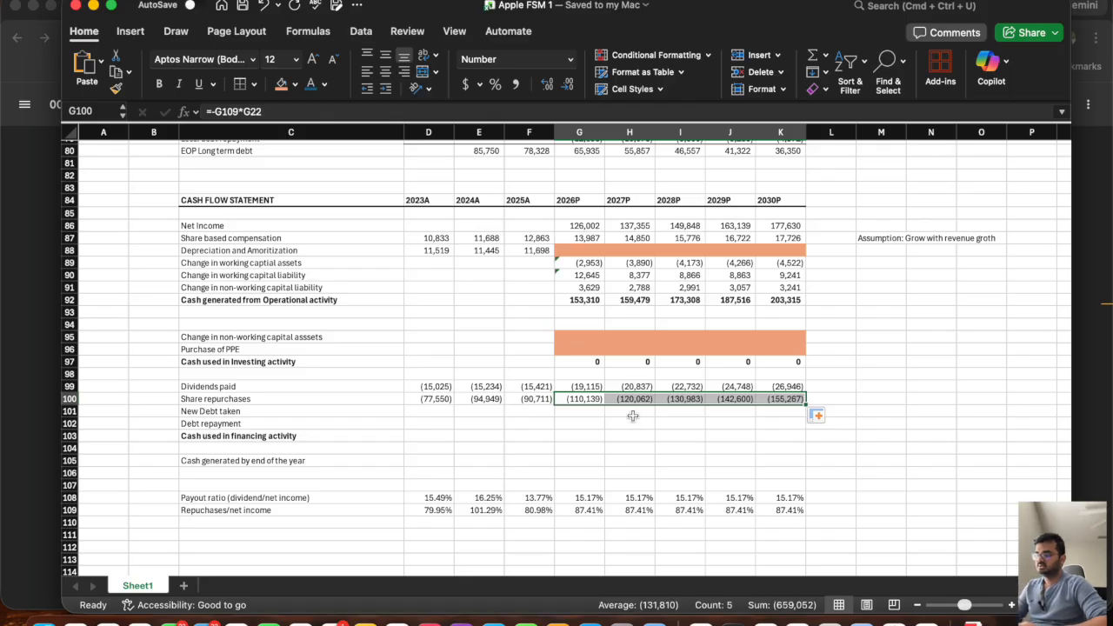
Link New Debt taken in G101 to the long term debt schedule's new debt line with =G78 and fill it across to K101.
click(574, 411)
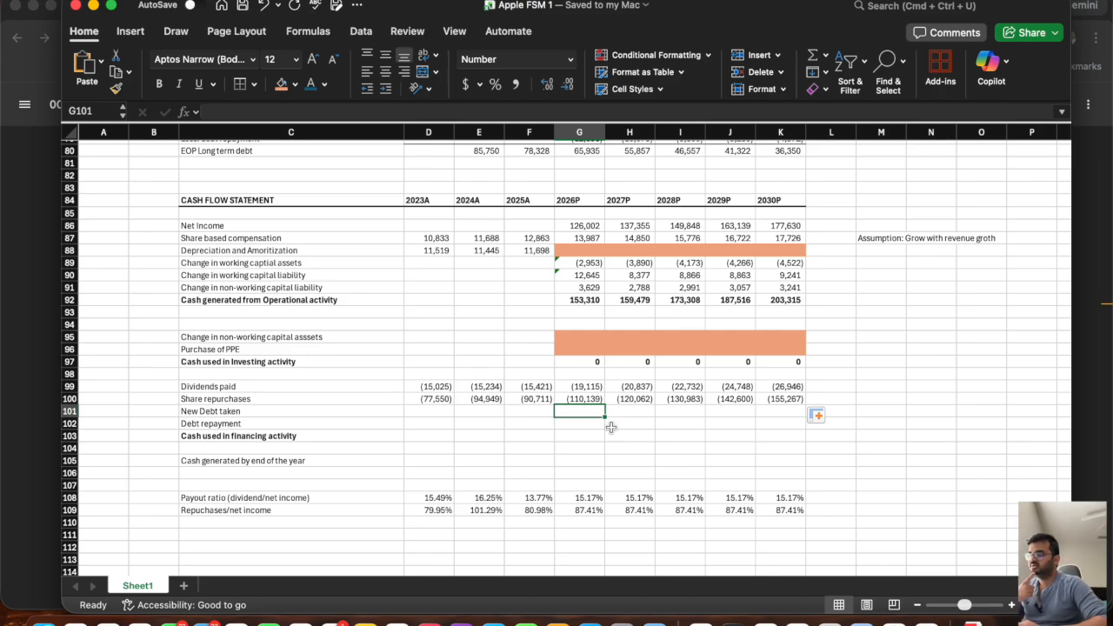
scroll(611, 427, up, 8)
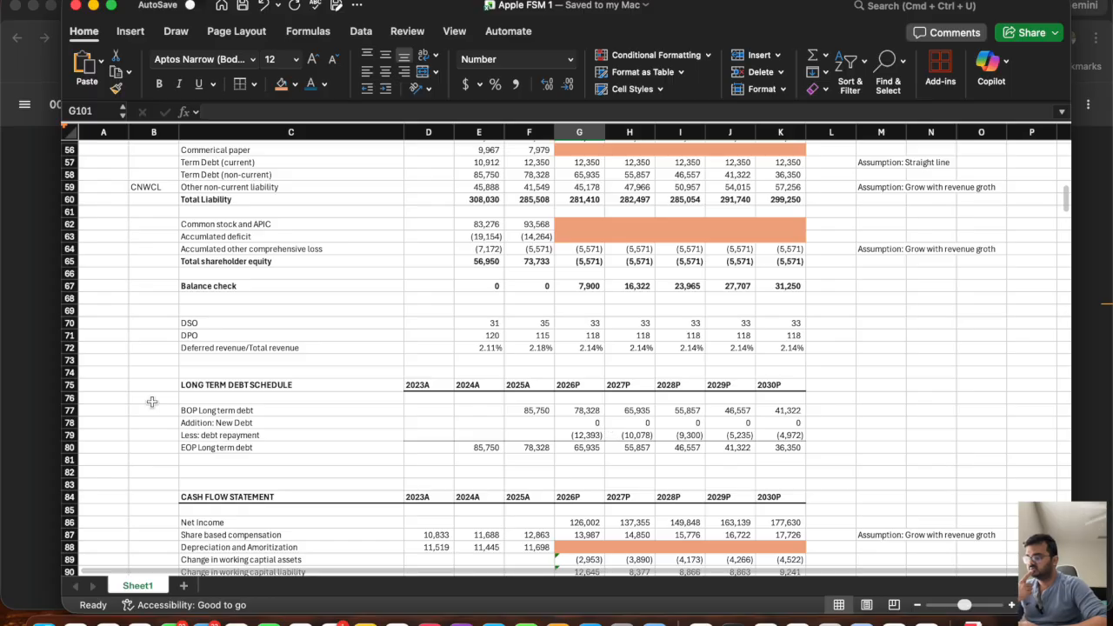
click(70, 404)
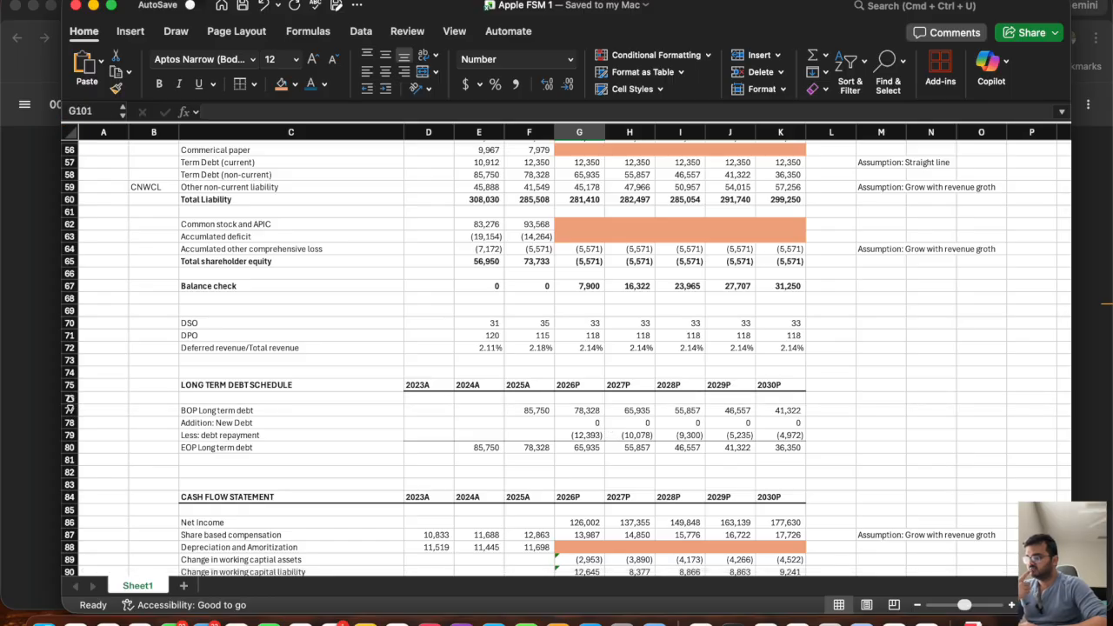
drag(70, 410, 54, 451)
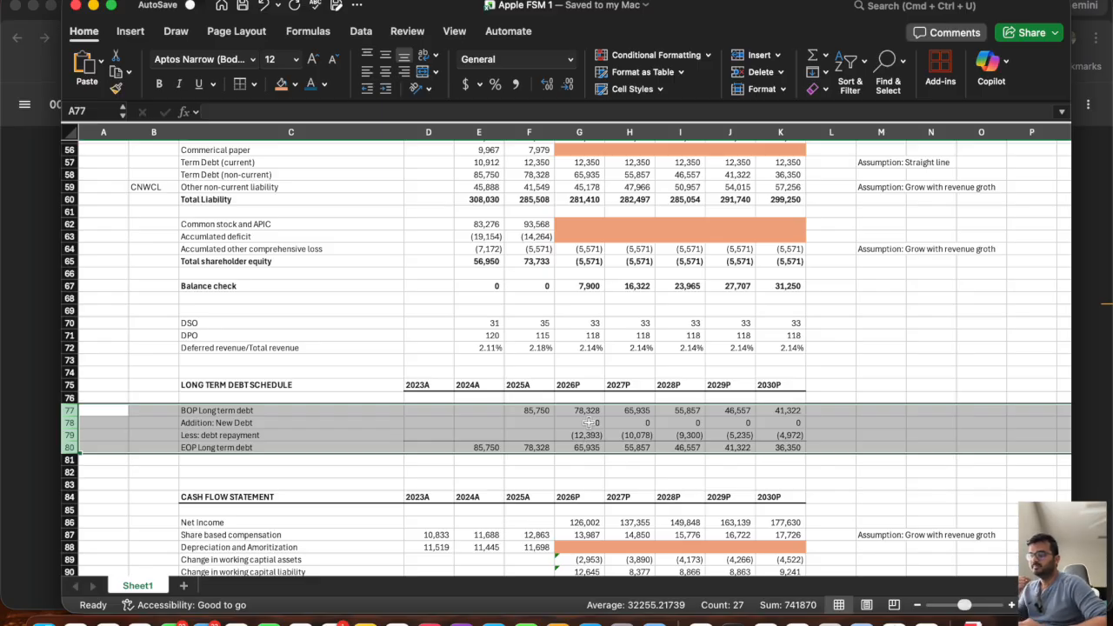
click(589, 423)
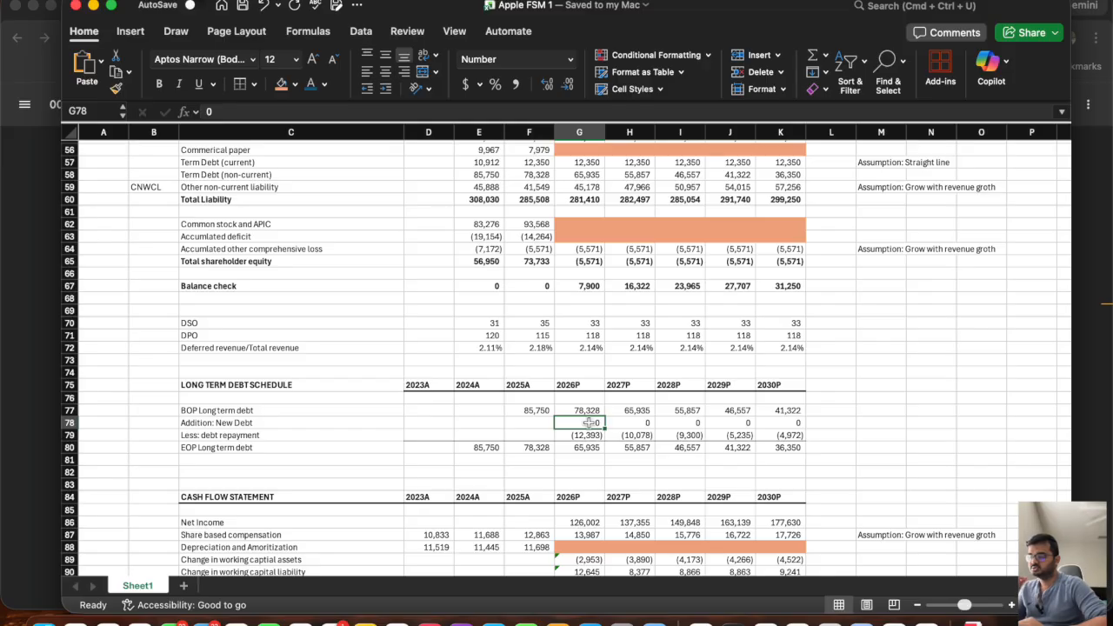
scroll(589, 422, down, 10)
click(576, 297)
text(=)
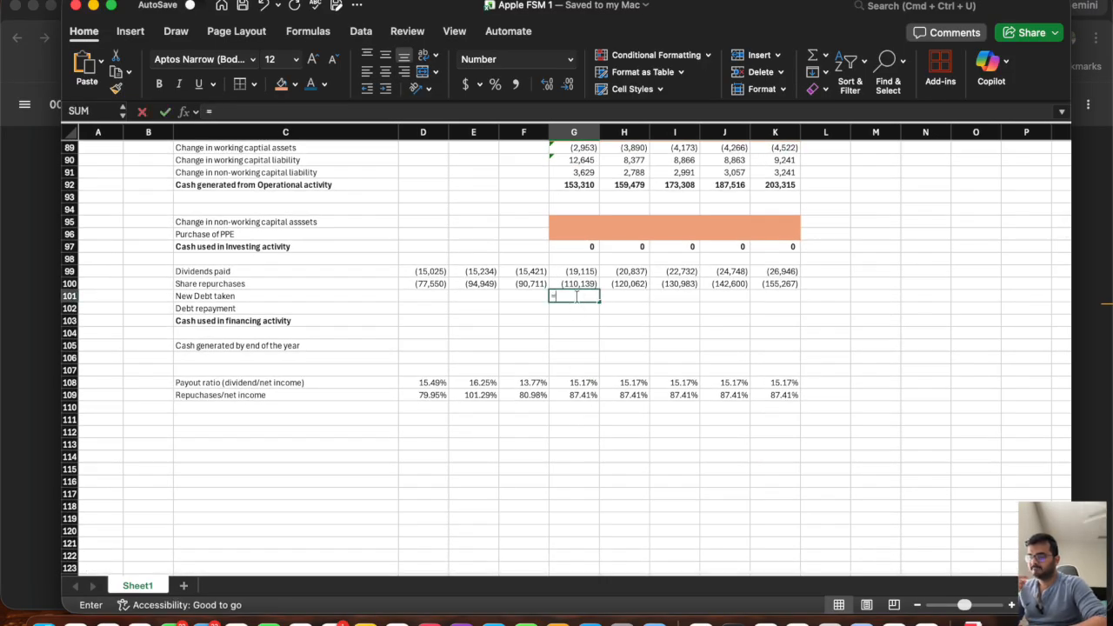
scroll(584, 269, up, 10)
click(587, 390)
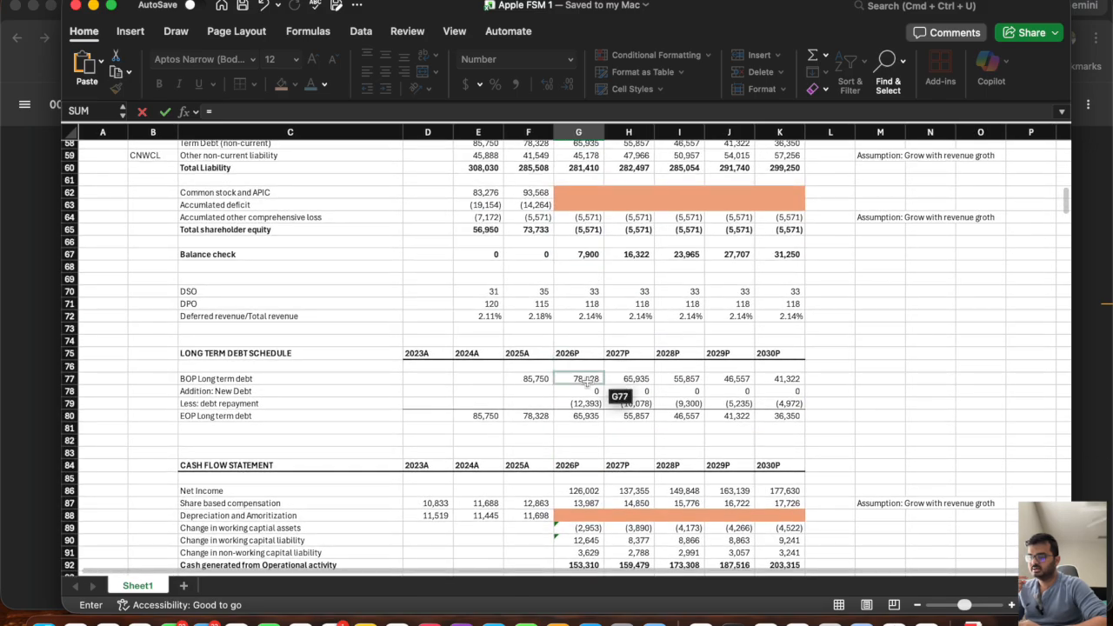
key(Return)
scroll(583, 388, down, 5)
click(587, 483)
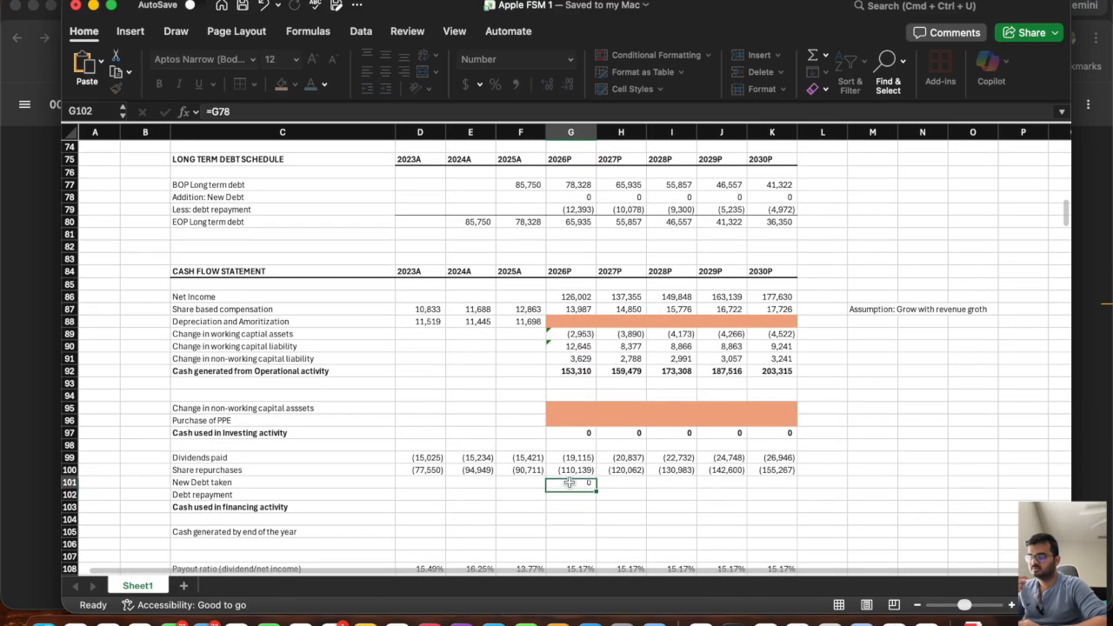
drag(596, 488, 774, 488)
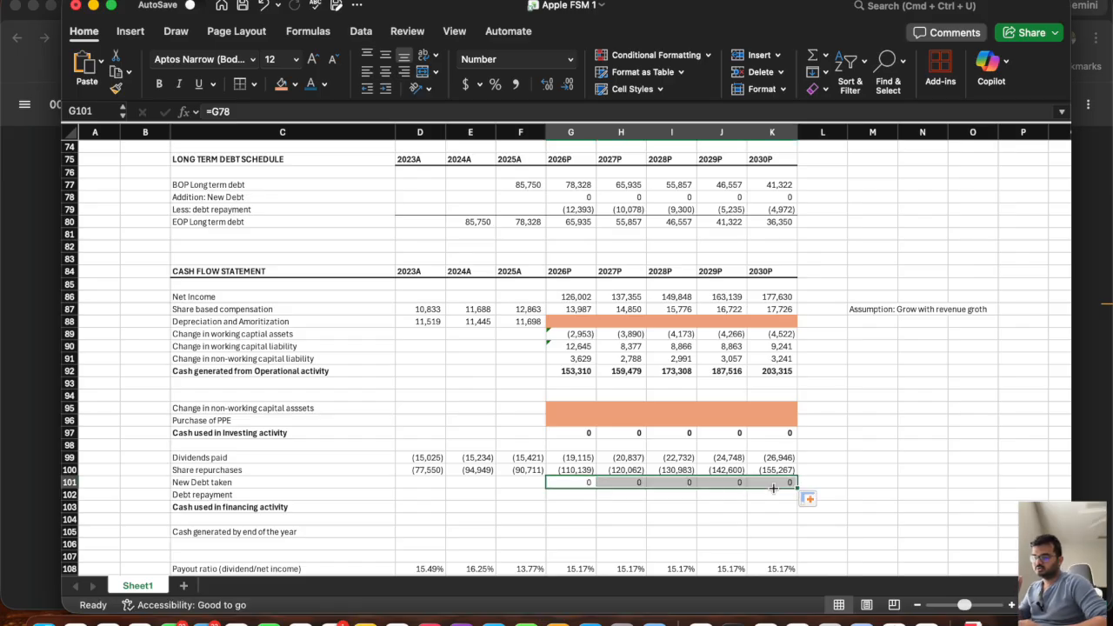
Link Debt repayment in G102 to the debt schedule's repayment line with =G79 and fill it across to K102.
click(572, 495)
key(F2)
text(=)
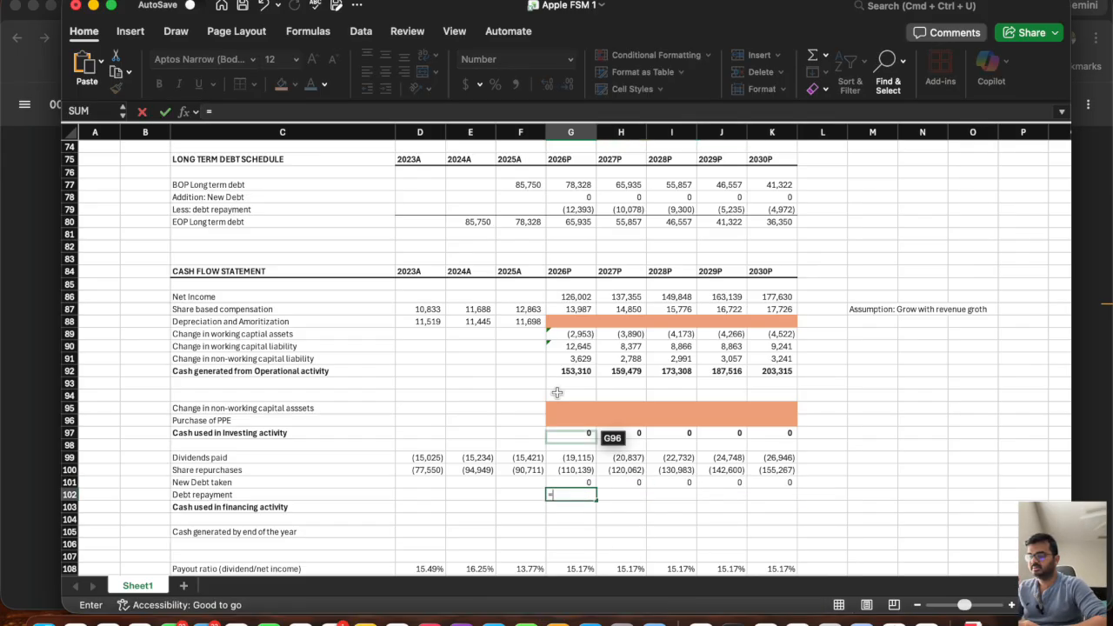
scroll(576, 363, up, 6)
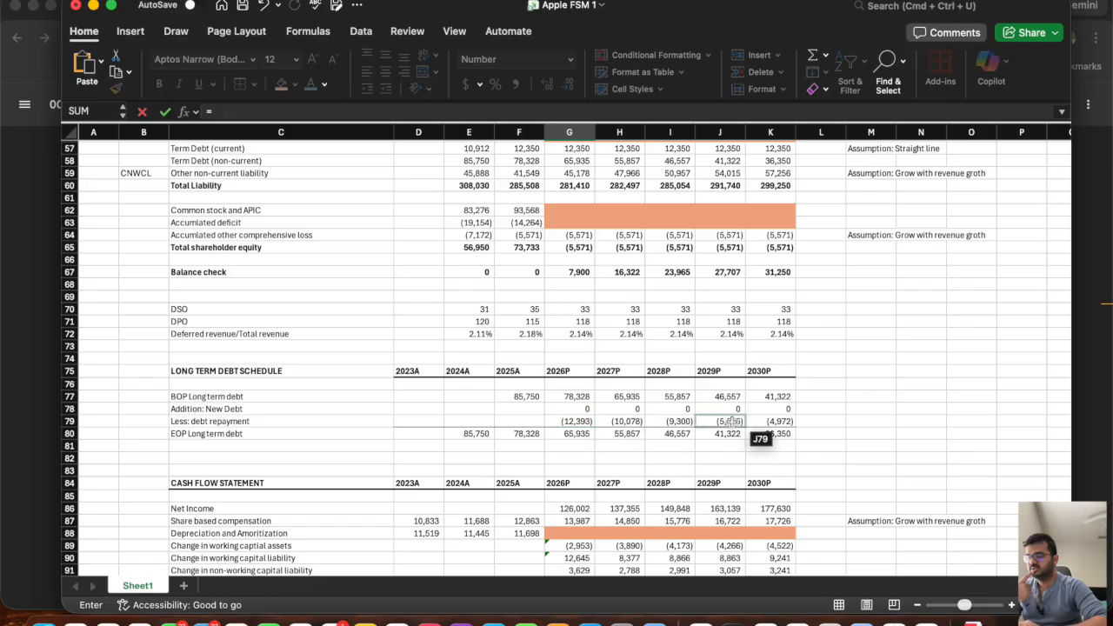
click(567, 421)
key(Return)
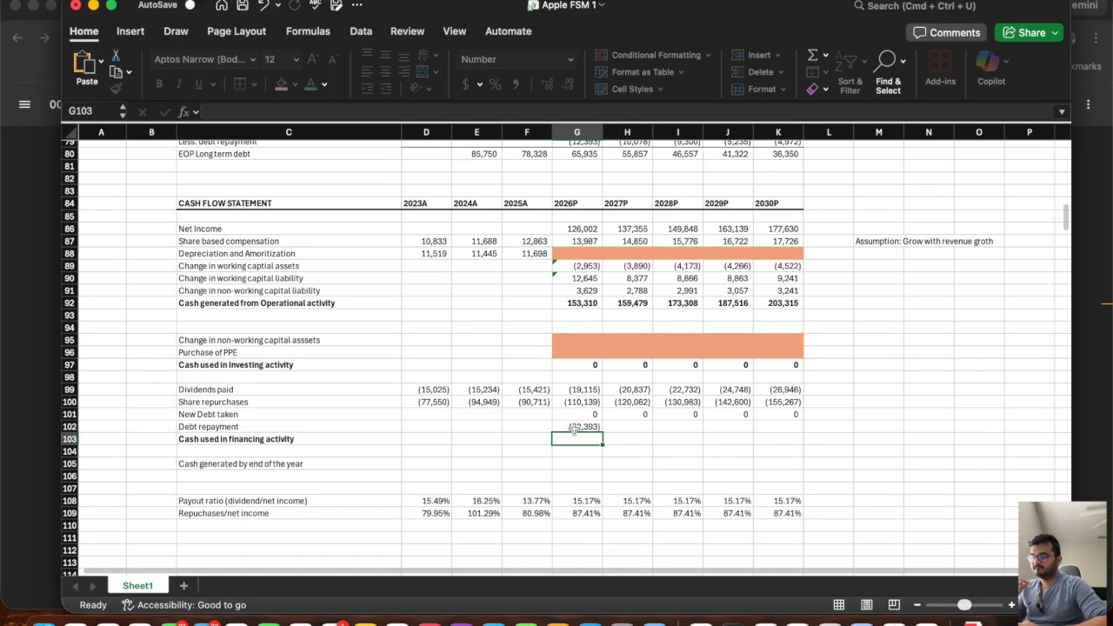
click(574, 428)
drag(603, 432, 802, 452)
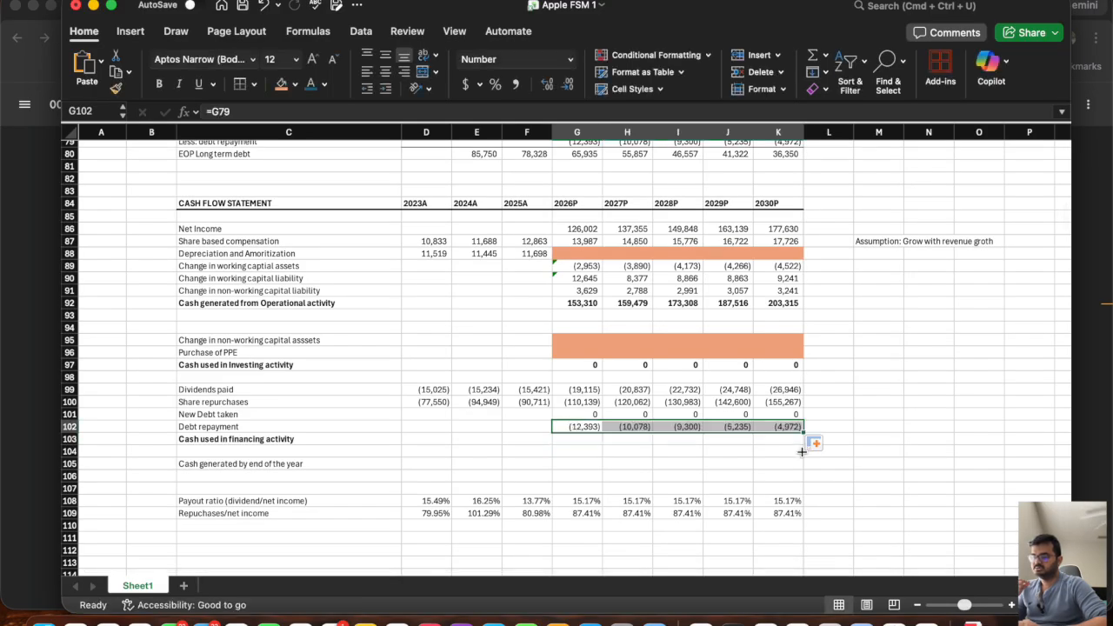
Total cash used in financing activity in G103 as =SUM(G99:G102) and fill it across to K103.
click(575, 440)
text(=sum()
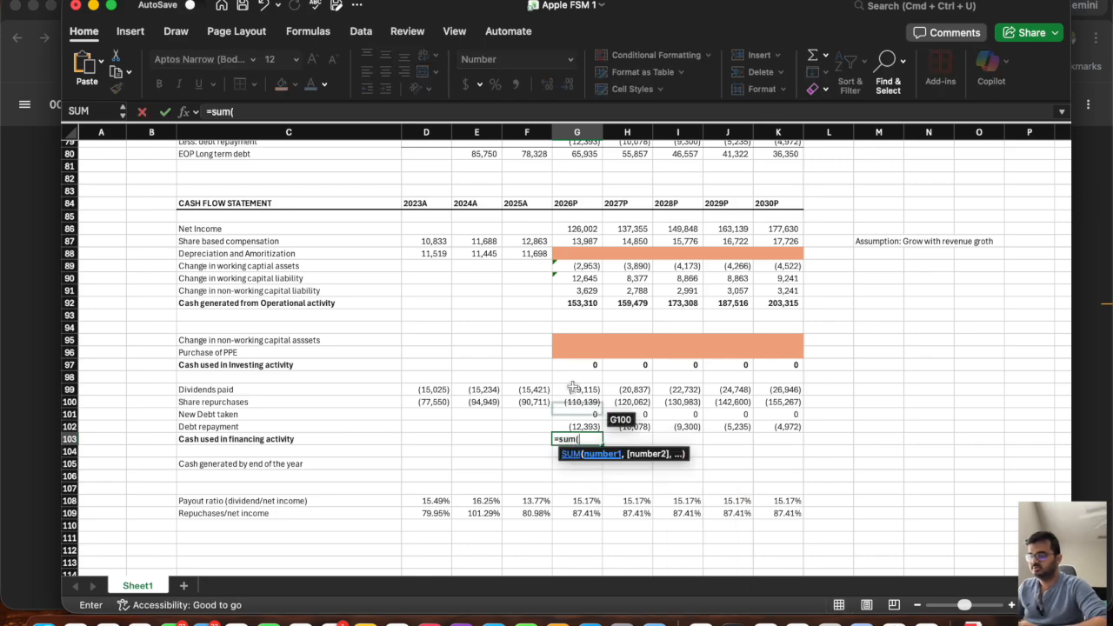
drag(573, 388, 564, 426)
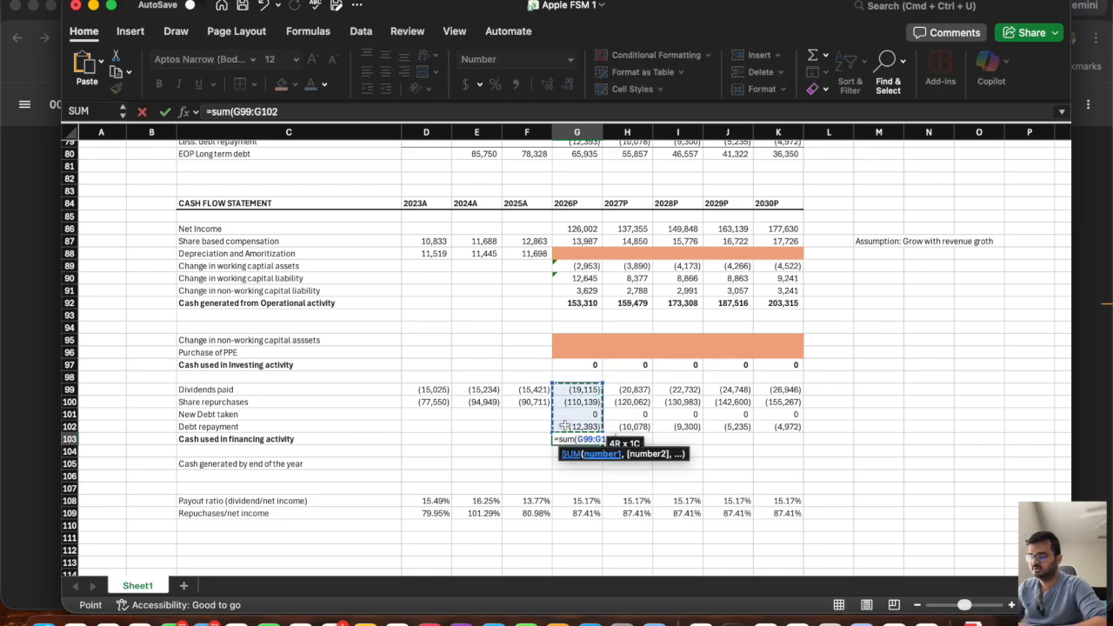
key(Return)
click(588, 440)
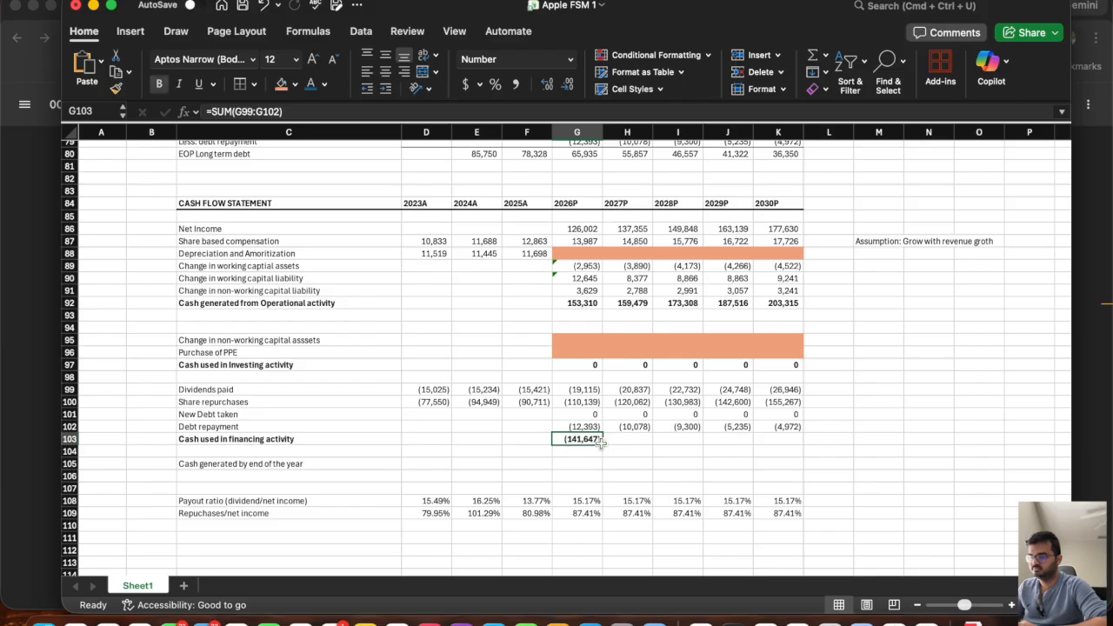
drag(601, 442, 805, 461)
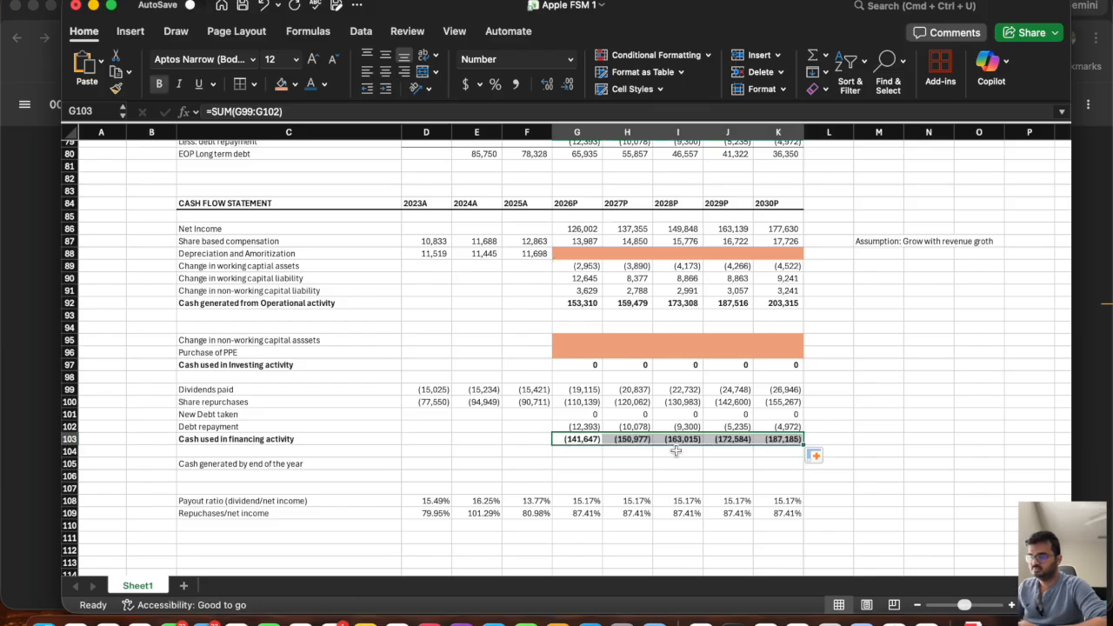
Calculate cash generated by end of the year in G105 as =G92+G97+G103 and fill it across to K105.
click(572, 465)
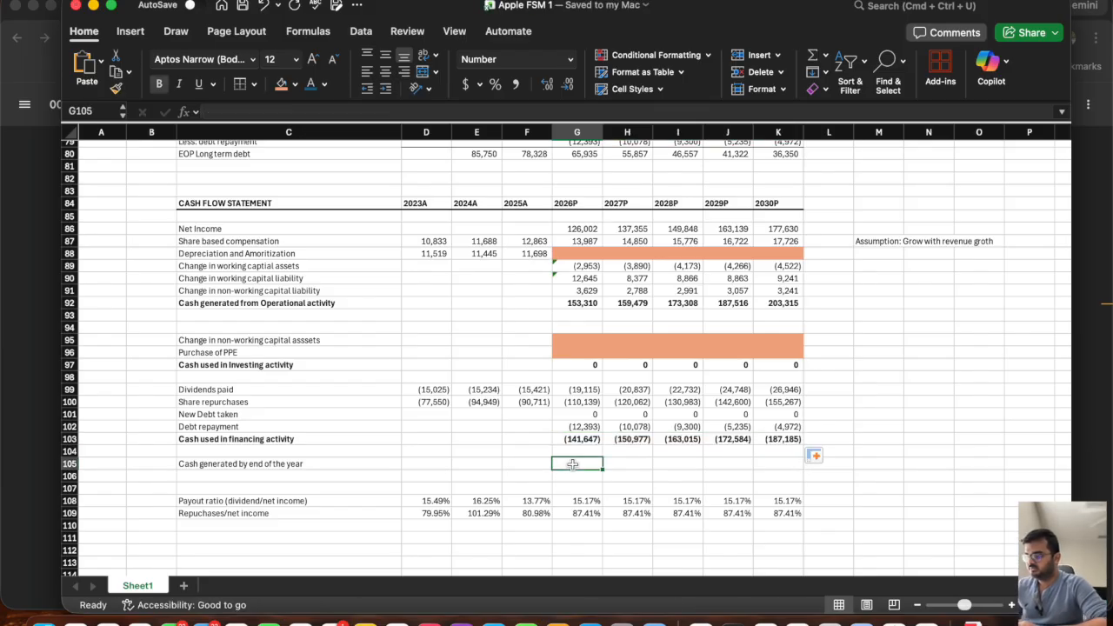
text(=)
click(574, 303)
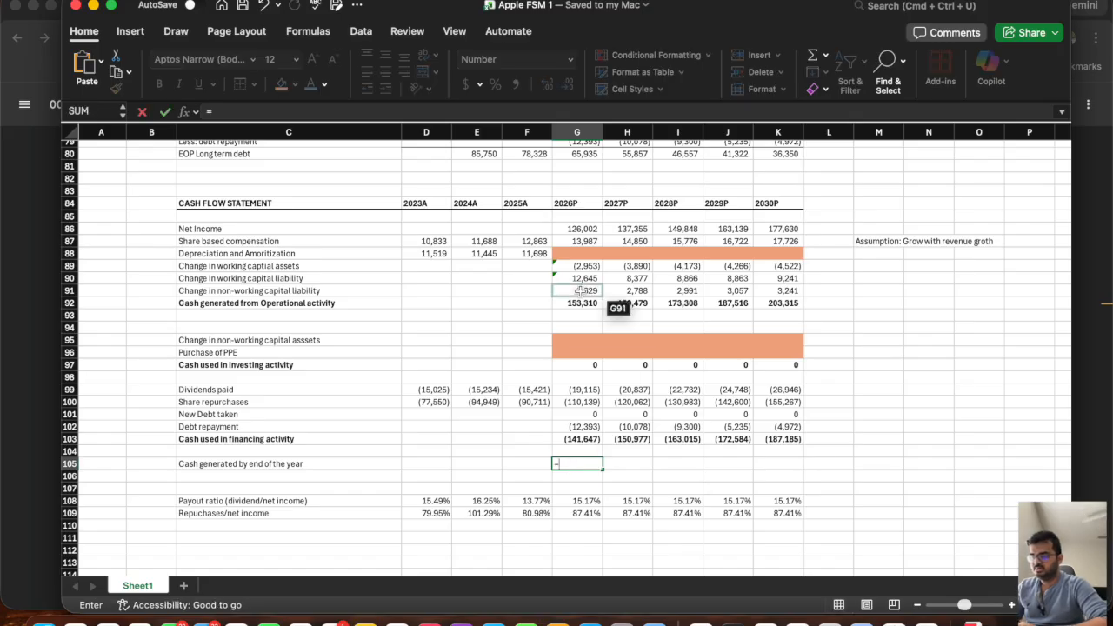
text(+)
click(583, 365)
text(+)
click(576, 439)
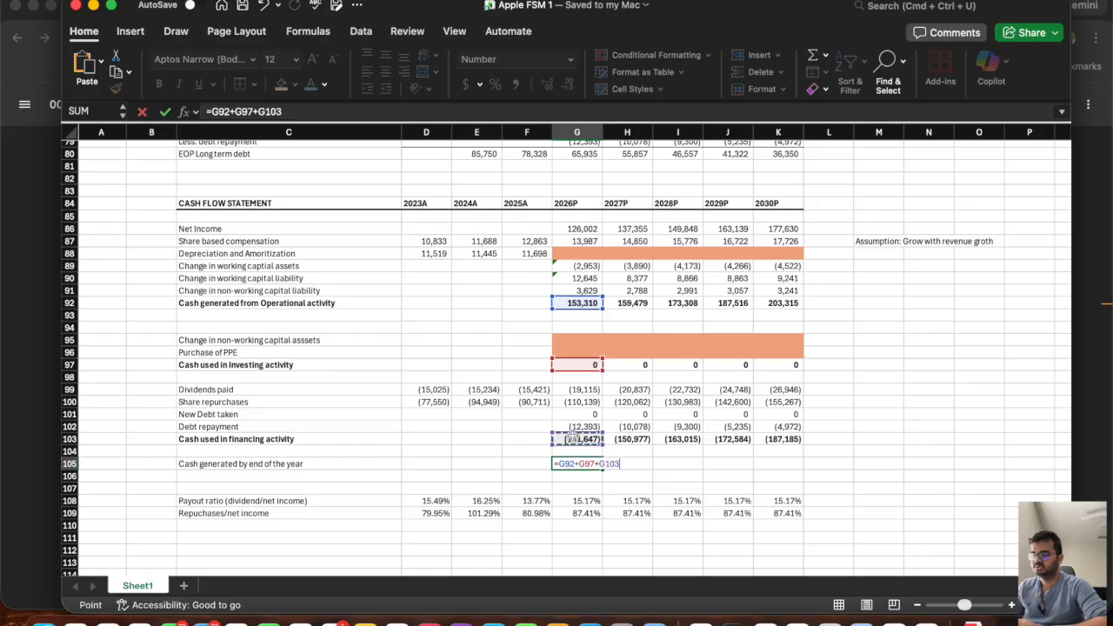
key(Return)
click(577, 462)
drag(602, 475, 796, 482)
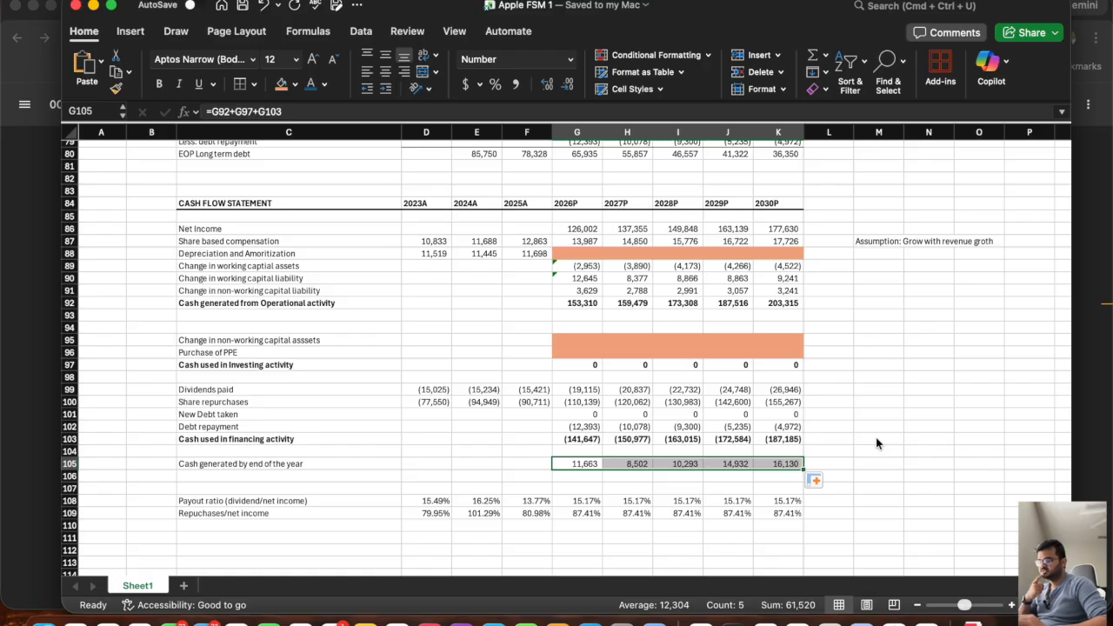
Review the orange unprojected rows for depreciation, non-working capital assets and PPE purchases, along with the balance sheet and income statement above.
click(877, 442)
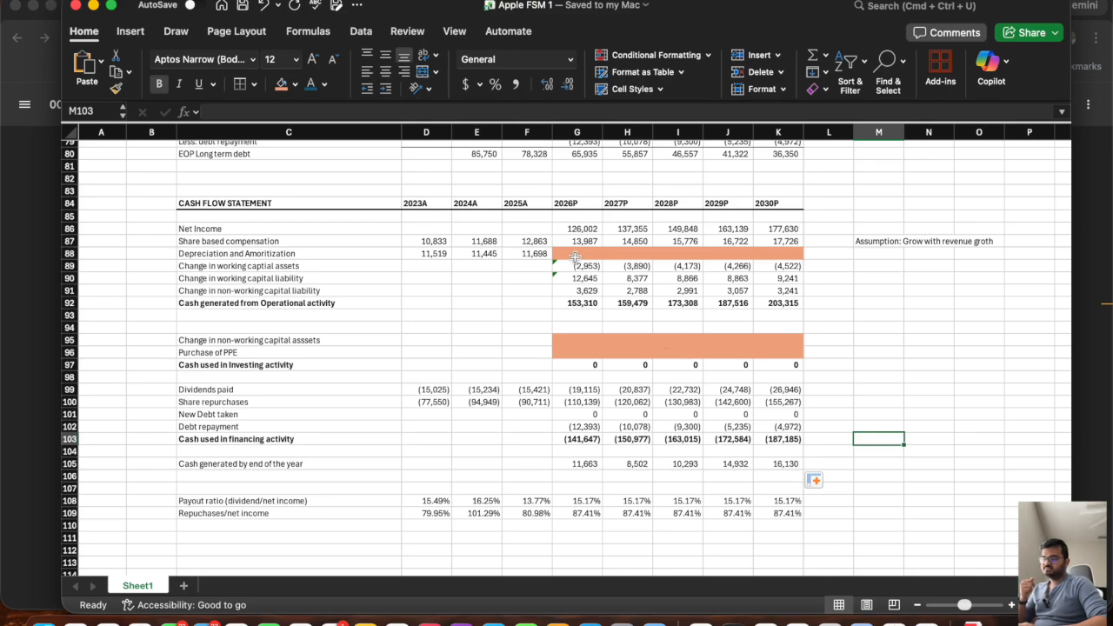
drag(576, 253, 778, 249)
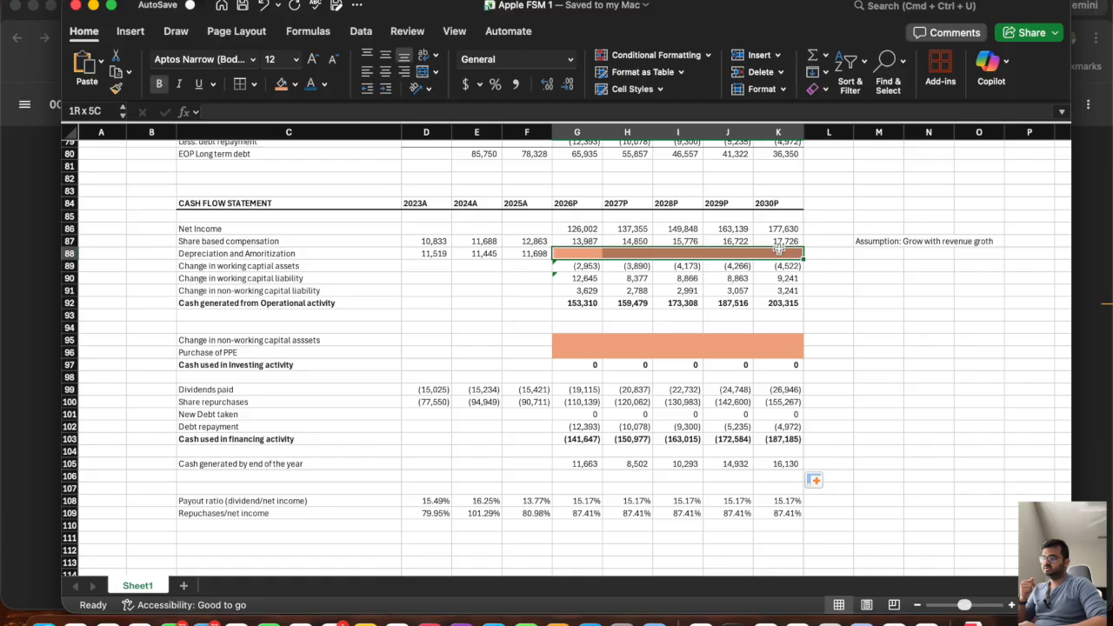
click(579, 338)
drag(562, 350, 794, 354)
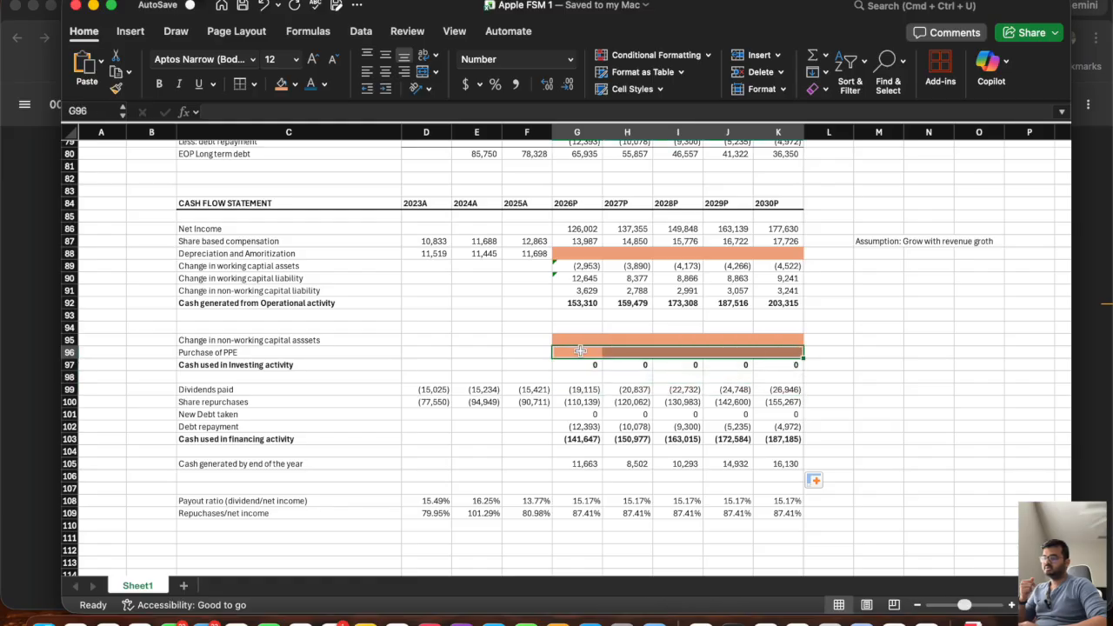
drag(581, 338, 770, 339)
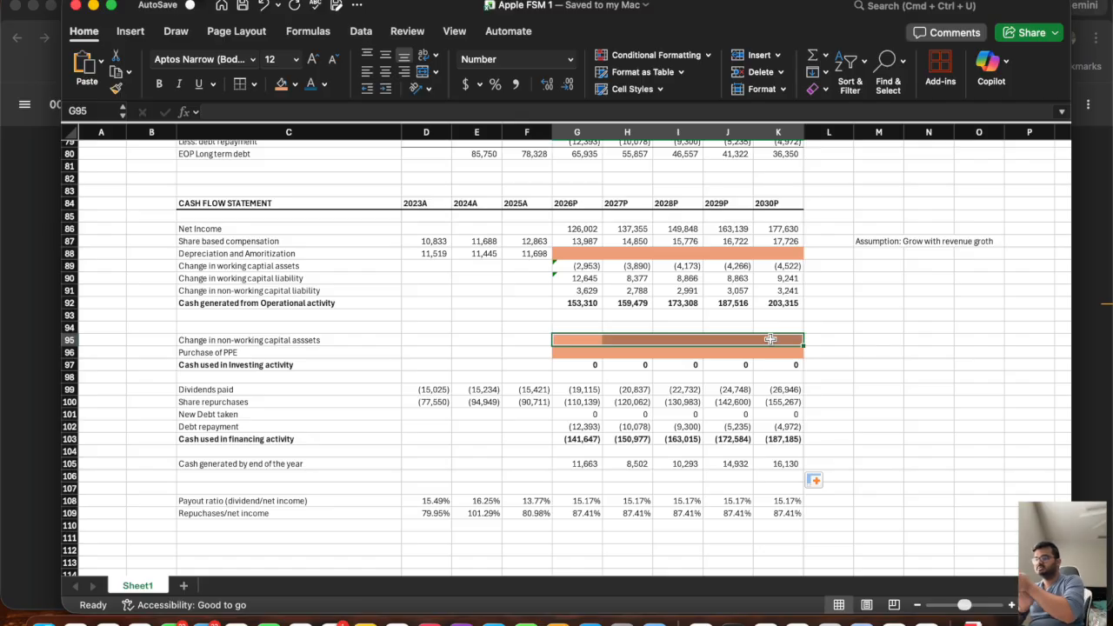
scroll(771, 339, up, 15)
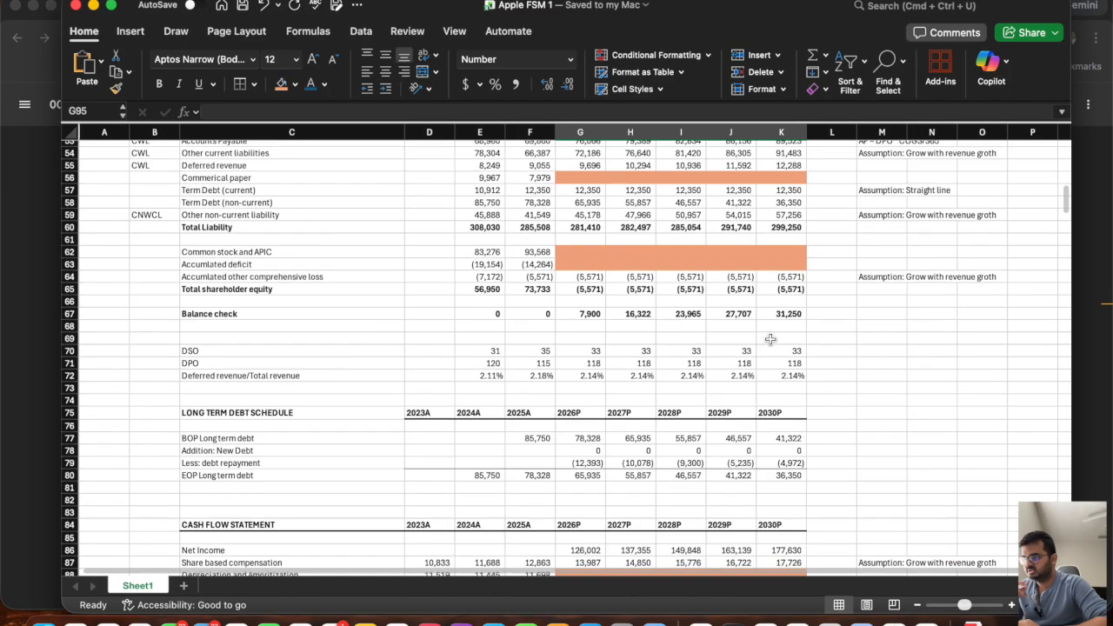
scroll(771, 339, up, 3)
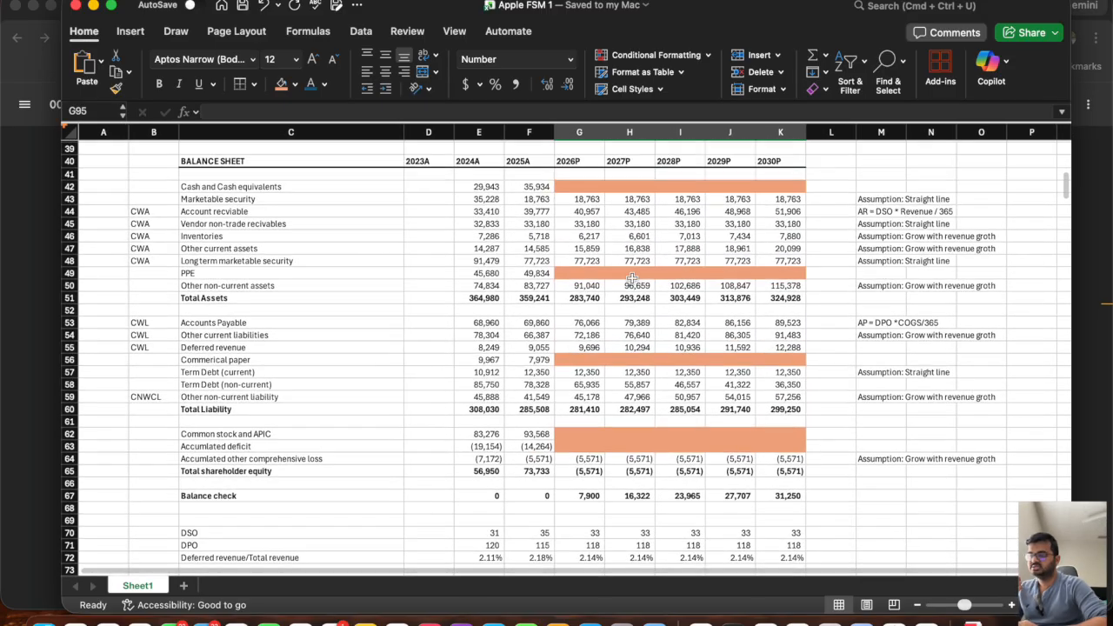
scroll(528, 244, up, 15)
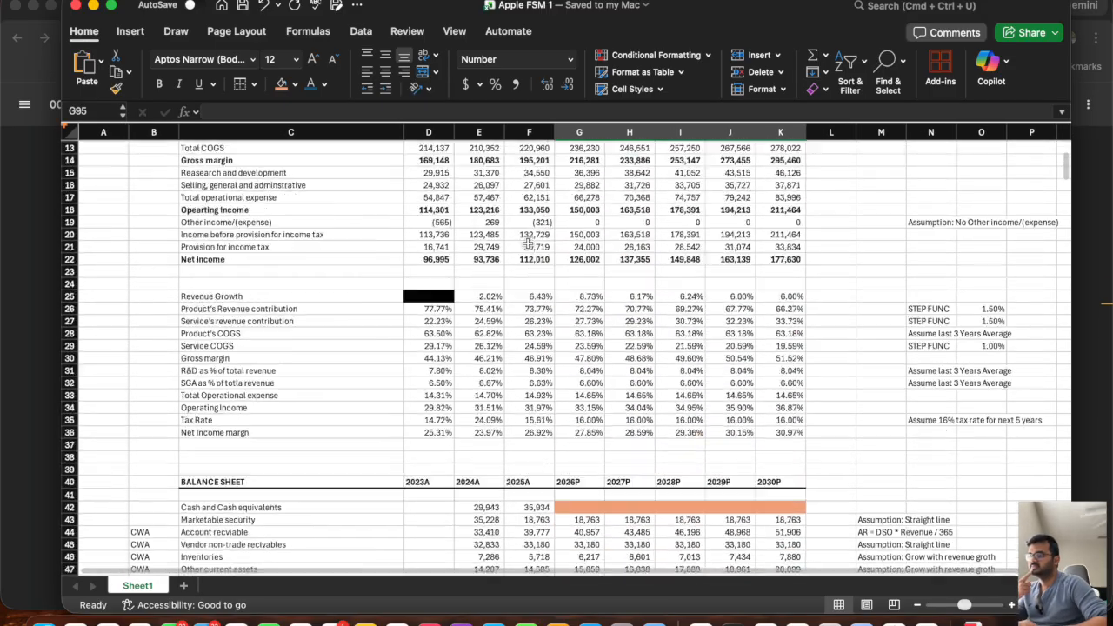
scroll(528, 243, down, 8)
scroll(528, 244, down, 15)
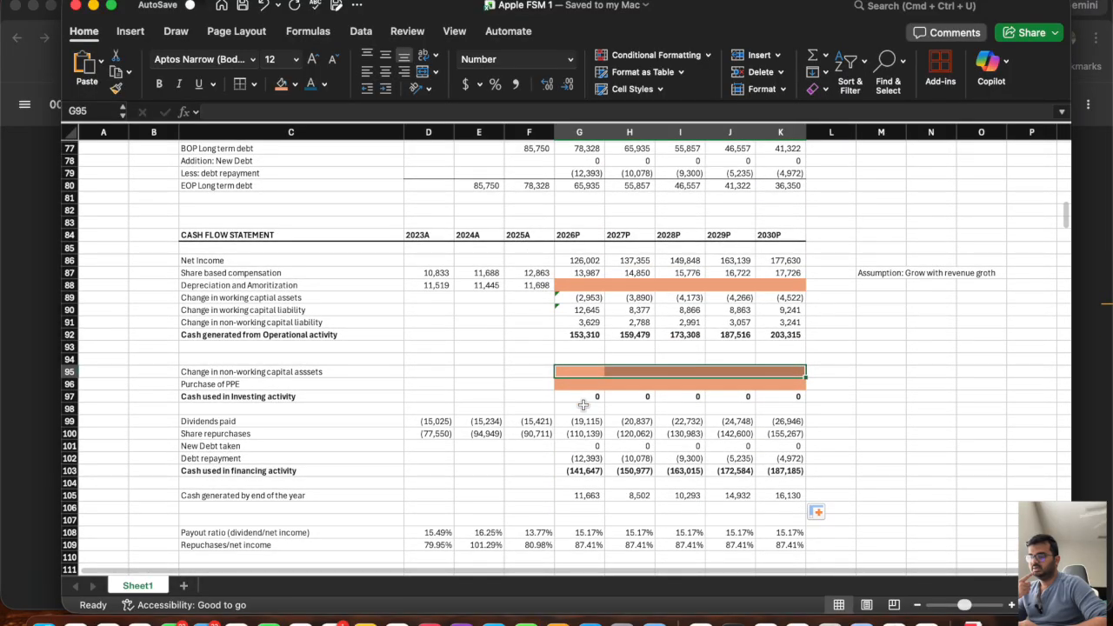
Review the orange unprojected cash flow rows for depreciation, change in non-working capital assets and purchase of PPE.
click(577, 362)
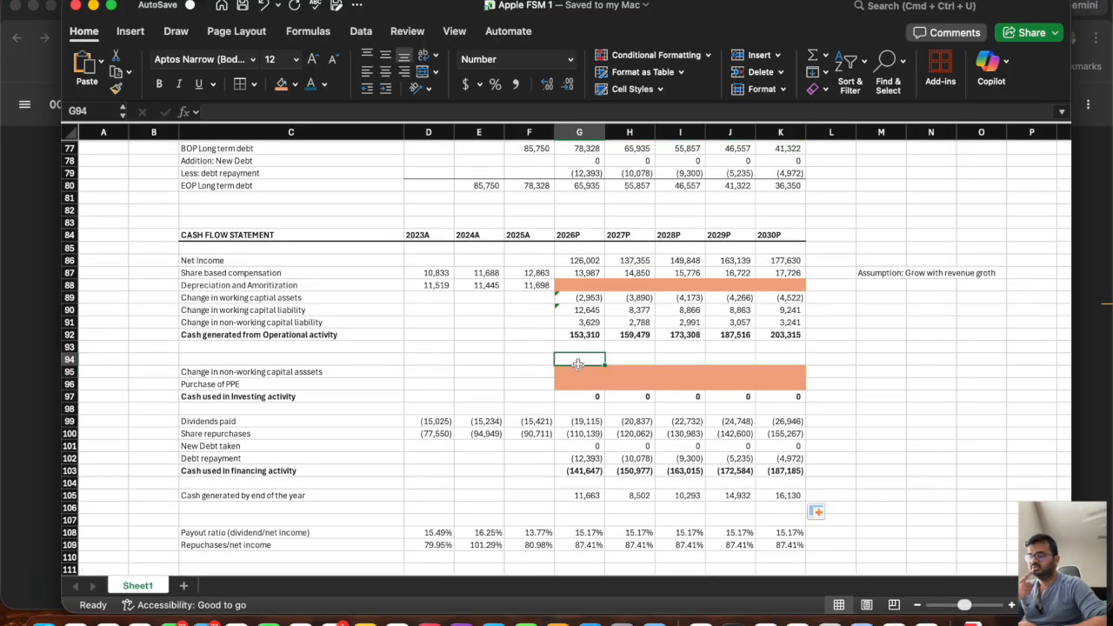
drag(577, 372, 793, 381)
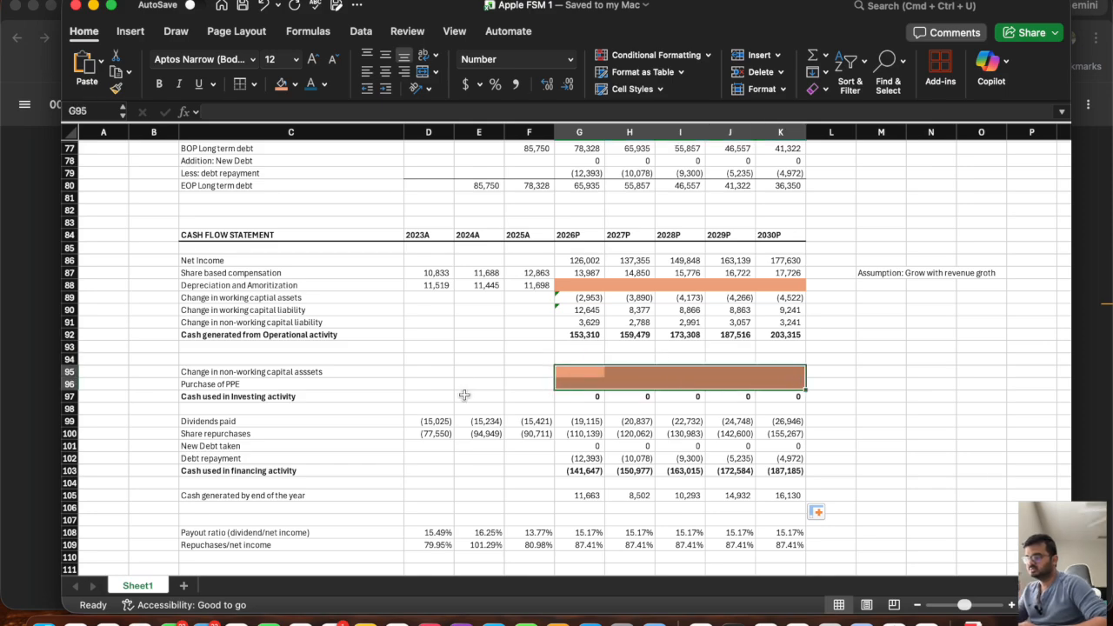
scroll(470, 315, down, 6)
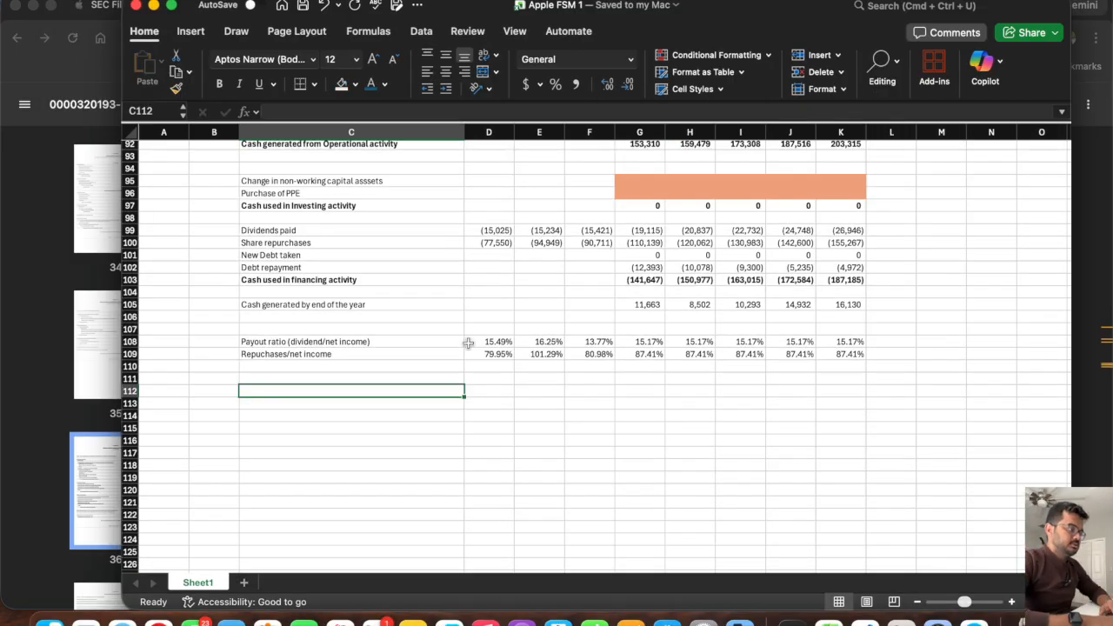
scroll(468, 343, up, 4)
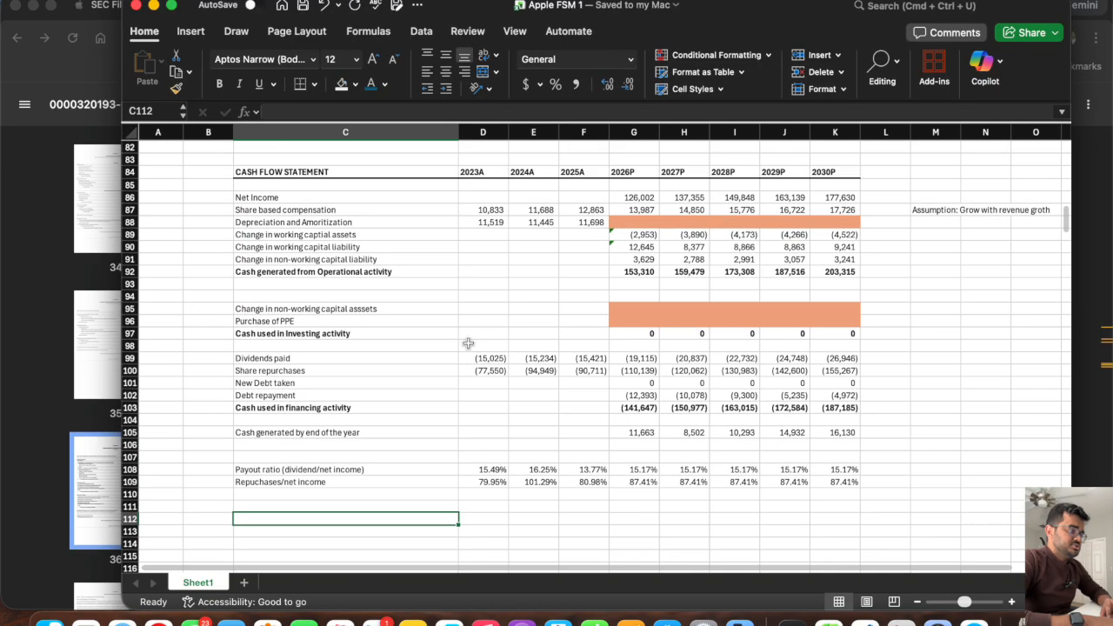
drag(641, 228, 853, 222)
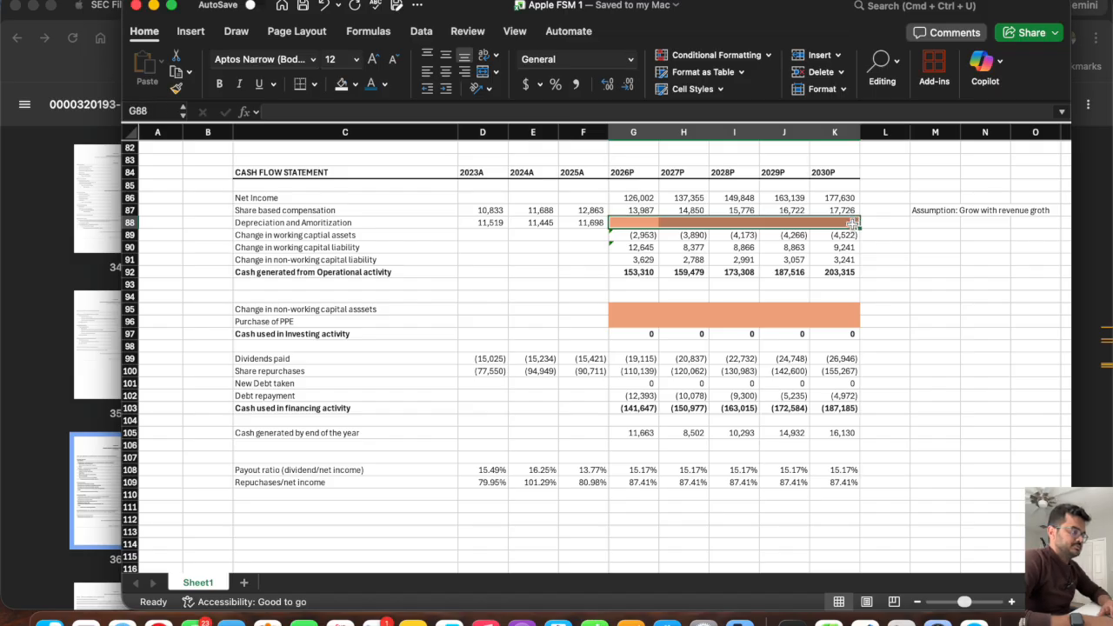
click(637, 310)
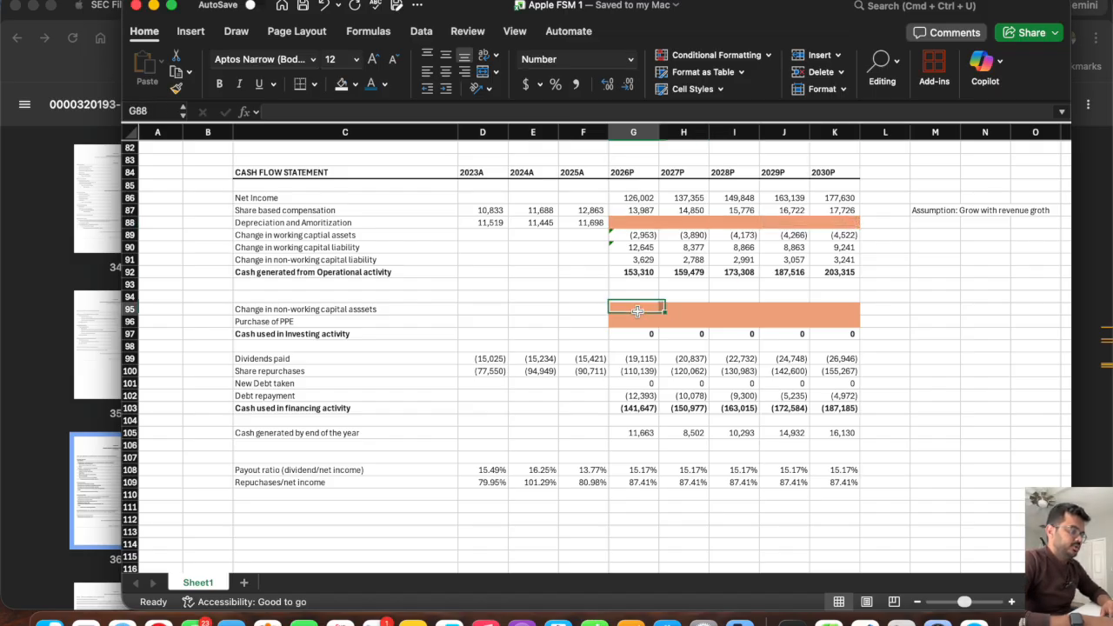
drag(646, 312, 818, 310)
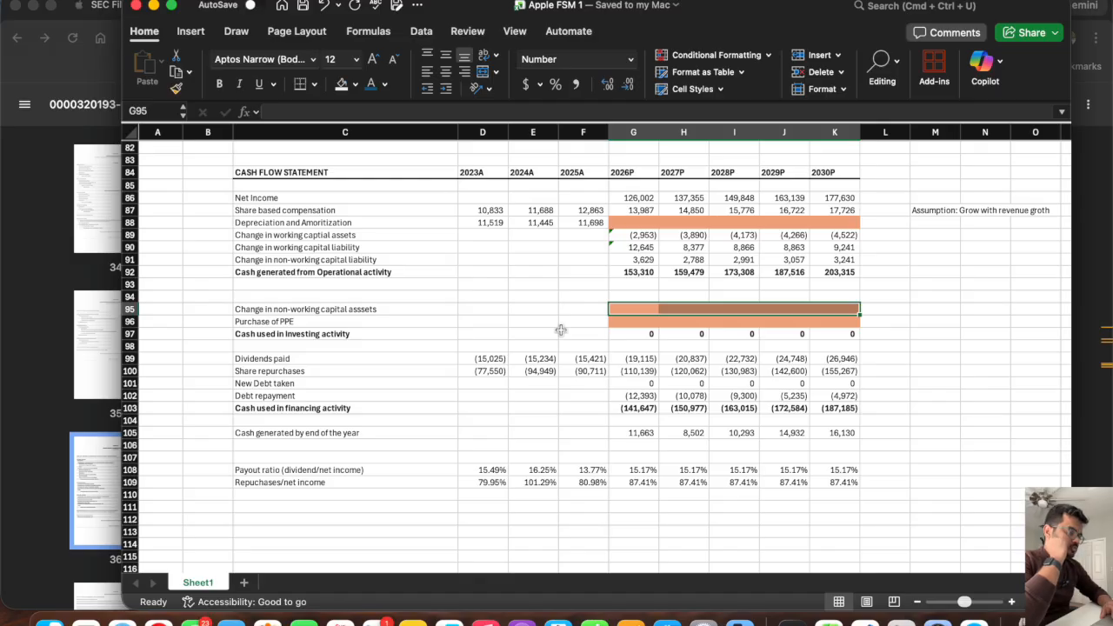
Switch to the 10-K PDF in the browser and locate the payments for acquisition of property, plant and equipment under investing activities.
click(131, 322)
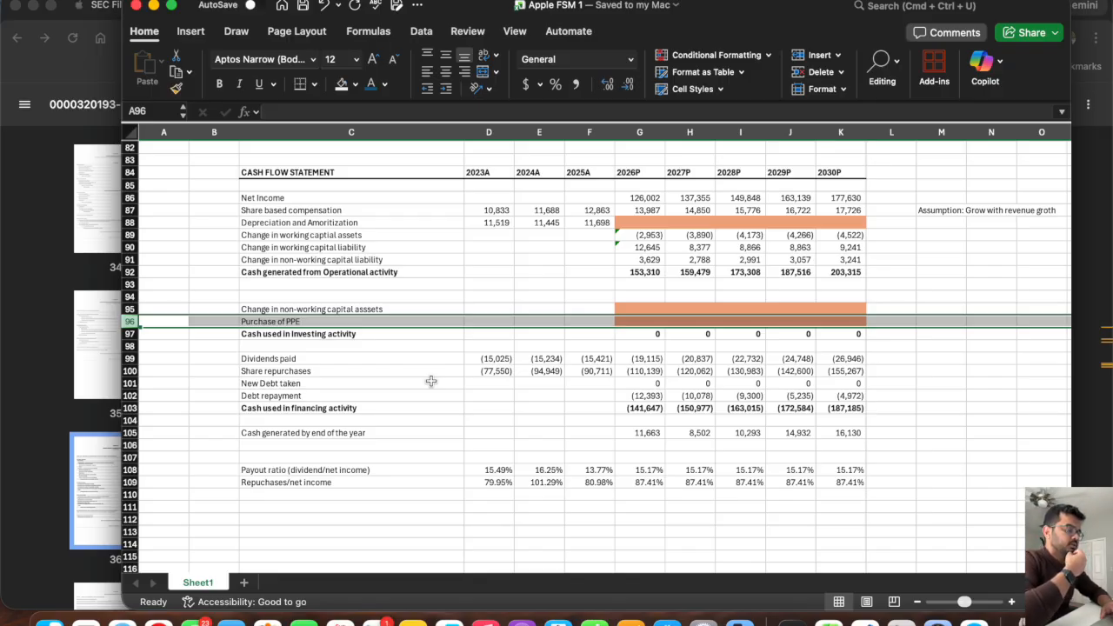
click(489, 321)
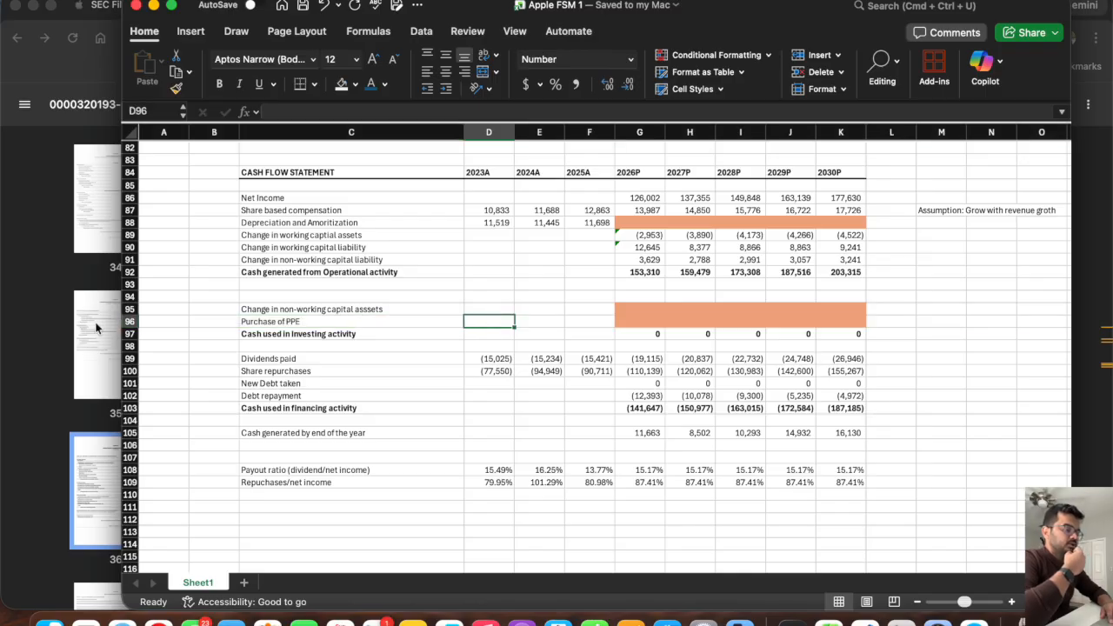
click(48, 325)
scroll(567, 329, down, 3)
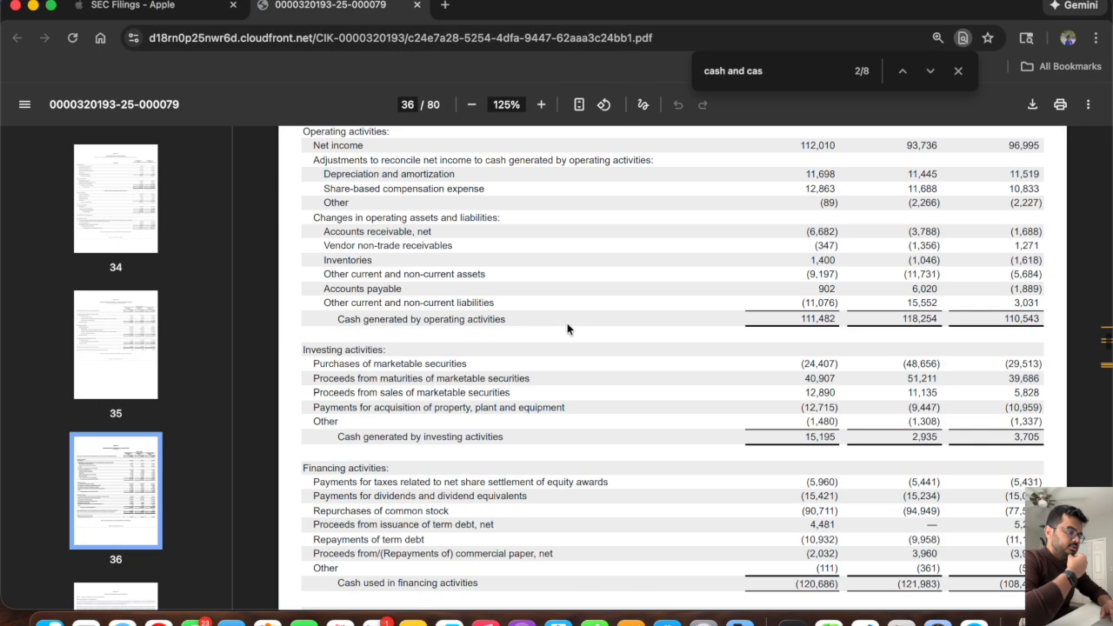
scroll(567, 329, down, 2)
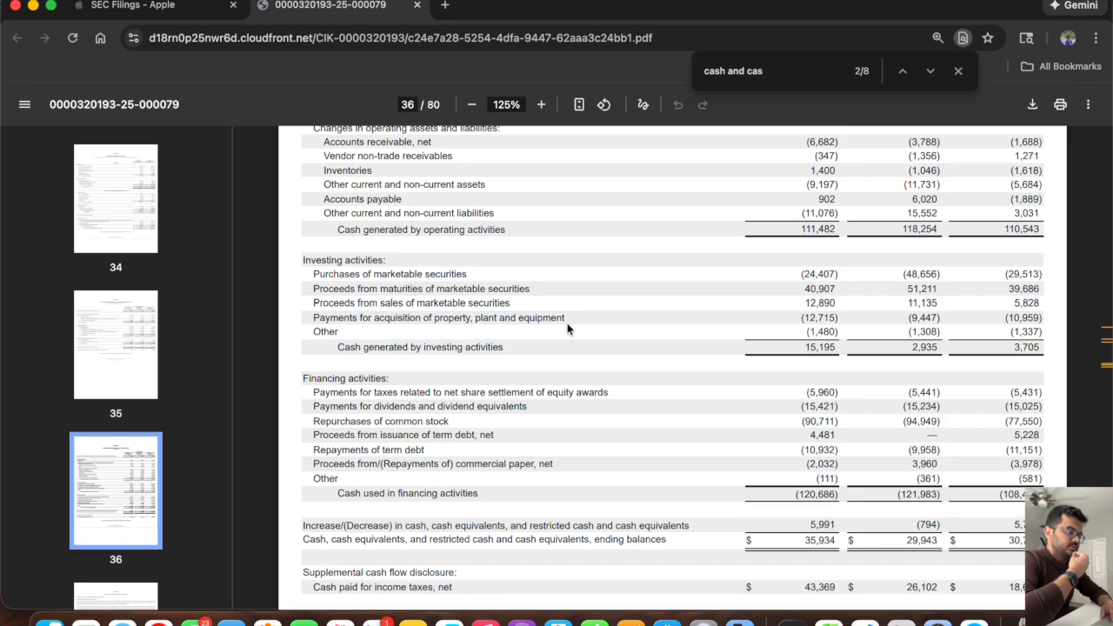
scroll(567, 329, up, 1)
scroll(567, 328, up, 6)
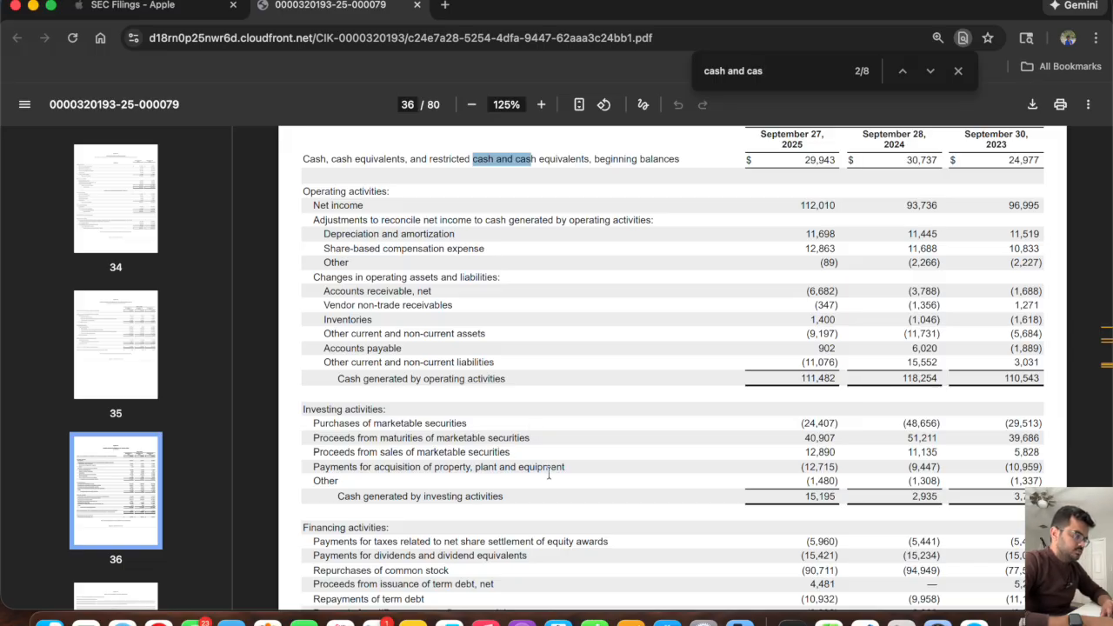
triple_click(317, 466)
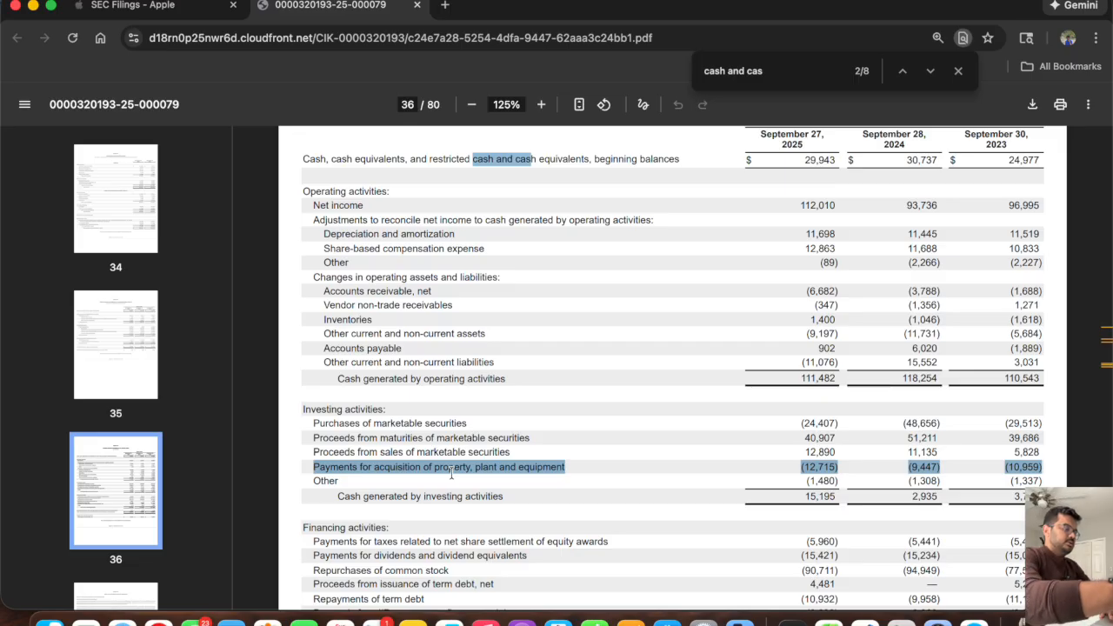
scroll(713, 443, up, 1)
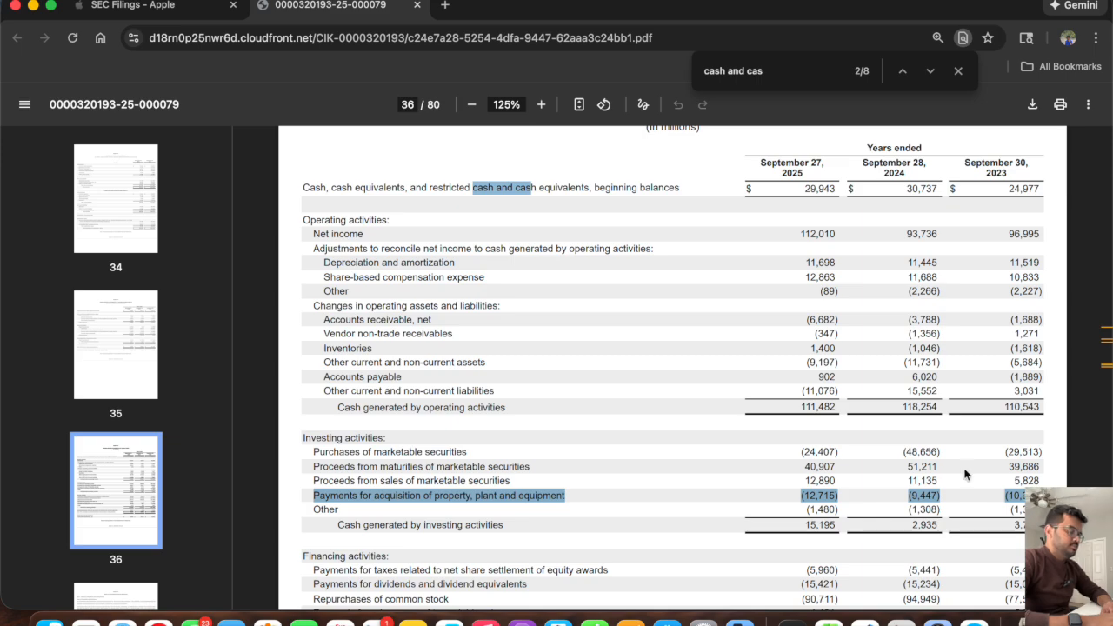
Enter the historical Purchase of PPE in the Excel model's D96:F96 as -10959, -9447 and -12715 from the 10-K.
key(super+Tab)
text(-10959)
key(Tab)
key(super+Tab)
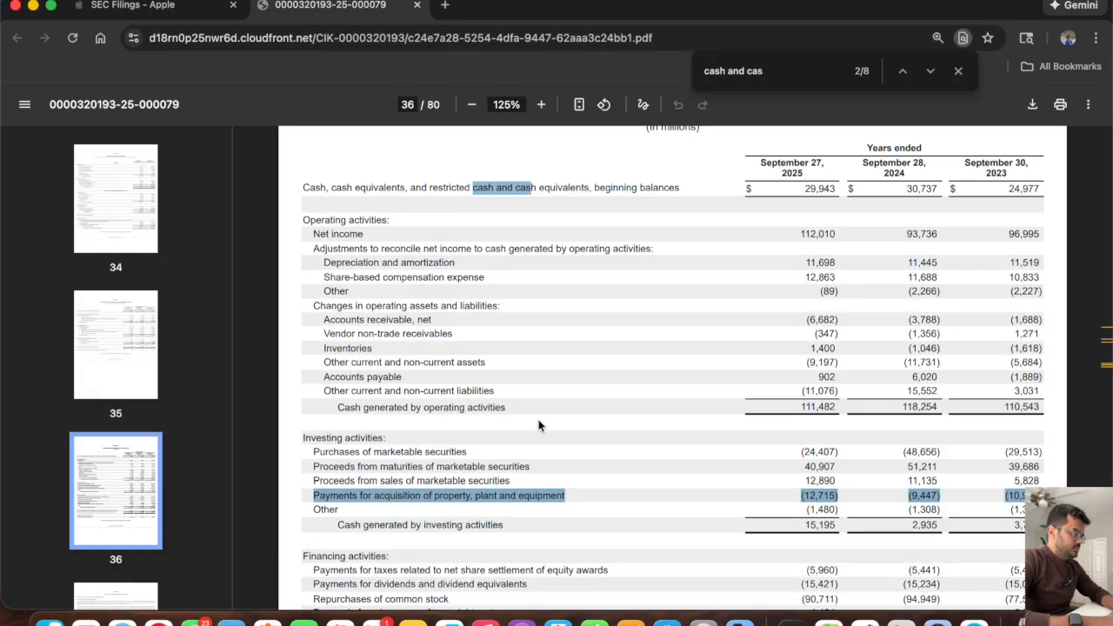
key(super+Tab)
text(-94)
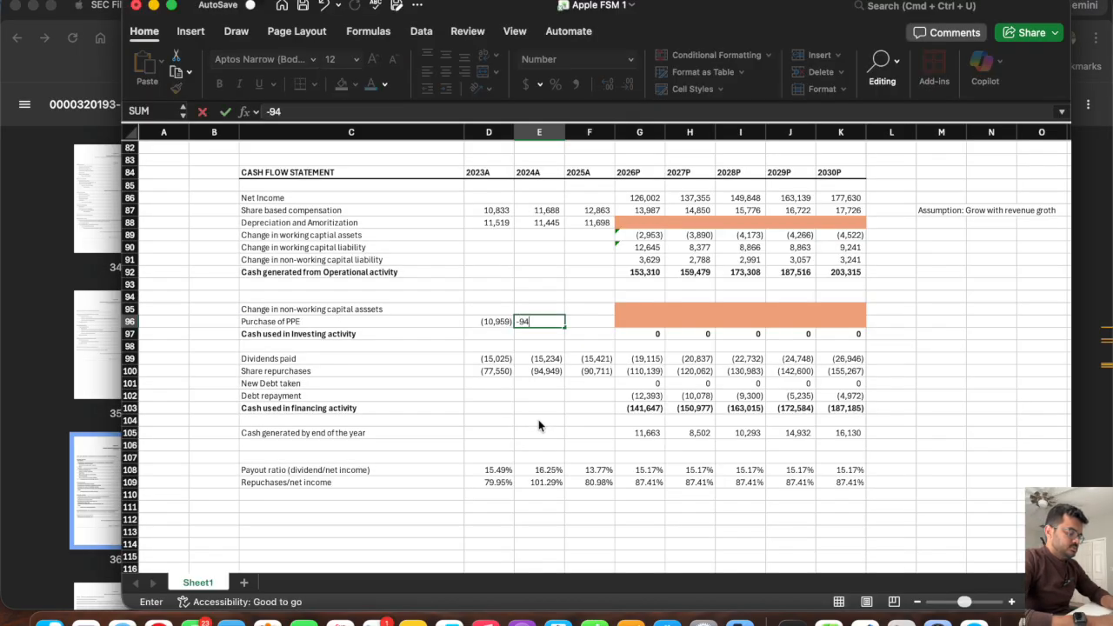
text(47)
key(Tab)
key(super+Tab)
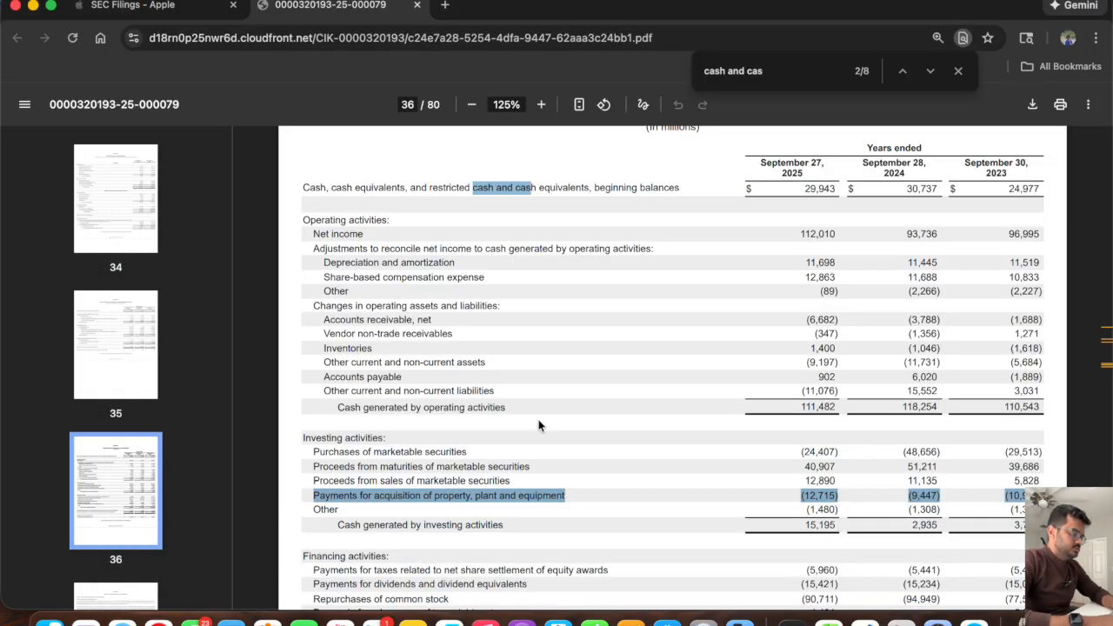
key(super+Tab)
text(-1271)
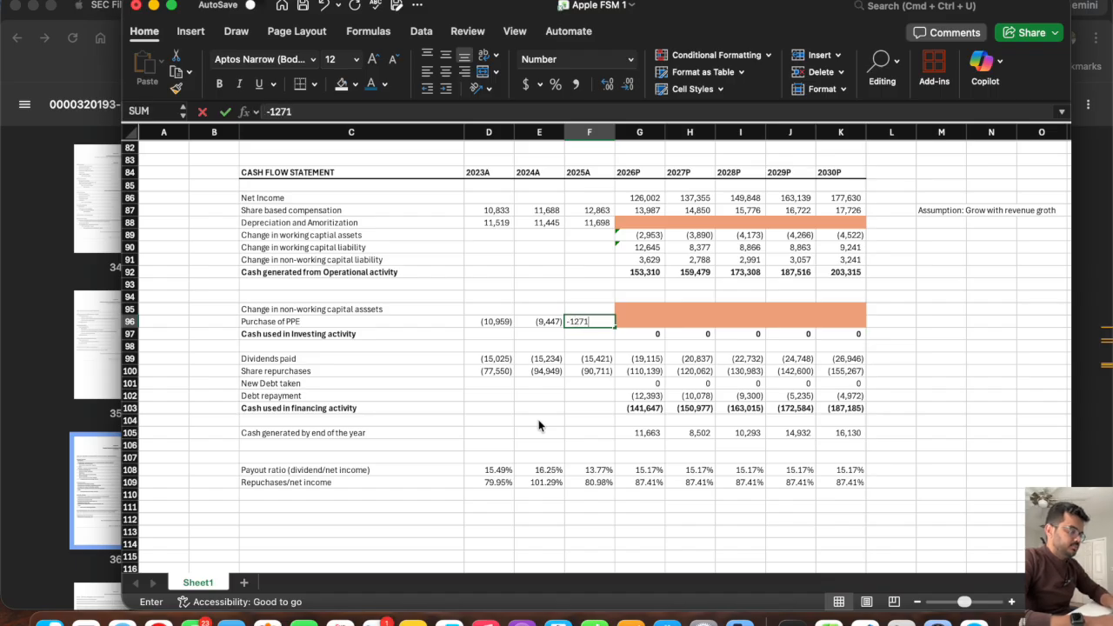
text(5)
key(Return)
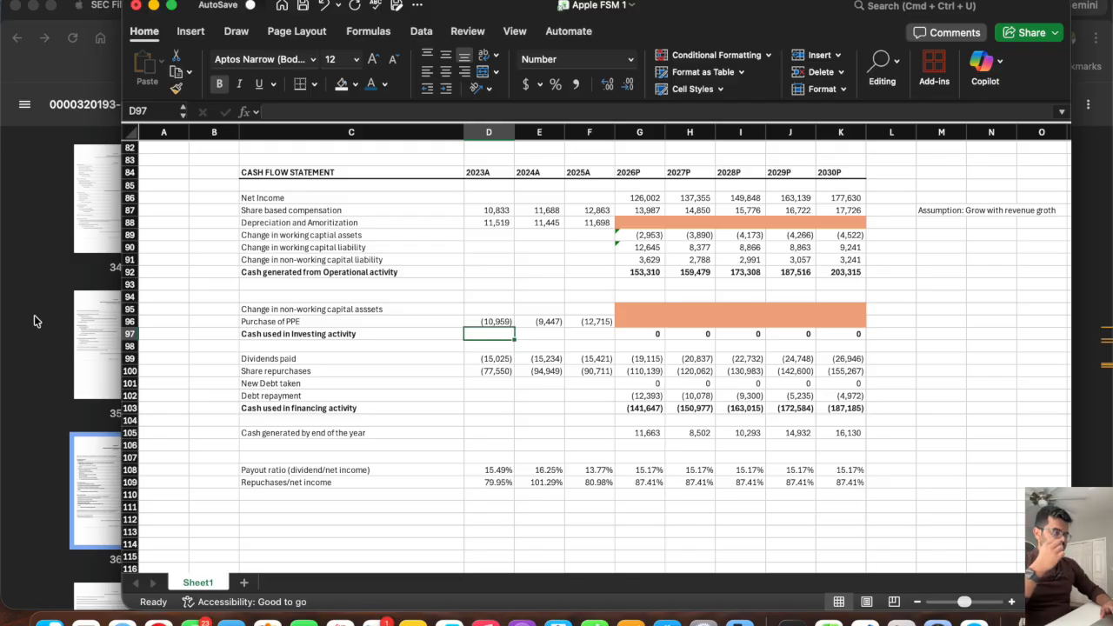
Search the 10-K PDF for "depreciation" and go to the match in Note 5 – Property, Plant and Equipment.
click(129, 322)
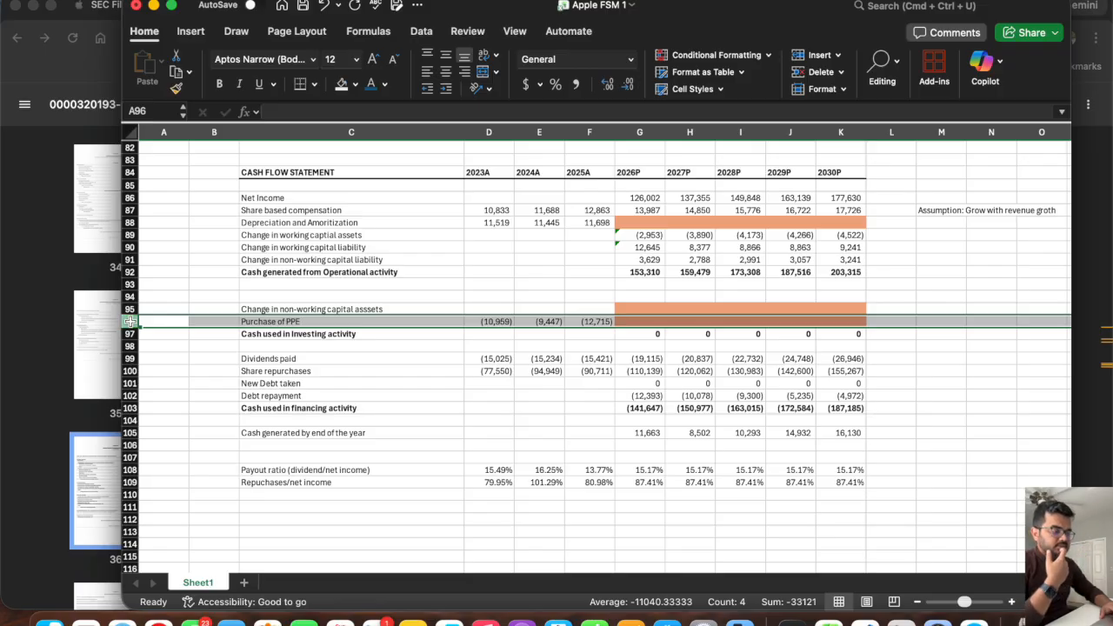
click(132, 223)
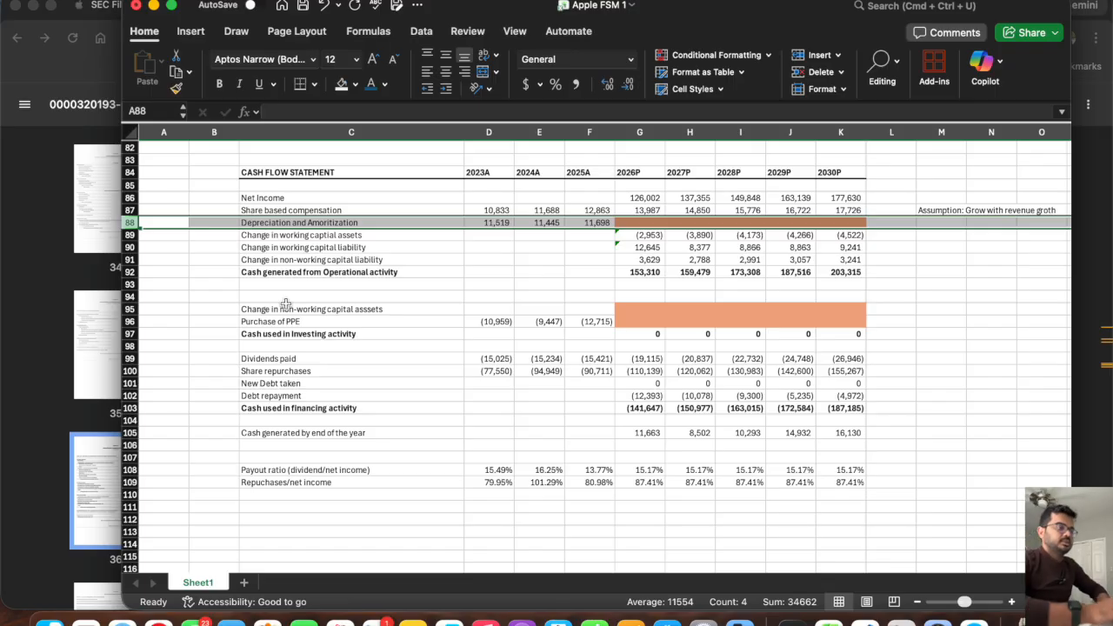
click(42, 286)
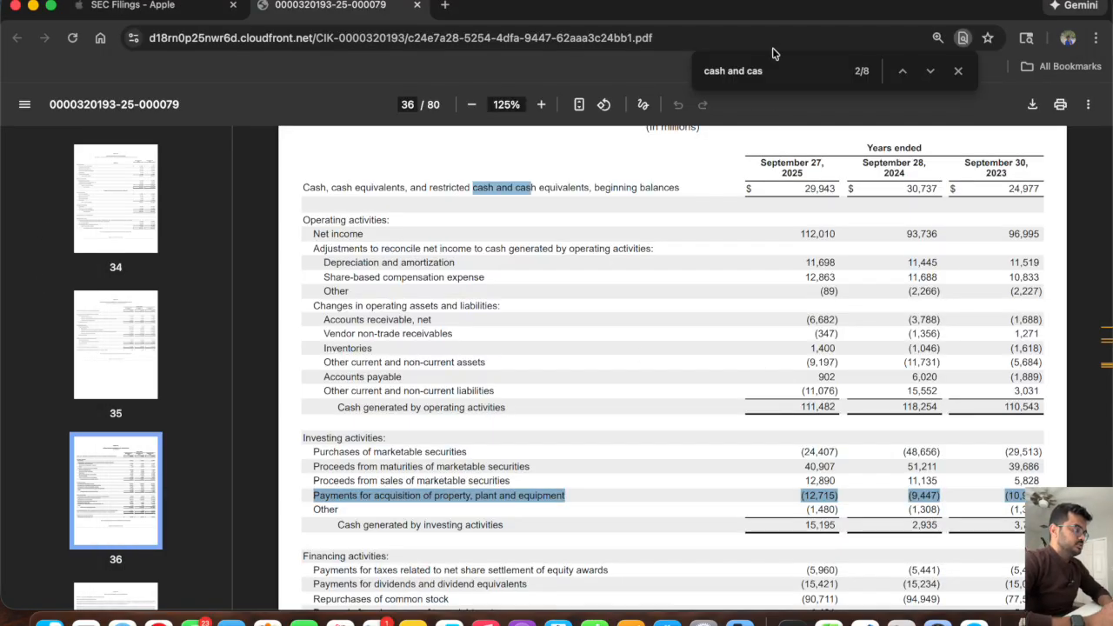
click(777, 75)
text(prope)
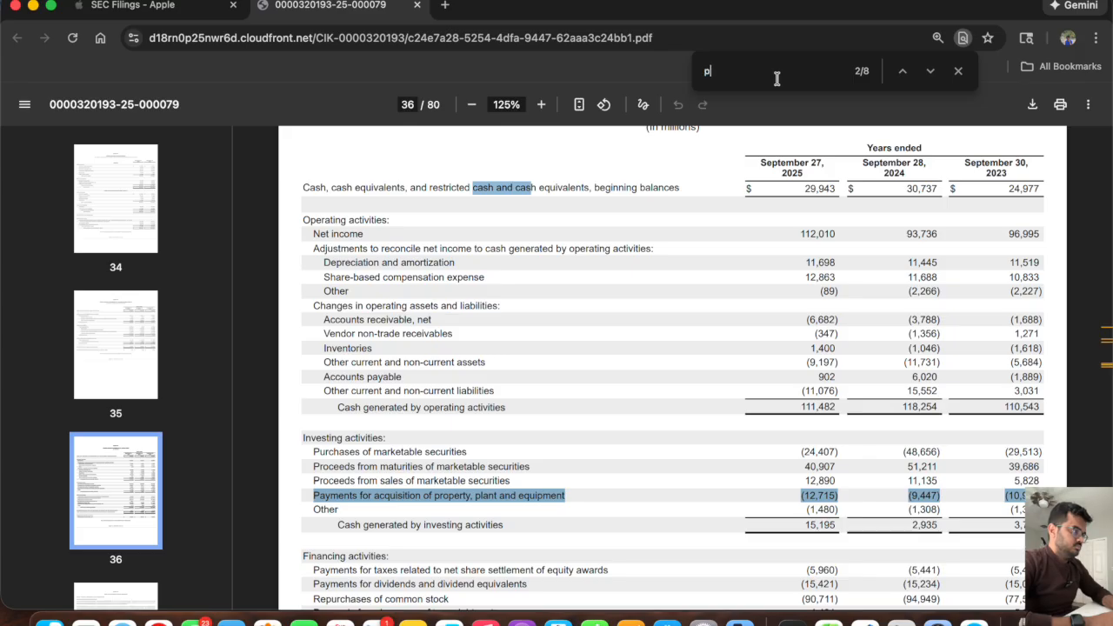
key(super+a)
text(depreciation)
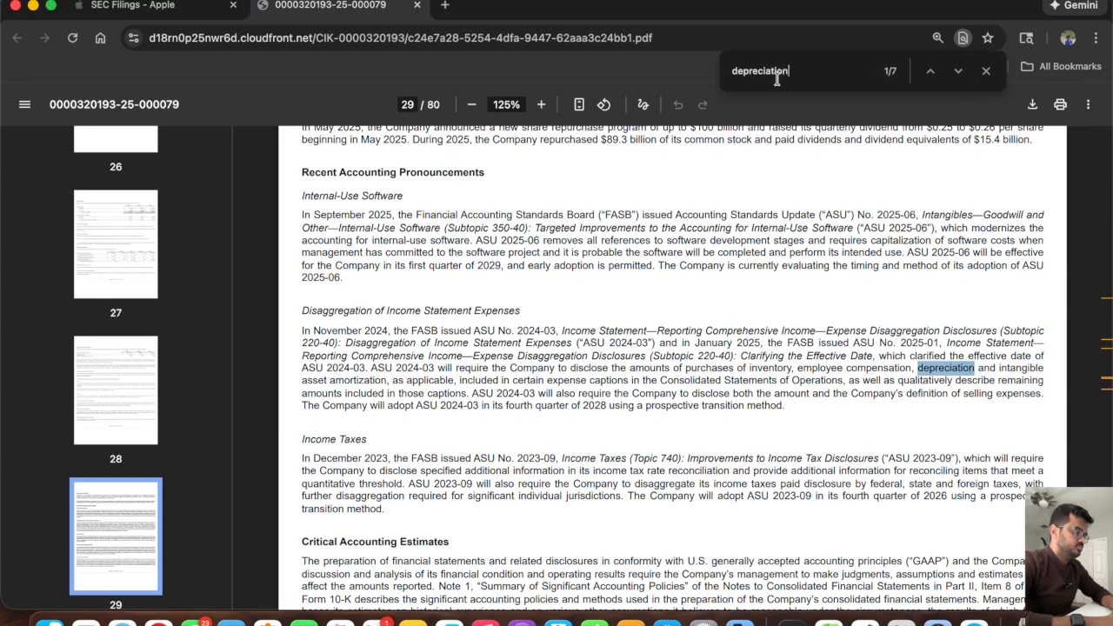
key(Return)
key(Return)
key(Return)
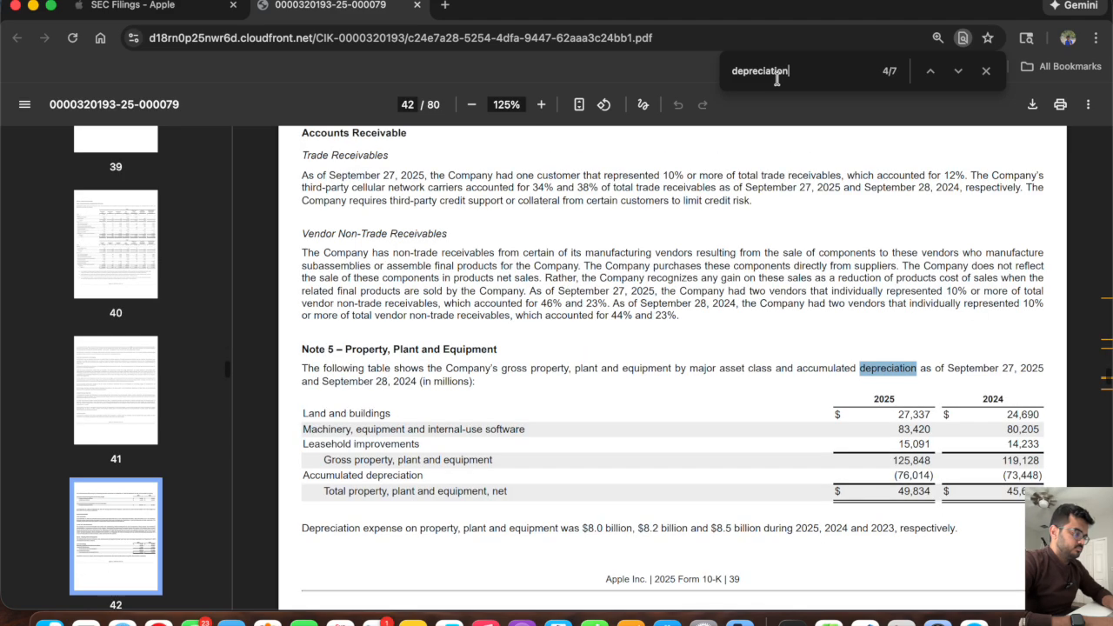
Examine Note 5's 2025 net property, plant and equipment total and the sentence on annual depreciation expense.
scroll(554, 359, down, 1)
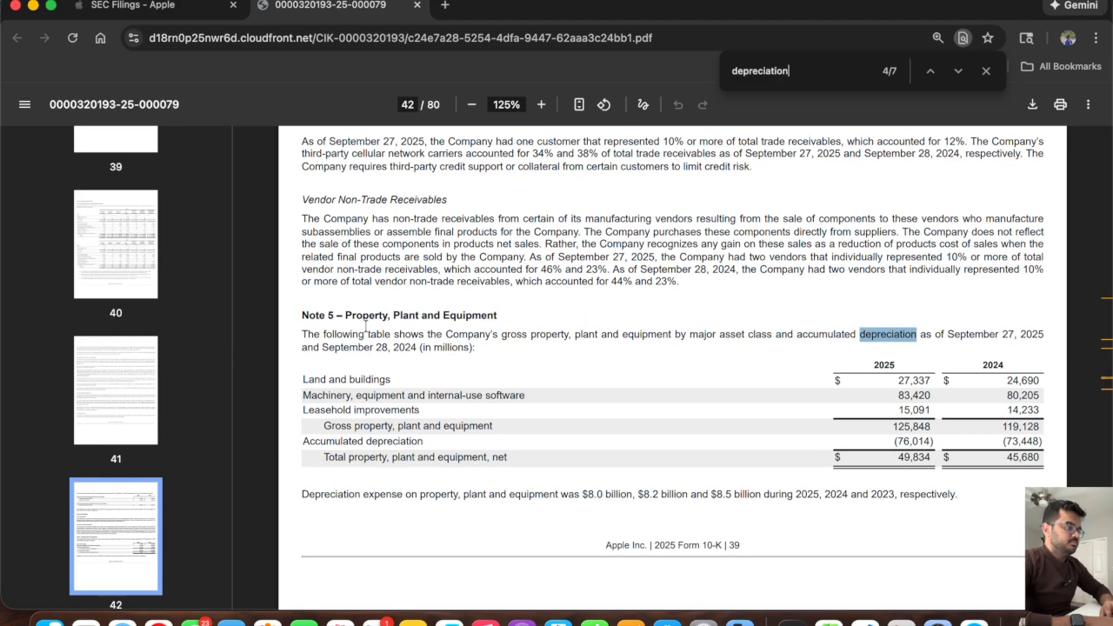
drag(345, 315, 498, 306)
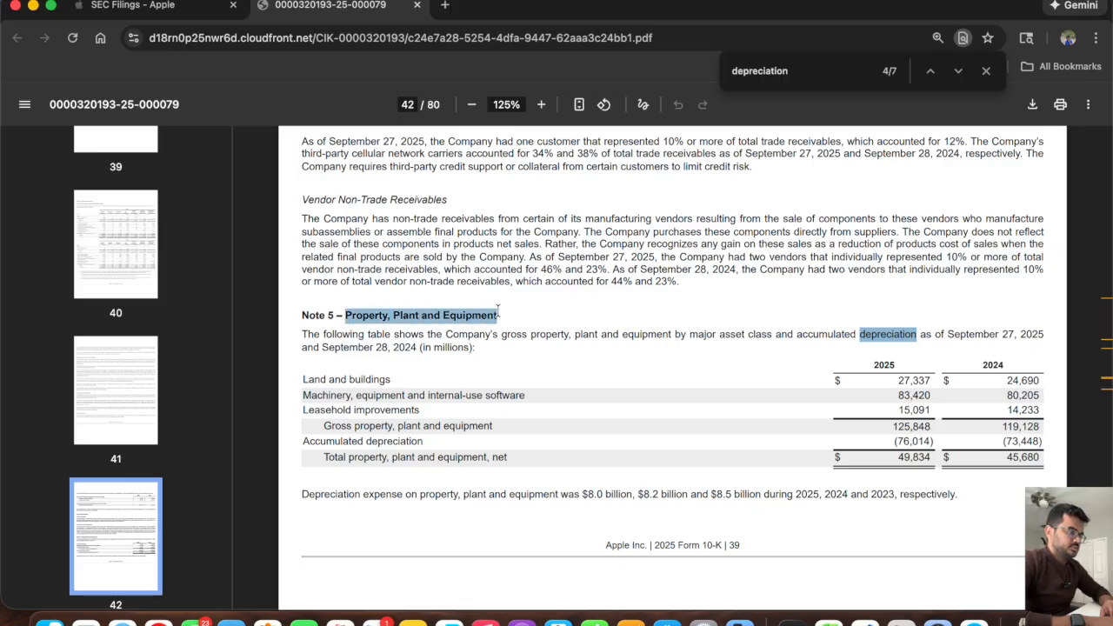
click(571, 372)
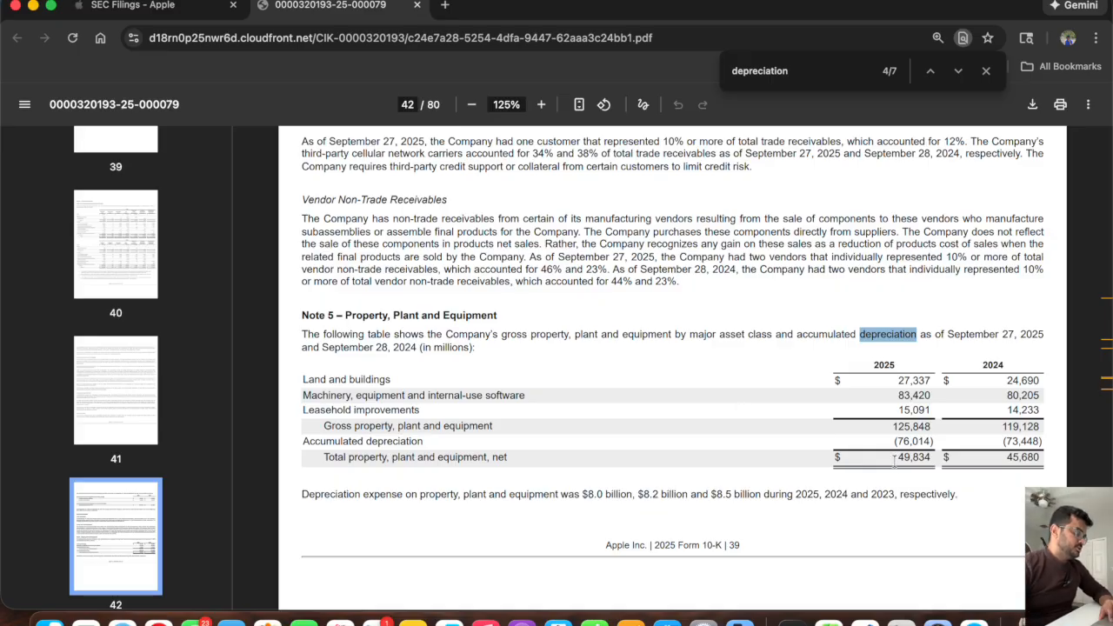
drag(895, 458, 936, 457)
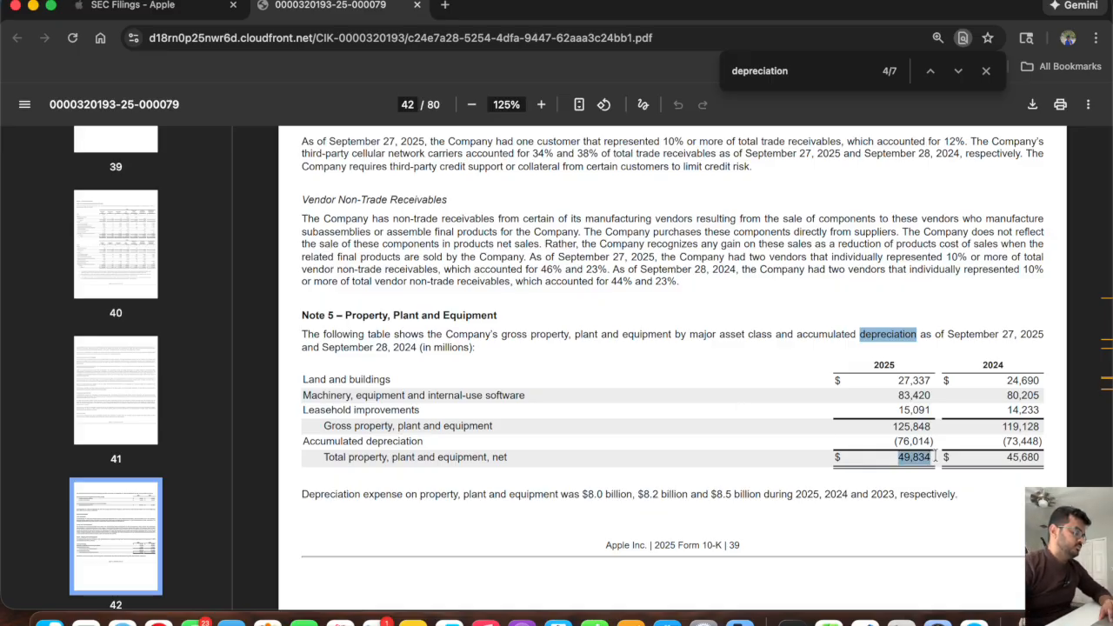
click(656, 403)
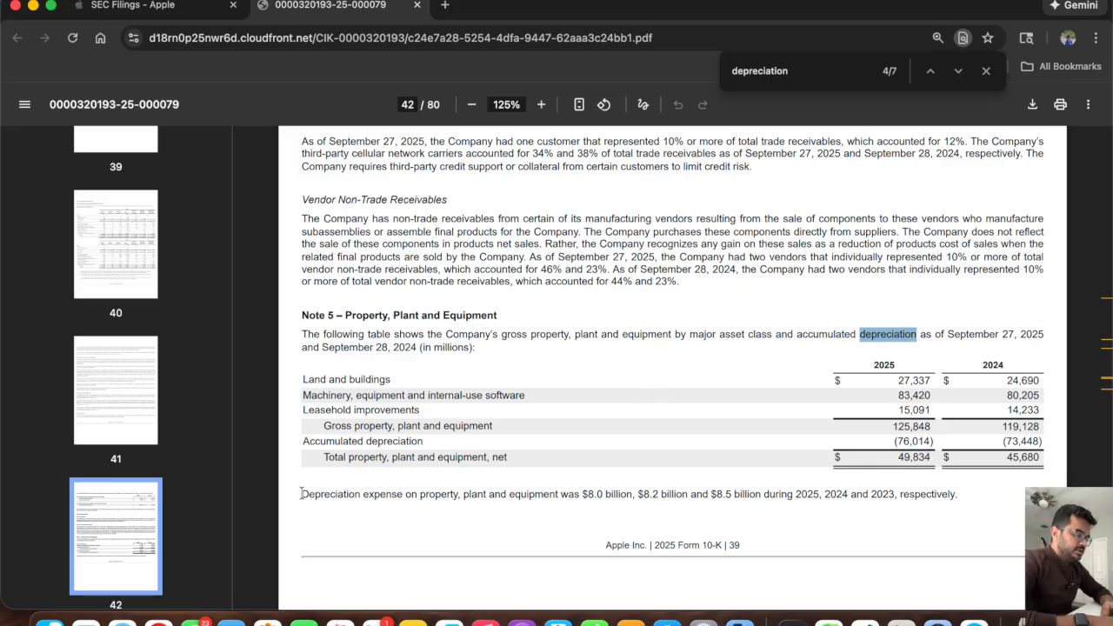
drag(301, 494, 930, 497)
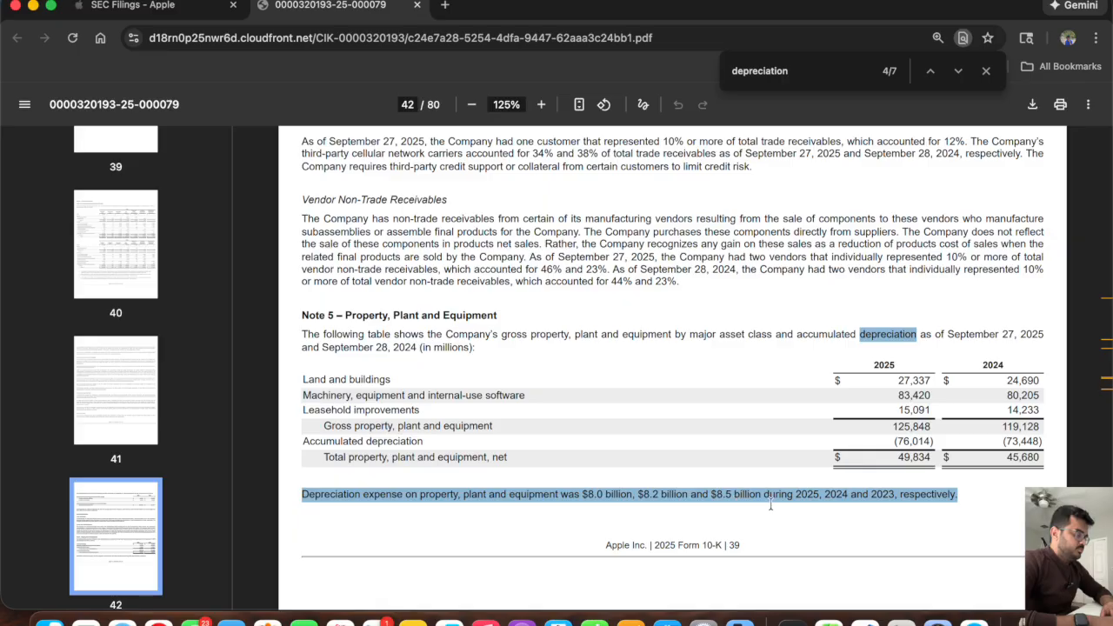
key(XF86MonBrightnessUp)
key(XF86MonBrightnessUp)
key(XF86MonBrightnessUp)
key(XF86MonBrightnessUp)
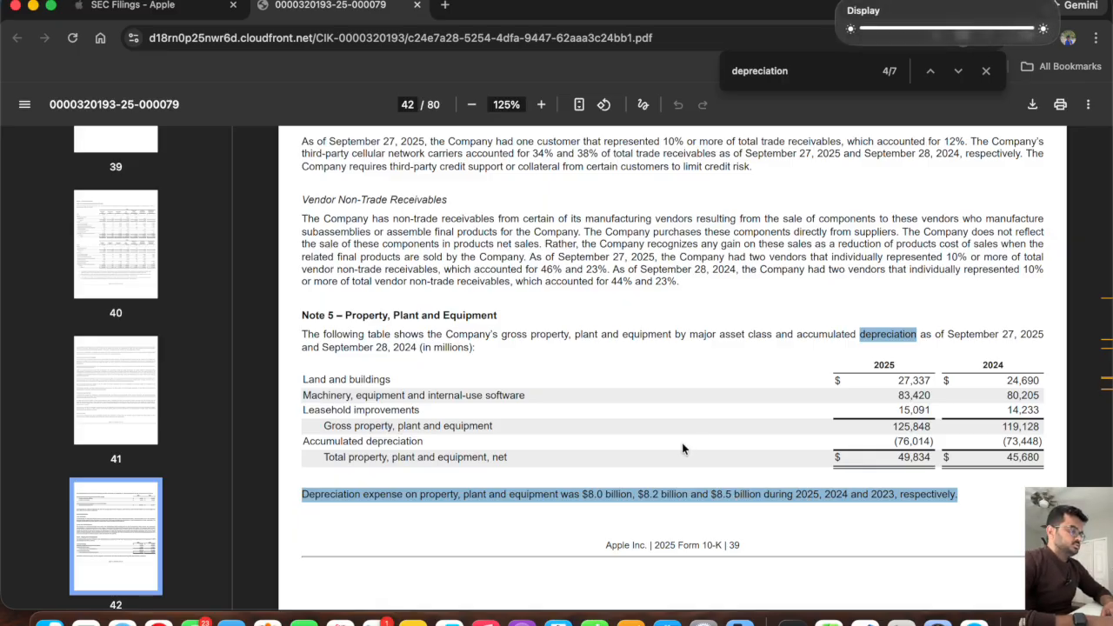
Compare the model's historical depreciation and amortization in row 88 with the depreciation expense disclosed in the 10-K's Note 5.
key(super+Tab)
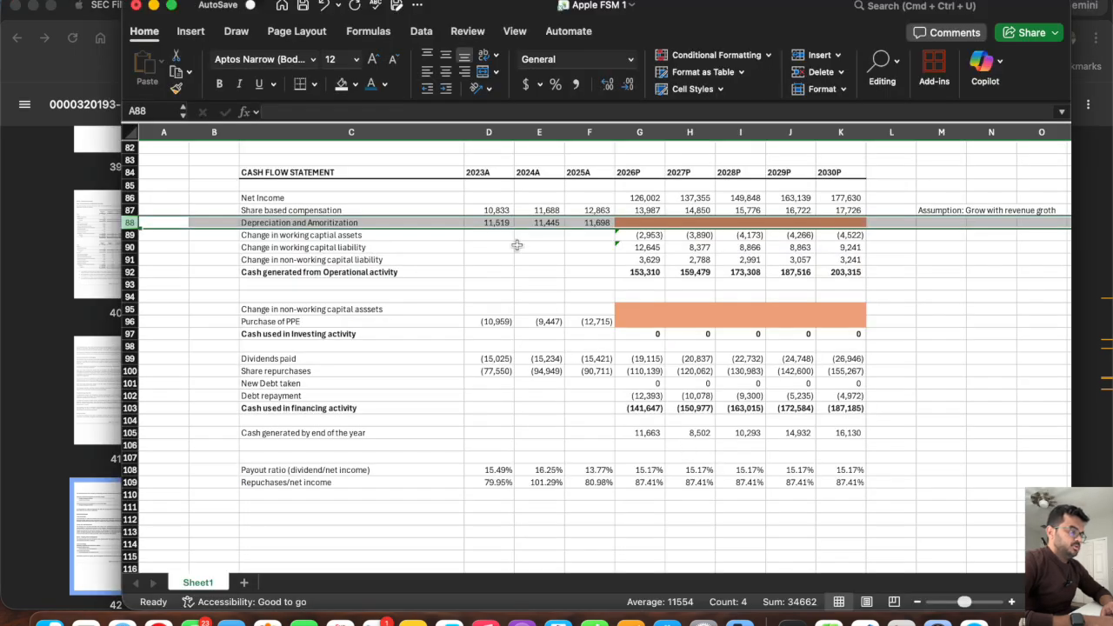
click(491, 222)
click(581, 223)
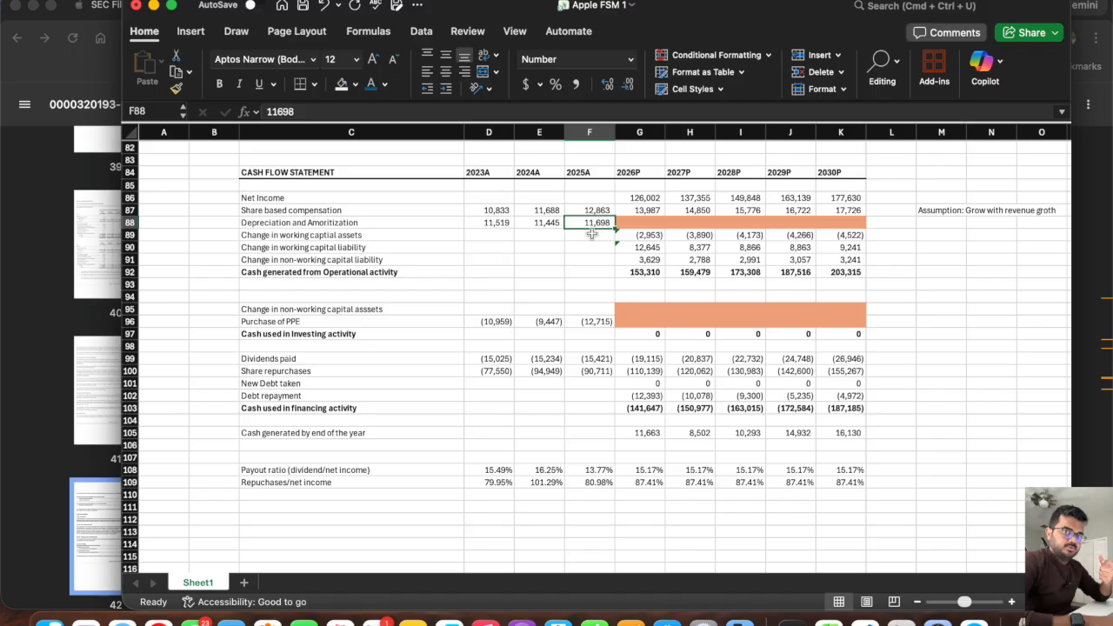
key(super+Tab)
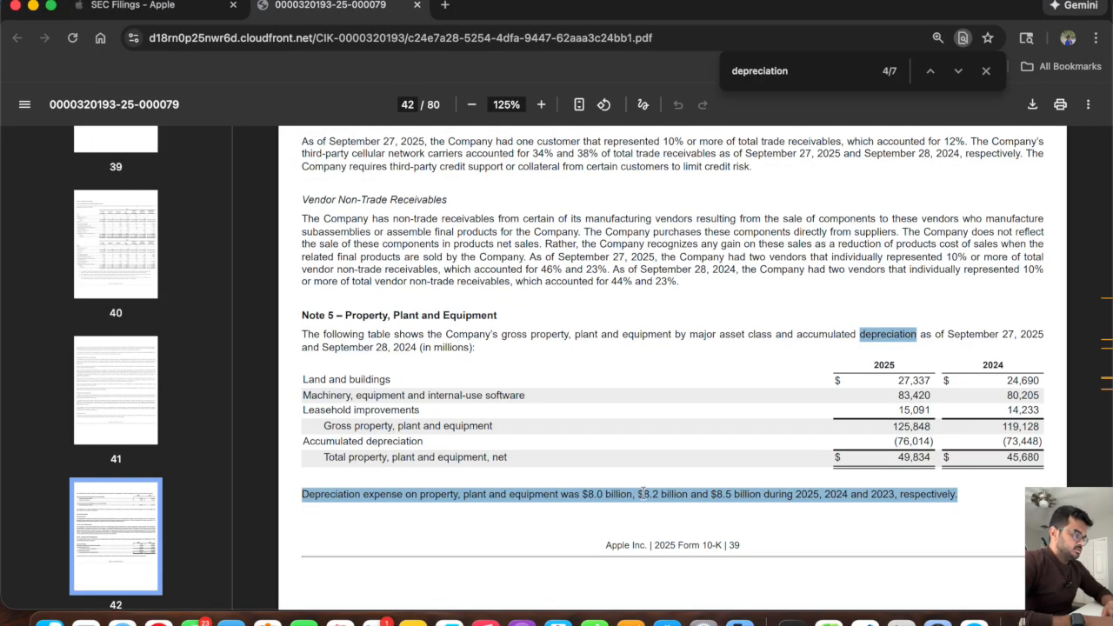
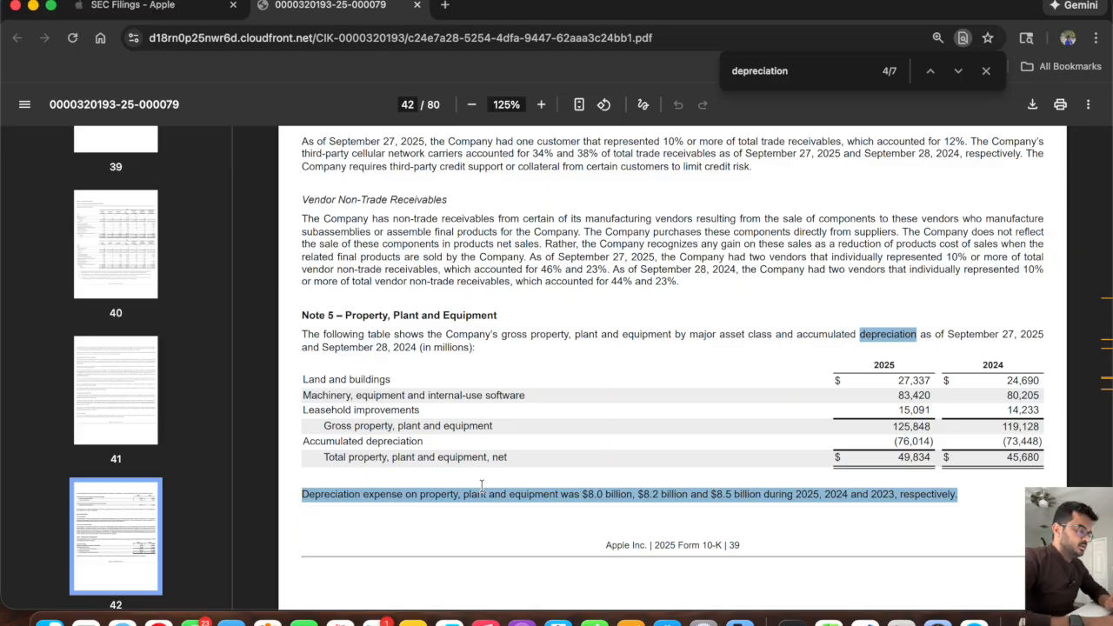
In the Excel model, label C110 below the repurchases ratio as "Depreciation realted to PPE".
key(super+Tab)
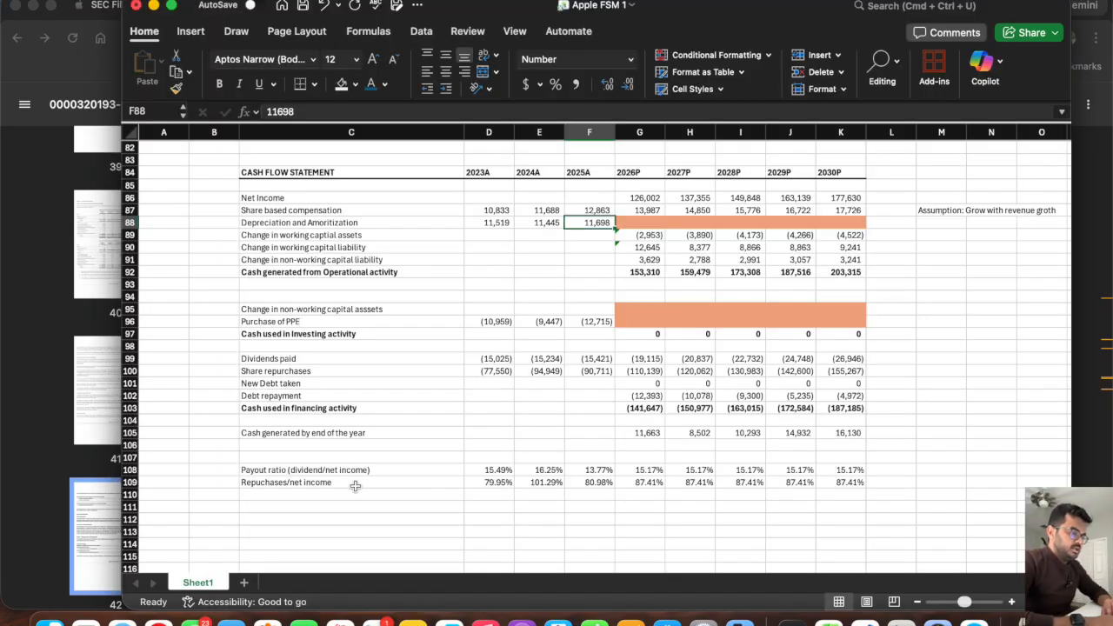
scroll(278, 418, down, 5)
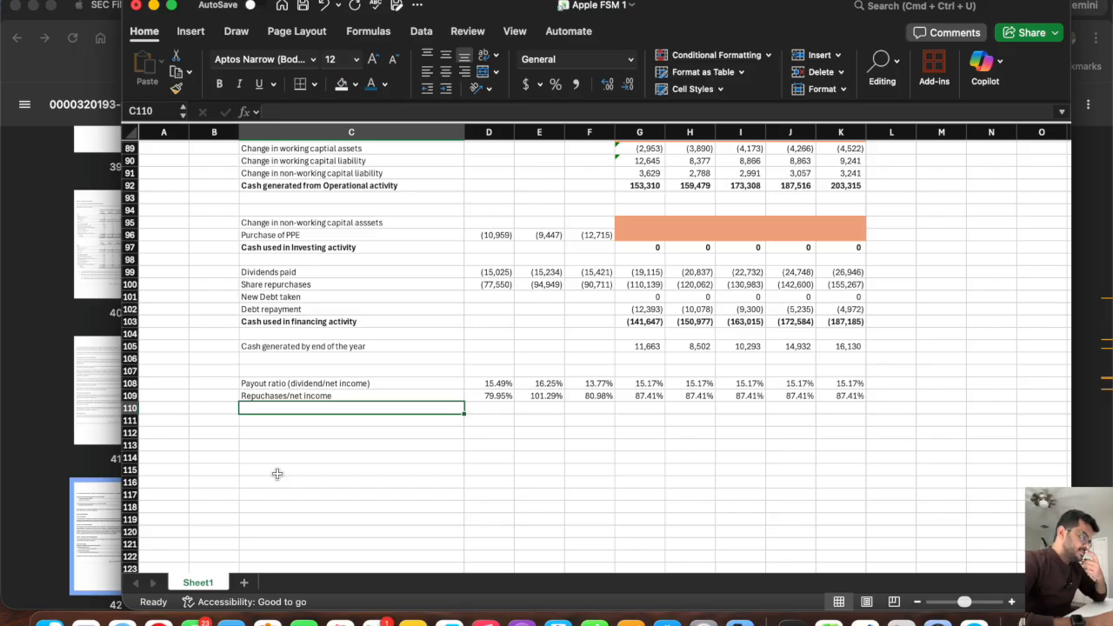
text(De)
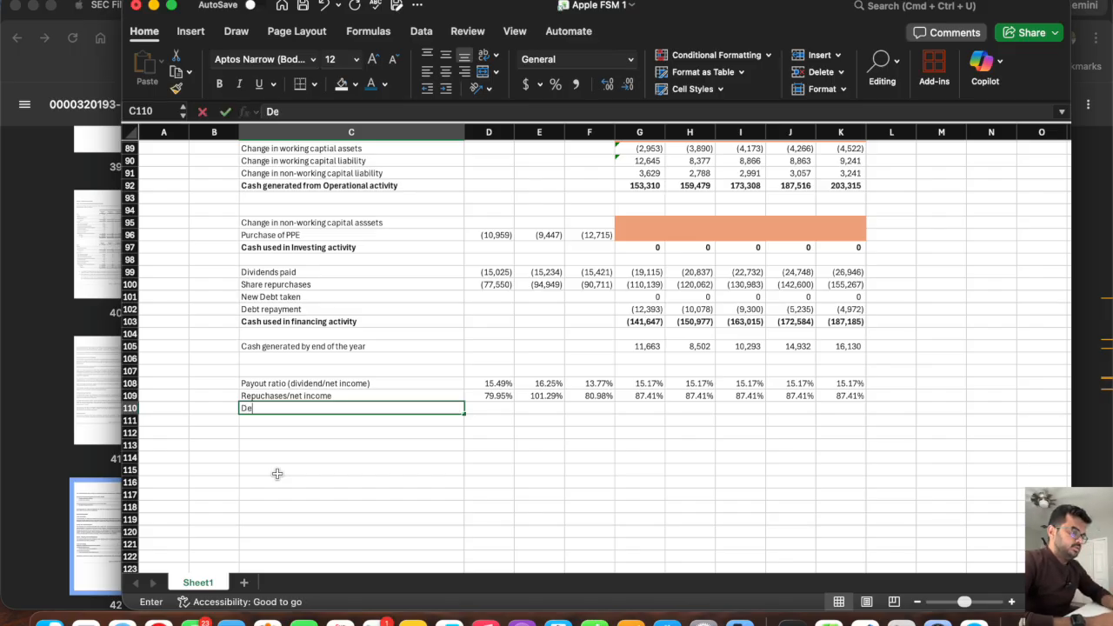
text(preciation realted to PPE)
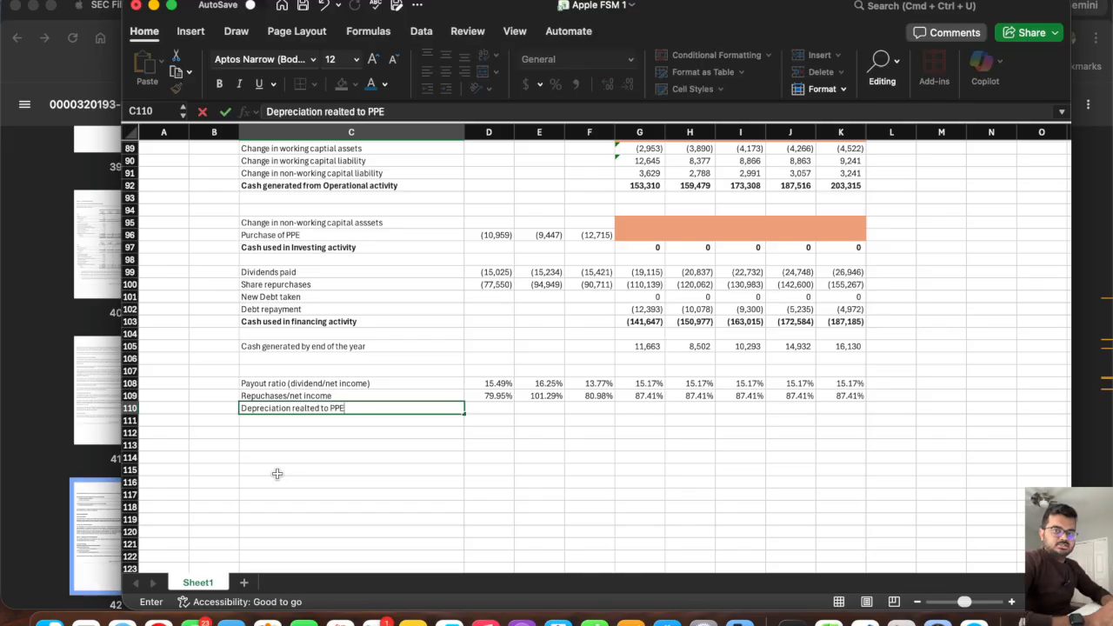
key(Tab)
Enter the PPE depreciation from the 10-K's Note 5 in D110:F110 as 8500, 8200 and 8000 for 2023A to 2025A.
key(super+Tab)
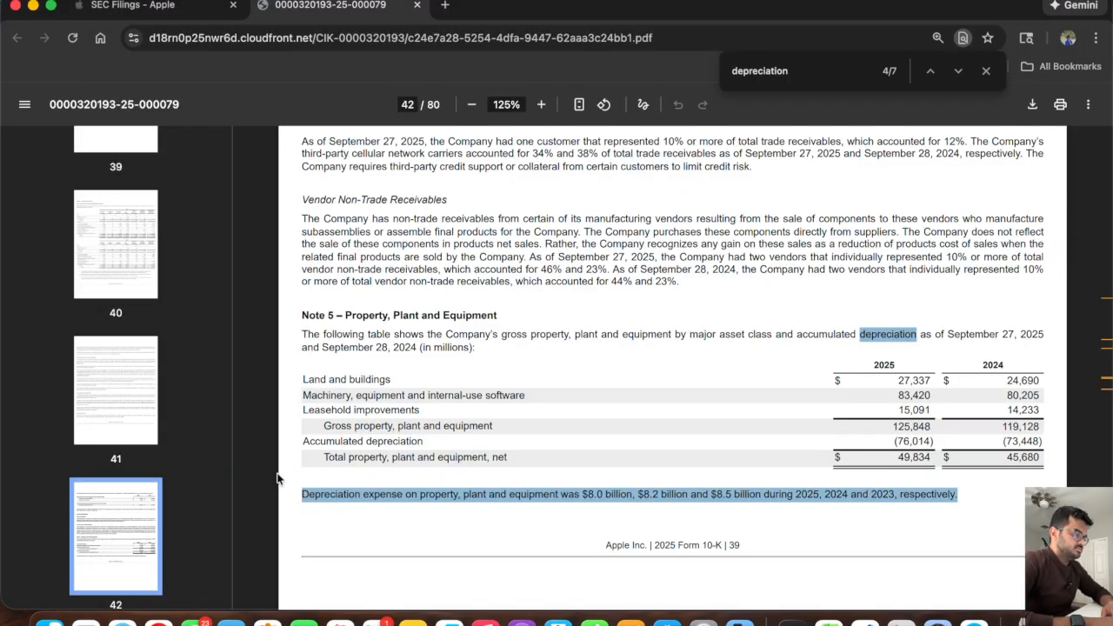
click(594, 502)
scroll(599, 491, up, 1)
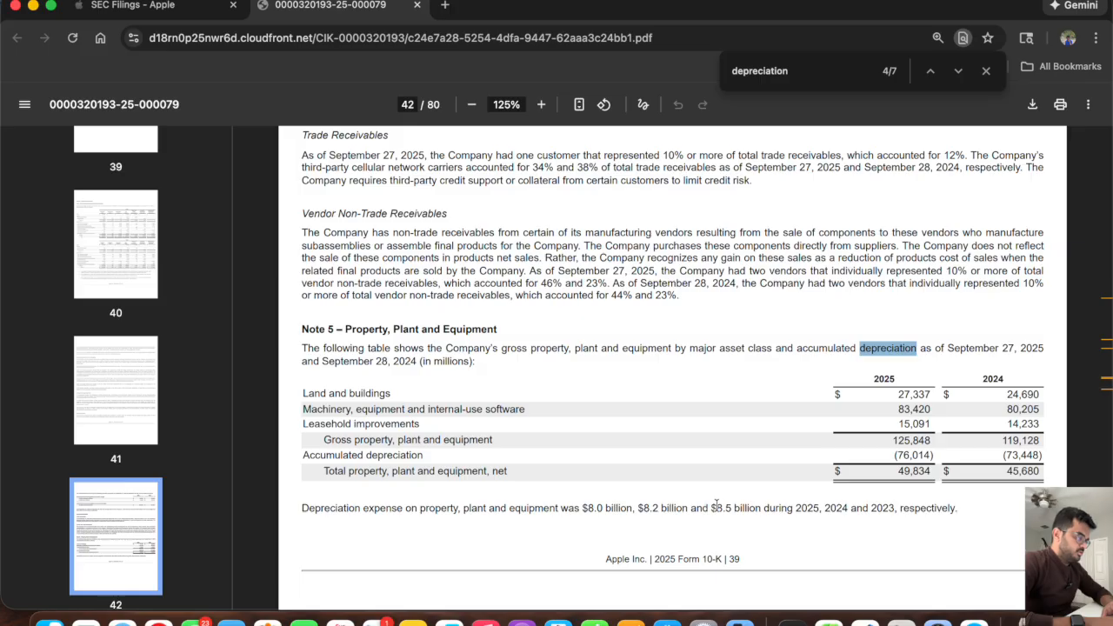
key(super+Tab)
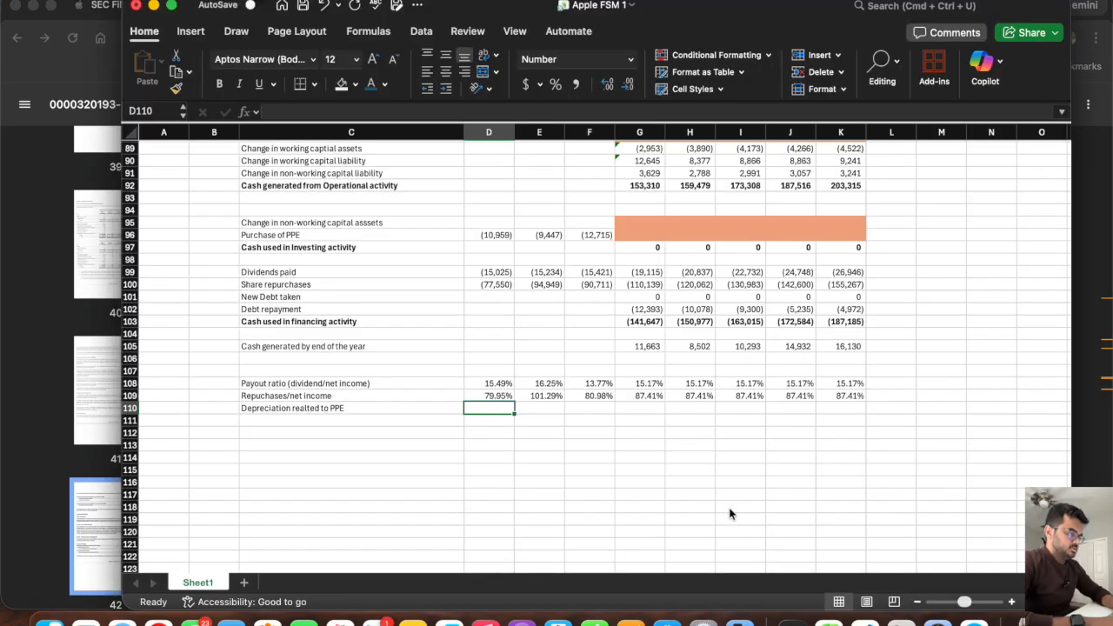
text(8000)
key(super+Tab)
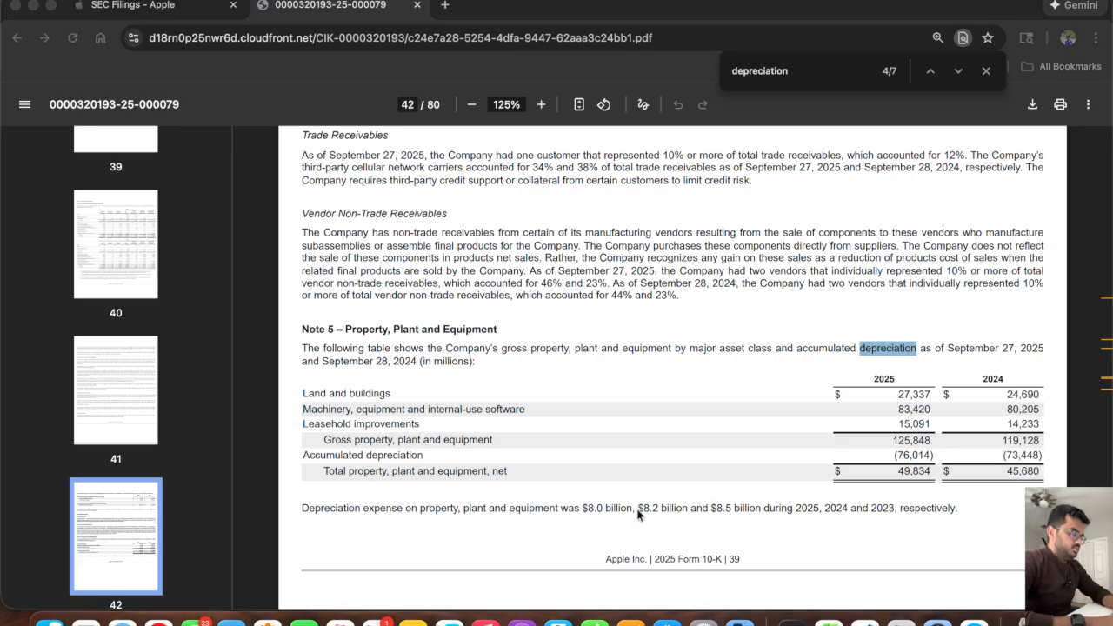
key(super+Tab)
text(8200)
key(Tab)
text(8000)
key(Return)
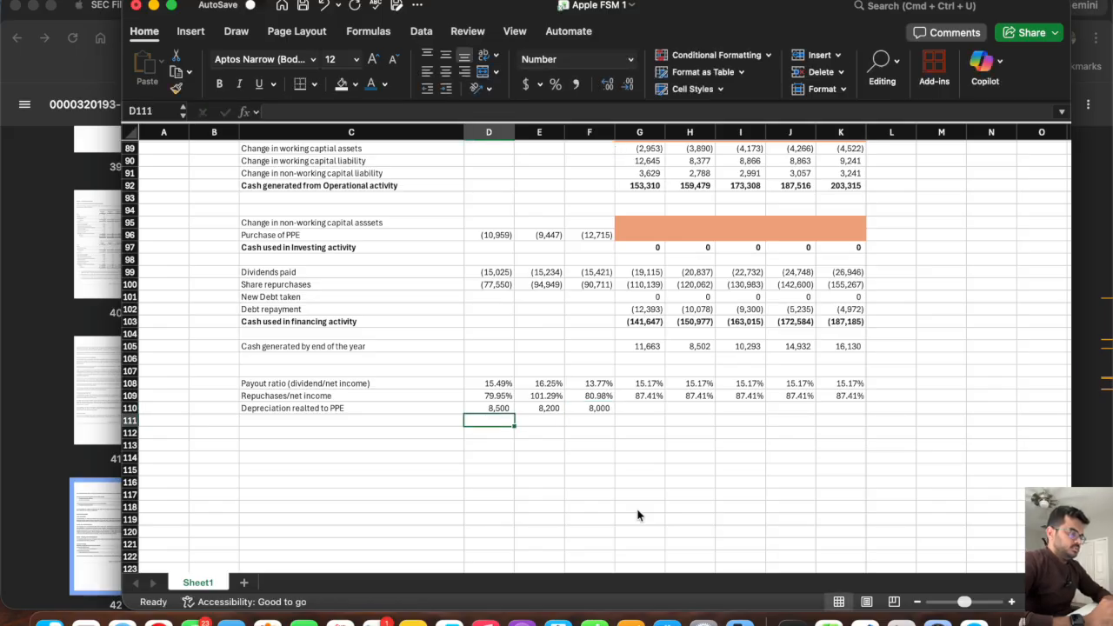
Examine the historical PPE balances in row 49 of the balance sheet.
key(Left)
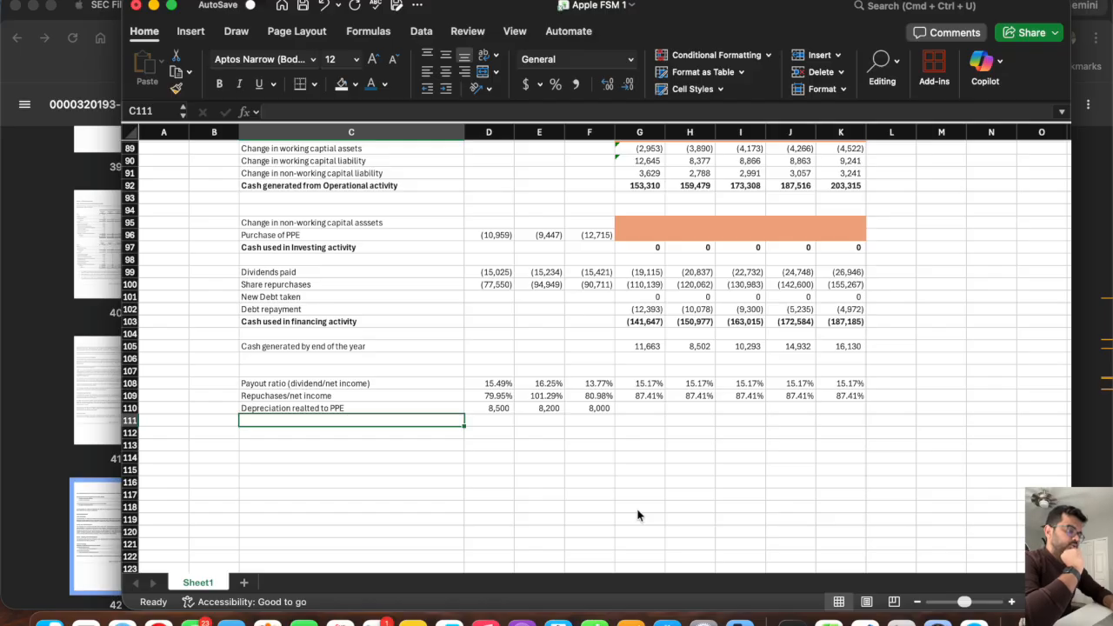
scroll(637, 515, up, 15)
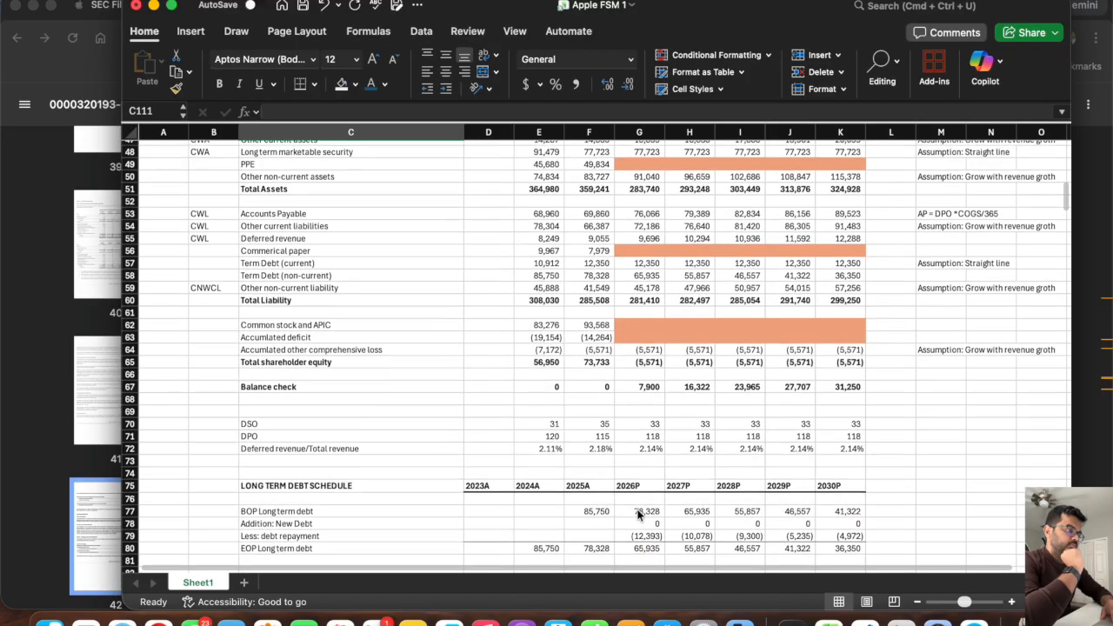
scroll(307, 243, up, 2)
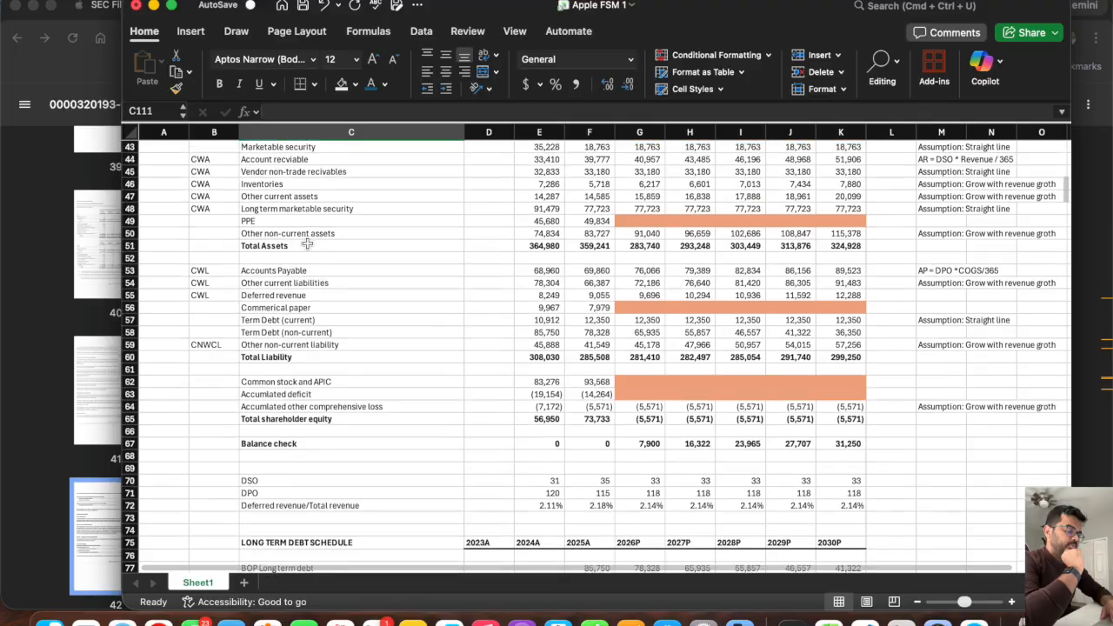
scroll(308, 242, up, 3)
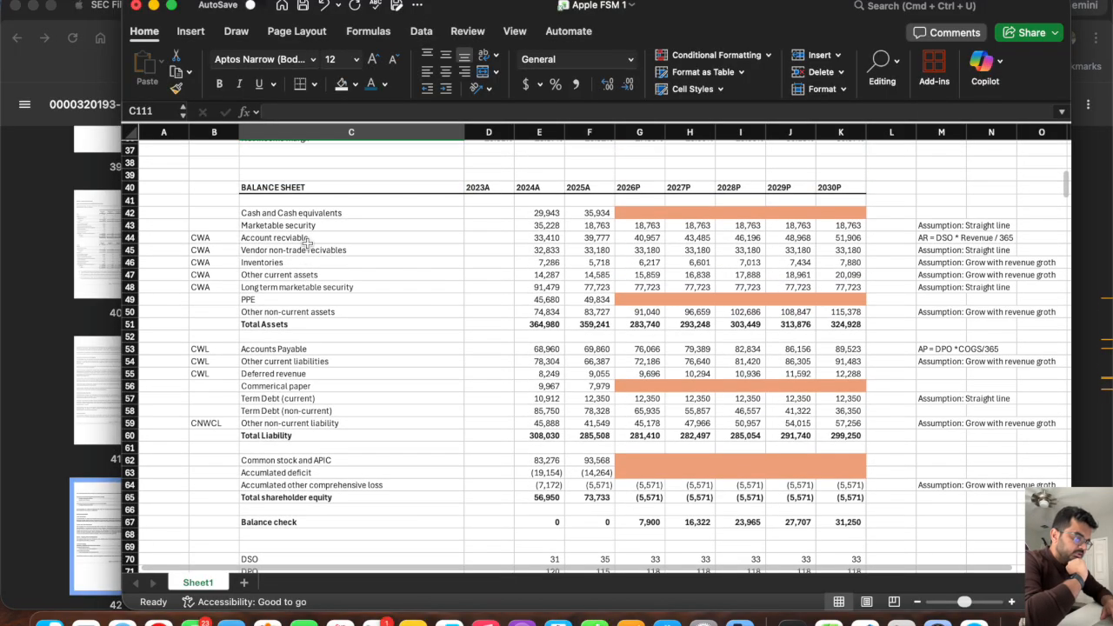
scroll(341, 389, down, 5)
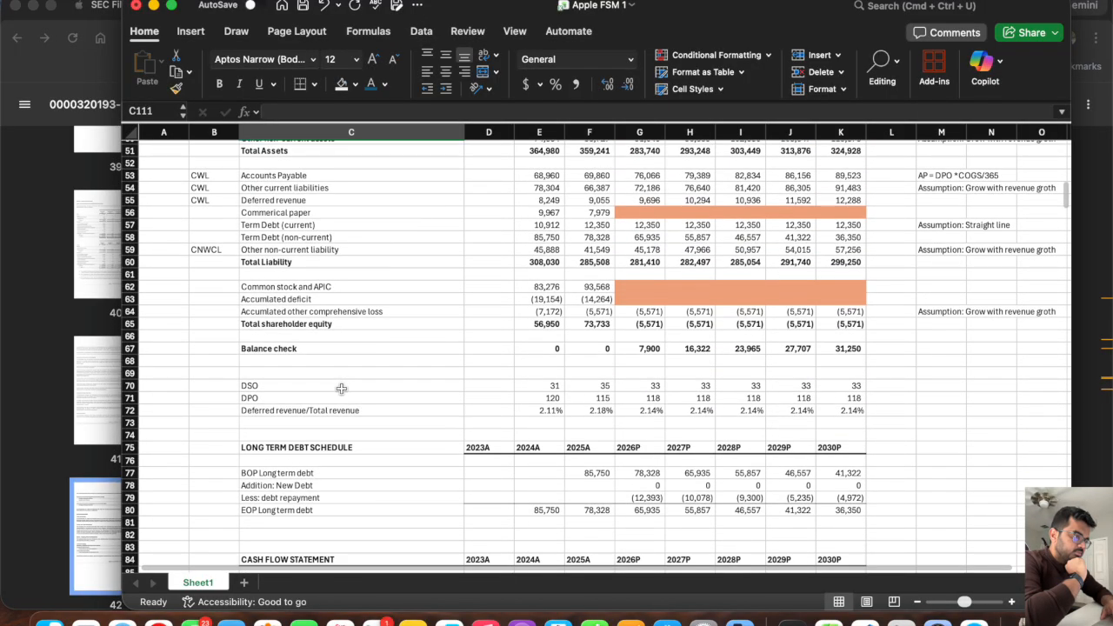
scroll(341, 388, up, 4)
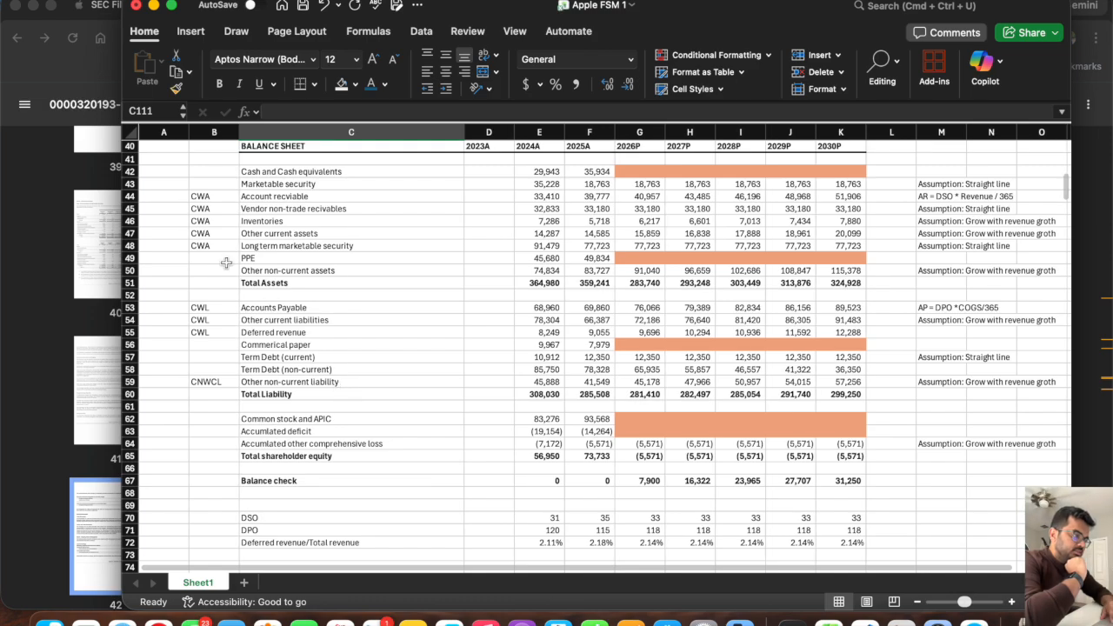
click(129, 258)
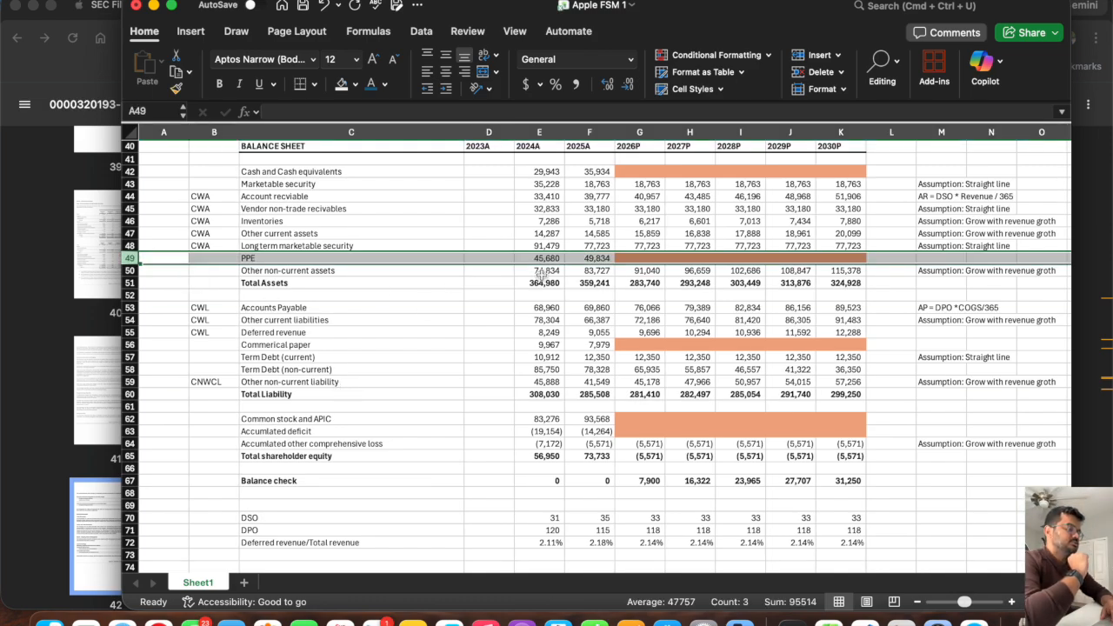
drag(532, 258, 585, 257)
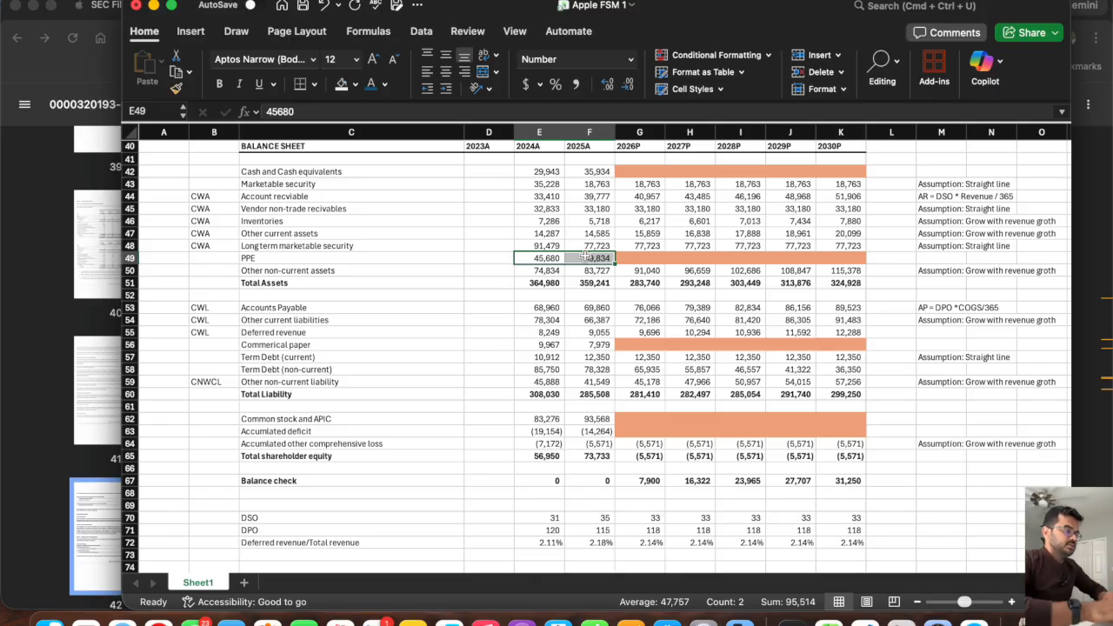
Label C111, directly below the PPE depreciation row, as "PPE".
scroll(586, 258, down, 20)
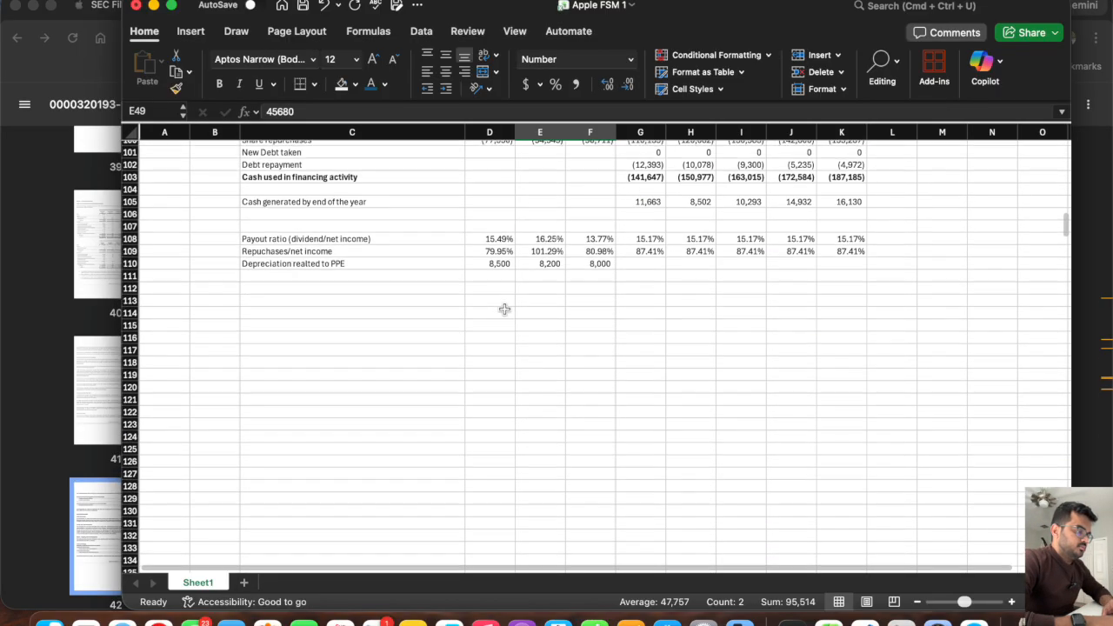
click(346, 284)
text(PPE)
key(Tab)
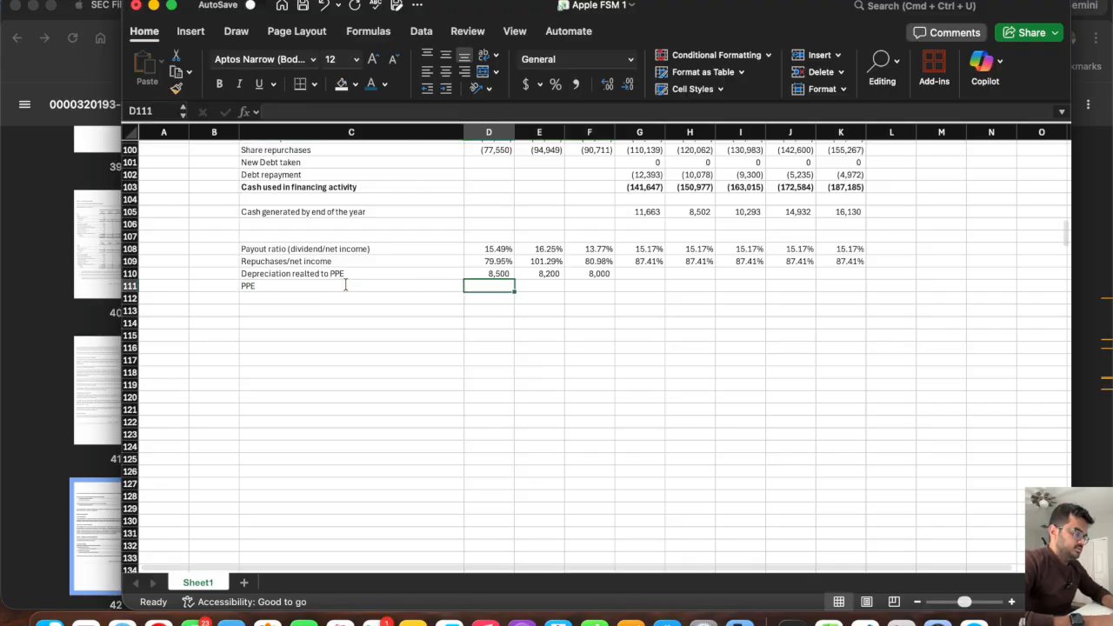
Link D111 to the balance sheet's PPE in D49 and fill the formula across through F111.
text(=)
scroll(400, 232, up, 20)
scroll(403, 231, down, 6)
scroll(402, 231, down, 4)
click(512, 304)
key(Return)
scroll(481, 301, down, 3)
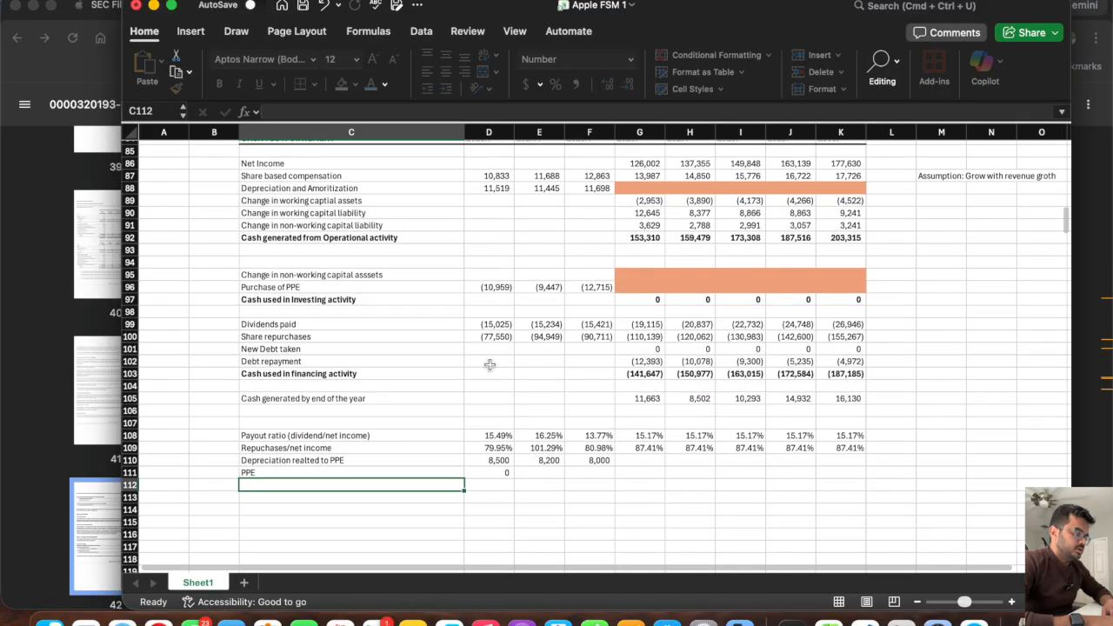
click(490, 472)
drag(516, 477, 613, 475)
Label C112 as "Depreciation realted to PPE as % of total PPE".
click(311, 483)
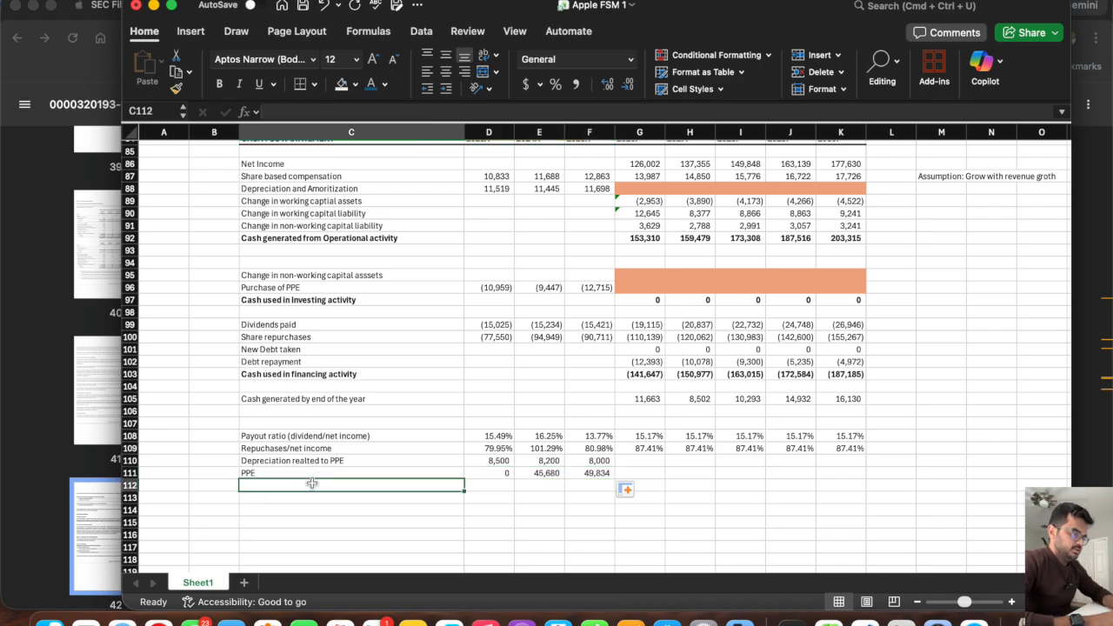
text(Depreciation realted to PPE)
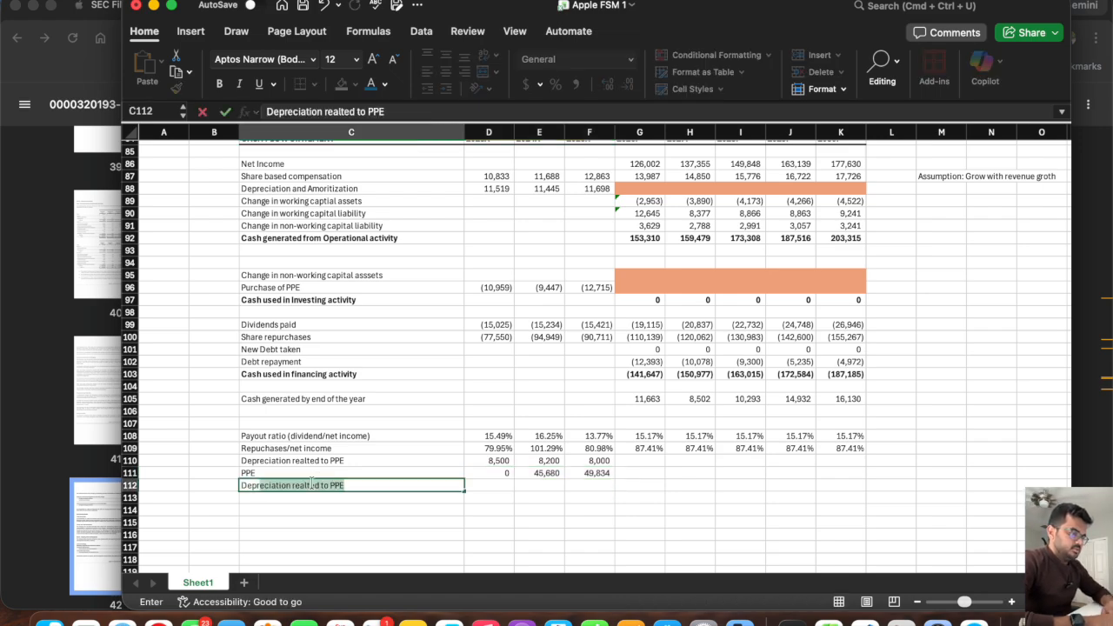
click(373, 482)
text(as % of total PPE)
key(Tab)
key(Tab)
Calculate the 2024A depreciation share in E112 as =E110/E111 and fill the formula into F112.
text(=)
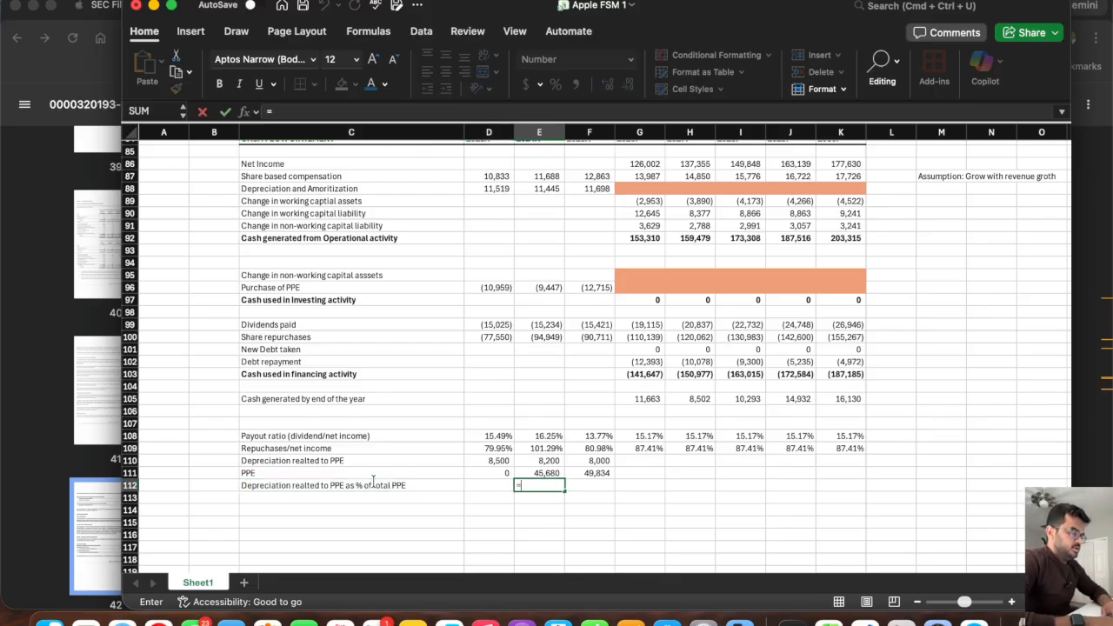
click(539, 459)
text(/)
click(540, 472)
key(Return)
click(559, 485)
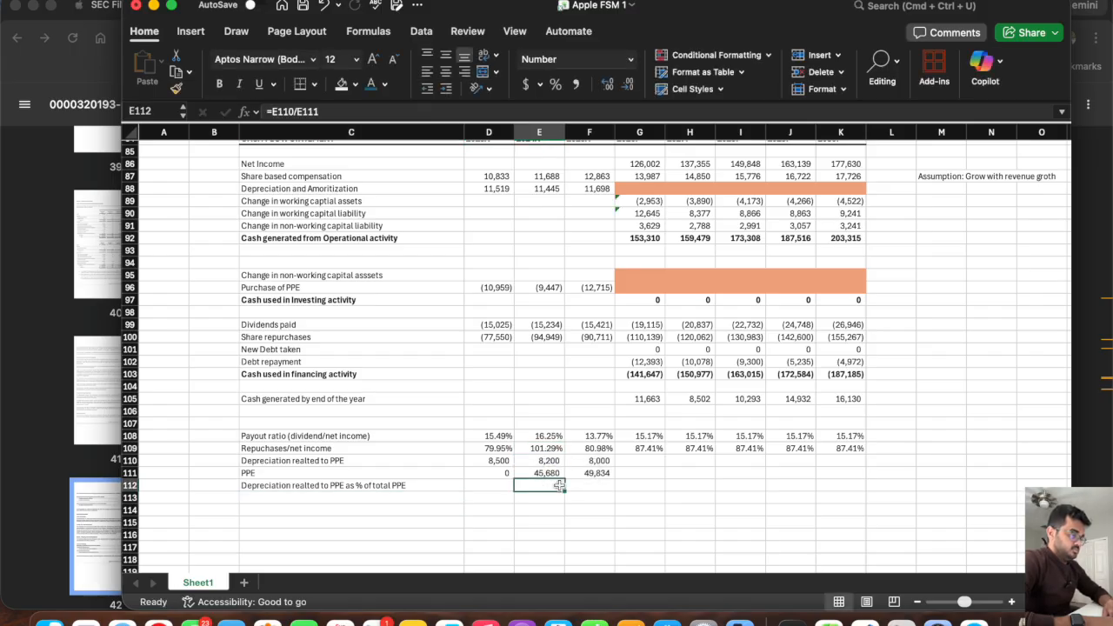
drag(560, 489, 610, 487)
Format the depreciation share row D112:K112 as Percentage and check the average of the two historical ratios.
drag(853, 489, 497, 487)
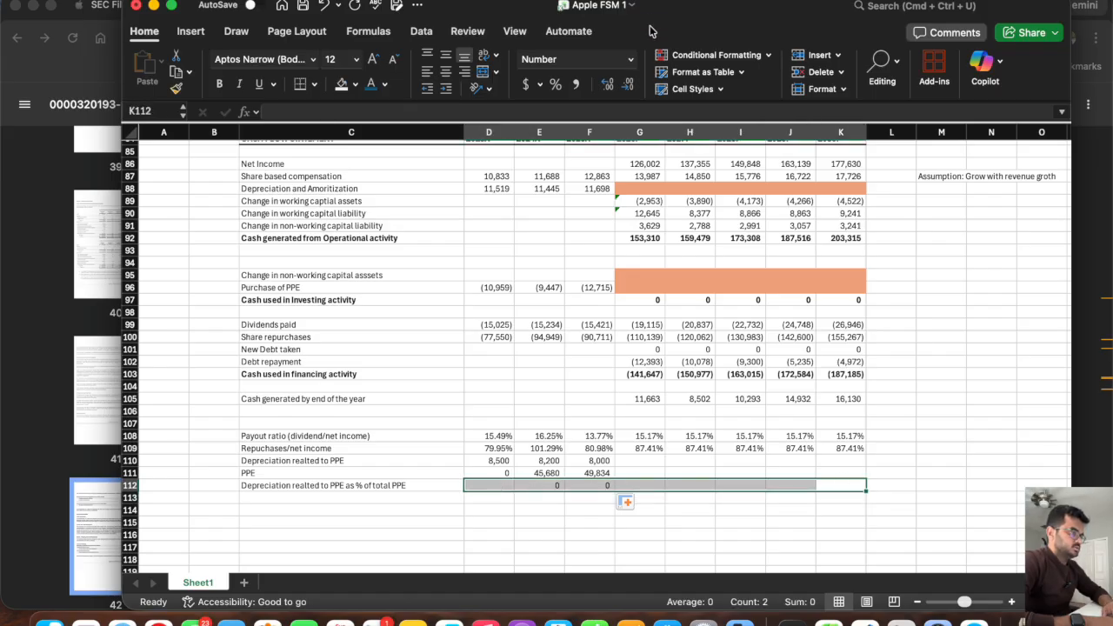
click(631, 59)
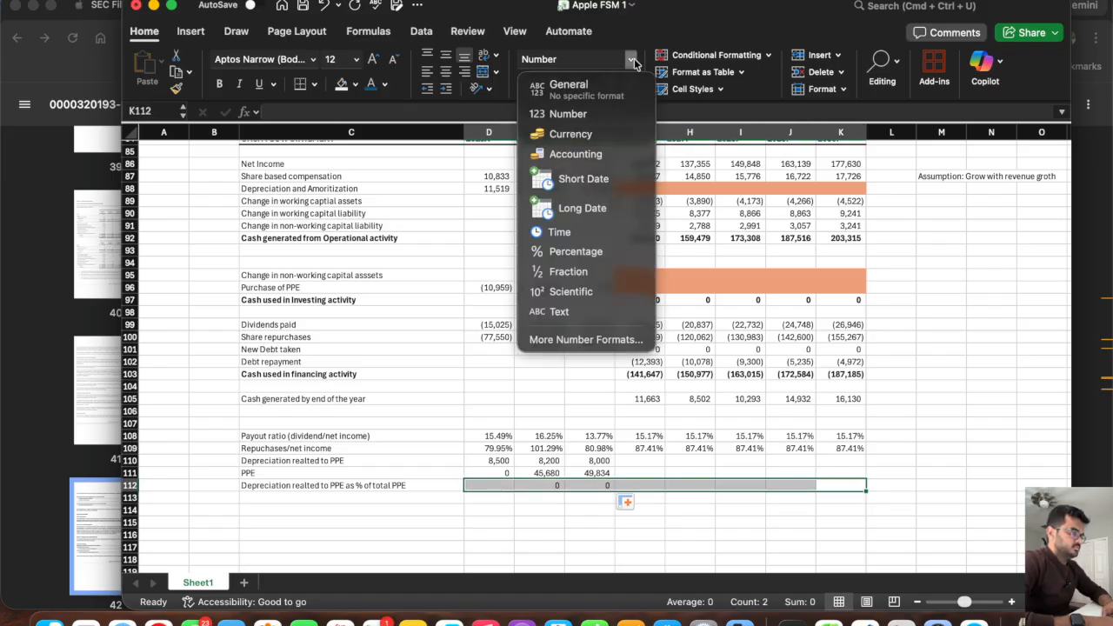
click(587, 258)
click(539, 522)
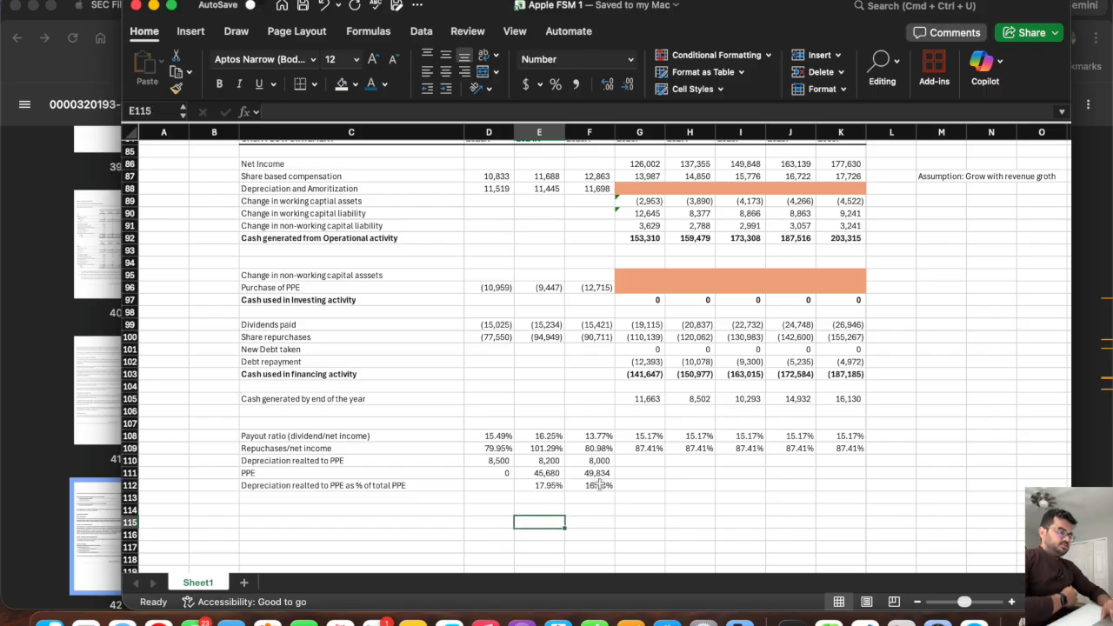
drag(599, 485, 526, 487)
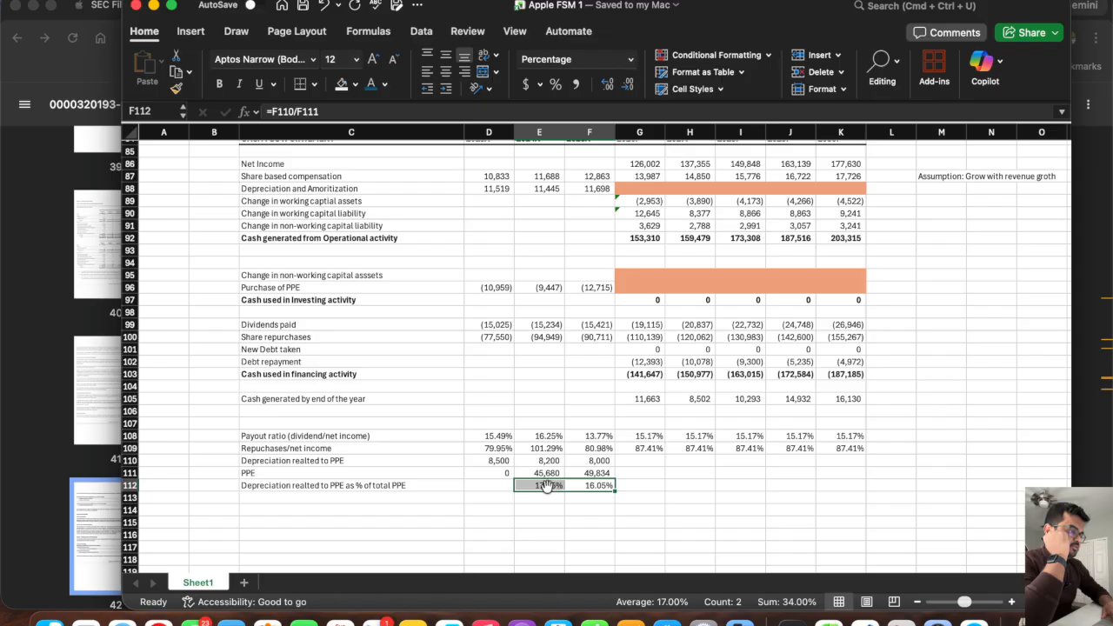
Copy the 2023A–2030P year headings from the cash flow statement's row 84 to D107:K107 above the ratios.
scroll(546, 485, up, 5)
drag(484, 203, 828, 205)
key(super+c)
click(484, 488)
key(Return)
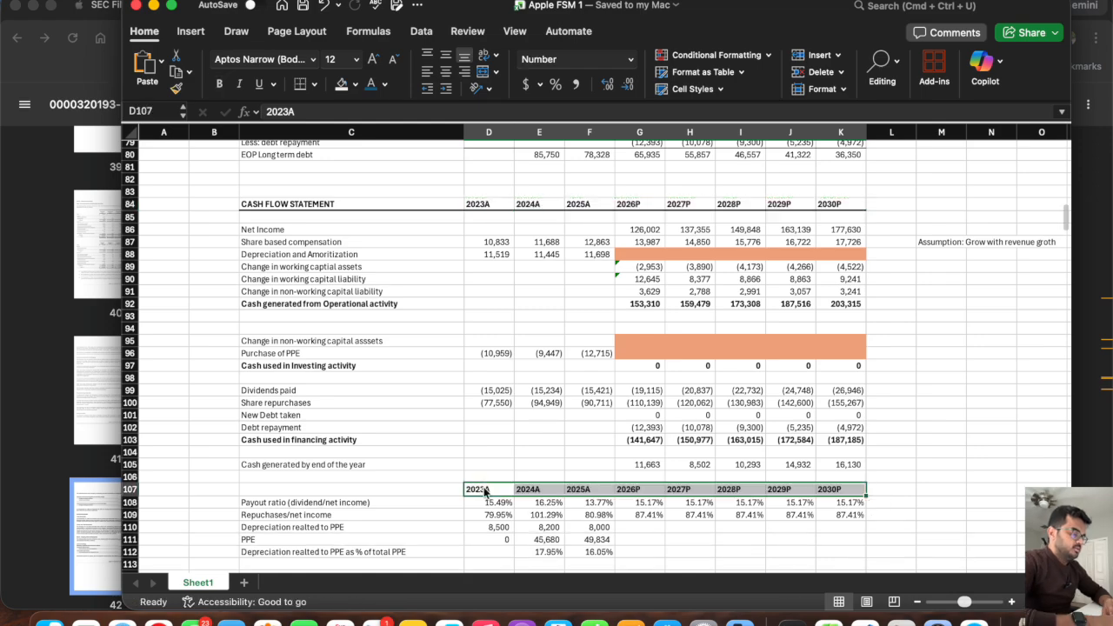
Project the 2026P depreciation share of PPE in G112 as =AVERAGE(E112:F112).
scroll(578, 474, down, 2)
click(538, 522)
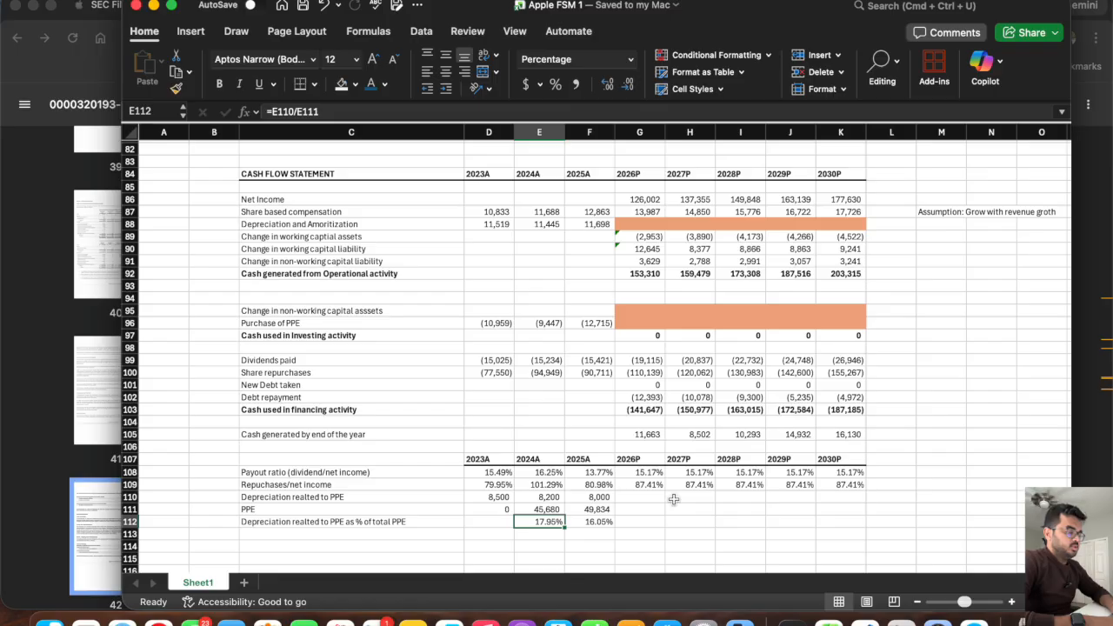
key(Right)
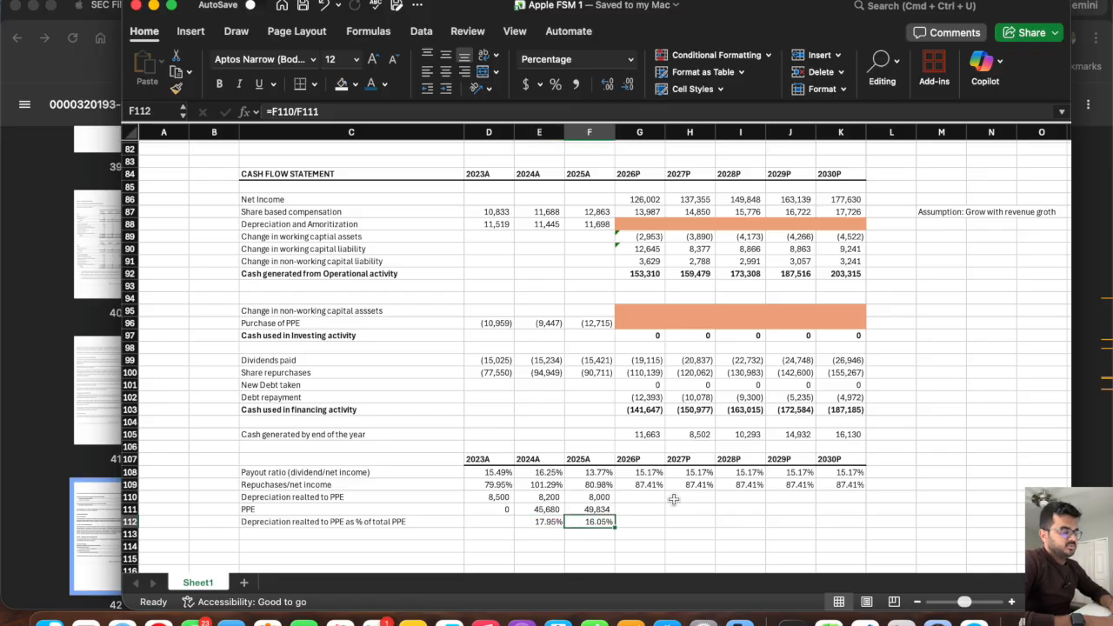
key(Right)
text(=aver)
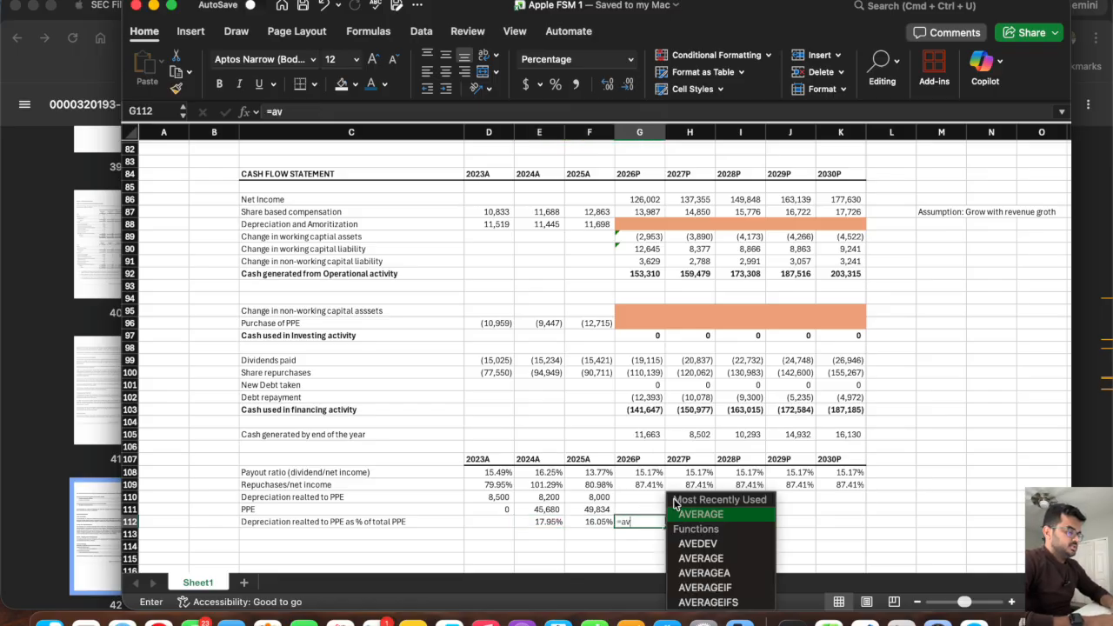
double_click(703, 515)
drag(590, 521, 532, 529)
key(Return)
key(Up)
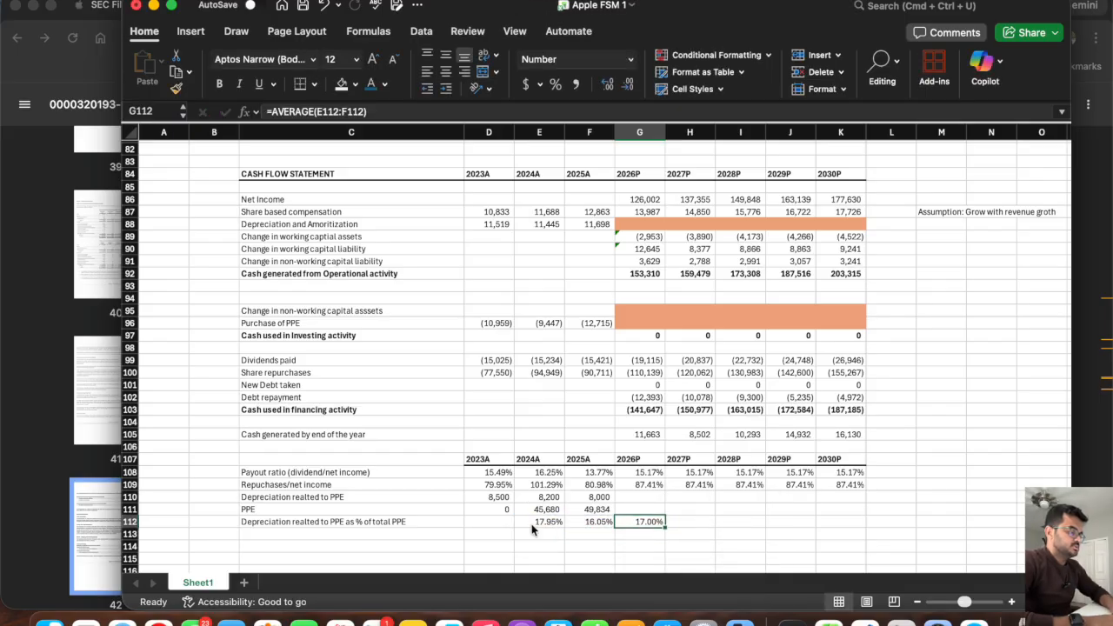
Set the 2027P share in H112 to =G112 and fill it across through 2030P in K112.
key(Right)
text(=)
key(Left)
key(Return)
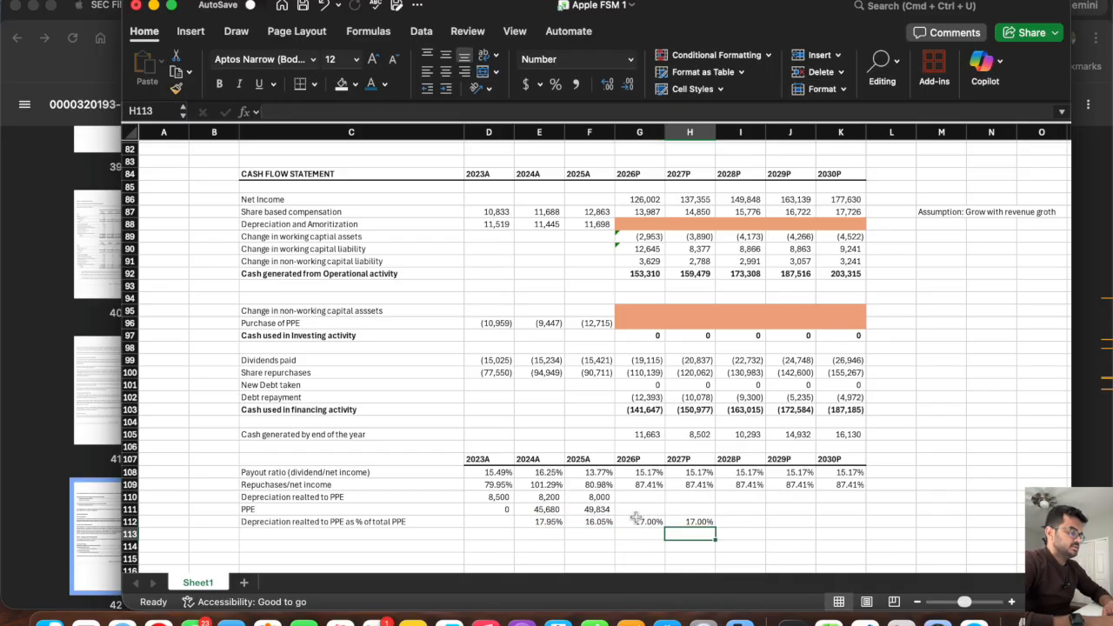
click(693, 522)
drag(716, 528, 854, 538)
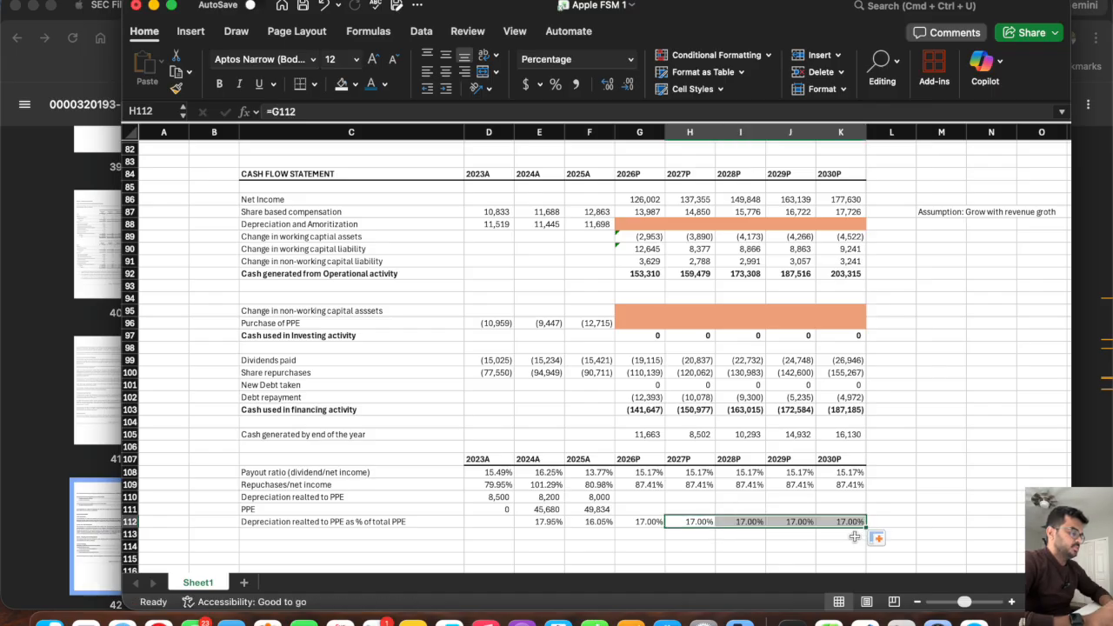
Copy the 2023A–2030P year headings from D107:K107 to D117:K117 for a new schedule.
click(625, 506)
scroll(624, 506, down, 3)
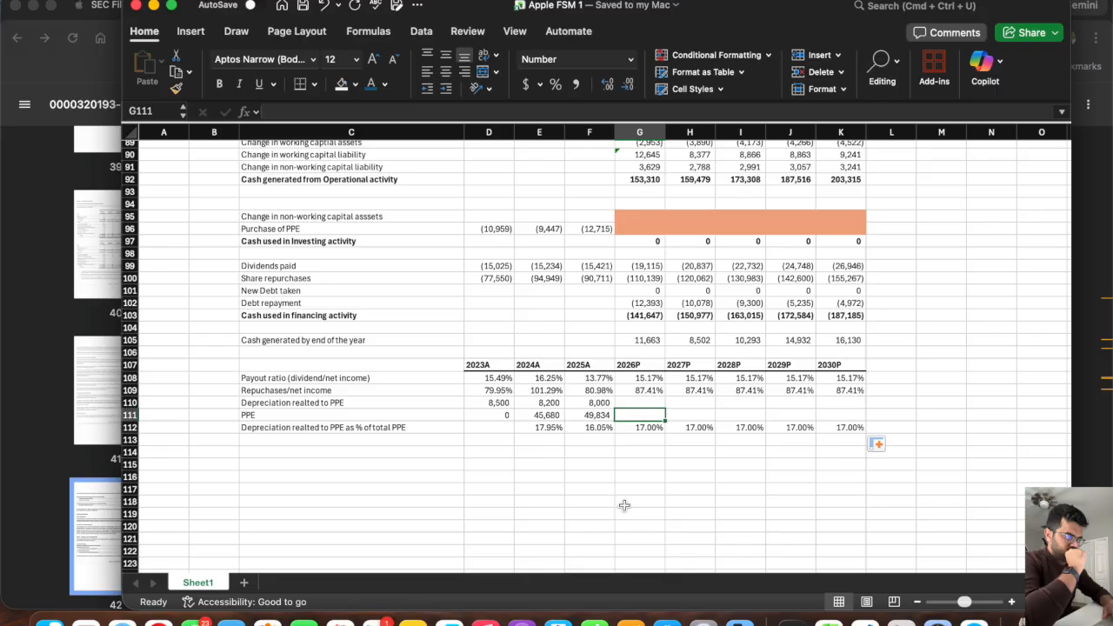
click(333, 449)
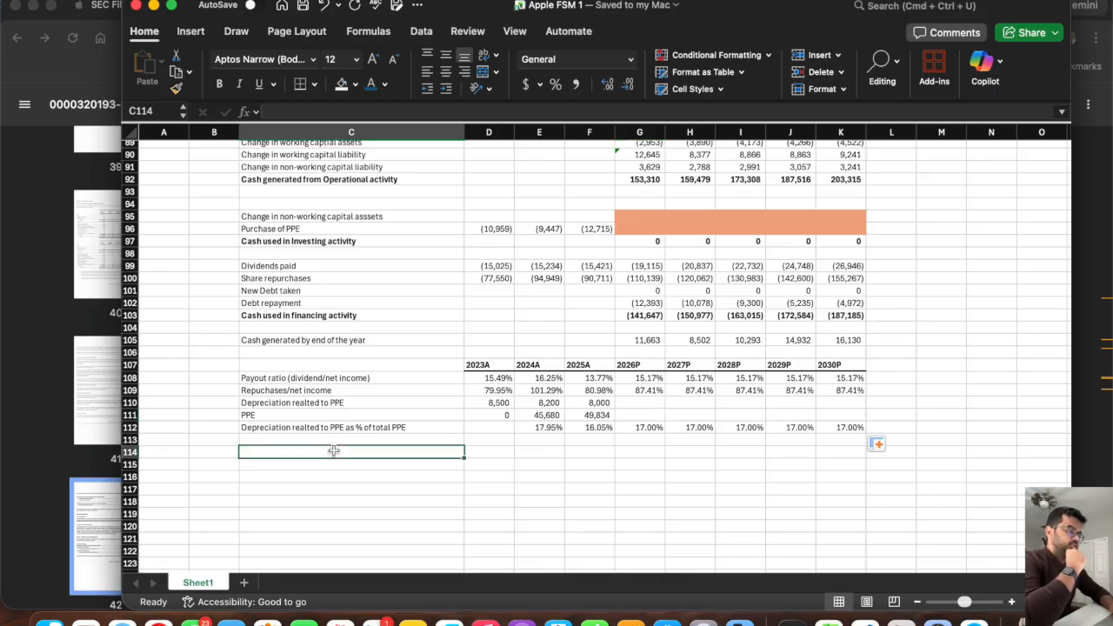
key(Down)
key(Down)
drag(847, 366, 510, 364)
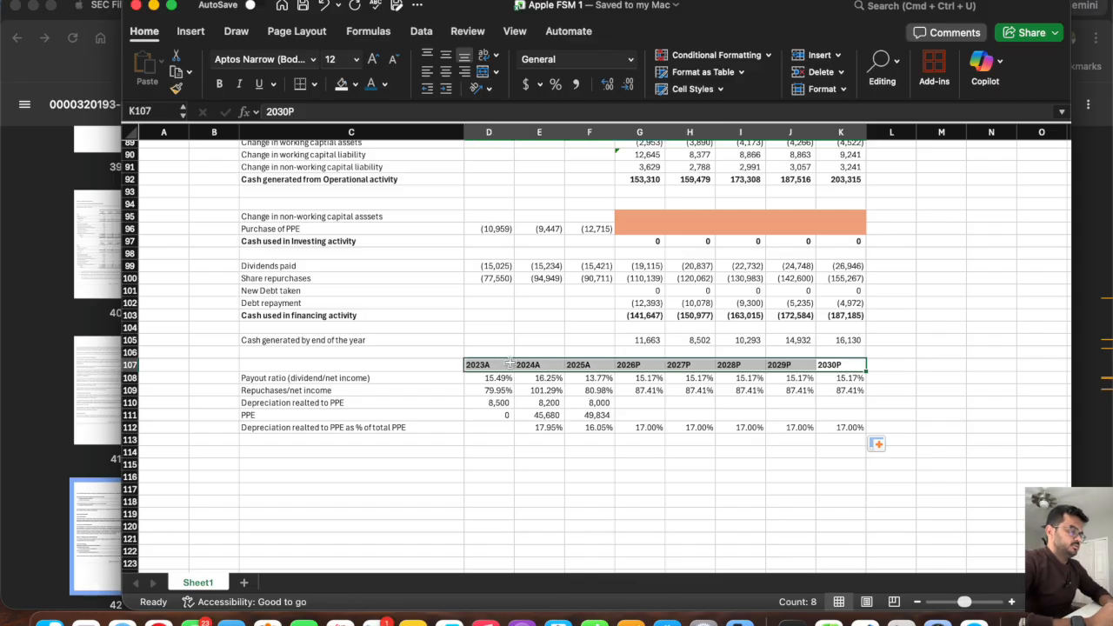
key(super+c)
click(482, 489)
key(super+v)
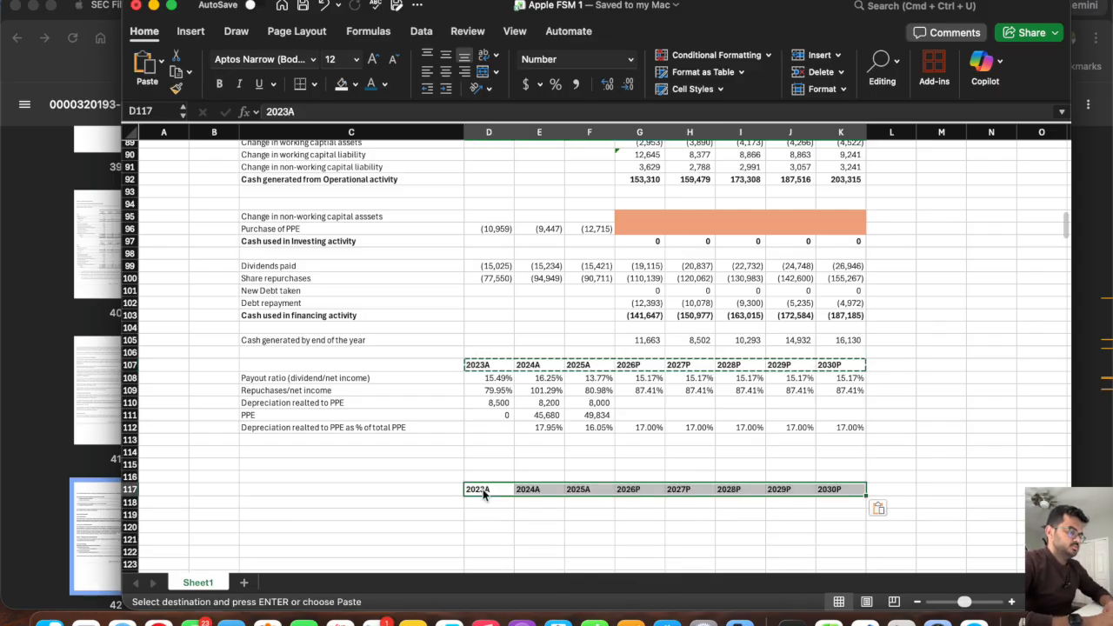
Title the new block in C117 "PROPERTY PLANT AND EQUIPMENT SCHEDULE".
click(318, 489)
text(PROP)
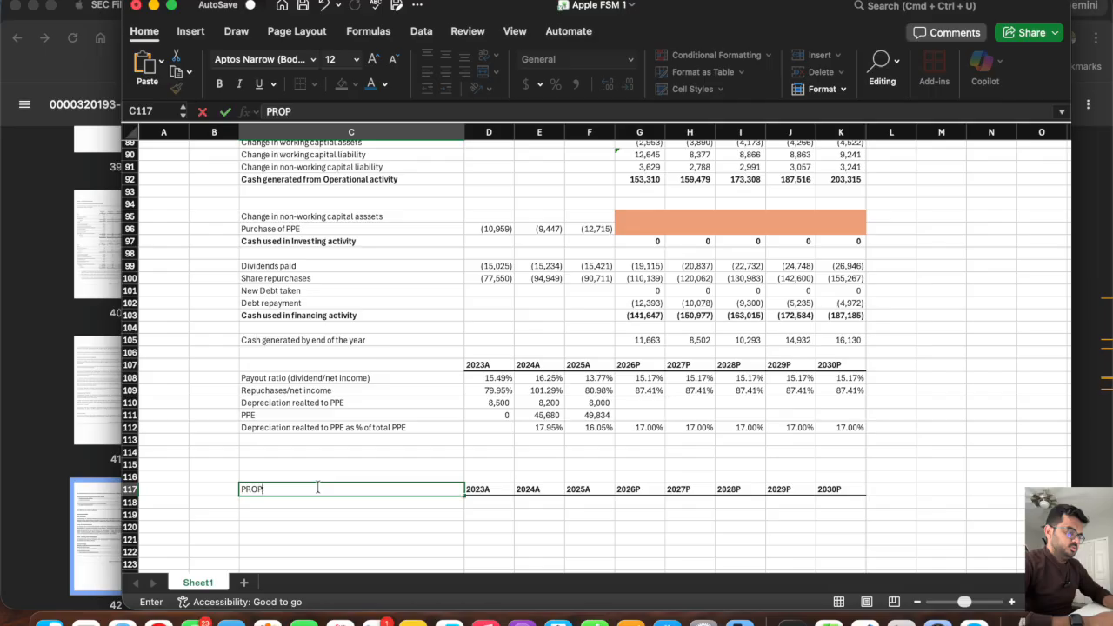
text(ERTY PLAN)
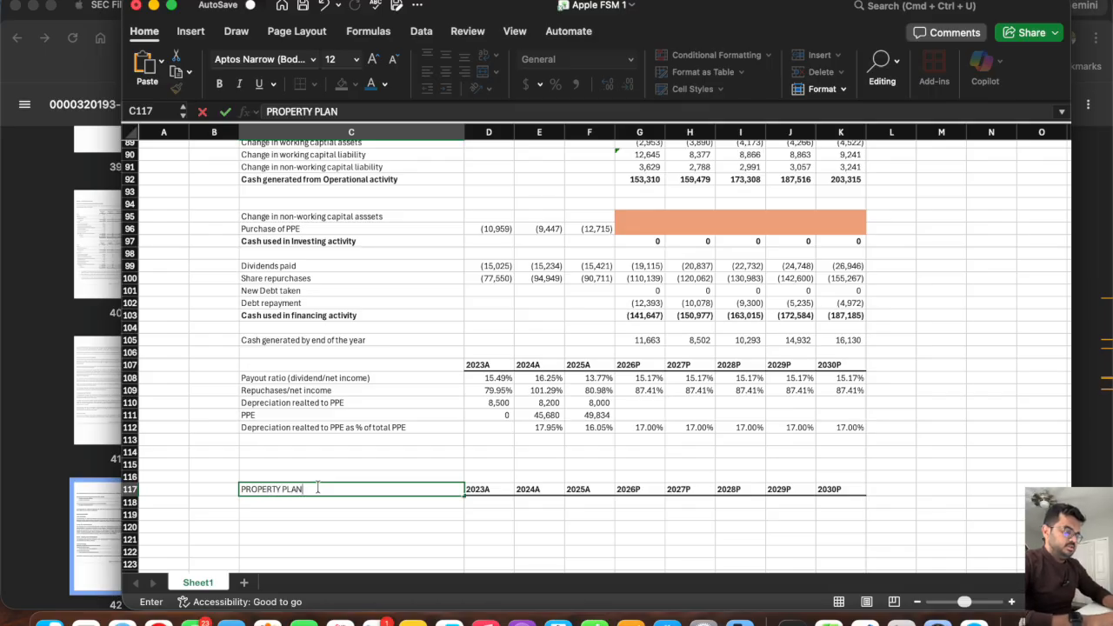
text(T AND EQUIPMENT SCHE)
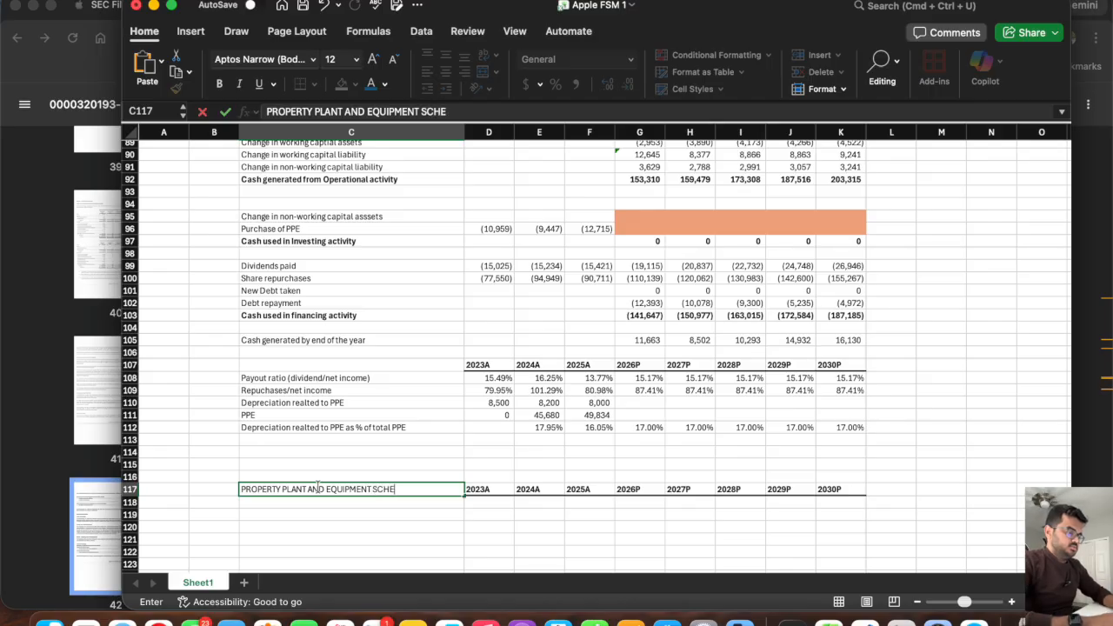
text(DULE)
key(Return)
key(Return)
Label C119 "BOP PPE" and C120 "Plus: Additional spend on PPE (CapEX)".
text(BOP PE)
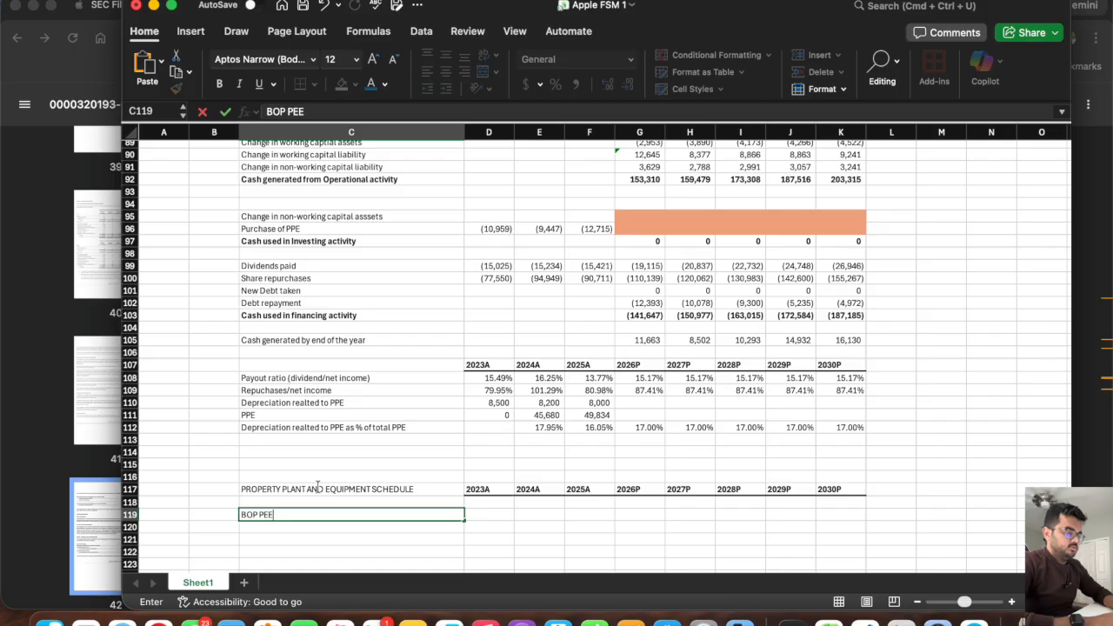
key(BackSpace)
text(PE)
key(Return)
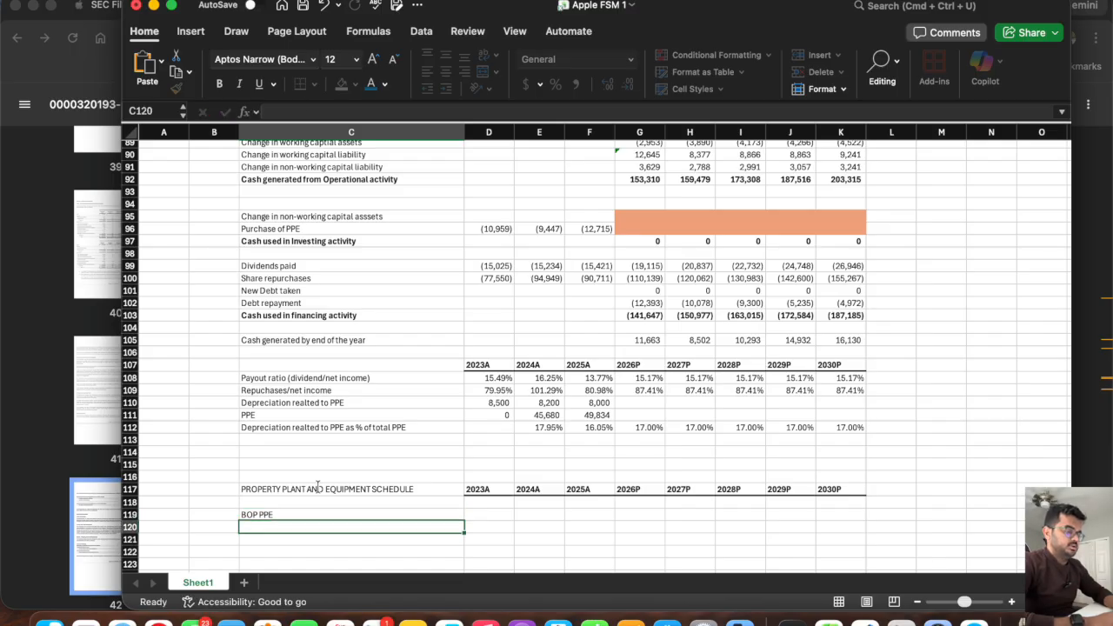
text(Plus)
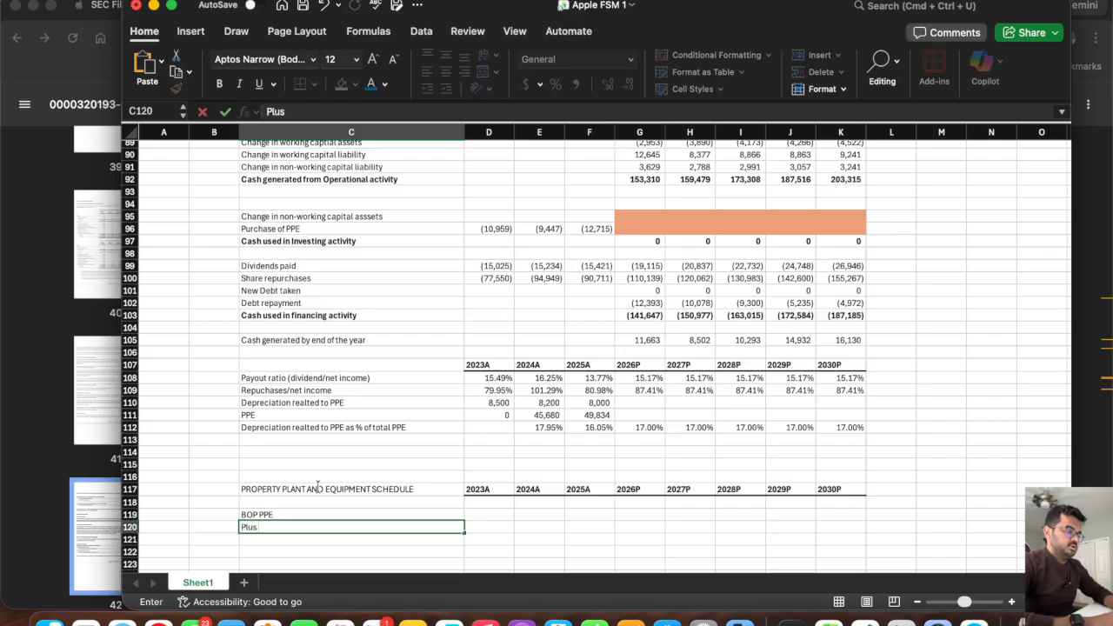
text(: Additio)
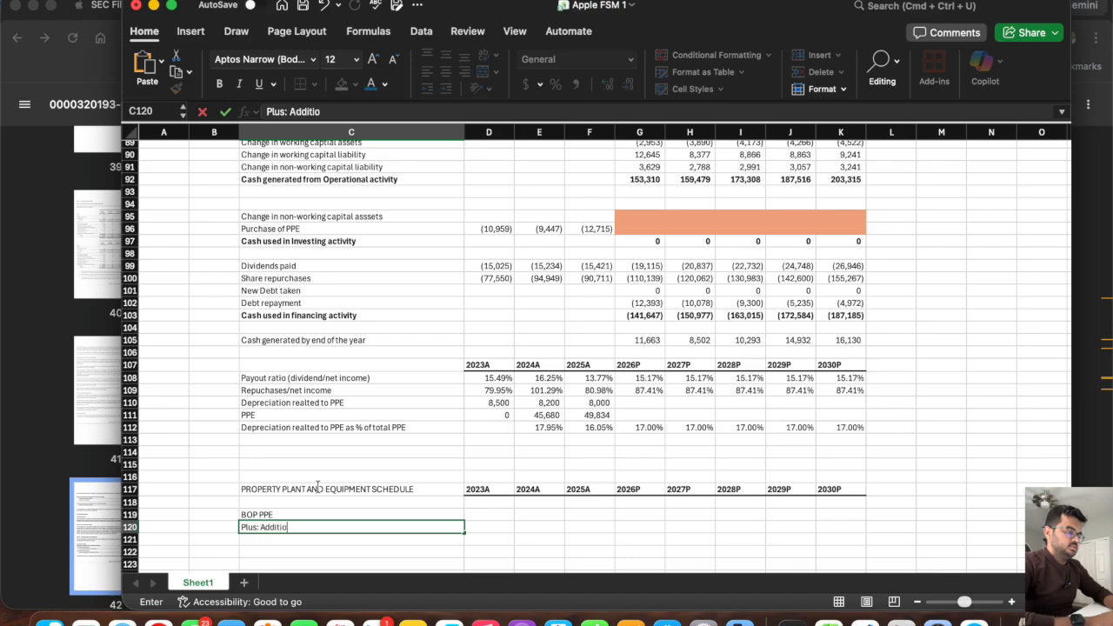
text(nal spend on)
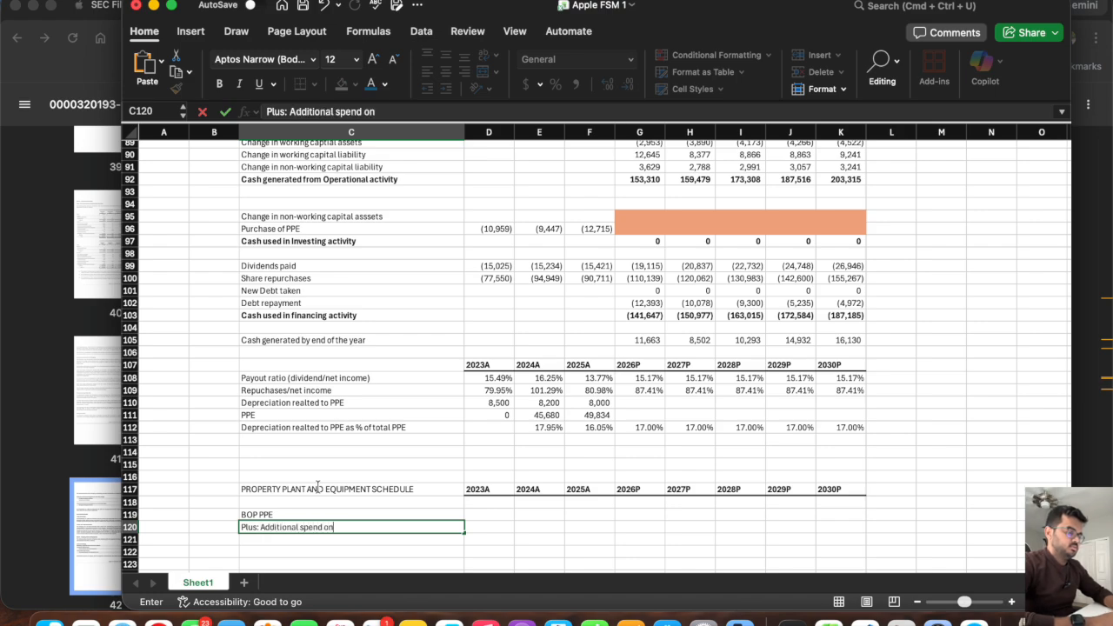
text( PPE (C)
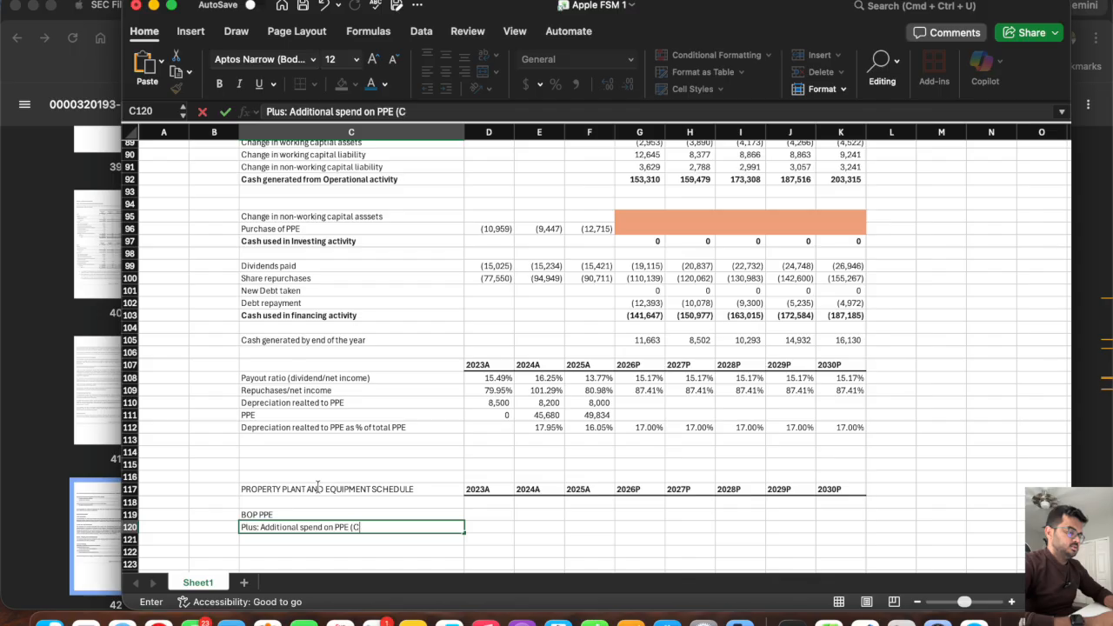
text(apEX))
key(Return)
Label C121 "Less: Depreciation related to PPE" and C122 "EOP PPE".
text(Less: Deprecia)
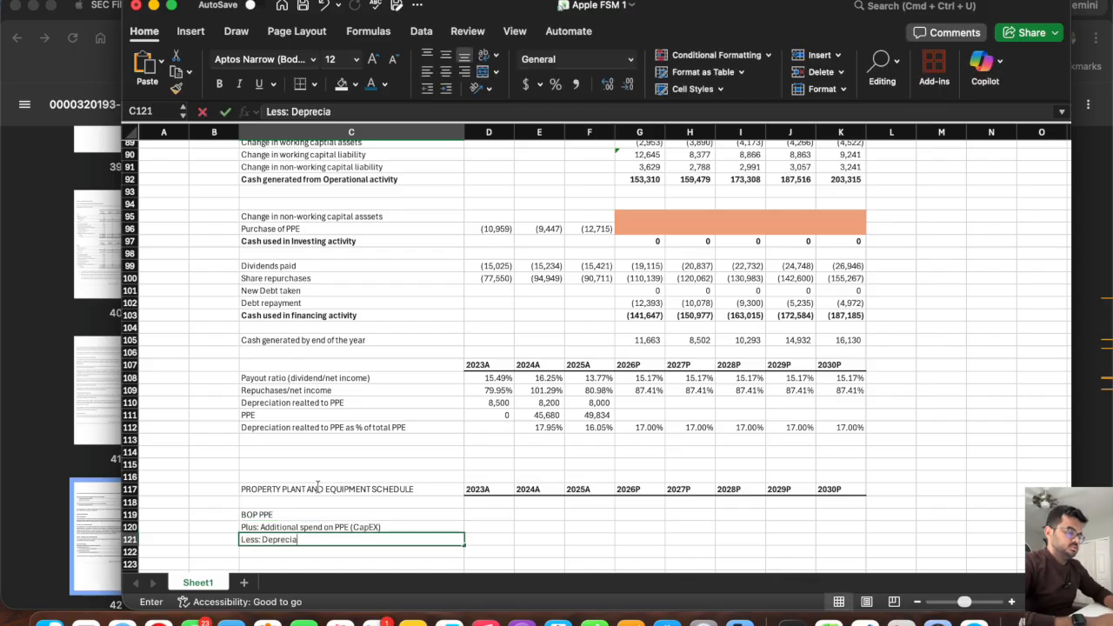
text(tion related to PPE)
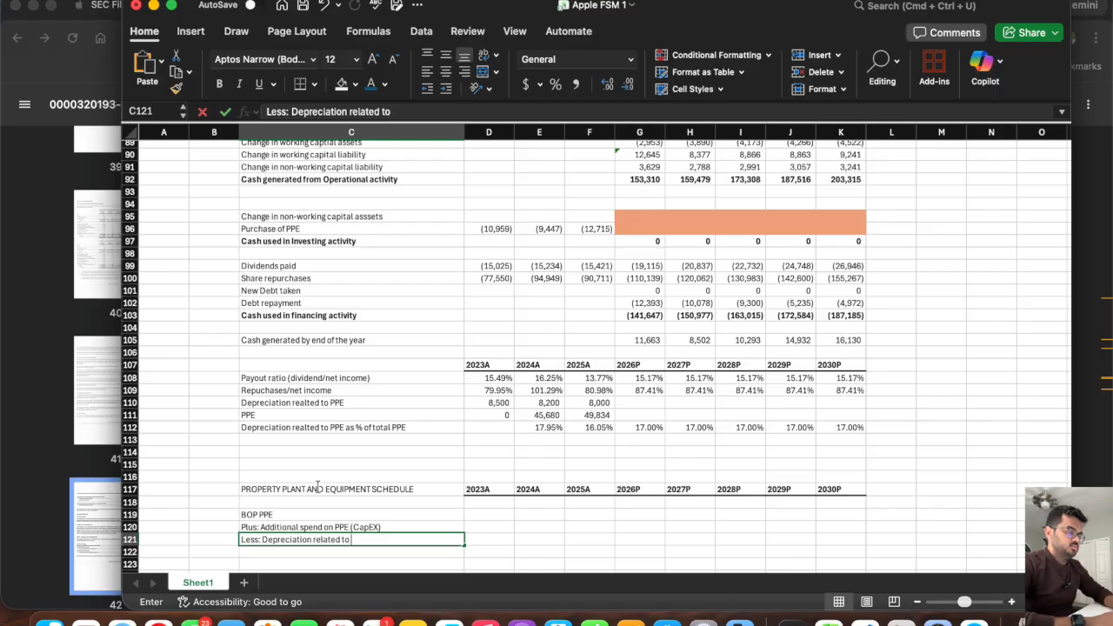
key(Return)
text(EOP PPE)
key(Tab)
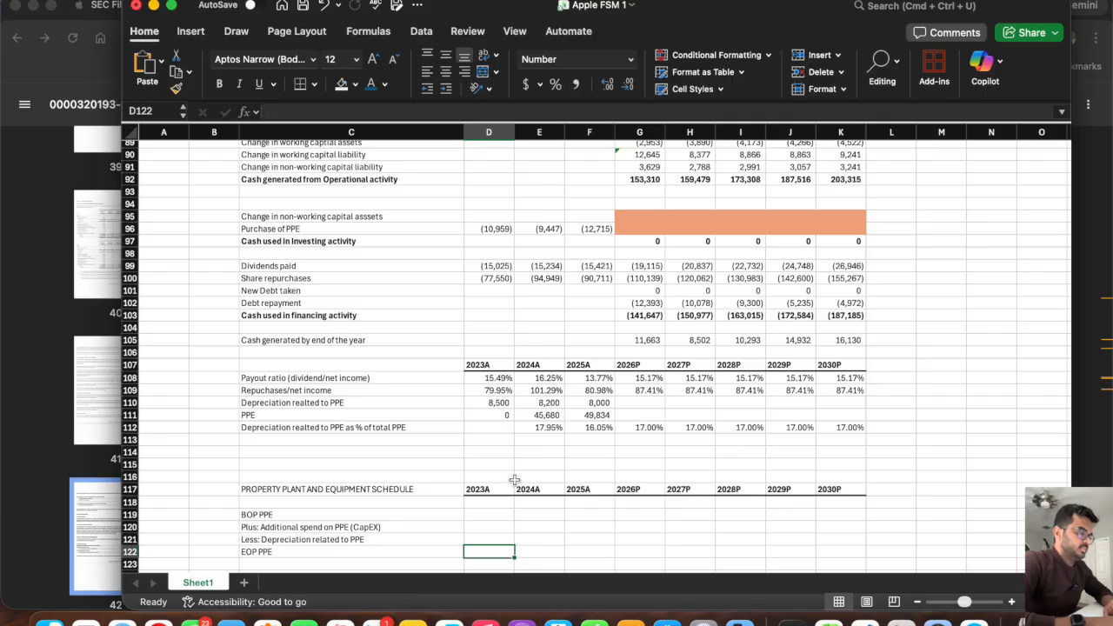
Link the 2024A EOP PPE in E122 to the balance sheet with =E49 and fill it across to 2025A in F122.
scroll(515, 480, down, 2)
click(528, 503)
text(=)
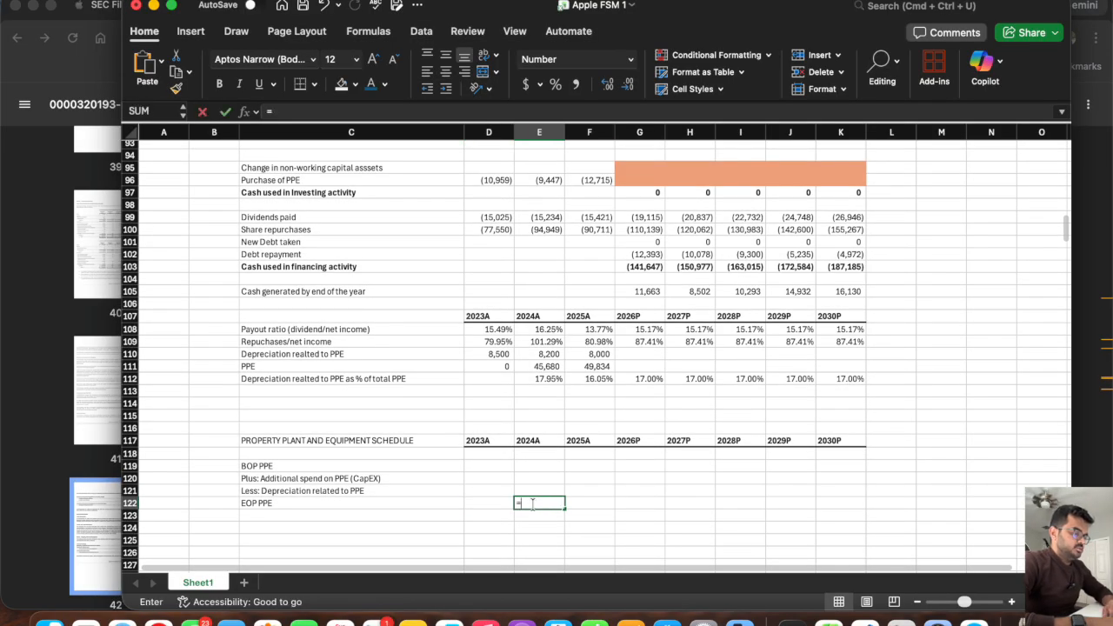
scroll(546, 380, up, 15)
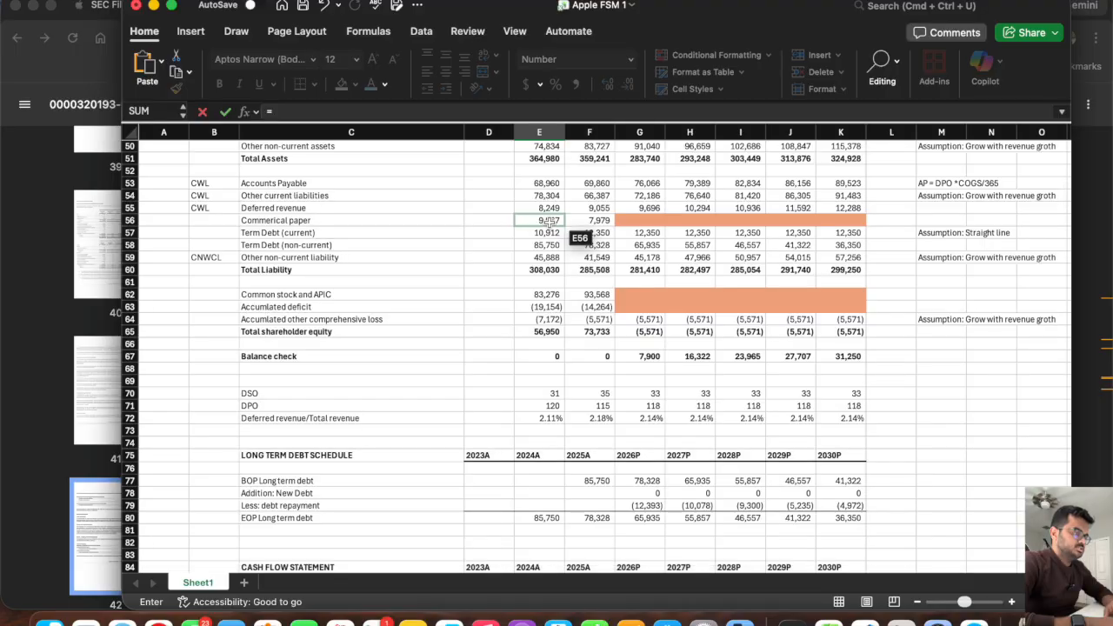
scroll(548, 222, up, 2)
click(546, 191)
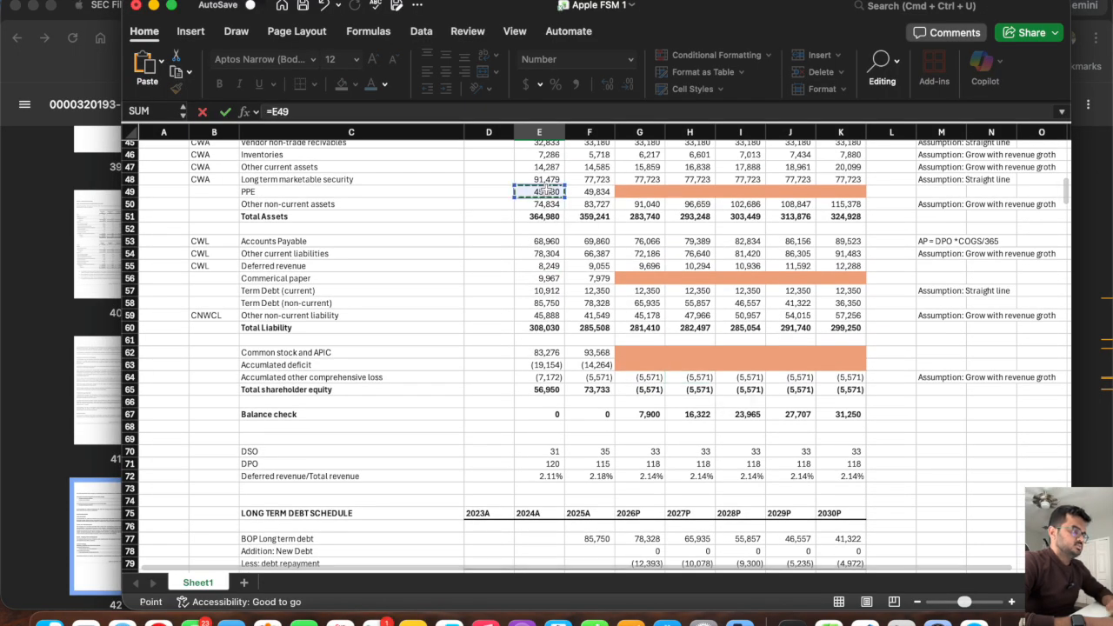
key(Return)
scroll(565, 426, down, 3)
click(564, 424)
drag(566, 426, 609, 426)
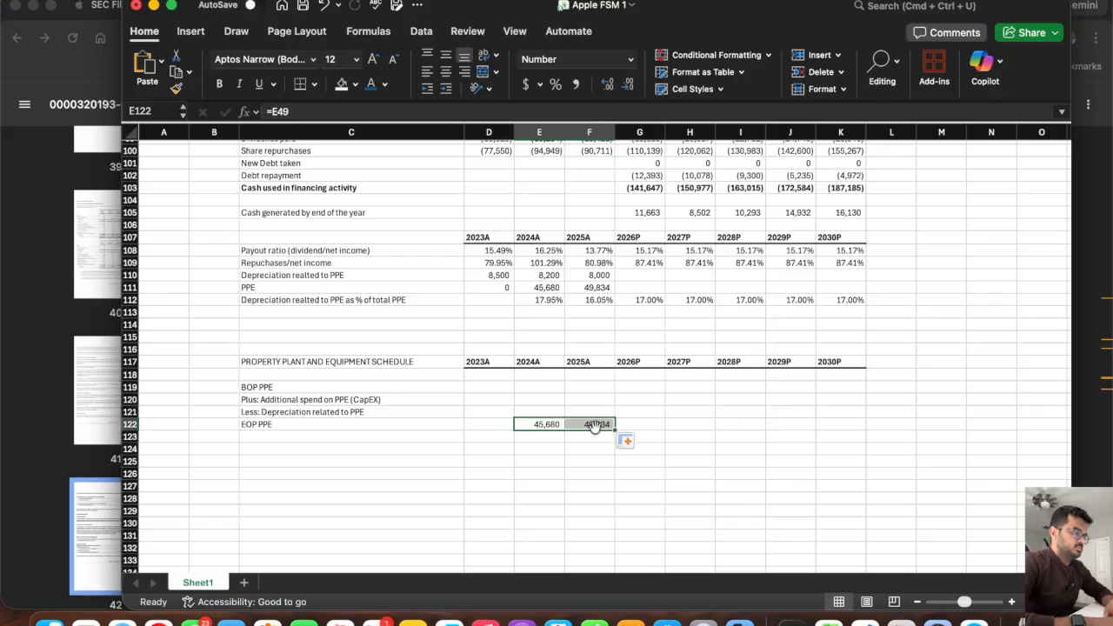
Set the 2025A BOP PPE in F119 to =E122 and fill it across through 2030P in K119.
click(585, 385)
text(=)
click(540, 425)
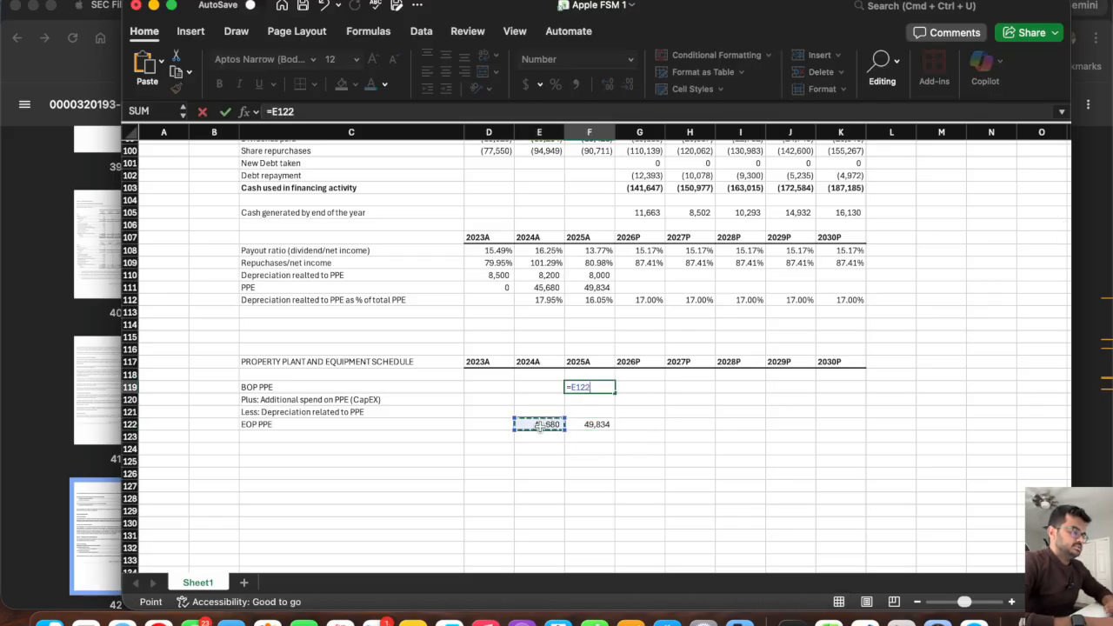
key(Return)
click(594, 388)
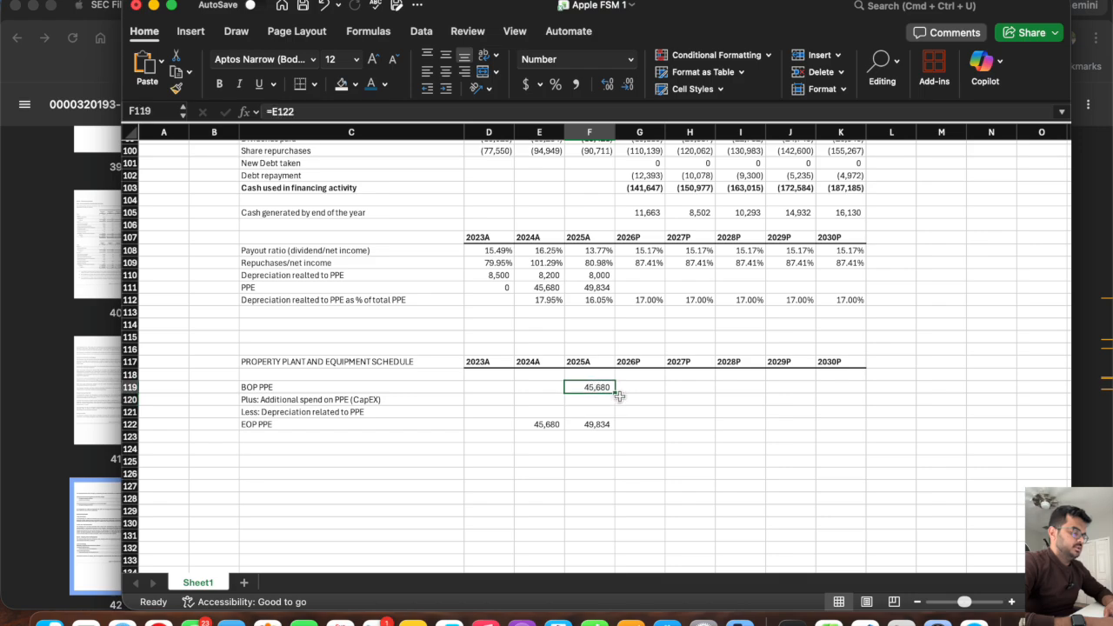
drag(616, 393, 844, 409)
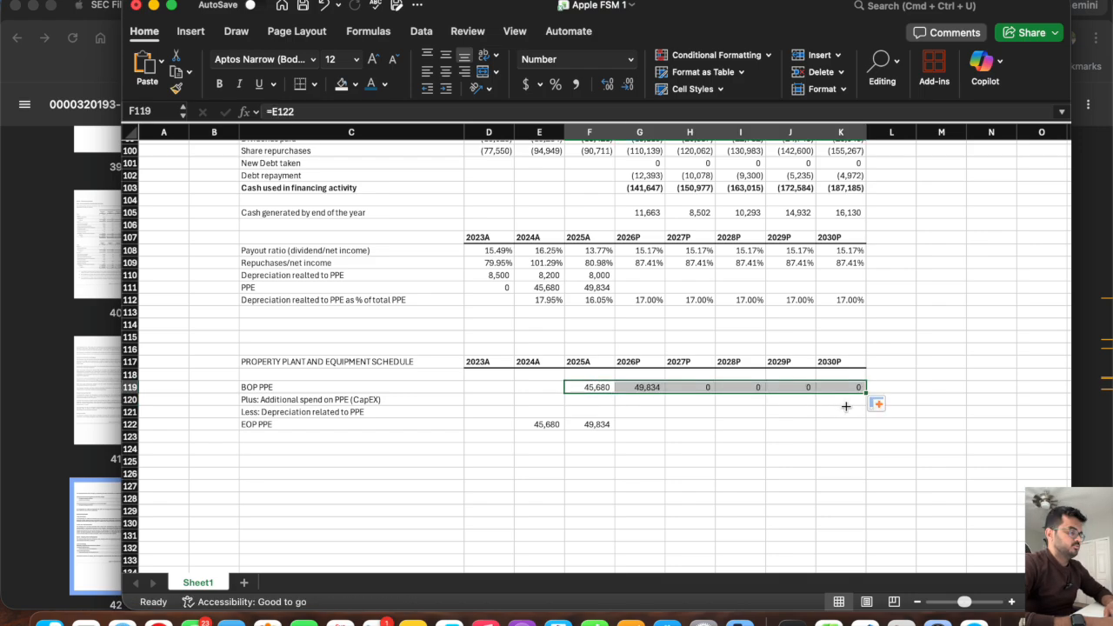
Calculate the 2026P EOP PPE in G122 as =SUM(G119:G121) and fill it across through 2030P in K122.
click(628, 424)
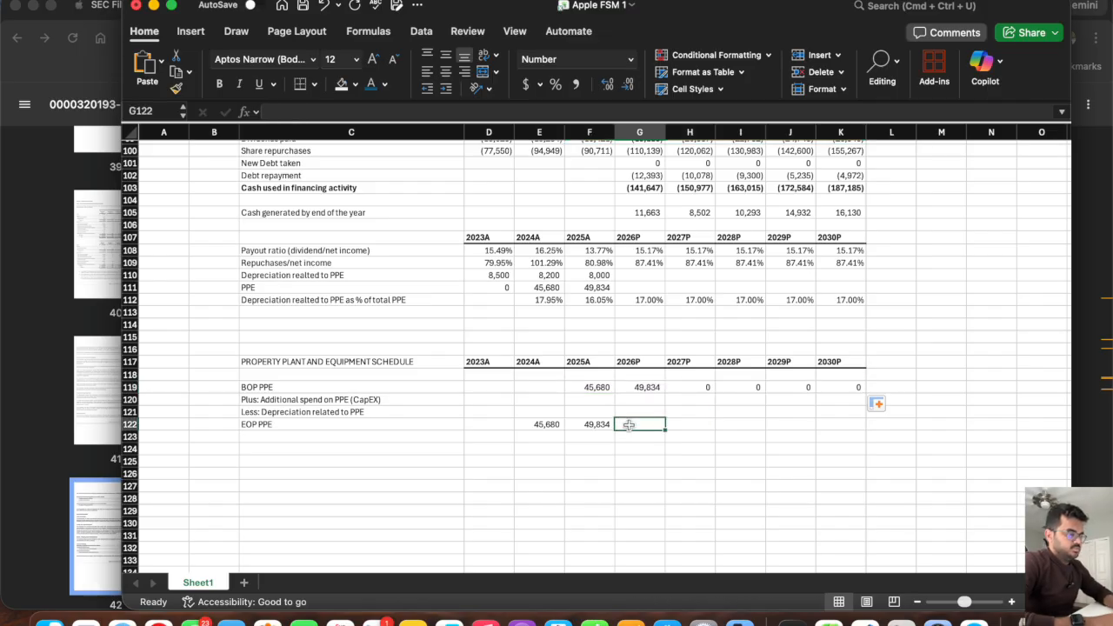
text(=sum()
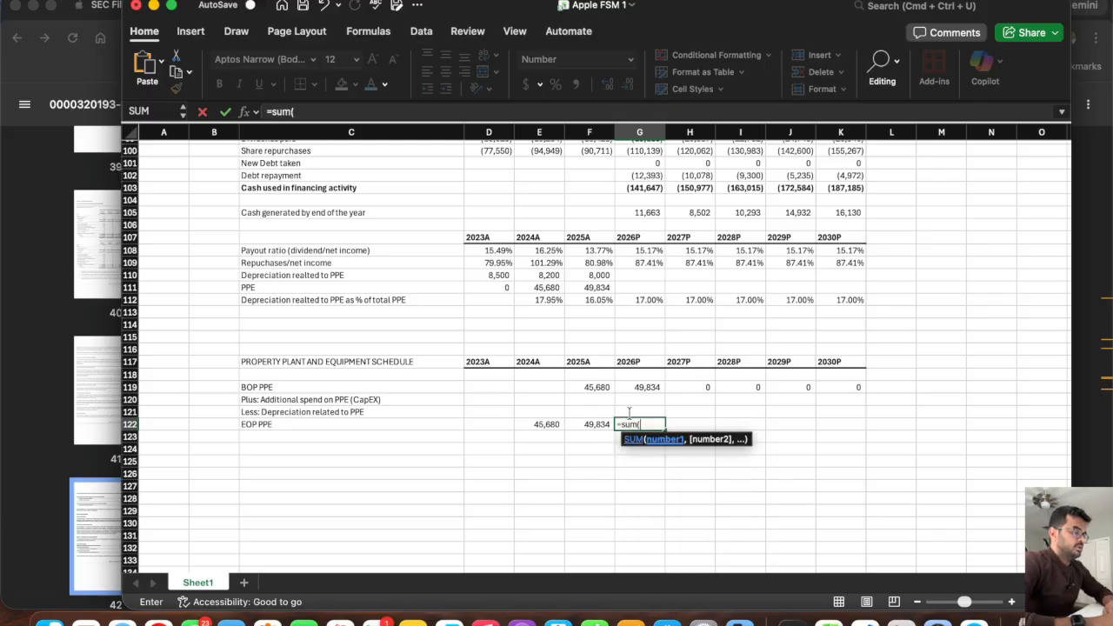
click(647, 387)
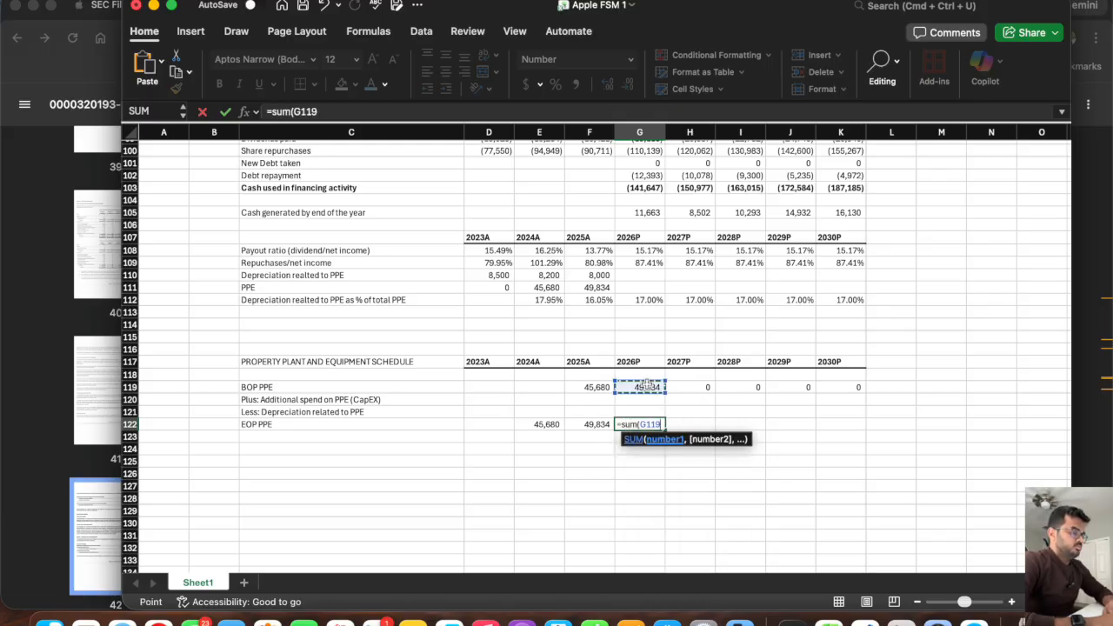
drag(647, 386, 647, 410)
key(Return)
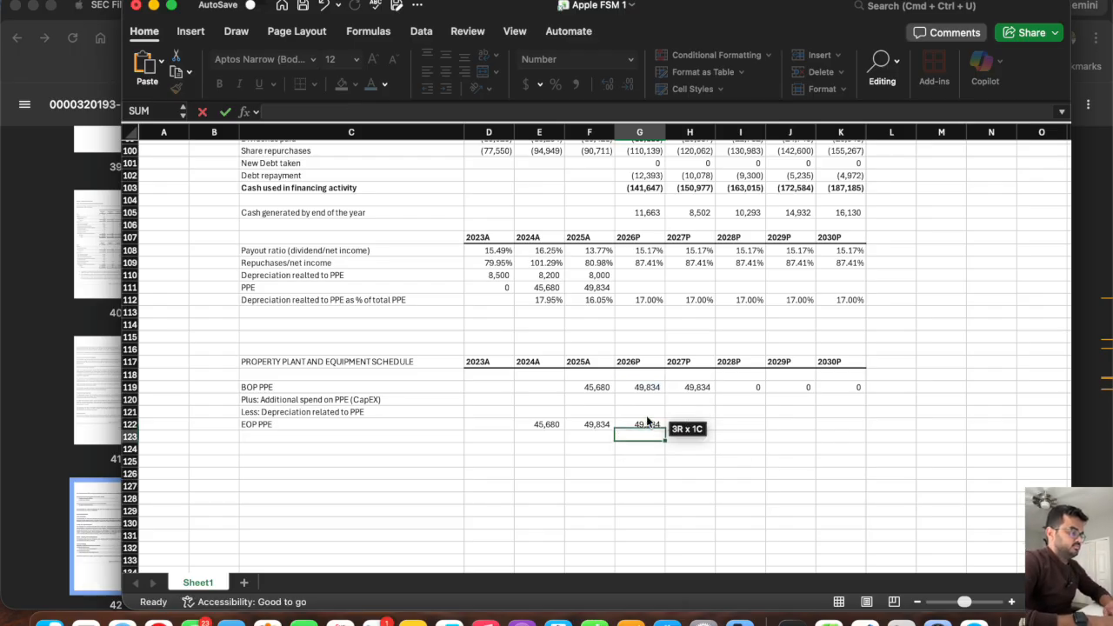
click(645, 423)
drag(667, 430, 849, 438)
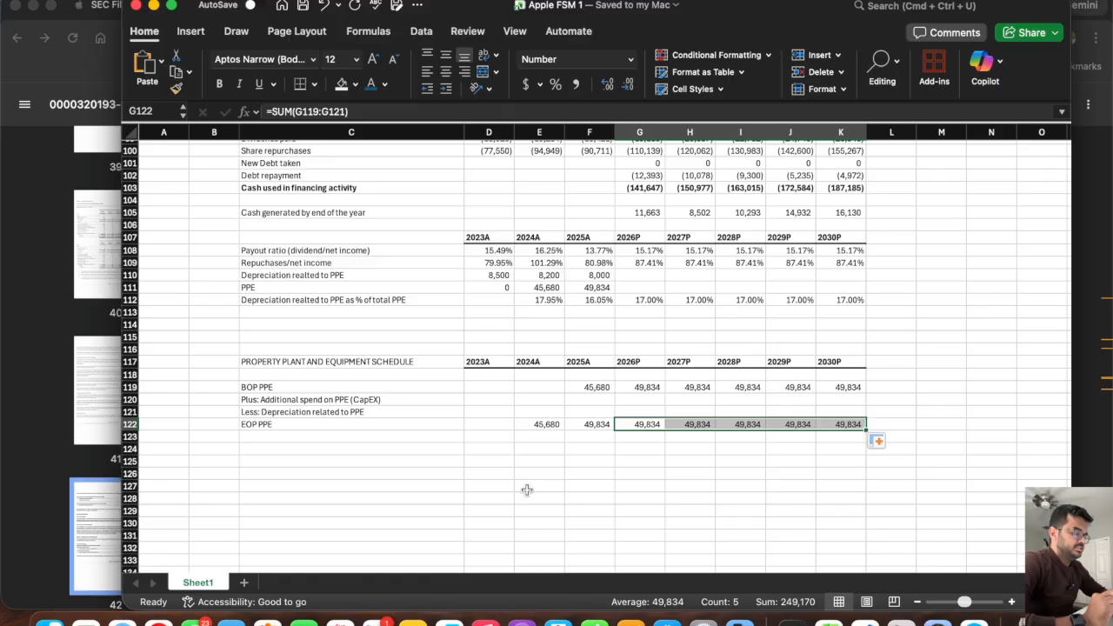
Add a ratio row labelled "CapEx/Net Income" in C113, below the depreciation share row.
click(354, 397)
click(129, 399)
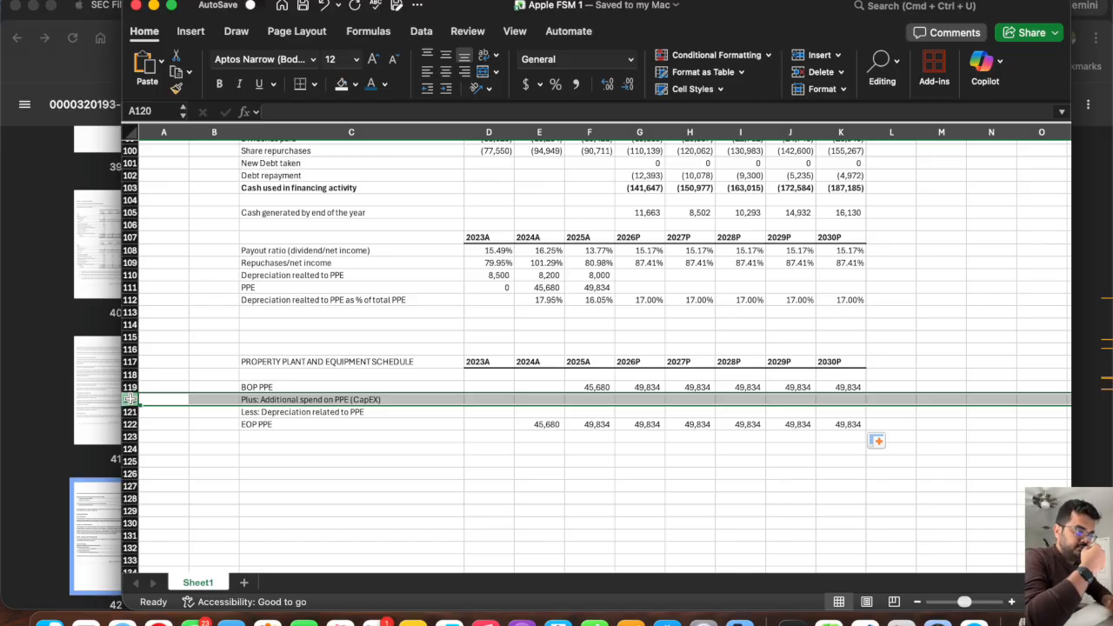
click(274, 313)
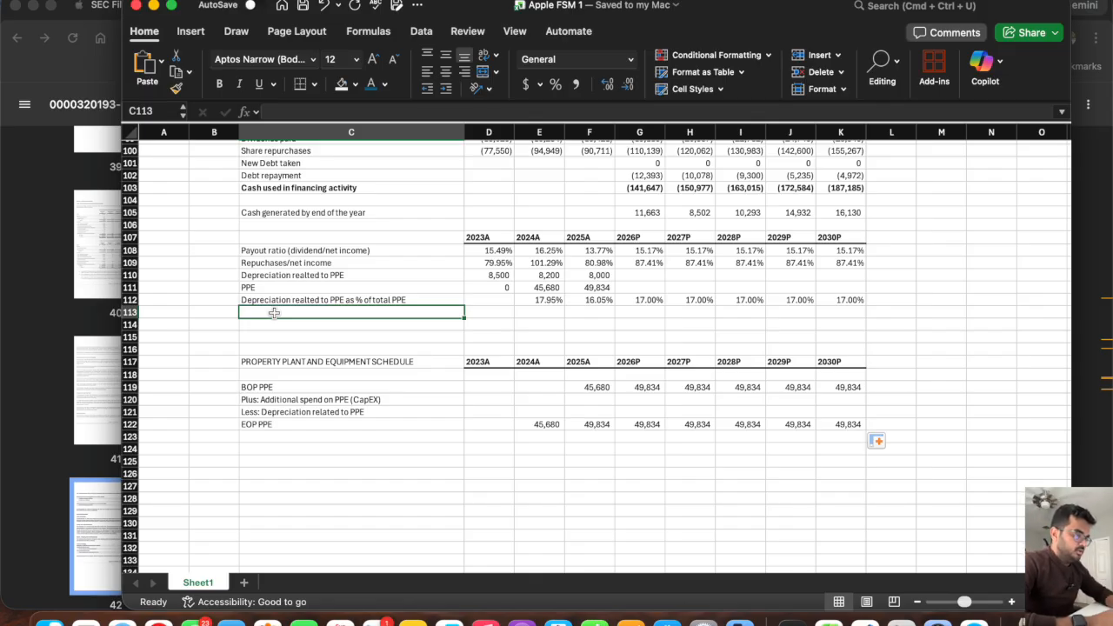
text(CapEx/Net Income)
key(Tab)
key(Tab)
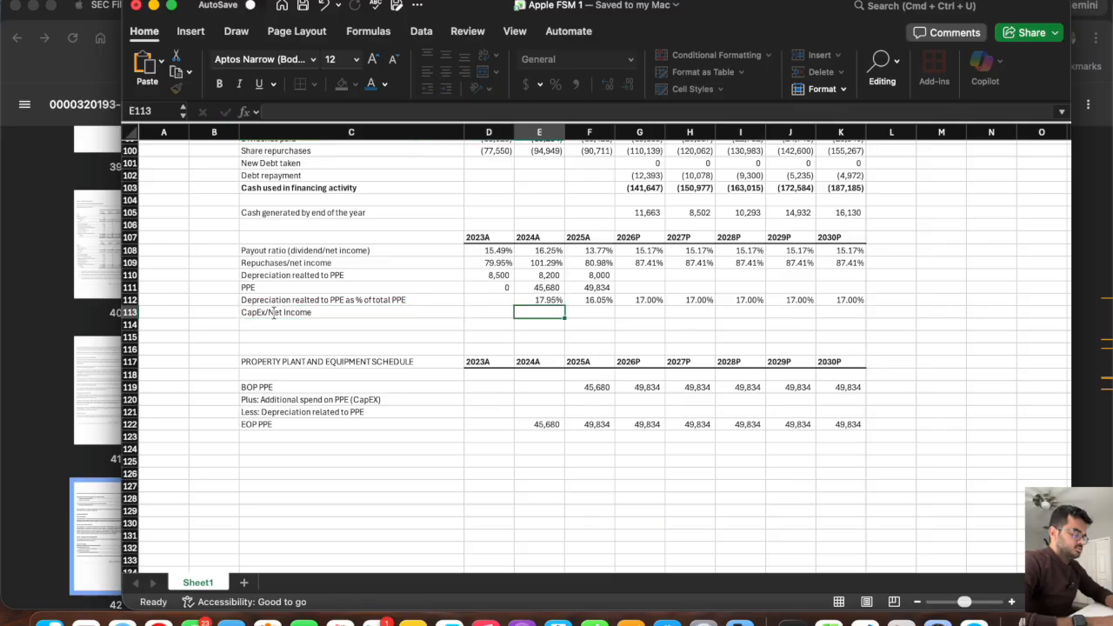
text(=)
scroll(556, 230, up, 5)
scroll(556, 230, down, 3)
scroll(556, 231, up, 5)
scroll(556, 231, down, 2)
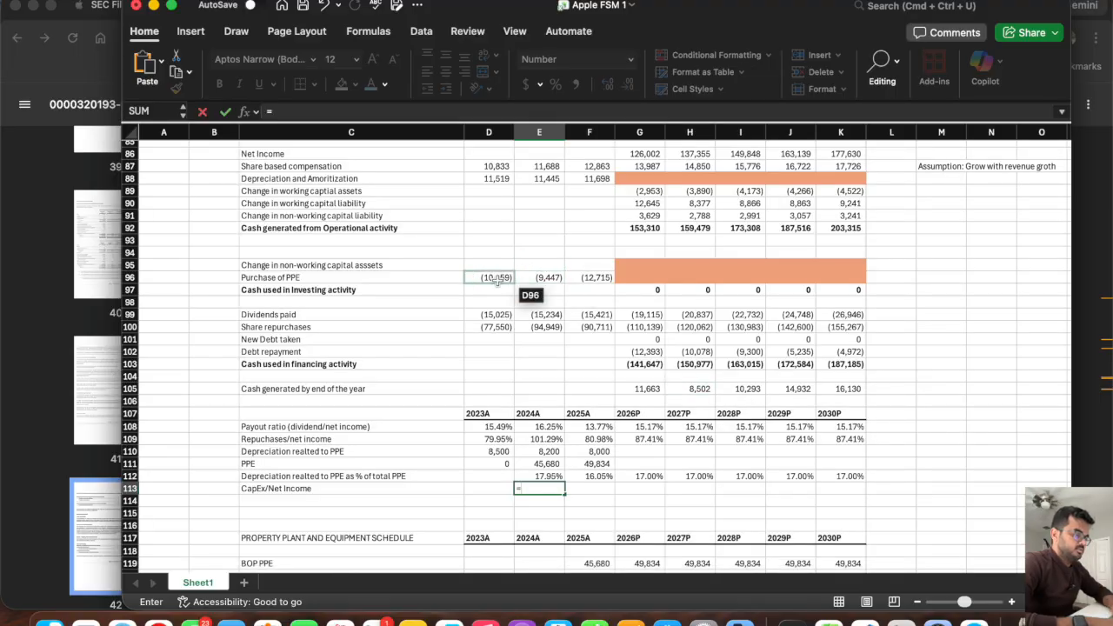
key(Left)
key(Escape)
Calculate the 2023A CapEx/Net Income ratio in D113 by dividing the purchase of PPE in D96 by 2023A net income.
key(Left)
text(=)
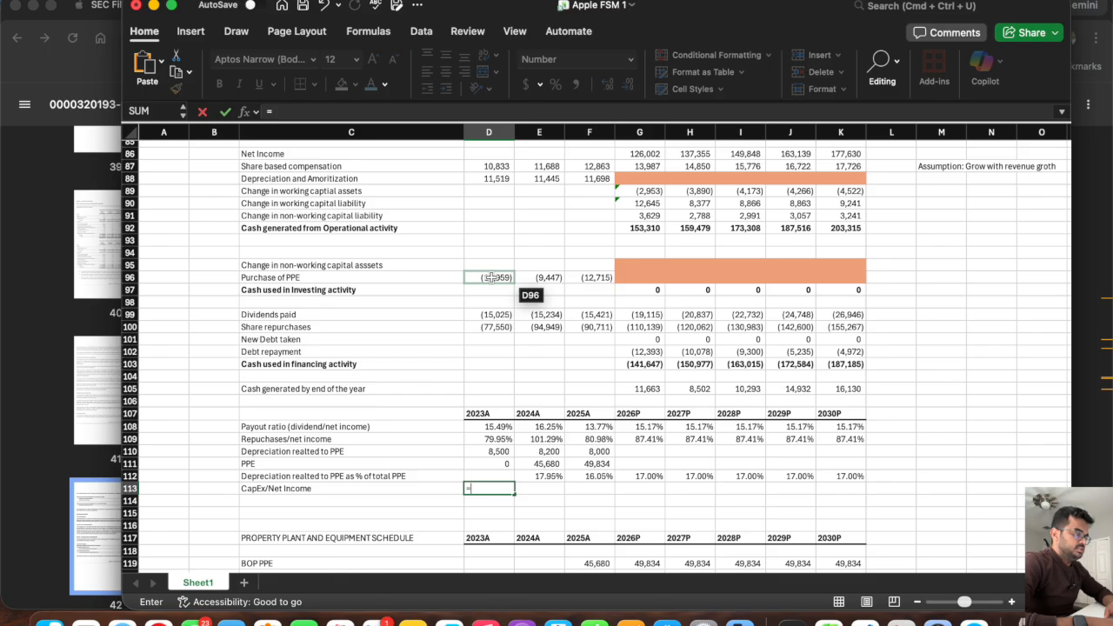
click(491, 277)
text(/)
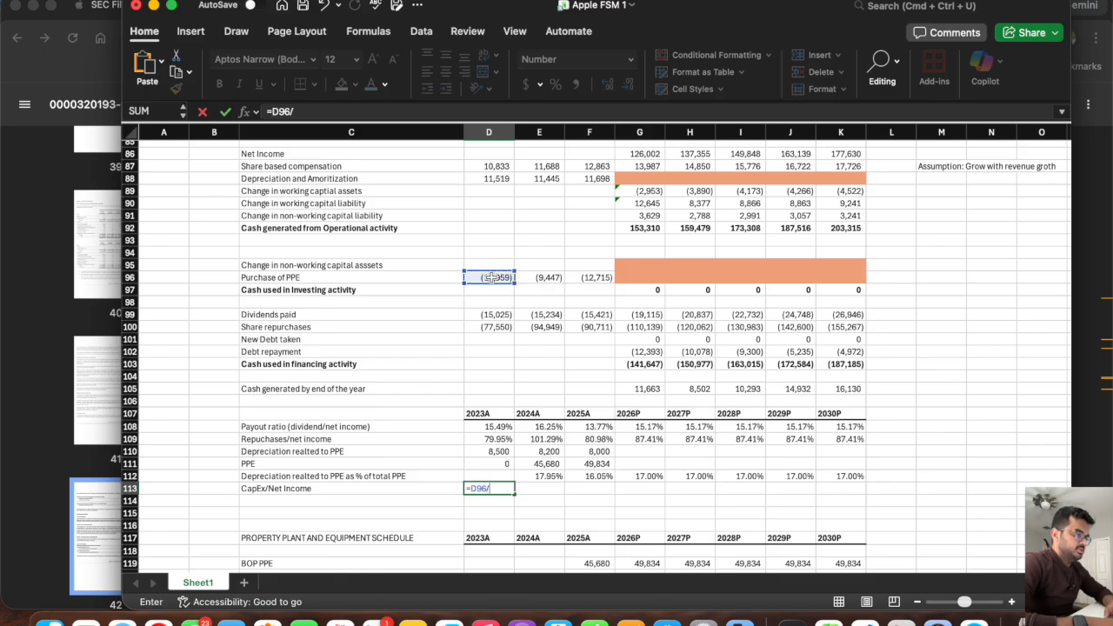
scroll(491, 277, up, 20)
scroll(491, 277, up, 5)
click(486, 241)
key(Return)
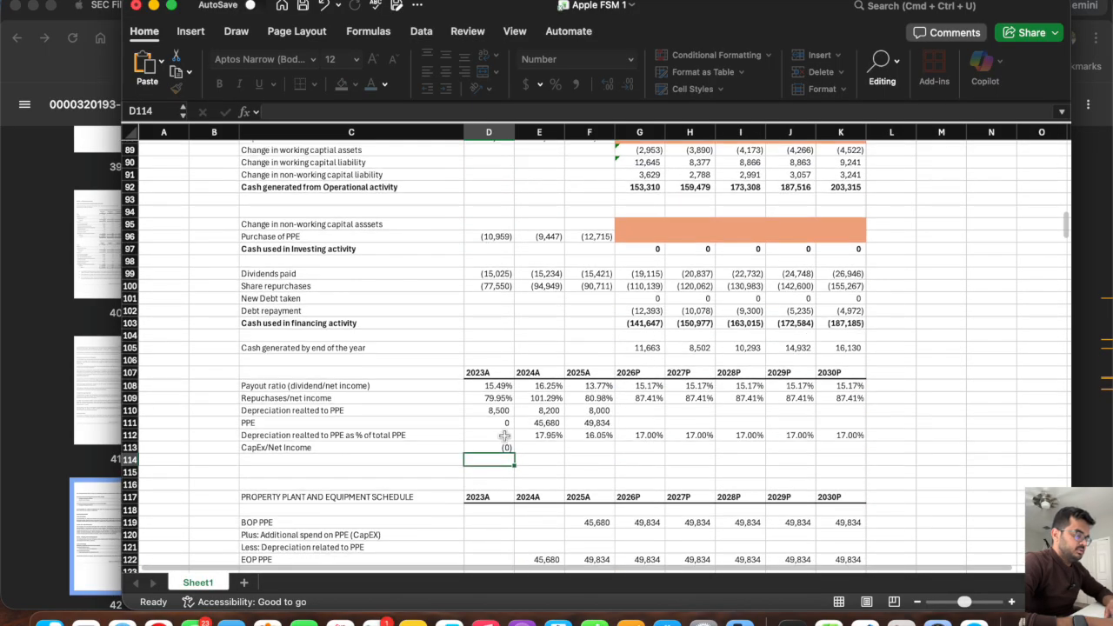
Change the 2023A CapEx/Net Income formula in D113 to =-D96/D22 and fill it across through 2025A in F113.
key(Up)
click(274, 111)
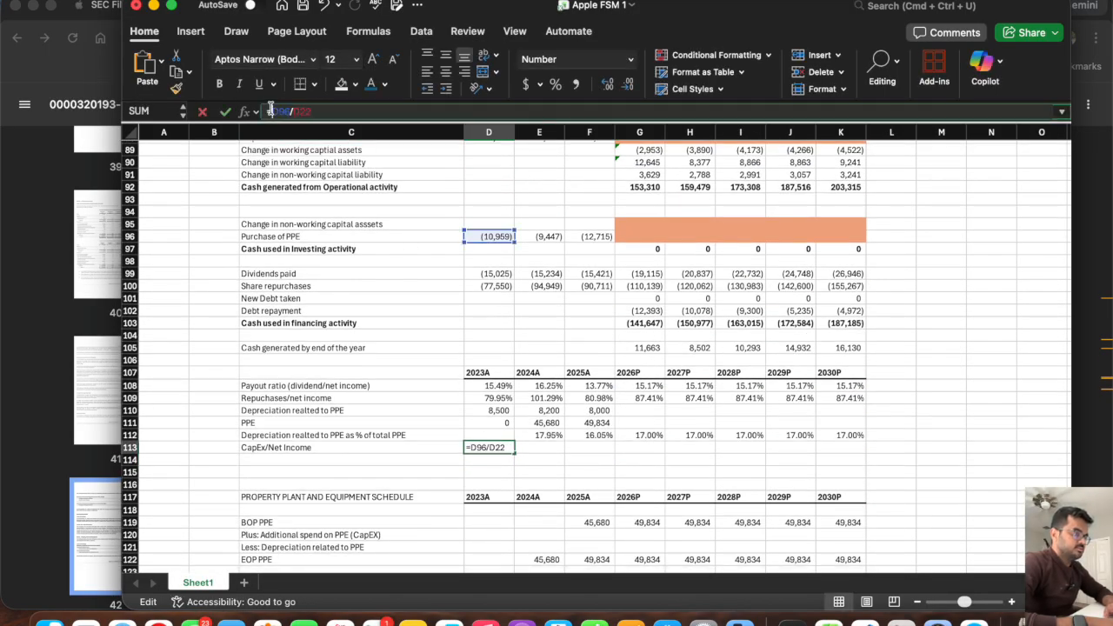
key(Return)
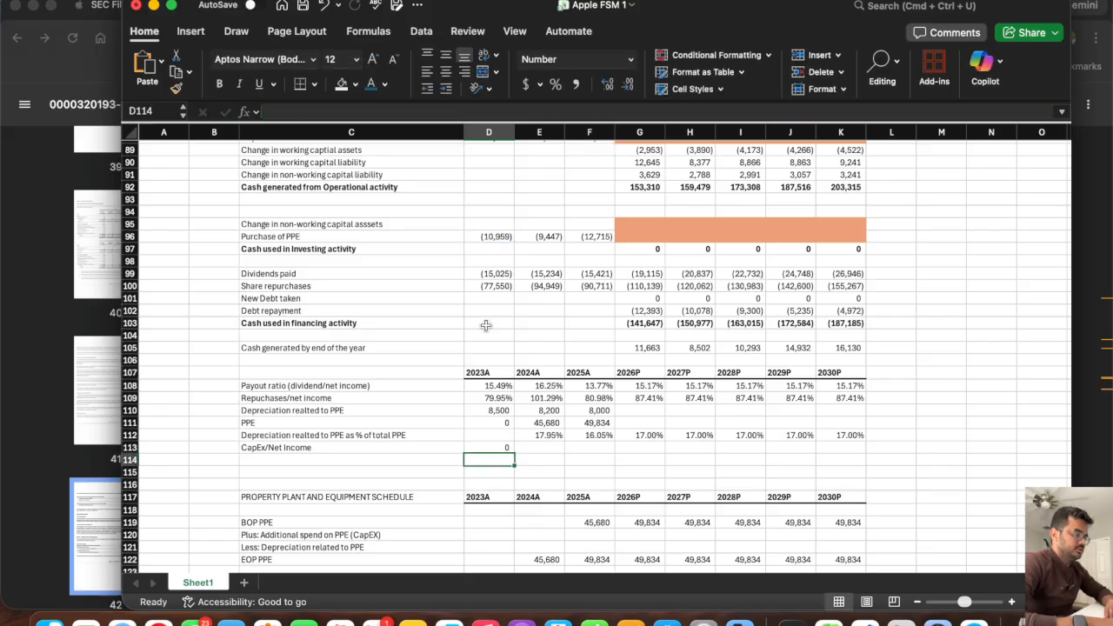
click(484, 446)
drag(514, 453, 612, 450)
Format the CapEx/Net Income row from D113 to K113 as a percentage.
drag(835, 447, 483, 448)
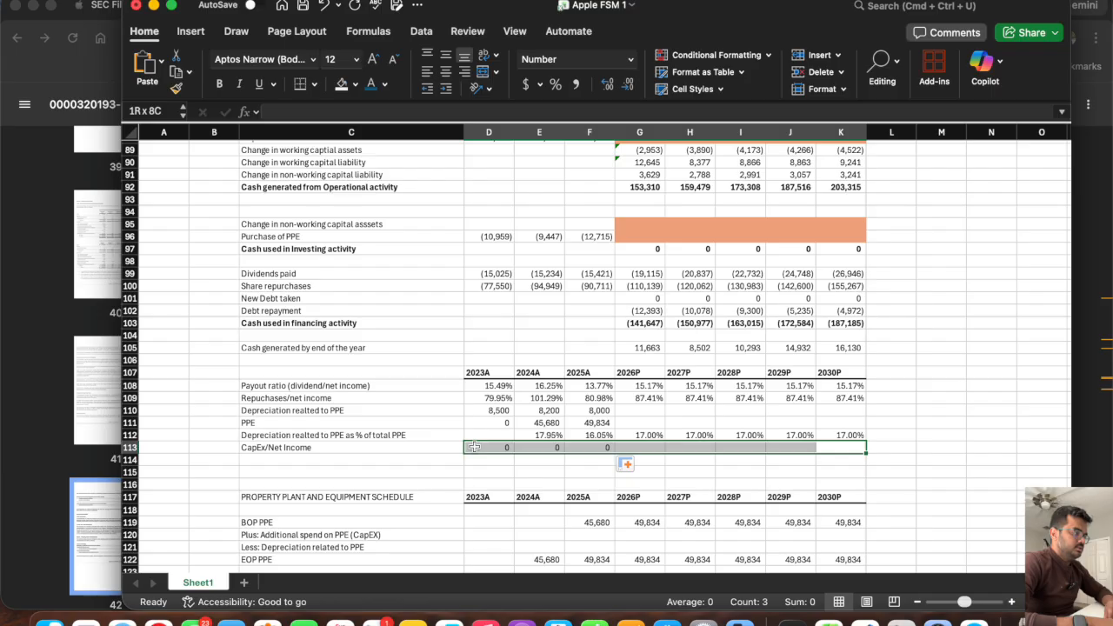
click(630, 60)
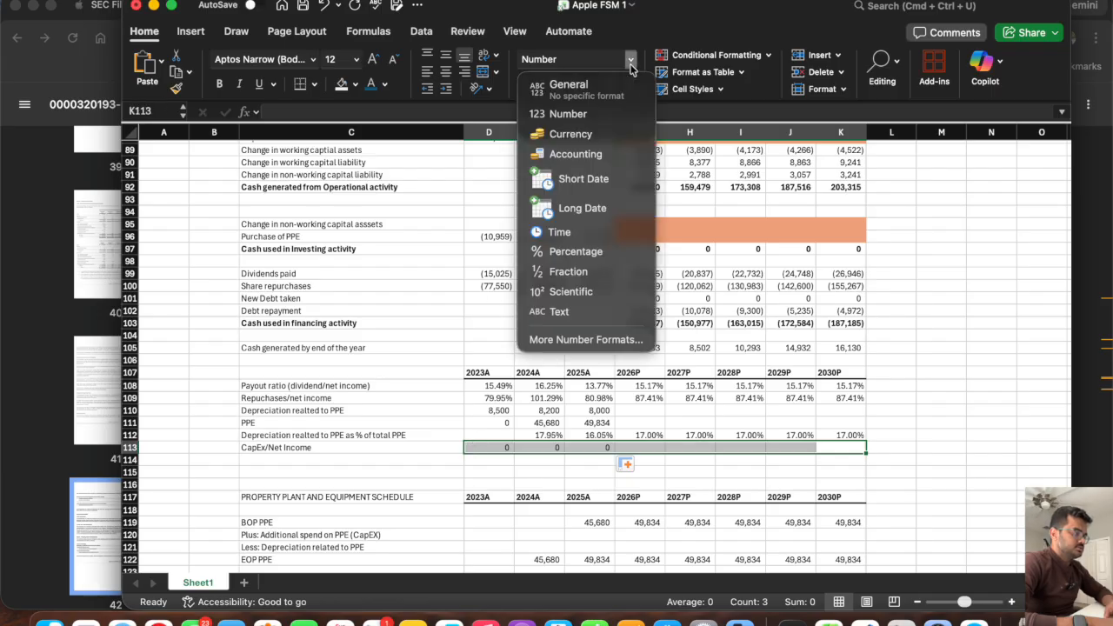
click(590, 255)
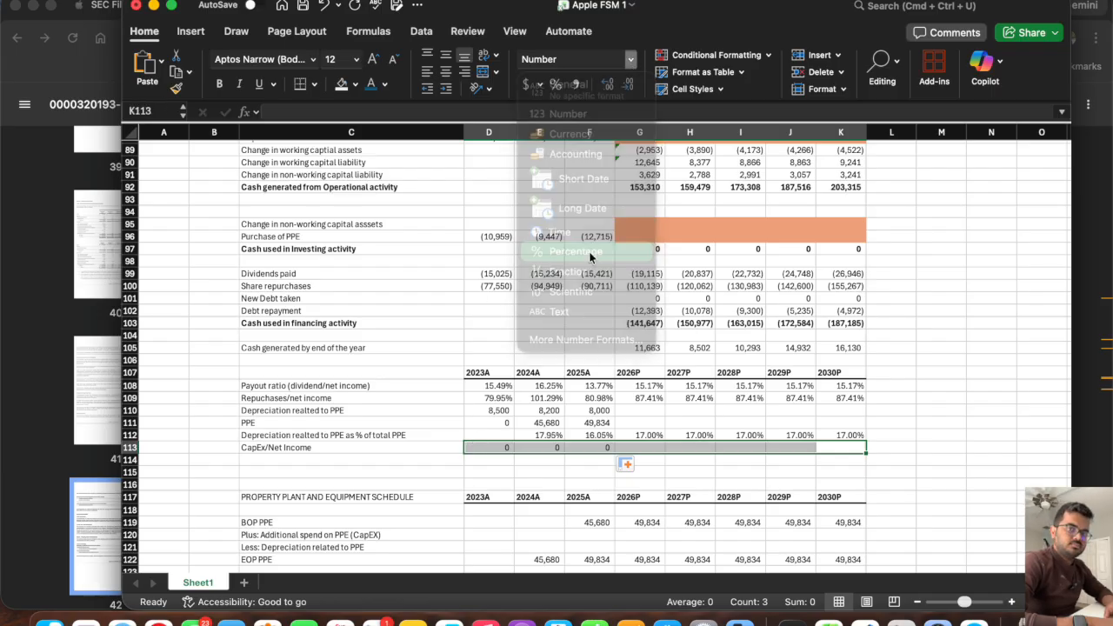
Project the 2026P CapEx/Net Income ratio in G113 as the average of the three historical years, D113:F113.
click(640, 448)
drag(584, 447, 487, 447)
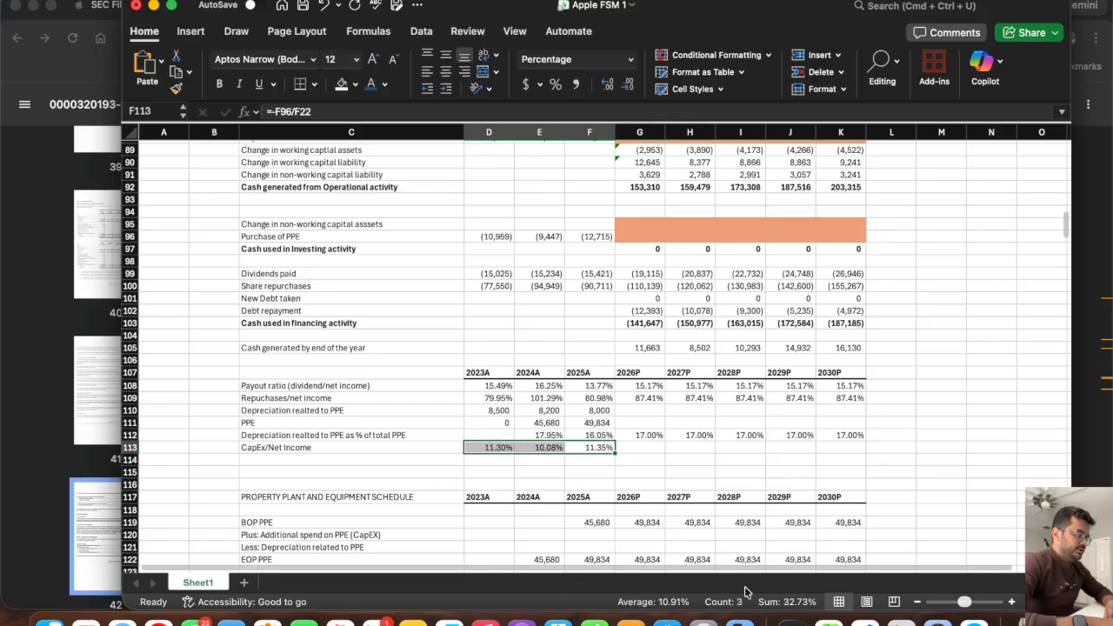
click(635, 448)
text(=av)
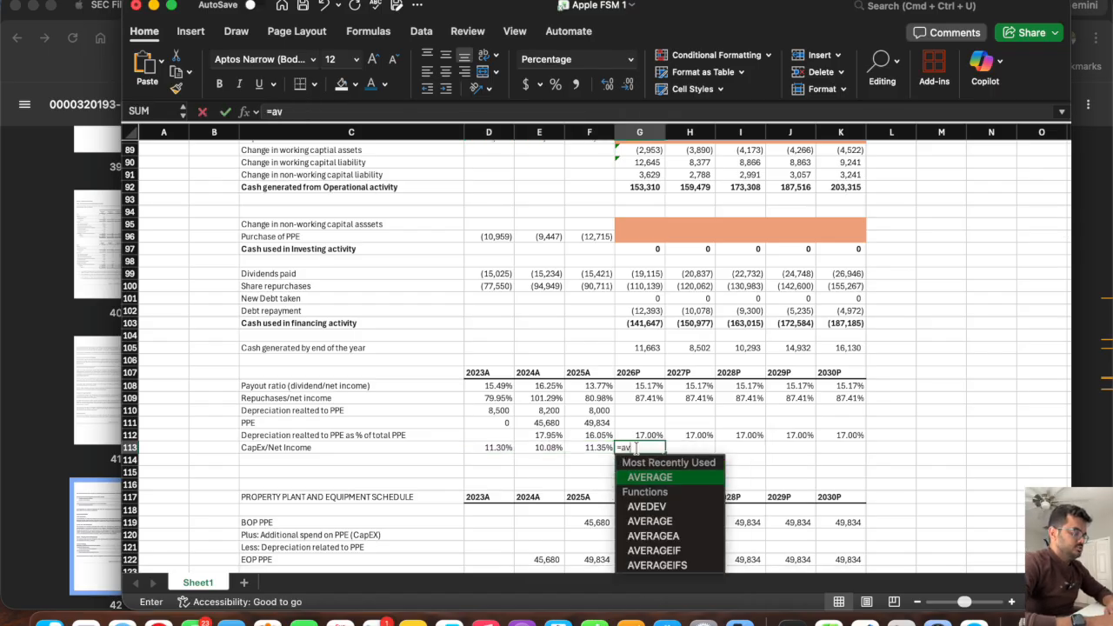
key(Tab)
drag(600, 446, 489, 447)
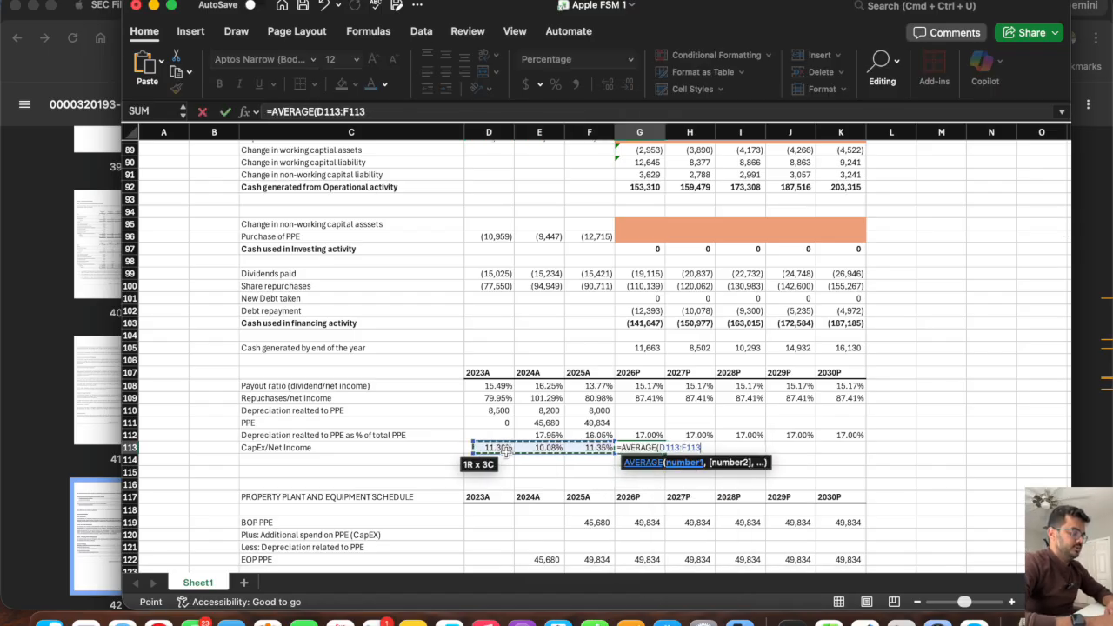
key(Return)
key(Up)
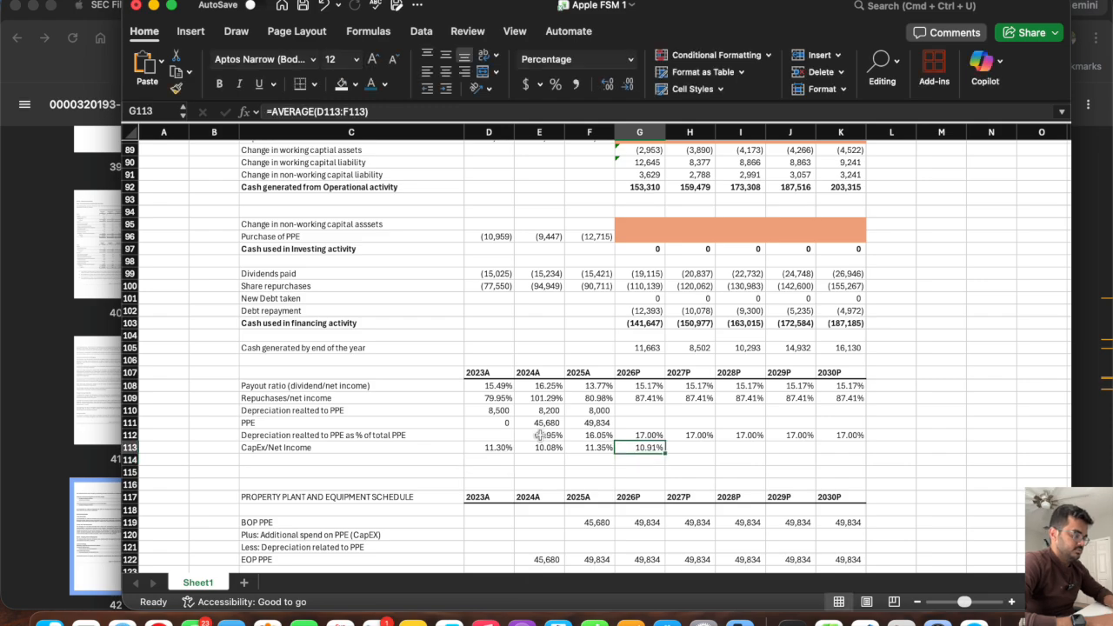
Set the 2027P CapEx/Net Income ratio in H113 to =G113 and fill it across through 2030P in K113.
key(Right)
text(=+)
key(Left)
key(Return)
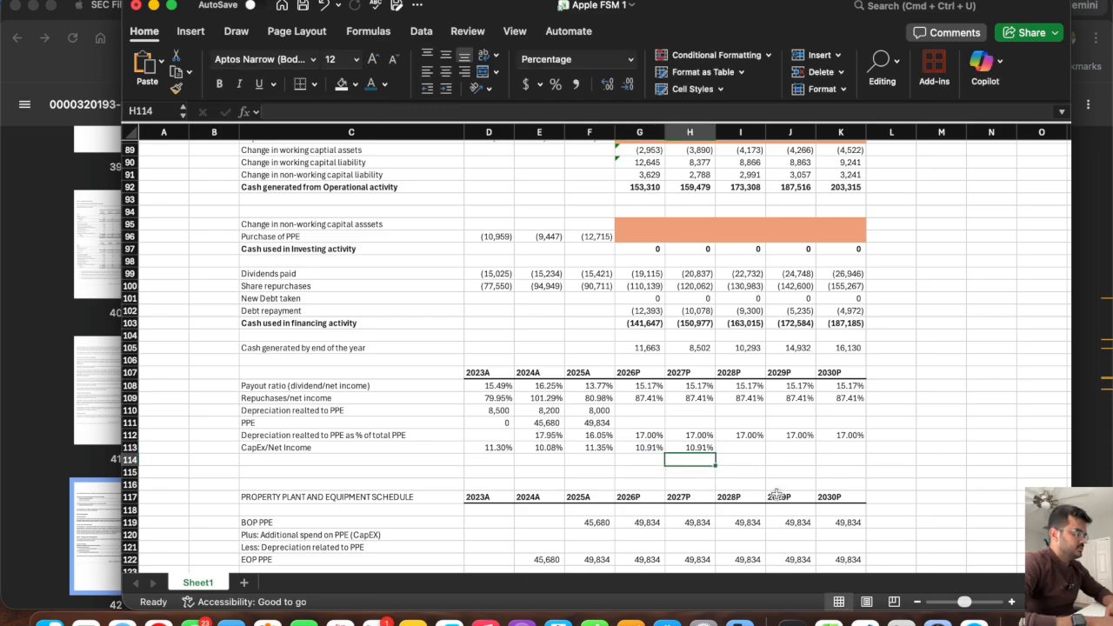
click(692, 448)
drag(715, 453, 863, 448)
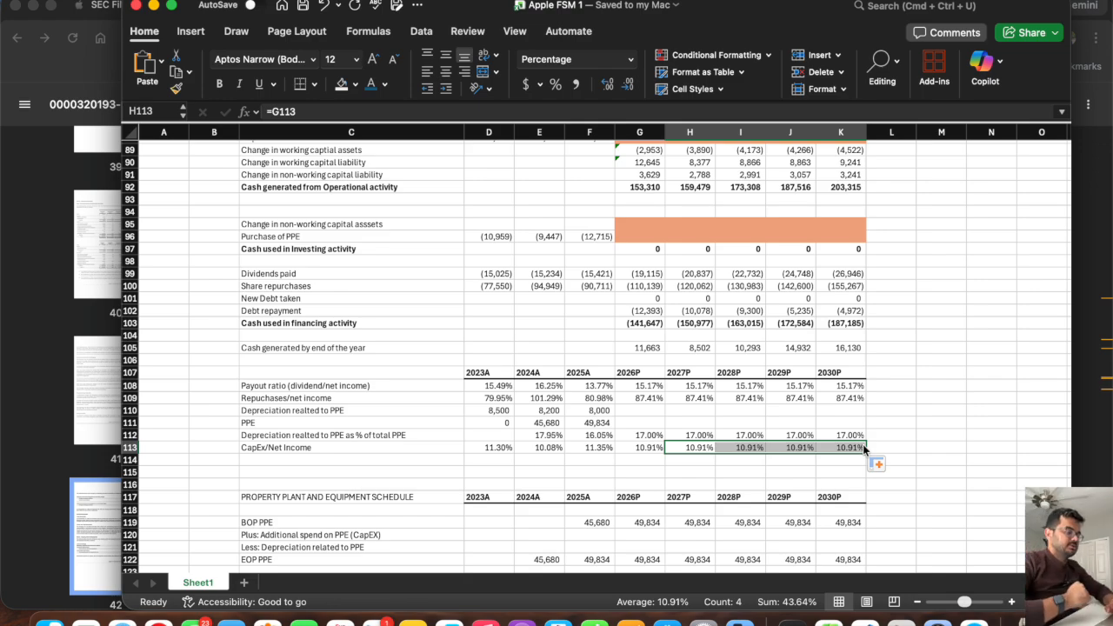
Calculate the 2026P additional spend on PPE in G120 as =G113*G22 and fill it across through 2030P in K120.
scroll(639, 479, down, 2)
click(631, 484)
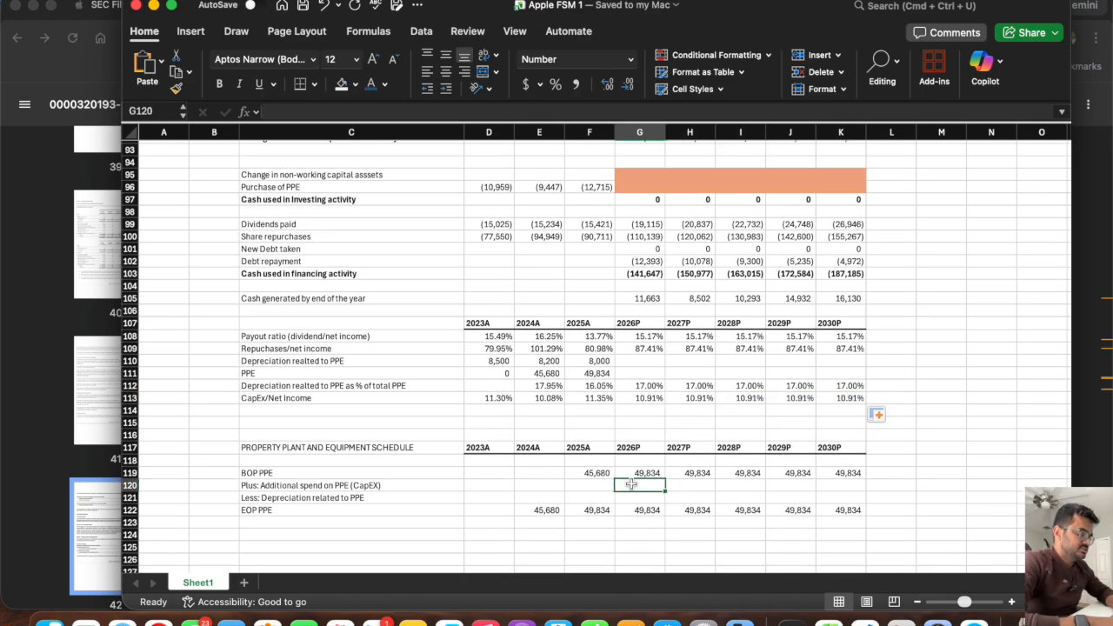
text(=)
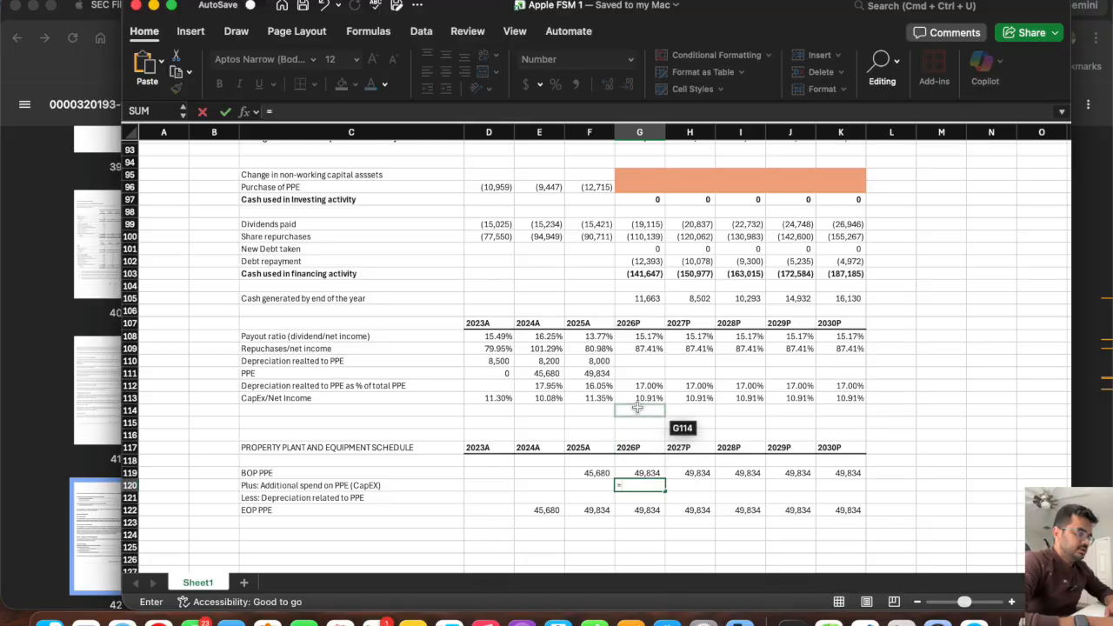
click(637, 399)
text(*)
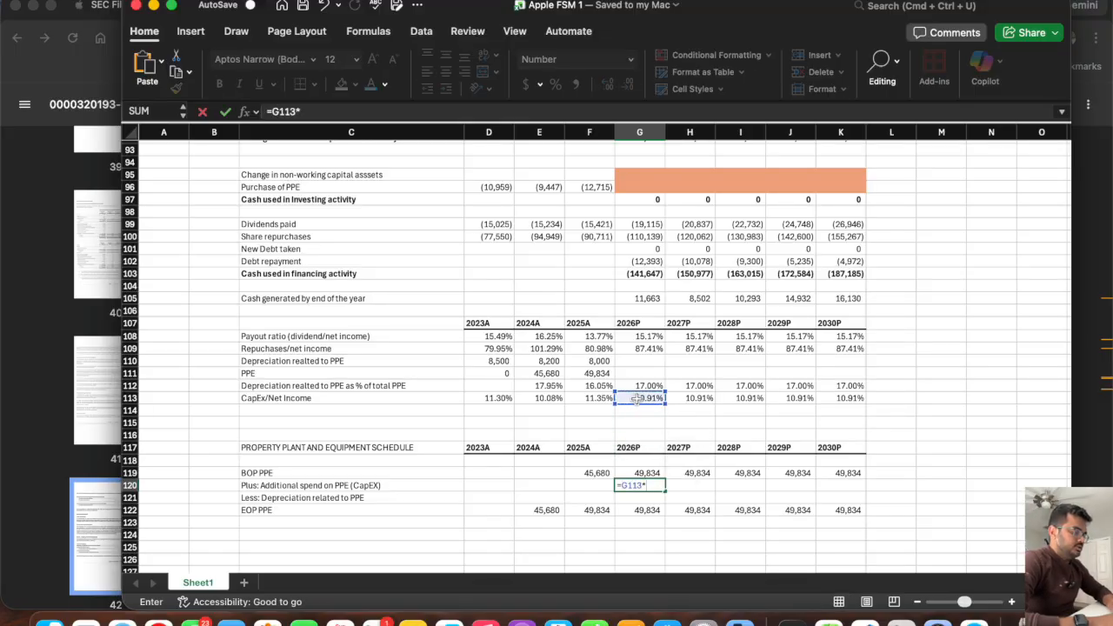
scroll(658, 304, up, 10)
scroll(657, 303, up, 20)
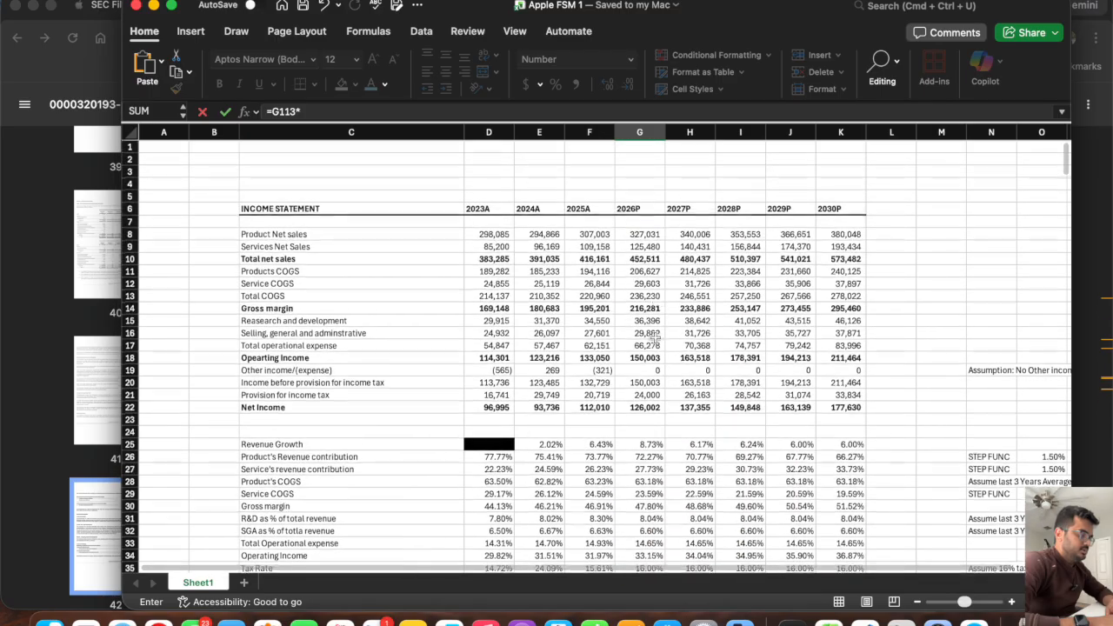
click(641, 398)
scroll(644, 365, down, 20)
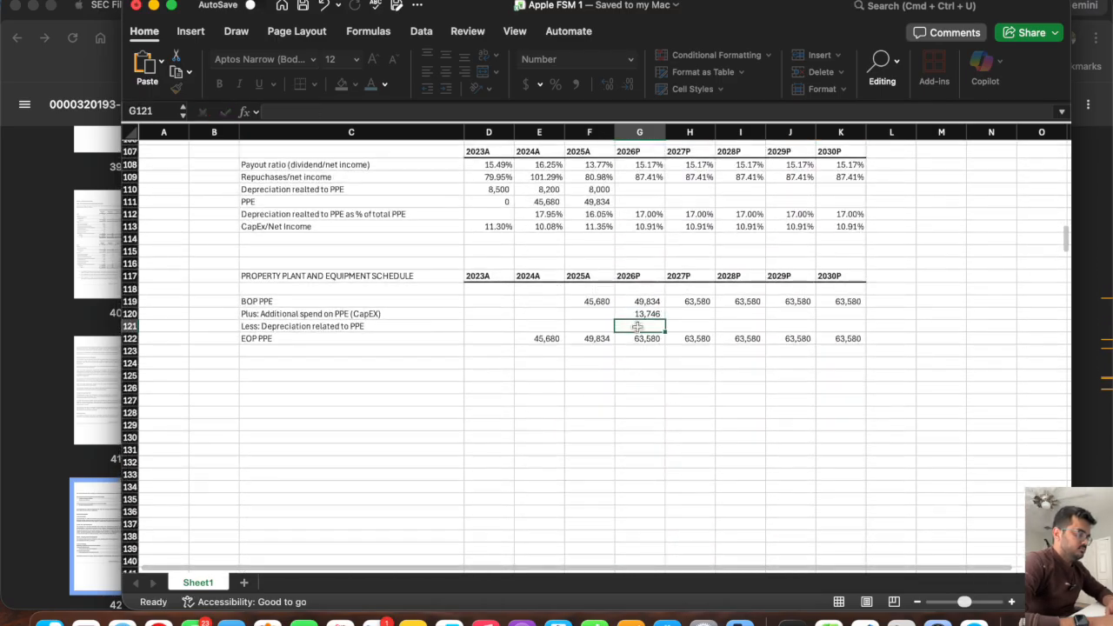
key(Return)
drag(666, 319, 865, 315)
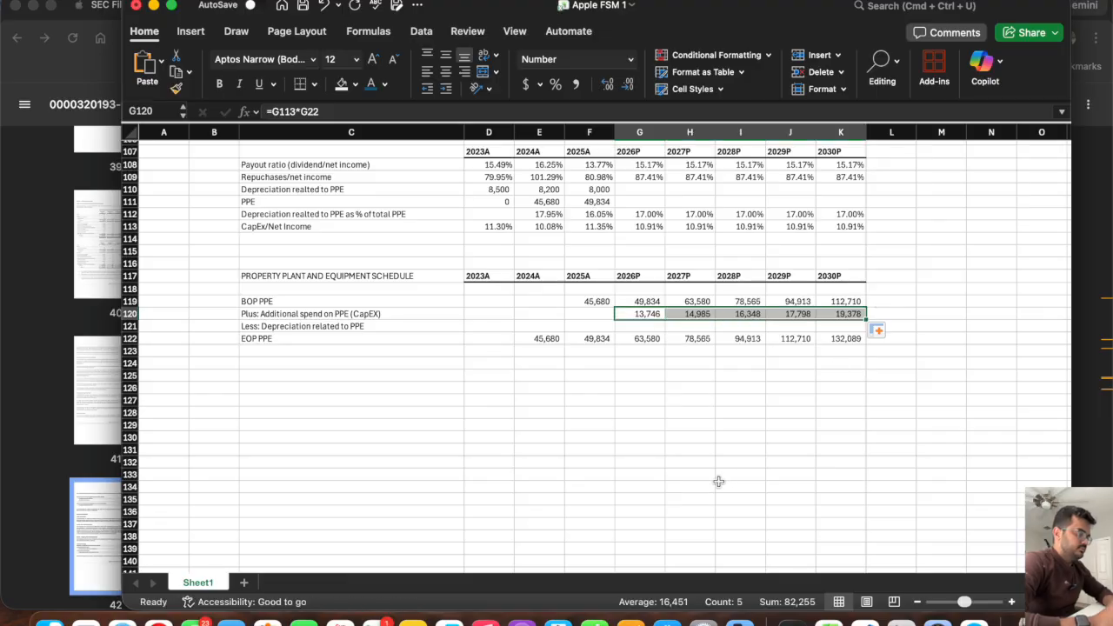
Rename the depreciation ratio label in C112 to "Depreciation realted to PPE as % spend on CapEx".
click(646, 326)
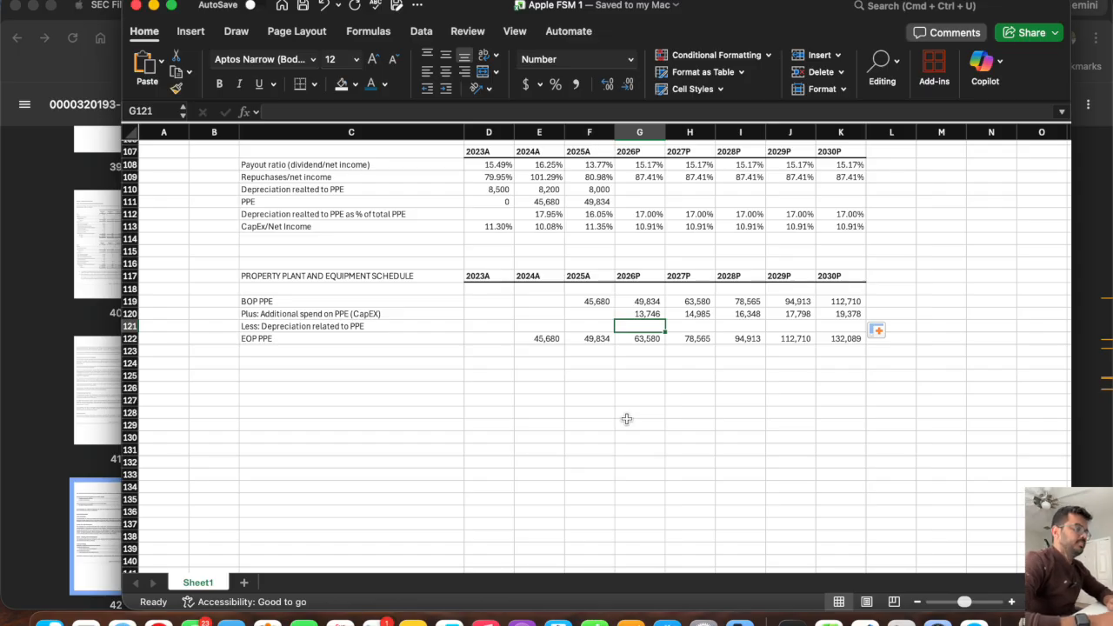
scroll(626, 419, up, 3)
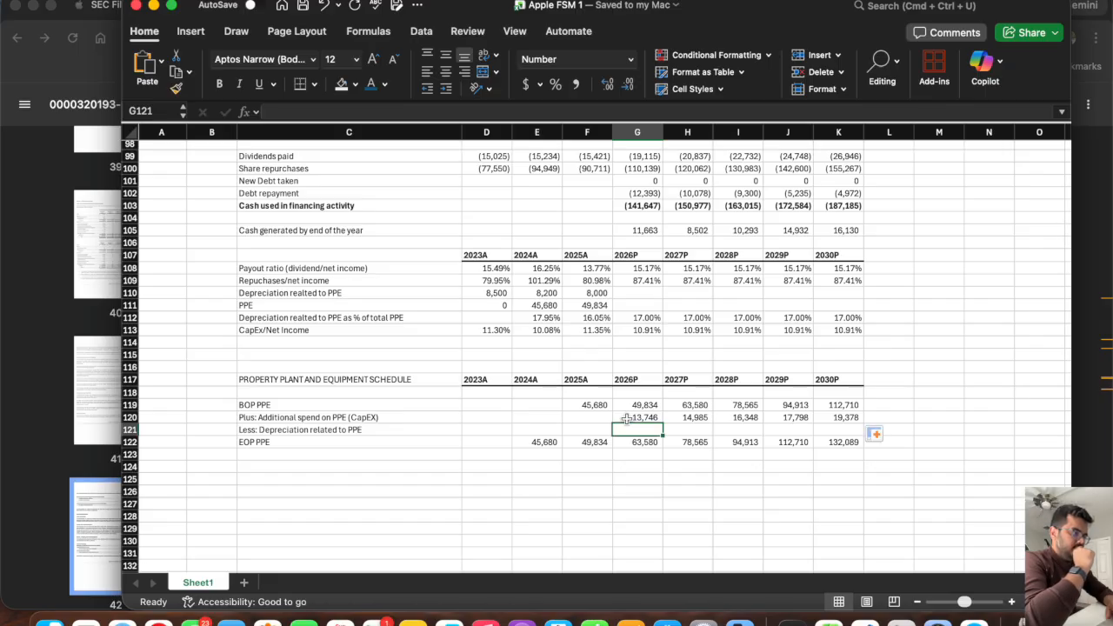
click(394, 318)
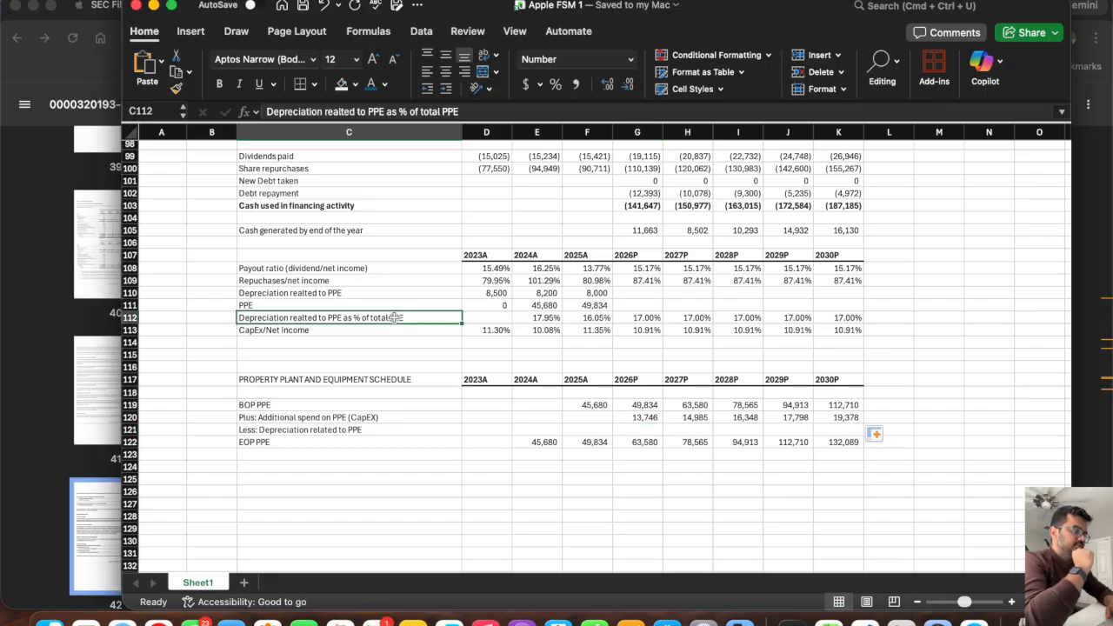
click(374, 341)
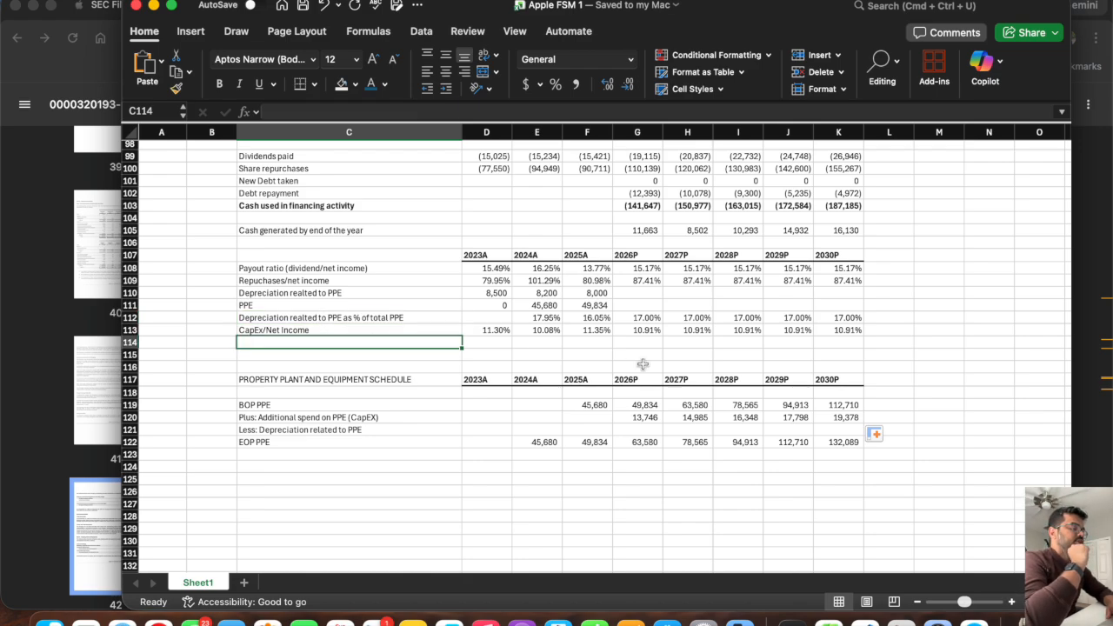
click(341, 318)
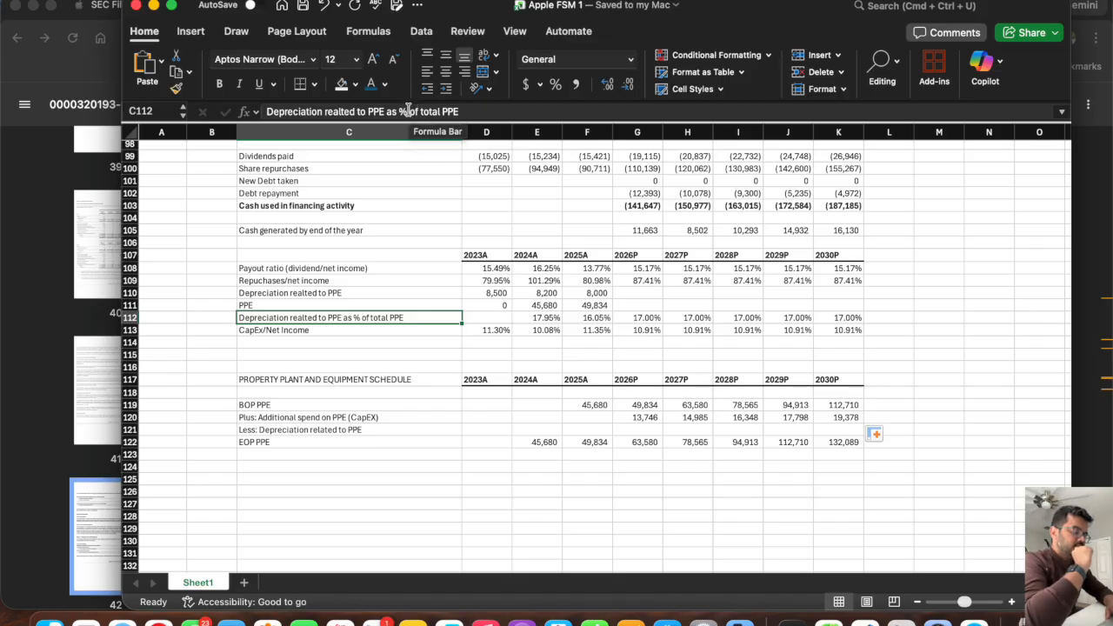
drag(408, 111, 461, 111)
text(spen)
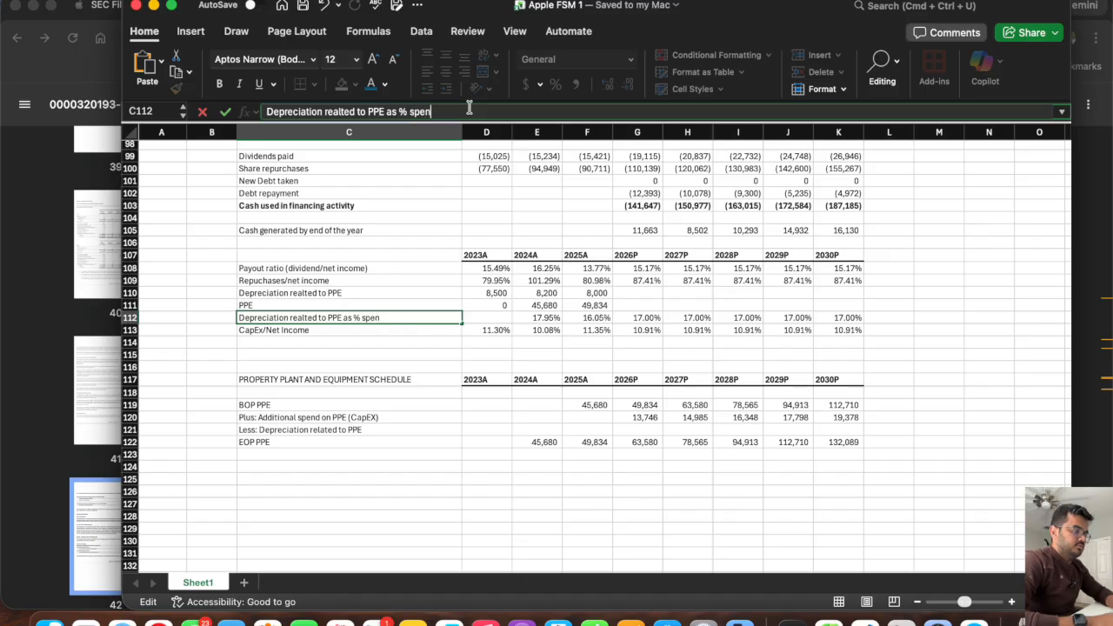
text(d on CapEx)
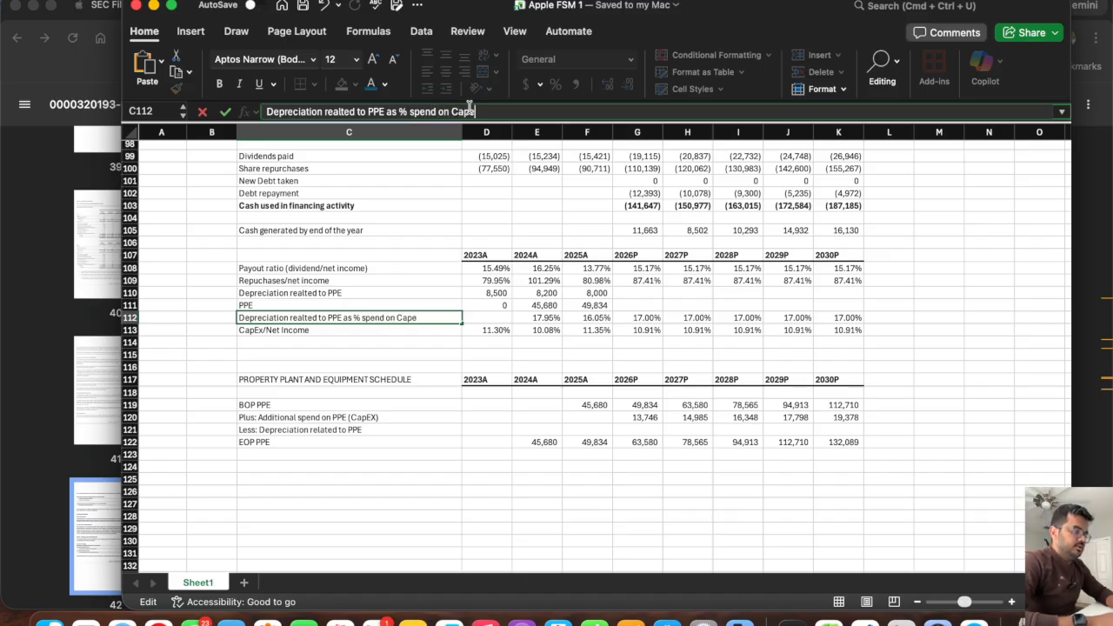
key(Return)
key(Up)
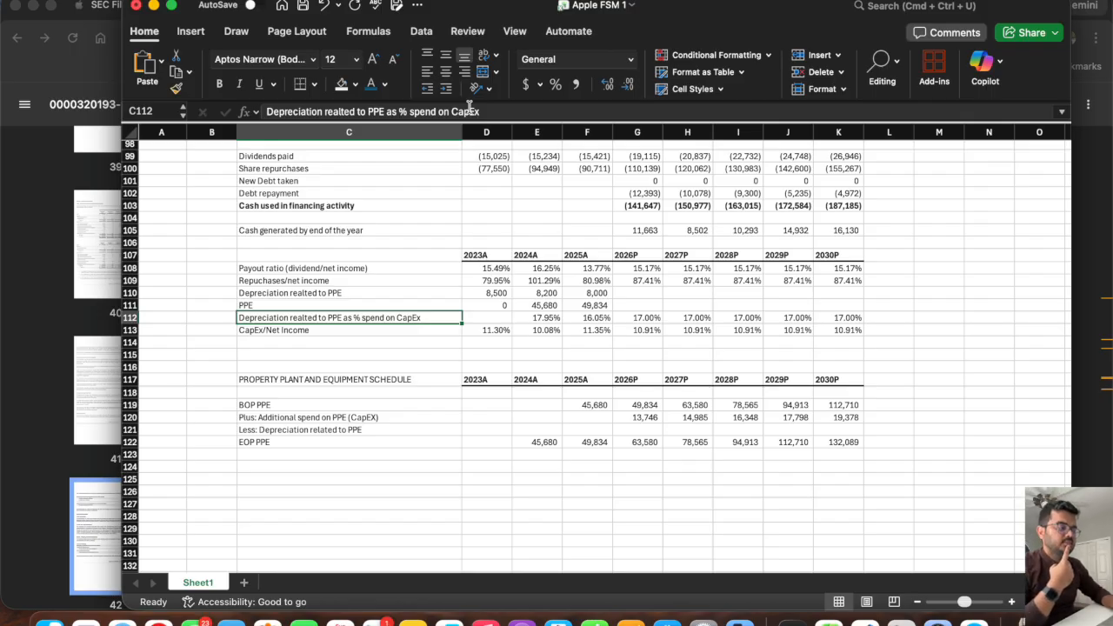
key(Right)
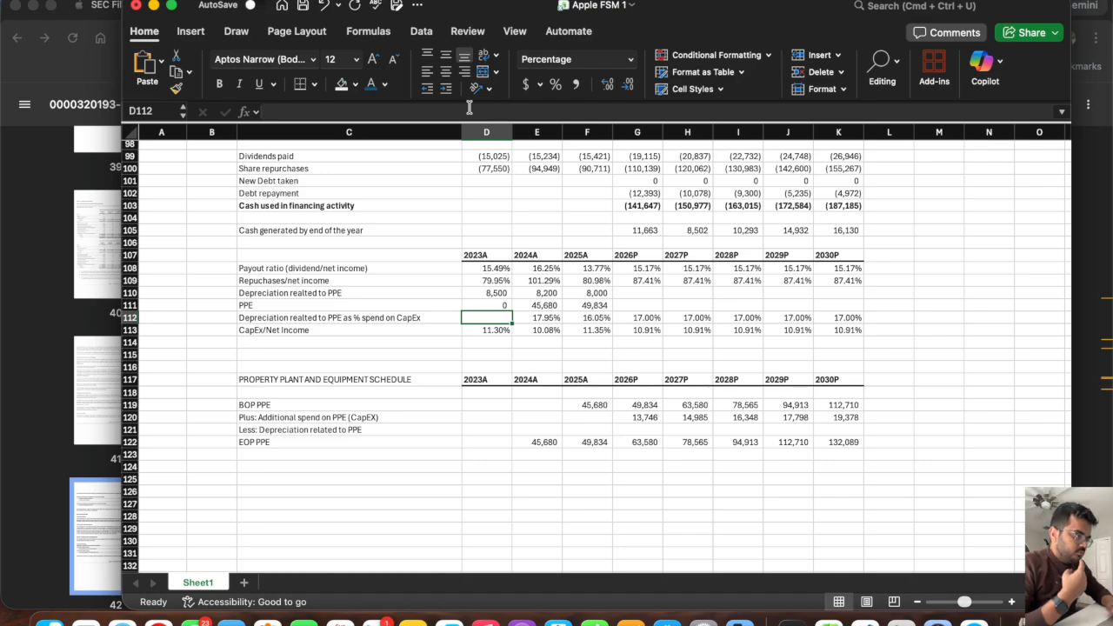
text(=)
scroll(494, 205, up, 3)
scroll(494, 205, up, 1)
click(492, 200)
text(/)
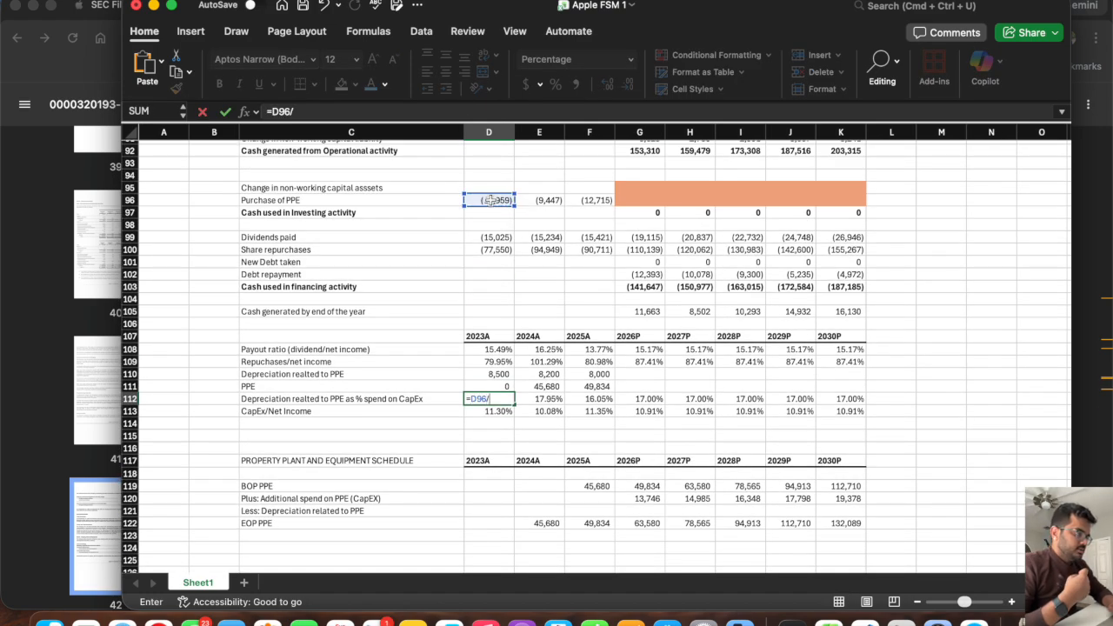
key(BackSpace)
key(BackSpace)
key(BackSpace)
key(BackSpace)
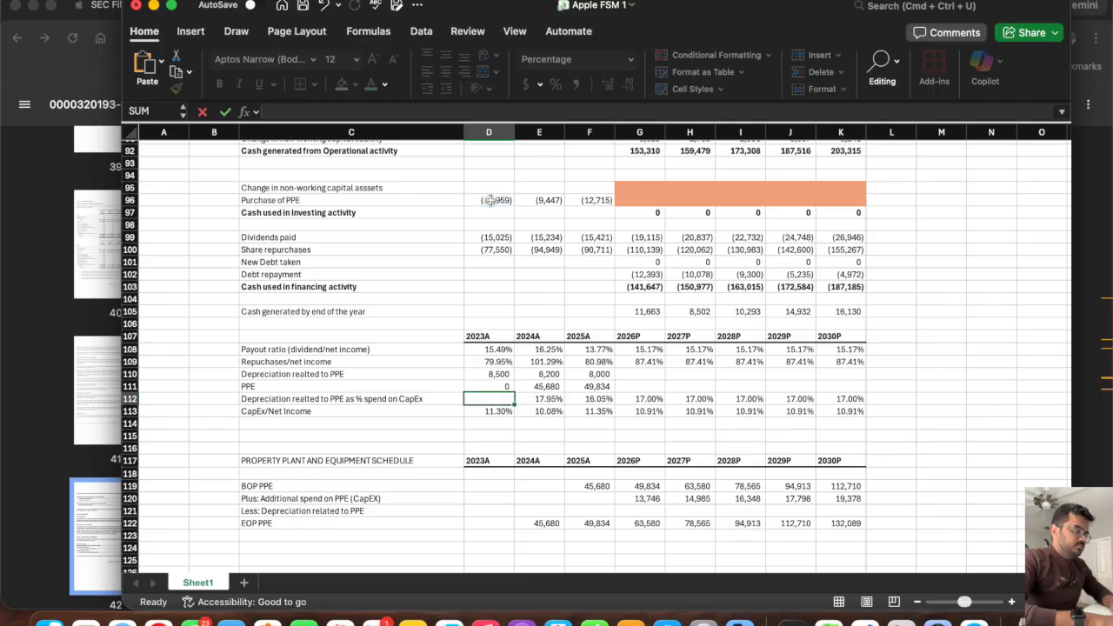
Calculate depreciation as a share of CapEx in D112 as =D110/D96, fill it through 2025A, and clear the projected years G112:K112.
click(484, 375)
text(/)
click(492, 201)
key(Return)
click(491, 398)
drag(515, 405, 850, 399)
key(Delete)
Make the D112 depreciation ratio positive with =-D110/D96 and fill it across through 2025A in F112.
click(485, 397)
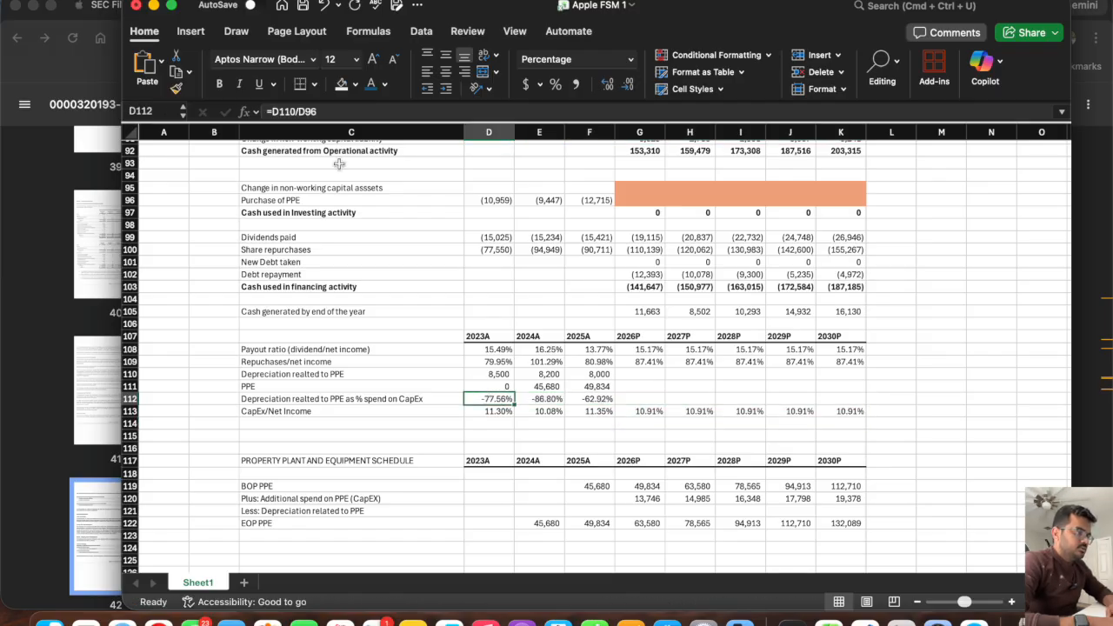
click(271, 112)
key(Return)
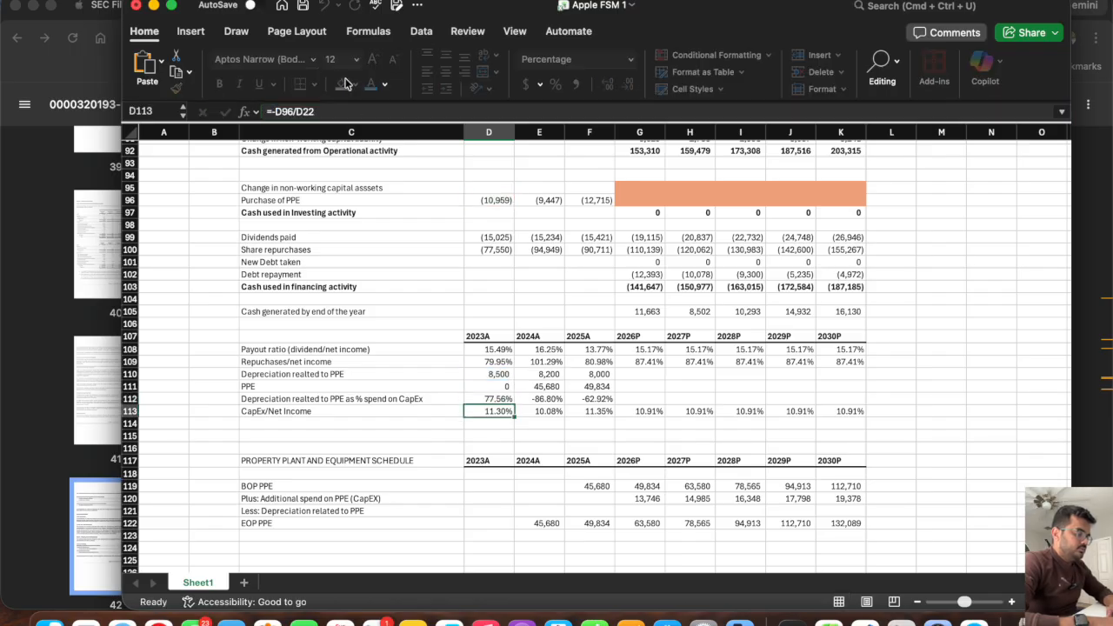
click(500, 399)
drag(514, 404, 608, 404)
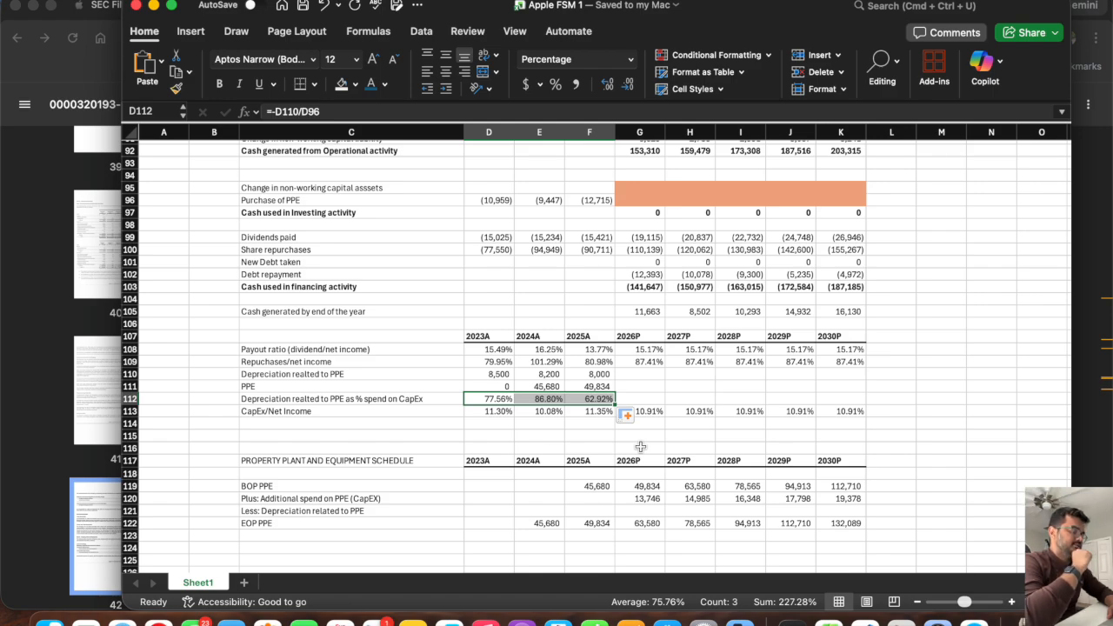
Project the 2026P depreciation share of CapEx in G112 as the average of D112:F112.
click(641, 398)
text(=av)
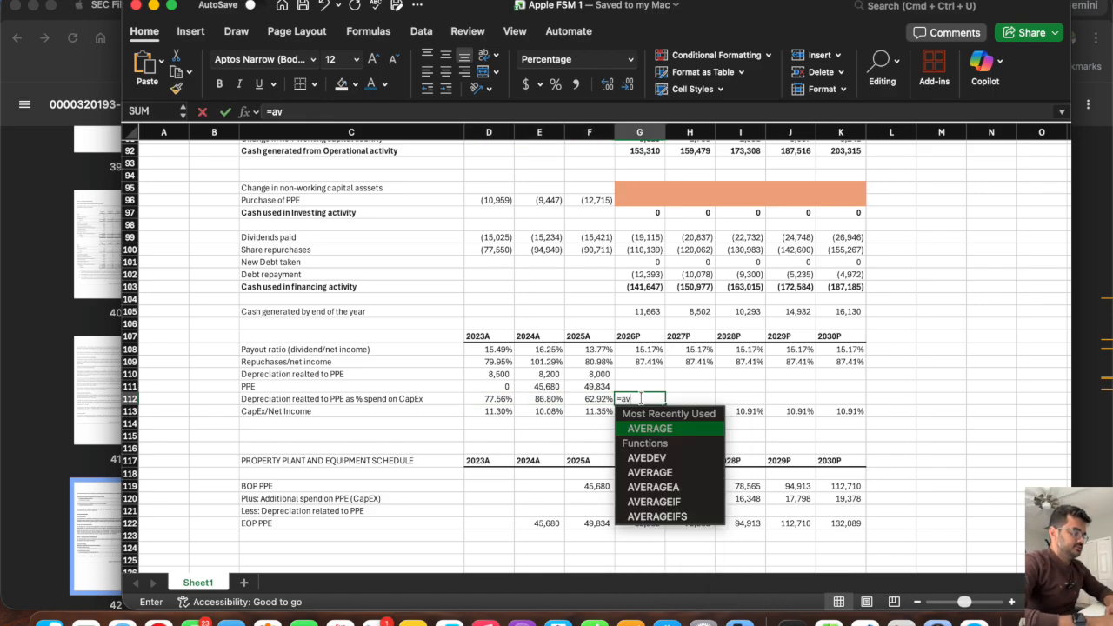
key(Tab)
click(586, 398)
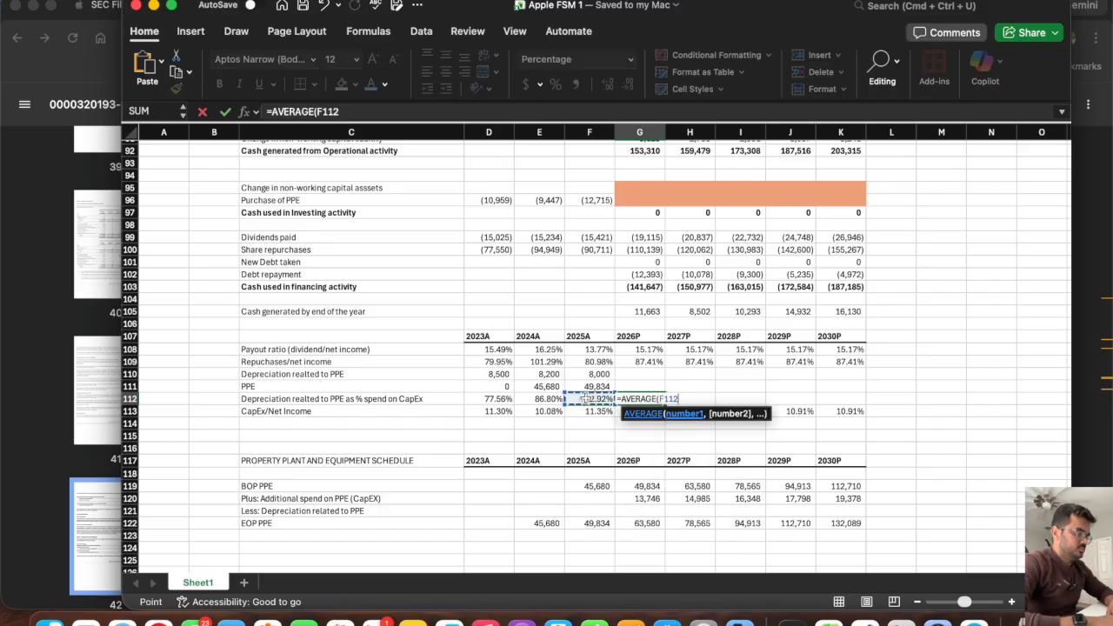
drag(586, 398, 489, 400)
key(Tab)
Set the 2027P depreciation share of CapEx in H112 to =G112 and fill it across through 2030P in K112.
text(=)
key(Left)
key(Return)
click(692, 396)
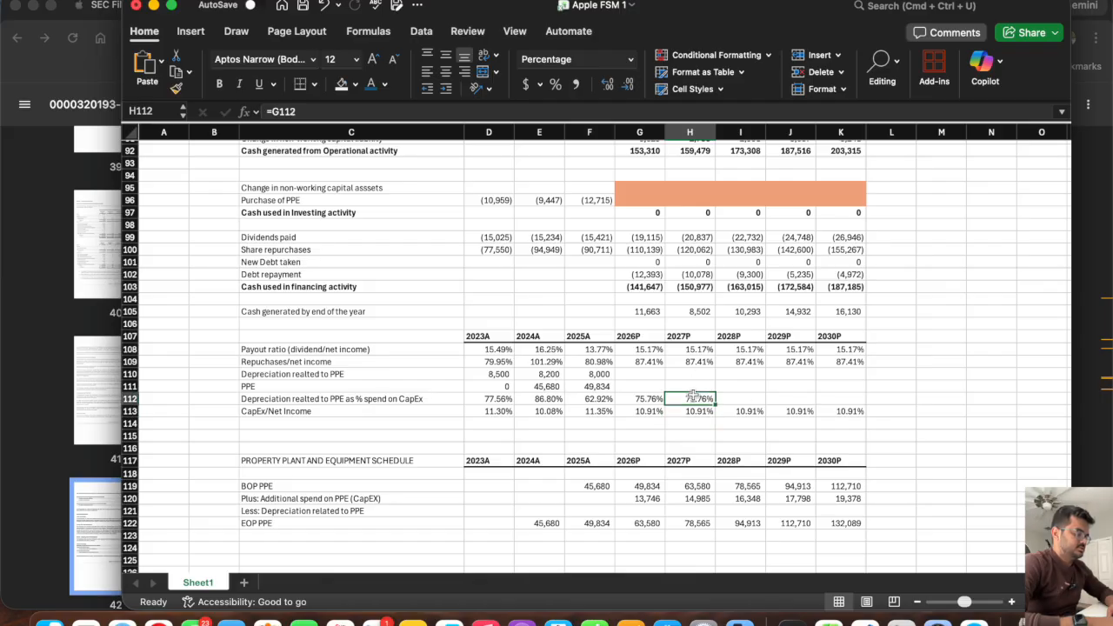
drag(714, 404, 880, 414)
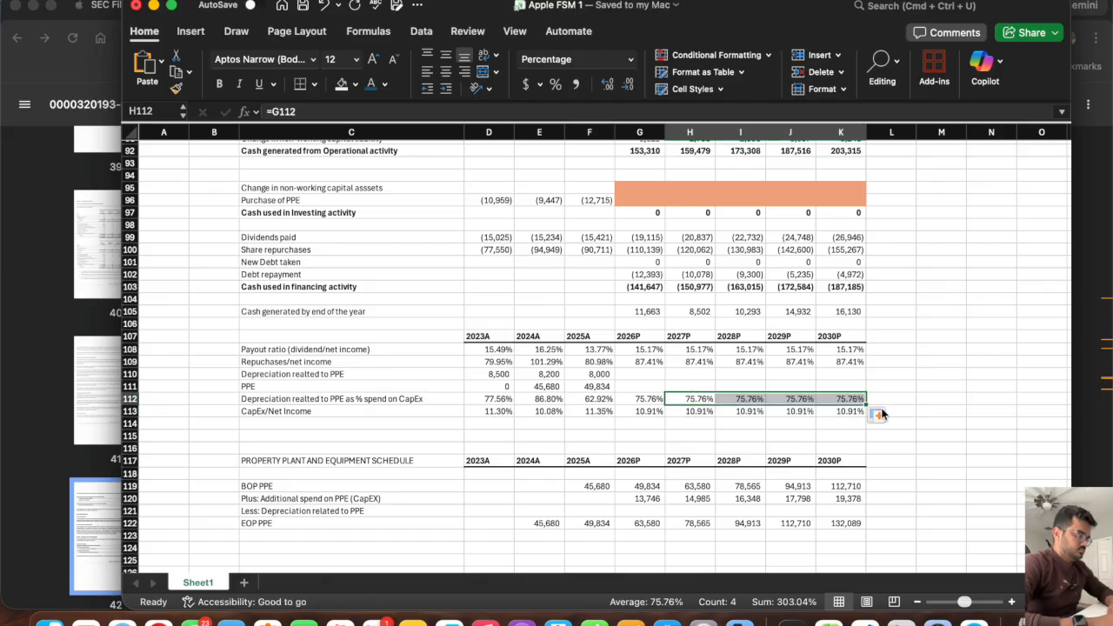
Calculate the 2026P PPE depreciation in G121 as =-G112*G120 and fill it across through 2030P in K121.
click(635, 512)
text(=)
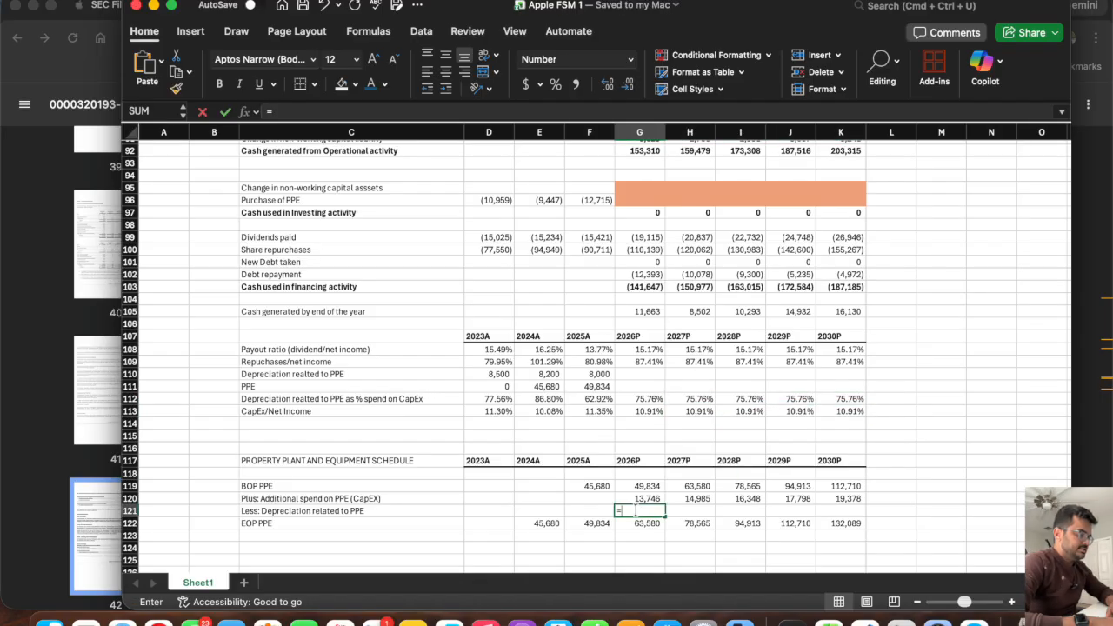
click(633, 398)
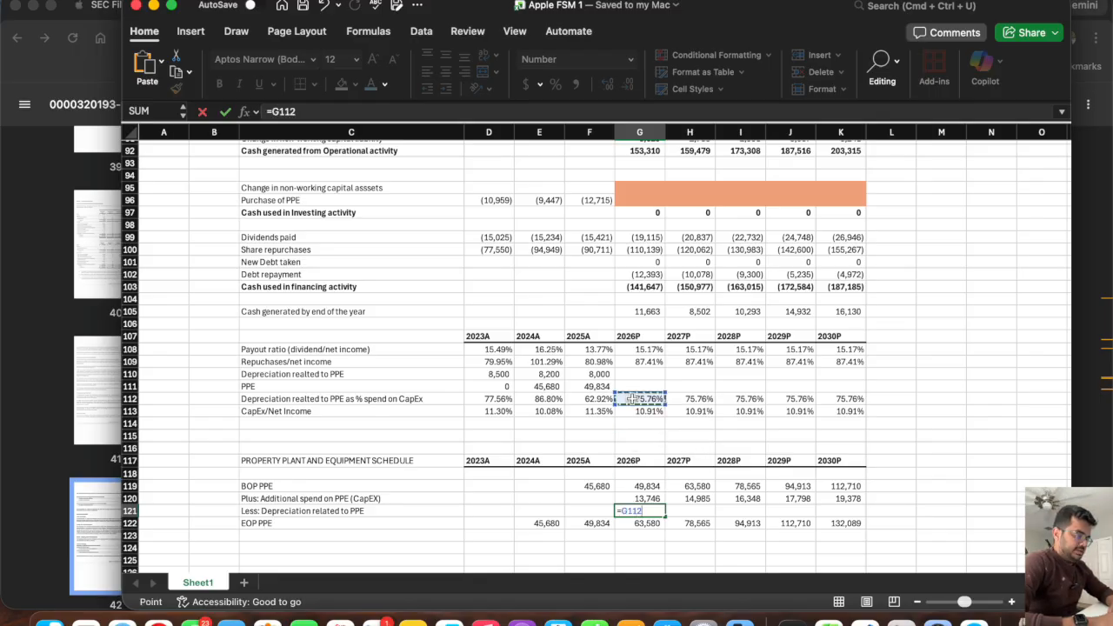
text(*)
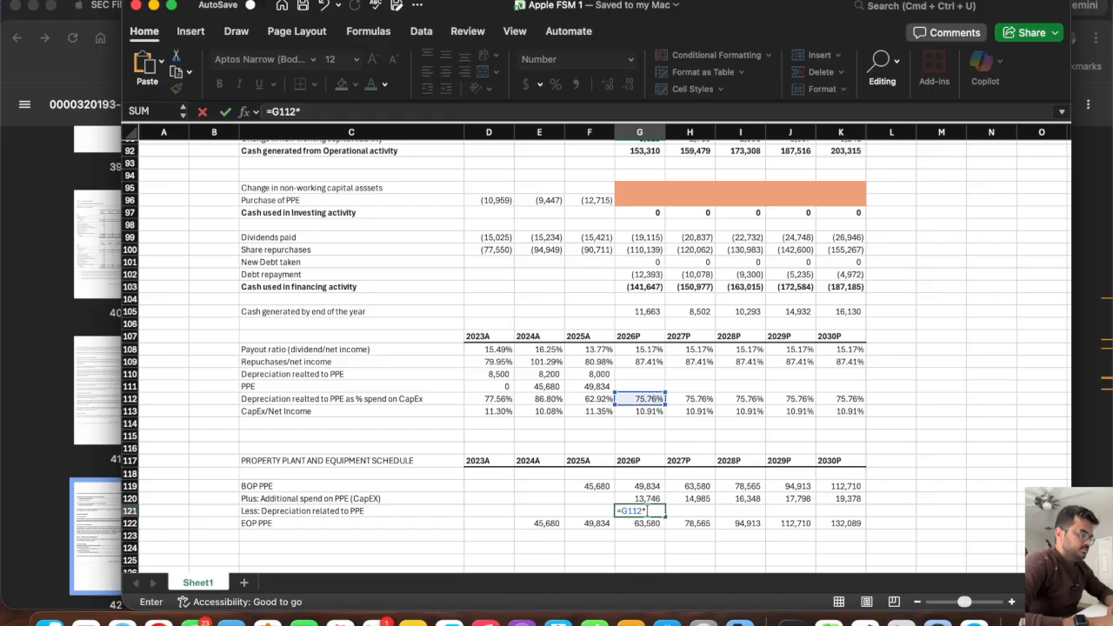
click(628, 498)
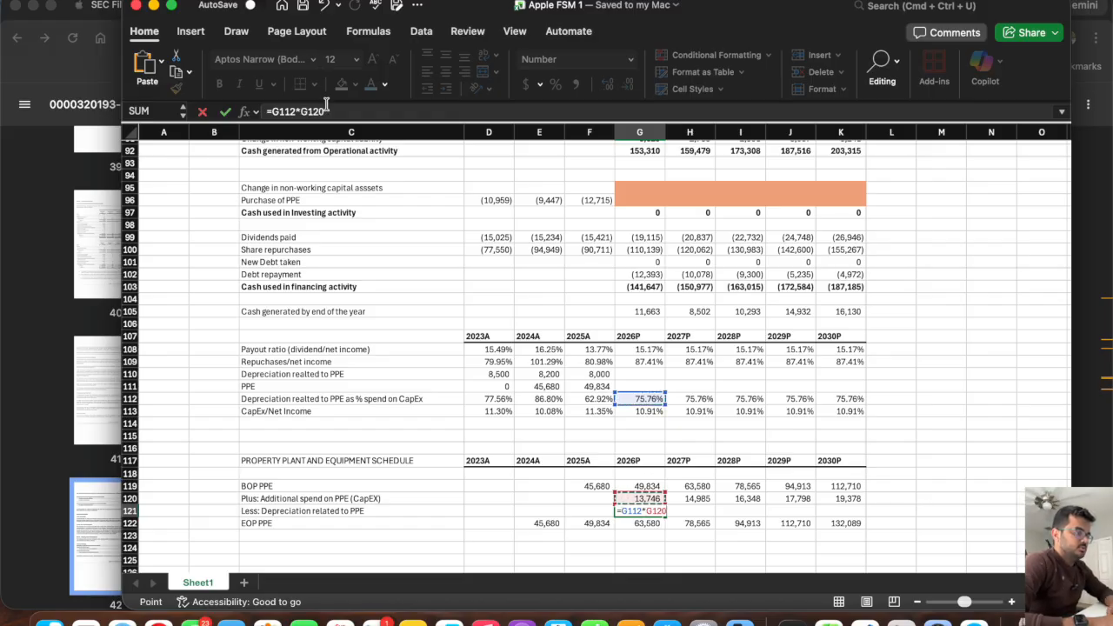
click(272, 111)
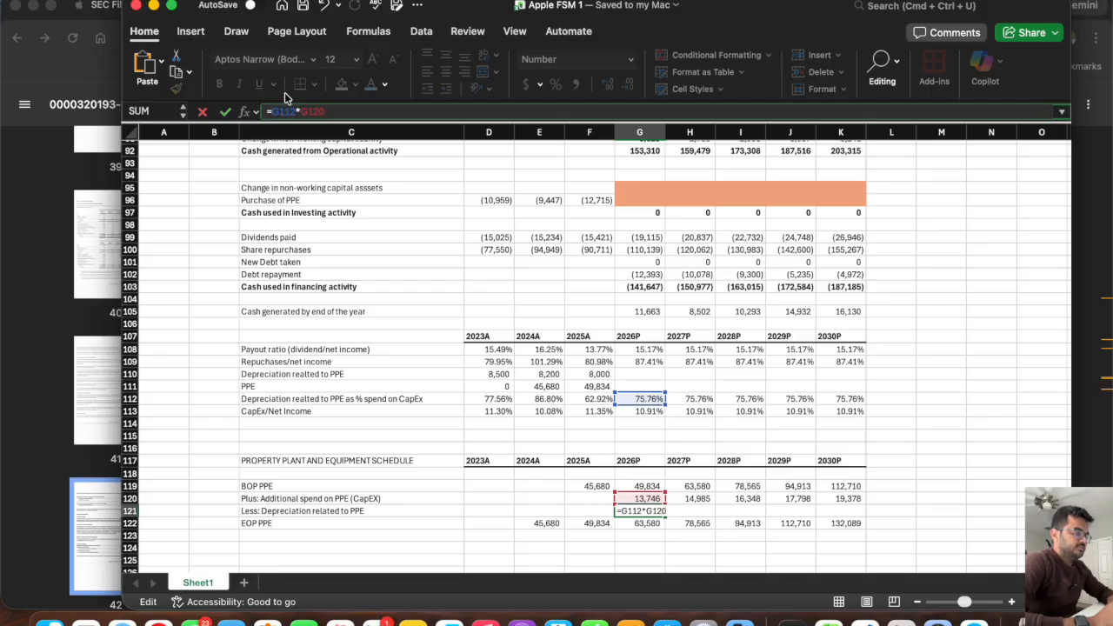
text(-)
key(Return)
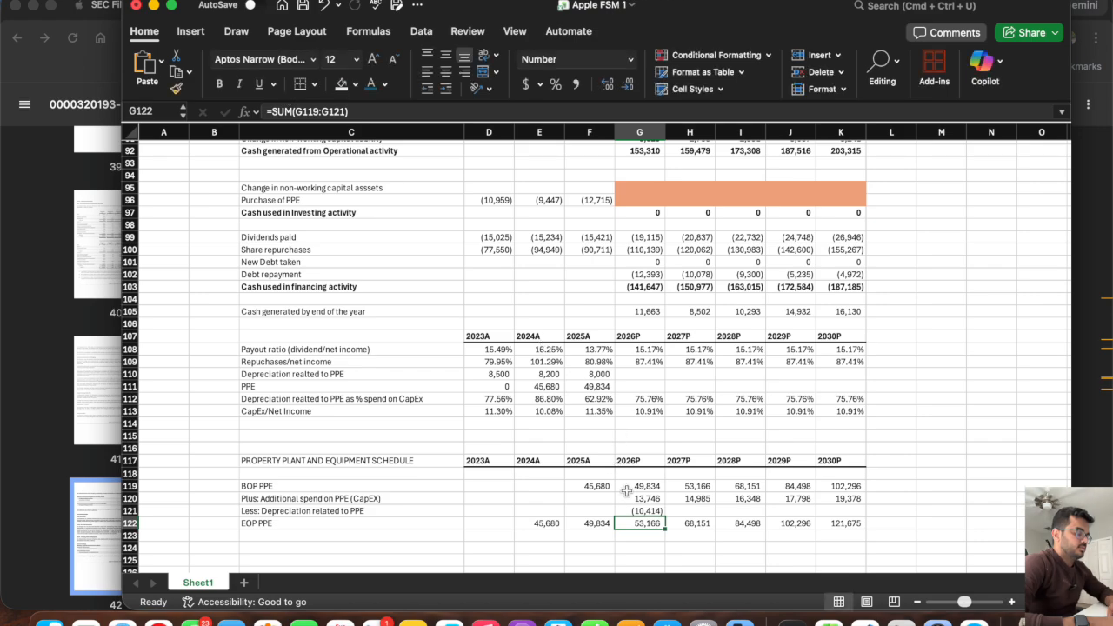
click(640, 510)
drag(666, 516, 855, 519)
Add a top border to the EOP PPE row across D122:K122.
scroll(380, 529, down, 2)
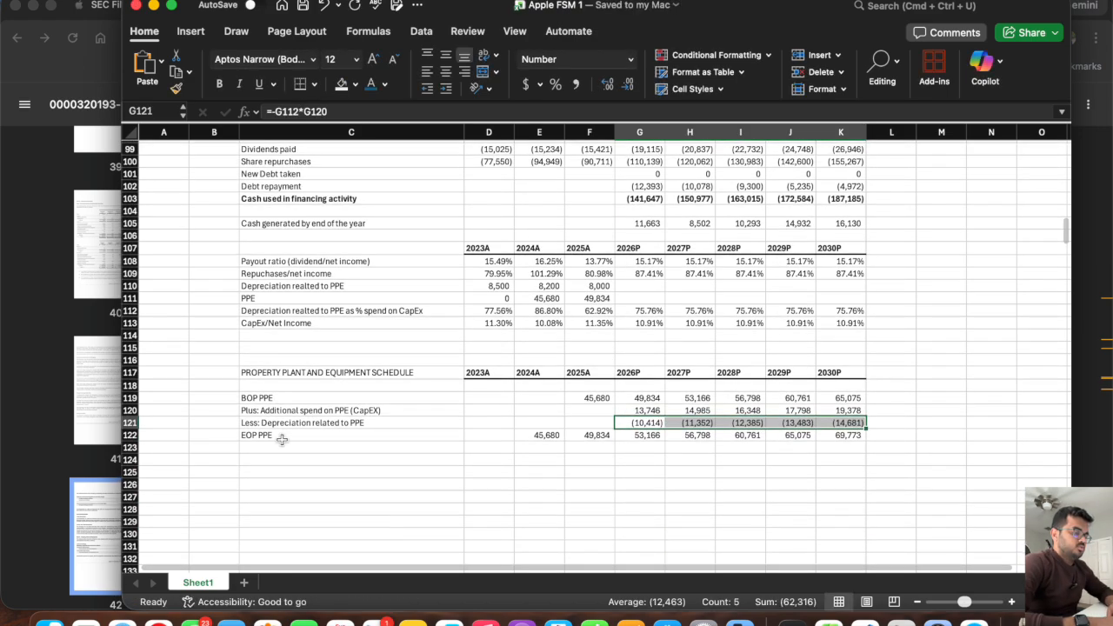
click(283, 437)
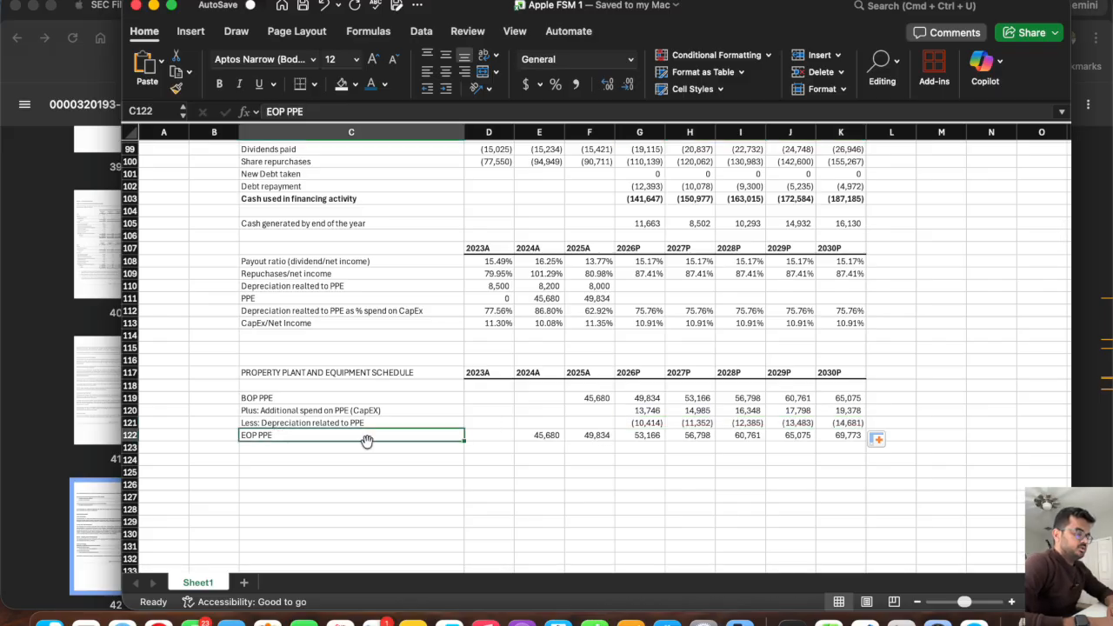
drag(495, 435, 850, 432)
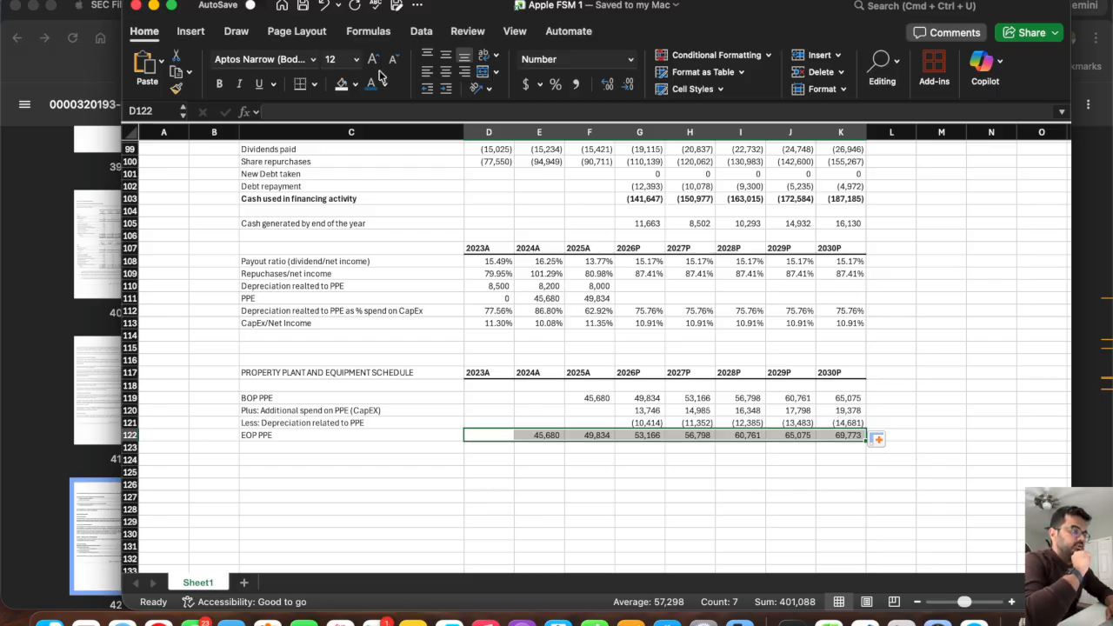
click(314, 84)
click(350, 142)
click(625, 451)
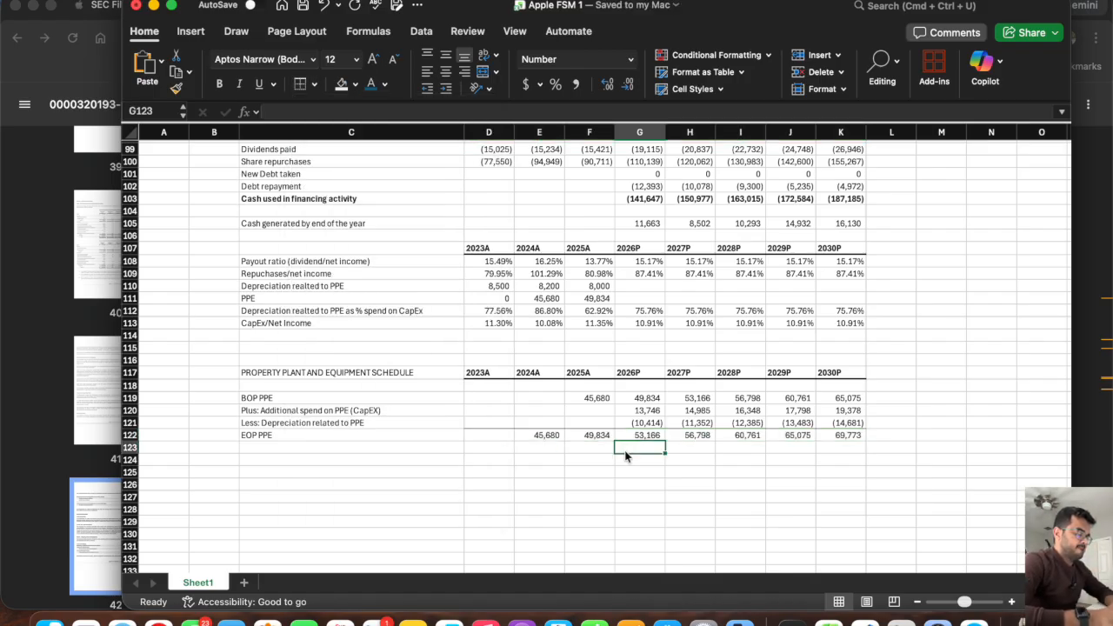
Remove the orange fill from the projected balance sheet PPE cells G49:K49 by copying the blank cells G52:K52 over them.
scroll(625, 456, up, 3)
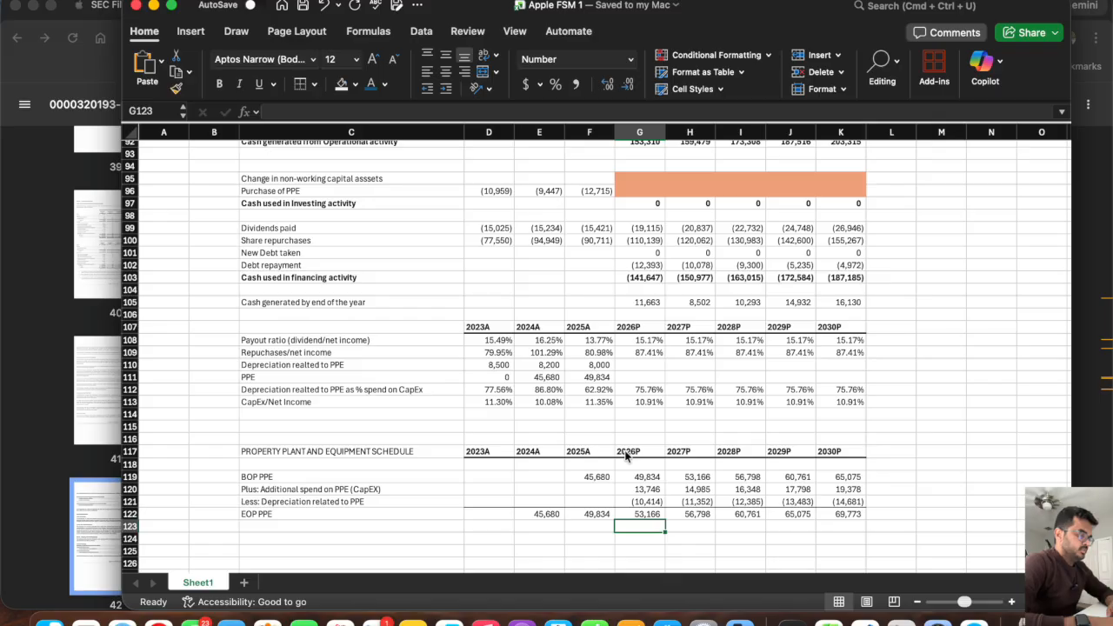
click(130, 514)
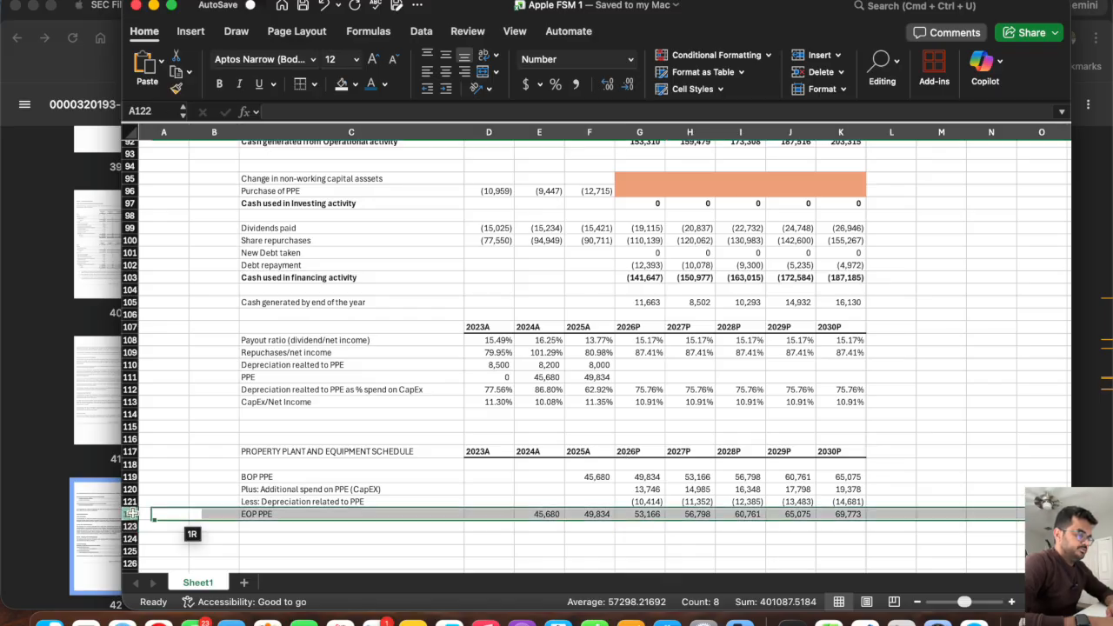
scroll(564, 421, up, 12)
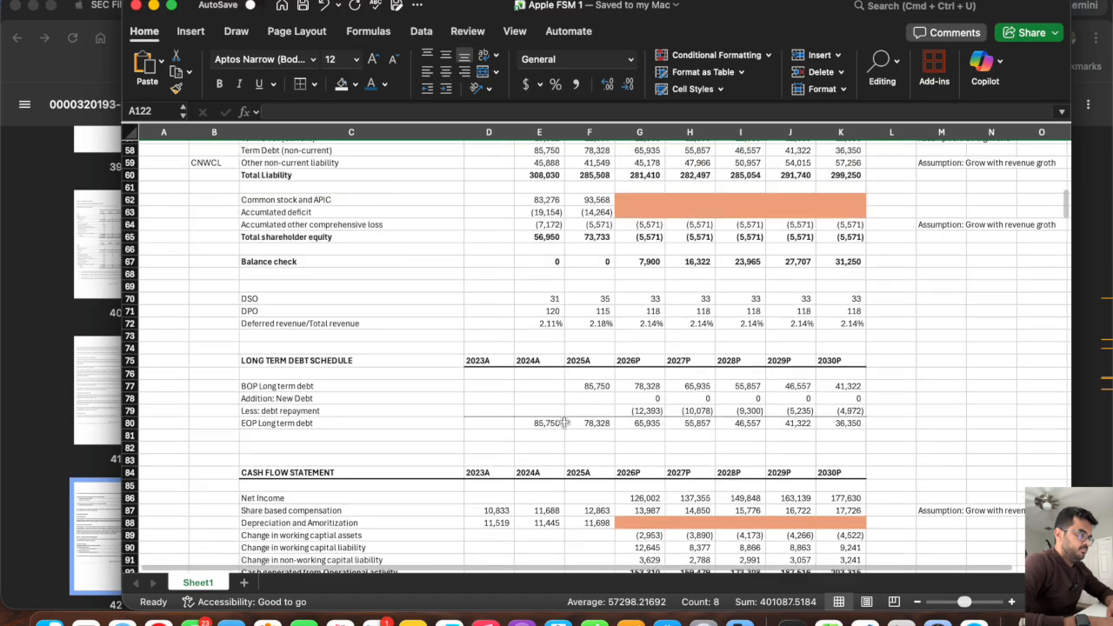
scroll(590, 254, up, 4)
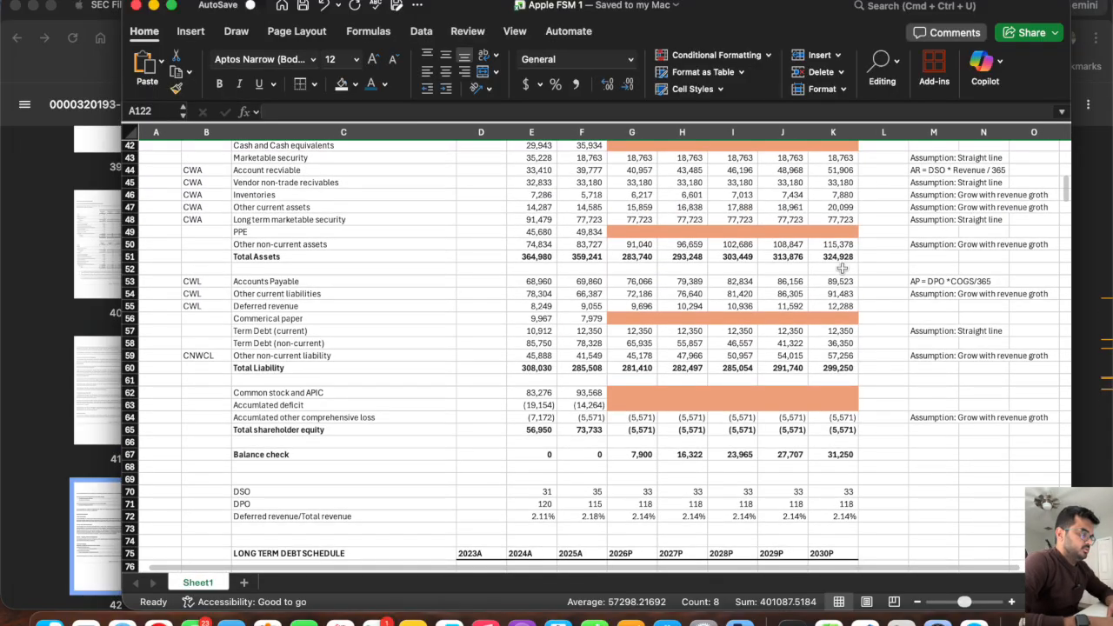
drag(836, 267, 617, 266)
key(super+c)
click(622, 232)
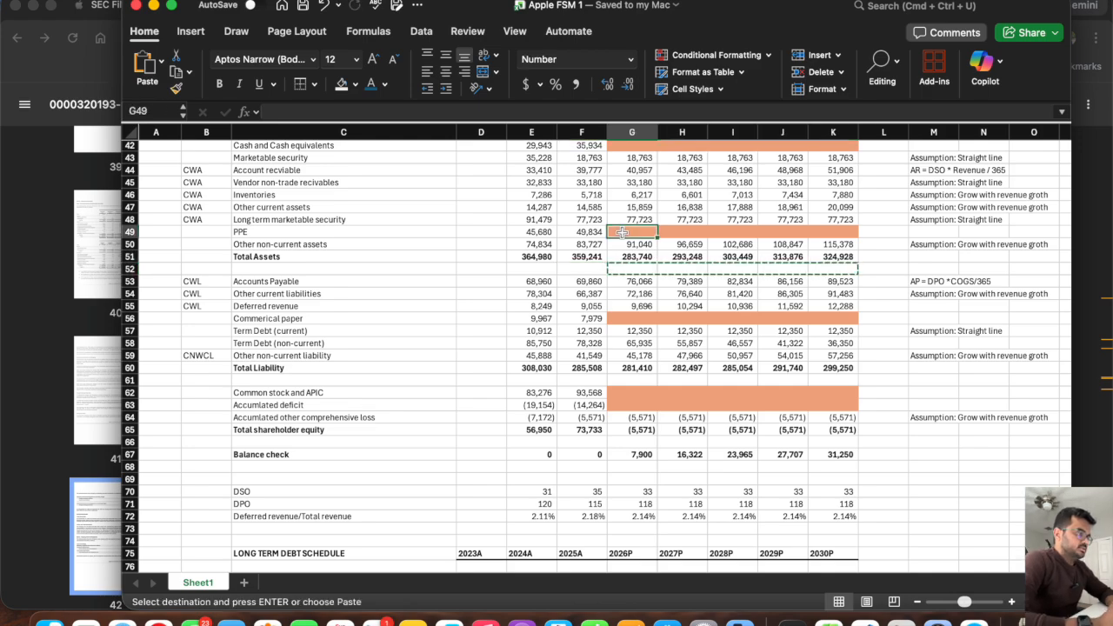
key(super+v)
key(Escape)
Link the 2026P balance sheet PPE in G49 to the schedule's ending balance with =G122 and fill it across through 2030P in K49.
click(622, 232)
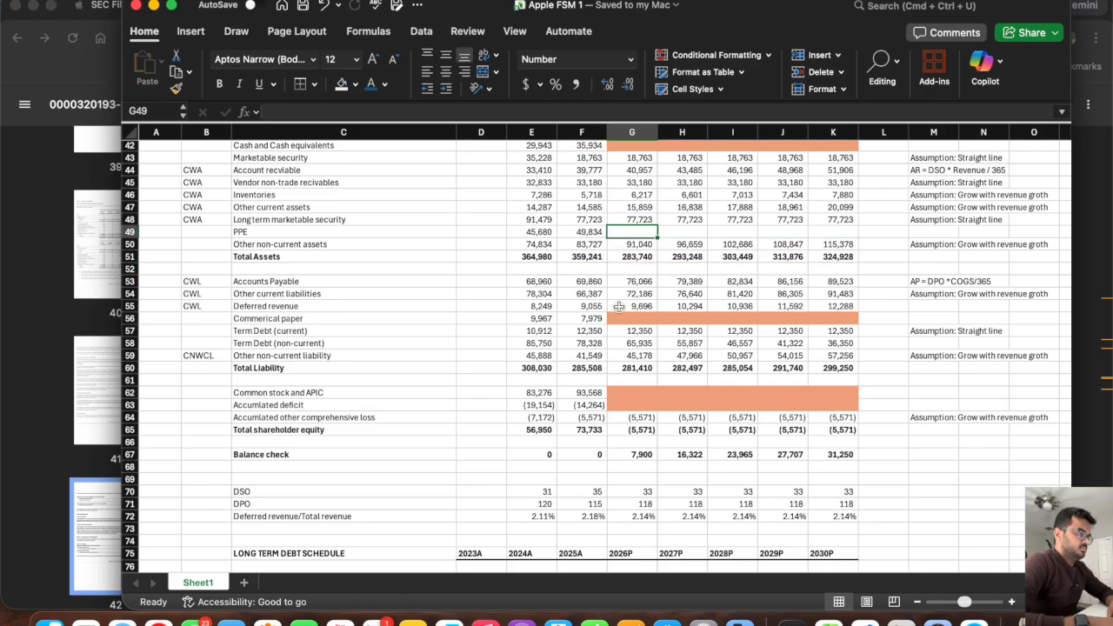
scroll(619, 306, down, 8)
scroll(608, 348, up, 12)
scroll(598, 383, right, 1)
text(=)
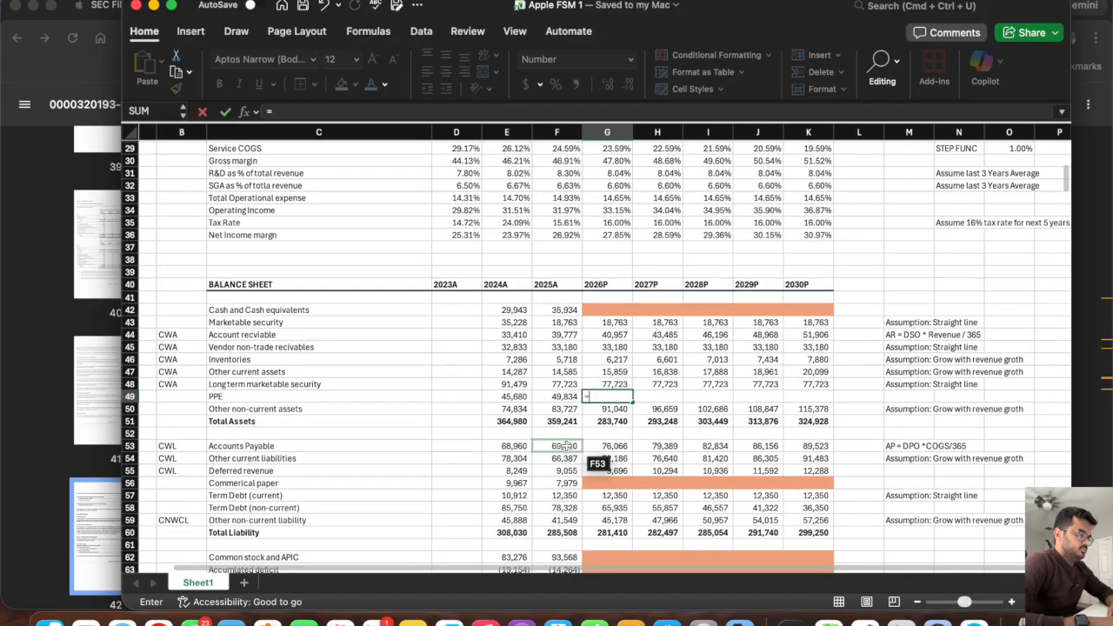
scroll(566, 446, down, 15)
text(F50*(1+G25))
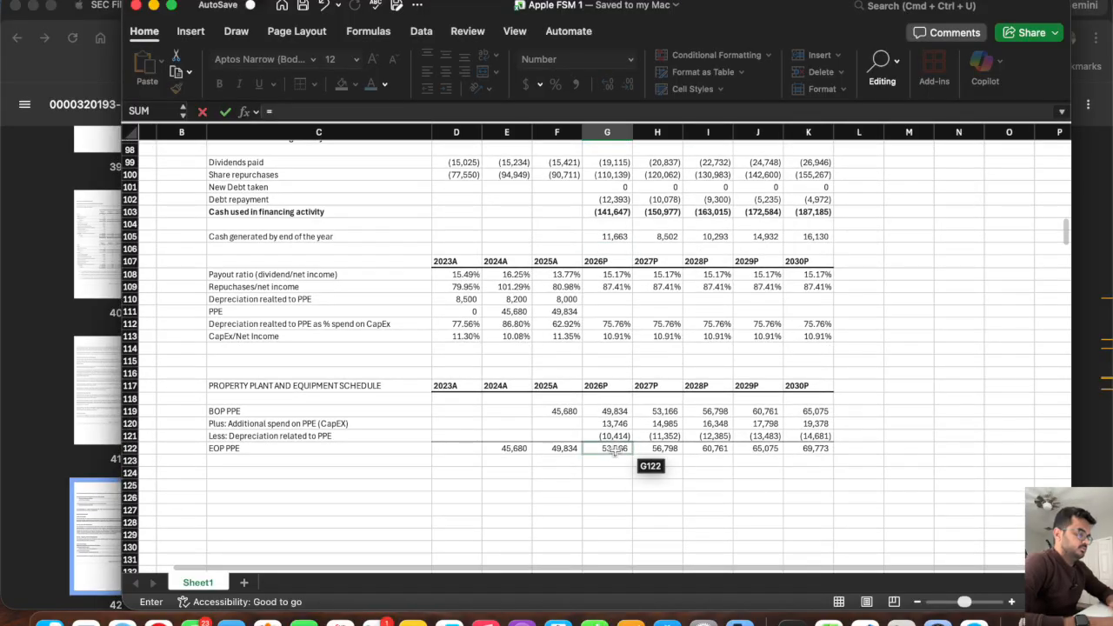
key(Return)
scroll(615, 454, up, 3)
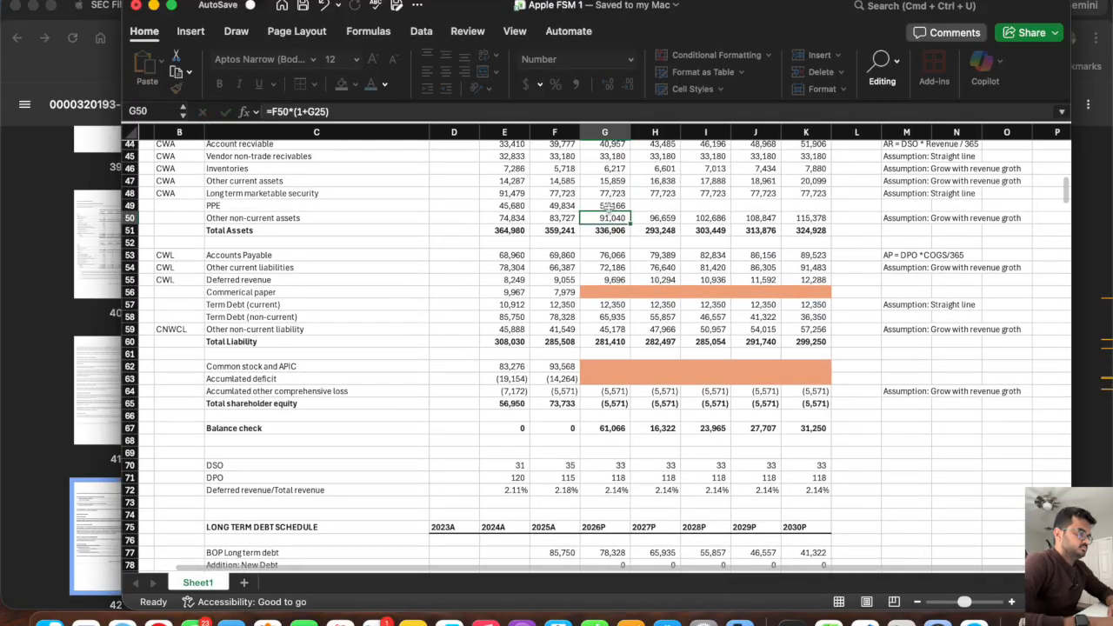
click(612, 206)
drag(631, 211, 822, 211)
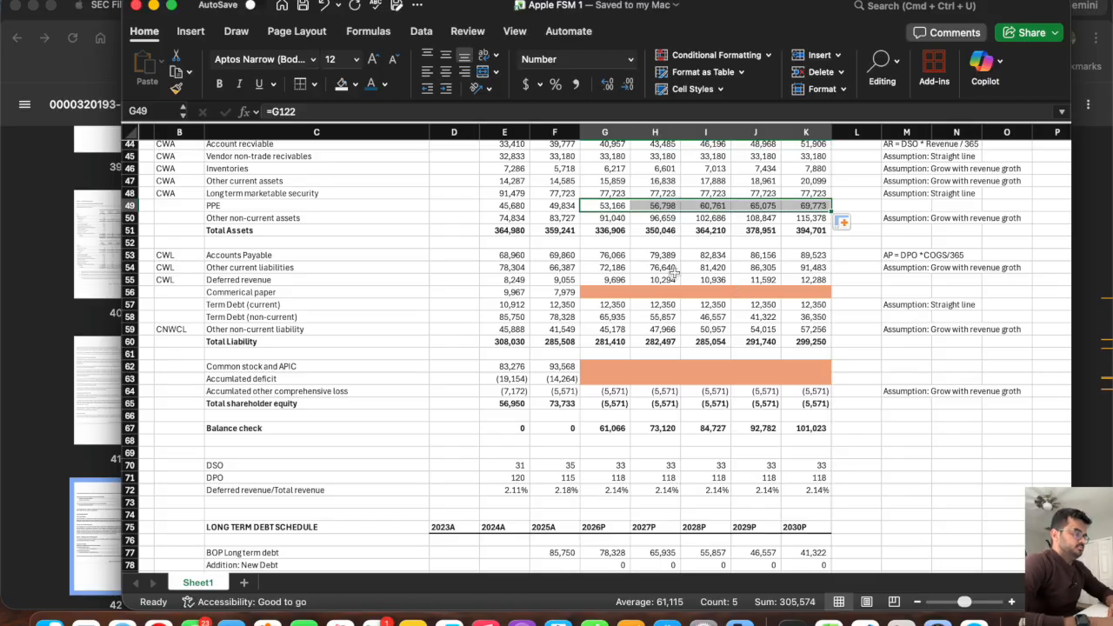
Add the row label "D&A not related to PPE" in C124 below the PPE schedule.
scroll(675, 275, up, 5)
scroll(675, 275, down, 15)
scroll(675, 273, down, 8)
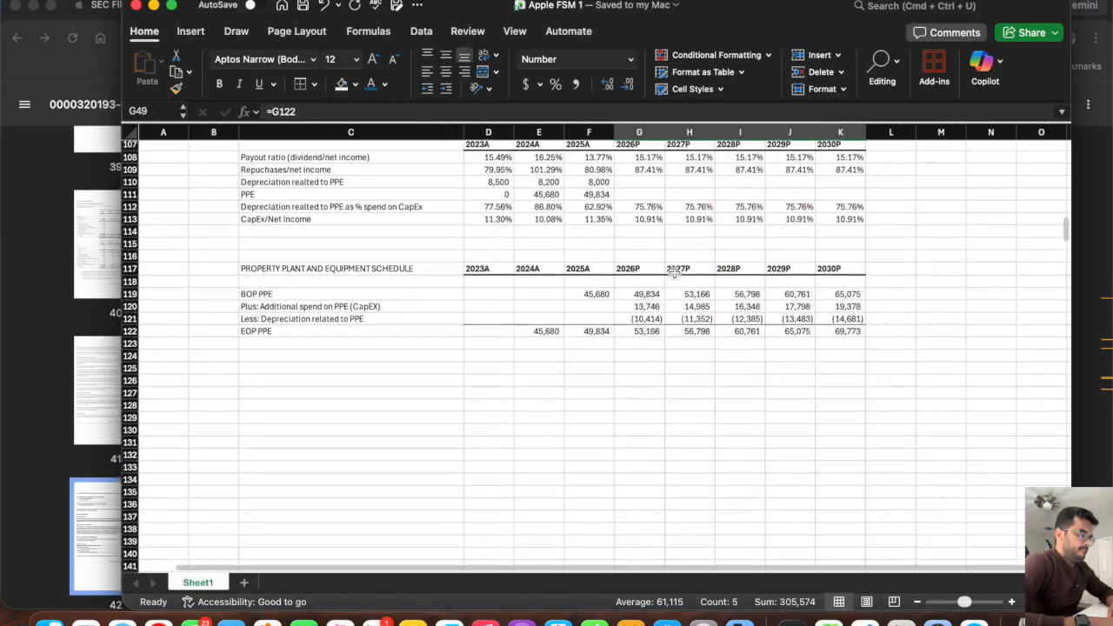
click(301, 320)
scroll(346, 457, up, 5)
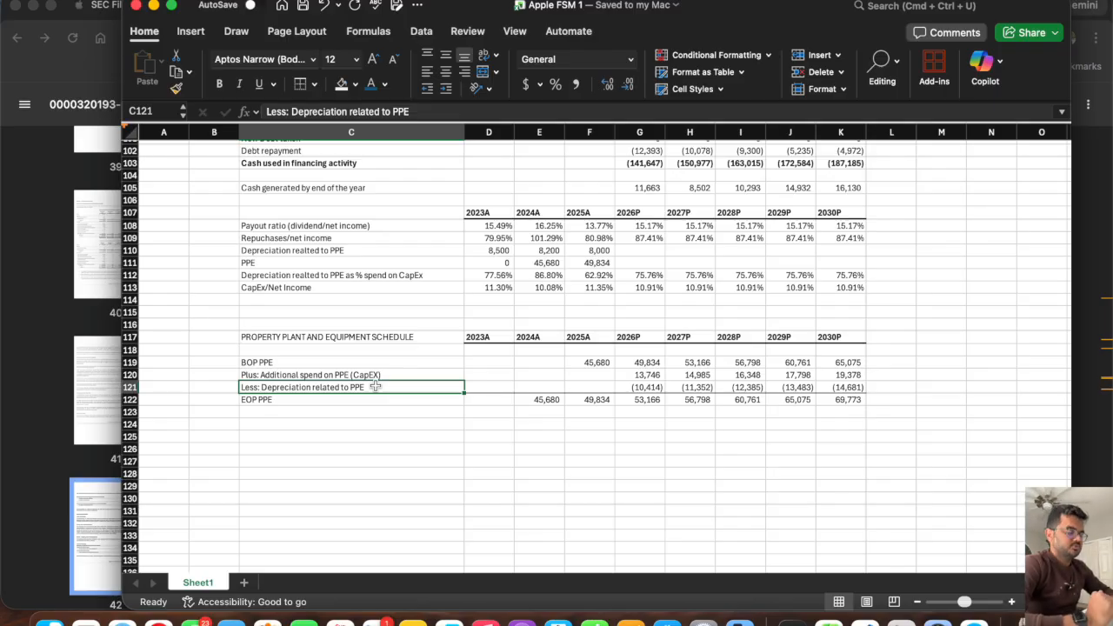
key(Down)
key(Down)
key(Down)
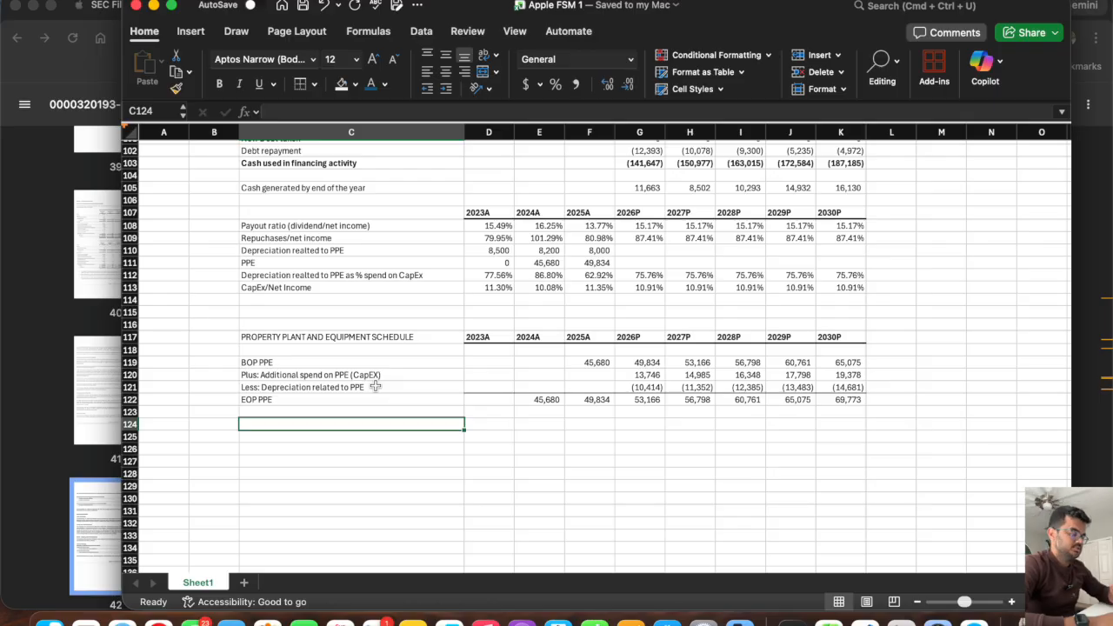
key(Down)
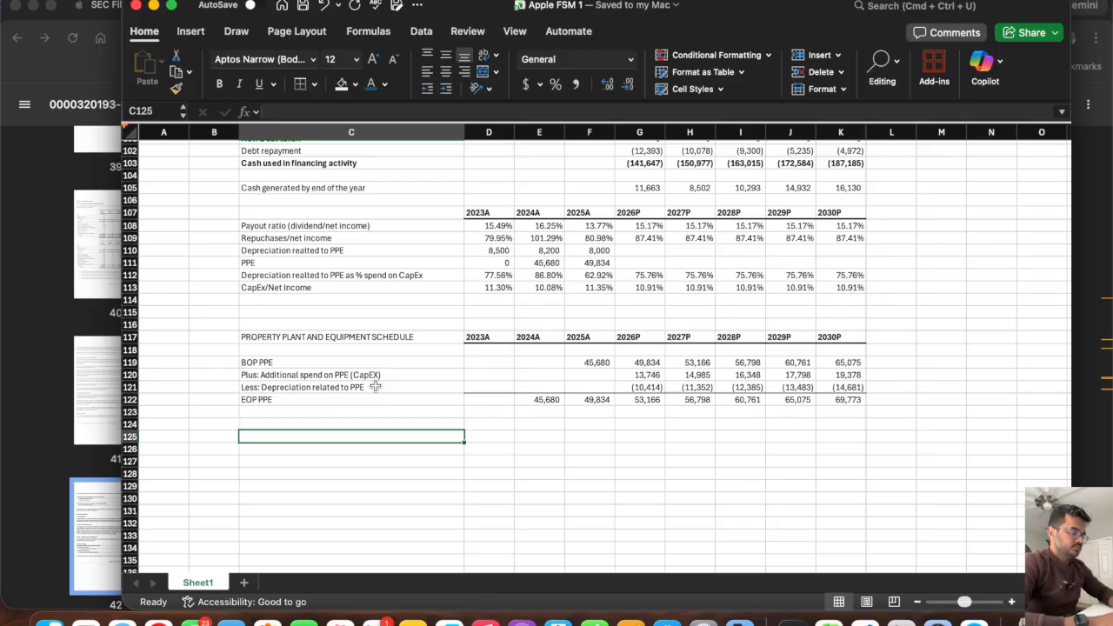
key(Up)
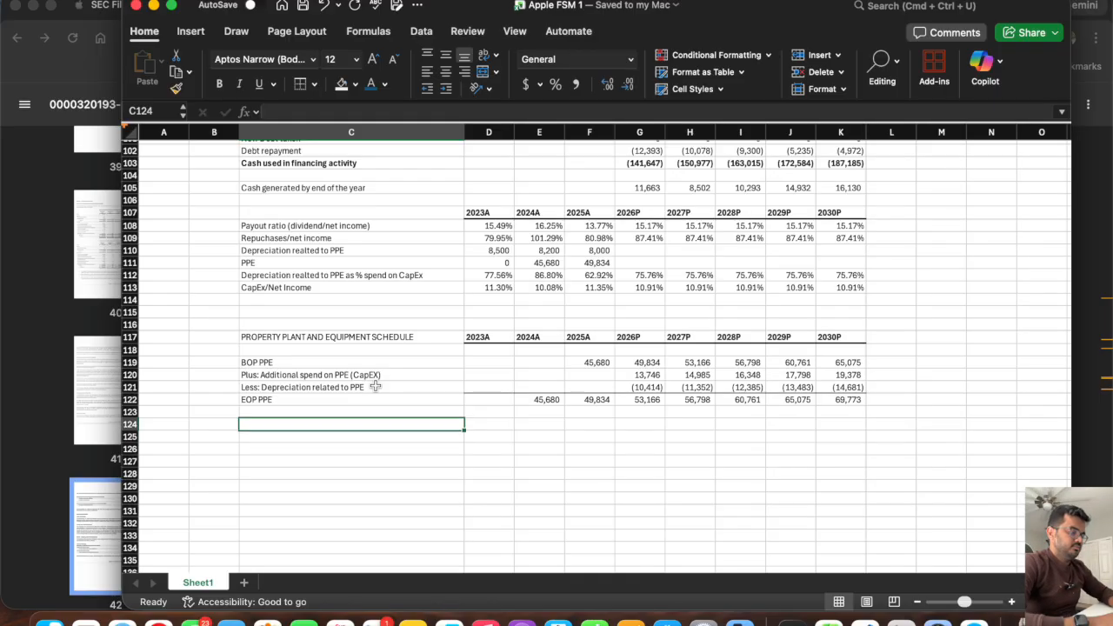
text(D)
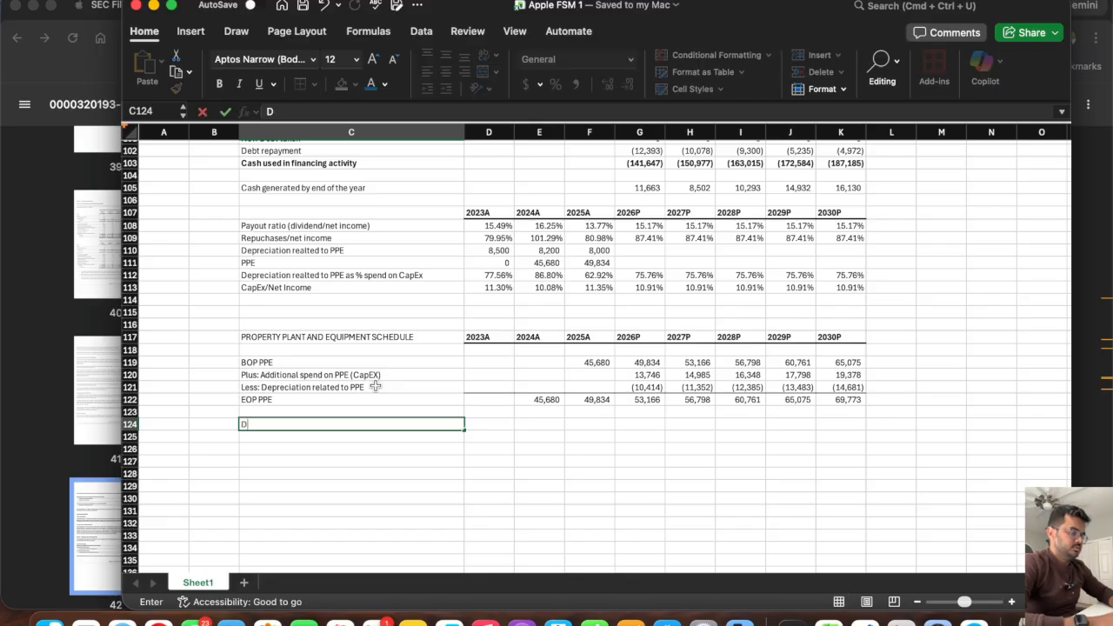
text(&A no)
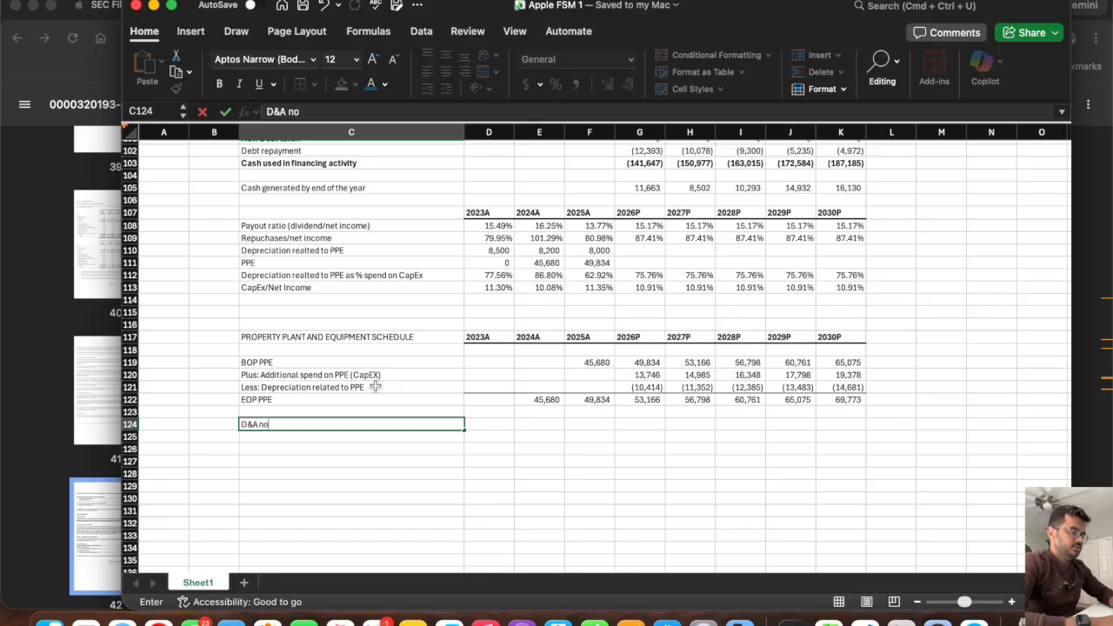
text(t related to PPE)
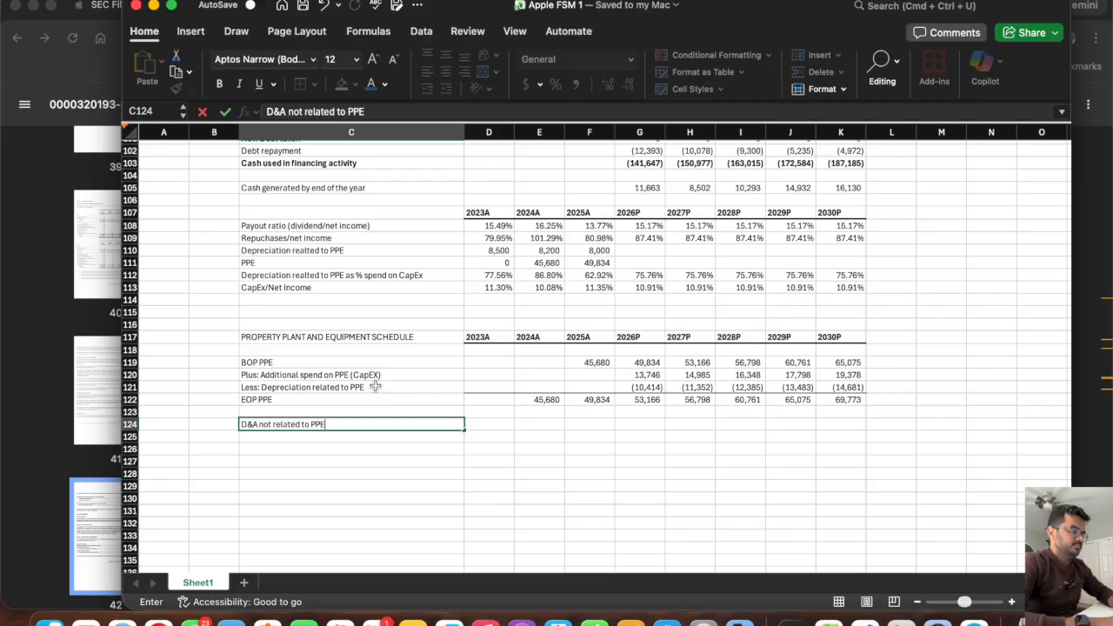
key(Tab)
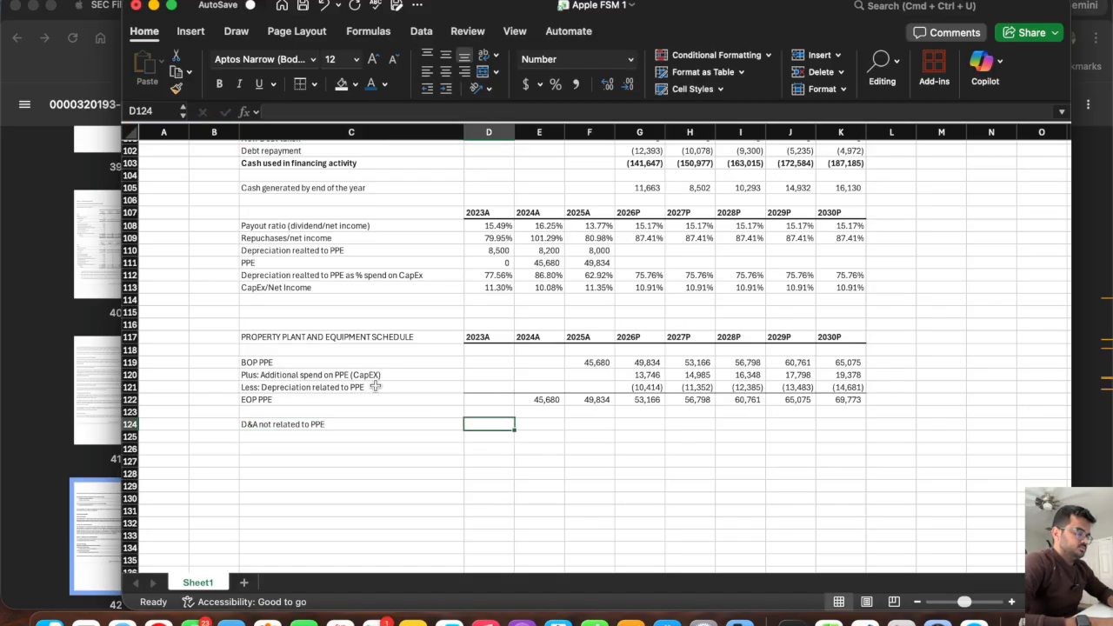
Calculate the 2023A D&A not related to PPE in D124 as =D88-D110.
text(=)
scroll(513, 261, up, 8)
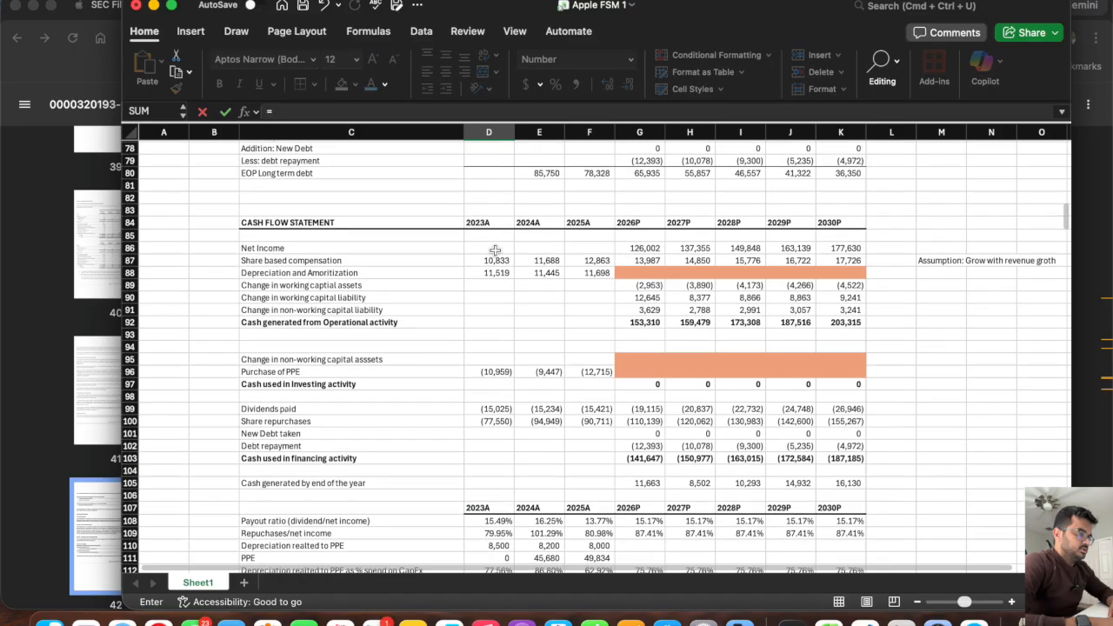
scroll(495, 250, down, 1)
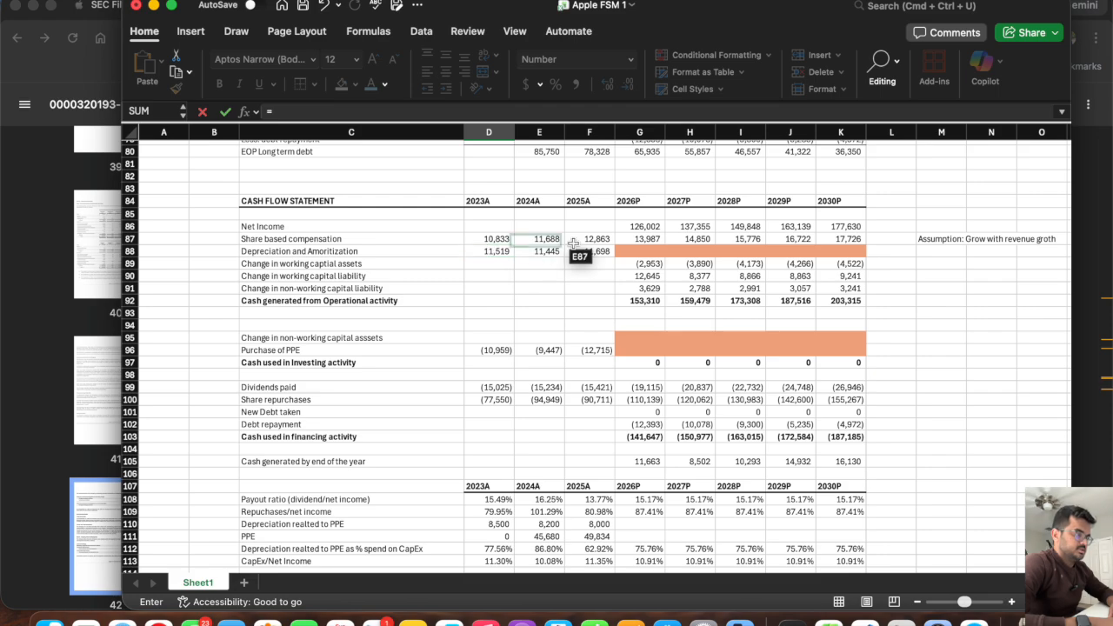
scroll(503, 254, down, 5)
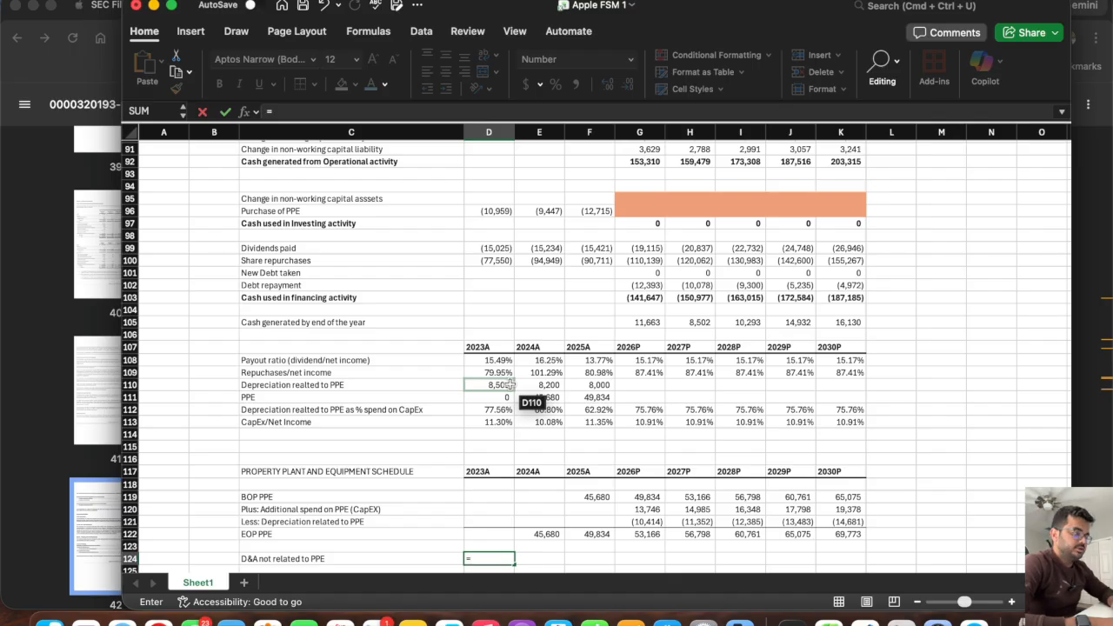
scroll(509, 385, up, 5)
click(488, 230)
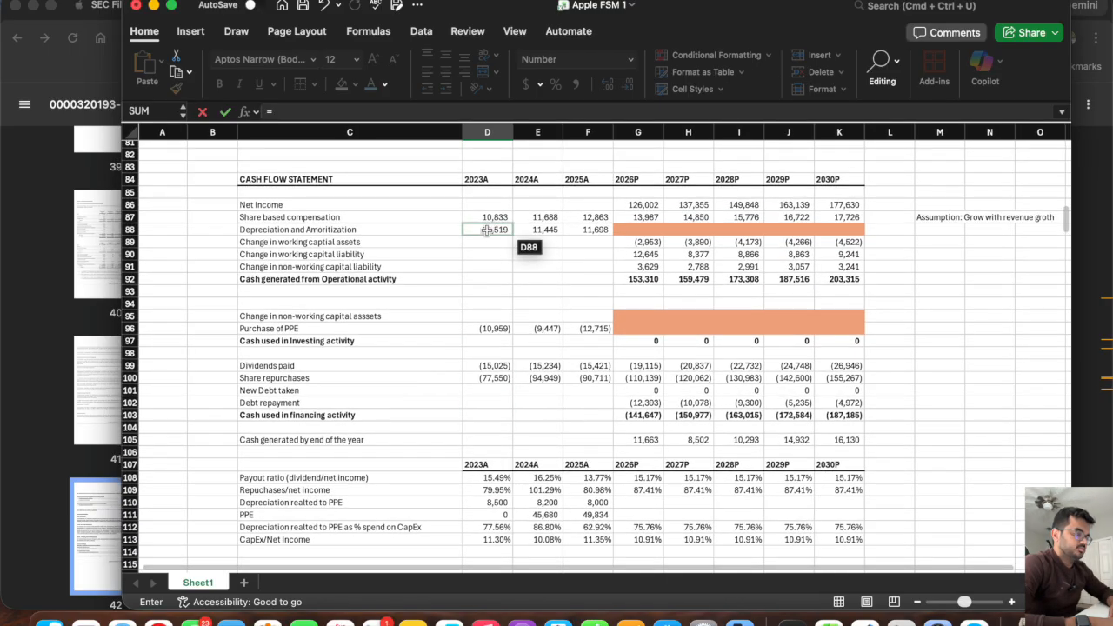
text(-)
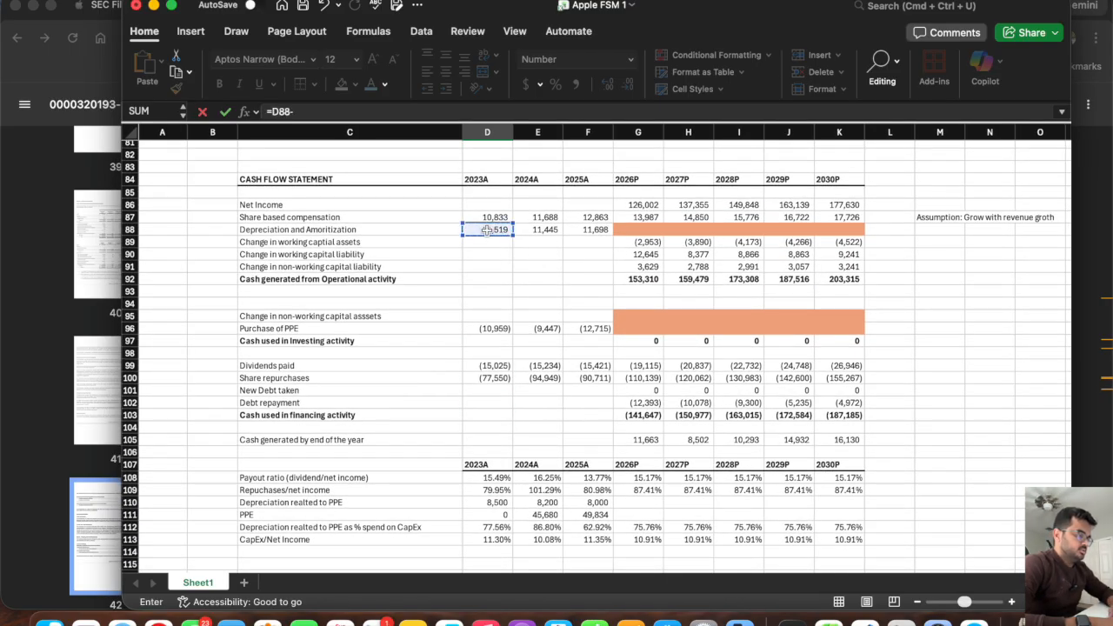
click(488, 503)
key(Return)
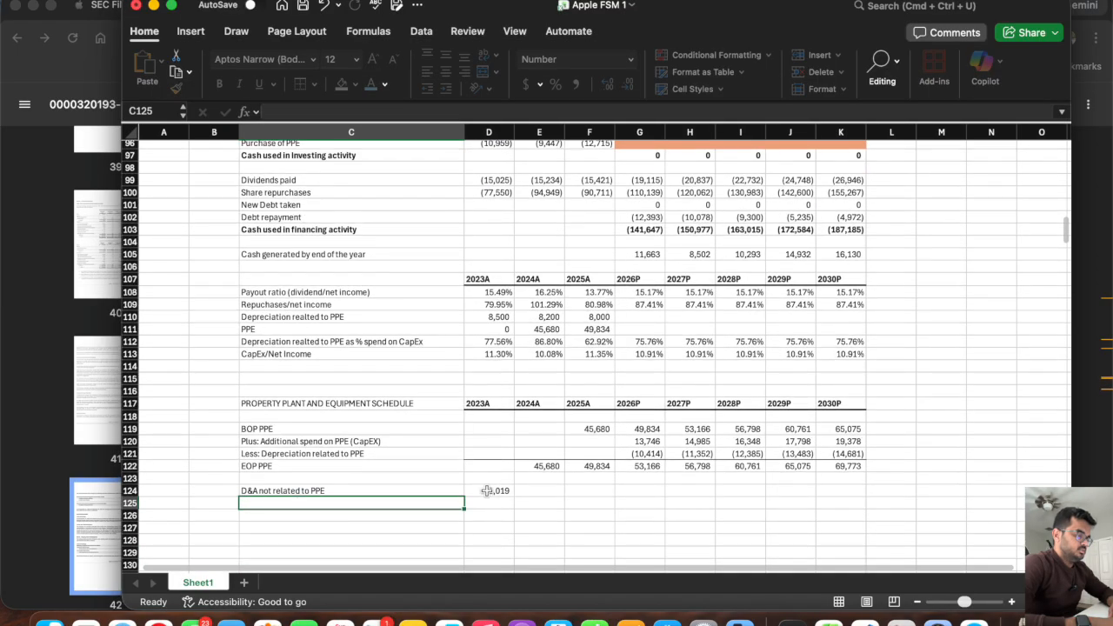
Fill D124's formula across through 2025A in F124 and add the row label "Non-current asset" in C125.
click(487, 492)
drag(517, 497, 612, 497)
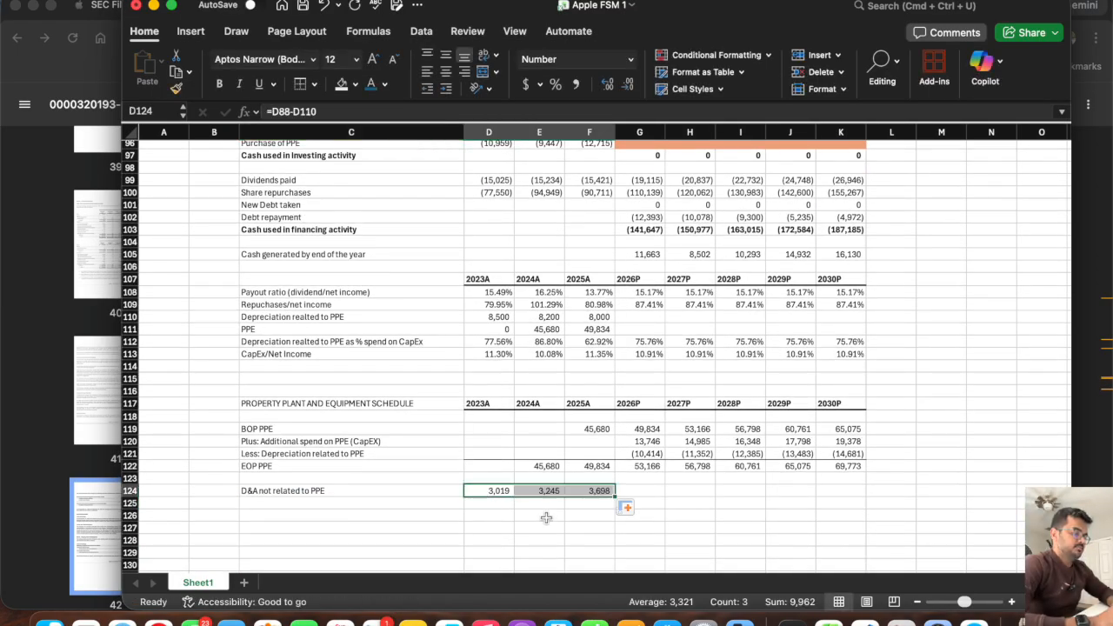
click(342, 505)
text(Non)
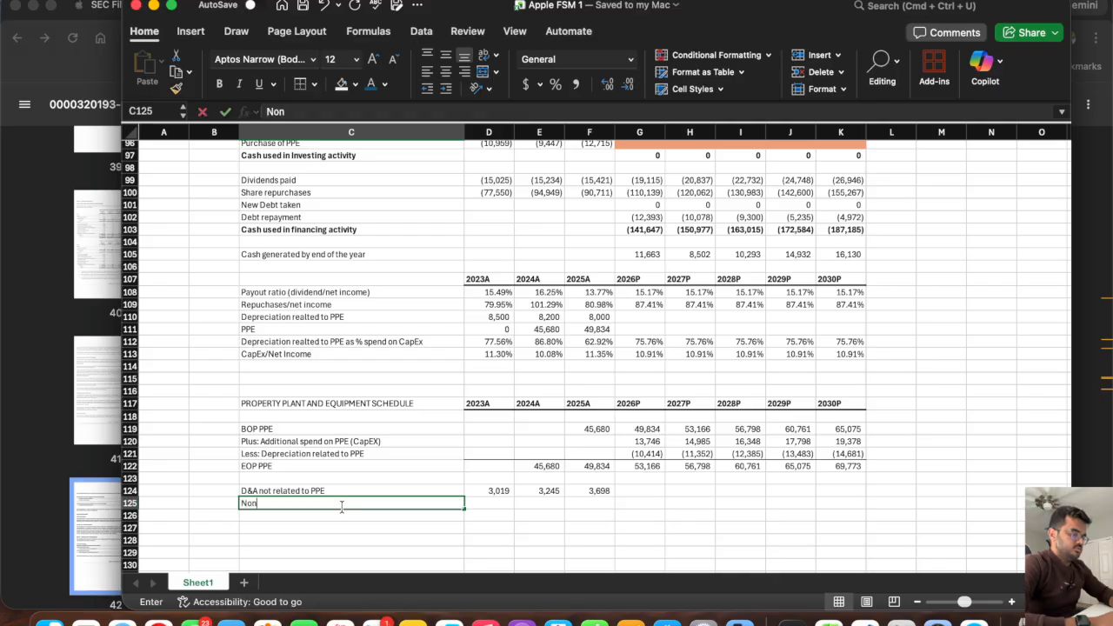
text(-current asse)
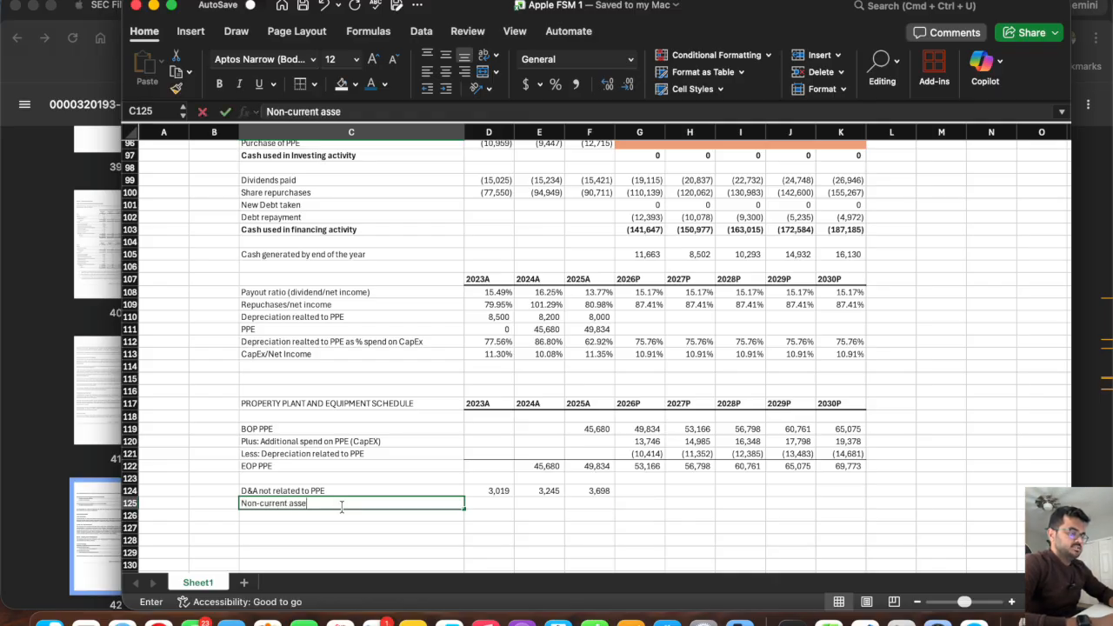
text(t)
key(Tab)
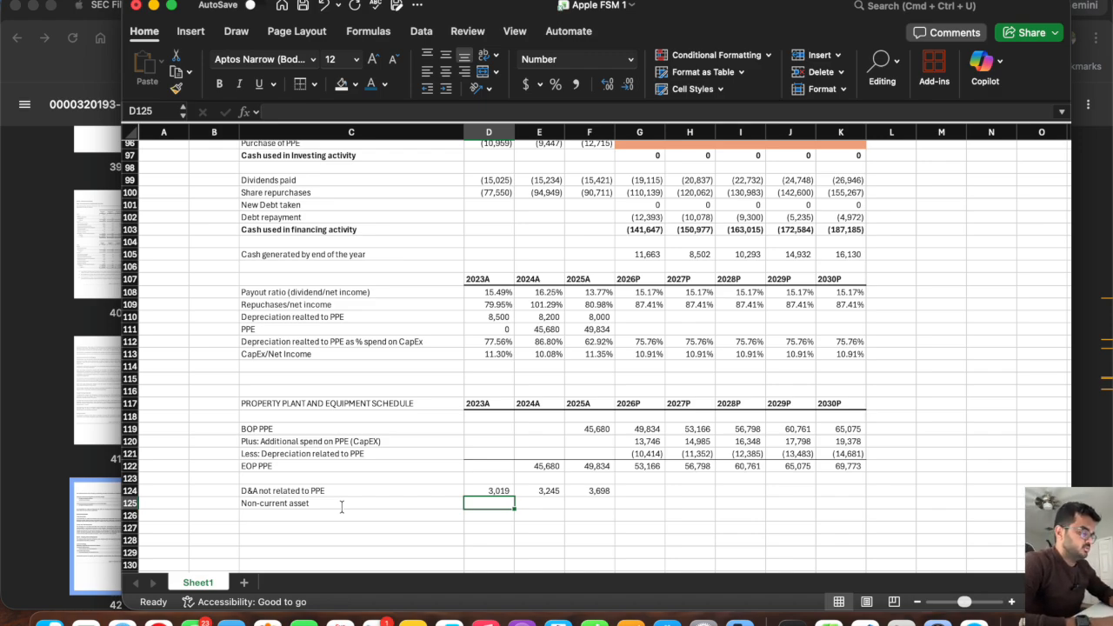
Link the Non-current asset row to the balance sheet with =D50 in D125, fill it across through K125, and clear D125.
text(=)
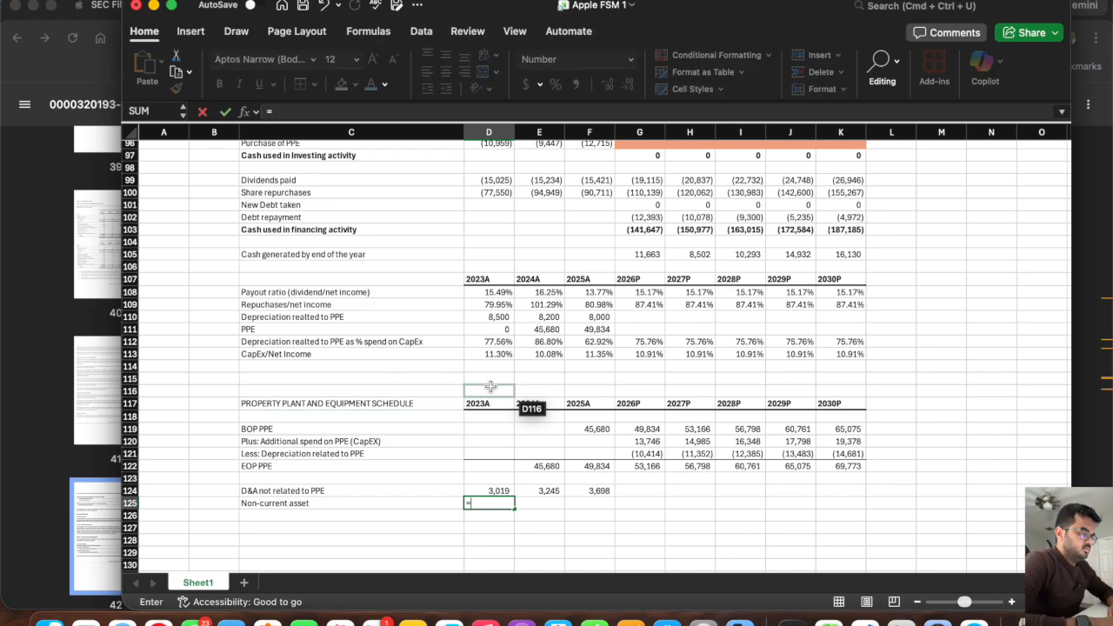
scroll(490, 386, up, 15)
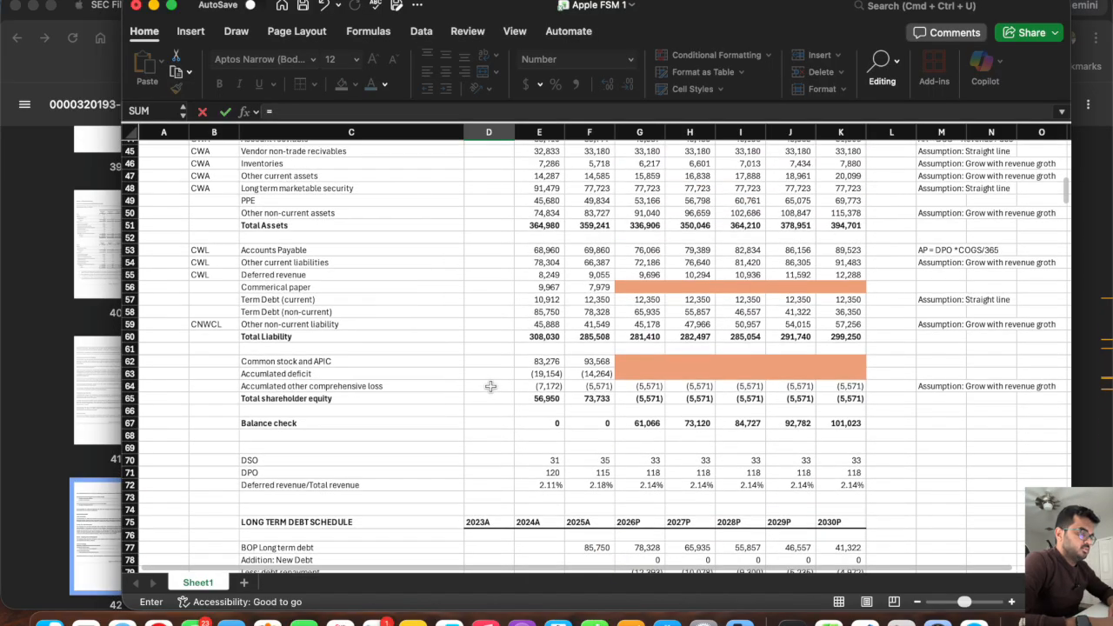
scroll(491, 386, up, 1)
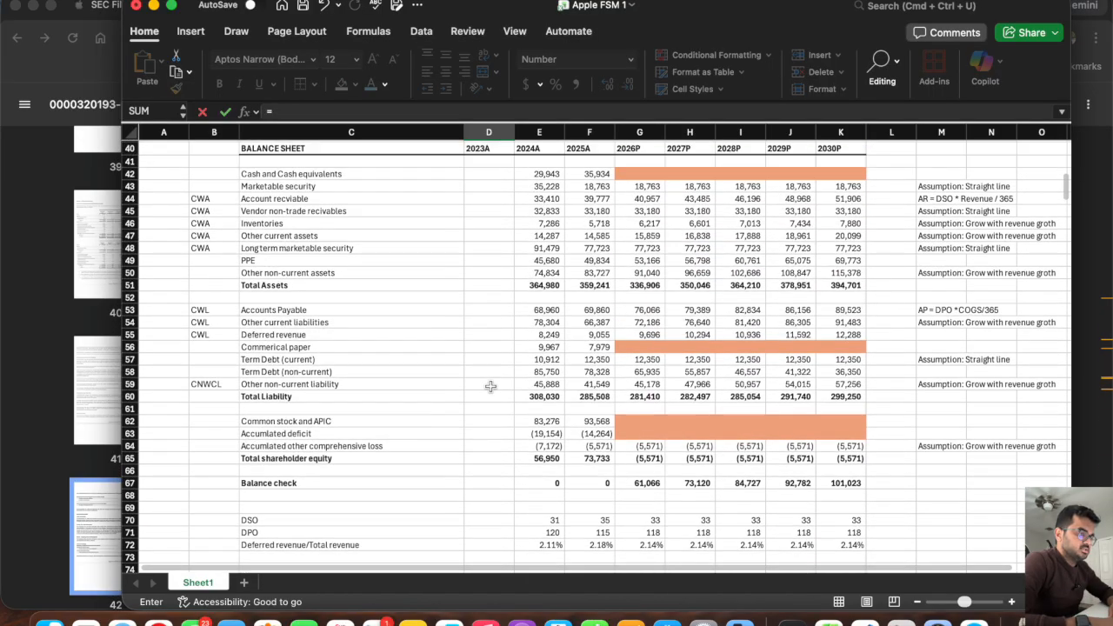
click(490, 298)
key(Return)
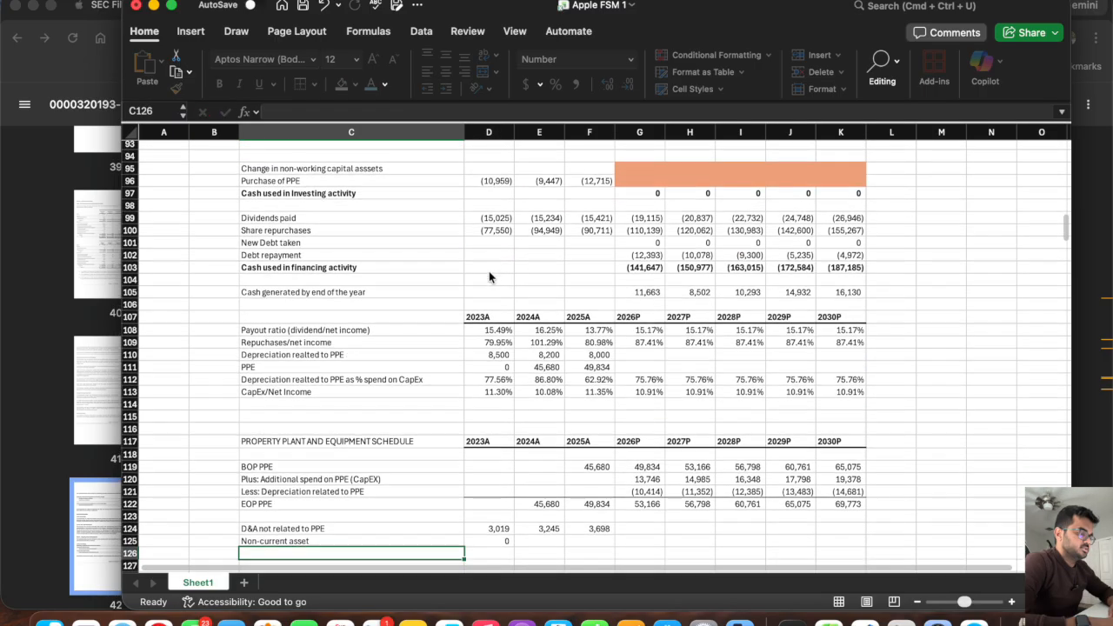
click(487, 395)
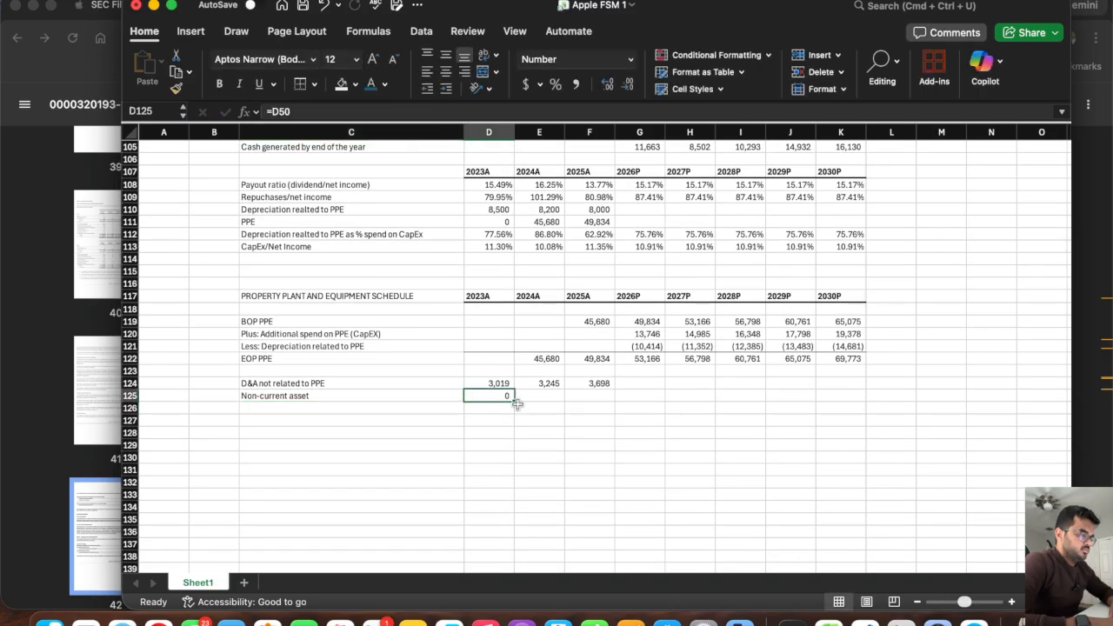
drag(514, 400, 842, 402)
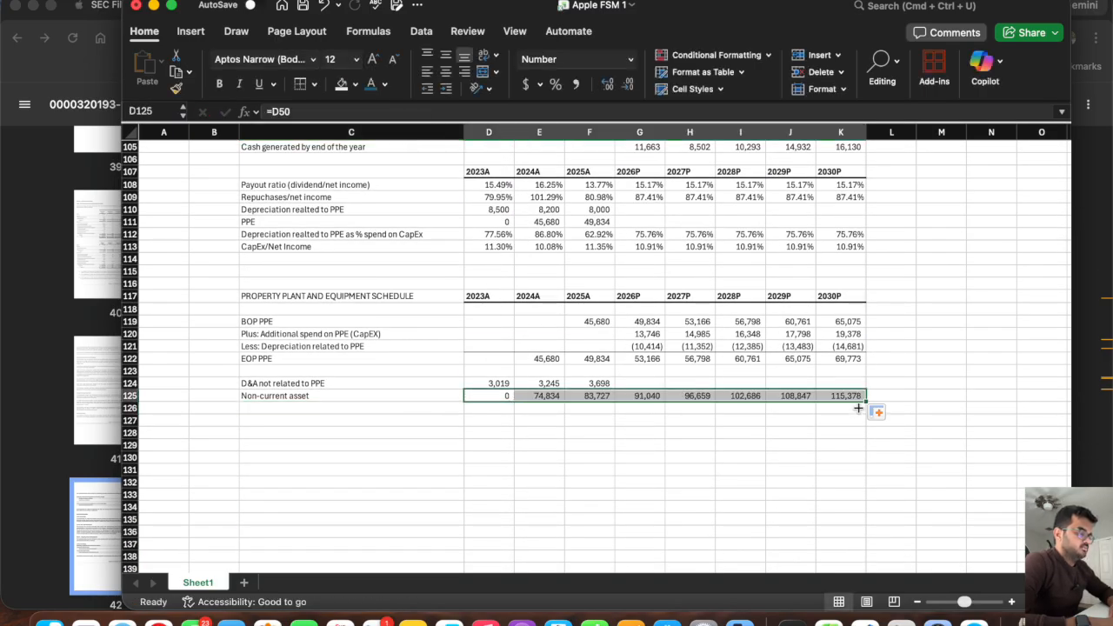
click(489, 395)
key(Delete)
Add the row label "D&A not related to PPE / Non-current assets" in C126.
click(318, 406)
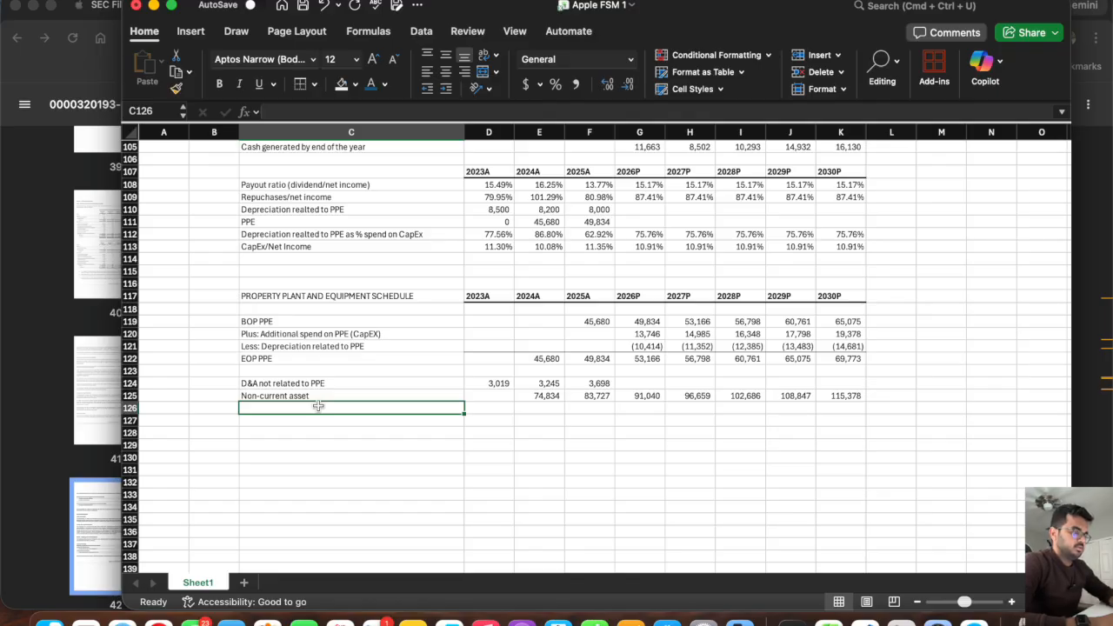
text(D&)
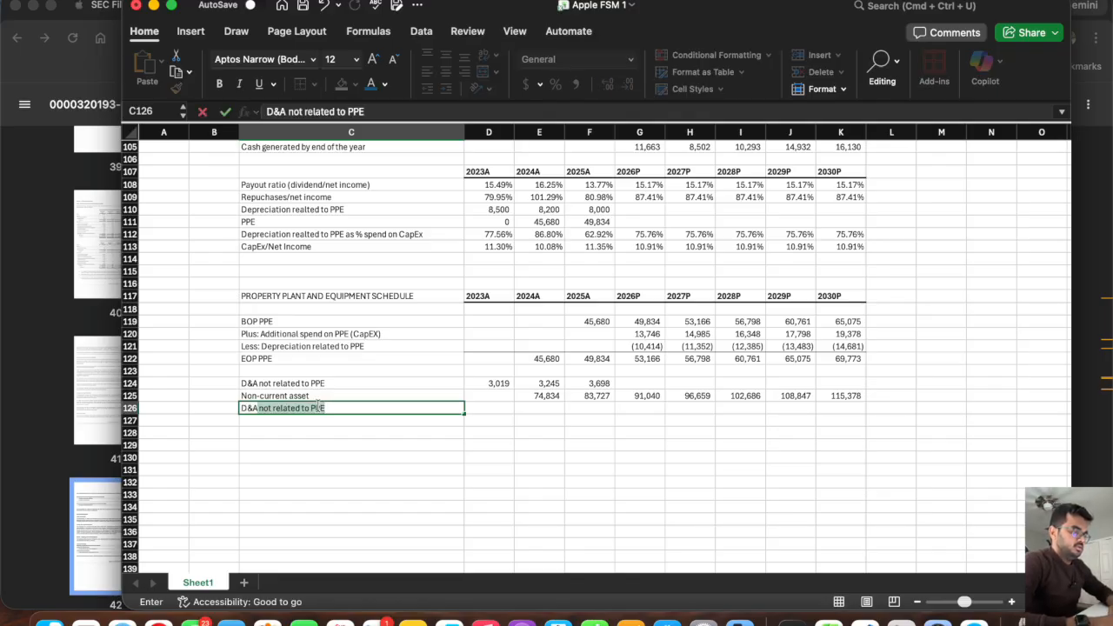
text(A)
click(357, 409)
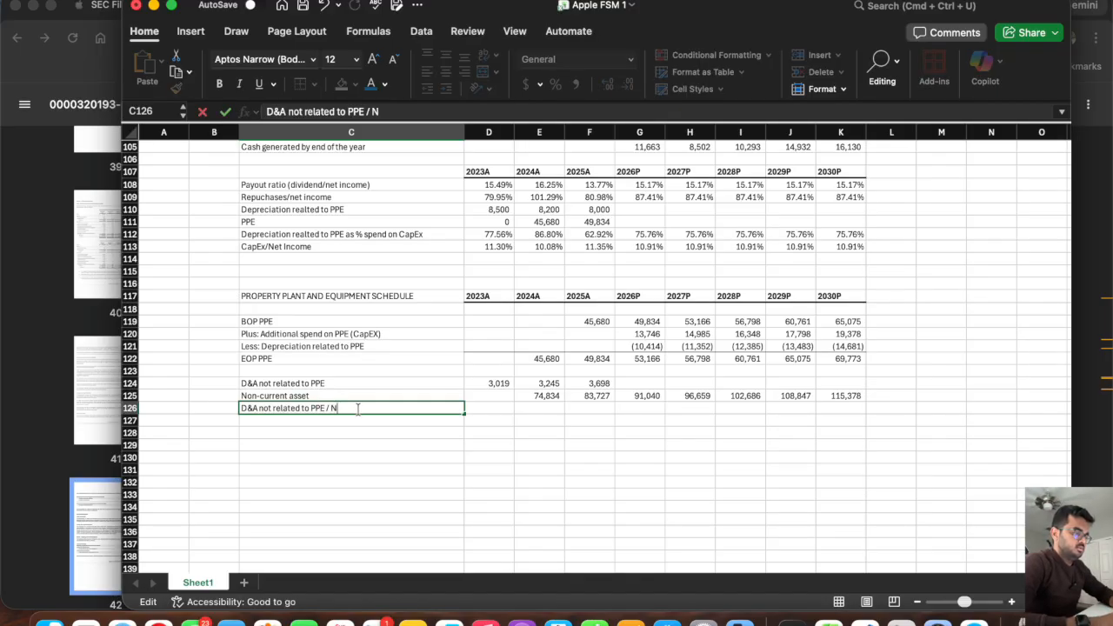
text(/ Non-current assets)
key(Return)
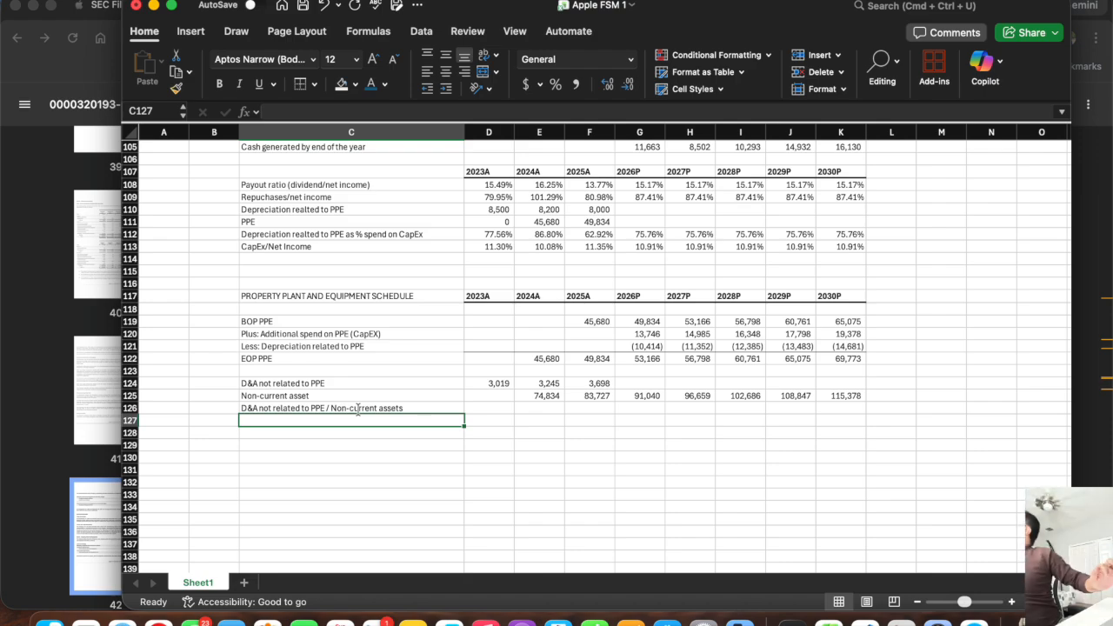
Calculate the 2024A D&A to non-current assets ratio in E126 as =E124/E125 and fill it to 2025A in F126.
click(358, 408)
click(539, 408)
text(=)
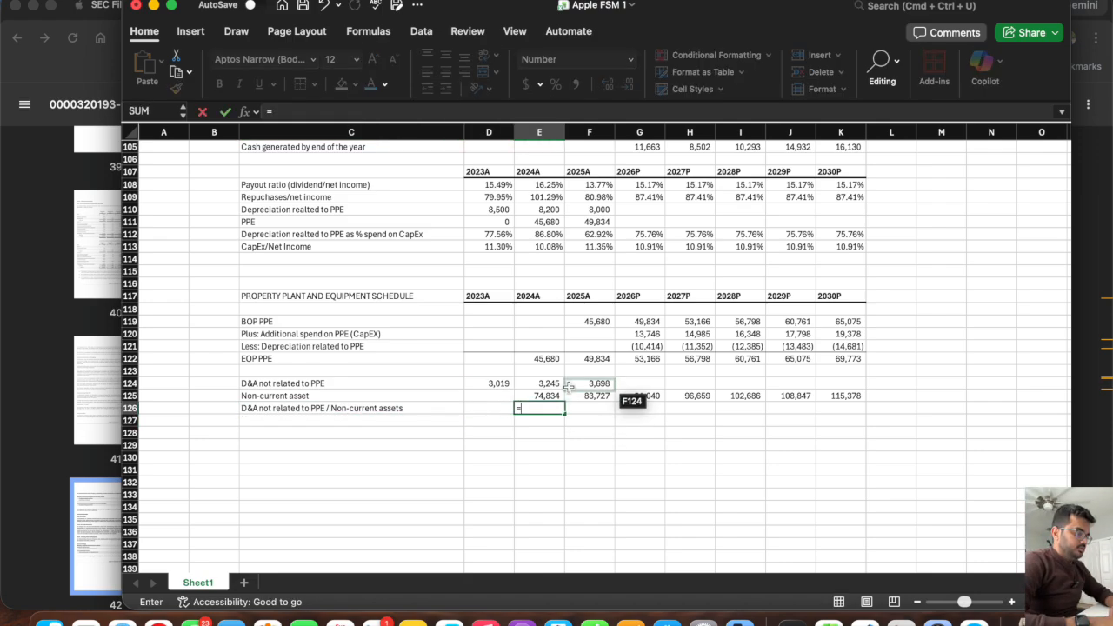
click(545, 383)
text(/)
click(528, 394)
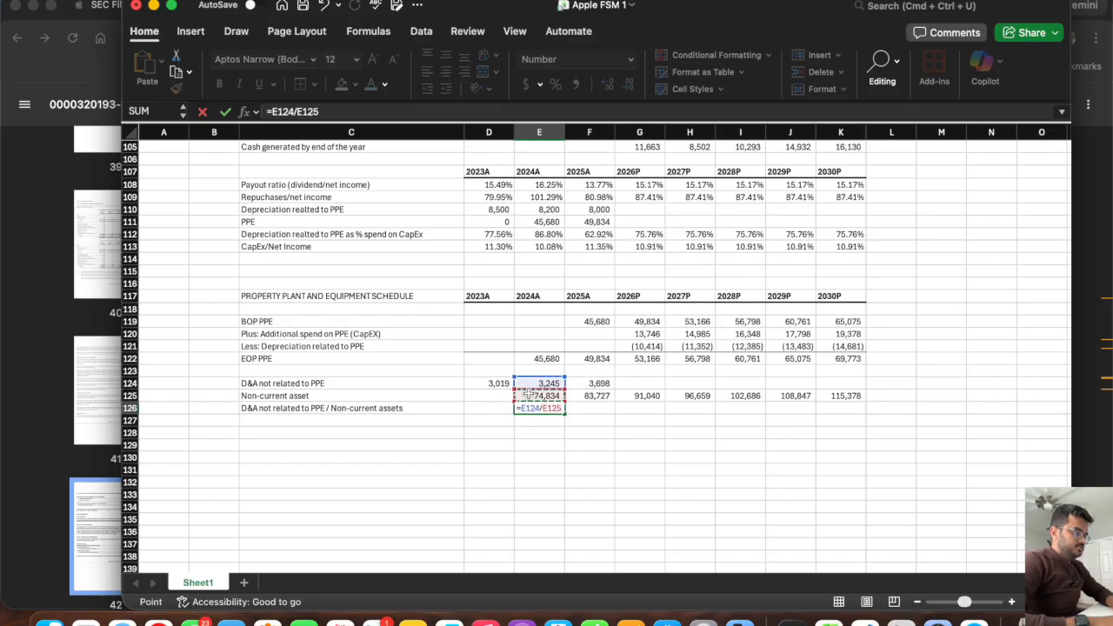
key(Return)
drag(565, 413, 613, 416)
Format the ratio cells E126:K126 as Percentage.
click(849, 409)
shift+click(526, 410)
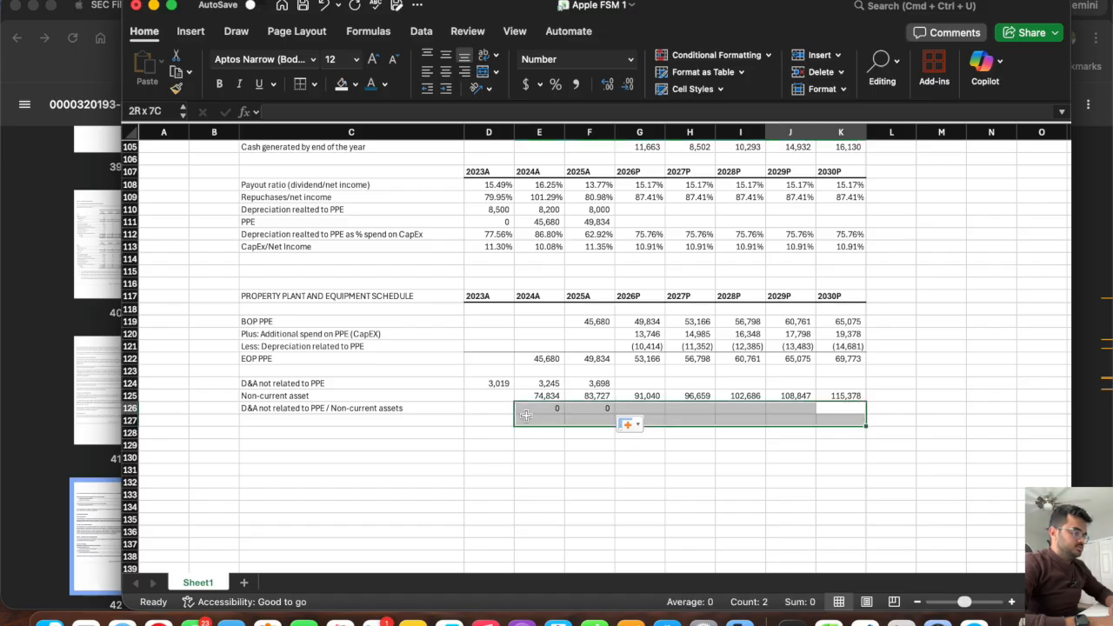
click(629, 59)
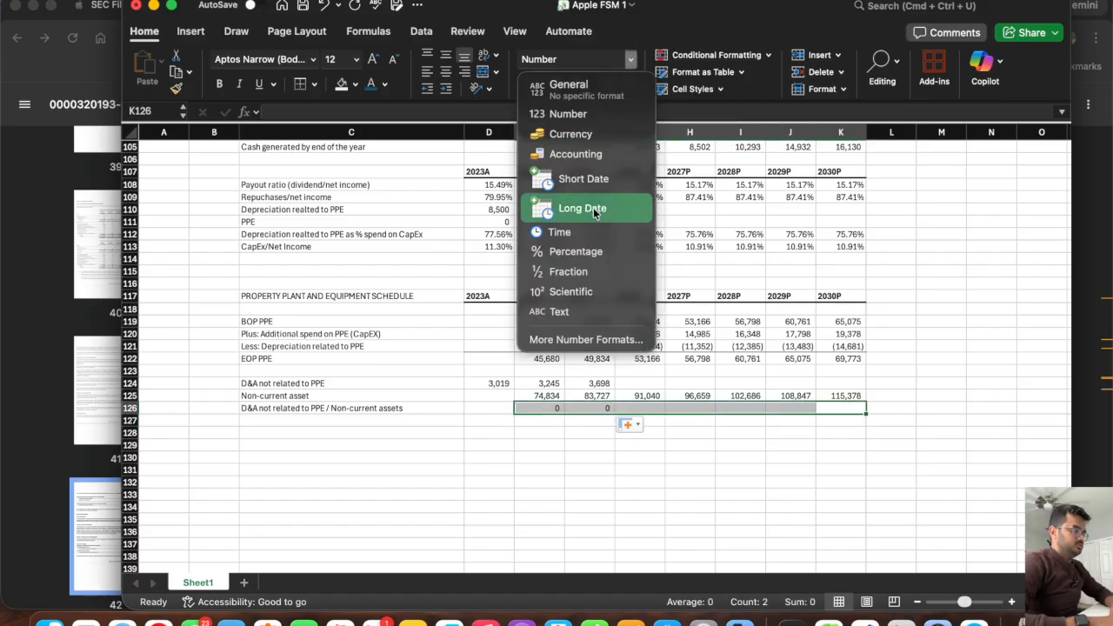
click(578, 252)
click(539, 432)
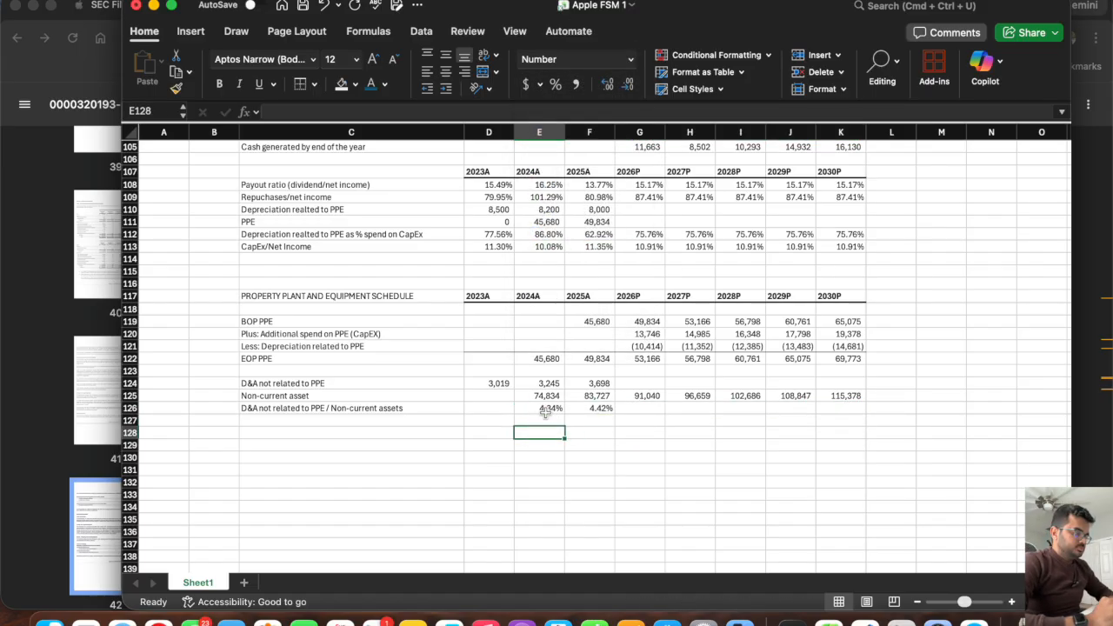
Project the 2026P ratio in G126 as the historical average with =AVERAGE(E126:F126).
drag(544, 410, 584, 409)
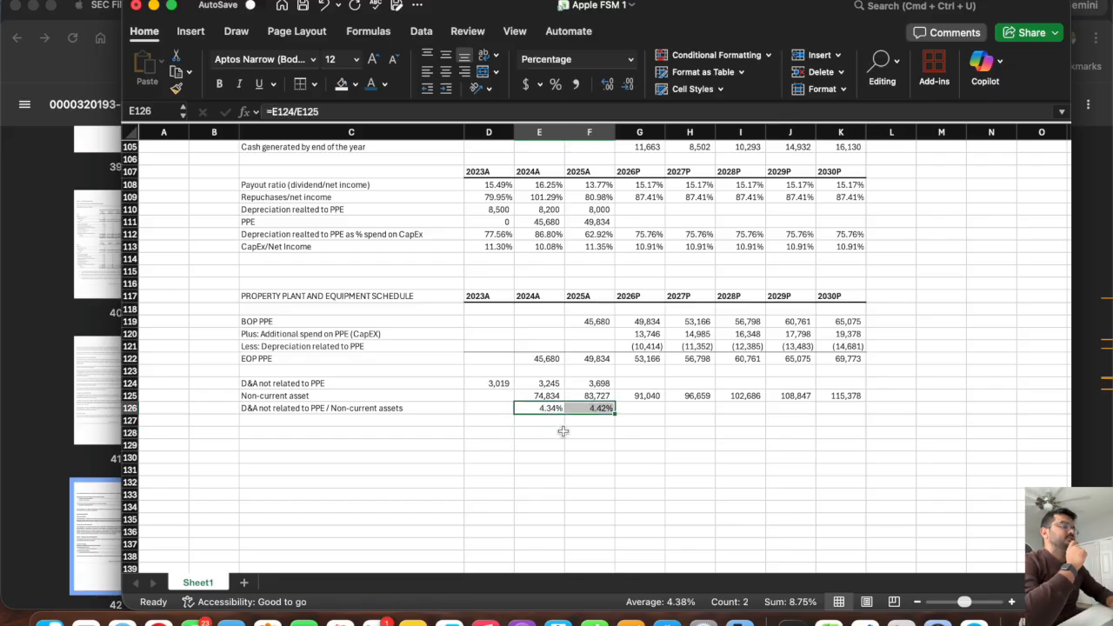
click(641, 407)
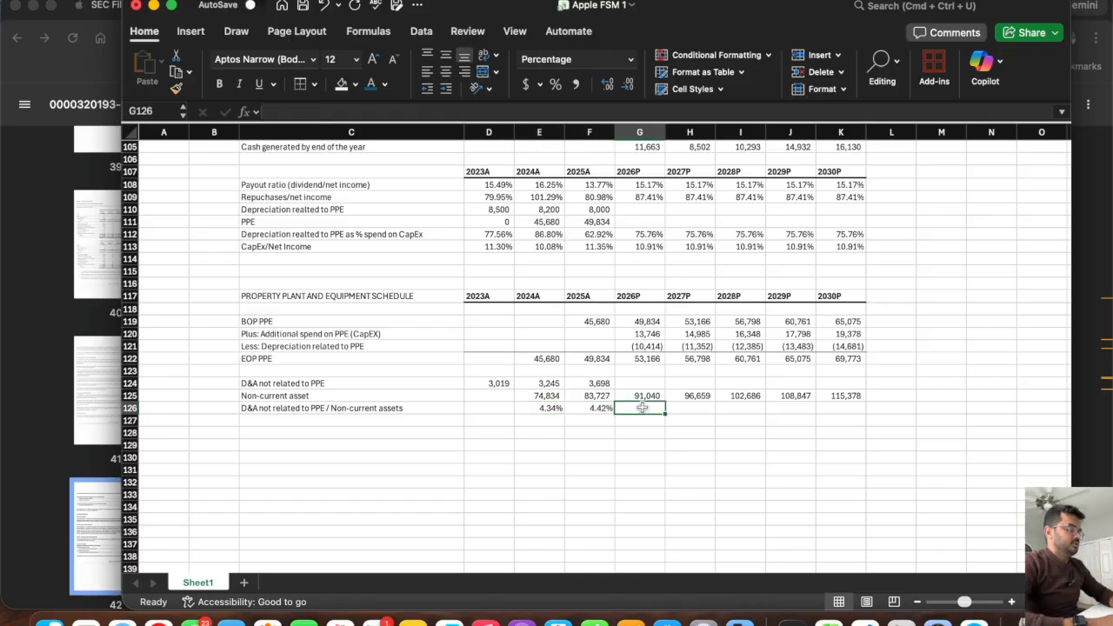
text(=av)
double_click(649, 439)
drag(591, 409, 550, 409)
key(Return)
key(Up)
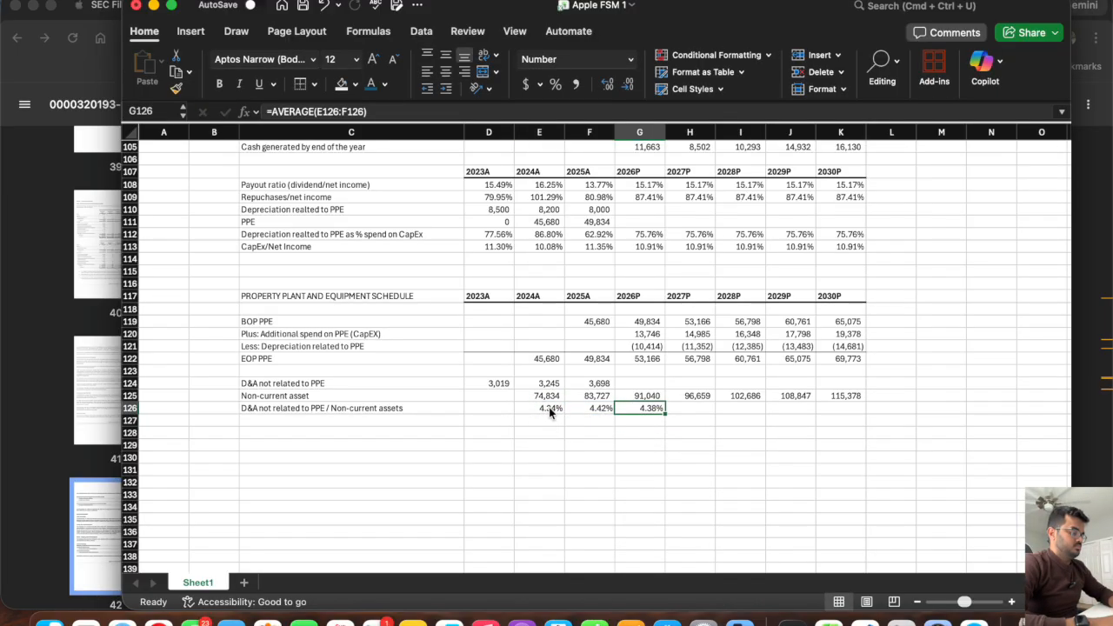
Carry the ratio forward with =G126 in H126 and fill it across through 2030P in K126.
key(Right)
text(=)
key(Left)
key(Return)
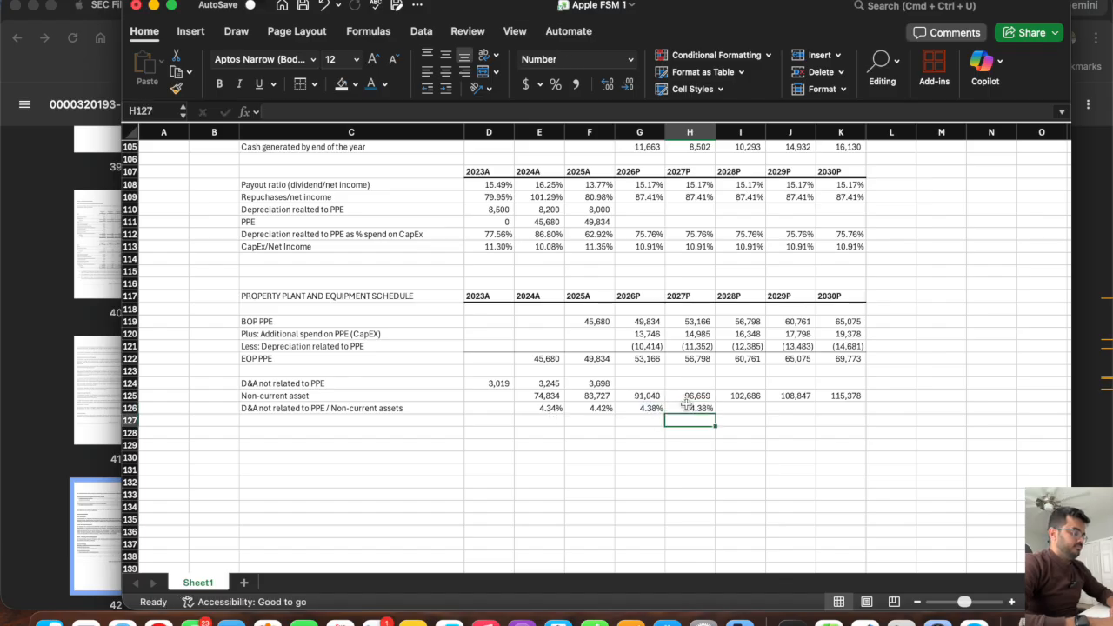
click(708, 409)
drag(715, 413, 865, 412)
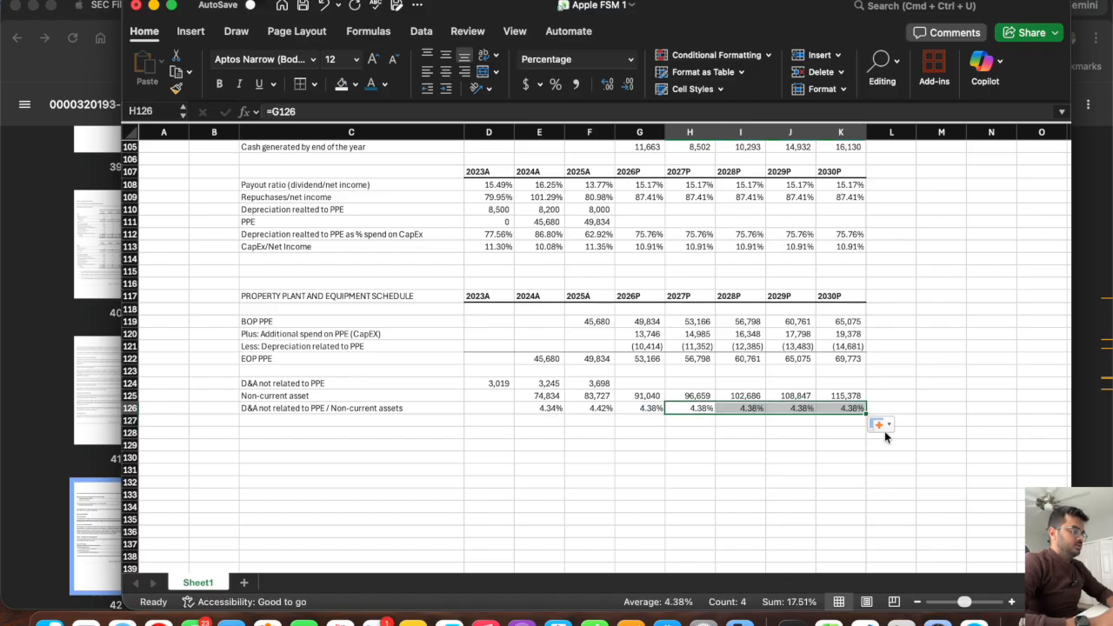
Calculate the 2026P D&A not related to PPE in G124 as =G126*G125 and fill it across through 2030P in K124.
drag(641, 405, 841, 408)
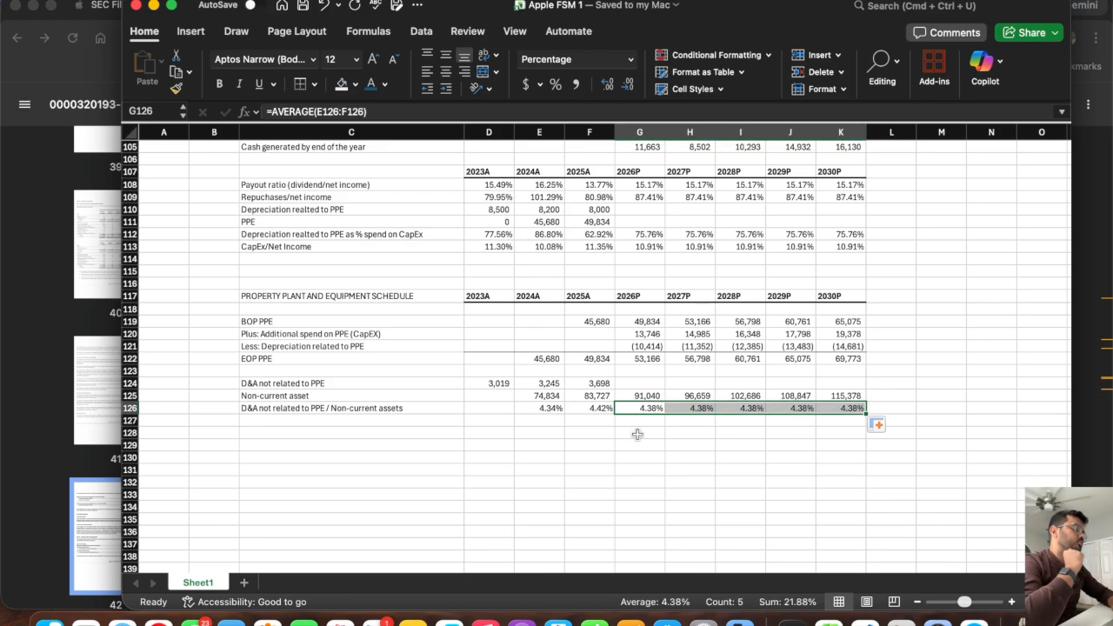
click(641, 396)
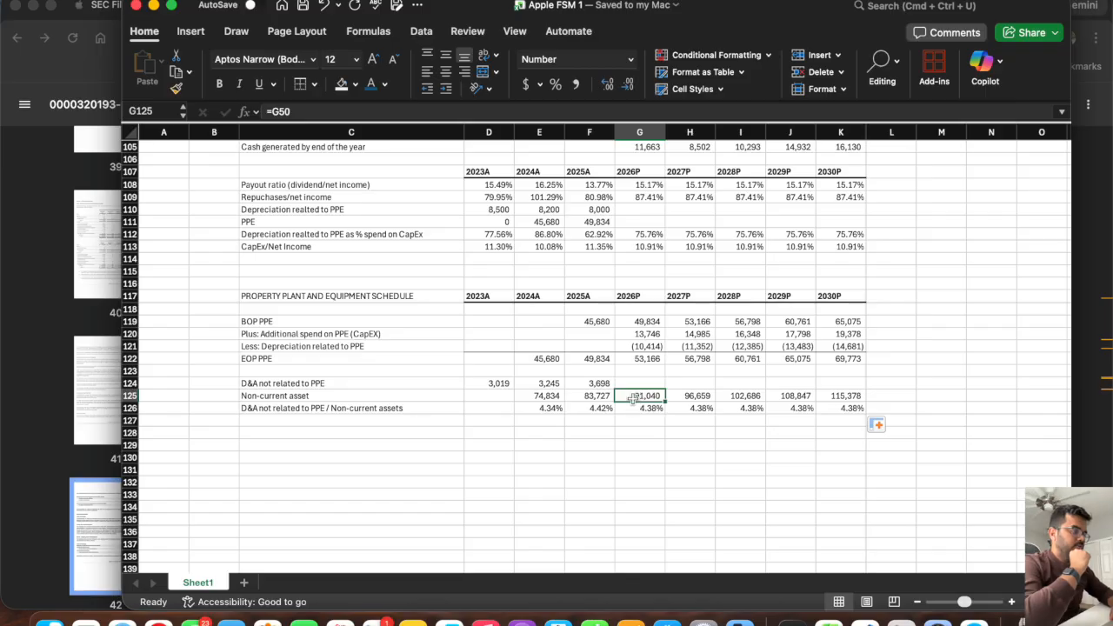
drag(632, 396, 839, 396)
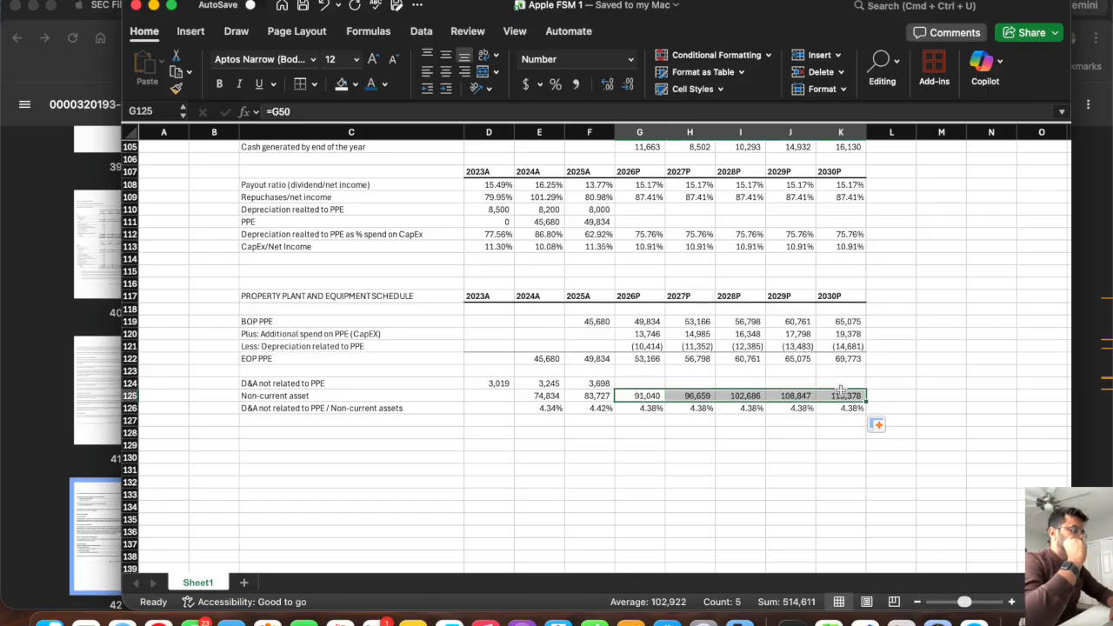
click(637, 383)
text(=)
click(636, 408)
text(*)
click(638, 396)
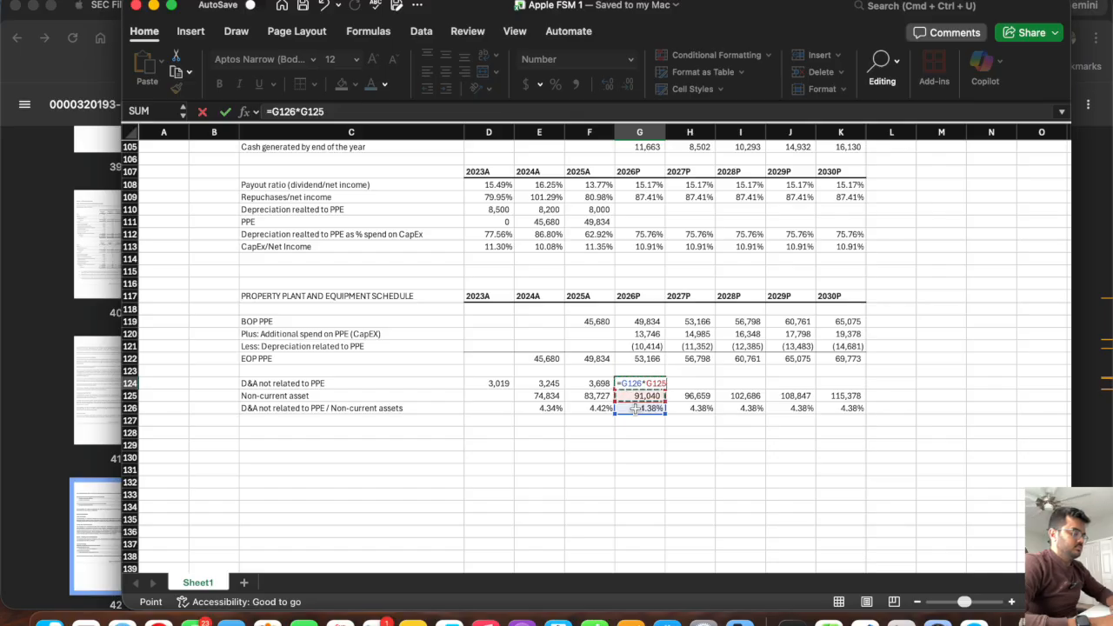
key(Return)
click(639, 383)
drag(665, 388, 846, 399)
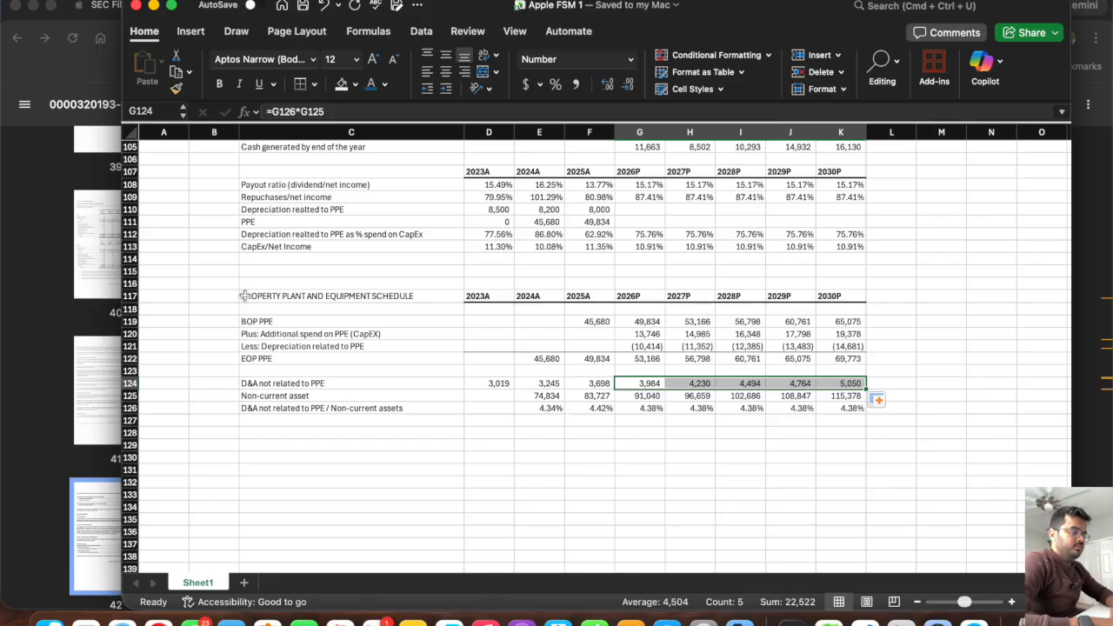
Remove the orange fill from the projected Depreciation and Amortization cells G88:K88 by copying the blank cells G93:K93 over them.
click(127, 346)
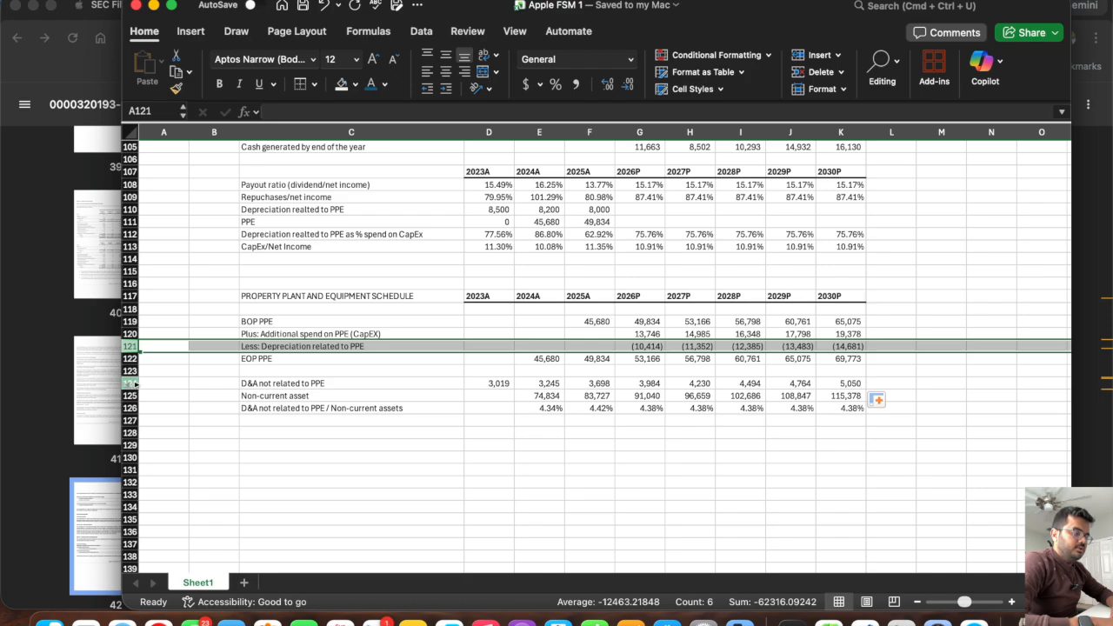
click(129, 383)
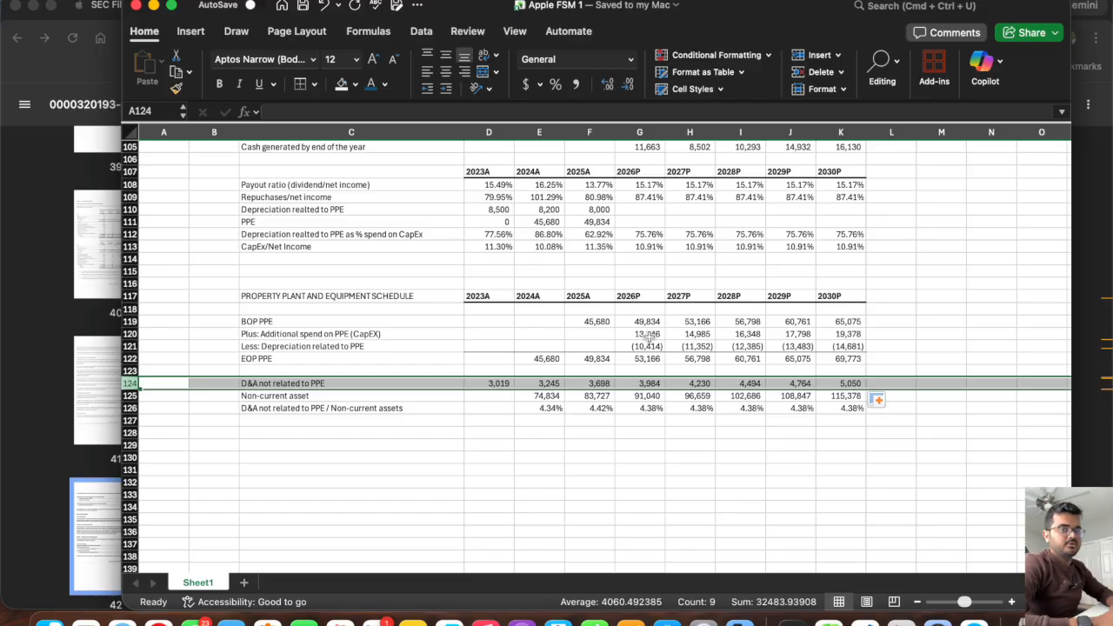
scroll(648, 334, up, 10)
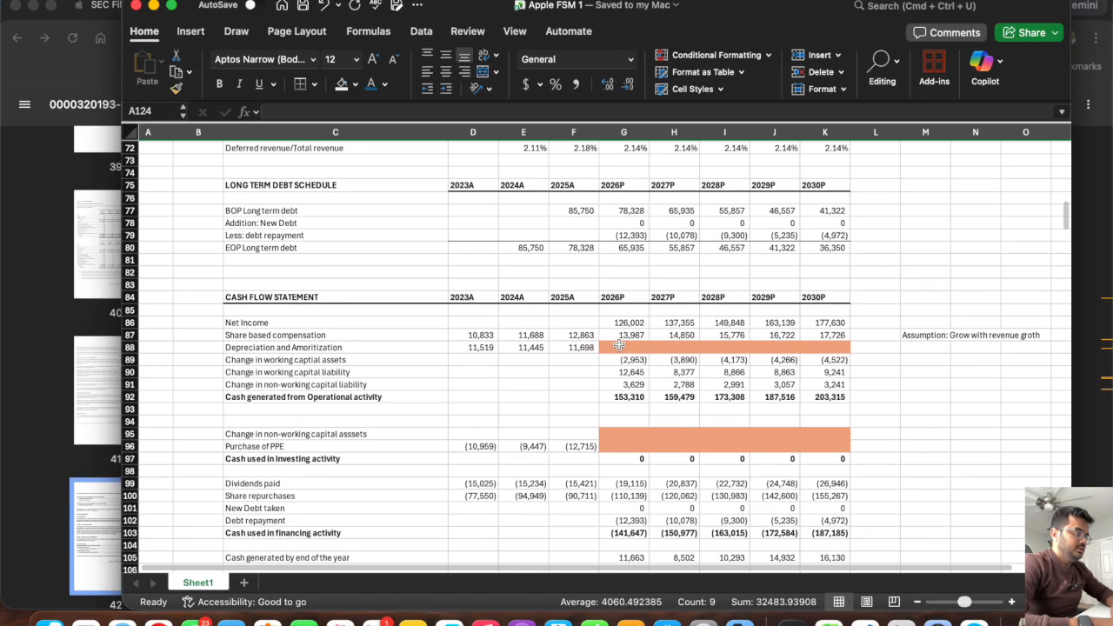
click(619, 346)
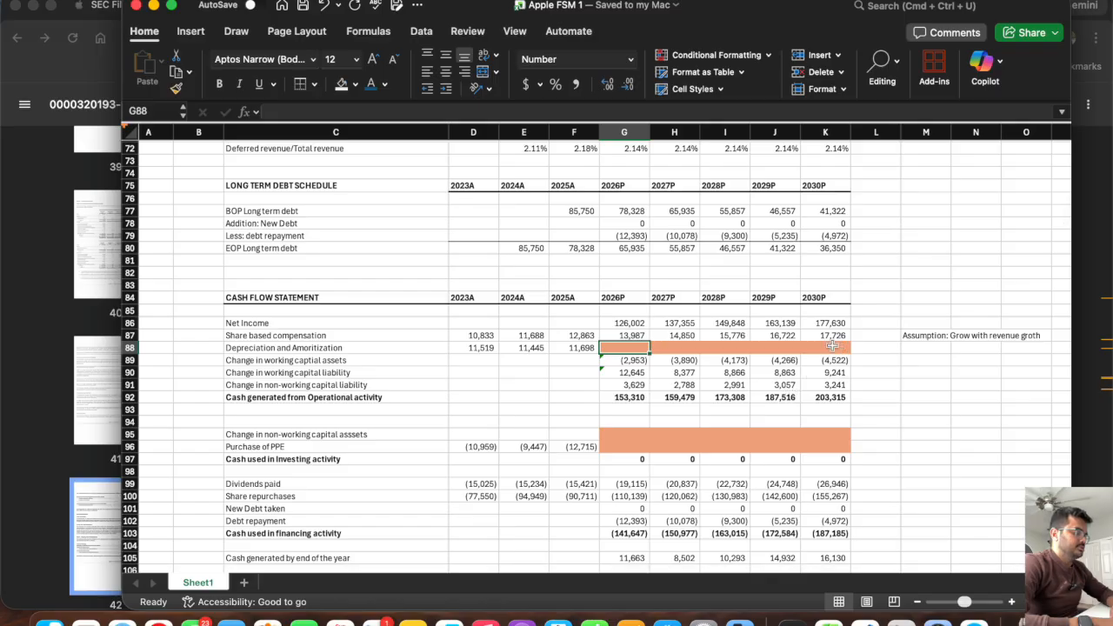
drag(830, 409, 613, 409)
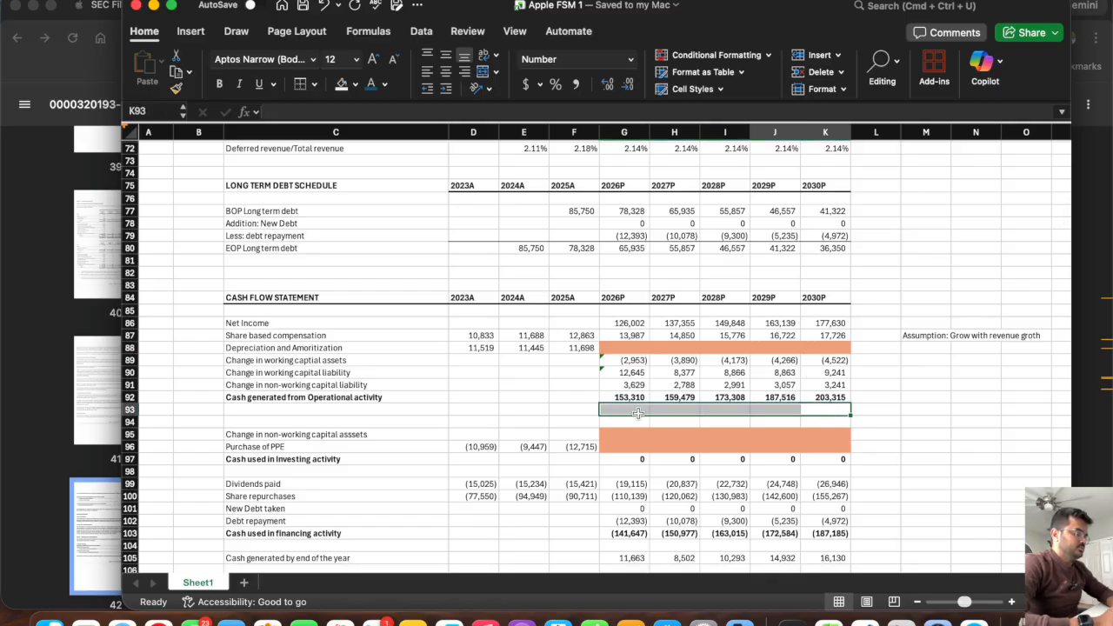
key(super+c)
click(630, 348)
key(Return)
Calculate the 2026P Depreciation and Amortization in G88 from the PPE schedule with =G124-G121.
click(629, 346)
text(=)
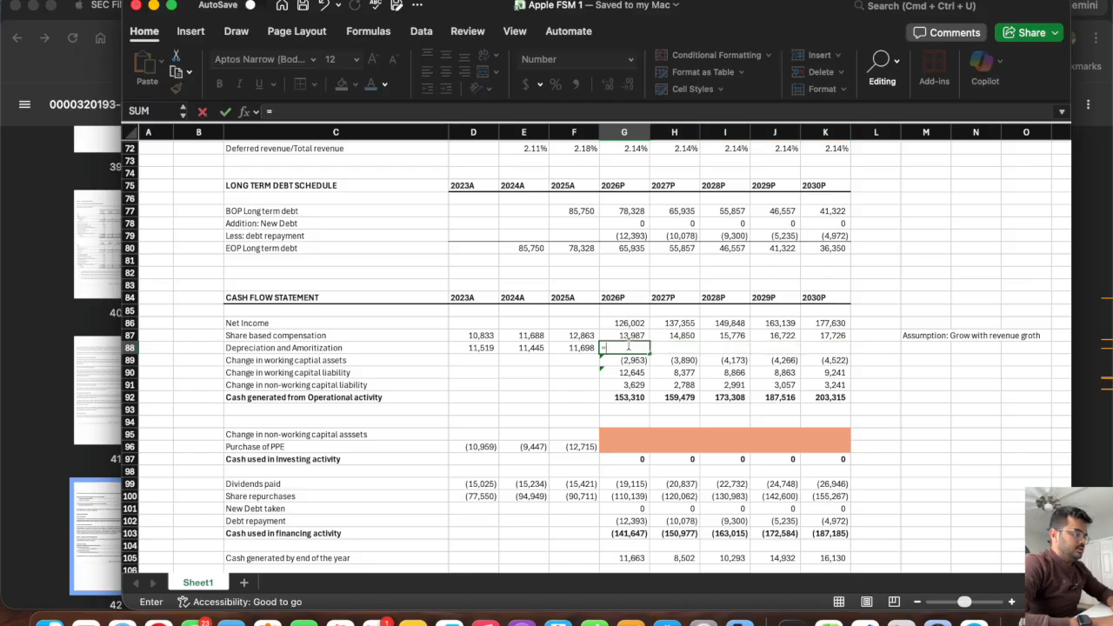
scroll(606, 453, down, 8)
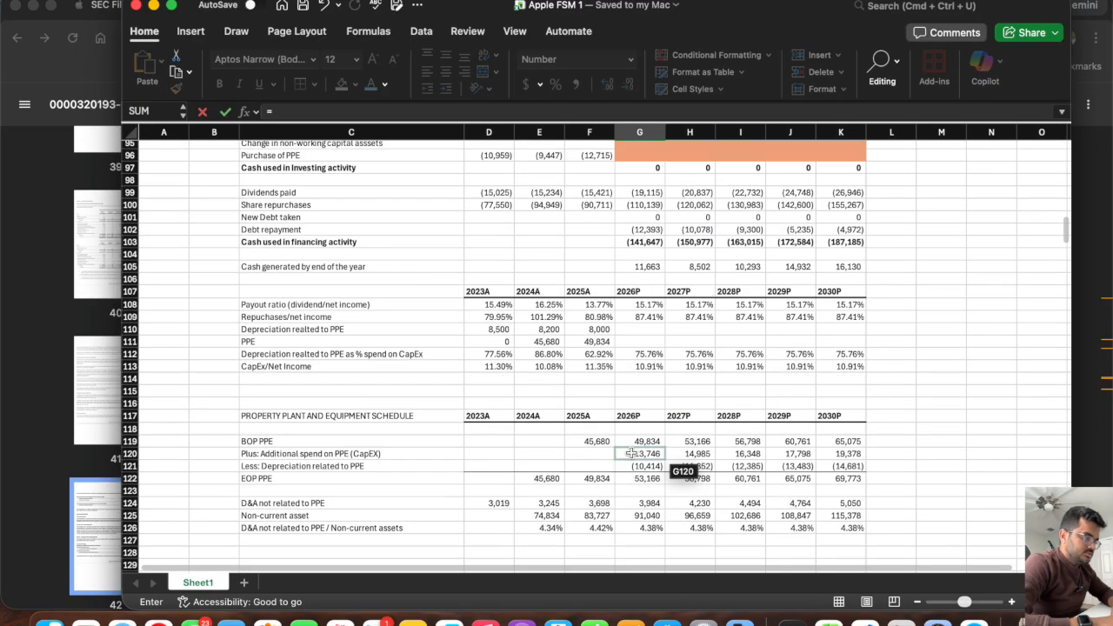
click(642, 501)
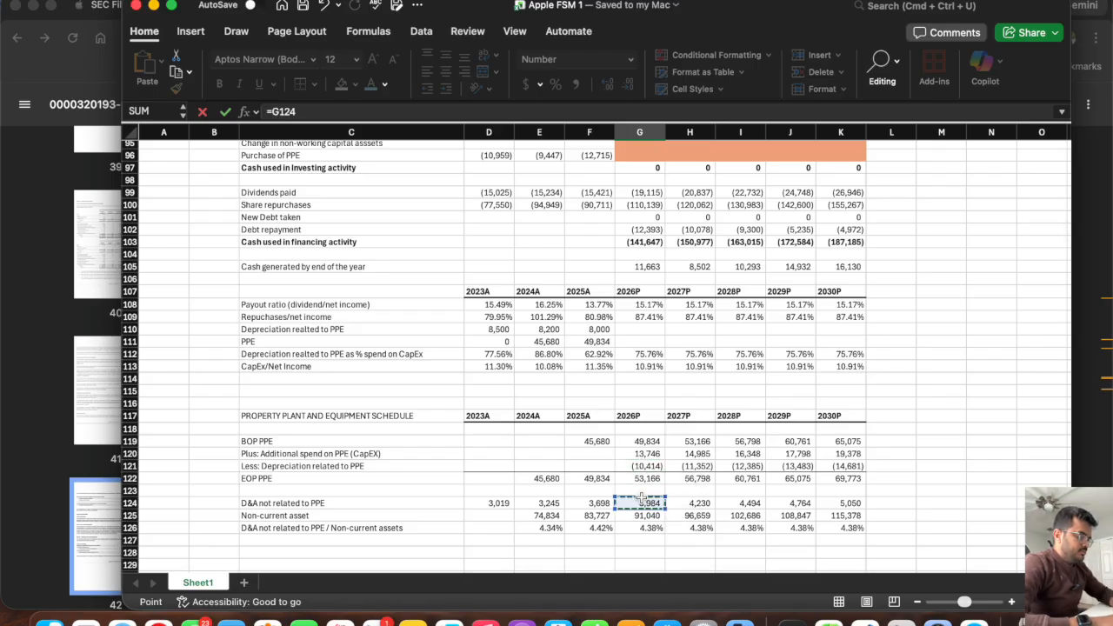
text(+)
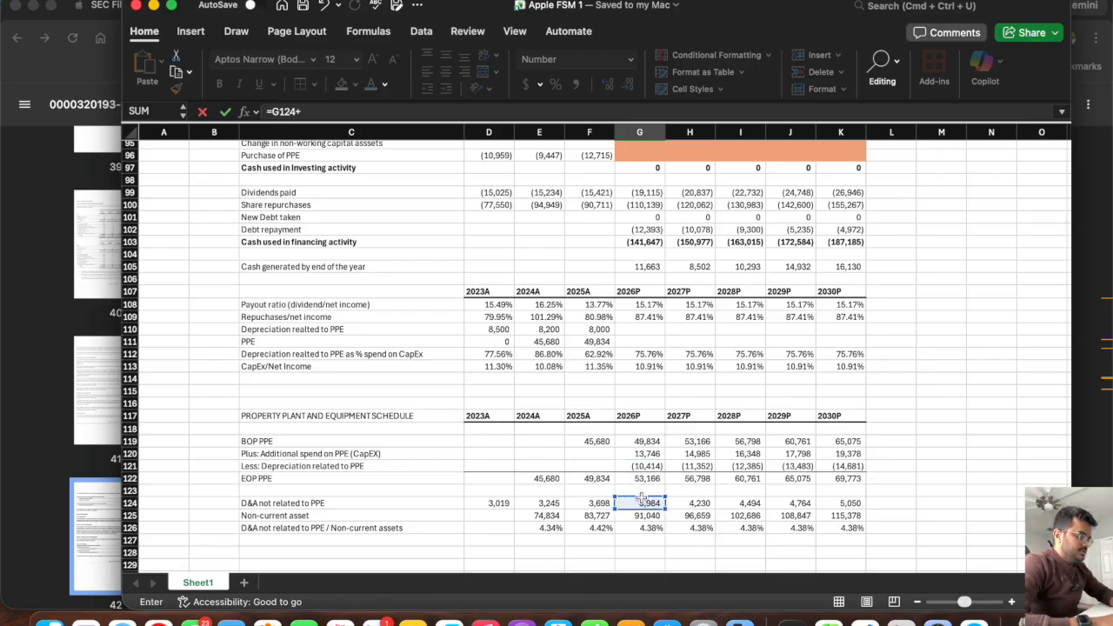
click(641, 465)
key(Return)
Fill the 2026P Depreciation and Amortization formula across row 88 through 2030P in K88.
scroll(644, 212, up, 2)
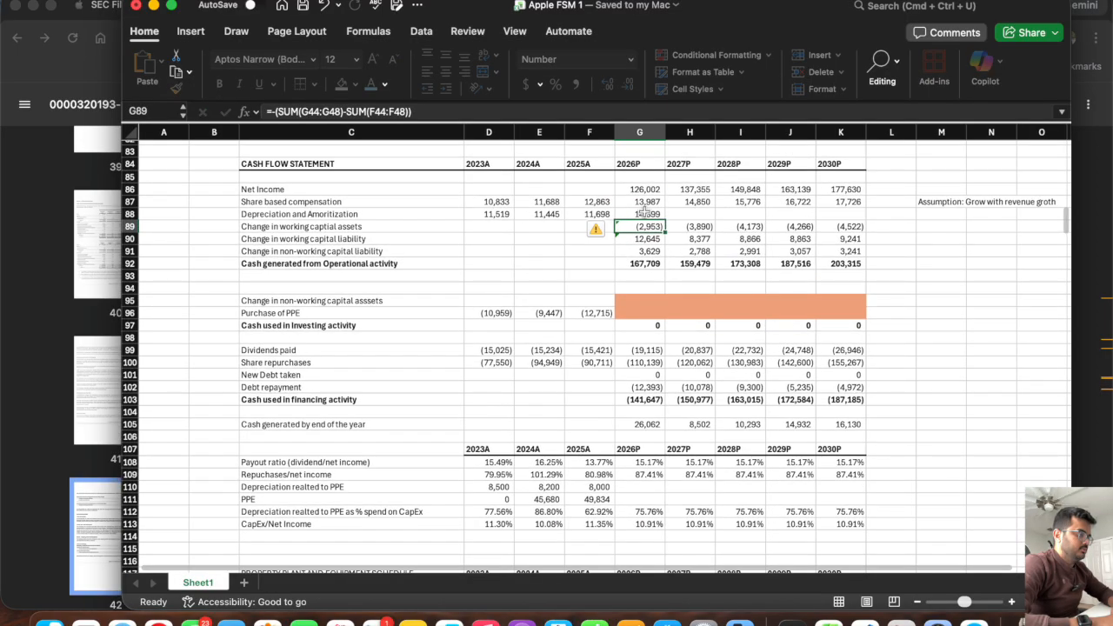
click(644, 212)
drag(665, 220, 809, 225)
click(805, 216)
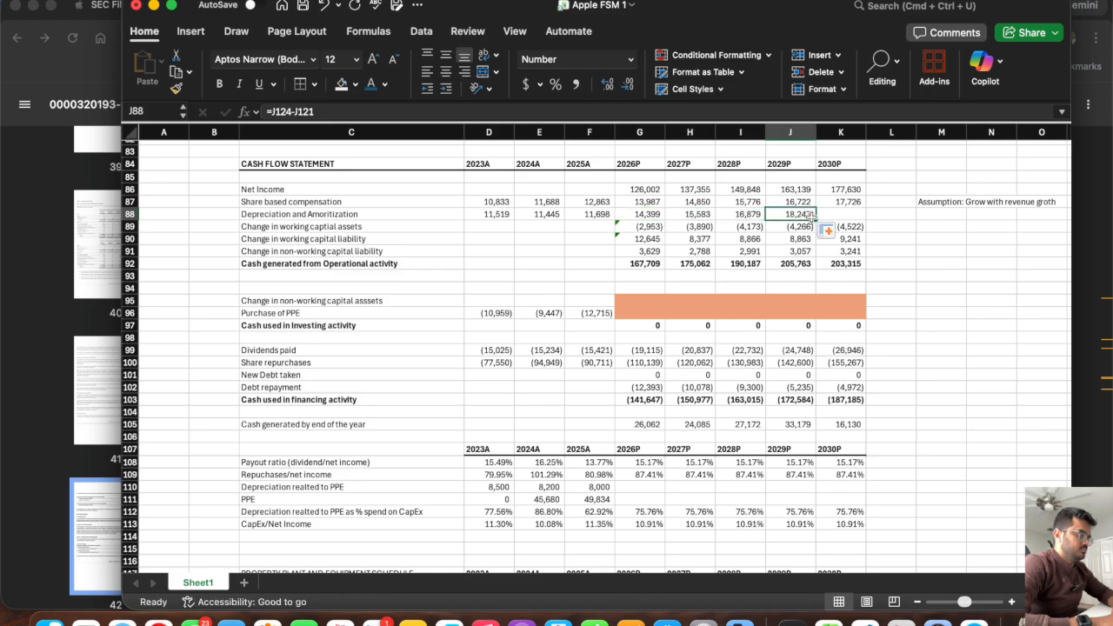
drag(814, 217, 855, 219)
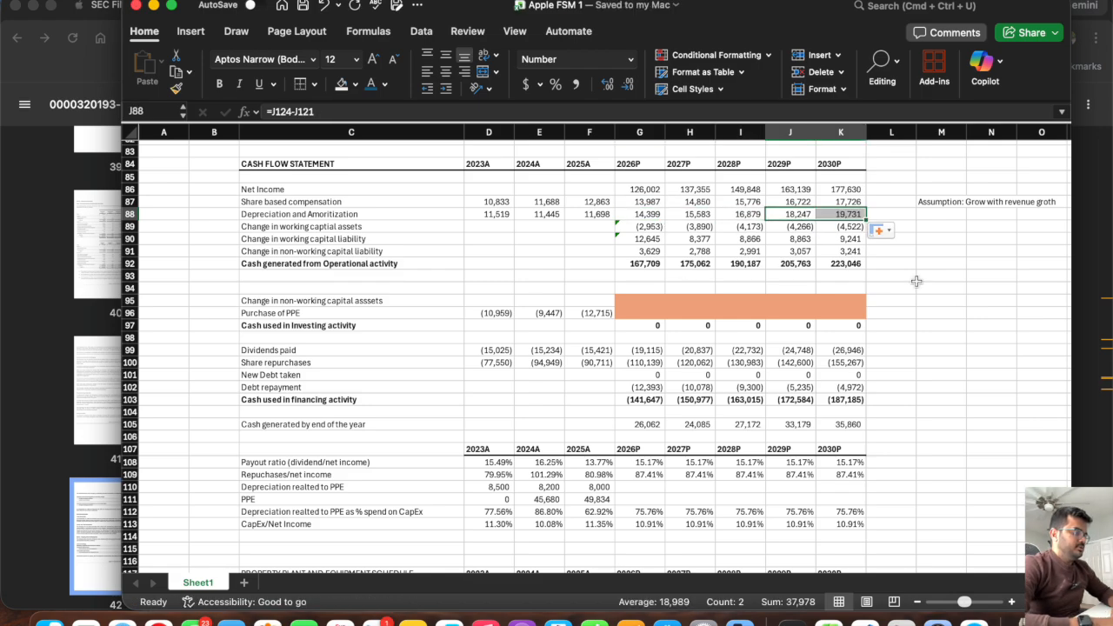
Compare historical and projected Depreciation and Amortization in row 88, and examine the balance sheet PPE change between F49 and G49.
click(644, 218)
drag(493, 214, 596, 215)
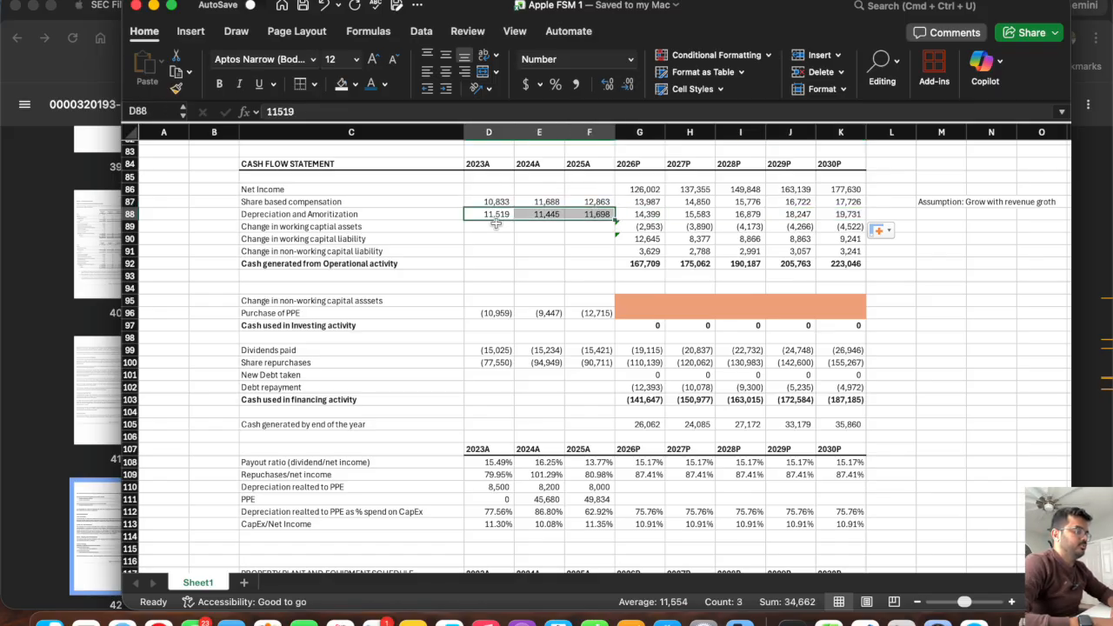
drag(648, 215, 849, 216)
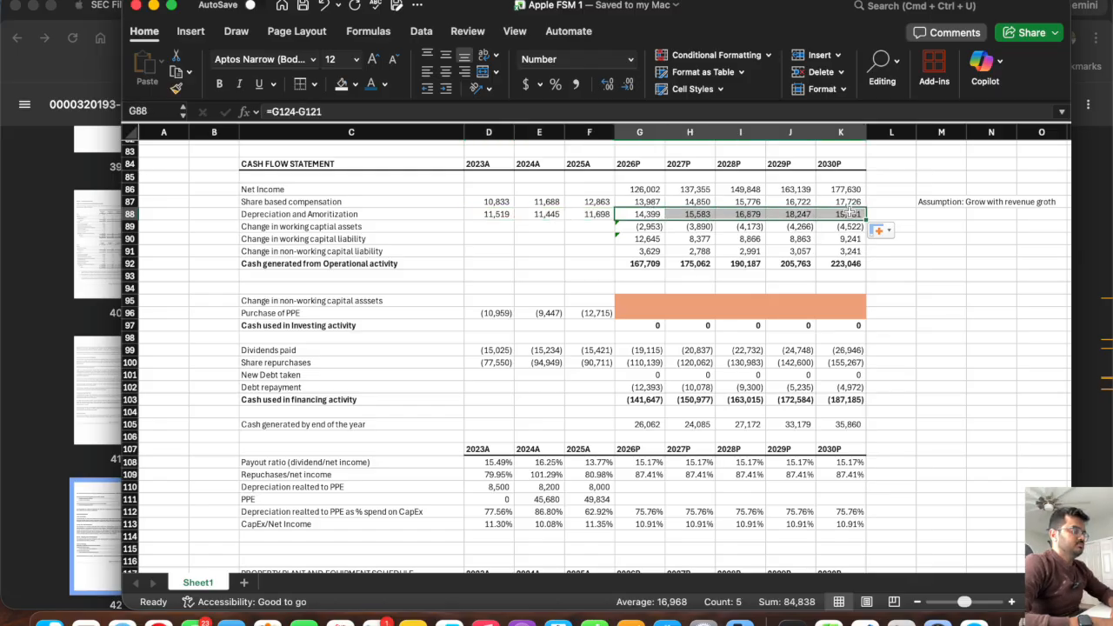
click(936, 328)
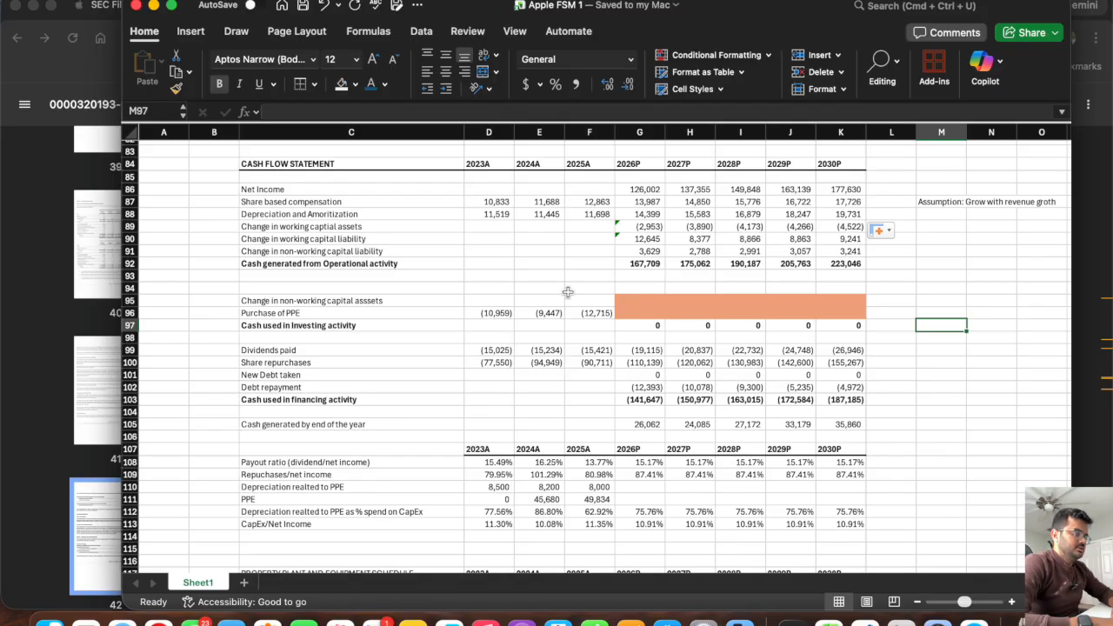
scroll(567, 292, up, 12)
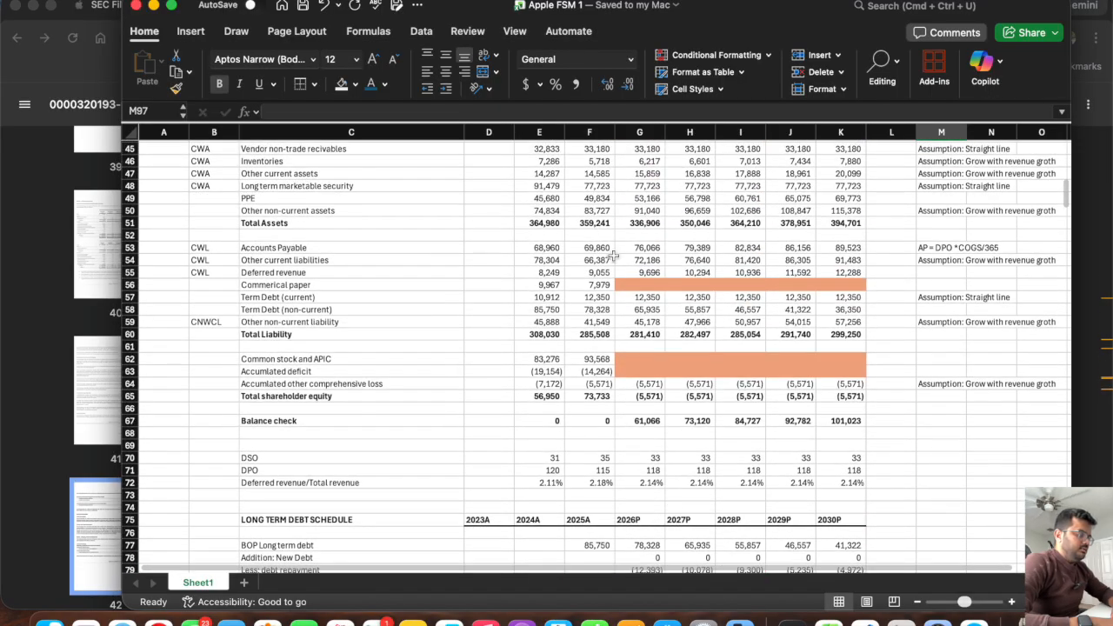
scroll(609, 239, up, 2)
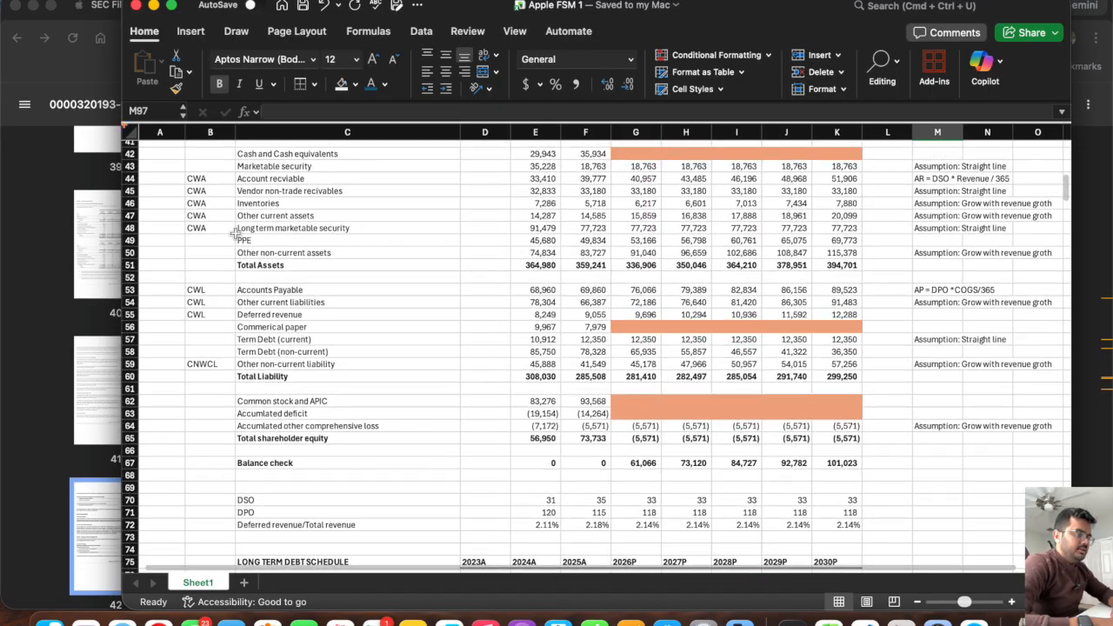
click(130, 240)
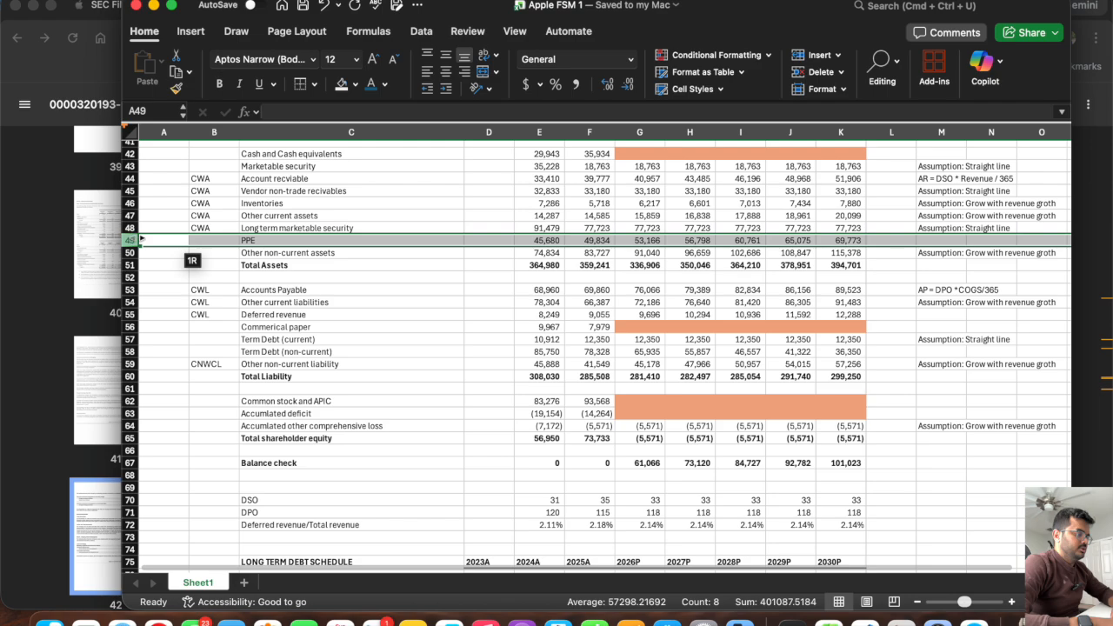
click(642, 240)
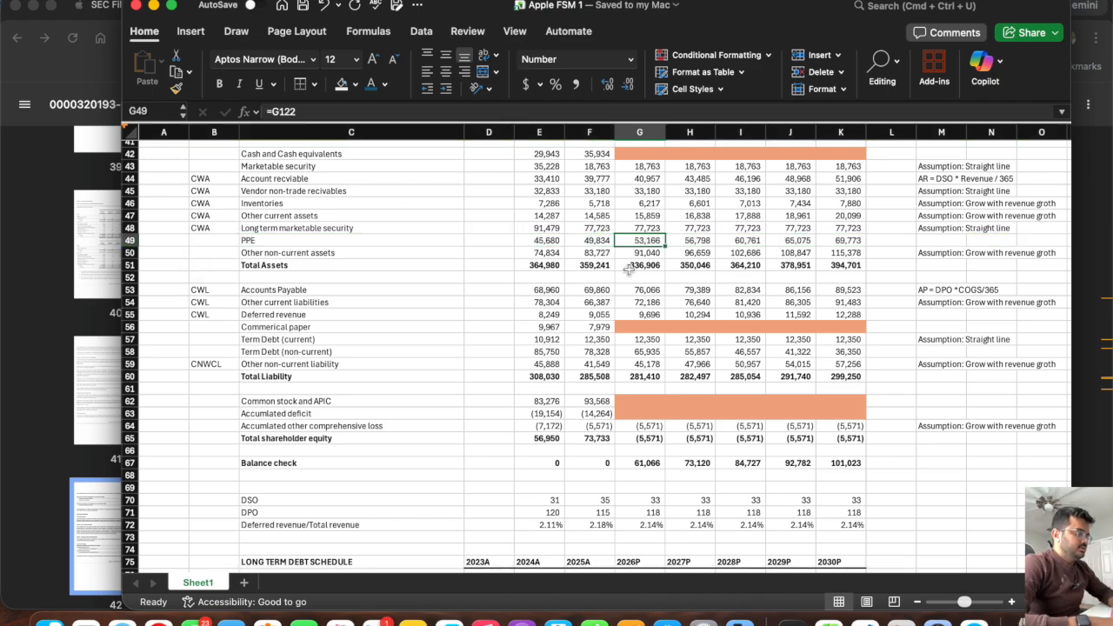
scroll(643, 257, up, 2)
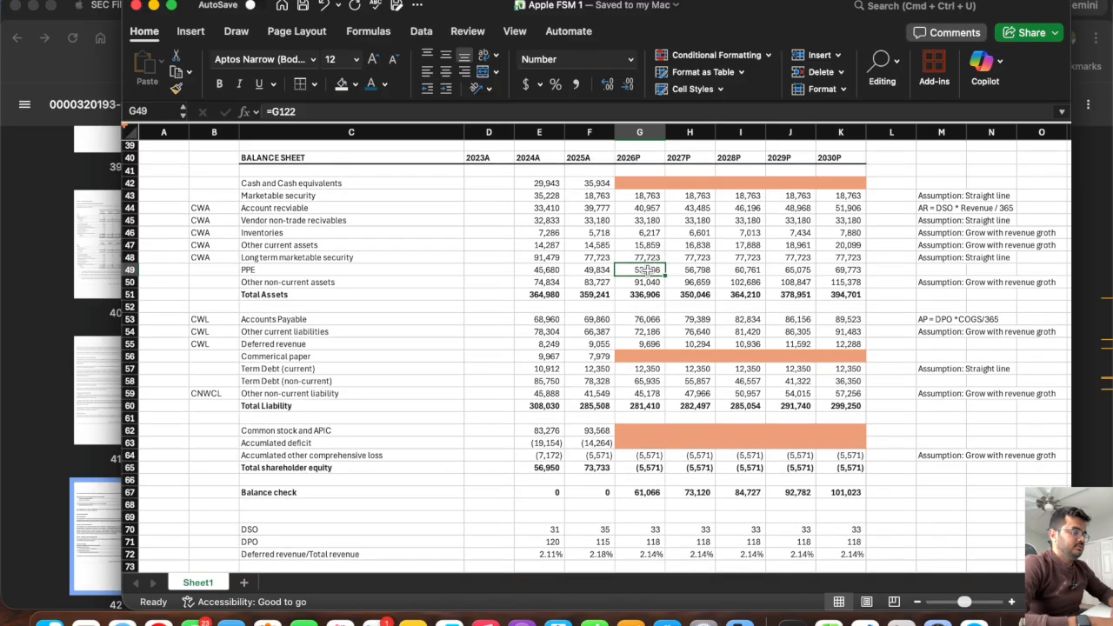
click(596, 270)
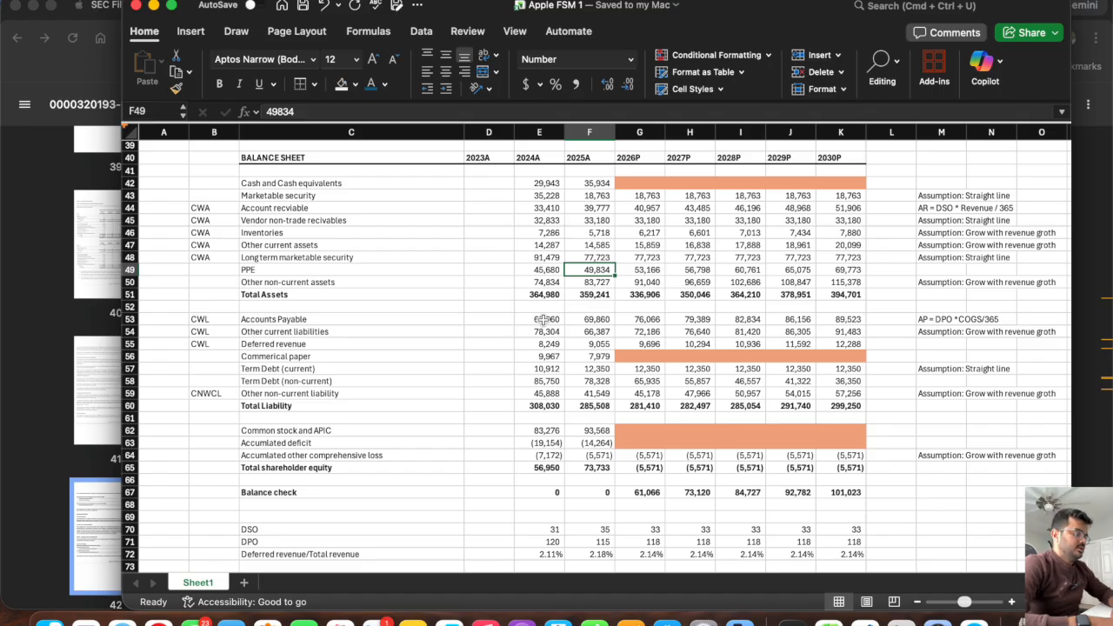
drag(646, 271, 603, 270)
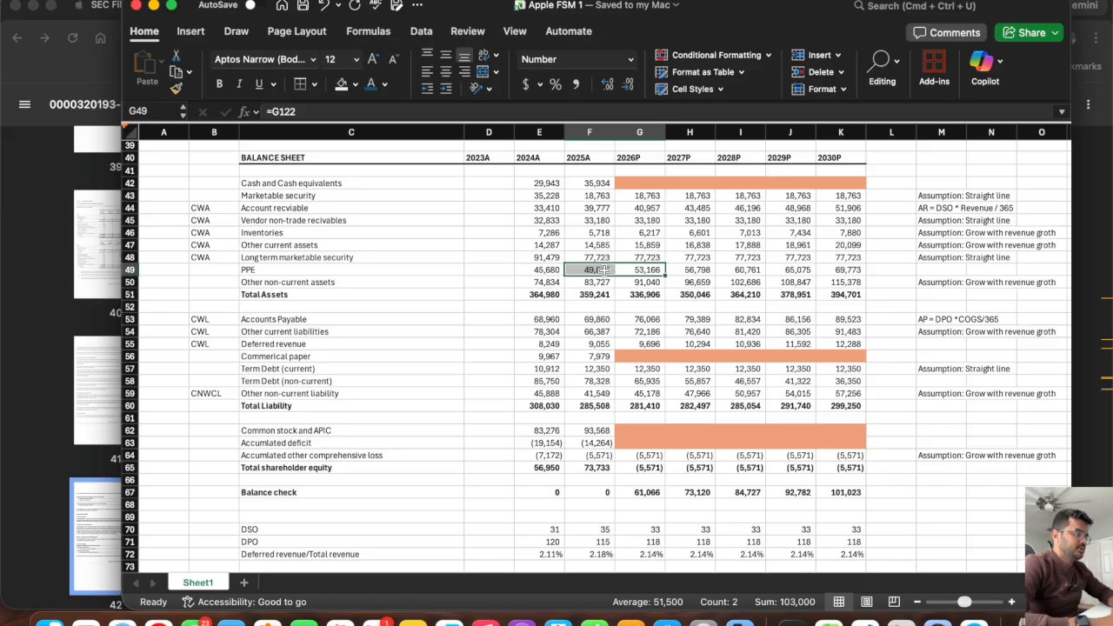
Remove the orange fill from the projected Purchase of PPE cells G96:K96 by copying the blank cells G94:K94 over them.
scroll(702, 380, down, 10)
drag(840, 374, 647, 377)
key(super+c)
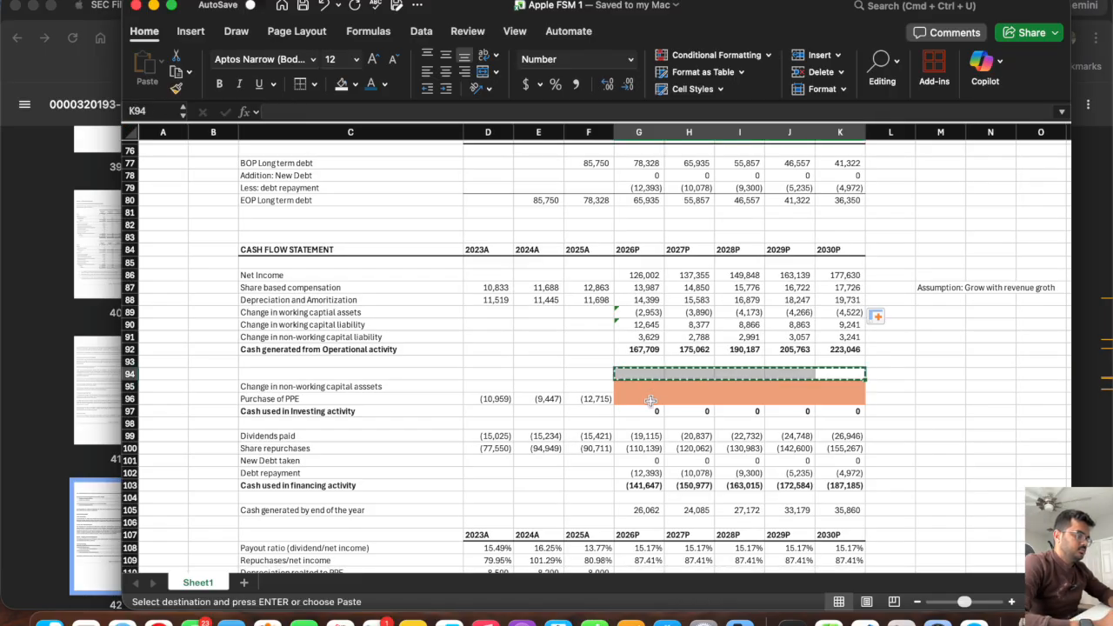
click(644, 400)
key(super+v)
key(Escape)
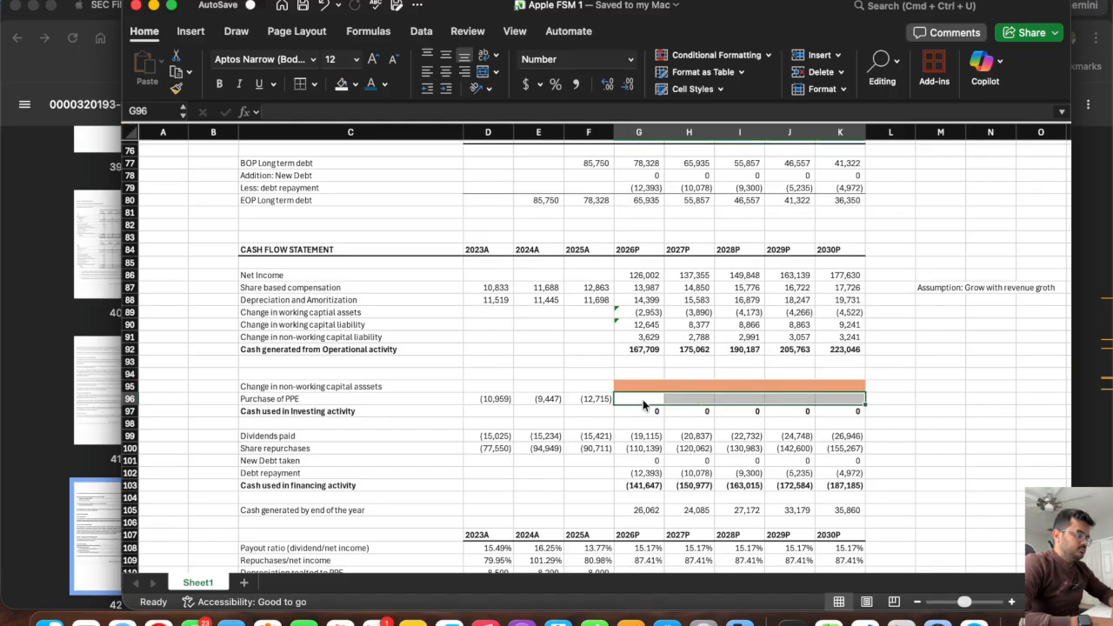
Try calculating Purchase of PPE in G96 as the negative change in balance sheet PPE, =-(G49-F49), filled across through K96.
click(643, 399)
text(=)
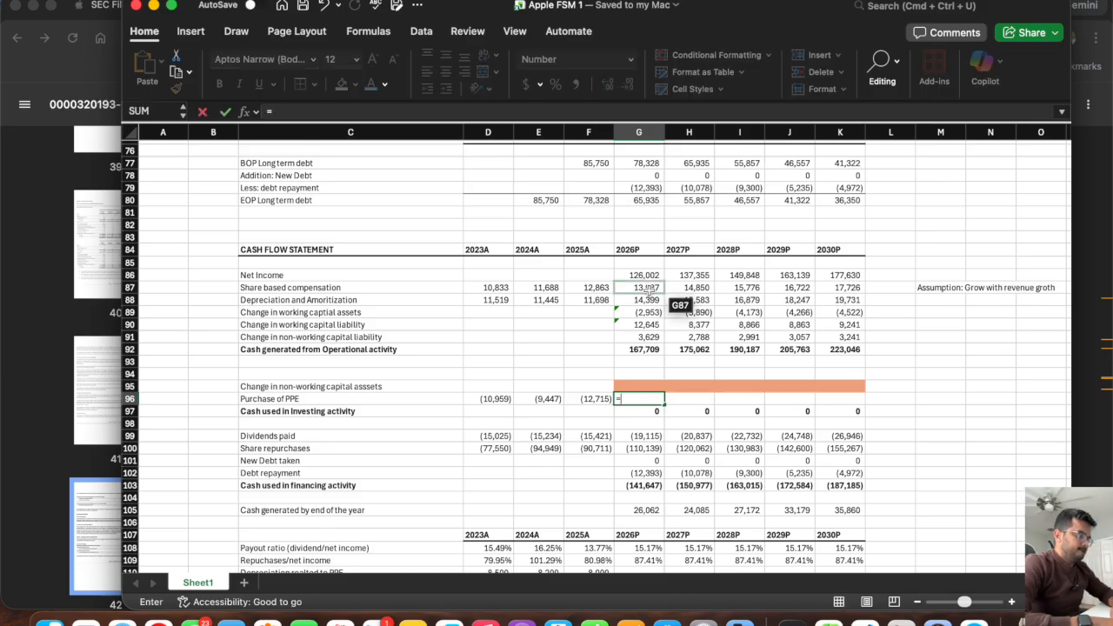
scroll(649, 292, up, 10)
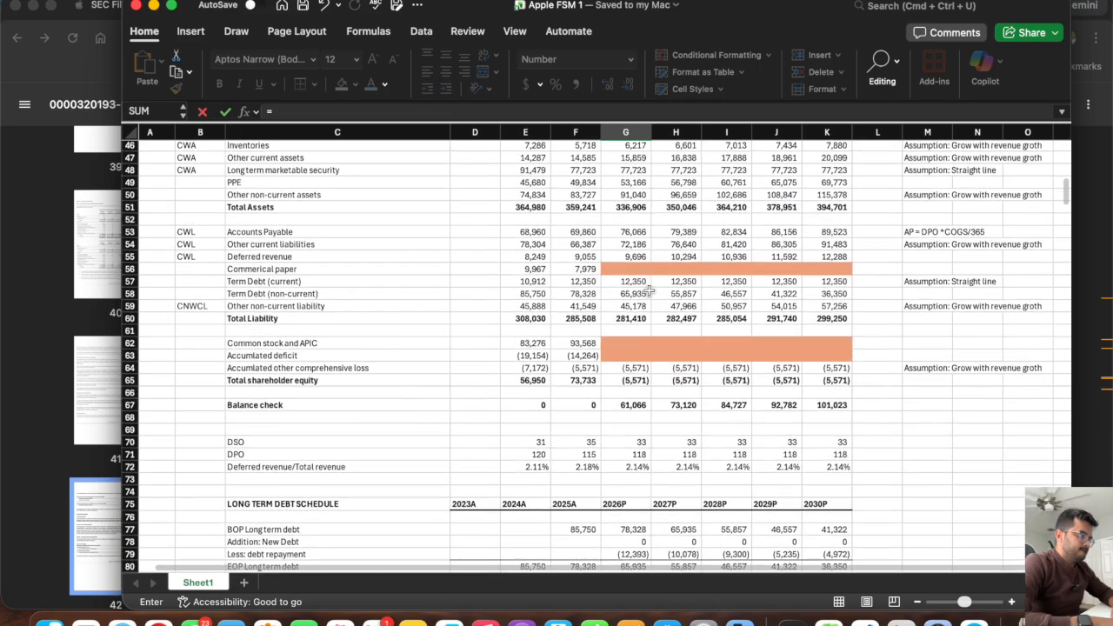
scroll(650, 292, up, 2)
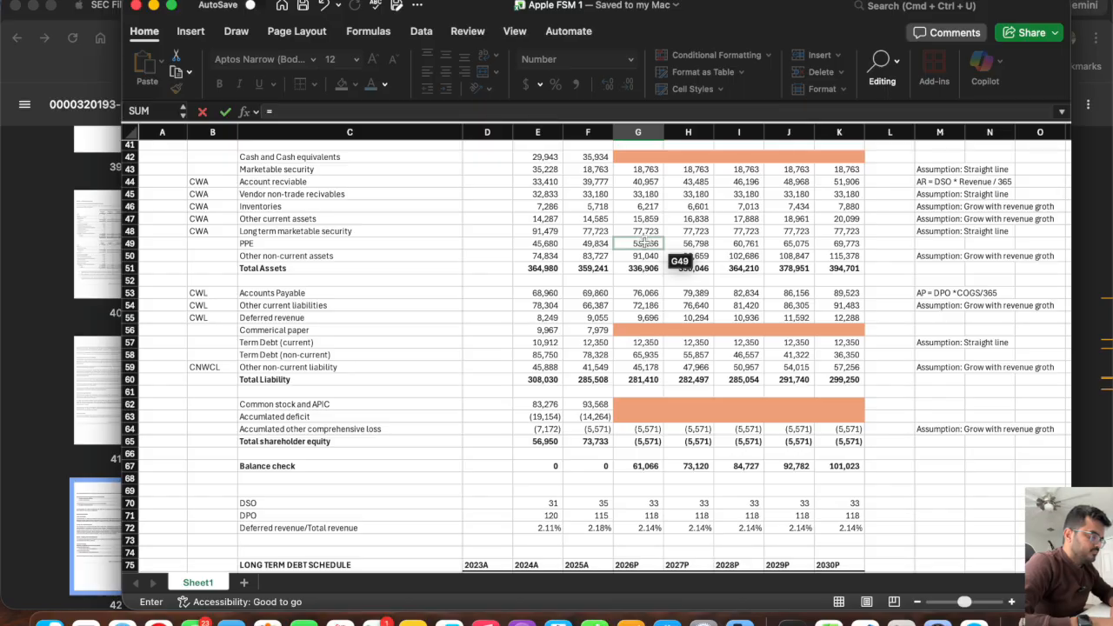
click(645, 244)
text(-(G49-)
click(591, 245)
key(Return)
scroll(592, 252, down, 10)
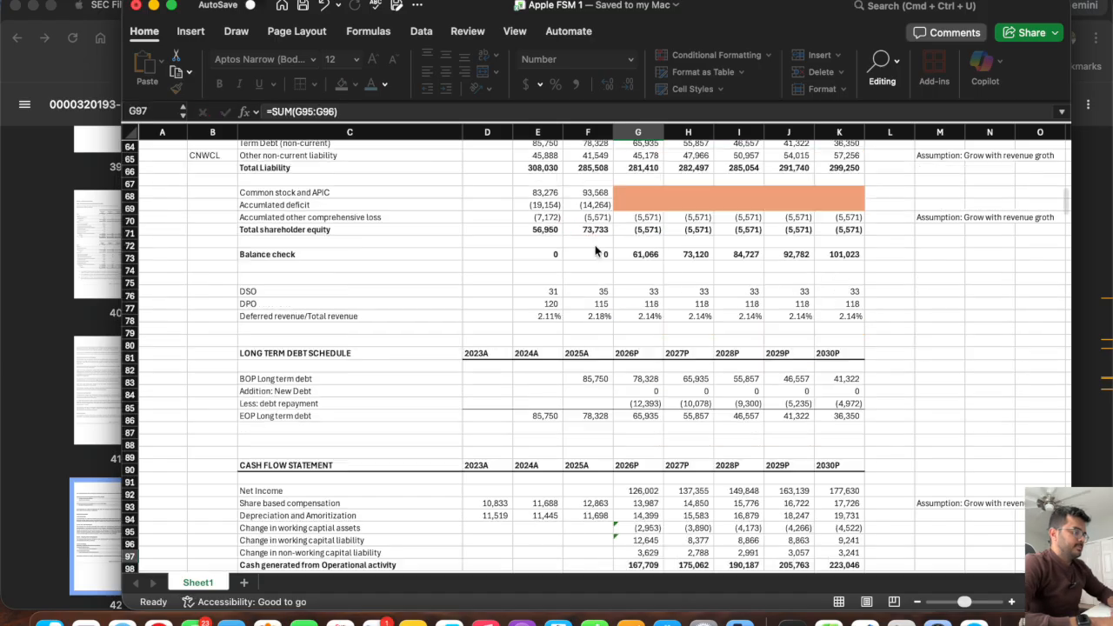
click(636, 438)
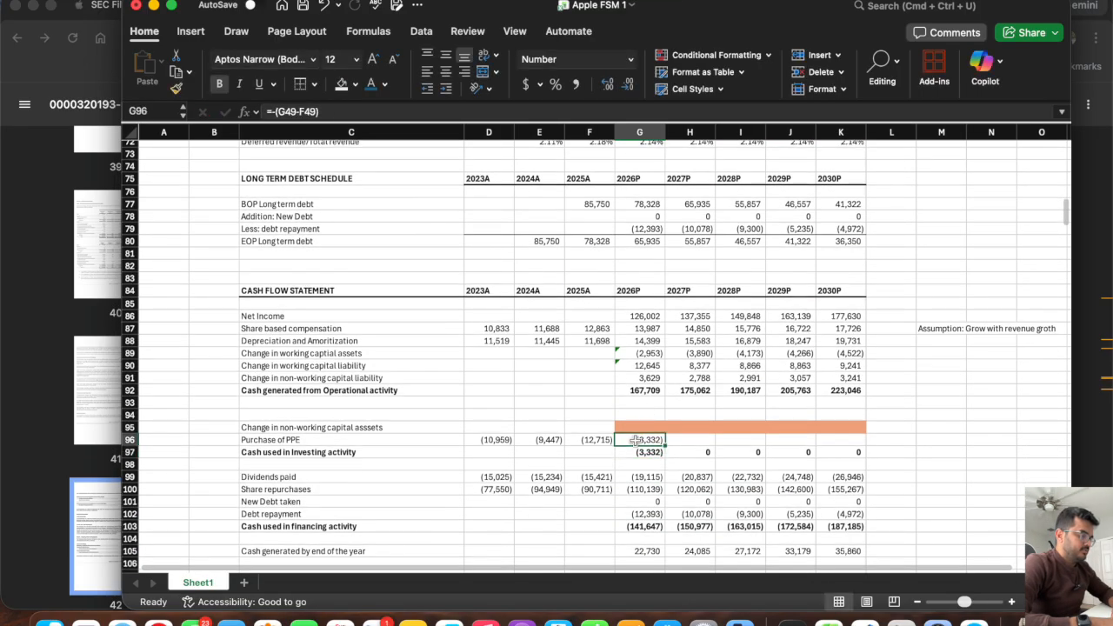
drag(665, 446, 875, 454)
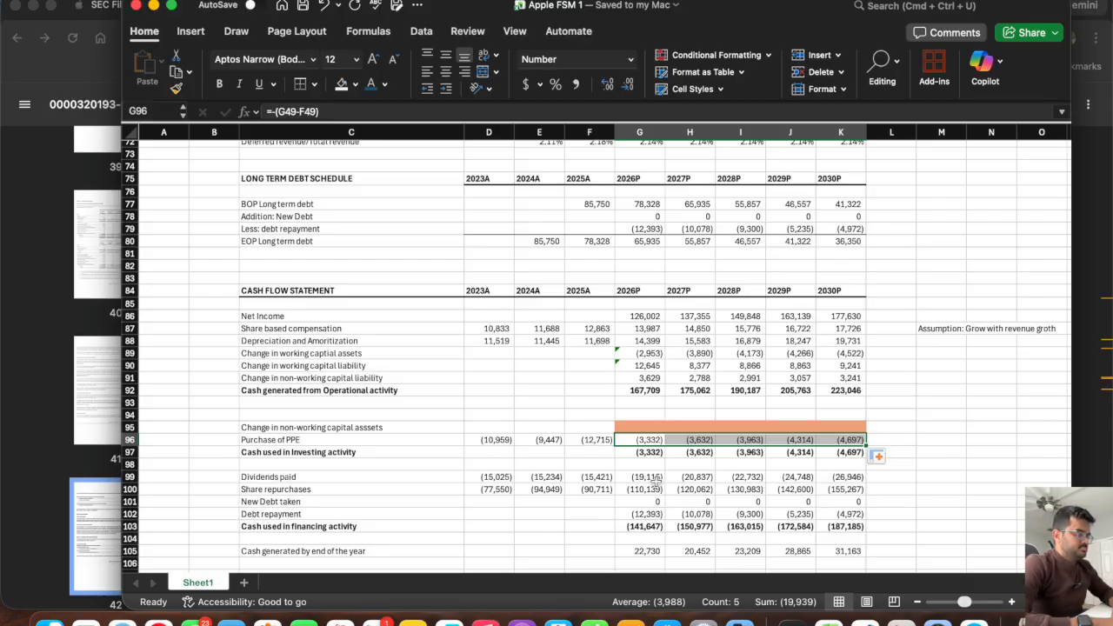
Undo the Purchase of PPE fill across row 96 and clear the formula in G96.
scroll(657, 482, down, 6)
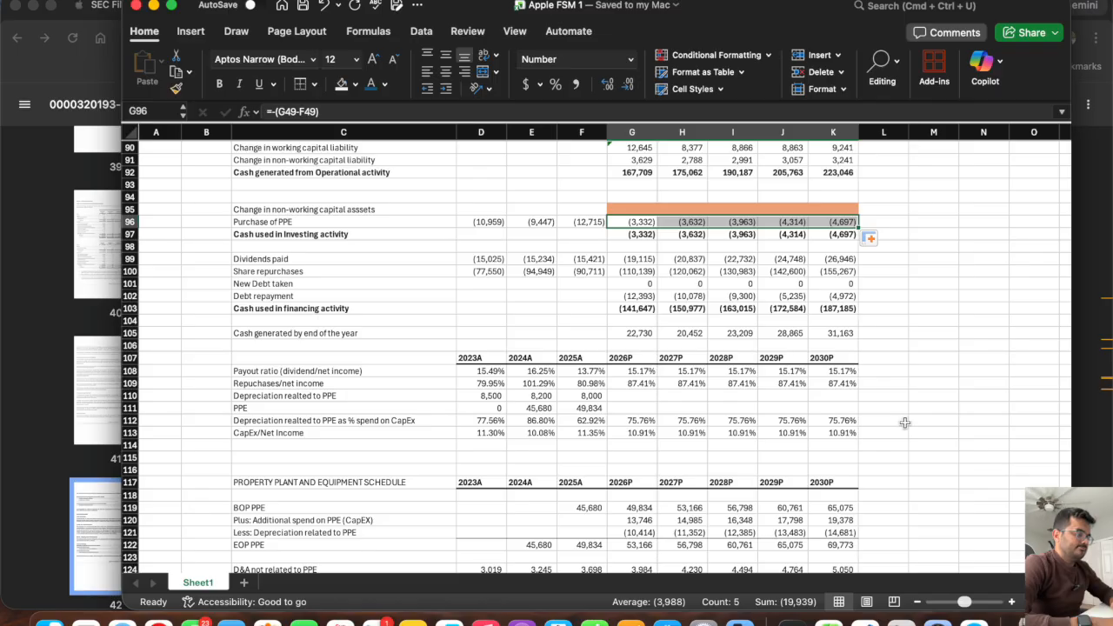
key(super+z)
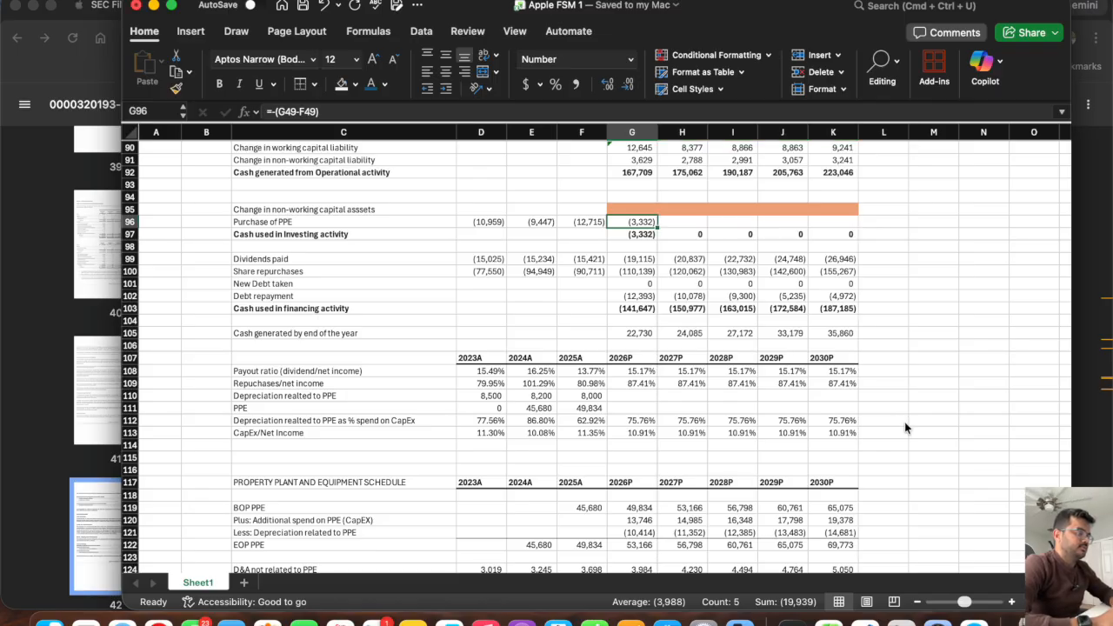
key(Delete)
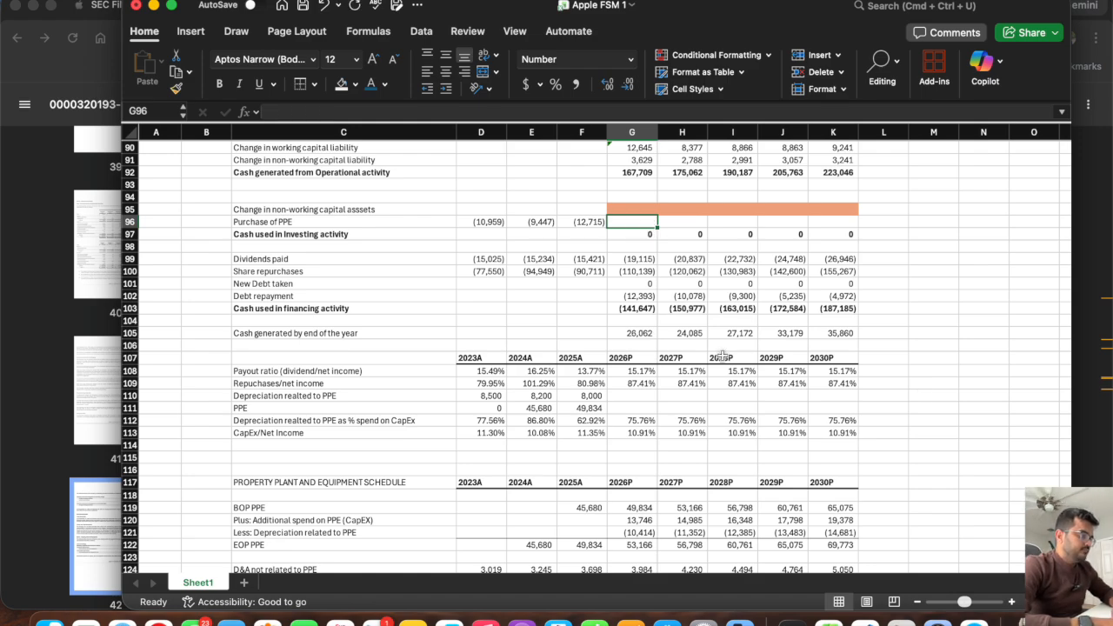
Link the 2026P Purchase of PPE in G96 to the schedule's CapEx with =-G120 and fill it across through 2030P in K96.
click(334, 222)
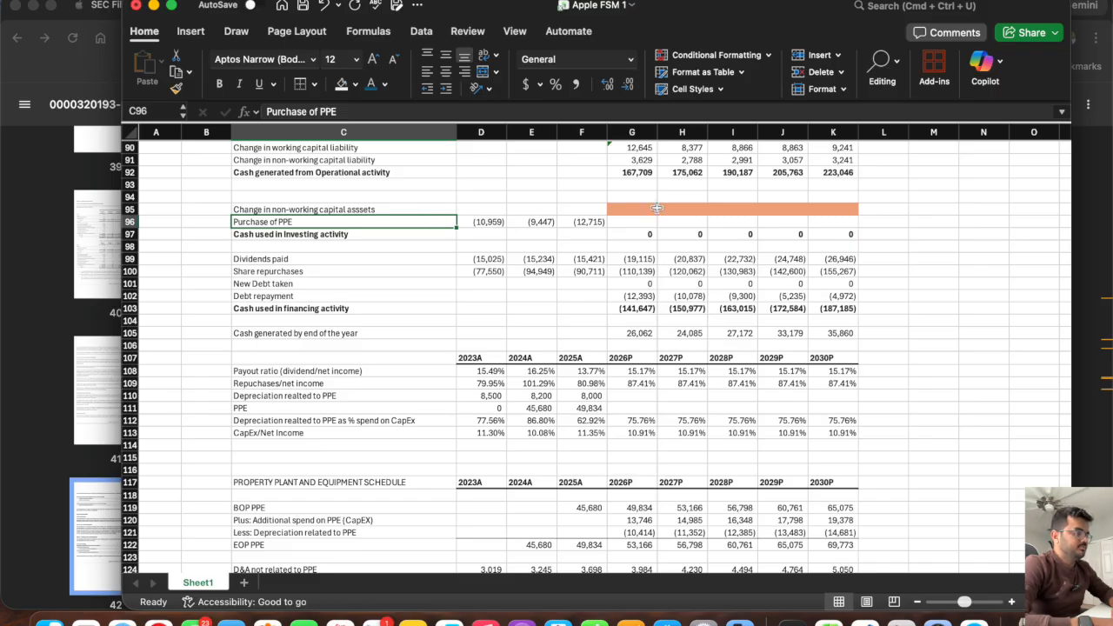
click(632, 223)
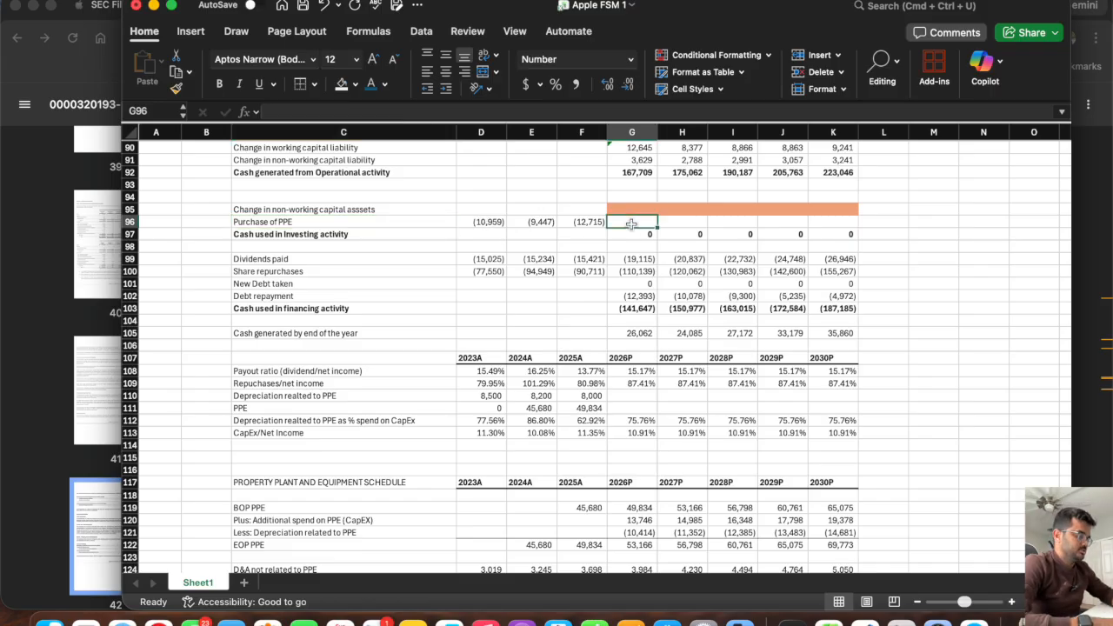
text(=)
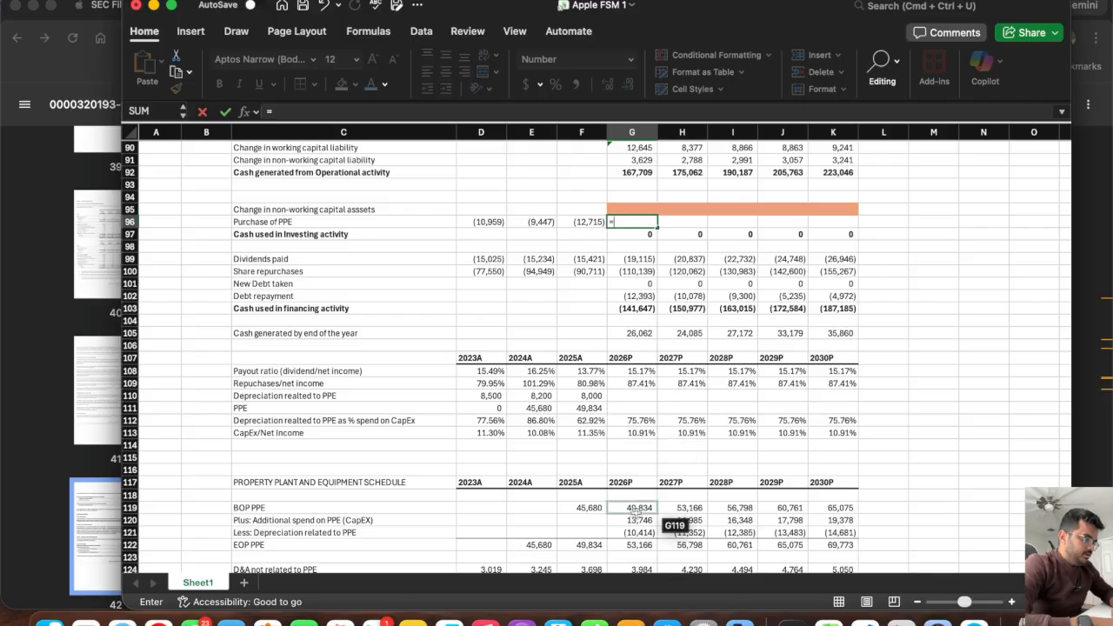
text(-)
click(630, 520)
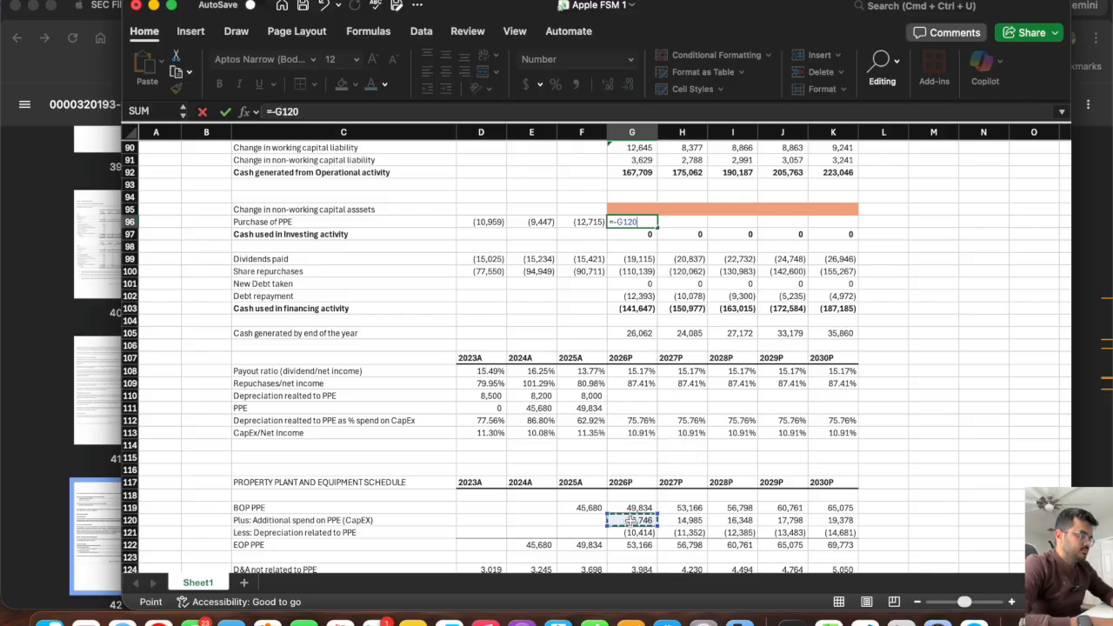
key(Return)
click(629, 221)
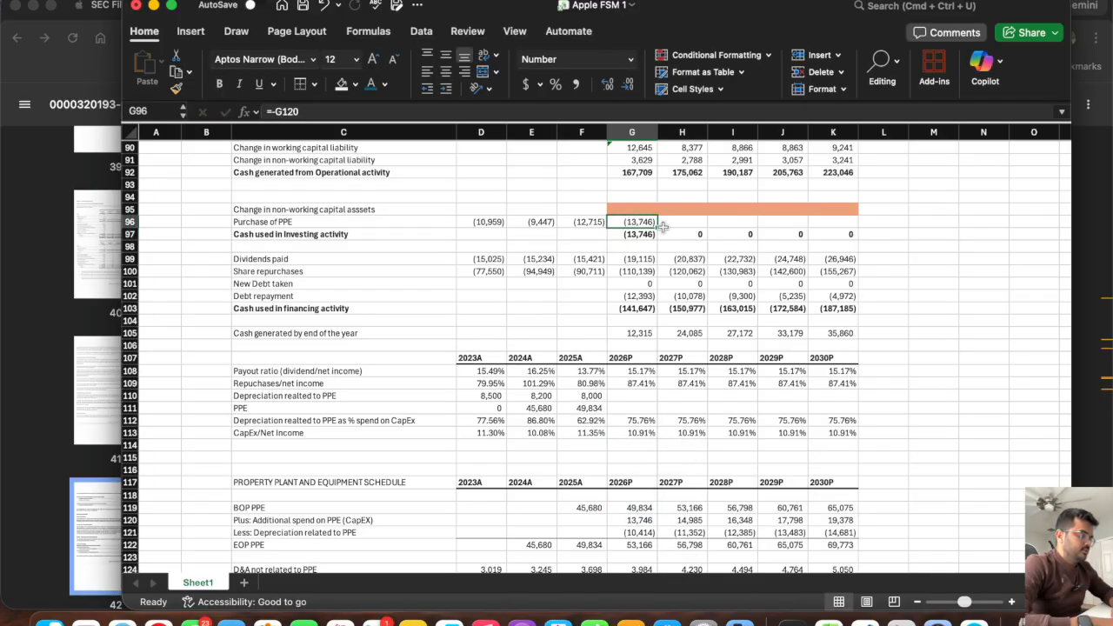
drag(659, 226, 854, 229)
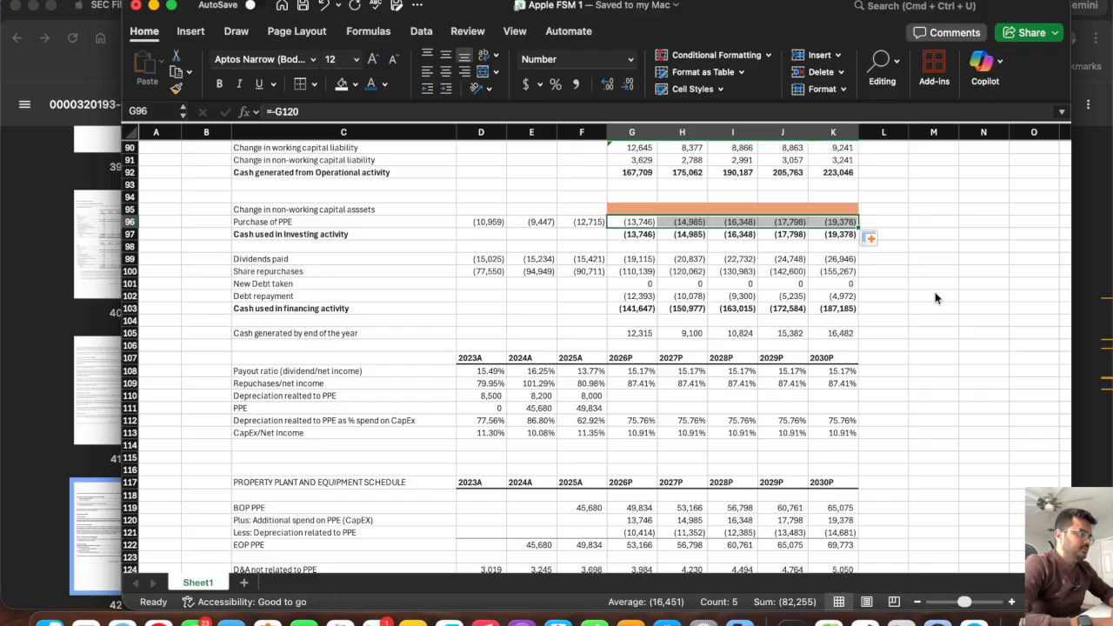
click(581, 221)
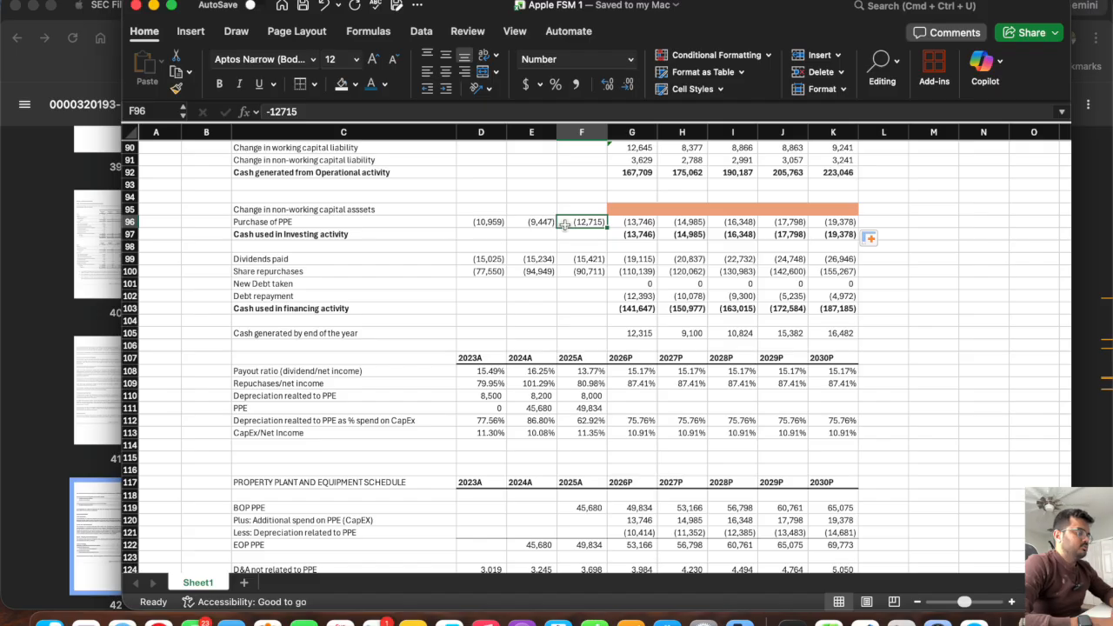
Examine the empty Change in non-working capital assets row against Other non-current assets, the PPE schedule and the Depreciation and Amortization formula in G88.
drag(637, 223, 851, 218)
click(949, 325)
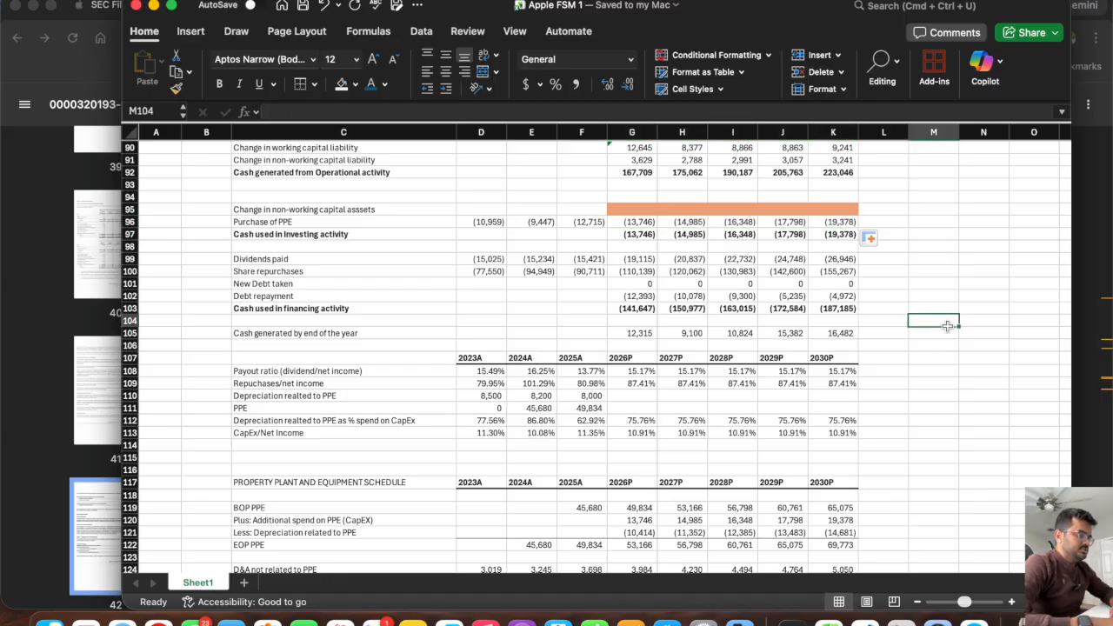
scroll(546, 219, up, 3)
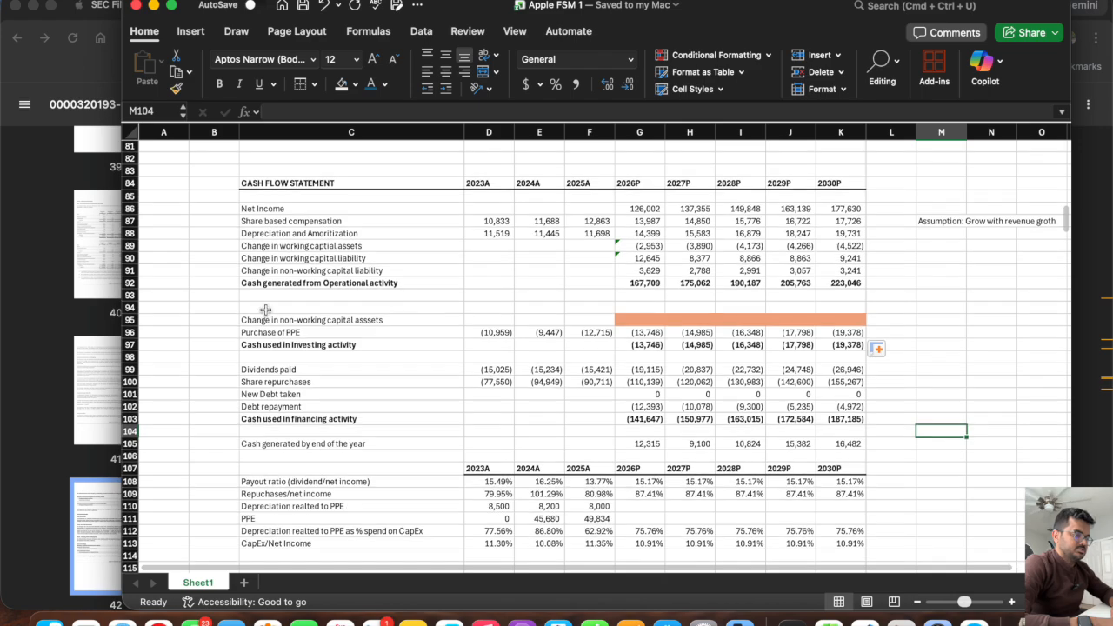
click(130, 319)
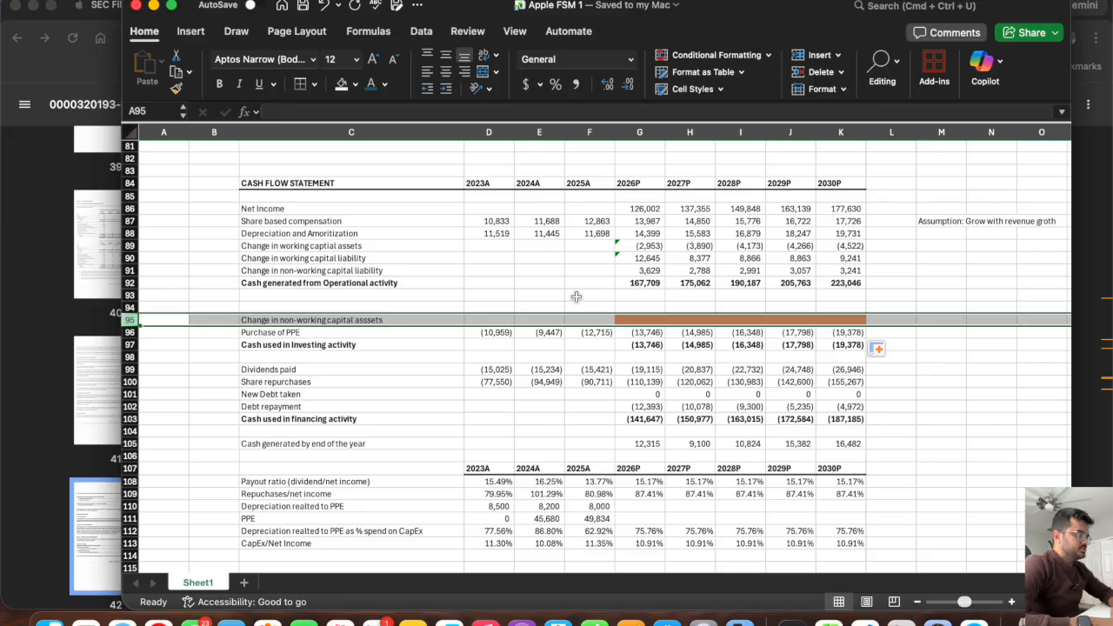
scroll(576, 297, up, 13)
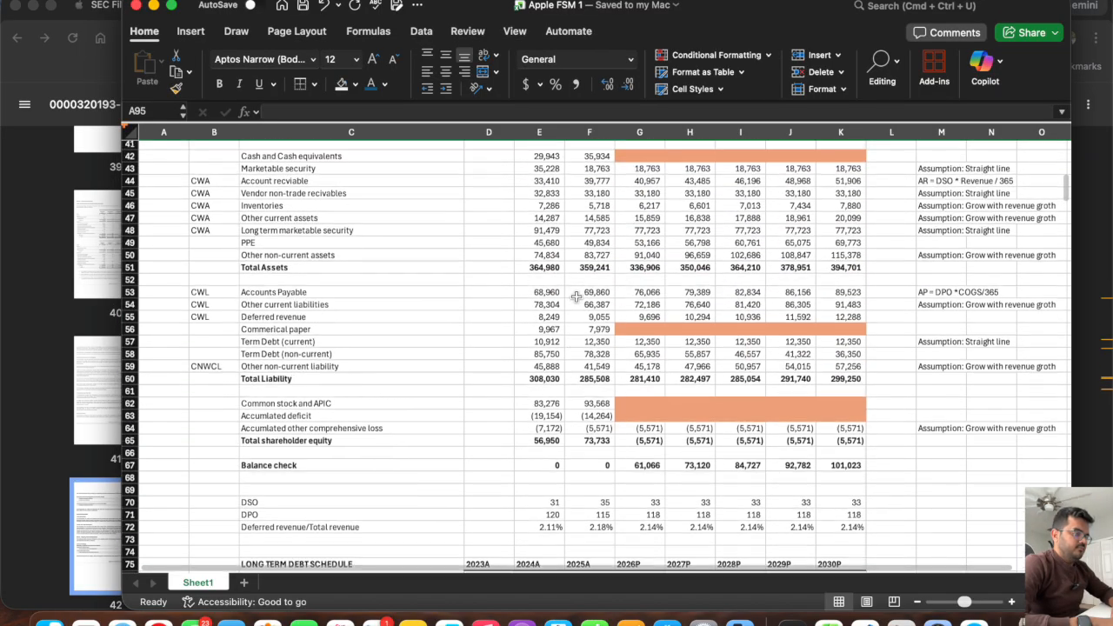
click(313, 256)
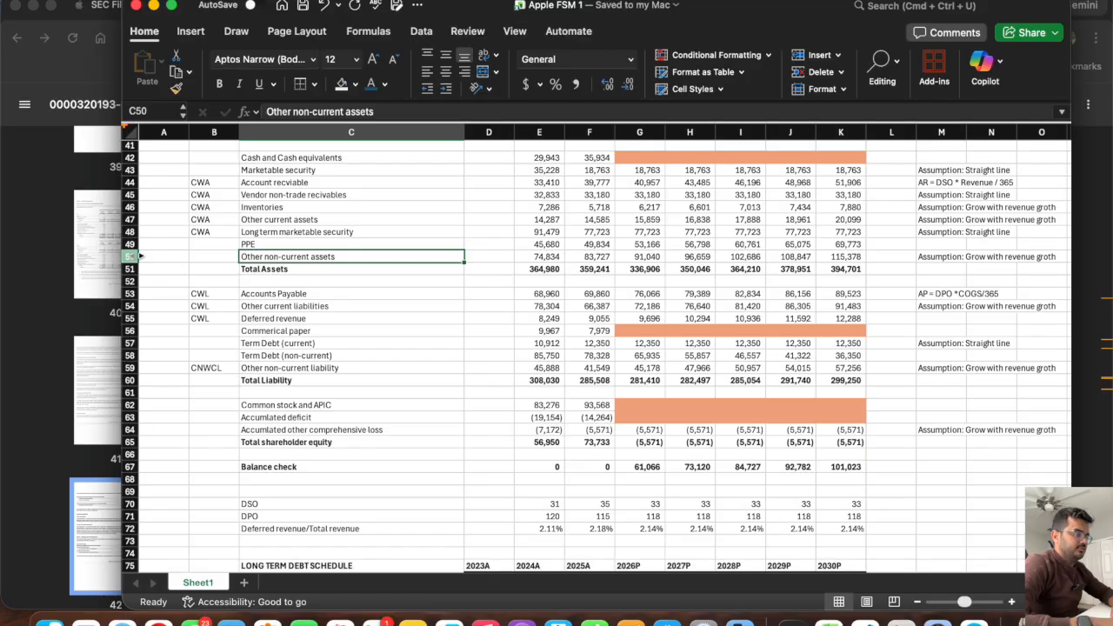
click(140, 257)
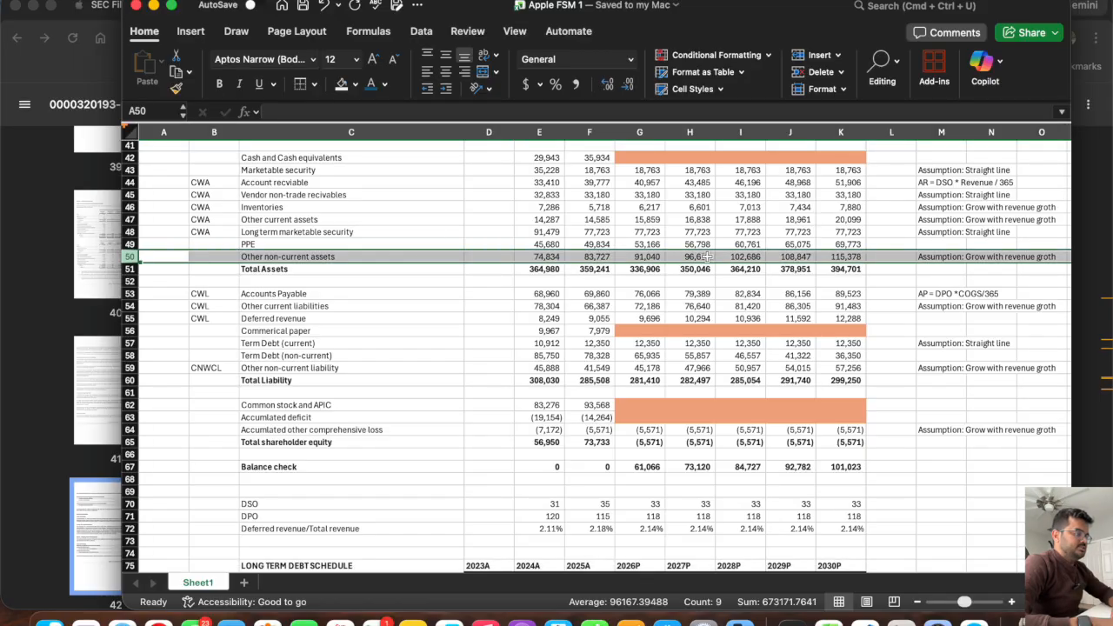
scroll(695, 256, down, 8)
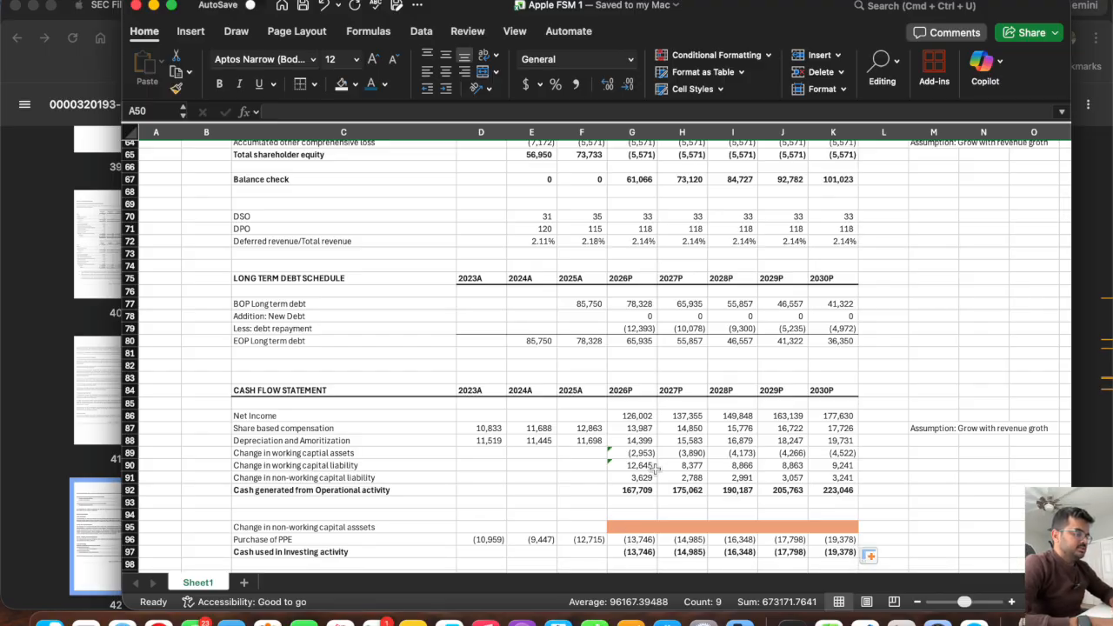
scroll(654, 469, down, 14)
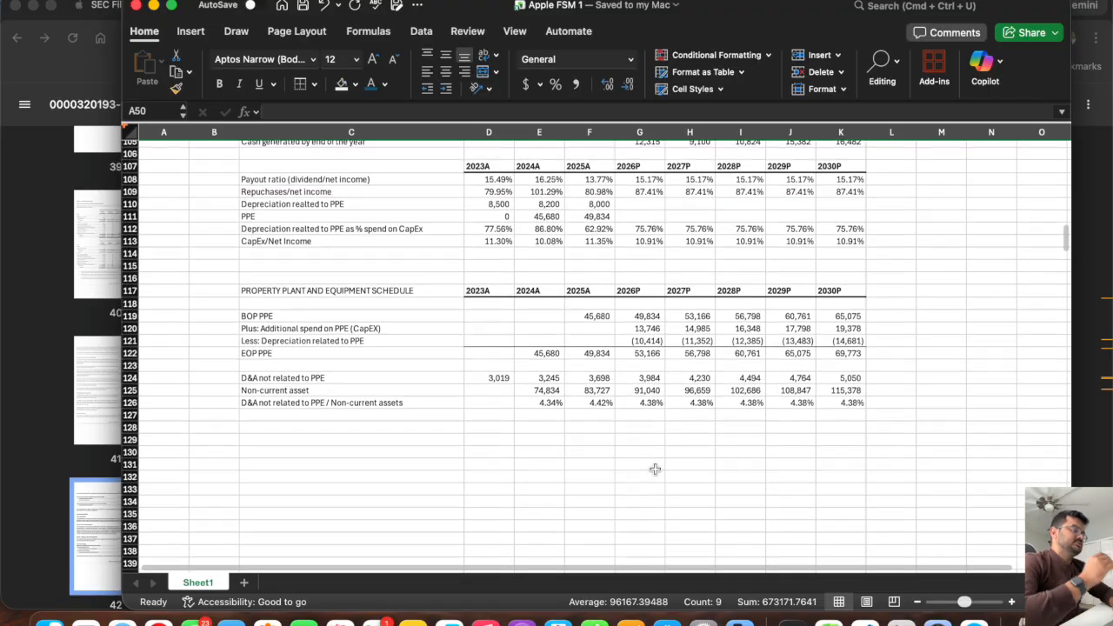
scroll(655, 470, up, 5)
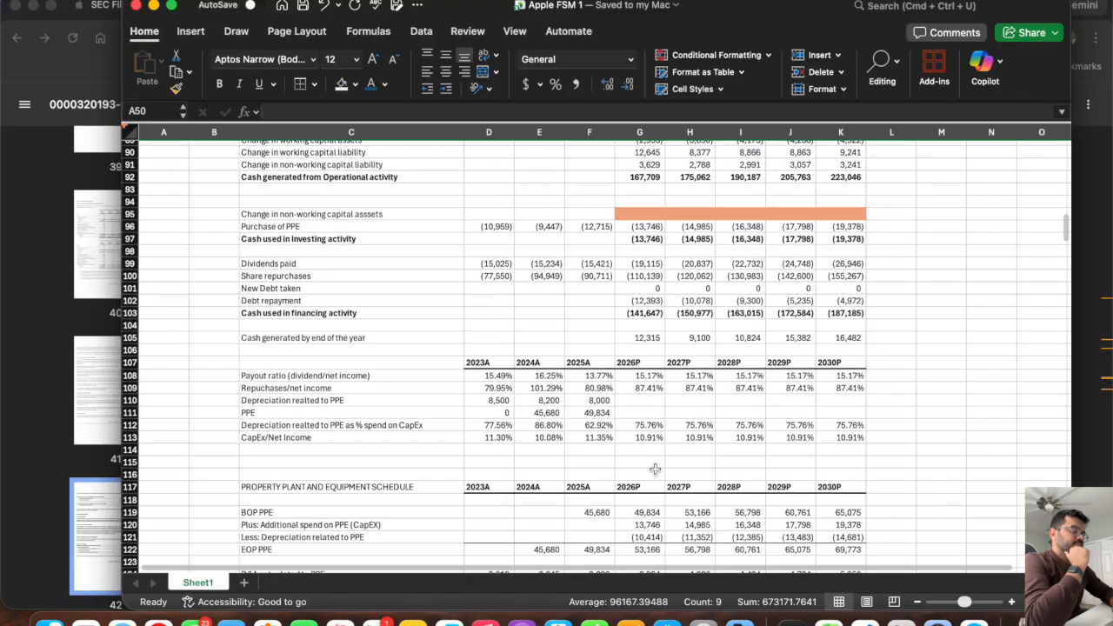
scroll(348, 373, up, 3)
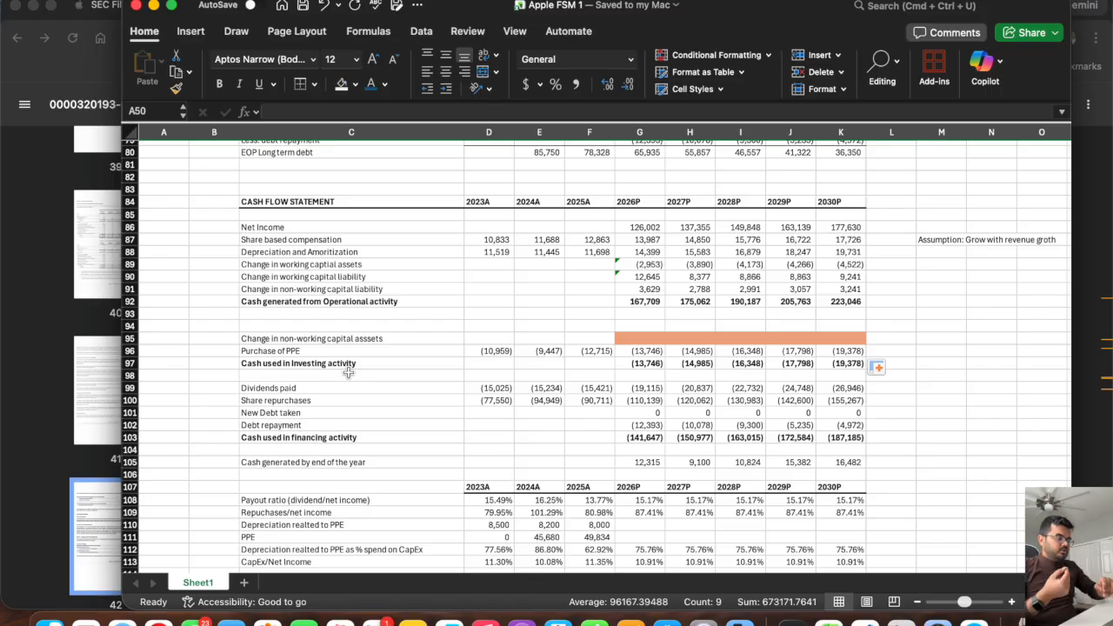
click(646, 252)
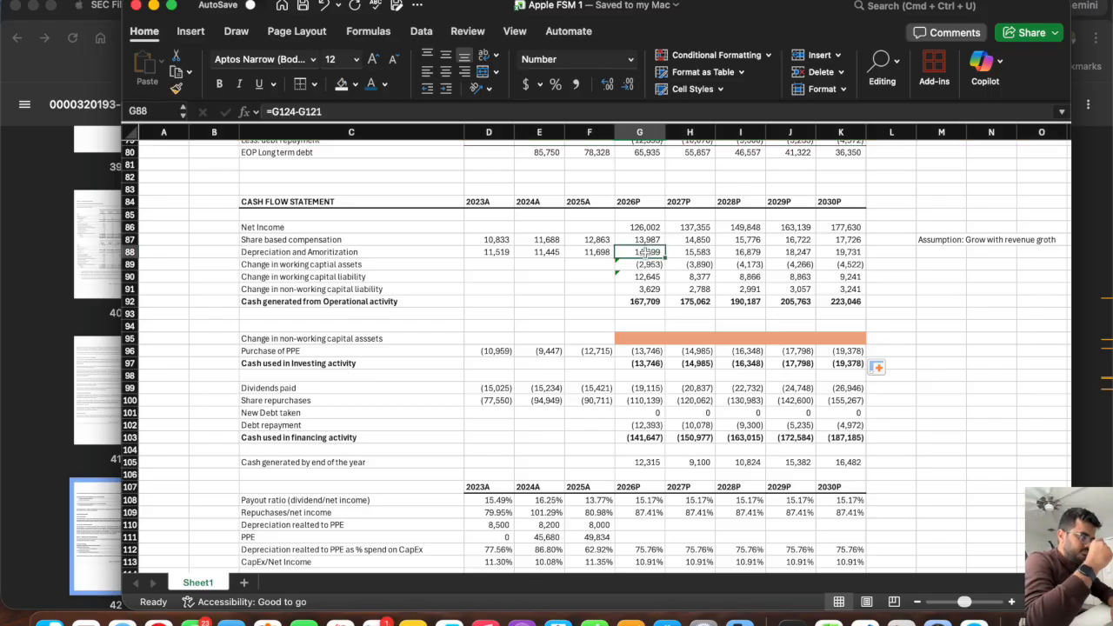
click(653, 337)
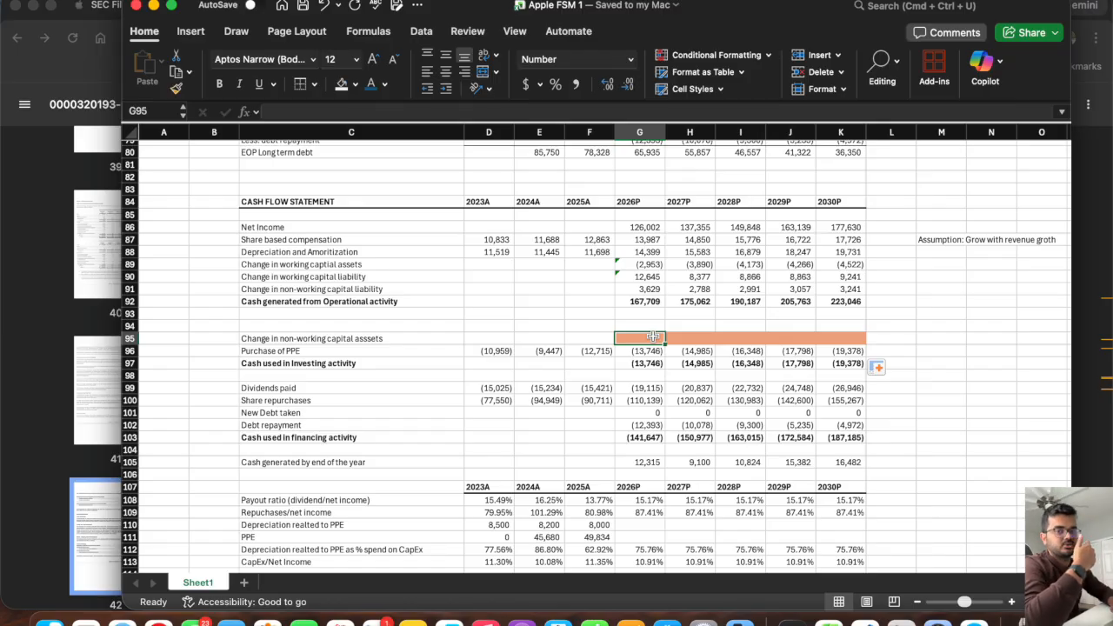
Copy the PPE schedule's title and year header row C117:K117 to row 129, starting at C129.
scroll(653, 337, down, 10)
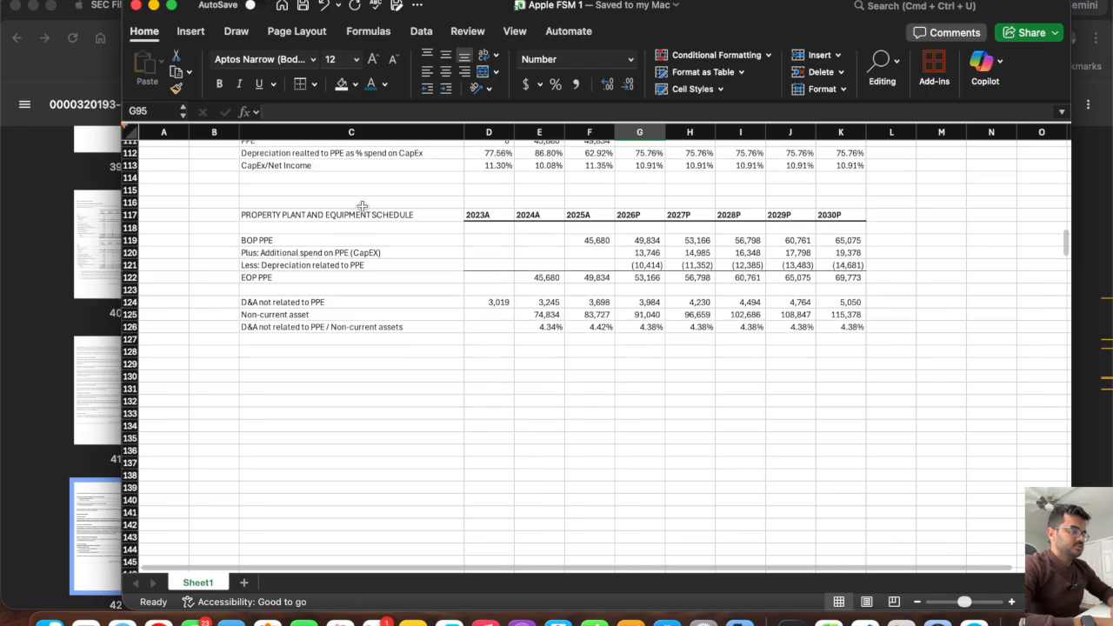
drag(374, 214, 839, 216)
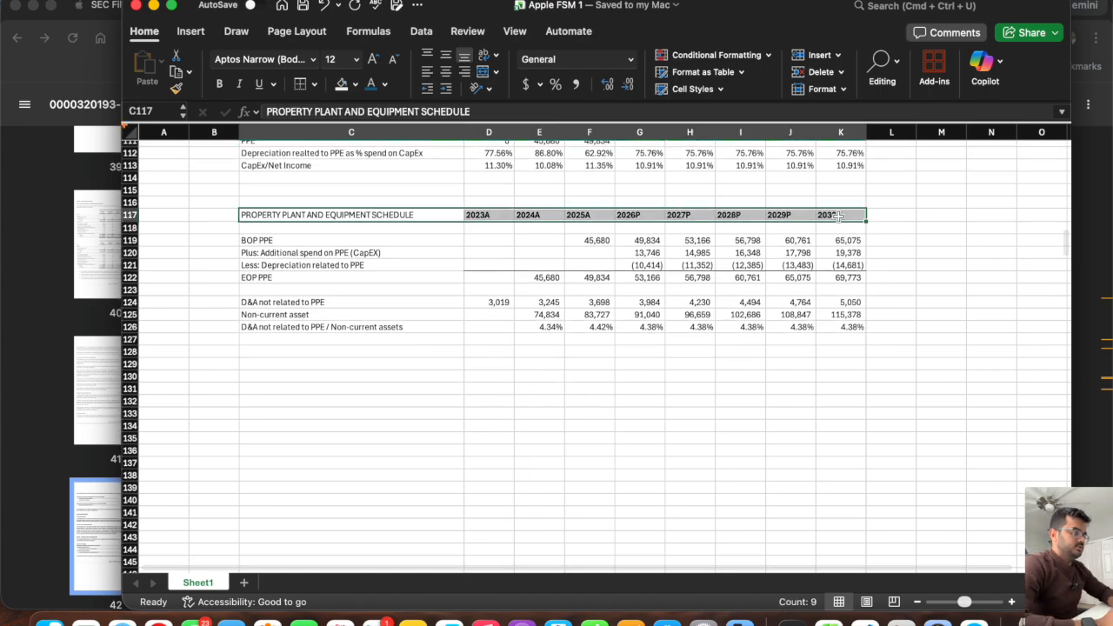
key(super+c)
click(264, 363)
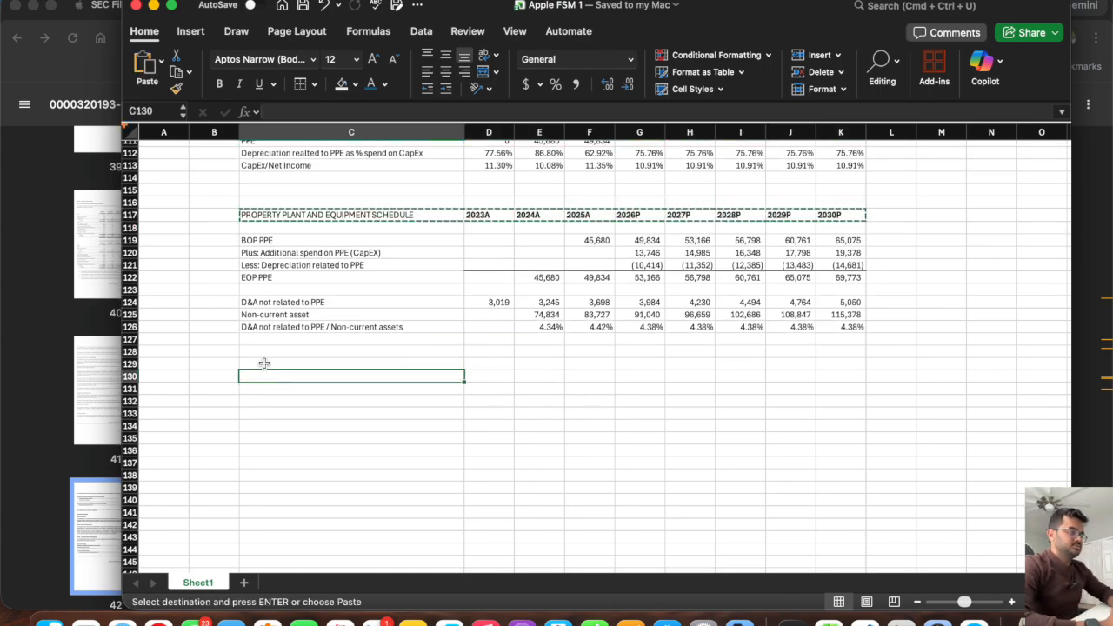
key(super+v)
Retitle the copied schedule header in C129 as "OTHER NON-CURRENT ASSETS".
text(O)
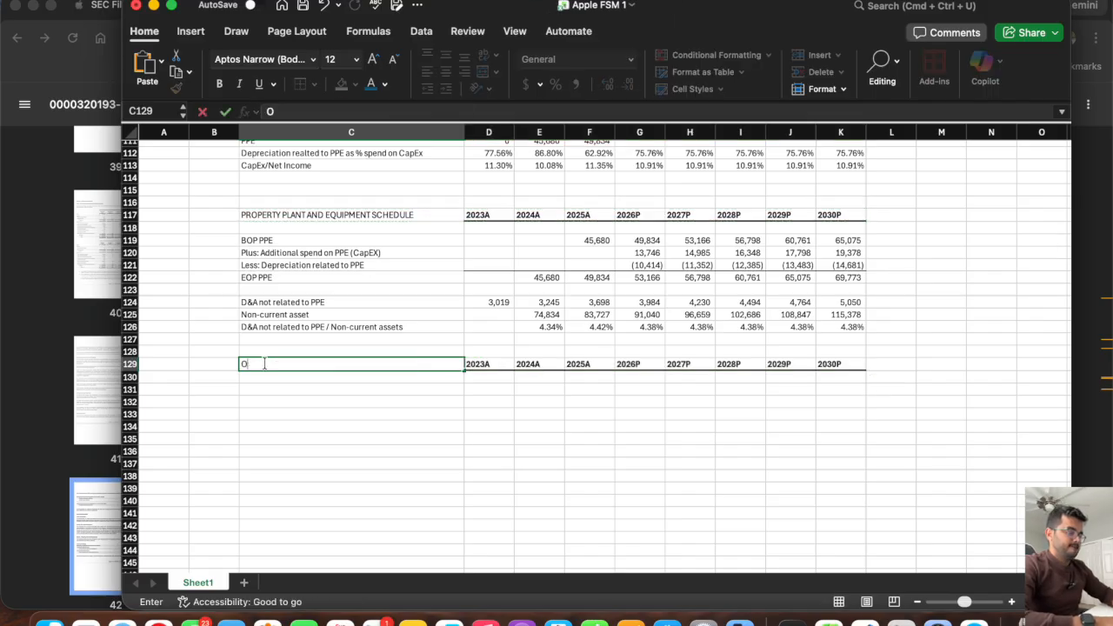
text(THER NON)
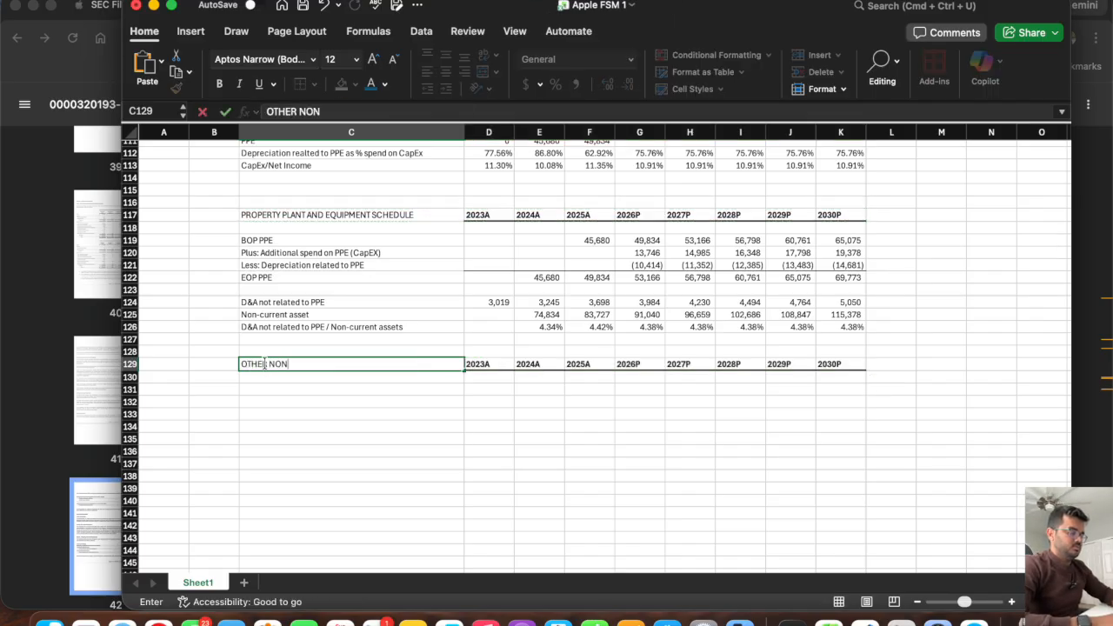
text(_CUR)
key(BackSpace)
key(BackSpace)
key(BackSpace)
text(-CURR)
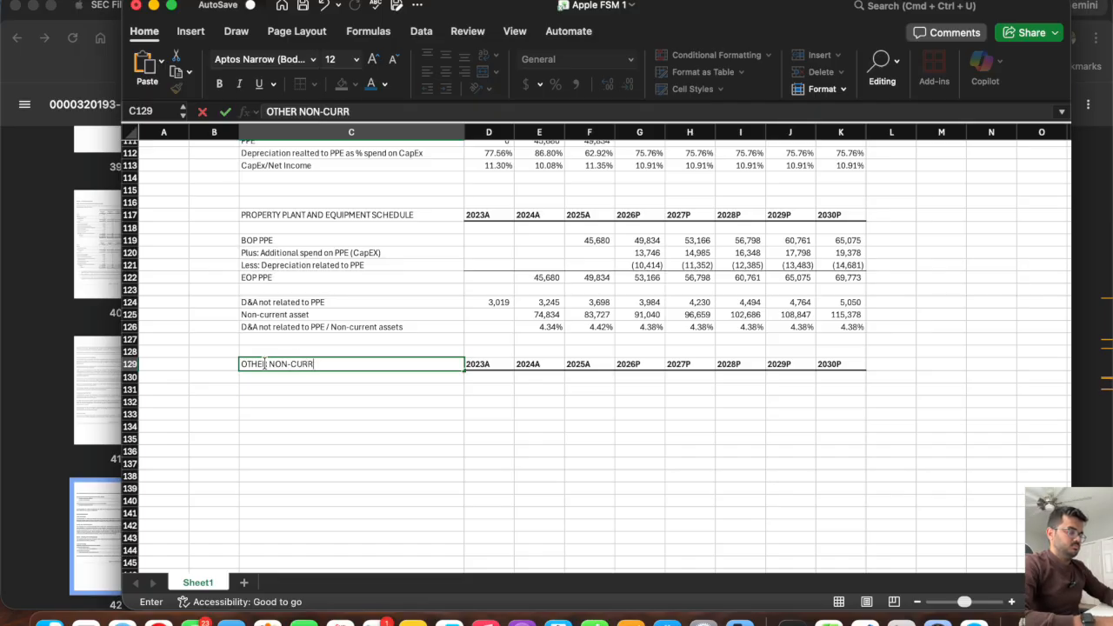
text(ENT ASSETS)
key(Return)
key(Return)
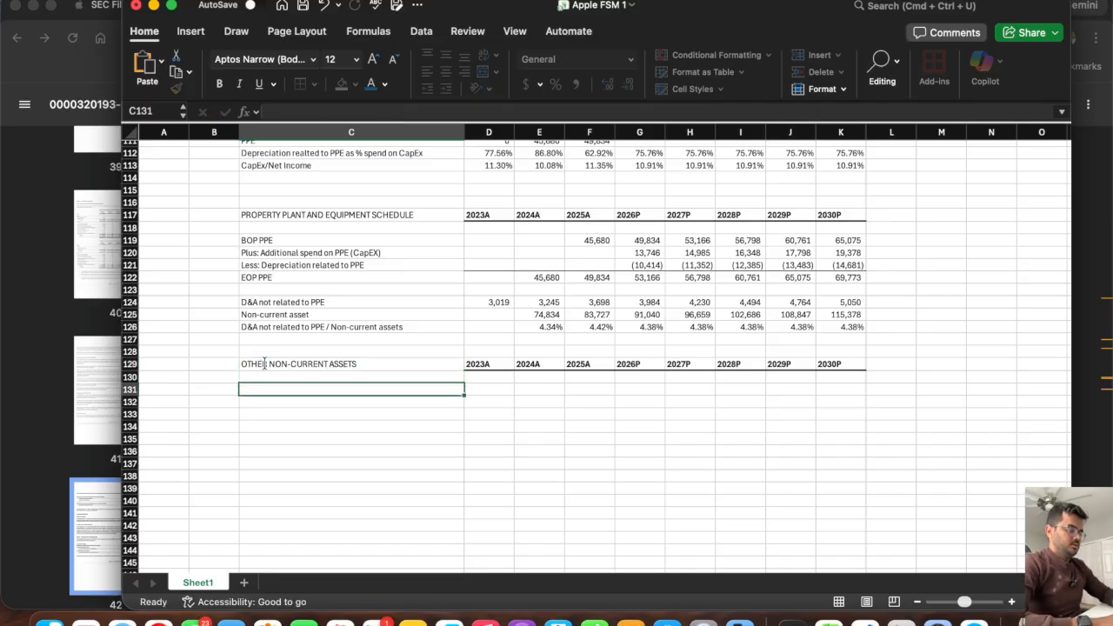
Label C131 as "BOP Non-current aseets", leaving a blank row below the new schedule's header.
text(BOP N)
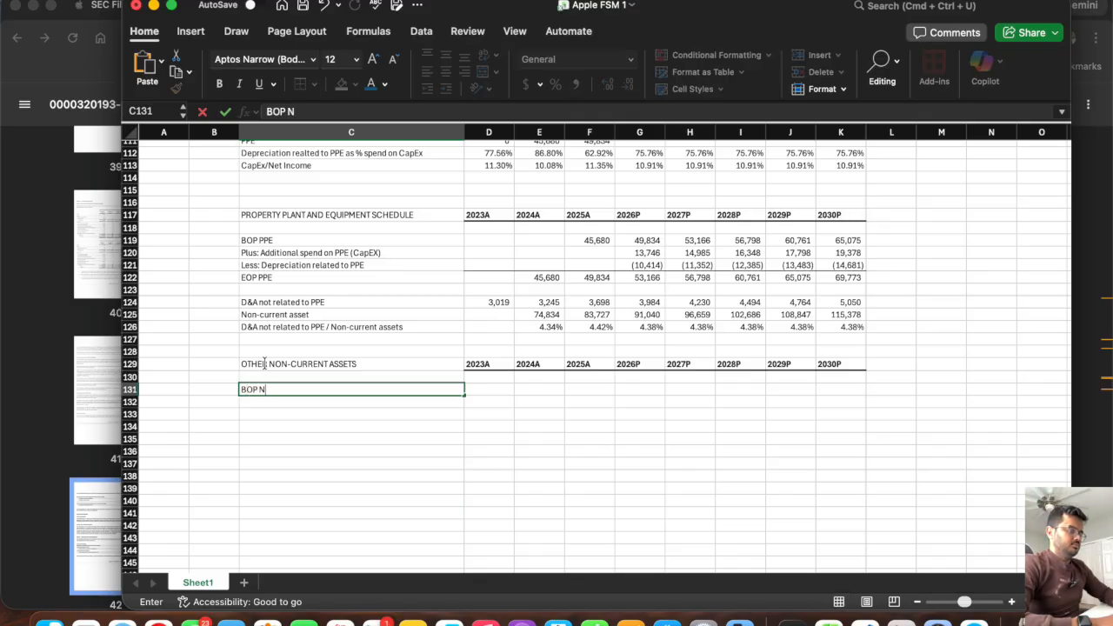
text(on-current assets)
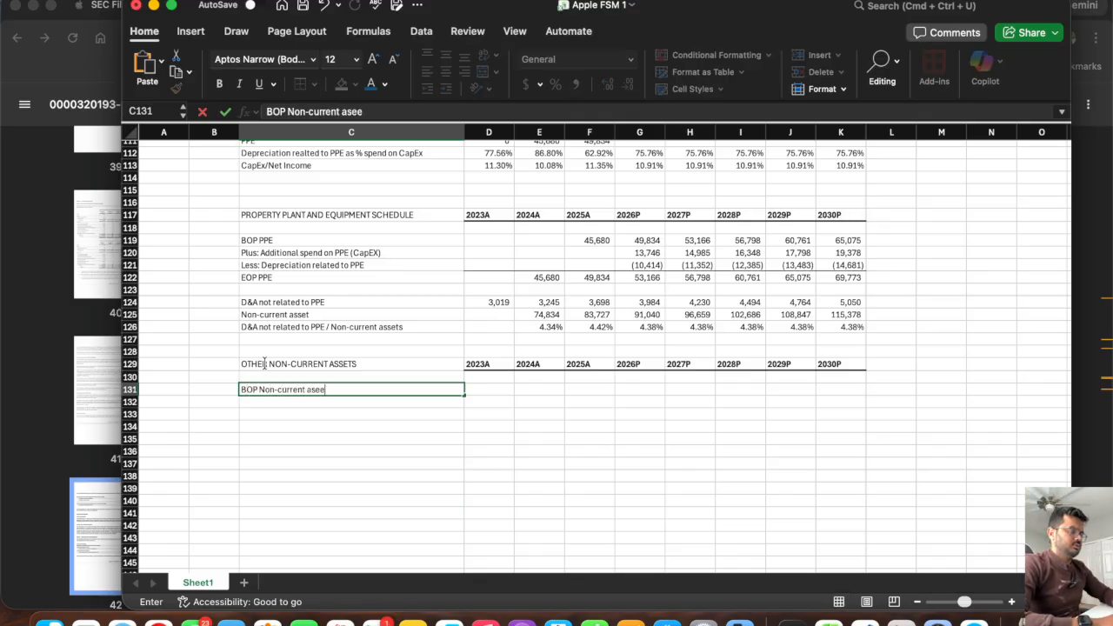
key(Return)
Label C132 as "Plus New non current assets".
text(Plus Addition)
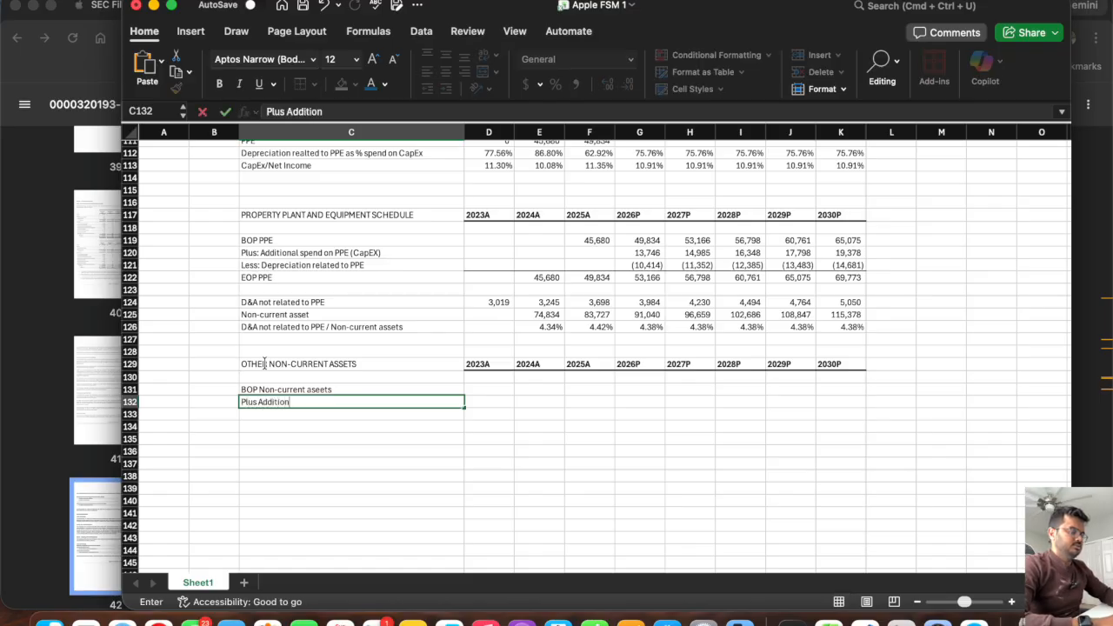
key(BackSpace)
key(BackSpace)
key(BackSpace)
key(BackSpace)
key(BackSpace)
key(BackSpace)
key(BackSpace)
key(BackSpace)
text(New a)
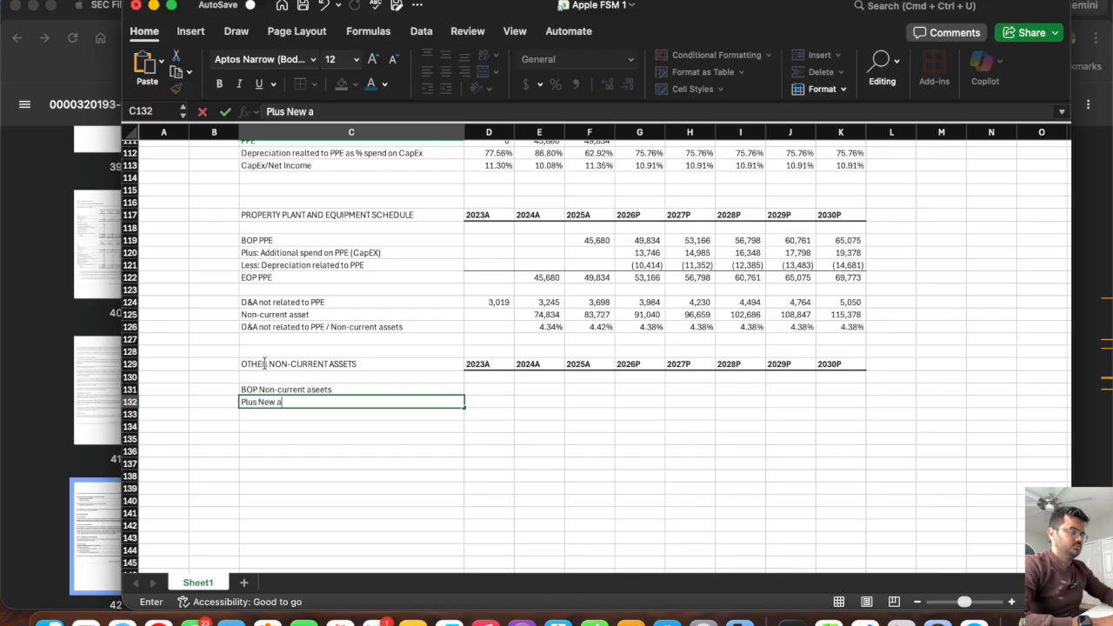
text(on current as)
text(e)
key(BackSpace)
text(sets)
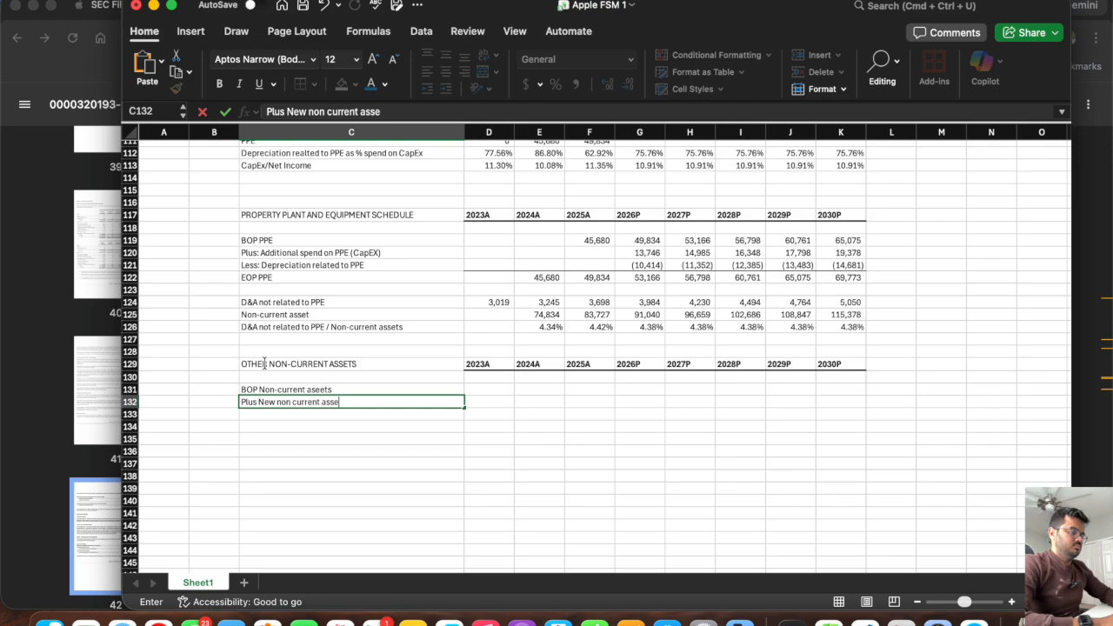
key(Return)
Label C133 as "Less D&A related to non-current assets" and C134 as "EOP Non-current assets".
text(Less D)
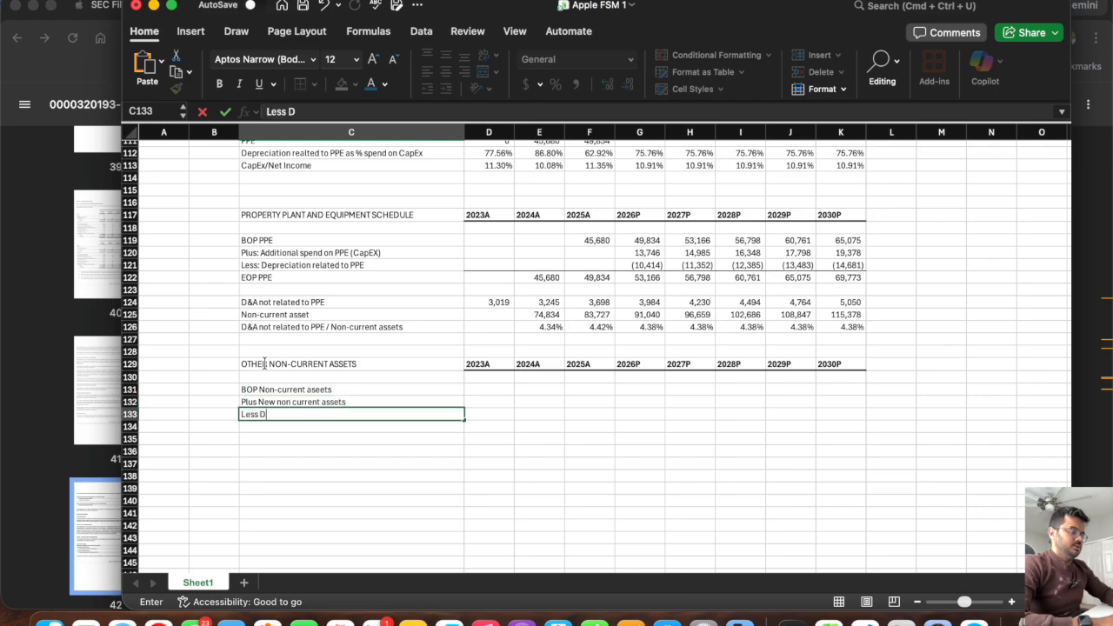
text(&A related)
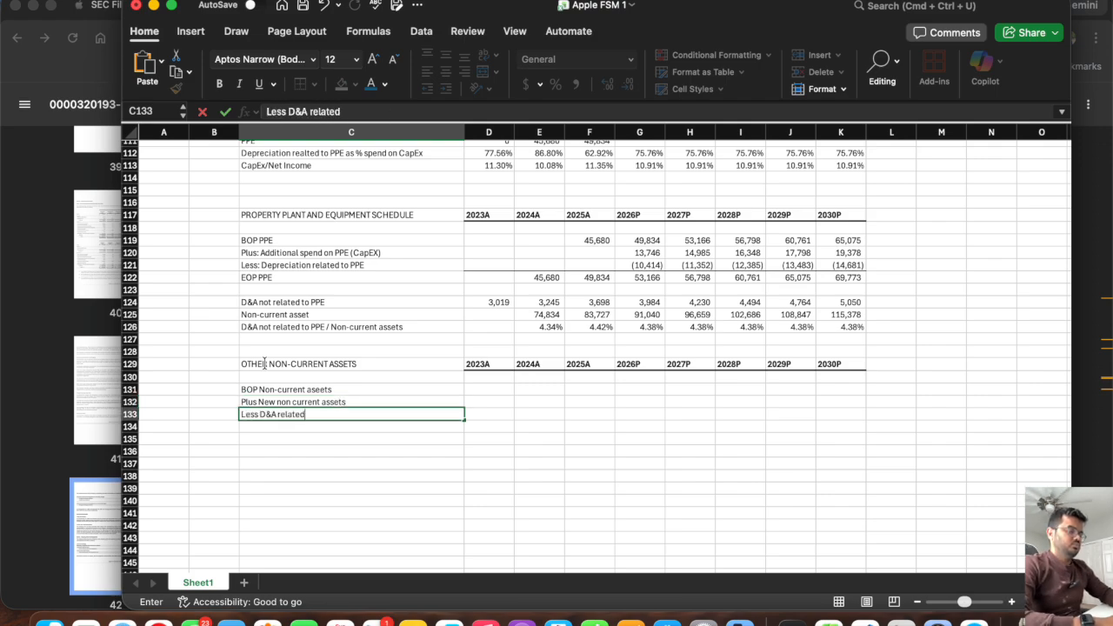
text( to non-current)
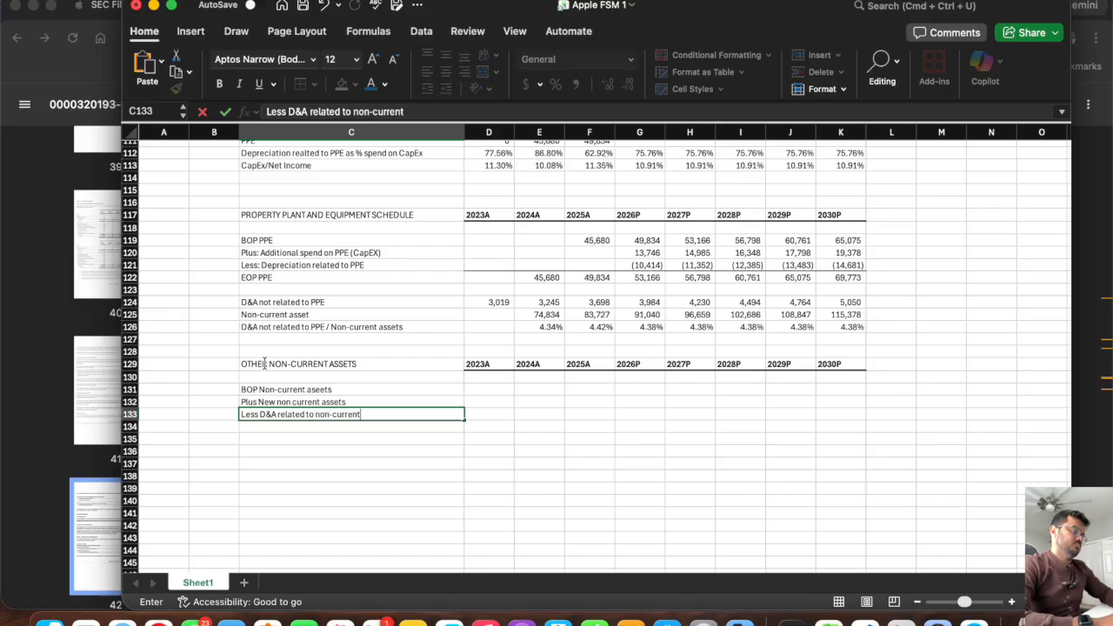
text( assets)
key(Return)
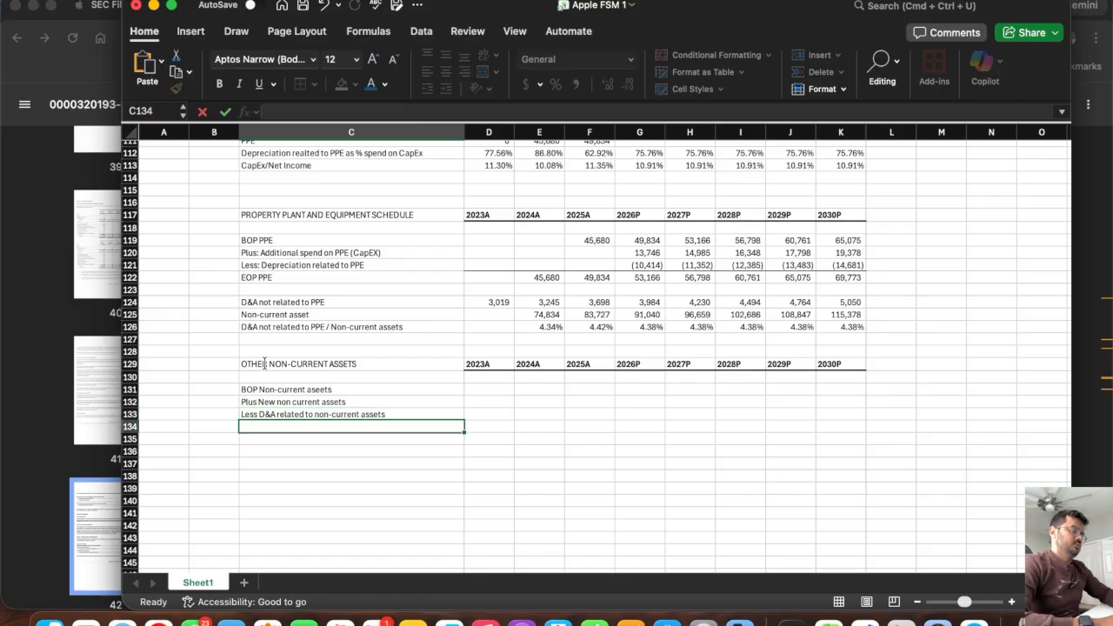
text(EOP N)
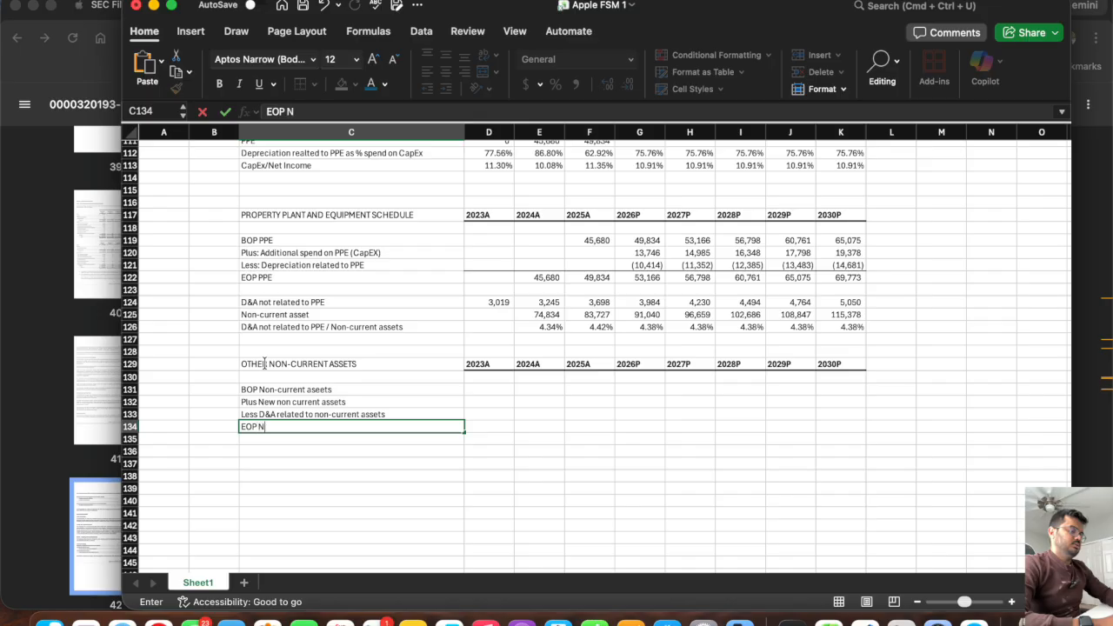
text(on-current assets)
key(Return)
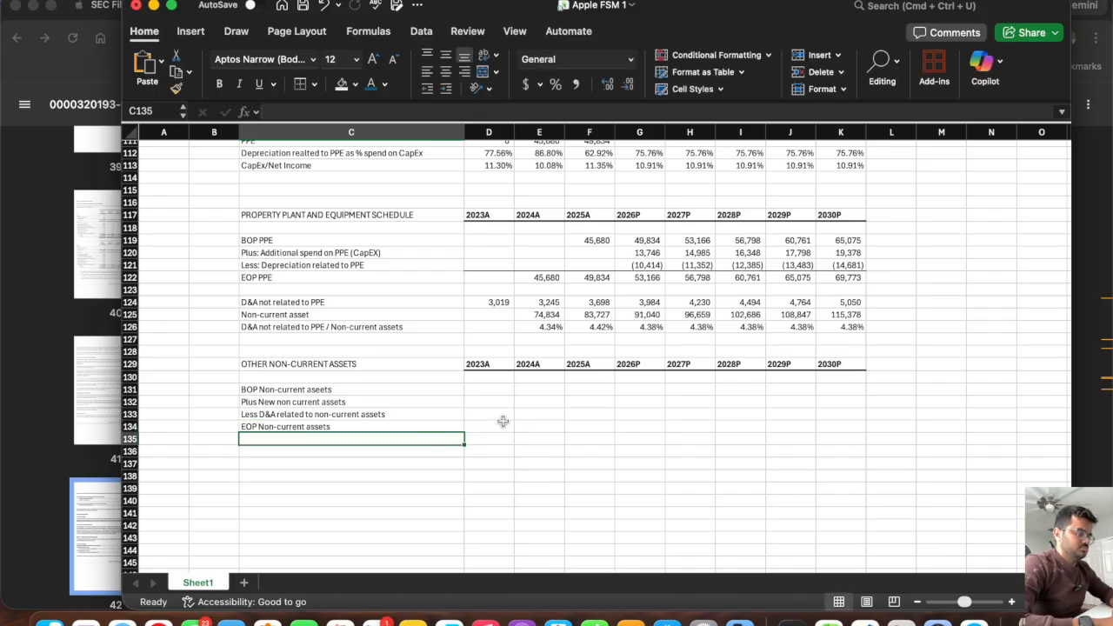
Add a top border across D134:K134 and link D134 to the balance sheet's Other non-current assets with =D50.
drag(484, 425, 851, 427)
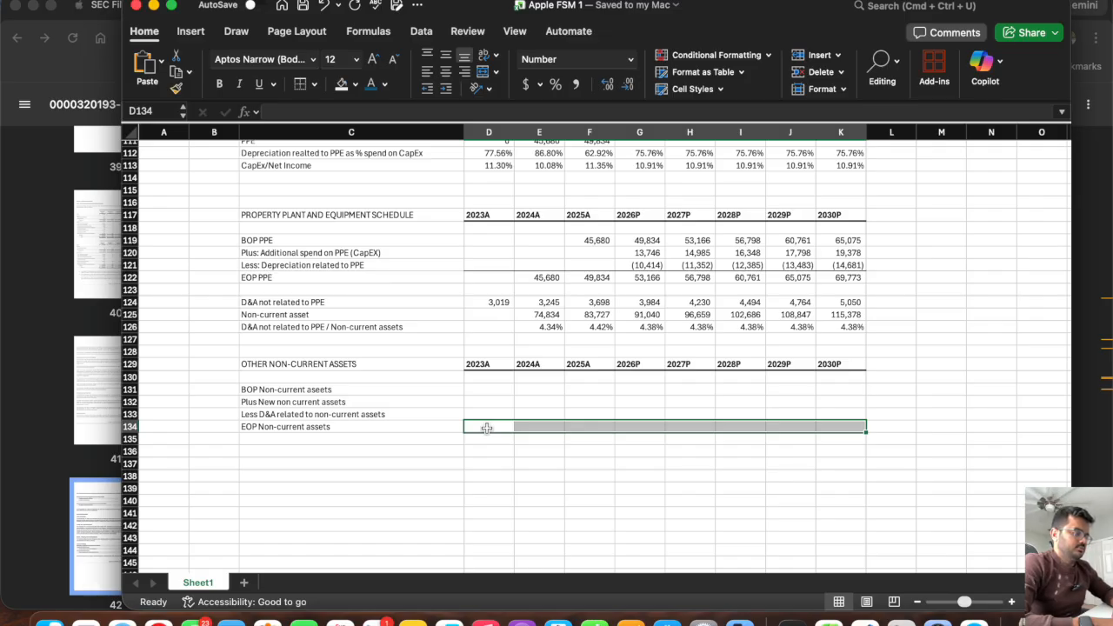
click(487, 428)
text(=)
scroll(510, 354, up, 13)
scroll(511, 354, up, 10)
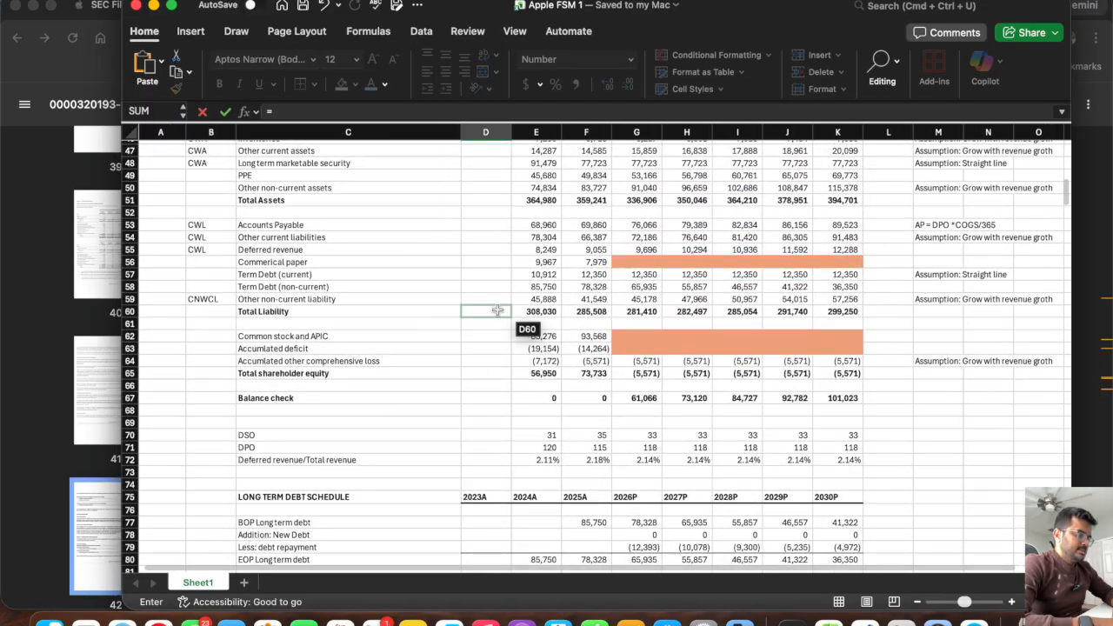
click(491, 189)
key(Return)
Fill the EOP Non-current assets link from D134 across through K134, and clear the 2023A cell D134.
scroll(521, 417, down, 5)
click(477, 474)
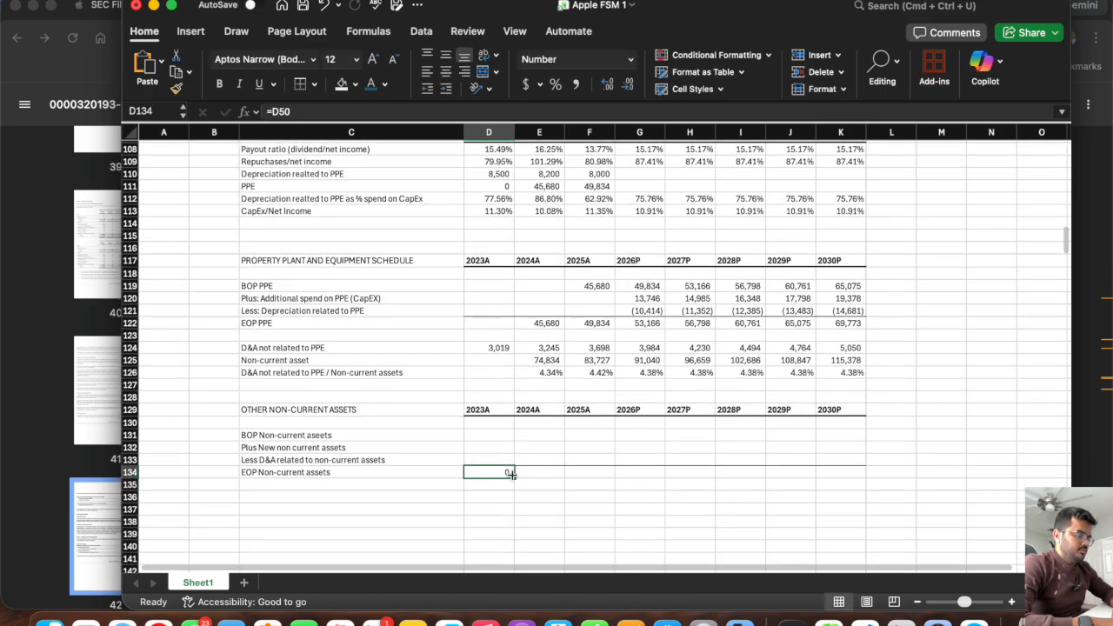
drag(514, 479, 845, 476)
click(490, 472)
key(Delete)
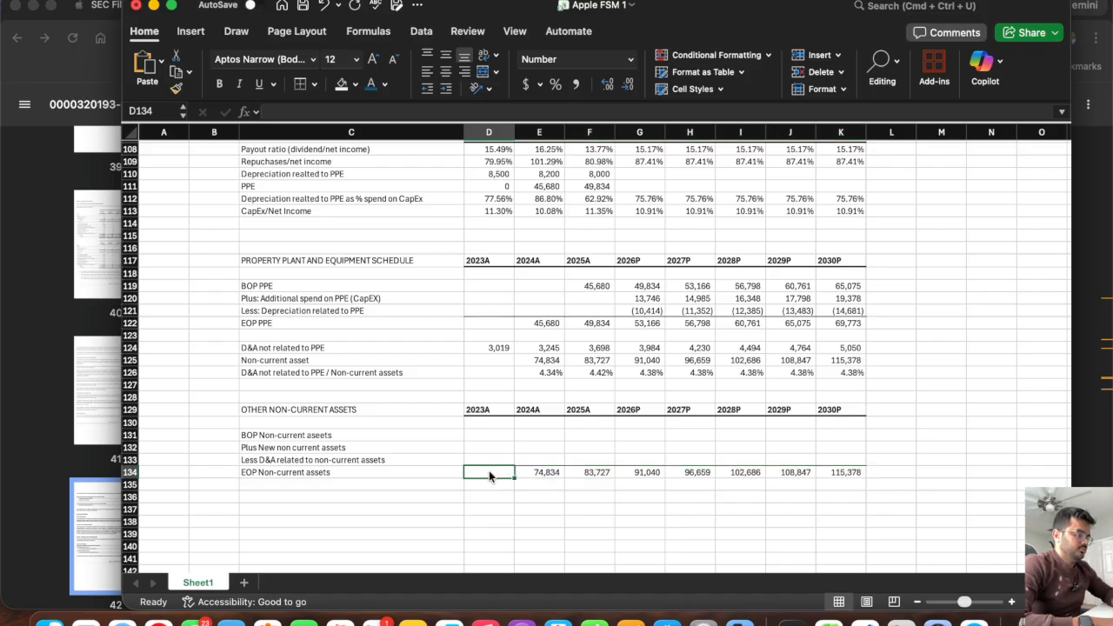
Link the 2025A BOP Non-current assets cell F131 to the prior year's ending balance with =E134, and fill it across through K131.
click(582, 436)
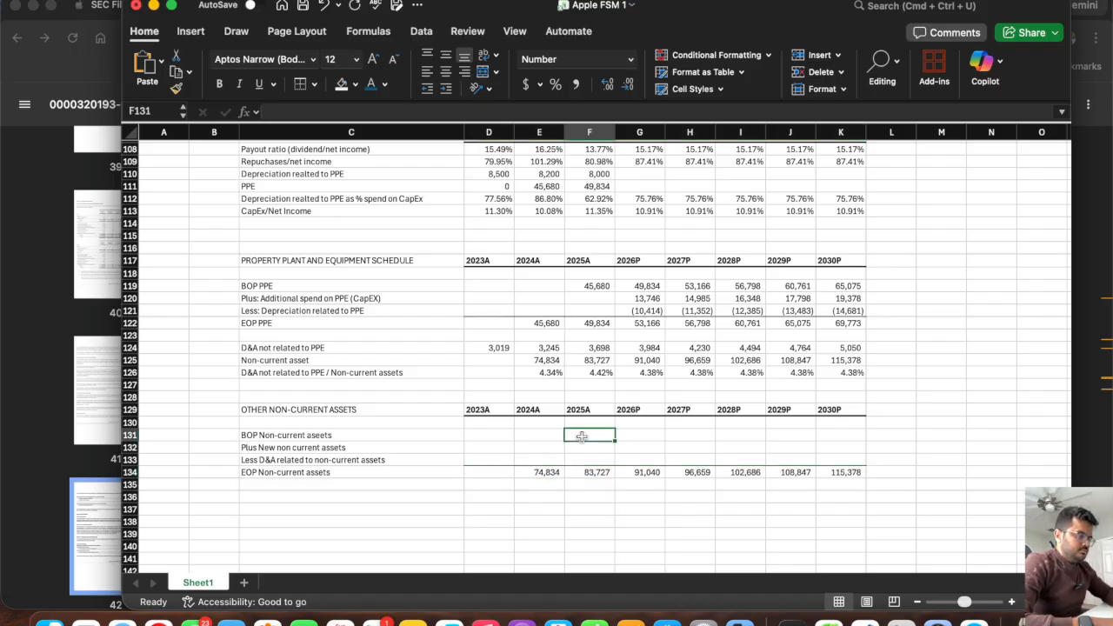
text(=)
click(539, 474)
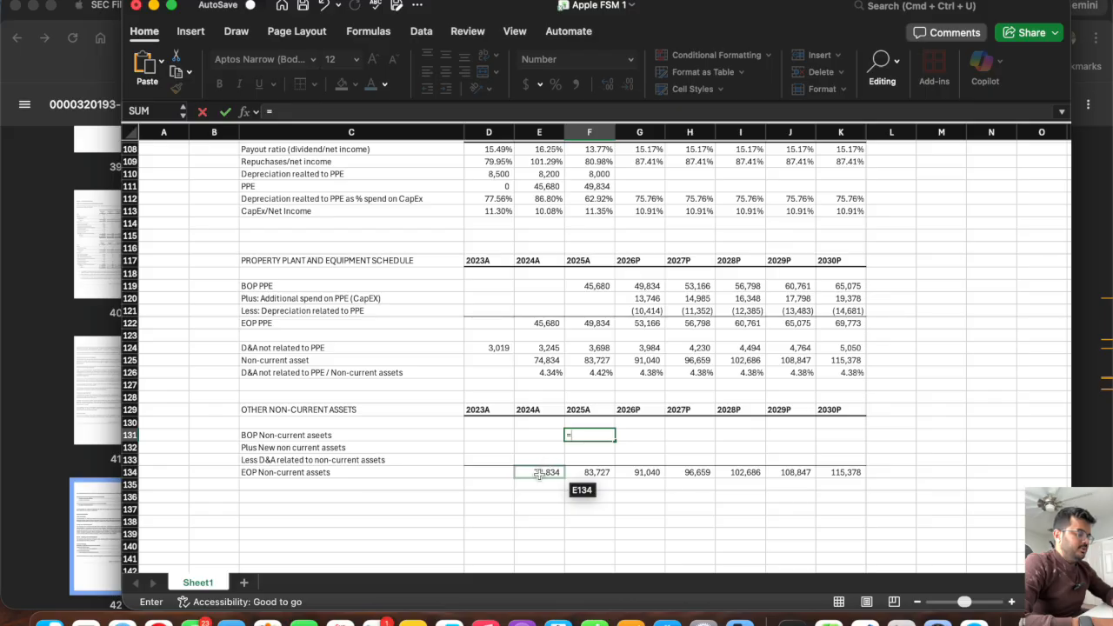
key(Return)
click(592, 436)
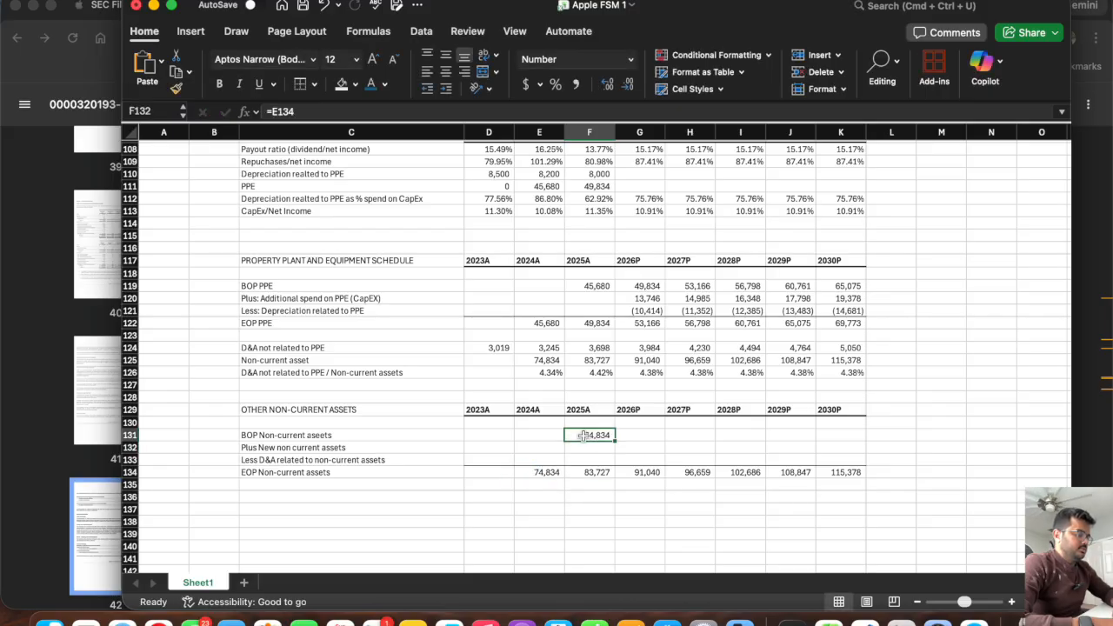
drag(616, 441, 887, 476)
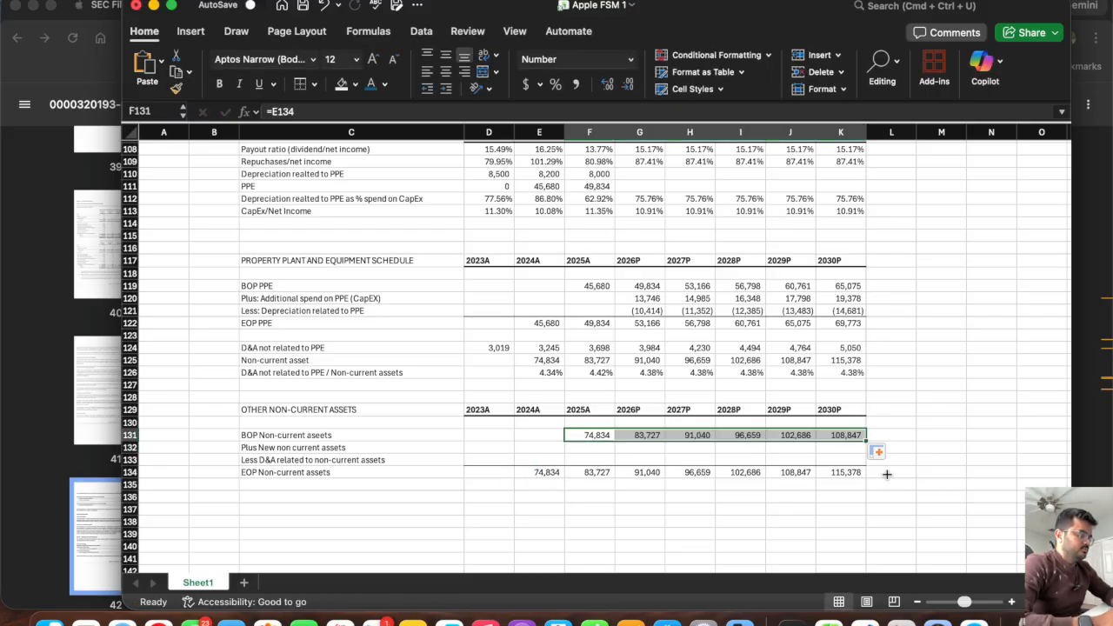
Enter =-F124 in F133 to subtract D&A not related to PPE, and fill it across through K133.
click(585, 458)
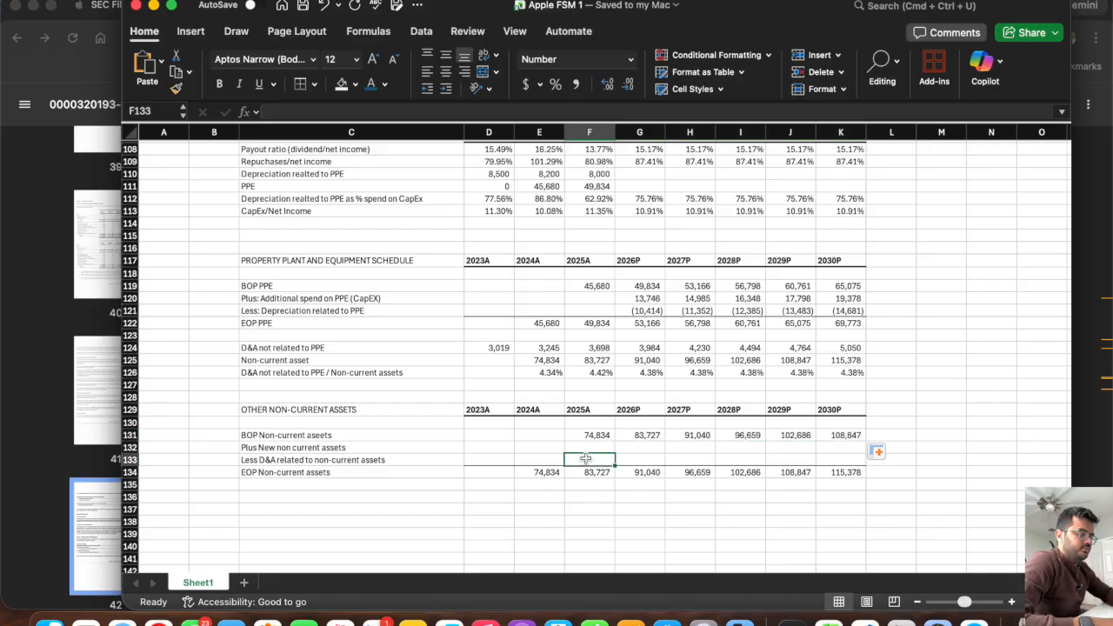
text(=)
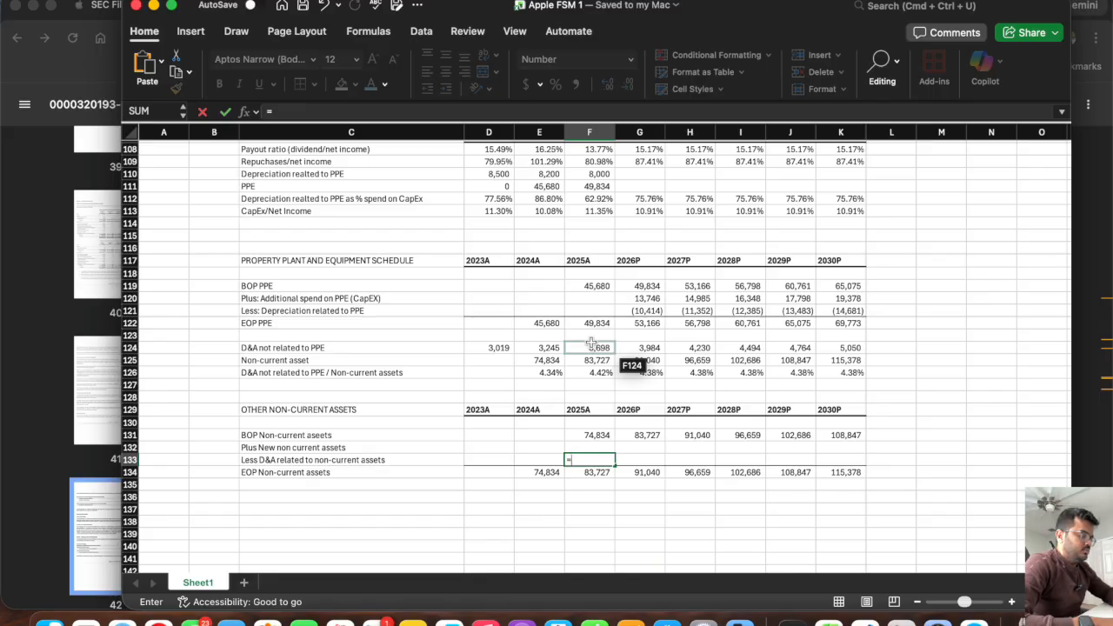
text(-)
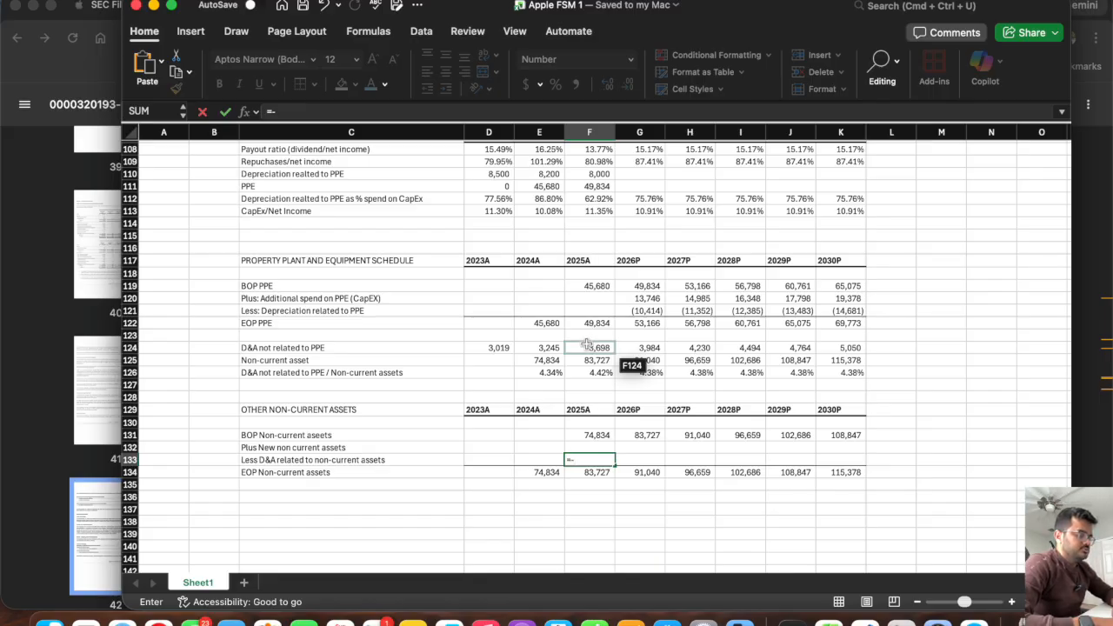
click(592, 347)
key(Return)
click(584, 460)
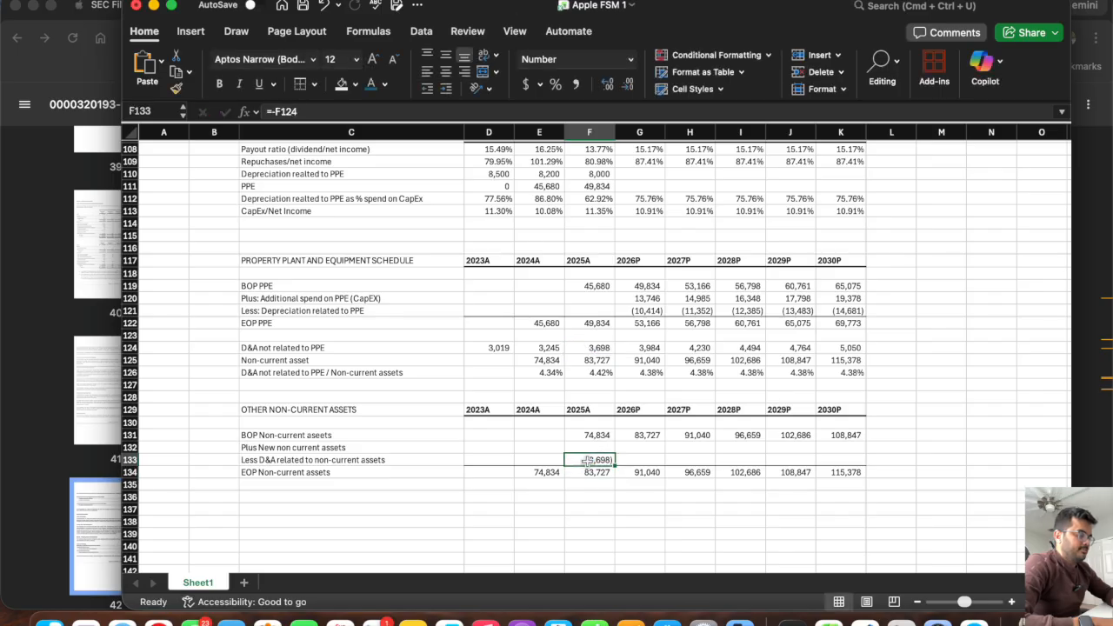
drag(615, 465, 857, 471)
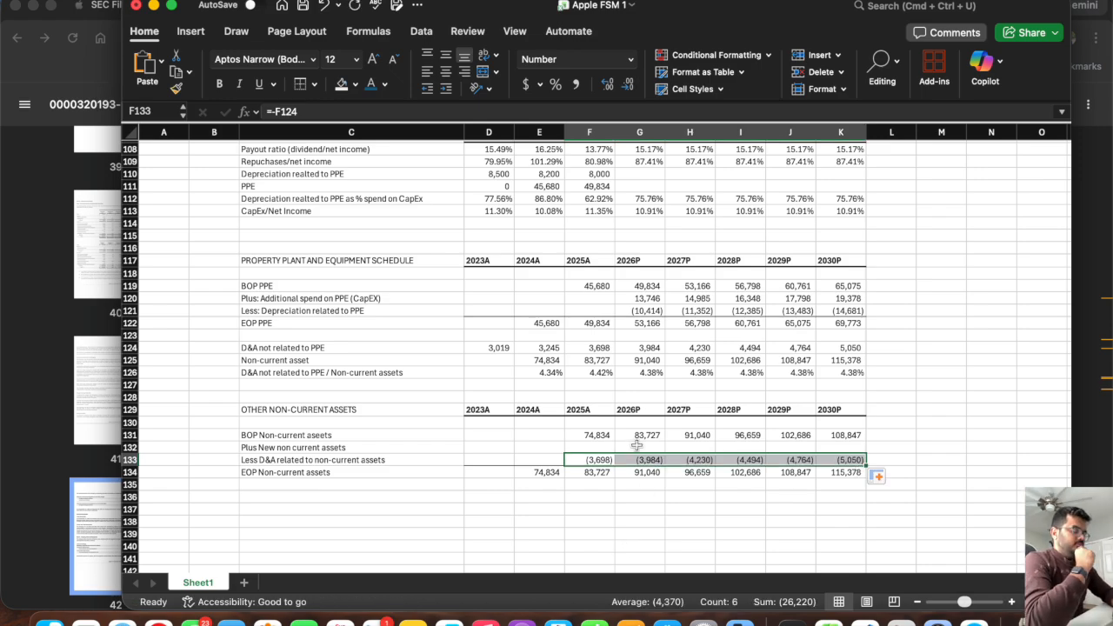
Calculate 2026P new non-current assets in G132 as ending balance minus beginning balance minus the D&A line, using =G134-G131-G133.
click(644, 474)
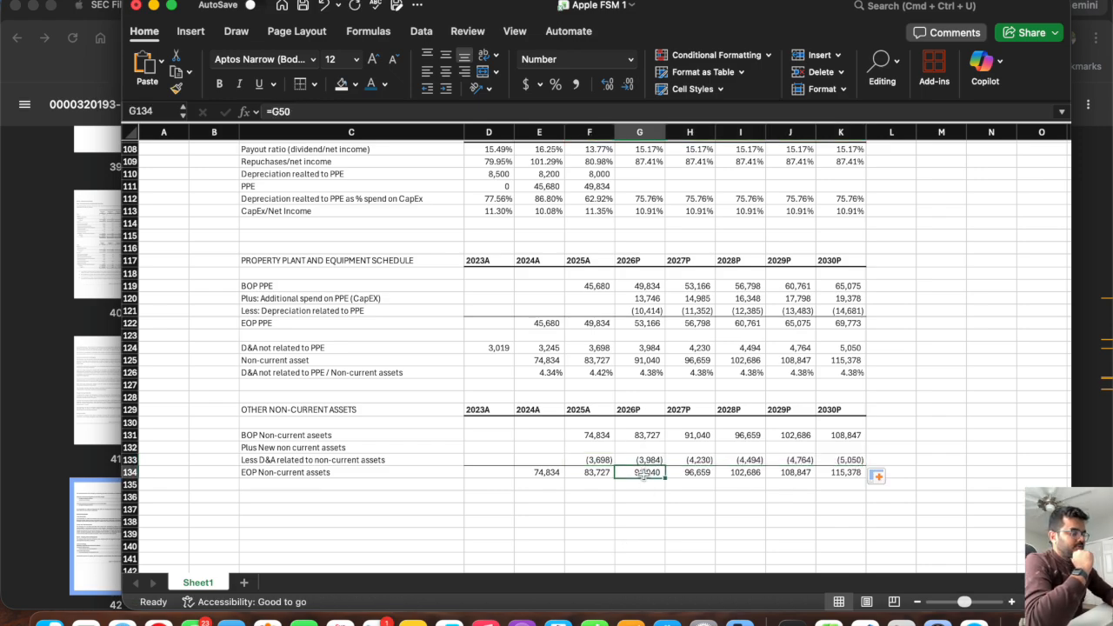
click(645, 434)
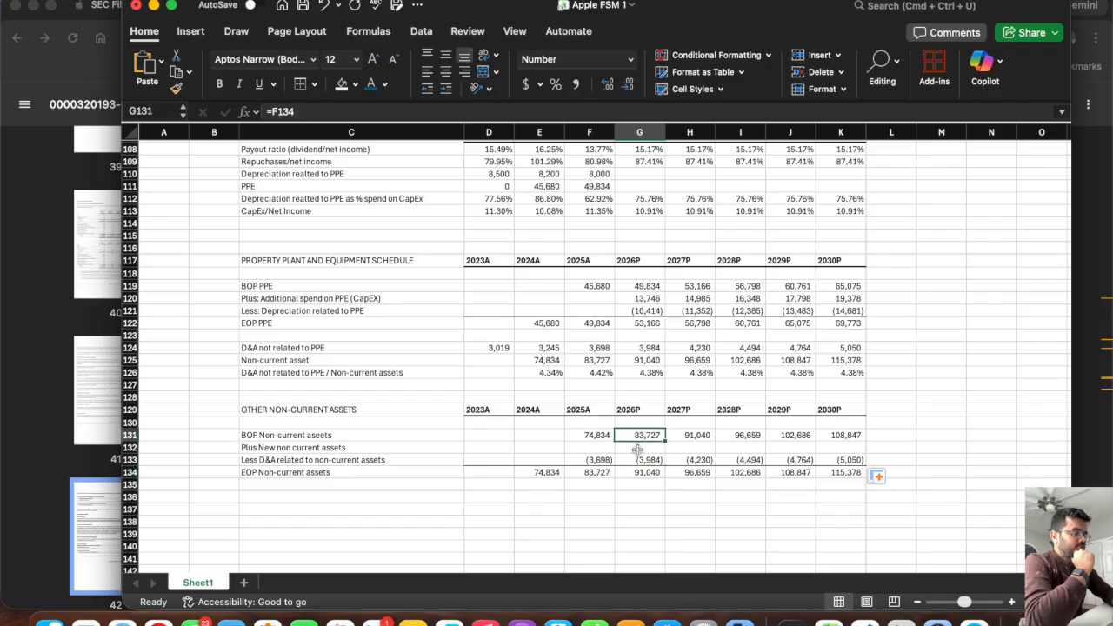
click(628, 463)
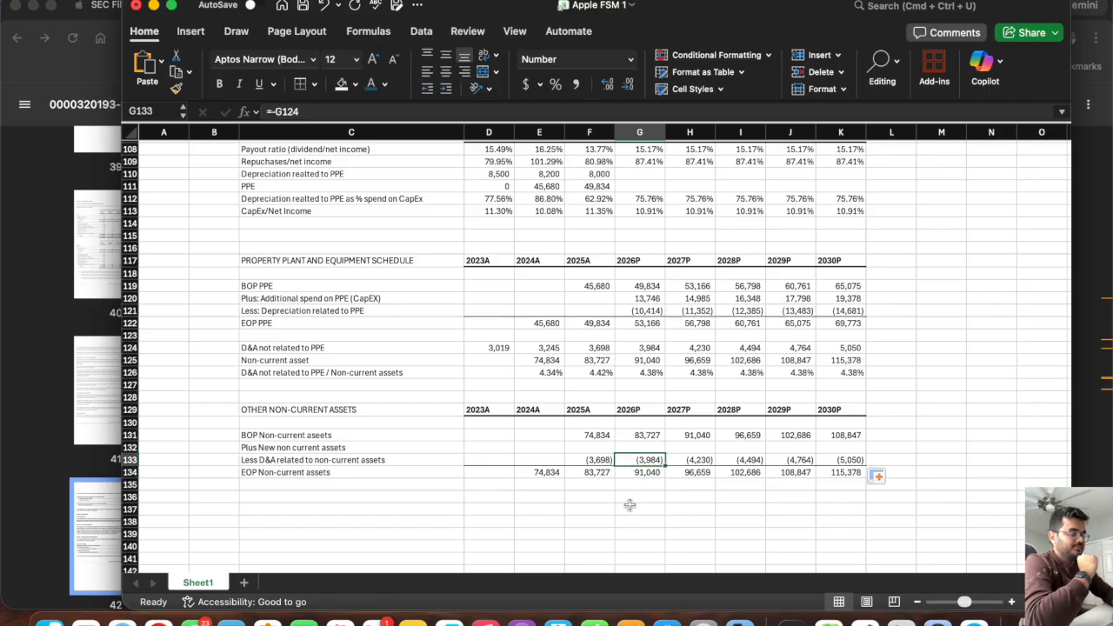
drag(644, 447, 834, 448)
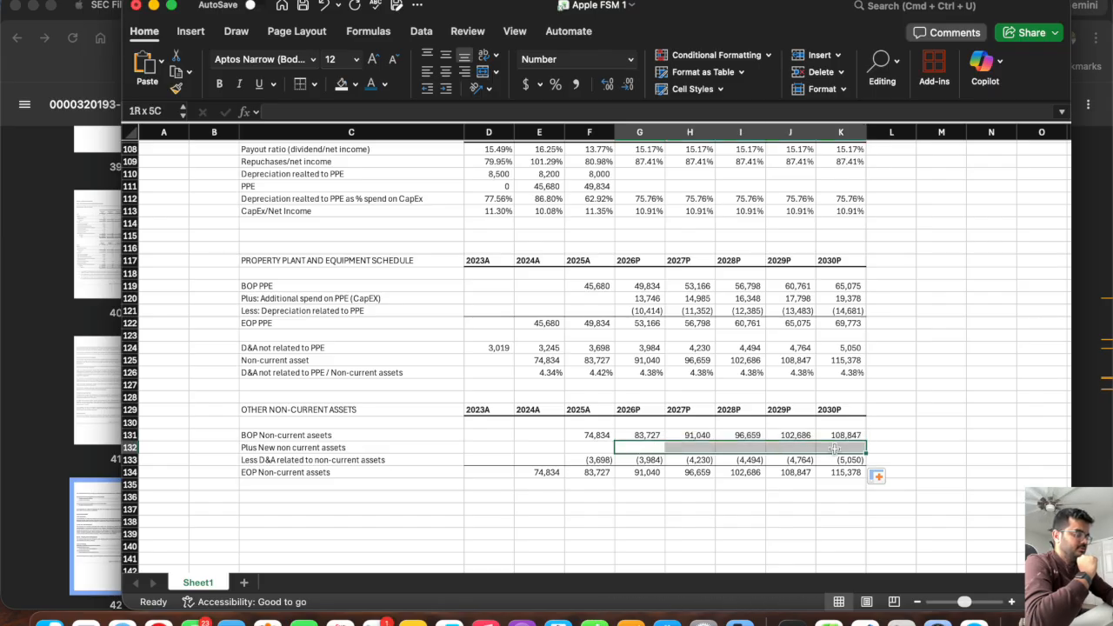
drag(834, 448, 834, 448)
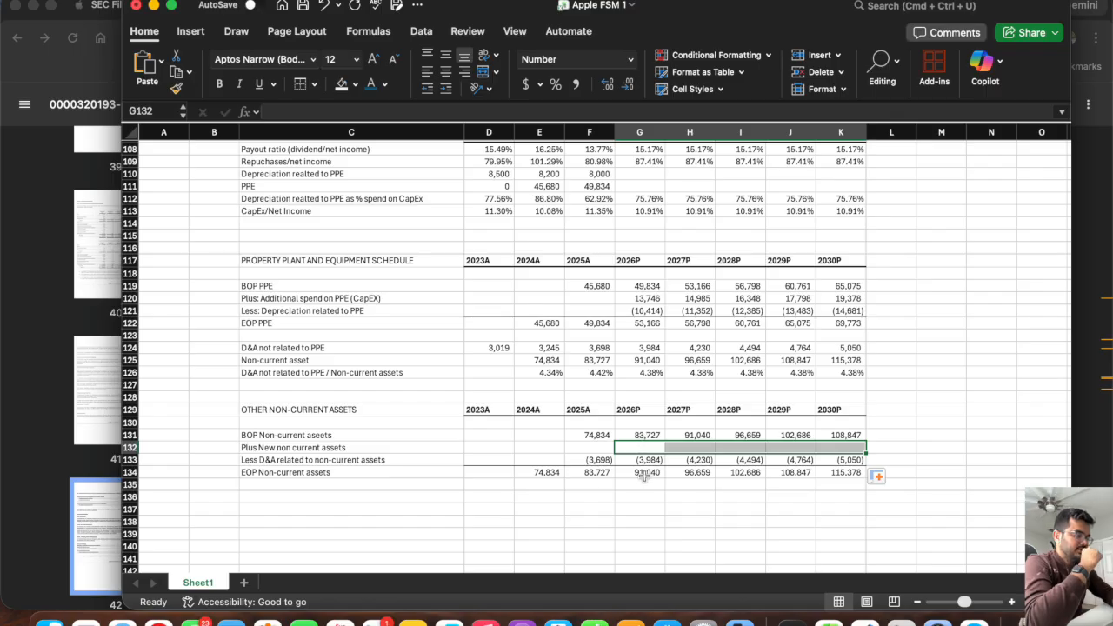
click(637, 446)
text(=)
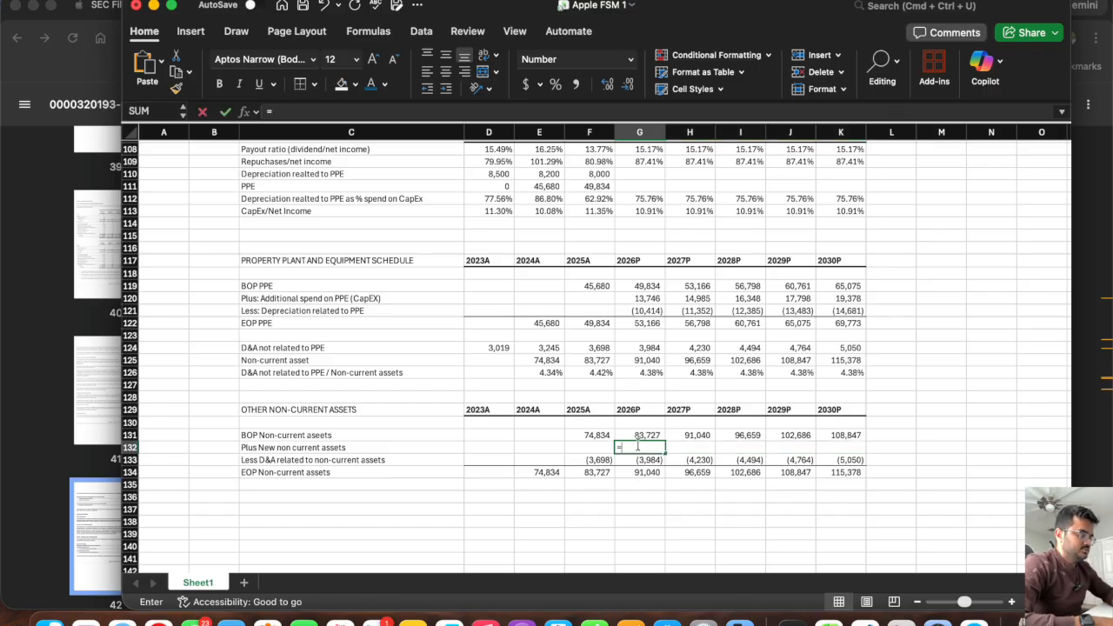
click(644, 472)
text(-)
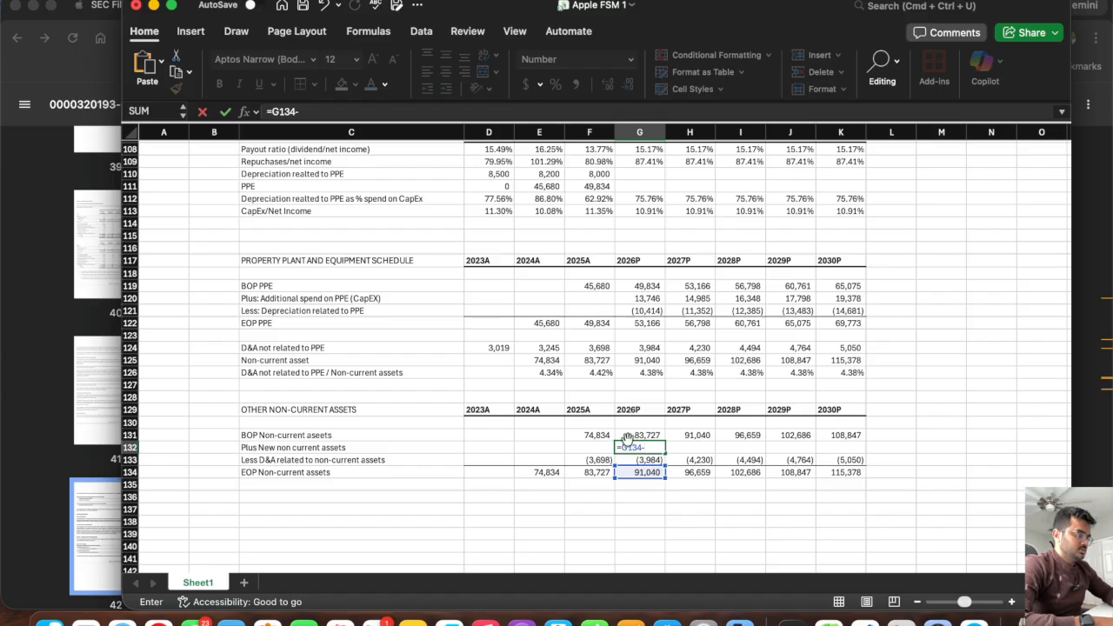
click(628, 436)
text(-)
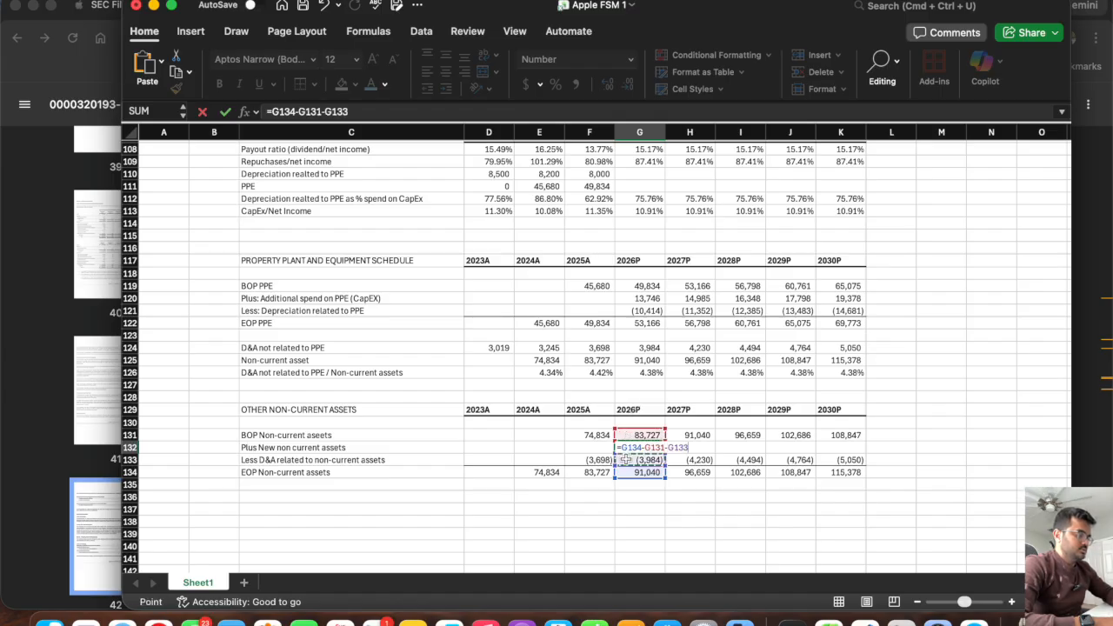
click(626, 459)
key(Return)
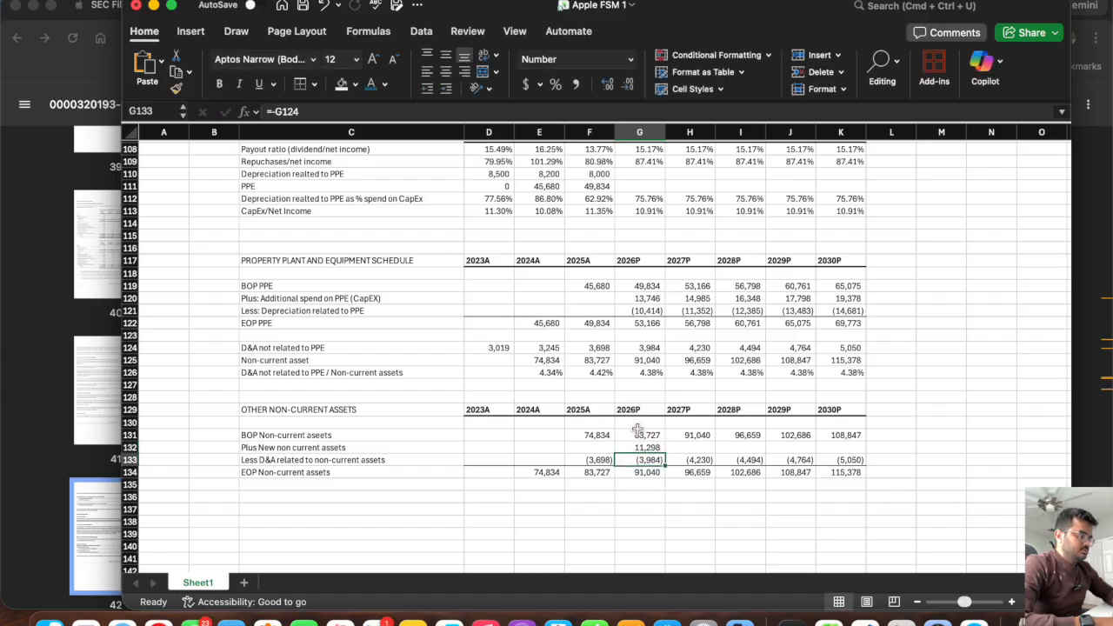
Fill the new non-current assets formula from G132 across through K132, and check the sum of G131:G133 against the 2026P ending balance.
click(652, 448)
drag(663, 449, 861, 451)
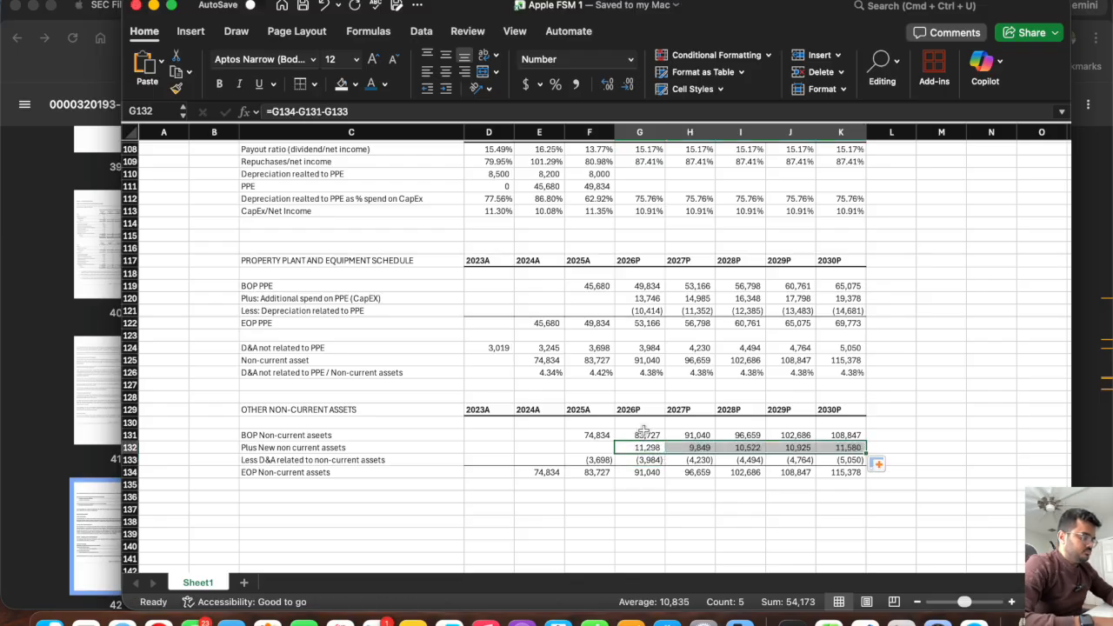
drag(633, 435, 635, 454)
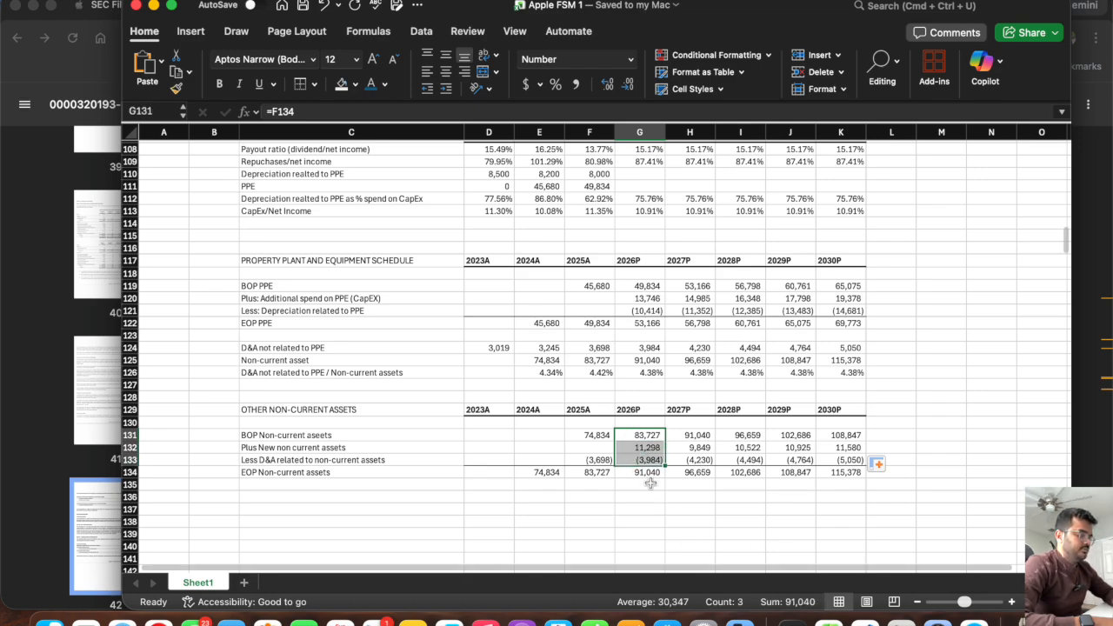
click(643, 438)
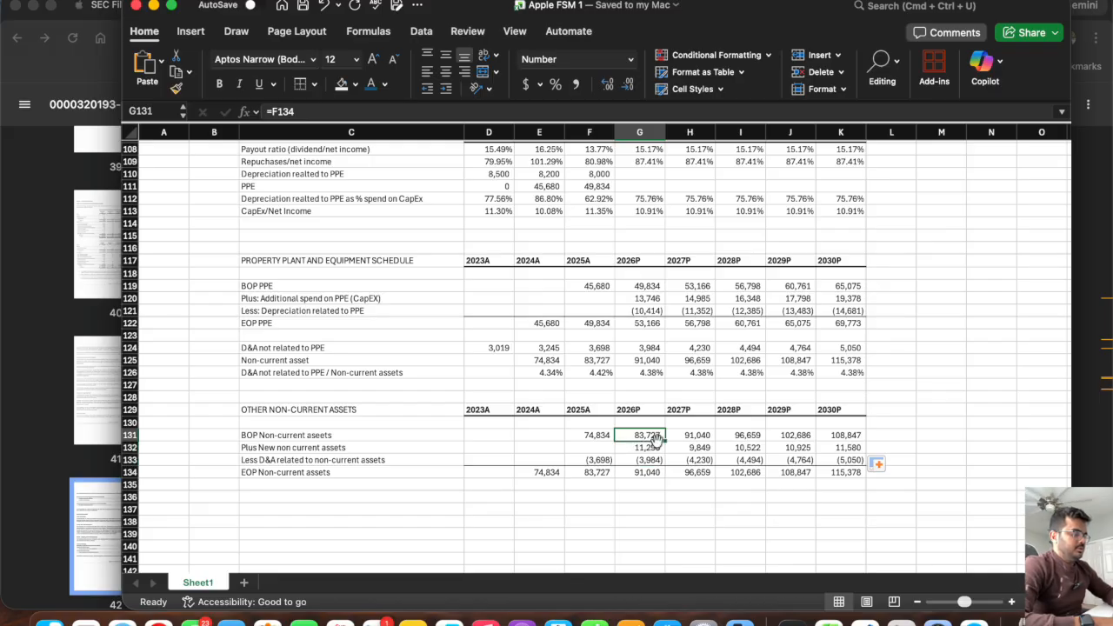
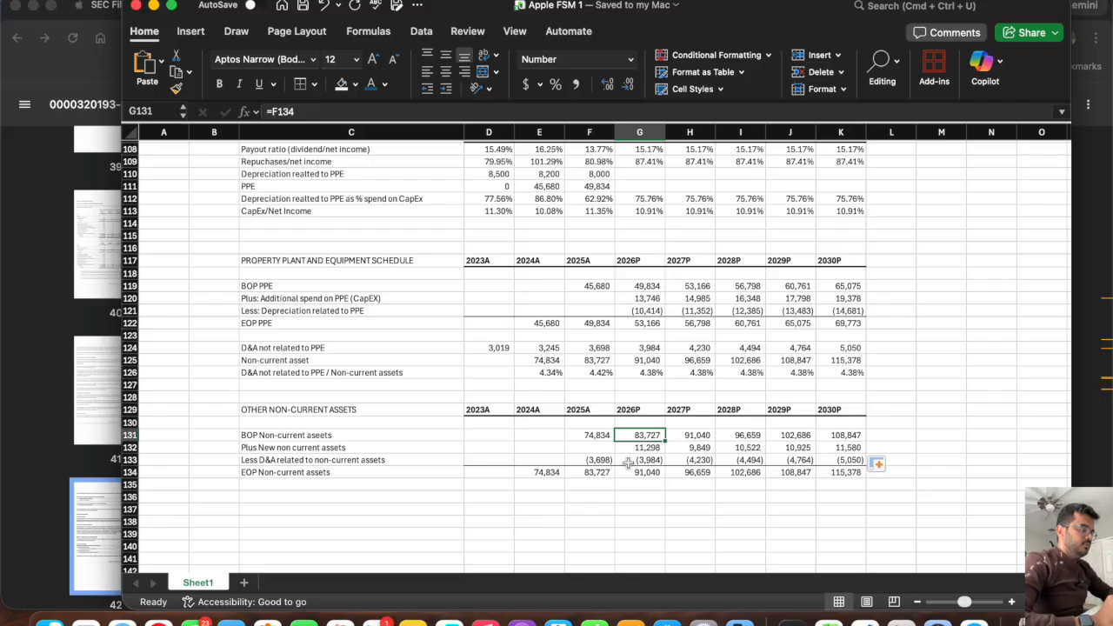
Clear the orange placeholder fill from G95:K95 on the change in non-working capital assets line by copying blank cells G94:K94 over it.
click(635, 447)
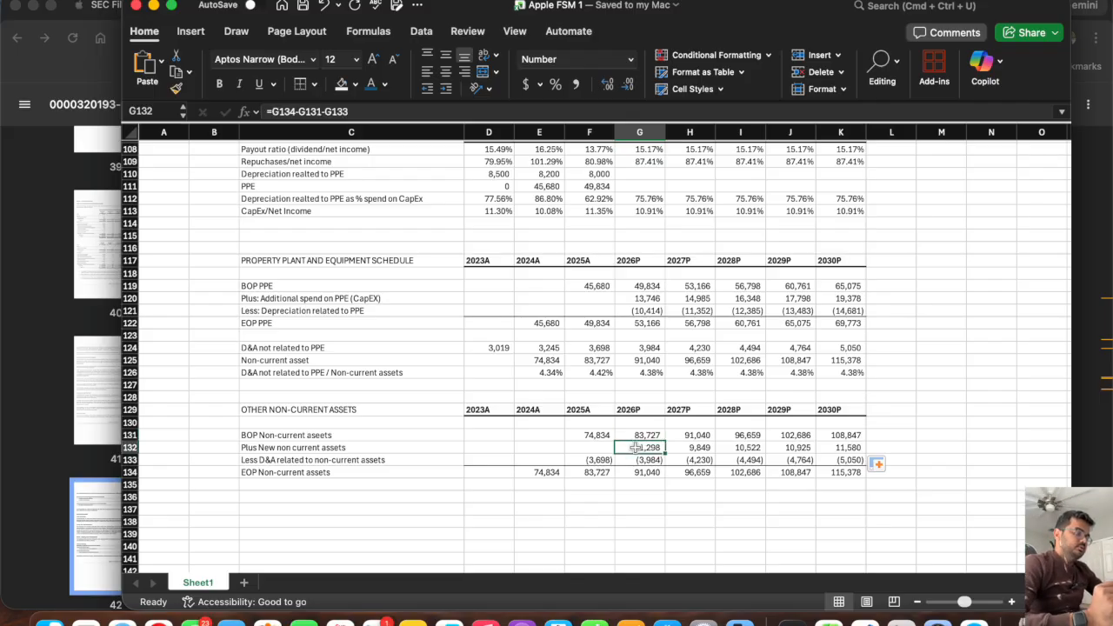
drag(636, 447, 849, 447)
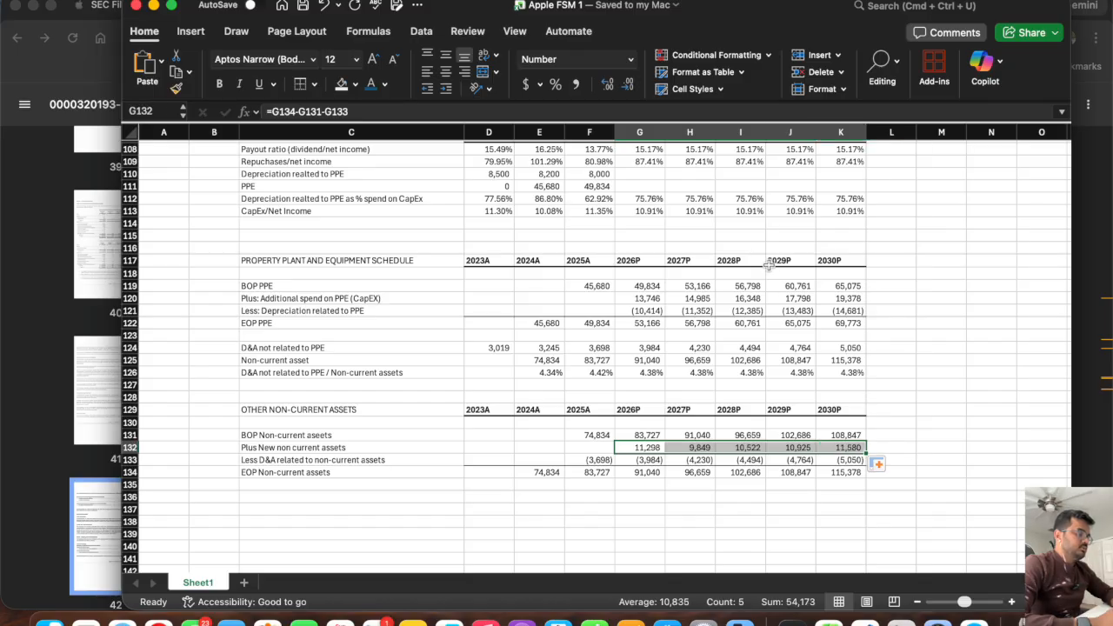
scroll(765, 261, up, 5)
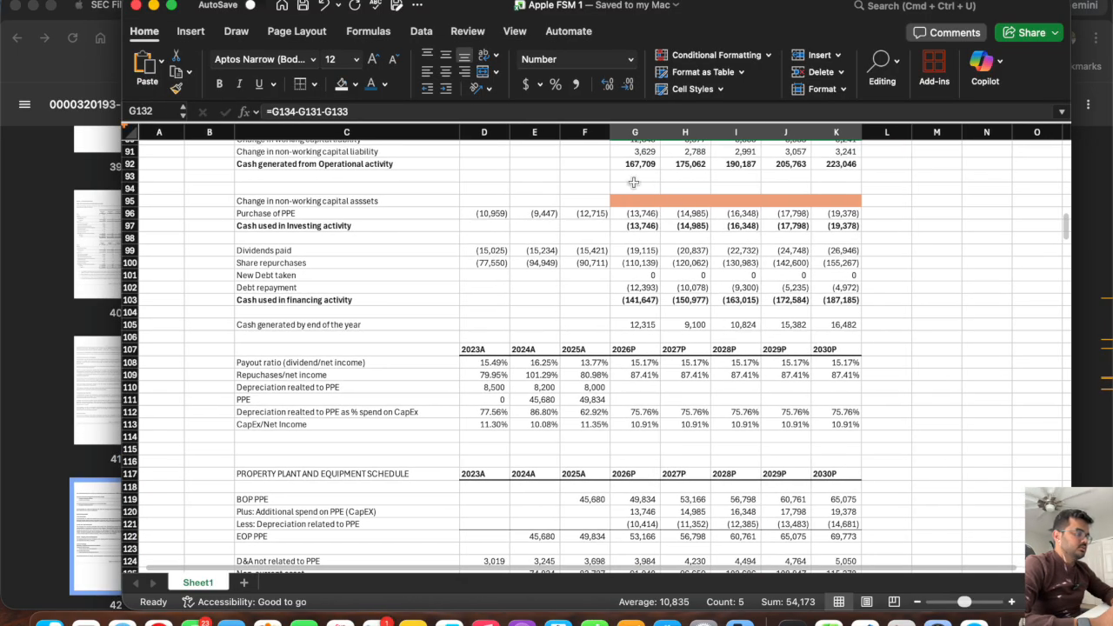
drag(634, 187, 843, 184)
key(super+c)
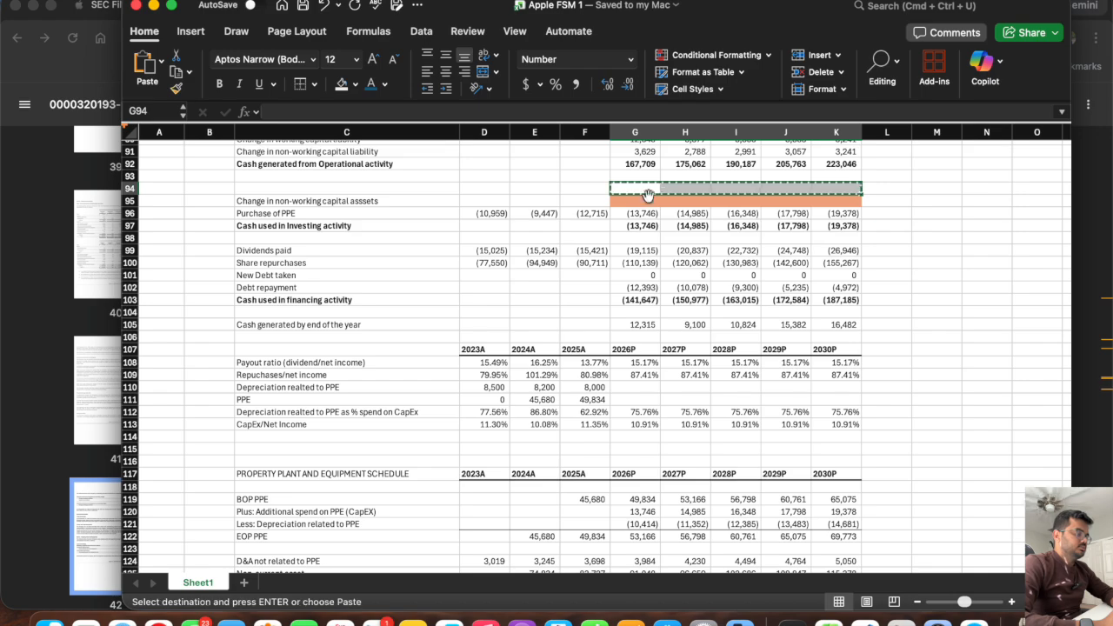
click(625, 203)
key(Return)
click(624, 205)
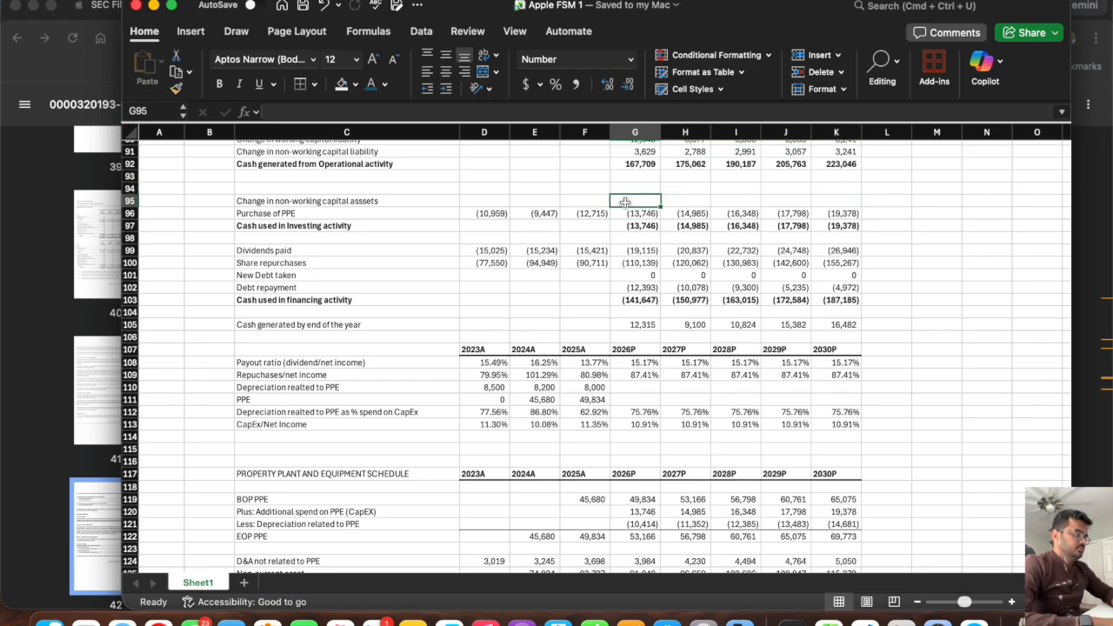
Link the 2026P change in non-working capital assets in G95 to new non-current assets with =-G132, and fill it across through K95.
text(=)
scroll(626, 306, down, 4)
scroll(626, 305, down, 4)
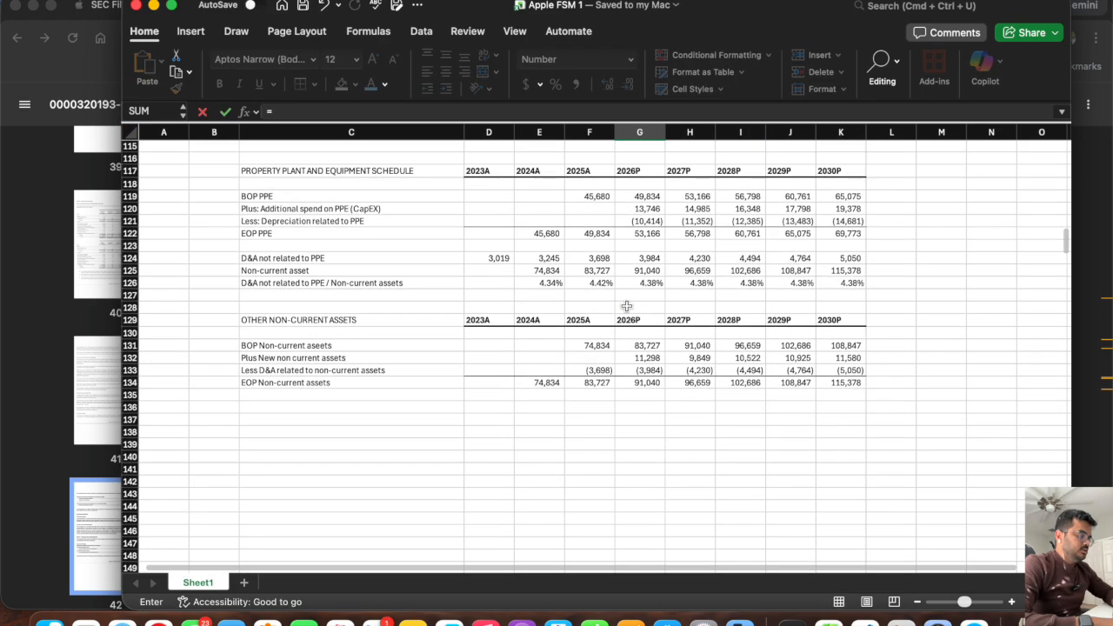
click(637, 358)
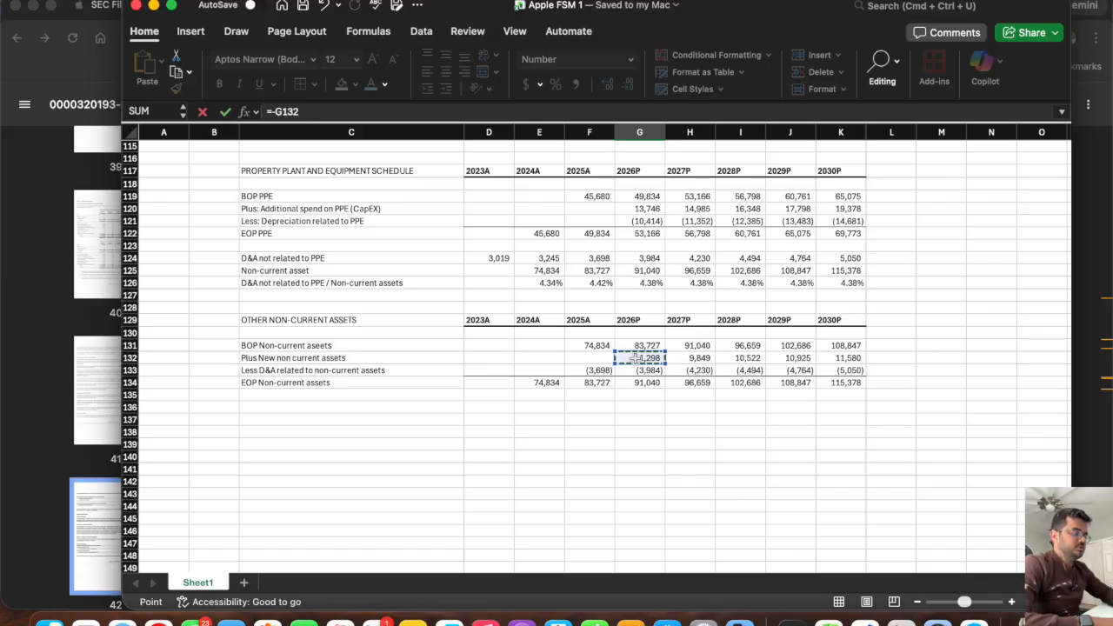
key(Return)
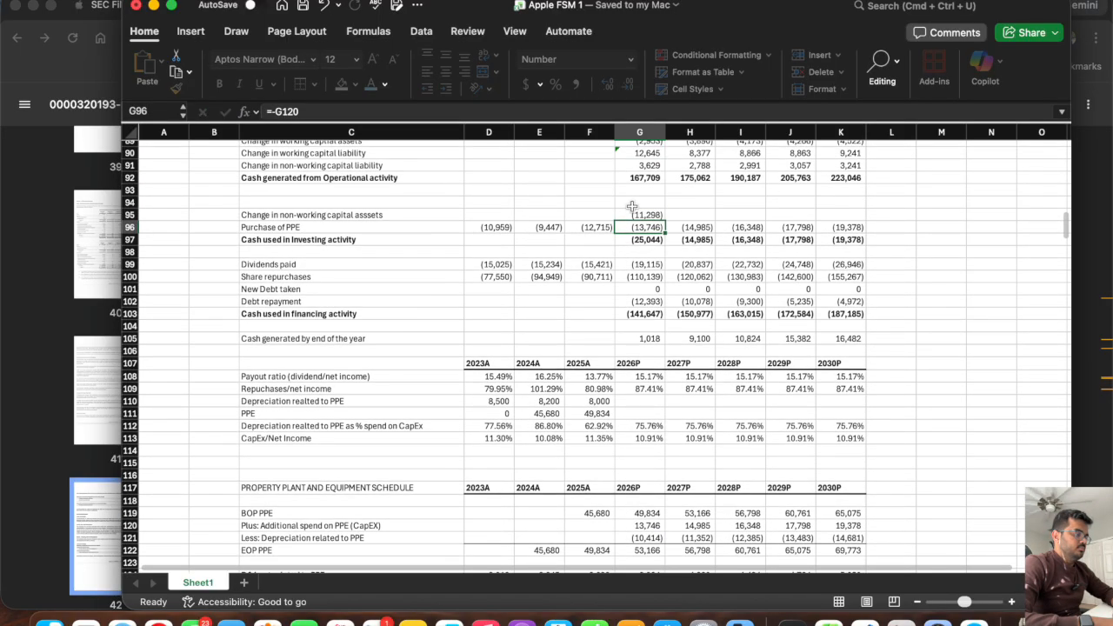
click(632, 209)
drag(663, 219, 874, 228)
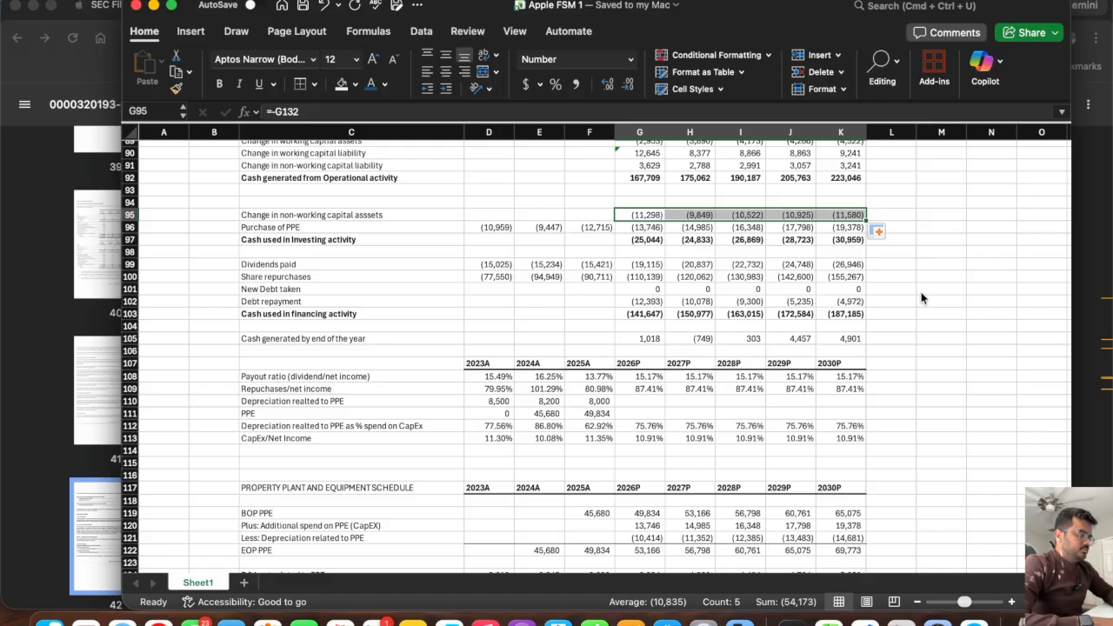
Make row 105, Cash generated by end of the year, bold.
scroll(922, 299, up, 5)
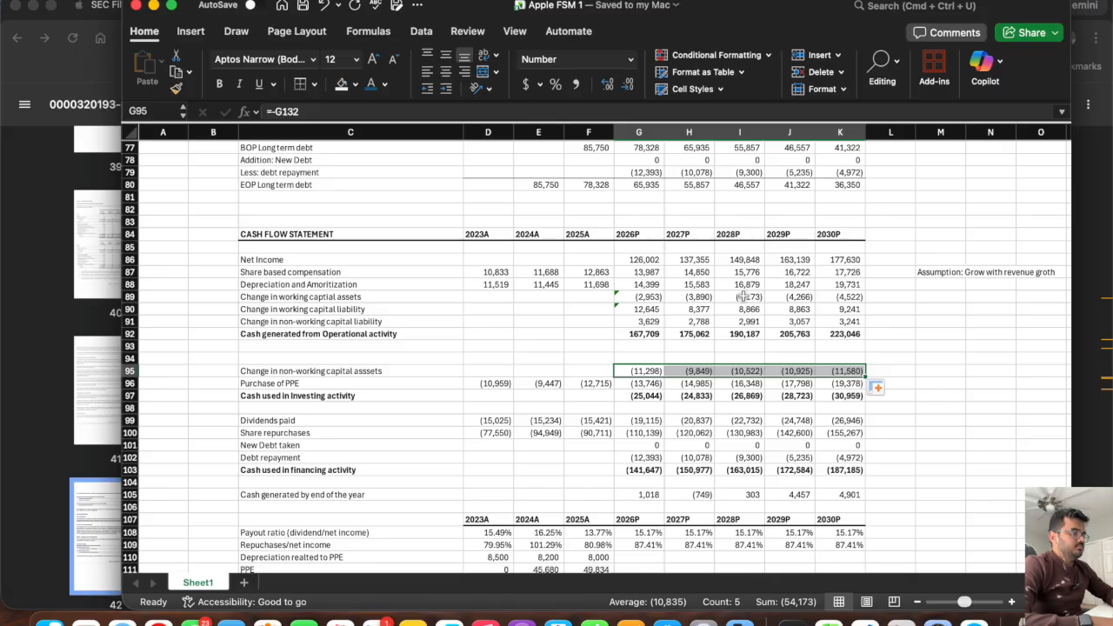
click(131, 494)
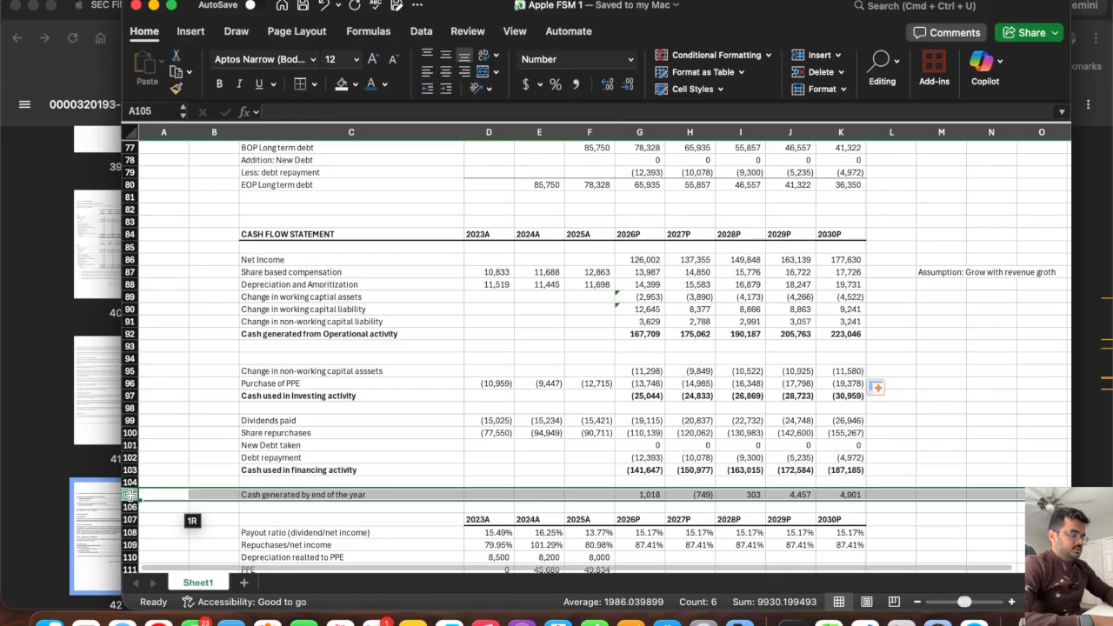
click(924, 467)
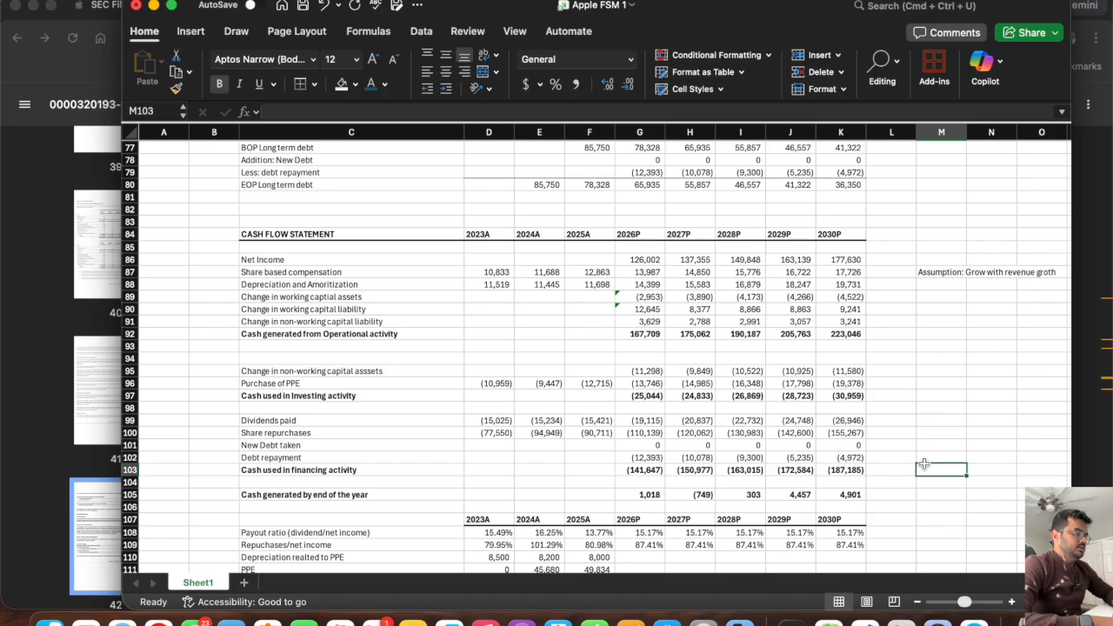
Review the balance sheet's orange placeholder rows for cash, commercial paper, common stock and accumulated deficit against the cash flow statement.
scroll(924, 467, up, 10)
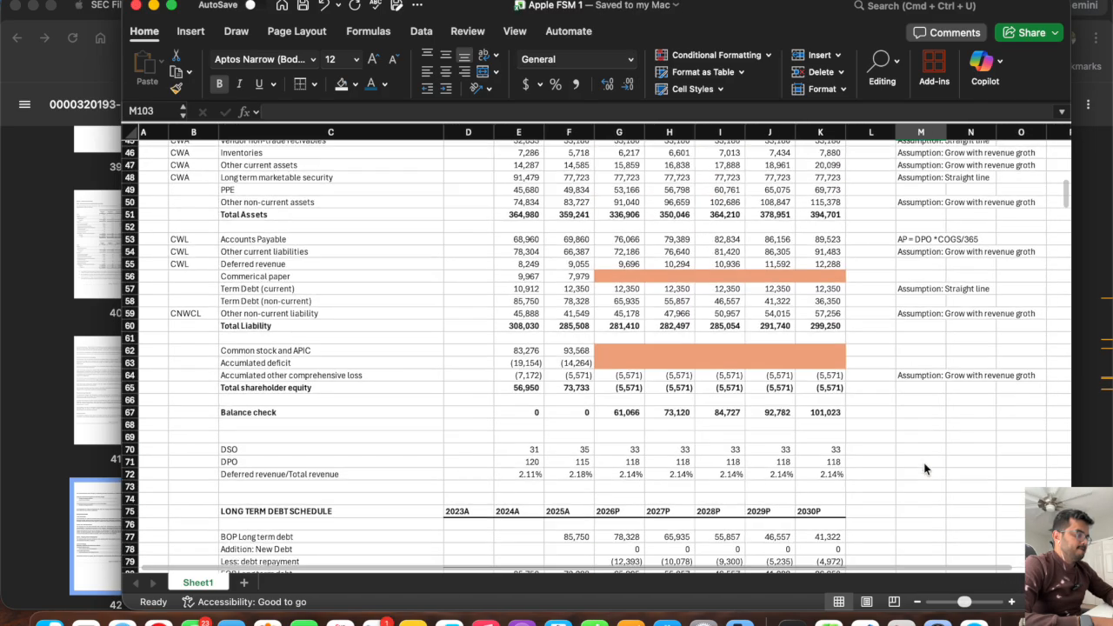
scroll(924, 469, up, 3)
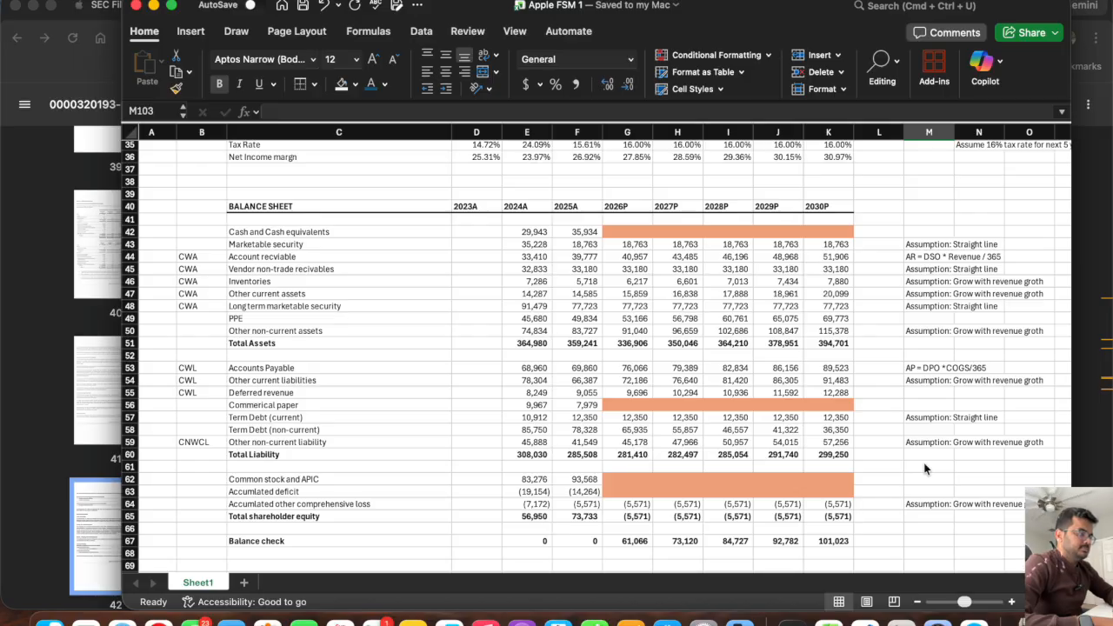
scroll(924, 469, down, 2)
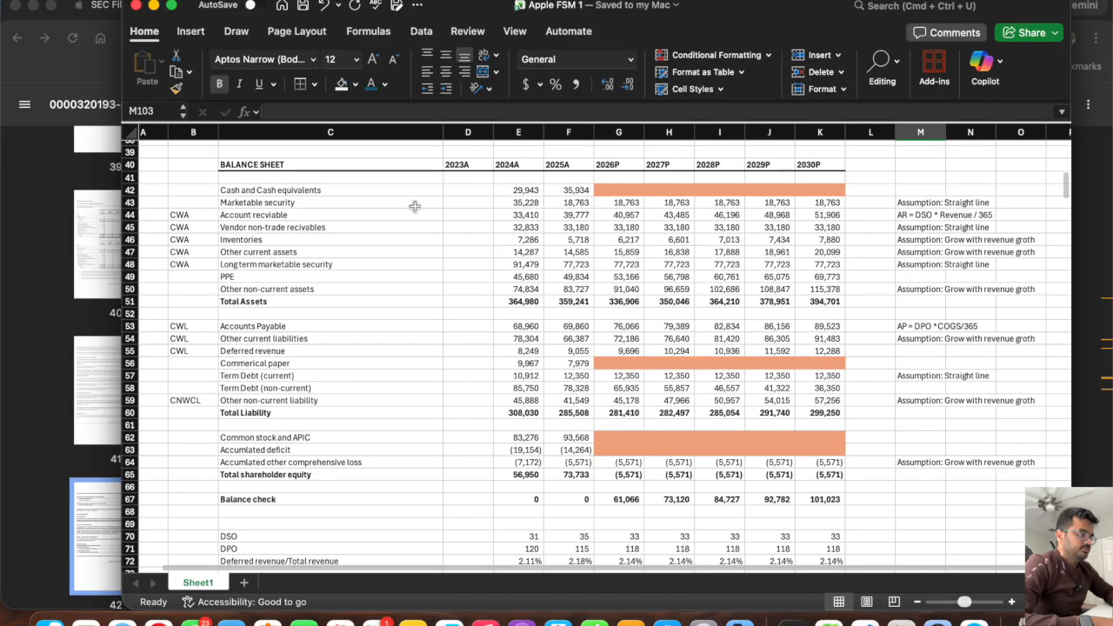
click(132, 190)
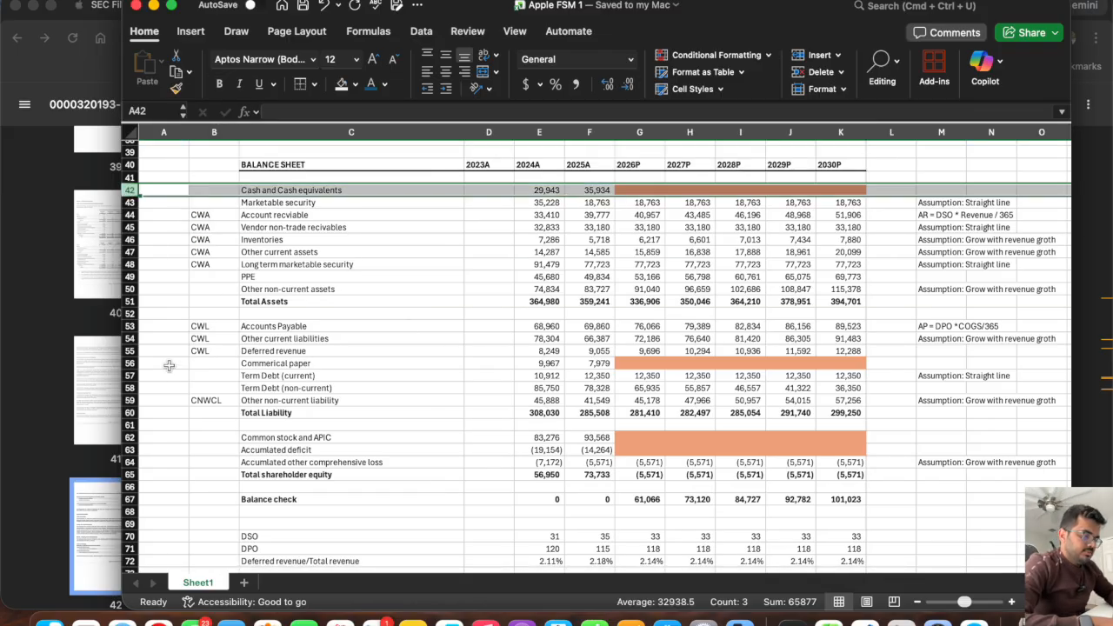
click(132, 362)
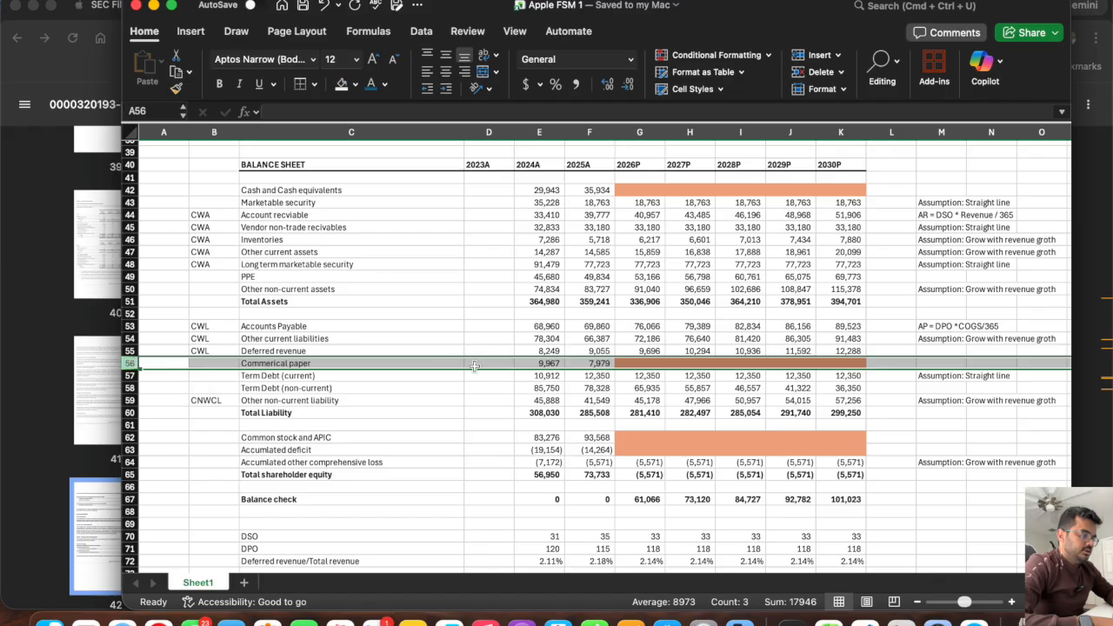
click(132, 438)
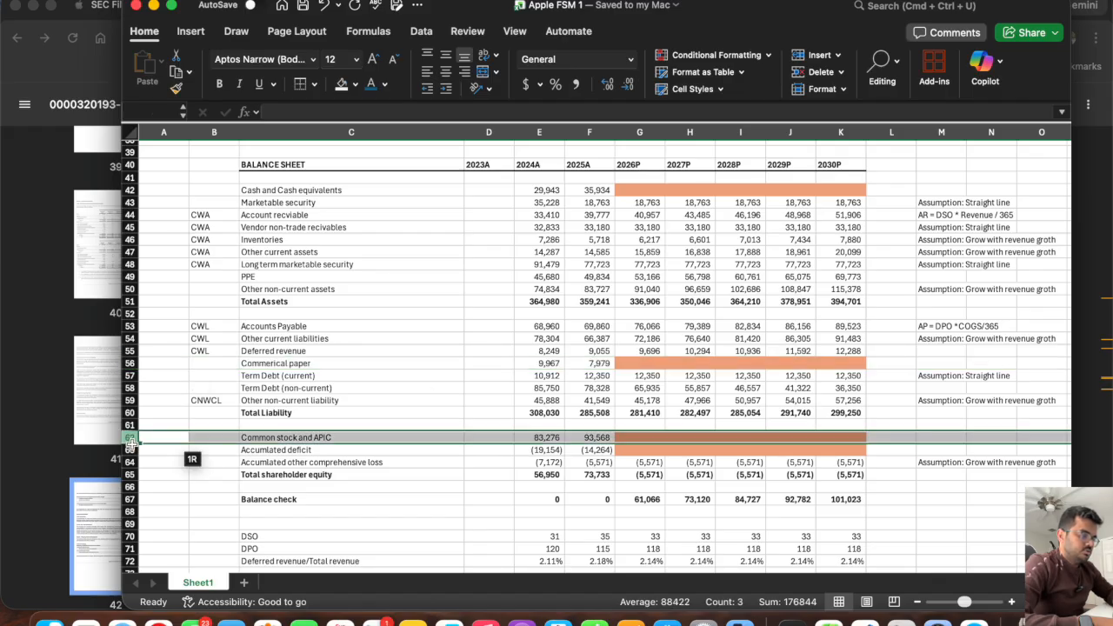
drag(130, 443, 131, 450)
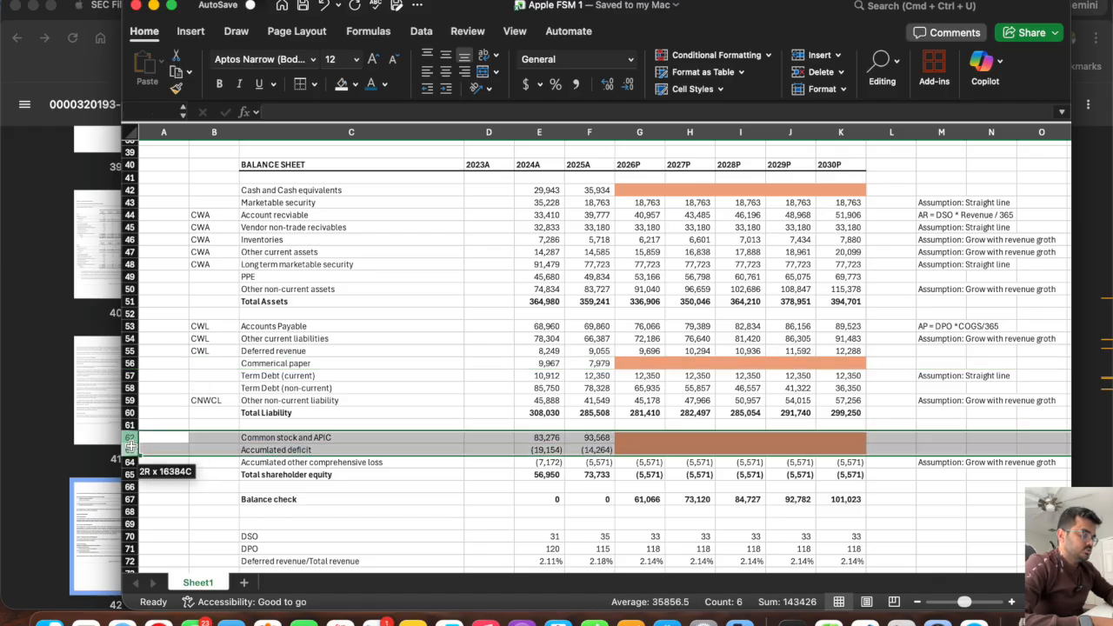
click(476, 412)
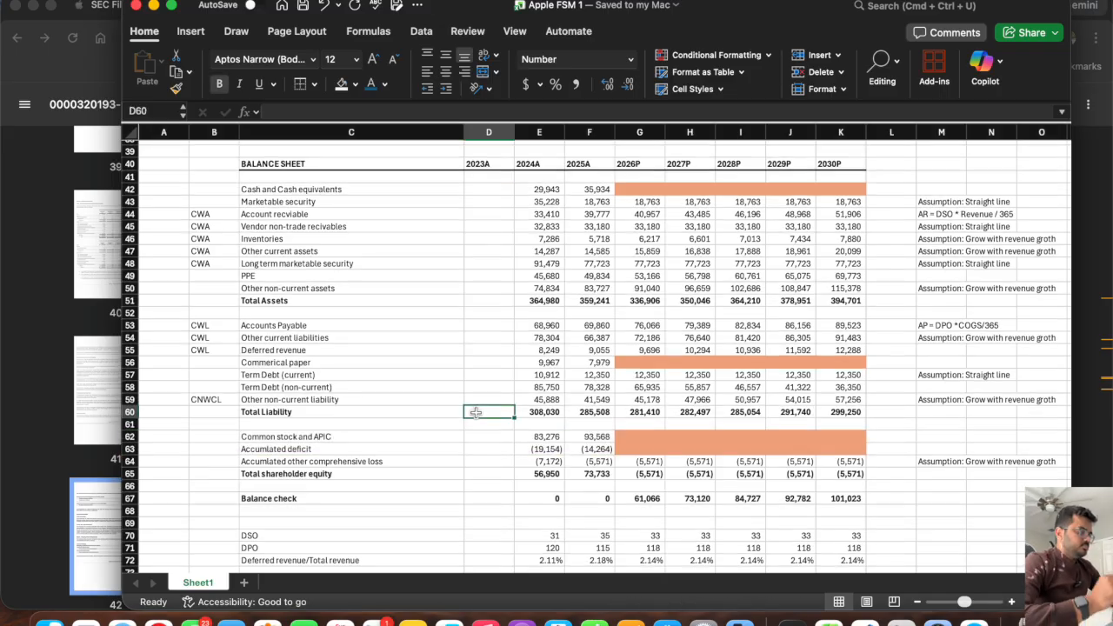
scroll(475, 413, down, 10)
scroll(475, 412, down, 4)
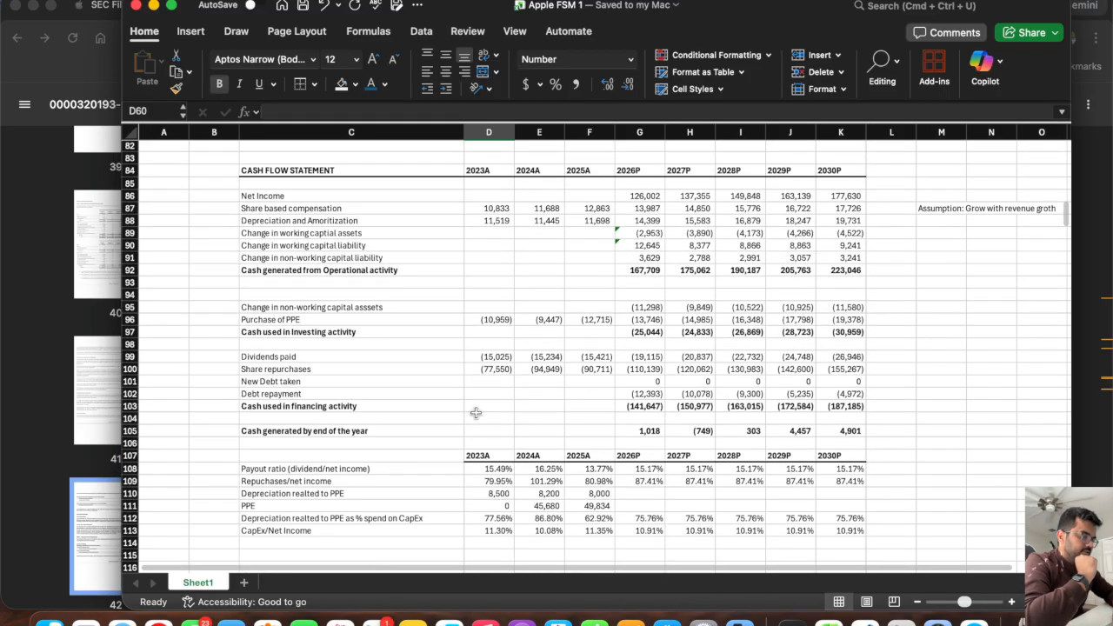
scroll(476, 413, up, 10)
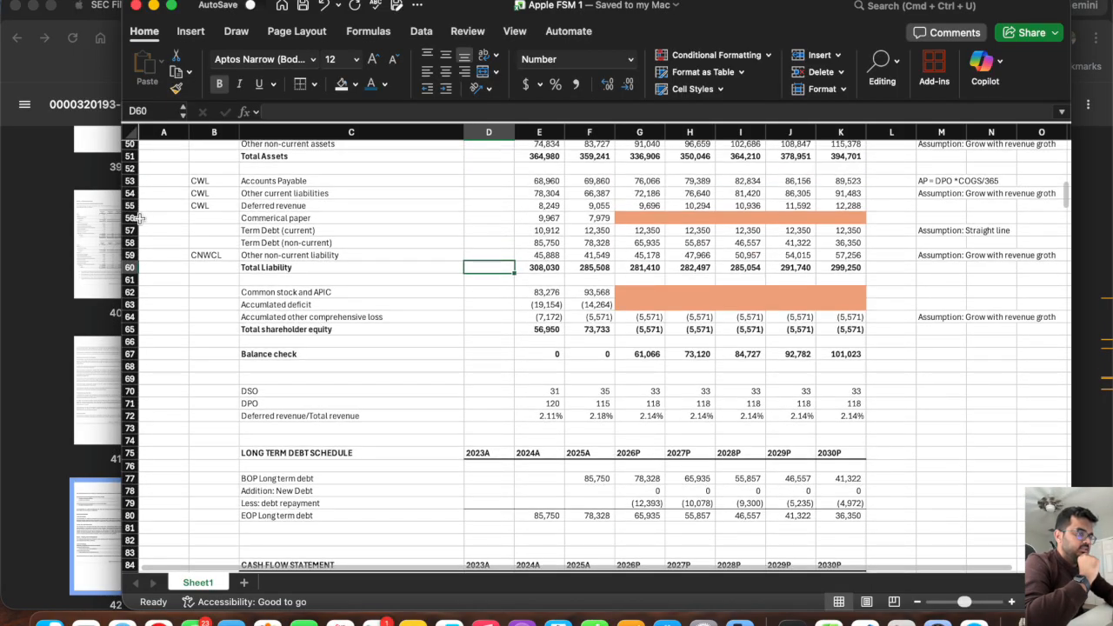
Insert a row above Debt repayment in the cash flow's financing section and label it "Commerical paper" in C102.
click(129, 218)
scroll(390, 286, down, 15)
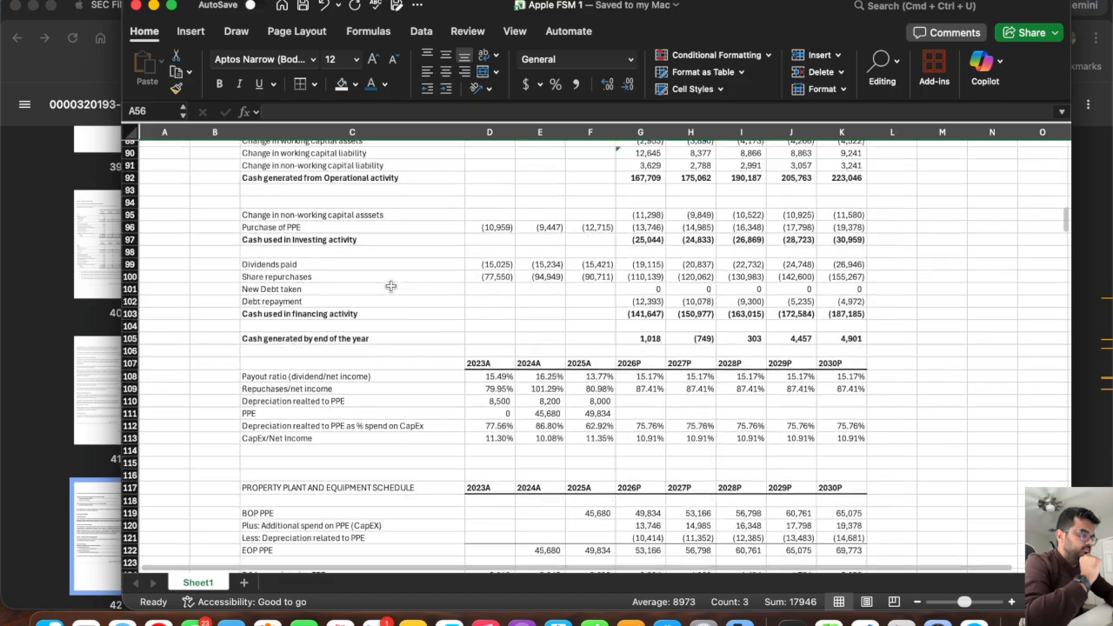
scroll(390, 286, up, 1)
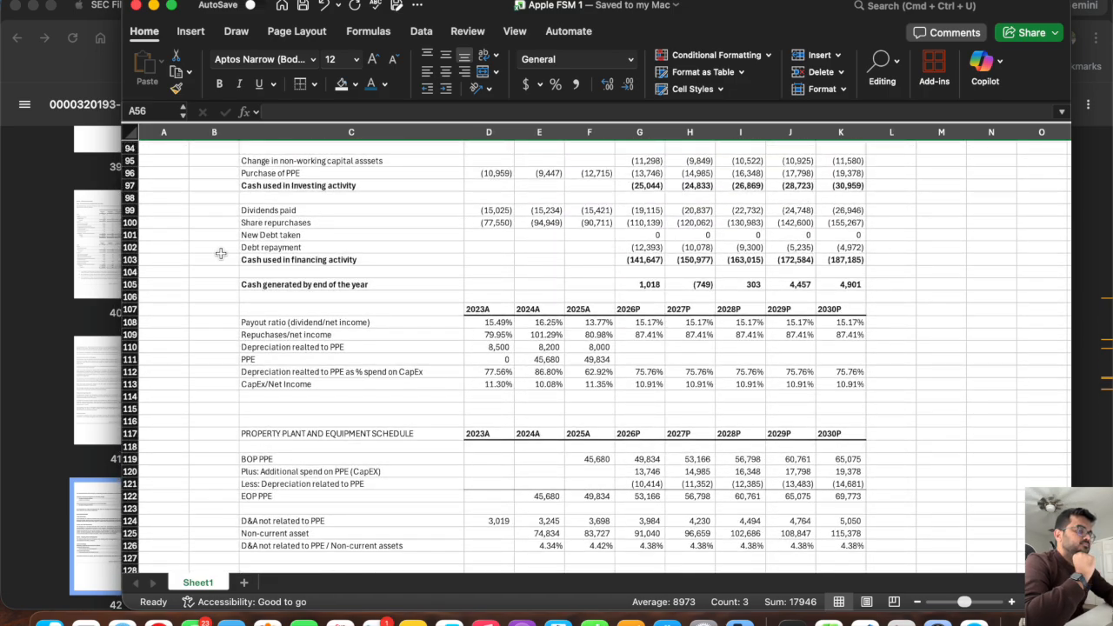
click(129, 248)
right_click(130, 248)
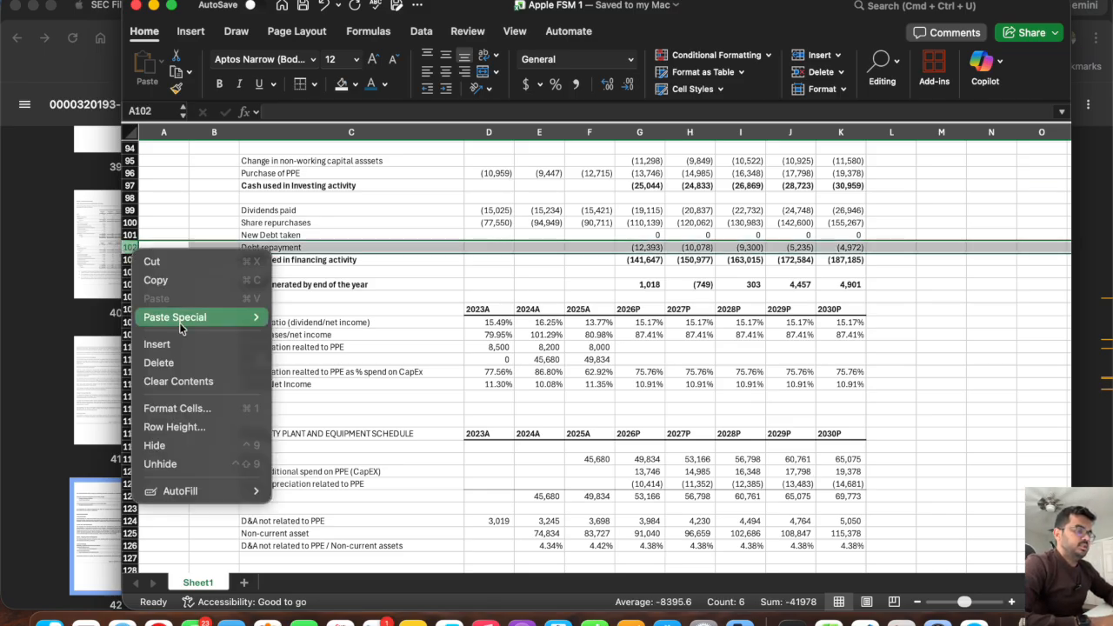
click(156, 343)
click(264, 248)
text(Com)
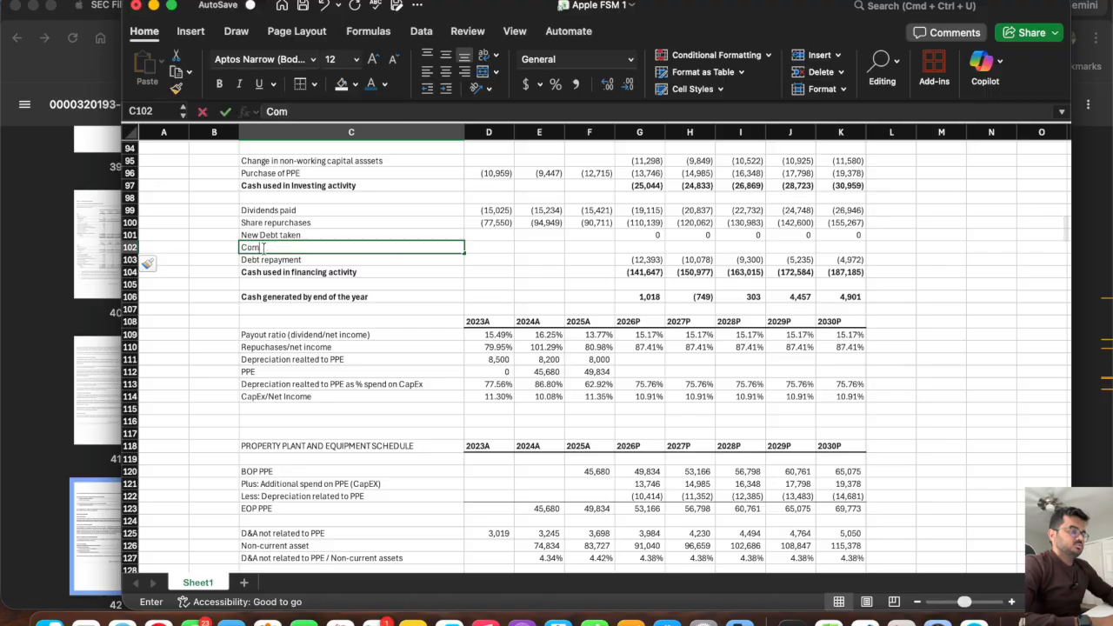
text(merical apper)
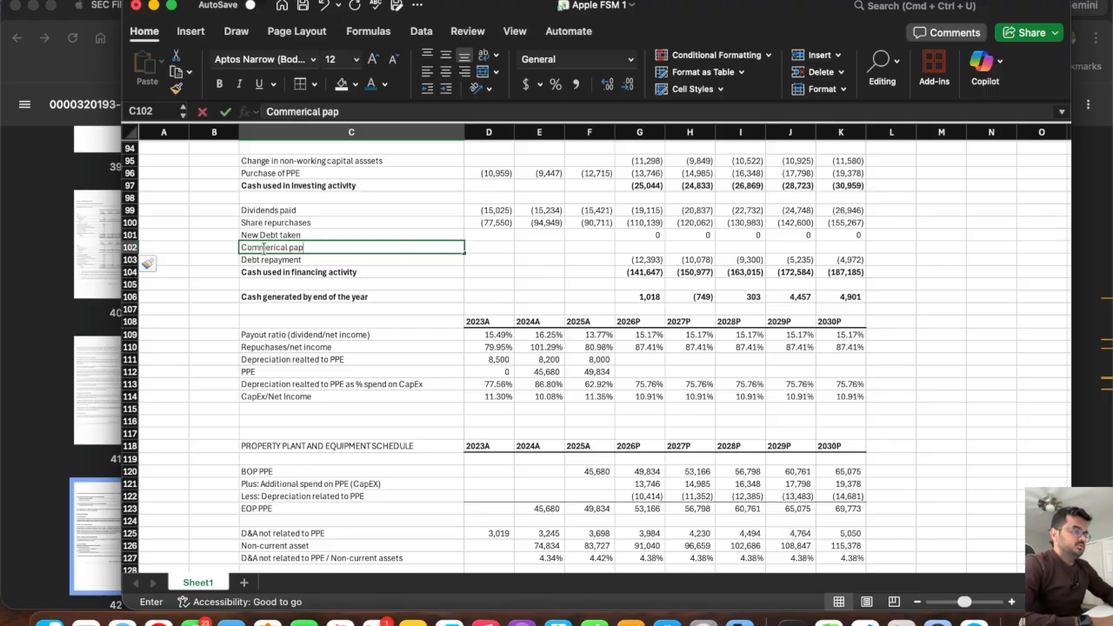
key(Return)
Copy the orange placeholder cells G62:K62 from the balance sheet onto the new commercial paper row, G102:K102.
scroll(566, 260, up, 15)
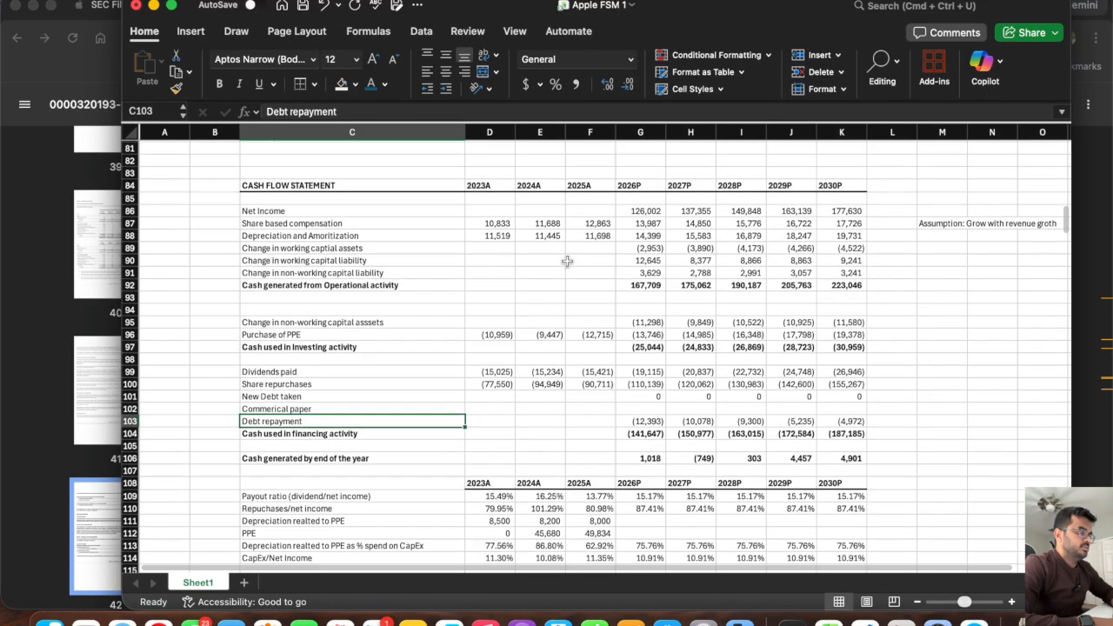
drag(643, 225, 841, 233)
key(super+c)
scroll(652, 374, down, 5)
scroll(652, 374, down, 3)
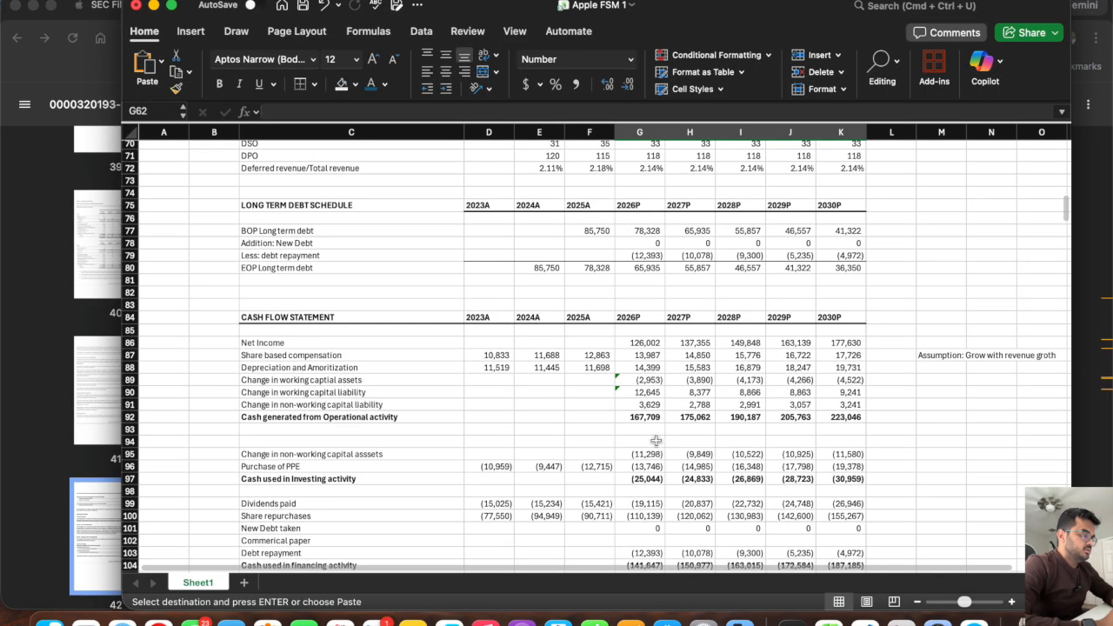
click(640, 478)
key(Return)
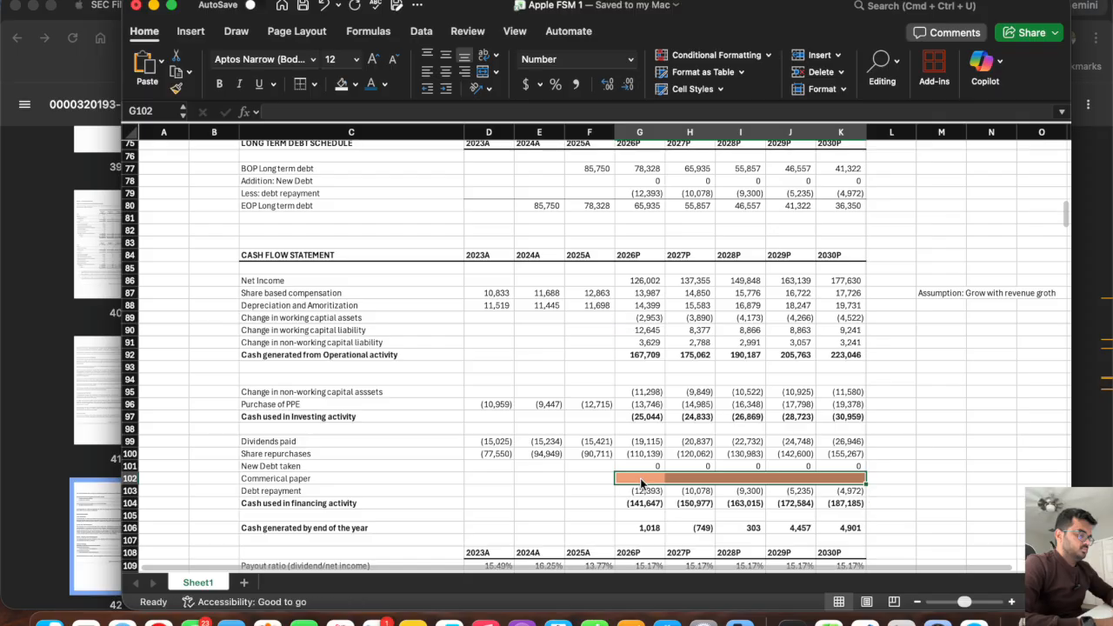
Check that the 2026P financing total in G104 covers the new commercial paper row by comparing its formula with the sum of G99:G103.
click(640, 502)
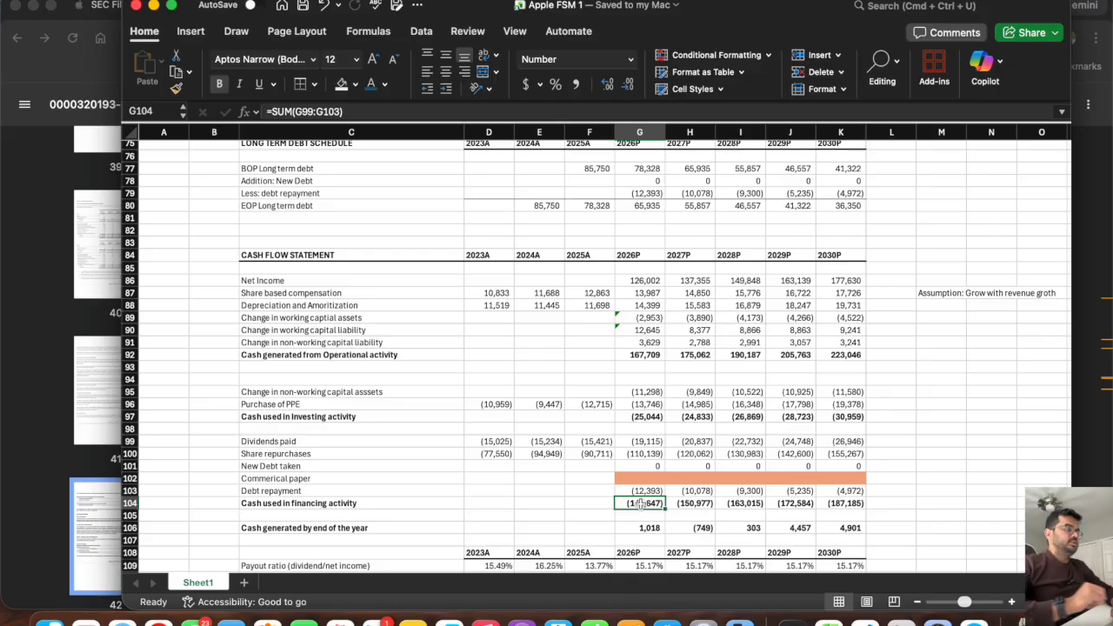
click(640, 478)
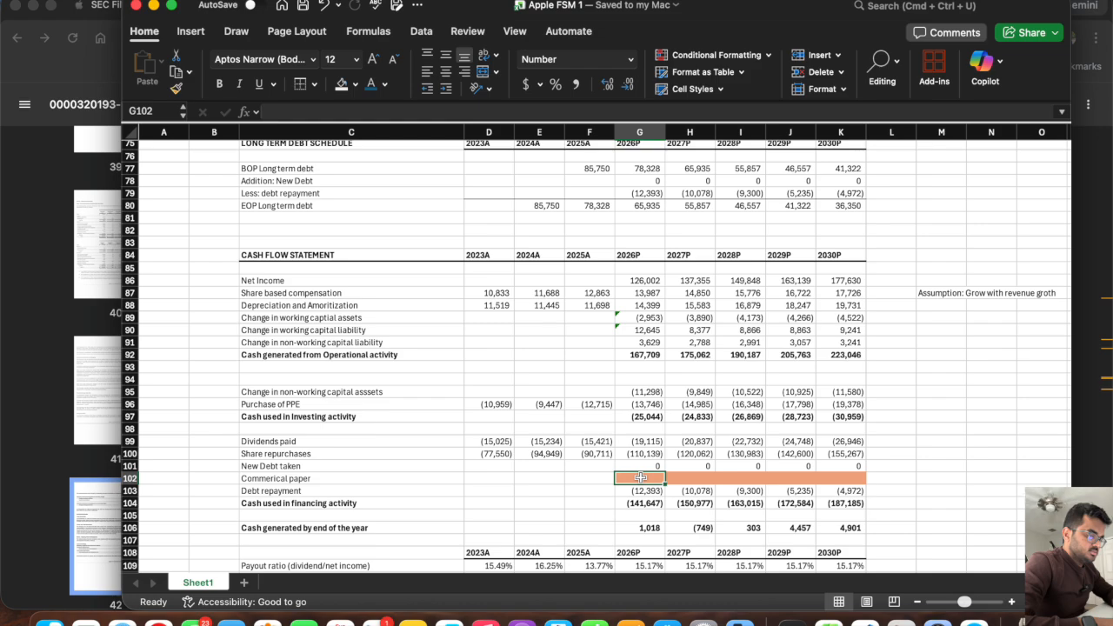
key(Down)
key(Down)
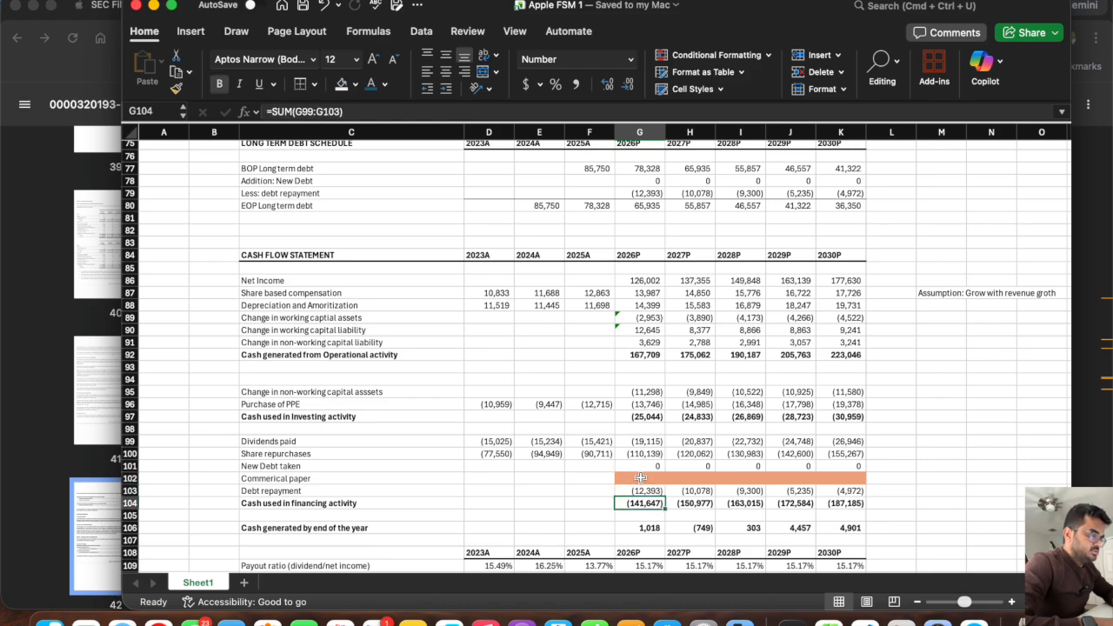
drag(646, 438, 644, 492)
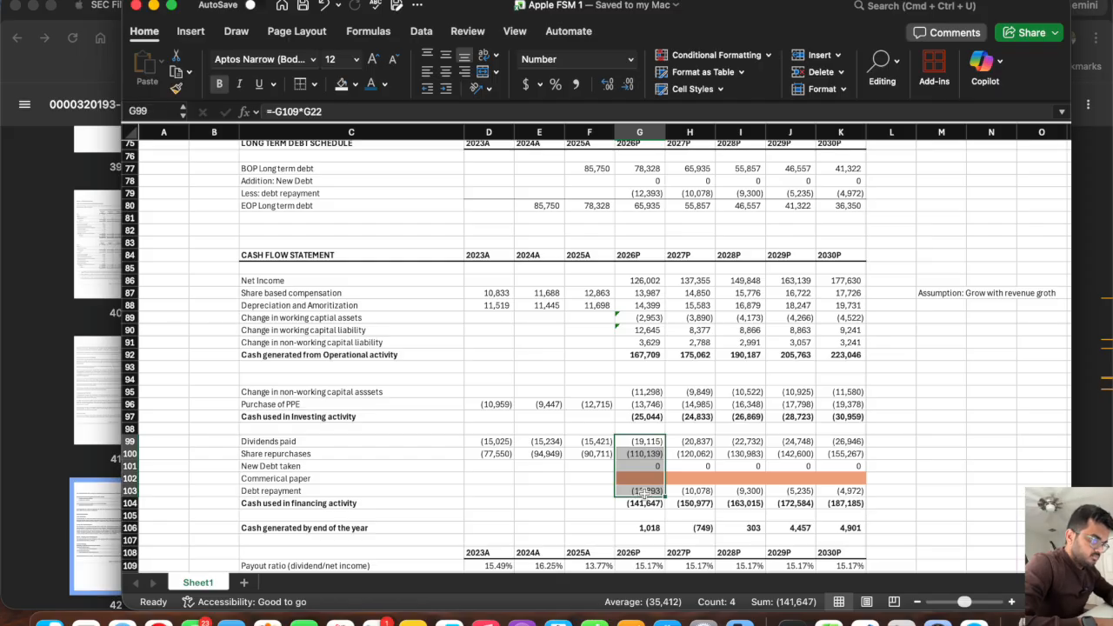
click(483, 468)
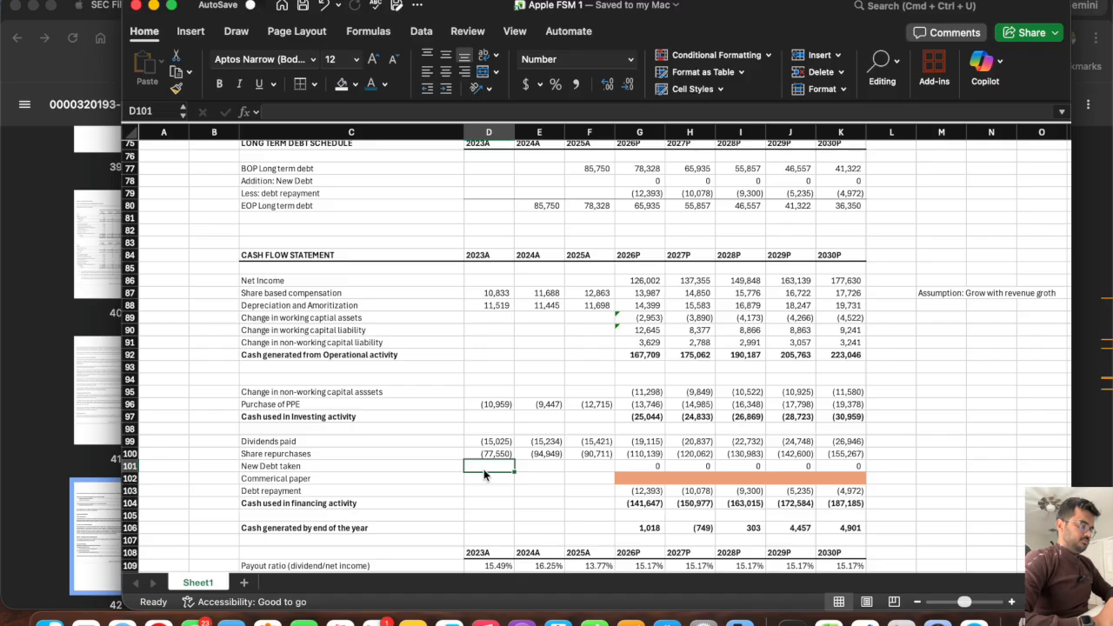
Review the projected cash generated by end of the year in G106:K106 against the cash flow sections above it.
scroll(485, 474, down, 6)
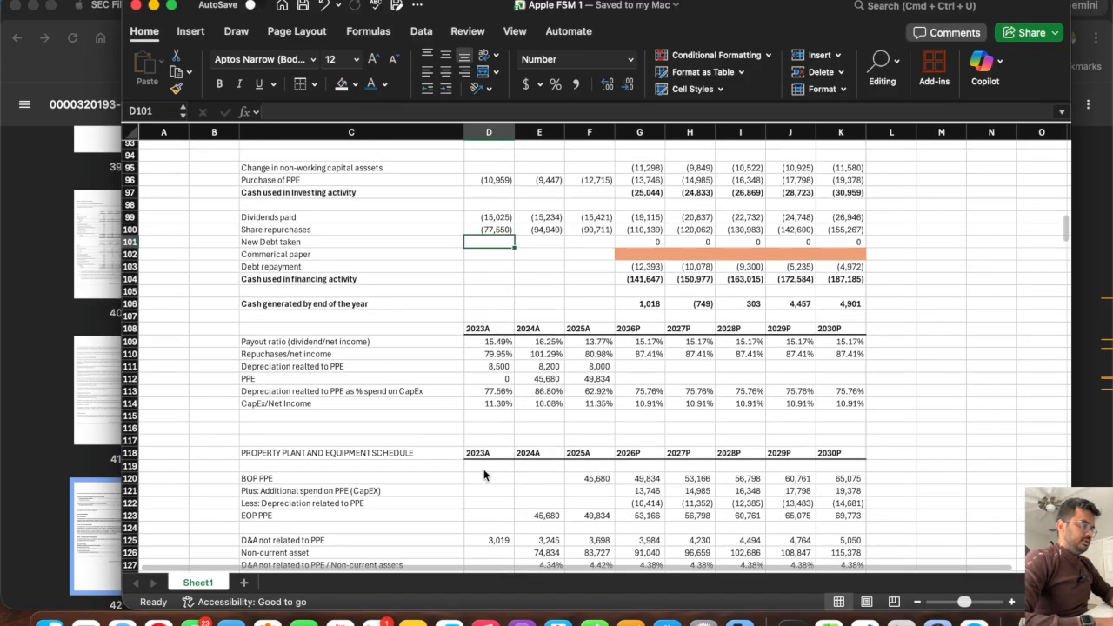
drag(648, 304, 833, 304)
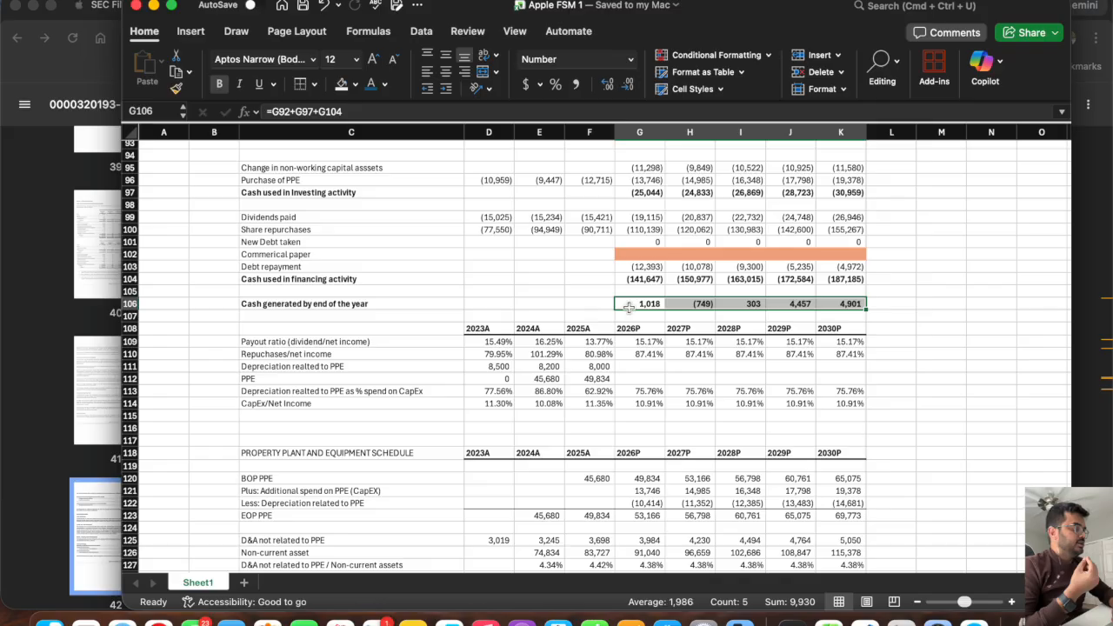
scroll(628, 307, up, 6)
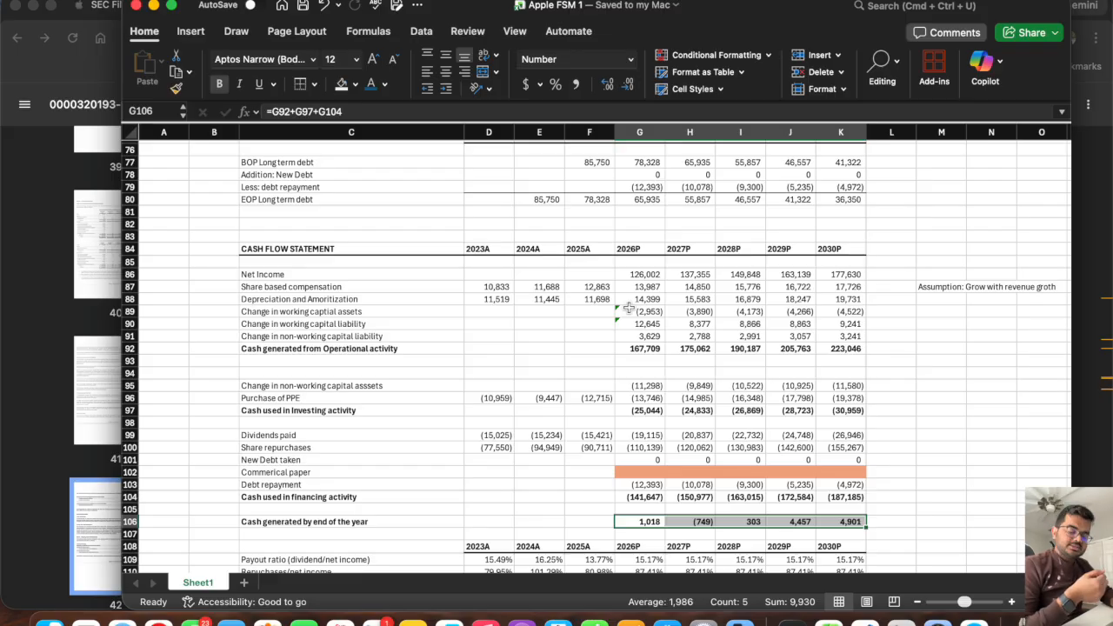
scroll(628, 307, down, 1)
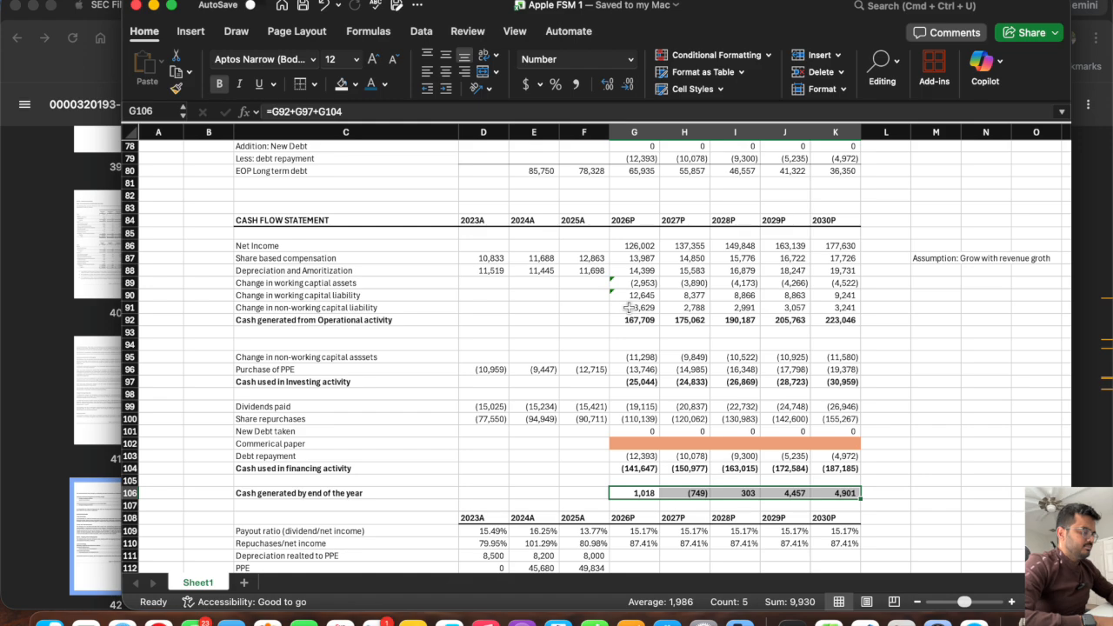
Switch to the Apple 10-K PDF in the browser and search it for "total asse" to reach the balance sheet.
click(16, 437)
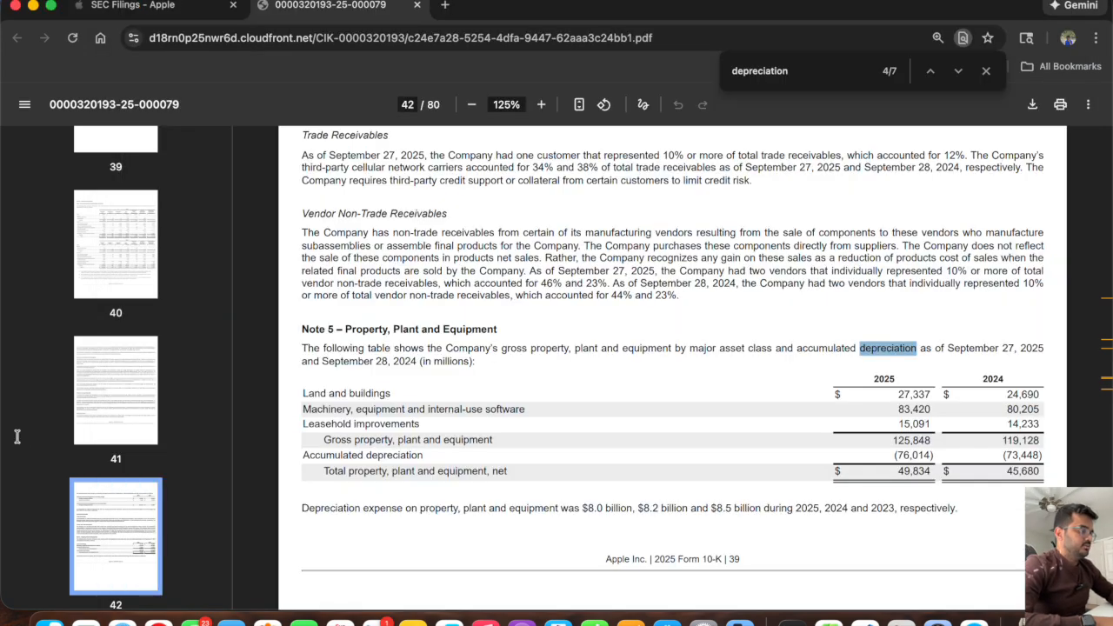
double_click(803, 75)
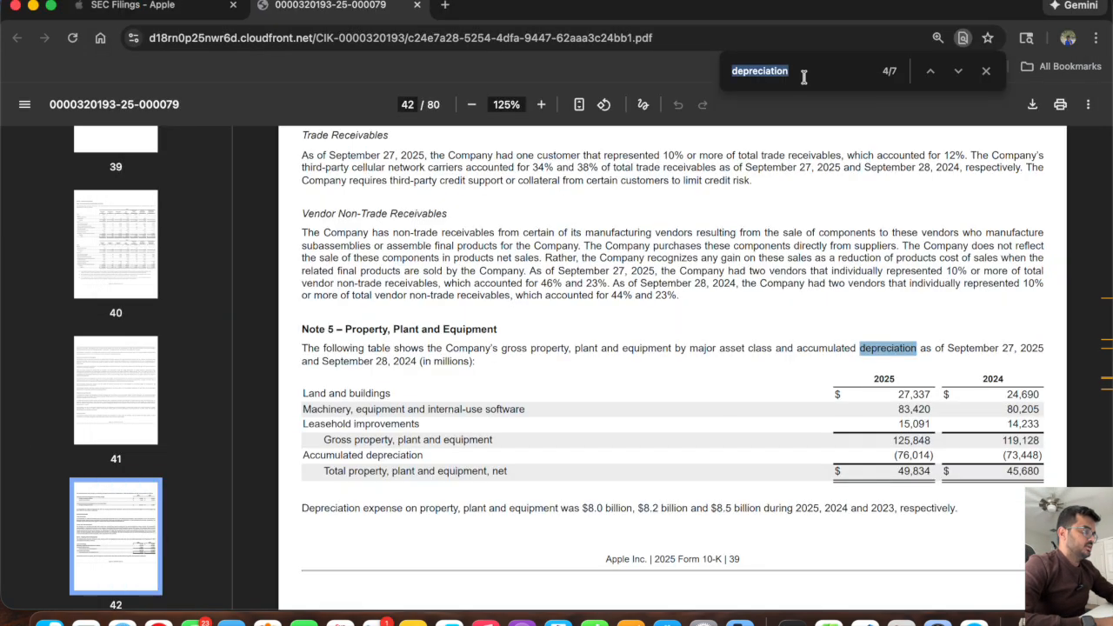
key(BackSpace)
text(totla al asse)
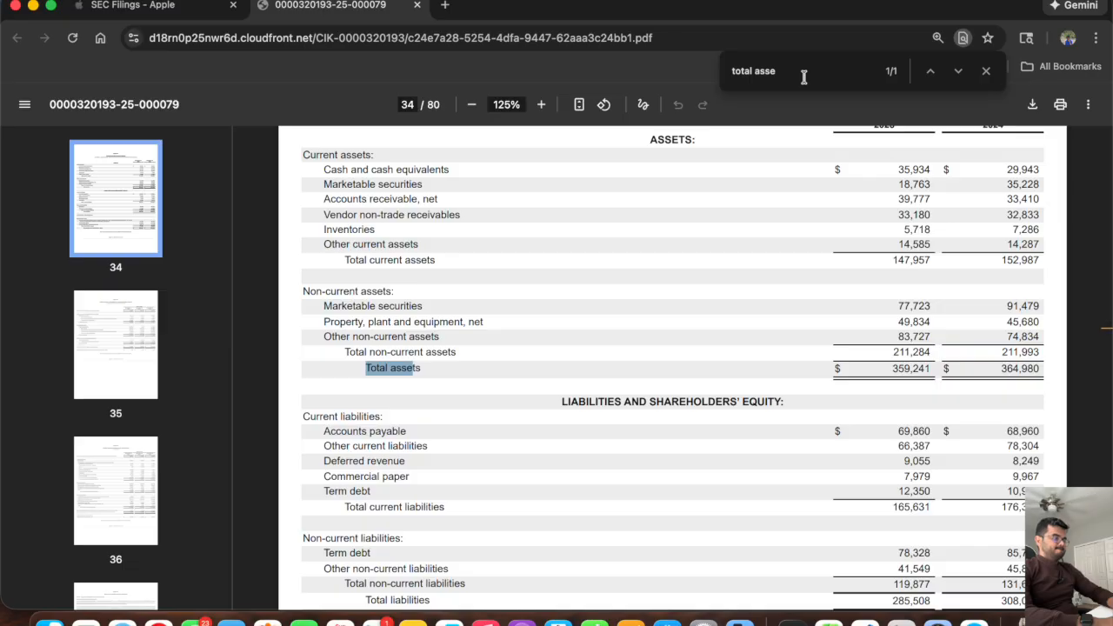
Examine the 10-K cash flow statement's yearly increase or decrease in cash for 2025, 2024 and 2023.
scroll(647, 345, down, 10)
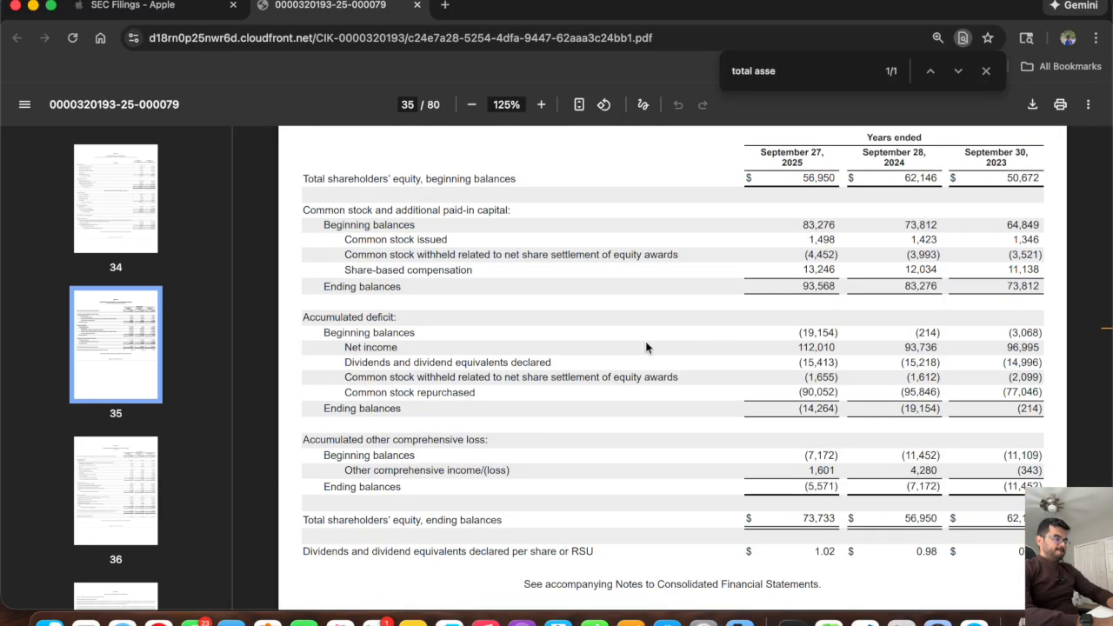
scroll(646, 345, up, 3)
scroll(646, 345, down, 12)
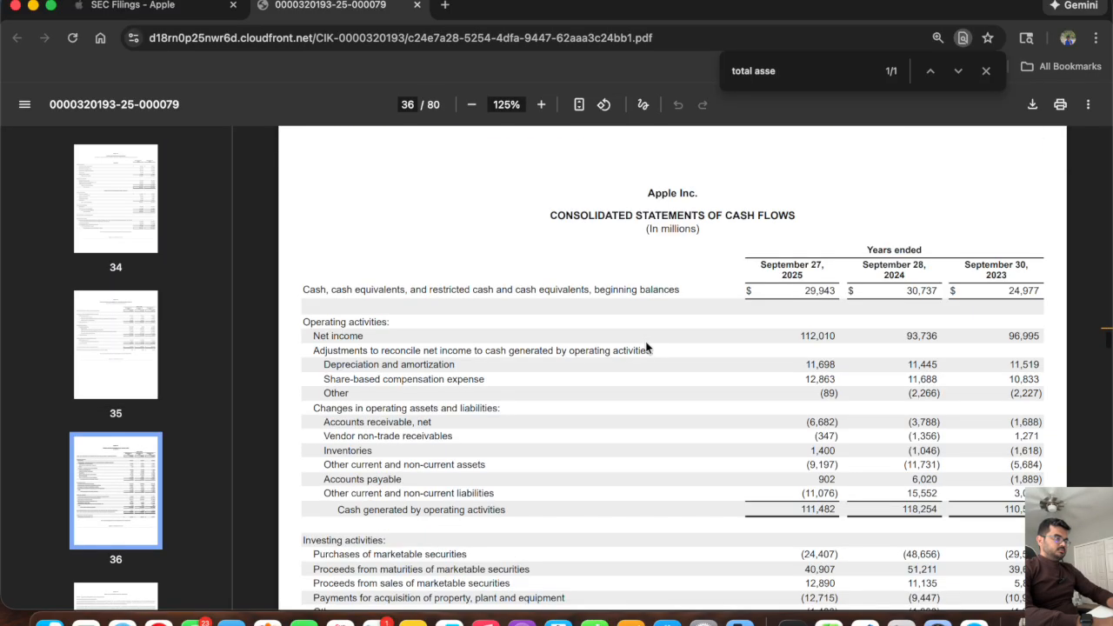
scroll(646, 347, down, 4)
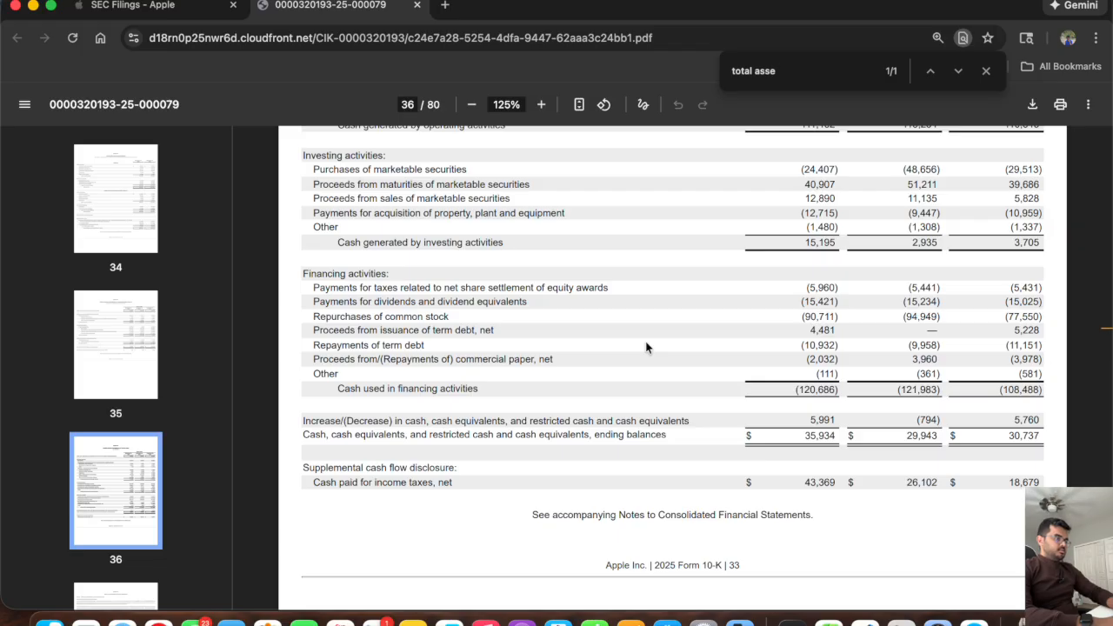
scroll(786, 431, up, 5)
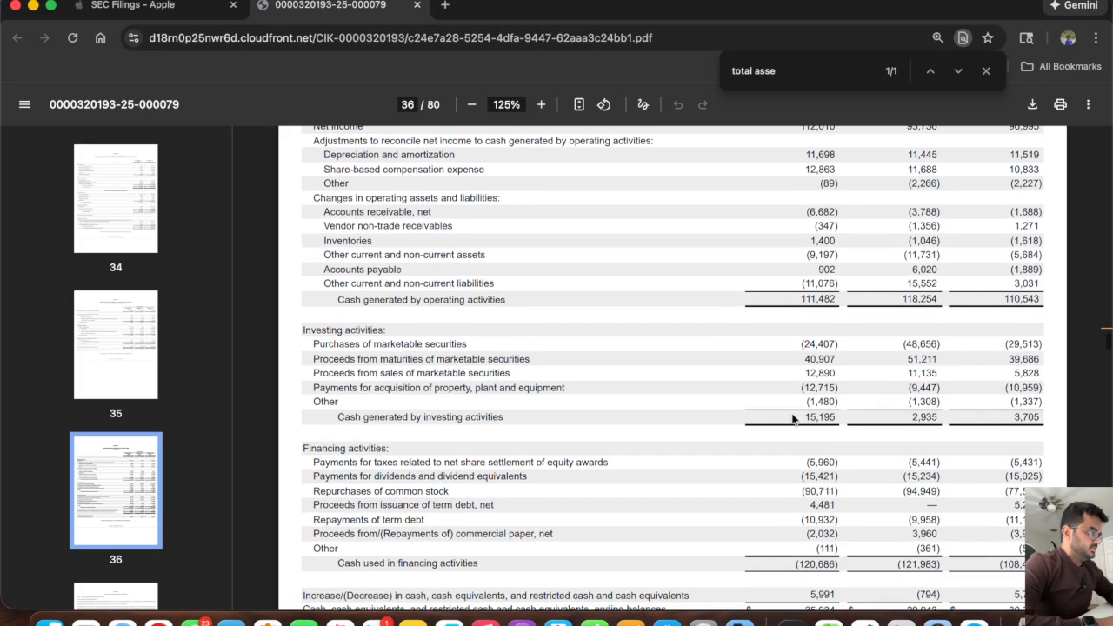
scroll(792, 419, down, 5)
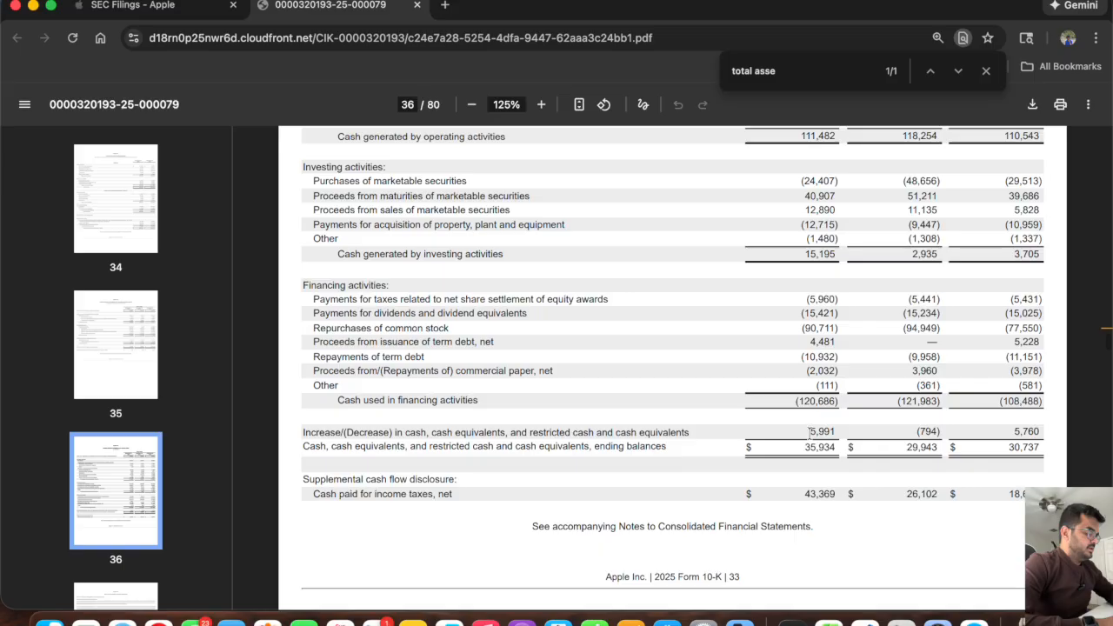
drag(810, 432, 836, 431)
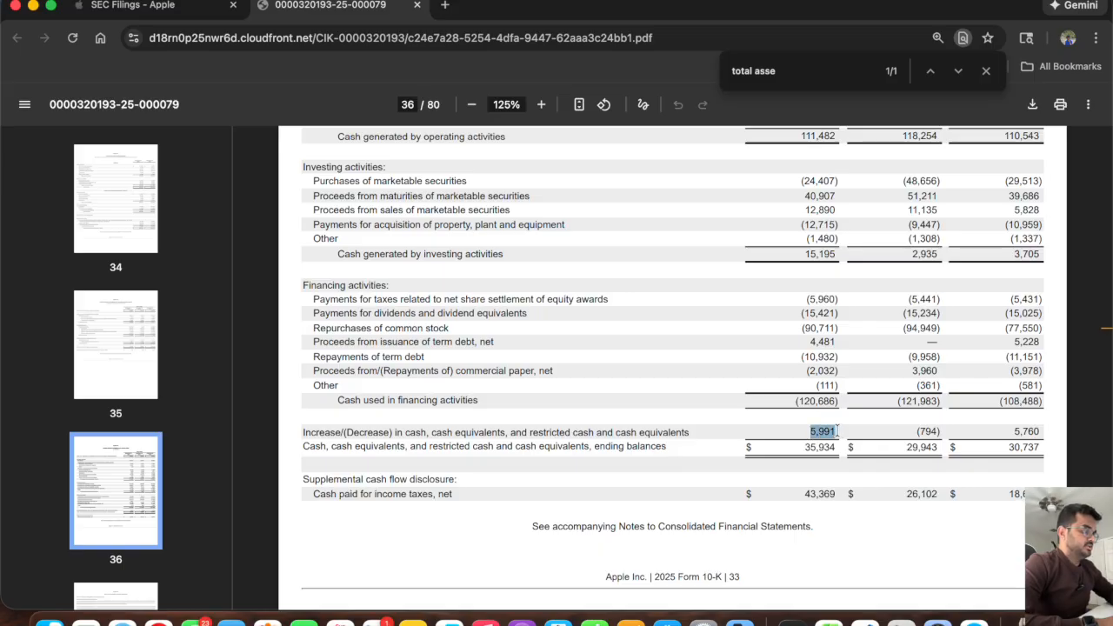
drag(915, 430, 941, 426)
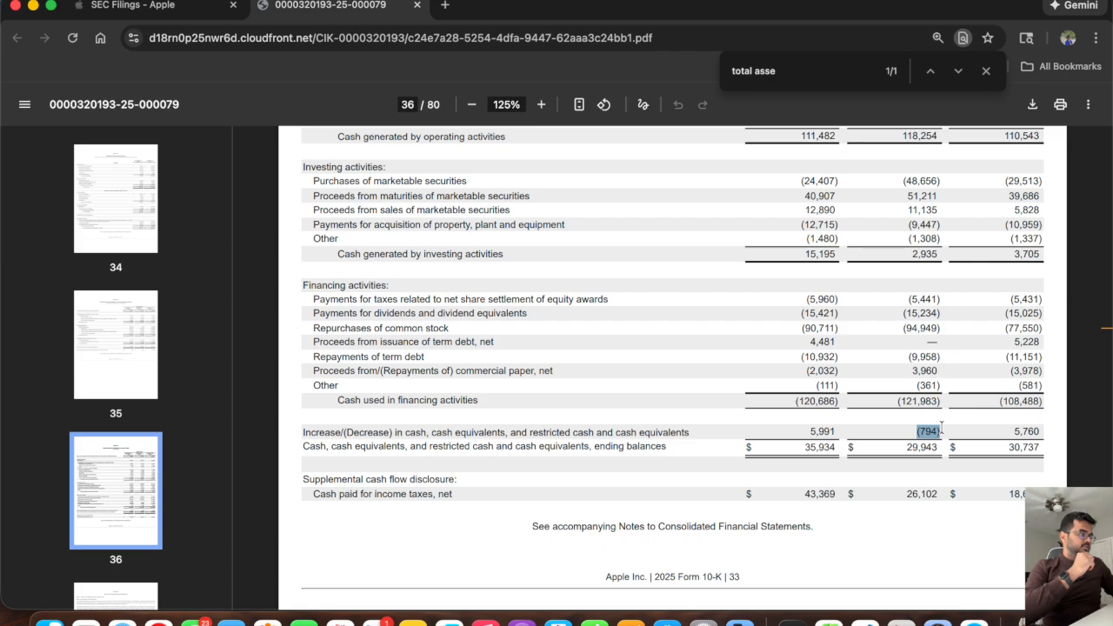
drag(1015, 432, 1047, 434)
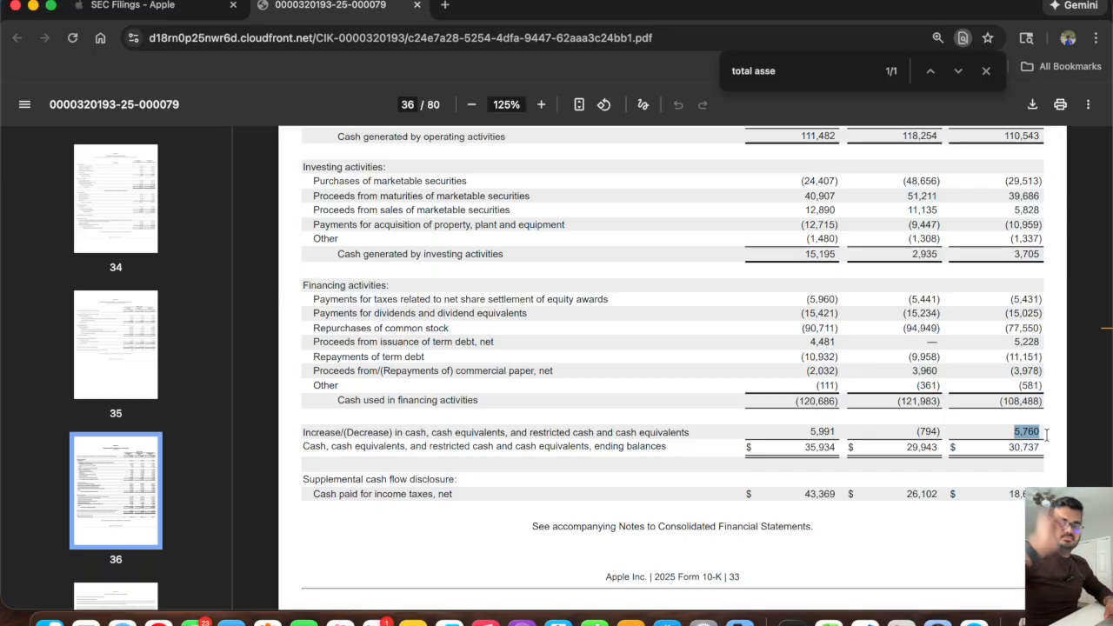
Switch back to the Excel model and clear the orange placeholder from cash cells G42:K42 using the blank cells above.
click(822, 611)
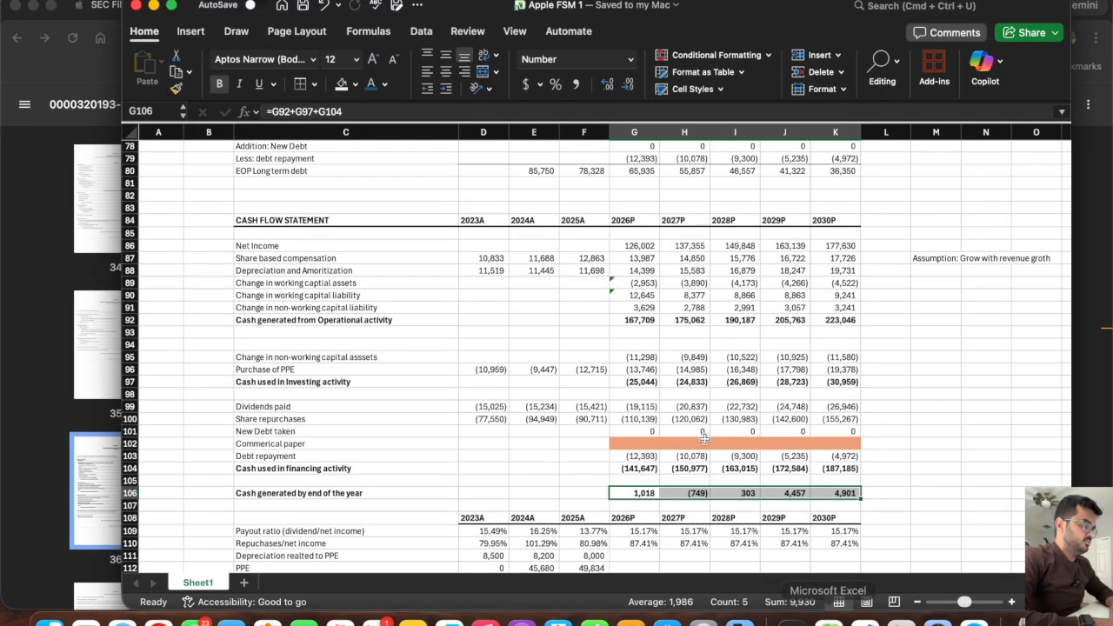
click(891, 492)
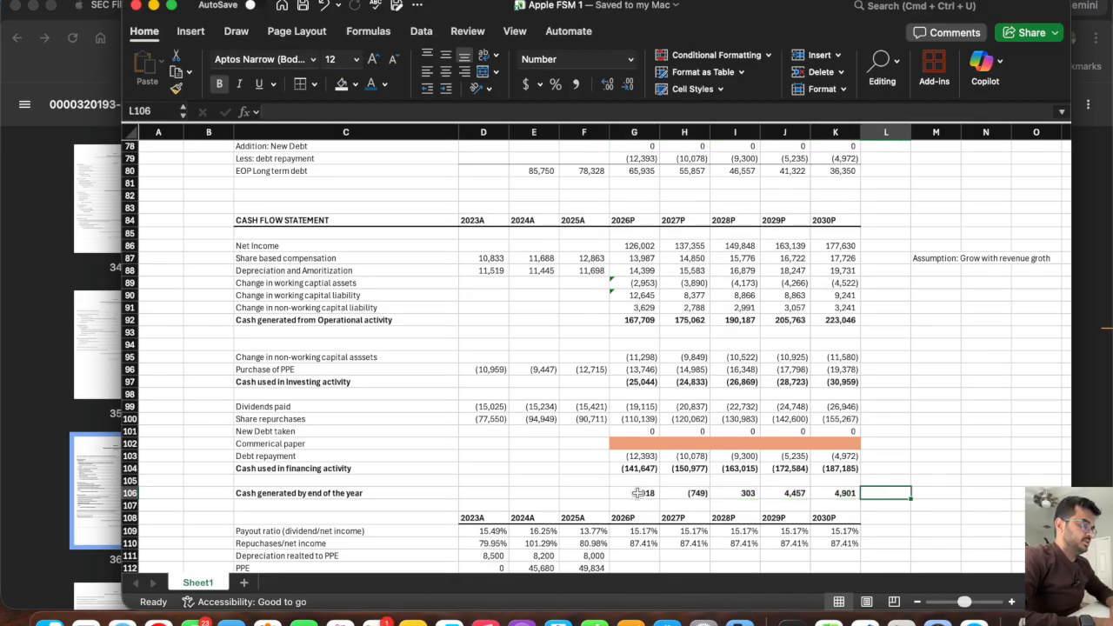
scroll(638, 493, up, 13)
drag(622, 187, 819, 198)
key(super+c)
click(627, 200)
key(Return)
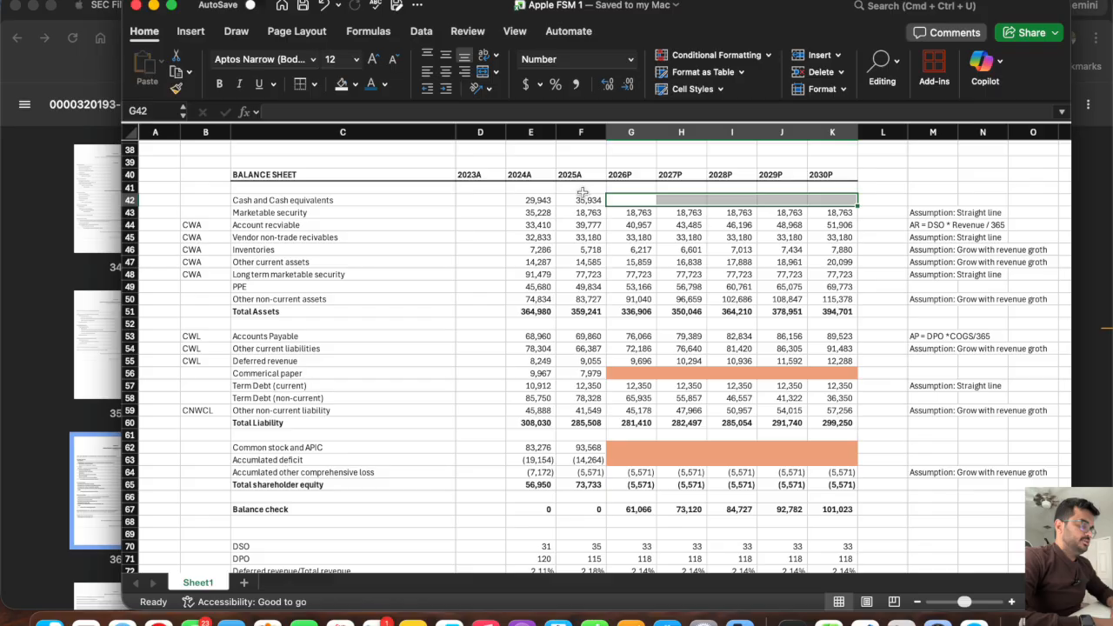
Calculate 2026P cash and cash equivalents in G42 as prior-year cash plus cash generated, =F42+G106.
click(583, 198)
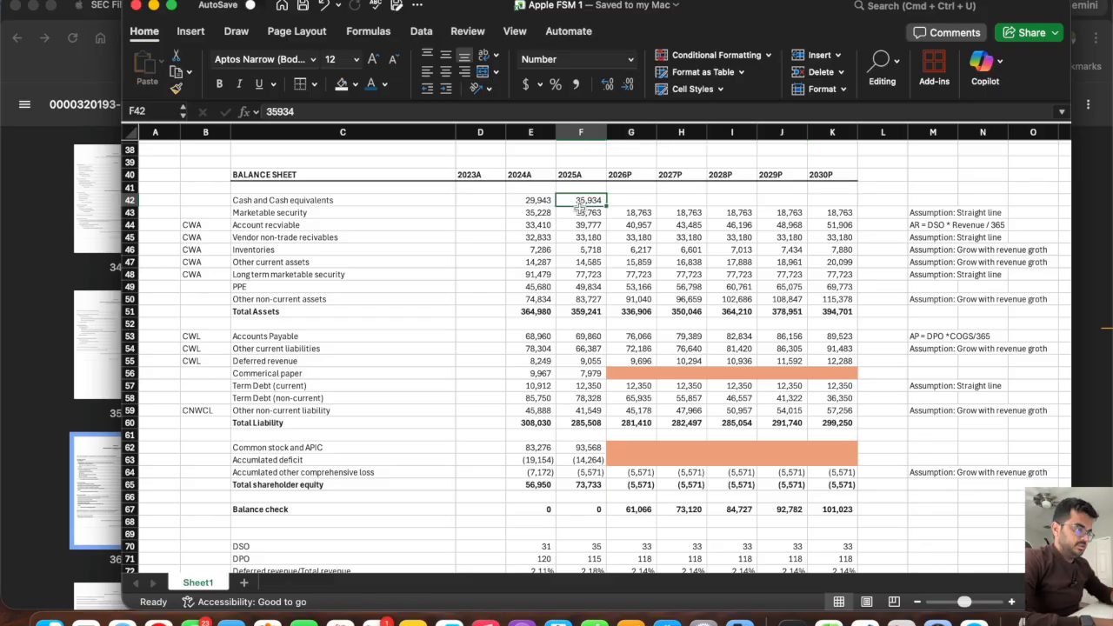
key(Right)
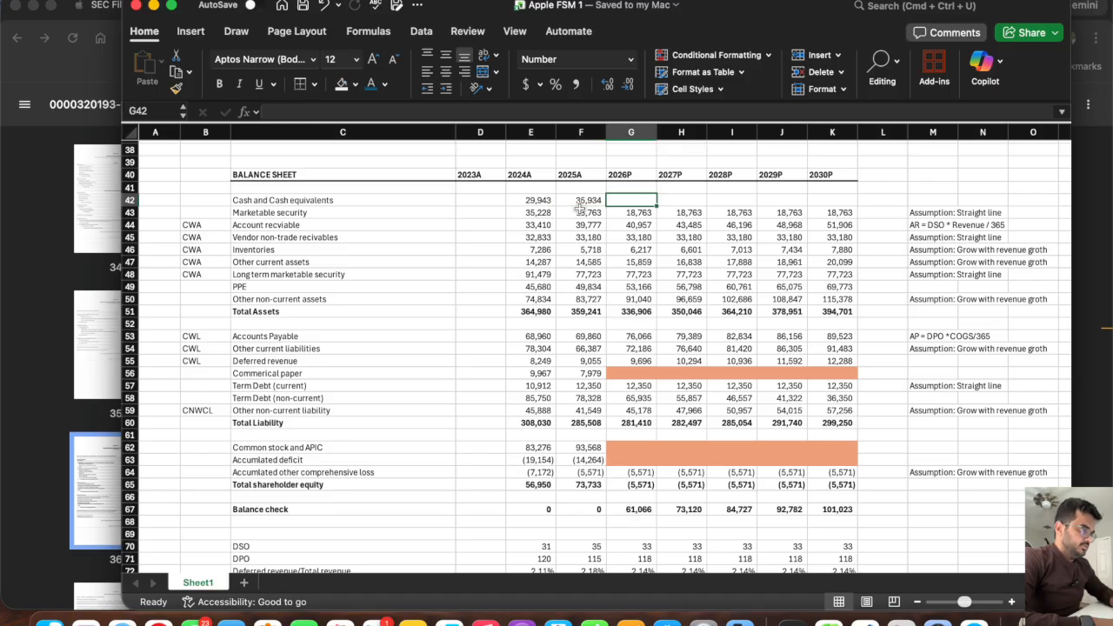
text(=)
click(580, 200)
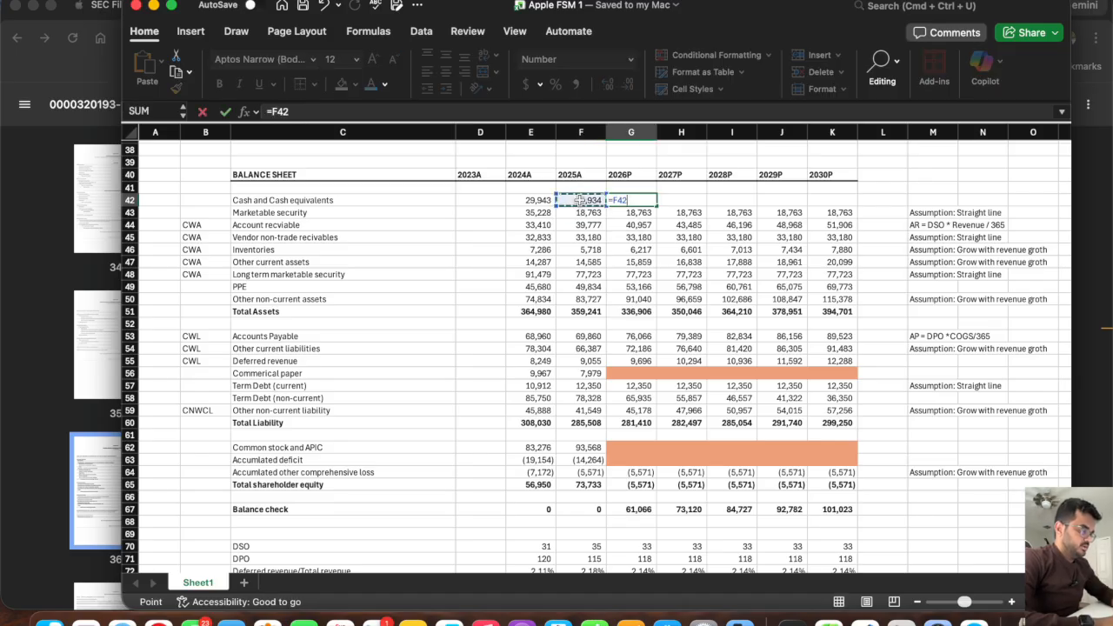
text(+)
scroll(654, 370, down, 8)
scroll(654, 370, down, 8)
click(635, 383)
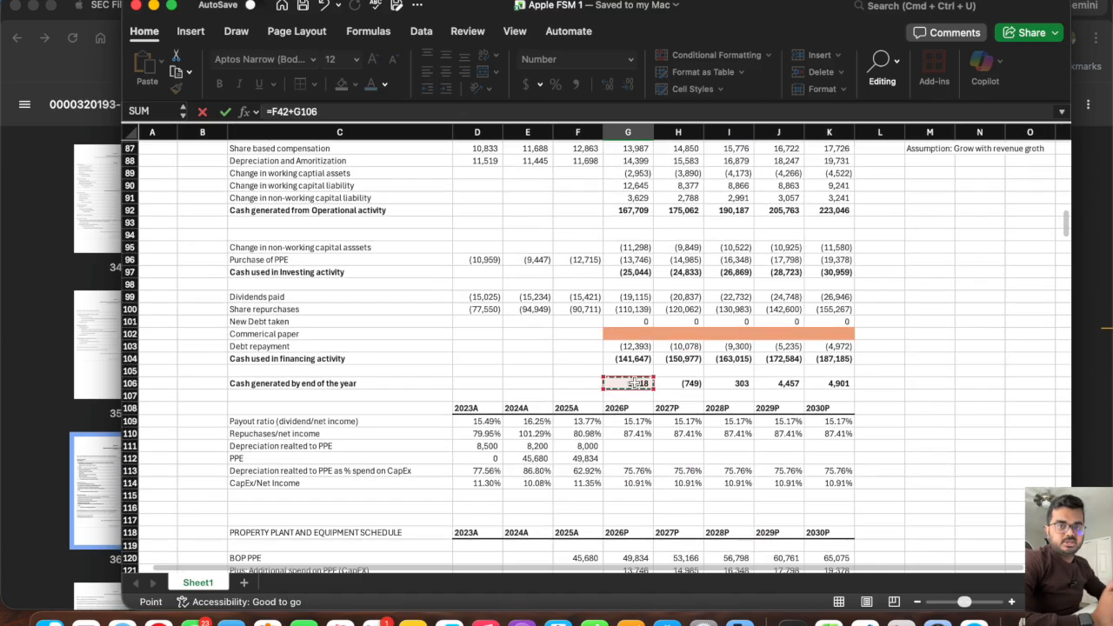
key(Return)
Extend the G42 cash formula across the projection years to K42 and save the workbook.
scroll(635, 383, up, 18)
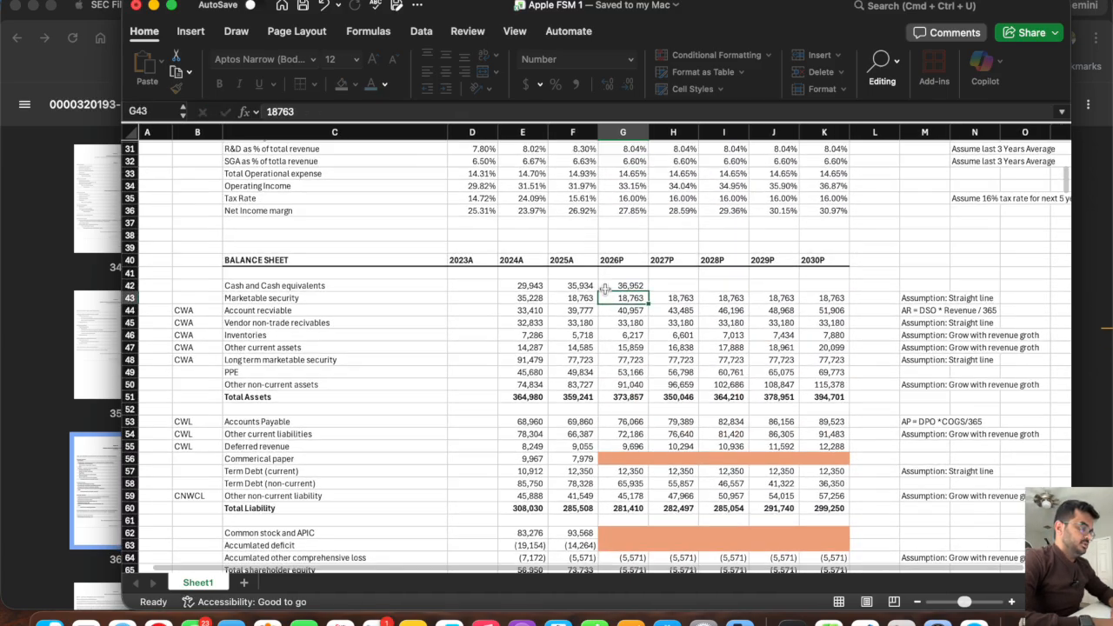
click(617, 286)
drag(649, 292, 833, 299)
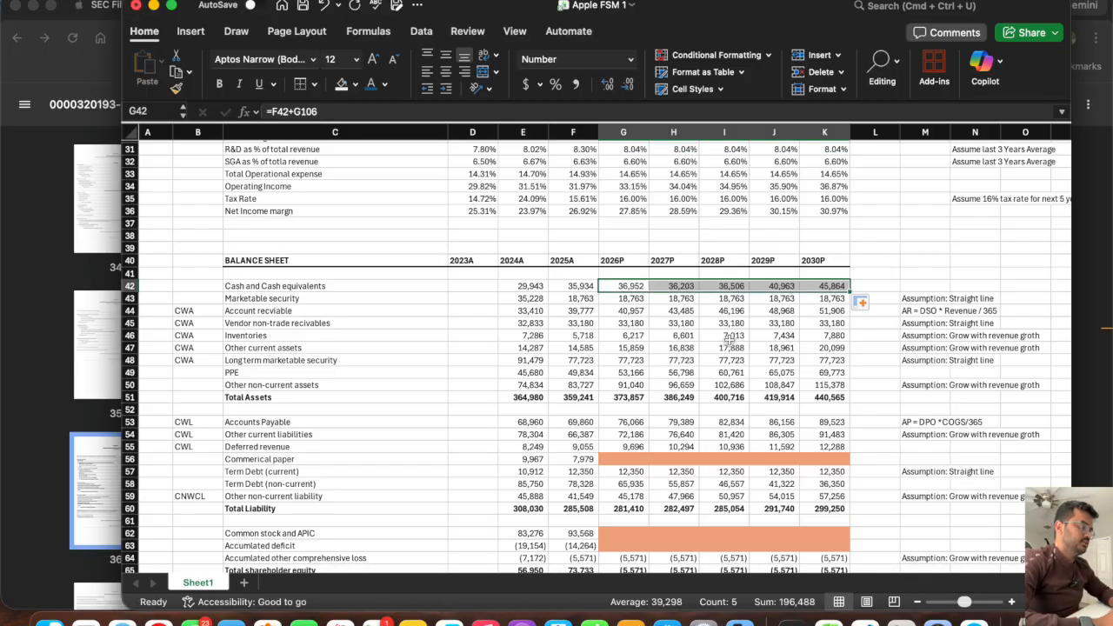
key(super+s)
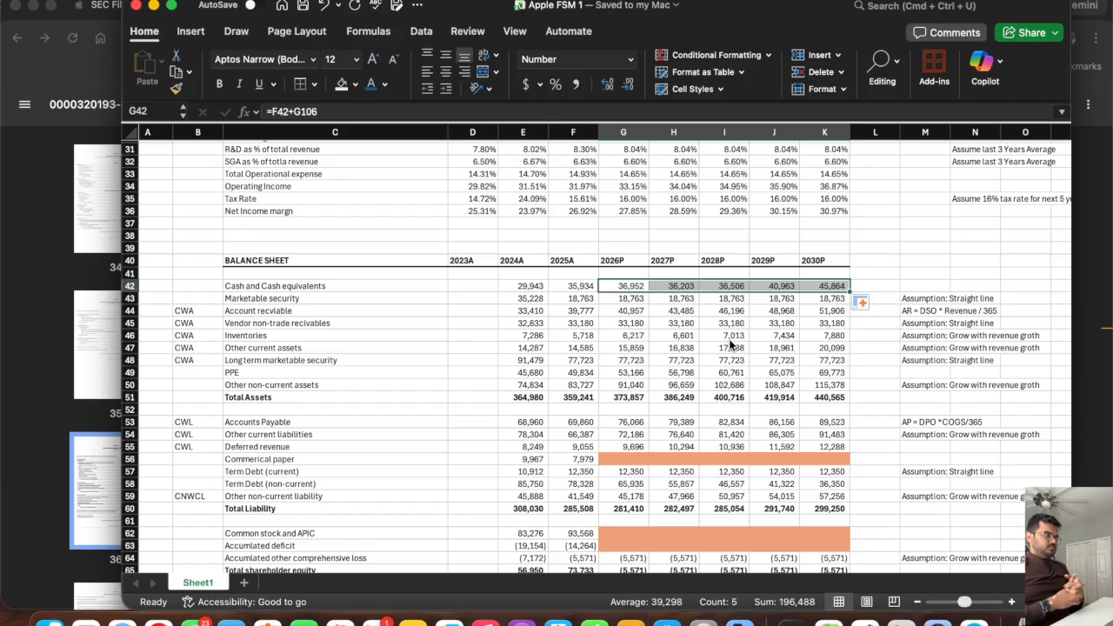
Compare the 2024A and 2025A commercial paper balances in E56:F56 with the cash balances in E42:F42.
scroll(730, 345, down, 3)
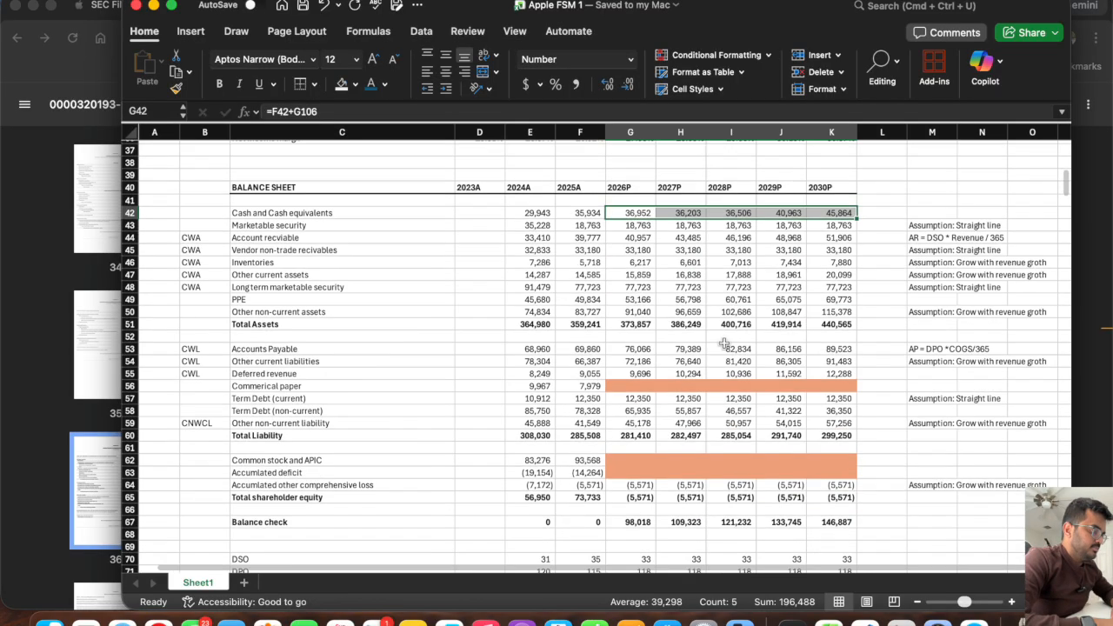
click(301, 385)
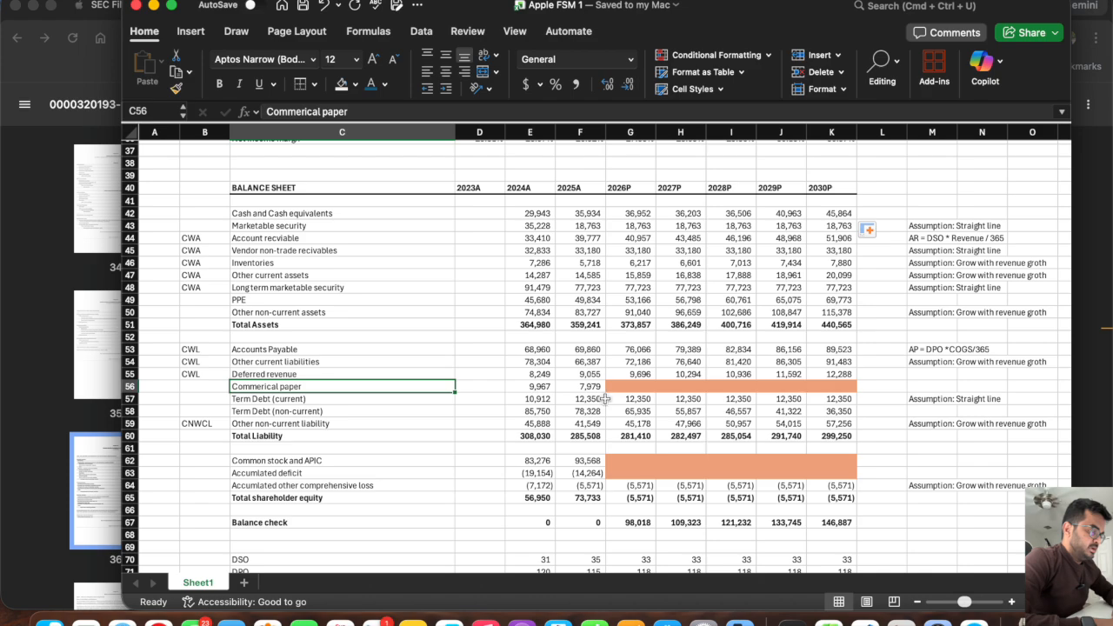
drag(594, 388, 518, 388)
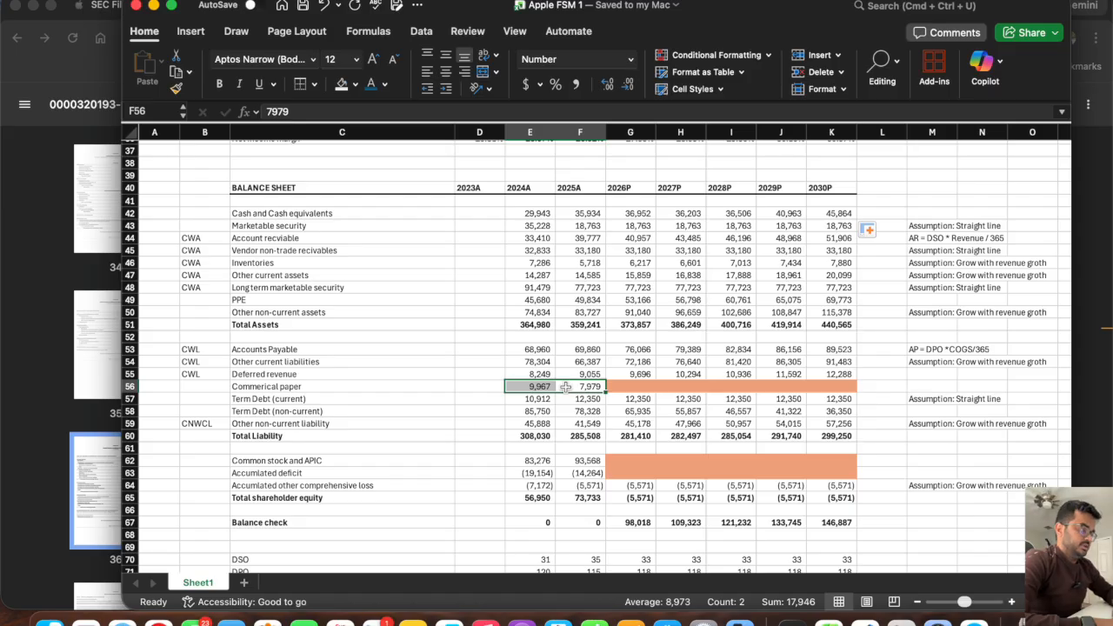
drag(576, 215, 534, 219)
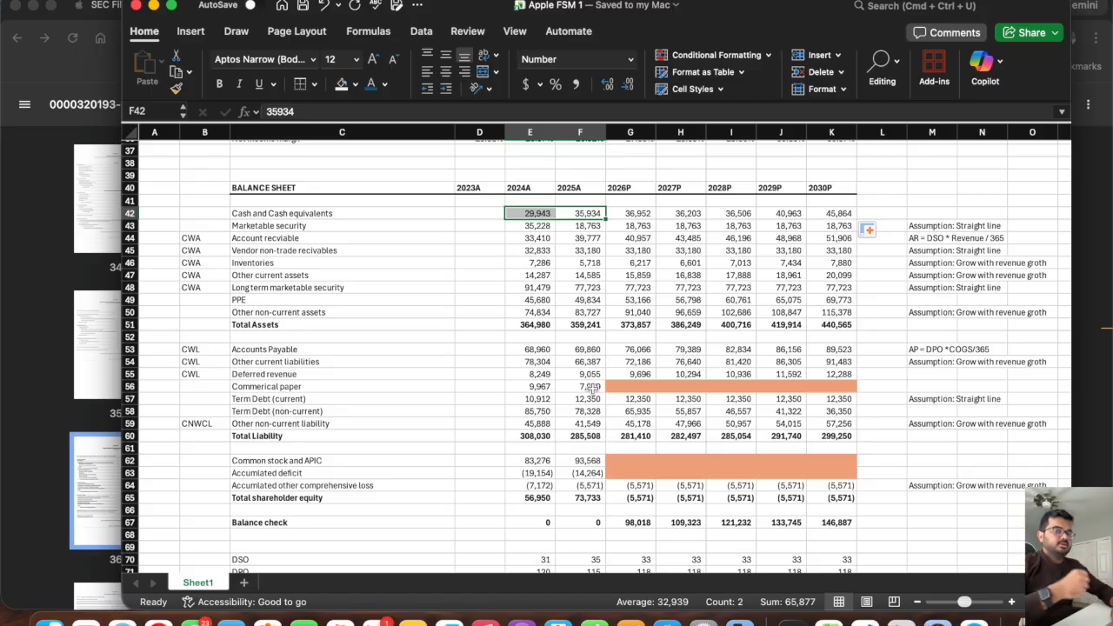
Make the OTHER NON-CURRENT ASSETS schedule heading in C130 bold.
scroll(585, 384, down, 20)
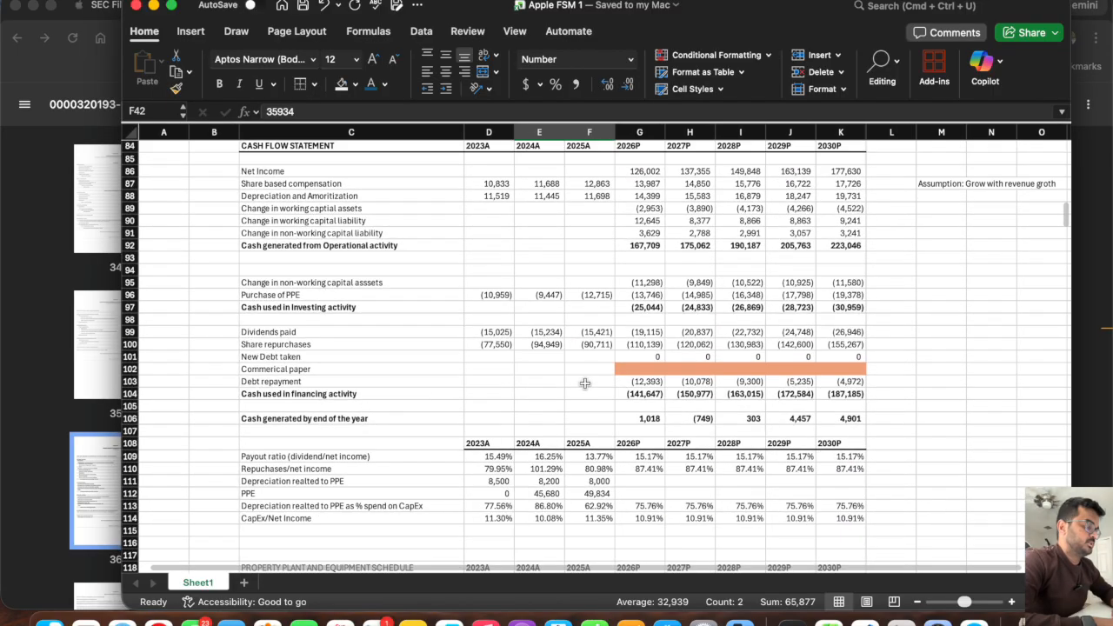
scroll(585, 383, down, 2)
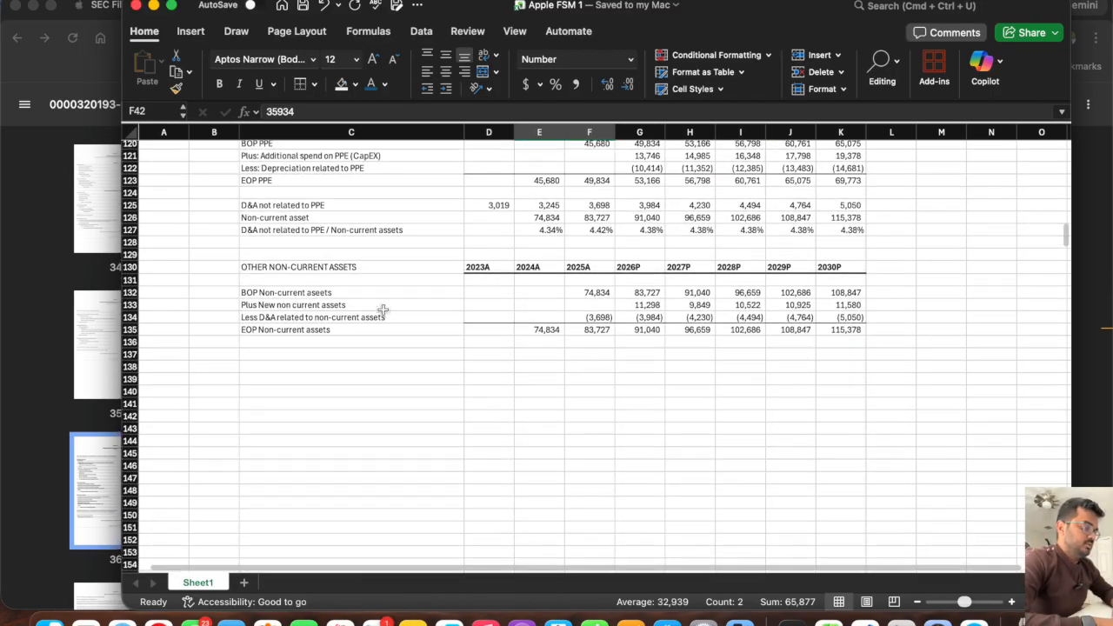
click(313, 268)
key(super+b)
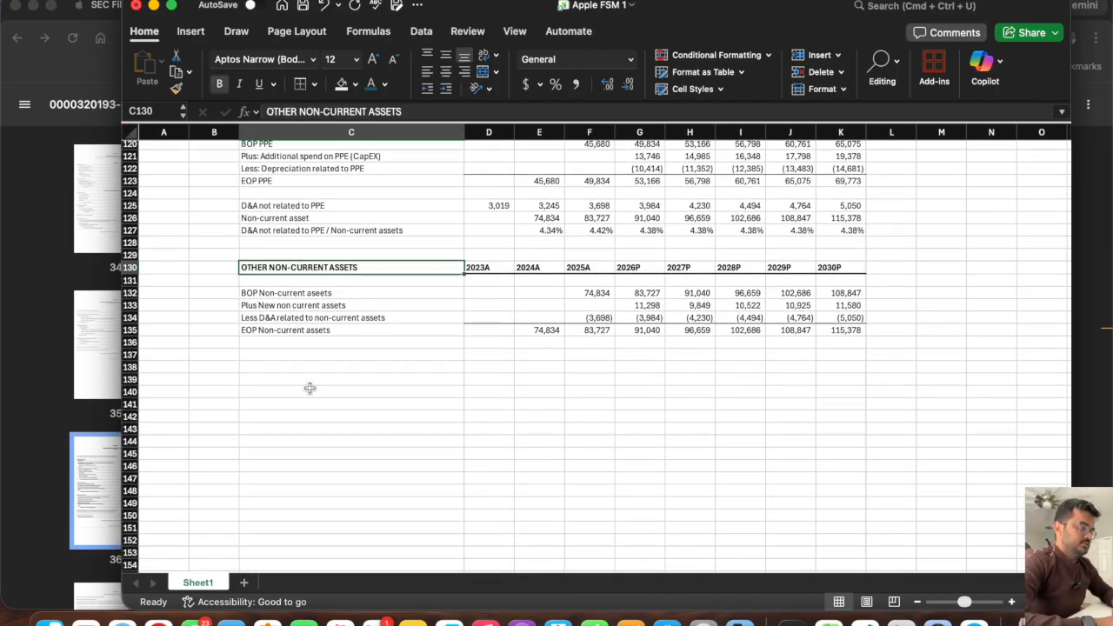
Add a bold "REVOLVER ANALYSIS" heading in C138 below the other non-current assets schedule.
click(266, 367)
text(REVOLVER)
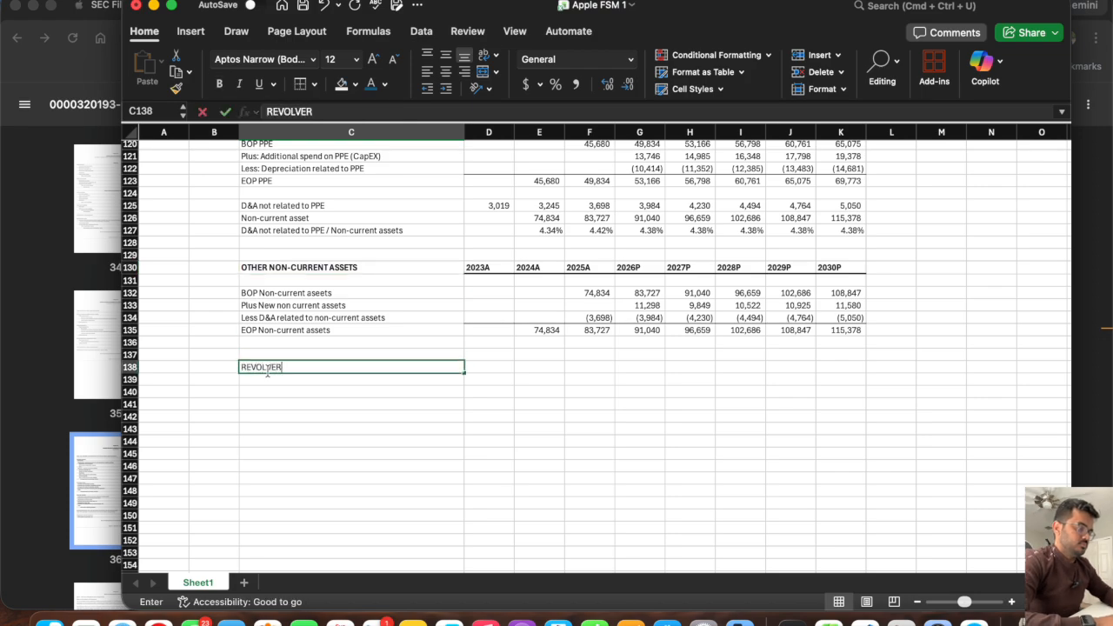
text( ANALYSIS)
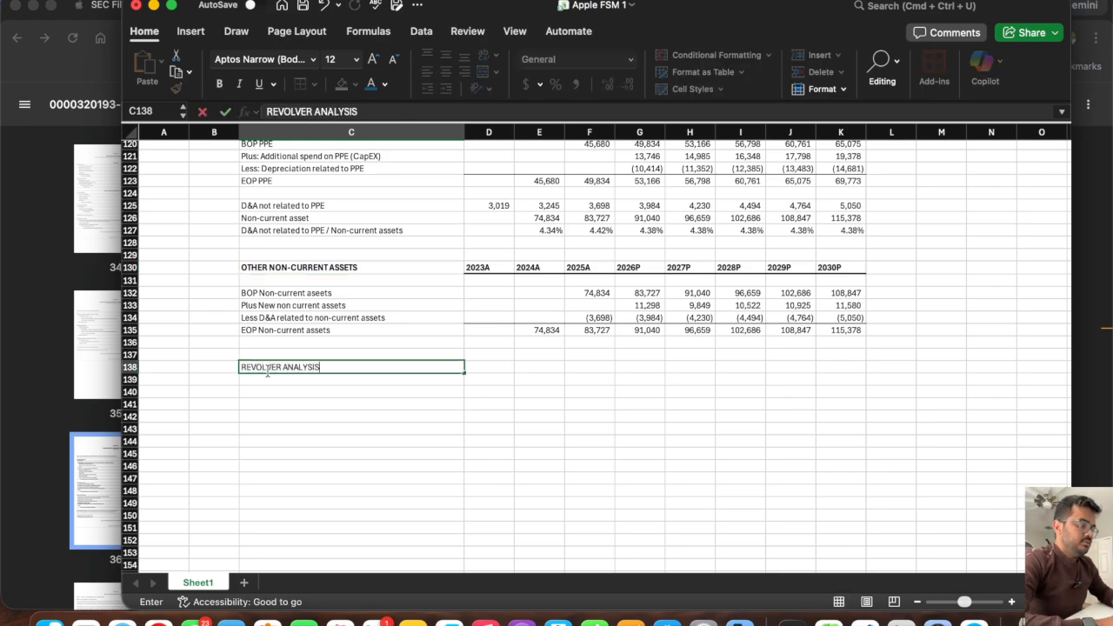
key(Return)
click(268, 369)
key(super+b)
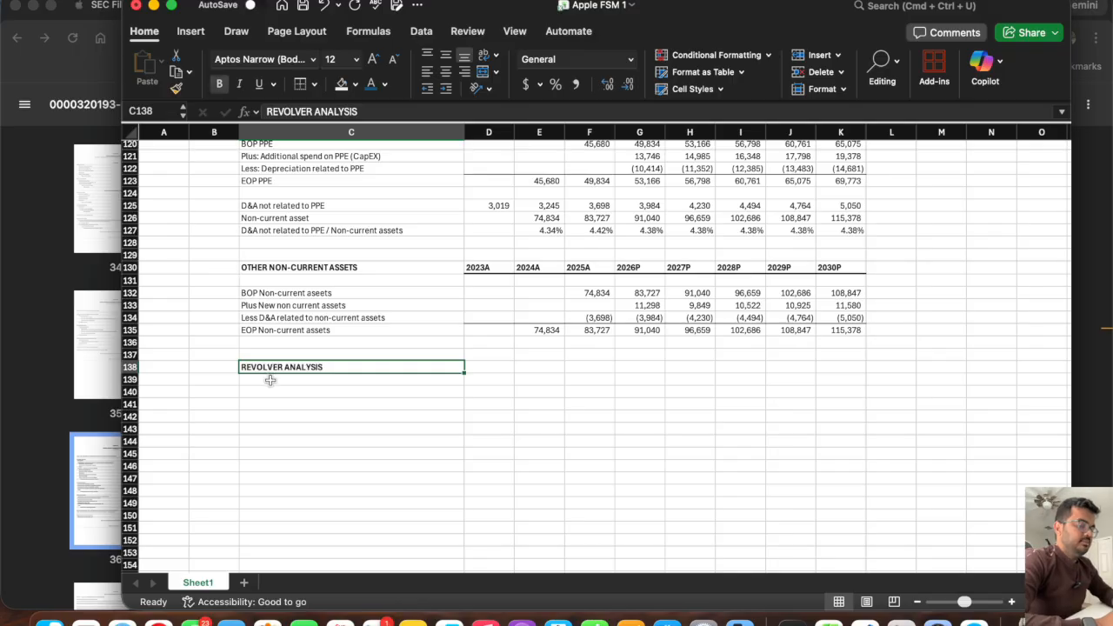
Copy the 2023A–2030P year headers from D130:K130 into the REVOLVER ANALYSIS heading row starting at D138.
click(271, 380)
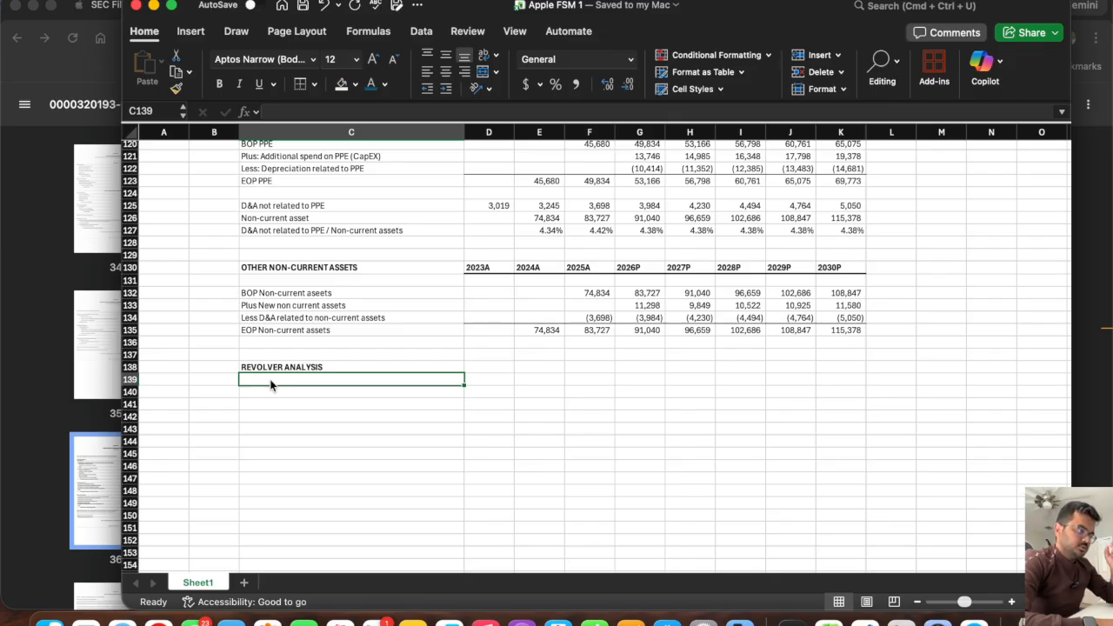
drag(484, 270, 828, 265)
key(super+c)
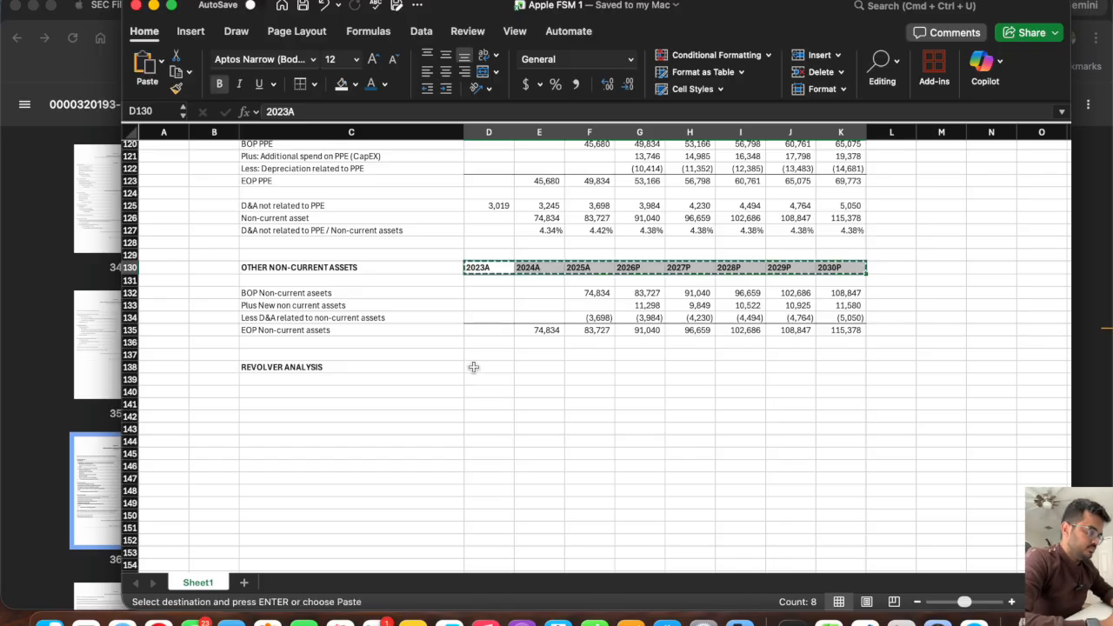
click(473, 367)
key(Return)
Label the first two revolver analysis rows "Cash at BOP" in C139 and "Cash generated during this period" in C140.
click(345, 388)
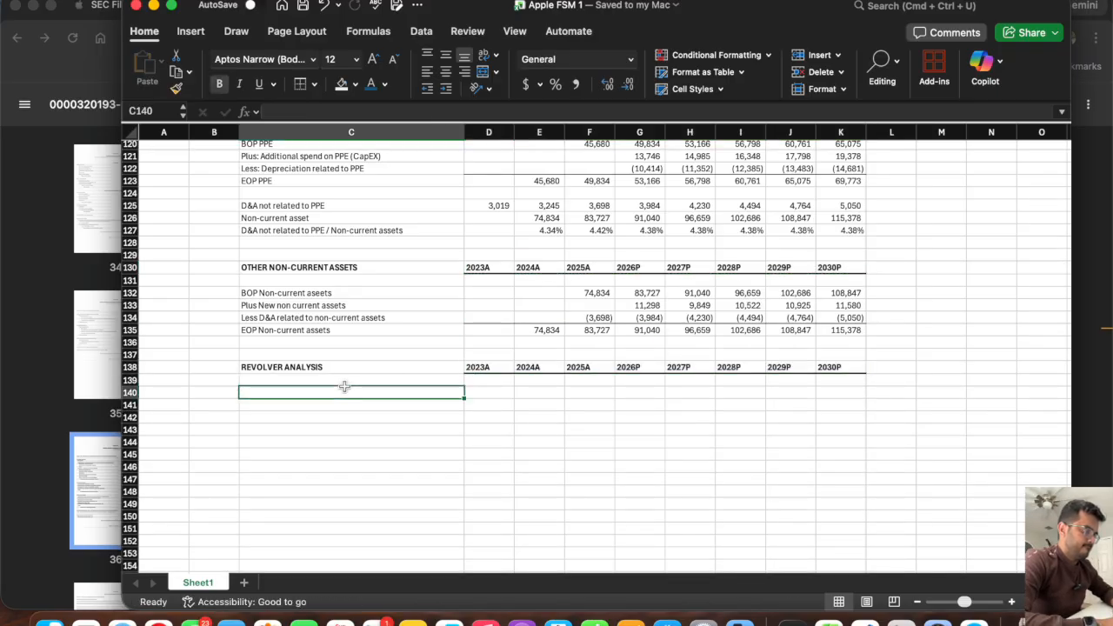
key(Up)
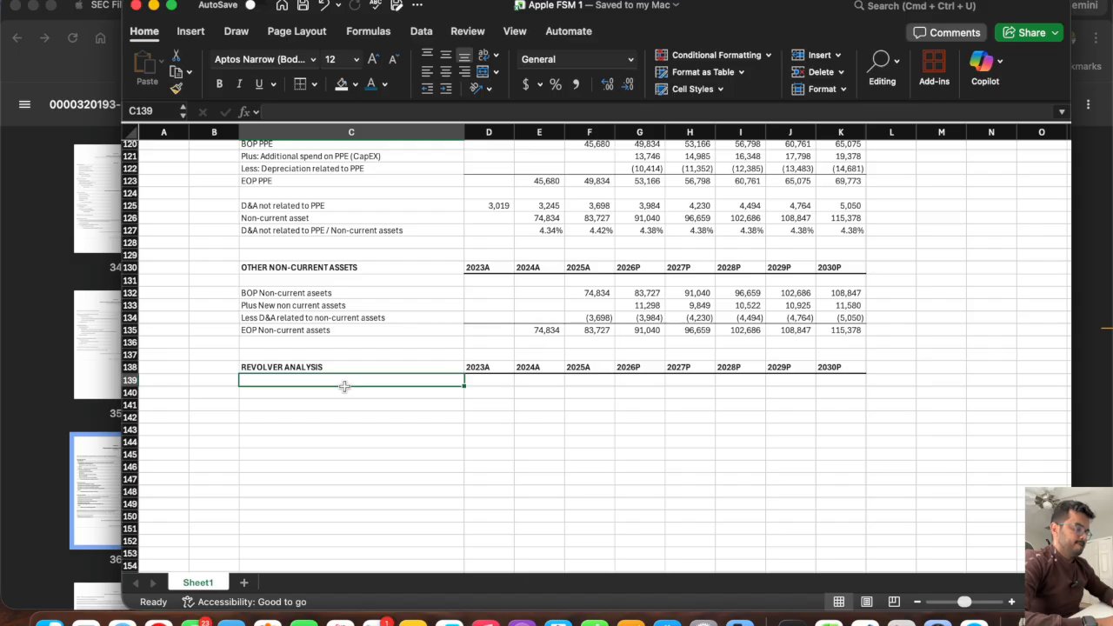
text(Cash at BOP)
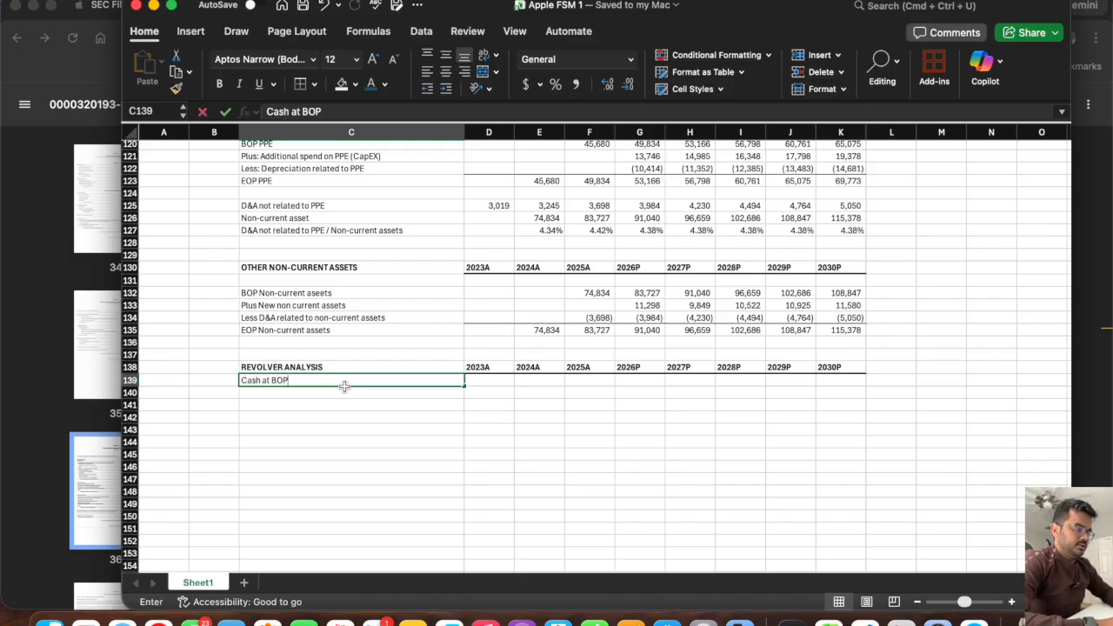
key(Return)
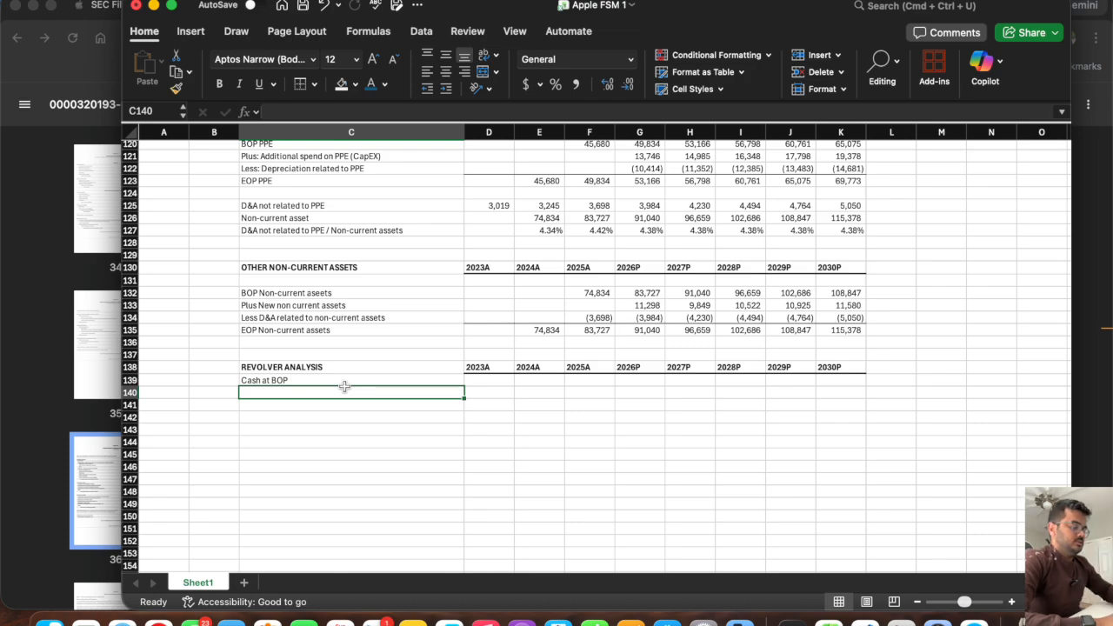
text(Cash ge)
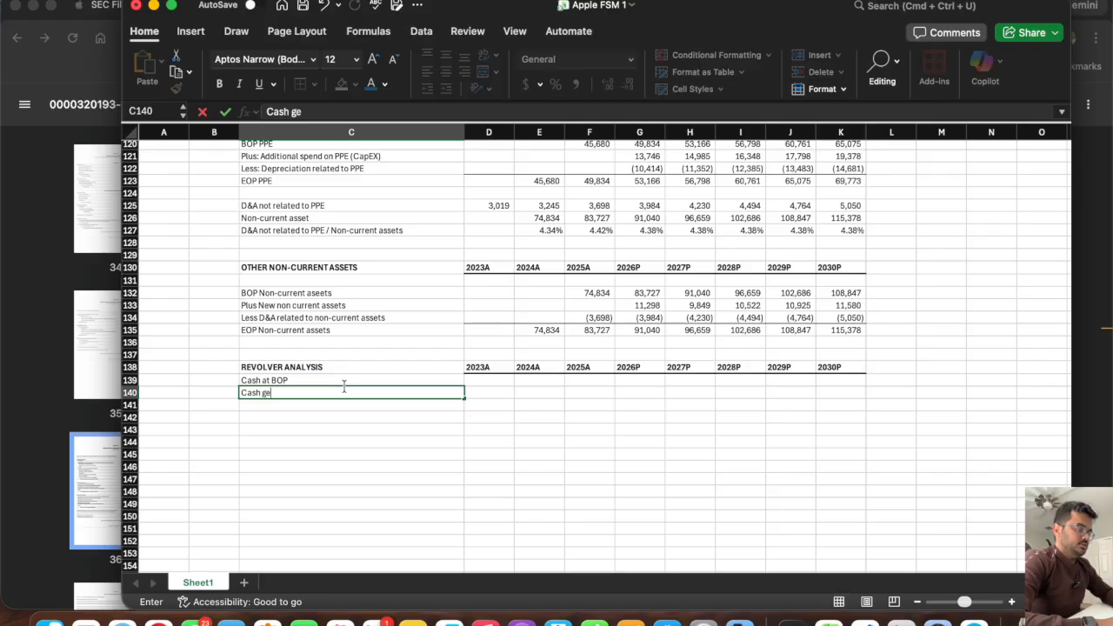
text(nerated dur)
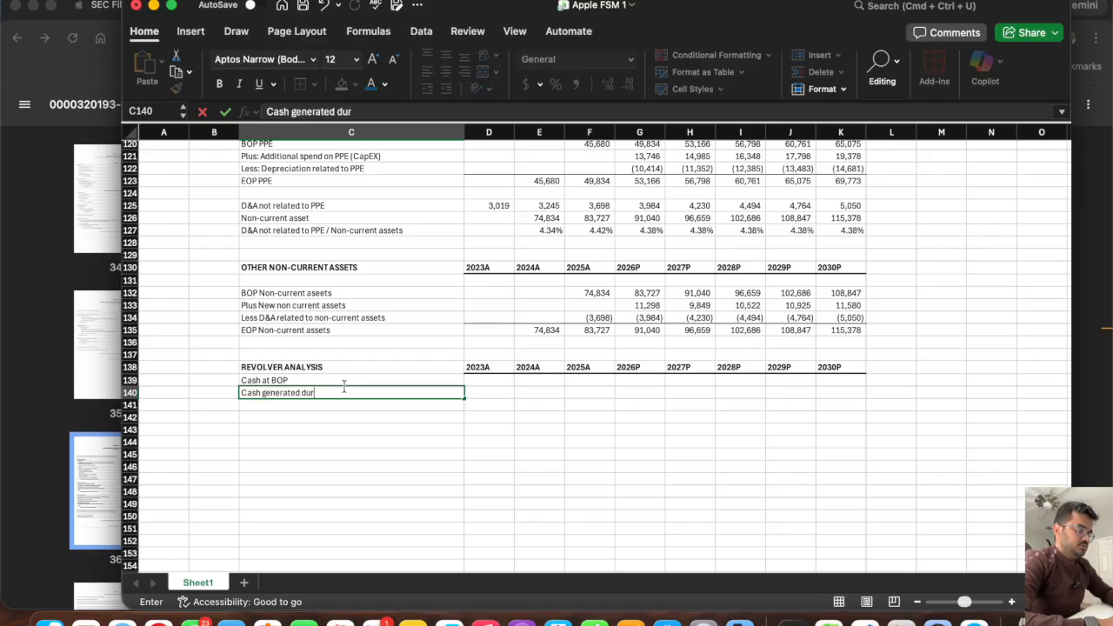
text(ing this period)
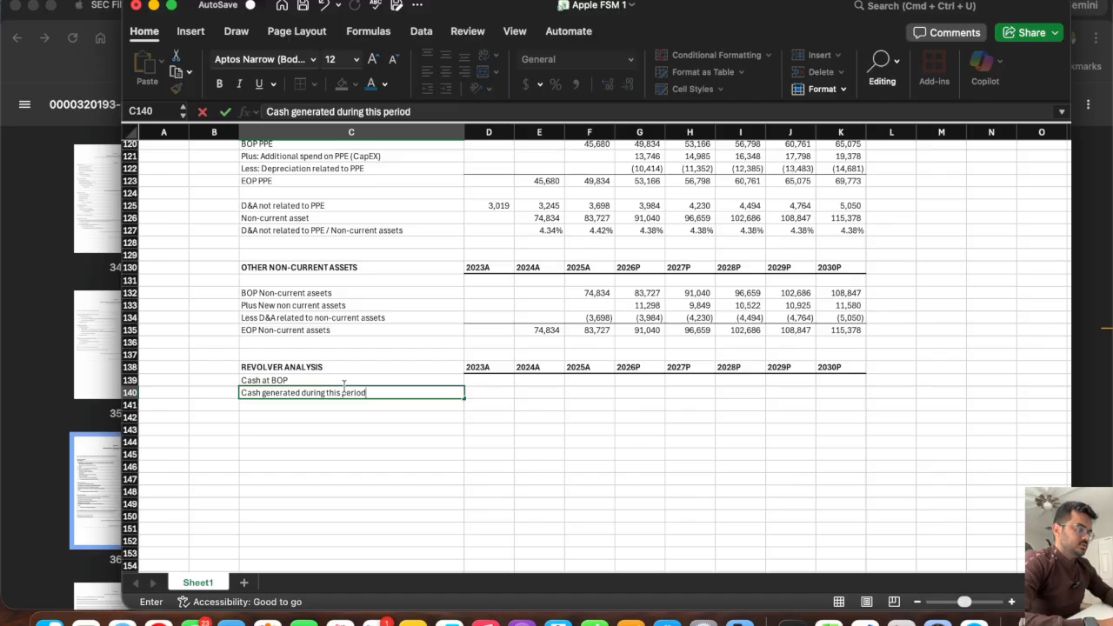
key(Return)
click(352, 391)
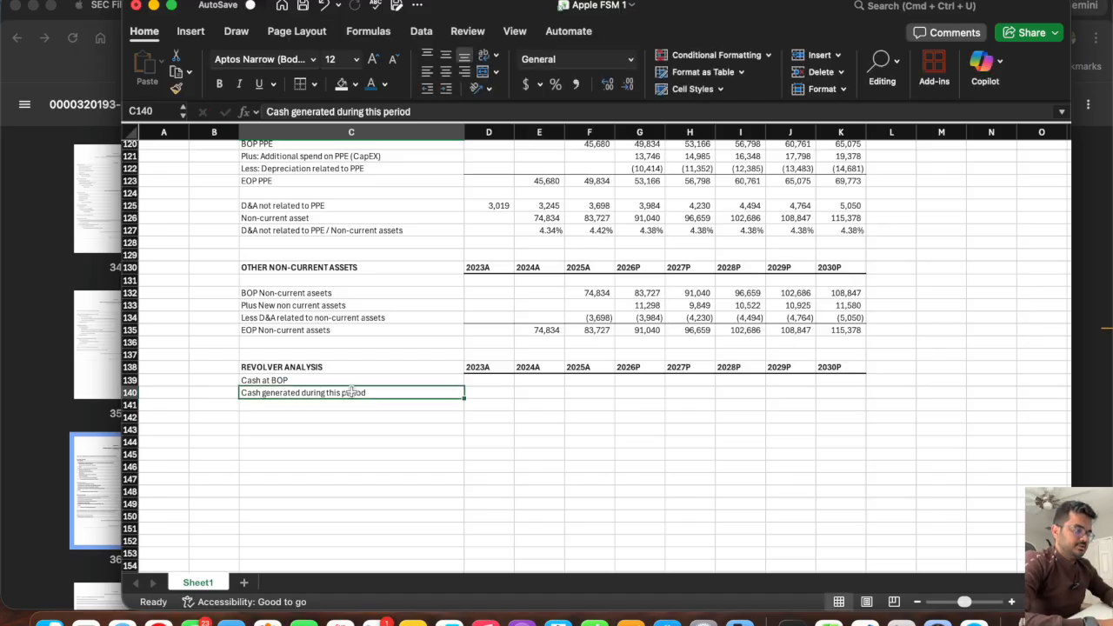
click(309, 406)
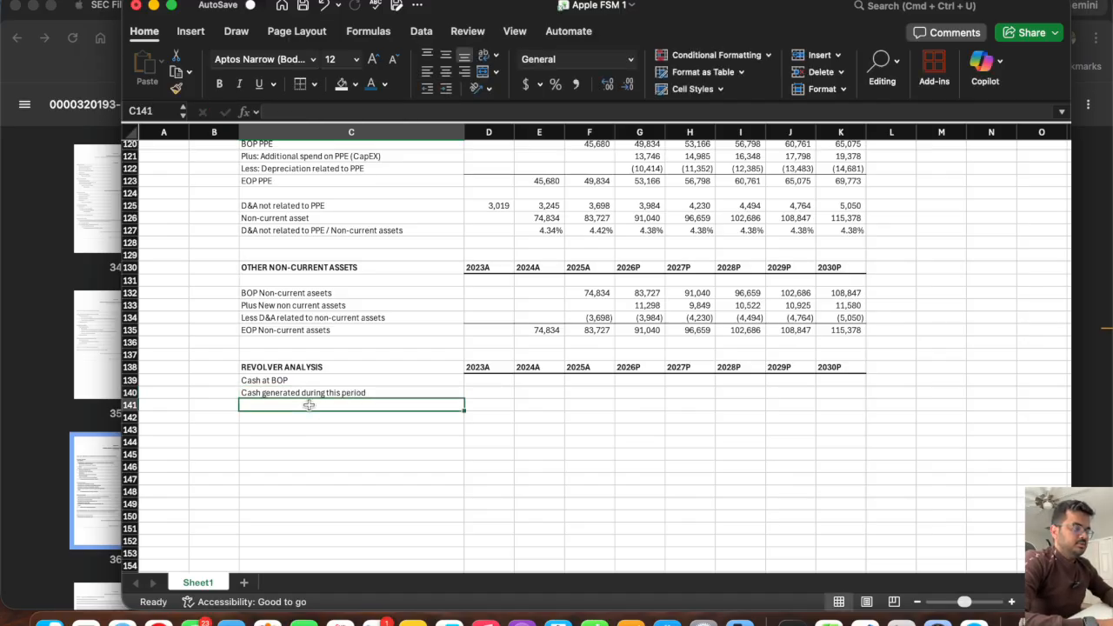
drag(278, 381, 275, 392)
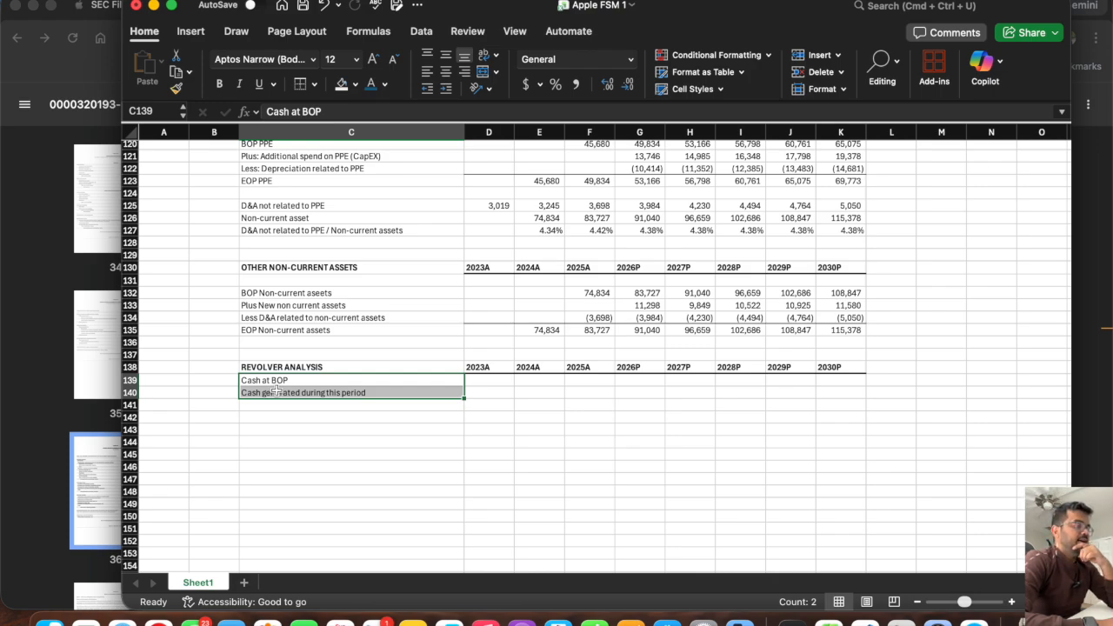
Switch to Apple's 10-K PDF in Chrome, search for "commercial paper" and highlight its weighted-average interest rate sentence in Note 9 – Debt.
click(16, 386)
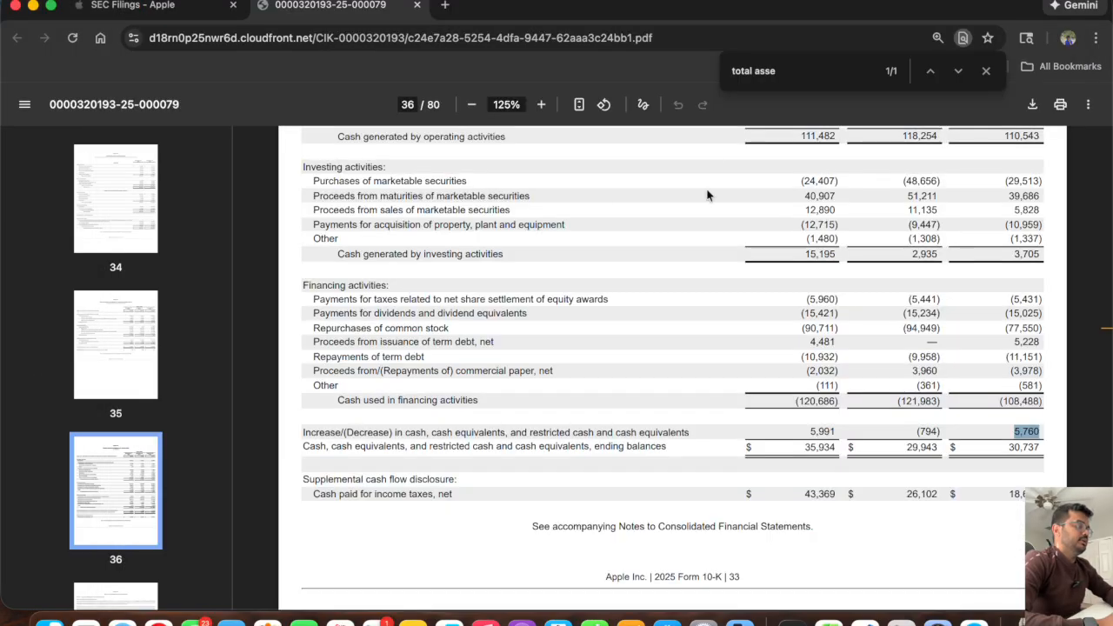
triple_click(779, 71)
text(commer)
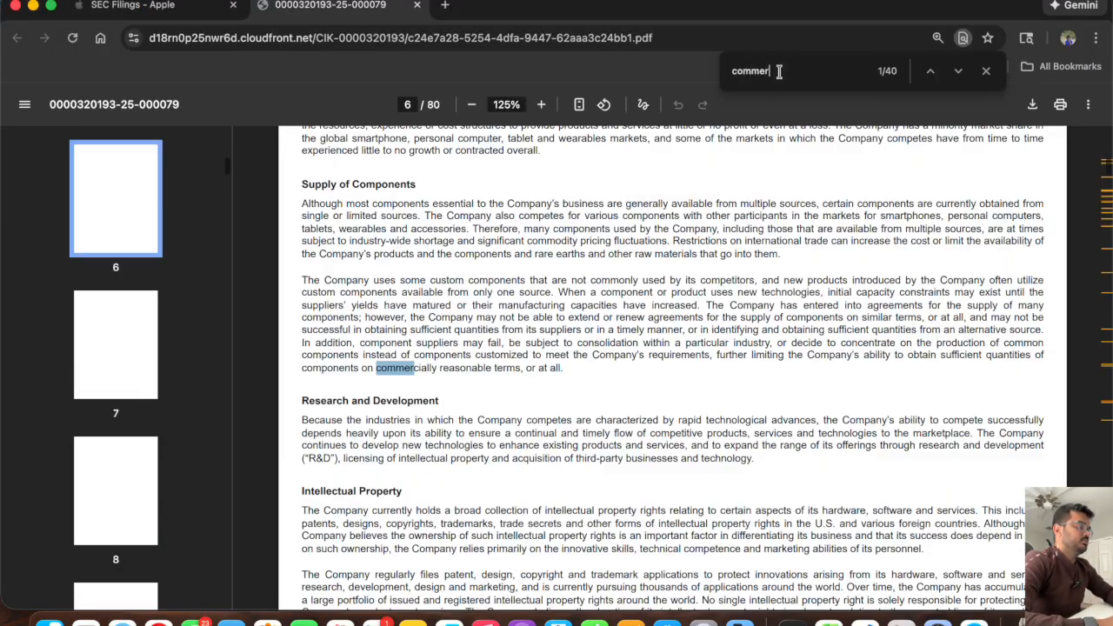
text(cia)
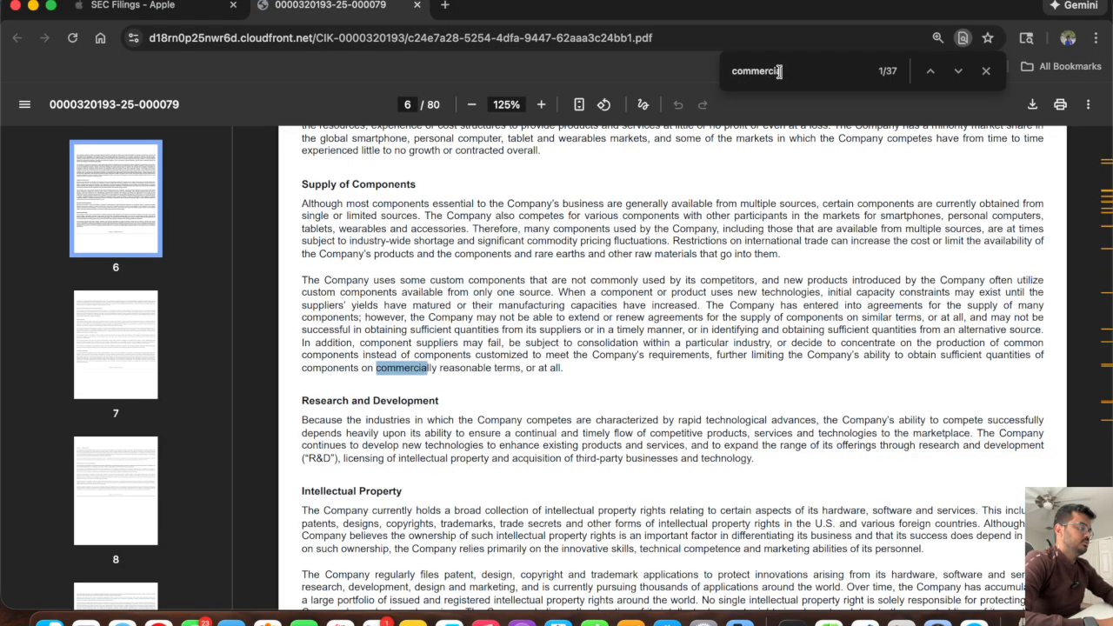
text(l paper)
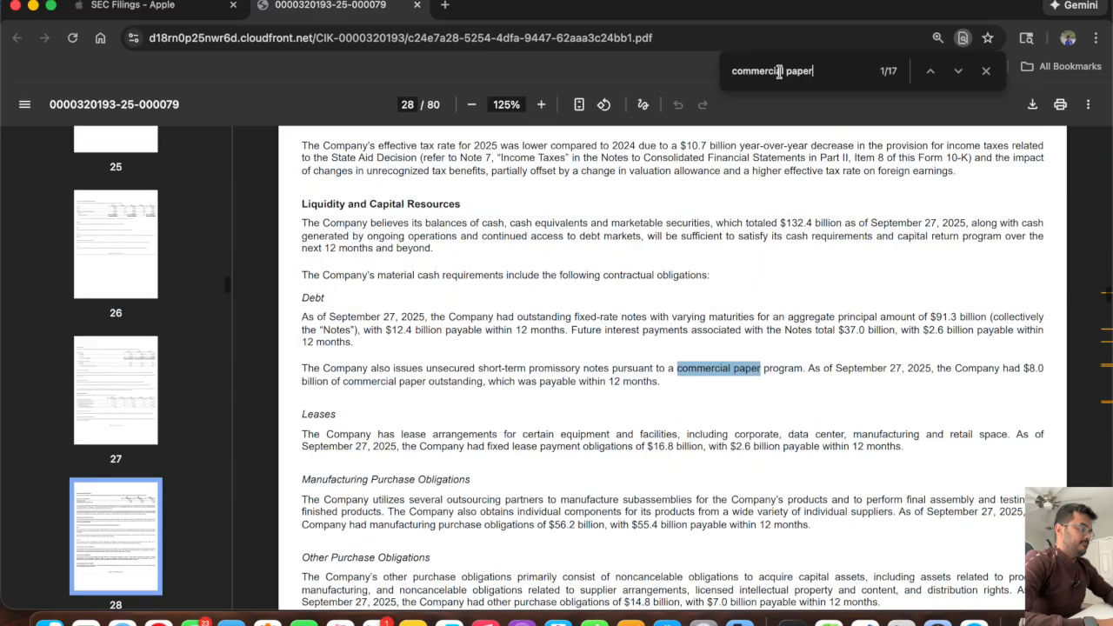
key(Return)
key(Return)
key(Return)
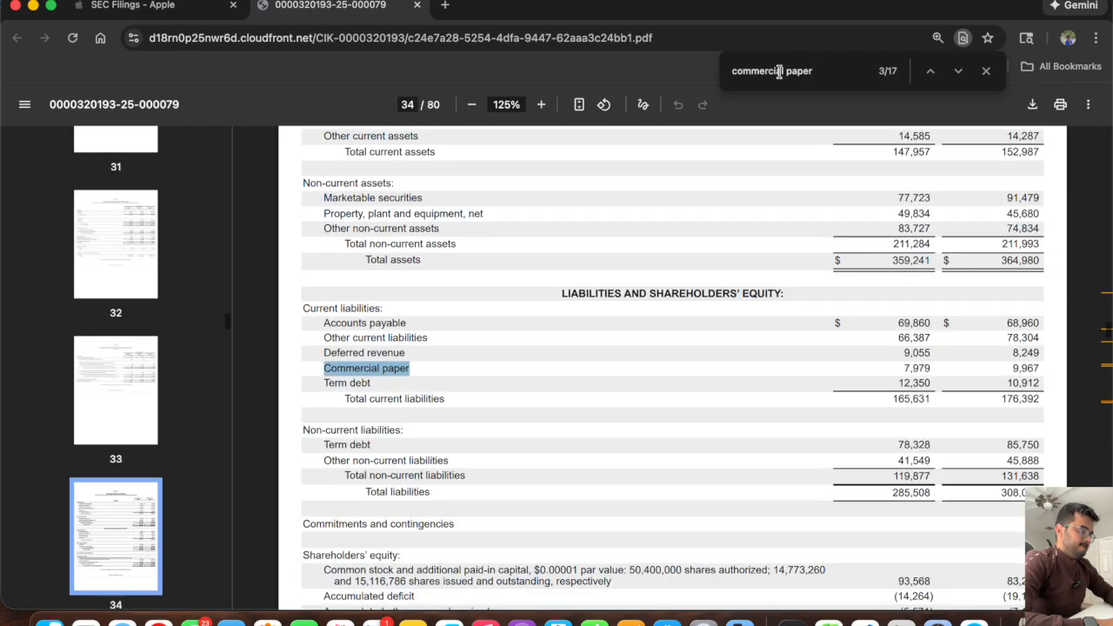
key(Return)
key(Return)
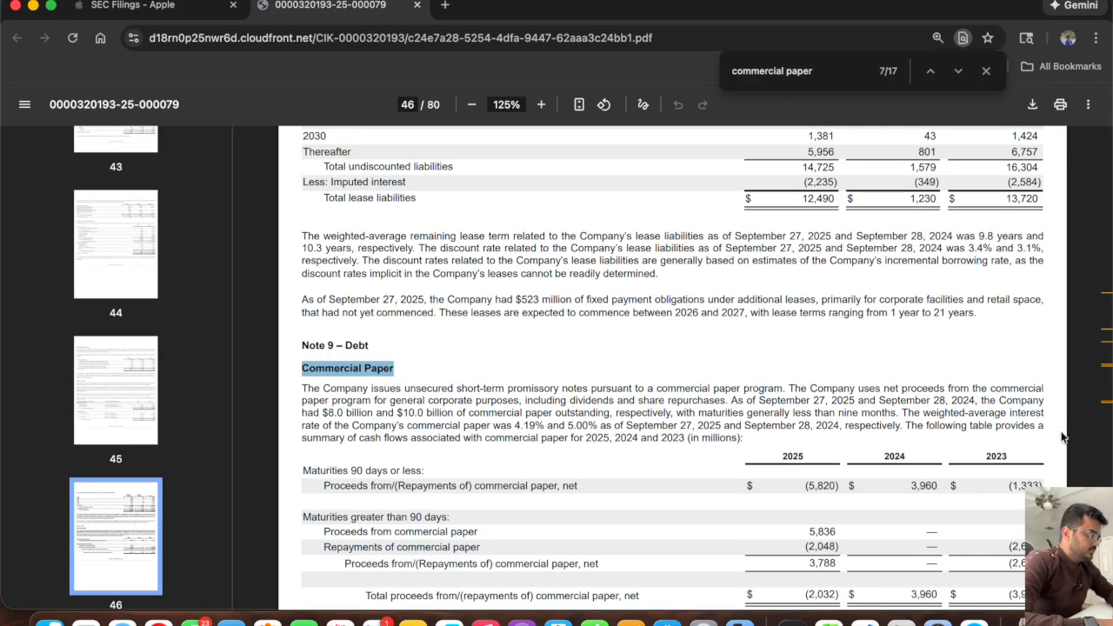
drag(901, 414, 840, 426)
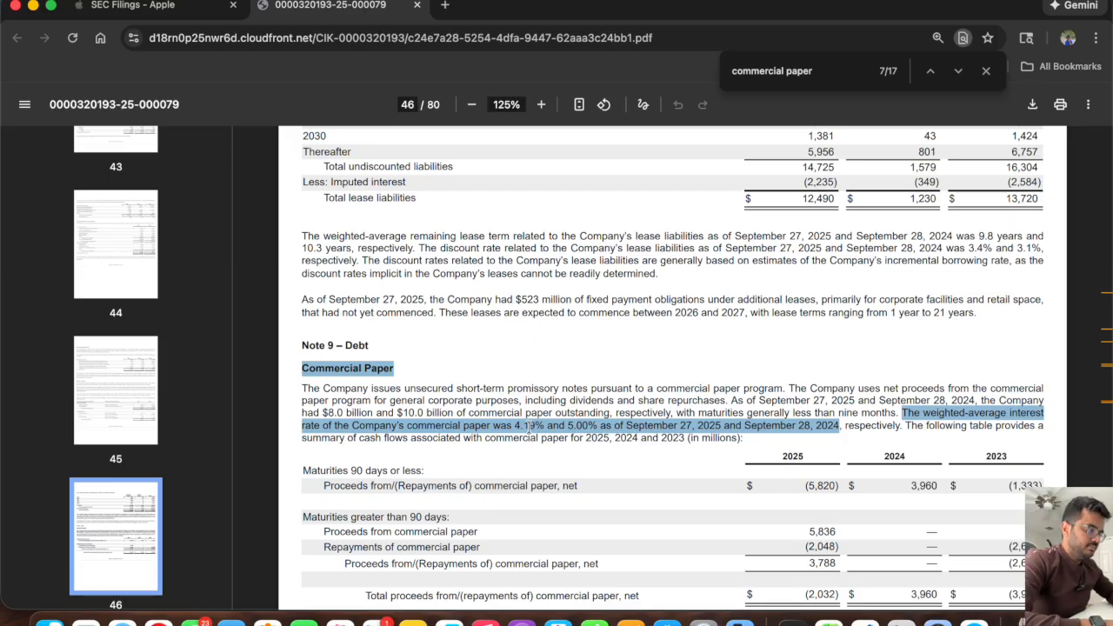
Return to the Excel workbook and add the label "Minimum Cash balance which Apple would hold" in C141.
key(super+Tab)
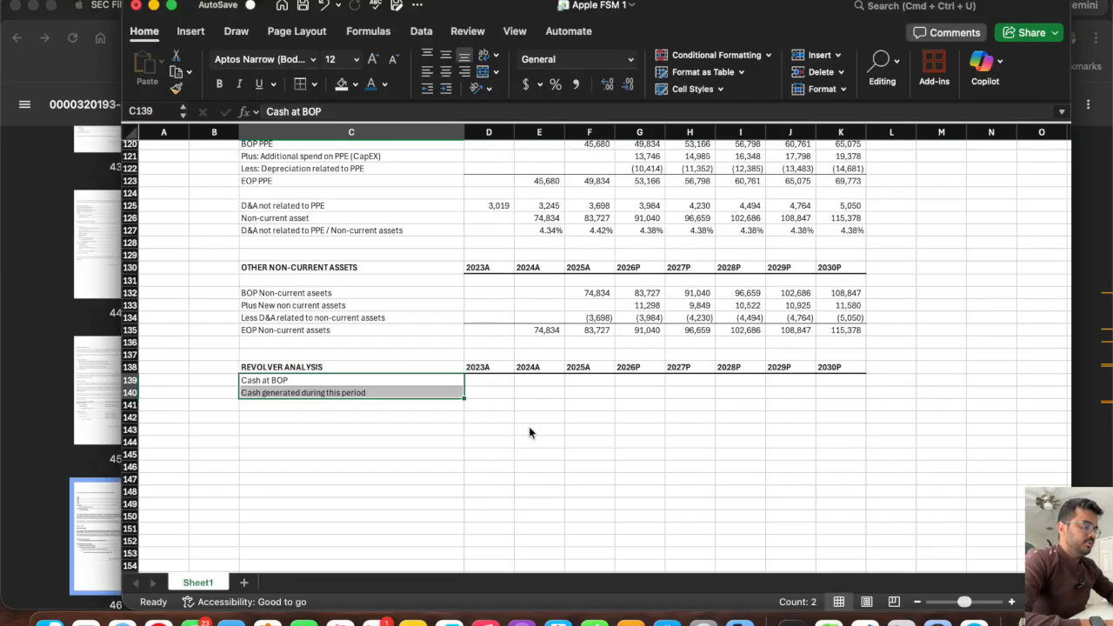
click(331, 405)
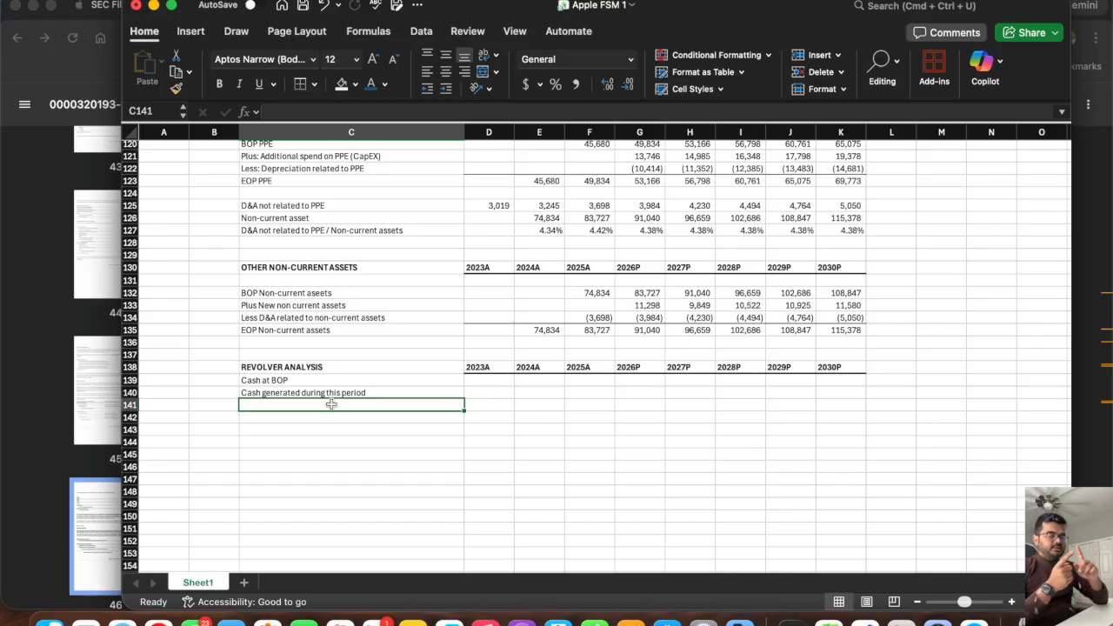
text(Minimum)
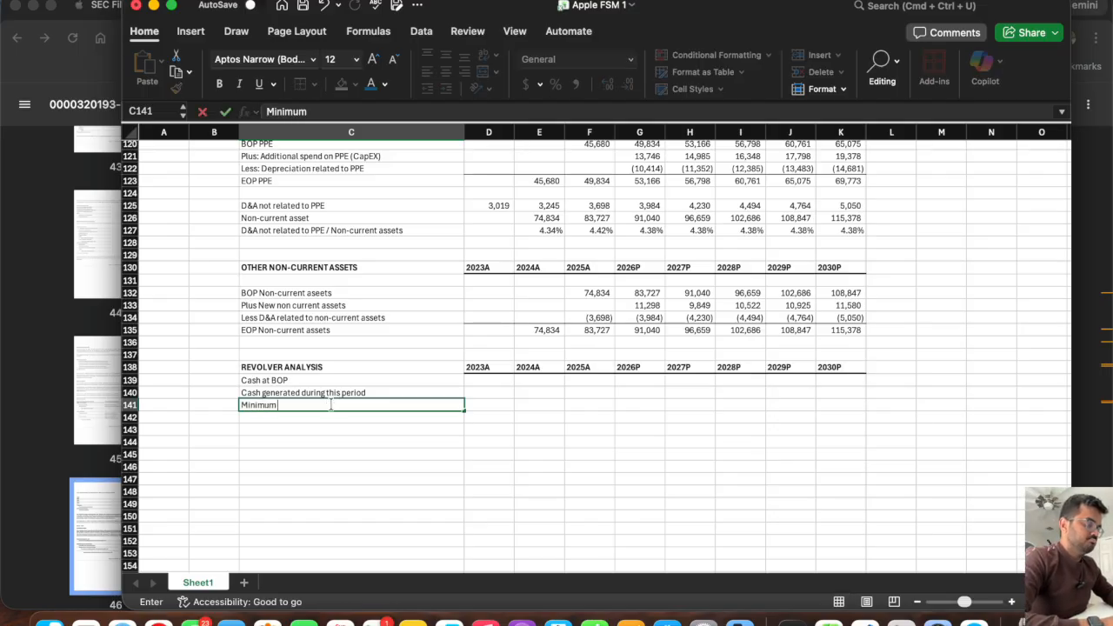
text( Cash balance which Apple would hold)
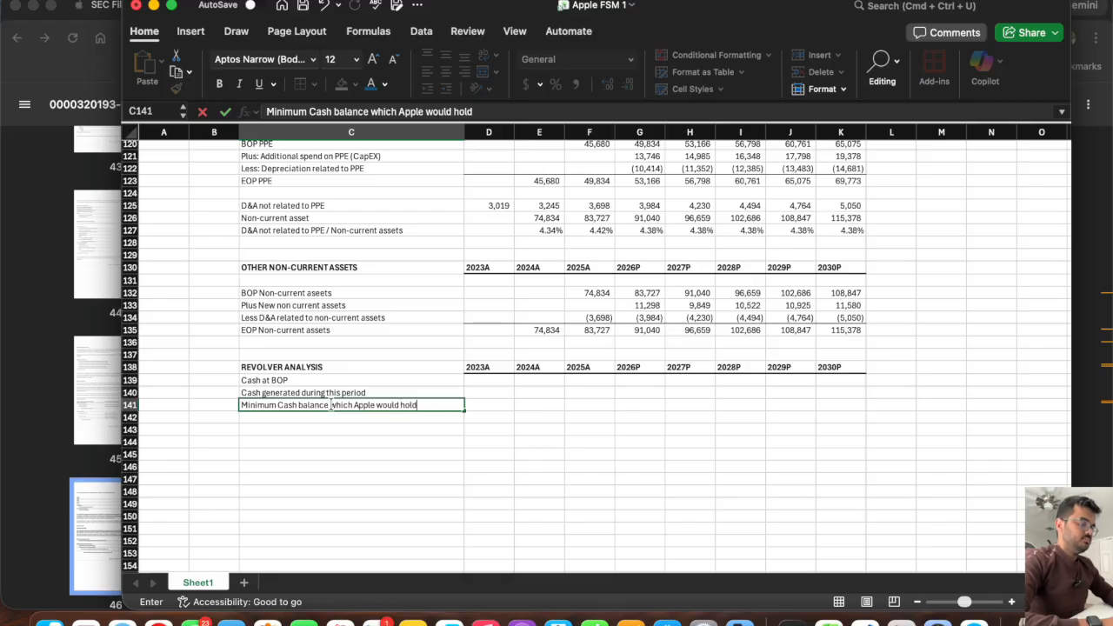
key(Return)
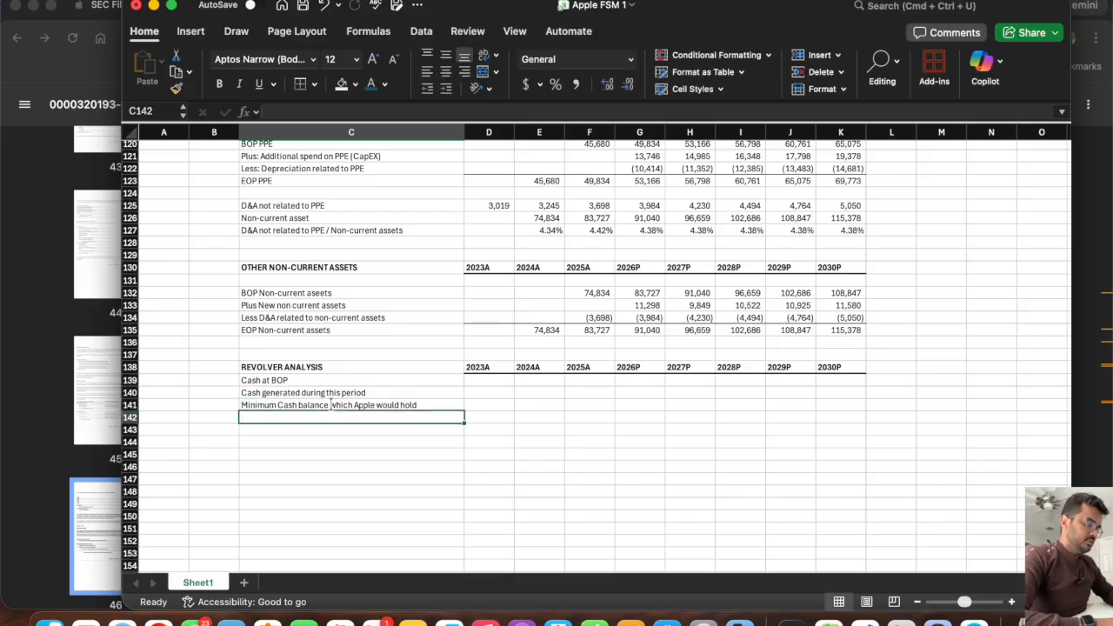
Add the label "Total cash available (draw) to be done" in C142 of the revolver analysis.
text(Total cash)
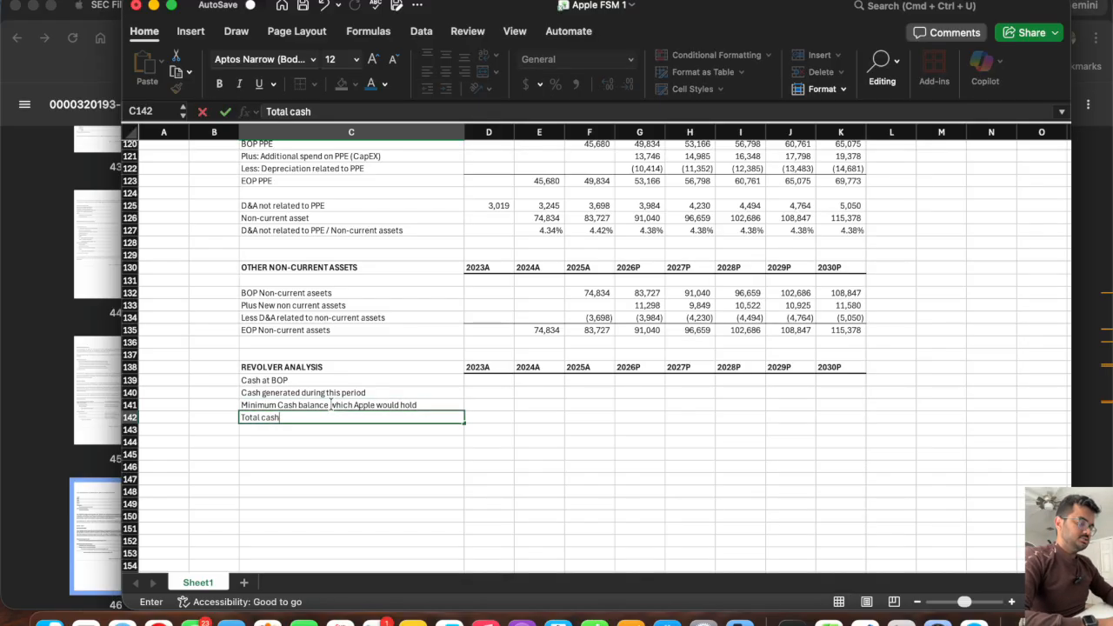
text( availa)
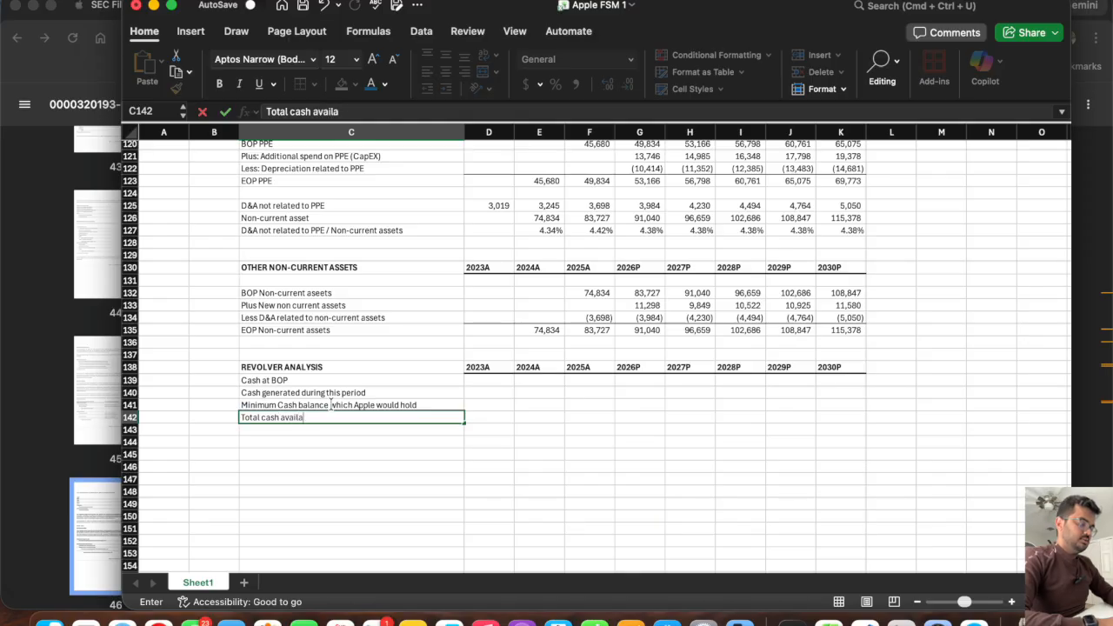
text(ble (d)
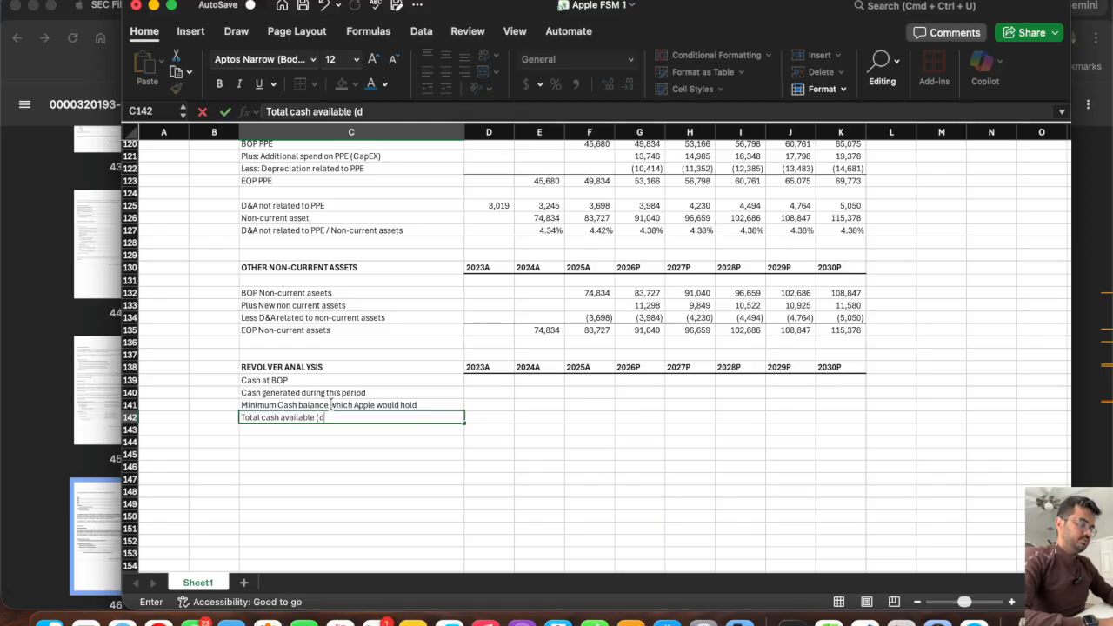
text(raw) to be done)
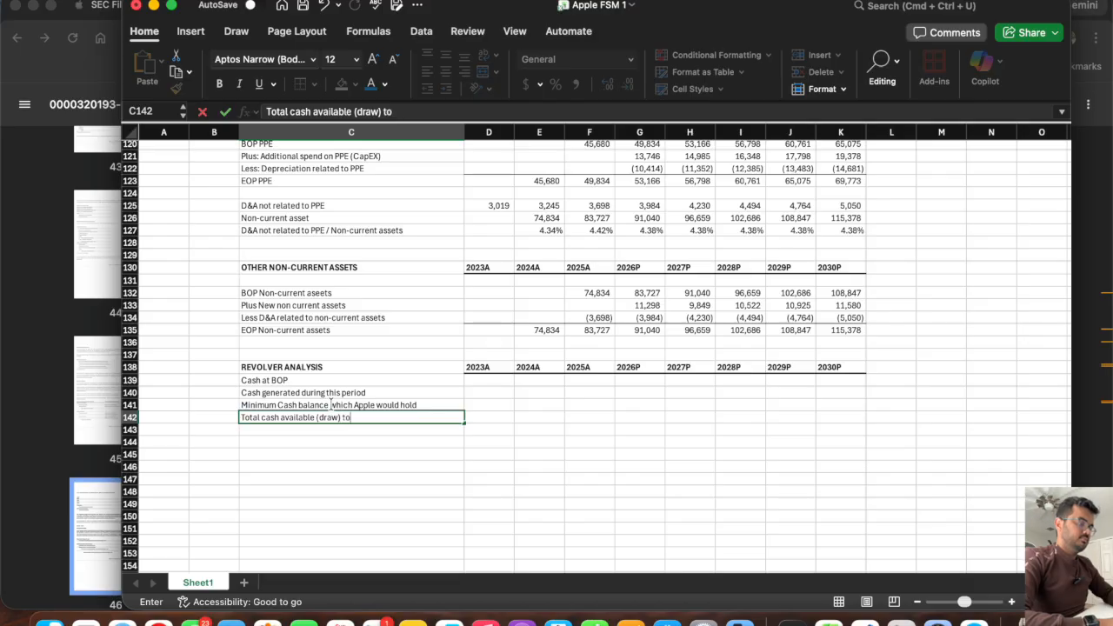
key(Return)
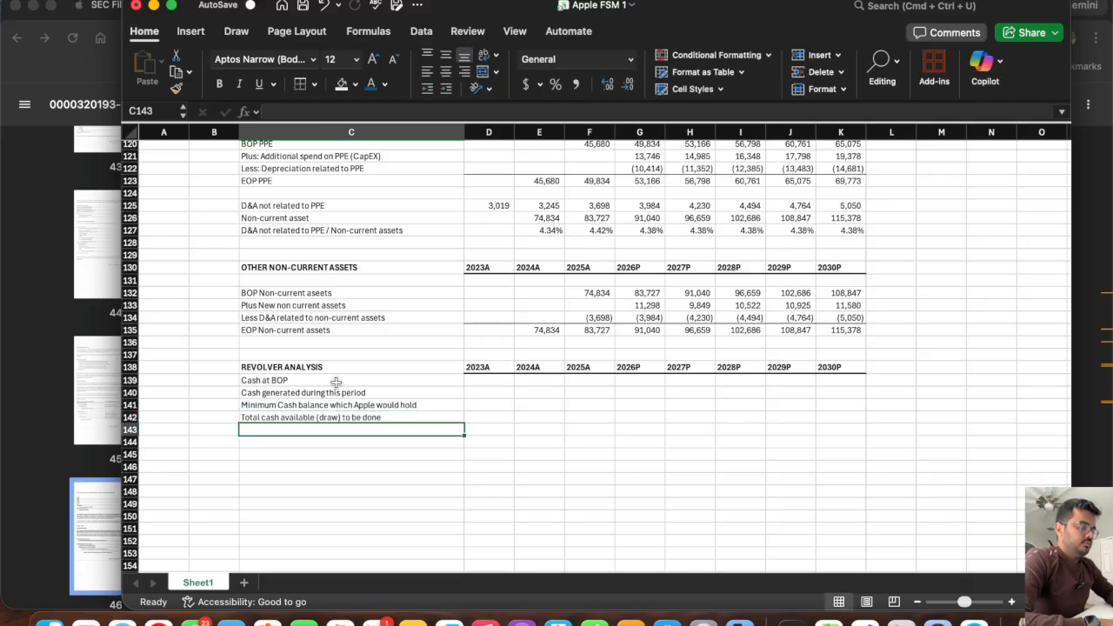
Link 2026P Cash at BOP in G139 to the 2025A cash balance with =F42 and fill the formula across to K139.
click(337, 382)
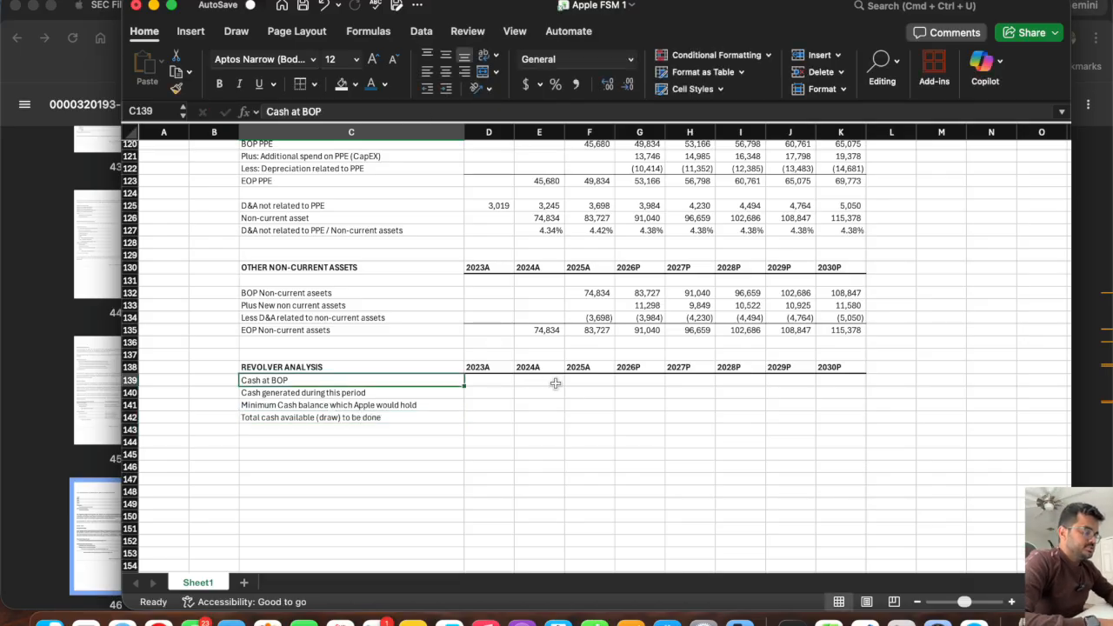
click(629, 380)
scroll(533, 442, up, 2)
scroll(533, 443, right, 1)
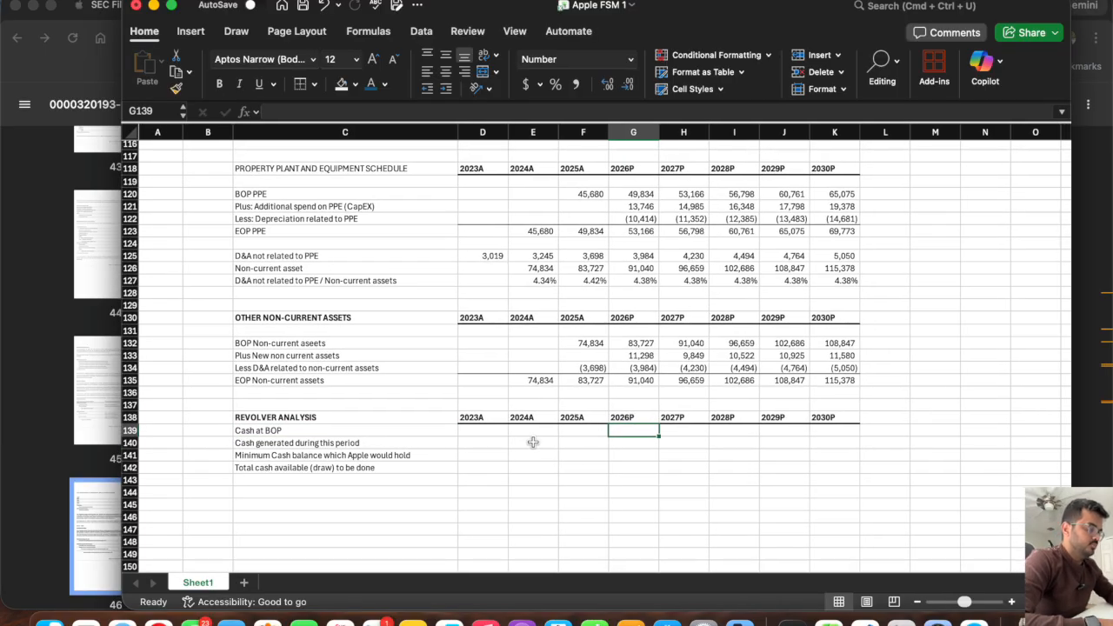
text(=)
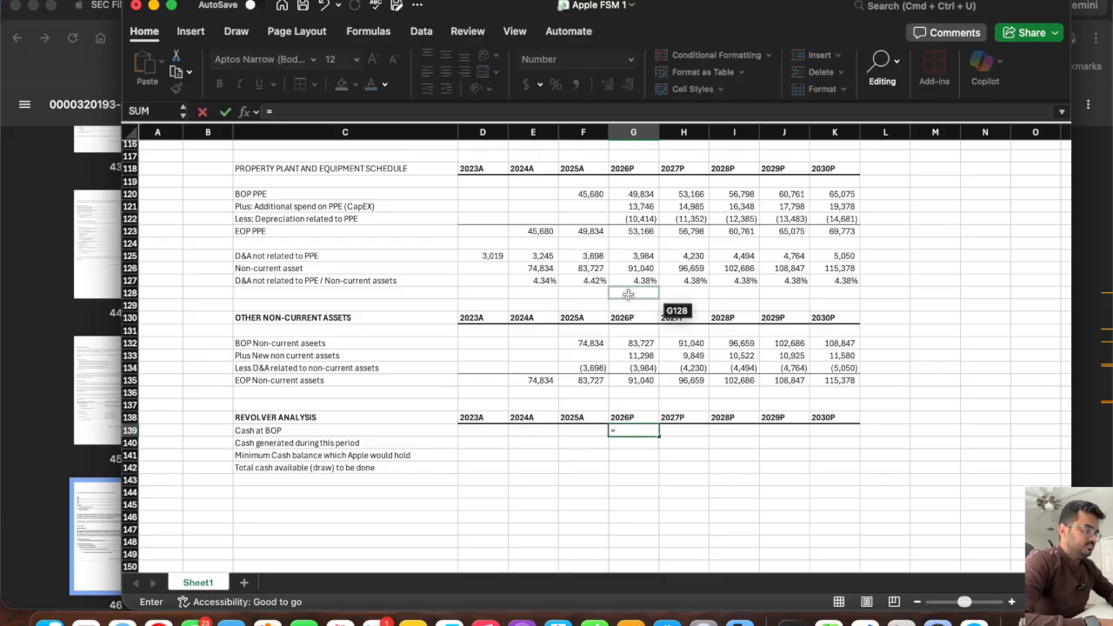
scroll(628, 295, up, 20)
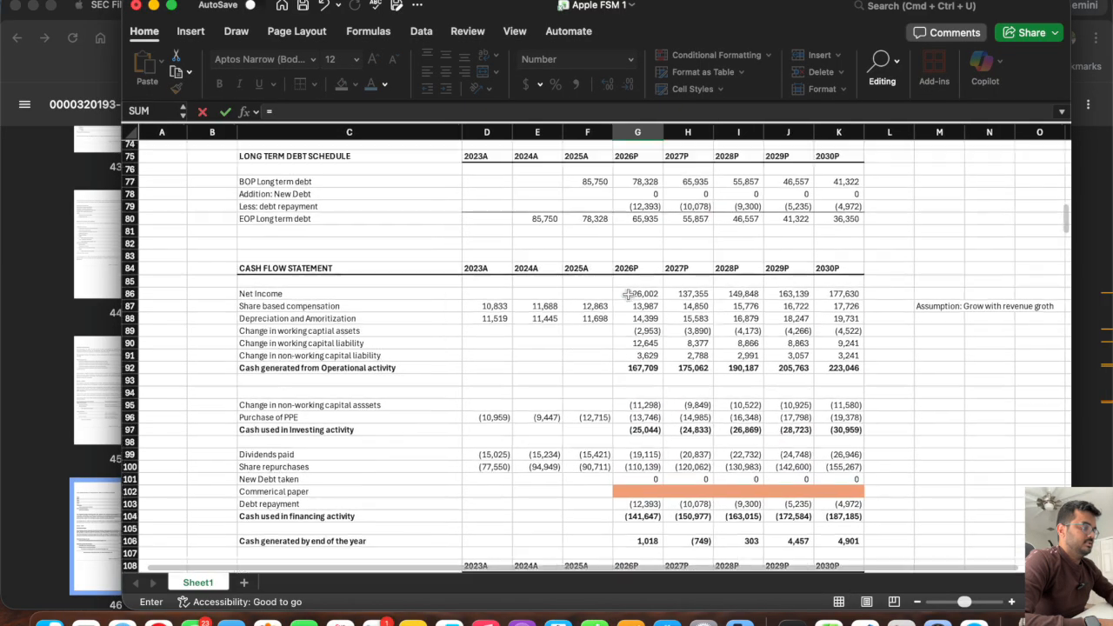
scroll(628, 295, up, 4)
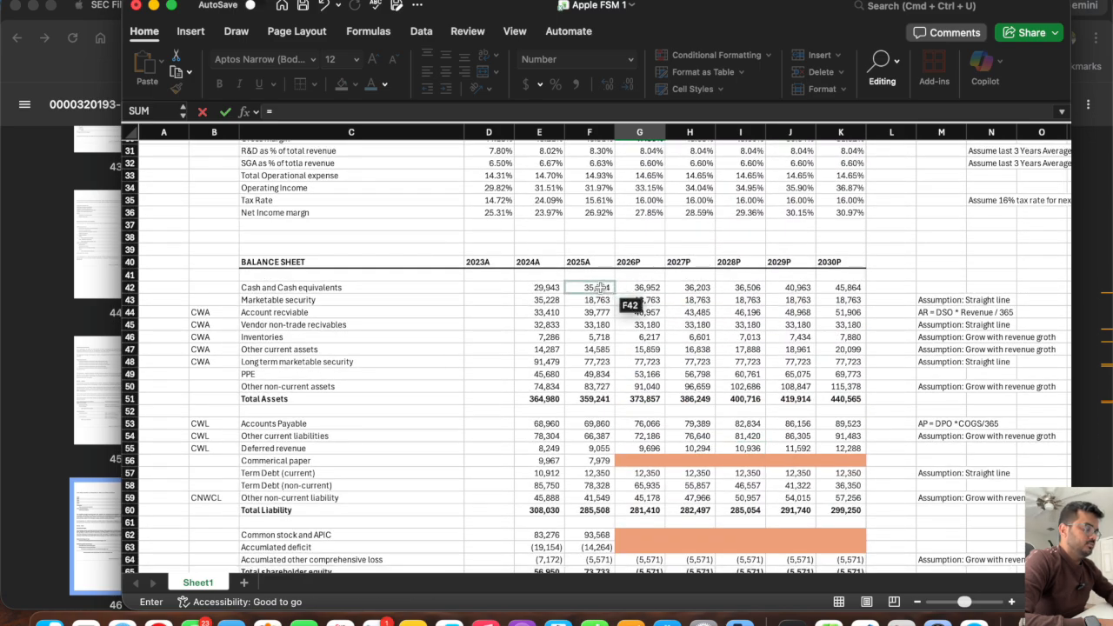
click(600, 288)
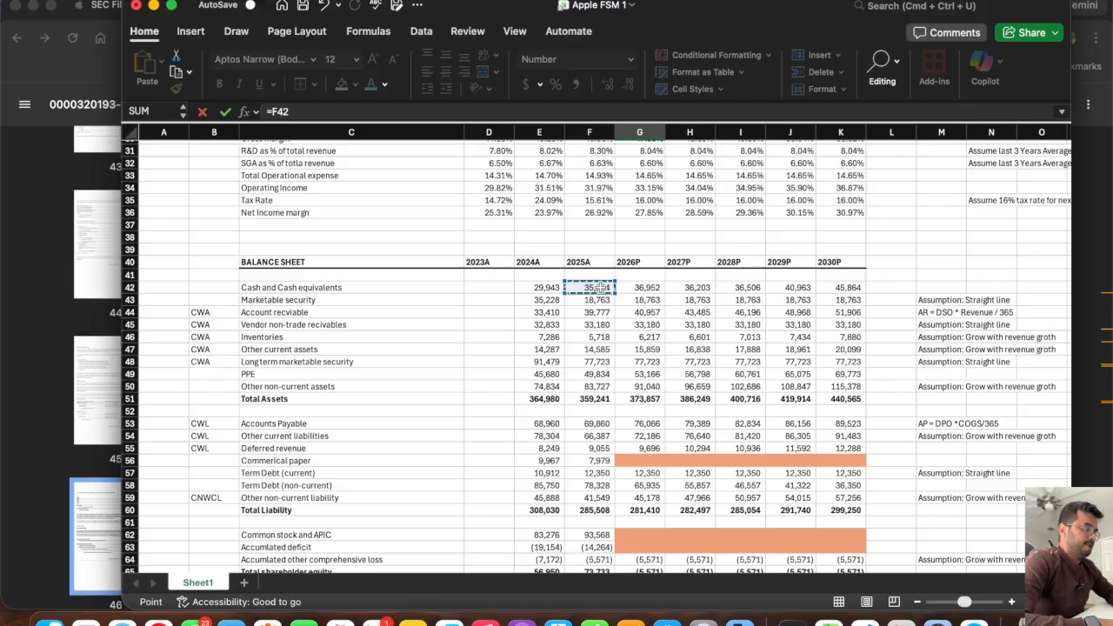
key(Return)
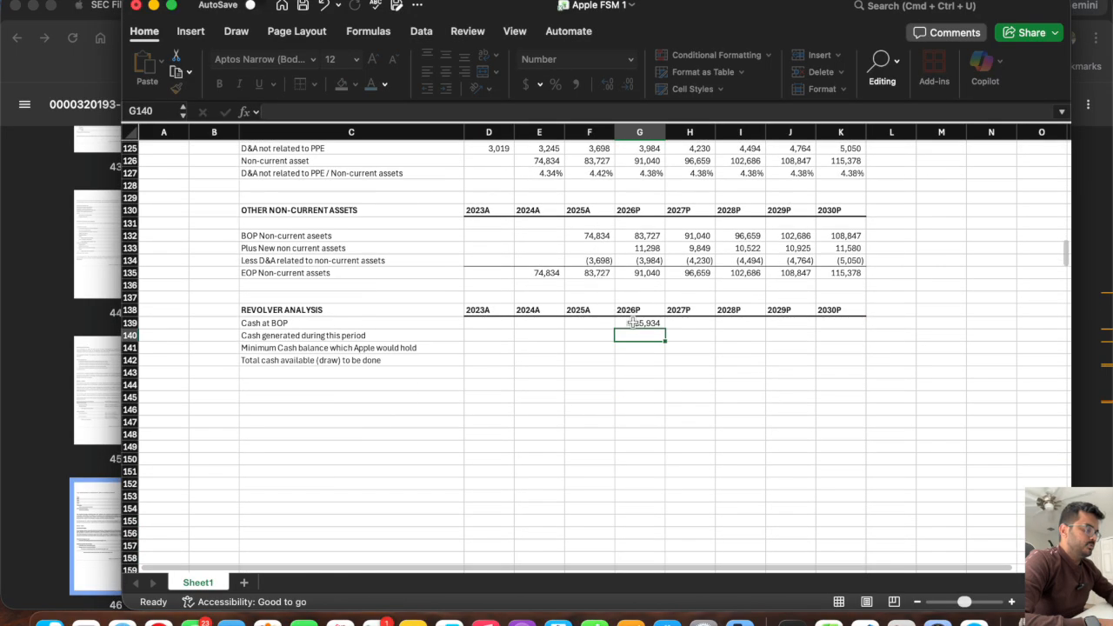
click(633, 323)
drag(665, 329, 861, 338)
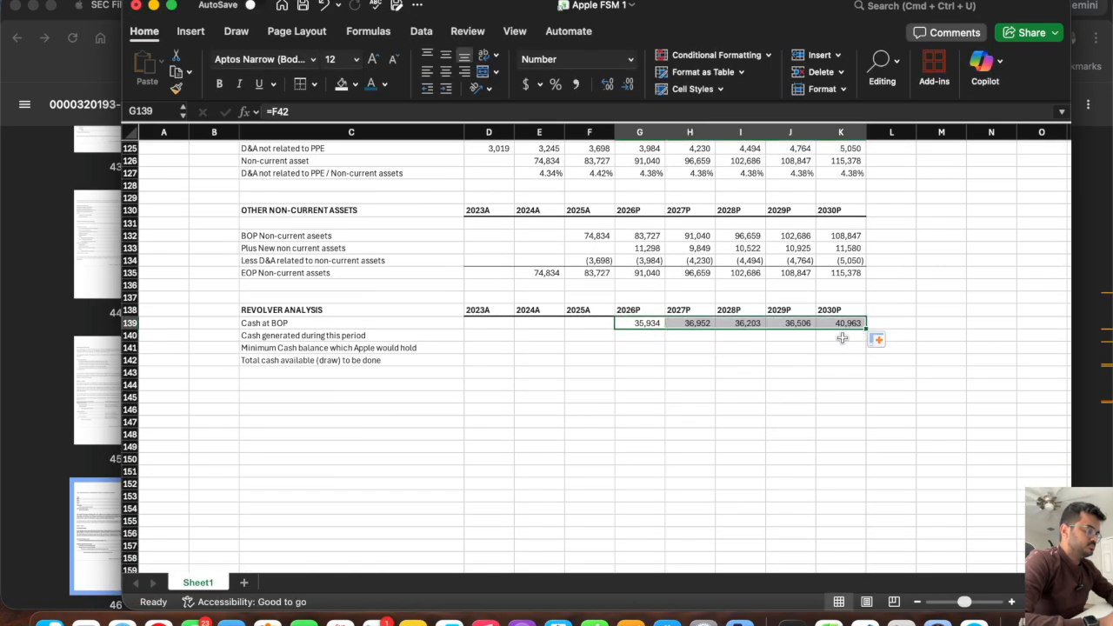
Examine the year-end cash generated formula in G106 and the empty commercial paper cells G102:K102 in the cash flow statement.
click(631, 336)
scroll(632, 336, up, 10)
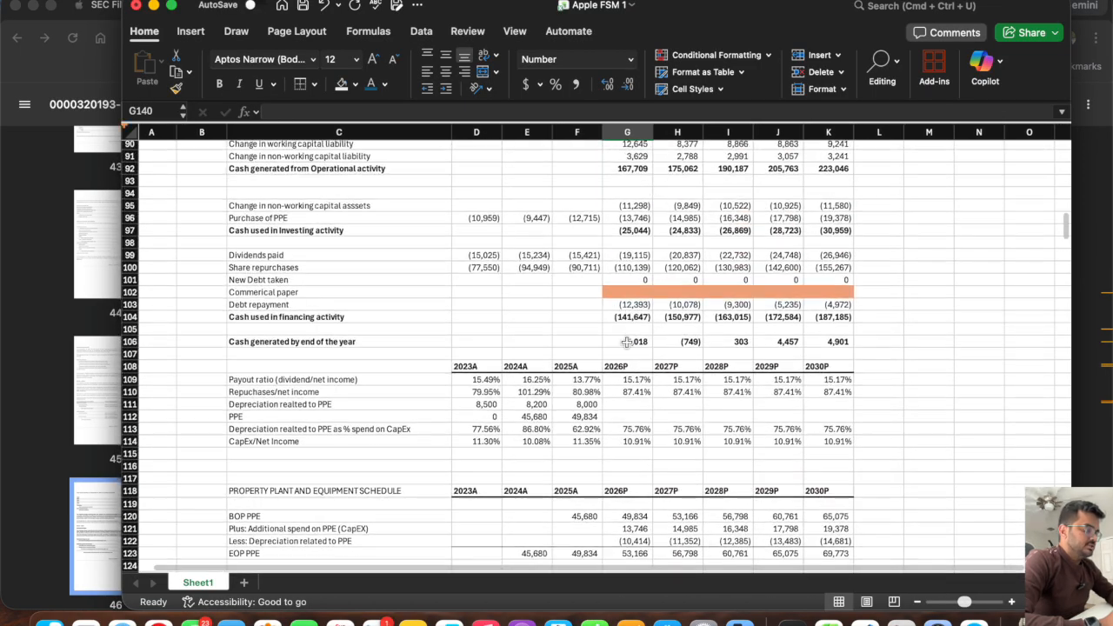
click(626, 344)
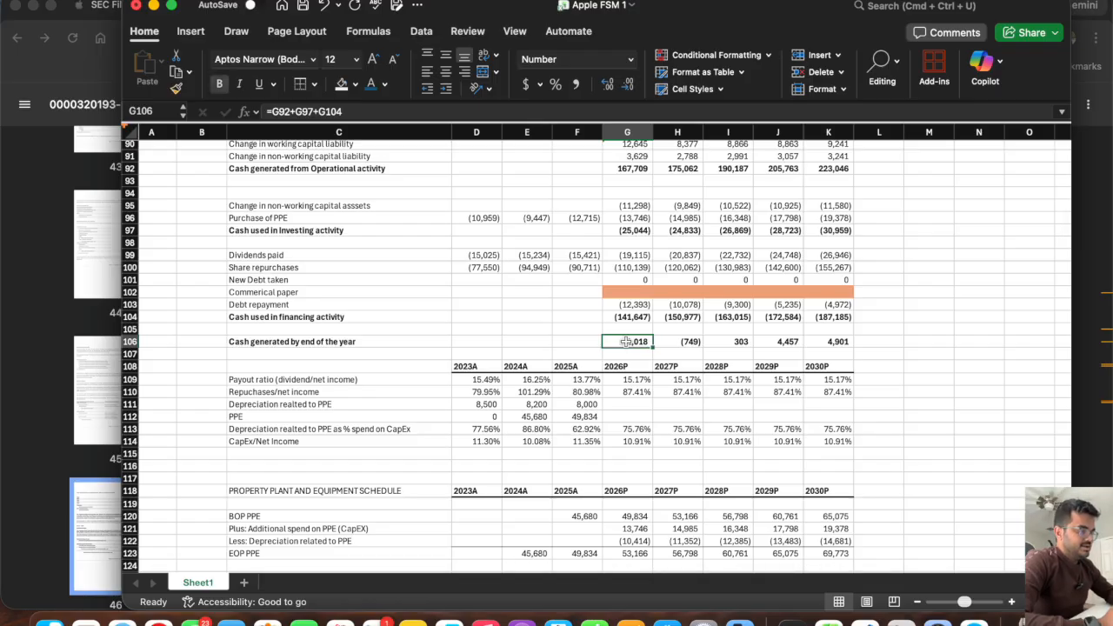
drag(628, 292, 833, 293)
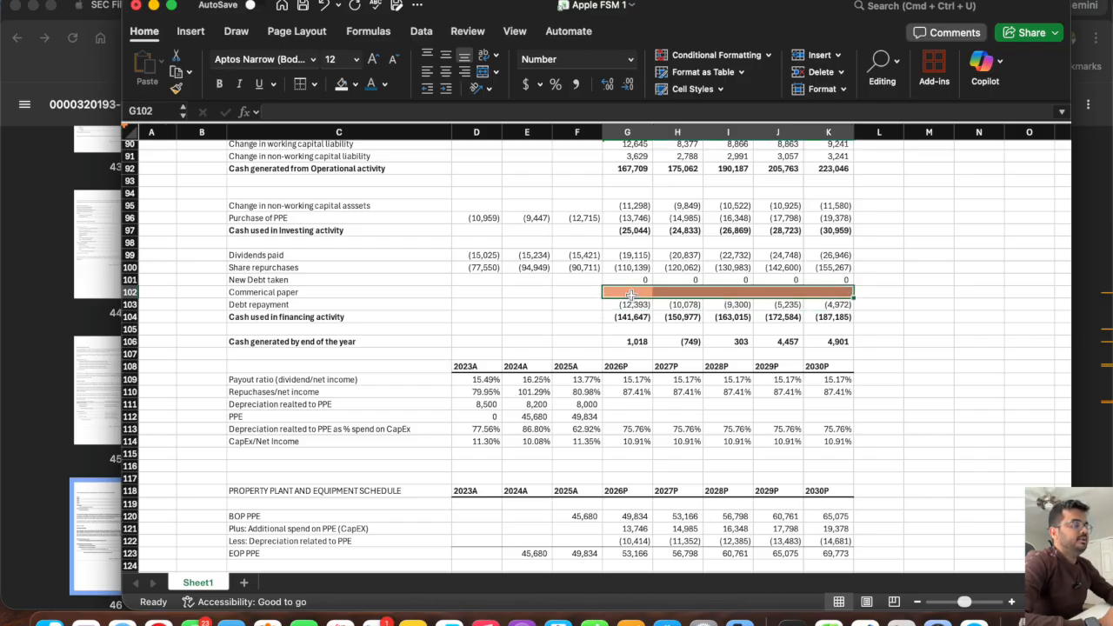
click(626, 342)
scroll(783, 348, down, 10)
scroll(783, 348, right, 1)
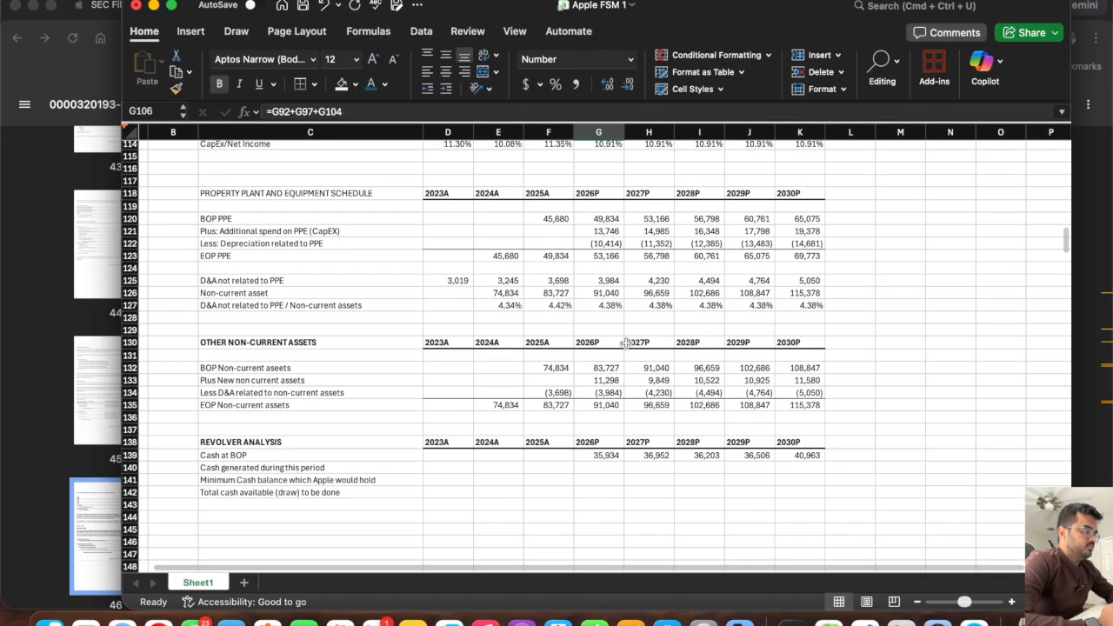
Add the note "CFO+CFI+CFF (except Commercial paper)" in M140 beside the cash generated row.
click(866, 351)
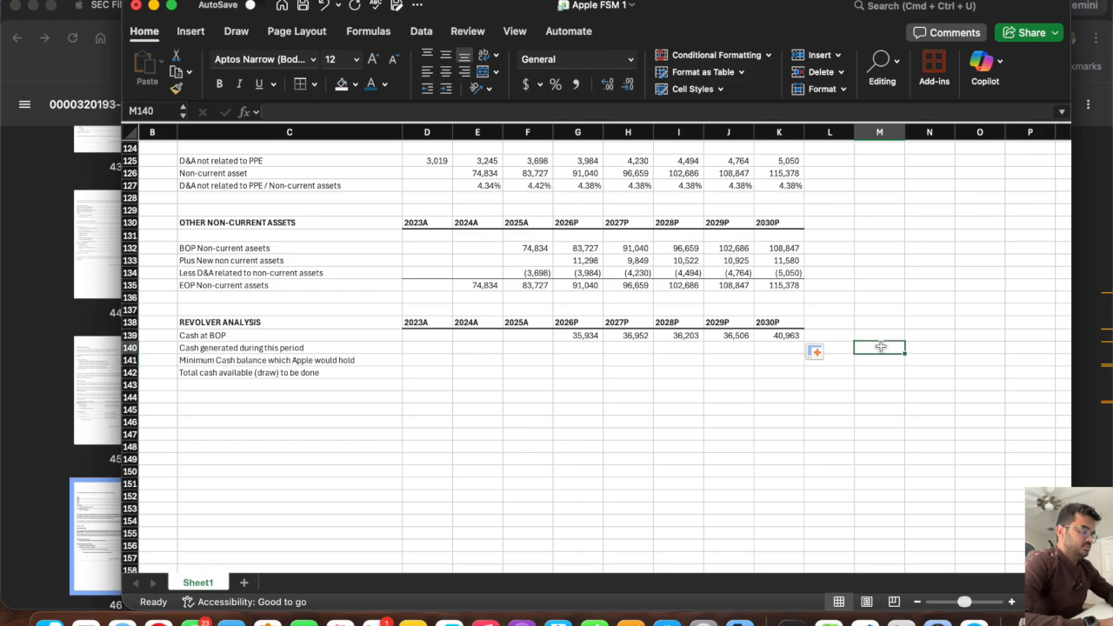
text(CFO+CF)
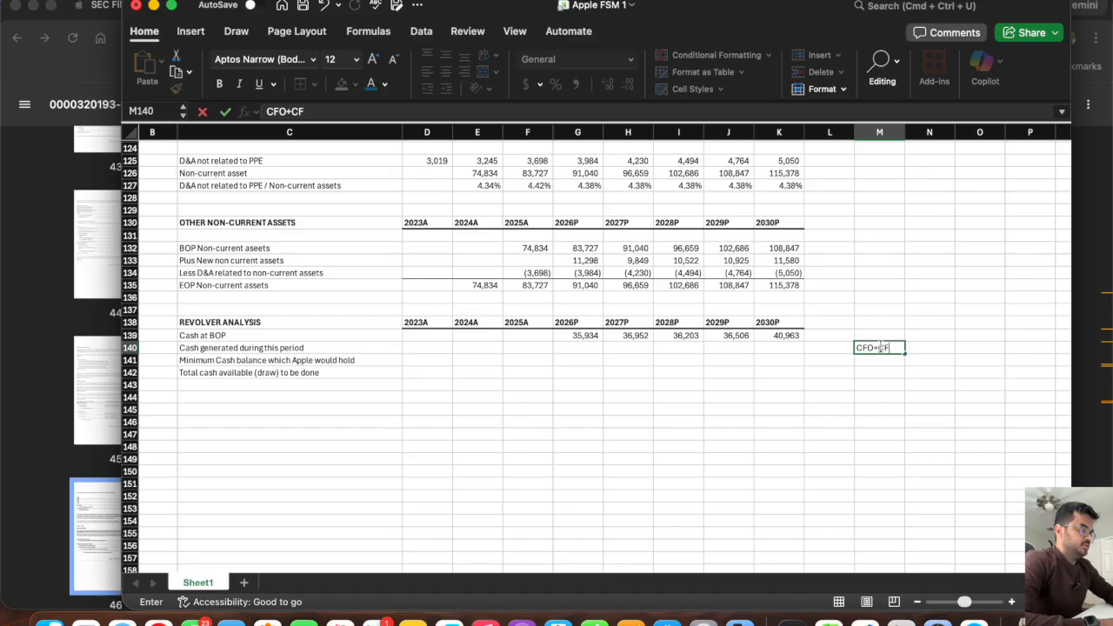
text(I+CF)
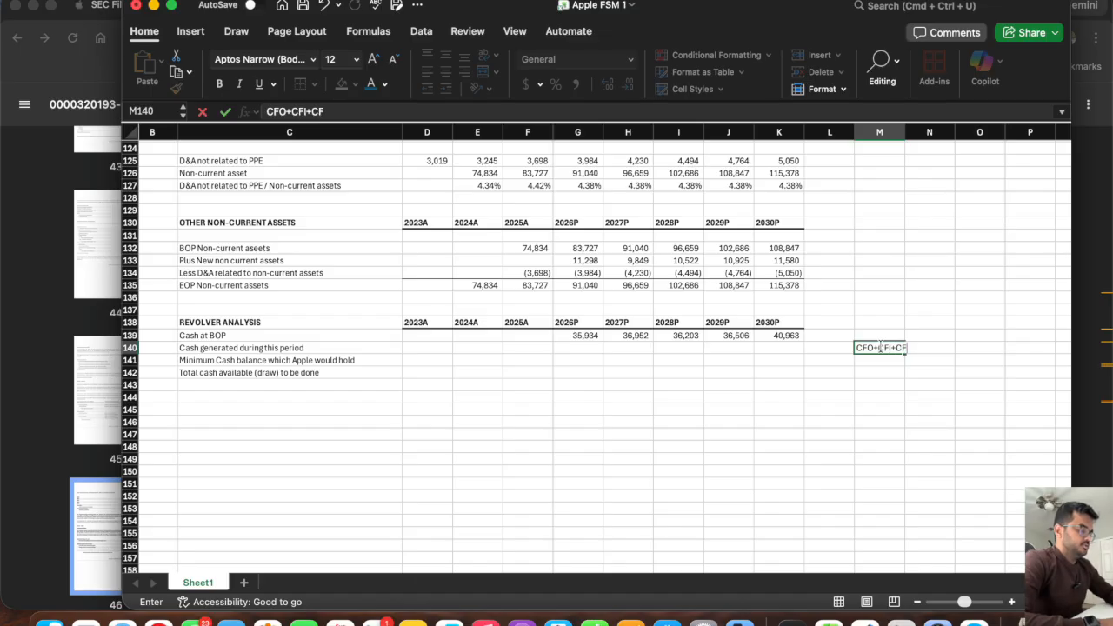
text(F (expc)
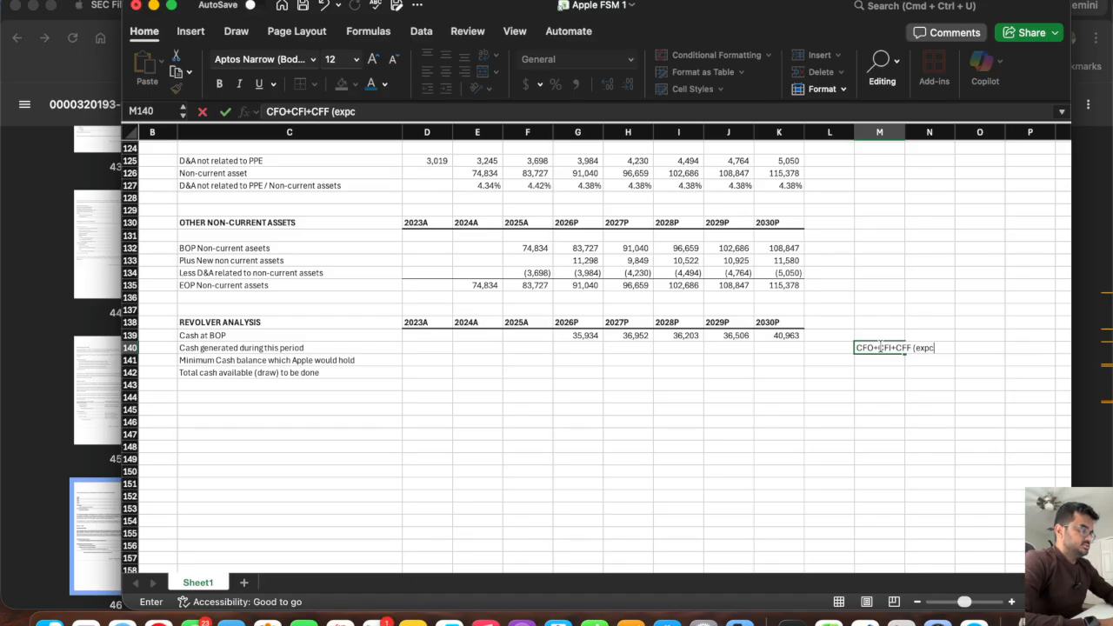
key(BackSpace)
key(BackSpace)
text(cept revolo)
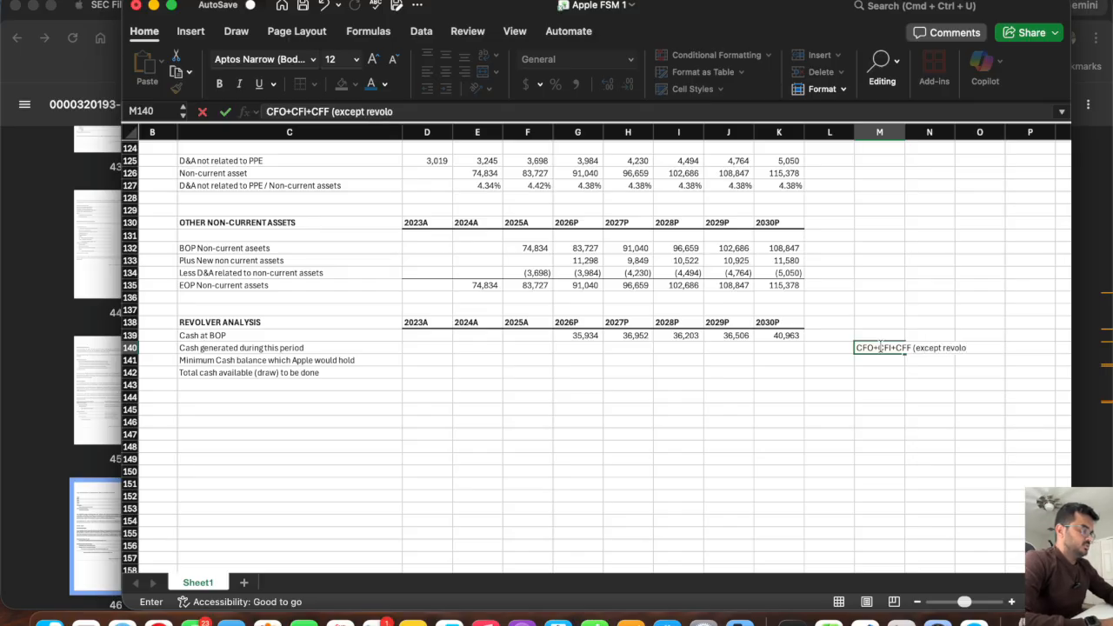
key(BackSpace)
key(BackSpace)
key(BackSpace)
key(BackSpace)
key(BackSpace)
key(BackSpace)
text(Comme)
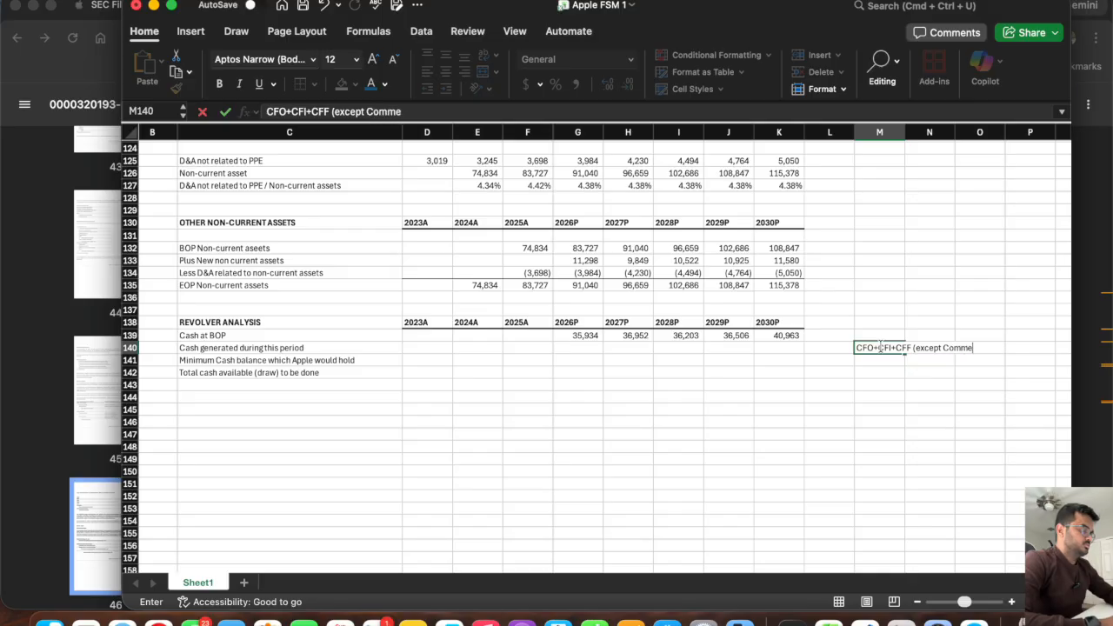
text(rcial paper)
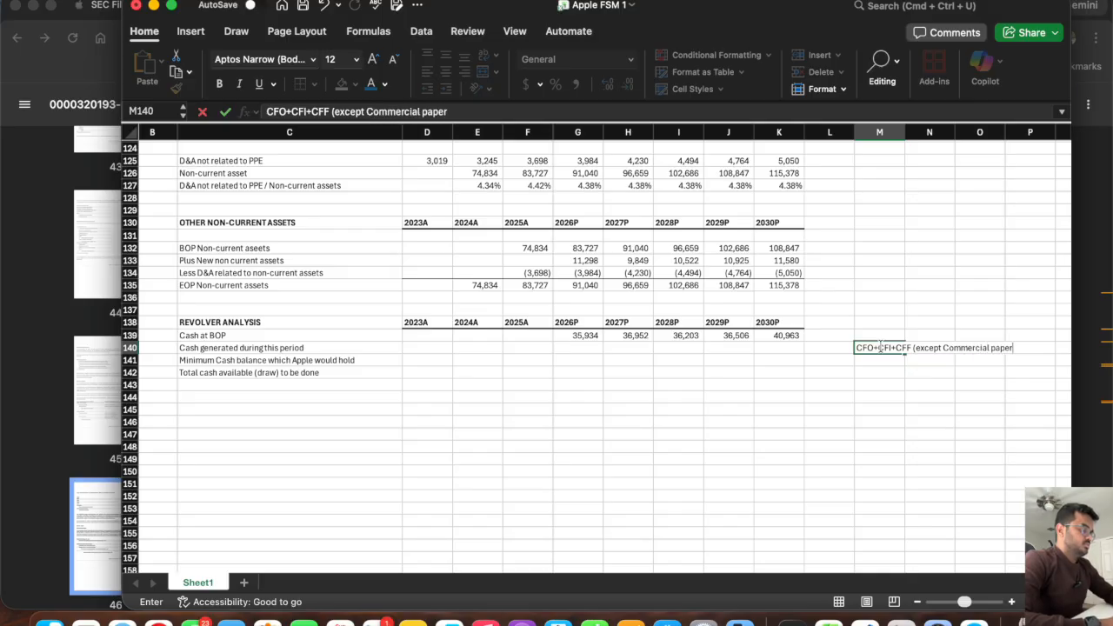
key(Return)
Calculate 2026P cash generated excluding commercial paper in G140 with =G92+G97+G99+G100+G101+G103.
click(563, 348)
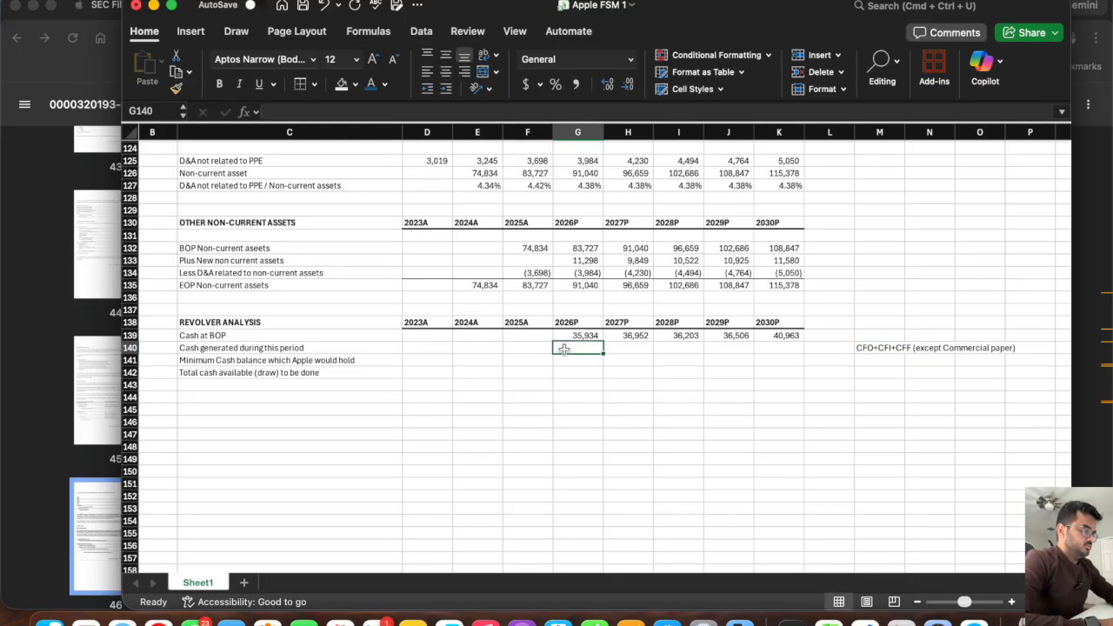
text(=)
scroll(592, 296, up, 10)
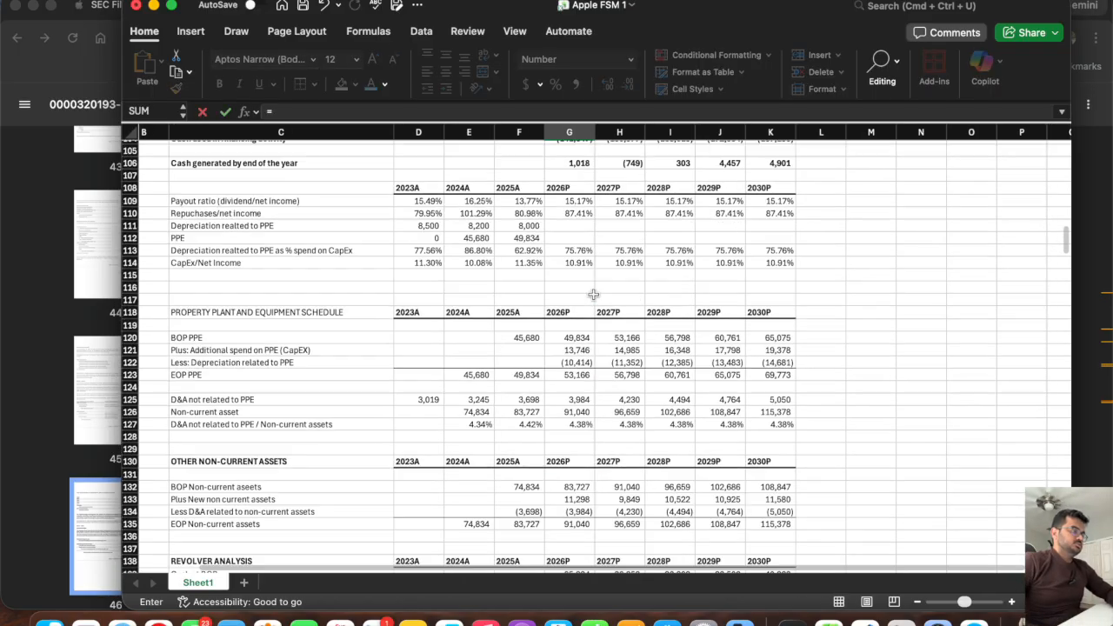
scroll(591, 296, up, 1)
click(565, 336)
text(+)
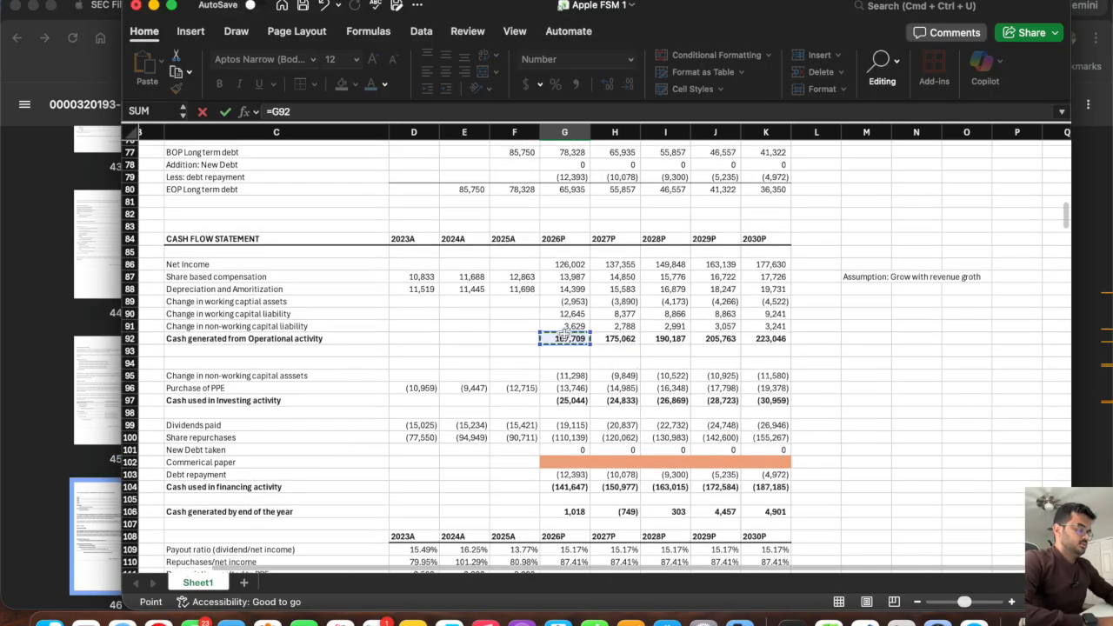
click(563, 399)
text(+)
click(570, 424)
text(+)
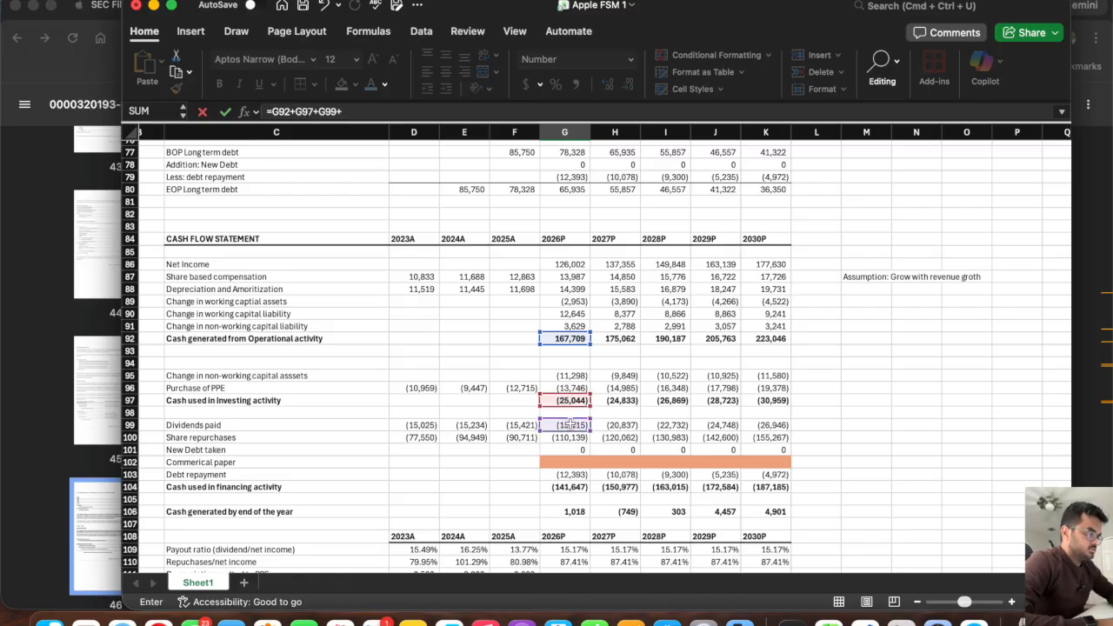
click(564, 438)
text(+)
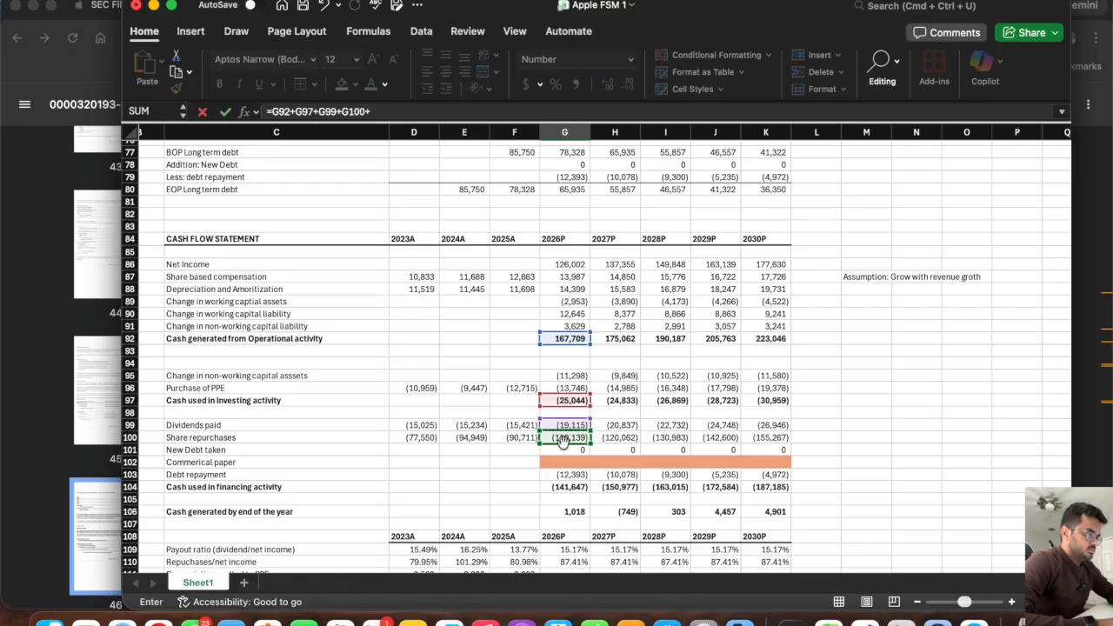
click(565, 450)
text(+)
click(563, 474)
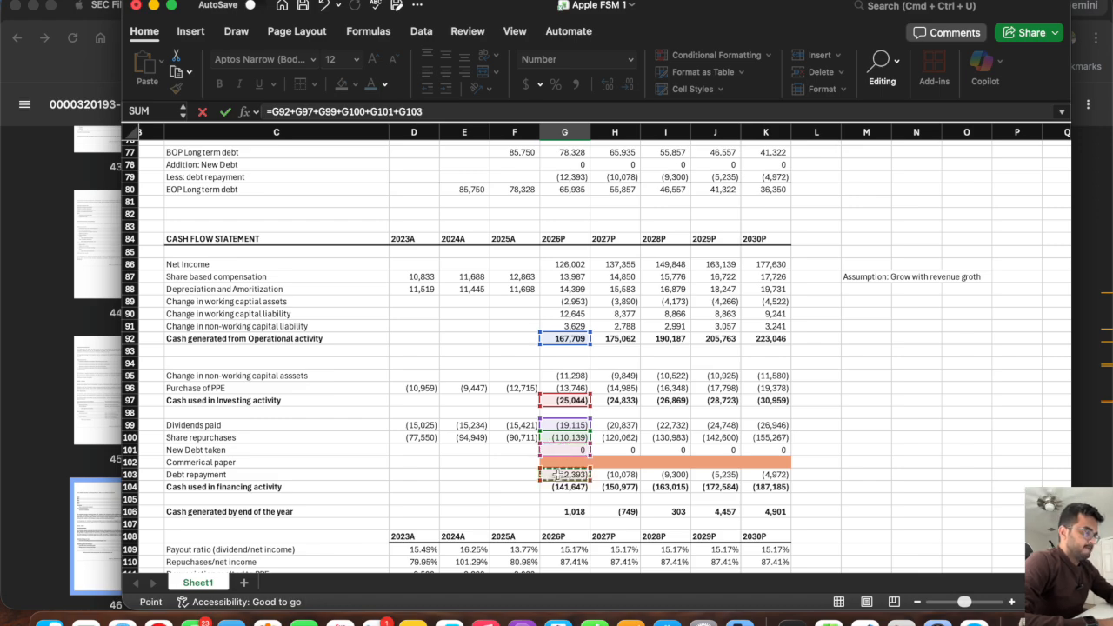
key(Return)
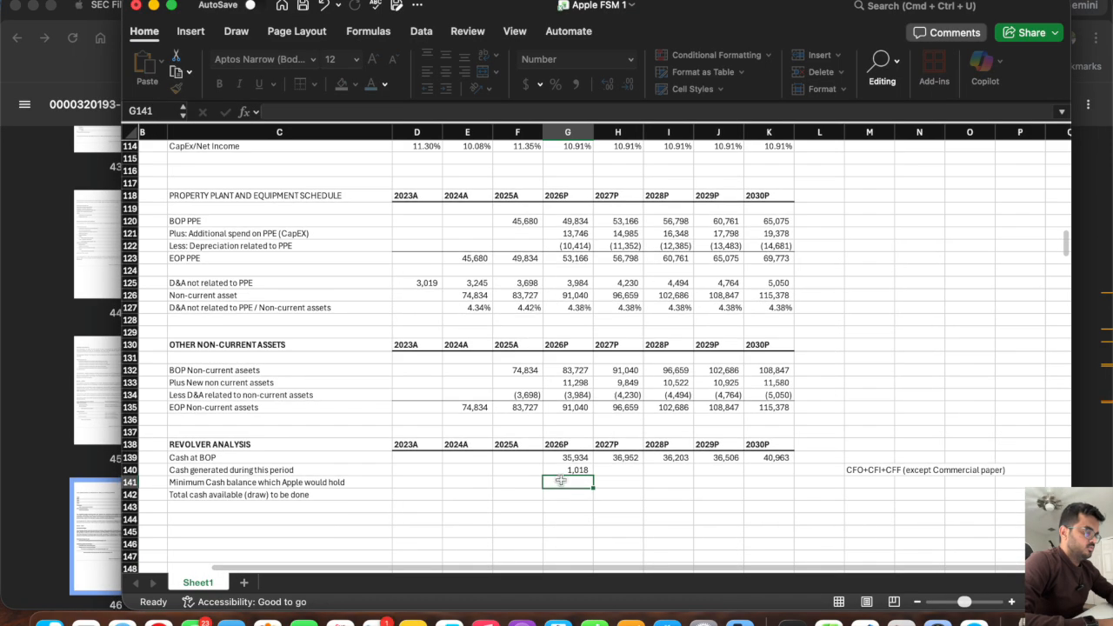
Compare G140 with the year-end cash formula in G106, and fill G140 across the projection years to K140.
key(Up)
scroll(616, 409, up, 5)
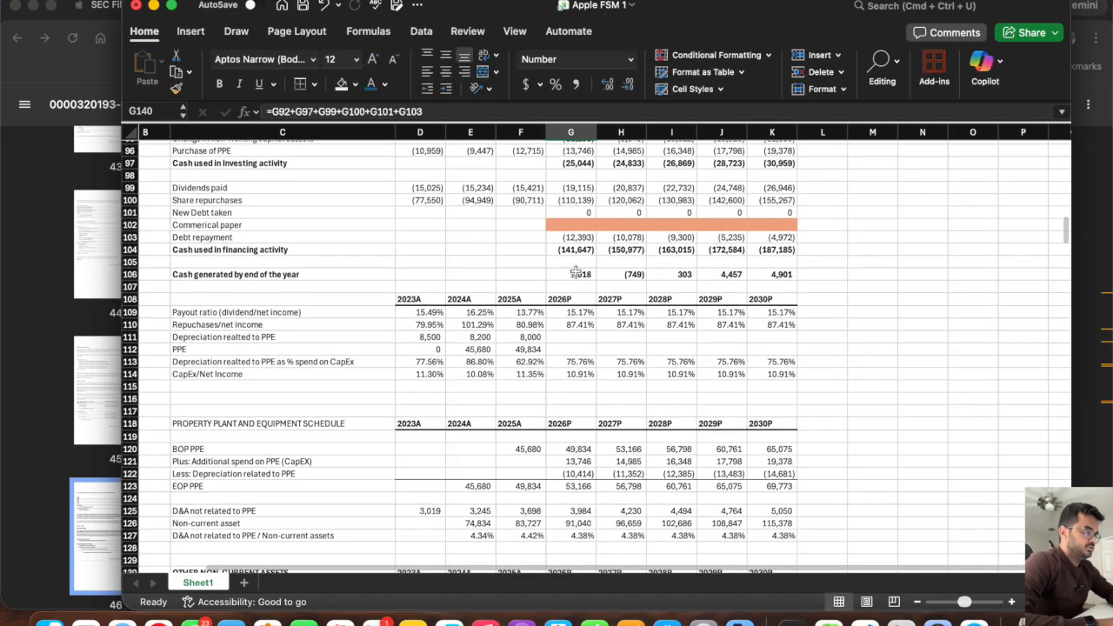
click(570, 274)
drag(566, 224, 783, 223)
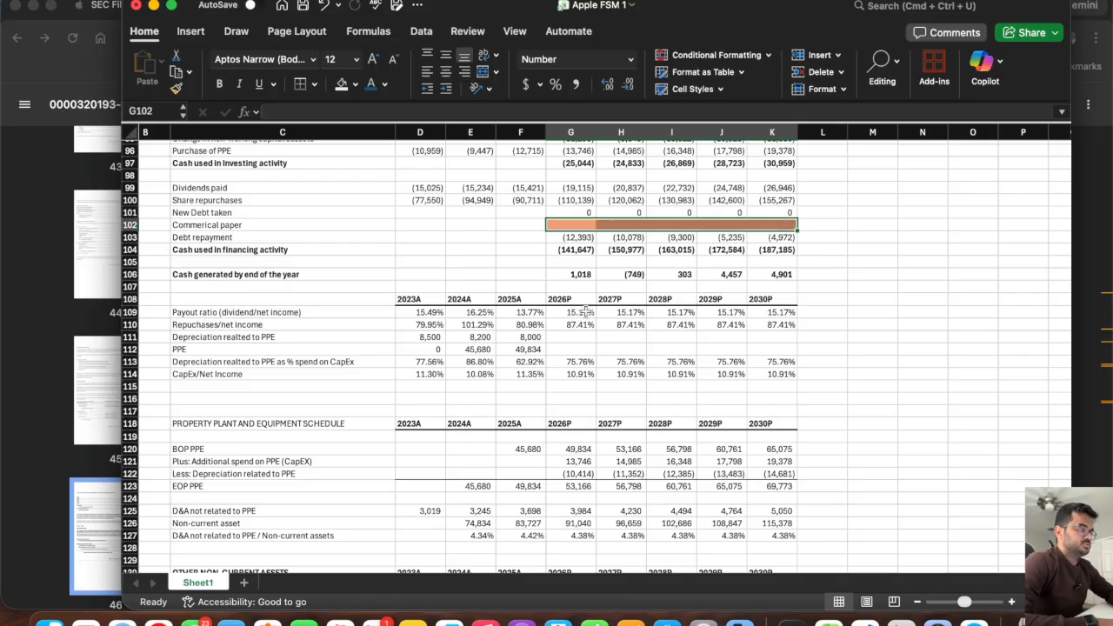
click(574, 274)
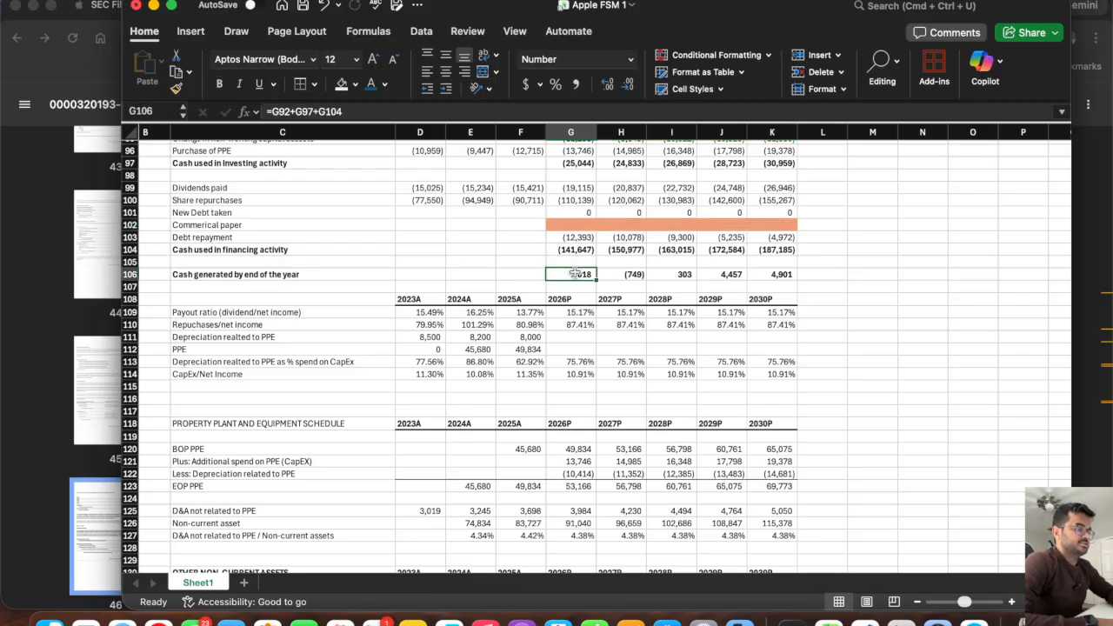
scroll(579, 345, down, 10)
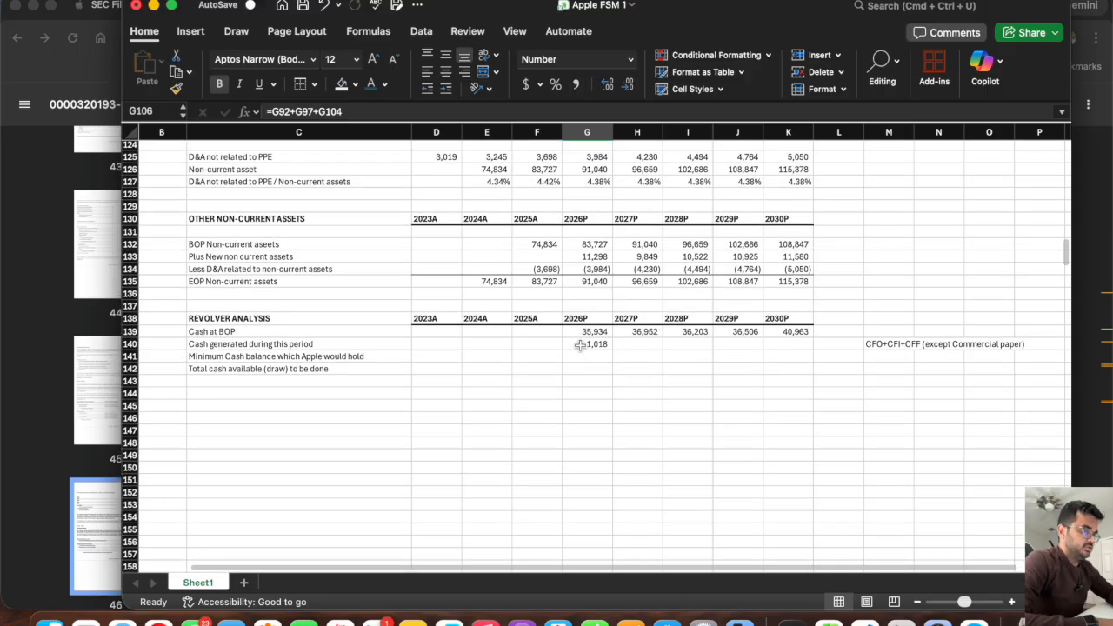
click(579, 345)
drag(612, 348, 808, 350)
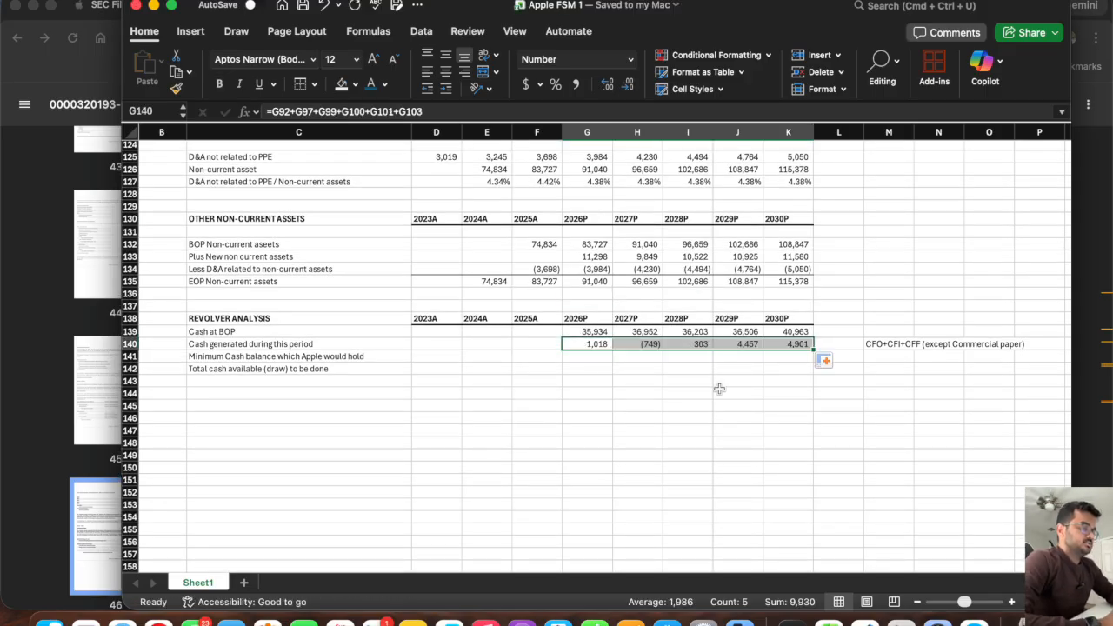
Set the 2026P minimum cash balance in G141 to 10000 and copy it across to K141.
click(583, 355)
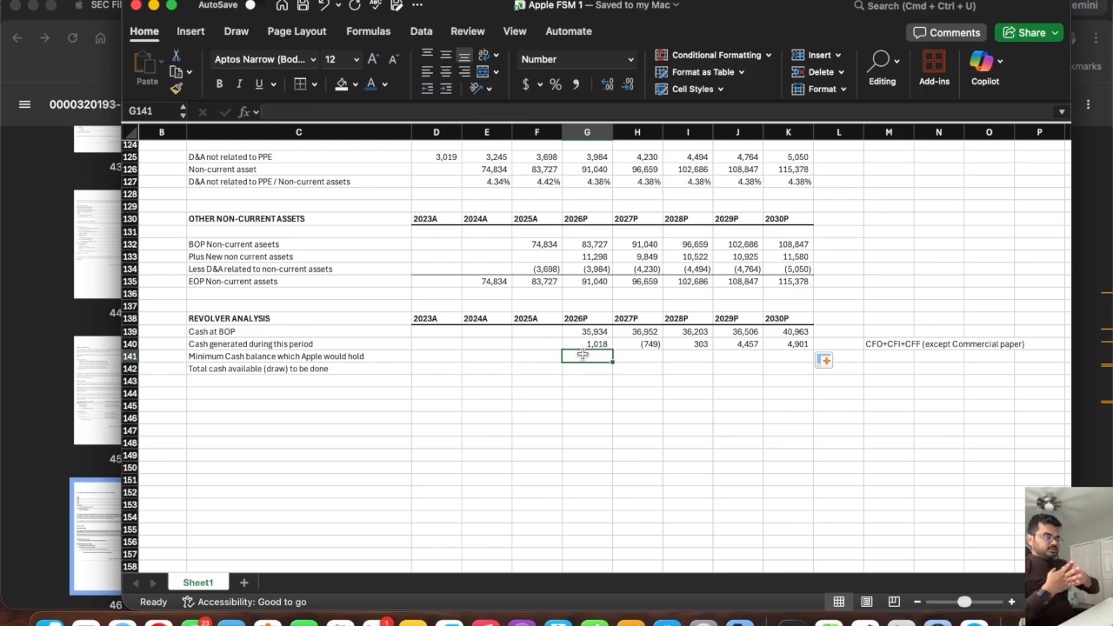
text(10000)
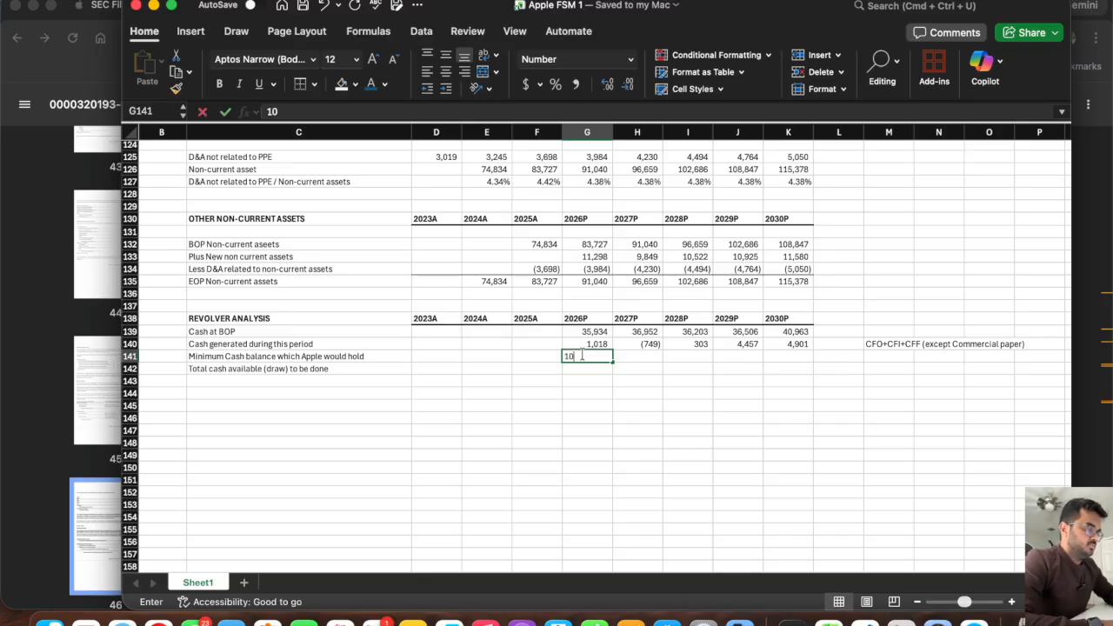
key(Tab)
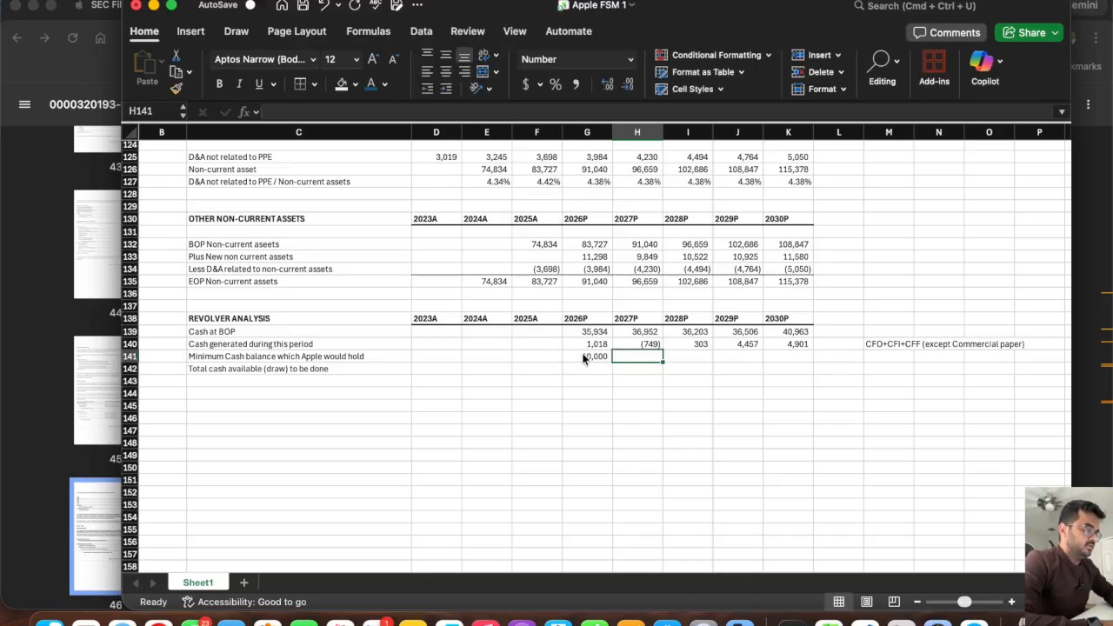
click(586, 357)
drag(613, 363, 798, 374)
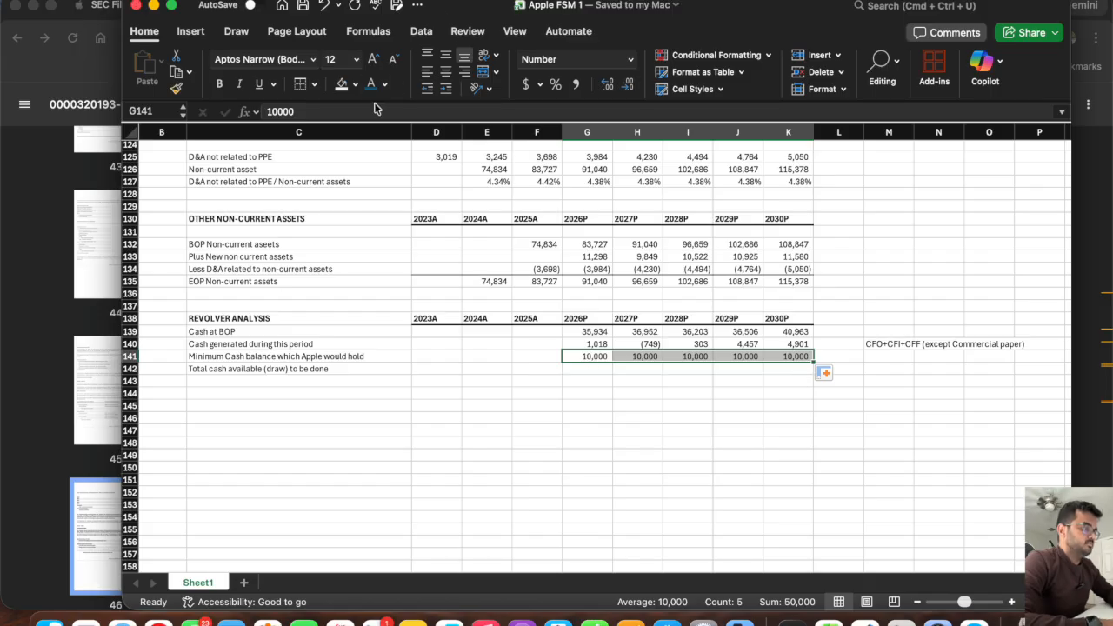
Change the 2026P minimum cash balance in G141 to -10000 and fill it across to K141.
click(576, 383)
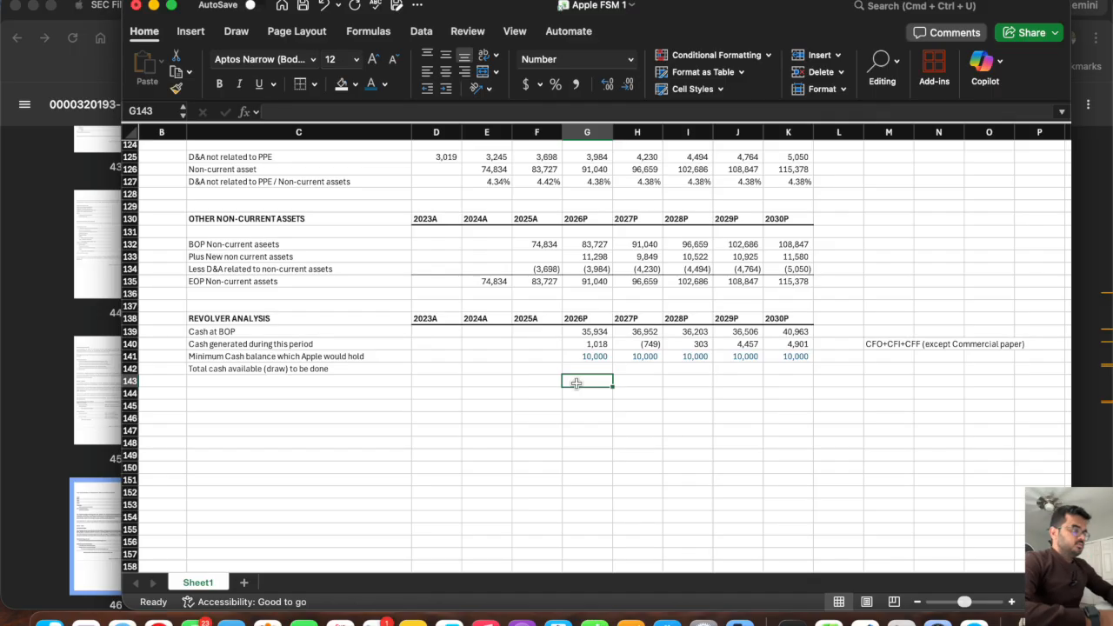
click(574, 357)
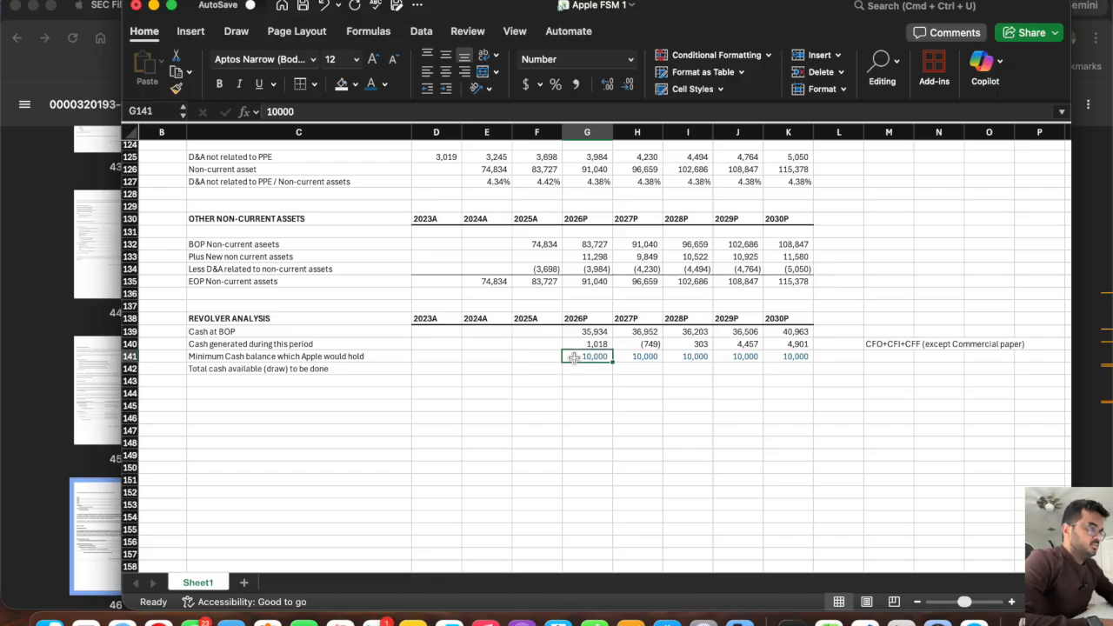
click(264, 112)
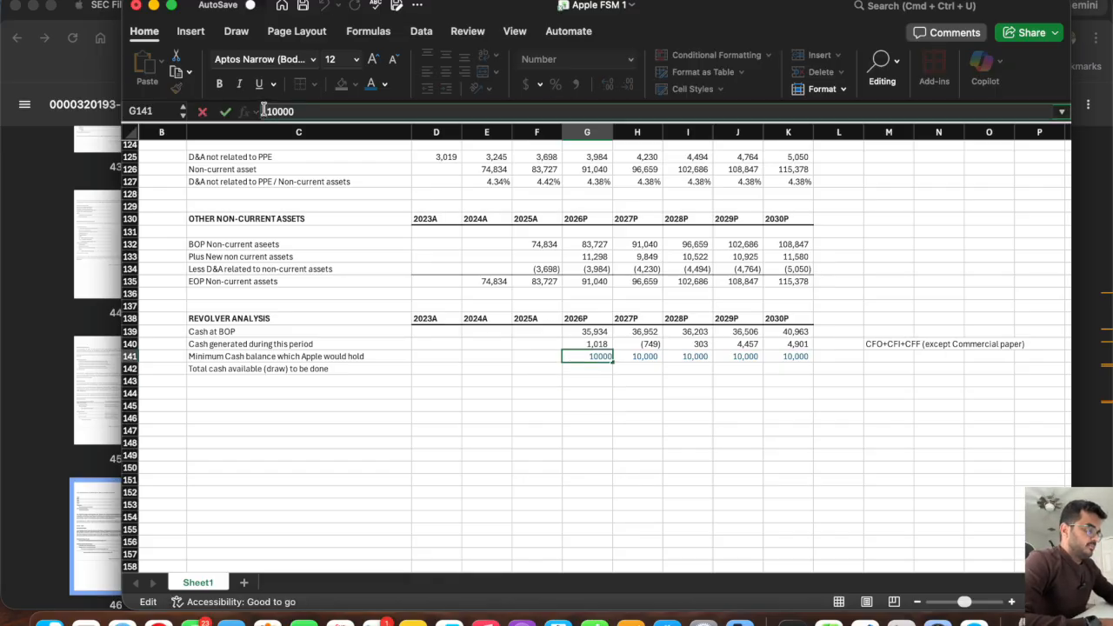
text(-)
key(Tab)
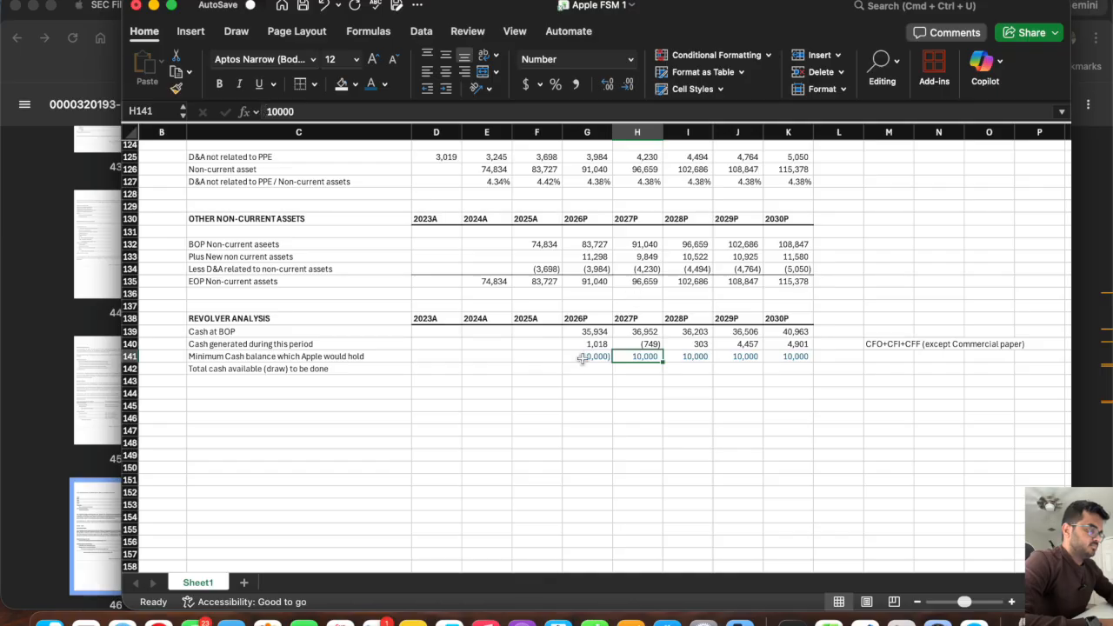
click(583, 357)
drag(616, 361, 804, 366)
Calculate total cash available in G142 with =SUM(G139:G141) and fill it across the projection years to K142.
click(578, 371)
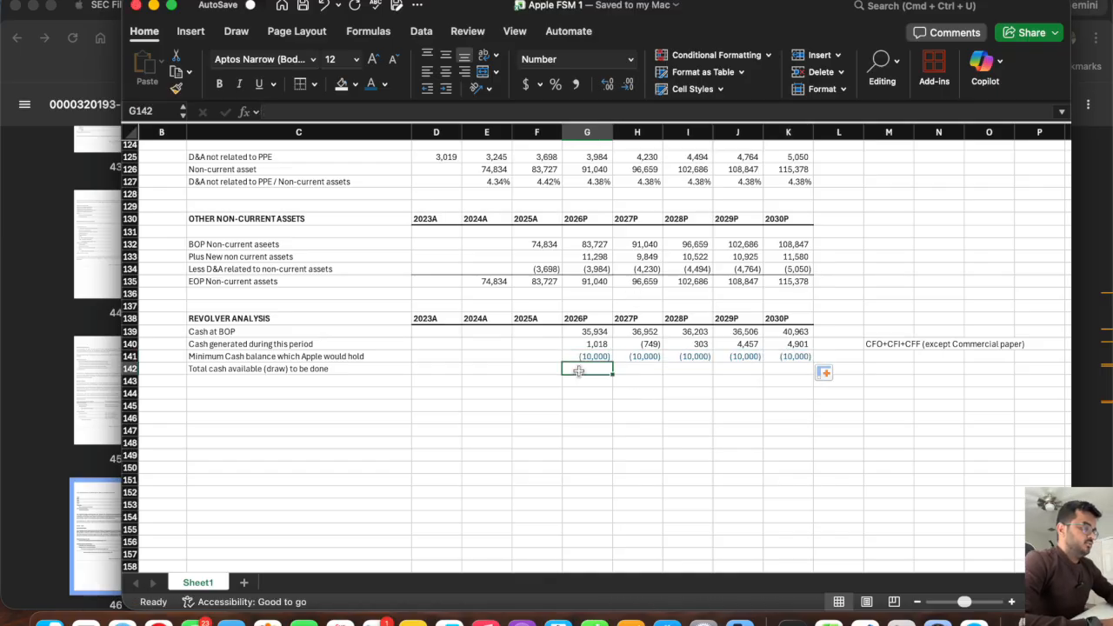
text(=)
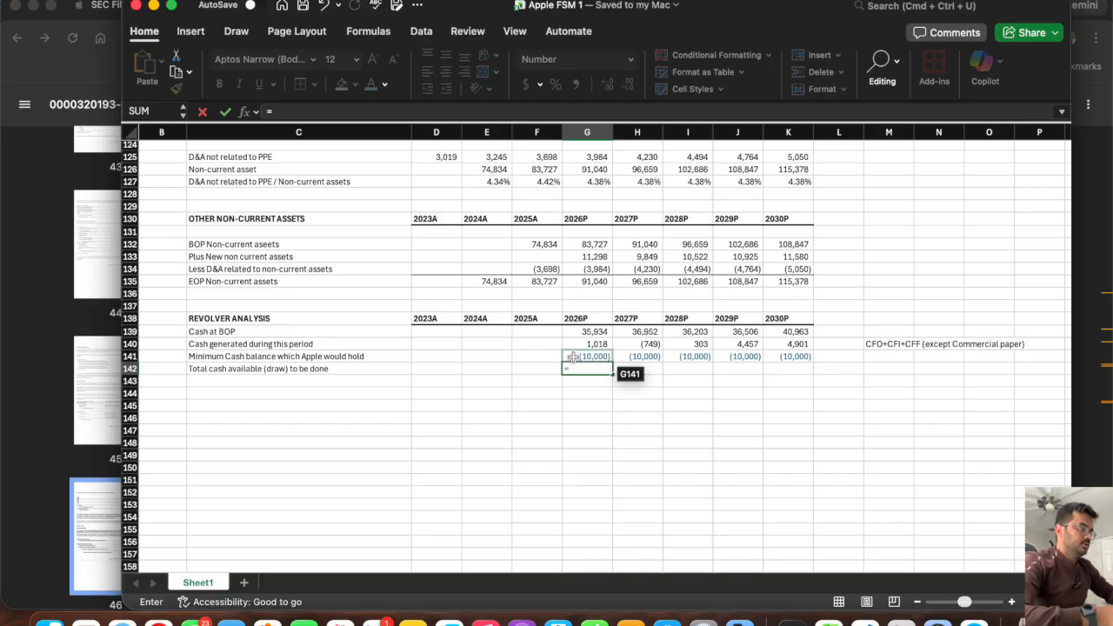
text(sum()
drag(584, 332, 576, 357)
key(Return)
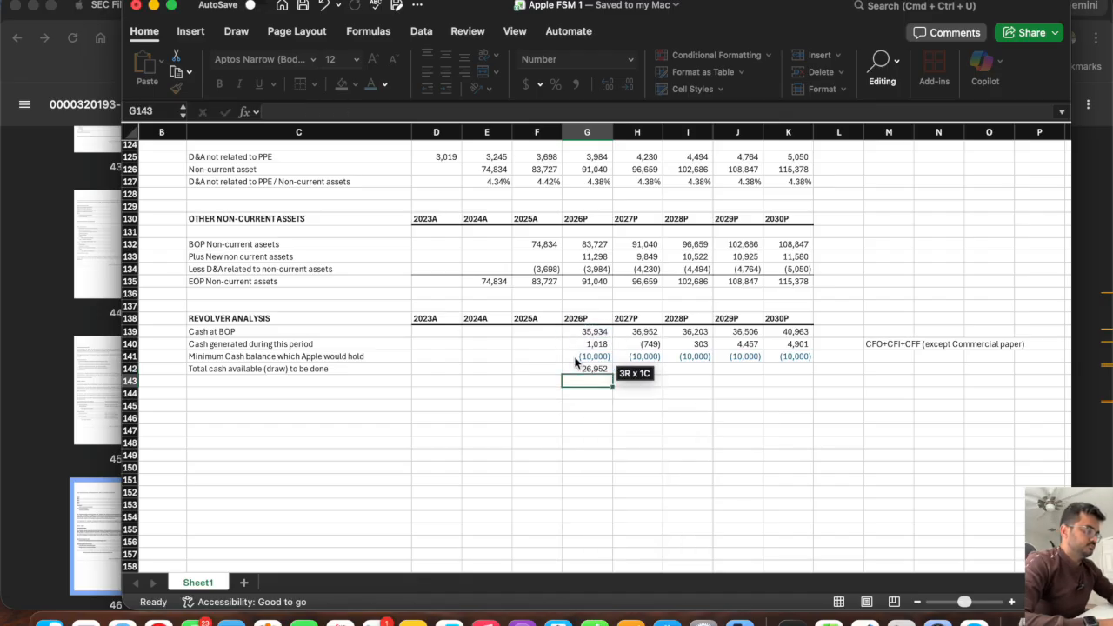
click(596, 370)
drag(613, 374, 814, 415)
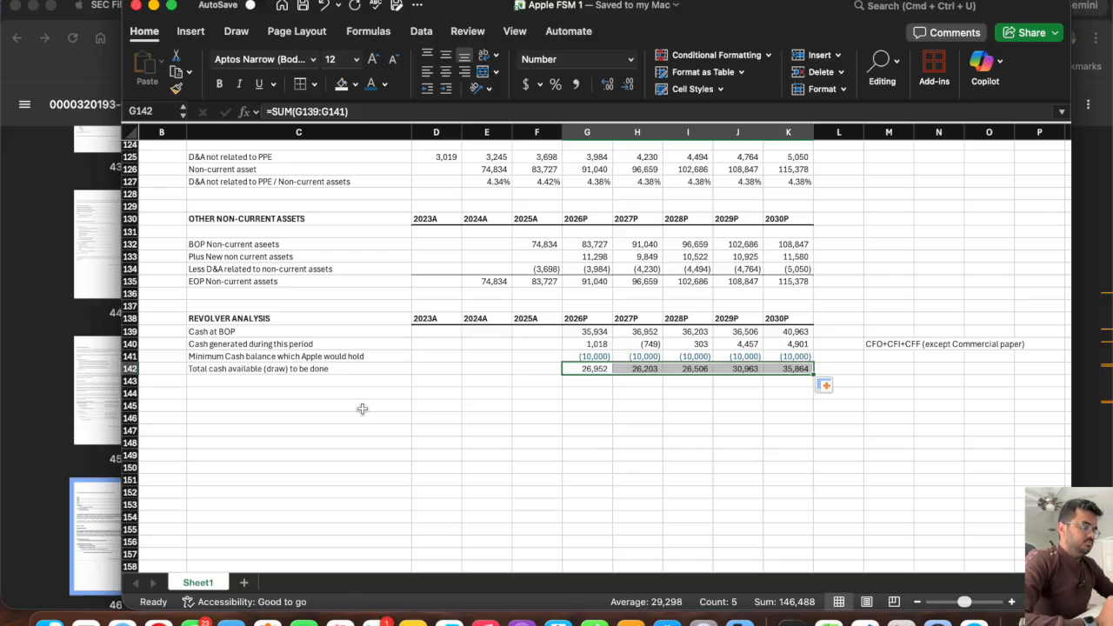
Review the commercial paper rows in the cash flow statement and balance sheet against the total cash available in row 142.
click(277, 393)
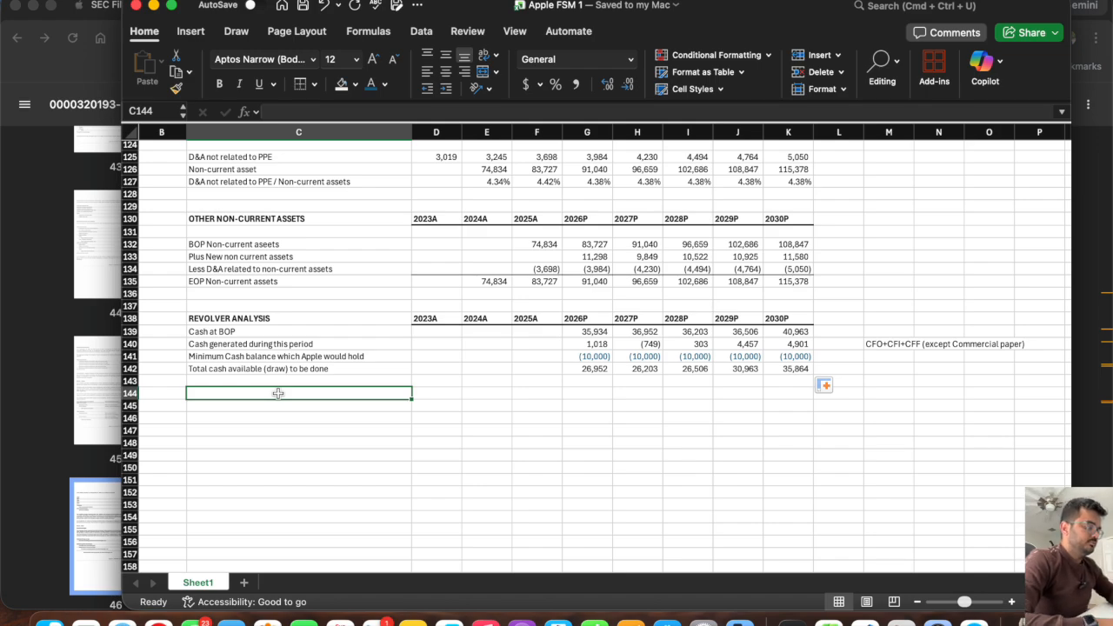
click(581, 368)
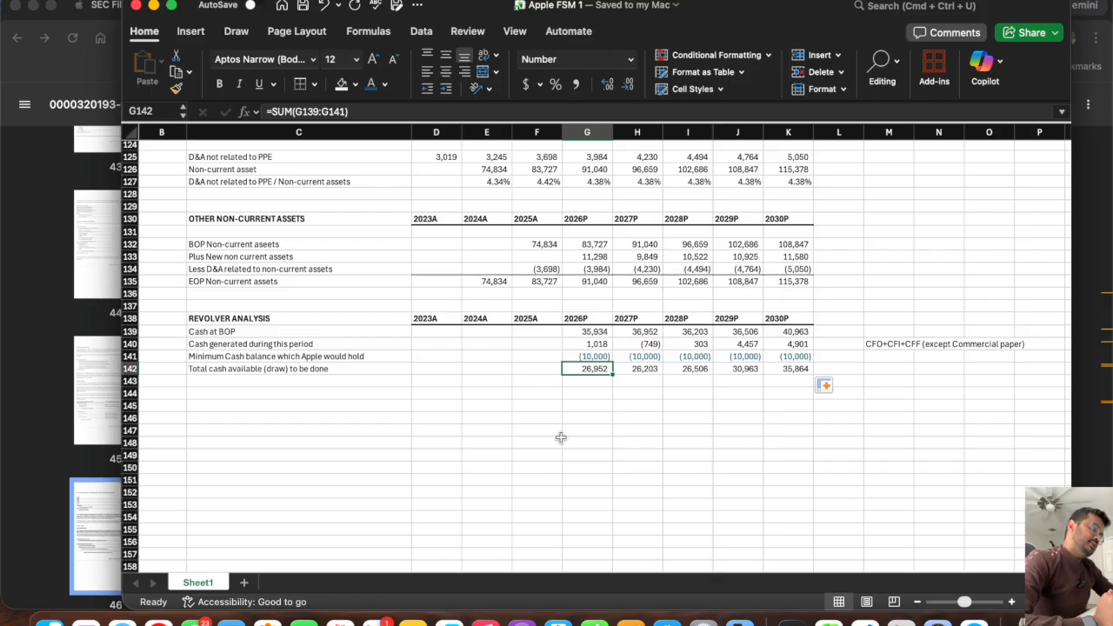
scroll(605, 339, up, 10)
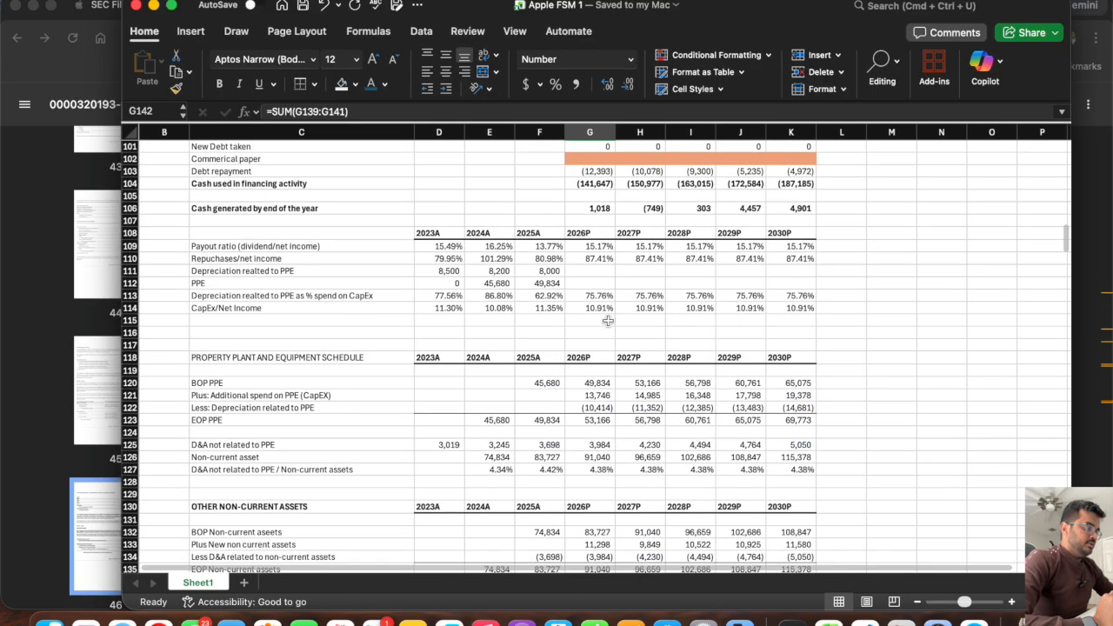
scroll(600, 350, up, 4)
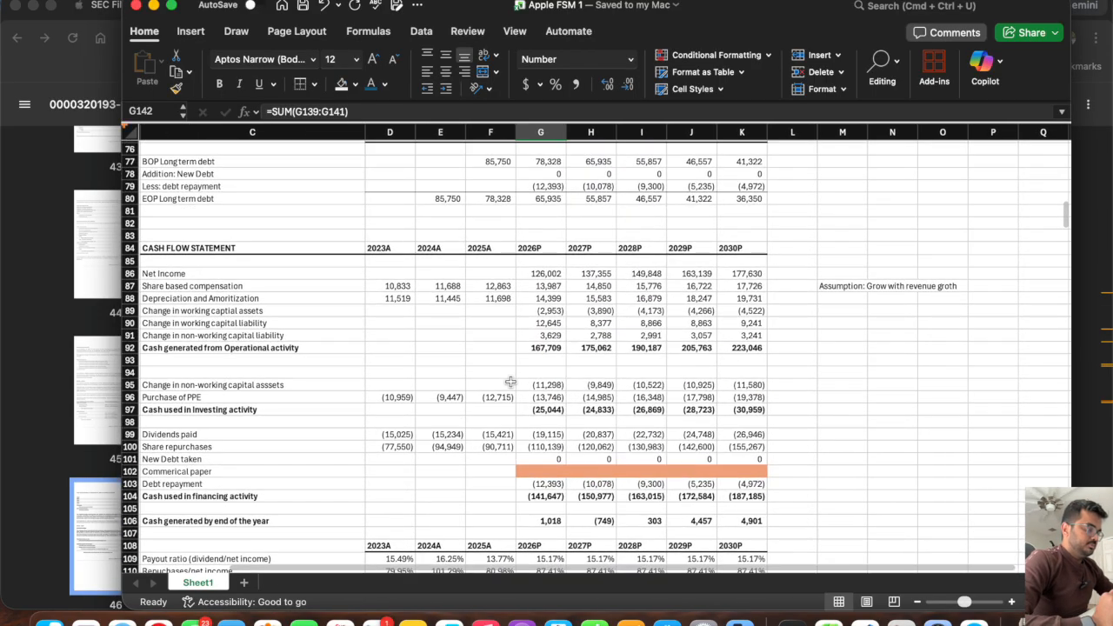
scroll(511, 382, down, 2)
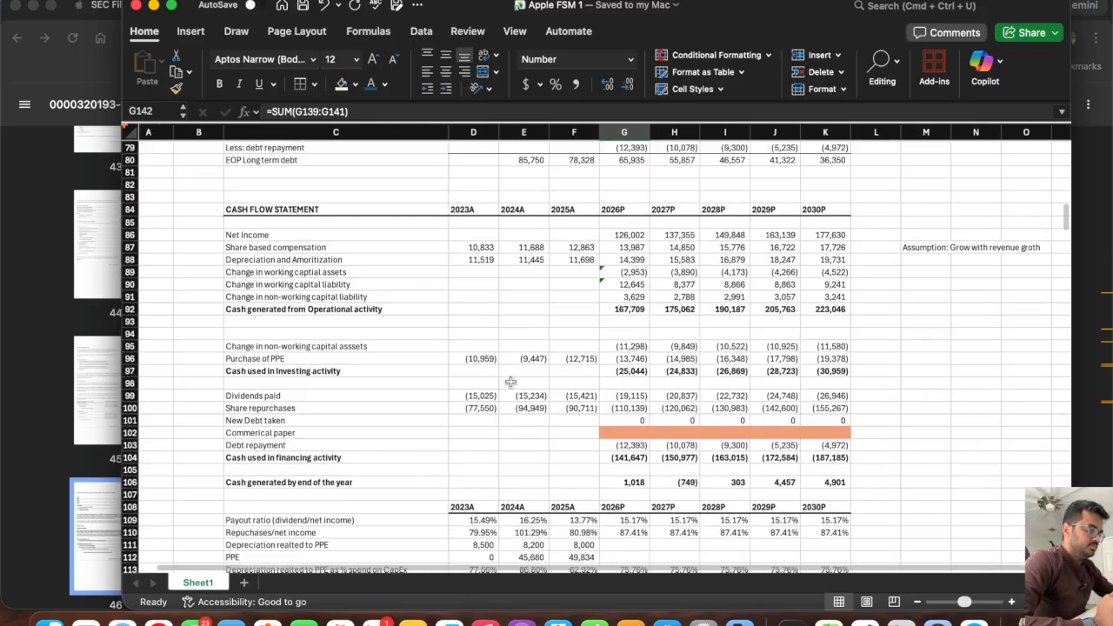
scroll(510, 382, up, 9)
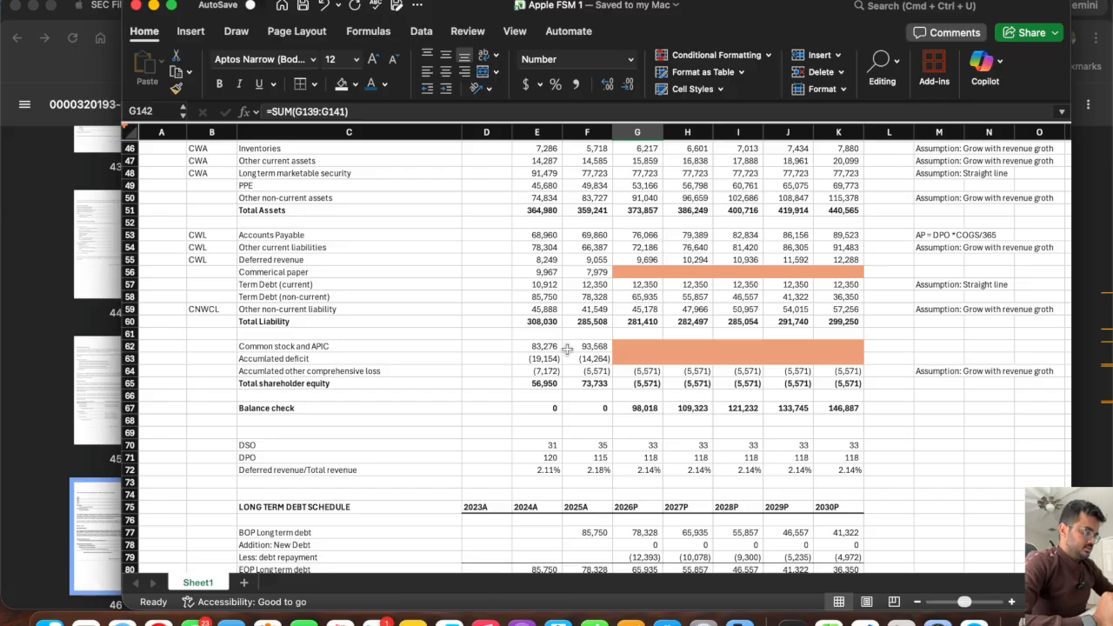
scroll(566, 351, down, 20)
scroll(566, 350, down, 3)
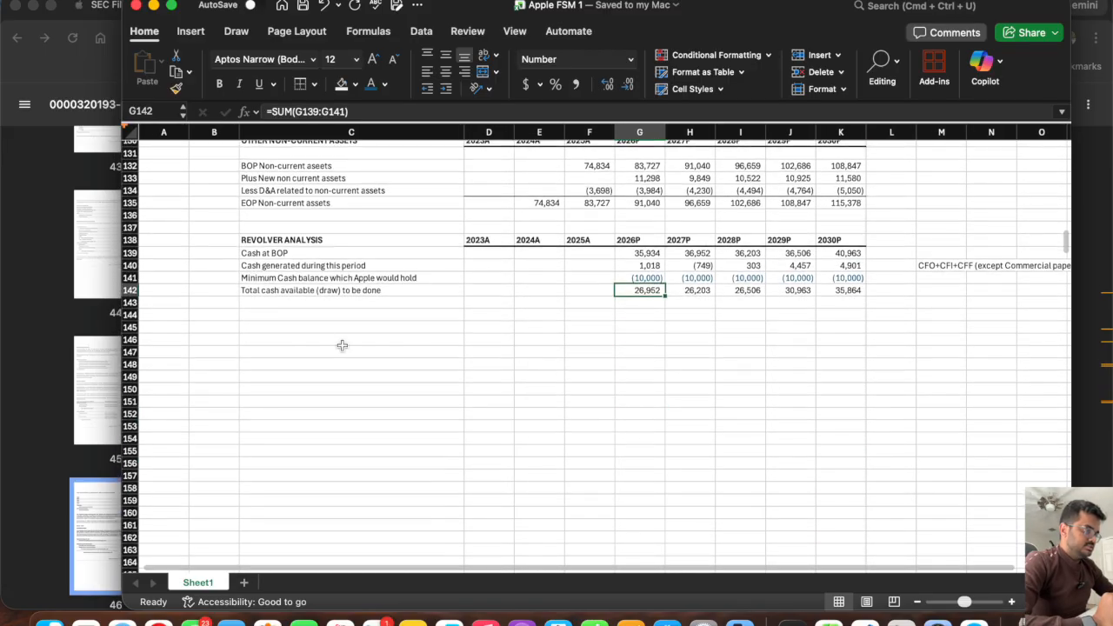
Enter the heading "Commerical paper schedule" in C145 below the revolver analysis.
click(279, 326)
text(Co)
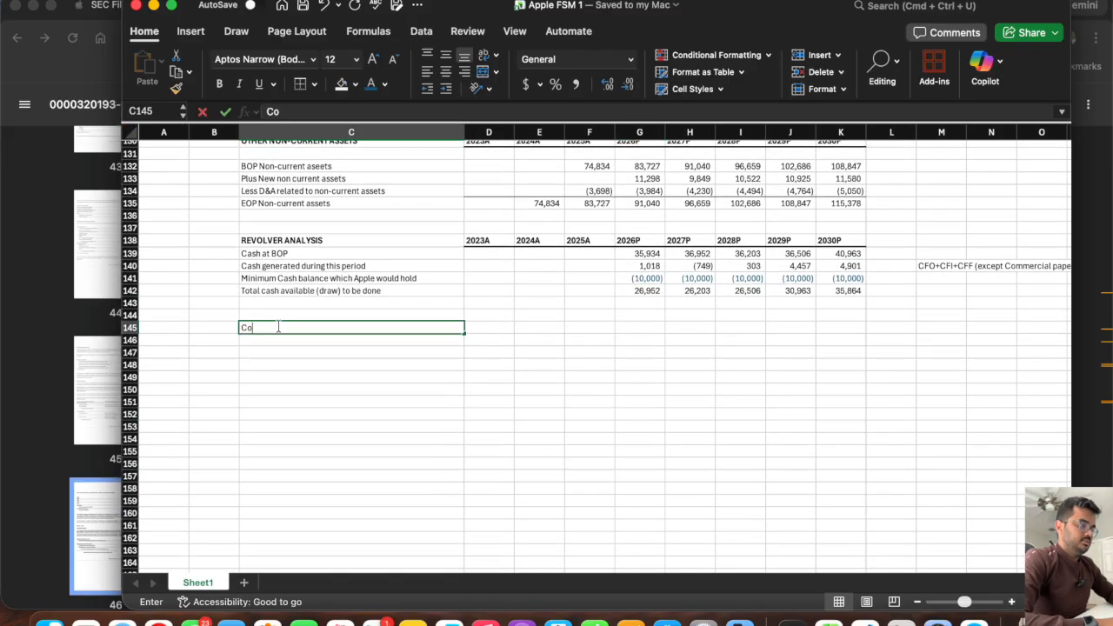
text(mmerical paper)
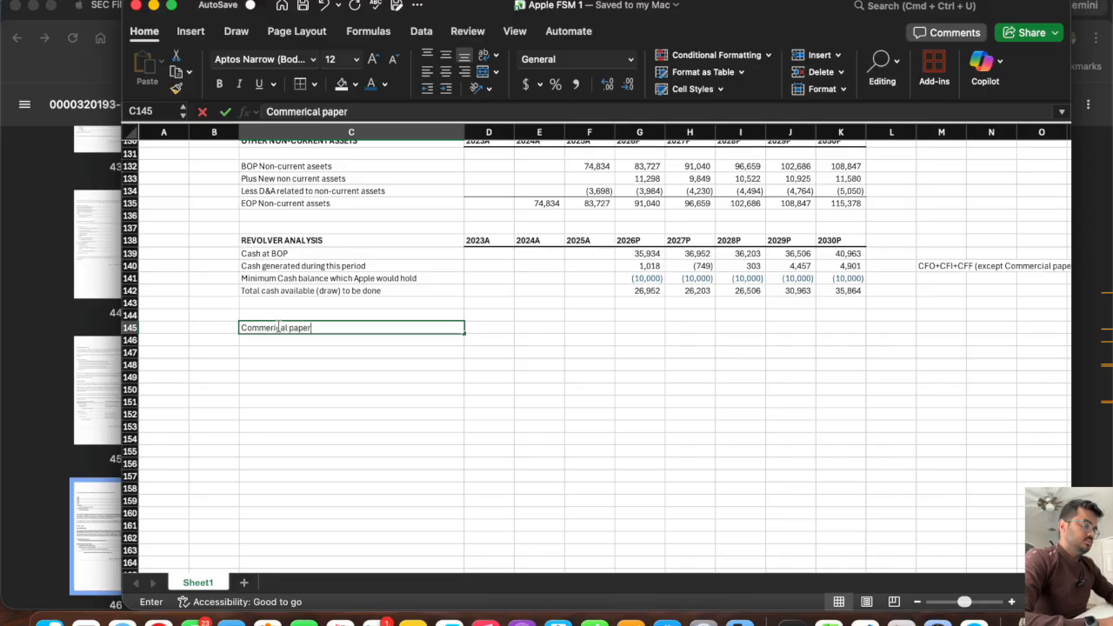
text( schedule)
key(Tab)
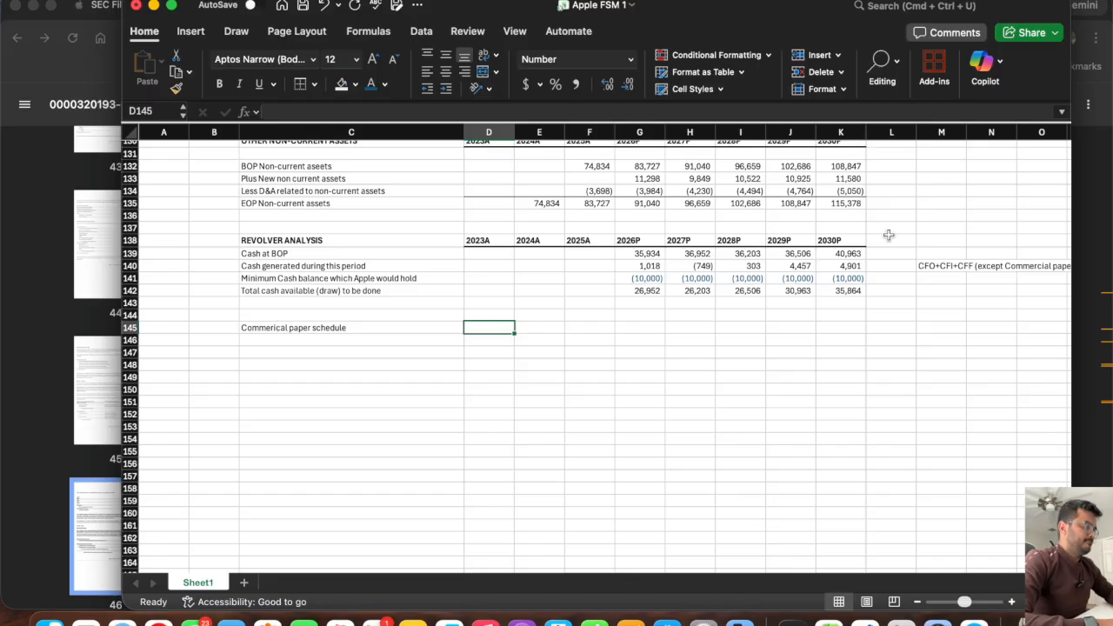
click(850, 241)
drag(850, 241, 478, 243)
key(super+c)
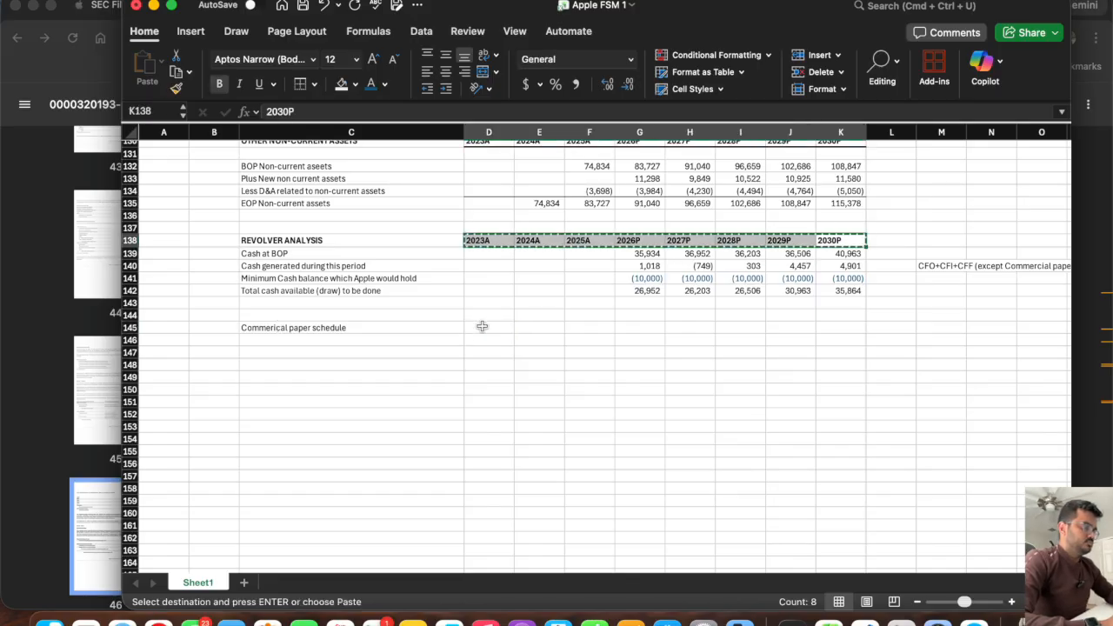
click(479, 330)
text(v)
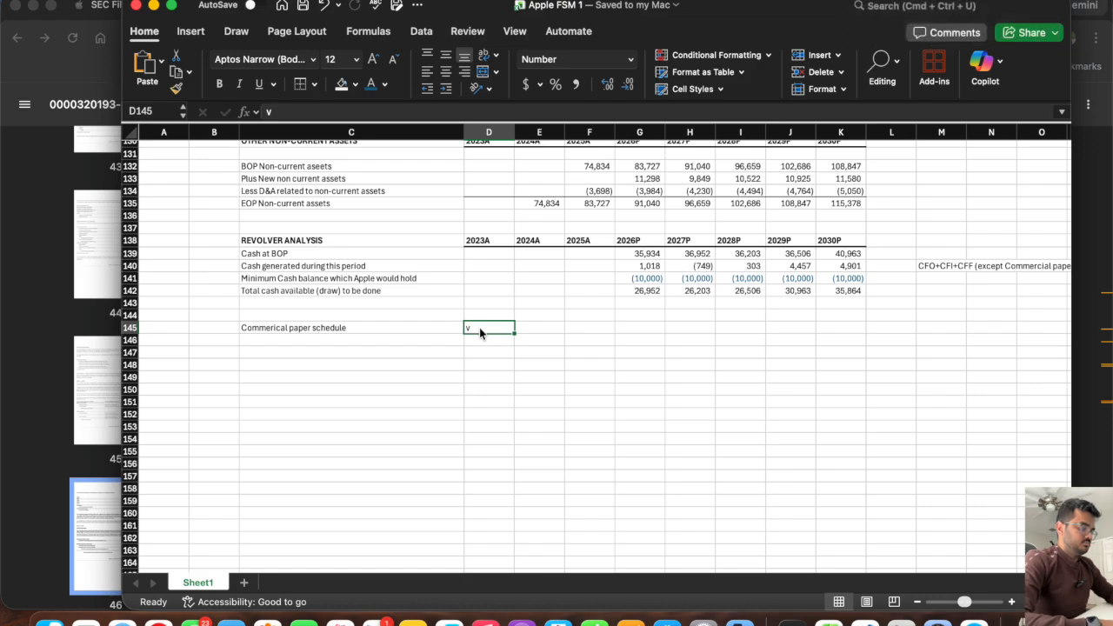
key(Escape)
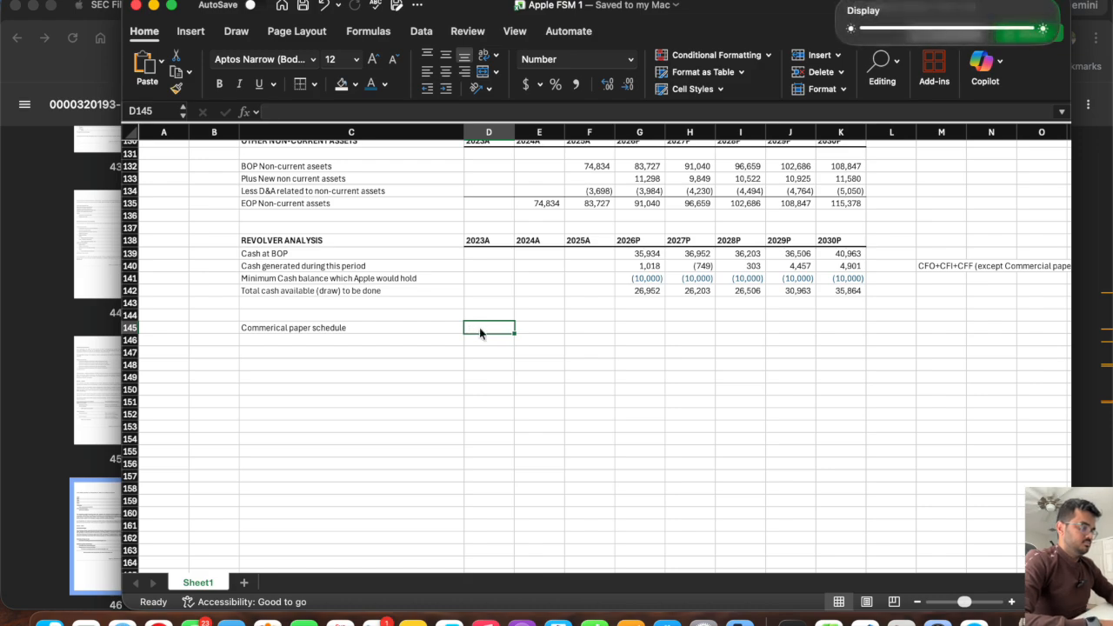
Copy the 2023A to 2030P year headers from D138:K138 into row 145, starting at D145.
drag(492, 240, 826, 240)
key(super+c)
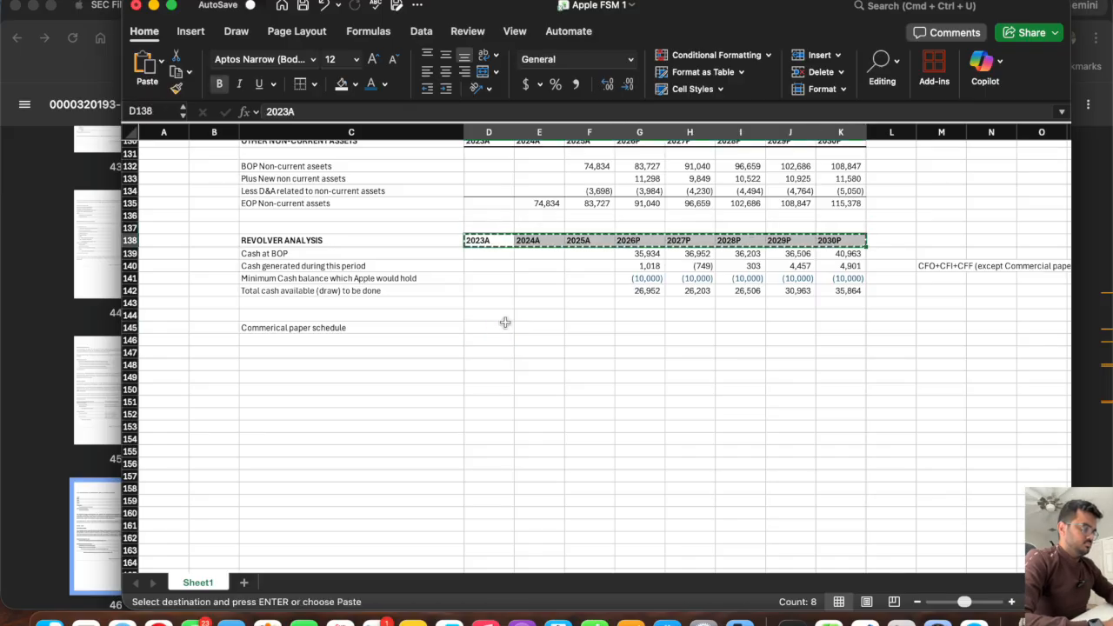
click(482, 327)
key(super+v)
key(Escape)
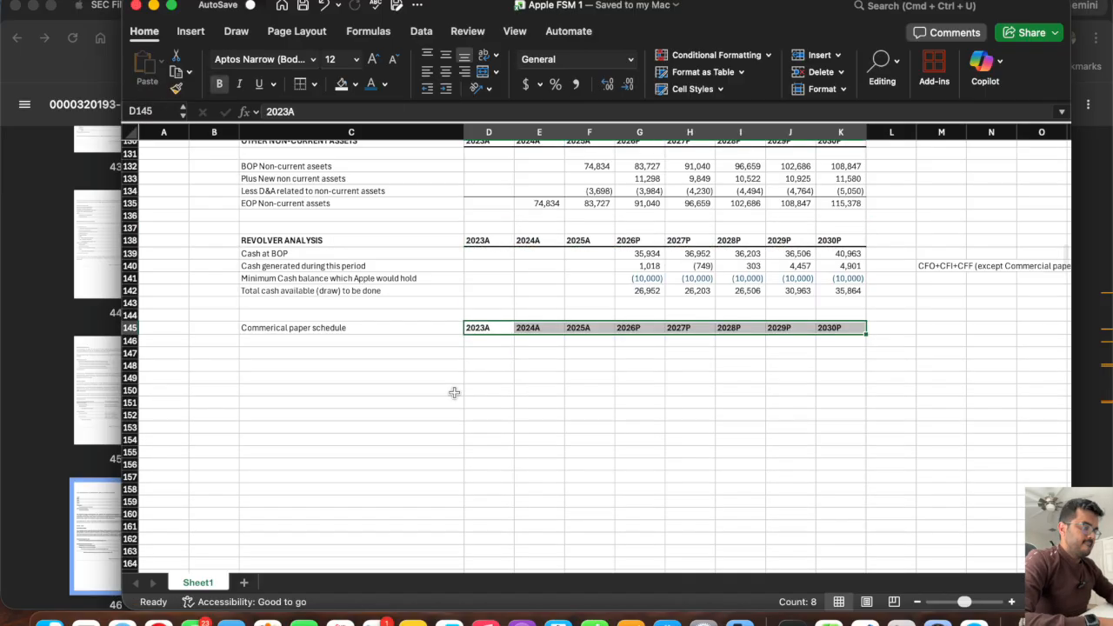
Label C147 "Commerical paper BOP" as the first row of the commercial paper schedule.
click(350, 339)
key(Down)
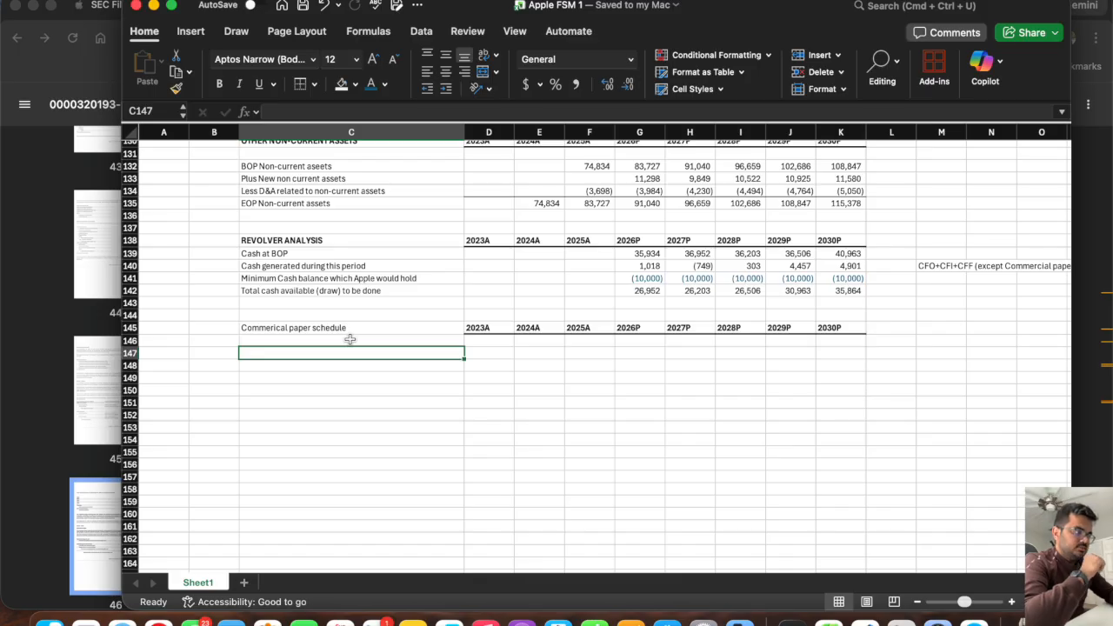
text(Co)
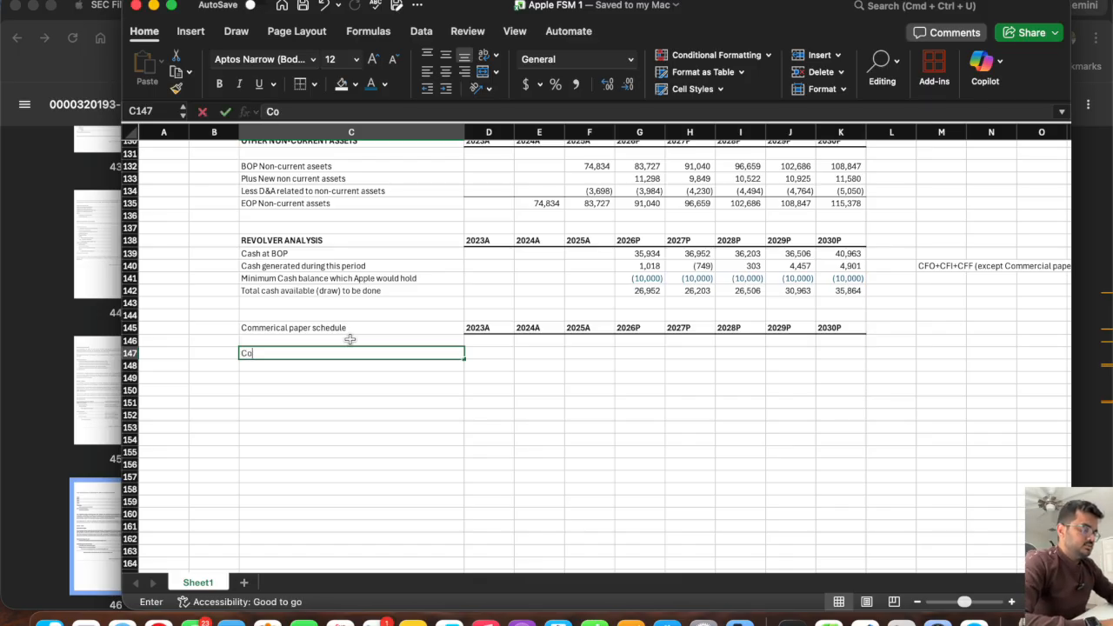
text(mmerical paper)
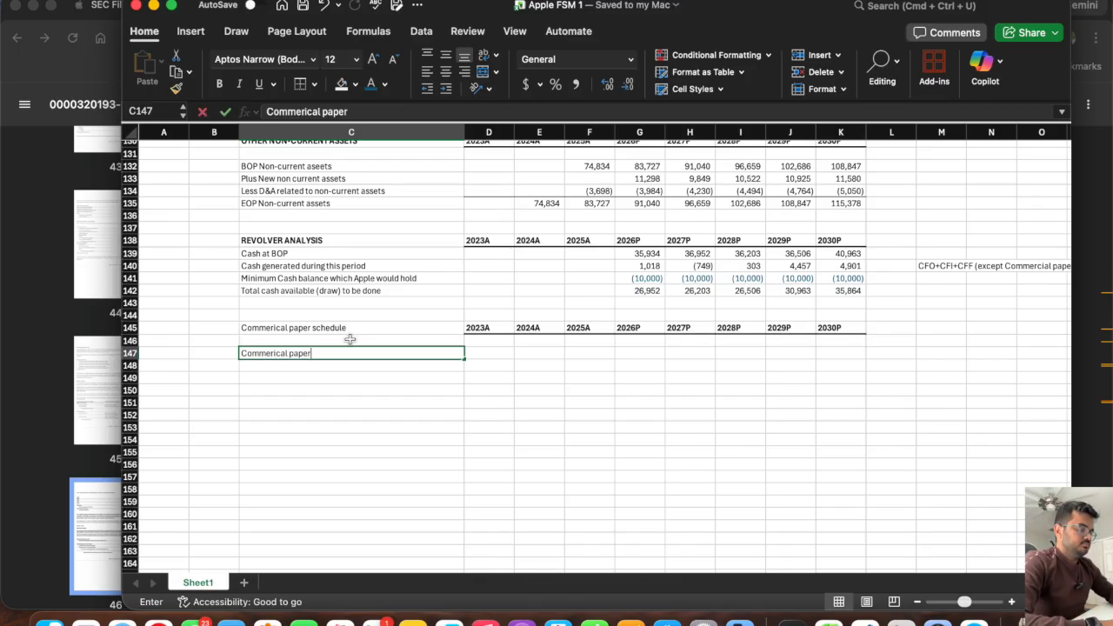
key(Return)
click(350, 350)
double_click(348, 351)
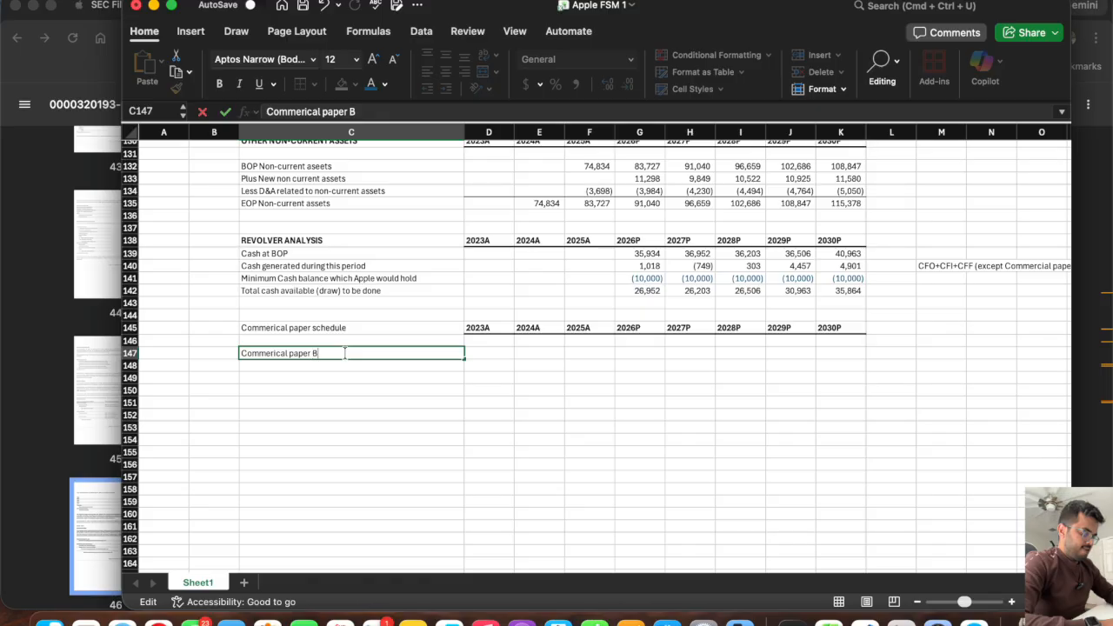
text(BOP)
key(Return)
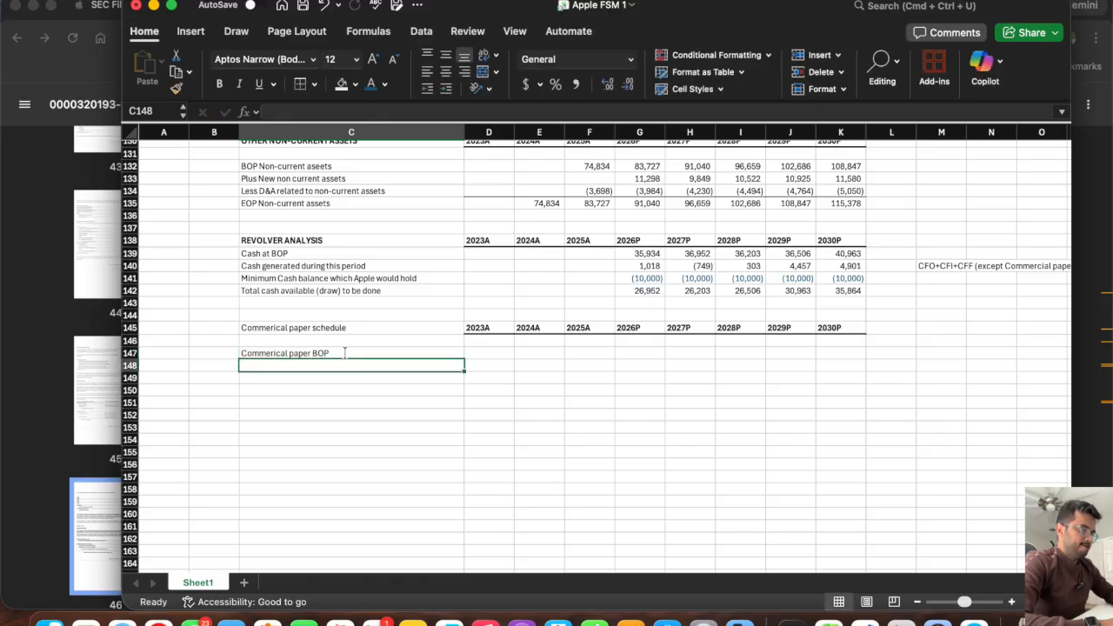
Label C148 "Cash to be paid/ (drawn)" below the opening commercial paper row.
text(Cash to be pad)
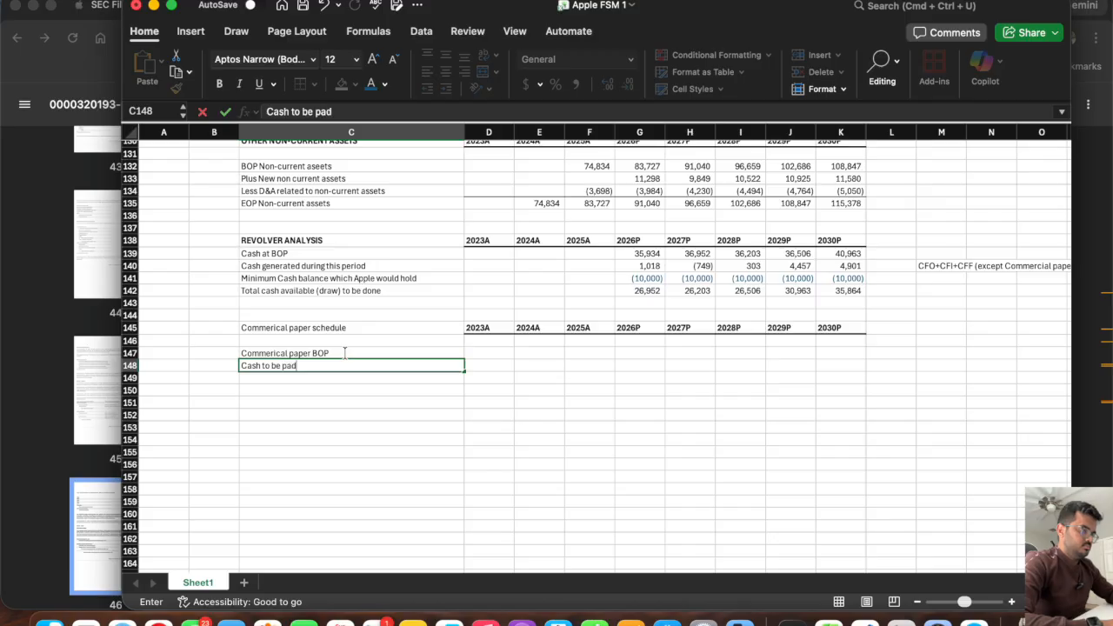
key(BackSpace)
text(id/ (drwan)
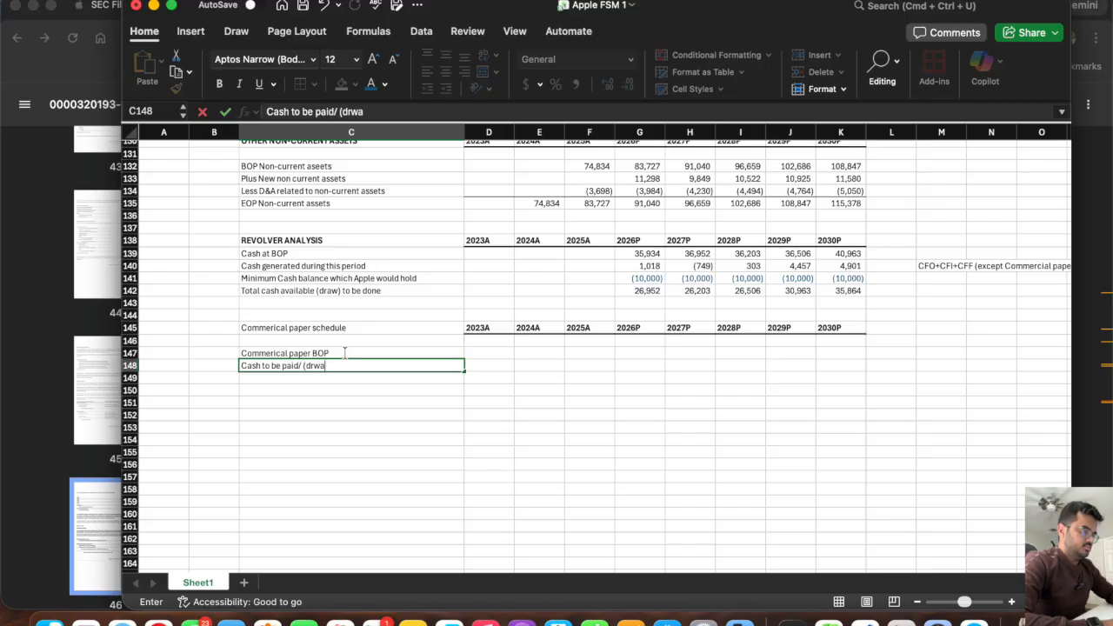
key(BackSpace)
key(BackSpace)
text(awn))
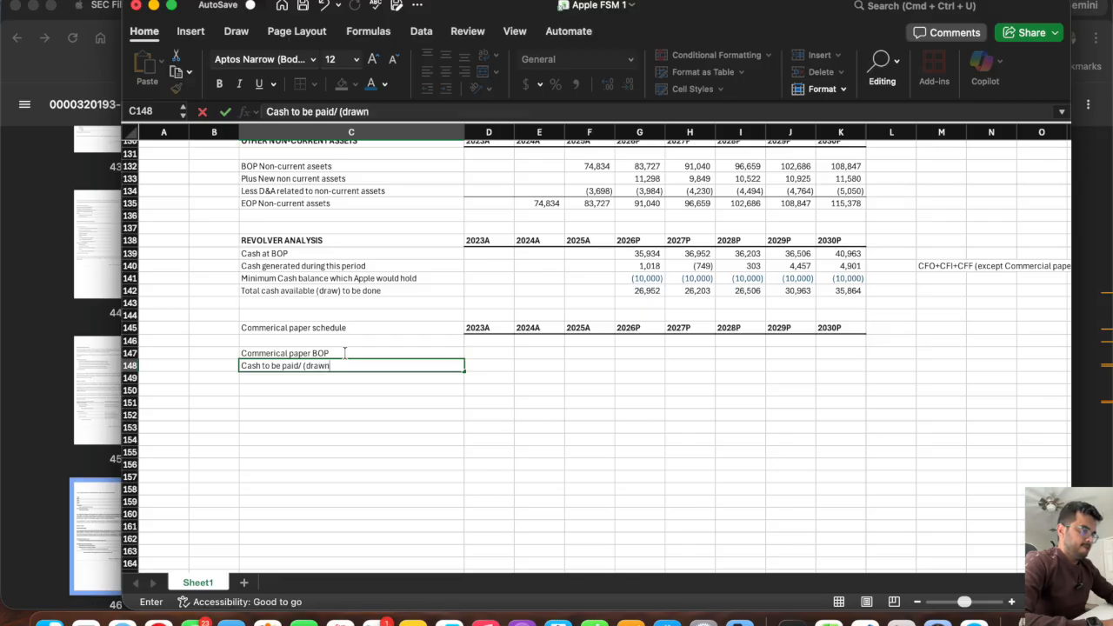
key(Return)
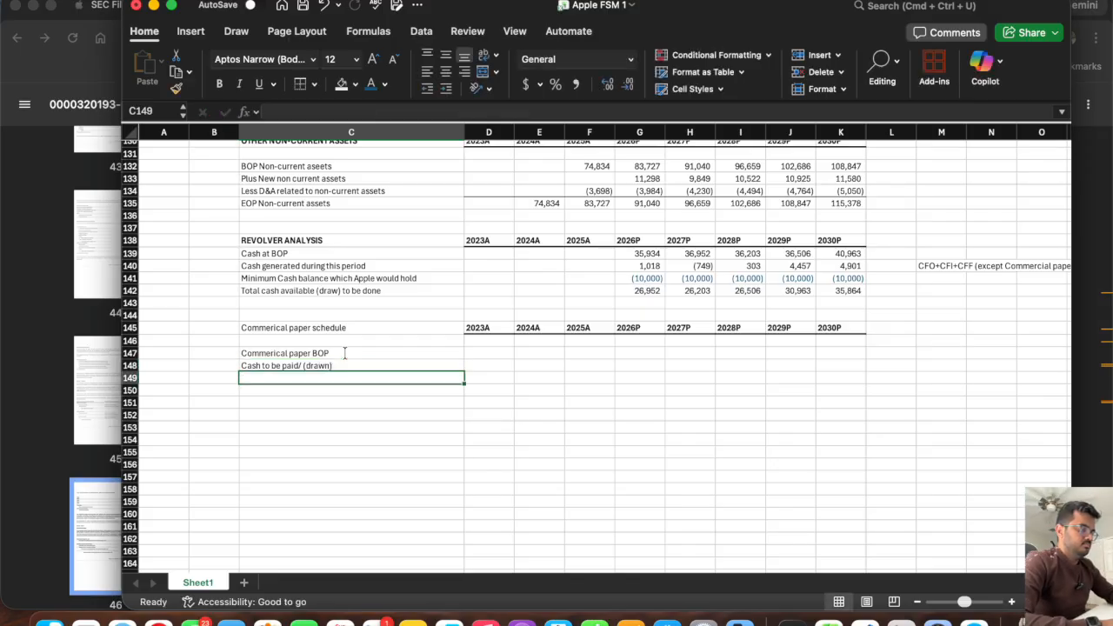
Label C149 "Commerical paper Eop" as the closing row of the commercial paper schedule.
text(Commerical pa)
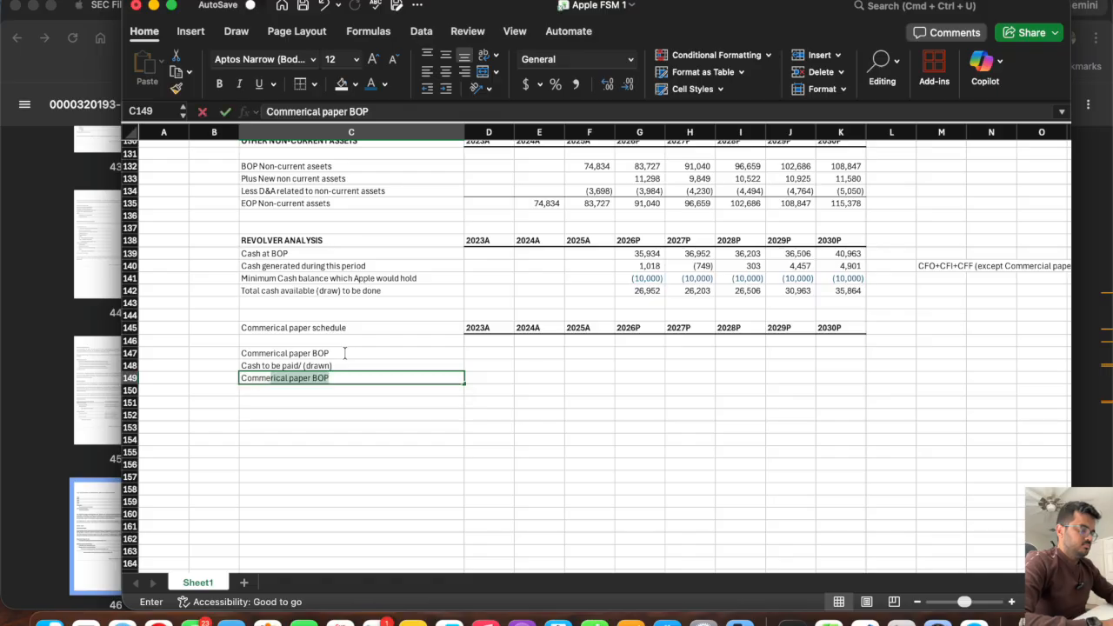
text(per Eop)
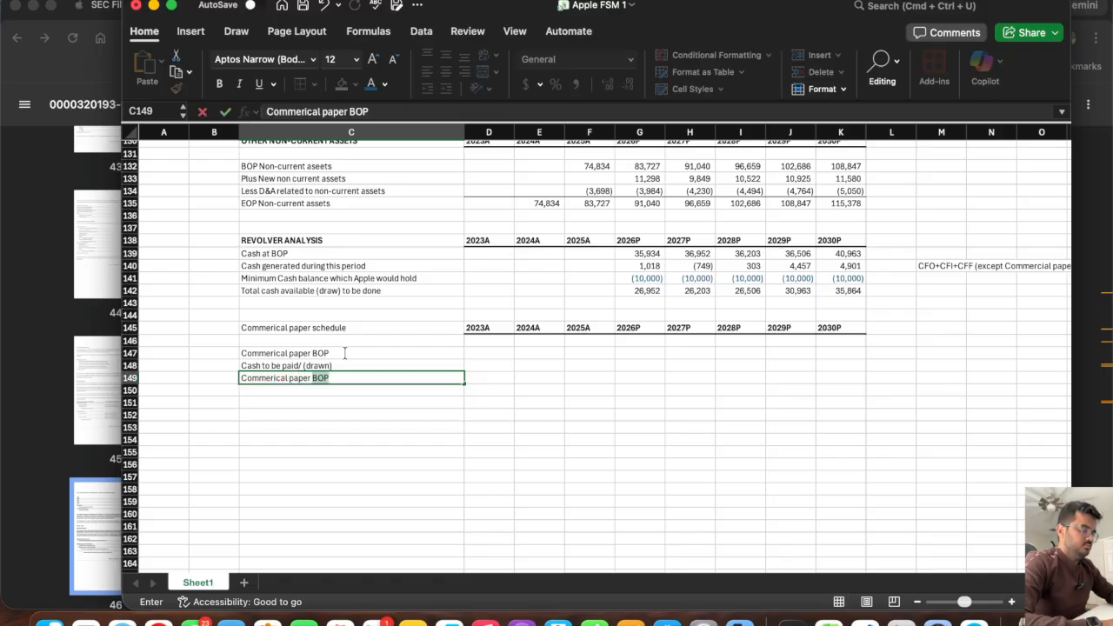
key(Return)
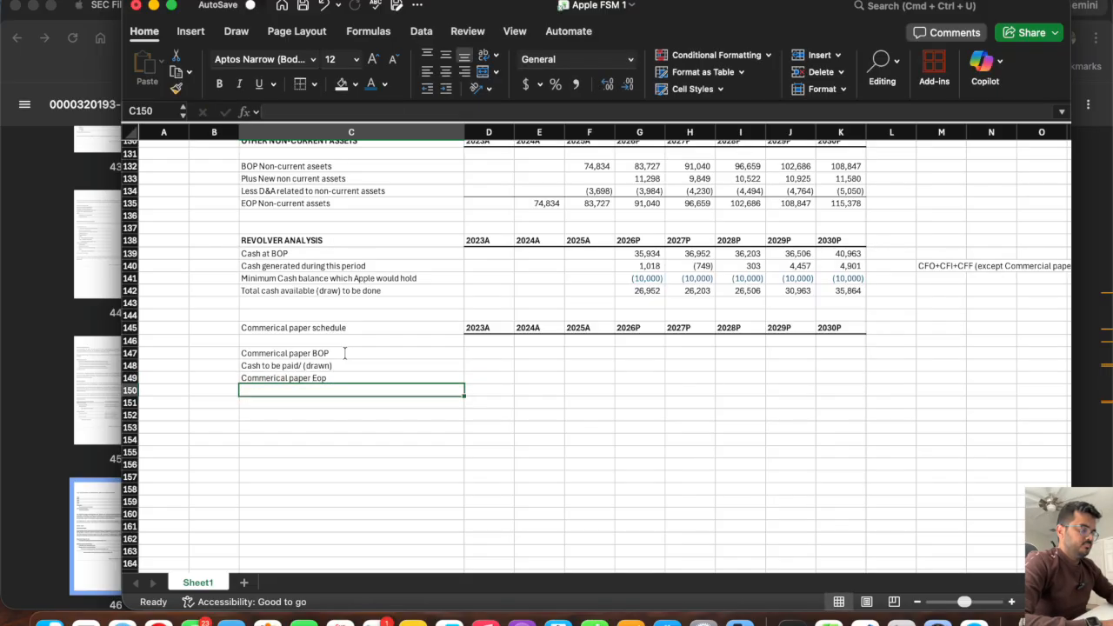
Correct the closing row label in C149 to "Commerical paper EOP".
key(Up)
click(406, 110)
key(BackSpace)
key(BackSpace)
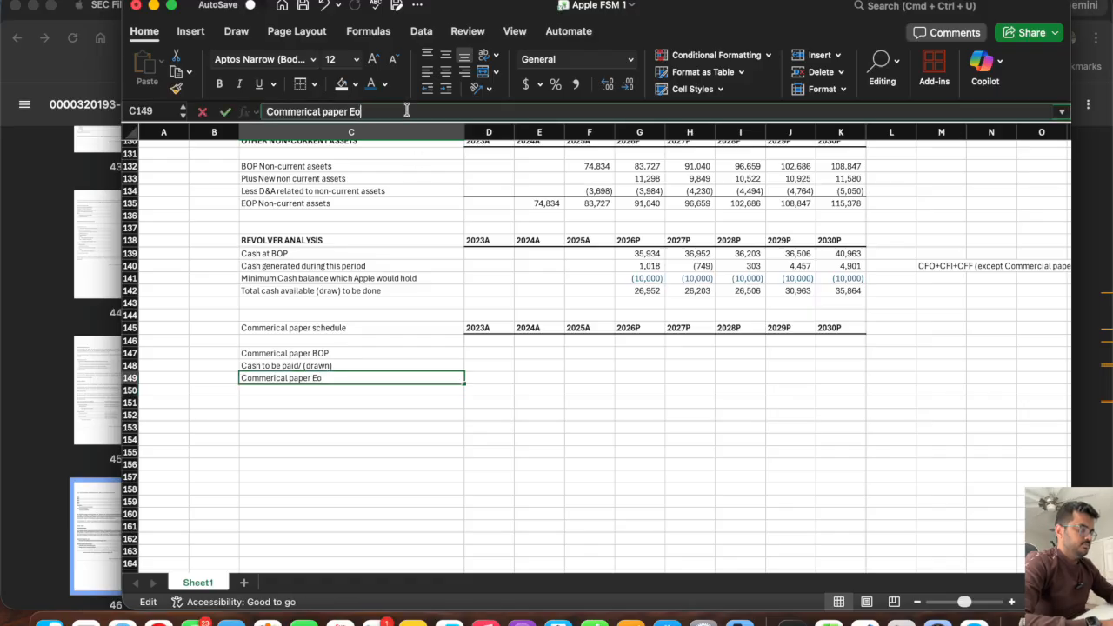
text(OP)
key(Return)
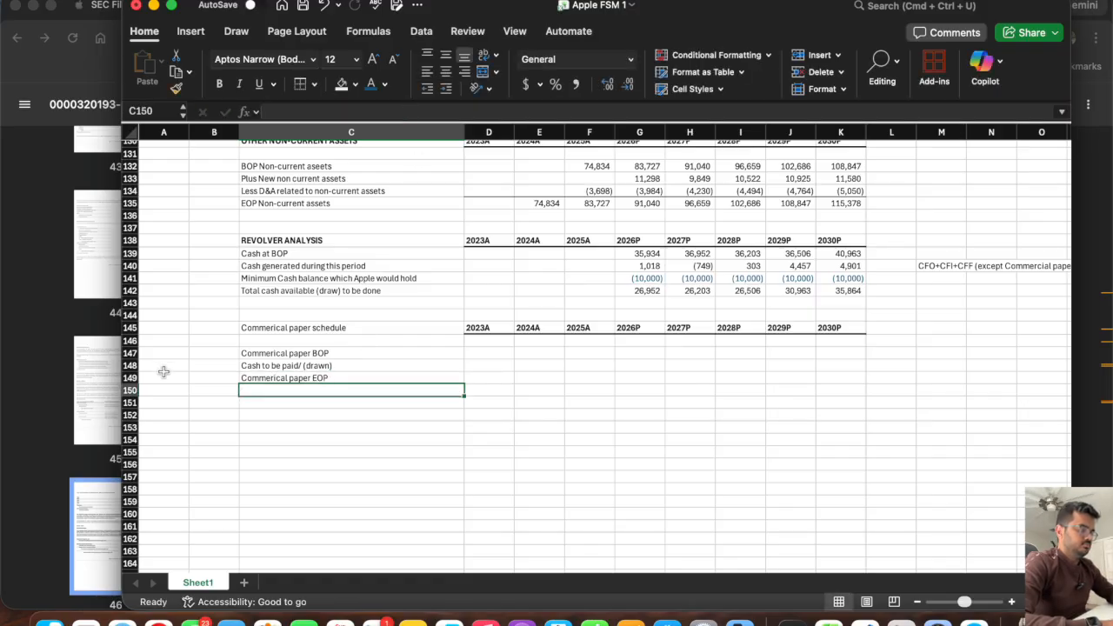
Link E149 to the balance sheet's 2024A Commerical paper in E56 and fill the link across to 2025A in F149.
click(523, 376)
text(=)
scroll(591, 279, up, 15)
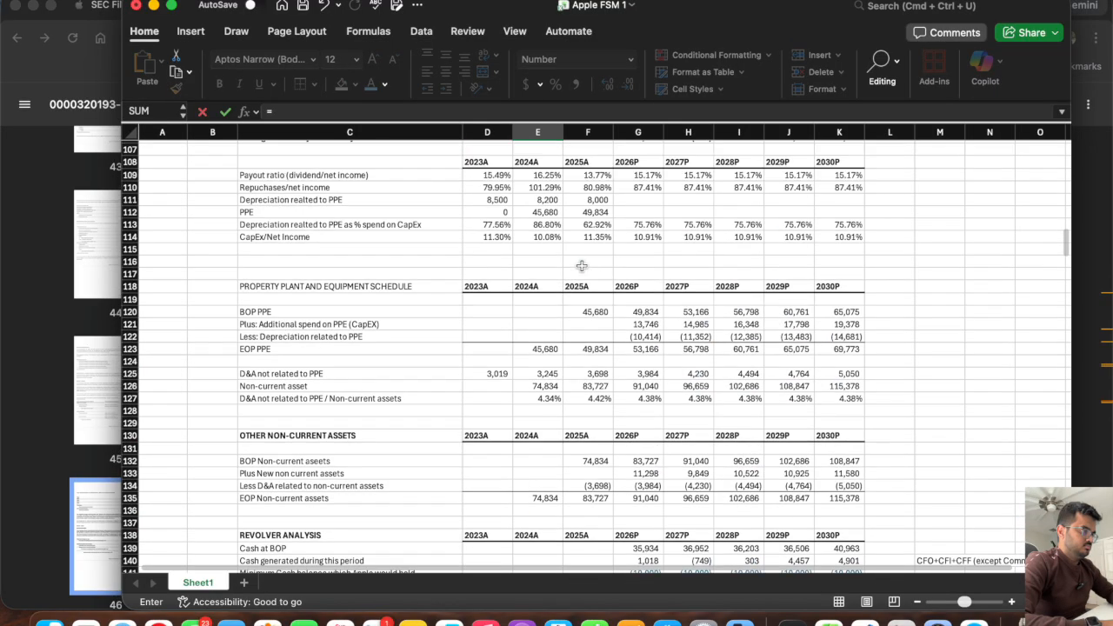
scroll(582, 265, up, 10)
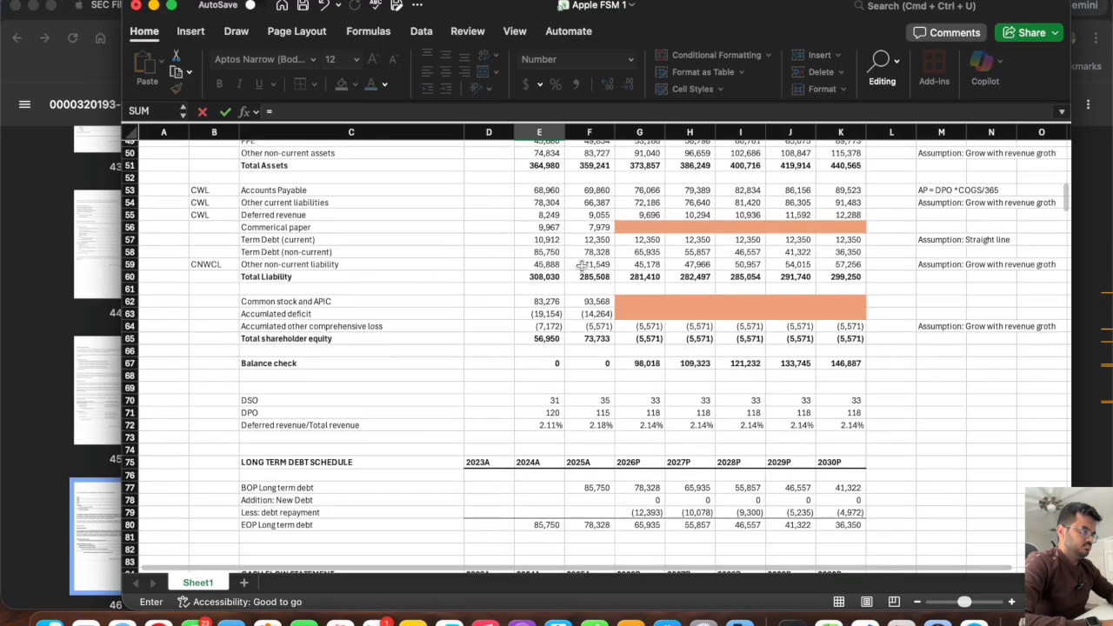
click(542, 226)
key(Return)
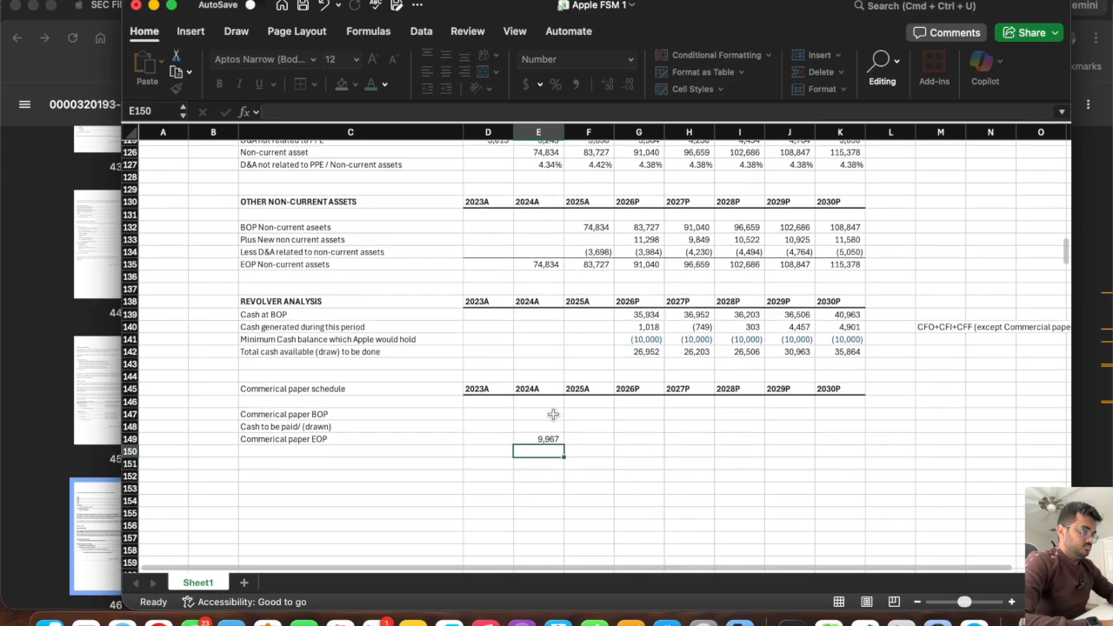
click(537, 439)
drag(564, 445, 609, 444)
Set F147 to the prior year's closing balance with =E149 and fill it across through K147.
click(594, 412)
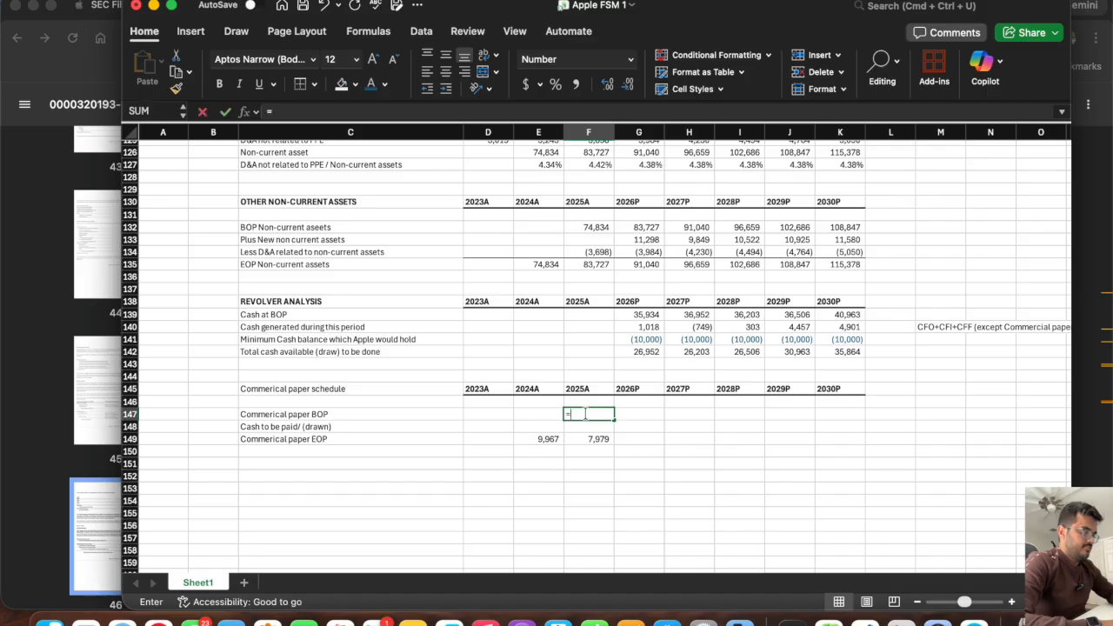
text(=)
click(548, 437)
key(Return)
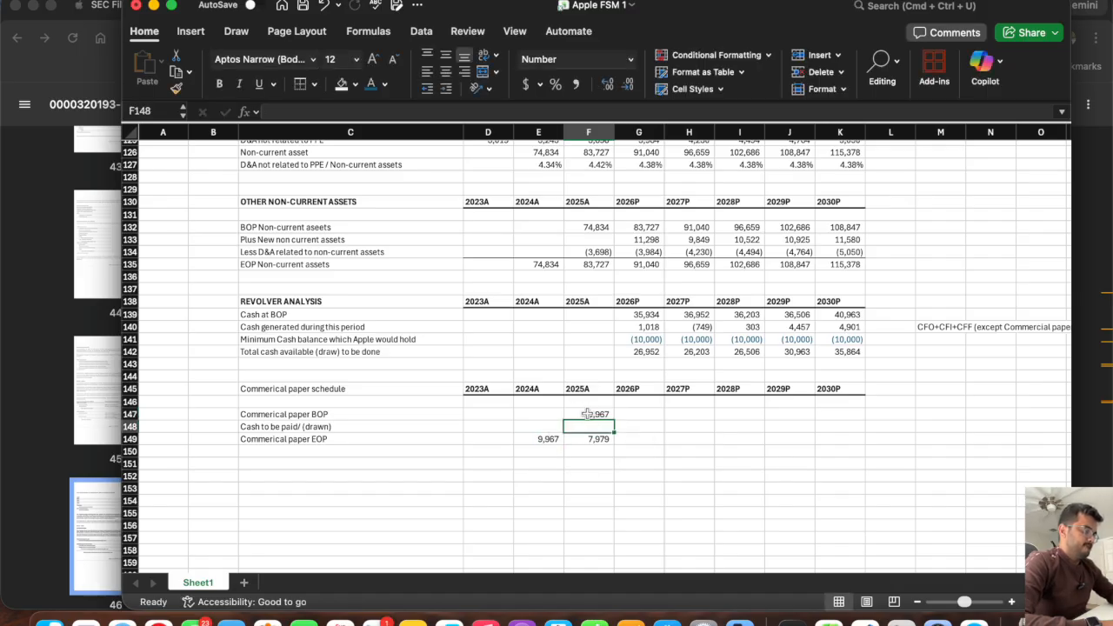
click(594, 414)
drag(615, 420, 853, 433)
click(597, 427)
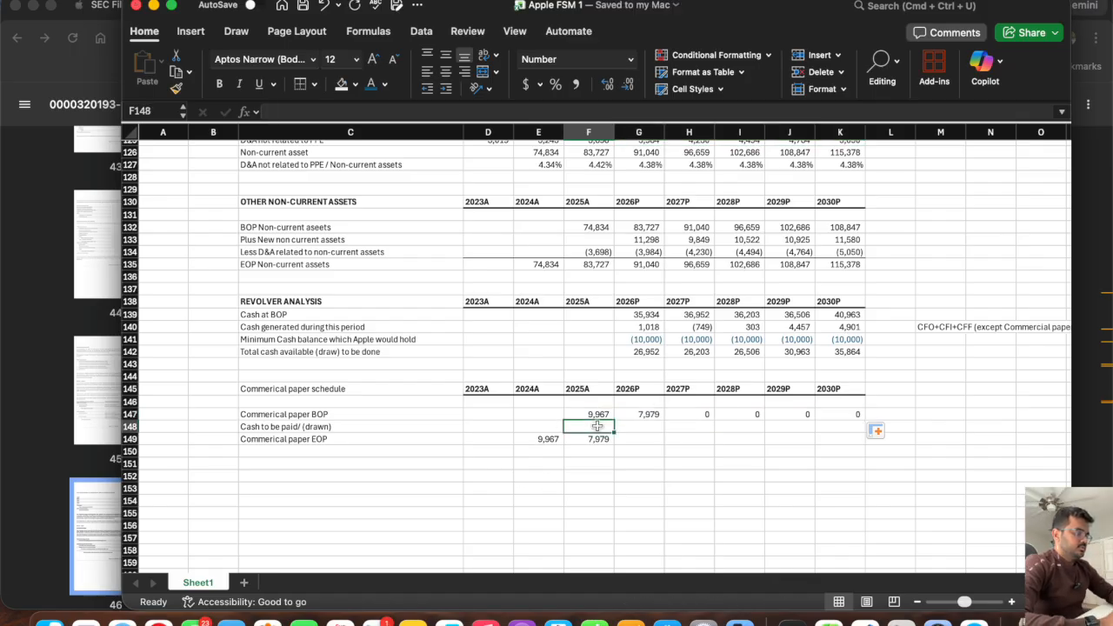
Calculate the 2026P closing balance in G149 as =SUM(G147:G148) and fill it across through K149.
click(635, 440)
text(=s)
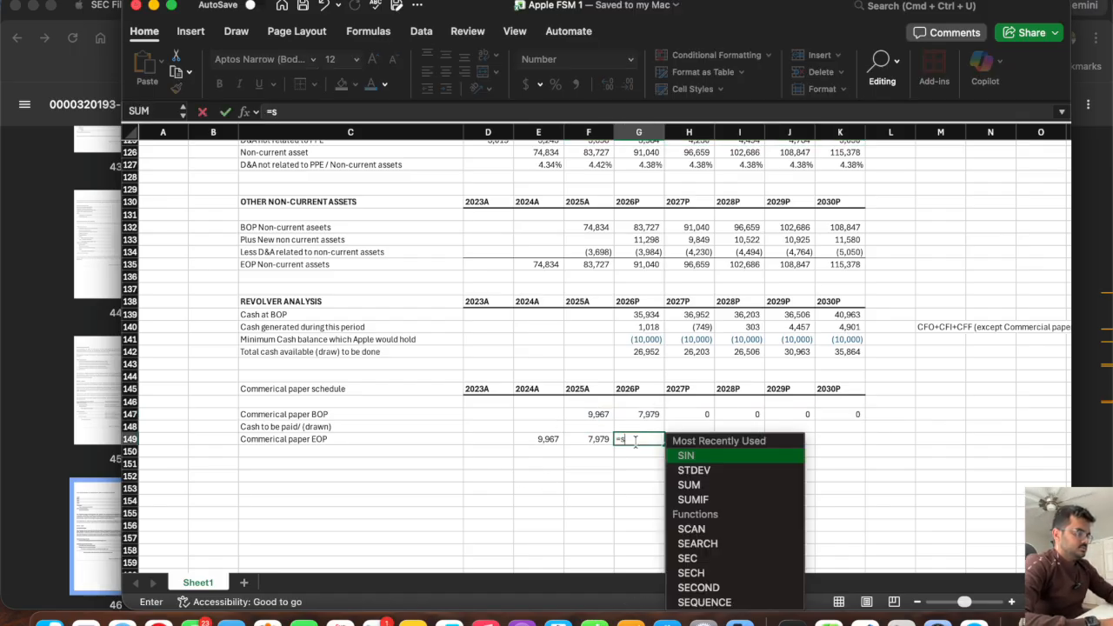
text(um()
drag(639, 415, 640, 424)
key(Return)
click(645, 440)
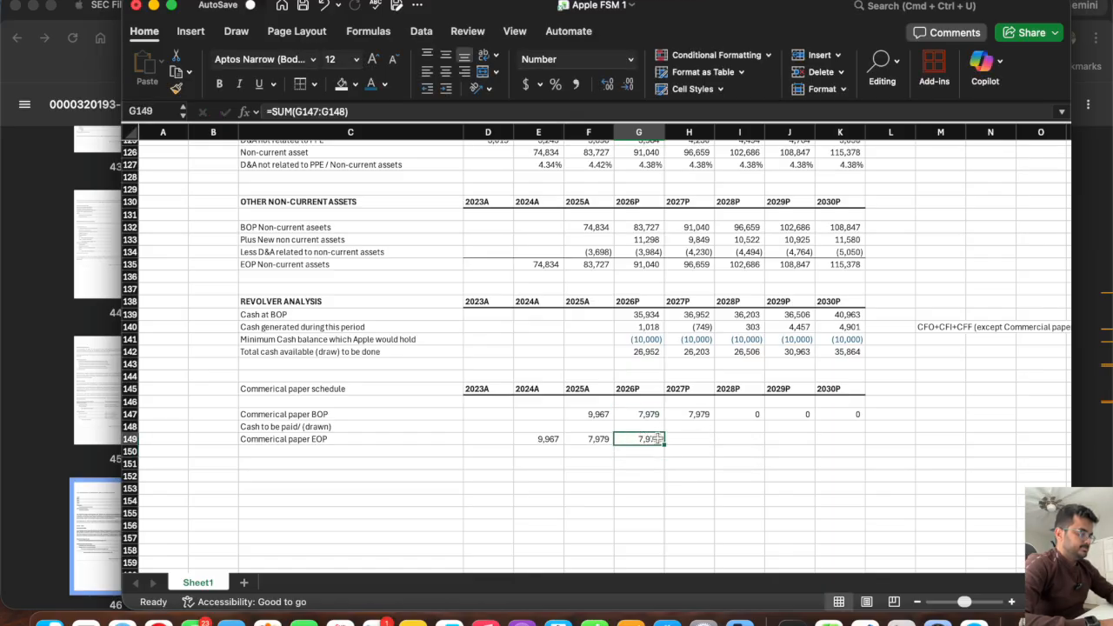
drag(664, 445, 844, 462)
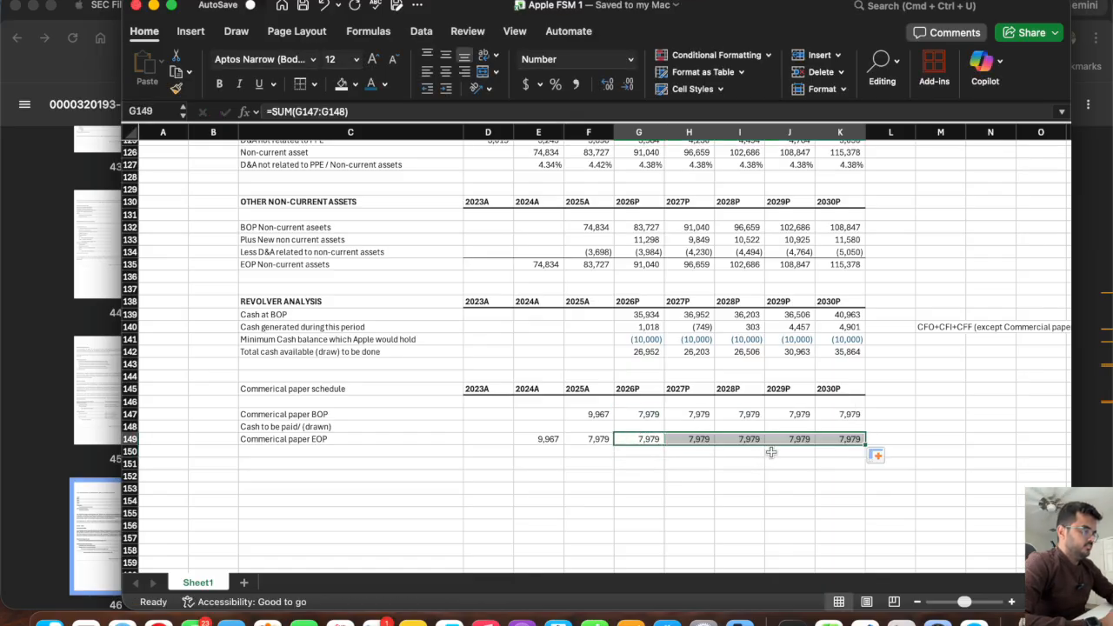
click(672, 465)
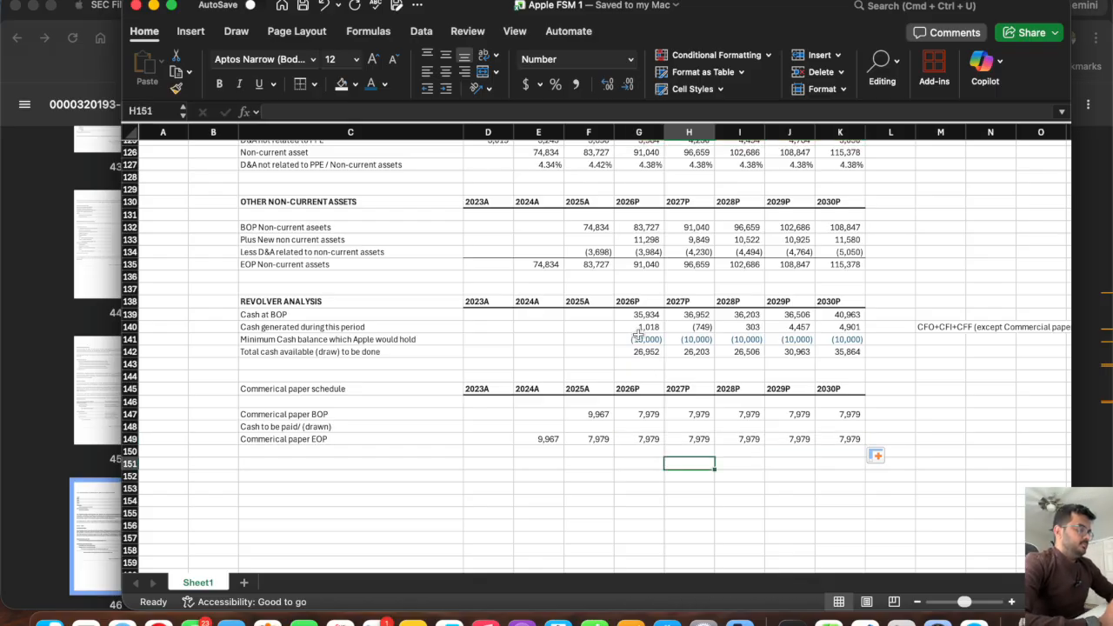
Enter =MIN(G142,G147) in G148 to compare 2026P available cash with the opening commercial paper balance.
click(642, 416)
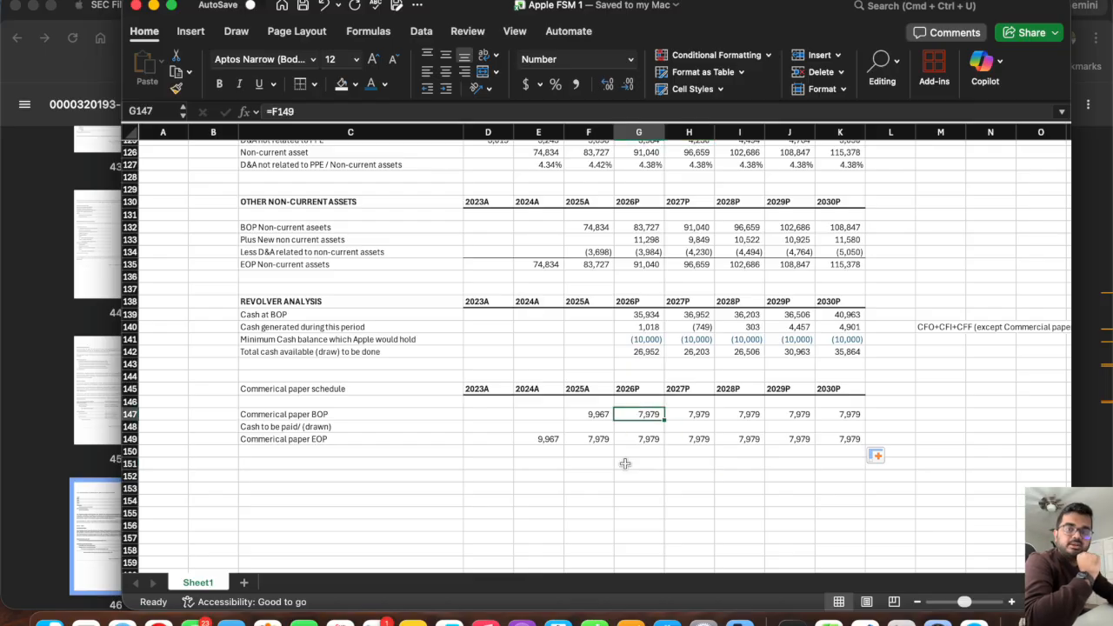
click(639, 352)
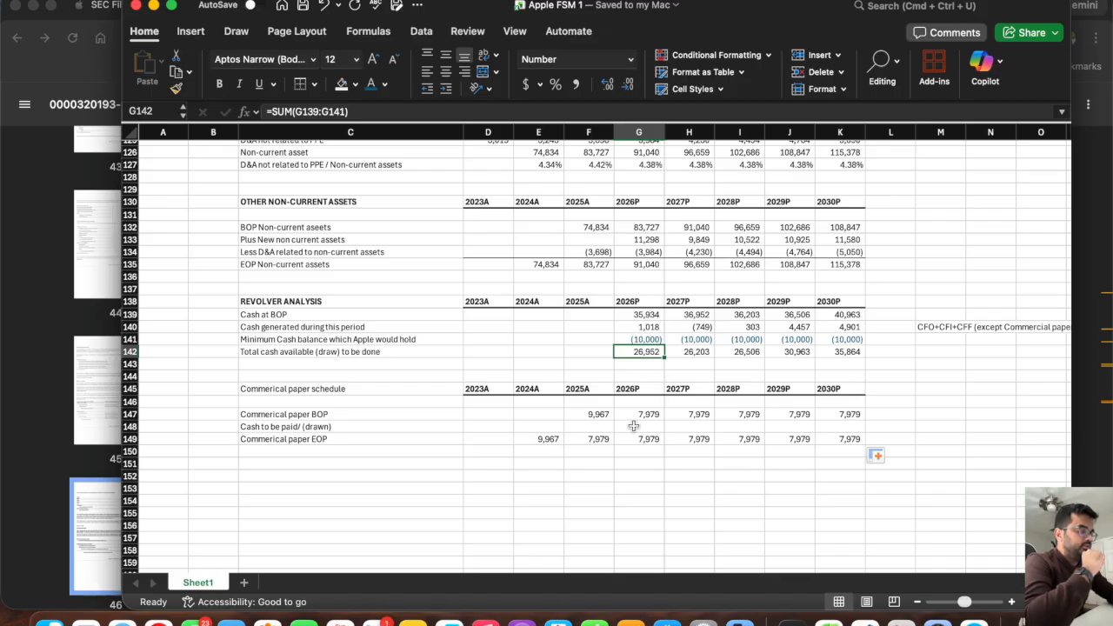
click(634, 425)
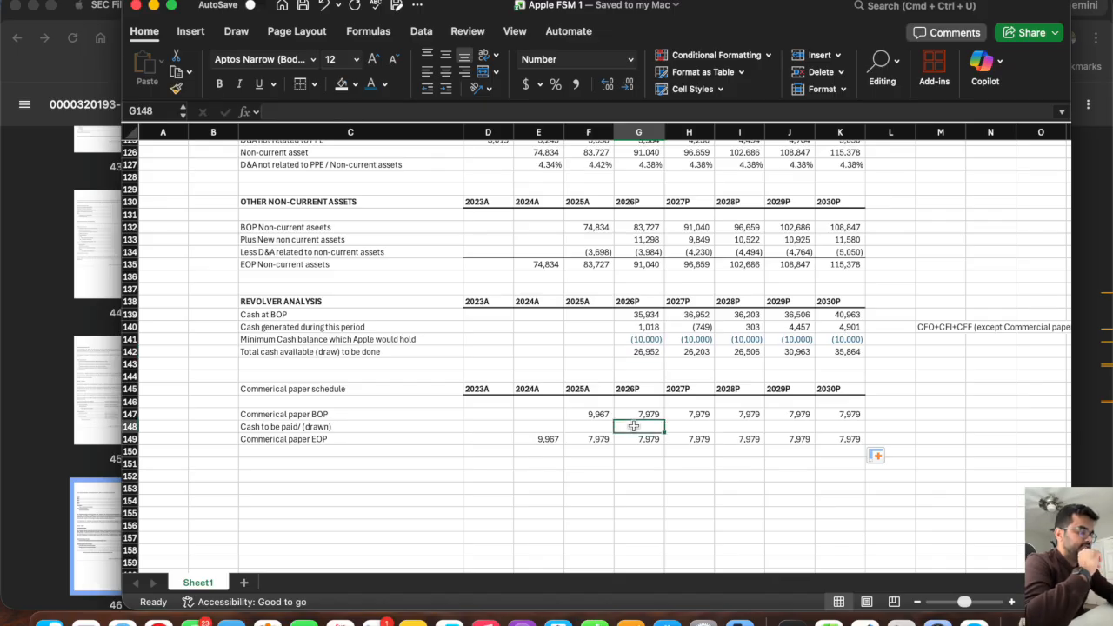
text(=)
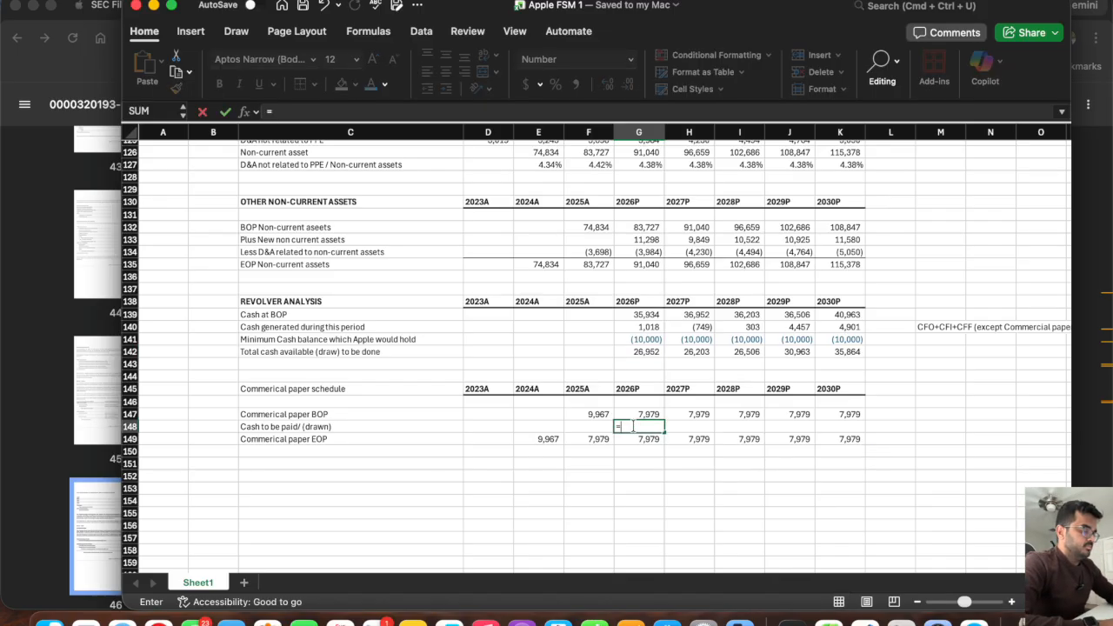
text(min()
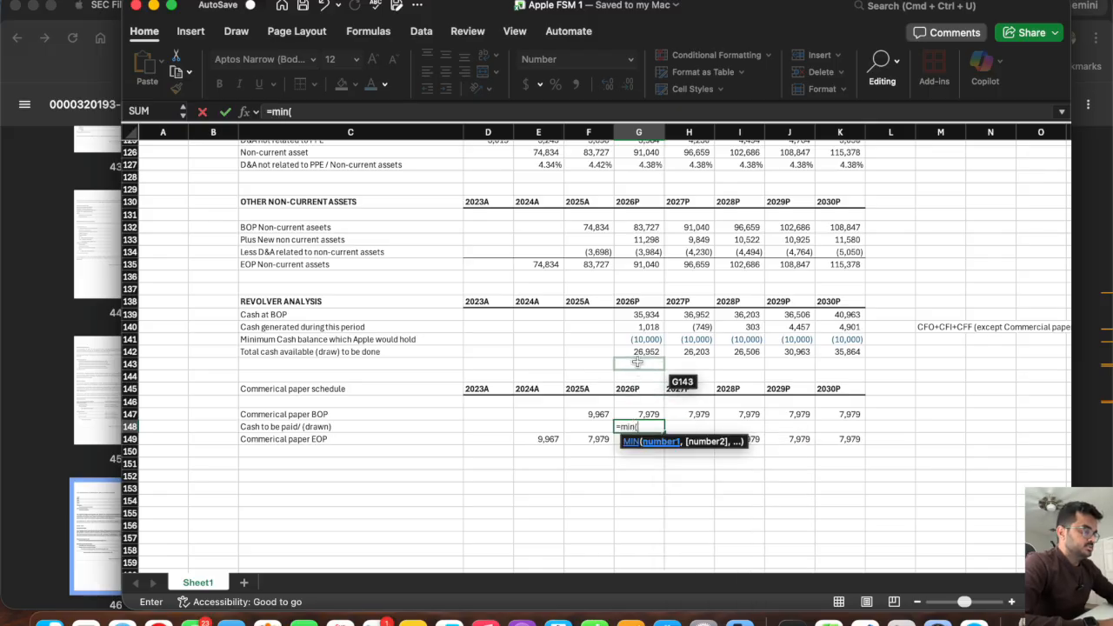
click(636, 351)
text(,)
click(628, 413)
key(Return)
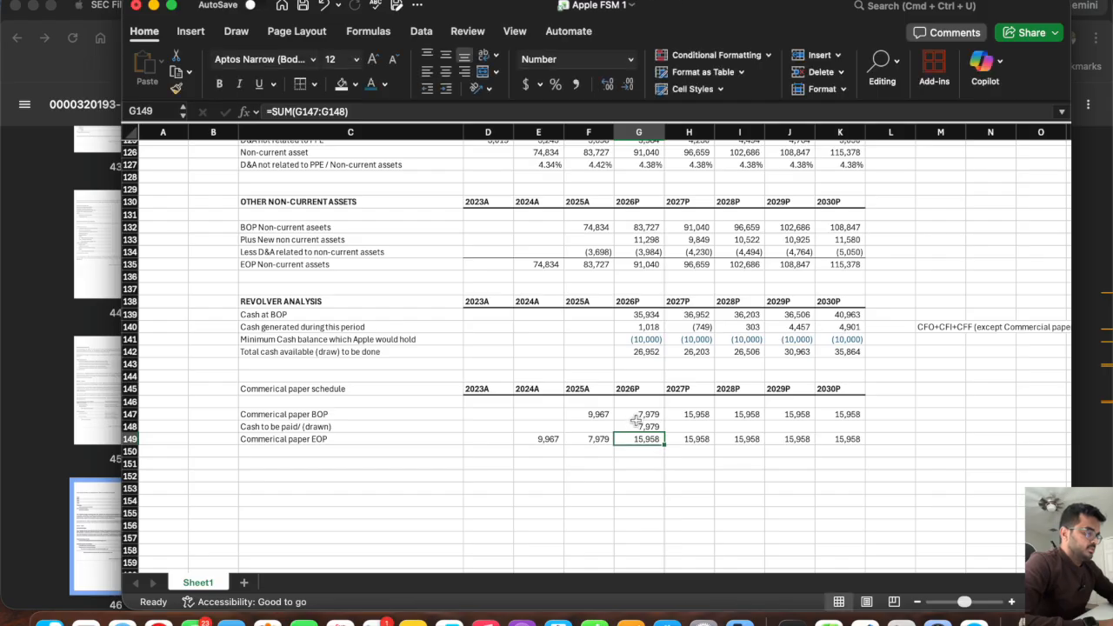
Make the G148 formula negative as =-MIN(G142,G147) and fill it across through K148.
click(634, 424)
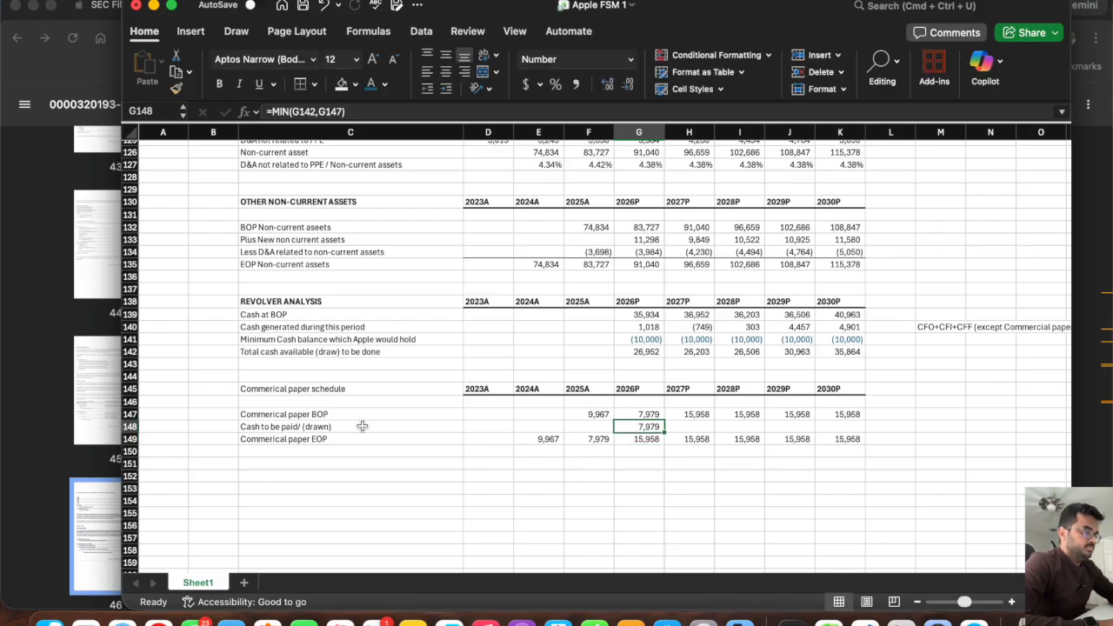
click(270, 111)
text(-)
key(Return)
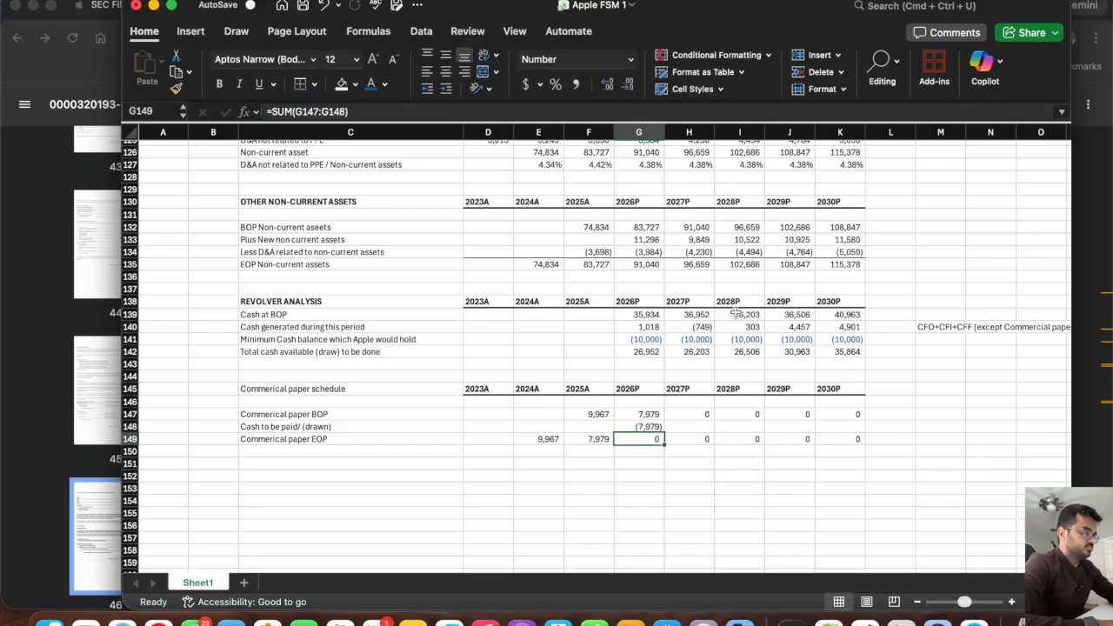
click(654, 427)
drag(664, 432, 865, 440)
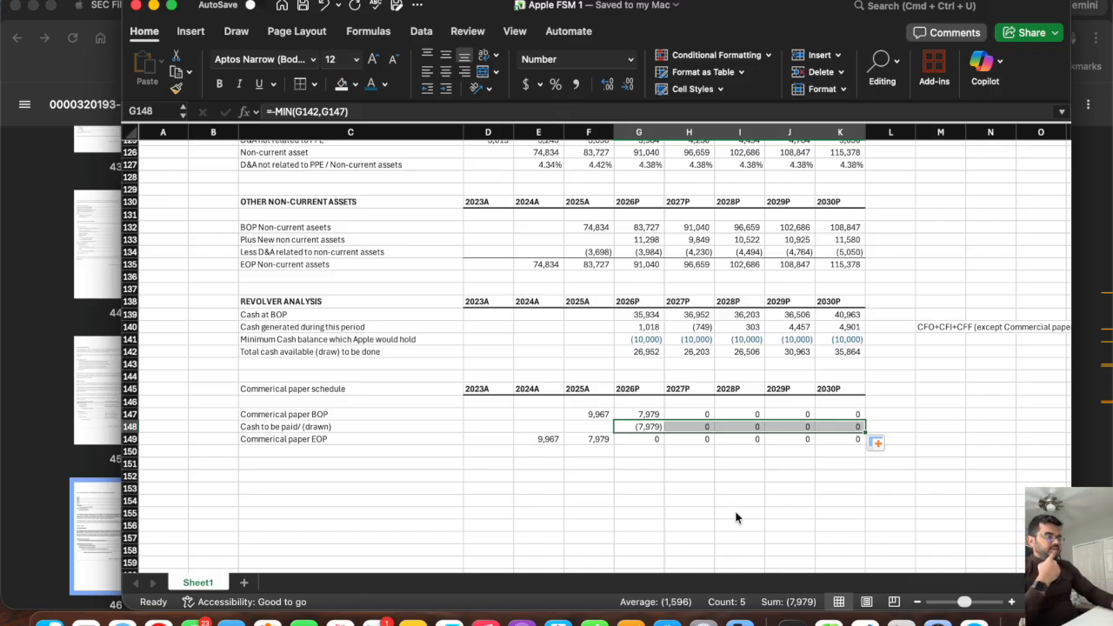
Test the schedule by setting the 2026P minimum cash balance in G141 to -50000 and checking cells G147:G149.
click(628, 338)
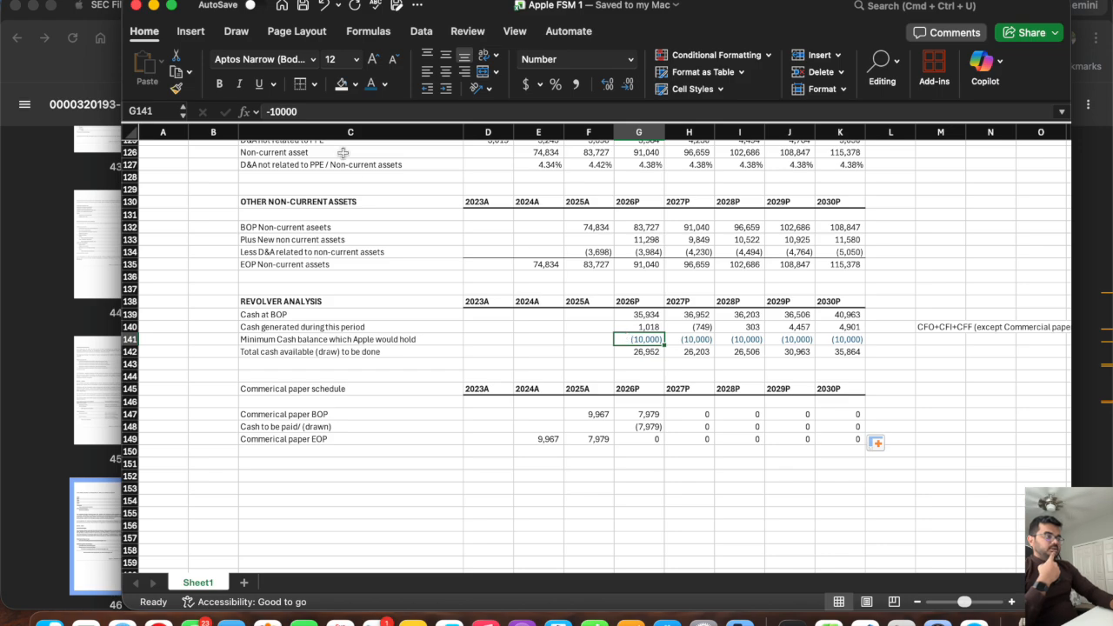
click(275, 112)
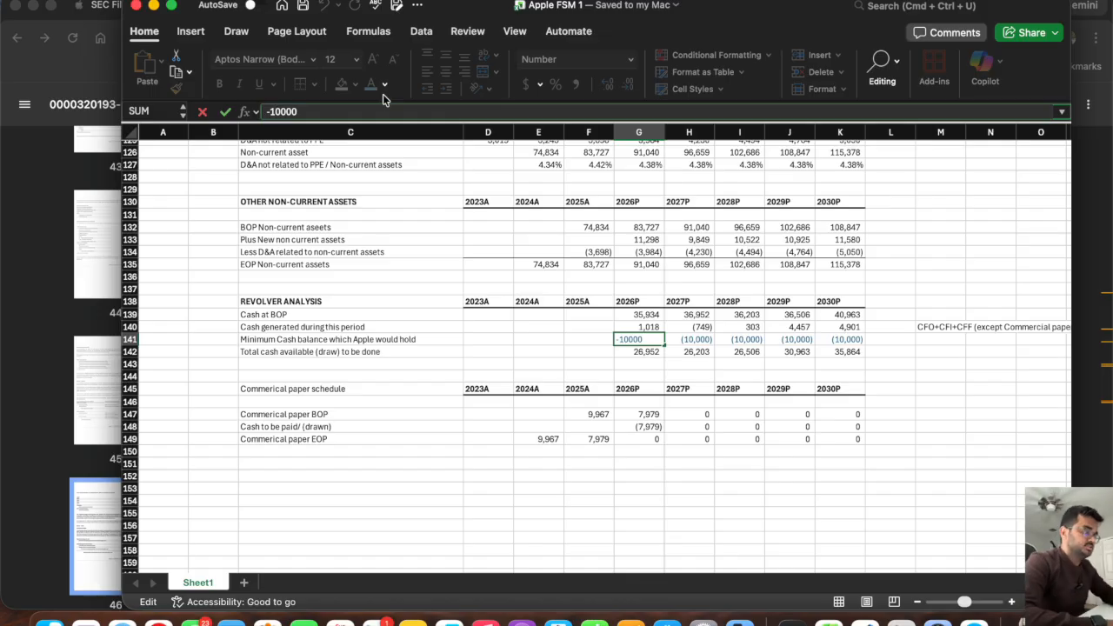
key(BackSpace)
text(5)
key(Return)
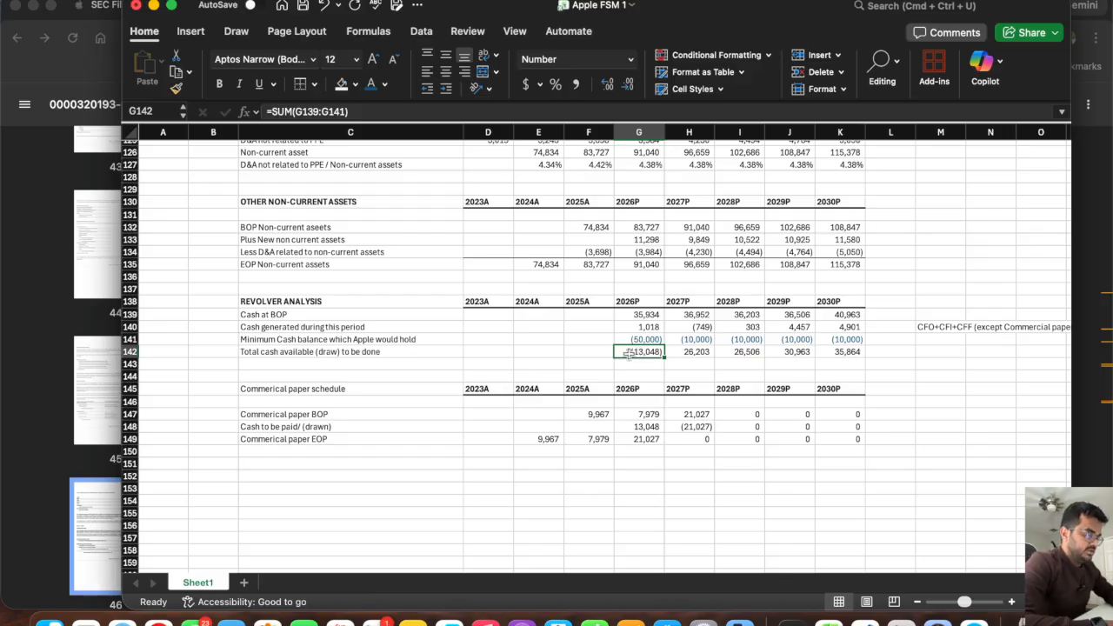
click(638, 415)
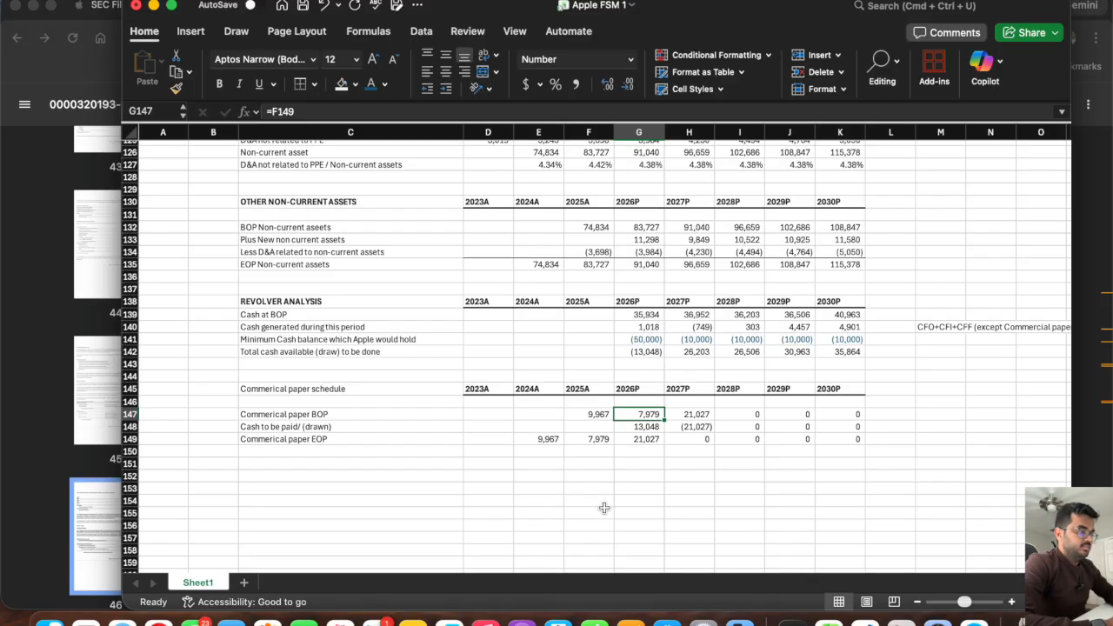
key(Down)
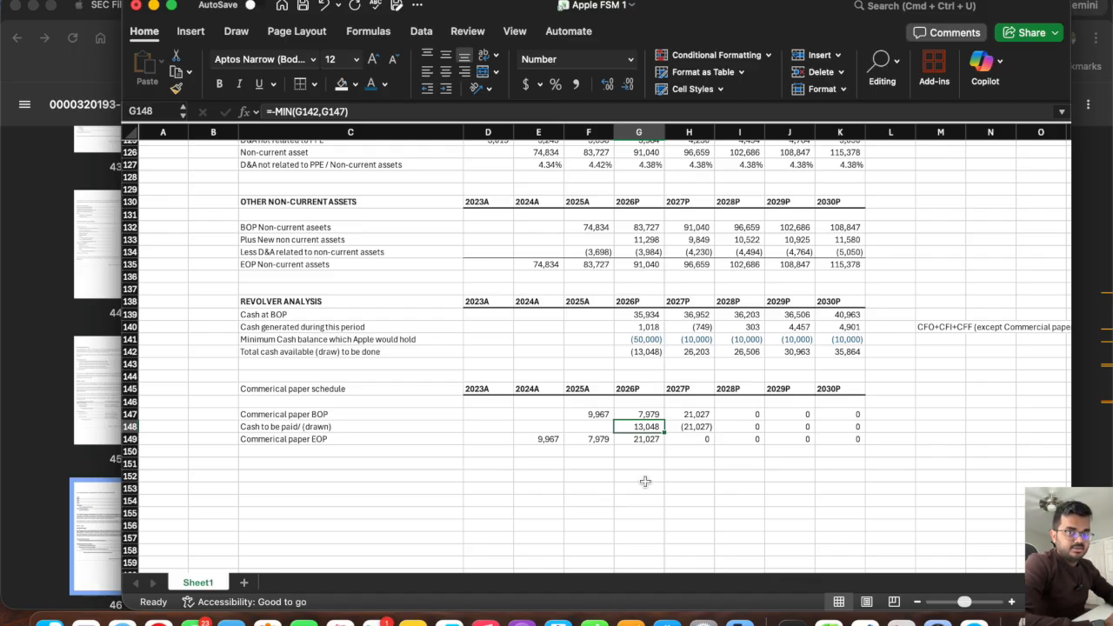
key(Down)
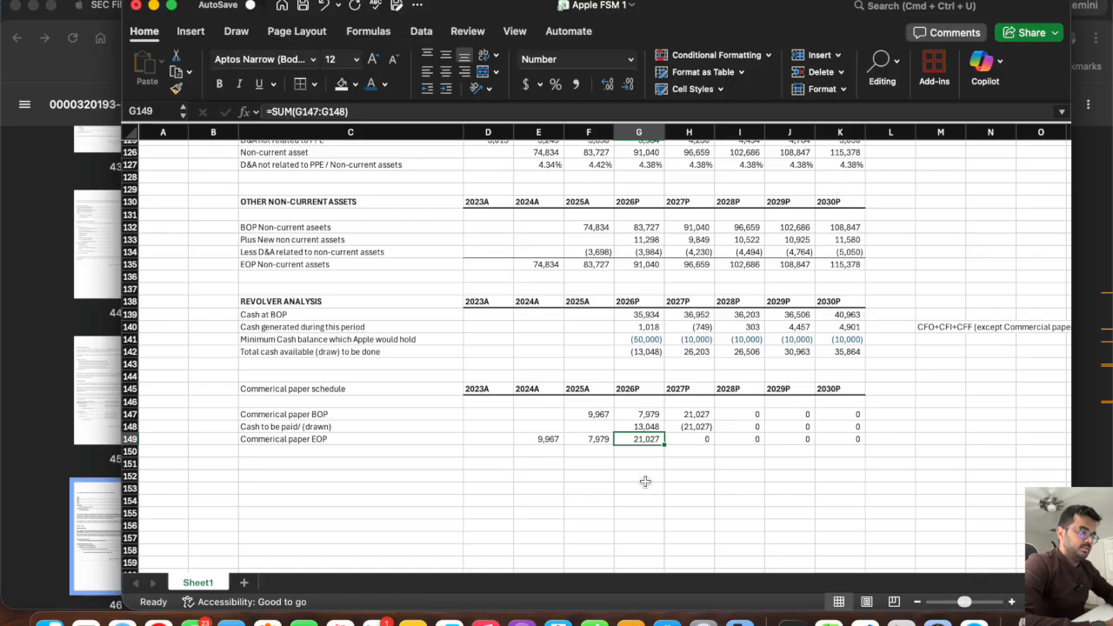
Set the 2026P minimum cash balance in G141 back to -10000.
click(687, 340)
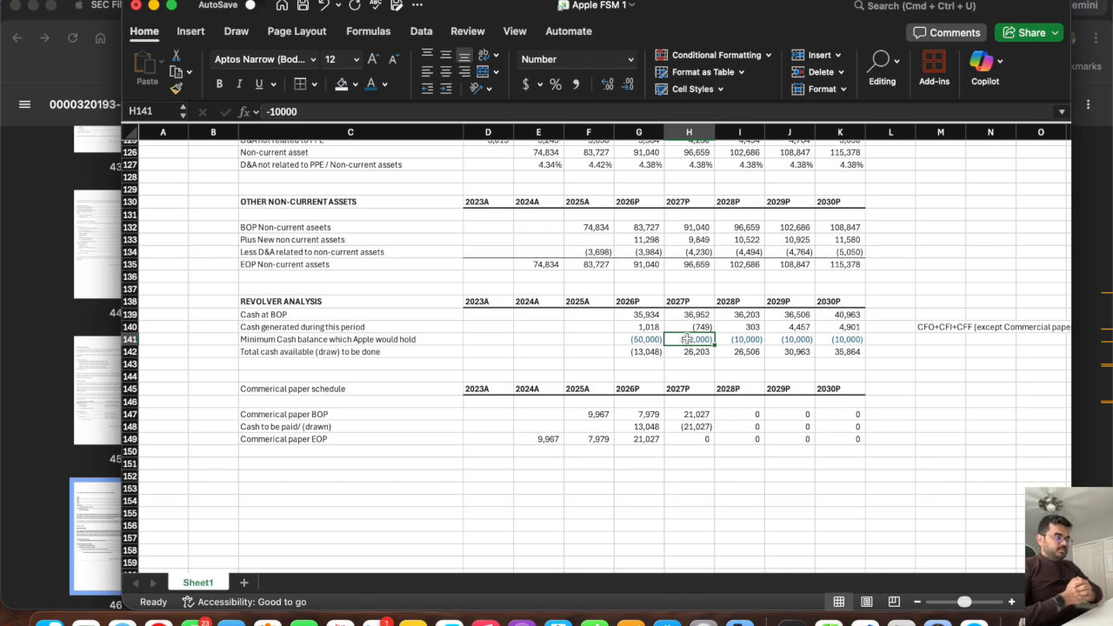
click(640, 340)
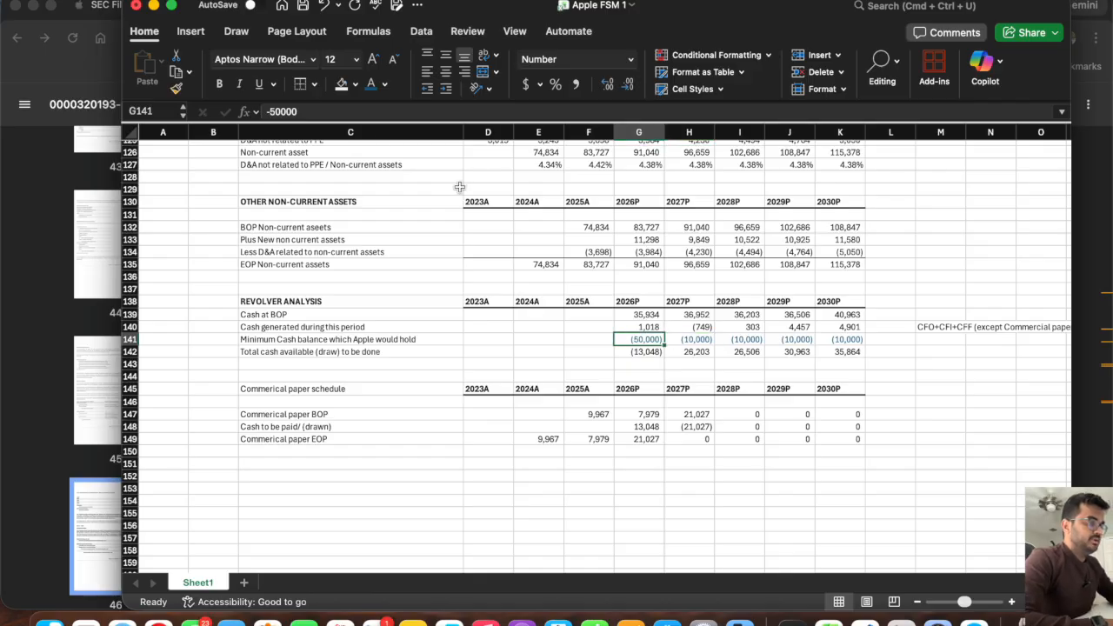
click(273, 111)
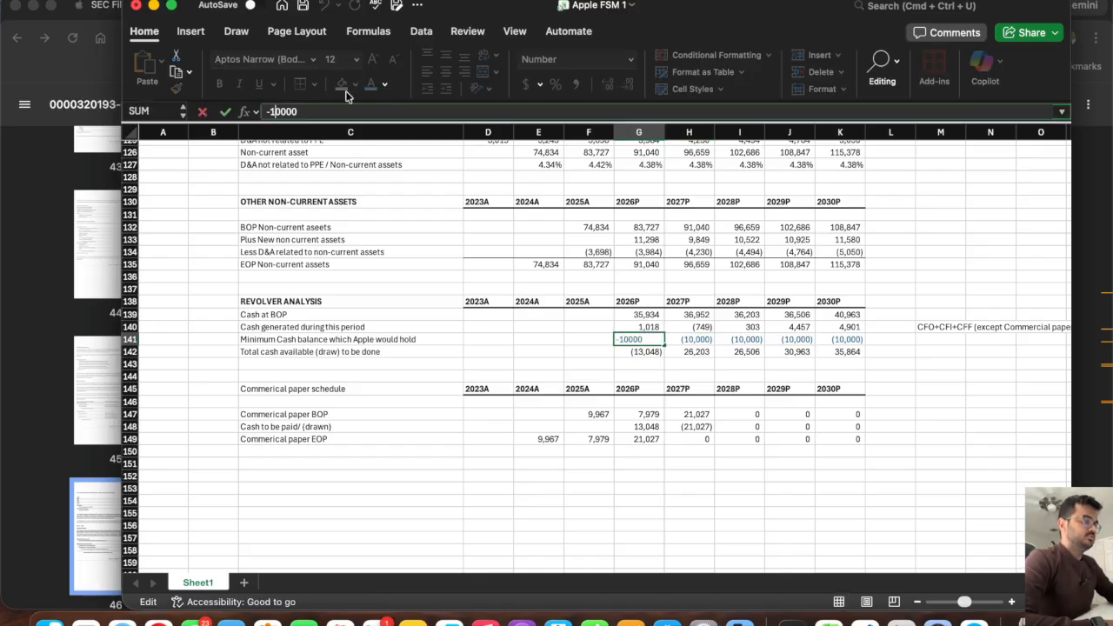
key(Return)
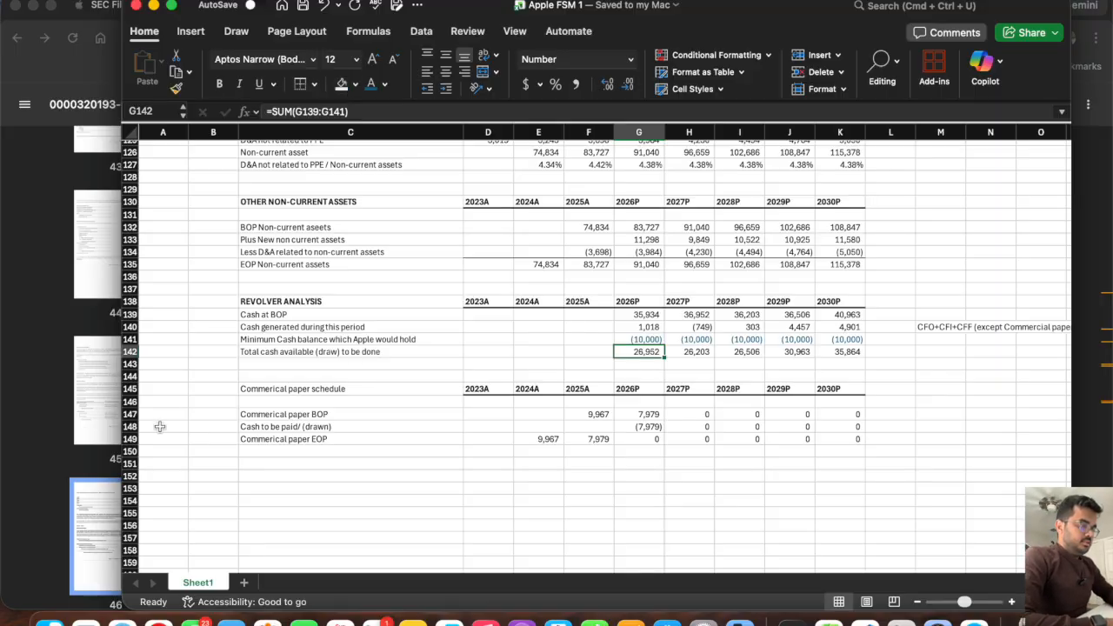
Insert a row above the closing commercial paper row and label C149 "New Commerical paper".
click(131, 440)
right_click(131, 442)
click(157, 446)
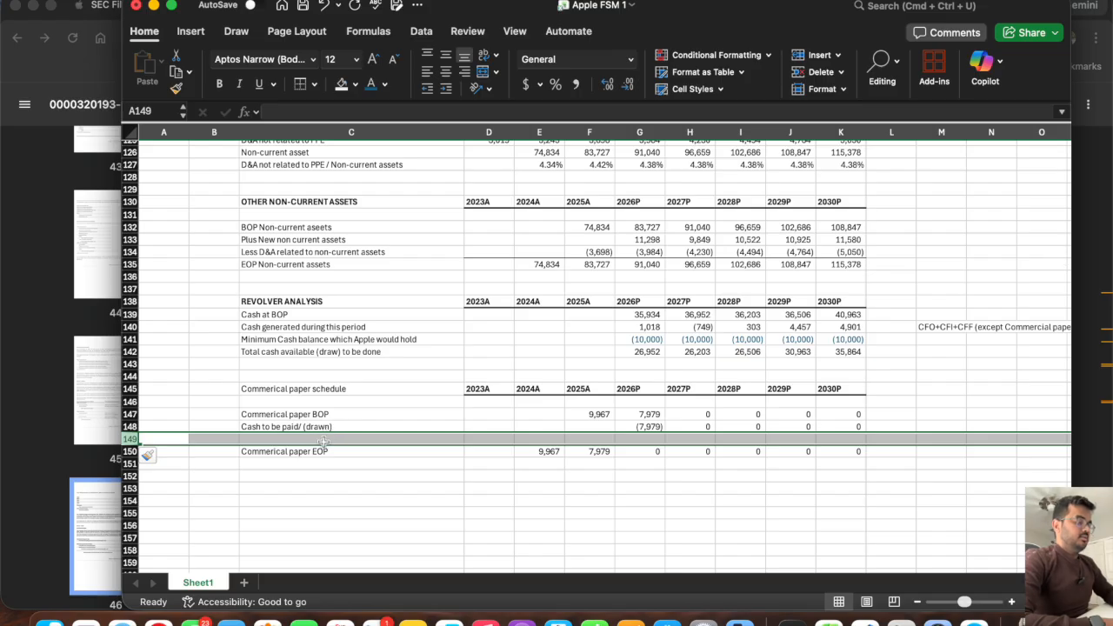
click(323, 440)
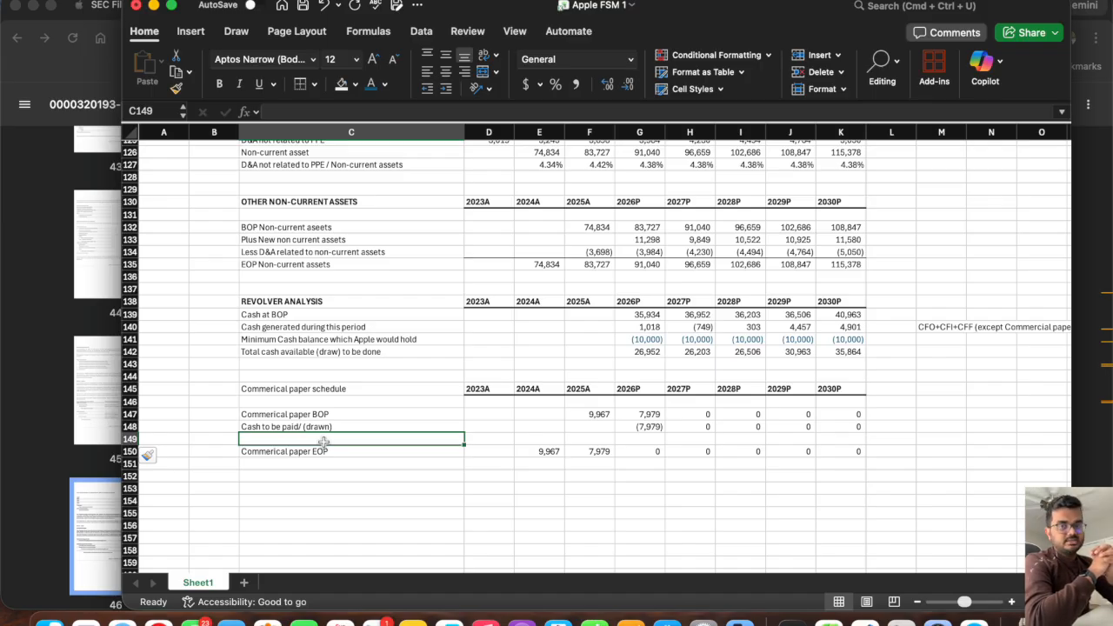
text(New Commercial paper)
key(Tab)
Enter 10000 as the 2026P new commercial paper in G149, fill it across through K149, and save the workbook.
key(Right)
key(Right)
key(Right)
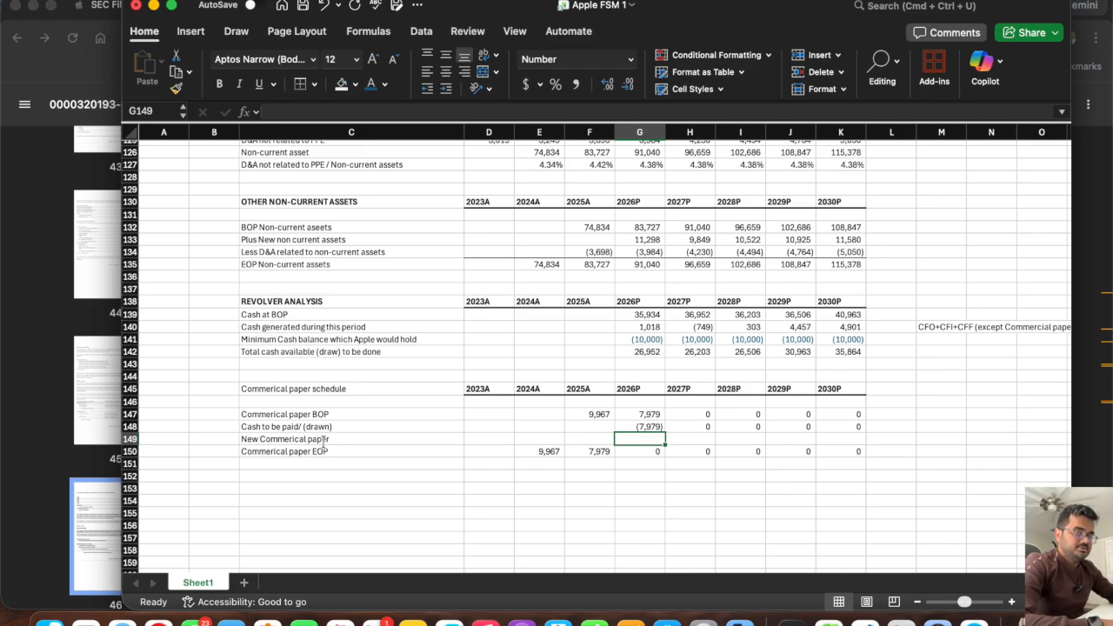
text(10000)
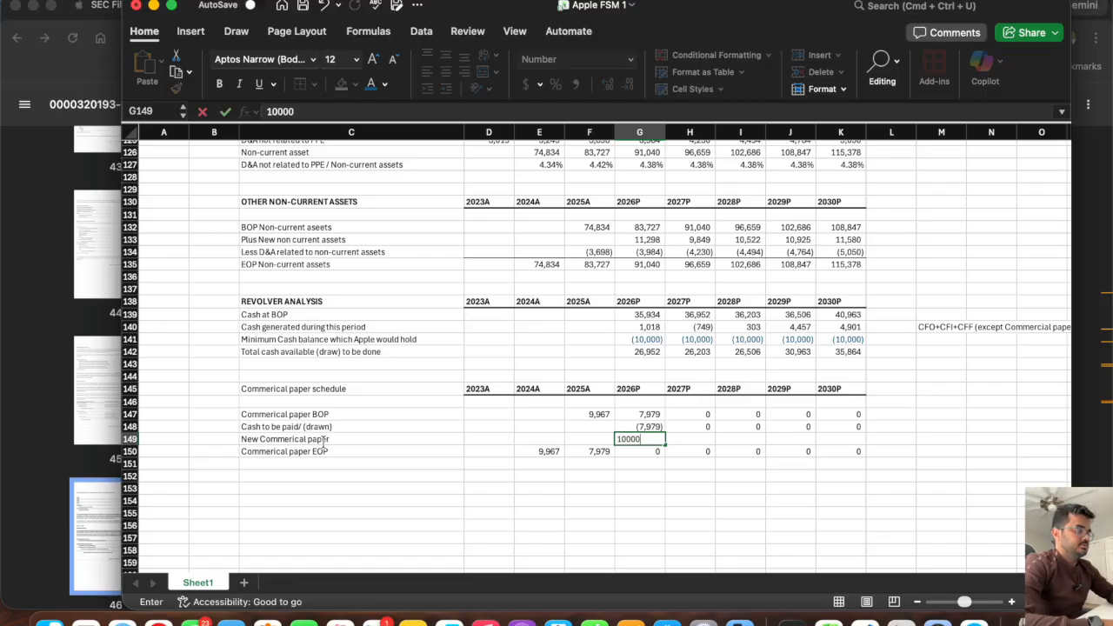
key(Tab)
click(642, 439)
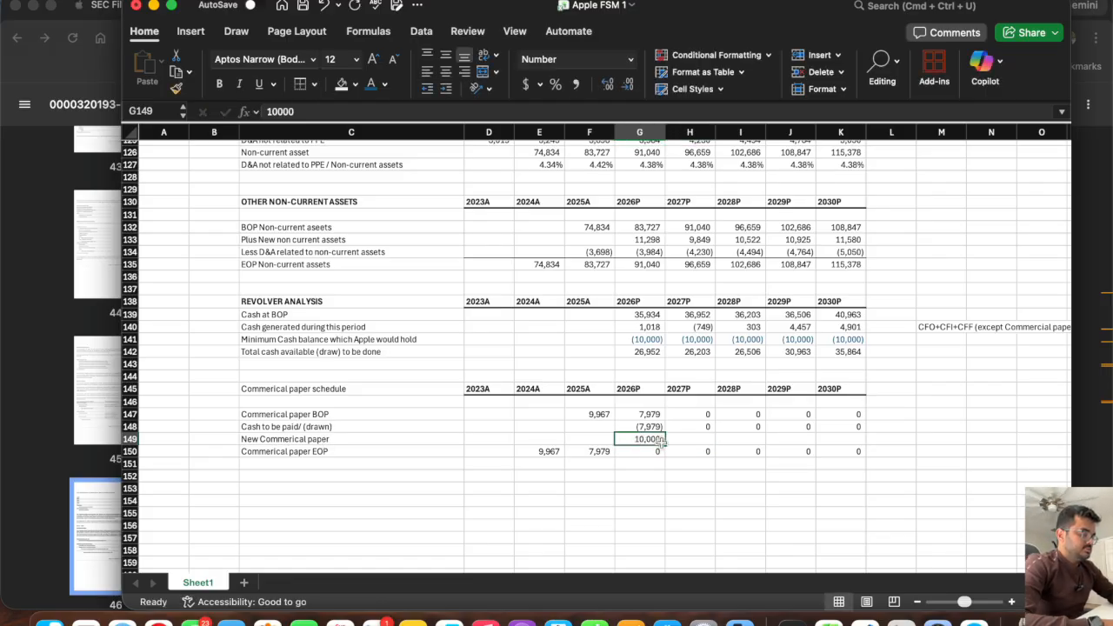
drag(658, 443, 850, 455)
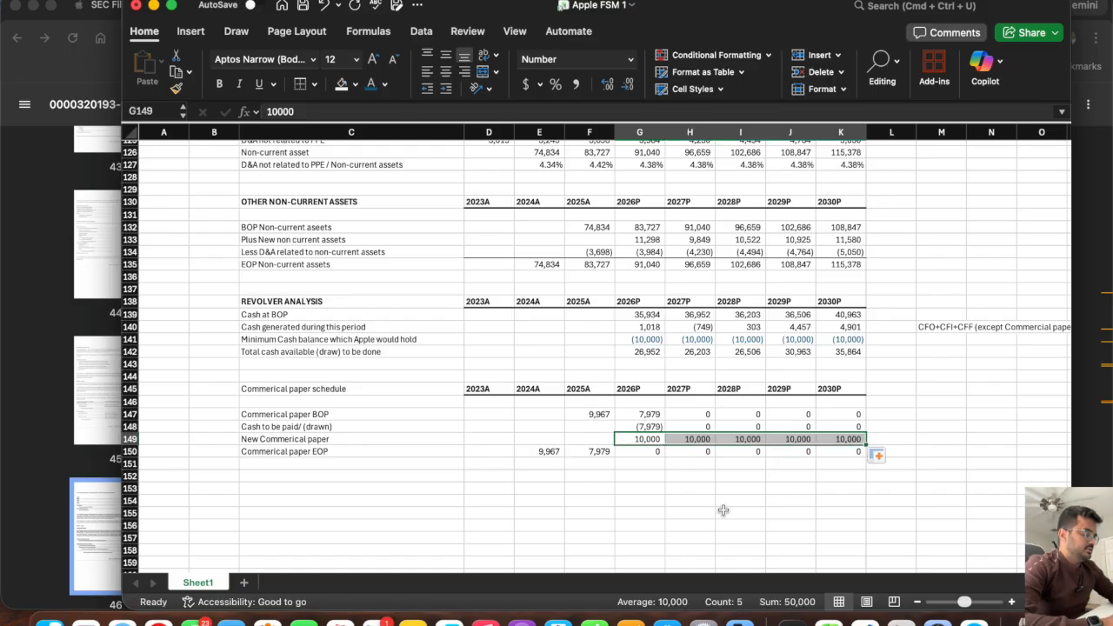
key(super+s)
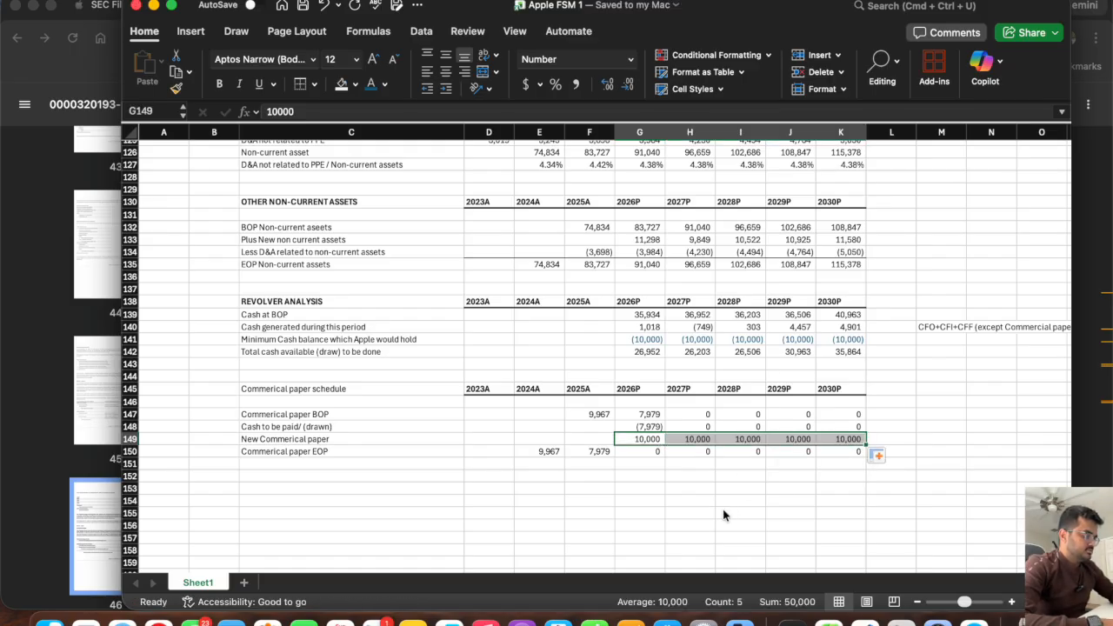
Update the closing commercial paper formula in G150 to =SUM(G147:G149) and fill it across through K150.
click(653, 452)
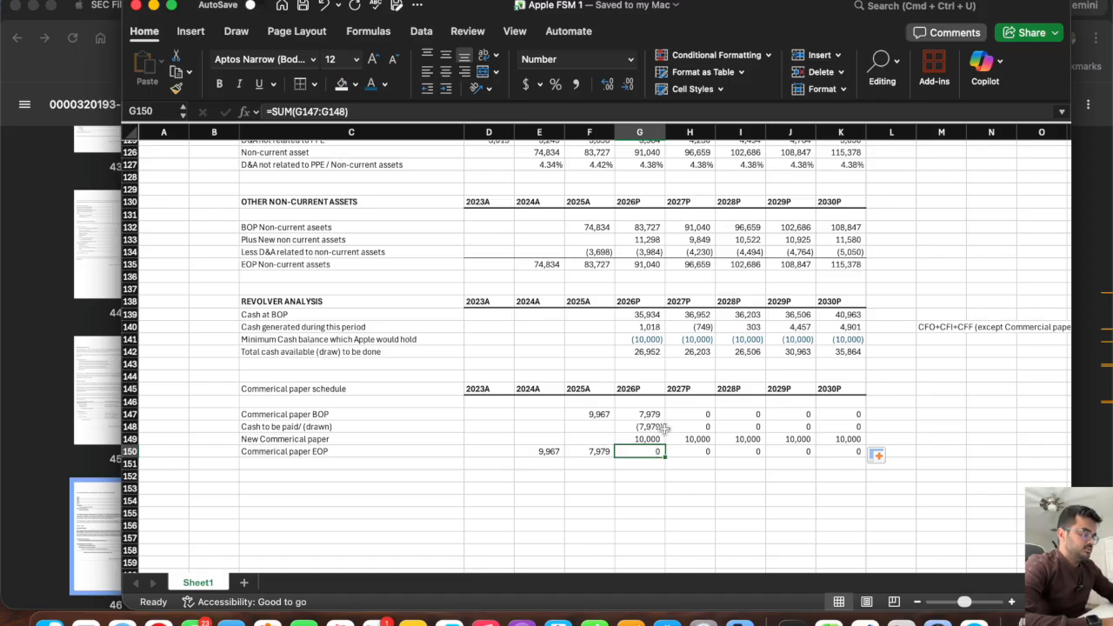
text(=sum()
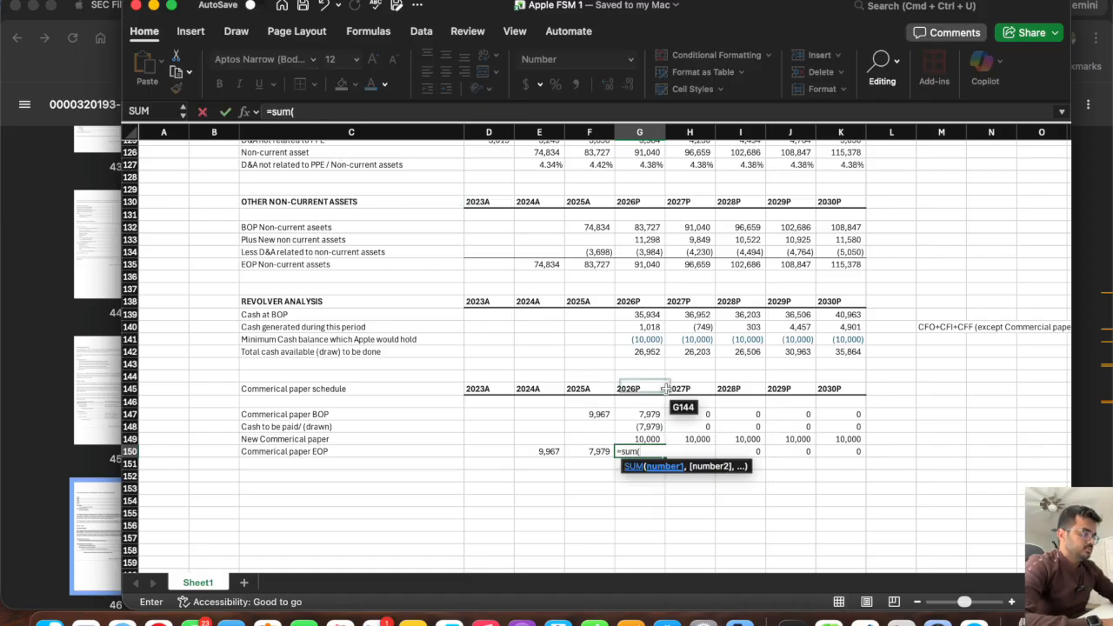
drag(643, 415, 644, 435)
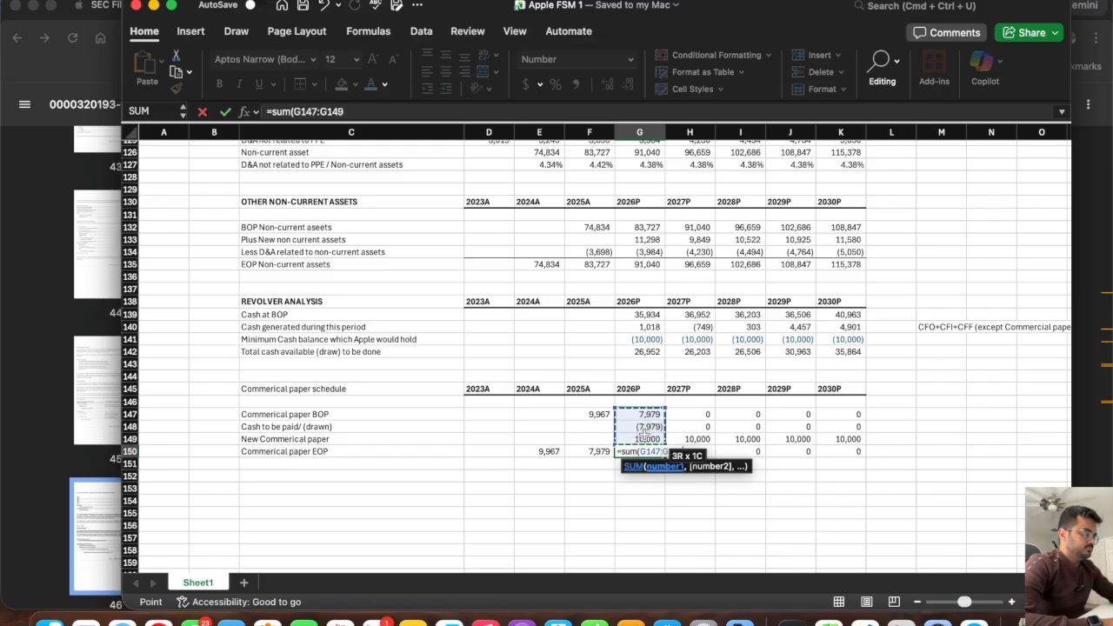
key(Return)
click(661, 453)
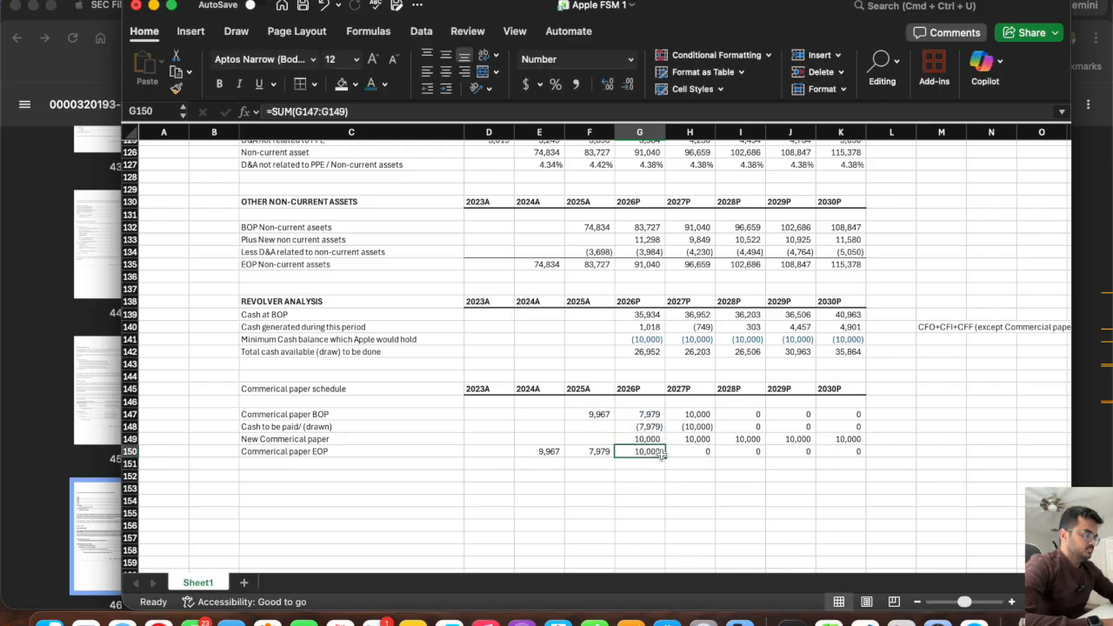
drag(664, 456, 860, 454)
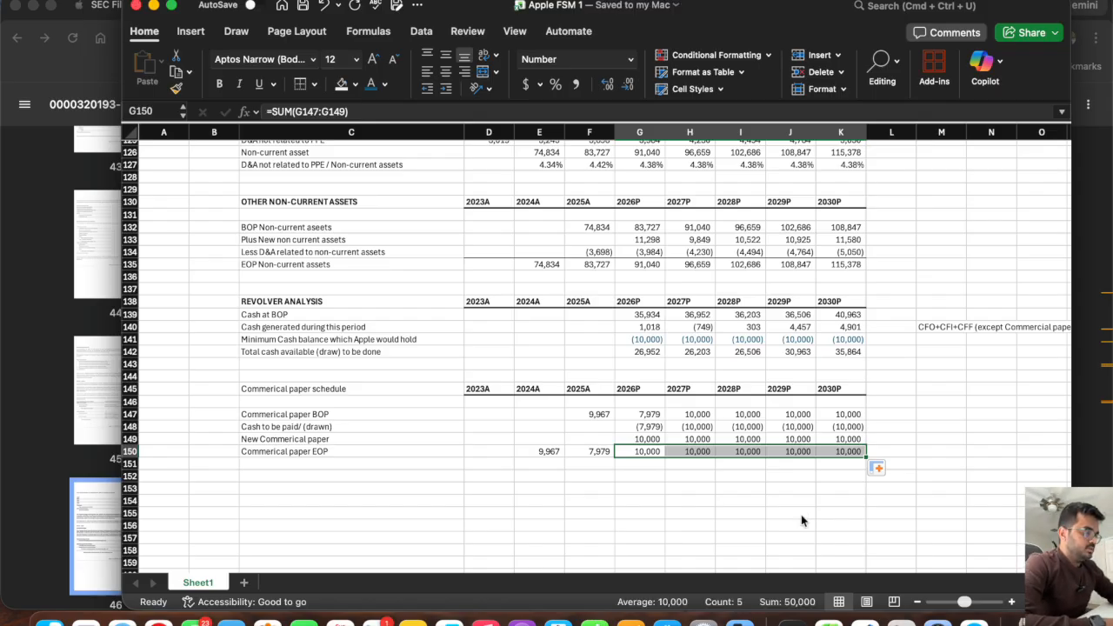
click(647, 439)
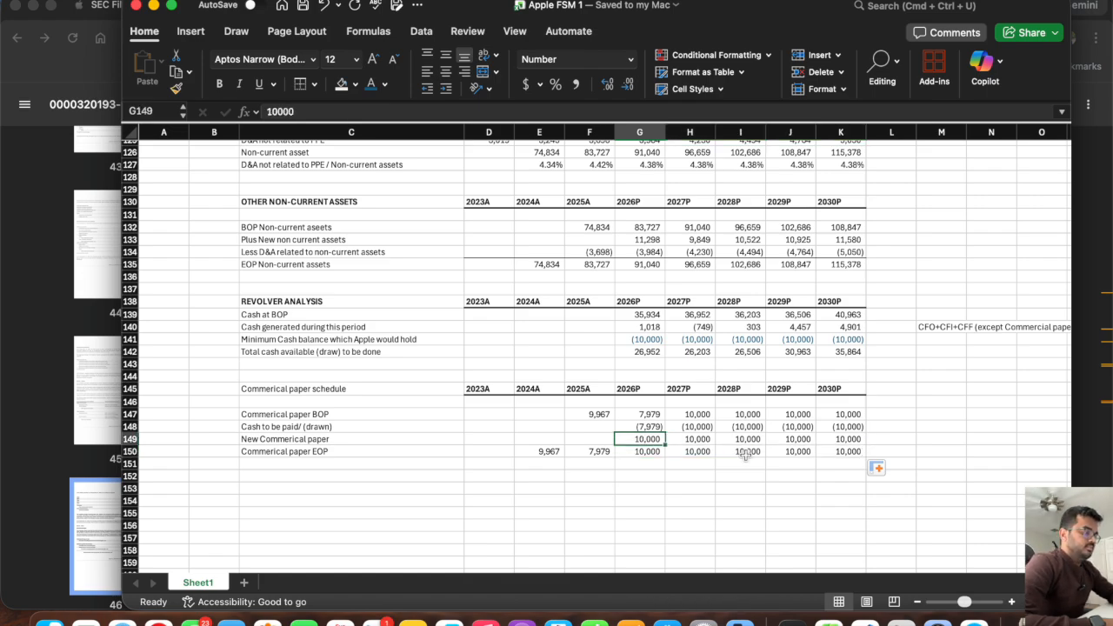
click(633, 456)
drag(672, 452, 827, 457)
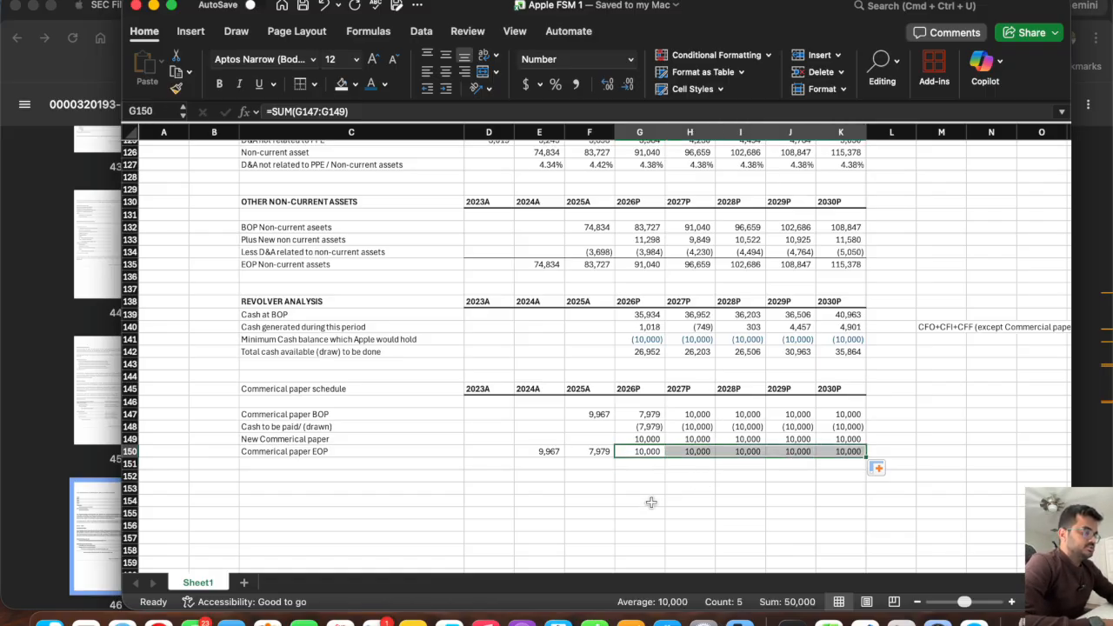
Try 5000 as the new commercial paper amount across G149:K149, and return the whole range to 10000.
drag(640, 440, 842, 442)
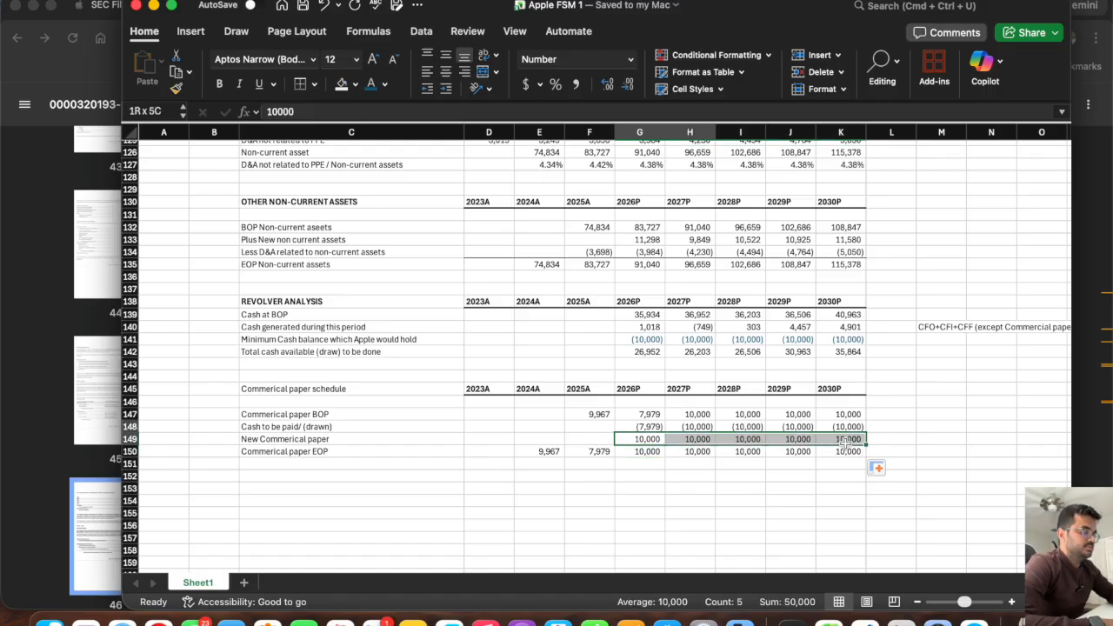
drag(845, 442, 846, 442)
text(5000)
key(Return)
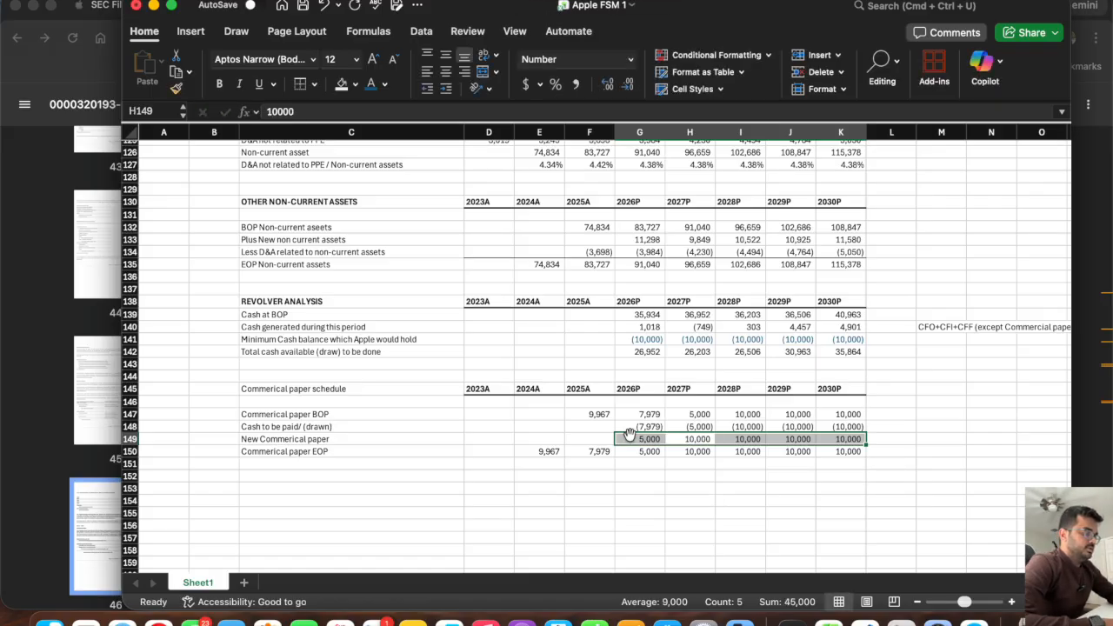
click(631, 438)
drag(665, 445, 846, 447)
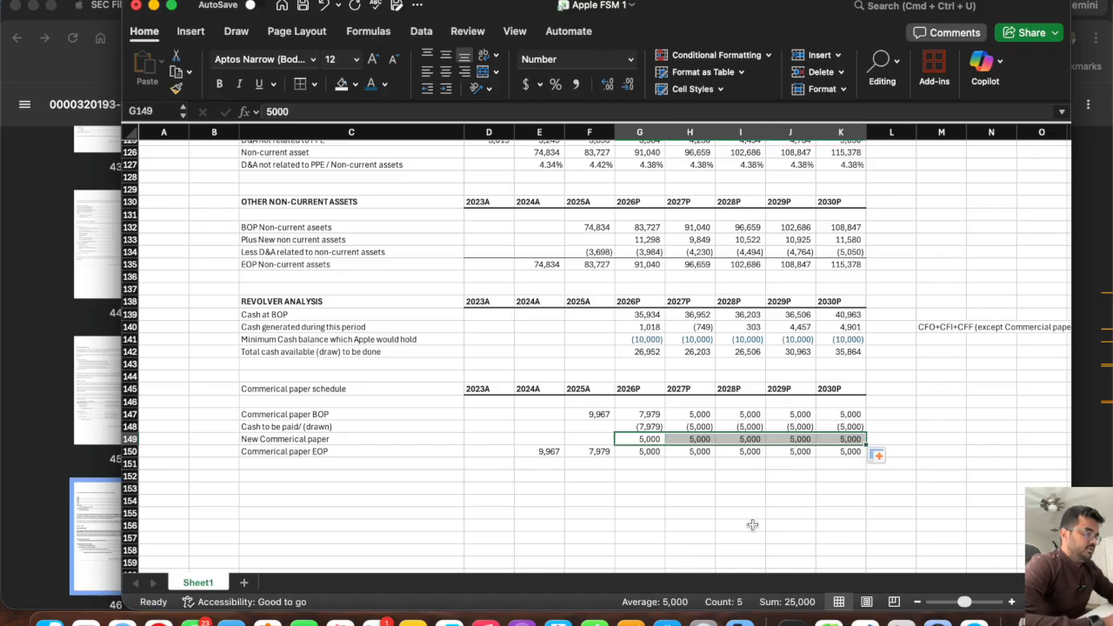
text(10000)
key(ctrl+Return)
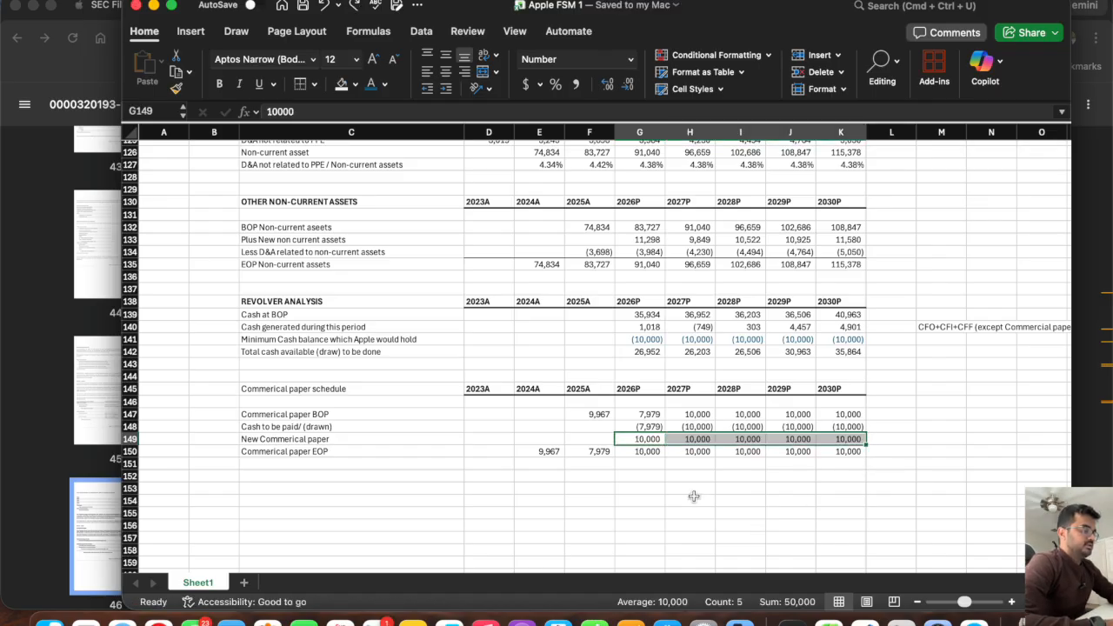
click(694, 498)
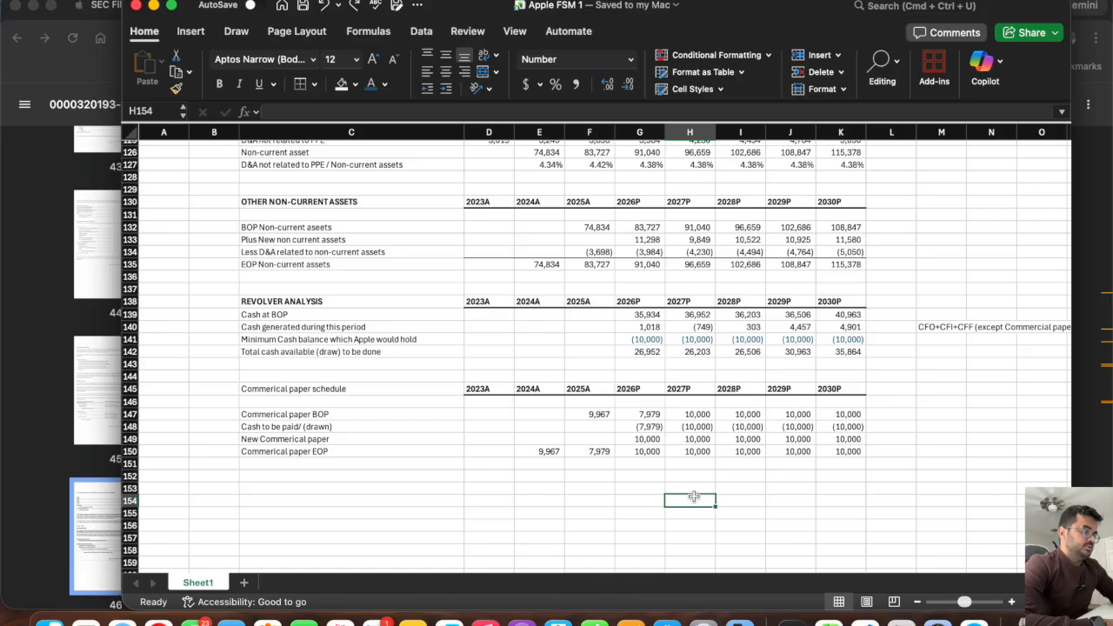
click(636, 473)
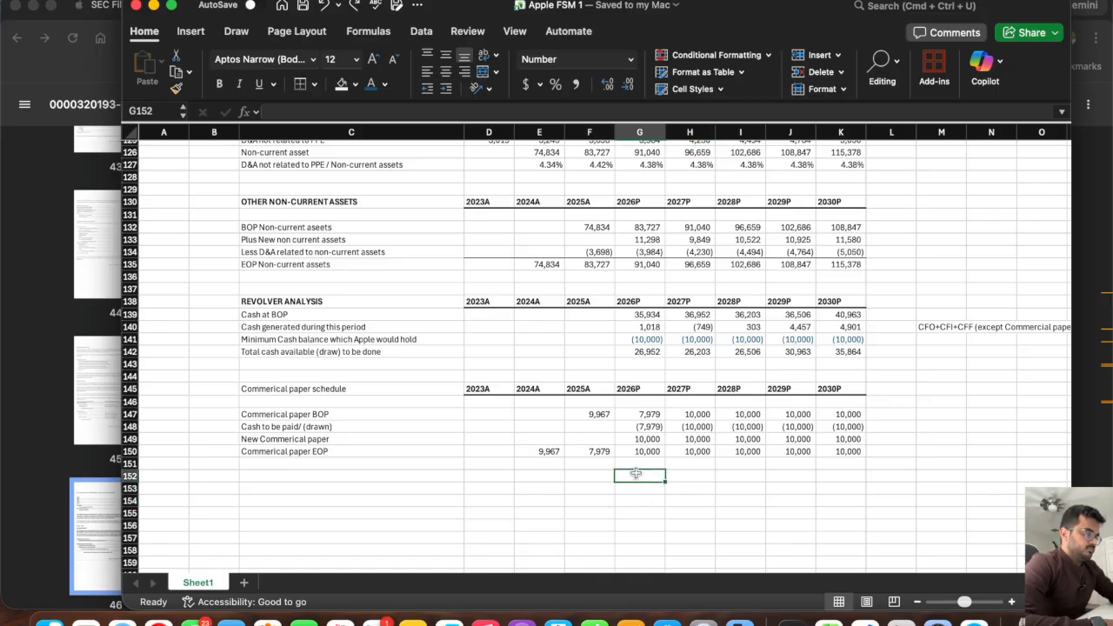
click(635, 451)
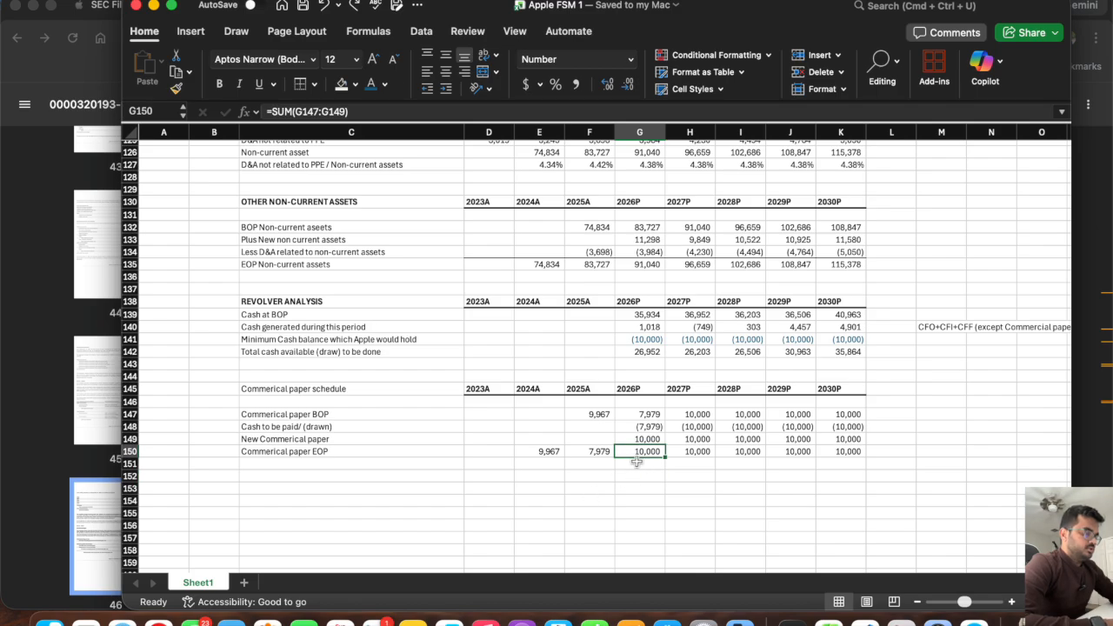
click(130, 451)
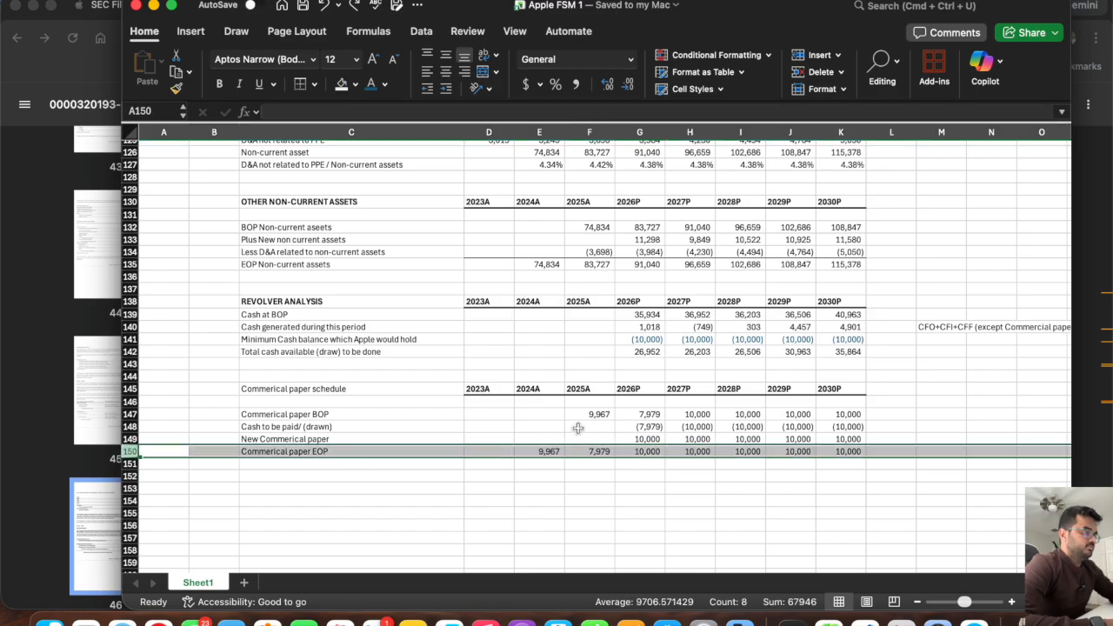
Remove the orange placeholder fill from the balance sheet's commercial paper cells G56:K56 by copying blank cells over them.
scroll(590, 426, up, 15)
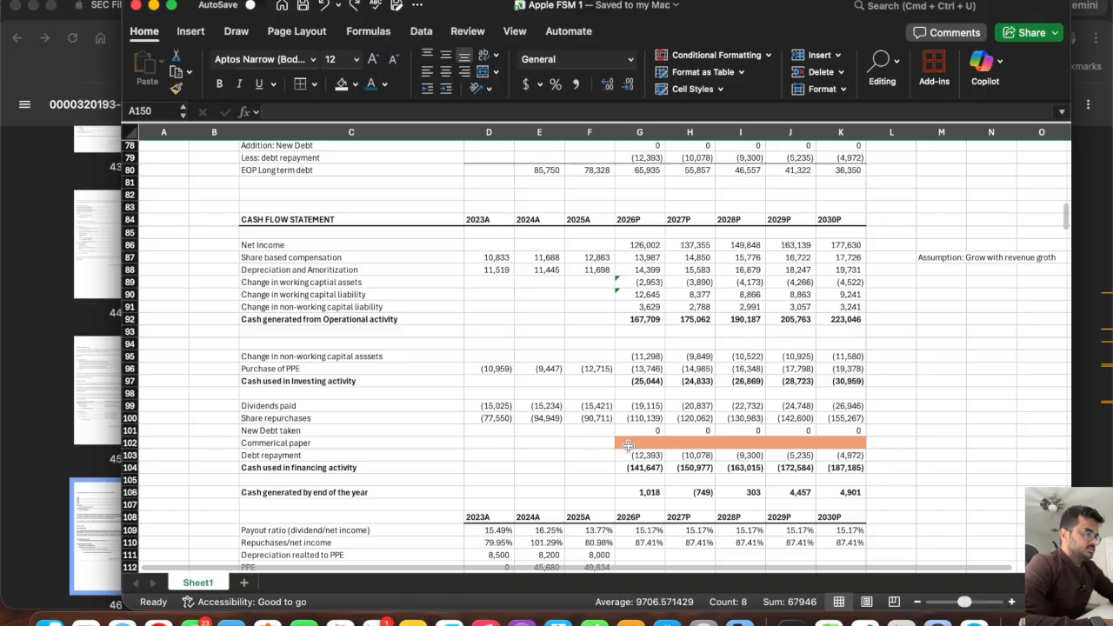
drag(848, 393, 628, 397)
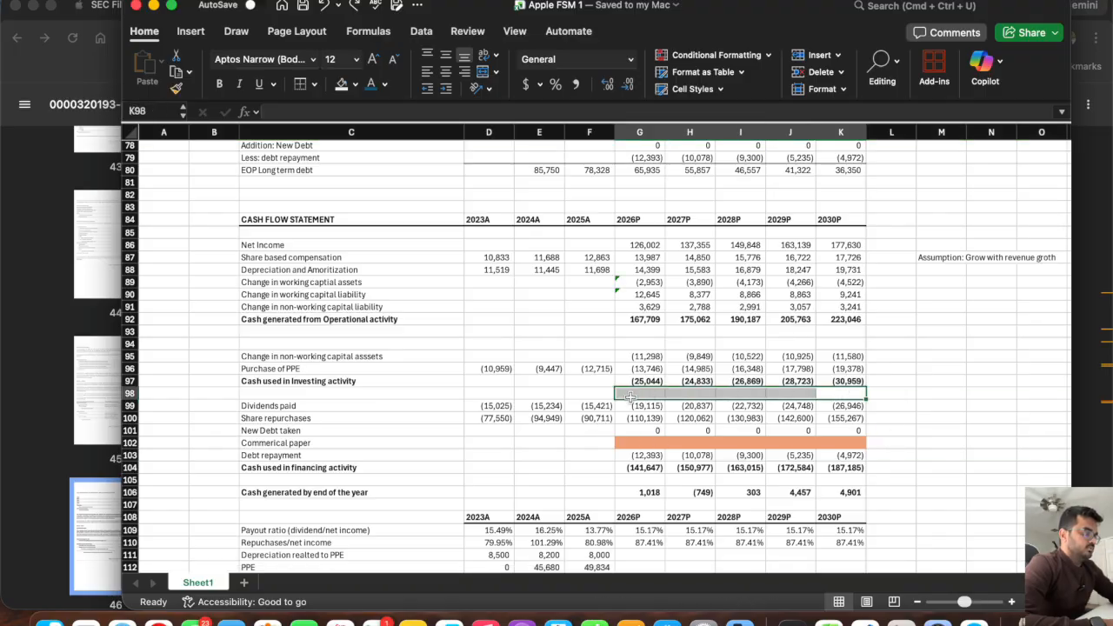
scroll(635, 348, up, 7)
scroll(623, 197, up, 5)
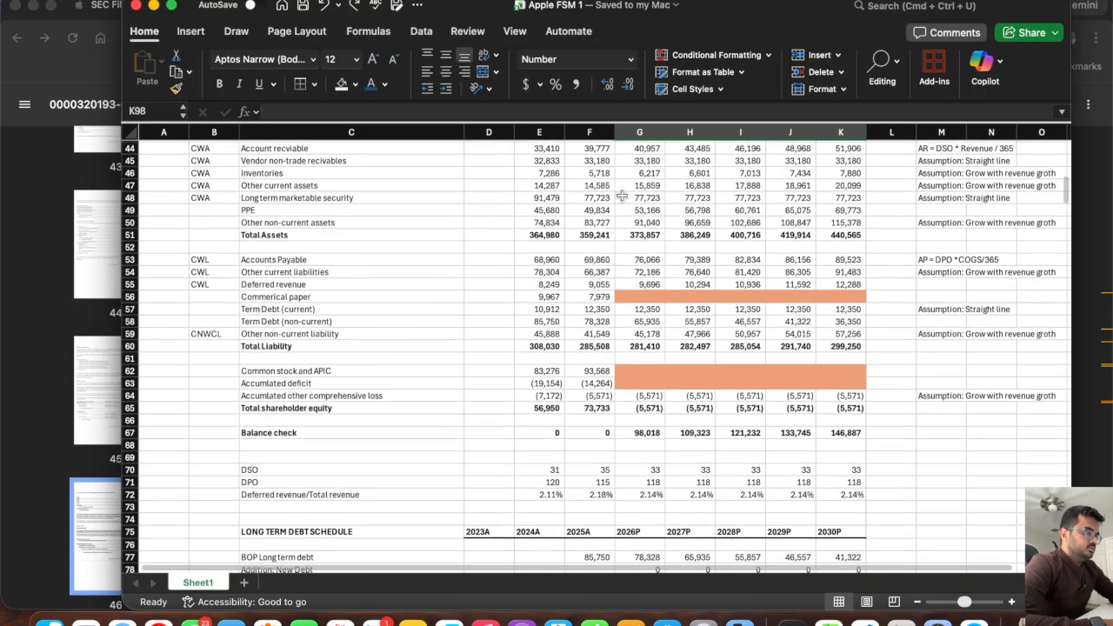
drag(833, 252, 640, 252)
key(super+c)
click(639, 302)
key(Return)
click(638, 301)
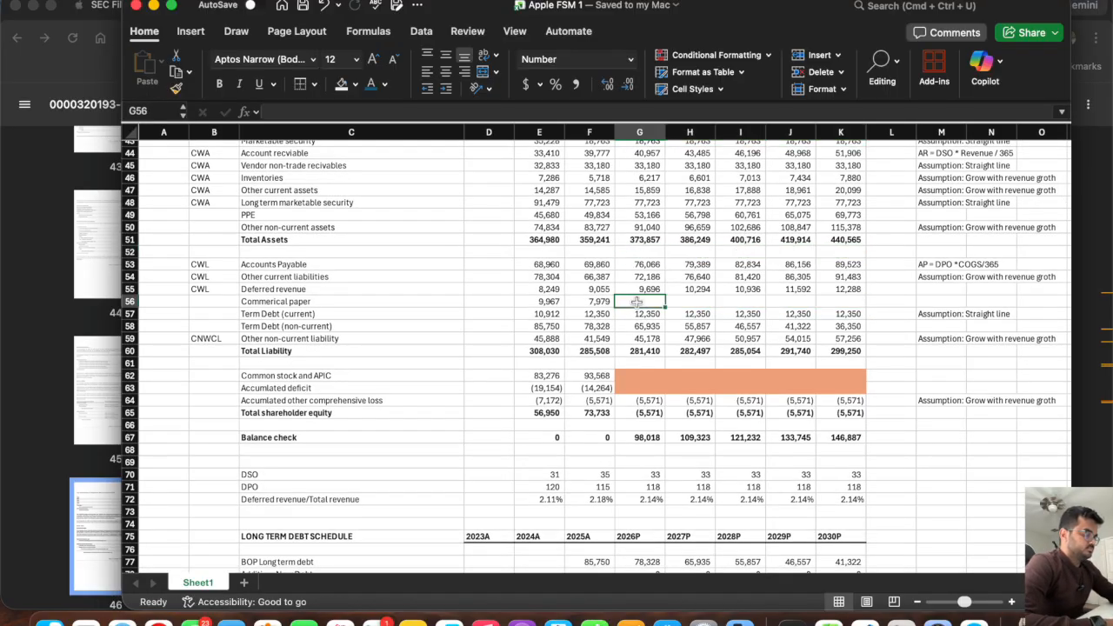
Link the 2026P balance sheet commercial paper in G56 to the closing balance with =G150 and fill it across through K56.
text(=)
scroll(638, 365, down, 15)
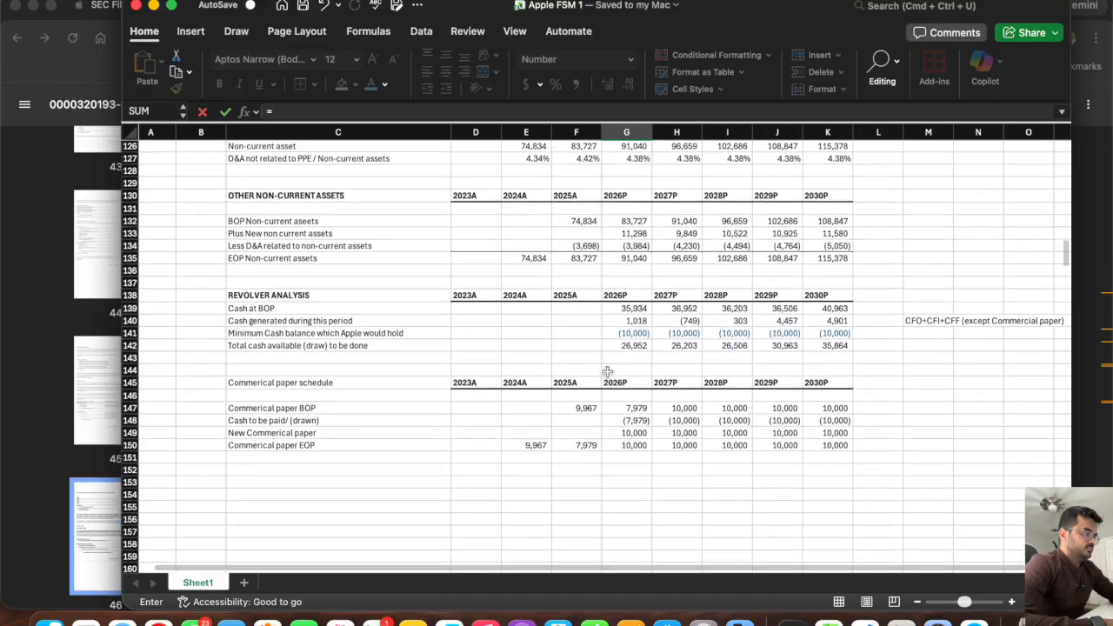
click(639, 437)
key(Return)
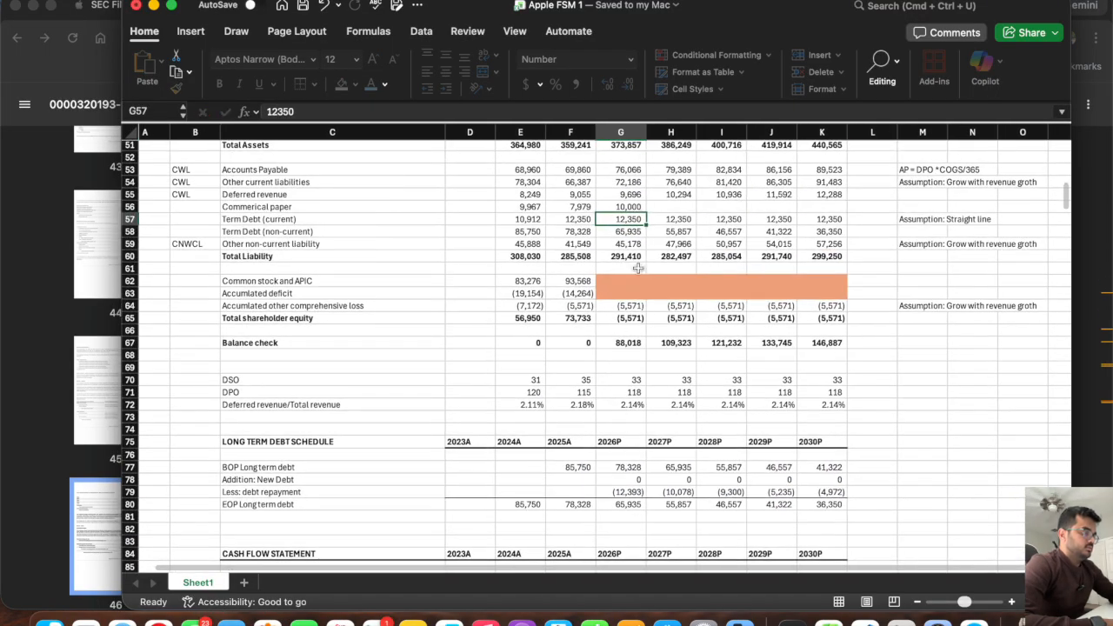
click(626, 207)
drag(647, 213, 822, 222)
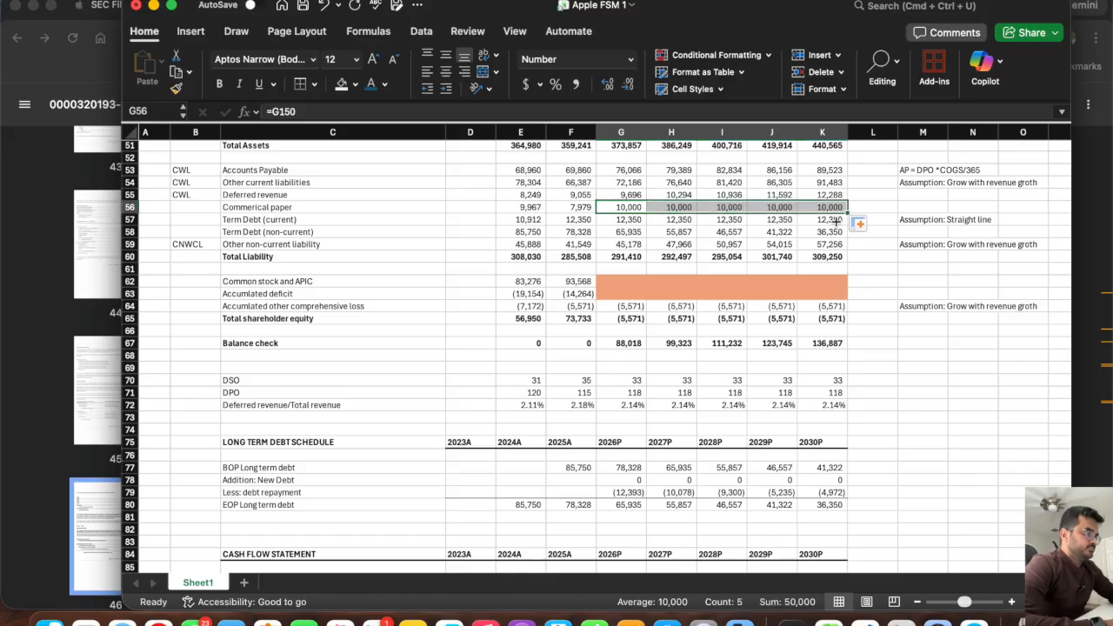
Remove the orange placeholder fill from the cash flow statement's commercial paper cells G102:K102 by copying blank cells over them.
scroll(633, 377, down, 10)
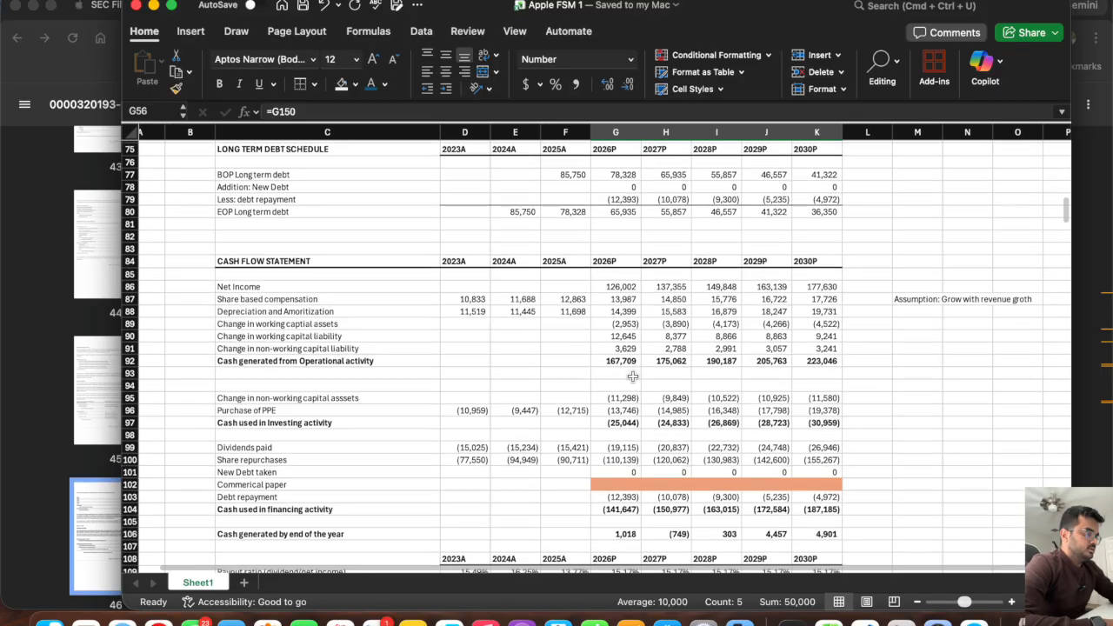
drag(826, 426, 620, 431)
key(super+c)
click(611, 392)
key(Return)
Calculate the cash flow statement's commercial paper change in G102 as =G56-F56 and fill it across through K102.
text(=)
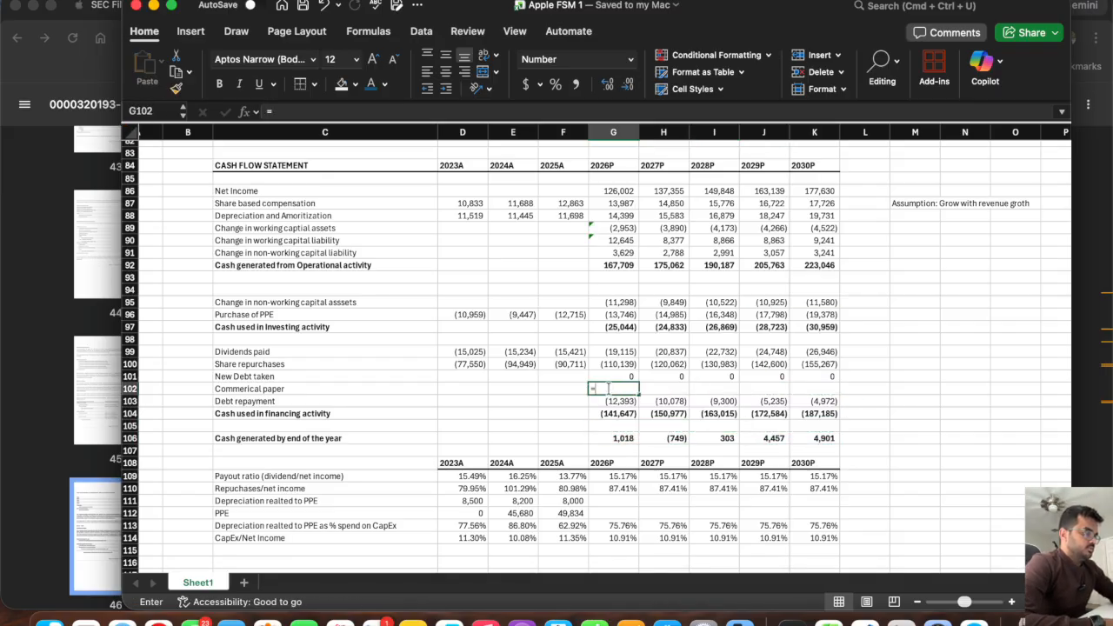
scroll(613, 339, up, 6)
scroll(613, 339, up, 6)
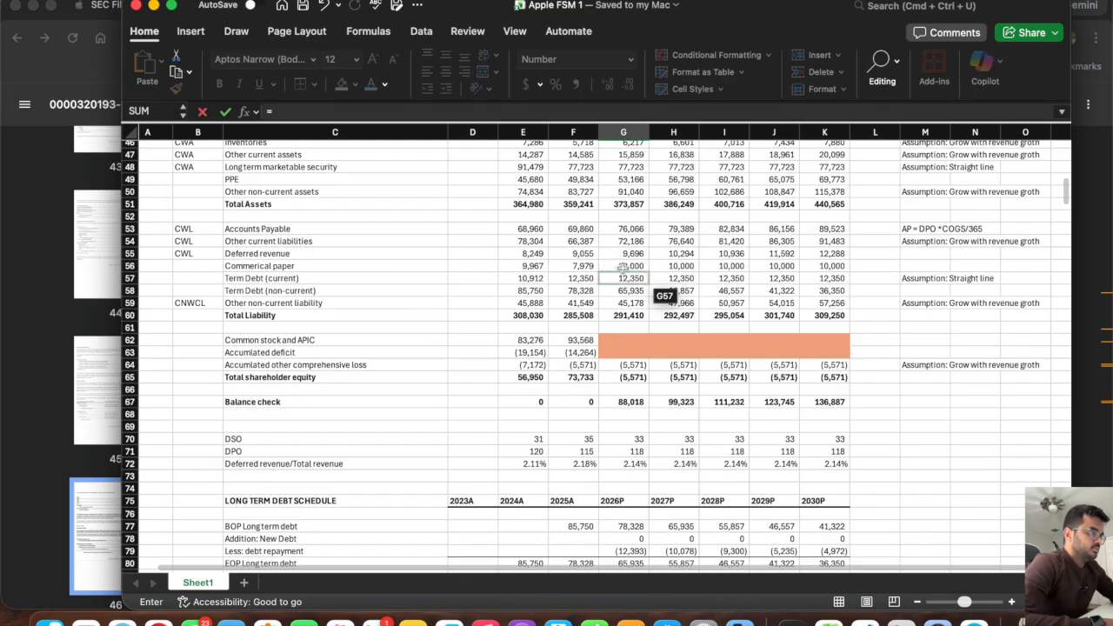
click(624, 265)
text(-)
click(584, 263)
key(Return)
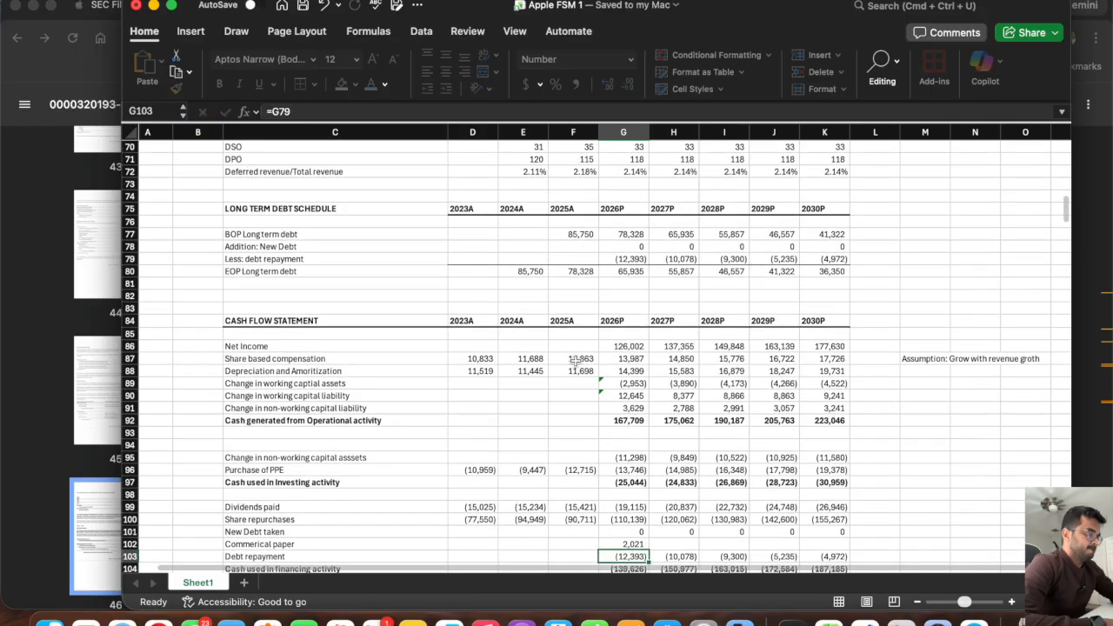
click(631, 457)
drag(654, 463, 867, 462)
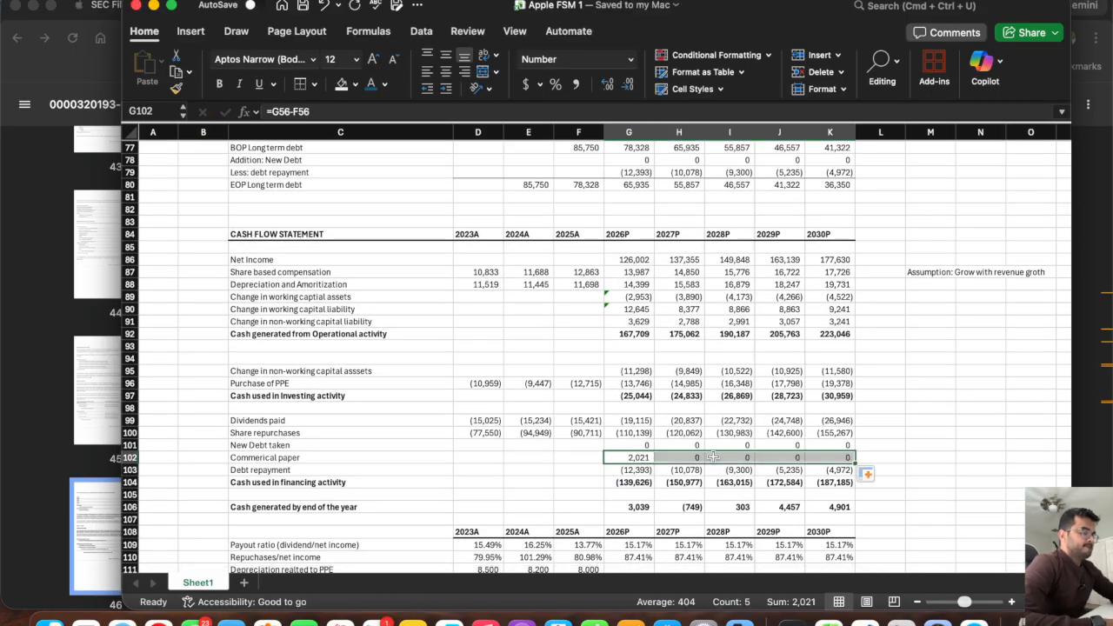
Review the balance sheet and select the unprojected Common stock and APIC and Accumulated deficit rows, C62:K63.
scroll(710, 456, down, 5)
scroll(711, 455, up, 20)
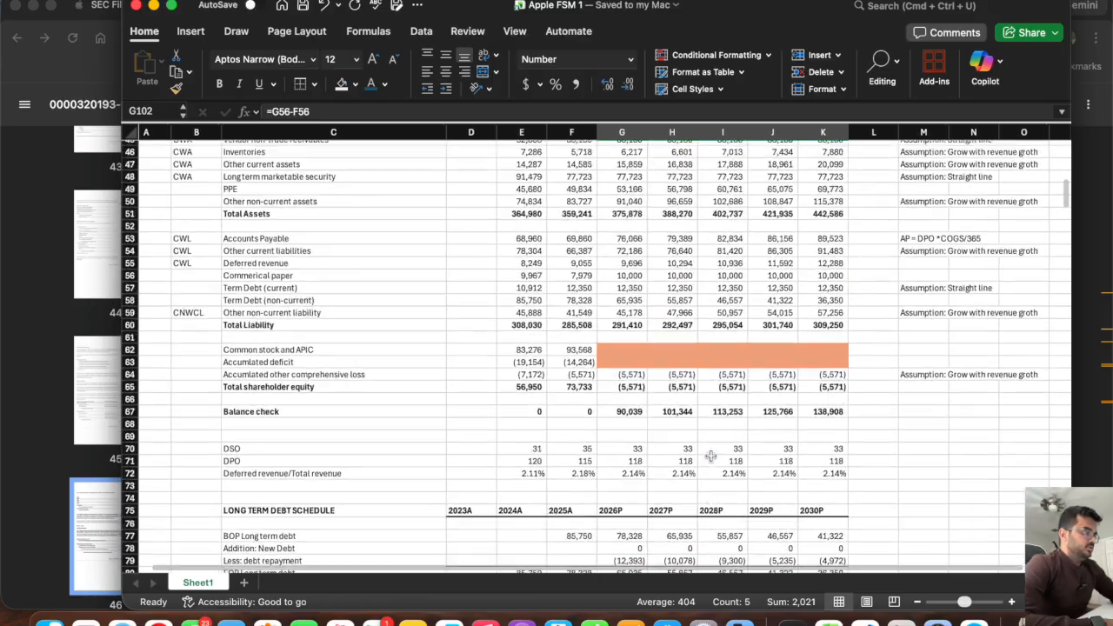
scroll(710, 455, up, 5)
scroll(710, 456, down, 10)
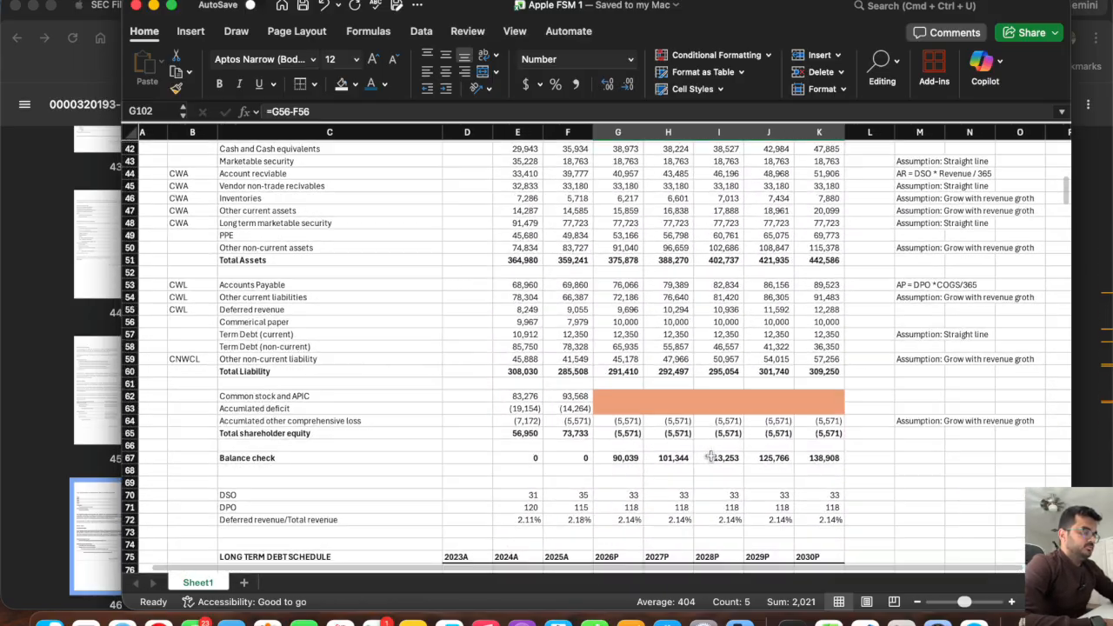
drag(388, 396, 799, 408)
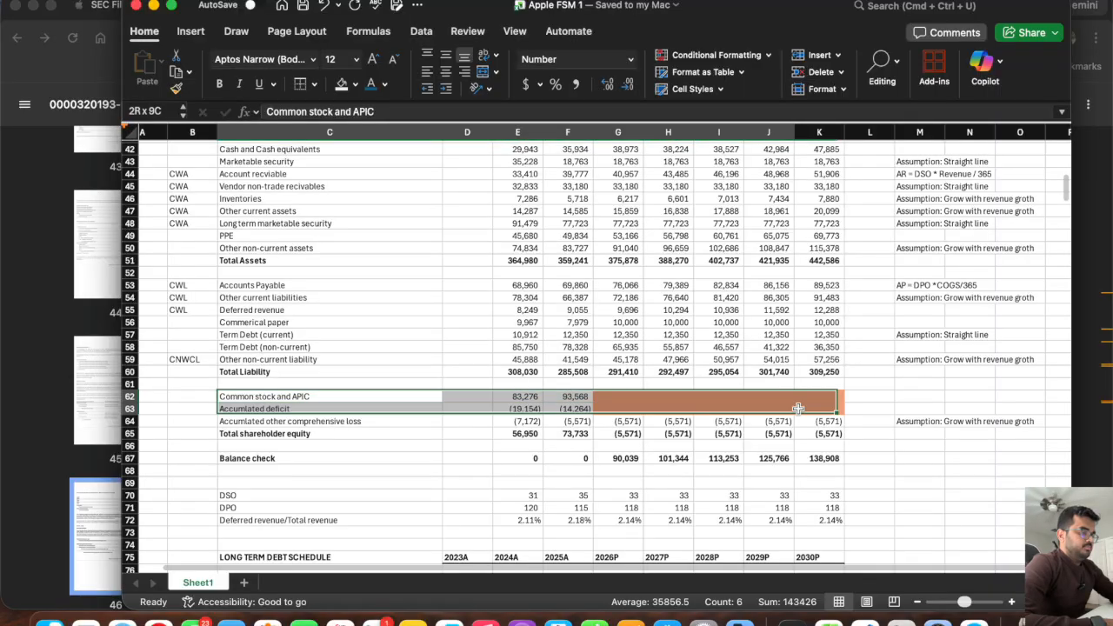
Switch to the Apple 2025 Form 10-K PDF in the browser and search it for "total ass" to reach the balance sheet.
click(506, 409)
scroll(507, 412, down, 20)
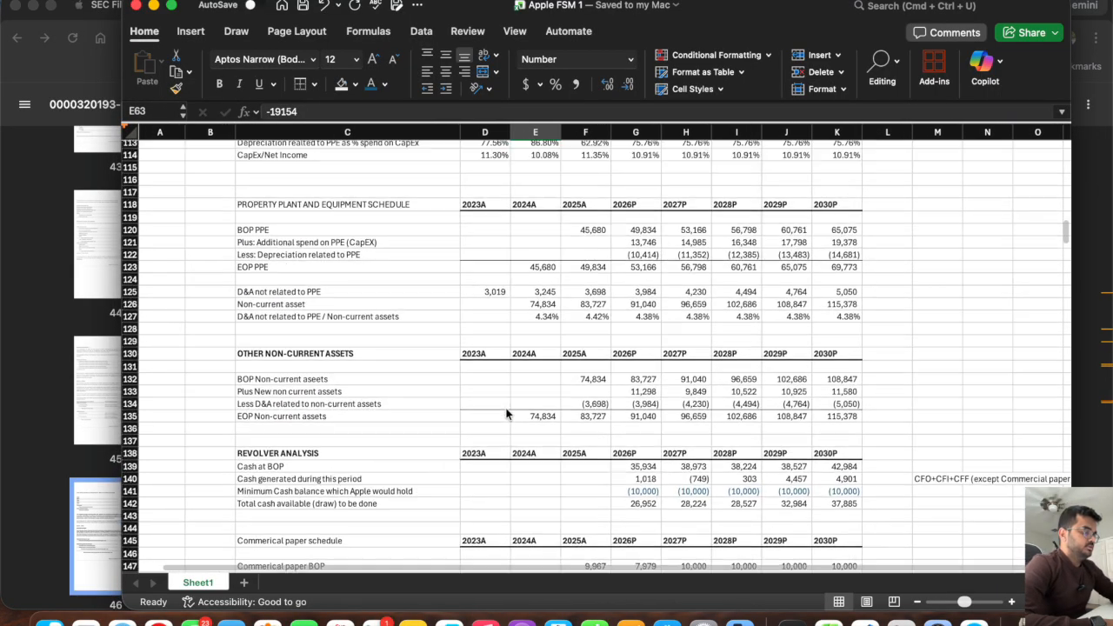
scroll(506, 414, up, 2)
key(super+Tab)
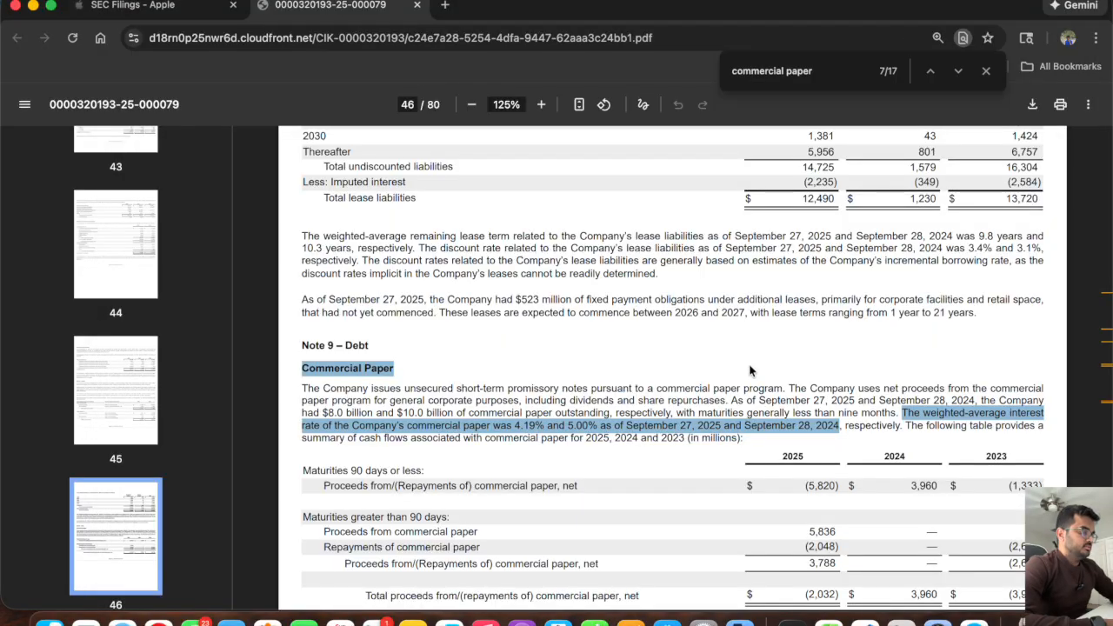
click(839, 80)
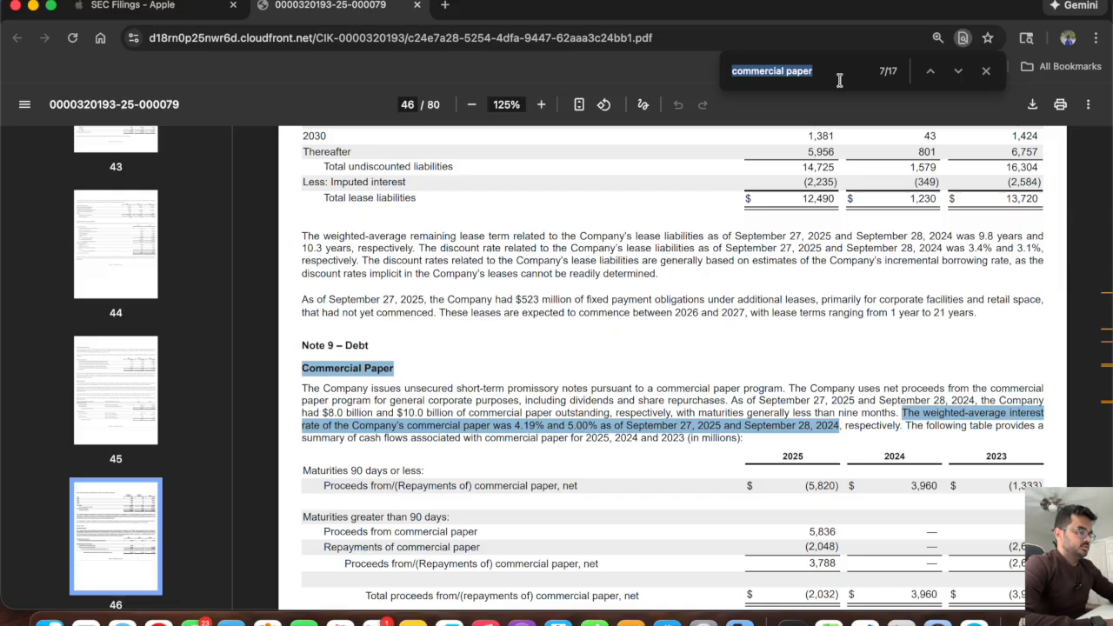
text(total ass)
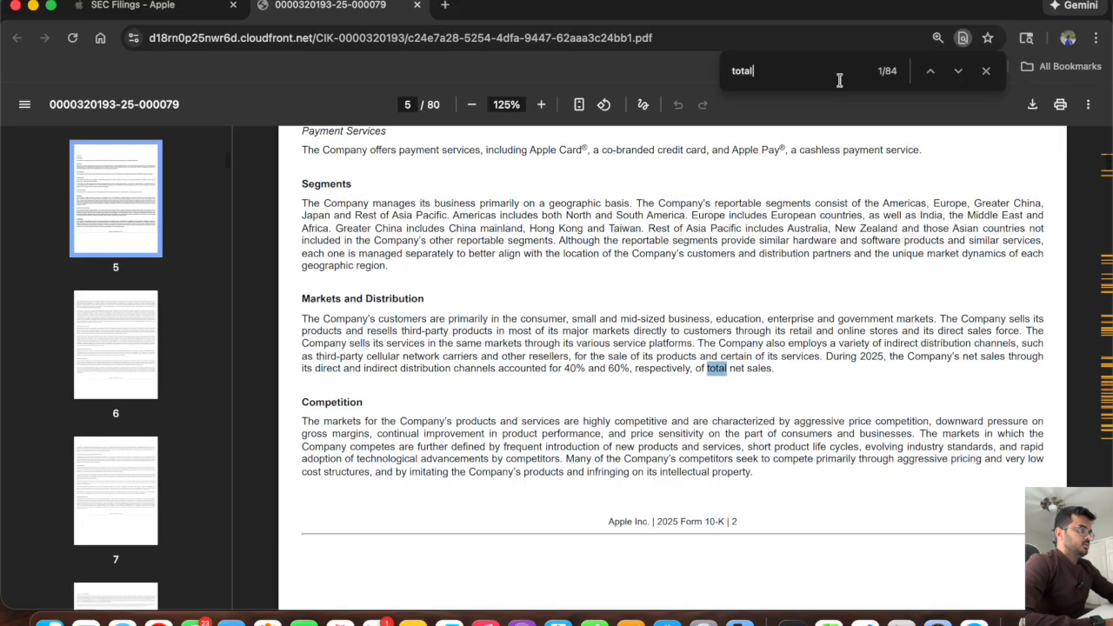
Review the 10-K balance sheet's equity section and the Consolidated Statements of Shareholders' Equity for common stock and accumulated deficit roll-forwards.
scroll(522, 407, down, 3)
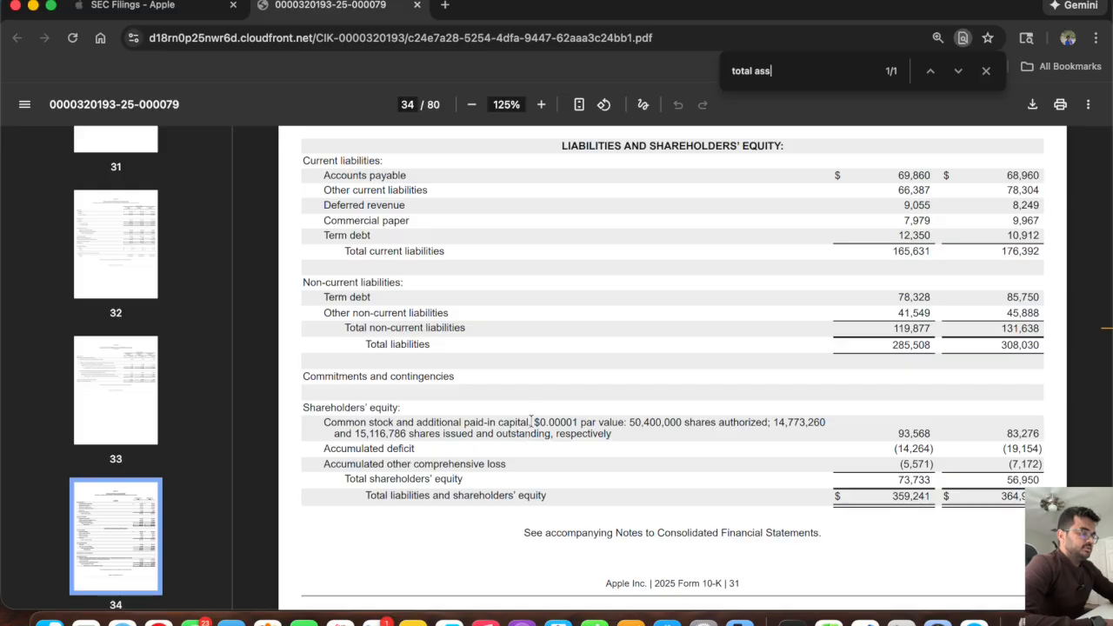
scroll(688, 504, down, 5)
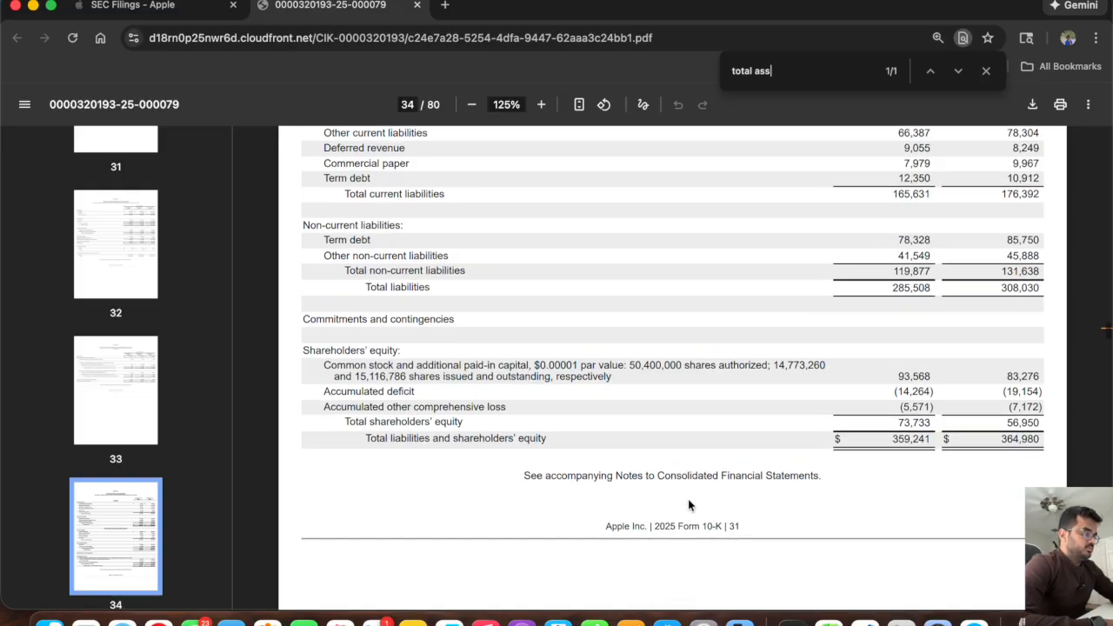
scroll(689, 504, down, 3)
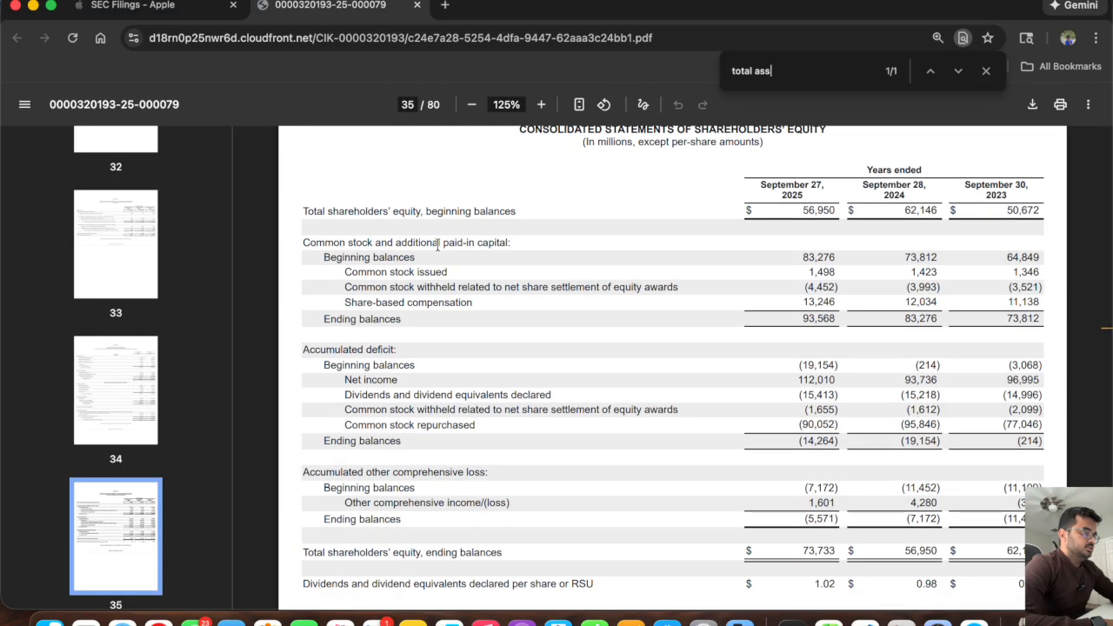
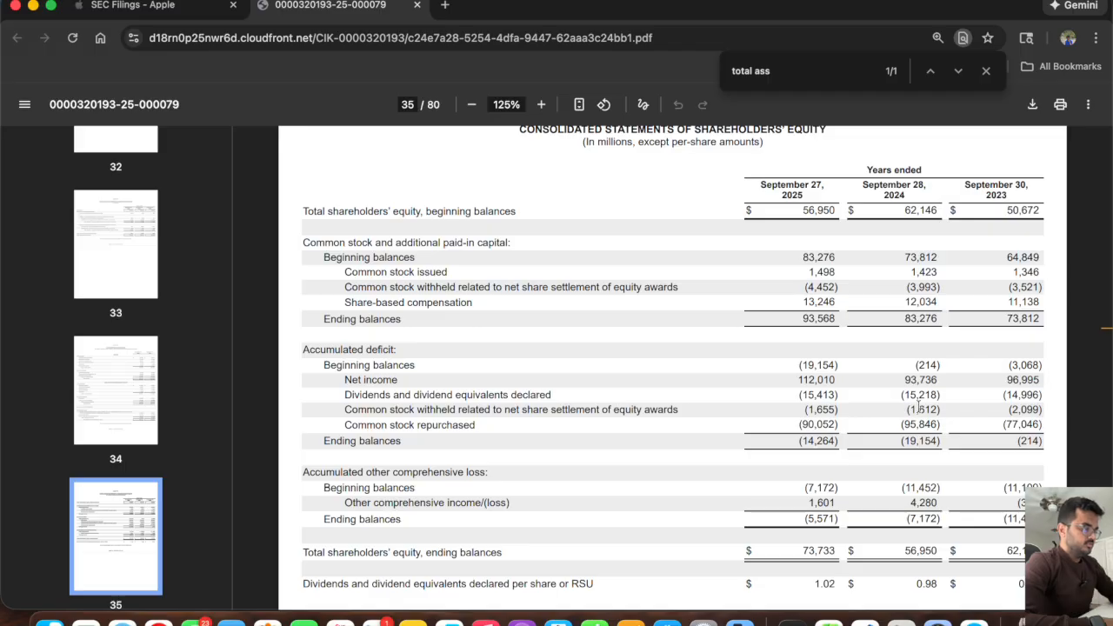
Examine the share repurchase, common stock and accumulated deficit rows in Apple's consolidated statements of shareholders' equity.
drag(792, 419, 766, 417)
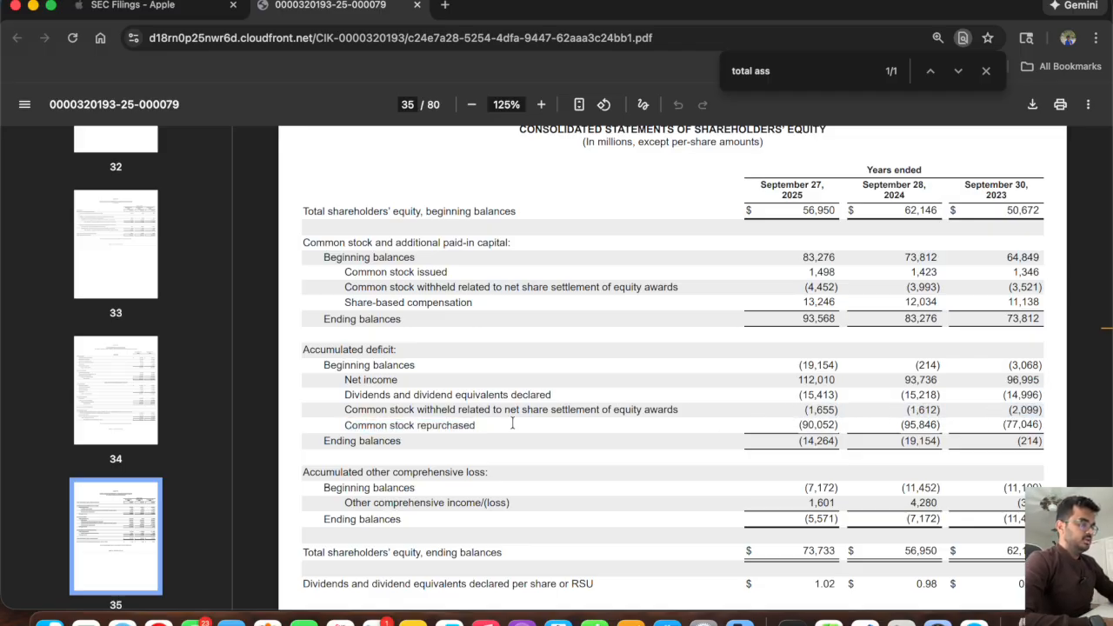
triple_click(468, 422)
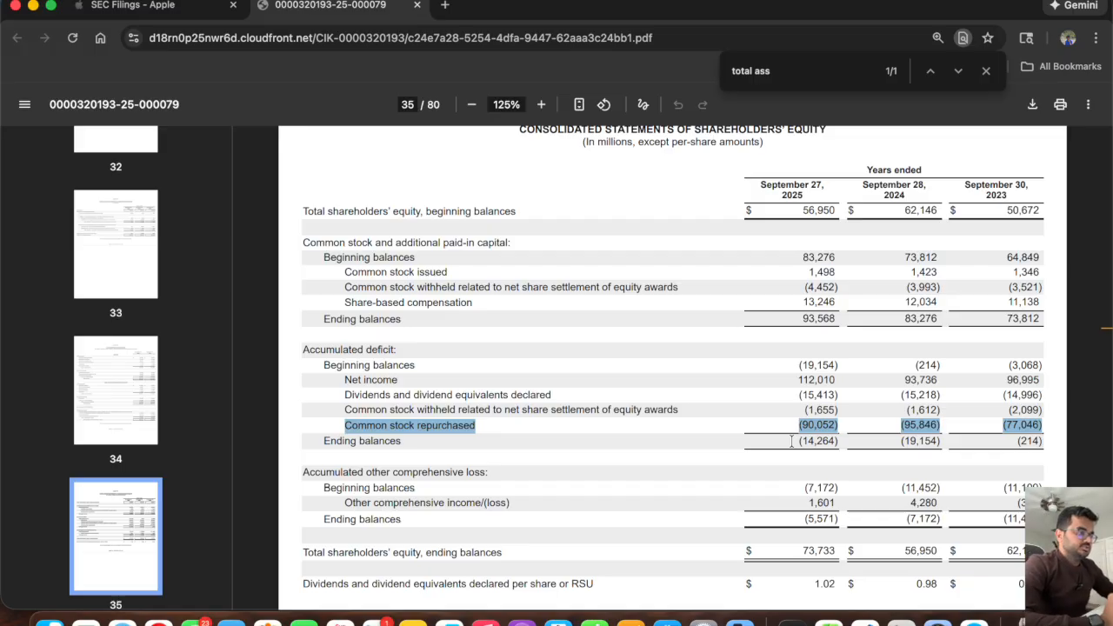
scroll(791, 440, down, 2)
scroll(493, 426, up, 3)
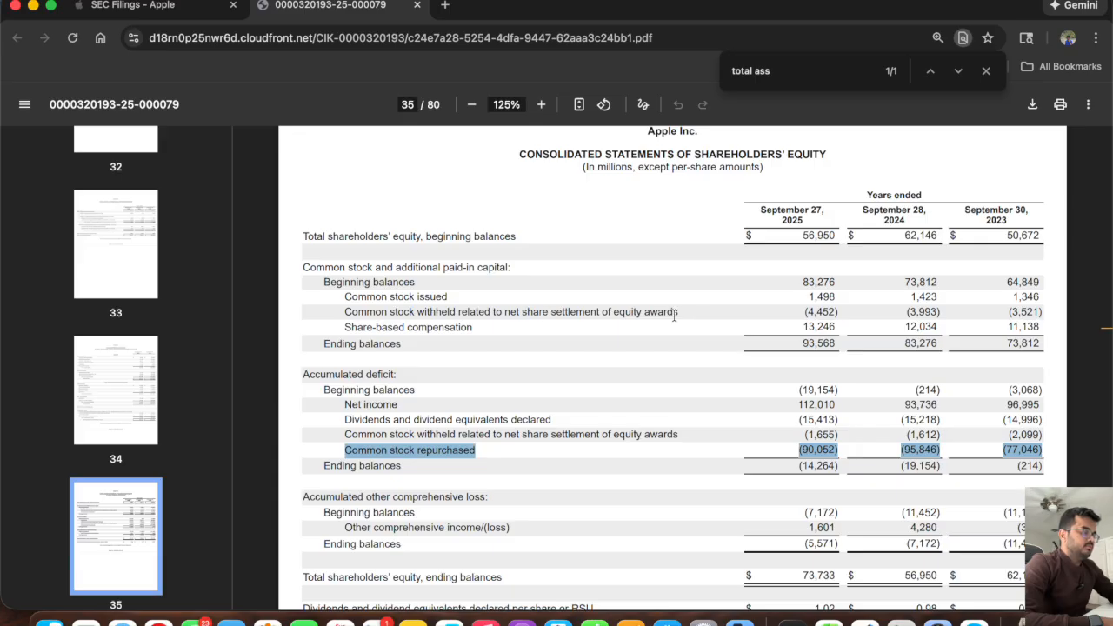
drag(1040, 305, 330, 294)
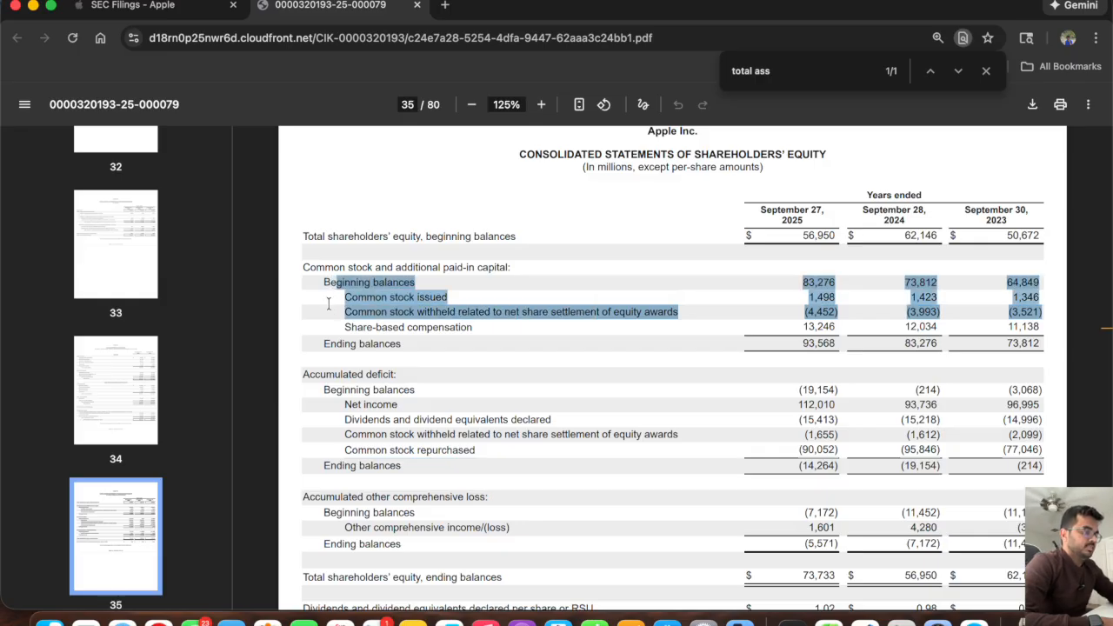
click(336, 325)
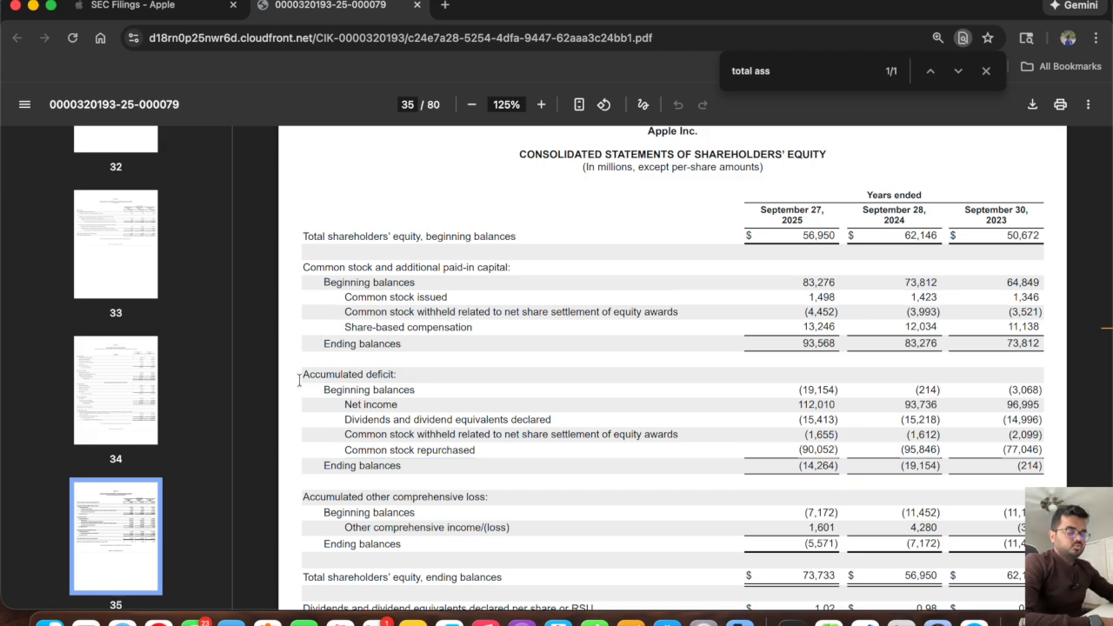
Switch to the Excel model and copy the Commerical paper schedule header row with its year labels to row 153.
key(super+Tab)
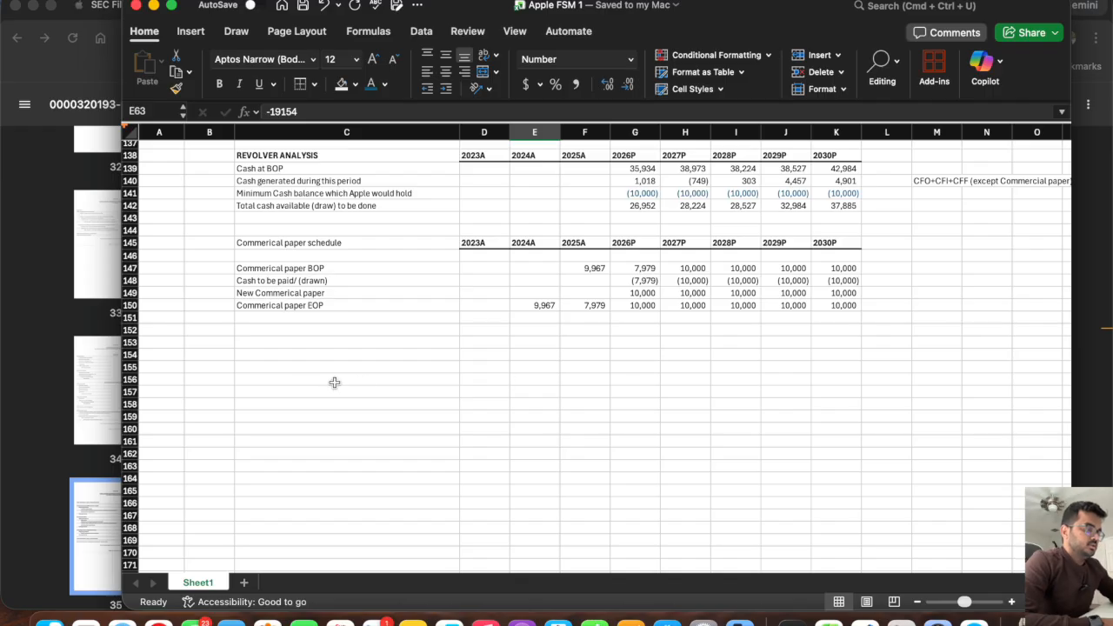
click(306, 368)
click(279, 357)
drag(322, 243, 831, 238)
key(super+c)
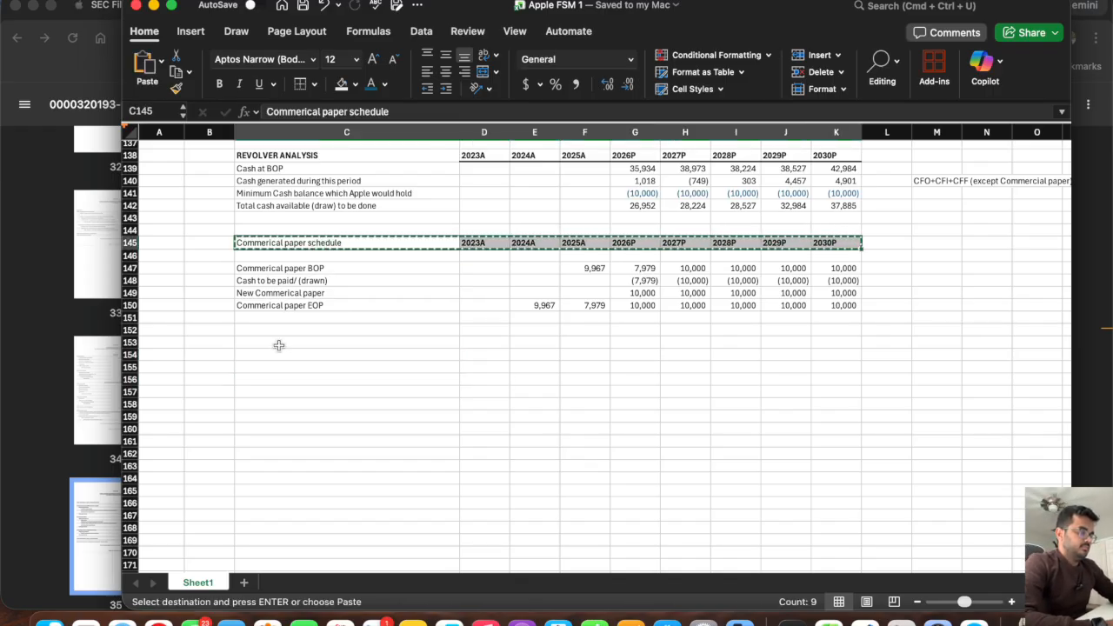
click(278, 344)
key(super+v)
Check the filing's wording and title the new schedule in C153 "Accumlated Deficit".
key(super+Tab)
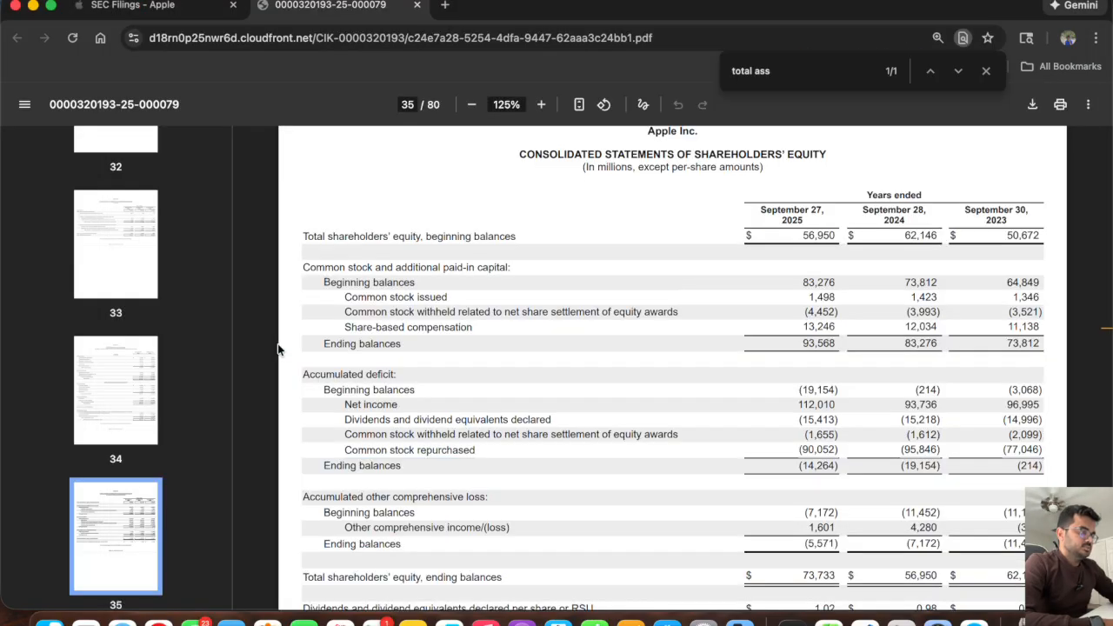
key(super+Tab)
click(328, 343)
text(Accumlated Defi)
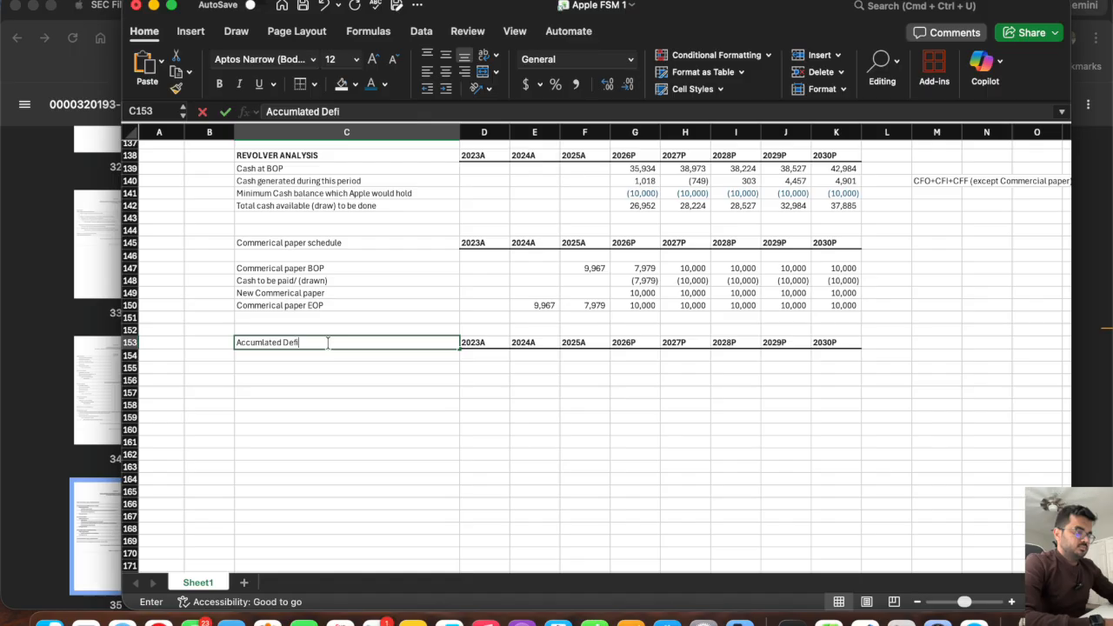
text(cit)
key(BackSpace)
key(BackSpace)
text(i)
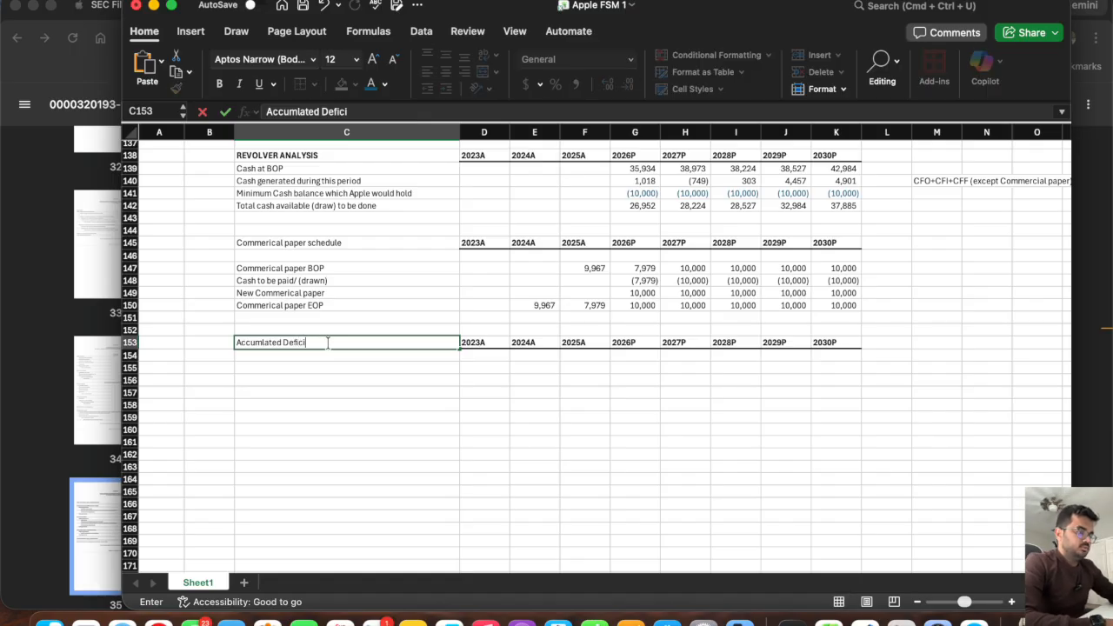
text(t)
key(Return)
Enter the row labels BOP, Plus Net Income, Plus Dividends, Plus Repurchase and EOP in C155:C159.
key(Return)
text(BOP)
key(Return)
text(Plus Net Income)
key(Return)
text(Plus )
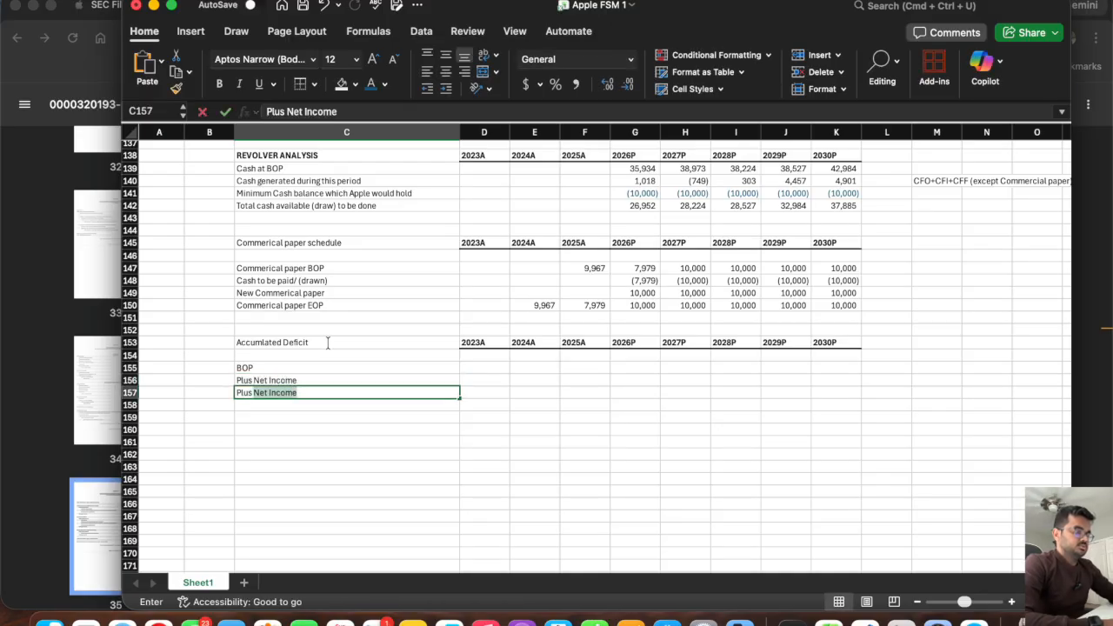
text(Dividends)
key(Return)
text(Plus Rep)
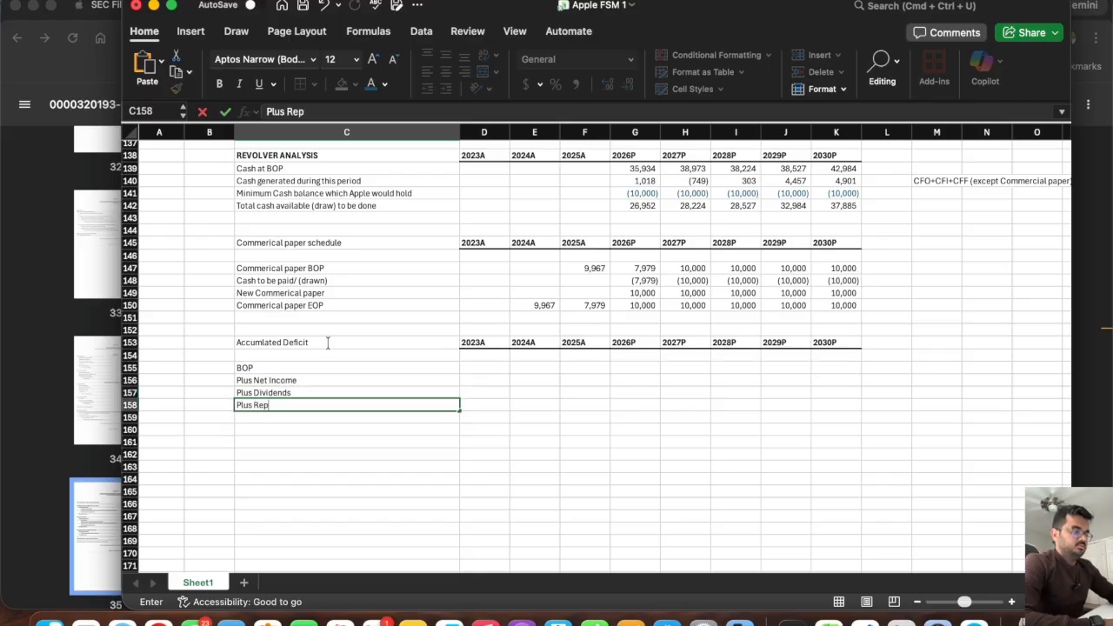
key(Return)
text(EOP)
key(Return)
Link the 2024A EOP cell E159 to the balance sheet's accumulated deficit and fill the formula across to 2025A.
key(Up)
key(Right)
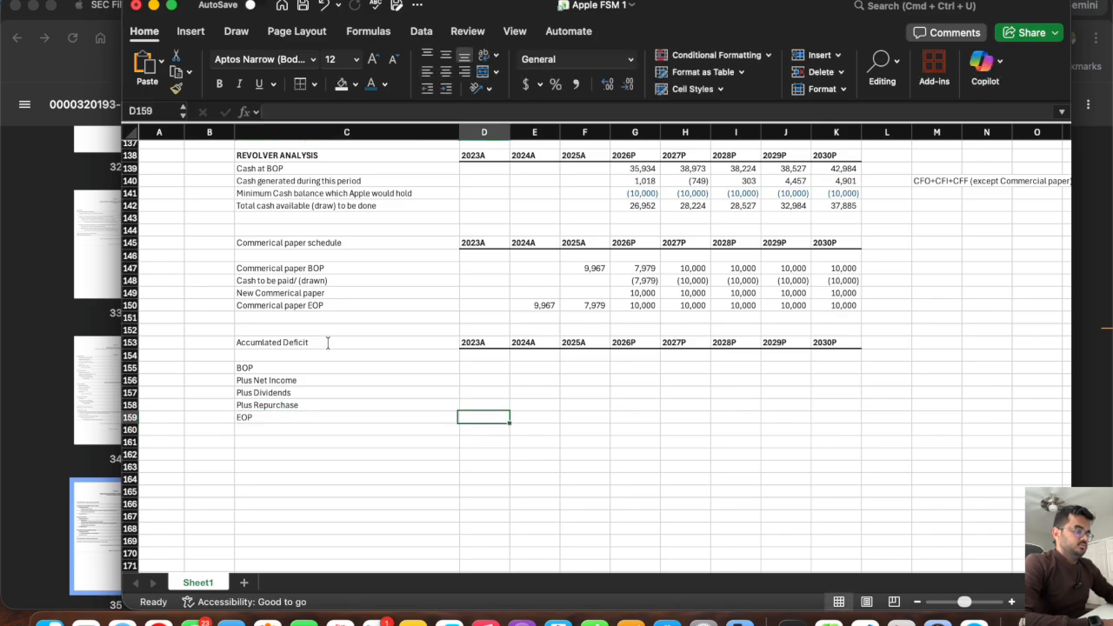
key(Right)
text(=)
scroll(554, 350, up, 15)
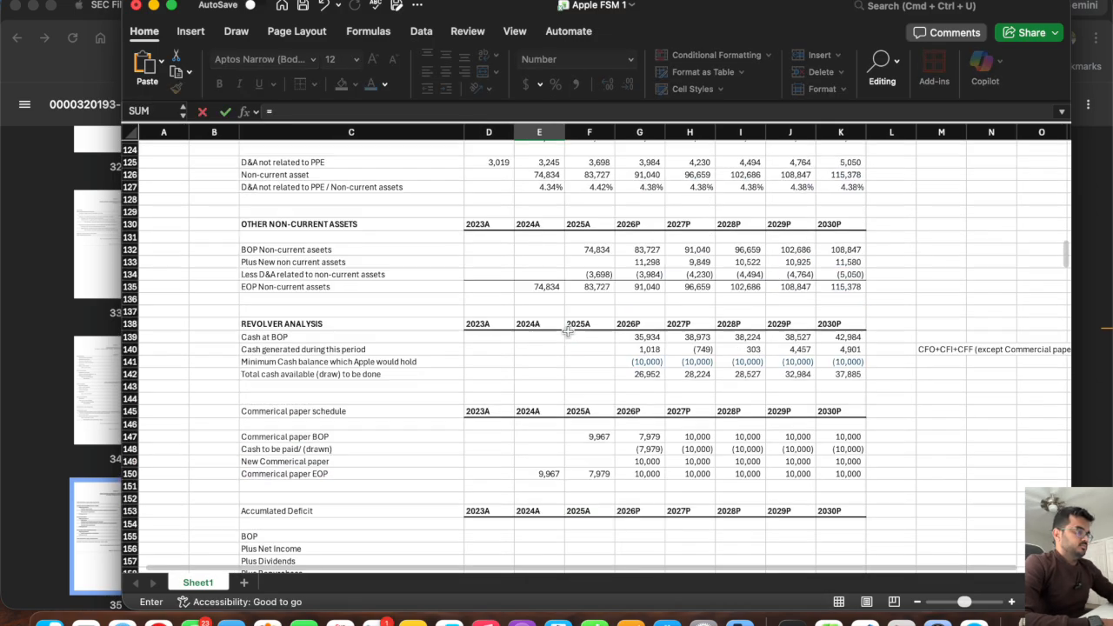
scroll(567, 331, up, 12)
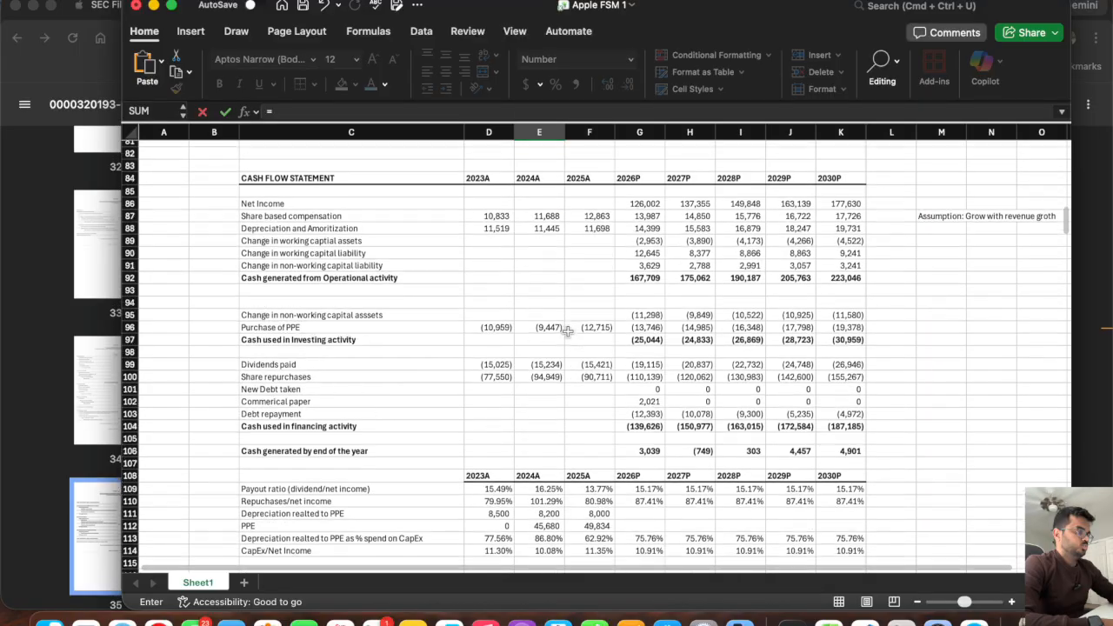
scroll(567, 331, up, 3)
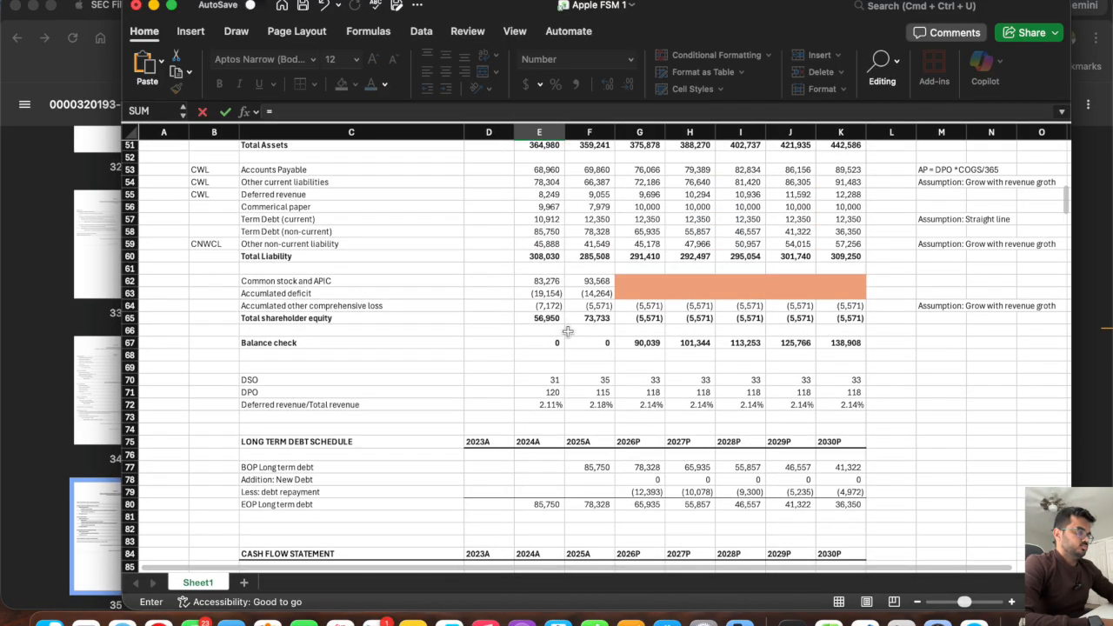
click(552, 291)
key(Return)
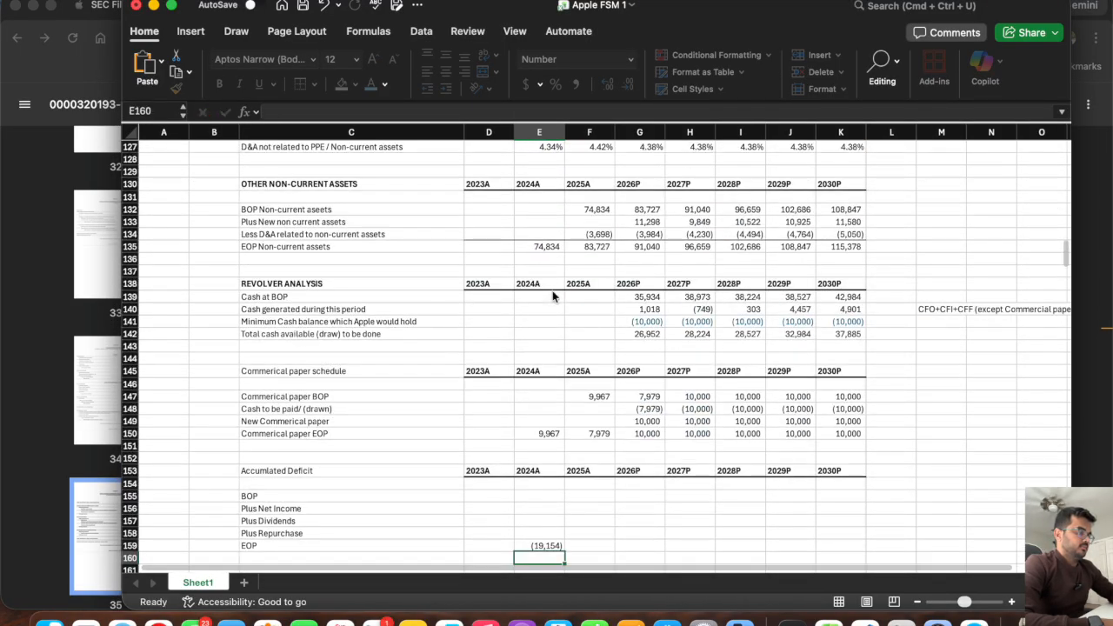
click(540, 375)
drag(566, 381, 609, 380)
Set the 2025A BOP in F155 equal to the 2024A EOP and fill it across to 2030P.
click(587, 326)
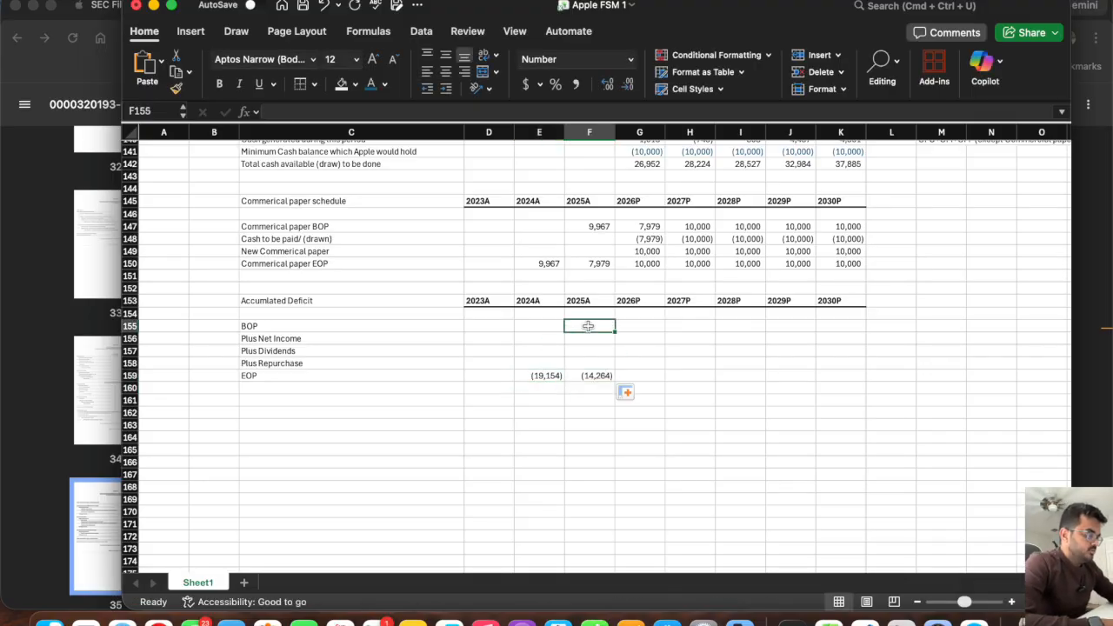
text(=)
click(544, 375)
key(Return)
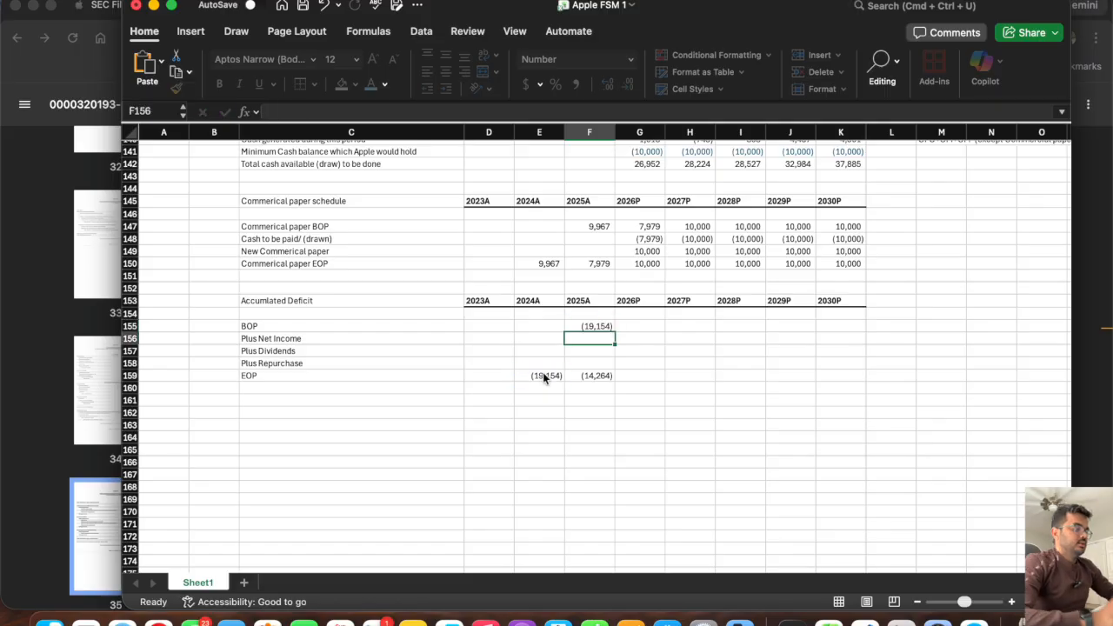
click(590, 326)
drag(614, 327, 846, 351)
Link the 2026P Plus Net Income cell G156 to the income statement's Net Income and fill it across to 2030P.
click(592, 376)
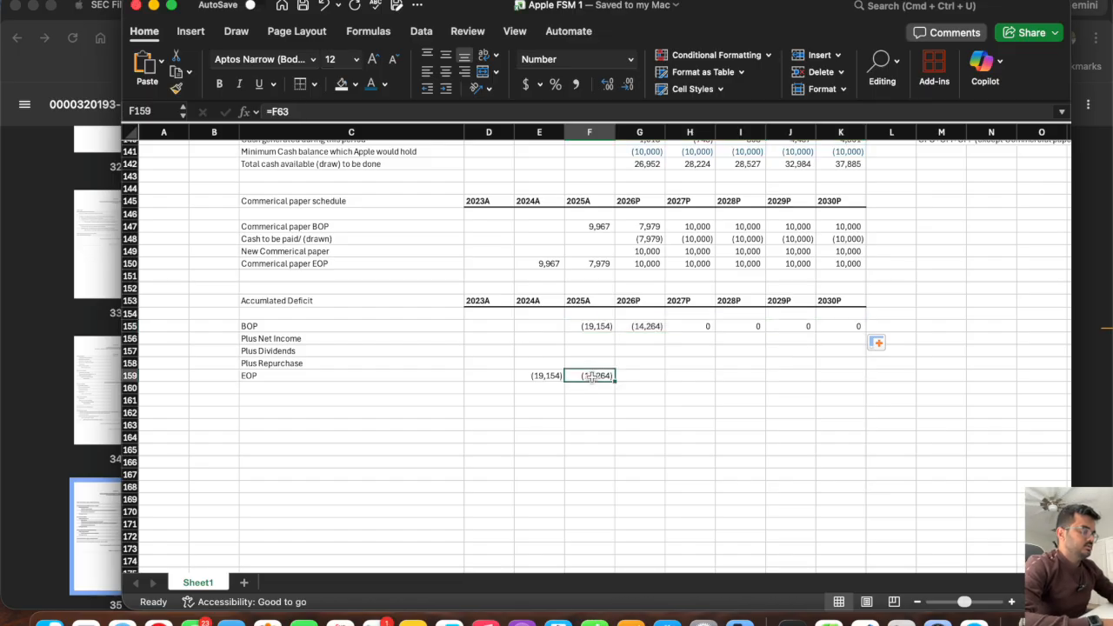
click(646, 374)
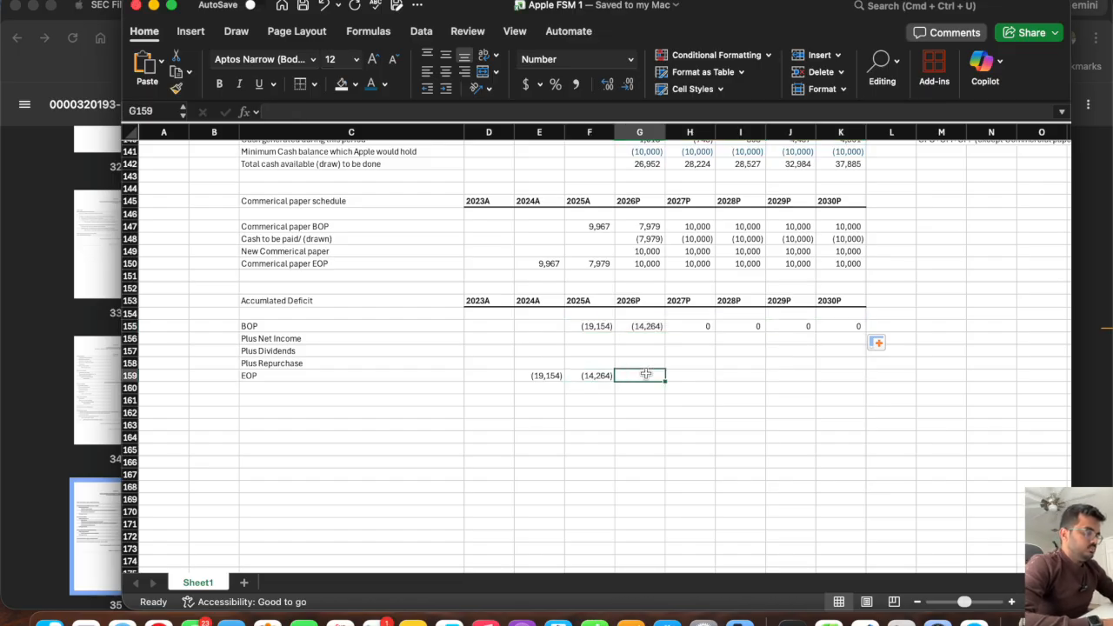
click(640, 340)
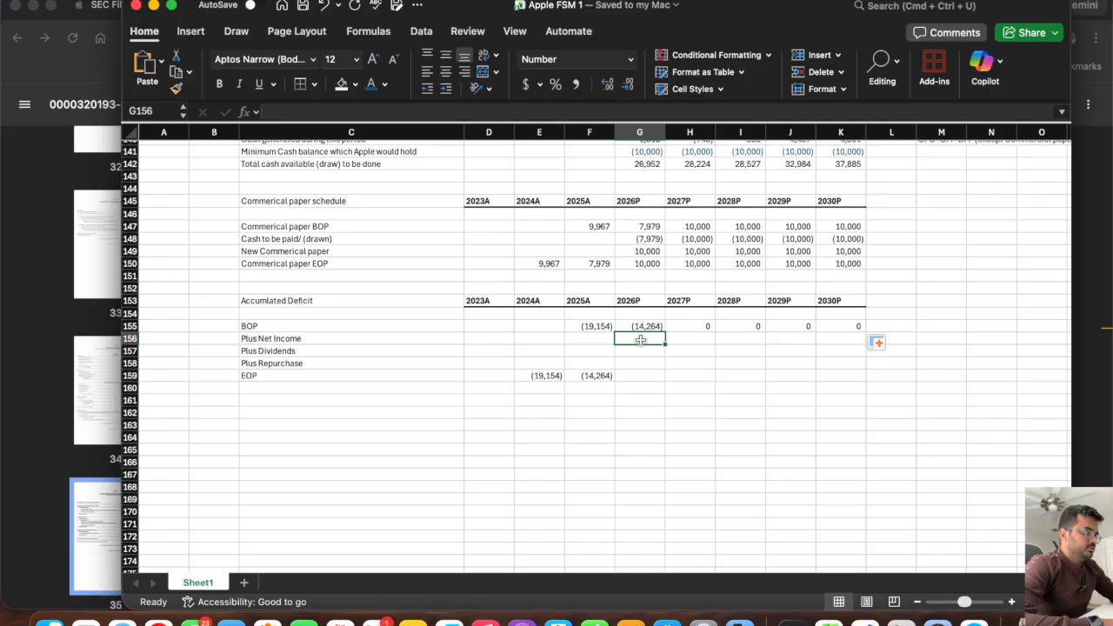
text(=)
scroll(643, 252, up, 1)
scroll(642, 254, up, 10)
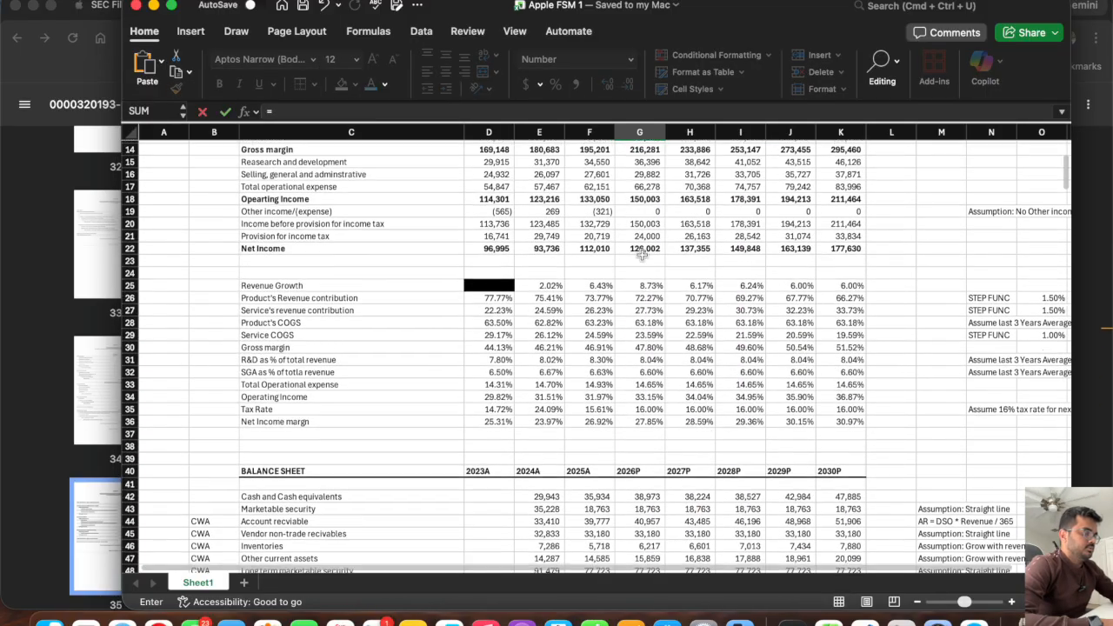
click(639, 303)
key(ctrl+Return)
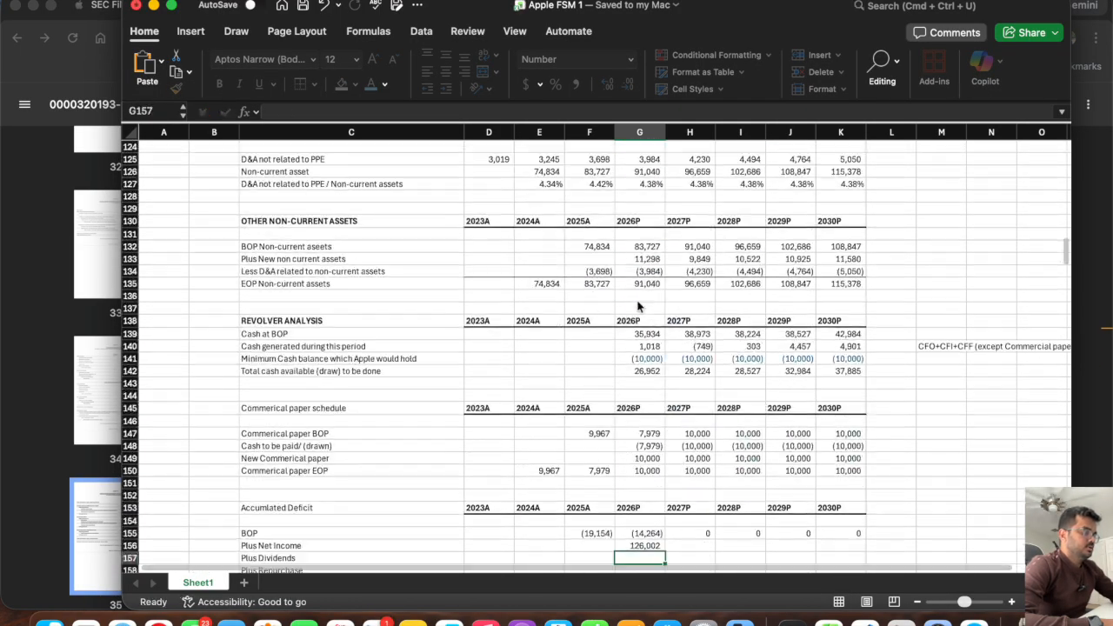
drag(666, 376, 857, 381)
Link the 2026P Plus Dividends cell G157 to Dividends paid in the cash flow statement and fill it across to 2030P.
click(638, 385)
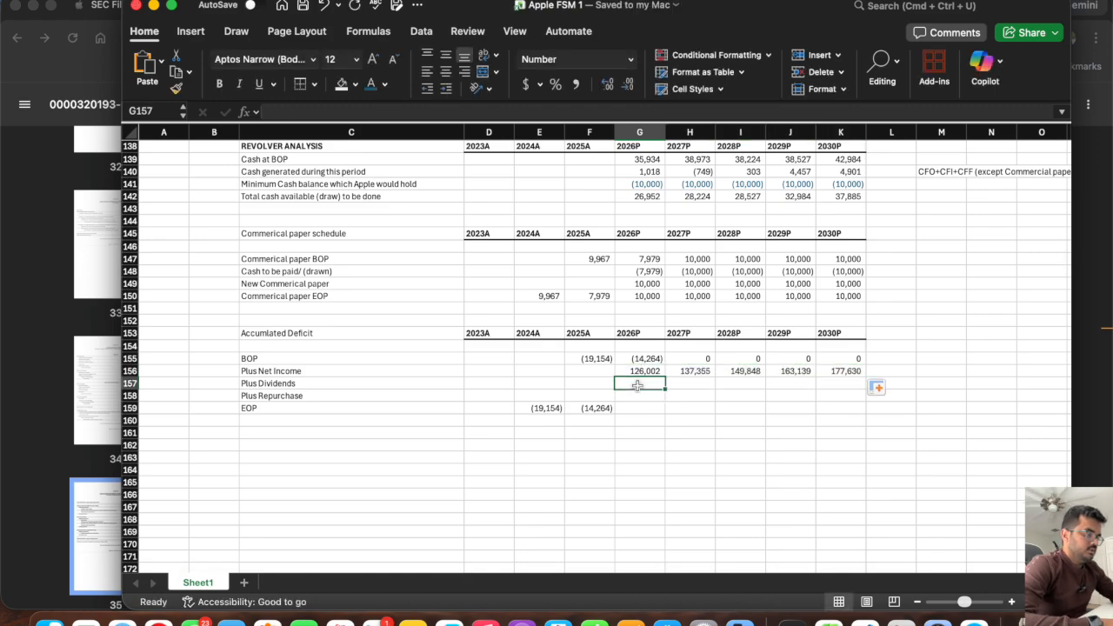
text(=)
scroll(643, 348, up, 10)
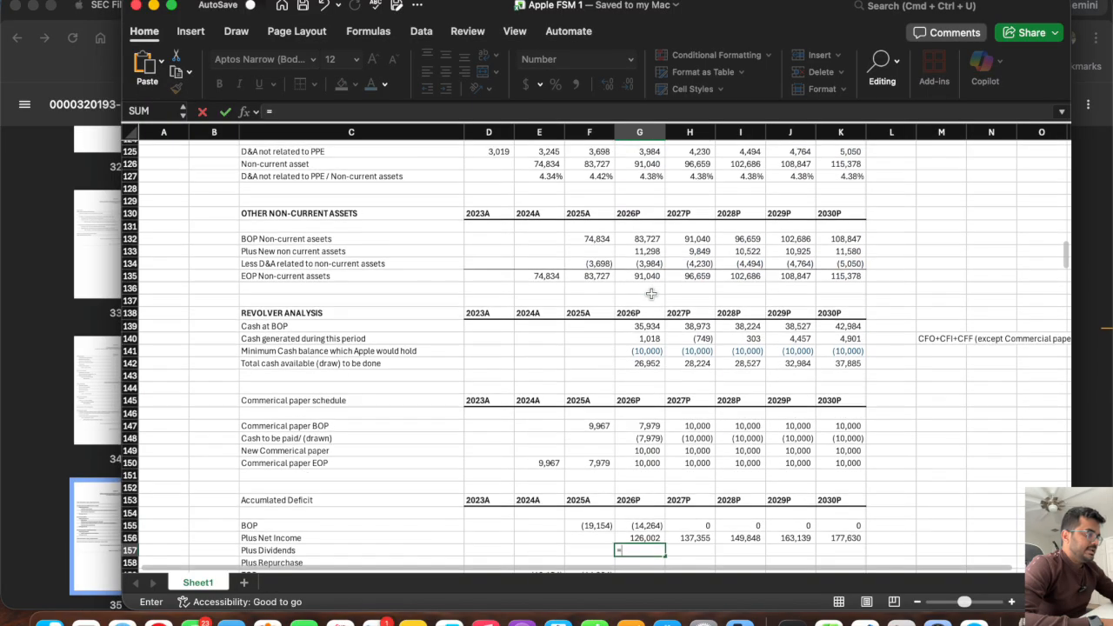
scroll(651, 298, up, 5)
click(640, 279)
key(Return)
scroll(644, 283, down, 4)
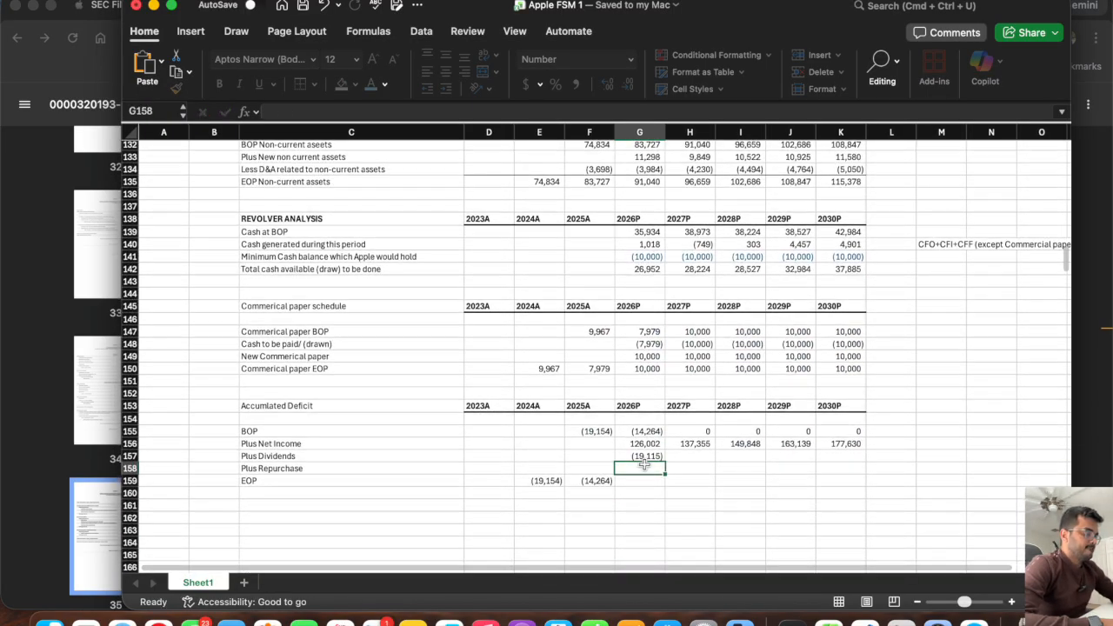
click(643, 455)
drag(675, 463, 852, 467)
Link the 2026P Plus Repurchase cell G158 to Share repurchases (G100) and fill it across to 2030P.
click(644, 470)
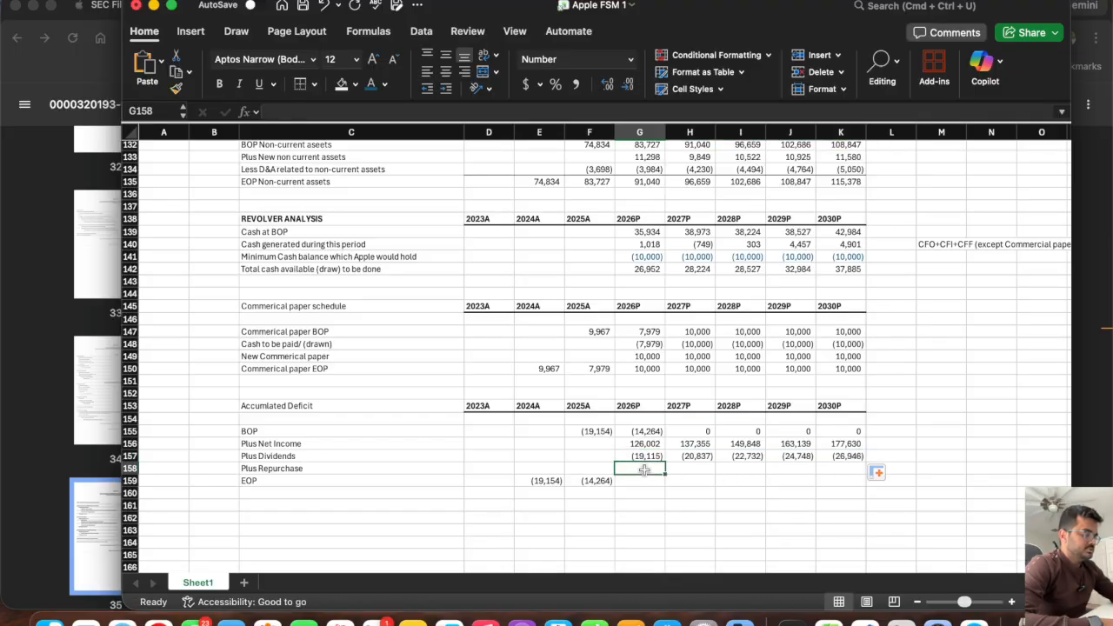
text(=)
scroll(646, 435, up, 8)
scroll(647, 394, up, 5)
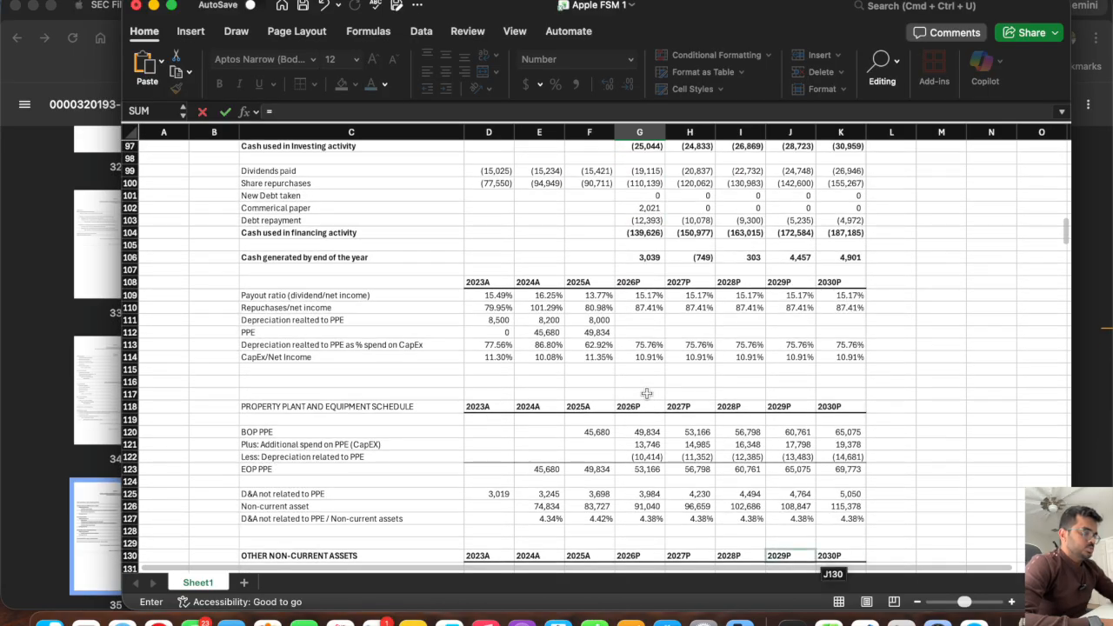
click(635, 183)
key(Return)
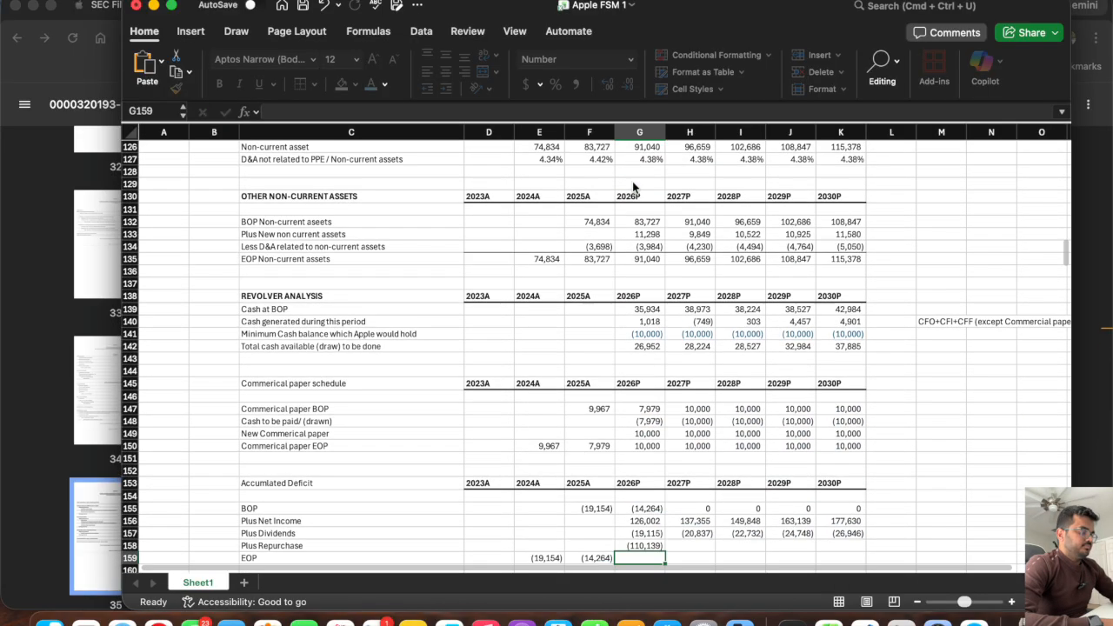
scroll(633, 187, down, 4)
click(654, 411)
drag(663, 416, 856, 416)
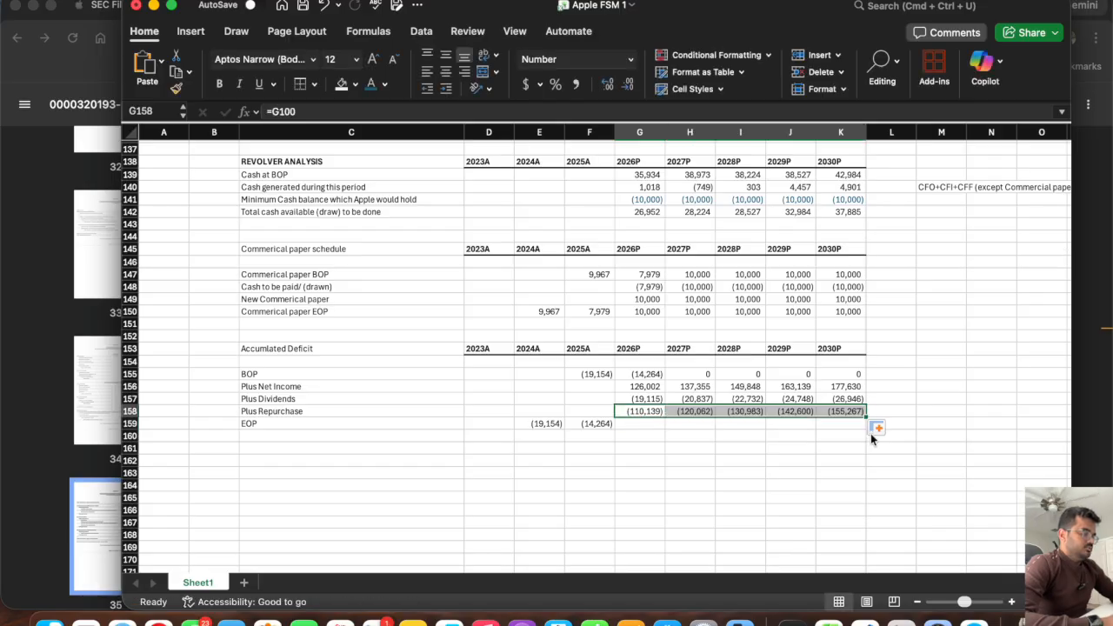
Calculate the 2026P EOP in G159 as =SUM(G155:G158) and fill the formula across to 2030P.
click(629, 427)
text(=sum()
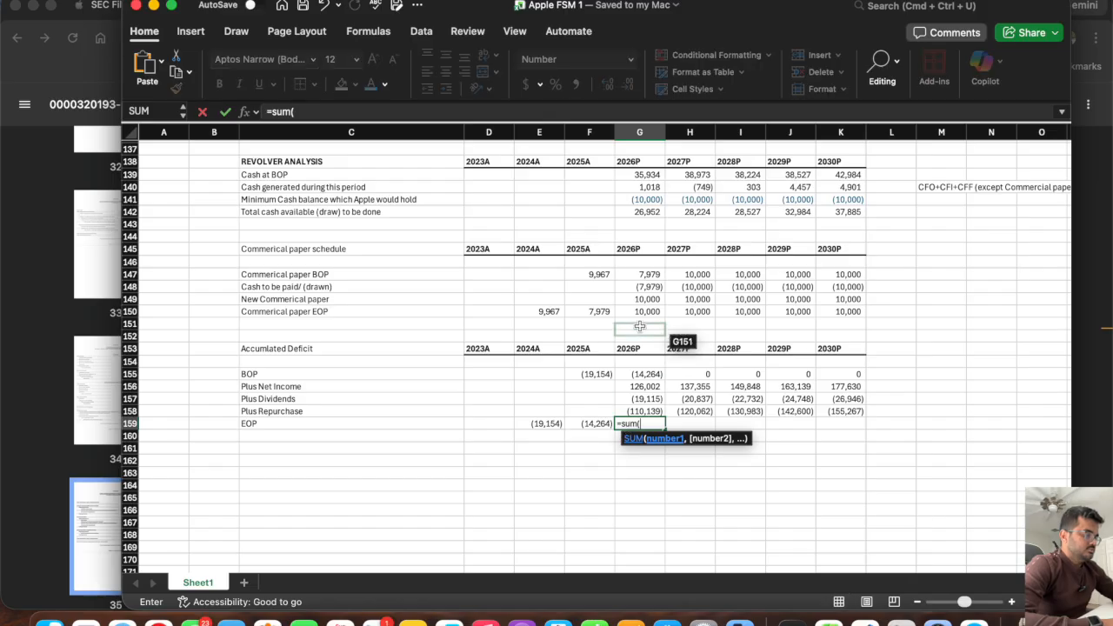
drag(644, 374, 645, 414)
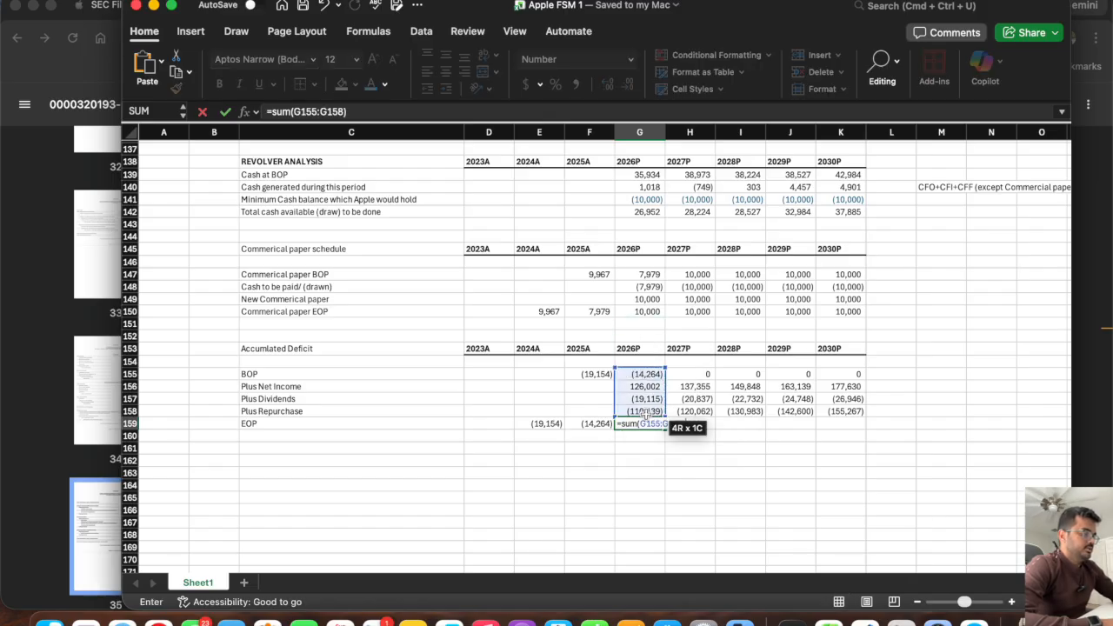
key(Return)
click(659, 425)
drag(662, 428, 854, 426)
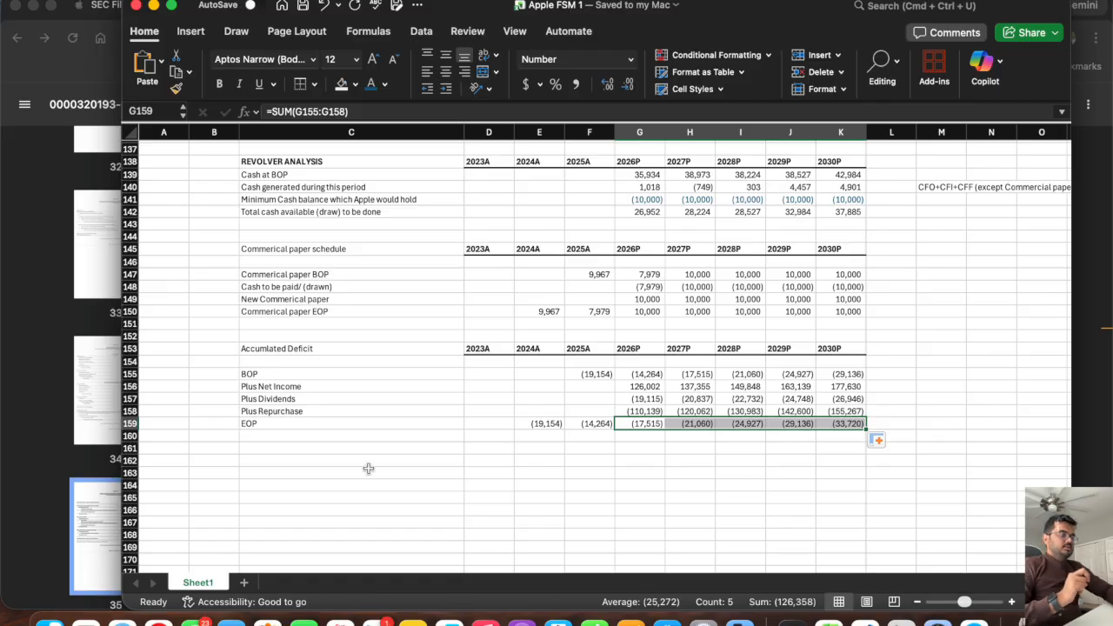
Copy the Accumulated Deficit header row C153:K153 with its year headings to row 162.
drag(844, 350, 372, 349)
key(super+c)
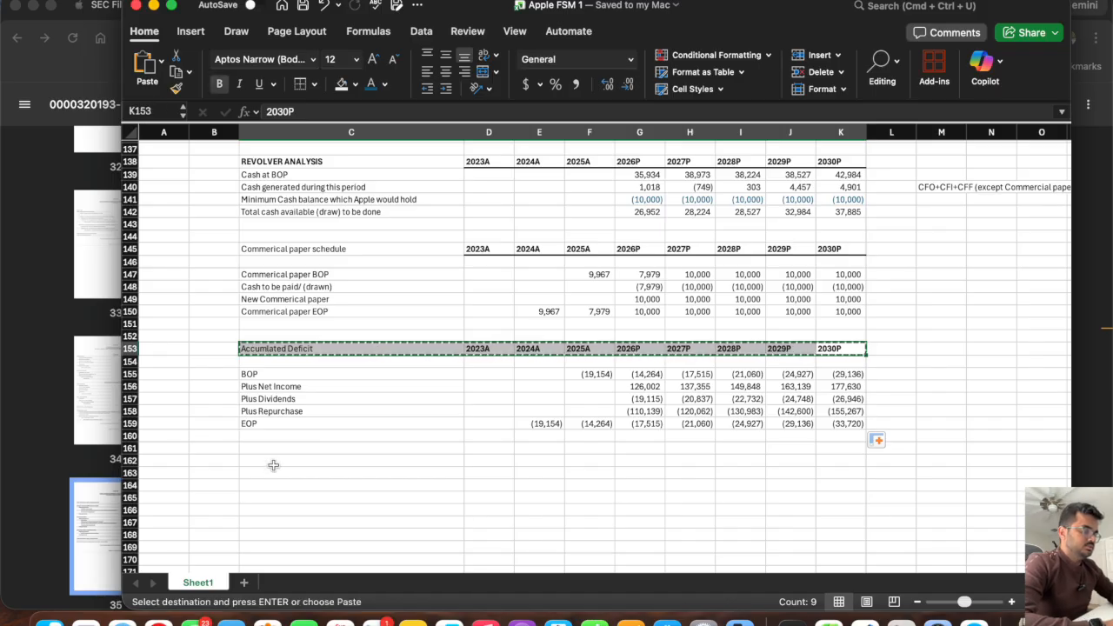
click(270, 460)
key(super+v)
click(269, 462)
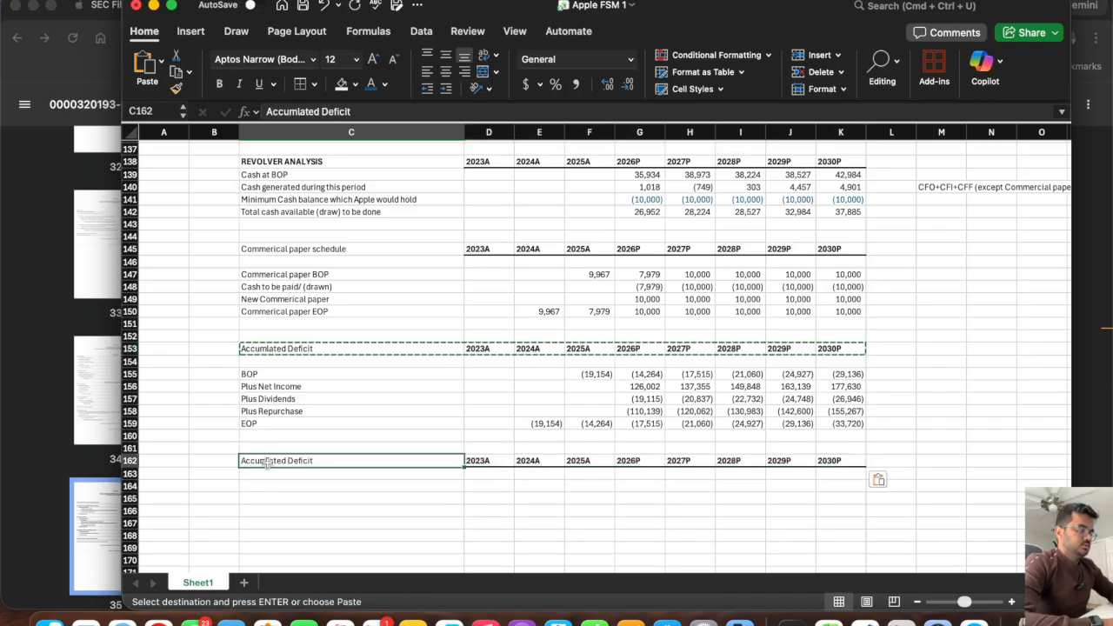
Check the equity components in Apple's filing and retitle the new schedule in C162 as Common stock and APIC.
click(16, 393)
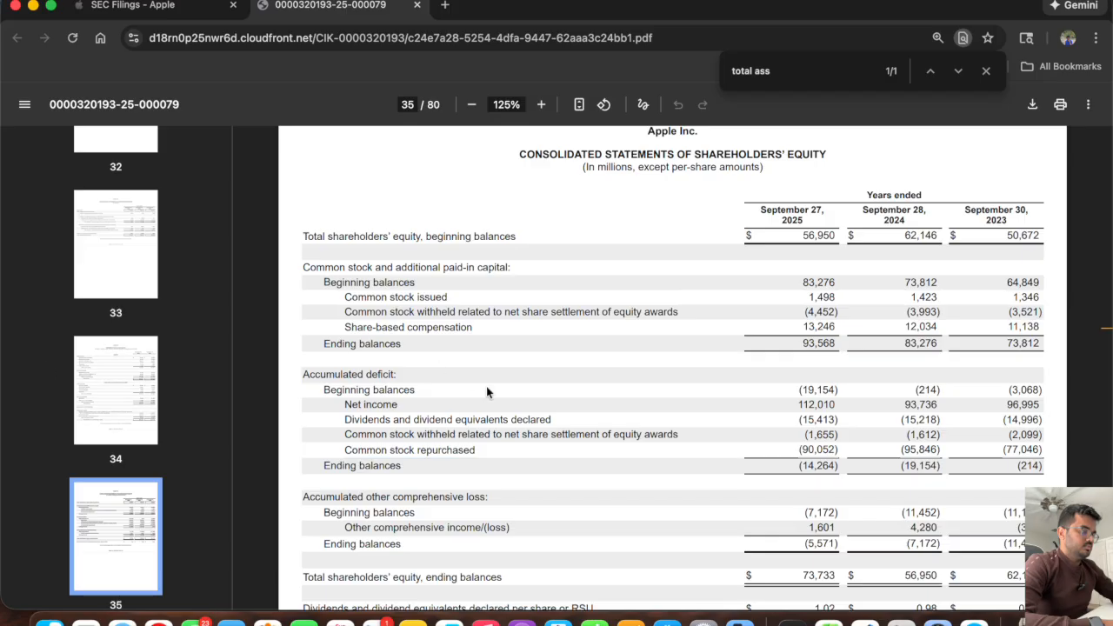
key(super+Tab)
text(Cm)
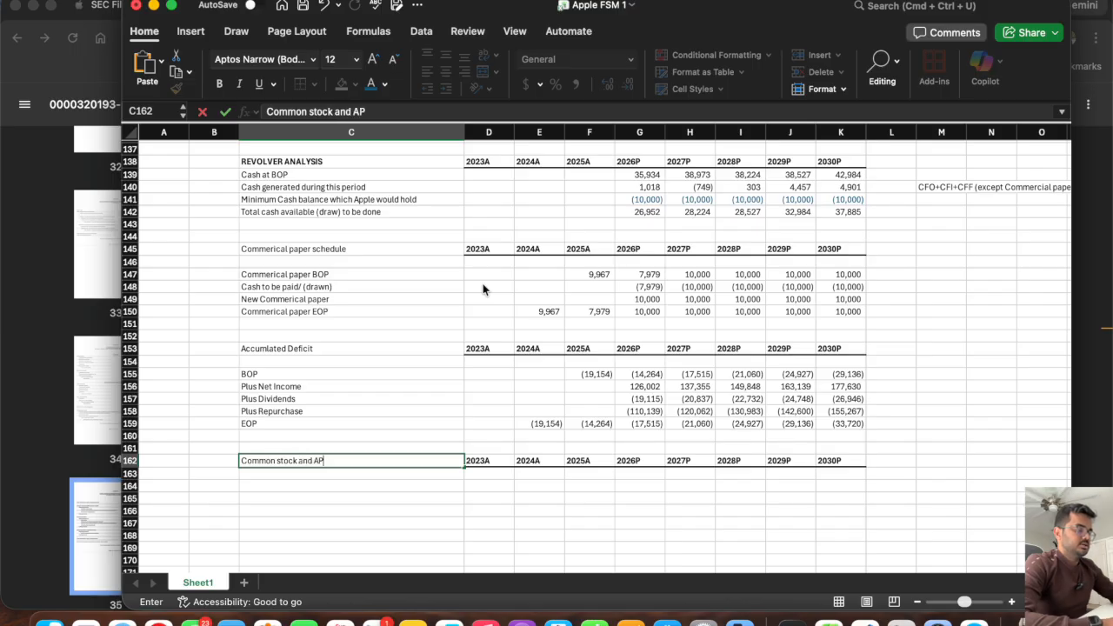
key(Return)
Enter the row labels BOP, Plus Share based compensation and EOP in C164:C166.
key(Return)
text(BOP)
key(Return)
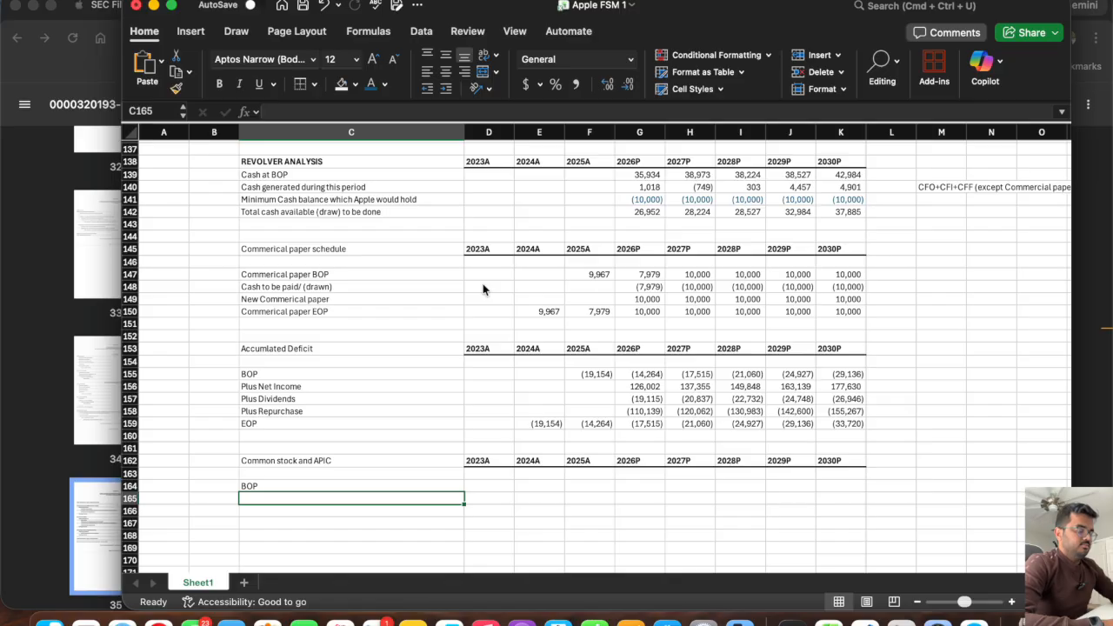
text(Plus Share based compensation)
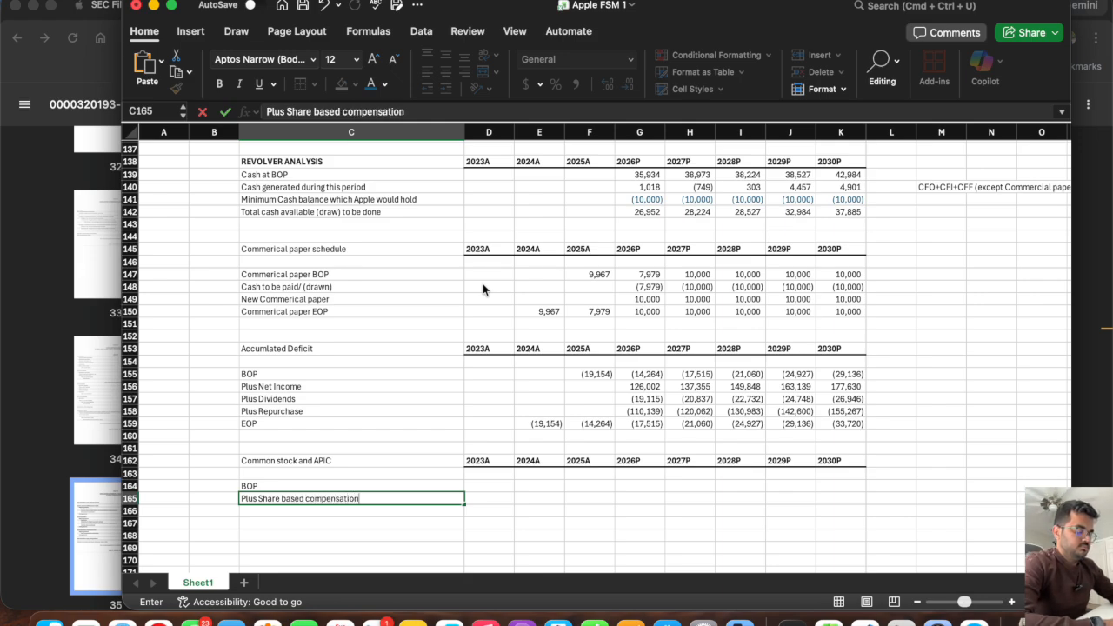
key(Return)
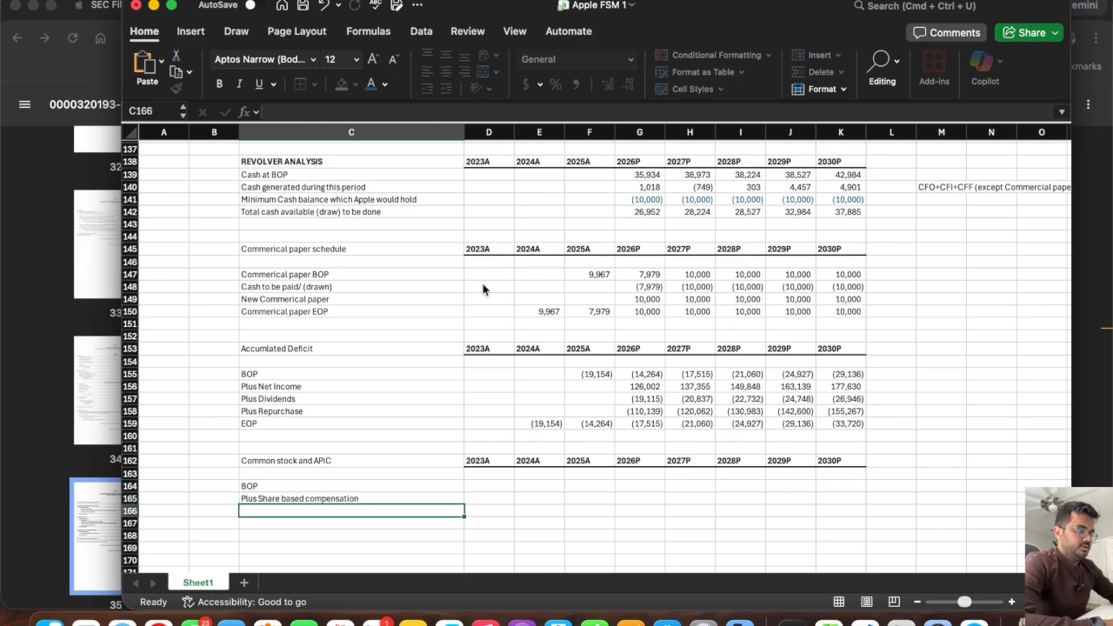
text(EOP)
key(Return)
Link the 2024A EOP cell E166 to the balance sheet's Common stock and APIC (E62) and fill it to 2025A.
key(Up)
key(Right)
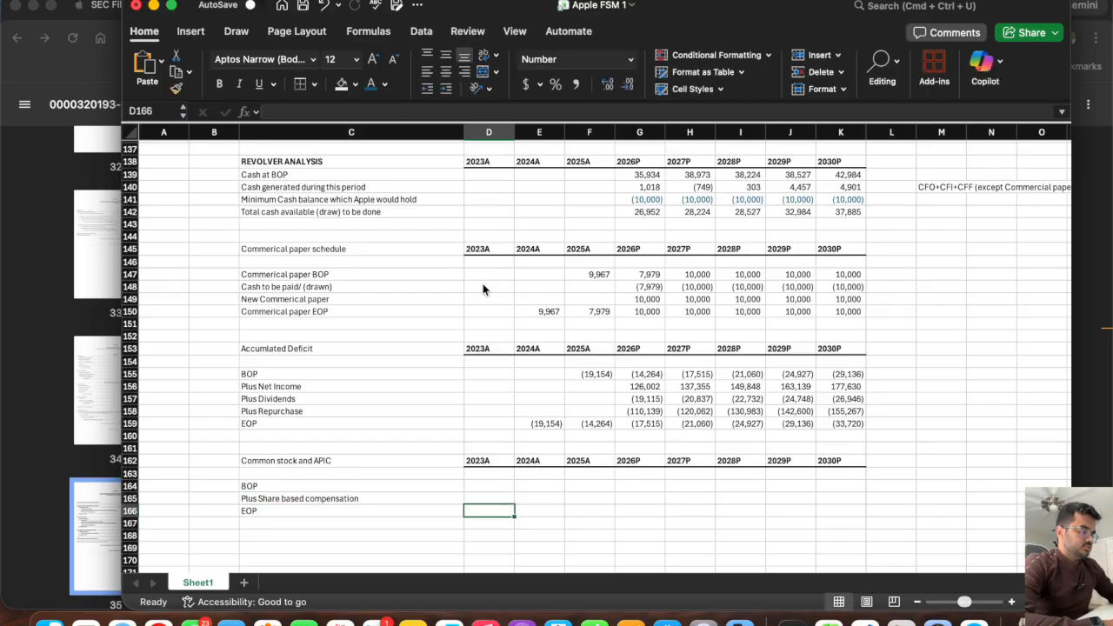
text(=)
scroll(543, 319, up, 10)
scroll(543, 319, up, 15)
click(541, 328)
click(542, 340)
click(540, 330)
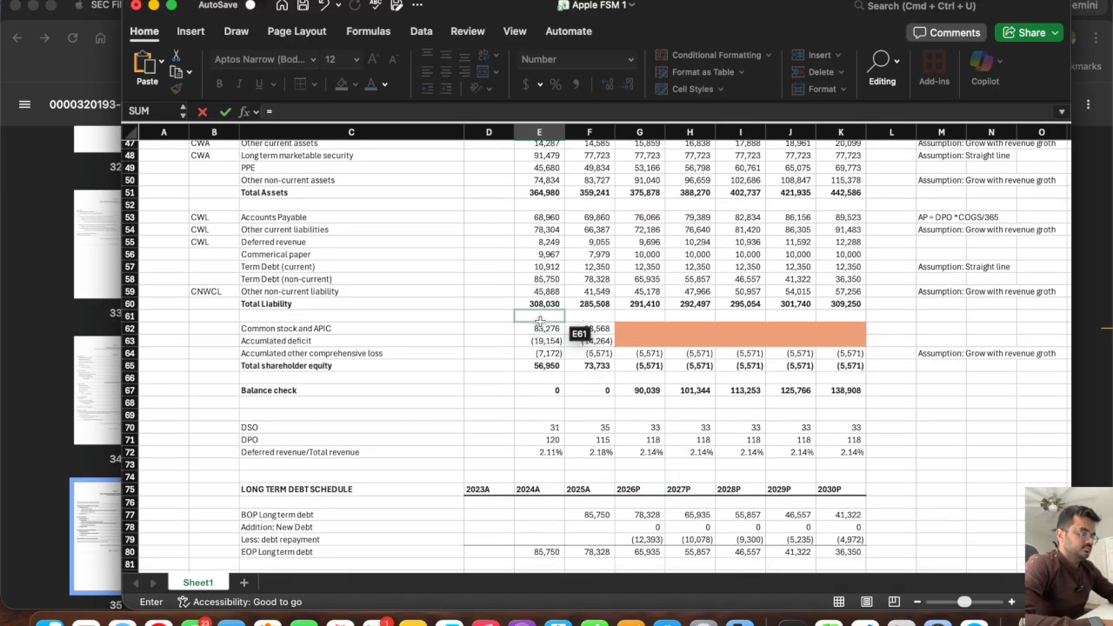
key(Return)
click(531, 429)
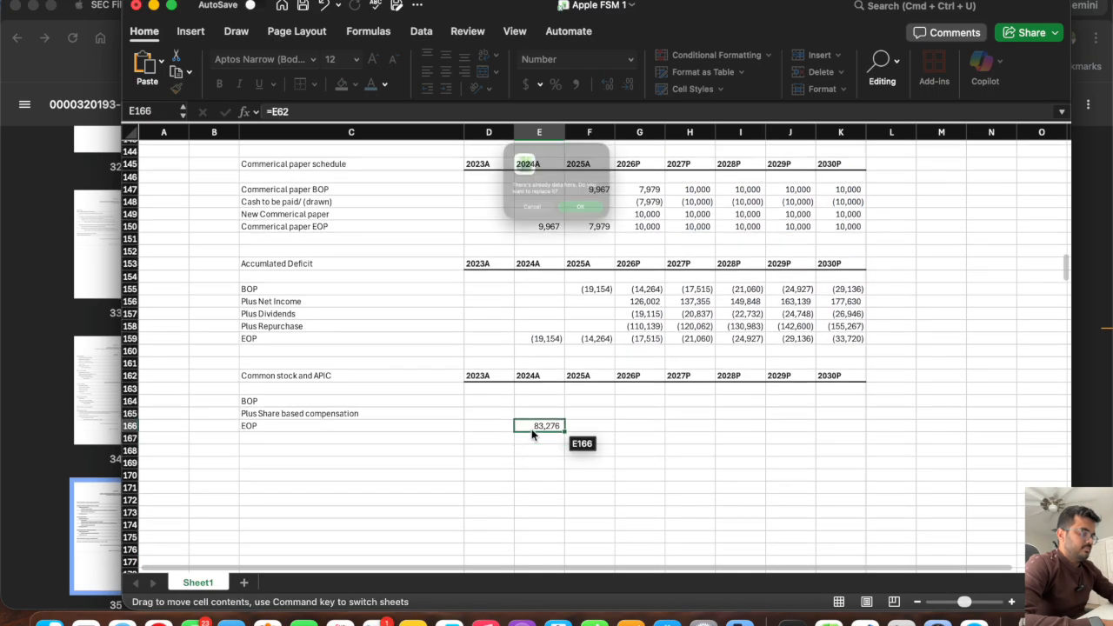
click(522, 228)
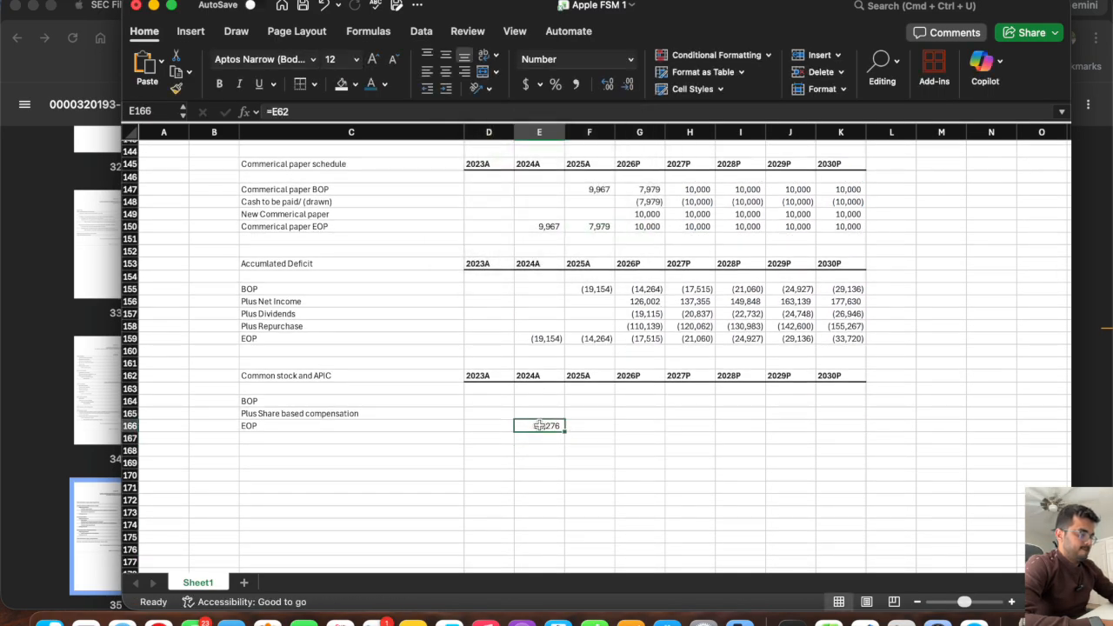
drag(563, 429, 608, 430)
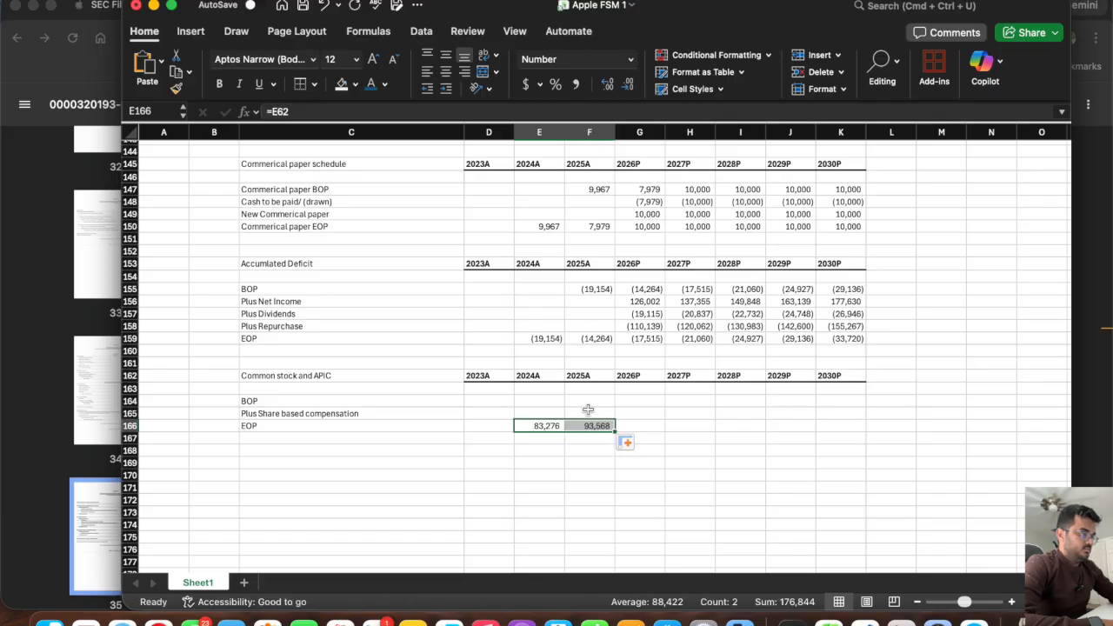
Set the 2025A BOP in F164 to the prior year's EOP (=E166) and fill it across to 2030P.
click(586, 401)
text(=)
click(546, 425)
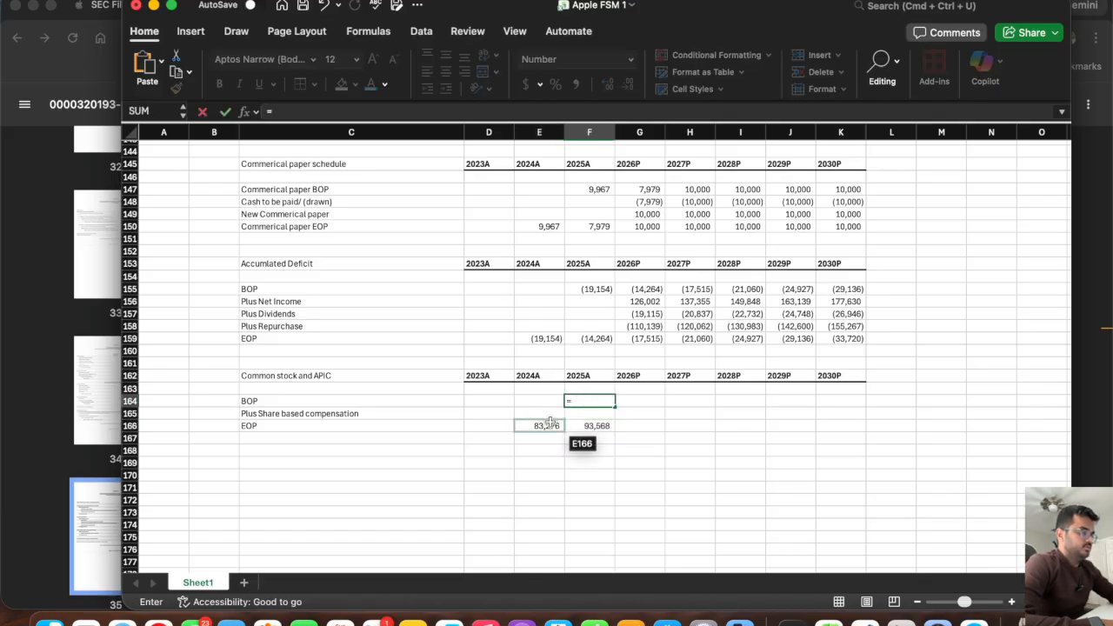
key(Return)
click(602, 400)
drag(614, 404, 856, 407)
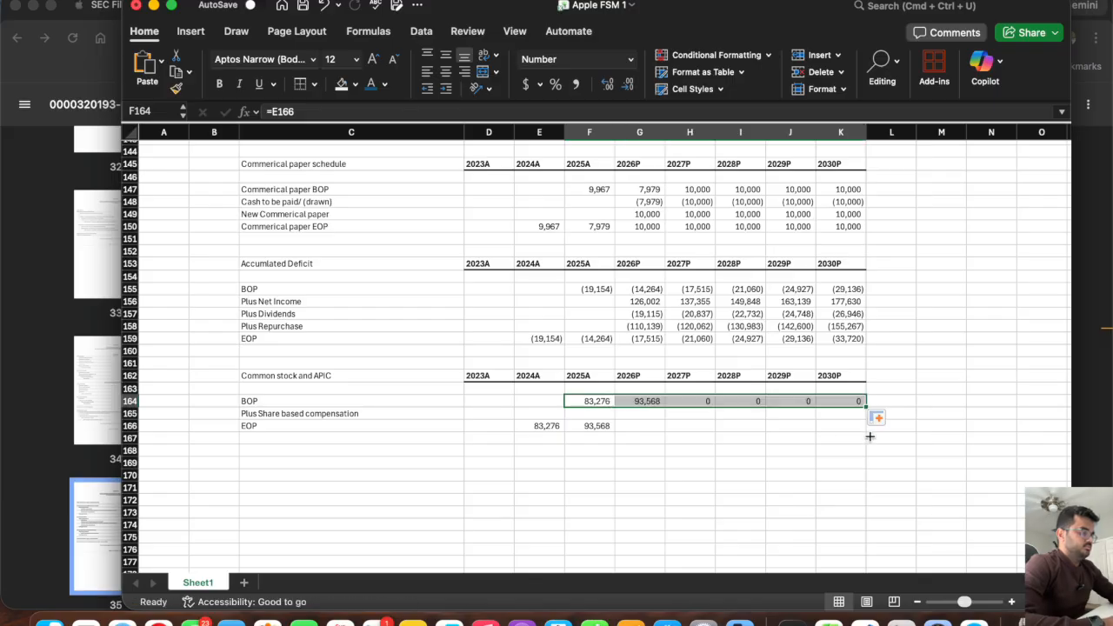
Link the 2026P Plus Share based compensation cell G165 to the cash flow statement (G87) and fill it across to 2030P.
click(624, 415)
text(=)
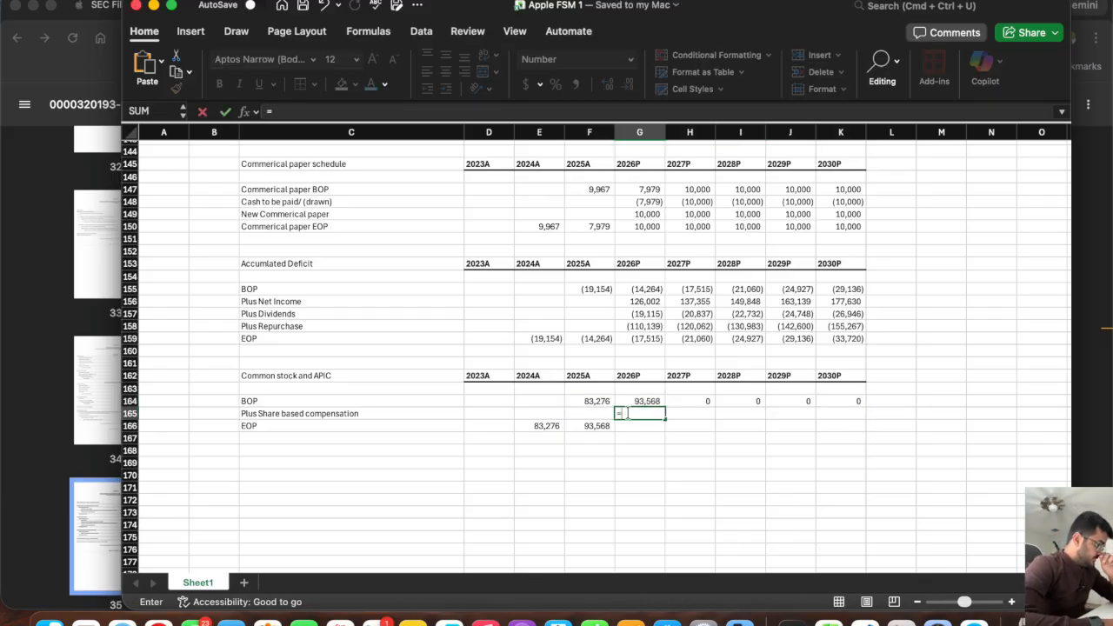
key(super+Tab)
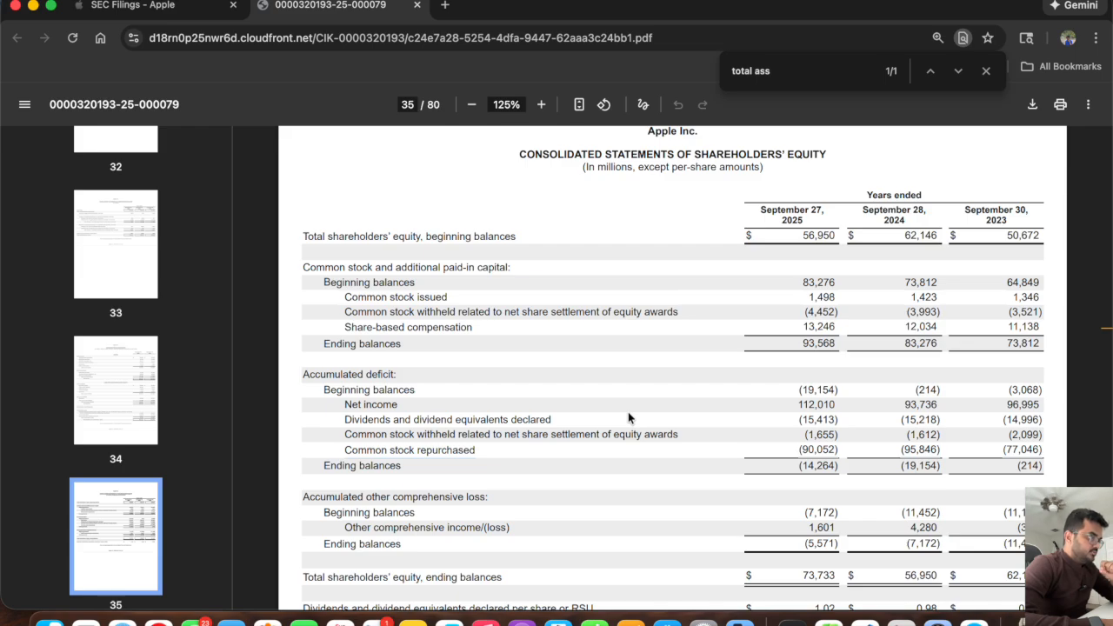
key(super+Tab)
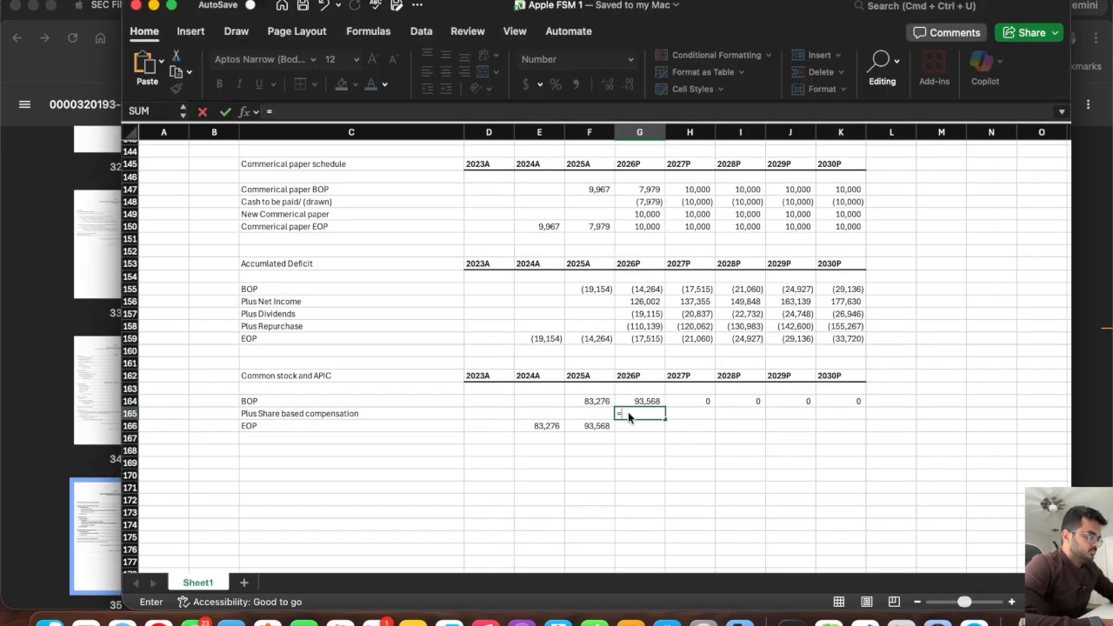
scroll(633, 365, up, 20)
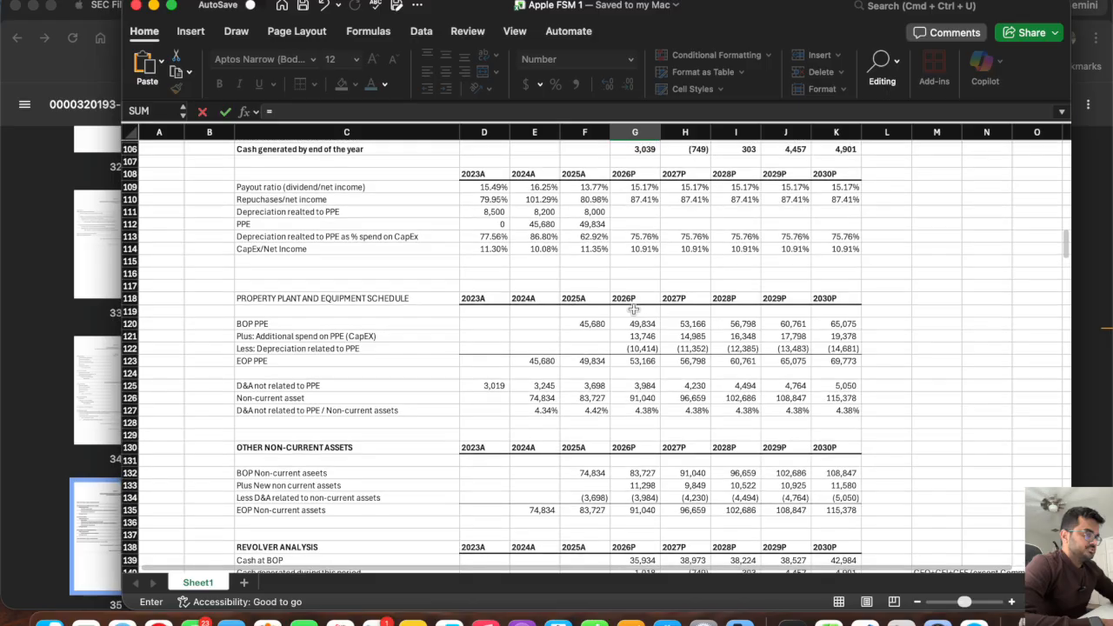
scroll(633, 306, up, 5)
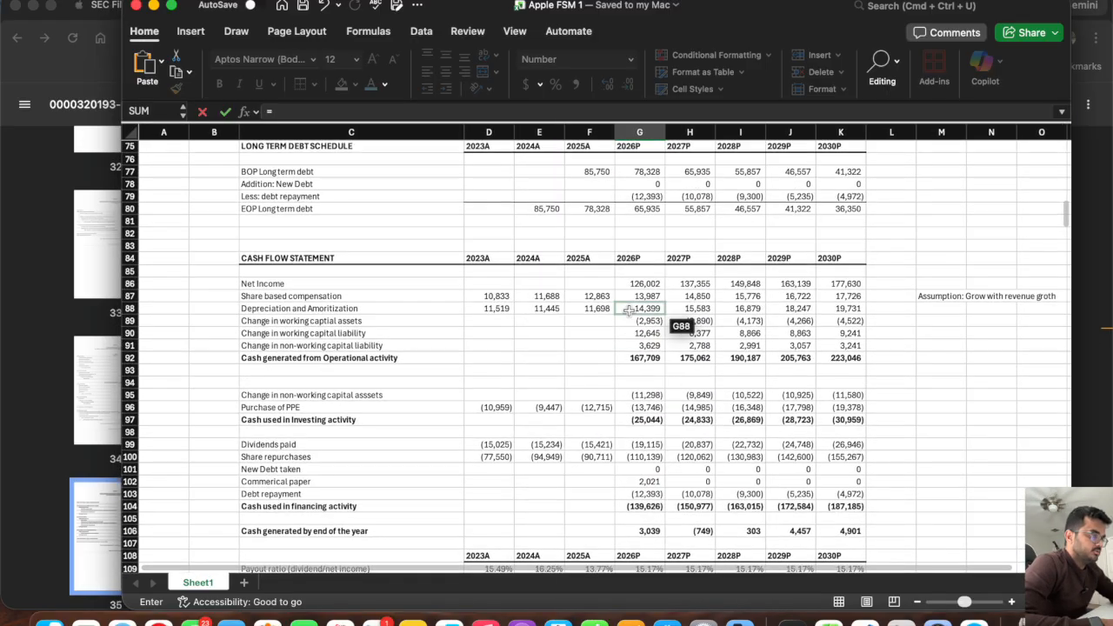
click(633, 300)
key(Return)
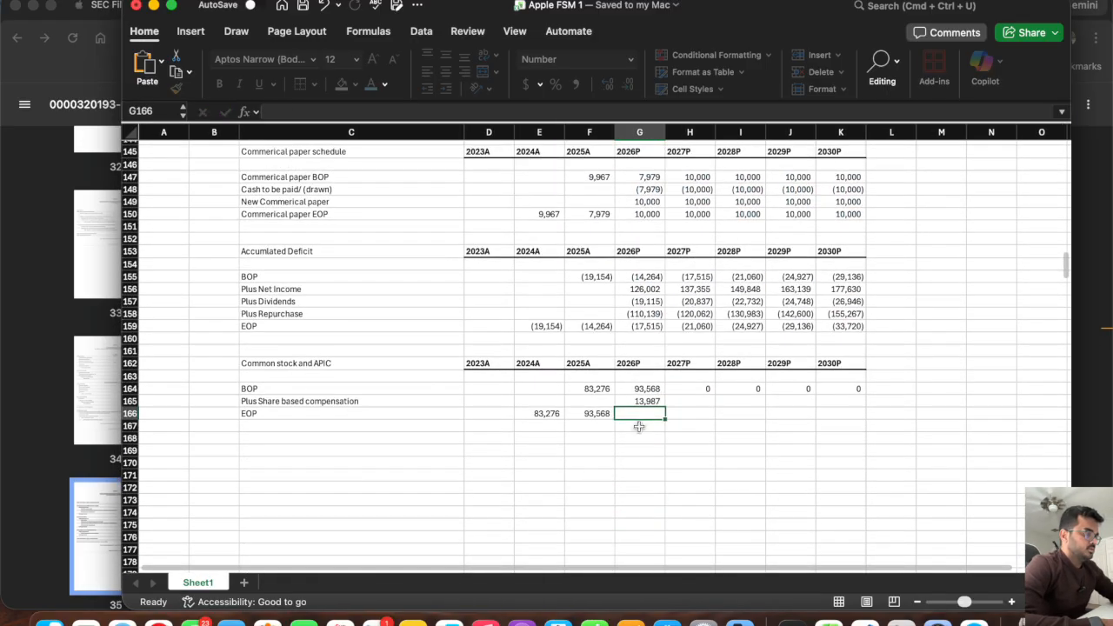
click(631, 400)
drag(665, 406, 864, 421)
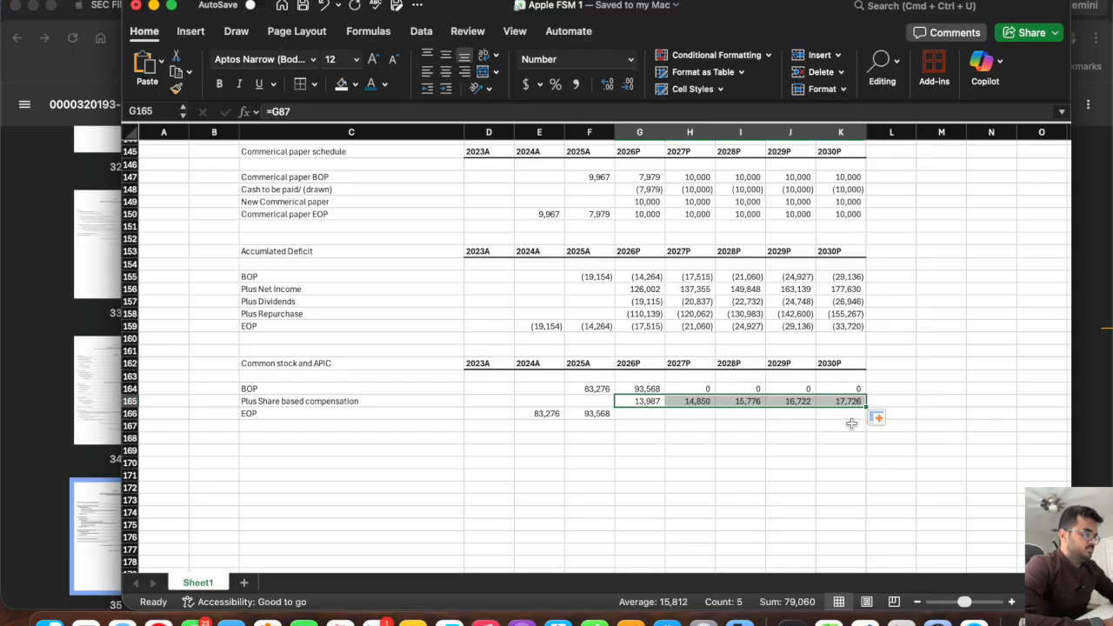
Calculate the 2026P EOP in G166 as =G164+G165 and fill the formula across to 2030P.
click(635, 413)
text(=)
click(630, 388)
text(+)
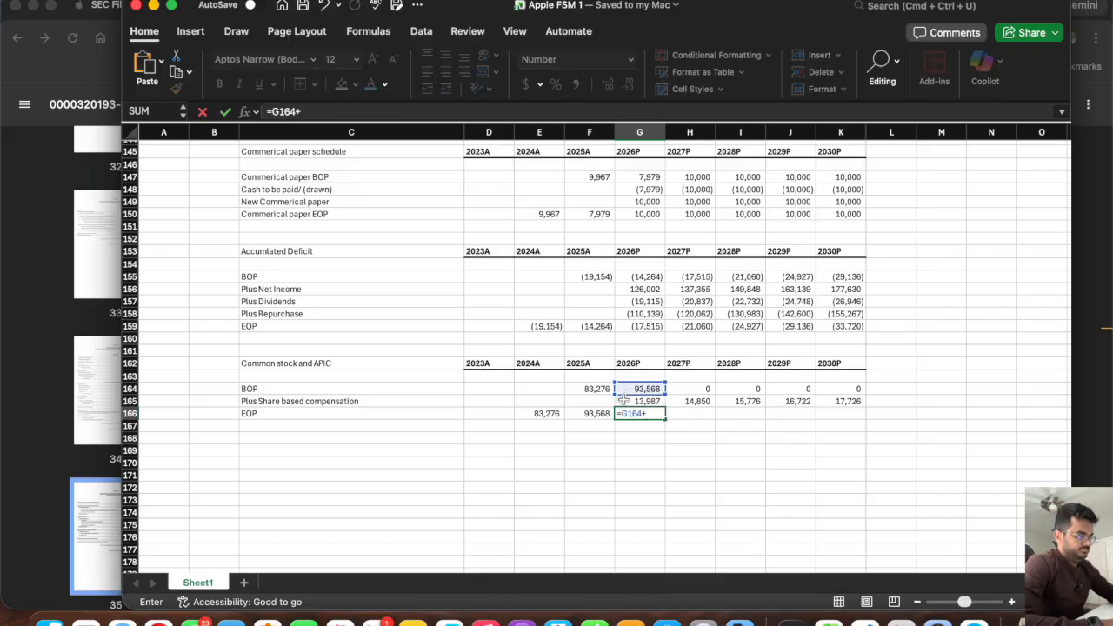
click(630, 401)
key(Return)
click(630, 413)
drag(665, 419, 870, 439)
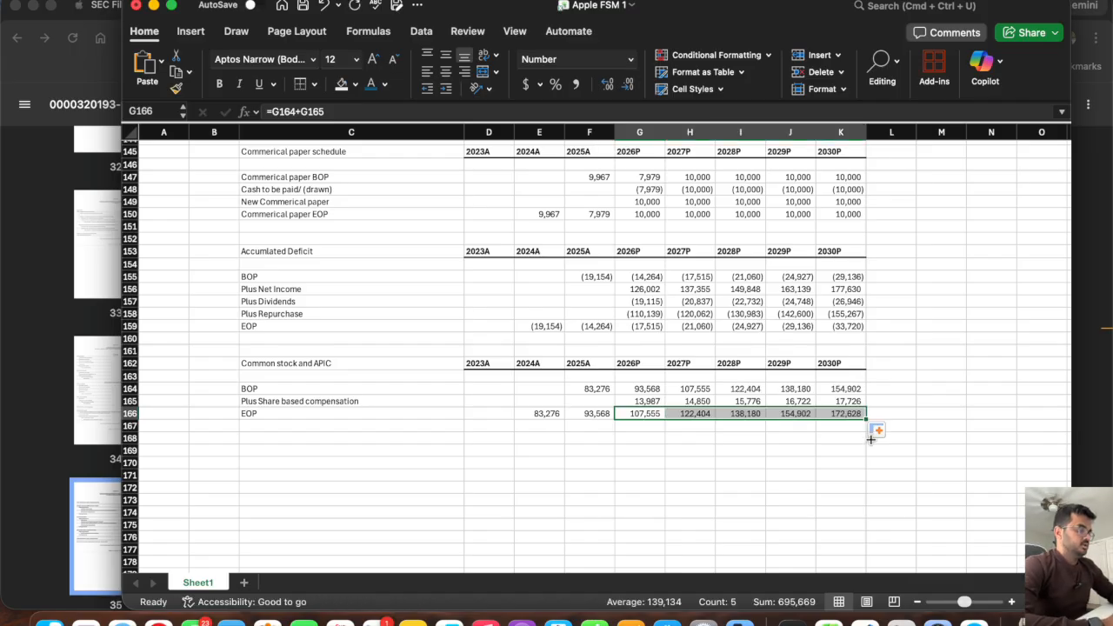
Remove the orange fill from the projected Common stock and Accumulated deficit cells G62:K63 by copying the blank cells G61:K61 over them.
scroll(624, 426, up, 10)
scroll(627, 427, up, 10)
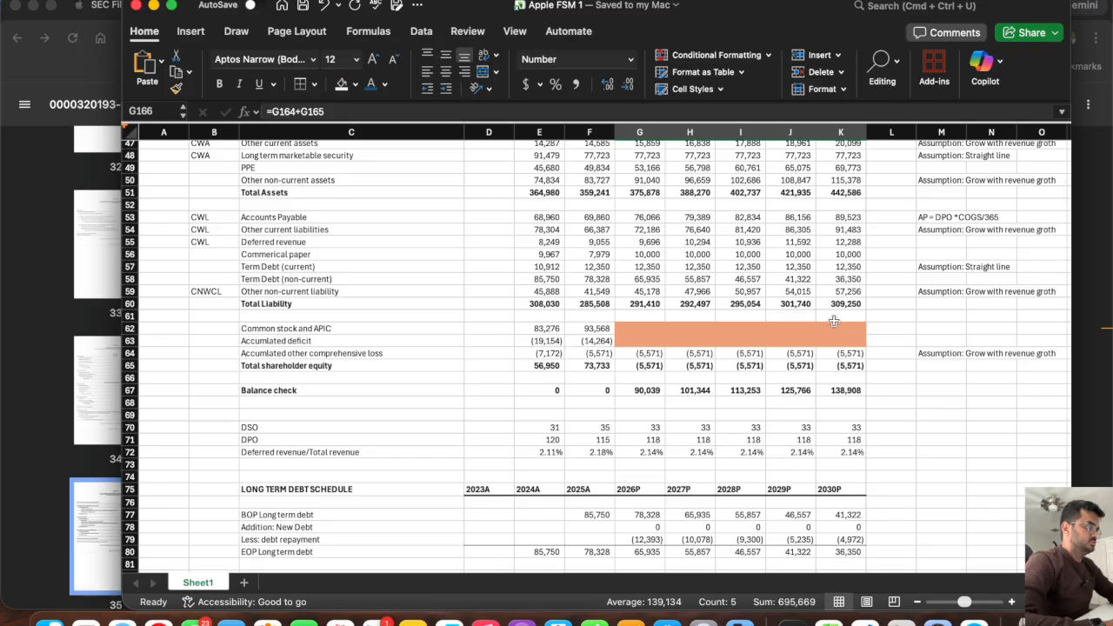
drag(840, 316, 635, 317)
key(cmd+c)
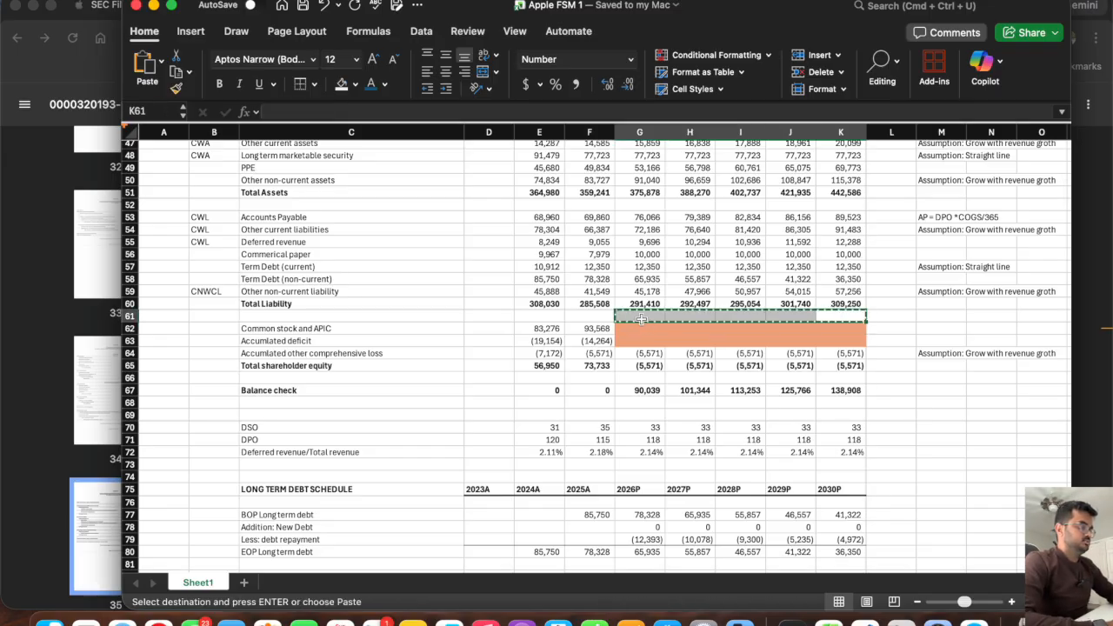
click(631, 331)
key(super+v)
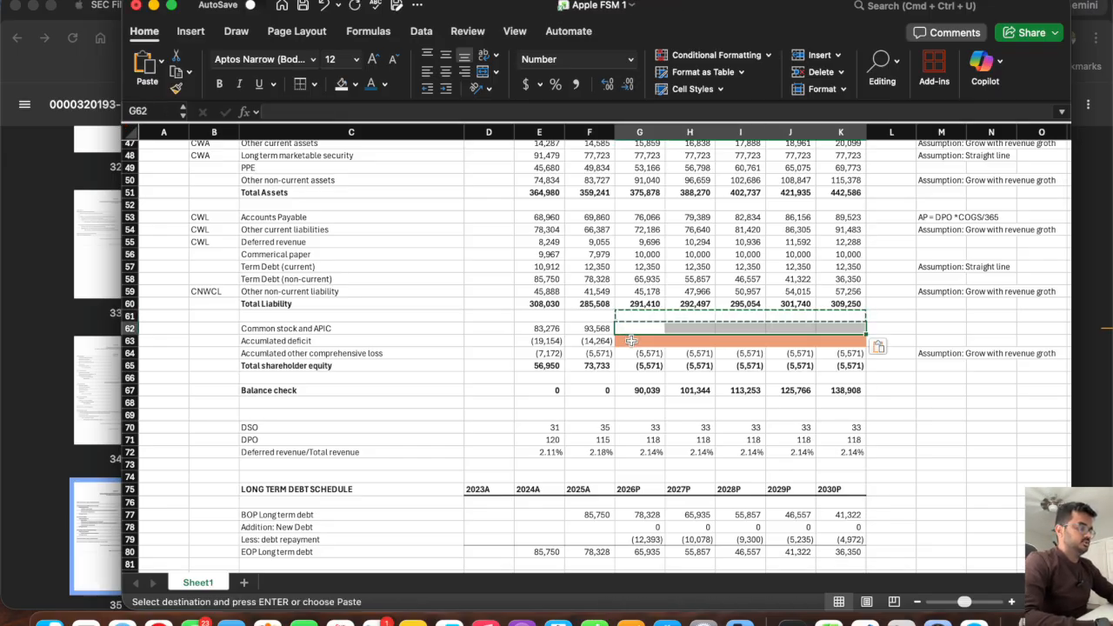
click(632, 341)
key(super+v)
key(Escape)
Link the balance sheet's 2026P Common stock and APIC cell G62 to the schedule's EOP (G166) and fill it across to 2030P.
click(631, 331)
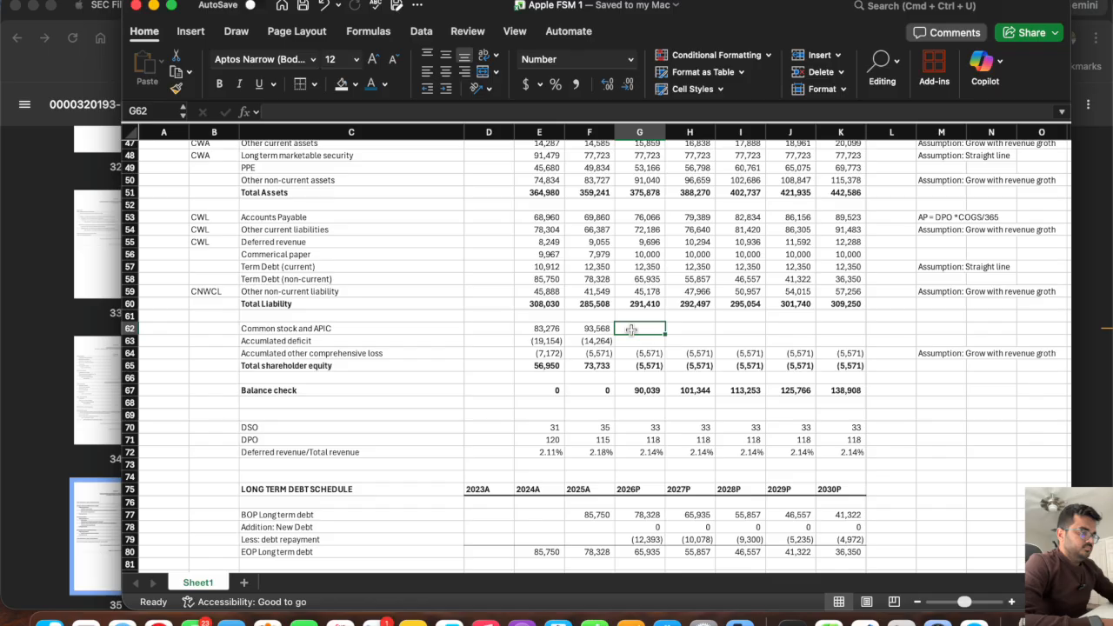
text(=)
scroll(636, 365, down, 20)
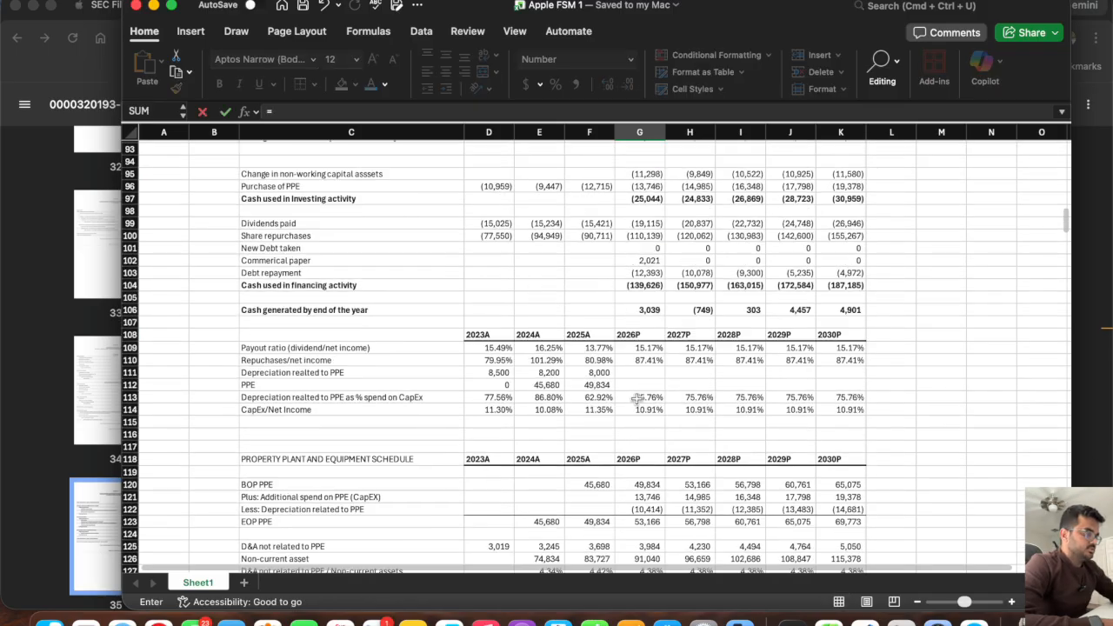
click(637, 394)
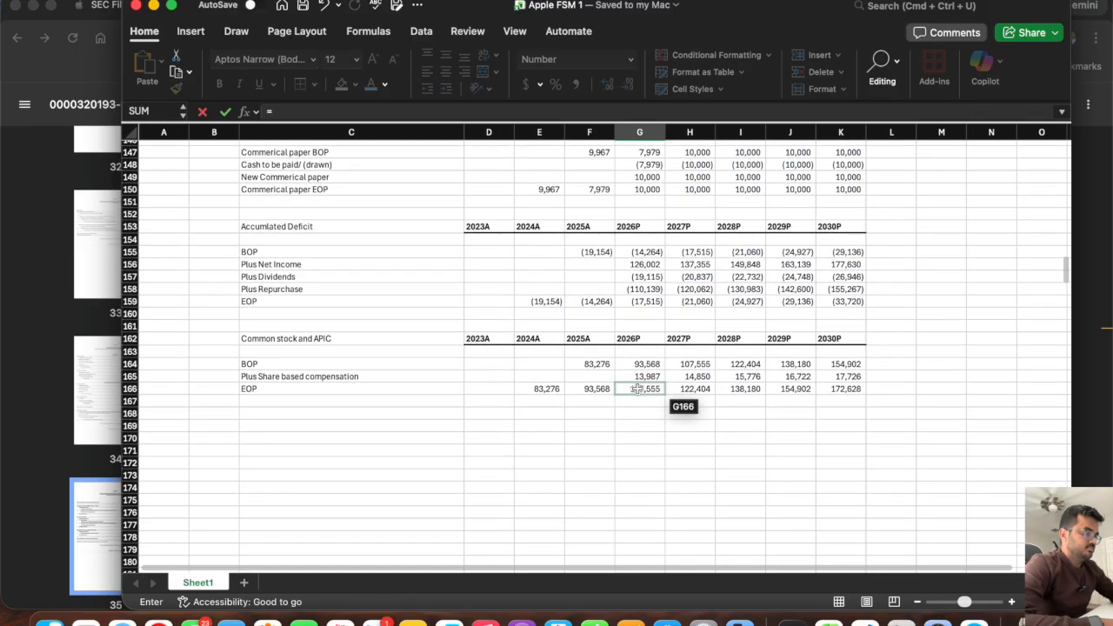
key(Return)
scroll(637, 393, up, 5)
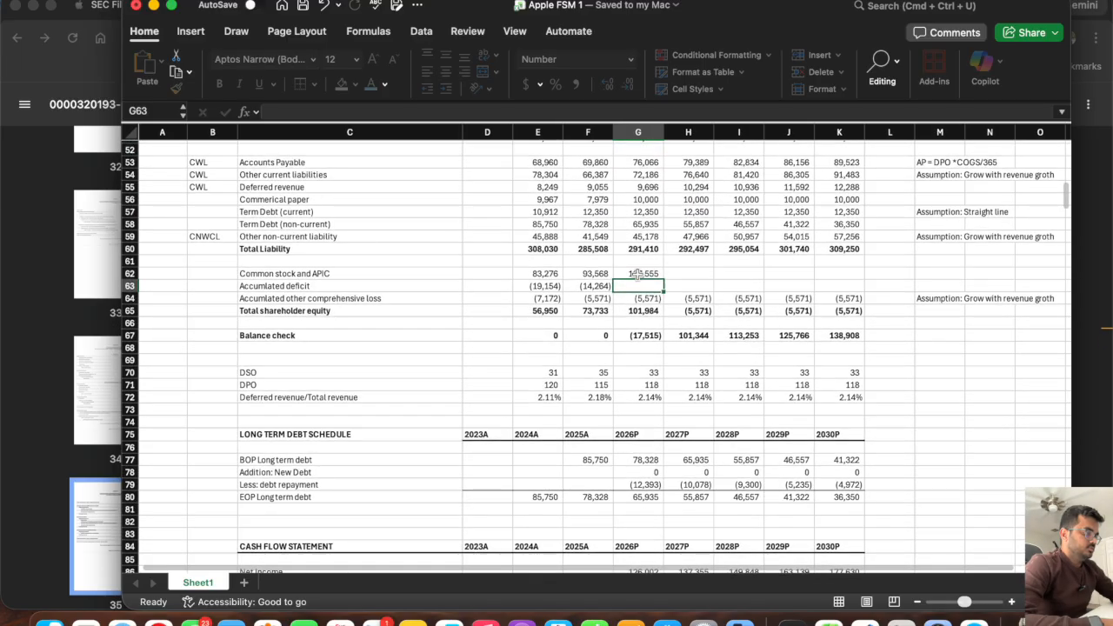
click(642, 273)
drag(662, 279, 848, 276)
Link the balance sheet's 2026P Accumulated deficit cell G63 to the Accumulated Deficit schedule's EOP (G159).
click(643, 287)
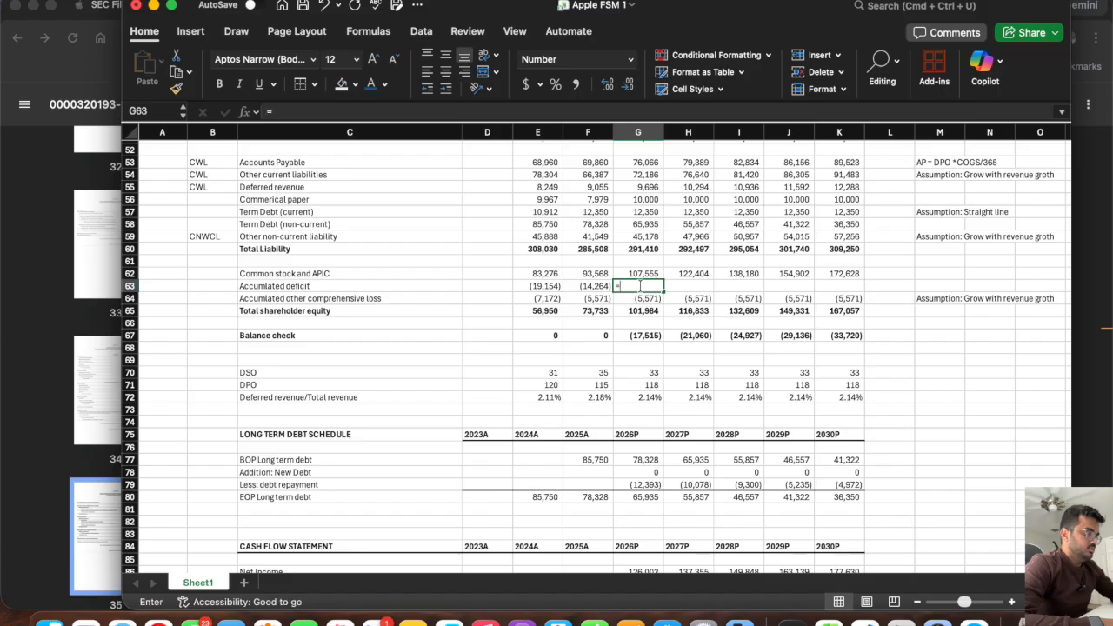
text(=)
scroll(625, 396, down, 10)
scroll(625, 396, down, 20)
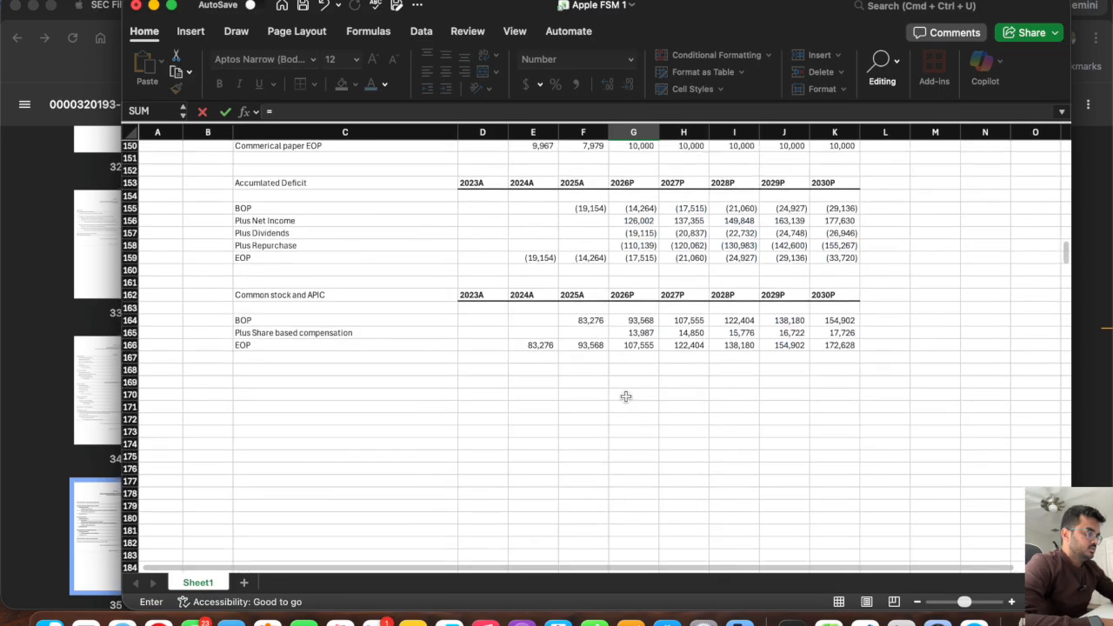
scroll(626, 395, up, 2)
click(625, 321)
key(Return)
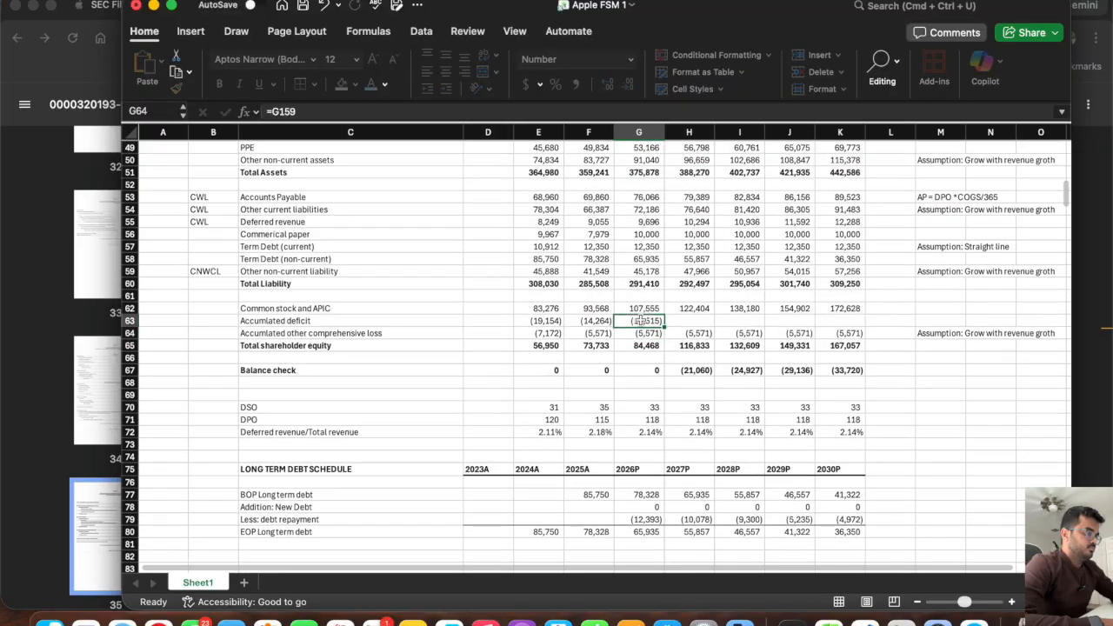
Fill the Accumulated deficit link from G63 across to 2030P and undo the fill.
click(640, 321)
drag(664, 327, 841, 320)
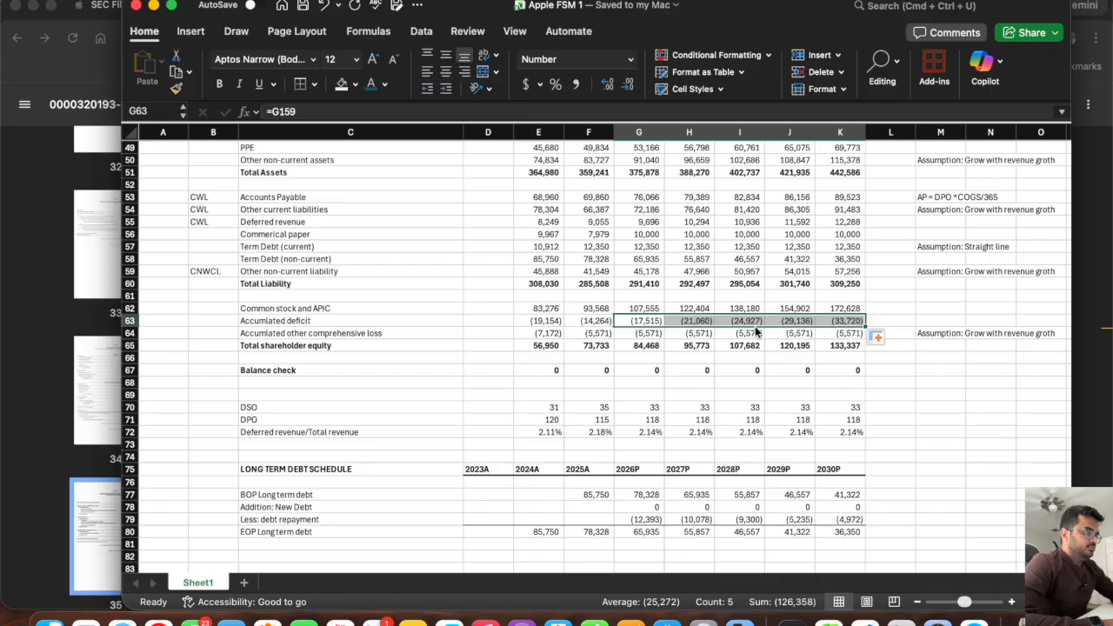
key(super+z)
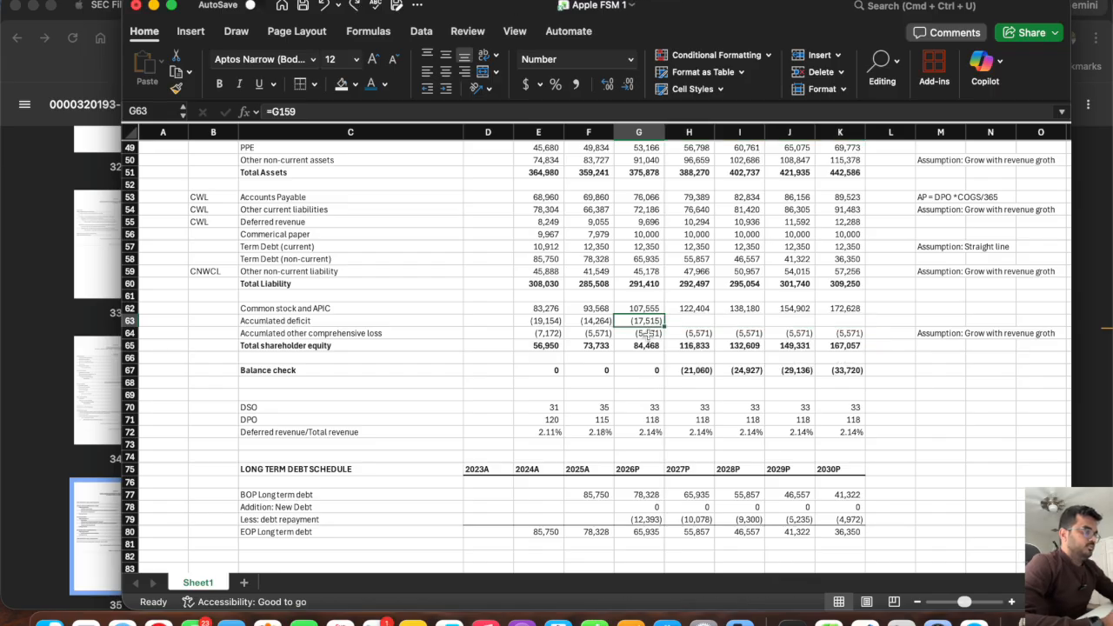
Clear the balance sheet's 2026P Accumulated deficit cell G63 and relink it to the Accumulated Deficit schedule's EOP in G159.
key(Delete)
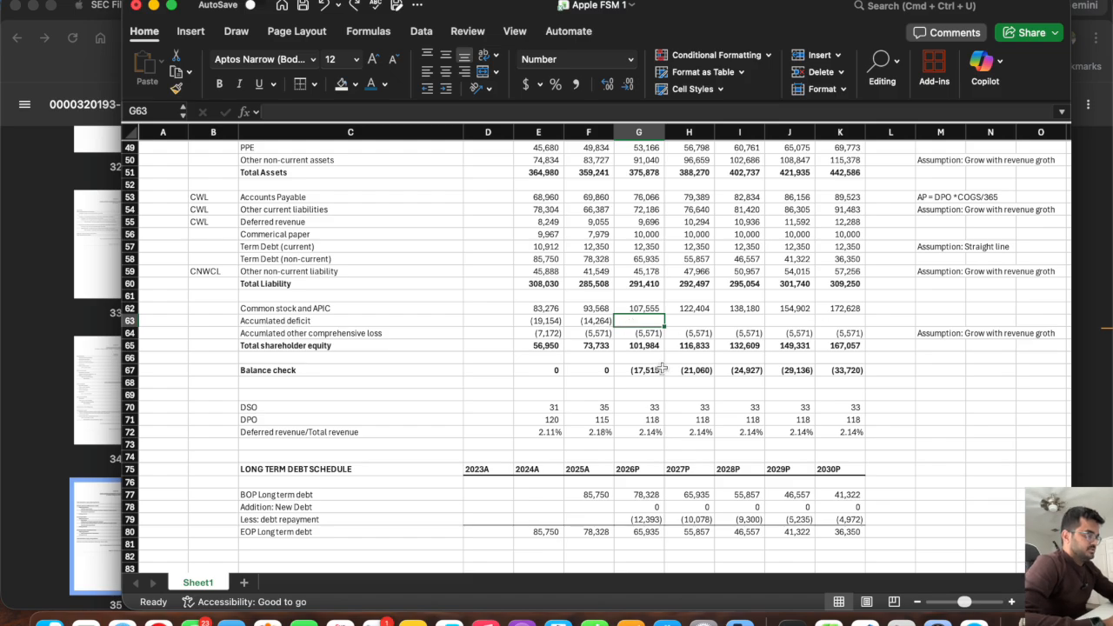
text(=)
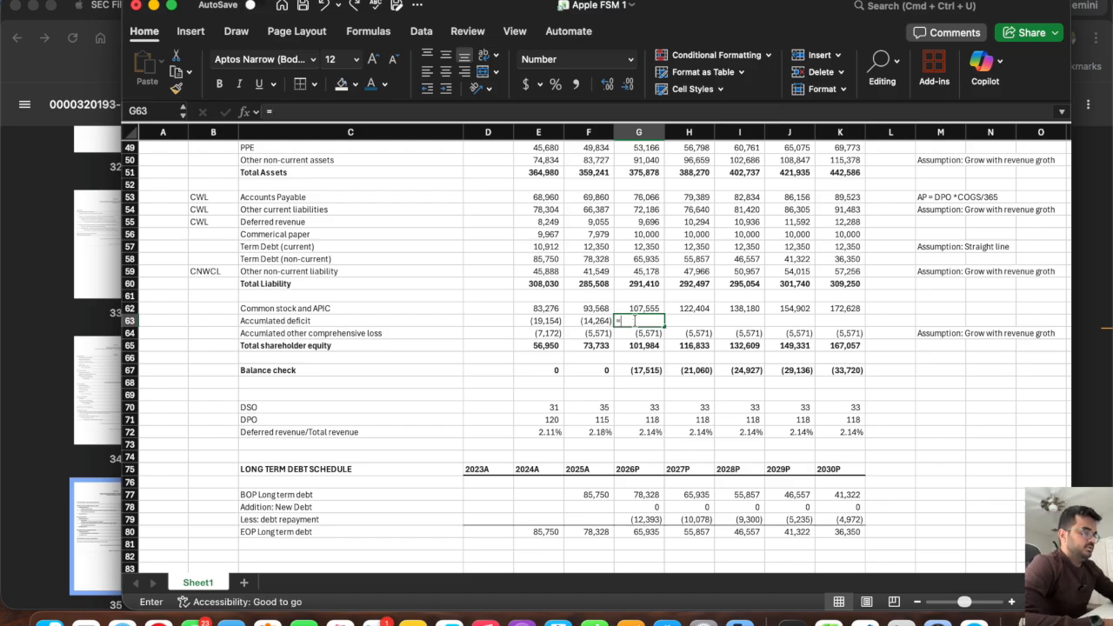
scroll(616, 388, down, 15)
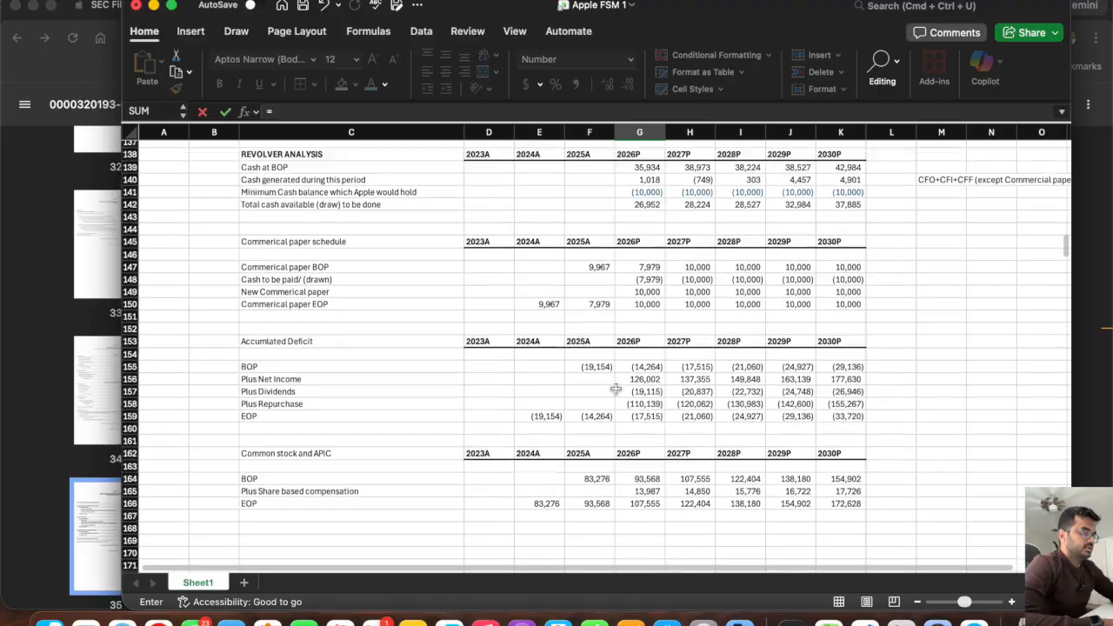
scroll(615, 389, down, 1)
click(632, 333)
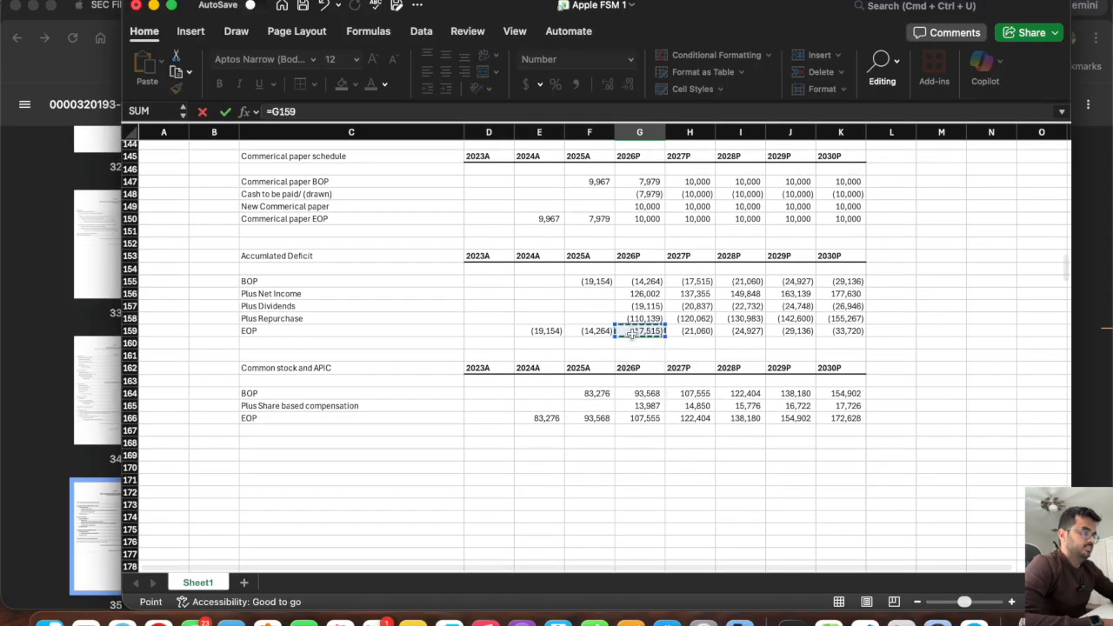
key(Return)
Fill the Accumulated deficit link from G63 across to 2030P and save the workbook.
click(652, 404)
drag(664, 407, 845, 400)
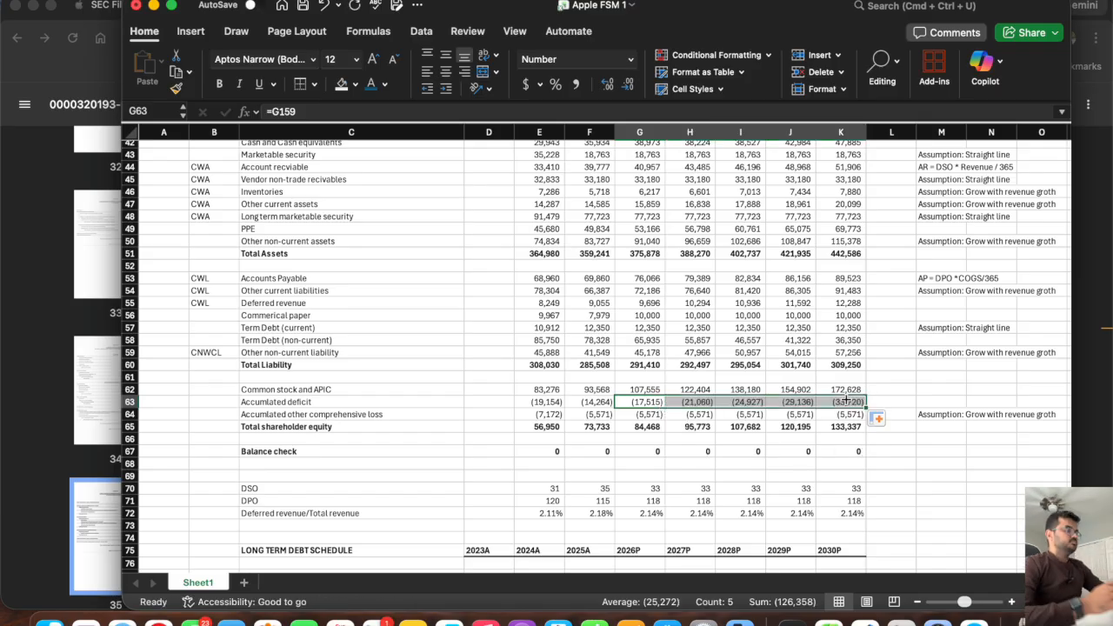
key(super+s)
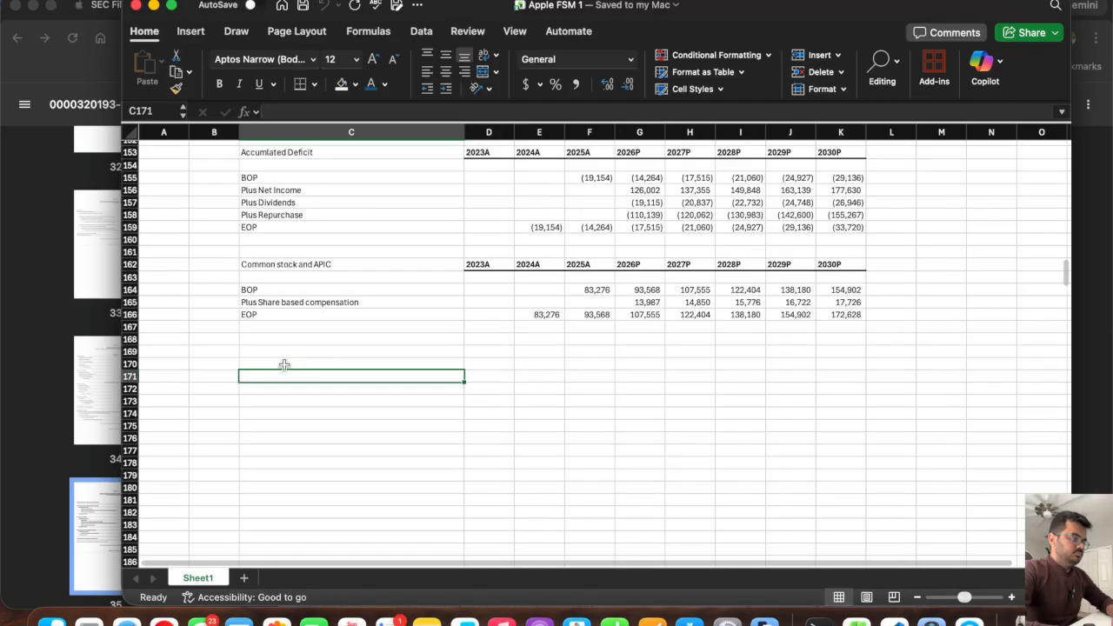
Review the projected assumption rows for Product's revenue contribution, Product's COGS and SGA as % of total revenue.
click(283, 364)
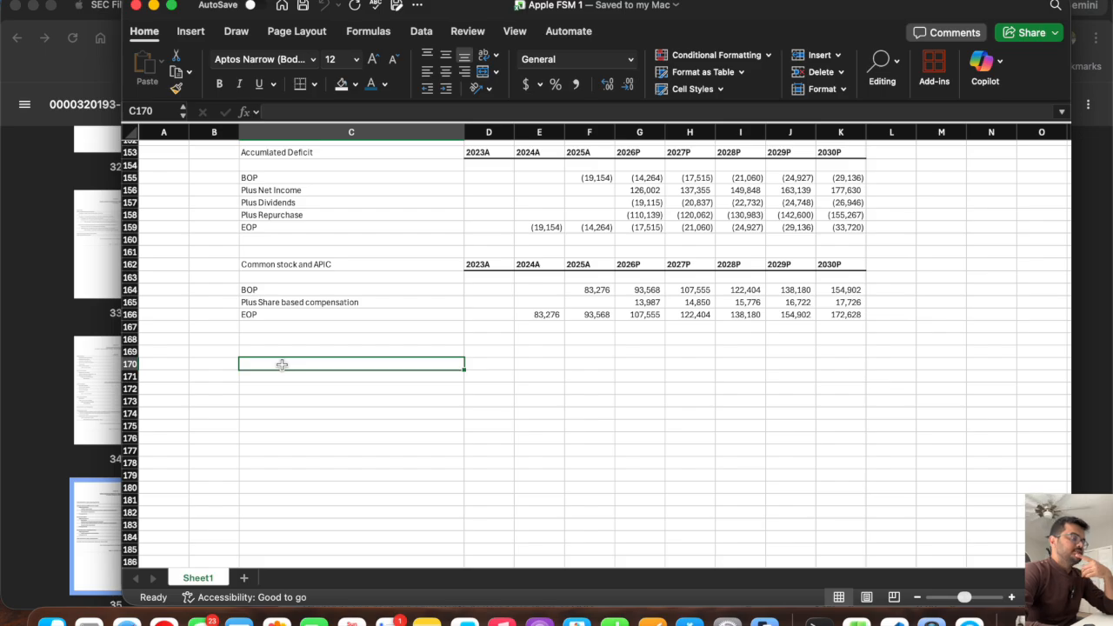
scroll(282, 364, up, 20)
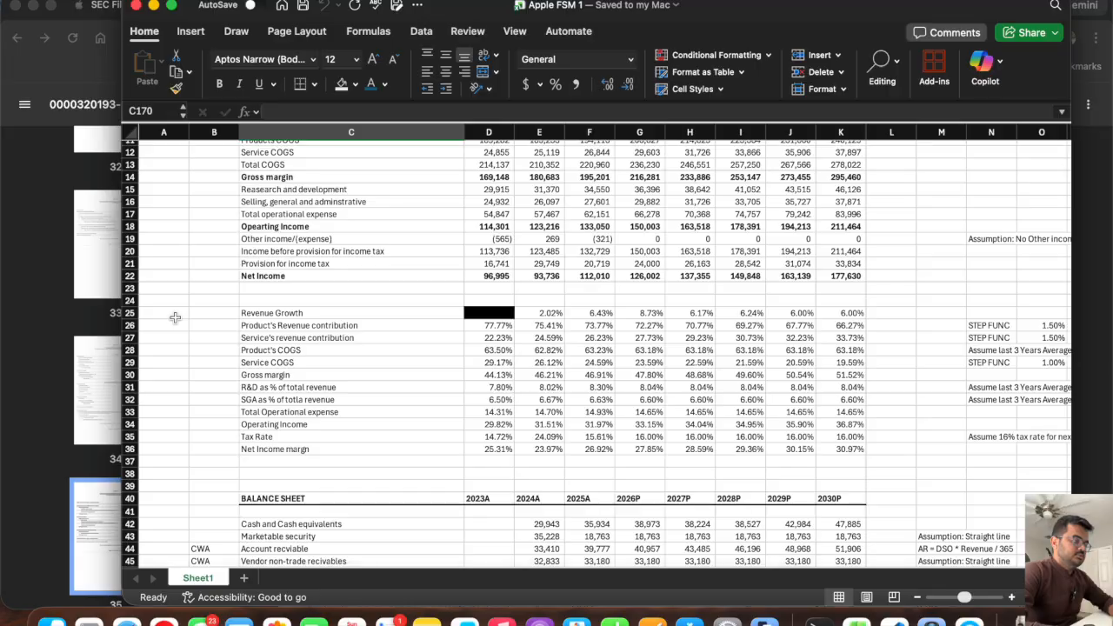
click(130, 325)
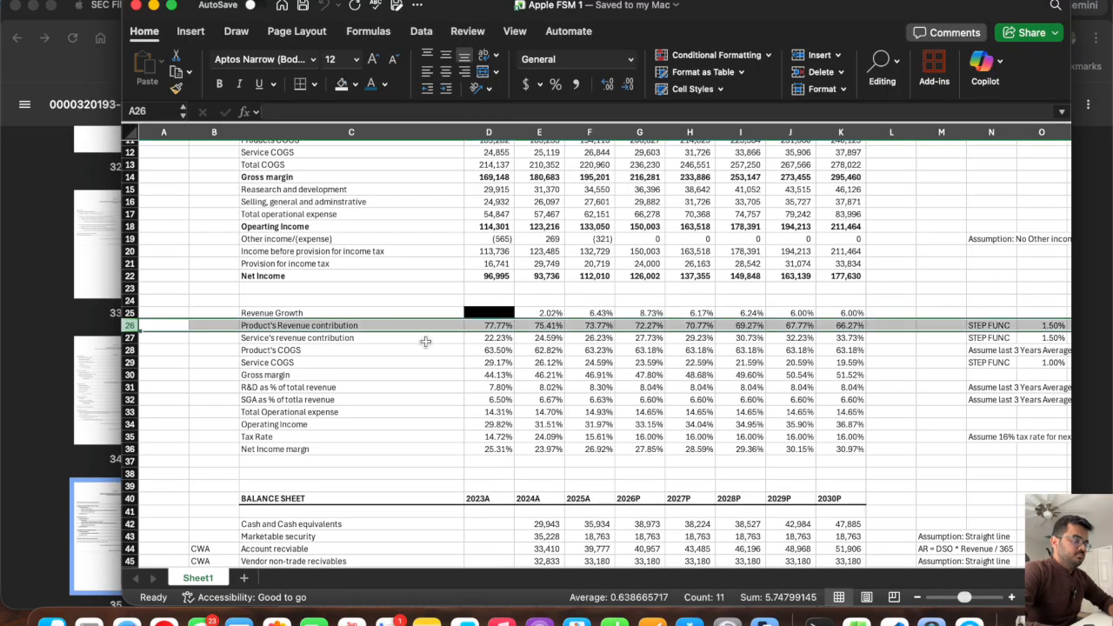
click(130, 349)
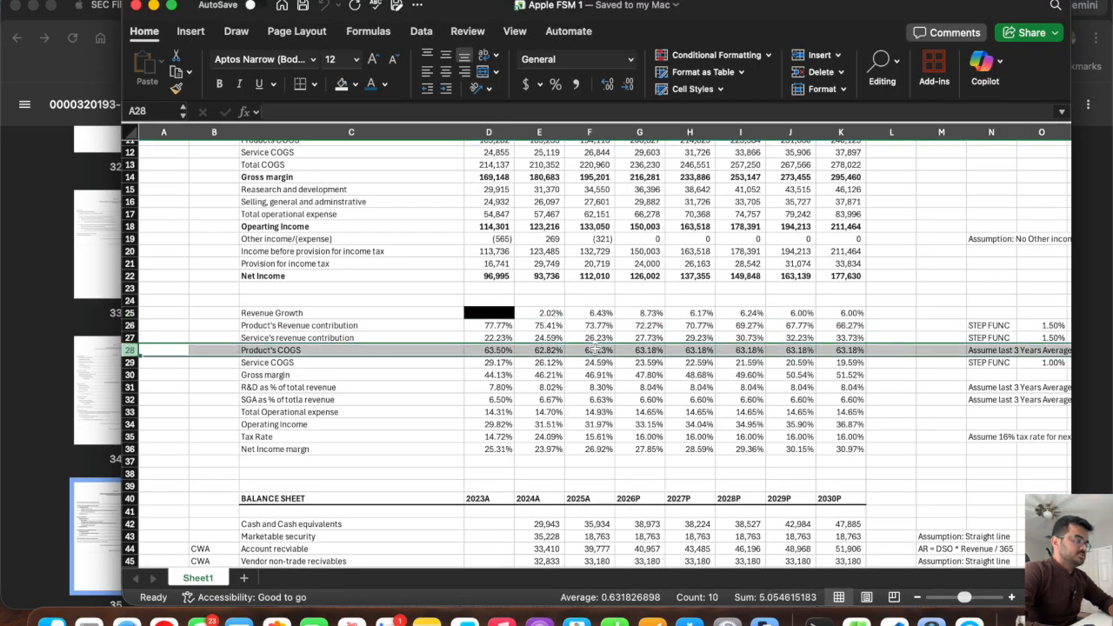
drag(649, 347, 828, 351)
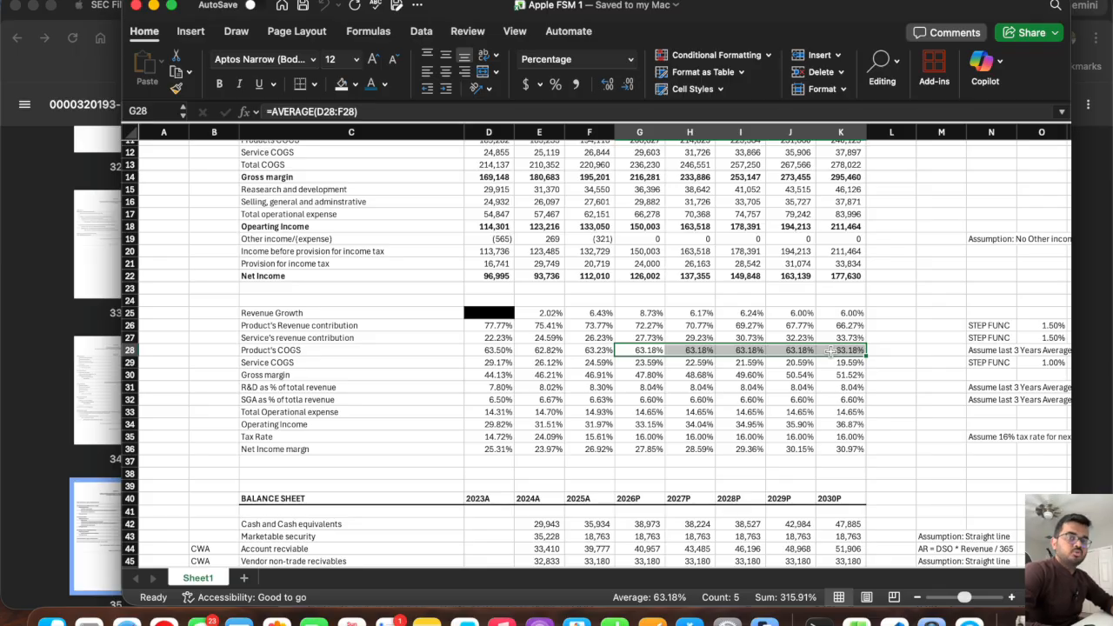
drag(850, 400, 628, 400)
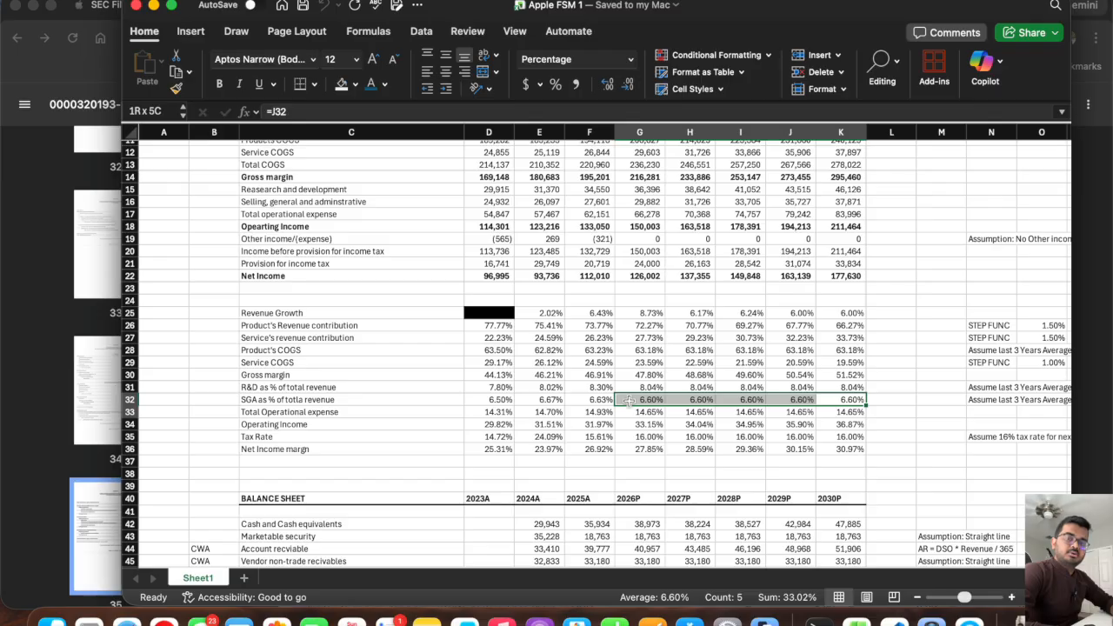
drag(628, 399, 629, 399)
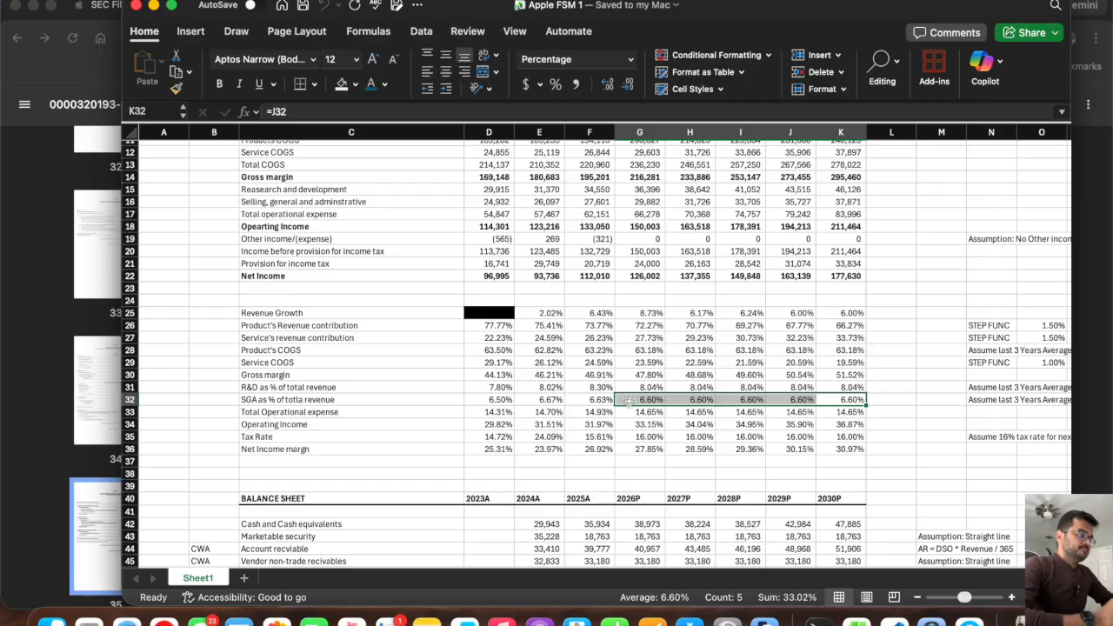
scroll(629, 400, down, 20)
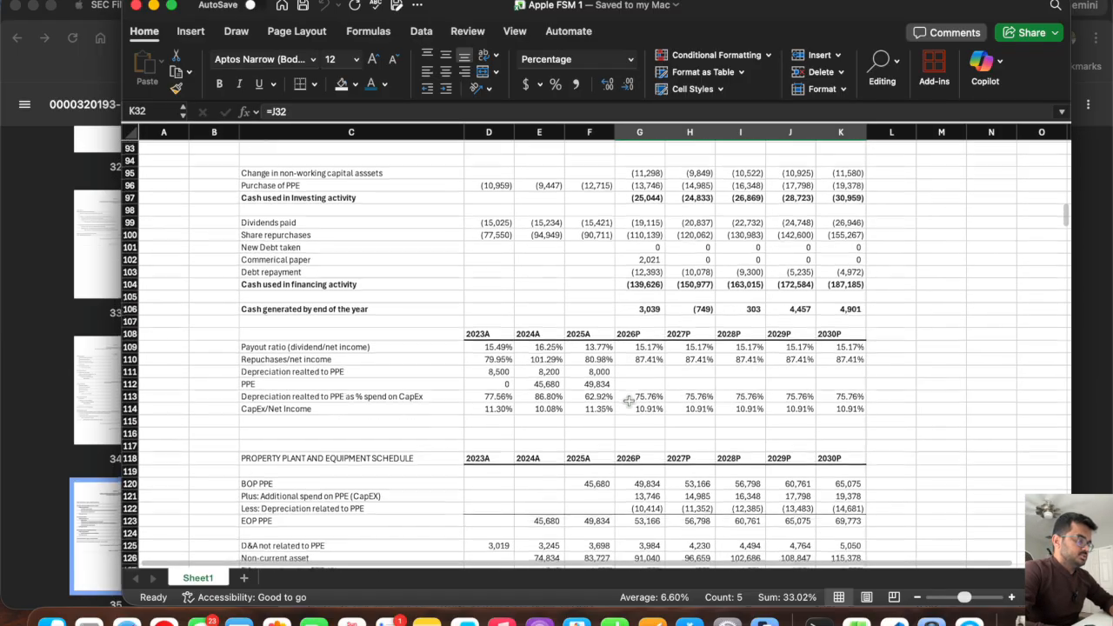
scroll(629, 400, up, 3)
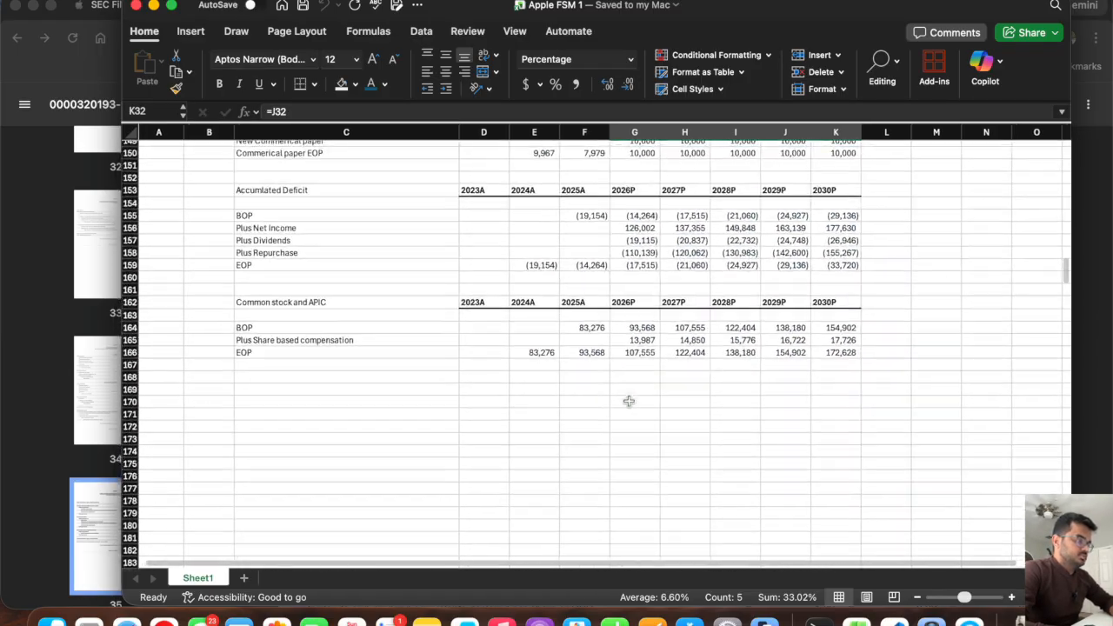
Make the Common stock and APIC schedule title in C162 bold.
click(258, 414)
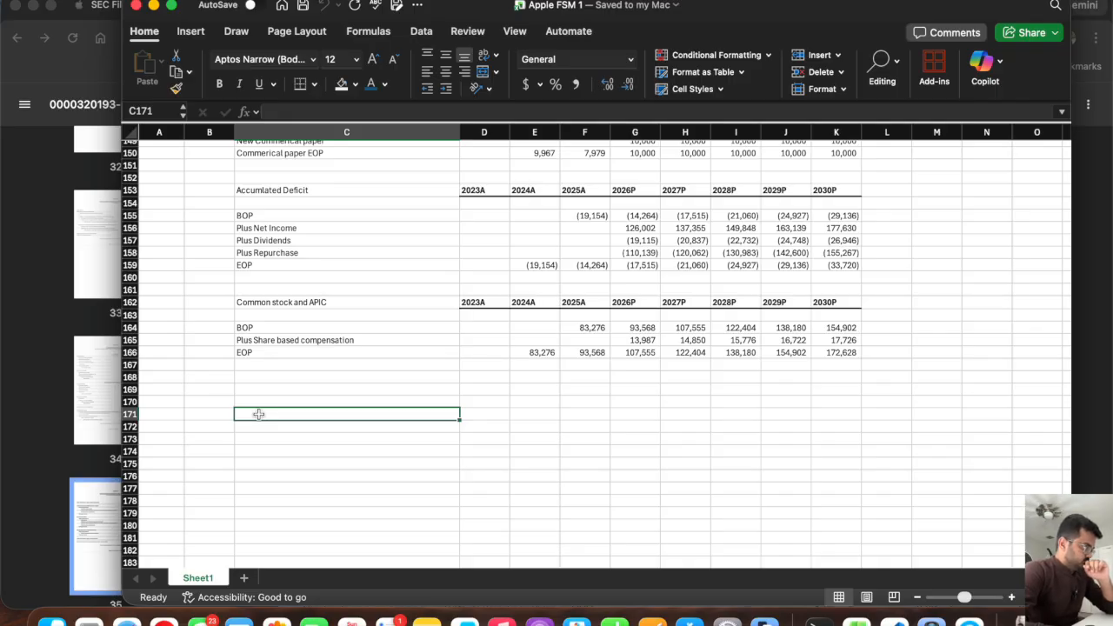
key(Return)
click(259, 414)
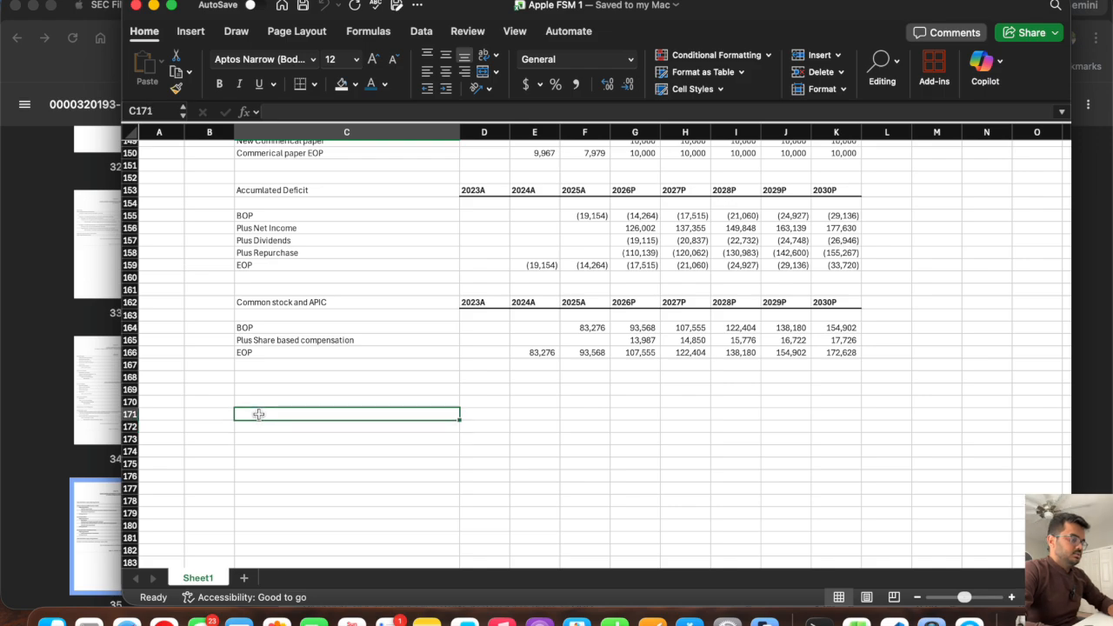
click(350, 292)
click(349, 301)
key(super+b)
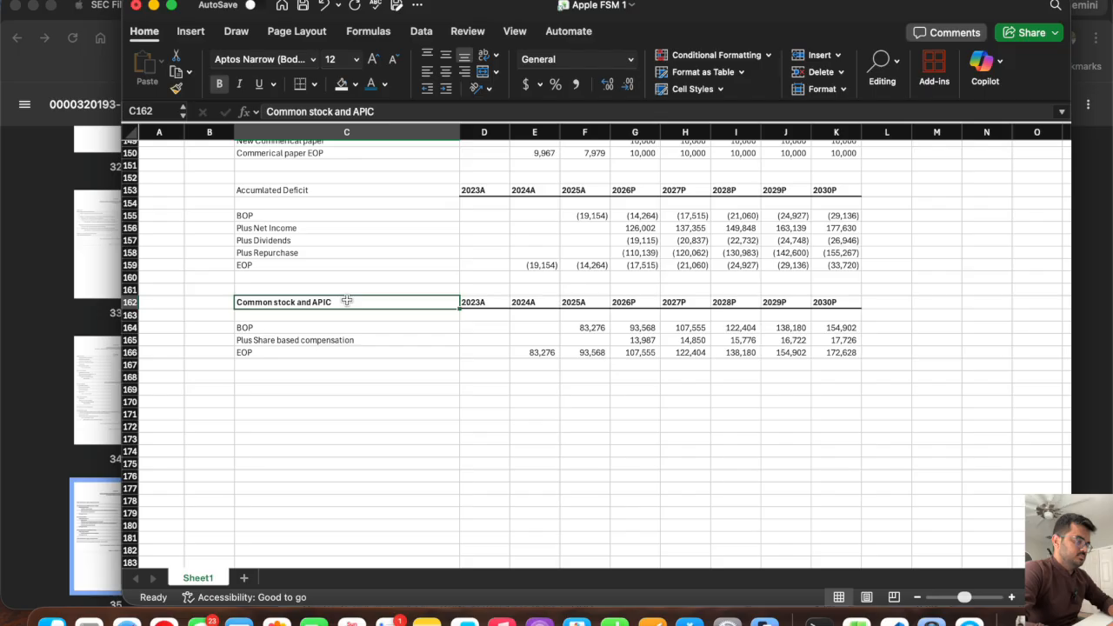
Copy the Common stock and APIC header row C162:K162 to row 170, starting at C170.
drag(371, 302, 839, 302)
key(super+c)
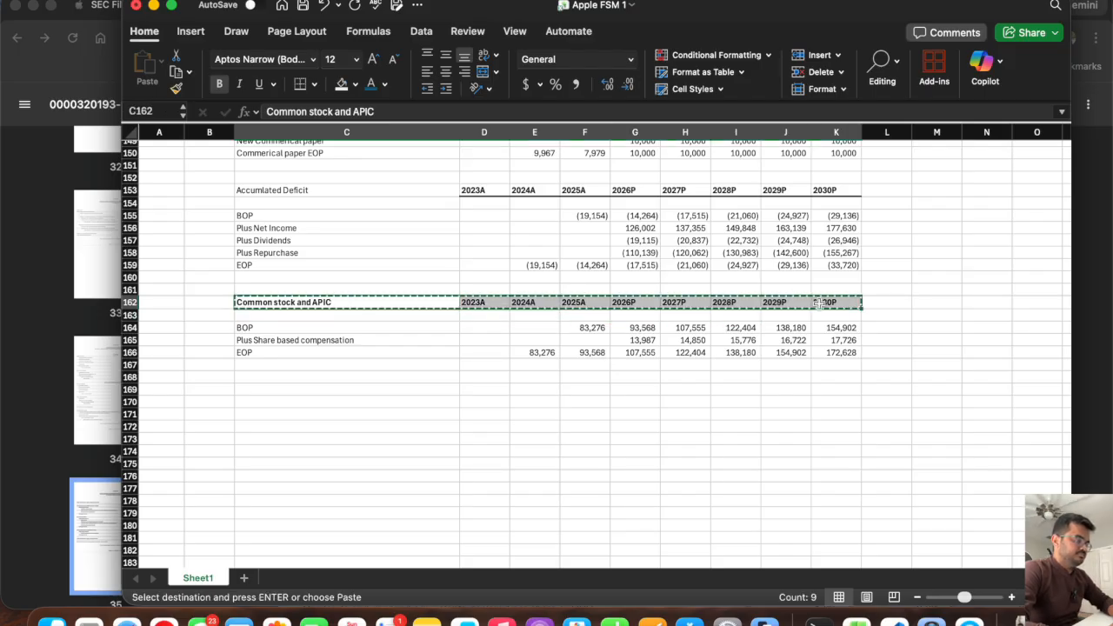
click(261, 402)
key(super+v)
click(260, 401)
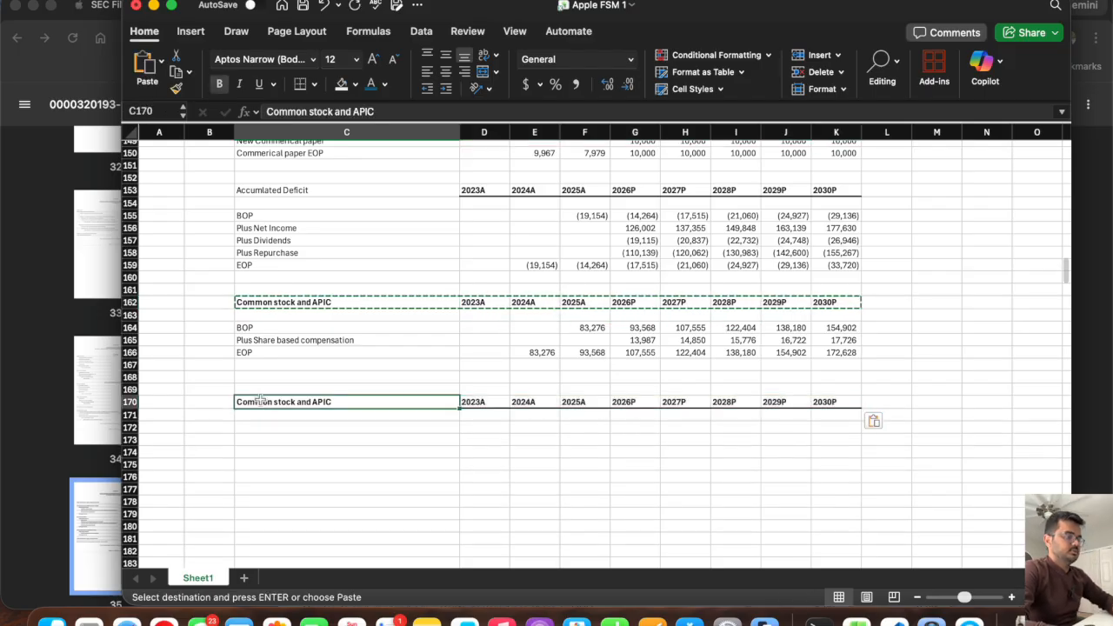
Replace the copied header's title in C170 with SCENARIO ANALYSIS.
text(SENS)
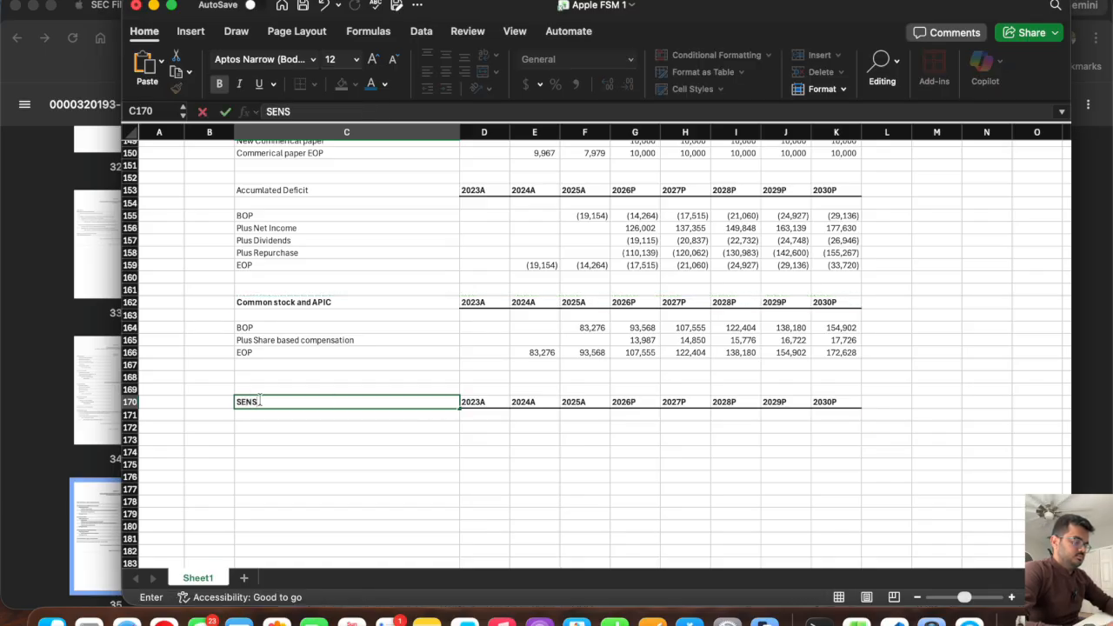
double_click(259, 401)
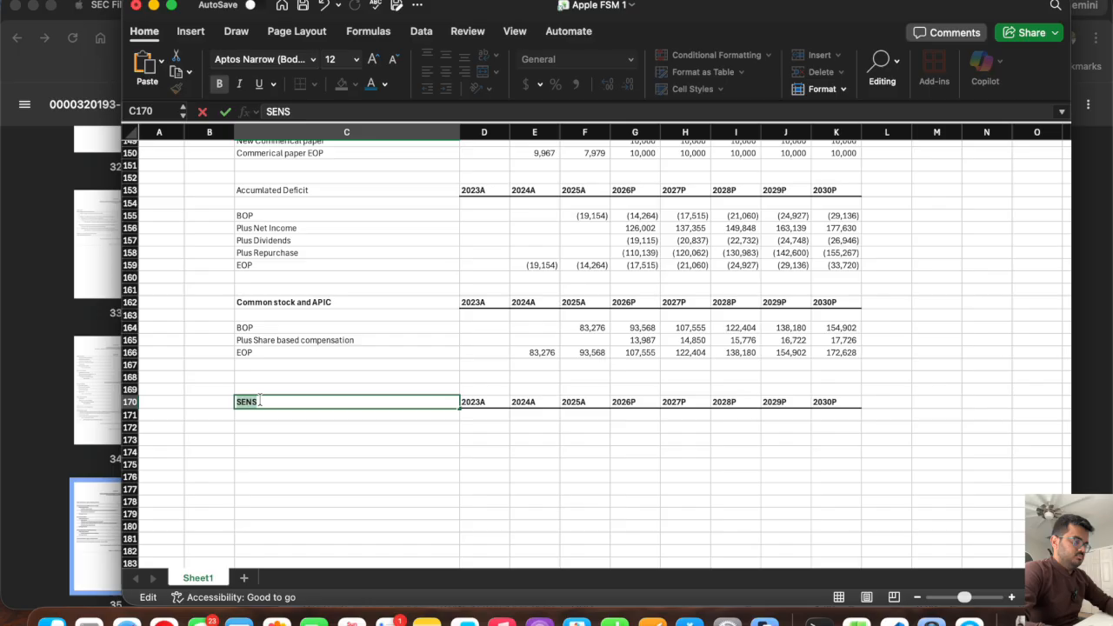
text(SENSITY)
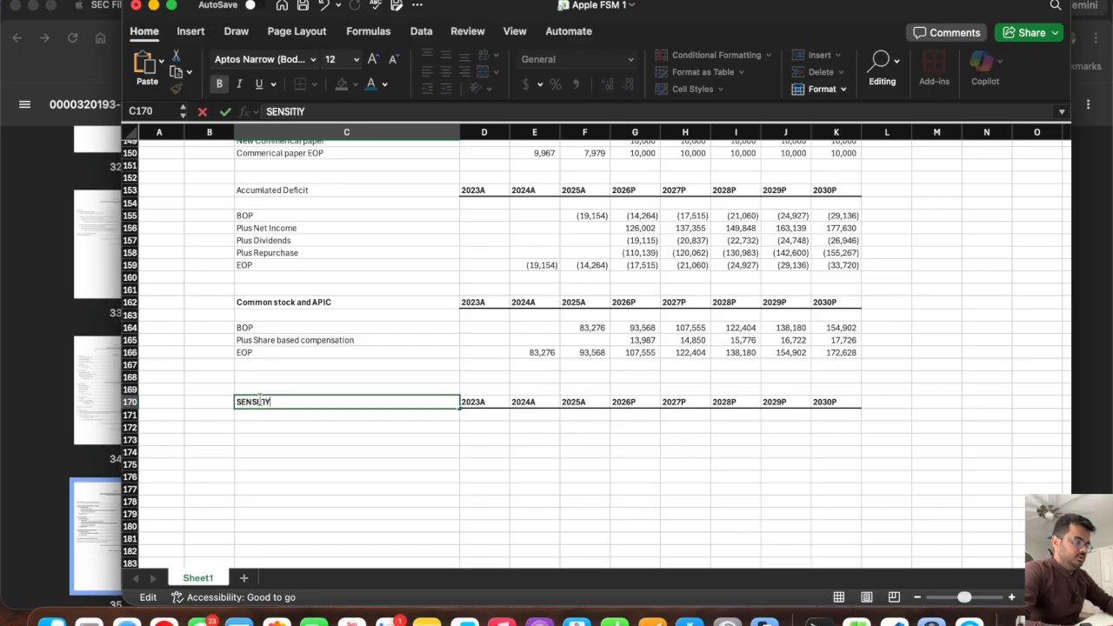
double_click(260, 400)
text(SCENARIO ANALYSIS)
key(Return)
key(Return)
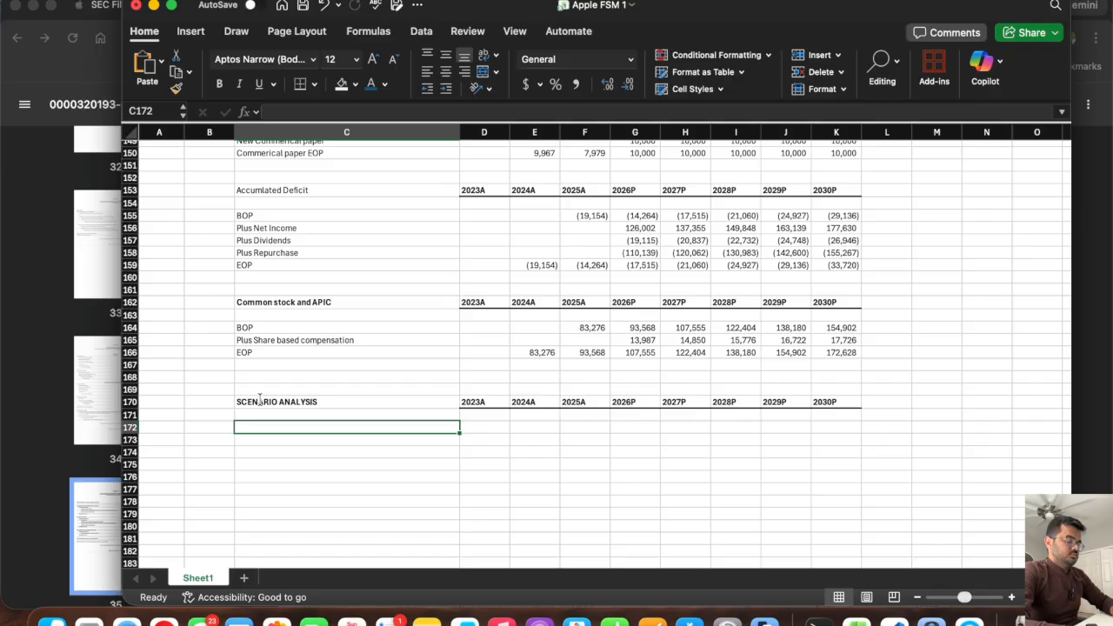
Enter the row label Product COGS in C174 of the scenario analysis section.
key(Return)
key(Return)
text(Produc)
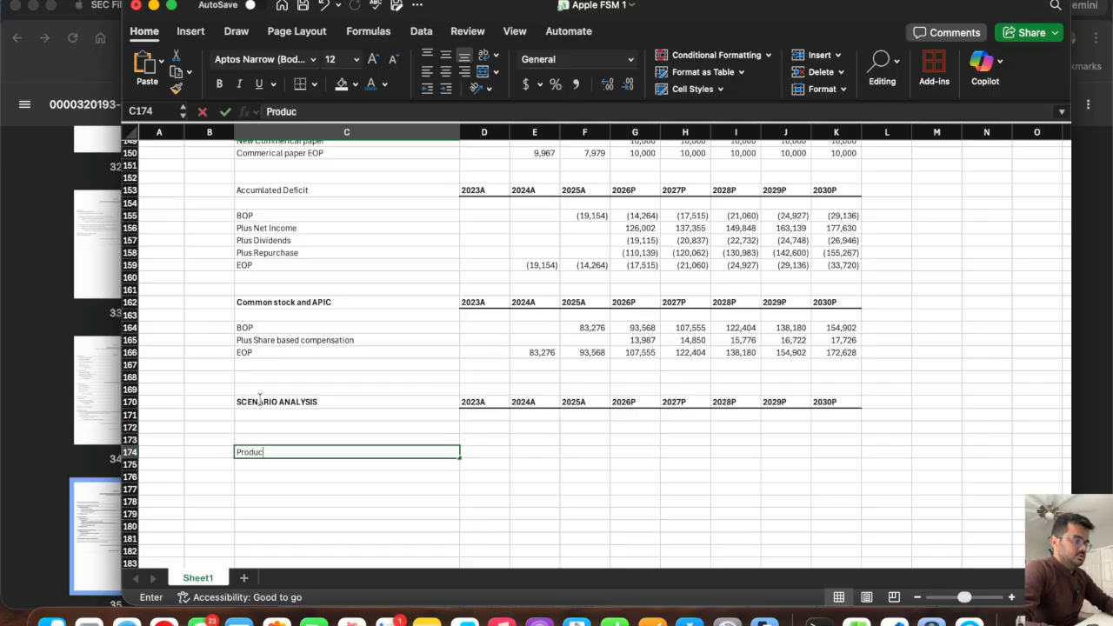
text(t COGS)
key(Return)
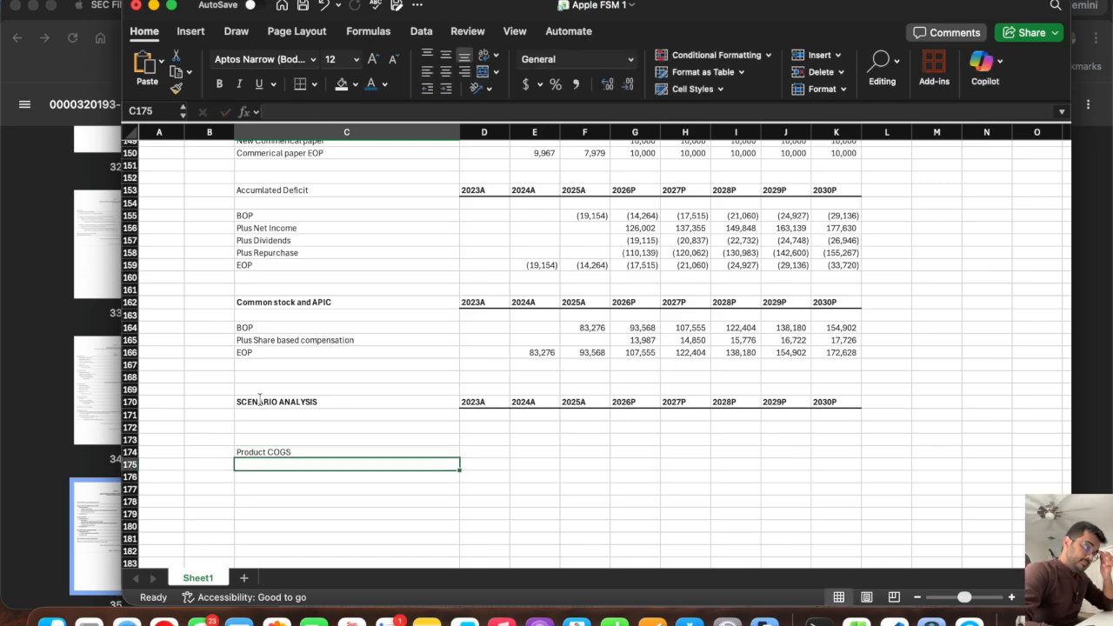
text(R&D expesn)
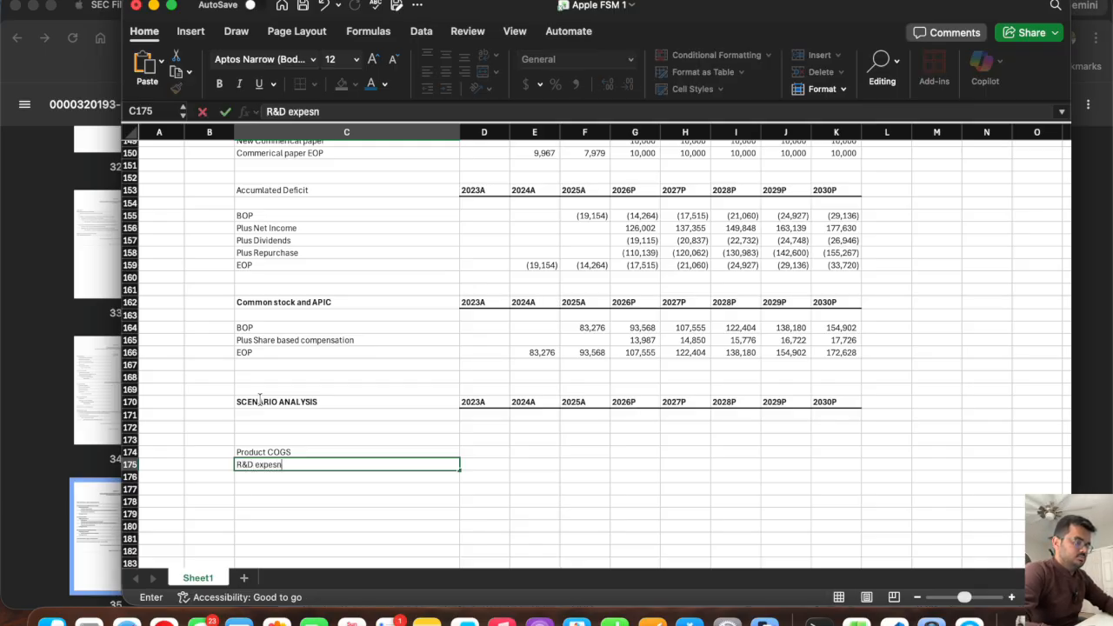
key(super+a)
key(BackSpace)
scroll(294, 380, up, 20)
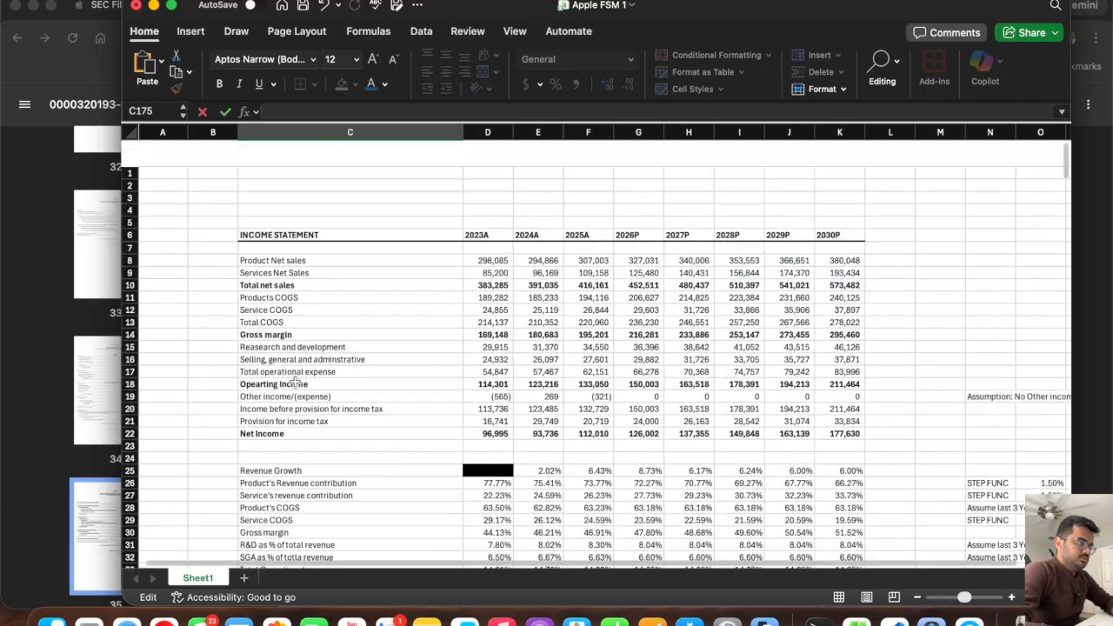
click(295, 320)
key(super+c)
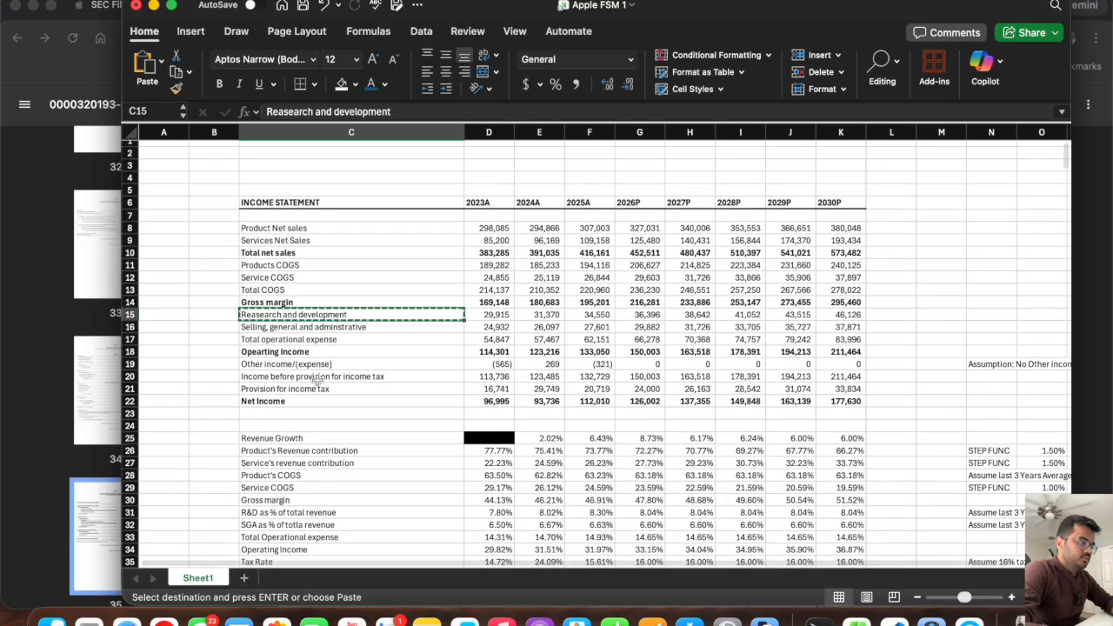
scroll(318, 380, down, 20)
scroll(318, 380, down, 10)
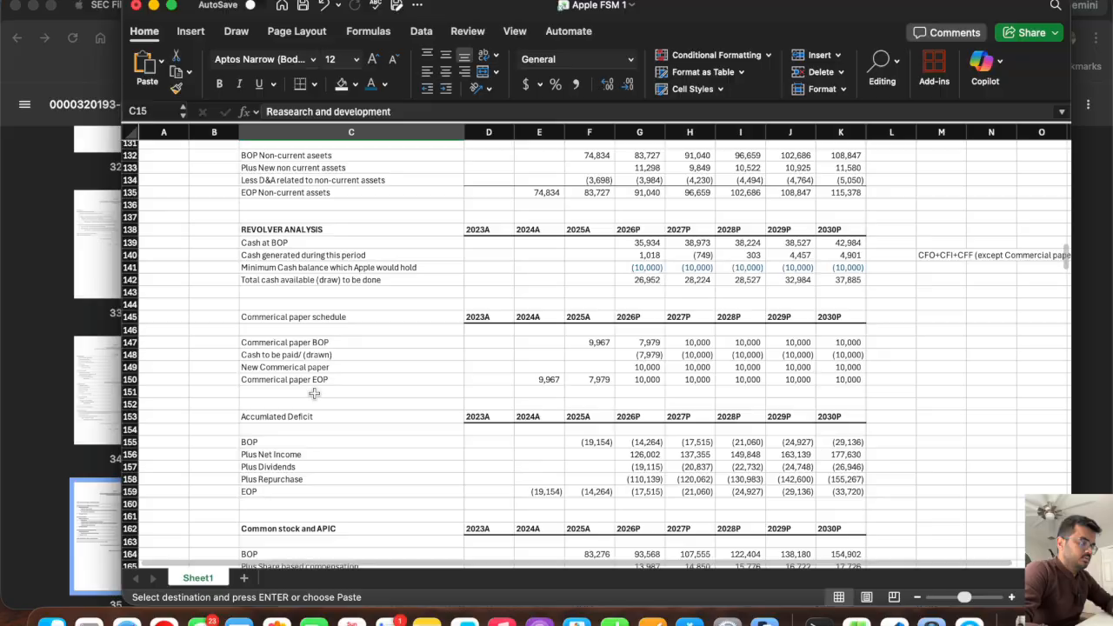
scroll(315, 392, up, 20)
key(Escape)
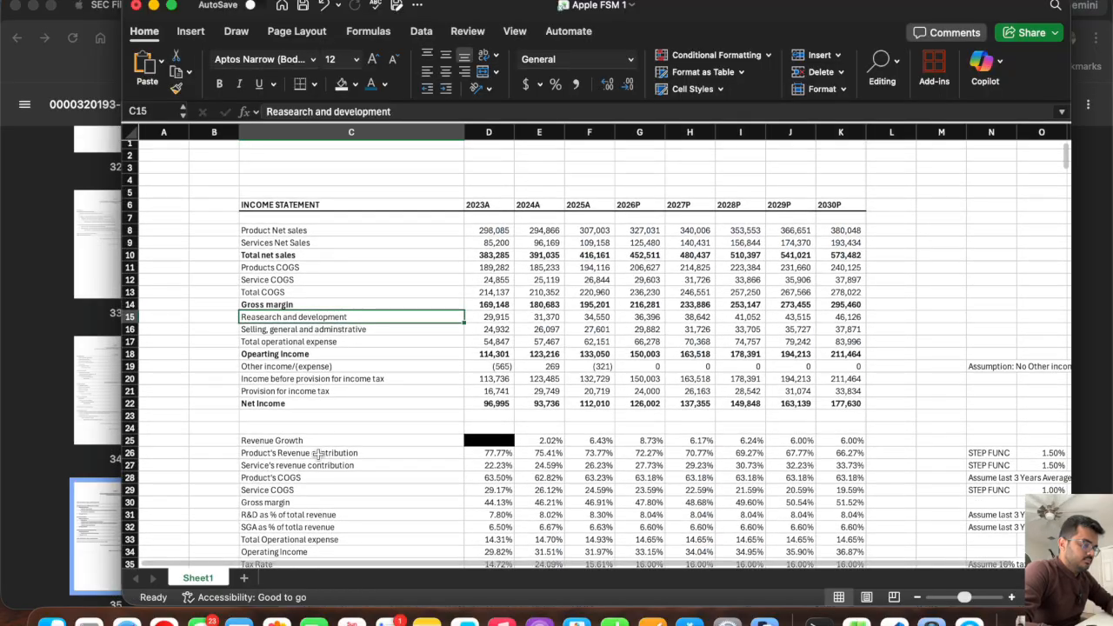
Copy the R&D and SGA percentage-of-revenue labels from C31:C32 into C175:C176 of the scenario analysis section.
scroll(319, 454, down, 3)
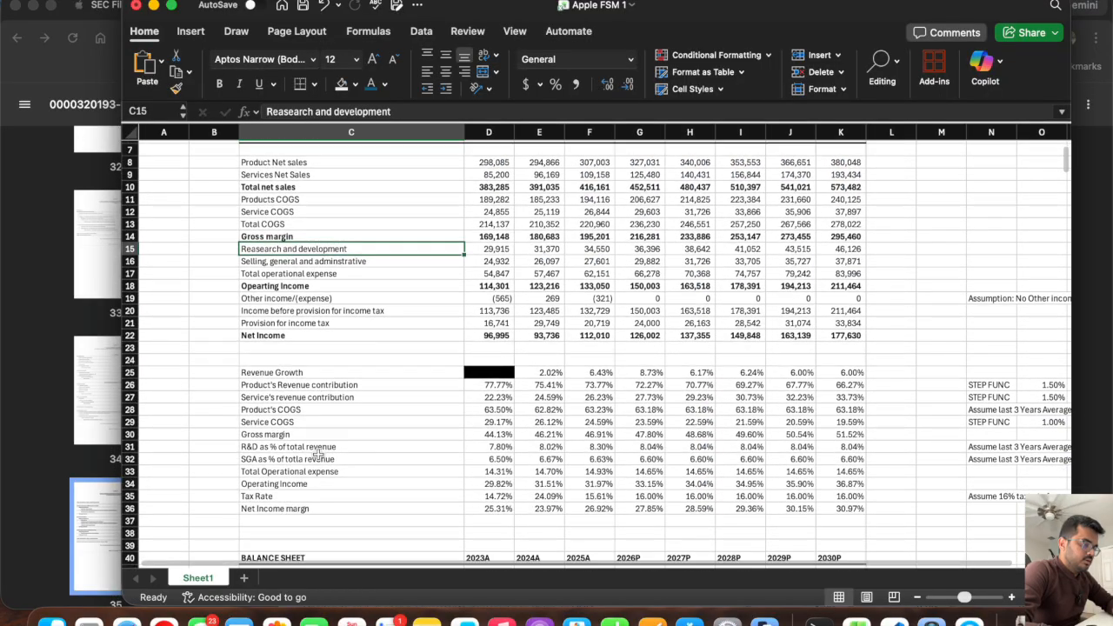
click(129, 410)
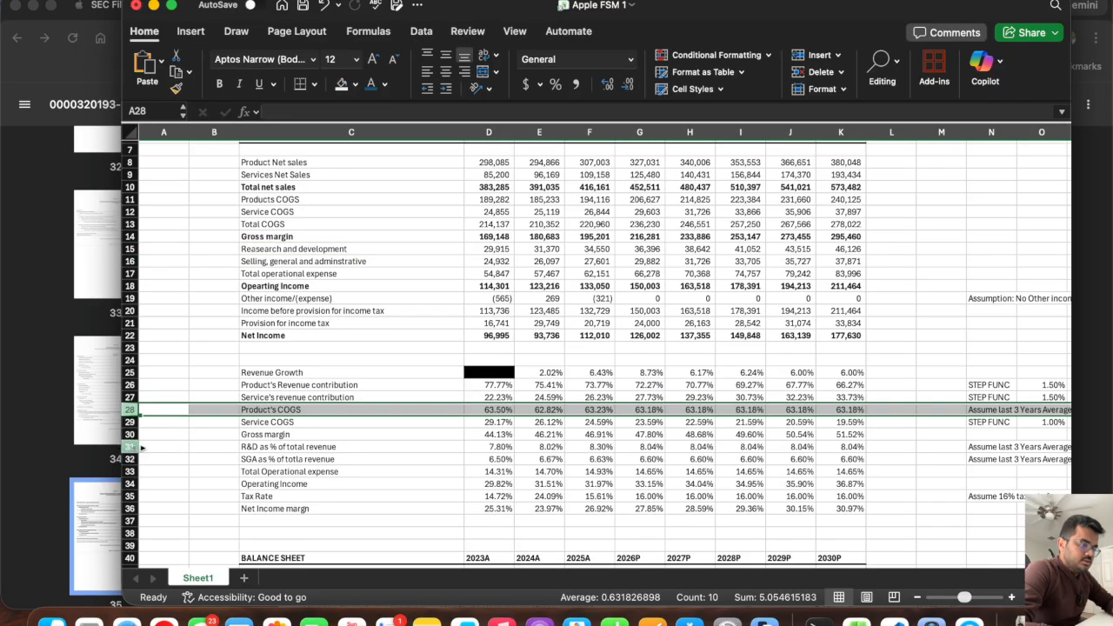
super+click(129, 446)
super+click(129, 458)
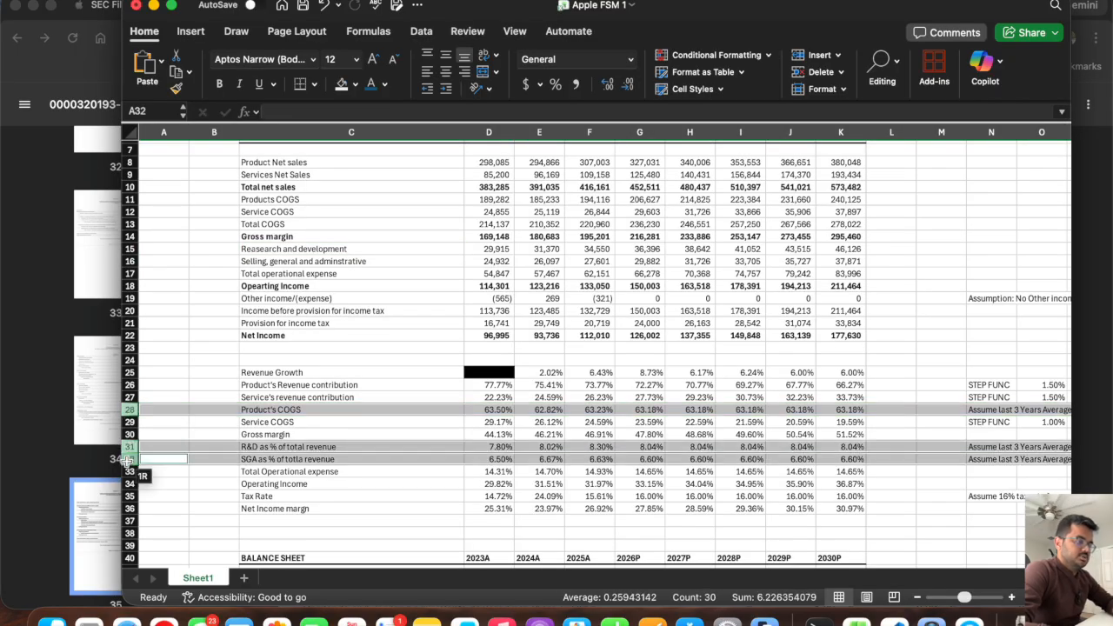
drag(285, 445, 276, 459)
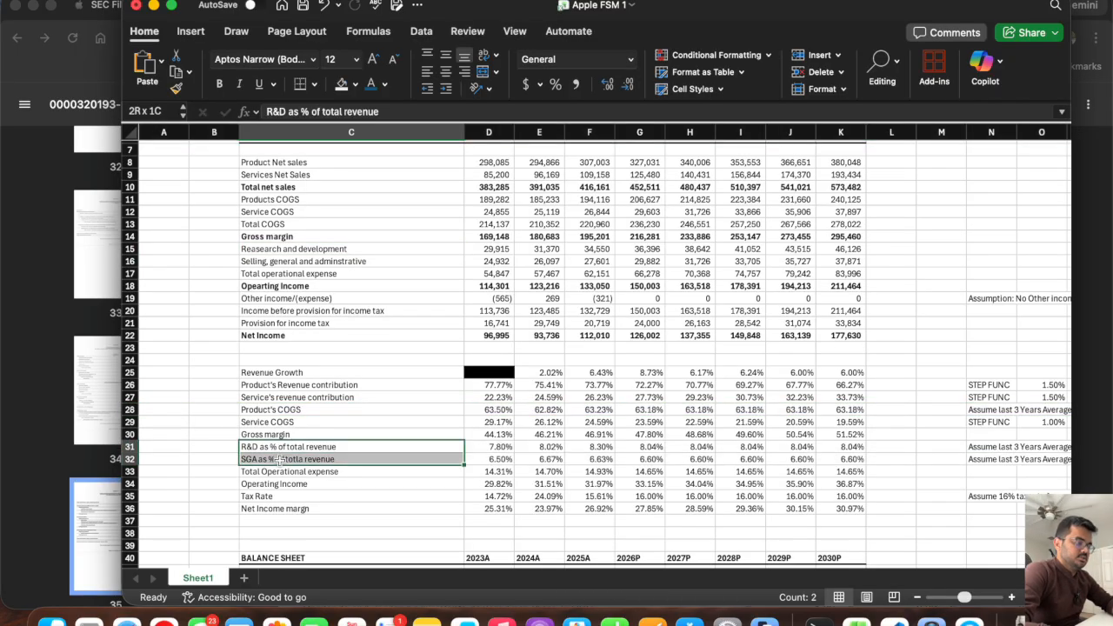
key(super+c)
scroll(279, 459, down, 20)
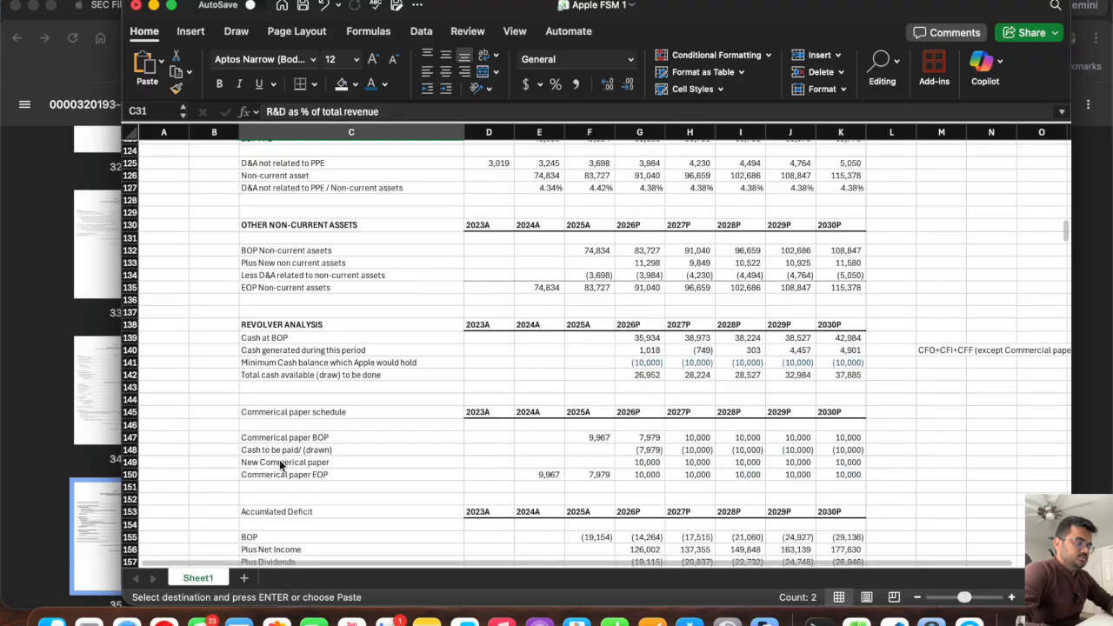
scroll(273, 345, down, 3)
click(268, 325)
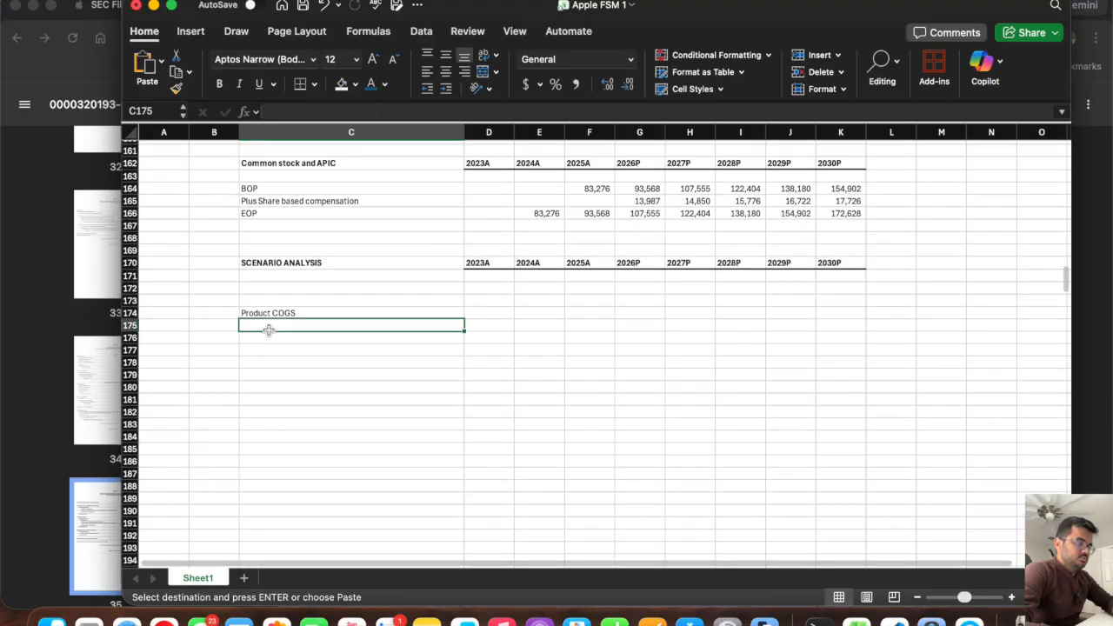
Copy the Product's COGS label from C28 over the existing label in C174.
scroll(270, 335, up, 7)
scroll(269, 334, up, 20)
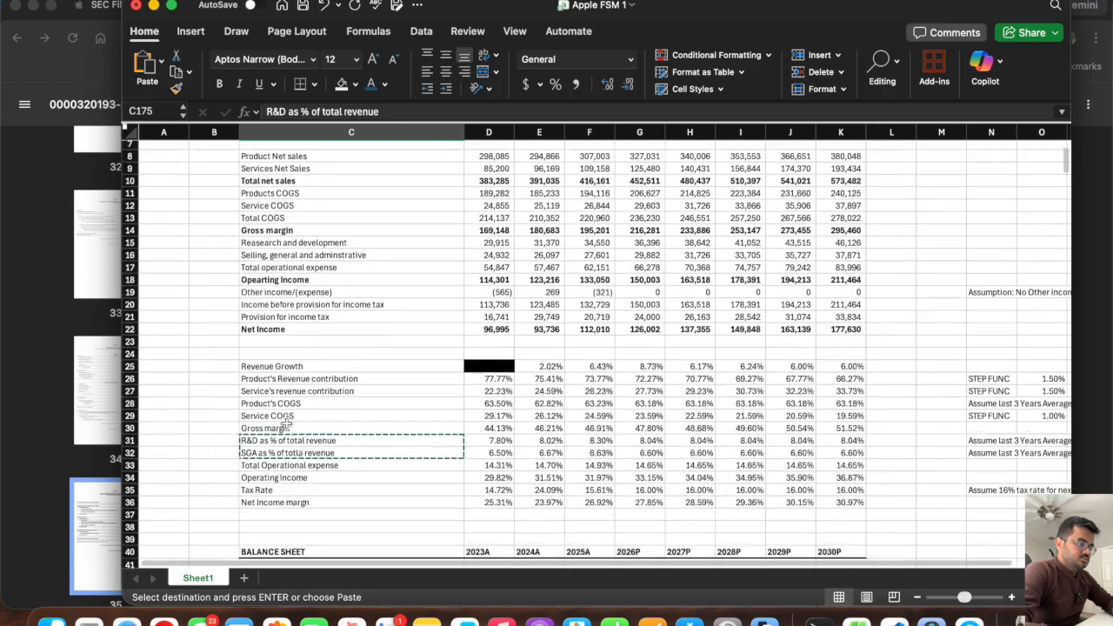
click(281, 392)
scroll(280, 393, down, 20)
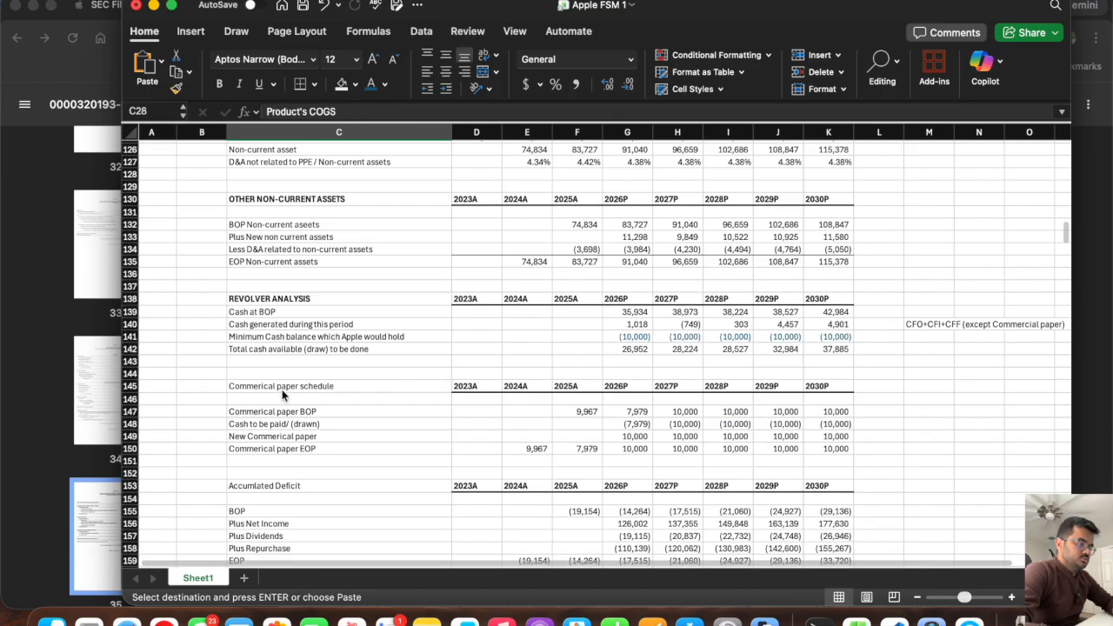
scroll(281, 393, down, 5)
click(280, 314)
key(super+v)
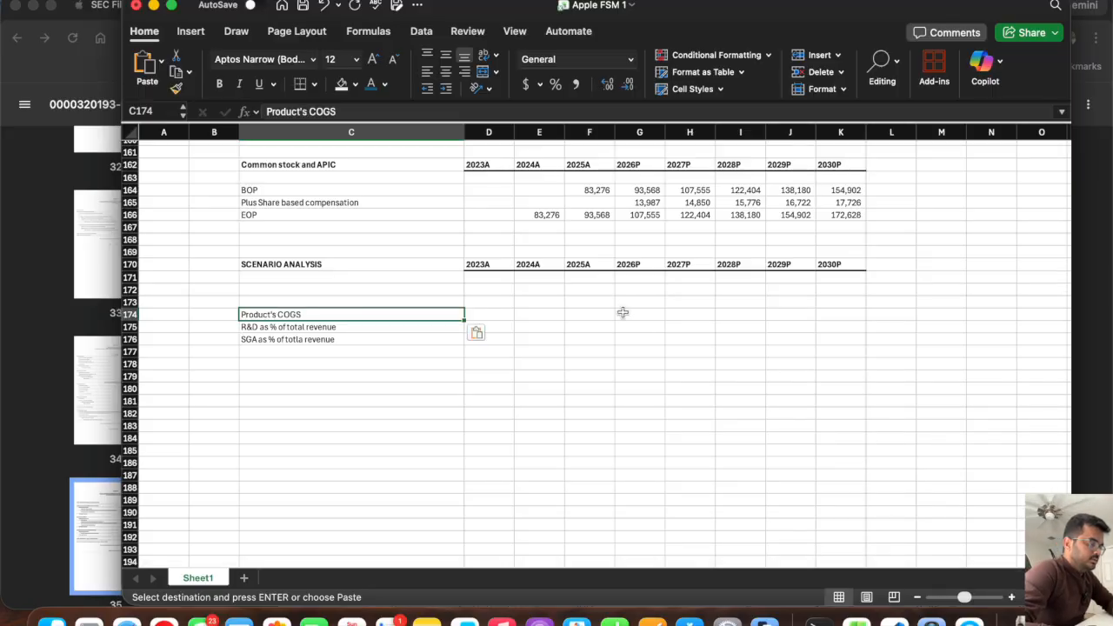
Fill the 2026P to 2030P cells G174:K176 of the three scenario rows with light blue.
click(624, 313)
drag(624, 314, 822, 341)
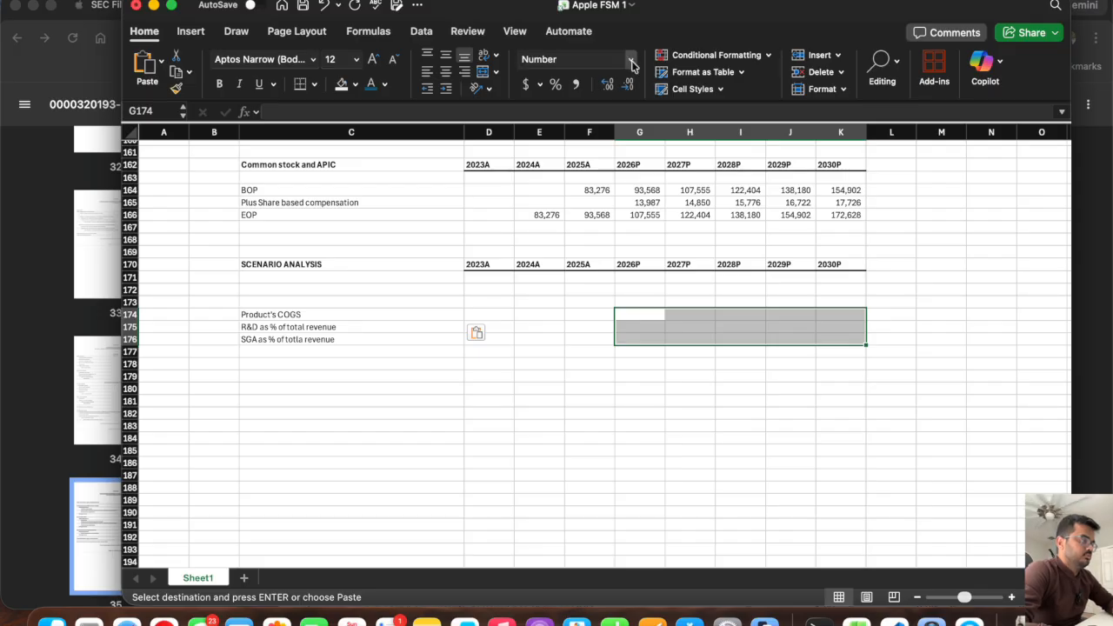
click(355, 84)
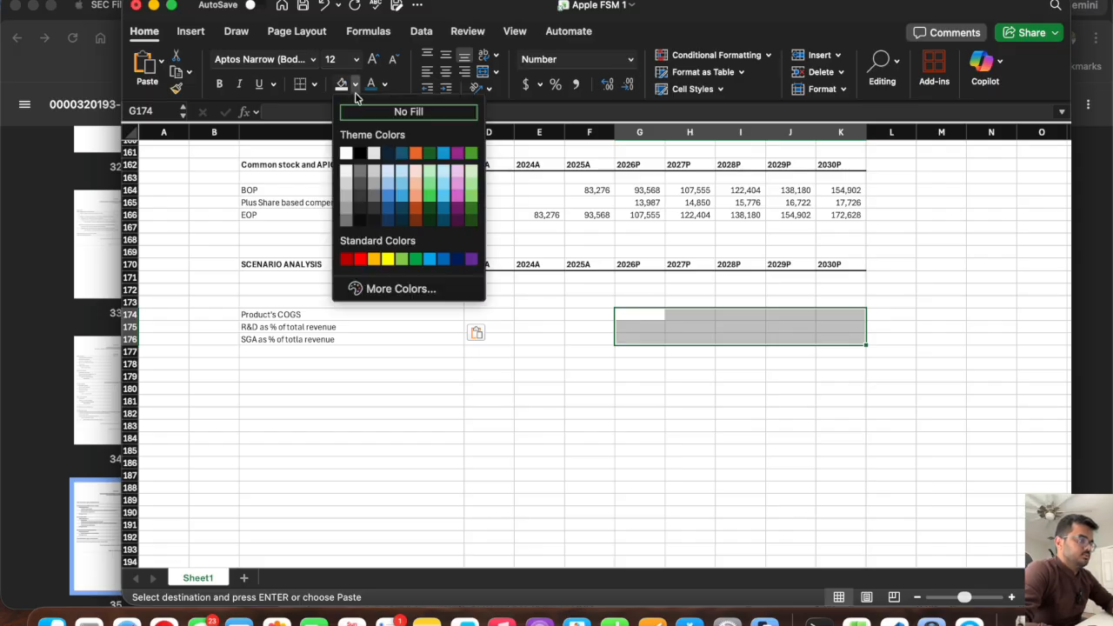
click(401, 177)
click(600, 389)
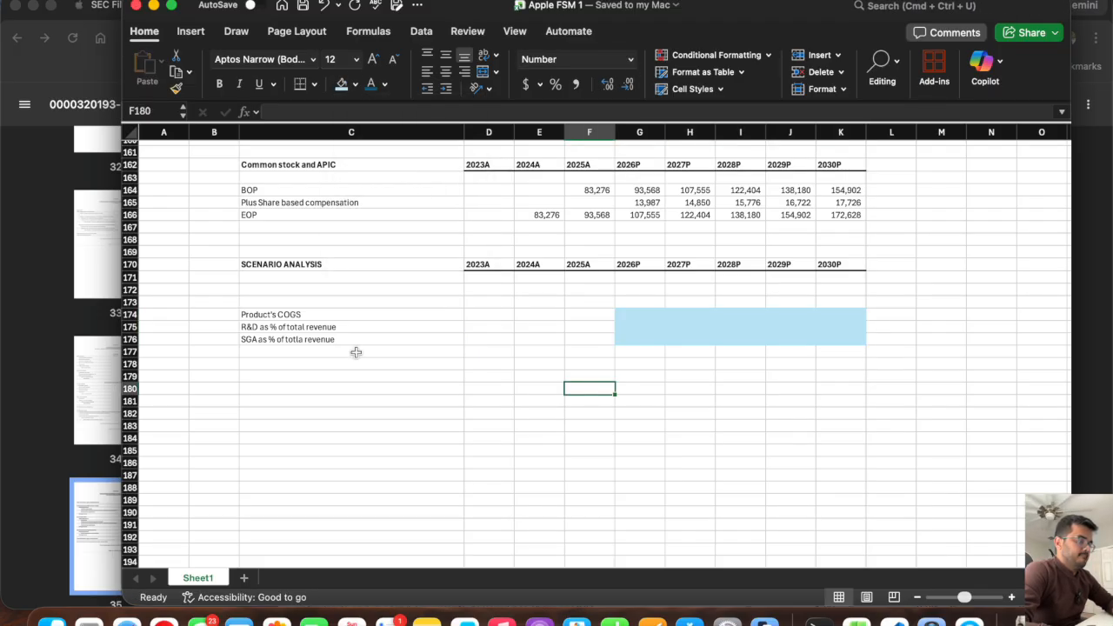
Insert three blank rows above the Product's COGS row 174 in the scenario analysis section.
scroll(310, 313, up, 3)
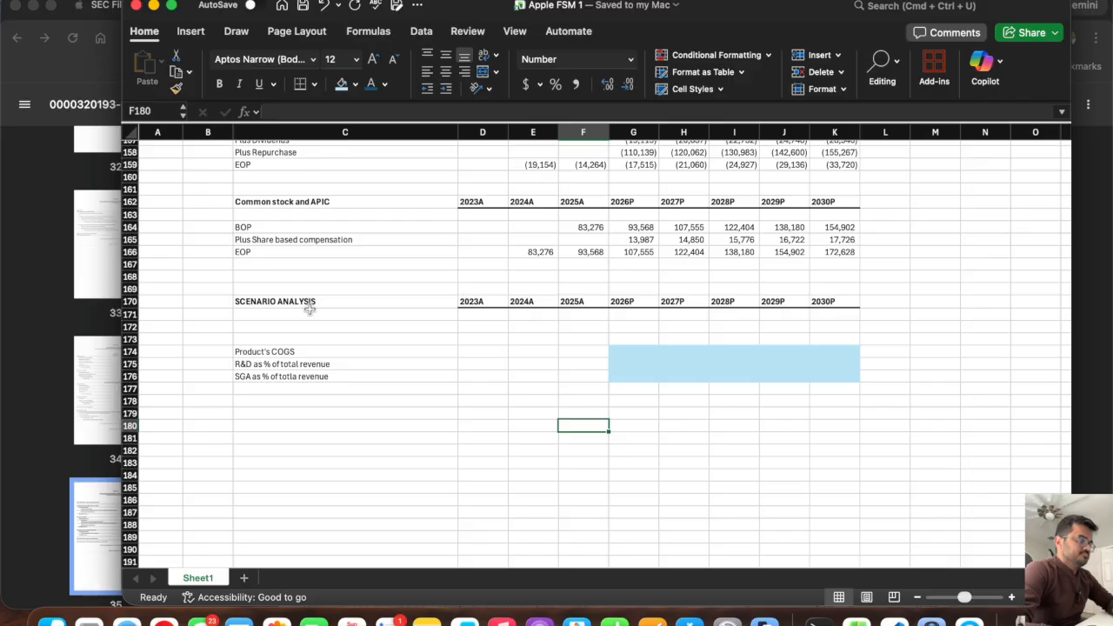
drag(129, 351, 129, 376)
right_click(129, 377)
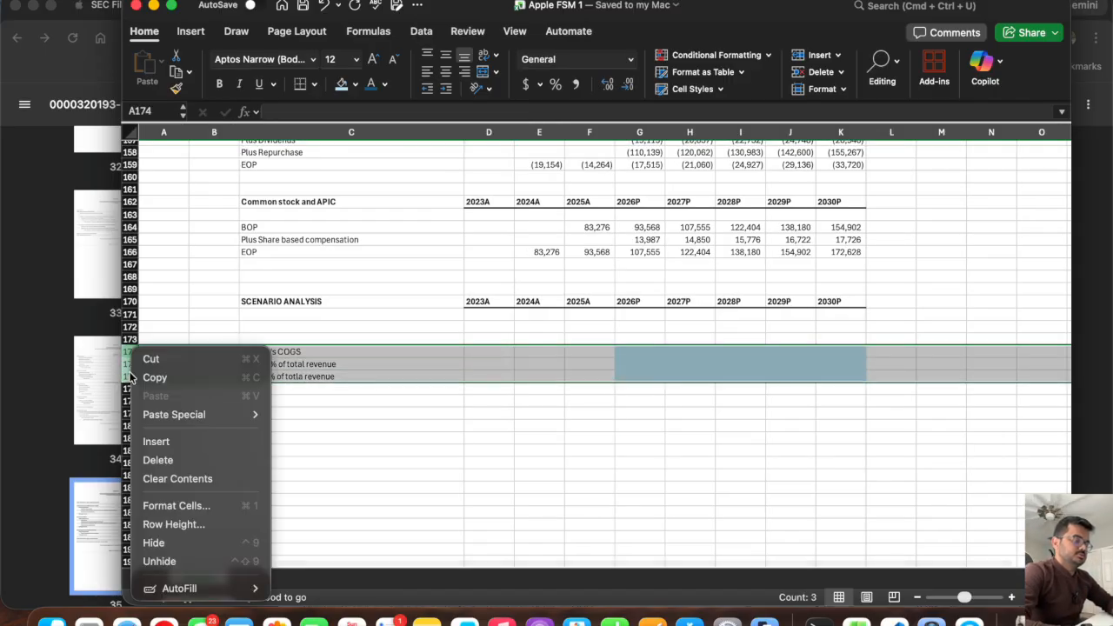
click(158, 440)
Enter the label Cases in C172 under the SCENARIO ANALYSIS header.
click(305, 326)
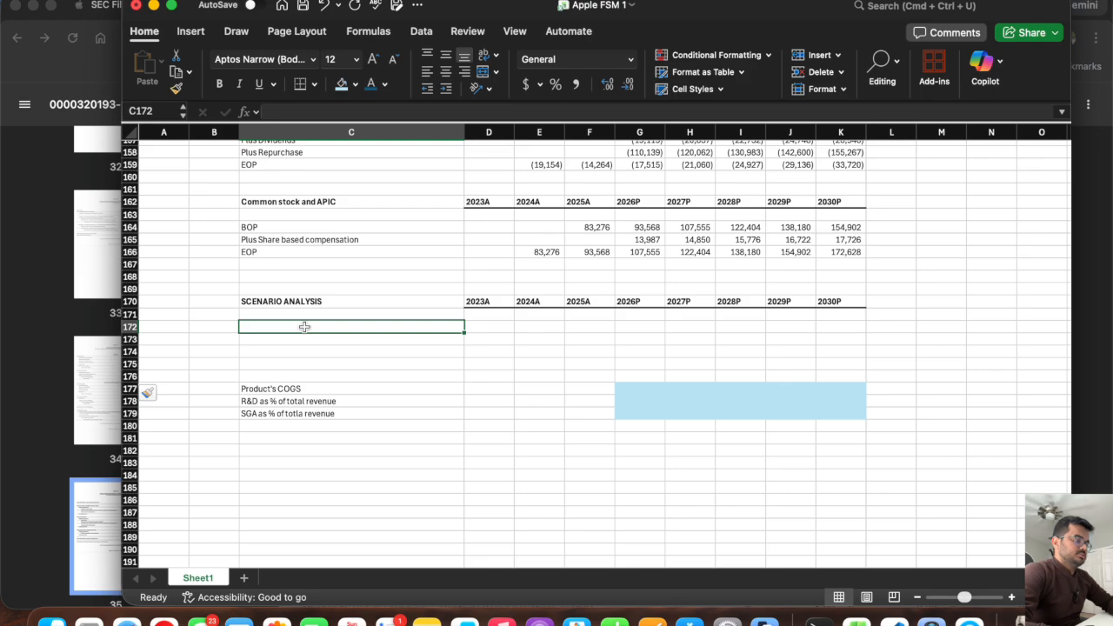
text(Cases)
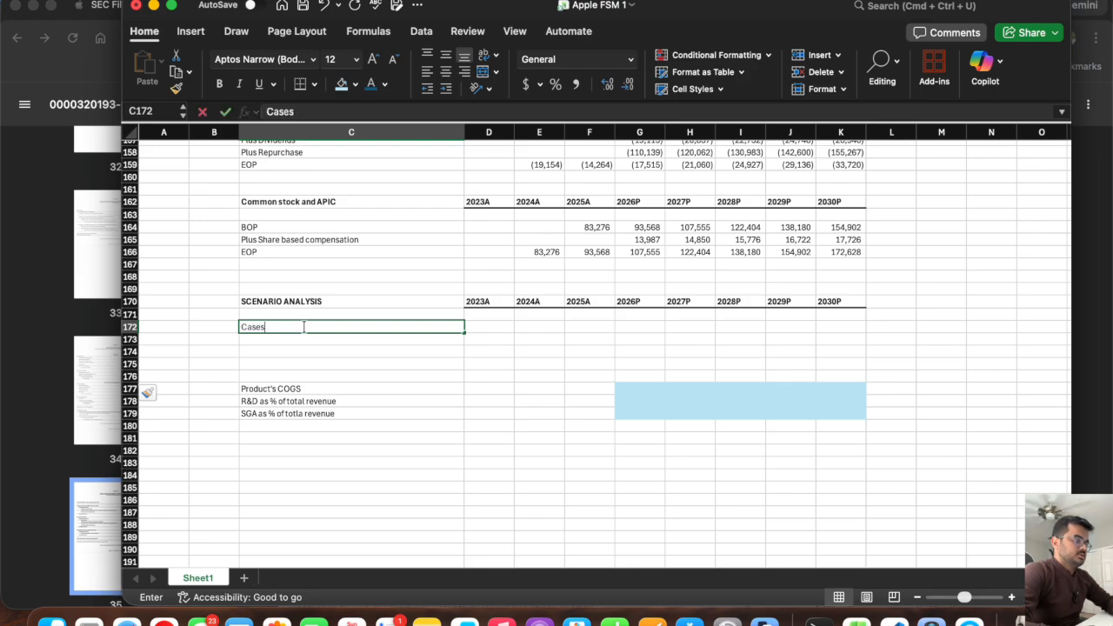
key(Tab)
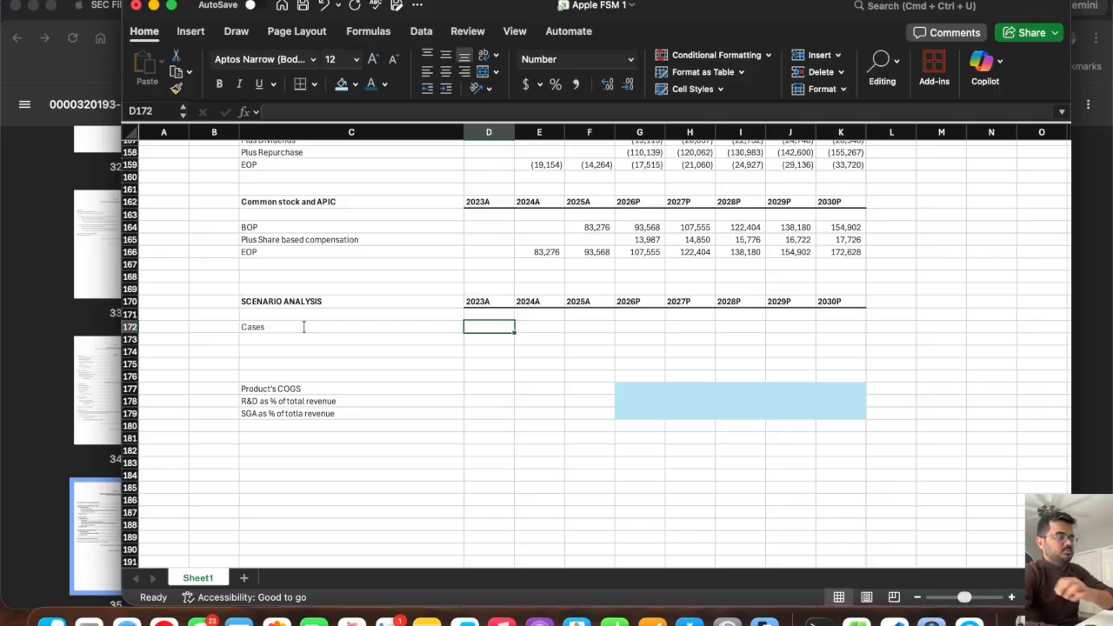
click(261, 328)
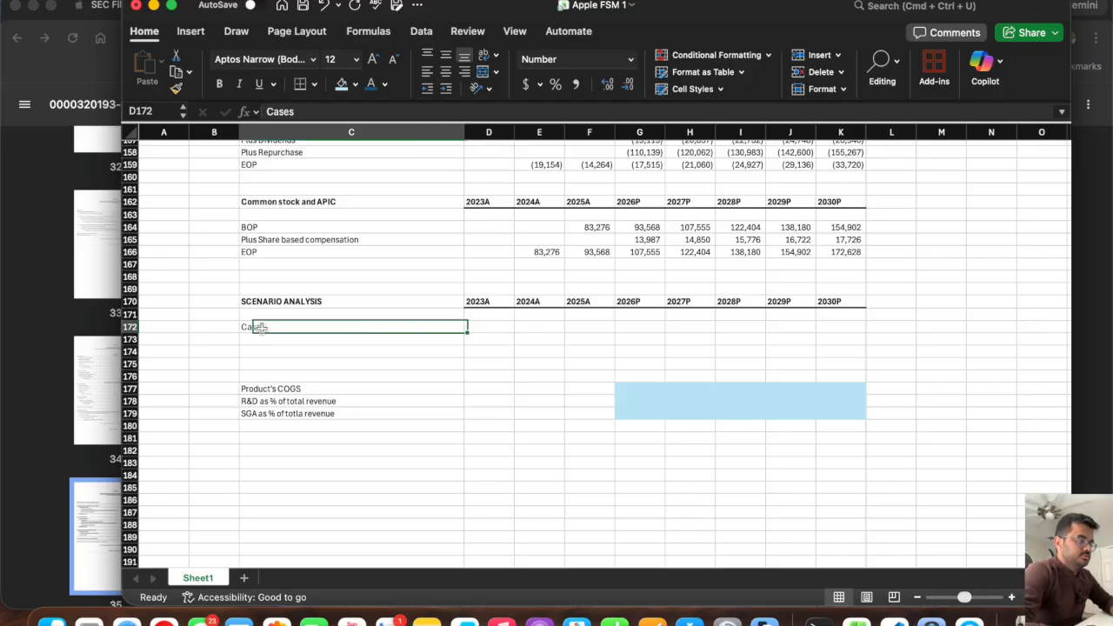
Copy the Product's COGS label from C177 to C183.
click(280, 459)
click(271, 389)
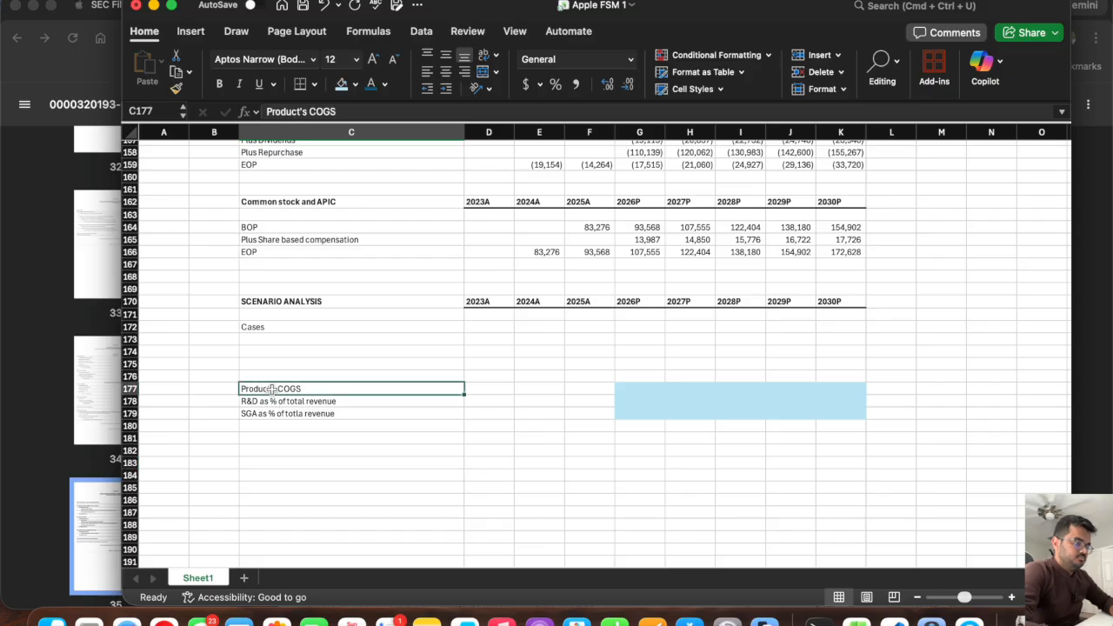
key(super+c)
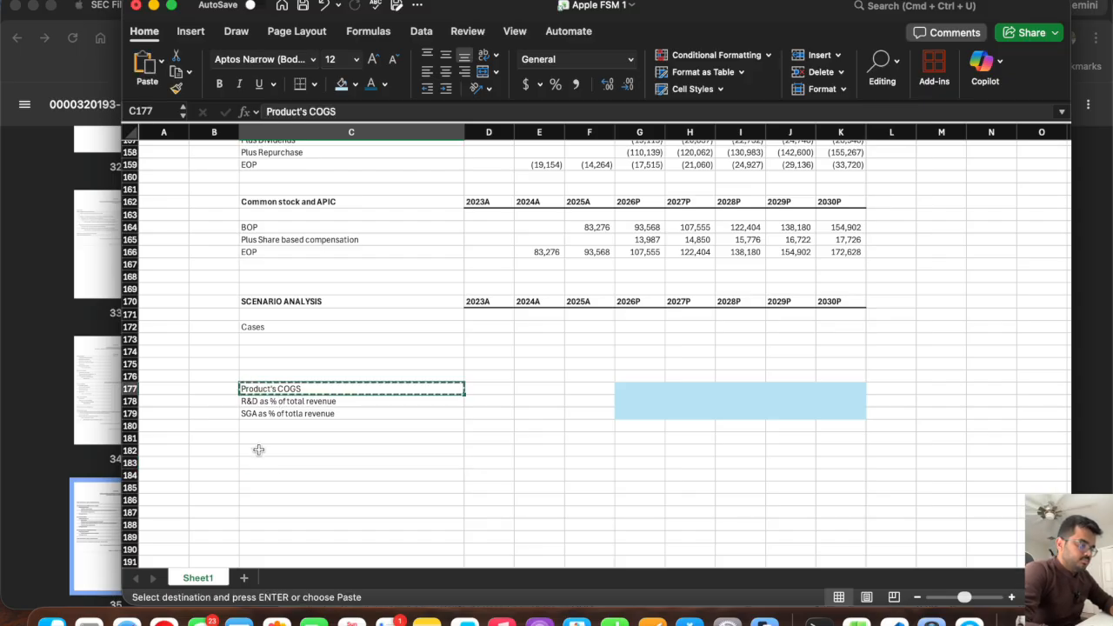
click(253, 459)
key(super+v)
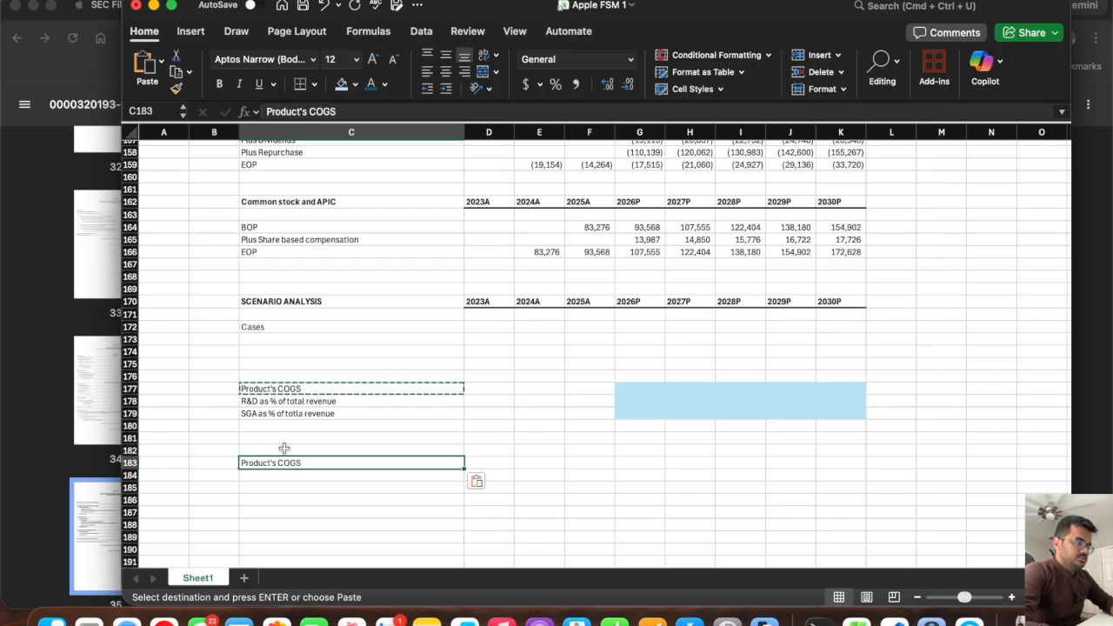
key(Escape)
Enter Bull Case, Street Case and Bear Case in C184:C186 and make the Product's COGS heading row 183 bold.
scroll(278, 434, down, 3)
click(263, 408)
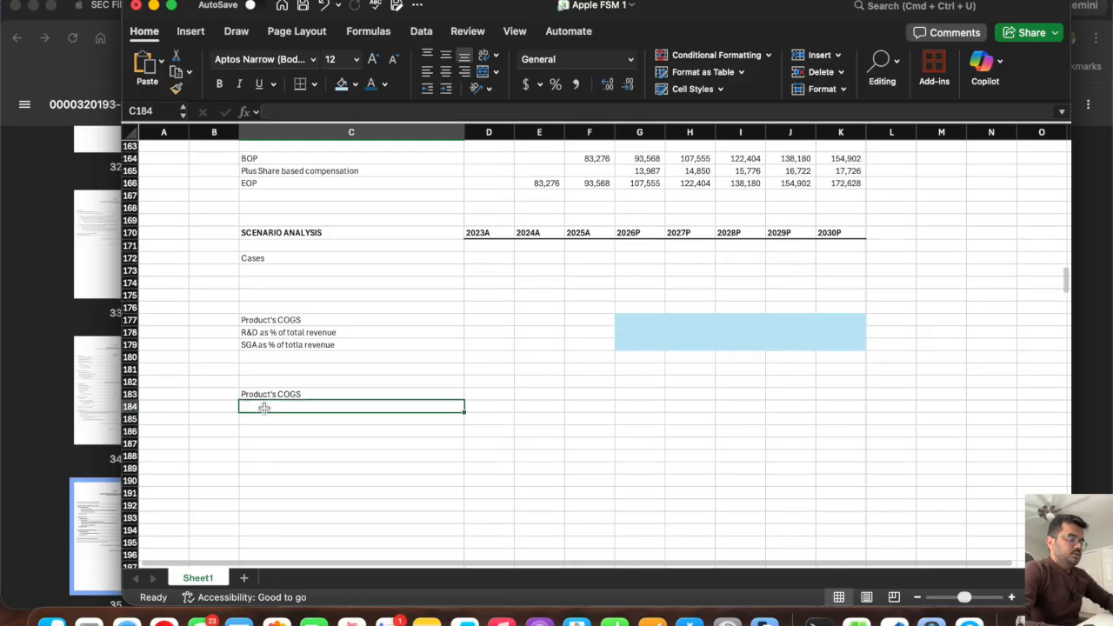
text(Bul)
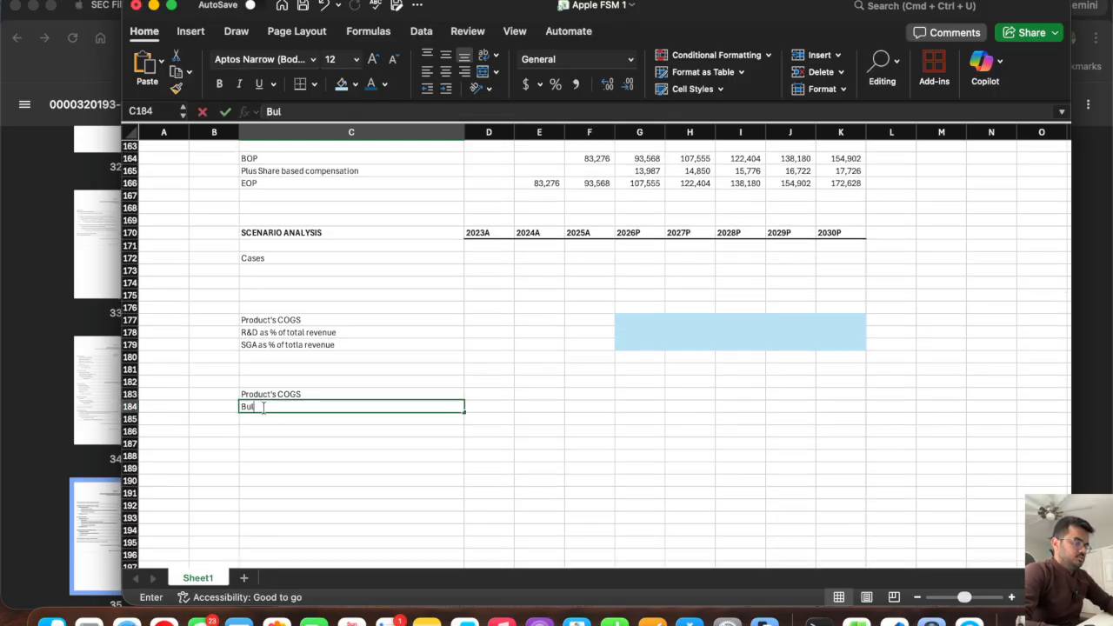
text(l Case)
key(Return)
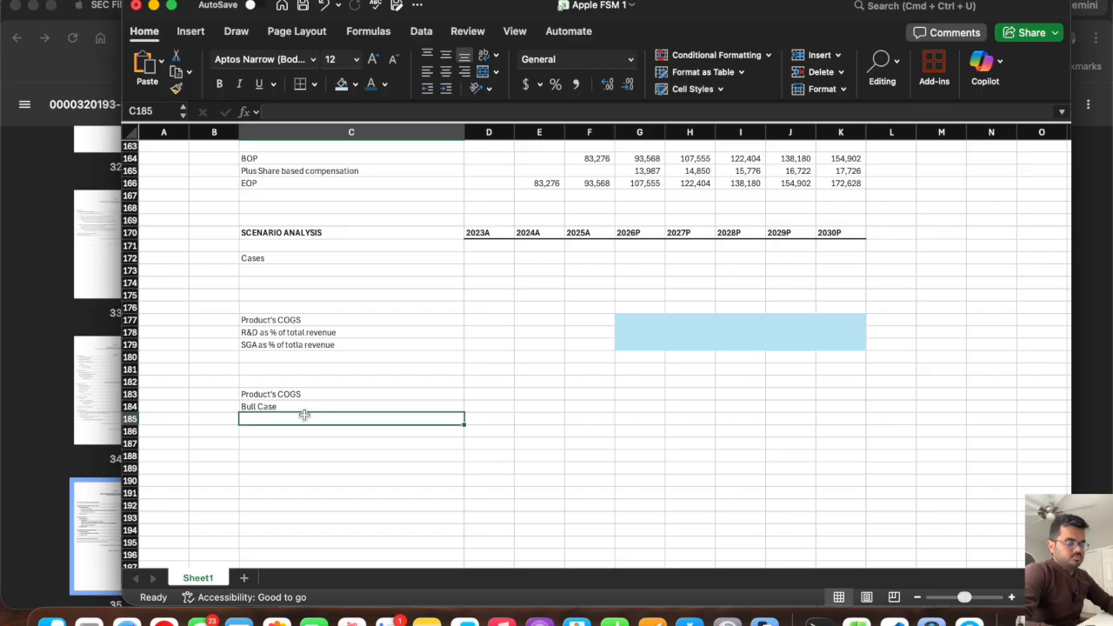
text(St)
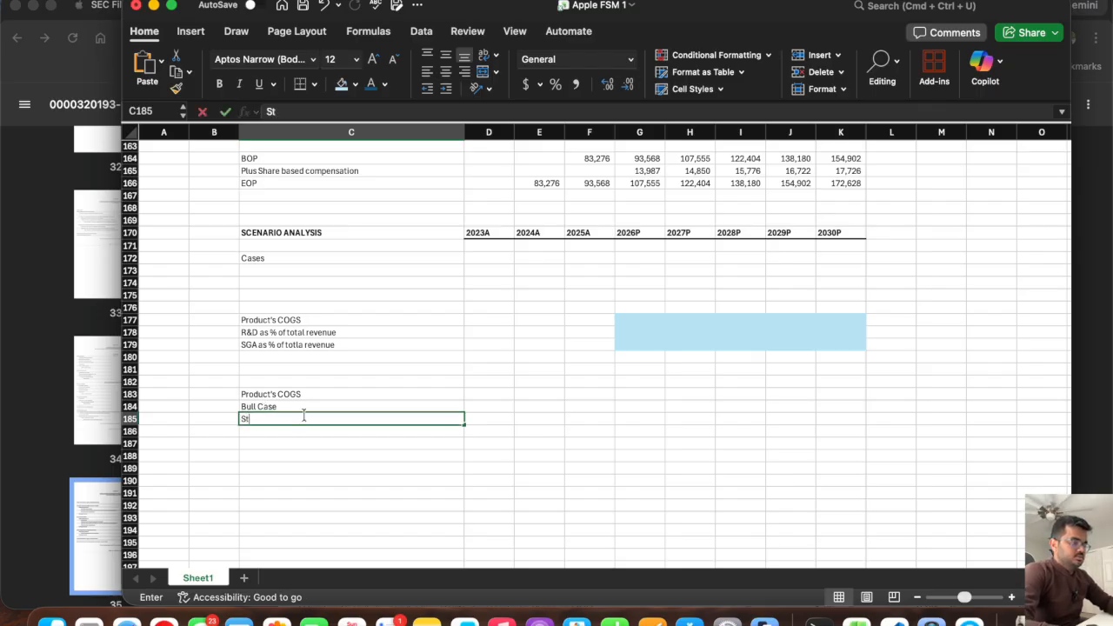
text(reet Case)
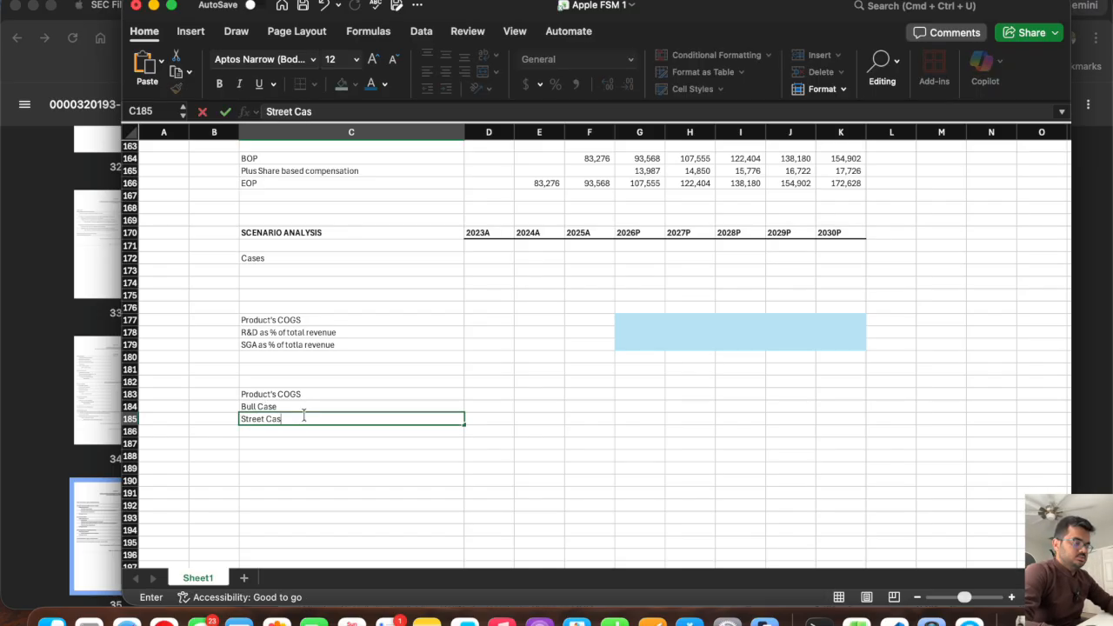
key(Return)
text(Bear ca)
key(BackSpace)
key(BackSpace)
text(Case)
key(Return)
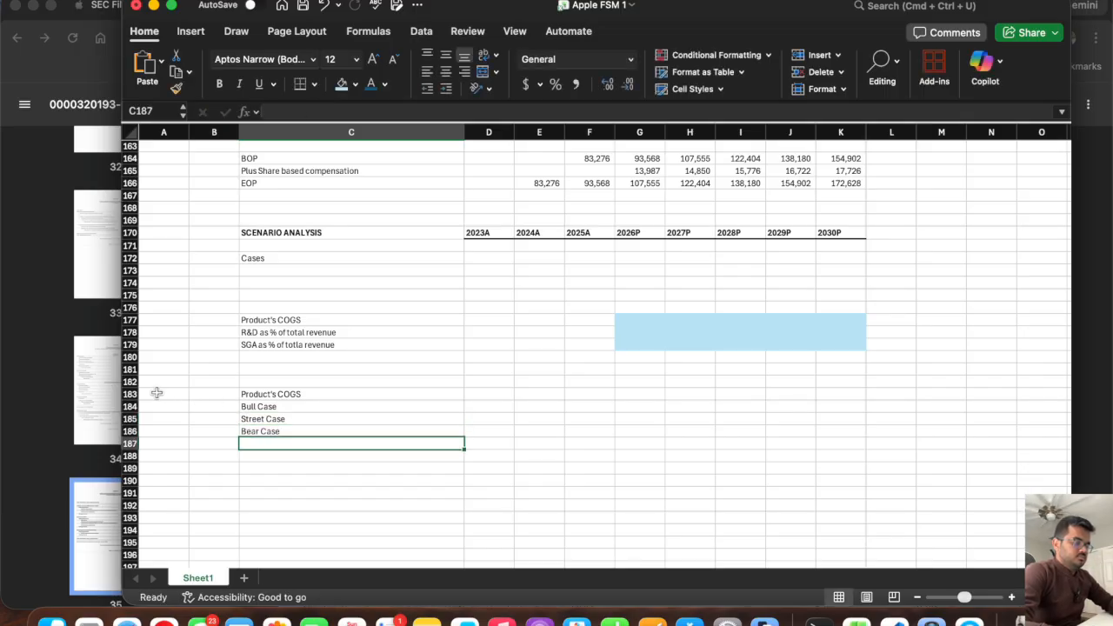
click(132, 394)
key(super+b)
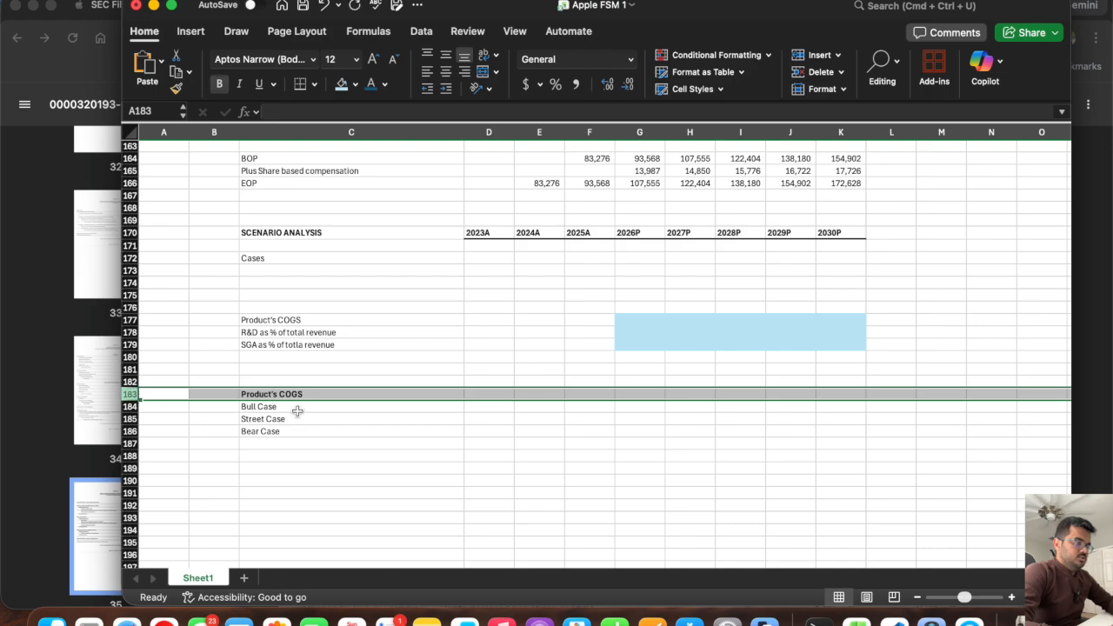
Copy the R&D as % of total revenue label from C178 to C187, below the Product's COGS cases.
click(291, 332)
key(super+c)
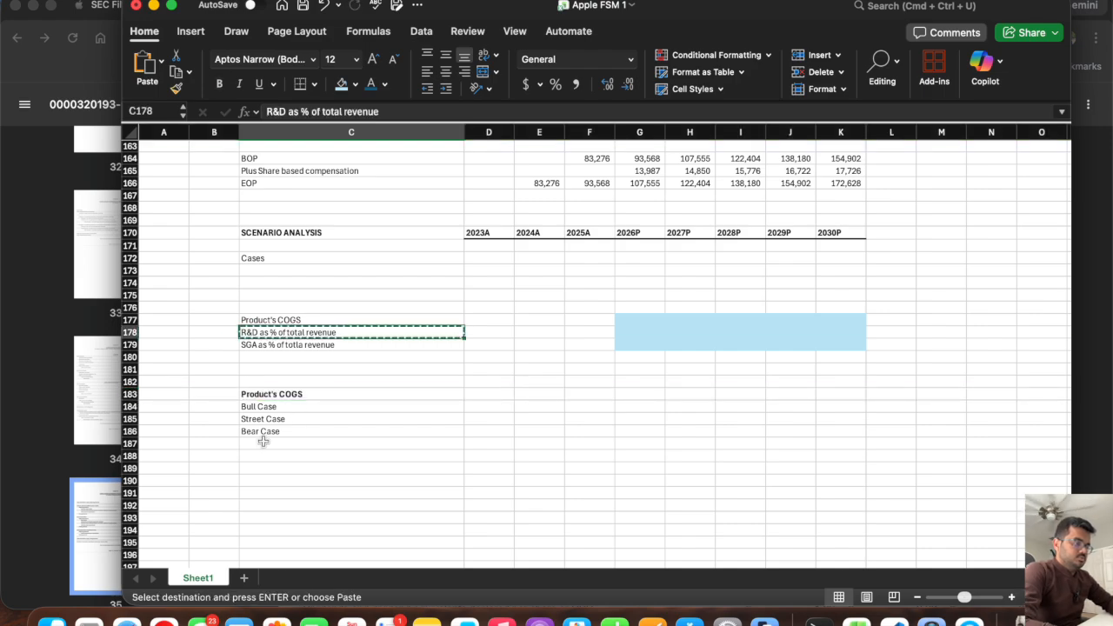
click(265, 443)
key(super+v)
Copy the three case labels C184:C186 to C188:C190 and again to C192:C194.
drag(267, 412, 266, 431)
key(super+c)
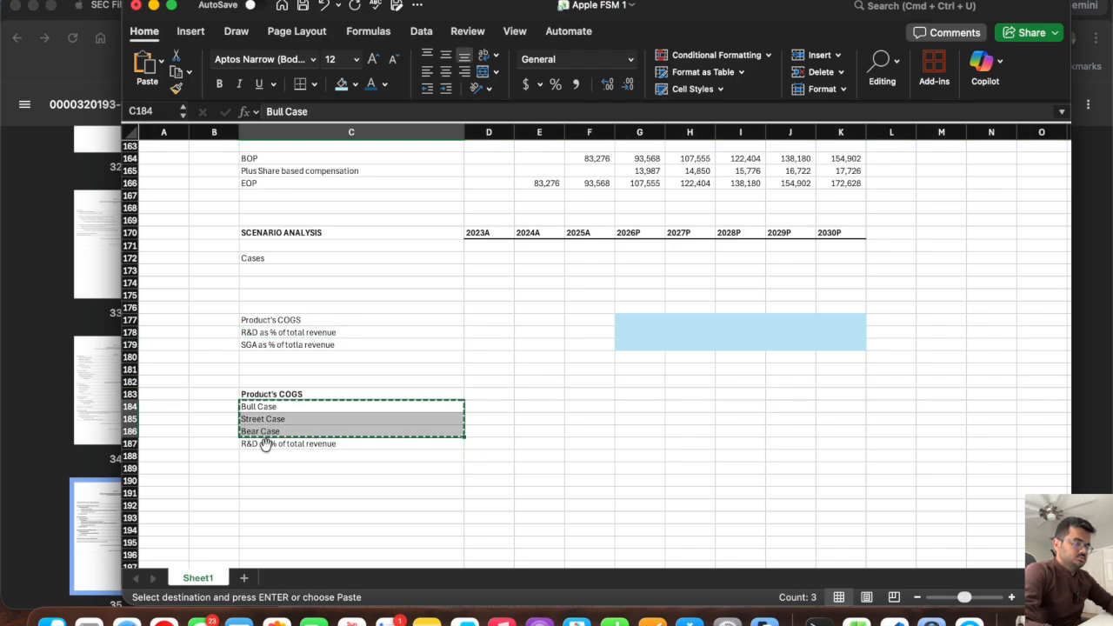
click(263, 456)
key(super+v)
click(265, 503)
key(super+v)
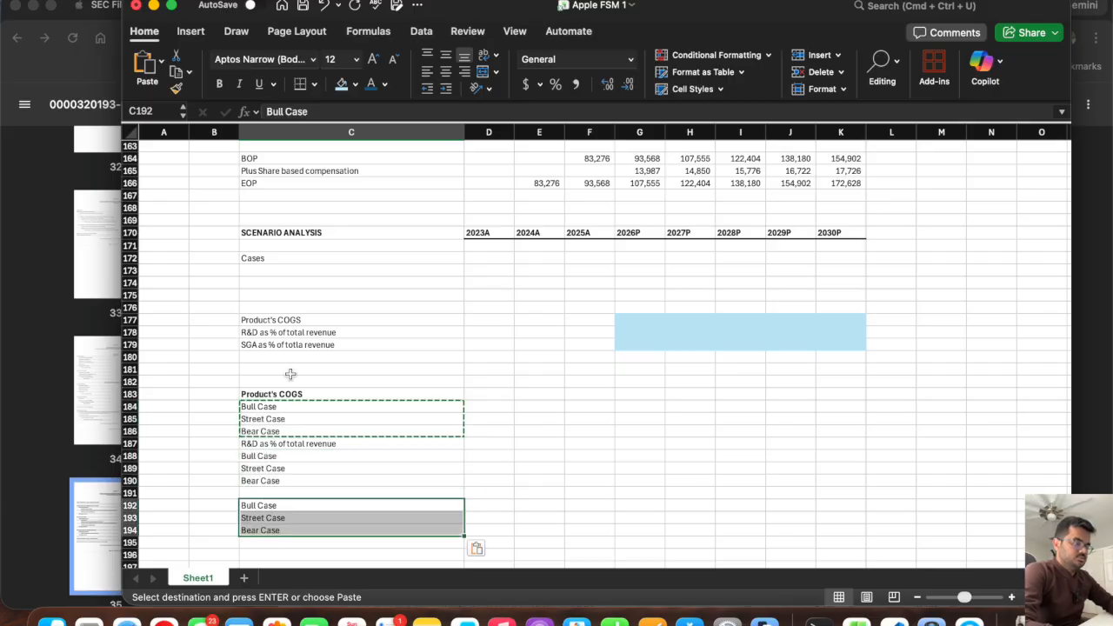
Copy the SGA percentage-of-revenue label from C179 to C191 as the heading of the last case block.
click(293, 345)
key(super+c)
click(280, 492)
key(super+v)
key(Escape)
Correct the misspelled label in C179 to SGA as % of total revenue.
click(289, 345)
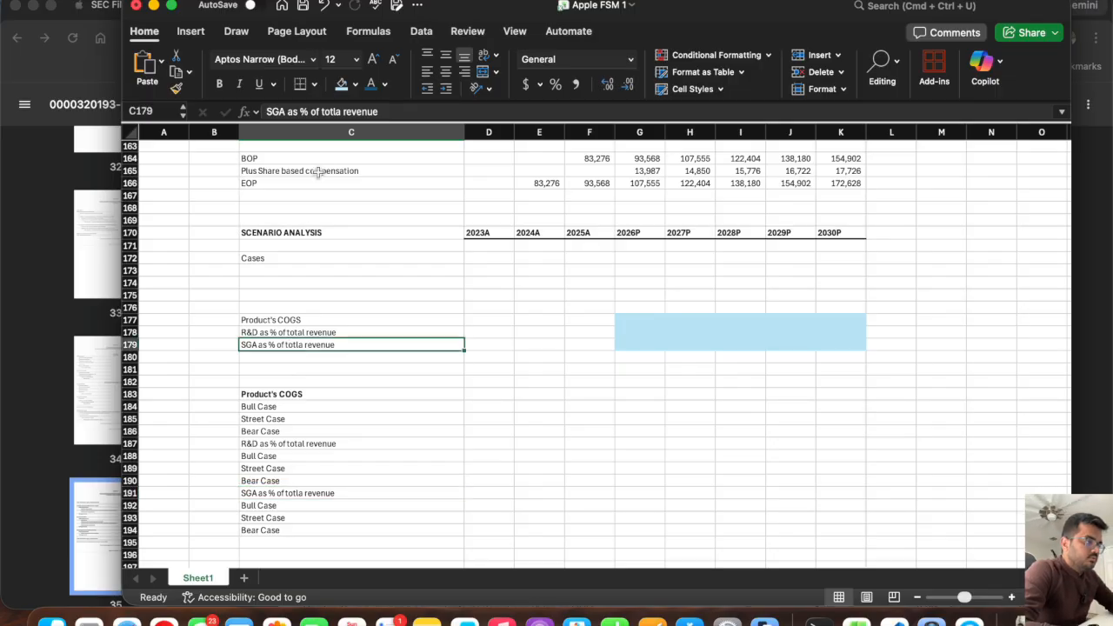
click(335, 111)
key(BackSpace)
text(l)
key(Return)
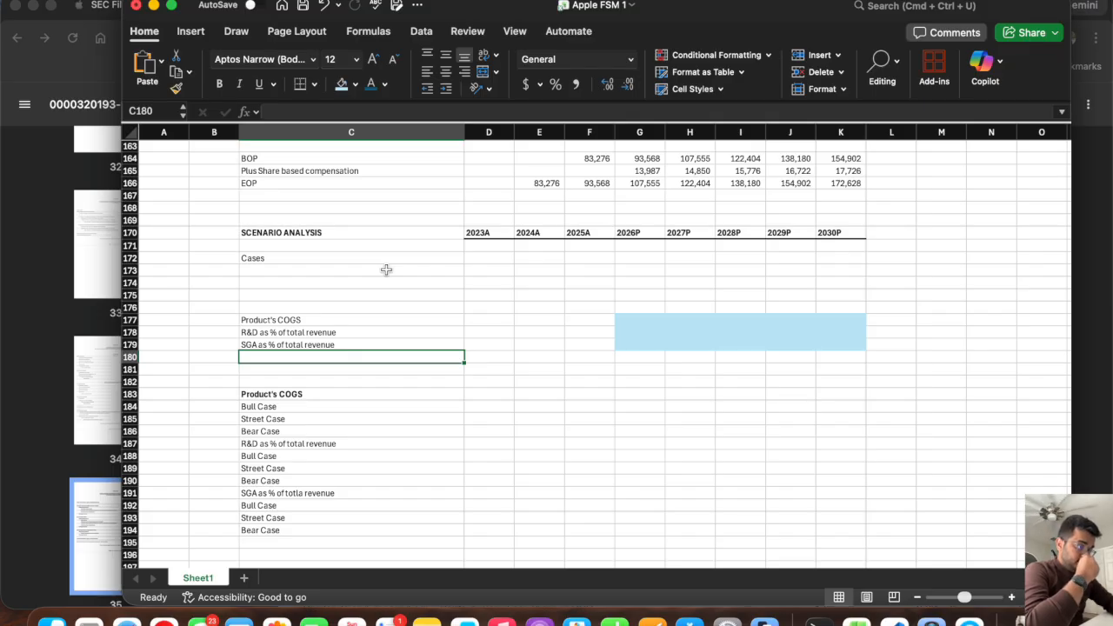
Correct the misspelled heading in C191 to SGA as % of total revenue.
click(312, 495)
click(342, 106)
key(BackSpace)
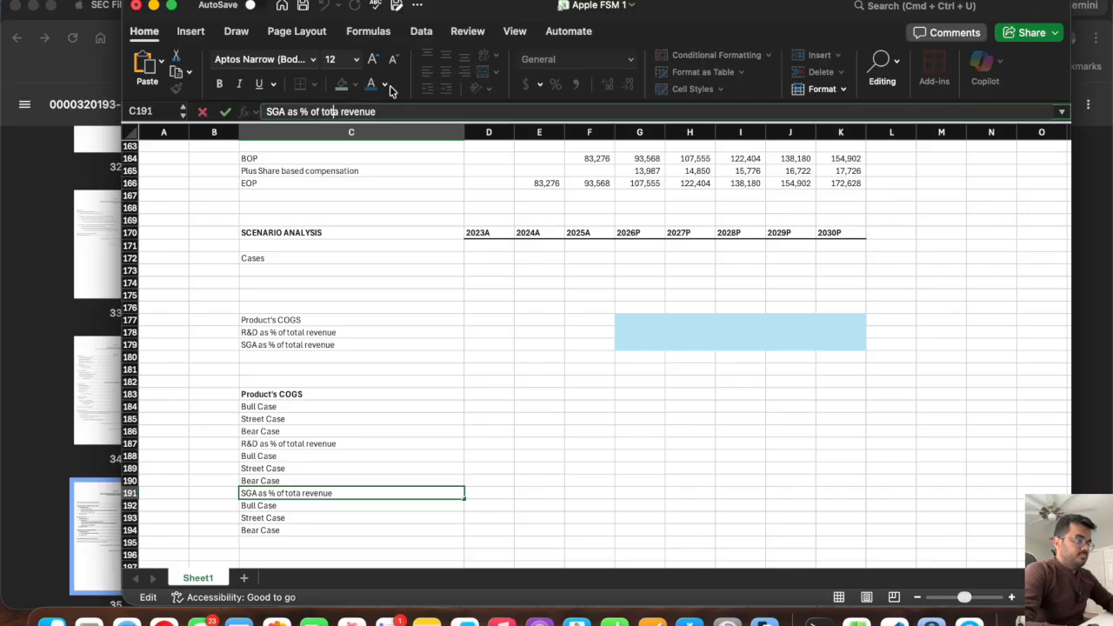
text(l)
key(Return)
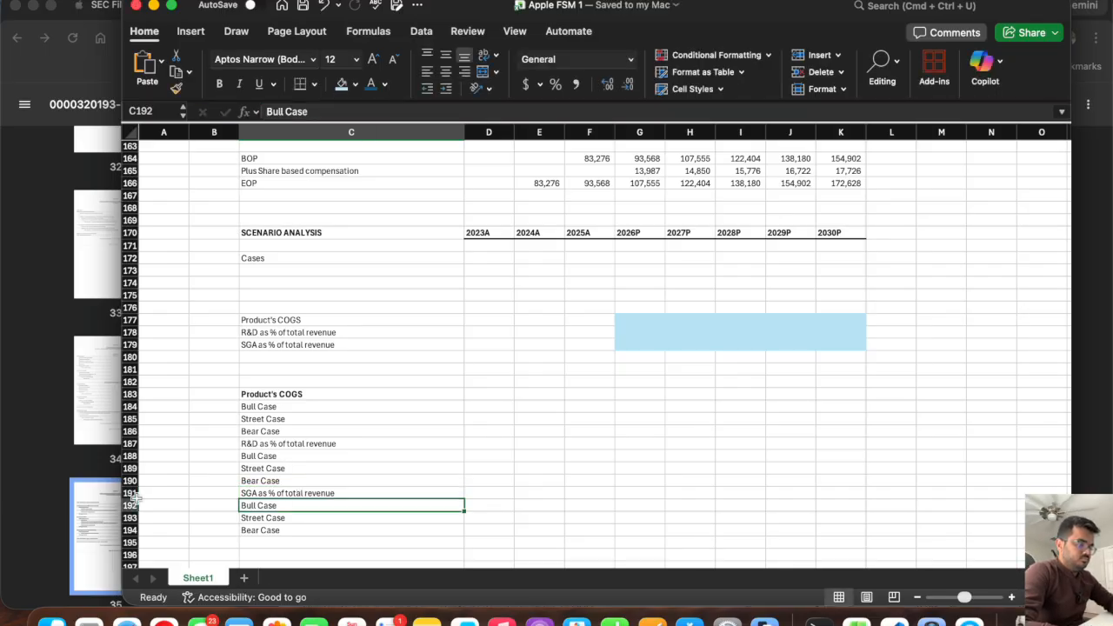
Bold the SGA heading in row 191 and the R&D heading in row 187.
click(128, 493)
key(super+b)
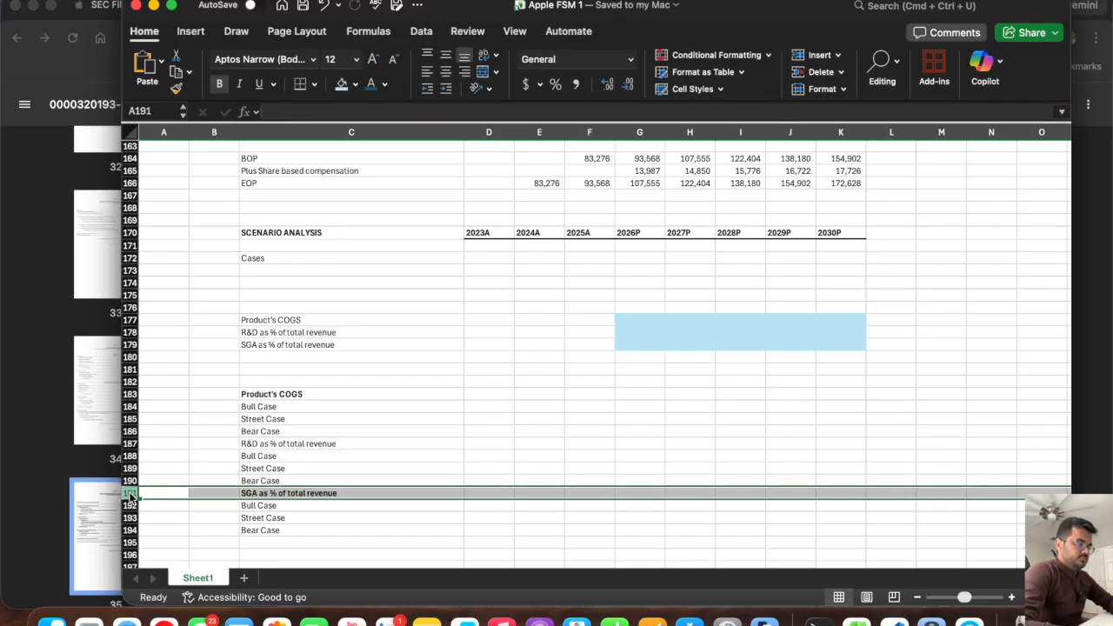
click(130, 443)
key(super+b)
click(417, 419)
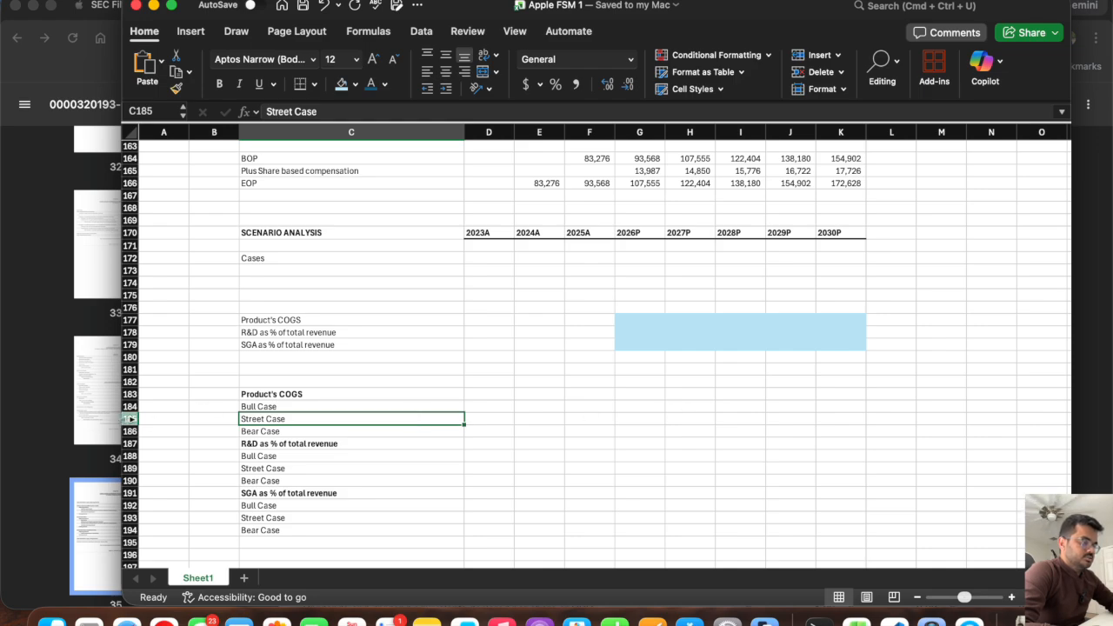
click(480, 257)
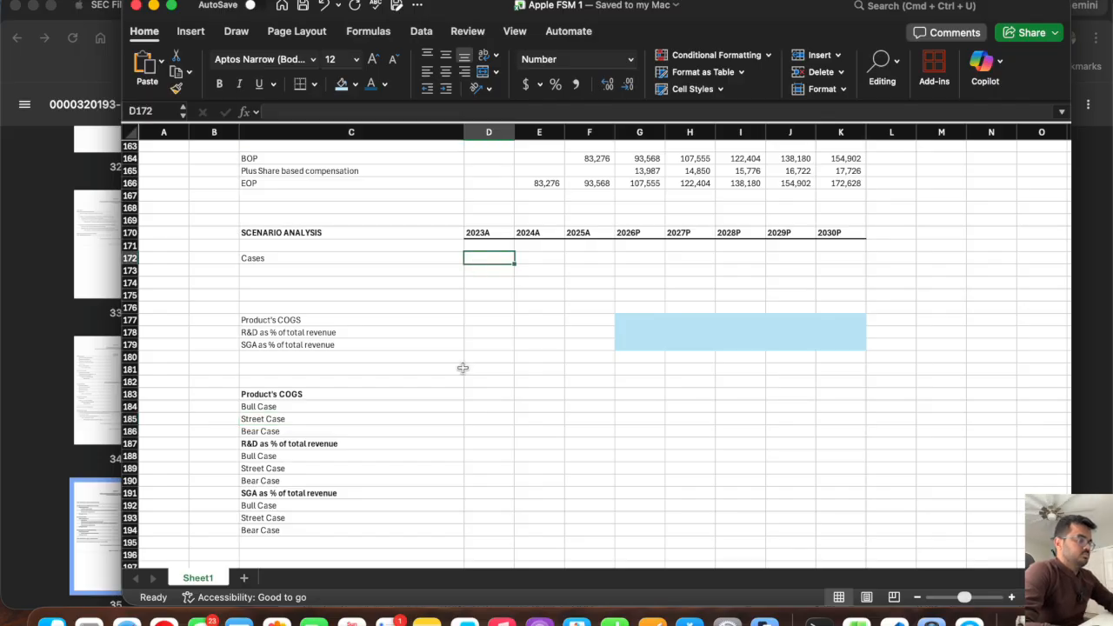
text(=)
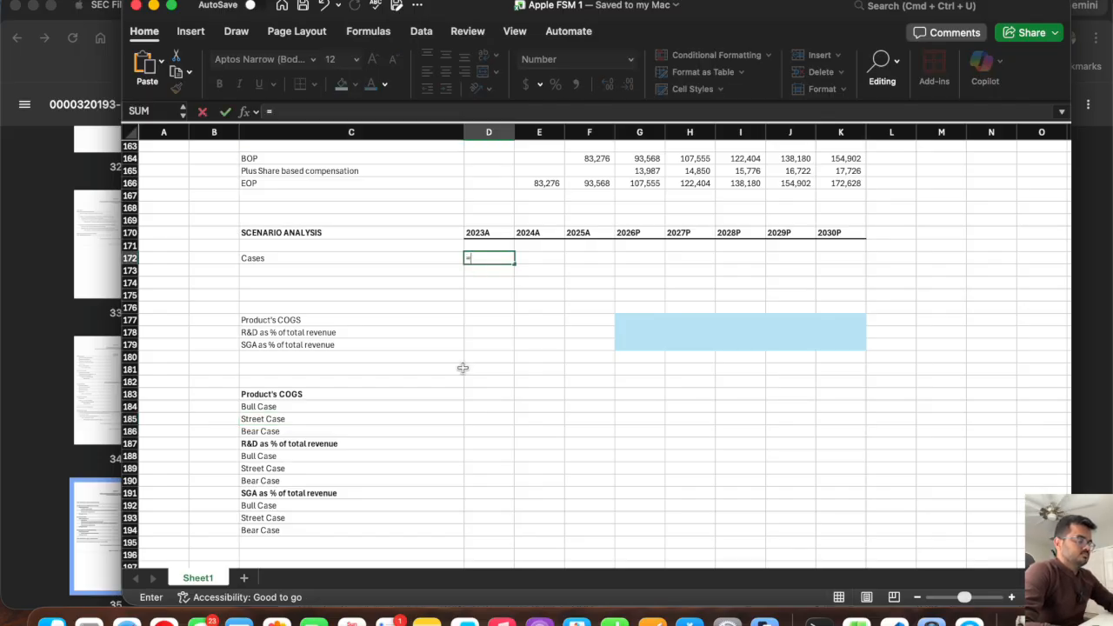
key(Escape)
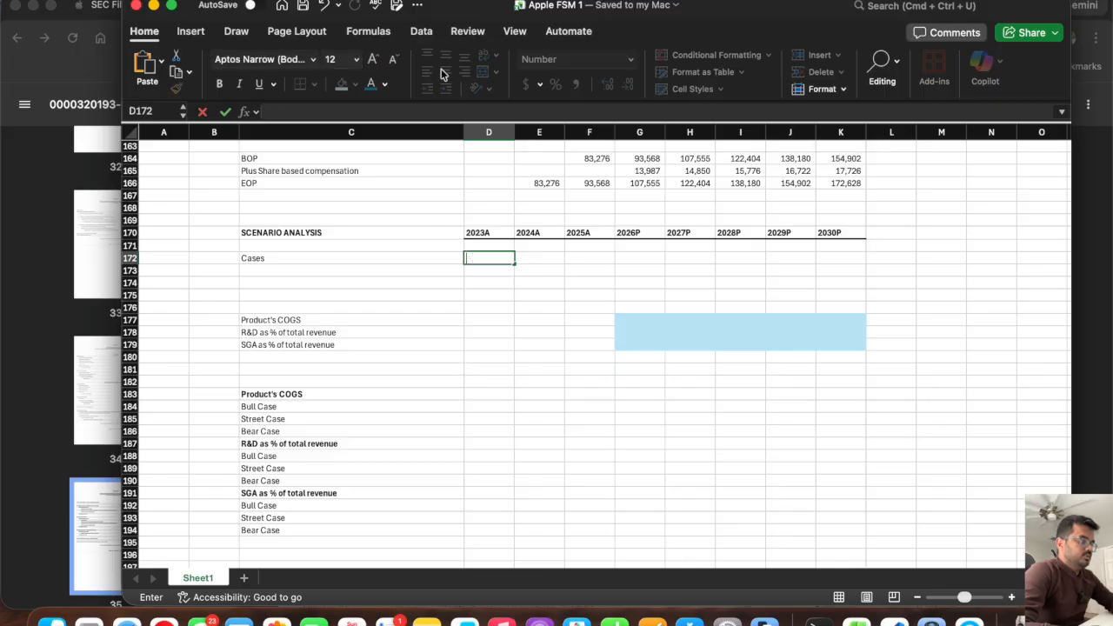
Add list data validation to D172 beside Cases, using the three case labels in C184:C186 as the source.
click(420, 30)
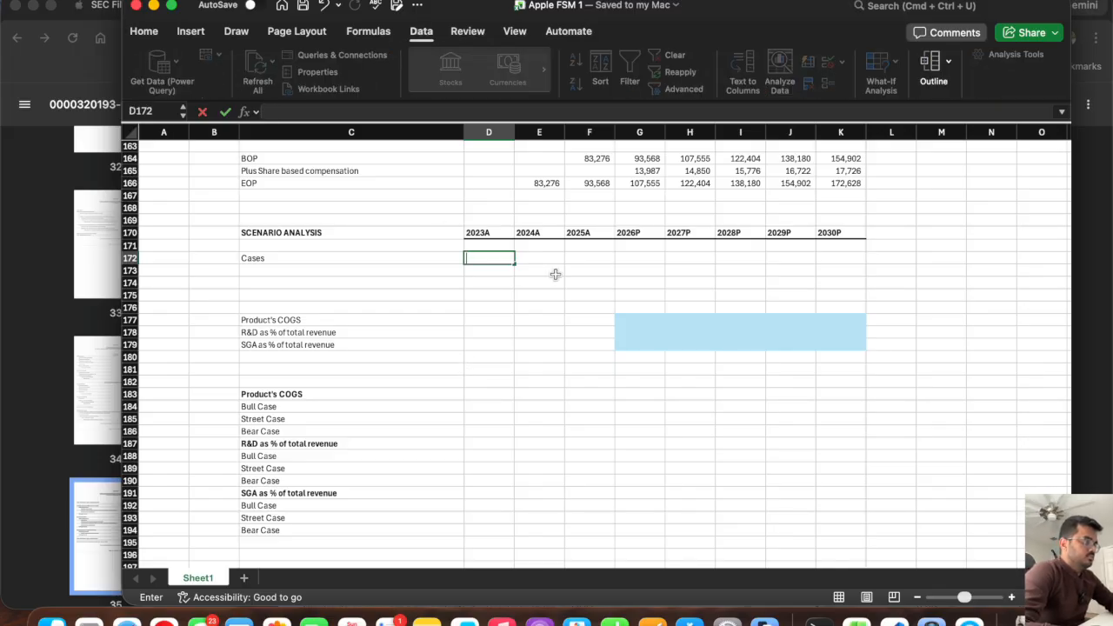
key(Escape)
click(484, 301)
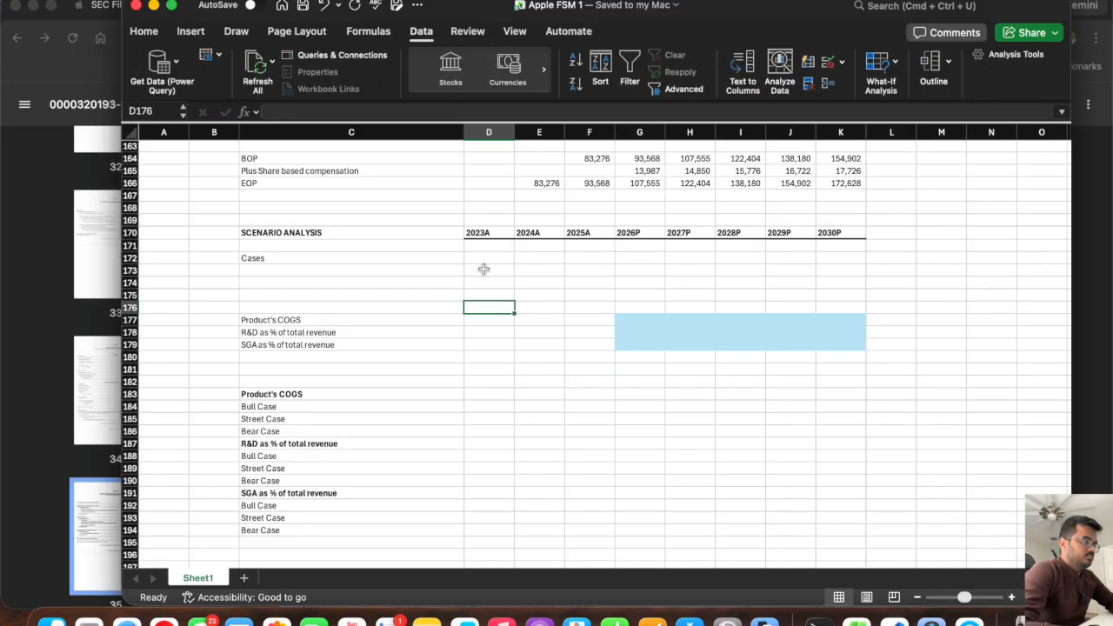
click(479, 258)
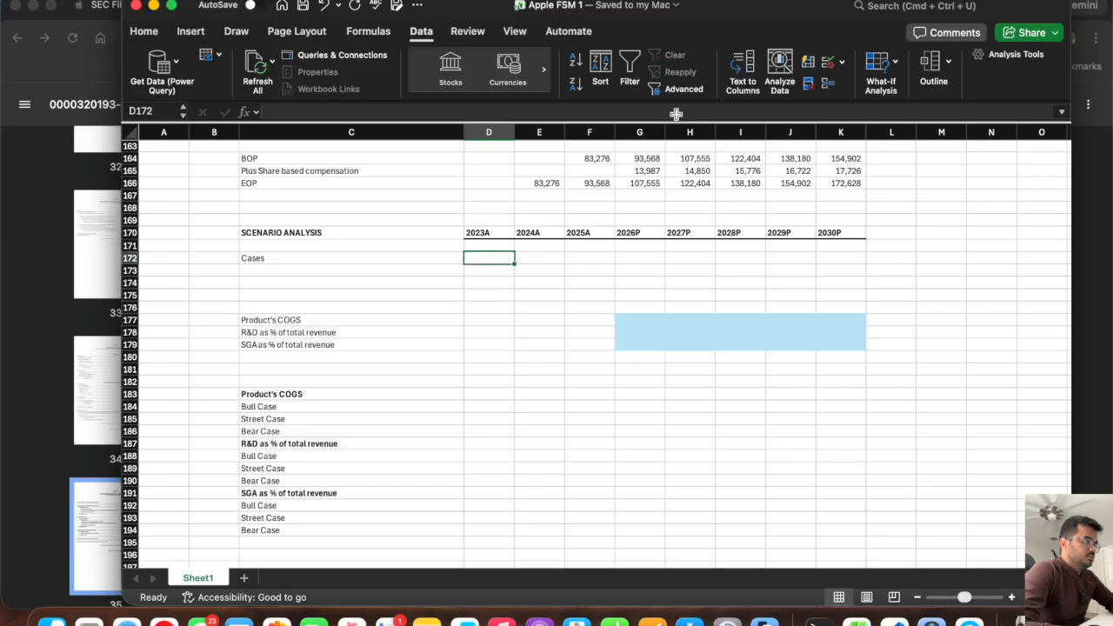
click(841, 66)
click(861, 83)
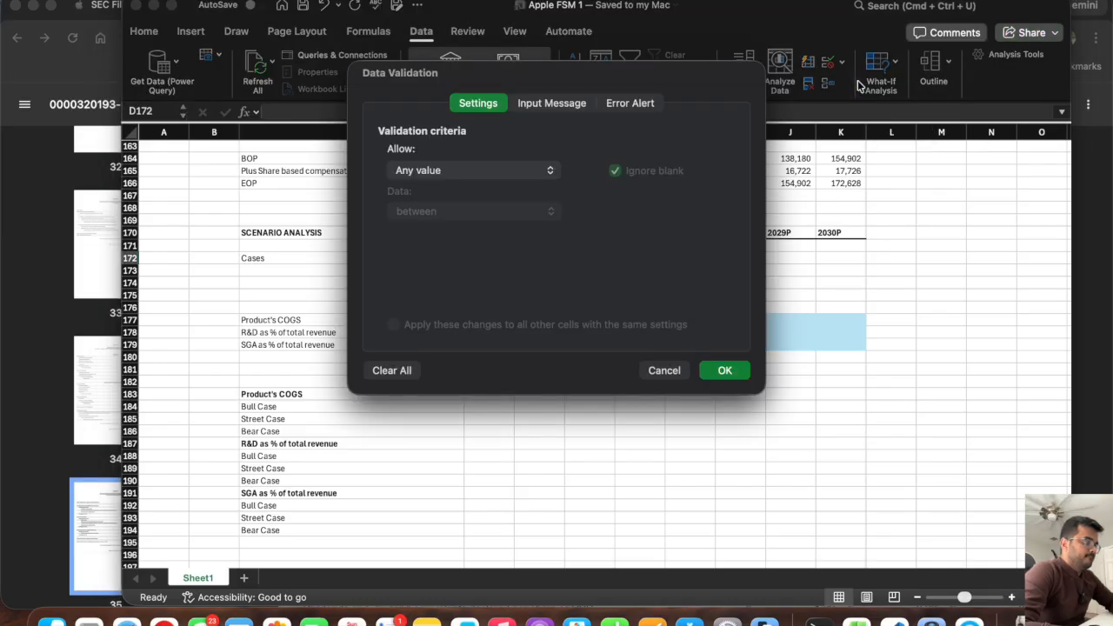
click(433, 170)
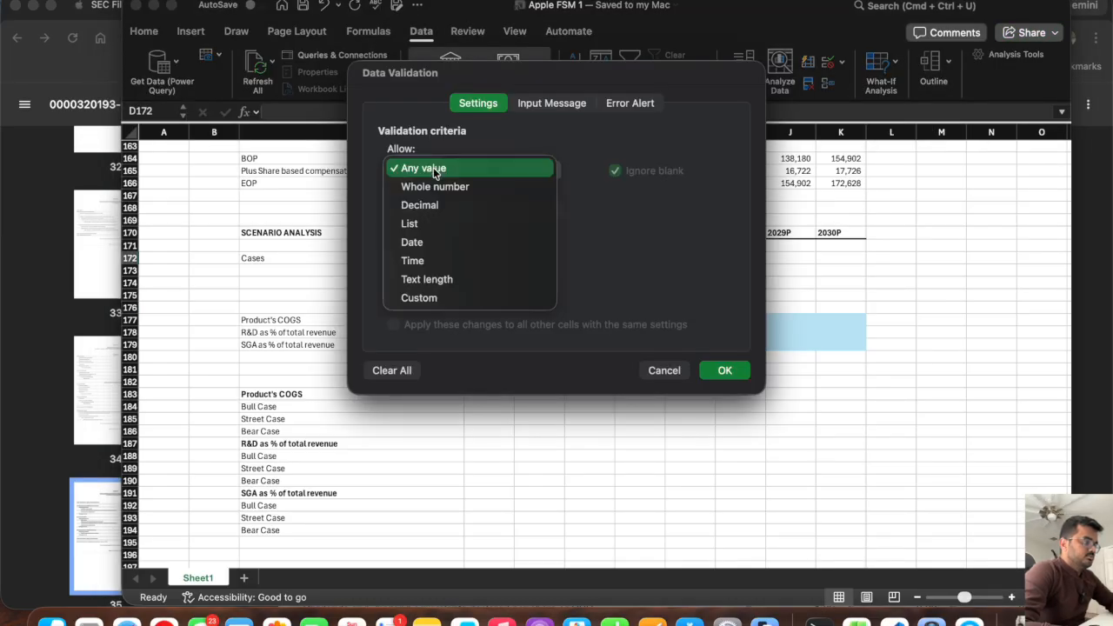
click(438, 221)
click(430, 253)
drag(261, 407, 262, 434)
click(724, 371)
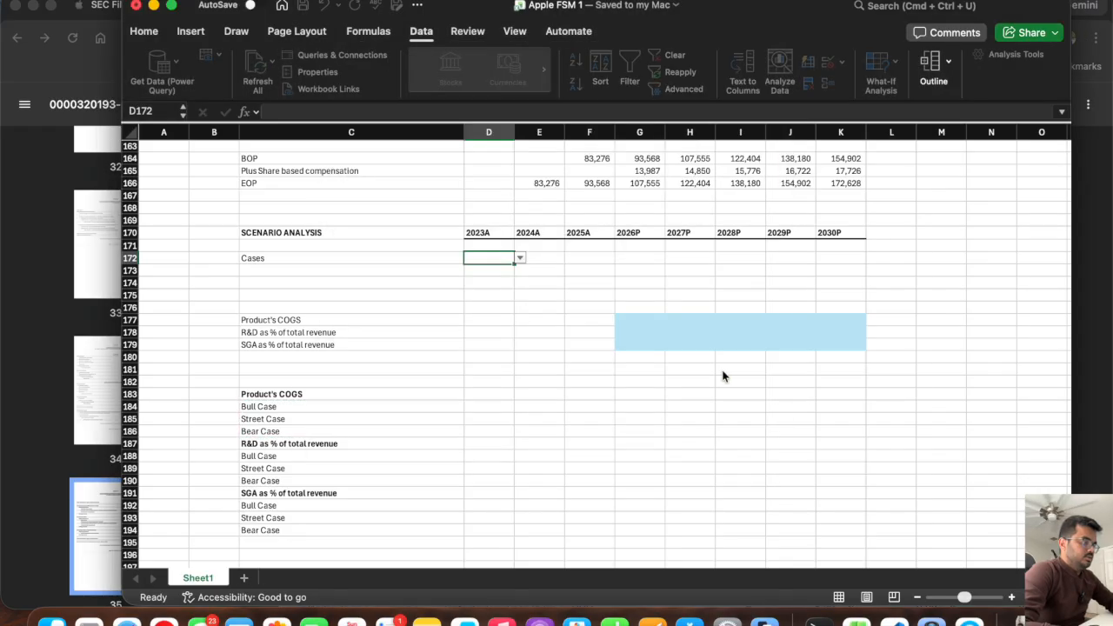
Try the Street, Bear and Bull options in D172's case selector and leave it set to Street Case.
click(479, 279)
click(481, 257)
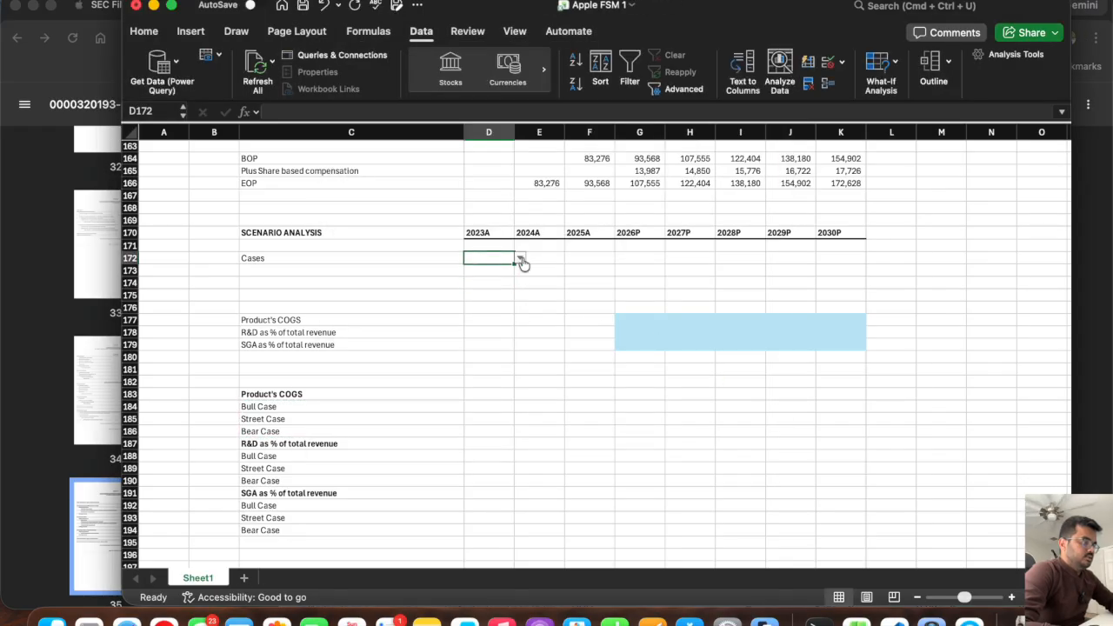
click(520, 258)
click(494, 288)
click(520, 258)
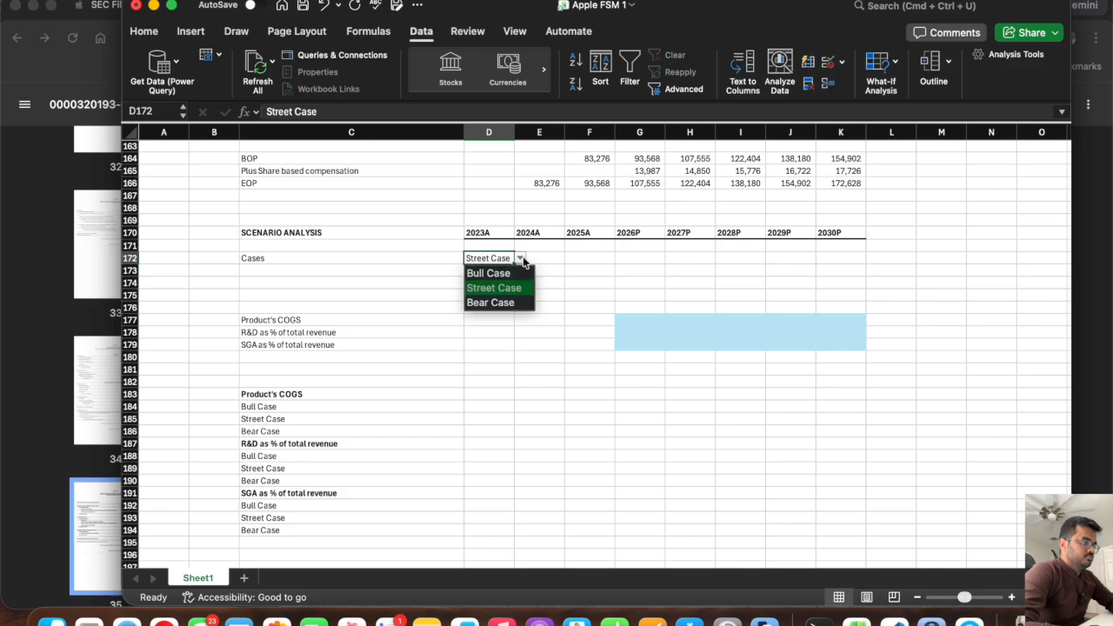
click(496, 303)
click(520, 258)
click(501, 274)
click(520, 258)
click(502, 288)
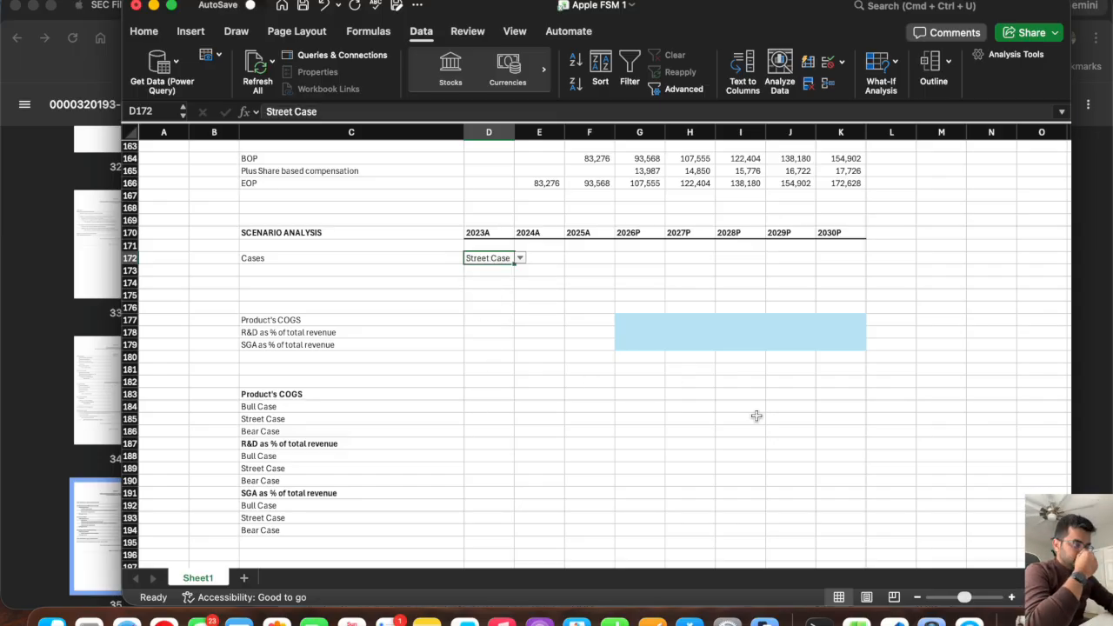
Look up the 2026P product COGS percentage in the income statement assumptions and enter 63.18 for the street case in G185.
click(130, 418)
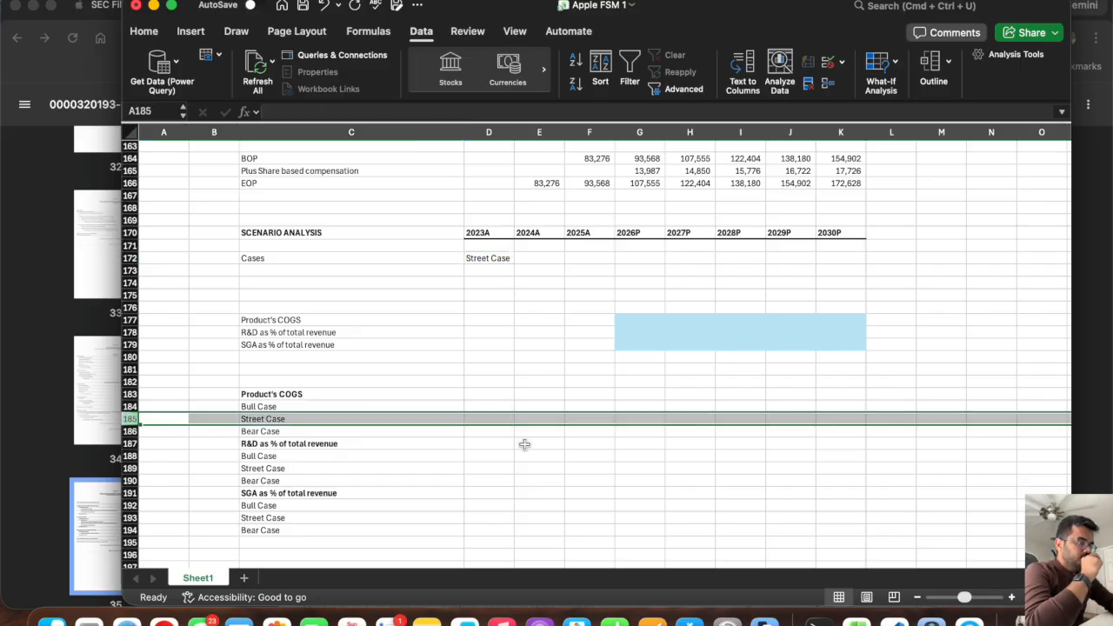
click(639, 419)
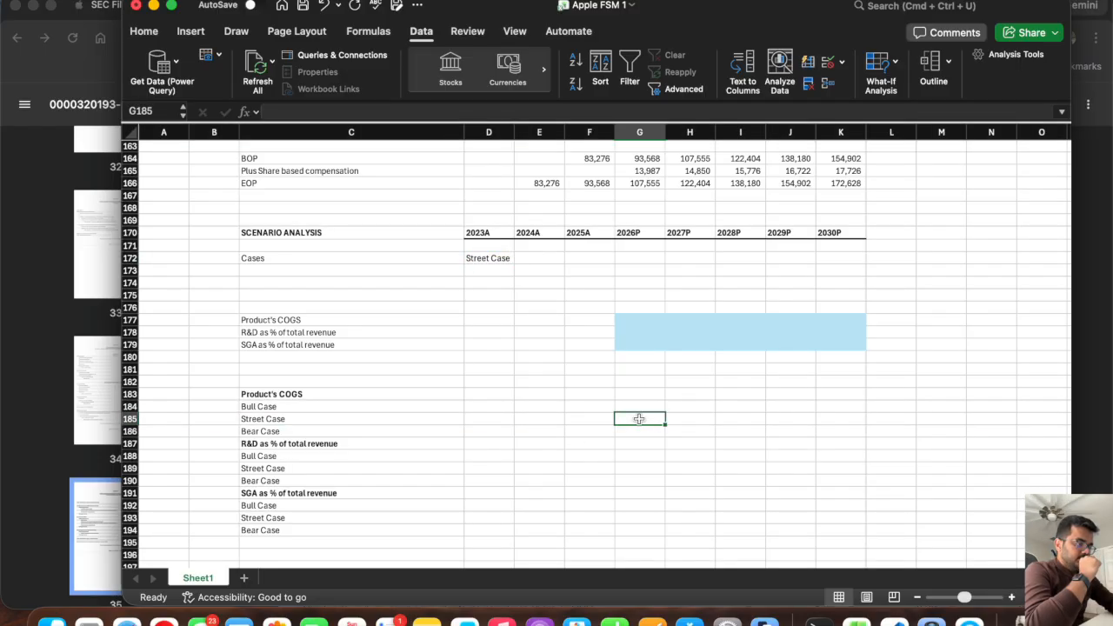
scroll(639, 420, up, 15)
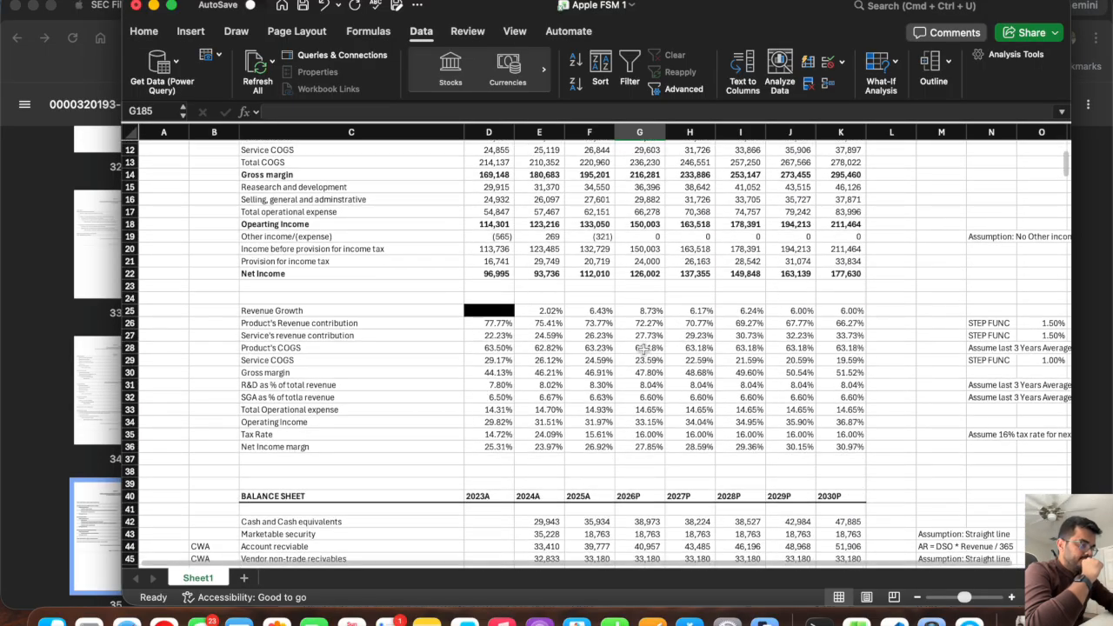
scroll(839, 352, down, 10)
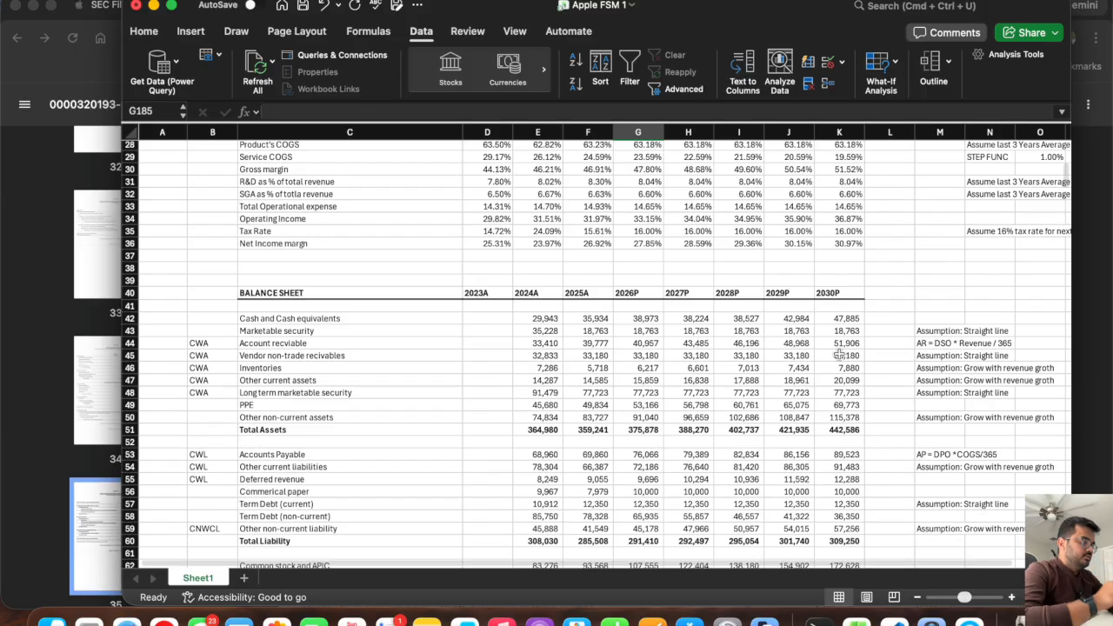
scroll(839, 353, down, 6)
text(63.18)
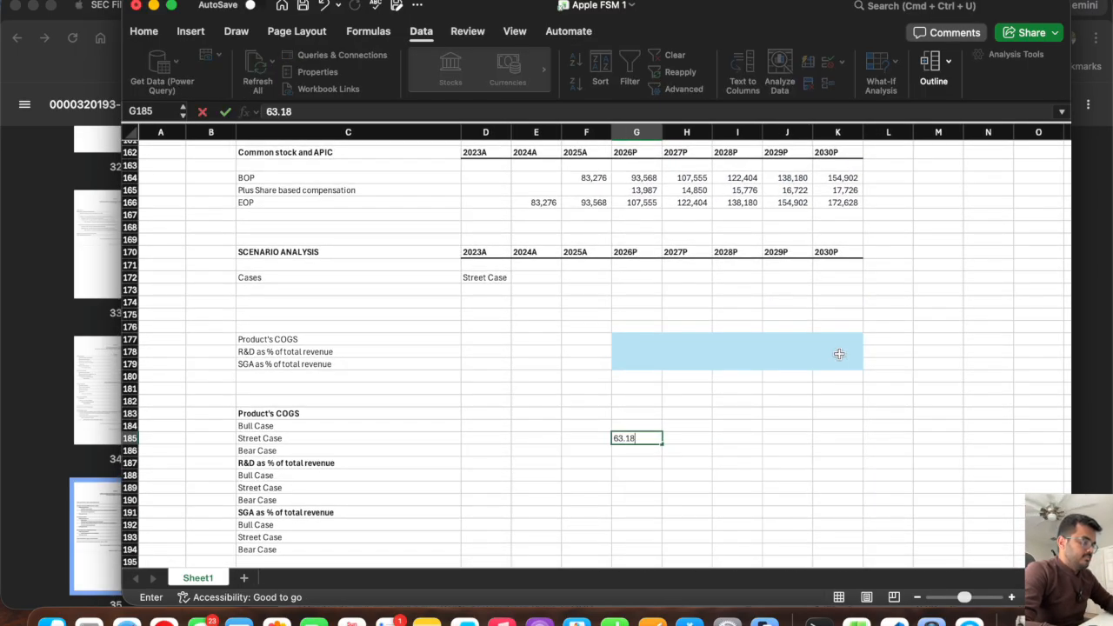
key(Tab)
click(626, 439)
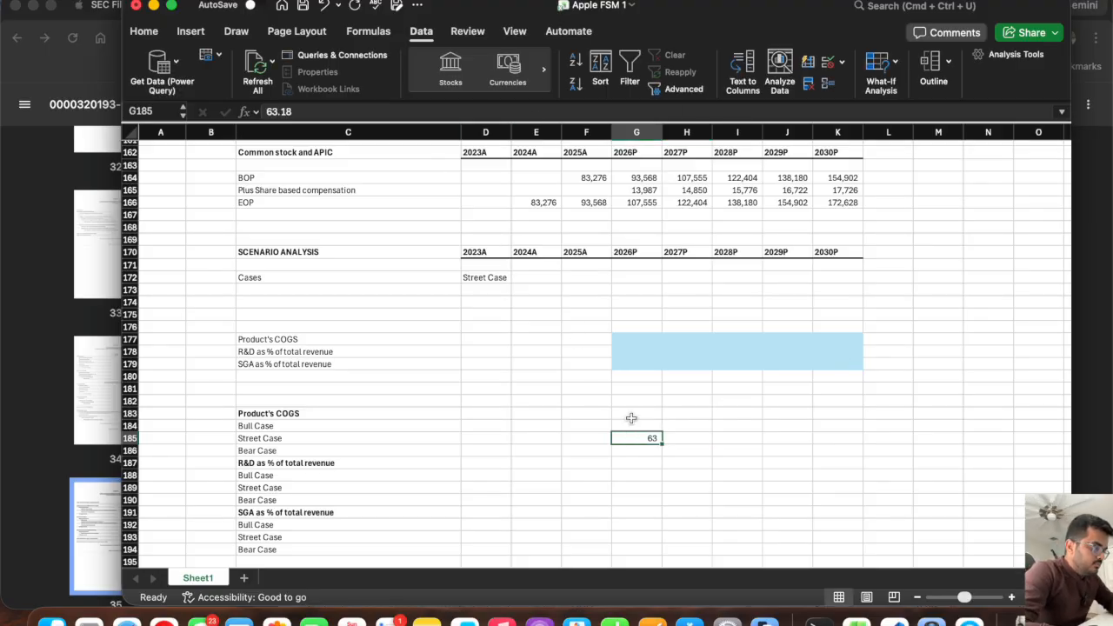
Format the scenario input range G183:K194 as Percentage.
drag(632, 413, 859, 548)
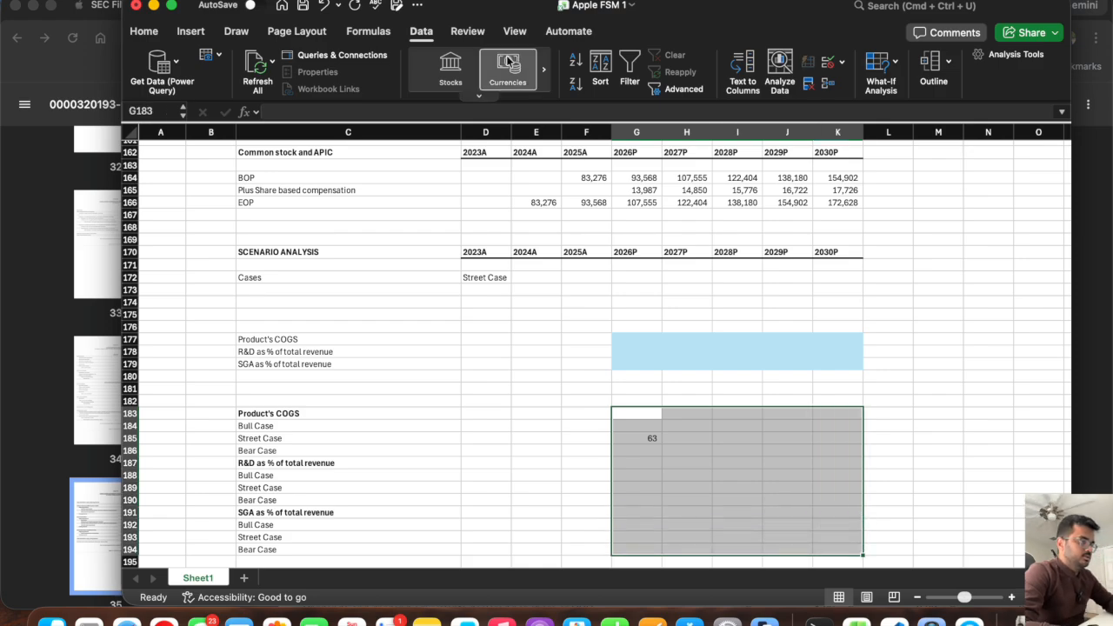
click(150, 32)
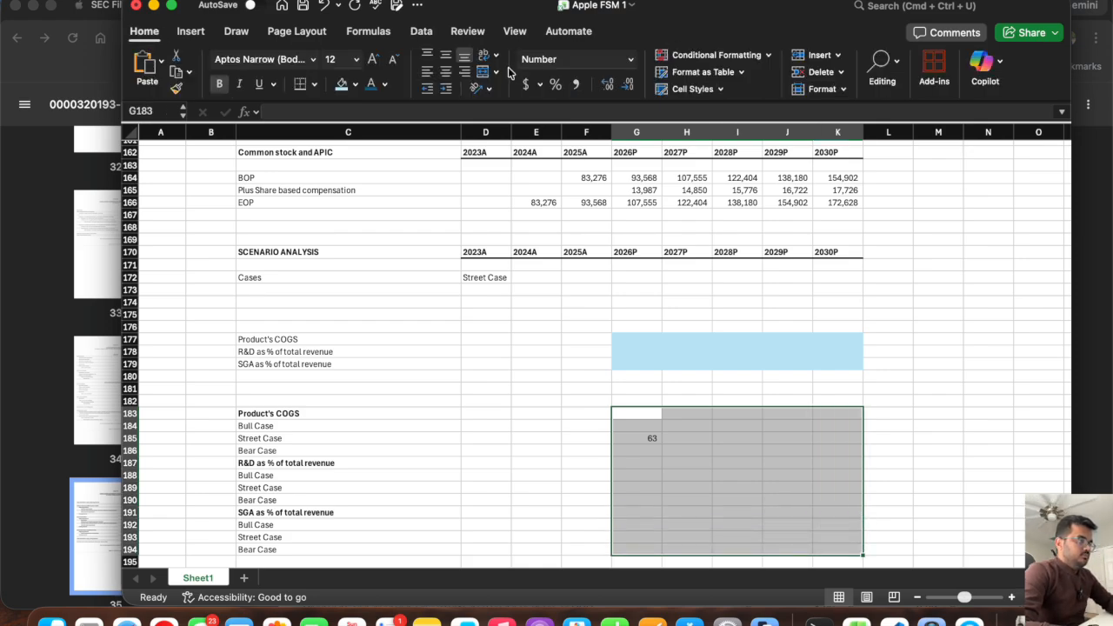
click(630, 59)
click(586, 252)
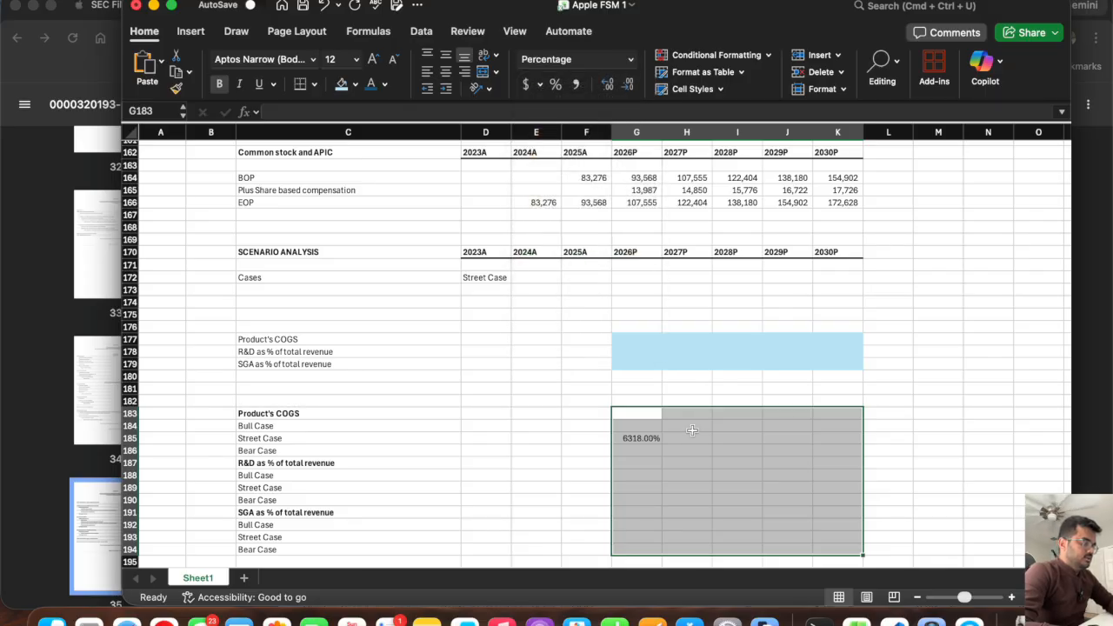
Enter 63.18% as the product COGS street case in G185 and fill it across to 2030P in K185.
click(656, 438)
text(63.1)
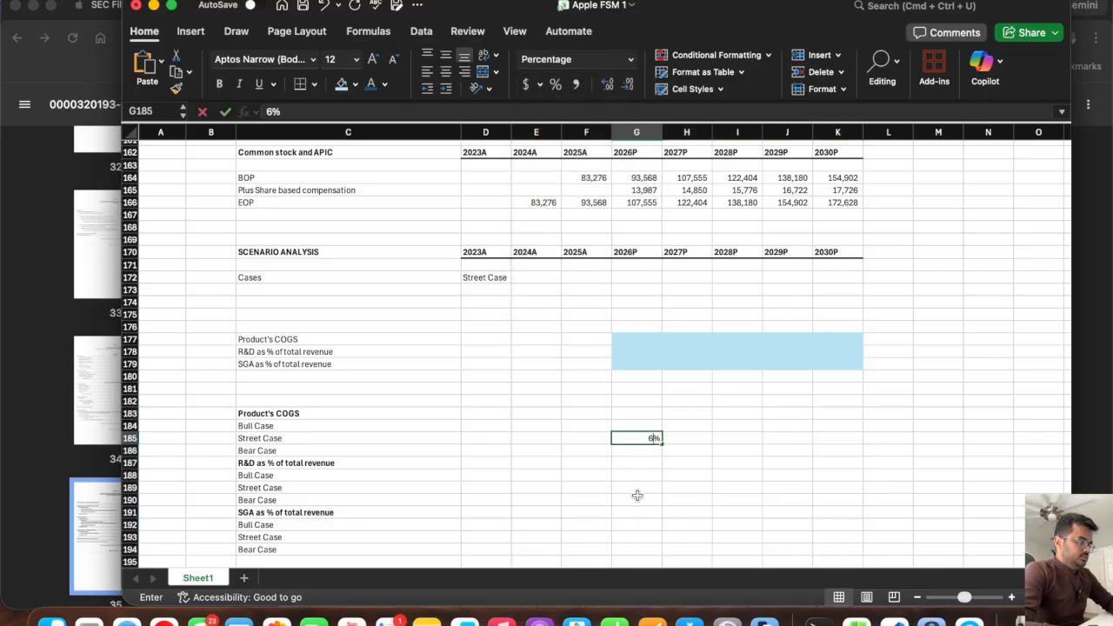
key(Return)
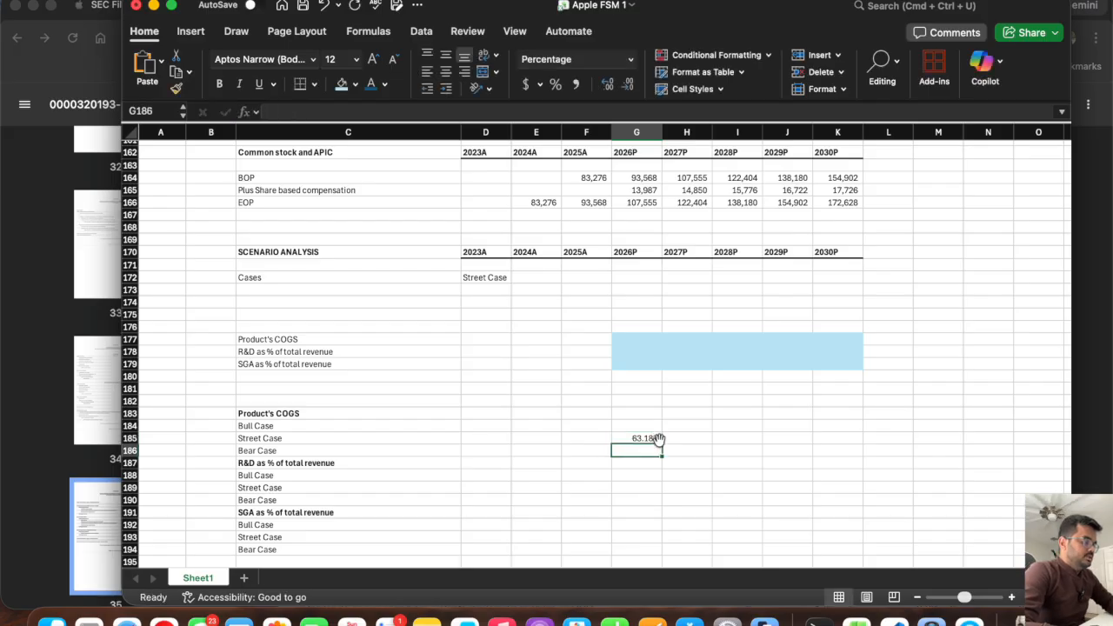
click(638, 437)
drag(662, 444, 861, 457)
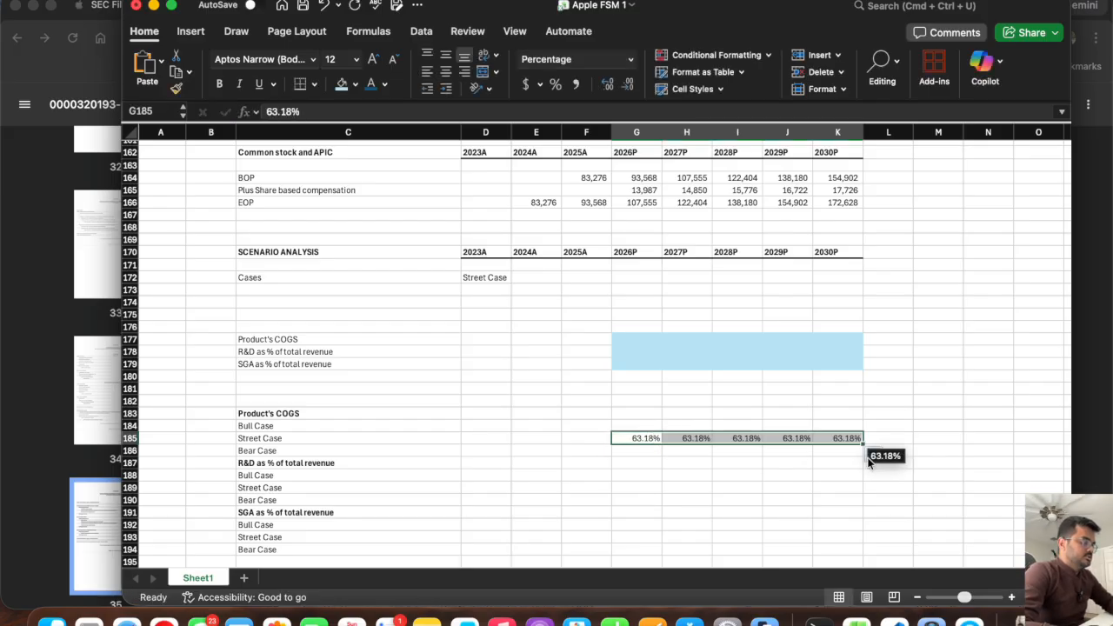
Look up the projected R&D percentage of revenue and enter 8.04% for the 2026P street case in G189.
click(631, 489)
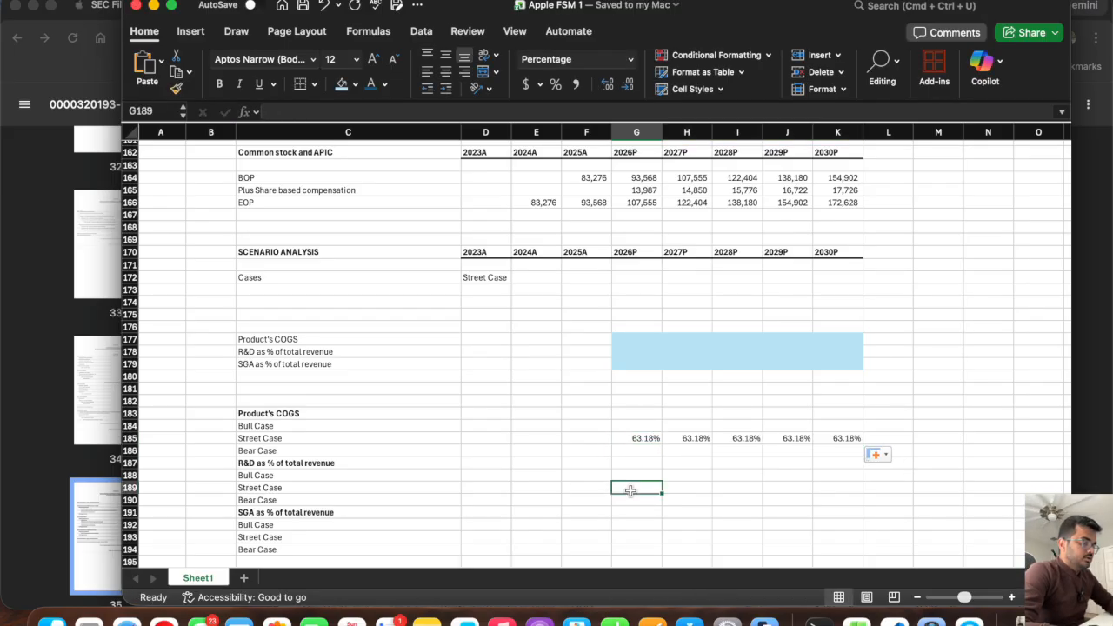
scroll(715, 432, up, 20)
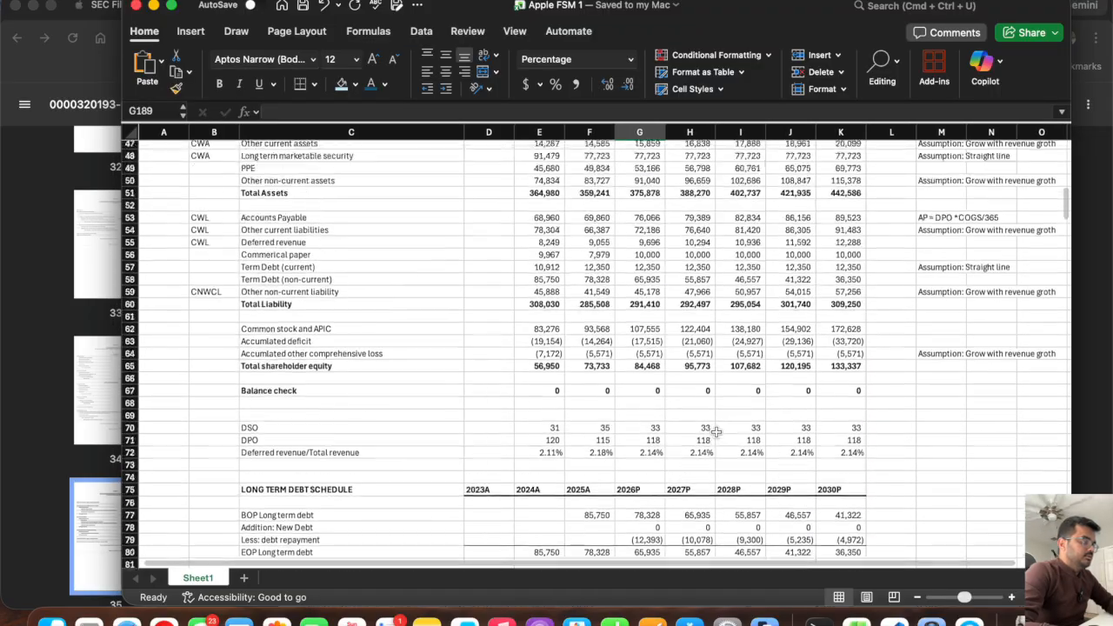
scroll(715, 432, up, 10)
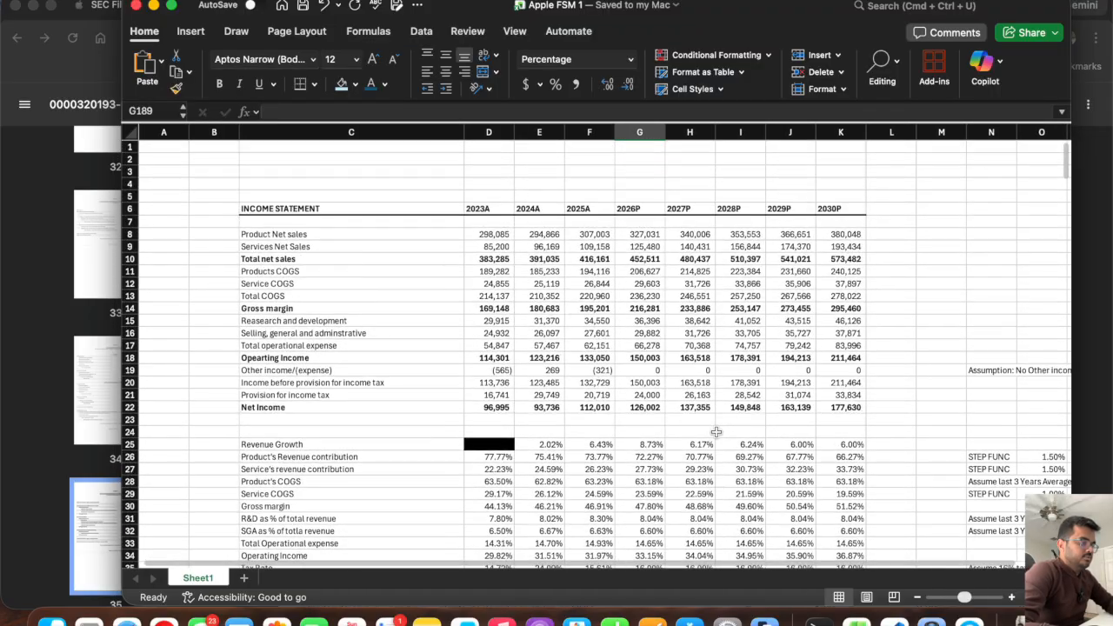
scroll(715, 432, down, 3)
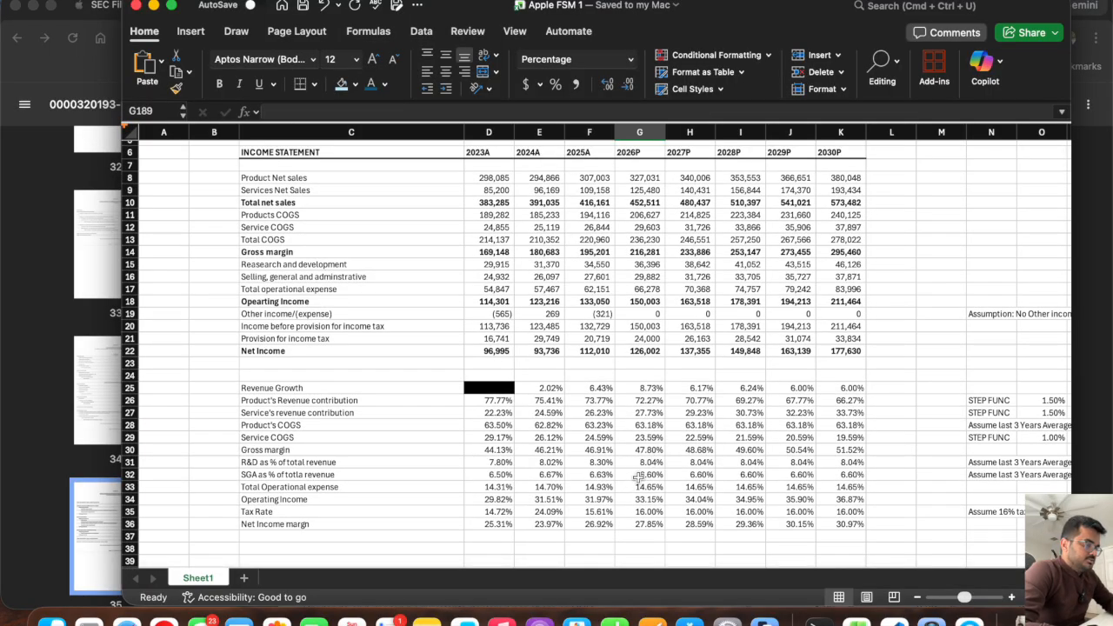
scroll(638, 477, down, 20)
scroll(638, 477, up, 10)
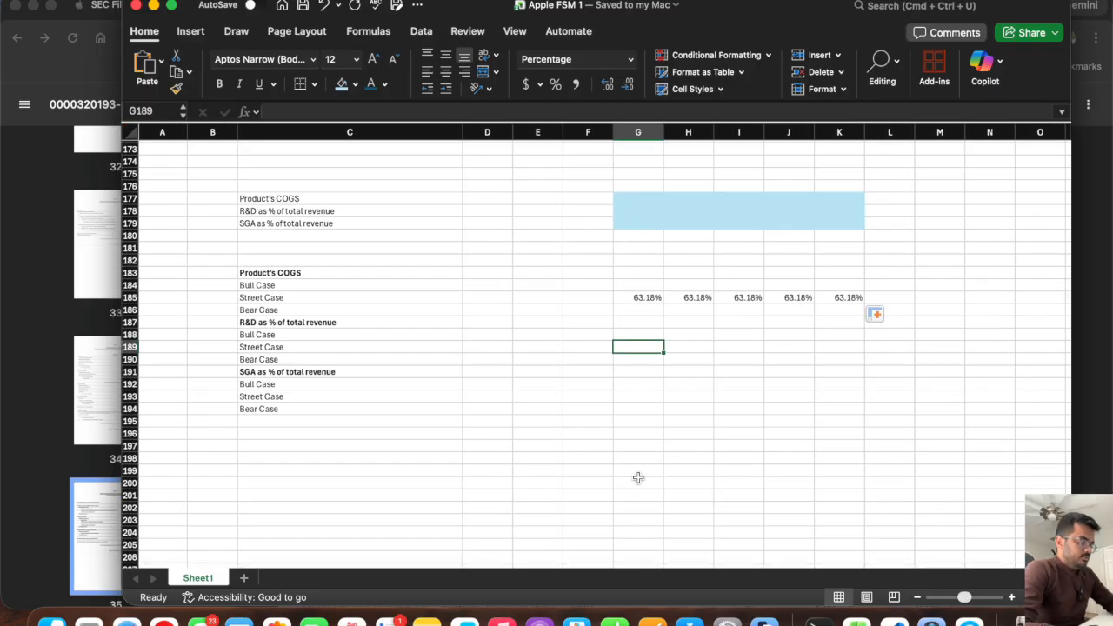
text(8.04)
key(Return)
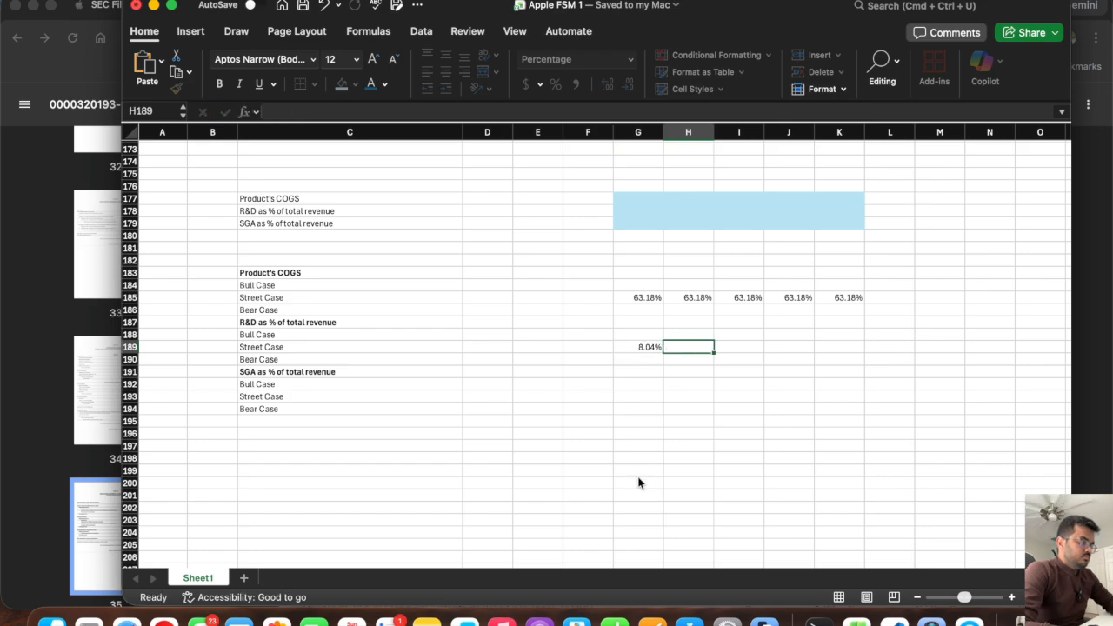
Enter 6.6% as the 2026P street case for SGA as % of total revenue in G193.
click(631, 387)
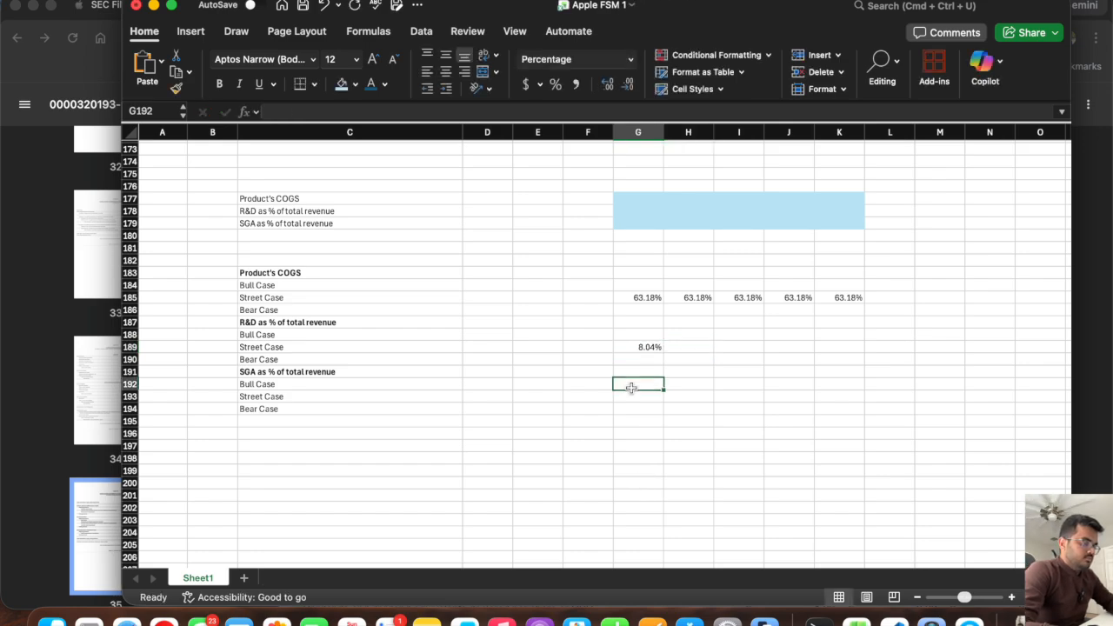
key(Return)
text(6.6)
key(Tab)
key(super+Tab)
key(super+Tab)
scroll(631, 393, up, 20)
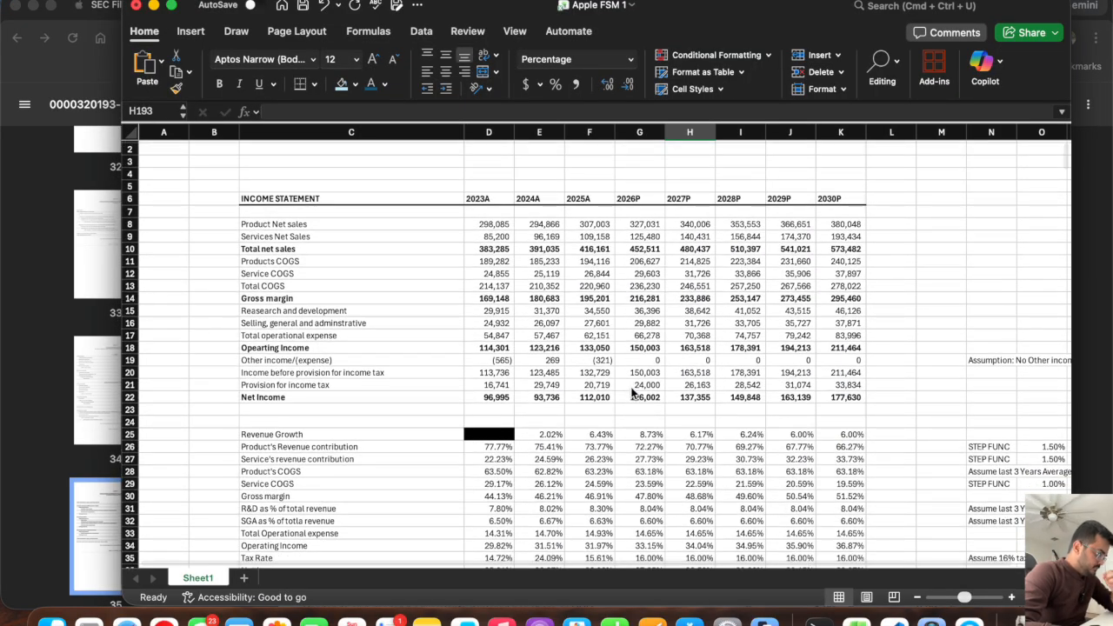
scroll(632, 393, down, 20)
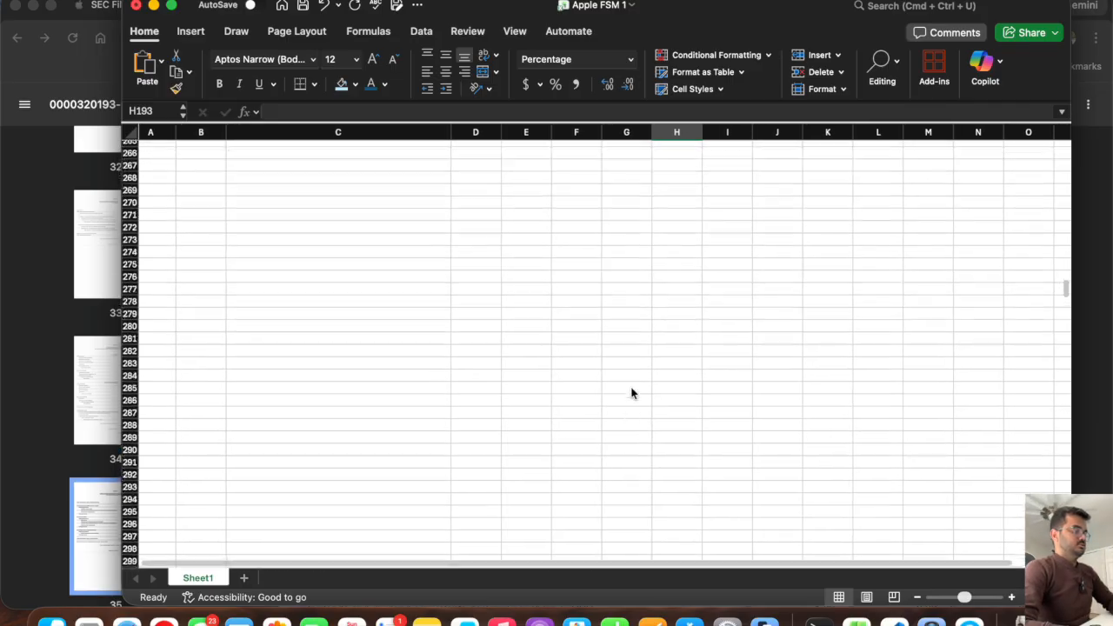
Fill the 2026P street case values for R&D in G189 and SGA in G193 across to 2030P in column K.
scroll(632, 393, up, 5)
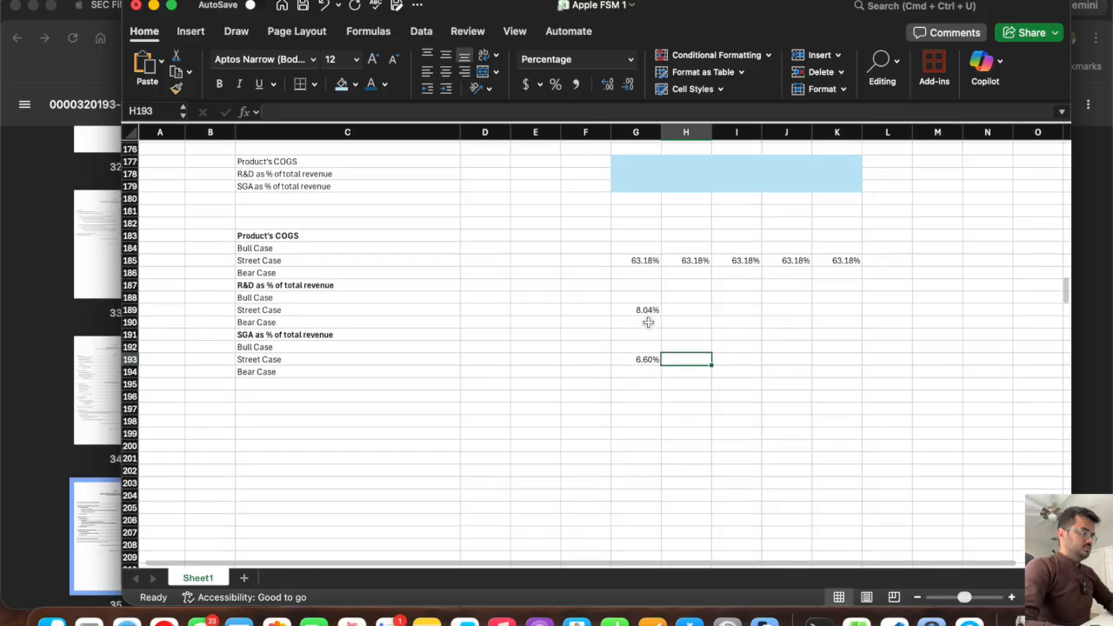
click(637, 309)
drag(662, 315, 843, 326)
click(635, 363)
drag(661, 365, 857, 376)
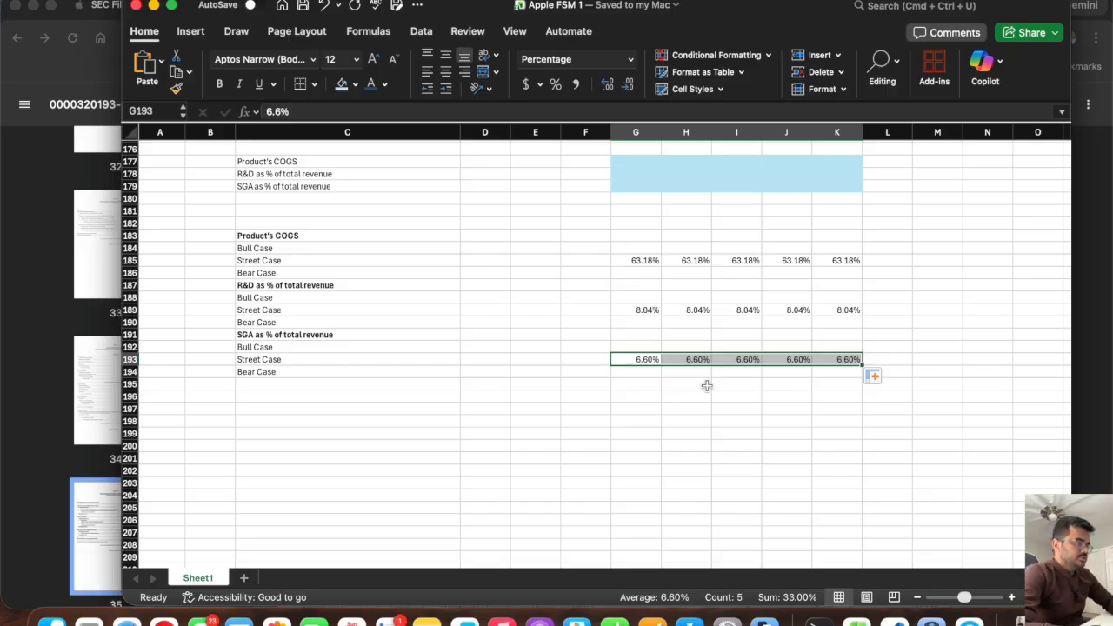
Enter 60% as the product COGS bull case in G184 and fill it across to 2030P in K184.
scroll(706, 385, up, 3)
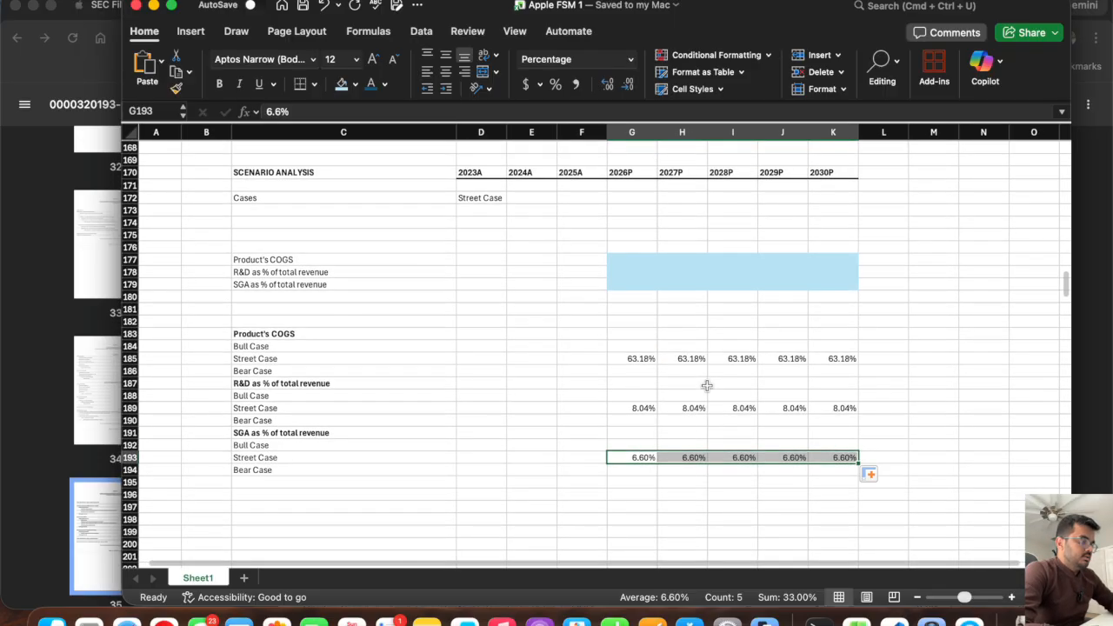
drag(640, 360, 830, 362)
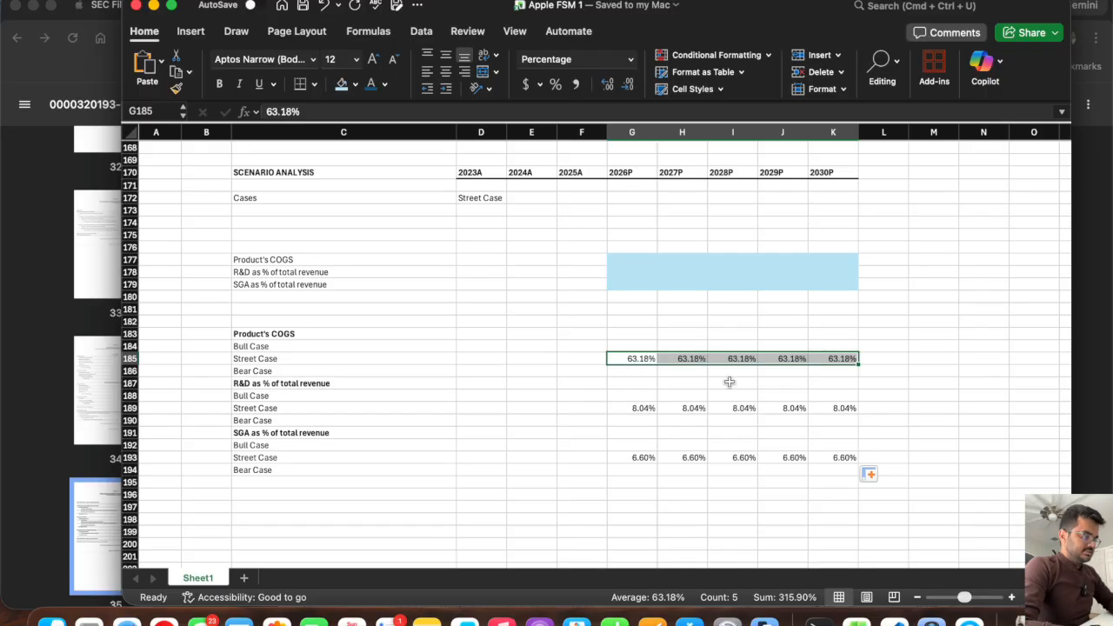
click(622, 370)
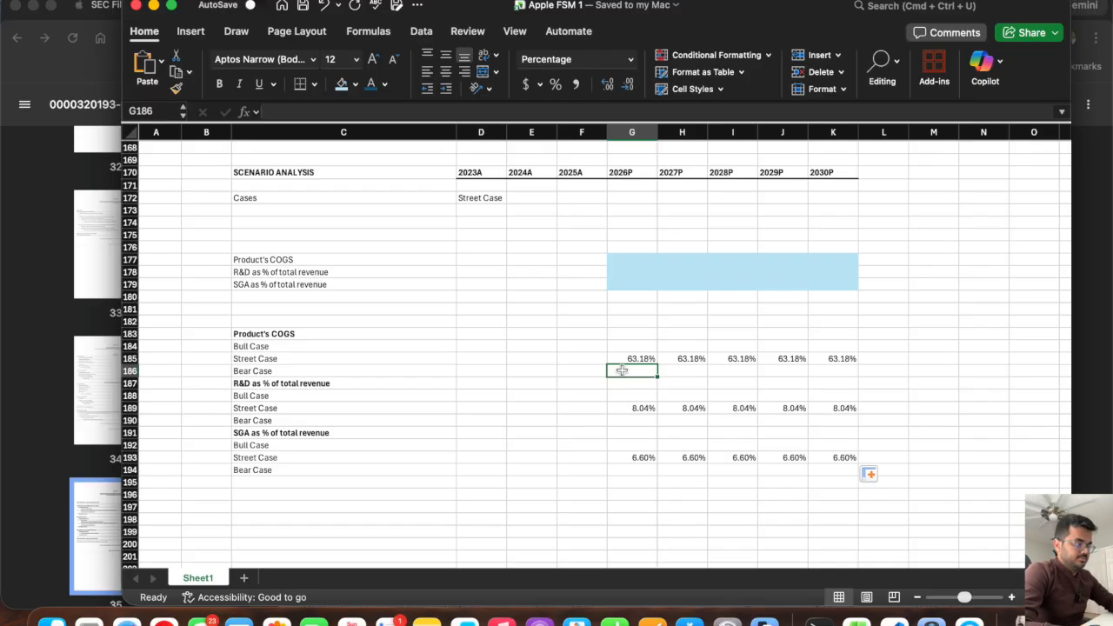
key(Up)
key(Up)
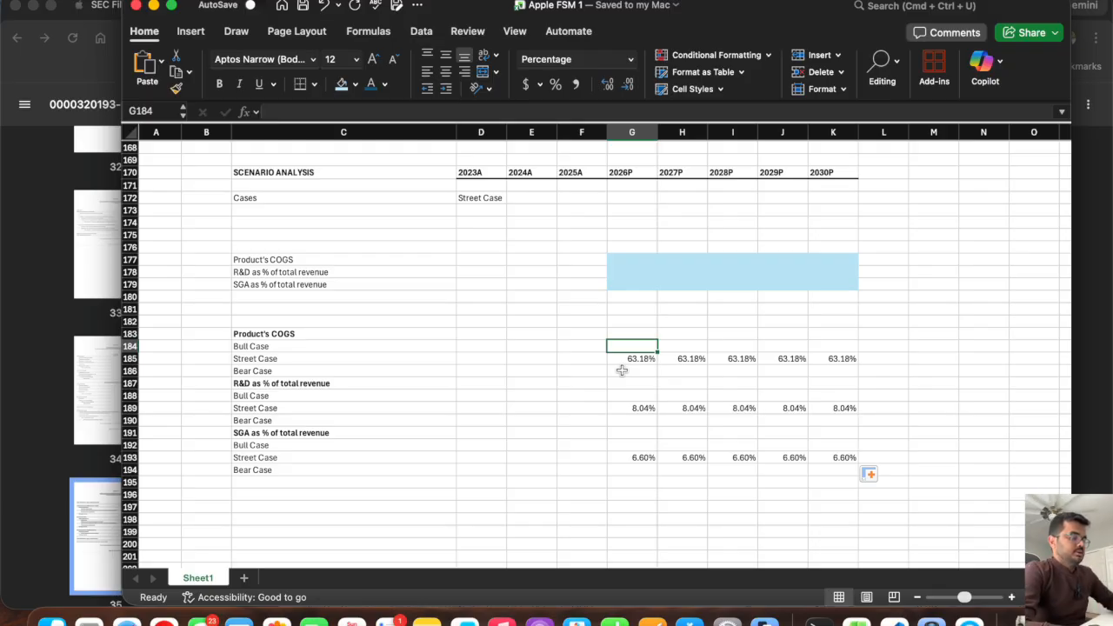
text(6)
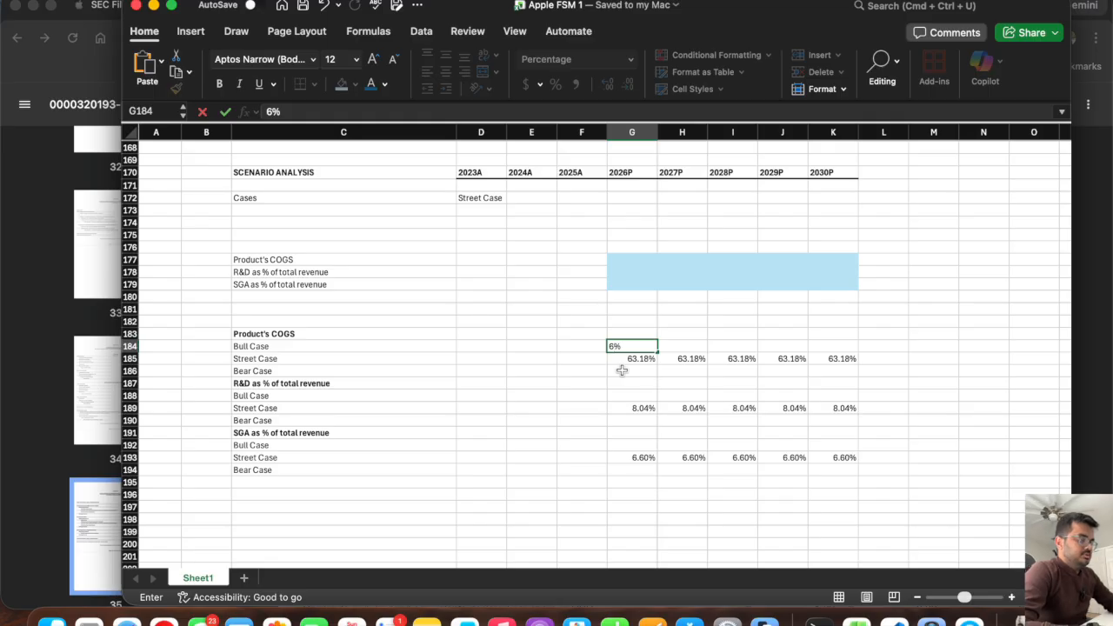
text(0)
click(680, 344)
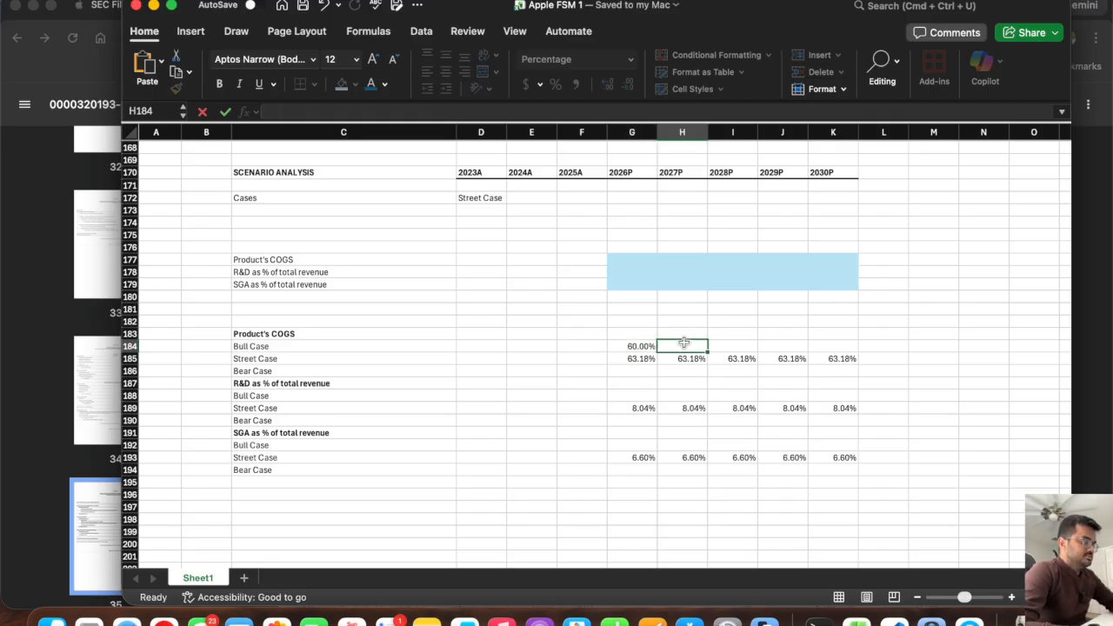
click(628, 344)
drag(657, 352, 842, 365)
Enter 70% as the product COGS bear case in G186 and fill it across to 2030P in K186.
click(635, 372)
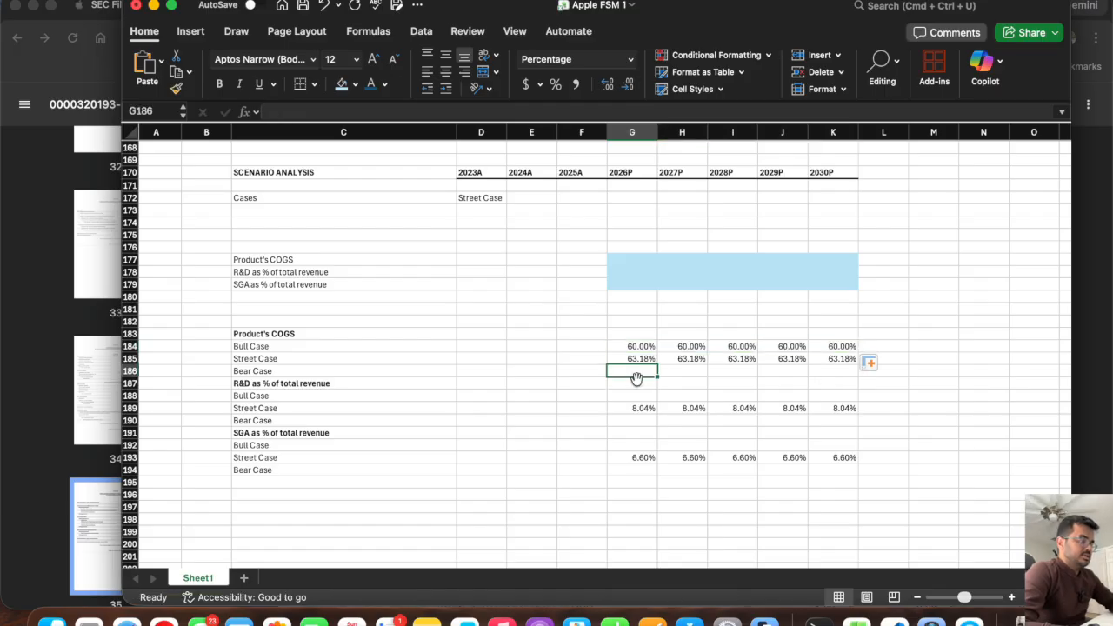
text(70)
key(Return)
click(648, 372)
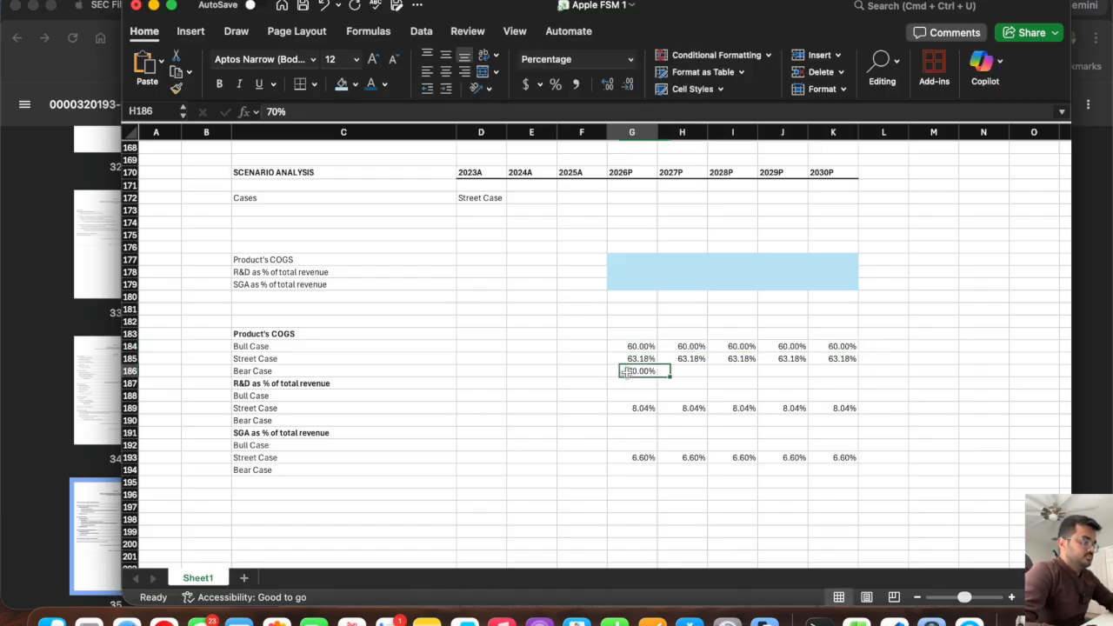
drag(657, 375, 857, 376)
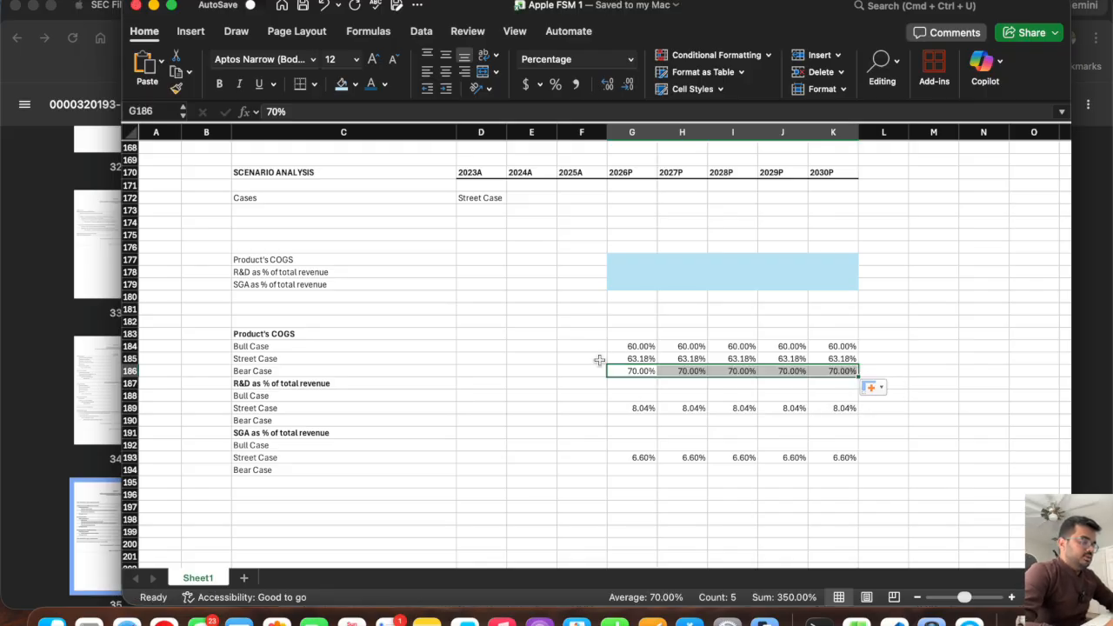
Enter 7% as the R&D bull case in G188 and fill it across to 2030P in K188.
click(636, 398)
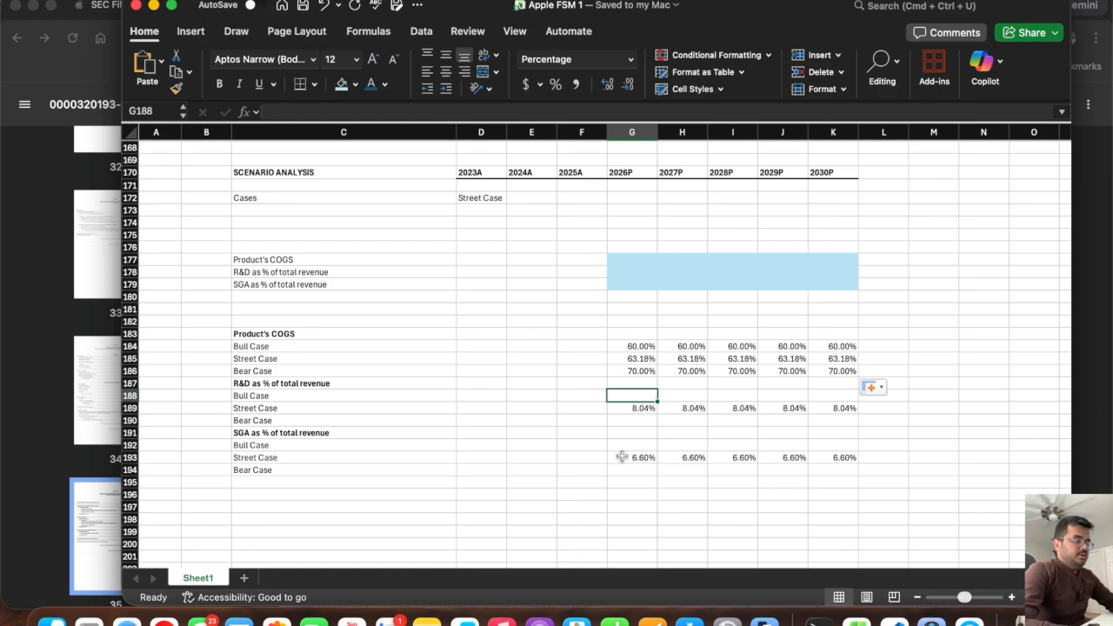
text(7)
key(Tab)
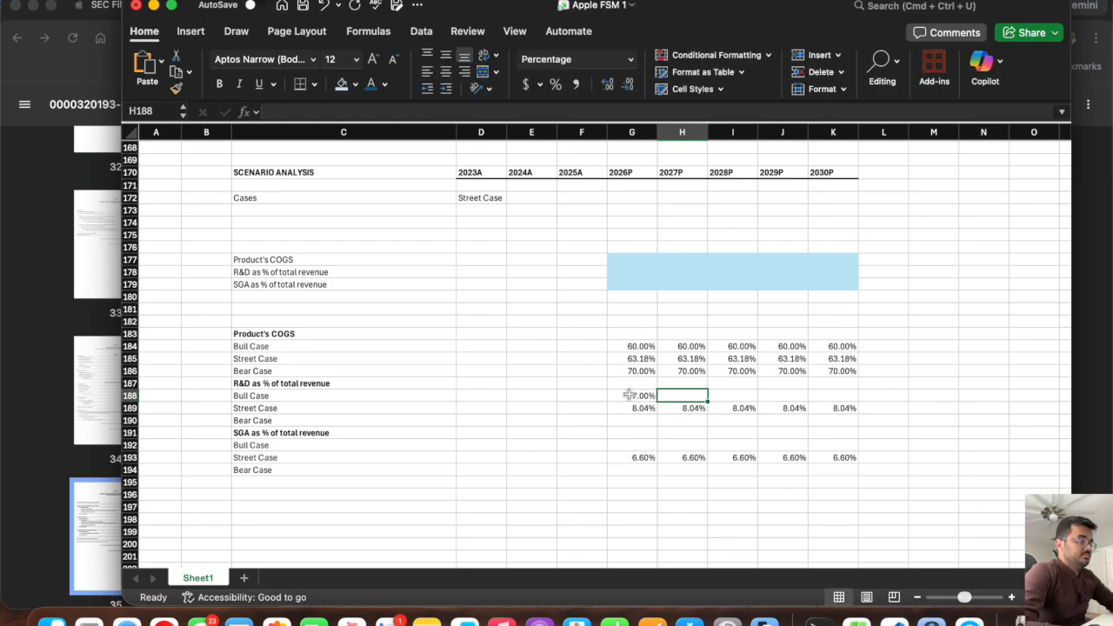
click(630, 396)
drag(658, 401, 836, 402)
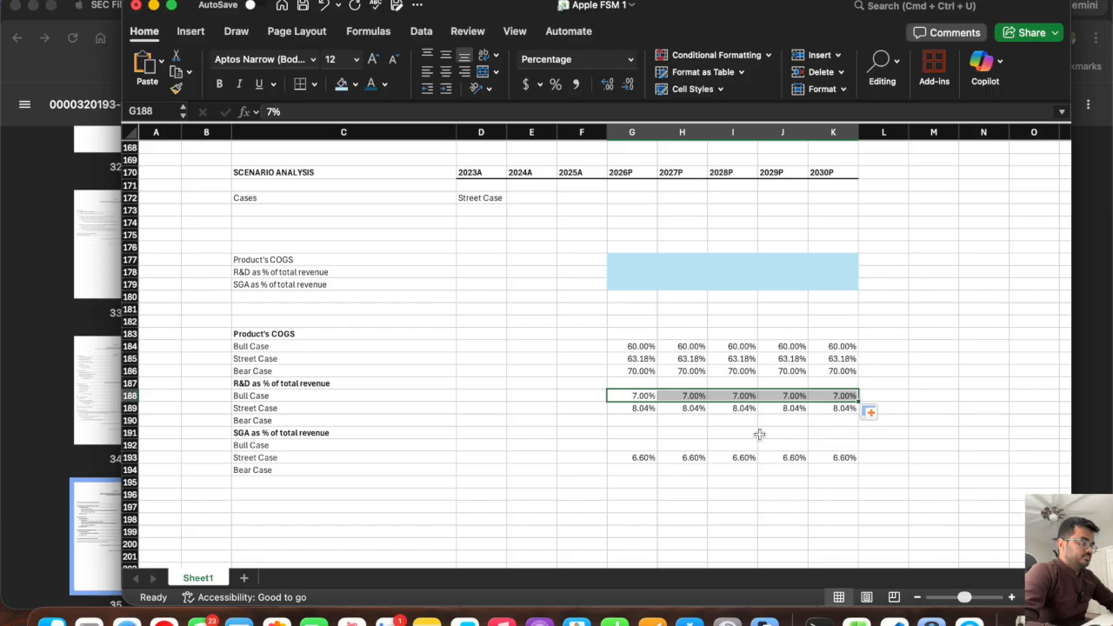
Enter 10% as the R&D bear case in G190 and fill it across to 2030P in K190.
click(635, 420)
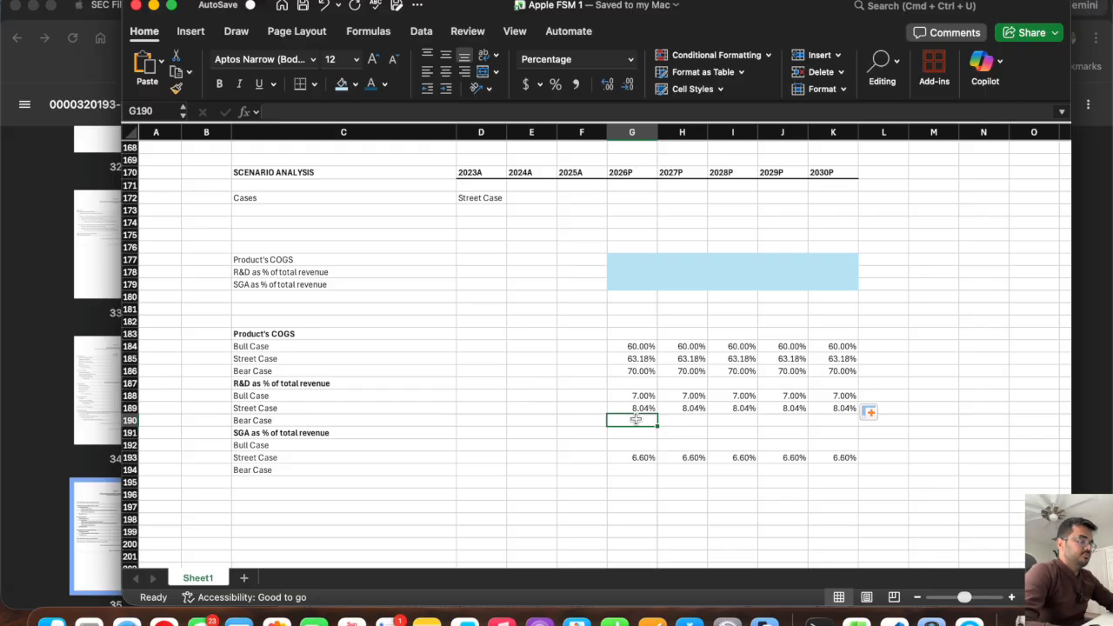
text(10%)
key(Return)
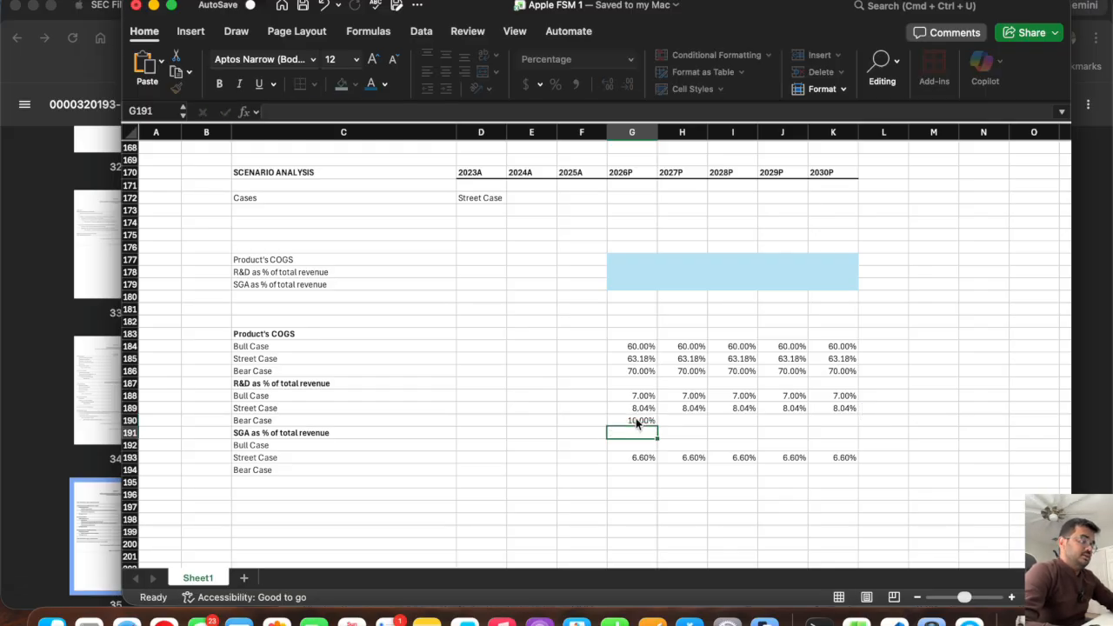
click(633, 420)
drag(657, 426, 844, 428)
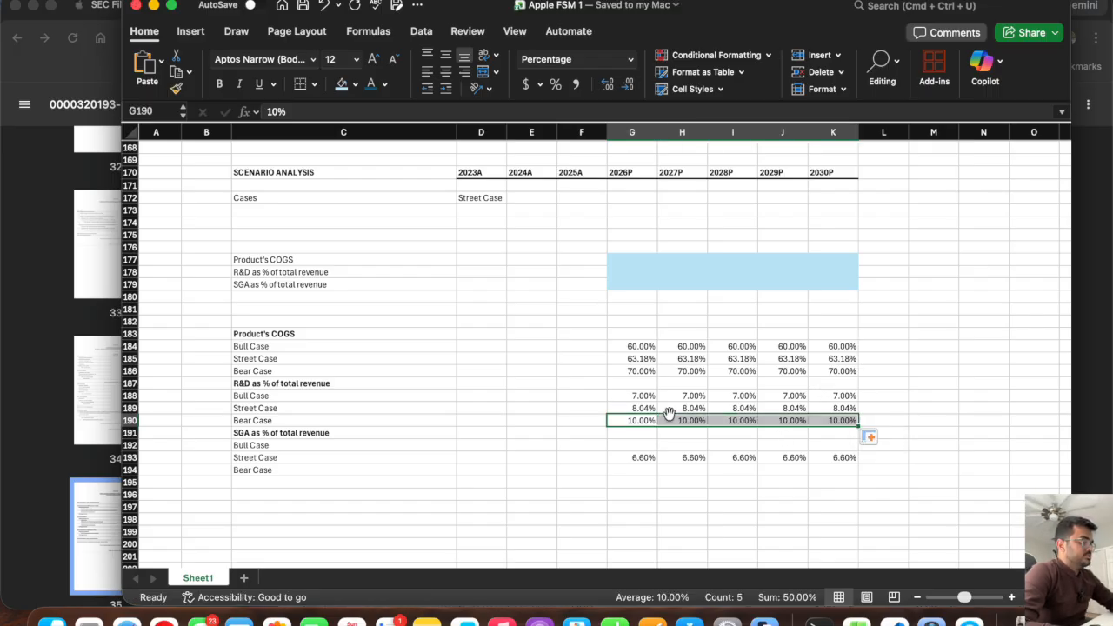
Set the R&D bear case to 11%, 12%, 13% and 14% for 2027P through 2030P in H190:K190.
click(628, 421)
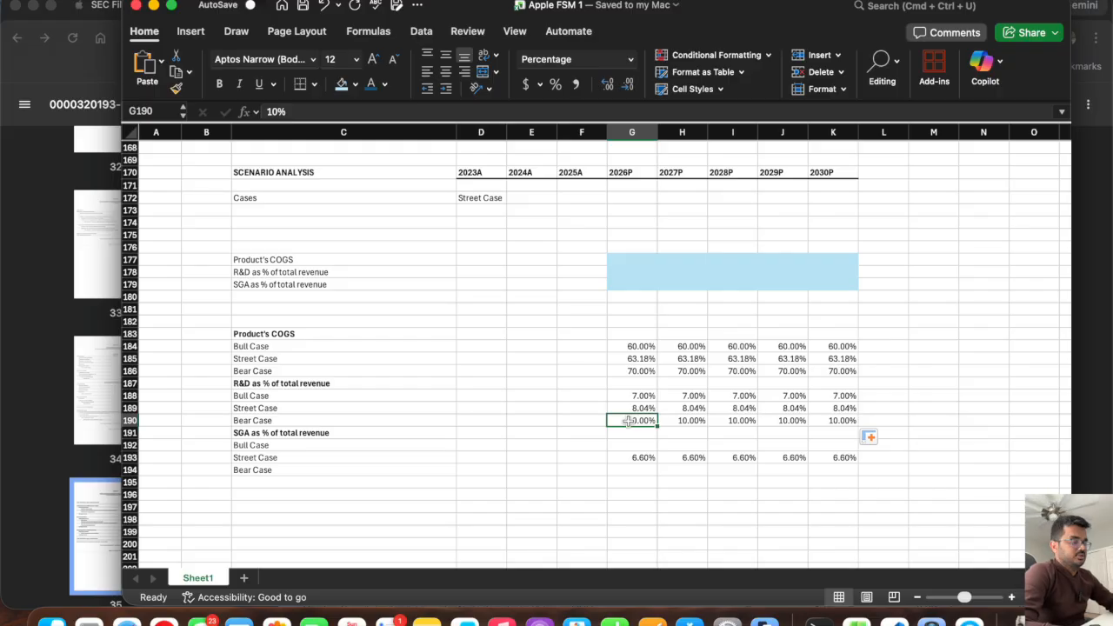
click(687, 424)
text(11)
key(Tab)
text(12)
key(Tab)
text(13)
key(Tab)
text(14)
key(Tab)
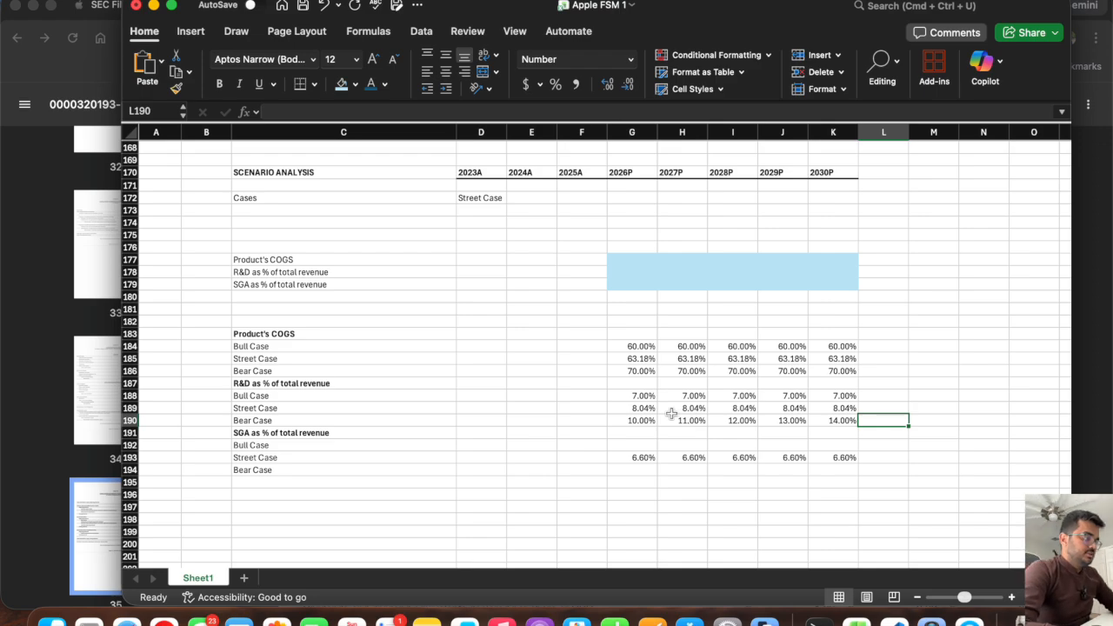
Enter 6% as the SGA bull case in G192 and fill it across to 2030P in K192.
click(633, 397)
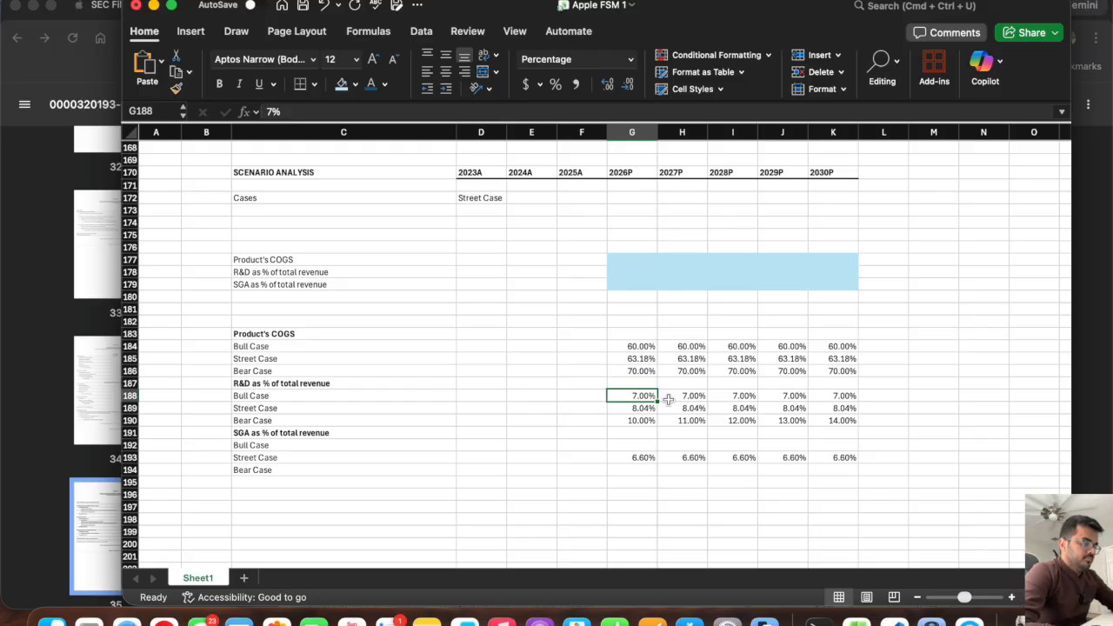
click(628, 445)
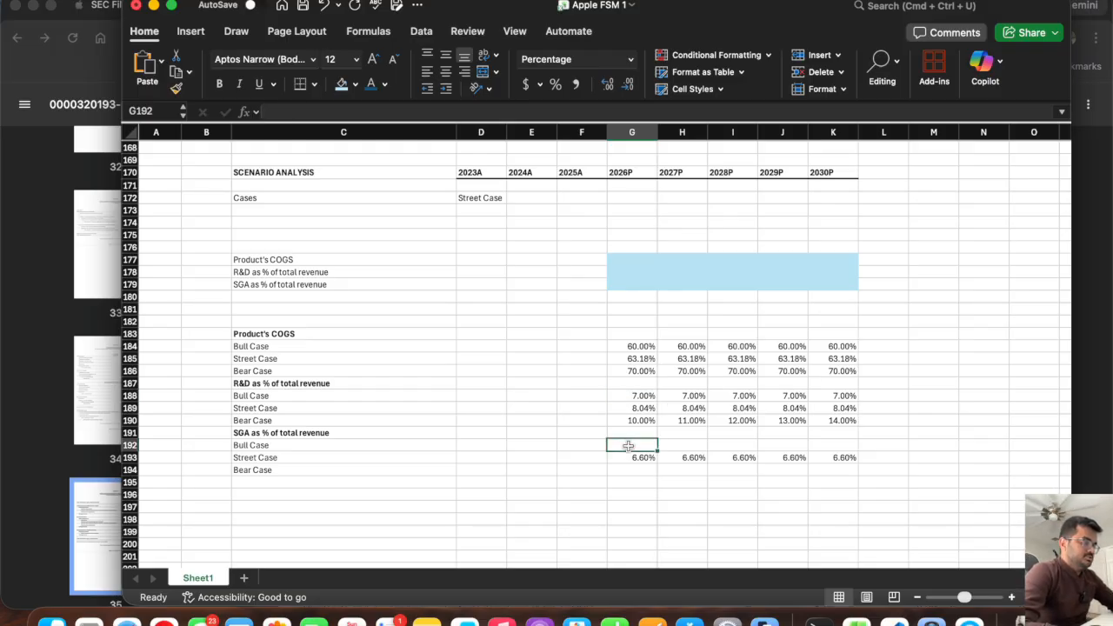
text(6)
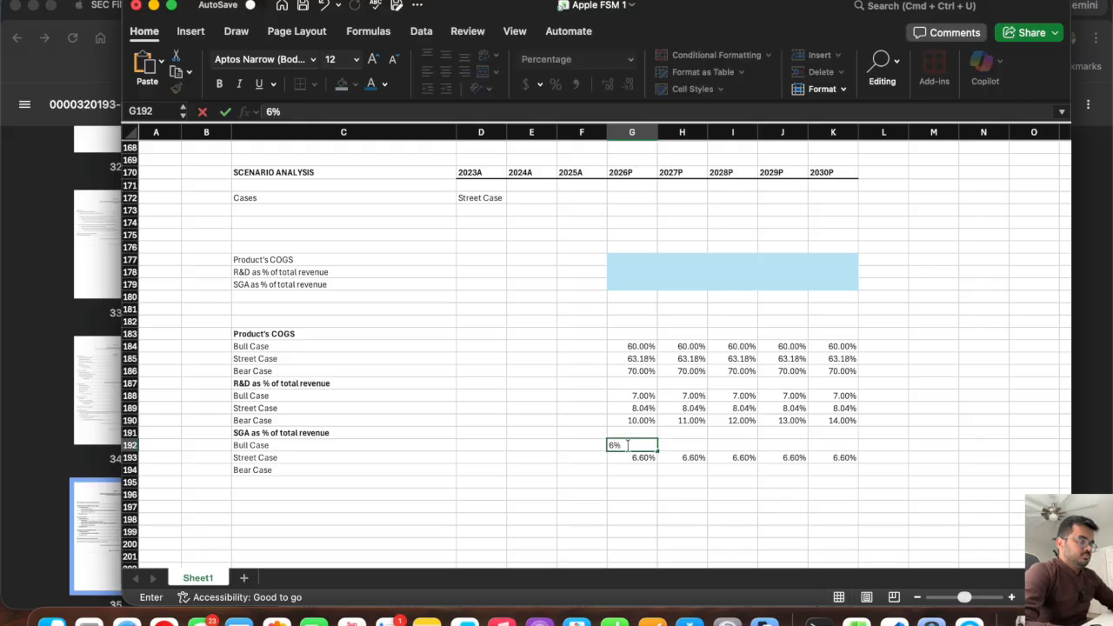
key(Return)
click(628, 445)
drag(655, 449, 830, 449)
Enter 7.5% as the 2026P bear case for SGA as % of total revenue in G194.
click(637, 471)
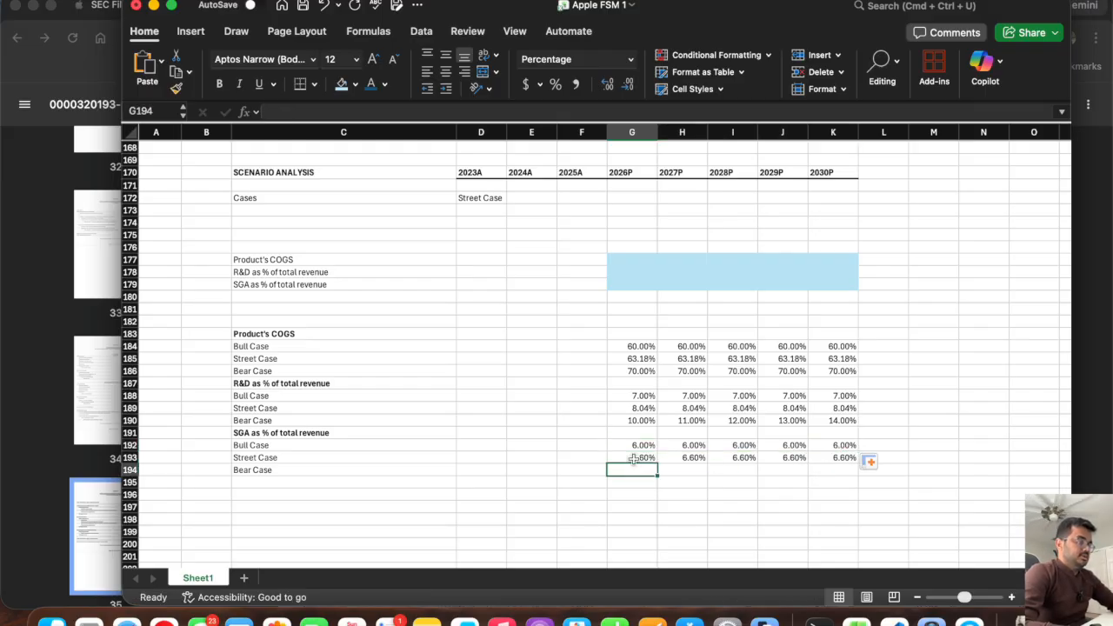
text(7.5%)
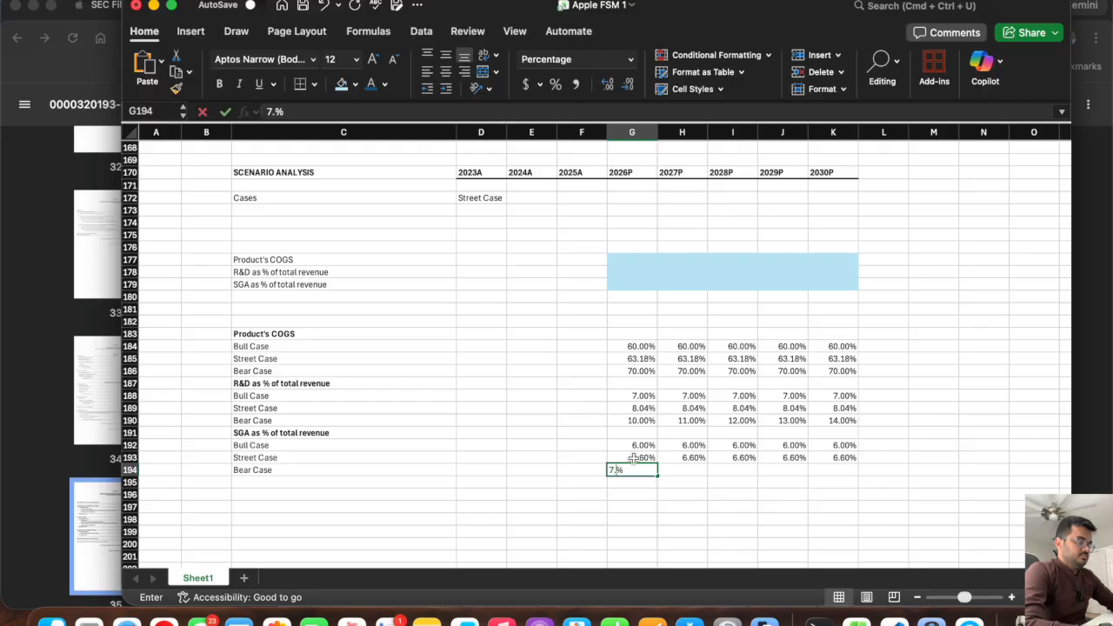
key(Tab)
Try the formula =G194+0.25 for the 2027P SGA bear case in H194.
text(=)
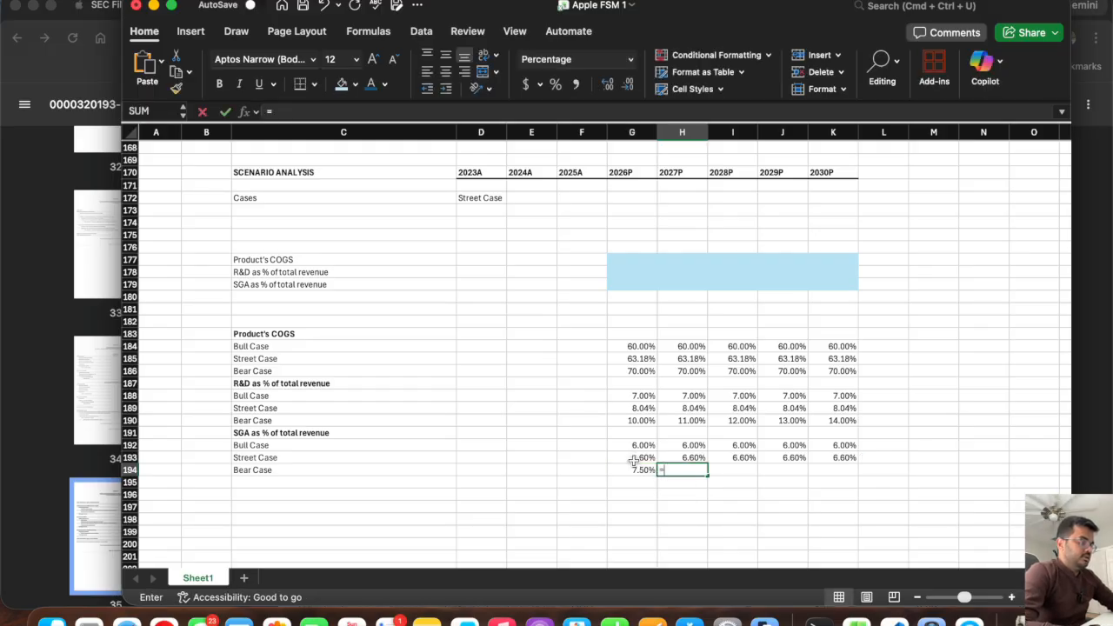
click(632, 470)
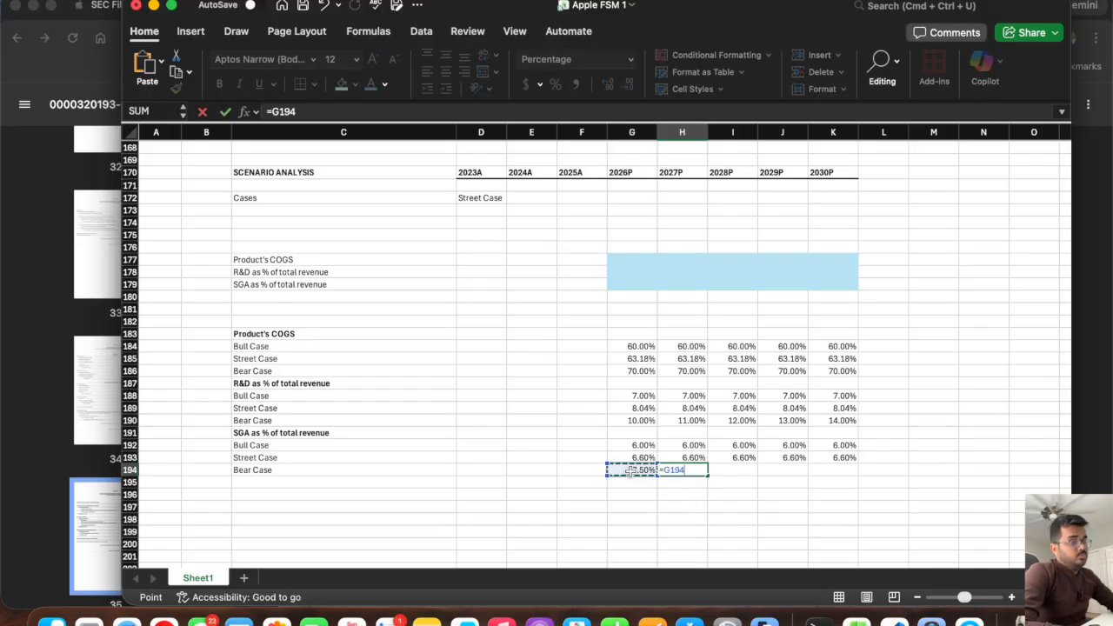
text(+0.25)
key(Return)
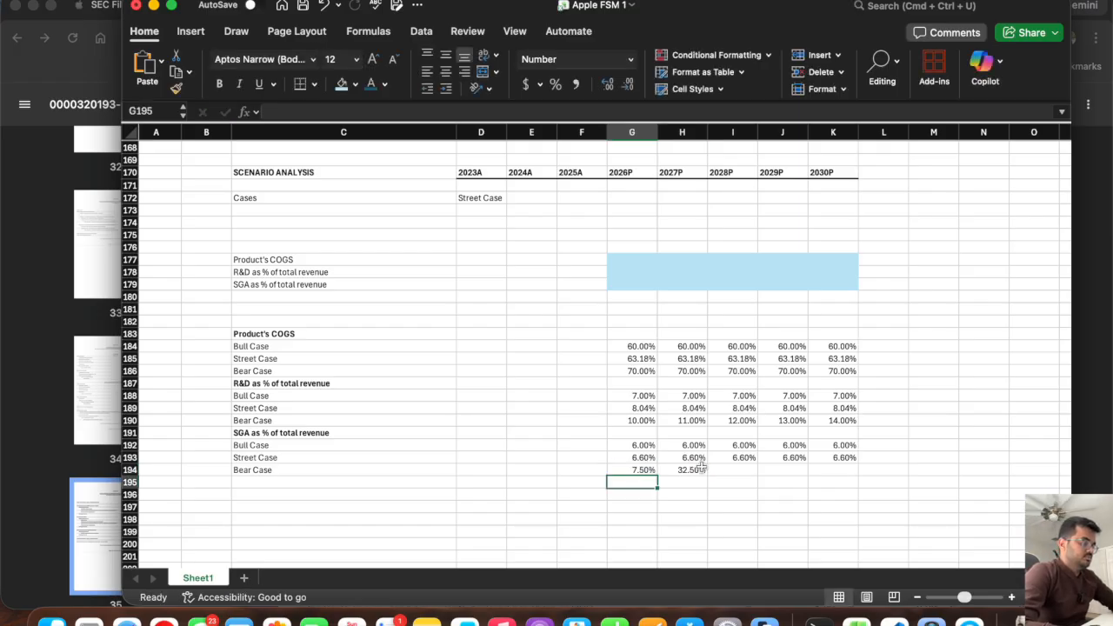
Enter =G194+0.001 as the 2027P SGA bear case in H194 and fill it across to 2030P in K194.
click(700, 467)
text(=)
click(635, 469)
text(+)
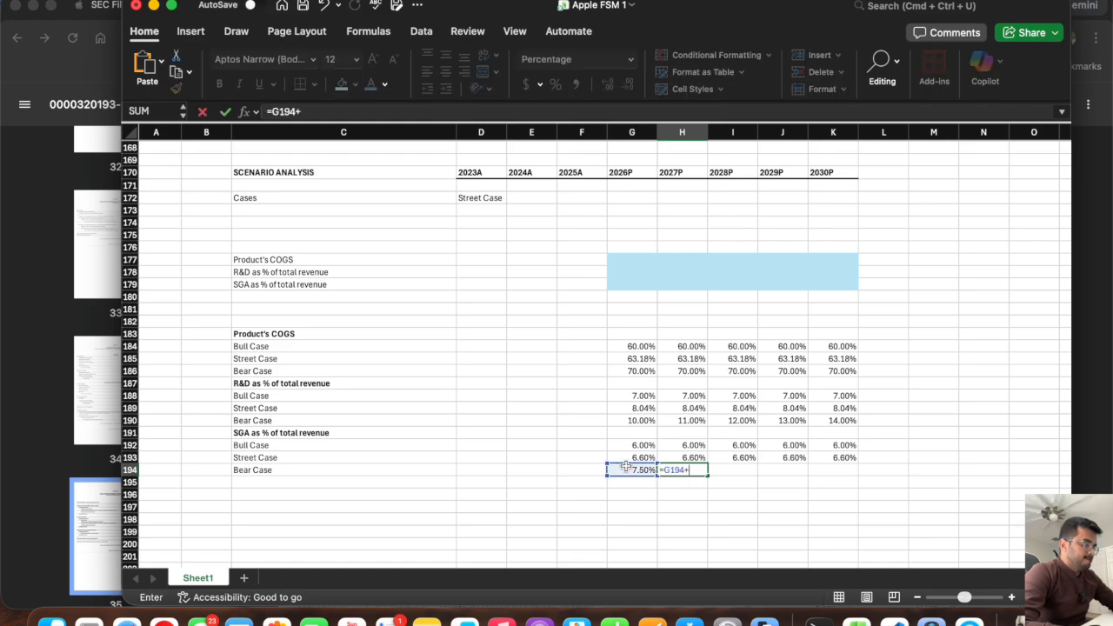
text(0.0)
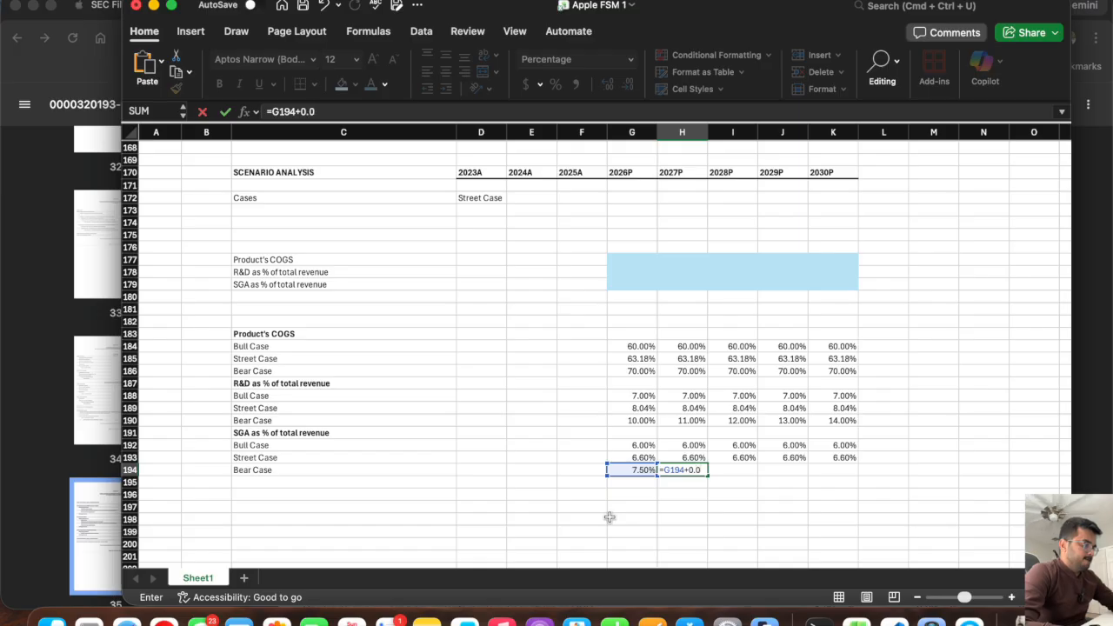
text(01)
key(Return)
key(Up)
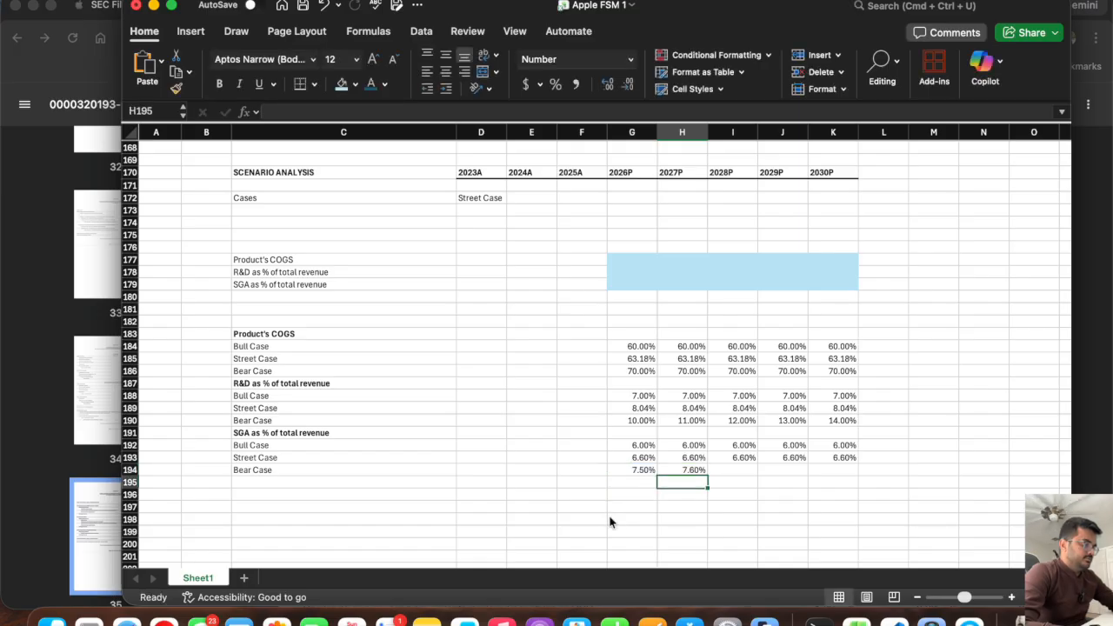
drag(708, 474, 833, 473)
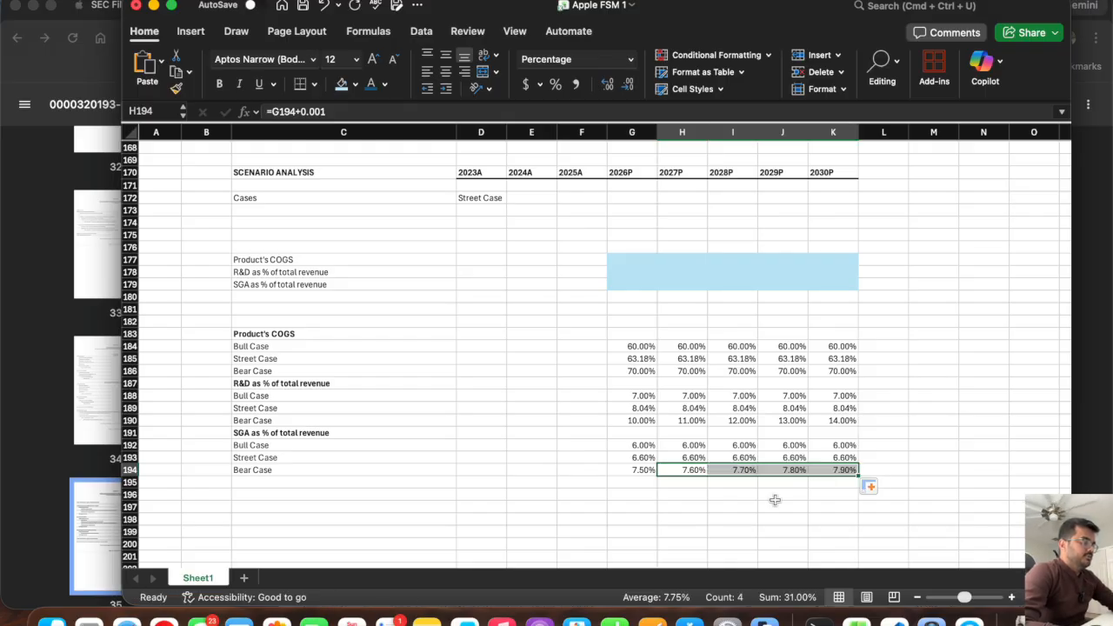
Change the yearly increment in the H194 SGA bear case formula to 0.0025 and refill it across to K194.
click(687, 469)
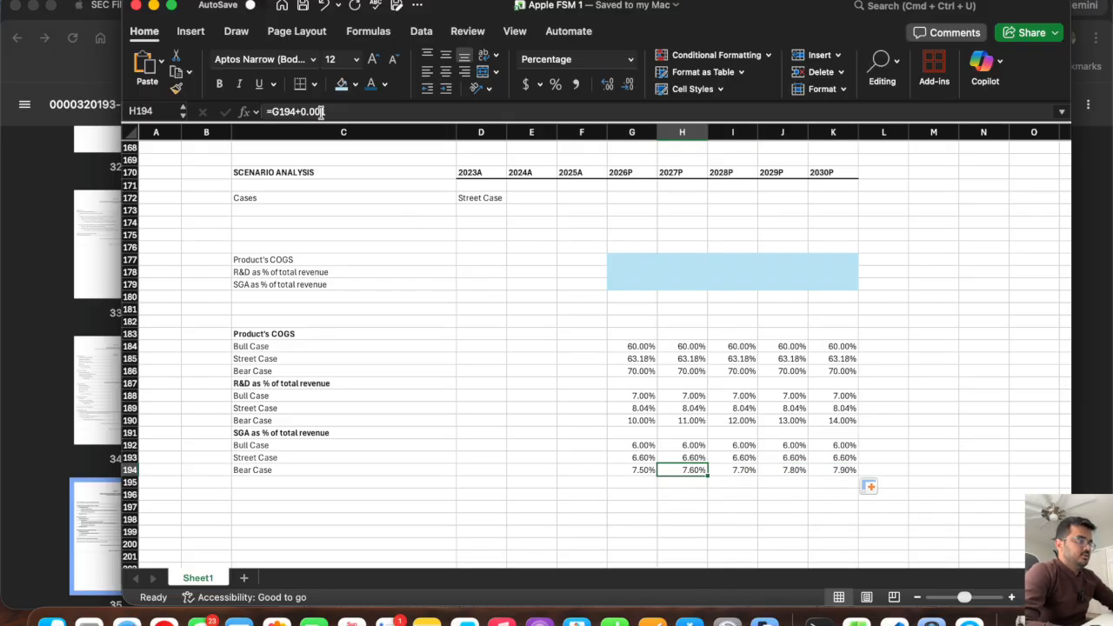
click(327, 111)
key(BackSpace)
text(25)
key(Return)
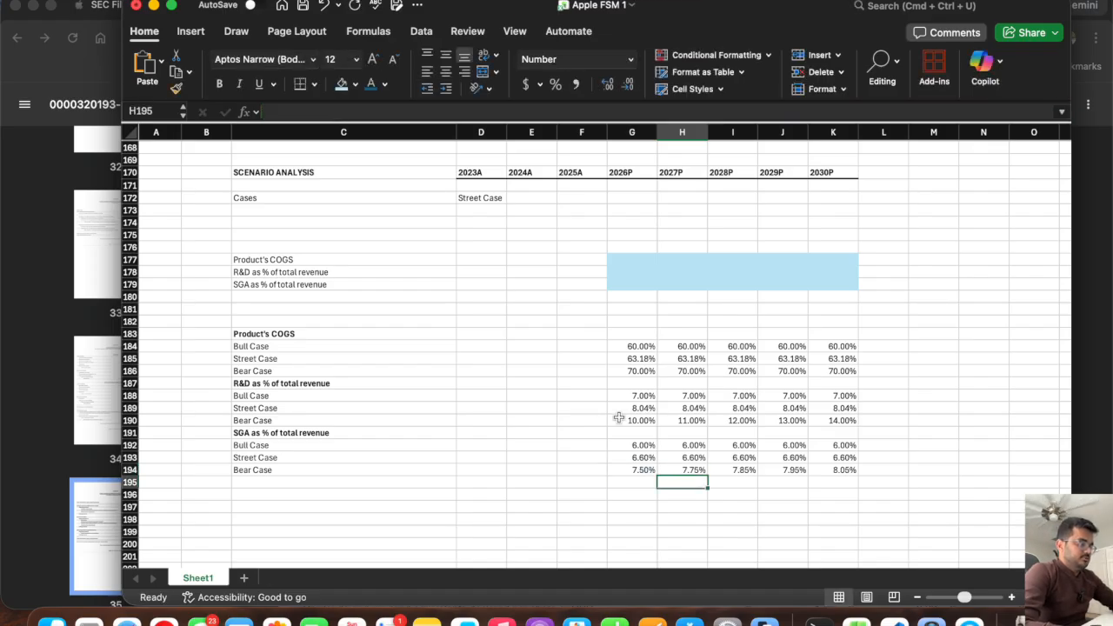
click(683, 469)
drag(706, 475, 840, 475)
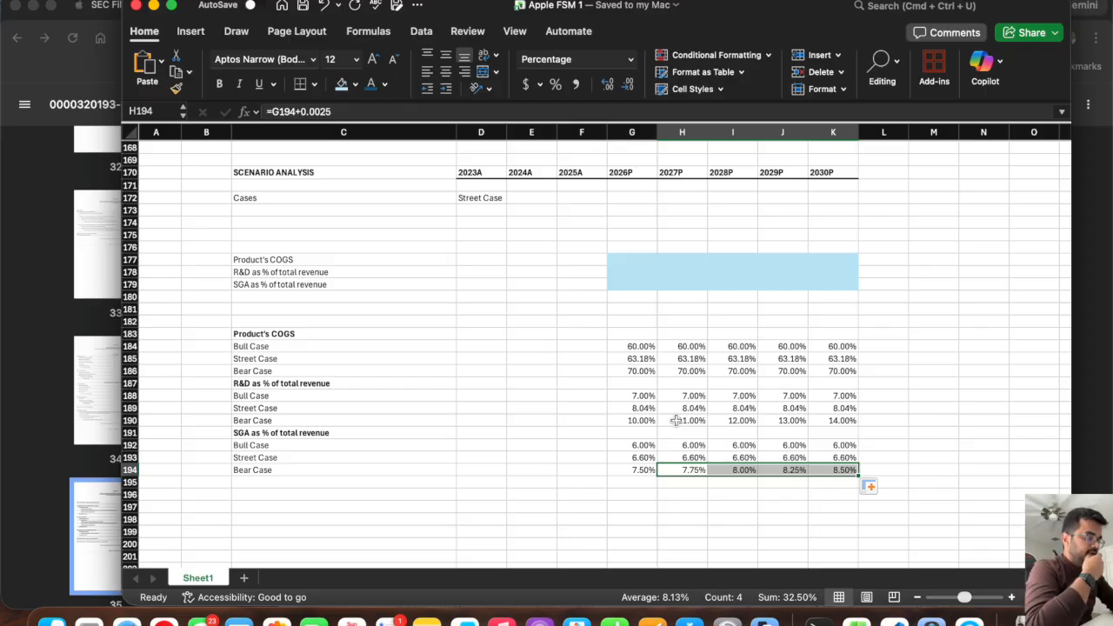
click(640, 444)
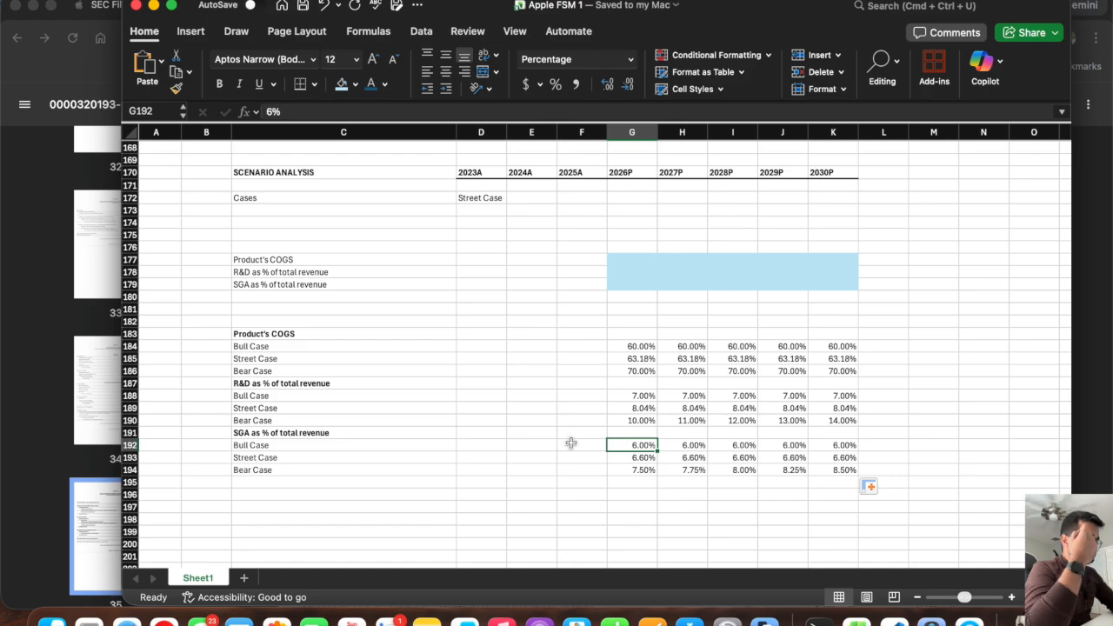
click(571, 443)
text(1)
key(Return)
click(590, 445)
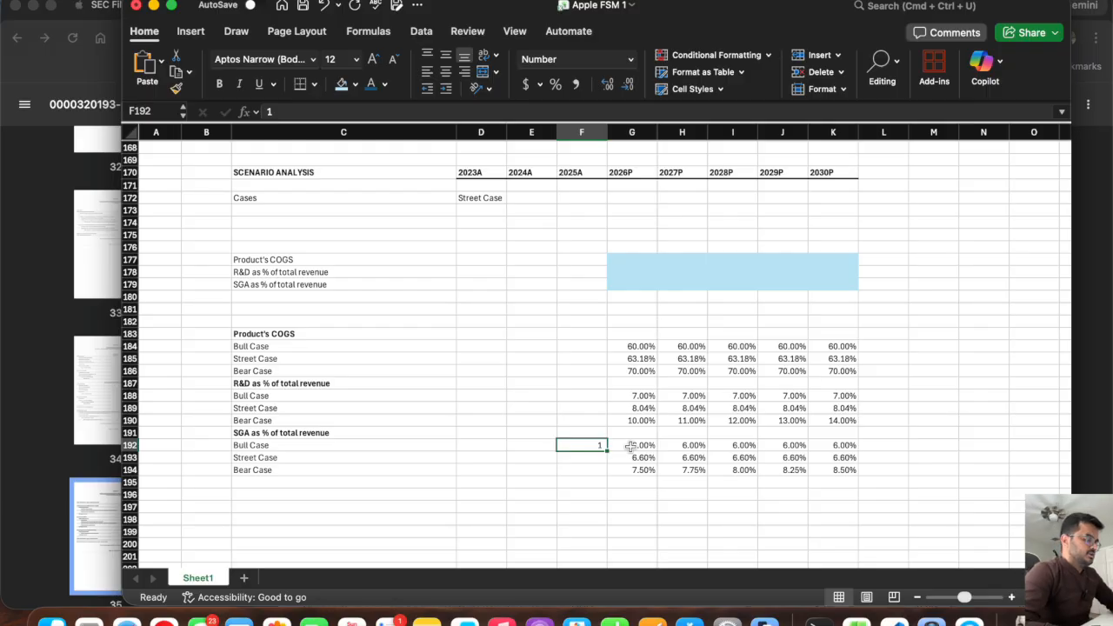
key(Delete)
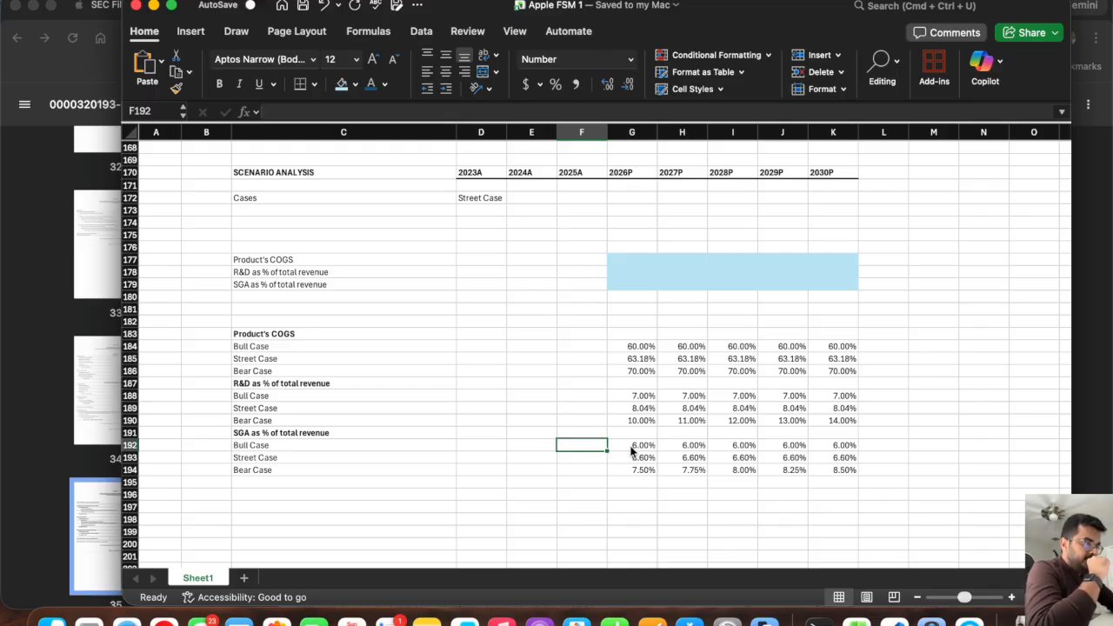
Label C175 as Active Case and link D175 to the case selector in D172.
click(633, 260)
shift+click(840, 280)
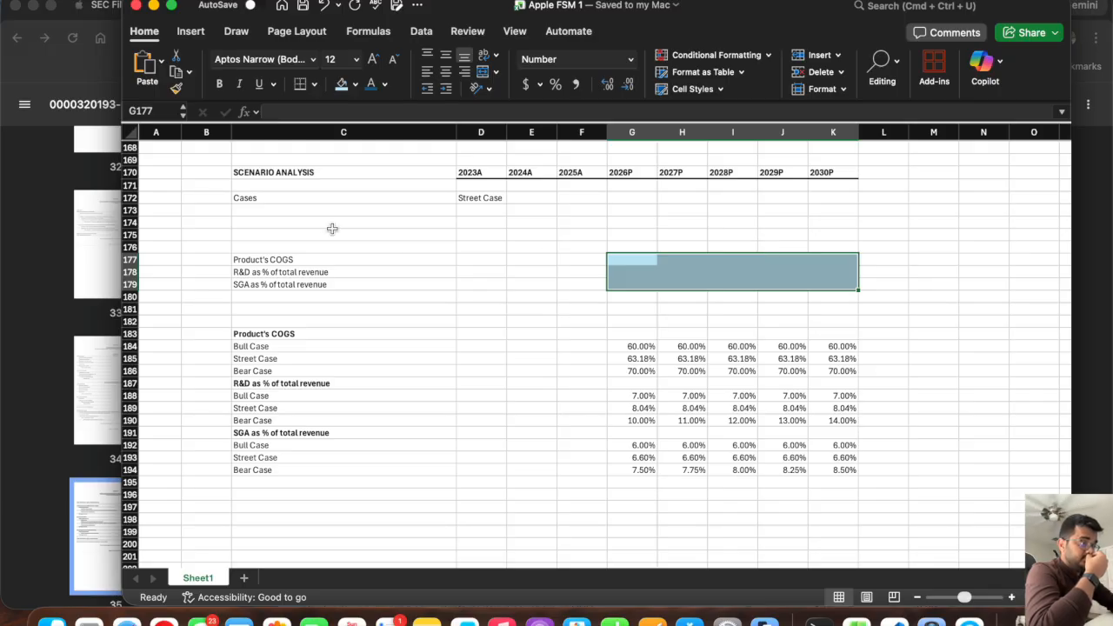
click(490, 199)
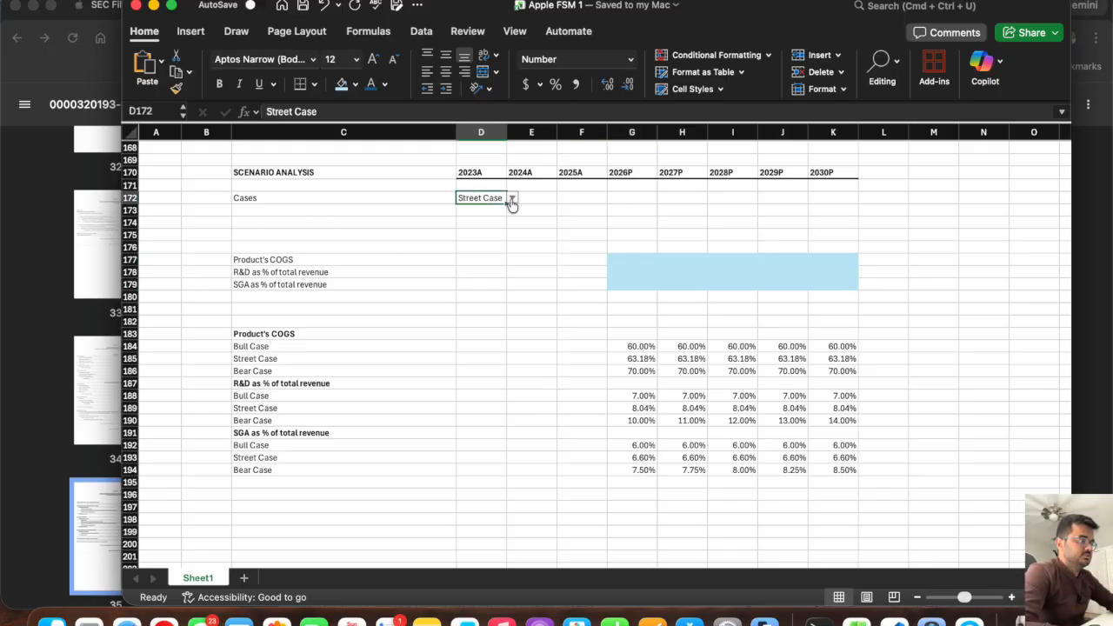
click(253, 233)
text(A)
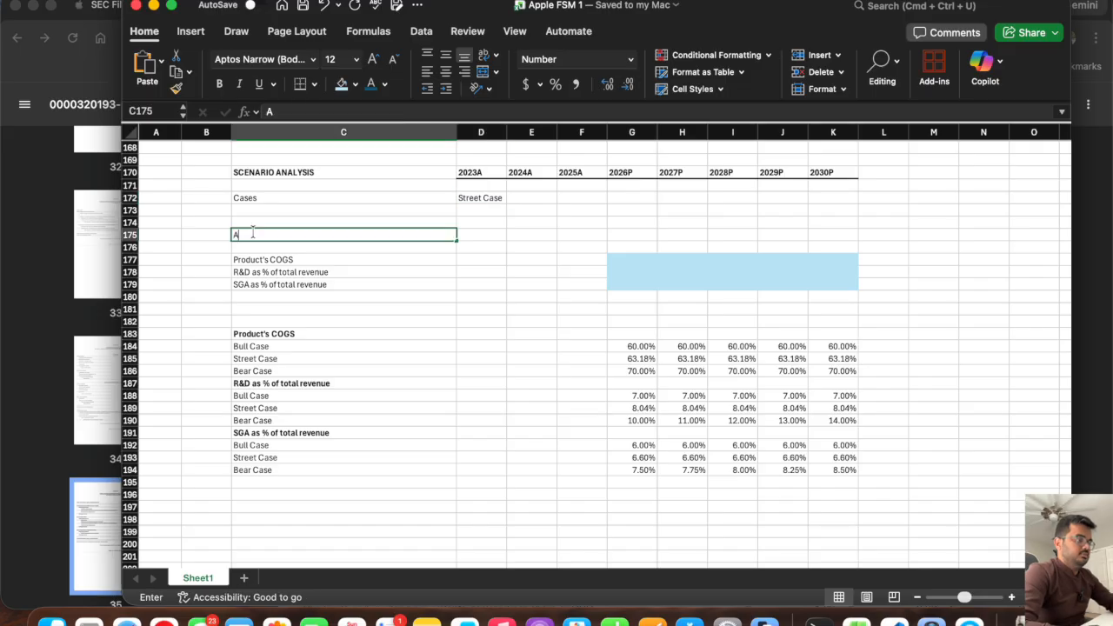
text(ctive Case)
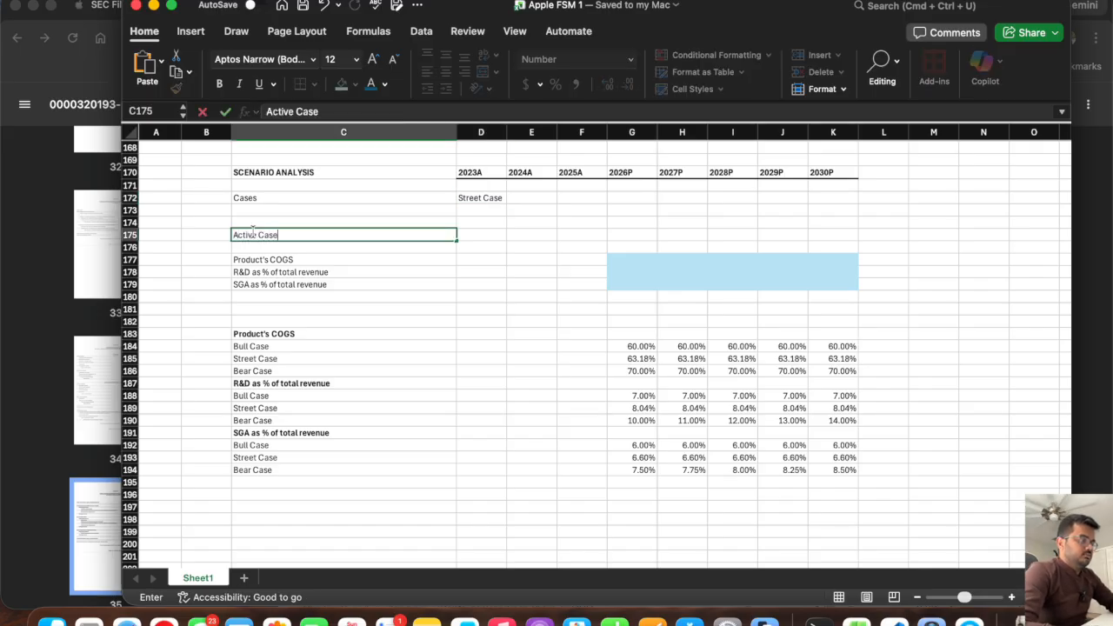
key(Tab)
text(=)
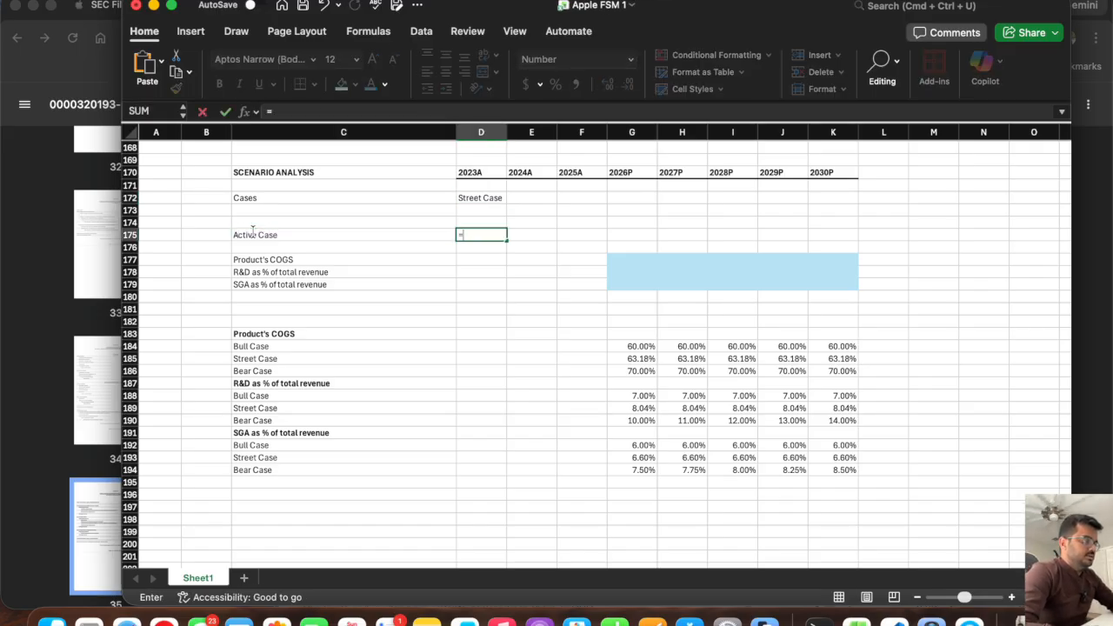
click(487, 197)
key(Return)
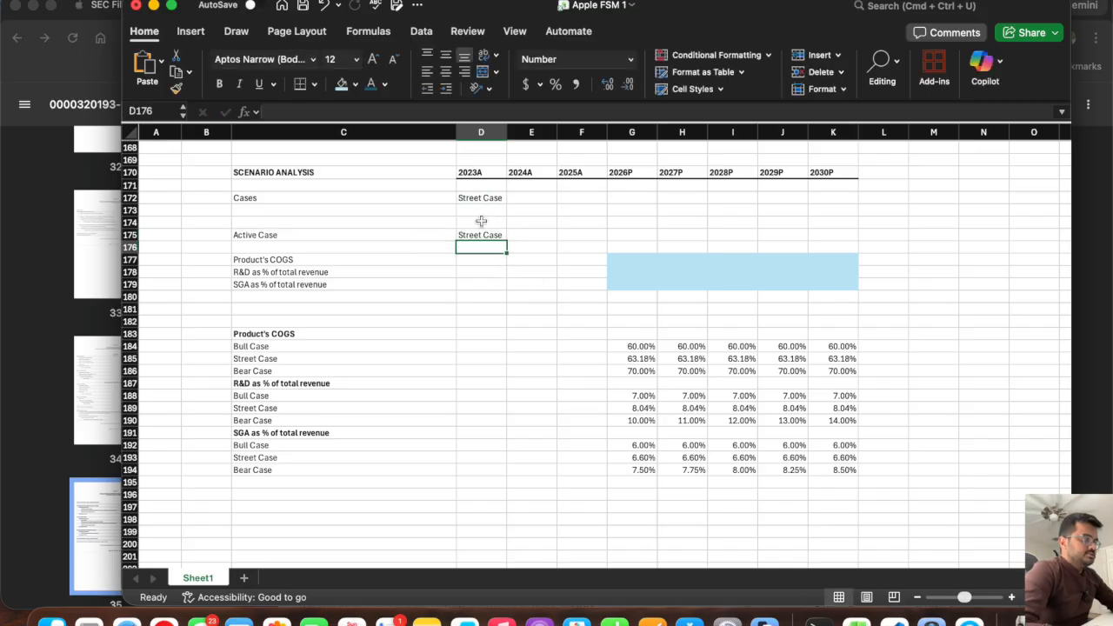
Link the Product's COGS cells G177:K177 to the street case in row 185 and format G177:K179 as Percentage.
click(626, 257)
text(=)
click(636, 359)
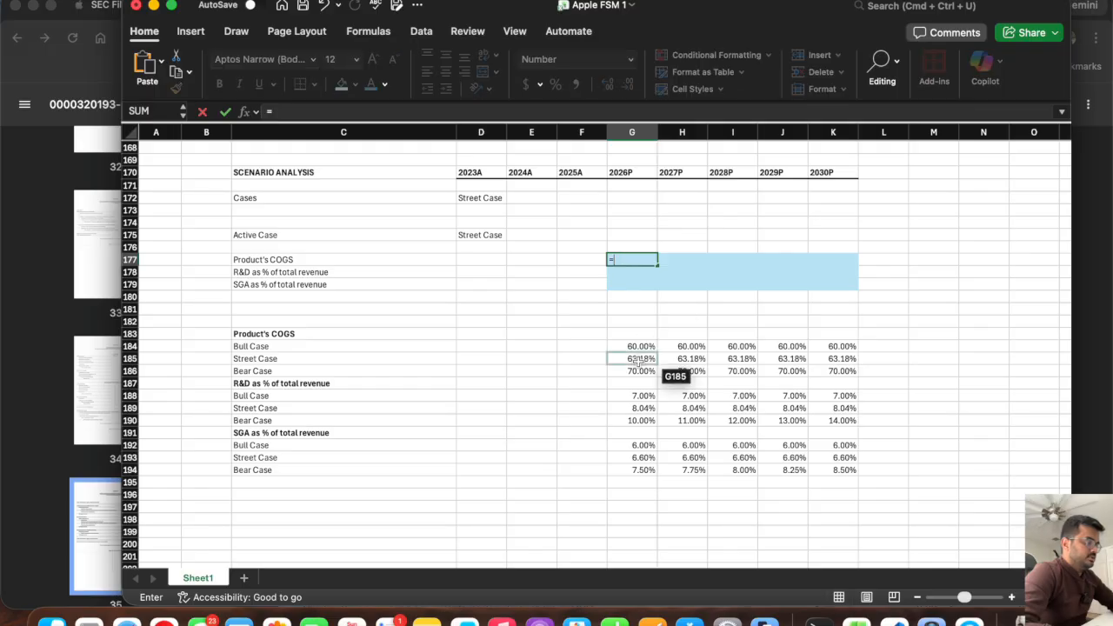
key(Return)
click(645, 258)
drag(658, 265, 617, 260)
click(630, 59)
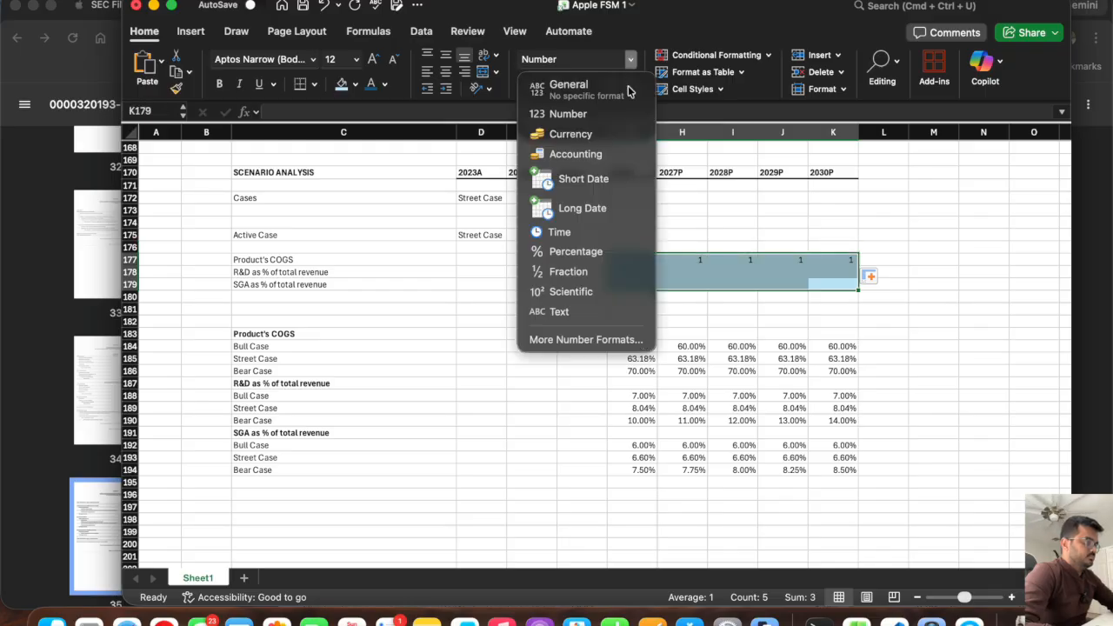
click(606, 256)
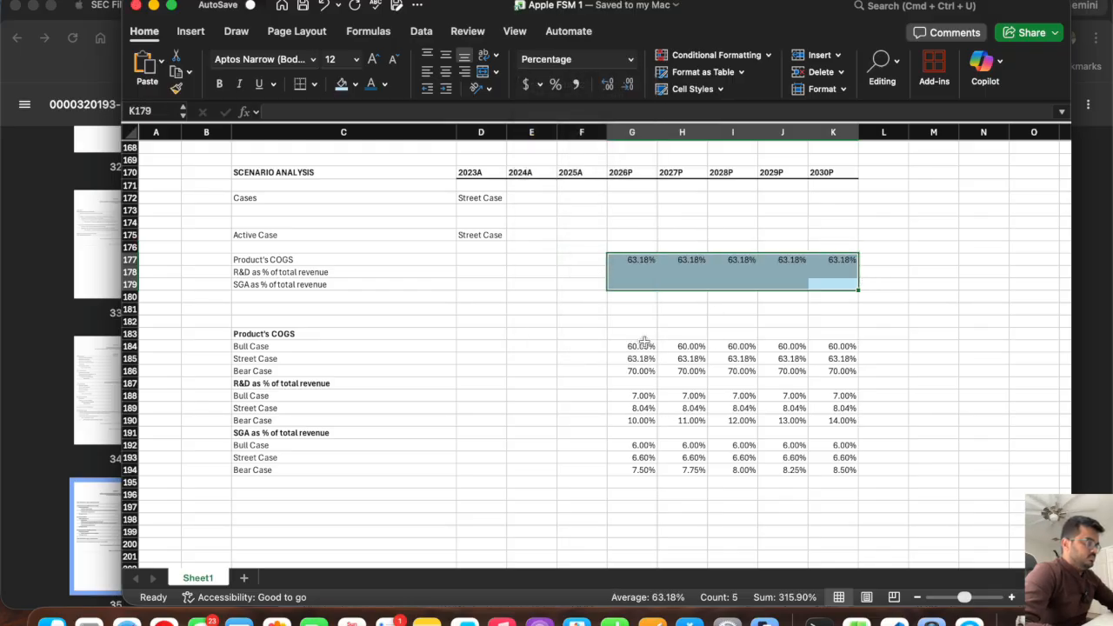
Link R&D in G178 to its street case G189 and SGA in G179 to G193, filling both across to column K.
click(633, 272)
text(=)
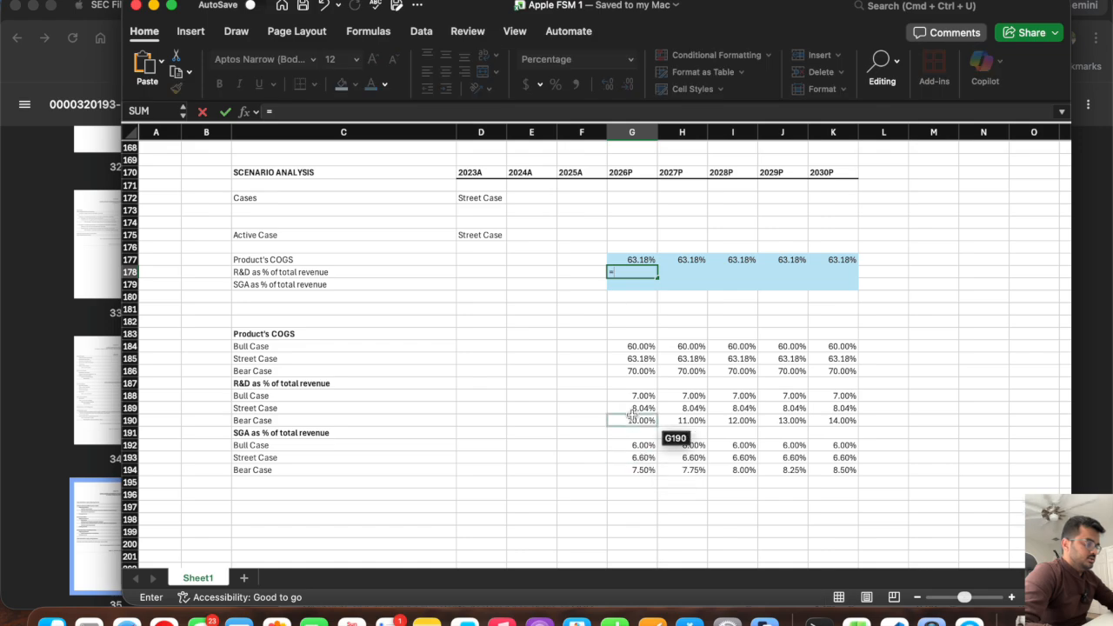
click(633, 408)
key(Return)
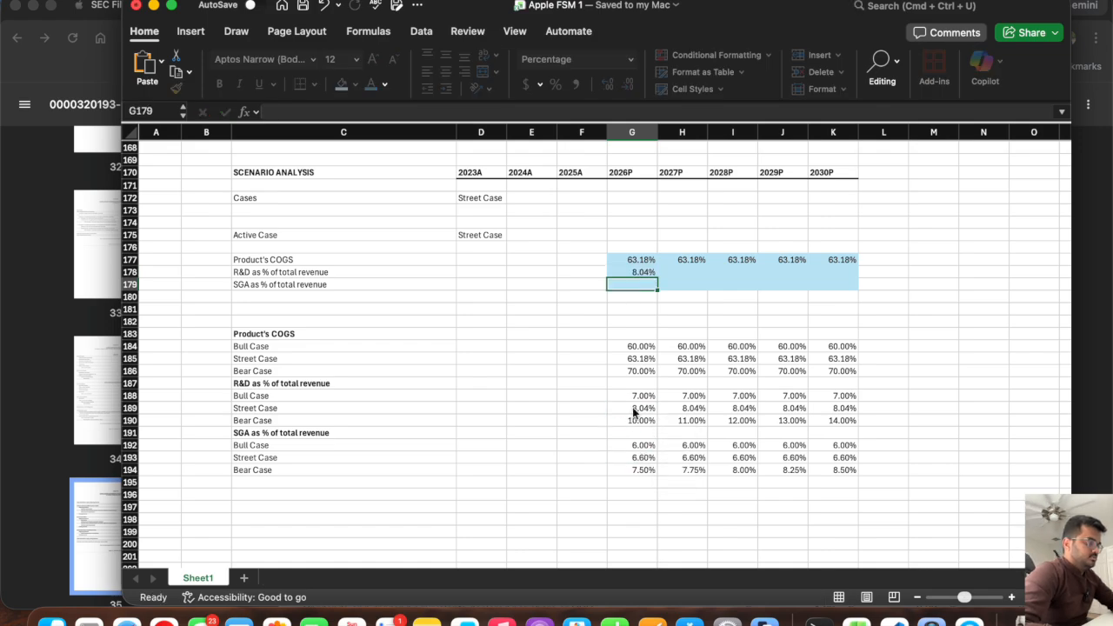
text(=)
click(641, 458)
key(Return)
click(633, 272)
drag(657, 277, 858, 277)
click(650, 285)
drag(657, 289, 857, 303)
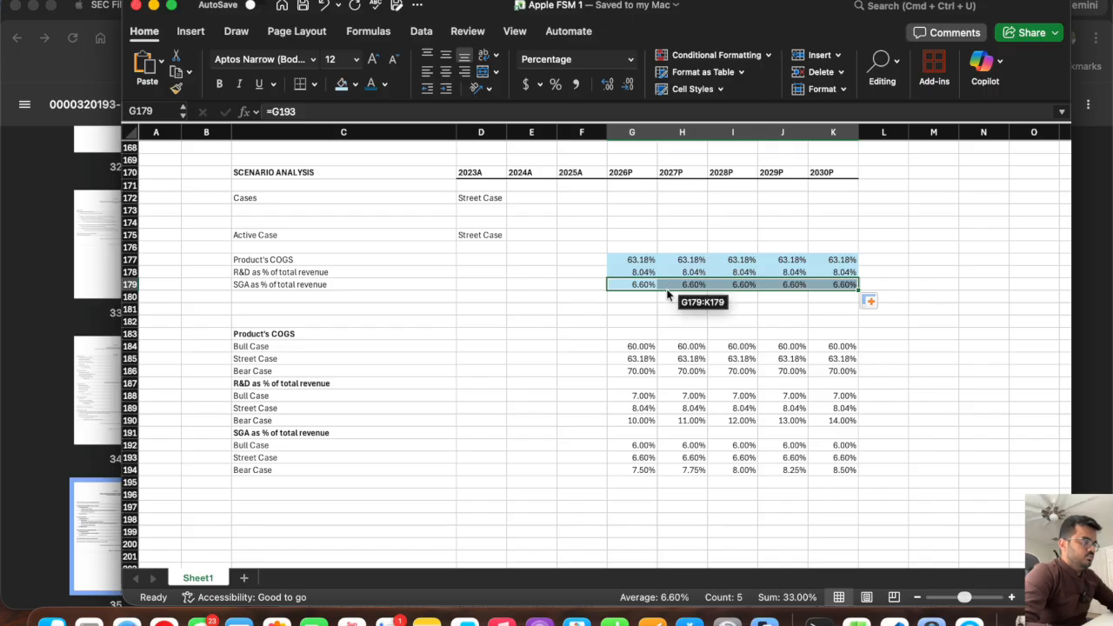
Test the D172 case selector with Bull Case and switch it back to Street Case.
click(496, 200)
click(513, 198)
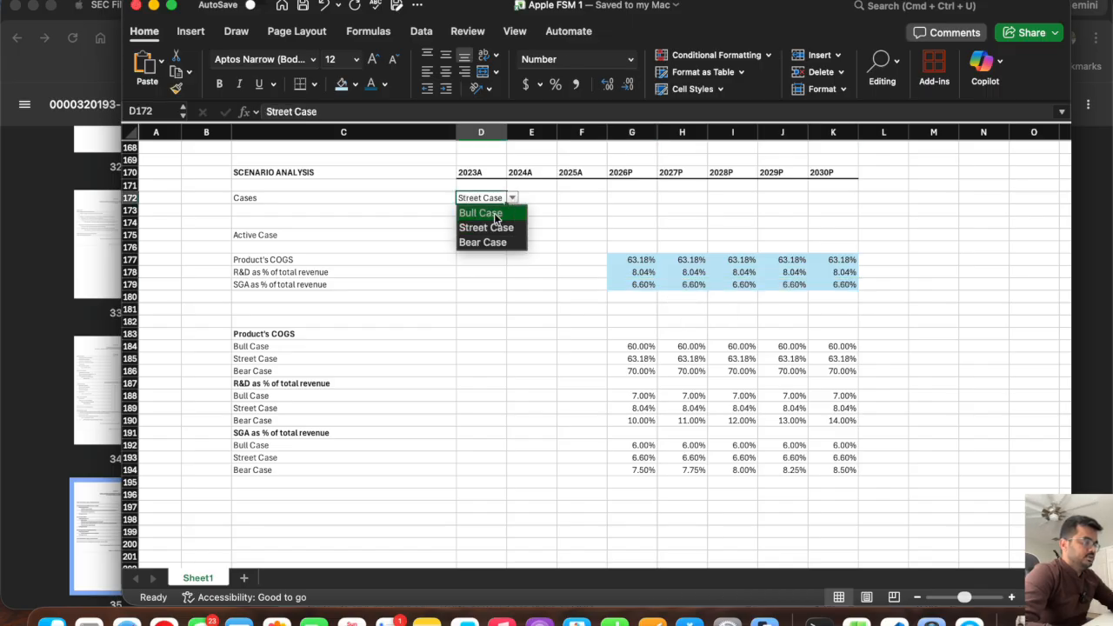
click(494, 213)
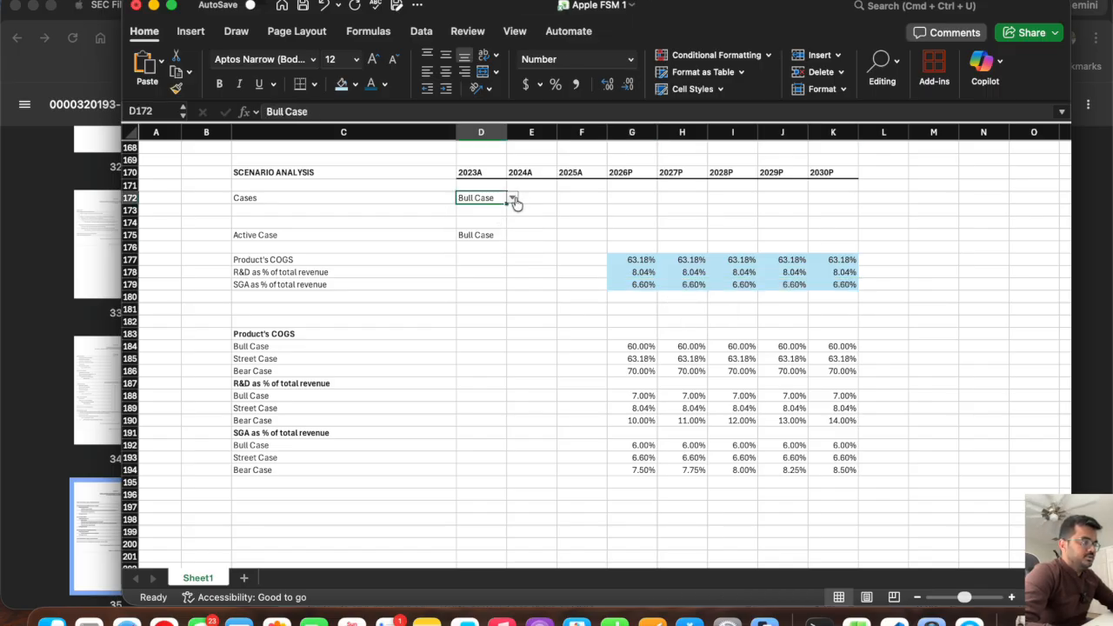
click(515, 200)
click(494, 226)
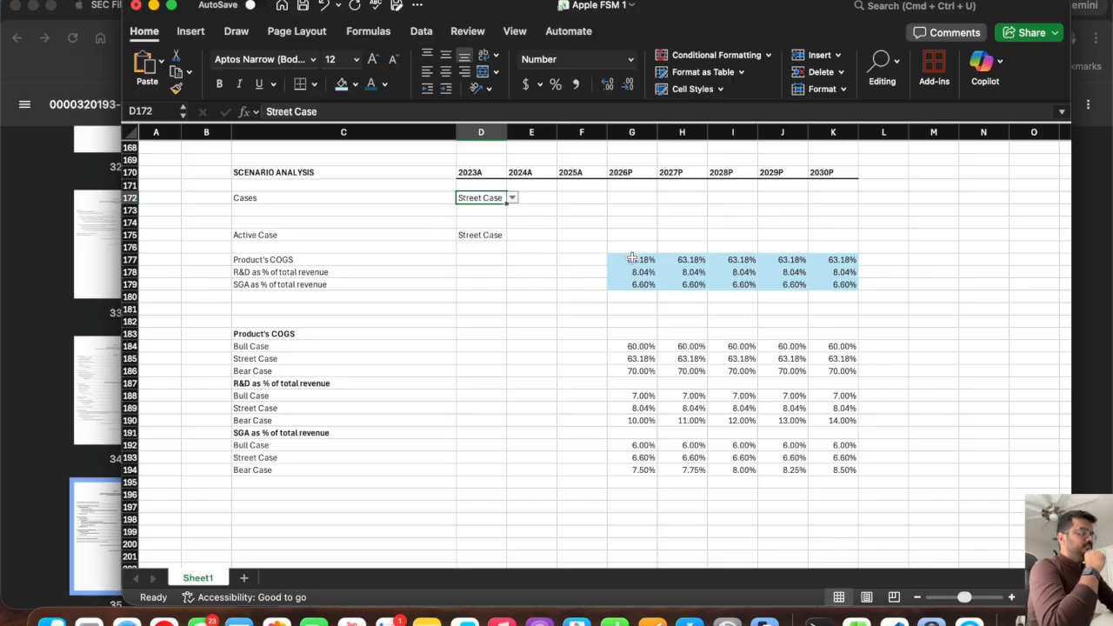
Clear G177:K179 and start an OFFSET formula in G177 with G183 as its reference.
drag(632, 259, 848, 285)
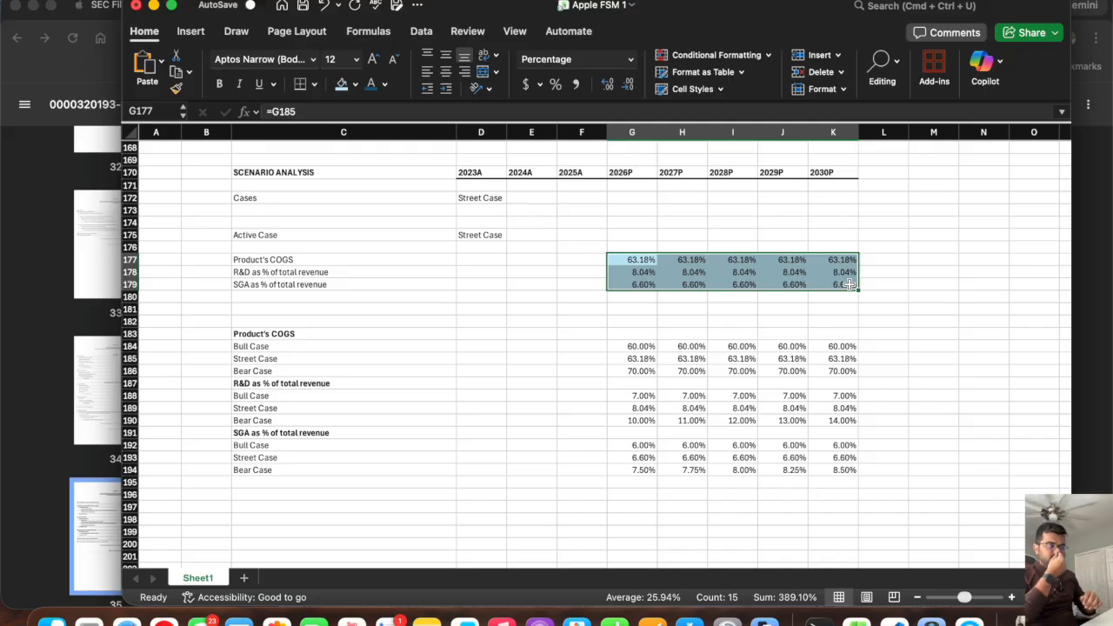
key(Delete)
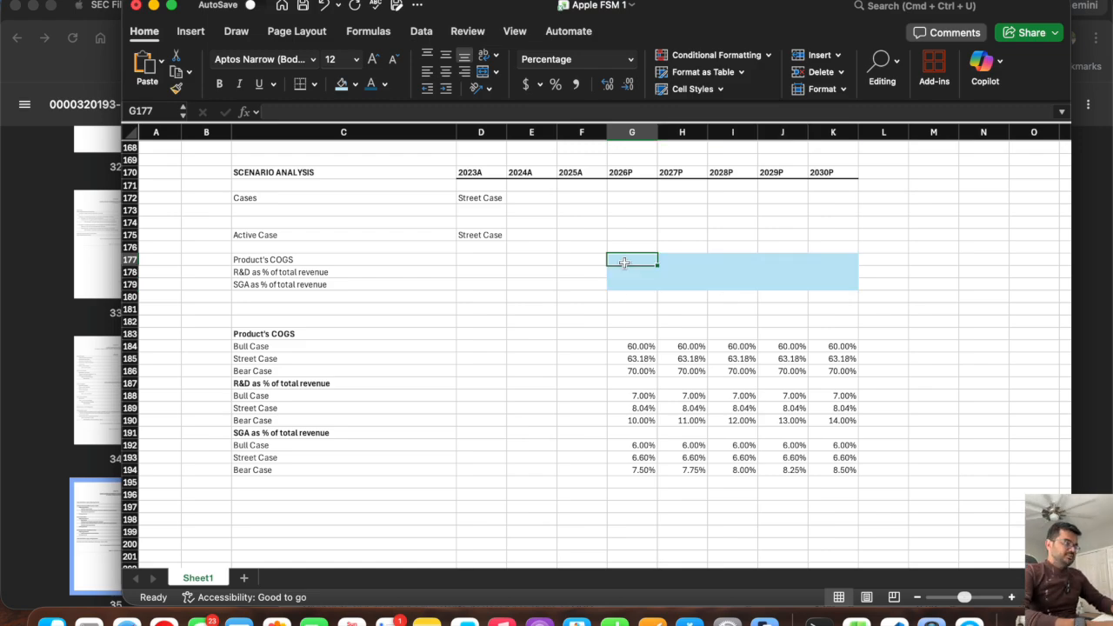
text(=)
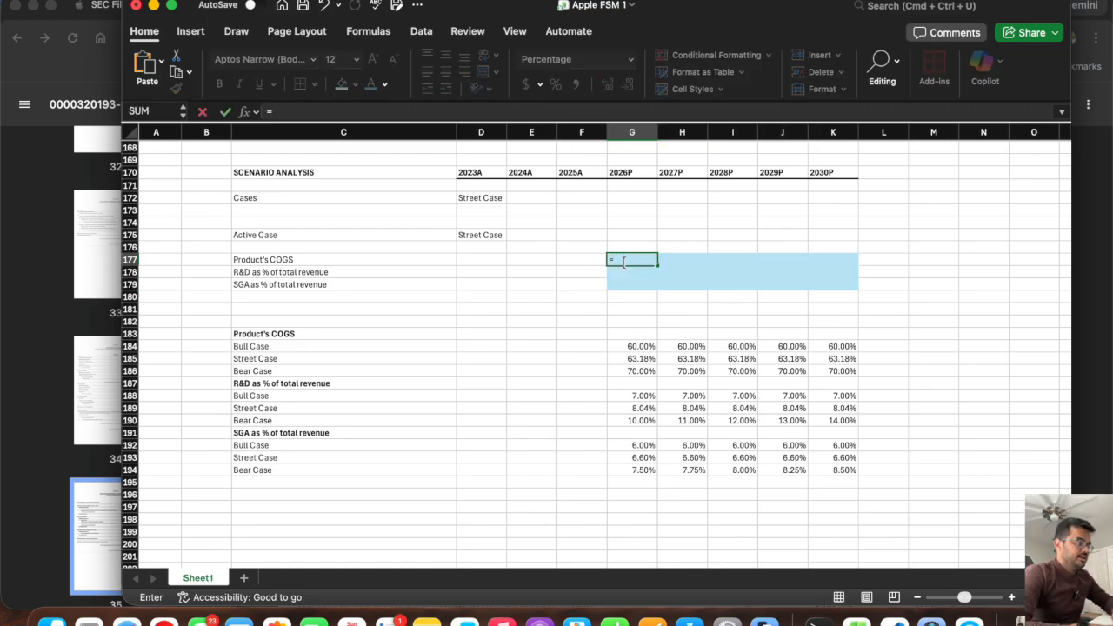
text(off)
double_click(626, 289)
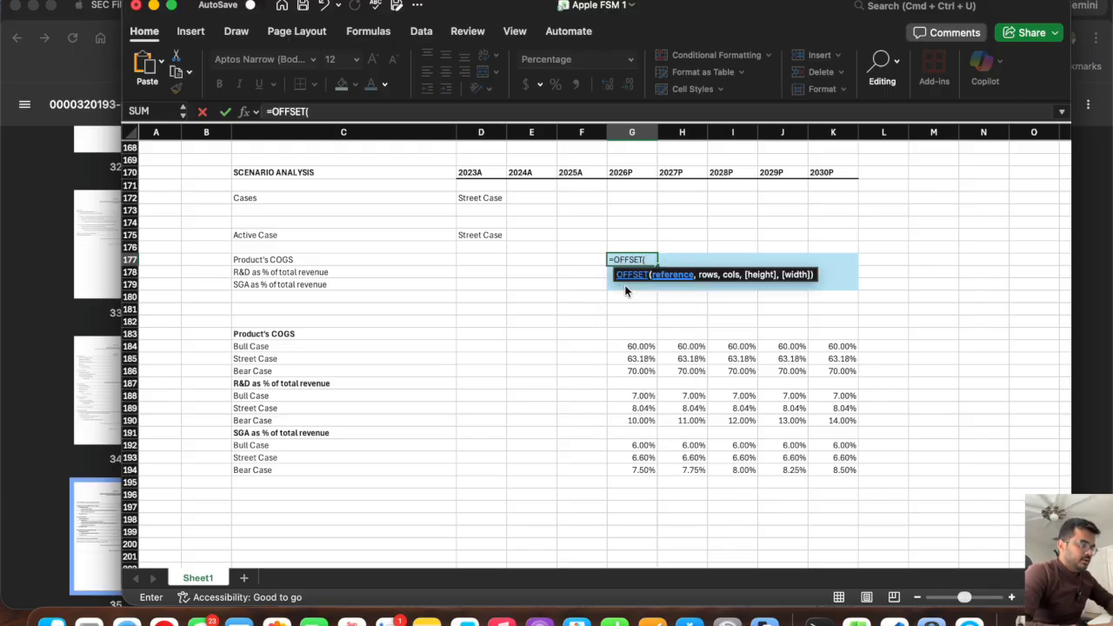
click(627, 332)
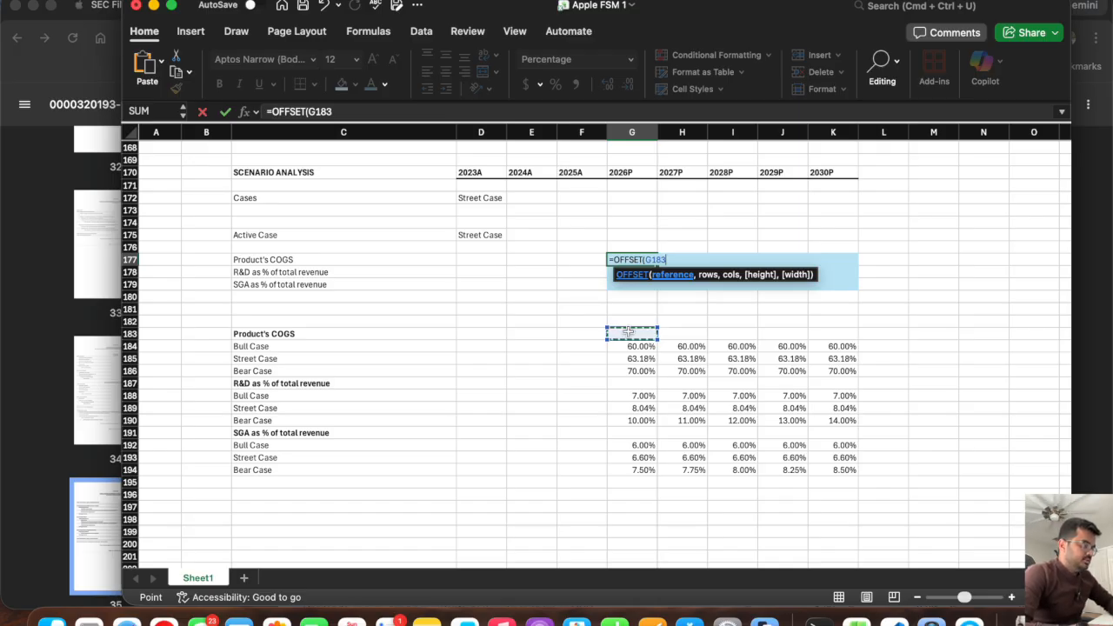
text(,)
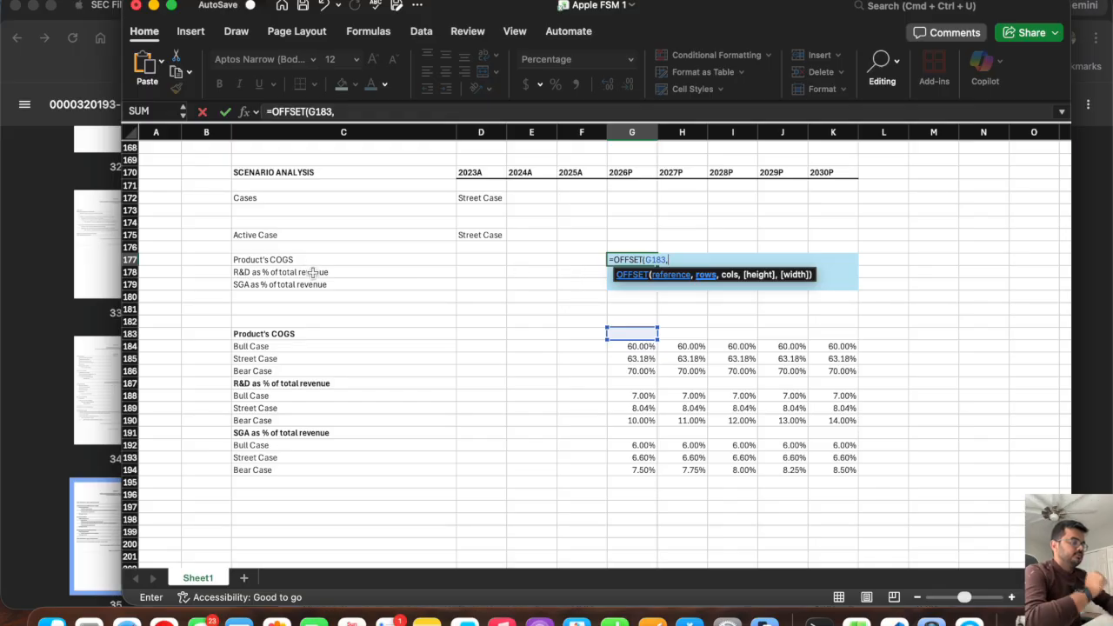
Add a MATCH function as the OFFSET rows argument in G177, with the absolute lookup value $D$175.
text(match()
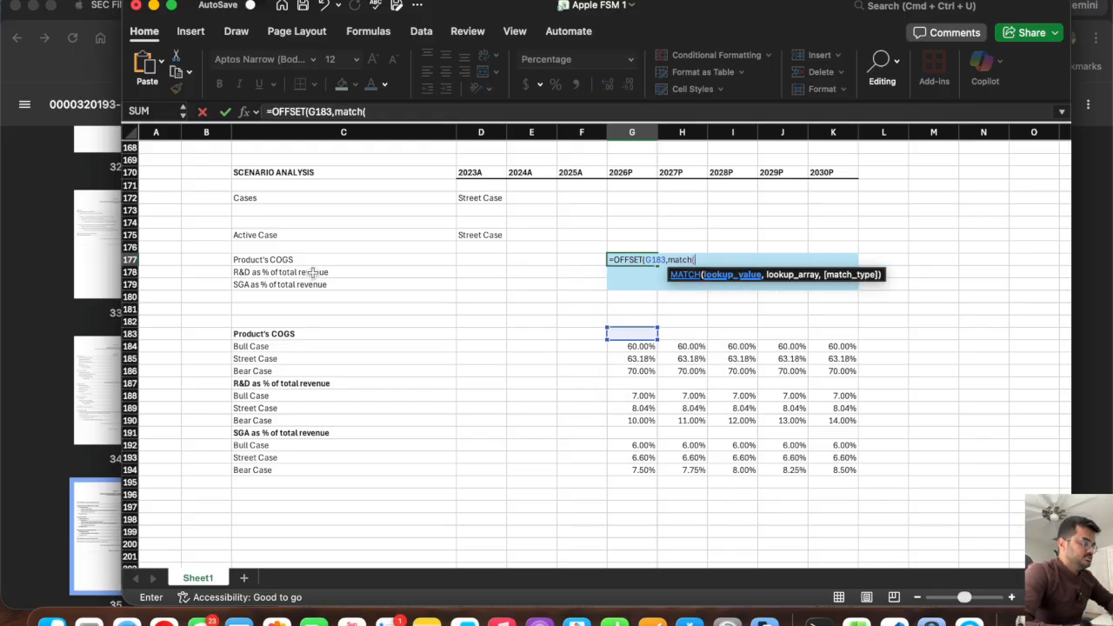
click(265, 259)
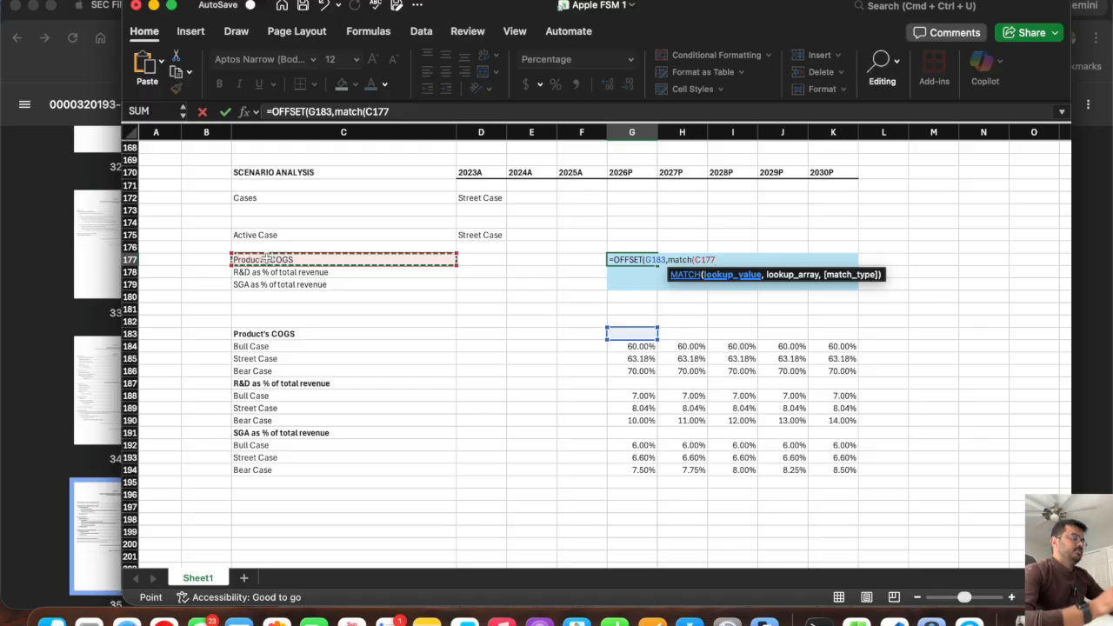
click(484, 234)
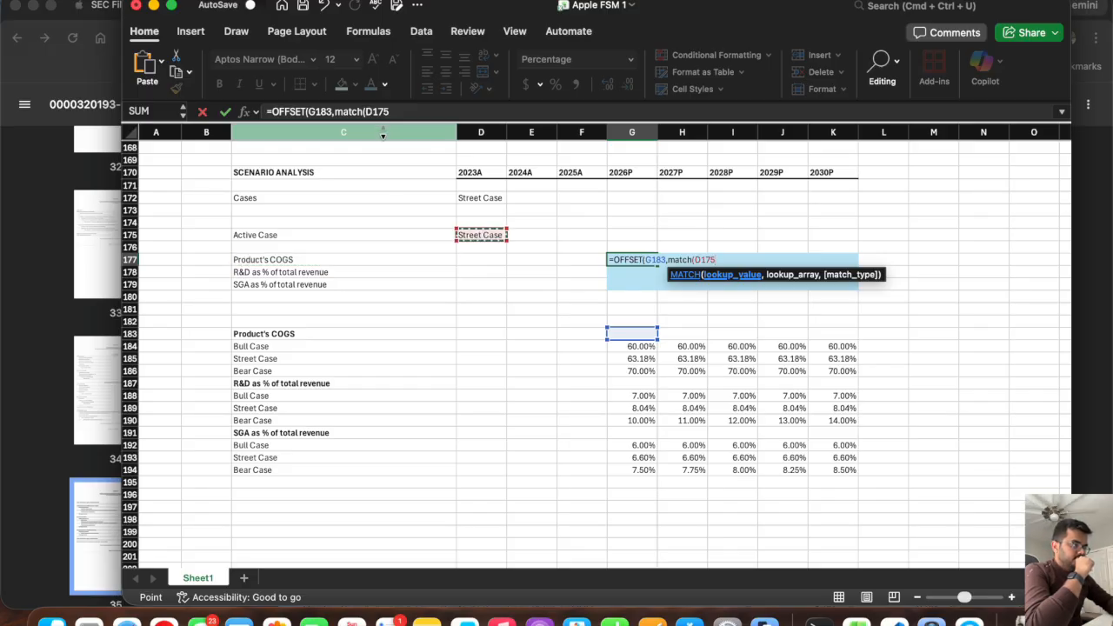
click(373, 112)
text($D)
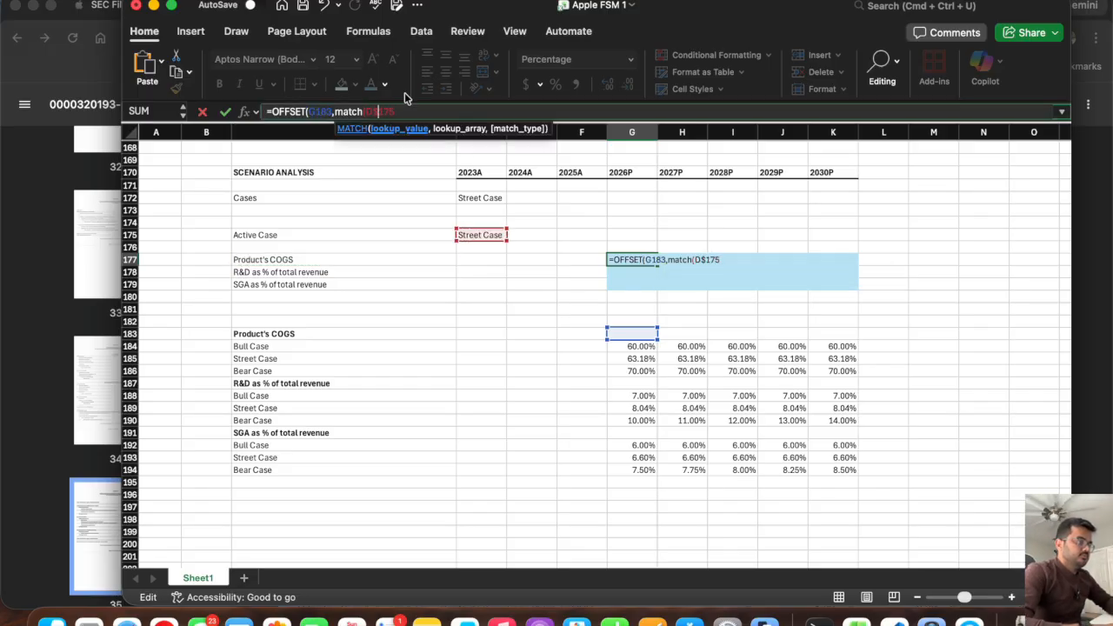
text($)
click(404, 112)
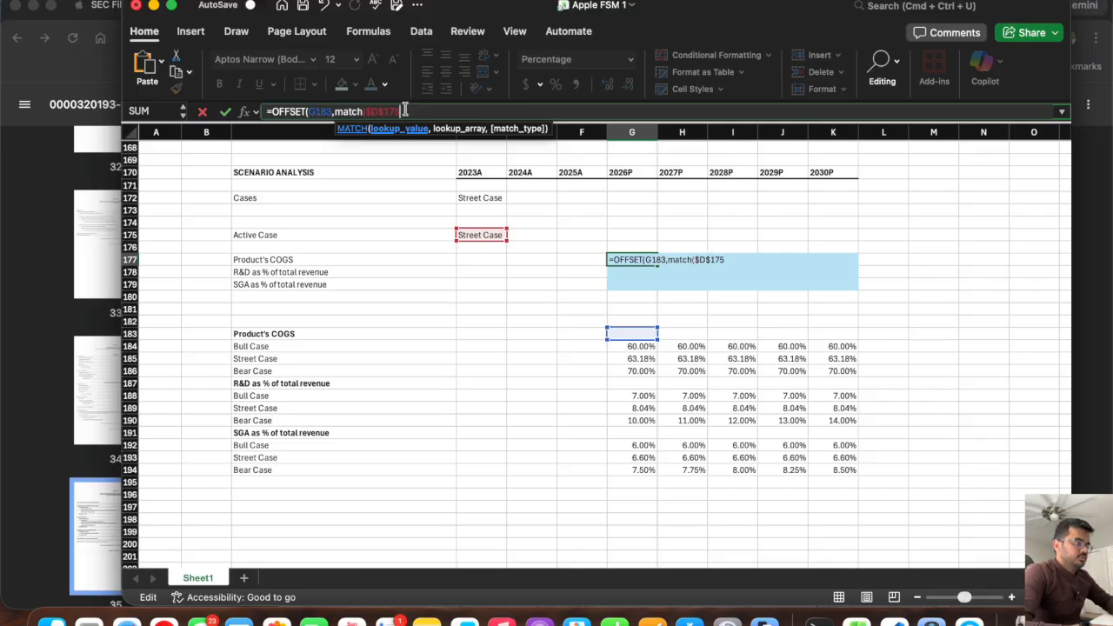
Complete the G177 formula with lookup array C184:C186, match type 0 and column offset 0.
text(,)
drag(277, 346, 275, 365)
text(,)
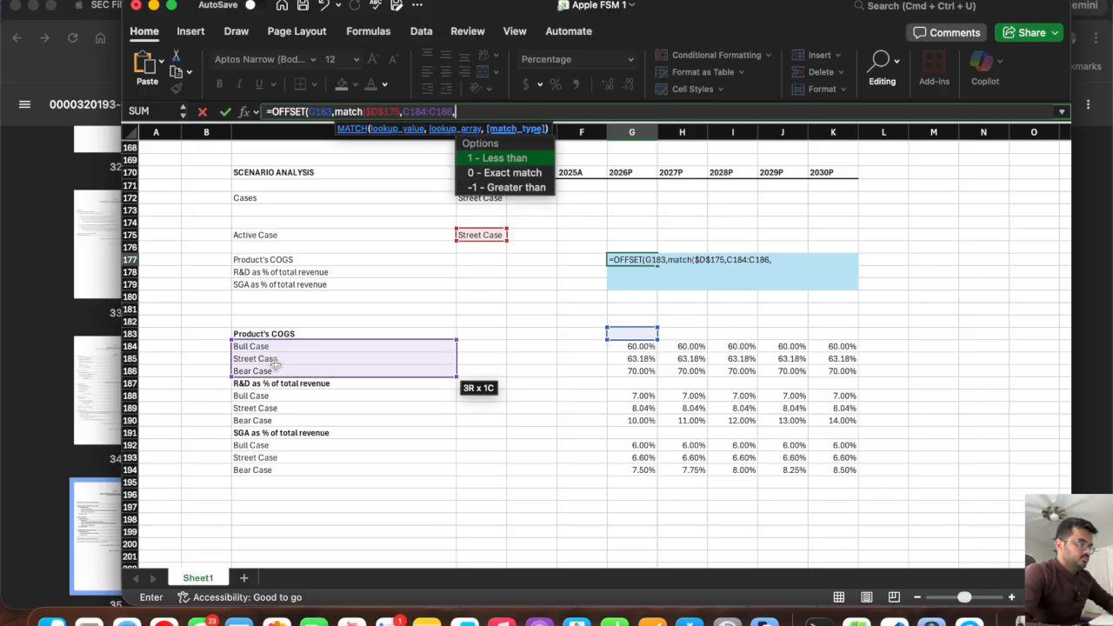
text(0)
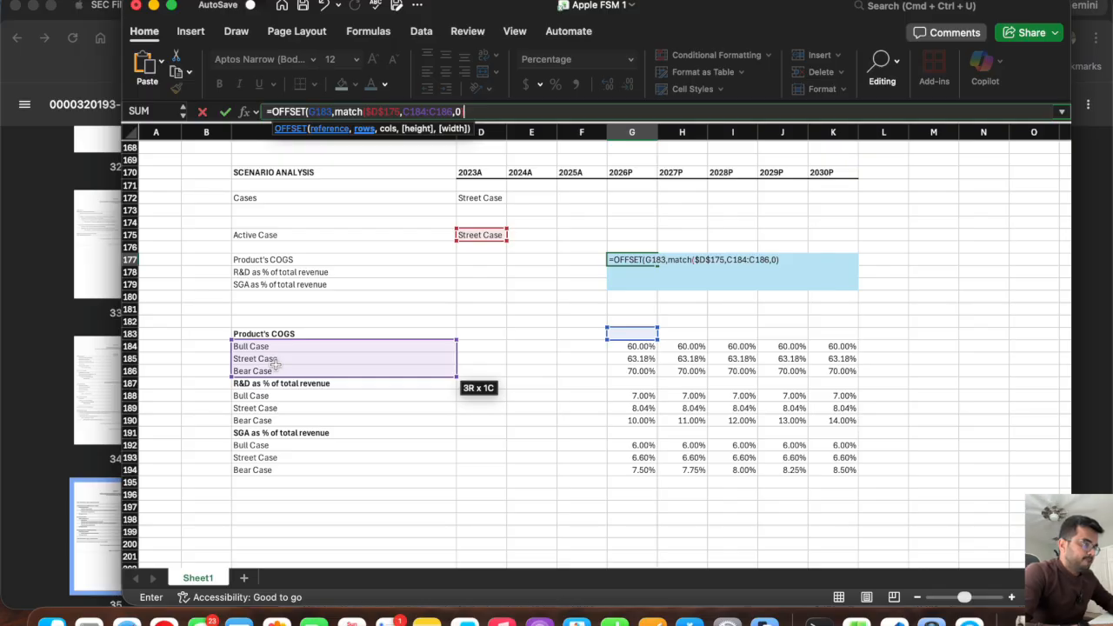
text(),0))
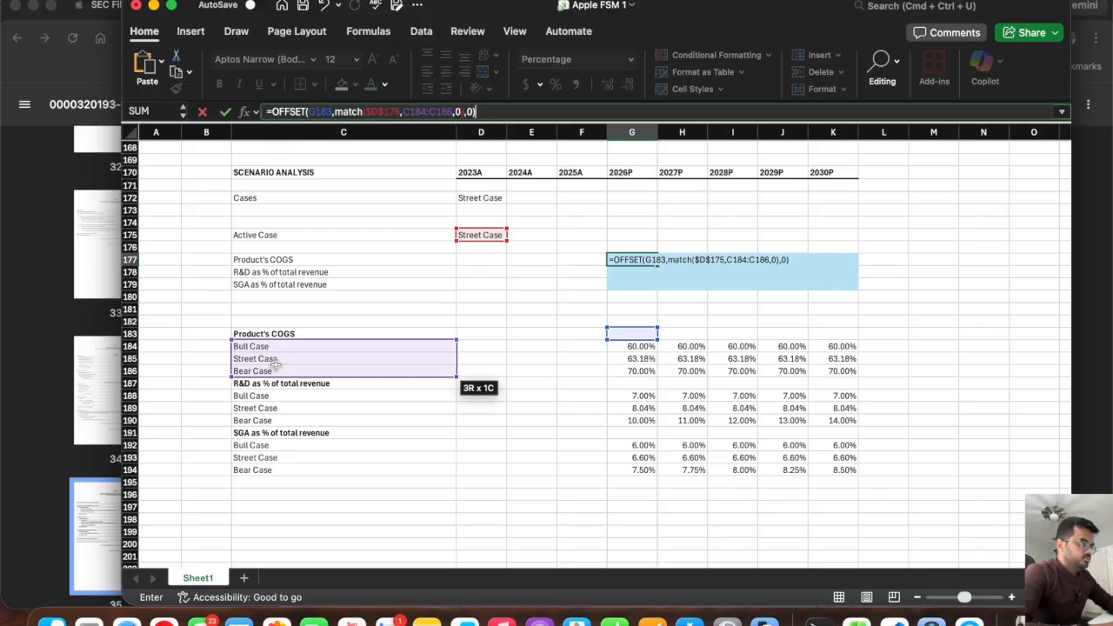
key(Return)
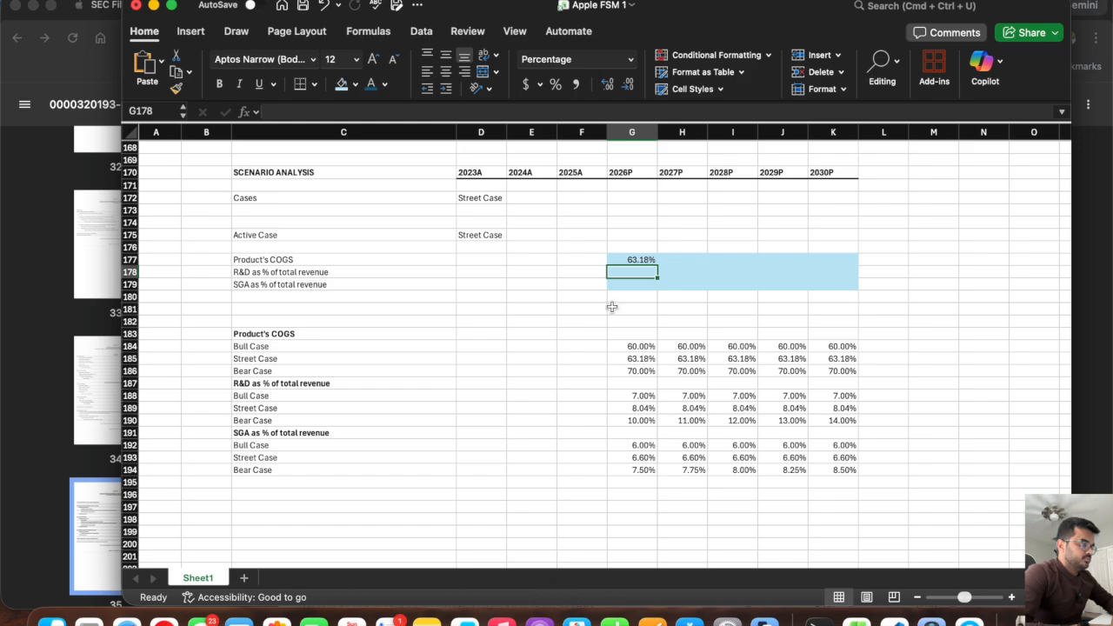
Make the MATCH lookup array in the G177 formula absolute as $C$184:$C$186.
click(629, 259)
drag(657, 265, 838, 273)
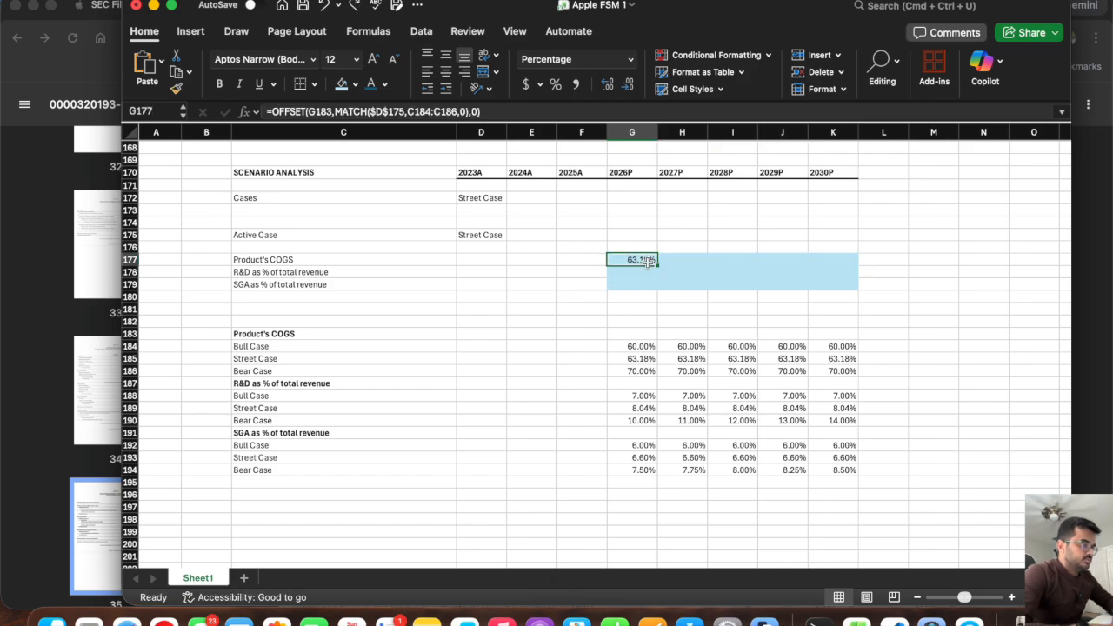
click(417, 111)
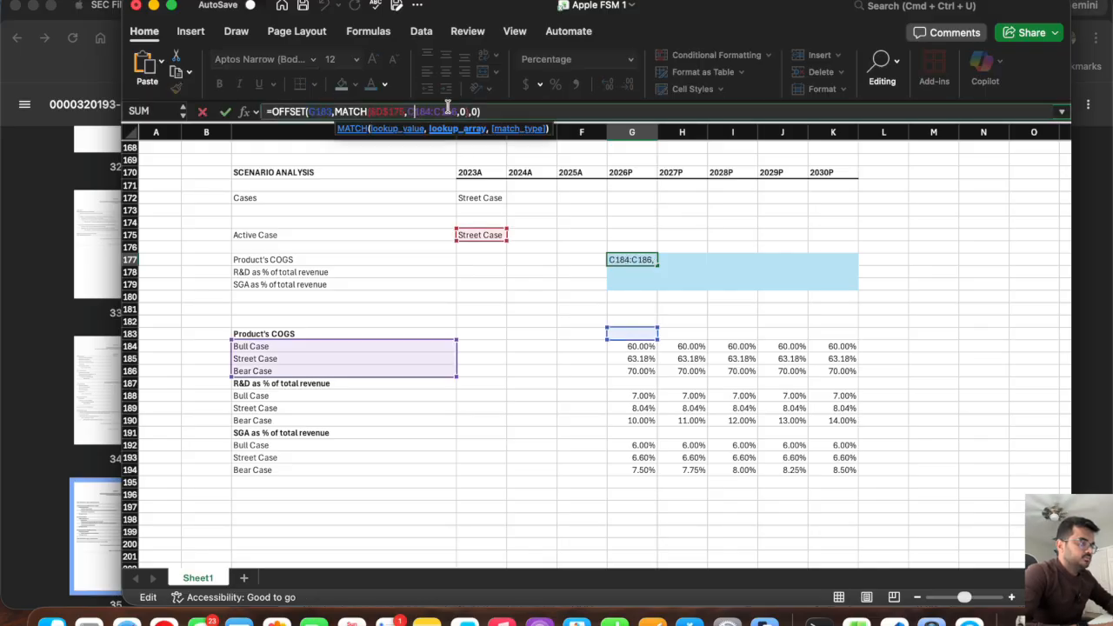
text($D$)
key(Right)
text($)
key(Right)
key(Right)
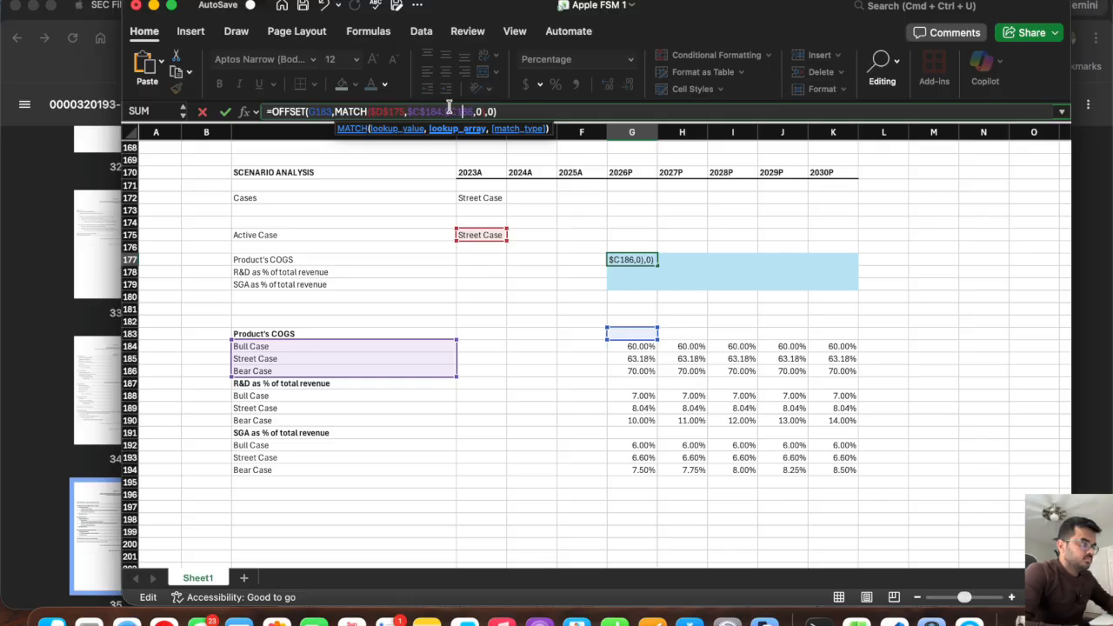
text($)
key(Return)
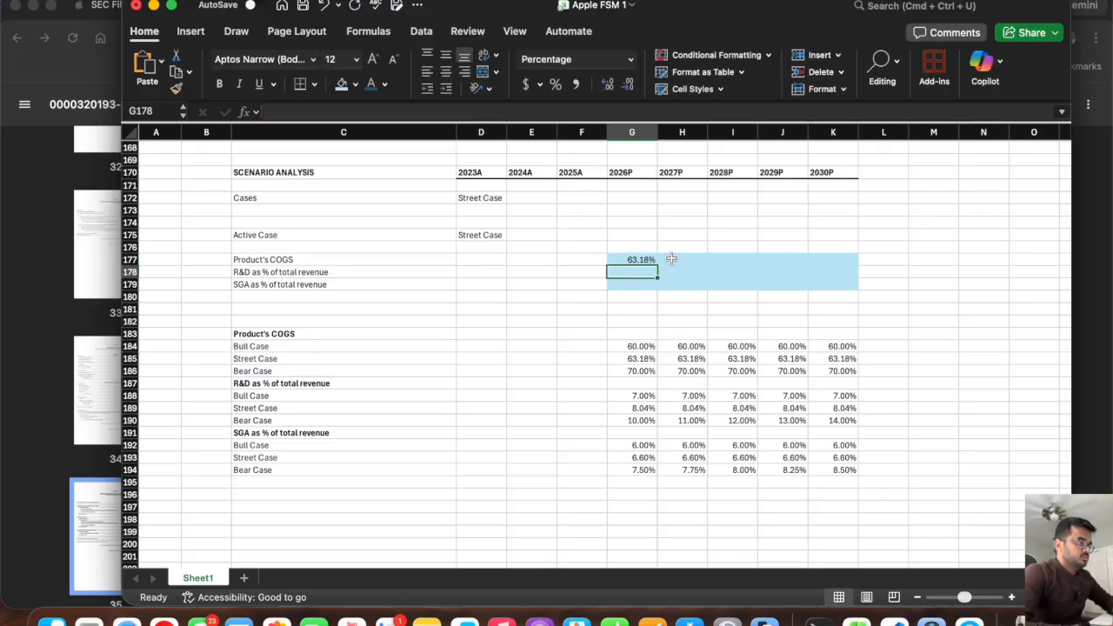
Fill the G177 Product's COGS formula across the projection years through K177.
click(640, 260)
drag(658, 265, 841, 273)
click(651, 284)
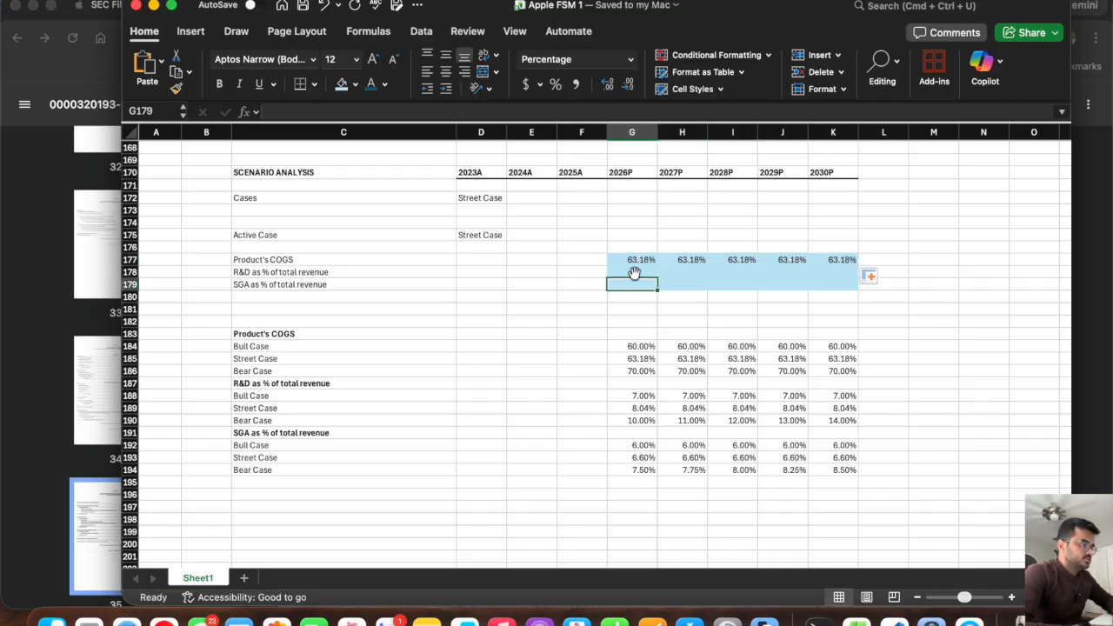
Test the case selector in D172 with Bull Case and Bear Case.
click(468, 235)
click(480, 201)
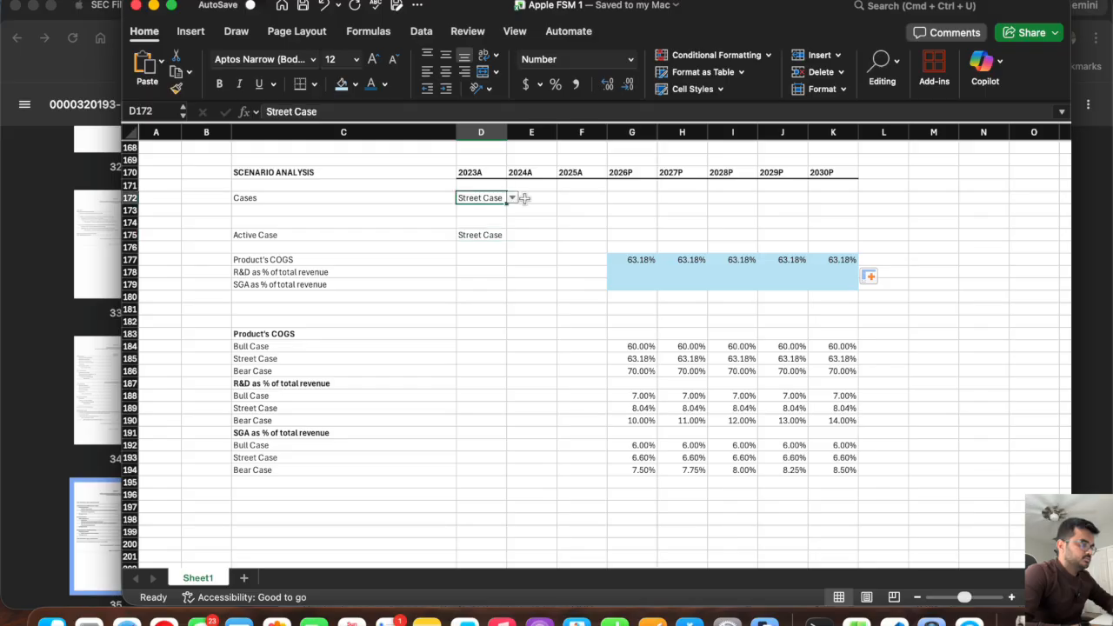
click(512, 201)
click(499, 214)
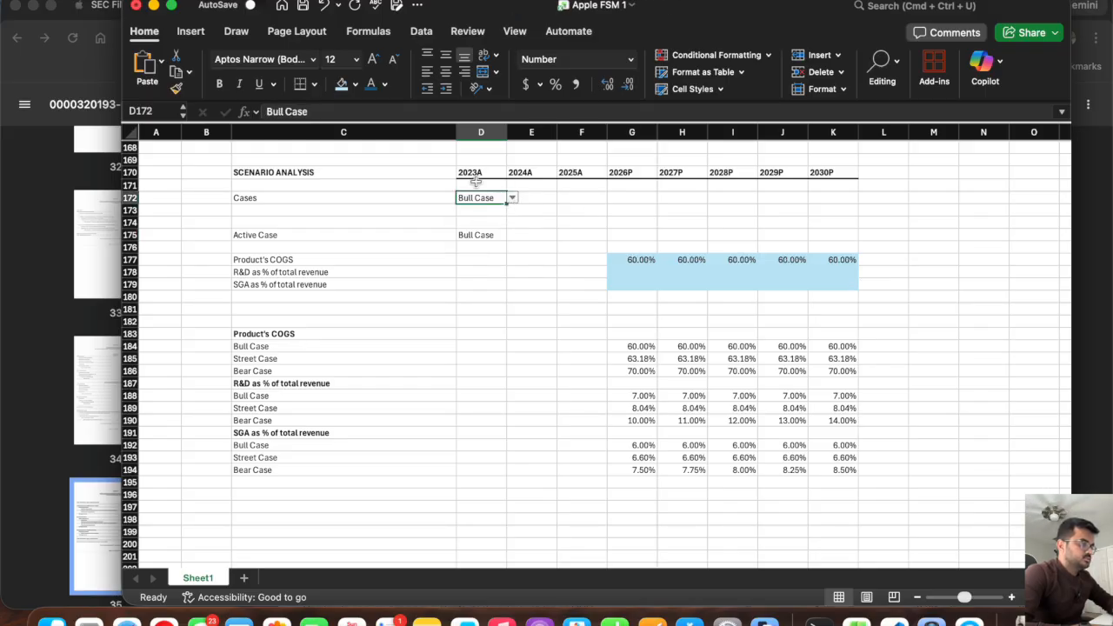
click(513, 200)
click(492, 243)
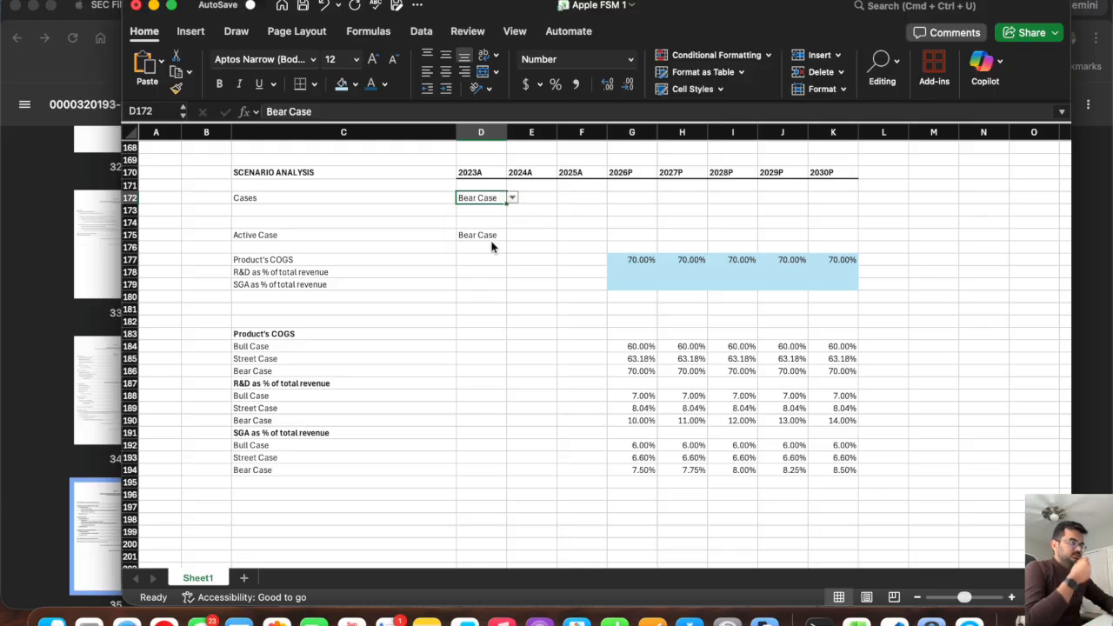
Try to copy the G177 formula down into G178 and clear G178 again.
click(640, 257)
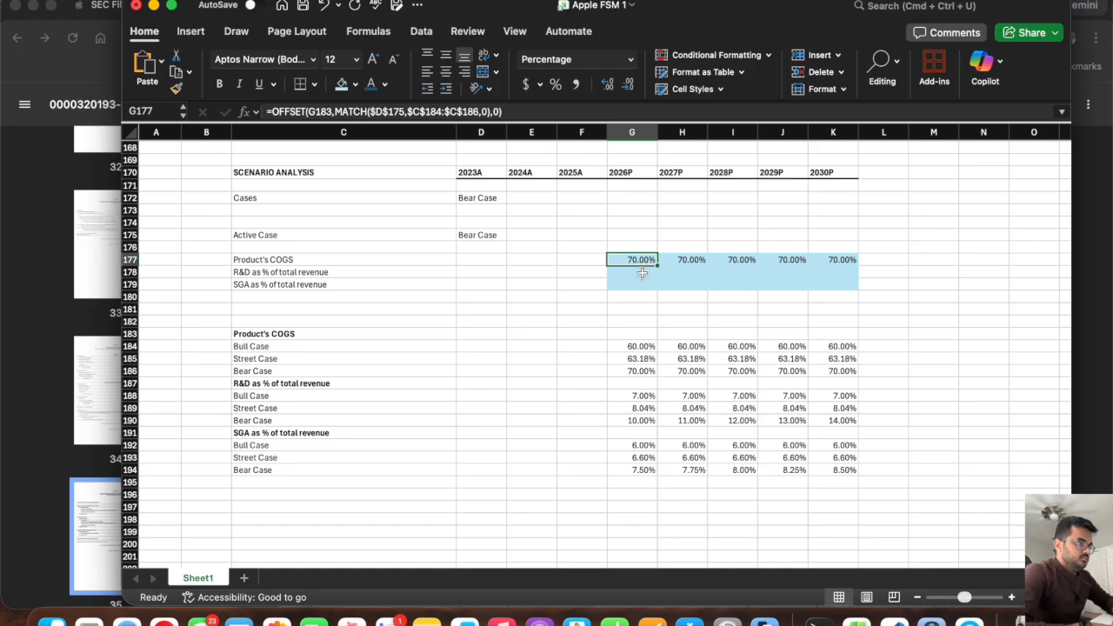
drag(658, 265, 657, 279)
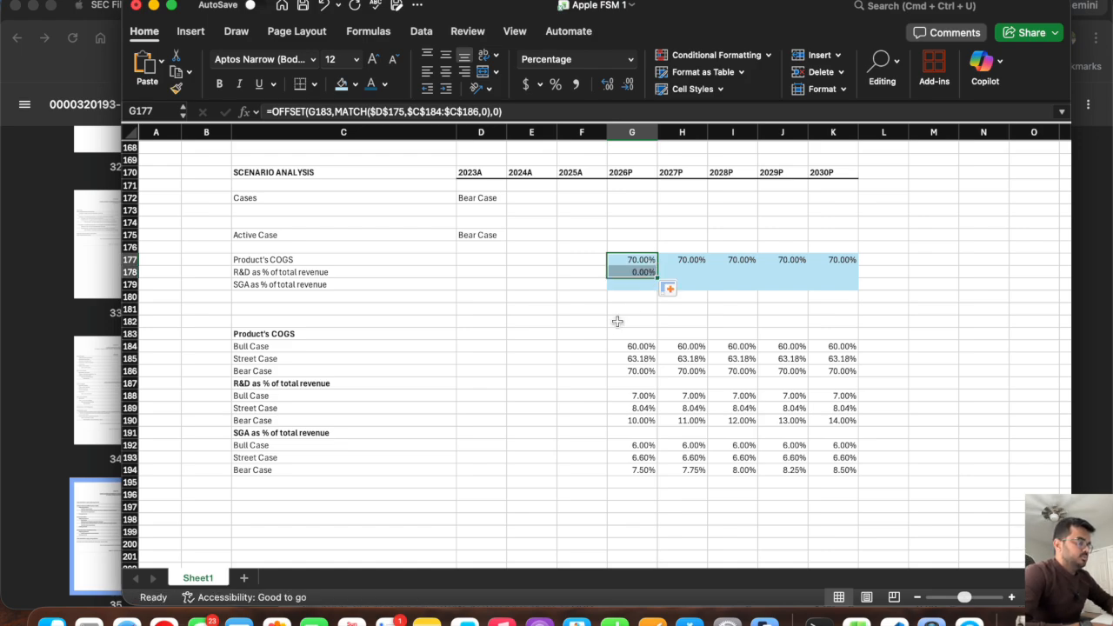
click(632, 272)
key(Delete)
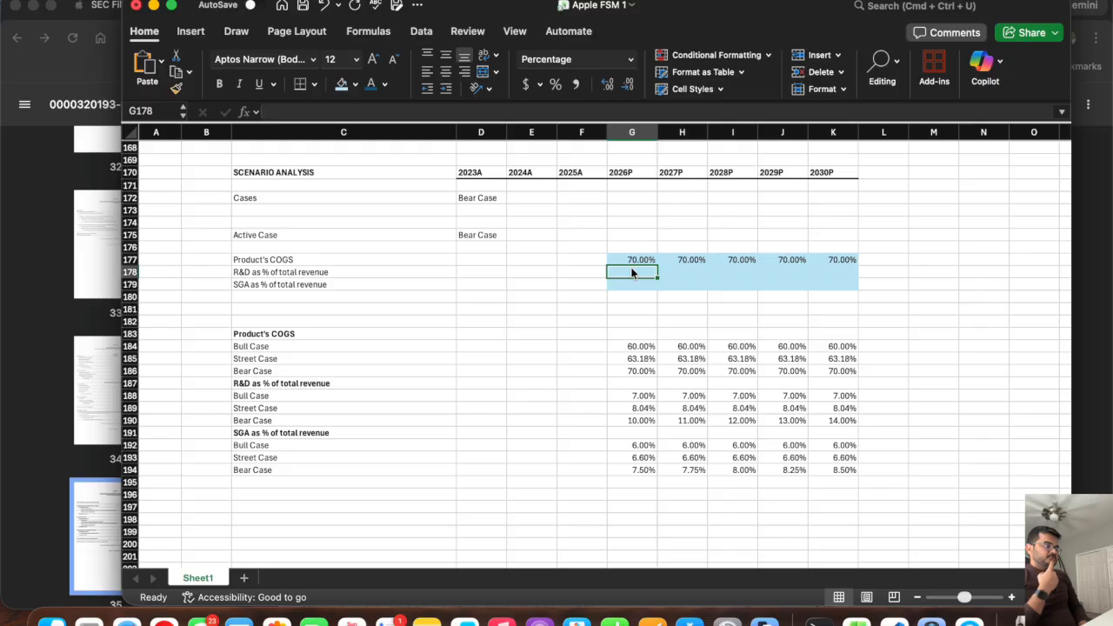
text(=)
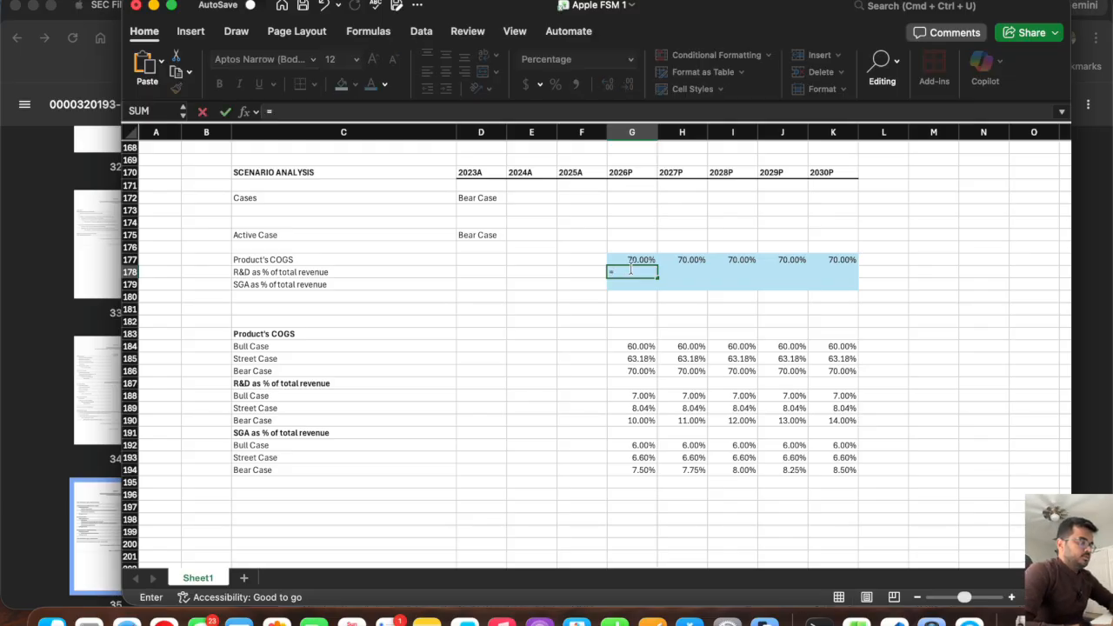
text(loo)
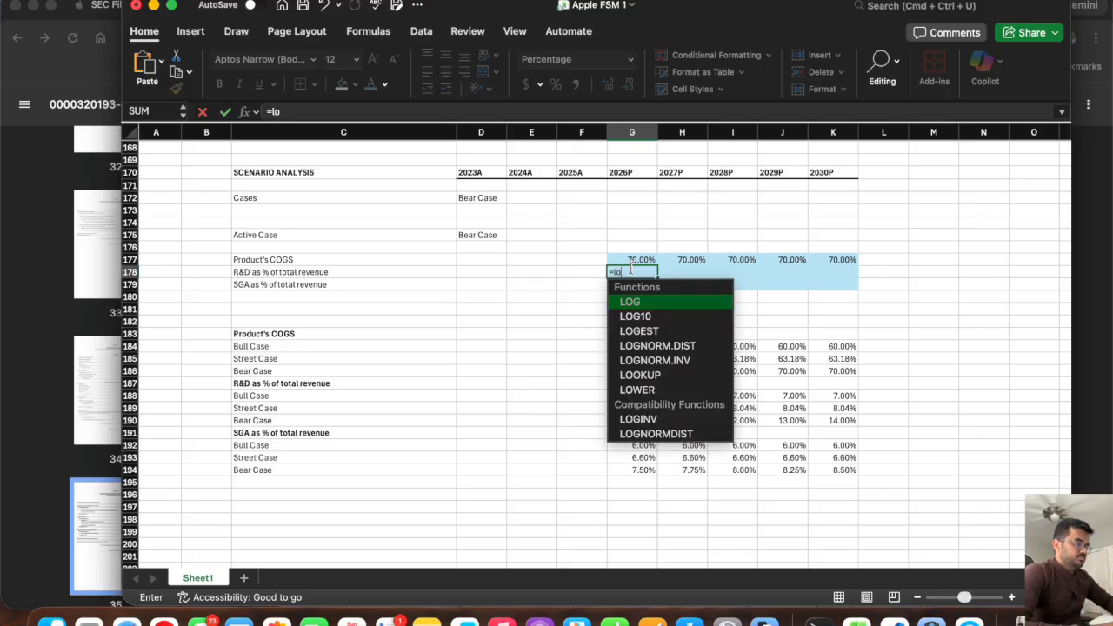
key(BackSpace)
key(BackSpace)
key(BackSpace)
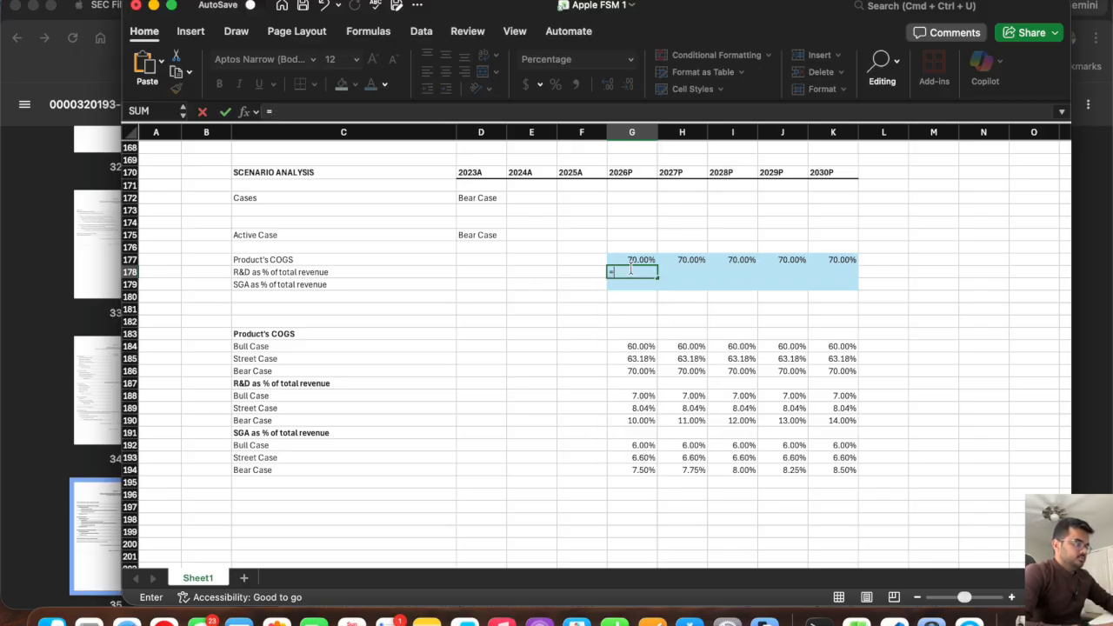
text(off)
double_click(633, 307)
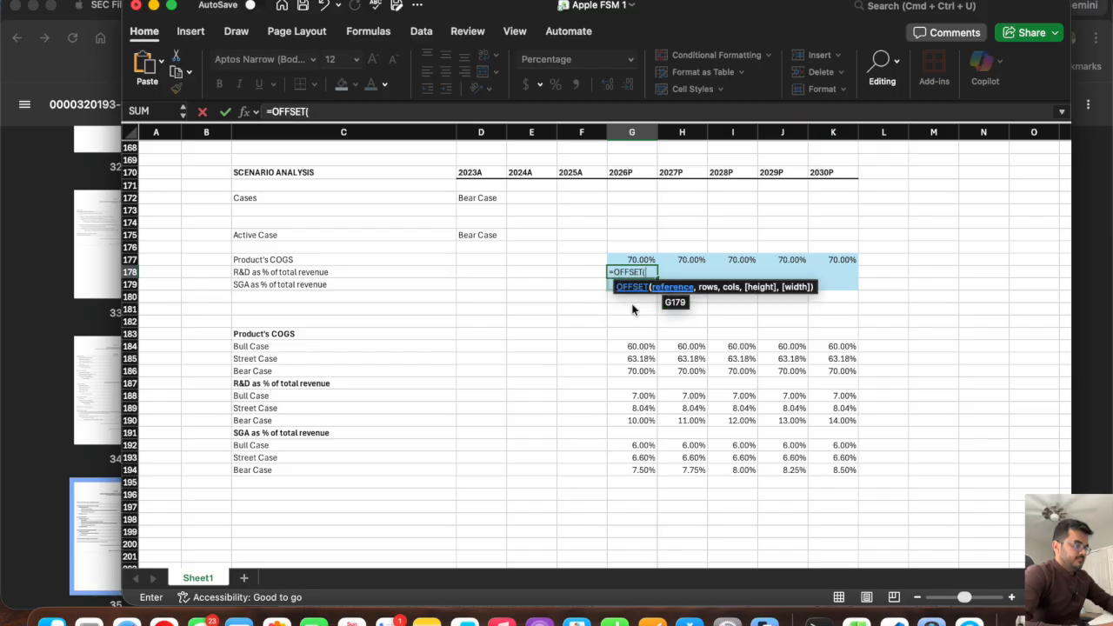
click(627, 333)
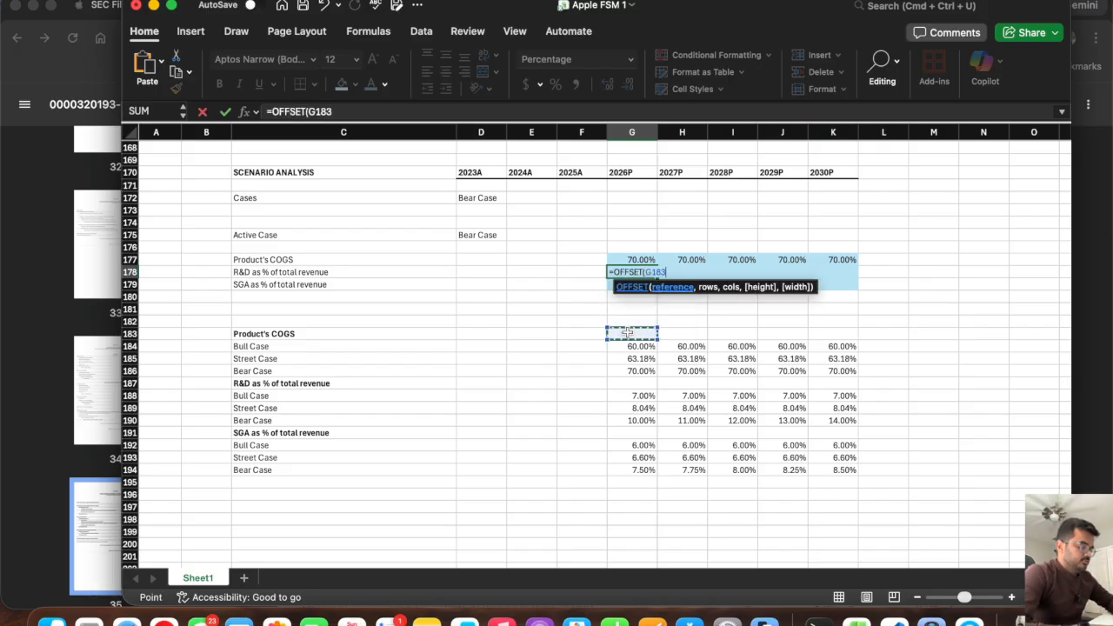
text(,match)
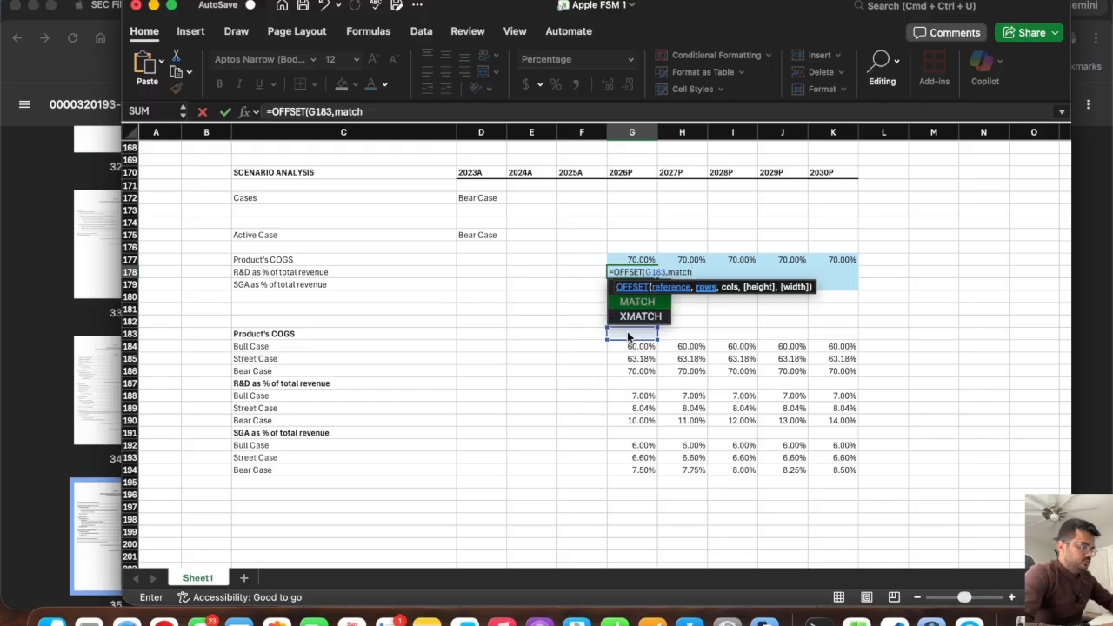
text(()
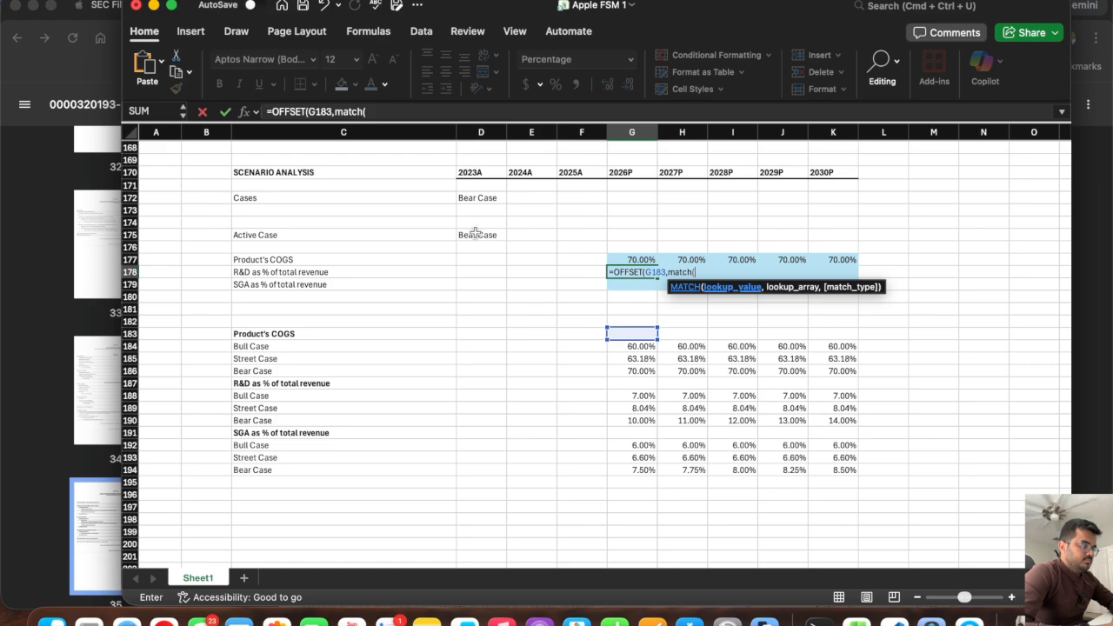
key(Escape)
Set the case selector in D172 to Street Case.
click(477, 198)
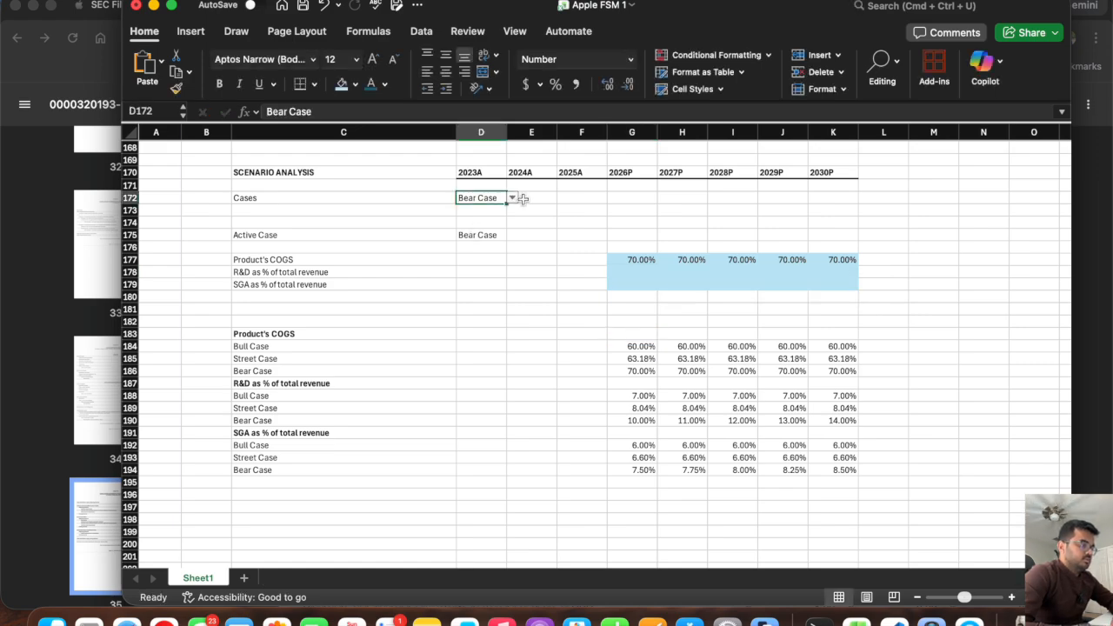
click(513, 198)
click(487, 227)
Start an OFFSET formula in G178 with G183 as its reference.
click(632, 273)
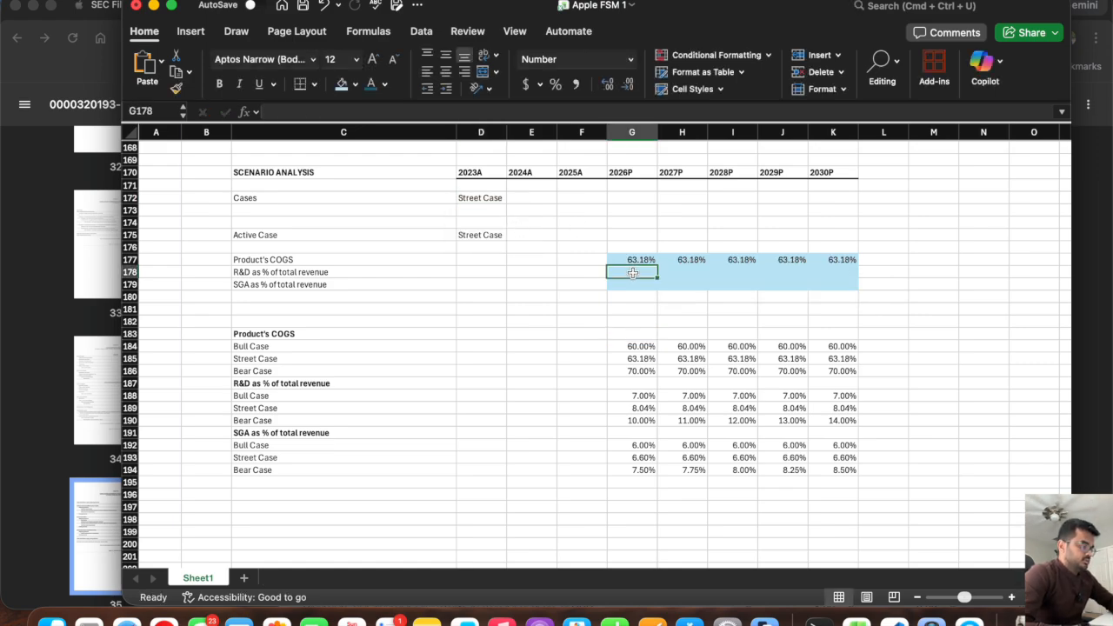
text(=of)
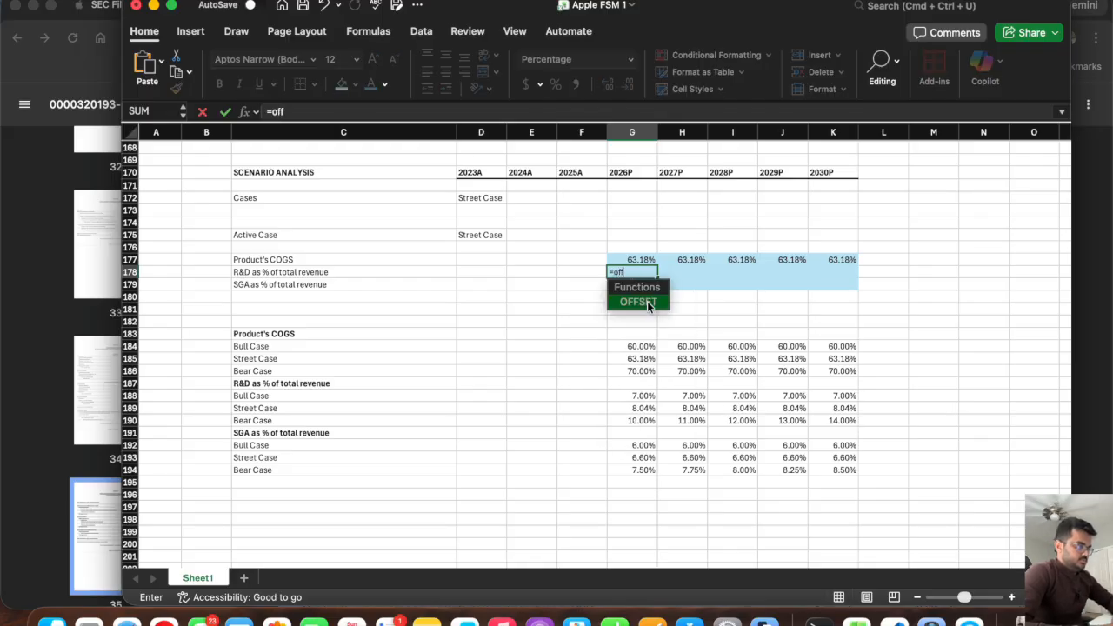
text(f)
double_click(647, 301)
click(626, 334)
text(,)
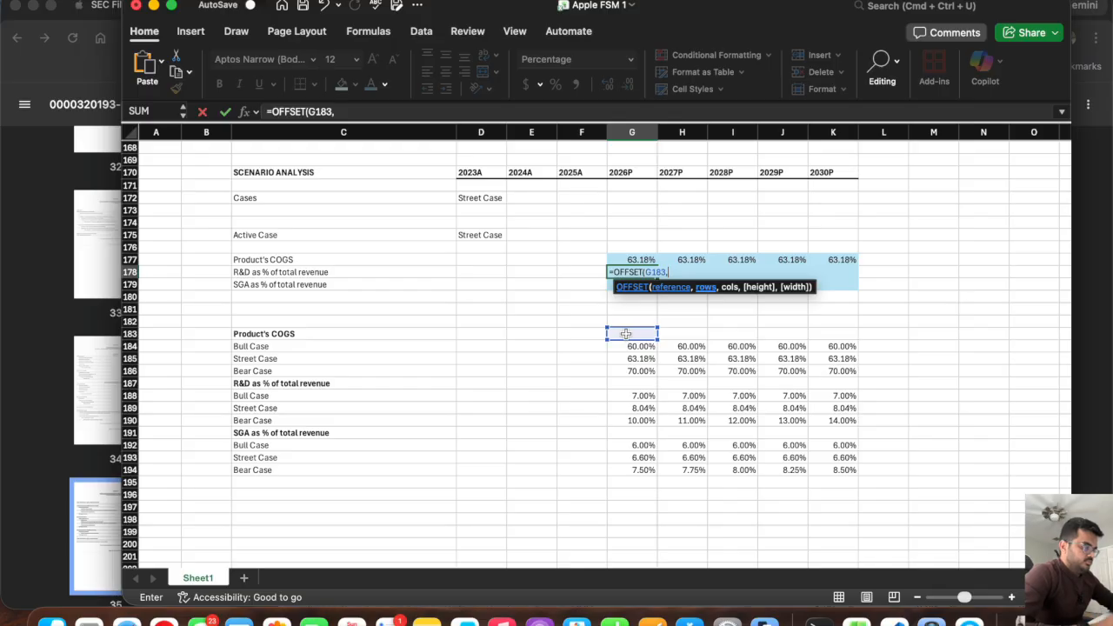
text(match()
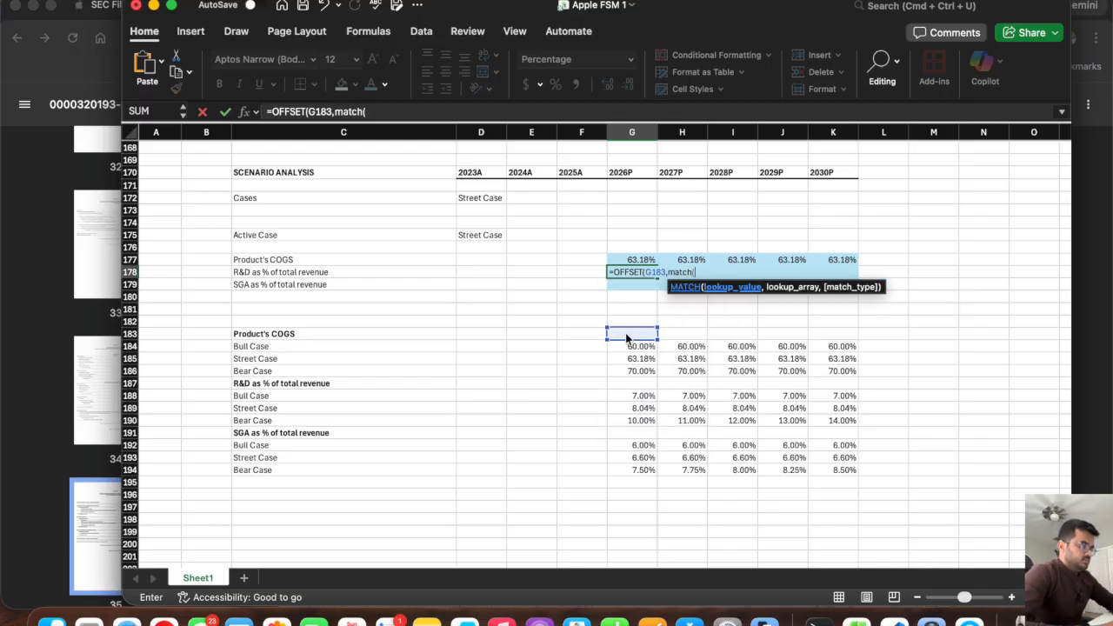
Add a MATCH function as the rows argument in G178, with lookup value D175, lookup array C184:C186 and match type 0.
click(475, 235)
text(,)
click(252, 346)
drag(252, 346, 257, 371)
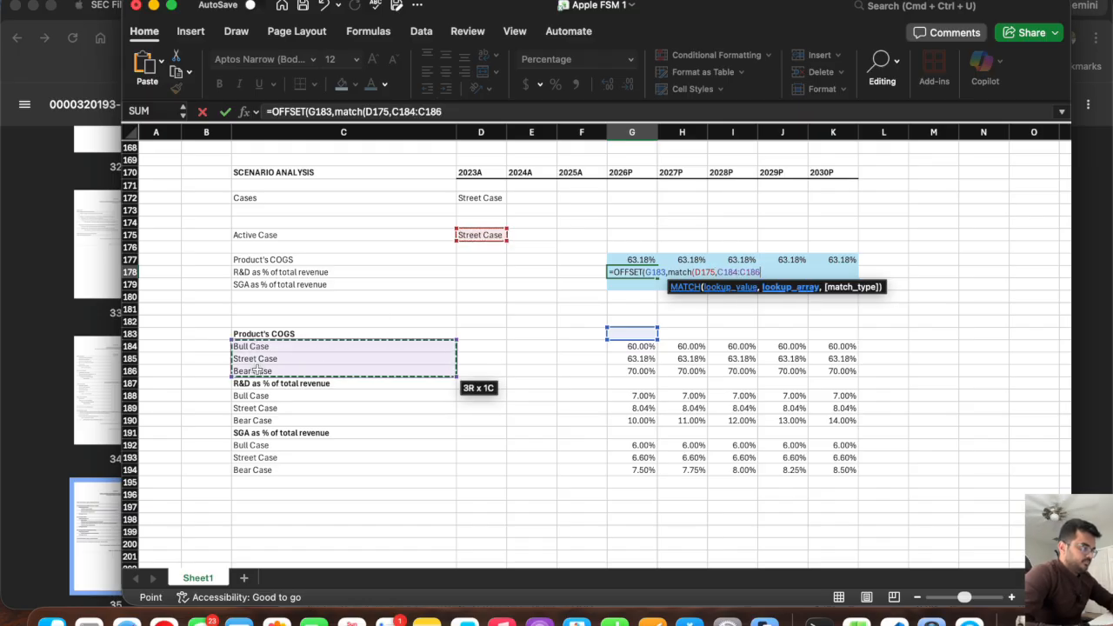
text(,0))
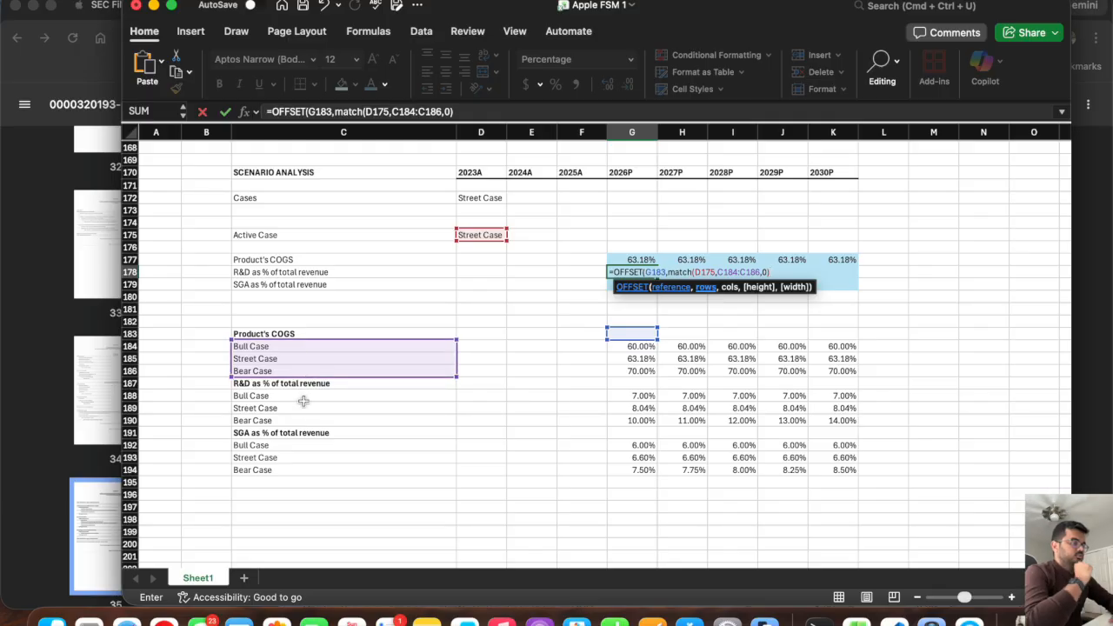
text(,matc)
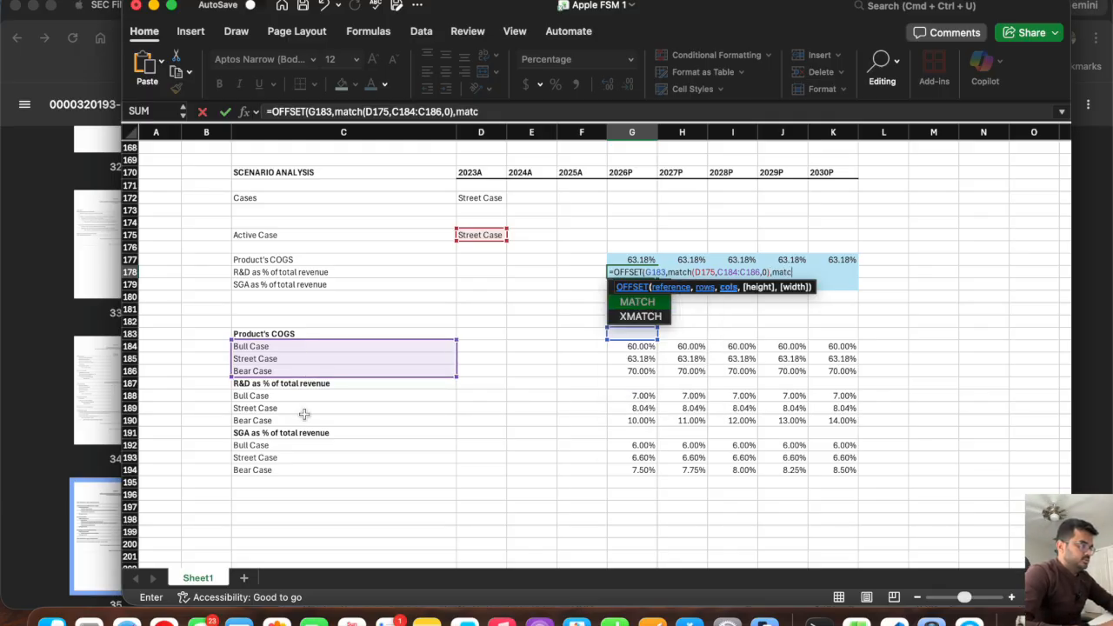
key(BackSpace)
key(BackSpace)
key(BackSpace)
key(BackSpace)
key(BackSpace)
key(BackSpace)
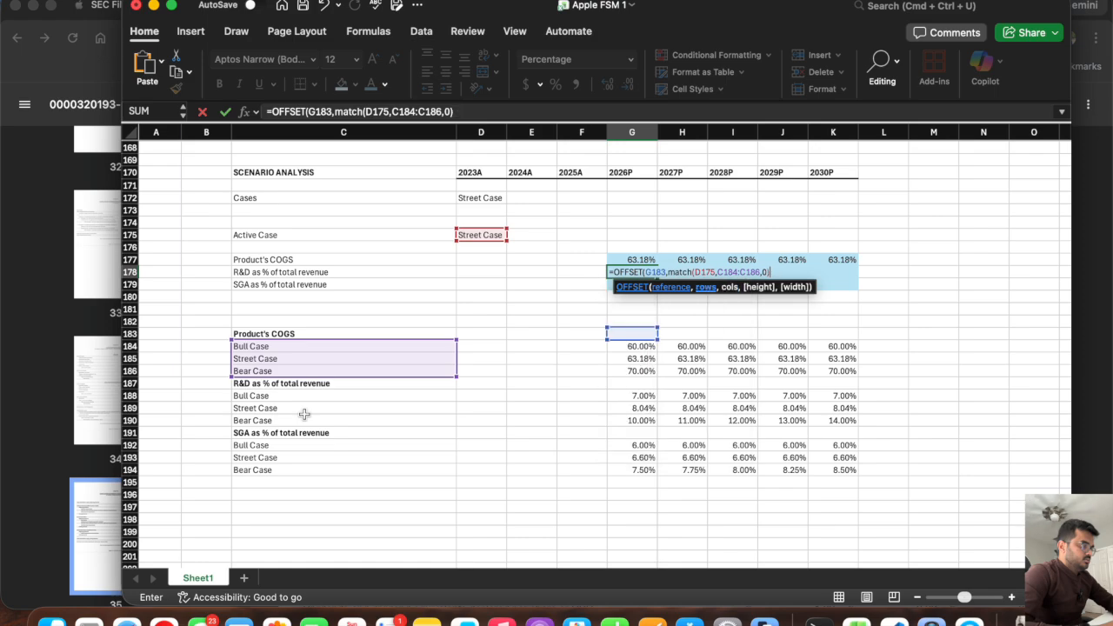
Extend the OFFSET rows argument in G178 by adding a second MATCH function to the first one.
text(+)
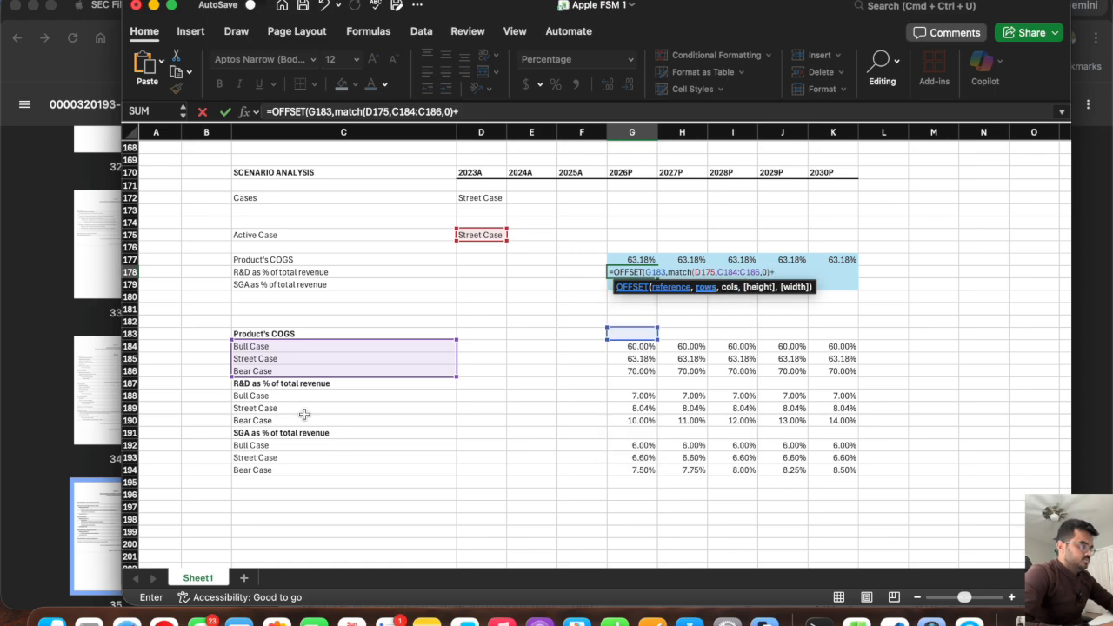
text(match)
key(BackSpace)
key(BackSpace)
key(BackSpace)
key(BackSpace)
key(BackSpace)
text(MAT)
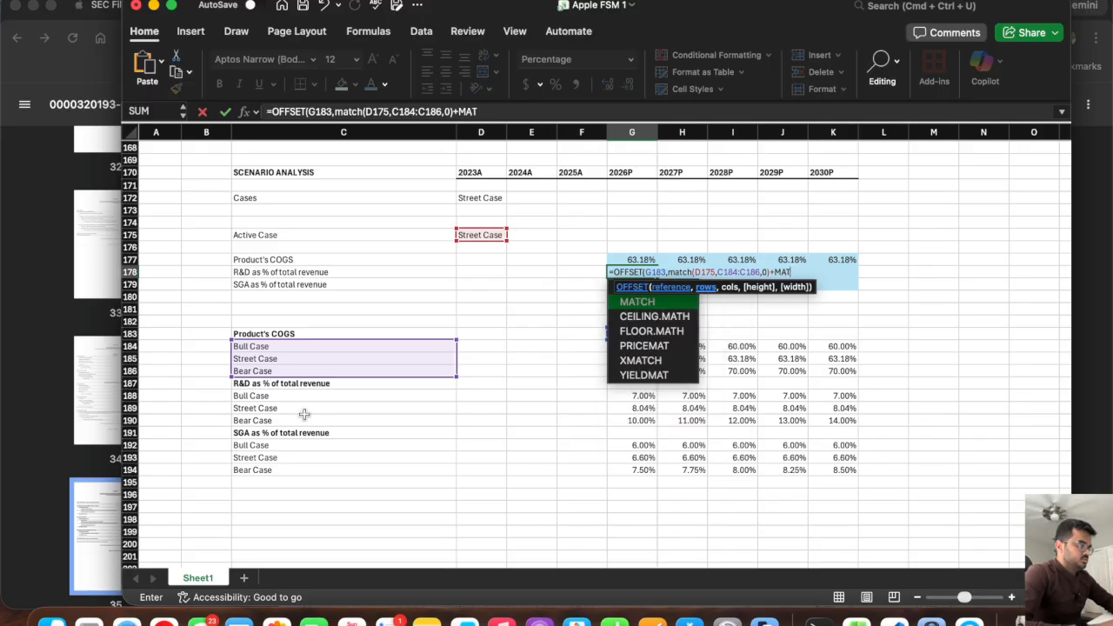
text(CH()
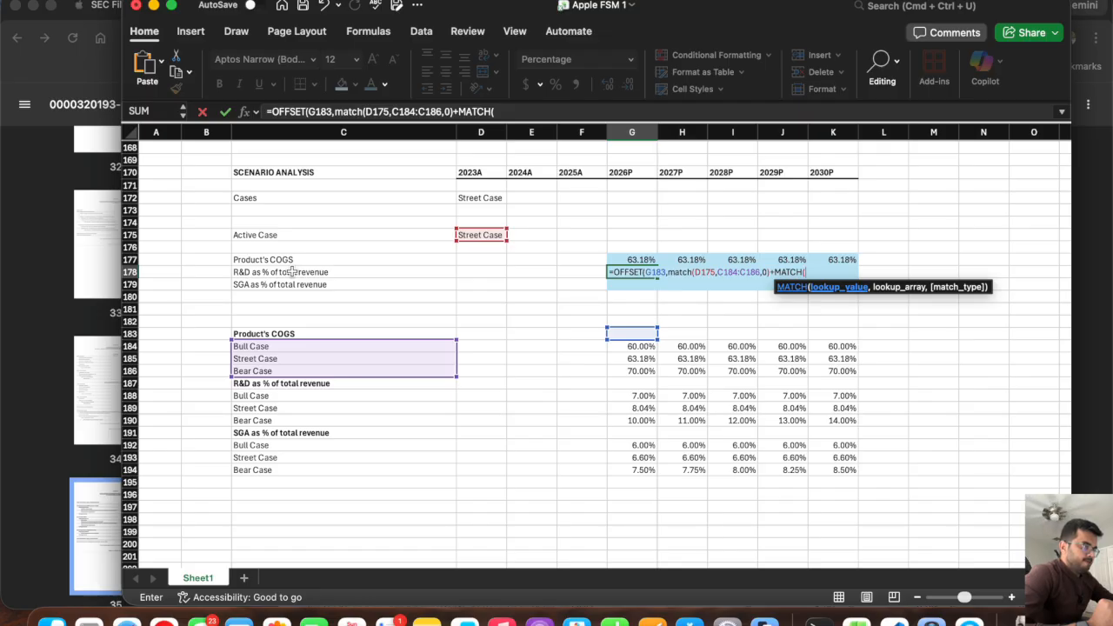
click(292, 271)
drag(287, 334, 277, 466)
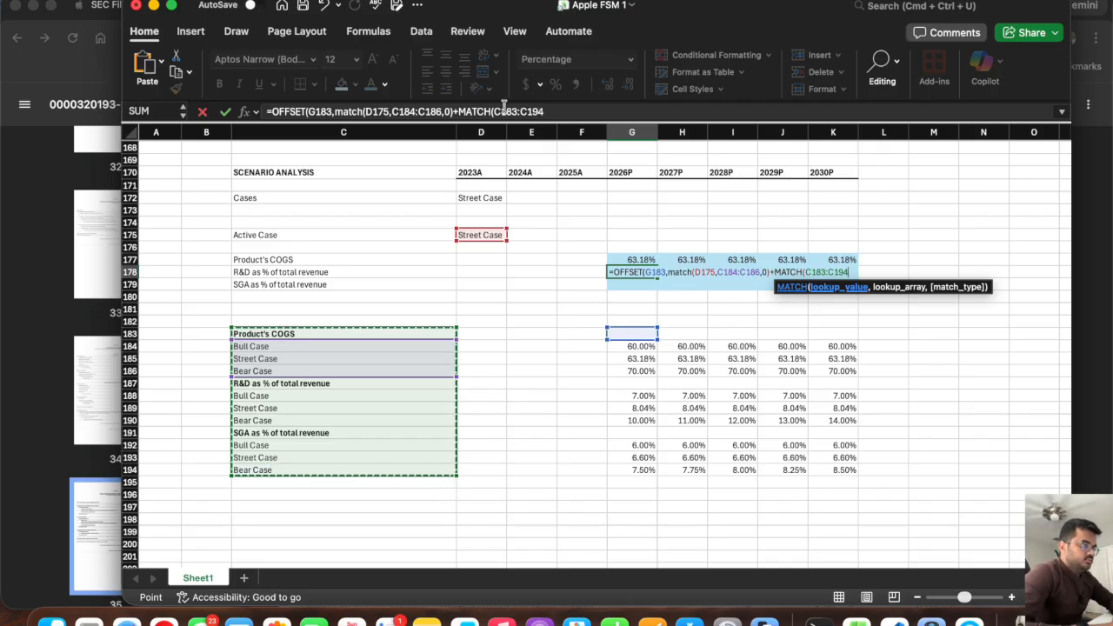
click(559, 112)
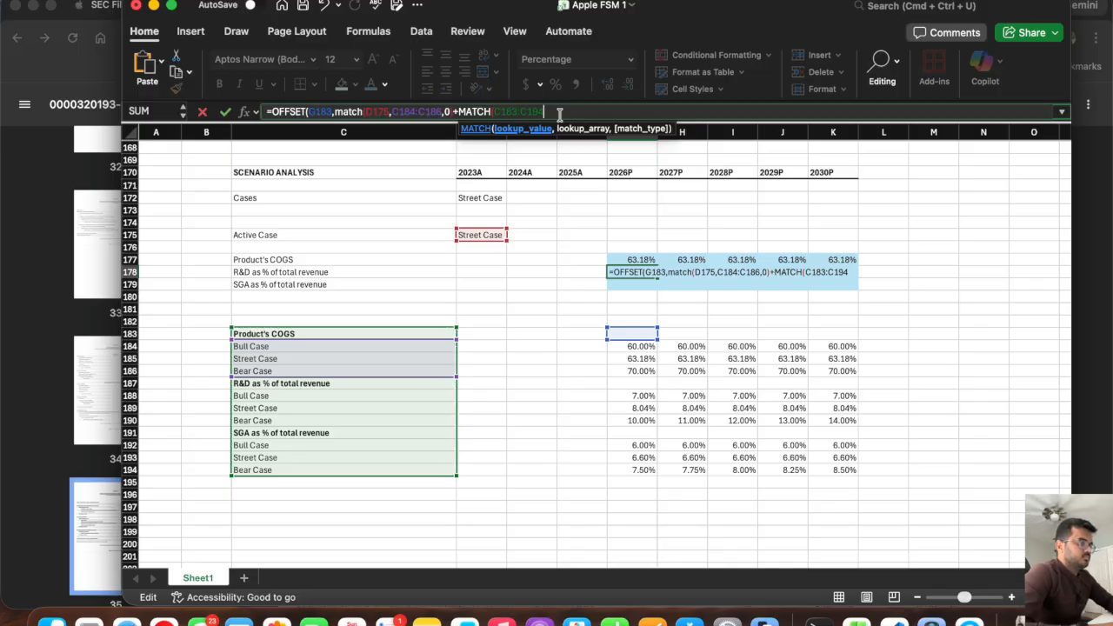
key(BackSpace)
key(BackSpace)
key(BackSpace)
key(BackSpace)
key(BackSpace)
key(BackSpace)
key(BackSpace)
key(BackSpace)
key(BackSpace)
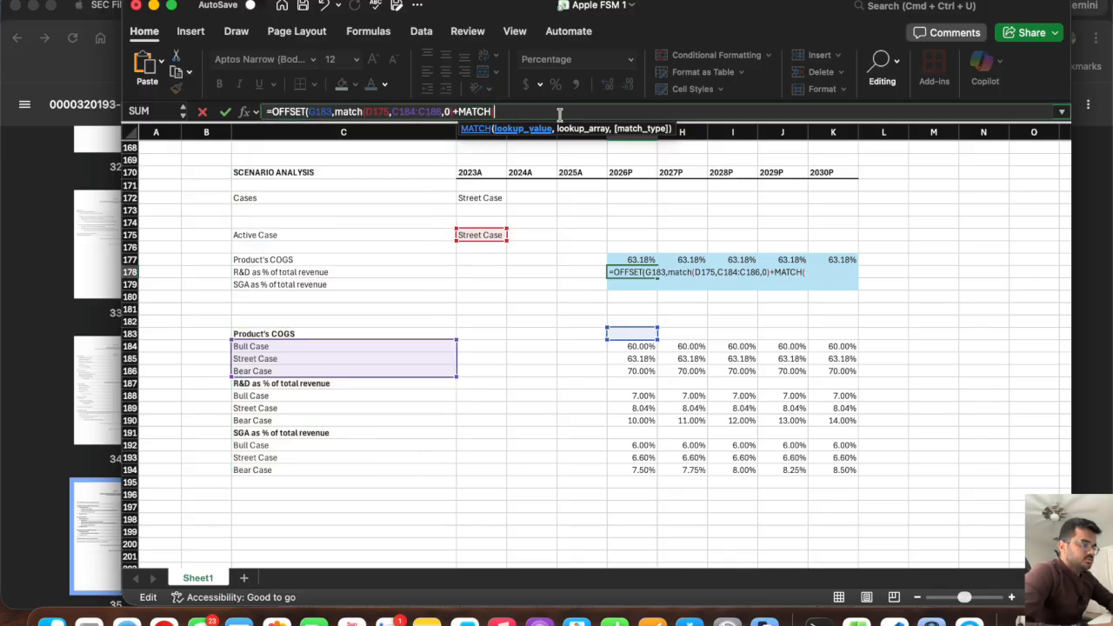
Give the second MATCH in G178 the lookup value C178 and the lookup array C183:C194.
click(327, 271)
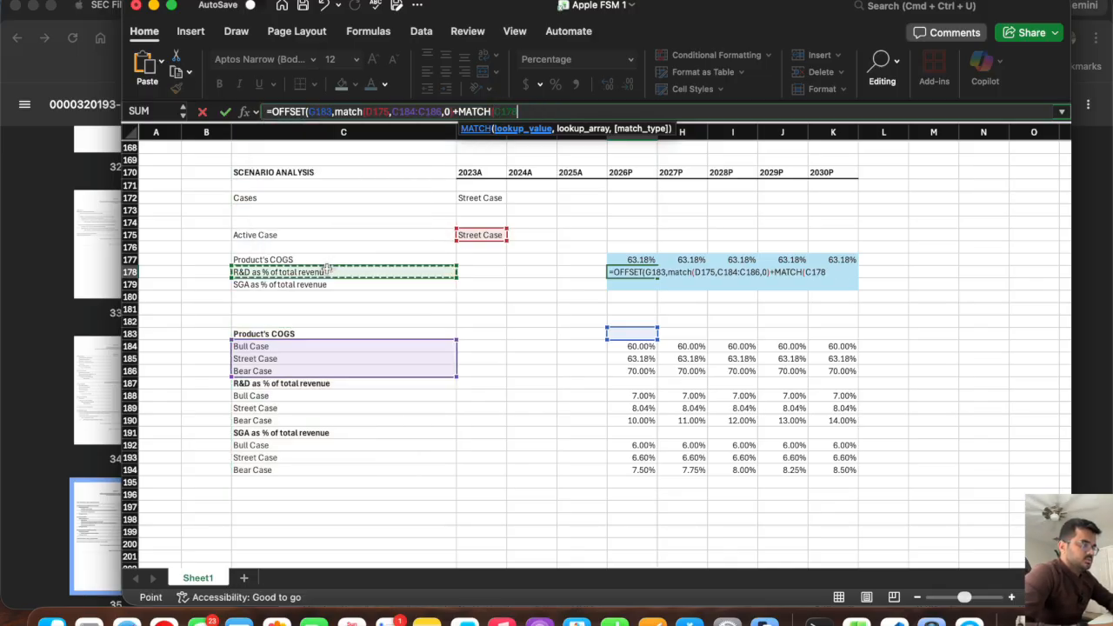
text(,)
click(289, 334)
drag(290, 333, 281, 472)
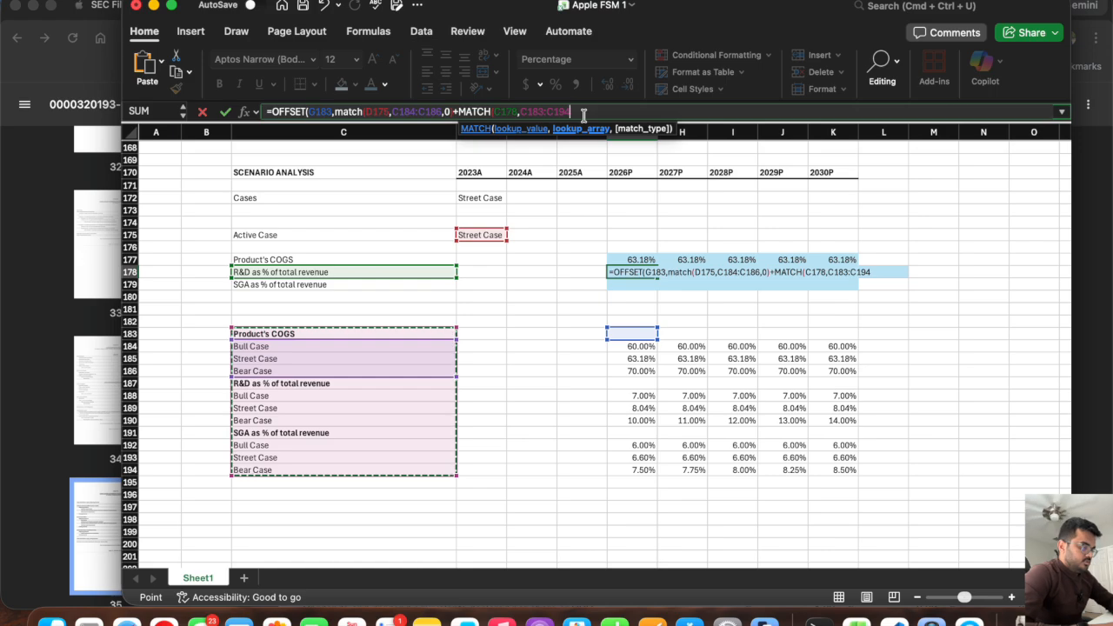
Complete the G178 formula with match type 0 for the second MATCH, subtract 1 from the rows argument and set cols to 0.
text(,0))
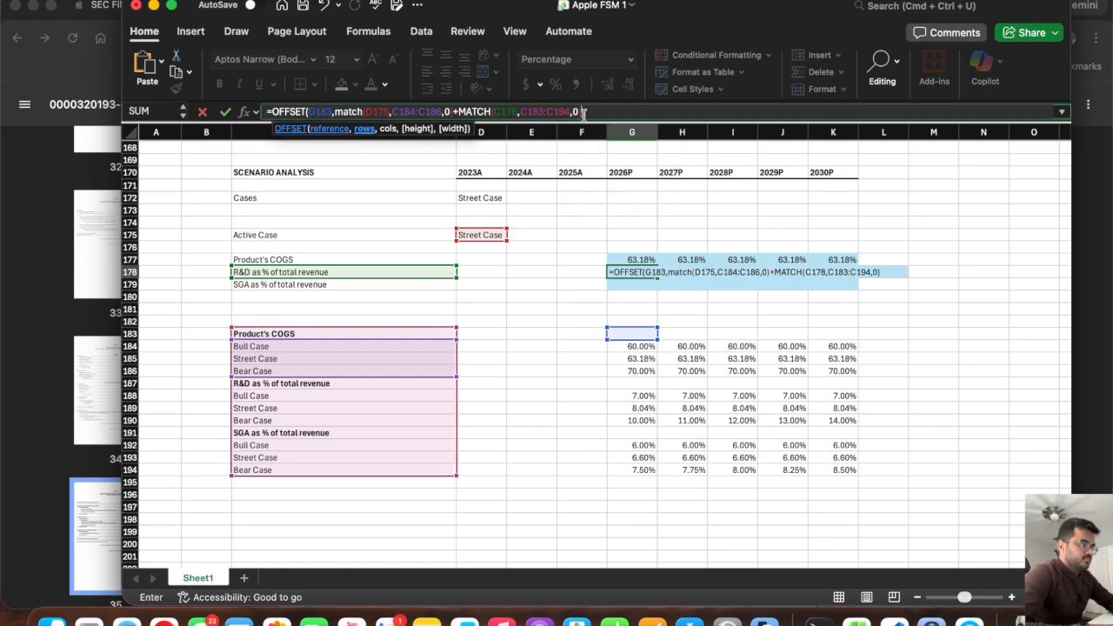
text(-1,)
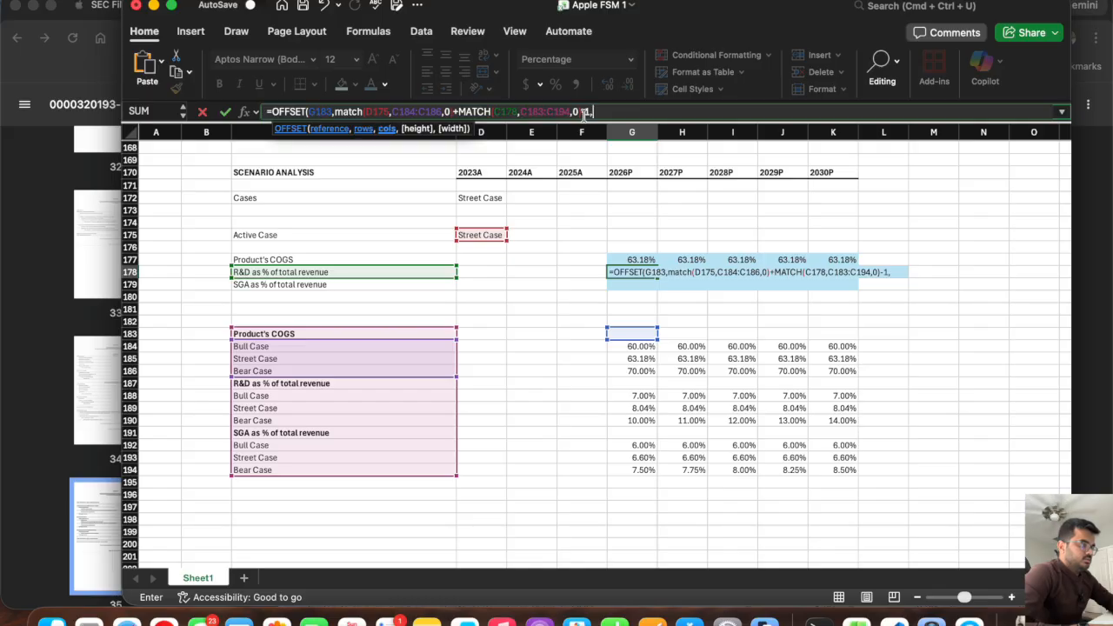
text(0))
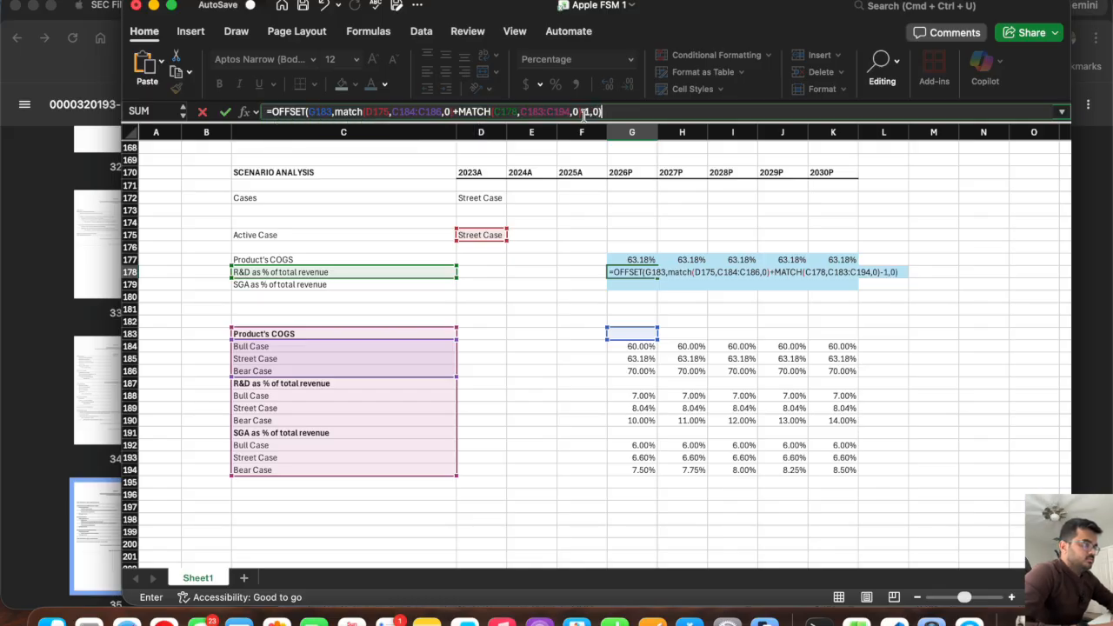
Make the second MATCH's lookup array absolute as $C$183:$C$194 and commit the G178 formula.
click(520, 112)
text($)
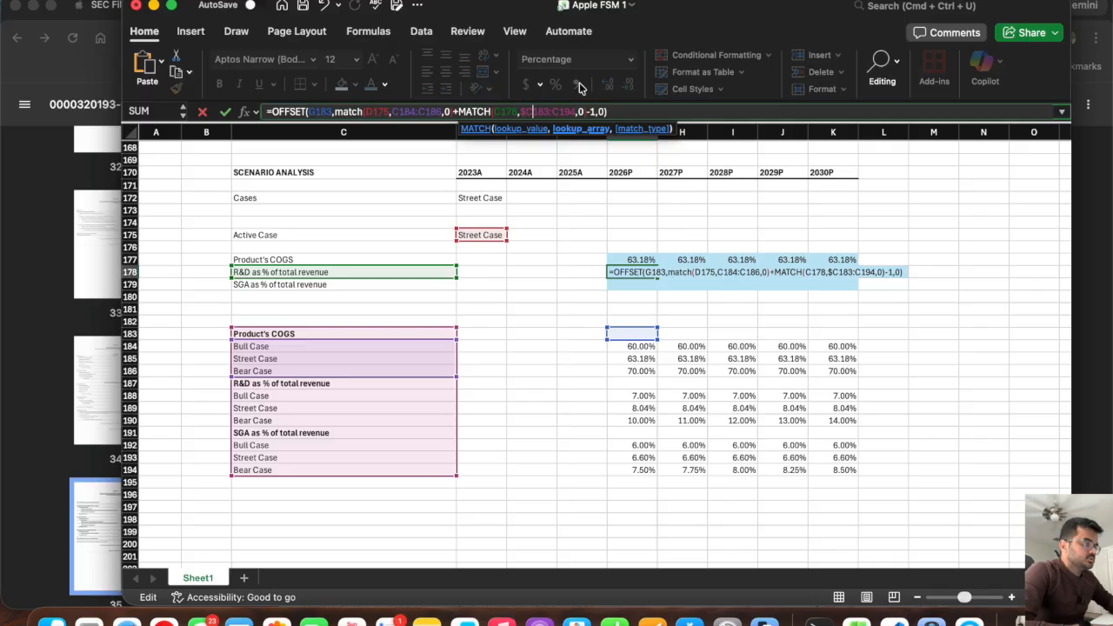
text($)
text($)
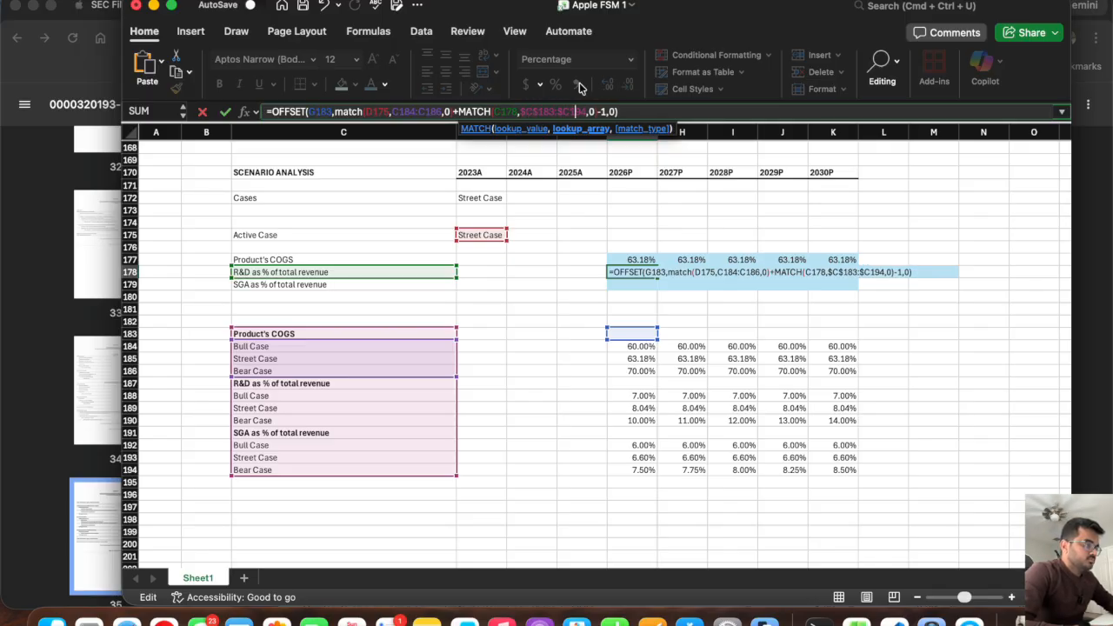
text($)
key(Return)
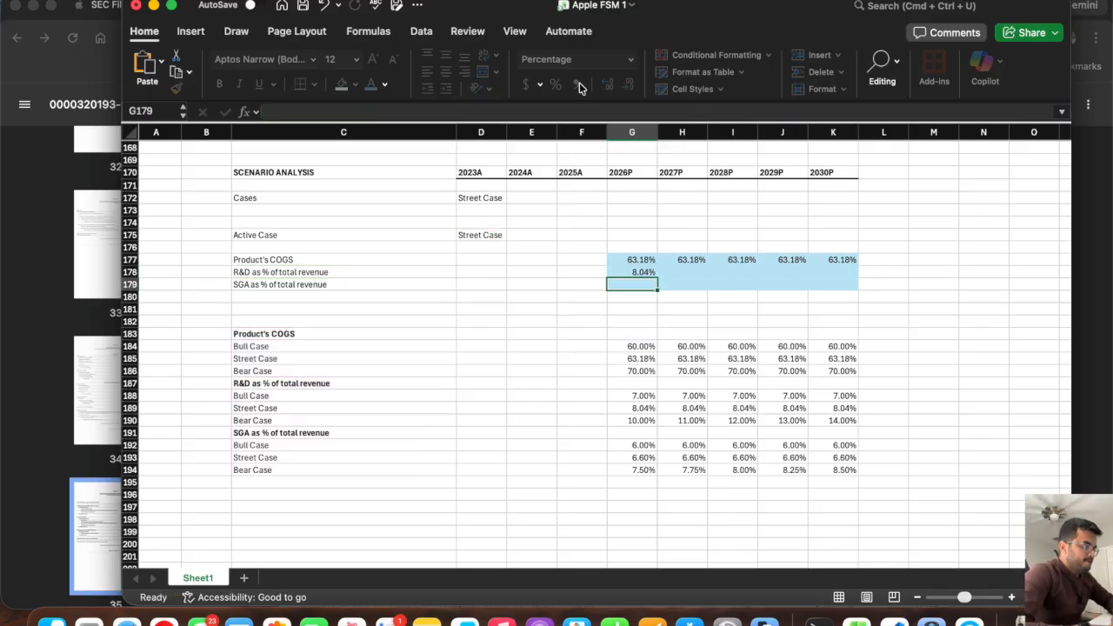
Try to fill the G178 formula across to K178 and undo the fill.
click(623, 272)
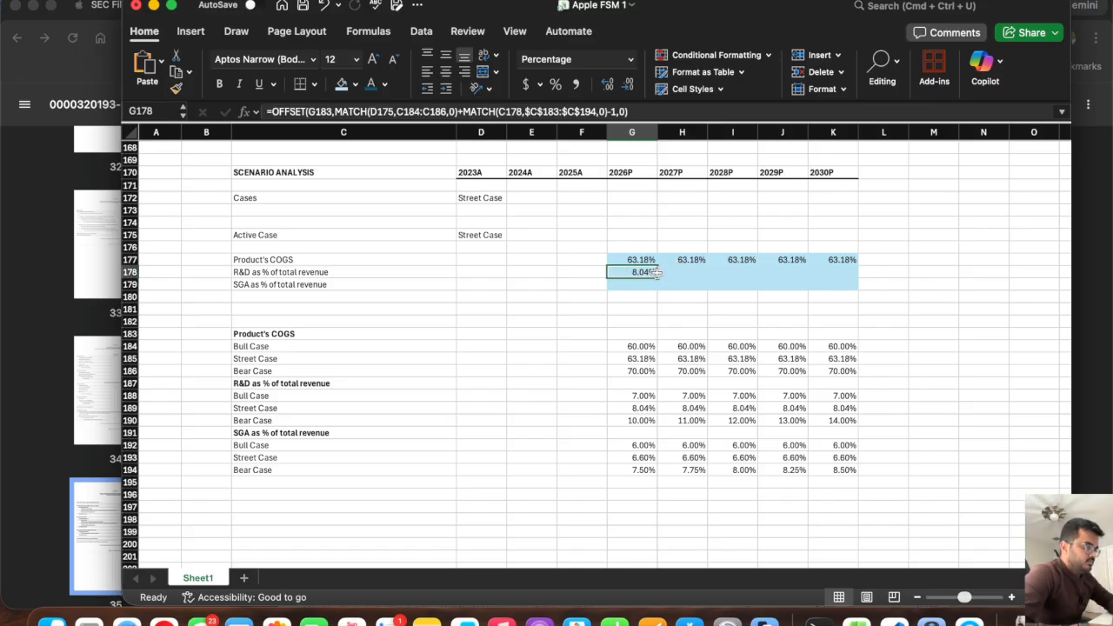
drag(658, 275, 840, 287)
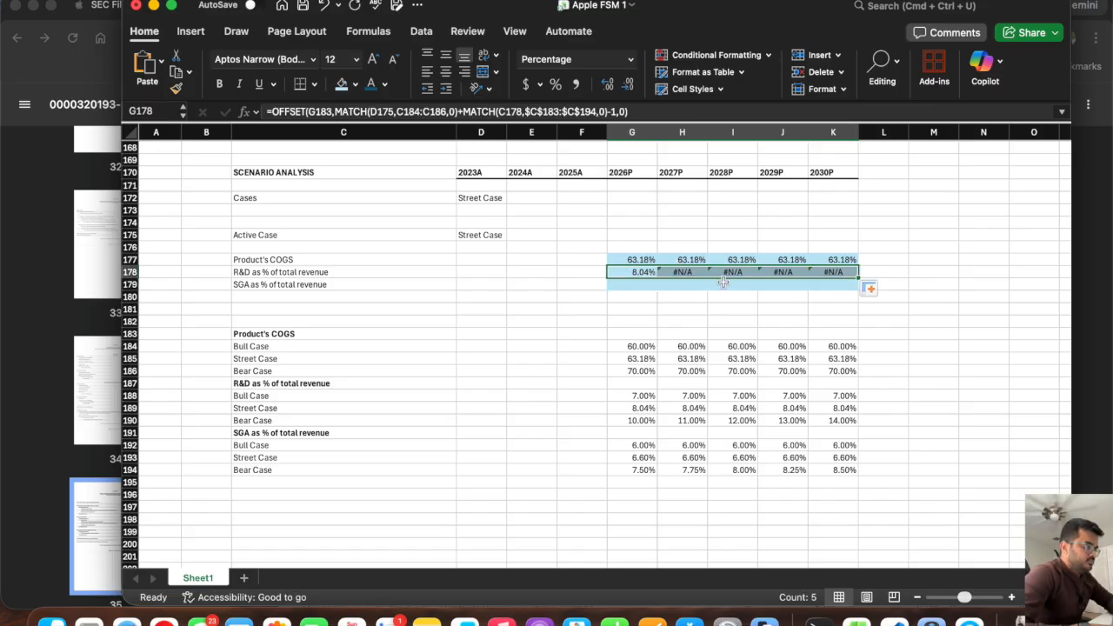
key(super+z)
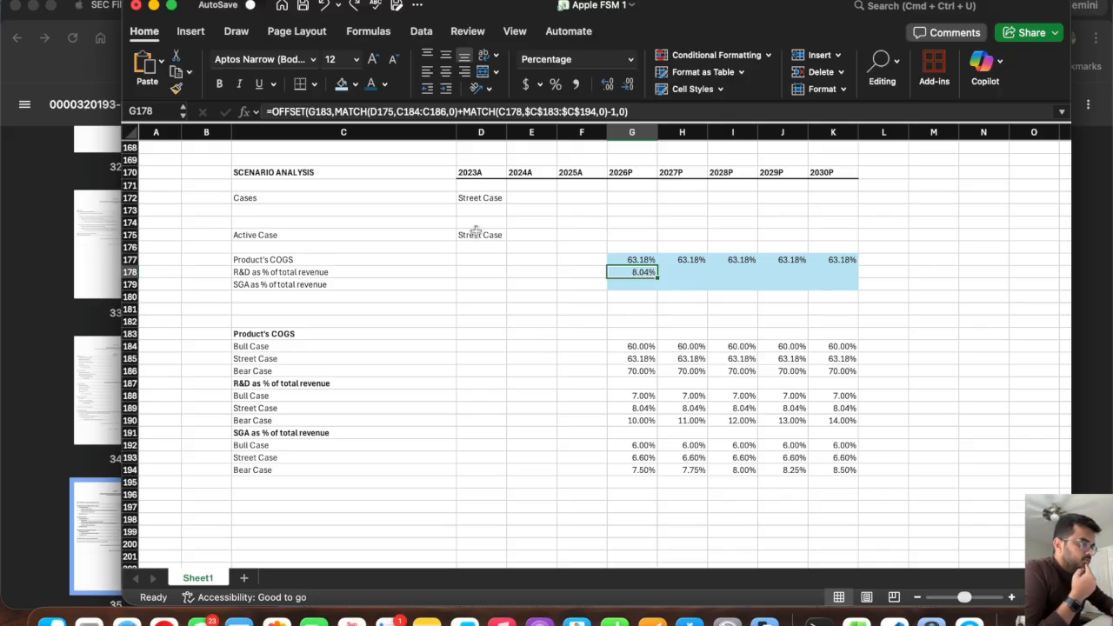
Make the second MATCH's lookup value in G178 absolute as $C$178 and try to fill the formula across to K178.
click(278, 273)
click(637, 268)
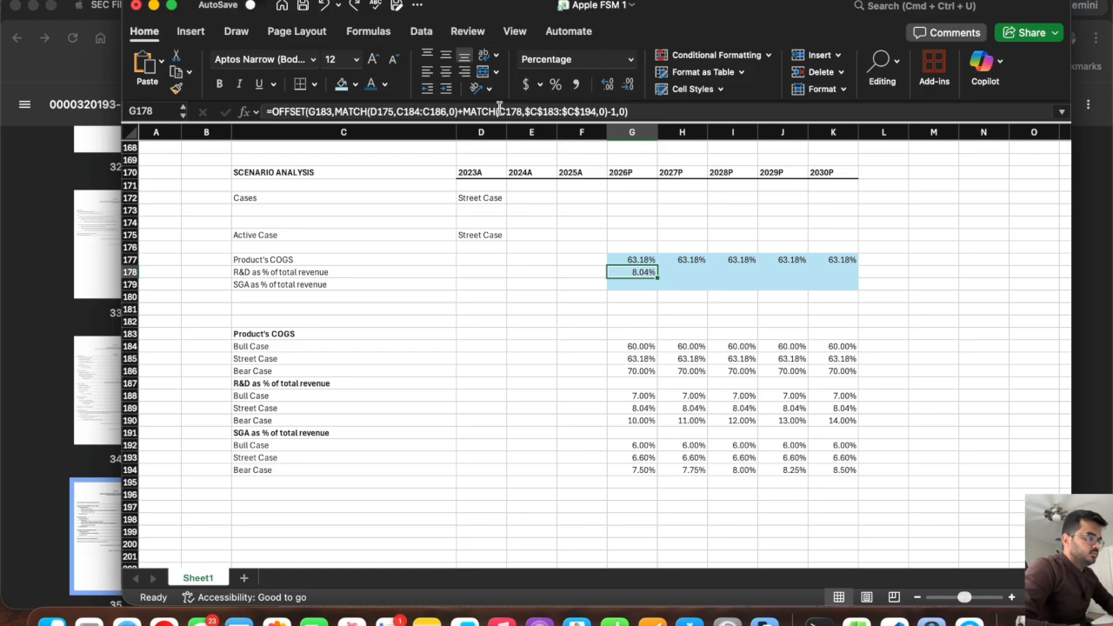
click(500, 108)
key(Return)
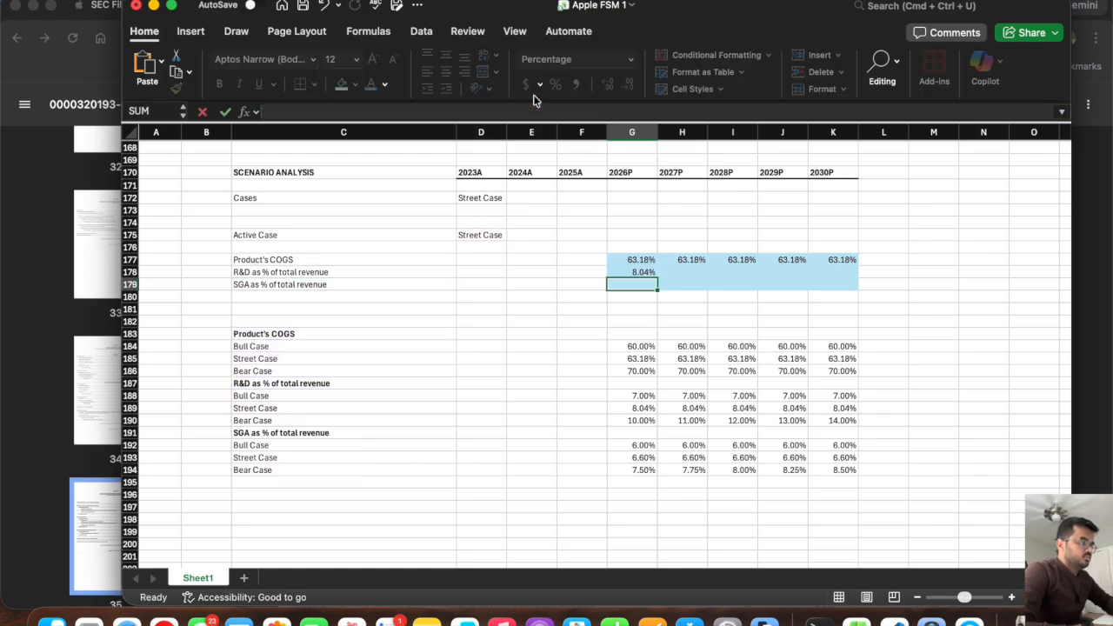
click(635, 272)
drag(657, 278, 853, 285)
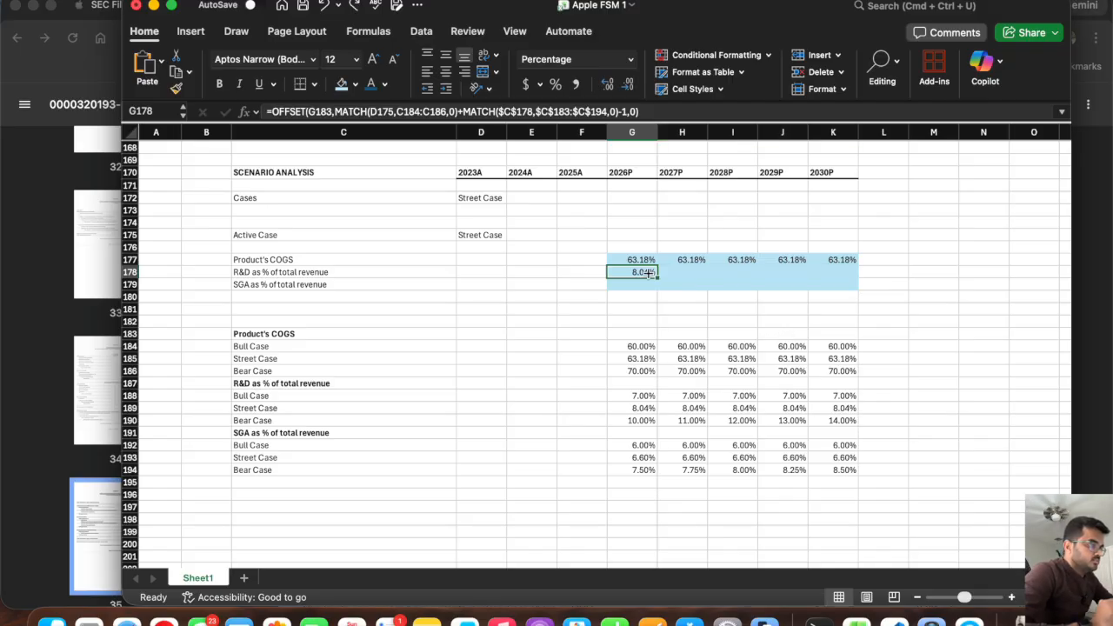
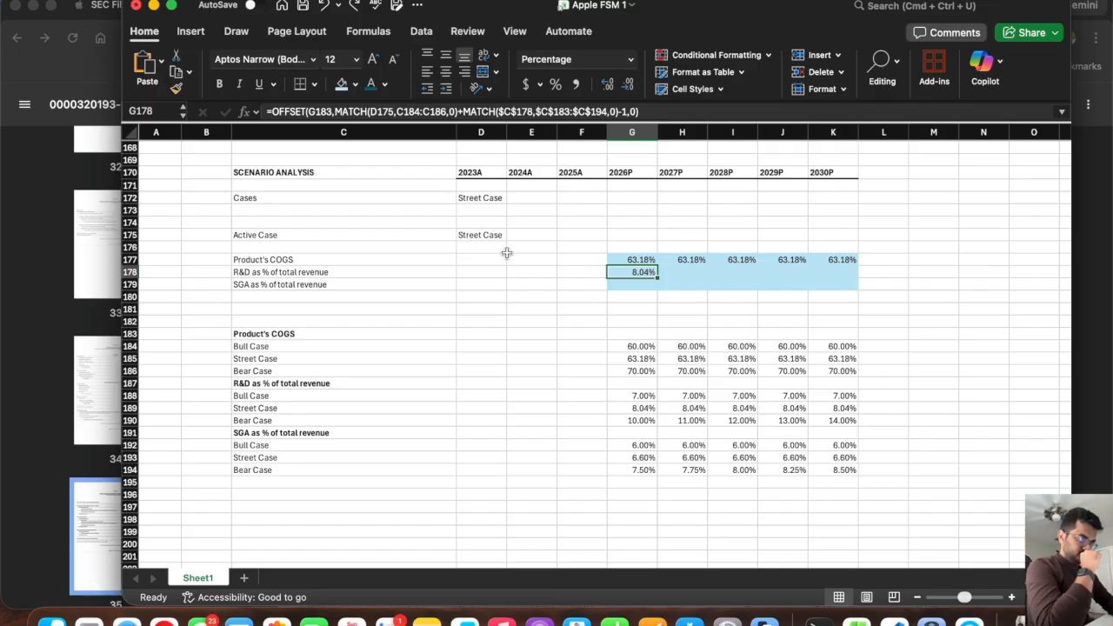
Try to fill the G178 formula across to K178 and compare the copied references with those in G177.
drag(658, 277, 848, 282)
click(687, 275)
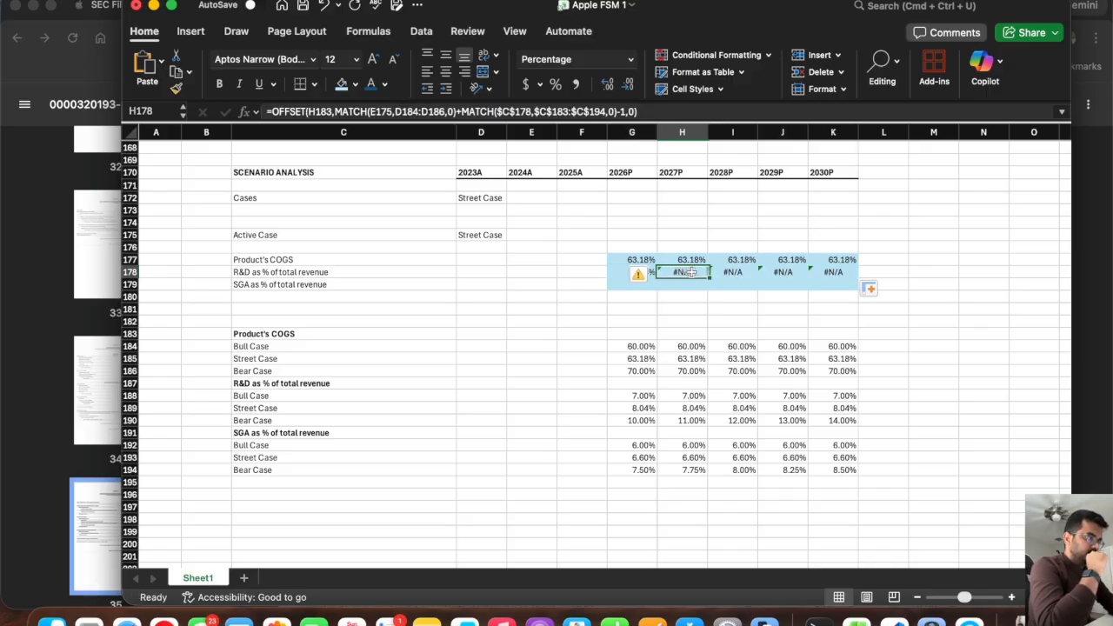
key(Right)
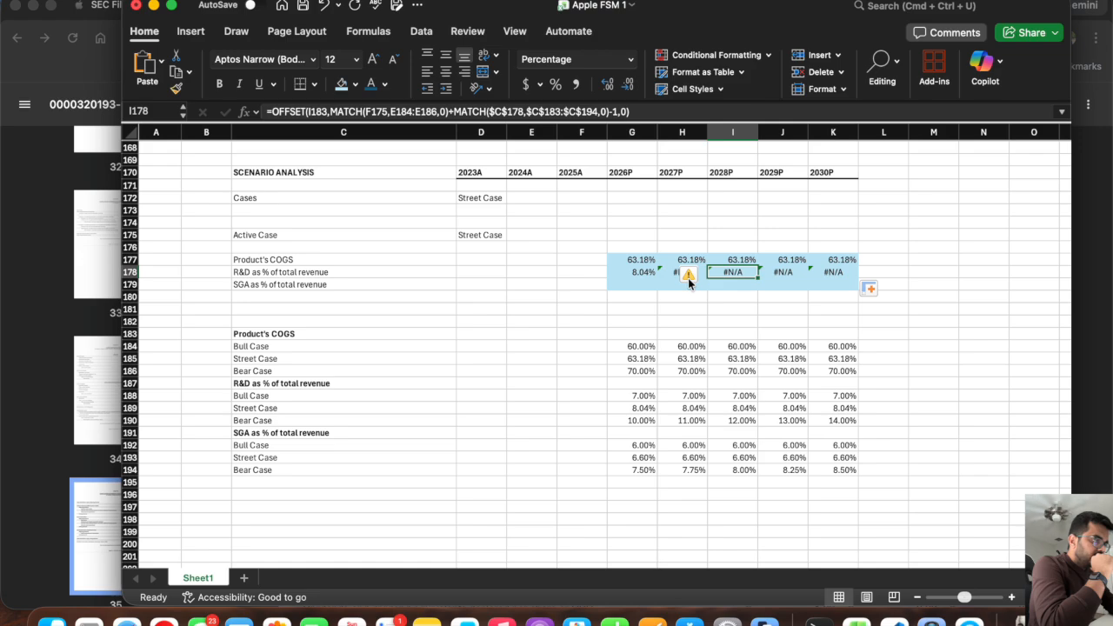
key(Right)
key(Left)
key(Left)
key(Left)
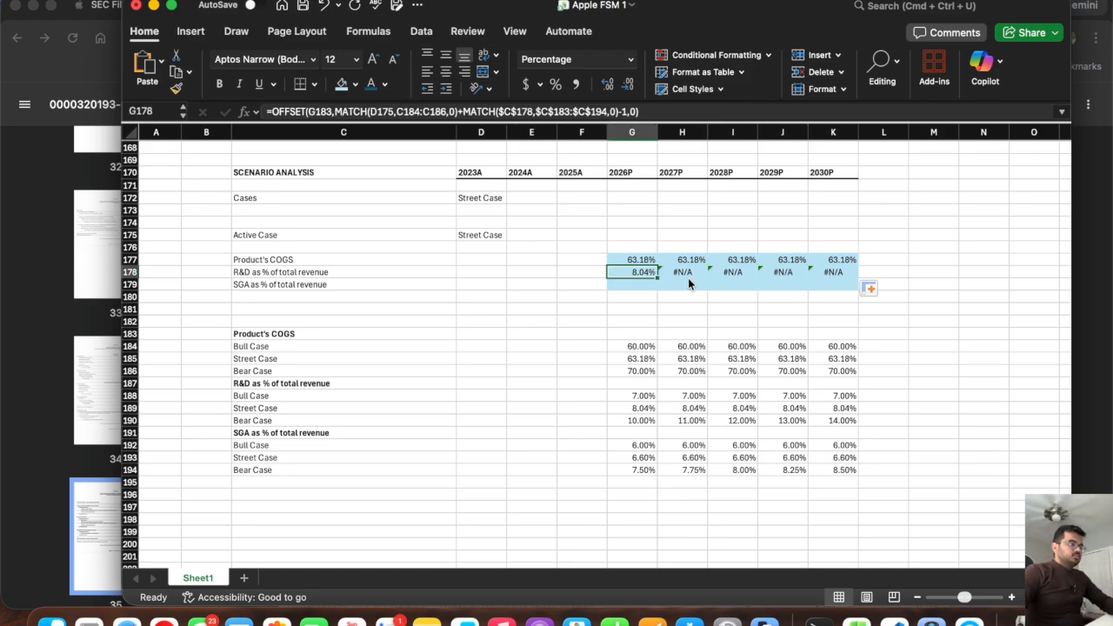
key(Up)
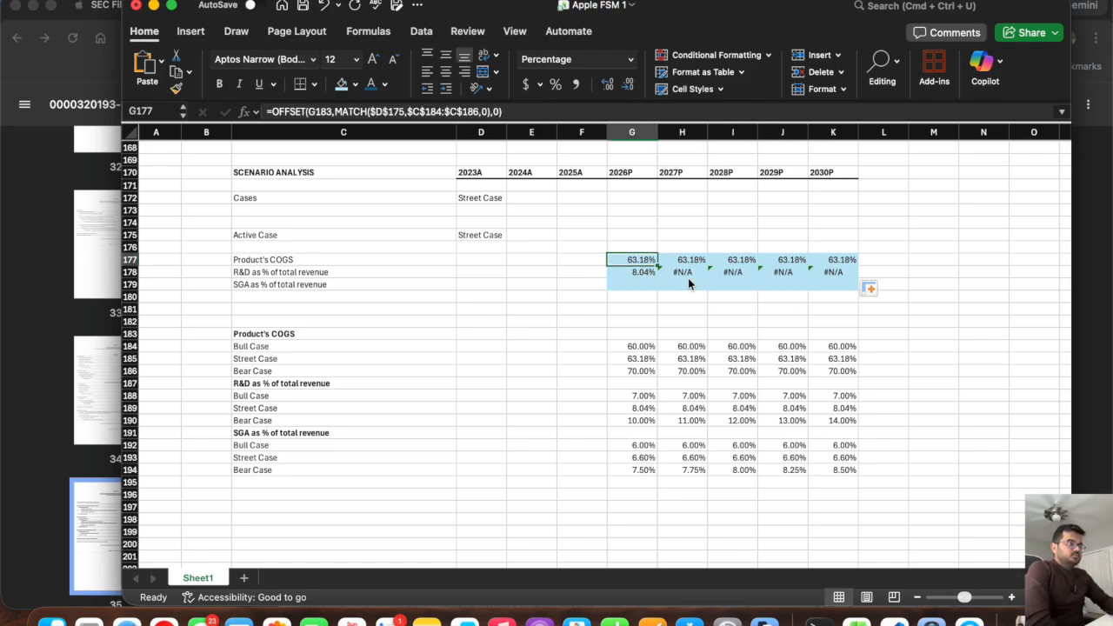
key(Down)
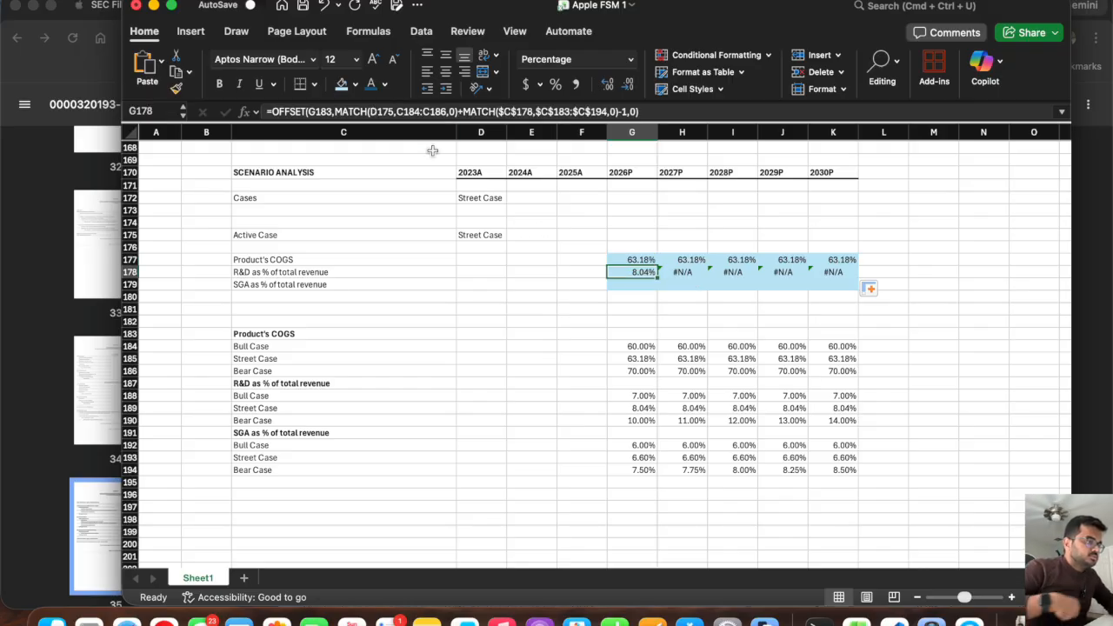
Make the first MATCH's lookup value in G178 absolute as $D$175 and try to fill the formula across to K178.
click(372, 113)
text($)
key(Right)
text($)
key(Return)
click(647, 273)
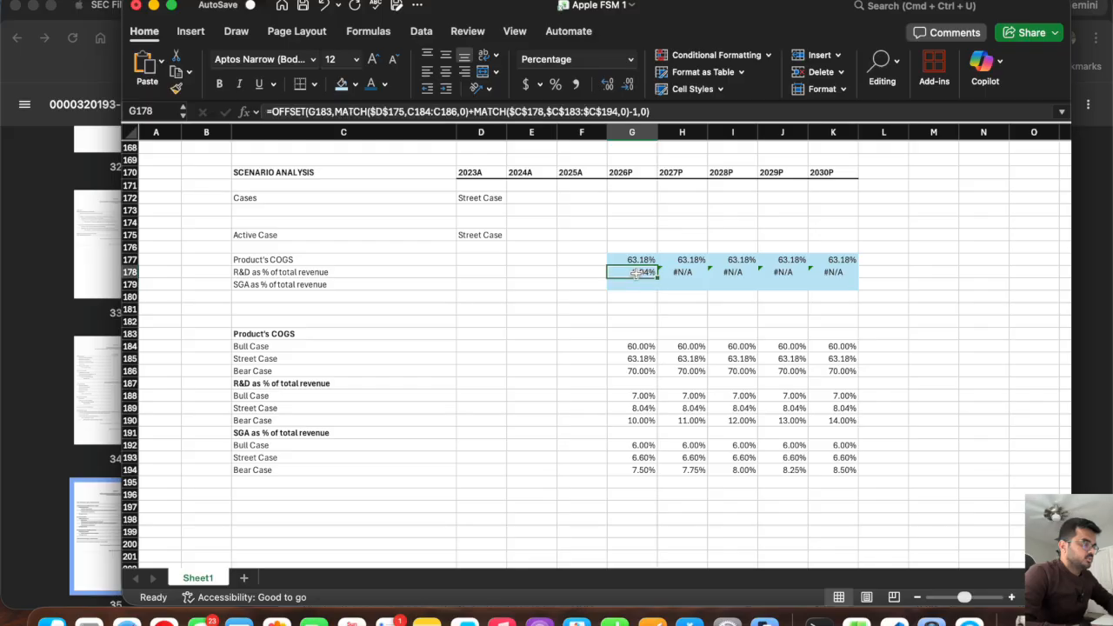
drag(657, 278, 836, 276)
Make the first MATCH's lookup array in G178 absolute as $C$184:$C$186 and fill the formula across to K178.
click(634, 272)
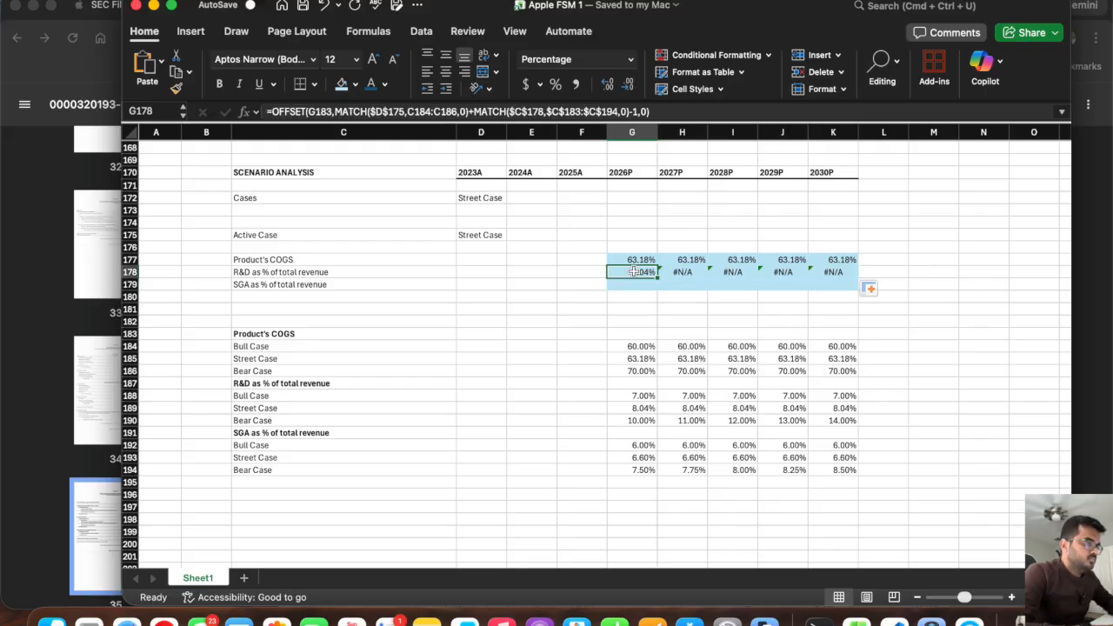
key(shift+Return)
key(Return)
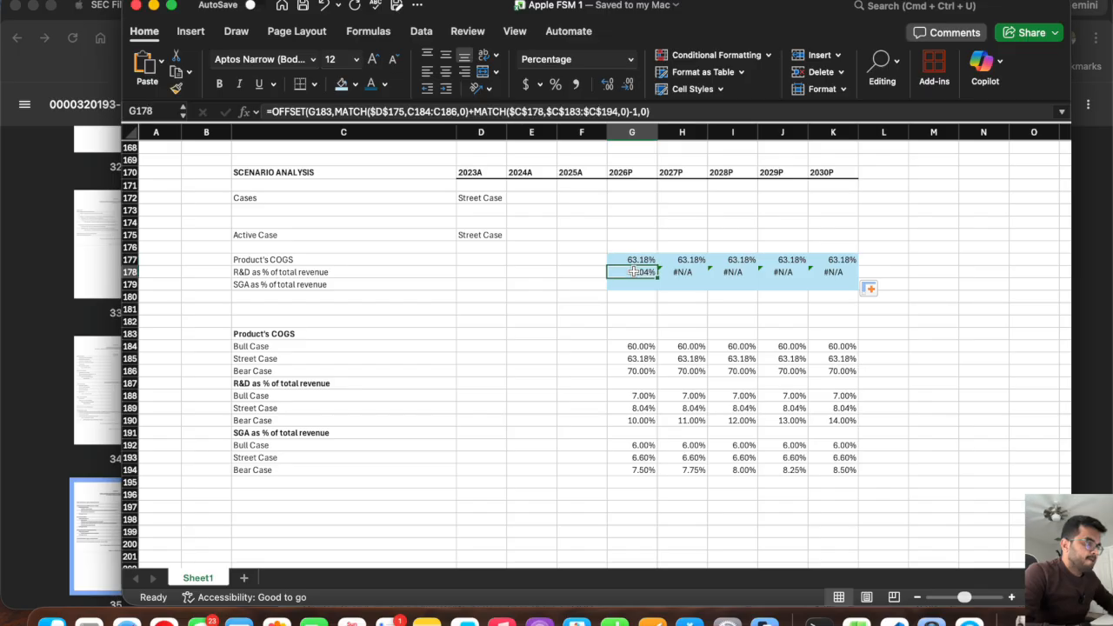
click(405, 112)
key(Right)
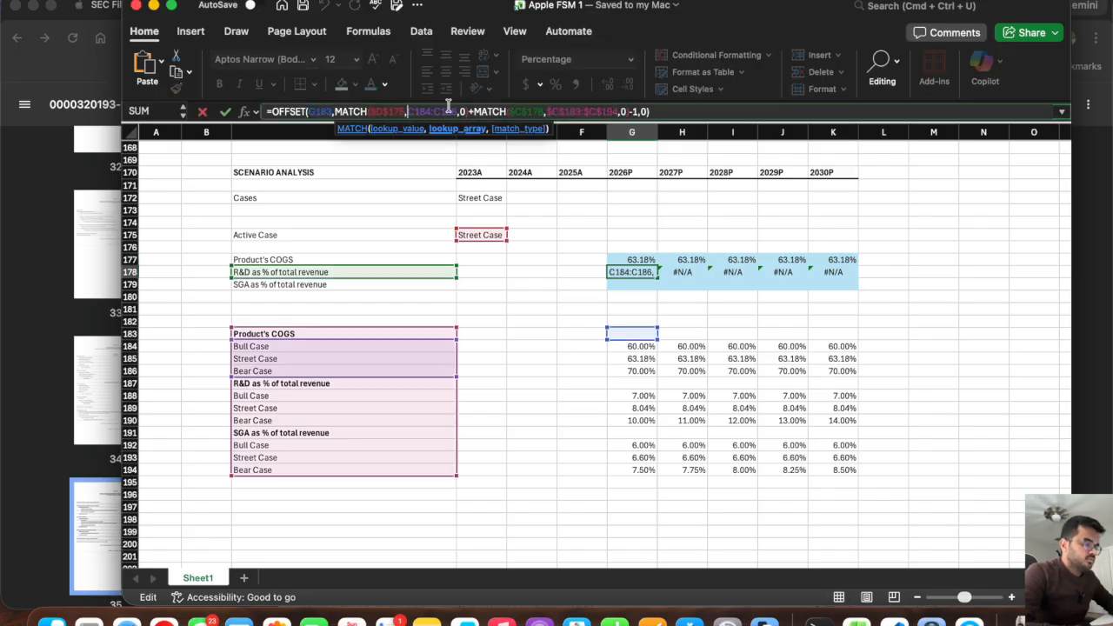
key(F4)
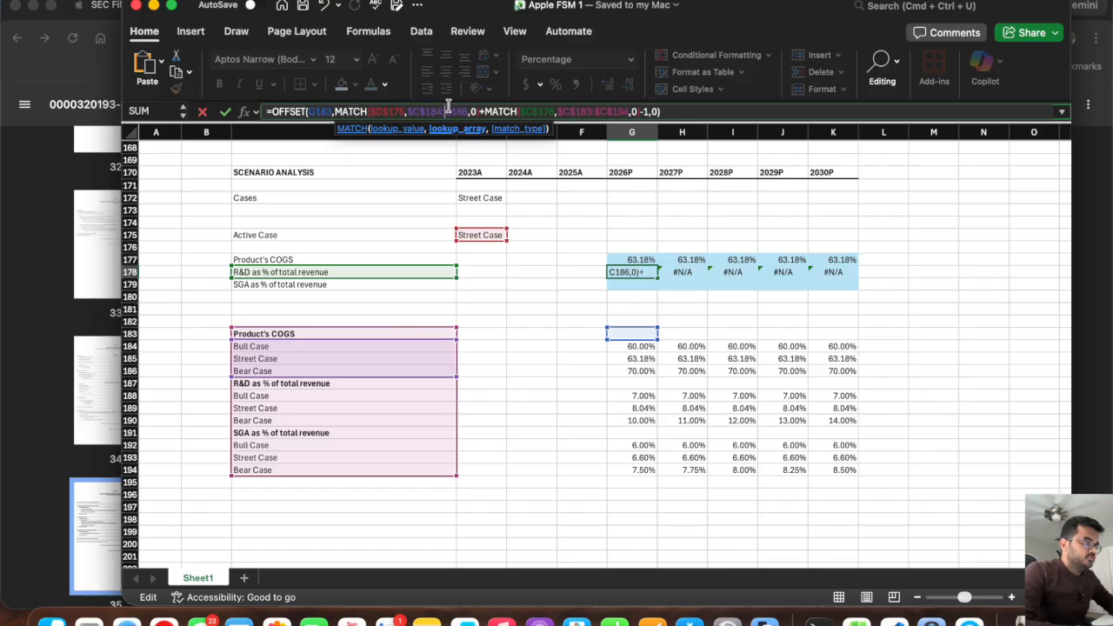
text($C$)
key(Right)
text($)
key(Return)
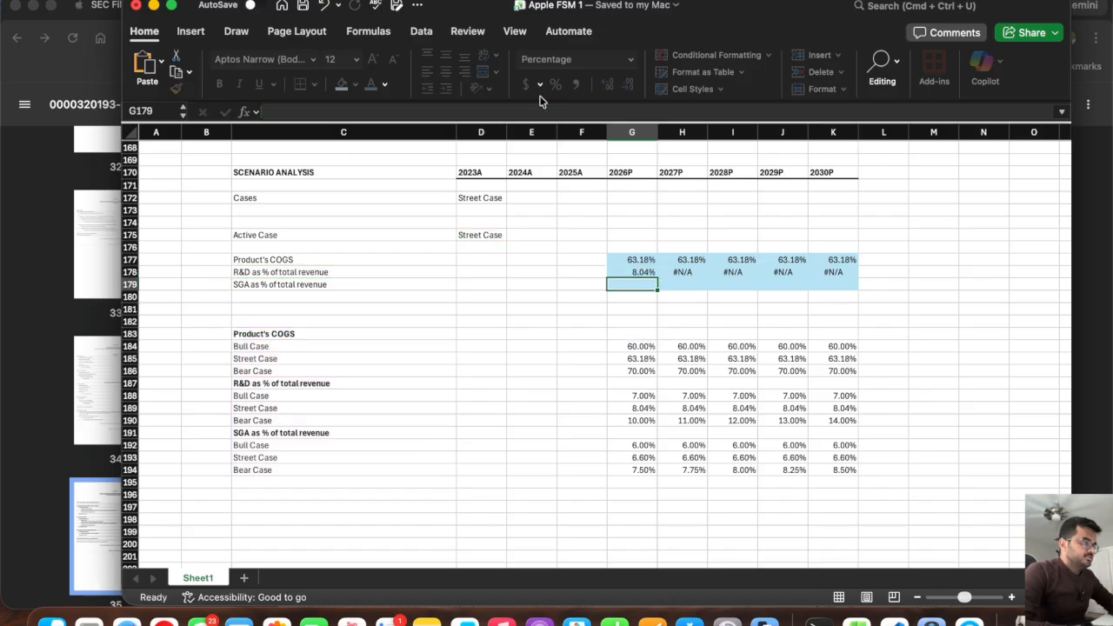
click(648, 273)
drag(657, 278, 868, 292)
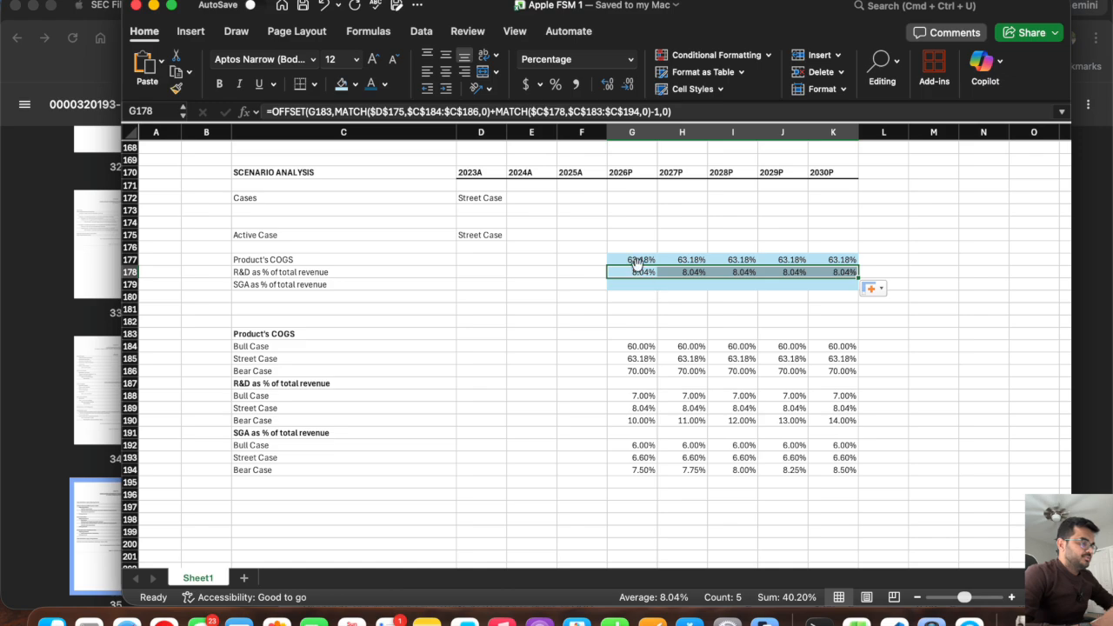
Test the COGS and R&D rows by switching the case selector in D172 to Bull Case, Bear Case and back to Bull Case.
click(489, 198)
click(512, 198)
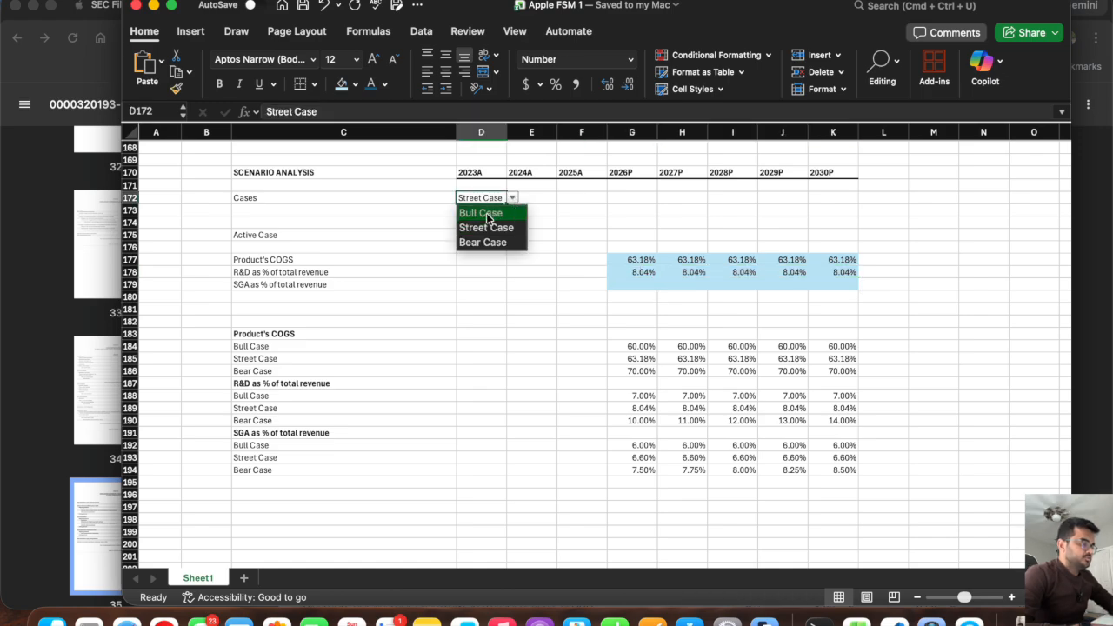
click(486, 213)
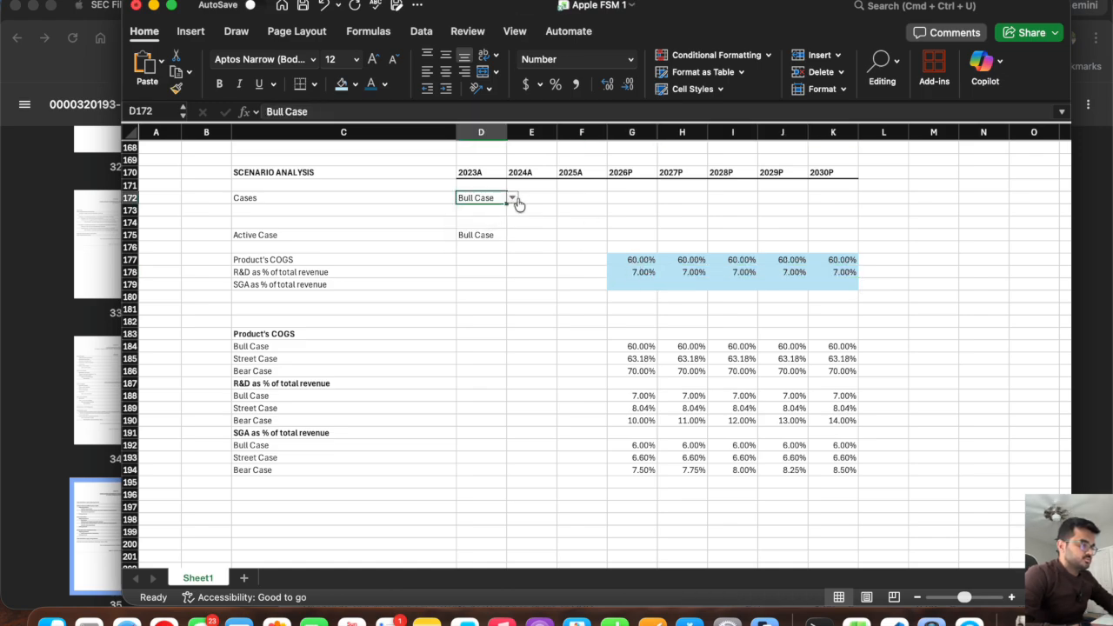
click(512, 198)
click(484, 242)
click(513, 200)
click(492, 214)
Copy the R&D formula from G178 down to G179 and check its shifted OFFSET reference against the original.
click(633, 272)
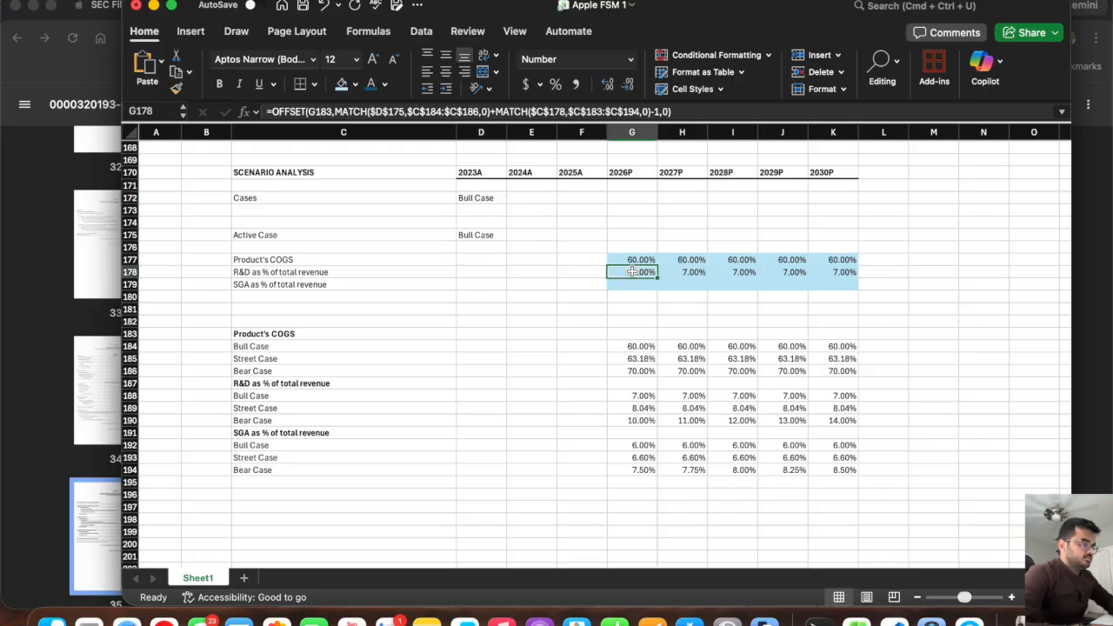
drag(658, 277, 656, 290)
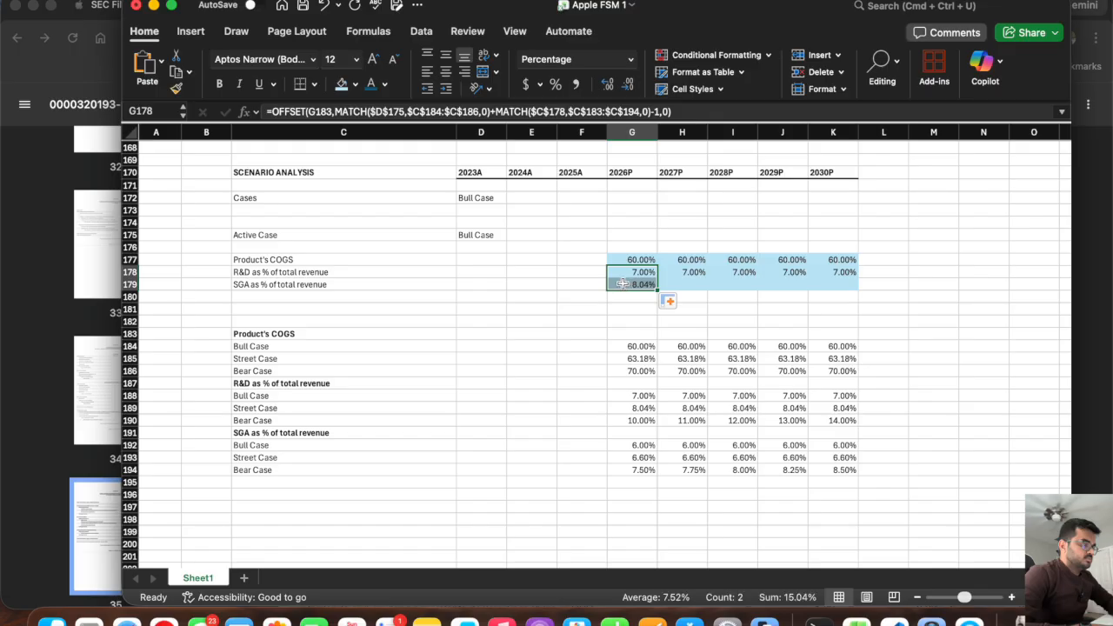
click(622, 283)
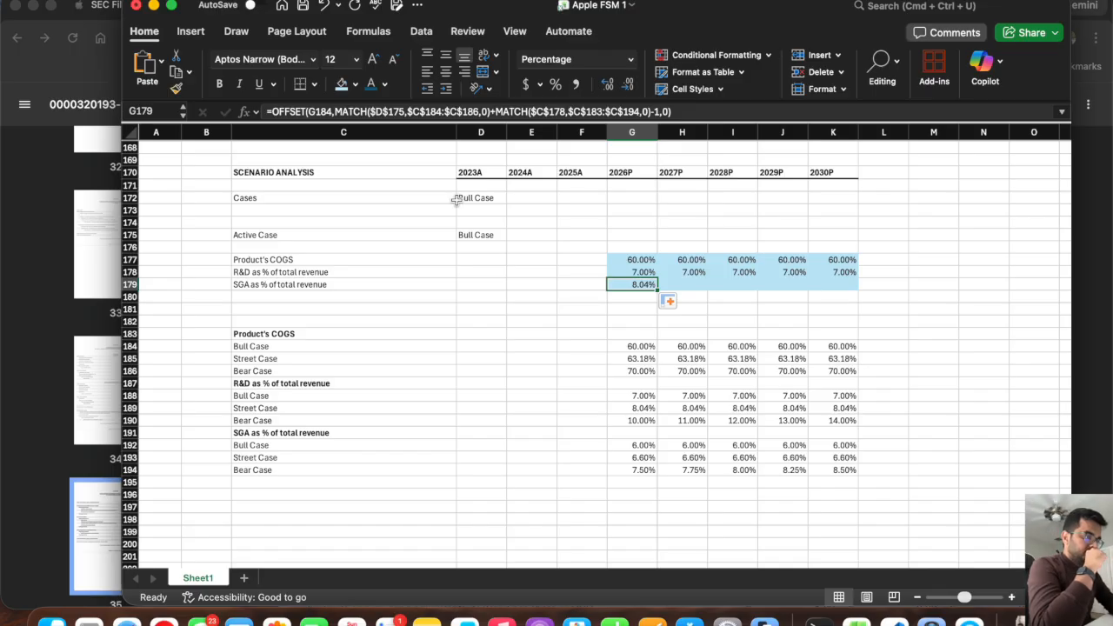
key(Up)
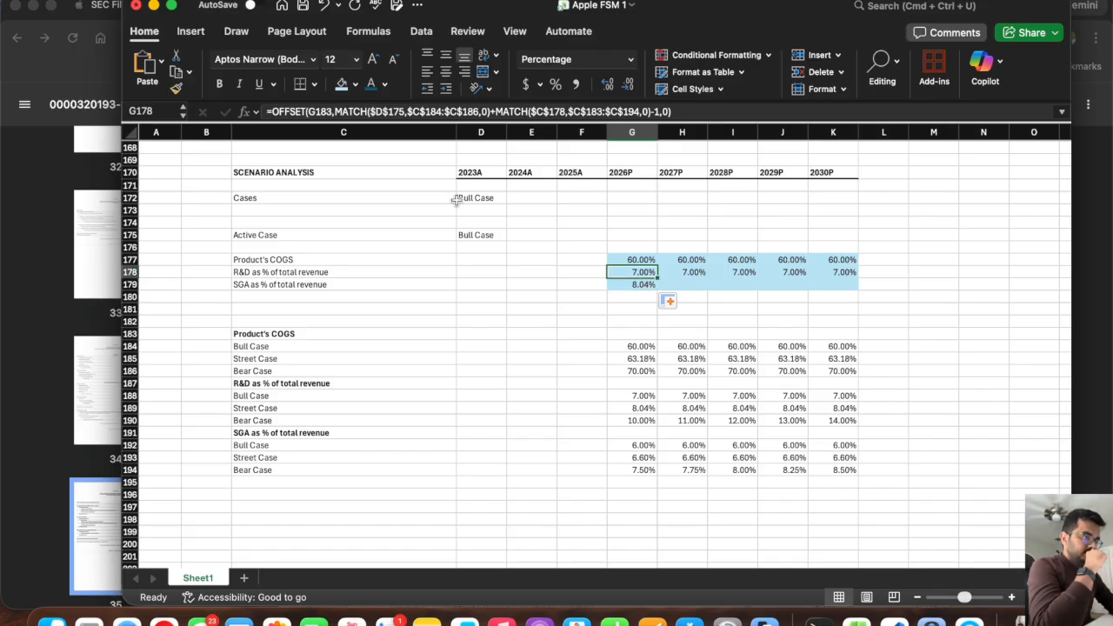
key(Down)
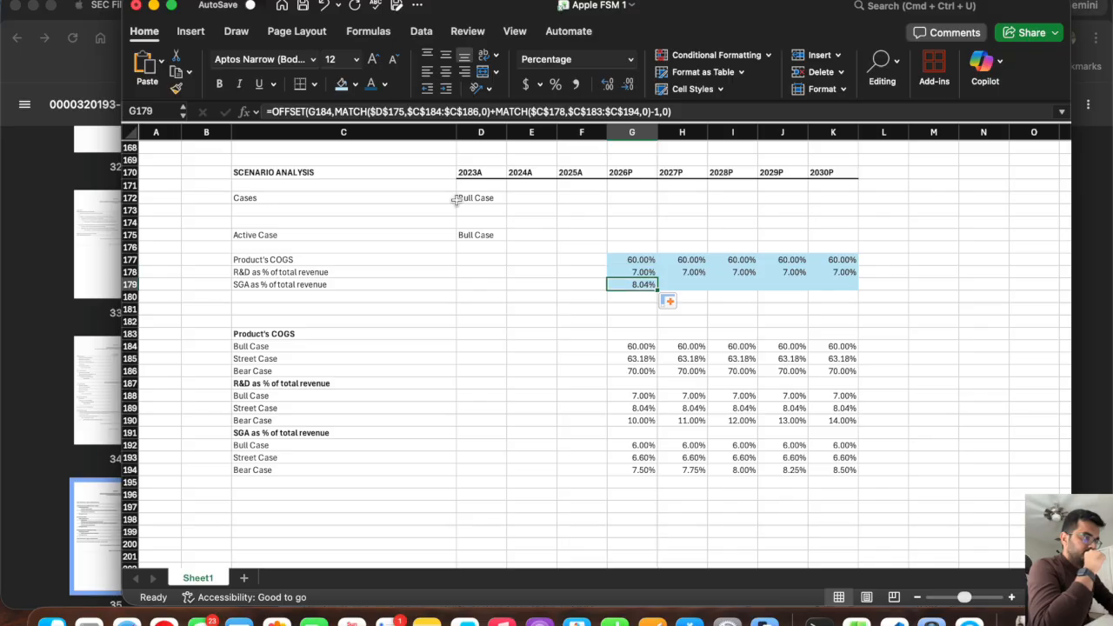
click(639, 331)
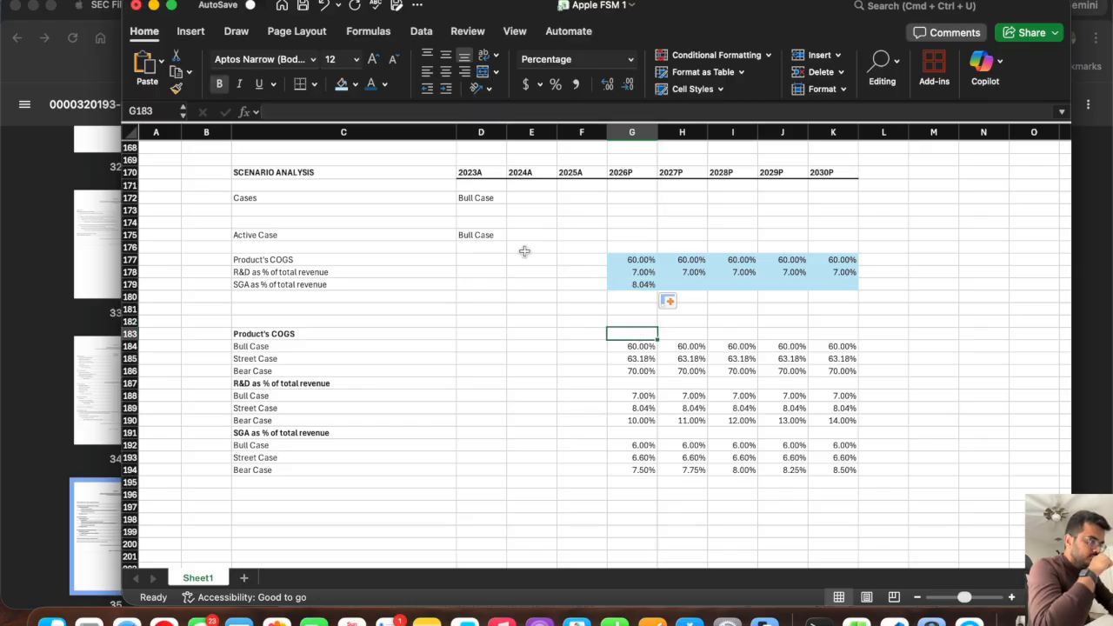
key(Up)
key(Up)
key(Up)
key(Up)
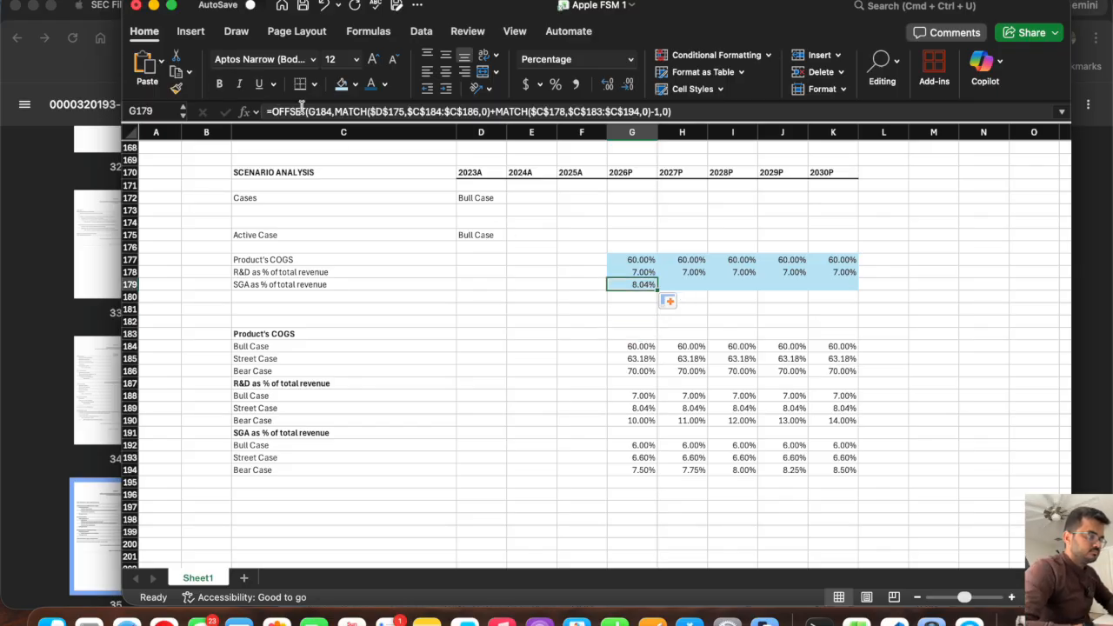
Set the OFFSET reference in G179 to G183 and the second MATCH's lookup value to $C$179, filling the formula across to K179.
click(329, 111)
key(Up)
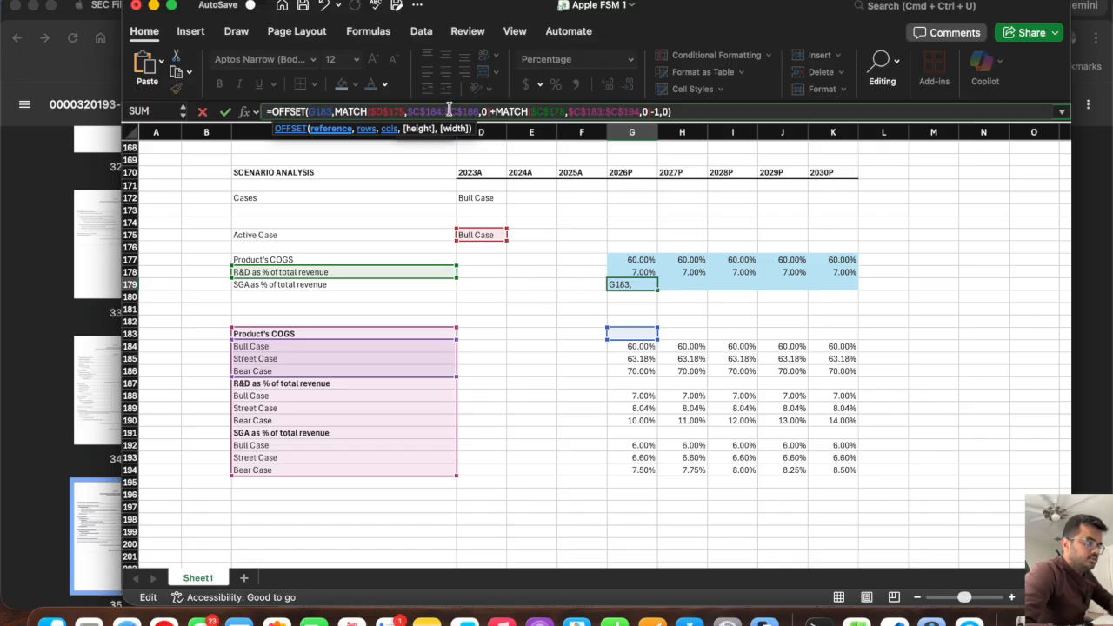
click(559, 112)
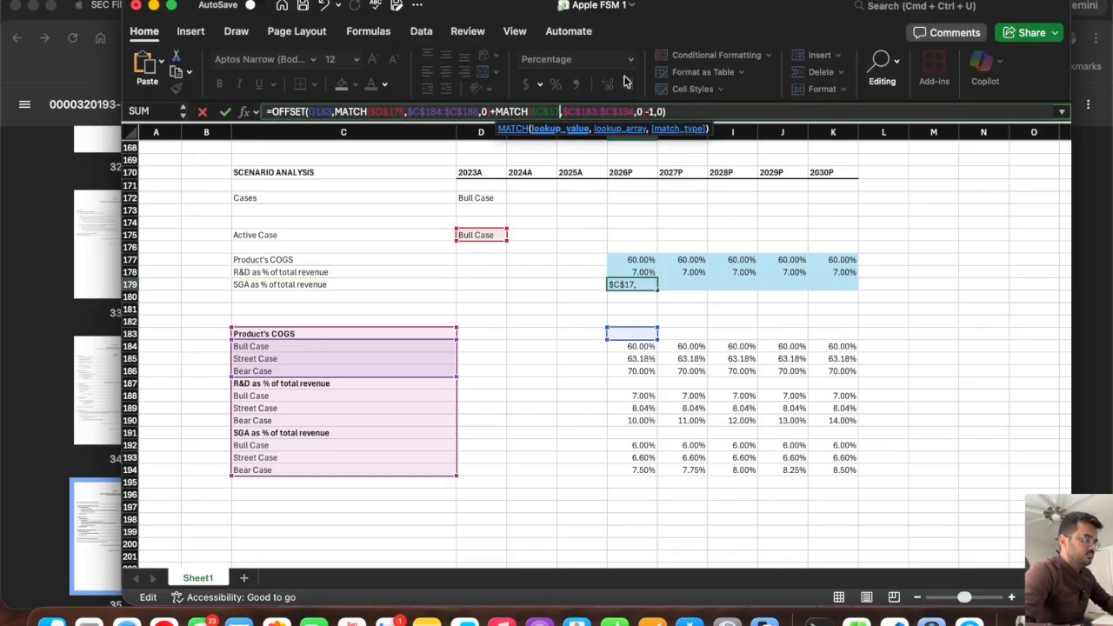
text(9)
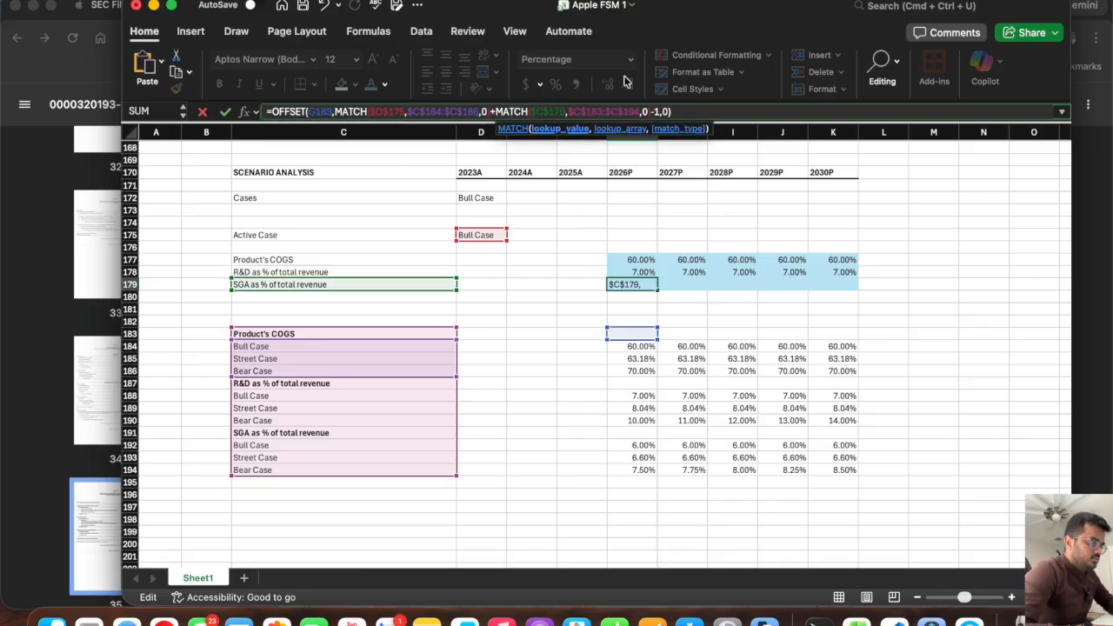
key(Return)
click(651, 286)
drag(657, 289, 839, 306)
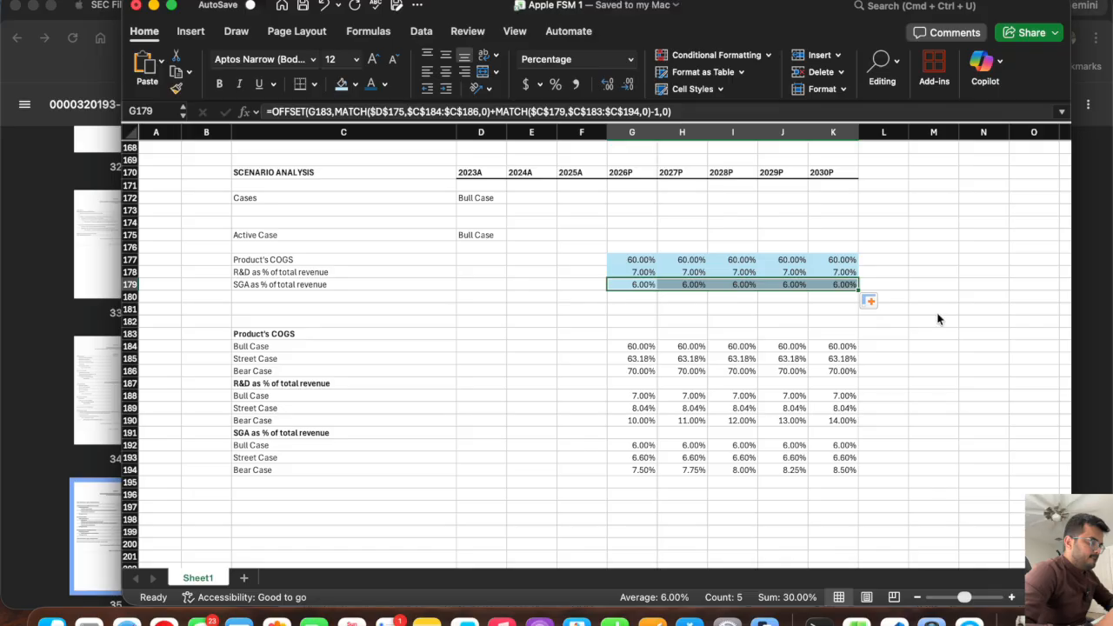
Test the active assumptions by switching D172 to Street Case and Bear Case, comparing the active rows with the bear case inputs.
click(625, 286)
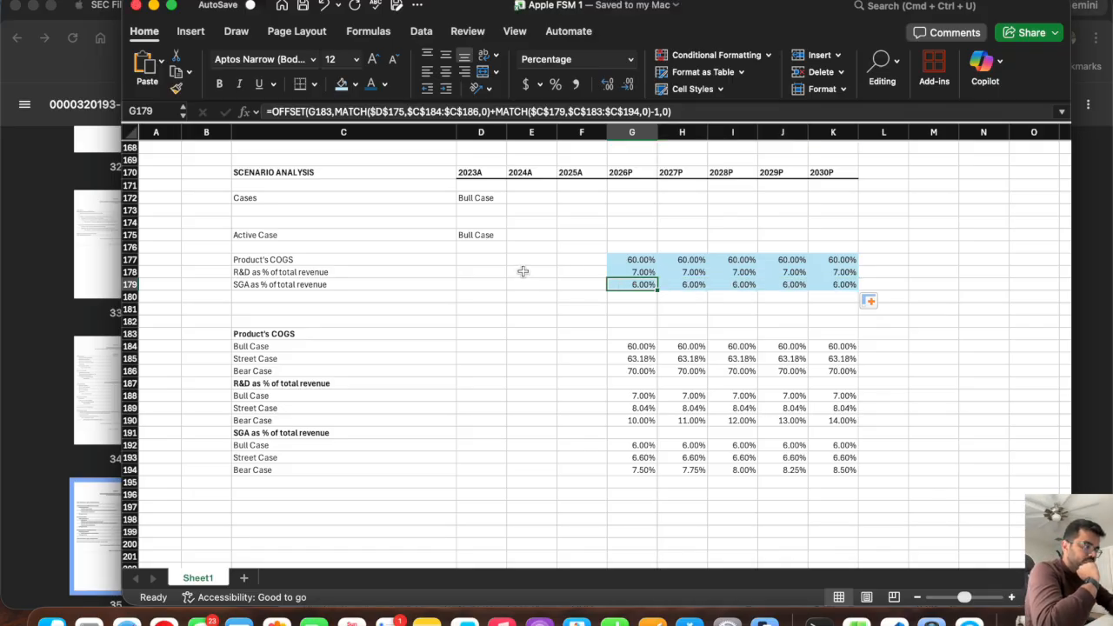
click(467, 237)
click(490, 207)
click(493, 197)
click(512, 198)
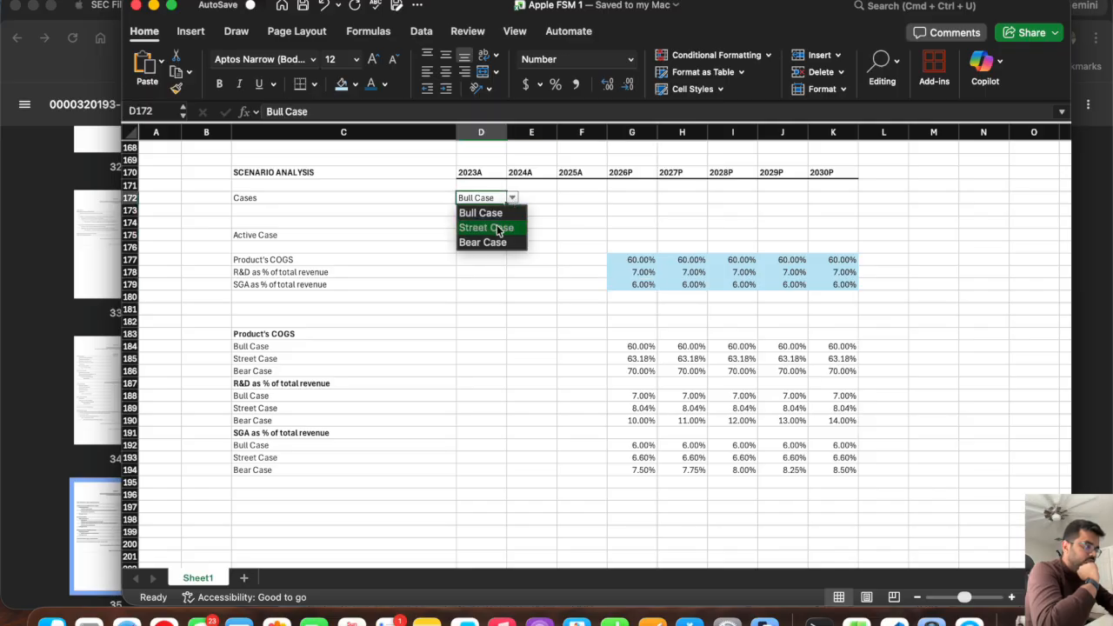
click(498, 227)
click(512, 198)
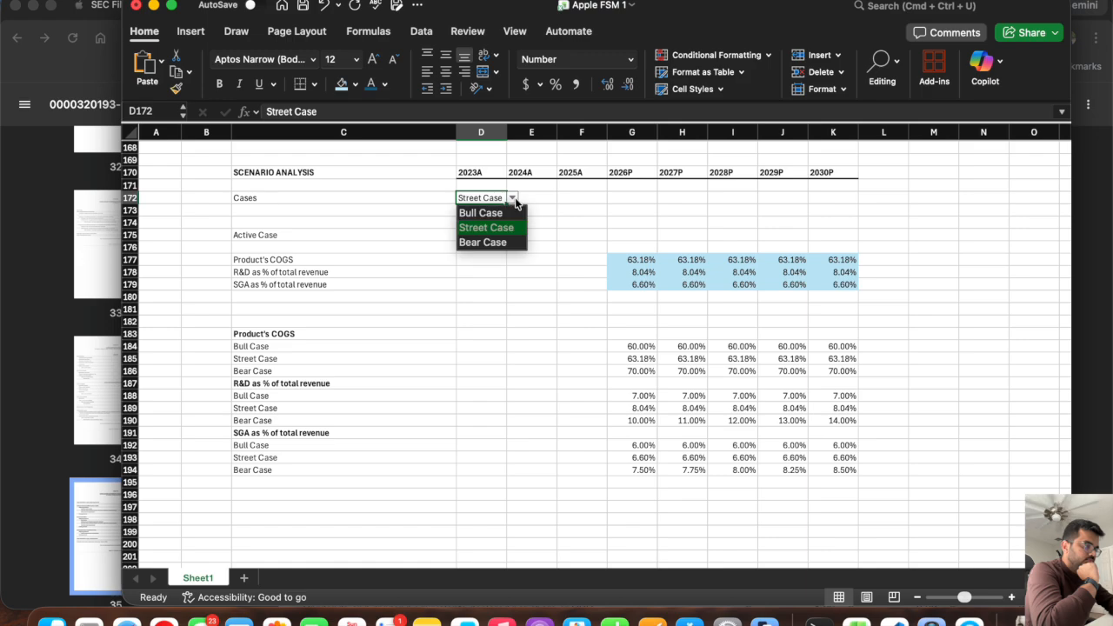
click(502, 241)
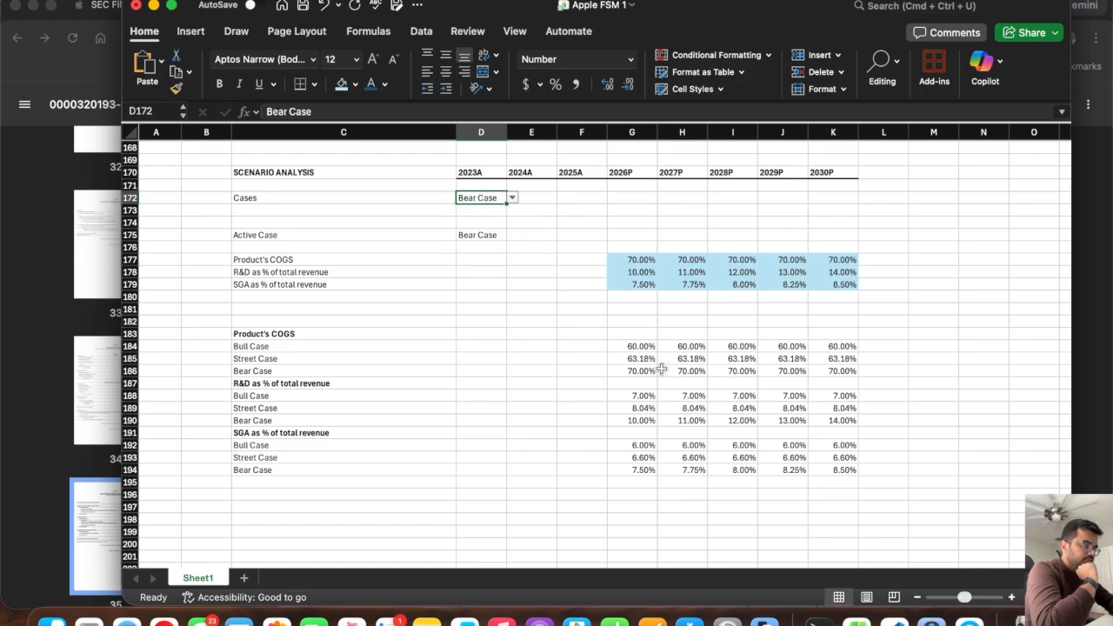
drag(622, 374, 835, 372)
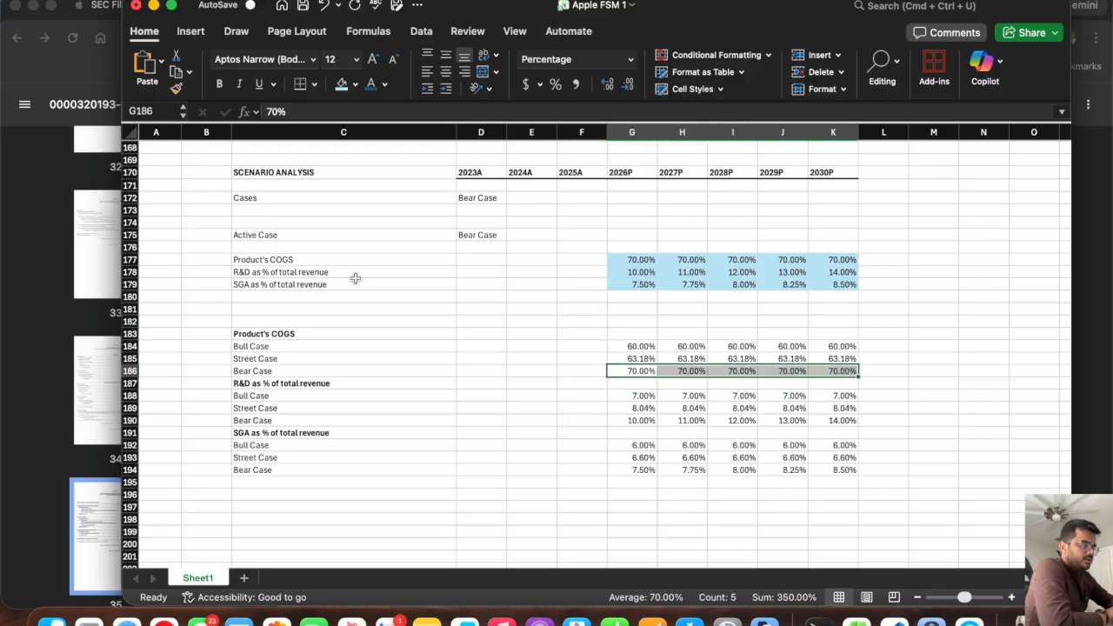
click(622, 272)
click(637, 421)
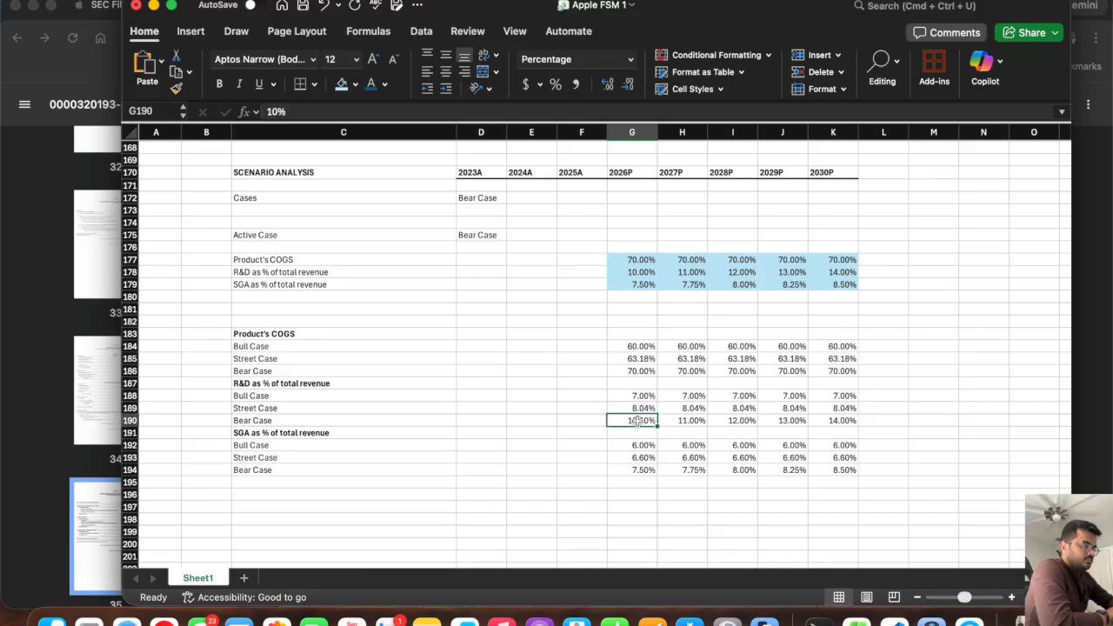
click(628, 472)
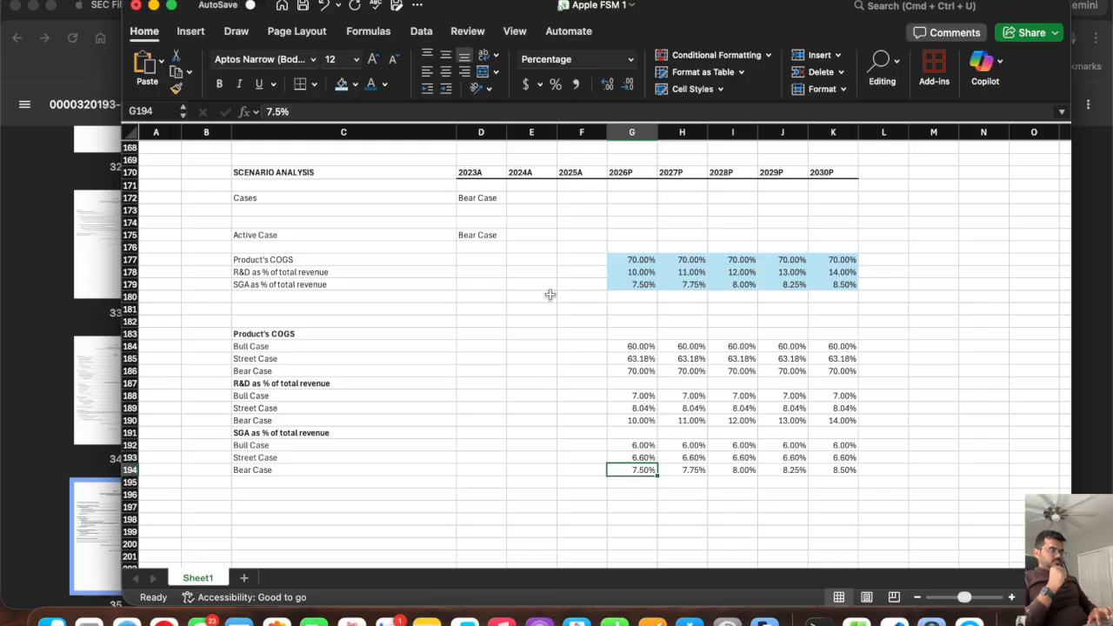
Set the case selector in D172 to Street Case and select the 2026P Product's COGS assumption in G177.
click(485, 195)
click(513, 198)
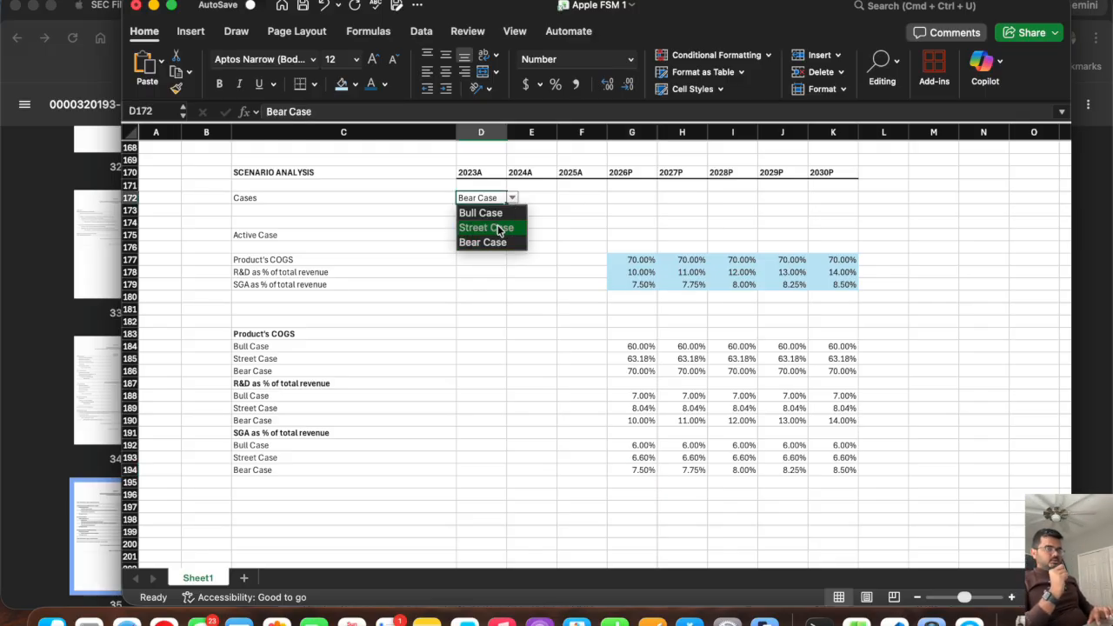
click(500, 227)
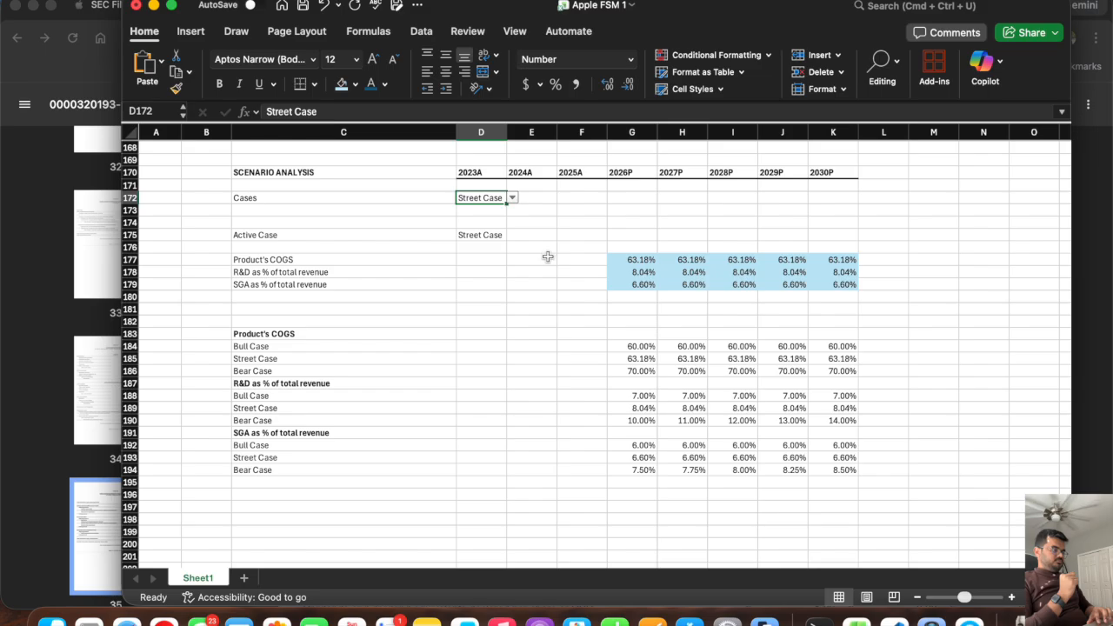
click(626, 263)
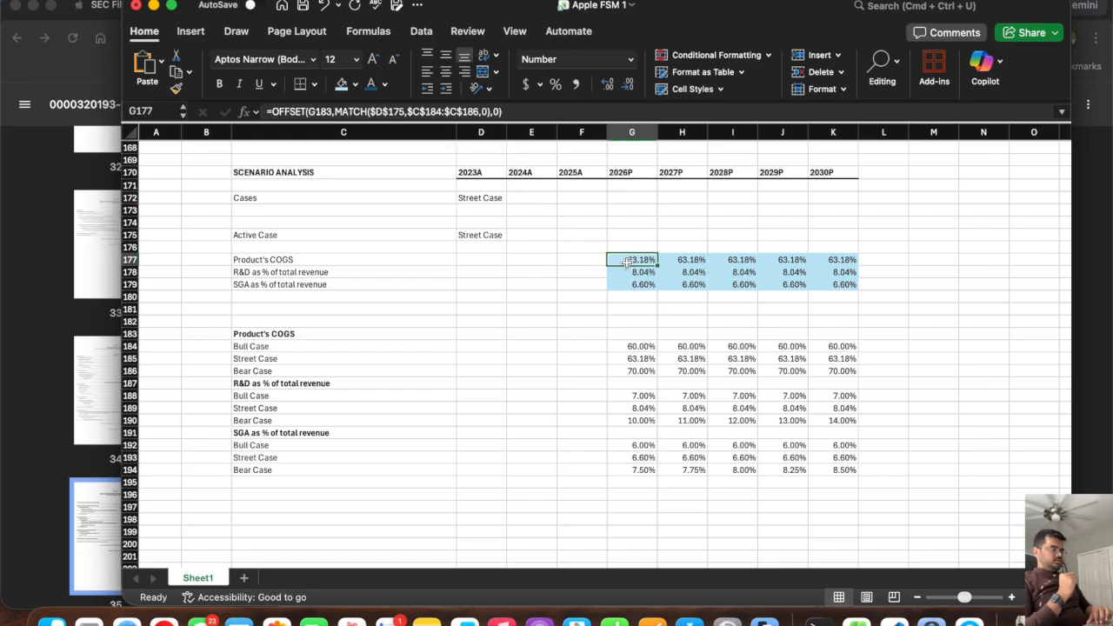
Examine the projected R&D, SG&A and tax rate assumptions for 2026P to 2030P below the income statement.
scroll(626, 262, up, 20)
scroll(626, 263, down, 5)
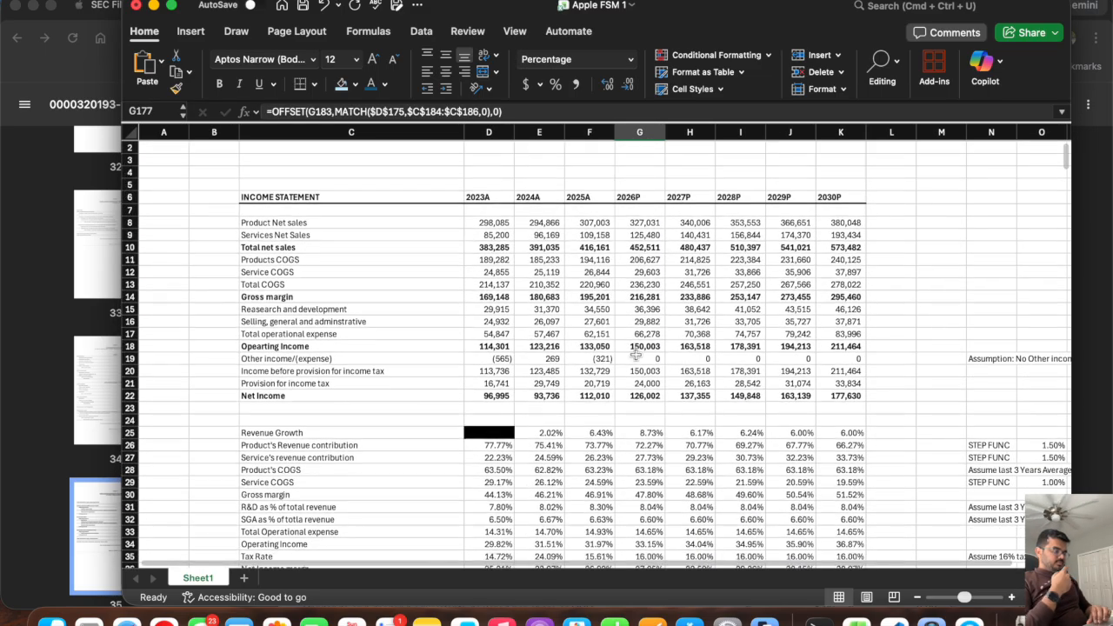
drag(639, 355, 821, 368)
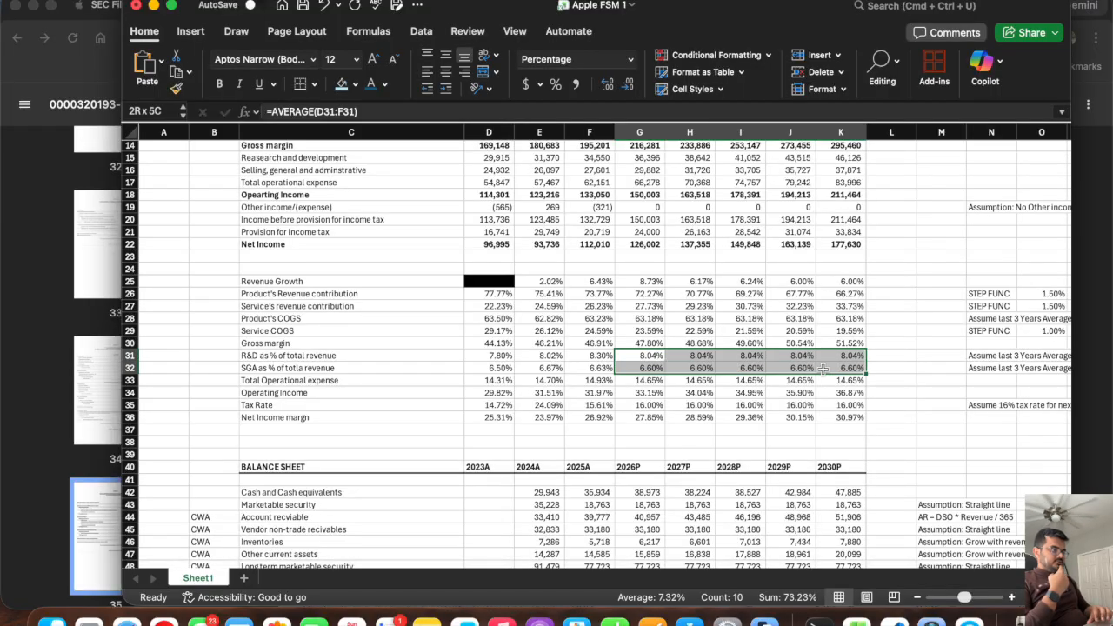
click(643, 355)
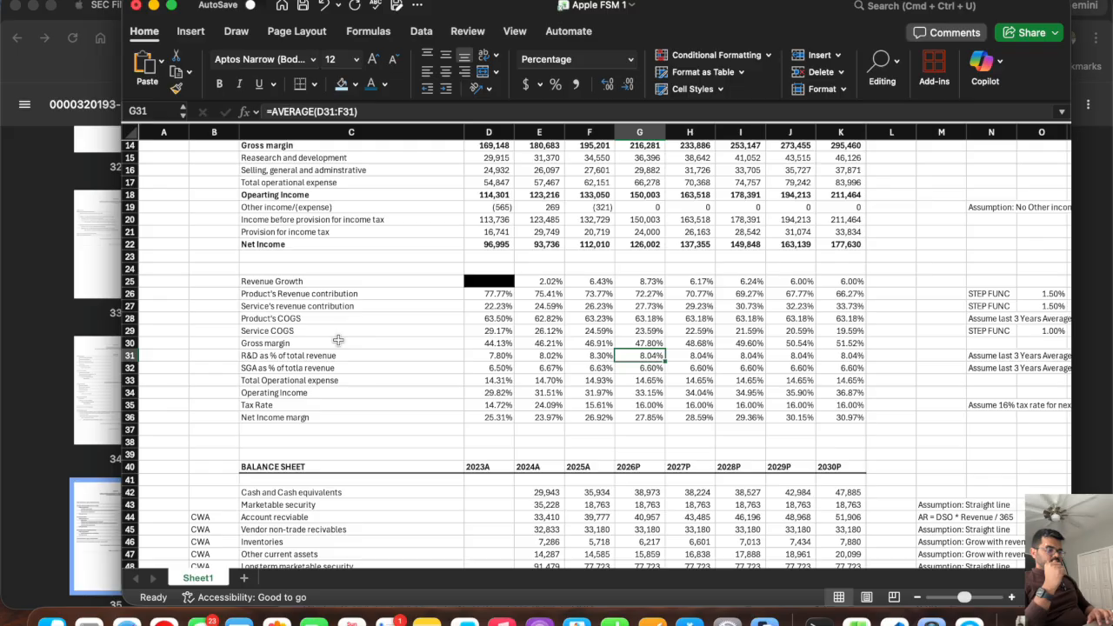
click(308, 406)
drag(620, 405, 843, 406)
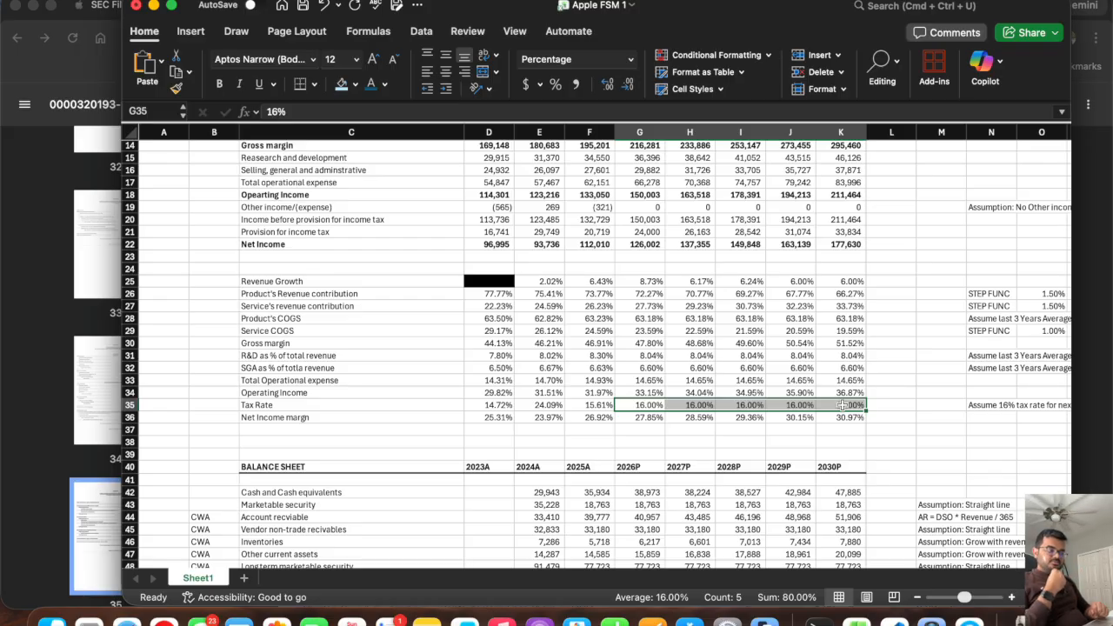
Link the 2026P Product's COGS assumption in G28 to the active scenario value in G177 and fill the formula across to K28.
click(640, 318)
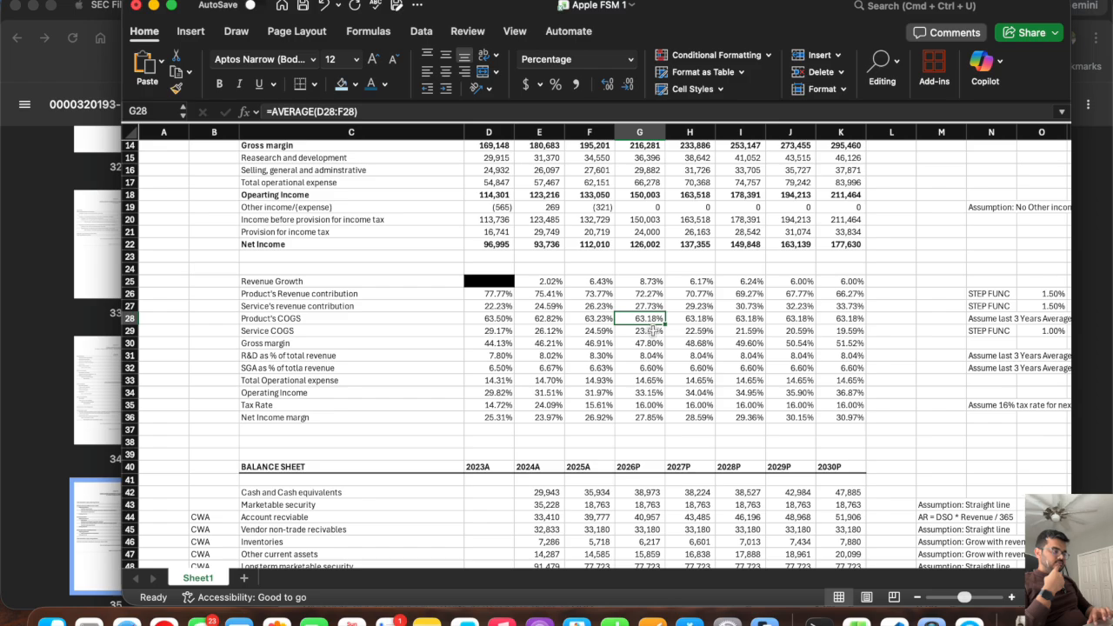
text(=)
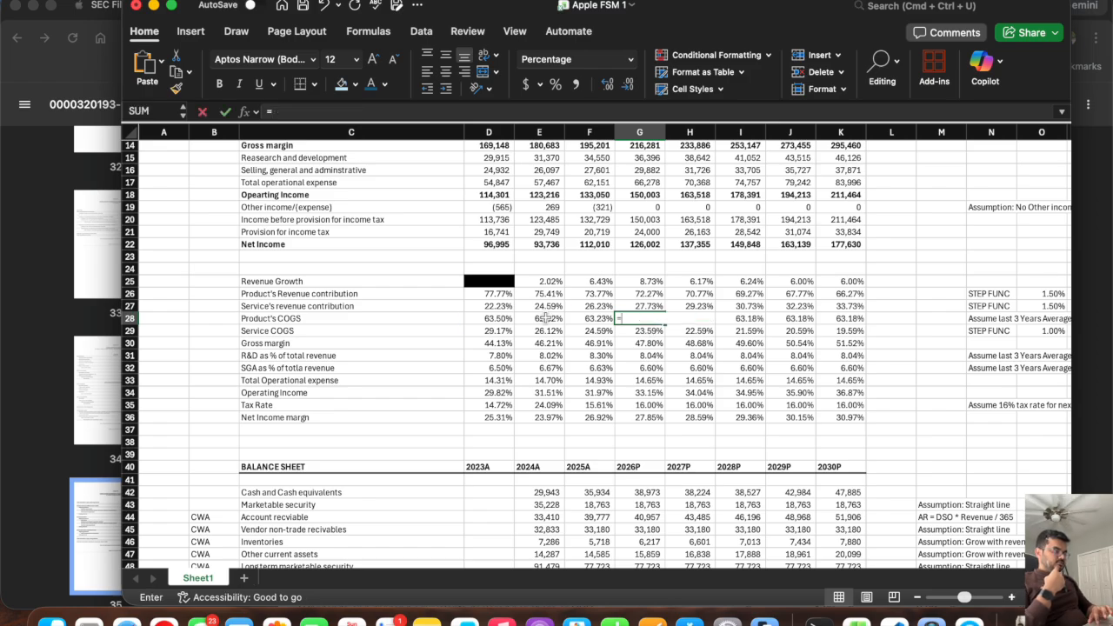
scroll(619, 397, down, 20)
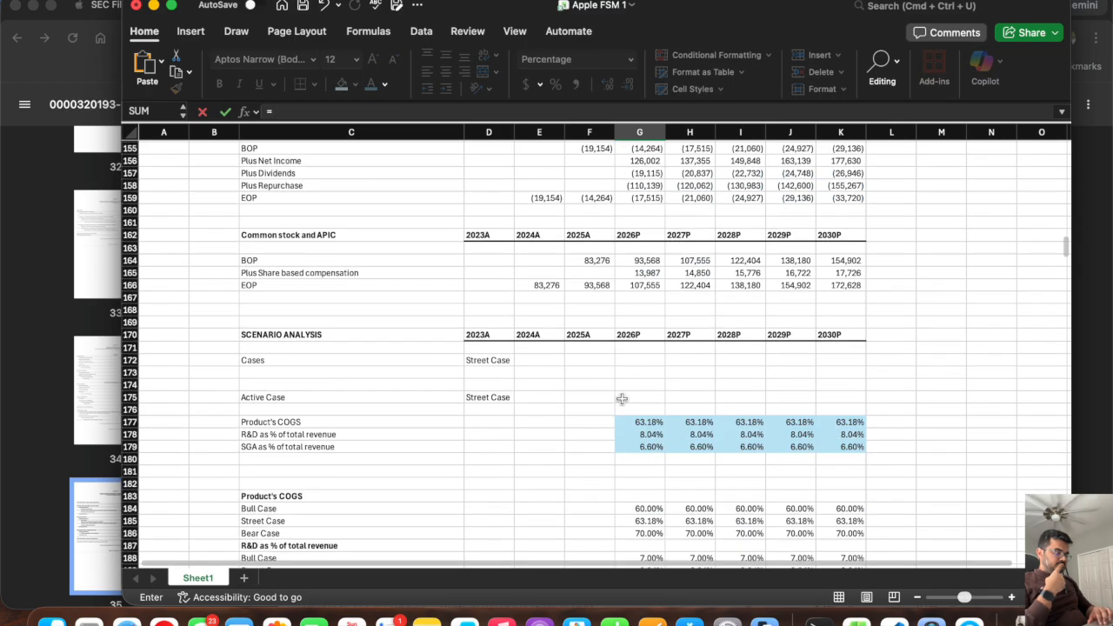
scroll(619, 397, up, 3)
click(636, 353)
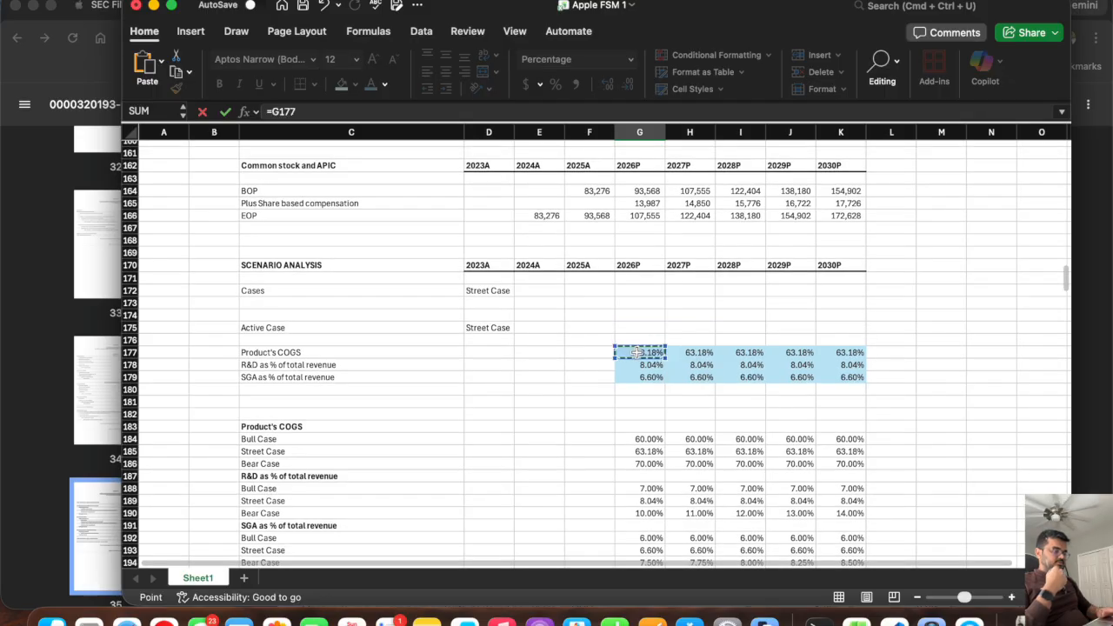
key(Return)
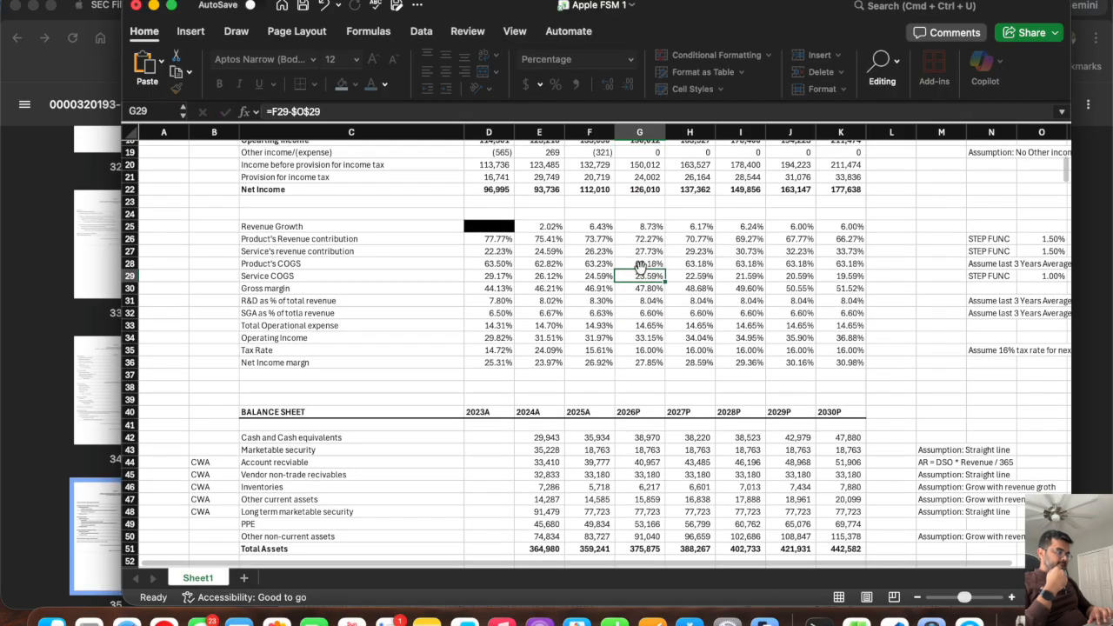
click(642, 263)
drag(665, 270, 860, 275)
Link the 2026P R&D percentage in G31 to the active scenario value in G178 and fill the formula across to K31.
click(643, 301)
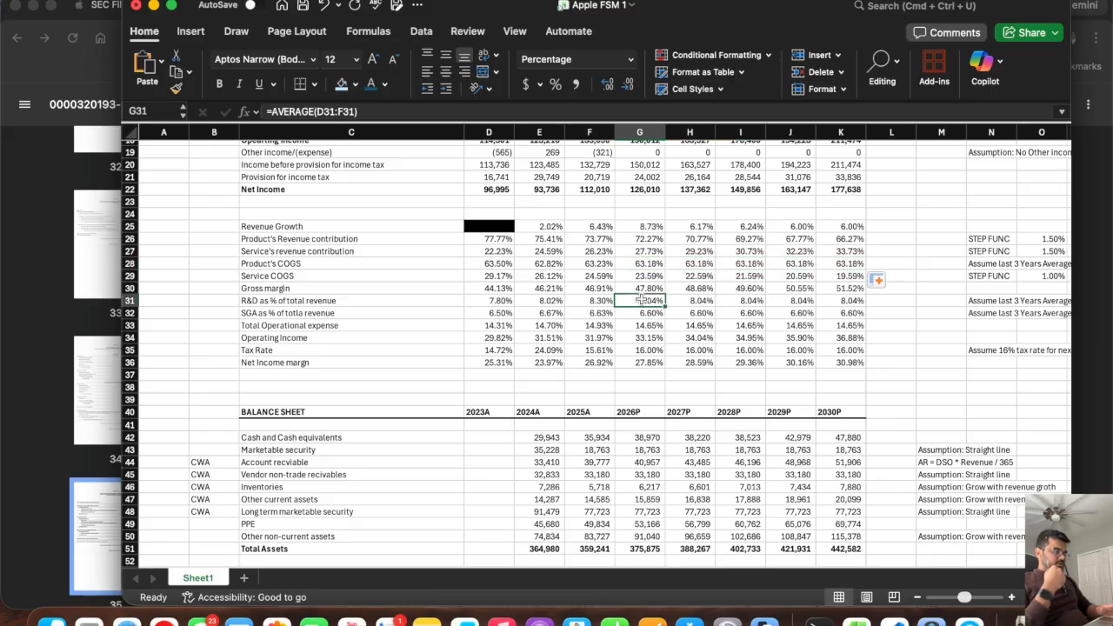
text(=)
scroll(639, 348, down, 20)
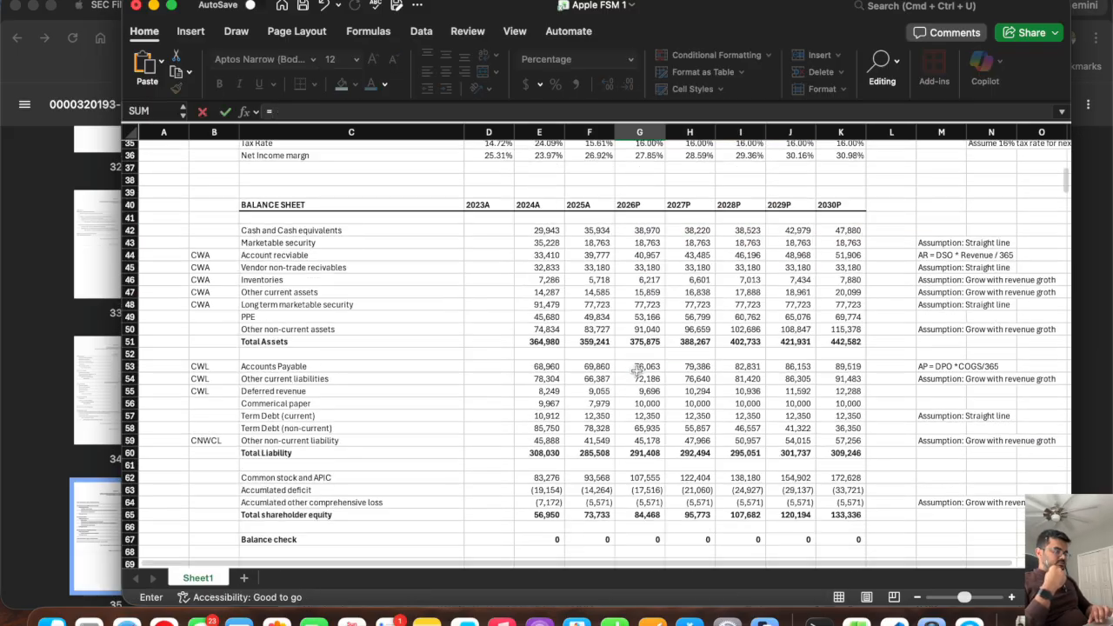
scroll(639, 369, down, 7)
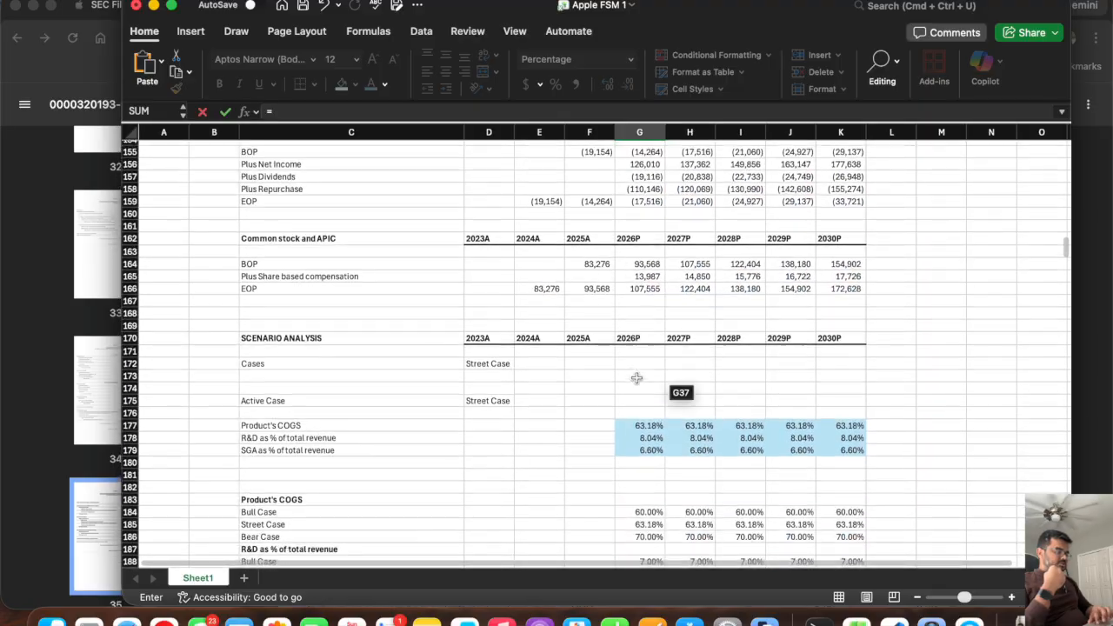
click(643, 438)
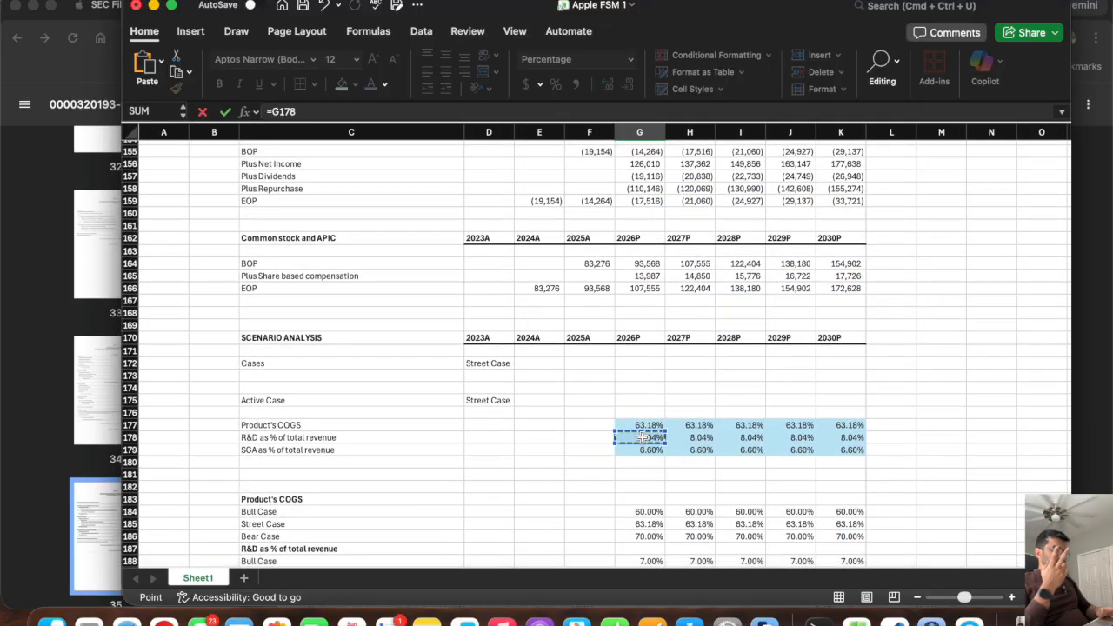
key(Return)
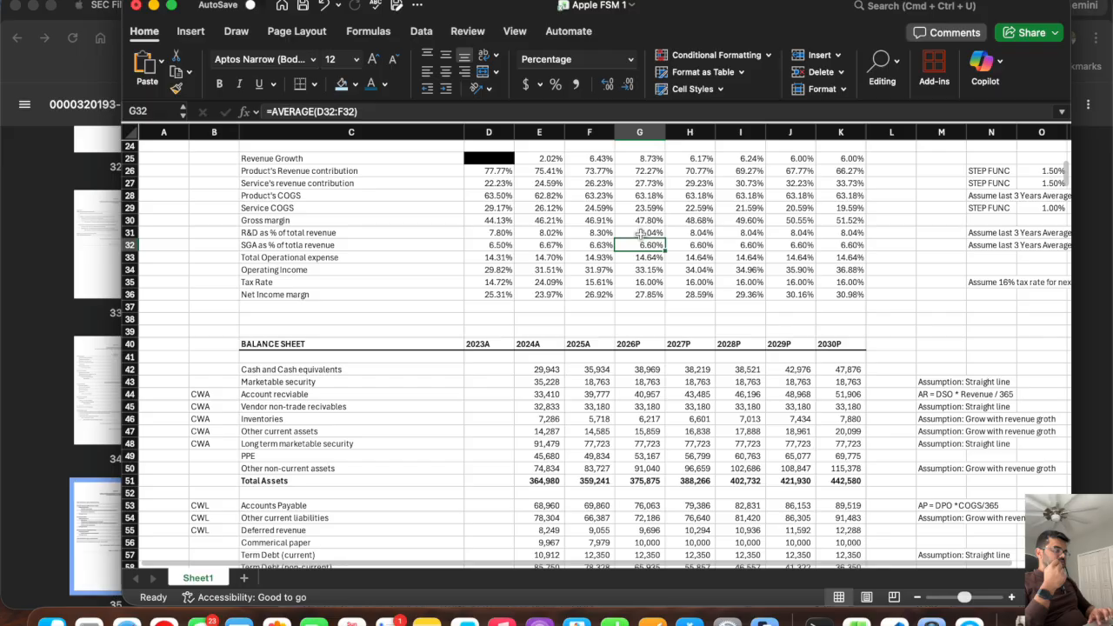
click(643, 233)
drag(665, 237, 861, 238)
Link the 2026P SG&A percentage in G32 to G179, fill the formula across to K32, and save the workbook.
click(644, 245)
text(=)
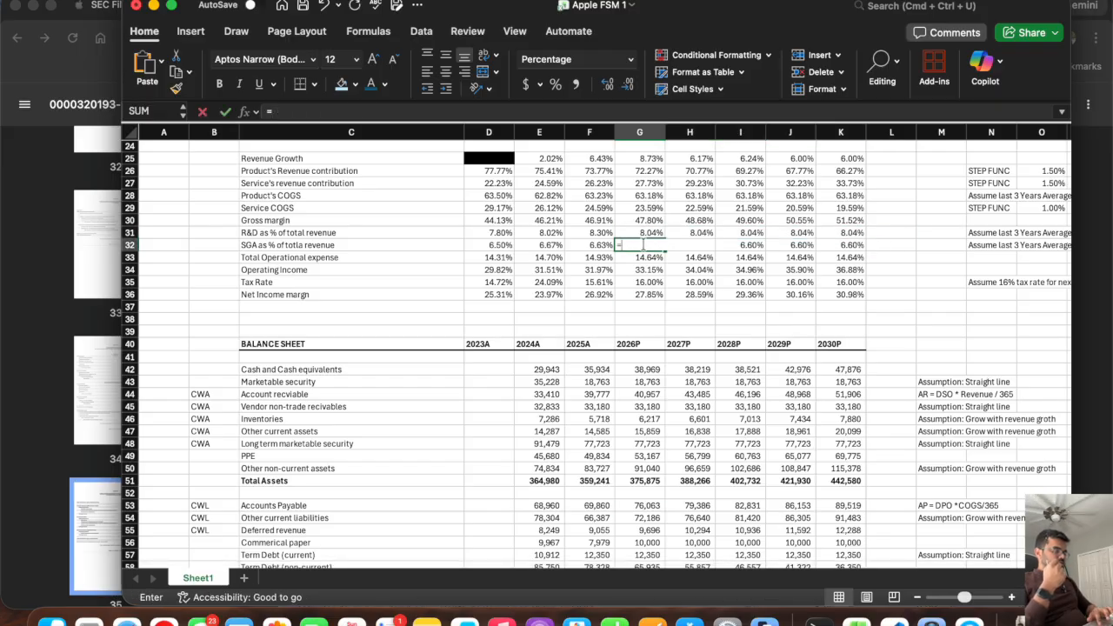
scroll(609, 365, down, 15)
scroll(591, 352, down, 13)
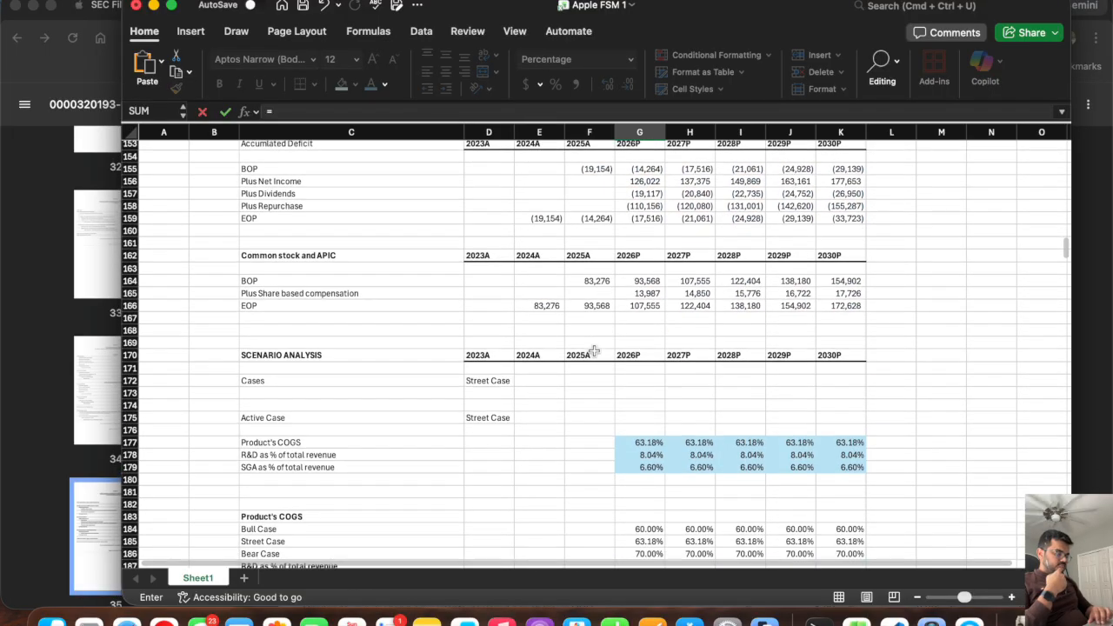
click(642, 419)
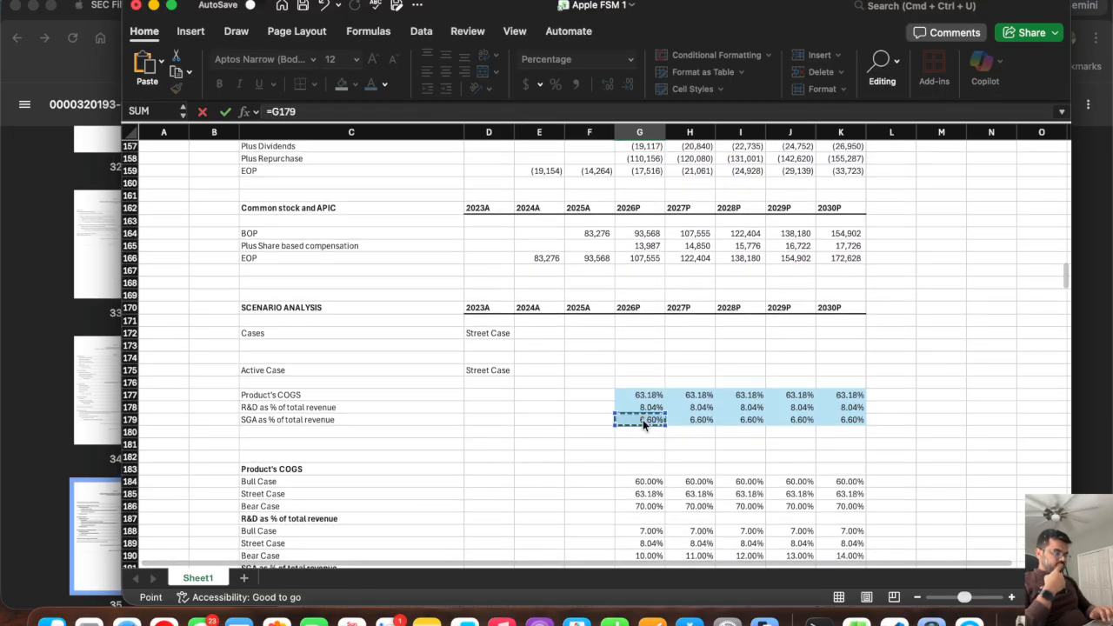
key(Return)
click(639, 342)
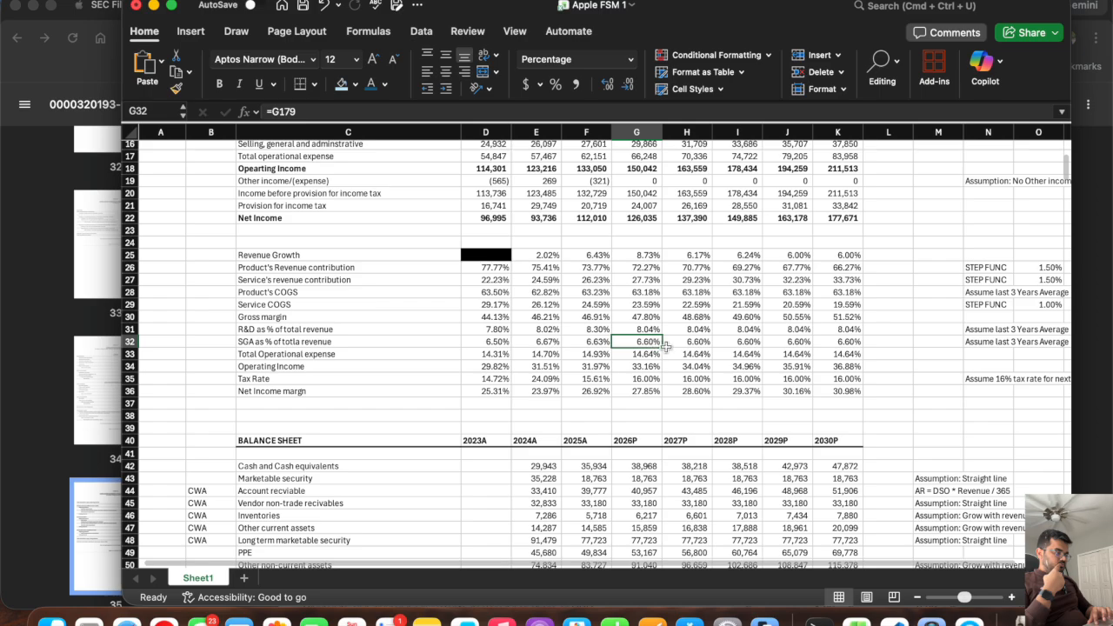
drag(662, 348, 863, 348)
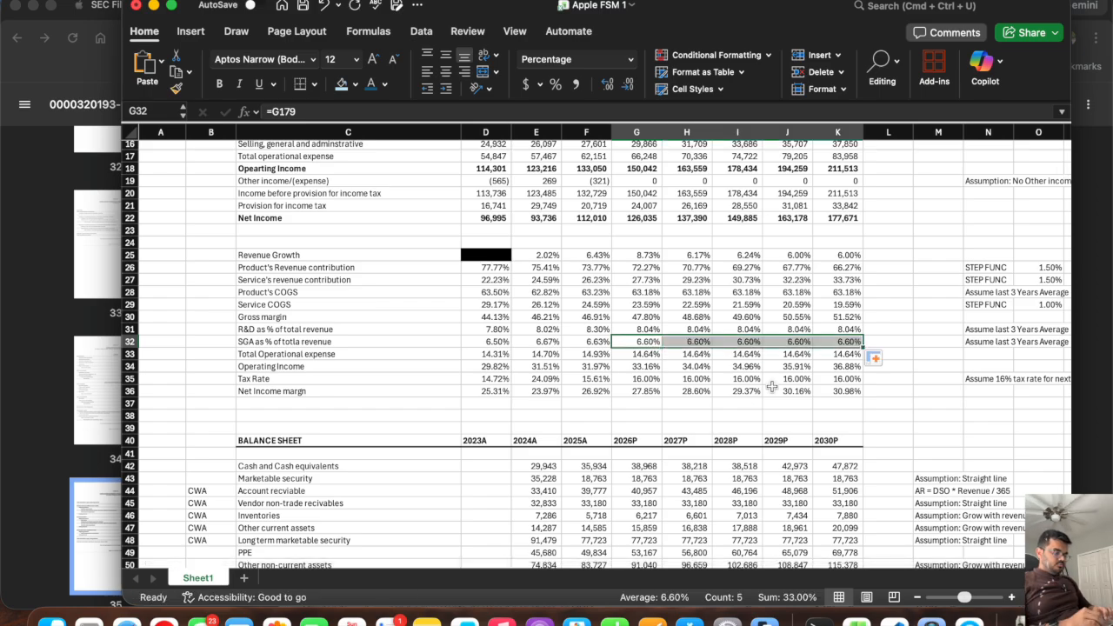
key(super+s)
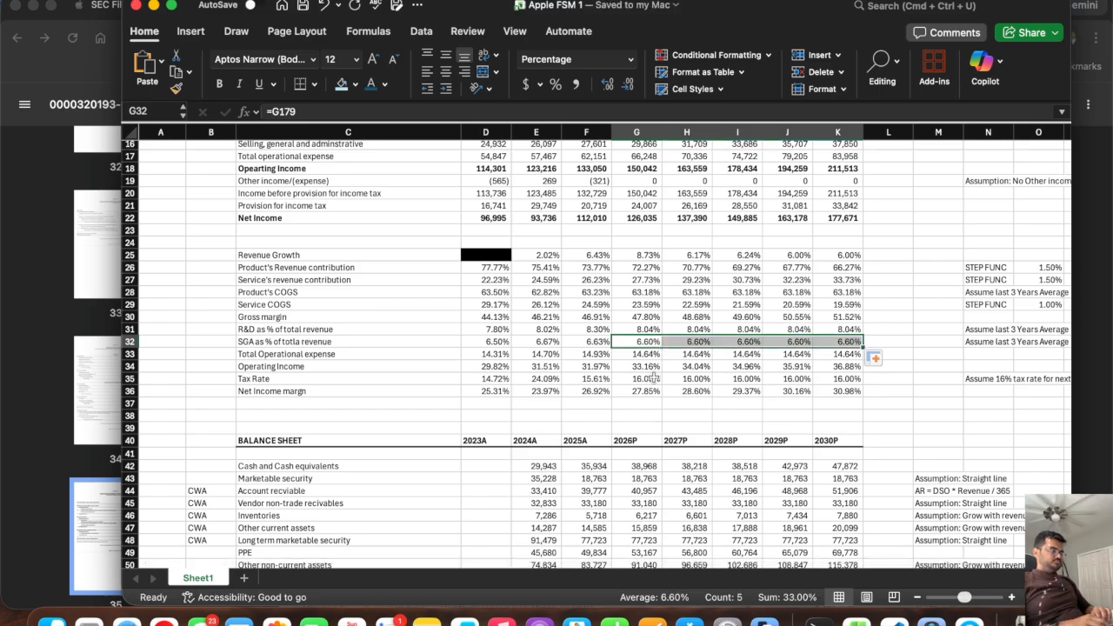
Enter the label Case in C3 above the income statement, leaving D3 beside it empty.
scroll(653, 378, up, 5)
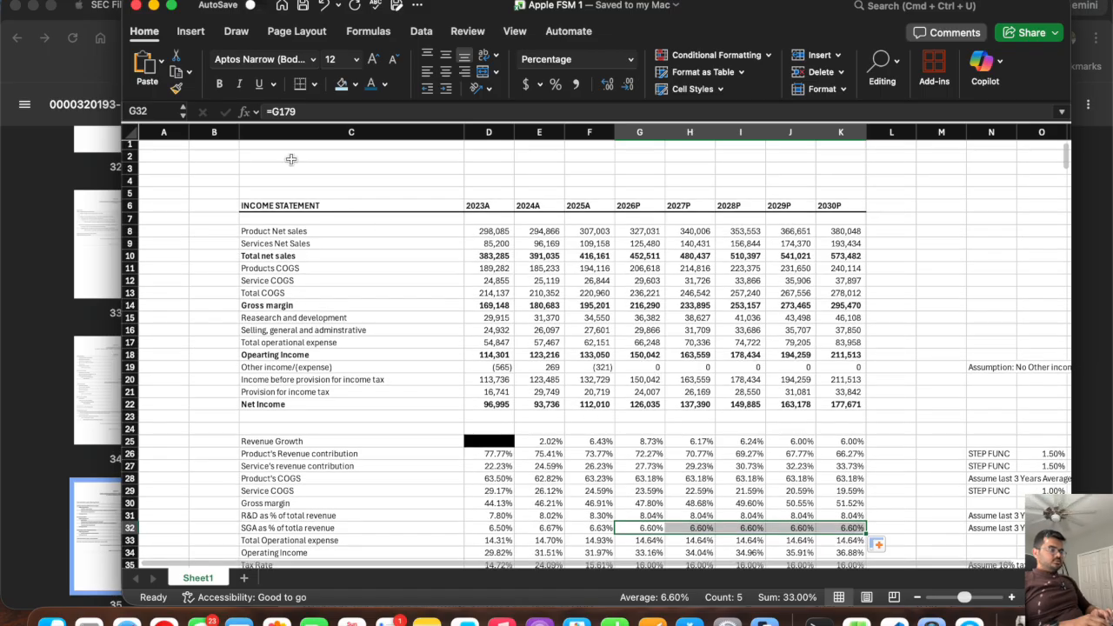
click(293, 159)
key(Down)
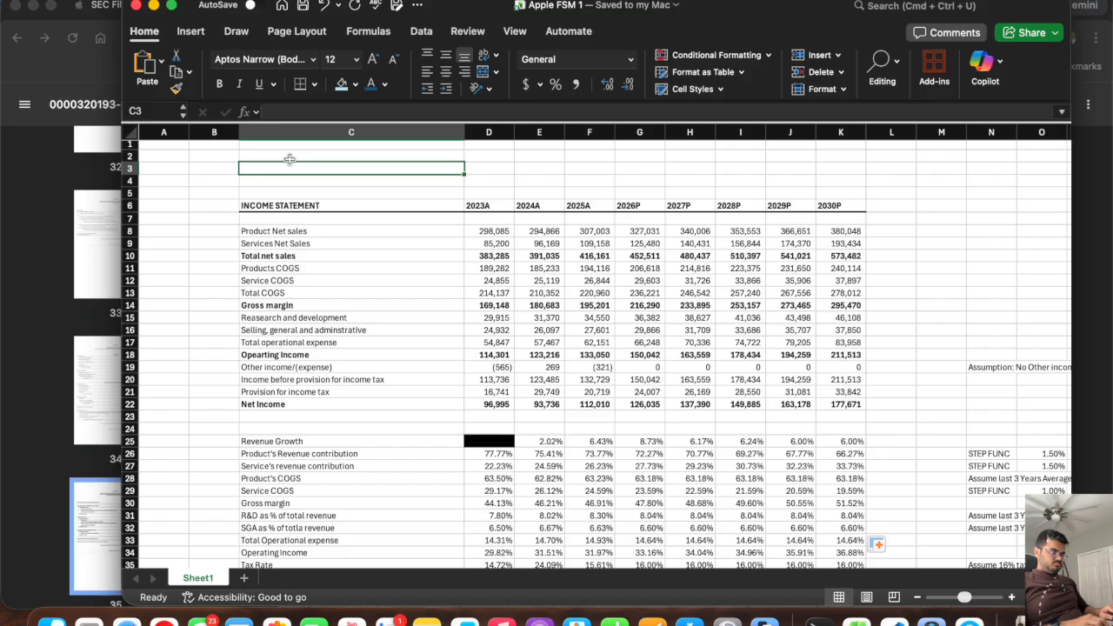
text(Case)
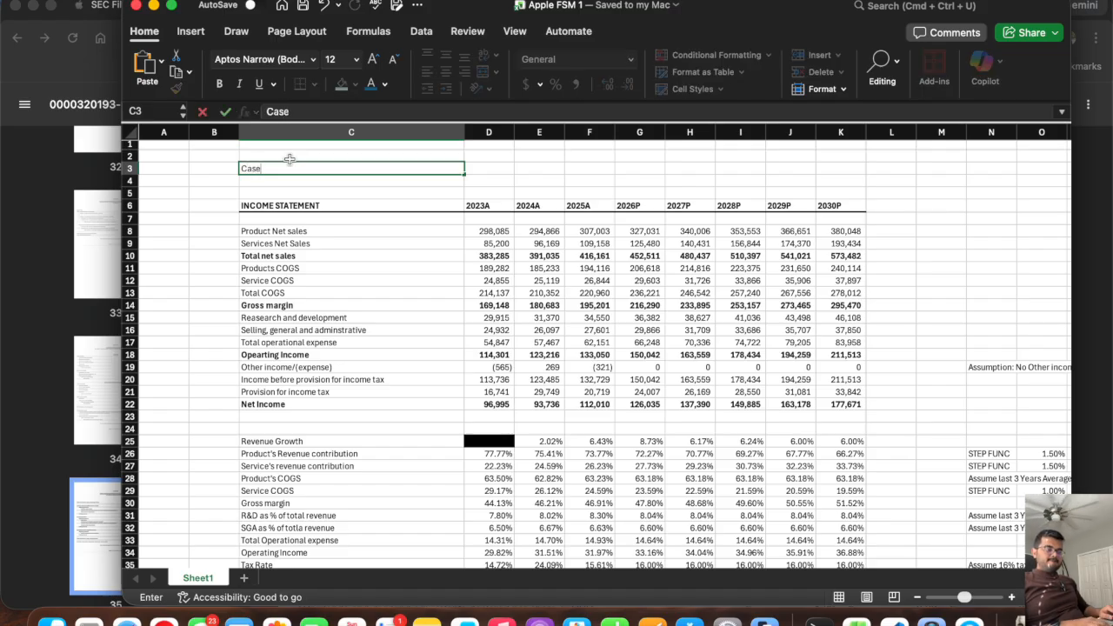
key(Tab)
text(=)
key(BackSpace)
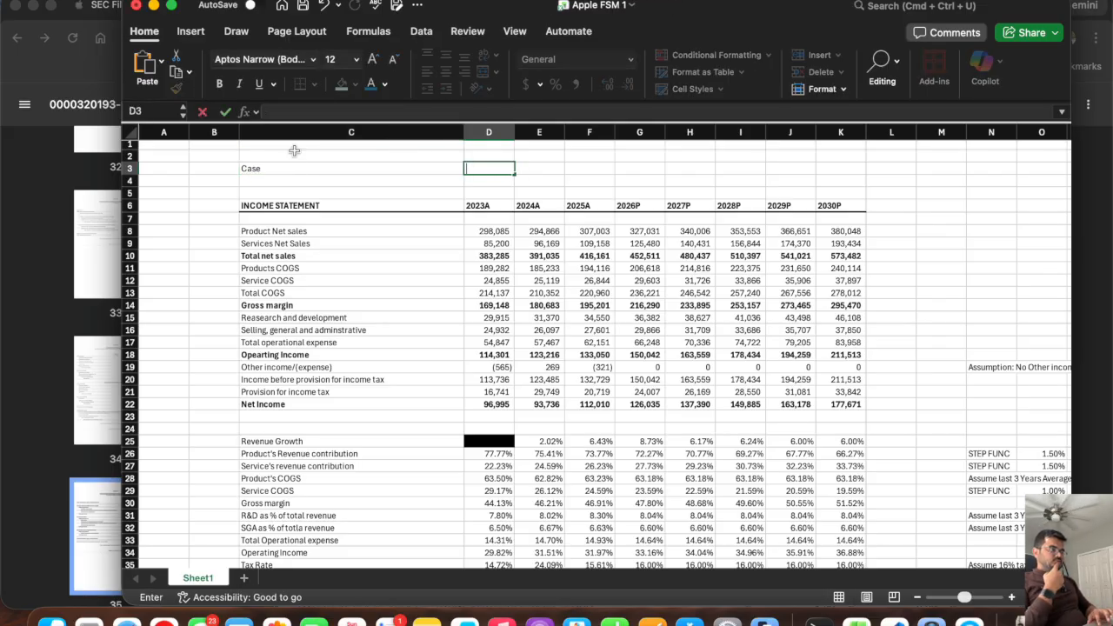
Add list data validation with an in-cell dropdown to D3, using the case names in C184:C186 as the source.
click(421, 31)
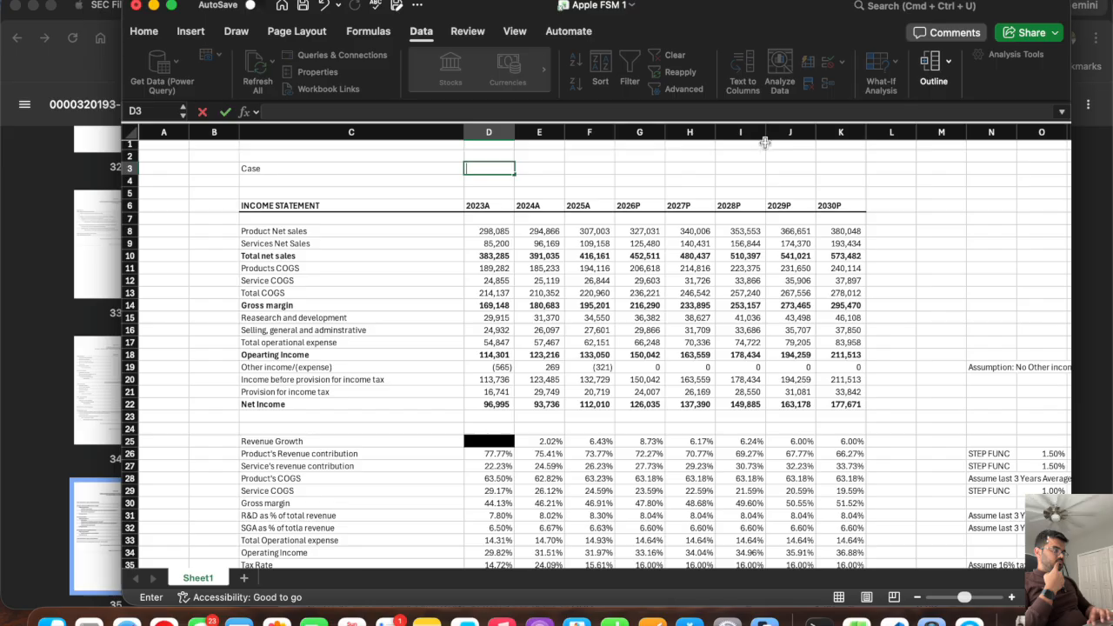
click(742, 166)
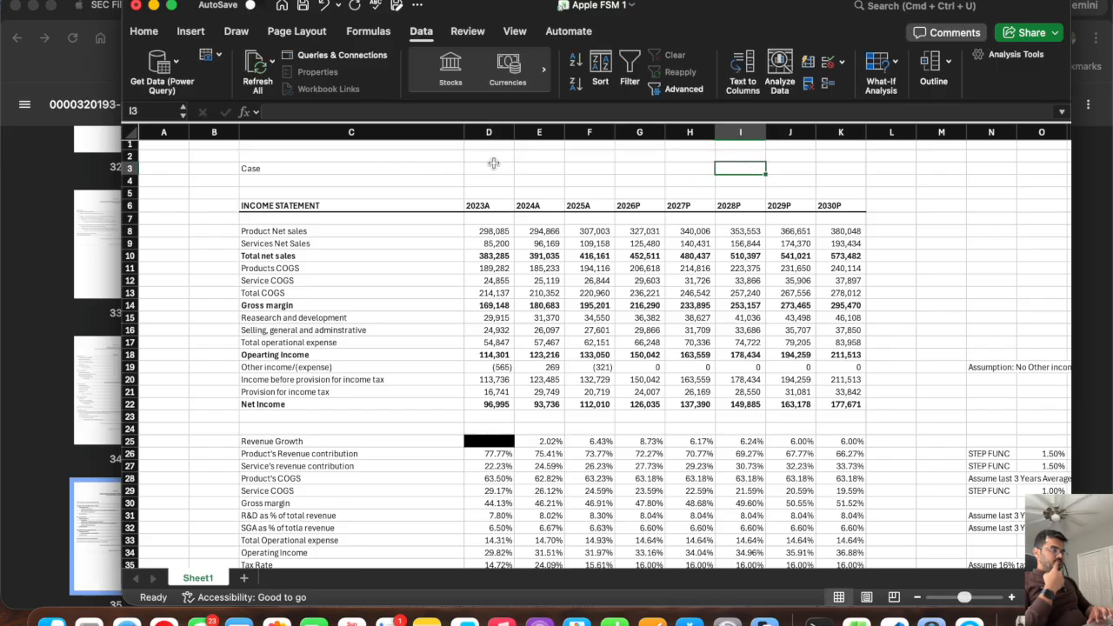
click(492, 167)
click(843, 64)
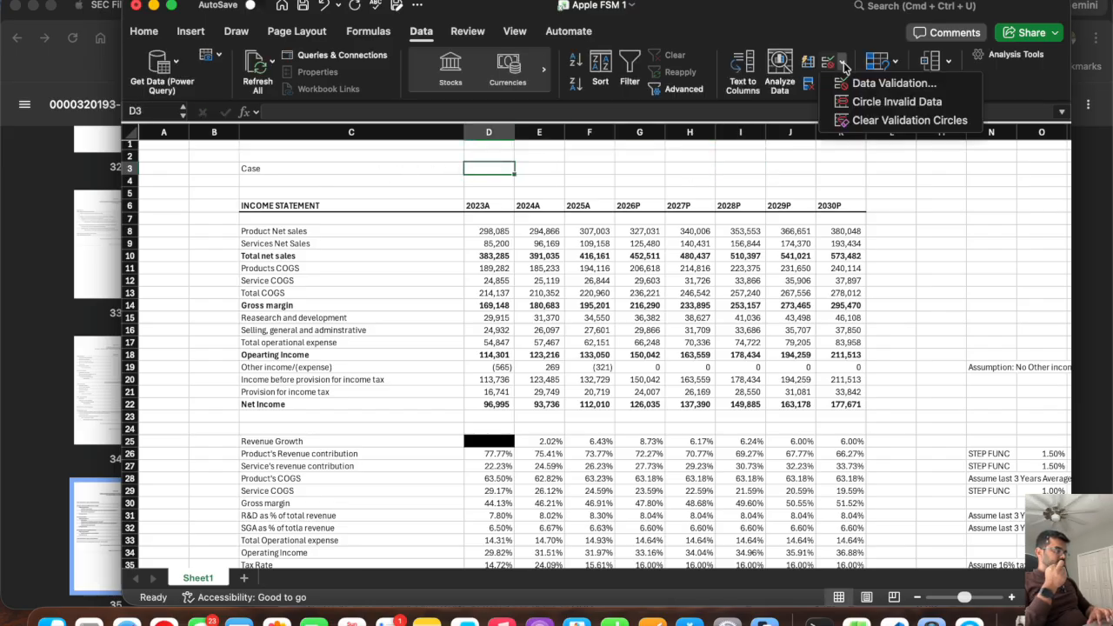
click(891, 83)
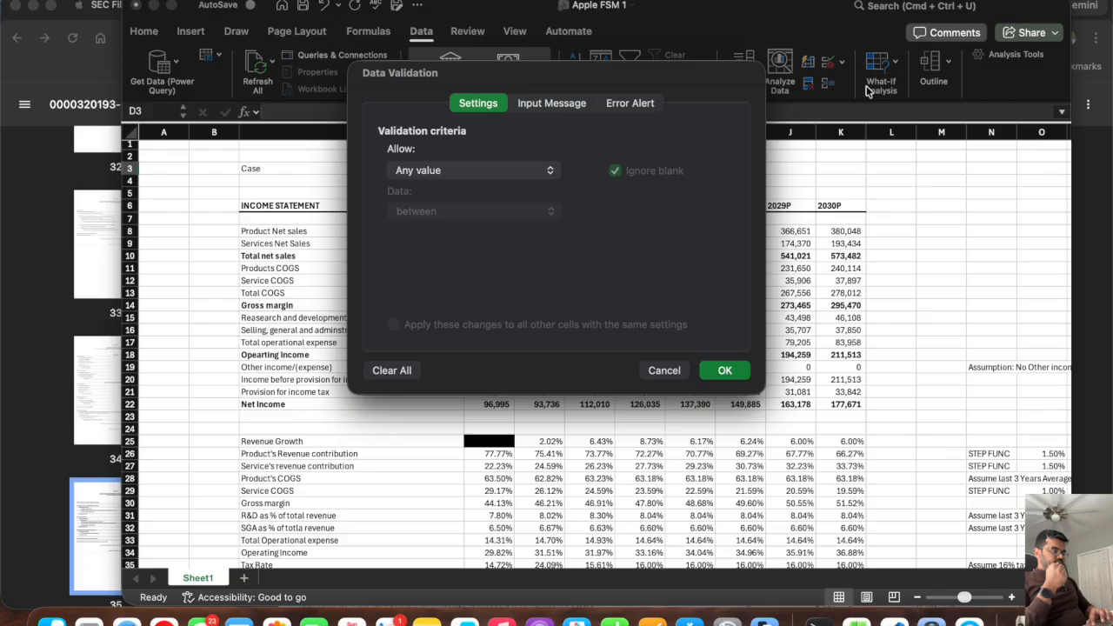
click(442, 171)
click(439, 223)
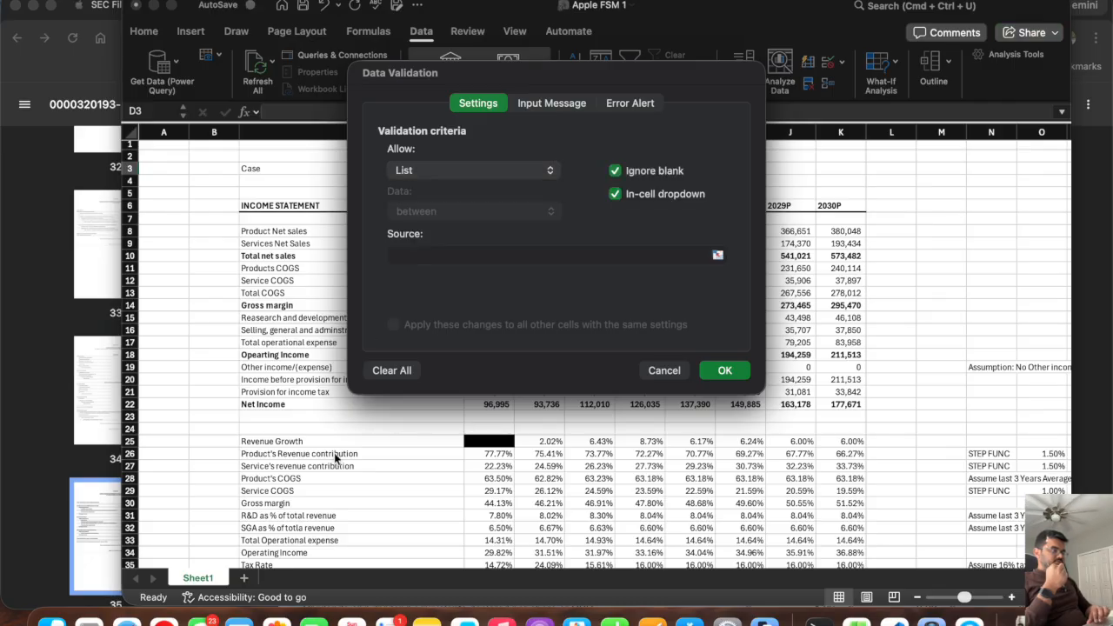
click(430, 253)
scroll(238, 450, down, 20)
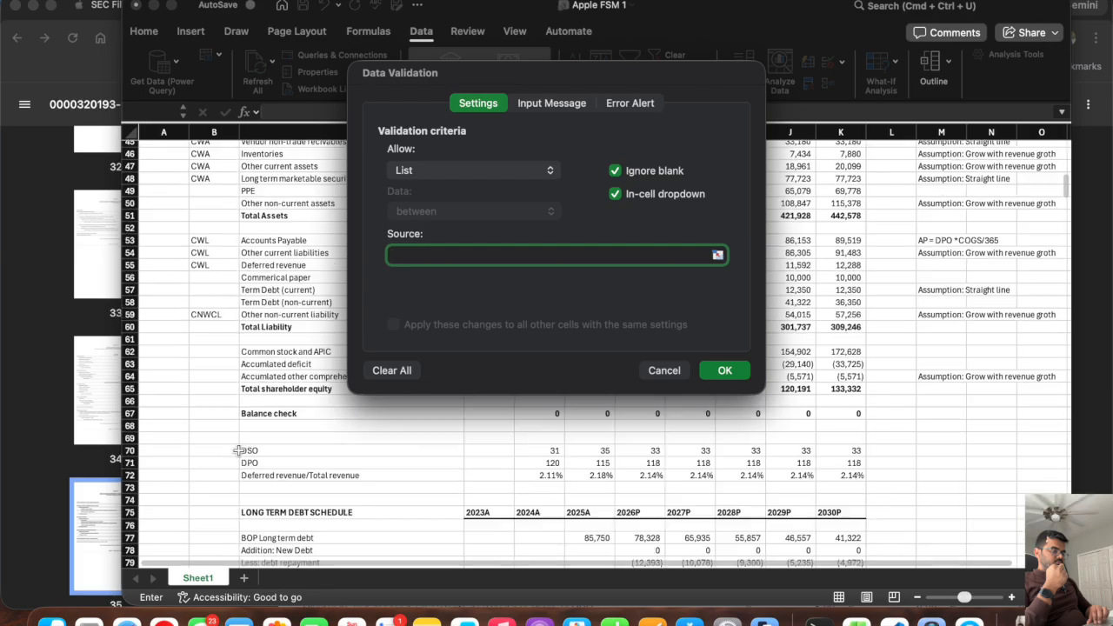
scroll(238, 450, down, 12)
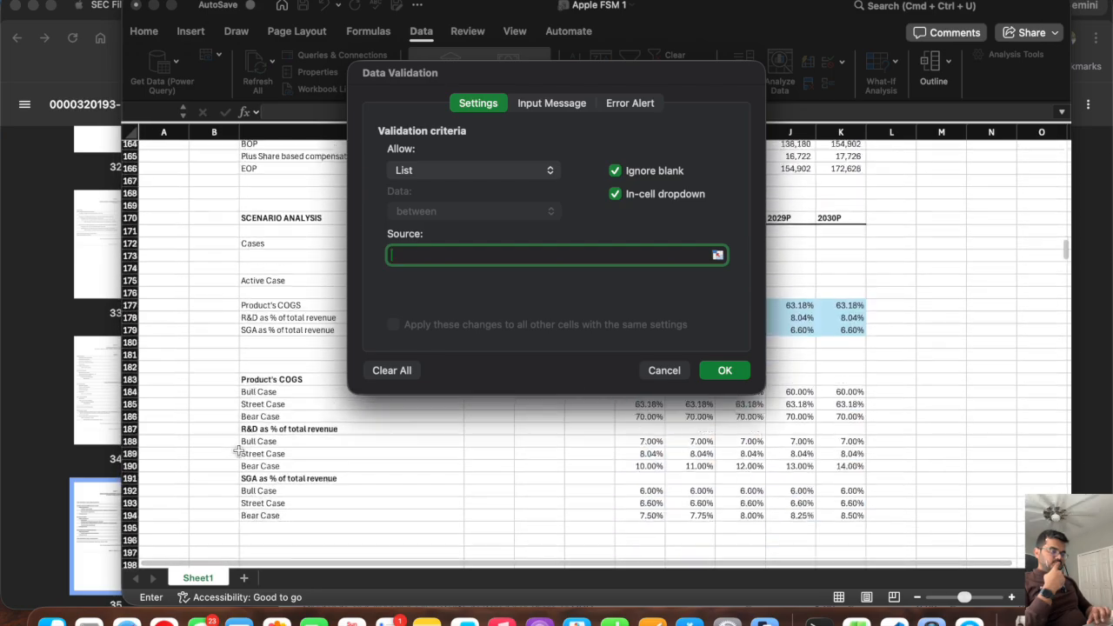
drag(261, 380, 457, 404)
click(722, 370)
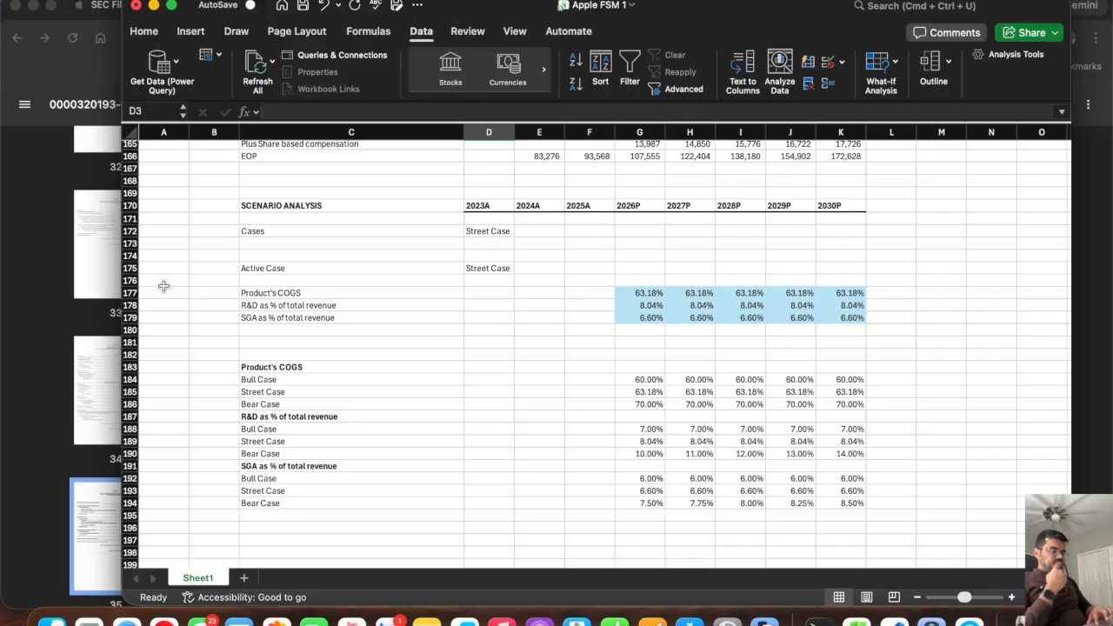
Check the Active Case formula in D175 and return to the Case row above the income statement.
click(130, 269)
click(485, 268)
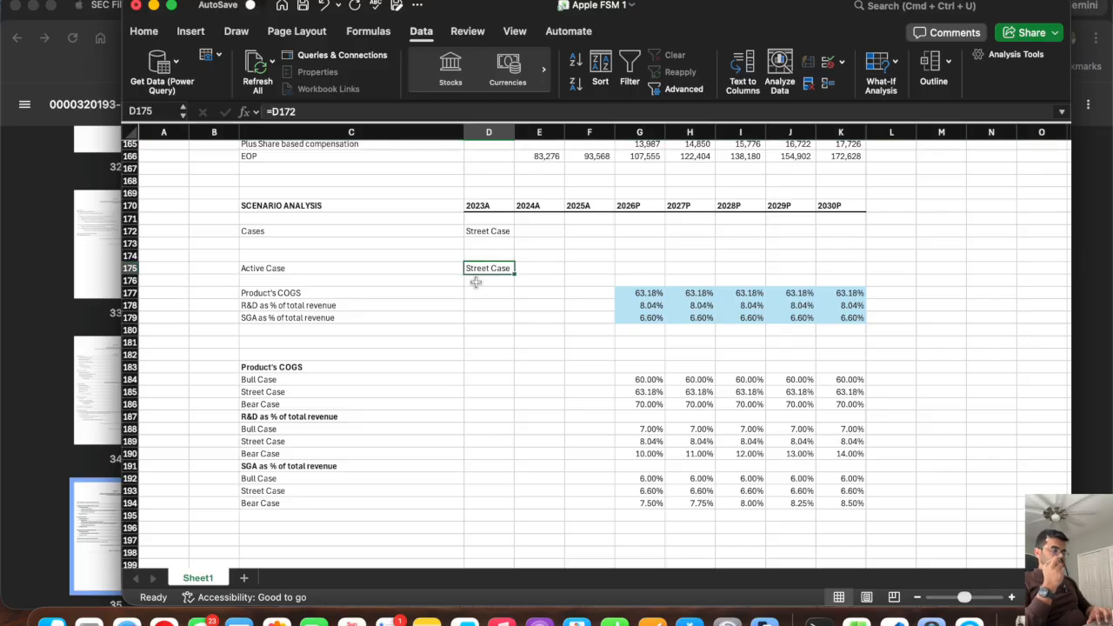
scroll(439, 272, up, 20)
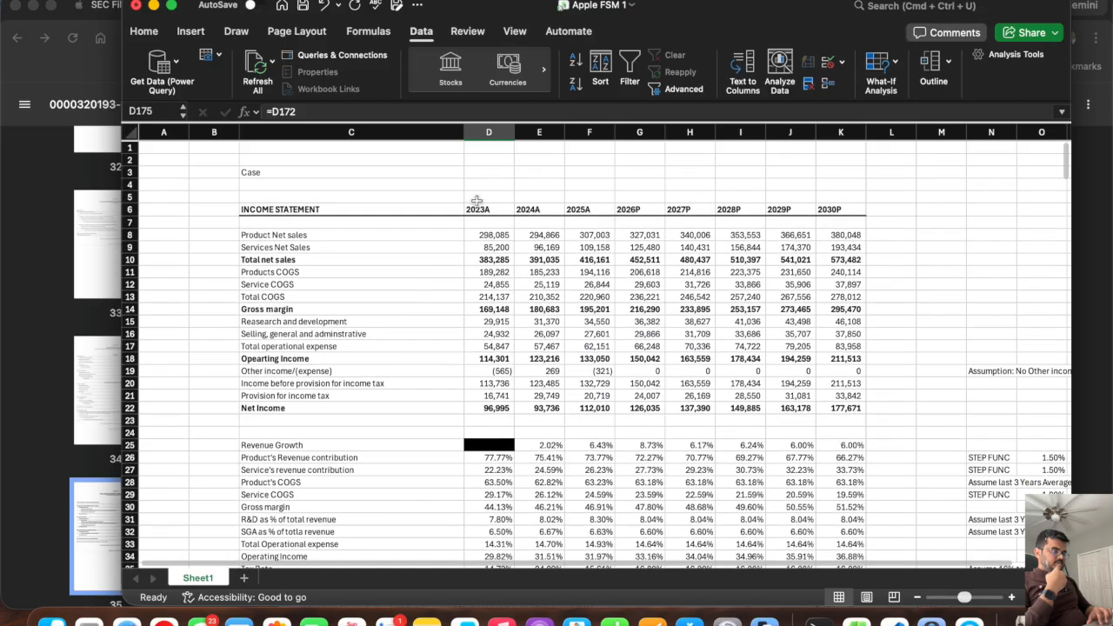
click(491, 169)
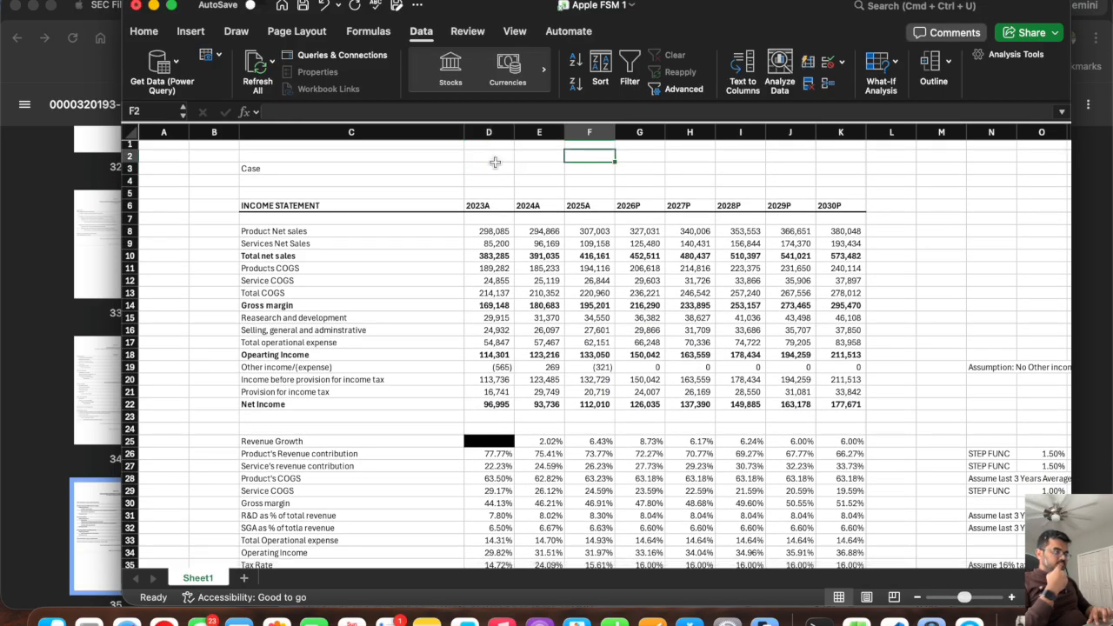
Choose Street Case in the D3 case selector and link the Active Case cell D175 to D3.
click(520, 168)
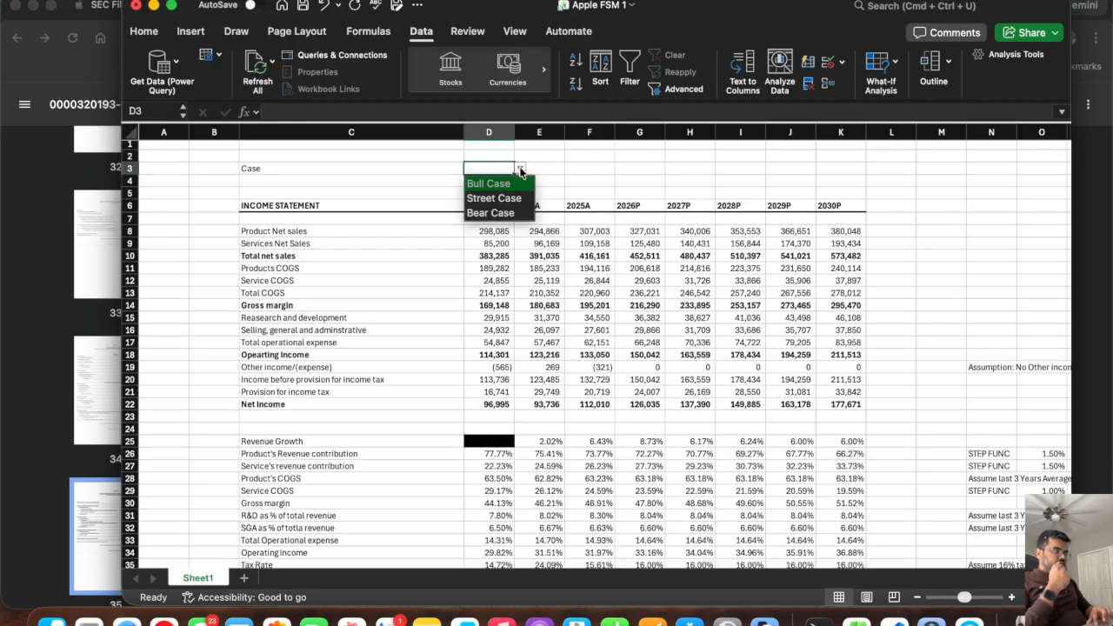
click(492, 199)
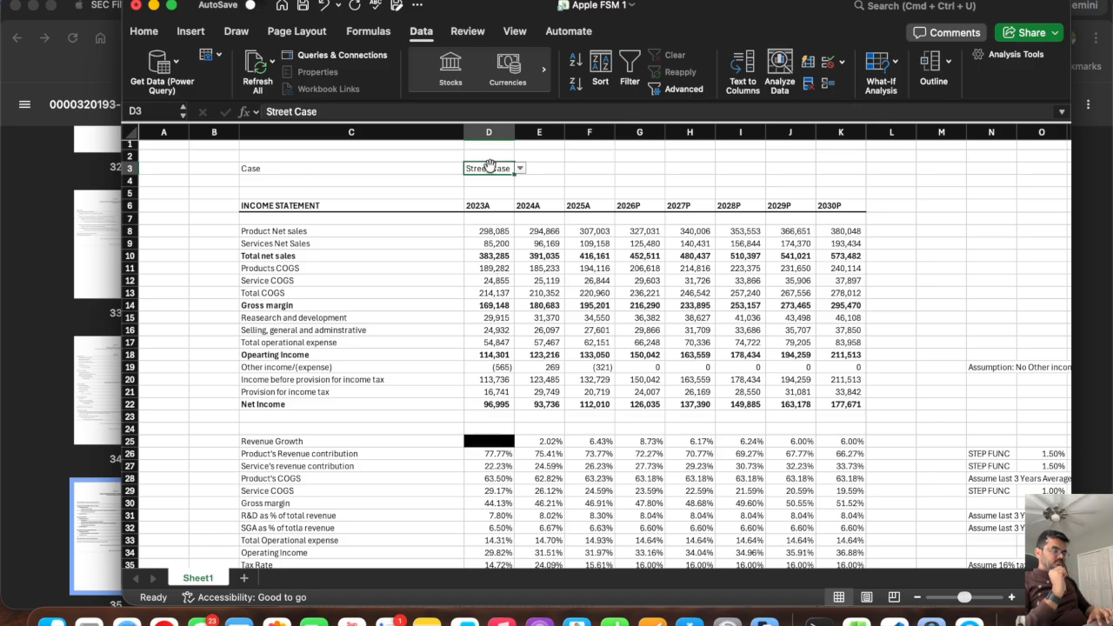
scroll(474, 284, down, 20)
scroll(474, 285, down, 4)
scroll(472, 293, up, 1)
click(466, 298)
text(=d)
key(Return)
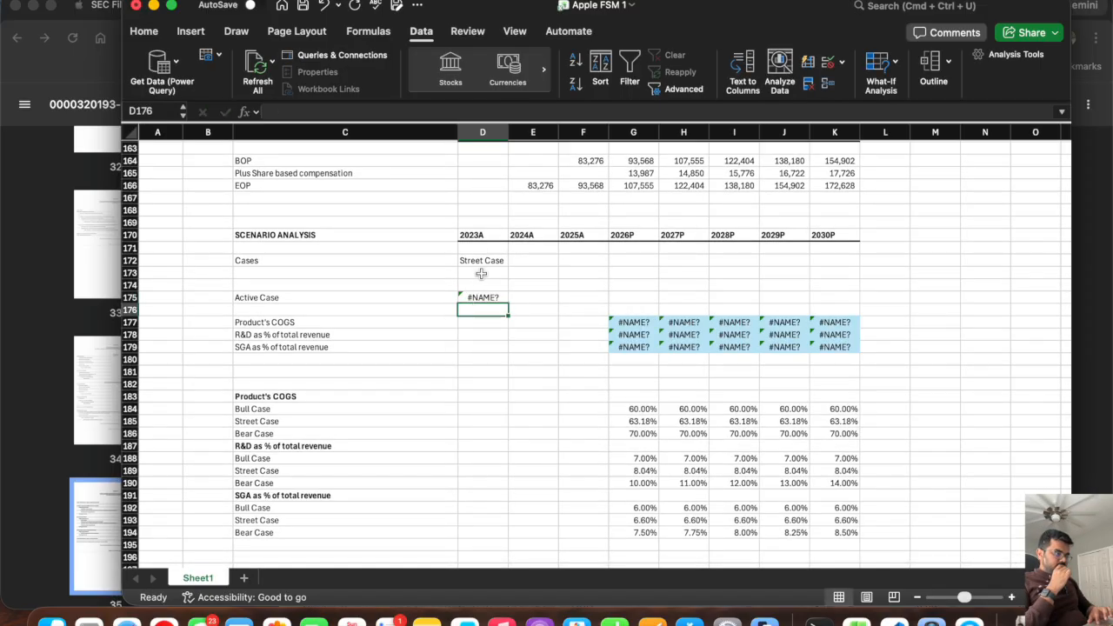
key(Up)
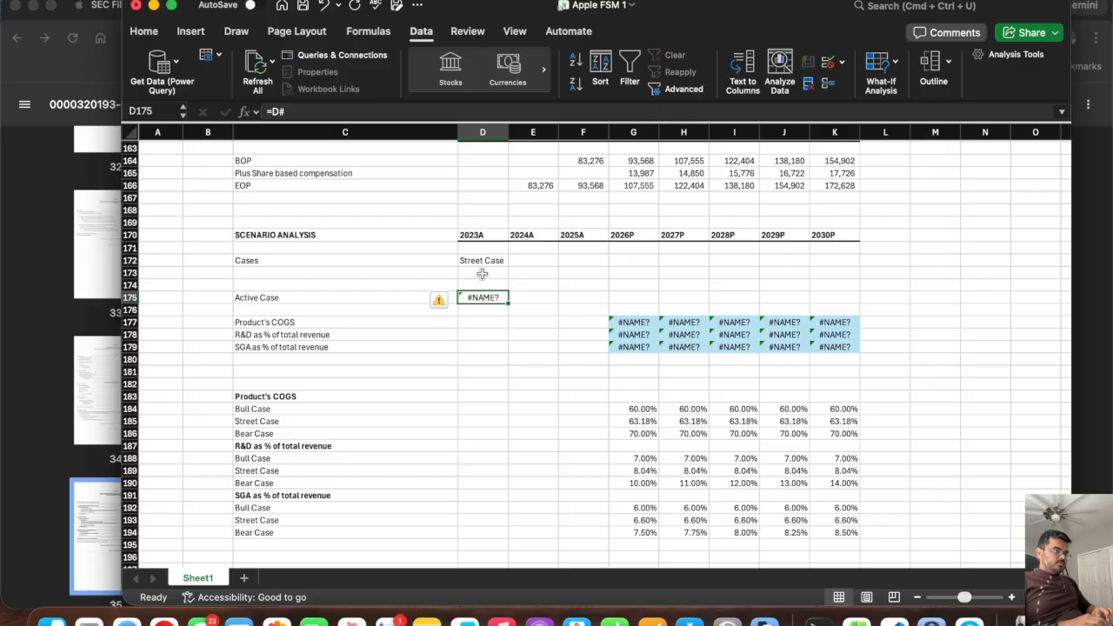
click(402, 113)
key(Return)
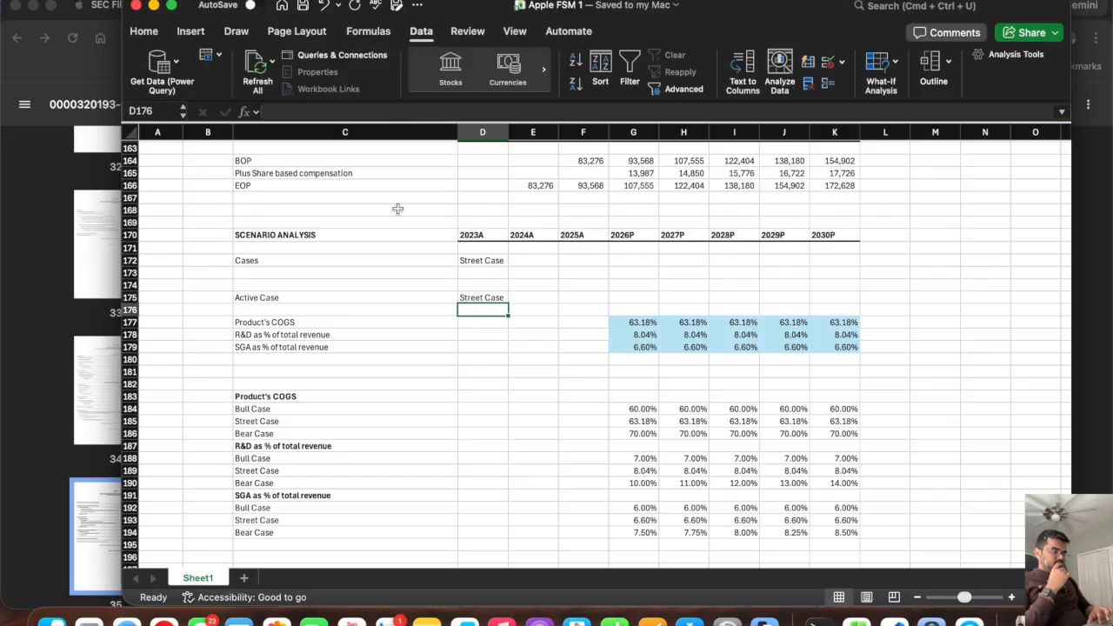
Review the original Cases selector in C172:D172 and the case options offered in D3 above the income statement.
click(478, 260)
drag(477, 260, 311, 263)
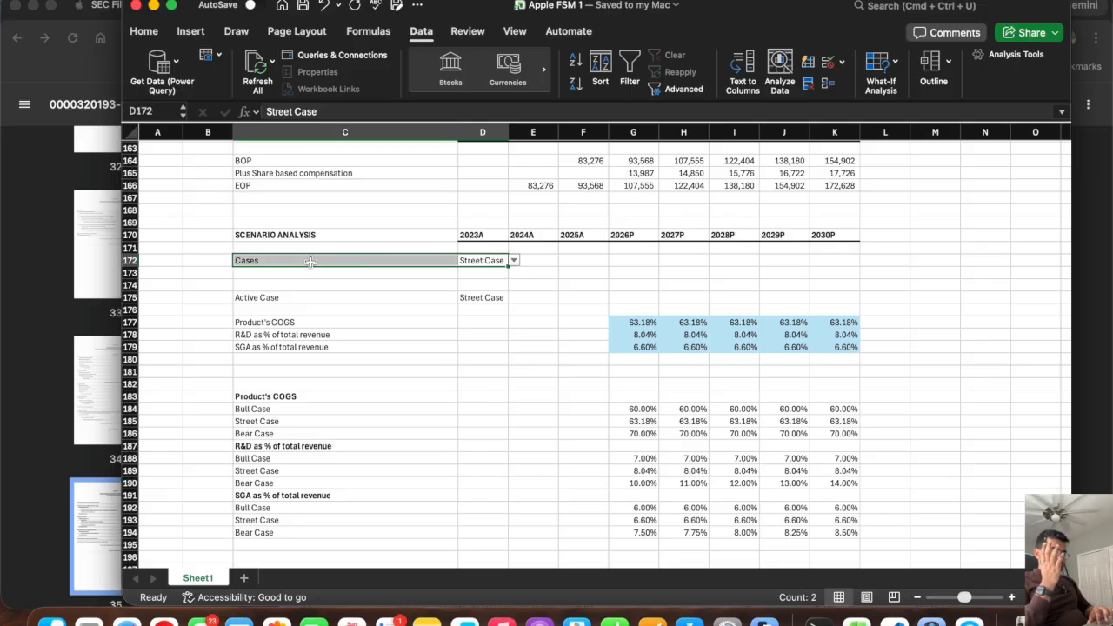
scroll(625, 261, up, 20)
scroll(625, 261, down, 3)
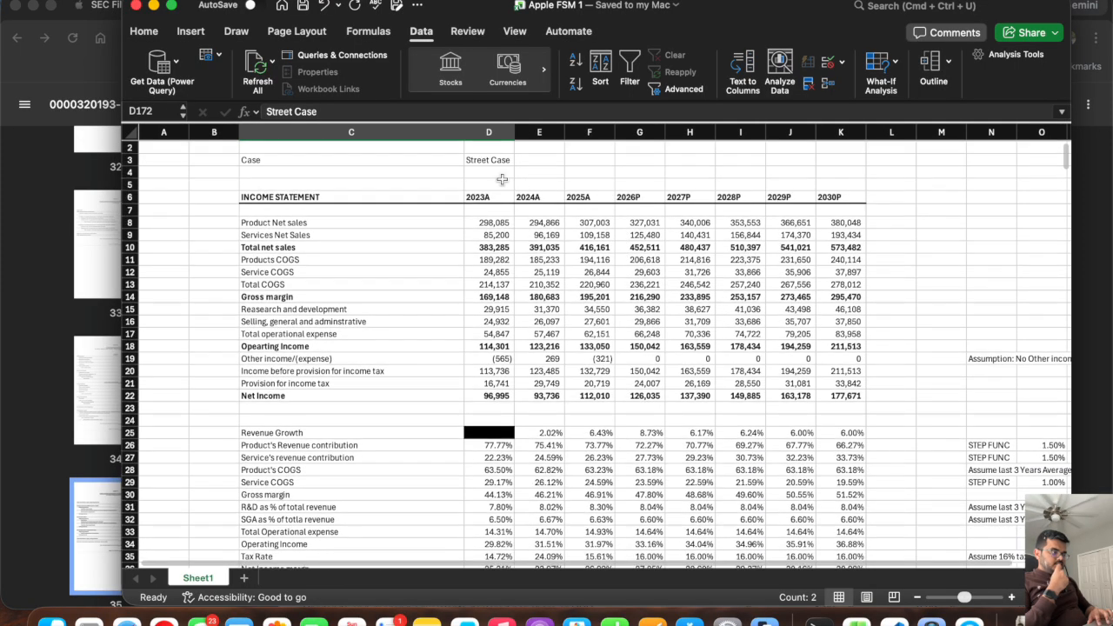
click(494, 162)
click(520, 161)
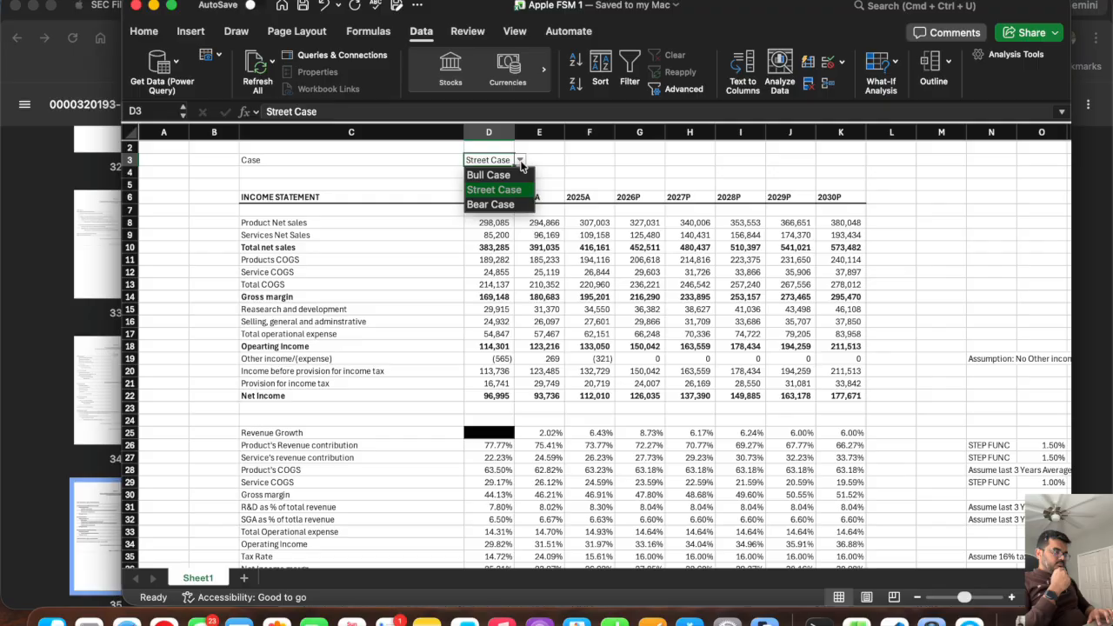
click(578, 166)
scroll(606, 403, down, 5)
scroll(606, 404, up, 4)
scroll(606, 404, up, 1)
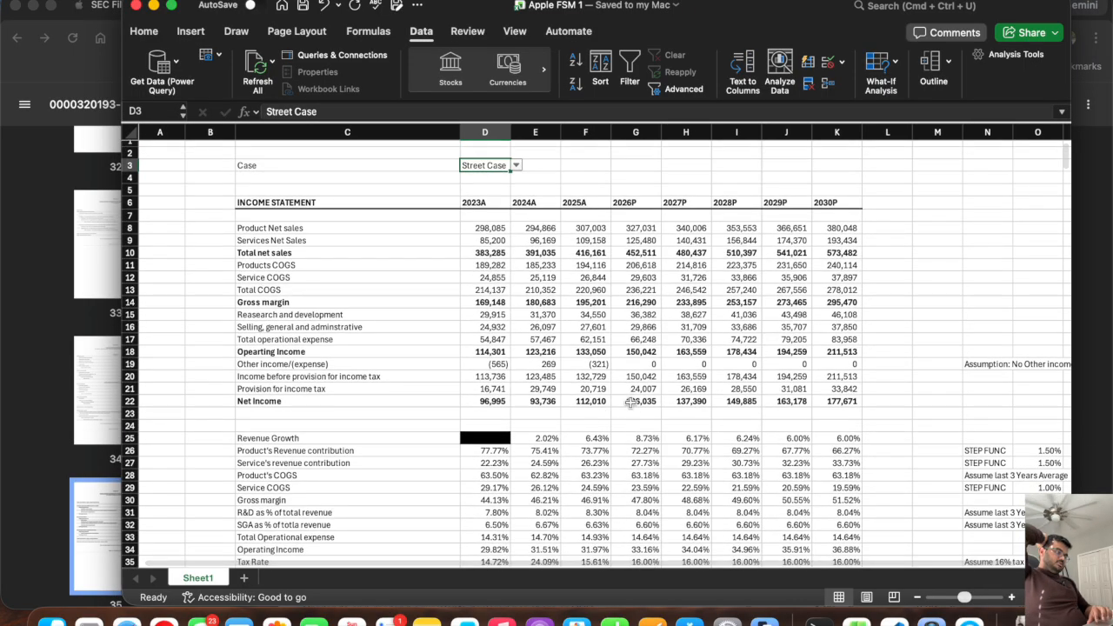
Set the case in D3 to Bear Case and compare the 2026P net income in G22 before and after the change.
click(631, 402)
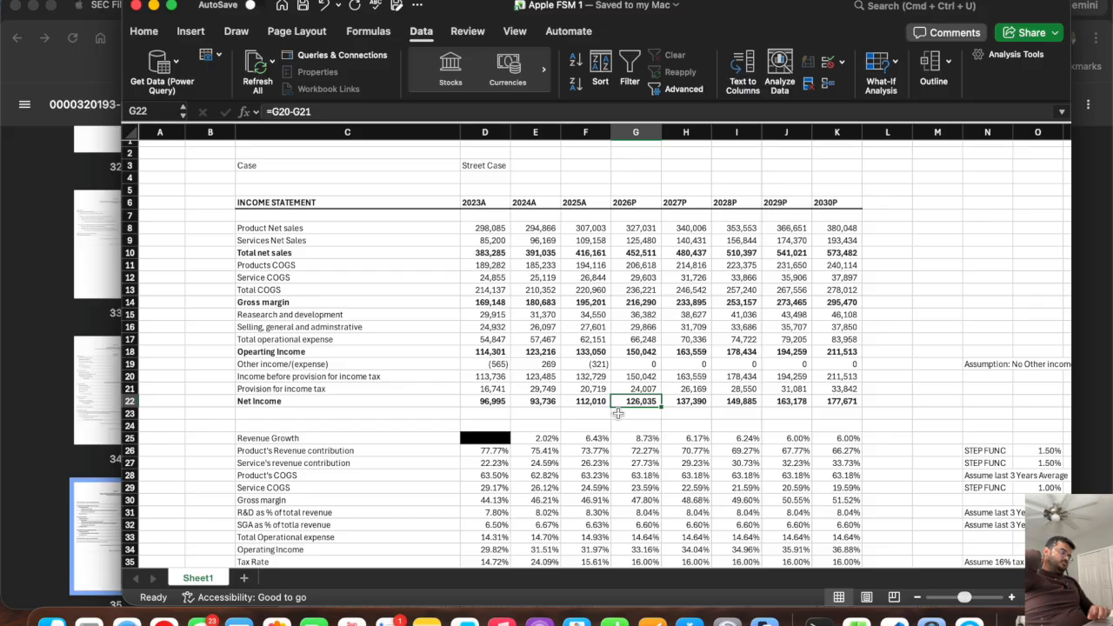
click(487, 167)
click(517, 167)
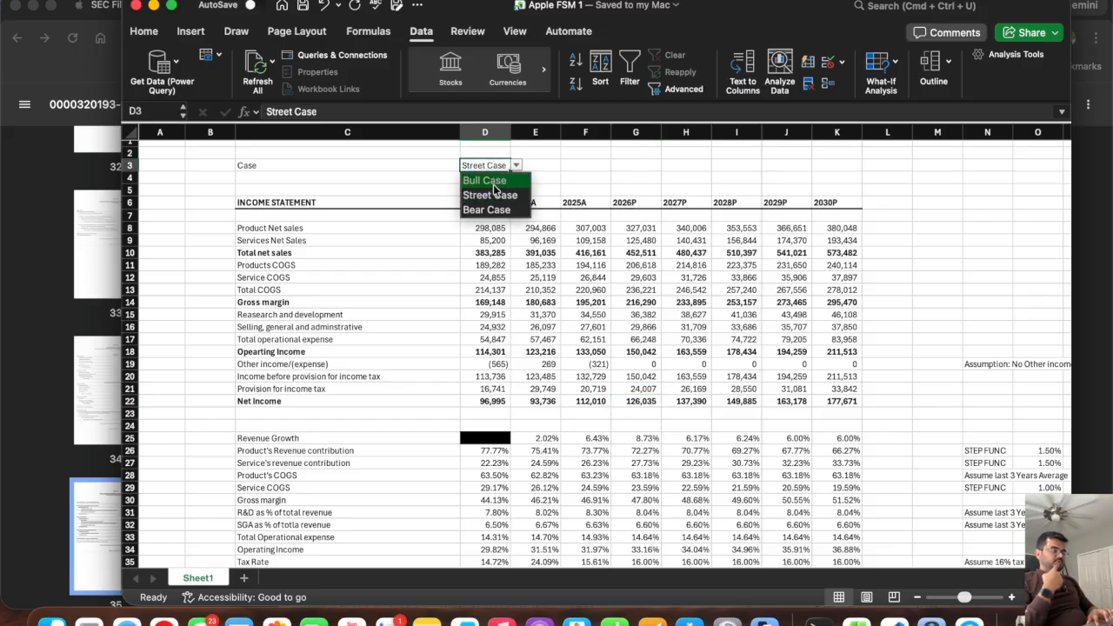
click(491, 212)
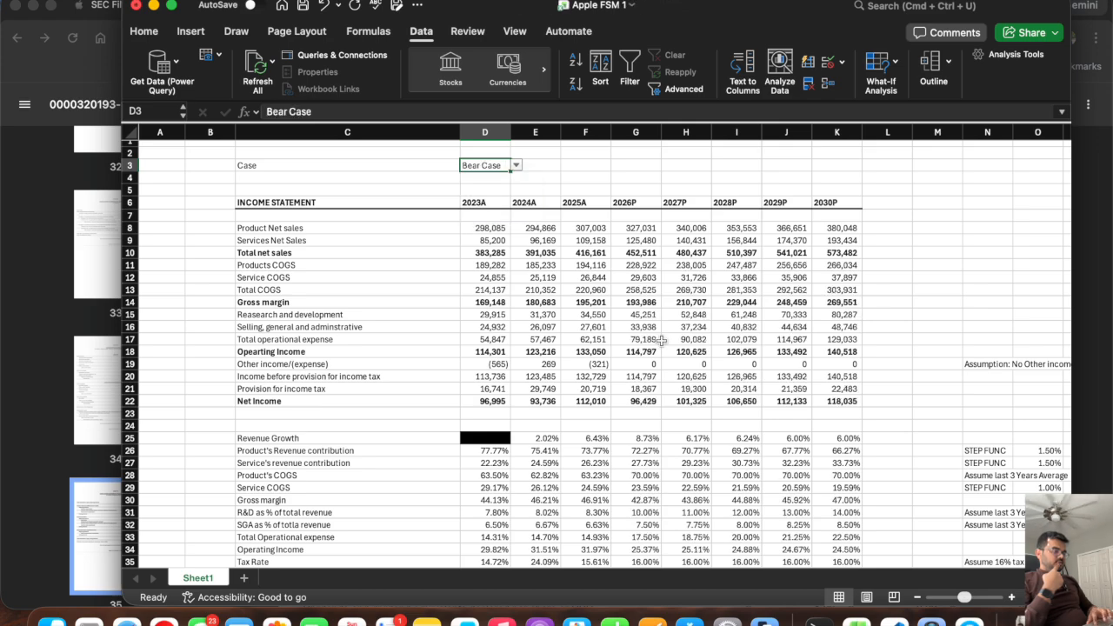
click(643, 402)
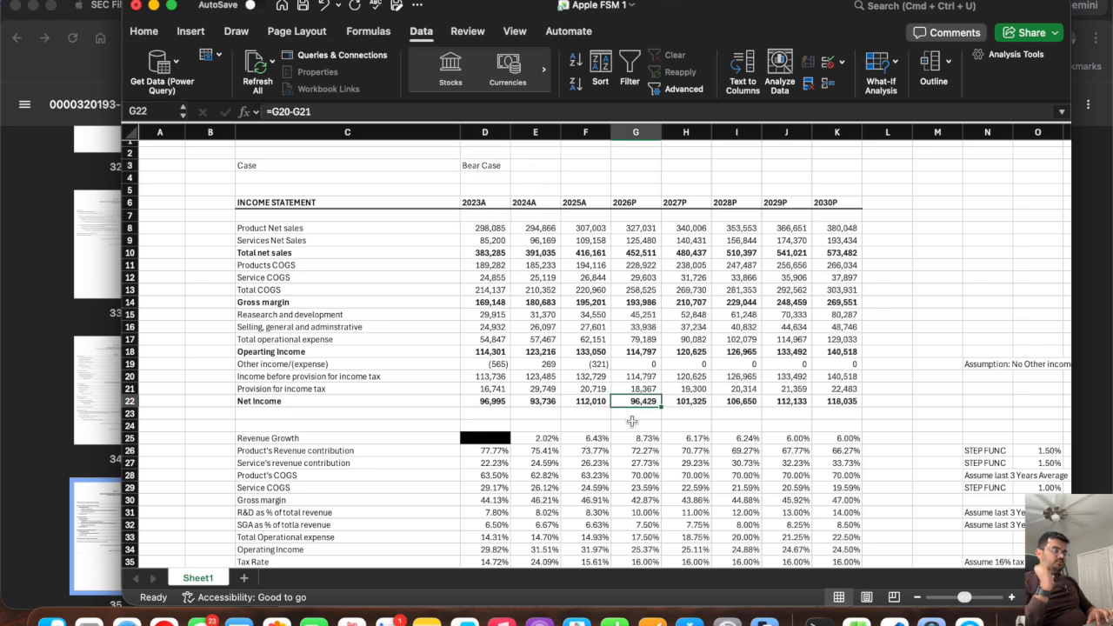
Set the case in D3 to Bull Case.
click(492, 166)
click(514, 167)
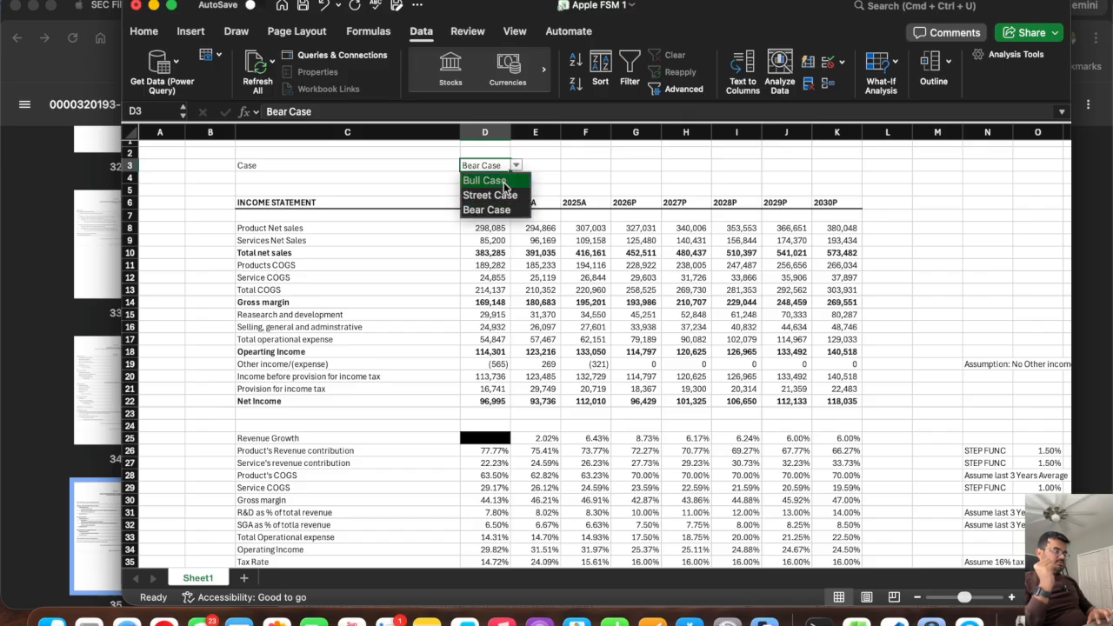
click(505, 186)
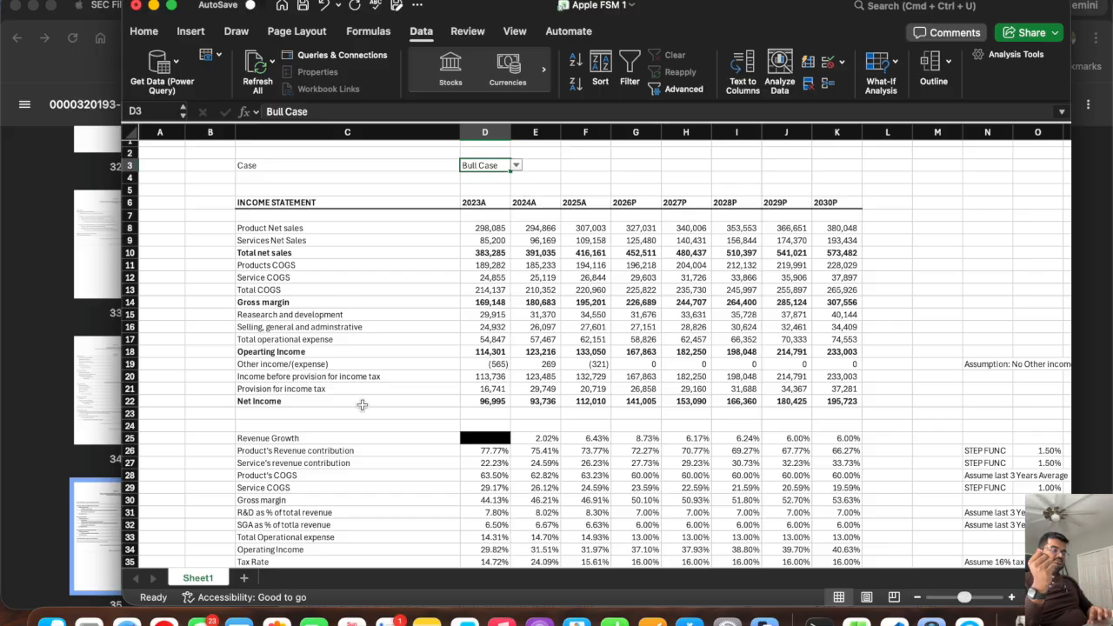
Review the Product's COGS, R&D, SG&A and tax rate rows, the case selector and the projected total net sales in G10:K10.
click(330, 475)
scroll(327, 474, down, 2)
drag(314, 474, 310, 486)
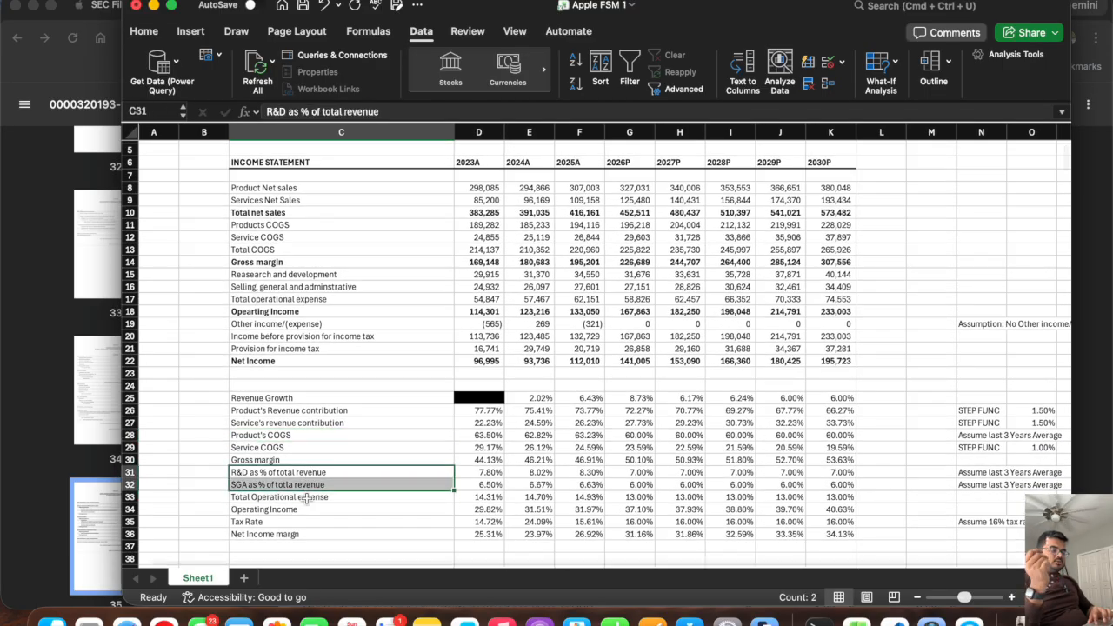
click(291, 521)
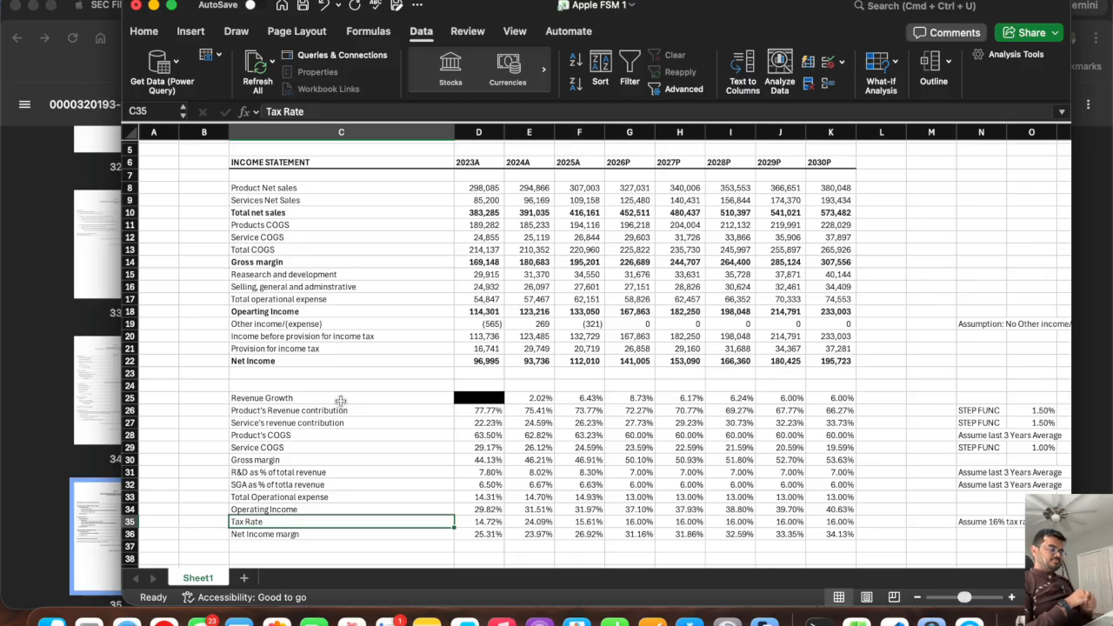
scroll(340, 401, up, 3)
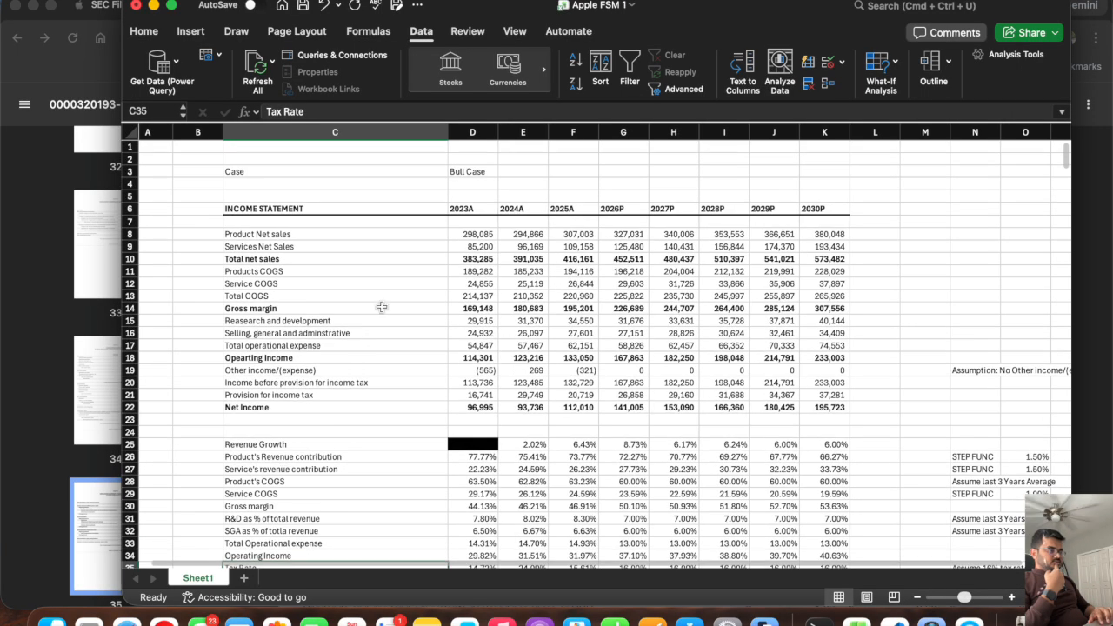
drag(356, 166, 469, 163)
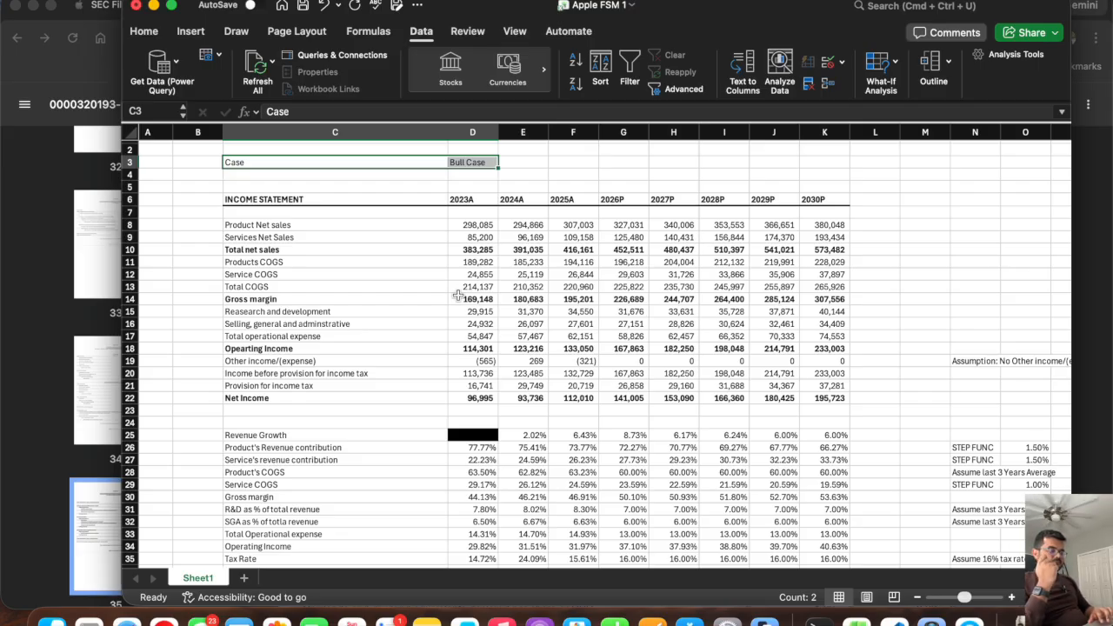
drag(621, 249, 822, 251)
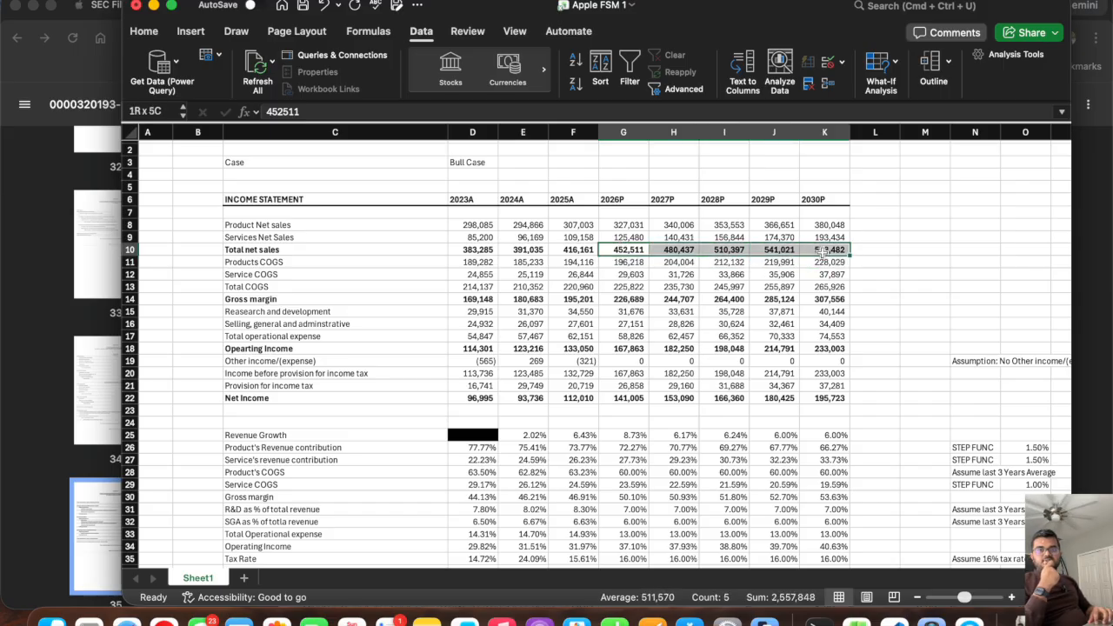
drag(821, 251, 821, 251)
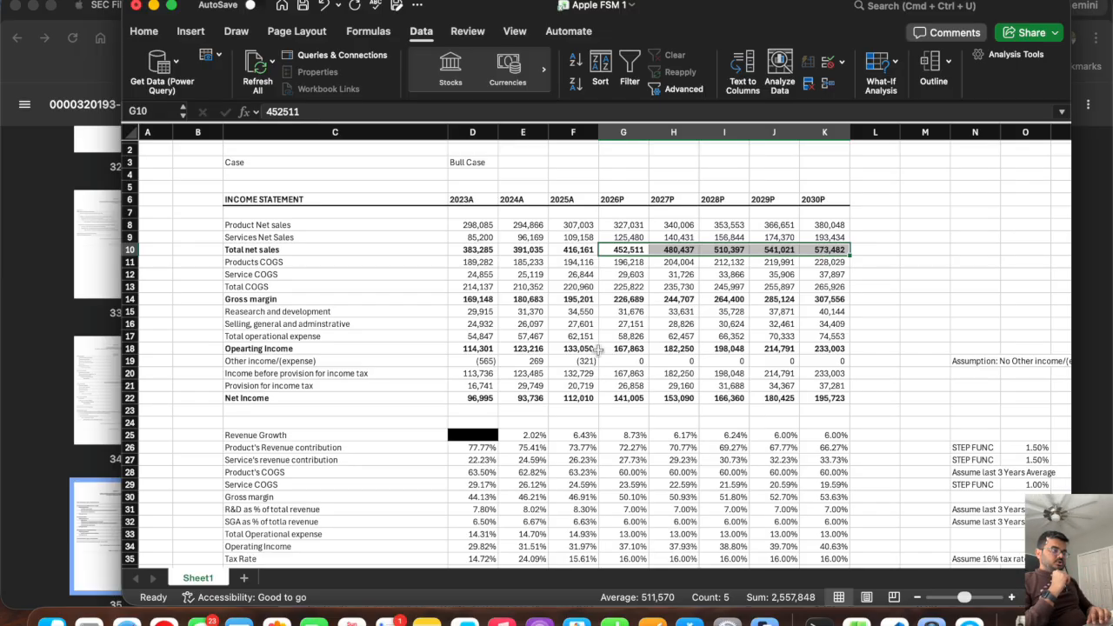
Copy the SCENARIO ANALYSIS header row with its year labels and paste it at C198 below the SG&A cases.
scroll(584, 349, down, 20)
scroll(584, 349, down, 8)
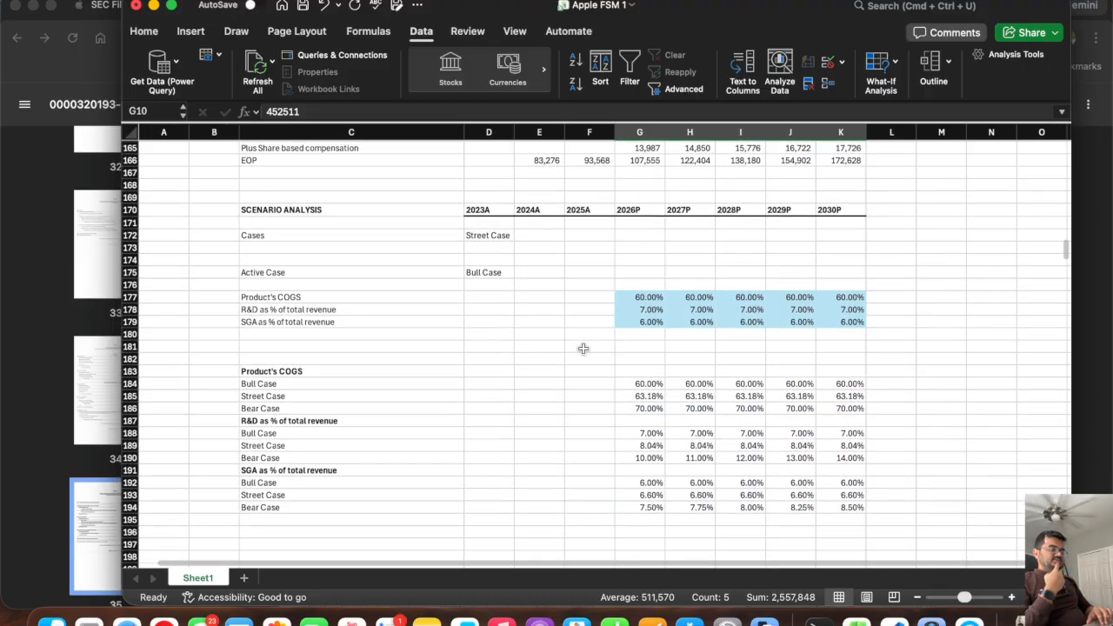
scroll(584, 349, up, 4)
scroll(584, 349, up, 1)
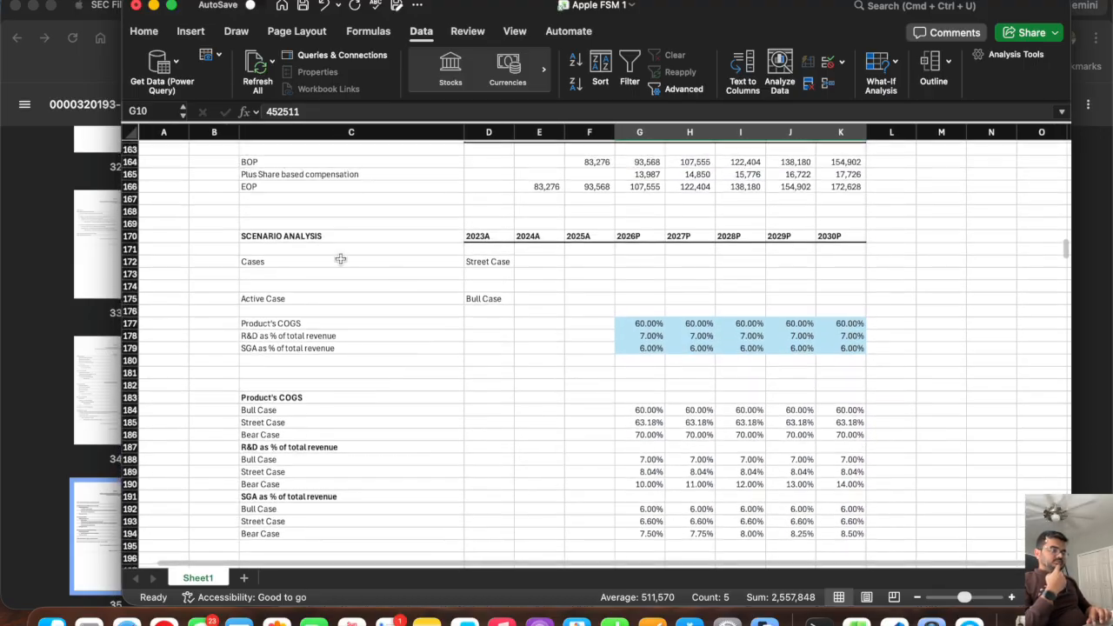
click(362, 236)
drag(762, 229, 827, 240)
key(super+c)
scroll(533, 364, down, 5)
click(278, 405)
click(276, 418)
key(super+v)
Replace the pasted section title in C198 with REVENUE BREAKDOWN.
text(RE)
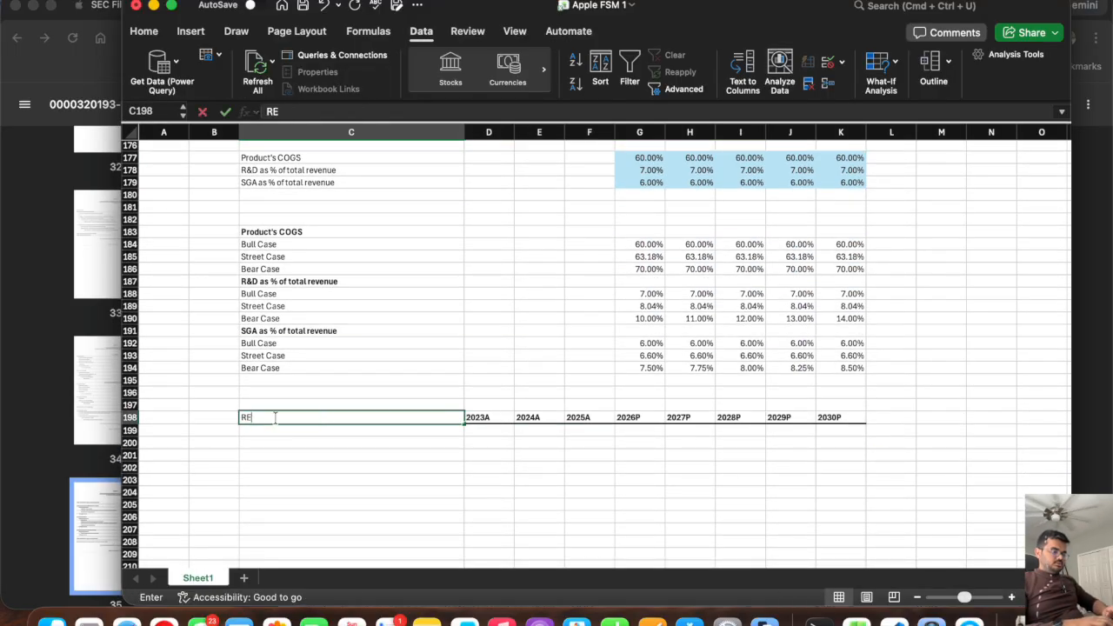
text(VENUE BREAKDOWN)
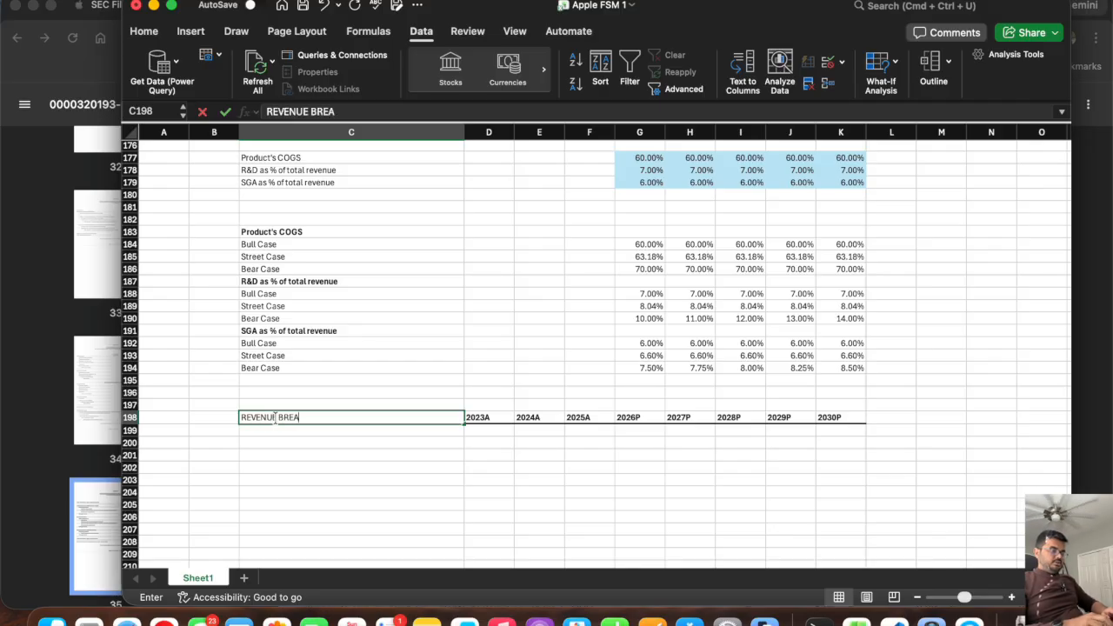
key(Return)
key(Return)
Switch to the browser with Apple's 2025 Form 10-K and search the document for "apple".
key(super+Tab)
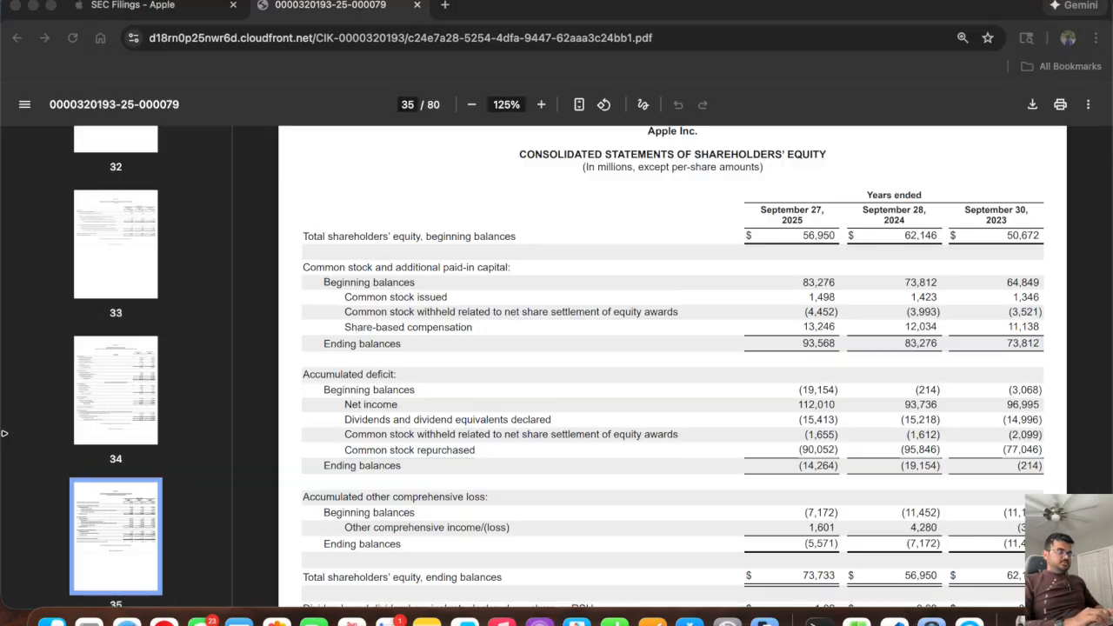
key(super+f)
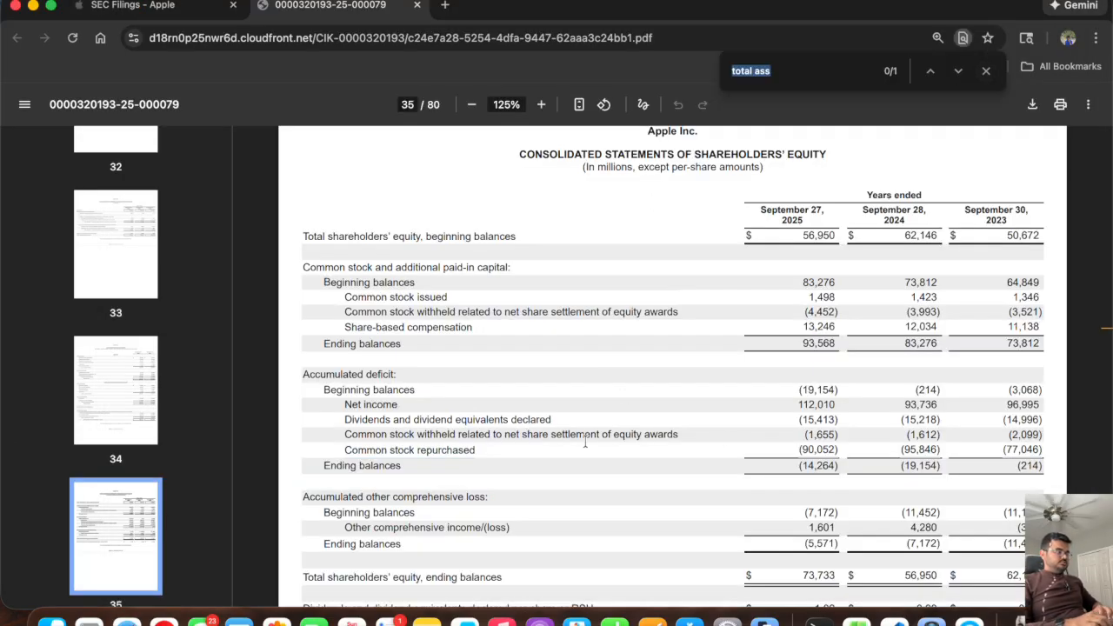
text(apple)
key(super+a)
key(Escape)
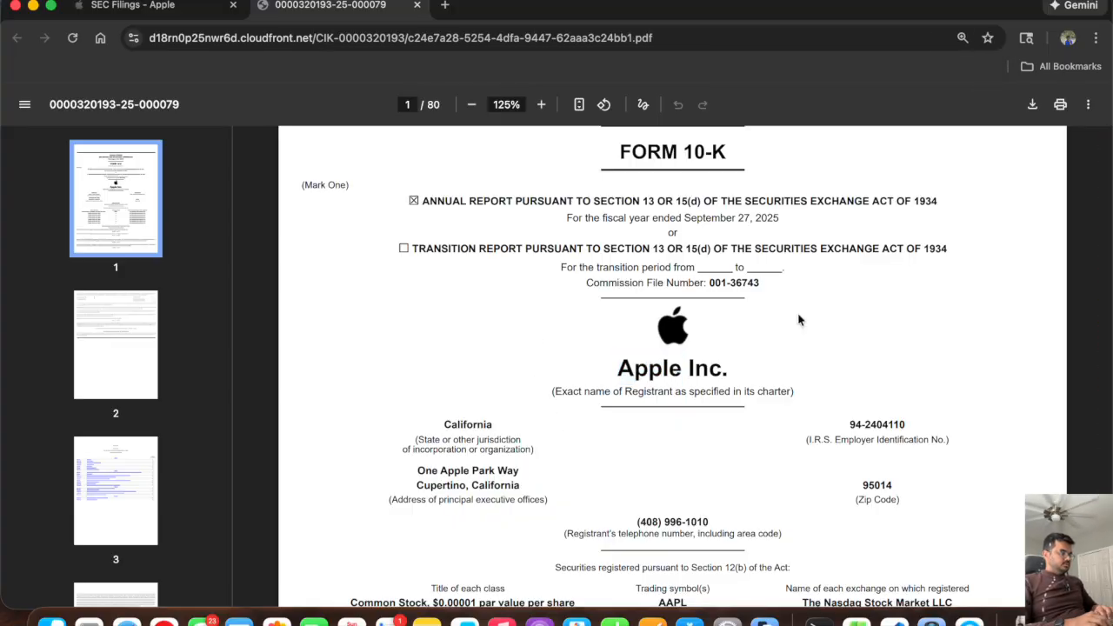
Browse the 10-K to the Products and Services Performance table and examine net sales by category for 2025, 2024 and 2023.
scroll(797, 318, down, 20)
scroll(798, 320, down, 20)
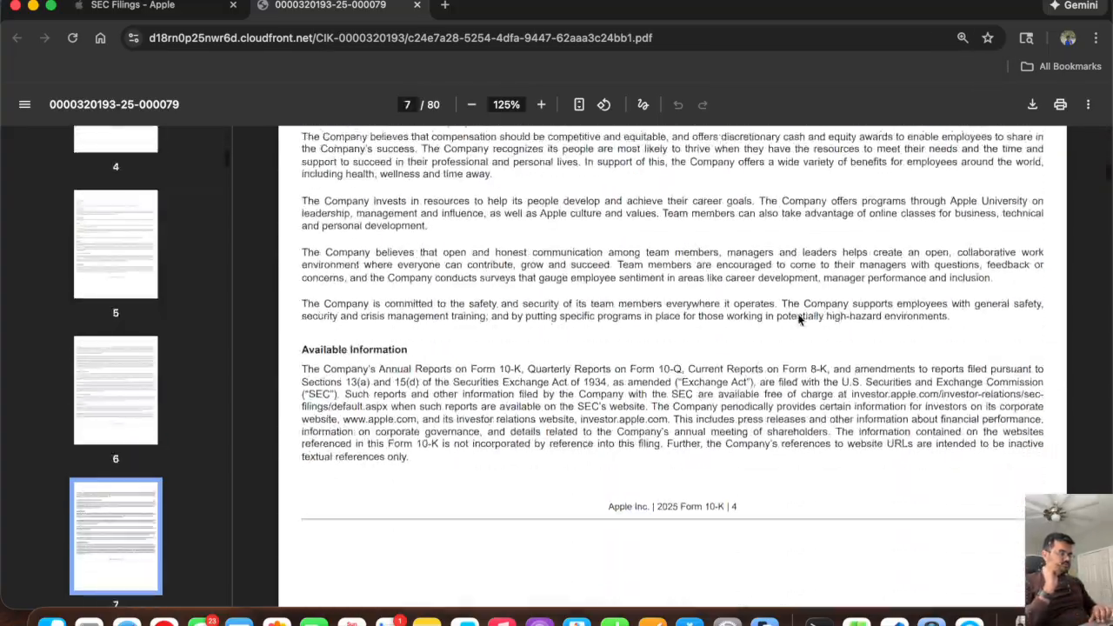
scroll(797, 319, down, 20)
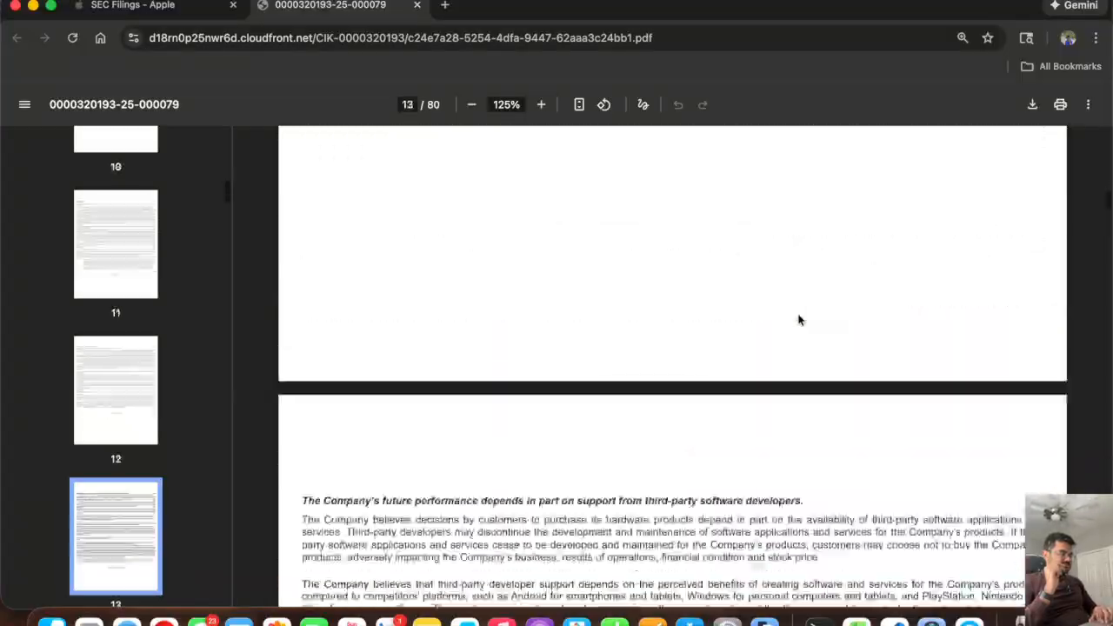
scroll(797, 319, down, 20)
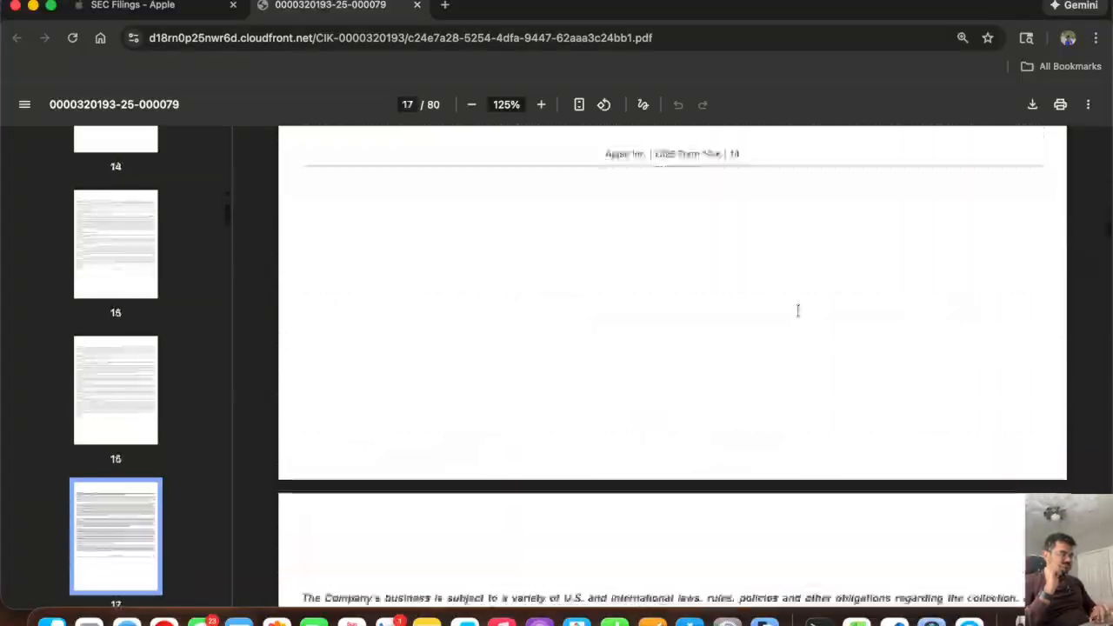
scroll(797, 314, down, 15)
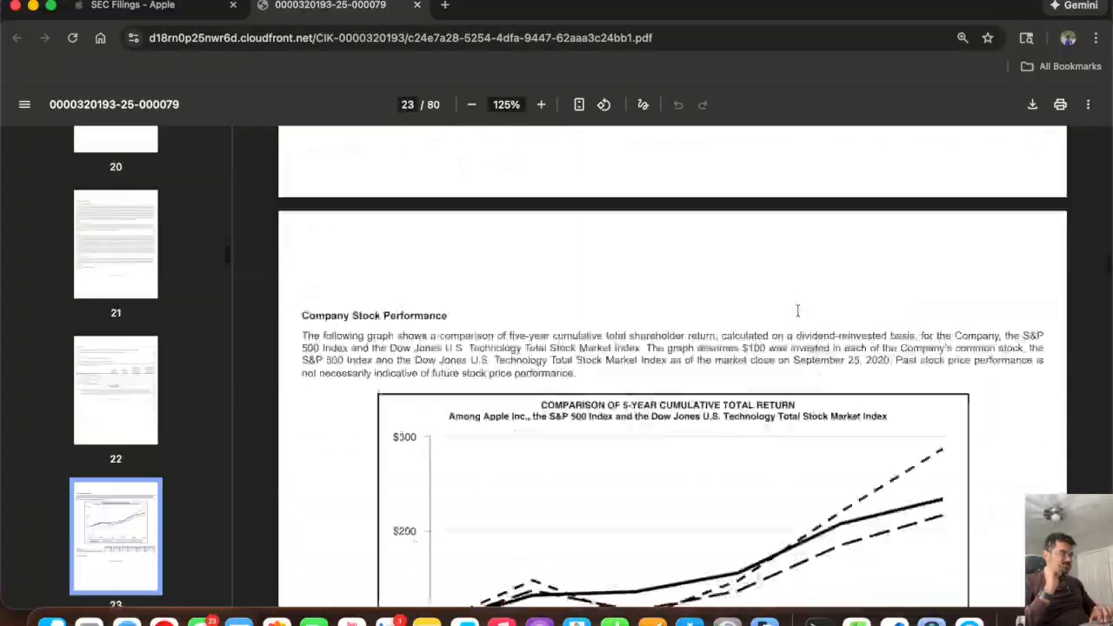
scroll(797, 313, up, 5)
scroll(798, 310, down, 15)
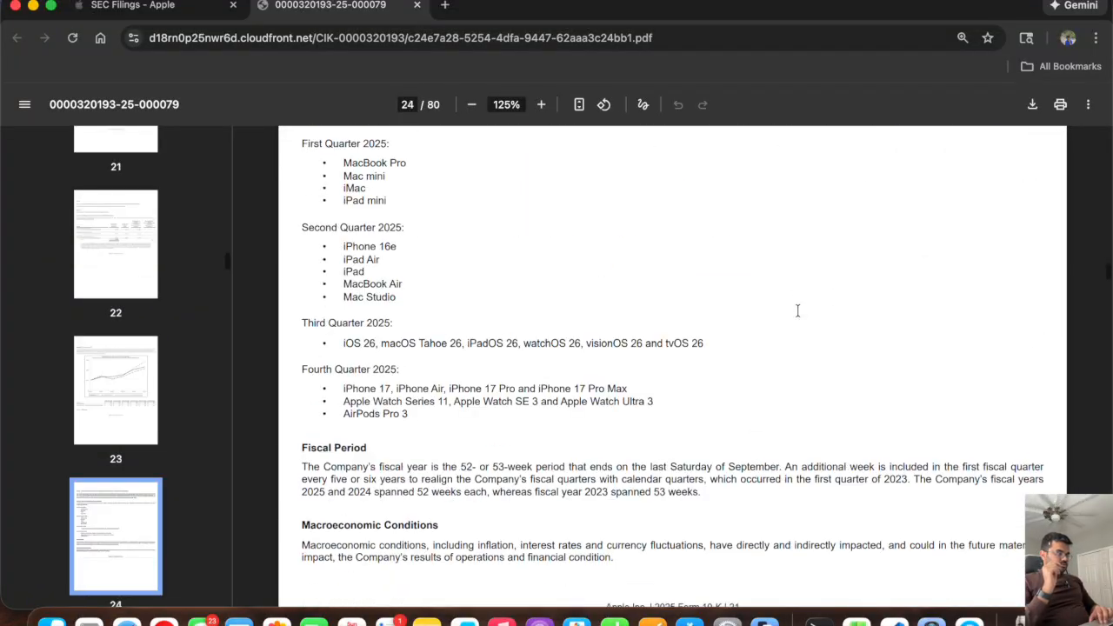
scroll(797, 311, down, 10)
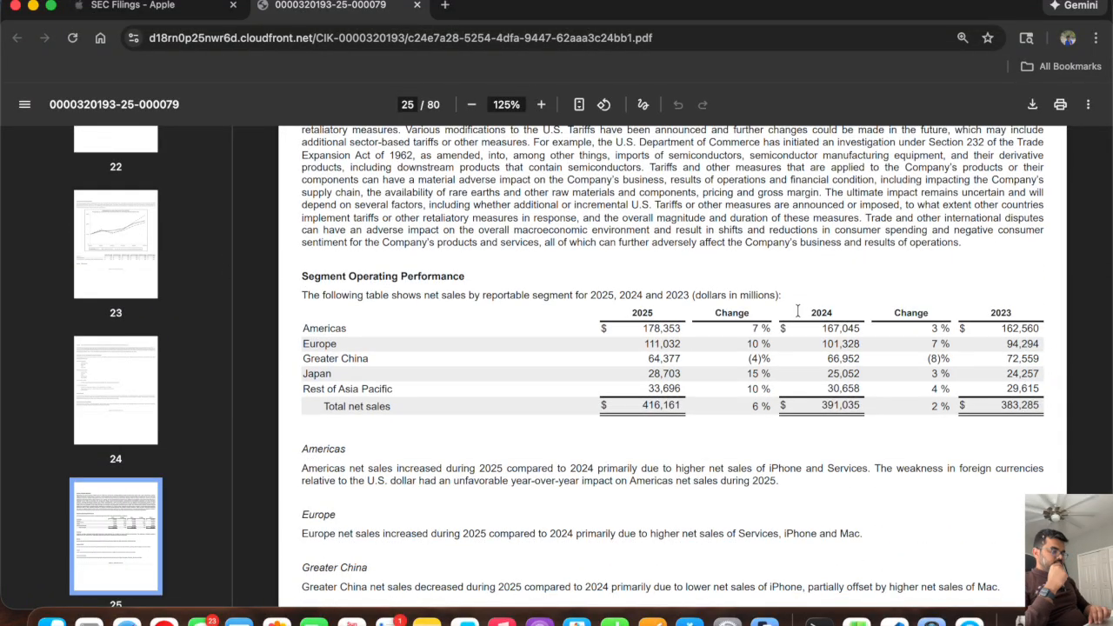
scroll(797, 311, down, 3)
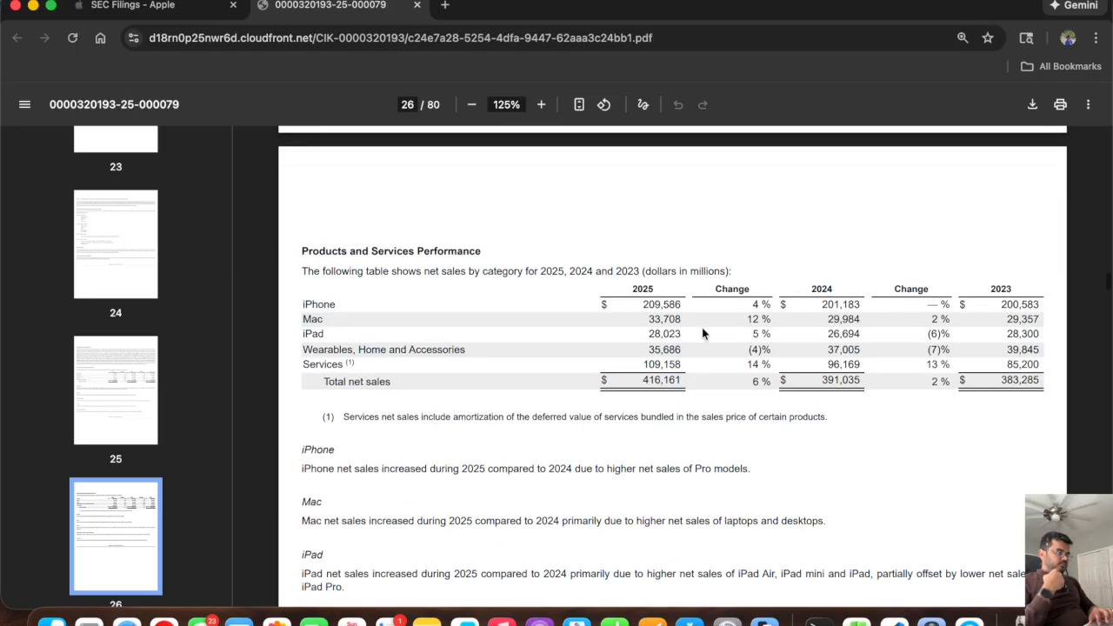
Examine the 10-K's 2025 net sales by category and total net sales, and review the workbook's scenario section for comparison.
drag(625, 289, 739, 338)
click(759, 350)
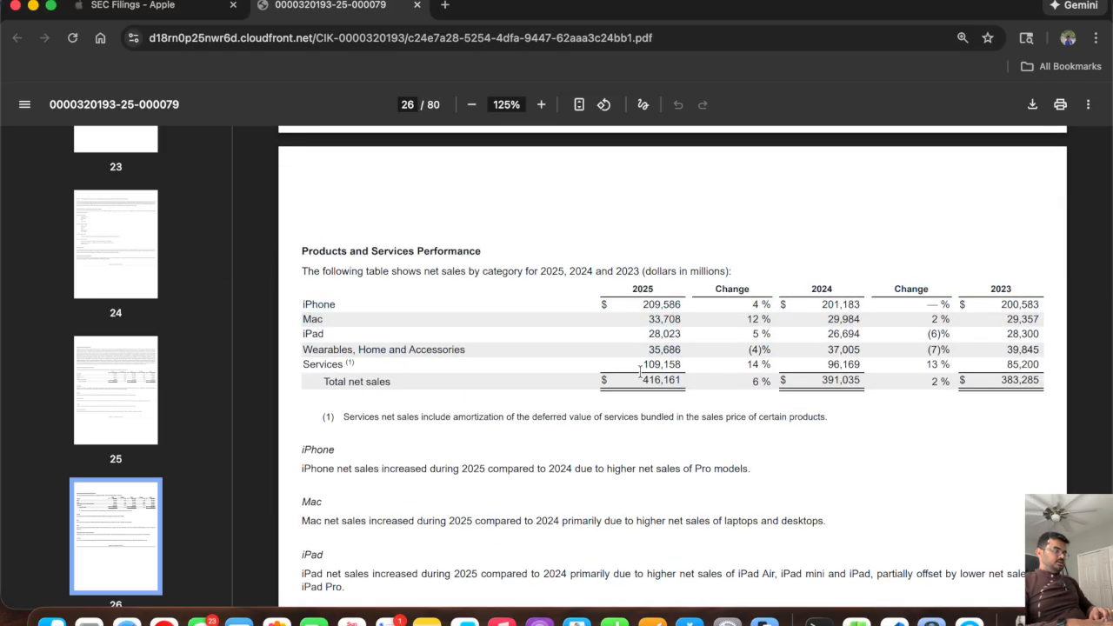
drag(641, 380, 686, 380)
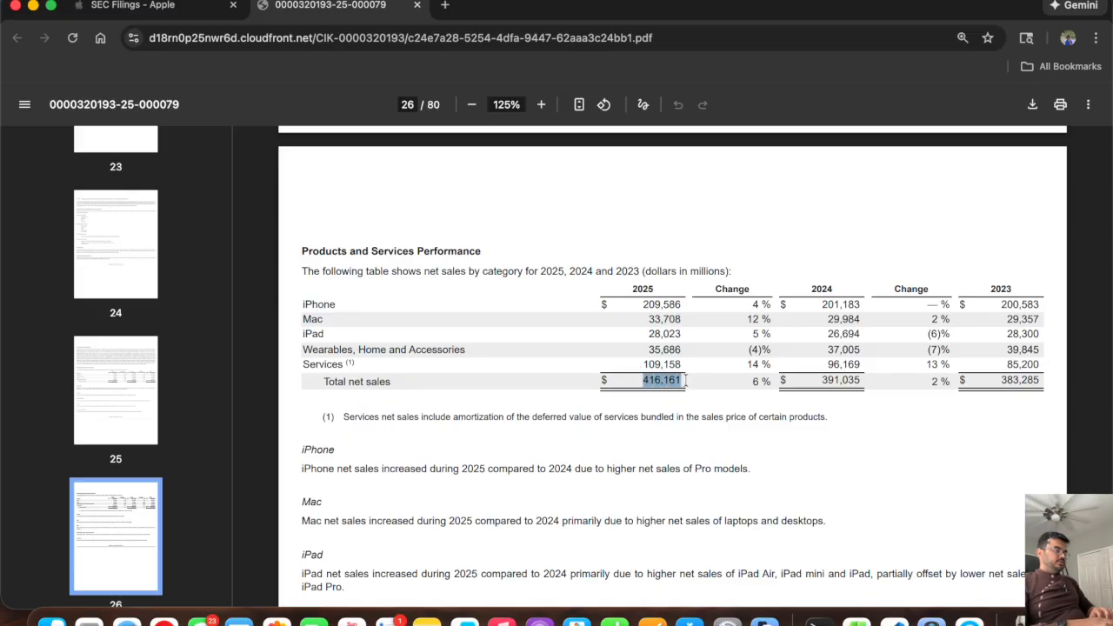
key(super+Tab)
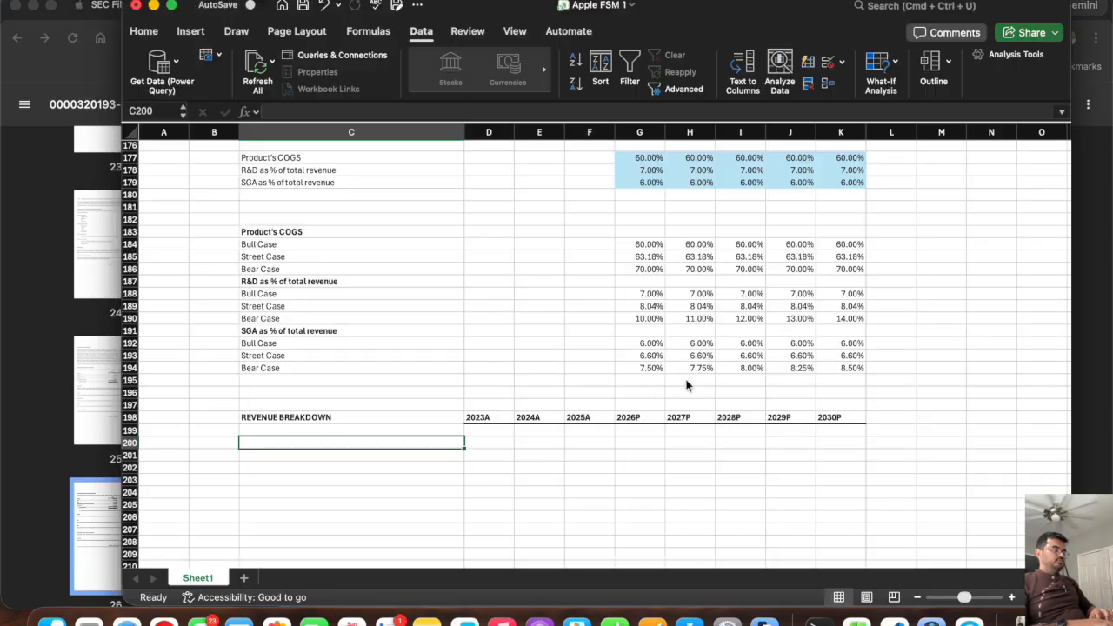
scroll(560, 319, up, 5)
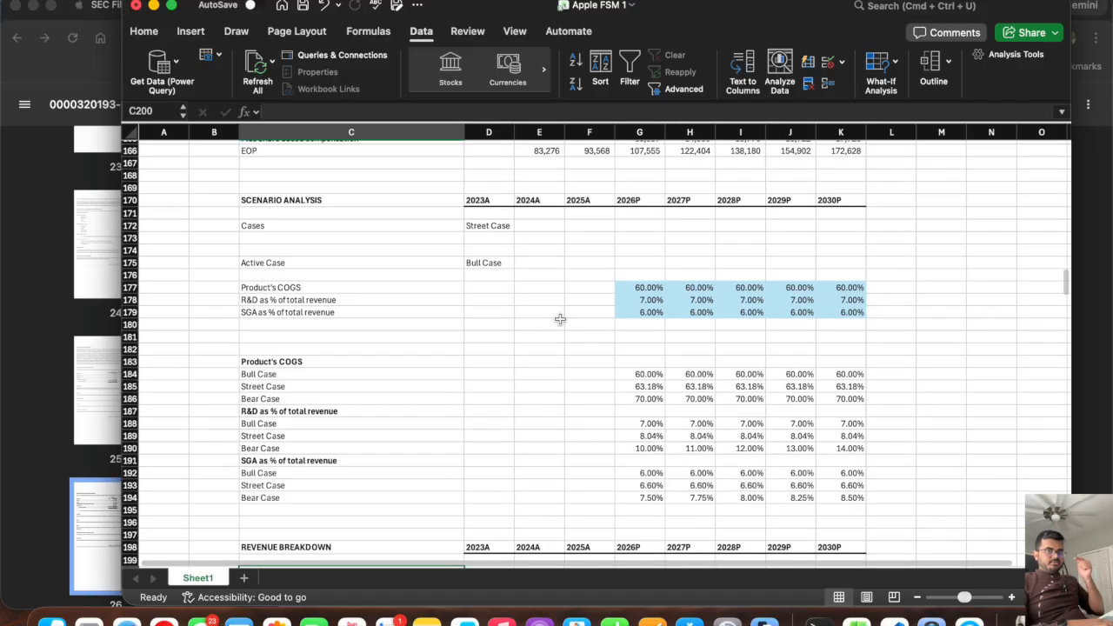
key(super+Tab)
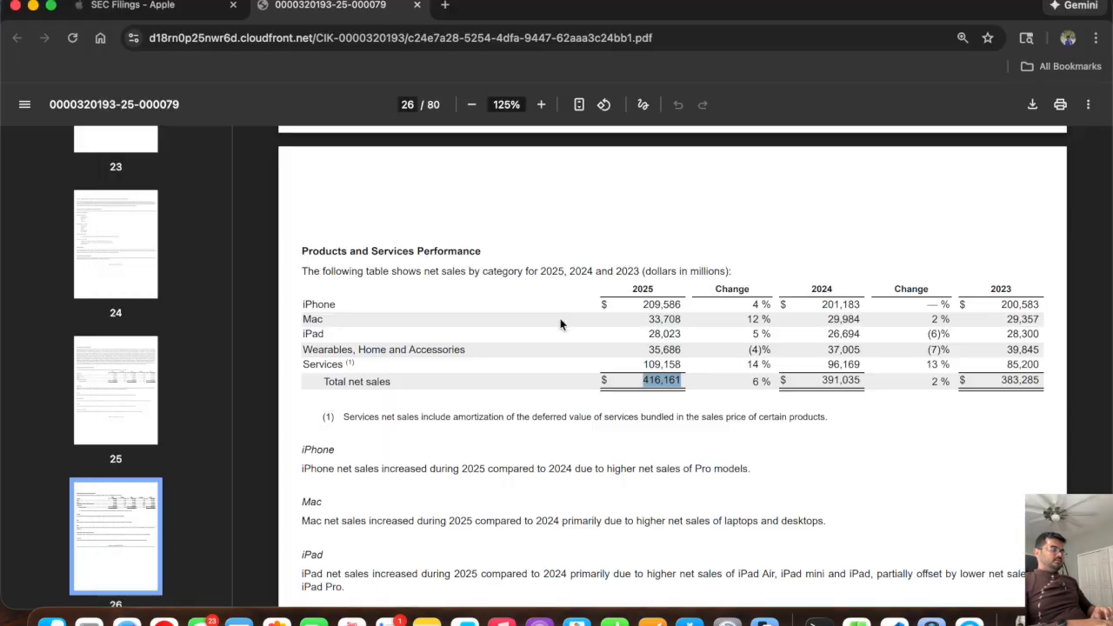
drag(644, 304, 682, 361)
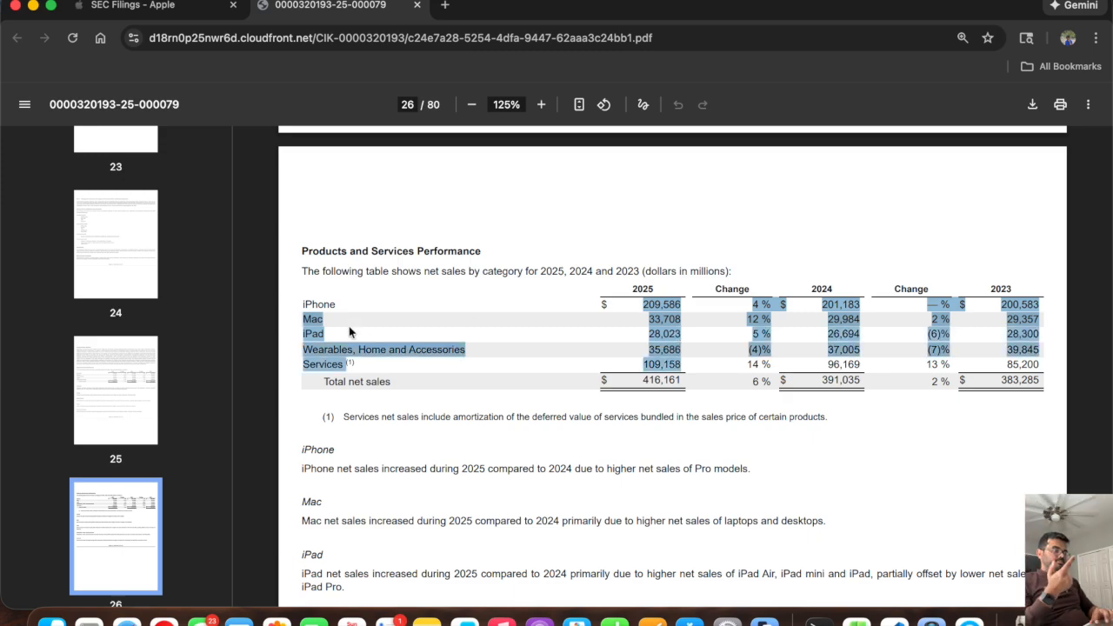
click(452, 349)
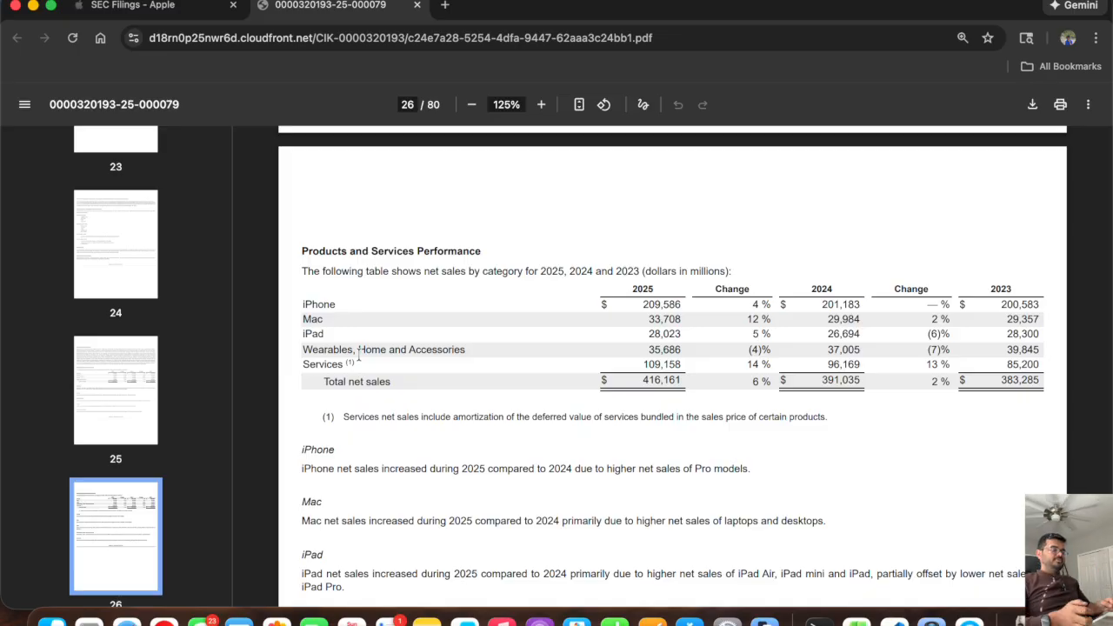
Switch to the Apple FSM 1 workbook and label rows C200 to C202 under REVENUE BREAKDOWN as iPhone, Mac and iPad.
key(super+Tab)
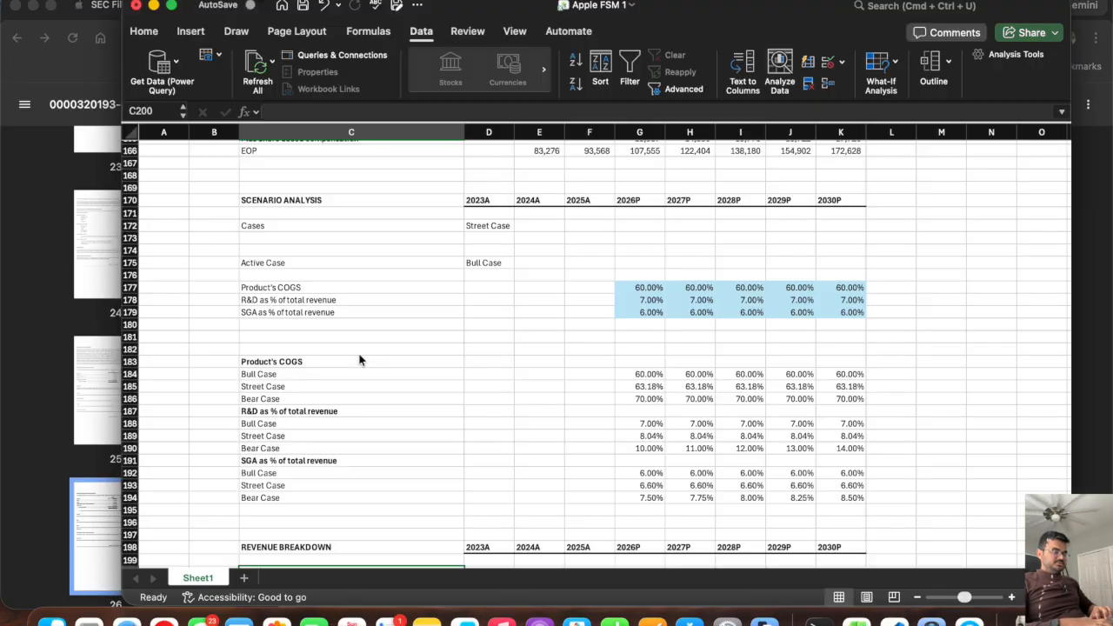
scroll(409, 400, down, 4)
text(iPhone)
key(Return)
text(Mac)
key(super+Tab)
Check the remaining categories in the 10-K and label C203 as Wearable, Home and Accessories and C204 as Services.
key(super+Tab)
key(Return)
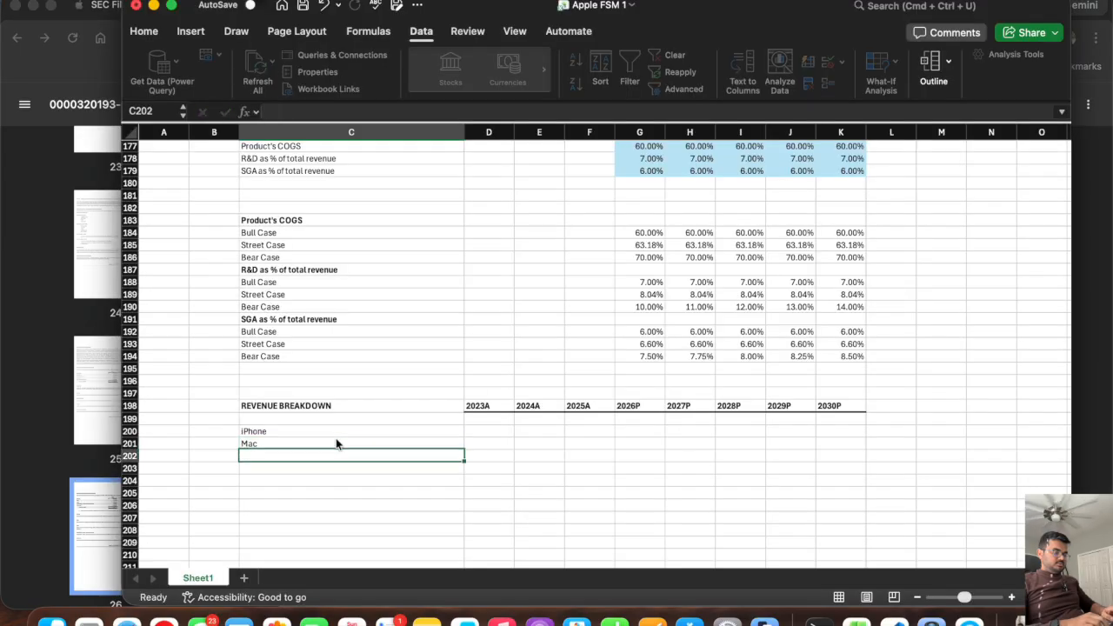
text(ip)
key(BackSpace)
key(BackSpace)
key(BackSpace)
text(iPad)
key(Return)
key(super+Tab)
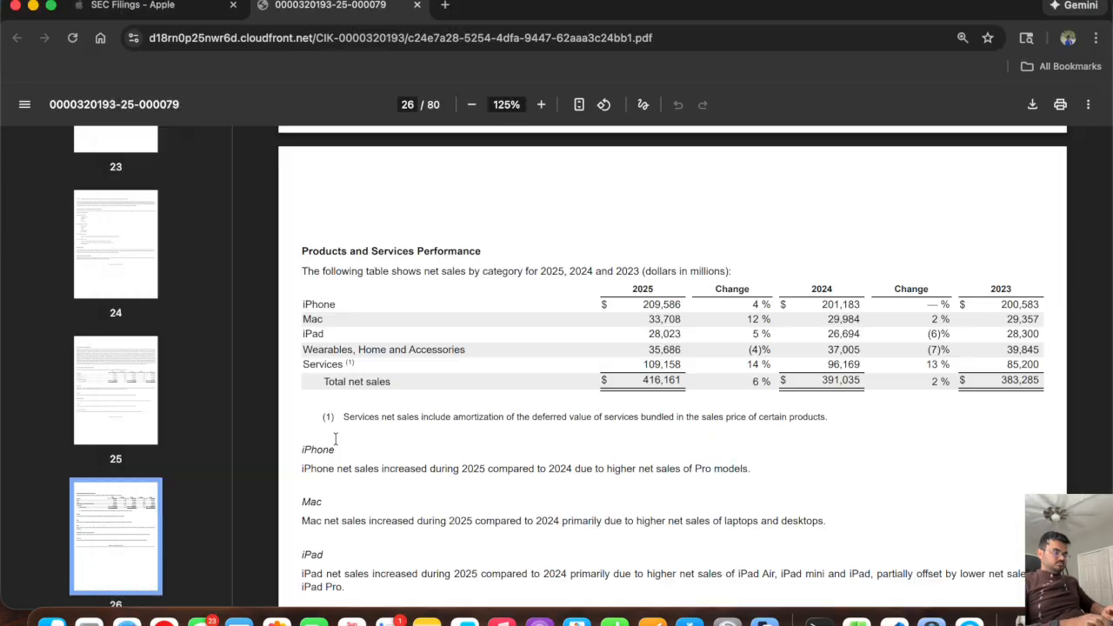
key(super+Tab)
text(Wearc)
text(bl)
key(BackSpace)
key(BackSpace)
key(BackSpace)
text(able, Home and Accessories)
key(Return)
text(Serv)
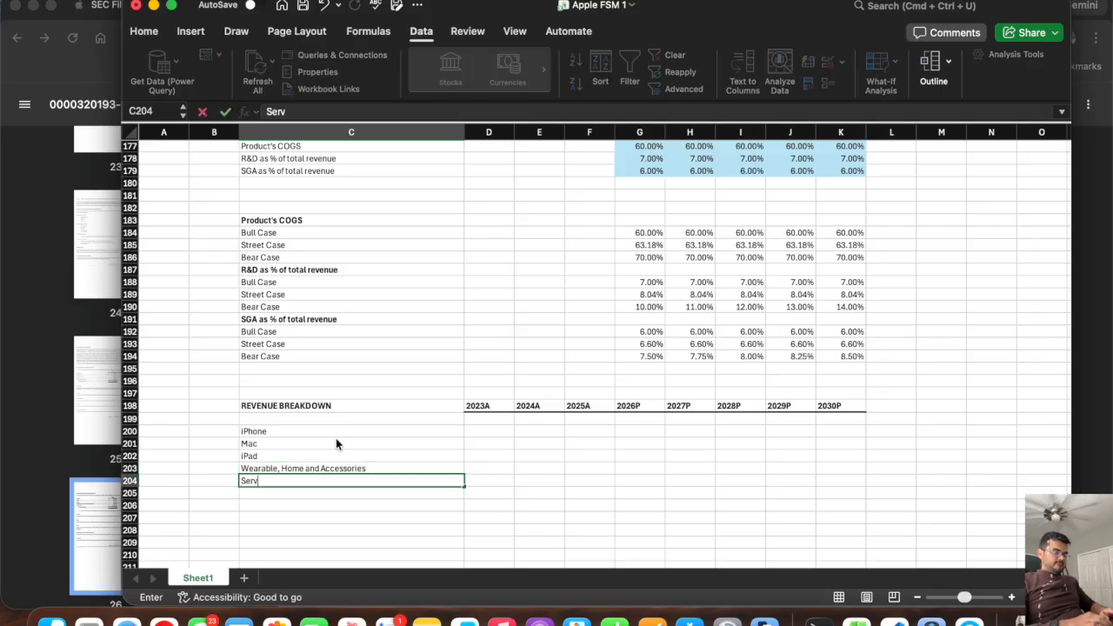
text(ices)
key(Return)
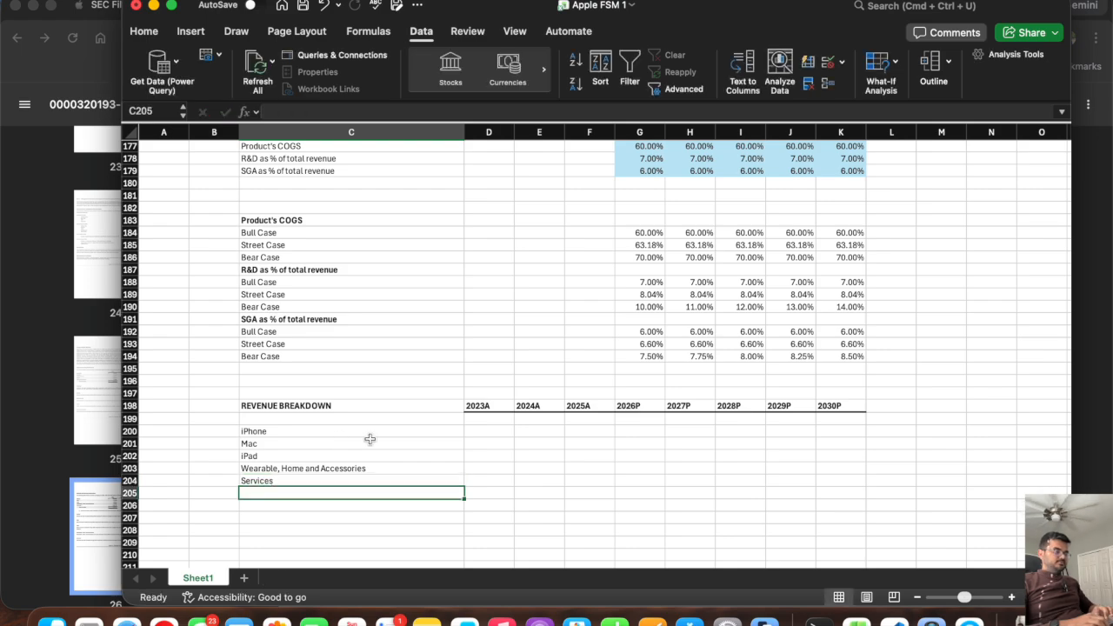
Look up iPhone net sales for 2023 in the 10-K and enter 200,583 in the 2023A cell D200.
click(485, 429)
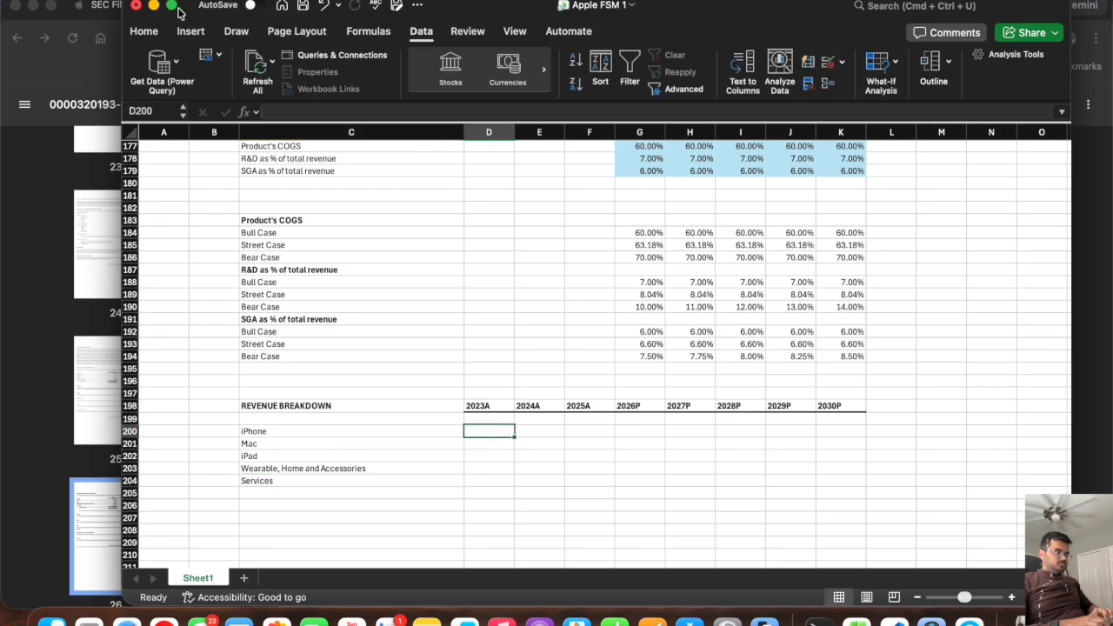
click(145, 31)
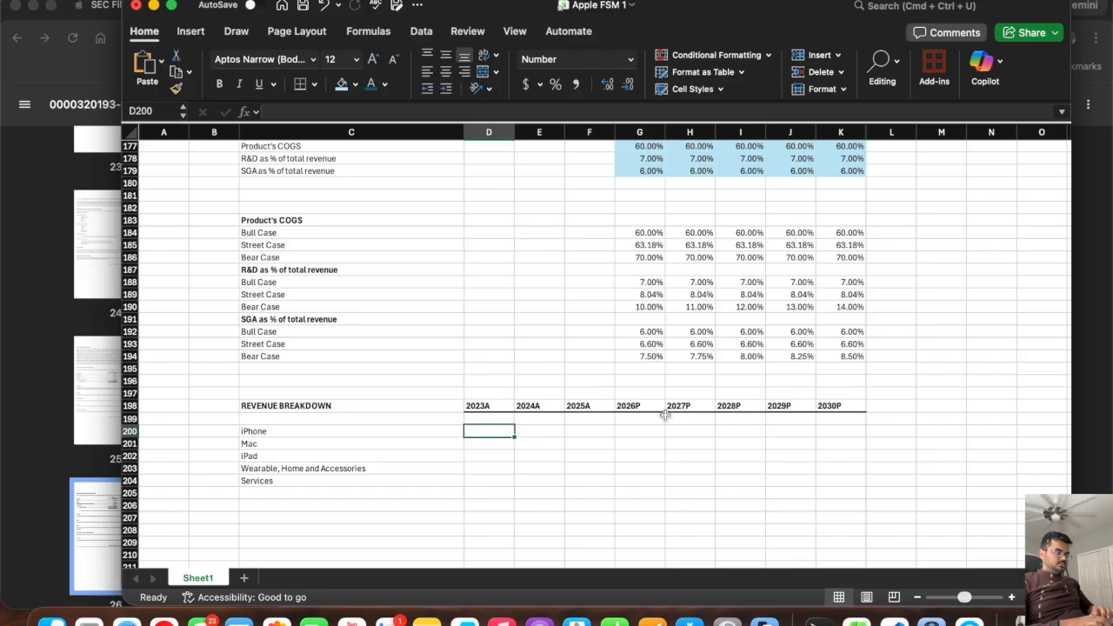
key(super+Tab)
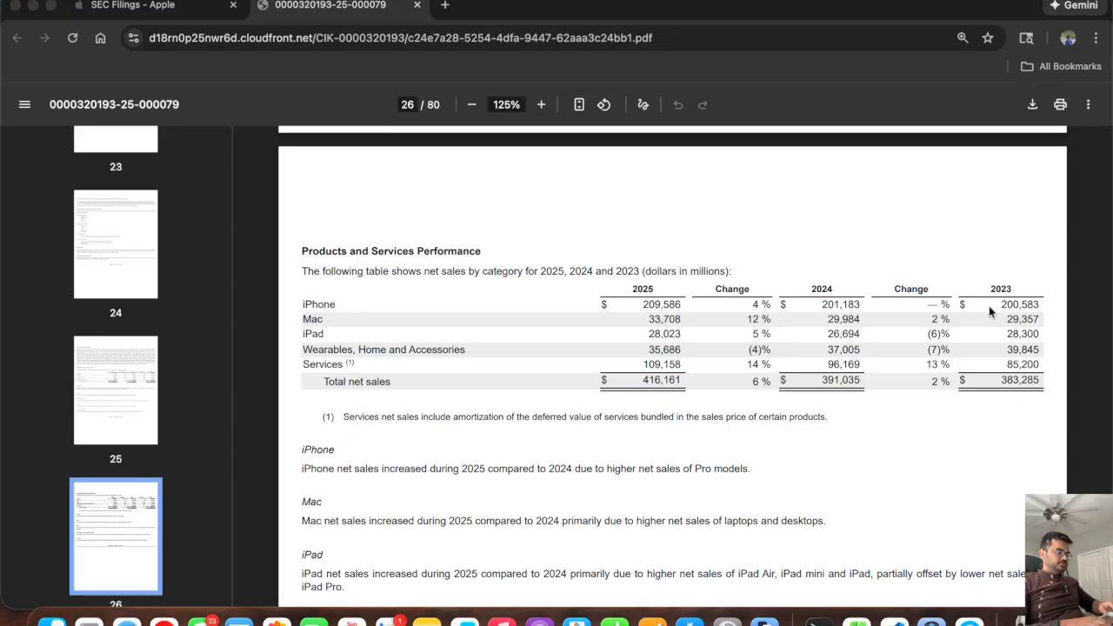
key(super+Tab)
text(200,583)
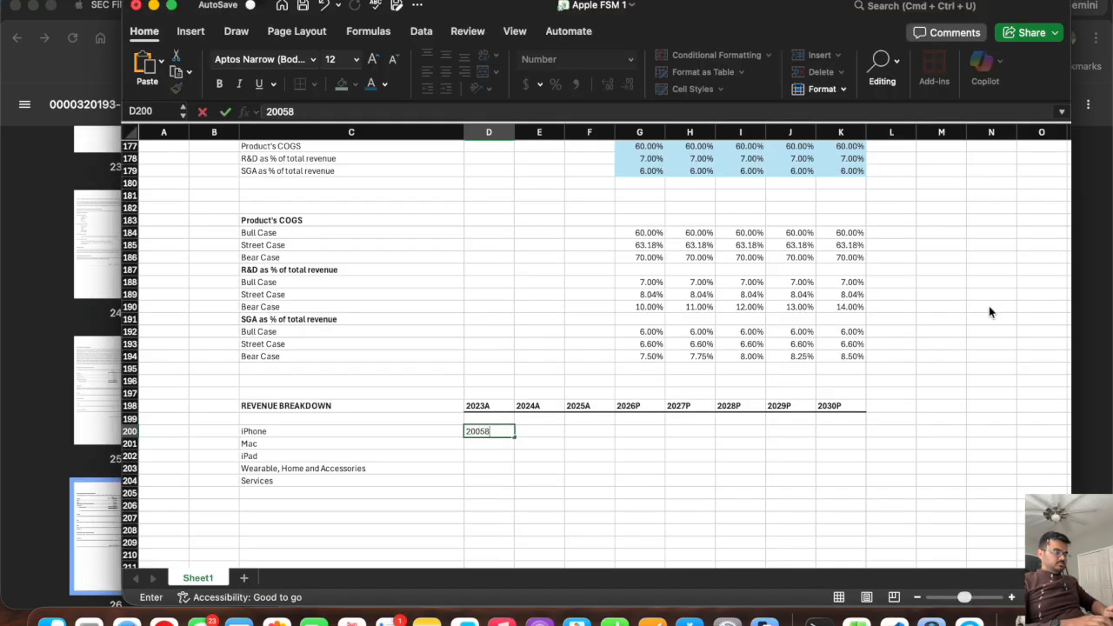
key(Tab)
Complete the iPhone row from the 10-K with 201,183 for 2024A and 209,586 for 2025A.
key(super+Tab)
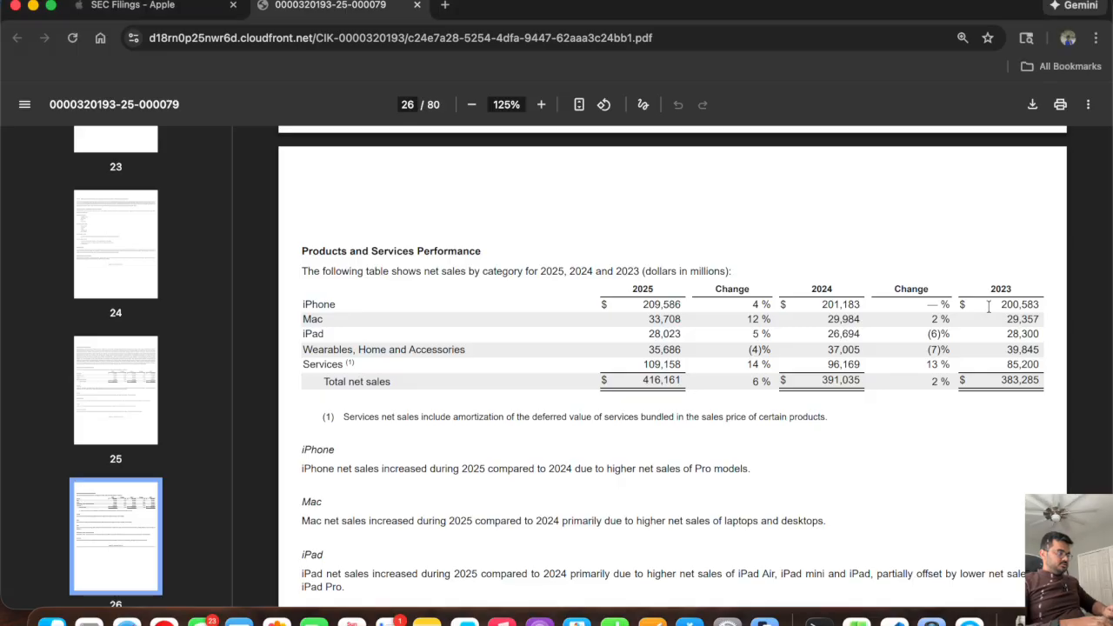
key(super+Tab)
text(201)
key(super+Tab)
key(super+Tab)
text(183)
key(super+Tab)
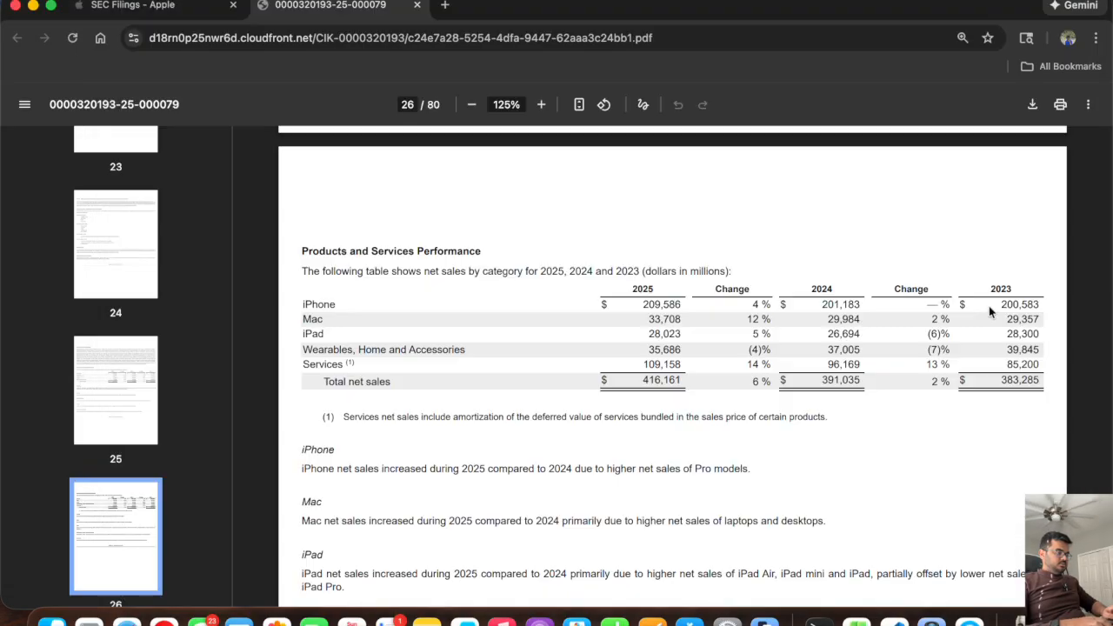
Fill the Mac row from the 10-K with 29,357 for 2023A, 29,984 for 2024A and 33,708 for 2025A.
key(super+Tab)
key(Tab)
text(20)
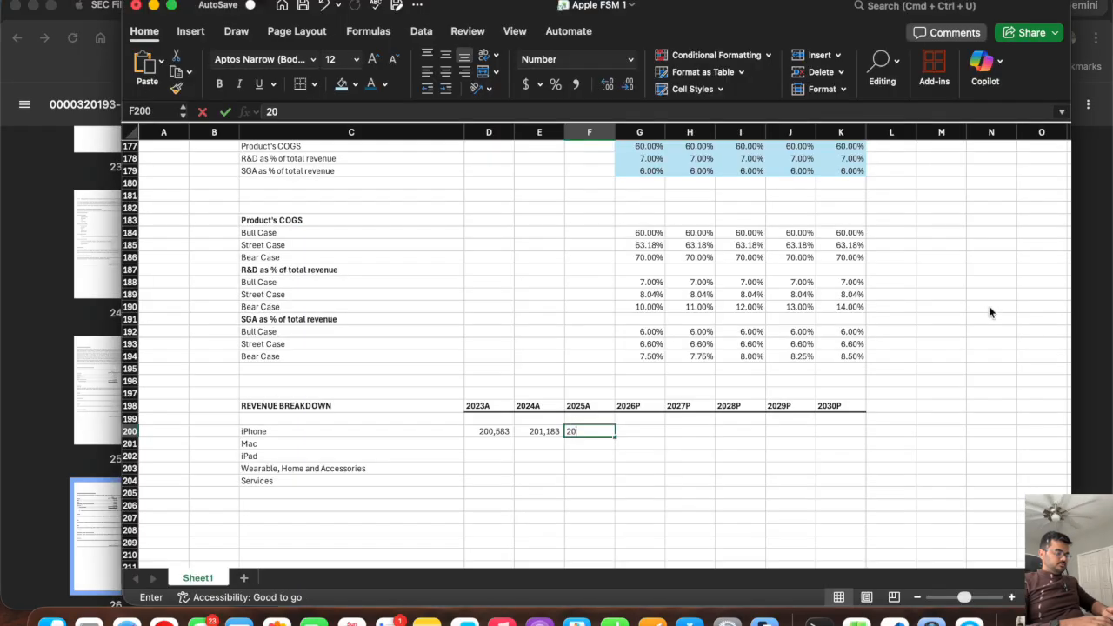
text(9586)
key(Return)
key(super+Tab)
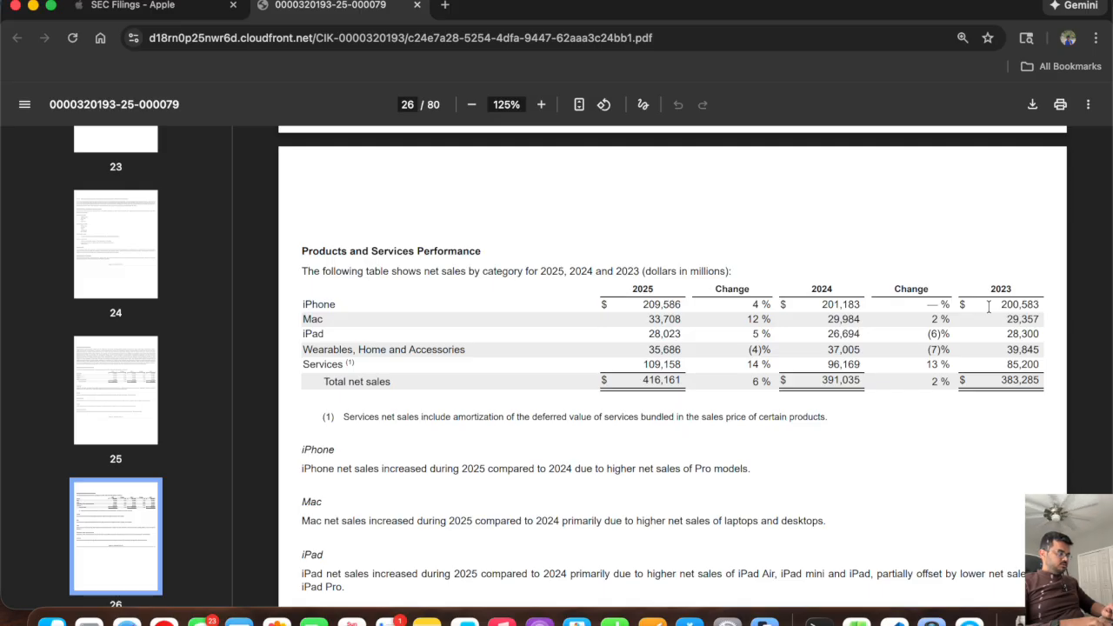
key(super+Tab)
text(29)
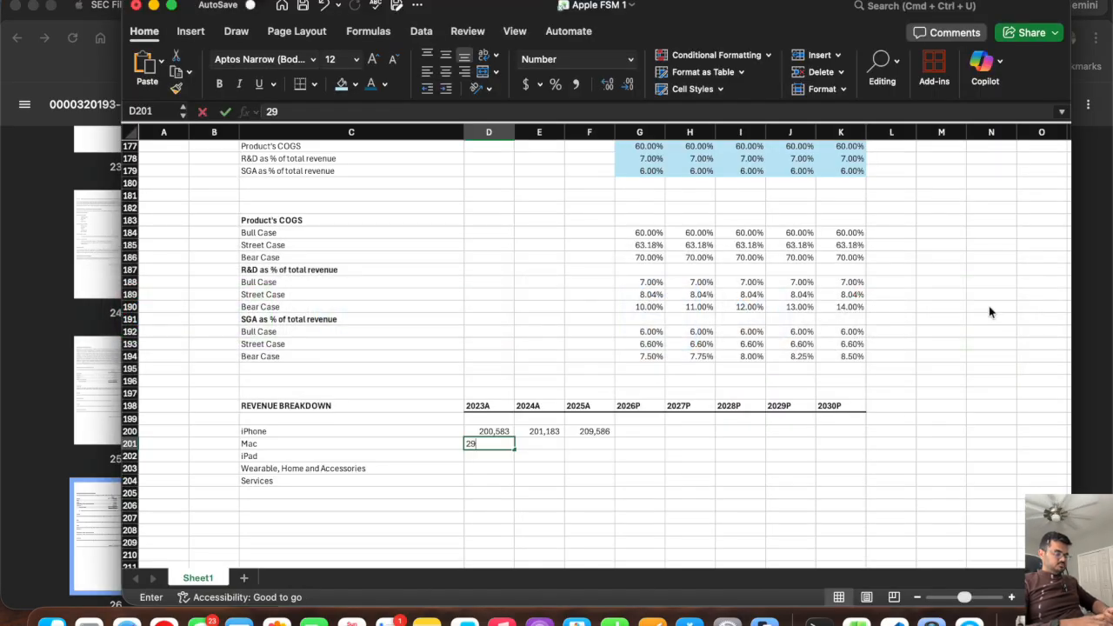
text(357)
key(Return)
key(super+Tab)
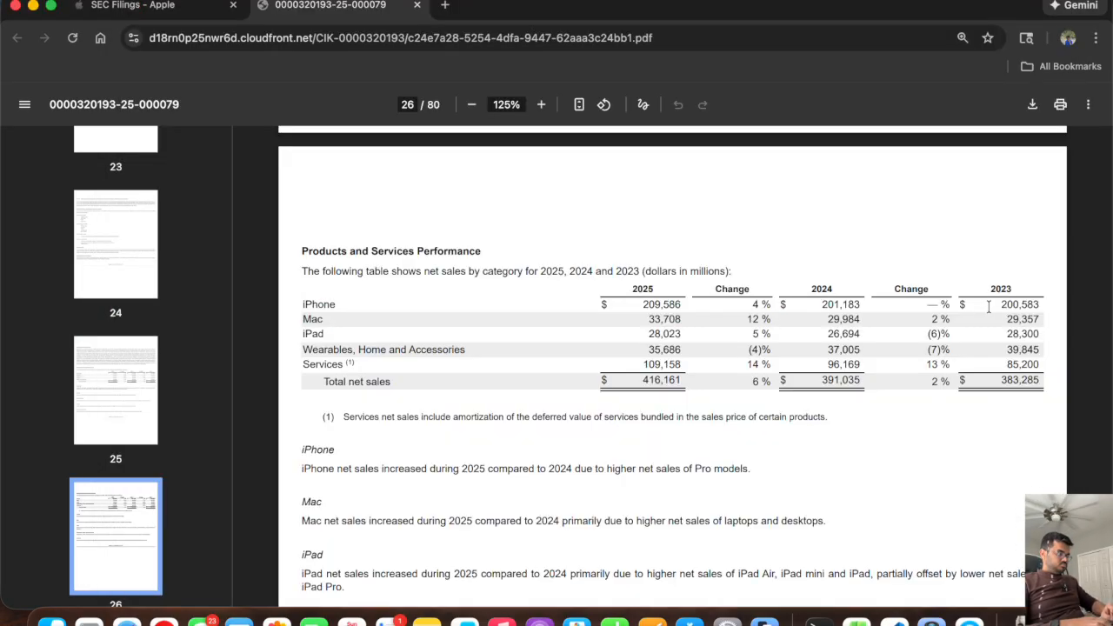
key(super+Tab)
text(299)
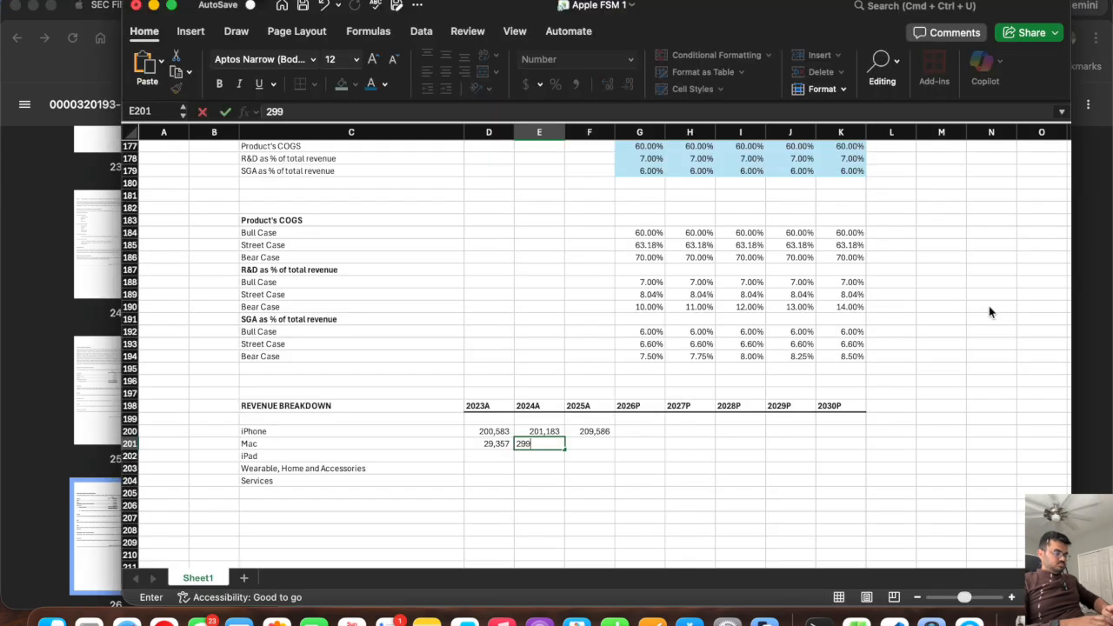
text(84)
key(Tab)
key(super+Tab)
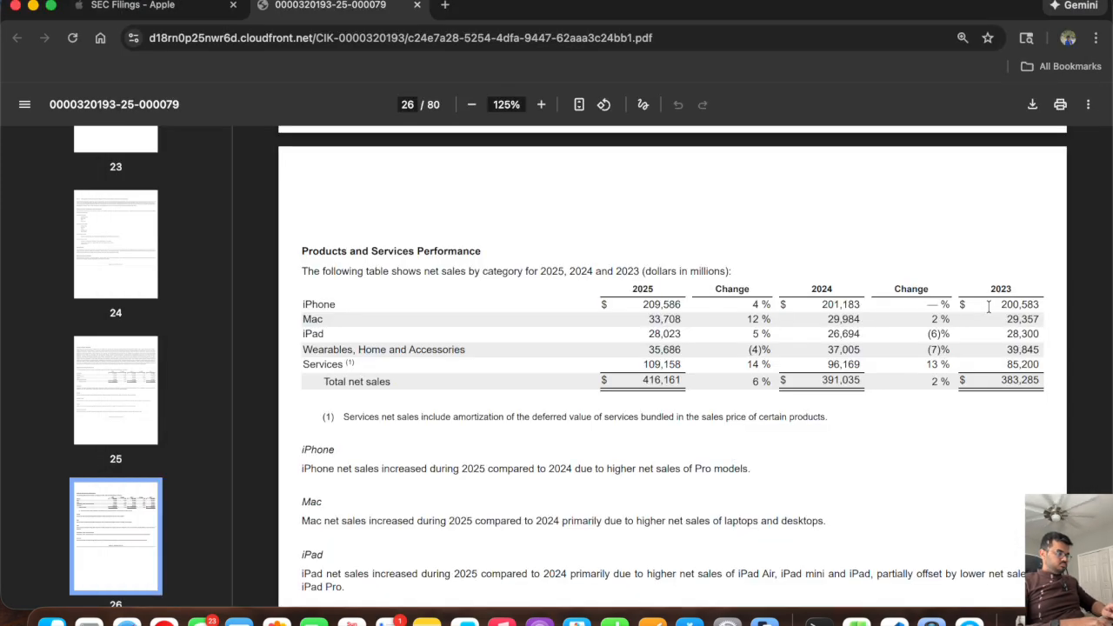
key(super+Tab)
text(33708)
key(Return)
Fill the iPad row from the 10-K with 28,300 for 2023A, 26,694 for 2024A and 28,023 for 2025A.
key(super+Tab)
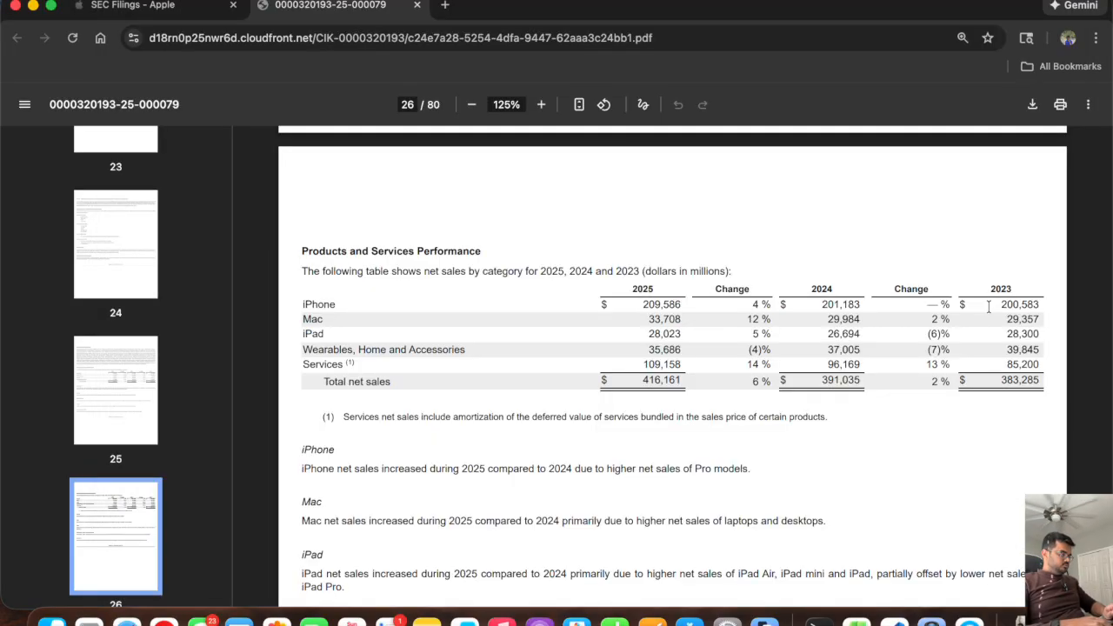
key(super+Tab)
text(28300)
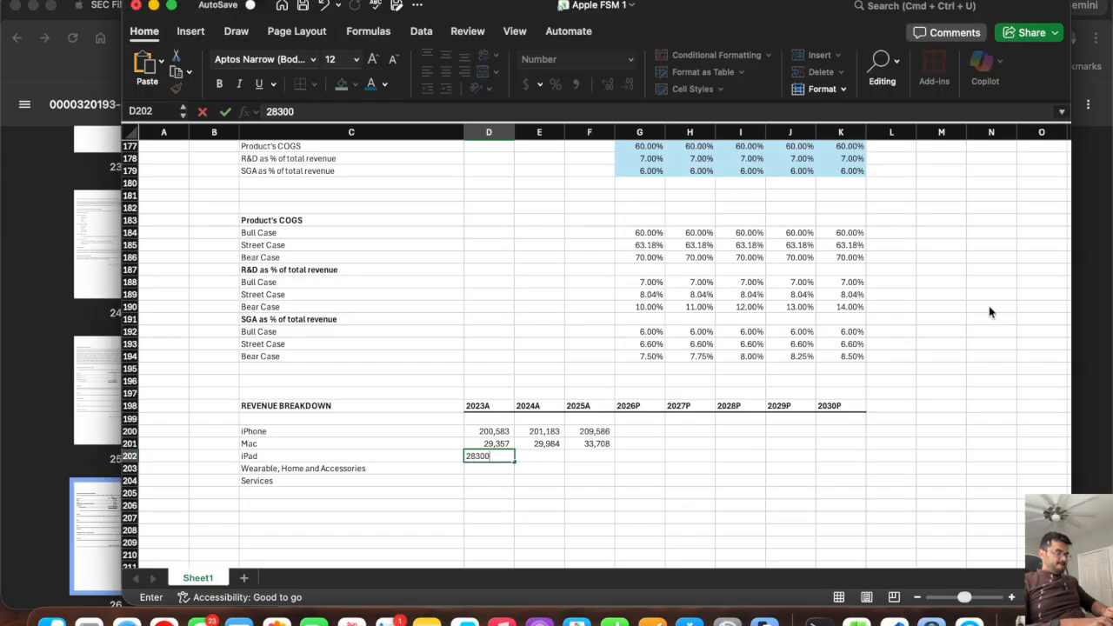
key(Return)
key(super+Tab)
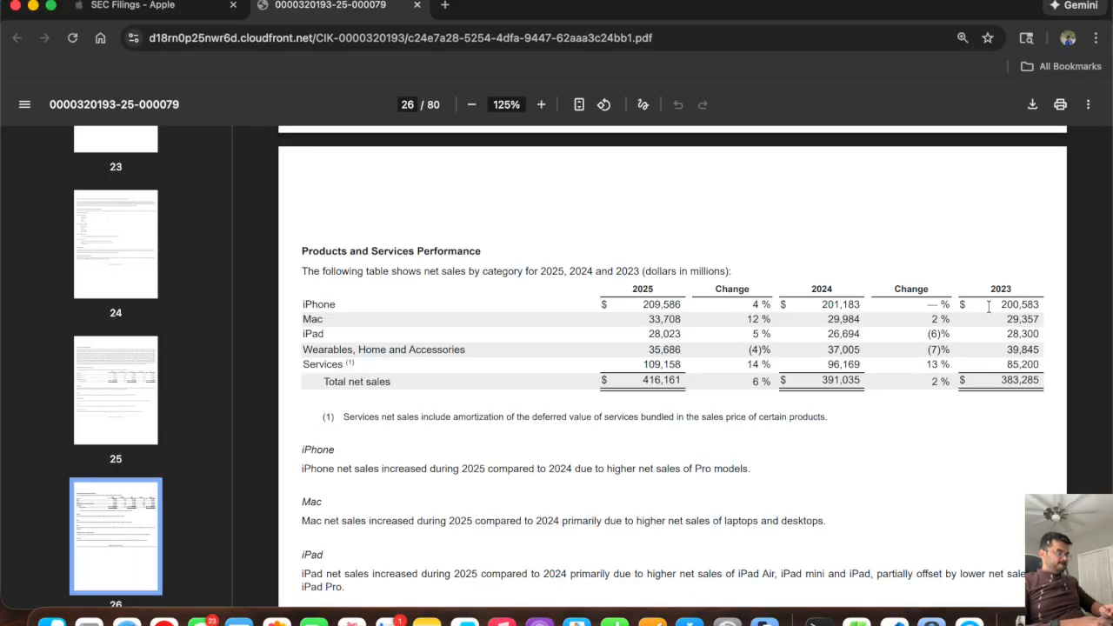
key(super+Tab)
text(2)
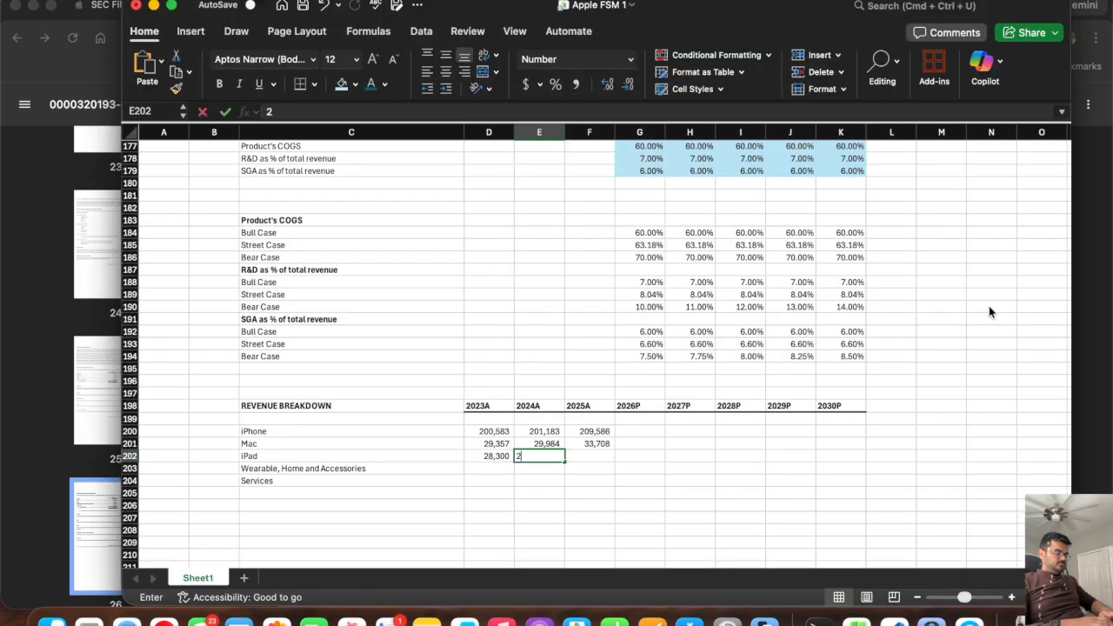
text(6694)
key(Return)
key(super+Tab)
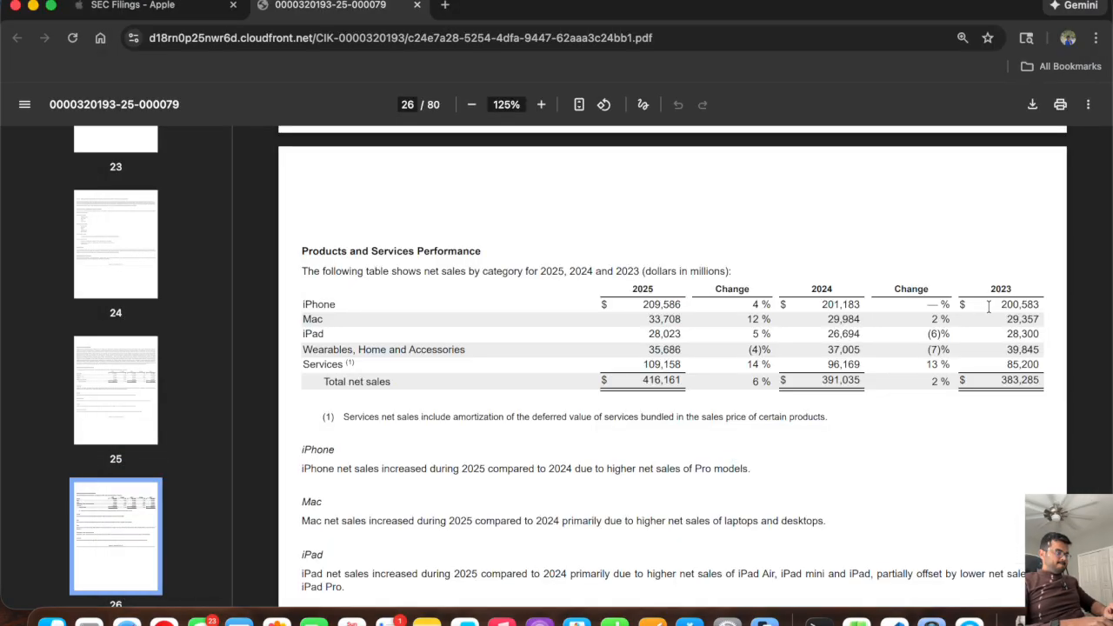
key(super+Tab)
text(28023)
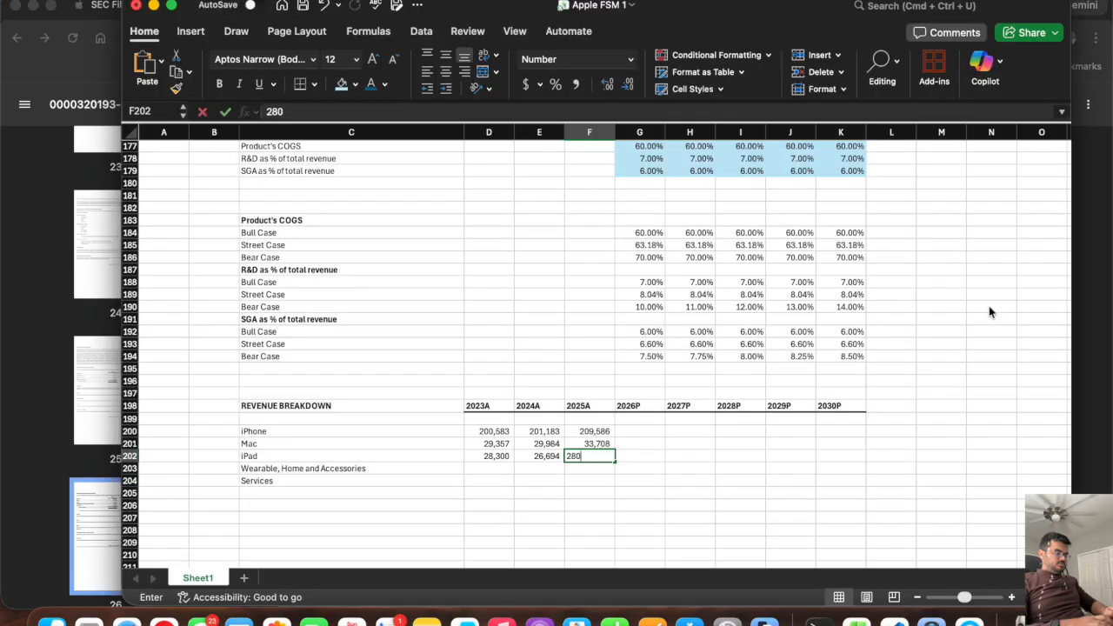
key(Return)
Enter the 10-K's Wearable, Home and Accessories net sales in row 203: 39,845 for 2023A and 37,005 for 2024A.
key(super+Tab)
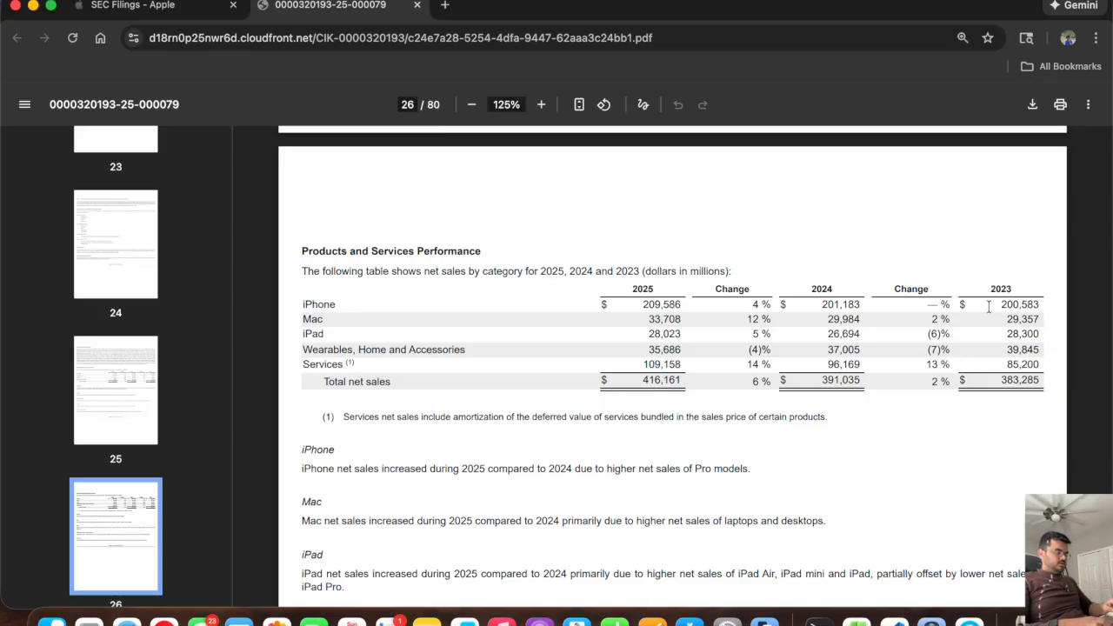
key(super+Tab)
text(39845)
key(Tab)
key(super+Tab)
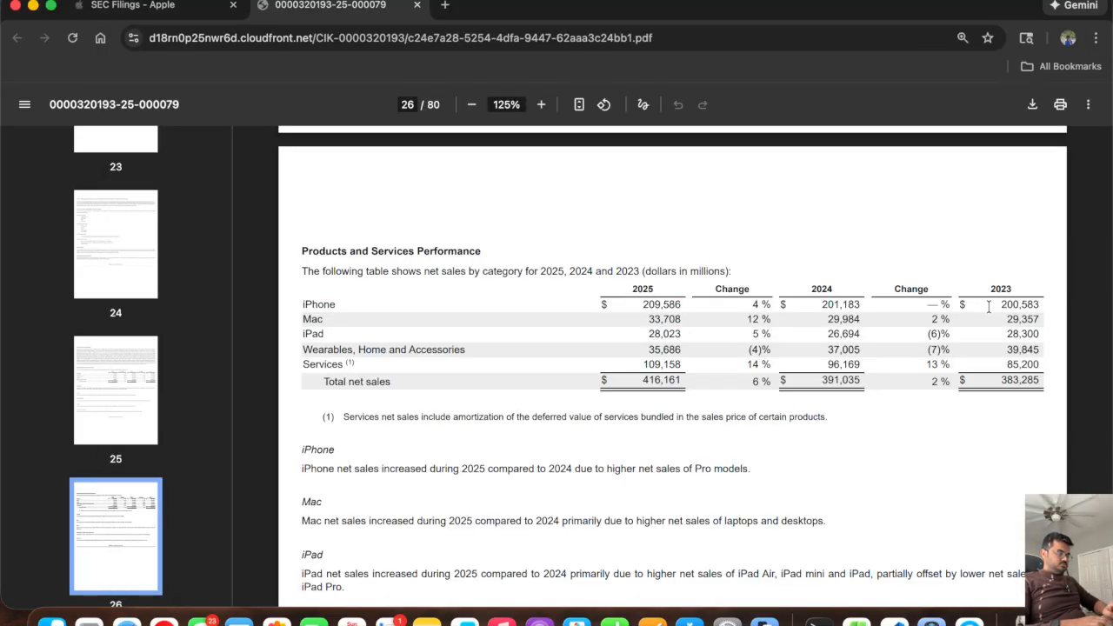
key(super+Tab)
text(37005)
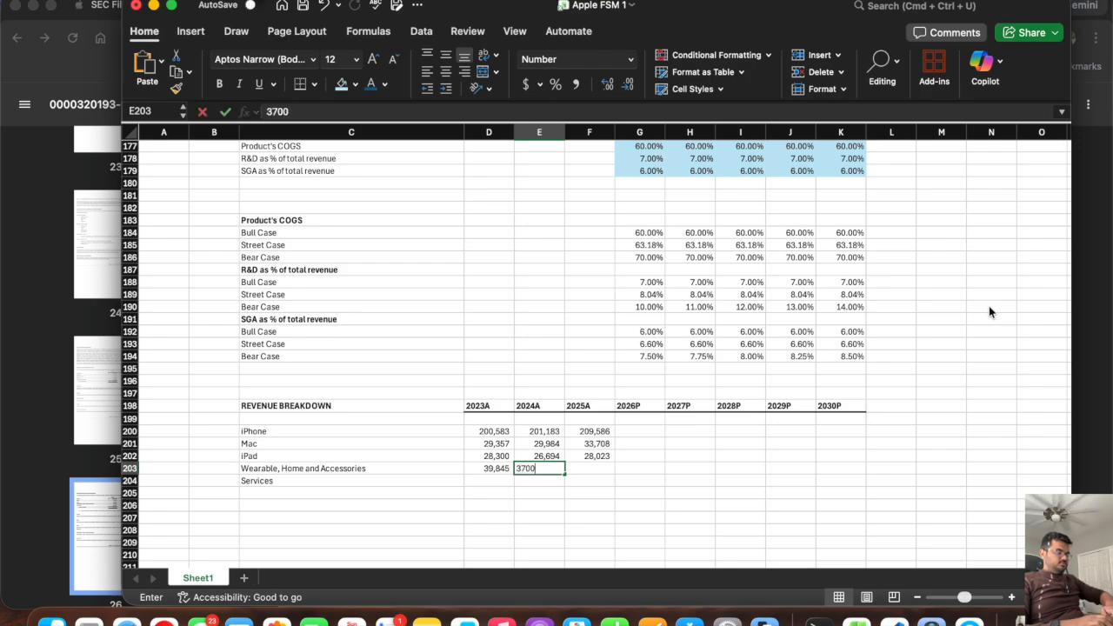
key(Tab)
Complete the Wearable, Home and Accessories row from the 10-K with 35,686 for 2025A.
key(super+Tab)
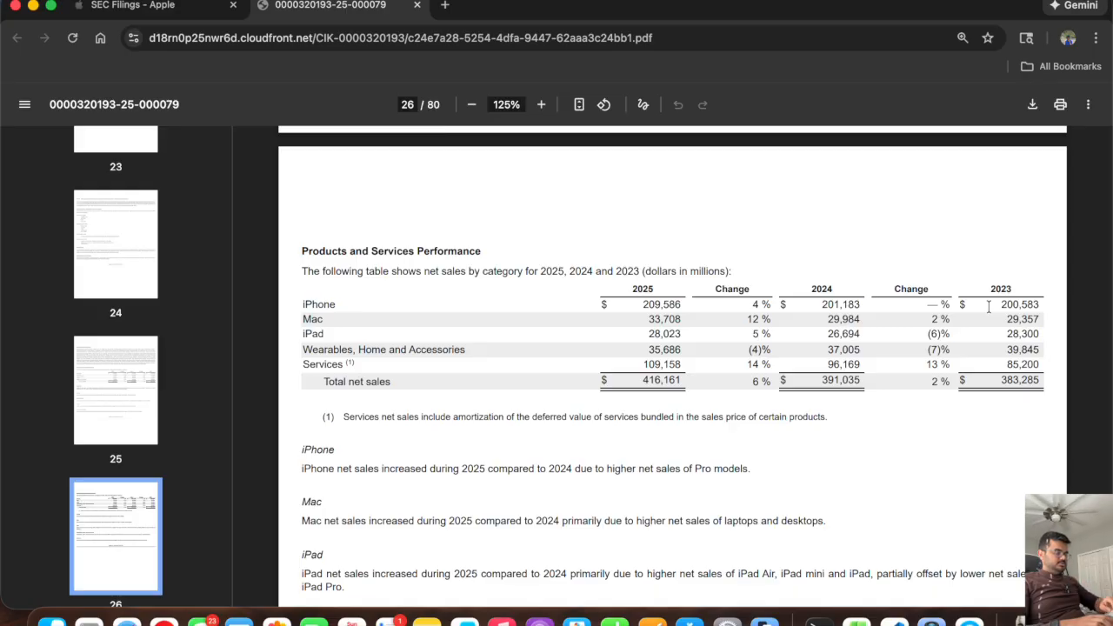
key(super+Tab)
text(3558)
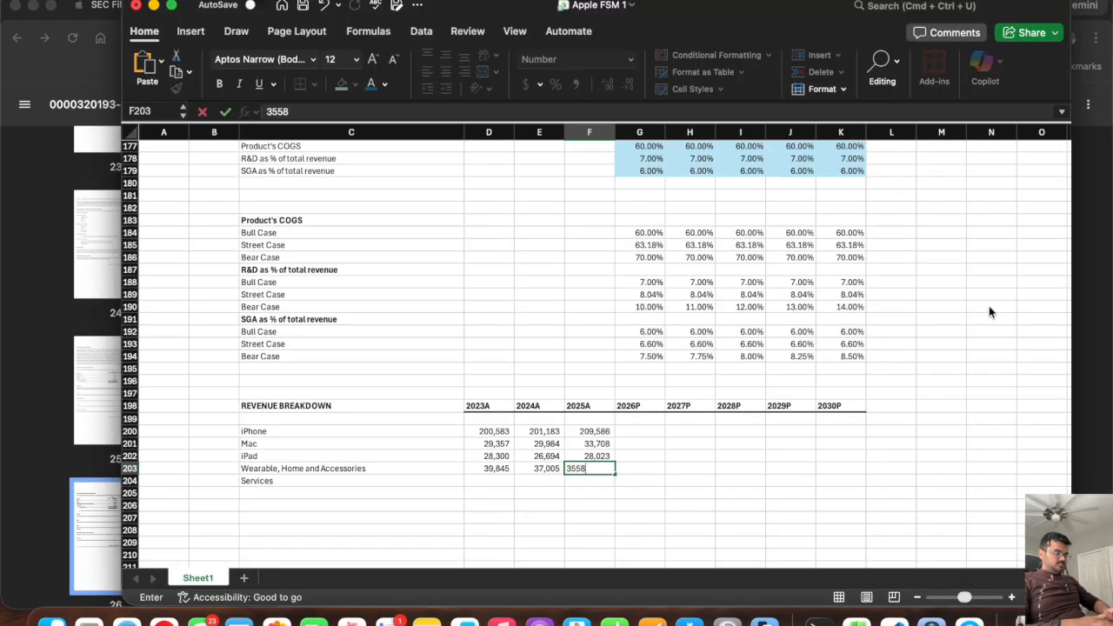
key(BackSpace)
key(BackSpace)
text(686)
key(Return)
Fill the Services row from the 10-K with 85,200 for 2023A, 96,169 for 2024A and 109,158 for 2025A.
key(super+Tab)
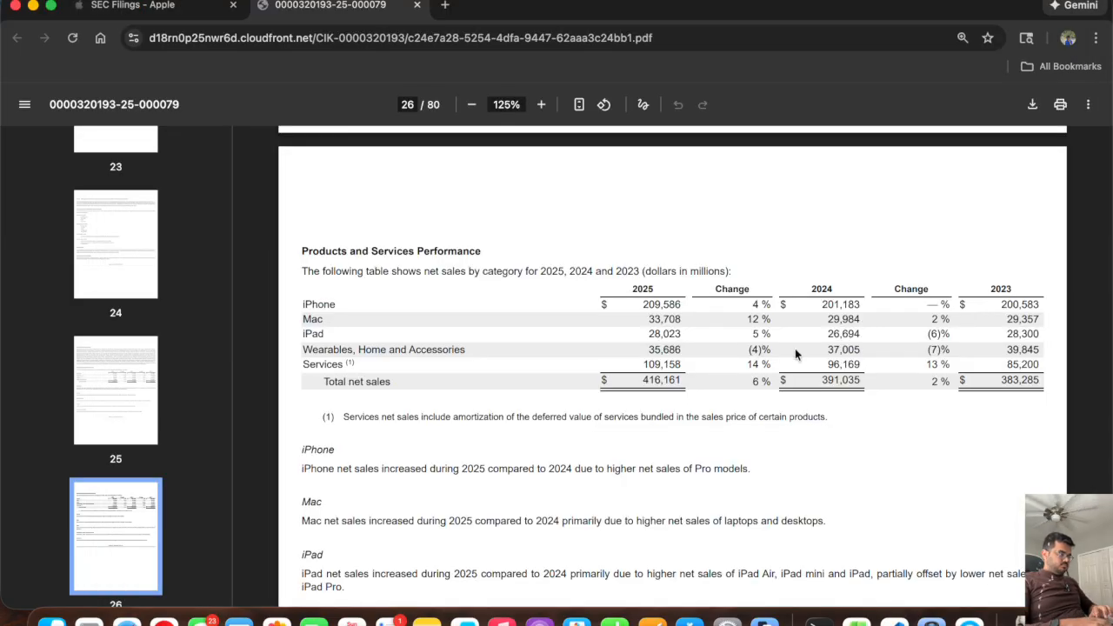
key(super+Tab)
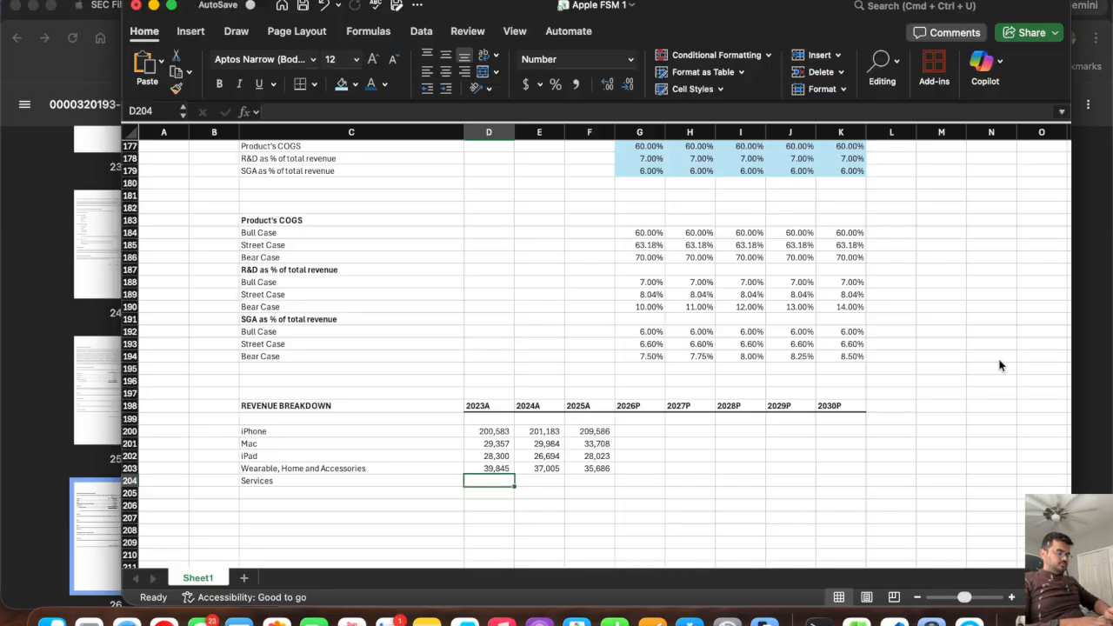
text(85200)
key(Tab)
key(super+Tab)
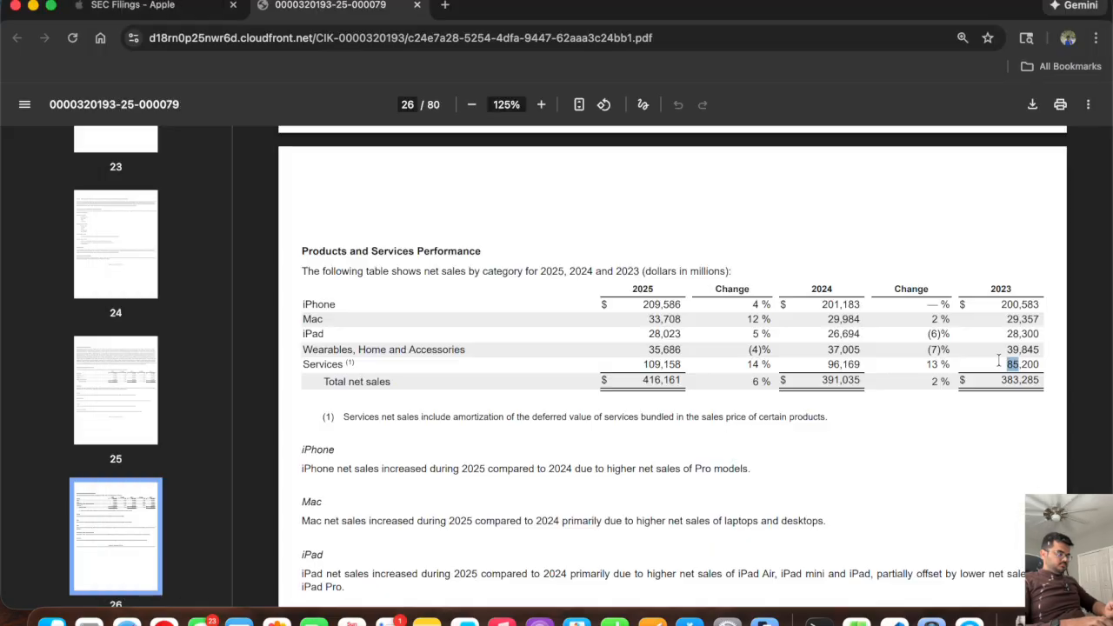
key(super+Tab)
text(96169)
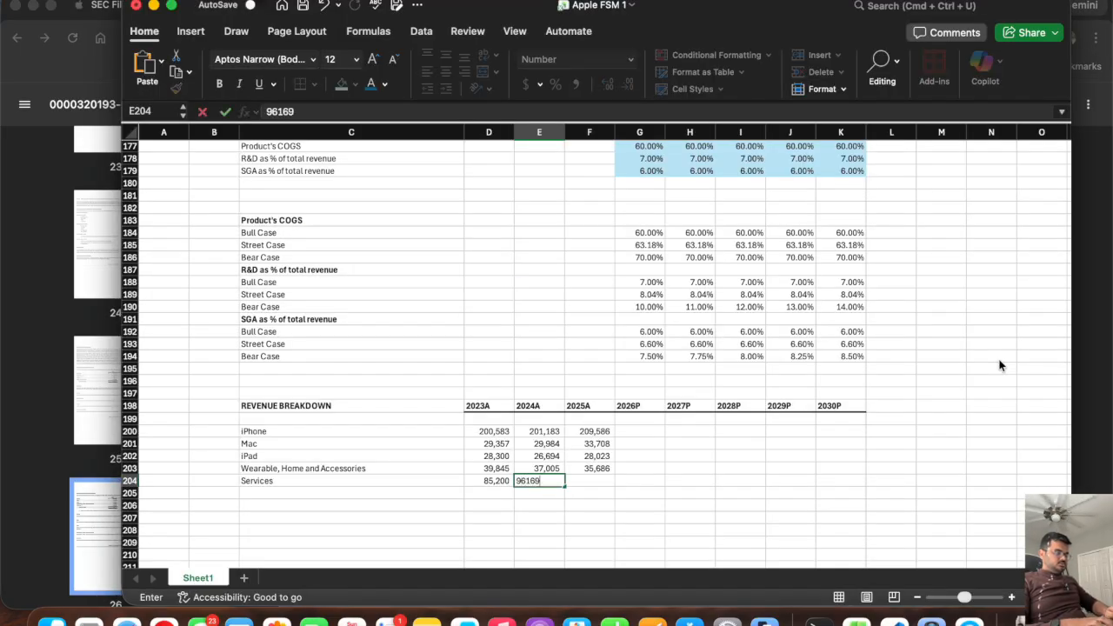
key(Tab)
key(super+Tab)
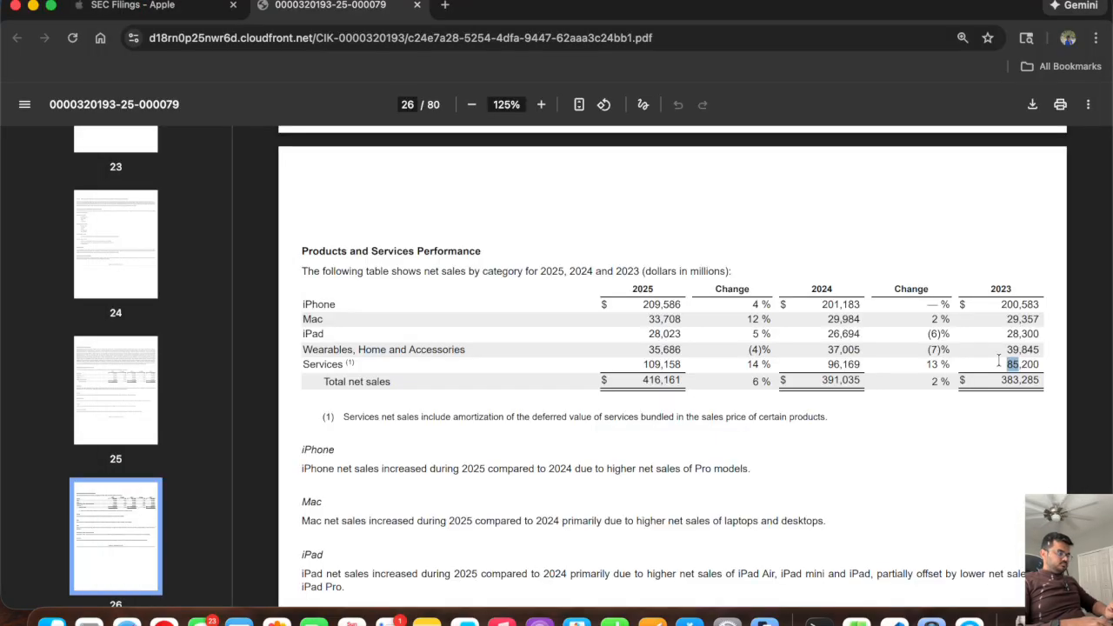
key(super+Tab)
text(109)
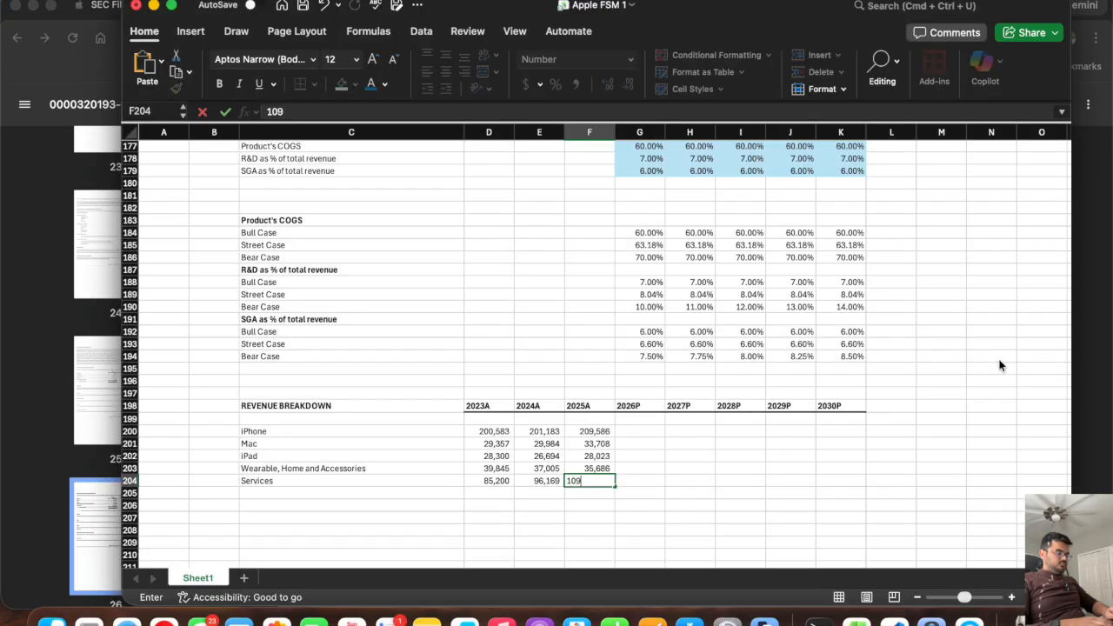
text(,158)
key(Return)
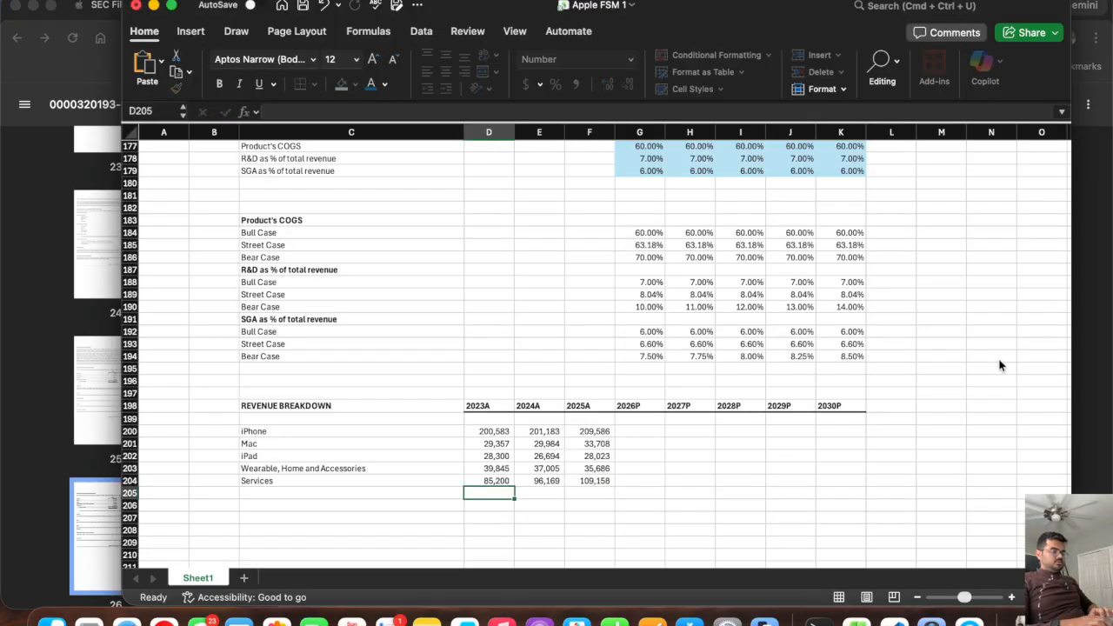
Label cell C206 "Total Revenue", leaving one blank row beneath Services.
click(266, 505)
text(T)
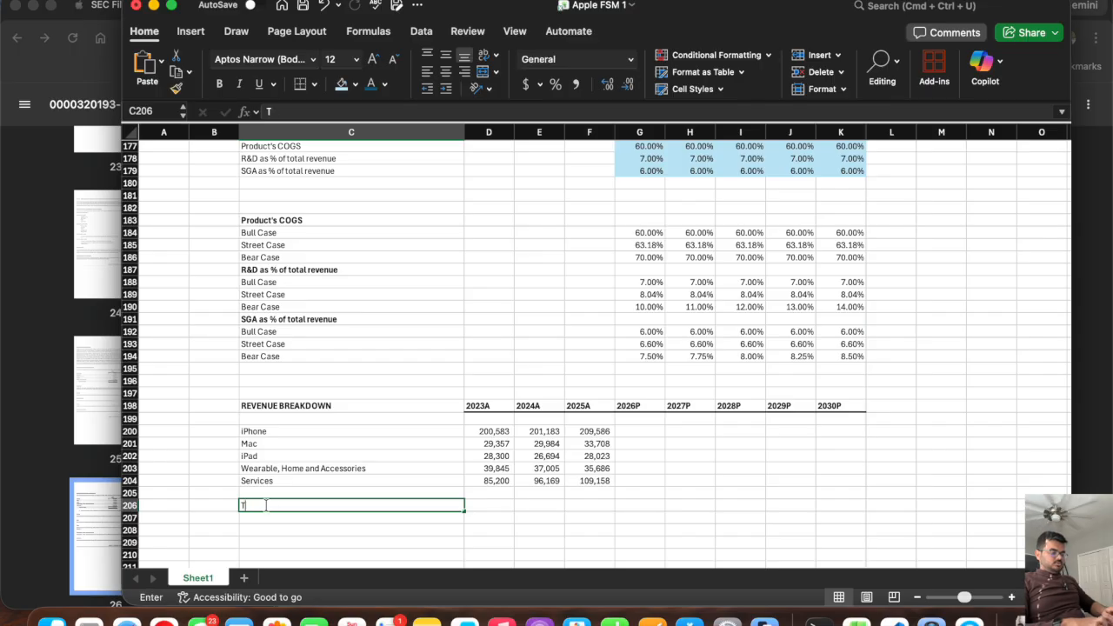
text(otal Rev)
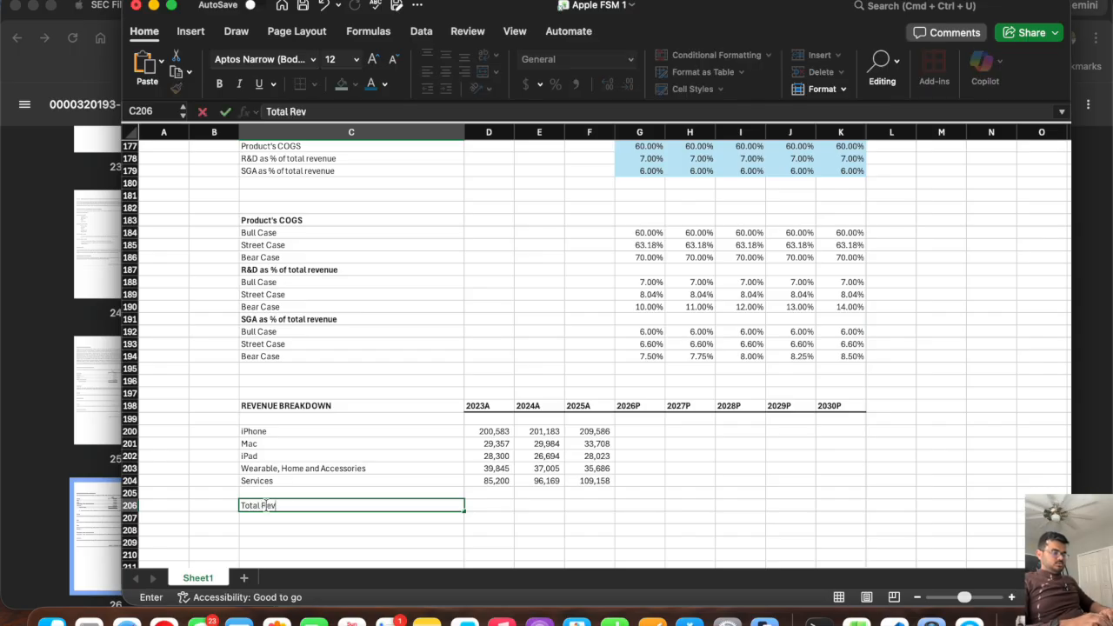
text(enue)
key(Return)
Total the 2023A categories in D206 with =SUM(D200:D204) and extend the formula through 2025A.
click(265, 504)
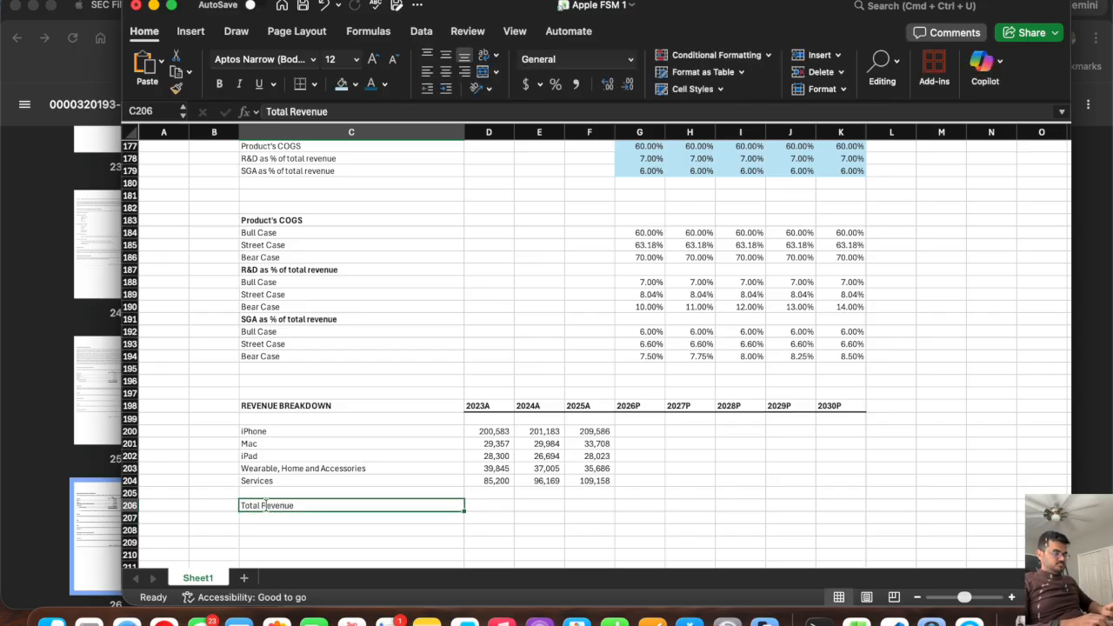
key(Right)
text(=sum*)
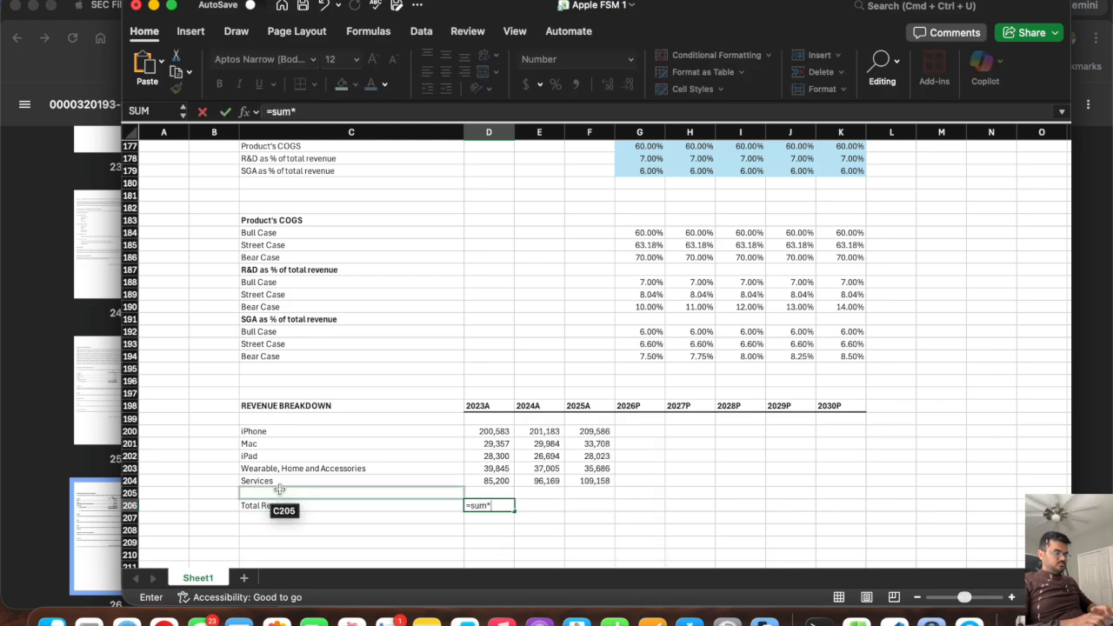
key(BackSpace)
text(()
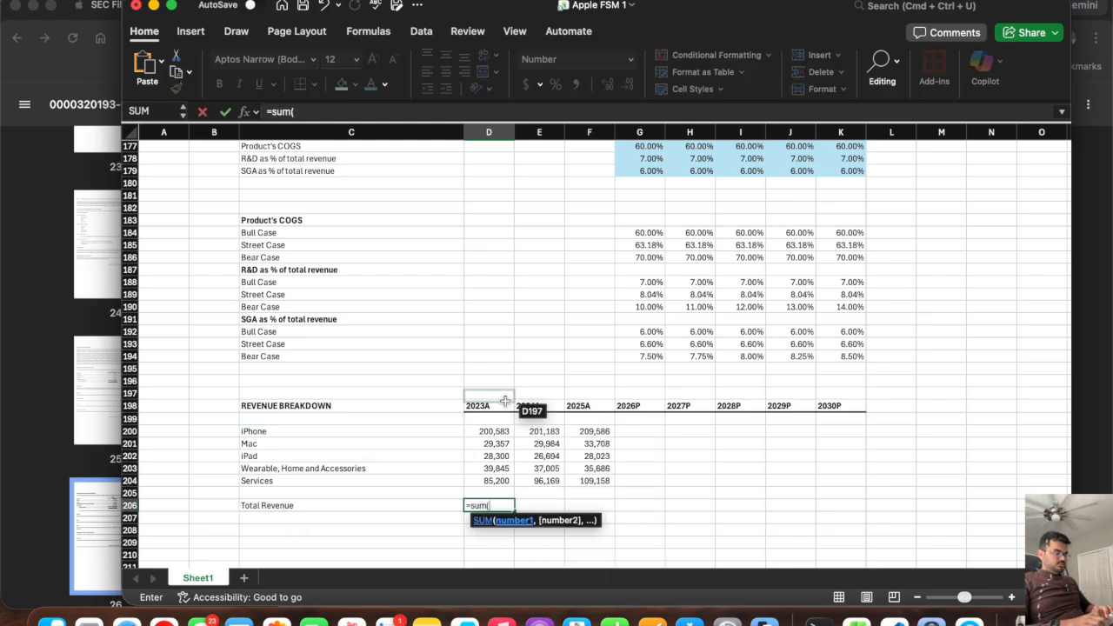
click(486, 431)
drag(475, 487, 477, 480)
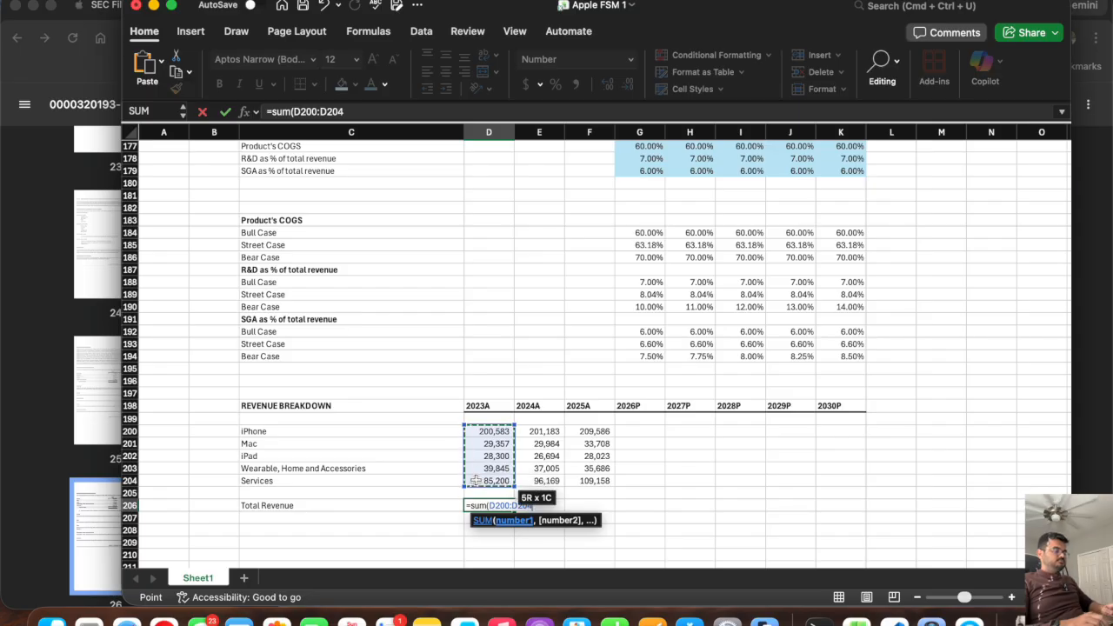
text())
key(Return)
click(494, 505)
drag(514, 517, 615, 520)
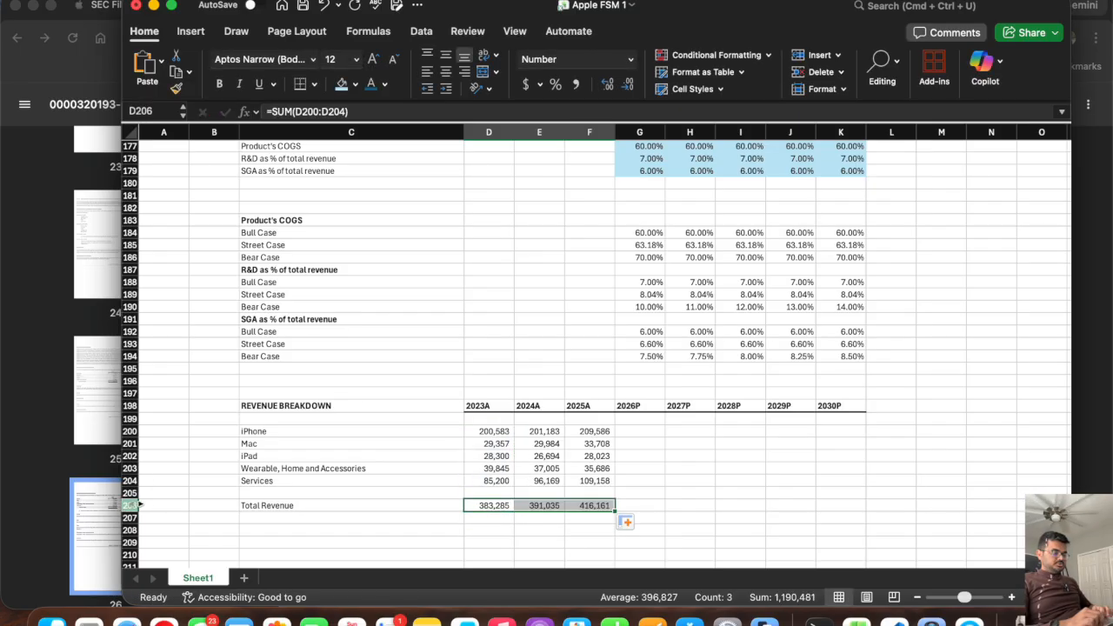
Make the whole Total Revenue row bold.
click(132, 505)
key(super+b)
click(457, 480)
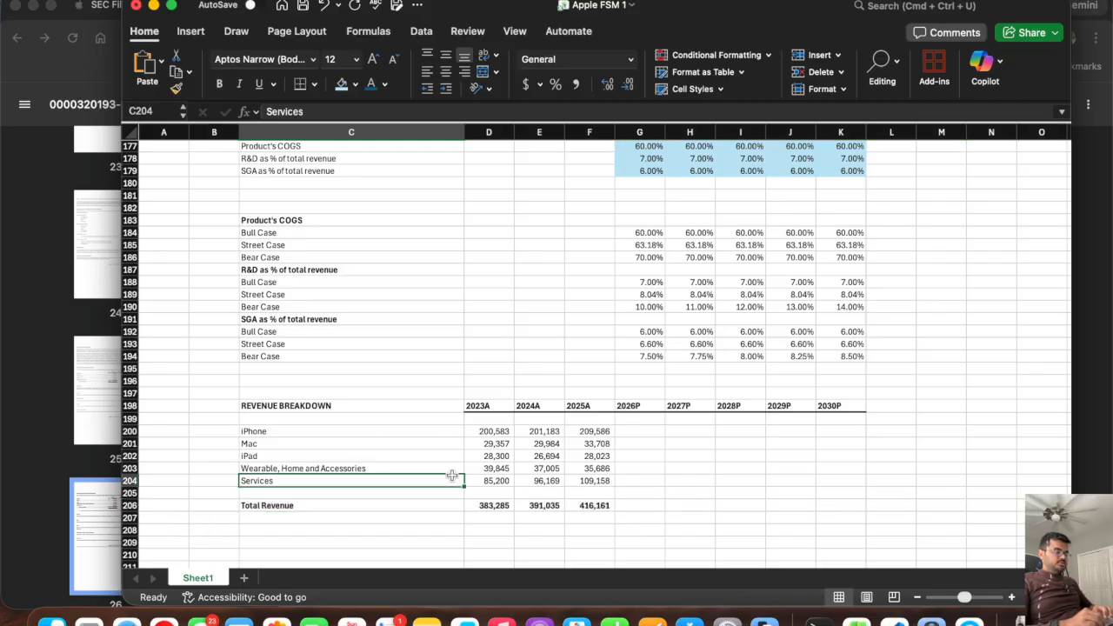
Compare the Total Revenue sums with the total net sales in the 10-K's Products and Services Performance table.
click(494, 507)
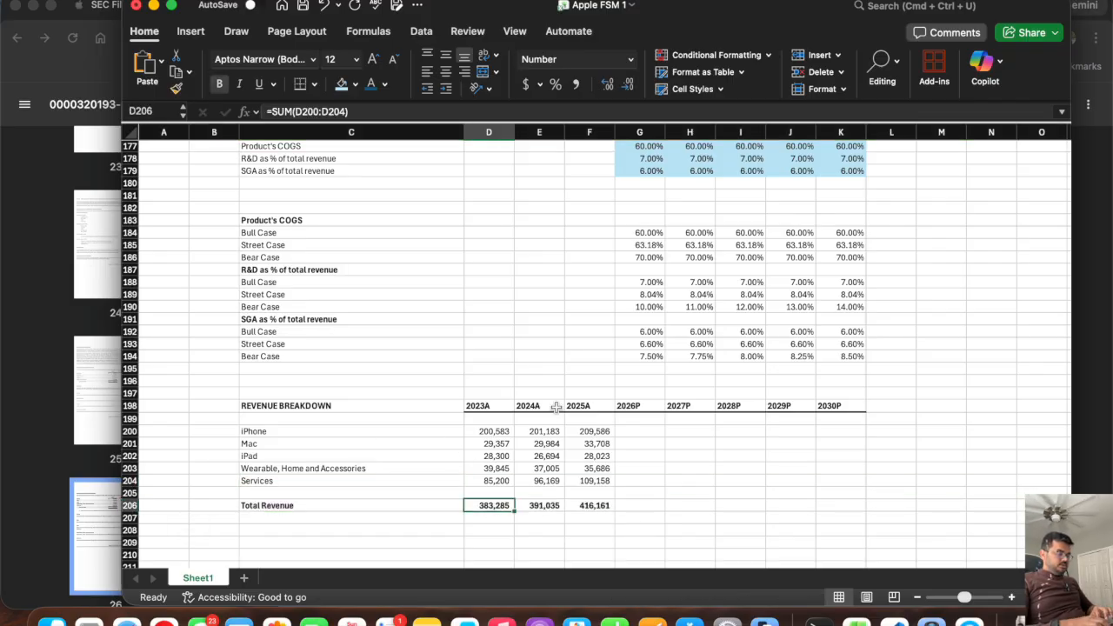
key(super+Tab)
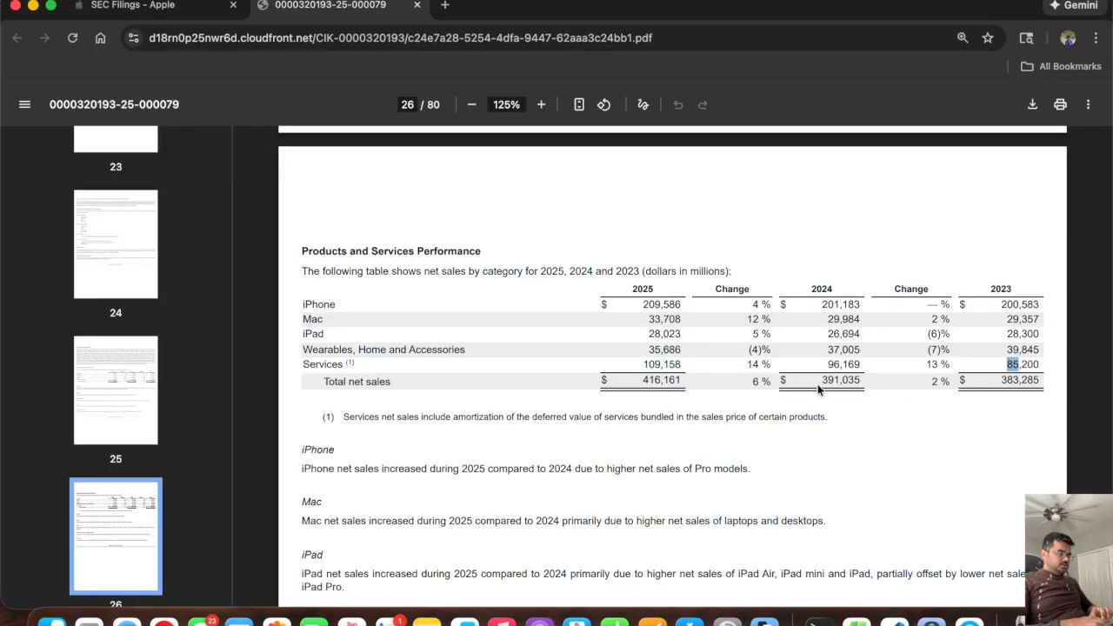
key(super+Tab)
click(544, 506)
key(super+Tab)
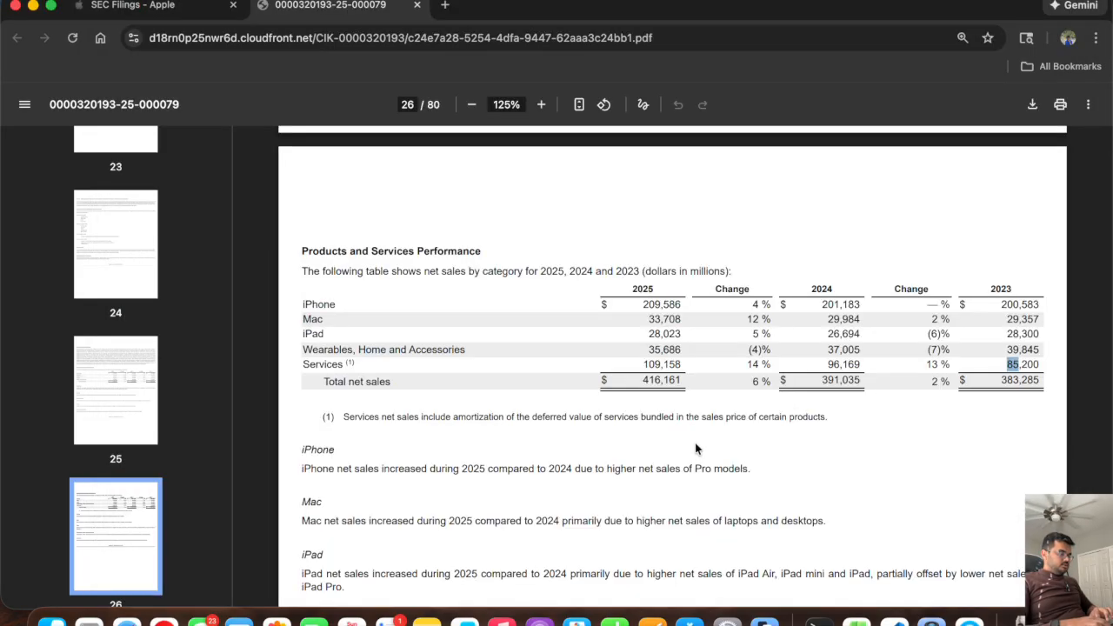
key(super+Tab)
scroll(482, 435, down, 5)
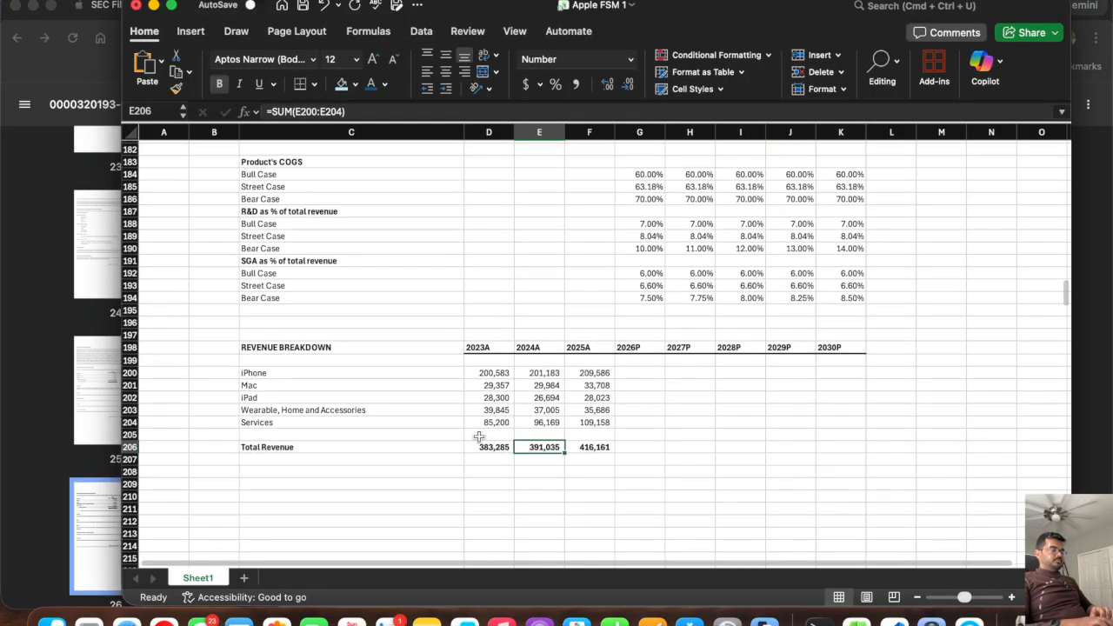
click(289, 481)
key(super+Tab)
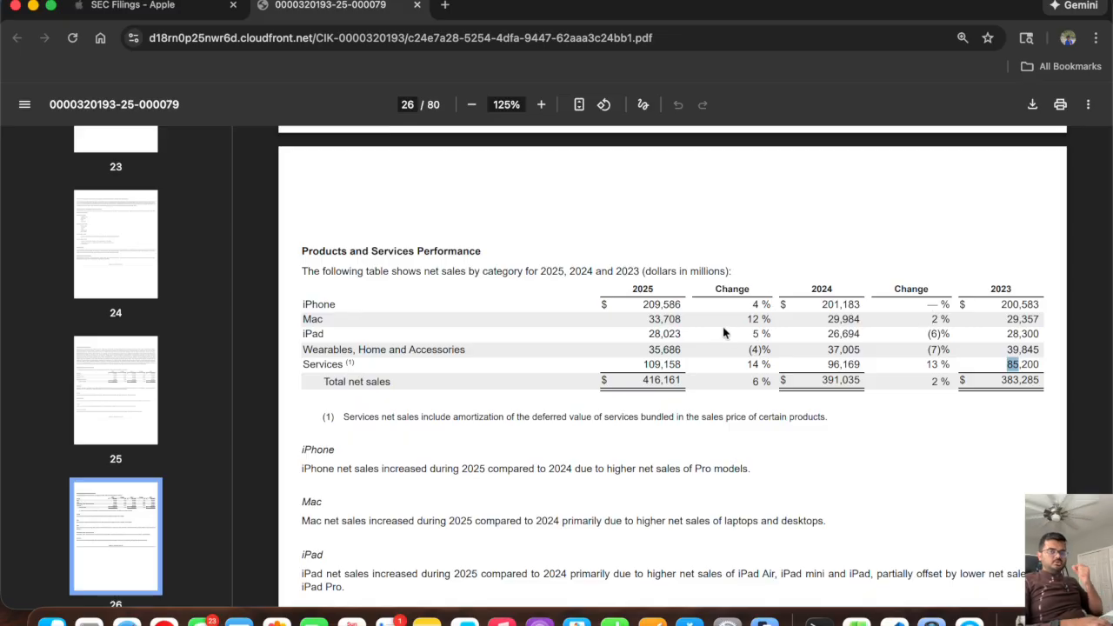
key(super+Tab)
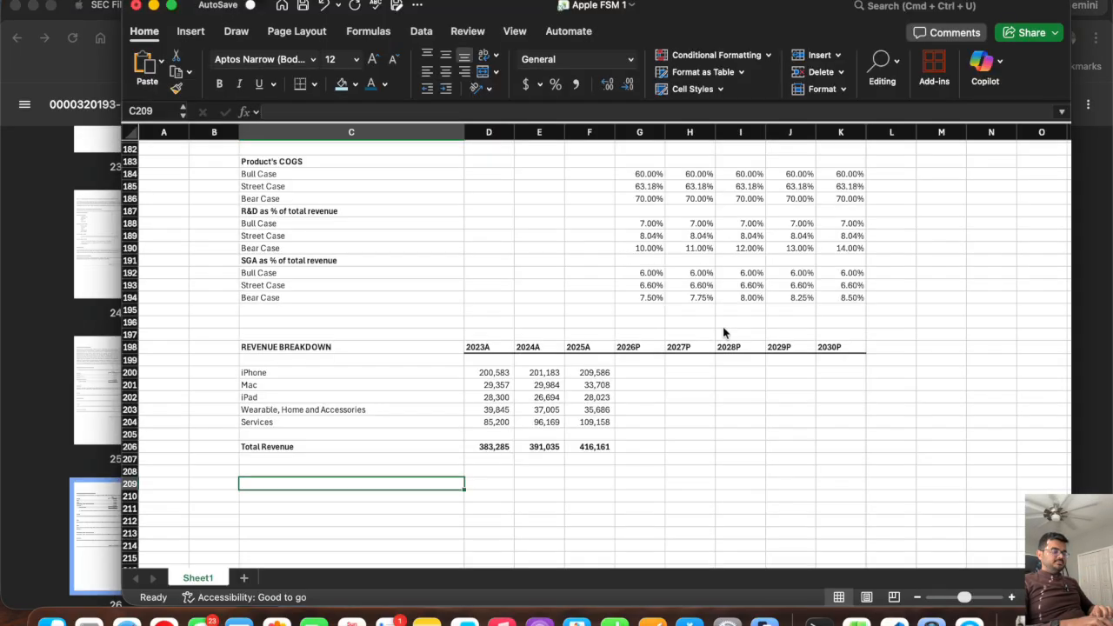
Add the subheading "$ value" in C199, directly above the iPhone row.
key(Up)
key(Up)
key(Up)
key(Up)
key(Up)
key(Up)
key(Up)
key(Up)
key(Up)
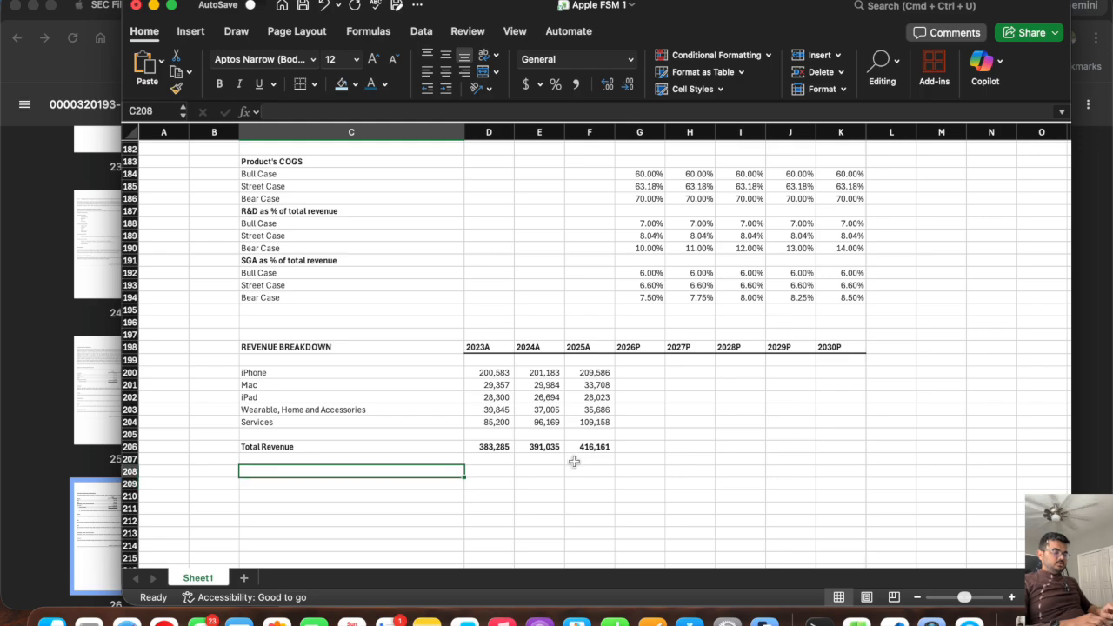
key(Up)
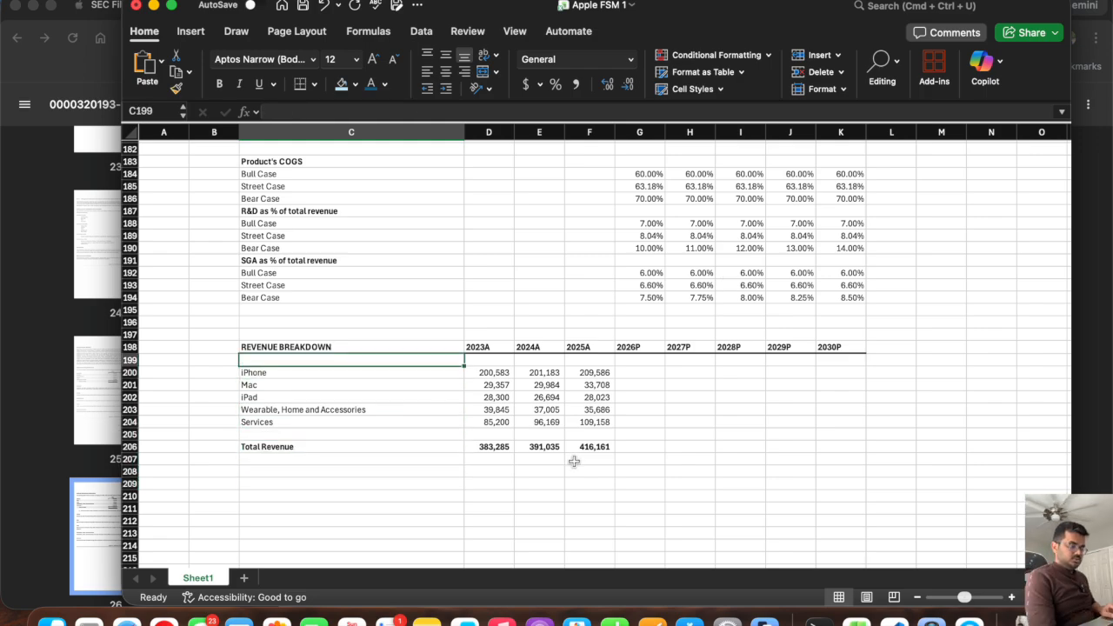
text($value)
key(Return)
Delete blank row 205 between Services and Total Revenue.
key(Down)
key(Down)
key(Down)
key(Down)
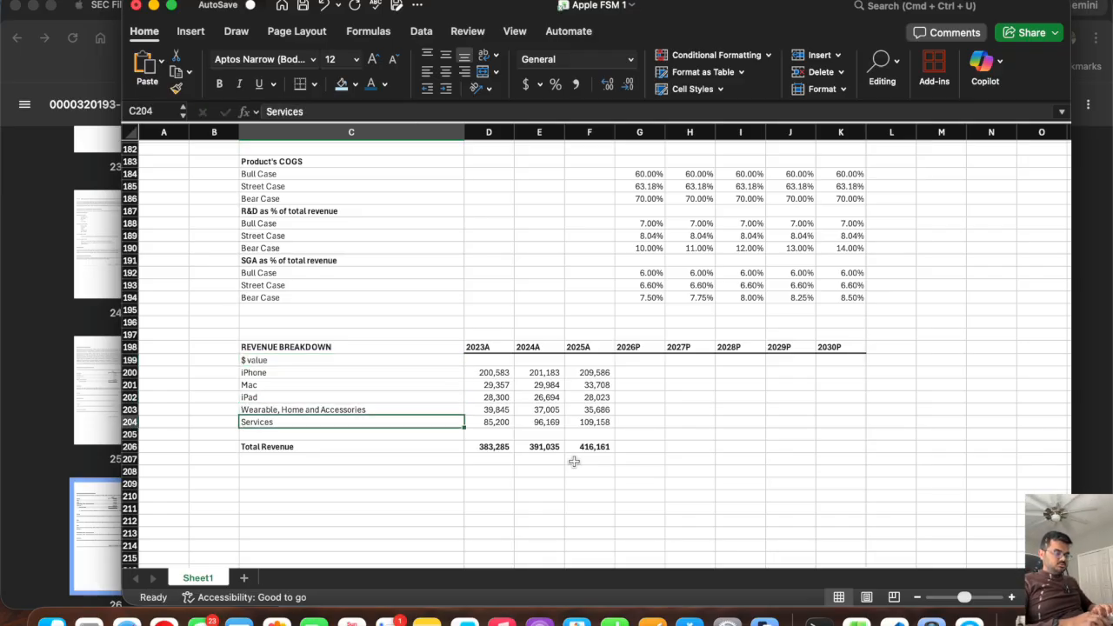
click(128, 433)
right_click(129, 432)
click(174, 459)
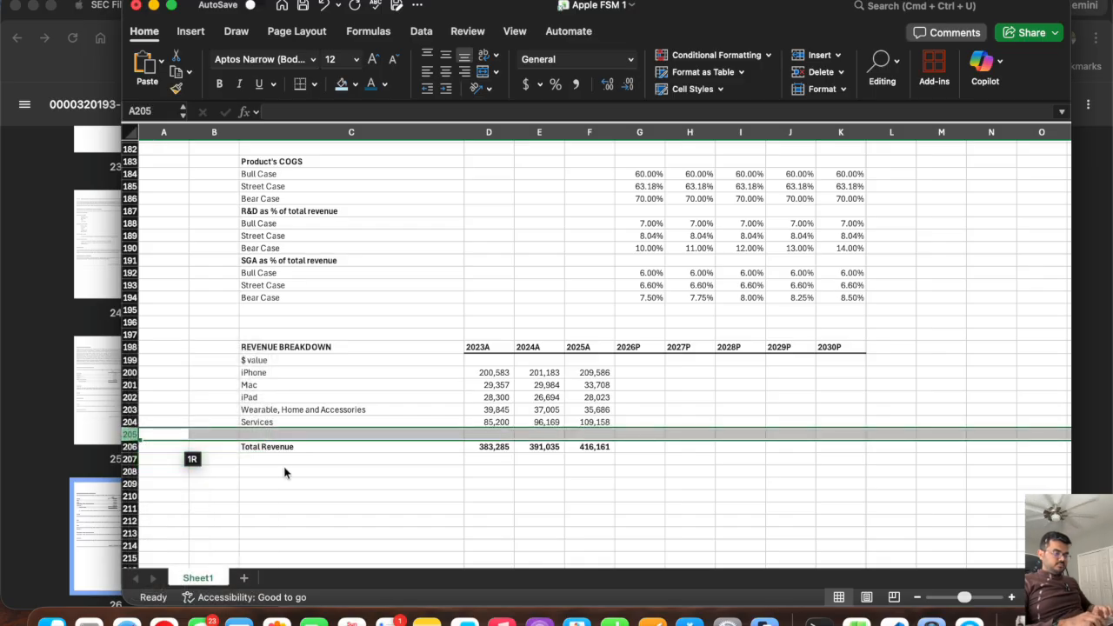
Add a "YoY change" subheading in C207 and copy the five category names from iPhone to Services beneath it.
click(261, 459)
text(YoY change)
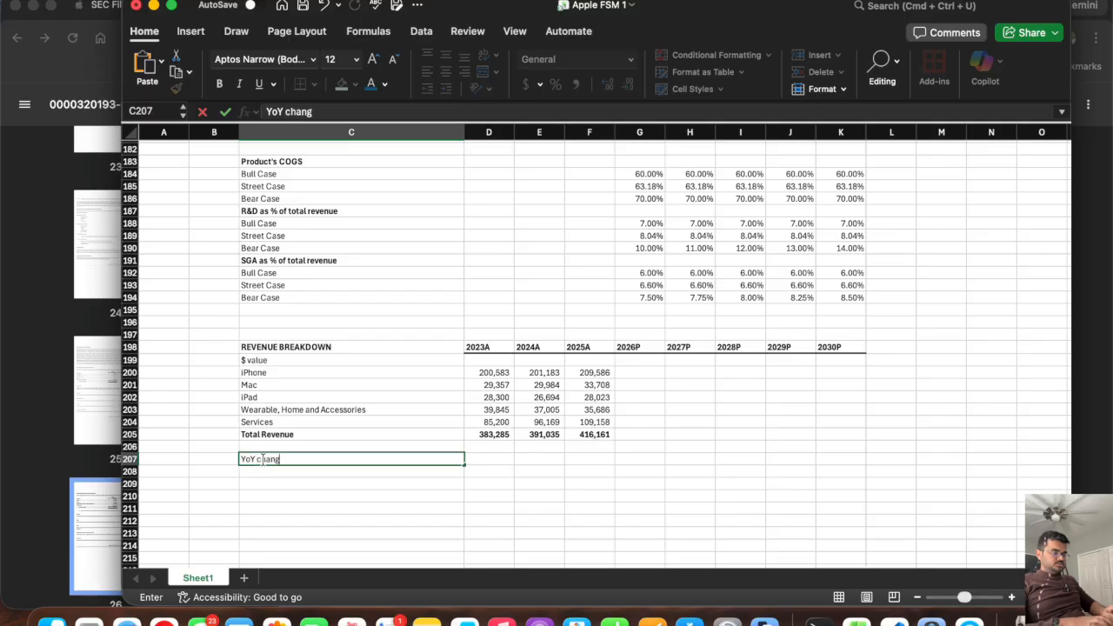
key(Return)
drag(279, 374, 278, 415)
key(ctrl+c)
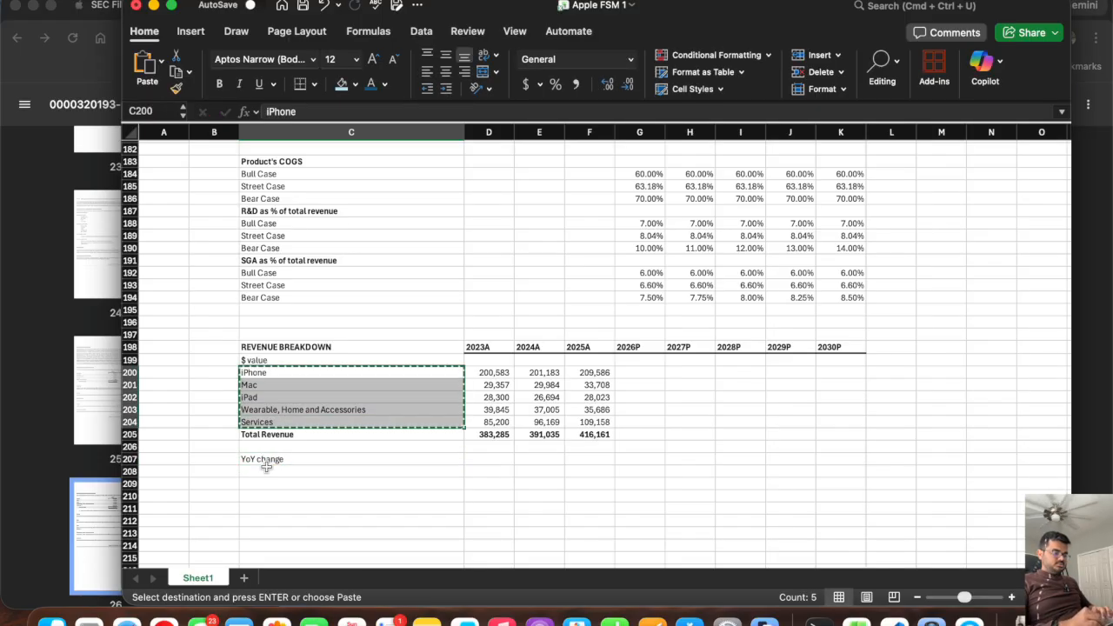
click(265, 472)
key(ctrl+v)
Calculate the iPhone 2024A year-over-year change in E208 with =(E200-D200)/D200.
click(540, 471)
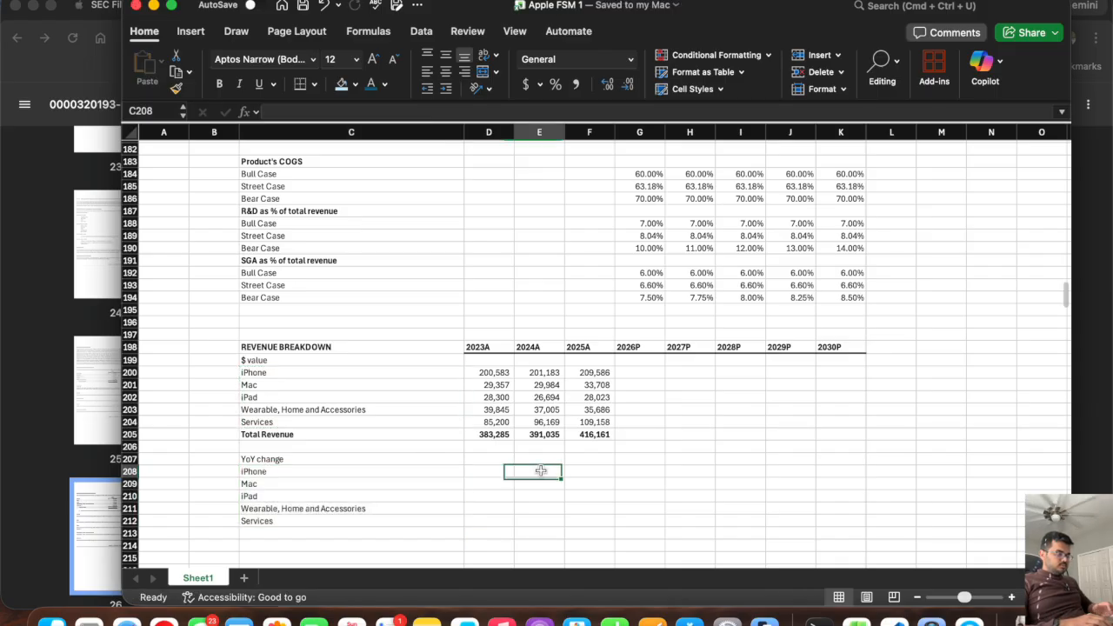
text(=()
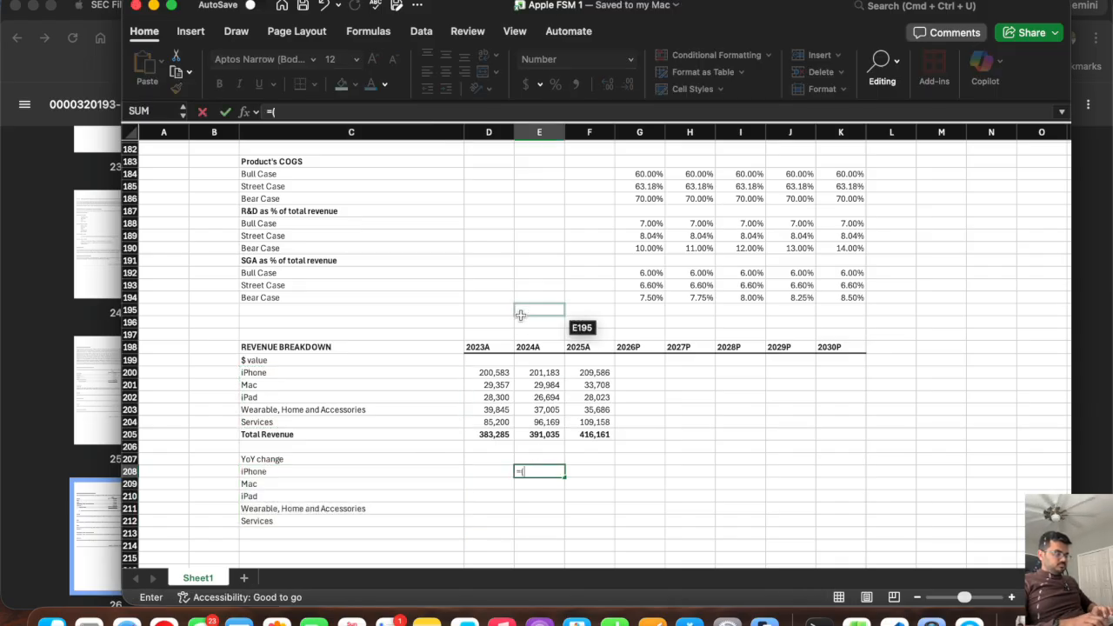
click(528, 372)
text(-)
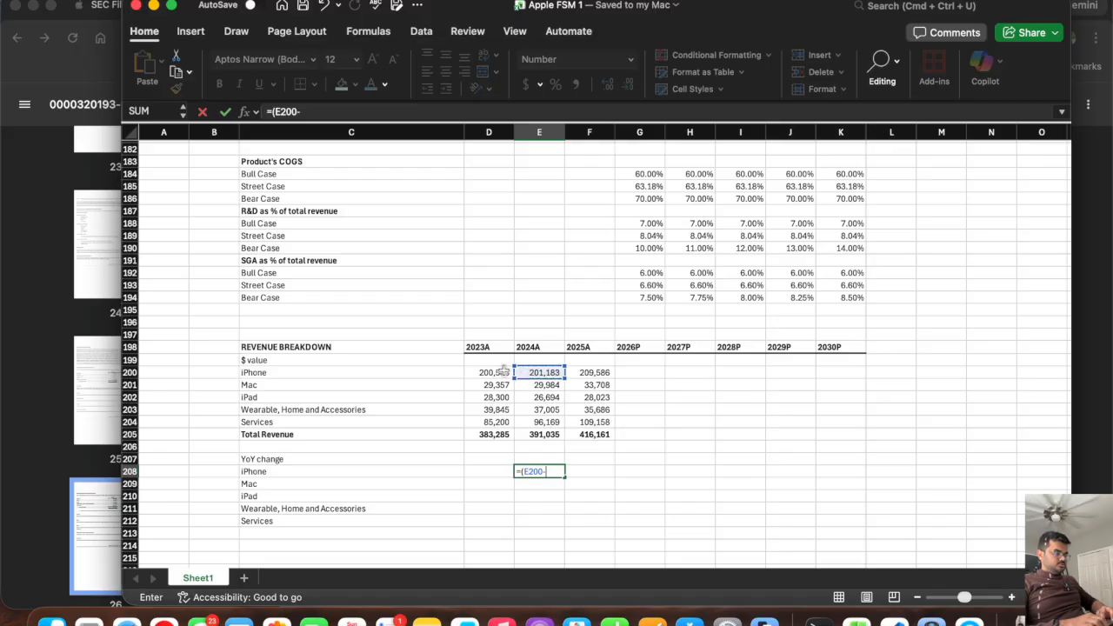
click(483, 372)
text()/)
click(483, 372)
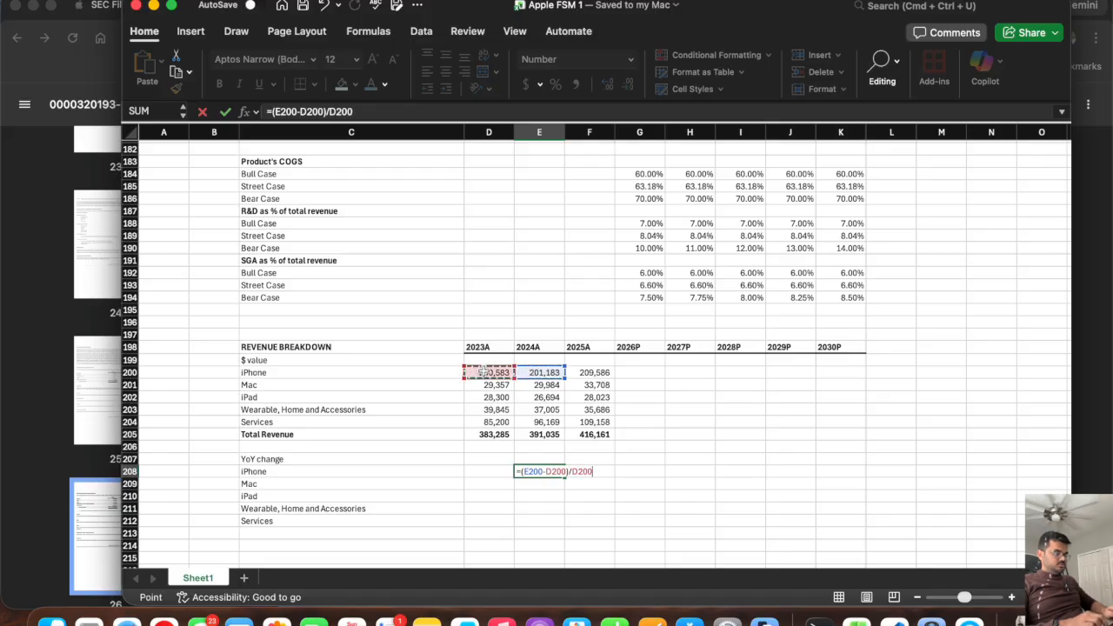
key(Return)
Format the YoY change range E208:K212 as Percentage.
drag(545, 471, 826, 516)
click(631, 59)
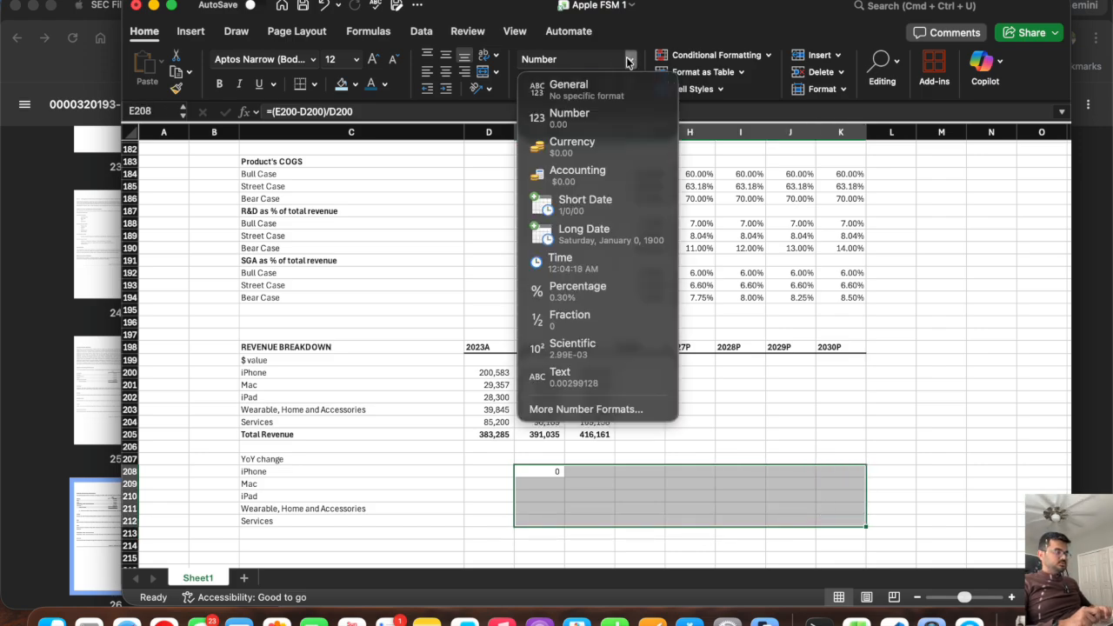
click(596, 287)
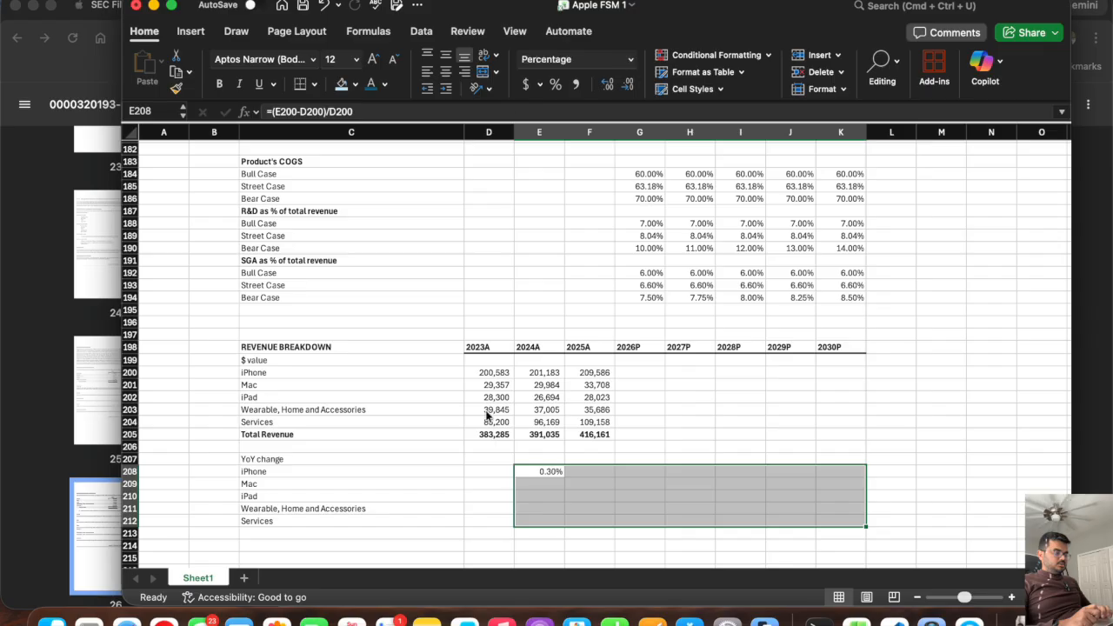
Fill the unused 2023A YoY change cells D208:D212 with a dense dark pattern in the Automatic pattern color.
click(479, 471)
drag(479, 471, 479, 518)
right_click(479, 519)
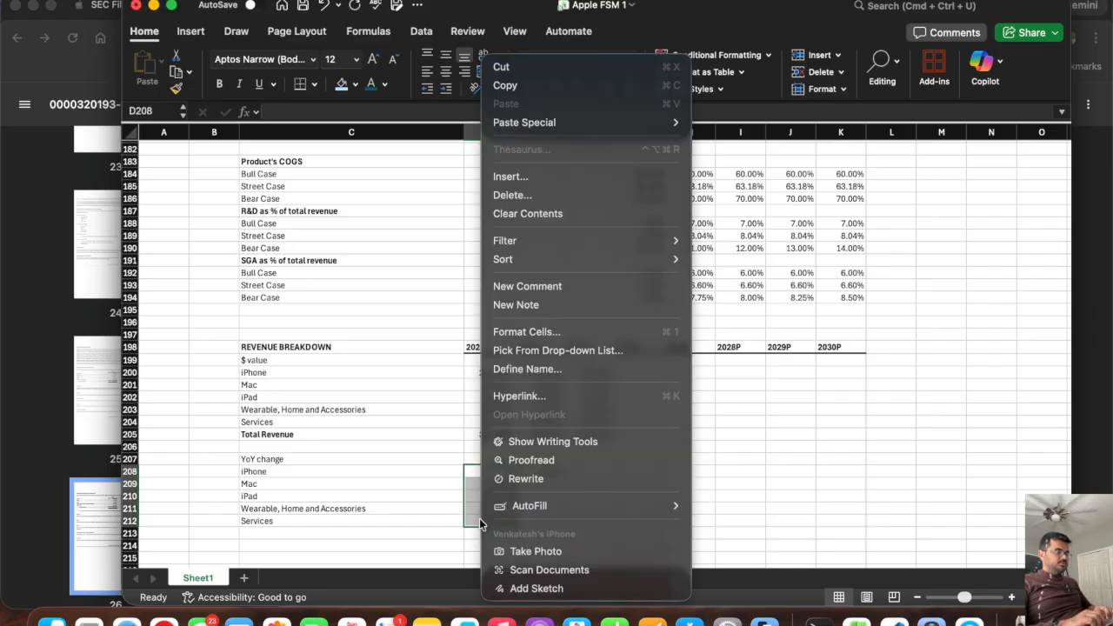
click(562, 333)
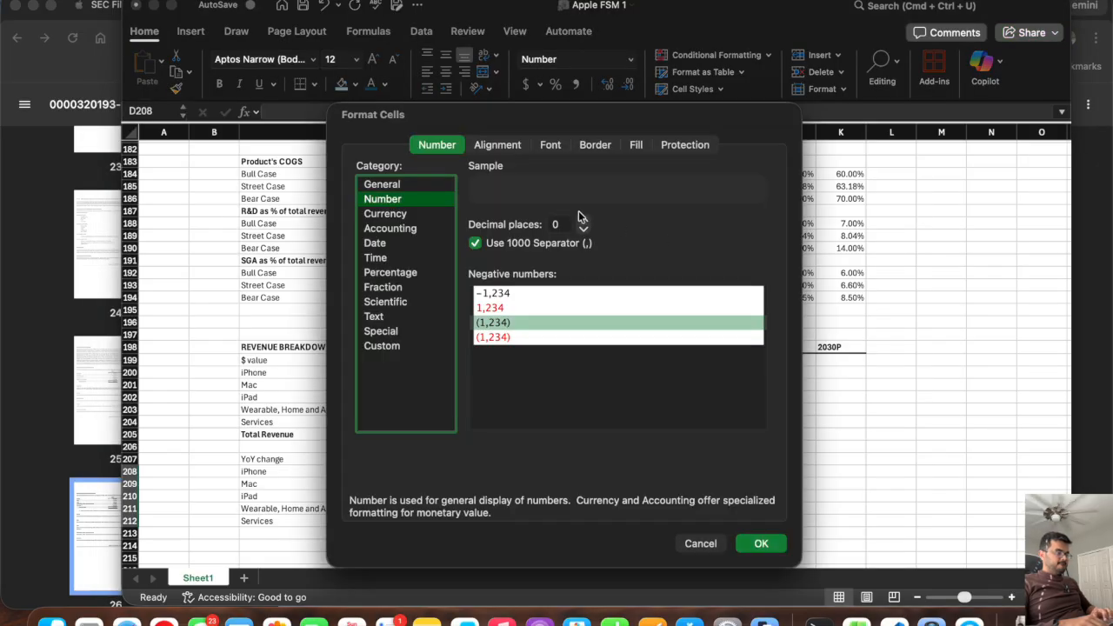
click(636, 145)
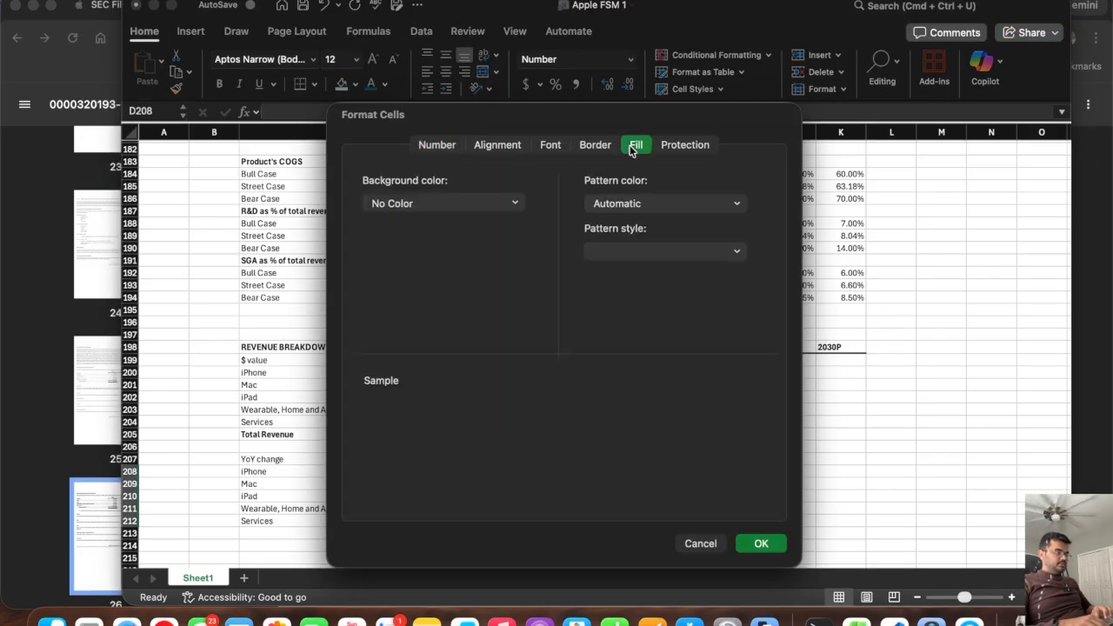
click(615, 252)
click(617, 282)
click(771, 545)
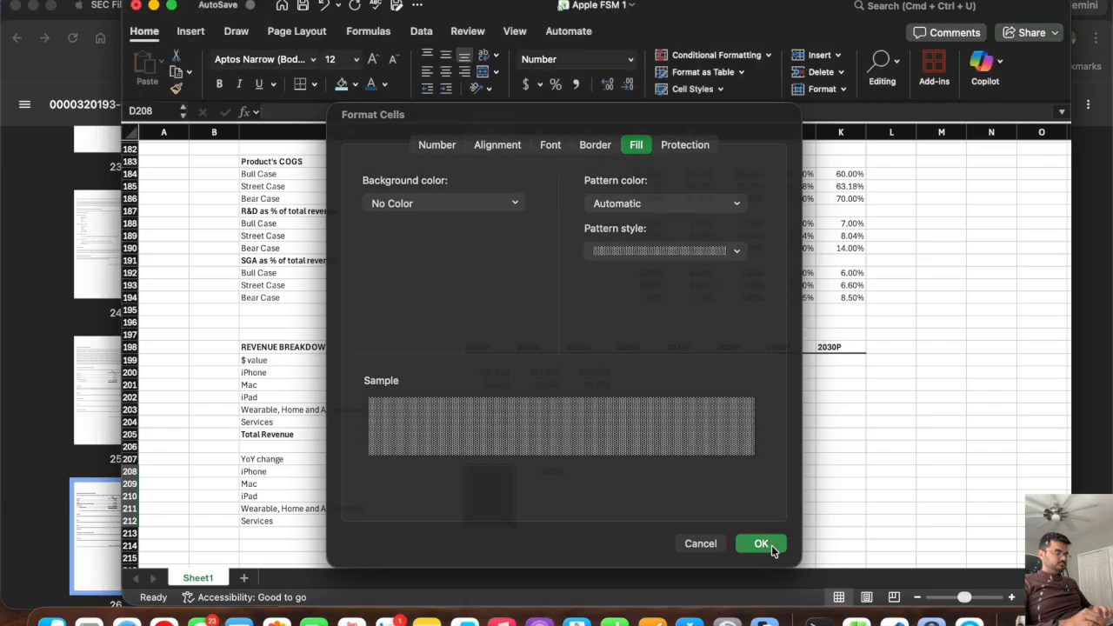
Copy the iPhone 2024A YoY formula in E208 through E208:F212 to cover every category for 2024A and 2025A.
click(532, 475)
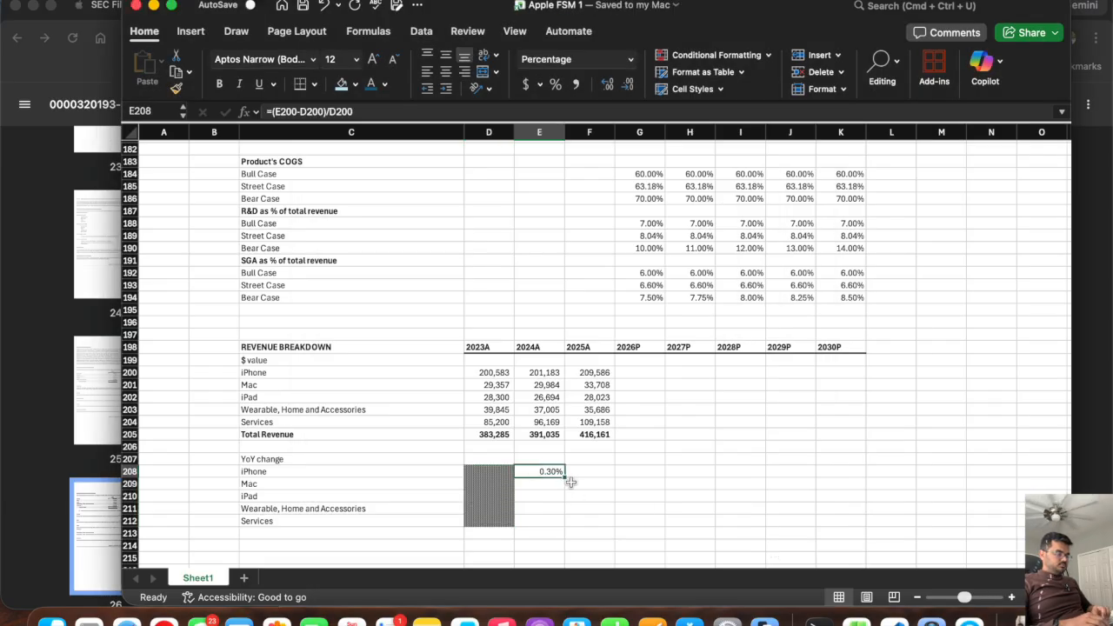
drag(586, 482, 553, 528)
click(540, 484)
click(542, 471)
click(543, 483)
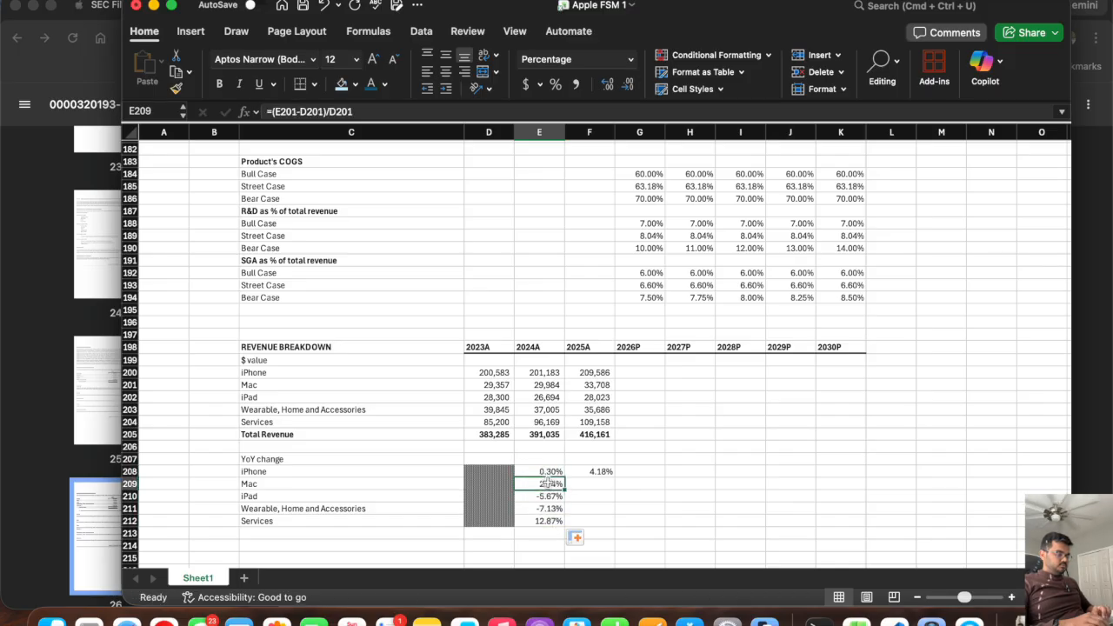
drag(564, 489, 593, 531)
click(539, 498)
click(544, 509)
click(548, 521)
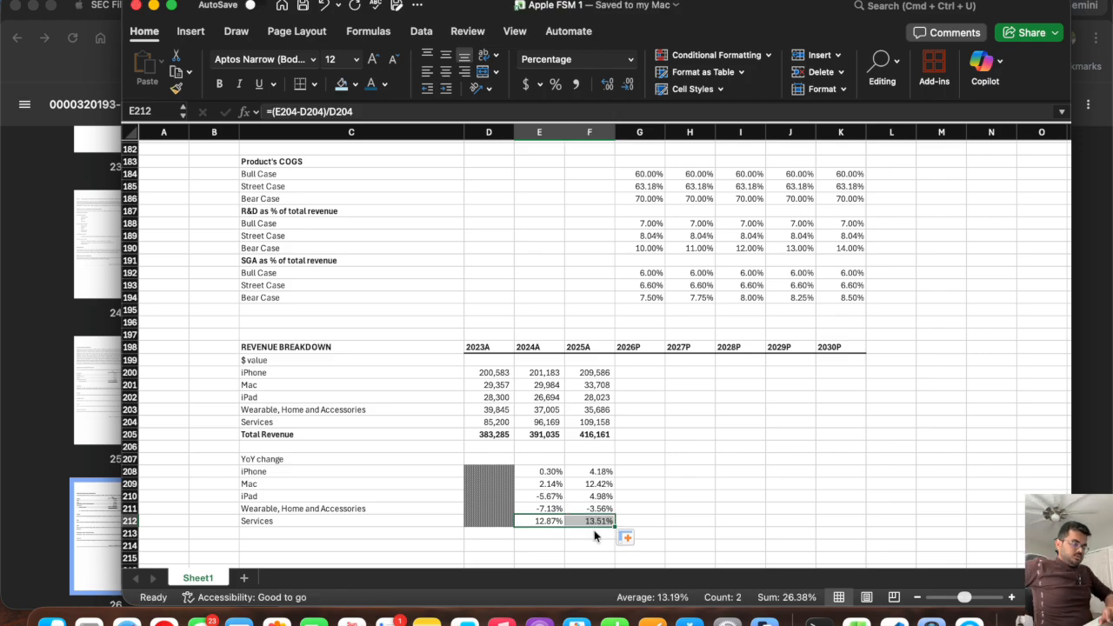
Check the YoY change formulas against the category net sales, especially for Wearable, Home and Accessories.
click(551, 508)
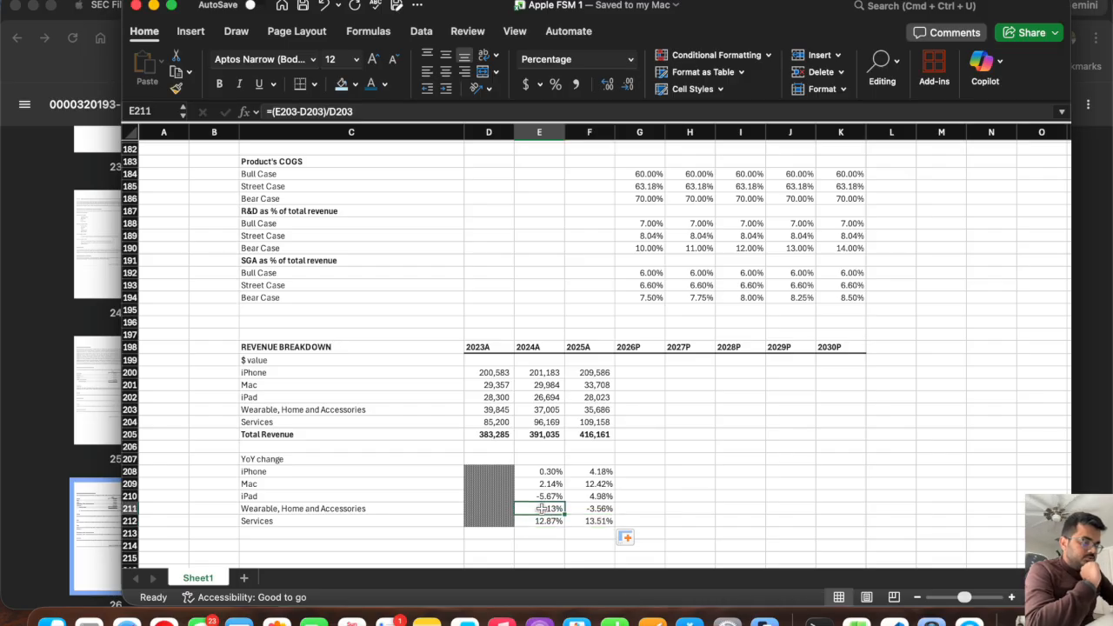
click(500, 422)
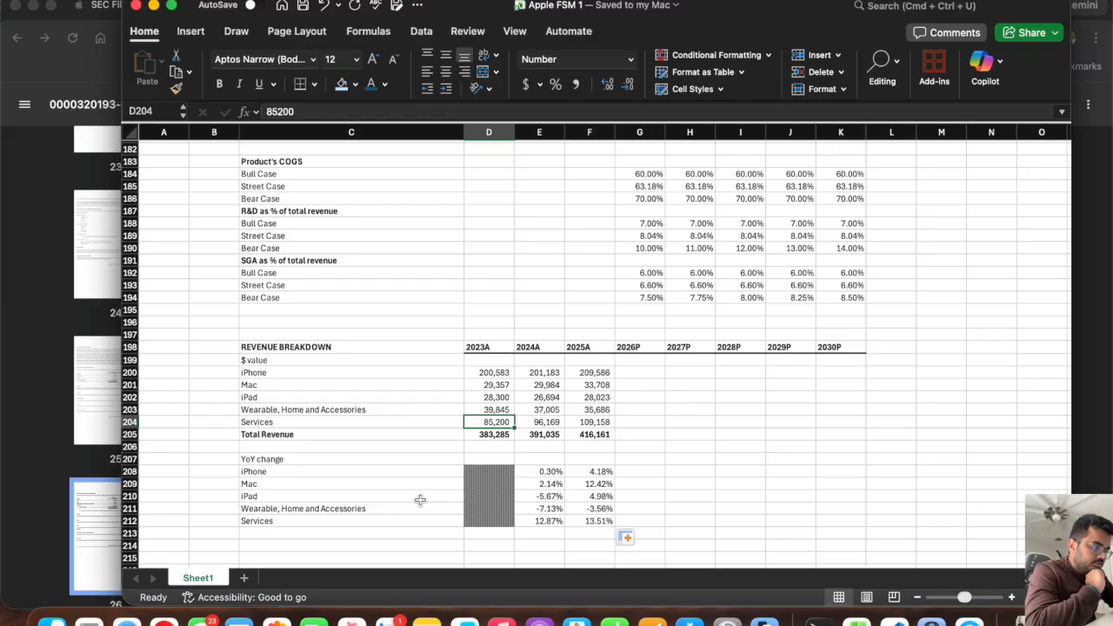
click(549, 471)
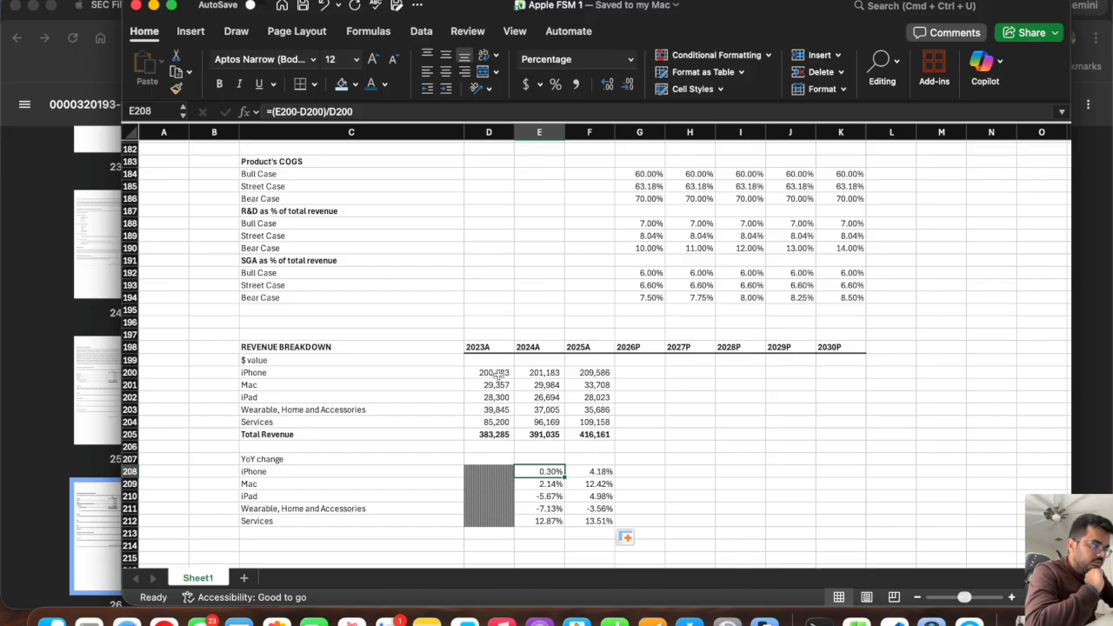
click(542, 509)
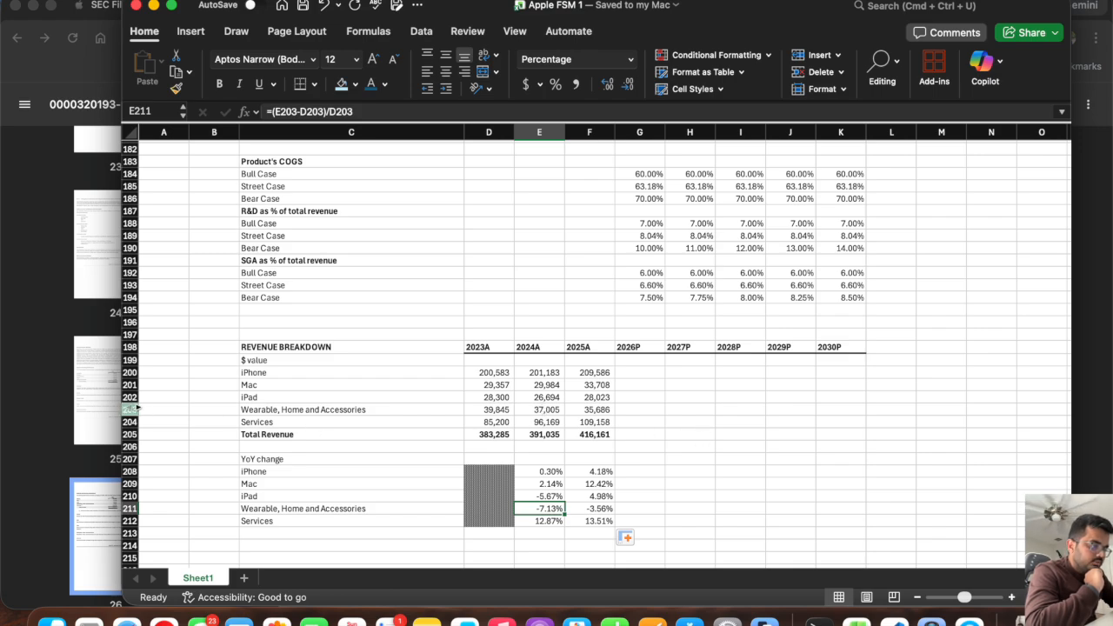
click(495, 409)
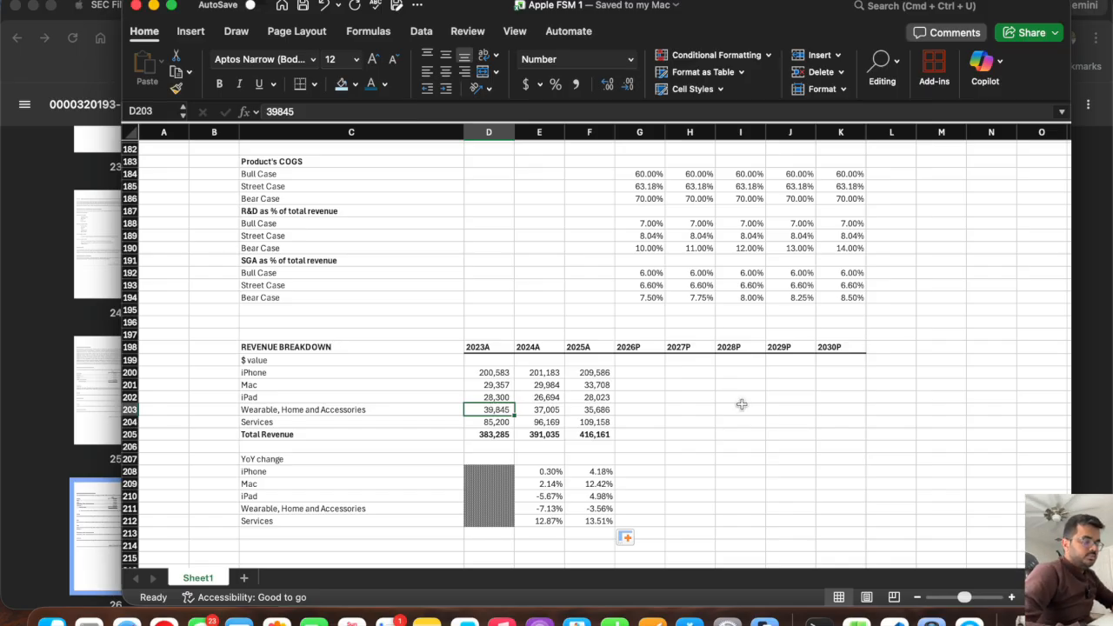
key(Right)
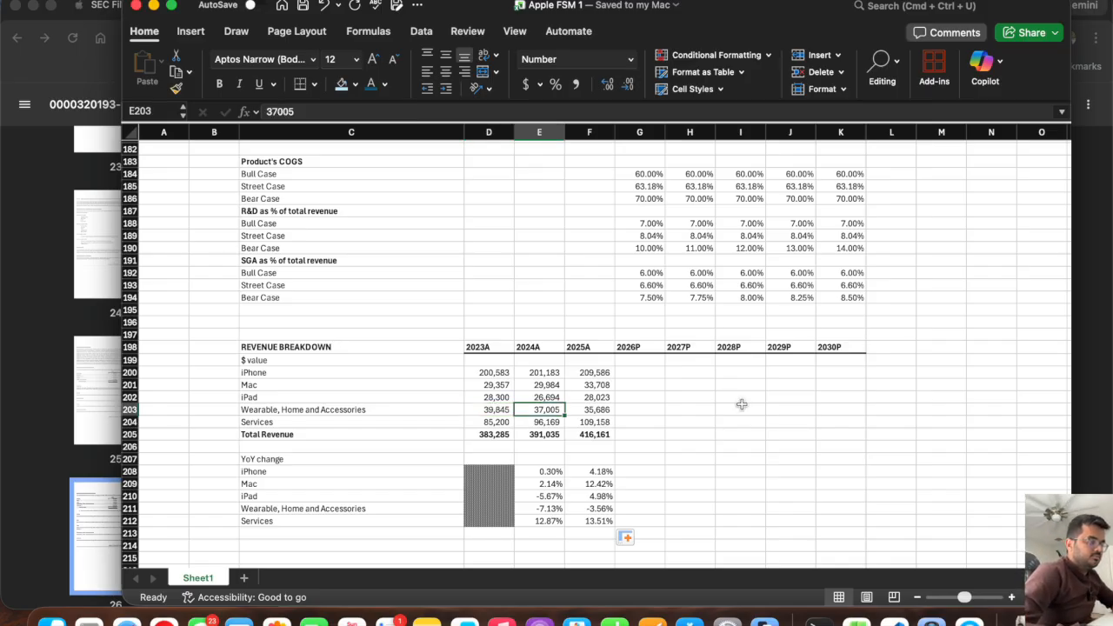
click(550, 508)
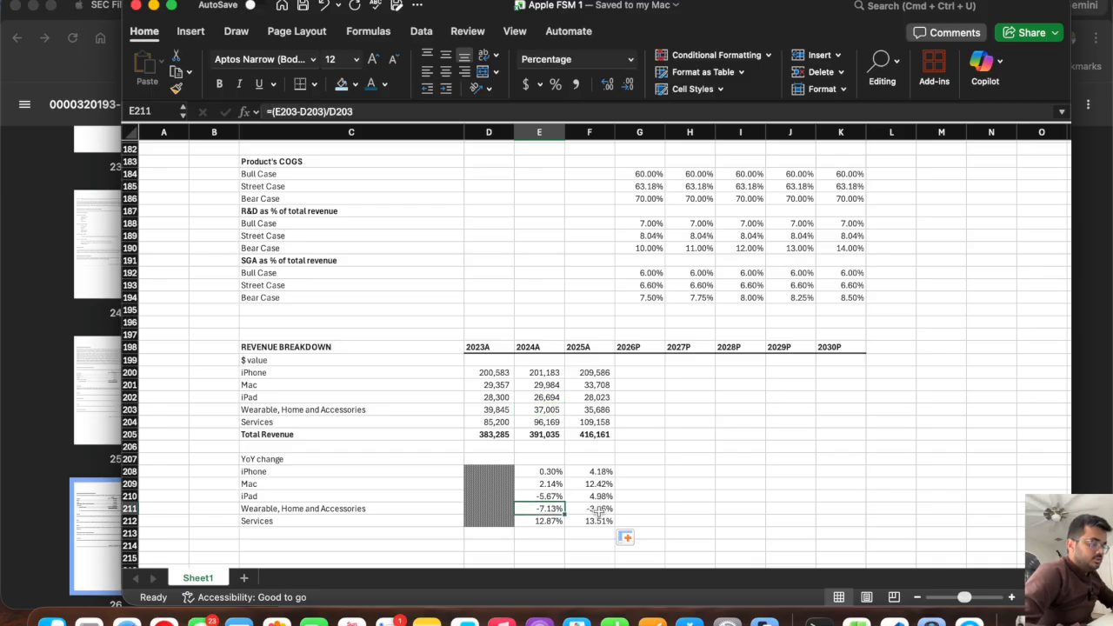
click(599, 511)
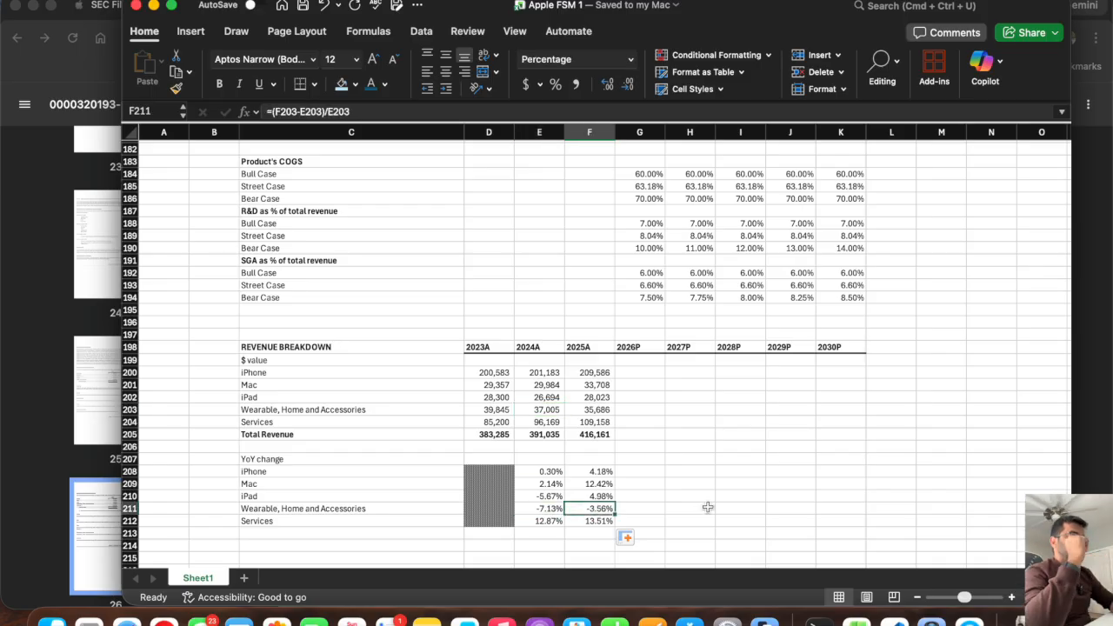
key(Up)
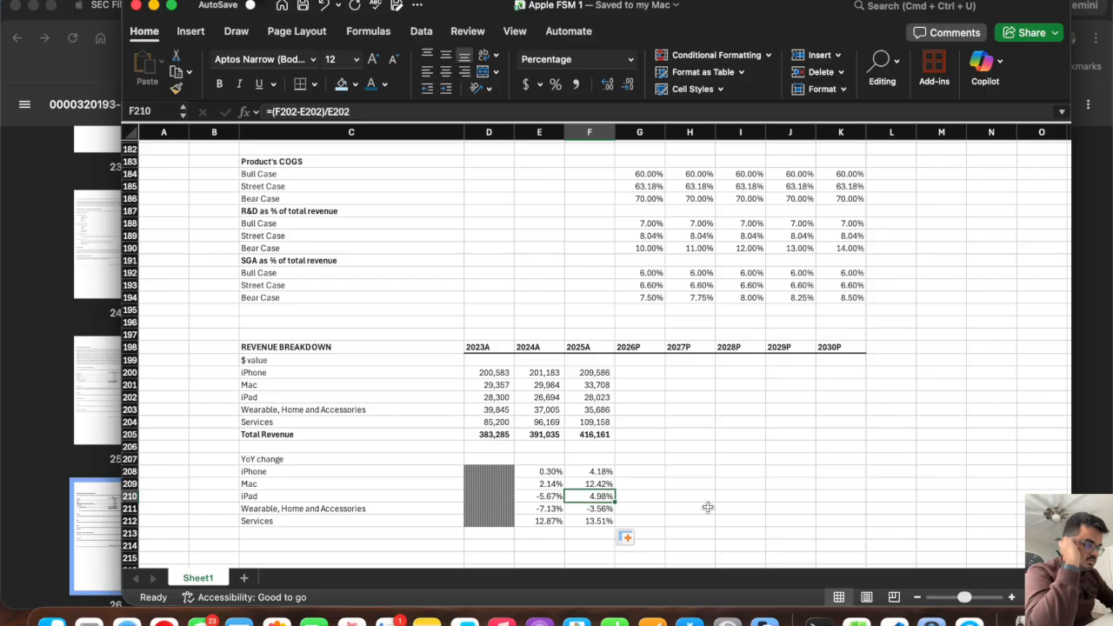
key(Down)
Label C213, directly below Services, as "Total Revenue YoY change".
key(Down)
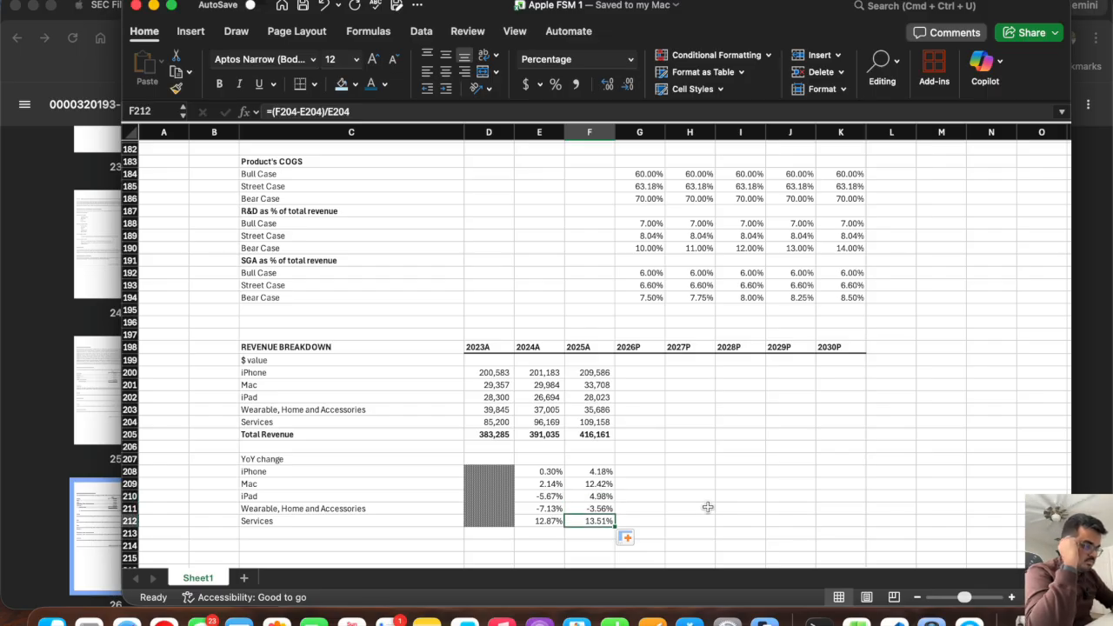
key(Left)
key(Left)
key(Left)
key(Left)
key(Right)
key(Down)
text(YOY Change on)
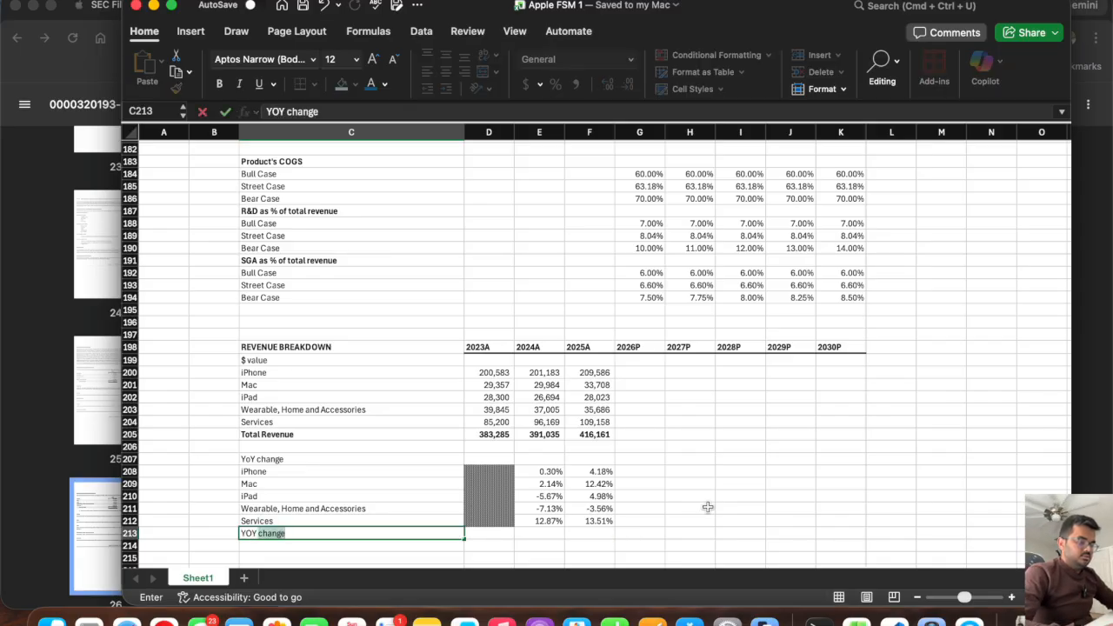
text( Totla R)
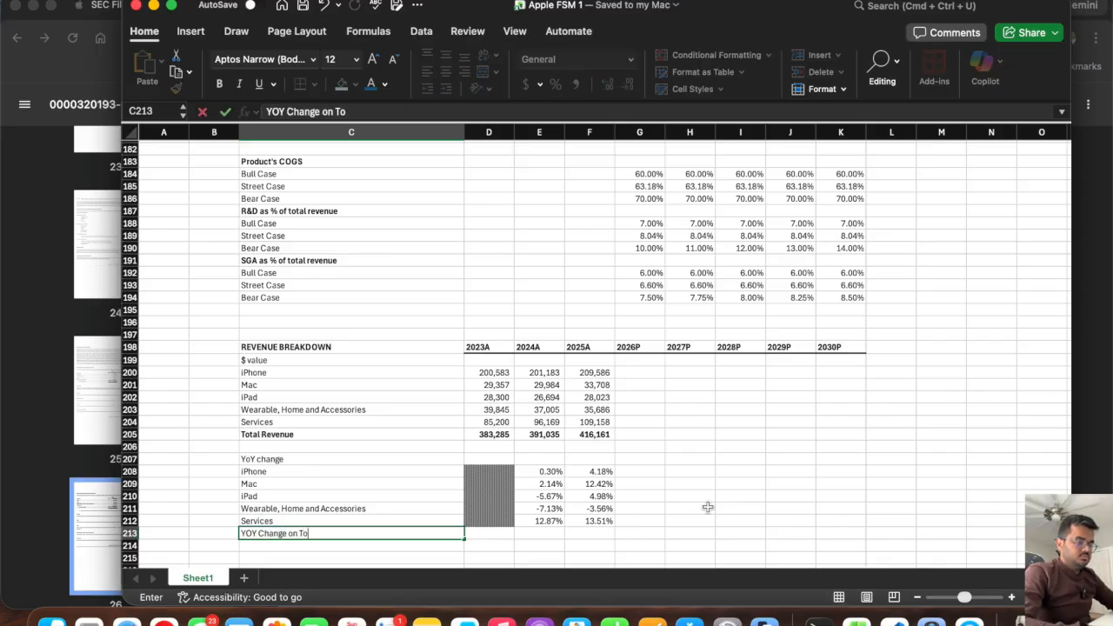
key(BackSpace)
key(BackSpace)
key(BackSpace)
key(BackSpace)
text(al reve)
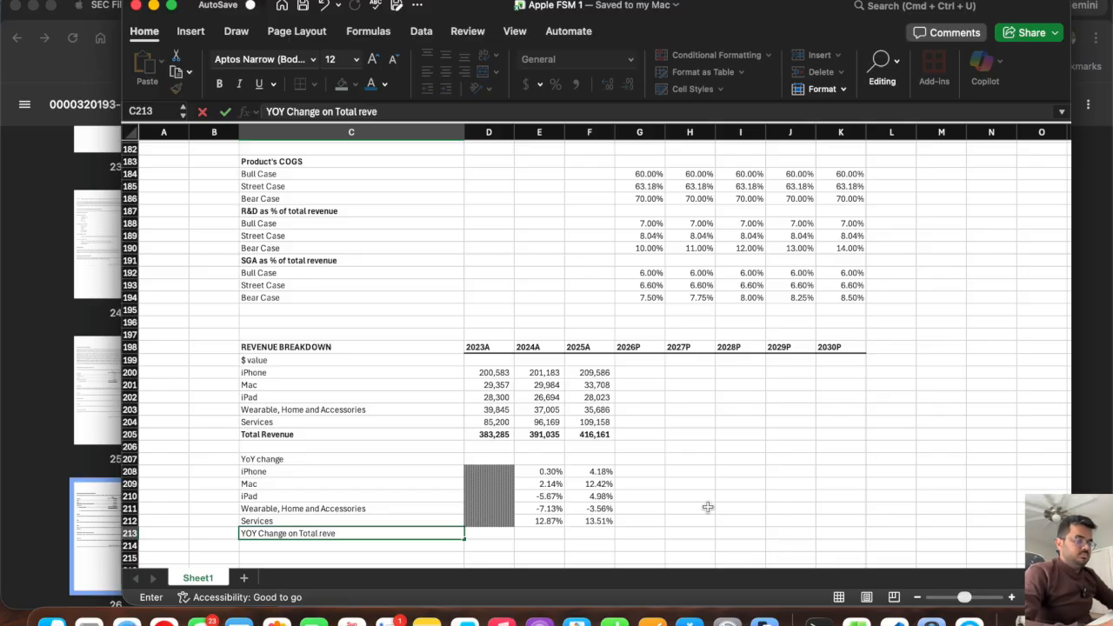
key(super+BackSpace)
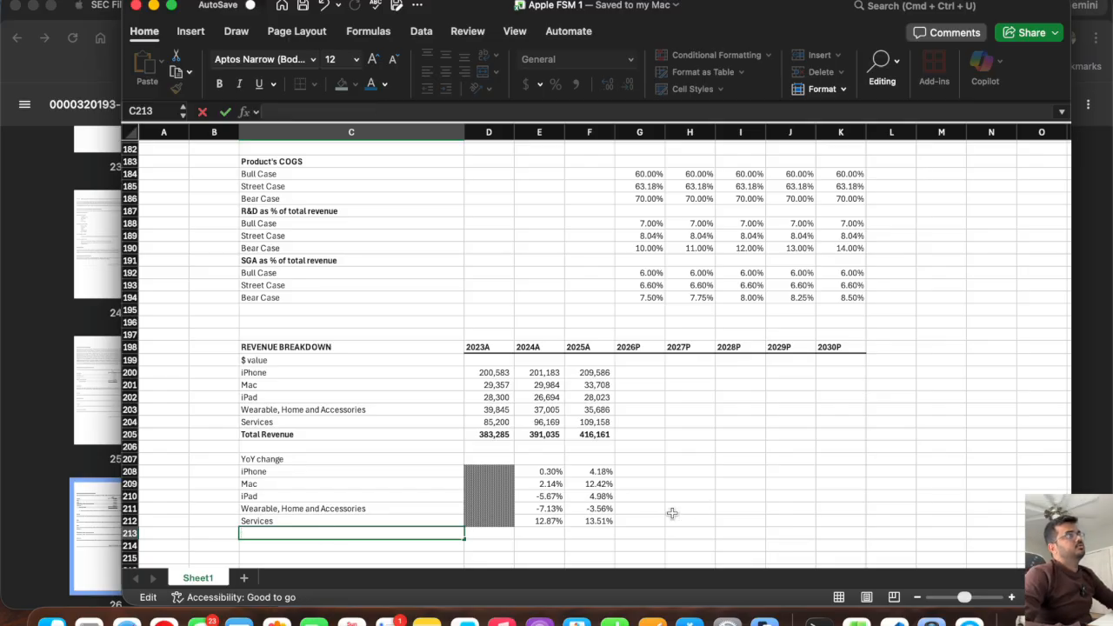
text(Tota)
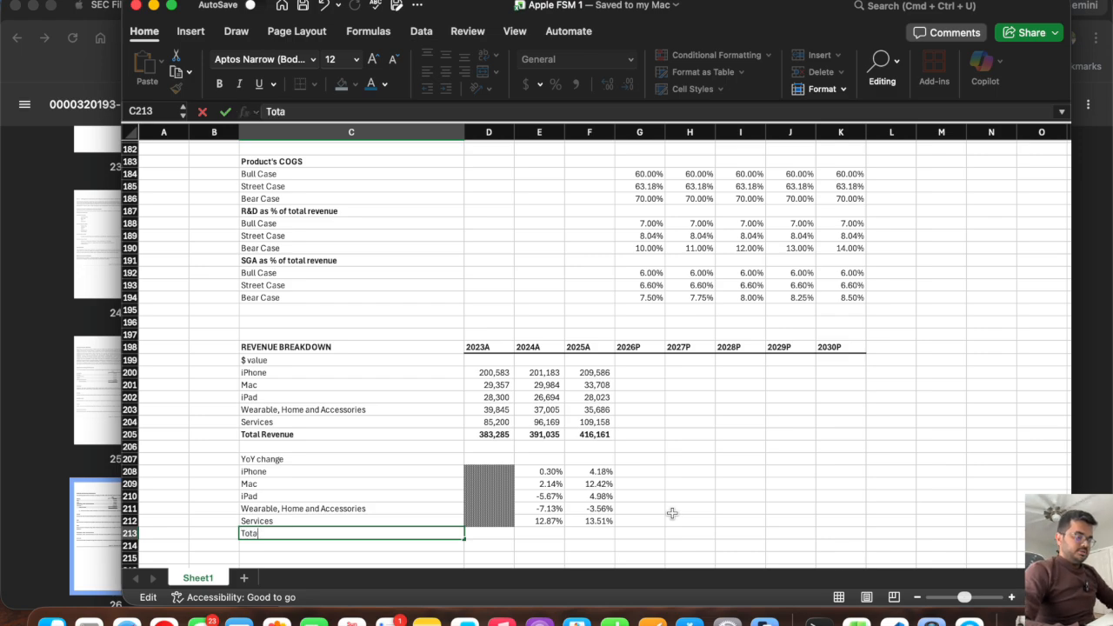
text(l Reven)
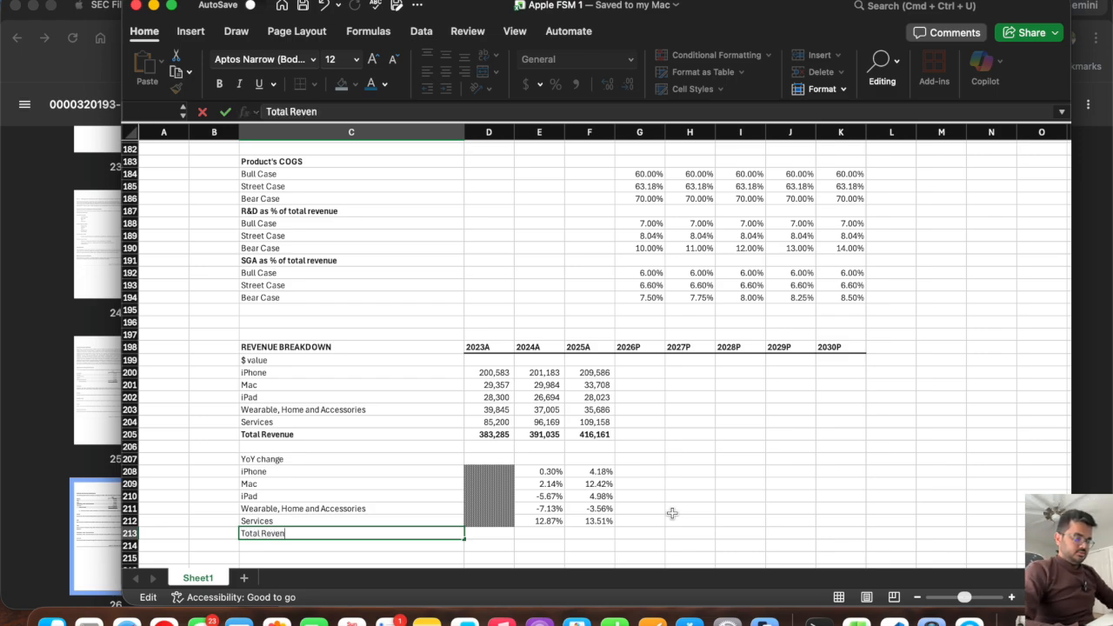
text(ue YoY change)
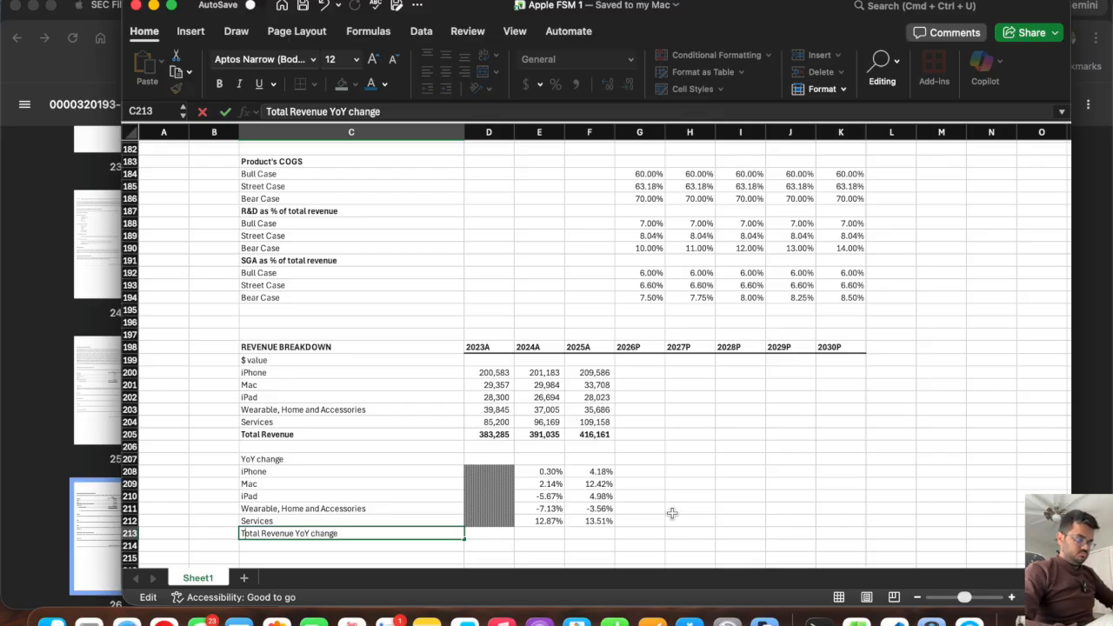
Copy the patterned fill from D212 into D213, the 2023A cell of the total revenue change row.
key(Tab)
key(Up)
key(super+c)
key(Down)
key(super+v)
key(Escape)
Extend the YoY change formula from the Services row to Total Revenue in E213:F213.
click(546, 523)
mouse_move(563, 527)
mouse_down()
mouse_move(565, 537)
mouse_move(582, 534)
mouse_up()
click(546, 533)
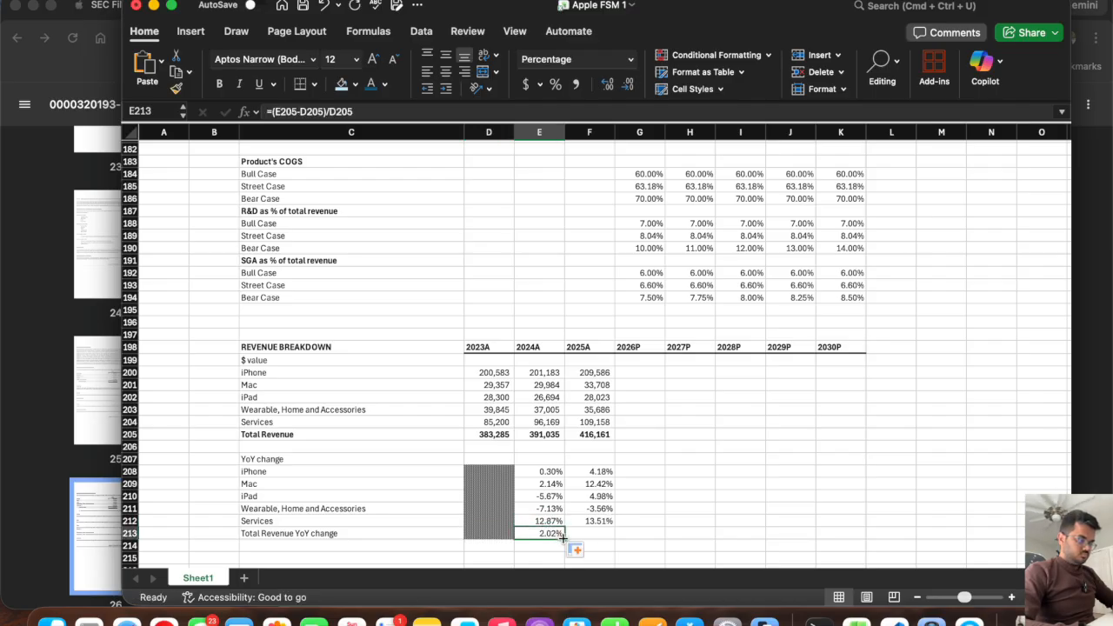
drag(588, 540, 592, 538)
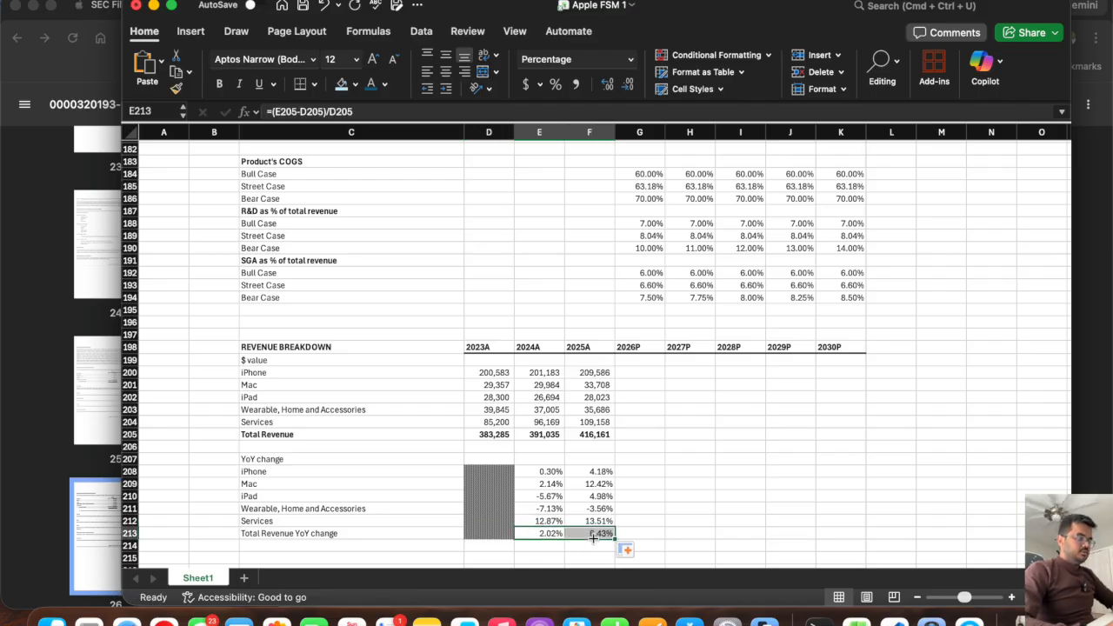
Enter projected iPhone YoY changes in G208:K208: 5% for 2026P and 2027P, and 4% for 2028P through 2030P.
click(647, 472)
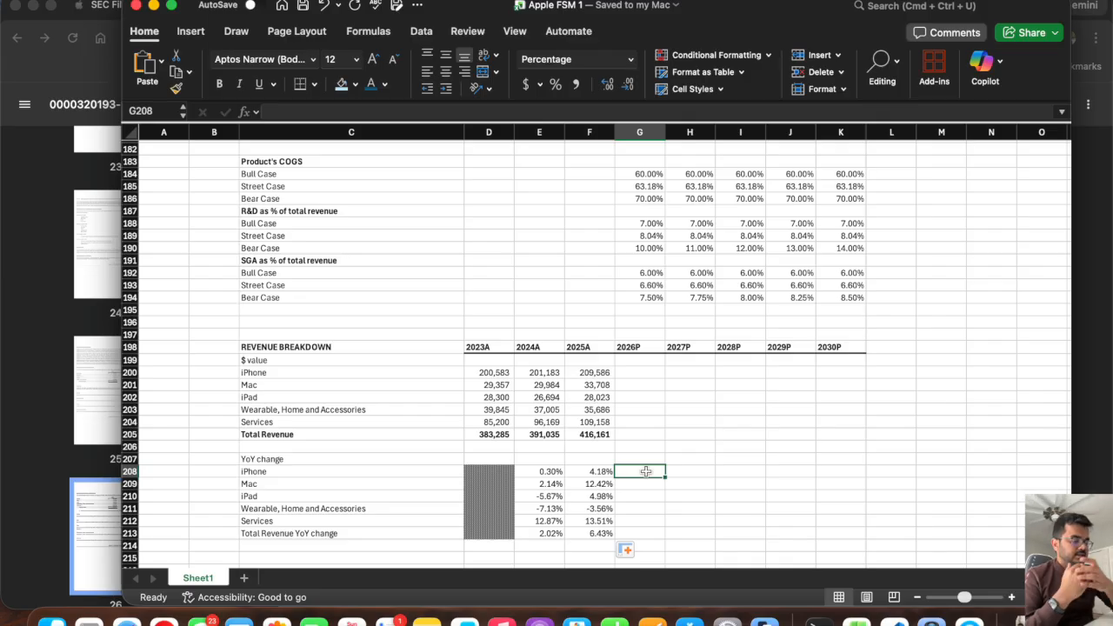
text(5)
key(Tab)
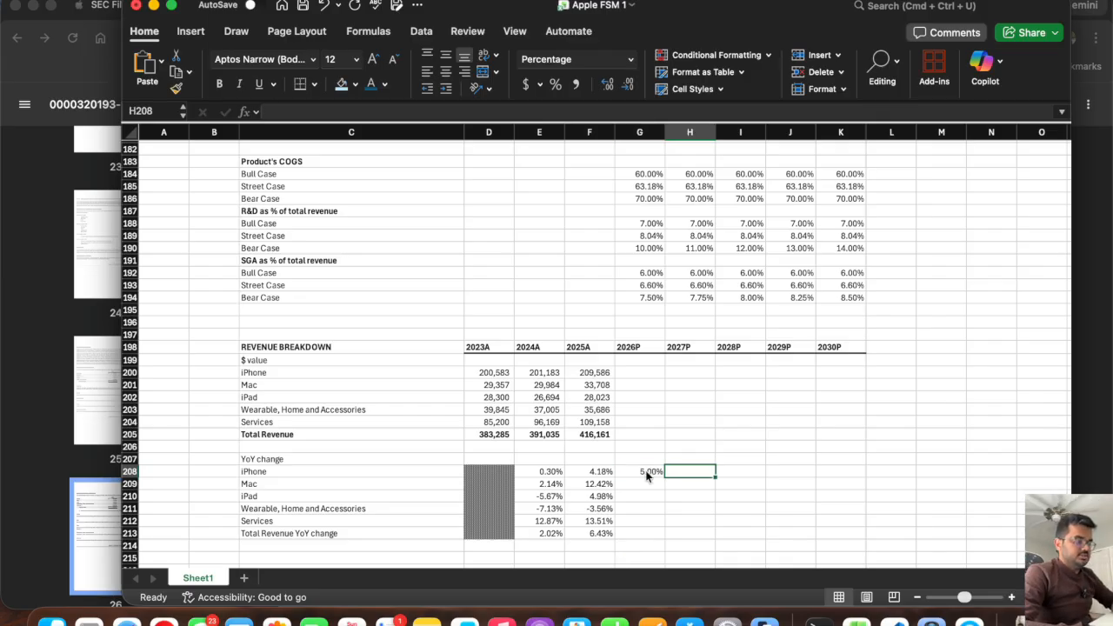
text(5%)
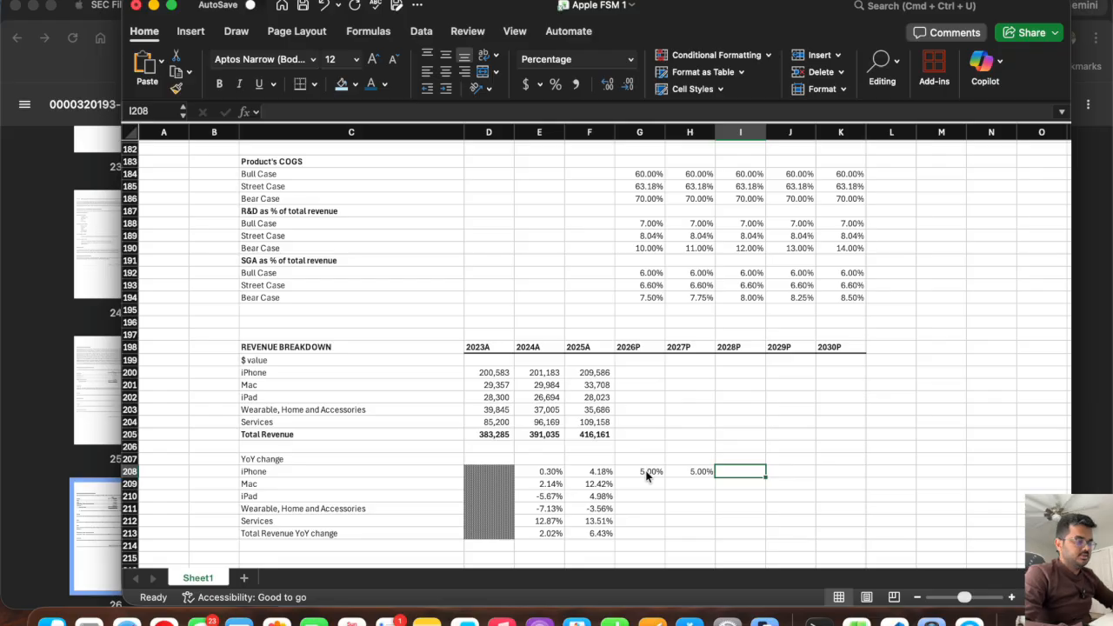
text(4%)
key(Tab)
text(4%)
key(Tab)
text(4%)
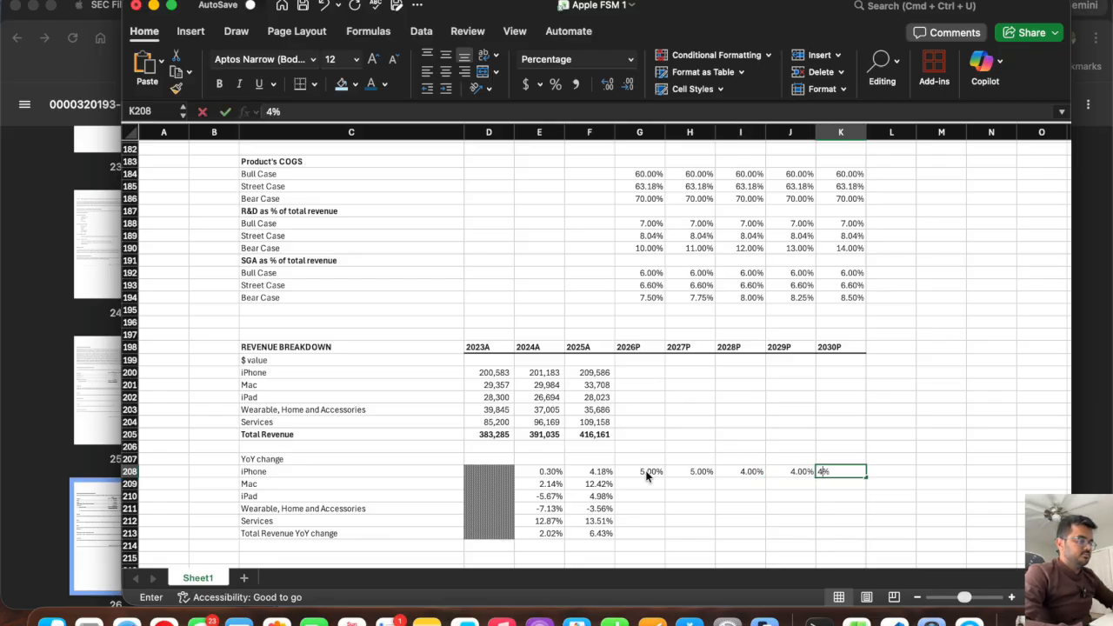
key(Tab)
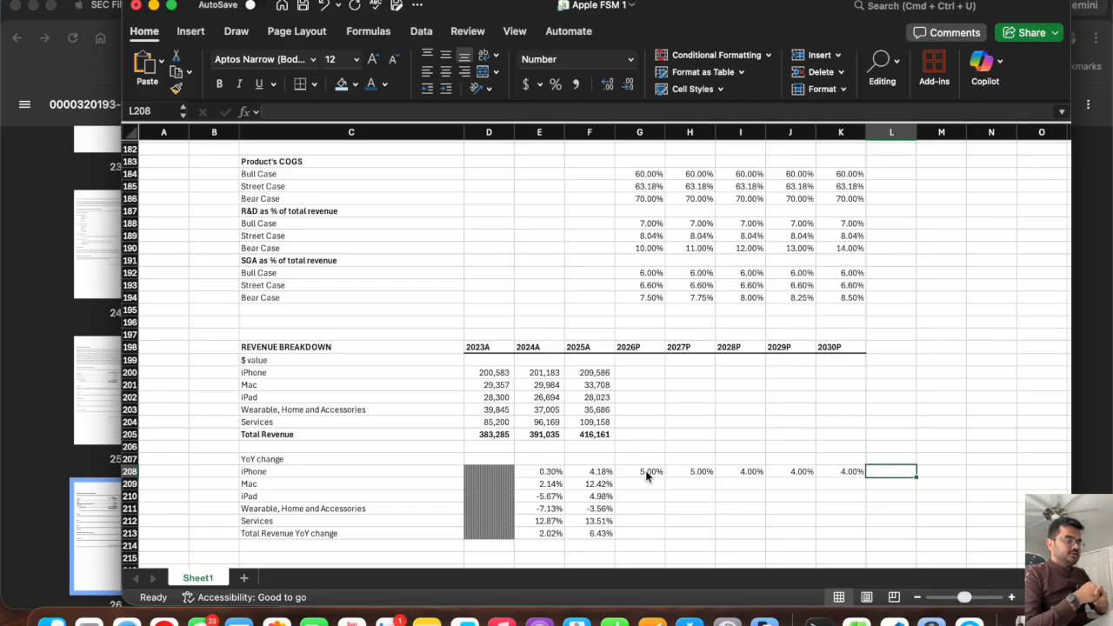
Review the Mac net sales history, and enter a projected Mac YoY change of -5% for 2026P in G209.
drag(538, 384, 486, 386)
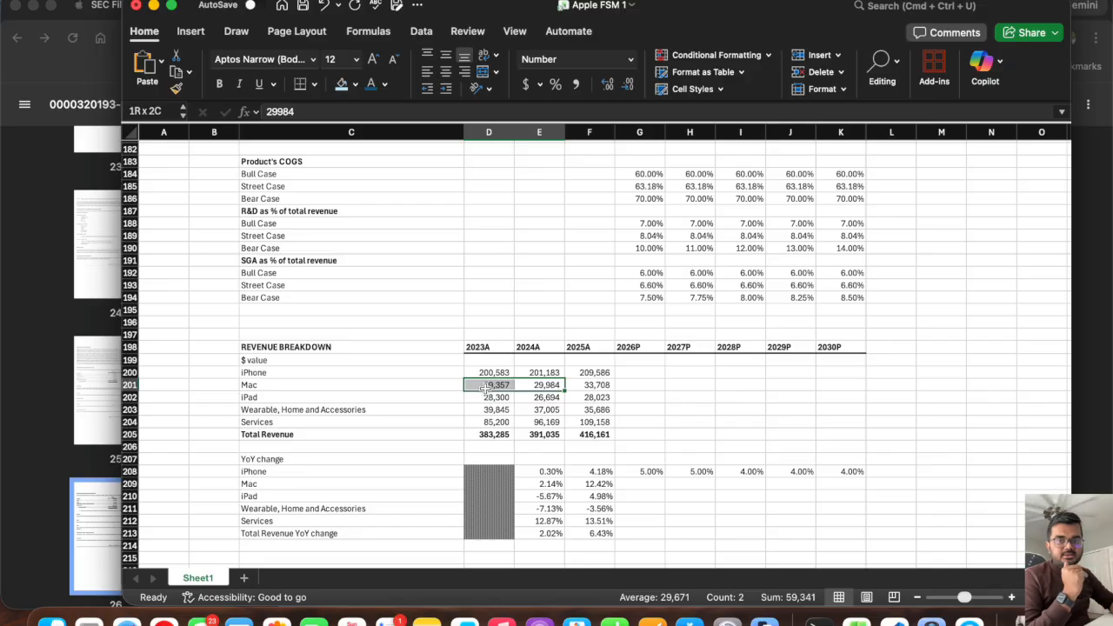
drag(486, 386, 505, 388)
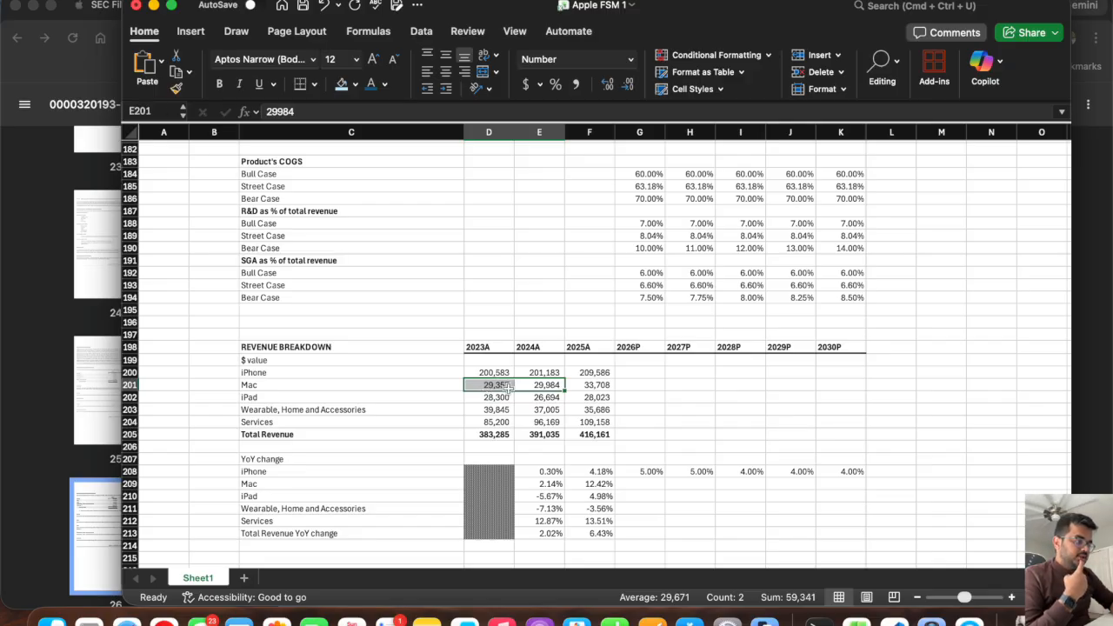
click(594, 385)
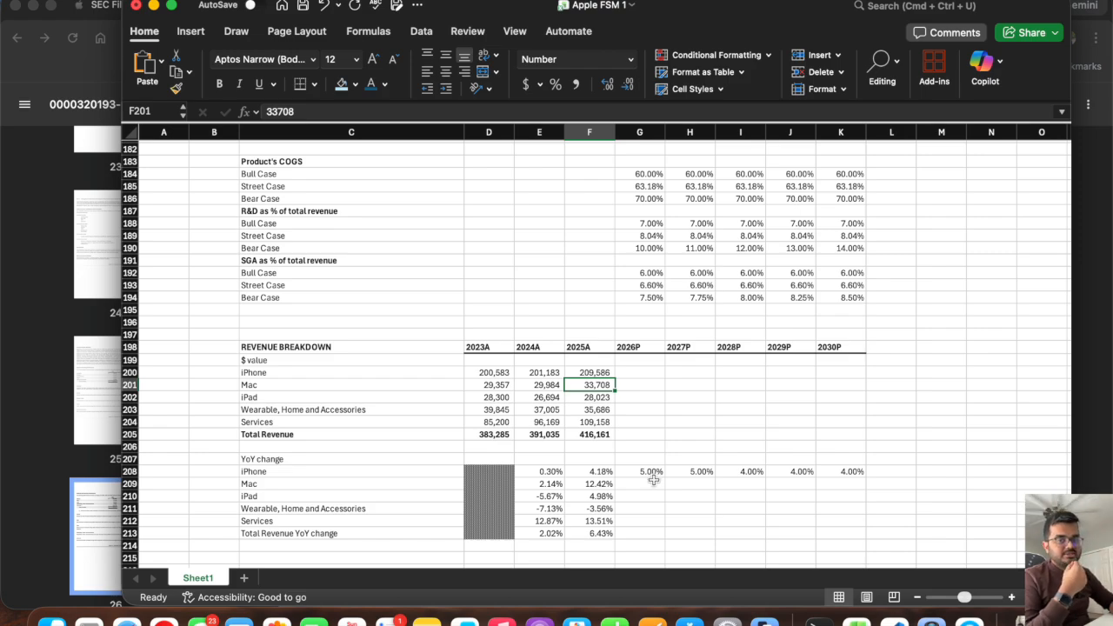
click(645, 485)
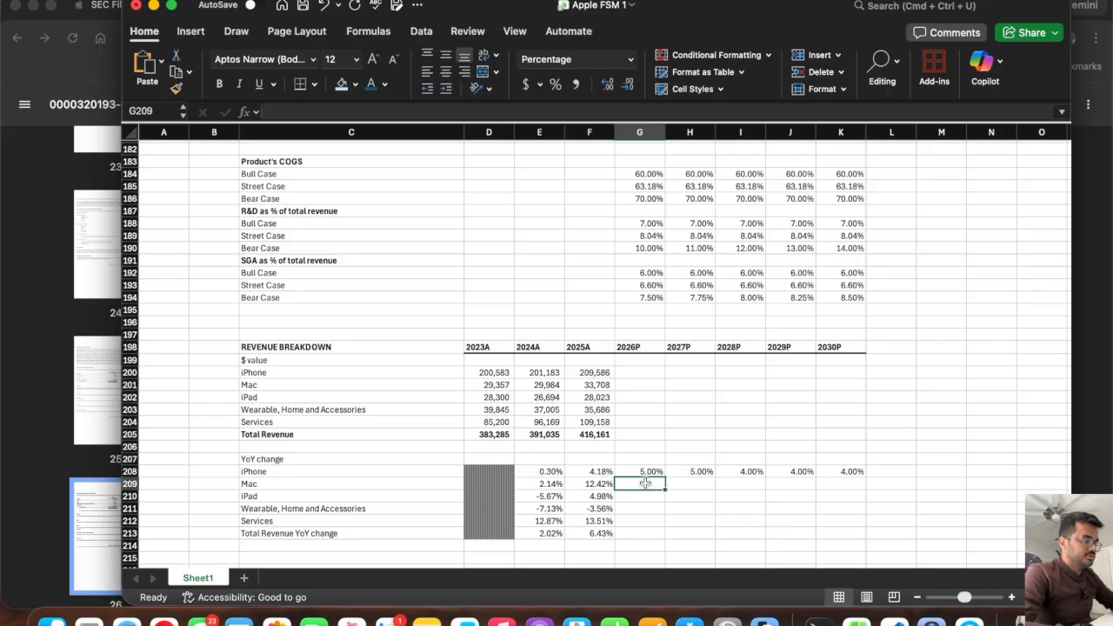
text(=-5)
key(Tab)
click(645, 487)
text(-5)
key(Tab)
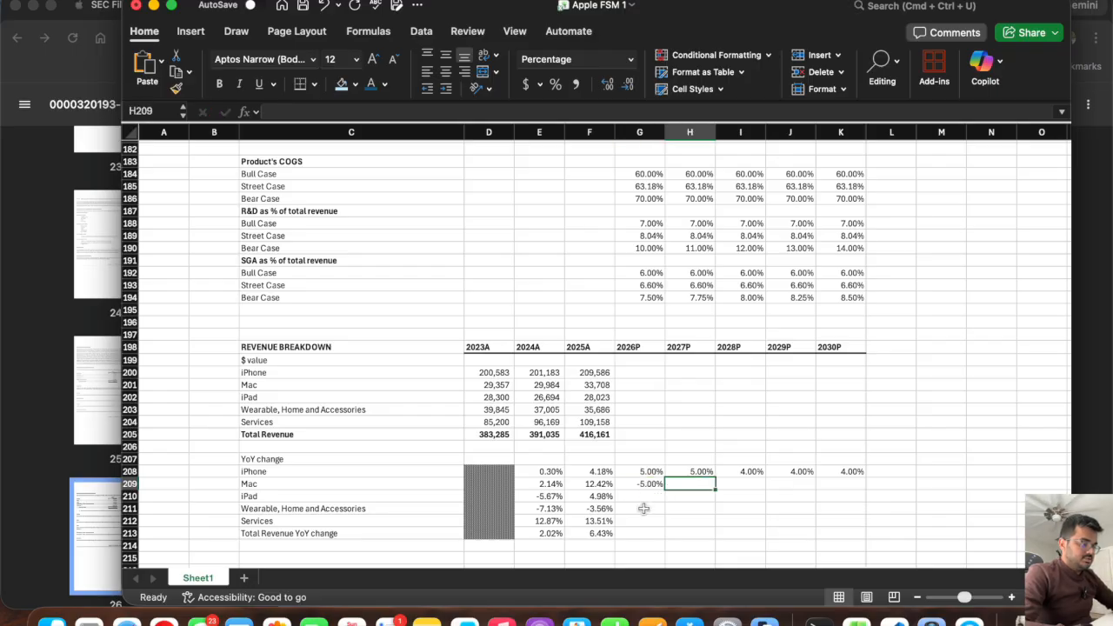
Enter projected Mac YoY changes in H209:K209: 2.5% for 2027P and 2028P, and 2% for 2029P and 2030P.
text(2.5)
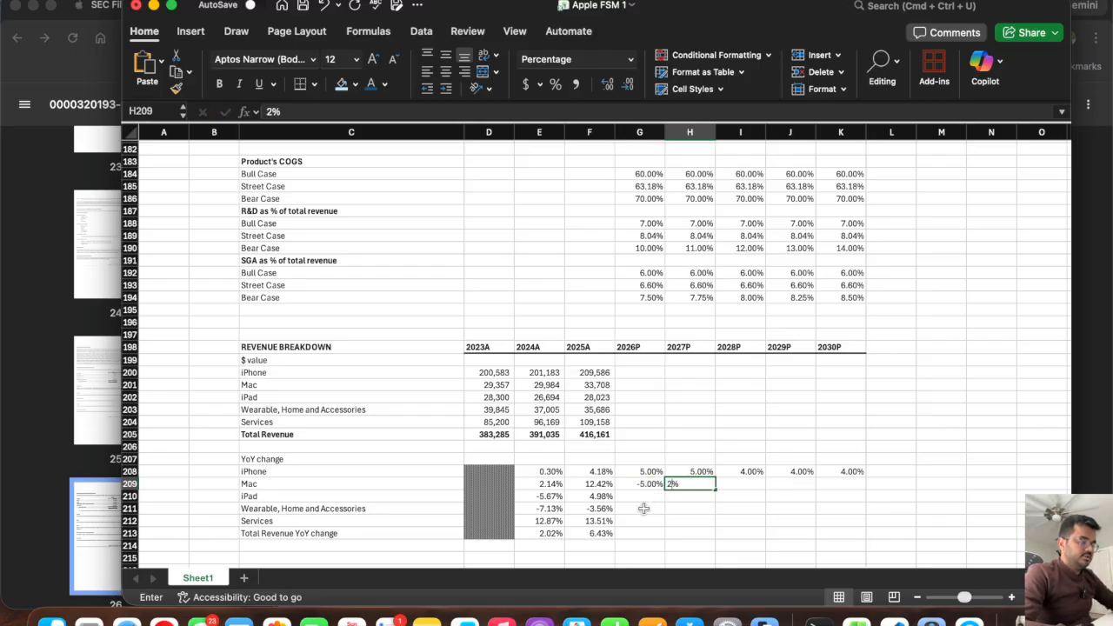
key(Tab)
text(2.5)
key(Tab)
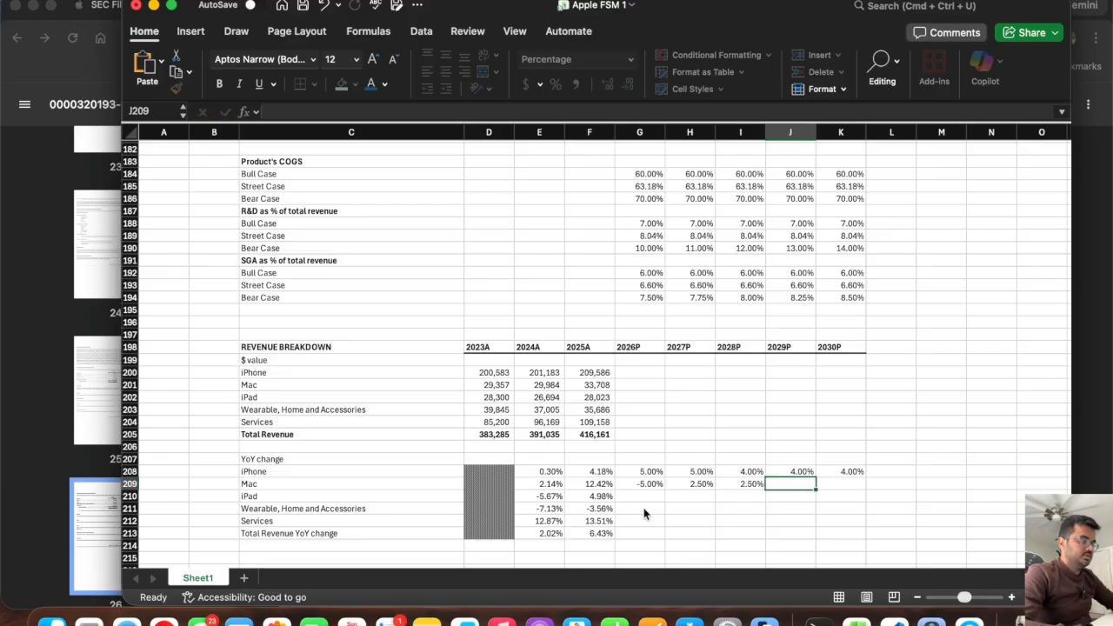
text(2)
key(Tab)
text(2)
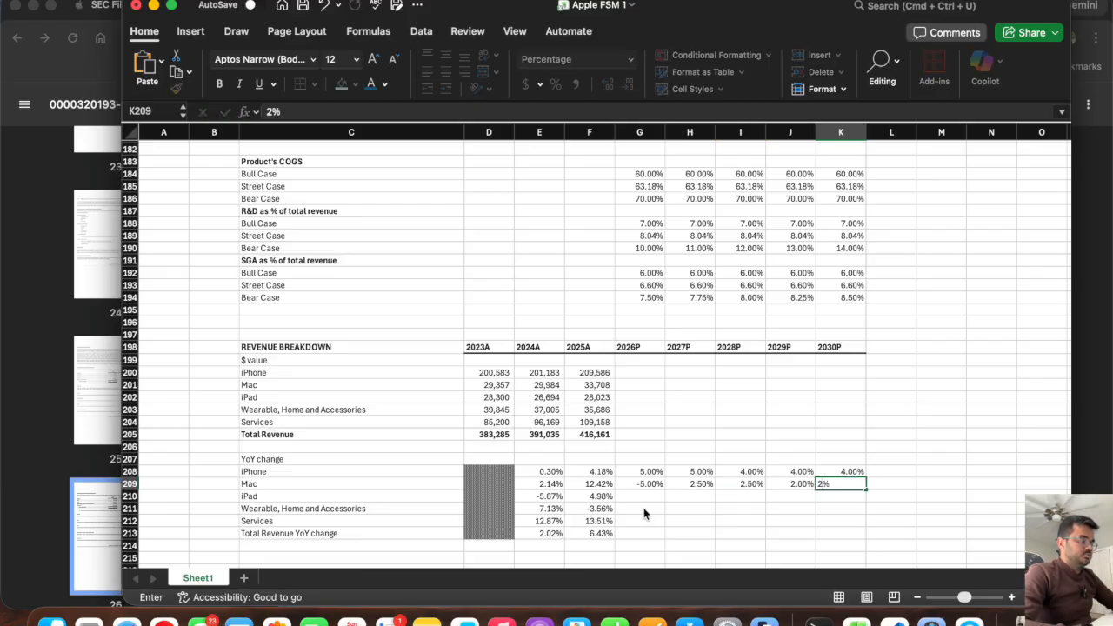
key(Tab)
Enter a projected iPad YoY change of 4% in G210 and fill it across to K210 for 2026P through 2030P.
click(648, 497)
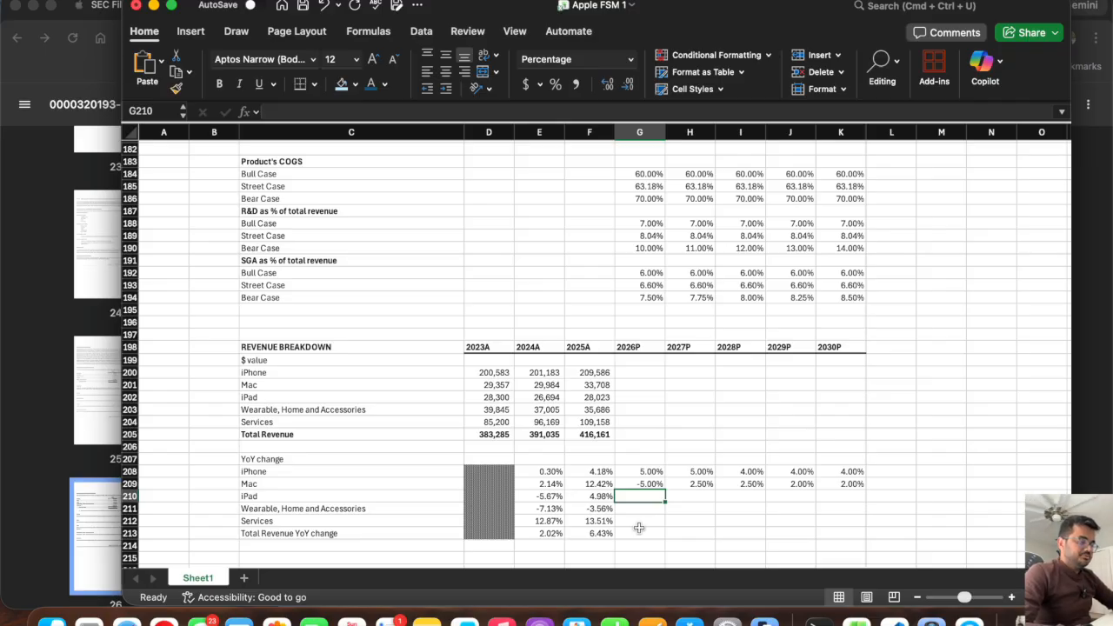
click(486, 396)
click(535, 394)
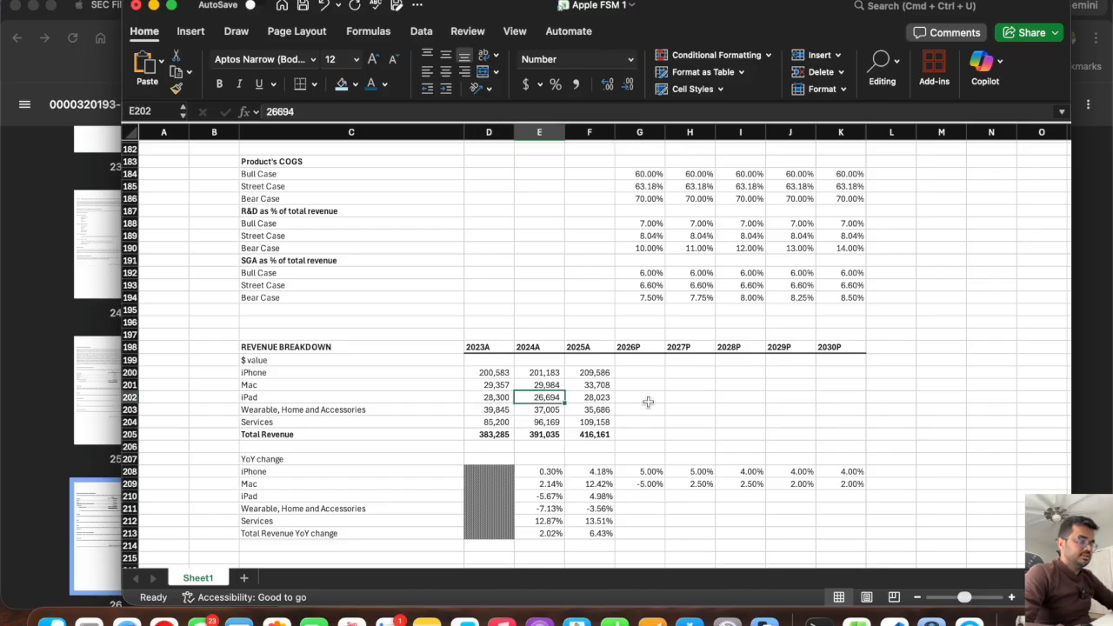
click(592, 399)
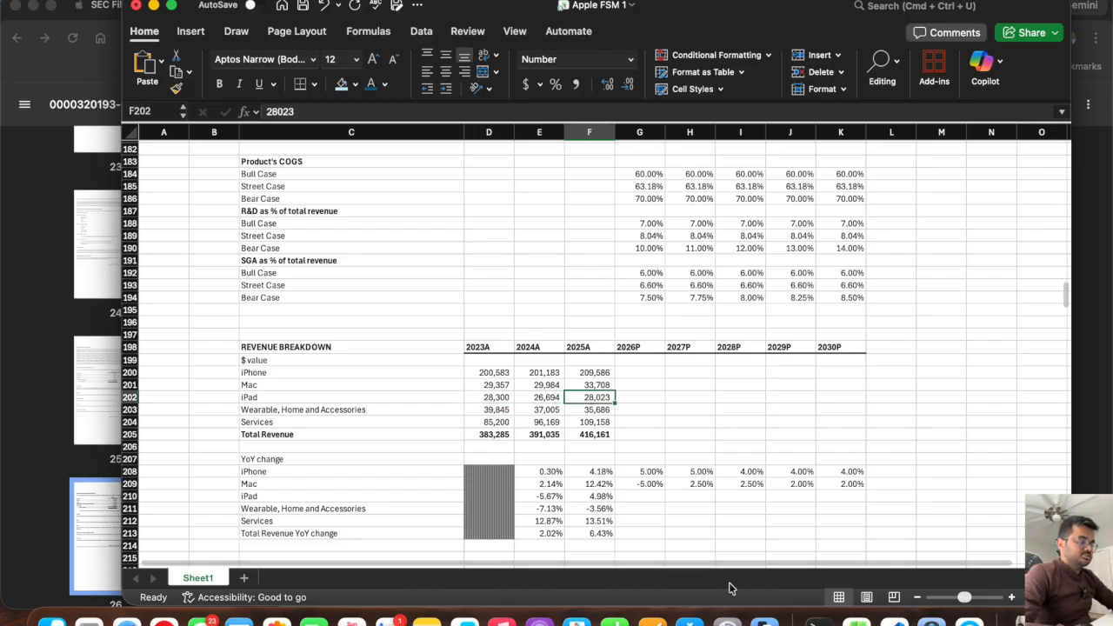
click(635, 496)
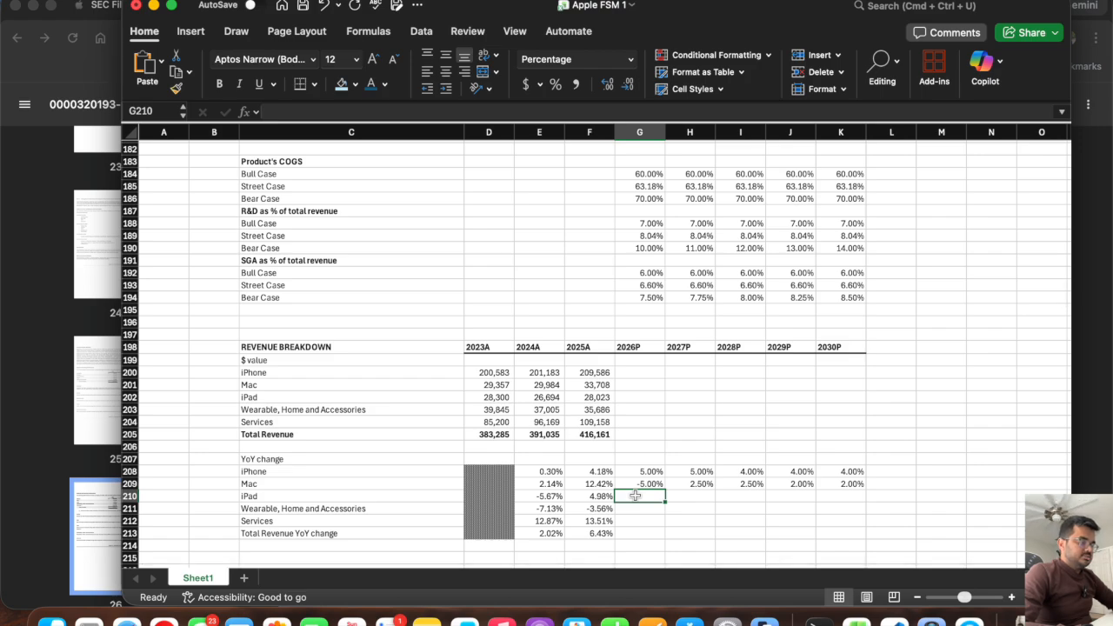
text(4)
key(Tab)
click(635, 494)
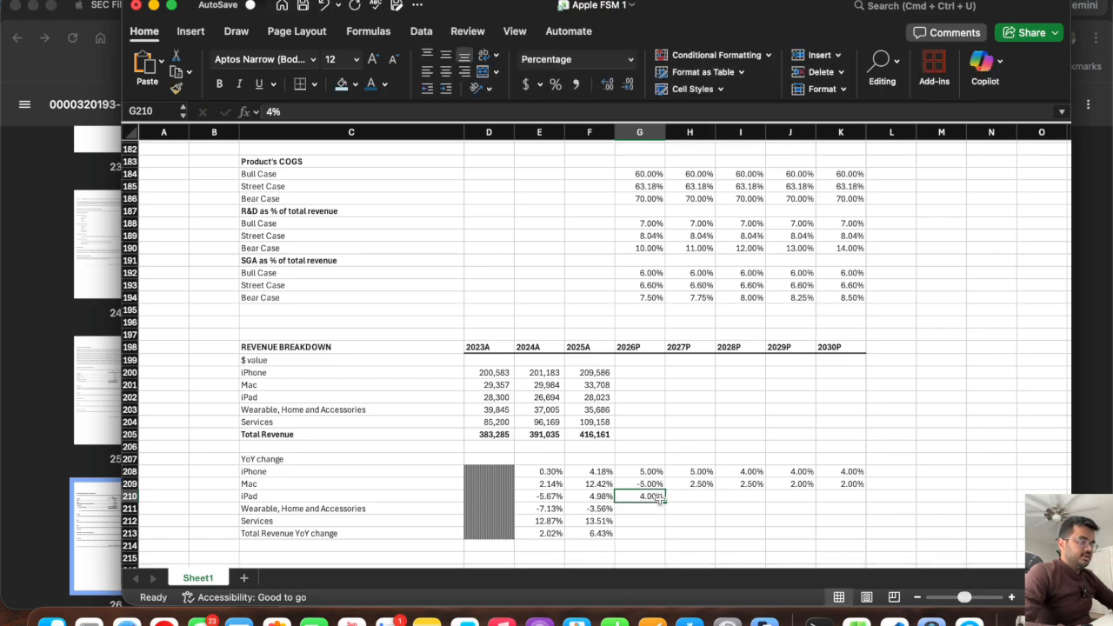
drag(664, 501, 852, 500)
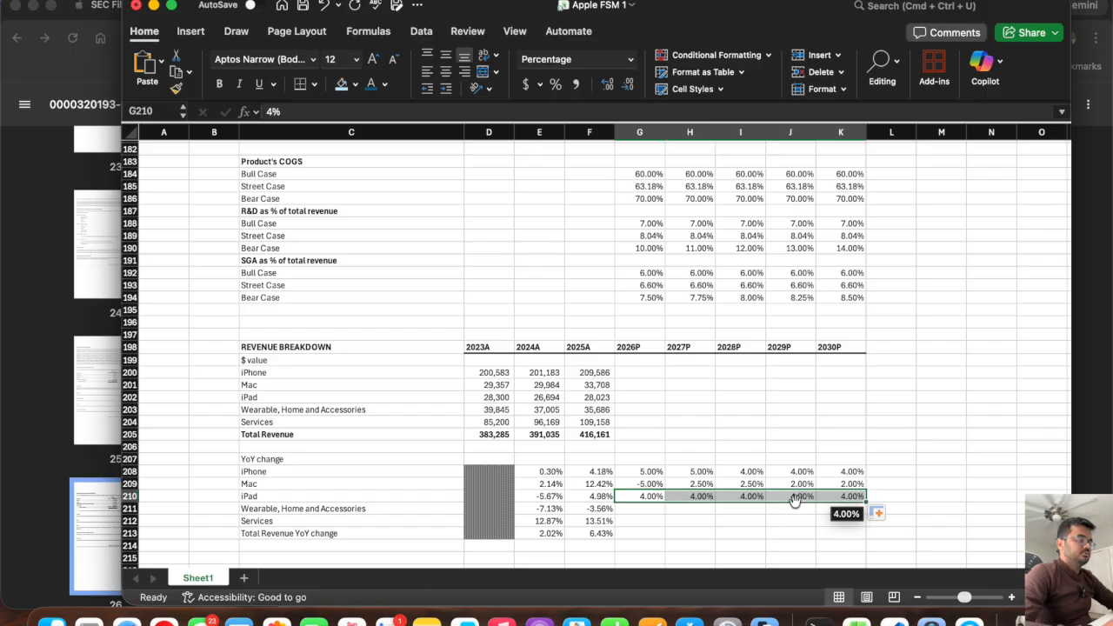
Enter a projected Wearable, Home and Accessories YoY change of 0% in G211 and fill it across to K211.
click(661, 511)
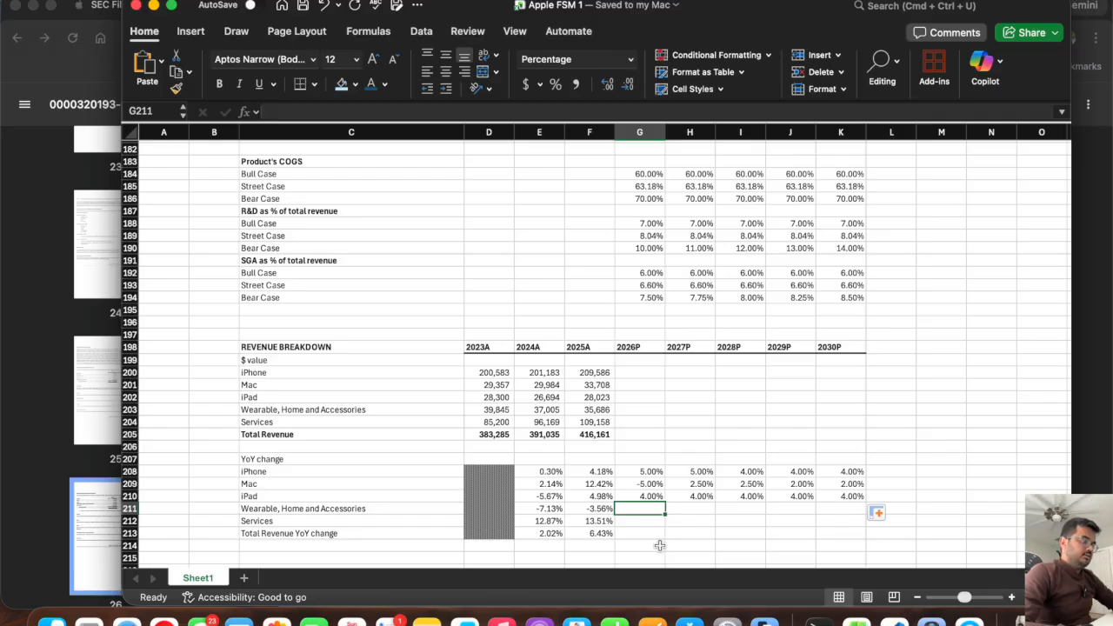
drag(598, 408, 479, 406)
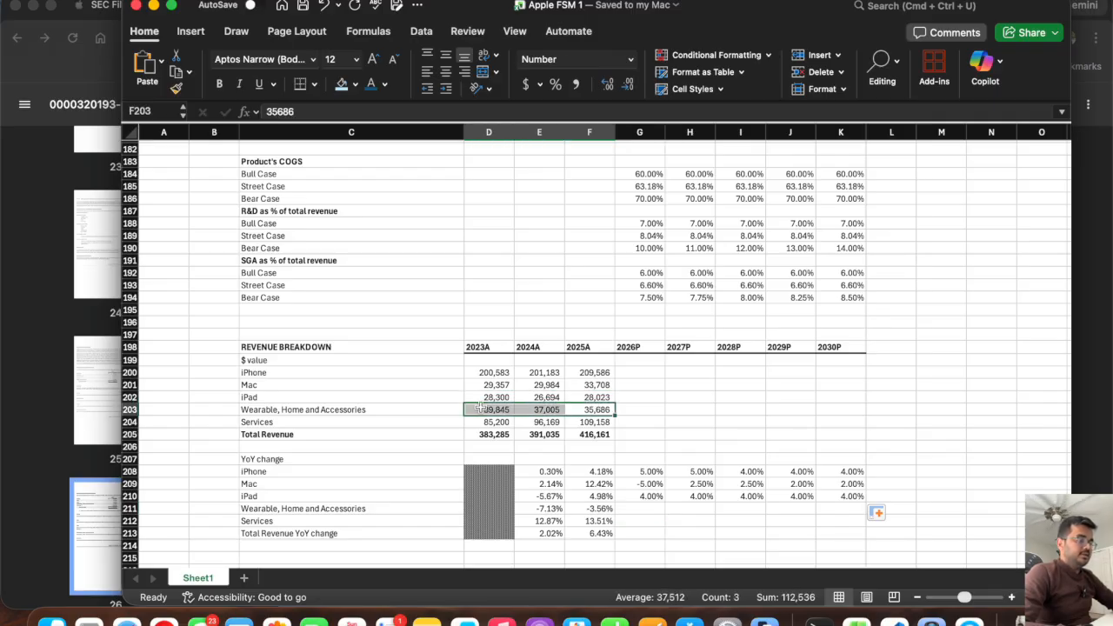
click(644, 508)
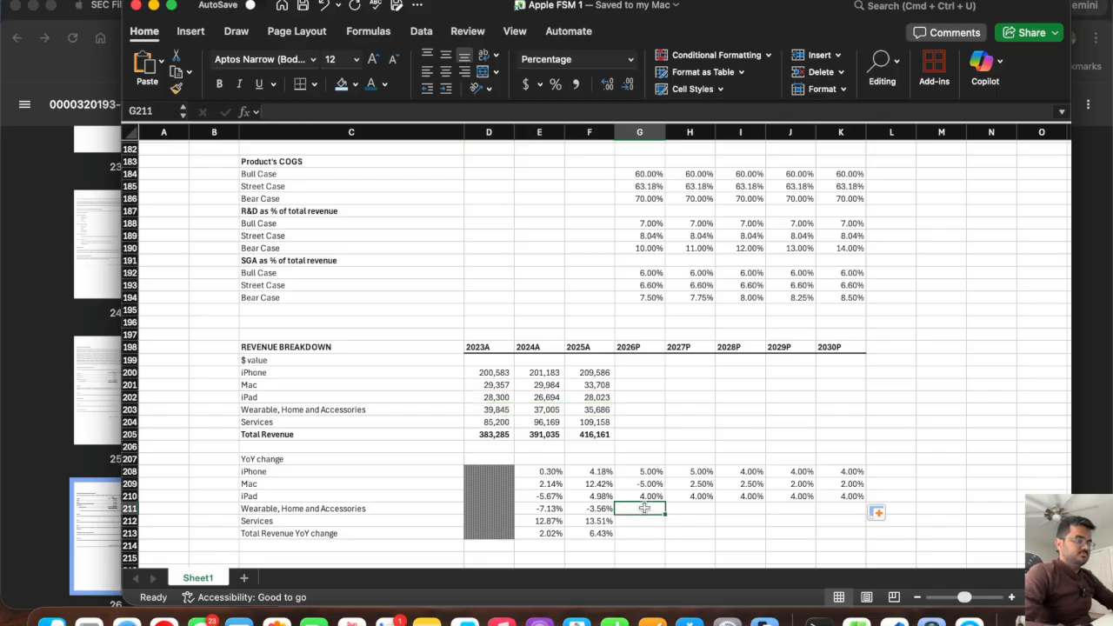
text(0)
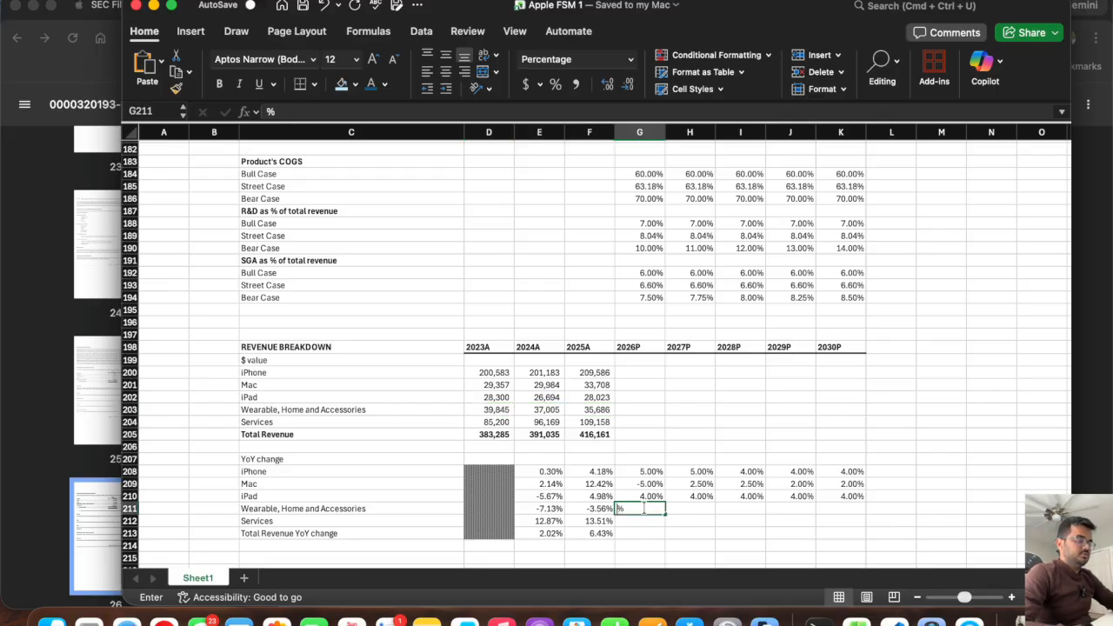
key(Tab)
click(648, 509)
drag(665, 514, 850, 535)
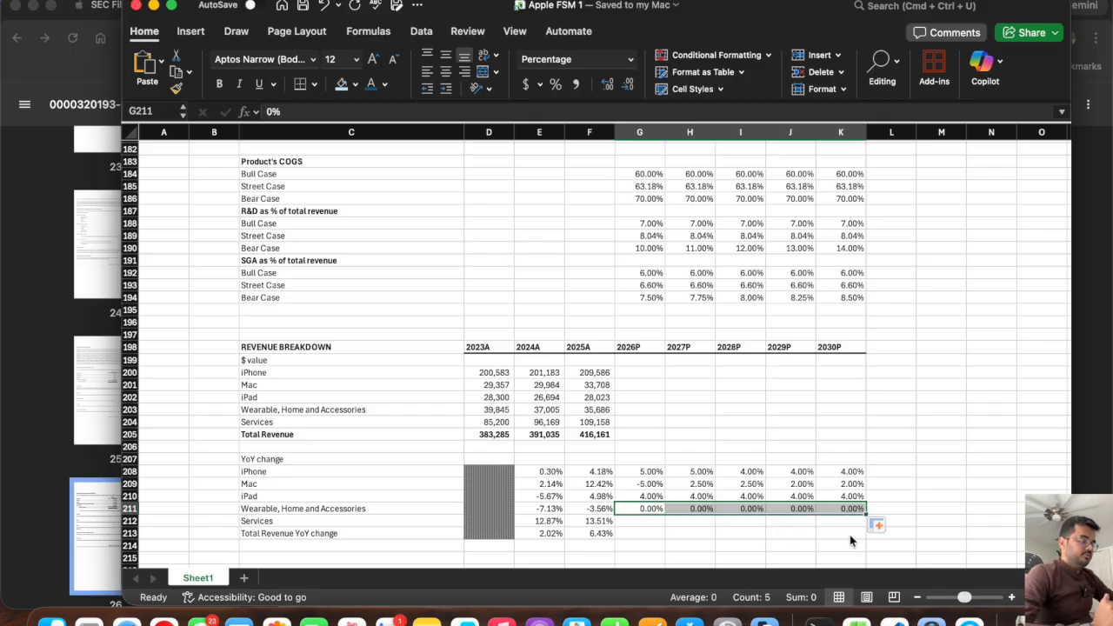
Enter a projected Services YoY change of 12.5% in G212 and fill it across to K212.
click(635, 523)
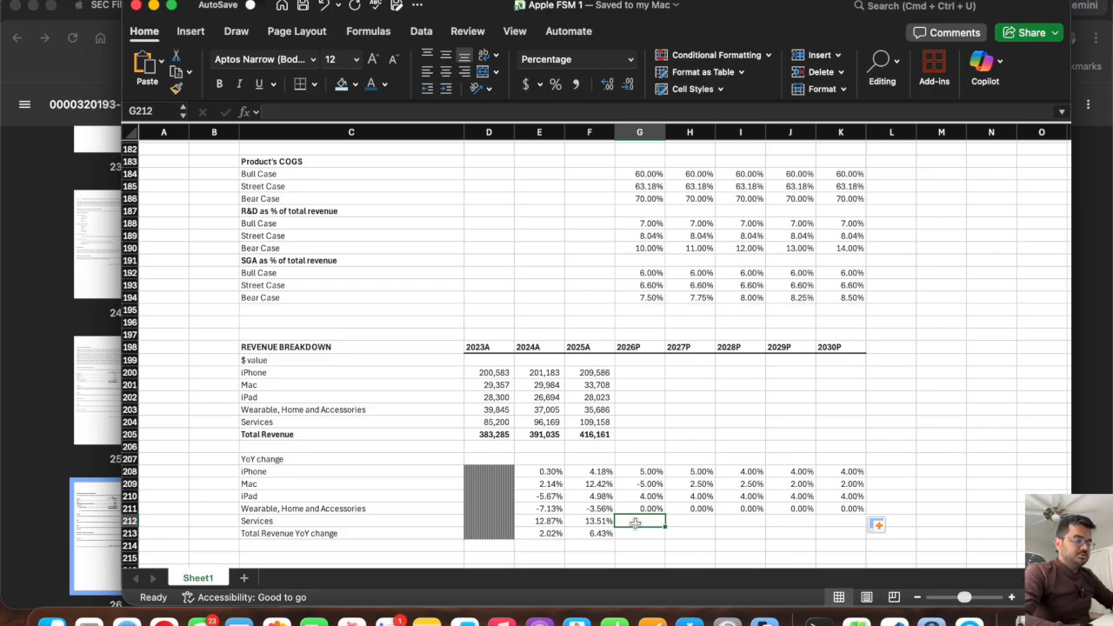
text(12.5)
key(Tab)
click(635, 521)
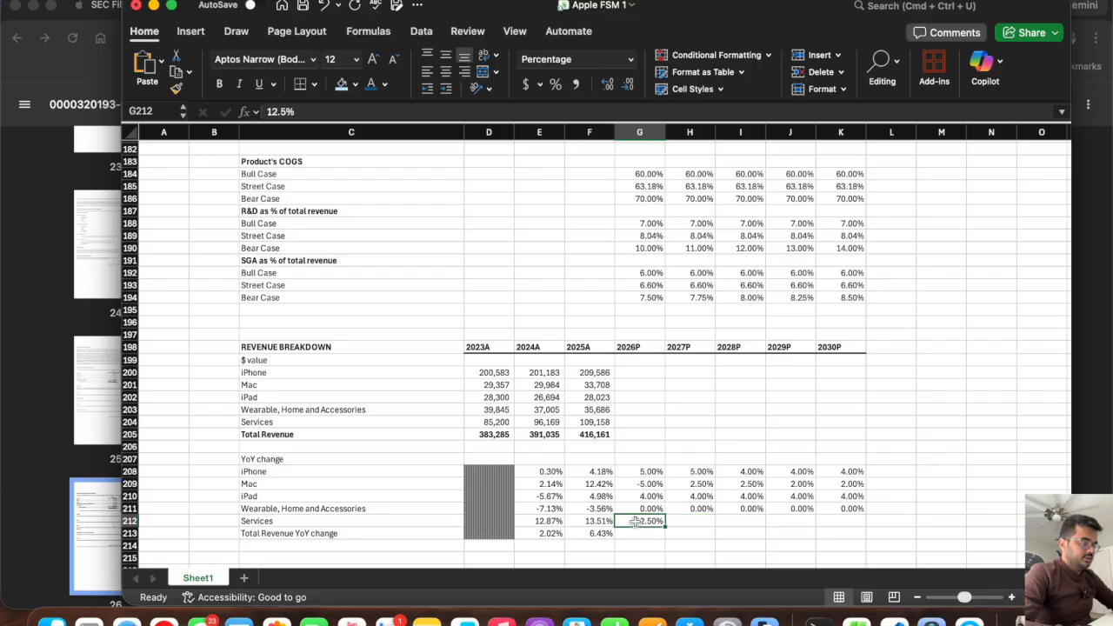
drag(665, 527, 844, 541)
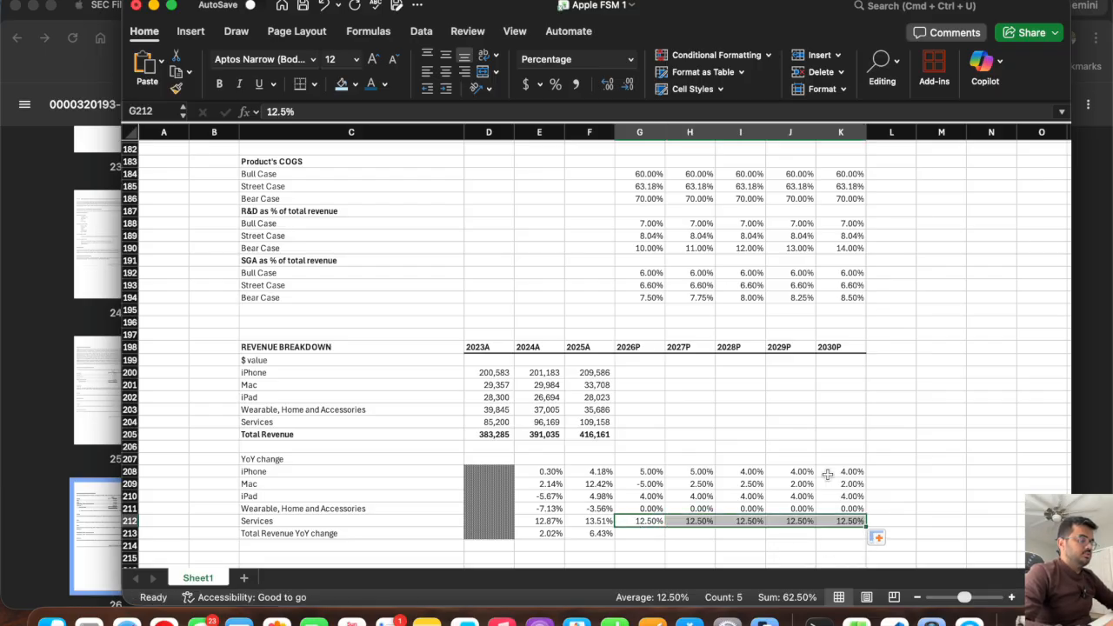
Project iPhone net sales with =F200*(1+G208) in G200 and fill the formula across to K200.
click(631, 371)
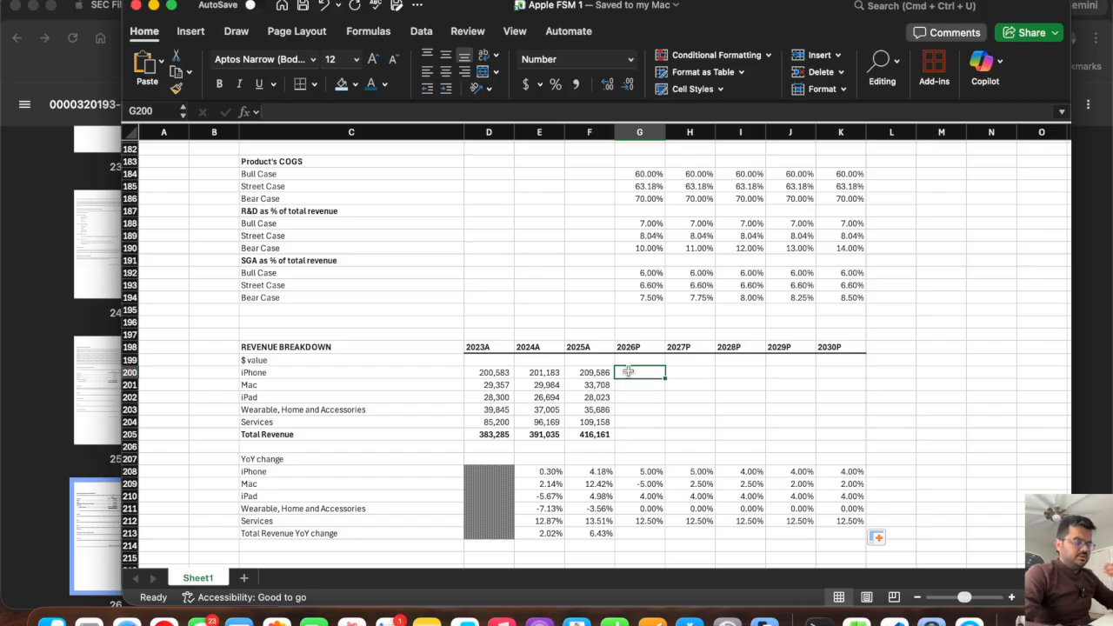
text(=)
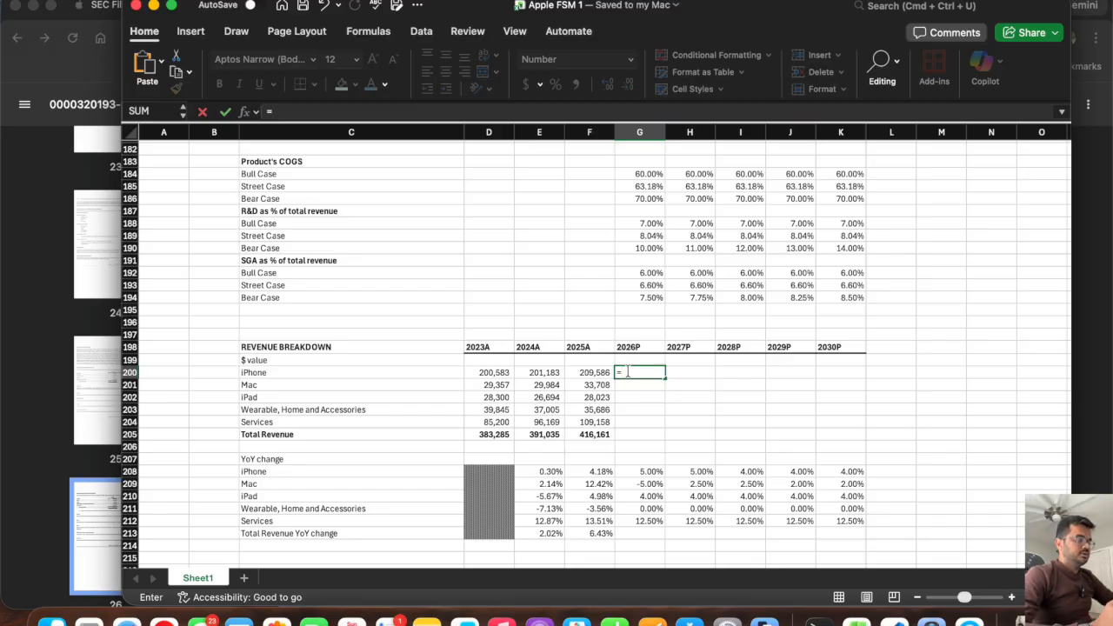
click(642, 472)
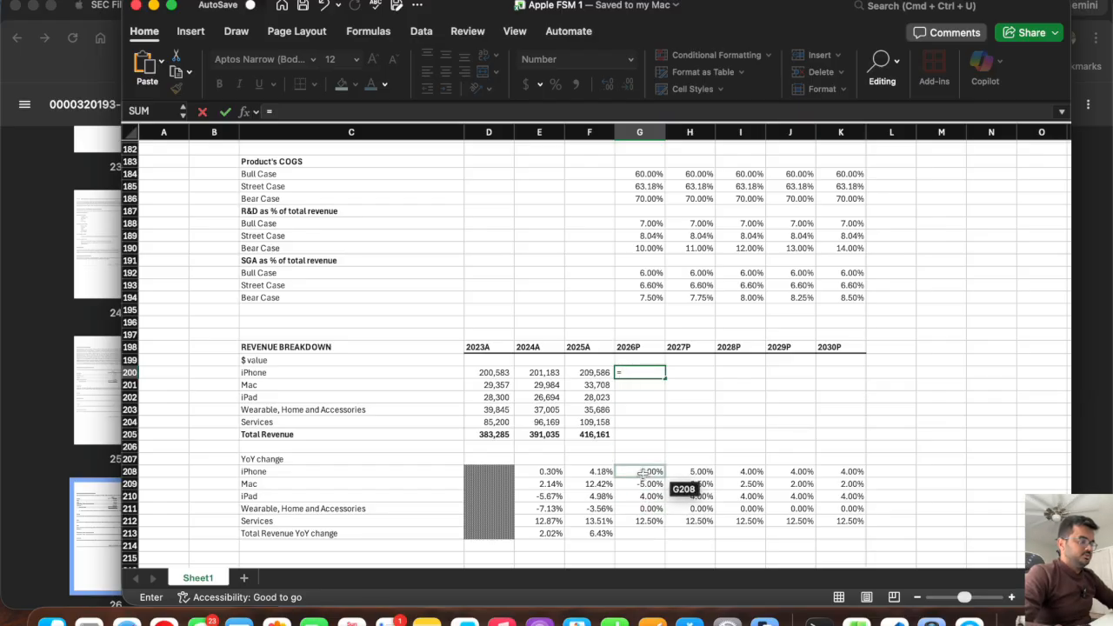
click(581, 371)
text(*(1+)
click(637, 471)
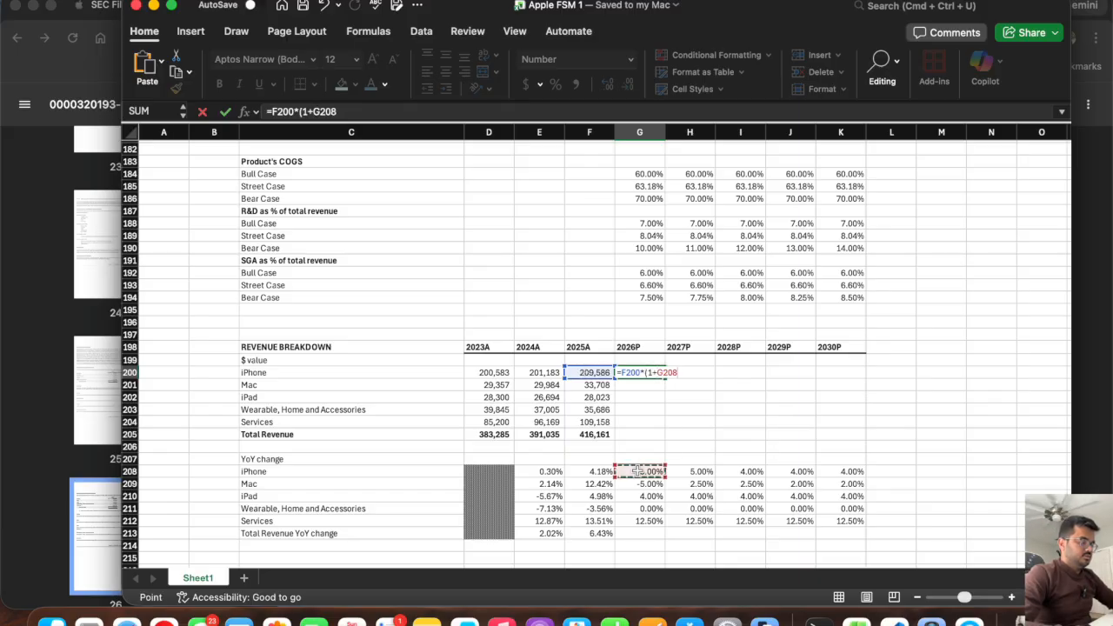
key(Return)
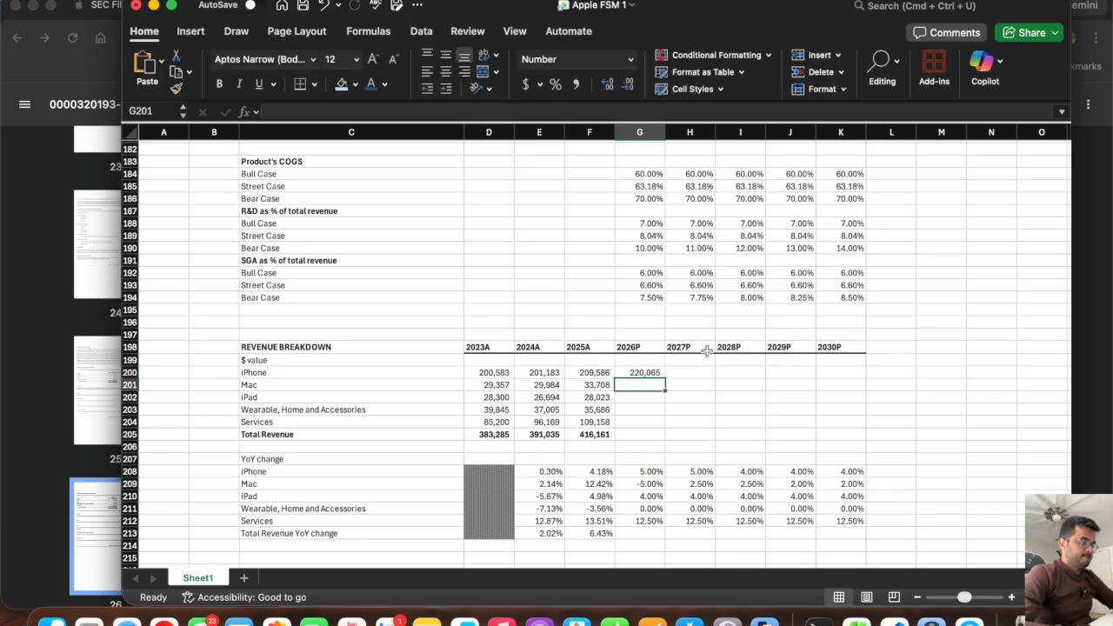
click(639, 373)
drag(666, 378, 840, 388)
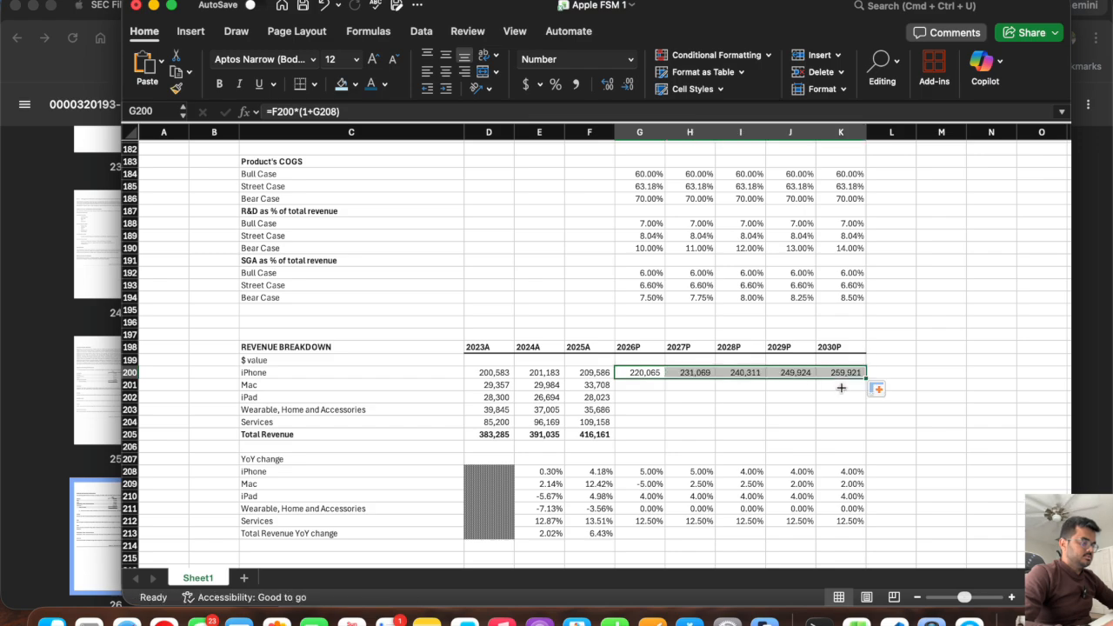
Project Mac net sales with =F201*(1+G209) in G201 and fill the formula across to K201.
click(637, 385)
text(=)
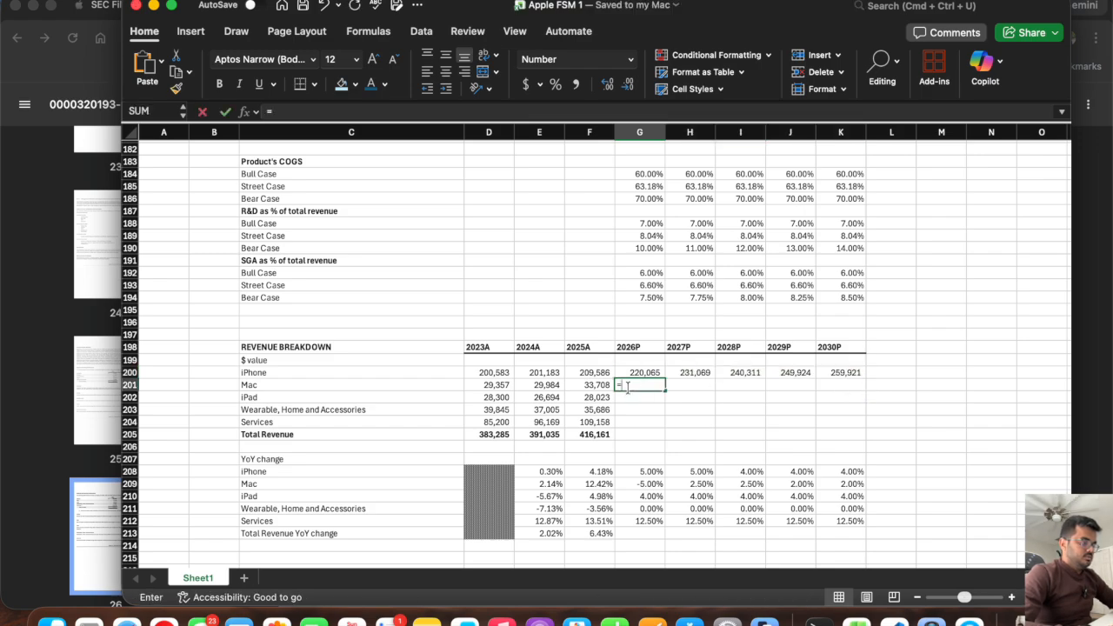
click(588, 385)
text(*()
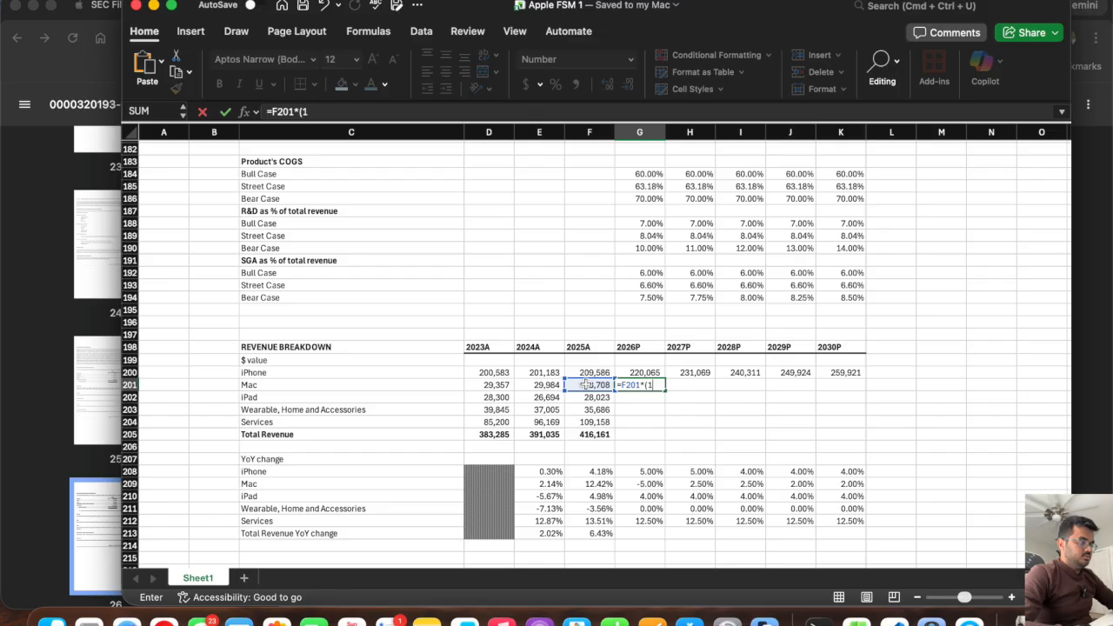
text(1+)
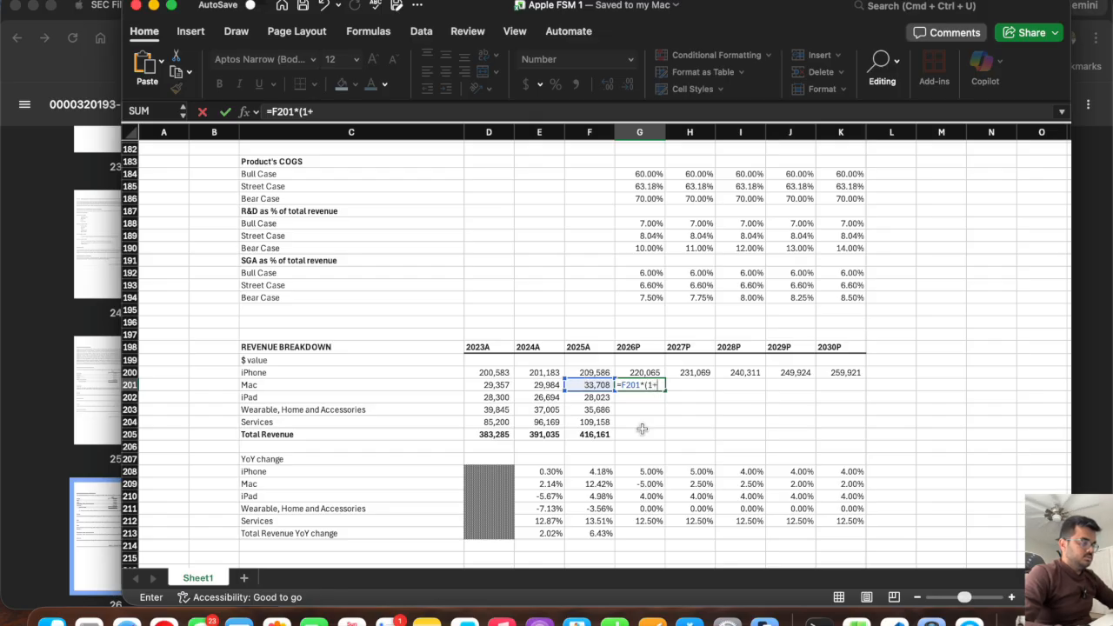
click(648, 484)
text())
key(Return)
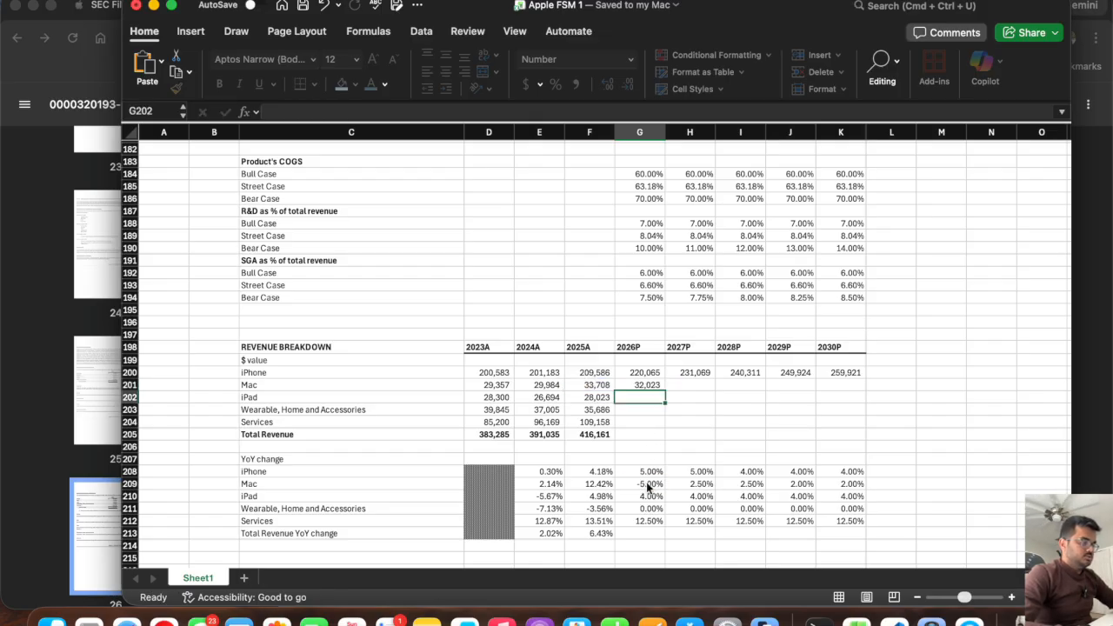
click(645, 385)
drag(665, 391, 853, 393)
Project 2026P iPad net sales in G202 with the formula =F202*(1+G210).
click(638, 396)
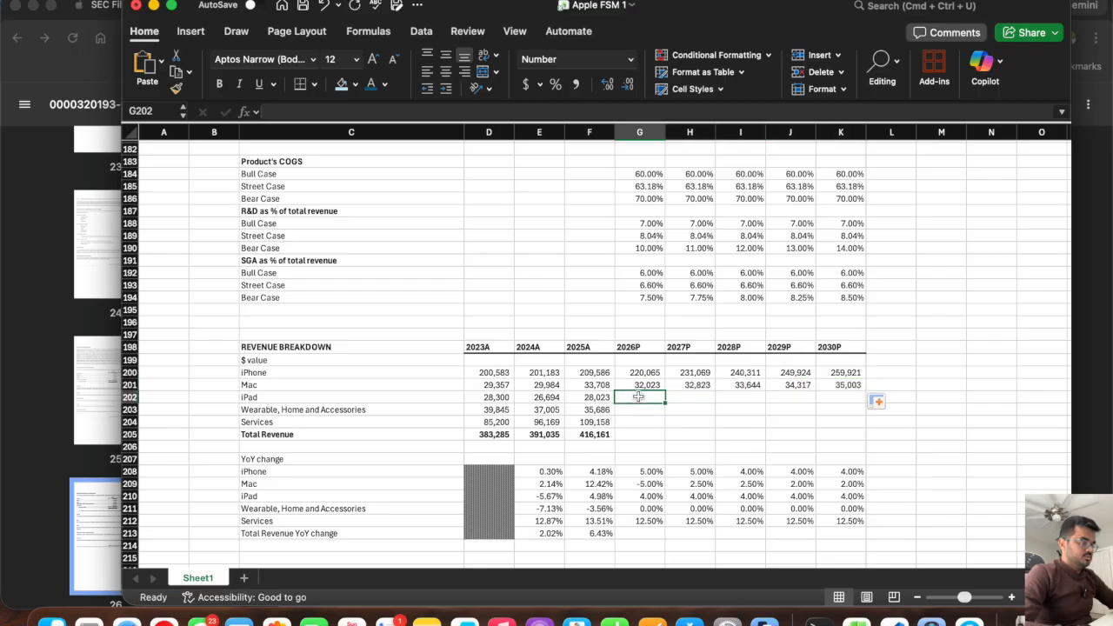
text(=)
click(588, 397)
text(*(1+)
click(639, 497)
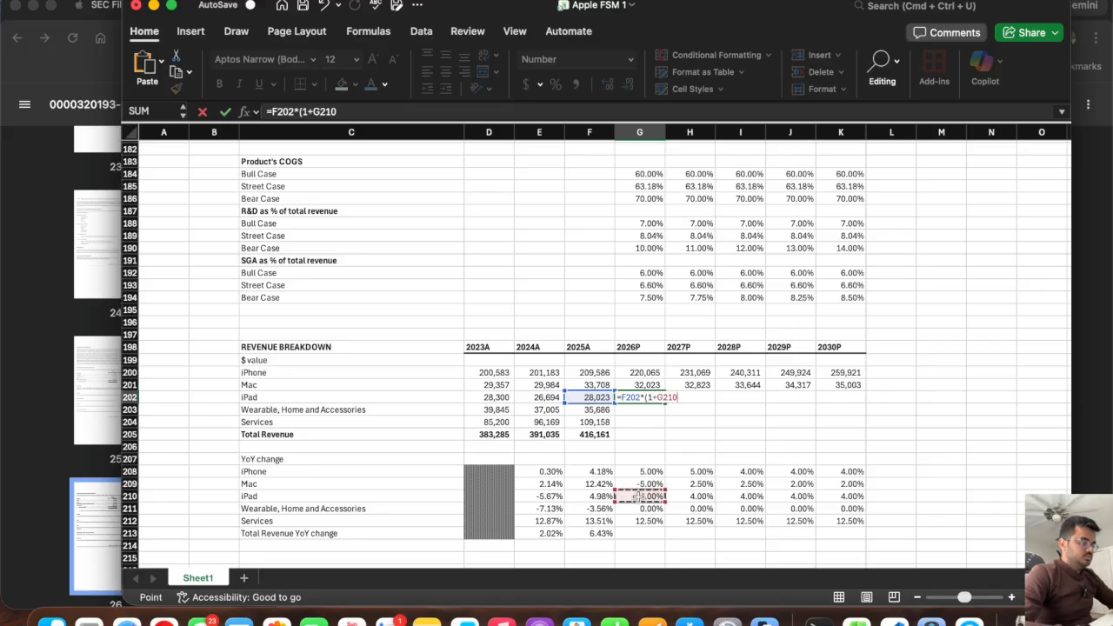
text())
key(Return)
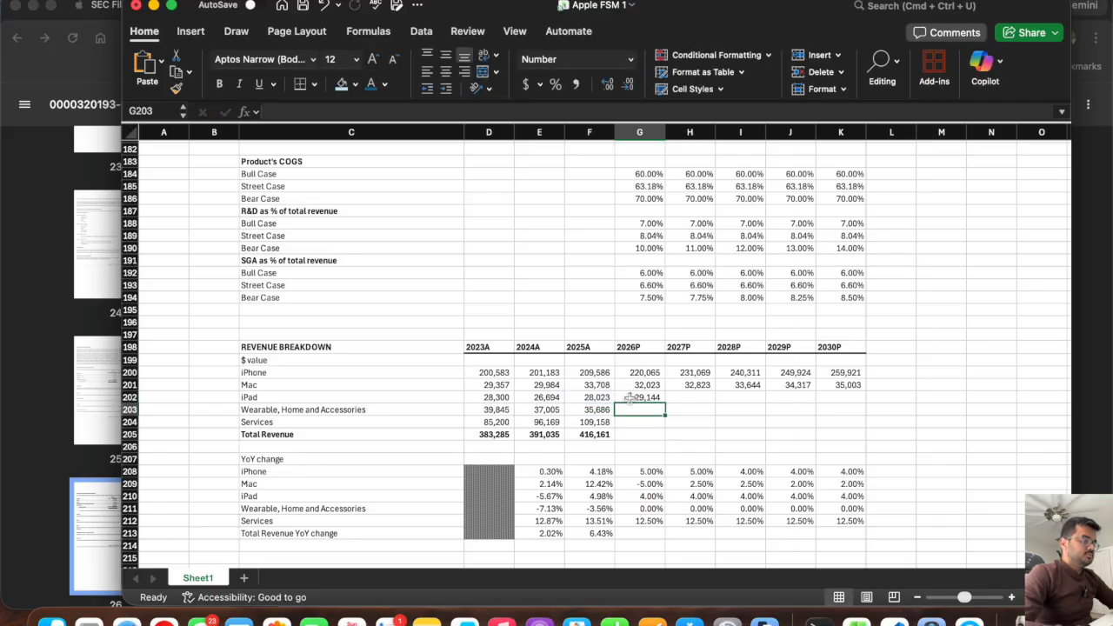
Fill the iPad projection across to K202, and project Wearable, Home and Accessories with =F203*(1+G211) in G203, filled across to K203.
click(635, 398)
drag(667, 403, 861, 405)
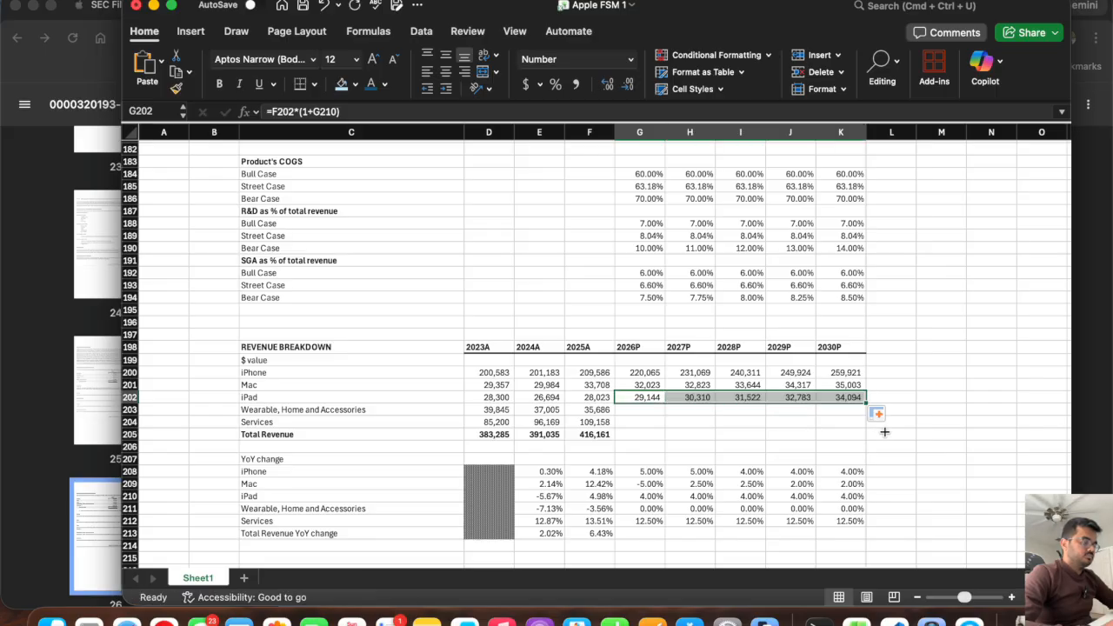
click(639, 410)
text(=)
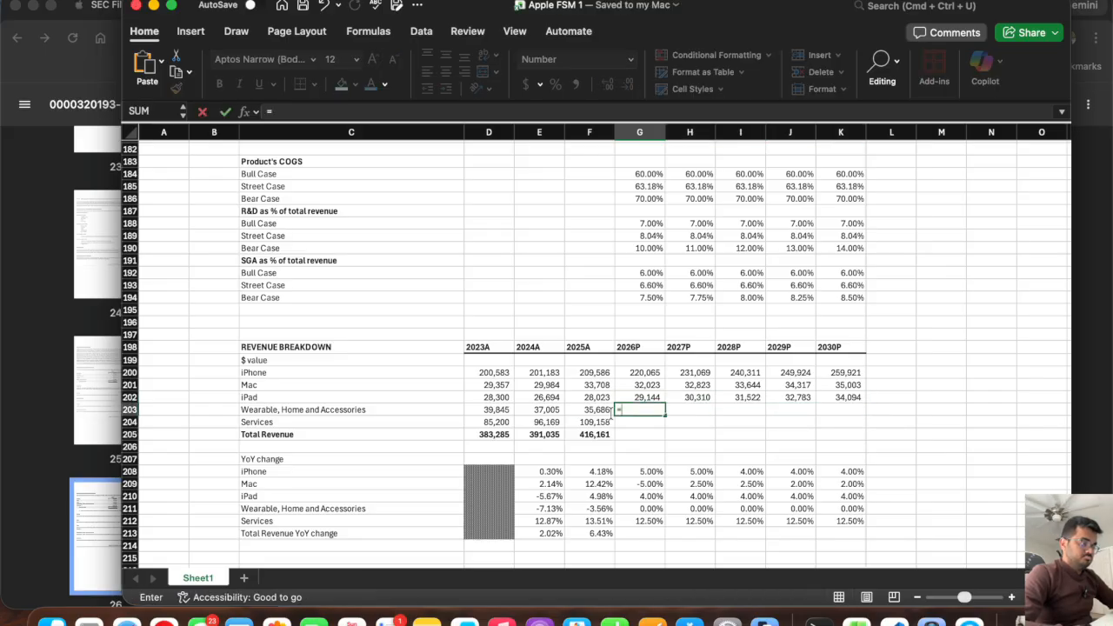
click(597, 411)
text(*(1)
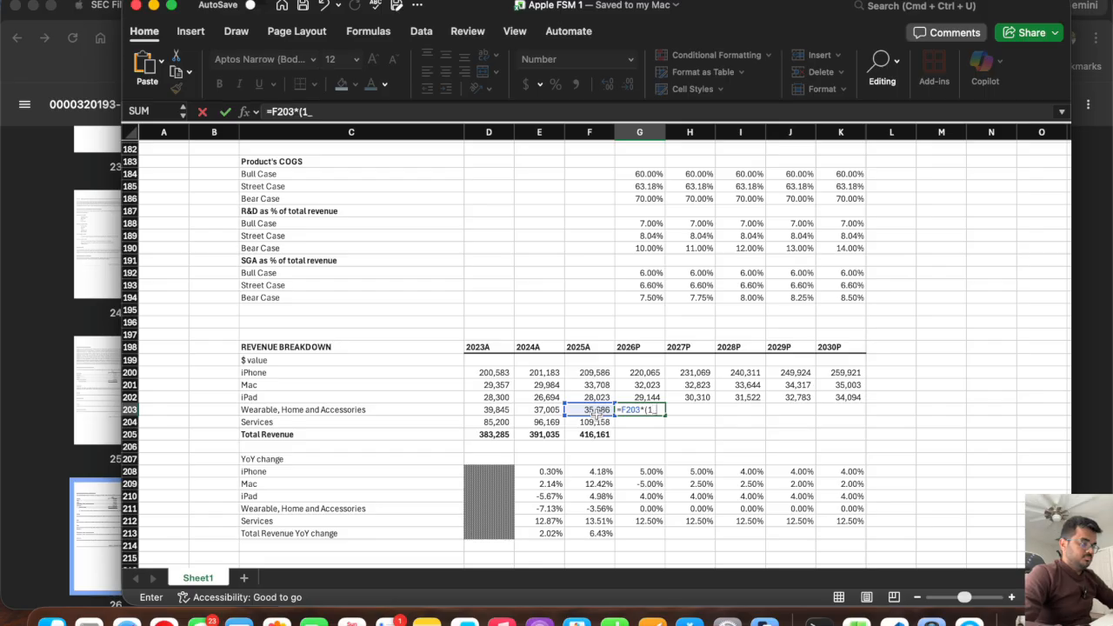
text(+)
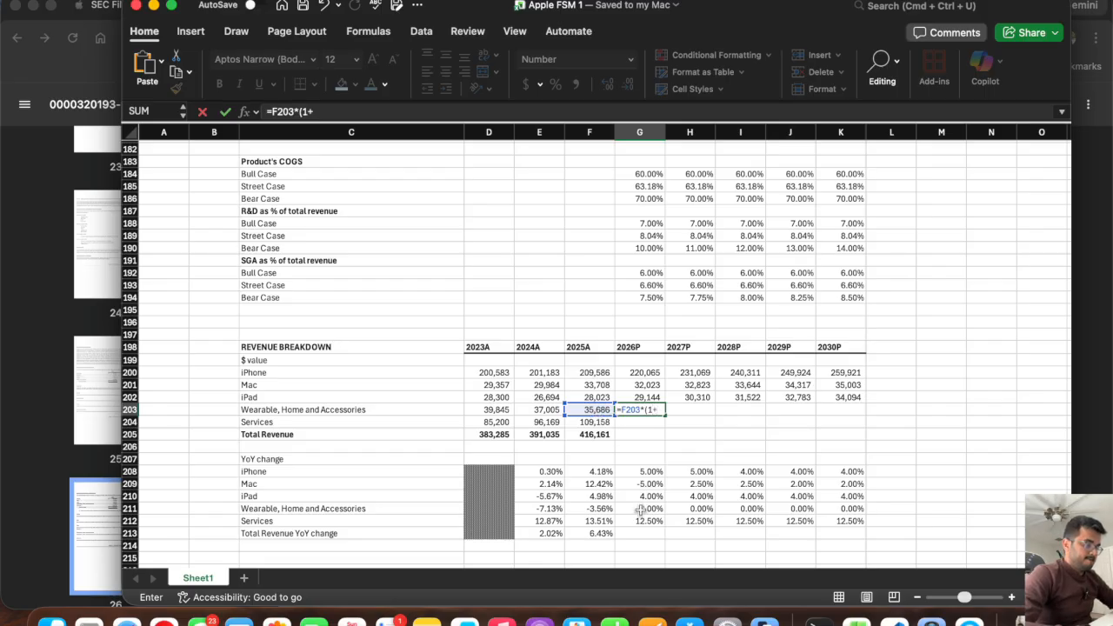
click(640, 508)
text())
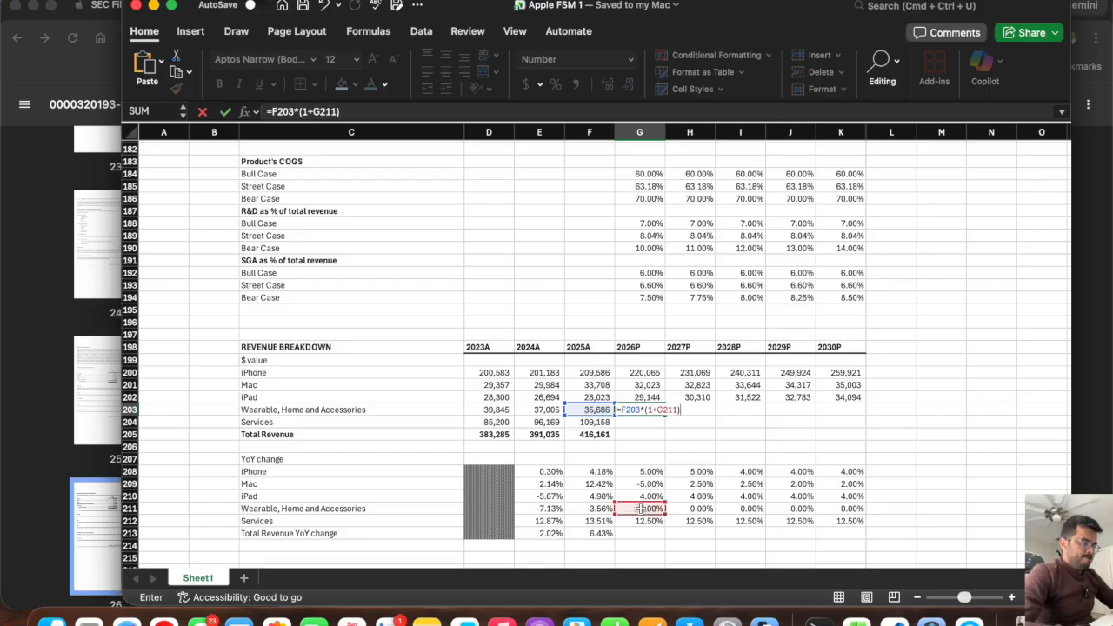
key(Return)
click(644, 409)
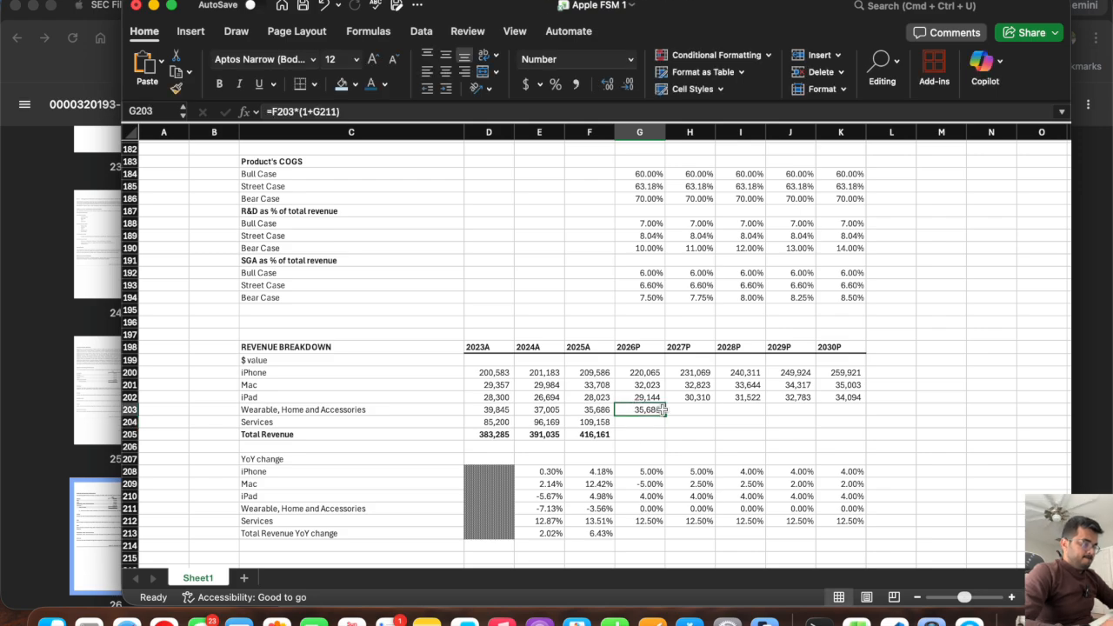
drag(665, 416, 859, 416)
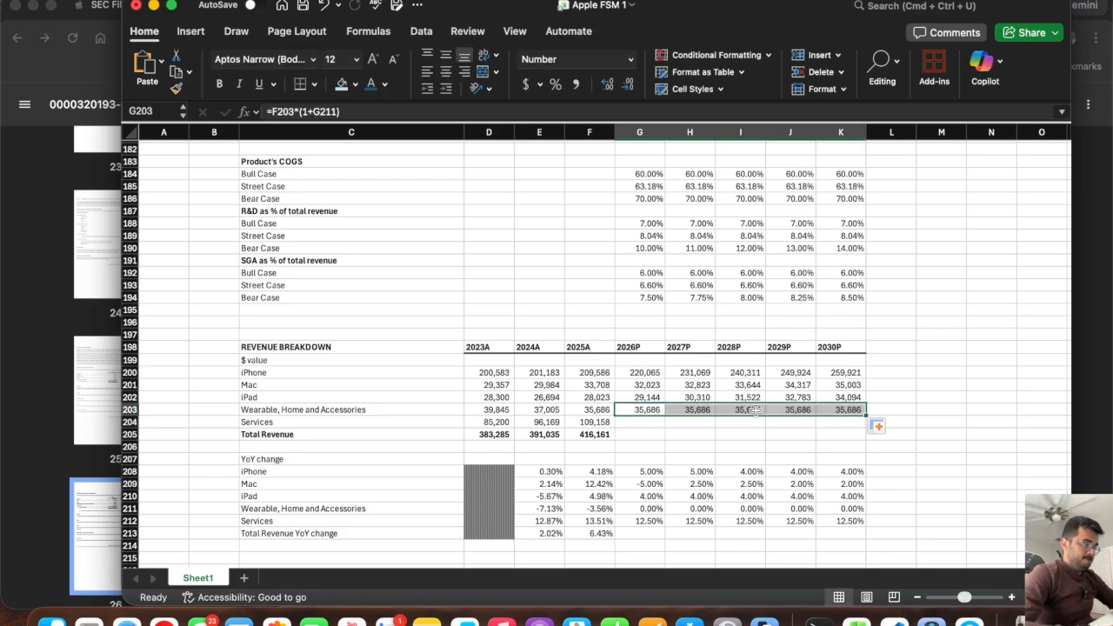
Project Services net sales with =F204*(1+G212) in G204 and fill the formula across to K204.
click(641, 423)
text(=)
click(589, 422)
text(*(1+)
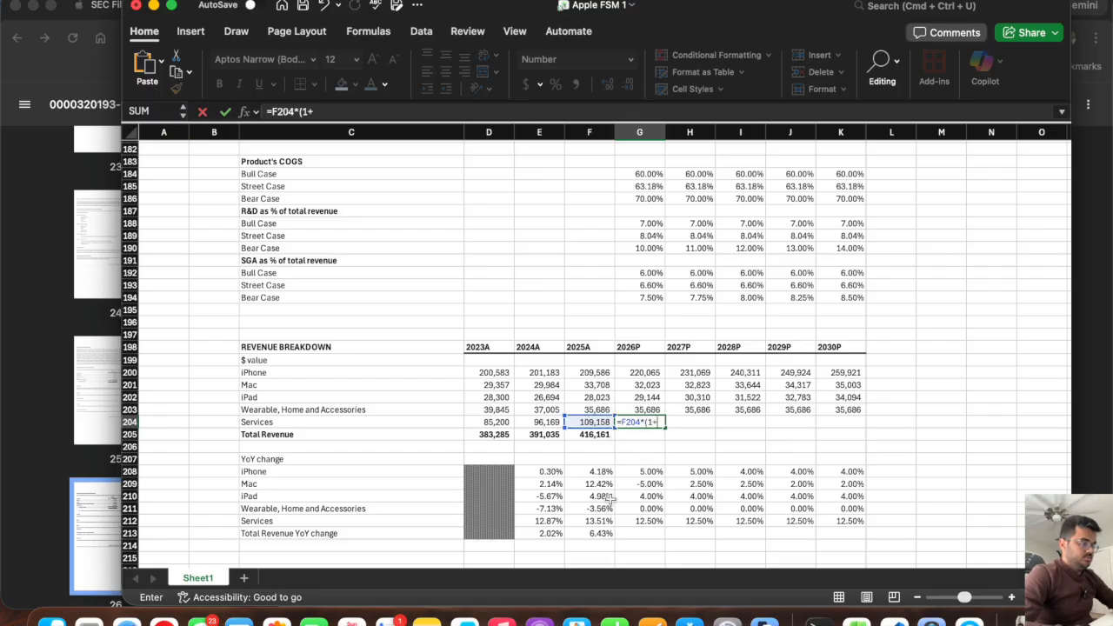
click(638, 520)
text())
key(Return)
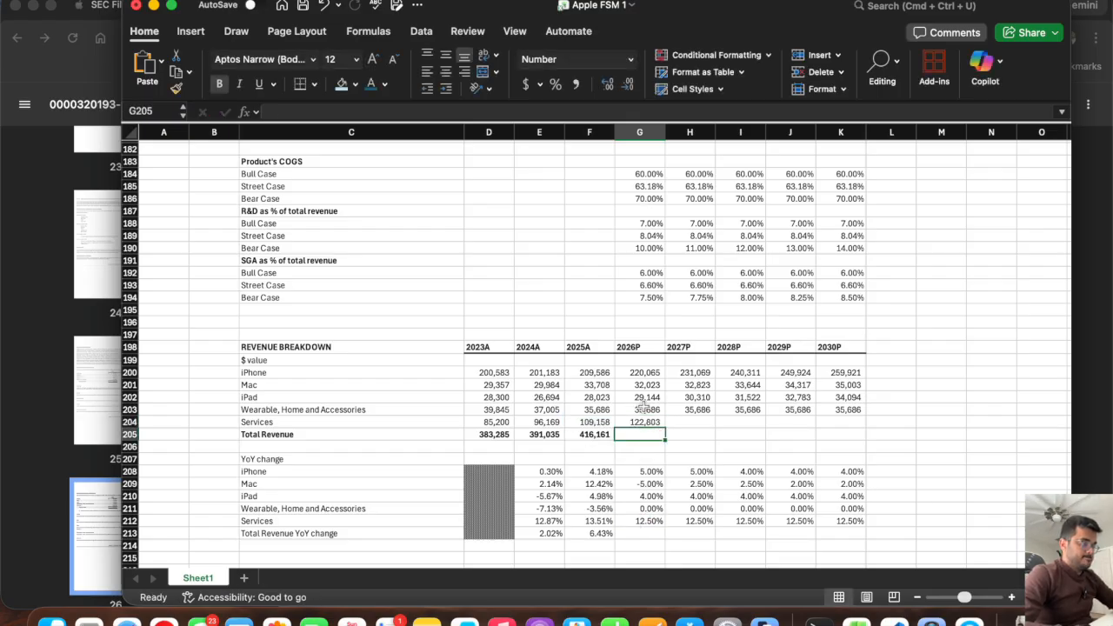
click(639, 422)
drag(665, 429, 863, 432)
Extend the Total Revenue formula from F205 to K205 and the Total Revenue YoY change from F213 to K213, and save the workbook.
click(596, 435)
drag(664, 439, 861, 437)
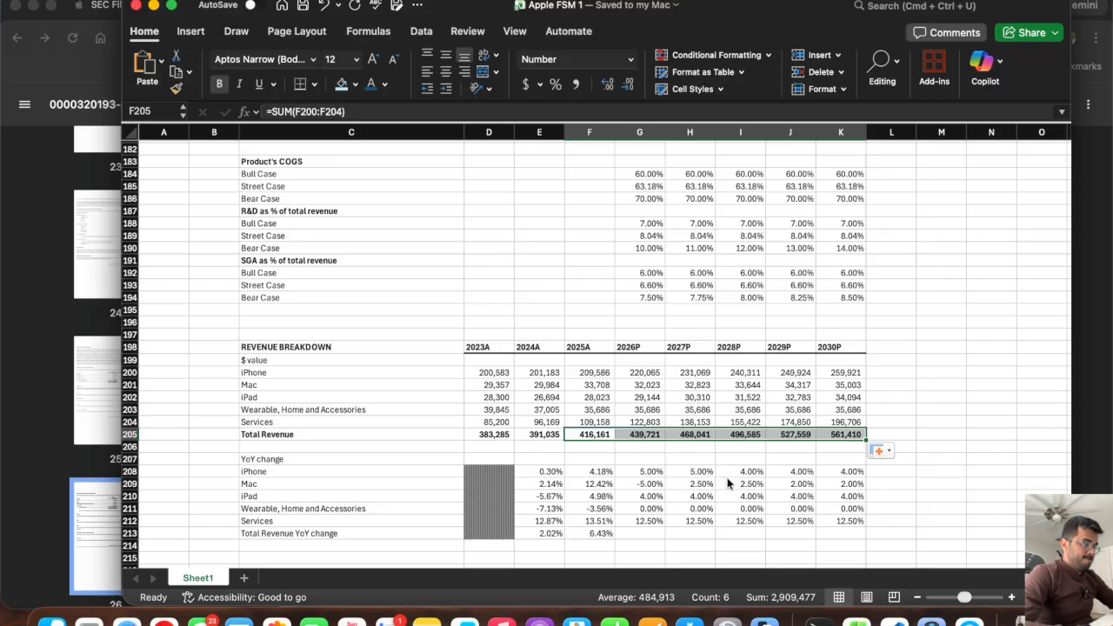
click(591, 534)
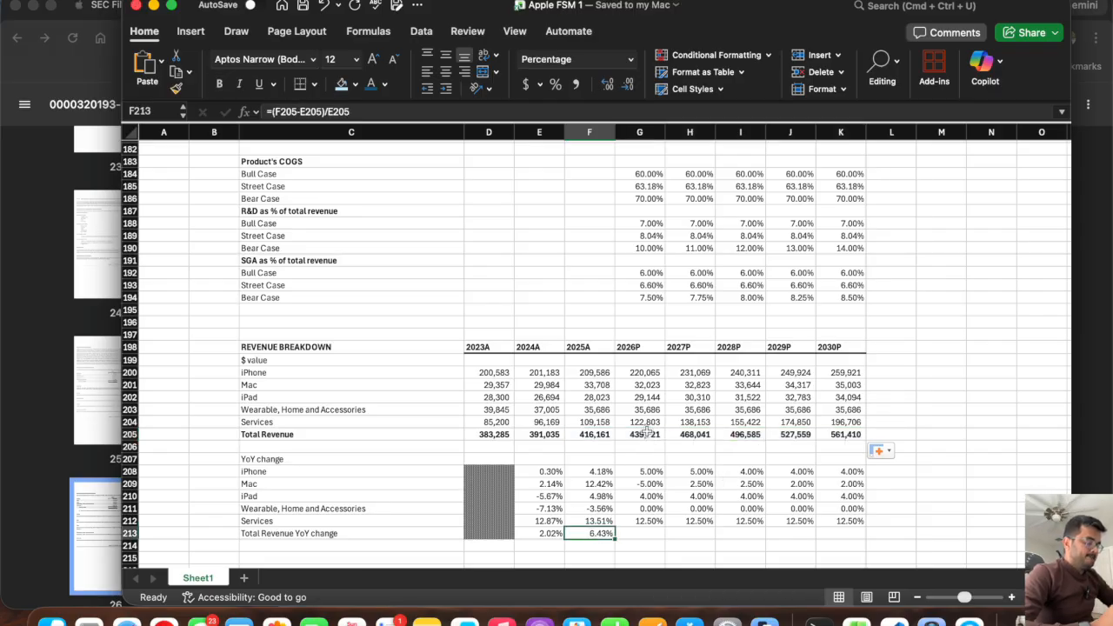
drag(618, 539, 863, 541)
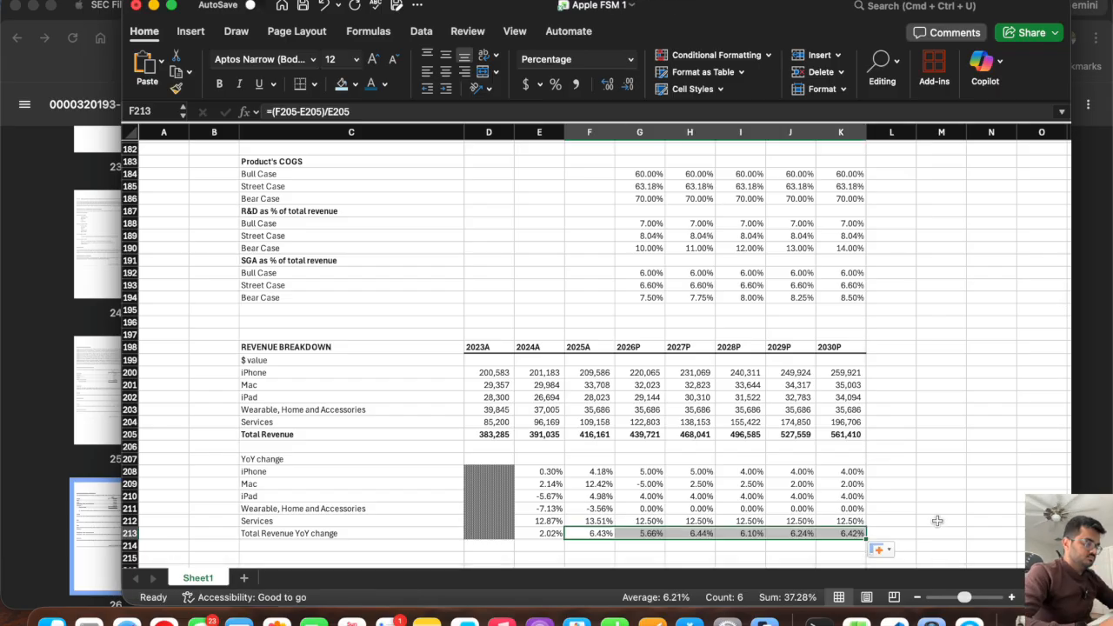
key(super+s)
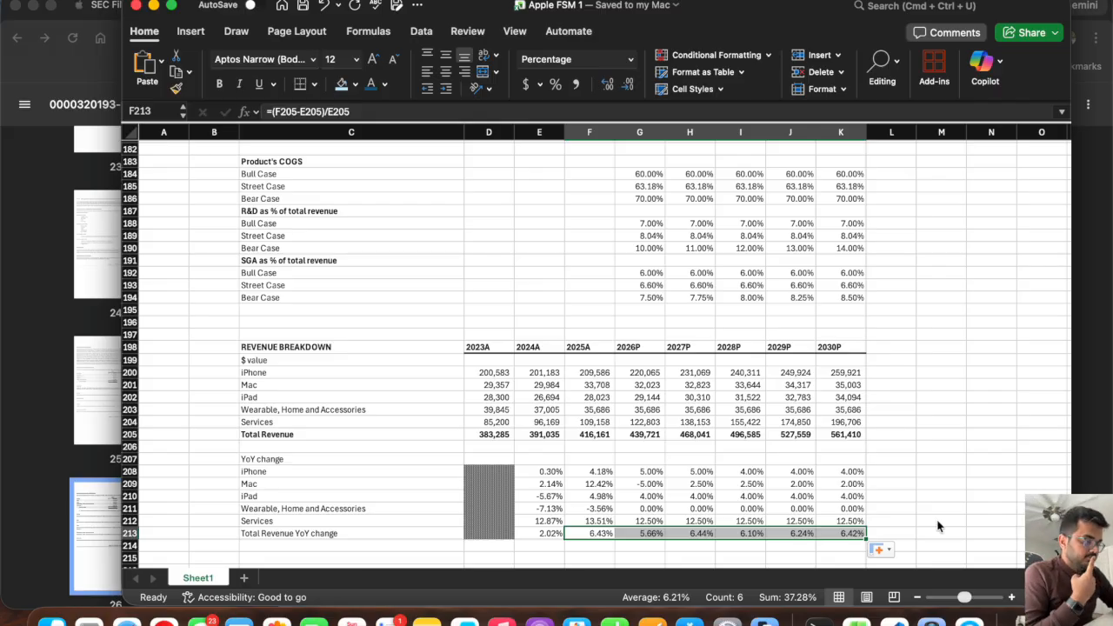
Compare the projected Total Revenue and its YoY change in the revenue breakdown with the income statement's Revenue Growth in G25:K25.
drag(637, 437, 847, 439)
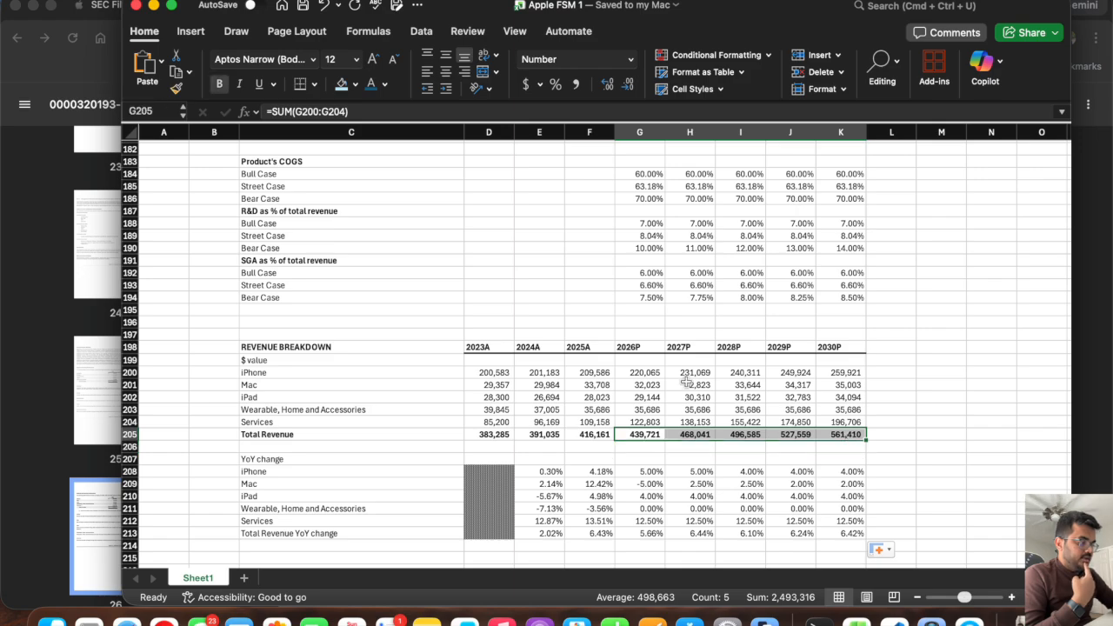
drag(654, 534, 839, 532)
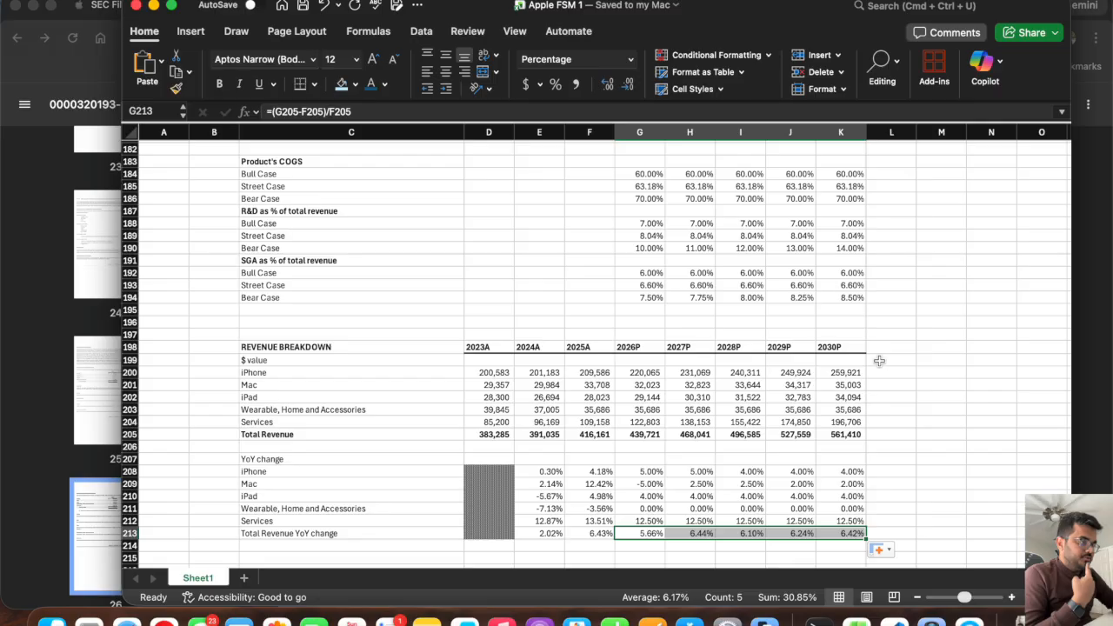
scroll(714, 296, up, 2)
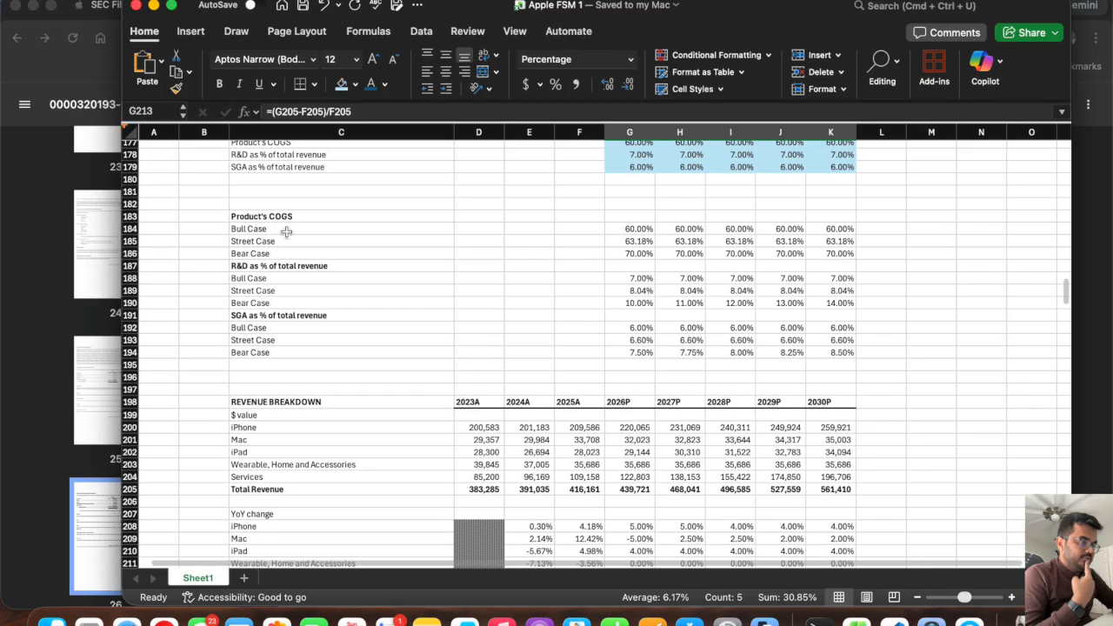
scroll(286, 231, up, 2)
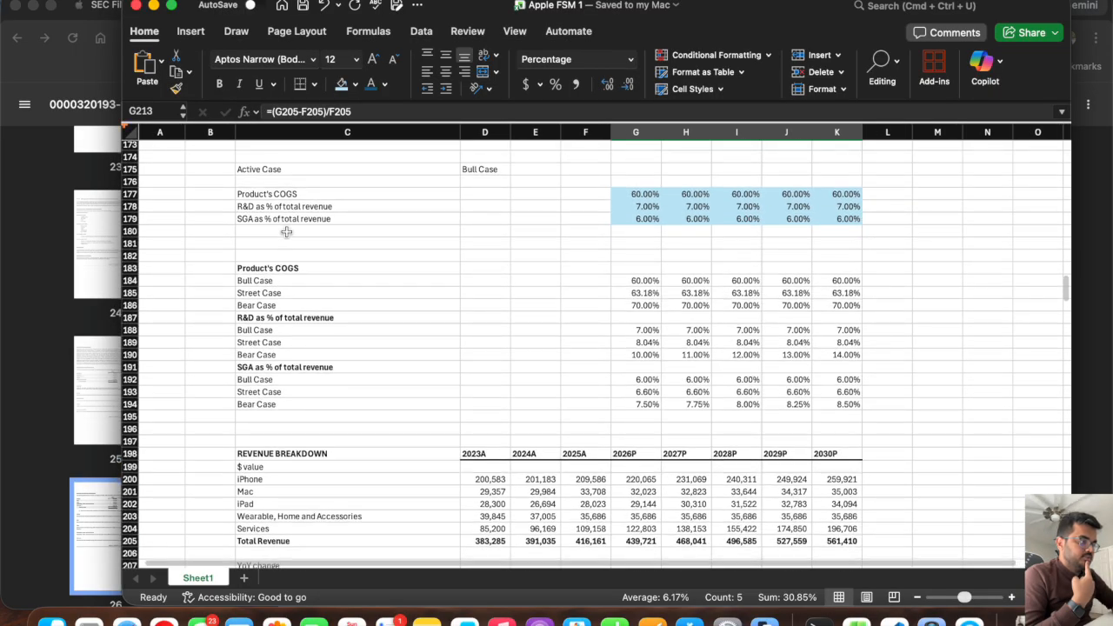
scroll(286, 231, up, 20)
scroll(441, 353, down, 5)
scroll(441, 354, up, 6)
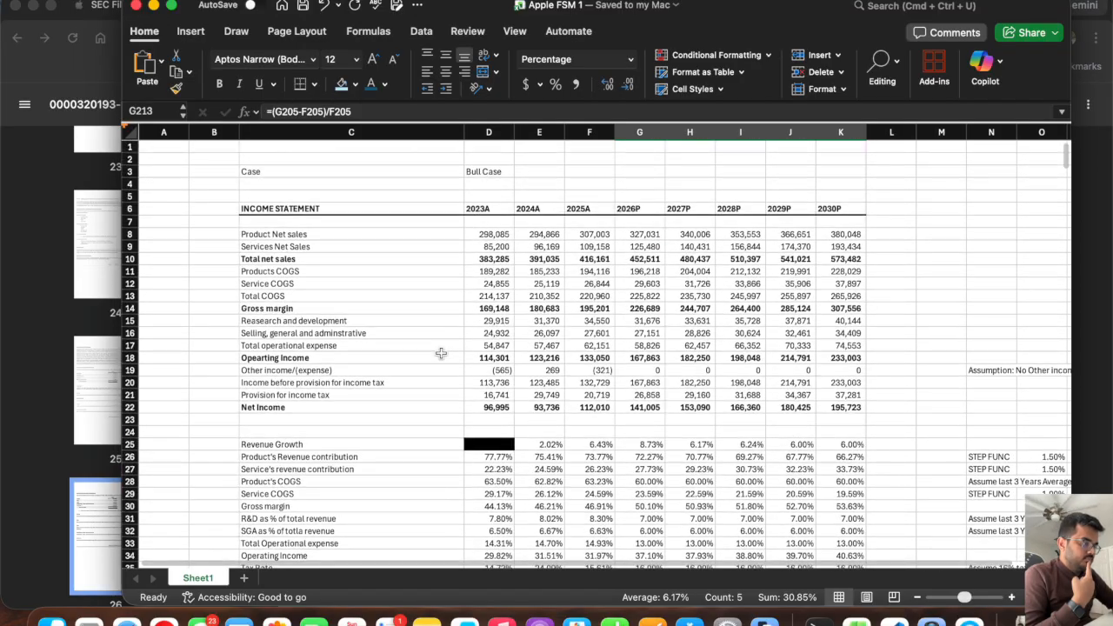
drag(641, 445, 857, 445)
scroll(727, 399, down, 20)
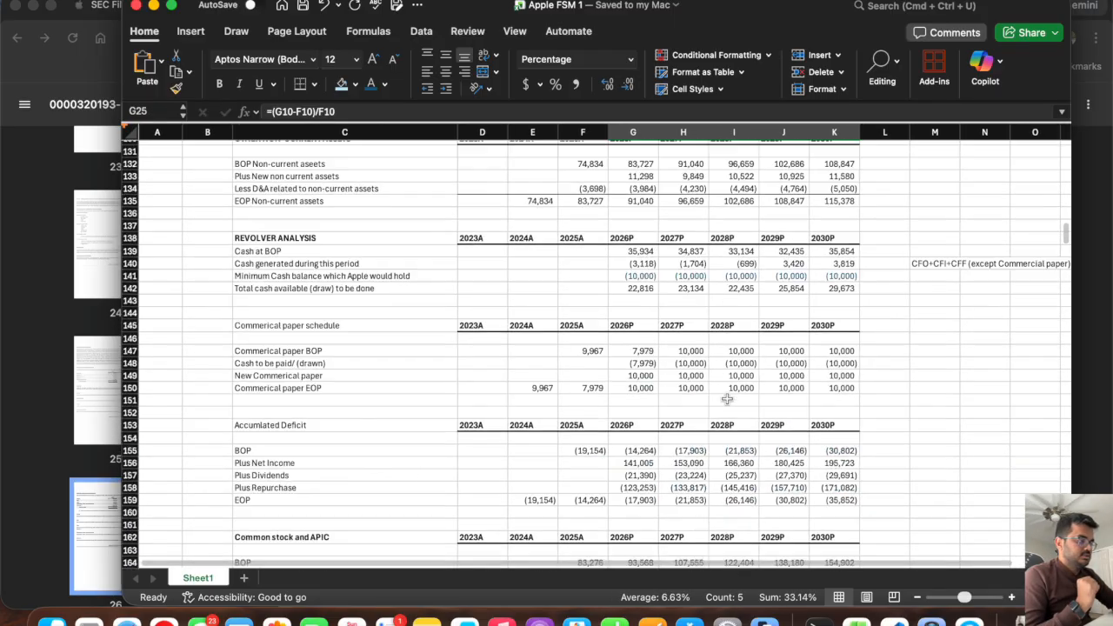
scroll(727, 398, up, 10)
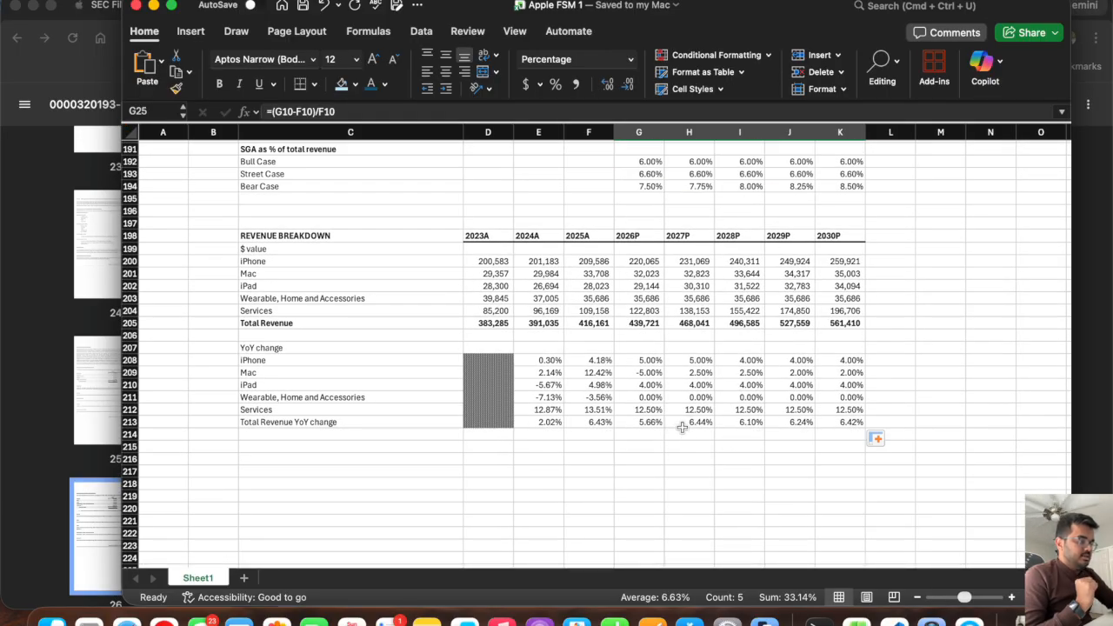
Examine the 2026P and 2027P total revenue YoY formulas and the case selection in the scenario analysis section.
click(637, 423)
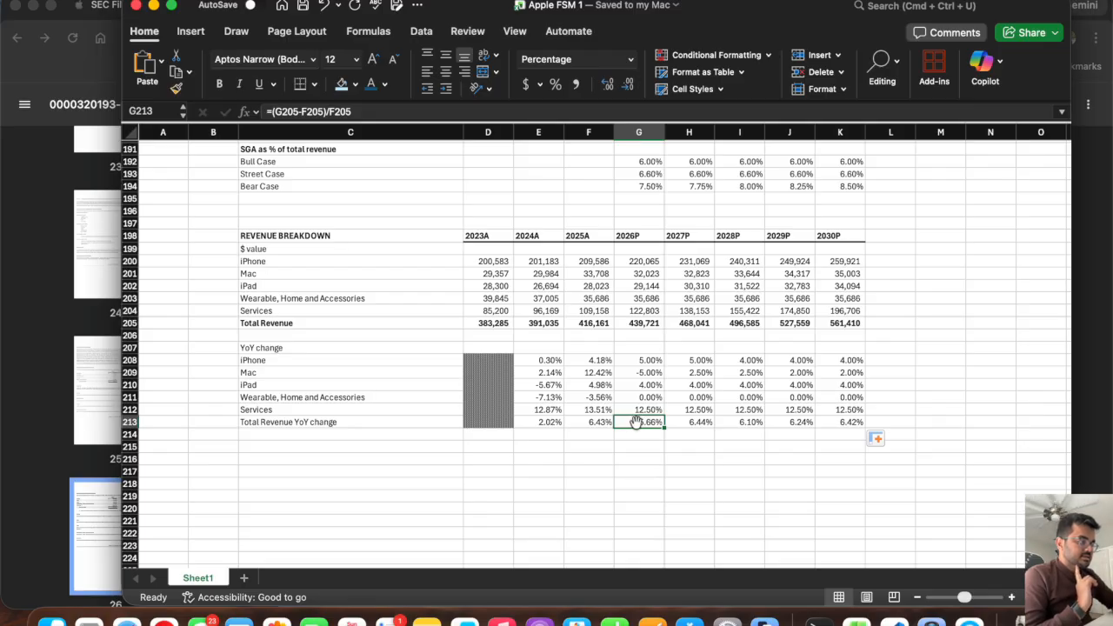
click(698, 423)
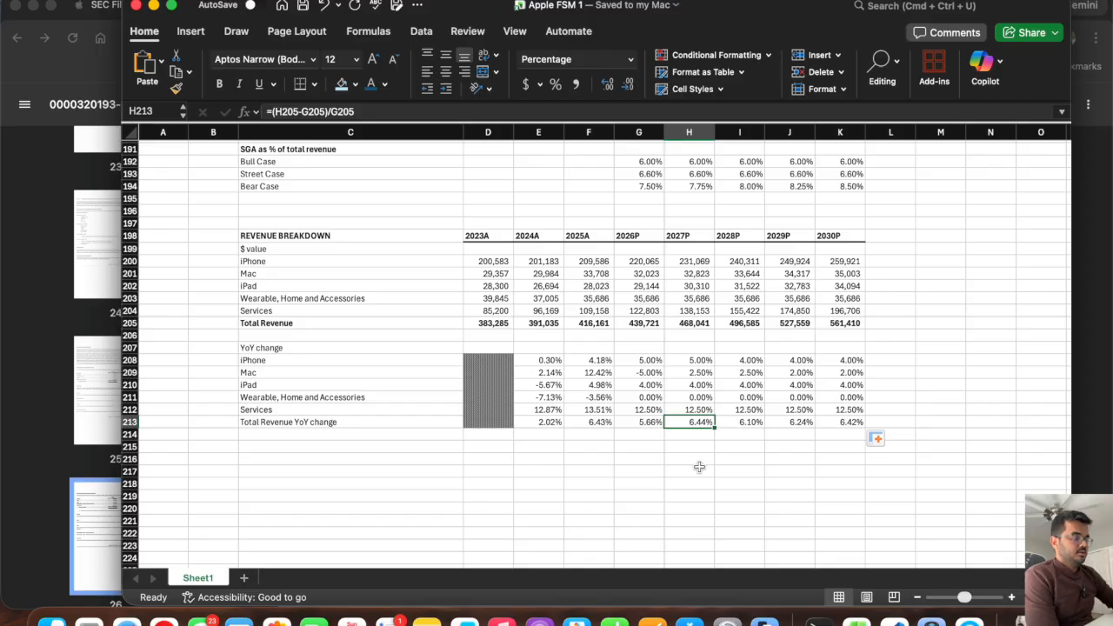
scroll(699, 467, up, 3)
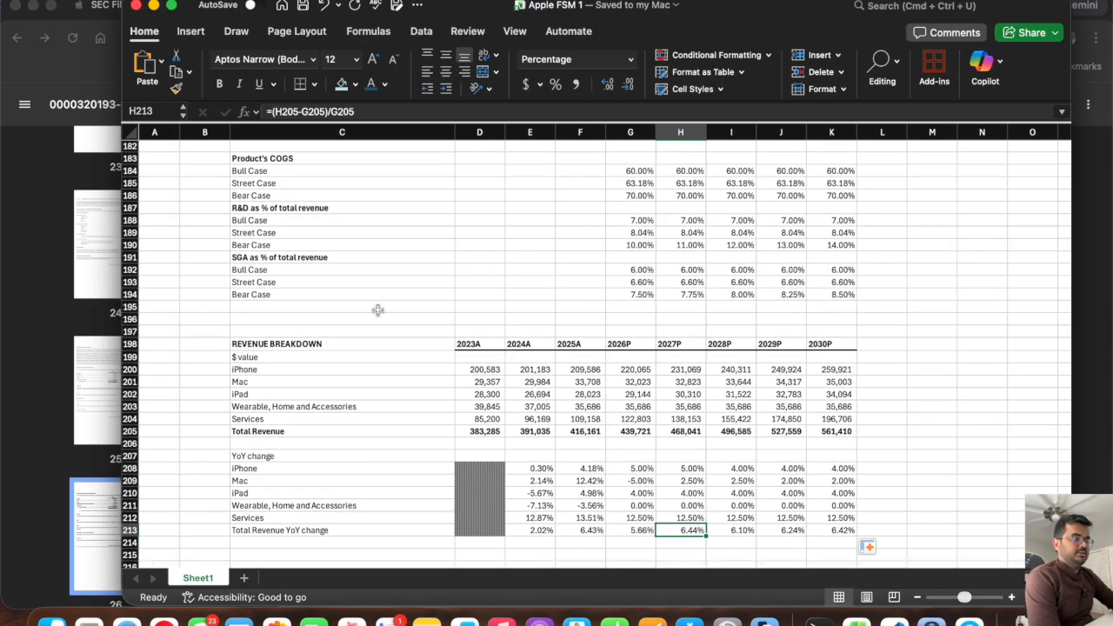
scroll(378, 307, up, 5)
click(475, 224)
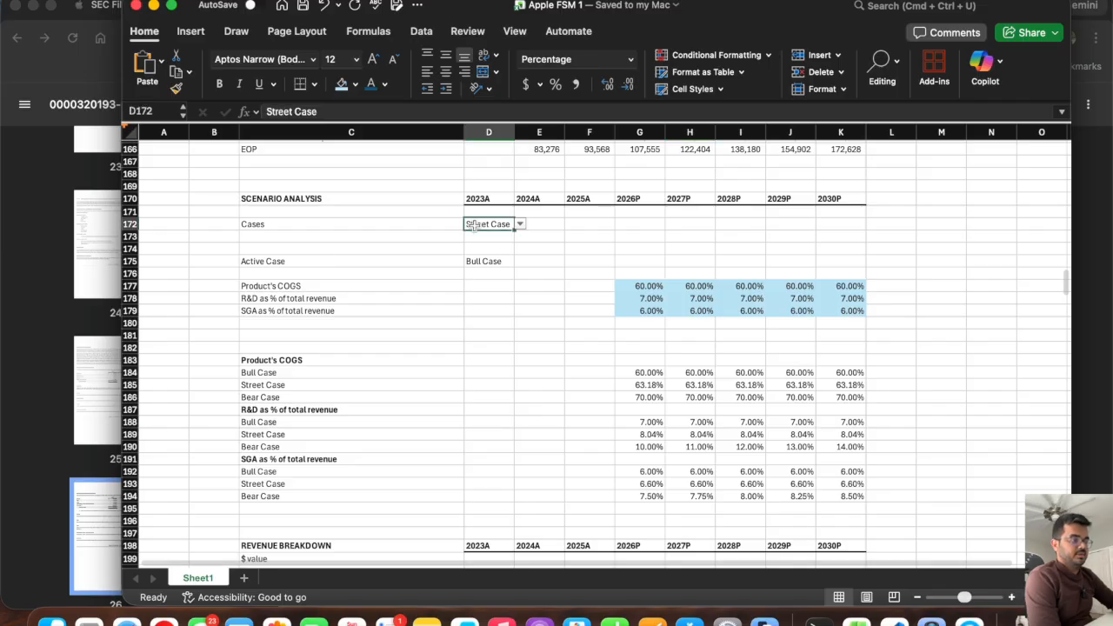
scroll(366, 474, down, 5)
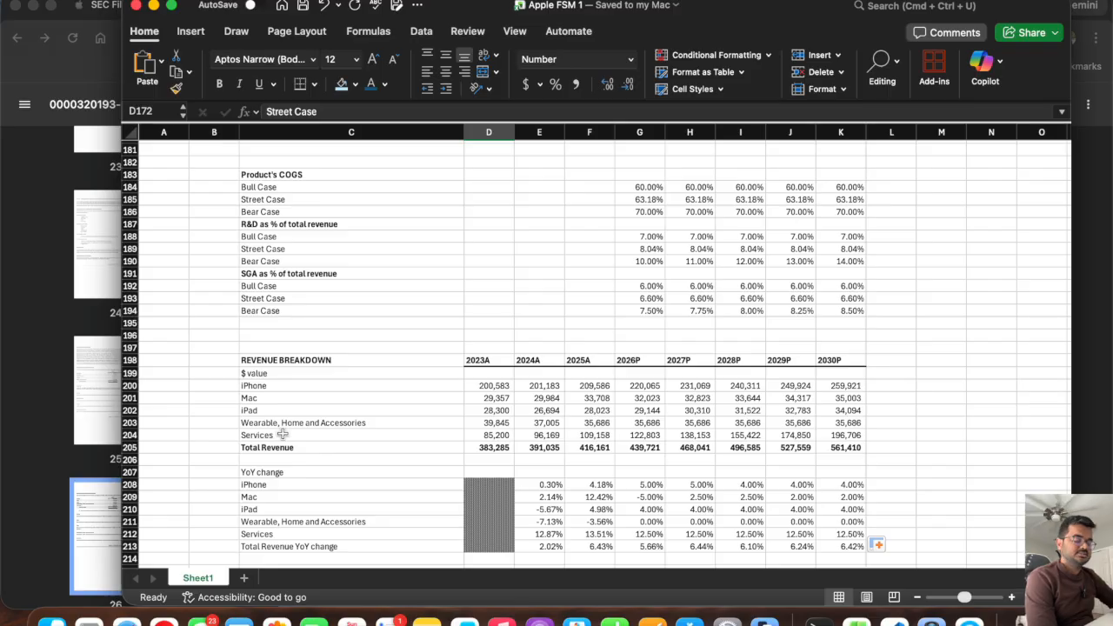
scroll(282, 434, up, 3)
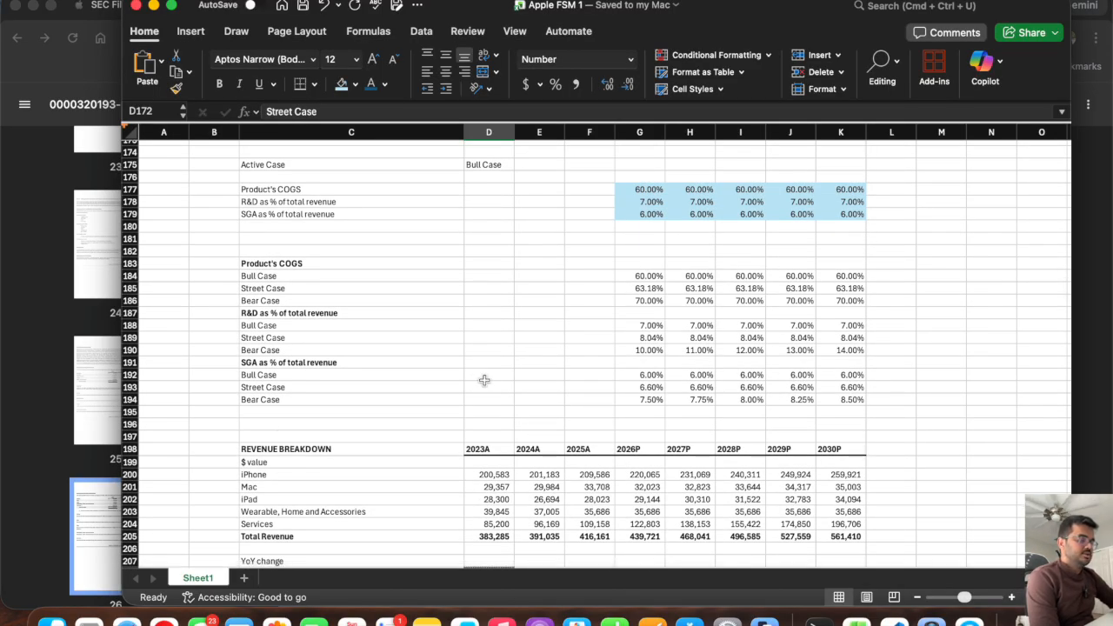
scroll(485, 380, down, 5)
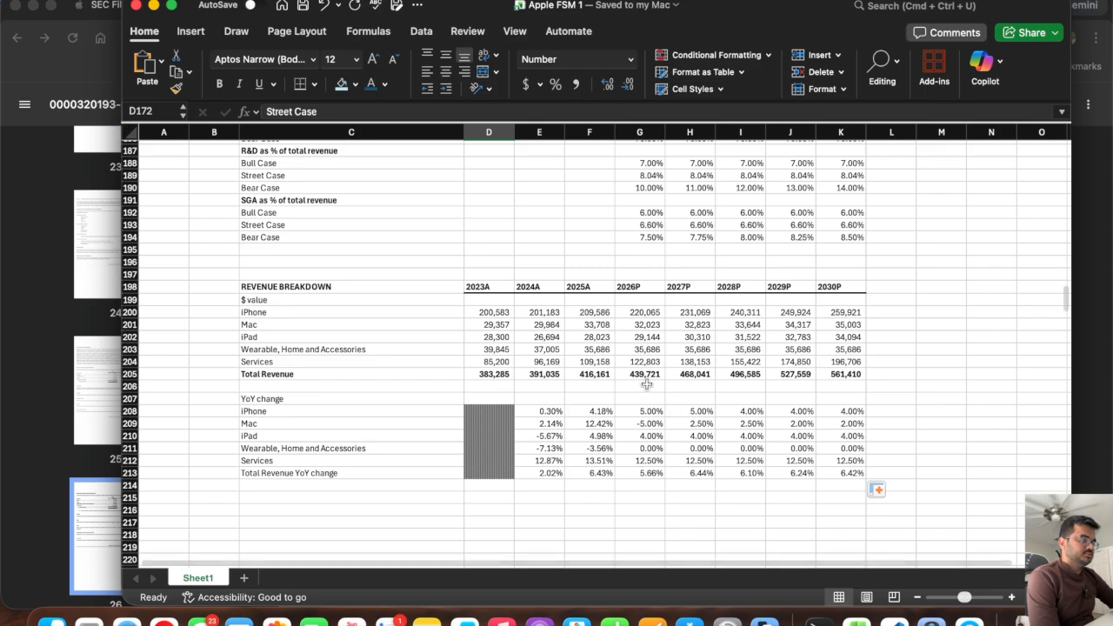
Link the income statement's projected Total net sales to the revenue breakdown with =G205 in G10, filled across to K10.
click(637, 374)
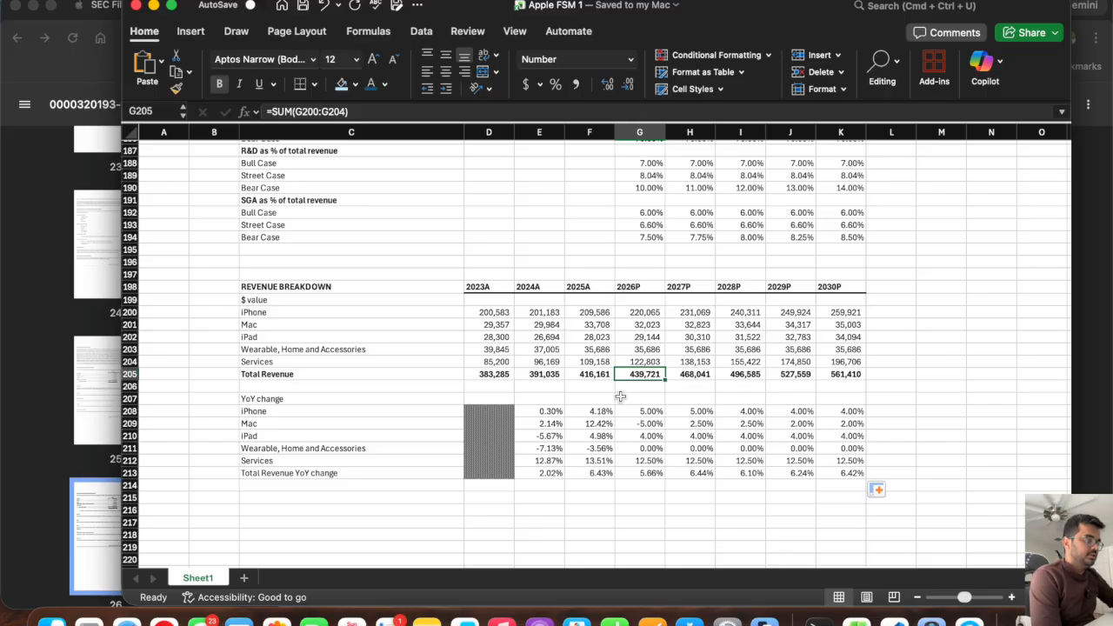
scroll(620, 396, up, 20)
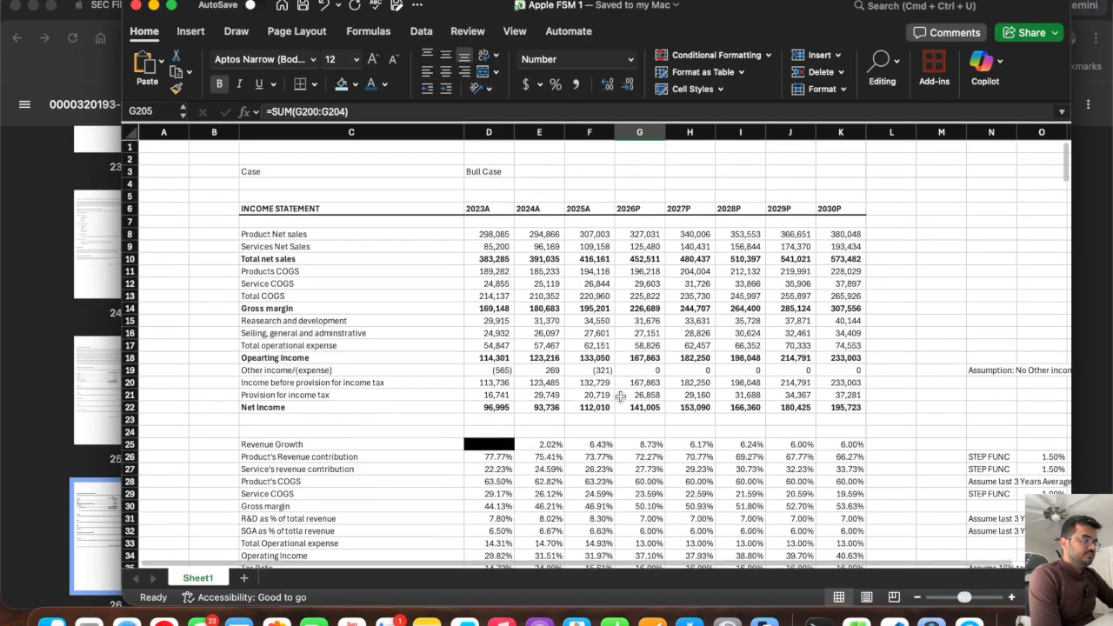
click(643, 253)
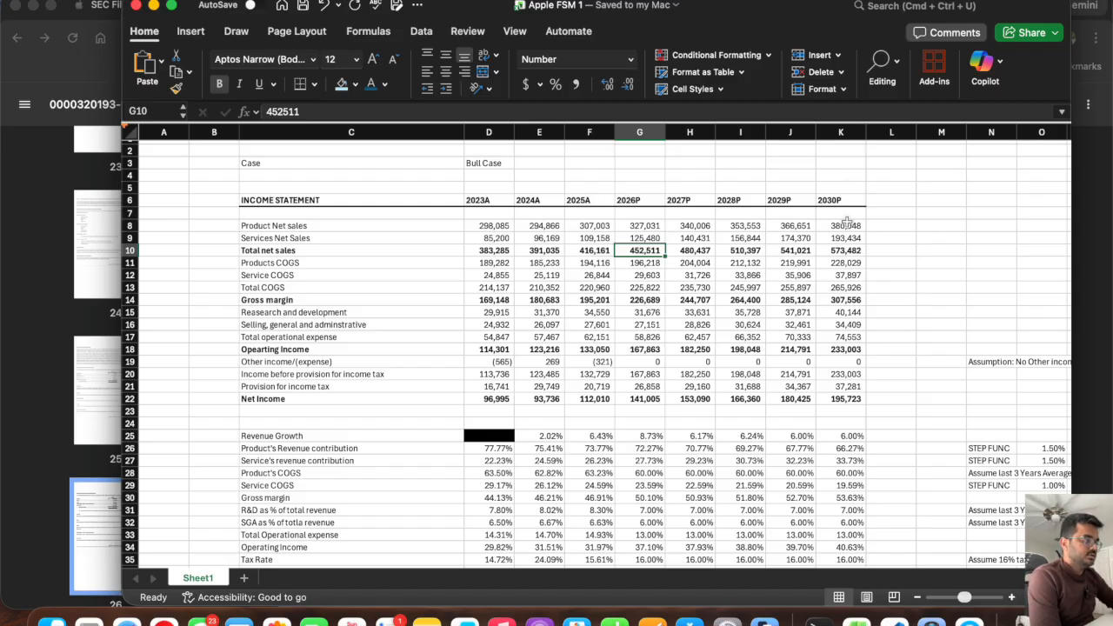
click(848, 252)
drag(848, 251, 648, 251)
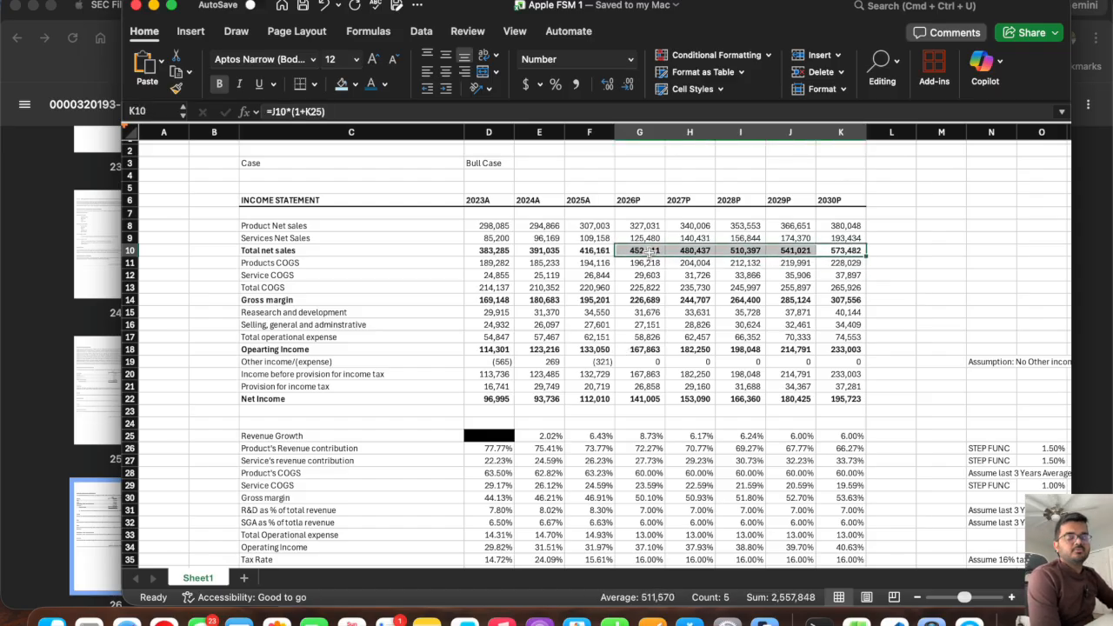
click(647, 251)
text(=)
scroll(632, 333, down, 20)
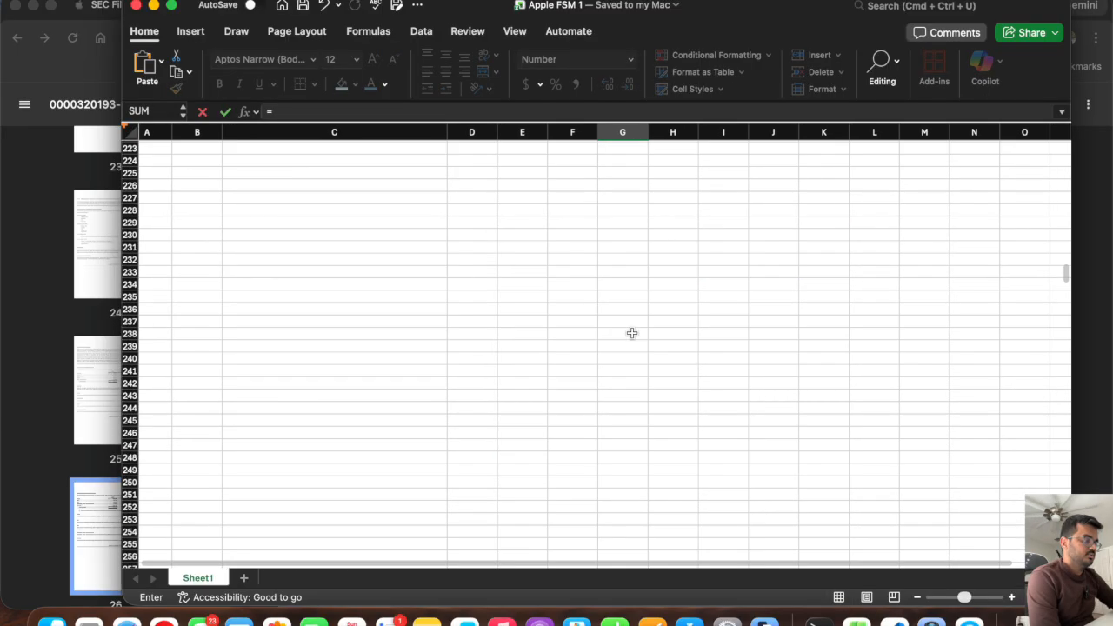
scroll(628, 318, up, 2)
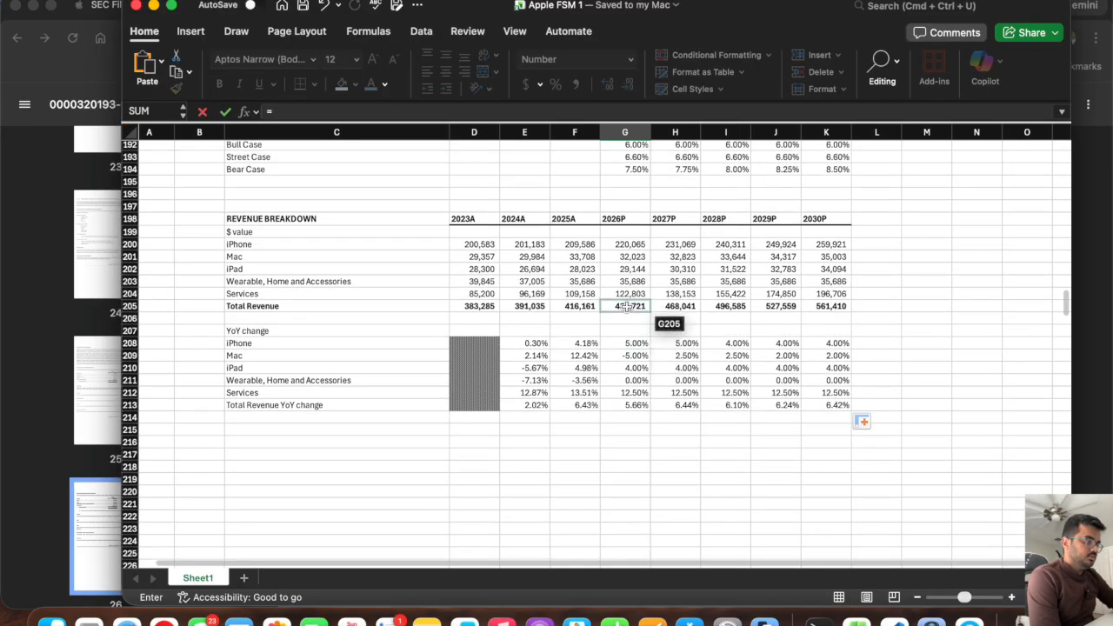
click(628, 306)
key(Return)
click(626, 263)
drag(654, 263, 853, 282)
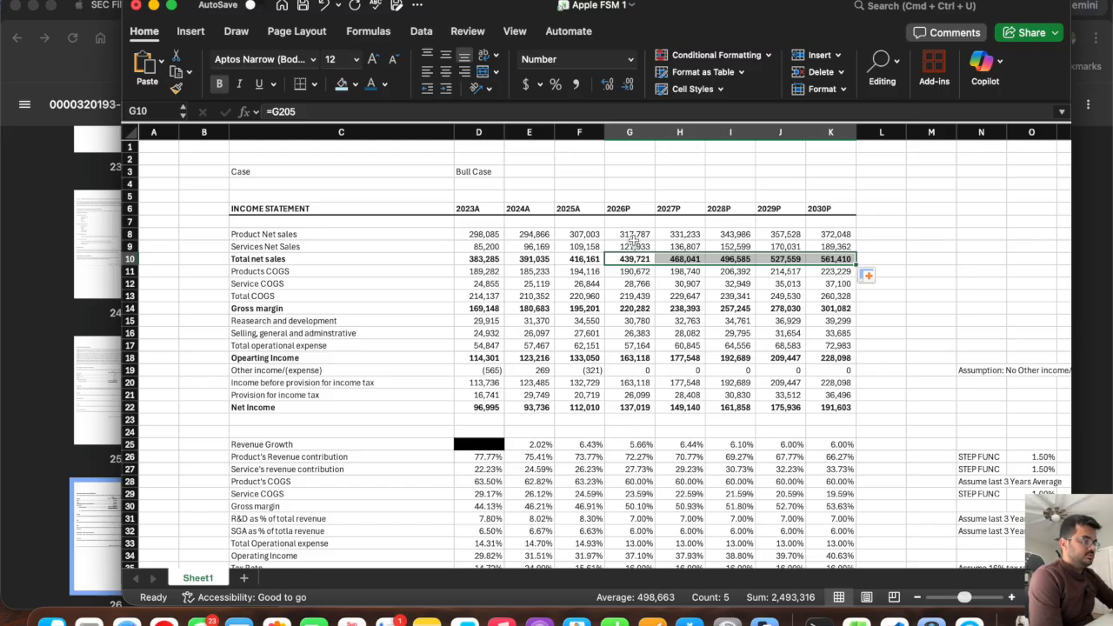
Examine the 2026P product and services net sales formulas in G8:G9 and the product revenue contribution formulas in F26 and G26.
click(633, 234)
drag(628, 246, 626, 234)
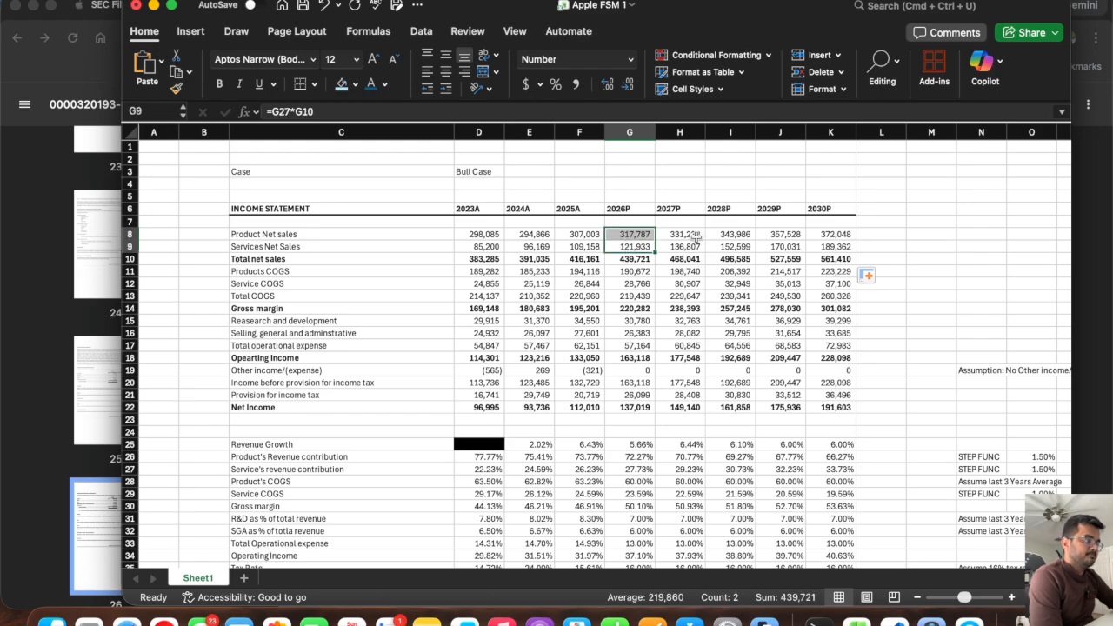
click(684, 234)
click(642, 235)
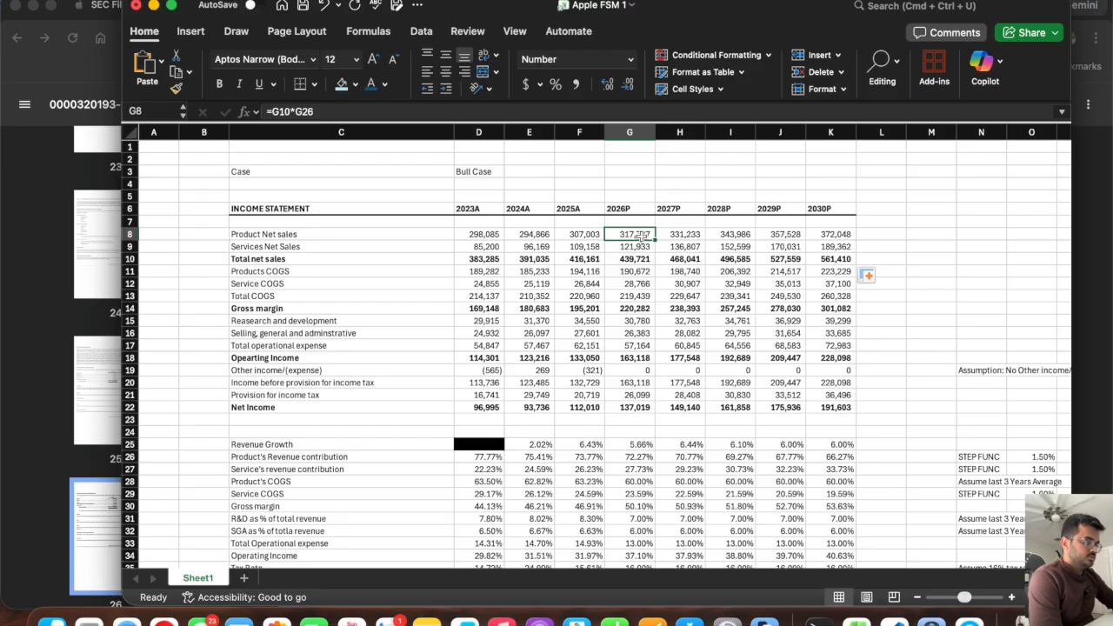
text(=)
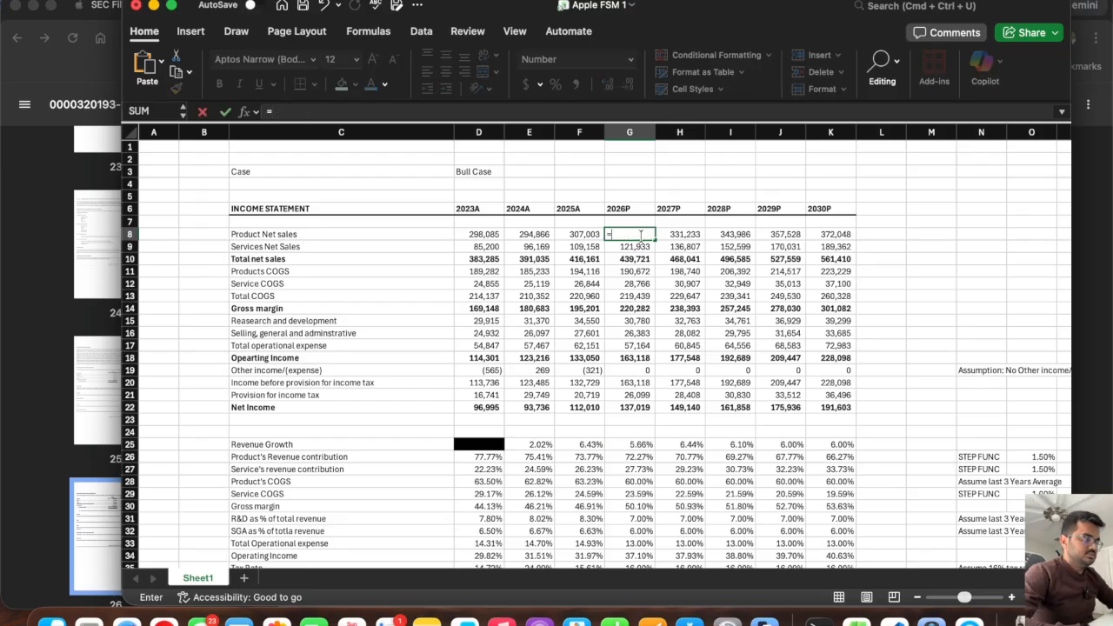
key(Escape)
click(626, 259)
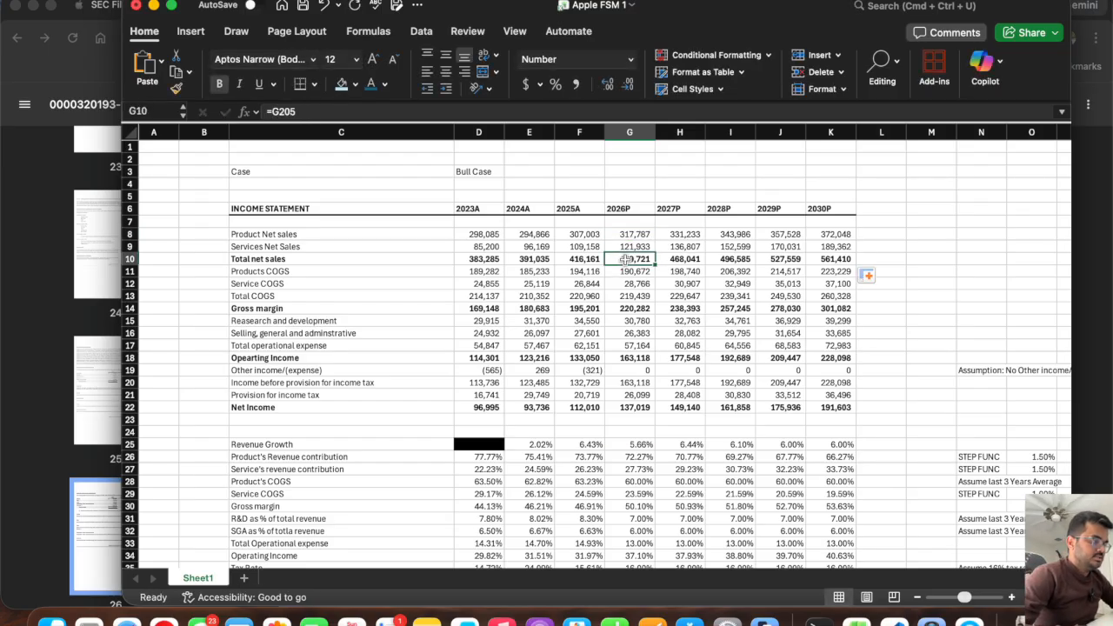
click(637, 455)
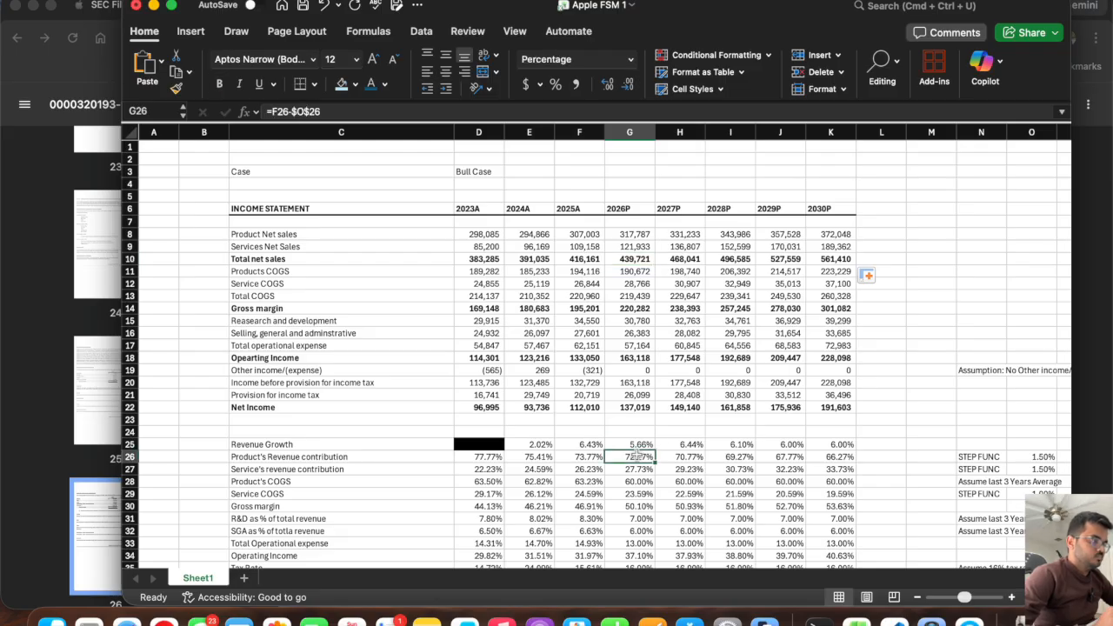
click(589, 457)
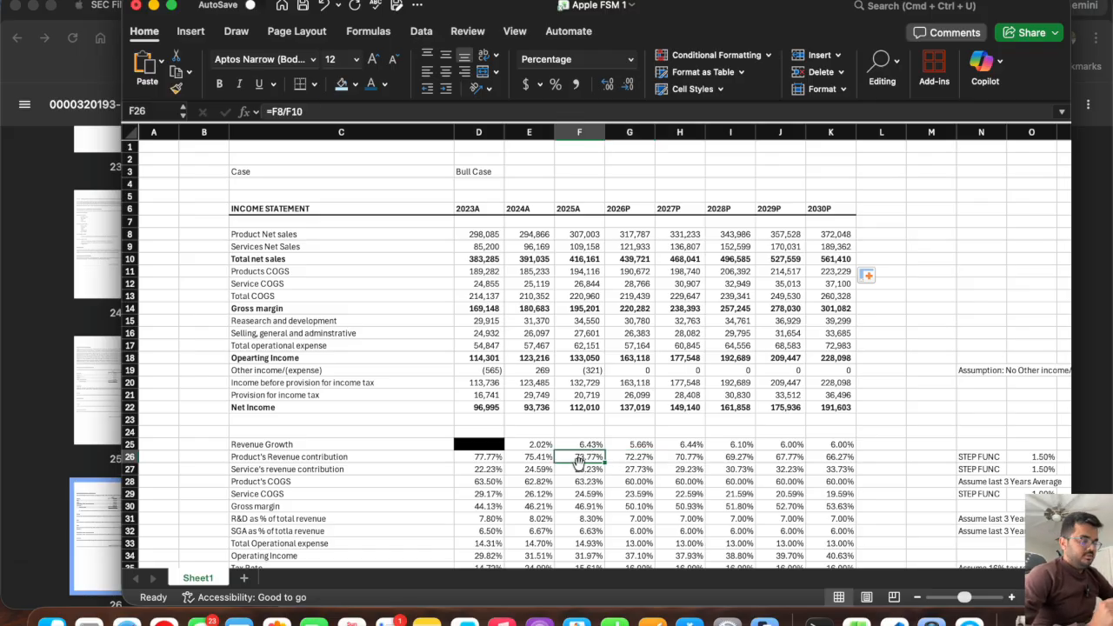
click(638, 457)
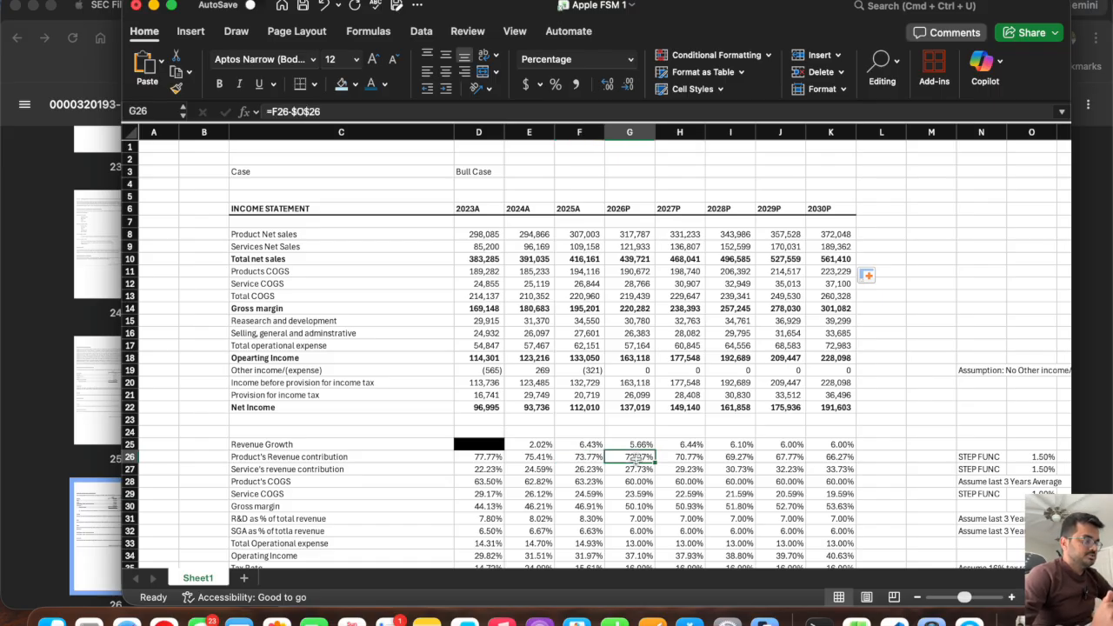
Link the projected Product Net sales to the revenue breakdown with =SUM(G200:G203) in G8, filled across to K8.
click(623, 235)
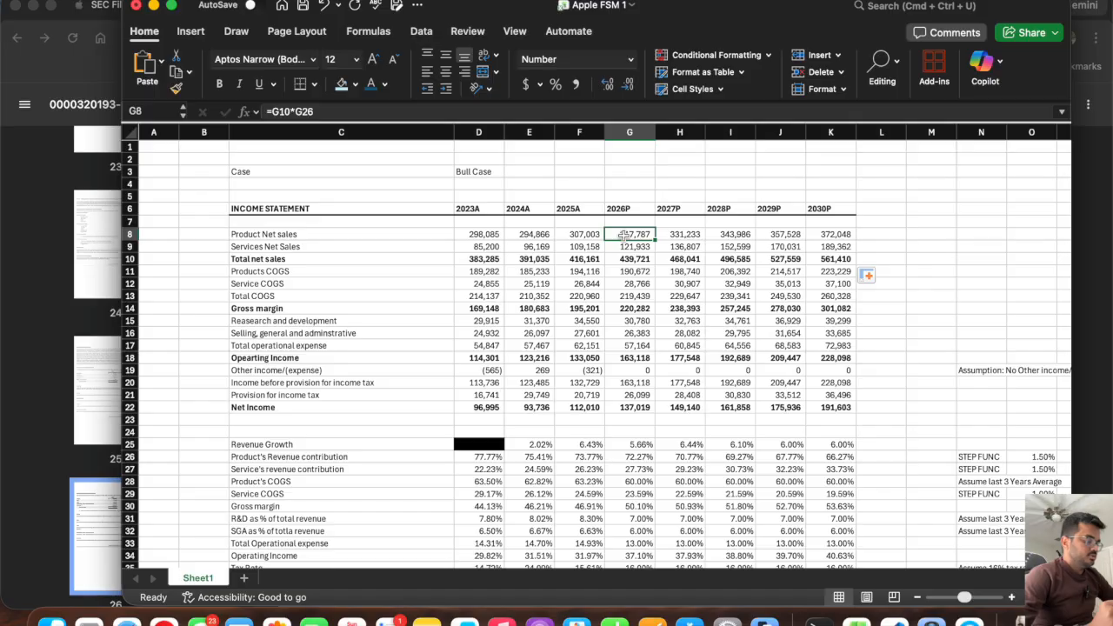
text(=sum()
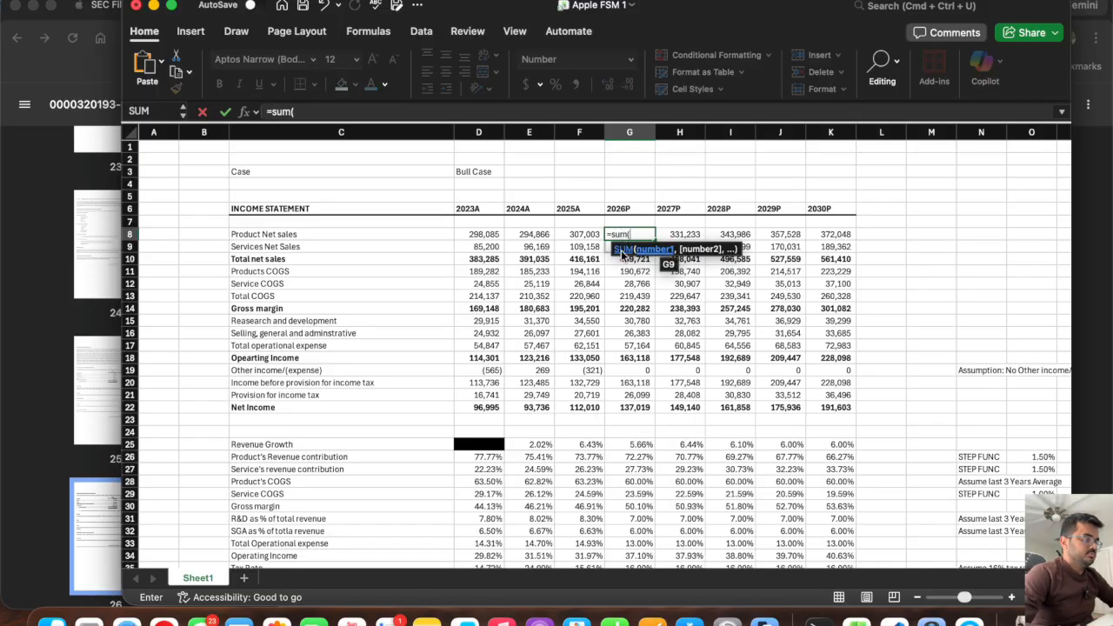
scroll(623, 252, down, 20)
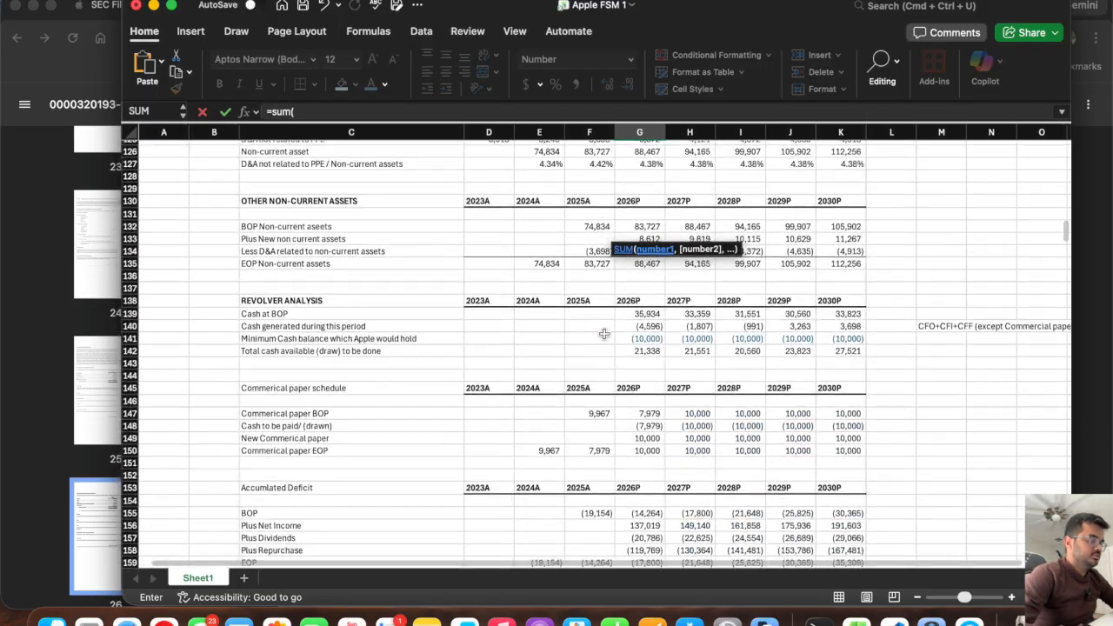
scroll(604, 334, down, 15)
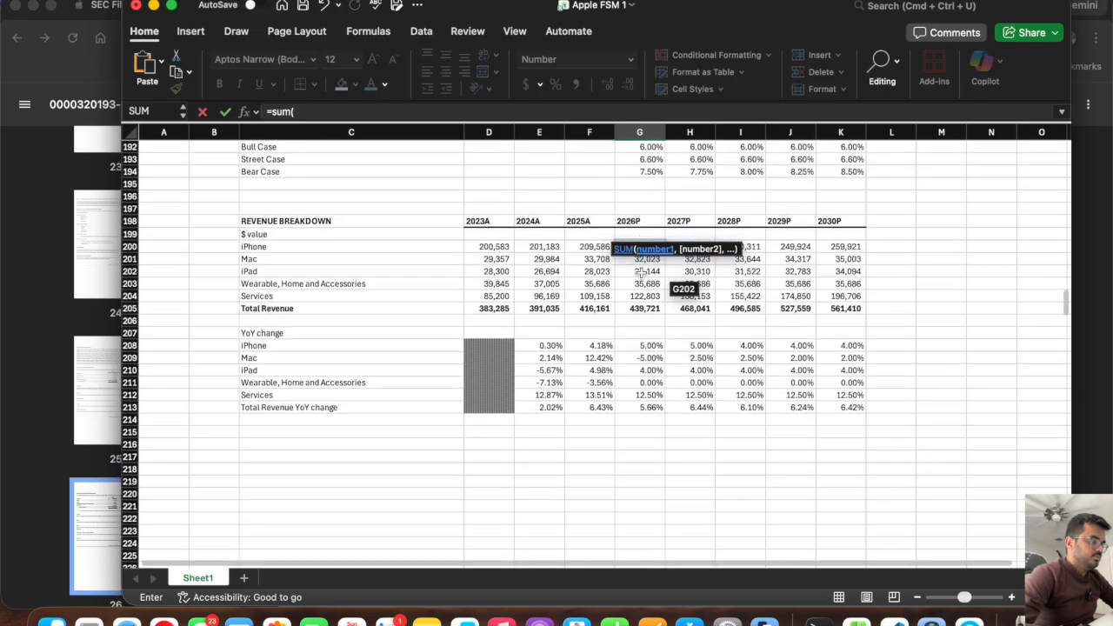
drag(641, 280, 639, 249)
key(Return)
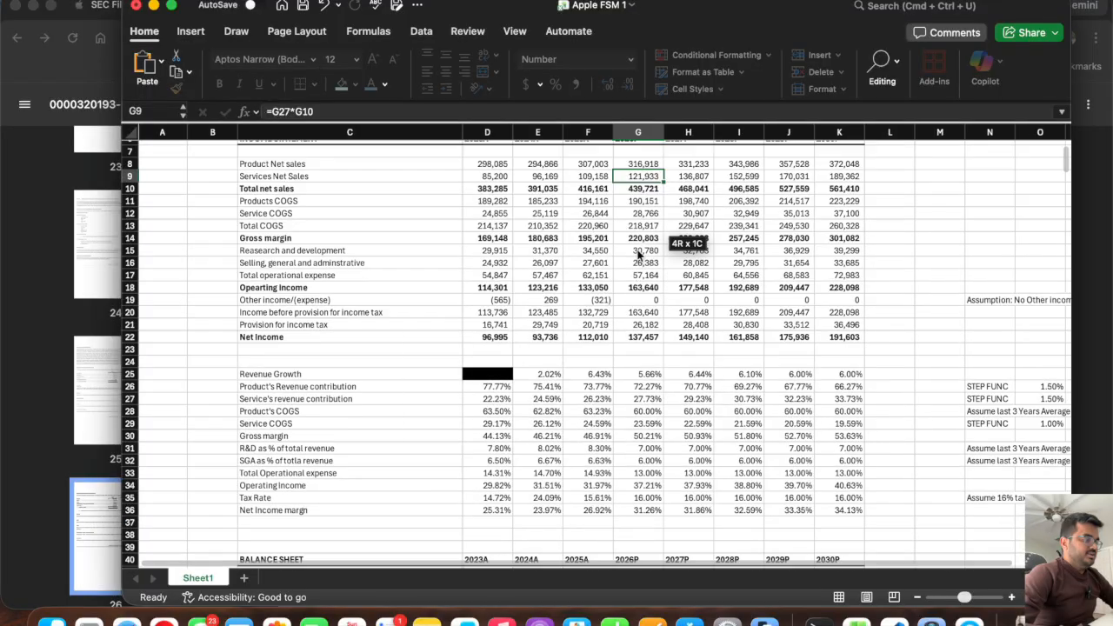
drag(645, 237, 837, 235)
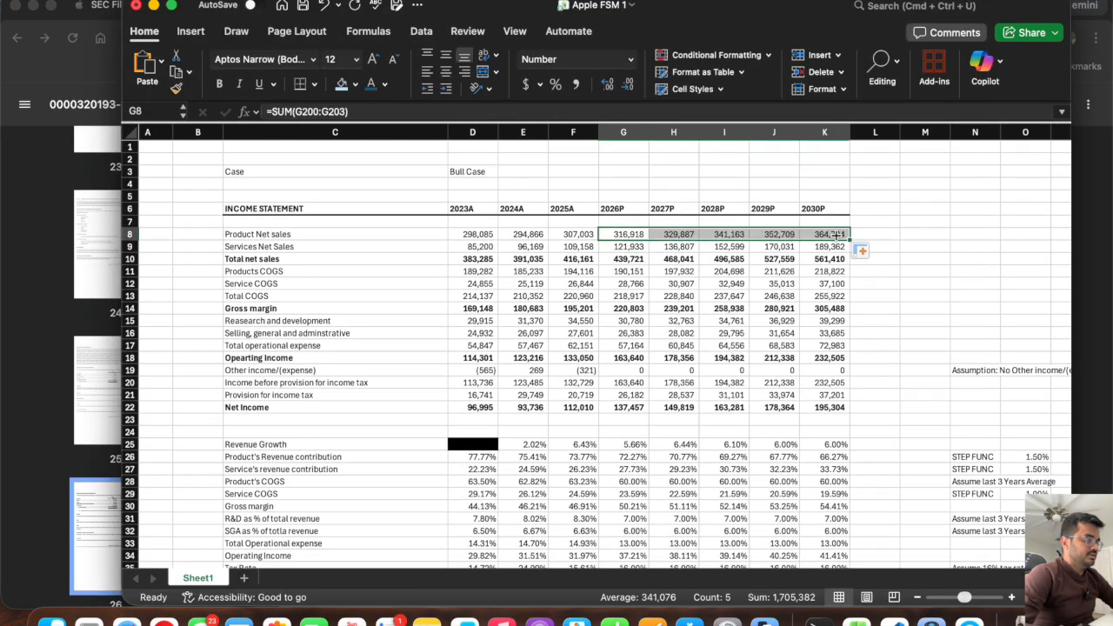
Link the projected Services Net Sales to the breakdown's Services row with =G204 in G9, filled across to K9.
click(628, 247)
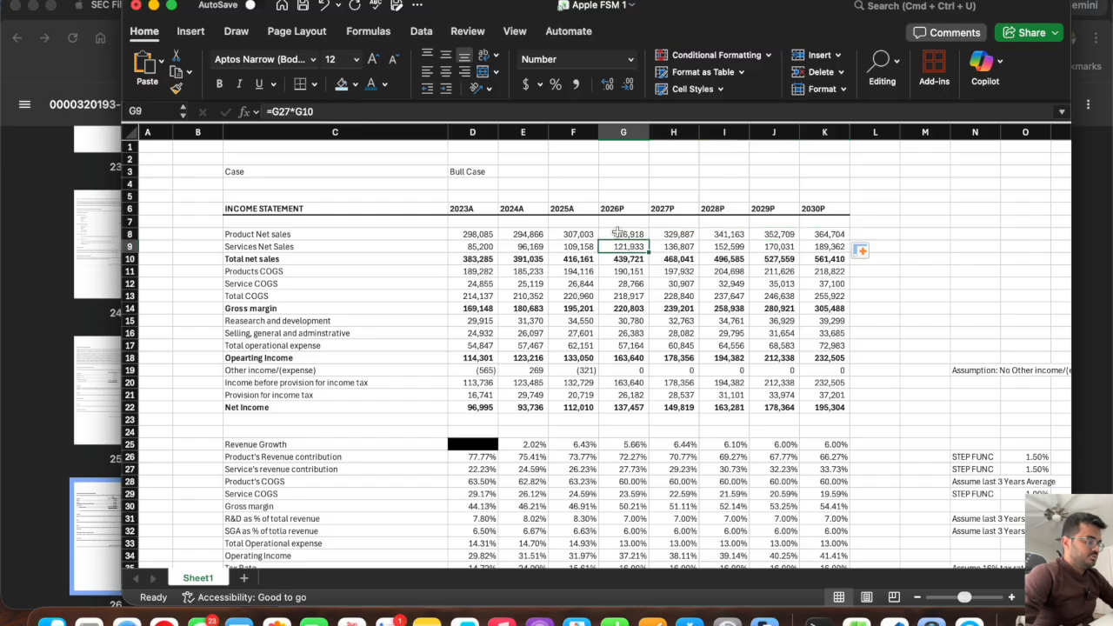
text(=)
scroll(609, 398, down, 20)
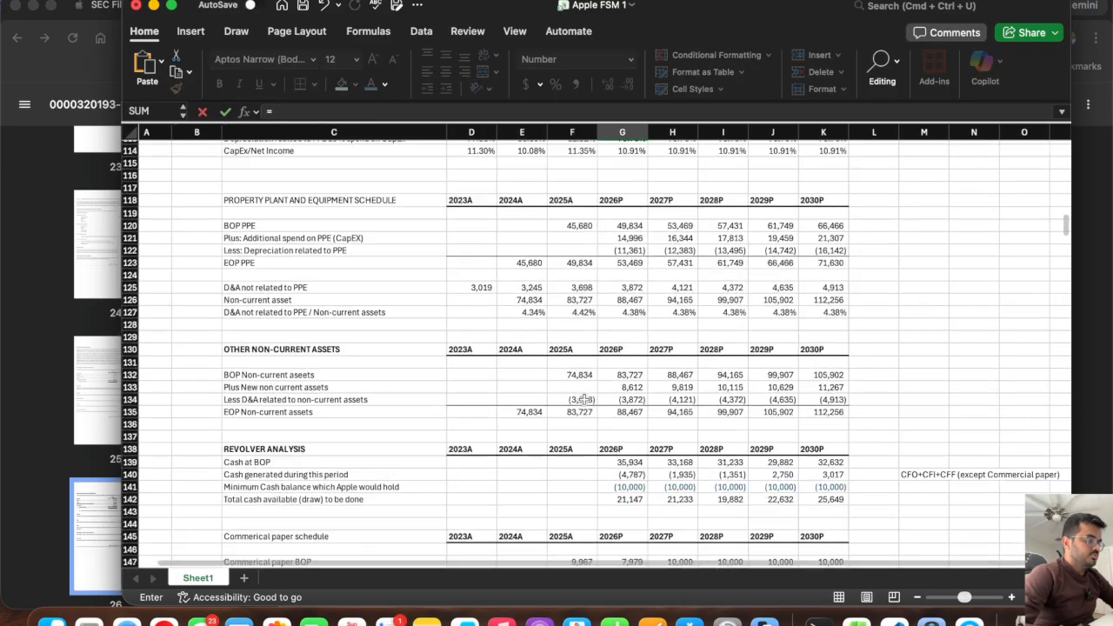
scroll(584, 397, down, 20)
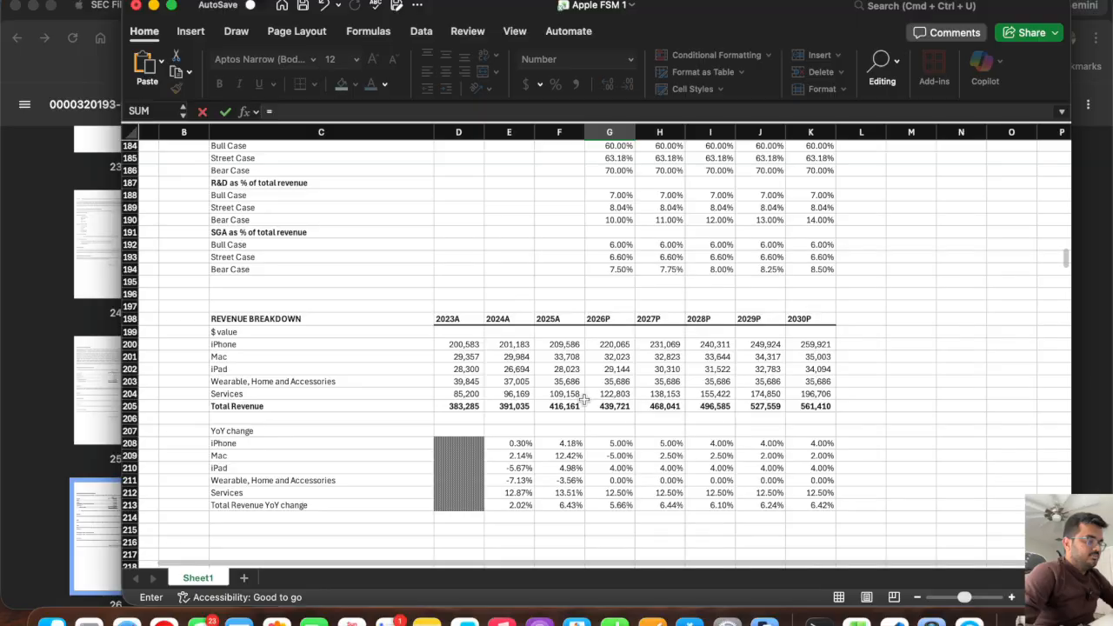
click(612, 396)
key(Return)
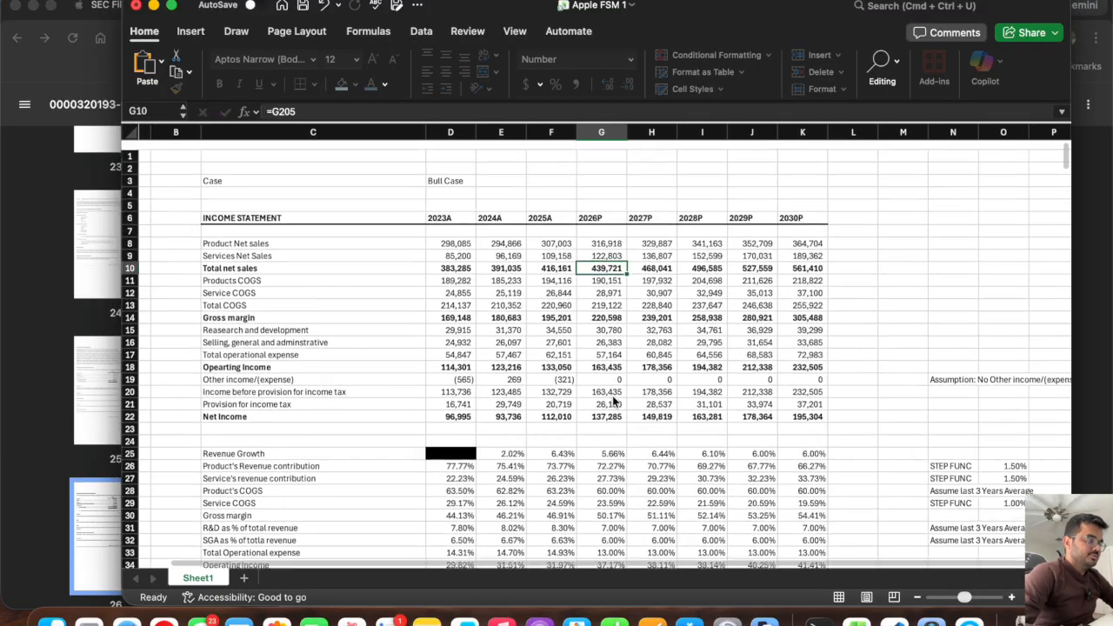
click(600, 246)
drag(622, 252, 804, 247)
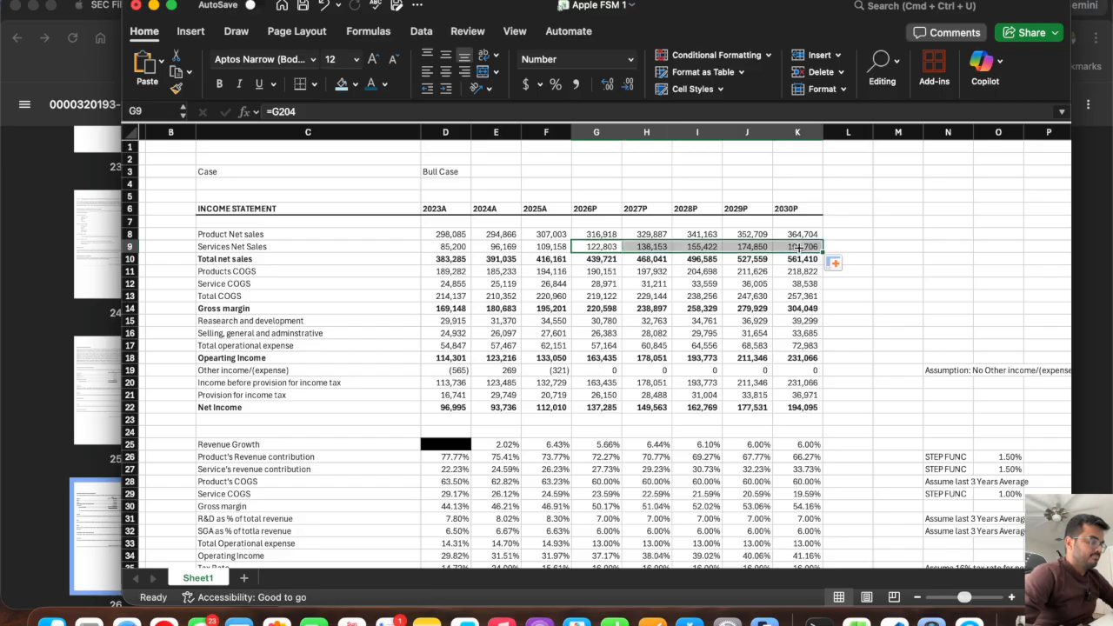
Check the sums of projected product and services net sales in rows 8 and 9 against Total net sales.
click(616, 287)
drag(600, 235, 700, 247)
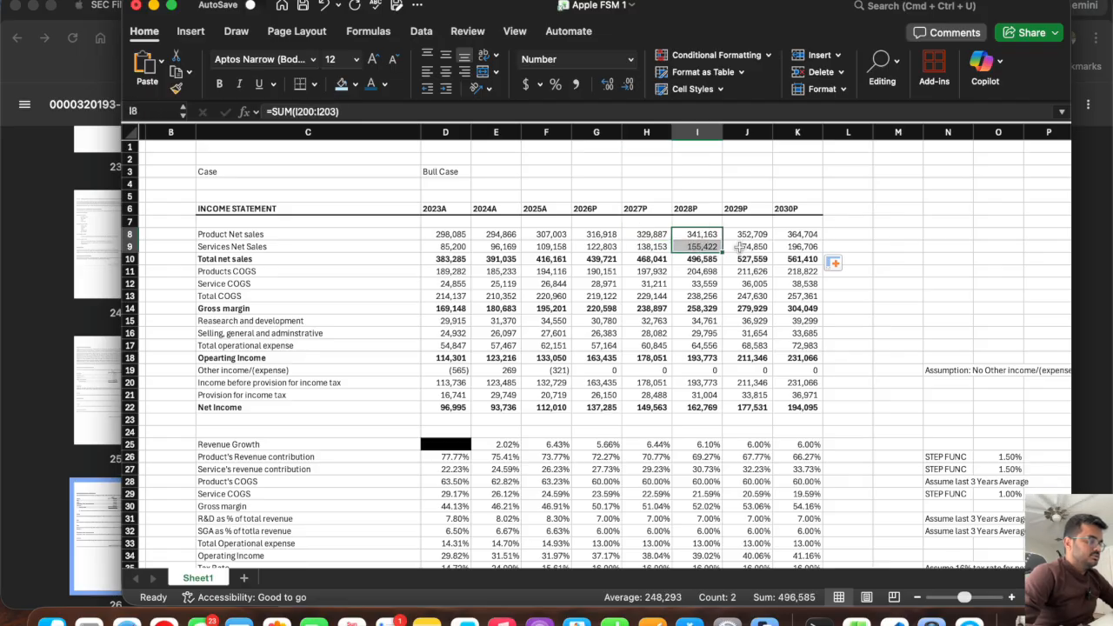
drag(793, 235, 795, 246)
click(641, 372)
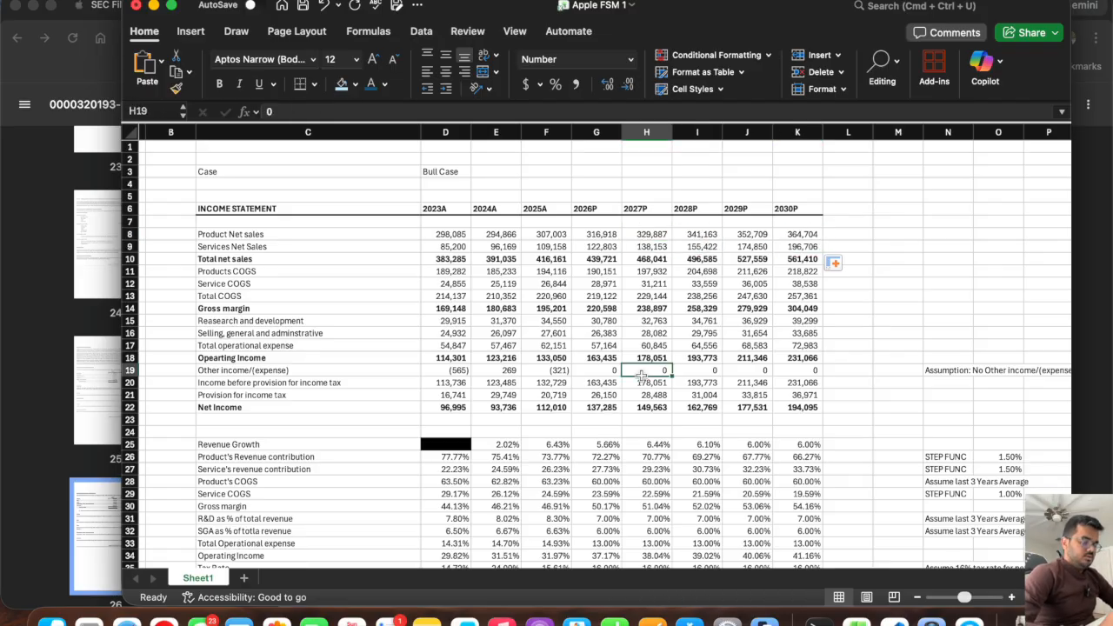
Switch the Case in D3 to Street Case to compare the income statement, and return it to Bull Case.
click(444, 172)
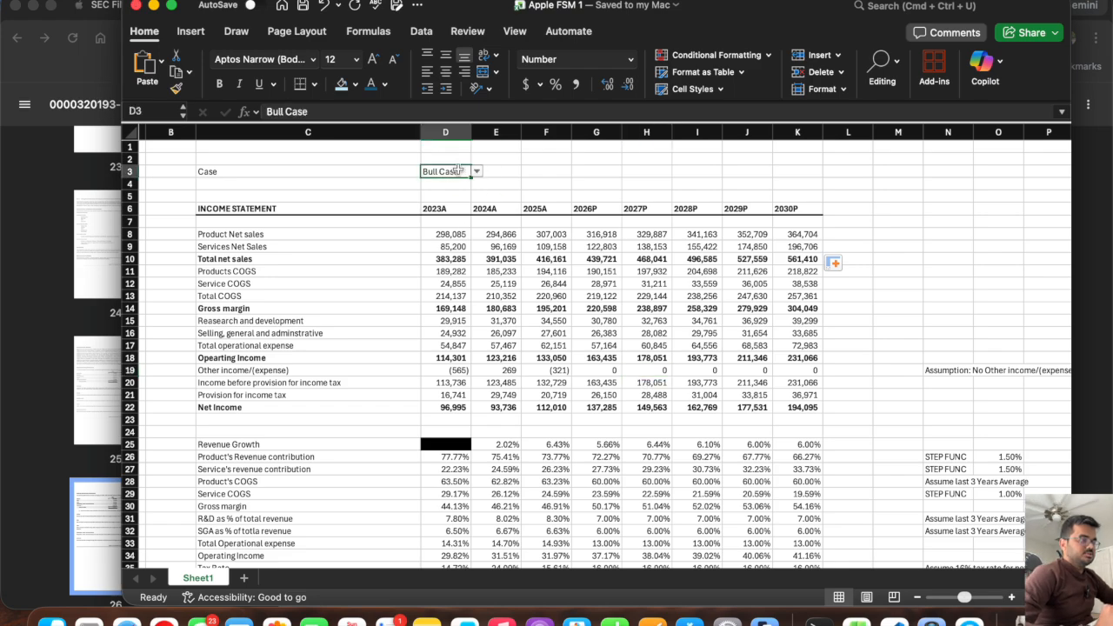
click(477, 173)
click(461, 202)
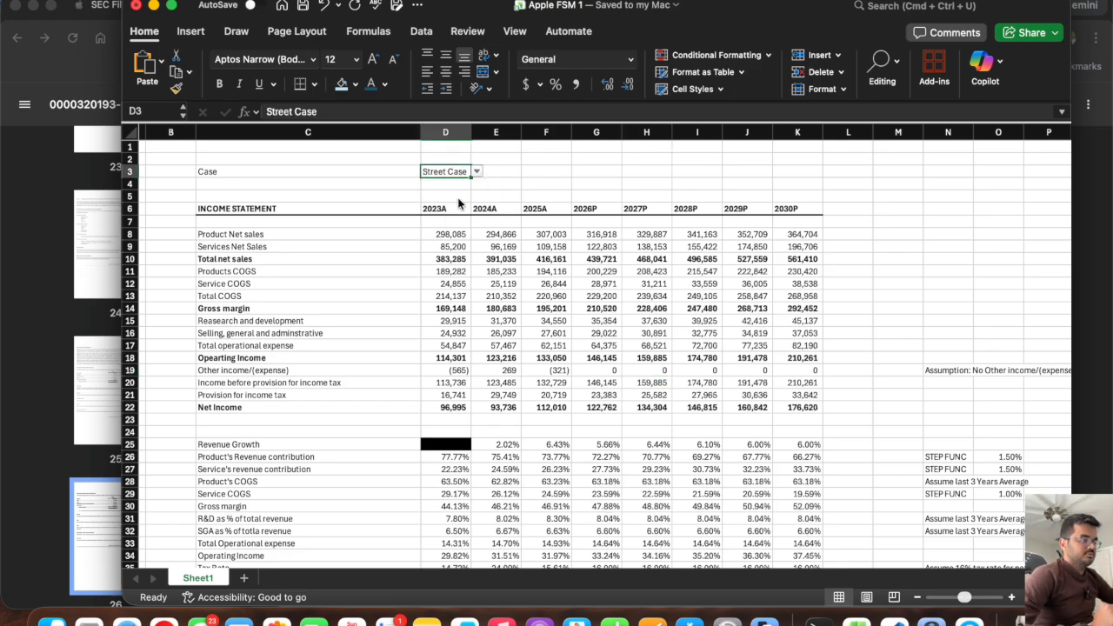
click(476, 172)
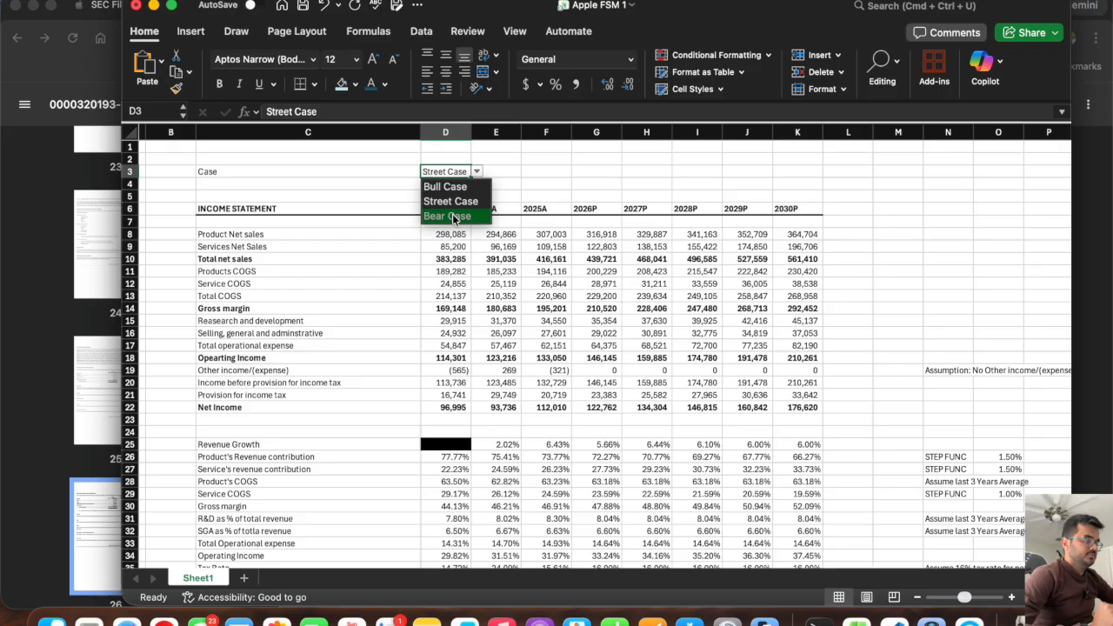
click(463, 189)
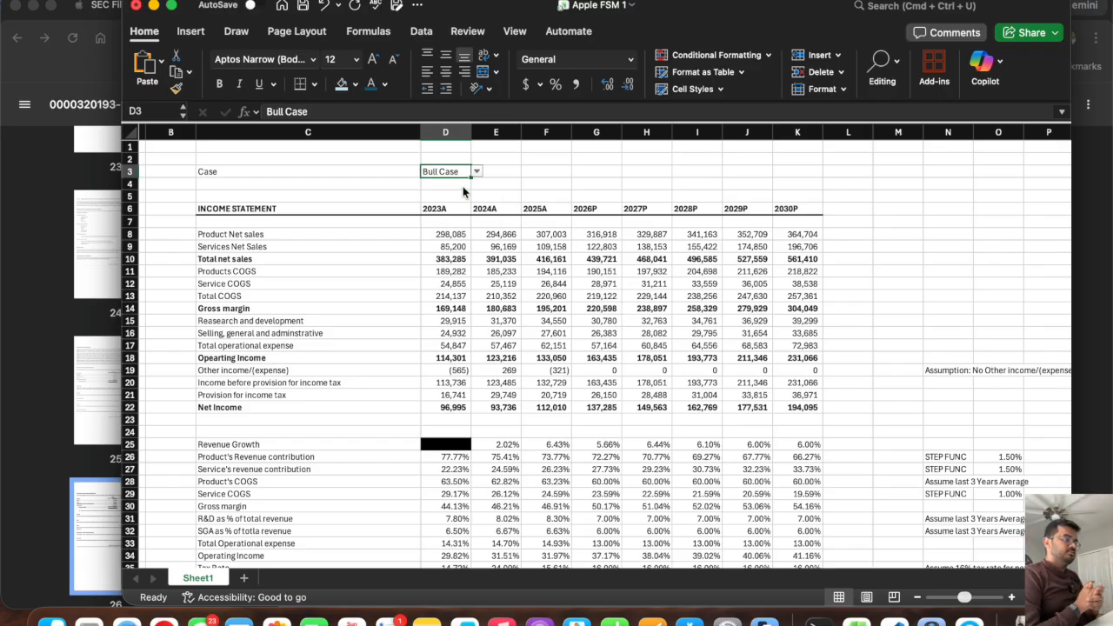